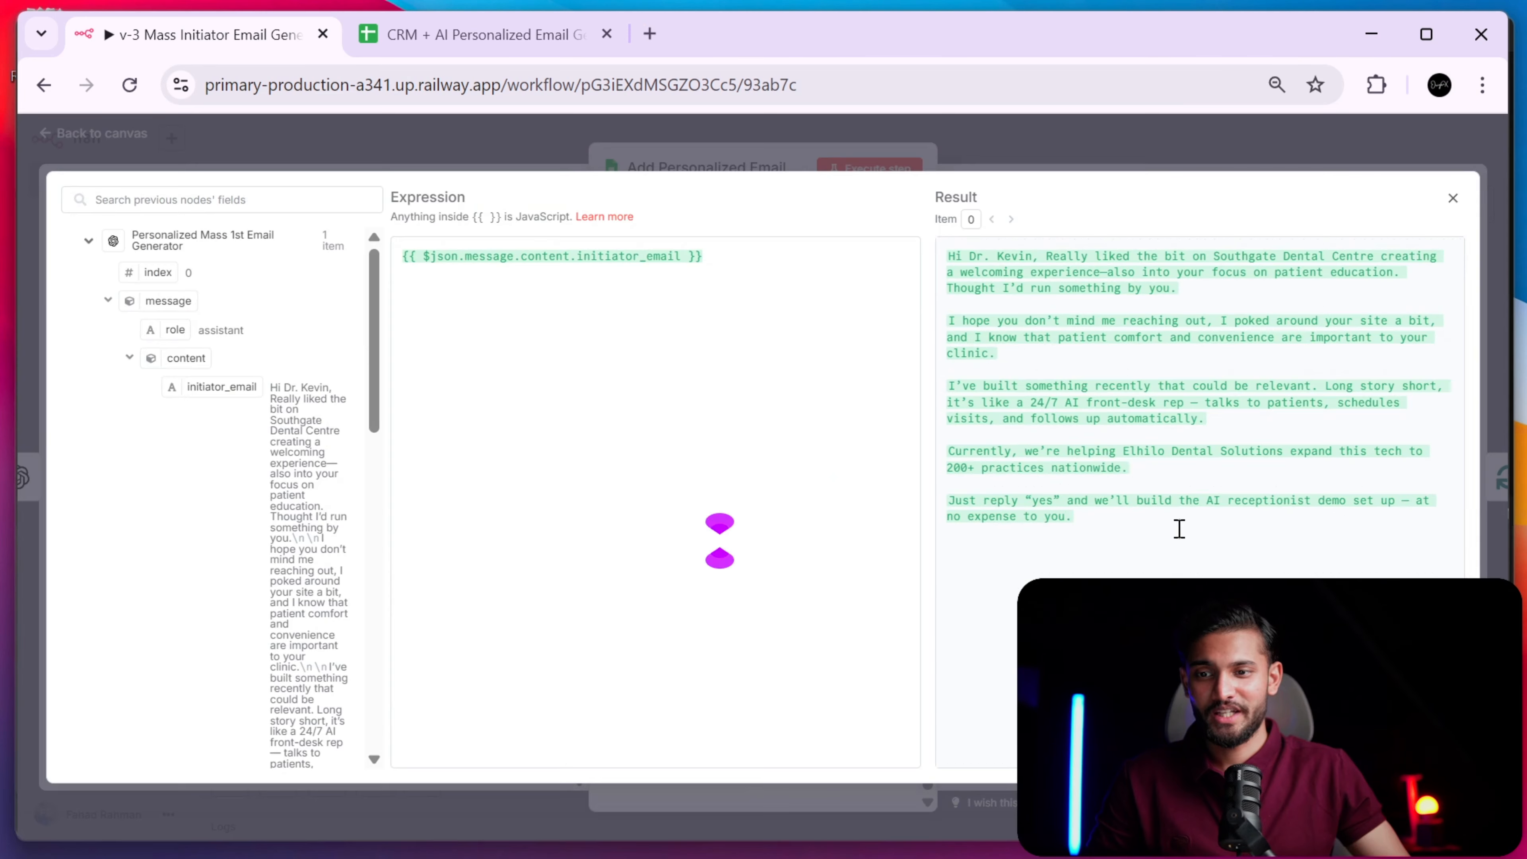
# - Select the generated opening email text and confirm Grammarly's AI Detector scores it 0% AI-generated
pyautogui.moveTo(1176, 529); pyautogui.dragTo(941, 232)
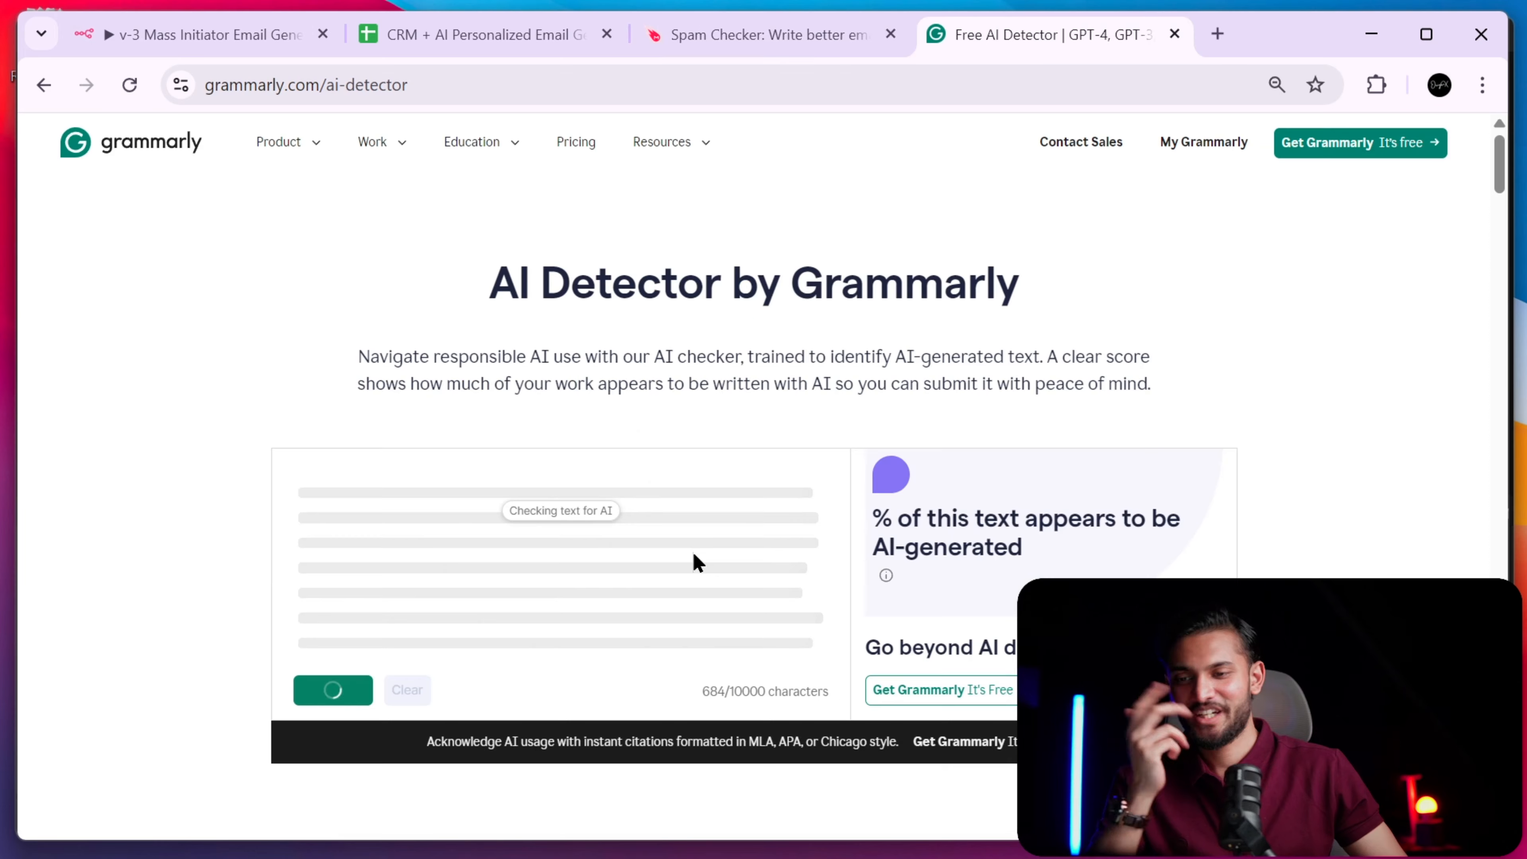
pyautogui.scroll(5, 789, 510)
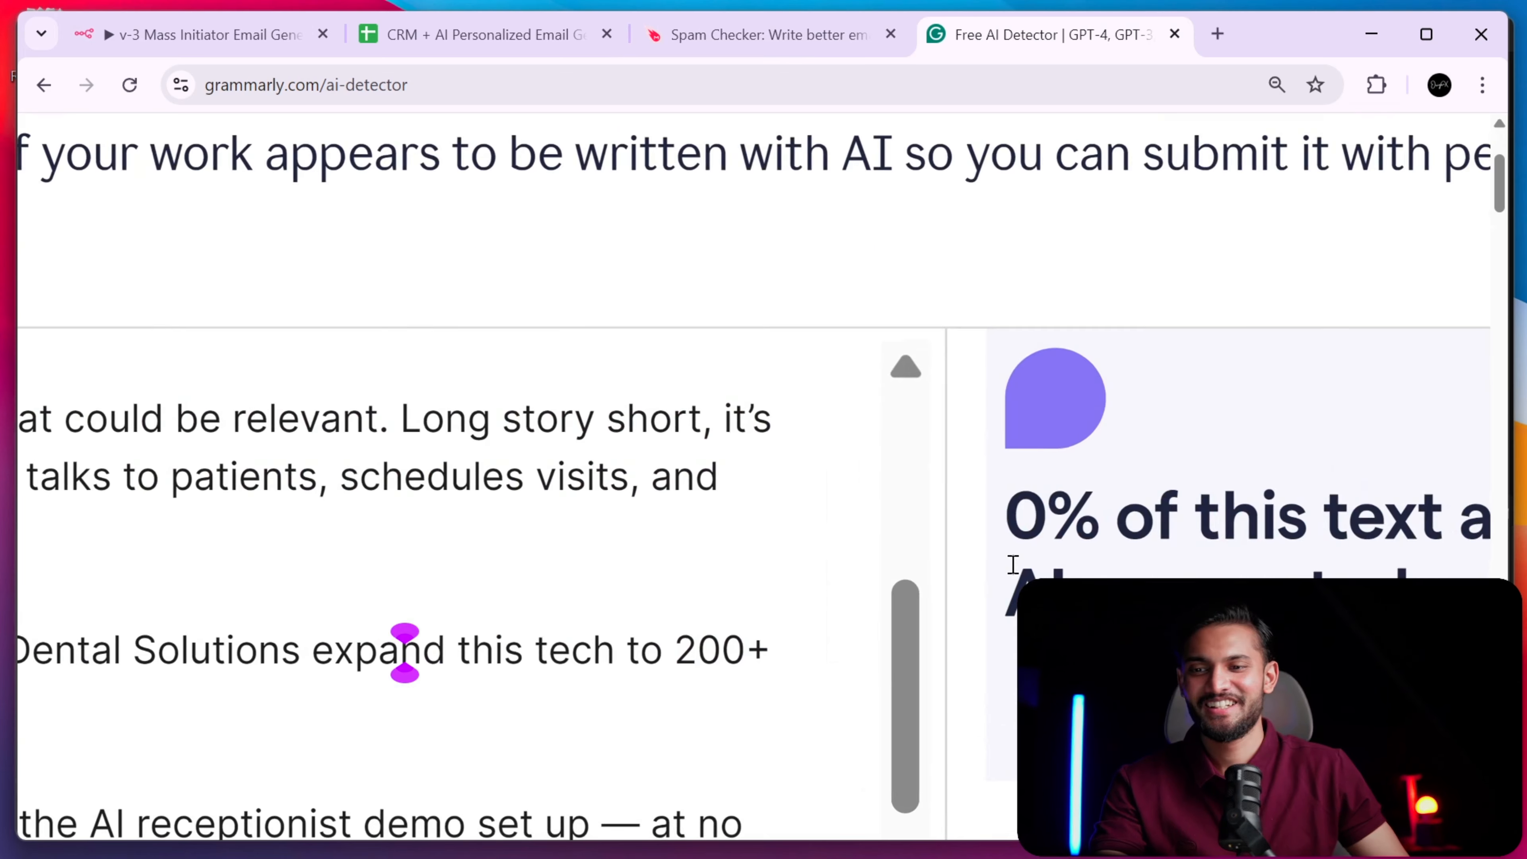
pyautogui.hscroll(8, 1013, 568)
pyautogui.scroll(-3, 668, 529)
pyautogui.moveTo(588, 521); pyautogui.dragTo(869, 530)
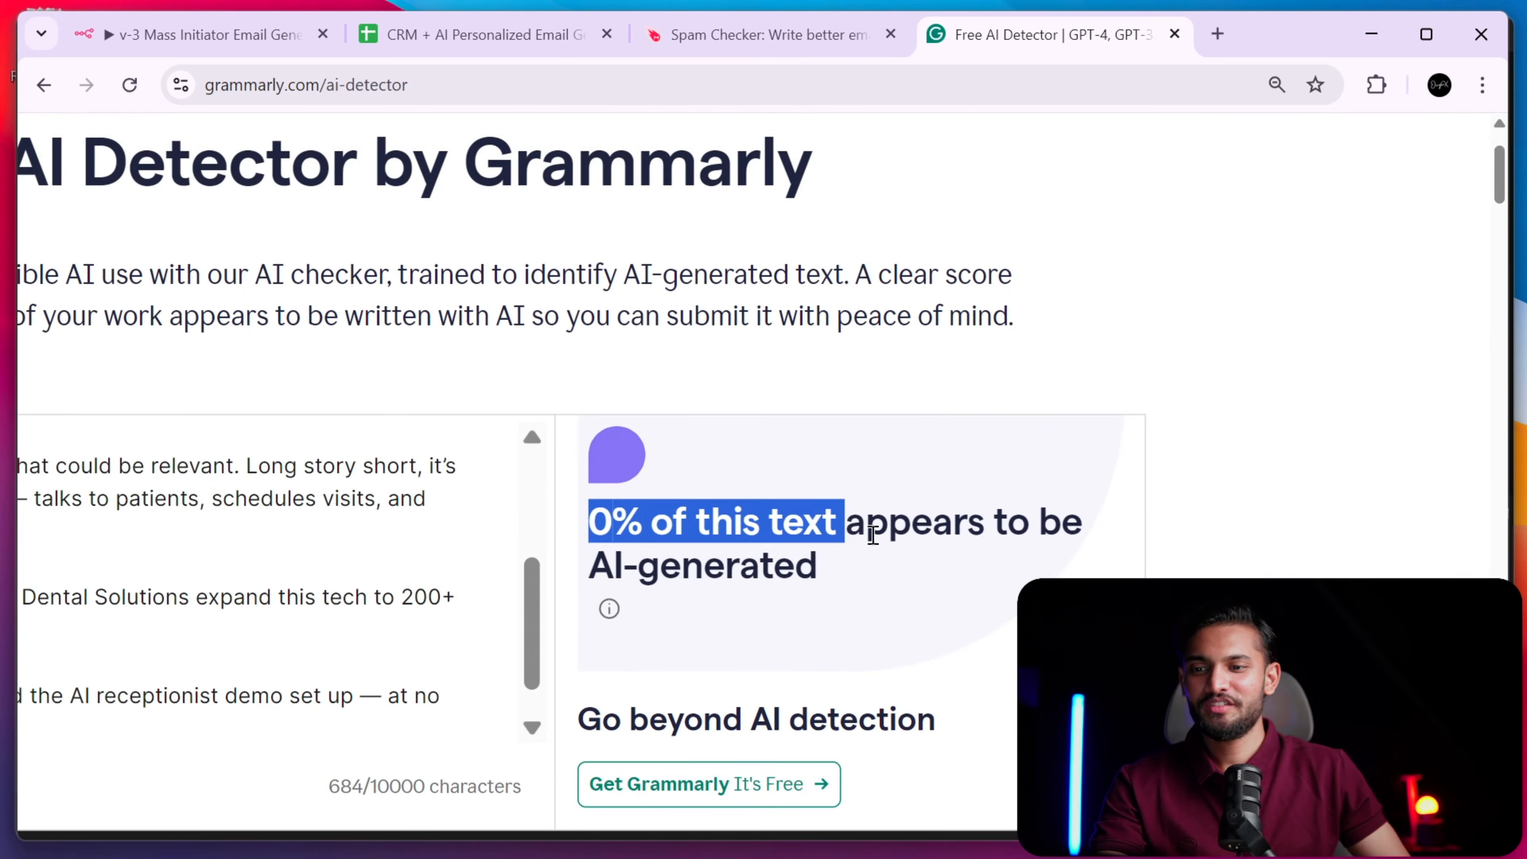
pyautogui.scroll(-5, 1054, 515)
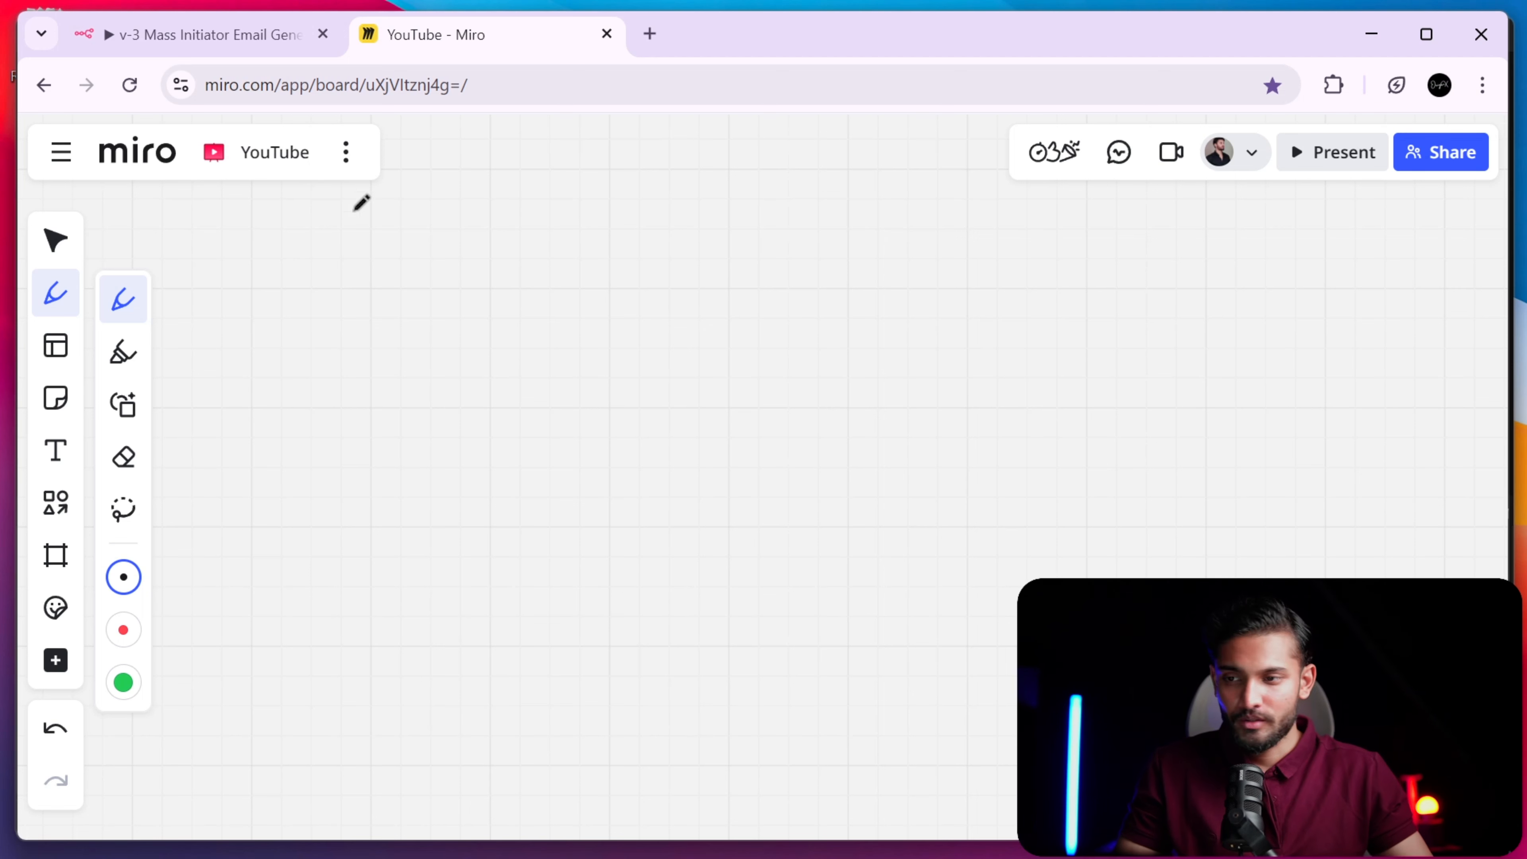
# - Handwrite '1. Lead Scraper (Email)' as the first item on the Miro board
pyautogui.moveTo(343, 218); pyautogui.dragTo(348, 284)
pyautogui.click(379, 270)
pyautogui.moveTo(401, 218)
pyautogui.mouseDown()
pyautogui.moveTo(445, 249)
pyautogui.moveTo(538, 216)
pyautogui.moveTo(534, 300)
pyautogui.mouseUp()
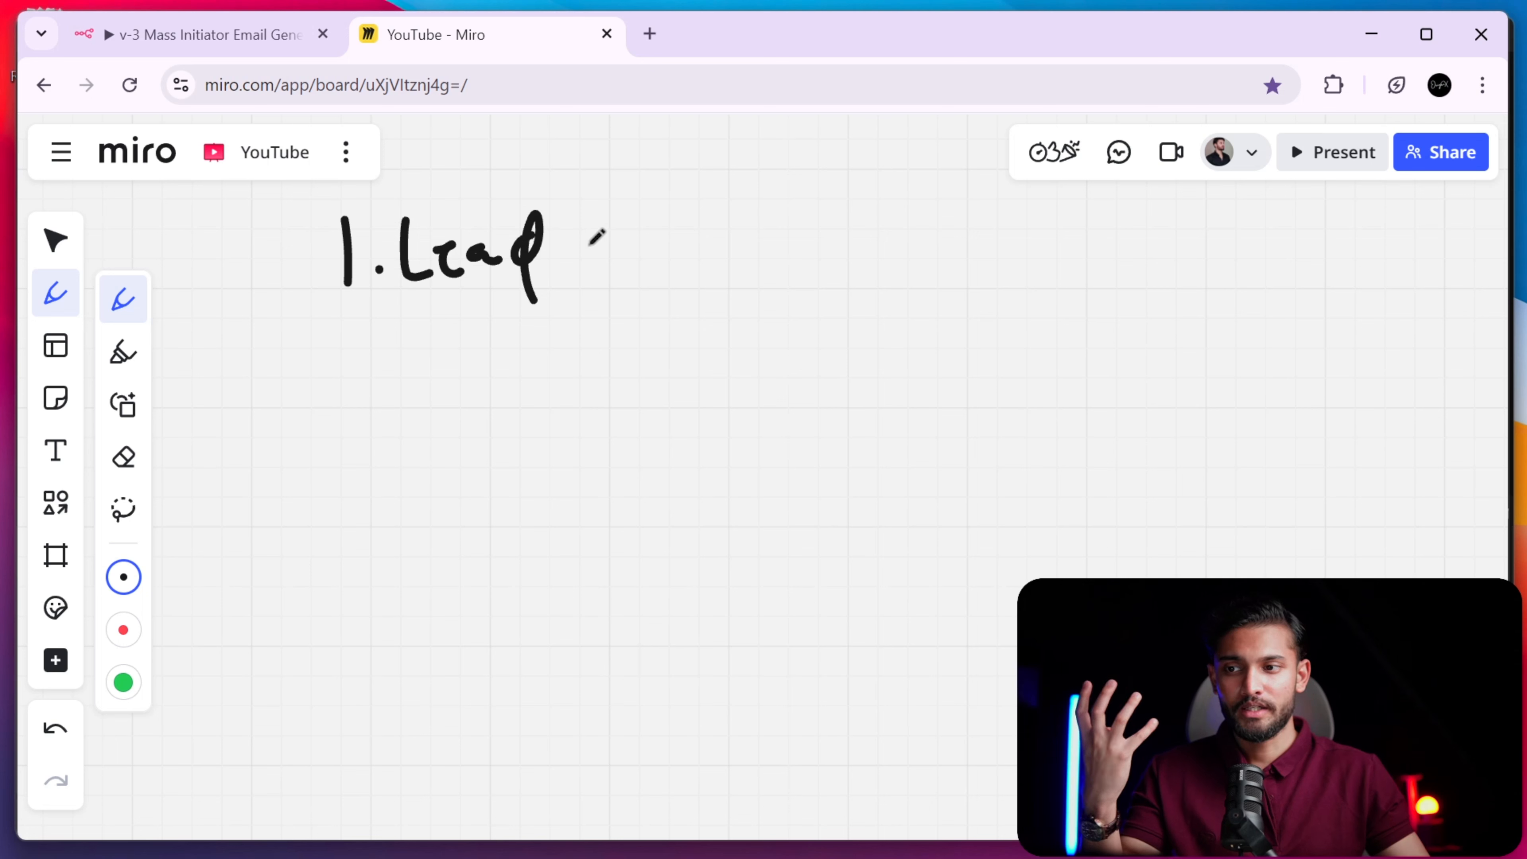
pyautogui.moveTo(597, 237)
pyautogui.mouseDown()
pyautogui.moveTo(576, 265)
pyautogui.moveTo(821, 215)
pyautogui.moveTo(902, 265)
pyautogui.moveTo(928, 252)
pyautogui.mouseUp()
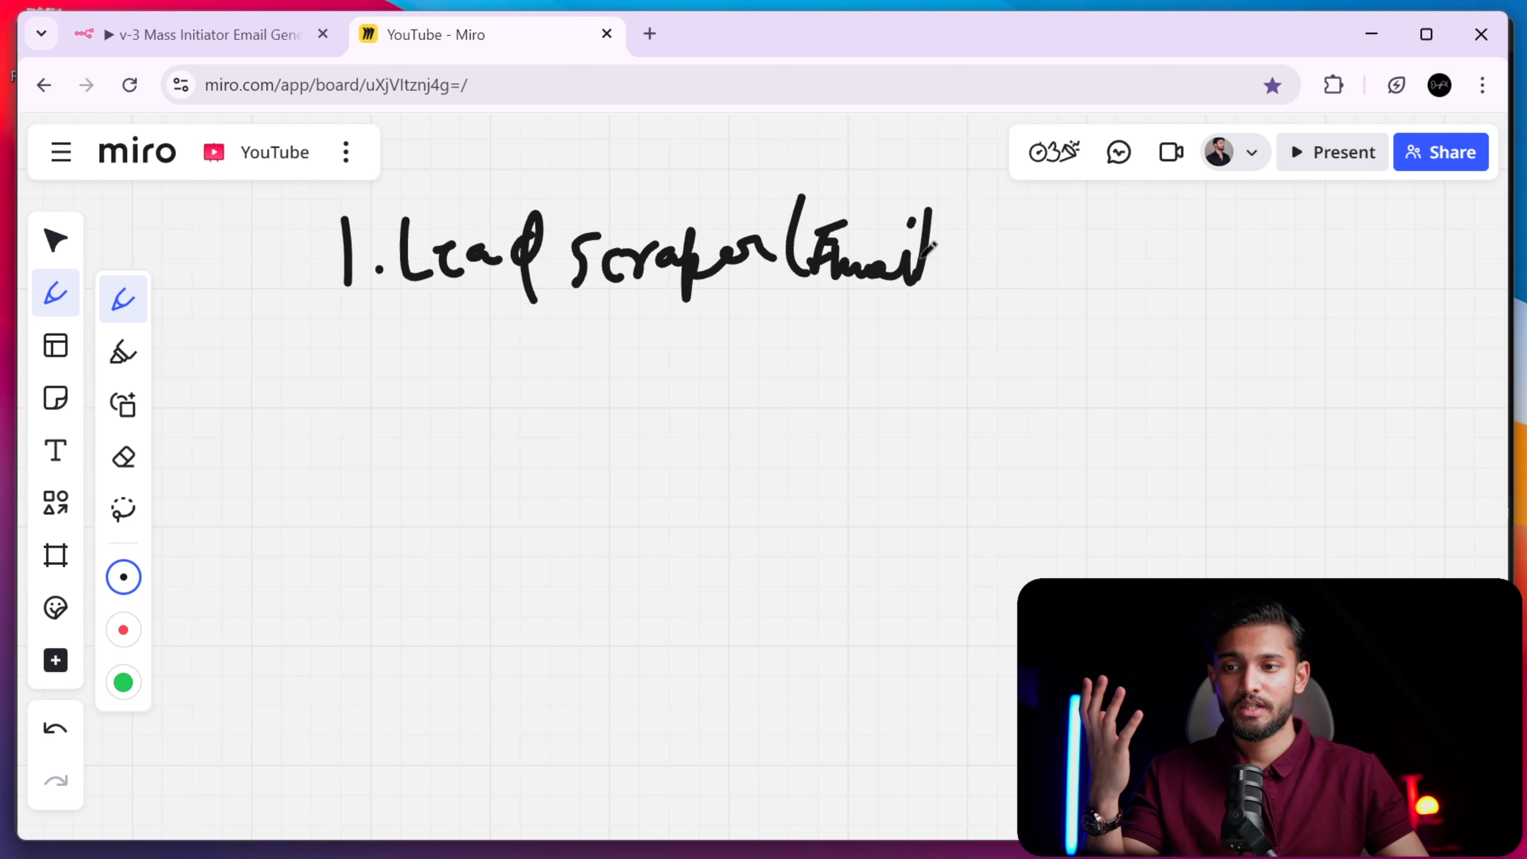
pyautogui.moveTo(952, 194); pyautogui.dragTo(929, 308)
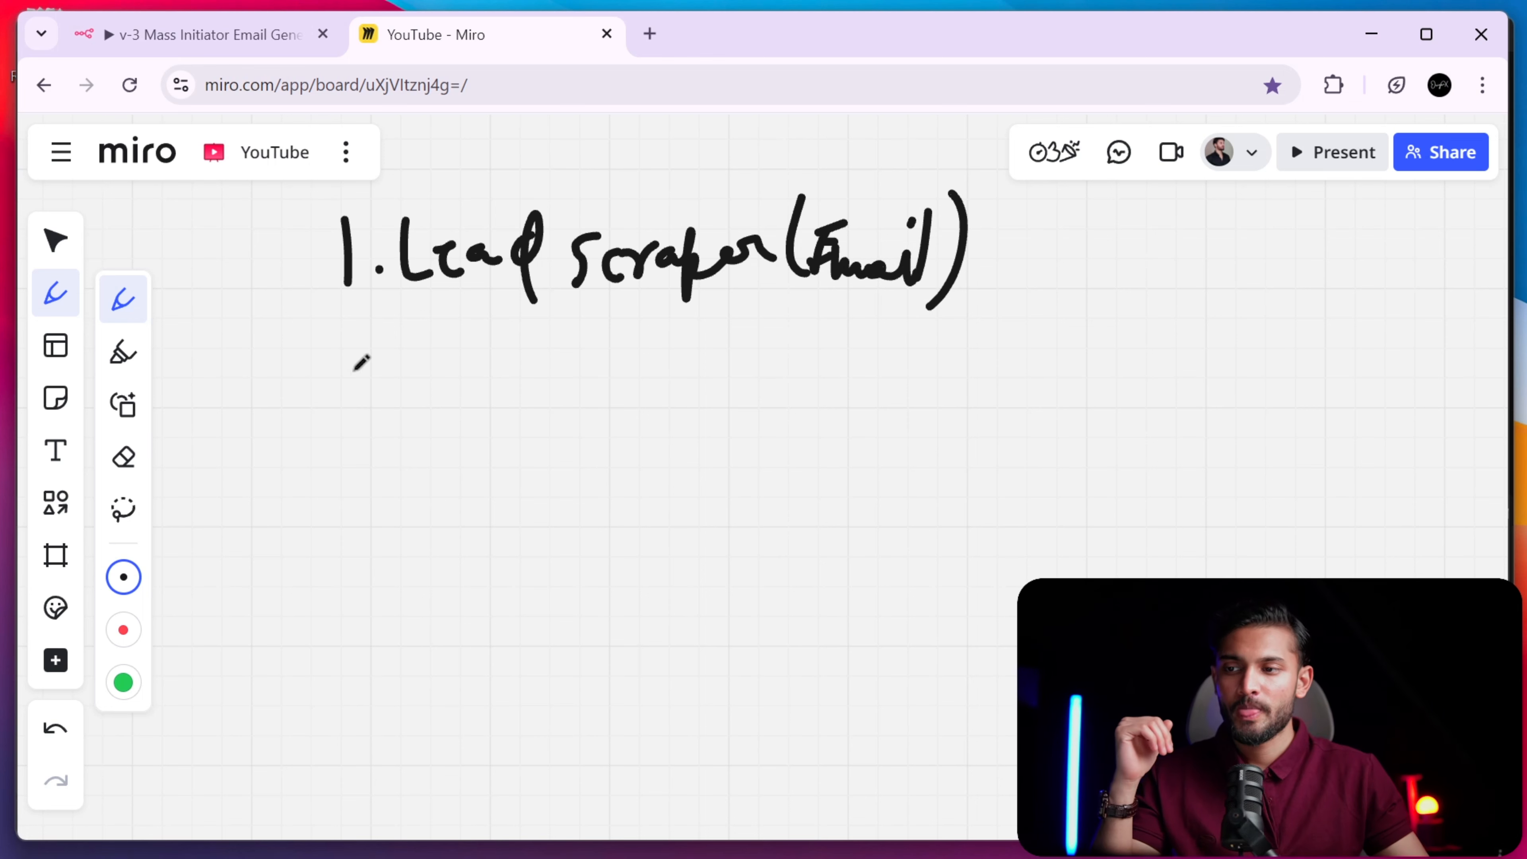
# - Handwrite '2. Verify the email' as the second item
pyautogui.moveTo(345, 354); pyautogui.dragTo(376, 397)
pyautogui.click(400, 384)
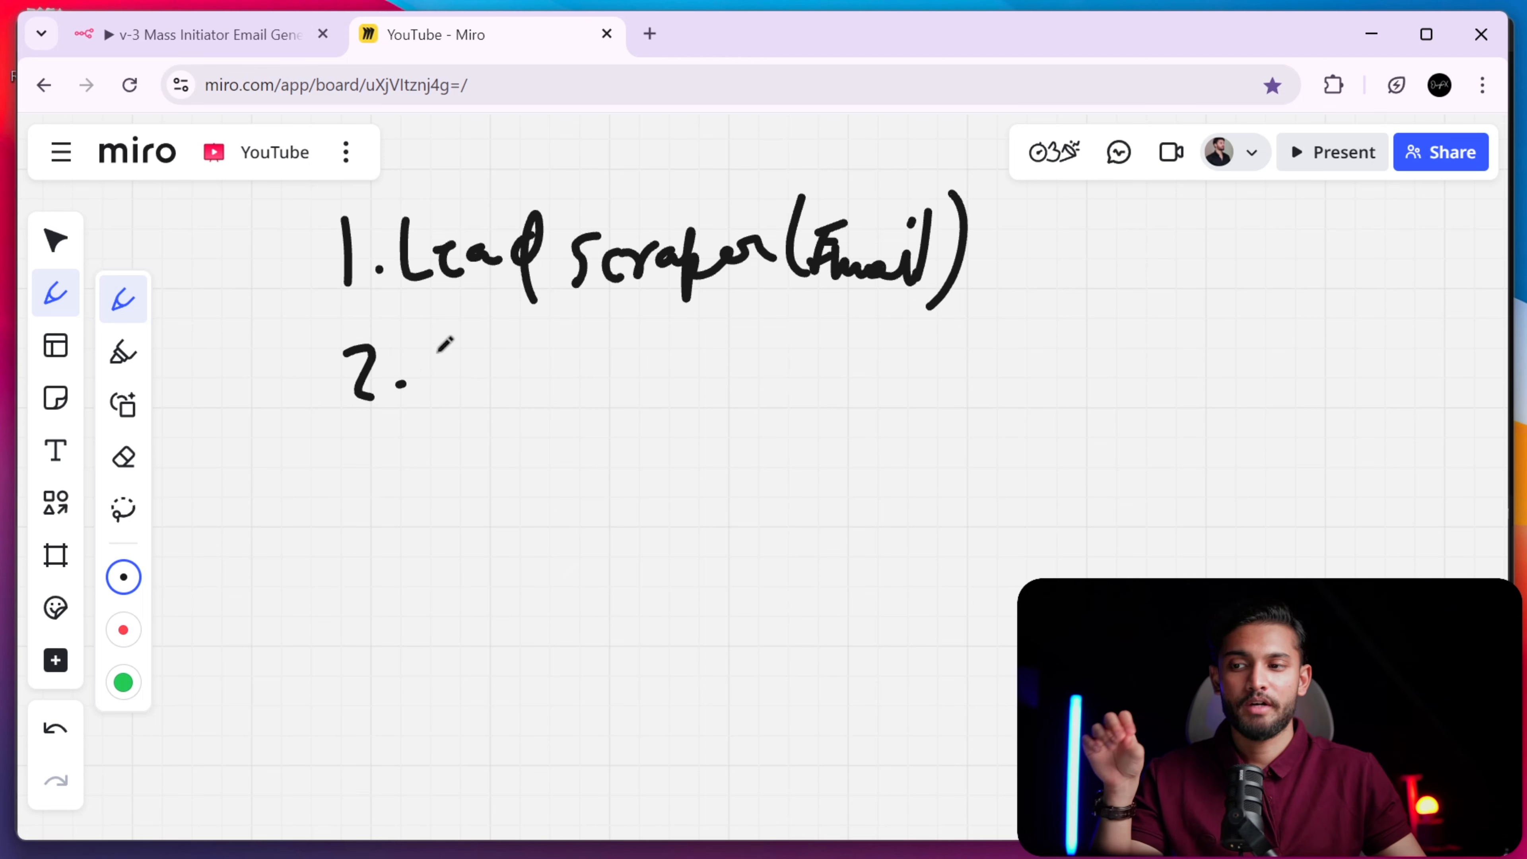
pyautogui.moveTo(432, 352)
pyautogui.mouseDown()
pyautogui.moveTo(519, 385)
pyautogui.moveTo(545, 361)
pyautogui.moveTo(575, 376)
pyautogui.moveTo(594, 360)
pyautogui.moveTo(571, 458)
pyautogui.mouseUp()
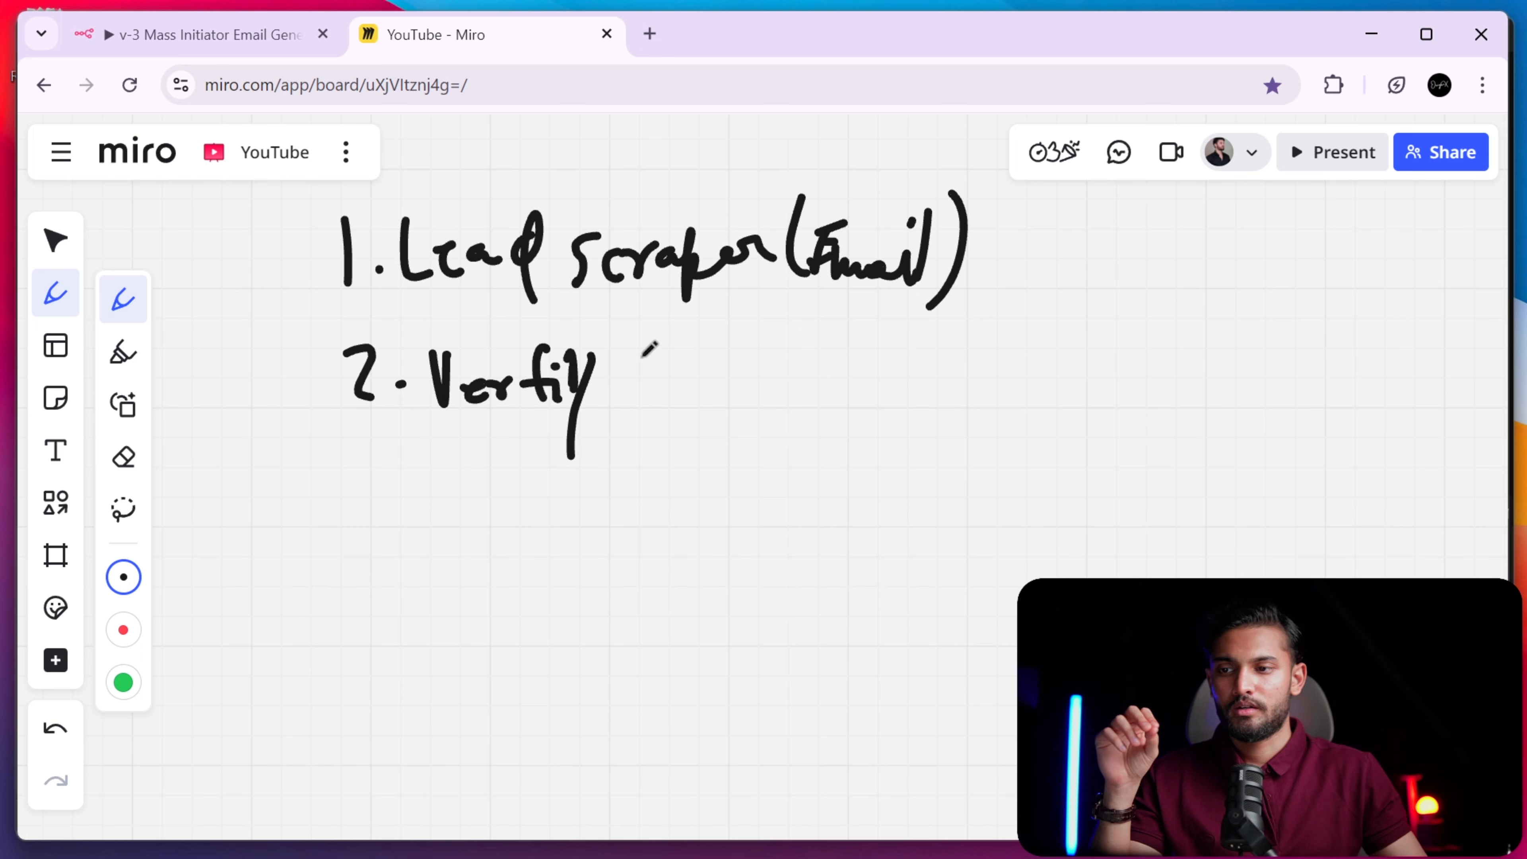
pyautogui.moveTo(650, 351)
pyautogui.mouseDown()
pyautogui.moveTo(658, 388)
pyautogui.moveTo(812, 388)
pyautogui.moveTo(849, 352)
pyautogui.moveTo(849, 328)
pyautogui.mouseUp()
pyautogui.click(800, 332)
# - Write '3. Web Scraper', start item '4.', and return to the n8n workflow
pyautogui.moveTo(323, 452)
pyautogui.mouseDown()
pyautogui.moveTo(341, 496)
pyautogui.moveTo(380, 486)
pyautogui.mouseUp()
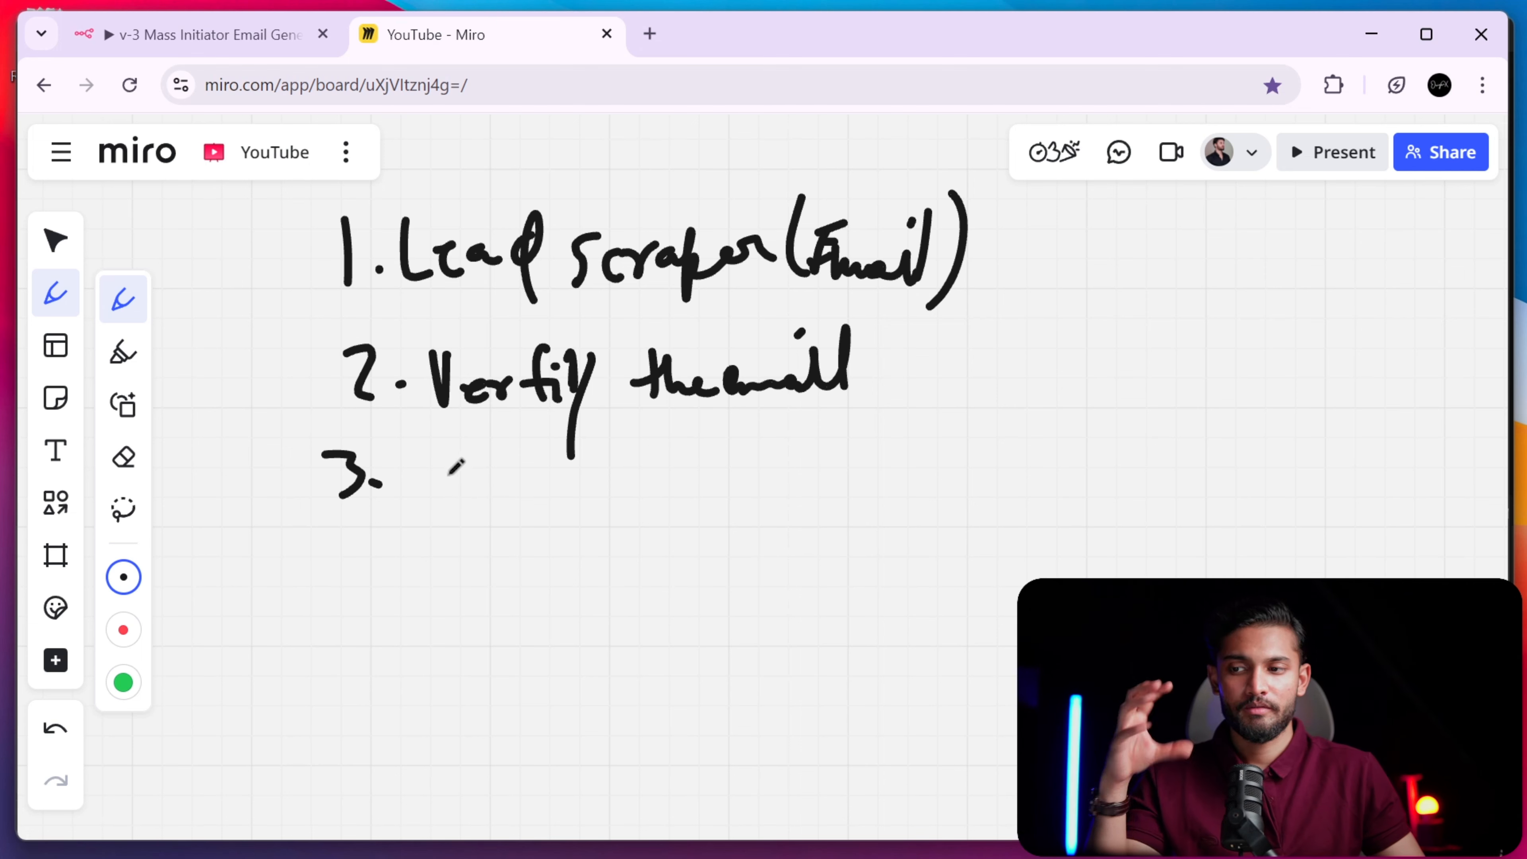
pyautogui.moveTo(420, 457)
pyautogui.mouseDown()
pyautogui.moveTo(442, 510)
pyautogui.moveTo(481, 504)
pyautogui.moveTo(508, 472)
pyautogui.moveTo(522, 506)
pyautogui.moveTo(605, 467)
pyautogui.moveTo(692, 475)
pyautogui.moveTo(748, 454)
pyautogui.moveTo(747, 499)
pyautogui.mouseUp()
pyautogui.moveTo(361, 535)
pyautogui.mouseDown()
pyautogui.moveTo(356, 581)
pyautogui.moveTo(394, 569)
pyautogui.mouseUp()
pyautogui.moveTo(380, 550); pyautogui.dragTo(387, 604)
pyautogui.click(419, 572)
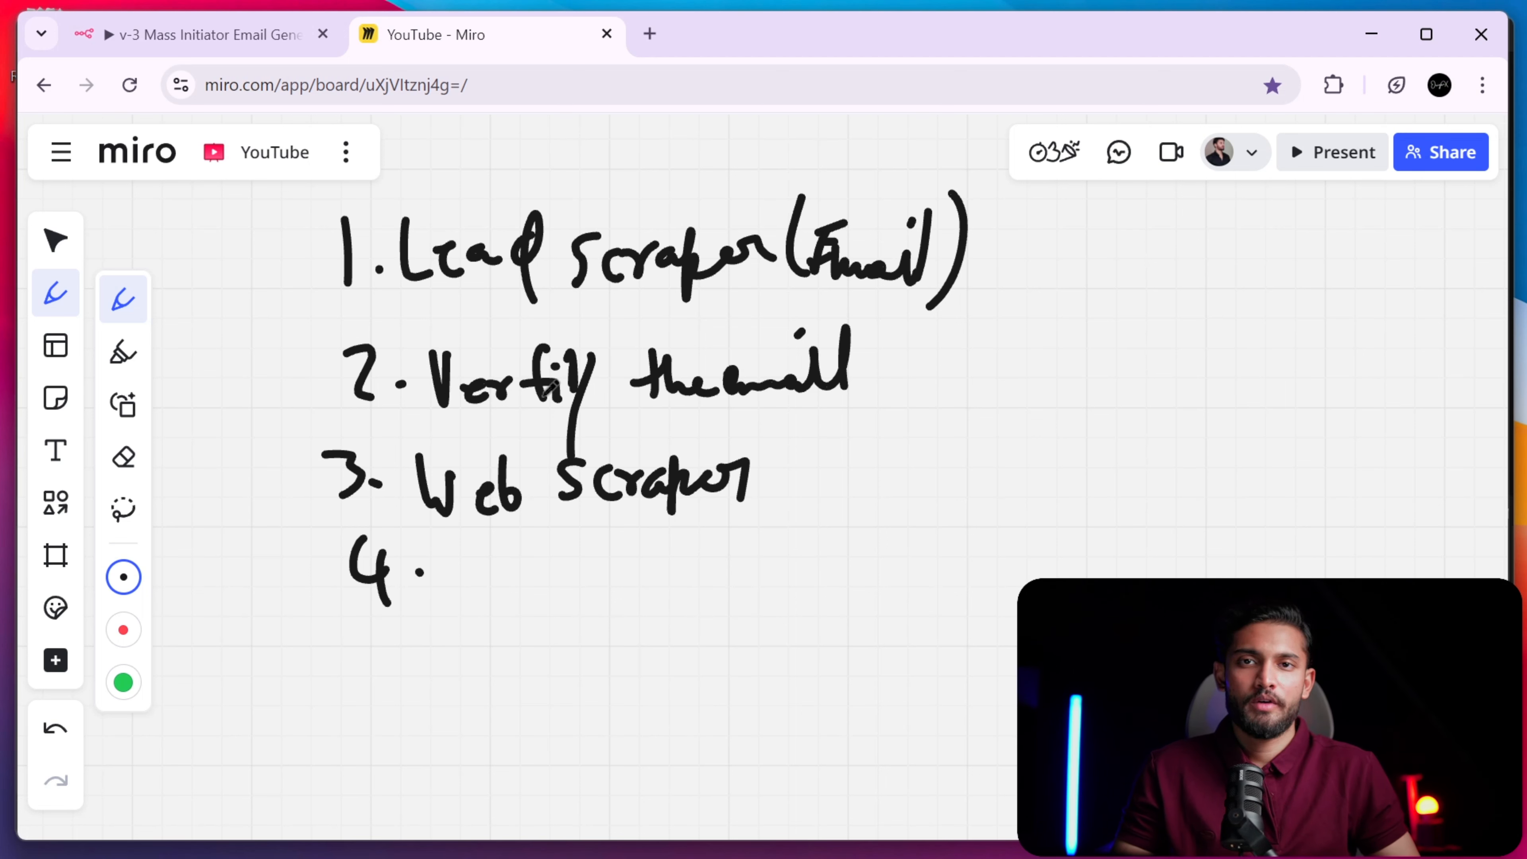
pyautogui.click(276, 36)
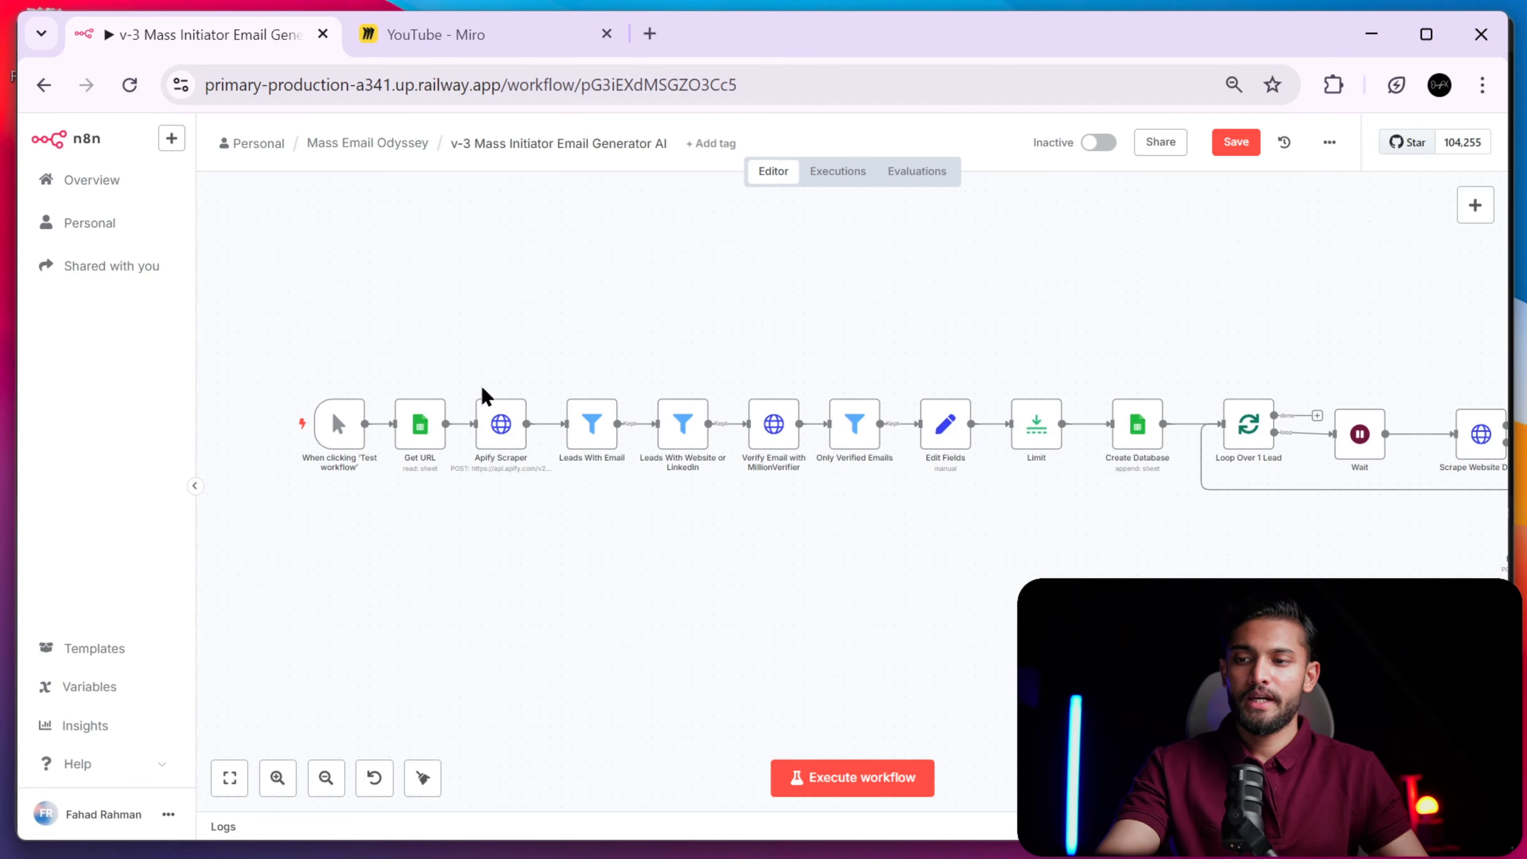
pyautogui.hscroll(5, 716, 540)
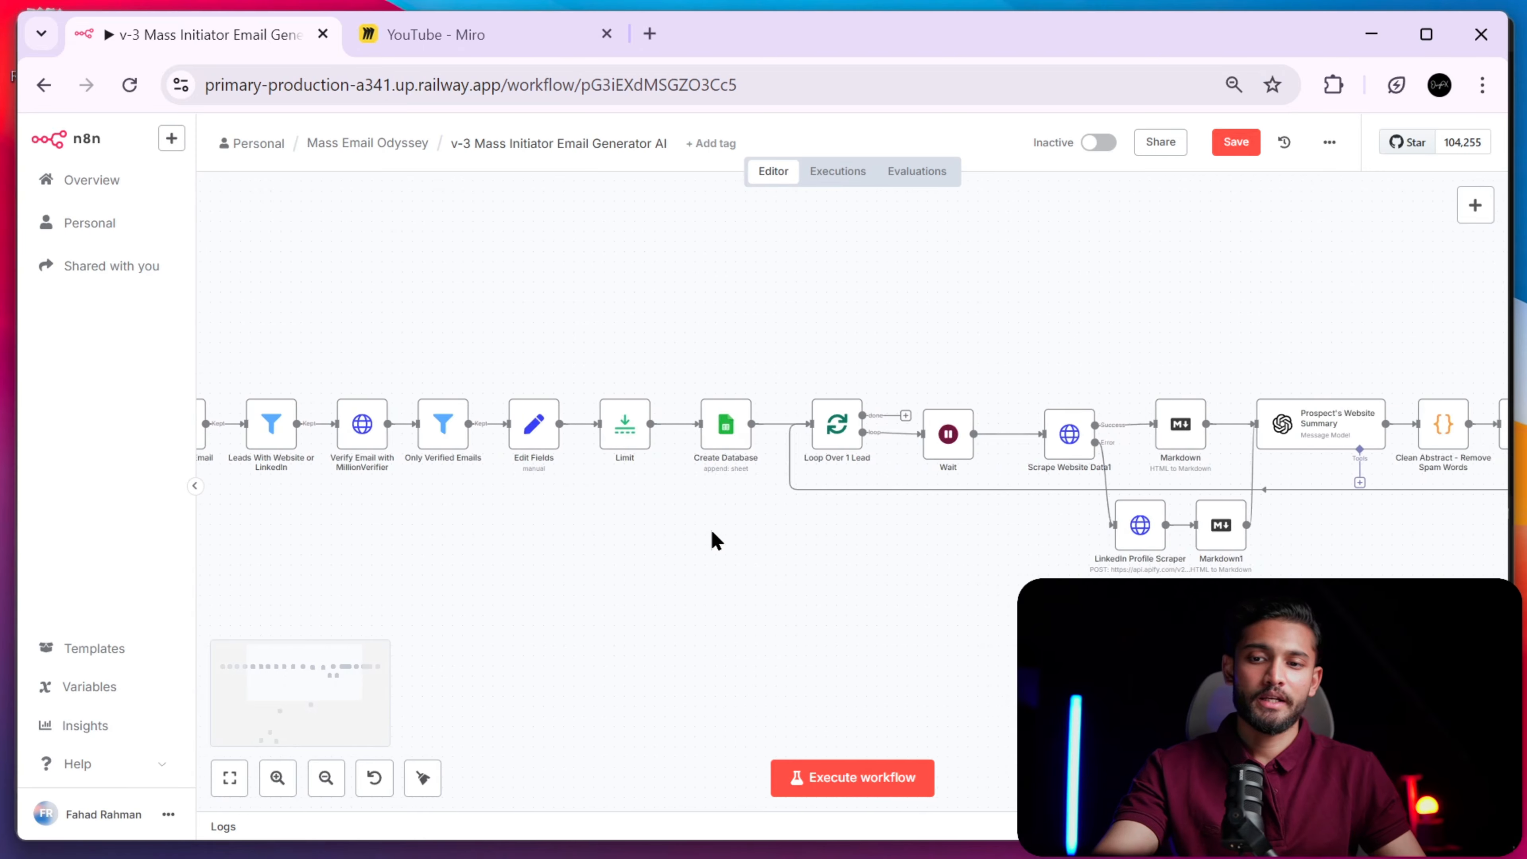
pyautogui.hscroll(-4, 716, 540)
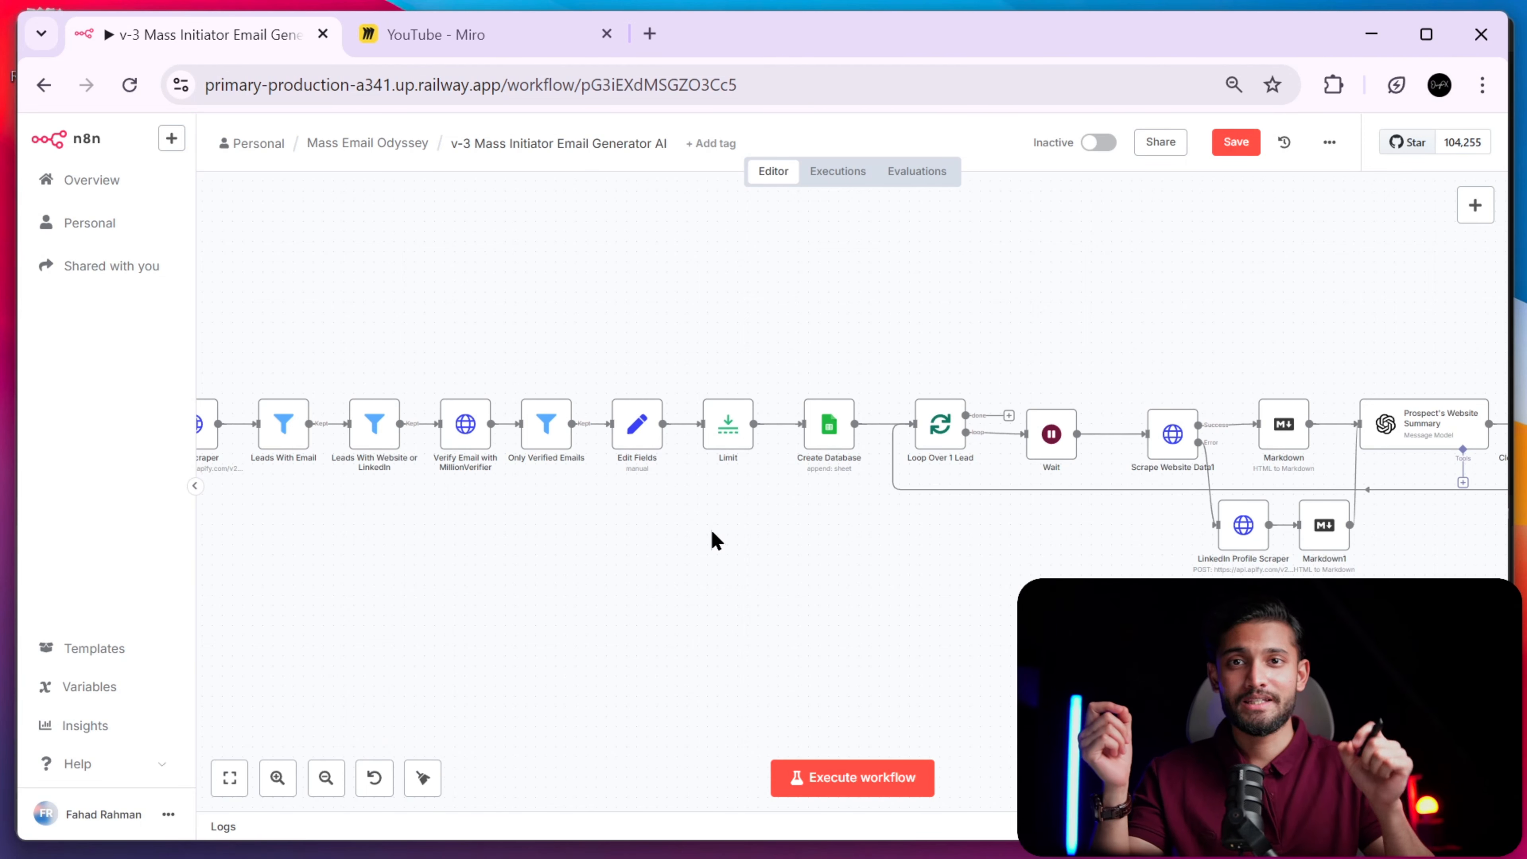
pyautogui.hscroll(-3, 716, 540)
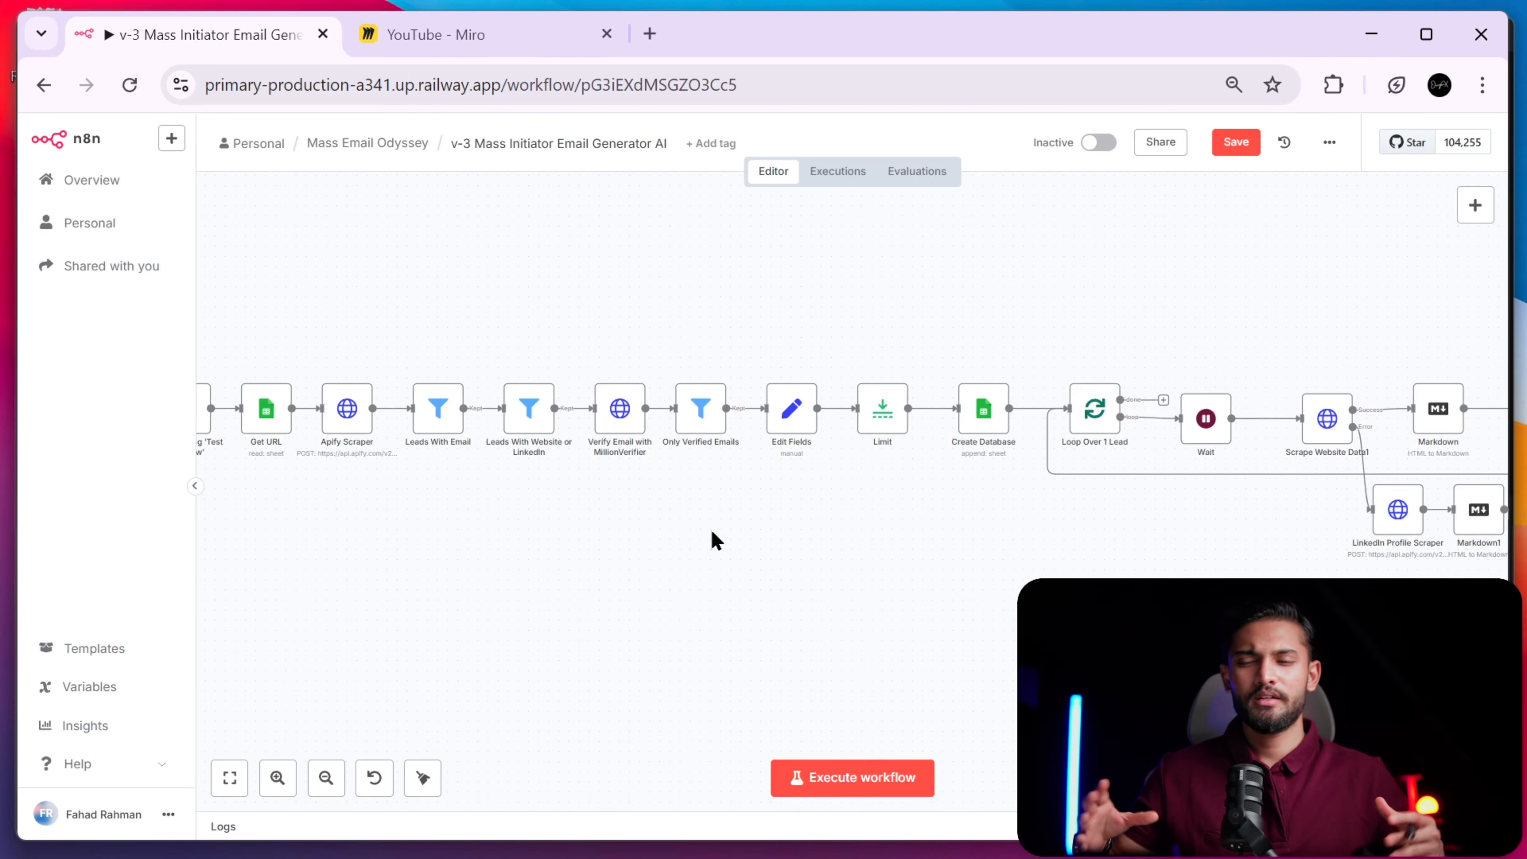
pyautogui.hscroll(-2, 711, 531)
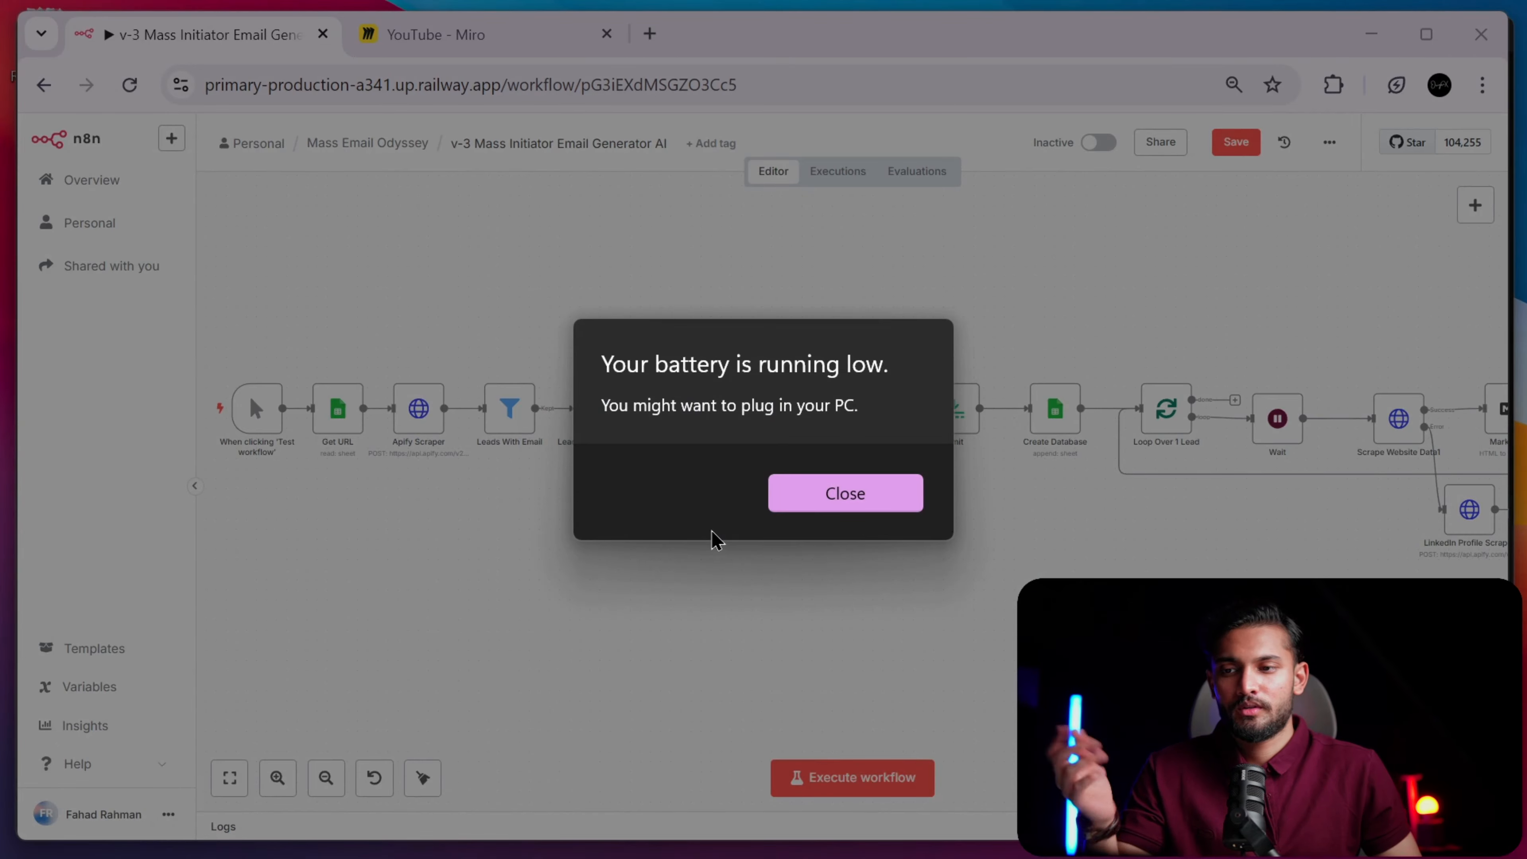
pyautogui.click(843, 497)
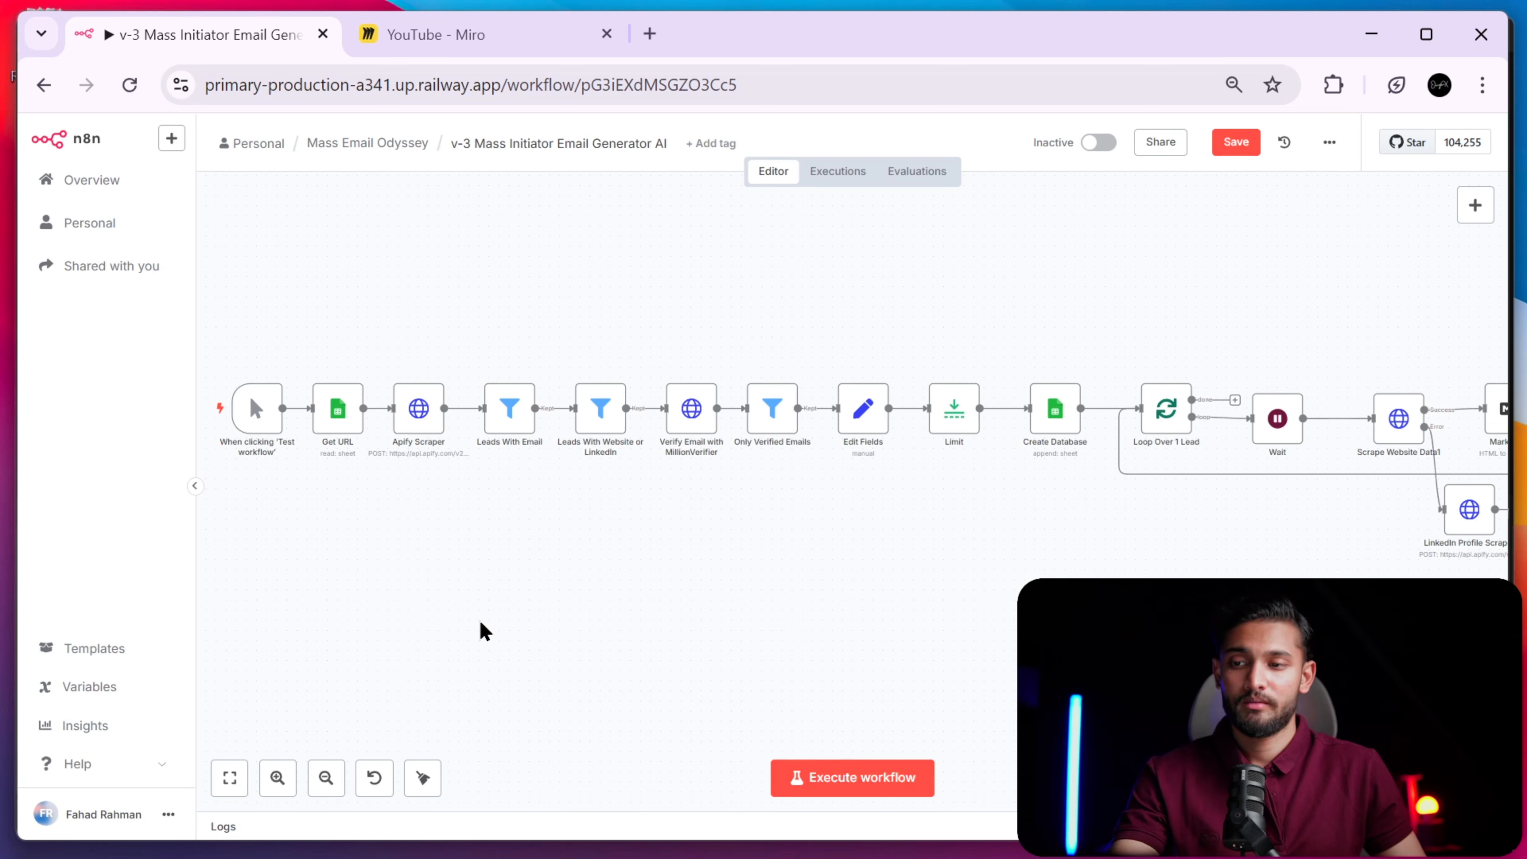
# - Zoom in twice and pan to the nodes from the test trigger to Limit
pyautogui.hscroll(-2, 480, 623)
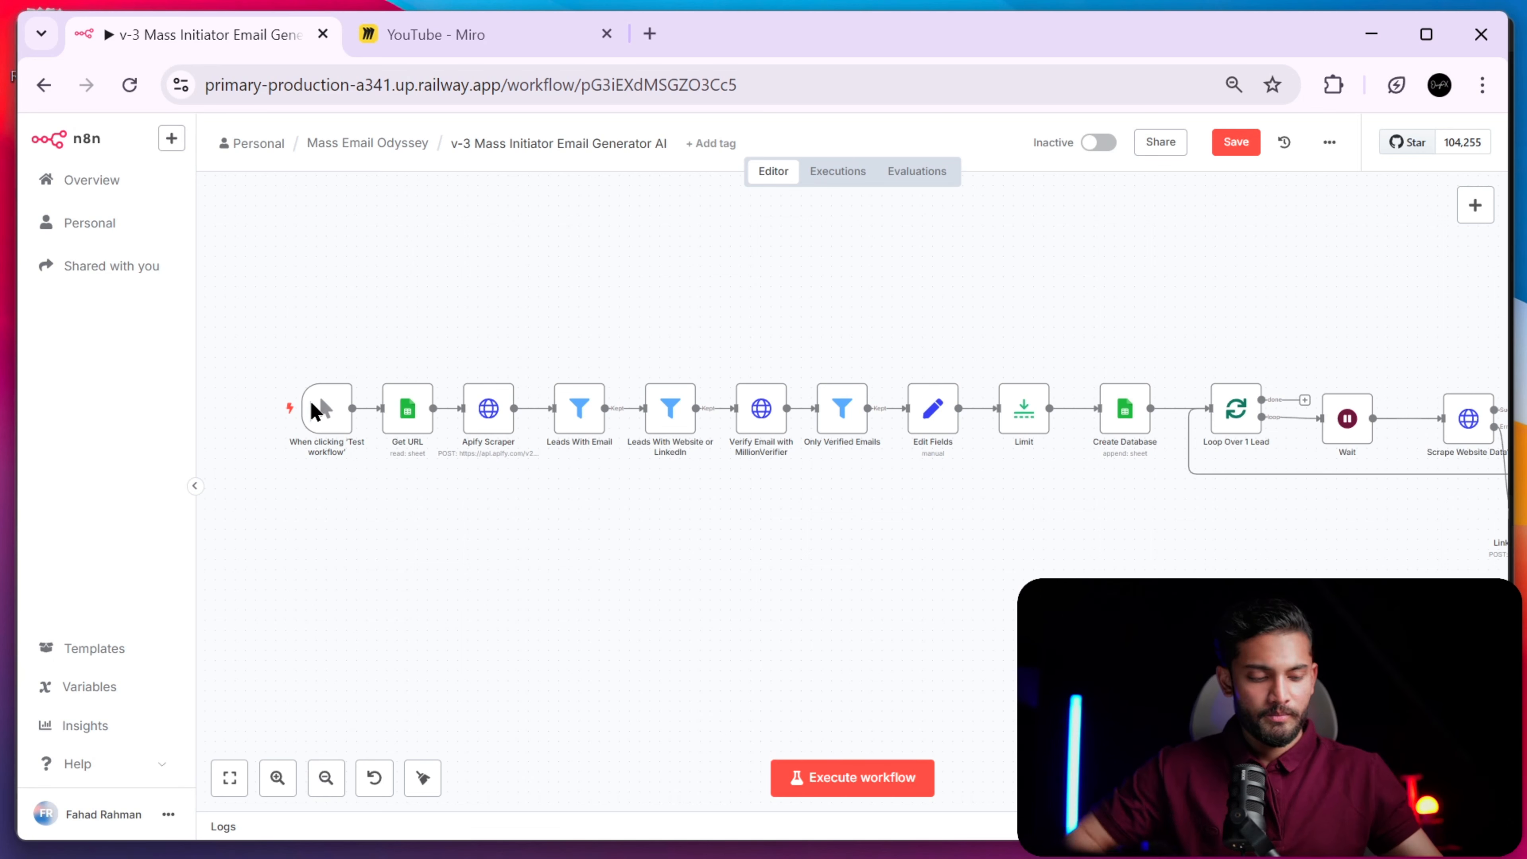
pyautogui.moveTo(330, 445)
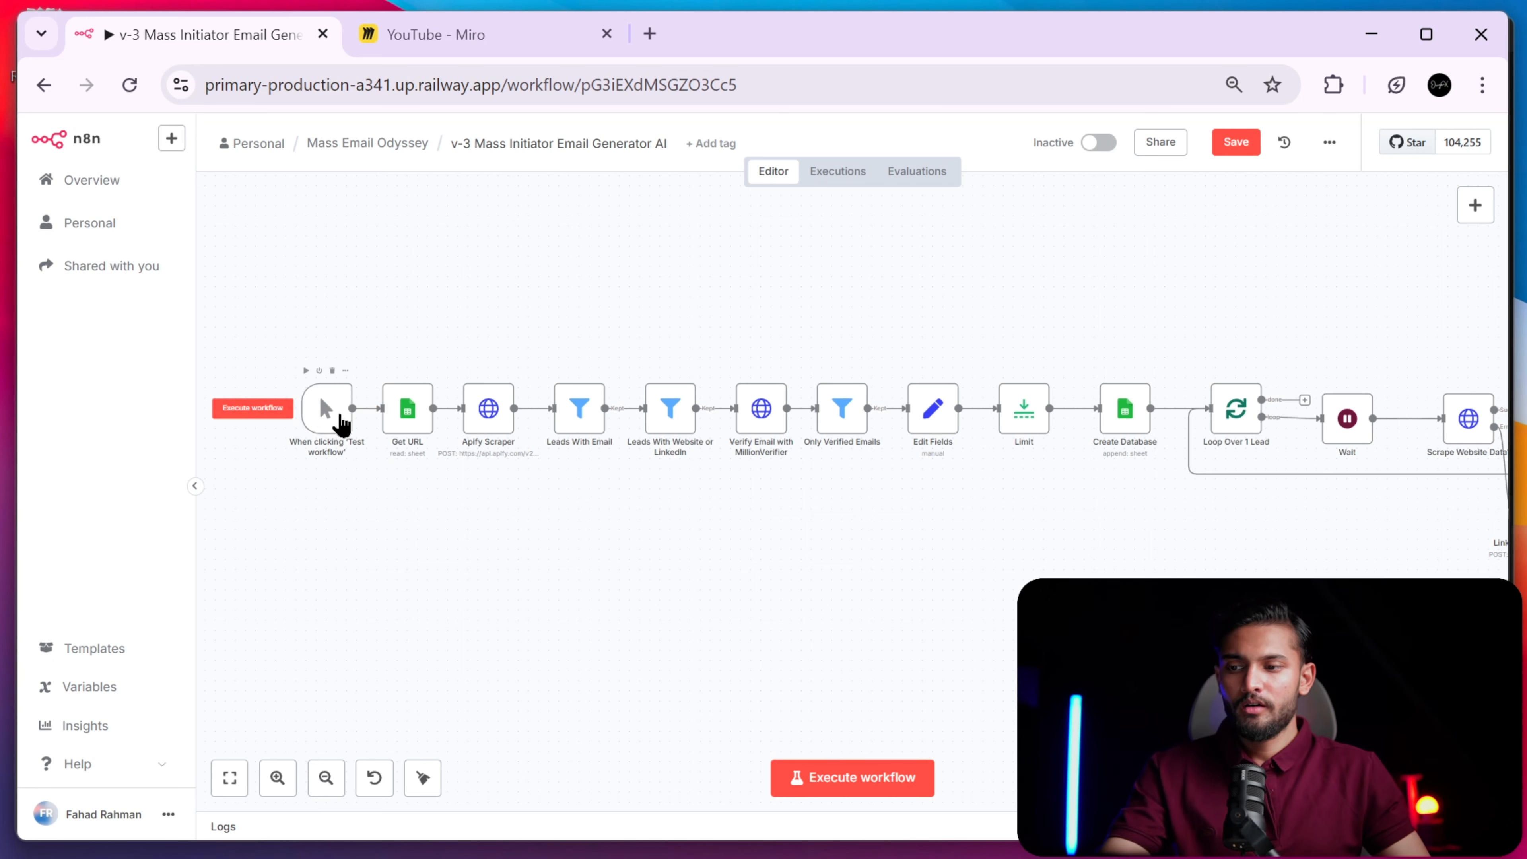
pyautogui.scroll(1, 332, 421)
pyautogui.click(279, 780)
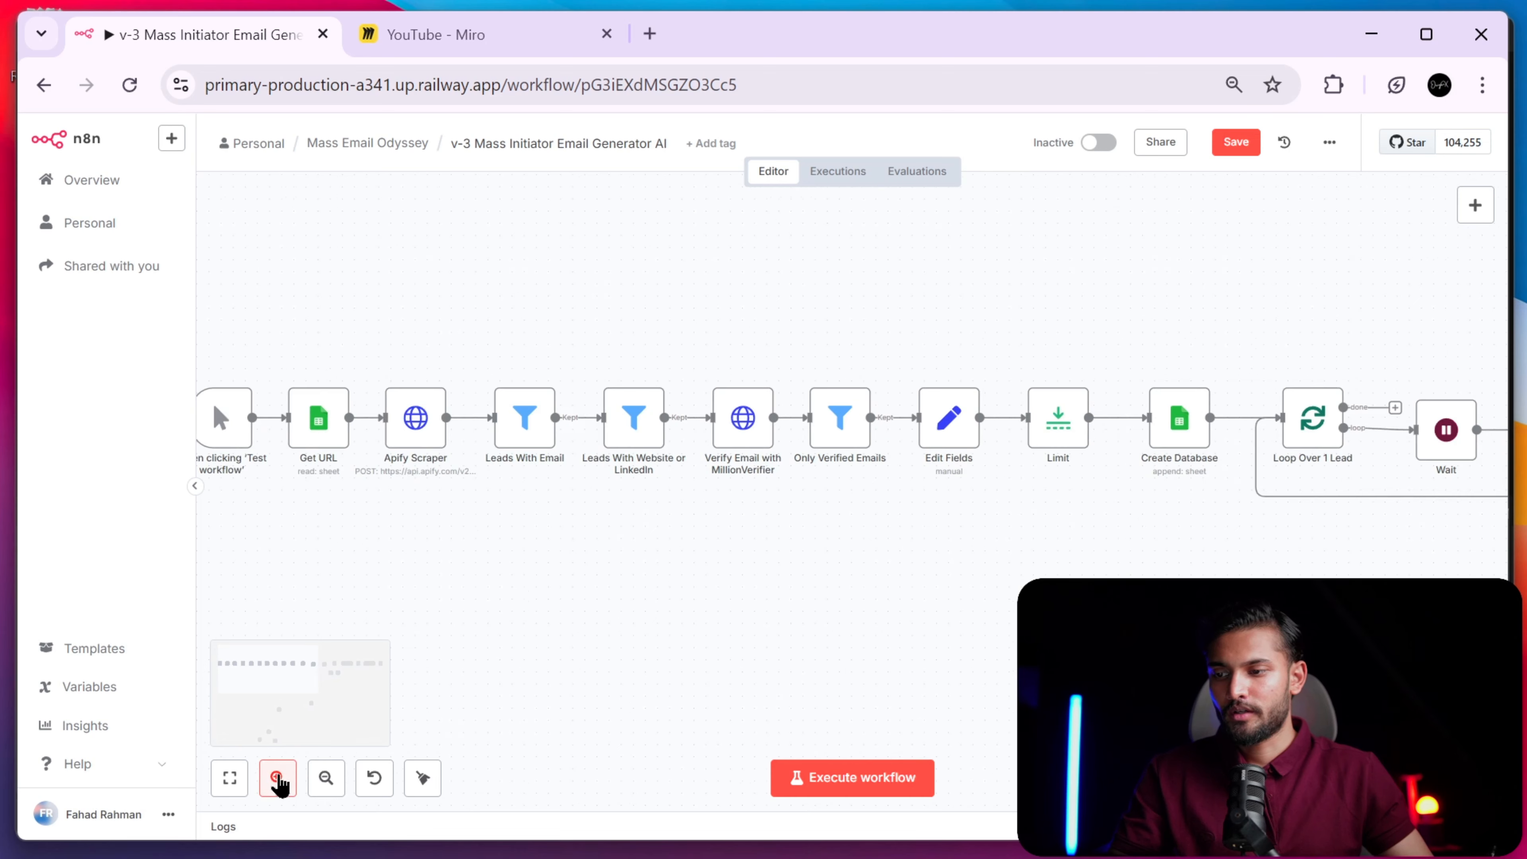
pyautogui.click(278, 780)
pyautogui.hscroll(-5, 427, 515)
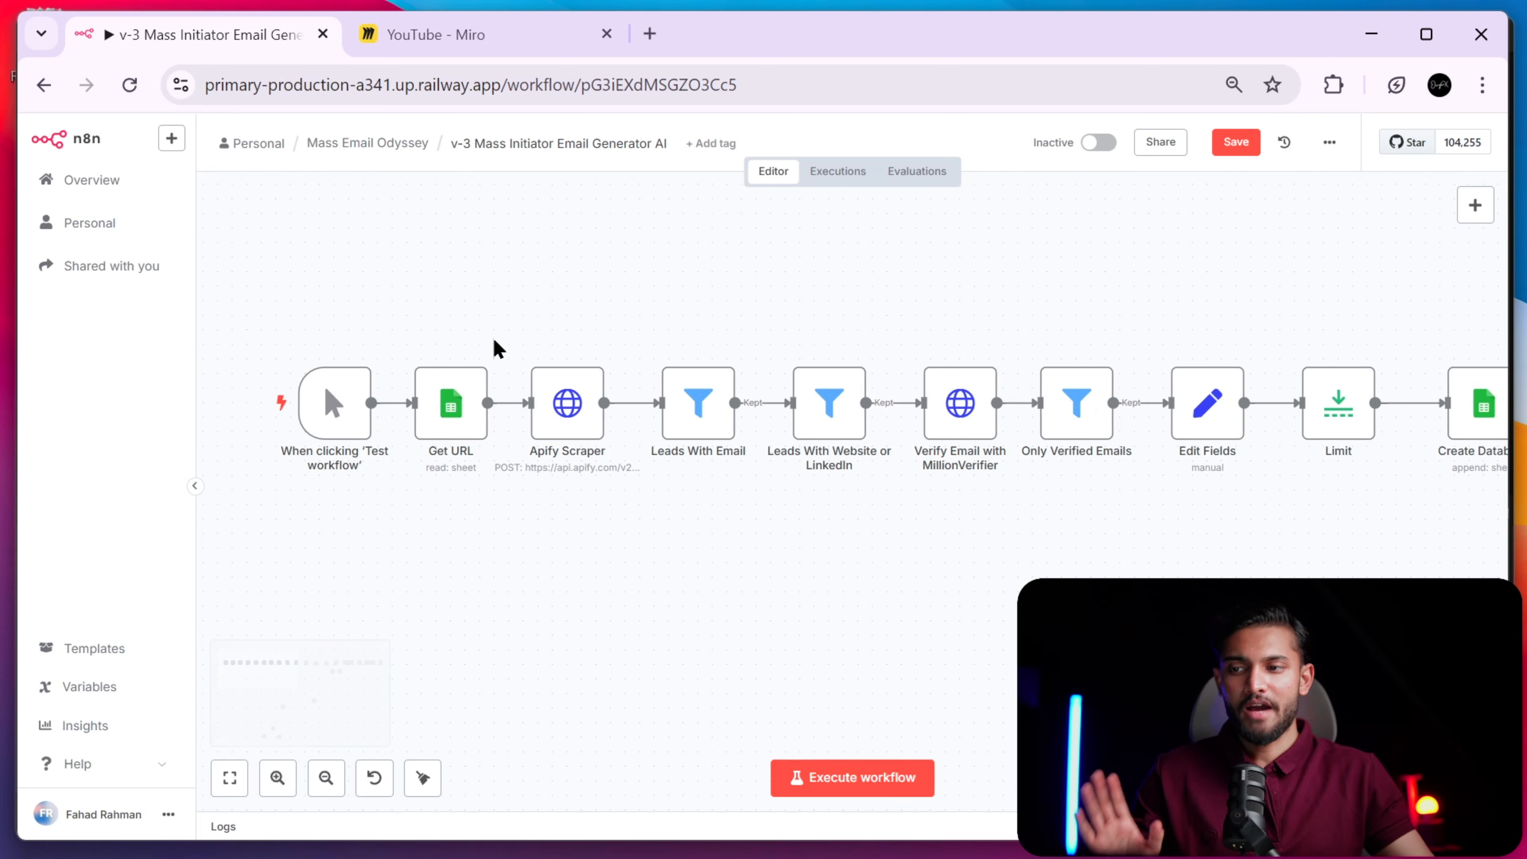
# - Open a new browser tab and start typing a site name in the address bar
pyautogui.click(649, 35)
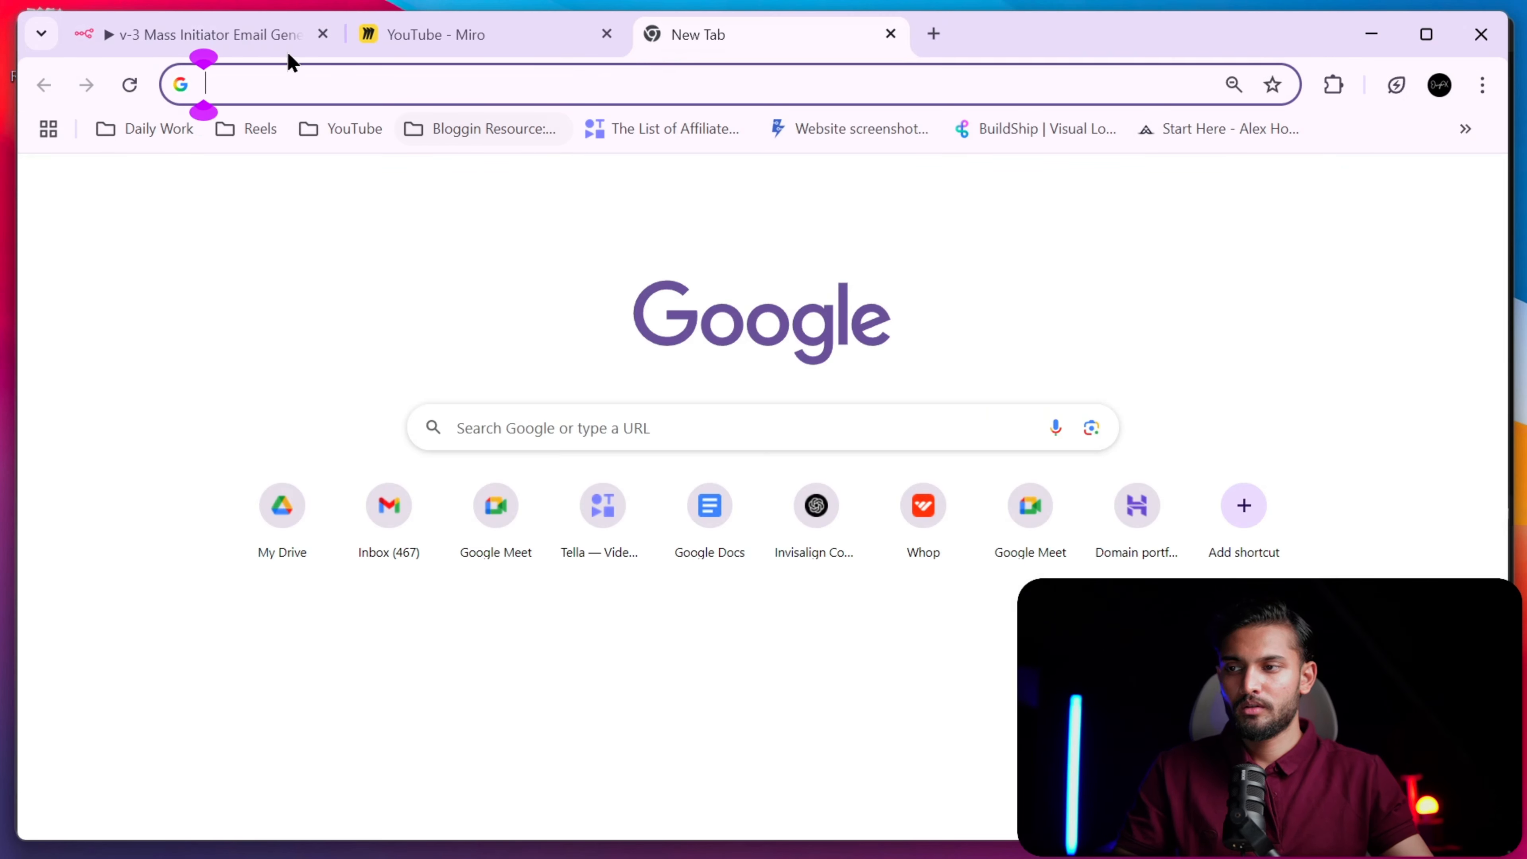
pyautogui.write('eb')
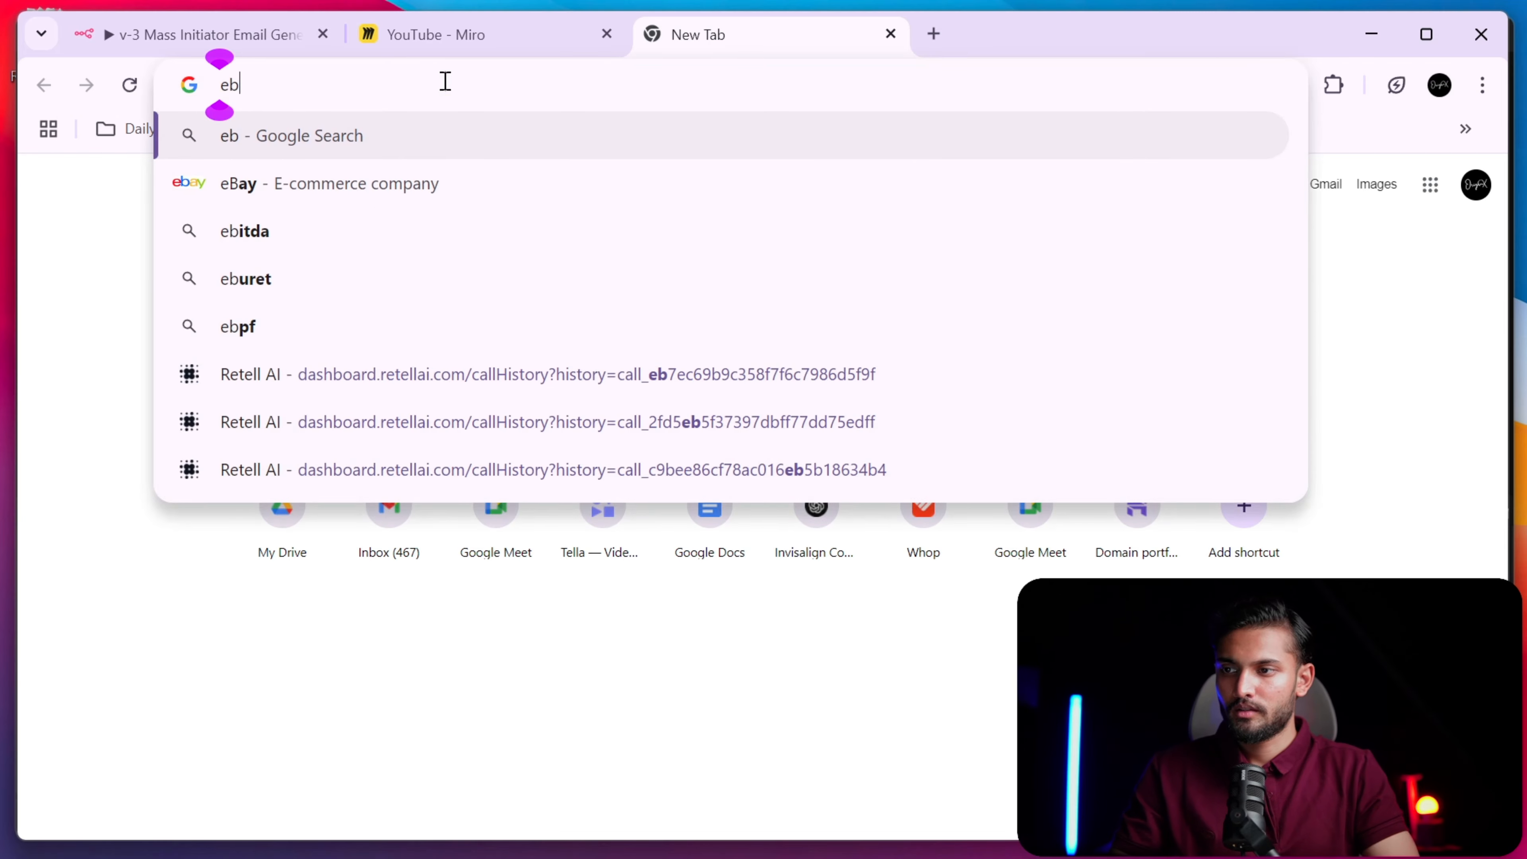
pyautogui.press('BackSpace')
pyautogui.press('BackSpace')
pyautogui.write('ne')
pyautogui.press('BackSpace')
pyautogui.press('BackSpace')
pyautogui.write('eng')
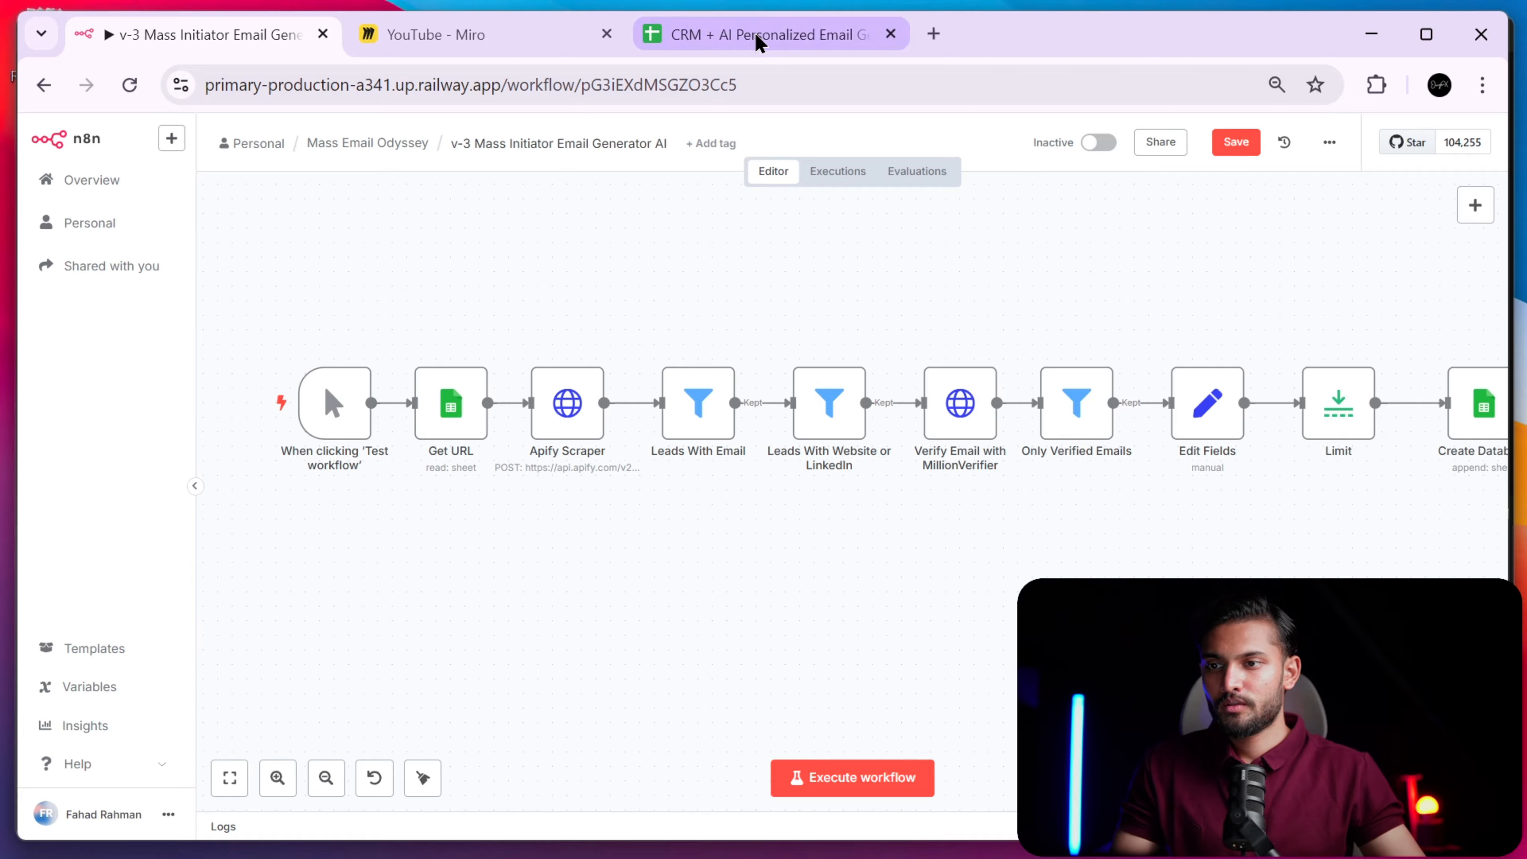
# - In the CRM spreadsheet, select K2 and enlarge the formula bar to read the personalized email
pyautogui.click(756, 36)
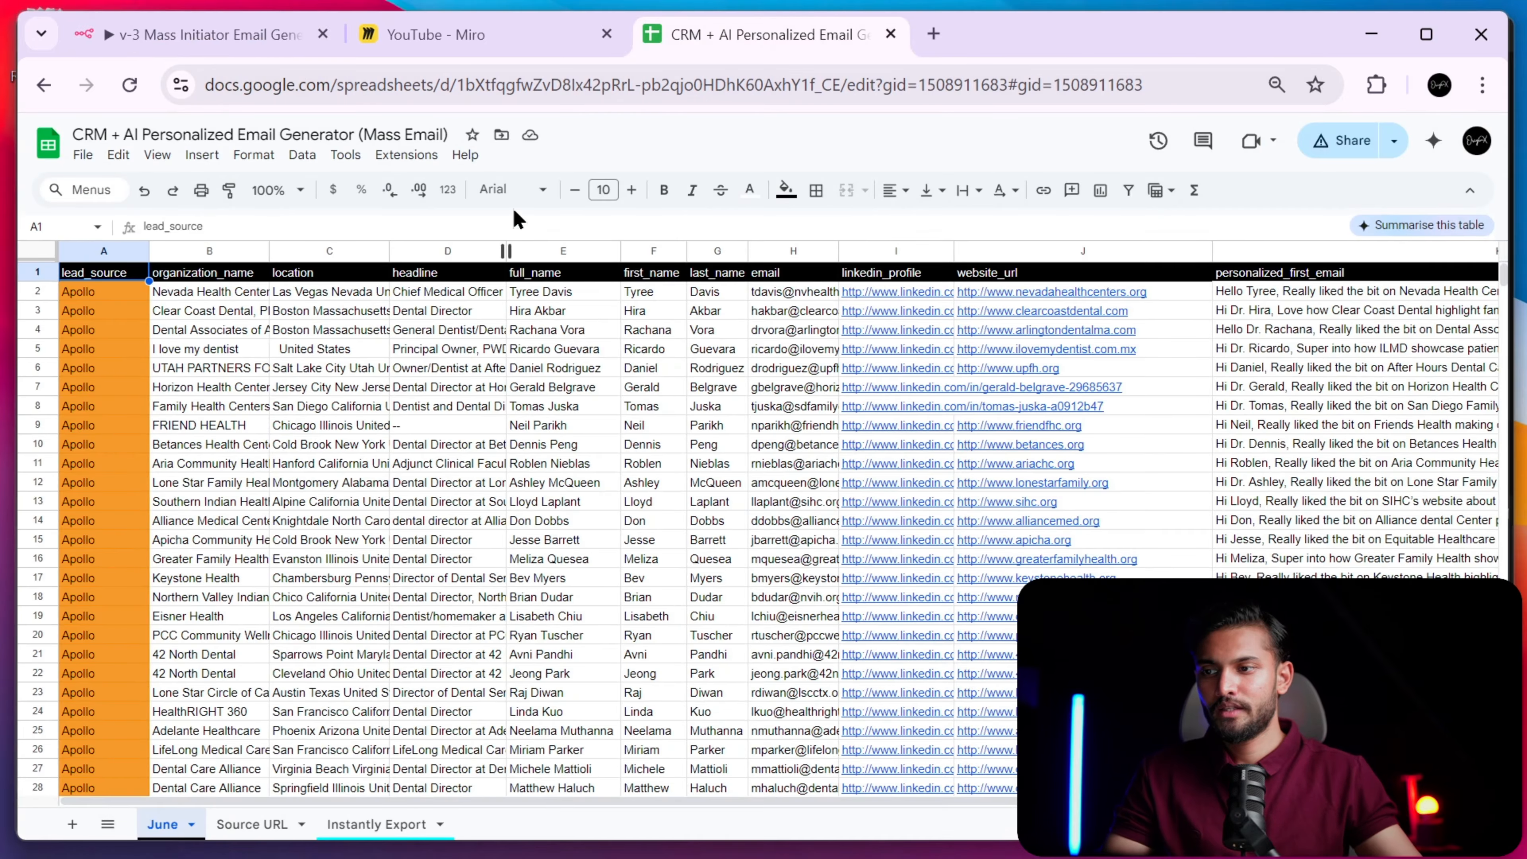
pyautogui.scroll(-20, 380, 292)
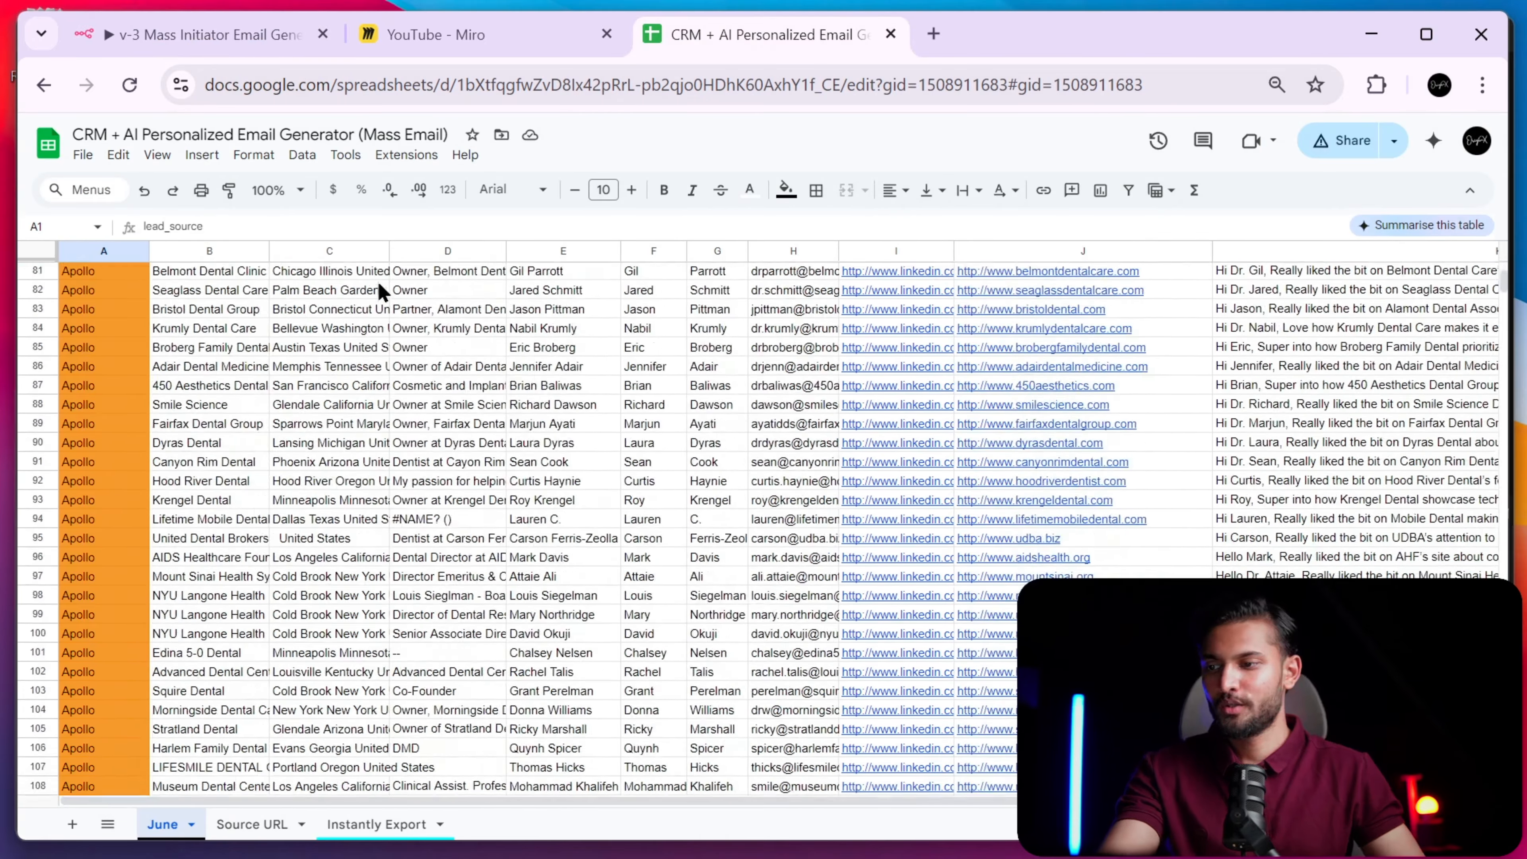
pyautogui.scroll(20, 380, 292)
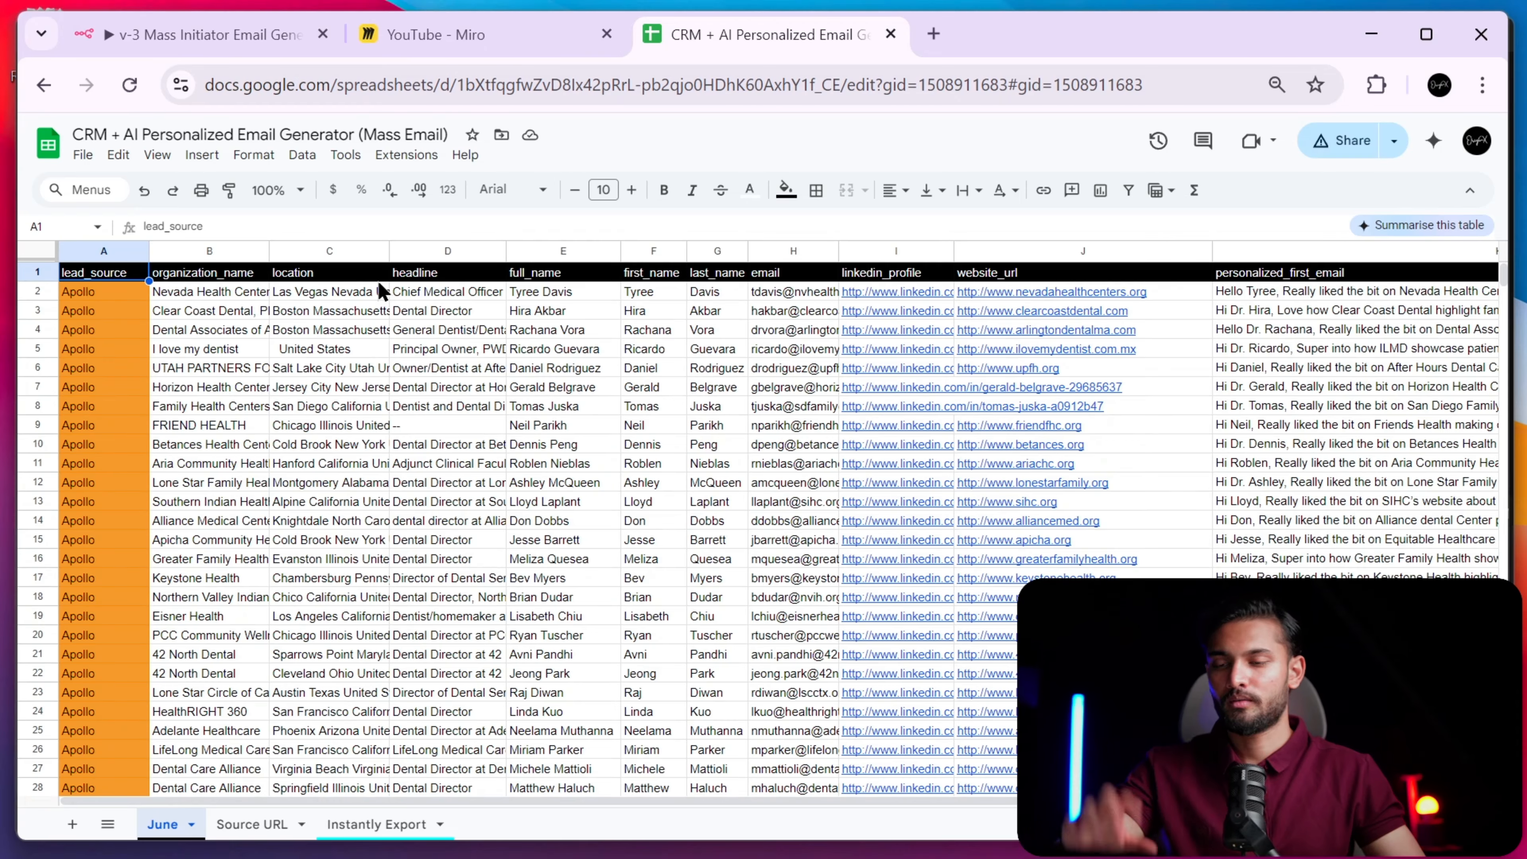
pyautogui.hscroll(3, 380, 292)
pyautogui.click(1079, 296)
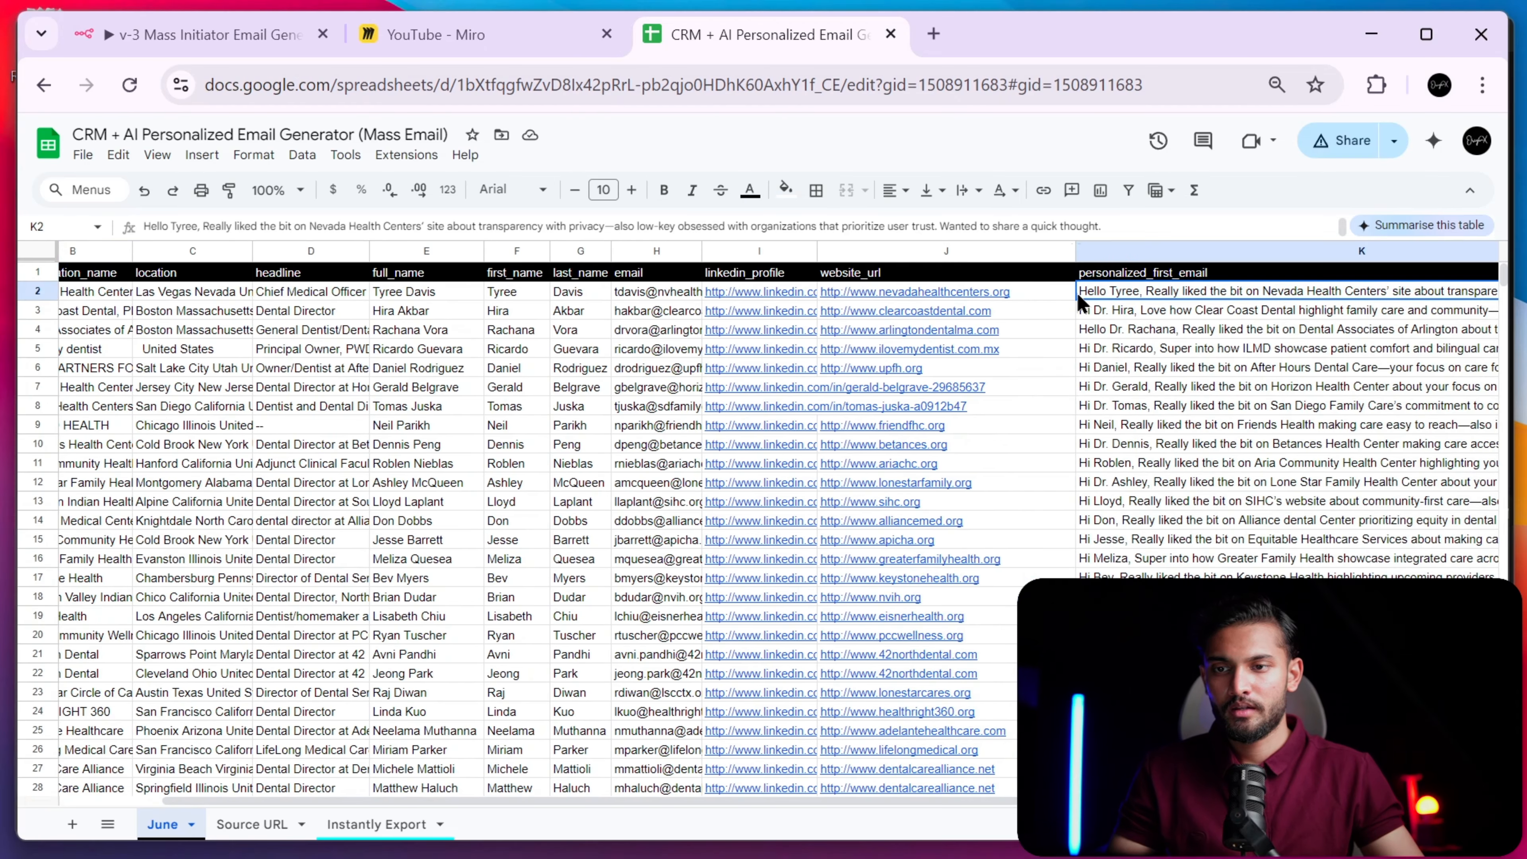
pyautogui.moveTo(989, 241); pyautogui.dragTo(986, 450)
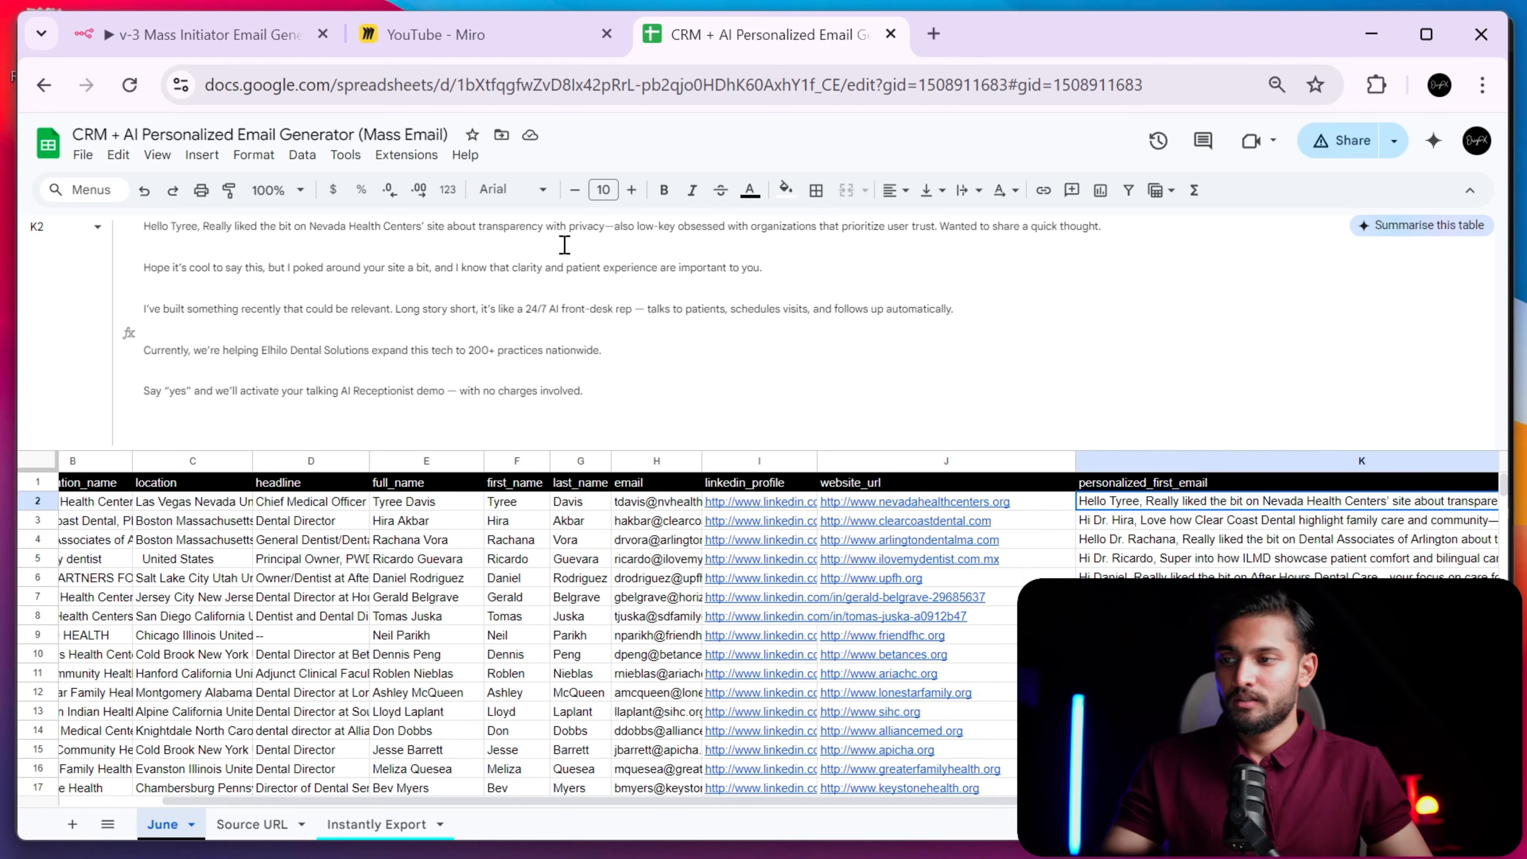
# - Highlight the email's personalized line about organizations, then zoom the sheet out
pyautogui.scroll(5, 565, 245)
pyautogui.hscroll(-8, 565, 245)
pyautogui.scroll(-3, 564, 245)
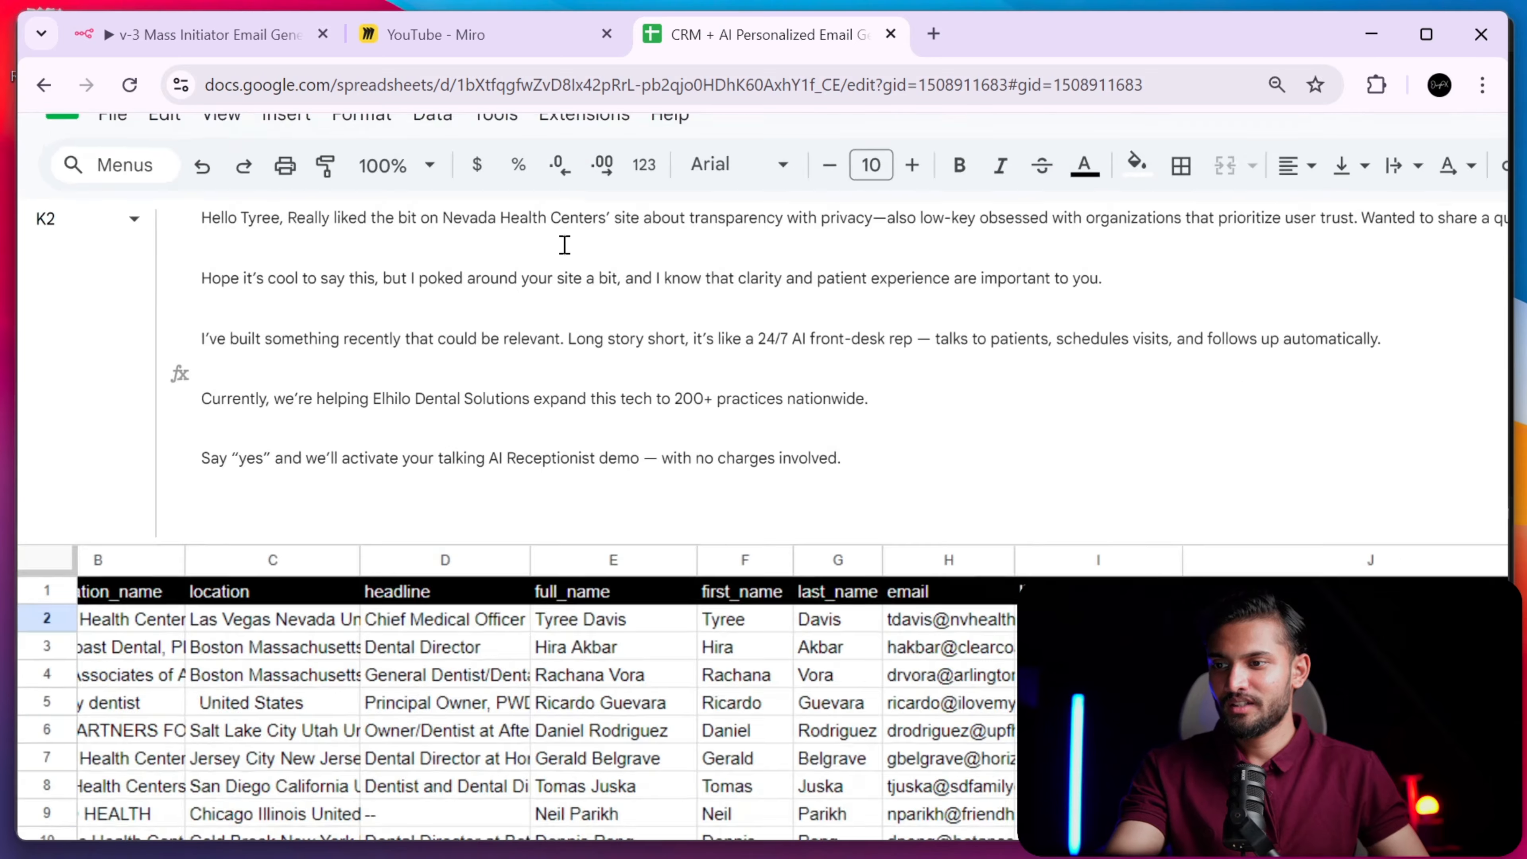
pyautogui.moveTo(290, 220); pyautogui.dragTo(1093, 228)
pyautogui.click(902, 219)
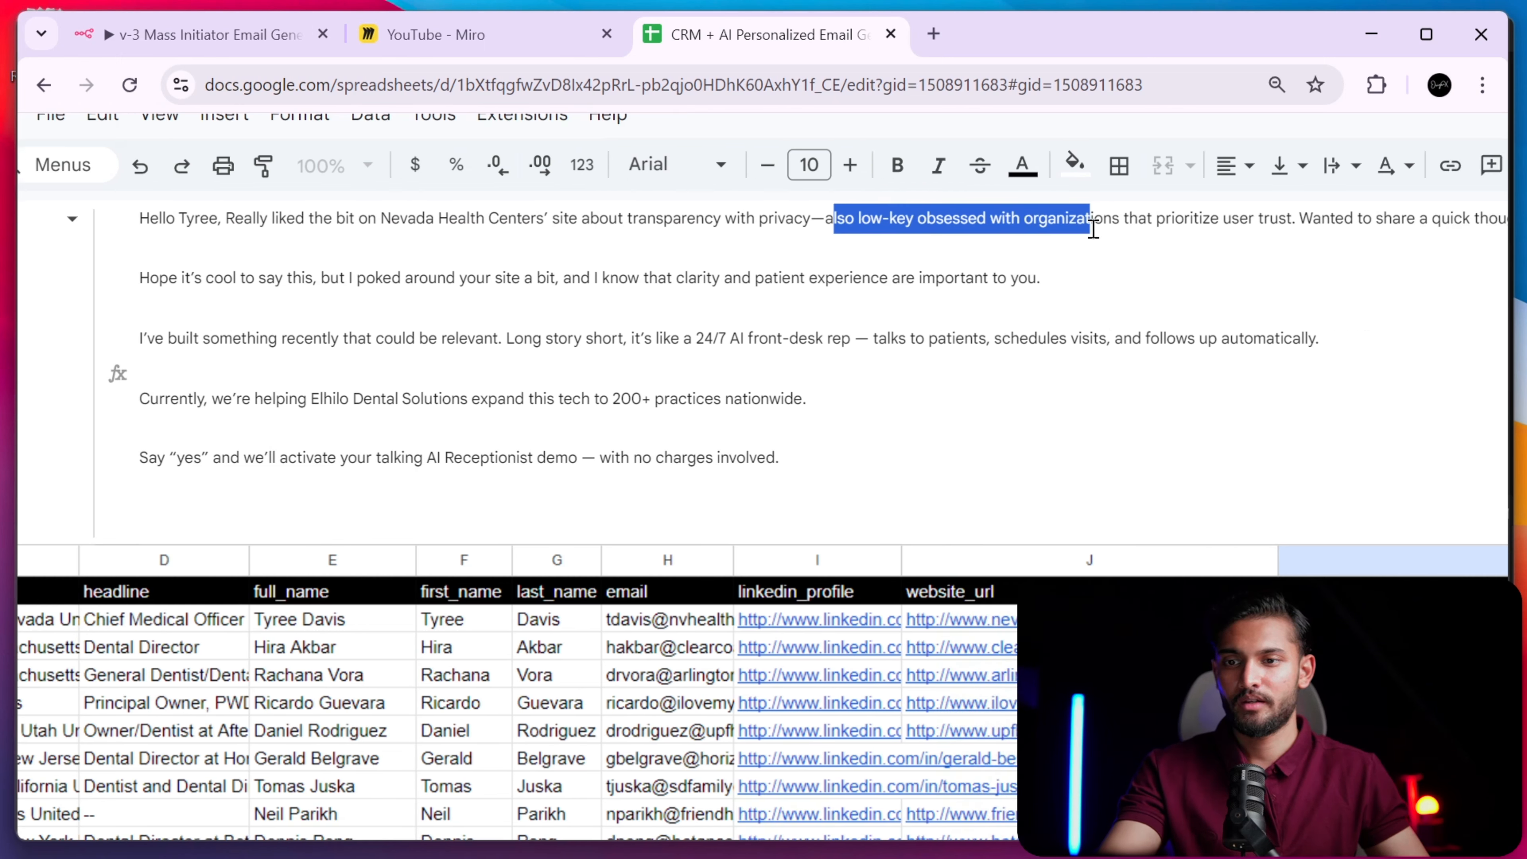
pyautogui.hscroll(1, 1093, 229)
pyautogui.hscroll(-2, 904, 239)
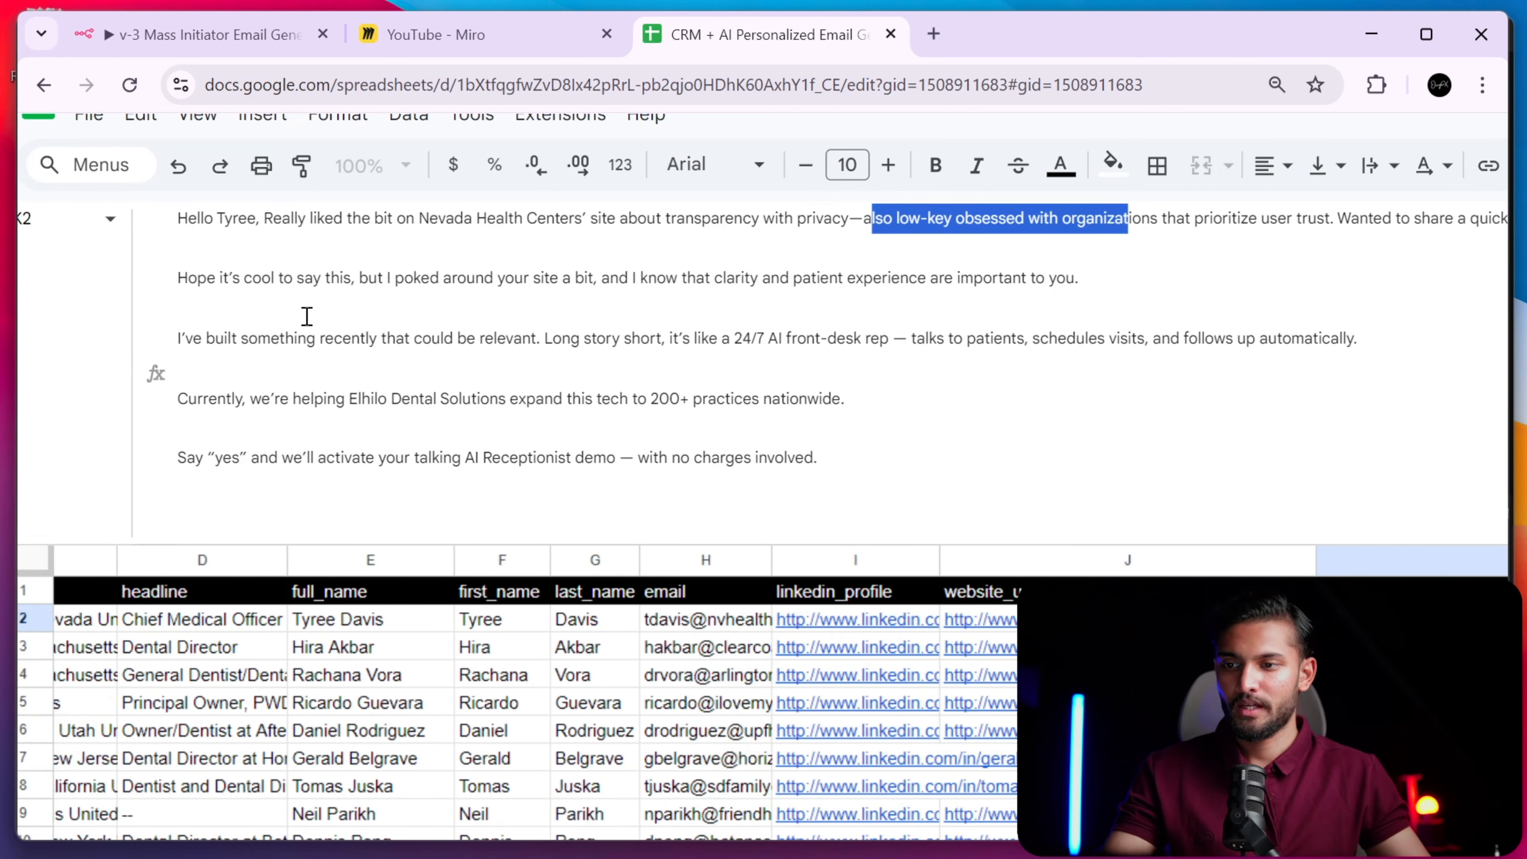
pyautogui.hotkey('ctrl', '-')
pyautogui.hotkey('ctrl', '-')
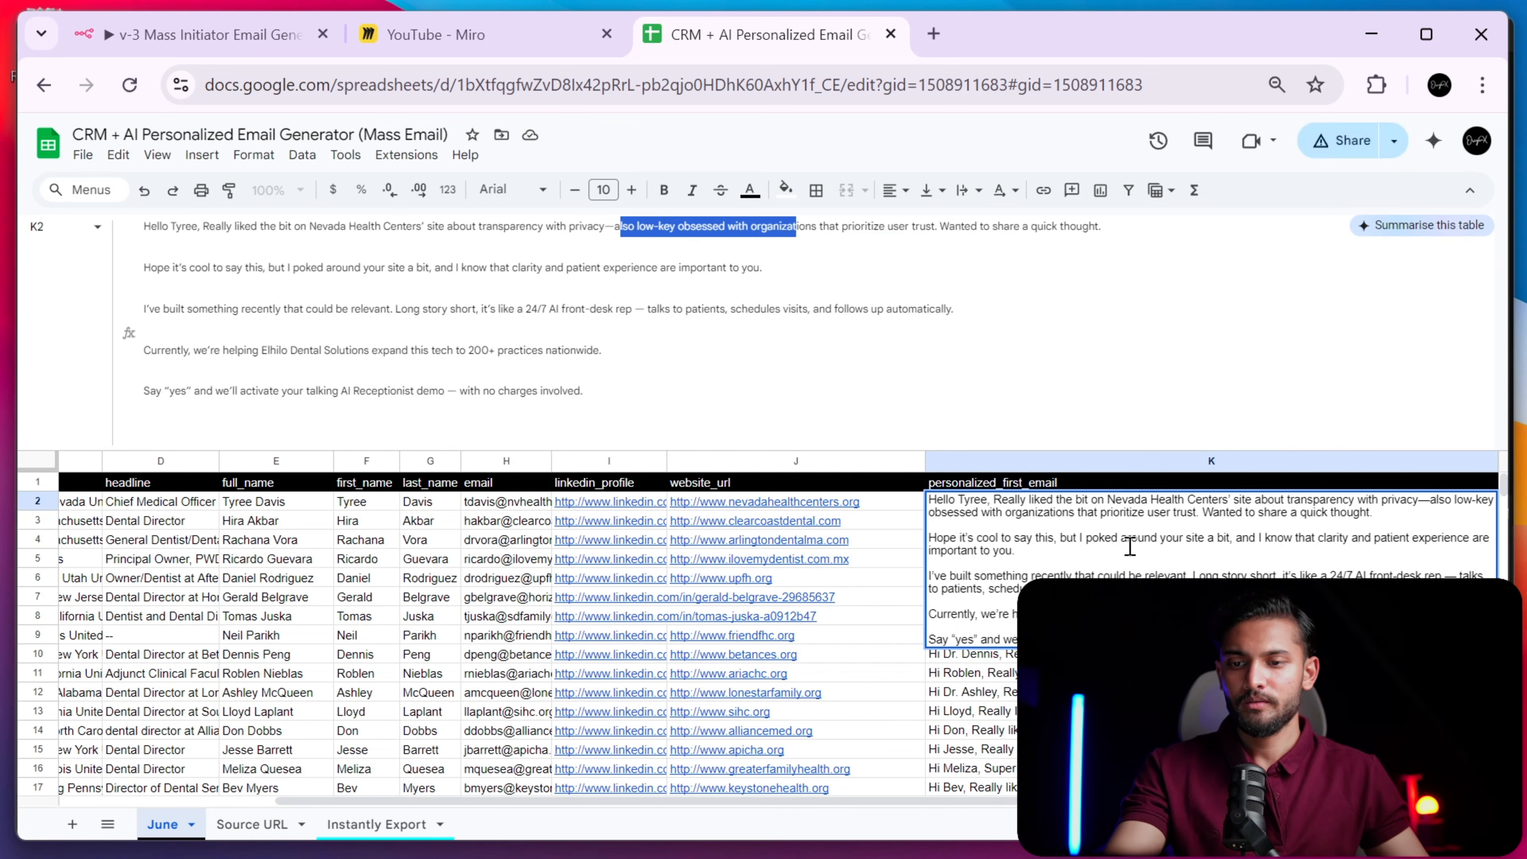
# - View the Apollo search link on the Source URL sheet, then go back to n8n
pyautogui.click(263, 36)
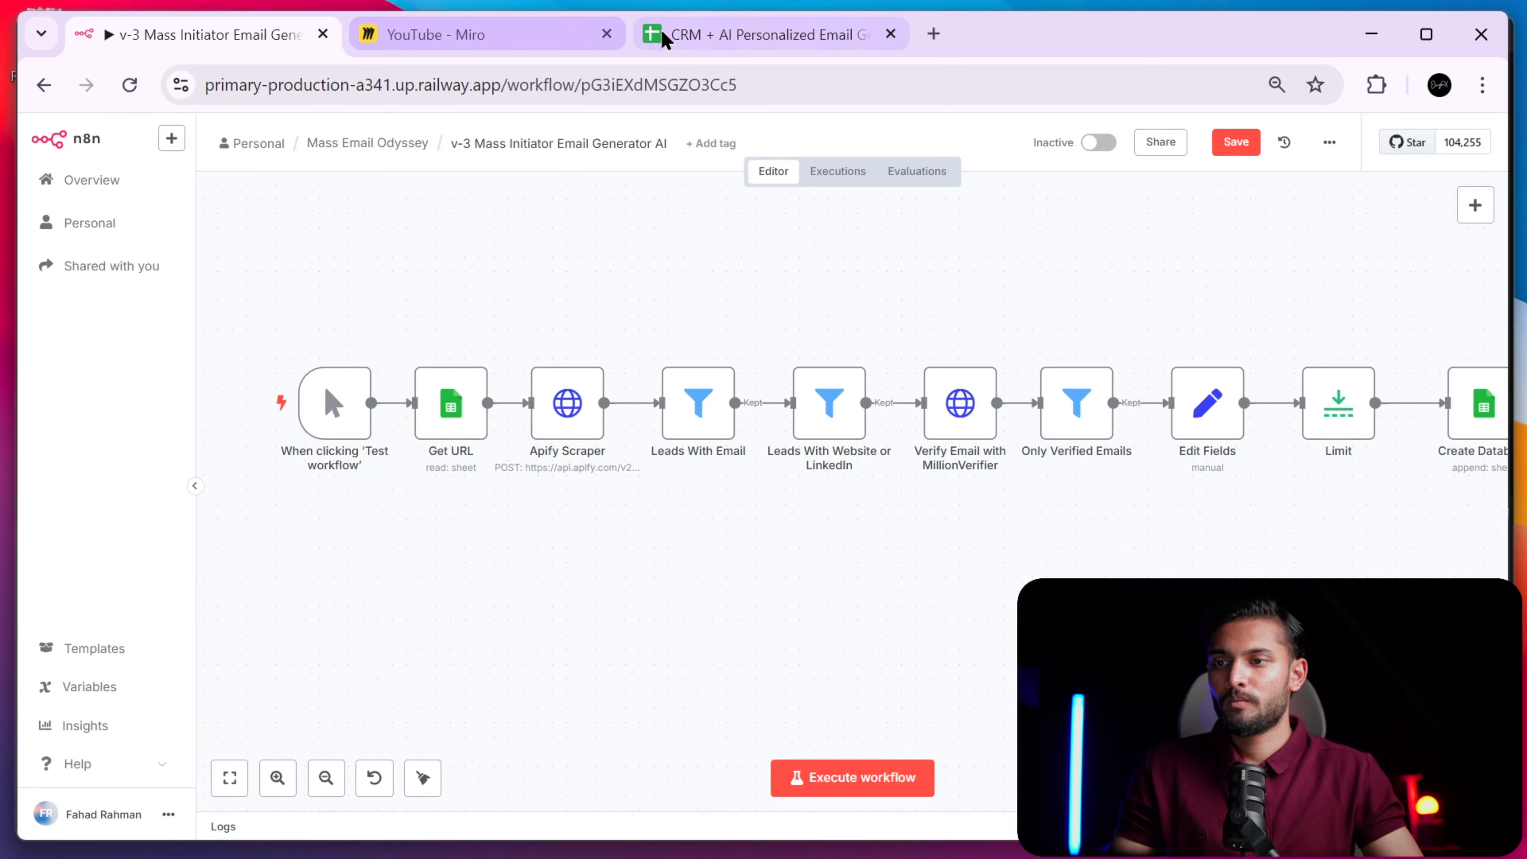
pyautogui.click(665, 39)
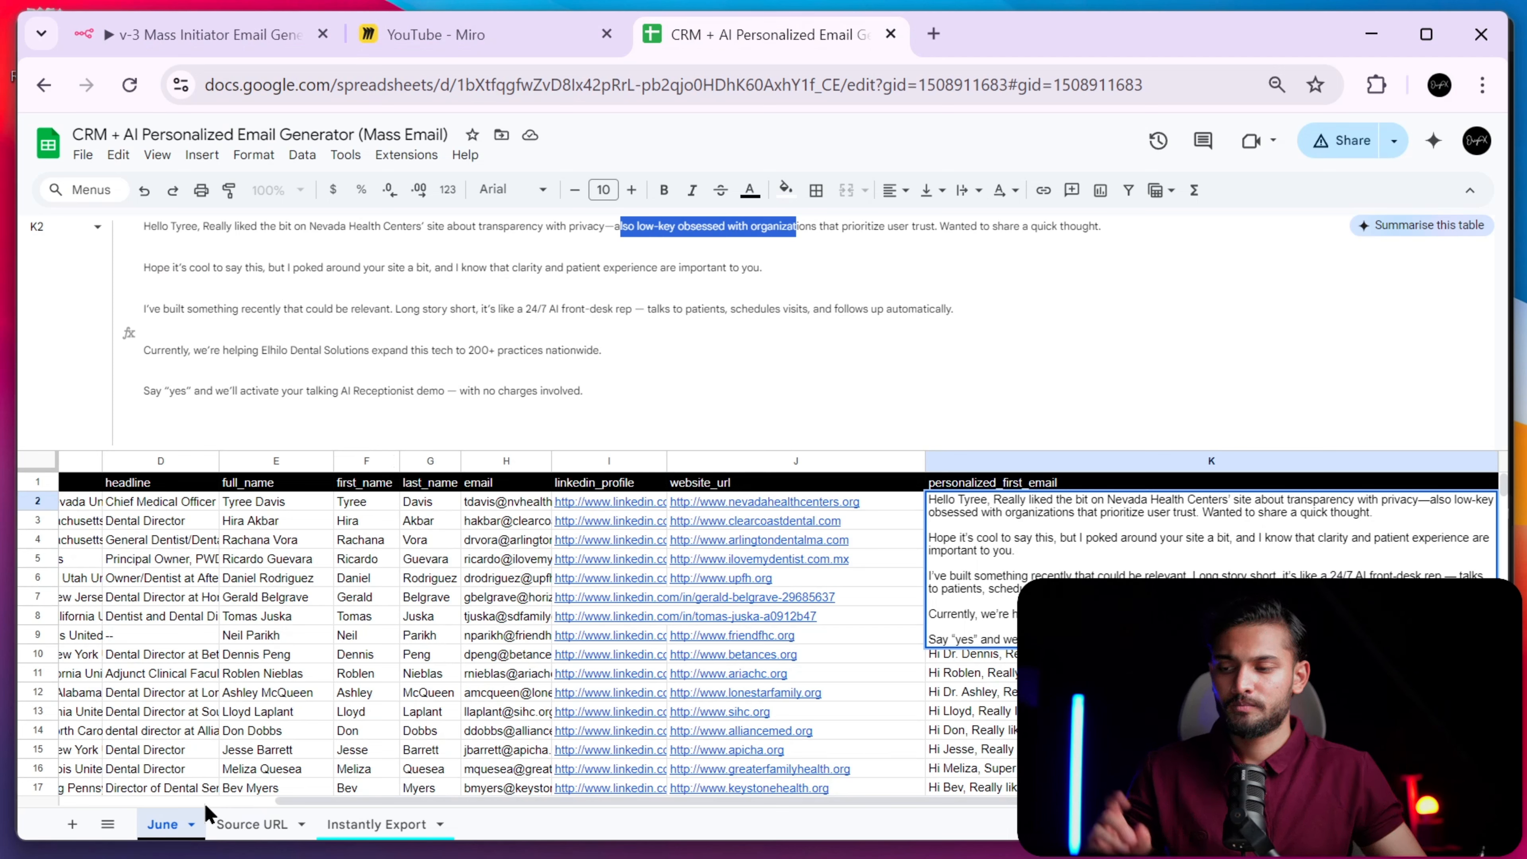
pyautogui.click(243, 821)
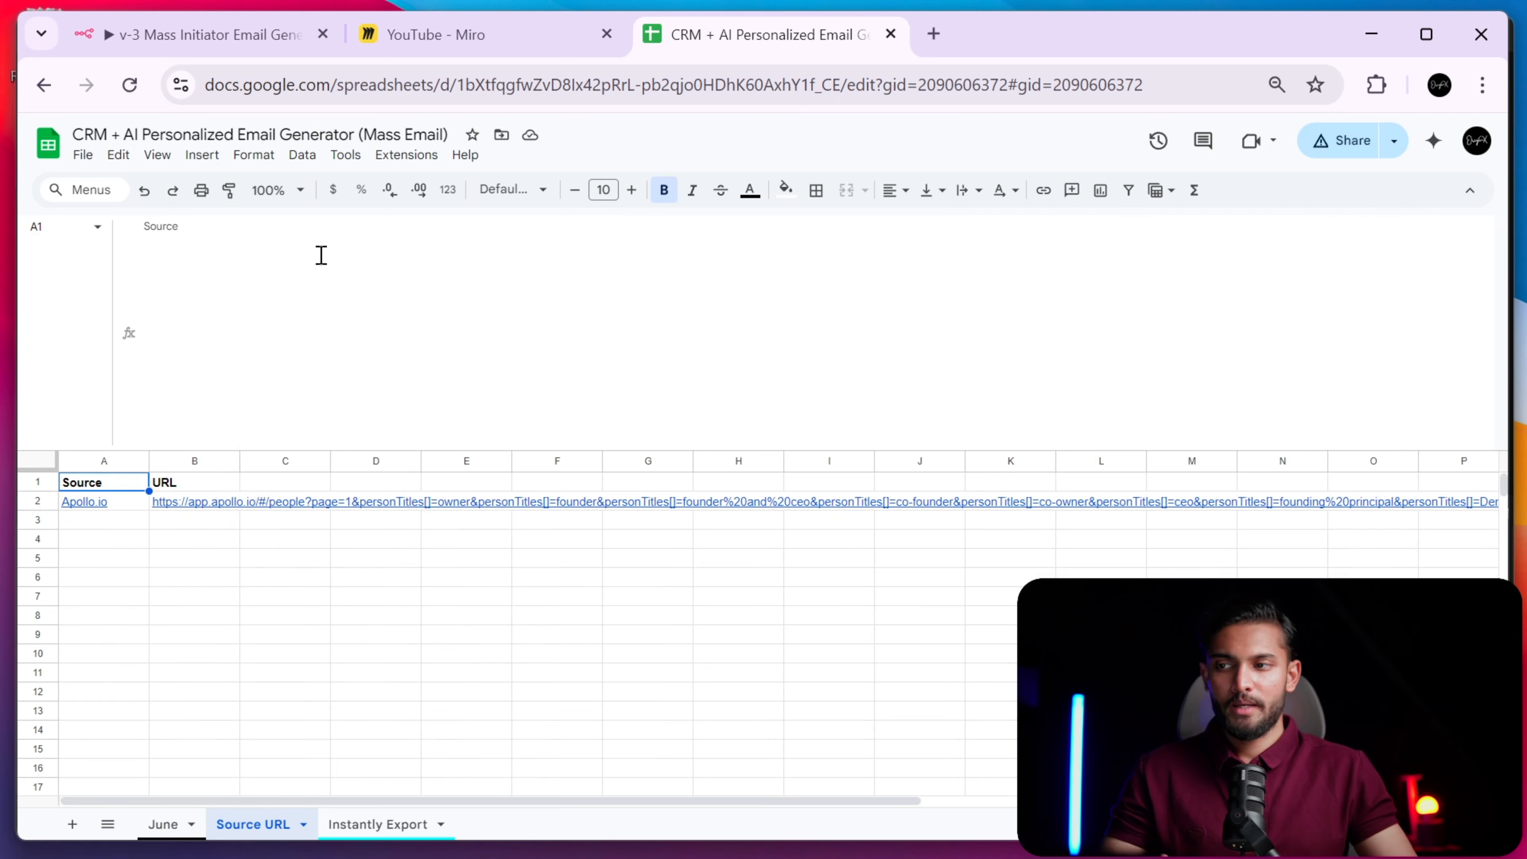
pyautogui.click(166, 36)
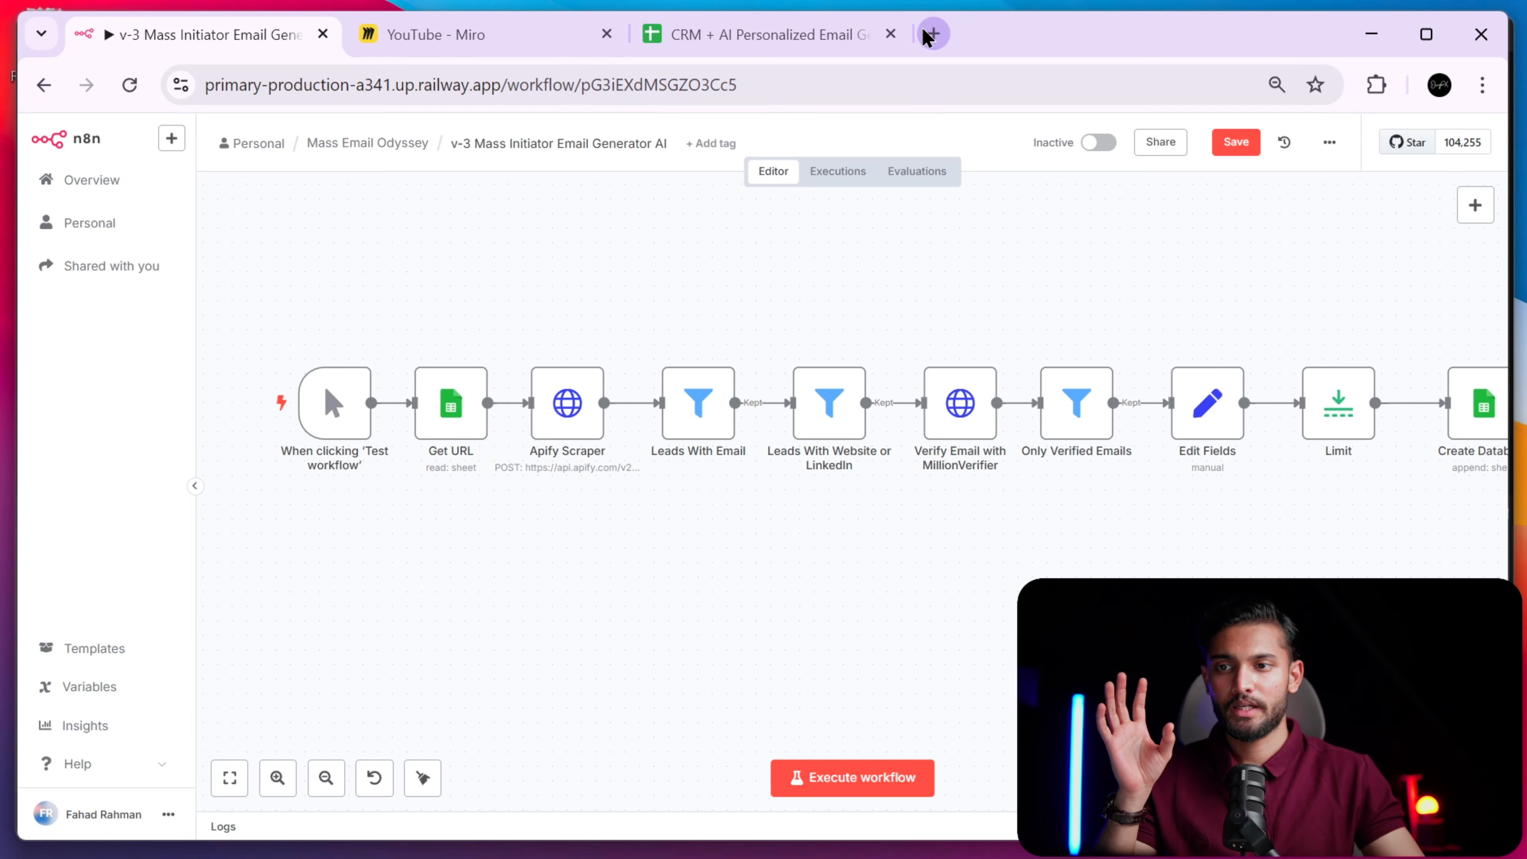
pyautogui.click(931, 34)
# - Load apify.com and go to the Apify Console
pyautogui.write('api')
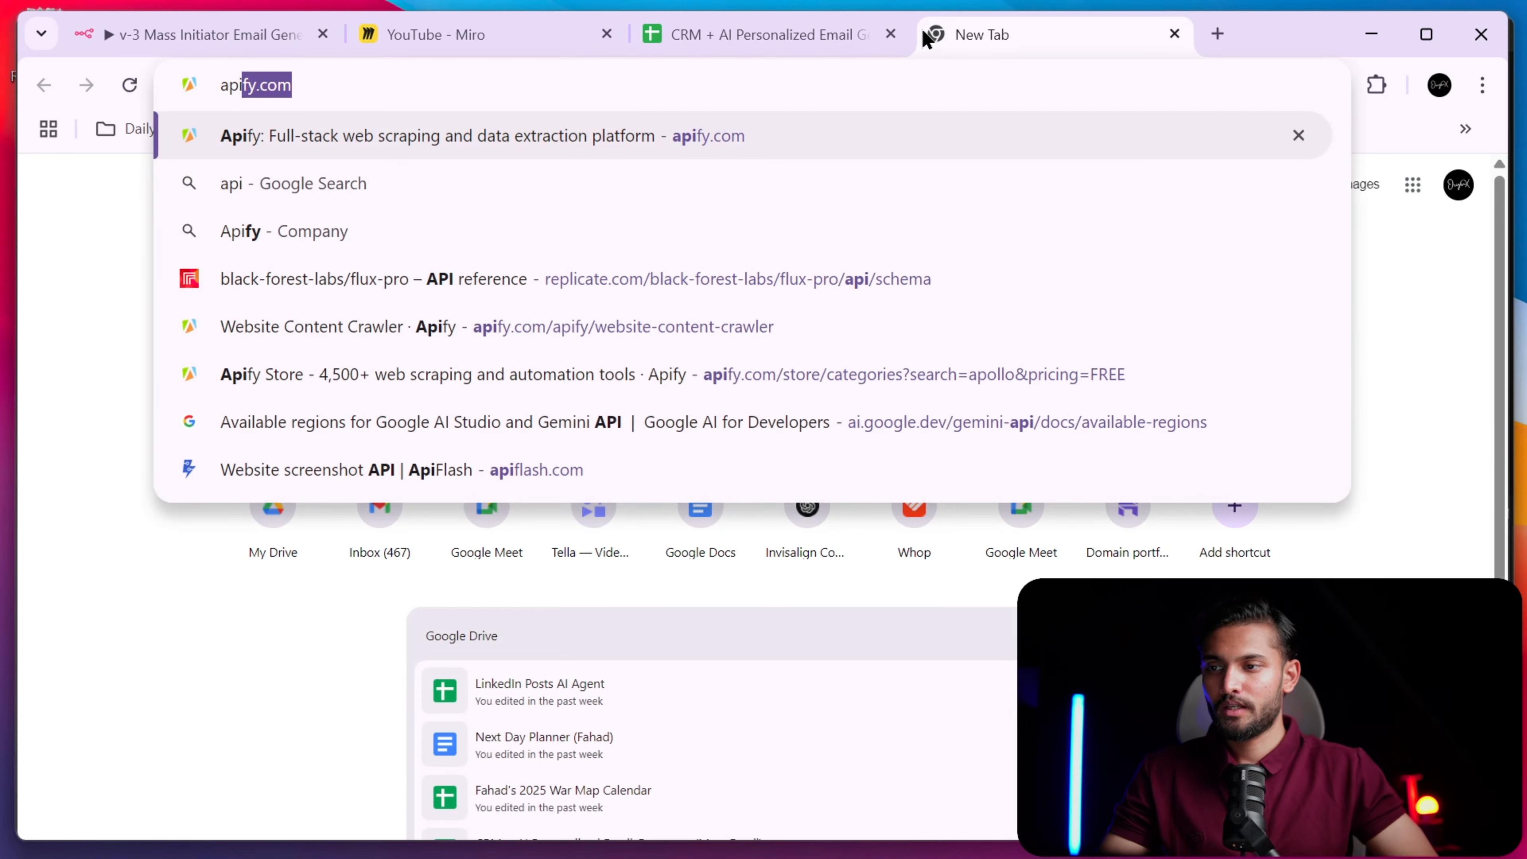
pyautogui.press('Return')
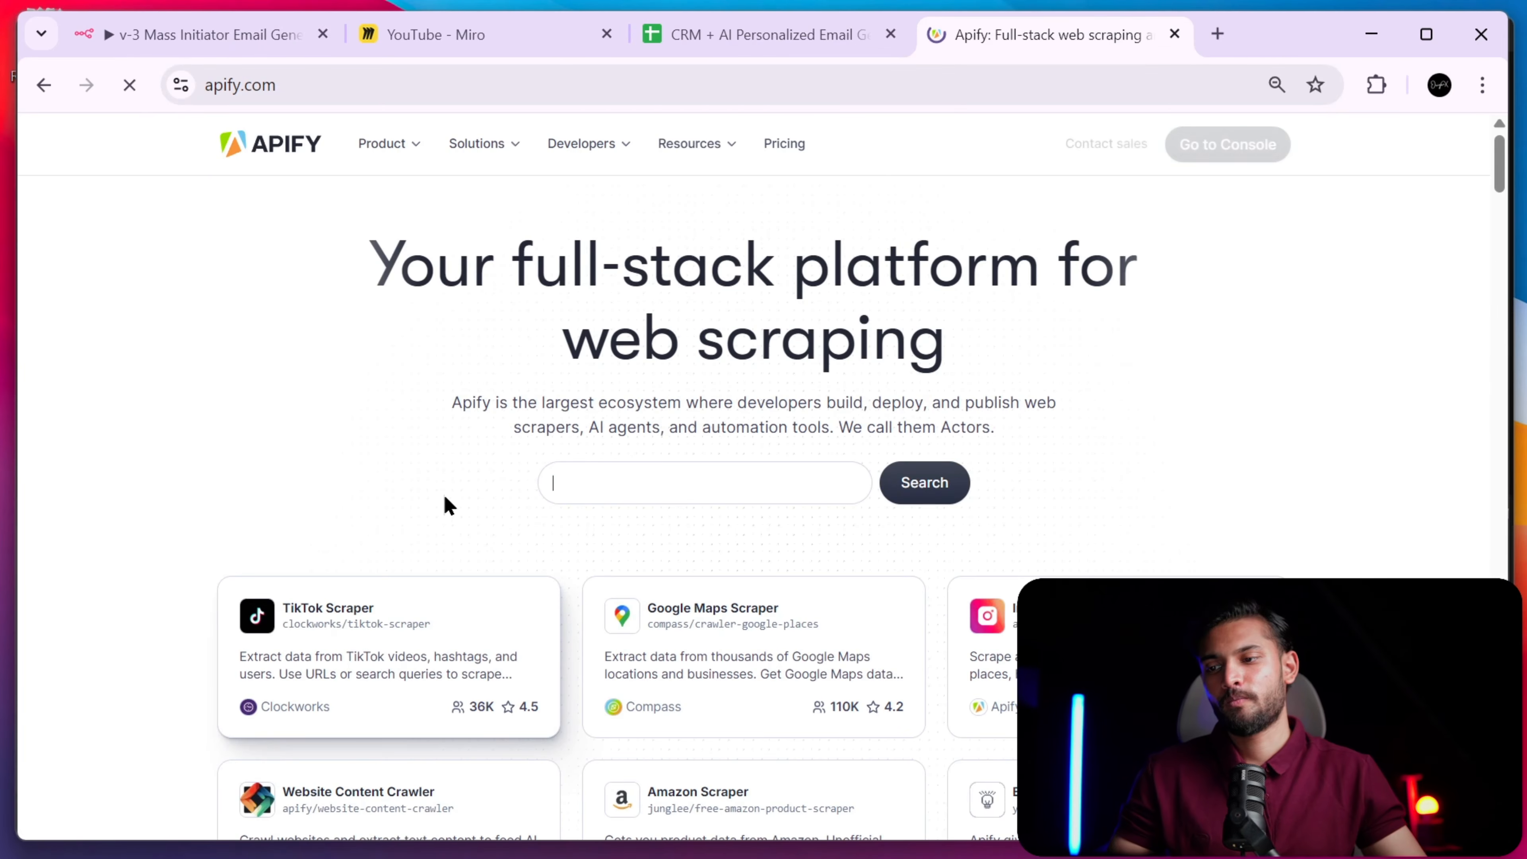
pyautogui.write('Scrape TikTok profiles')
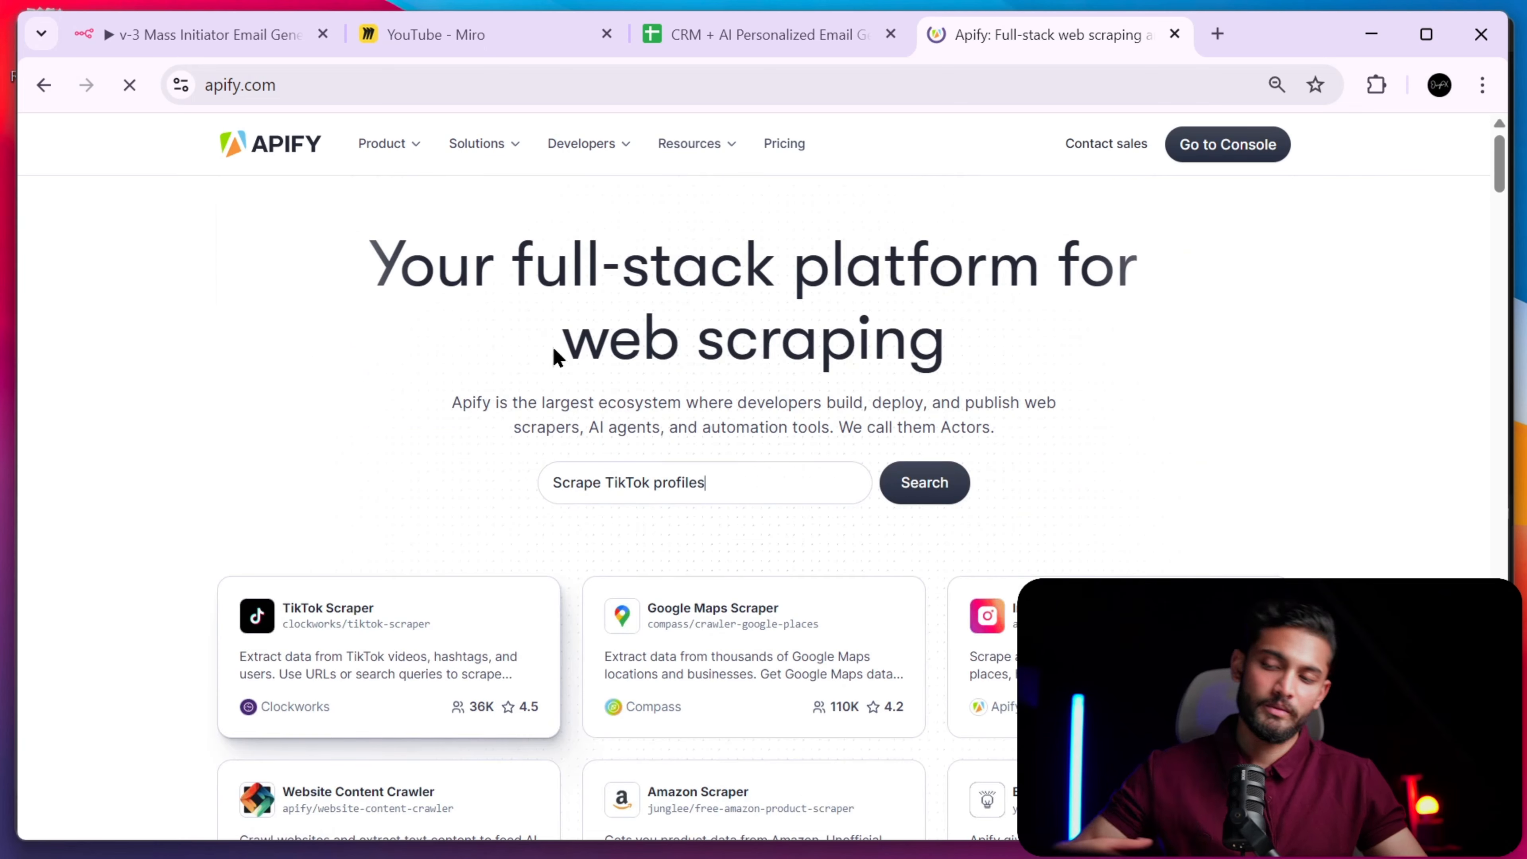
pyautogui.click(1225, 150)
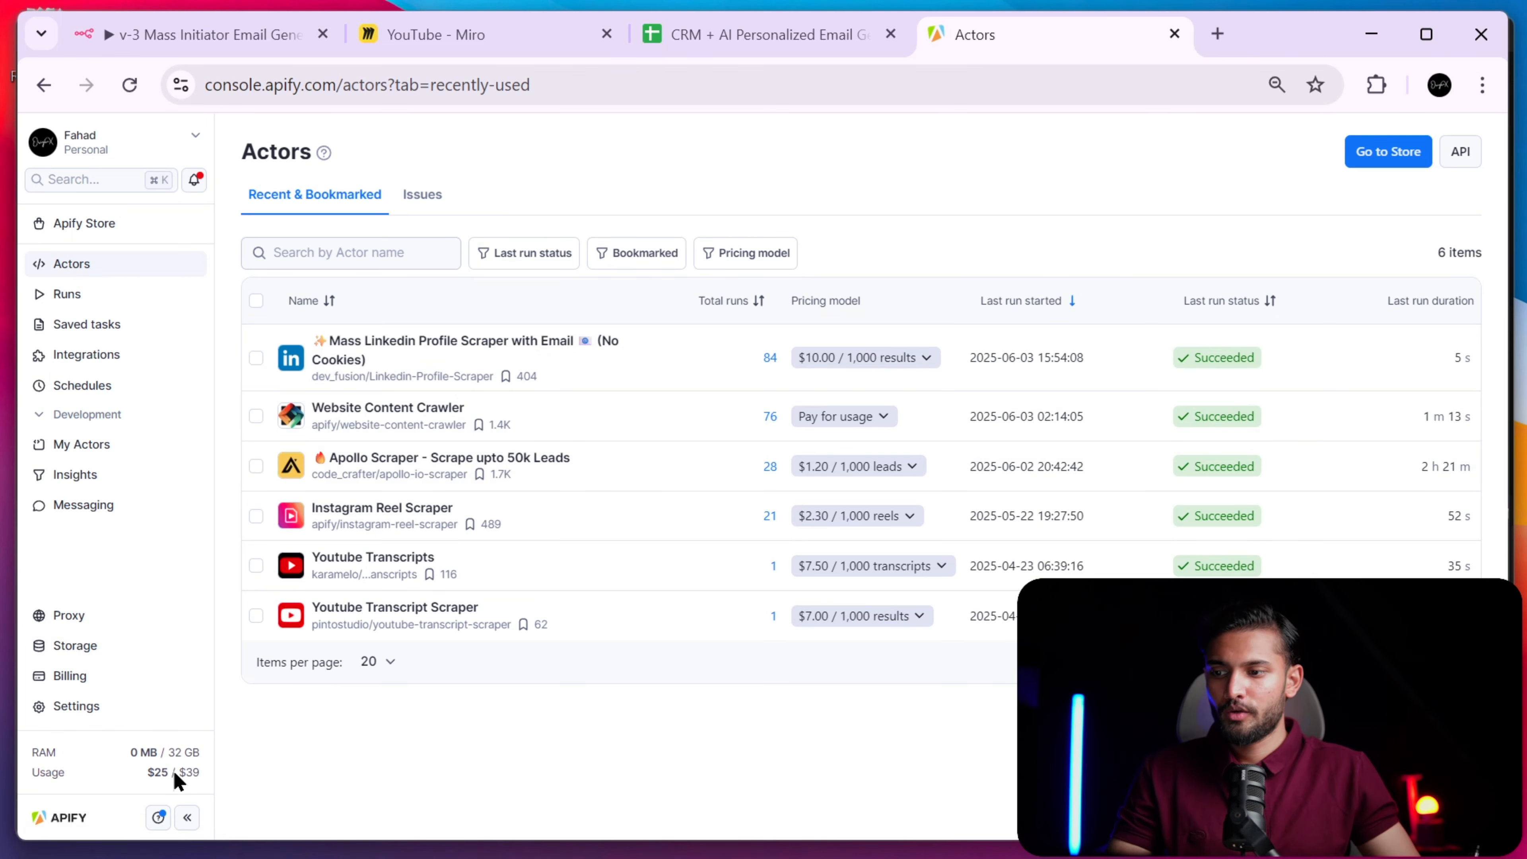
pyautogui.moveTo(195, 774)
pyautogui.scroll(5, 203, 776)
pyautogui.hscroll(-4, 204, 778)
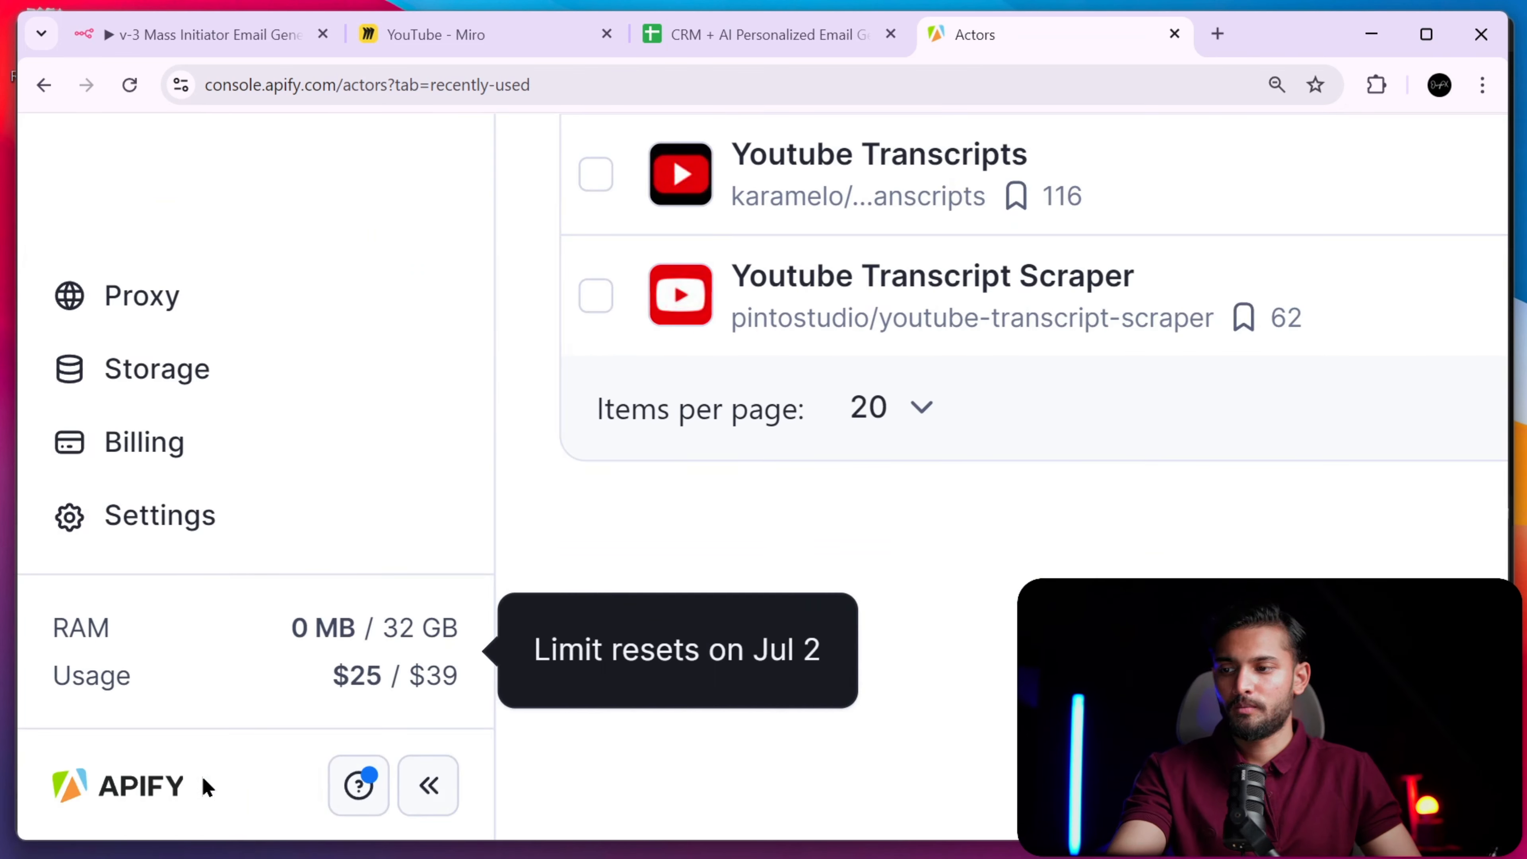
pyautogui.scroll(2, 207, 786)
pyautogui.scroll(-4, 204, 788)
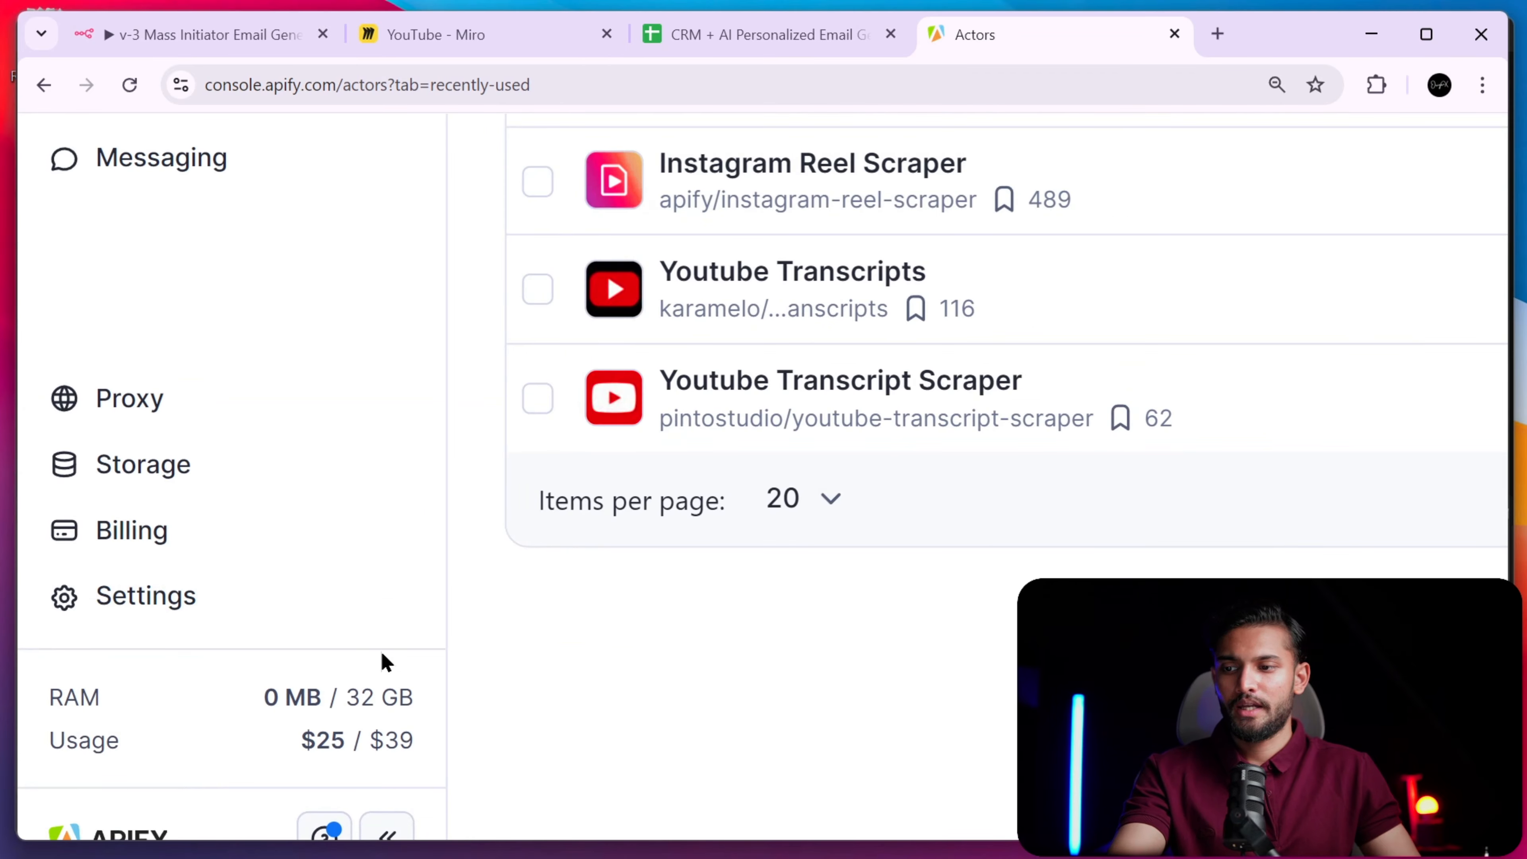
pyautogui.scroll(-4, 366, 678)
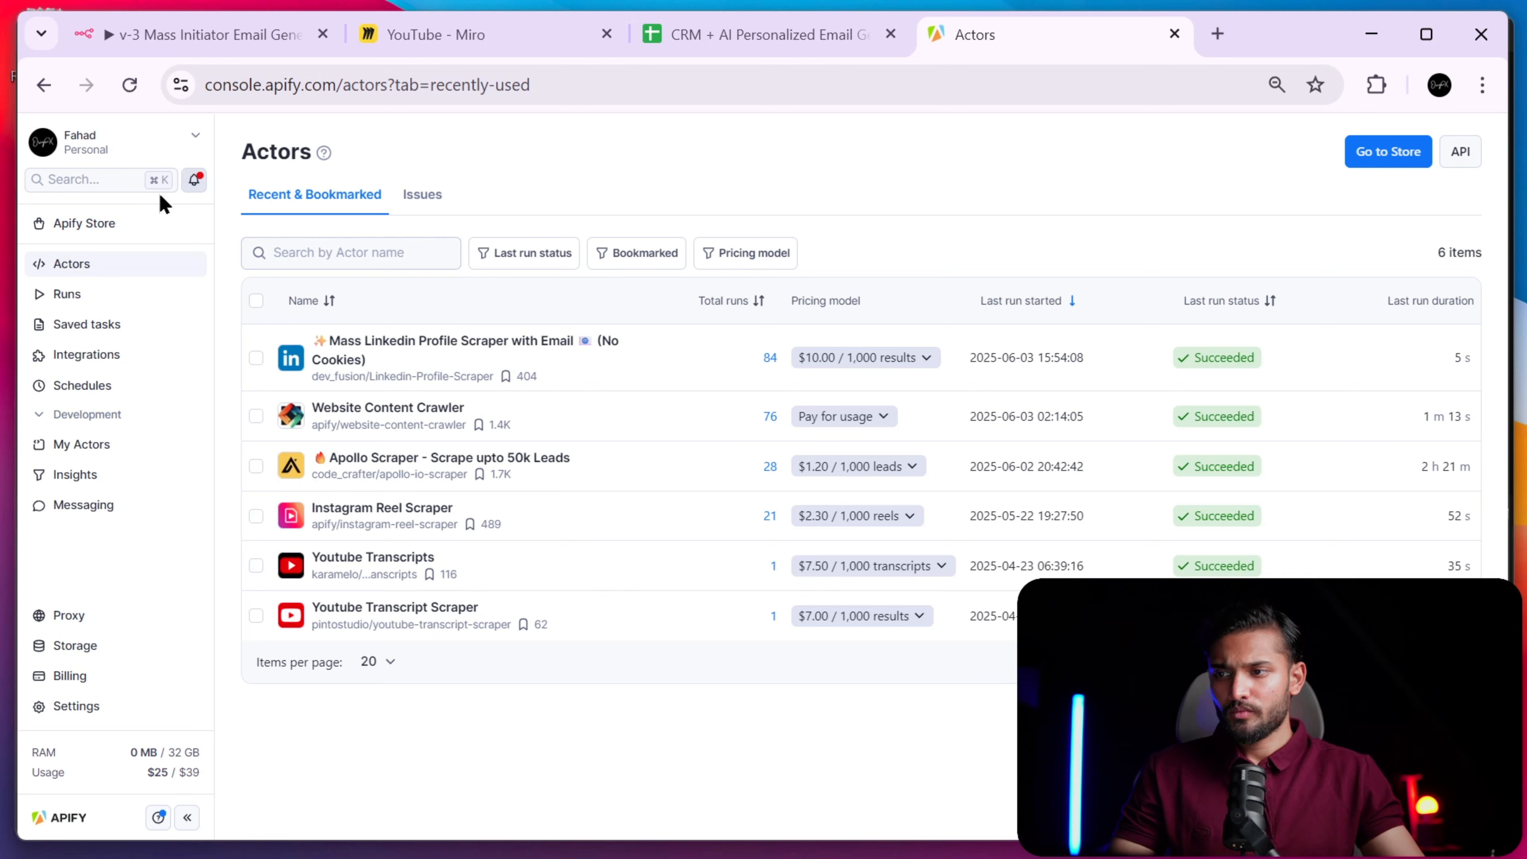
# - Find 'apollo' in Apify Store and open the Apollo Scraper - Scrape upto 50k Leads input page
pyautogui.click(142, 238)
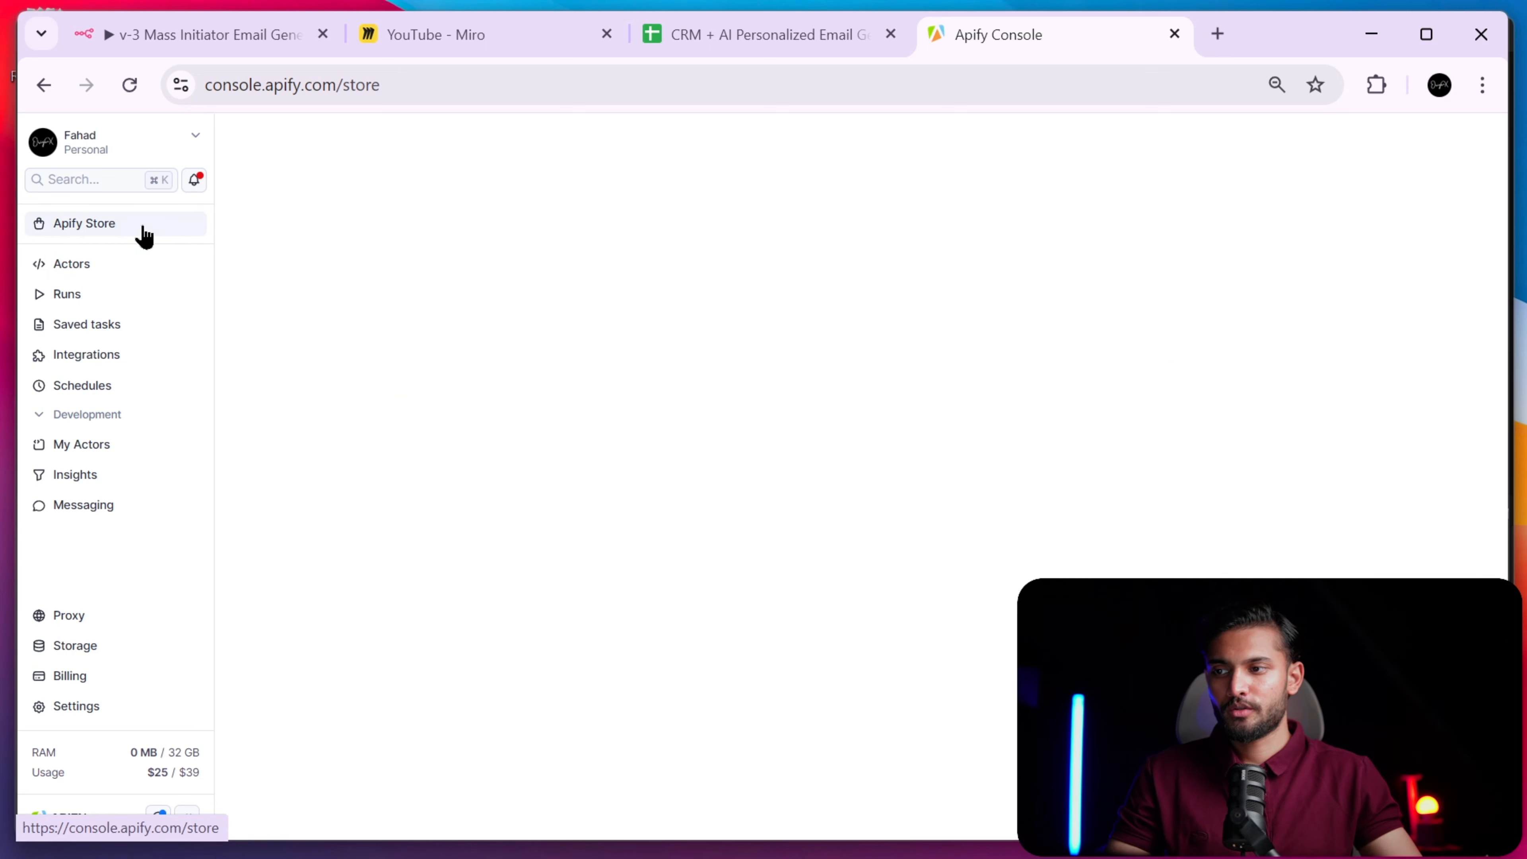
pyautogui.click(651, 269)
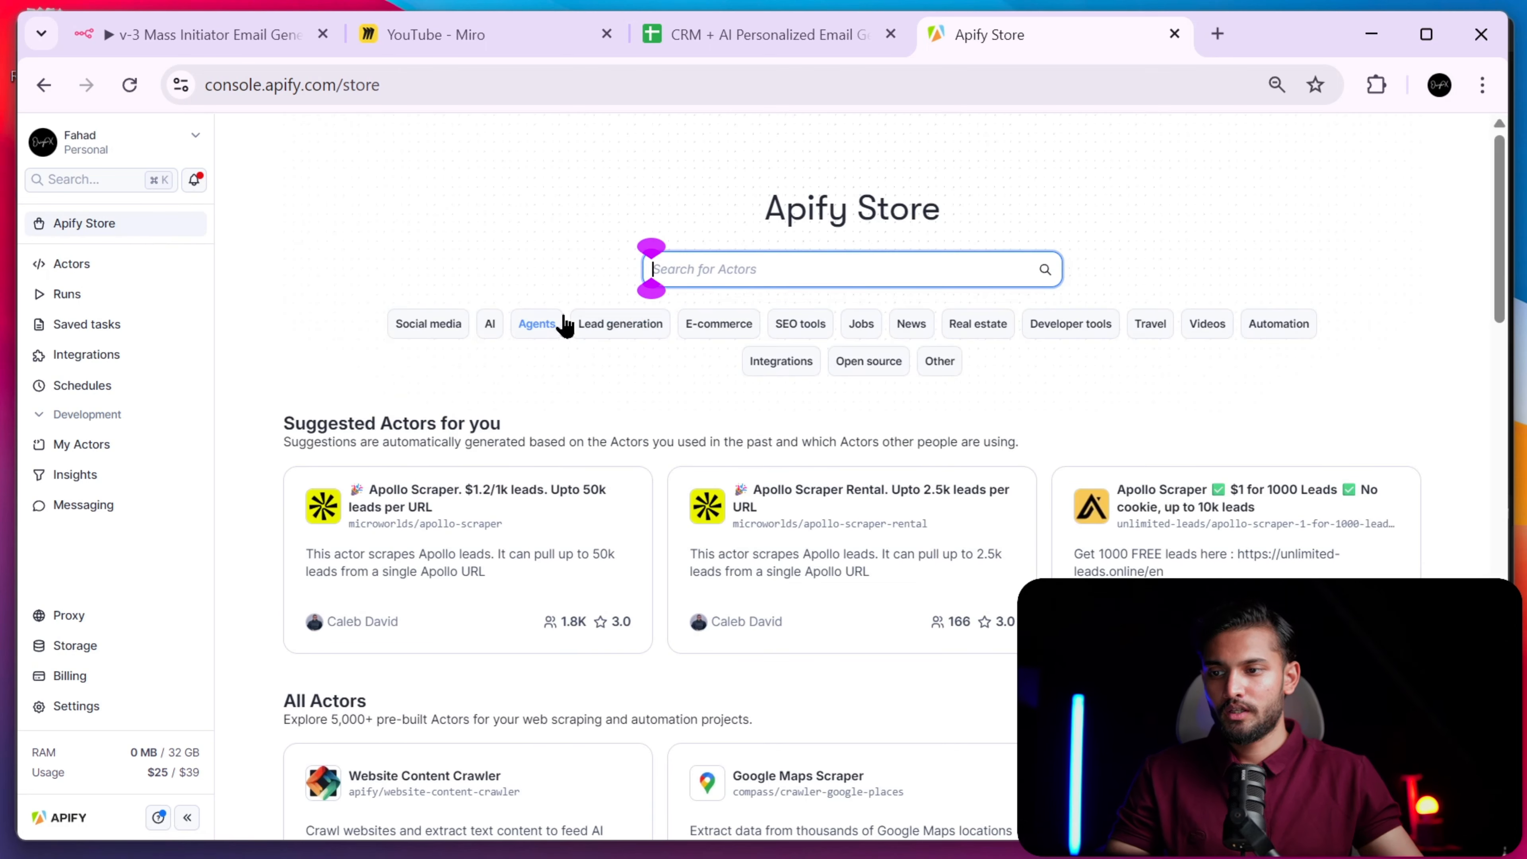
pyautogui.write('apollo')
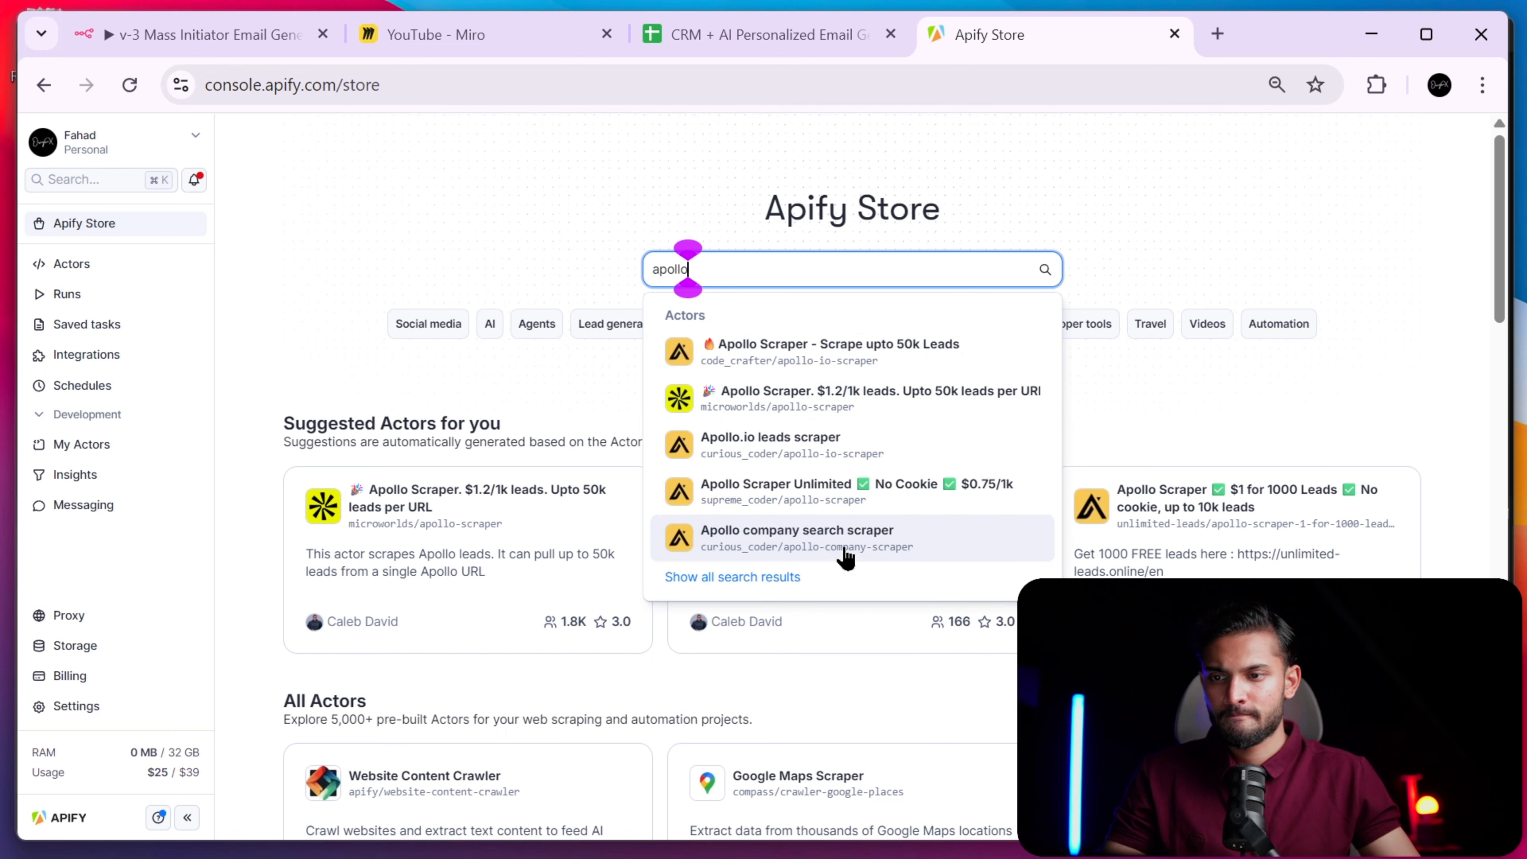
pyautogui.click(871, 355)
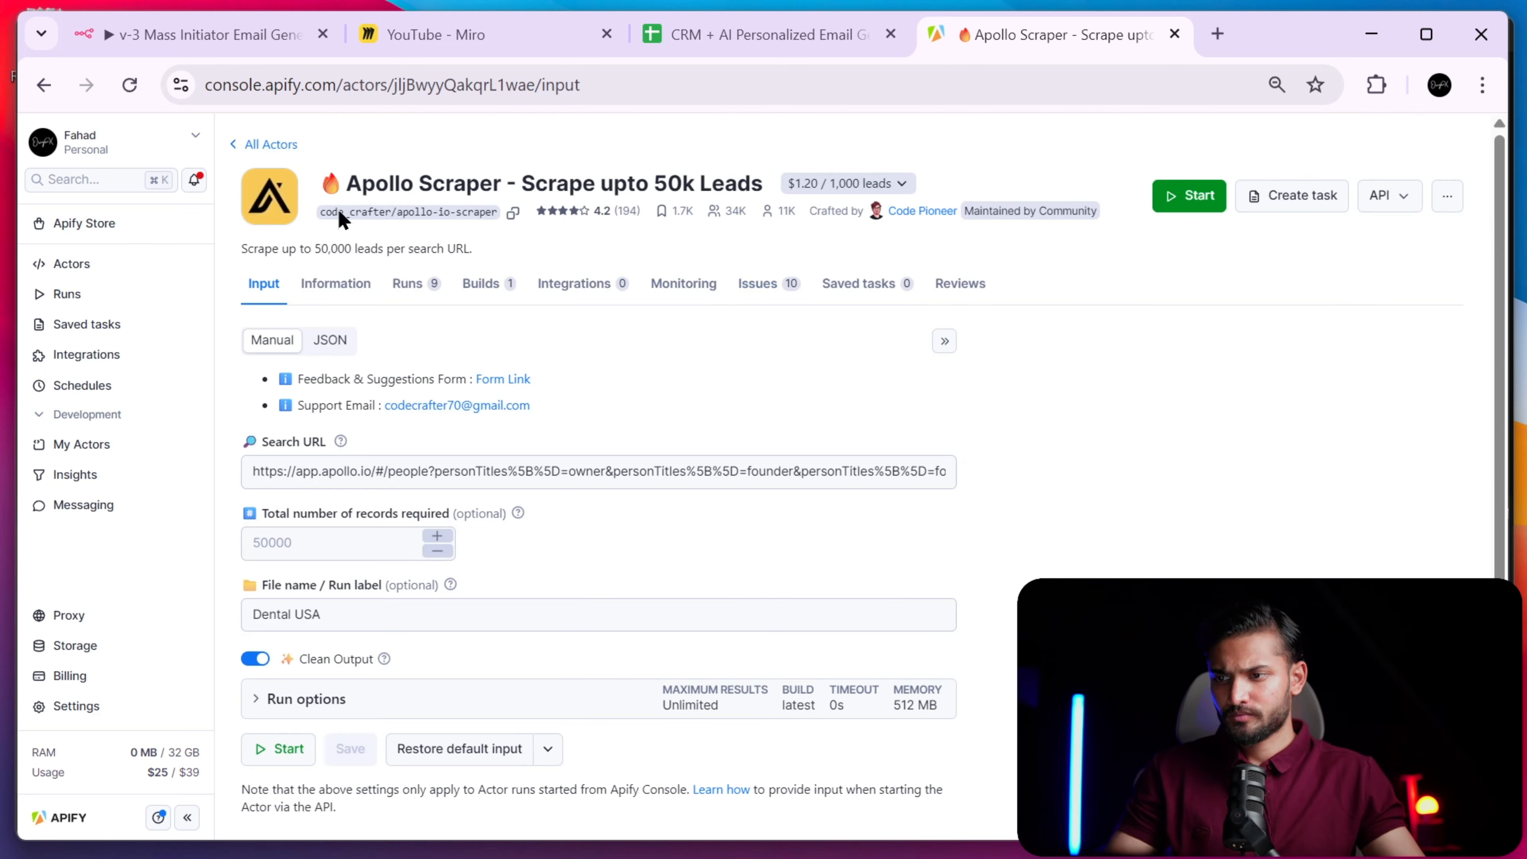
pyautogui.click(262, 47)
pyautogui.click(975, 48)
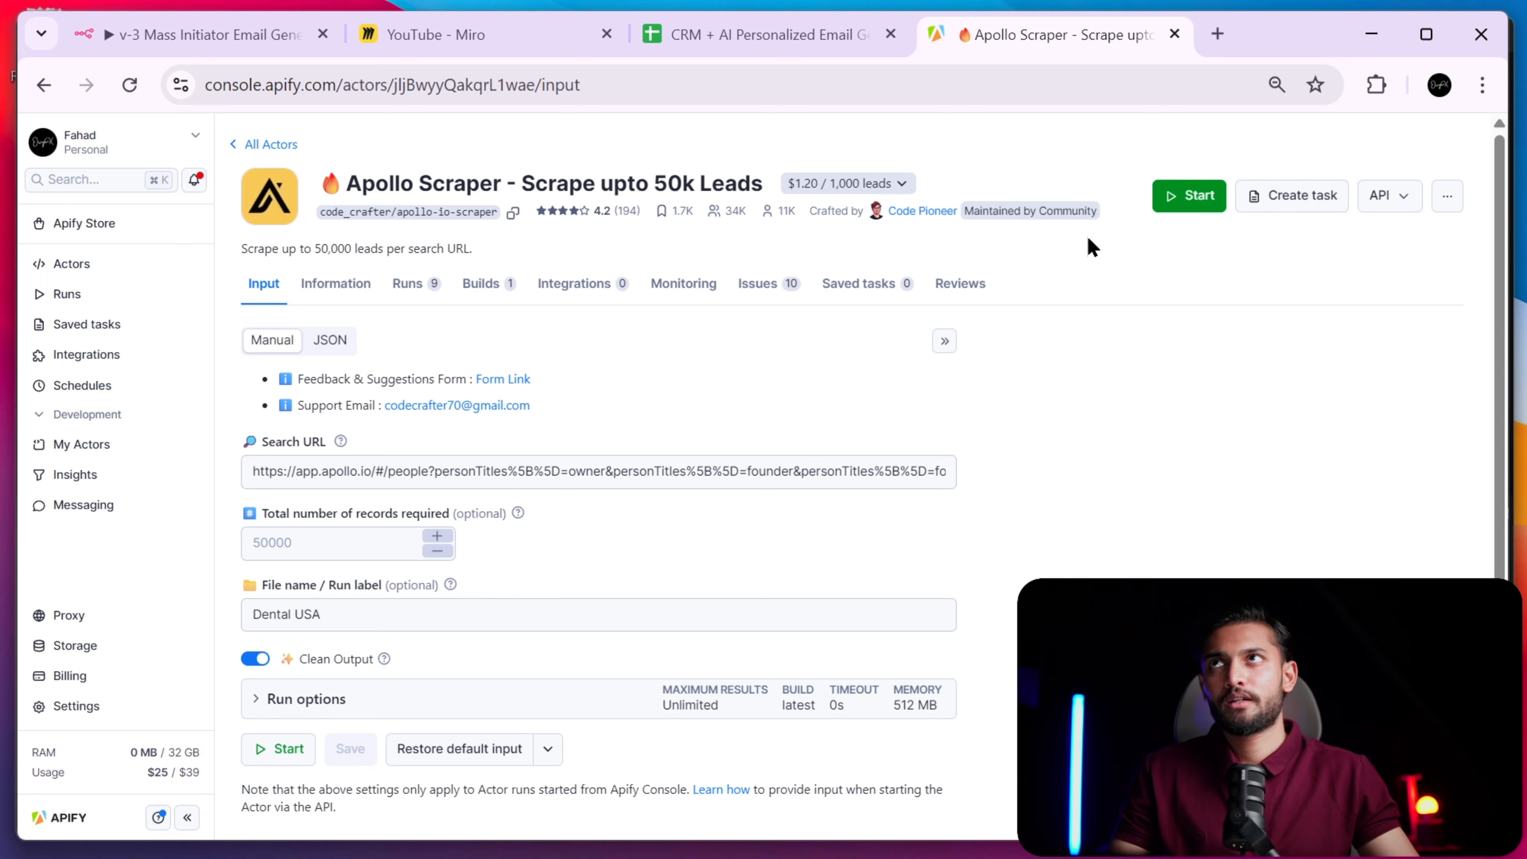
pyautogui.click(106, 265)
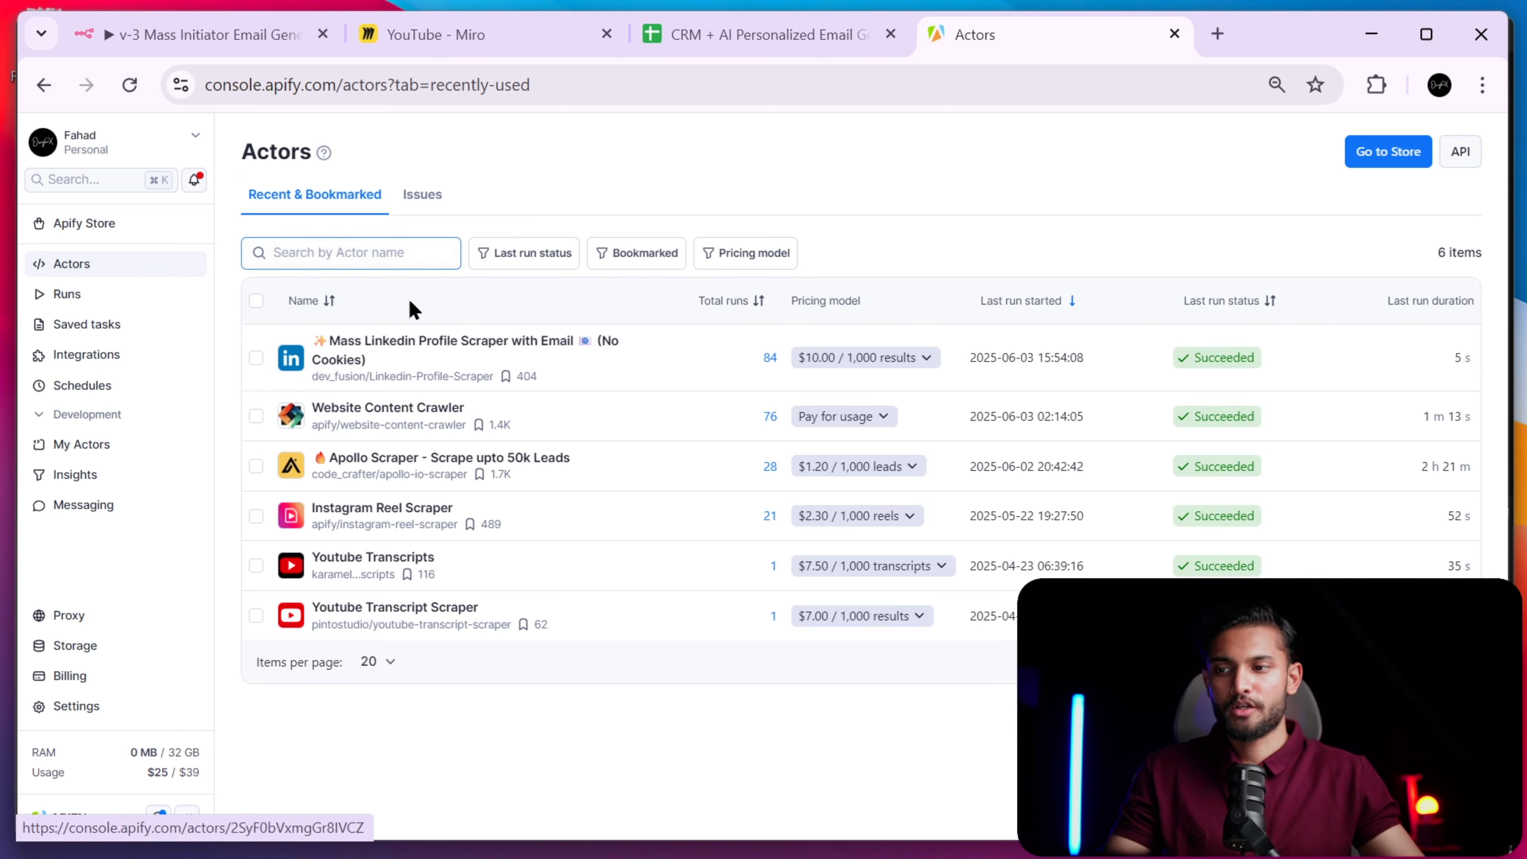
pyautogui.click(455, 461)
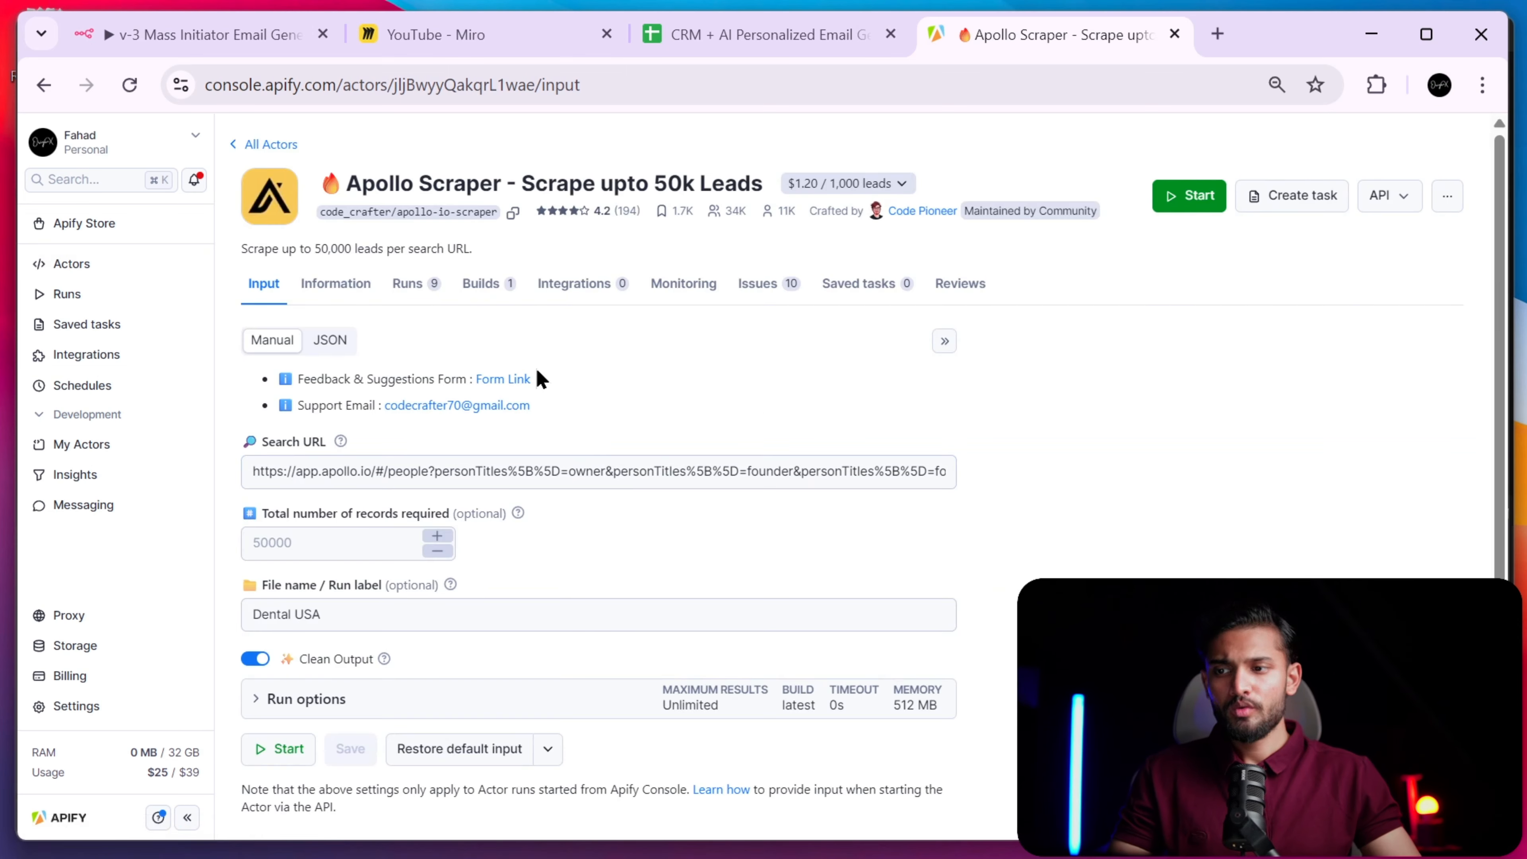
# - Point the Get URL node at the Source URL sheet of the CRM + AI Personalized Email Generator spreadsheet
pyautogui.click(204, 38)
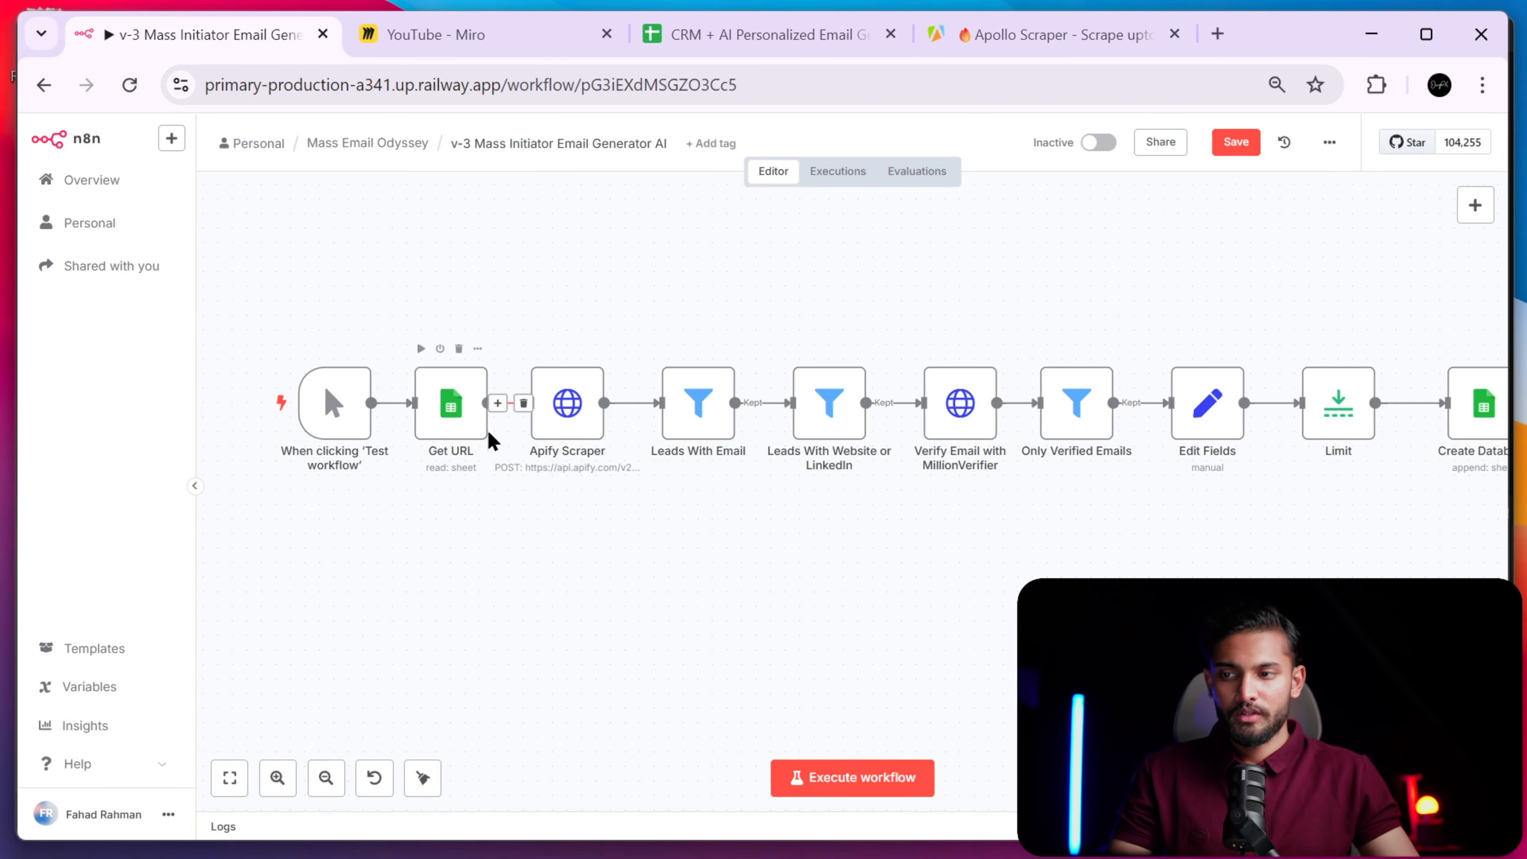
pyautogui.click(449, 430)
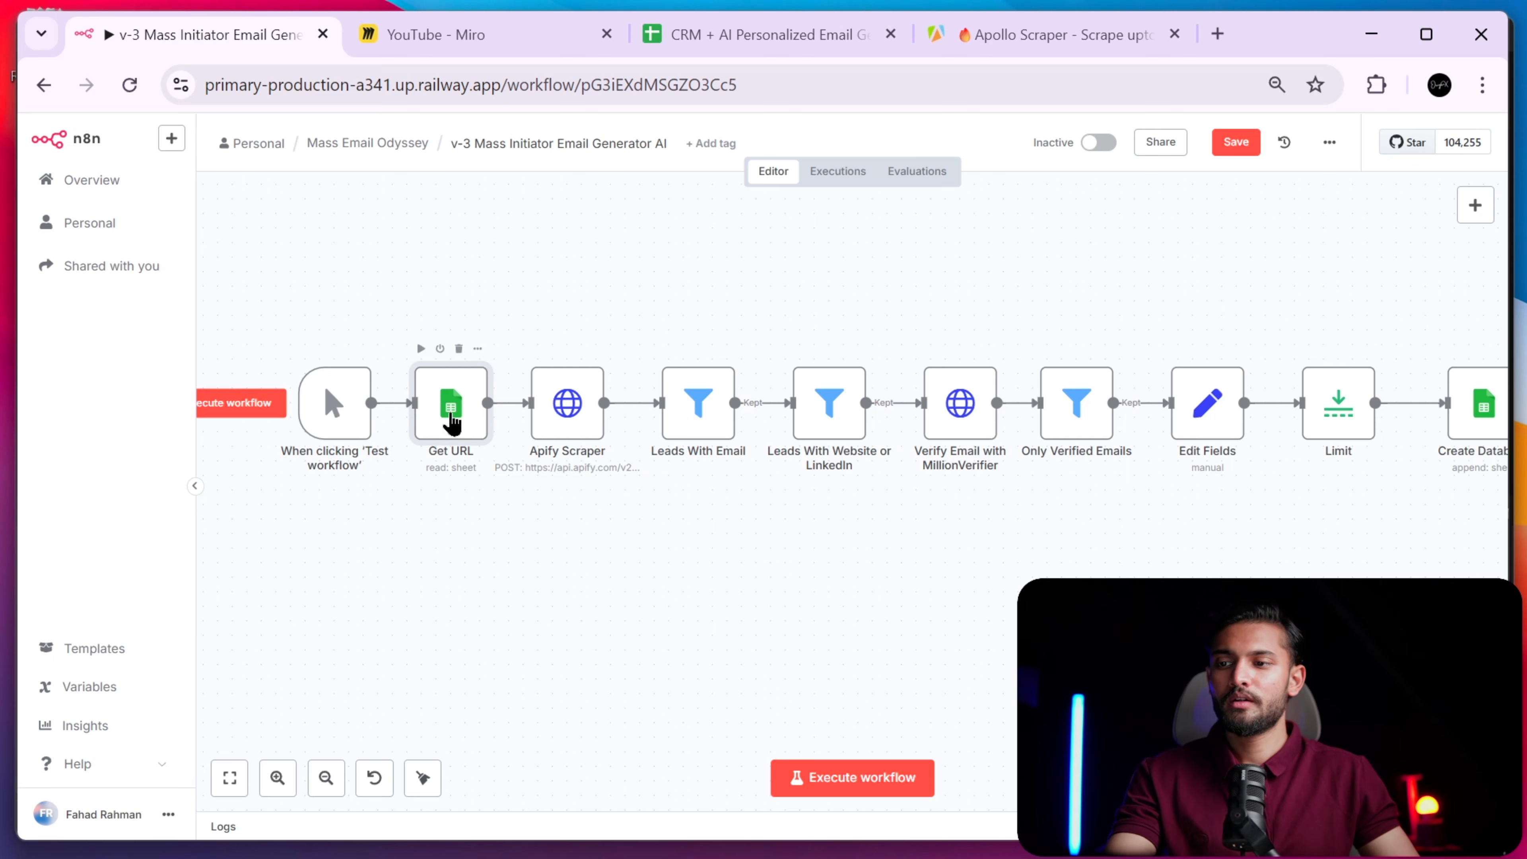
pyautogui.doubleClick(485, 440)
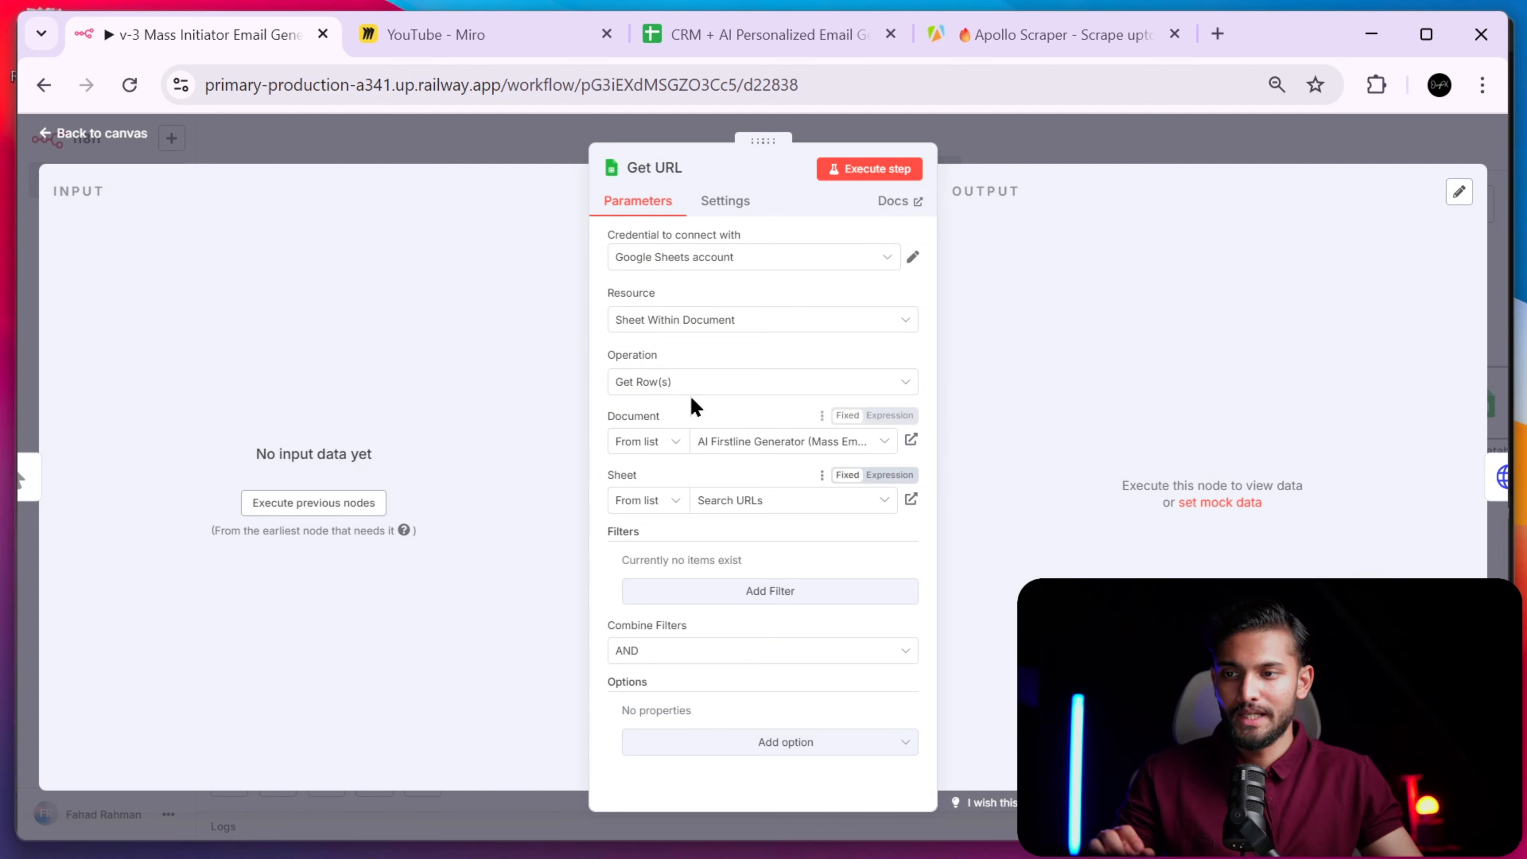
pyautogui.click(724, 35)
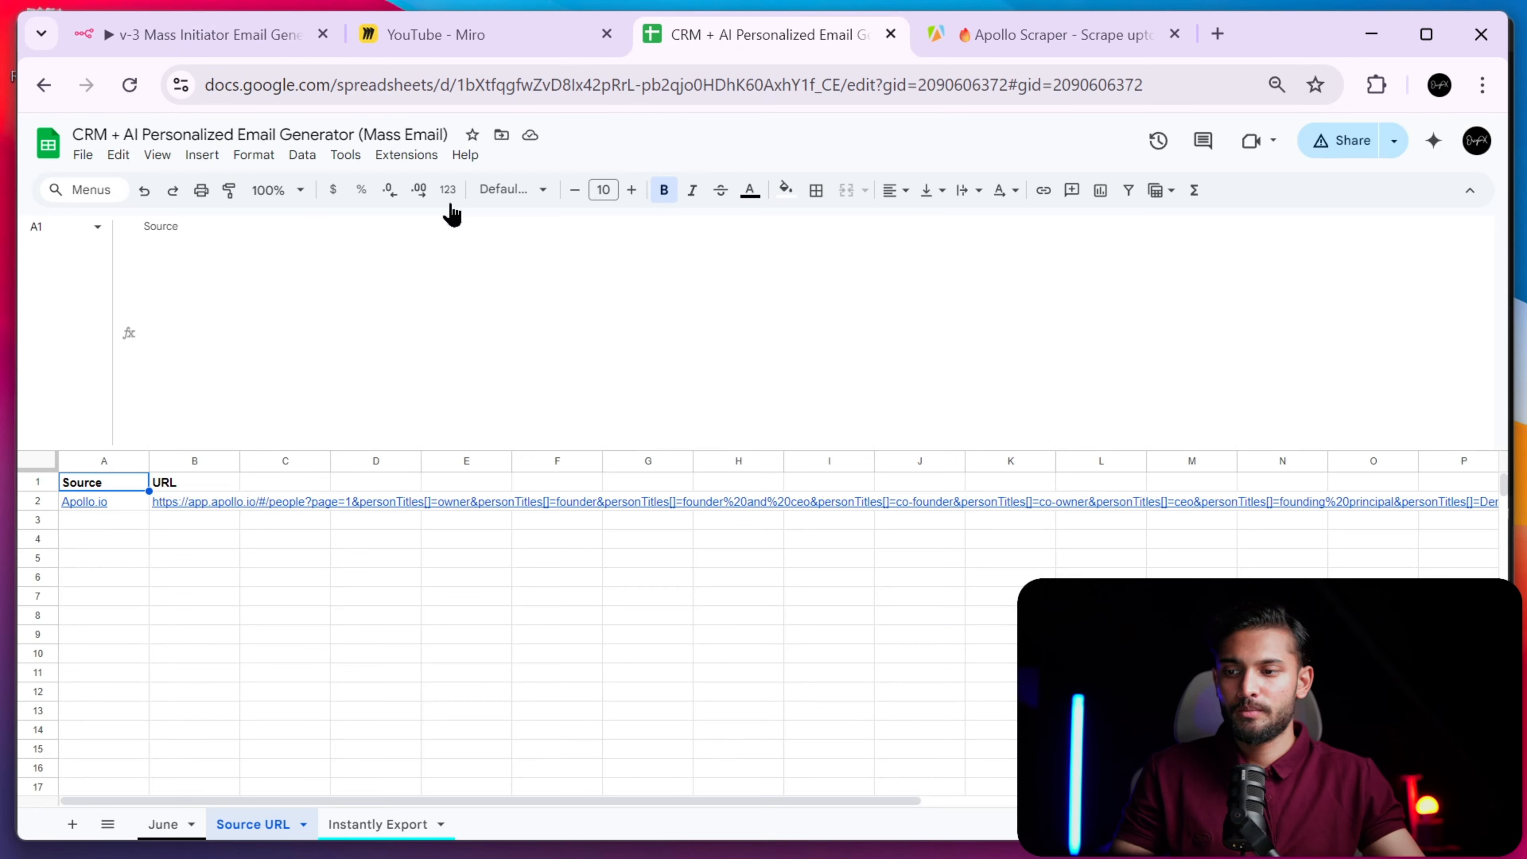
pyautogui.click(194, 46)
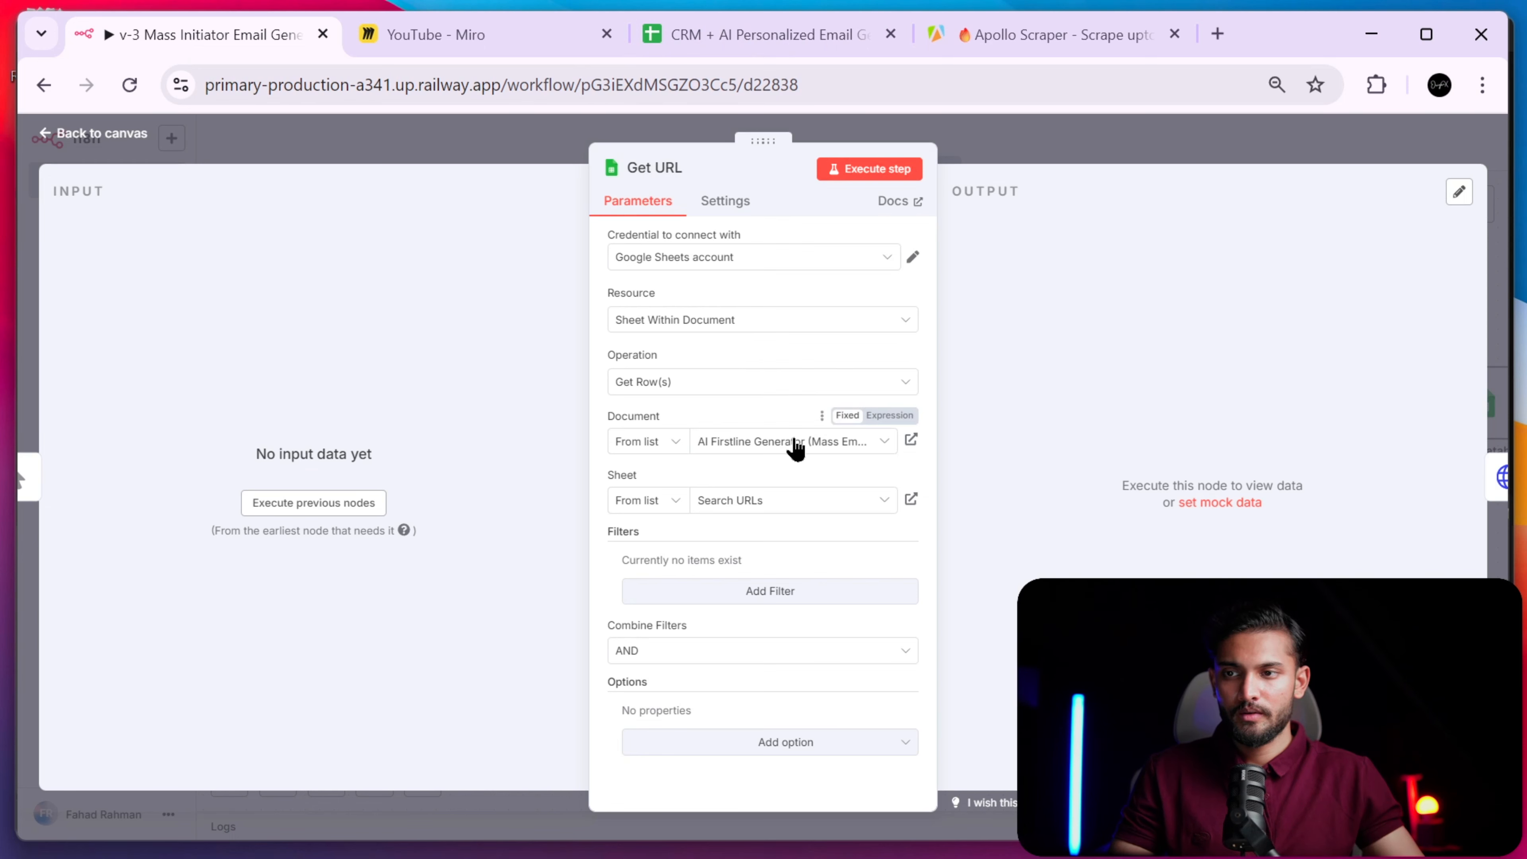
pyautogui.click(817, 445)
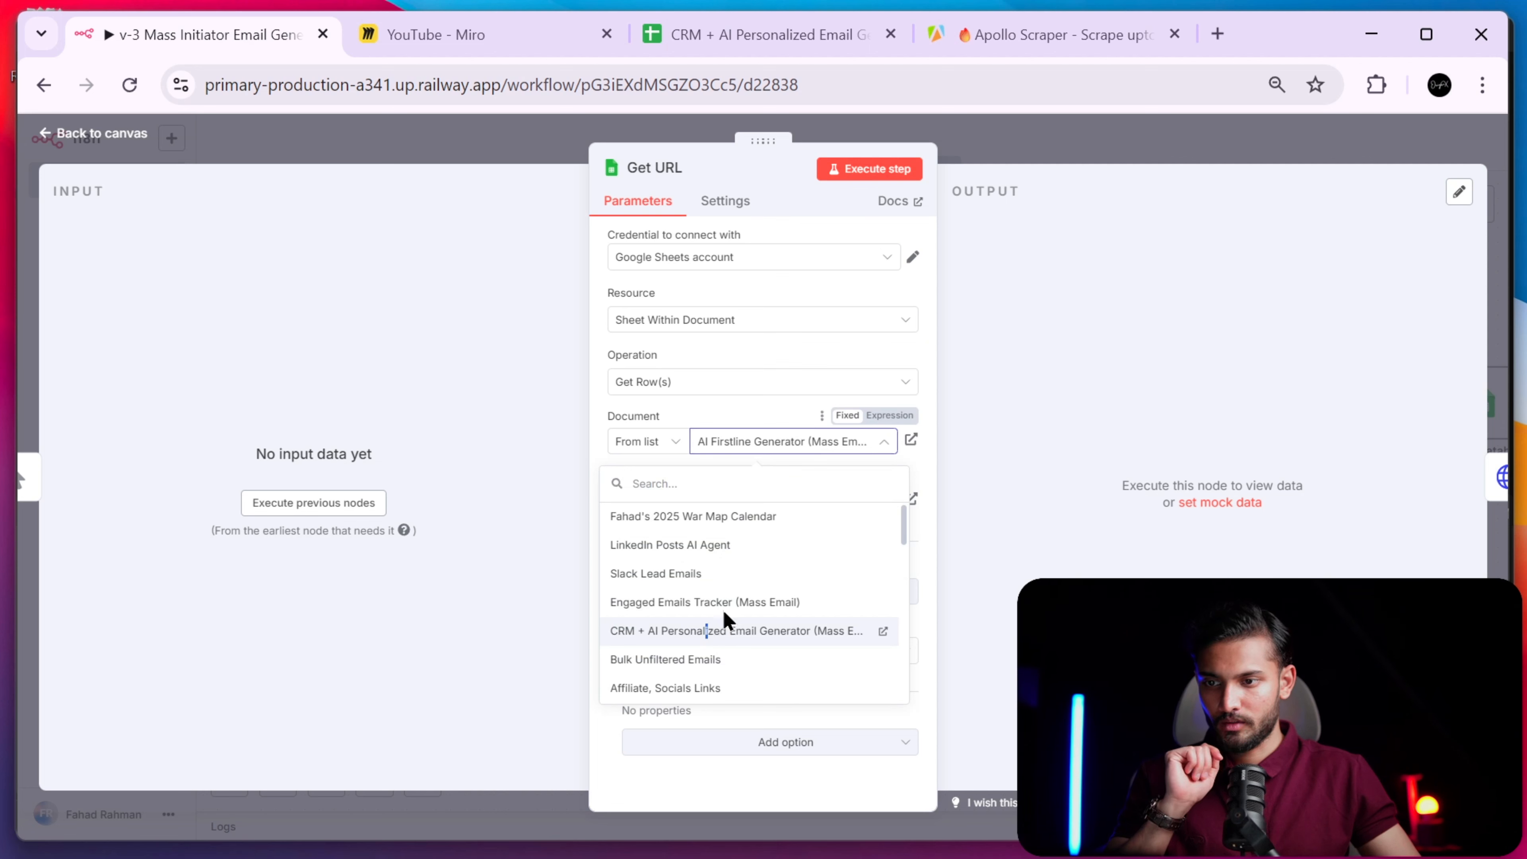
pyautogui.click(722, 629)
pyautogui.click(776, 503)
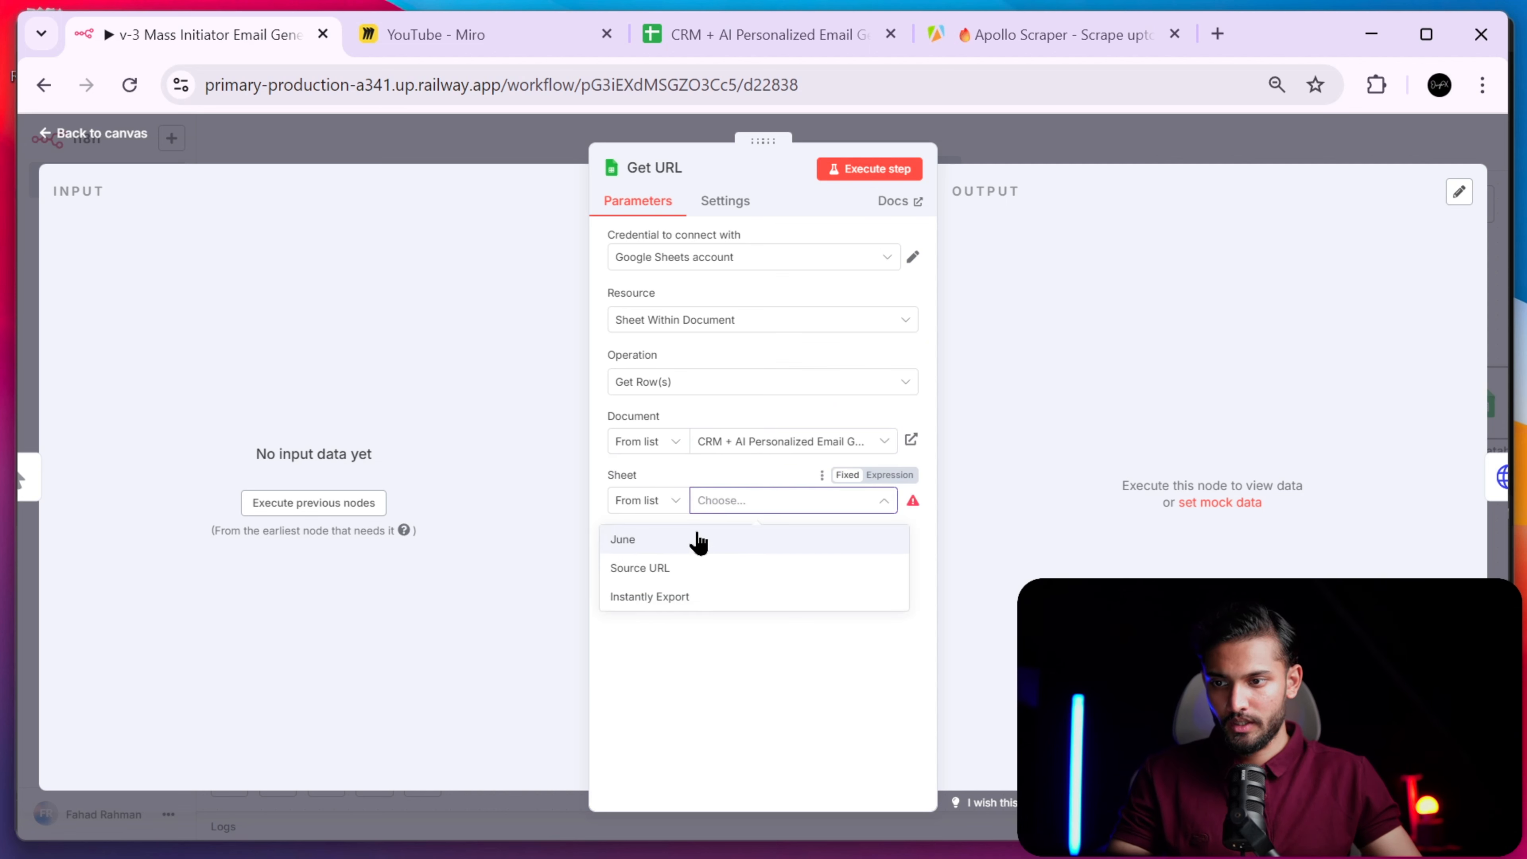
pyautogui.click(699, 572)
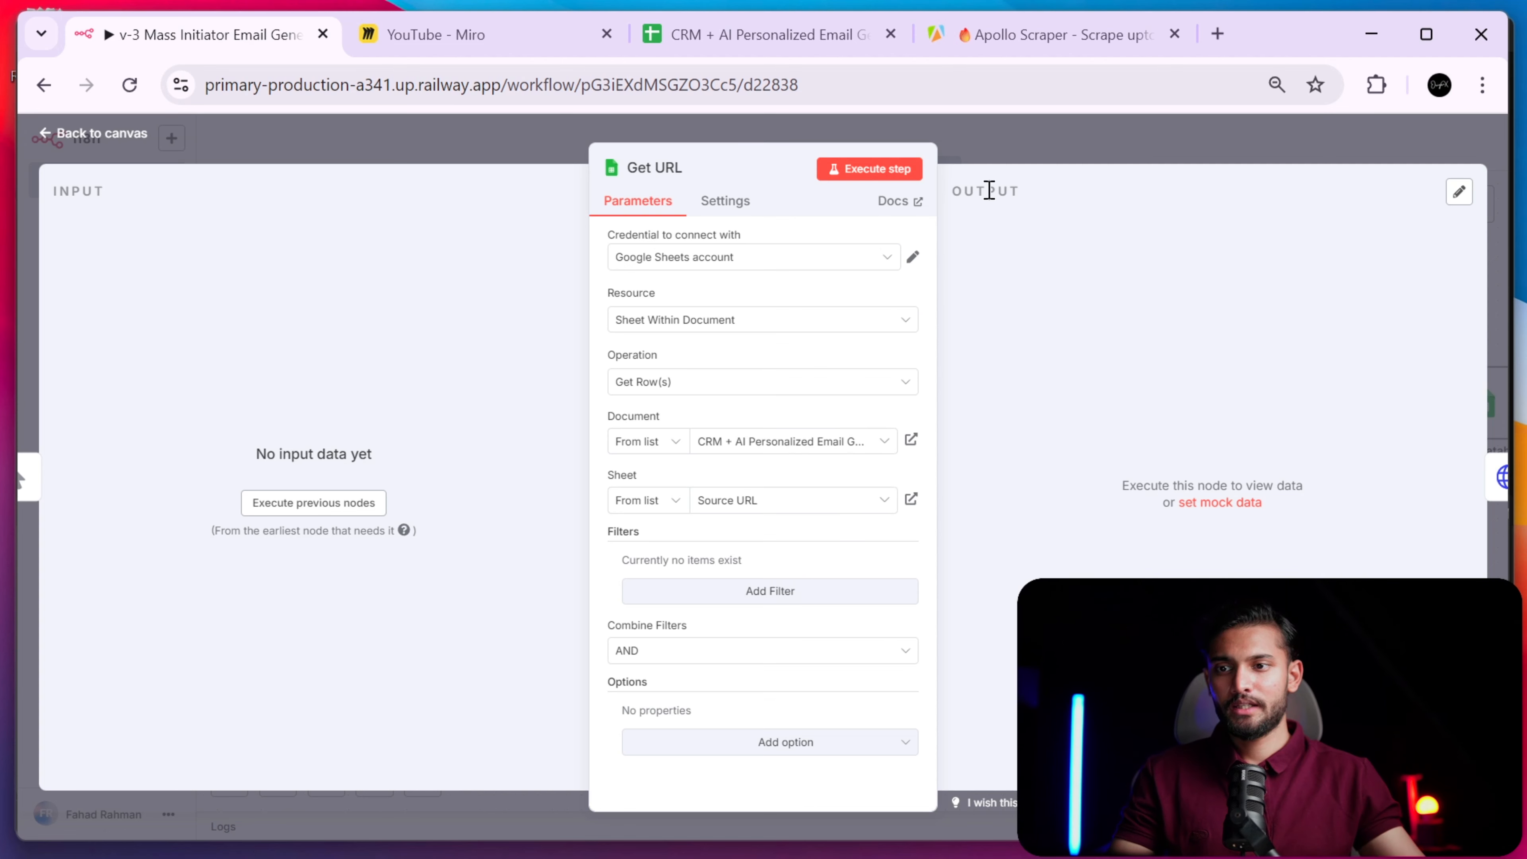
pyautogui.click(1051, 142)
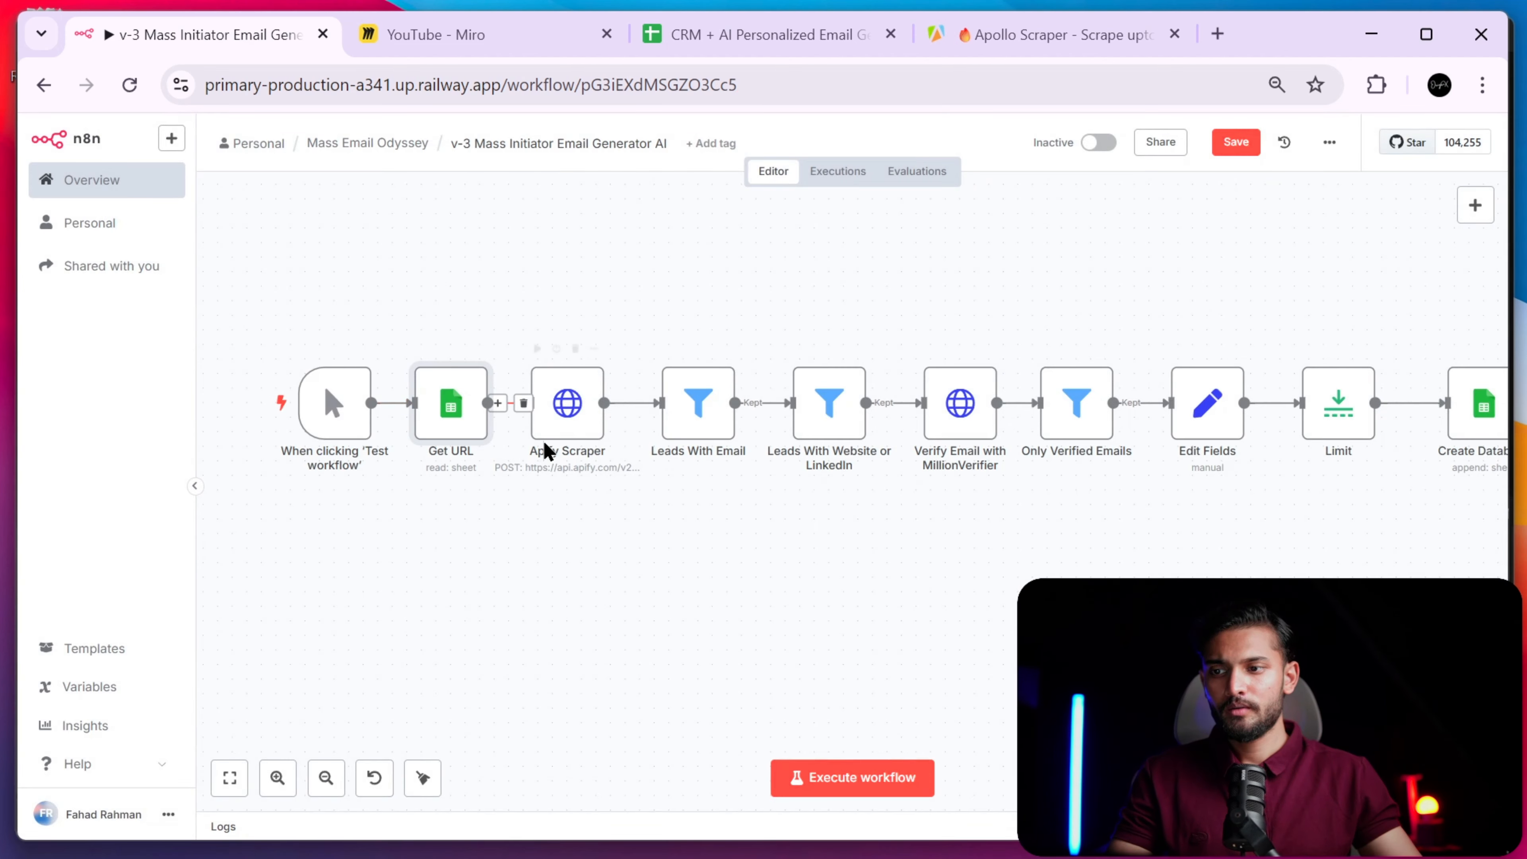
# - Open Apollo's People search in a new Chrome tab via the 'apol' address suggestion
pyautogui.click(566, 423)
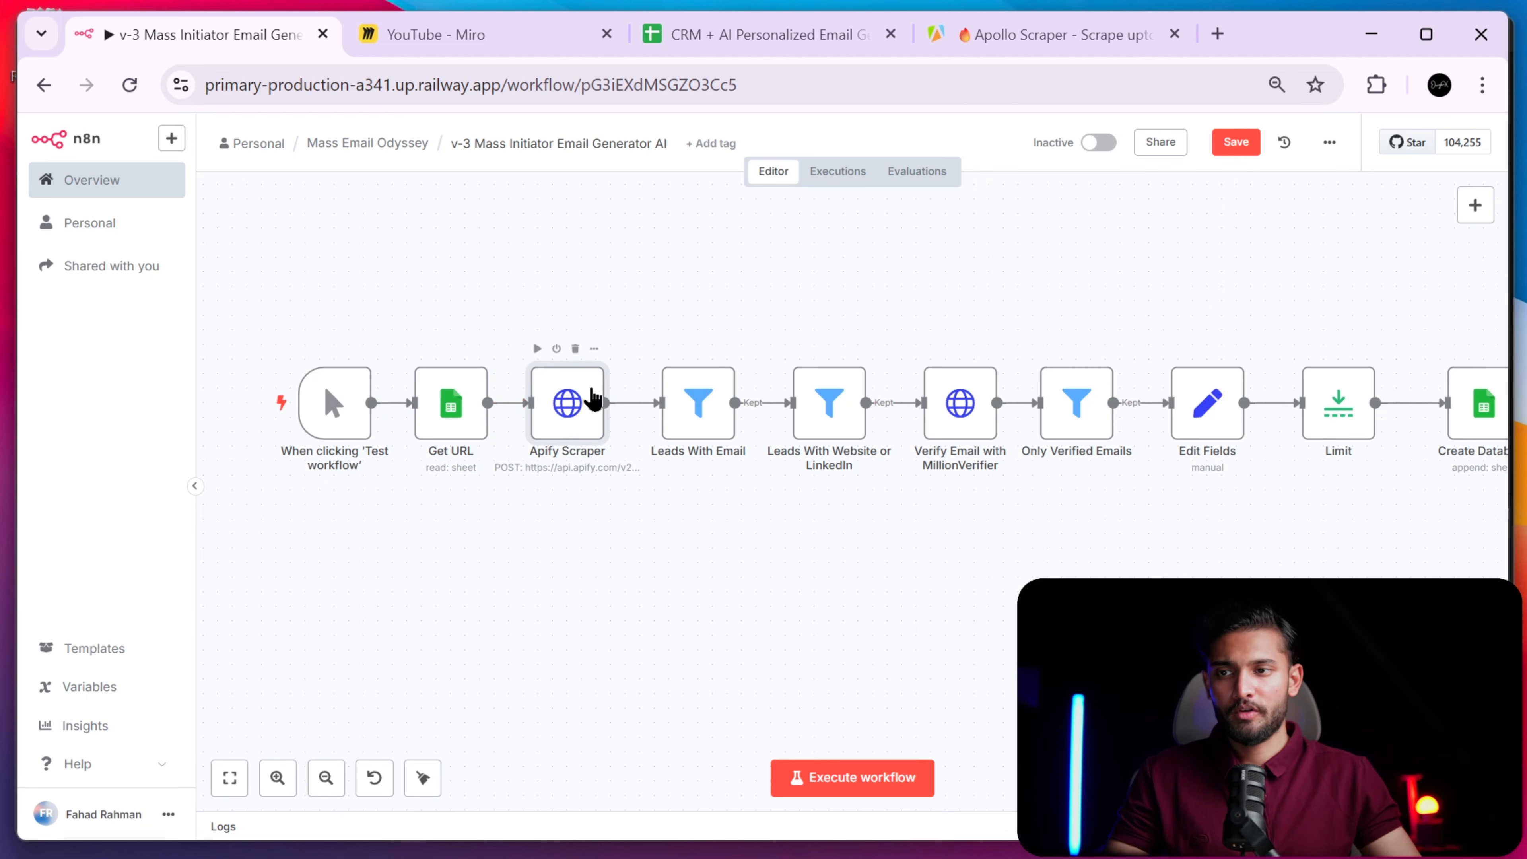
pyautogui.click(1212, 40)
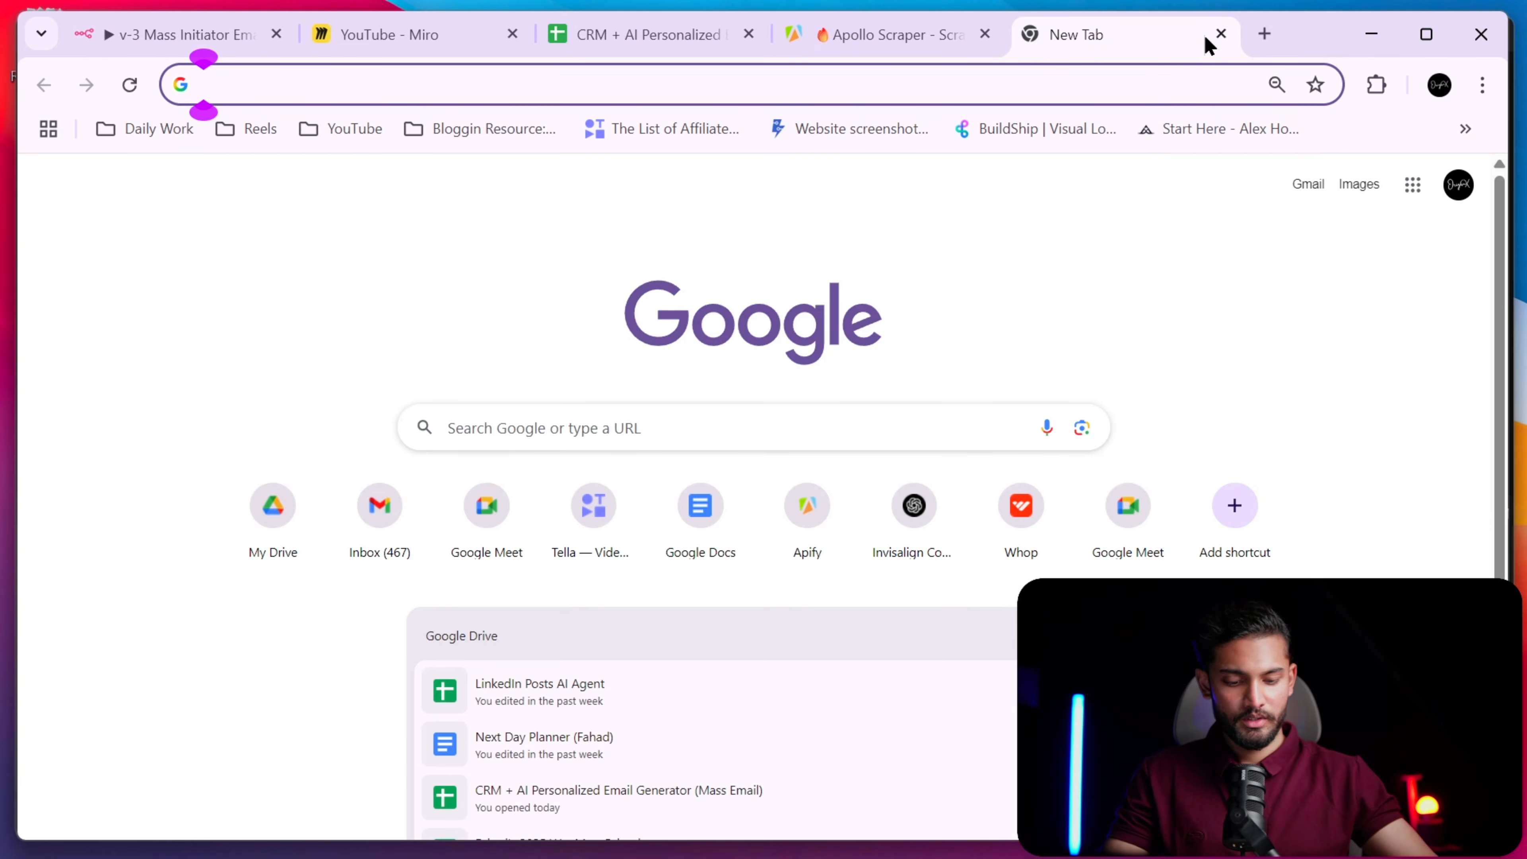
pyautogui.write('ao')
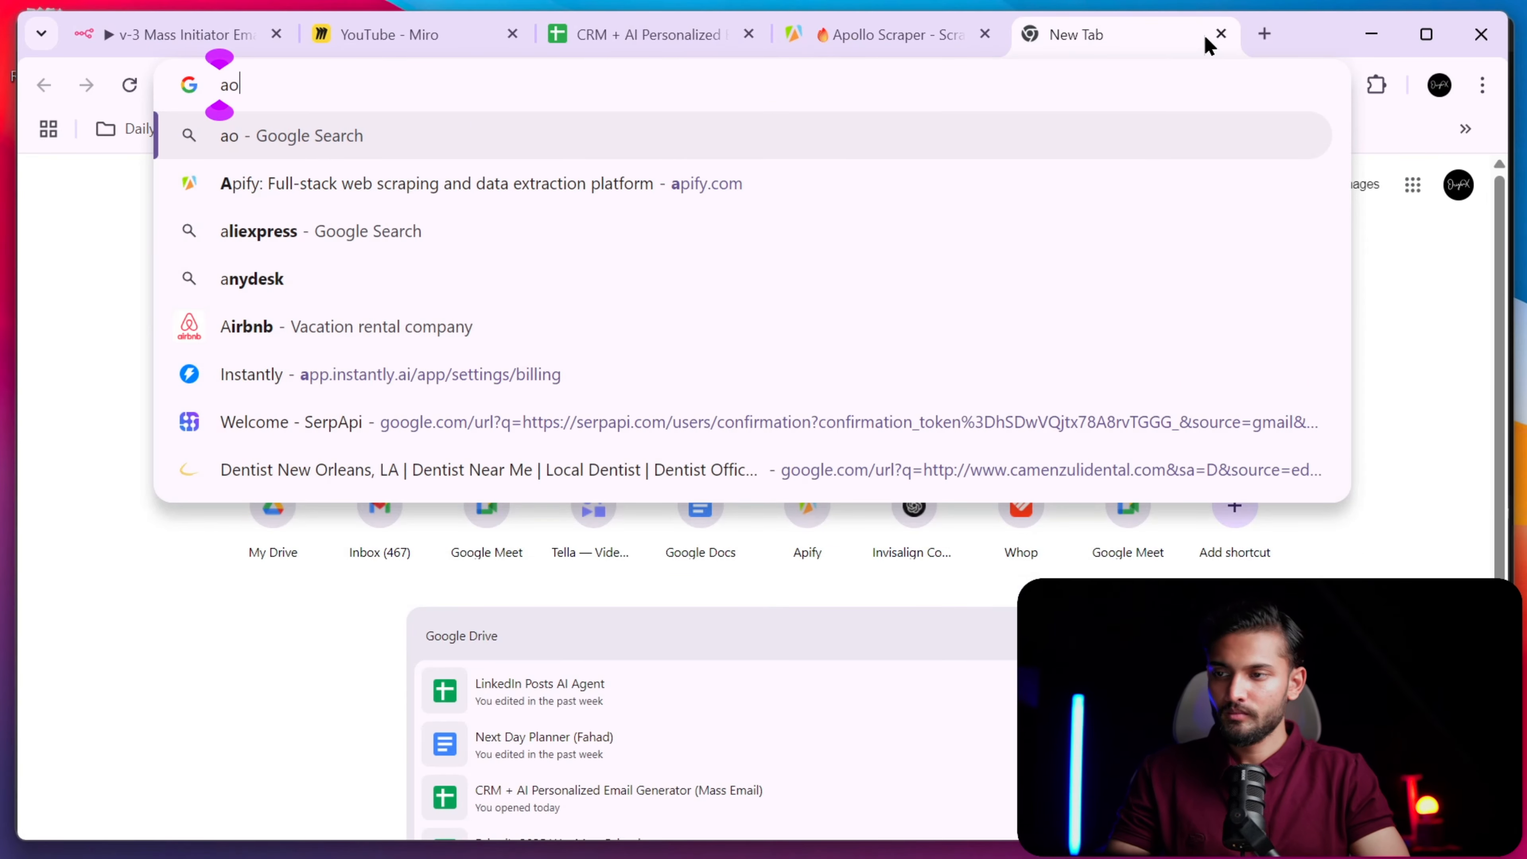
pyautogui.press('BackSpace')
pyautogui.write('pol')
pyautogui.press('Return')
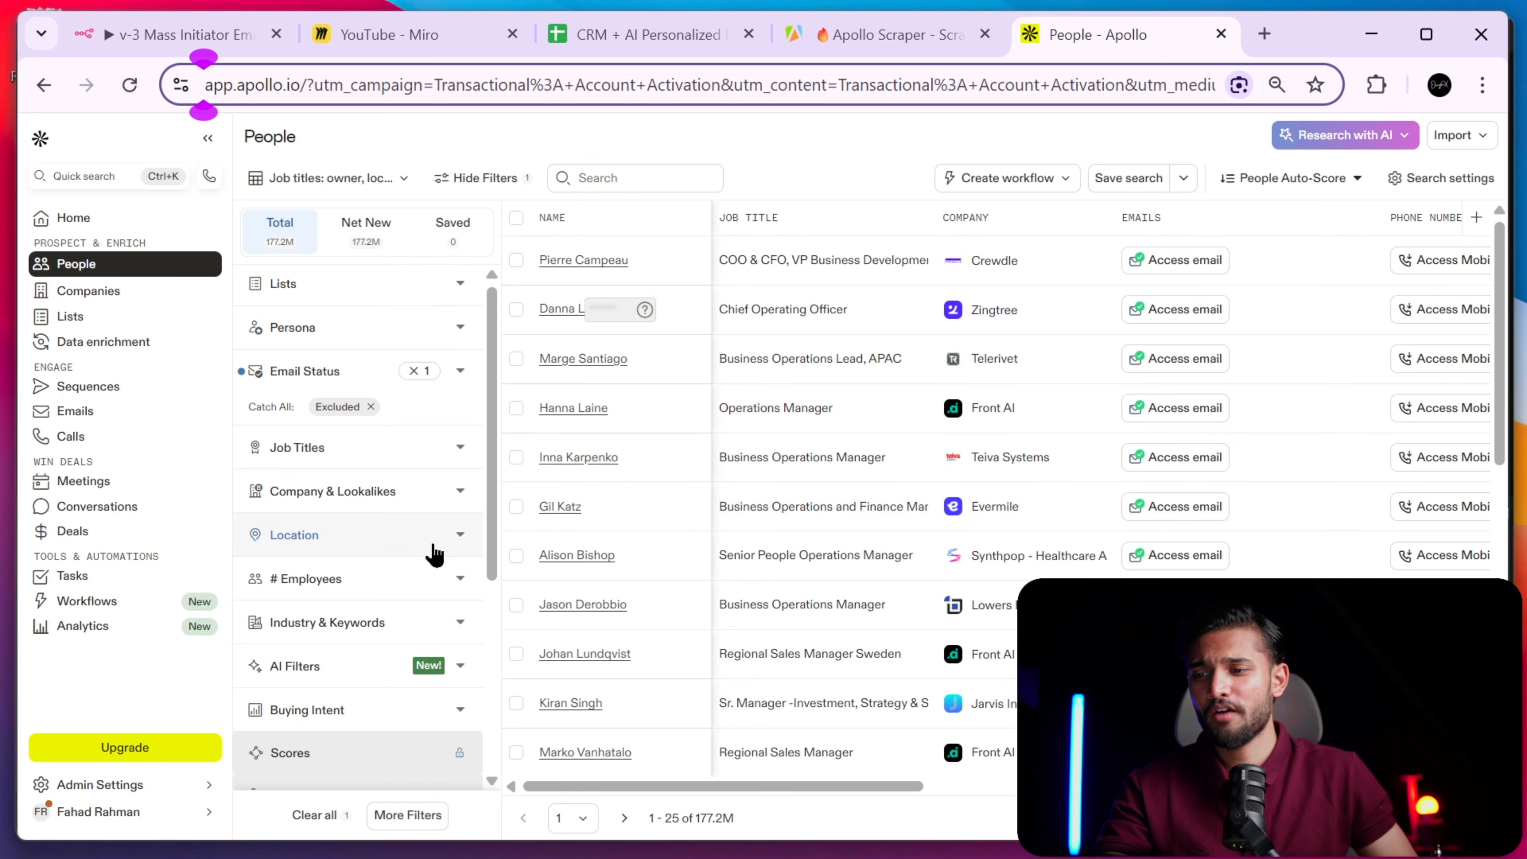
# - Load the saved 'Job titles: owner, location' search in Apollo People
pyautogui.scroll(-5, 433, 553)
pyautogui.scroll(5, 433, 547)
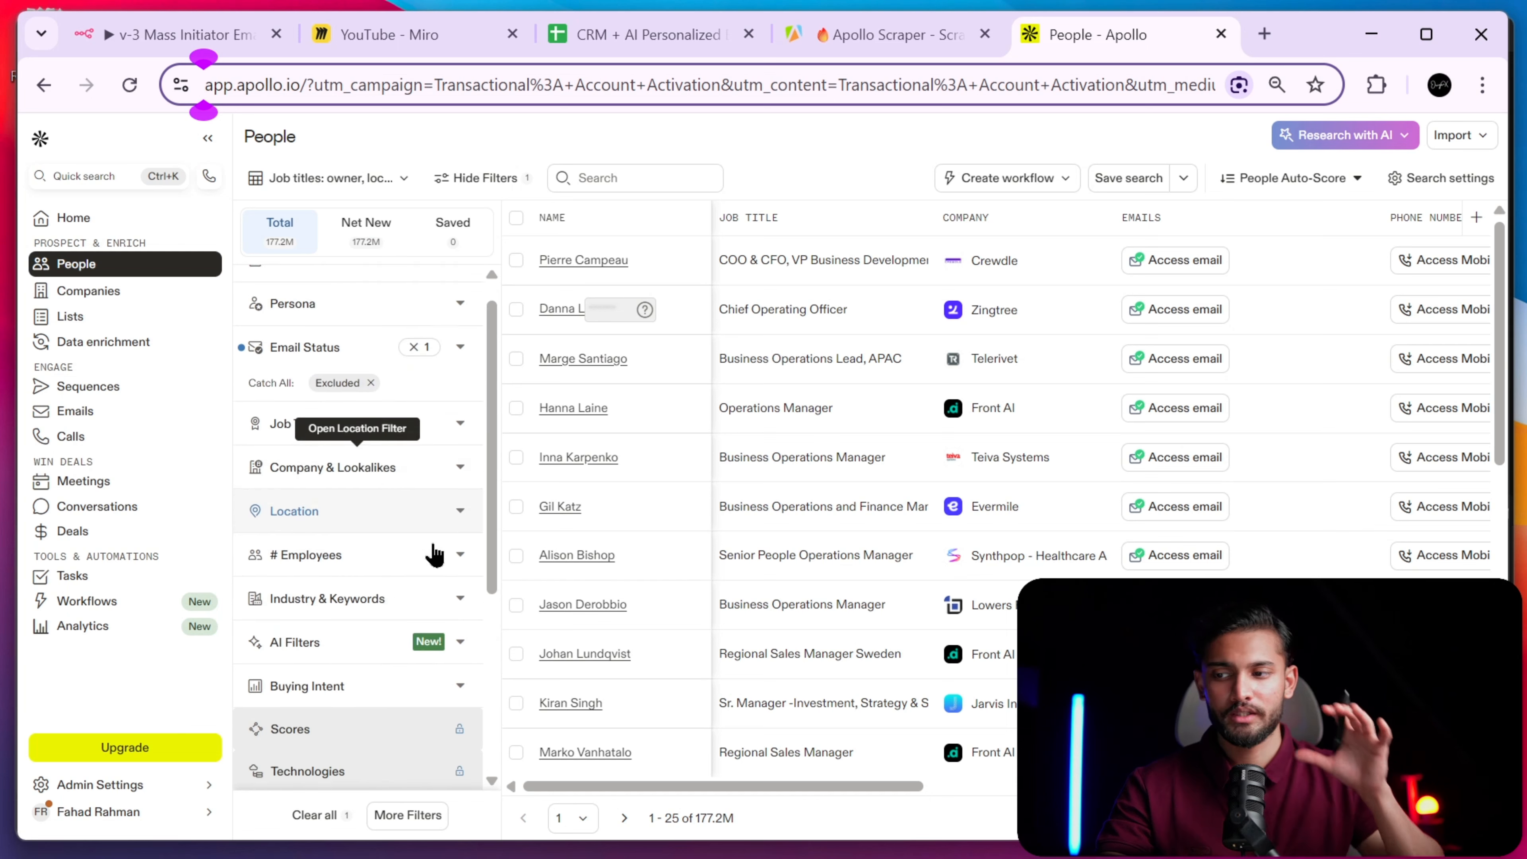
pyautogui.click(672, 177)
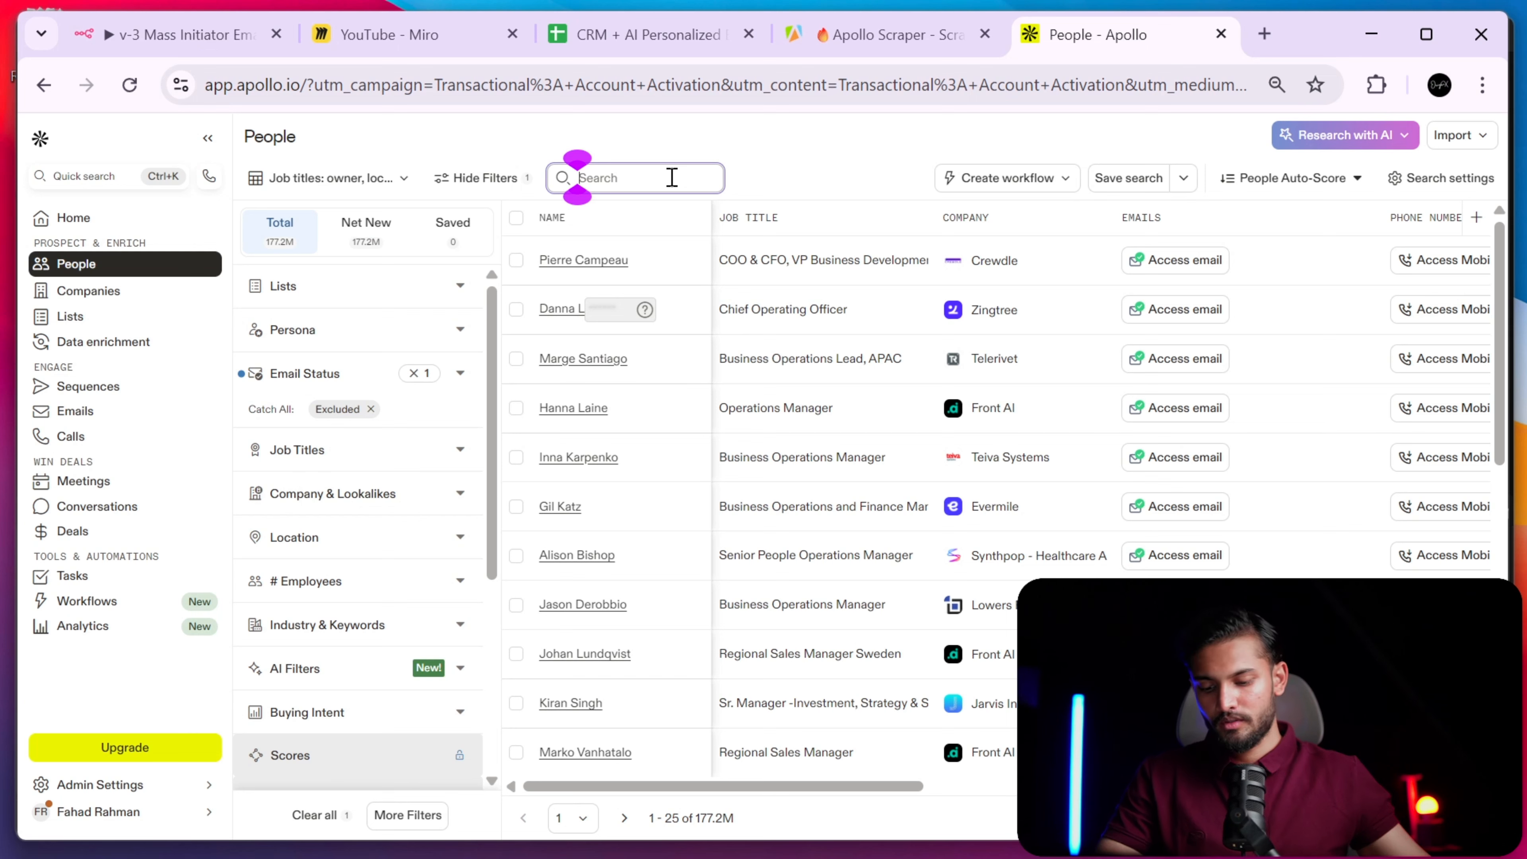
pyautogui.write('gym')
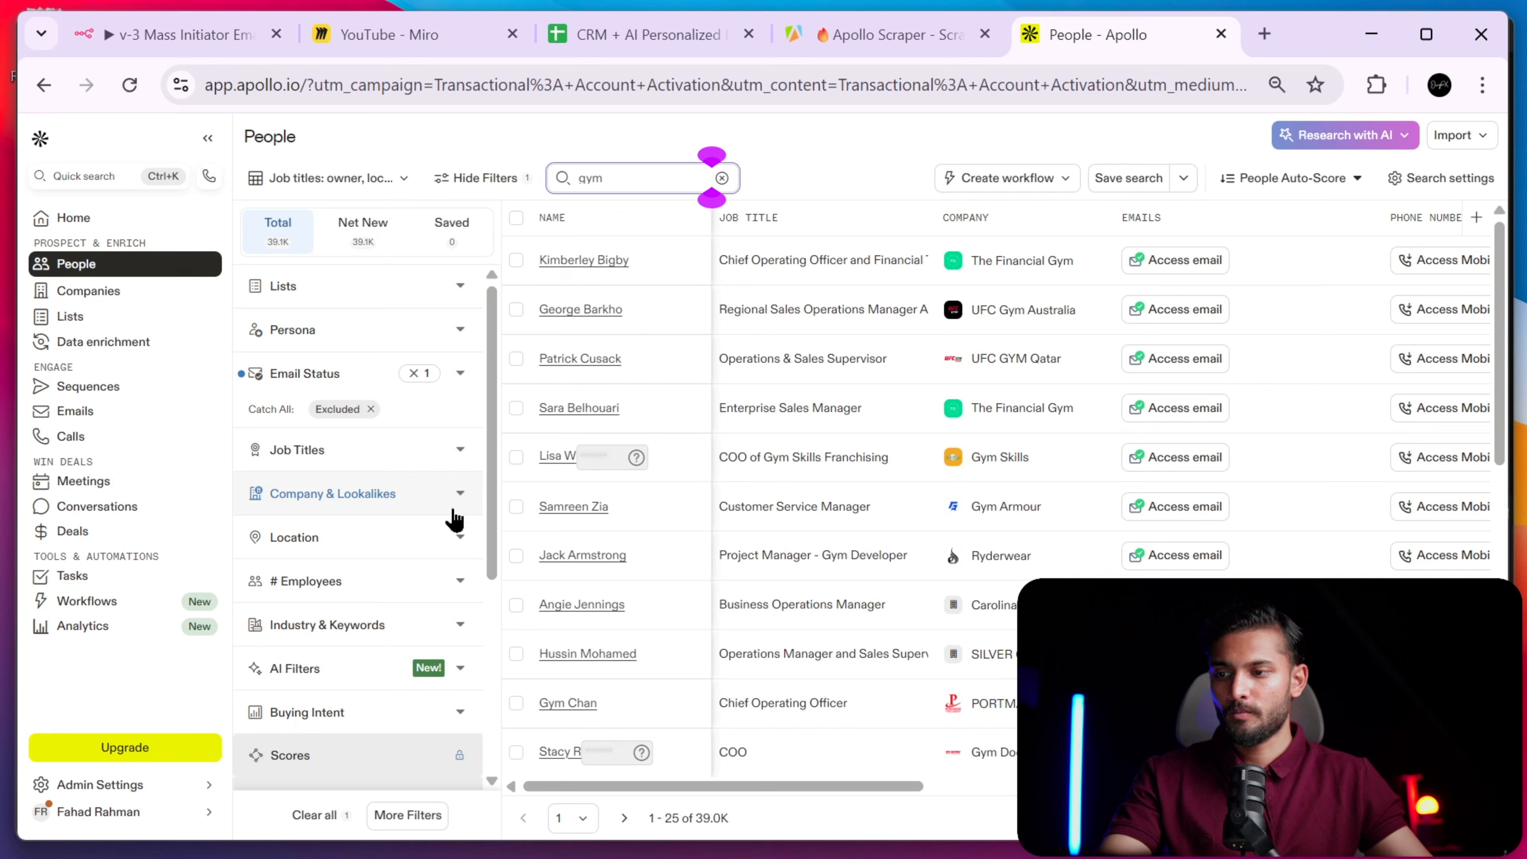
pyautogui.click(440, 626)
pyautogui.scroll(-3, 434, 564)
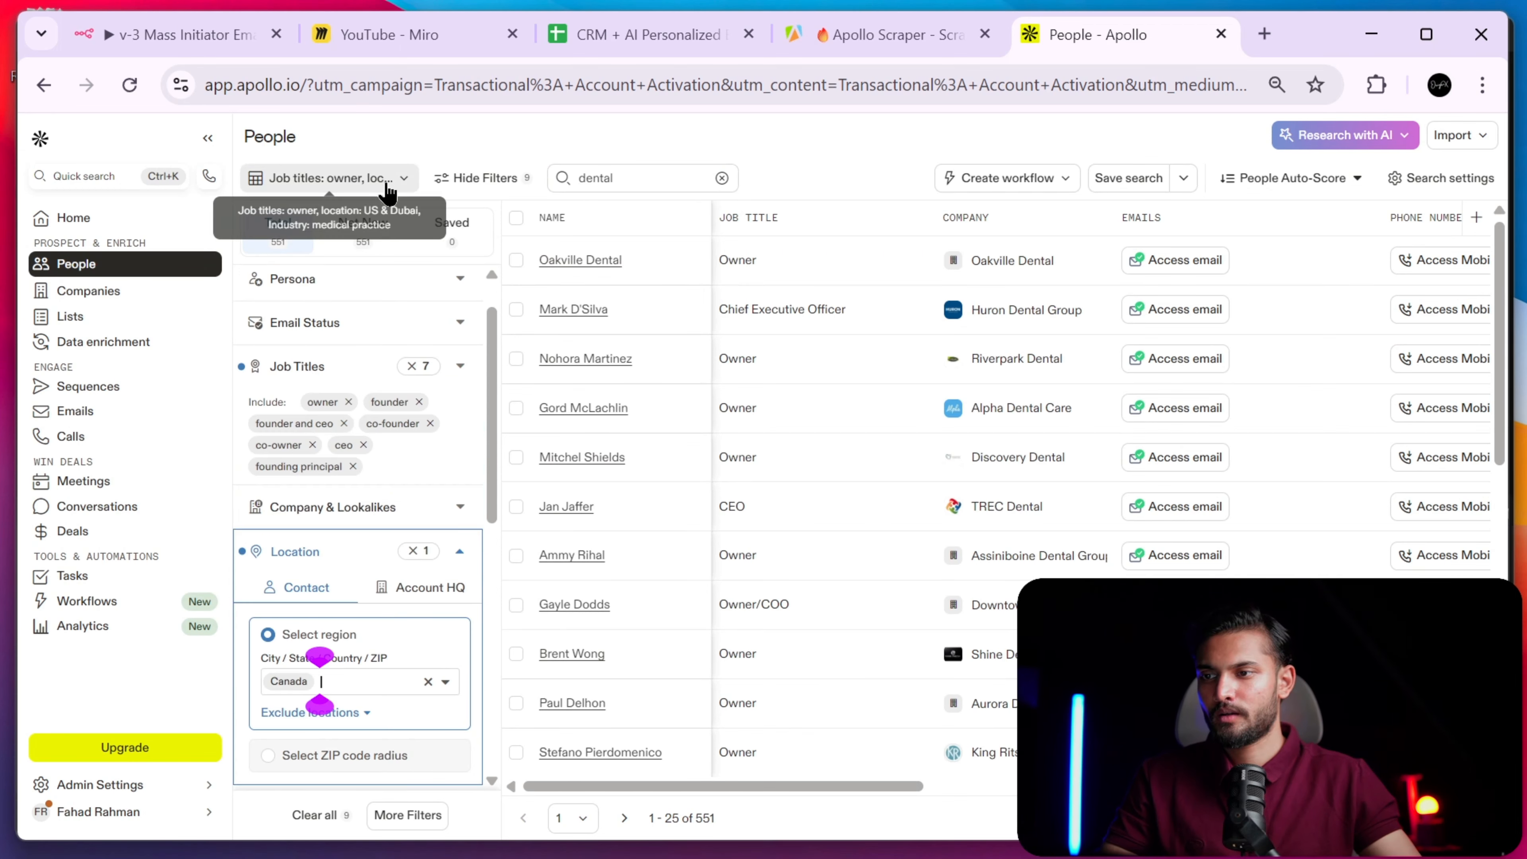
pyautogui.click(331, 177)
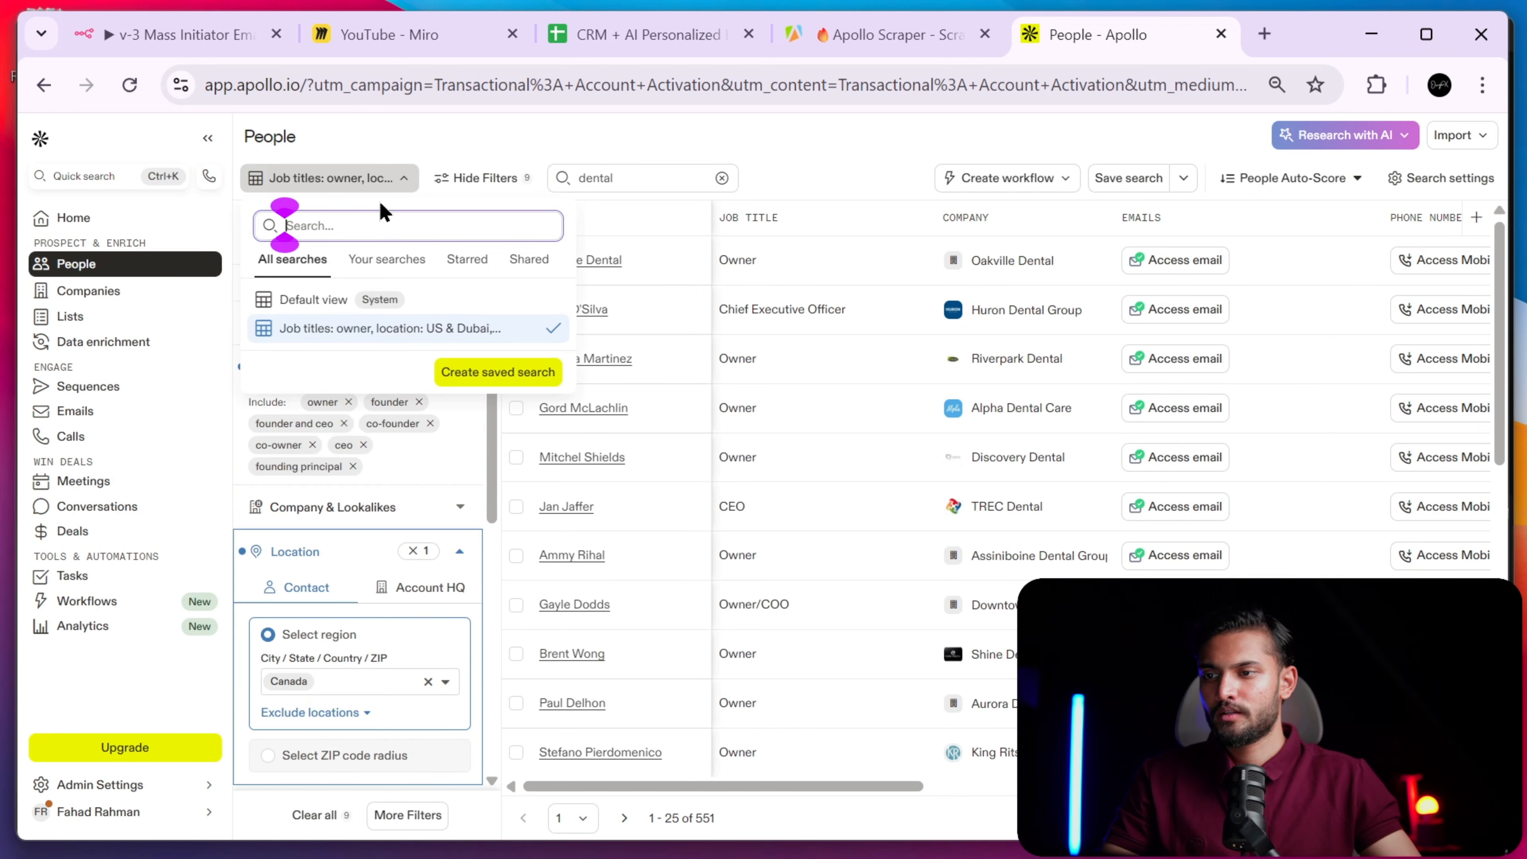
pyautogui.click(385, 329)
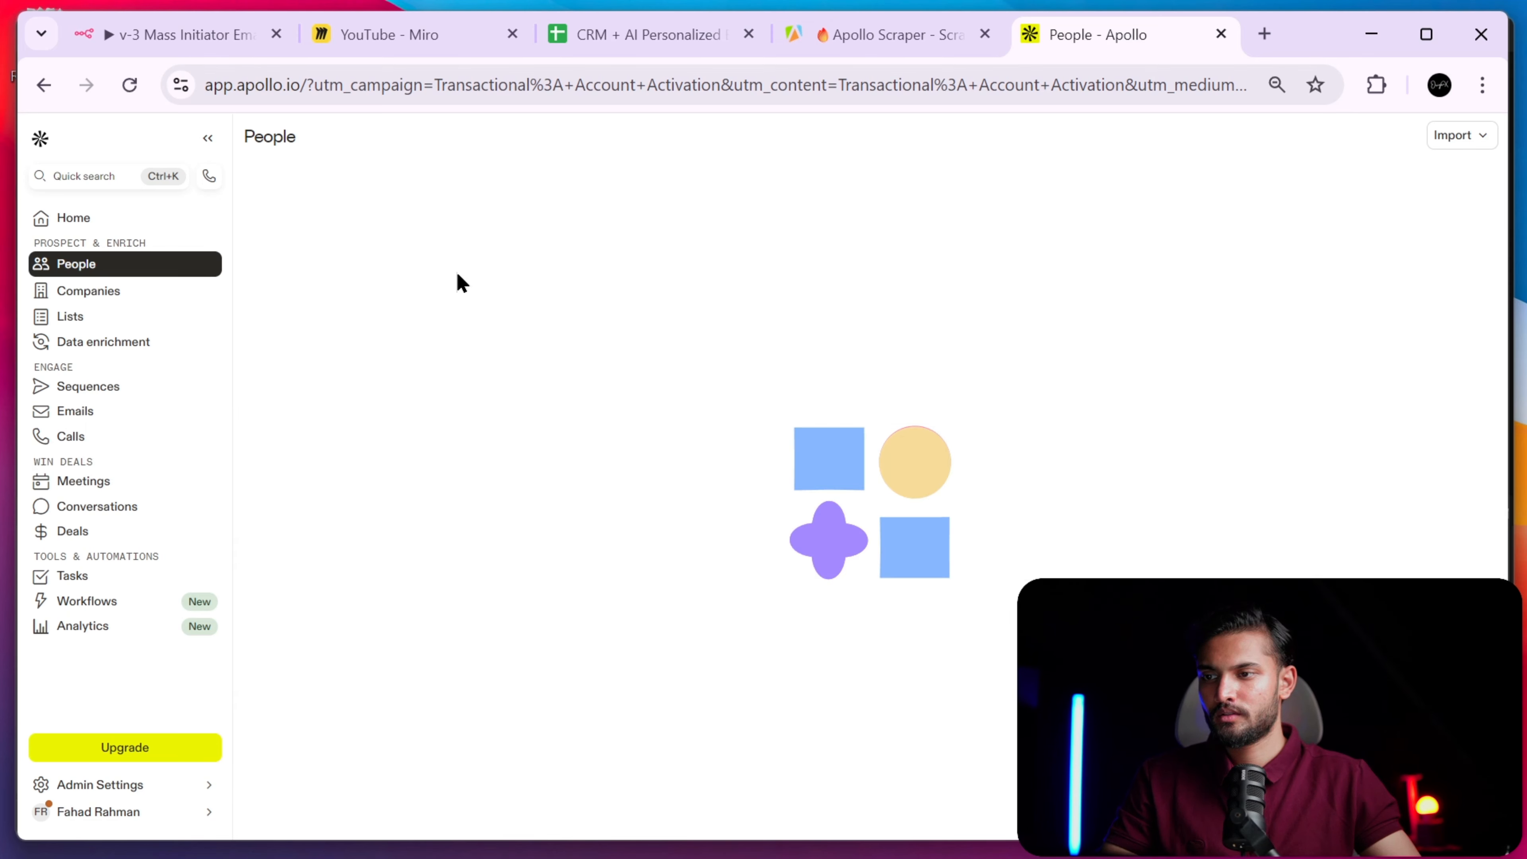
# - Change the search's location filter from United States to Canada
pyautogui.scroll(-5, 408, 571)
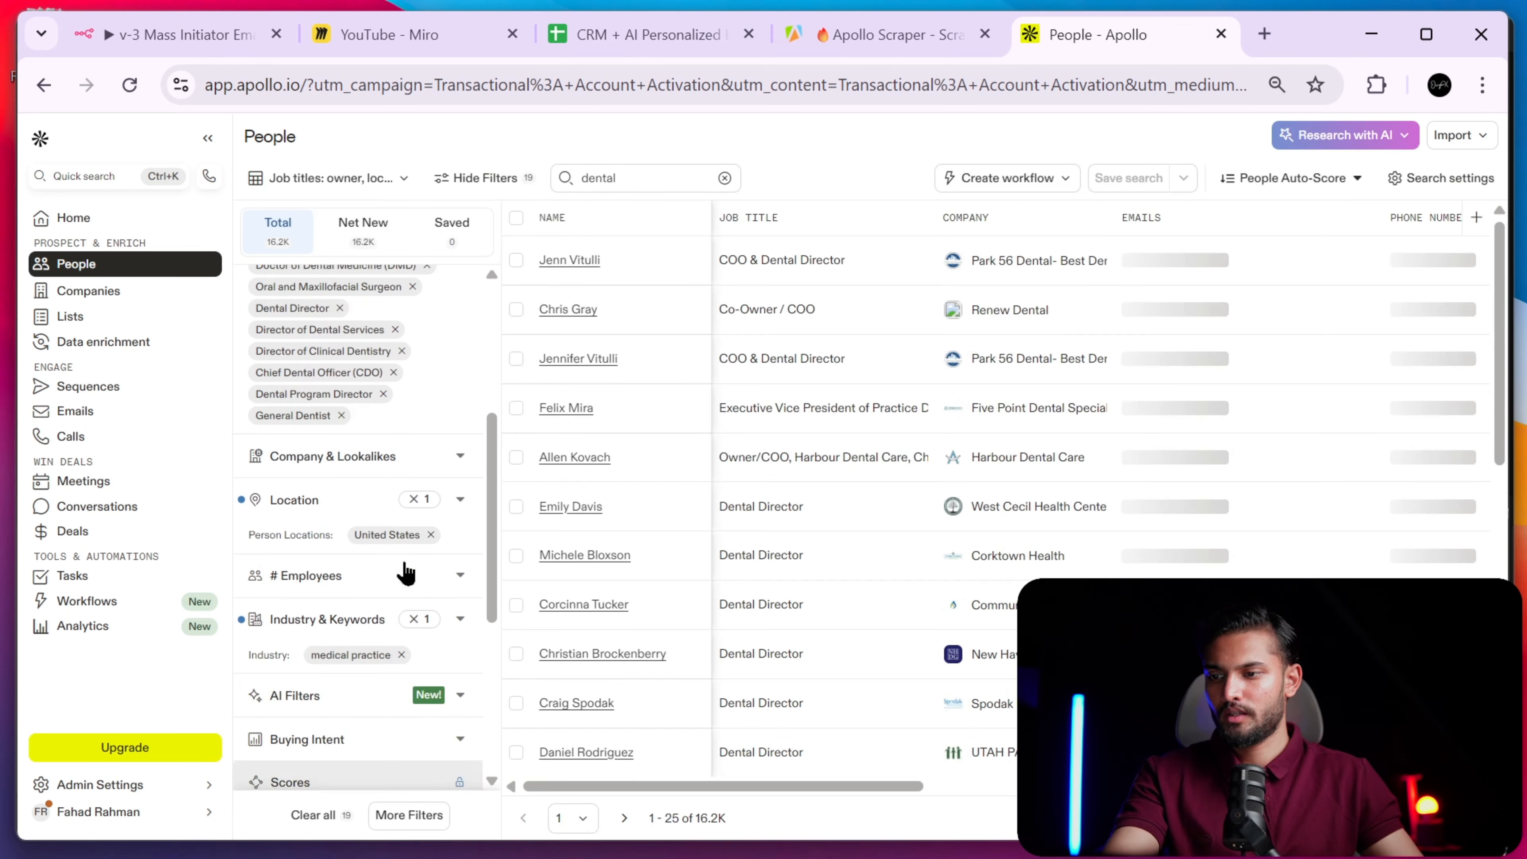
pyautogui.click(430, 533)
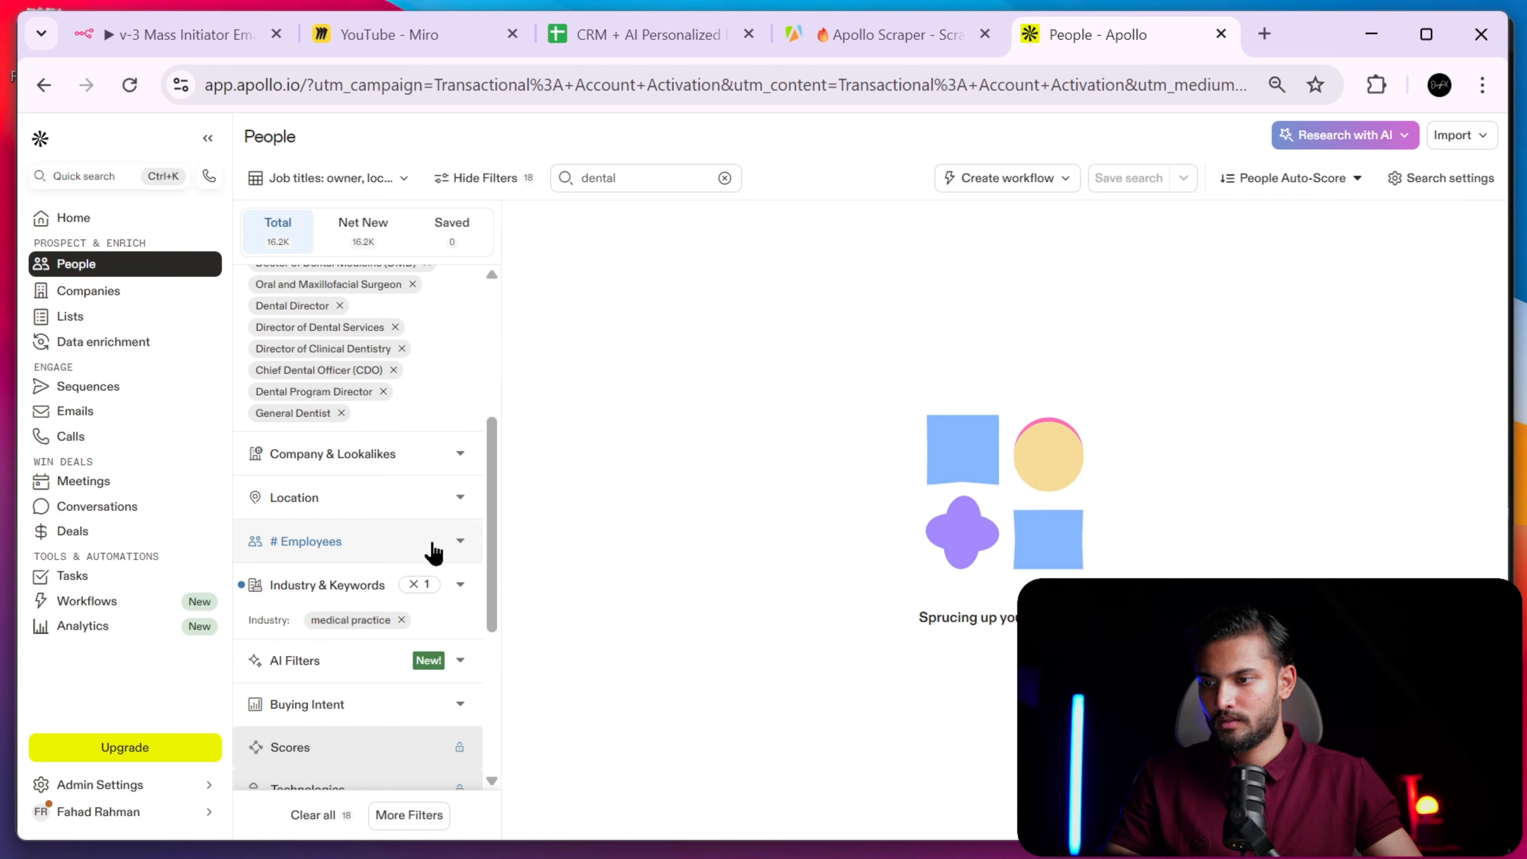
pyautogui.click(438, 510)
pyautogui.write('ca')
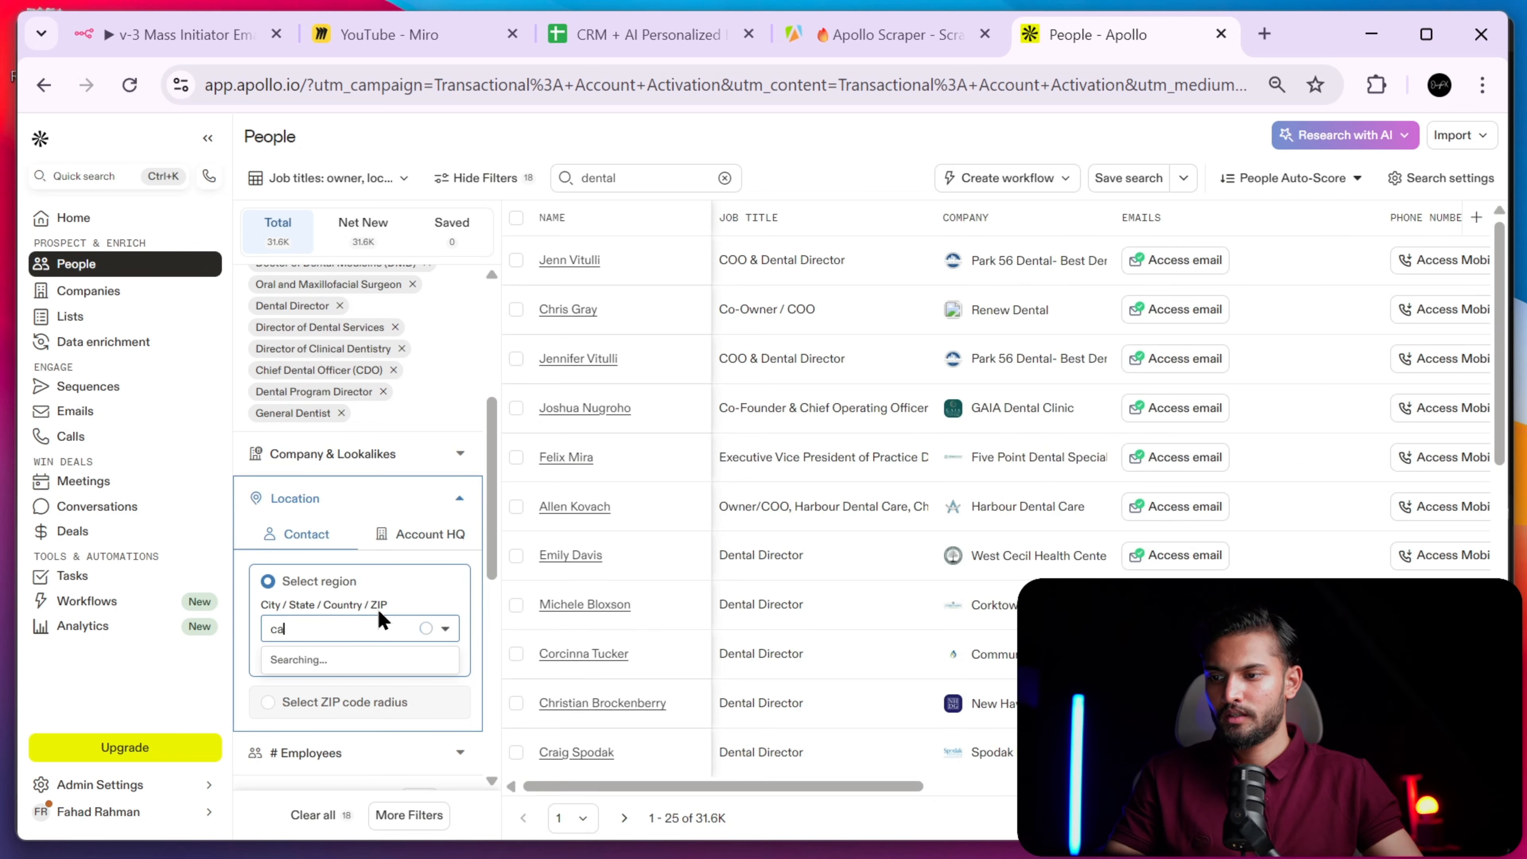
pyautogui.write('na')
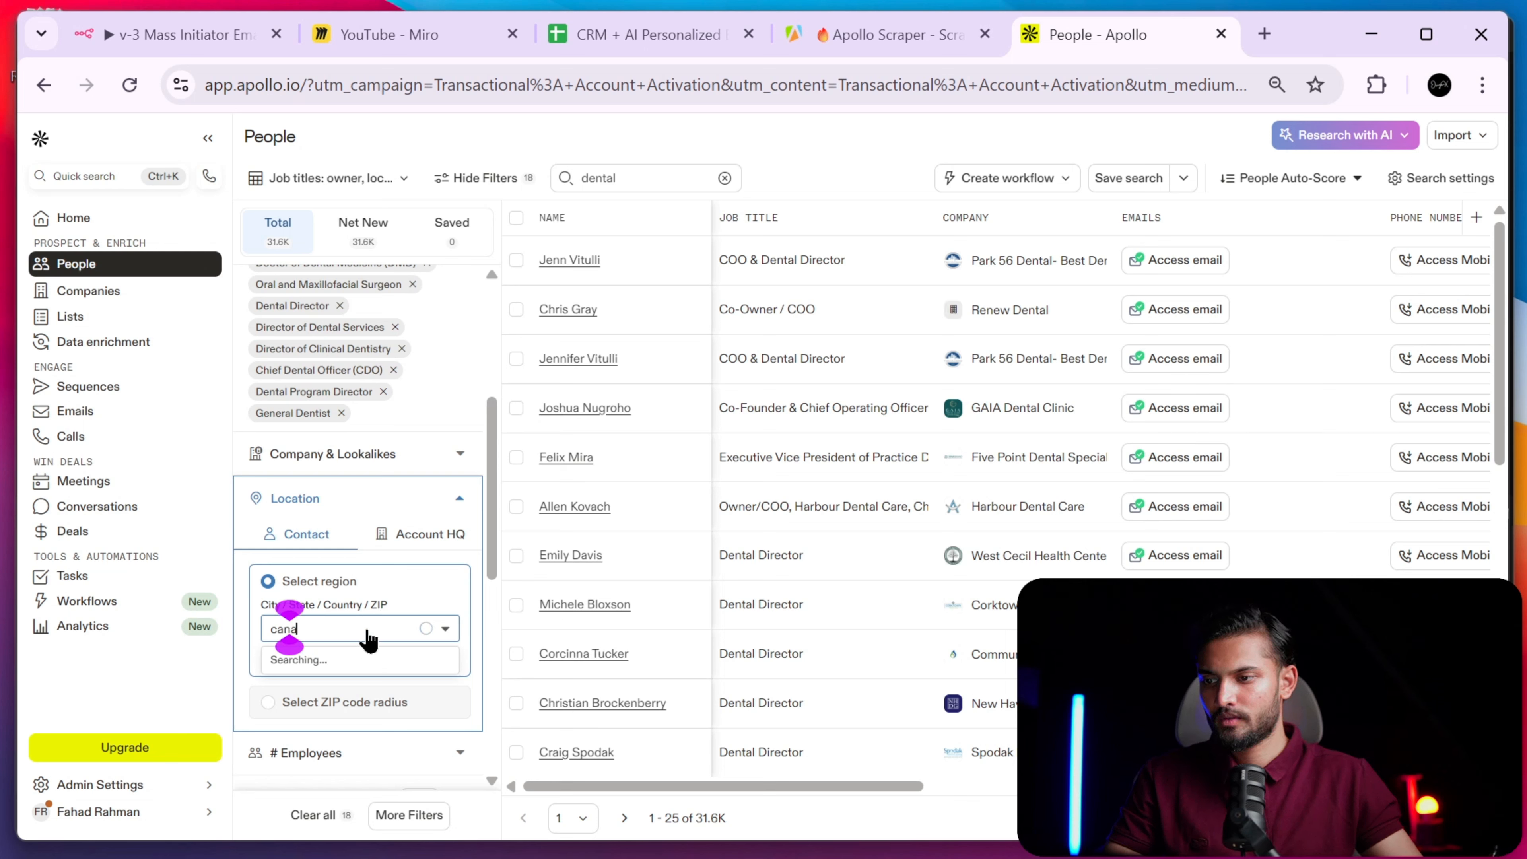
pyautogui.write('da')
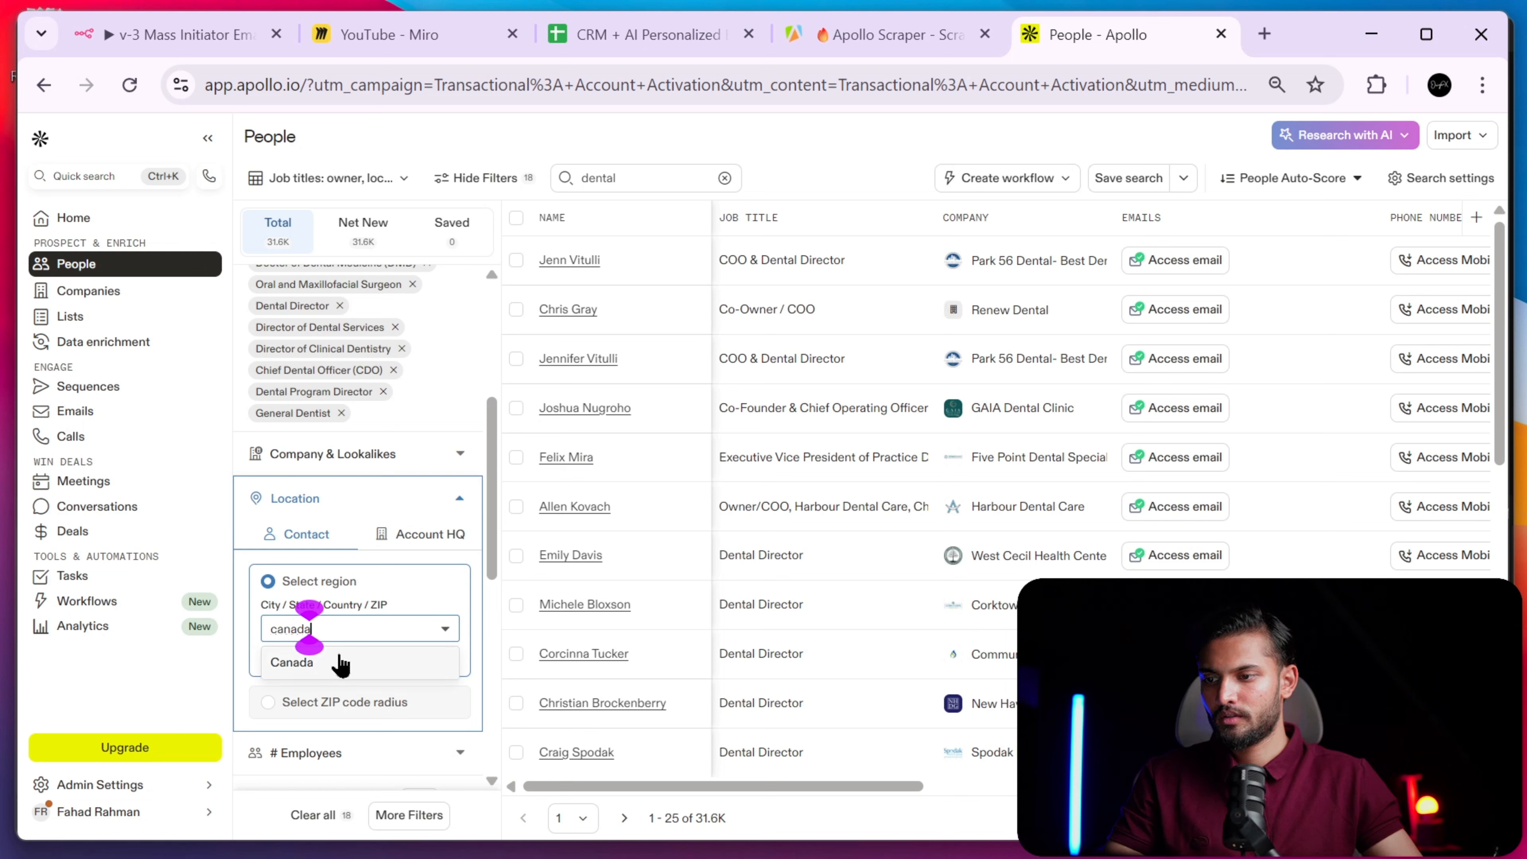
pyautogui.click(336, 671)
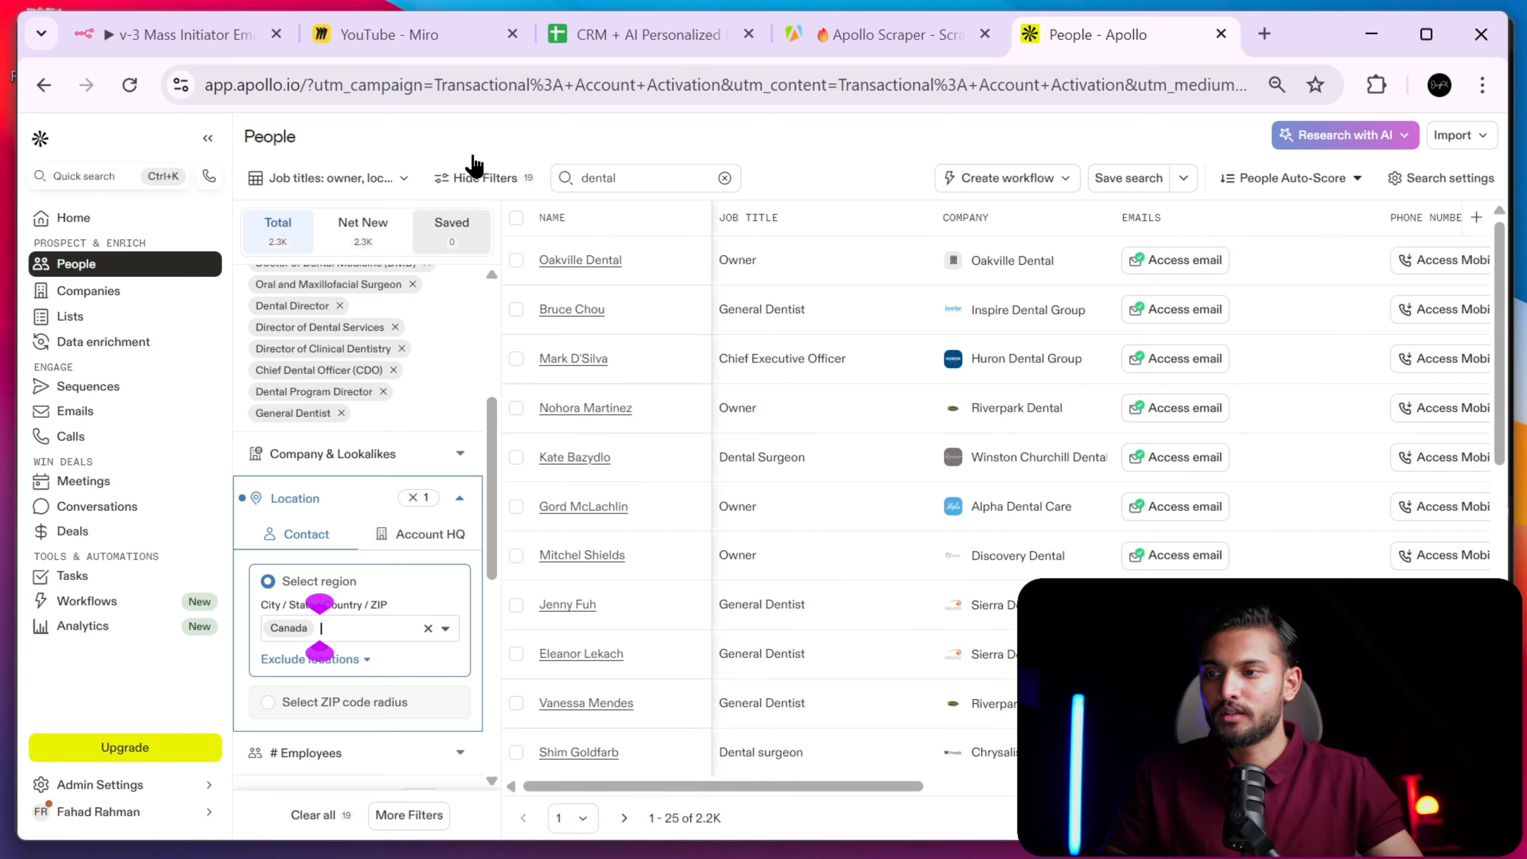
# - Select and copy the Canada search URL from the address bar
pyautogui.doubleClick(543, 78)
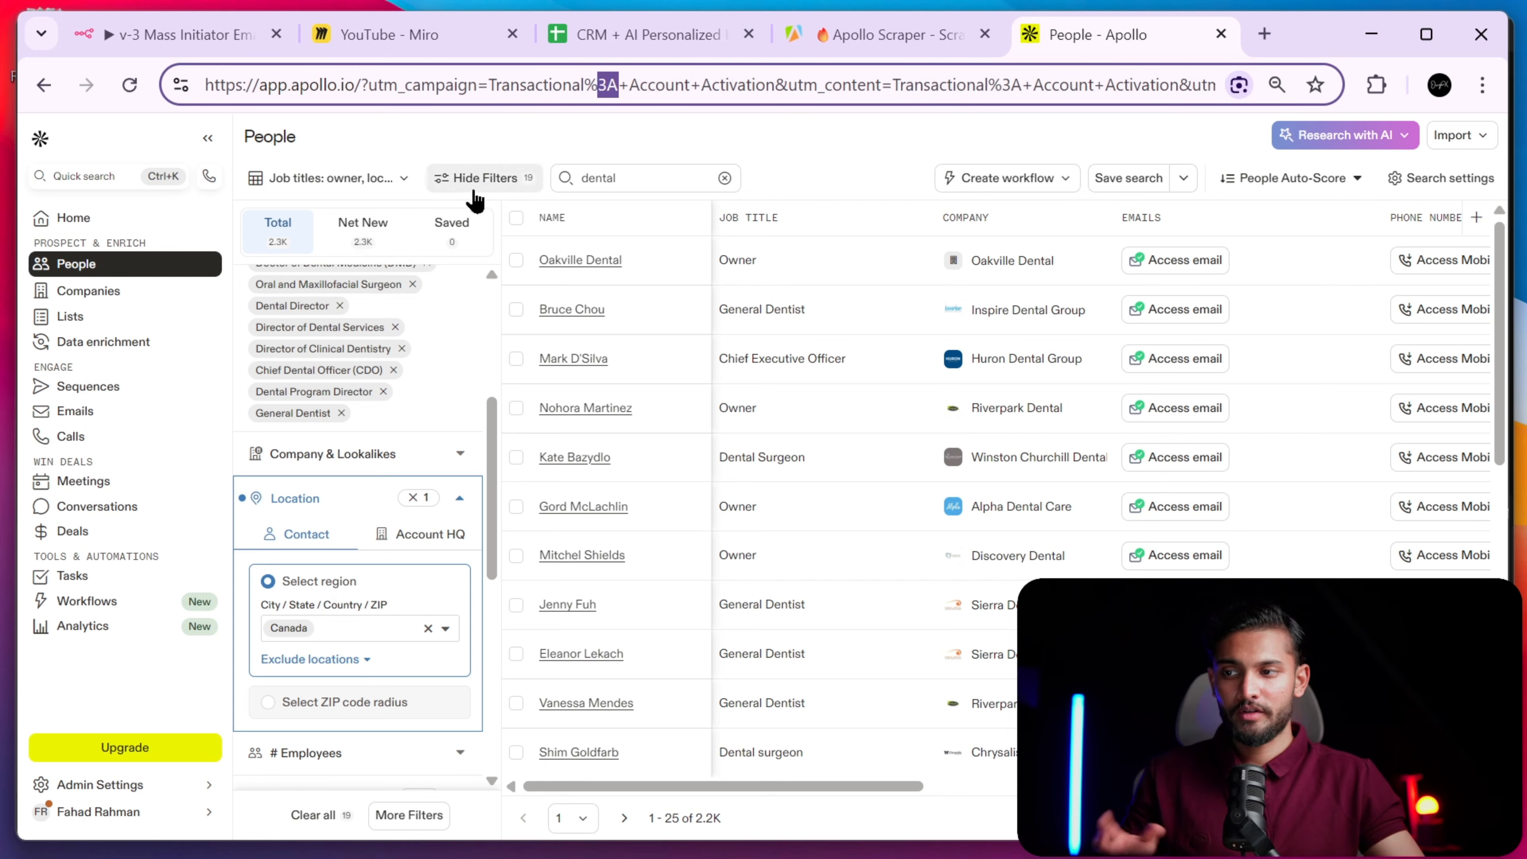
pyautogui.click(542, 90)
pyautogui.tripleClick(541, 91)
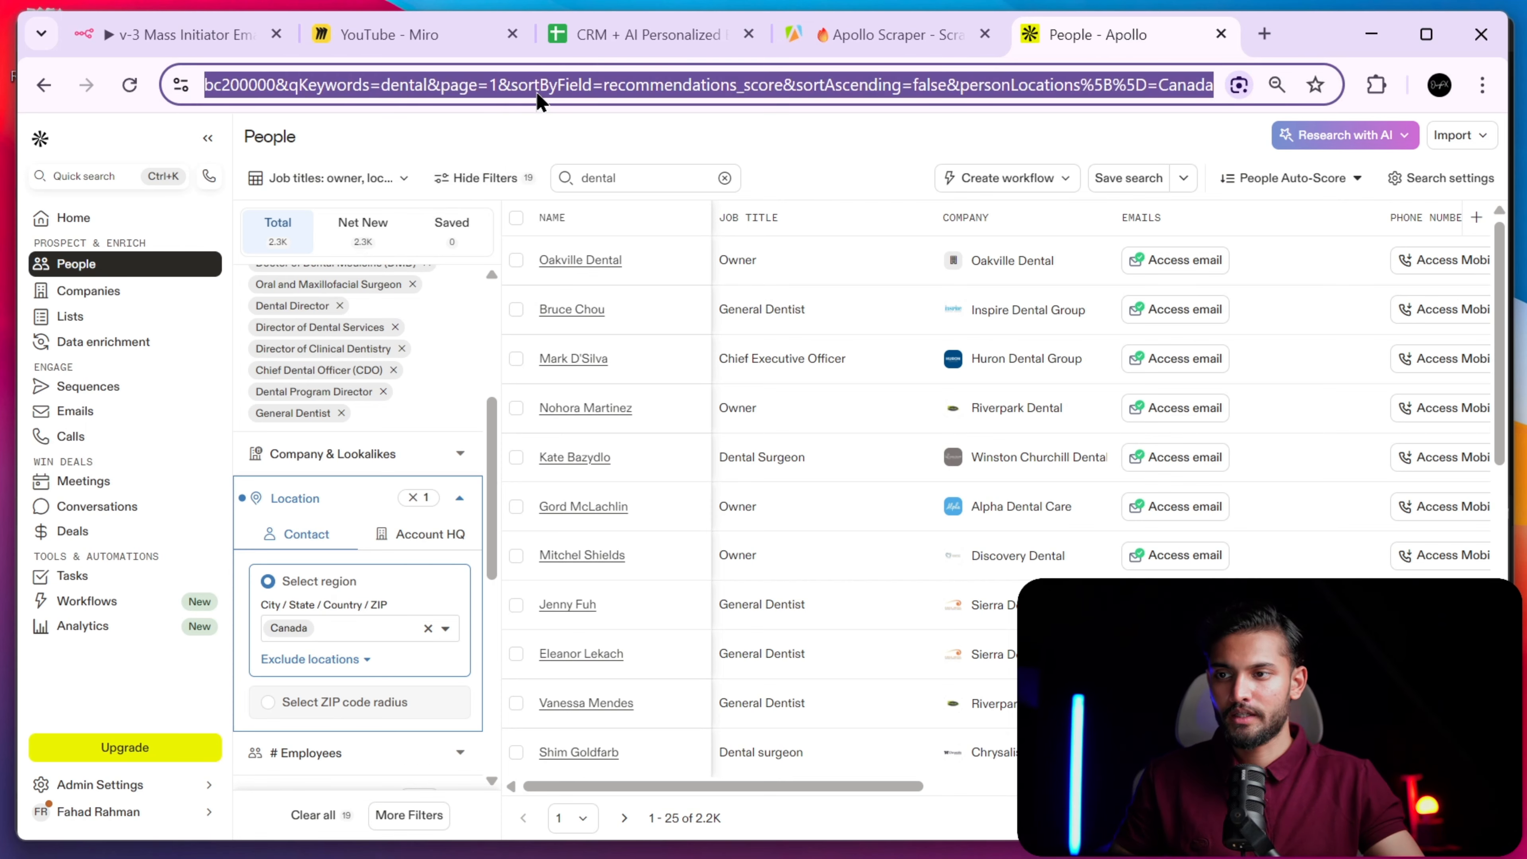
pyautogui.click(608, 39)
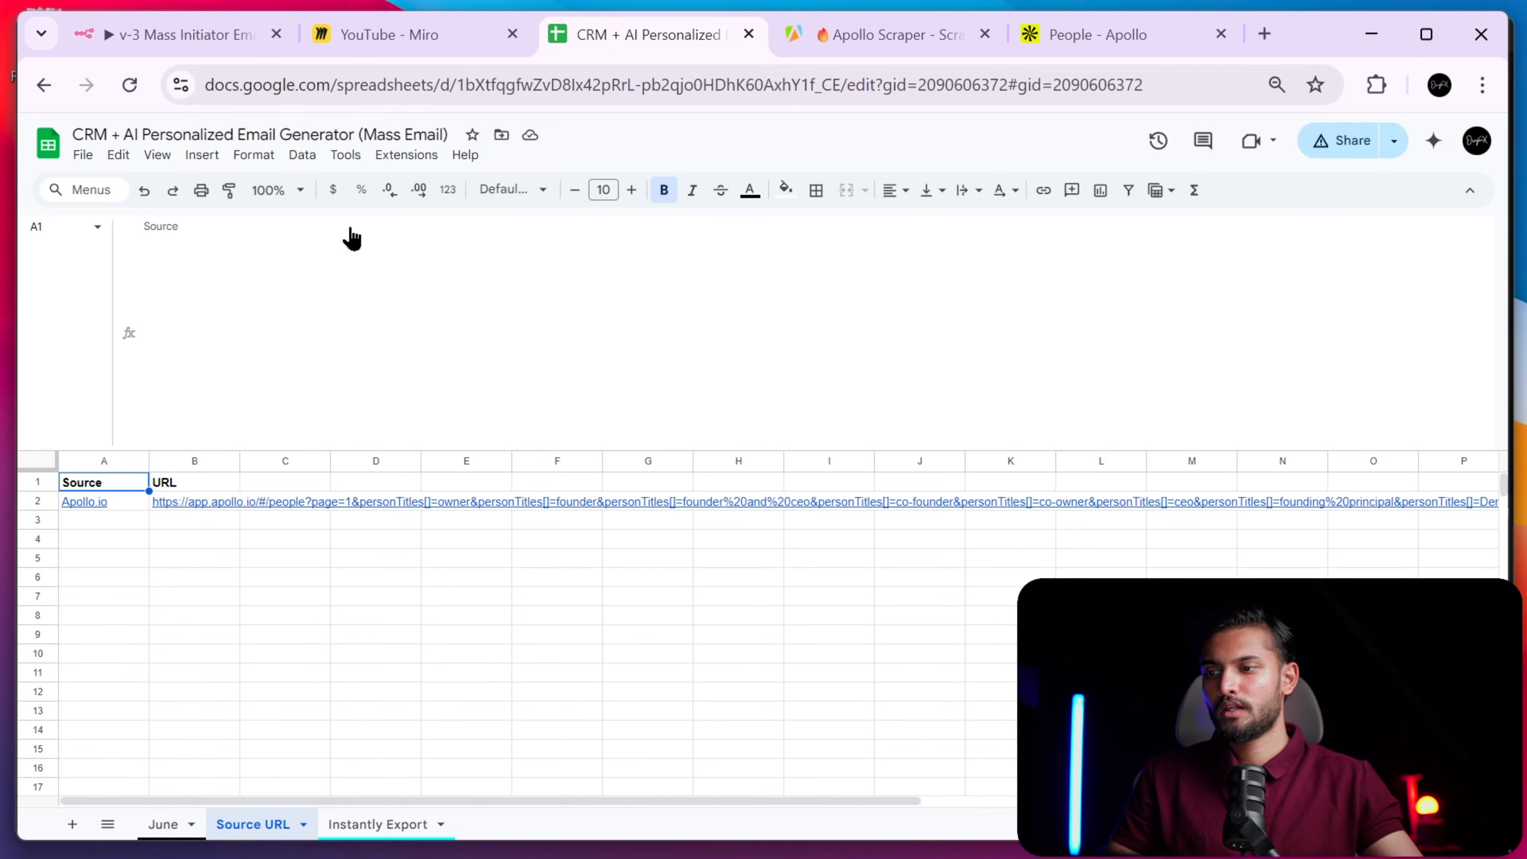
# - Replace cell B2's old Apollo URL with the pasted Canada search link
pyautogui.click(193, 505)
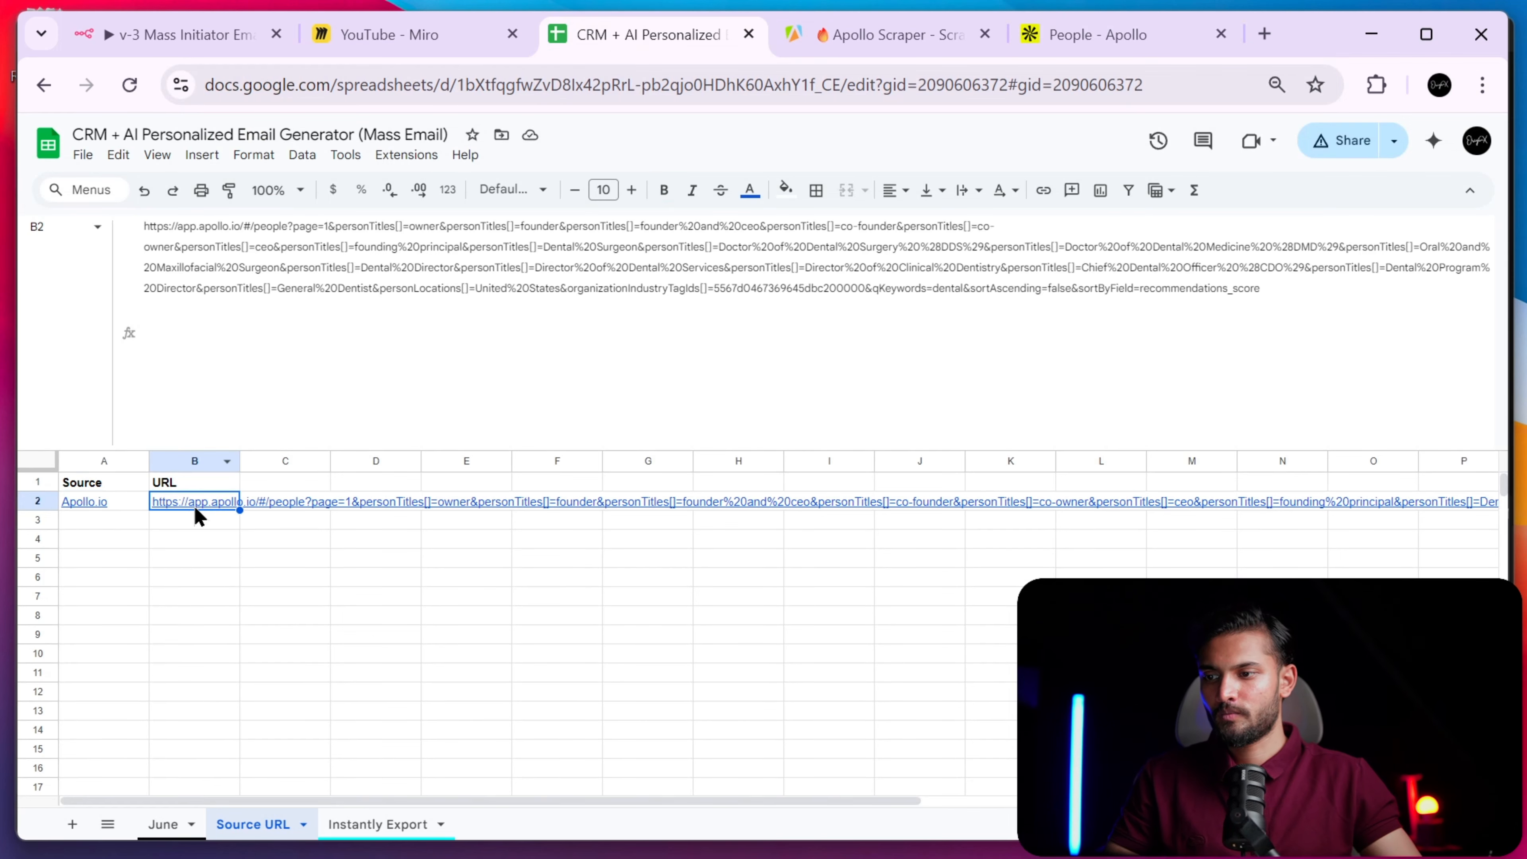
pyautogui.press('Delete')
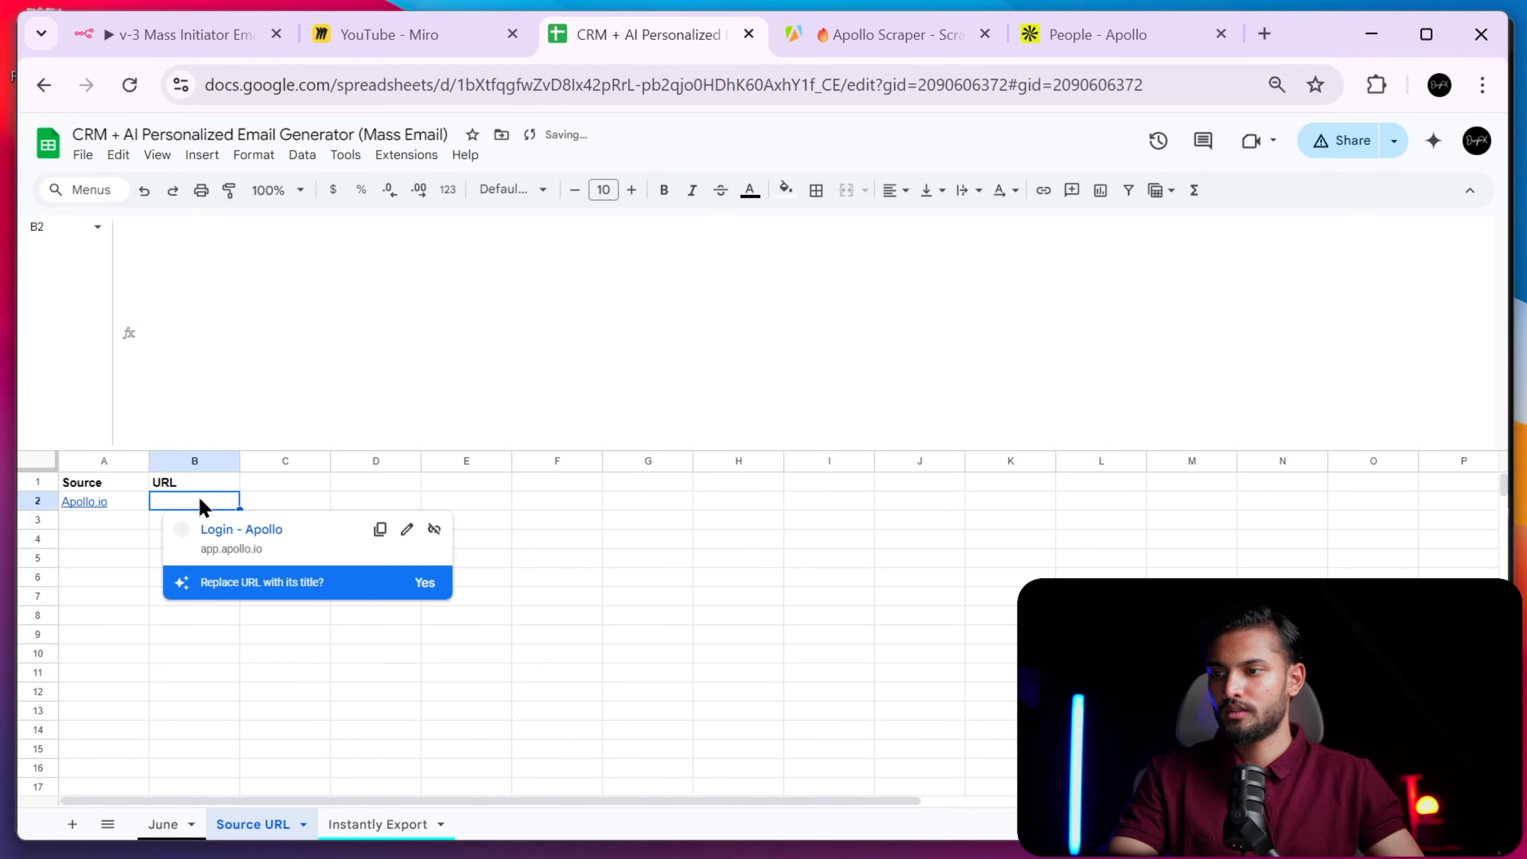
pyautogui.hotkey('ctrl', 'v')
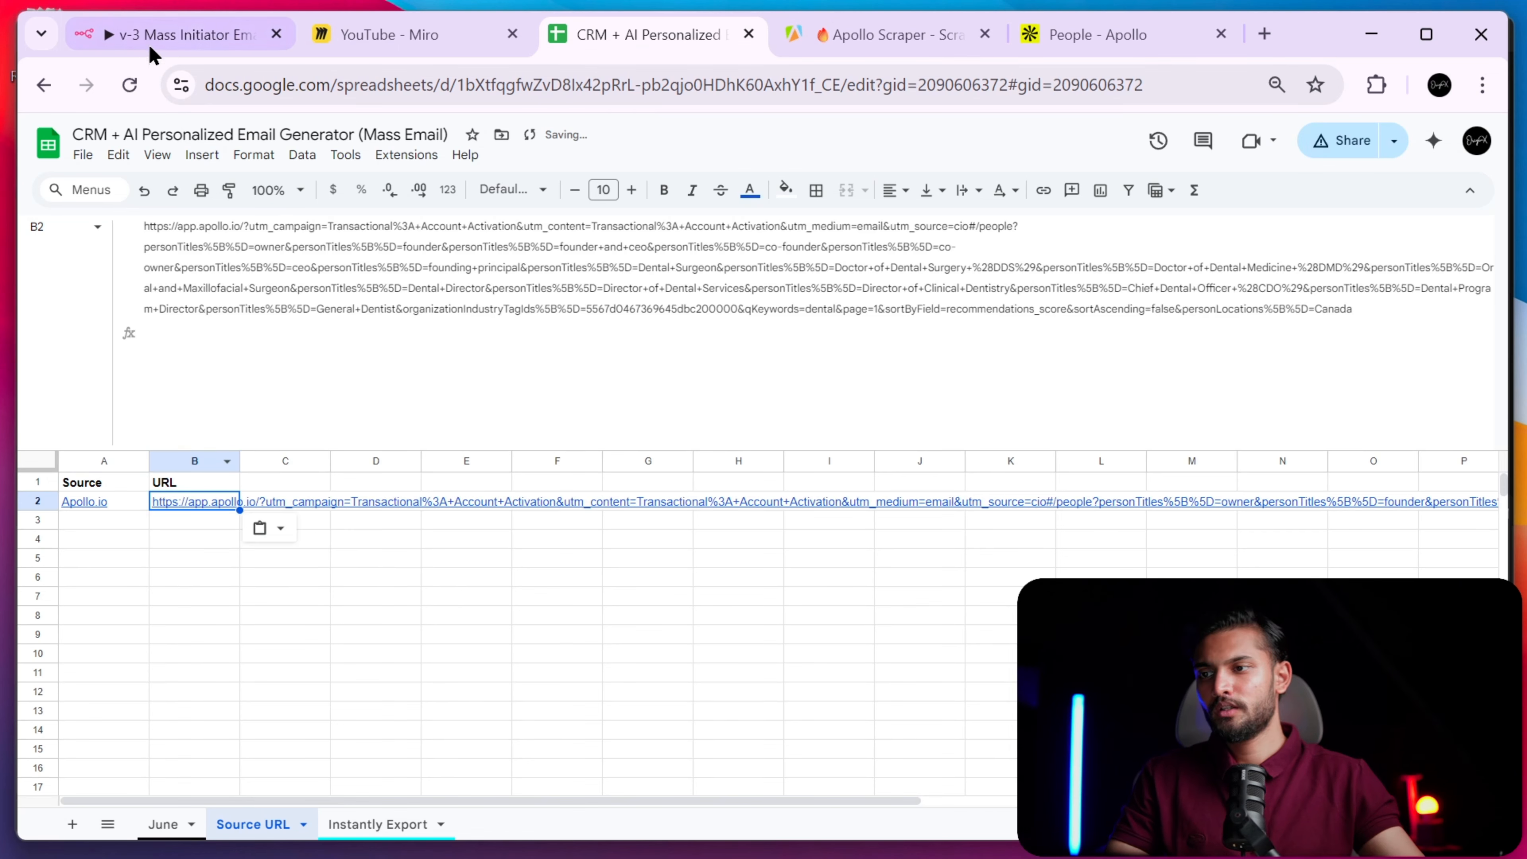
pyautogui.click(180, 45)
pyautogui.click(459, 421)
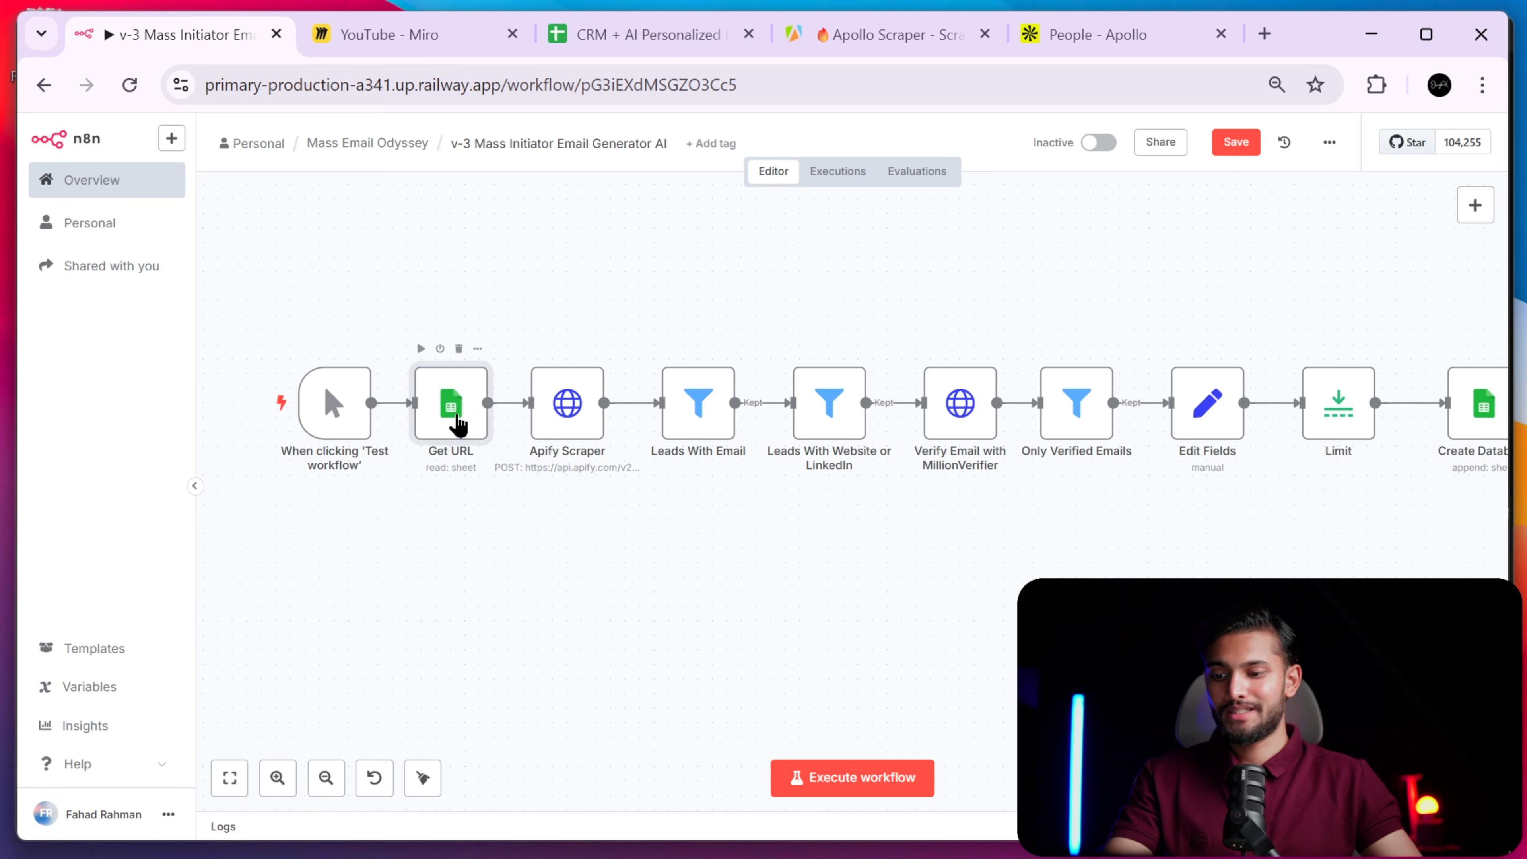
# - Execute the Get URL step and pin its one-row output holding the Apollo search URL
pyautogui.doubleClick(453, 423)
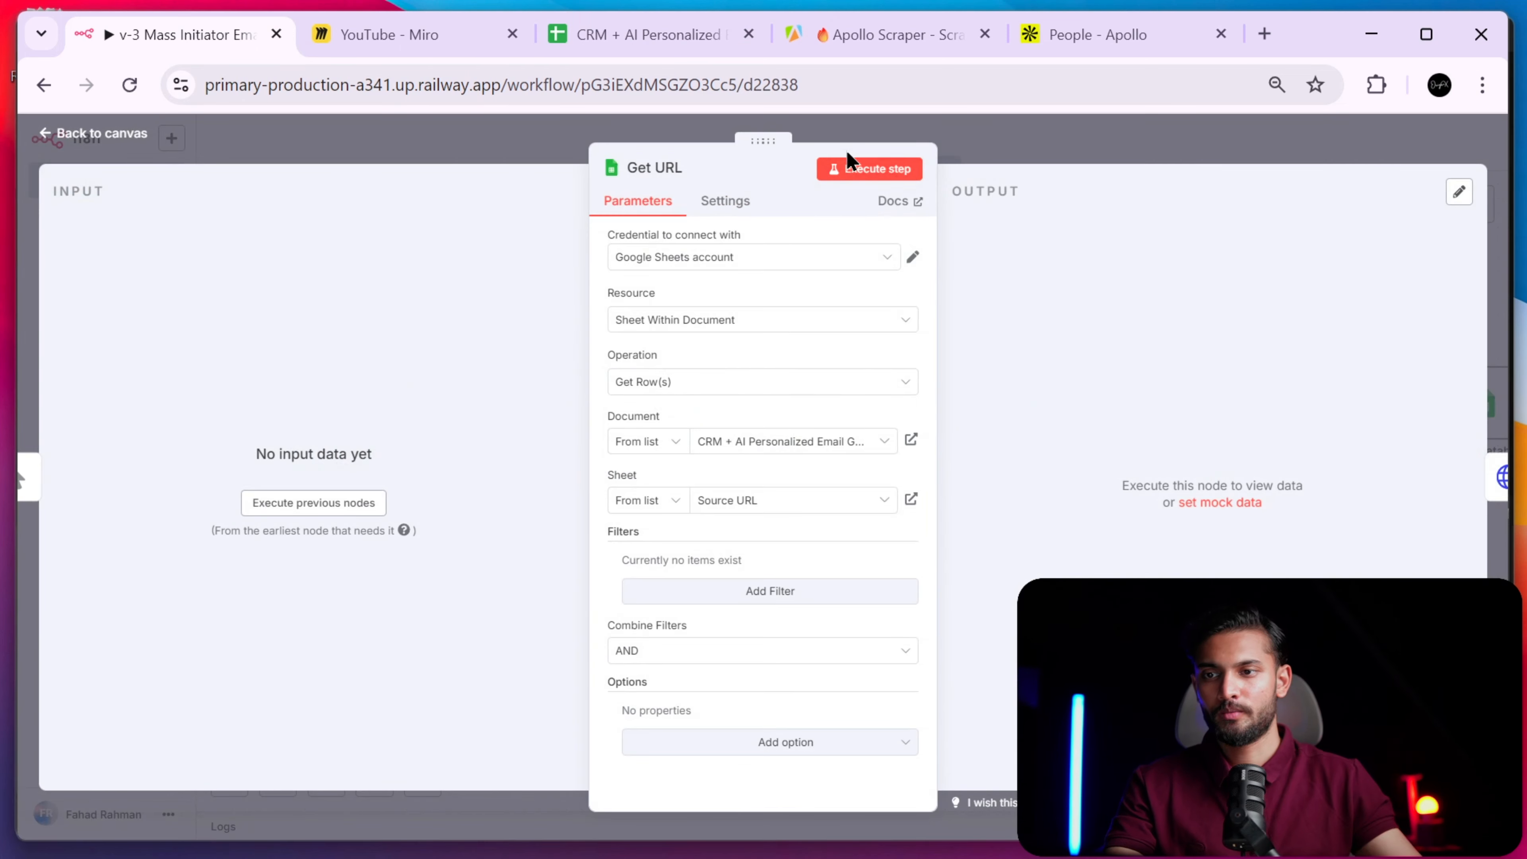
pyautogui.click(854, 180)
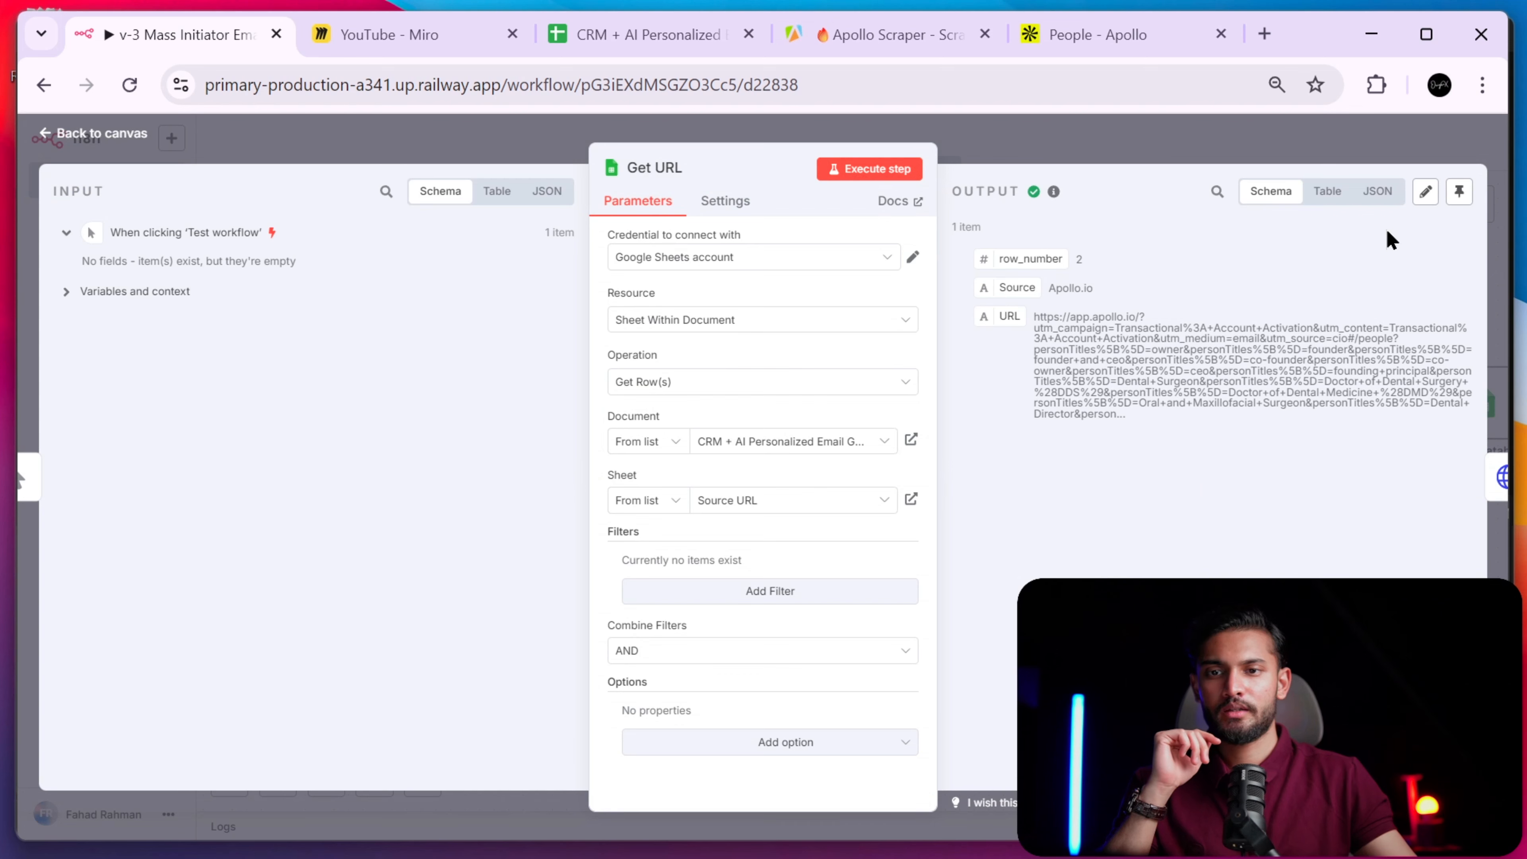
pyautogui.click(1459, 191)
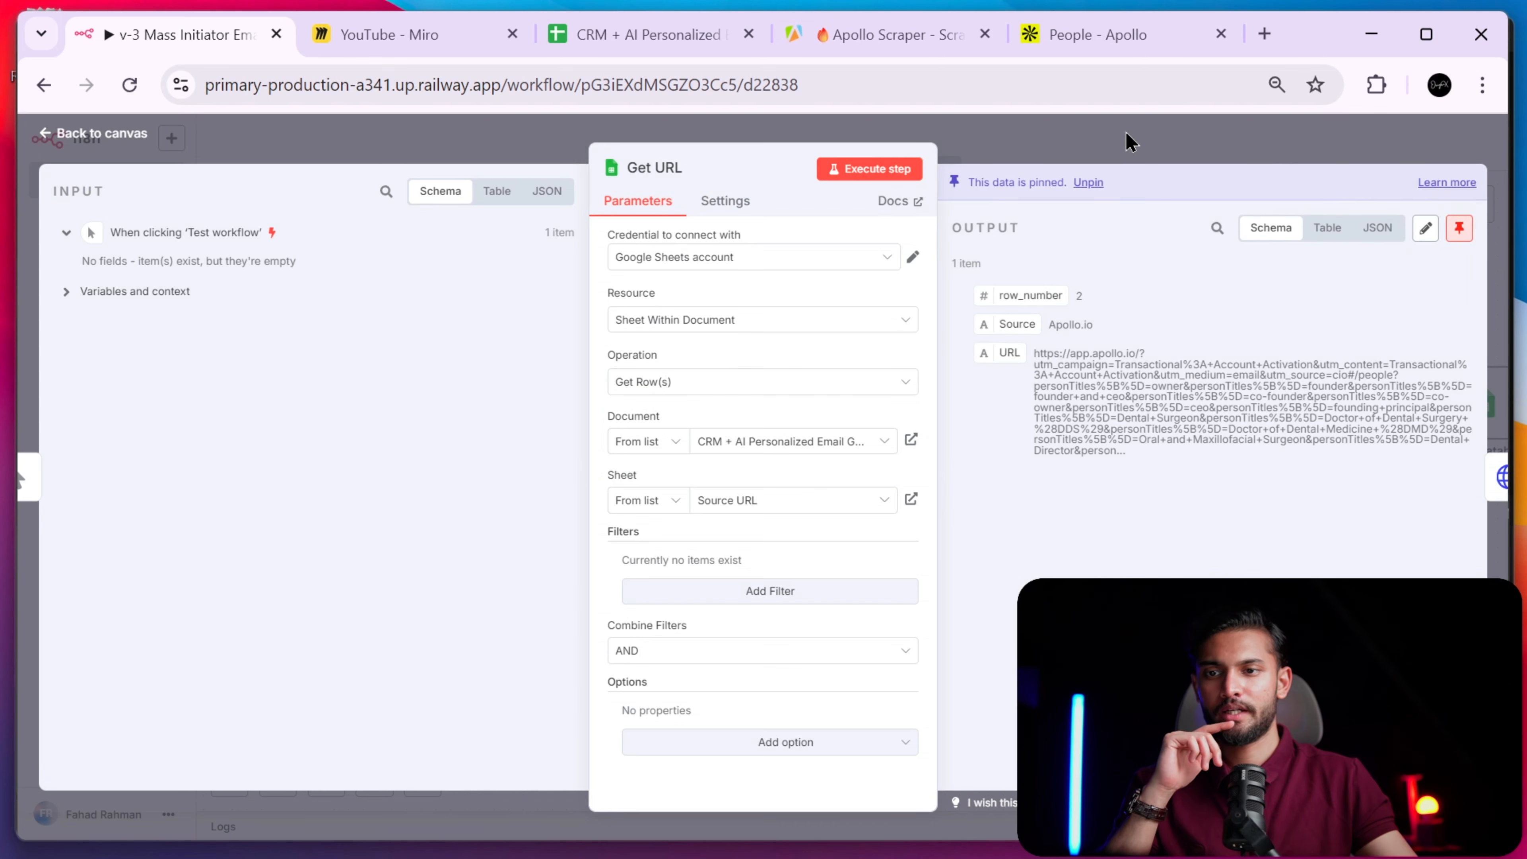
pyautogui.click(1012, 152)
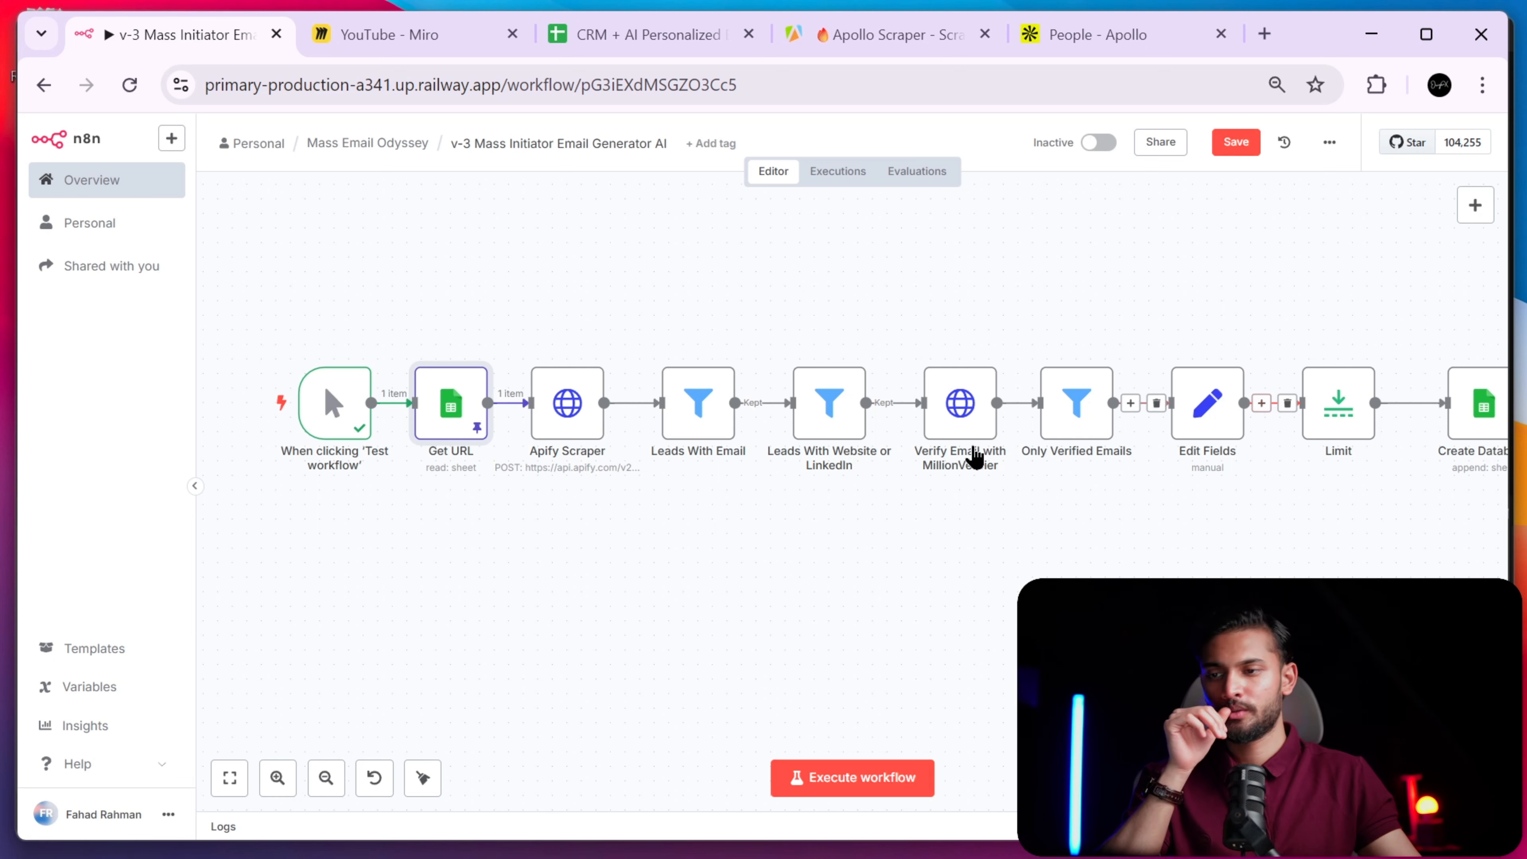
pyautogui.click(562, 415)
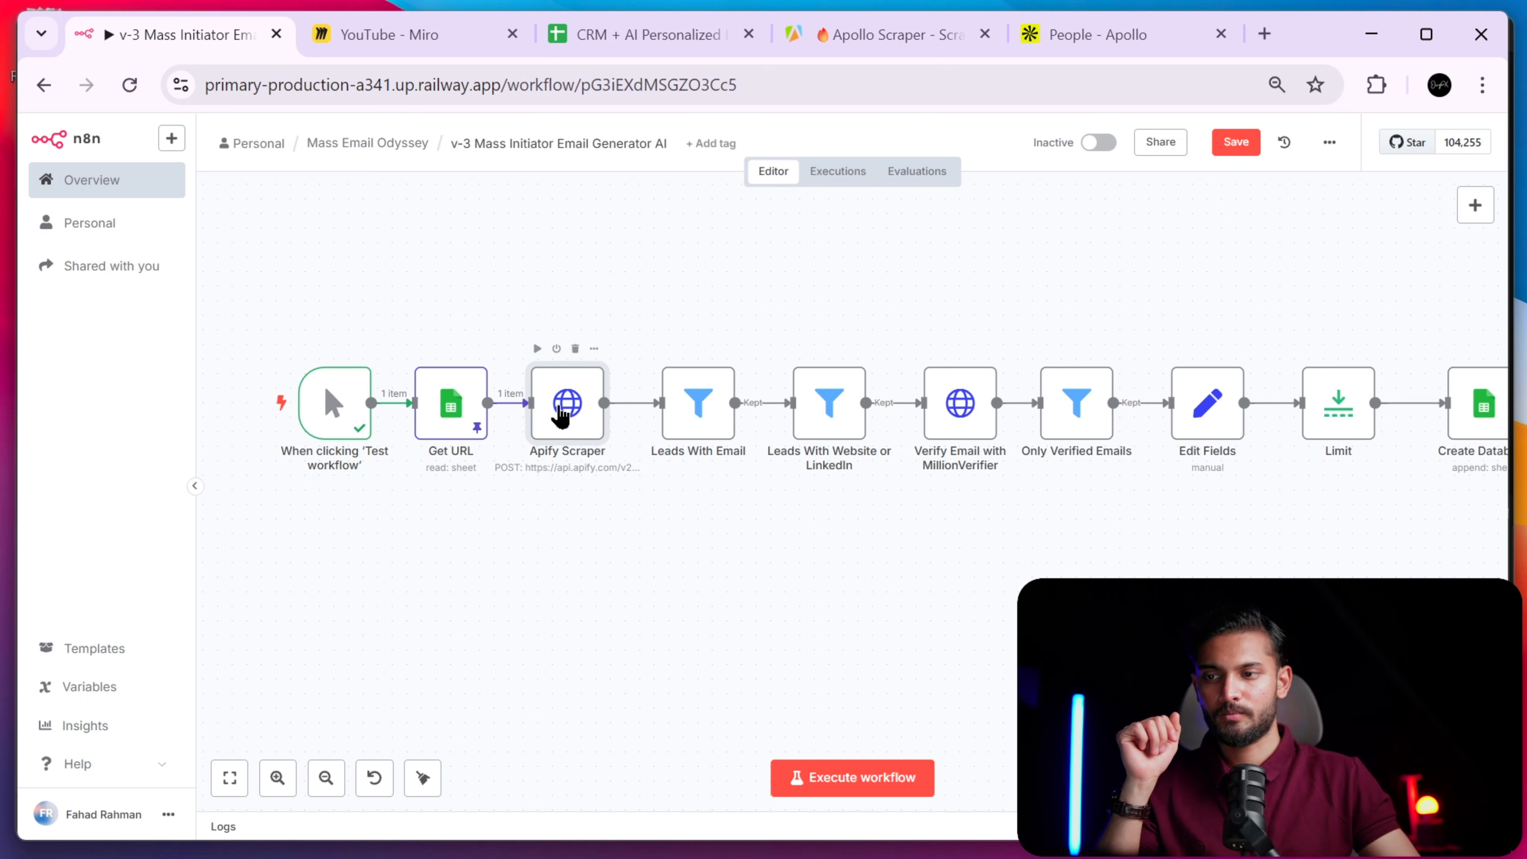
# - Open the Apify Scraper node and select its POST request URL
pyautogui.doubleClick(568, 415)
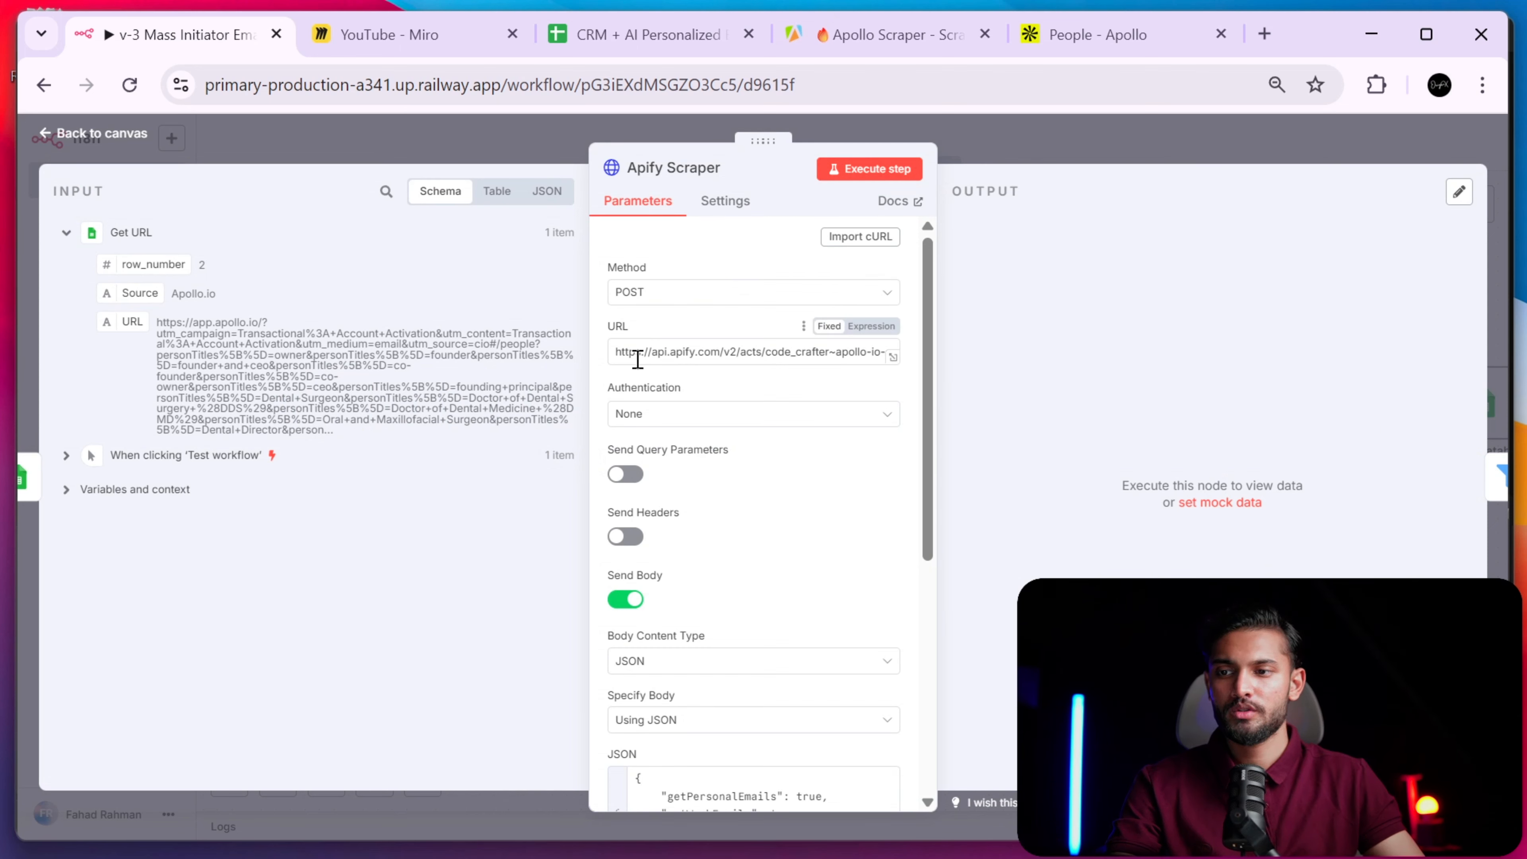
pyautogui.moveTo(619, 353); pyautogui.dragTo(719, 345)
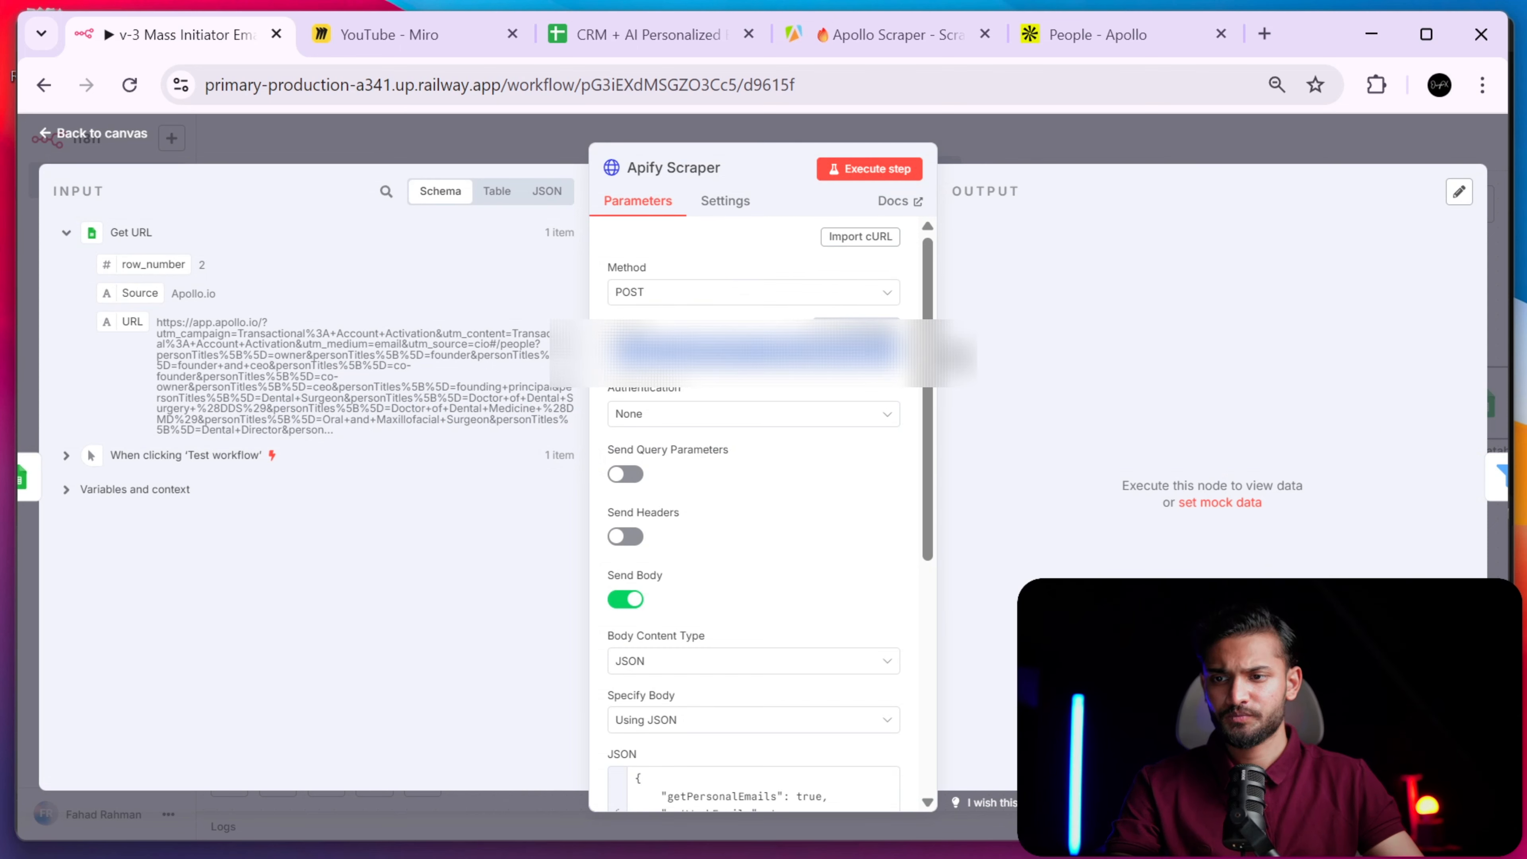
# - Find the Apollo Scraper's 'Run Actor synchronously and get dataset items' API endpoint, then return to n8n
pyautogui.click(876, 30)
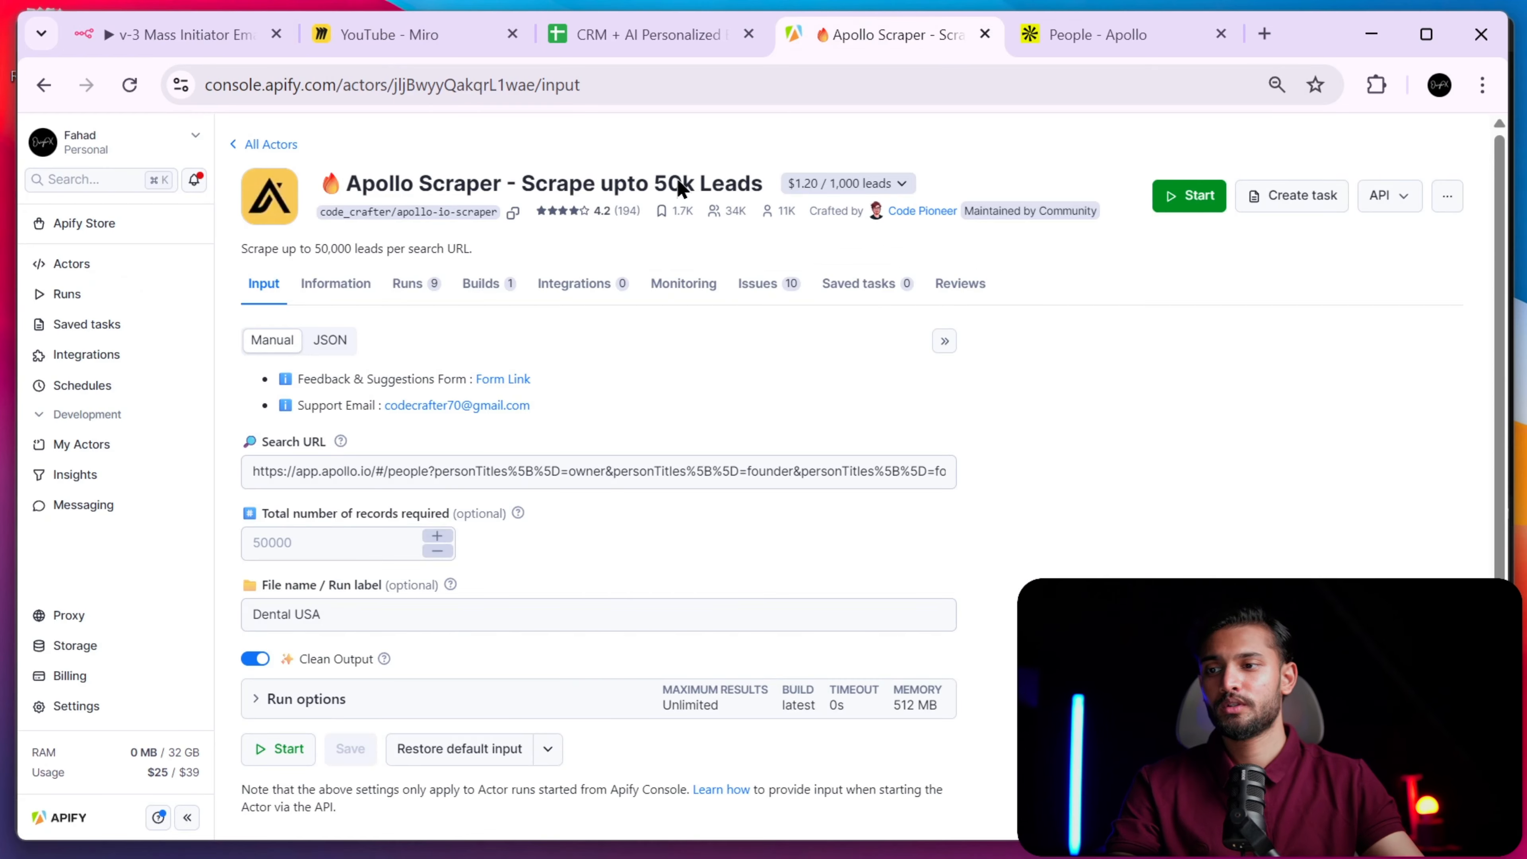
pyautogui.click(1389, 202)
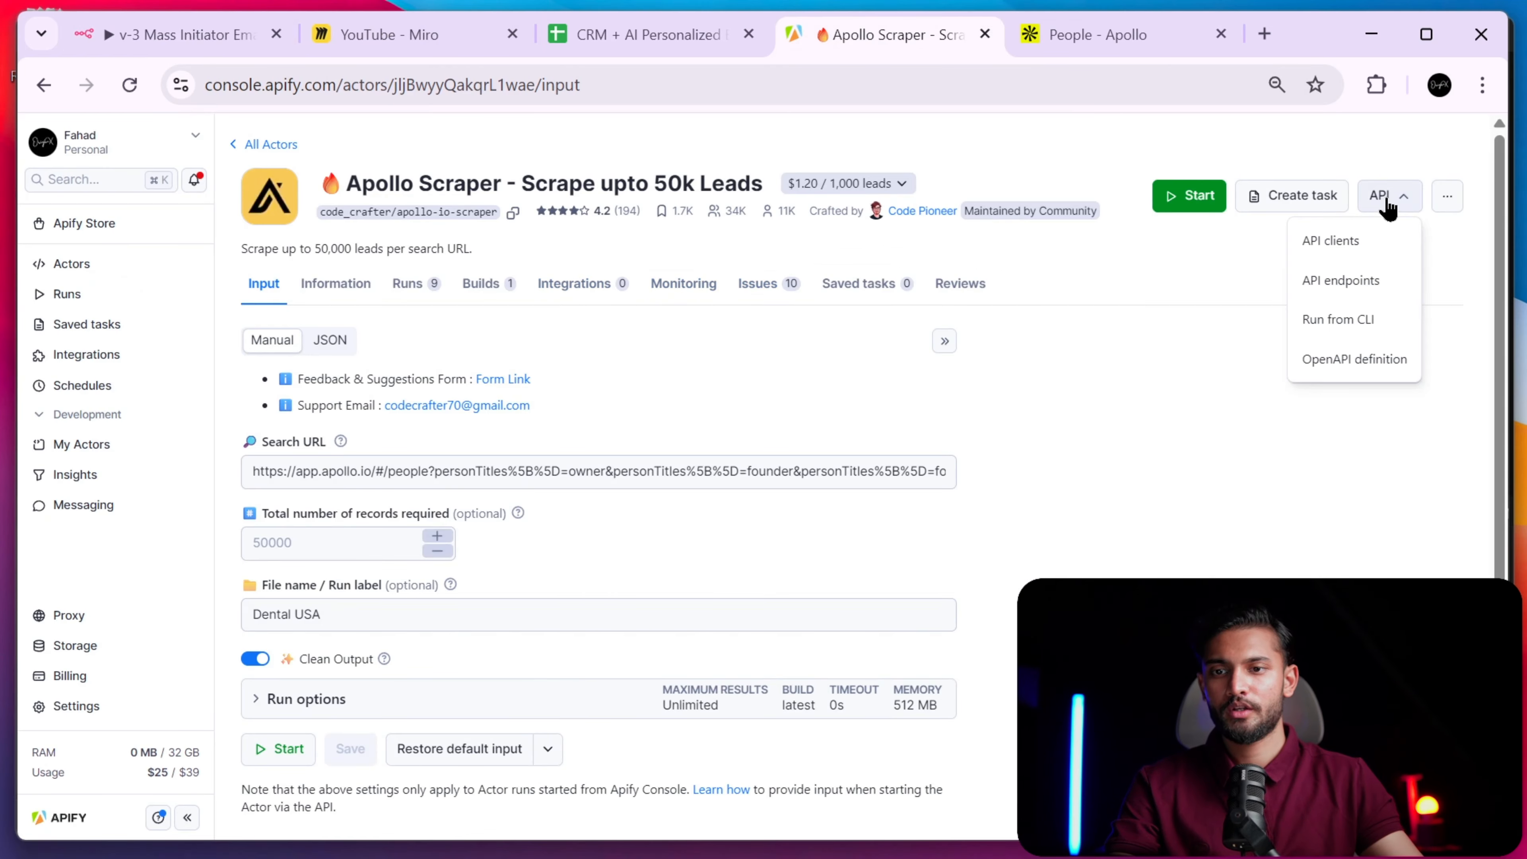
pyautogui.click(1317, 292)
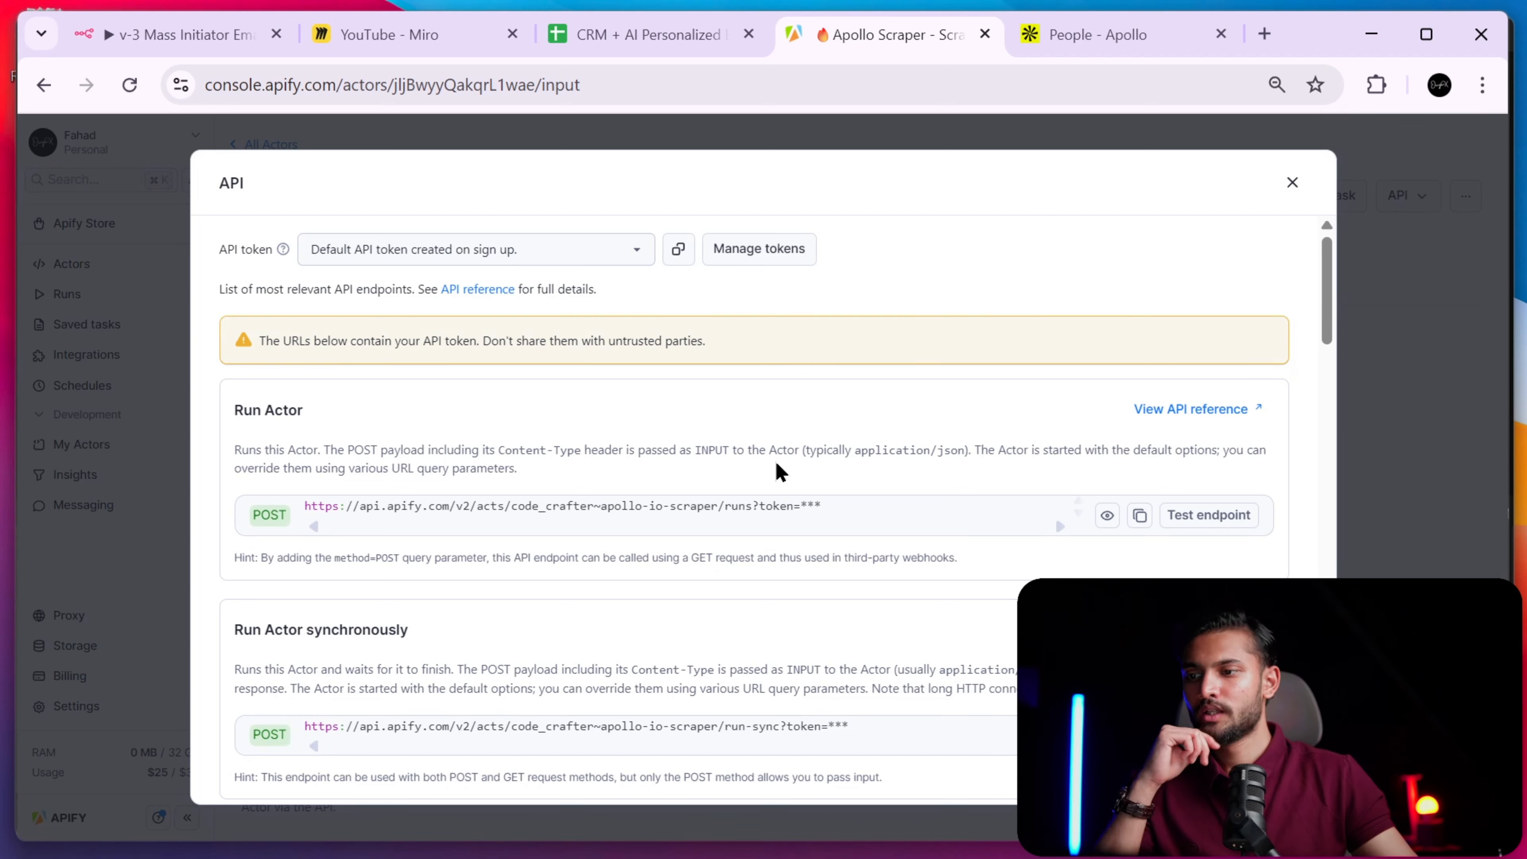
pyautogui.scroll(-8, 797, 471)
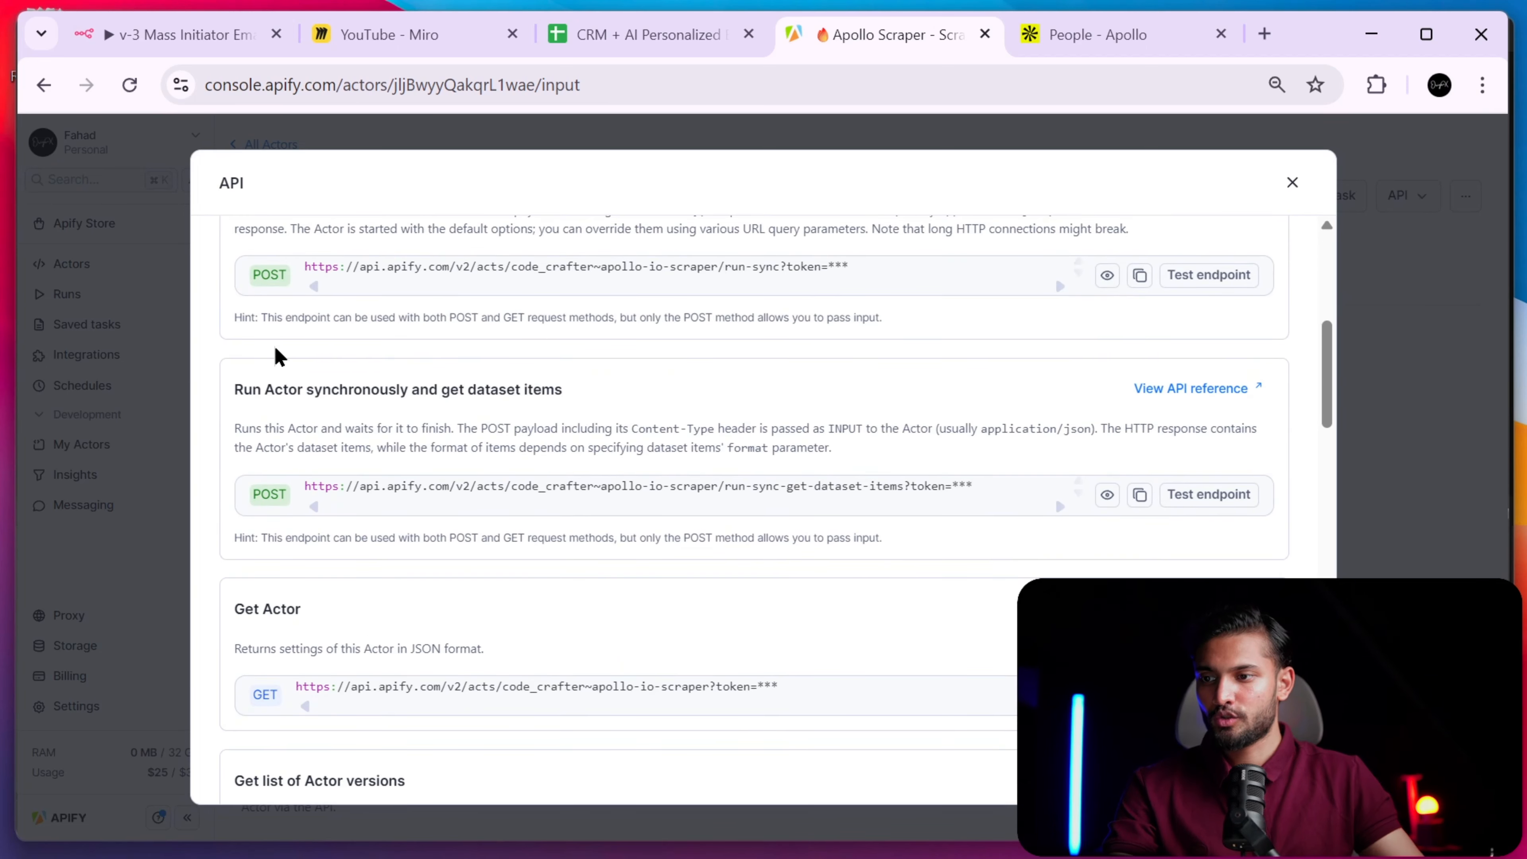
pyautogui.moveTo(233, 391); pyautogui.dragTo(572, 375)
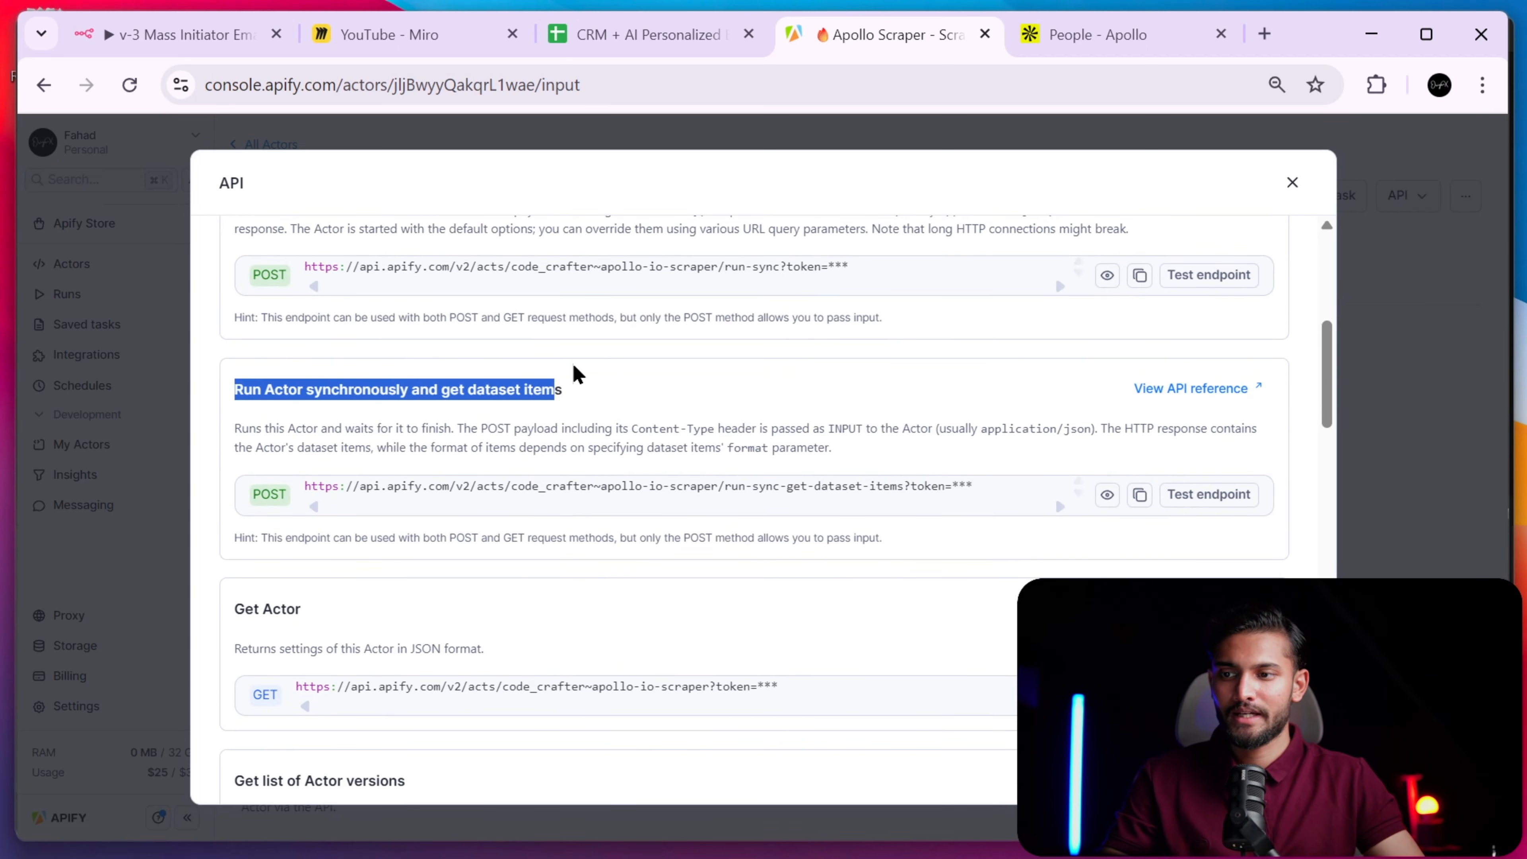
pyautogui.click(577, 375)
pyautogui.click(193, 53)
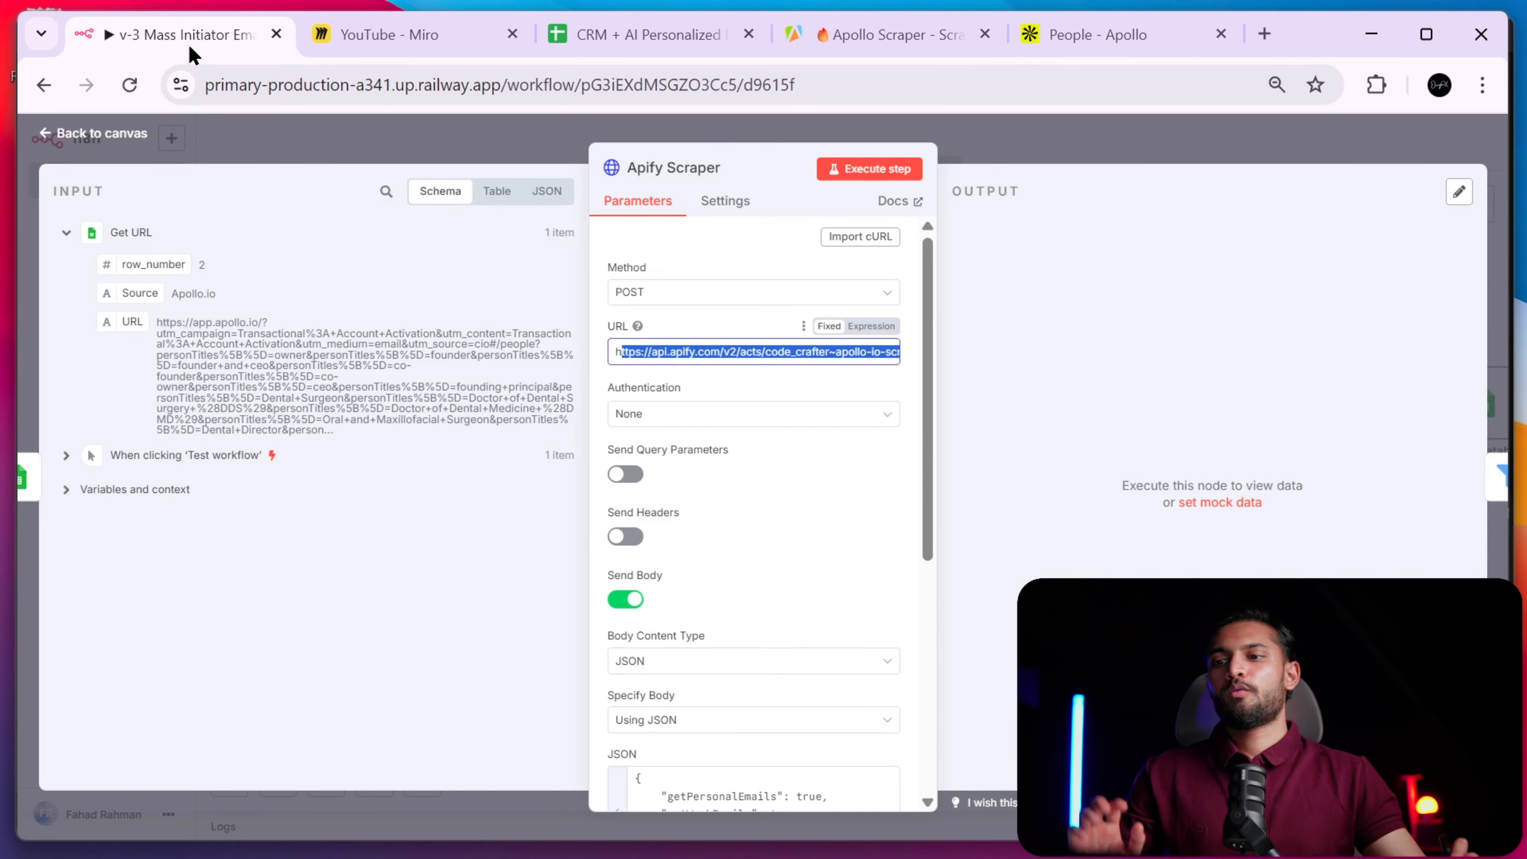
# - Close the Apify Scraper node to view the whole workflow, then revisit Apify's API endpoint list
pyautogui.click(999, 139)
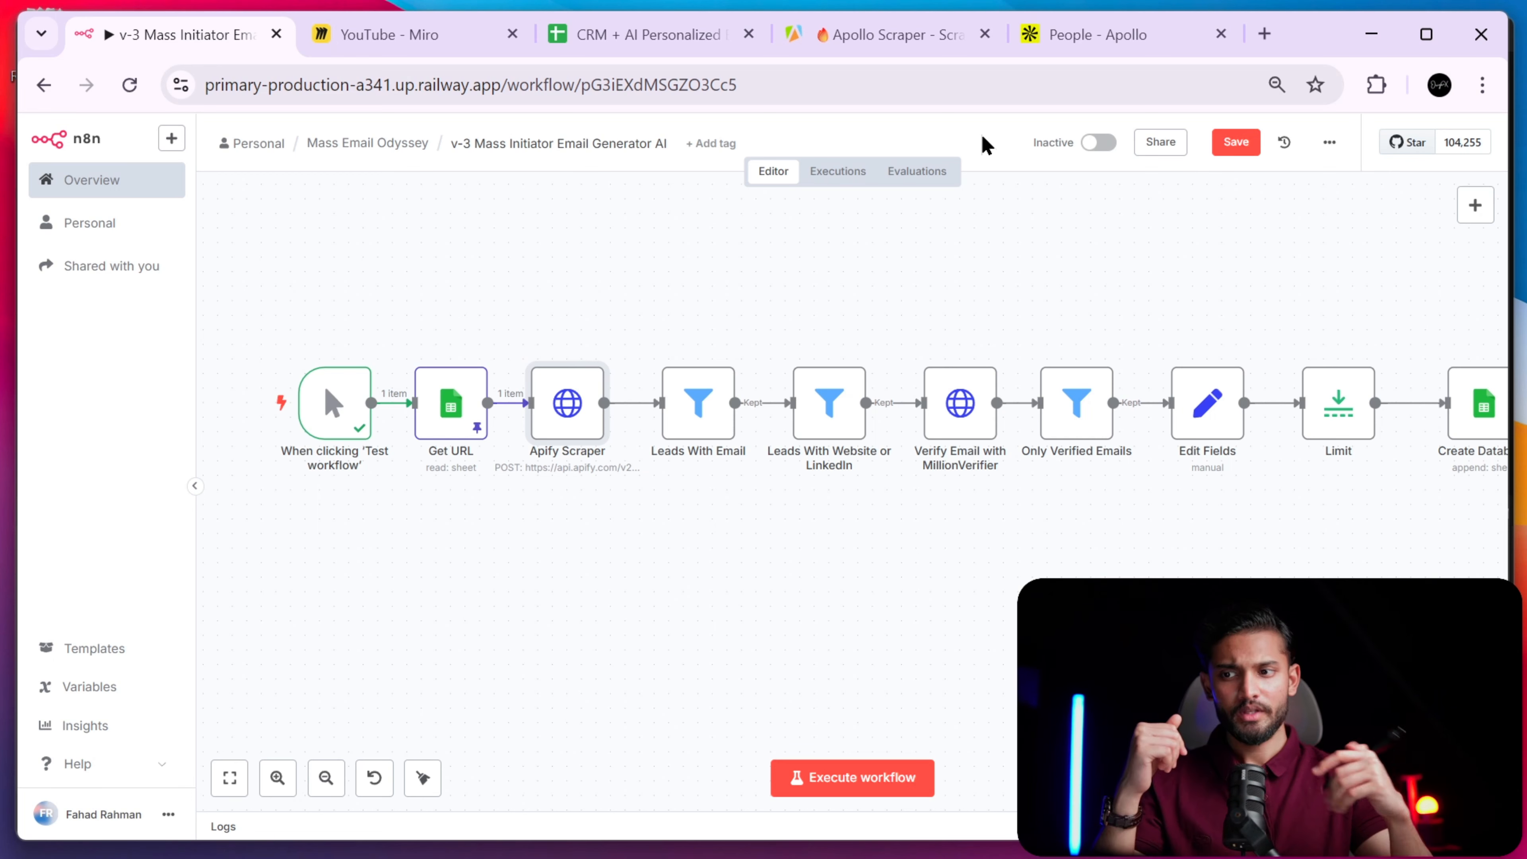
pyautogui.click(871, 36)
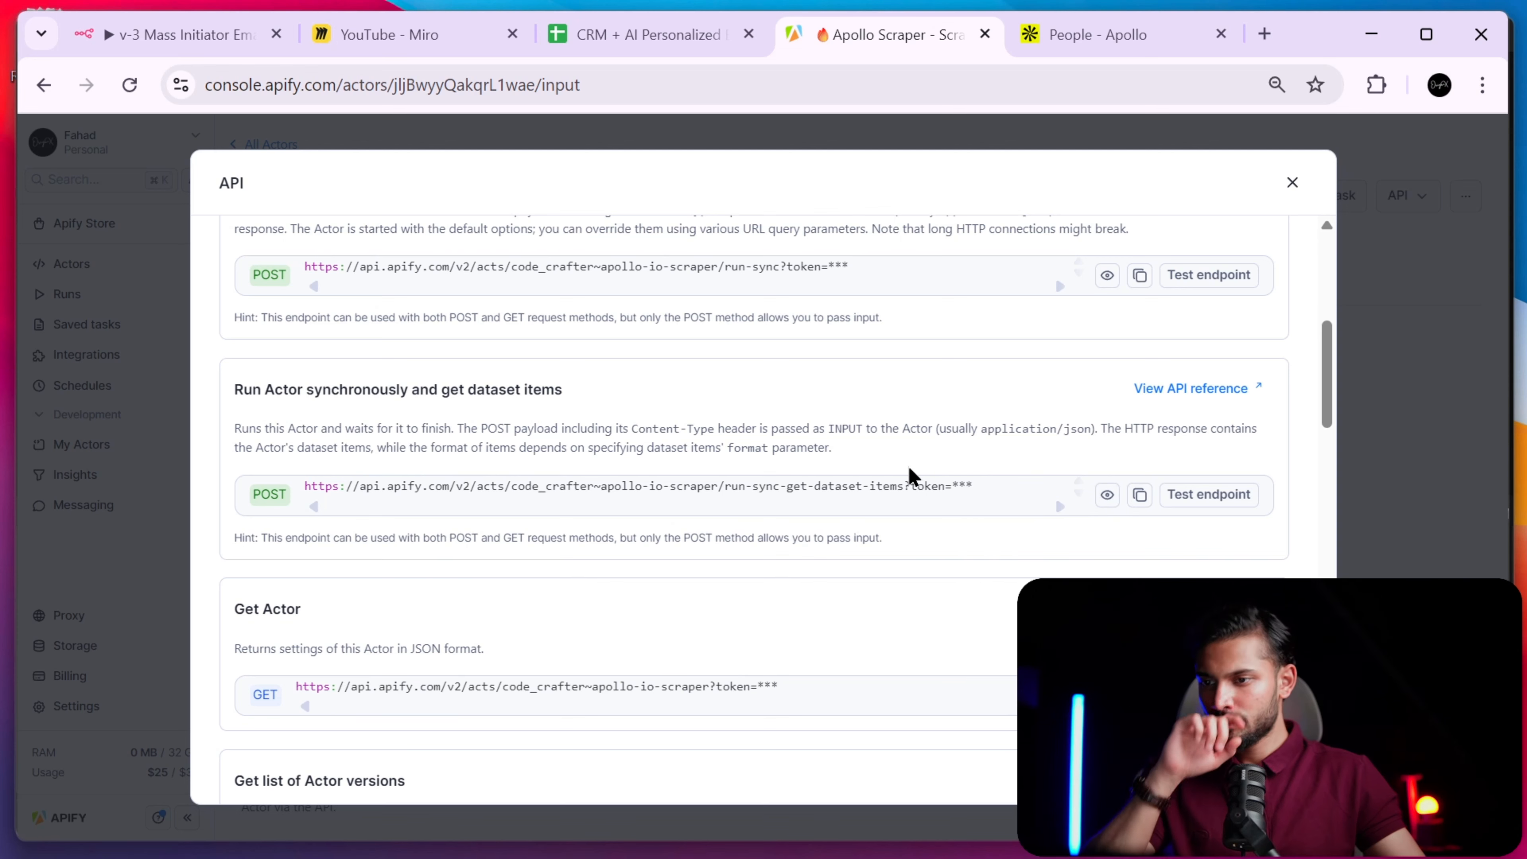
# - Reopen the Apify Scraper node and copy Apify's run-sync-get-dataset-items endpoint URL
pyautogui.click(221, 48)
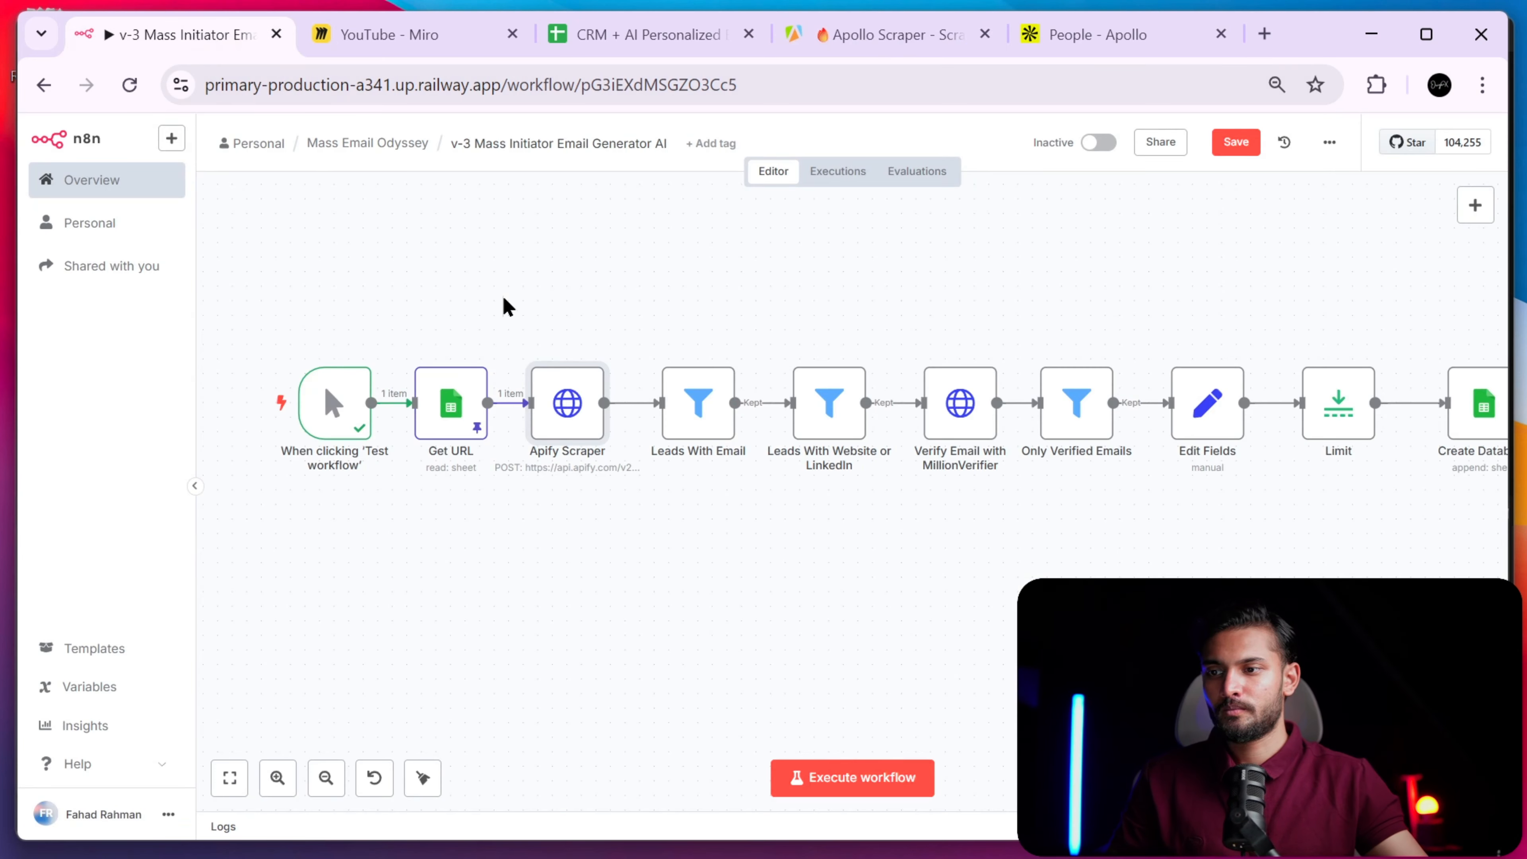
pyautogui.doubleClick(565, 406)
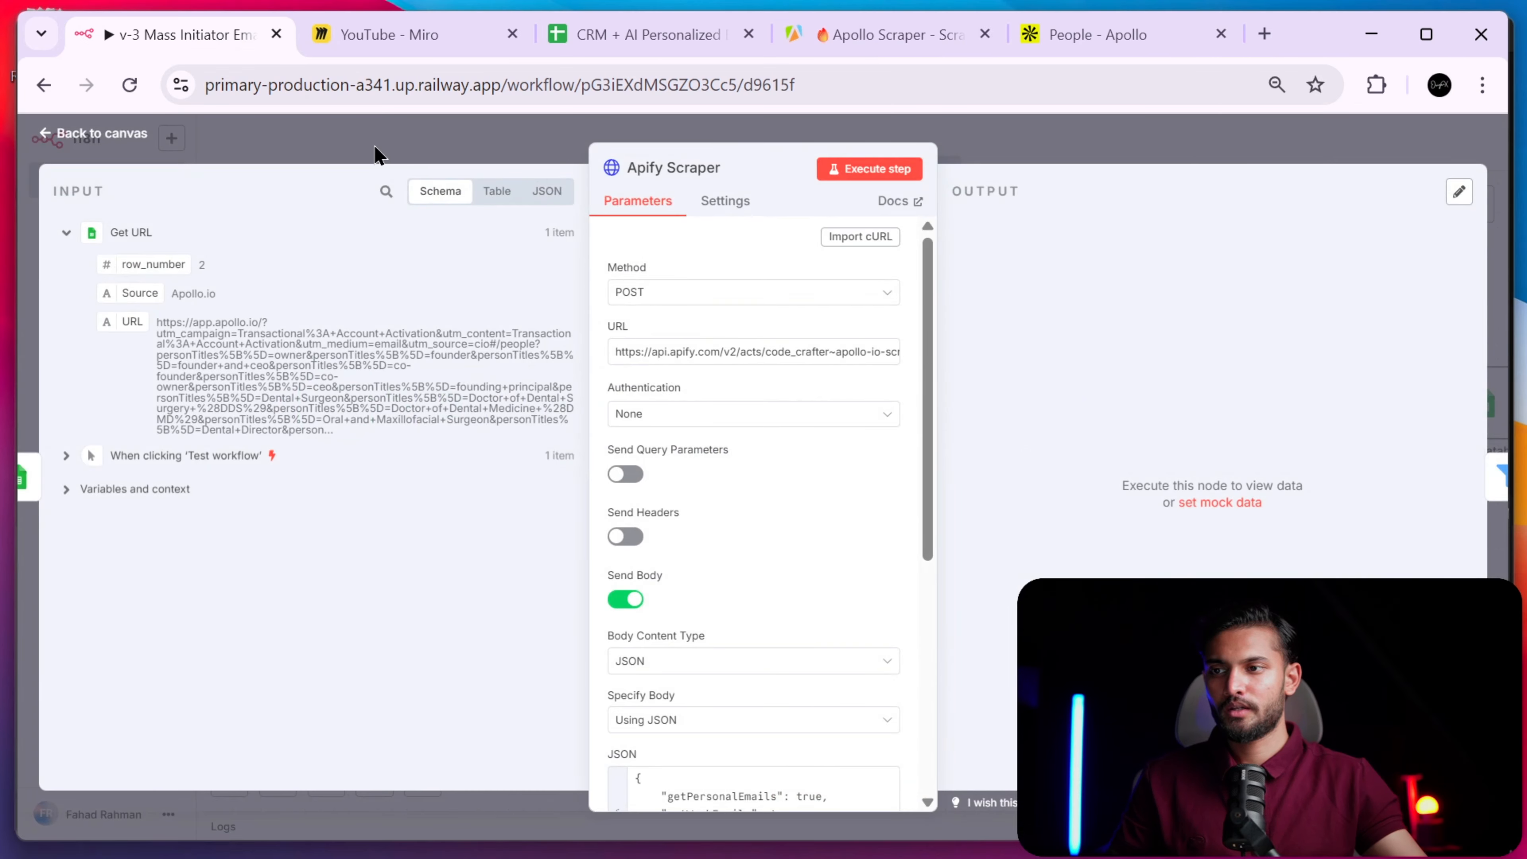
pyautogui.click(842, 36)
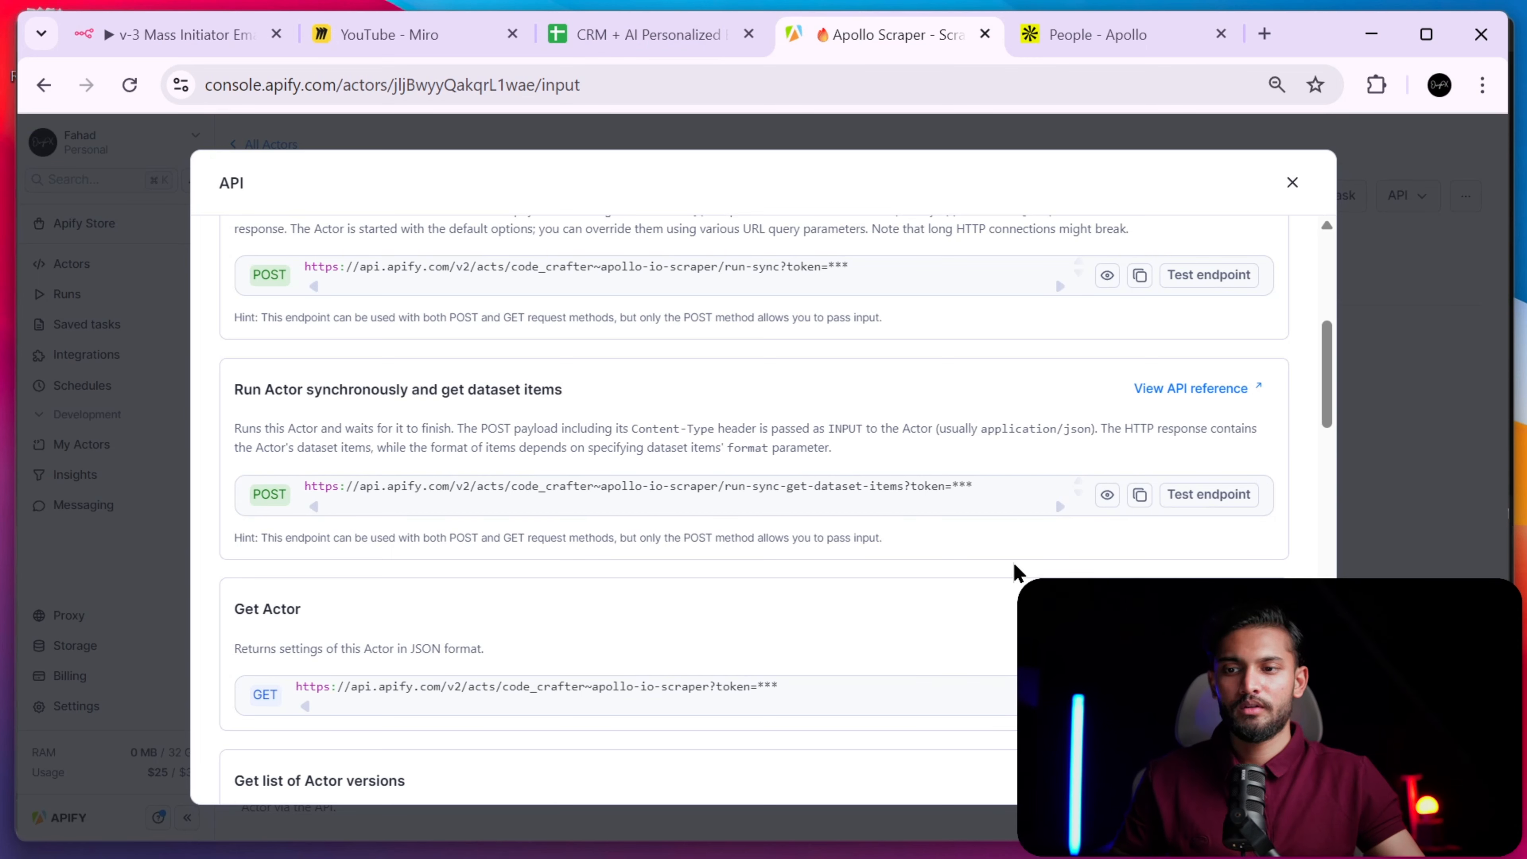
pyautogui.click(1139, 494)
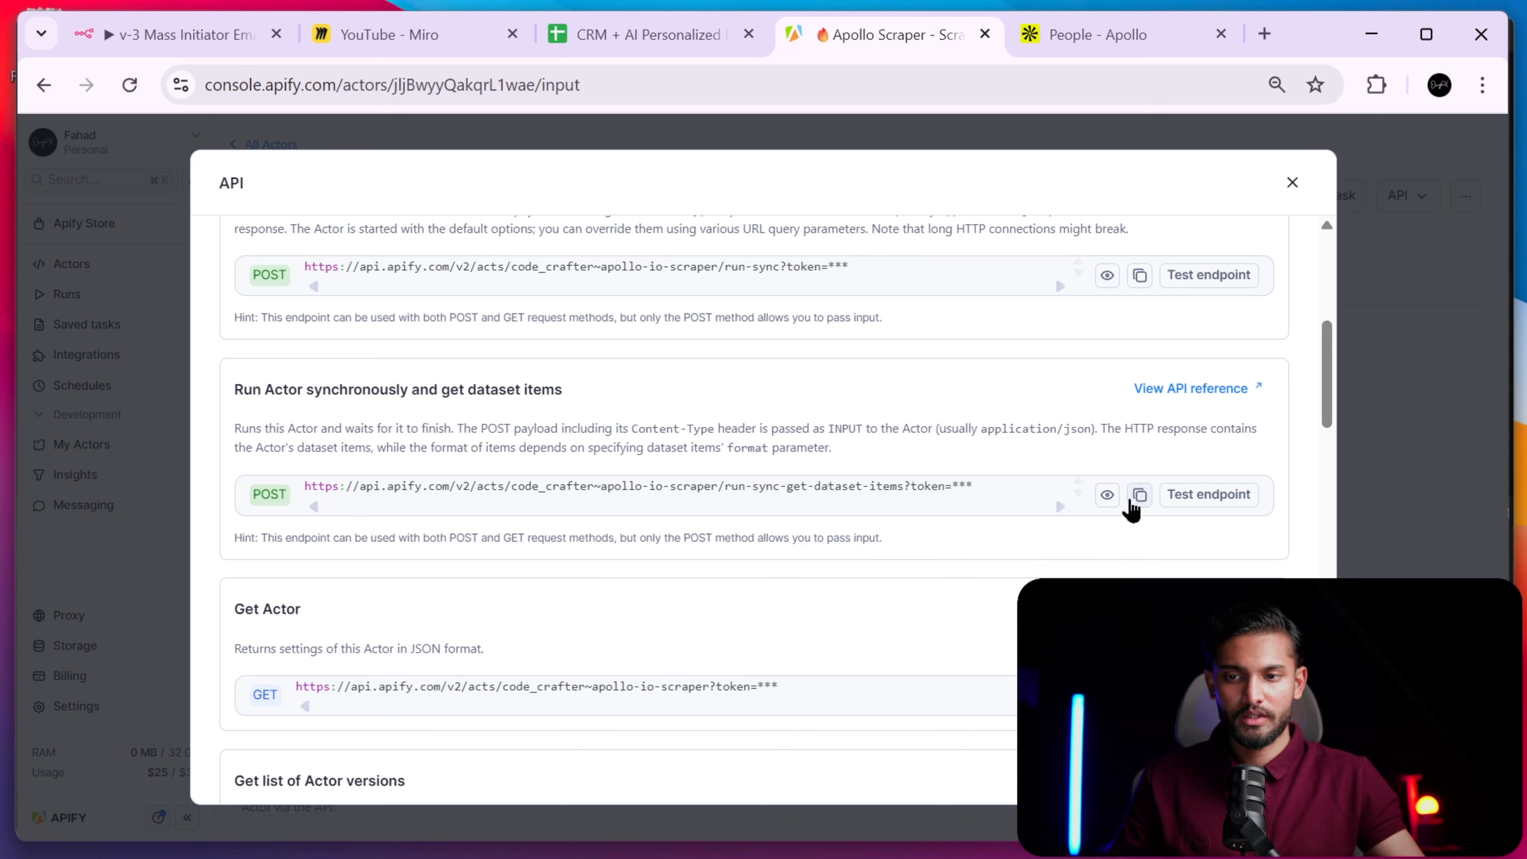
pyautogui.click(203, 37)
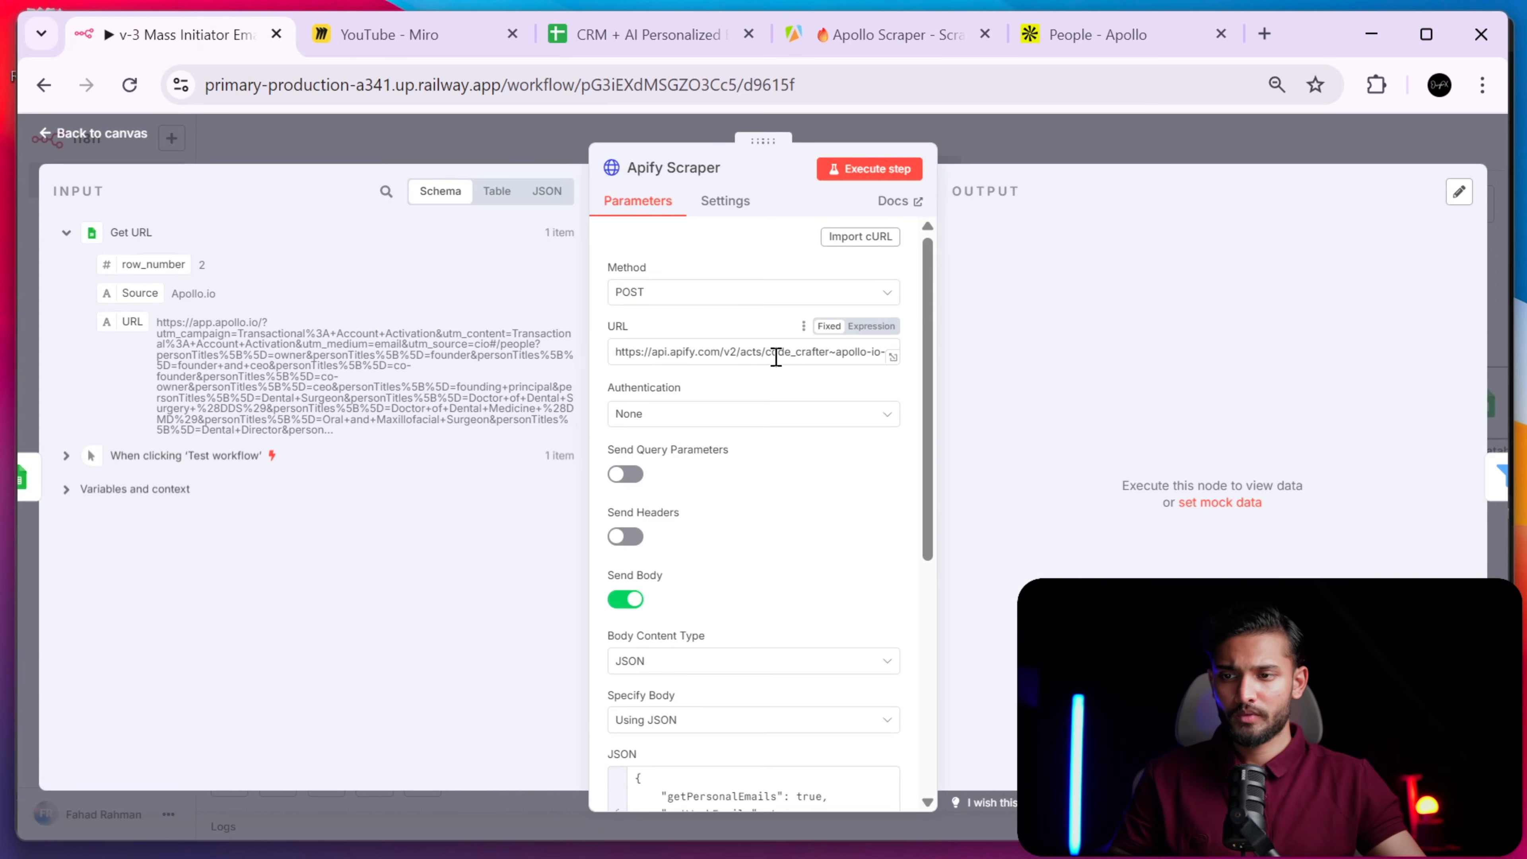
# - Inspect the Apify Scraper's JSON body in the expression editor, where it passes the Get URL search link
pyautogui.moveTo(737, 455)
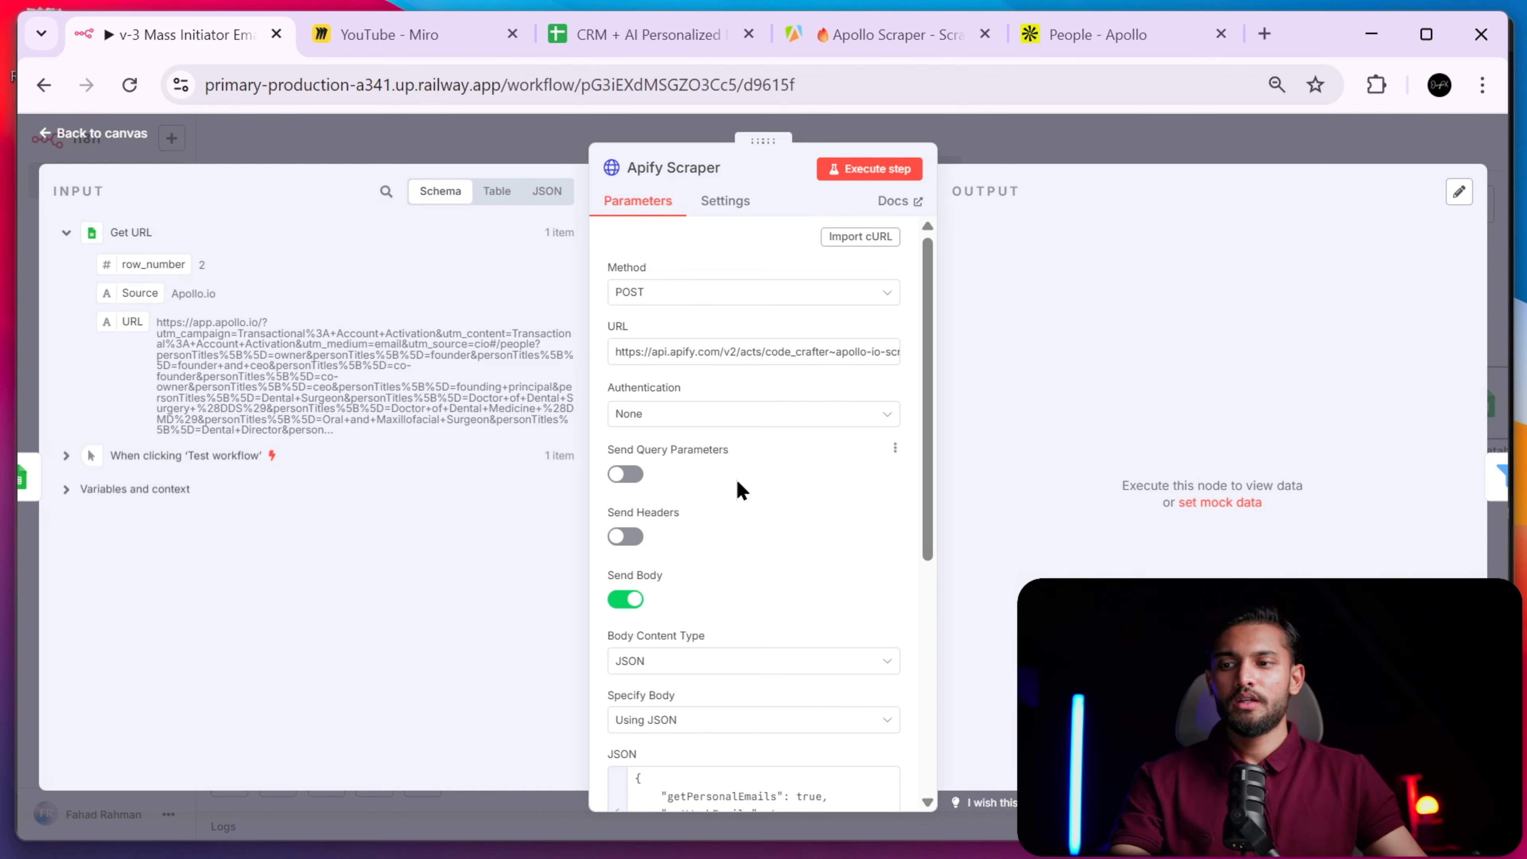
pyautogui.scroll(-3, 739, 487)
pyautogui.scroll(-2, 741, 490)
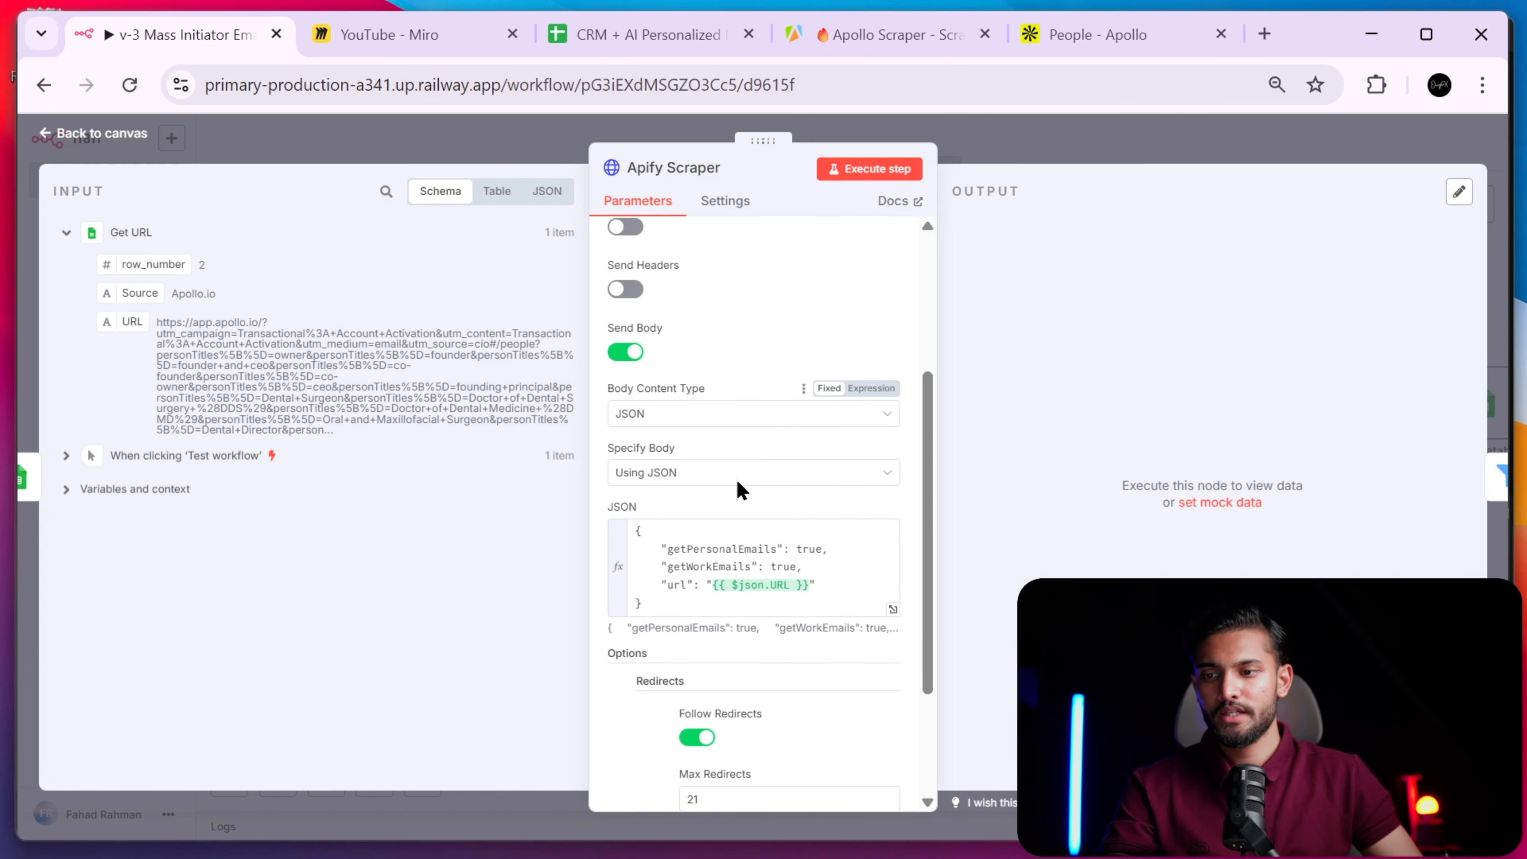
pyautogui.scroll(1, 741, 490)
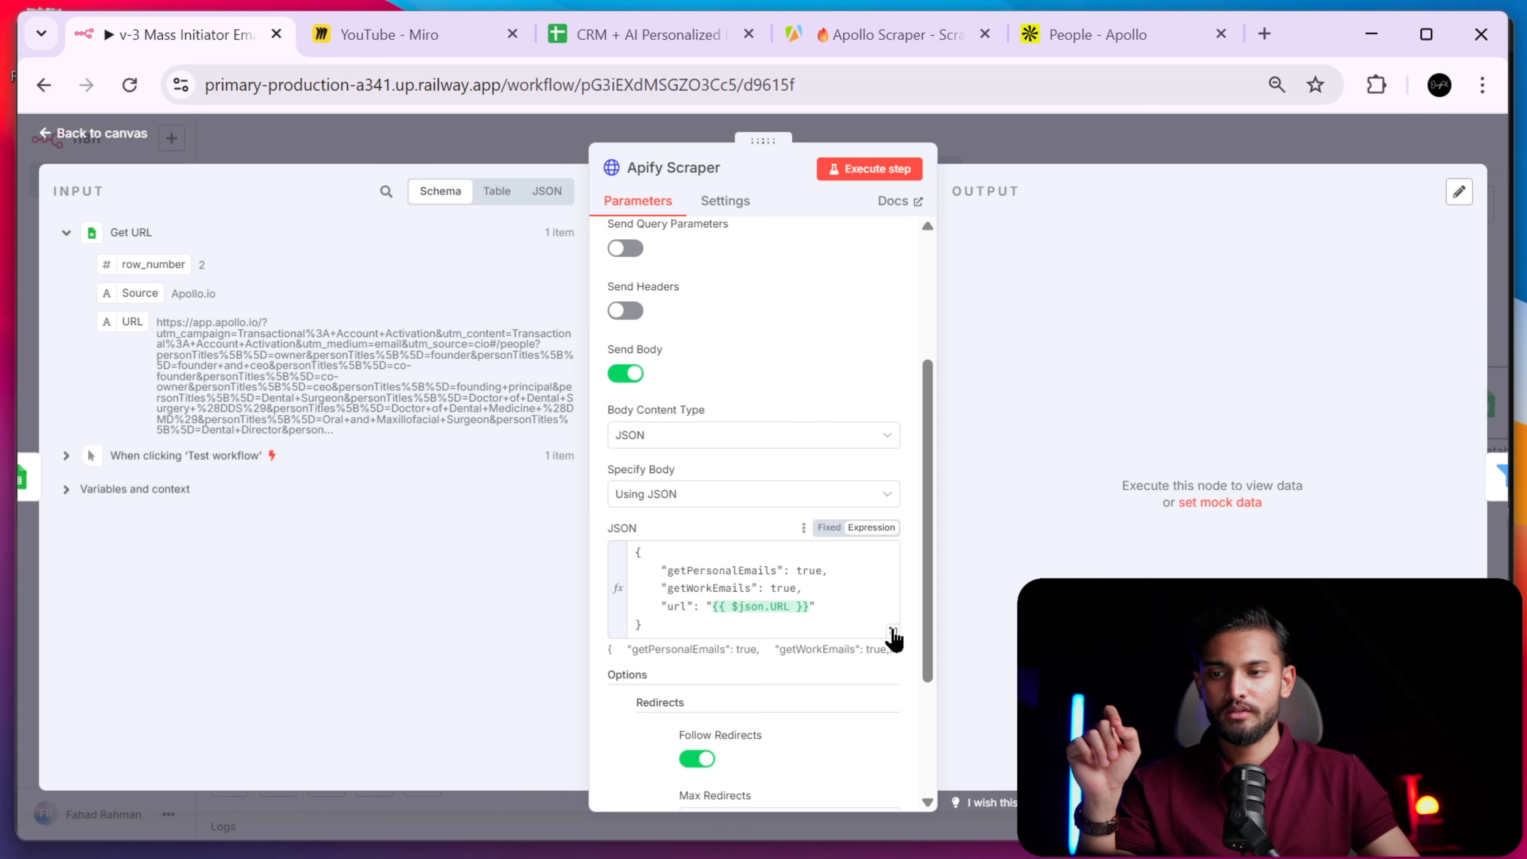
pyautogui.click(894, 631)
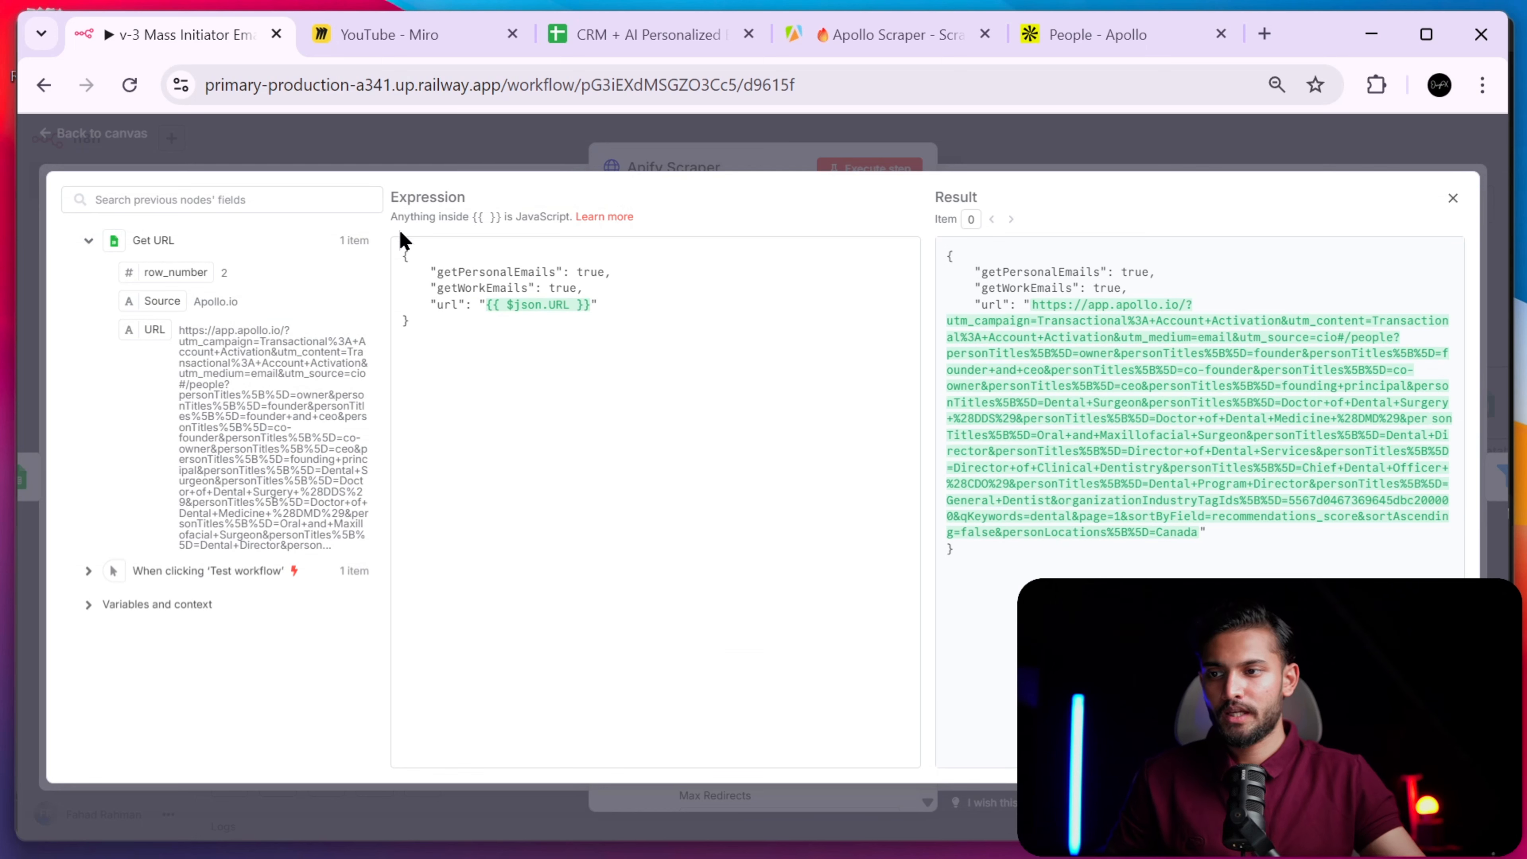
pyautogui.moveTo(439, 272); pyautogui.dragTo(445, 266)
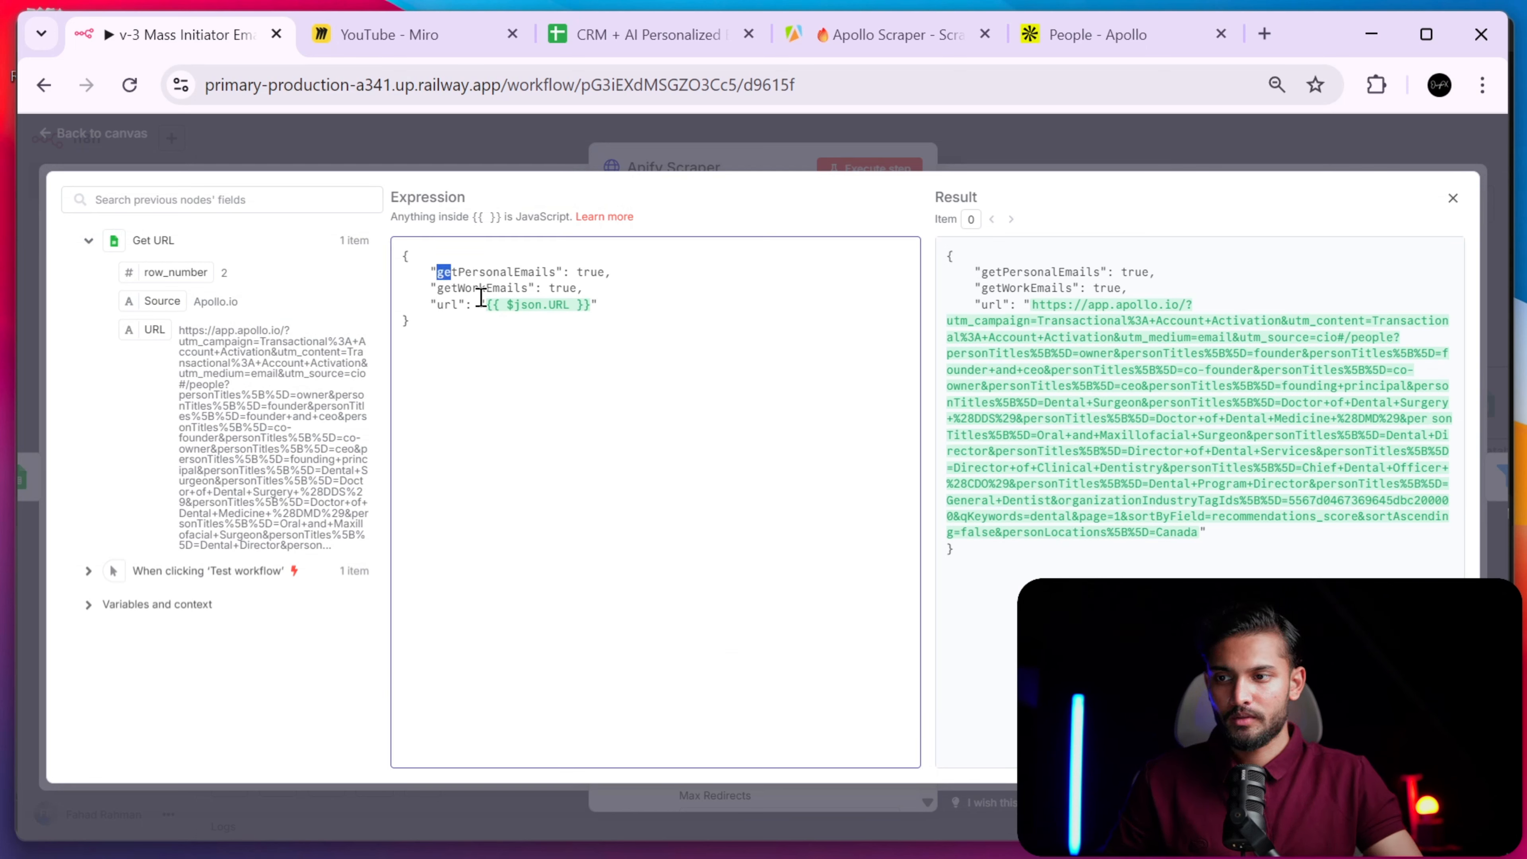
pyautogui.click(500, 336)
pyautogui.moveTo(488, 365); pyautogui.dragTo(374, 249)
pyautogui.click(482, 354)
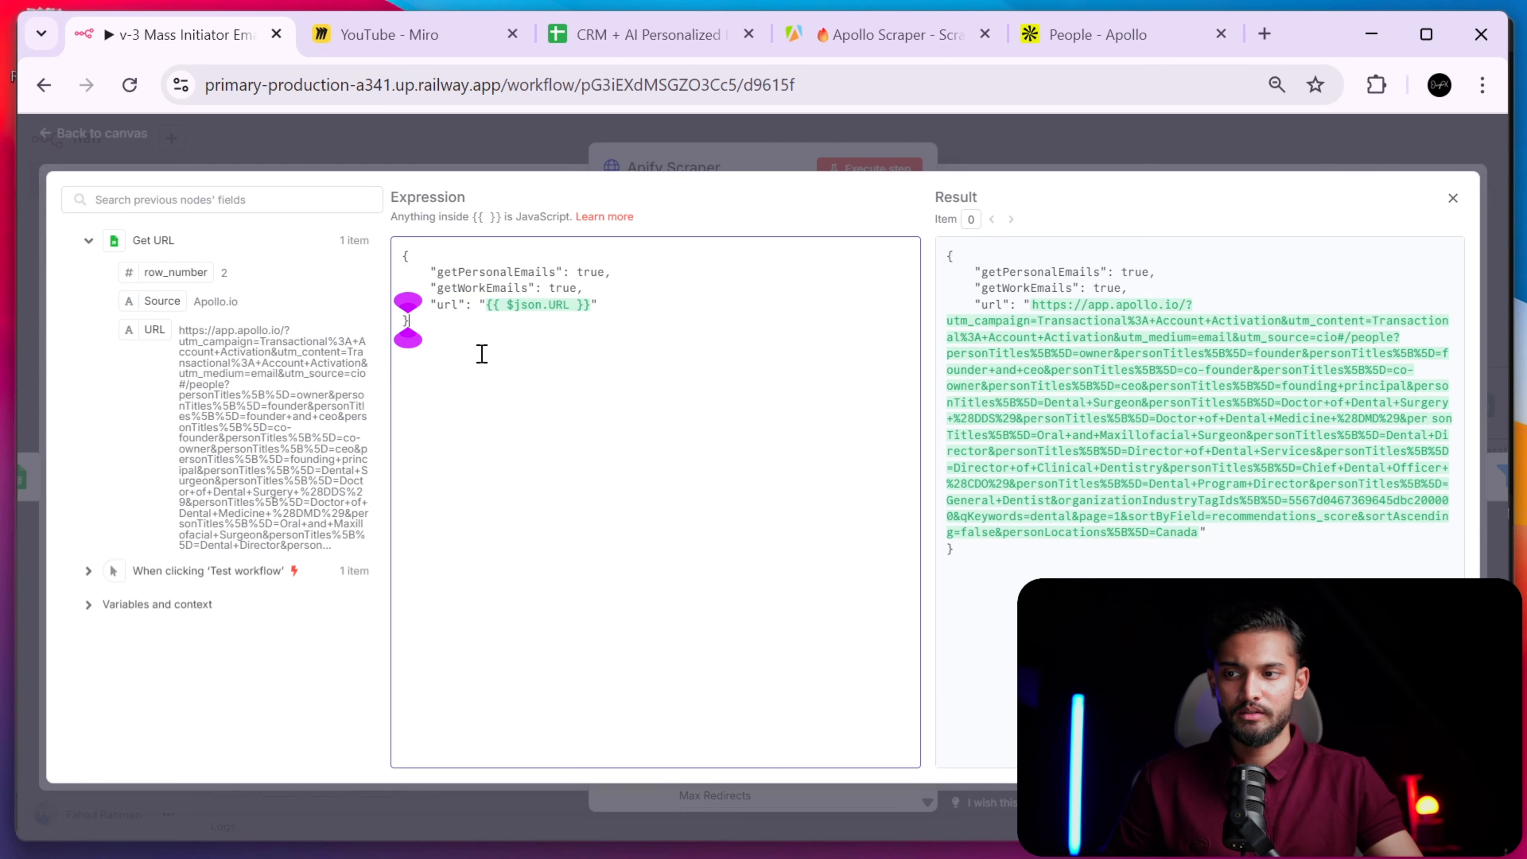
pyautogui.click(834, 46)
# - View the Apollo Scraper input as JSON (cleanOutput, fileName, url) and compare with the n8n body and Apollo search
pyautogui.click(1387, 301)
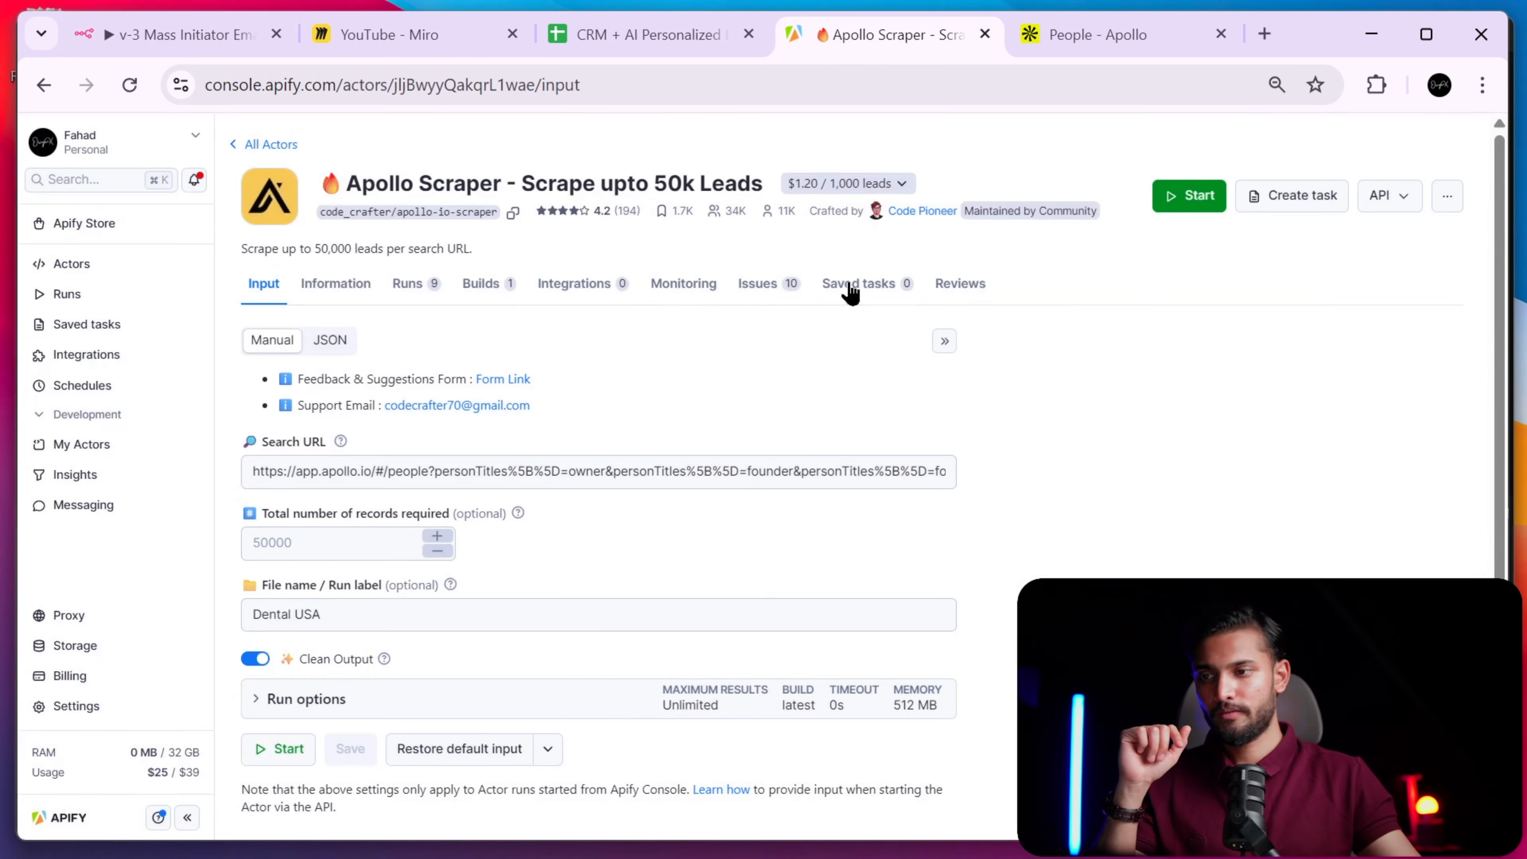
pyautogui.click(346, 346)
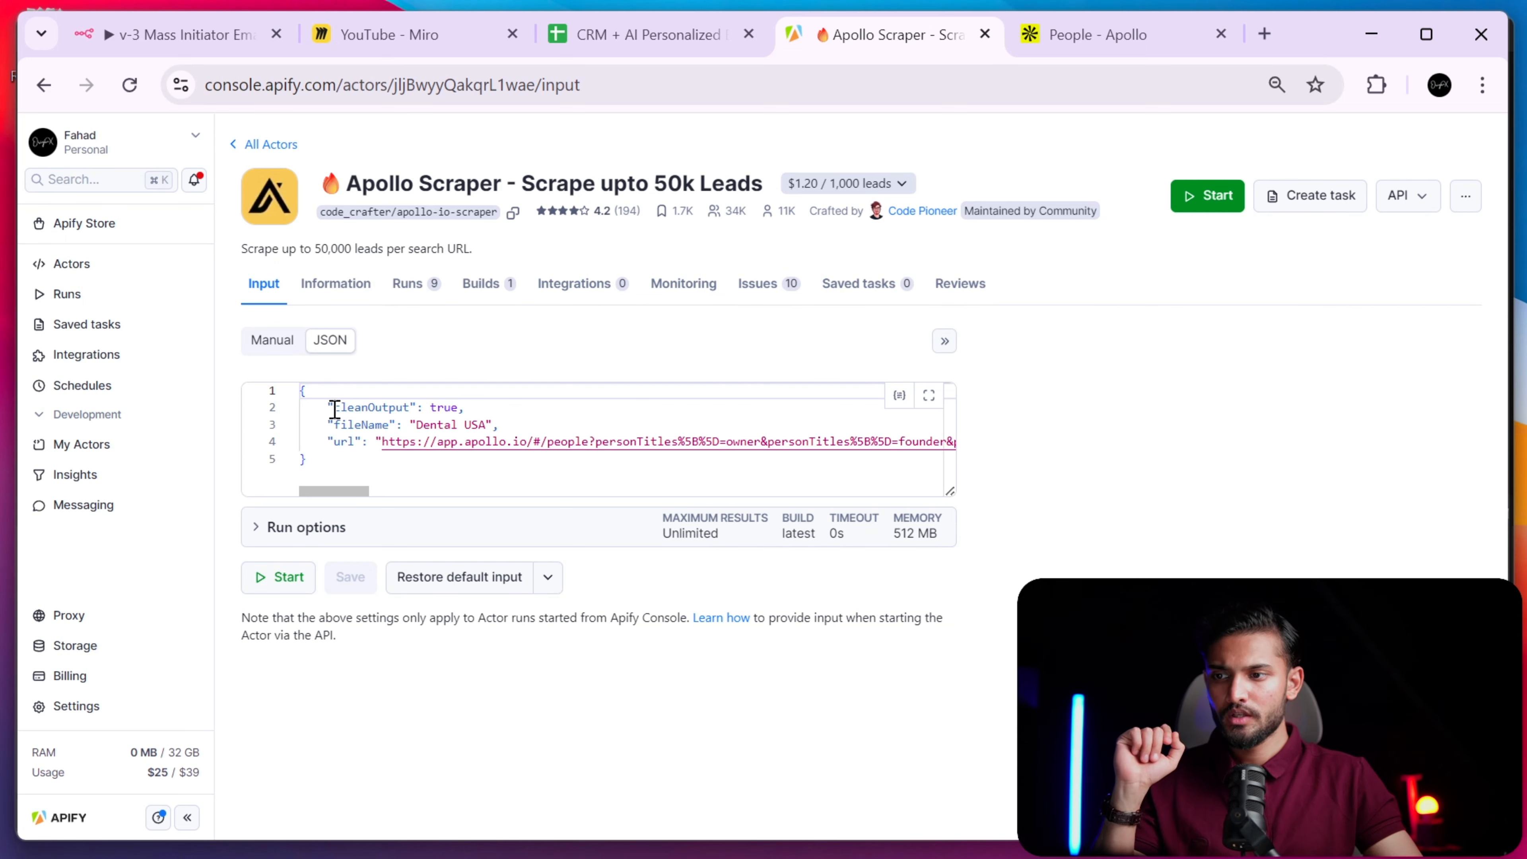
pyautogui.moveTo(337, 408); pyautogui.dragTo(397, 409)
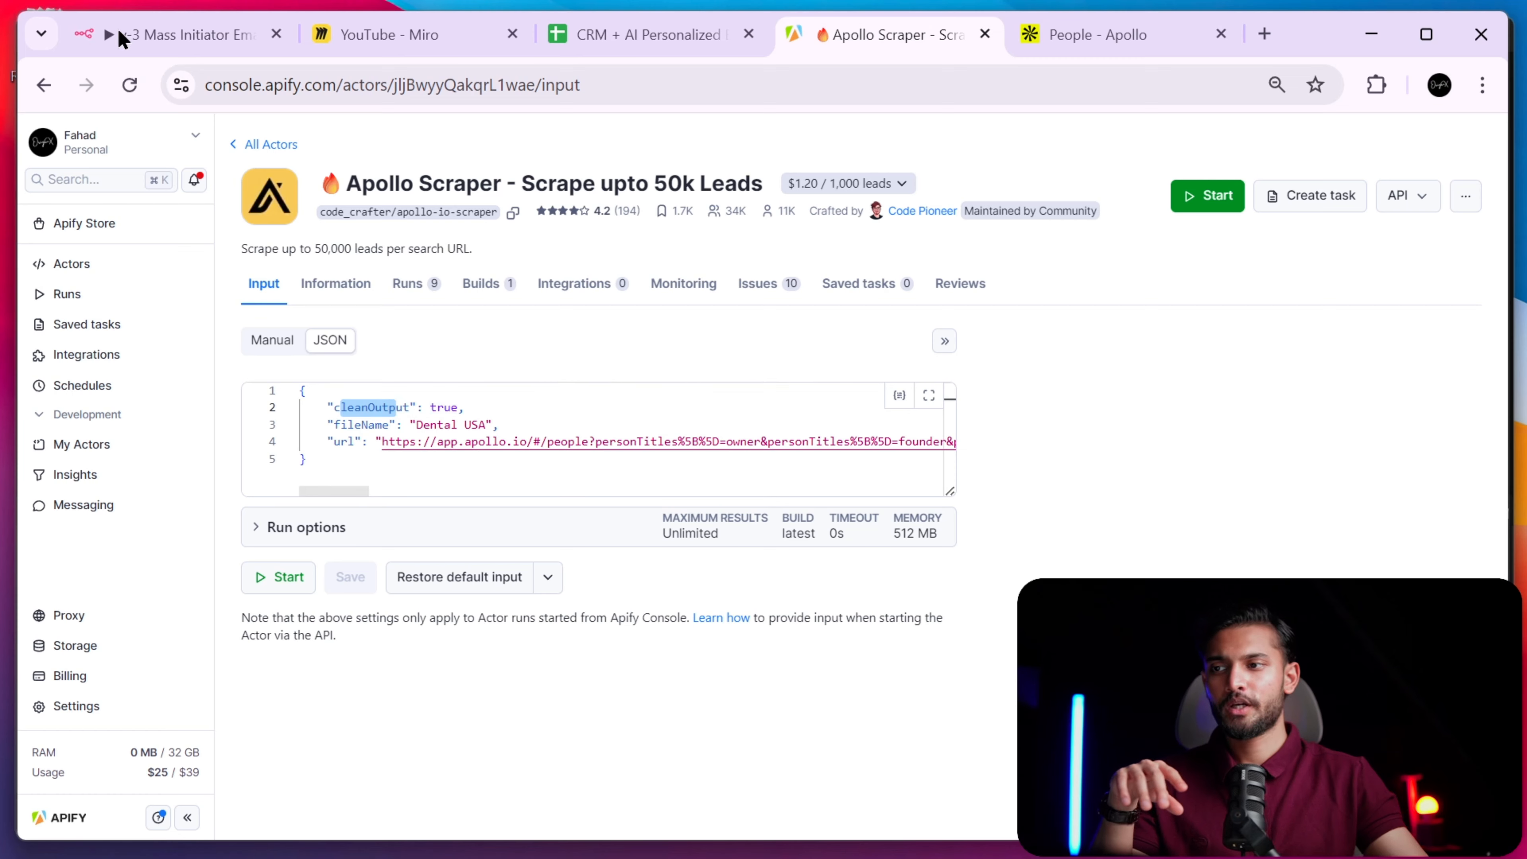
pyautogui.click(149, 44)
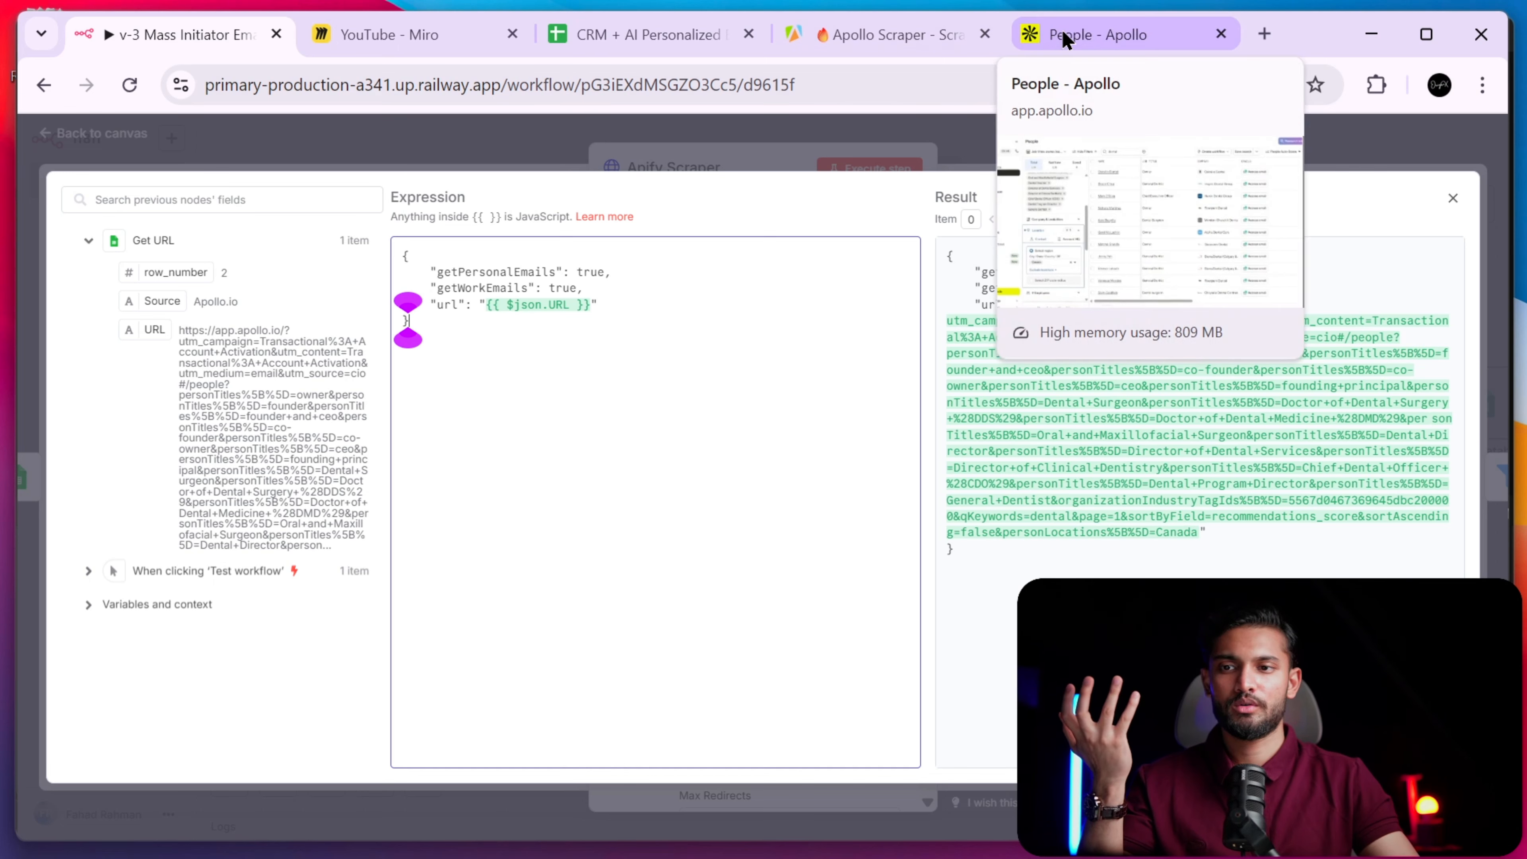
pyautogui.click(1040, 47)
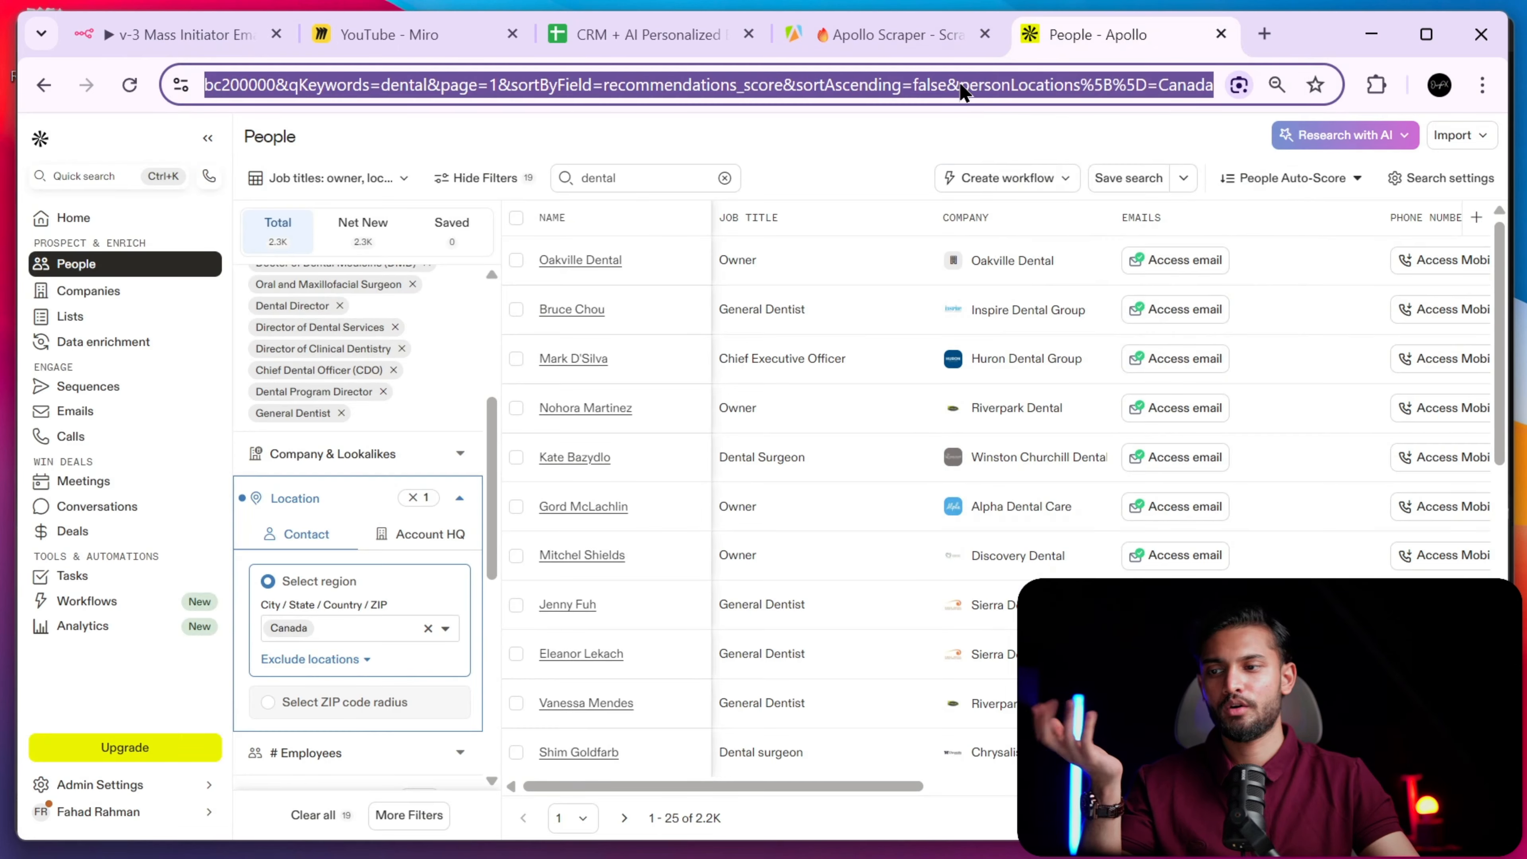
pyautogui.click(870, 34)
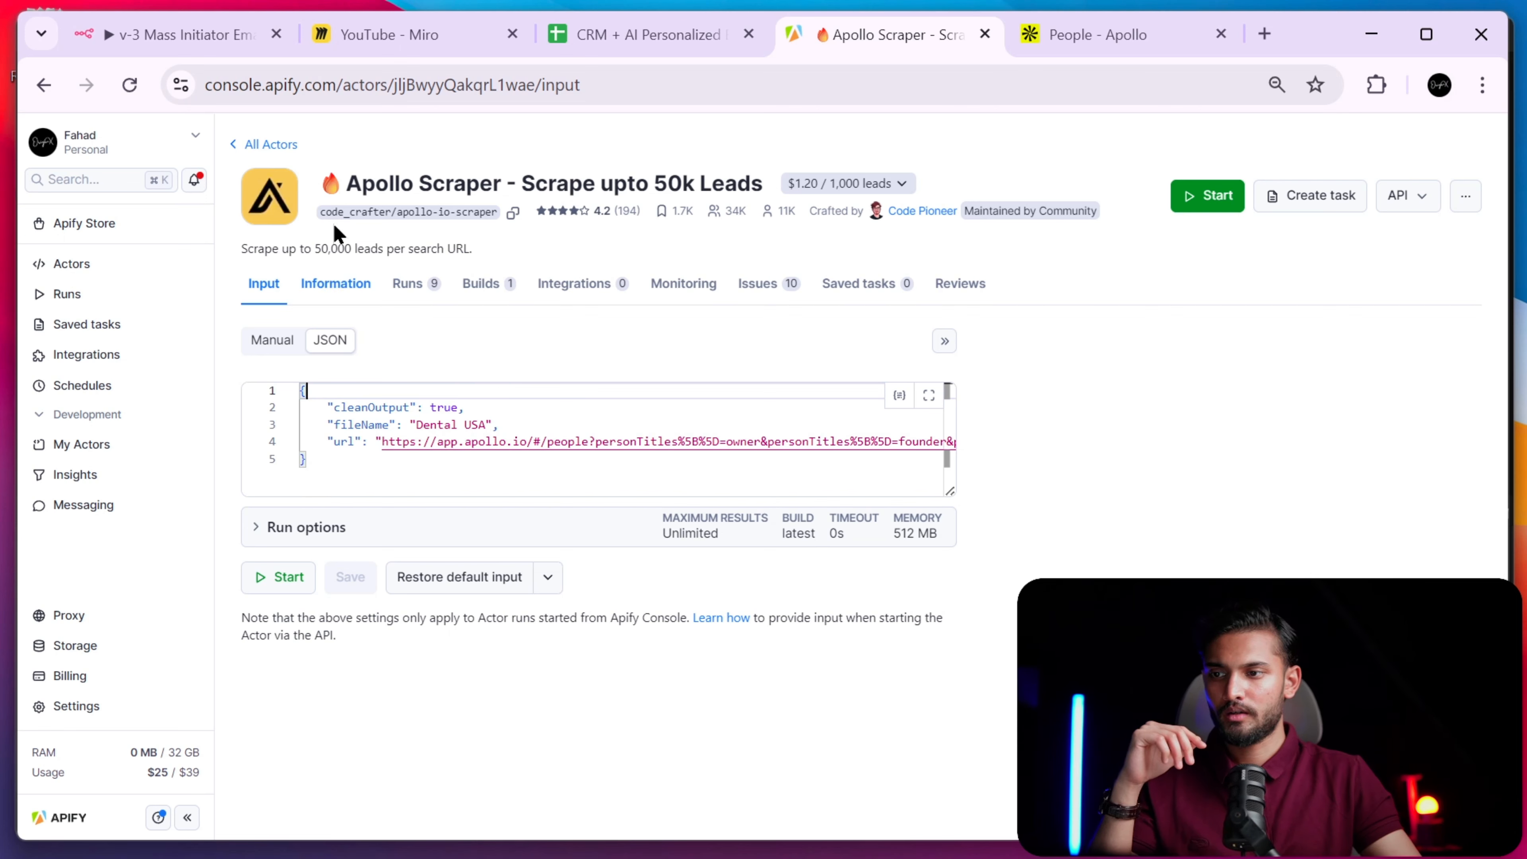
pyautogui.click(151, 33)
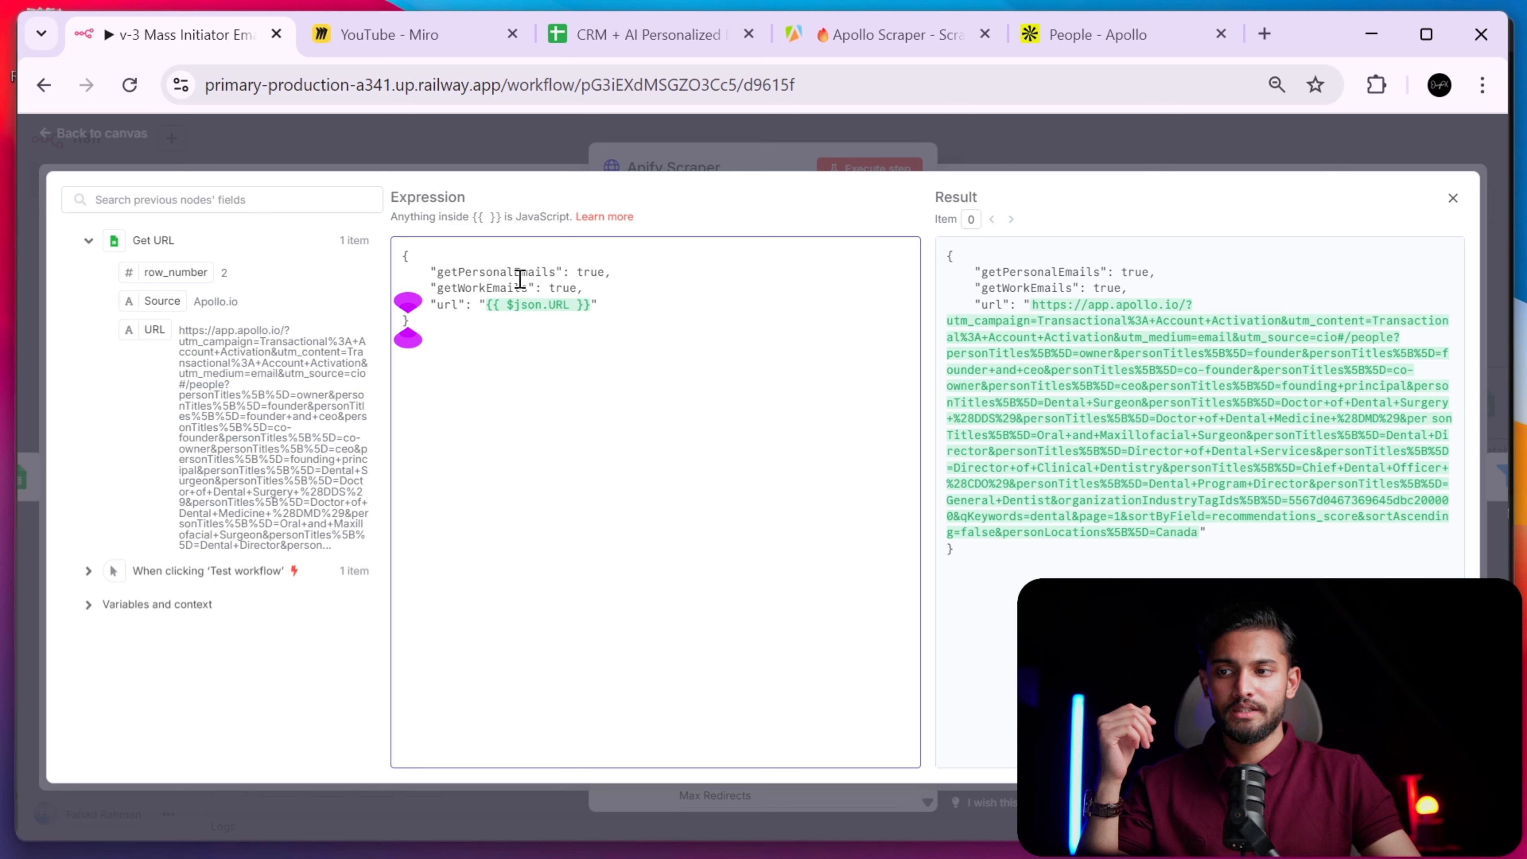
# - Review the getPersonalEmails and url lines of the JSON body in the expression editor
pyautogui.moveTo(438, 274); pyautogui.dragTo(521, 288)
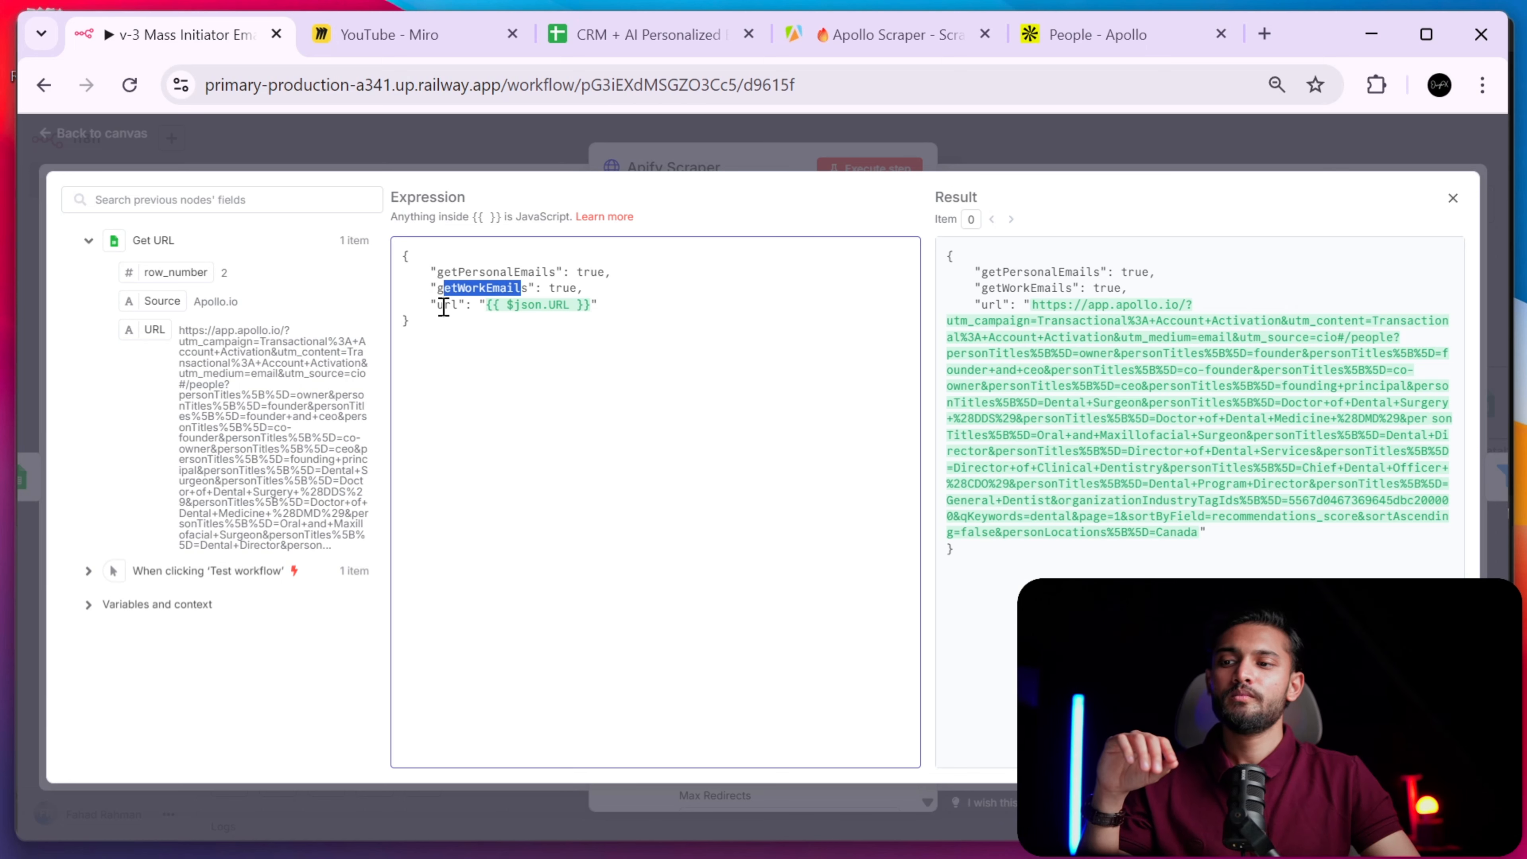
pyautogui.moveTo(443, 305); pyautogui.dragTo(457, 305)
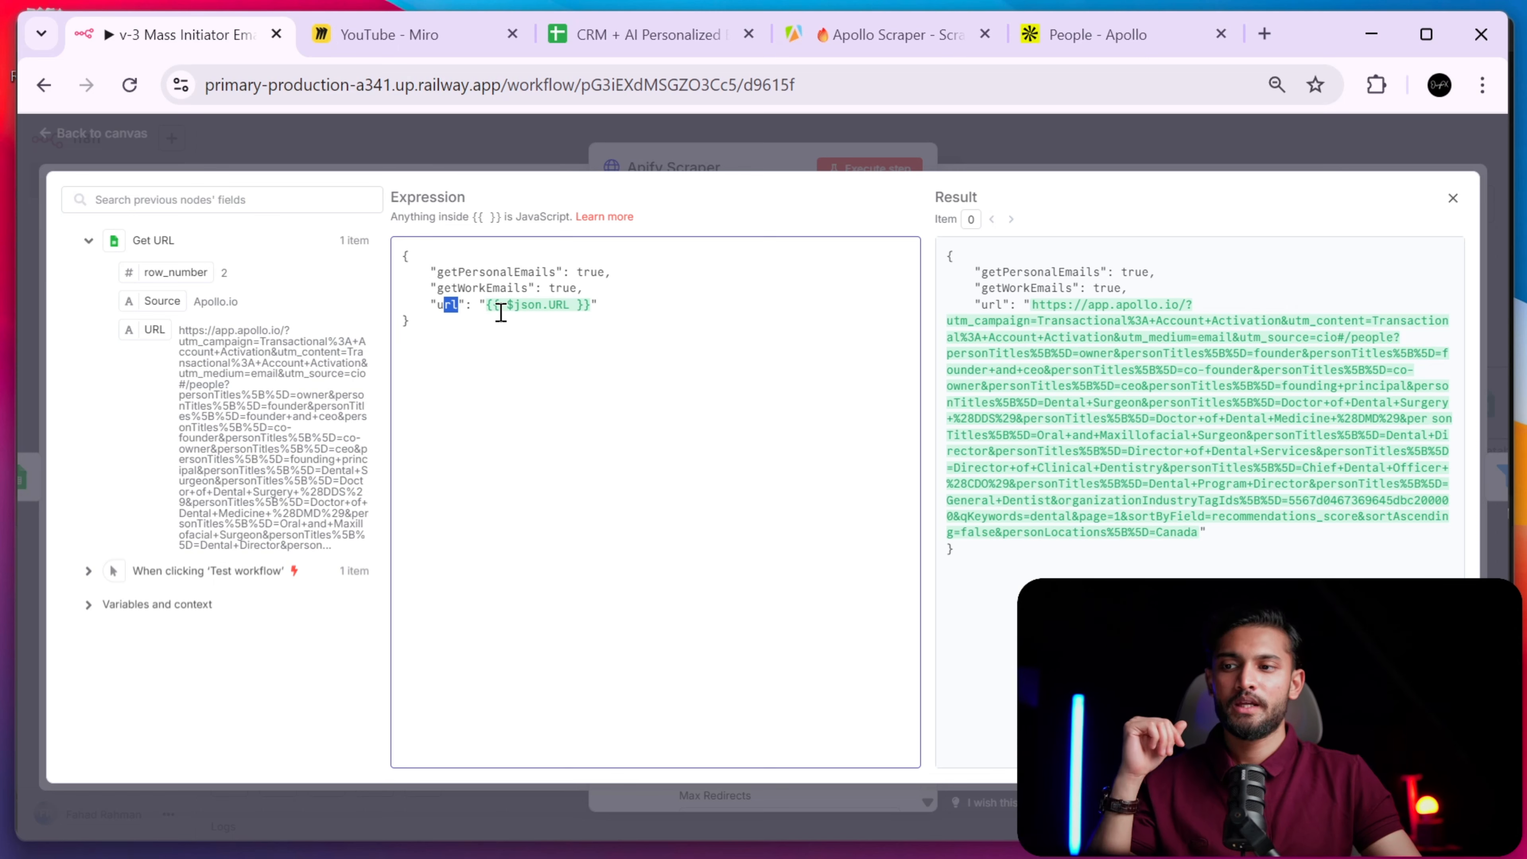
pyautogui.click(528, 151)
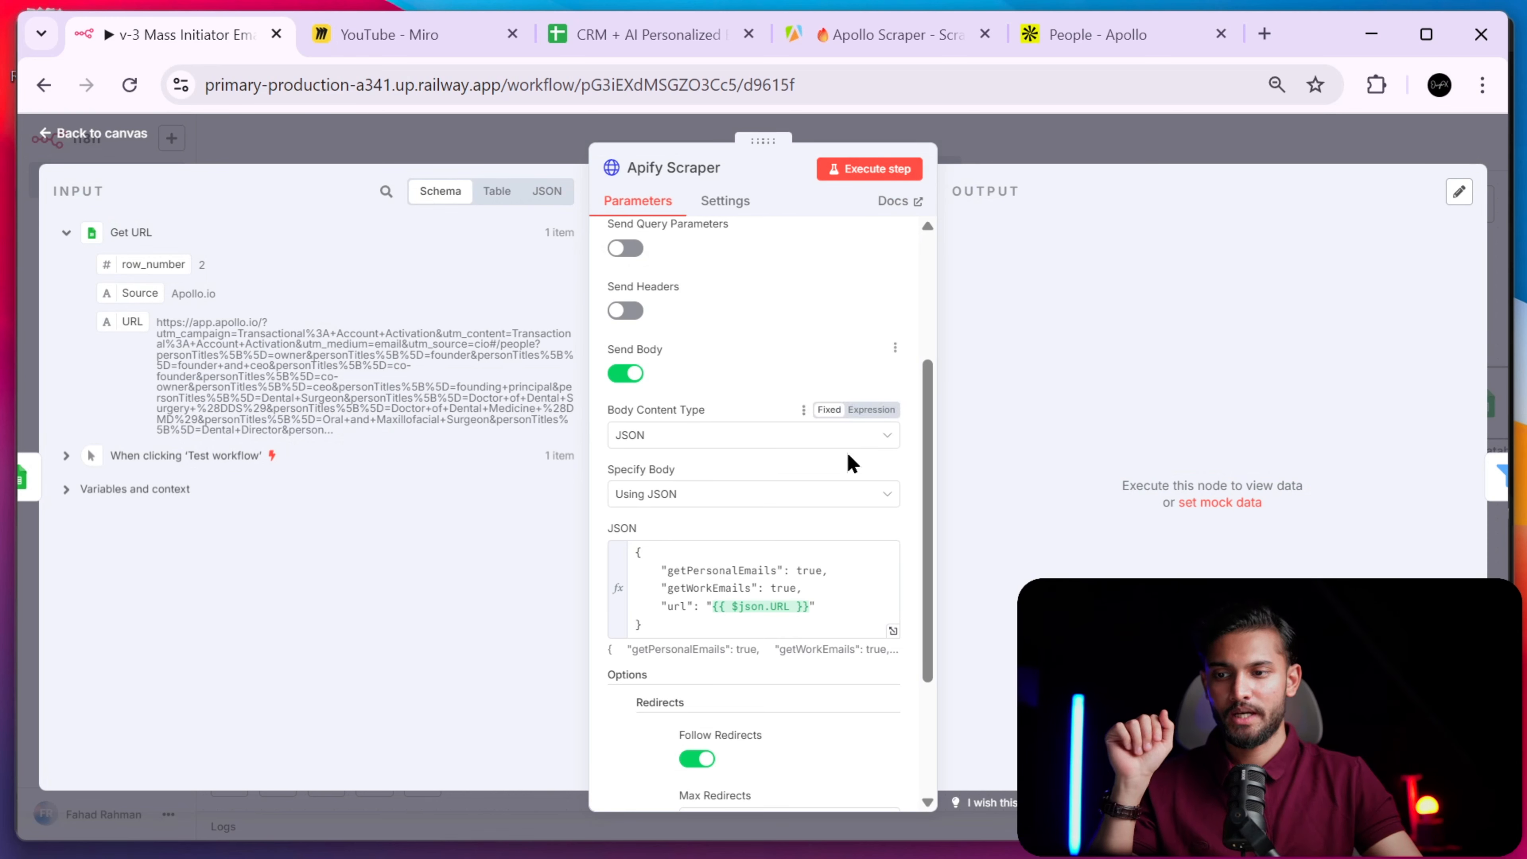
# - Add a new indented empty quoted line after getWorkEmails in the JSON body
pyautogui.click(803, 587)
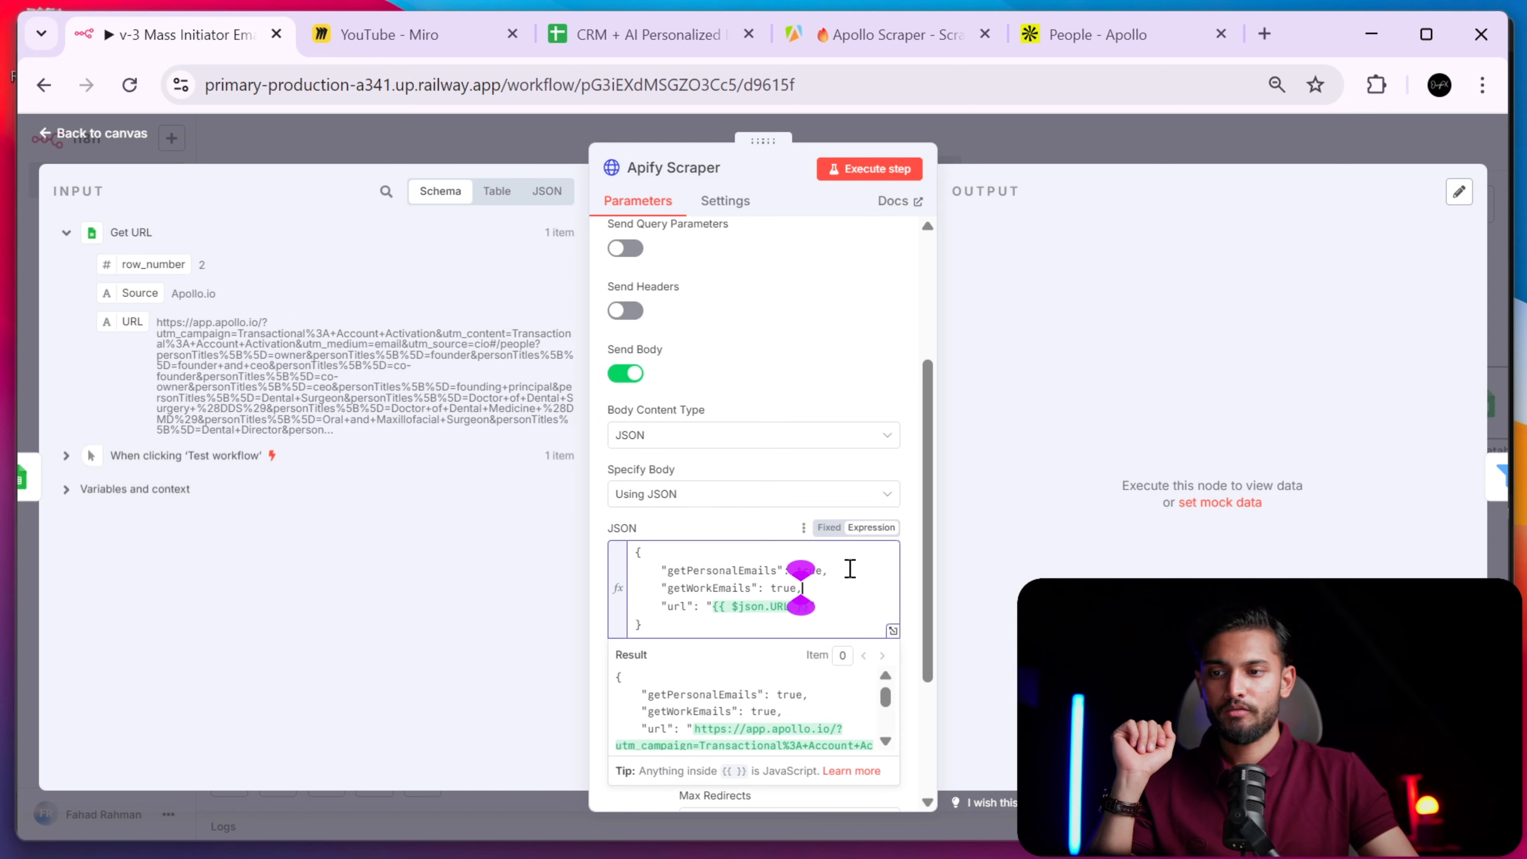
pyautogui.press('Return')
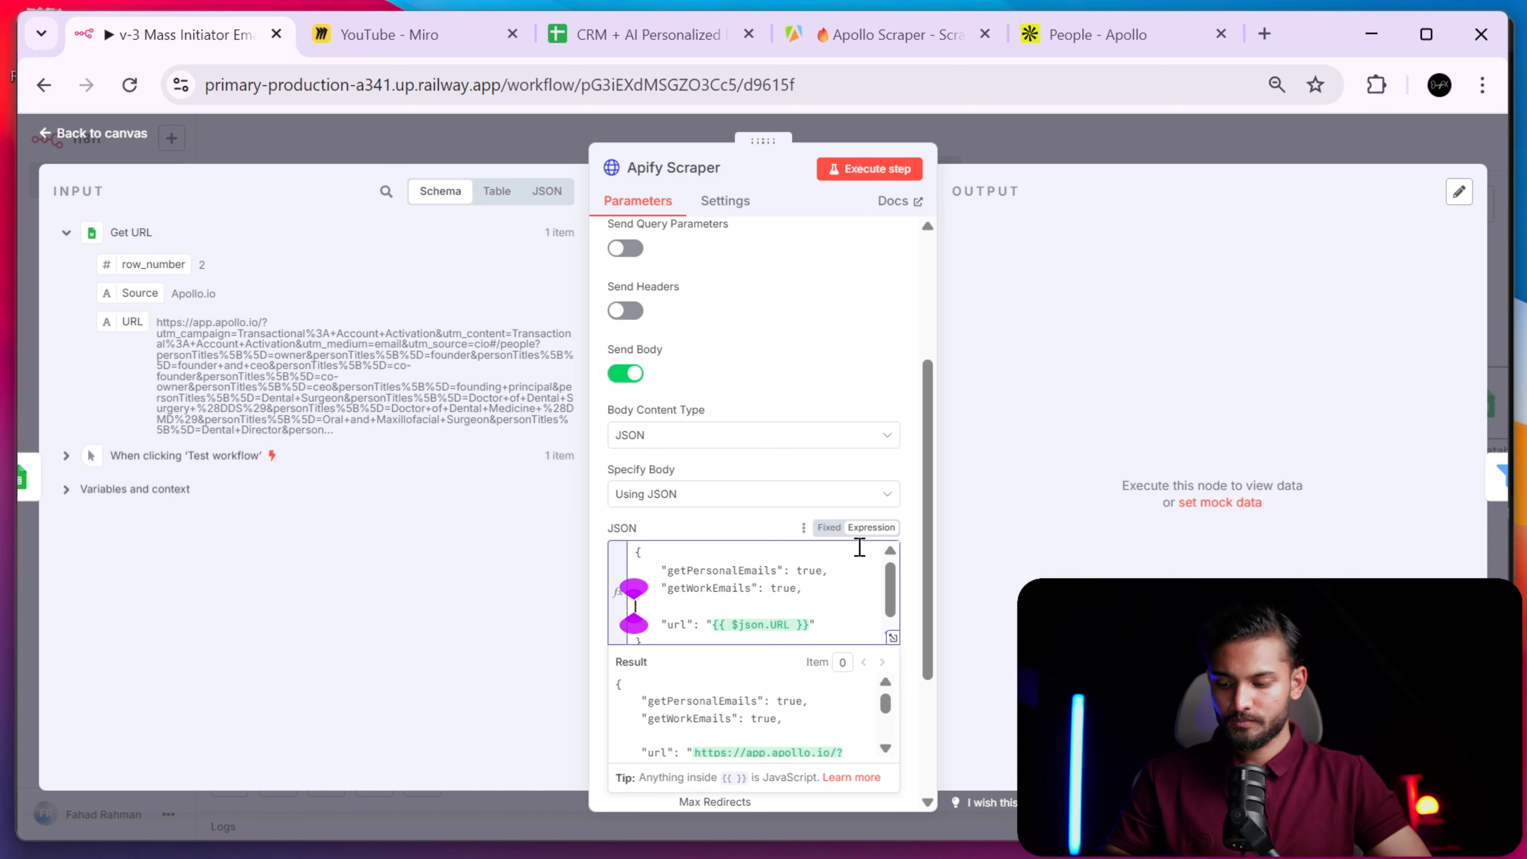
pyautogui.press('Tab')
pyautogui.press('Tab')
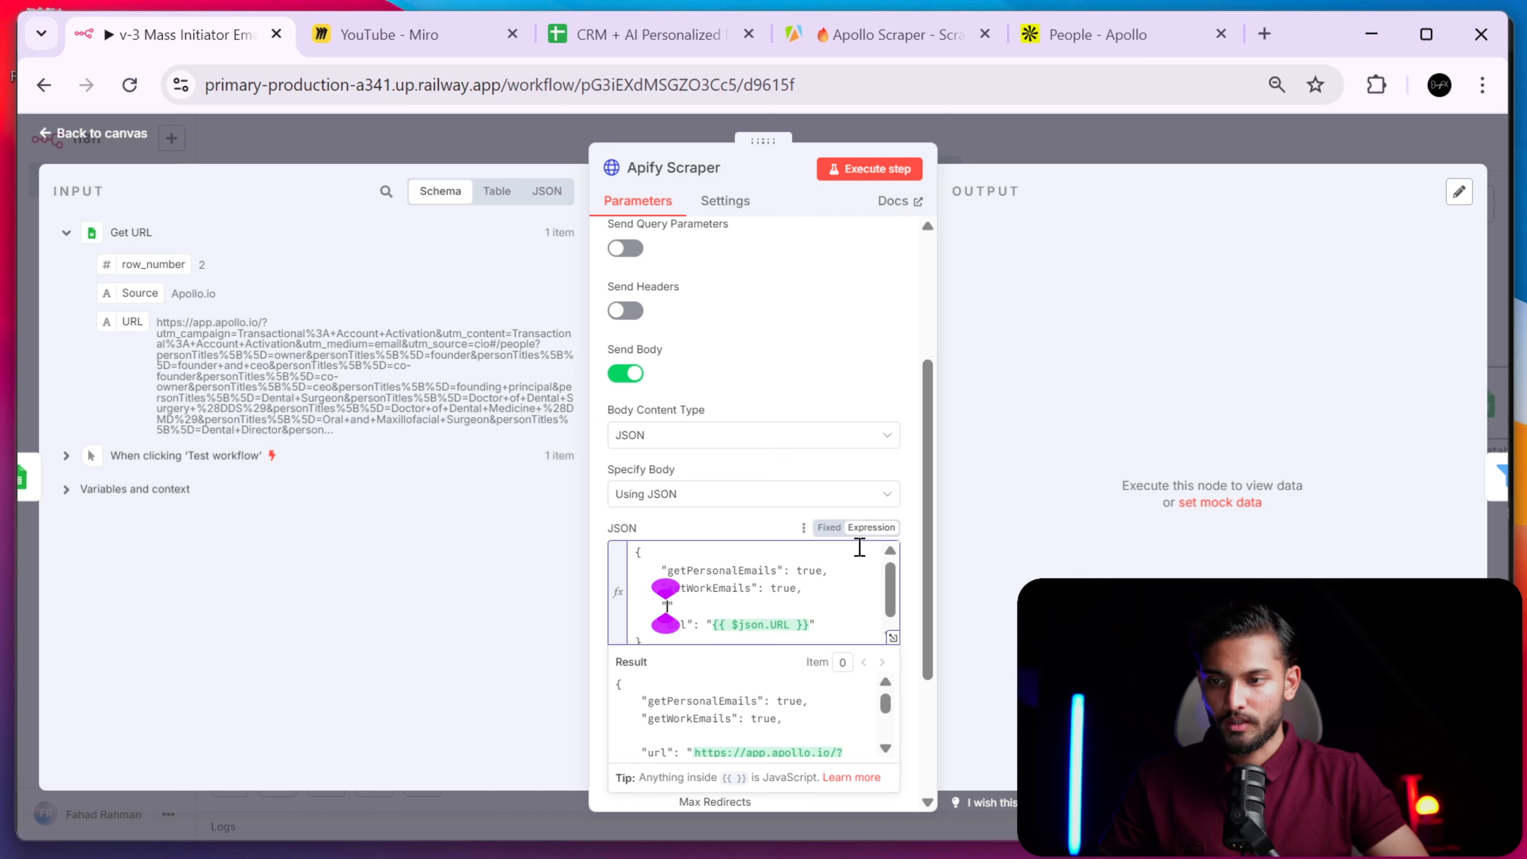
pyautogui.write('"')
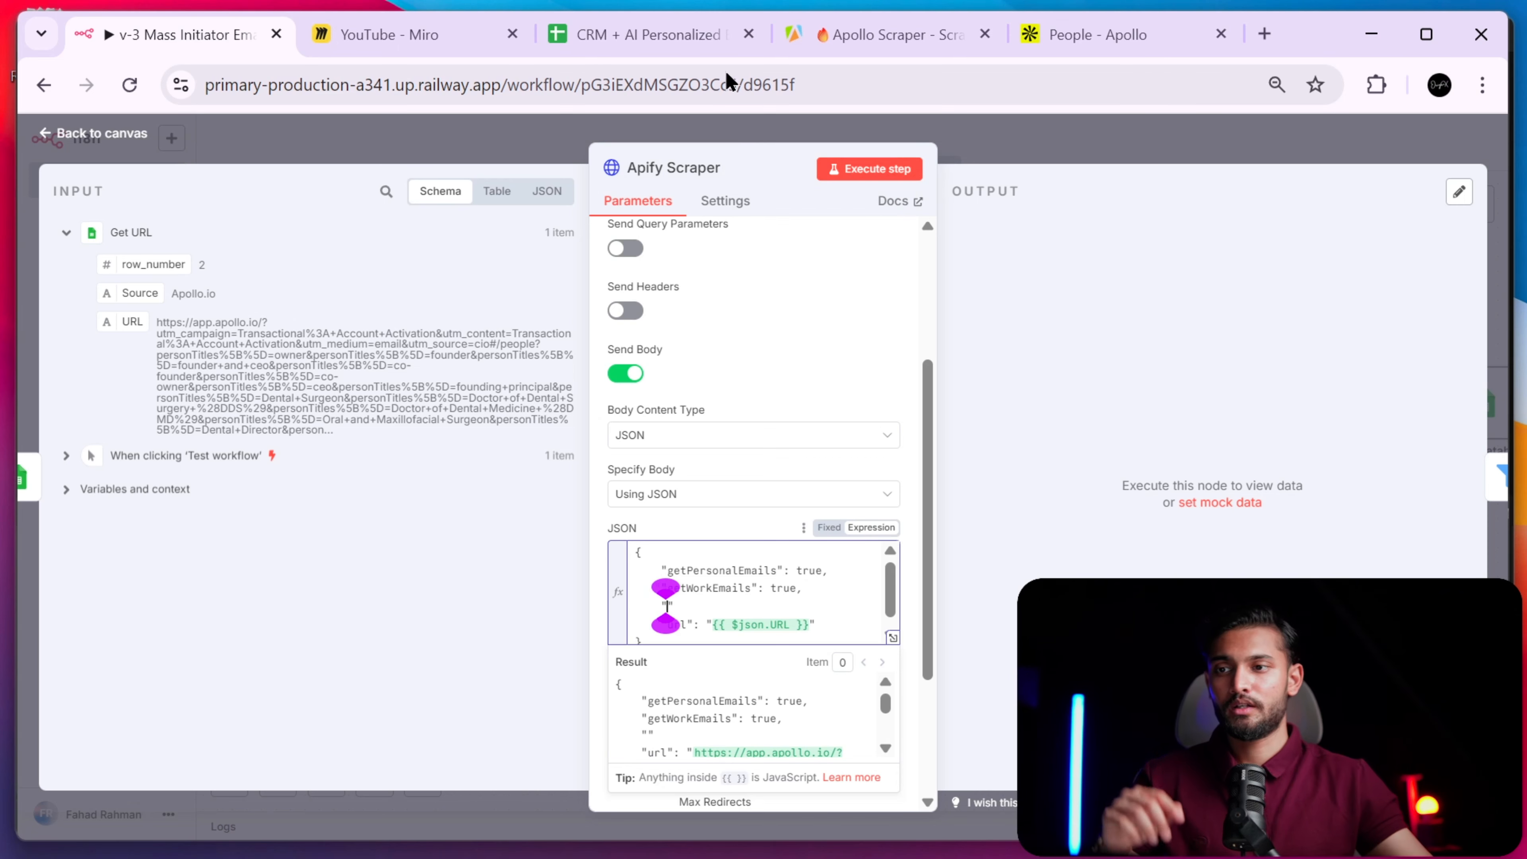
pyautogui.click(899, 36)
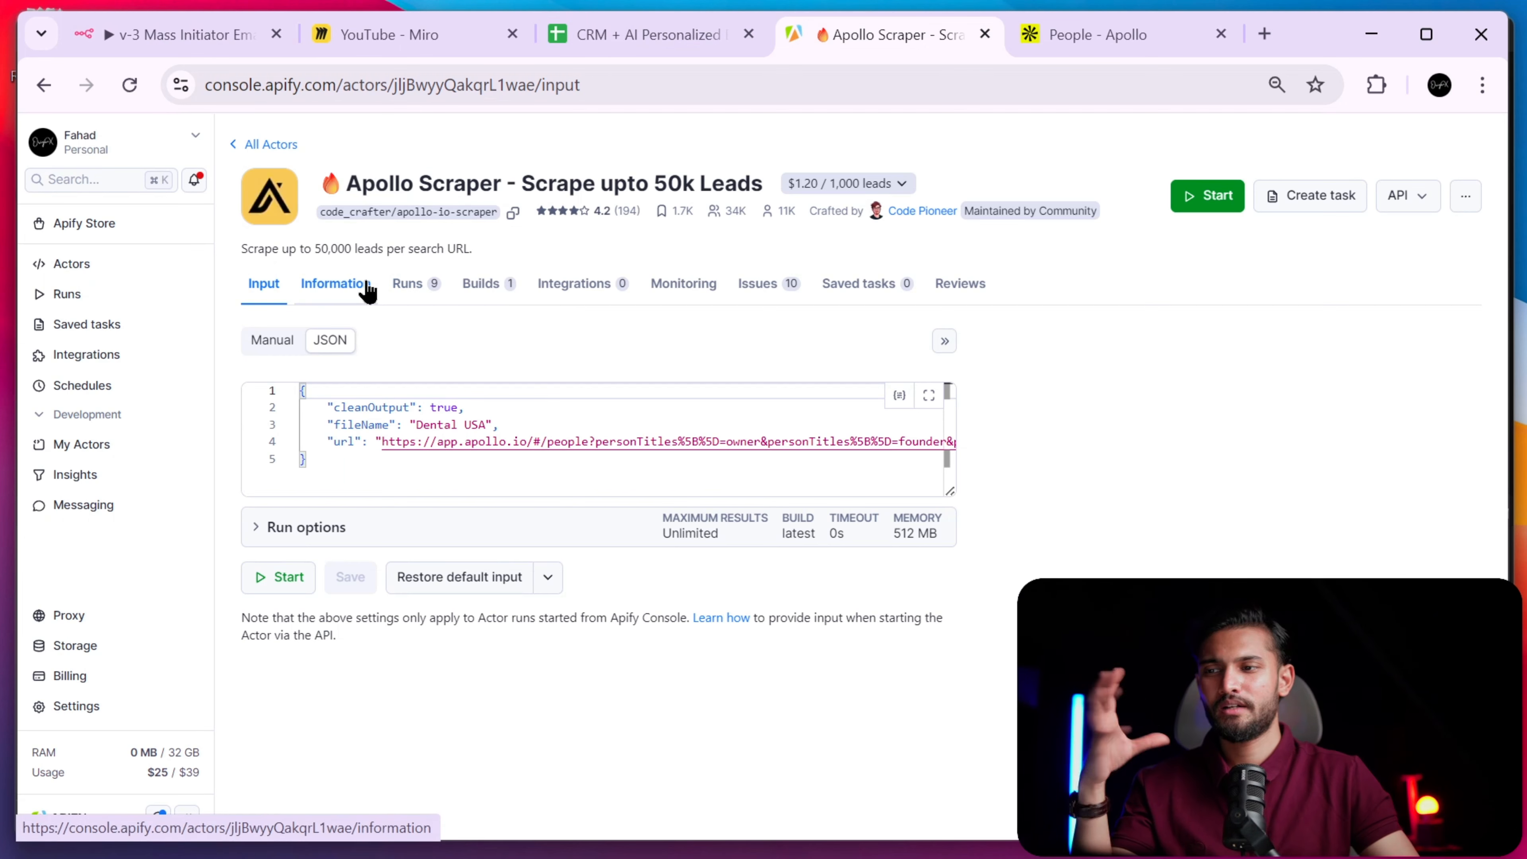
# - Cross-check the n8n node and Apollo People search results, then return to the Apollo Scraper actor
pyautogui.click(199, 36)
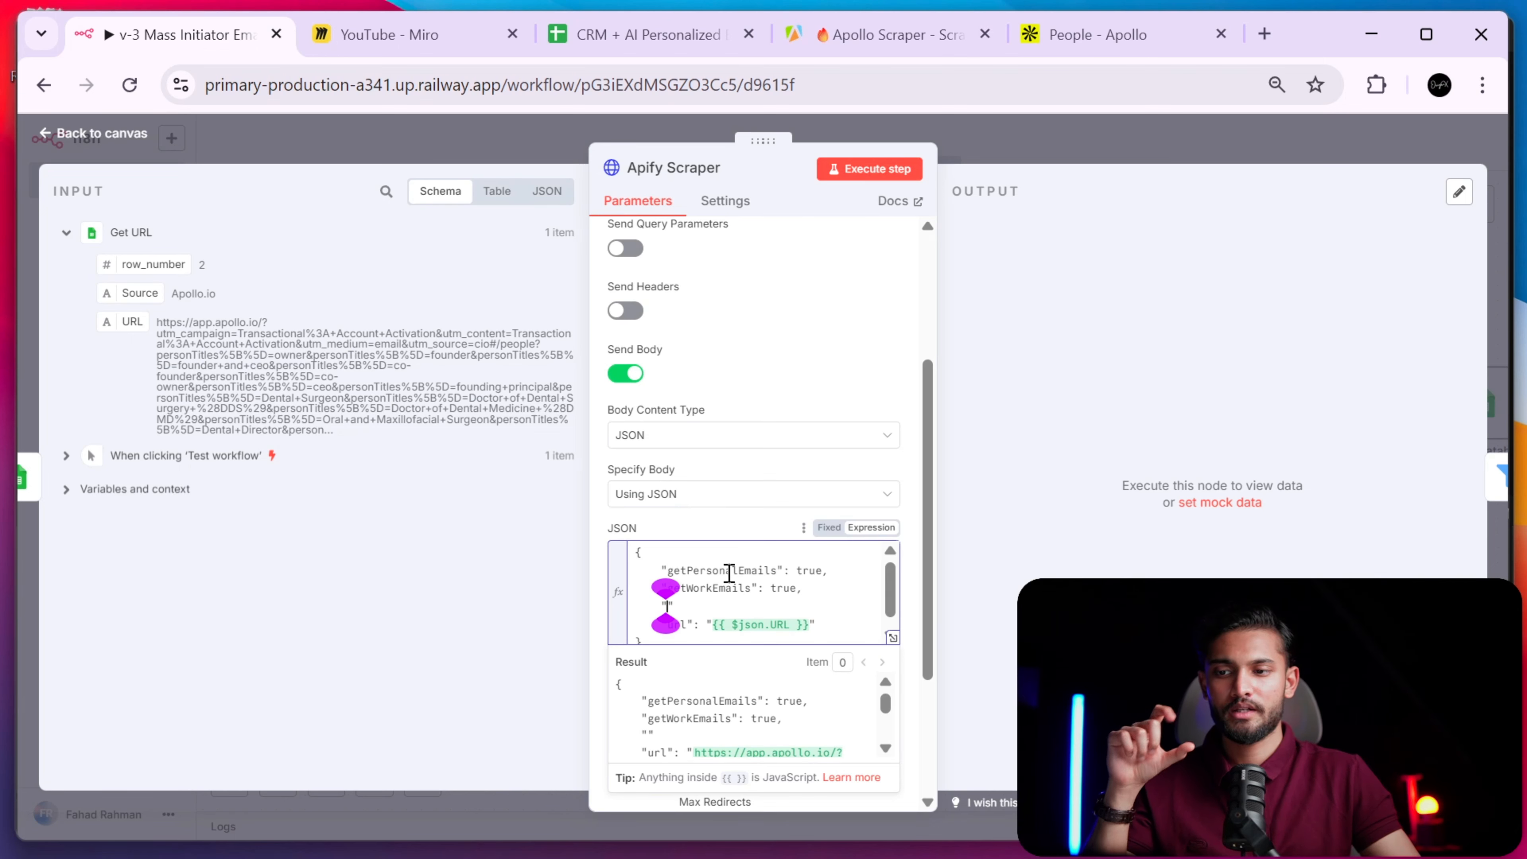
pyautogui.click(1098, 38)
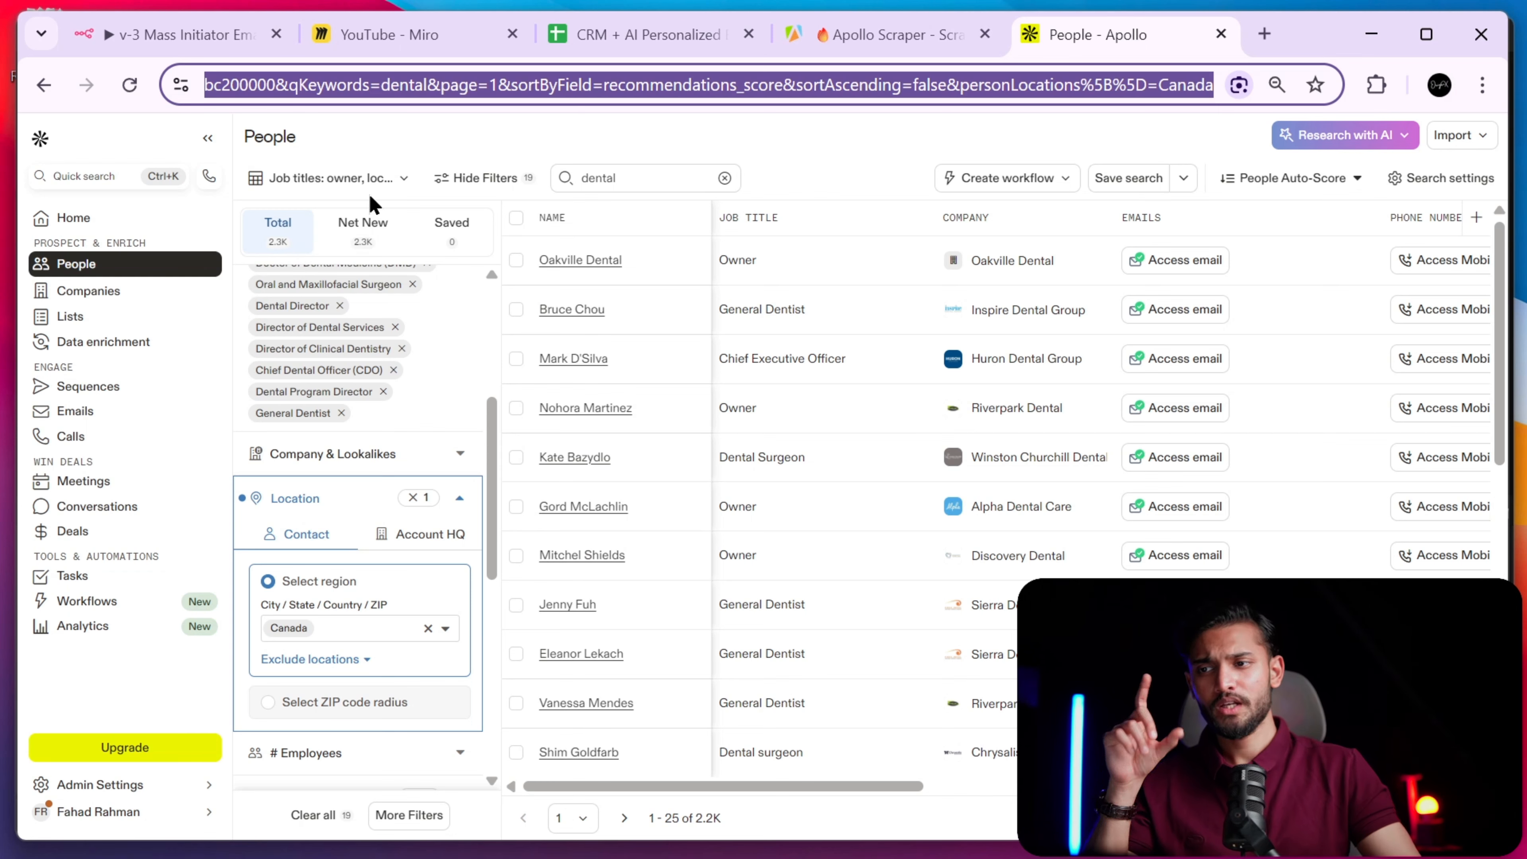
pyautogui.click(871, 35)
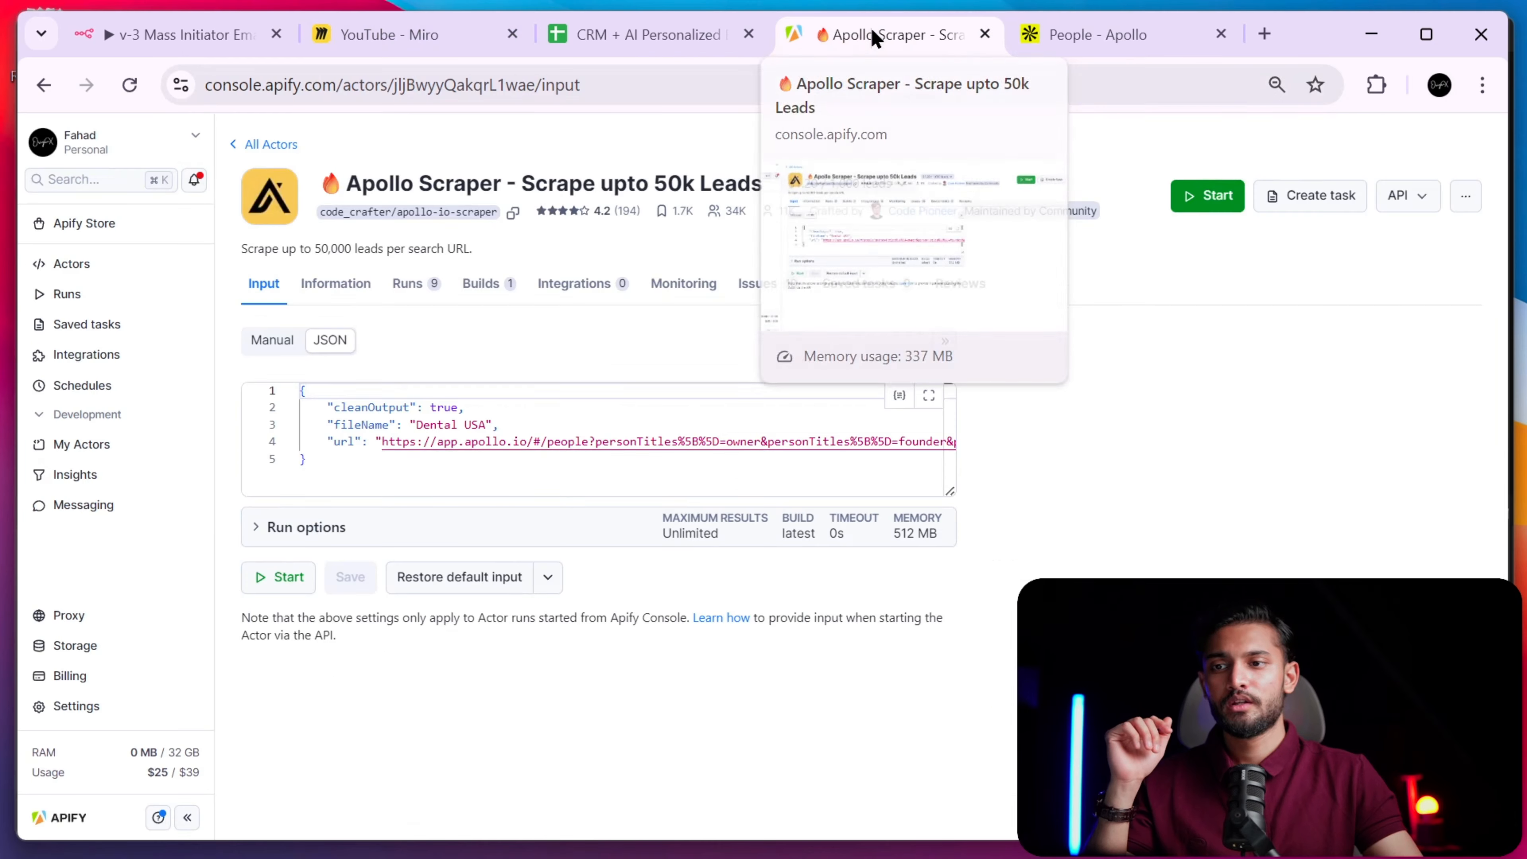
# - Copy the totalRecords field name (default 50000) from the actor's input documentation
pyautogui.click(355, 298)
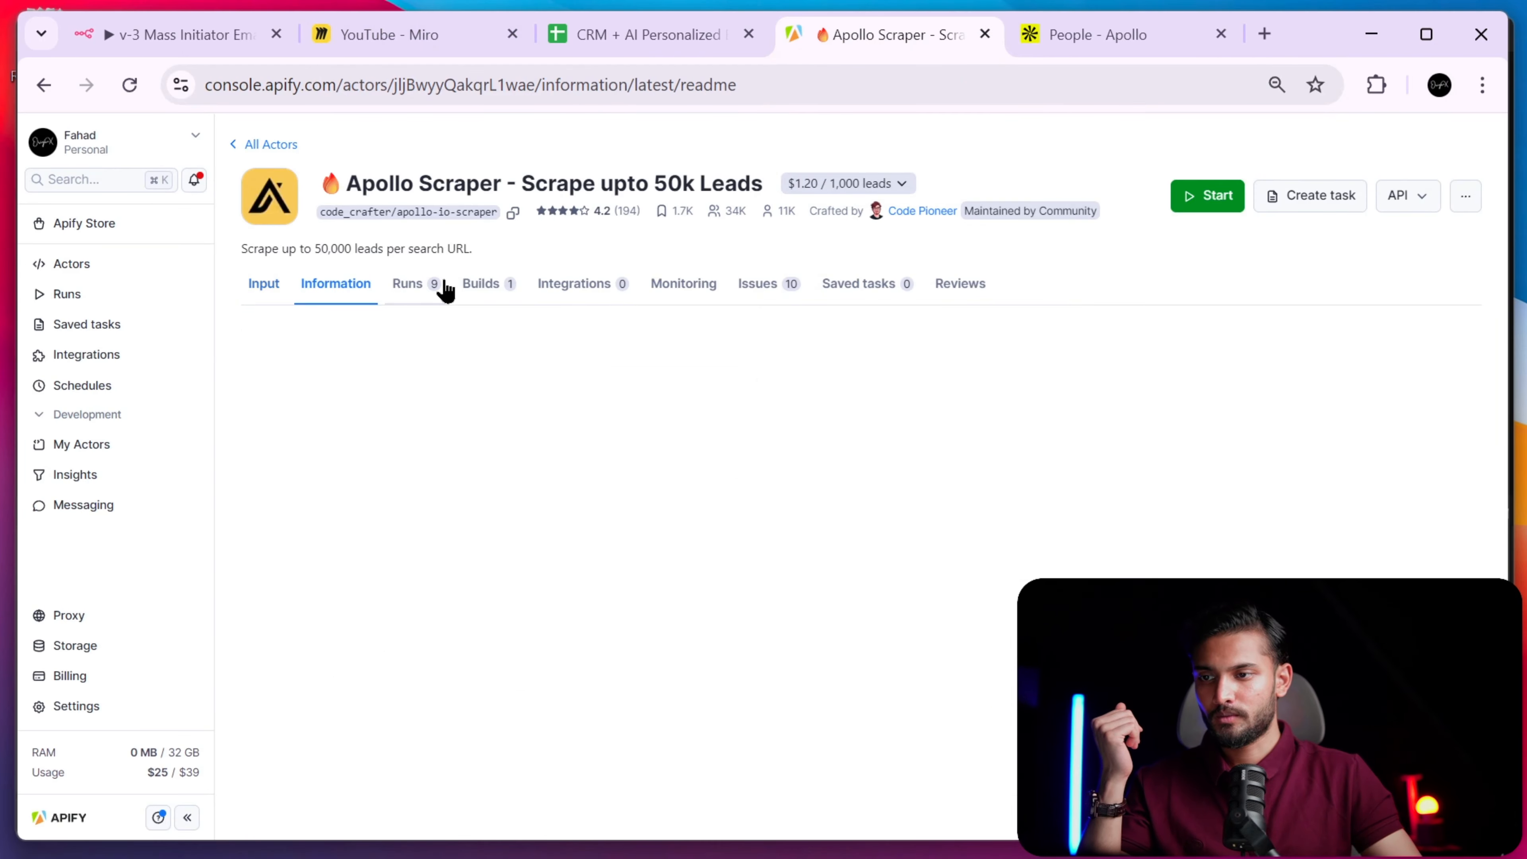
pyautogui.click(278, 288)
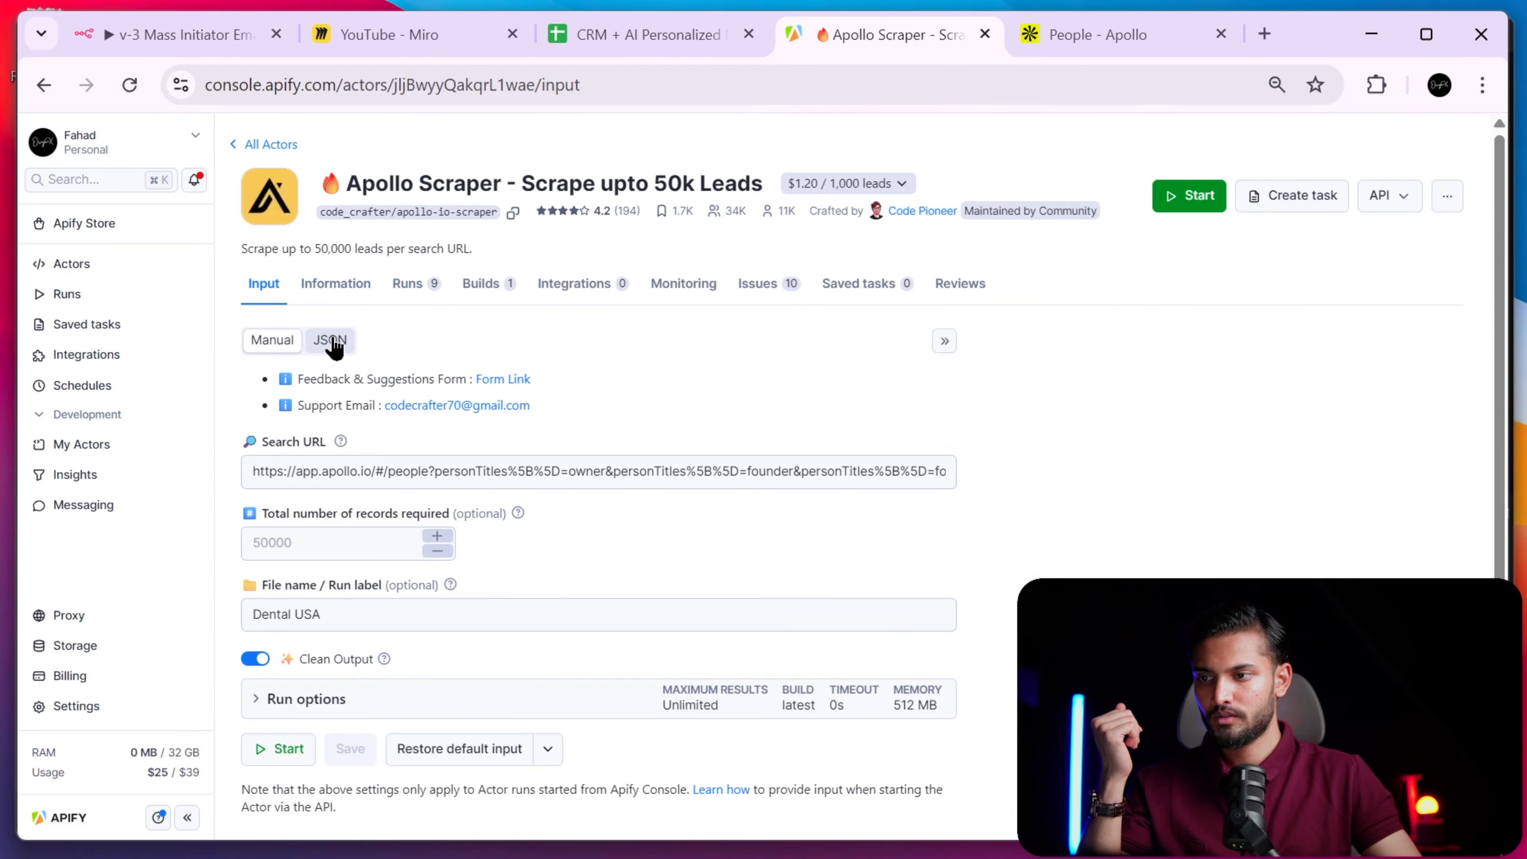
pyautogui.click(344, 298)
pyautogui.click(601, 341)
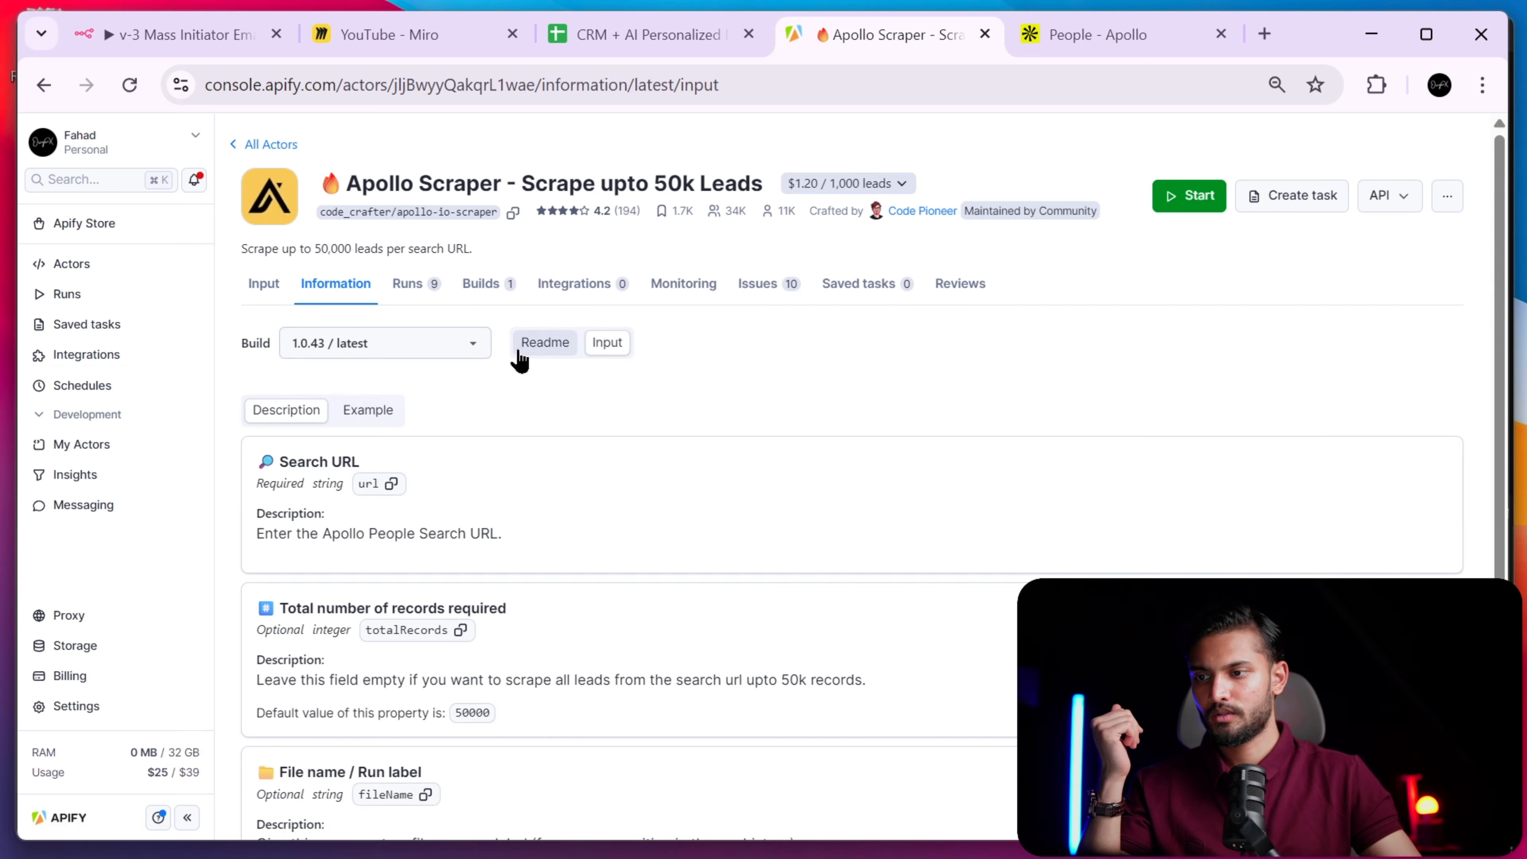
pyautogui.scroll(-3, 507, 630)
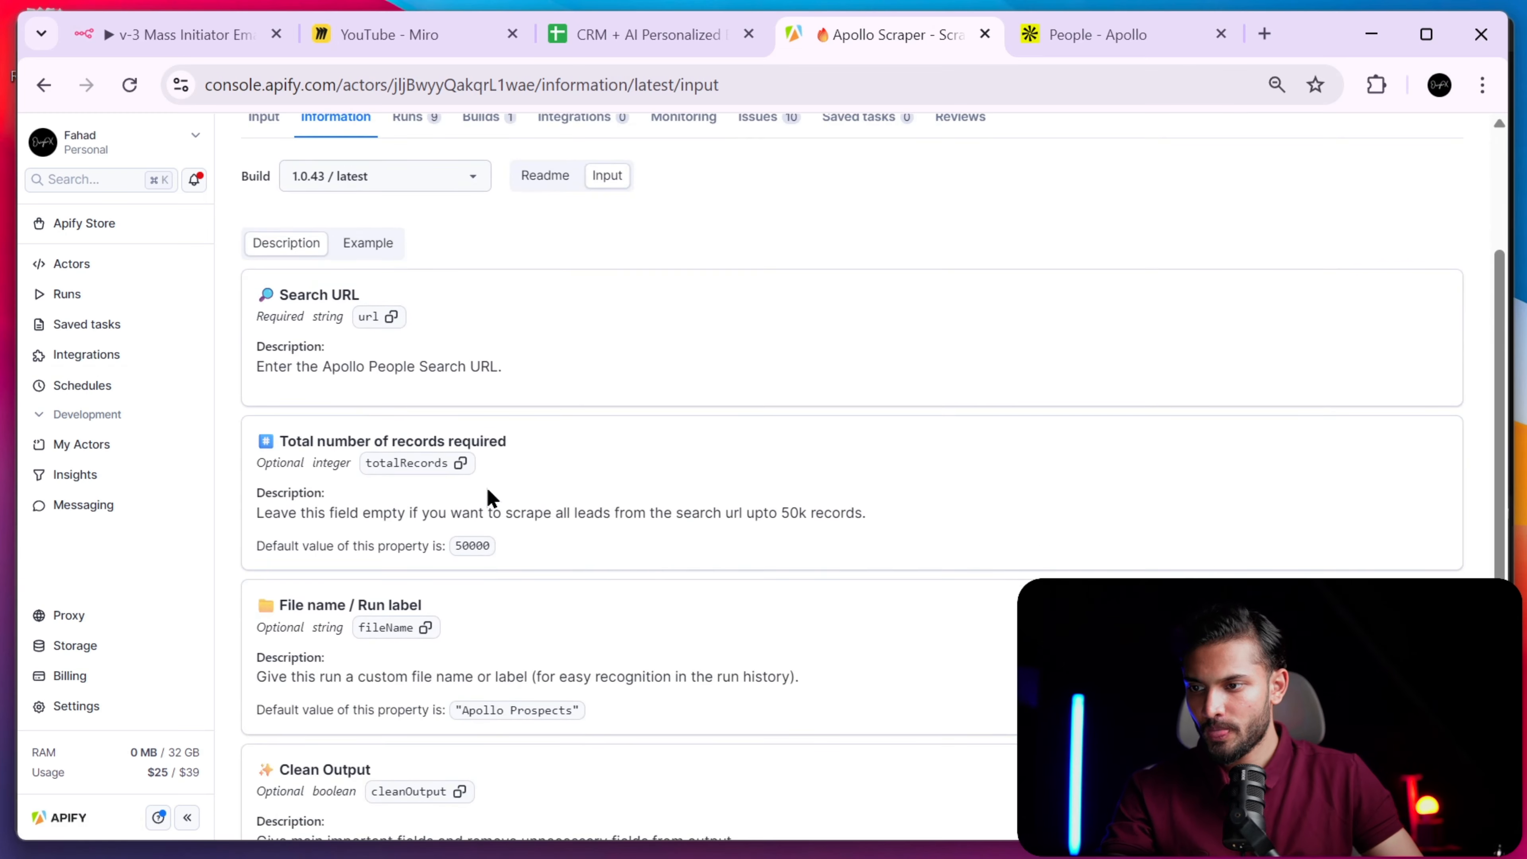
pyautogui.click(460, 463)
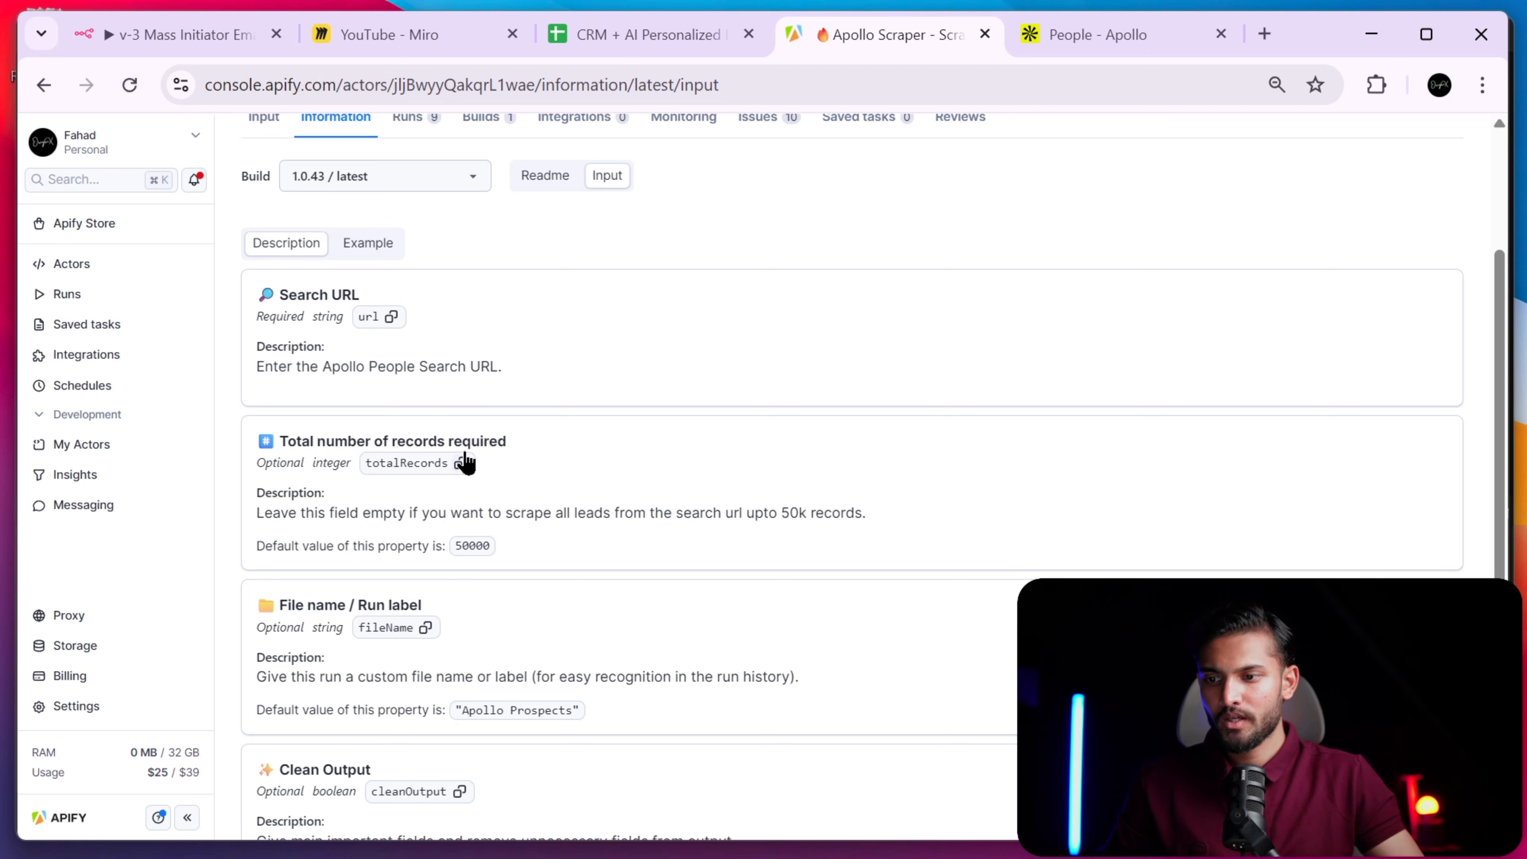
pyautogui.scroll(-2, 371, 348)
pyautogui.scroll(2, 371, 348)
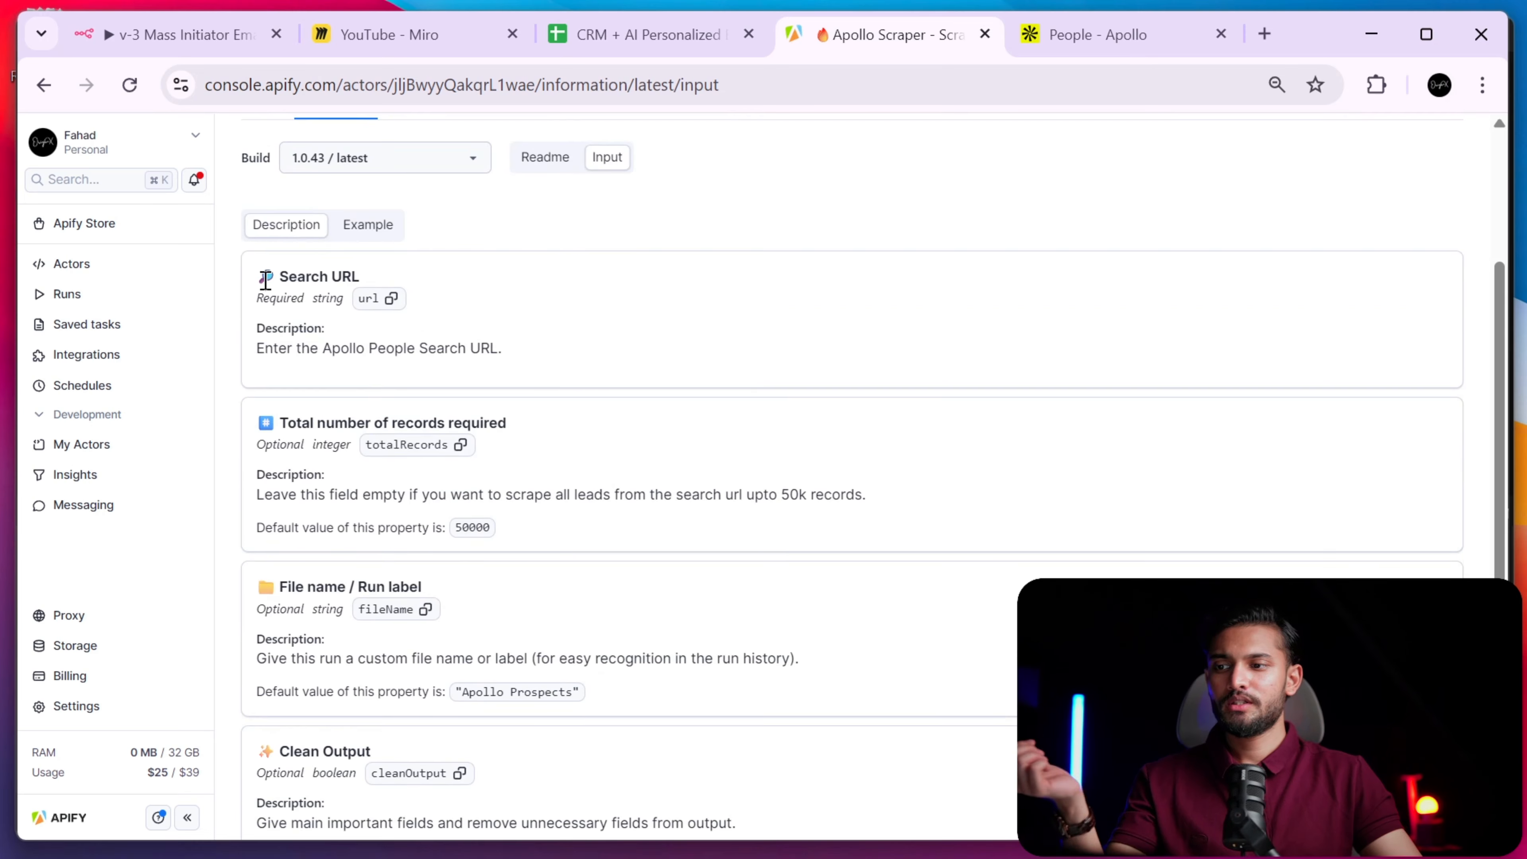
pyautogui.scroll(-2, 330, 423)
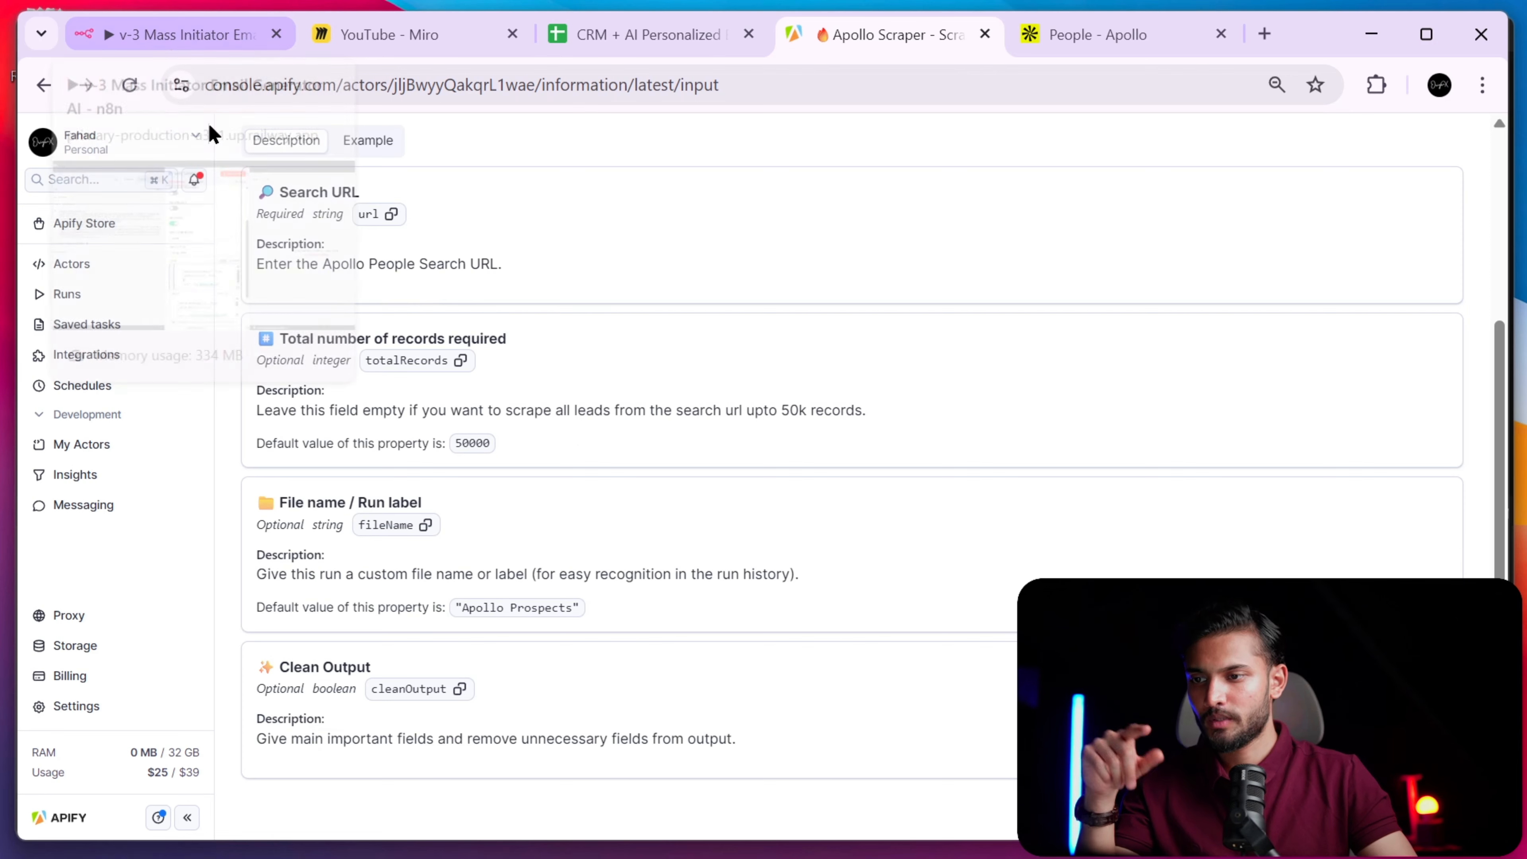
# - Add "totalRecords": 500 to the Apify Scraper node's JSON body
pyautogui.click(201, 35)
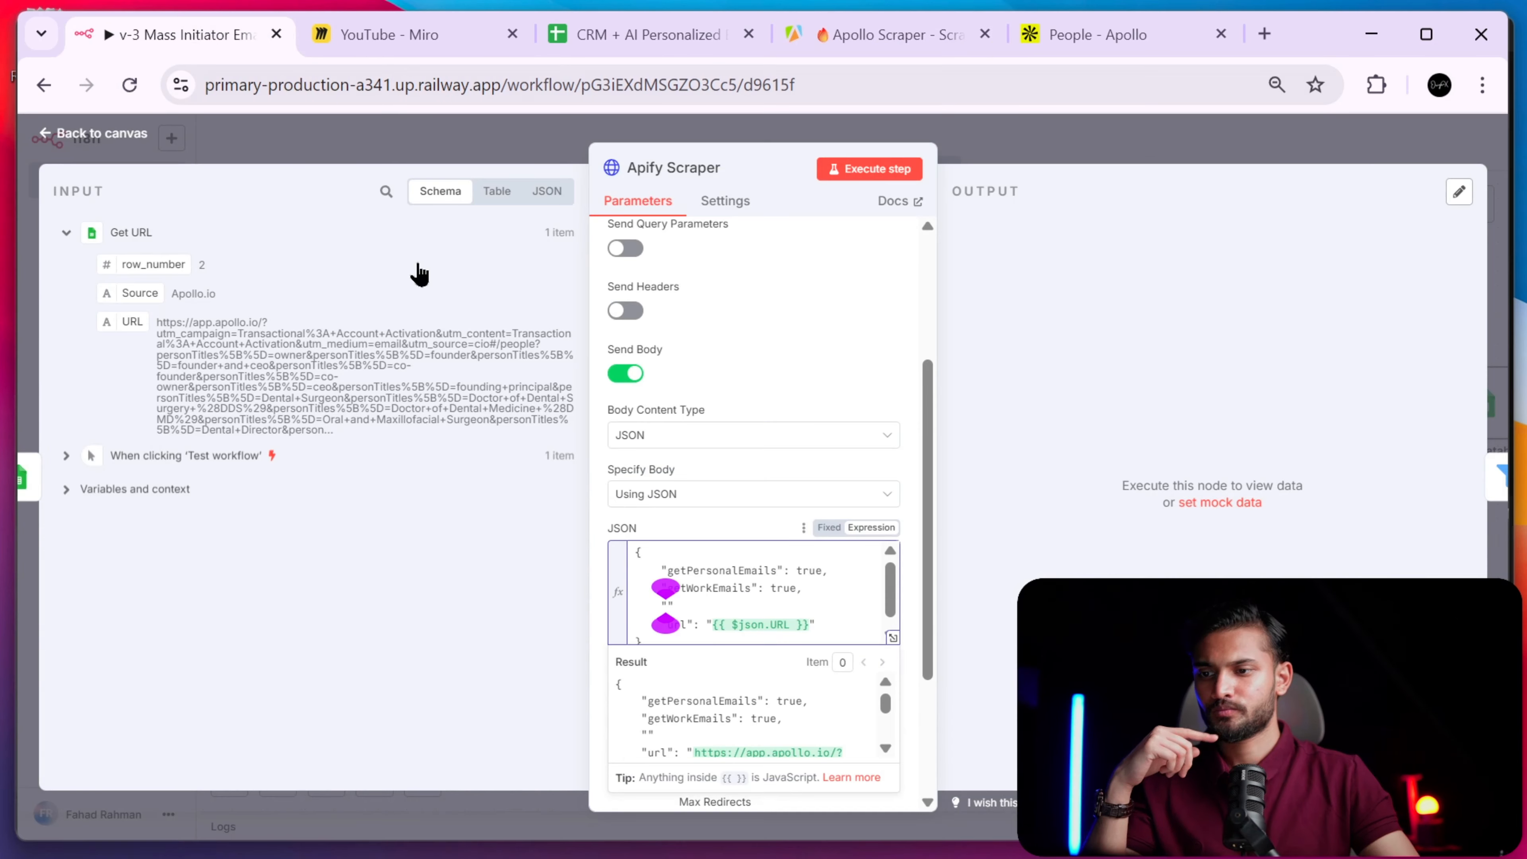
pyautogui.write('totalRecords"')
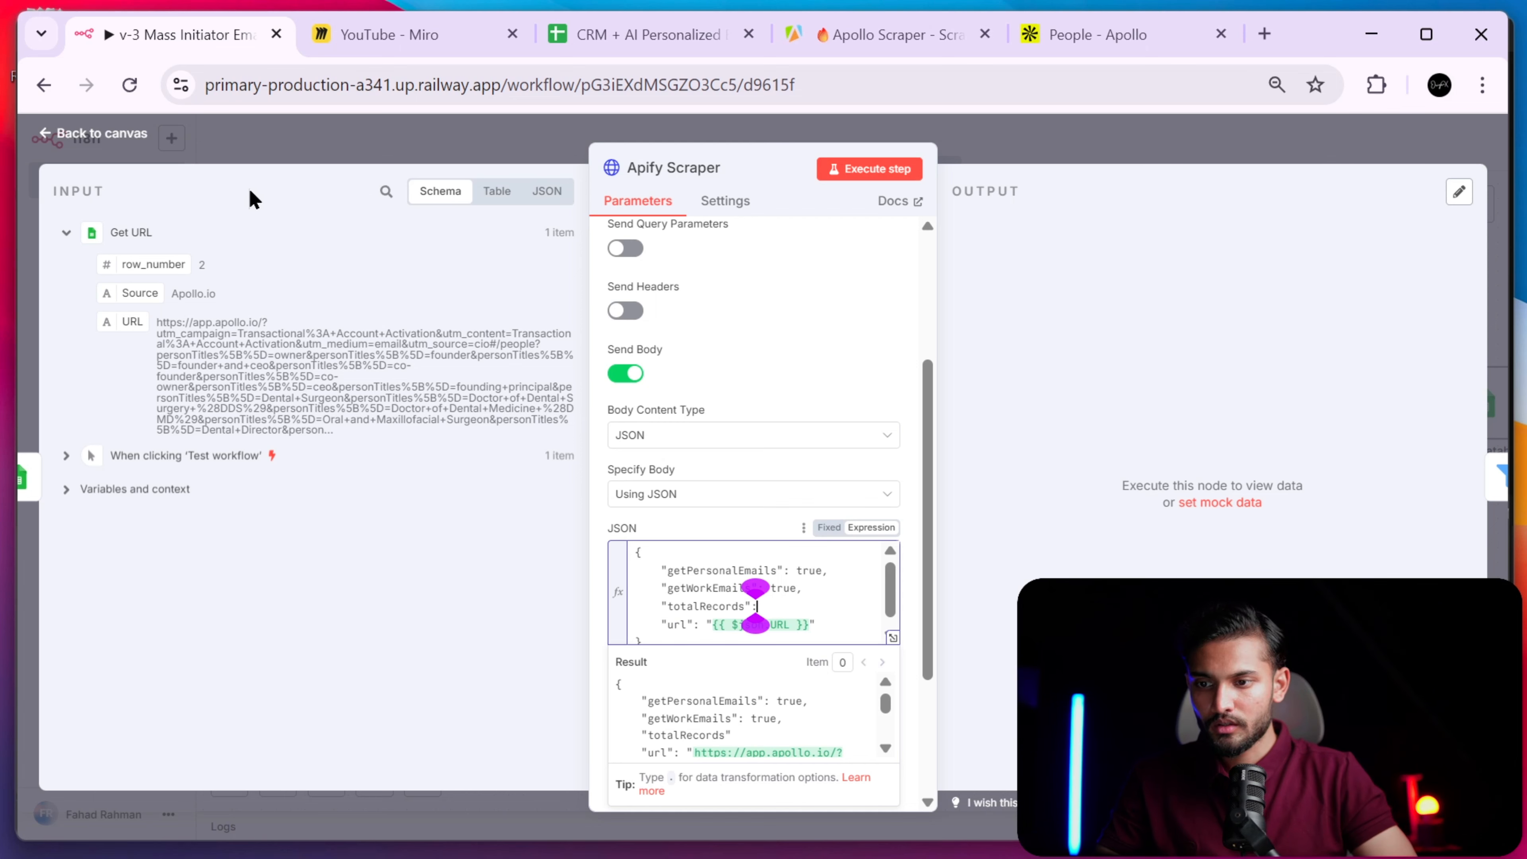
pyautogui.write(': 500,')
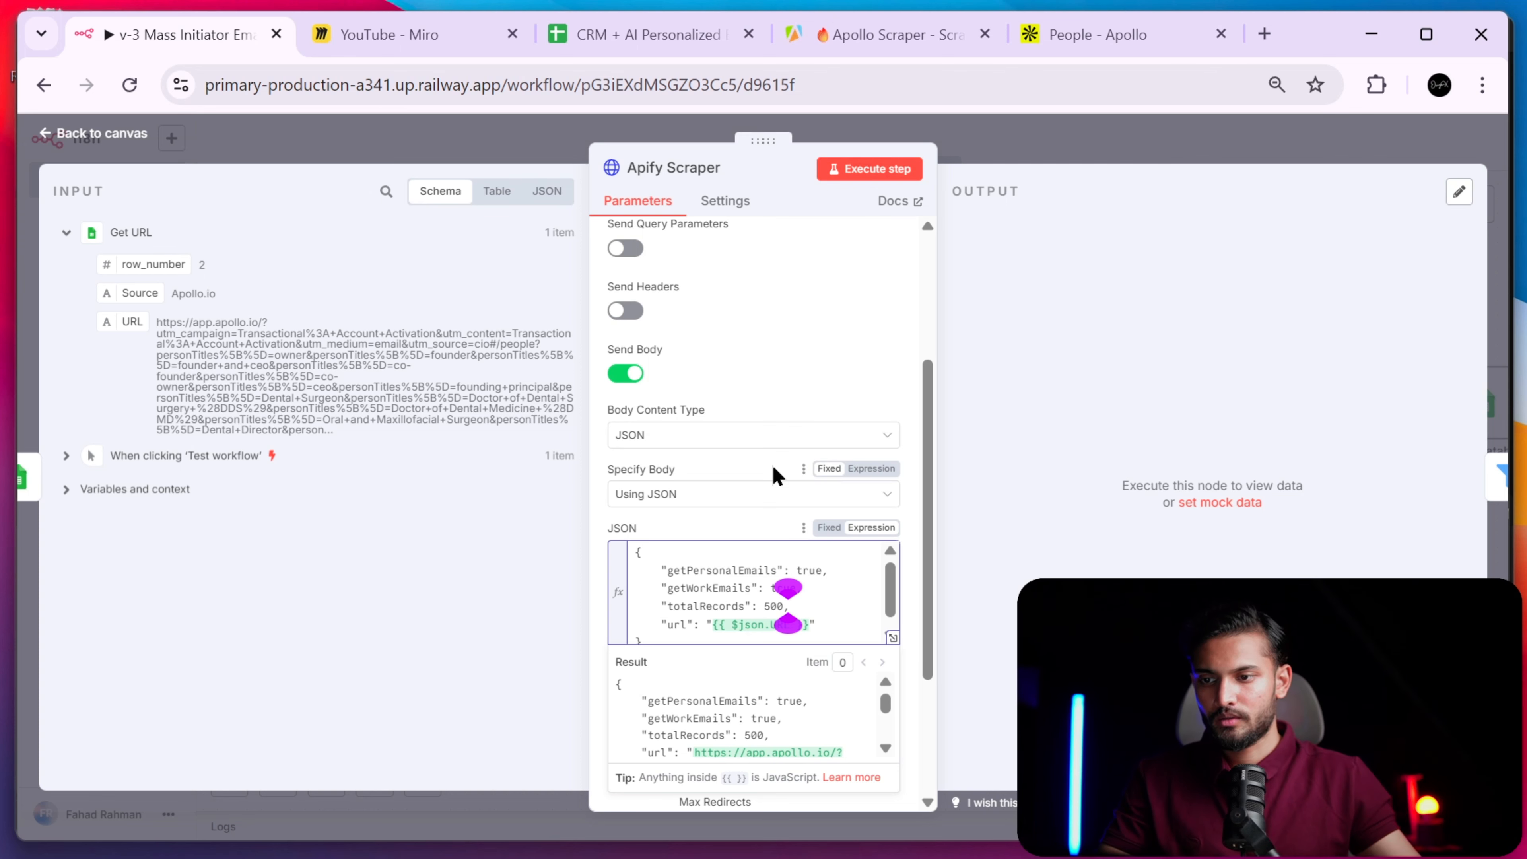
pyautogui.click(839, 628)
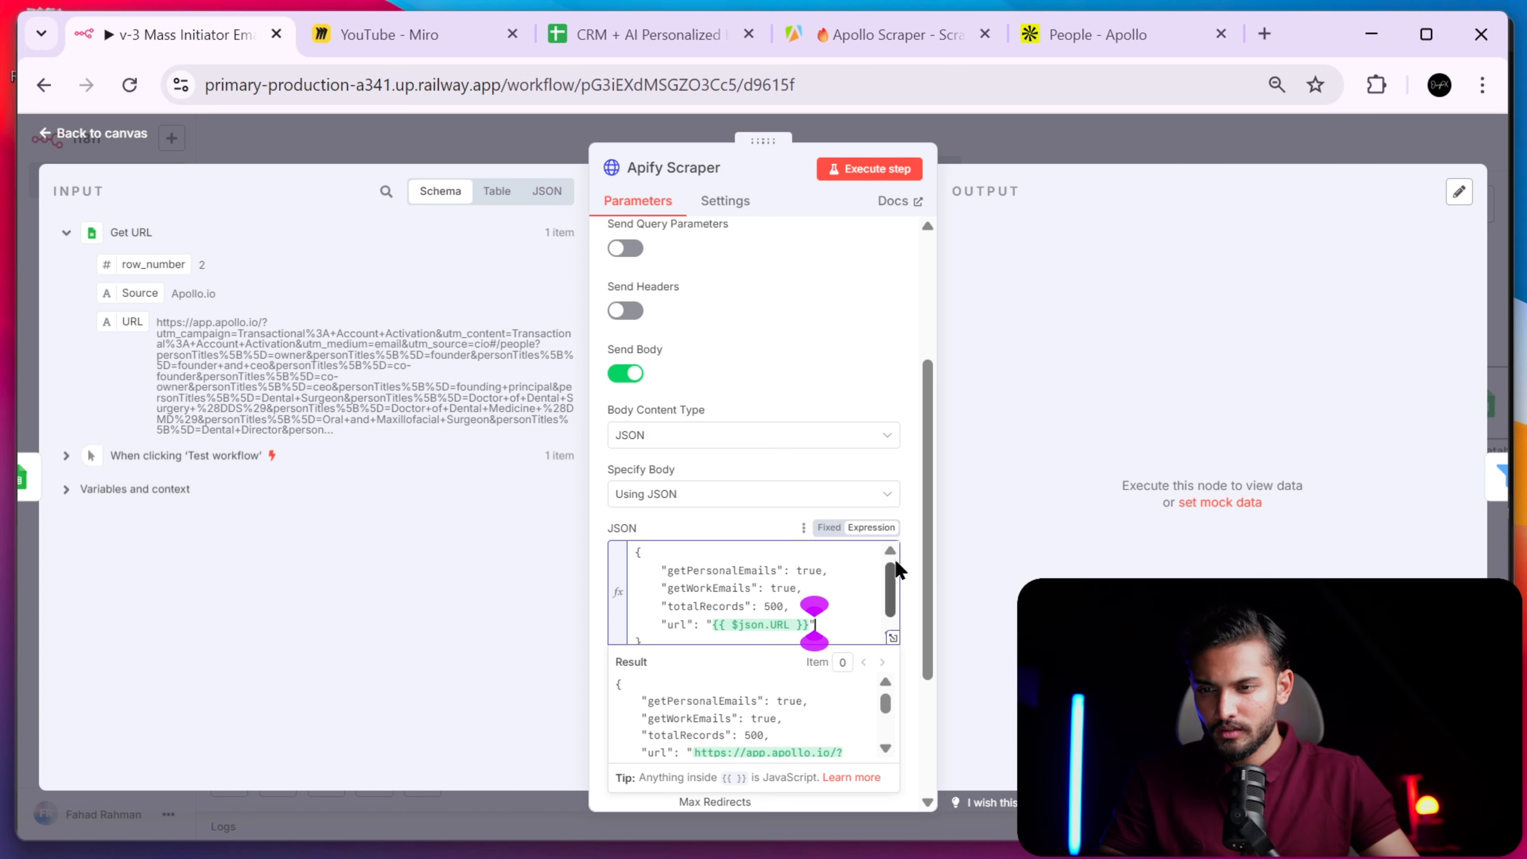
# - Reopen the Apify Scraper node and execute the step
pyautogui.click(1042, 155)
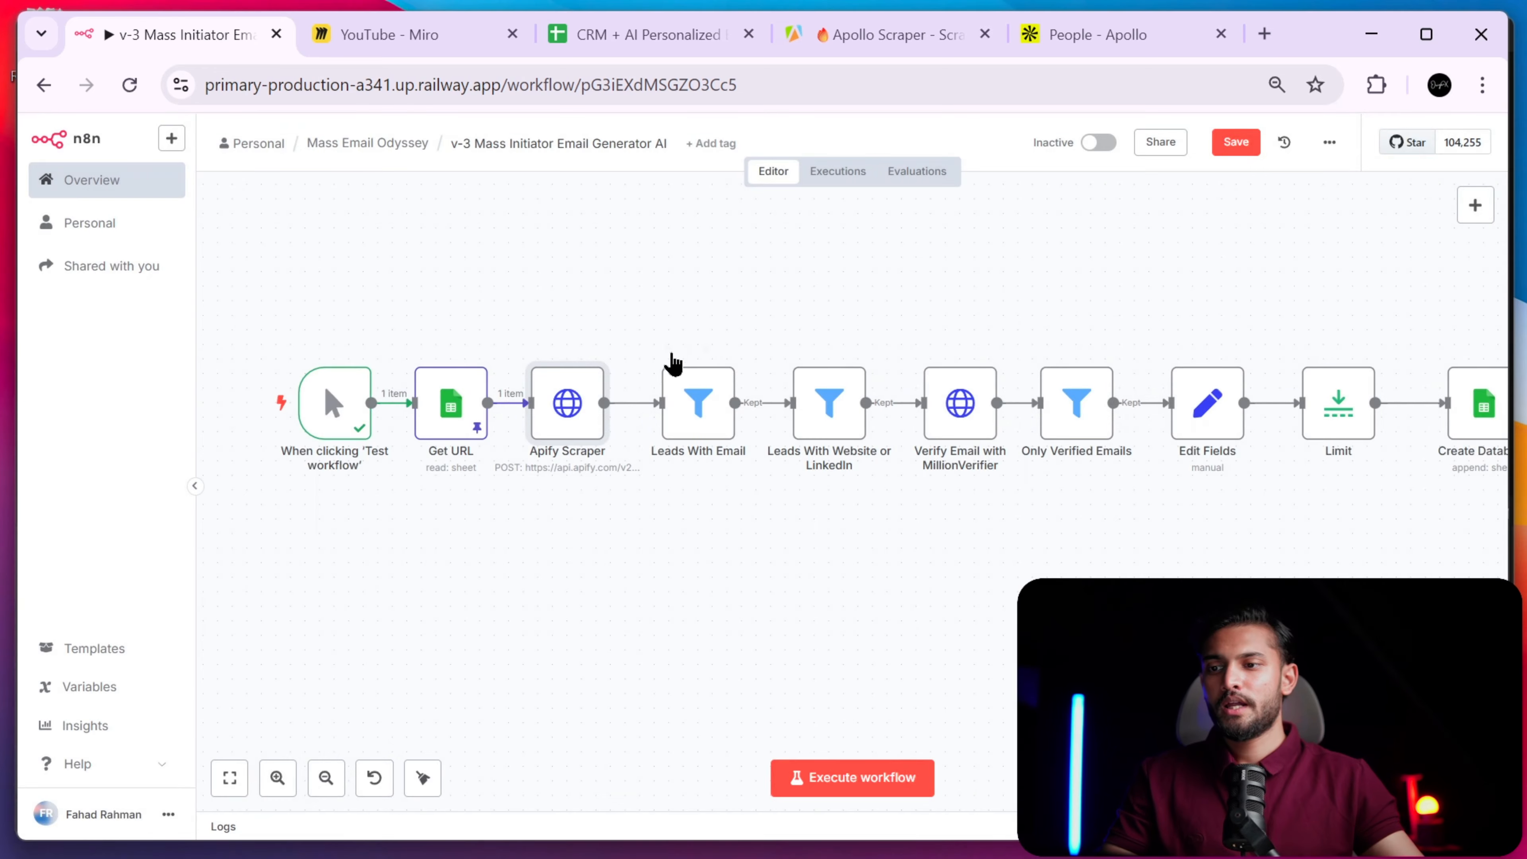
pyautogui.doubleClick(598, 409)
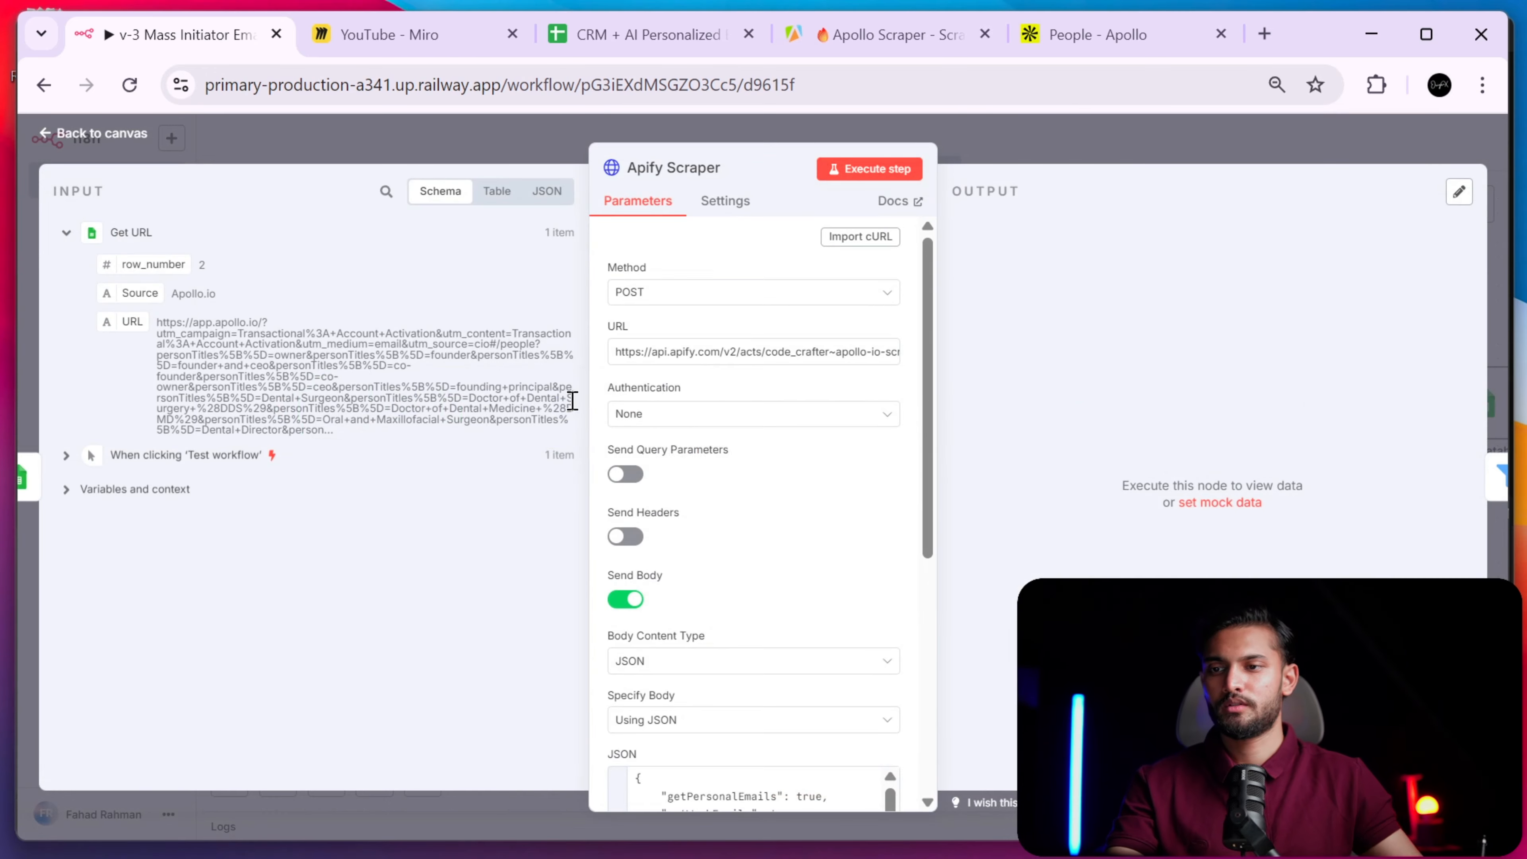
pyautogui.click(874, 171)
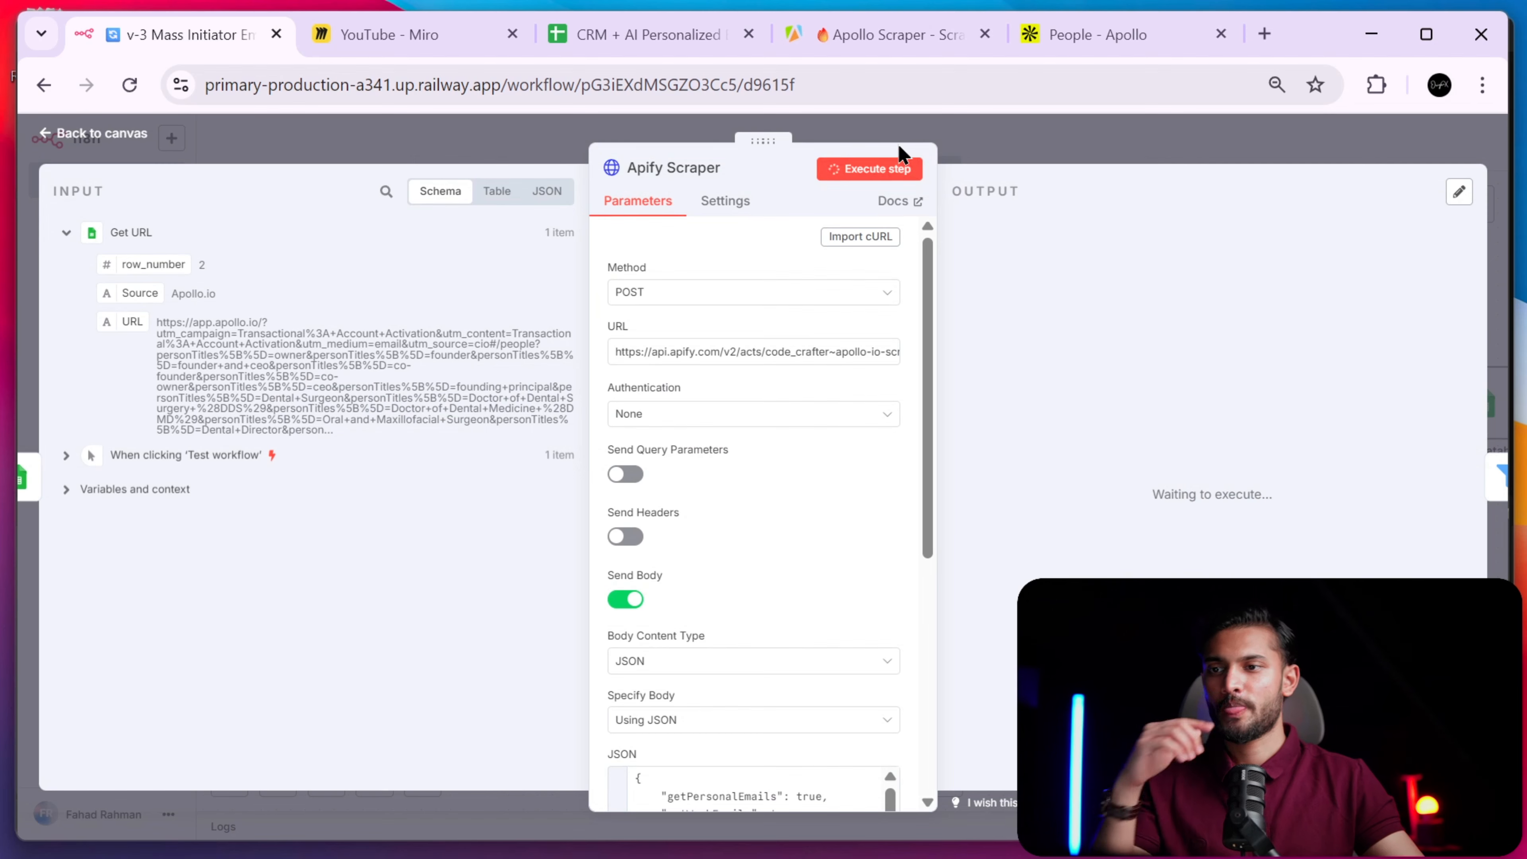
pyautogui.click(897, 39)
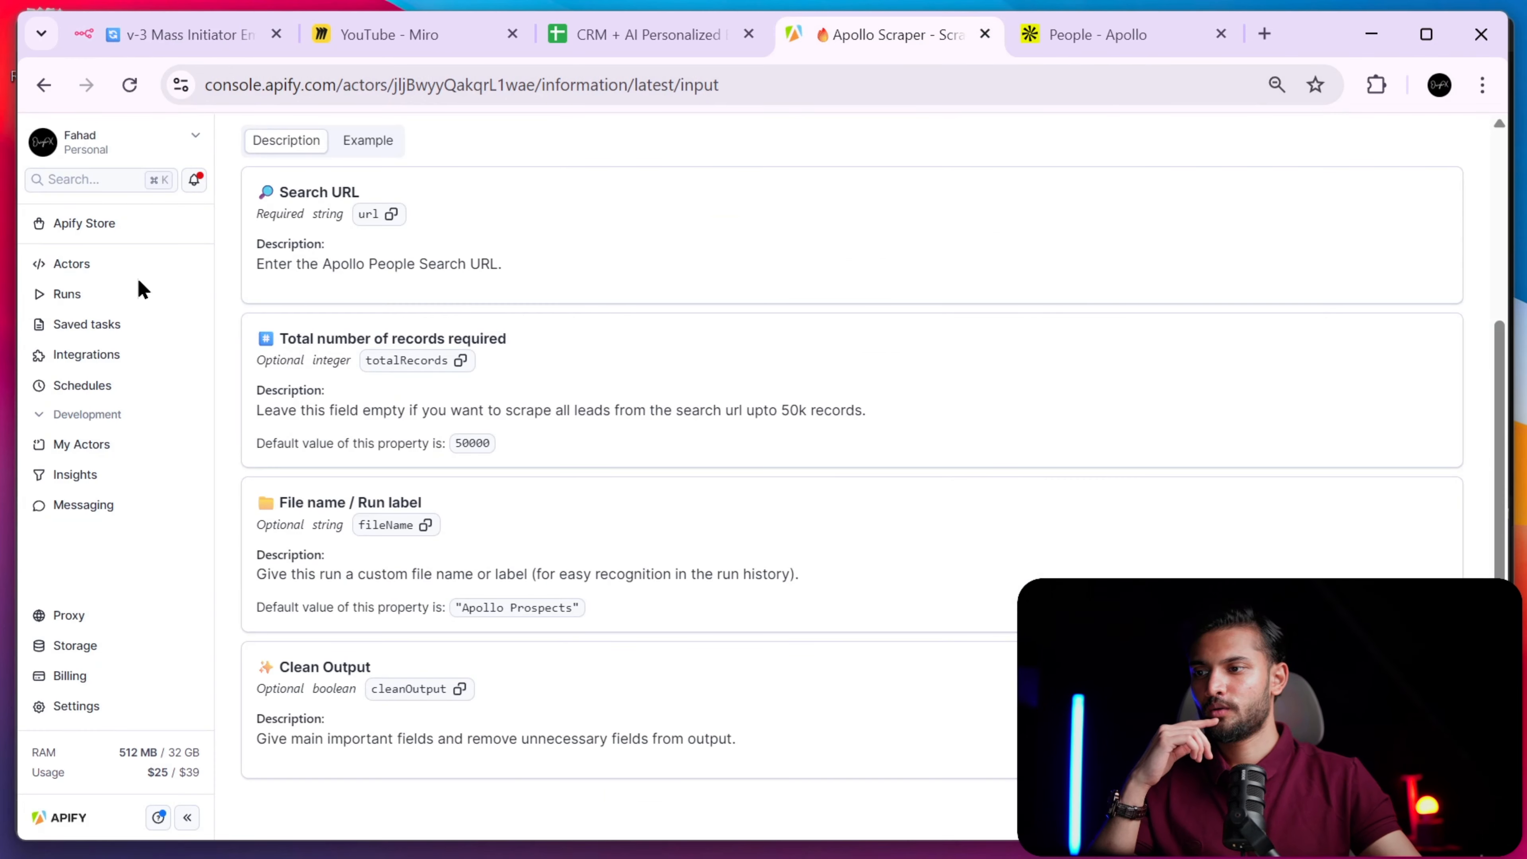
# - Follow the Apollo Scraper run in Apify until it succeeds with 500 results, matching n8n's 500 items
pyautogui.click(144, 265)
pyautogui.click(481, 342)
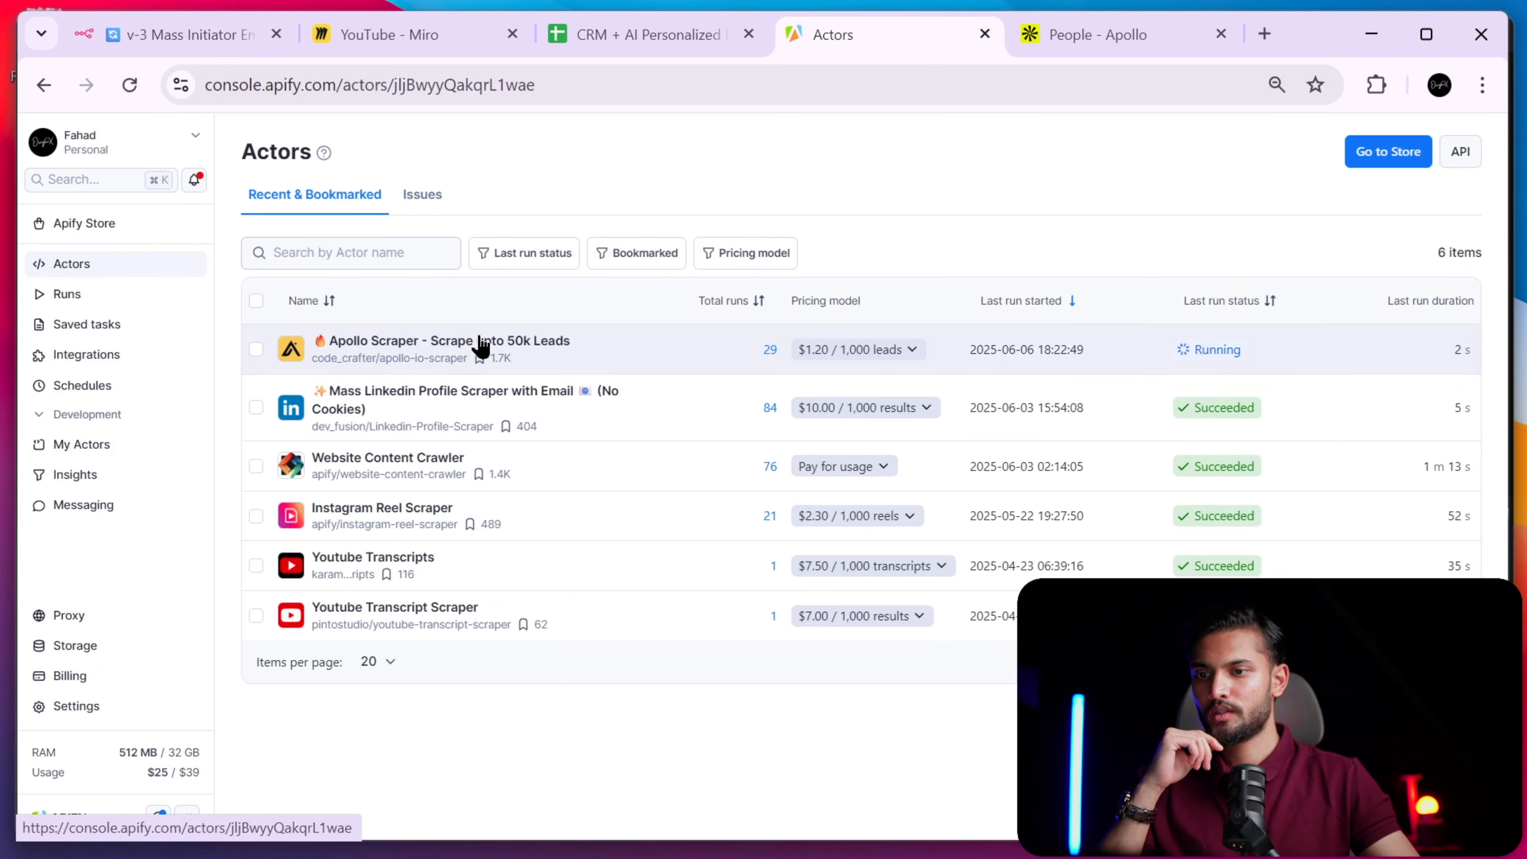
pyautogui.click(420, 285)
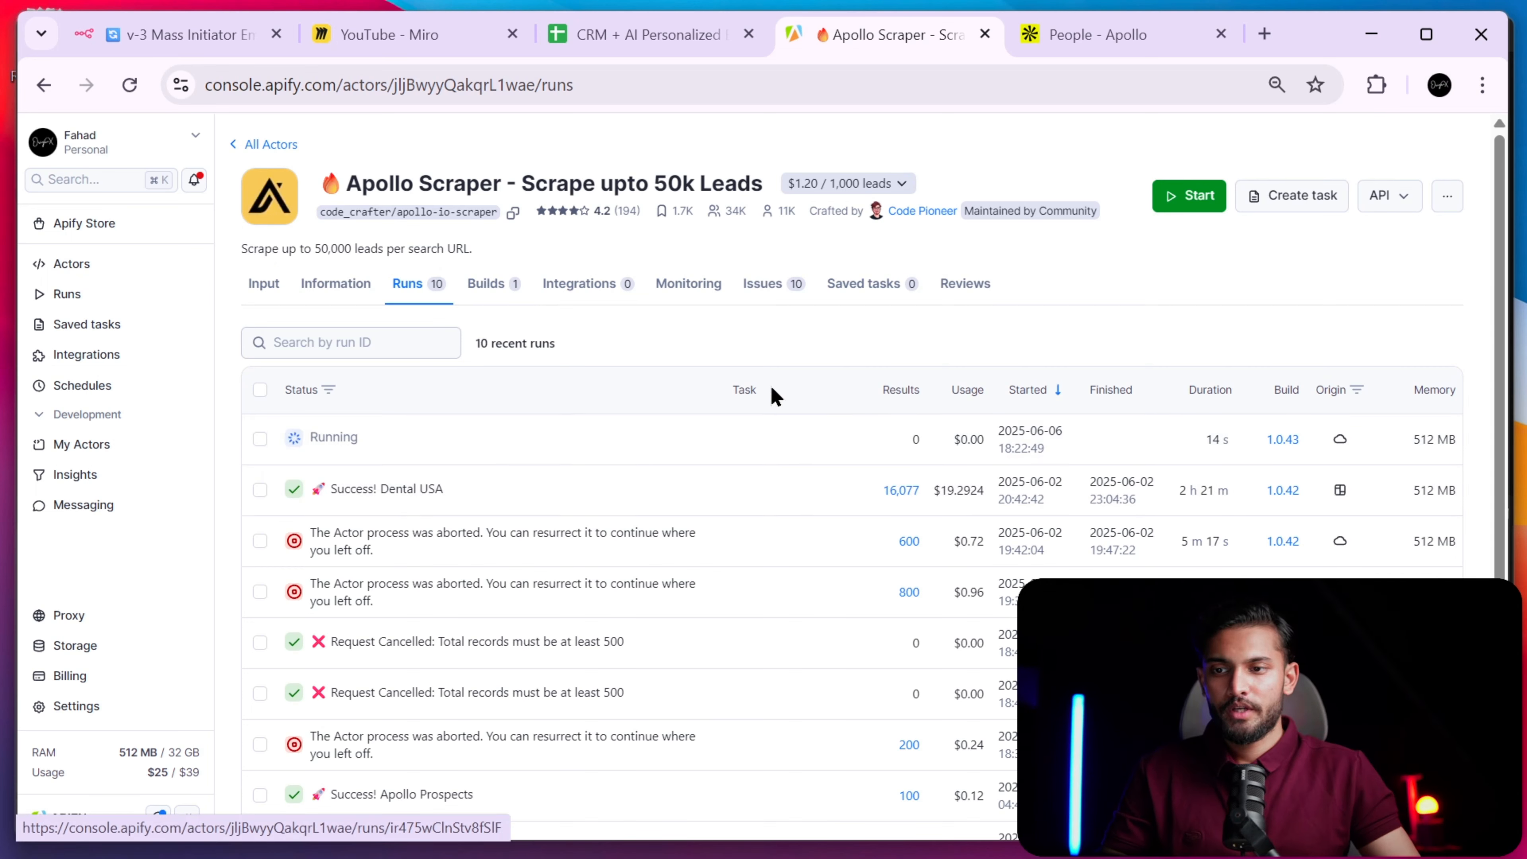
pyautogui.click(173, 40)
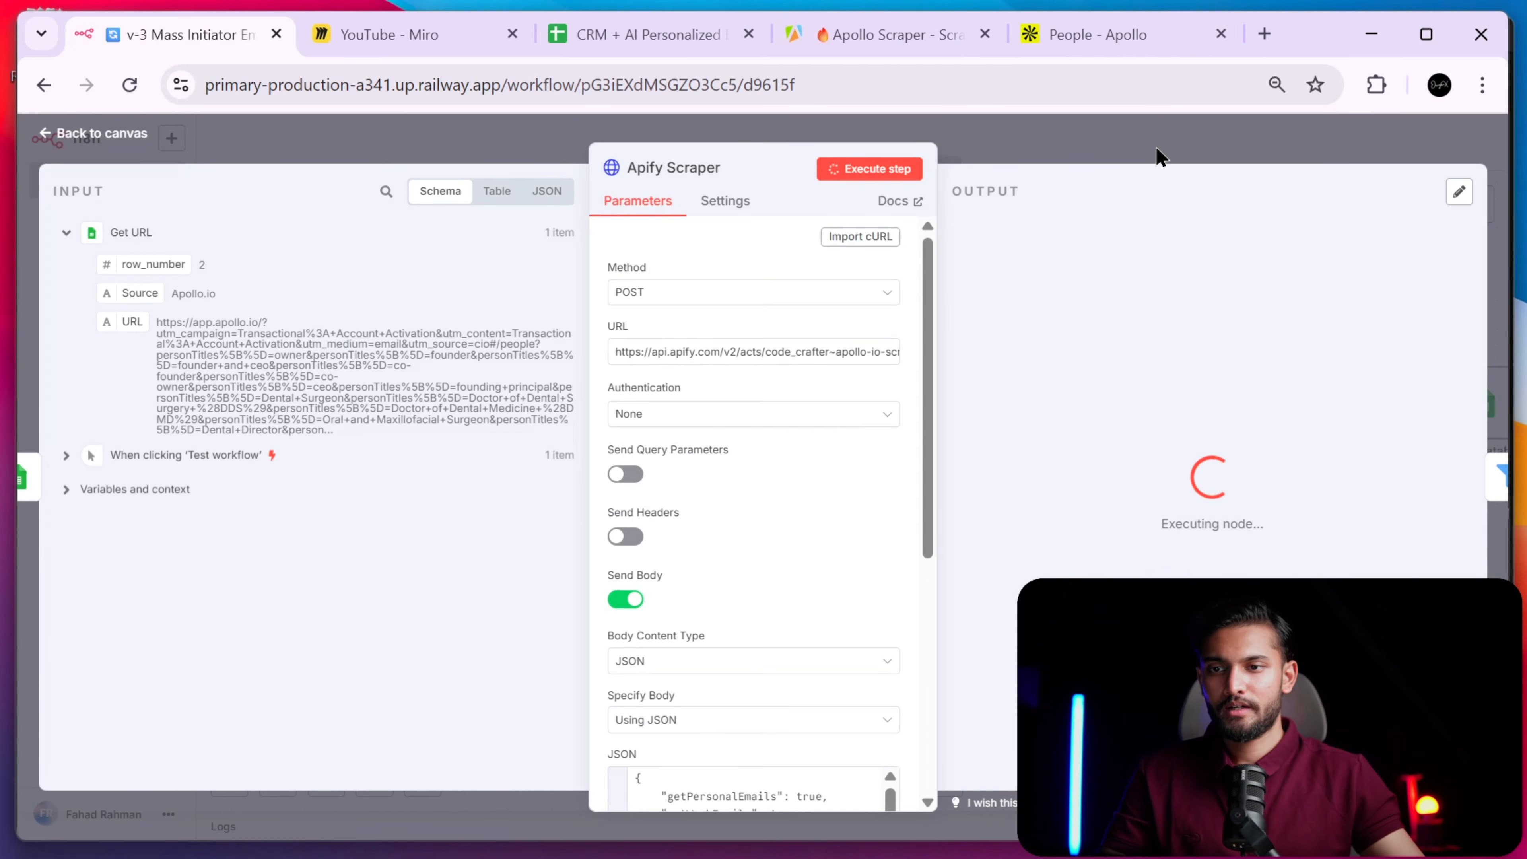
pyautogui.click(1160, 149)
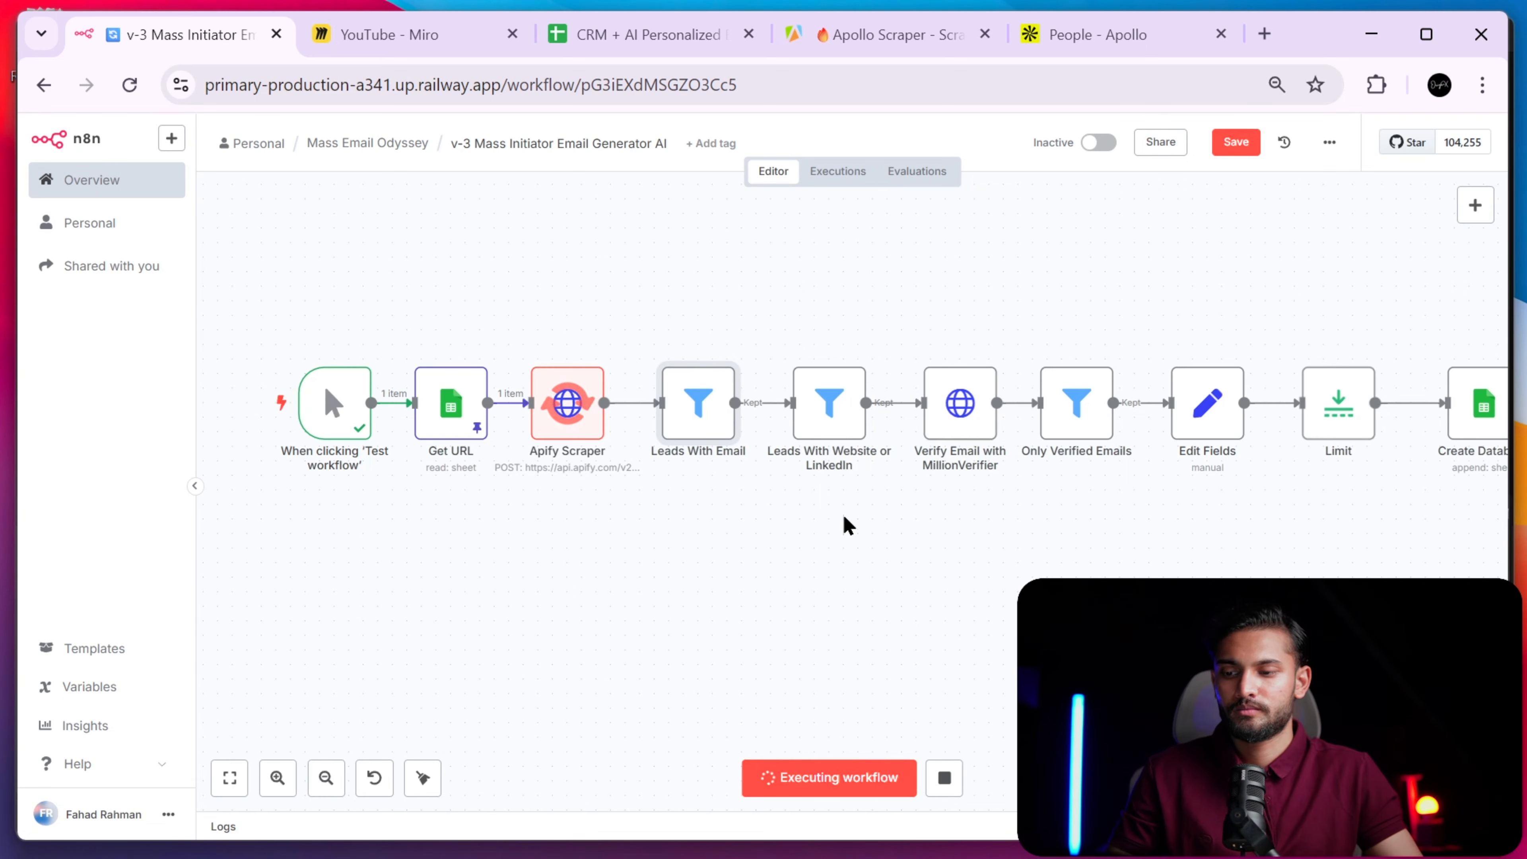
pyautogui.click(890, 34)
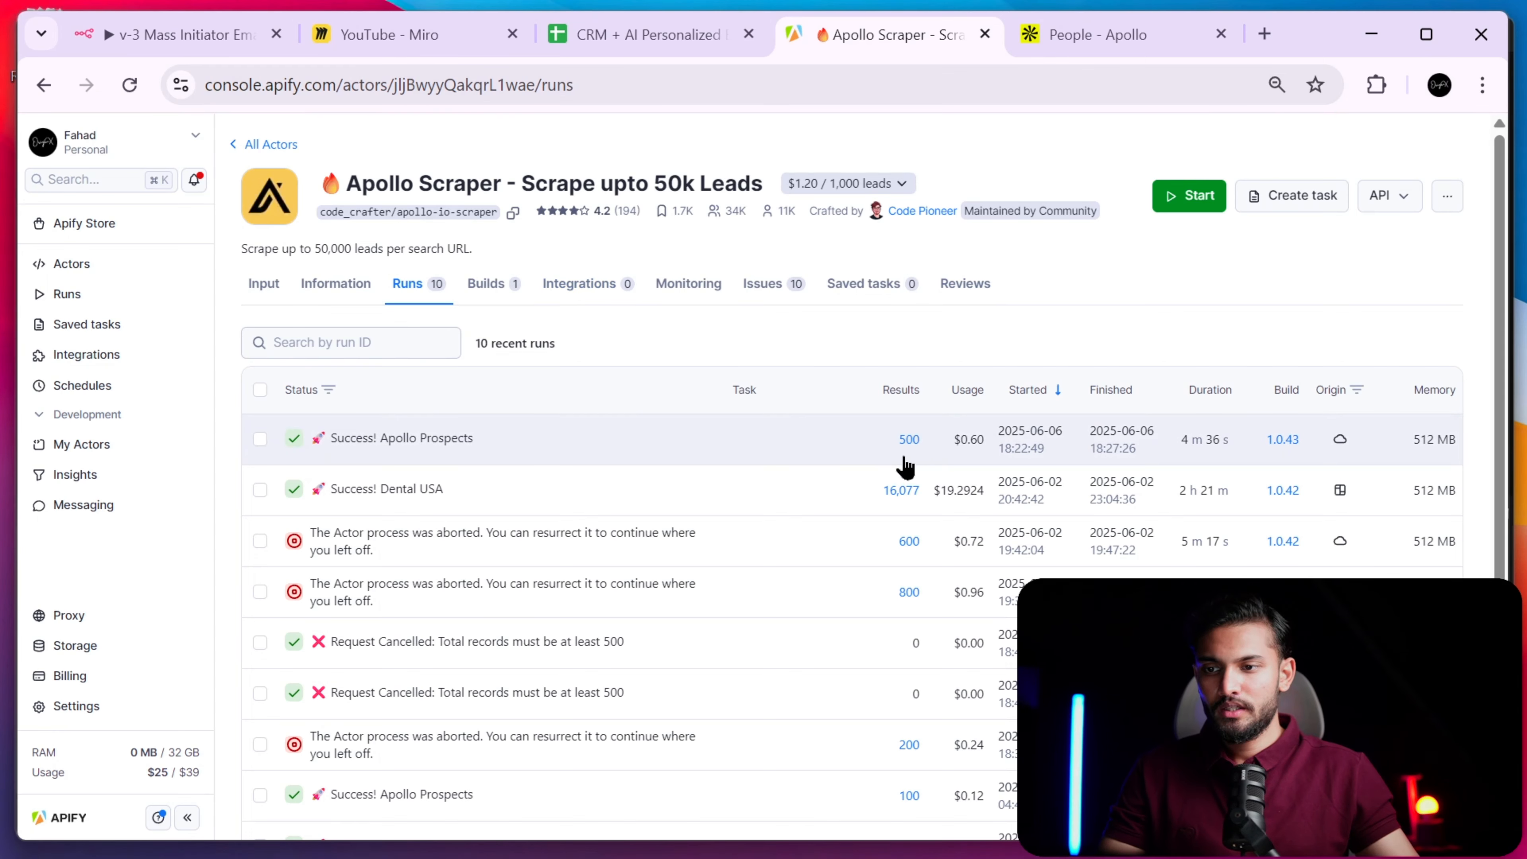
pyautogui.click(232, 36)
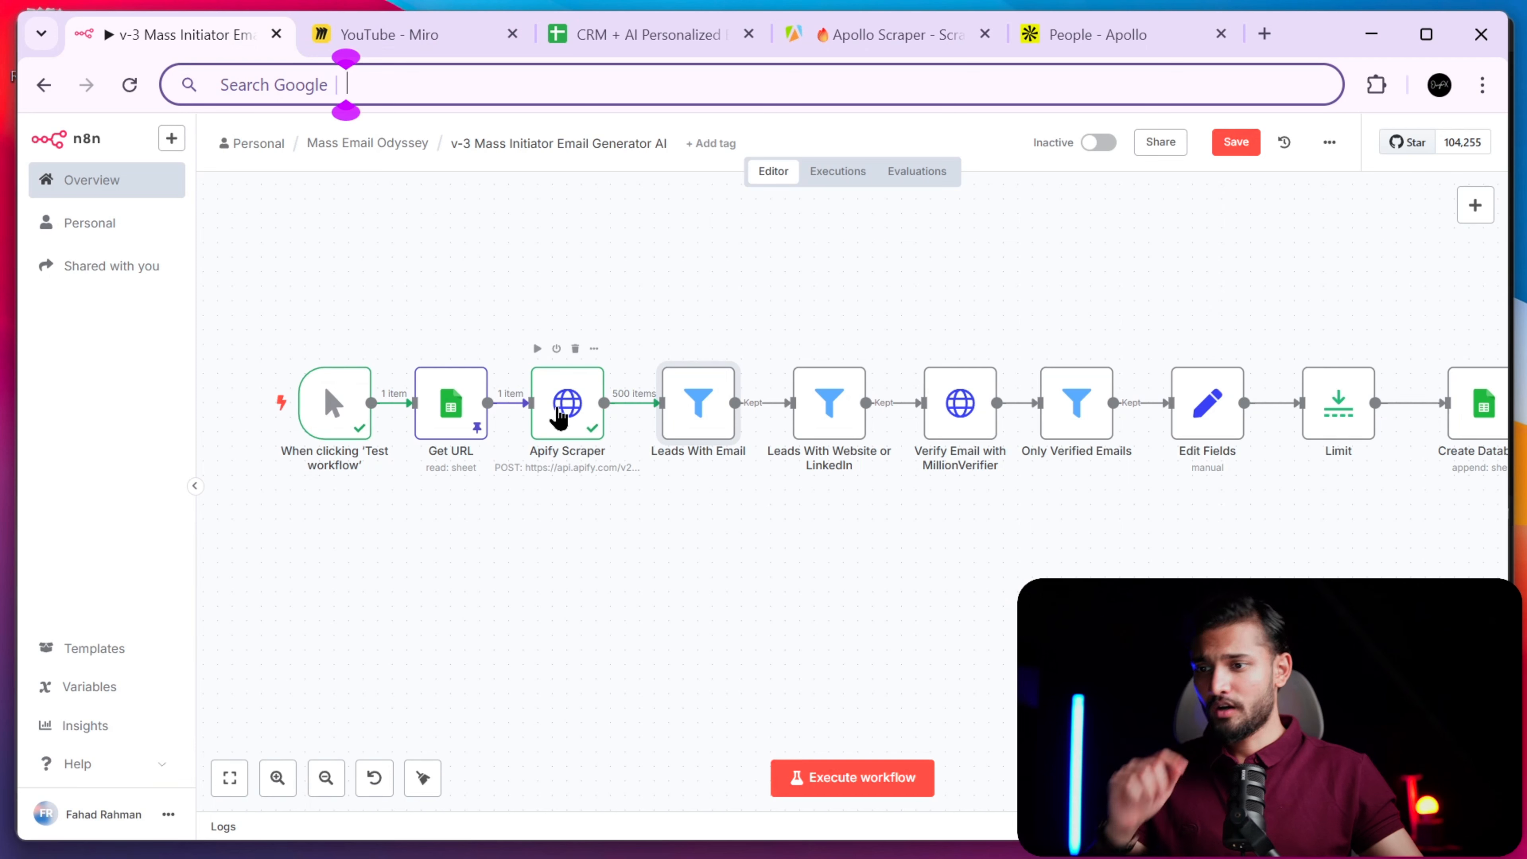
# - Zoom in and open the Apify Scraper node to check its 500 scraped leads
pyautogui.click(568, 414)
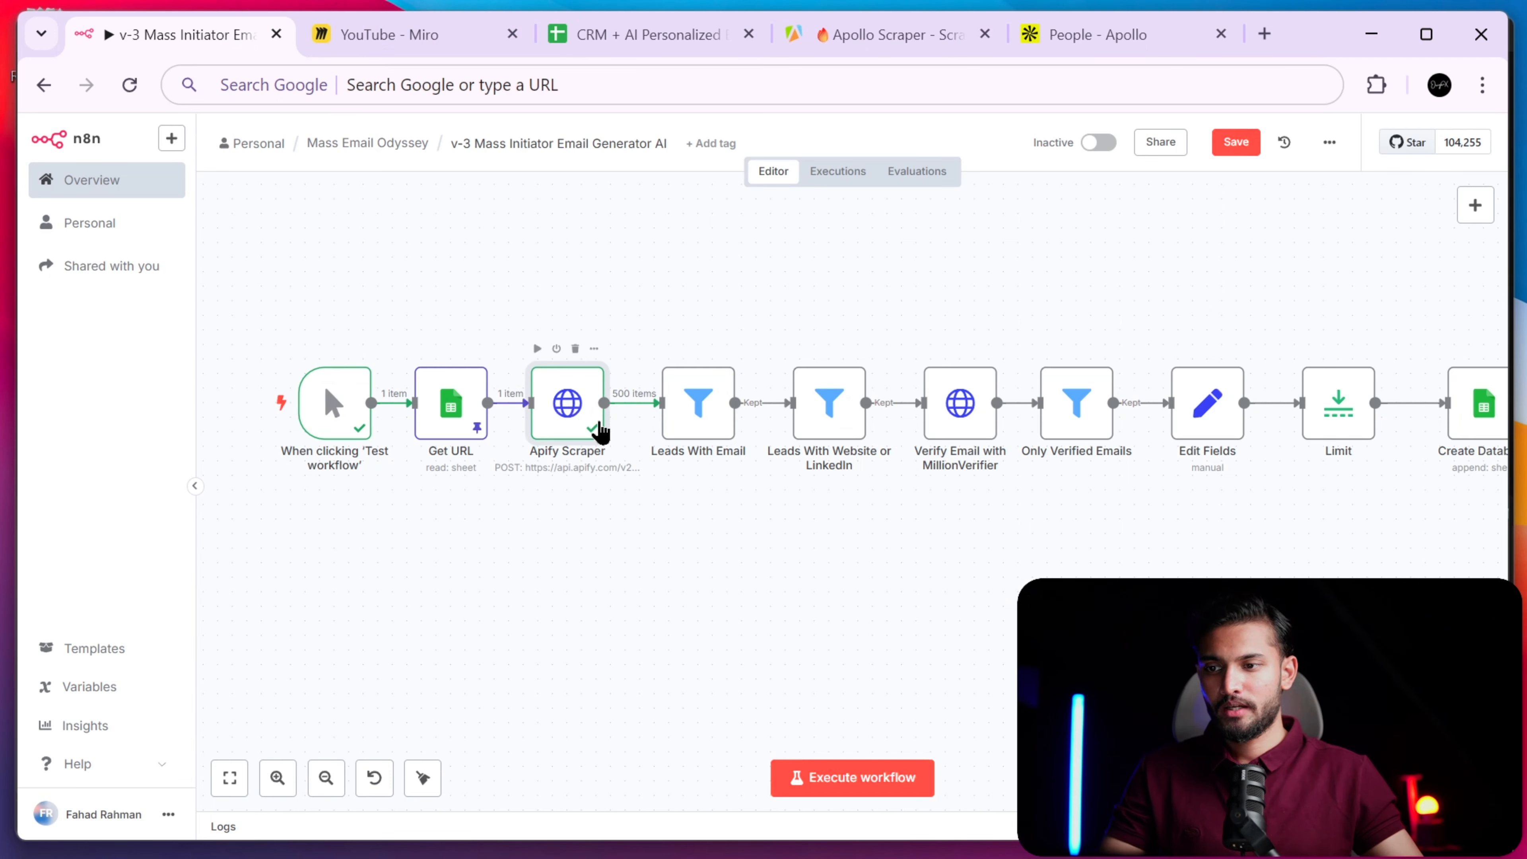
pyautogui.click(597, 528)
pyautogui.moveTo(628, 415)
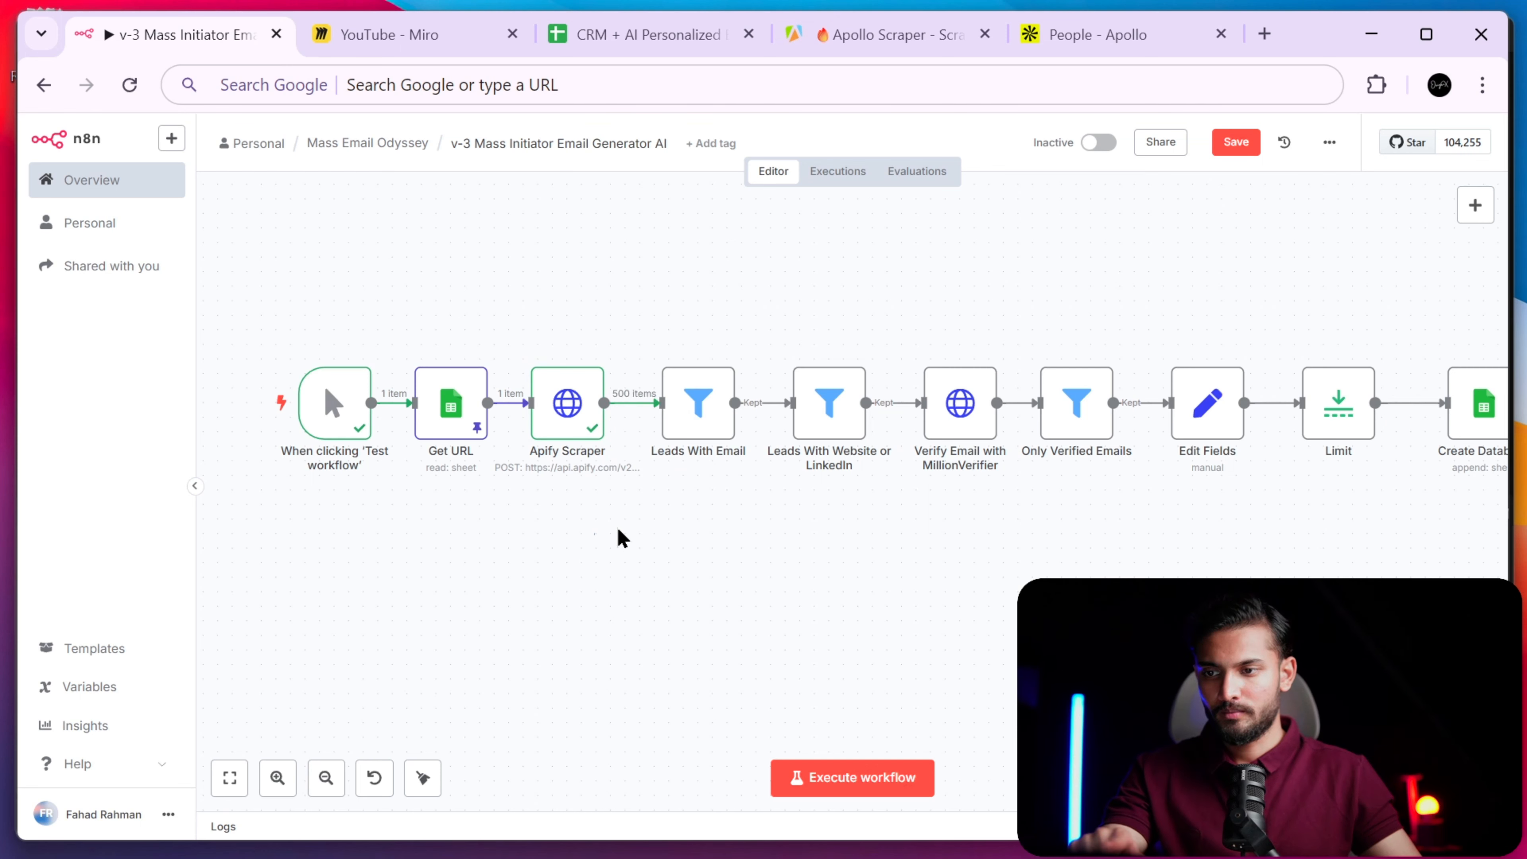
pyautogui.click(291, 778)
pyautogui.click(283, 781)
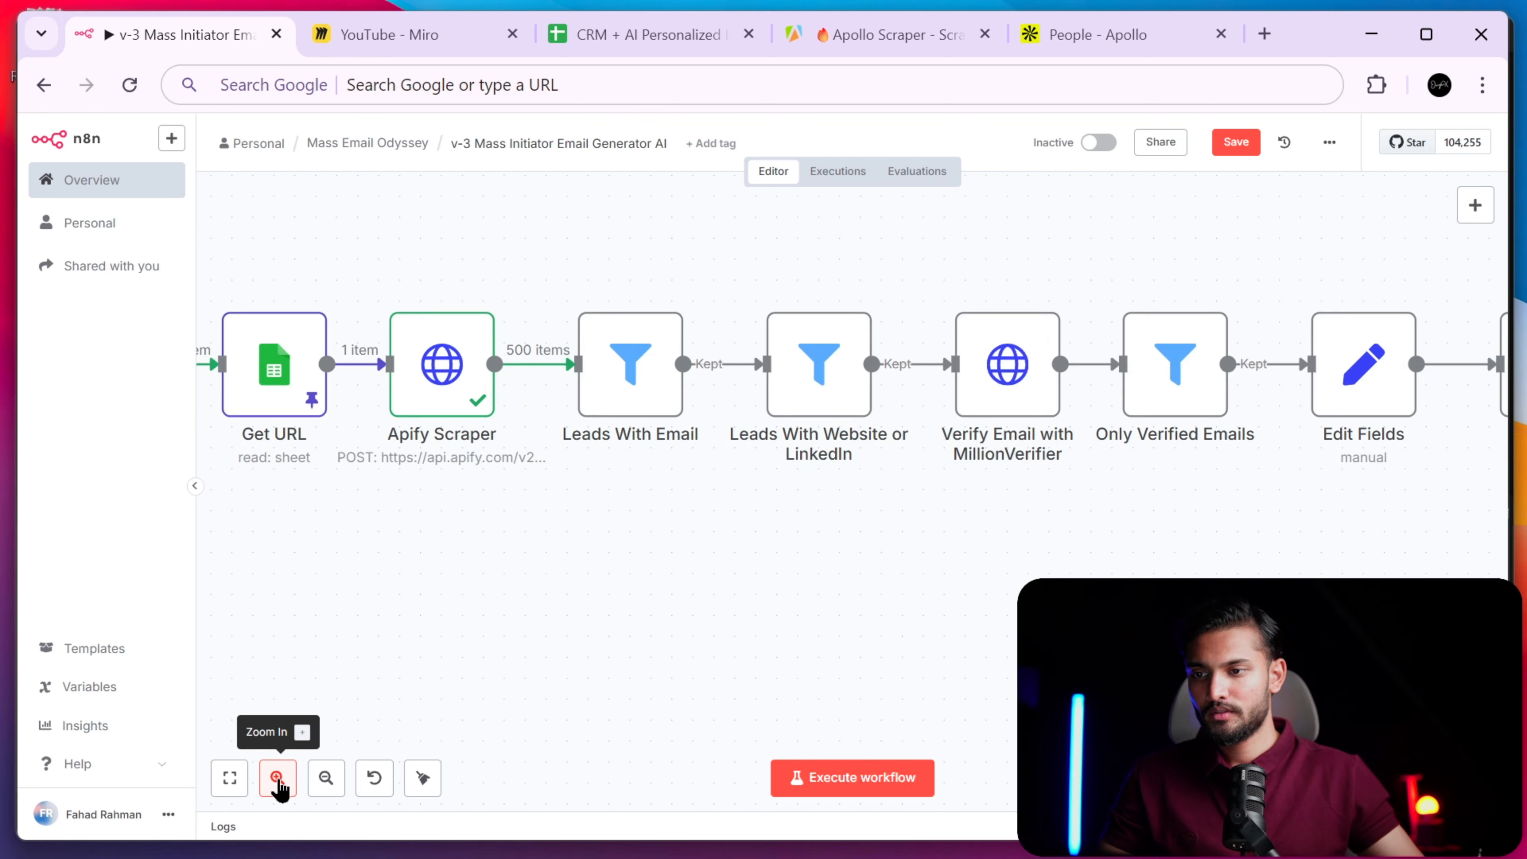
pyautogui.click(281, 784)
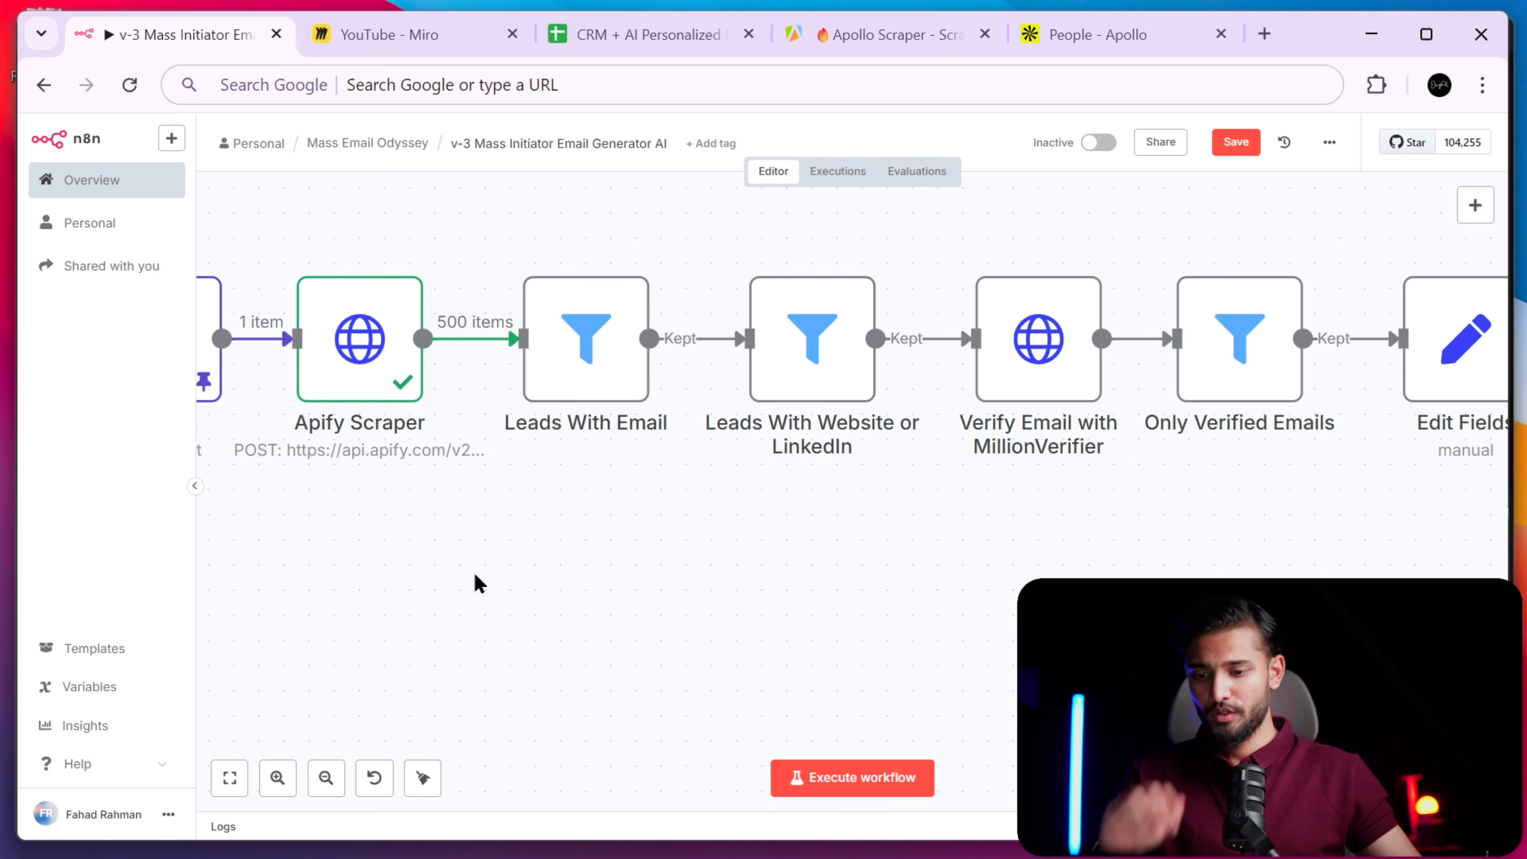
pyautogui.hscroll(-5, 477, 586)
pyautogui.hscroll(-2, 529, 481)
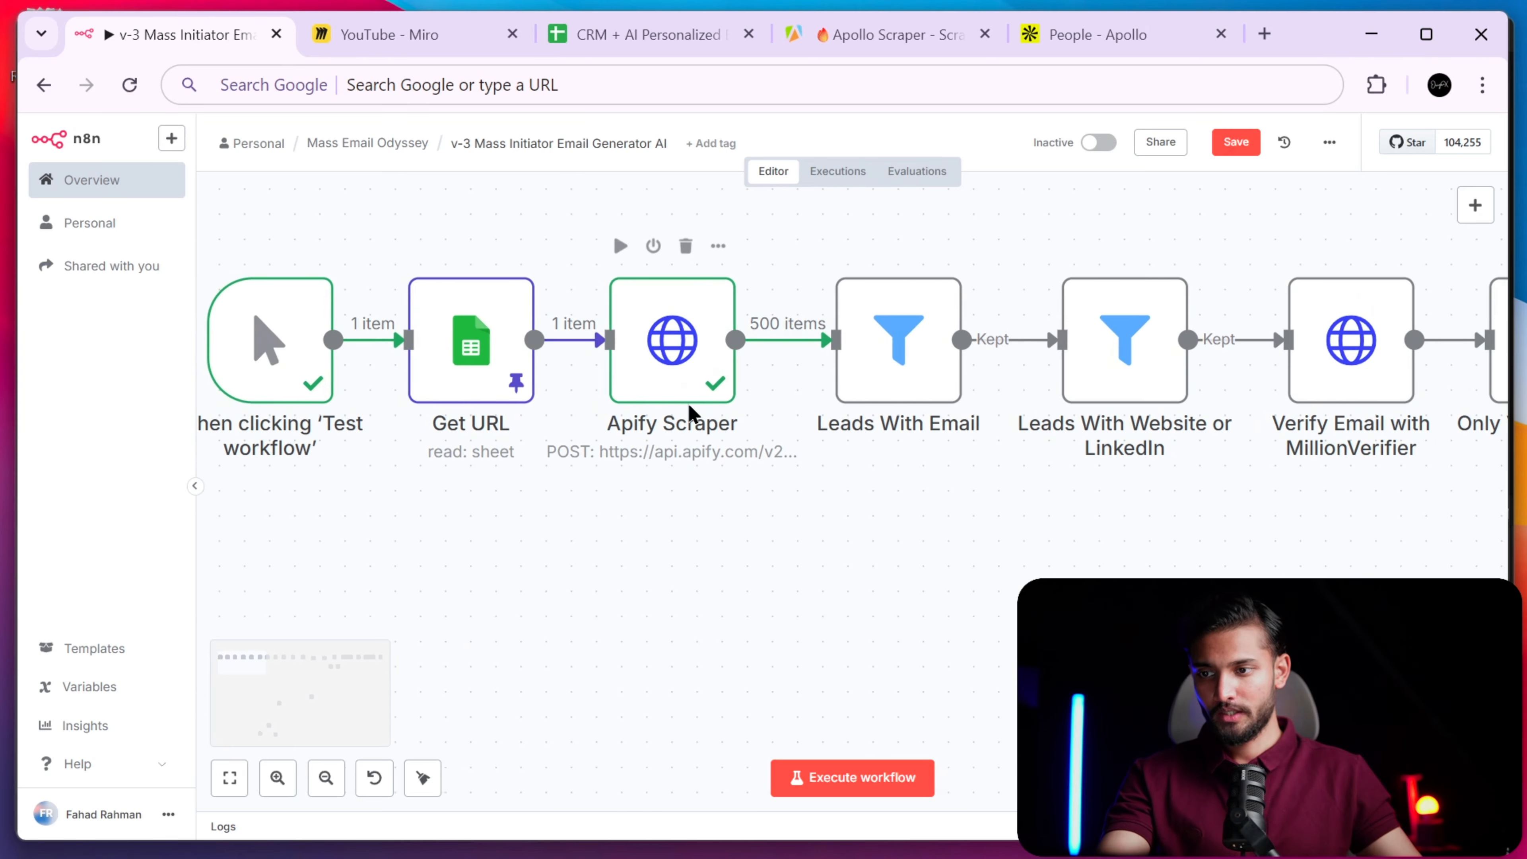
pyautogui.scroll(1, 685, 410)
pyautogui.doubleClick(681, 415)
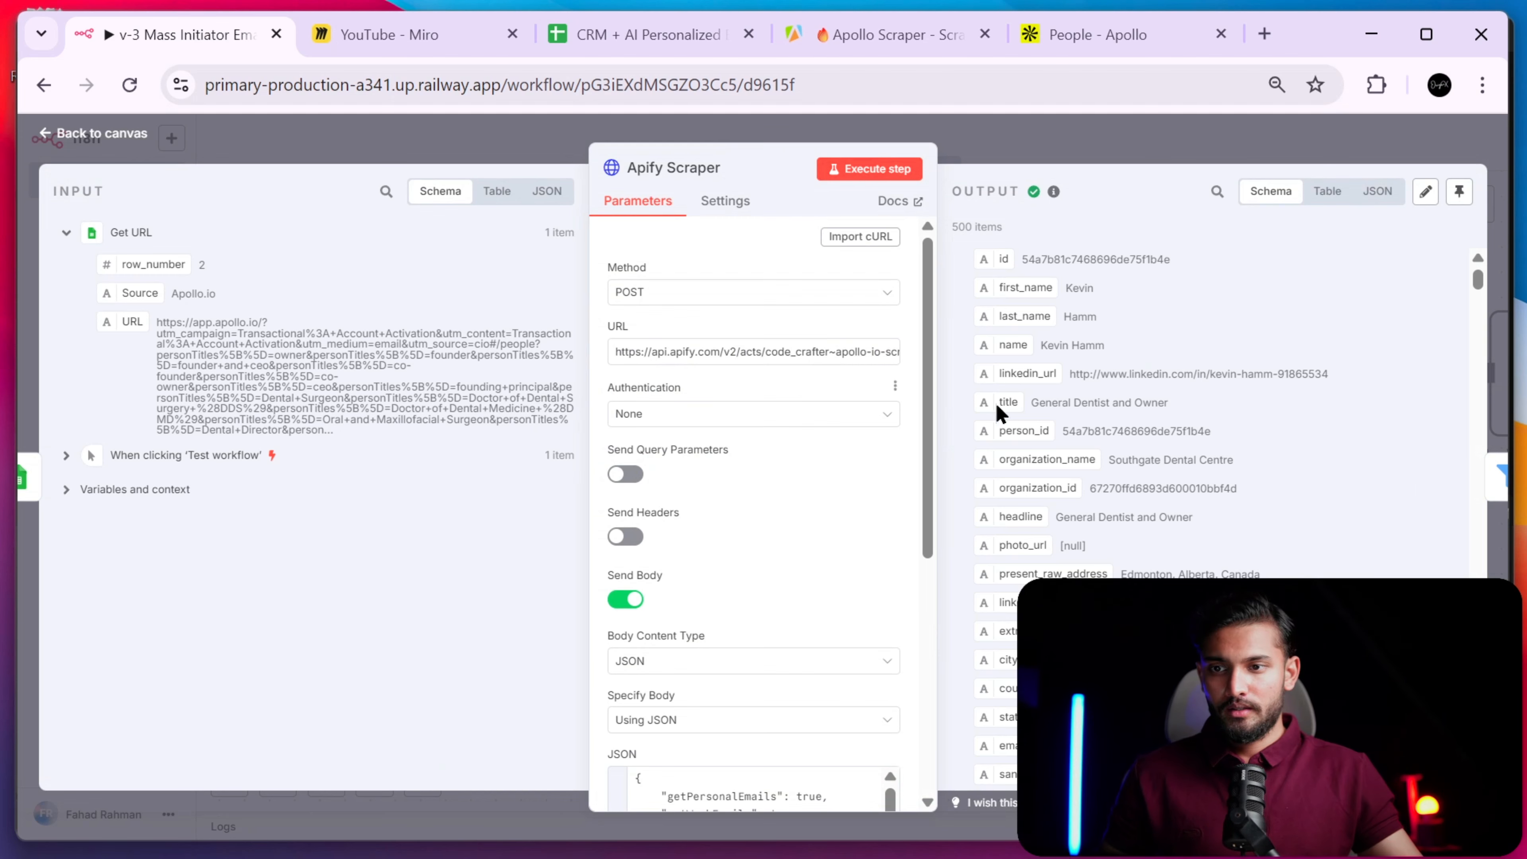
pyautogui.scroll(-20, 1136, 379)
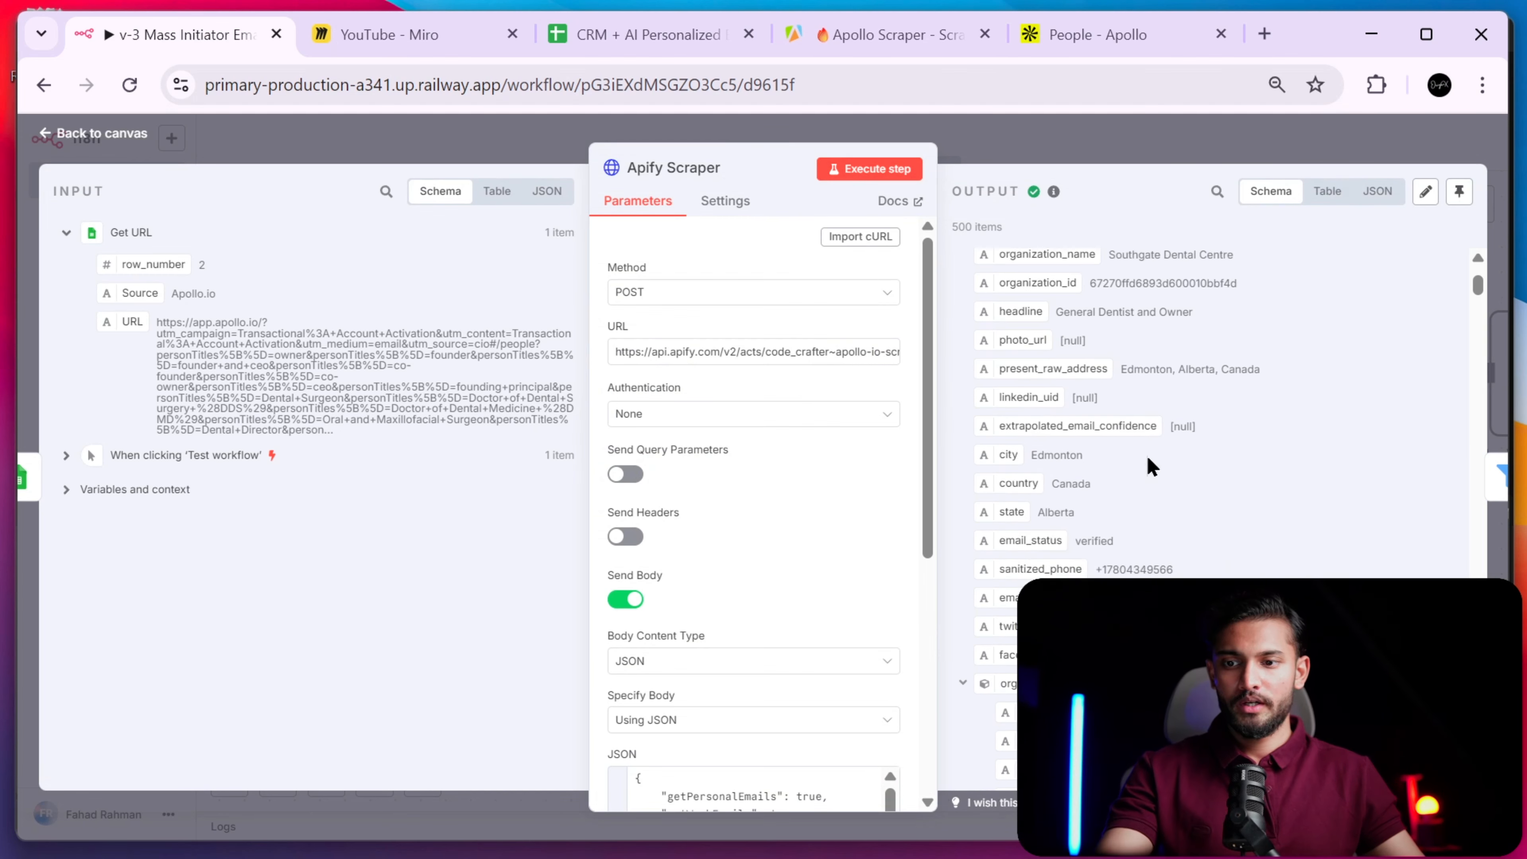
pyautogui.scroll(20, 1147, 455)
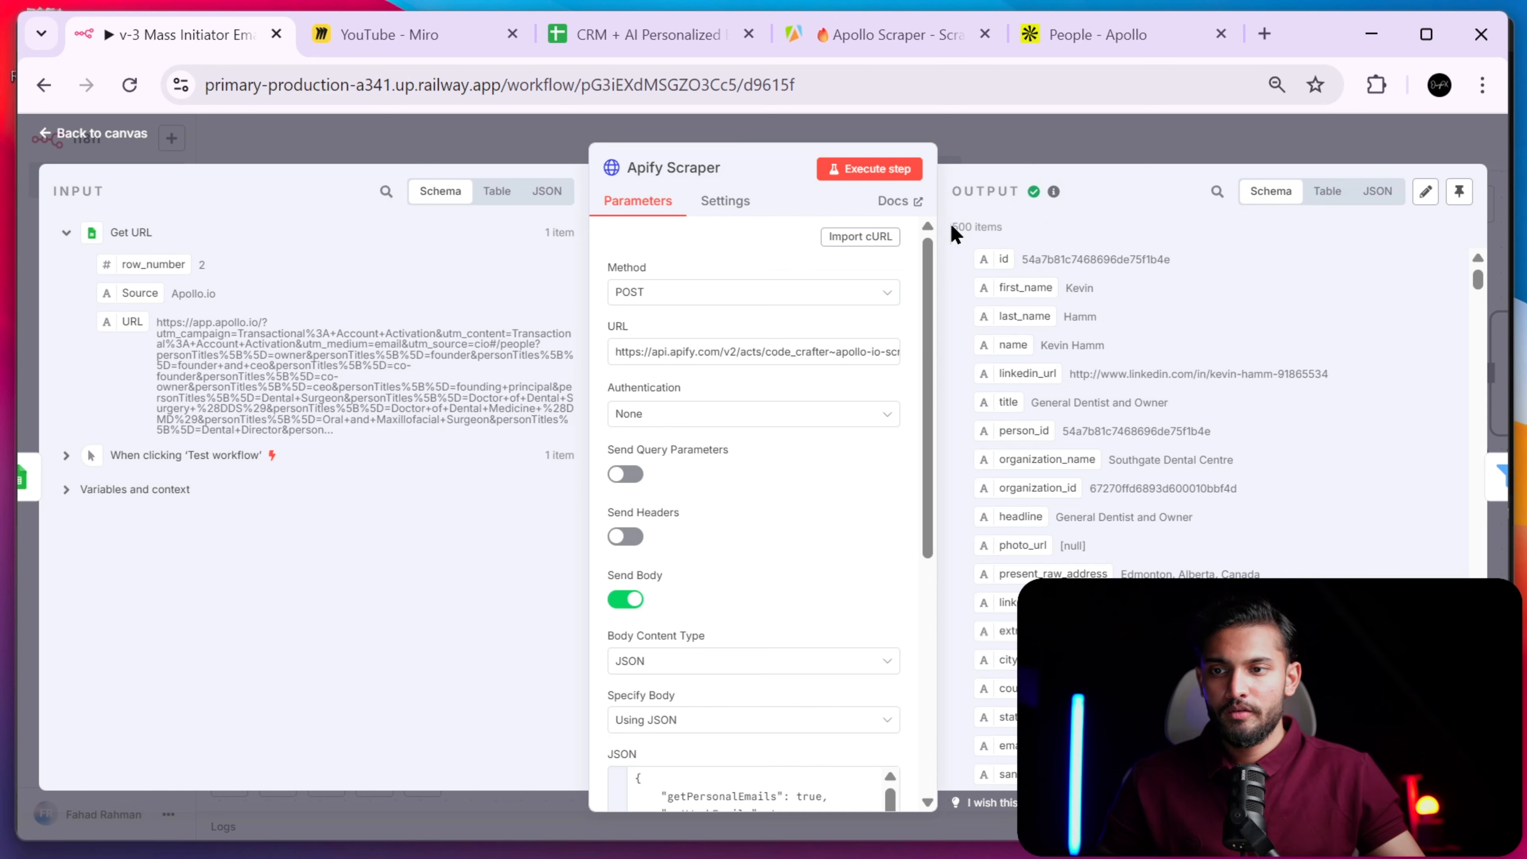
pyautogui.moveTo(953, 228); pyautogui.dragTo(1027, 234)
pyautogui.scroll(-5, 836, 601)
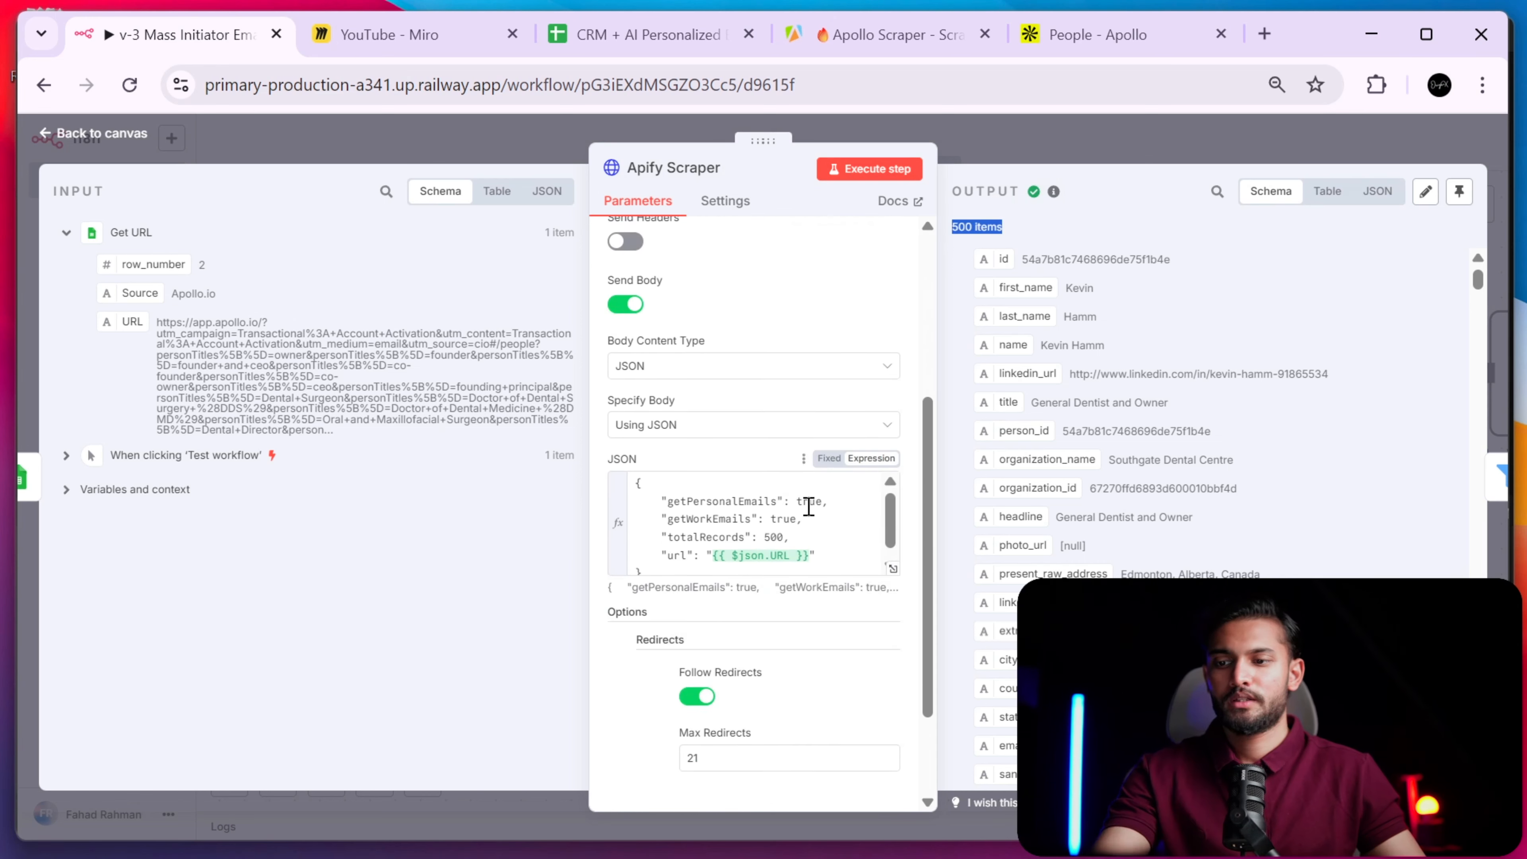
# - Close the node and pin the Apify Scraper's 500-item output with P
pyautogui.click(1013, 147)
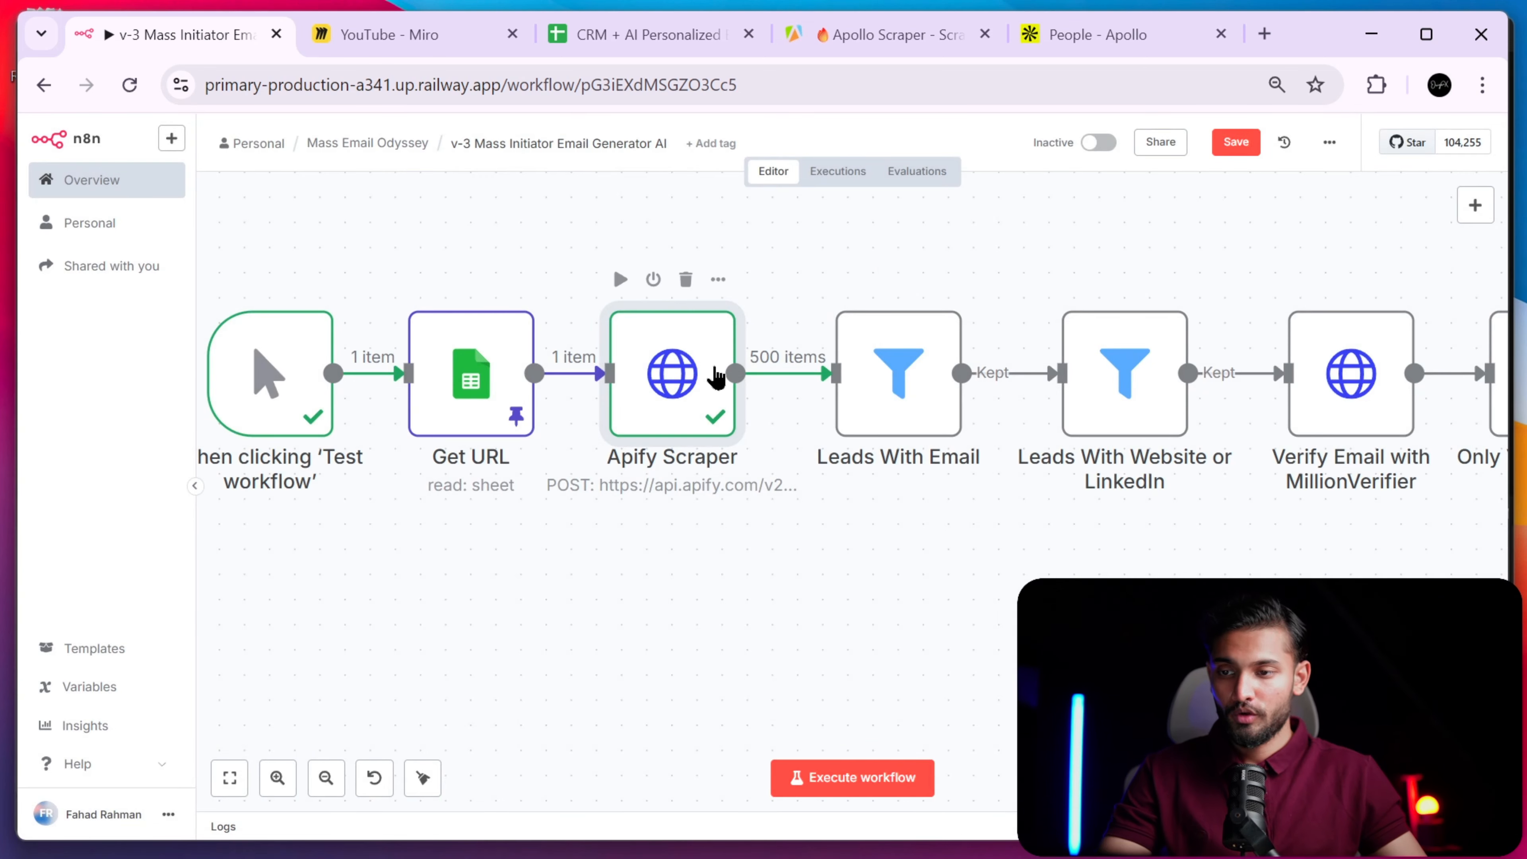
pyautogui.press('p')
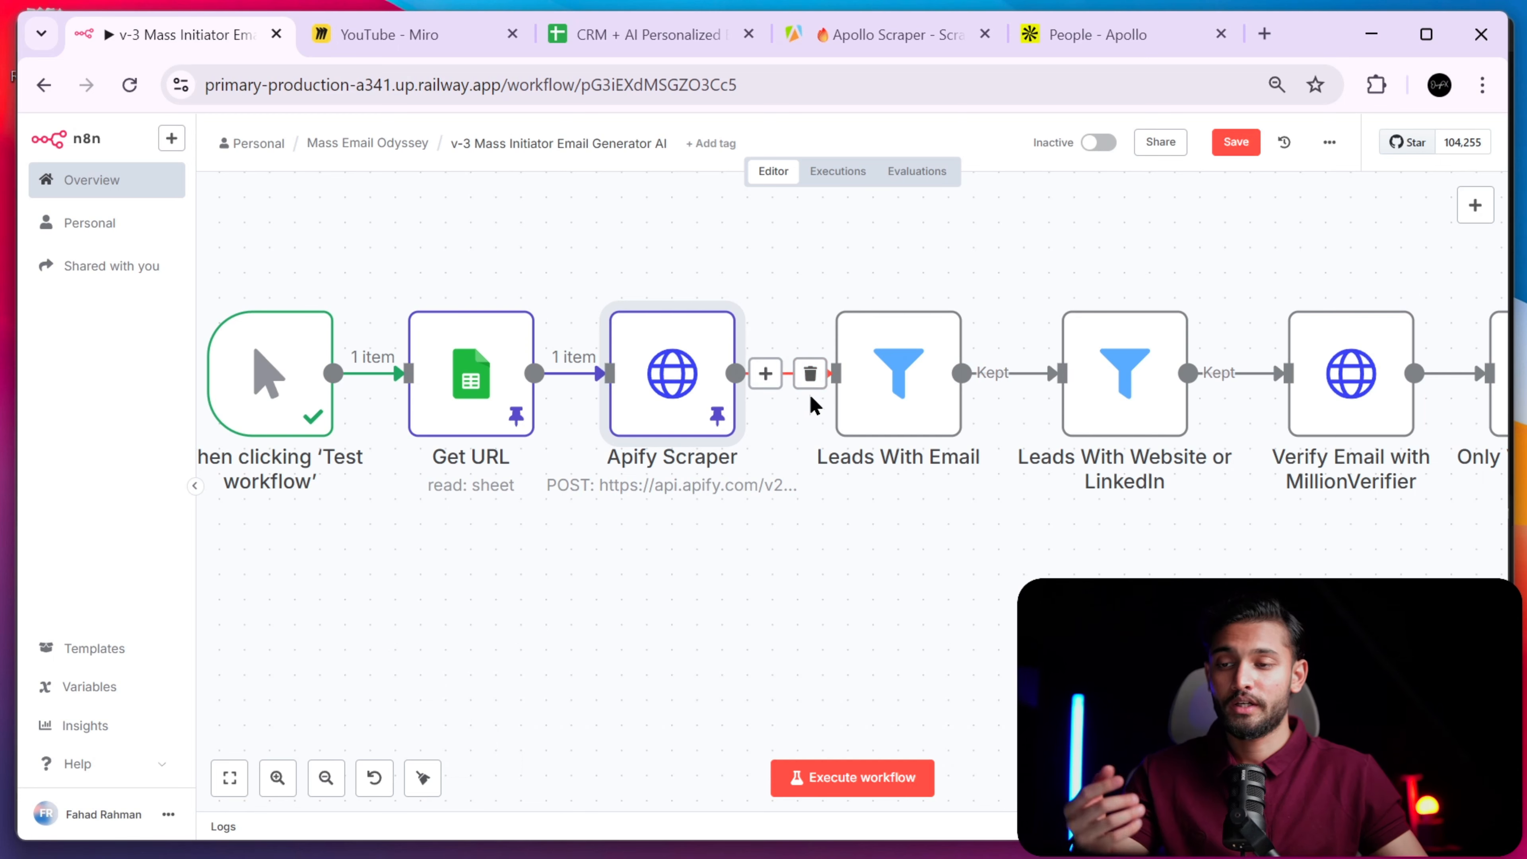
pyautogui.hscroll(2, 809, 406)
pyautogui.hscroll(2, 808, 406)
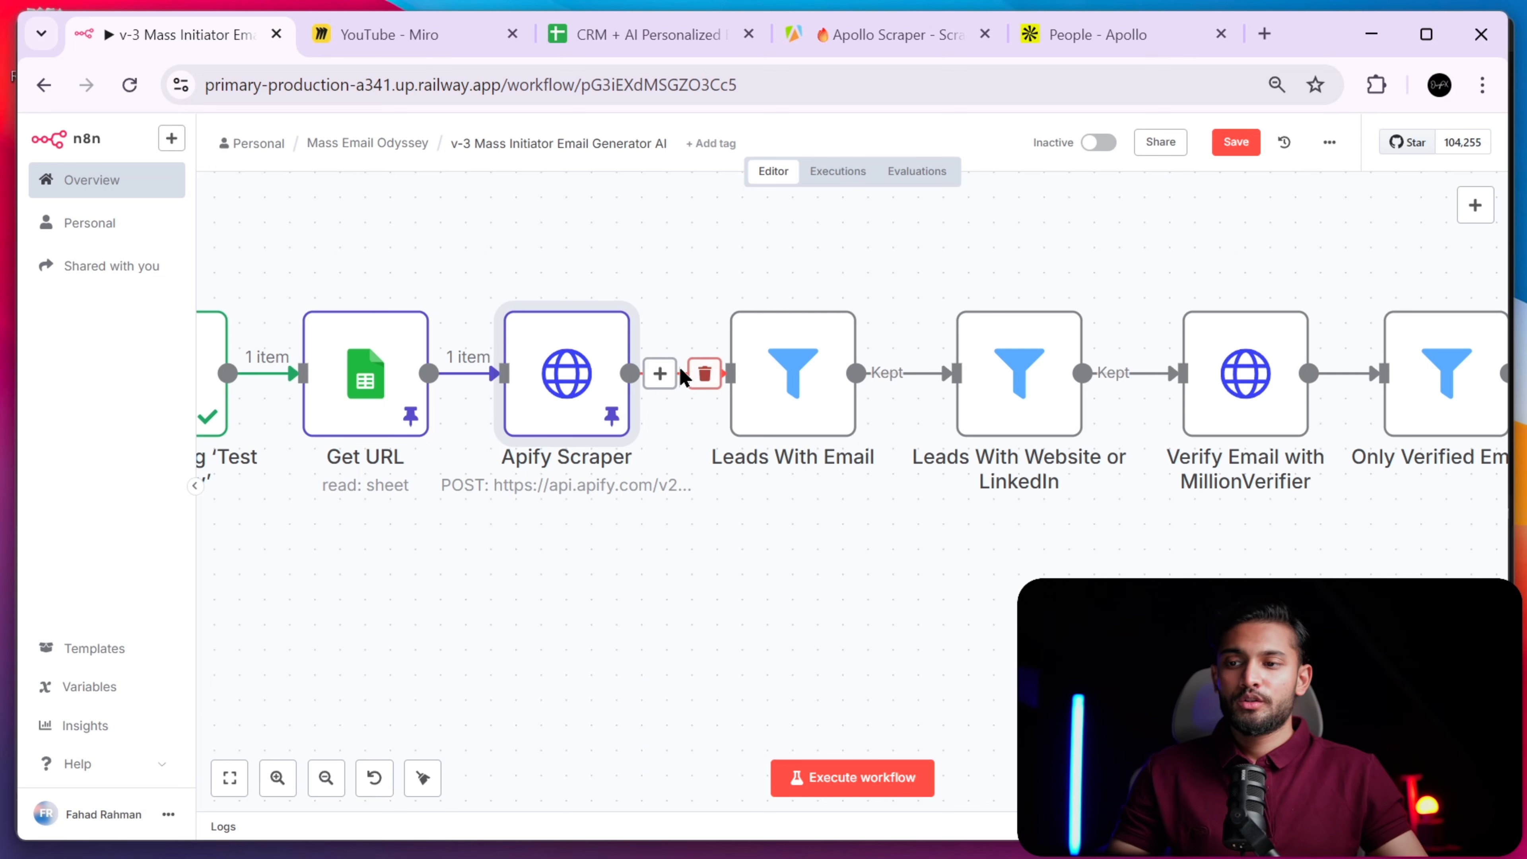
# - In Leads With Email, try a second OR condition that the email exists, then delete it
pyautogui.doubleClick(786, 378)
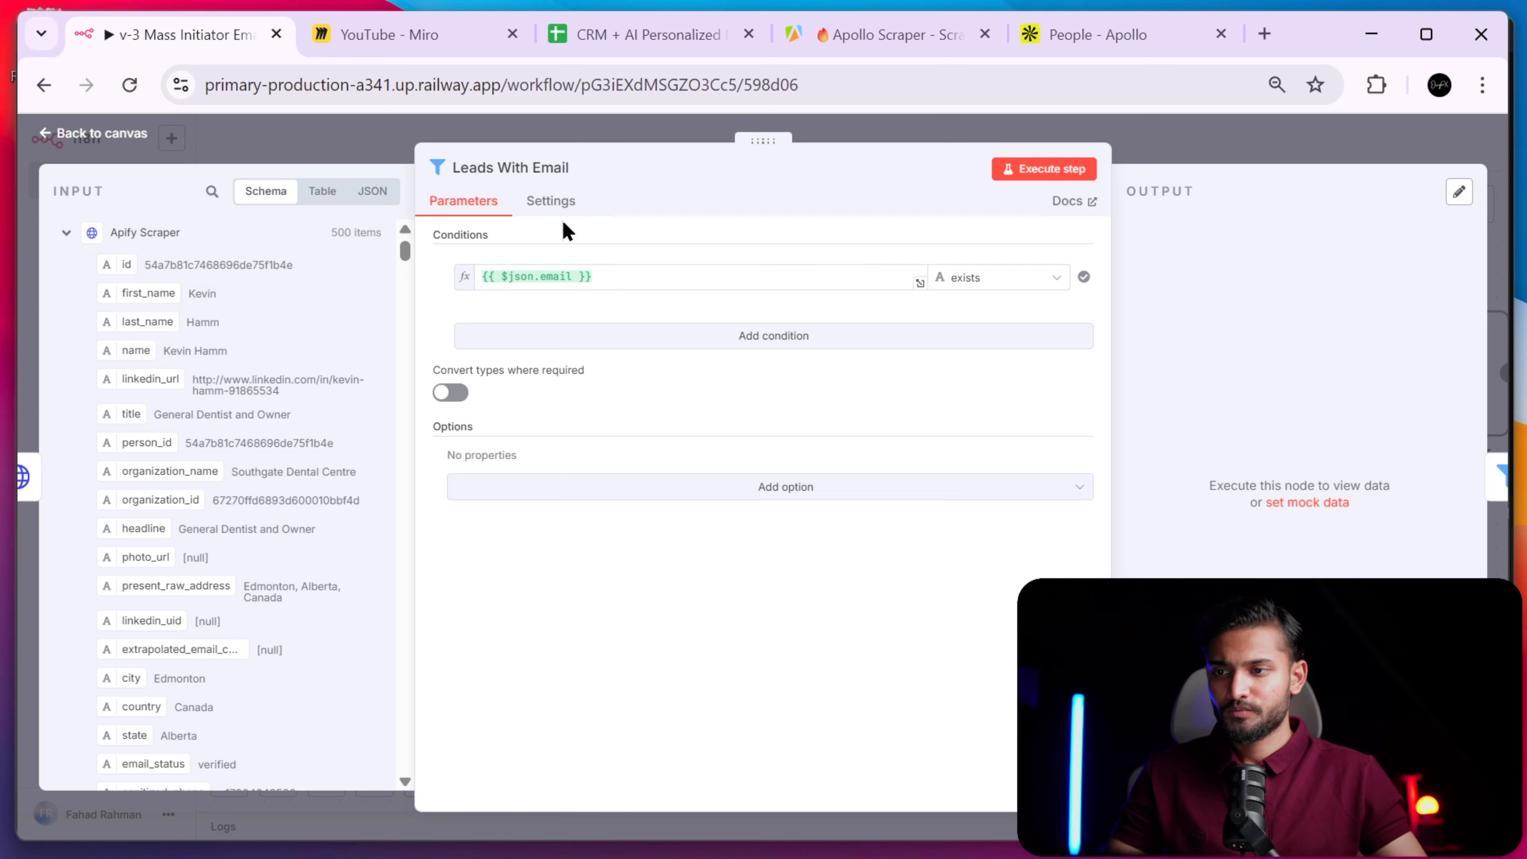
pyautogui.click(603, 344)
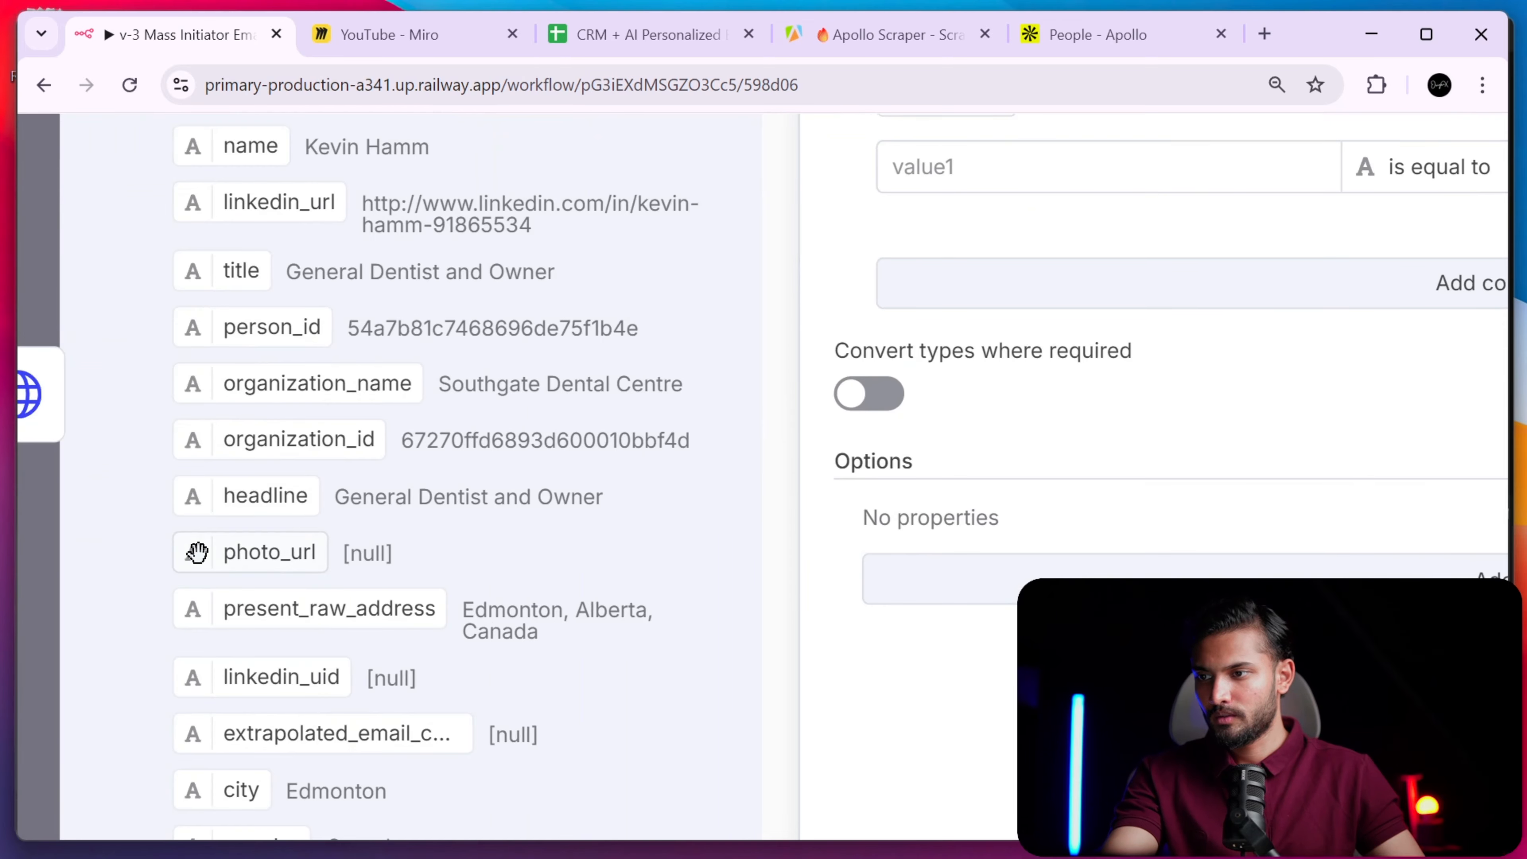
pyautogui.scroll(-10, 199, 552)
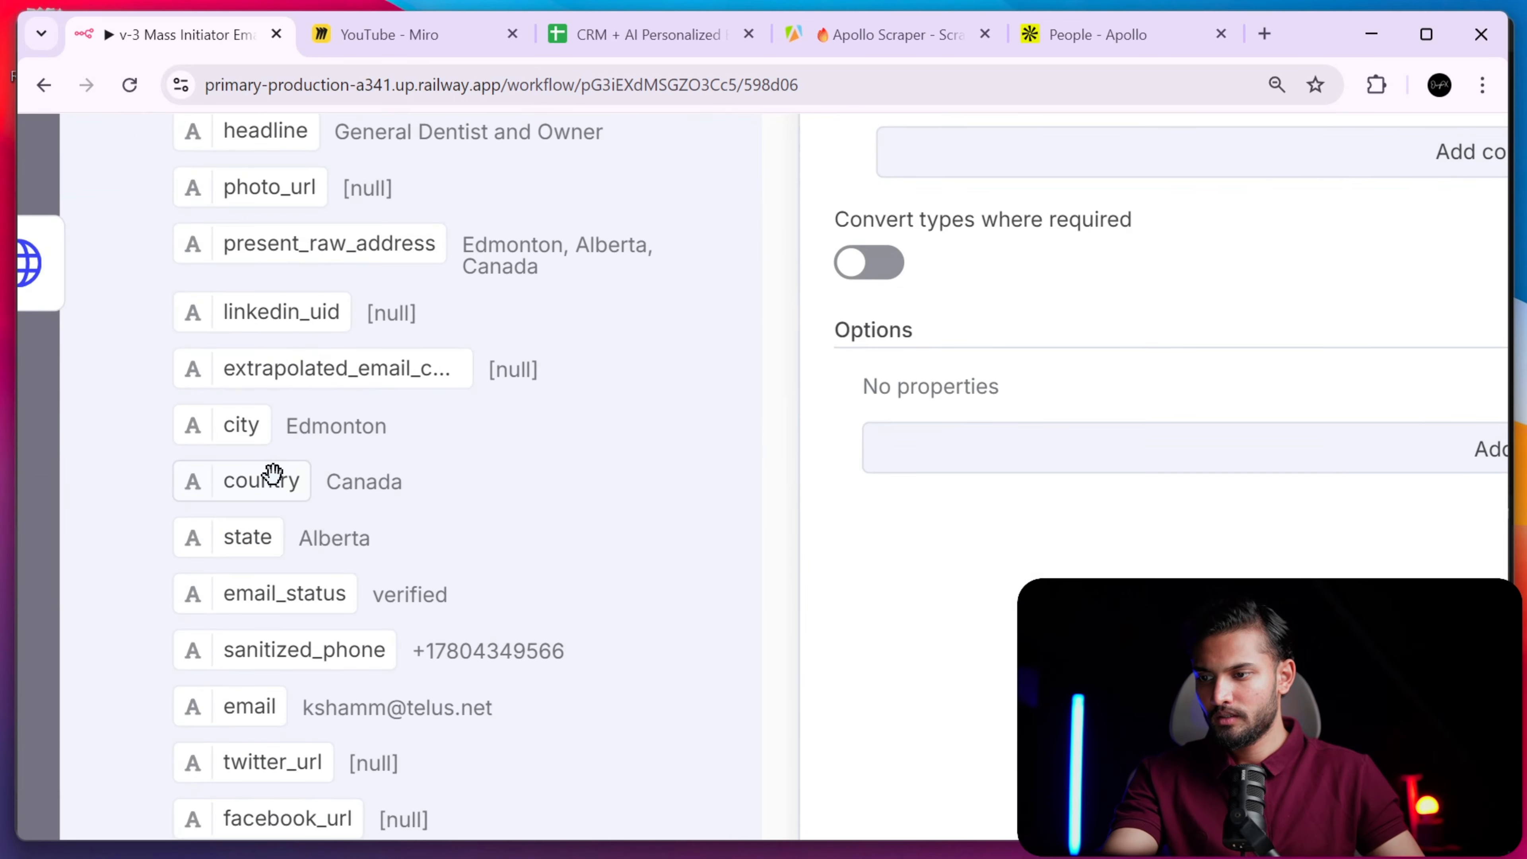
pyautogui.scroll(-3, 270, 554)
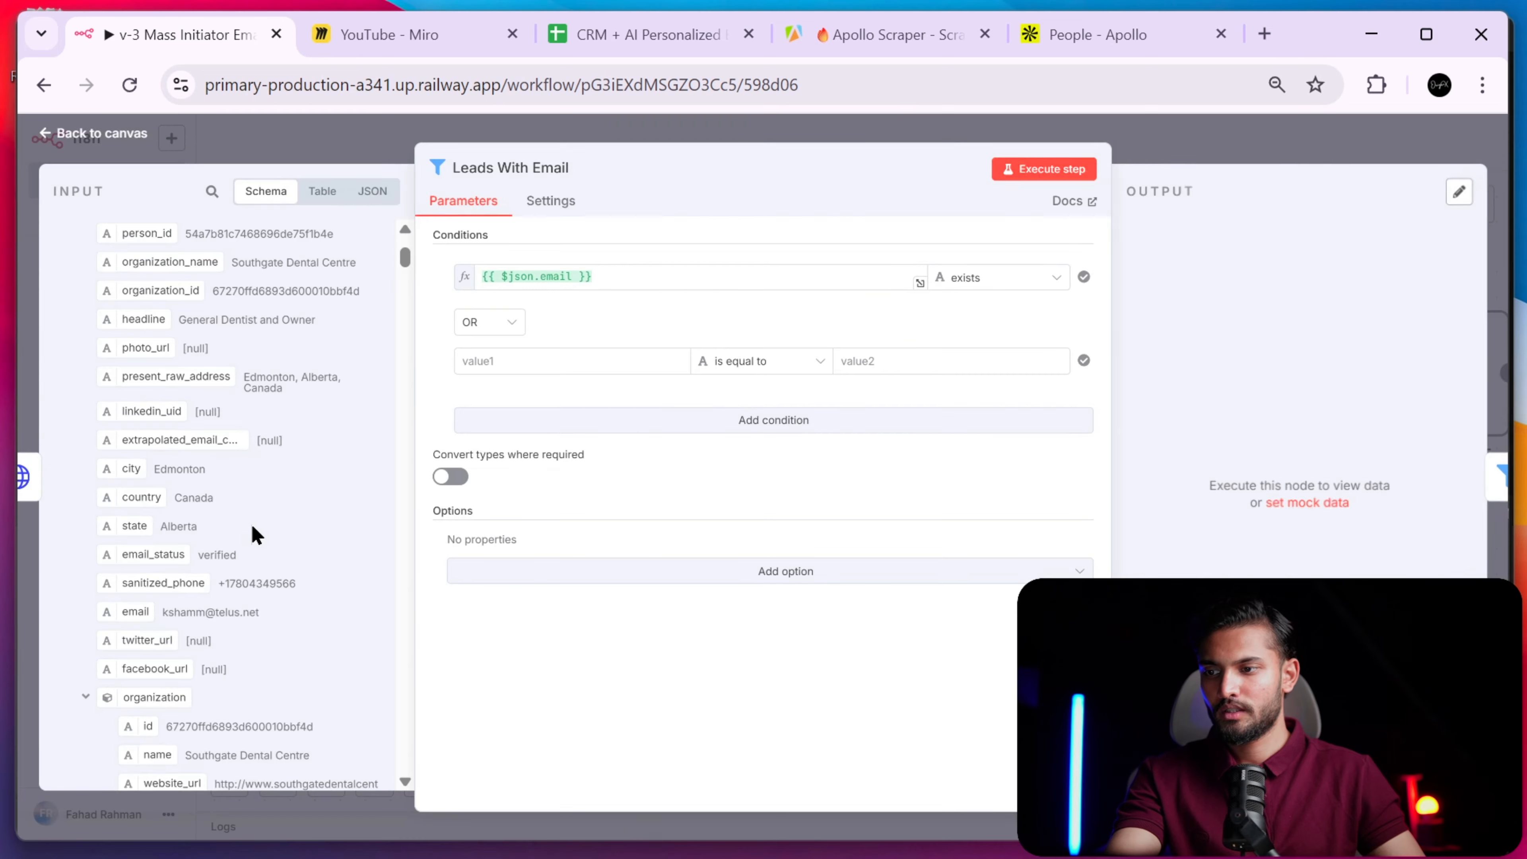
pyautogui.moveTo(133, 612); pyautogui.dragTo(499, 361)
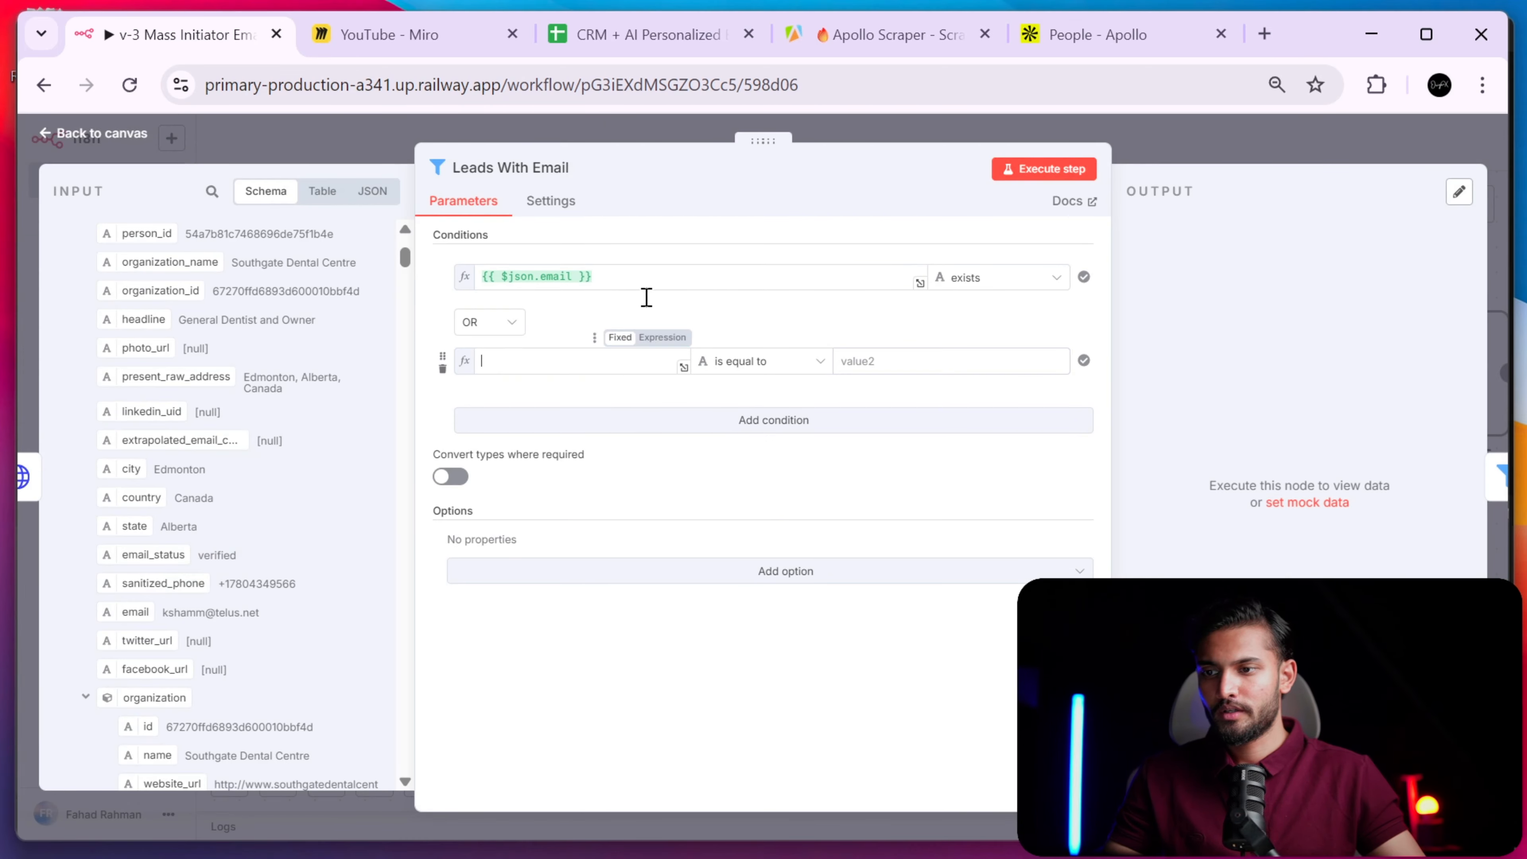
pyautogui.click(804, 362)
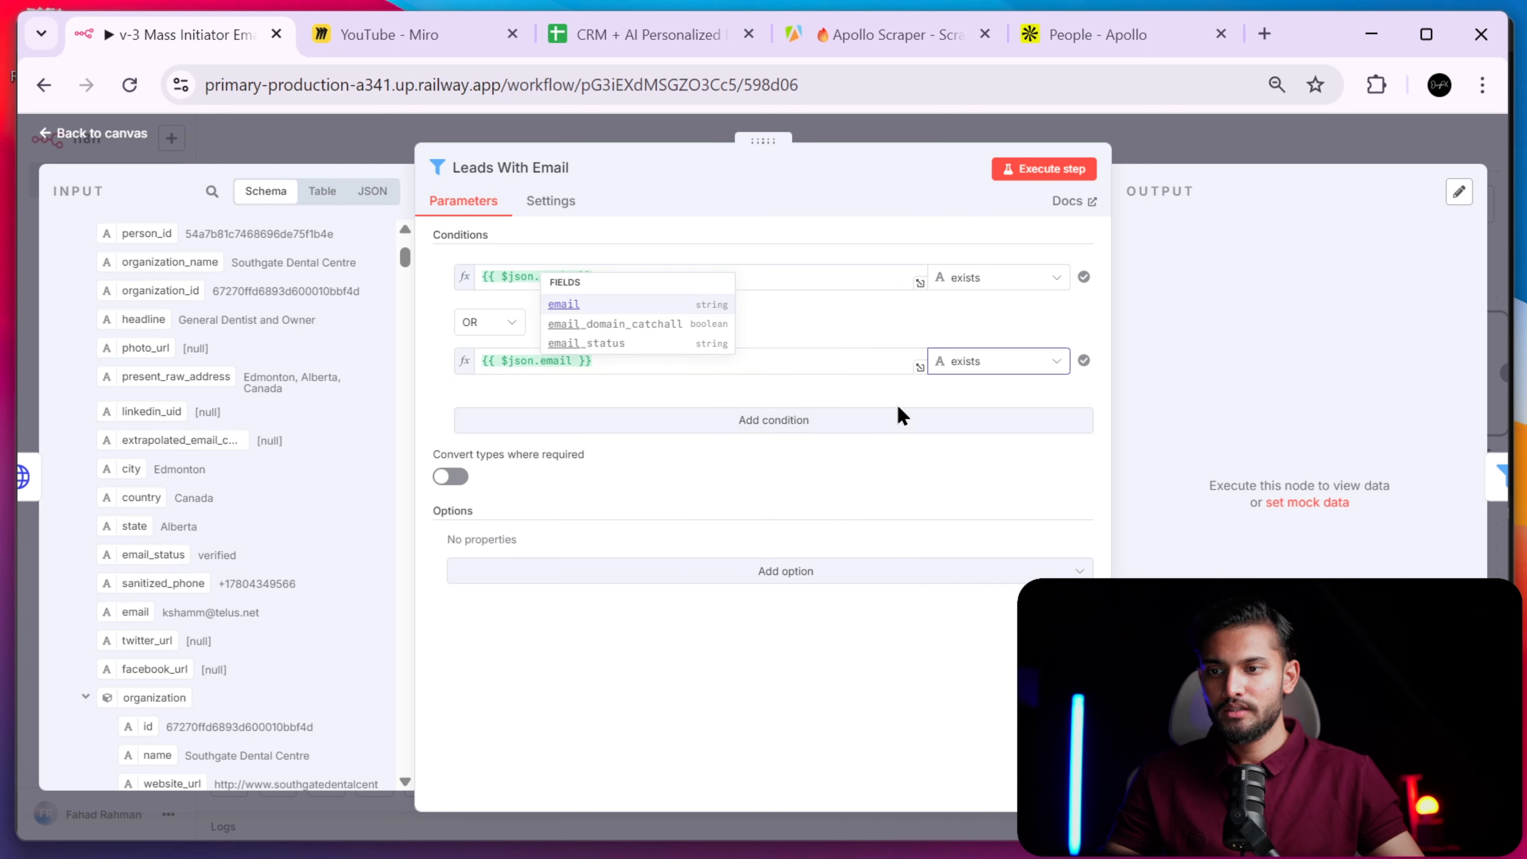
pyautogui.click(793, 379)
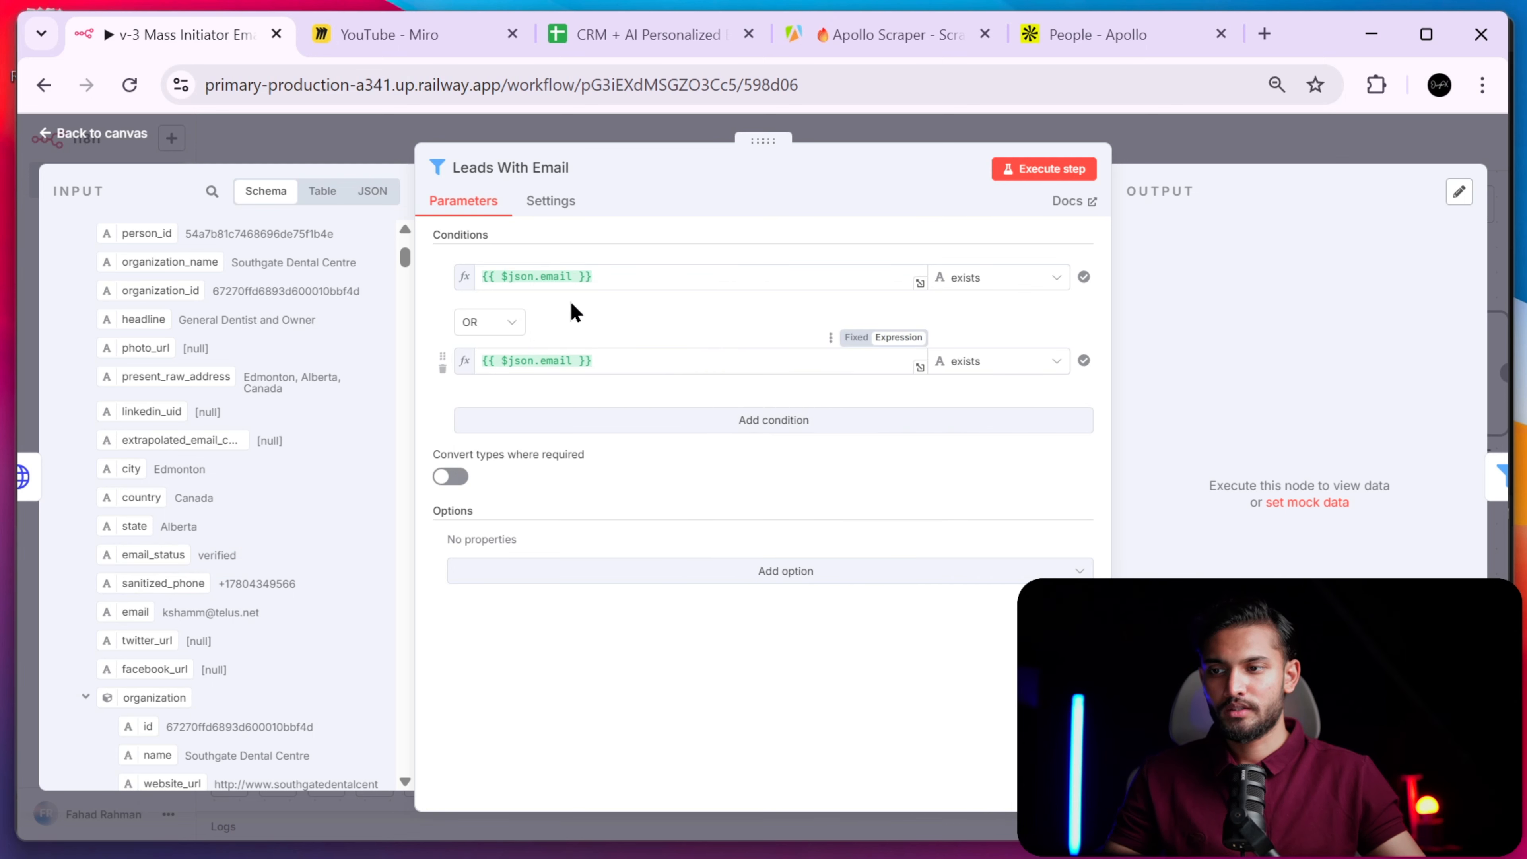
pyautogui.click(442, 368)
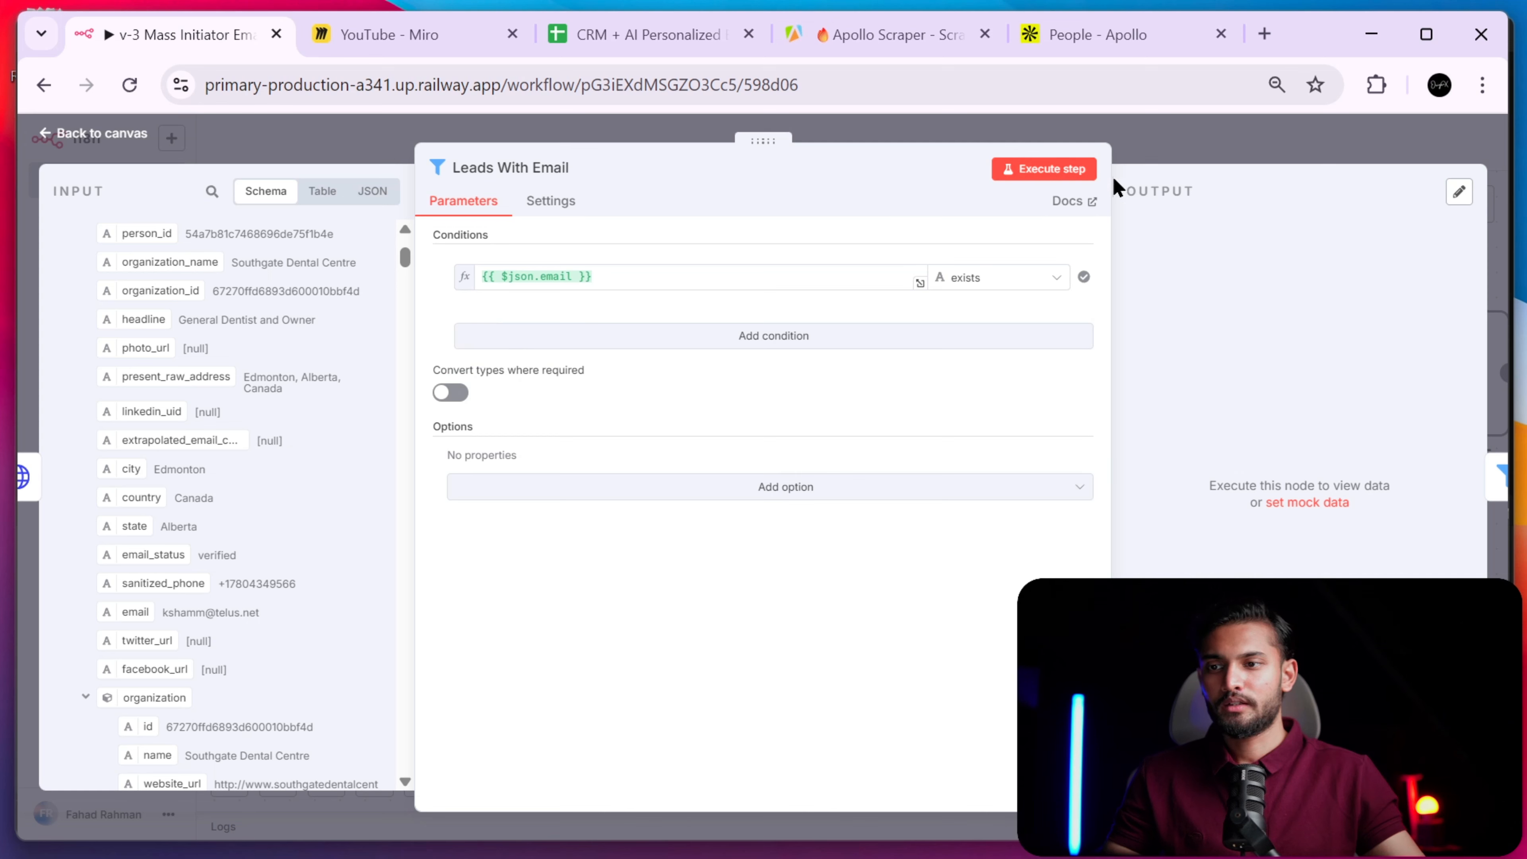
# - Run the Leads With Email filter and review the 172 kept and the discarded leads
pyautogui.click(1047, 175)
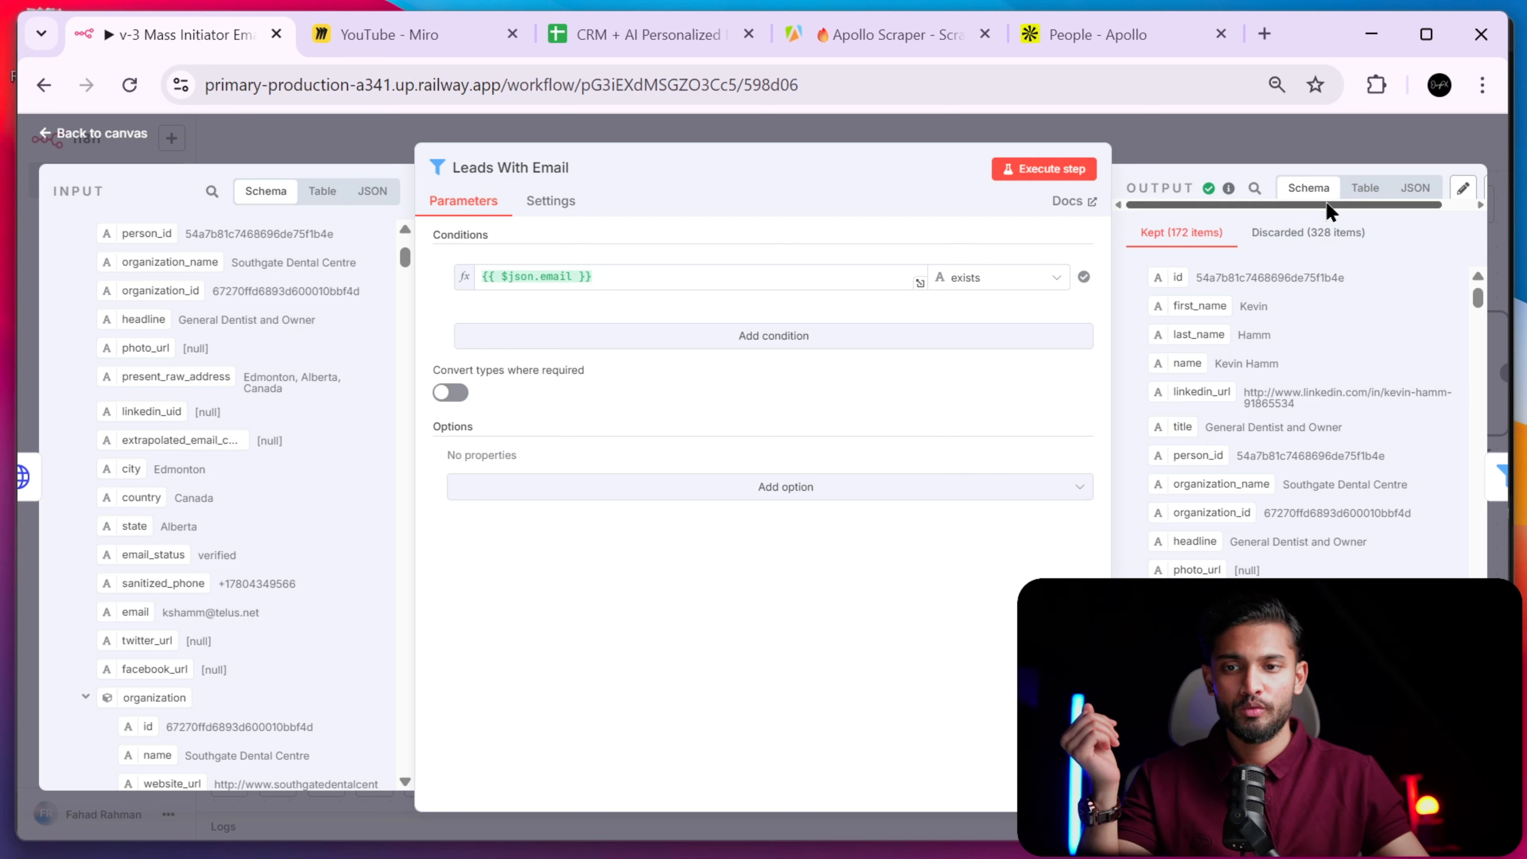
pyautogui.moveTo(1329, 207); pyautogui.dragTo(1454, 216)
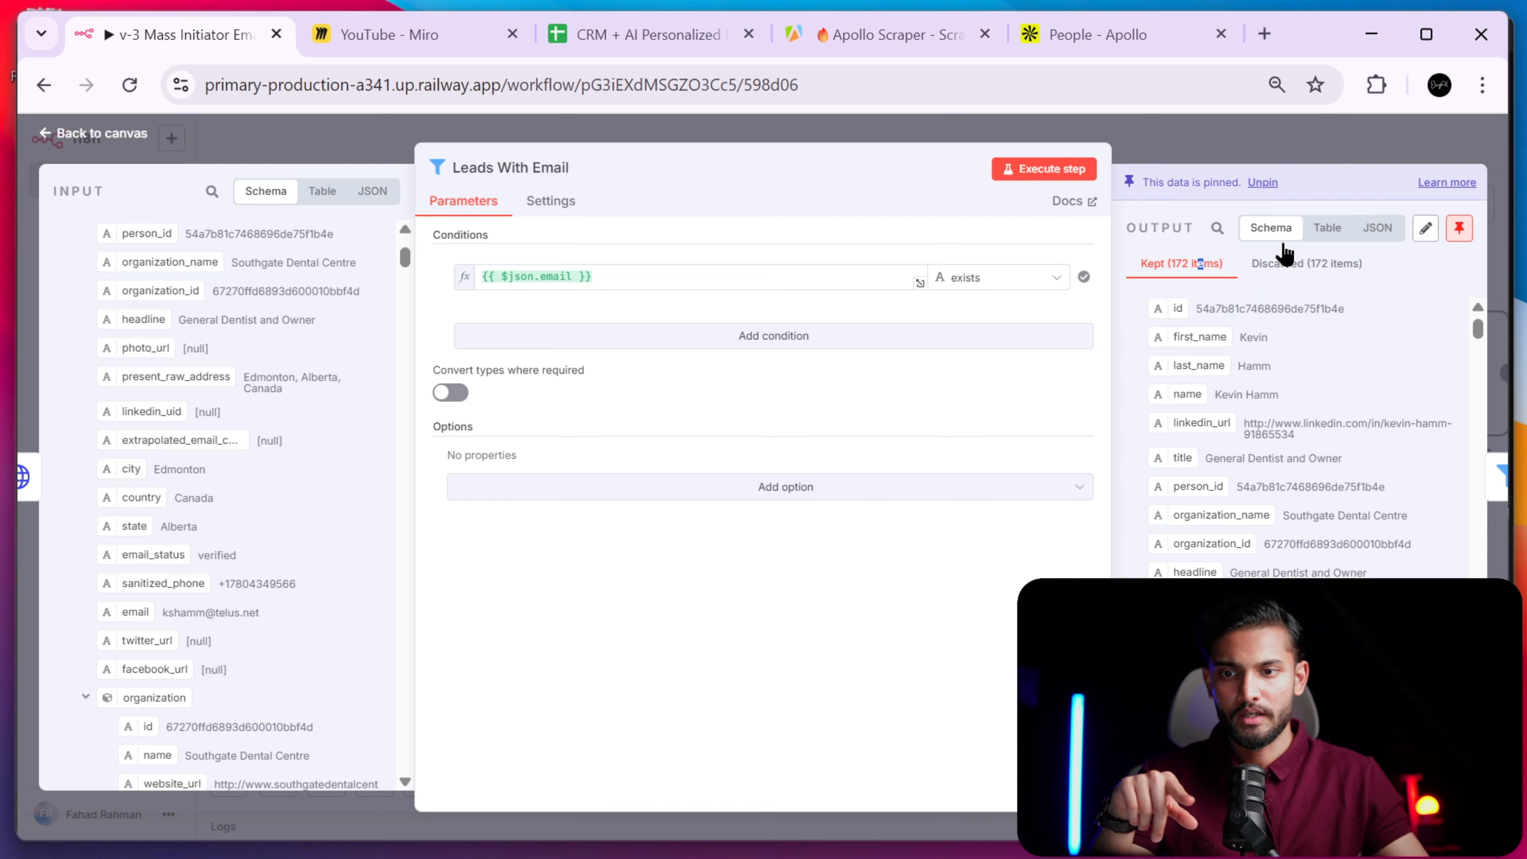
pyautogui.click(1306, 274)
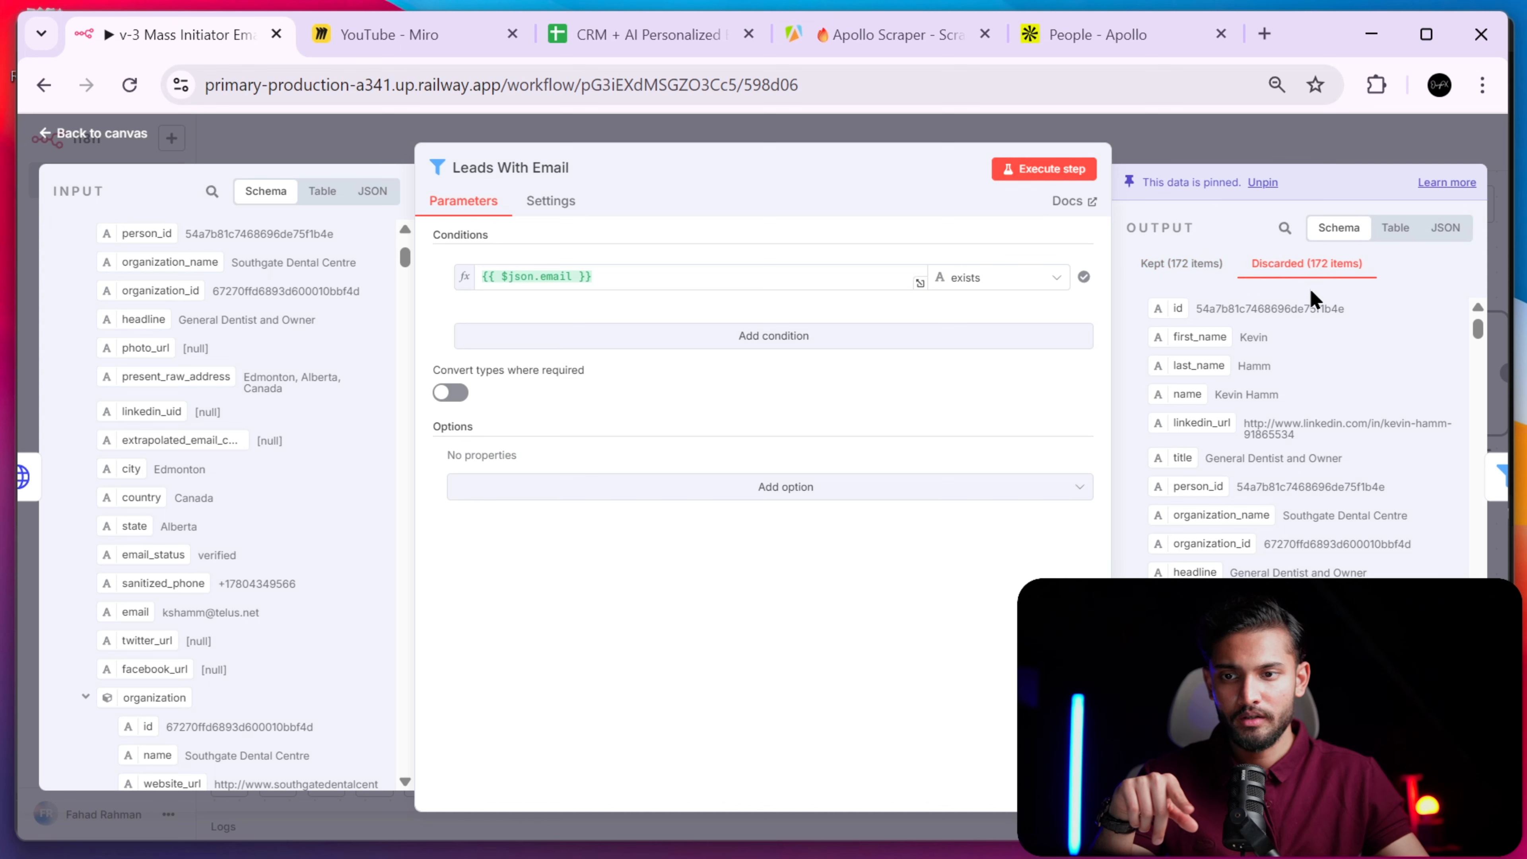
pyautogui.scroll(-7, 1318, 410)
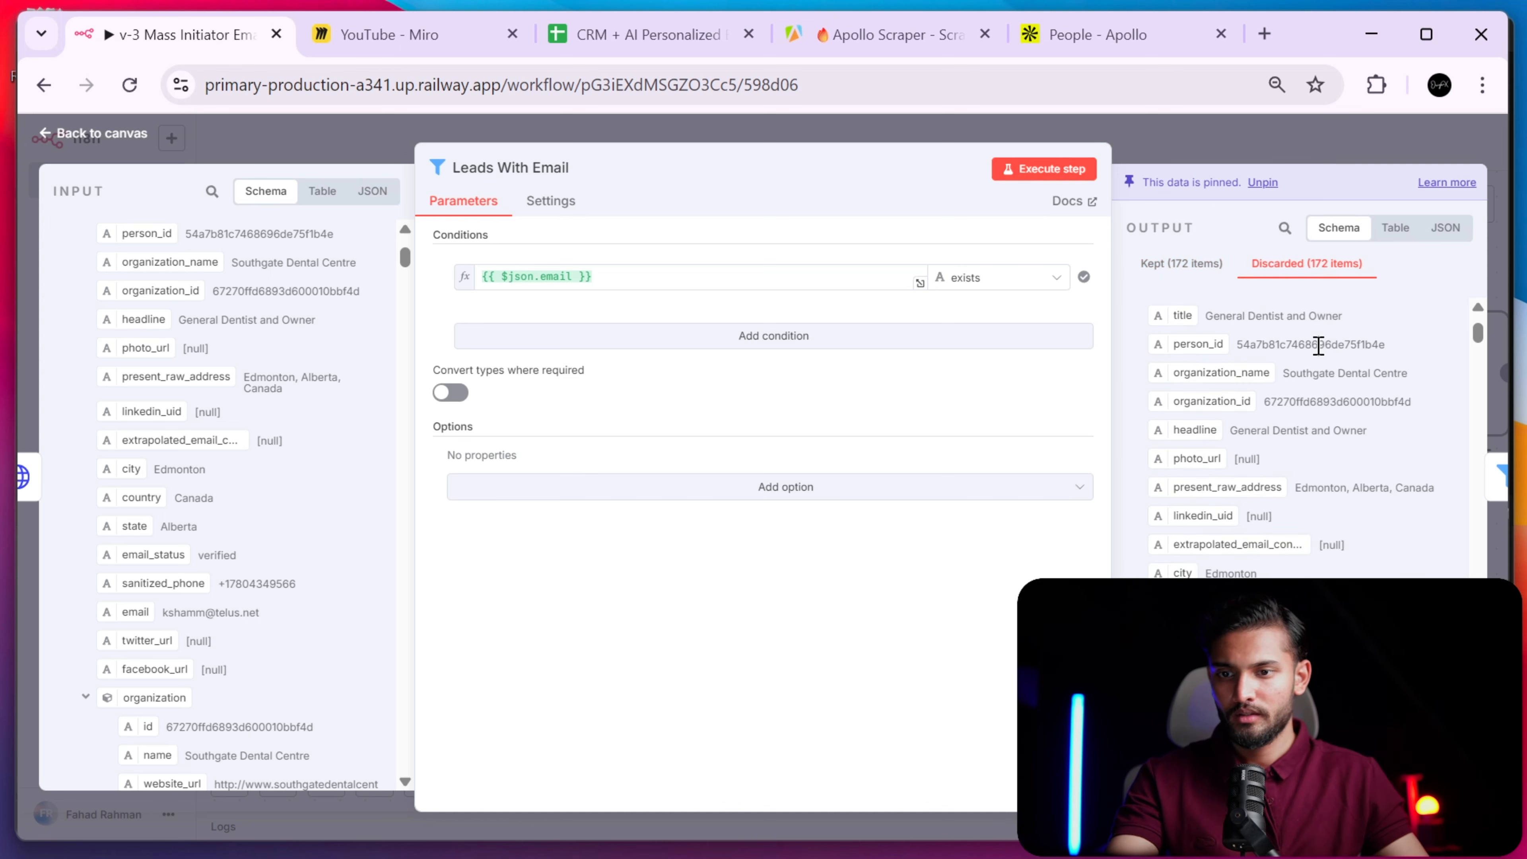
pyautogui.scroll(7, 1311, 344)
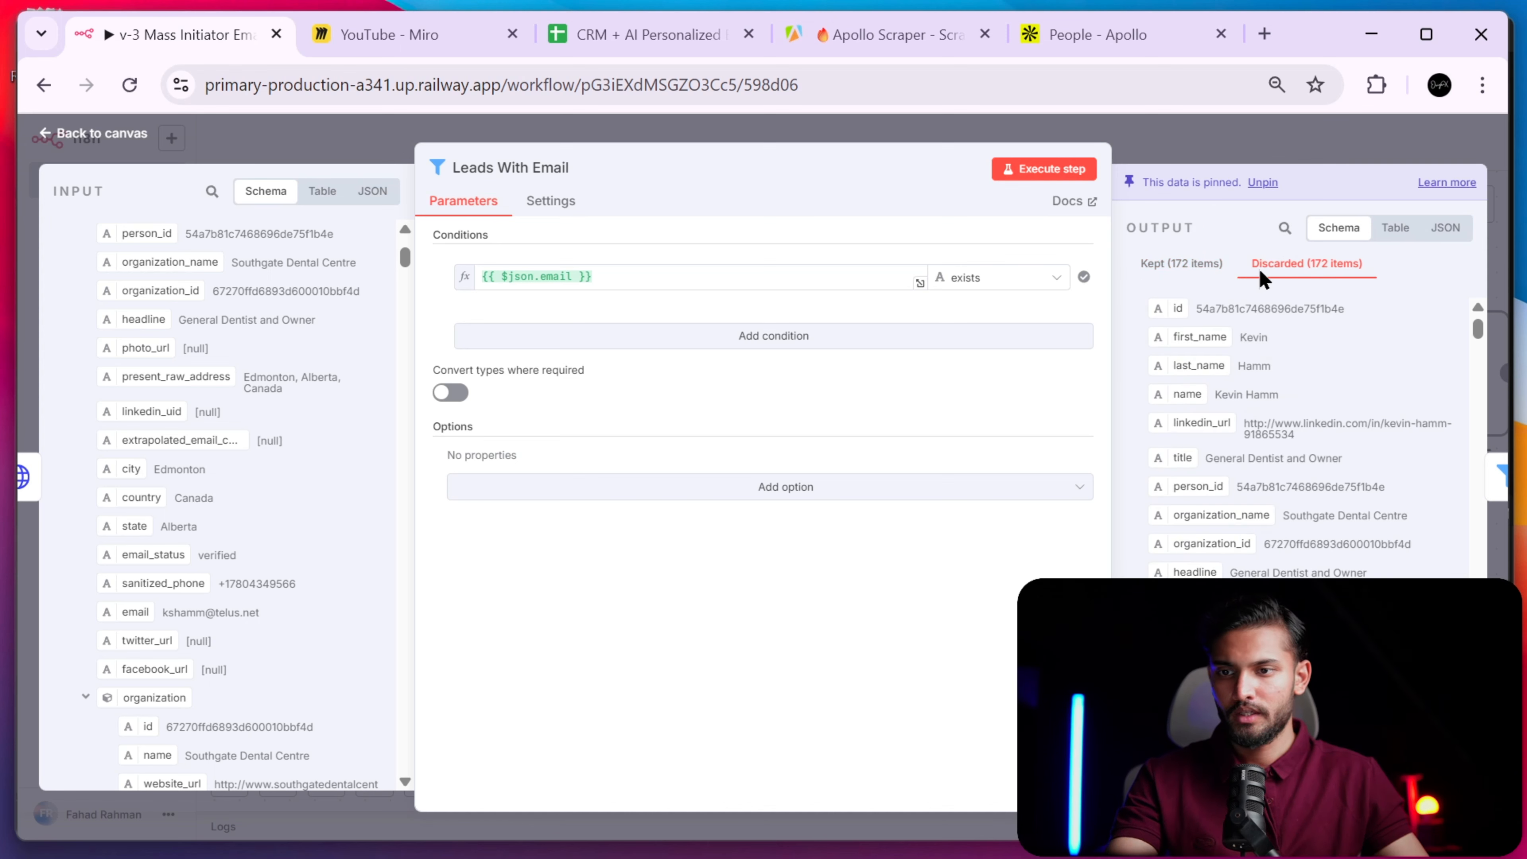
pyautogui.click(1314, 151)
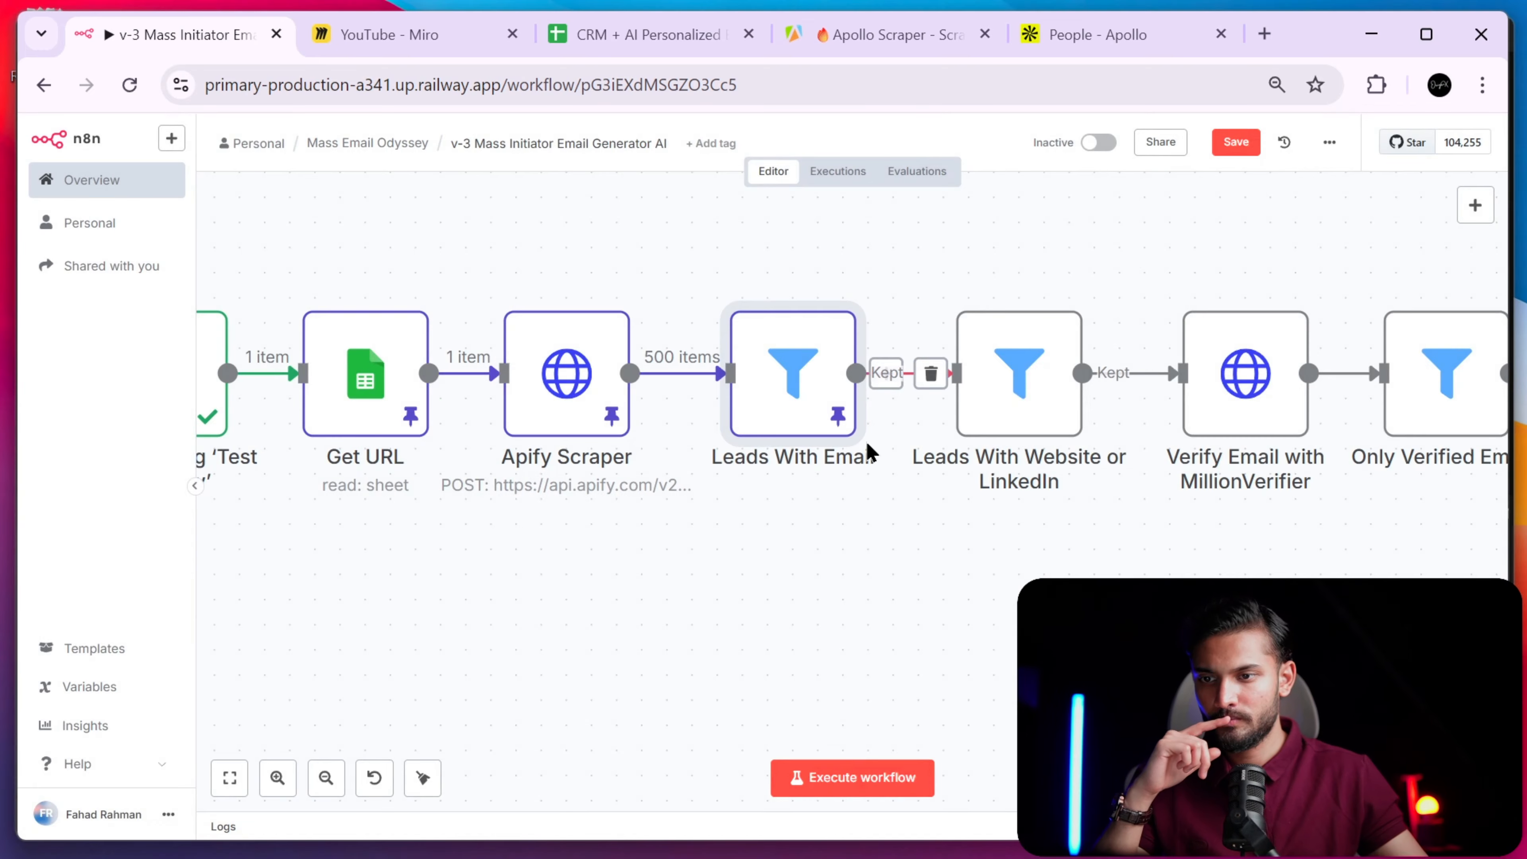
pyautogui.hscroll(5, 1040, 397)
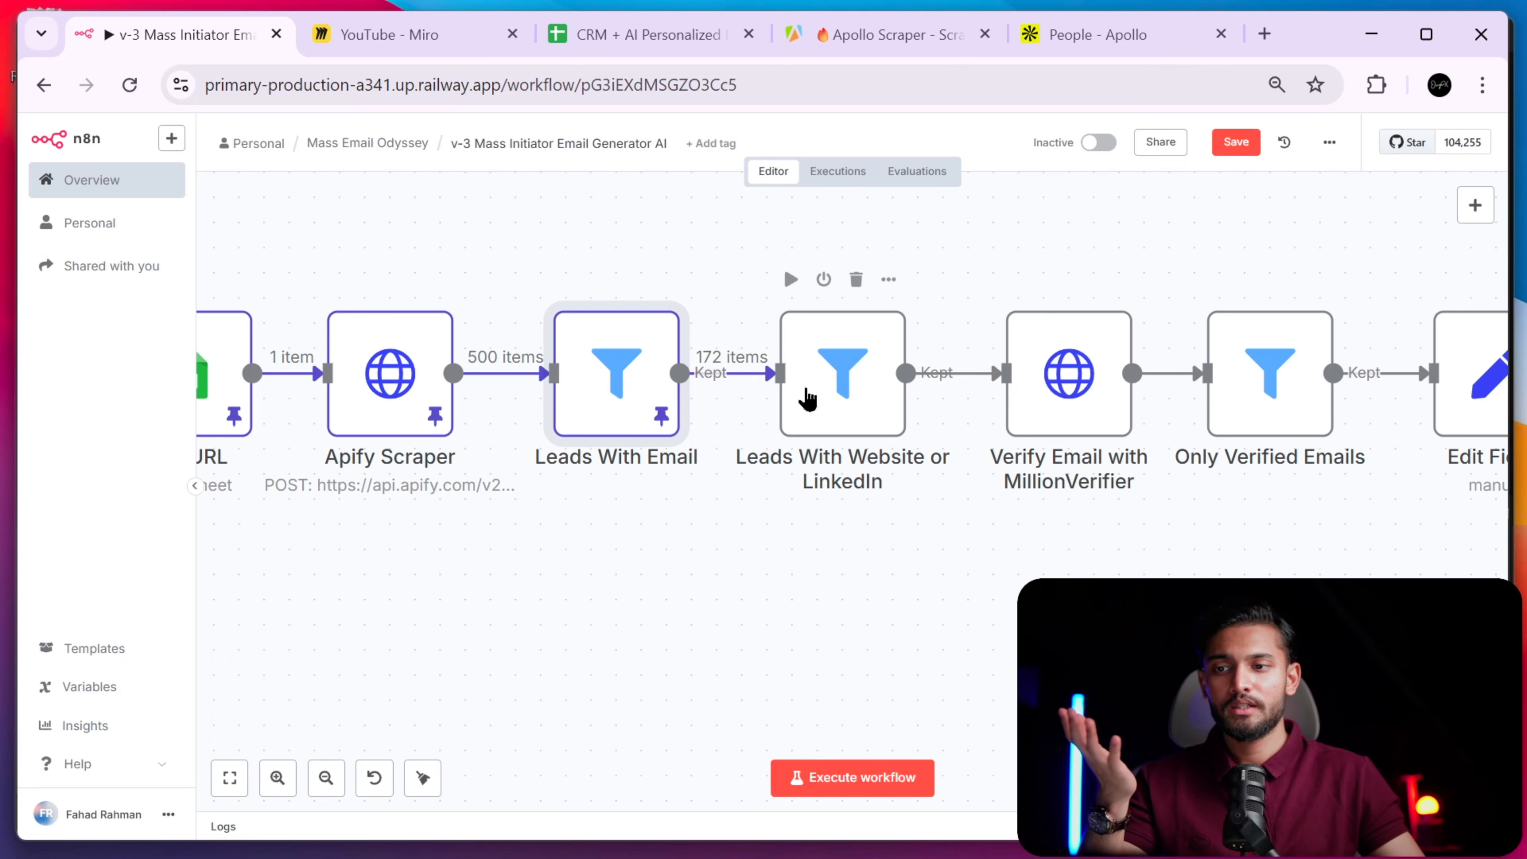
# - View the Apollo Scraper runs list in Apify, priced at $1.20 per 1,000 leads
pyautogui.click(914, 34)
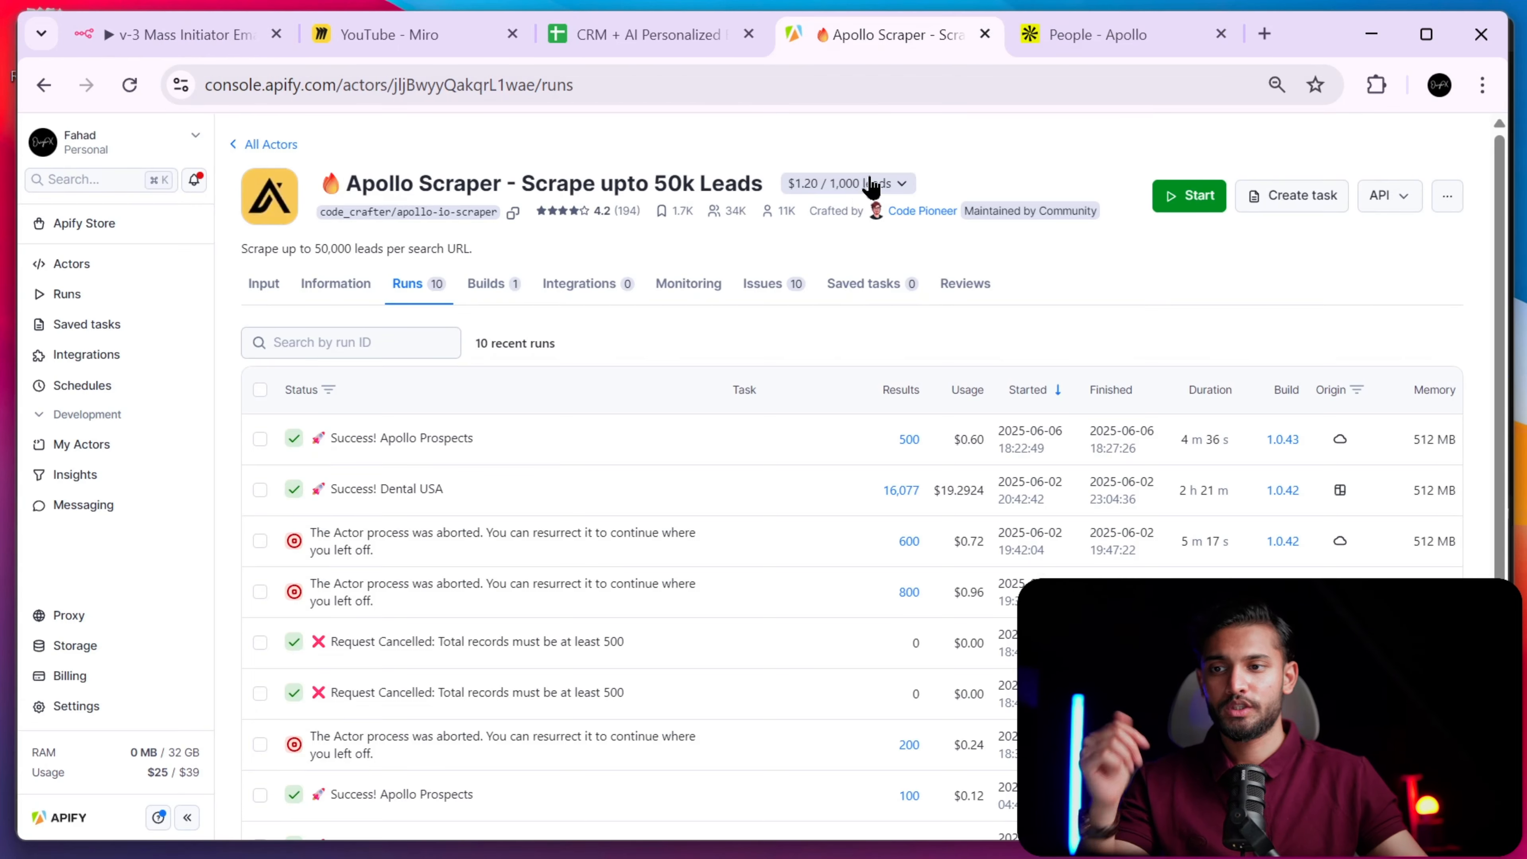
pyautogui.scroll(10, 849, 148)
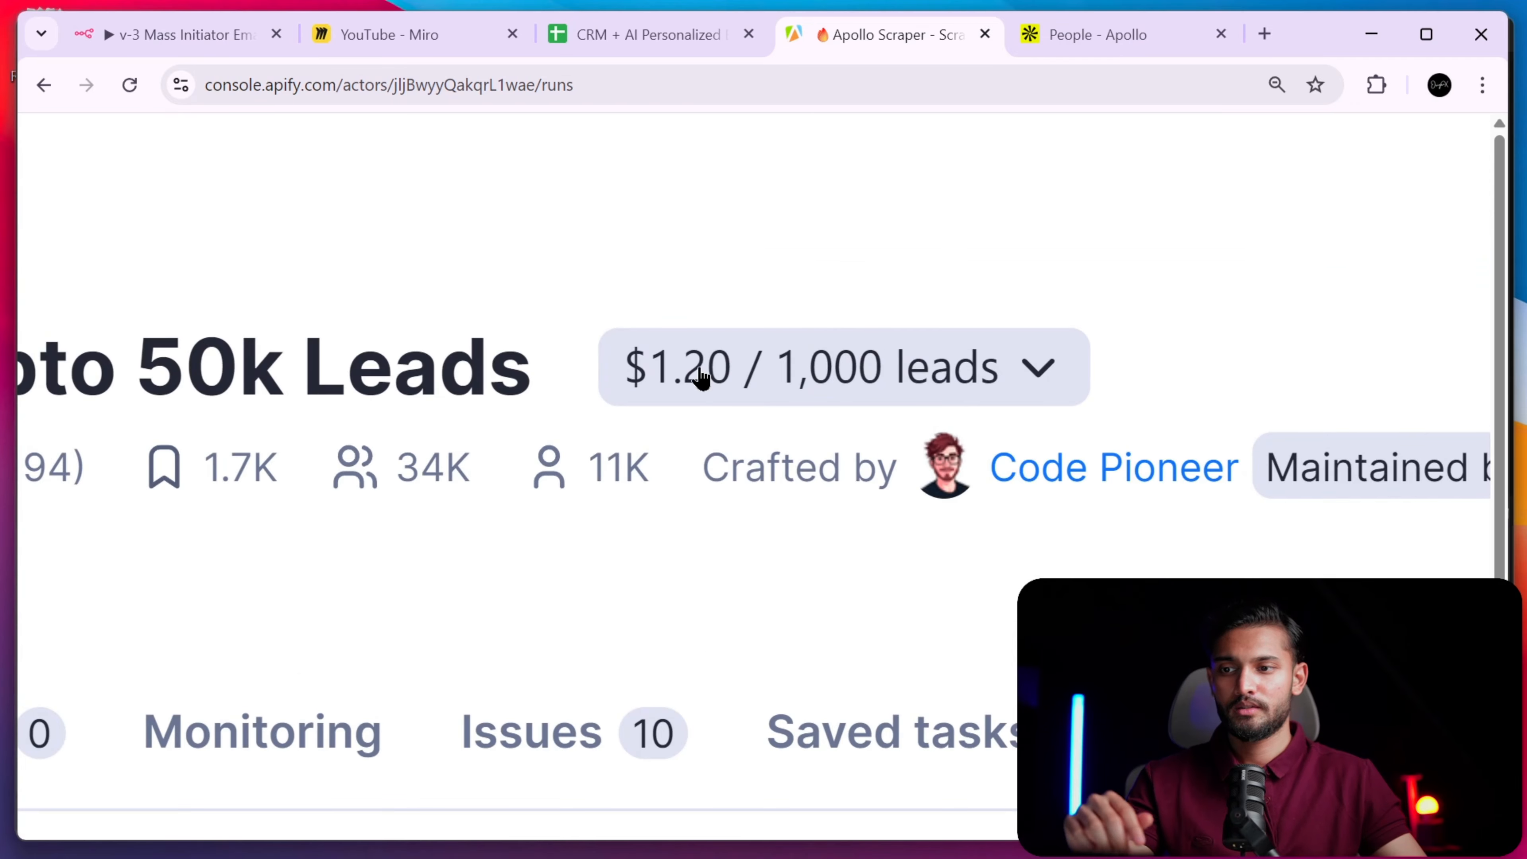
pyautogui.scroll(-10, 746, 387)
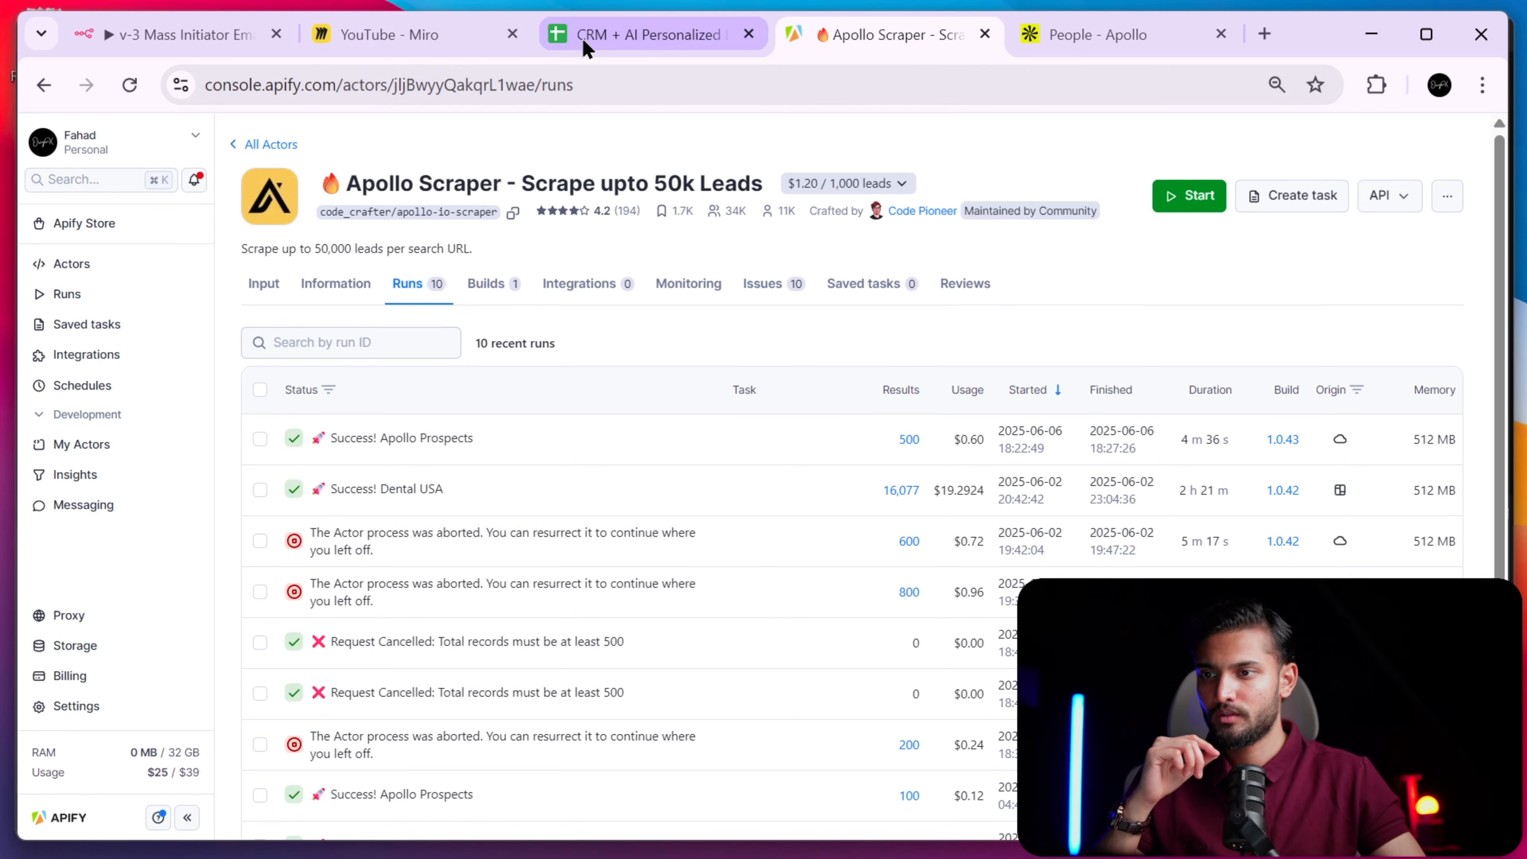
# - Run the Leads With Website or LinkedIn filter with the OR combinator, keeping all 172 leads
pyautogui.click(137, 31)
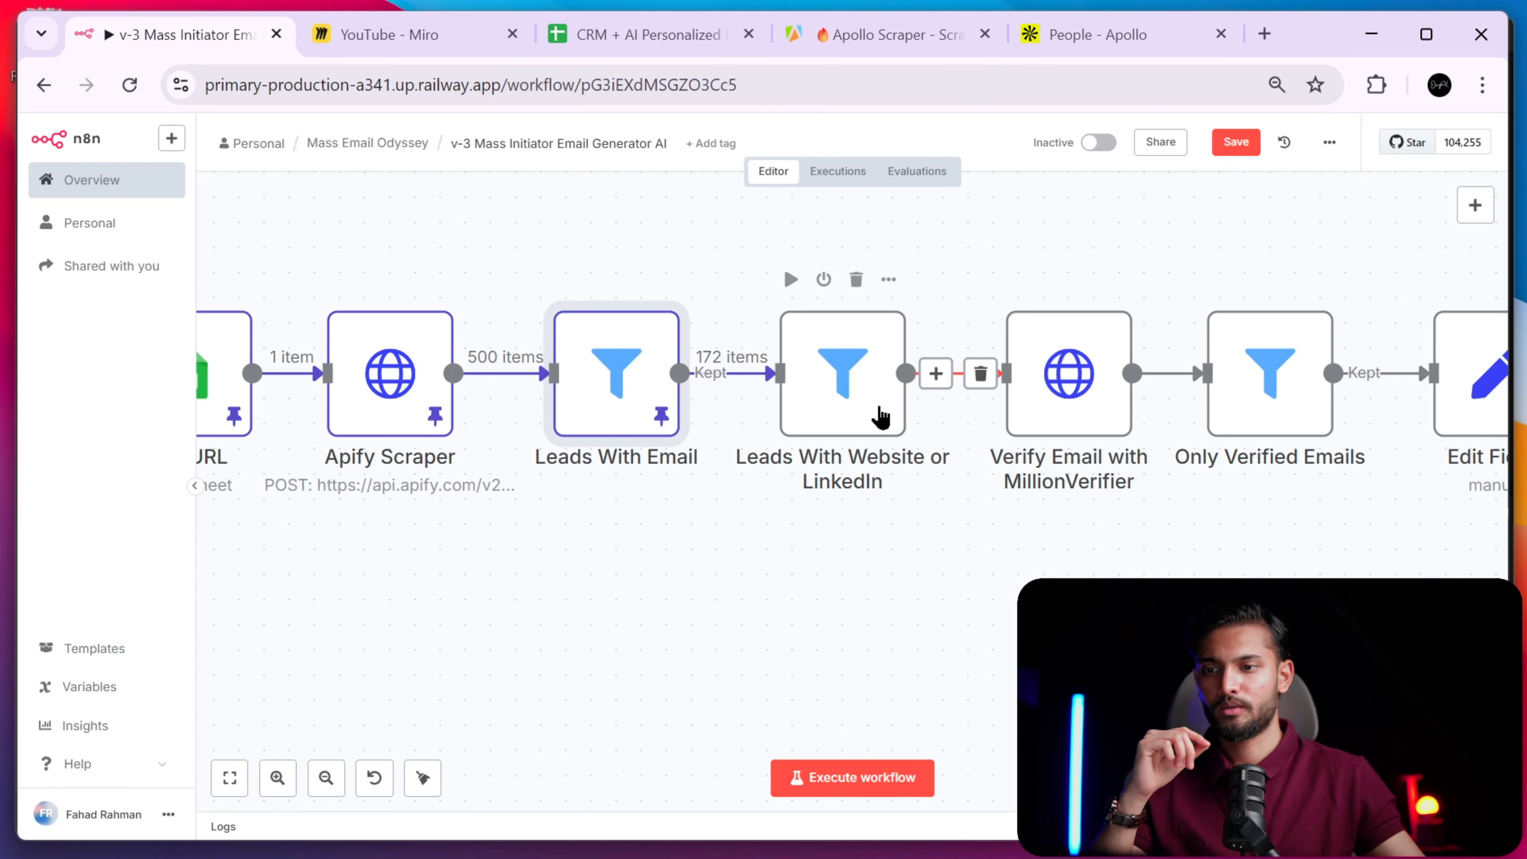
pyautogui.click(861, 371)
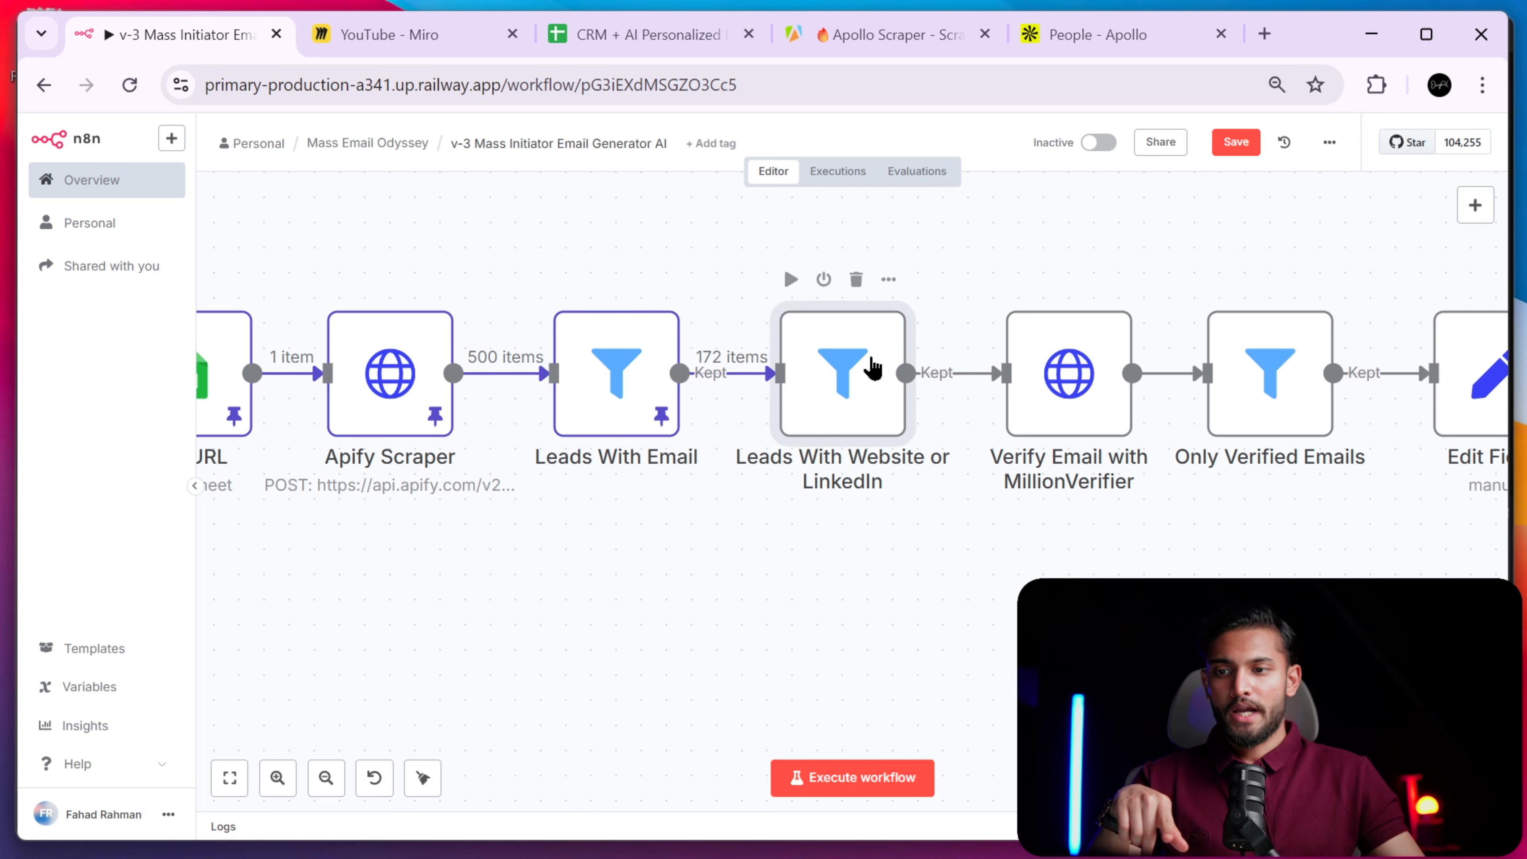
pyautogui.doubleClick(856, 415)
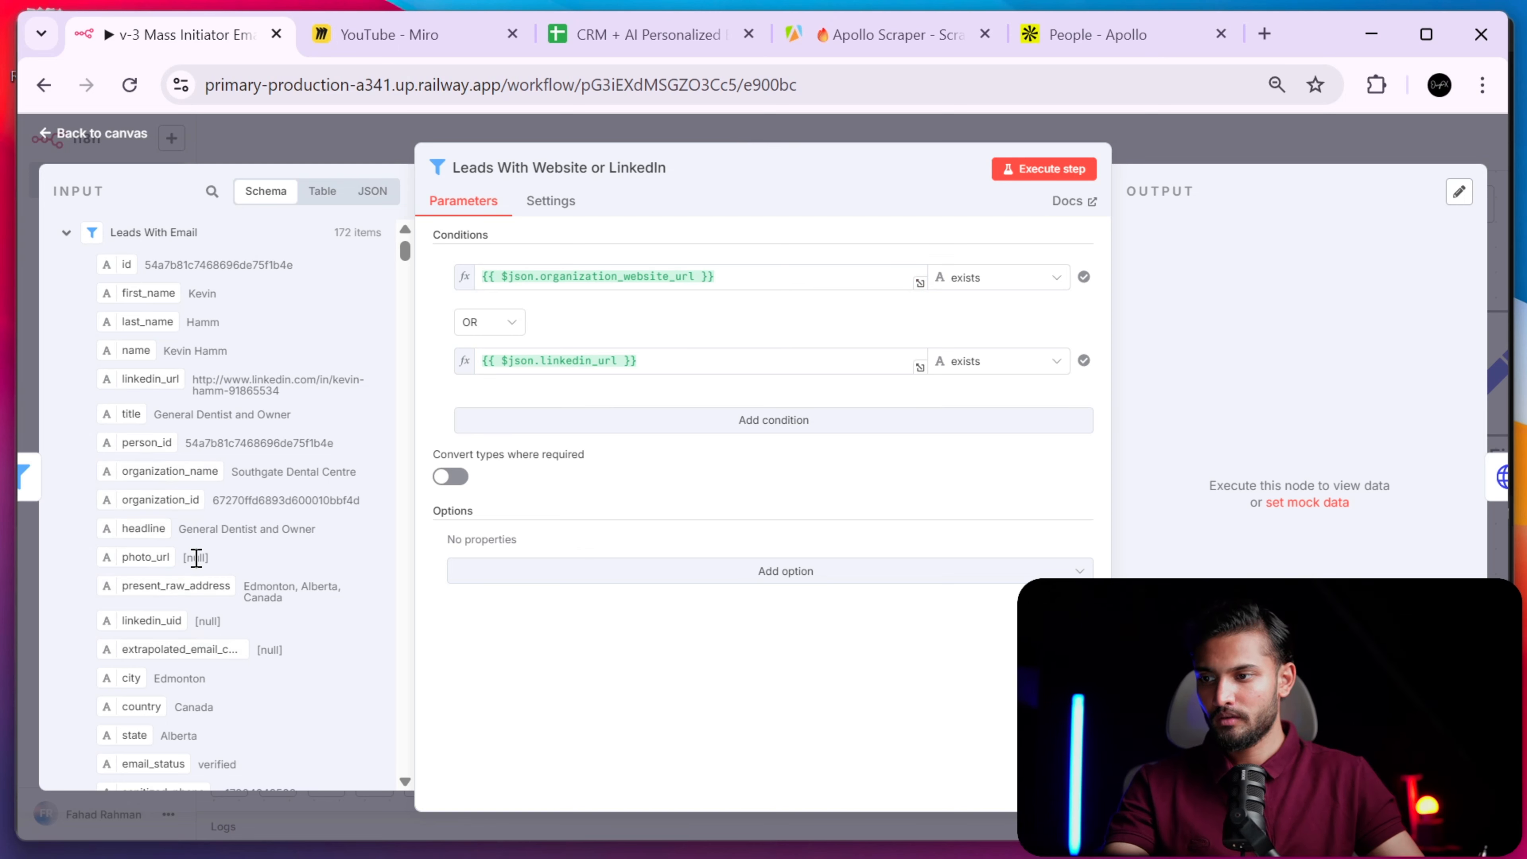
pyautogui.scroll(-6, 196, 557)
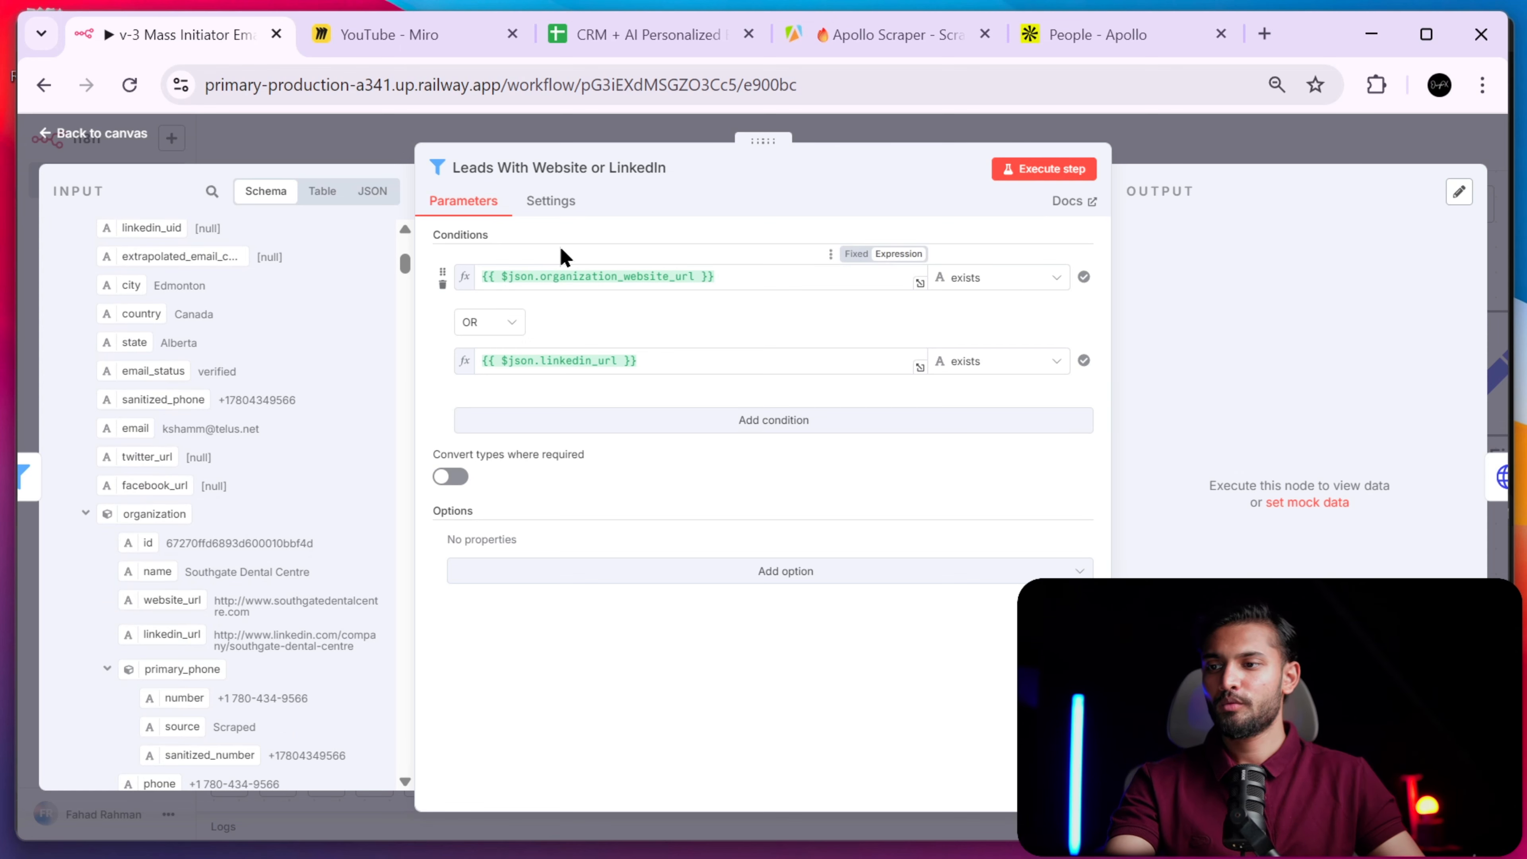
pyautogui.scroll(6, 210, 418)
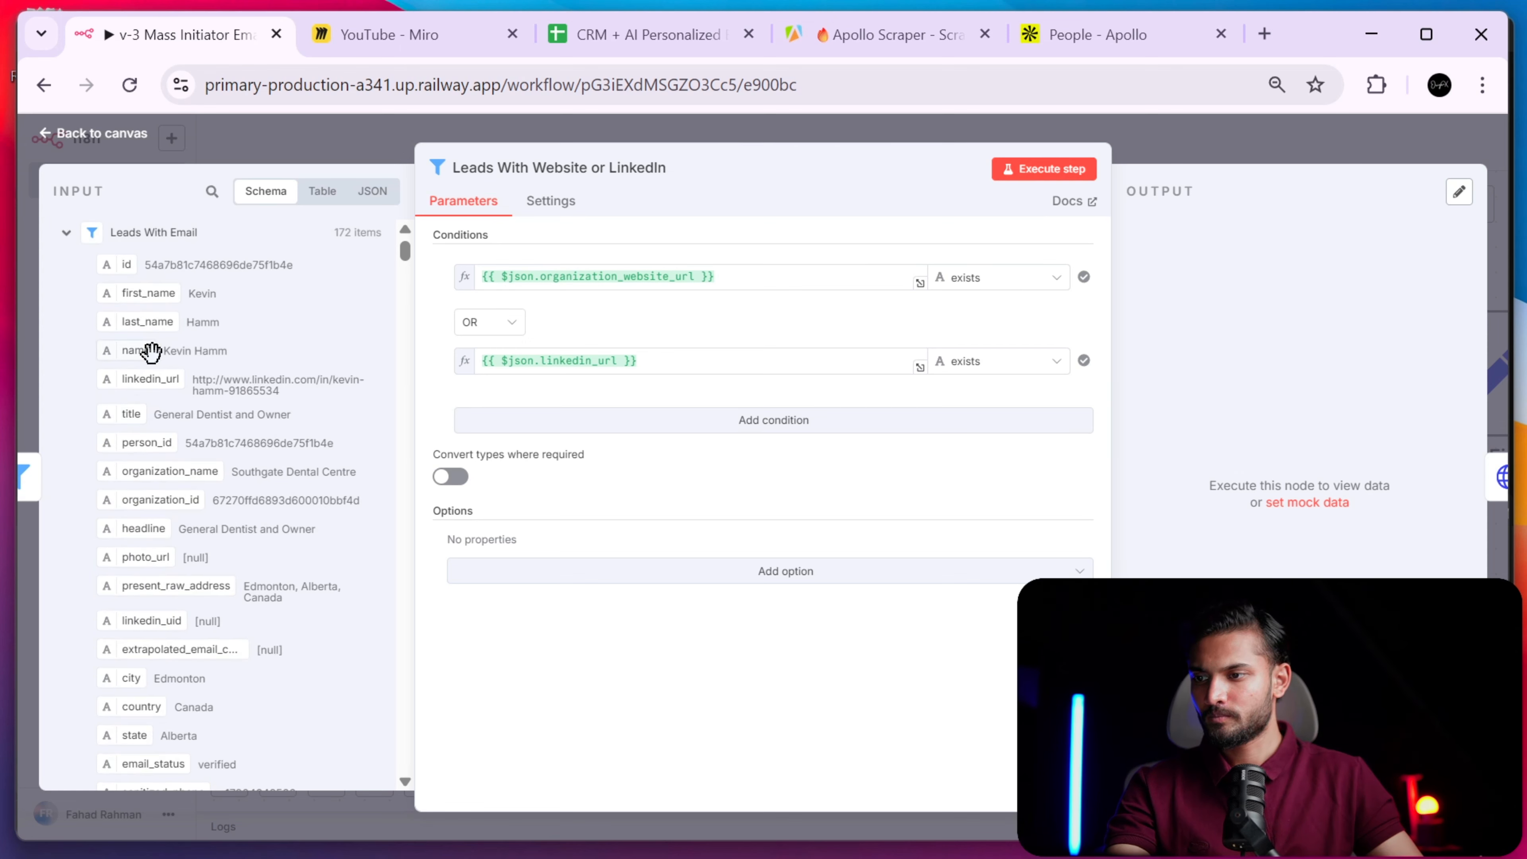
pyautogui.click(503, 325)
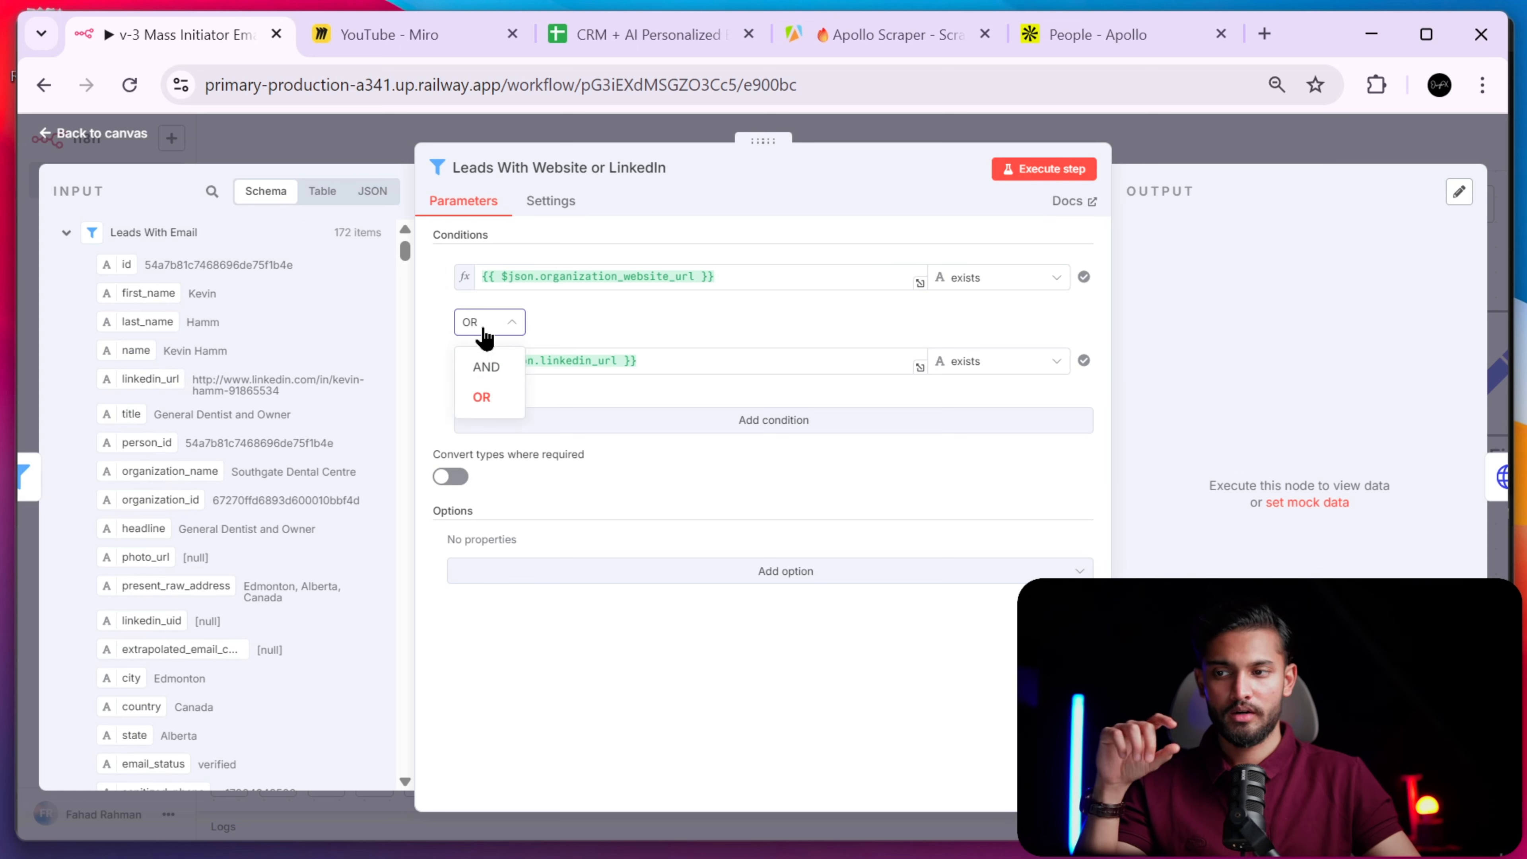
pyautogui.click(620, 324)
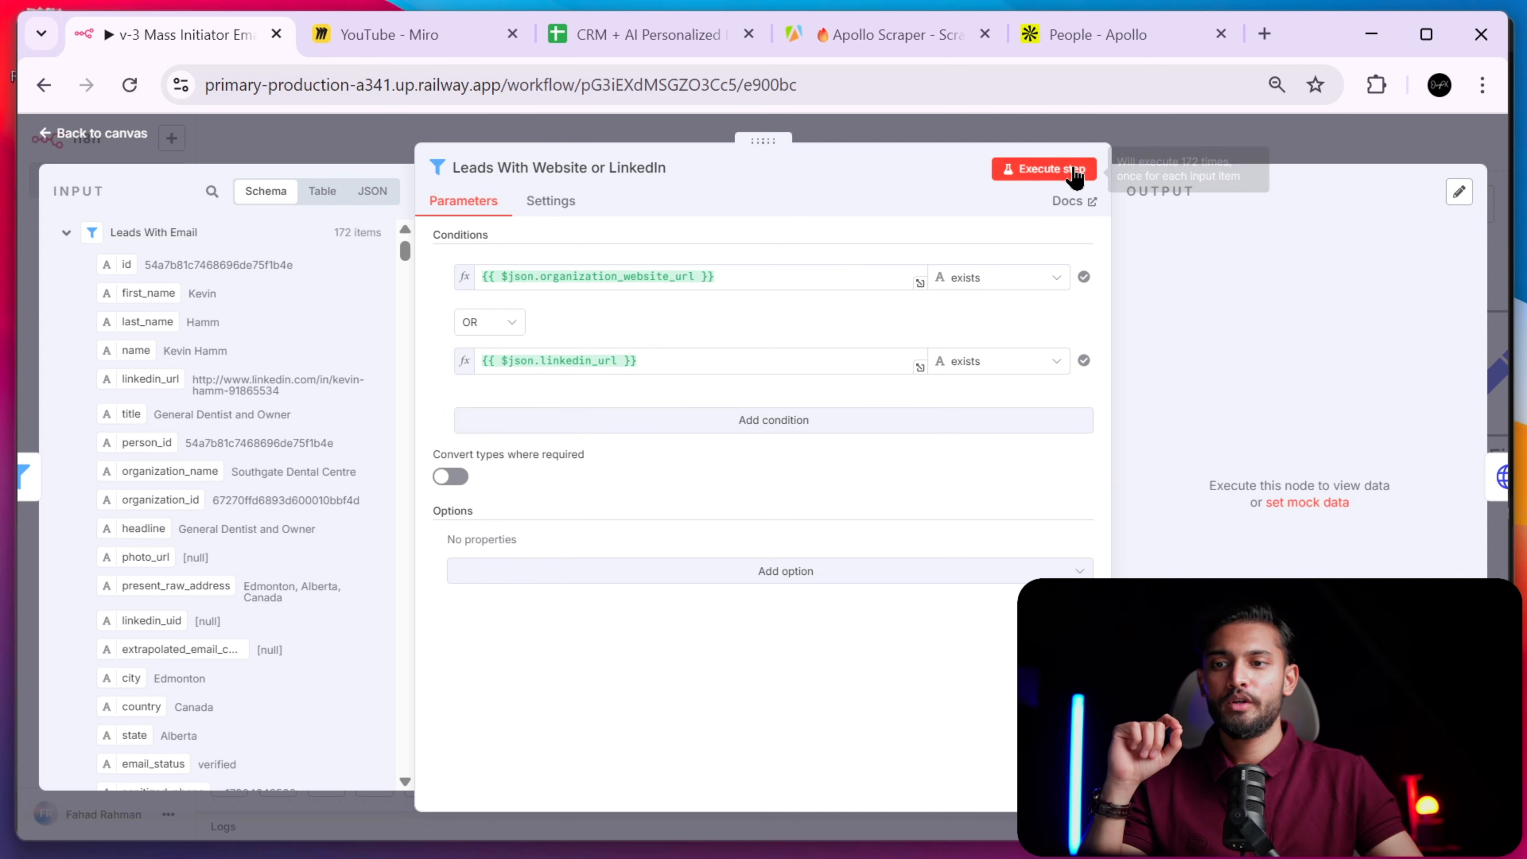
pyautogui.click(1038, 176)
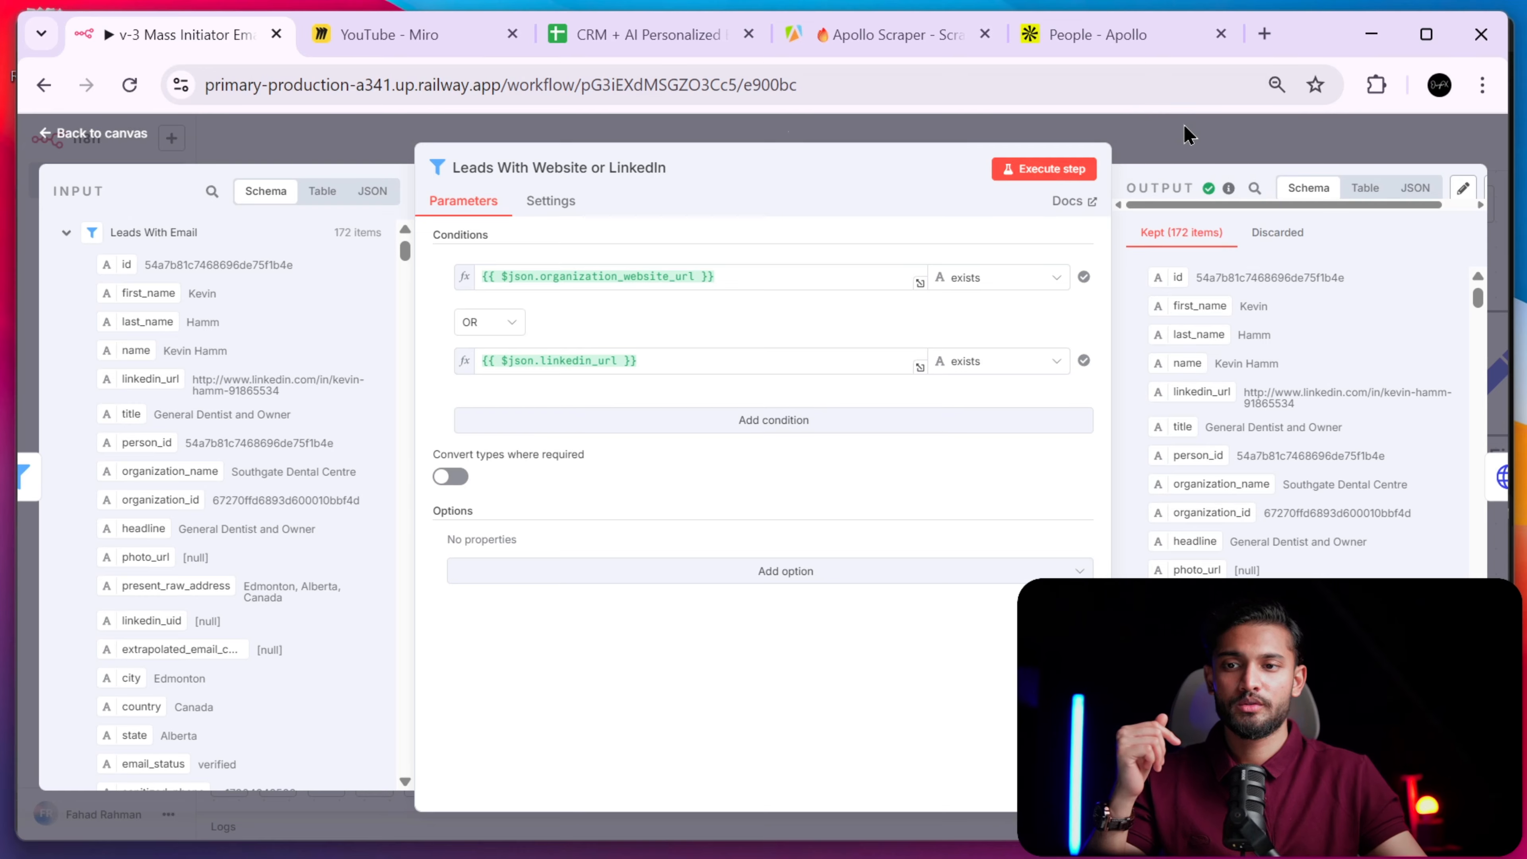
pyautogui.click(1172, 140)
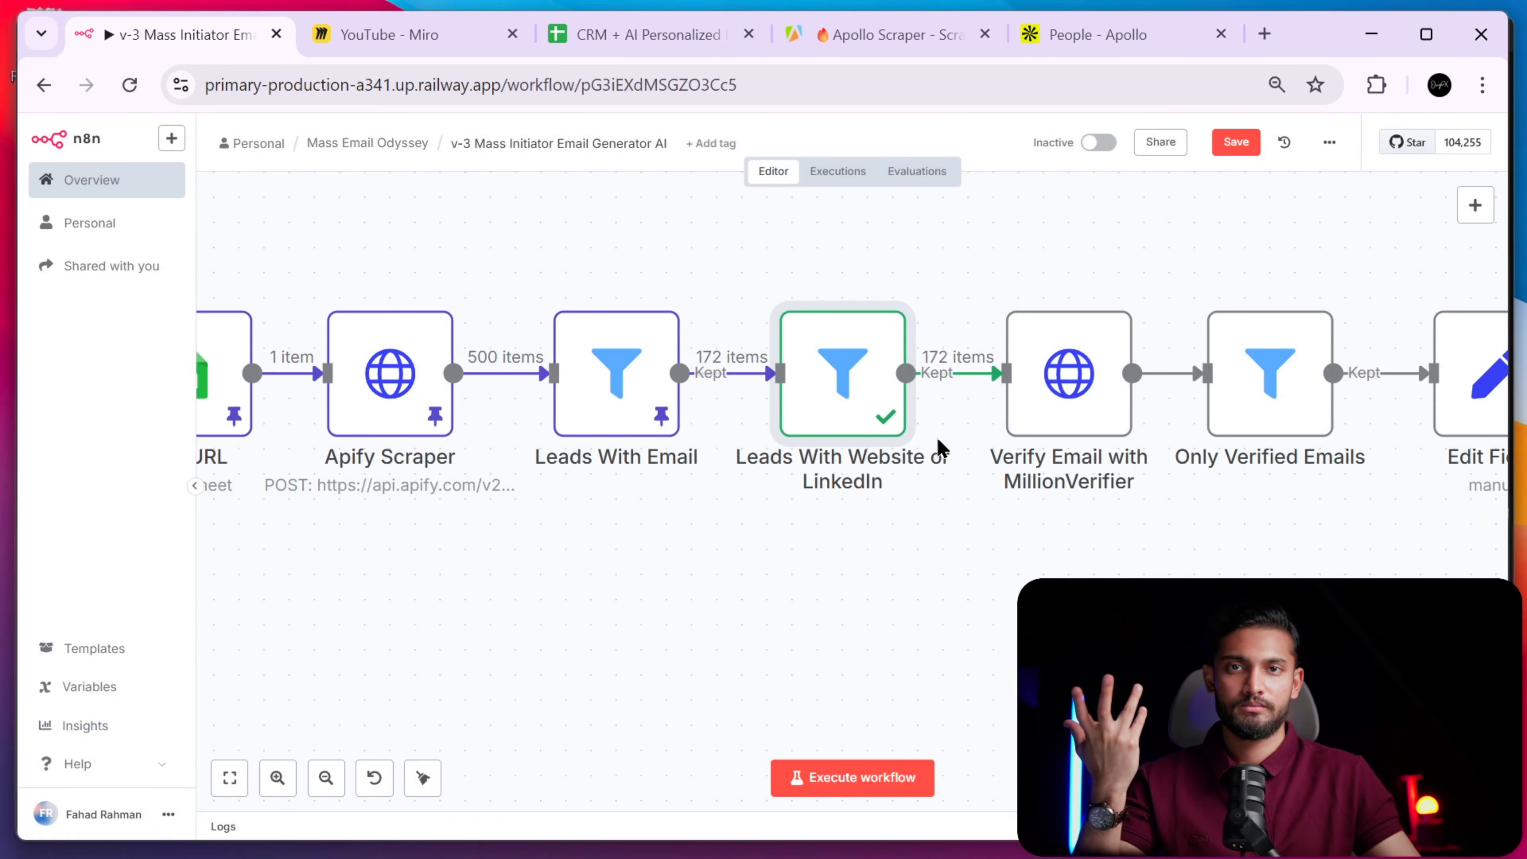
# - Pan the canvas, glance at the Apify run history, then open a new browser tab
pyautogui.hscroll(3, 977, 514)
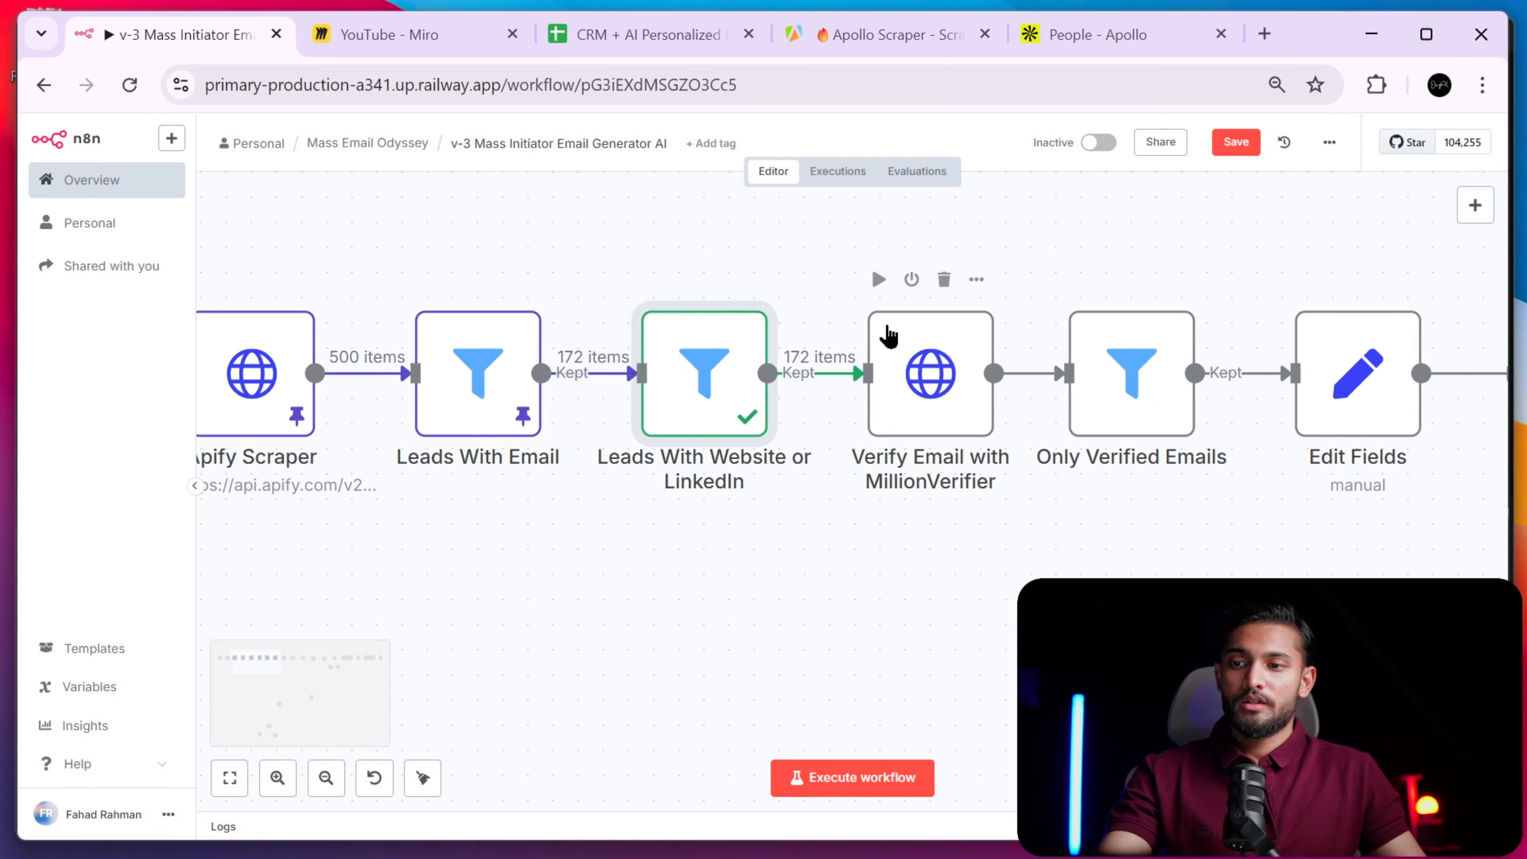
pyautogui.moveTo(832, 391)
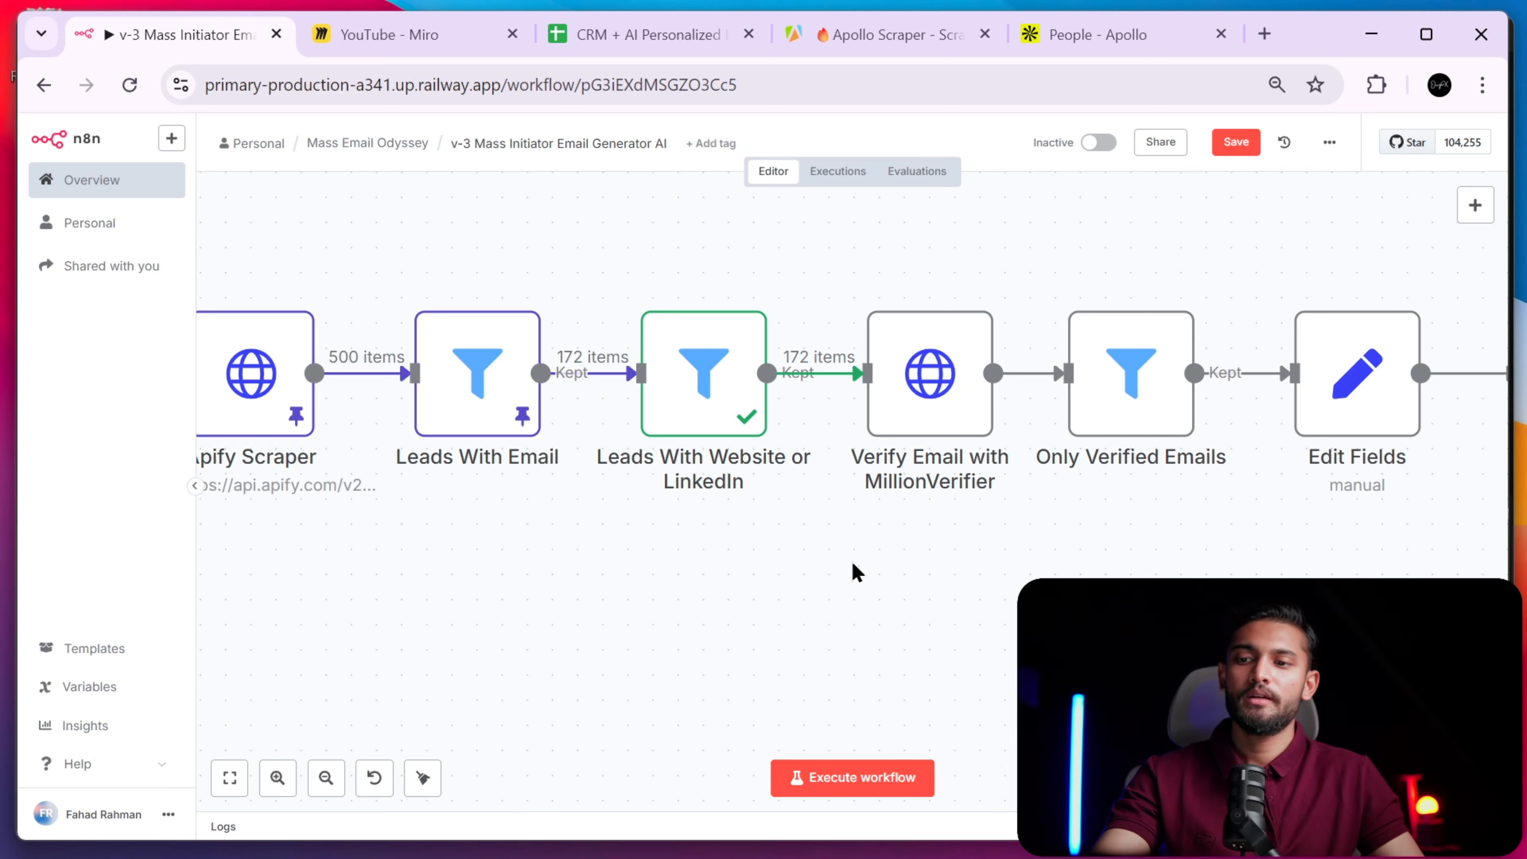
pyautogui.hscroll(2, 850, 530)
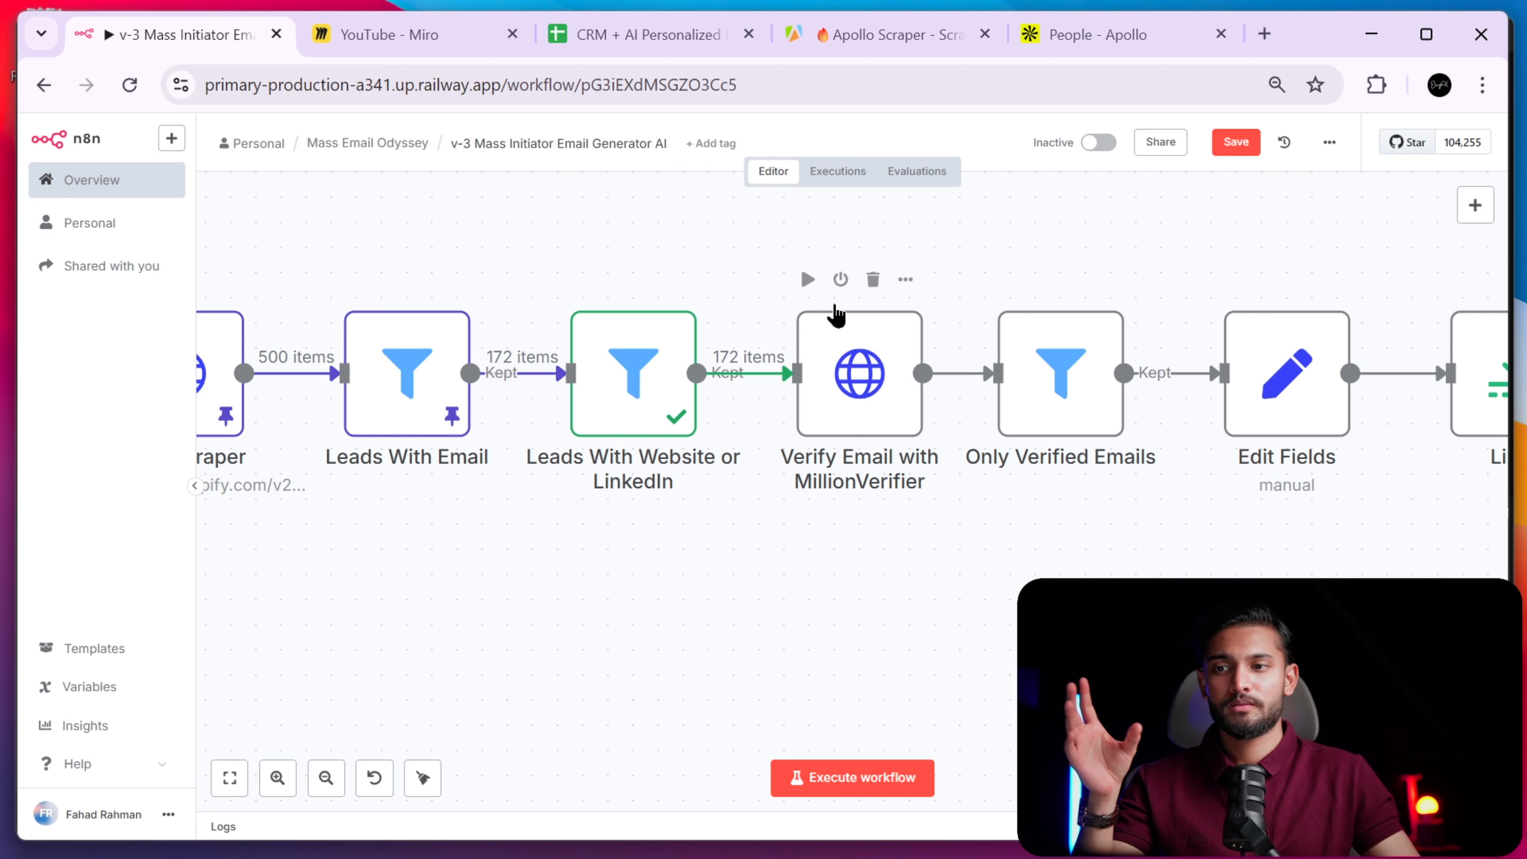
pyautogui.click(839, 36)
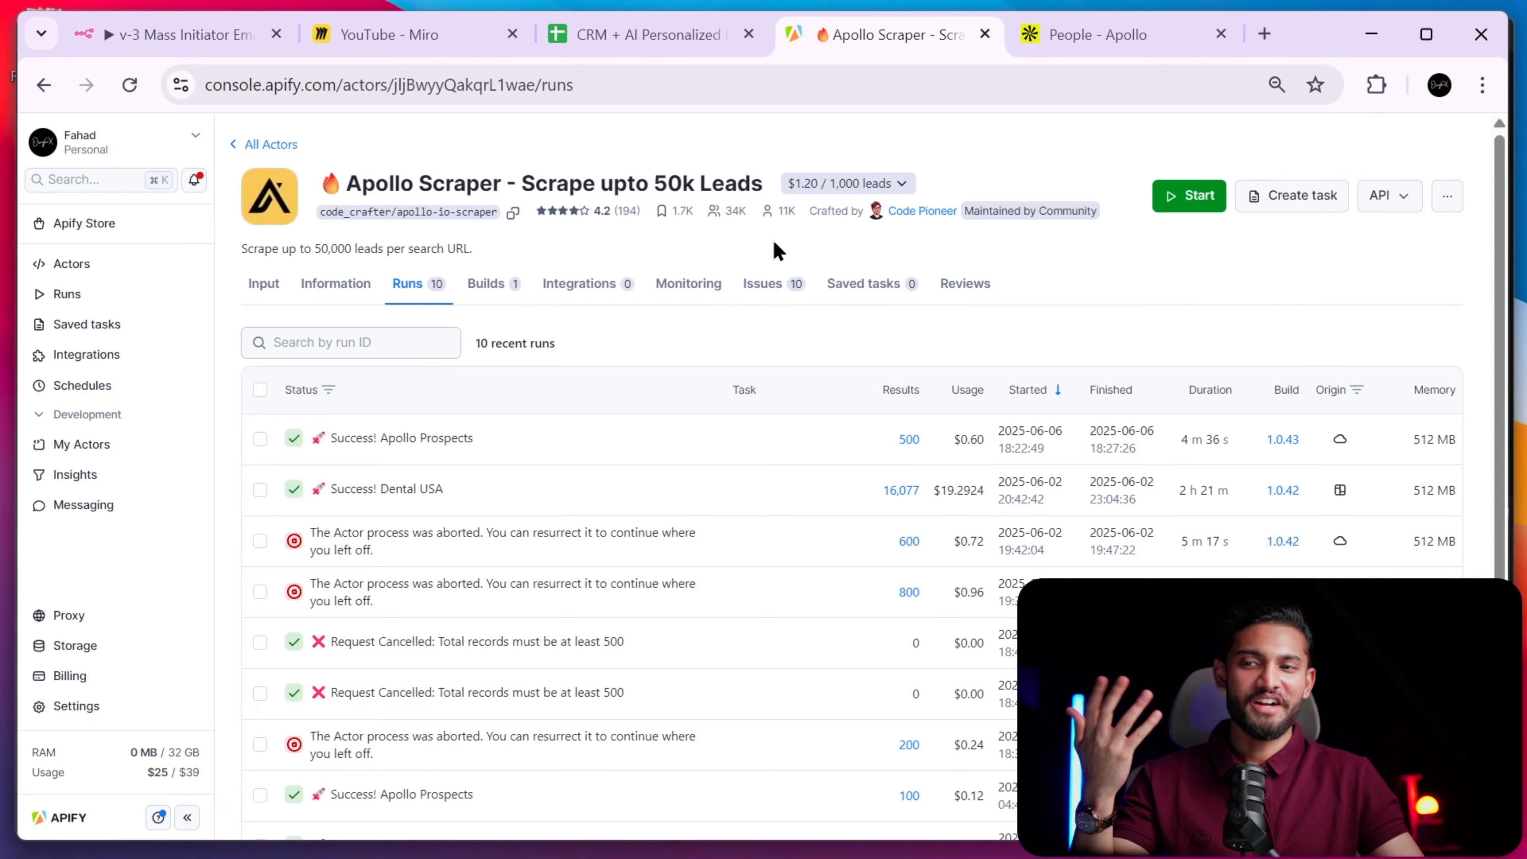
pyautogui.click(176, 45)
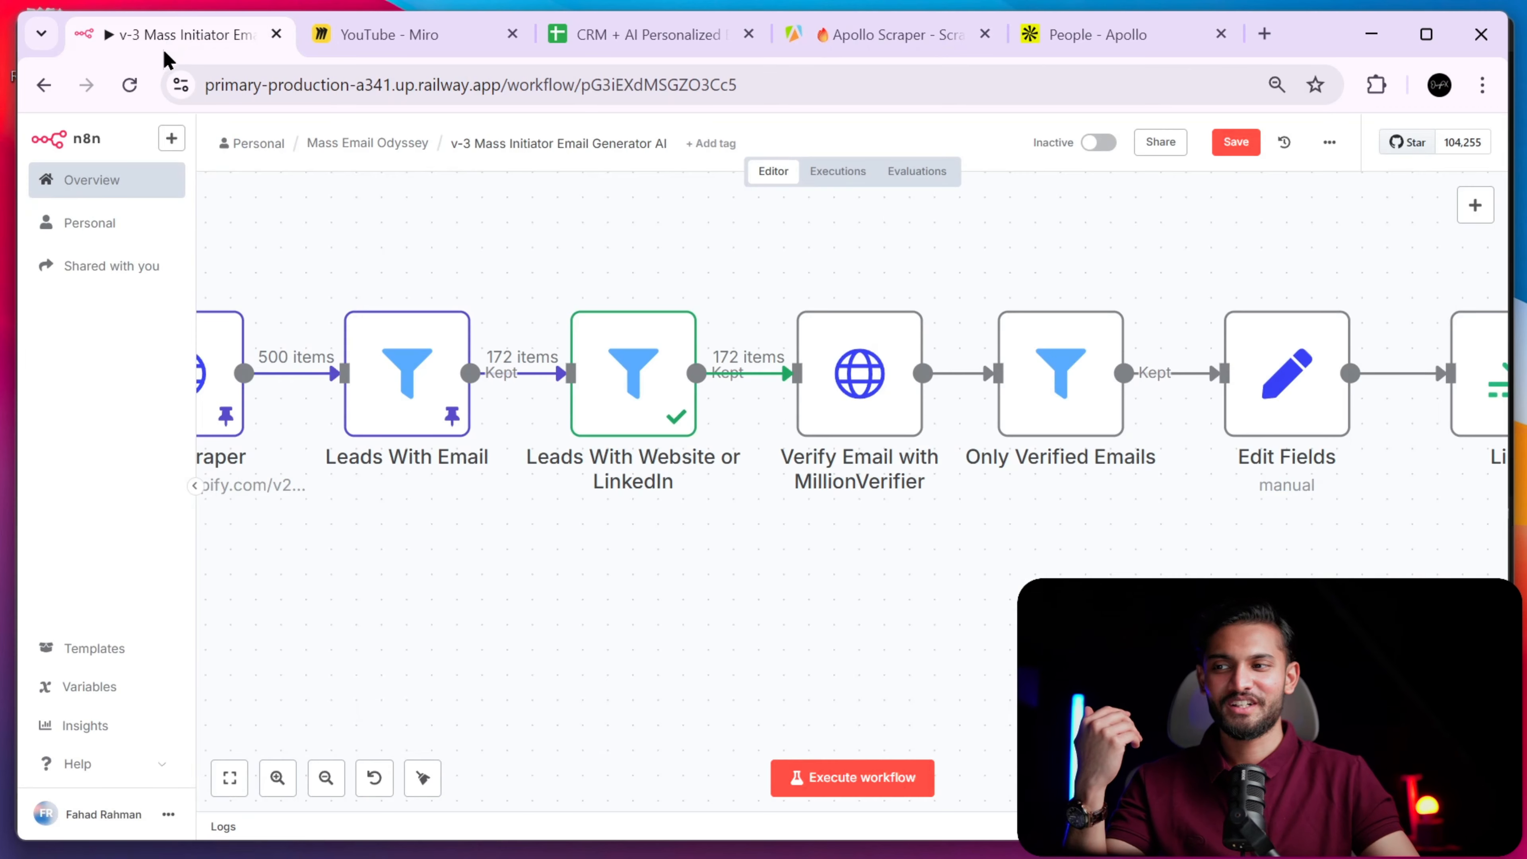
pyautogui.click(1265, 34)
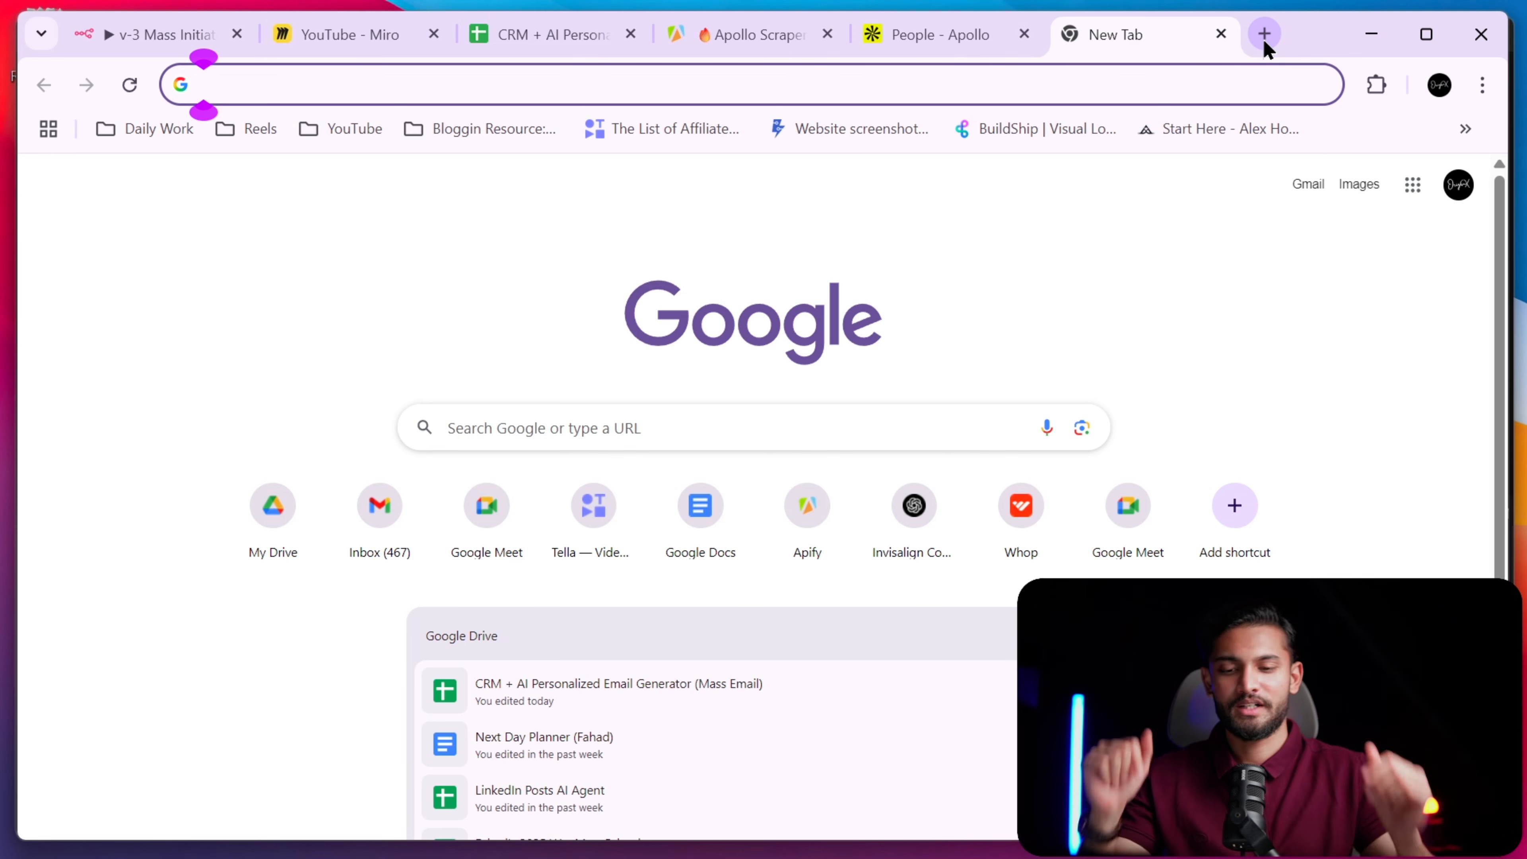
# - Search 'millio', open MillionVerifier, and reach the Email Verification dashboard with 25,350 credits
pyautogui.write('millio')
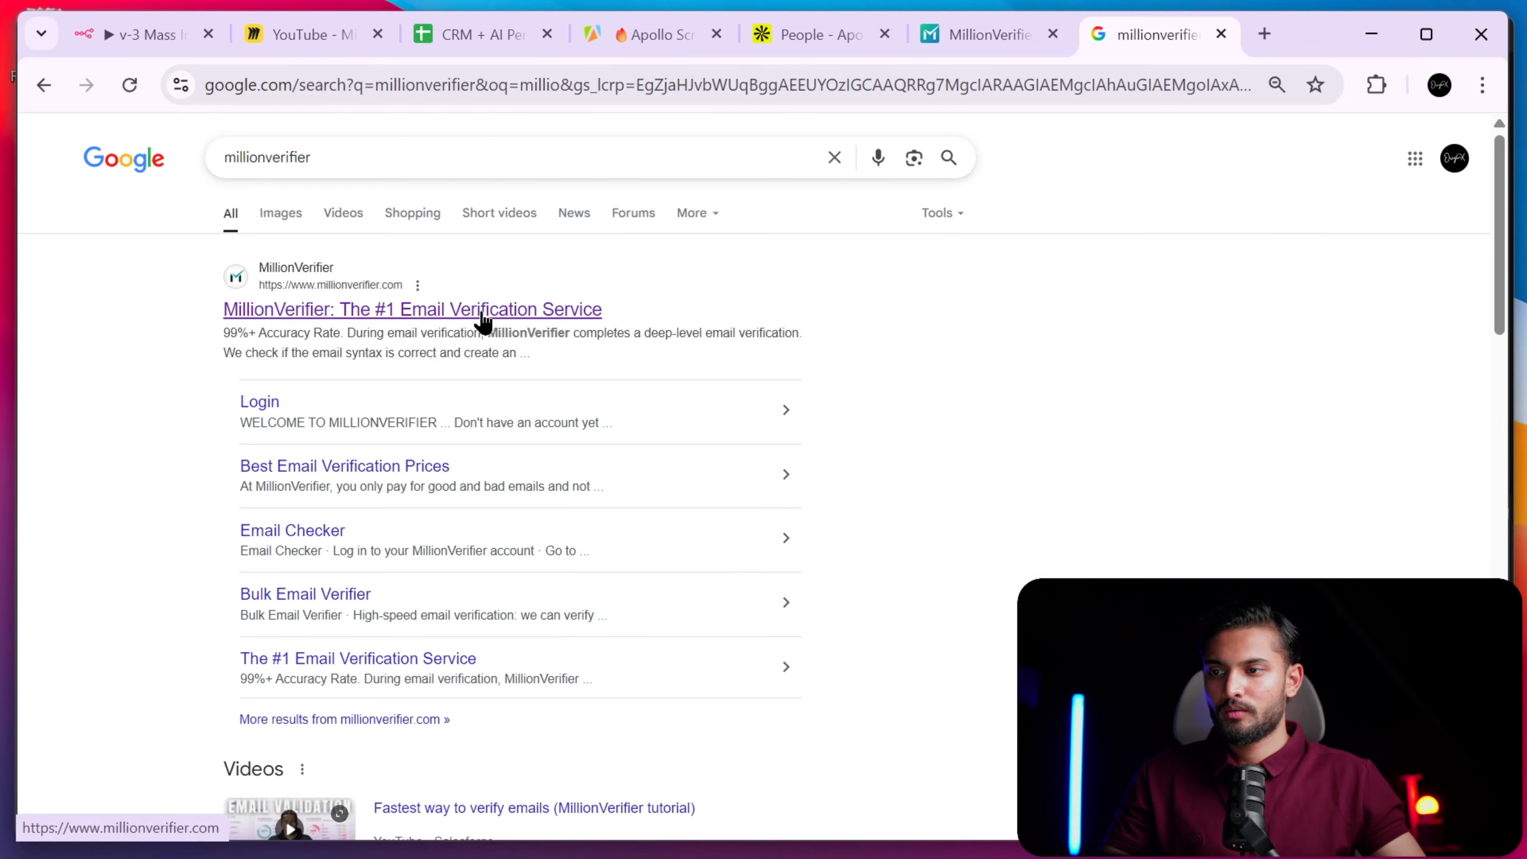
pyautogui.click(463, 312)
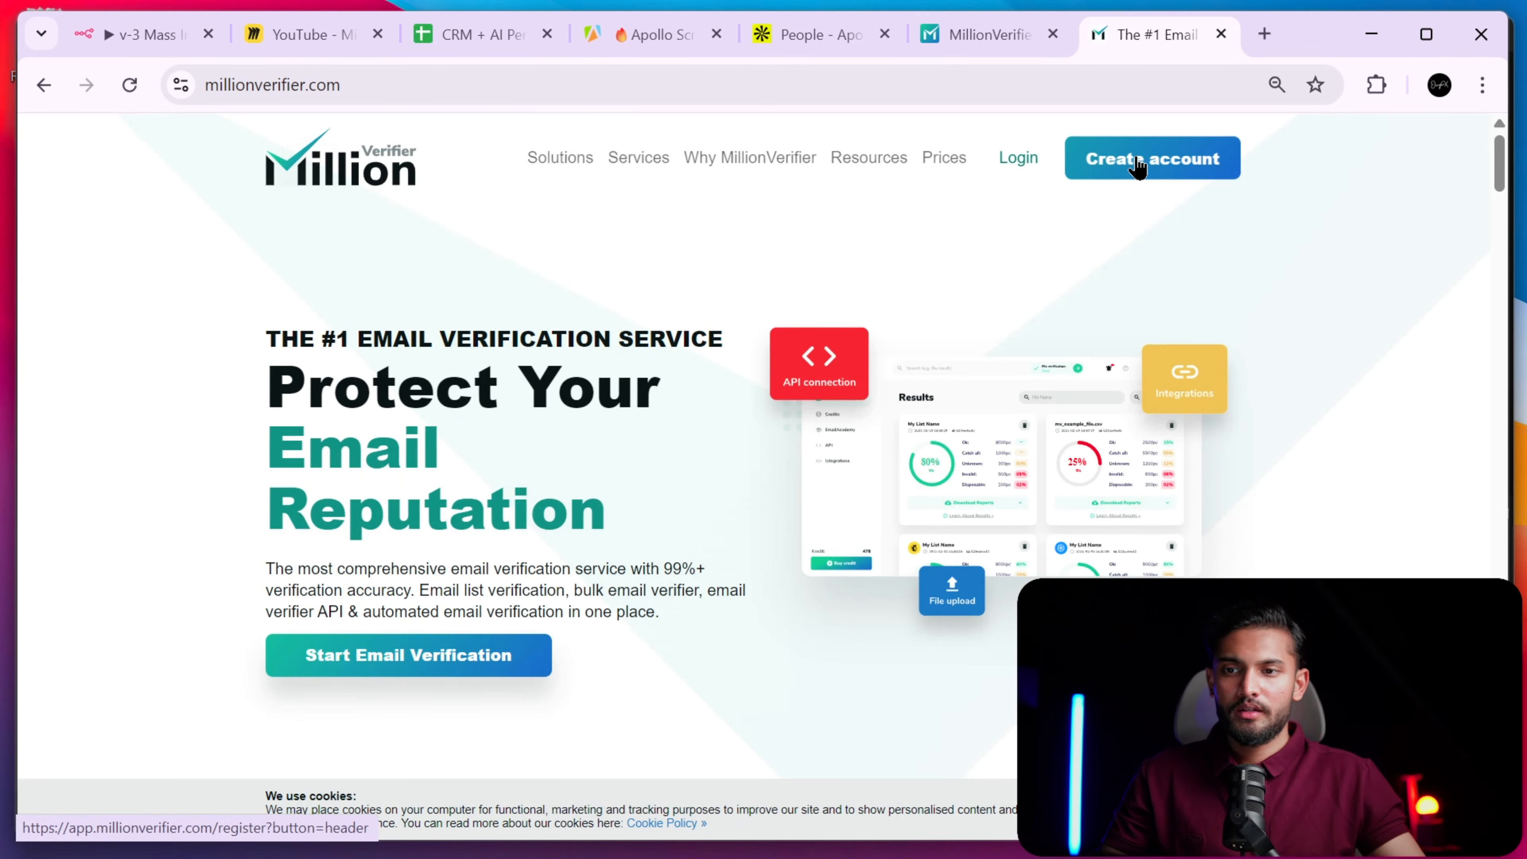
pyautogui.click(1143, 162)
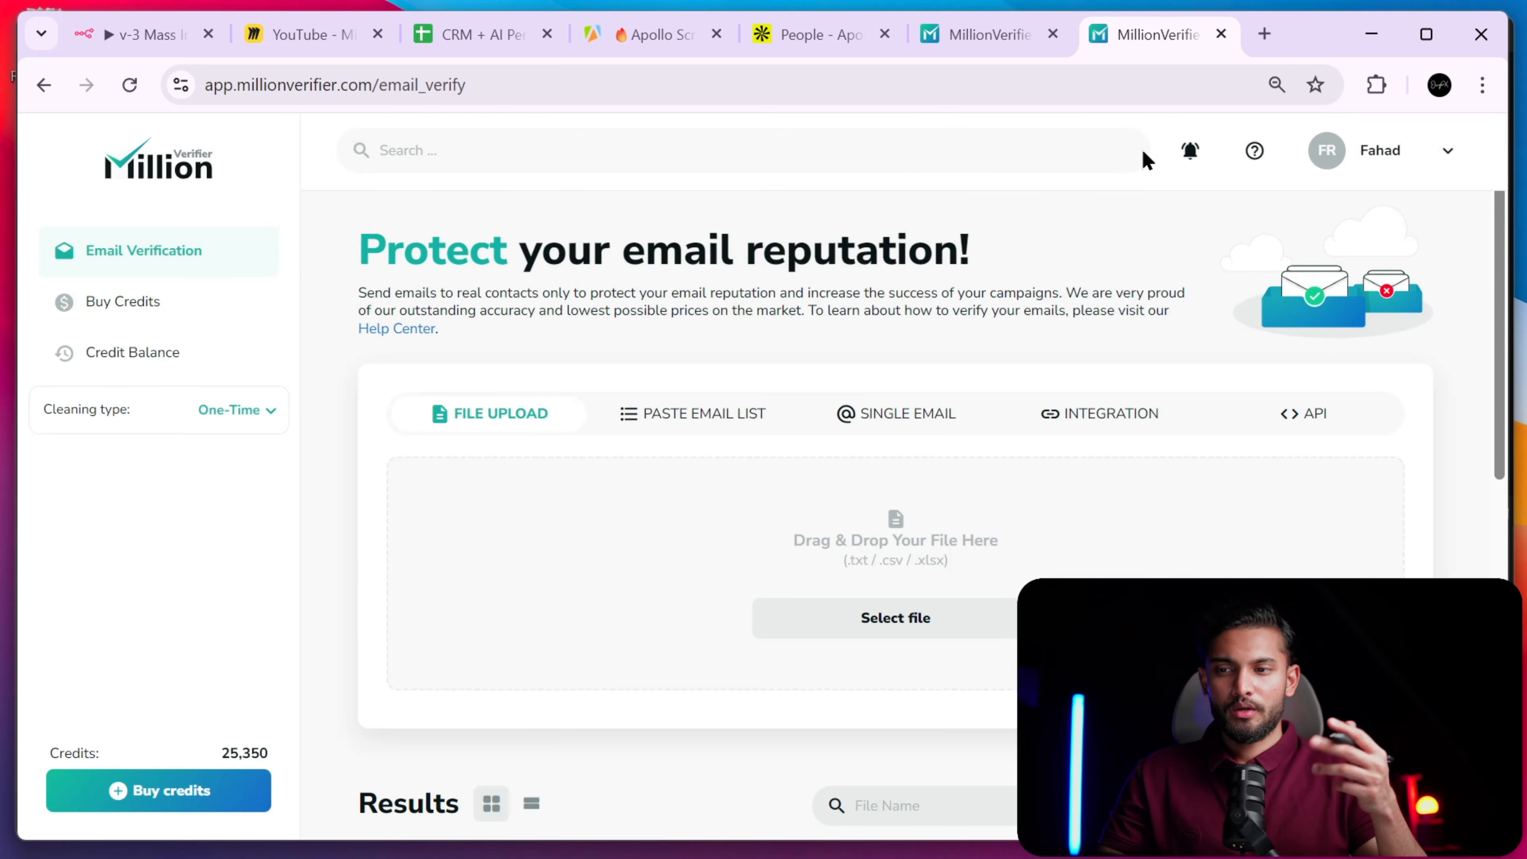
pyautogui.click(1429, 158)
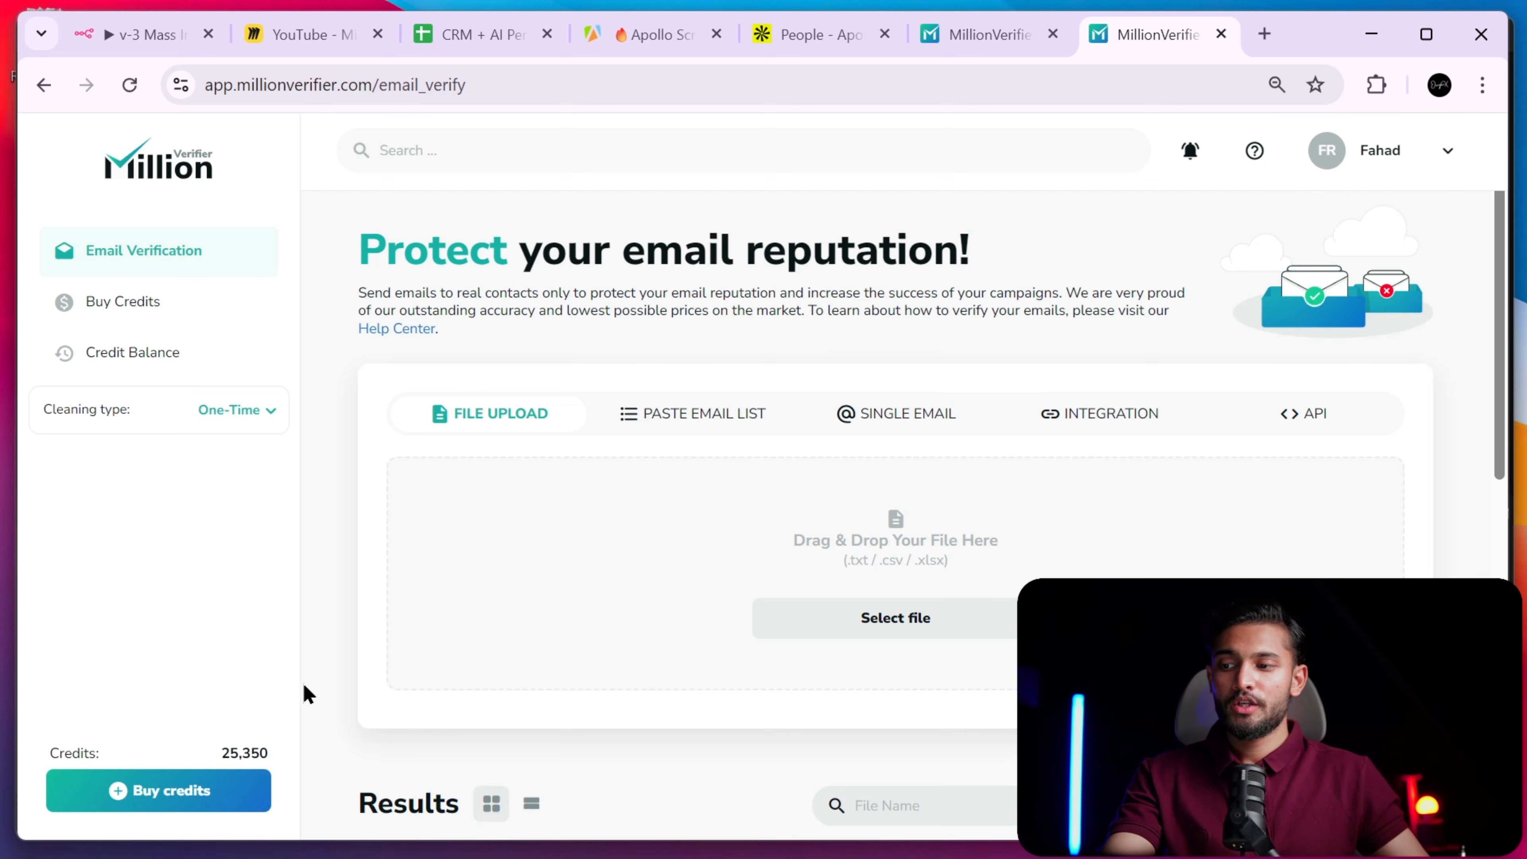
pyautogui.scroll(5, 303, 684)
pyautogui.hscroll(-4, 303, 685)
pyautogui.scroll(-2, 303, 684)
pyautogui.scroll(-5, 304, 685)
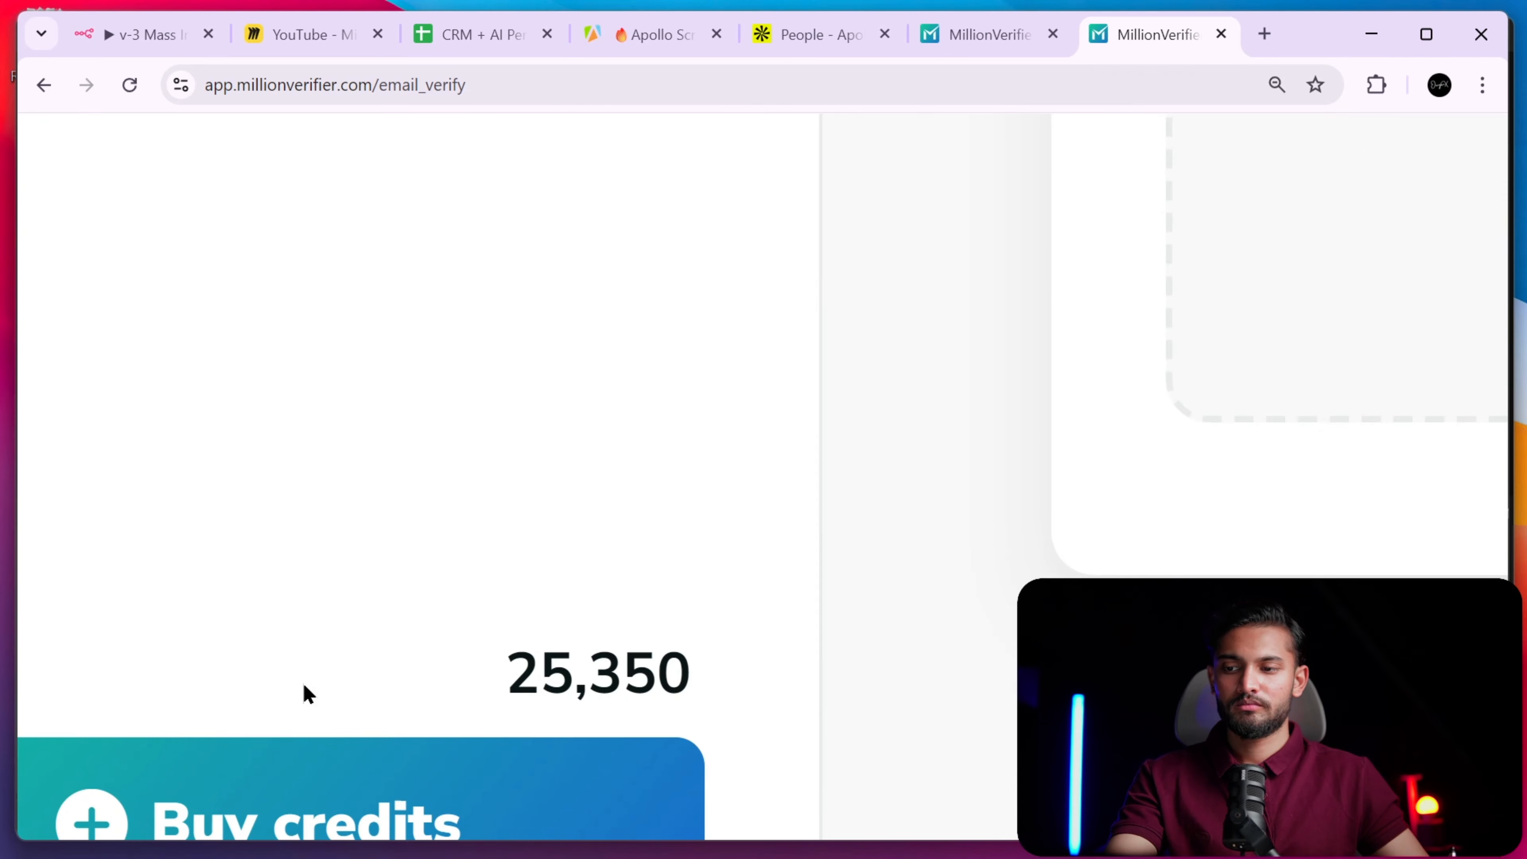
# - Log out of MillionVerifier and go to the sign-up form for a new account
pyautogui.moveTo(1374, 138)
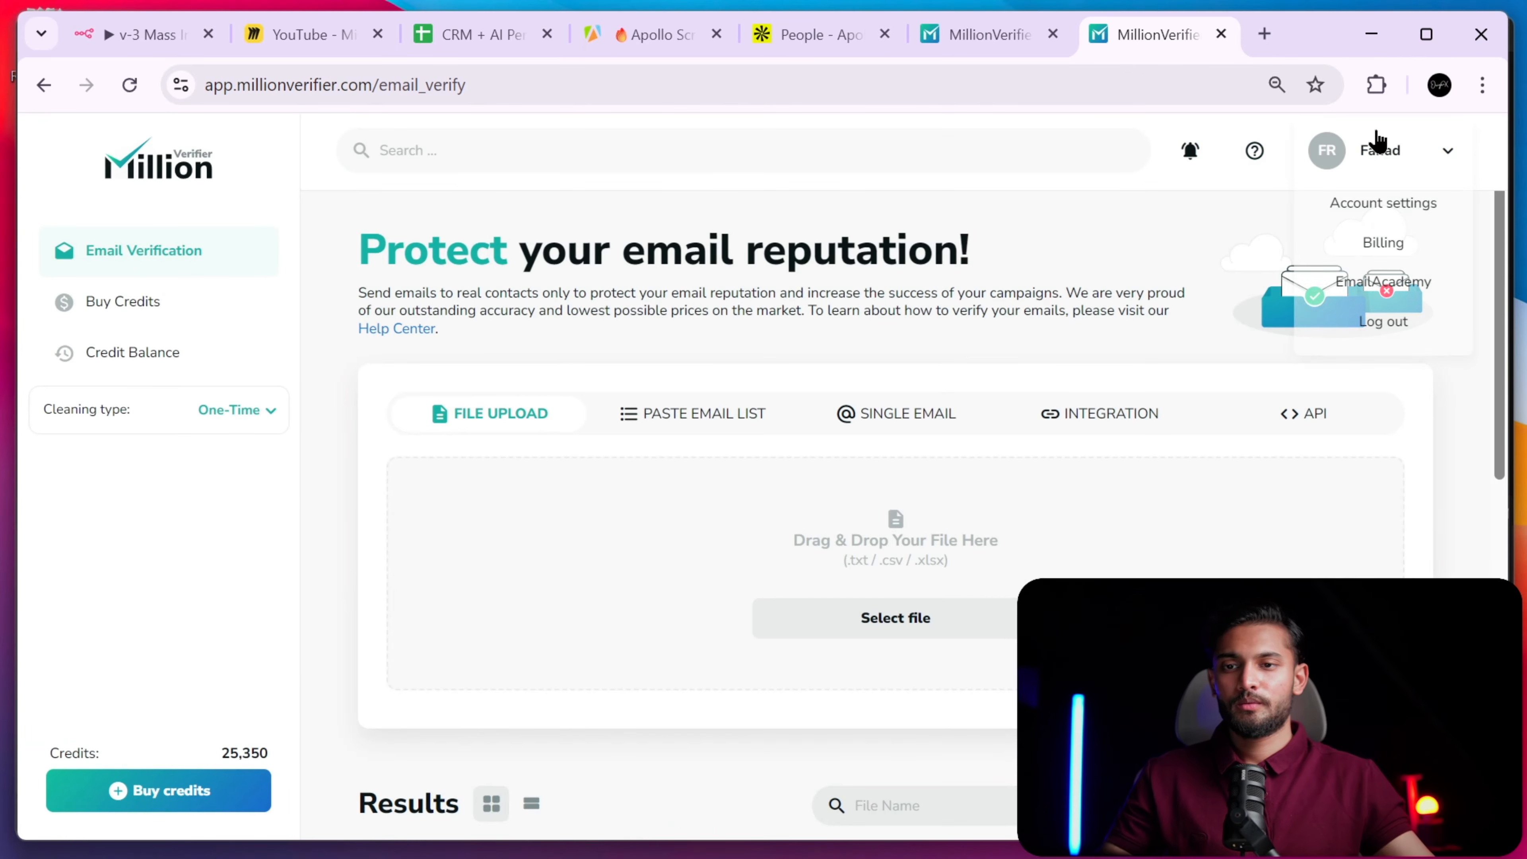
pyautogui.click(1383, 321)
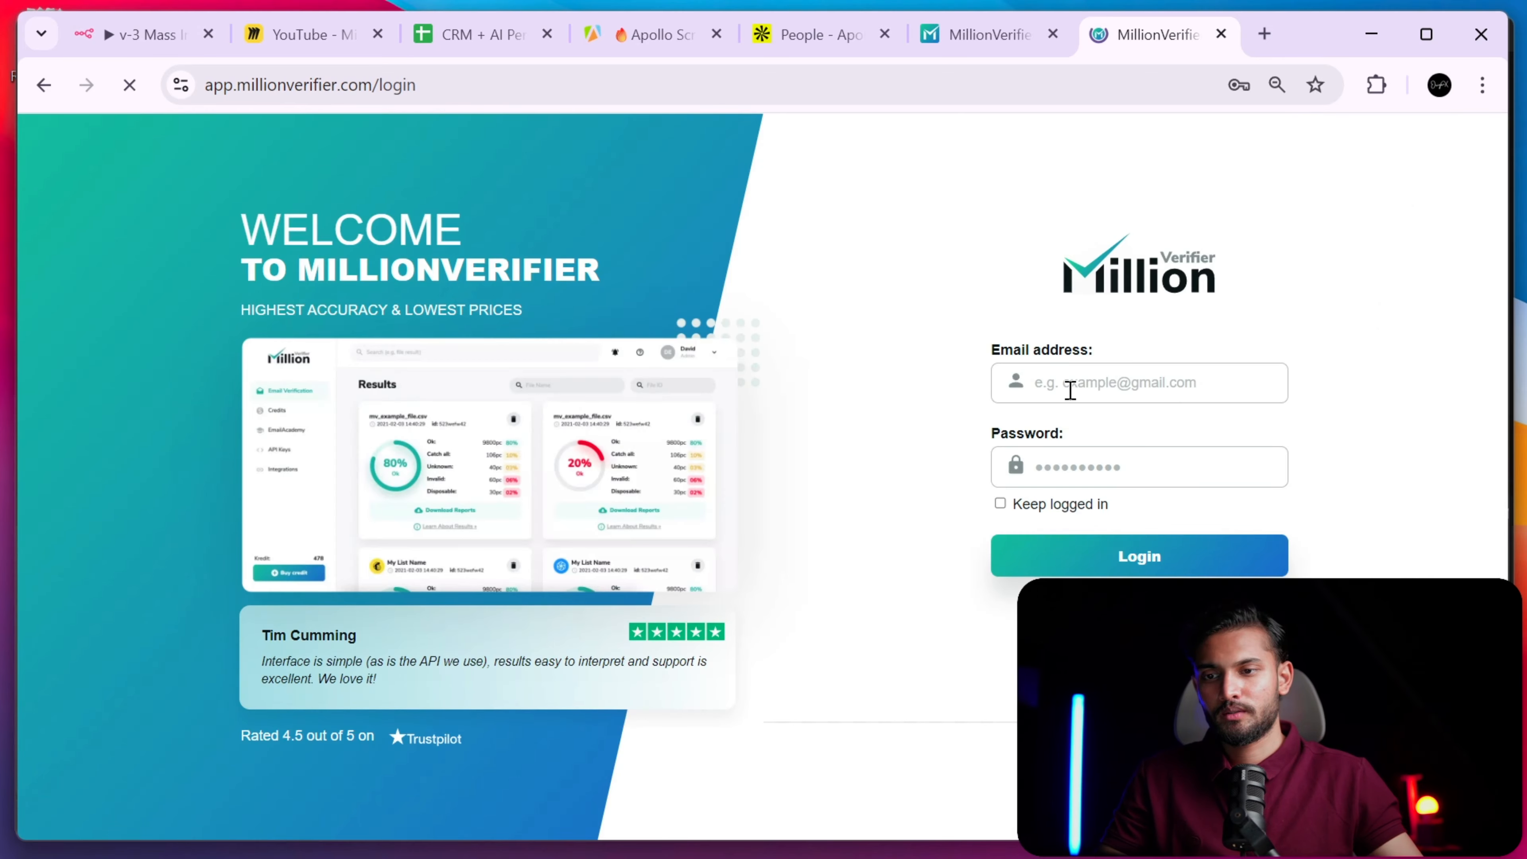
pyautogui.click(1070, 391)
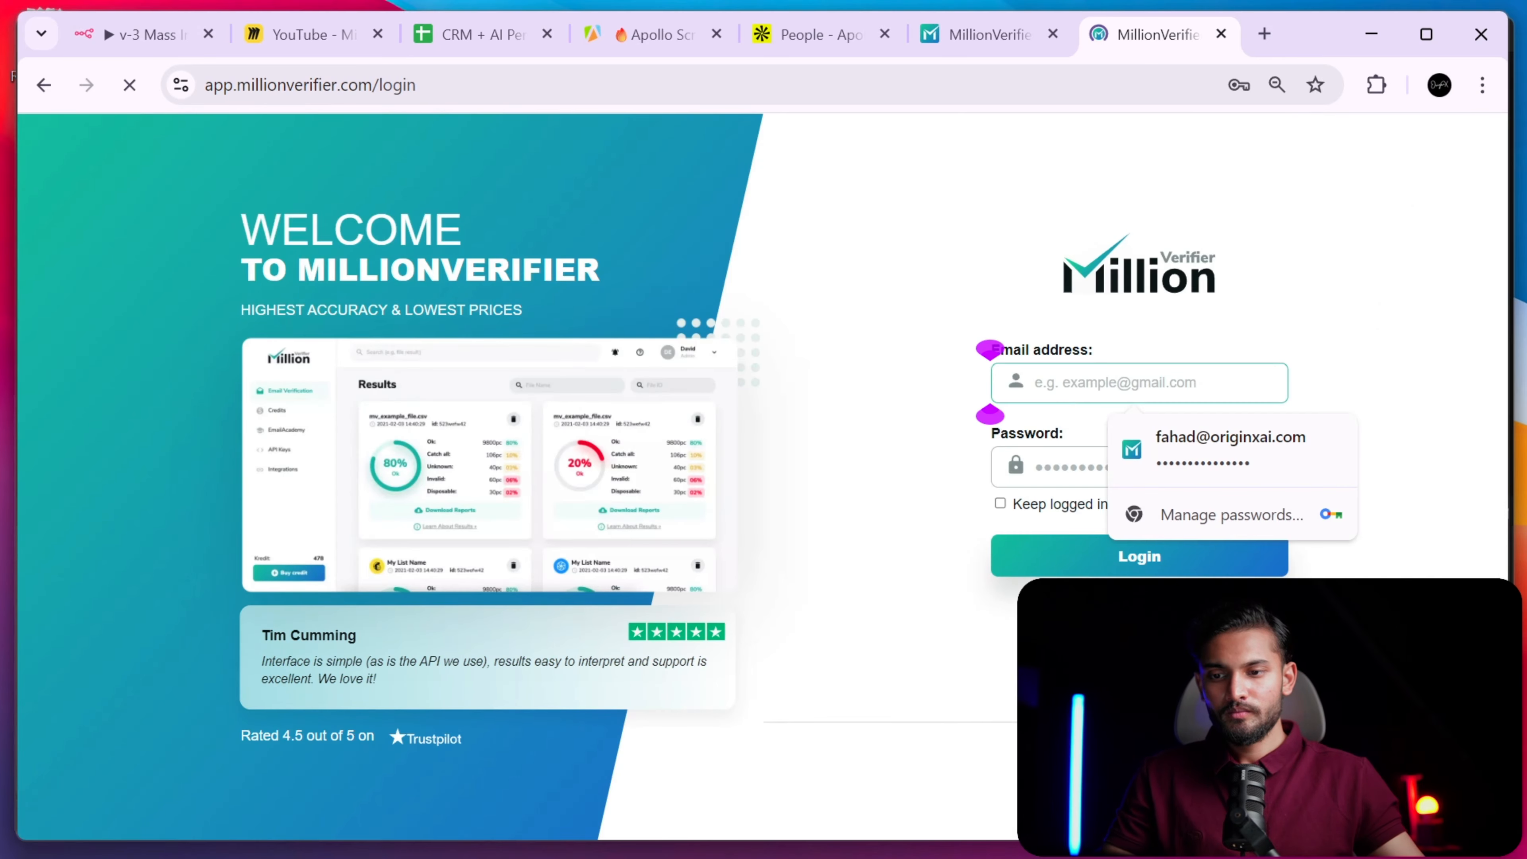
pyautogui.click(1172, 764)
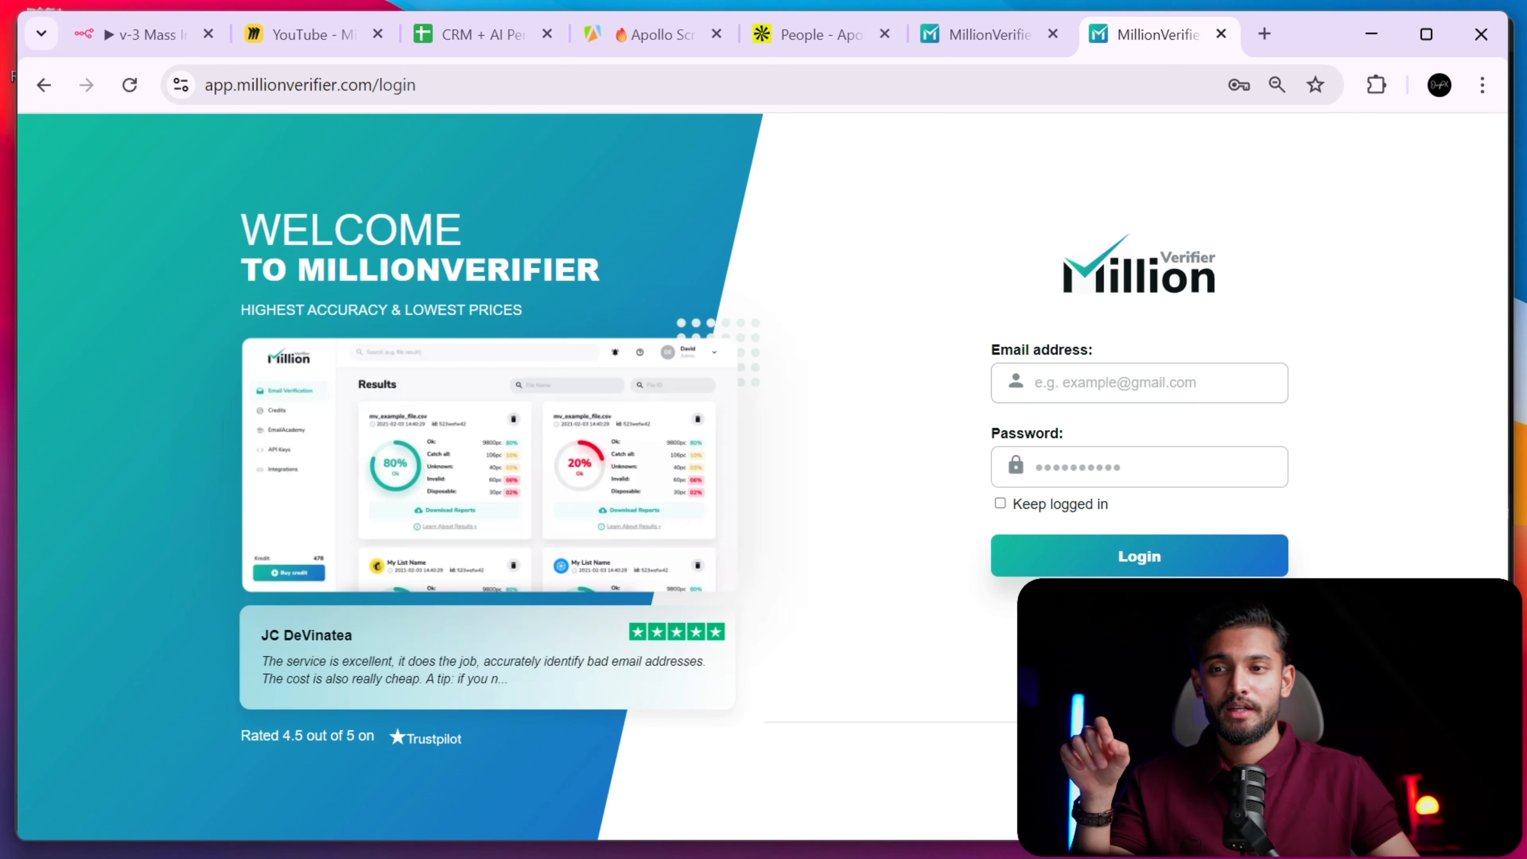
pyautogui.click(990, 39)
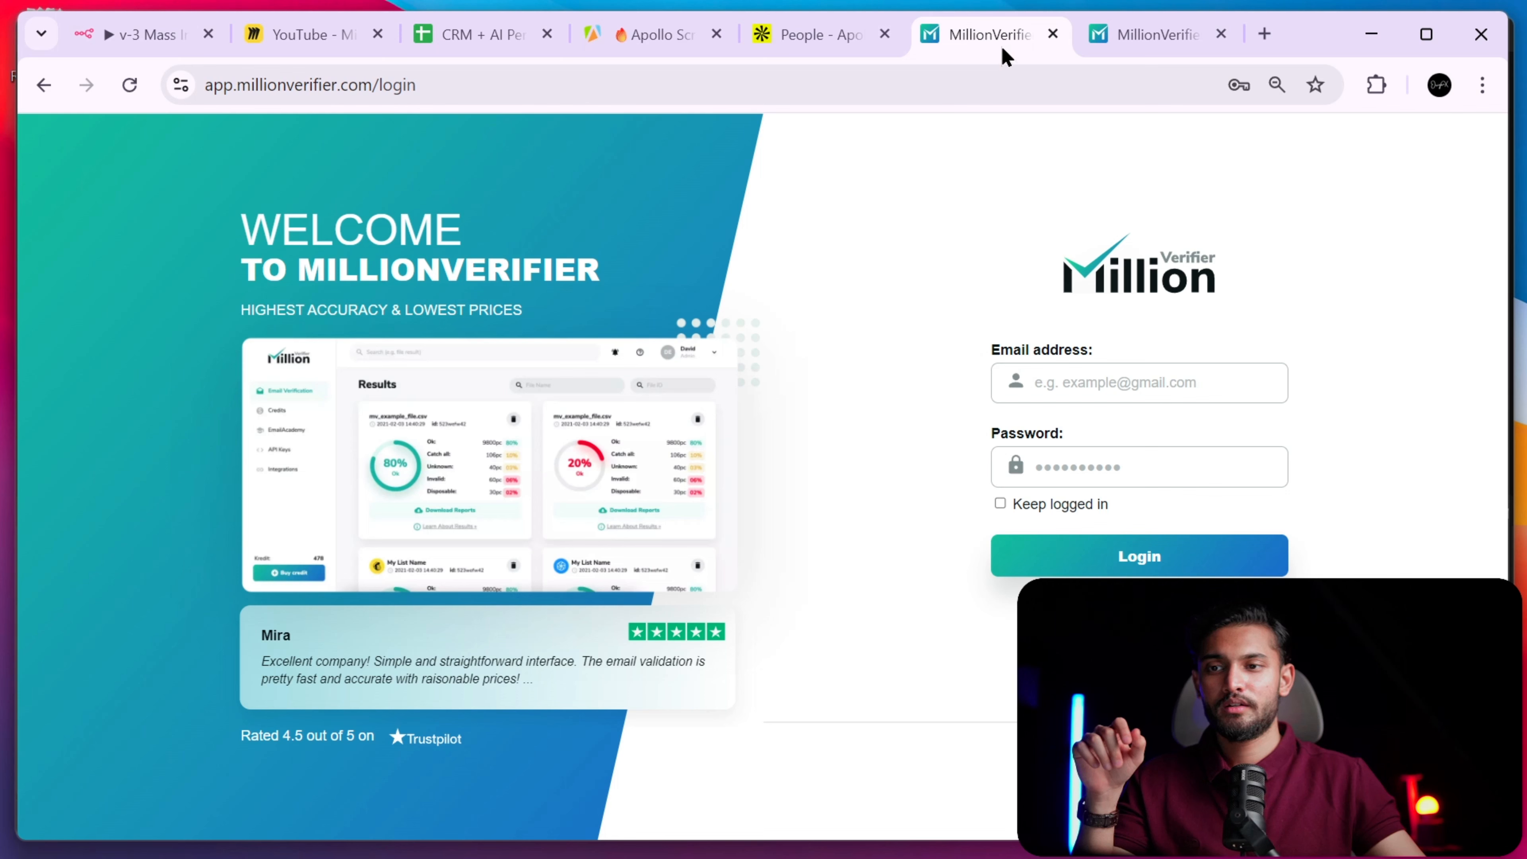
pyautogui.click(1125, 43)
pyautogui.click(1132, 397)
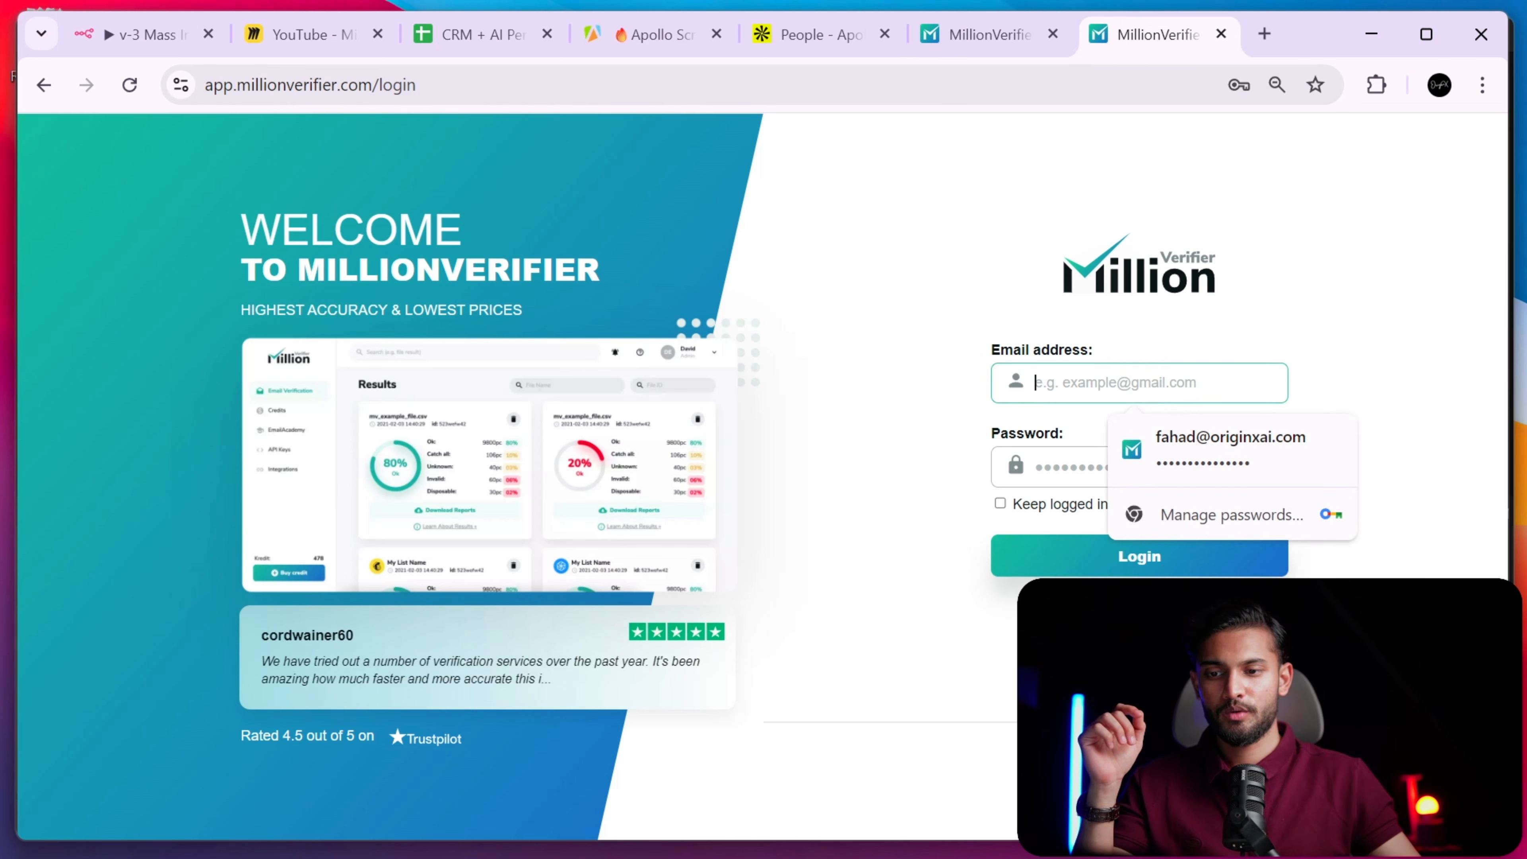
pyautogui.click(1181, 759)
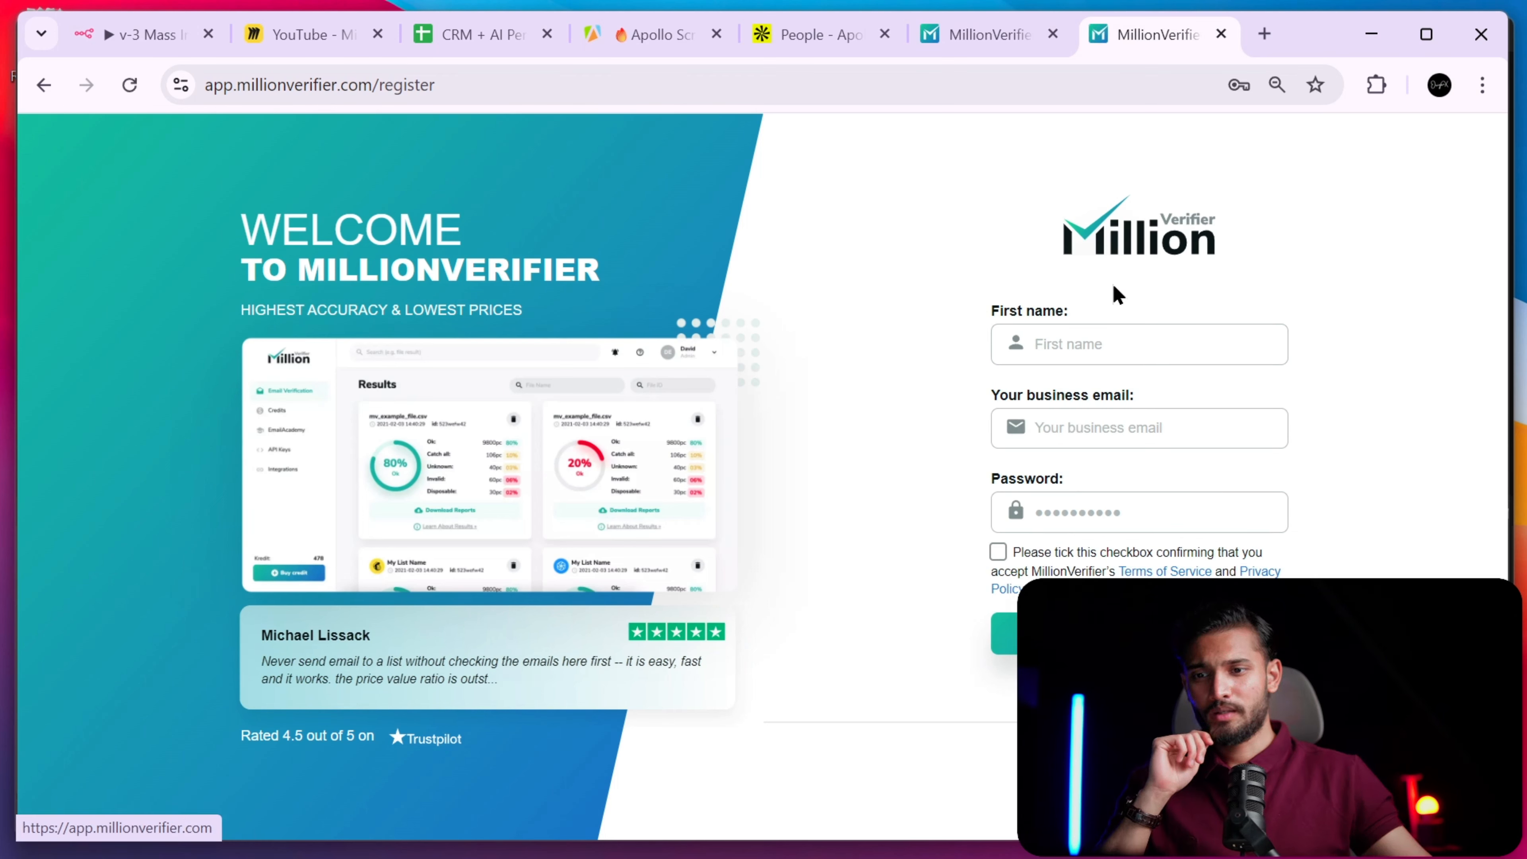
# - Fill in the first name, business email and a suggested strong password, then submit registration
pyautogui.click(1089, 353)
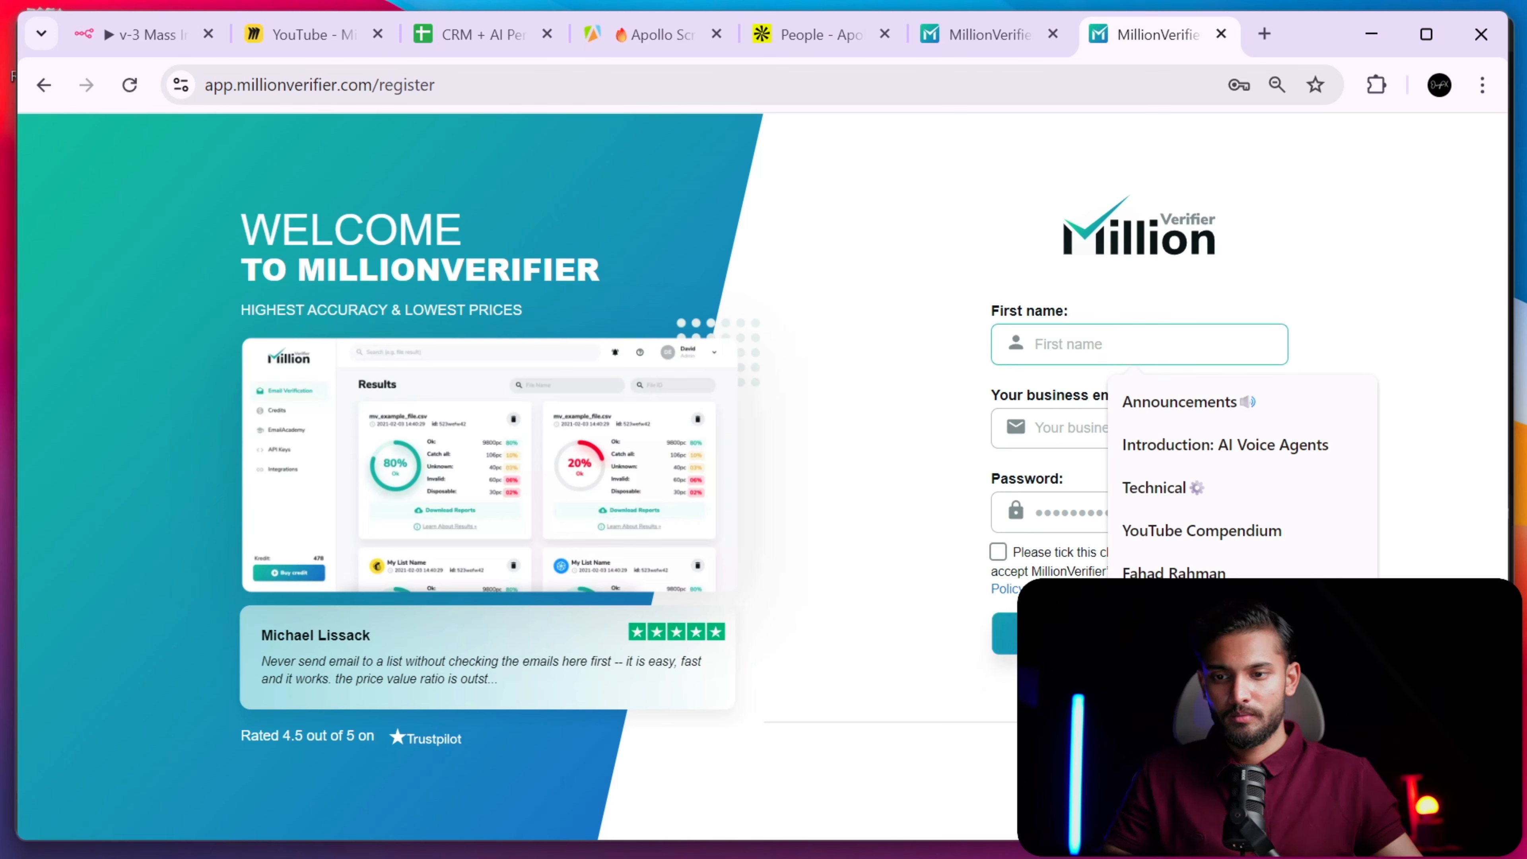
pyautogui.click(1157, 618)
pyautogui.click(1140, 435)
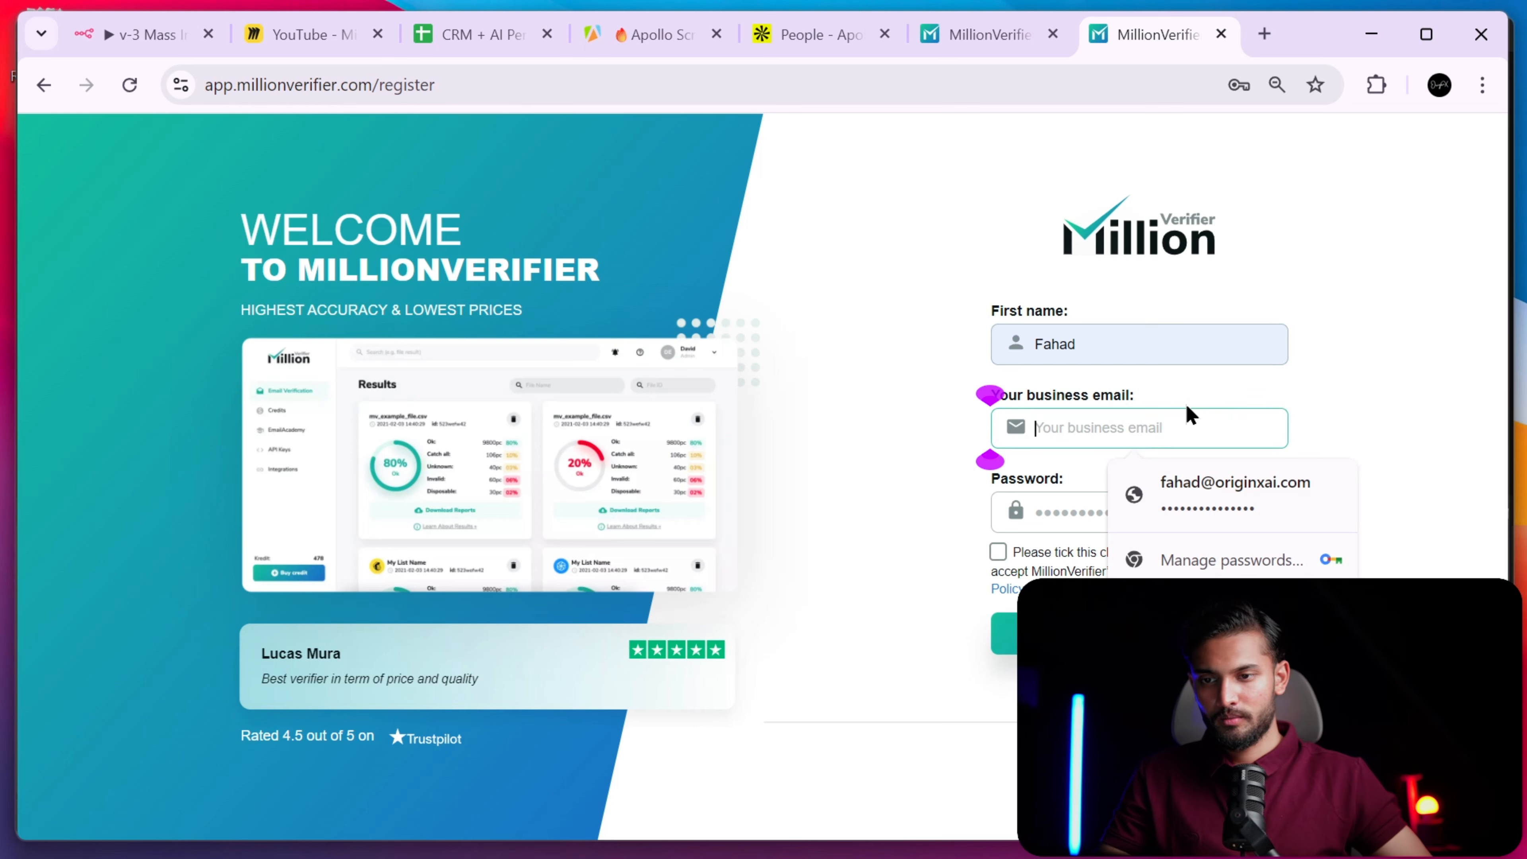
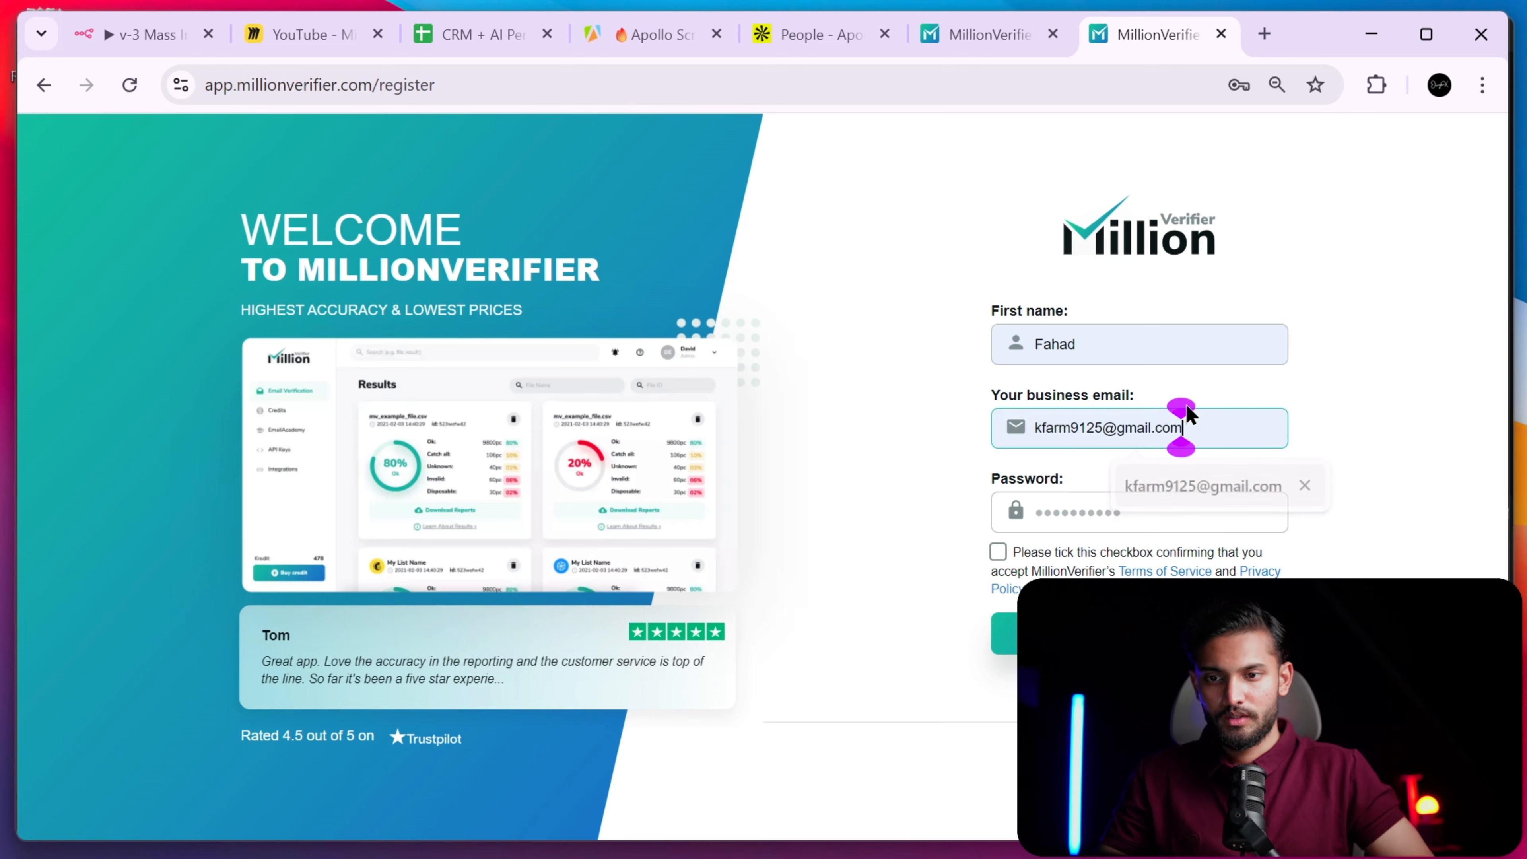
pyautogui.click(1172, 490)
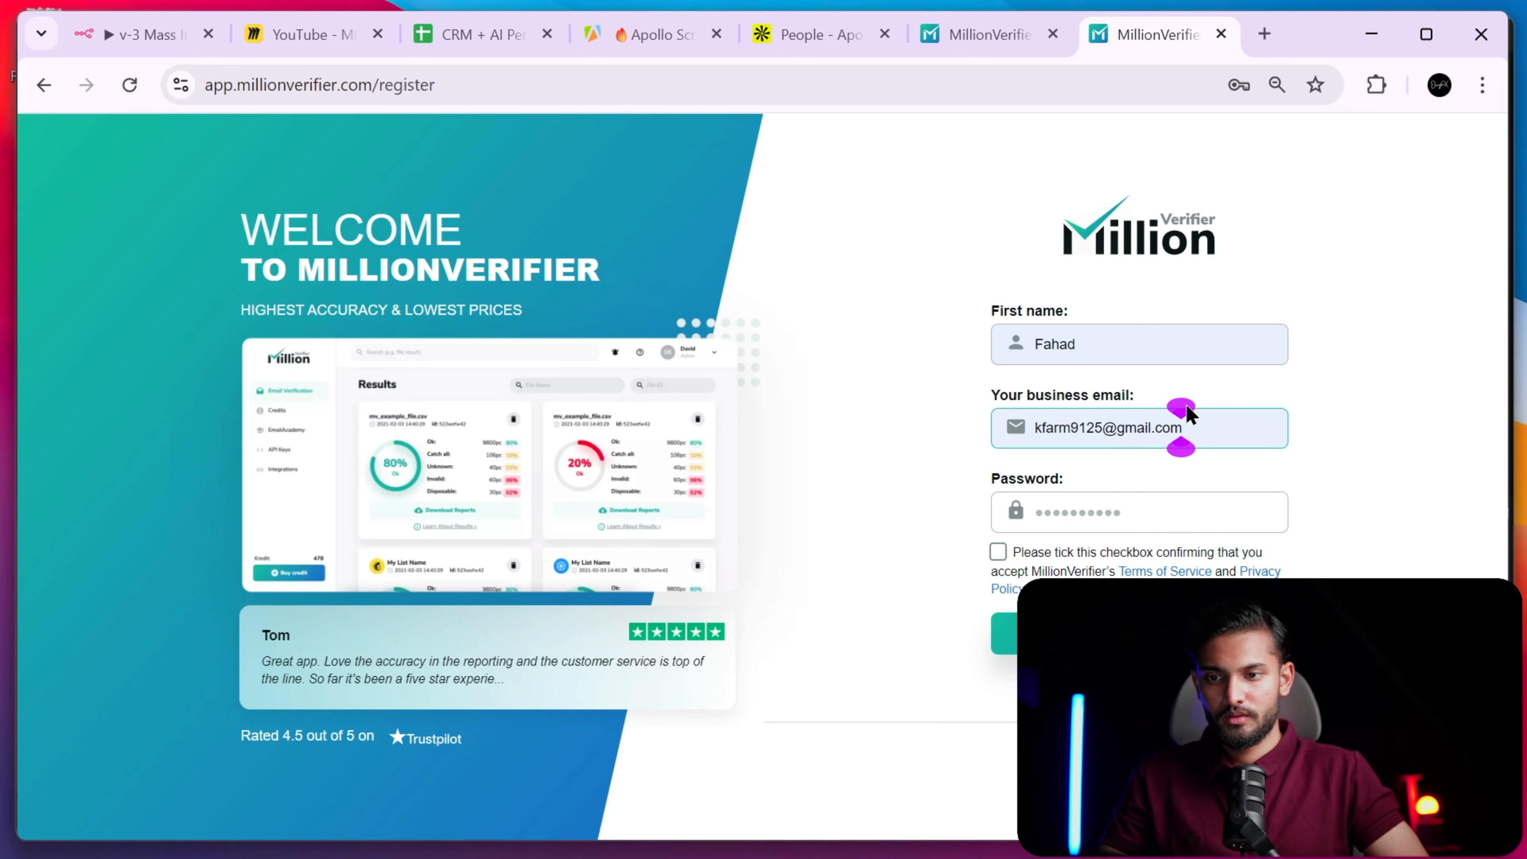
pyautogui.click(1137, 512)
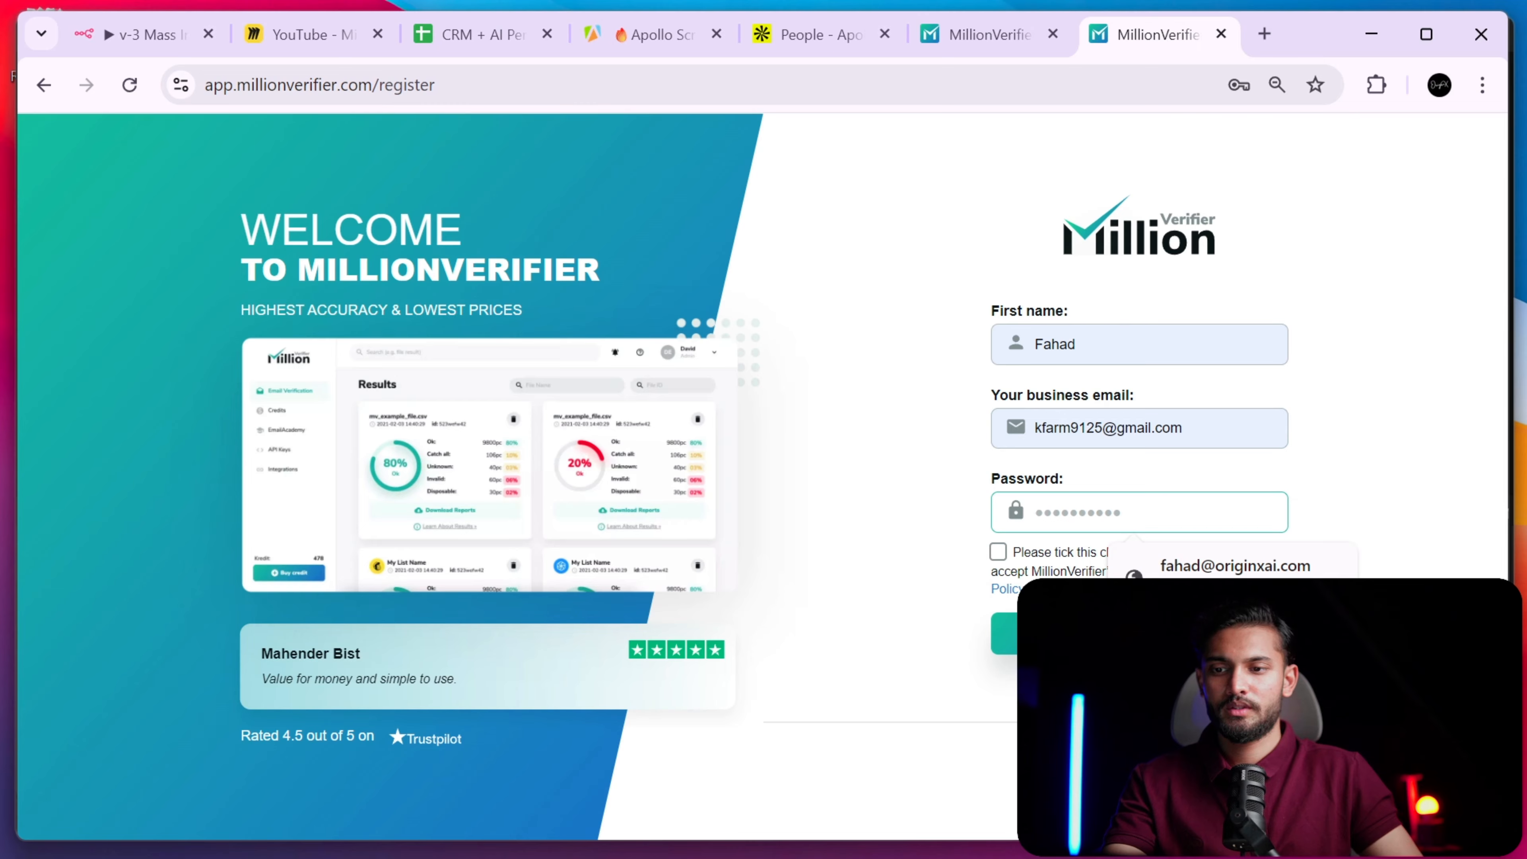
pyautogui.click(1179, 626)
pyautogui.click(1023, 43)
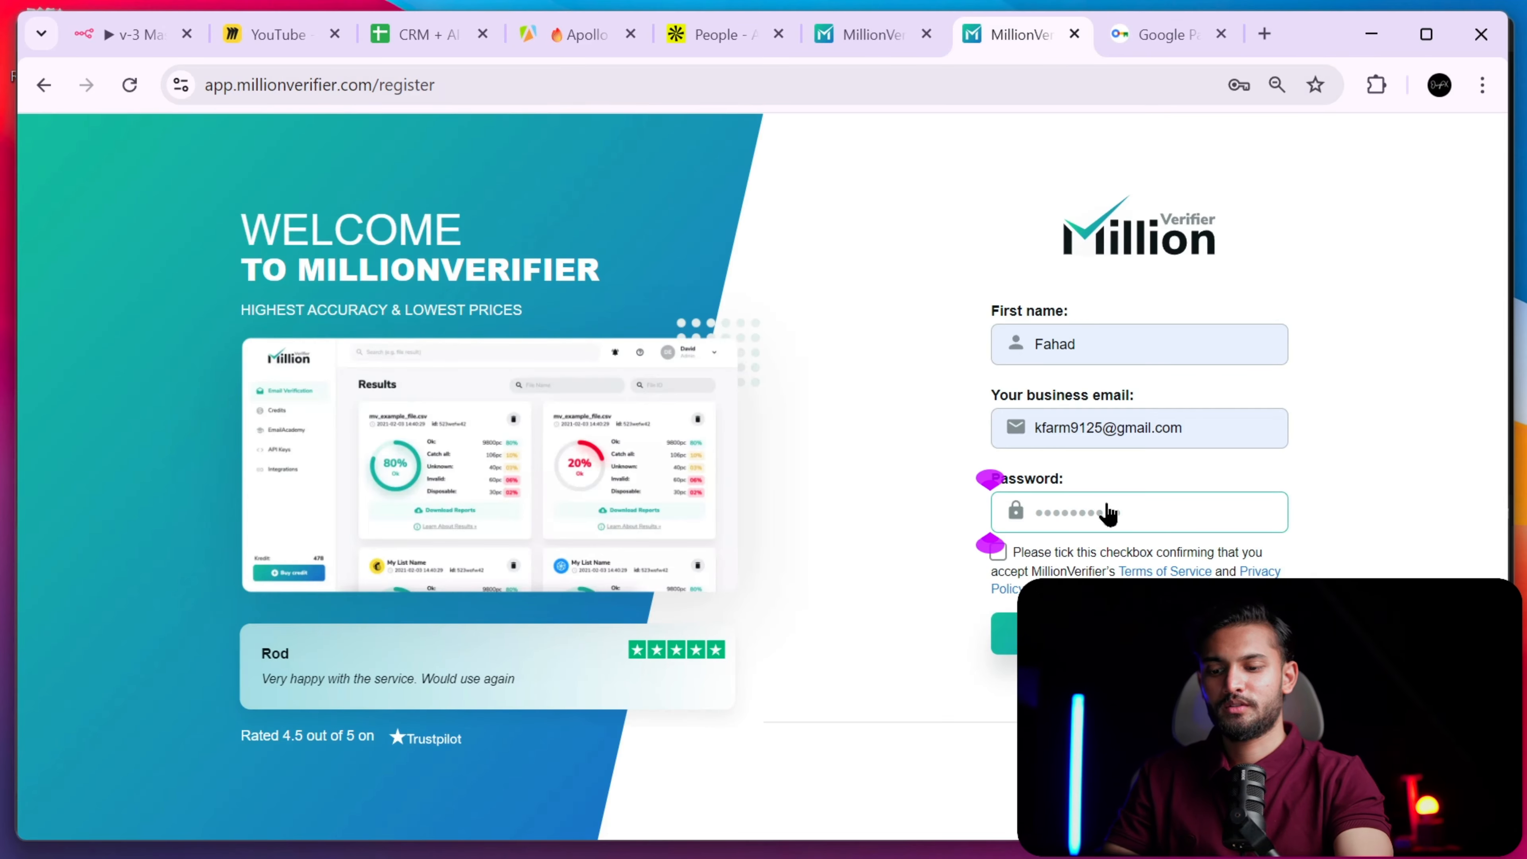
pyautogui.rightClick(1107, 513)
pyautogui.click(1179, 379)
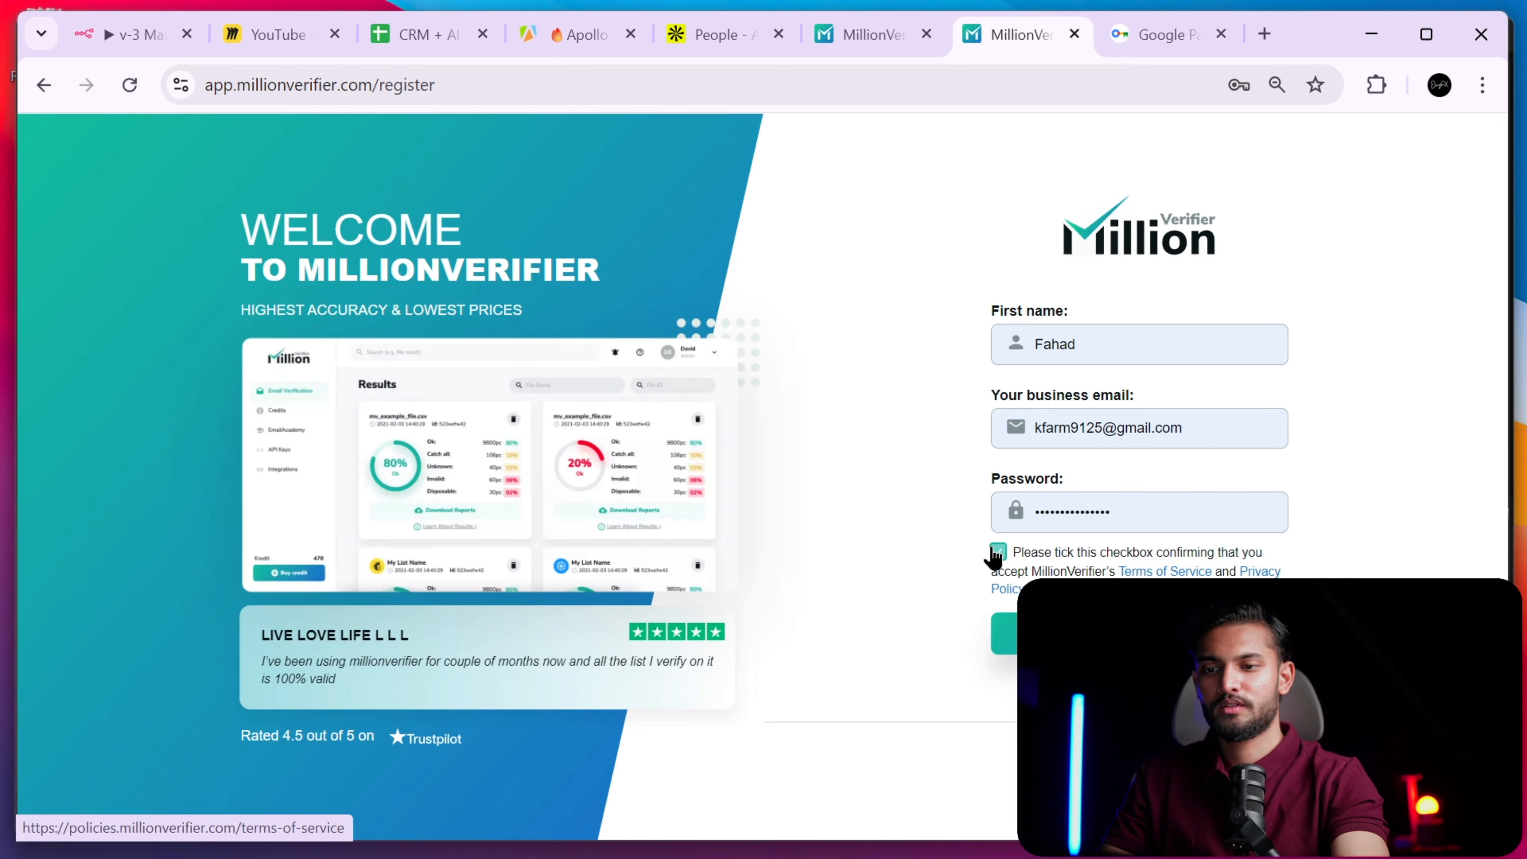
pyautogui.click(1140, 633)
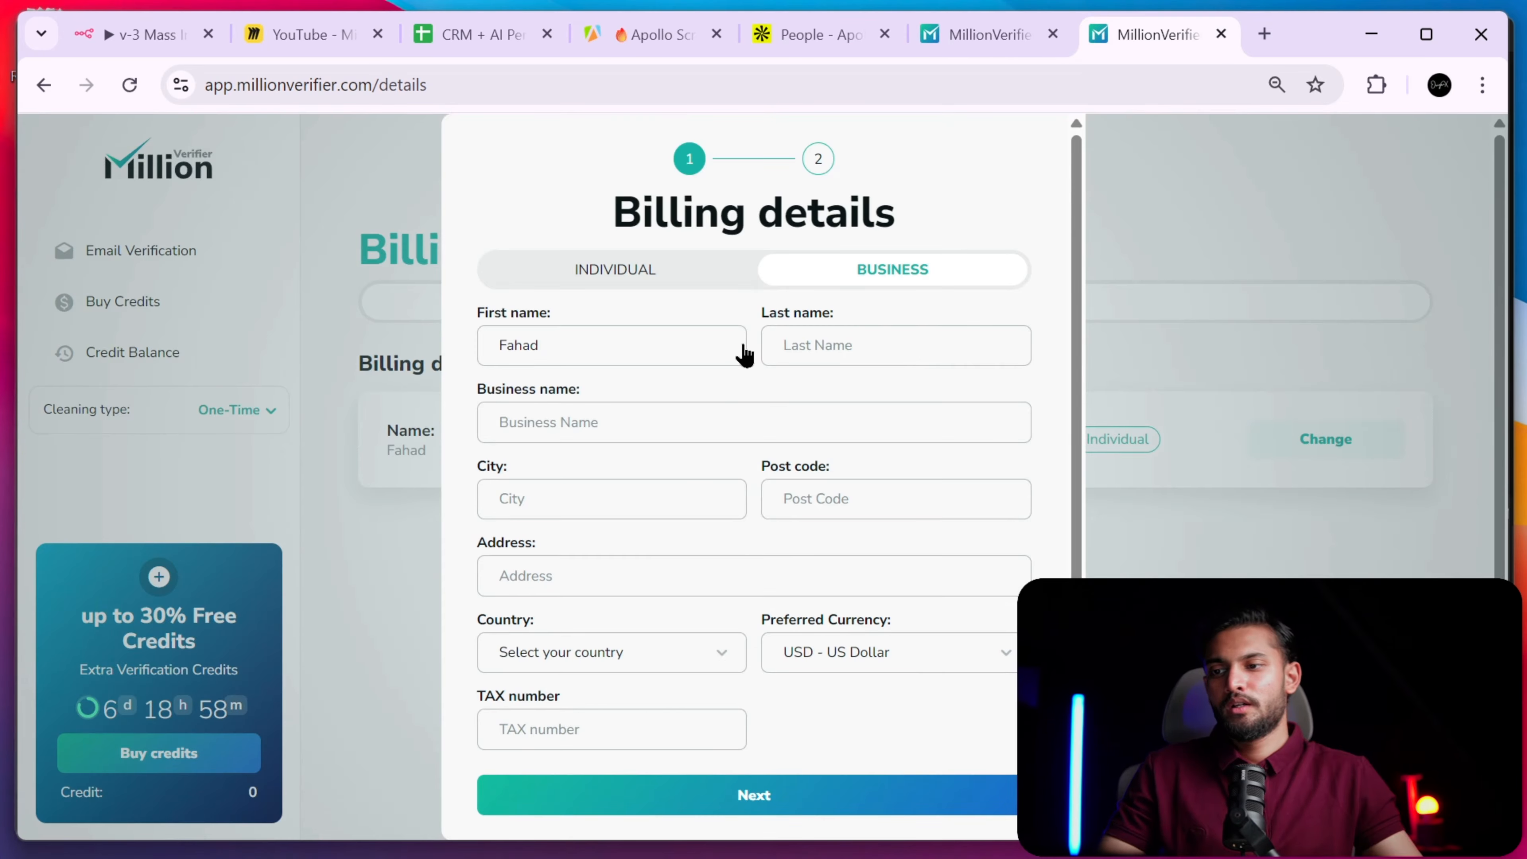
# - Fill the billing form's first name, business name and autofilled address details
pyautogui.click(678, 363)
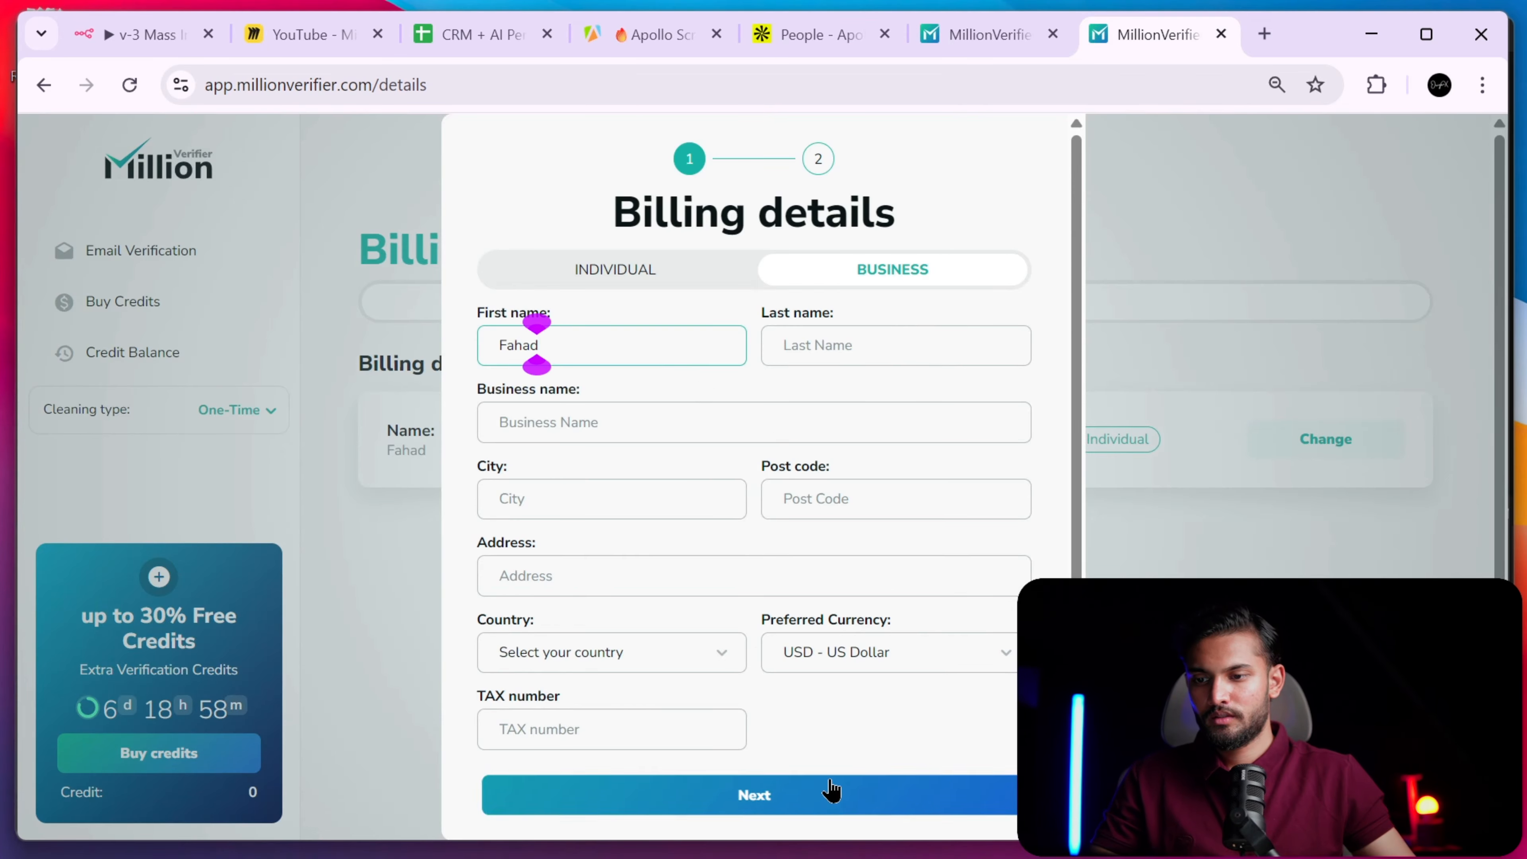
pyautogui.click(832, 793)
pyautogui.scroll(-3, 685, 460)
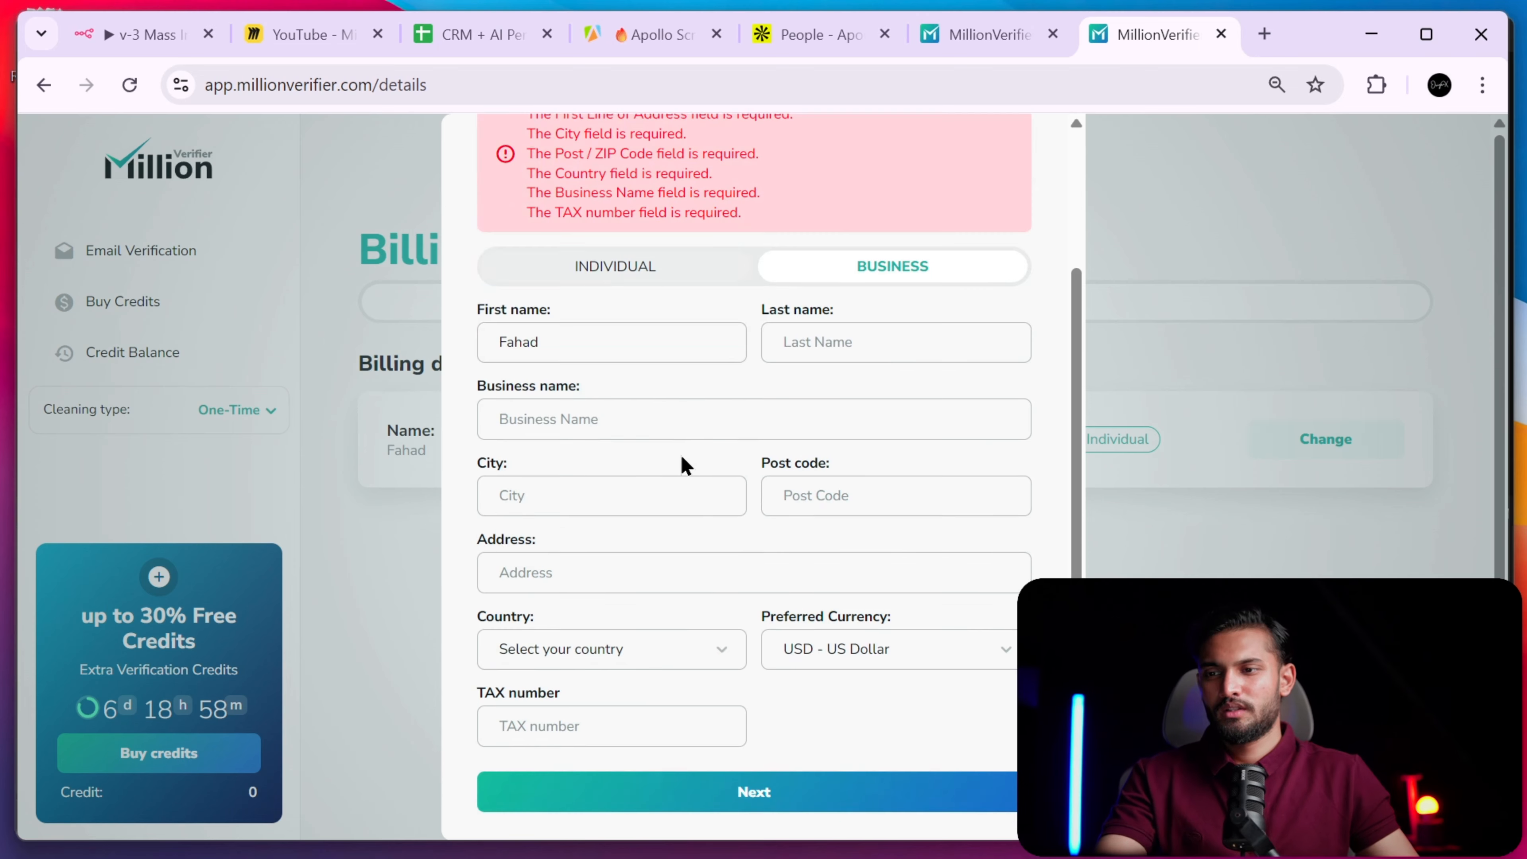
pyautogui.click(634, 421)
pyautogui.click(685, 475)
pyautogui.click(633, 505)
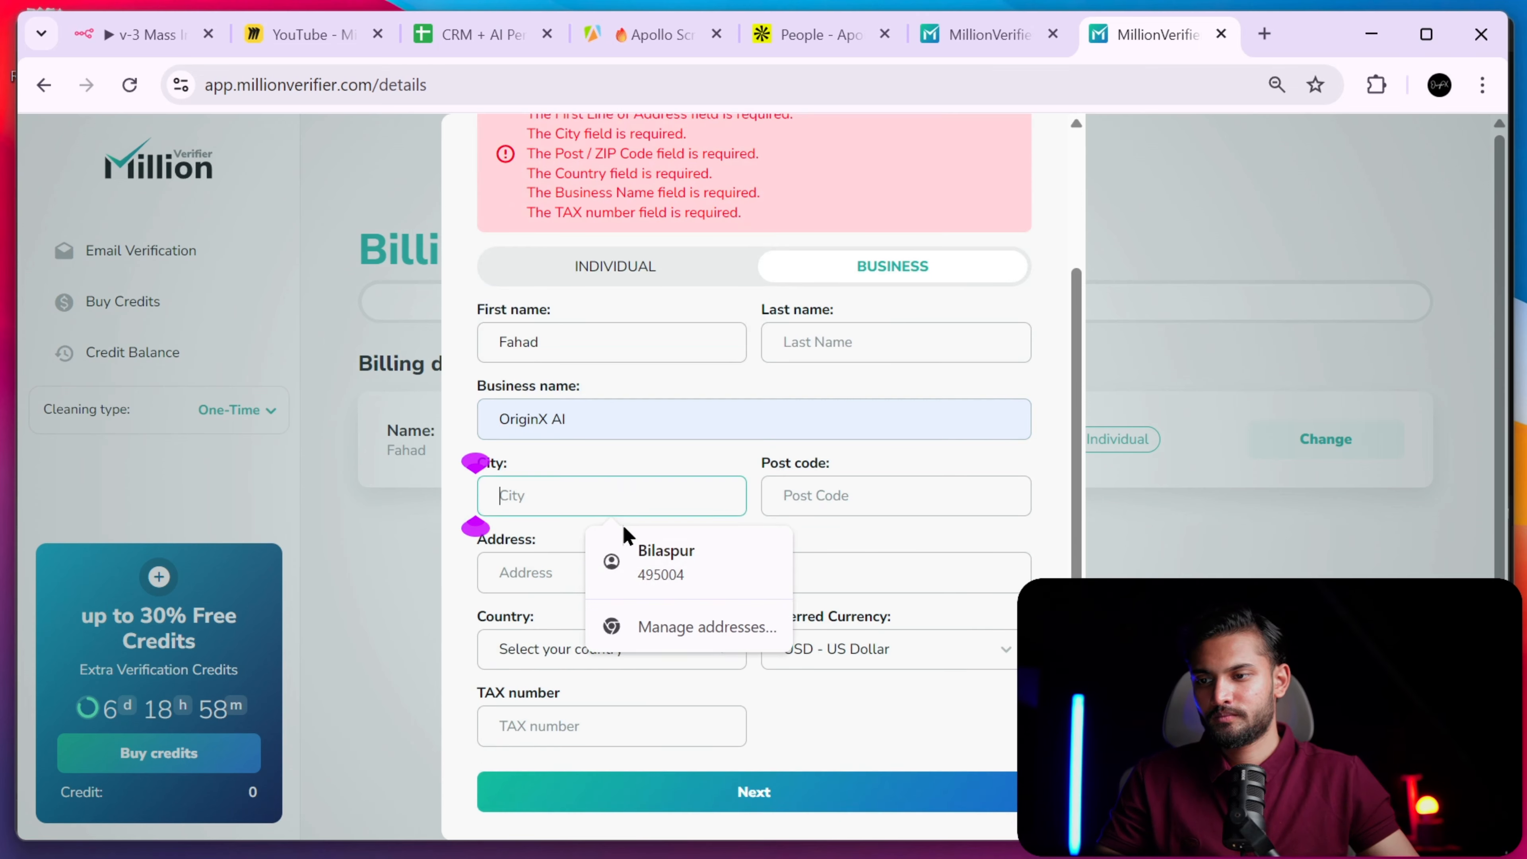
pyautogui.click(692, 538)
pyautogui.click(780, 782)
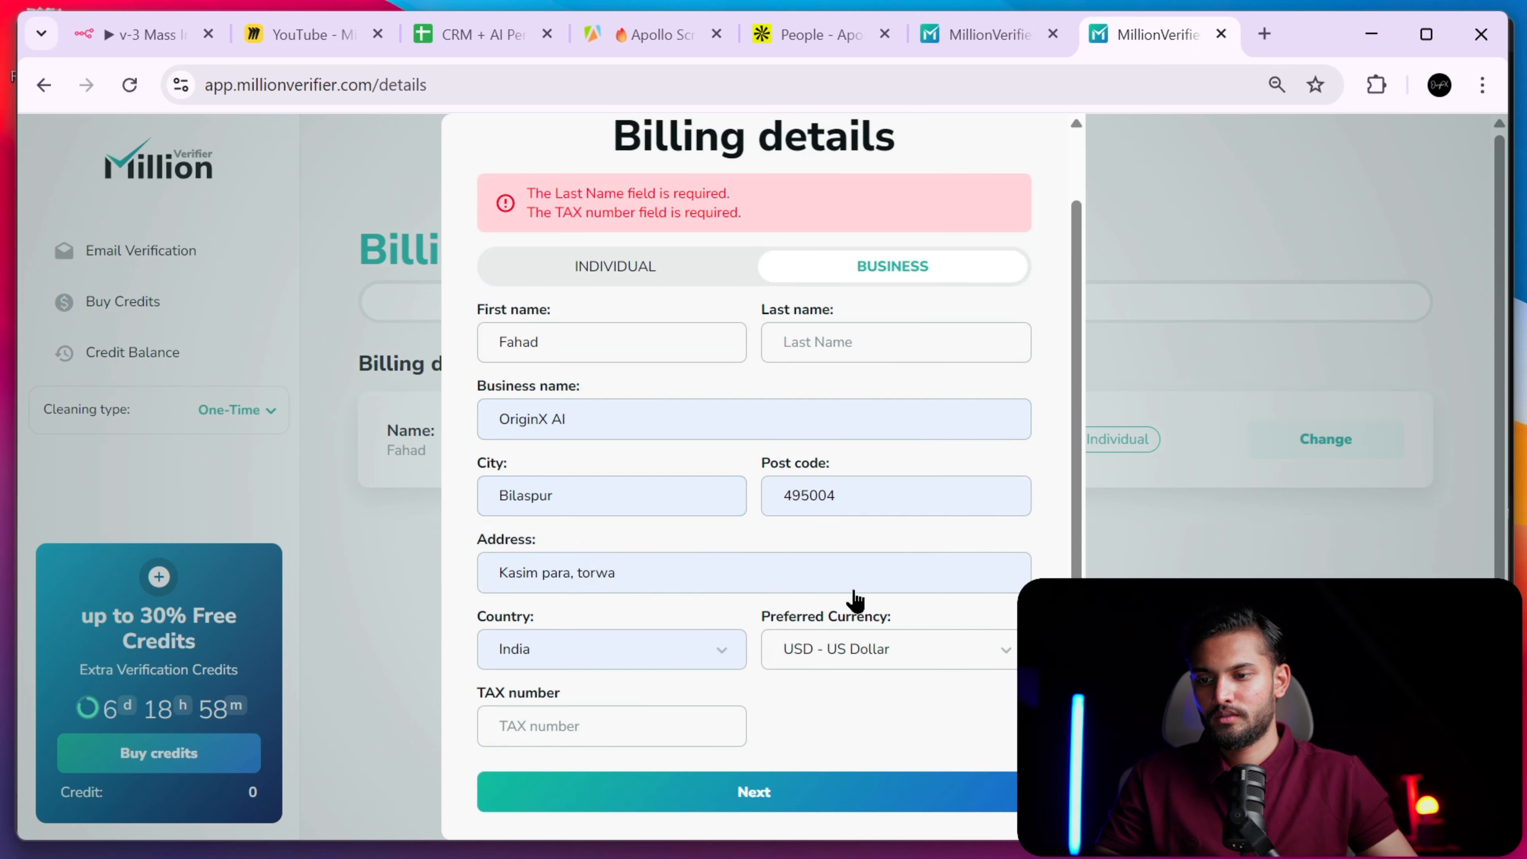
pyautogui.click(710, 731)
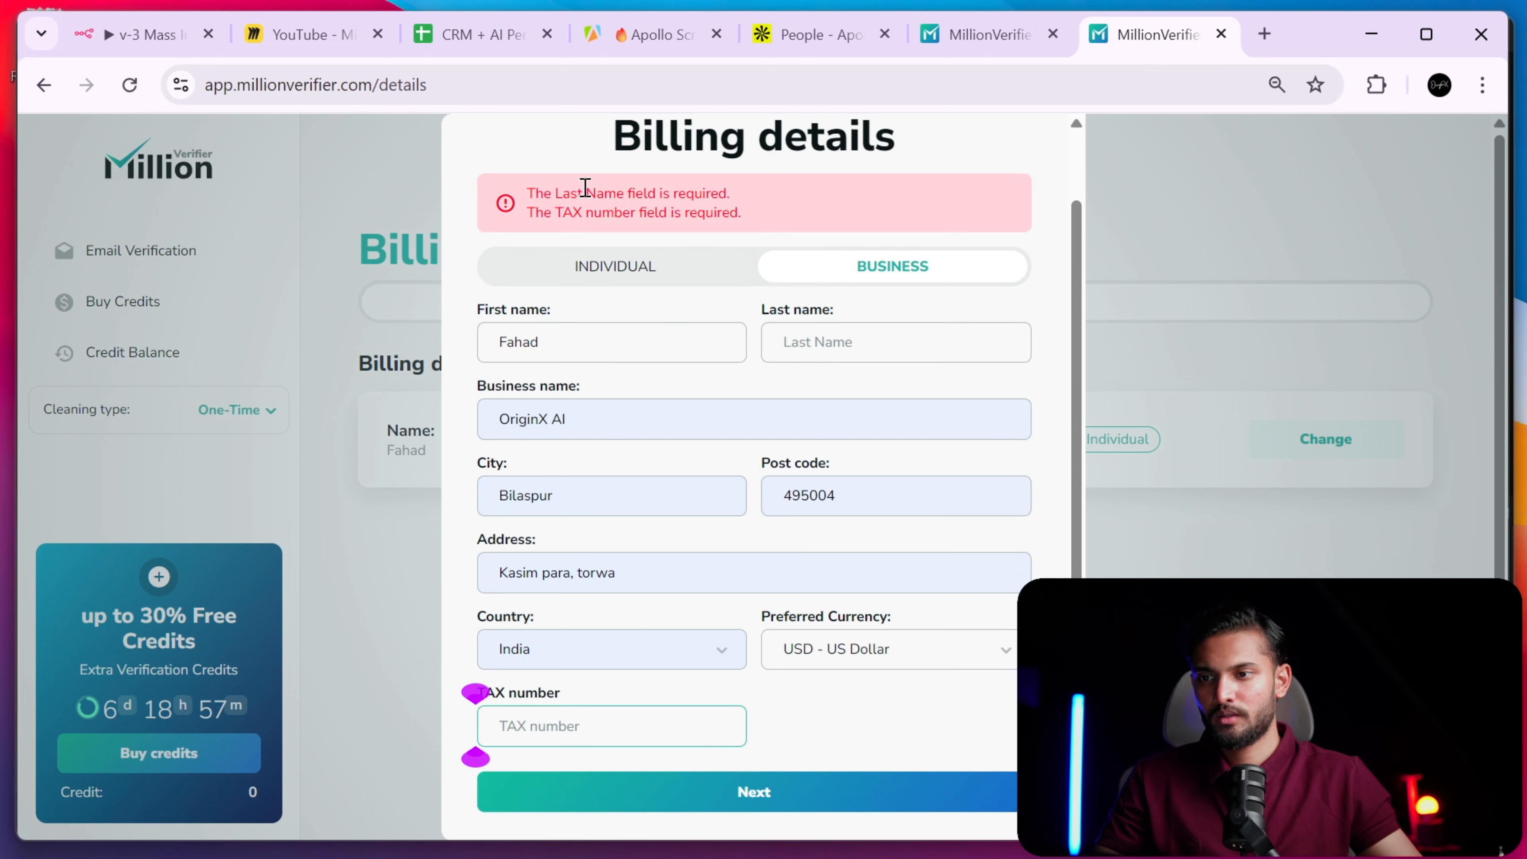
# - Switch billing type to INDIVIDUAL, add the last name, and save the billing details
pyautogui.click(592, 271)
pyautogui.click(805, 735)
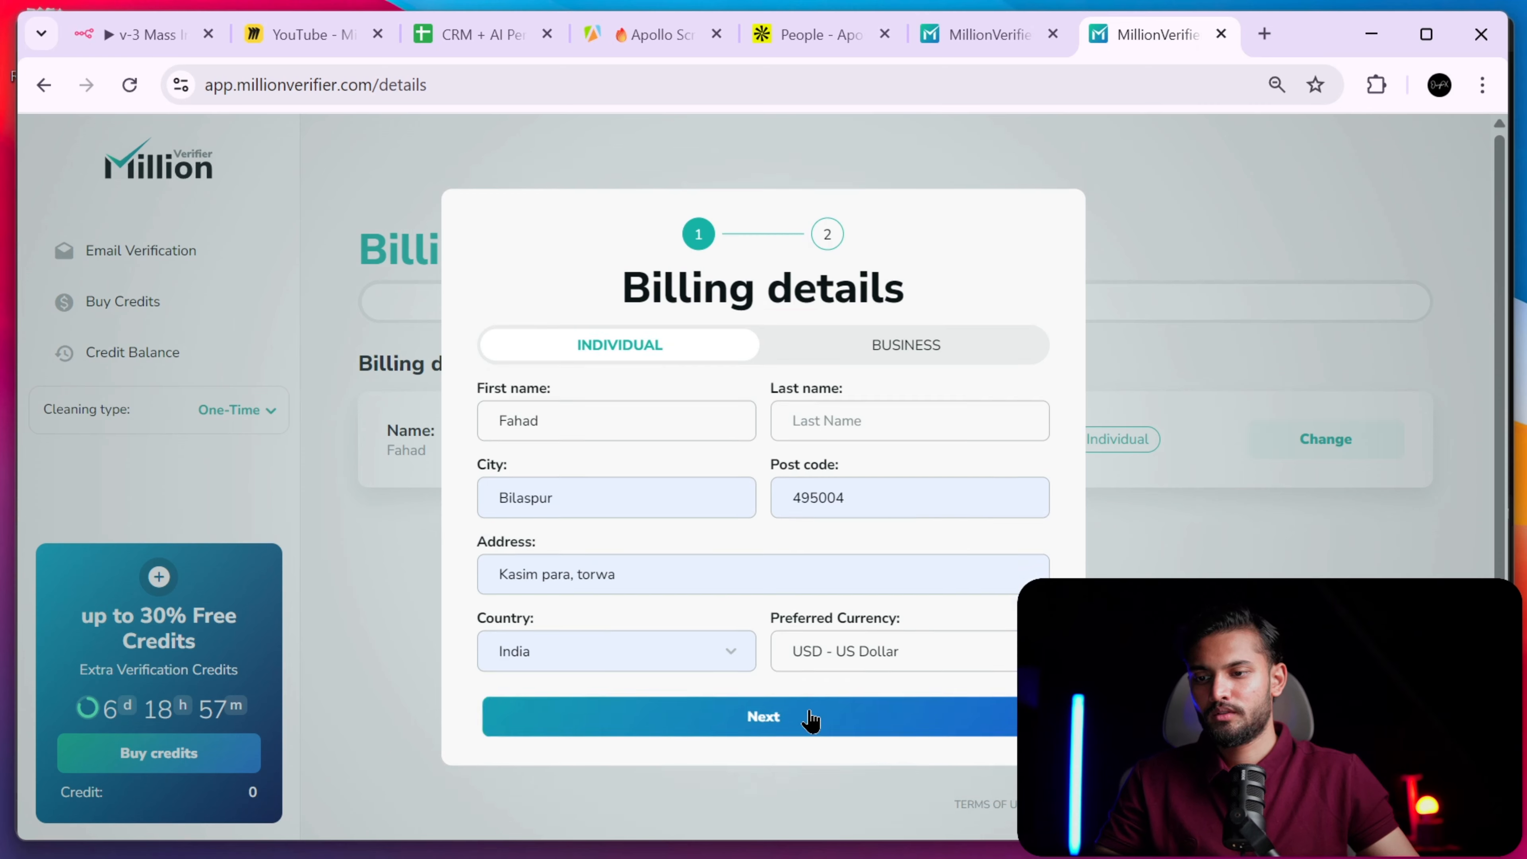
pyautogui.click(894, 460)
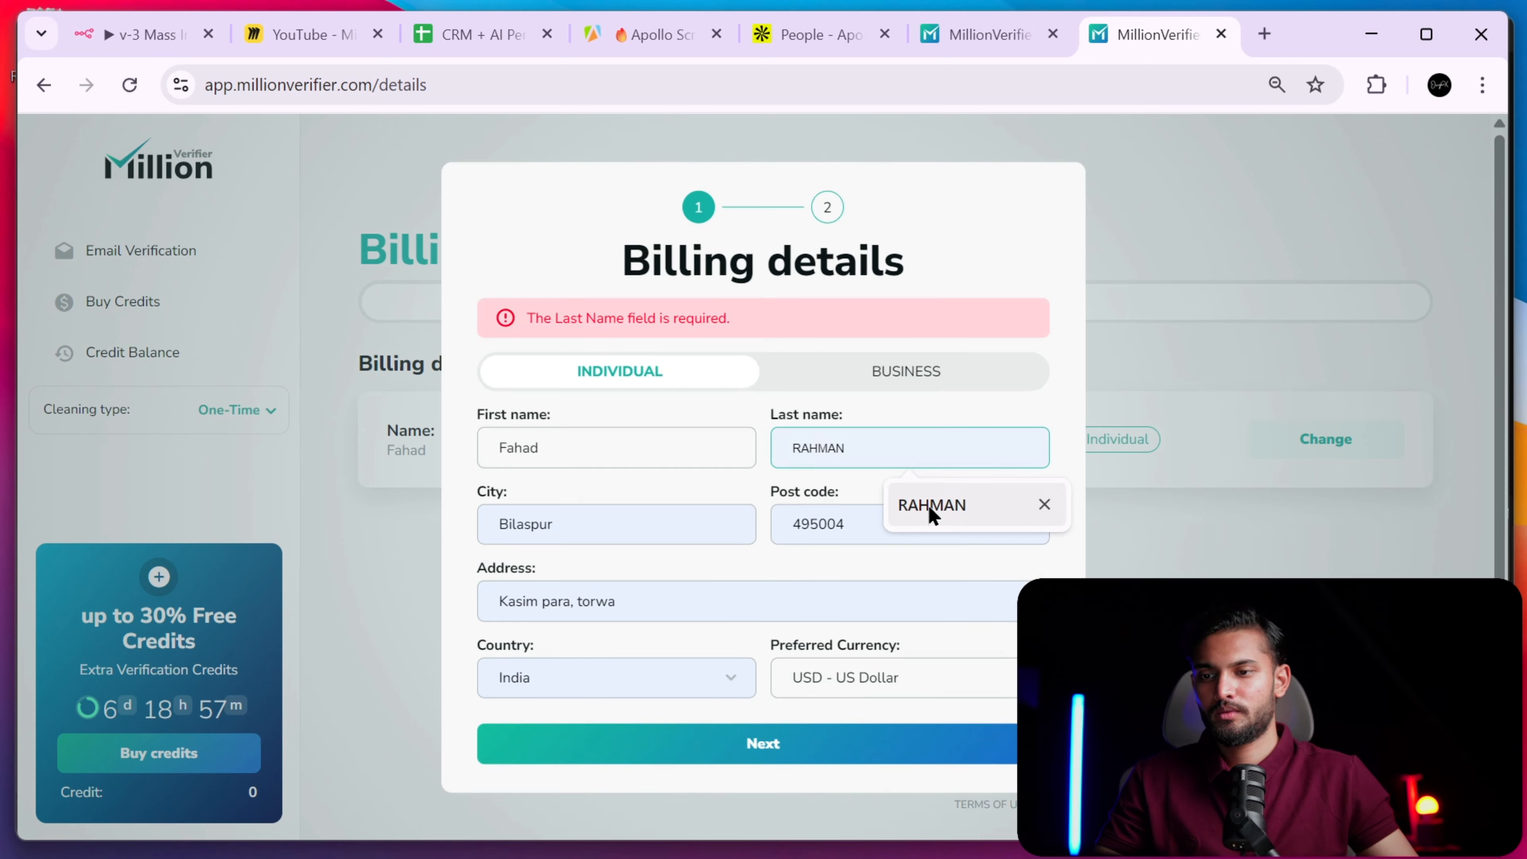
pyautogui.click(924, 505)
pyautogui.click(758, 744)
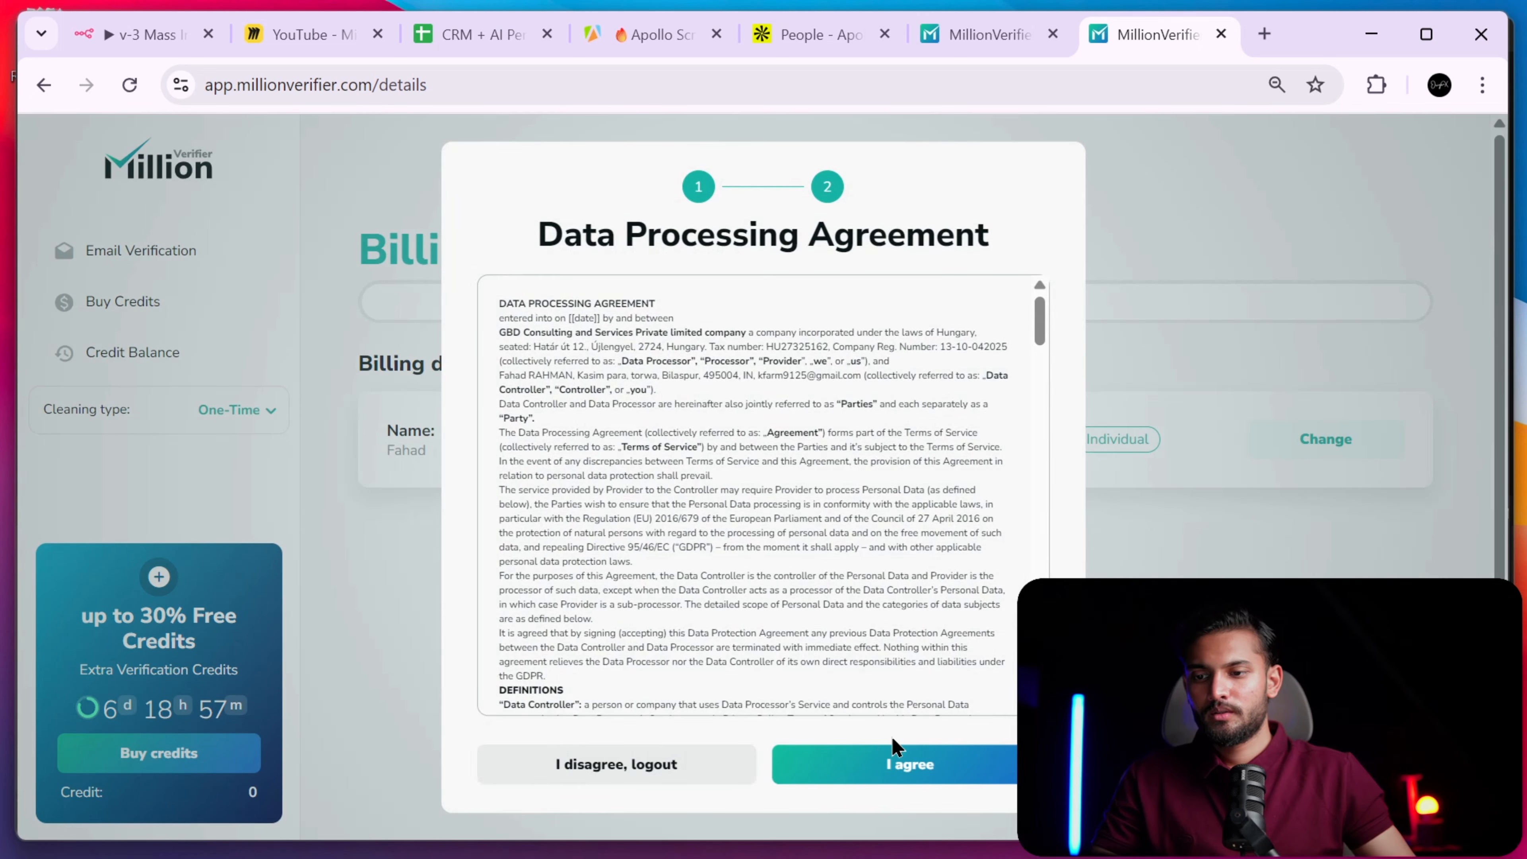
# - Accept the agreement, then browse the Credit Balance and Buy Credits pages
pyautogui.click(896, 746)
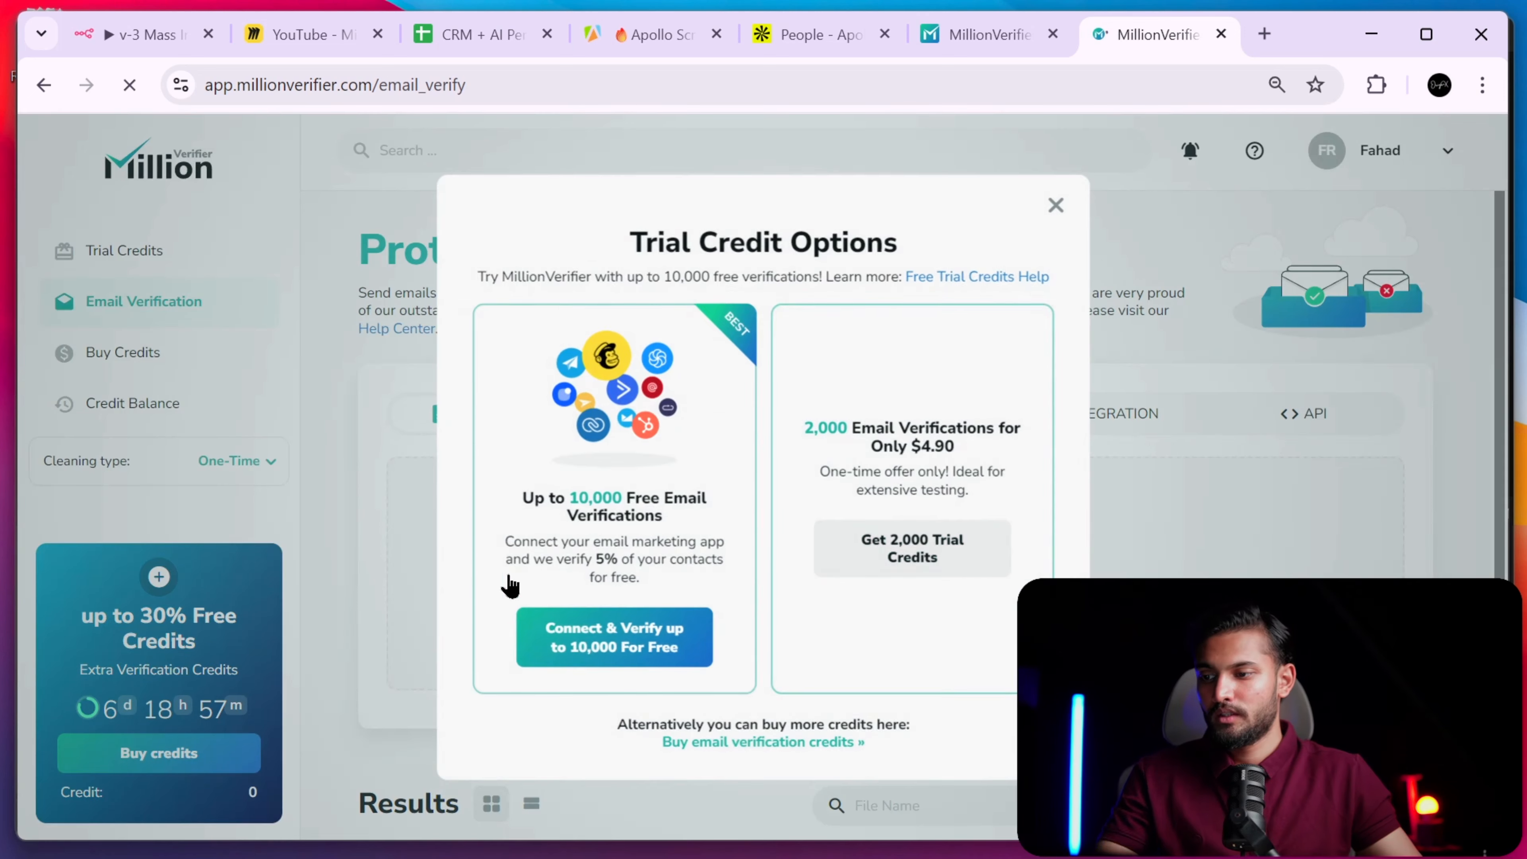
pyautogui.click(1051, 201)
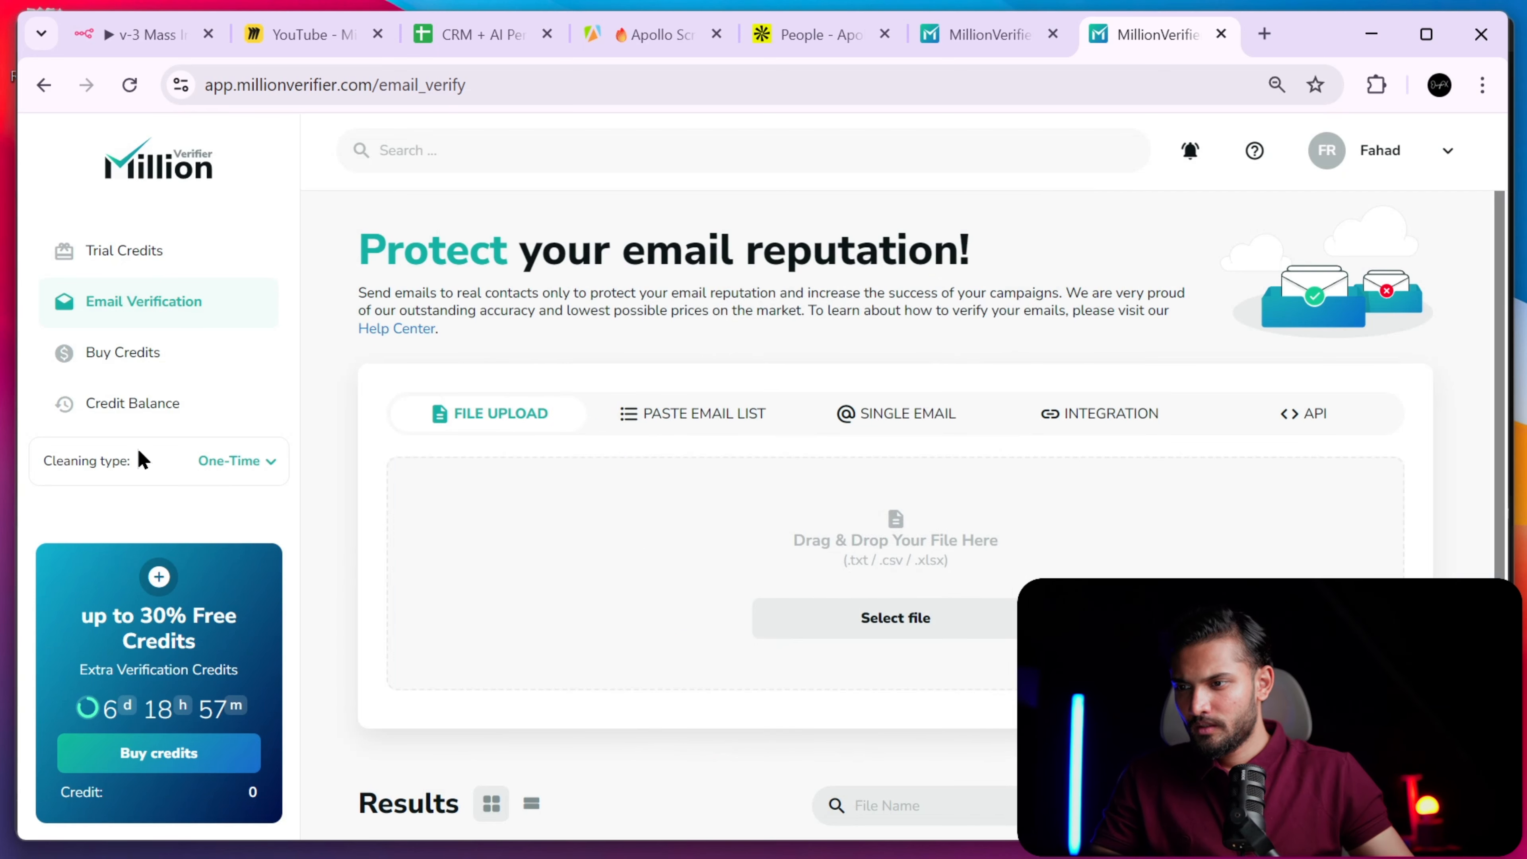
pyautogui.click(158, 409)
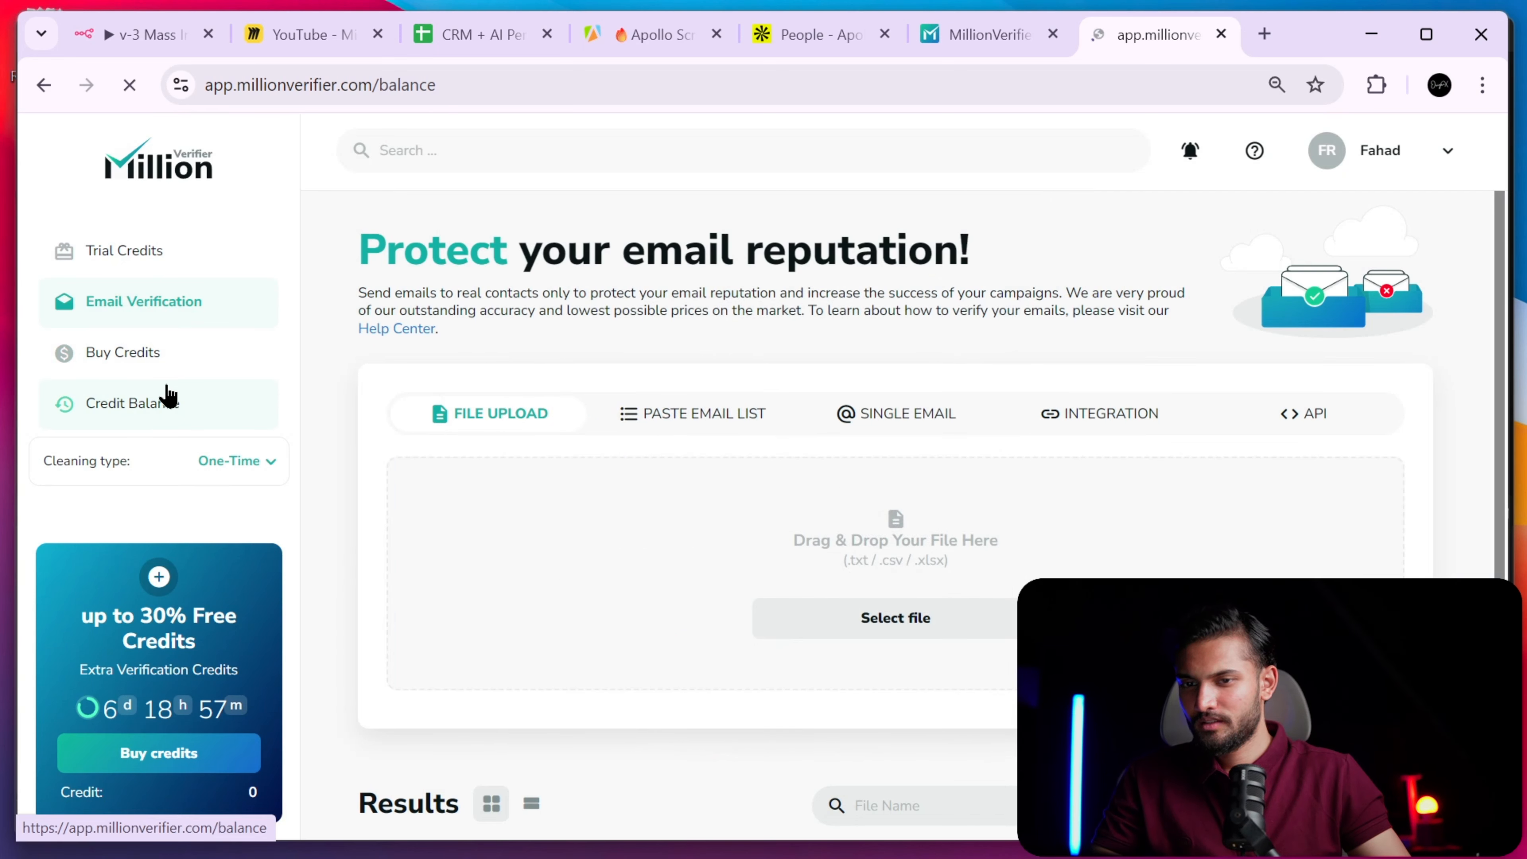
pyautogui.click(157, 377)
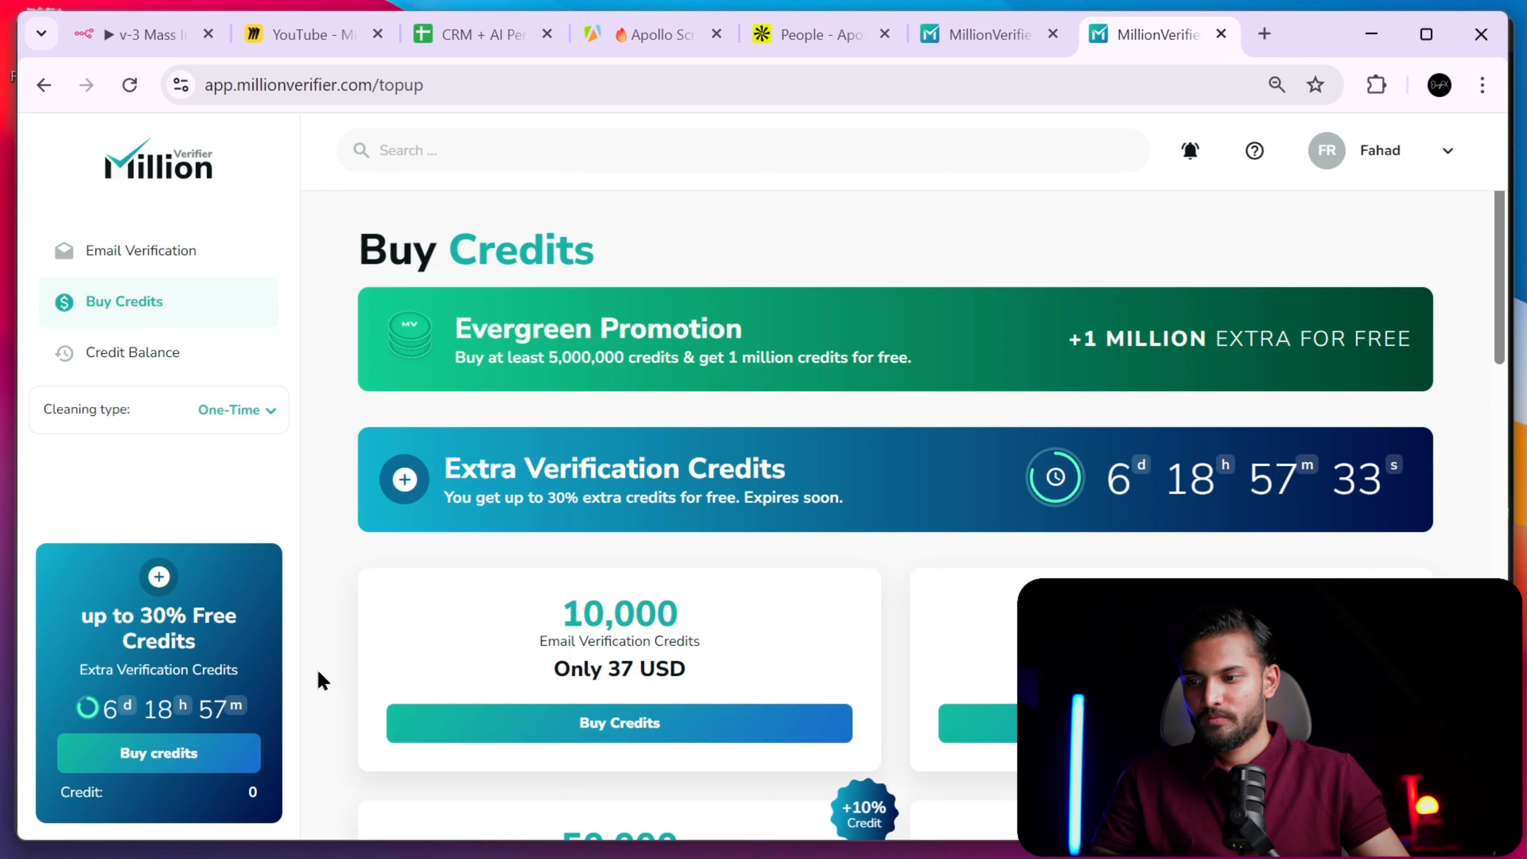
pyautogui.moveTo(421, 516); pyautogui.dragTo(270, 405)
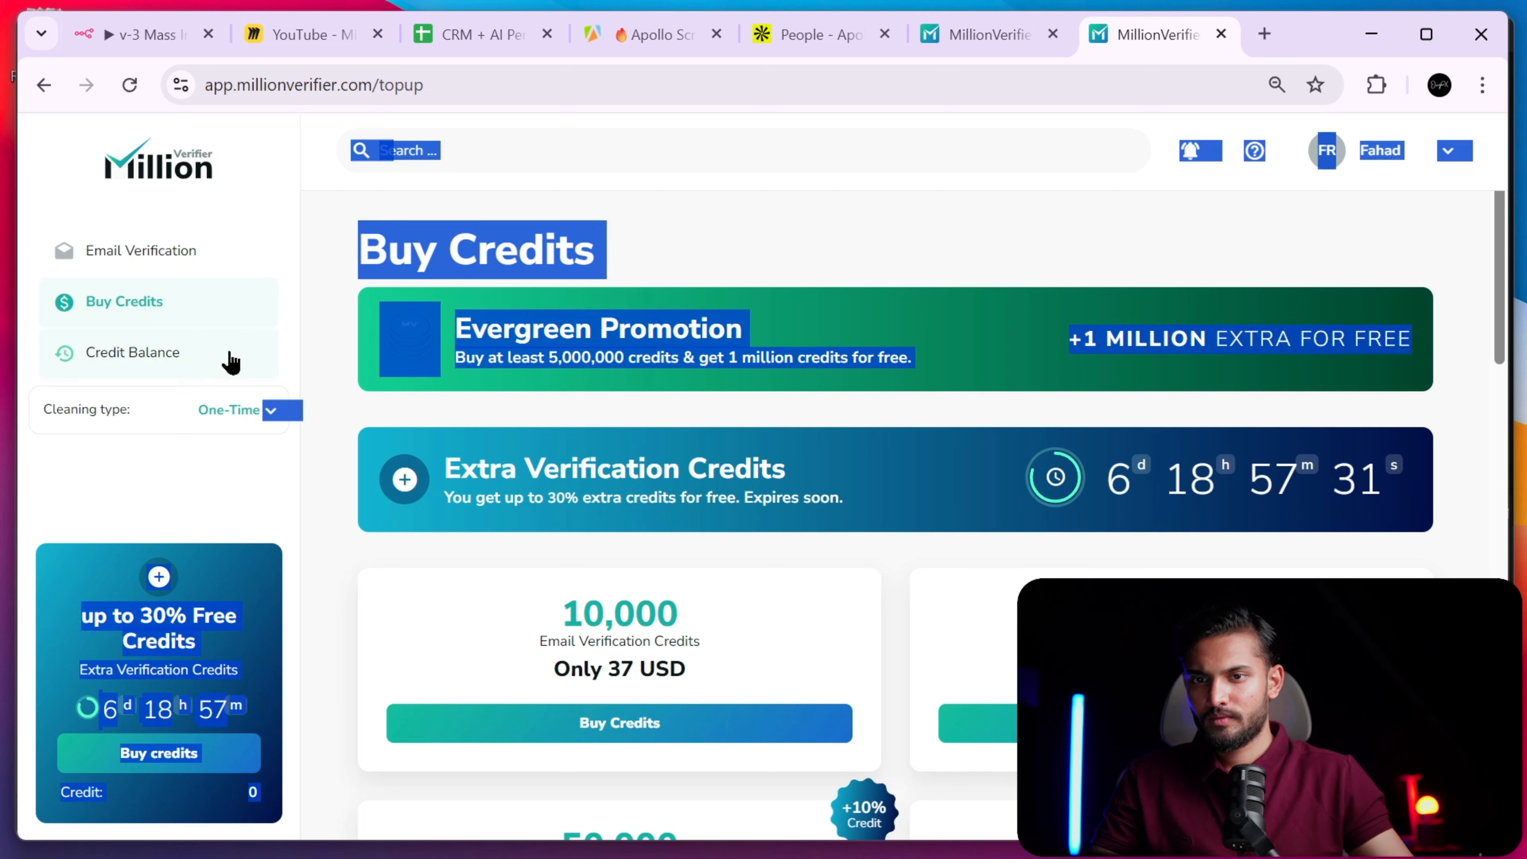
pyautogui.click(200, 451)
# - Check the cleaning types, then open Trial Credit Options from Email Verification
pyautogui.click(243, 409)
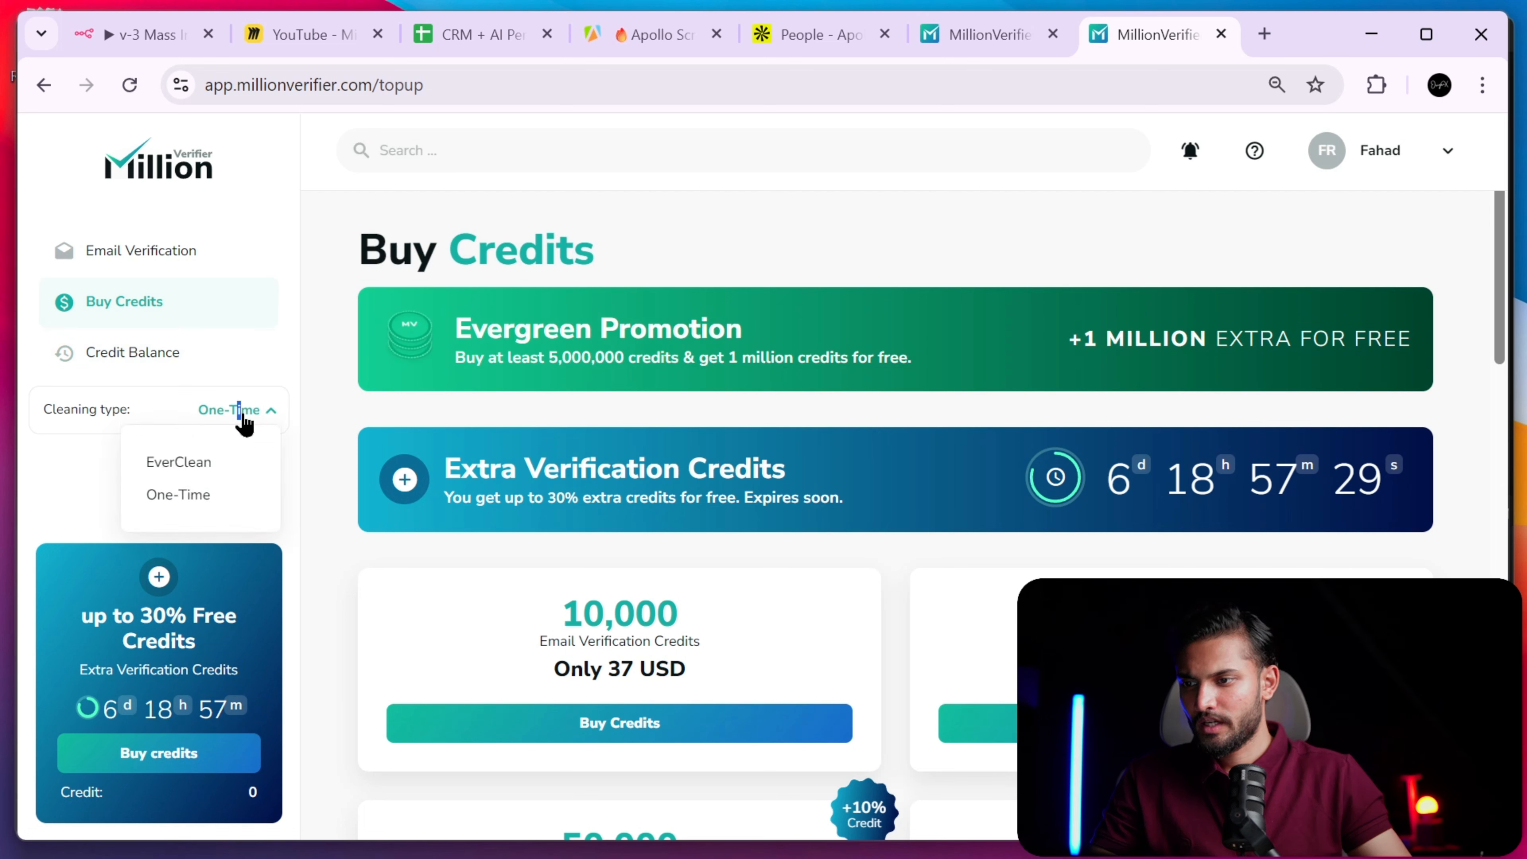
pyautogui.moveTo(122, 616); pyautogui.dragTo(133, 605)
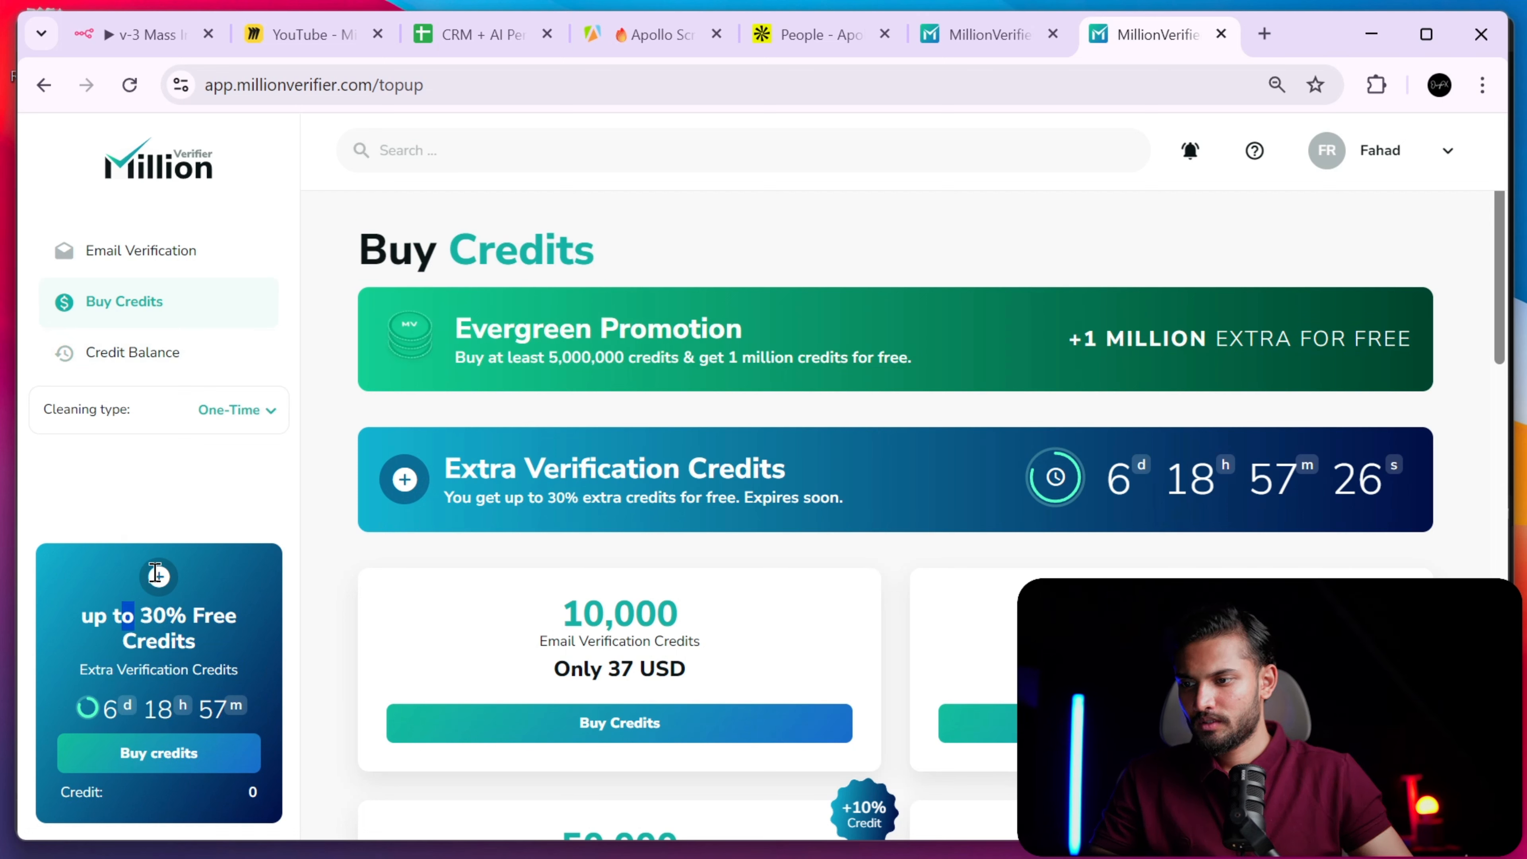
pyautogui.click(131, 508)
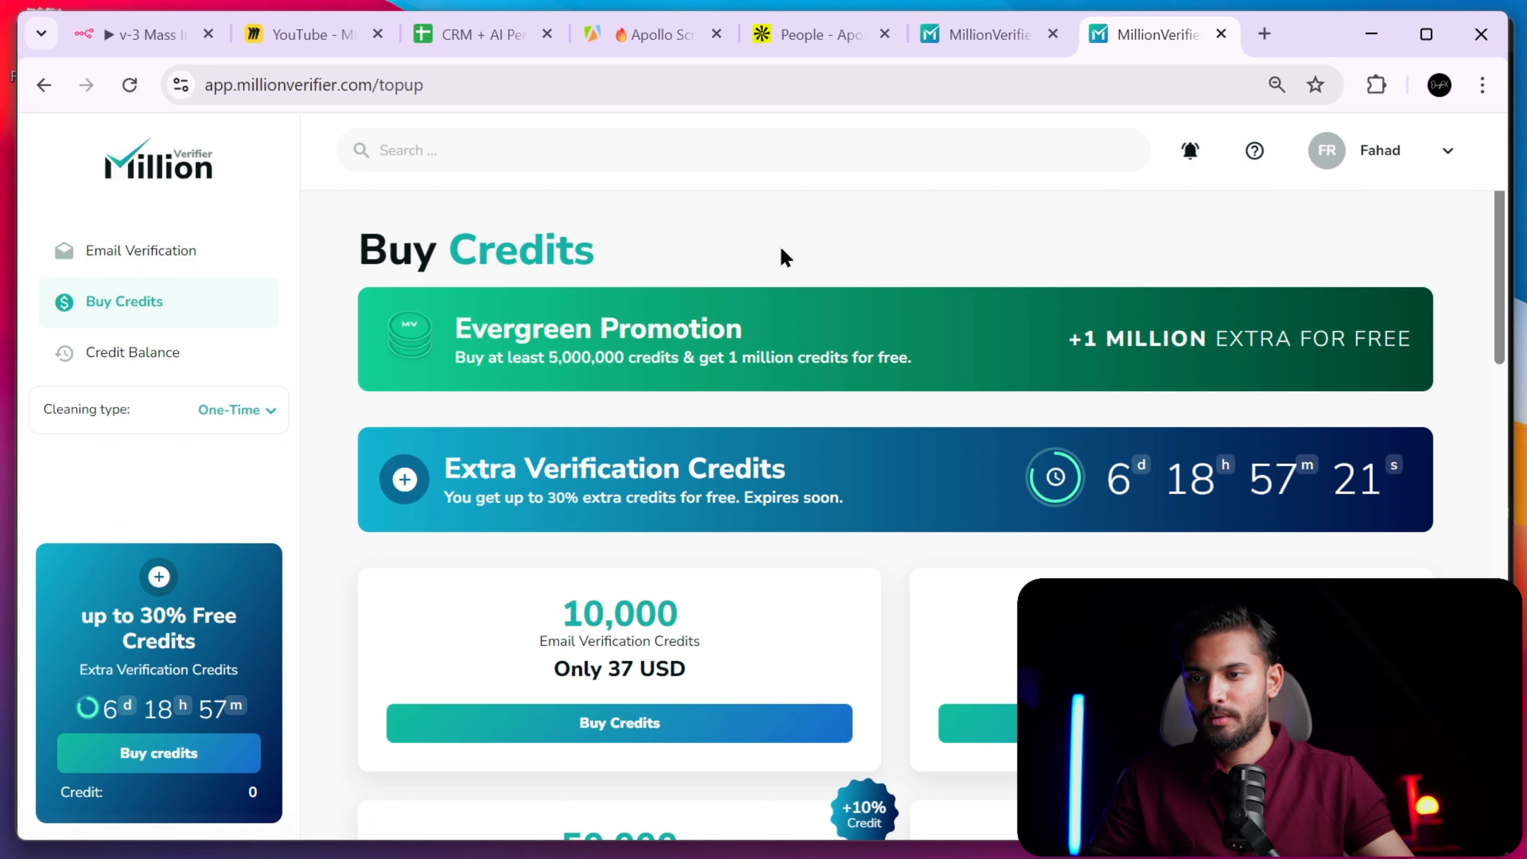
pyautogui.click(150, 256)
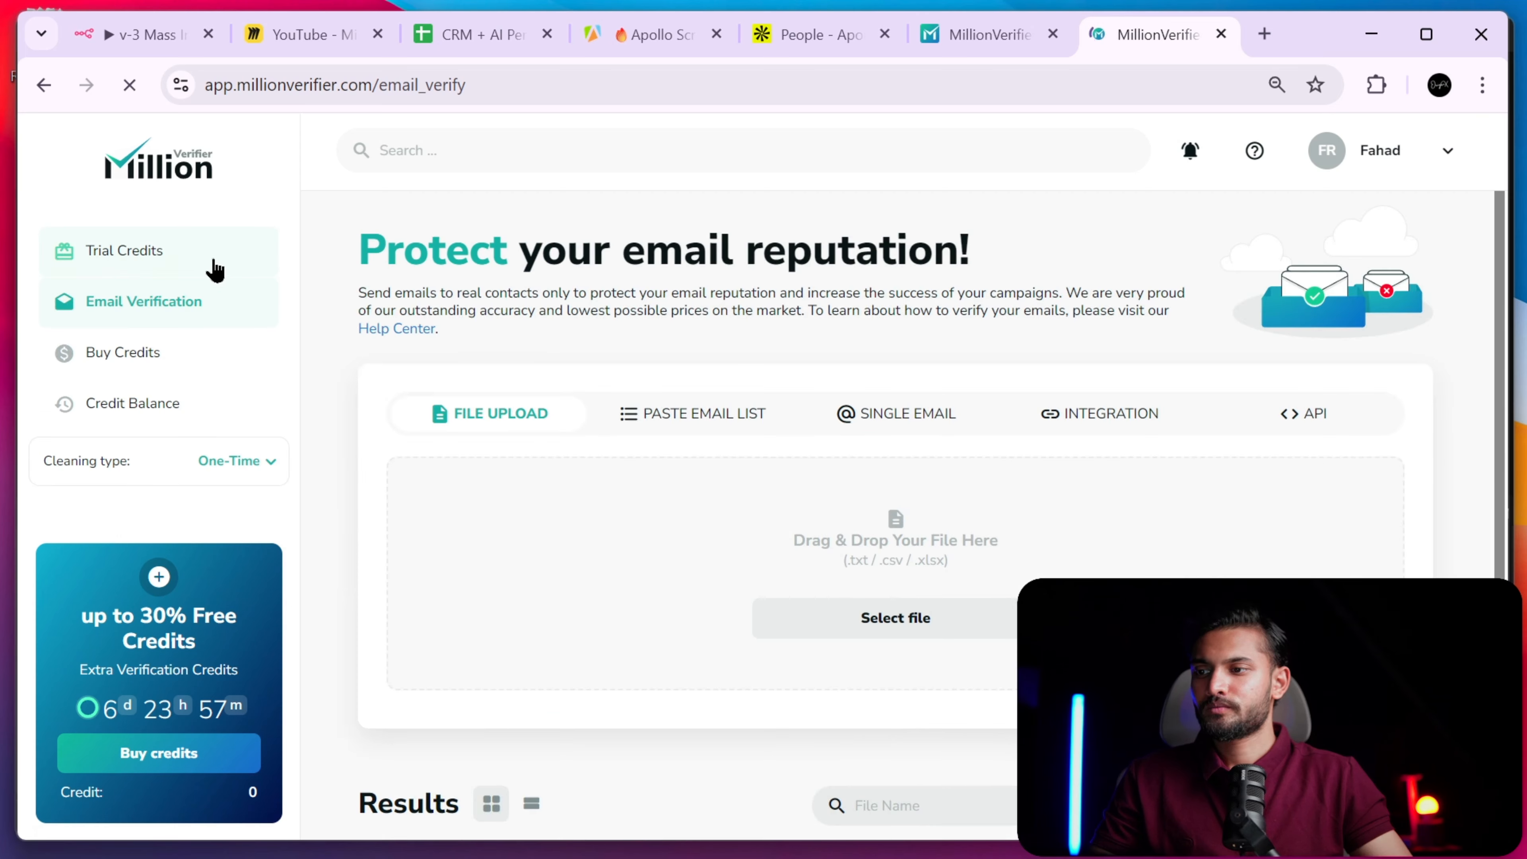
pyautogui.click(154, 258)
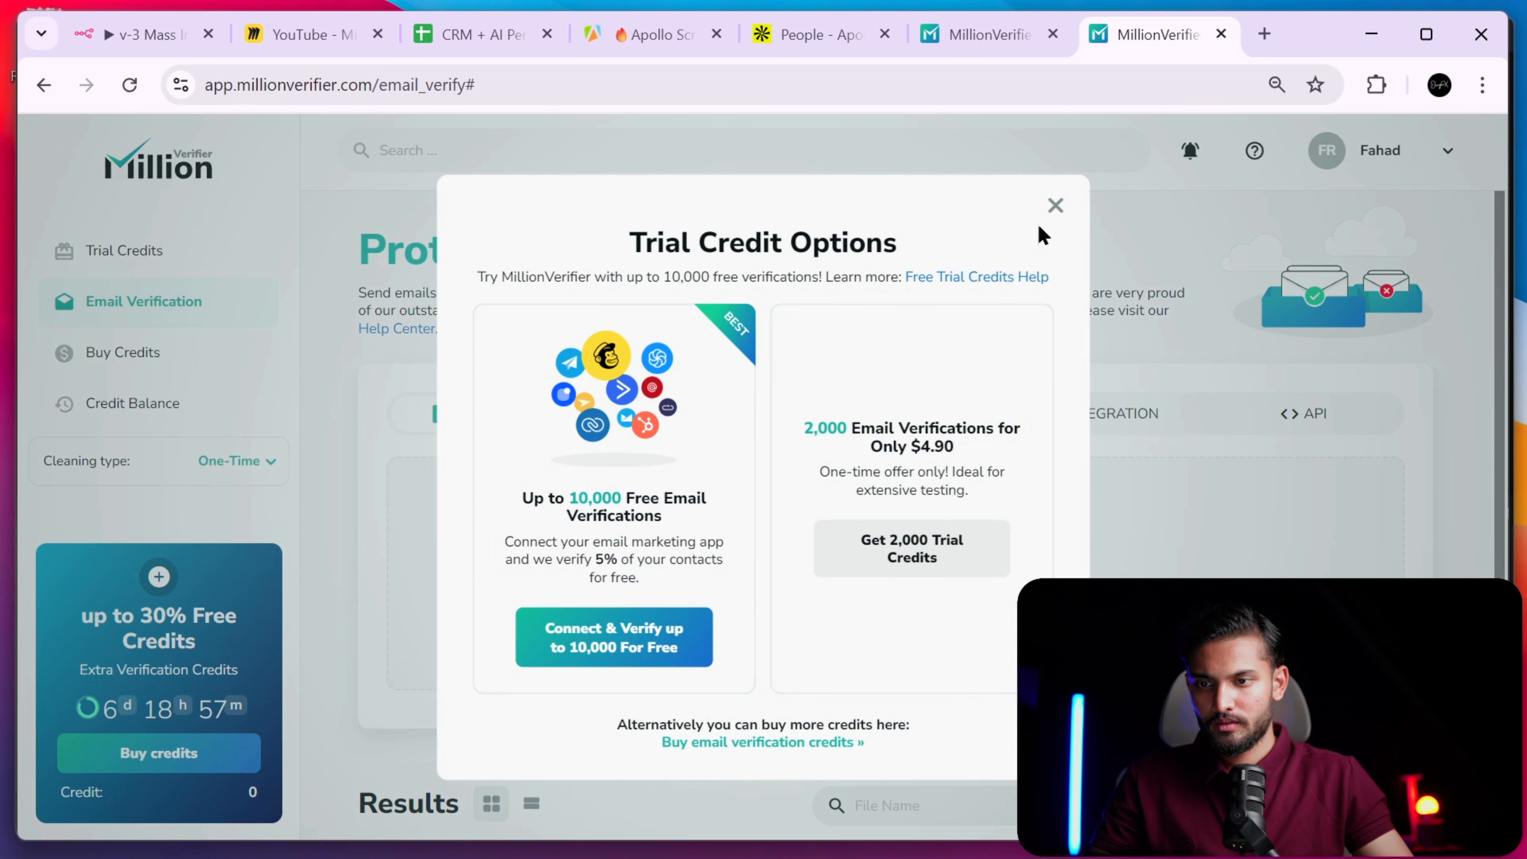
# - Close the trial credits dialog, copy the real-time API example URL, and return to n8n
pyautogui.click(1055, 205)
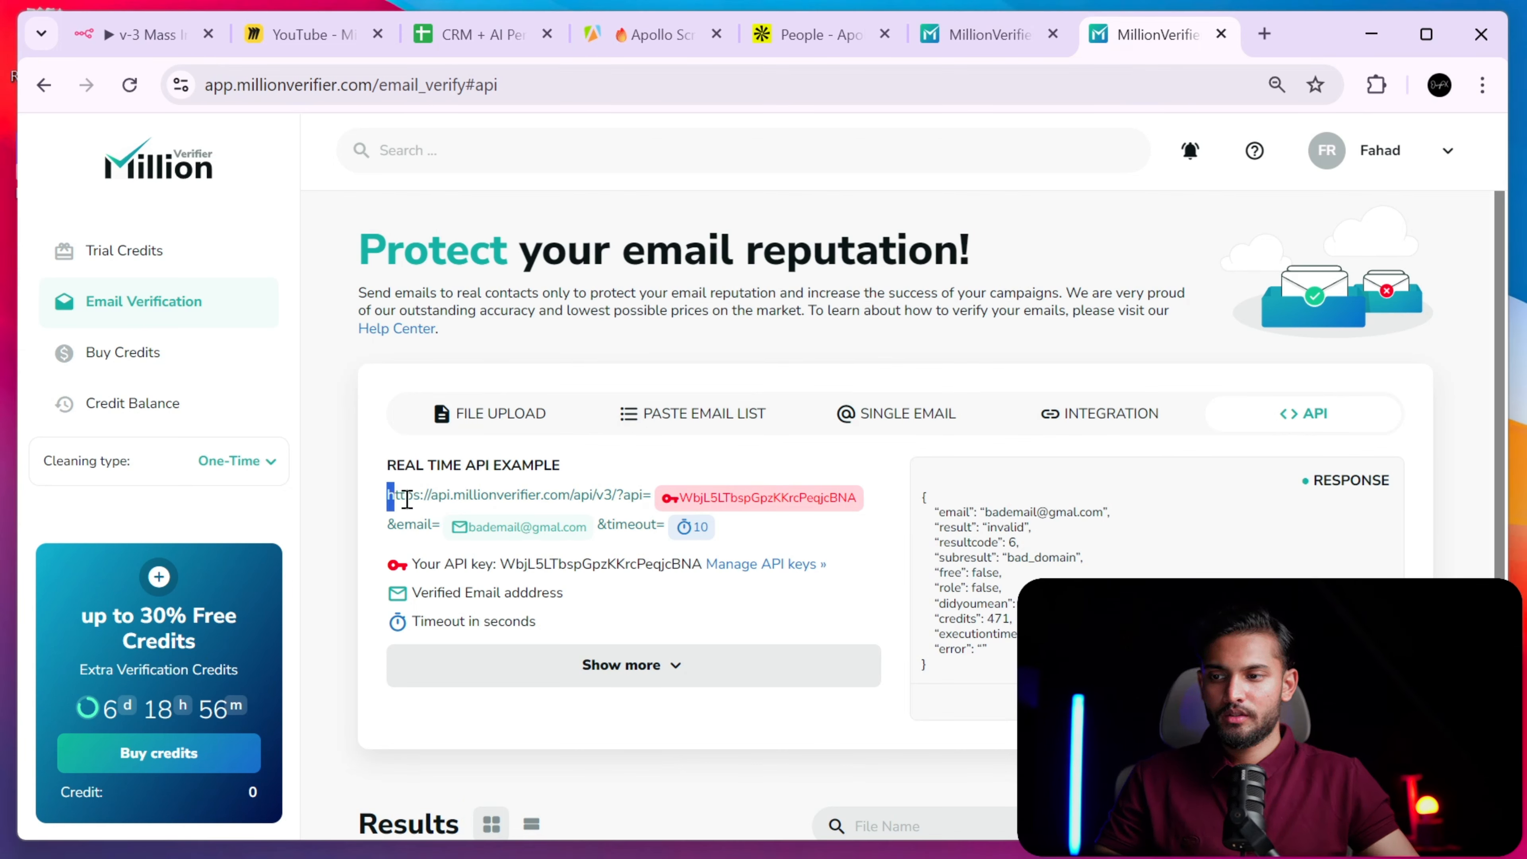
pyautogui.moveTo(406, 499); pyautogui.dragTo(715, 532)
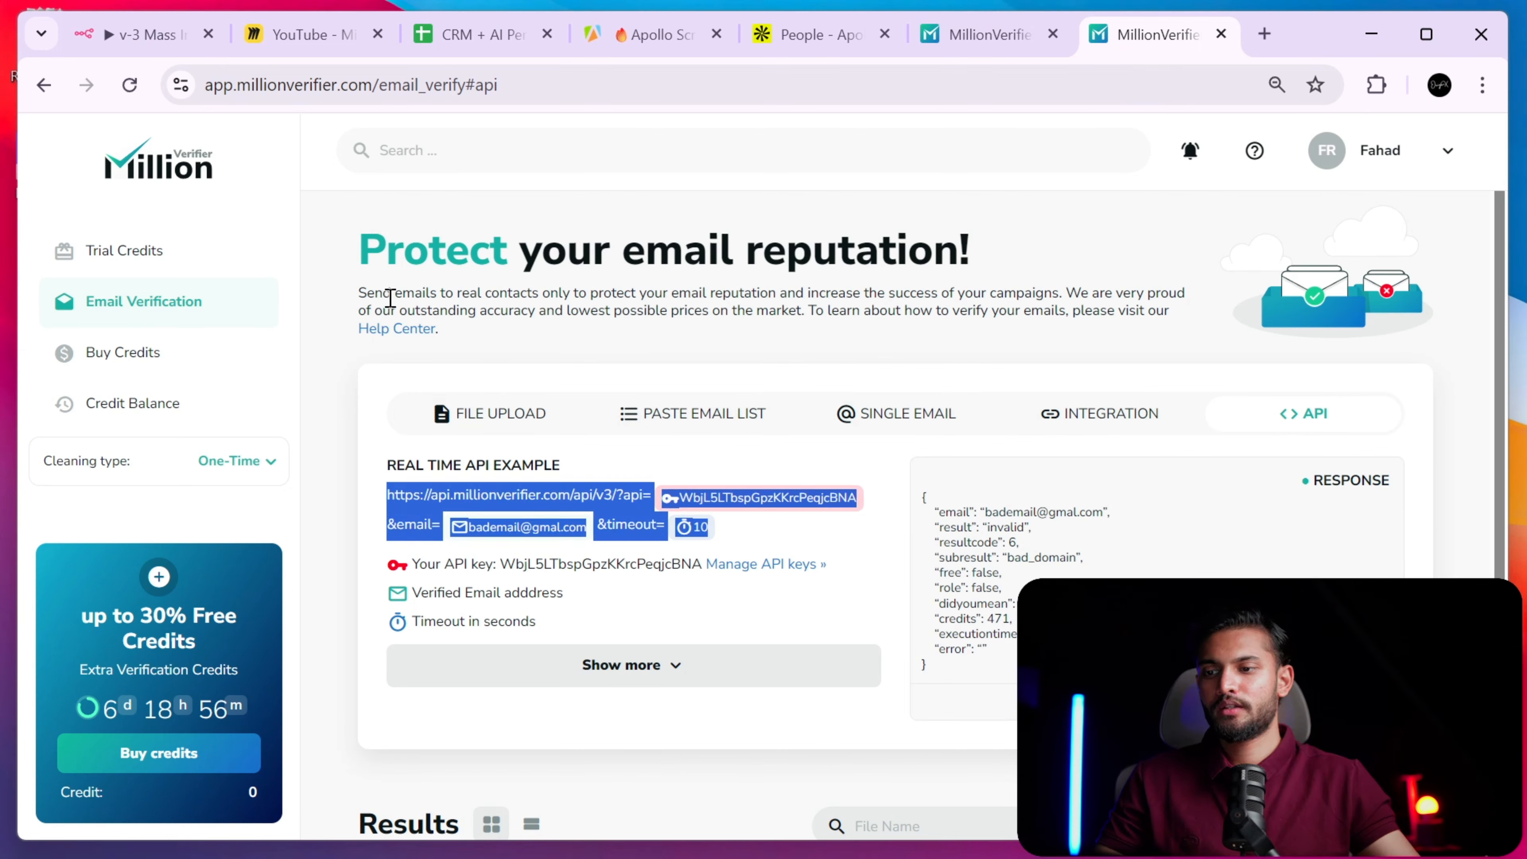
pyautogui.click(147, 48)
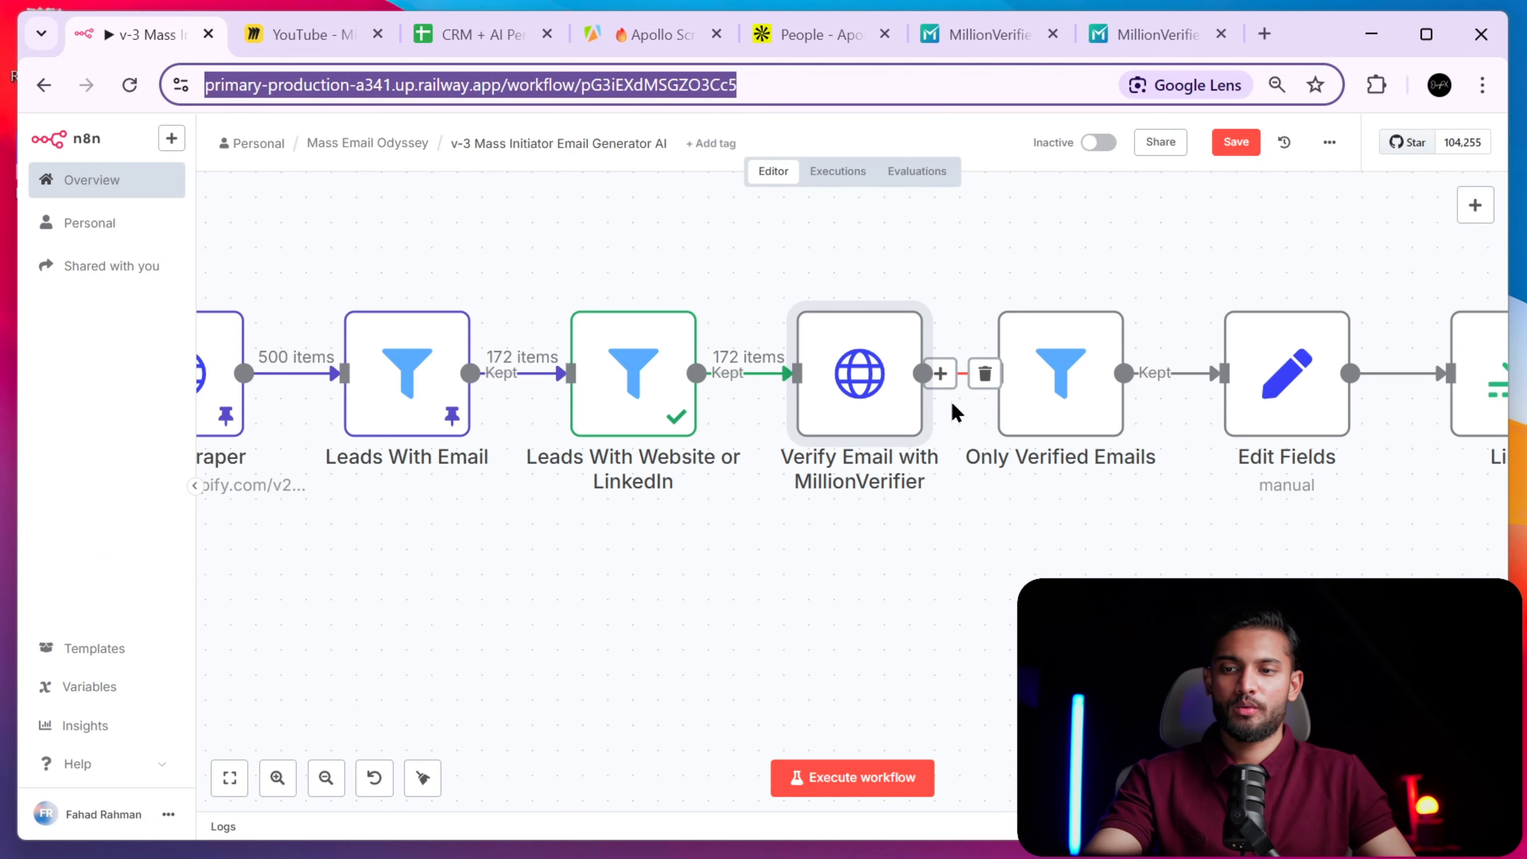
# - Add an HTTP Request node after the verification step, using the GET method
pyautogui.hscroll(3, 944, 416)
pyautogui.scroll(-2, 876, 417)
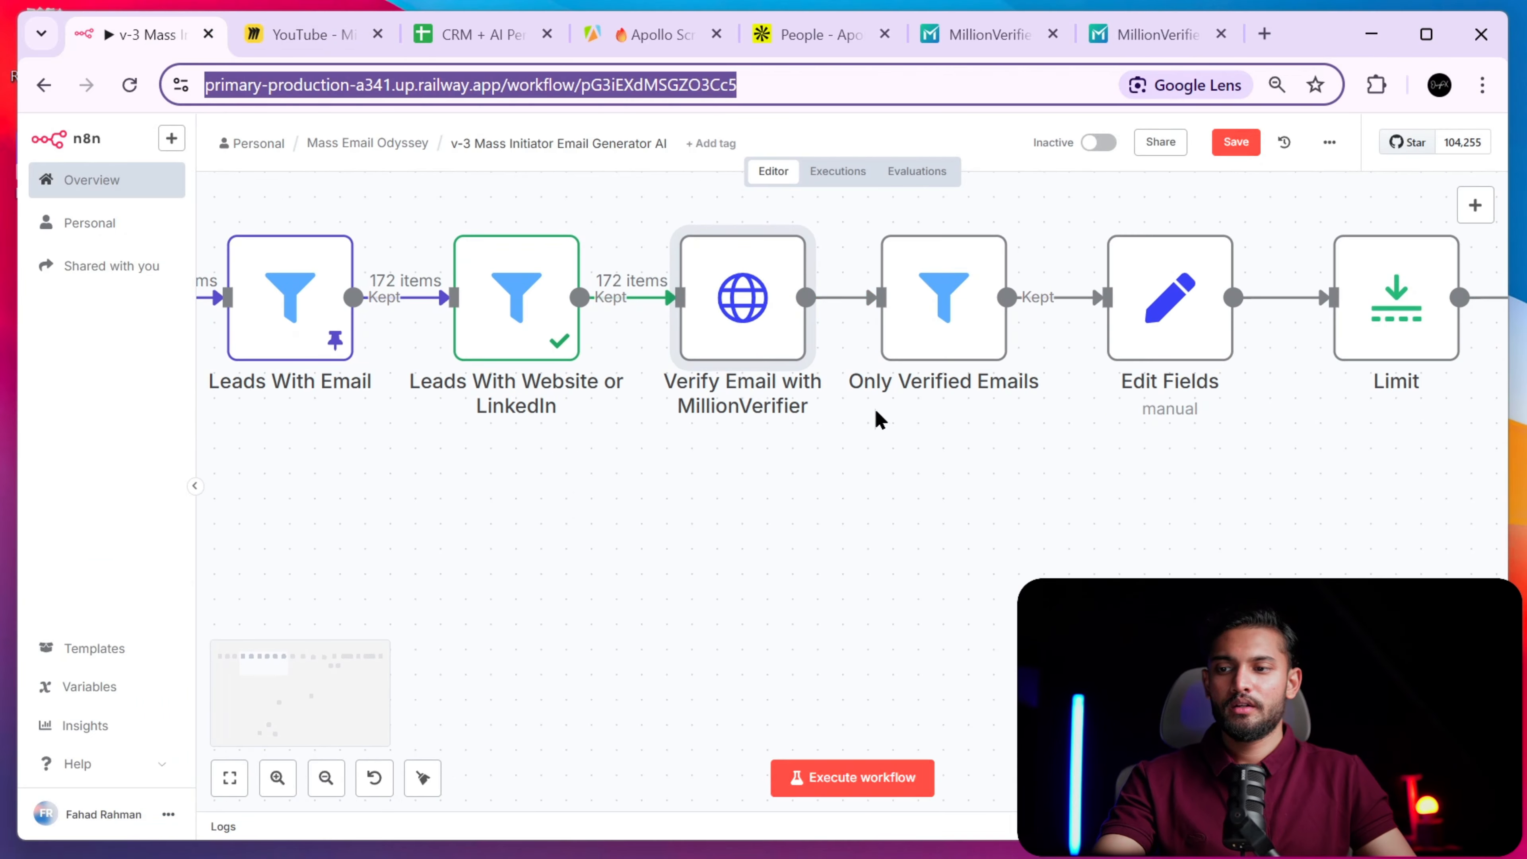
pyautogui.click(337, 783)
pyautogui.click(337, 783)
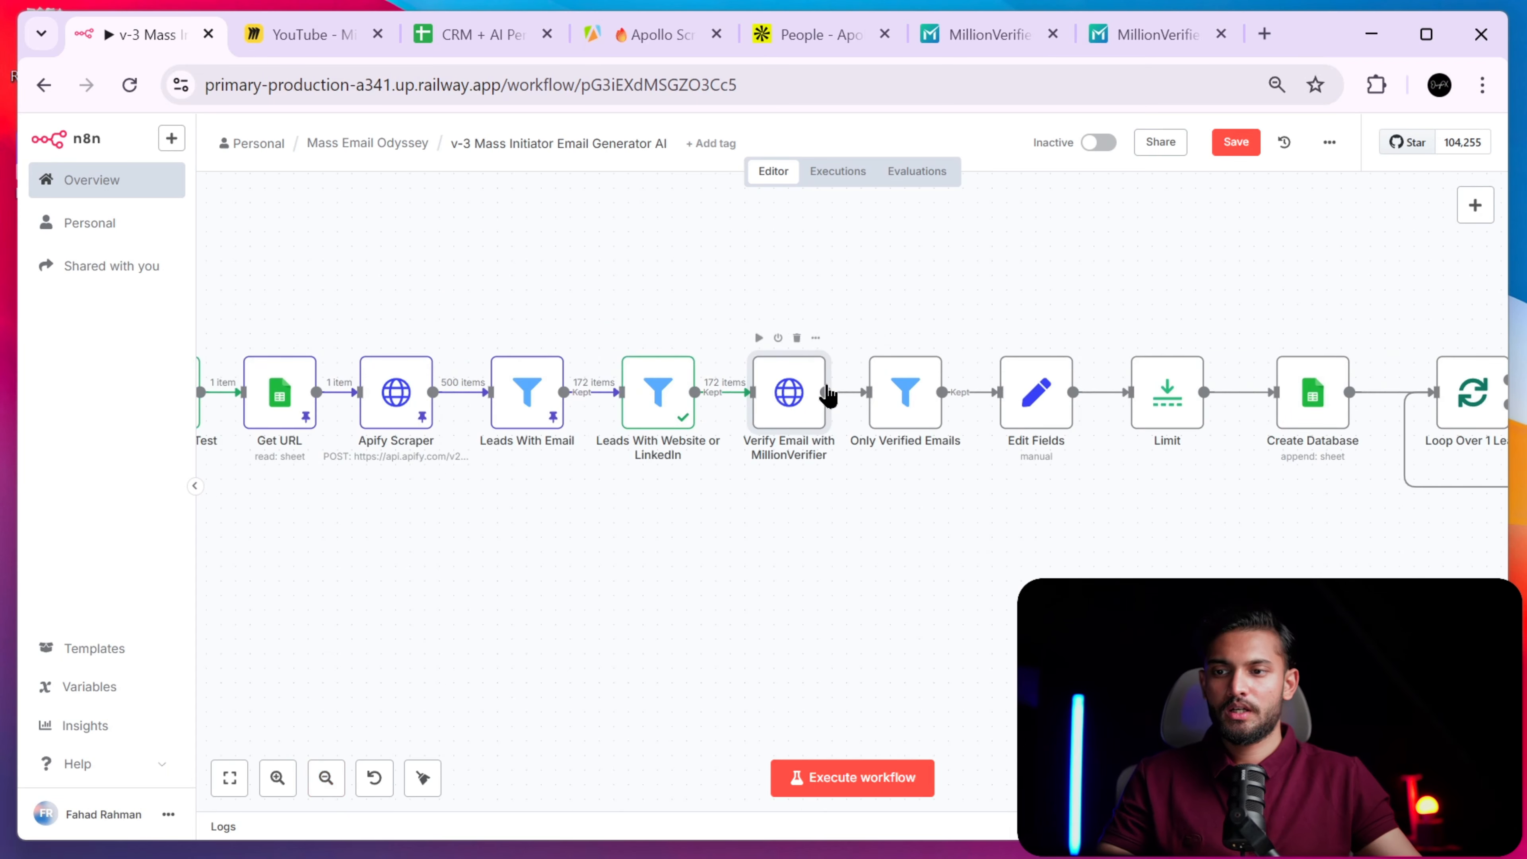
pyautogui.click(830, 396)
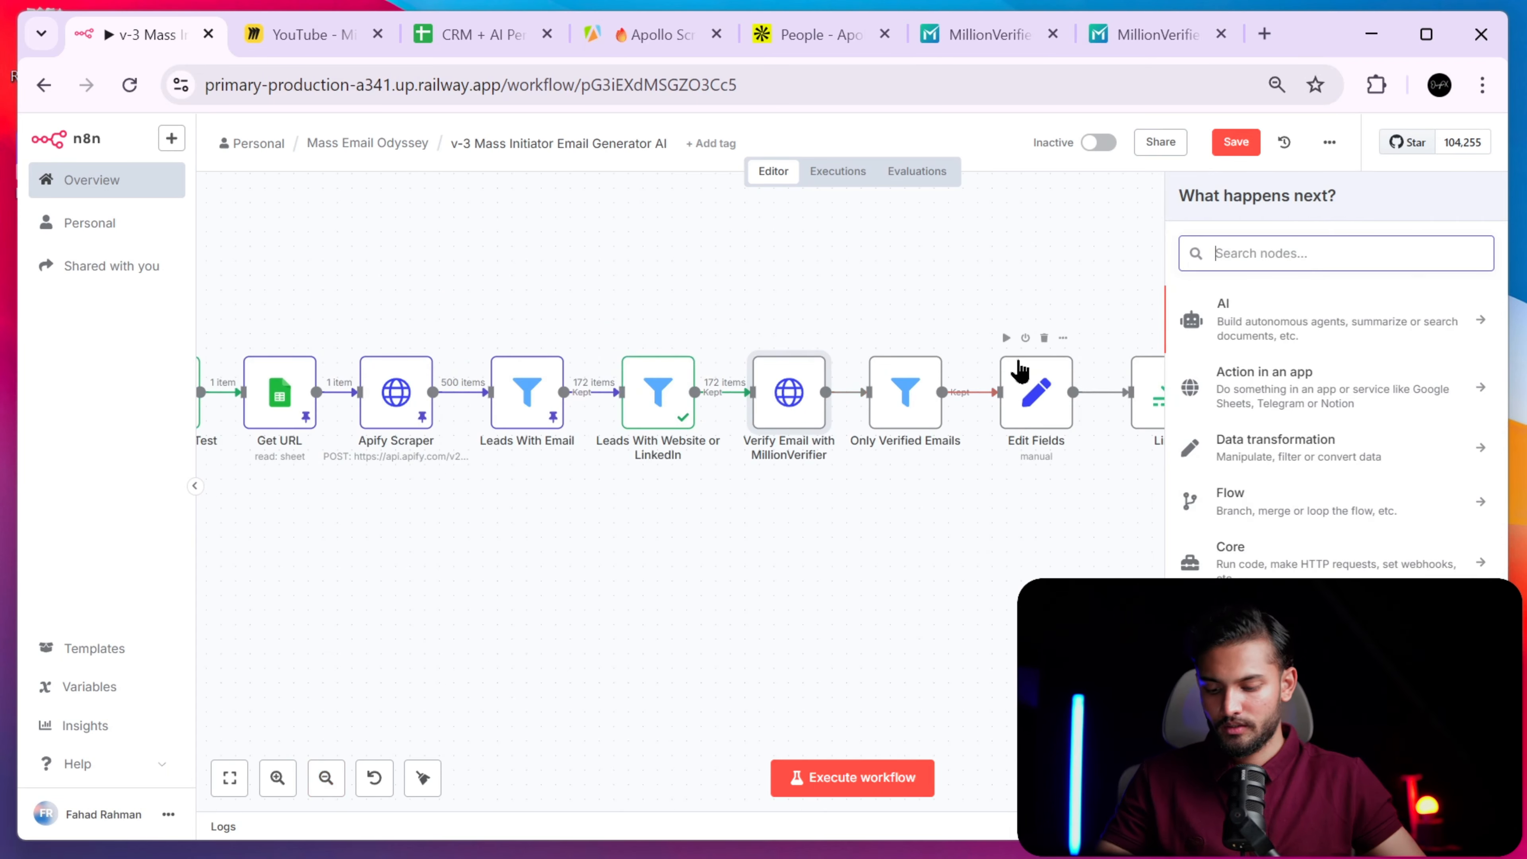
pyautogui.write('http')
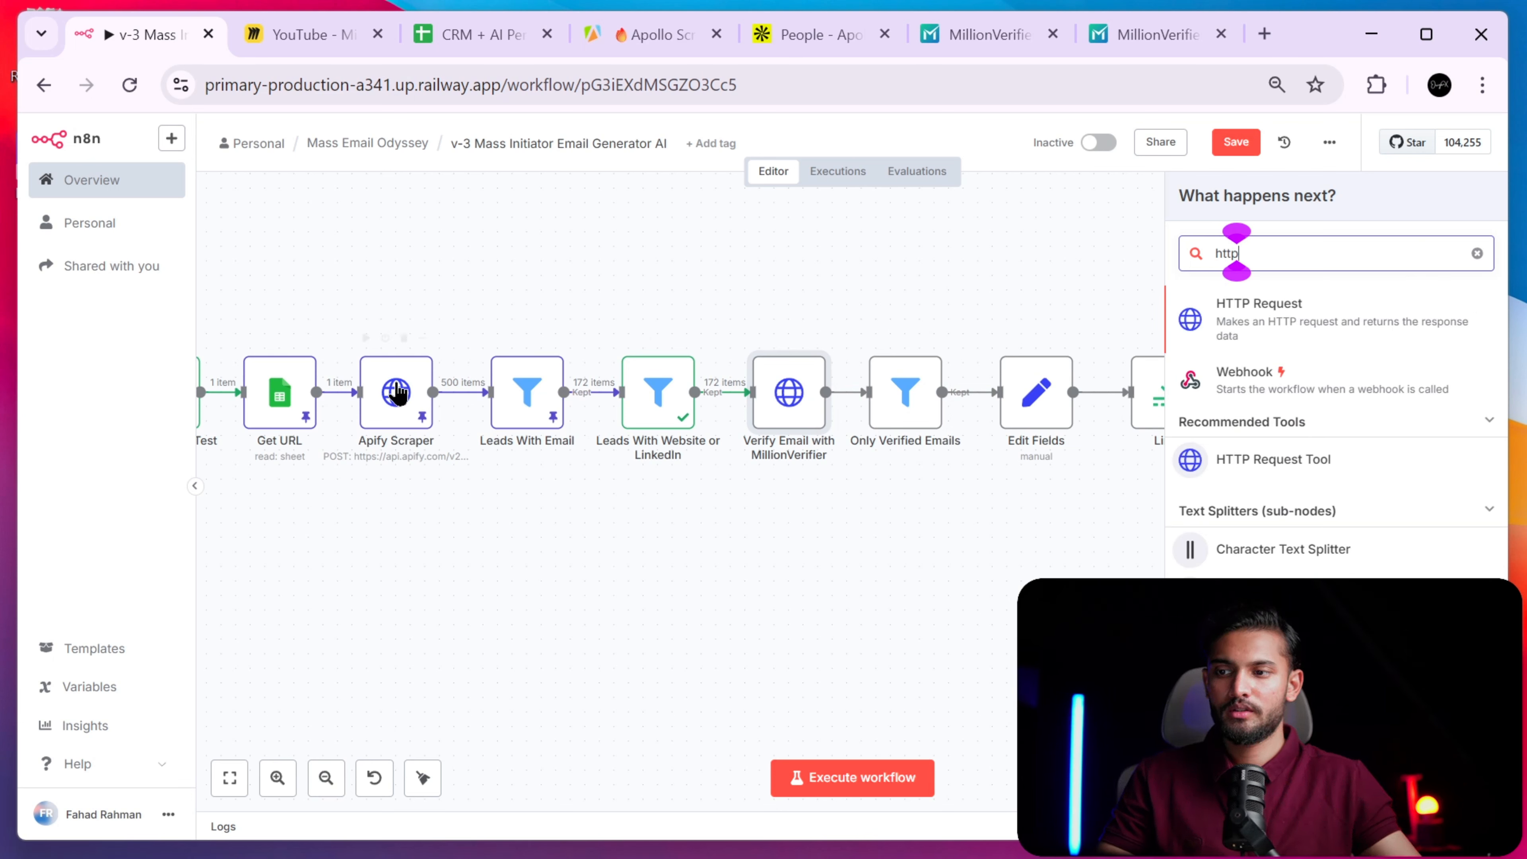
pyautogui.click(1232, 314)
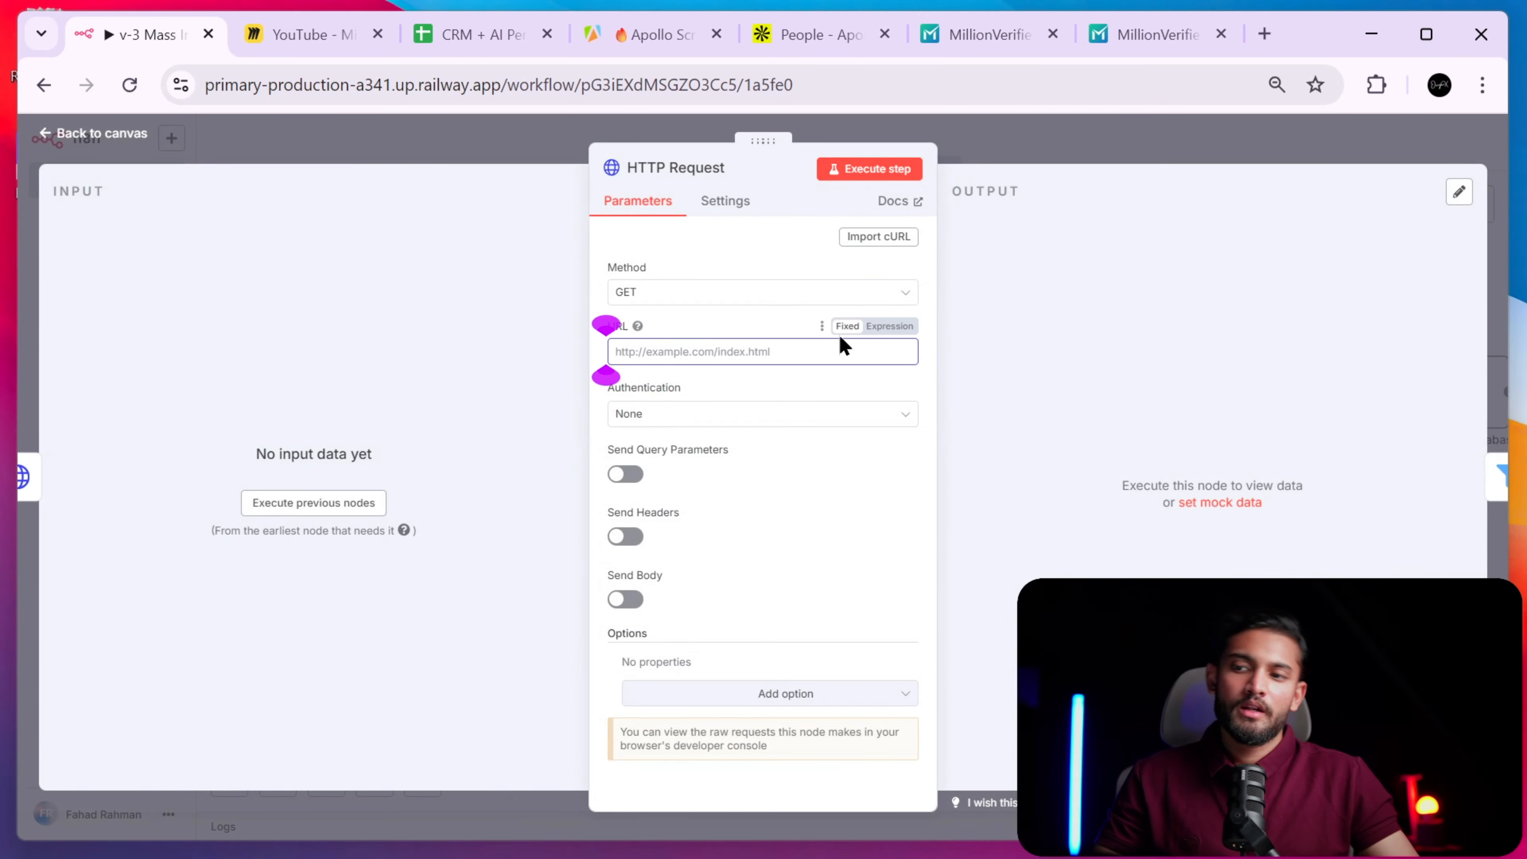
pyautogui.click(778, 300)
pyautogui.click(749, 252)
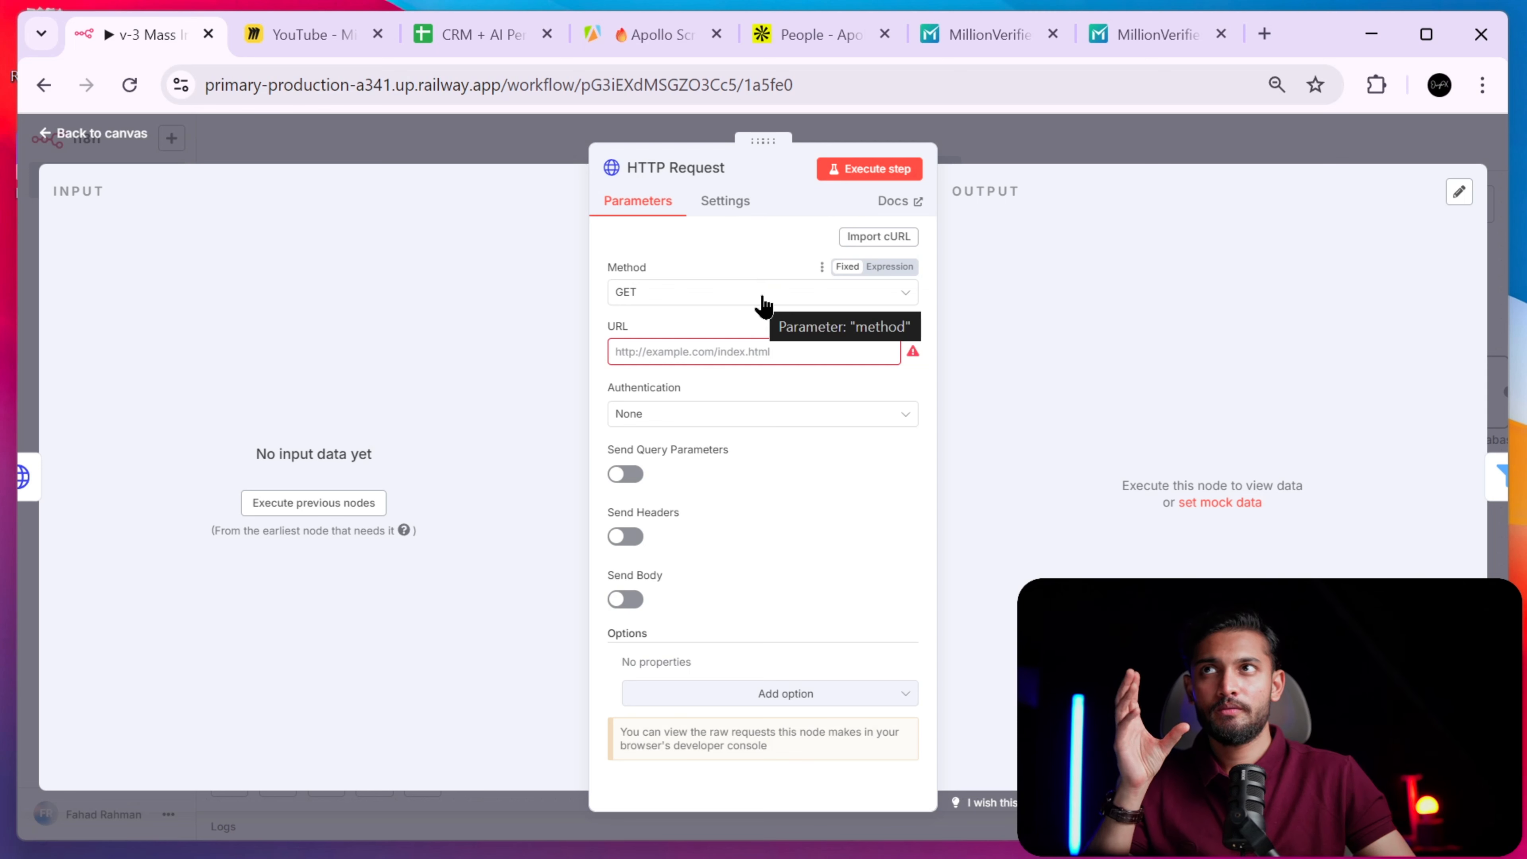
# - Revisit the MillionVerifier API page, then reconfirm GET as the request method
pyautogui.click(1125, 44)
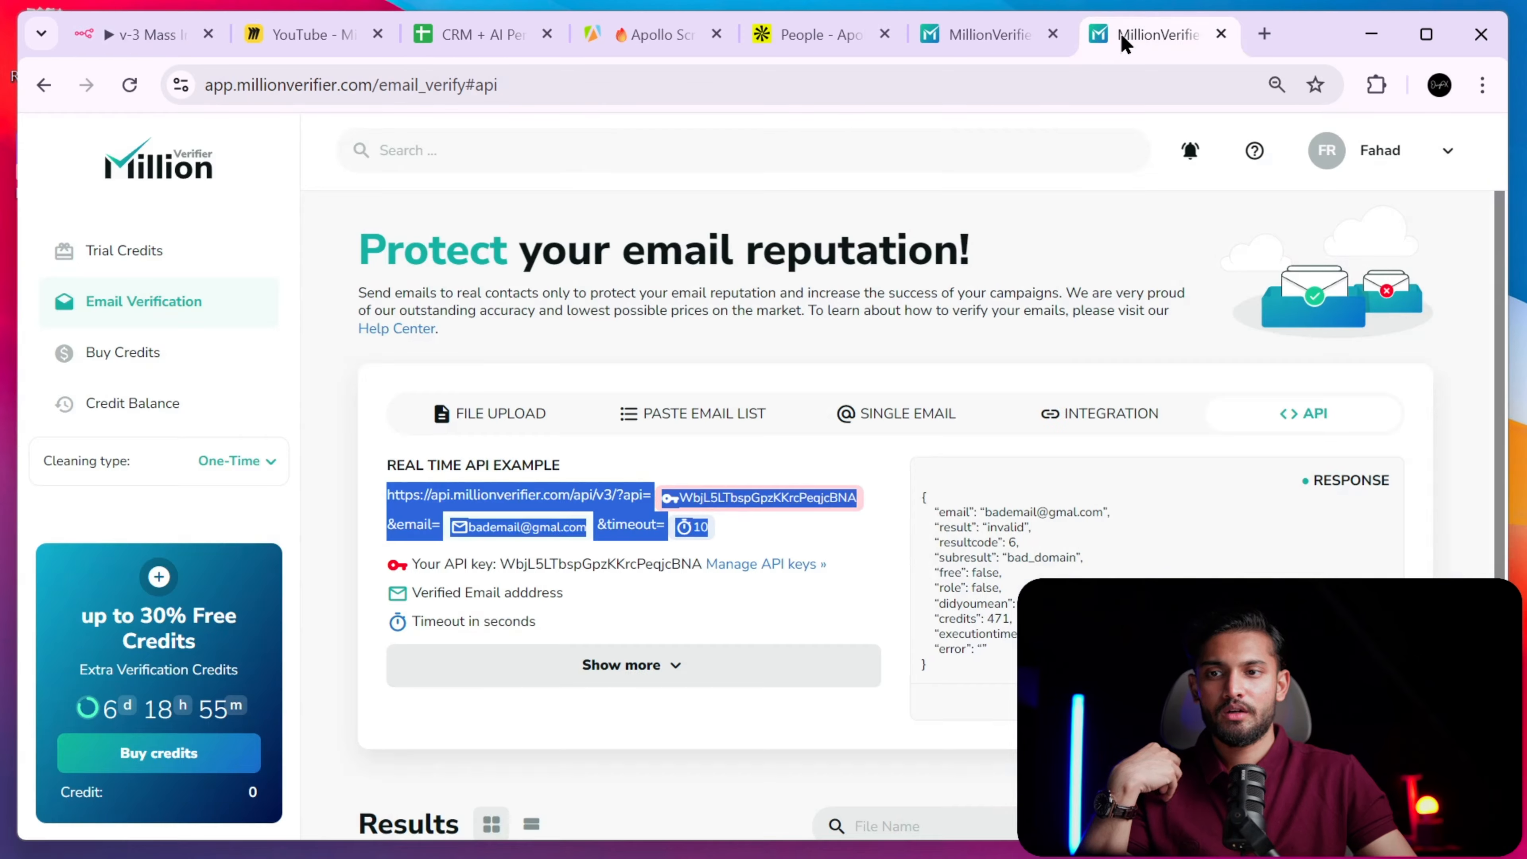
pyautogui.click(764, 584)
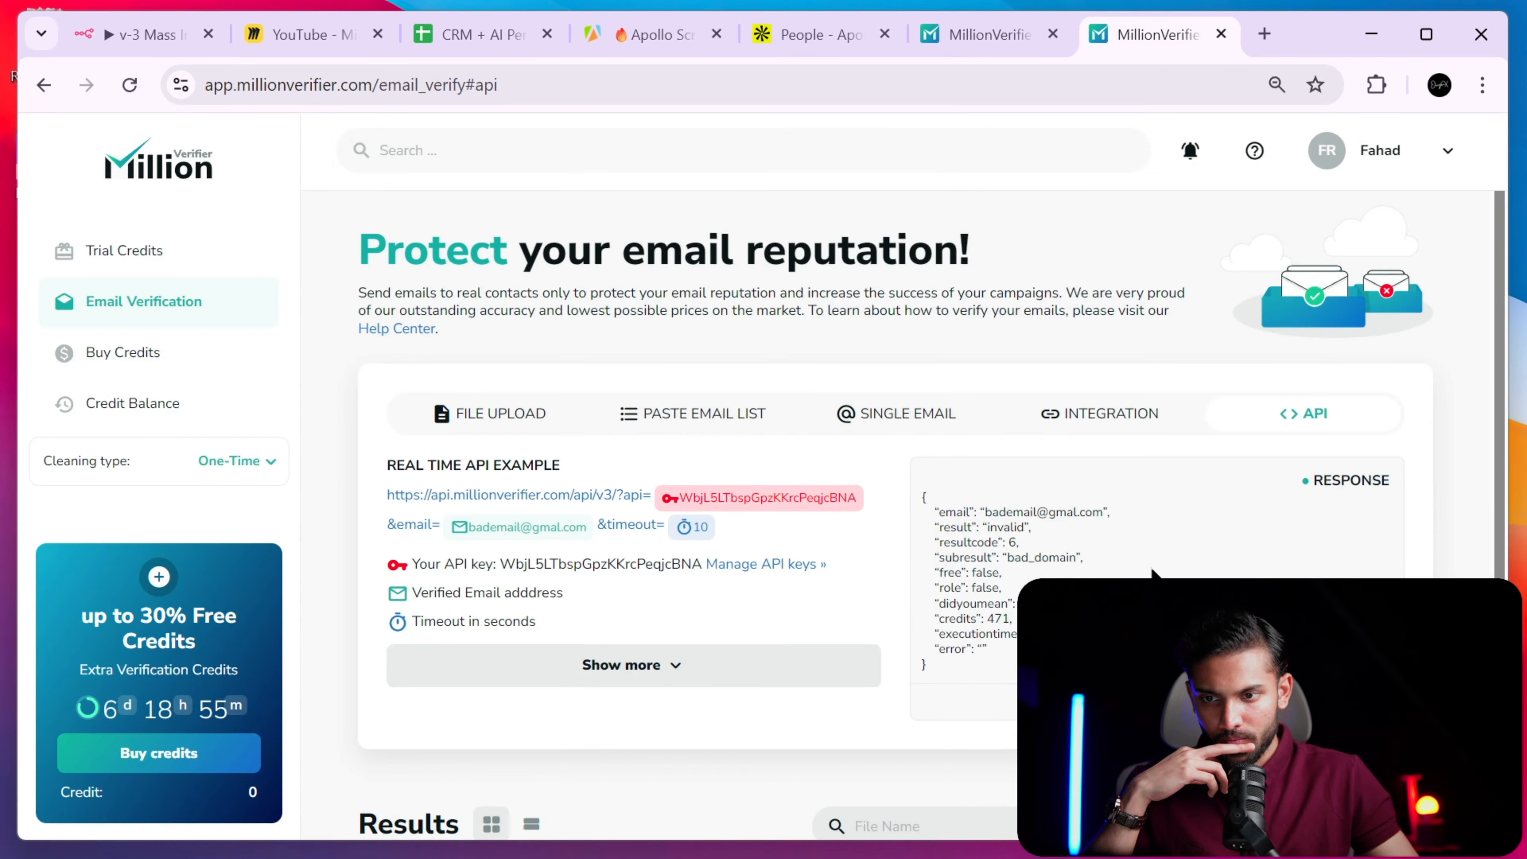
pyautogui.scroll(-2, 1130, 529)
pyautogui.scroll(2, 1105, 488)
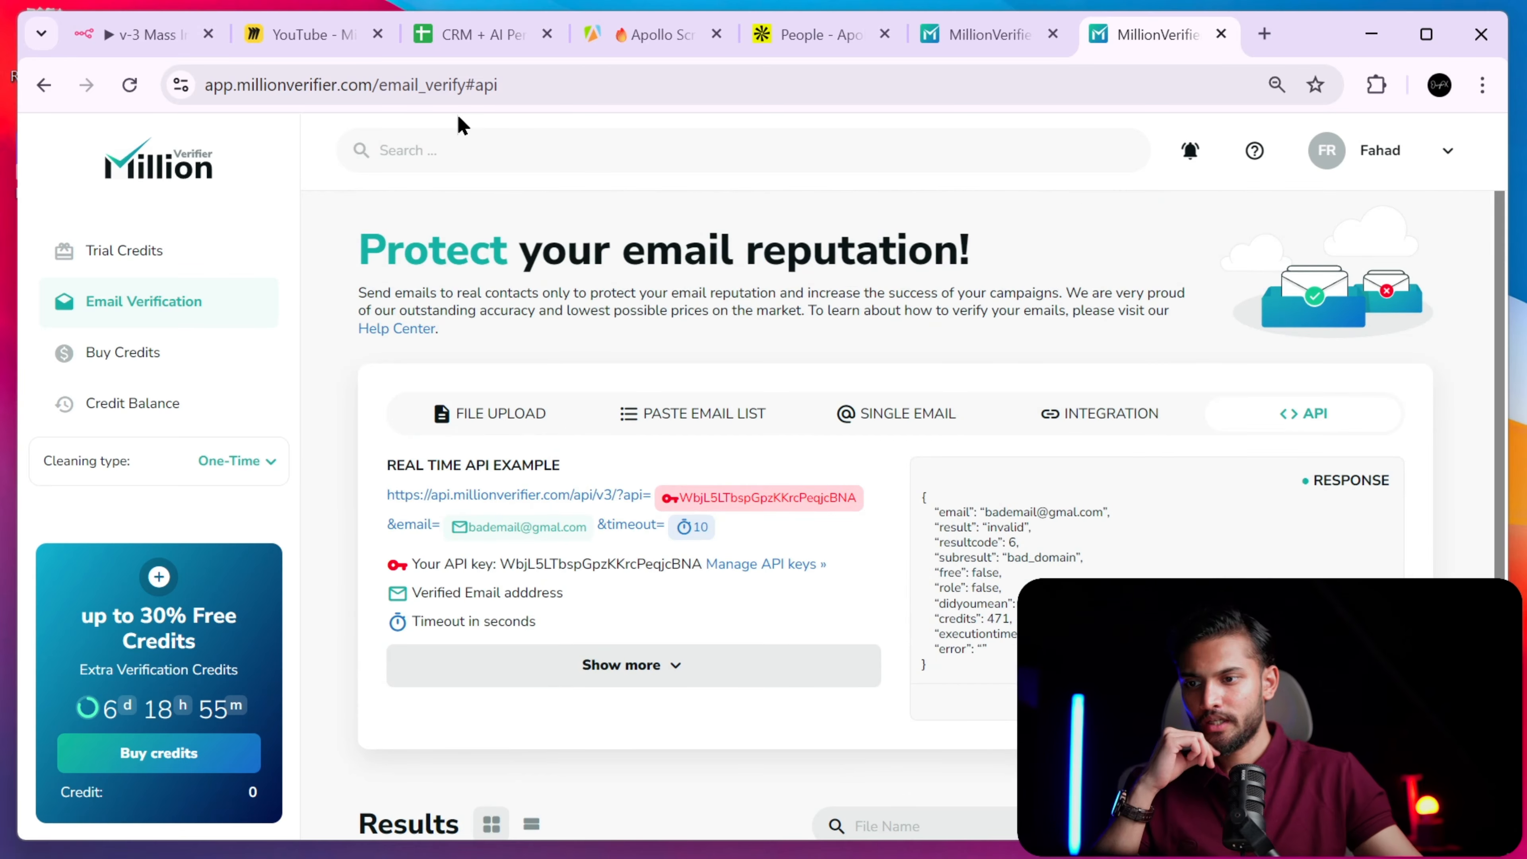
pyautogui.click(156, 41)
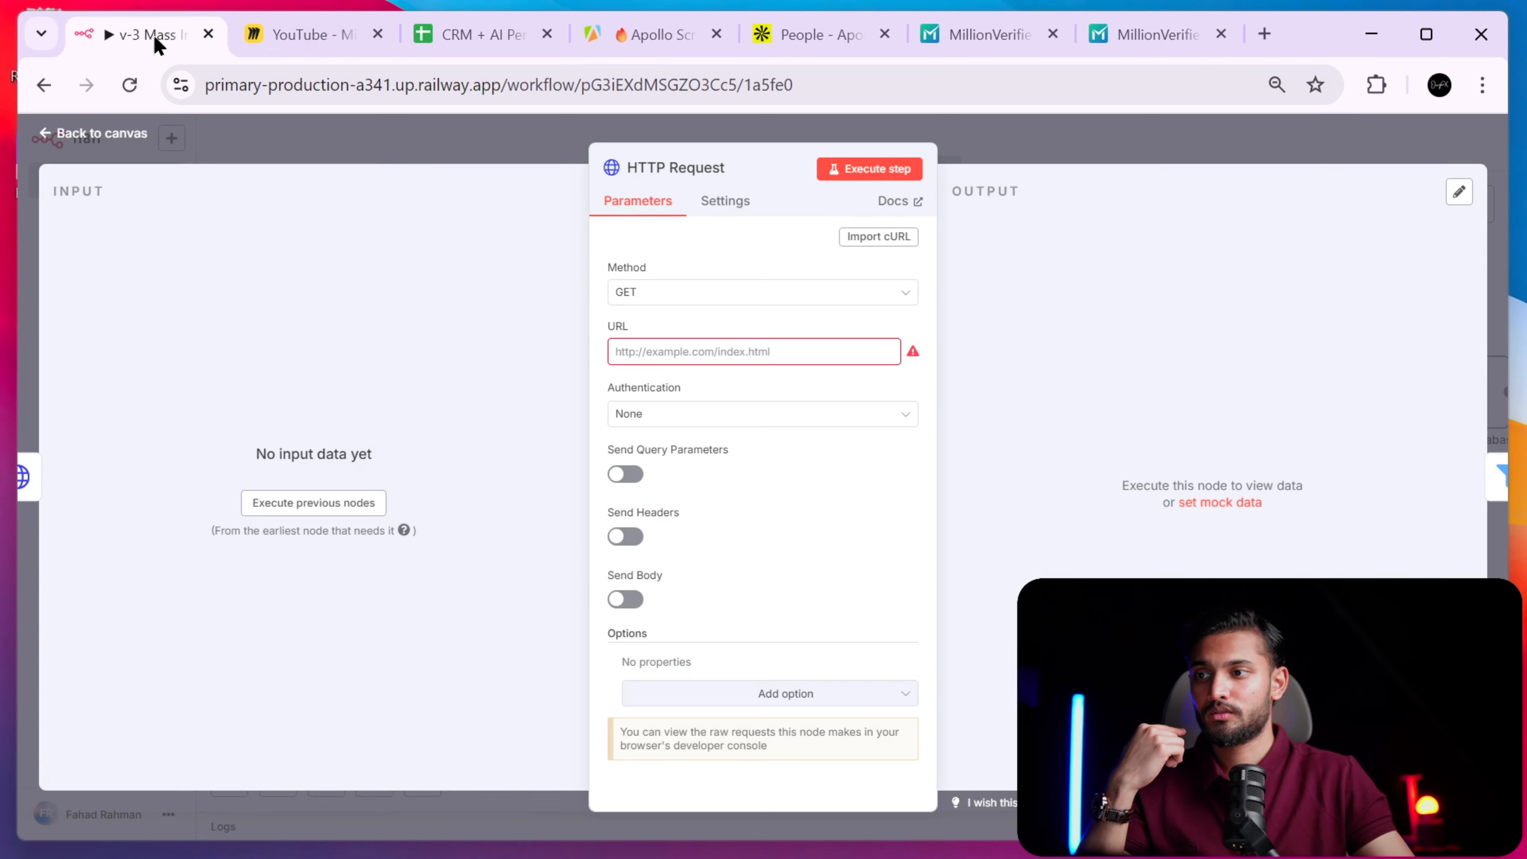
pyautogui.click(860, 296)
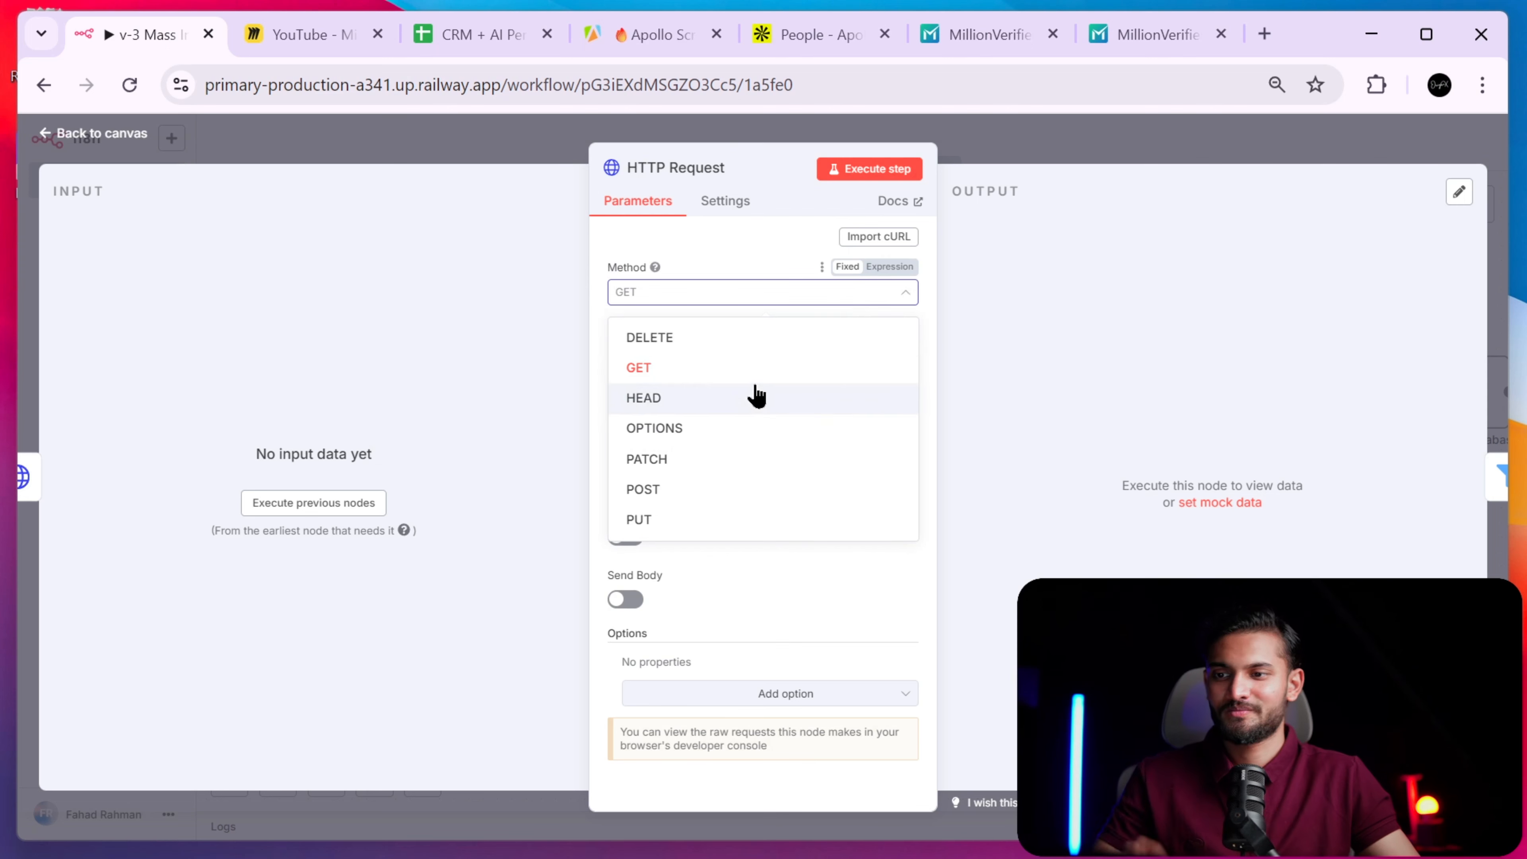
pyautogui.click(1031, 306)
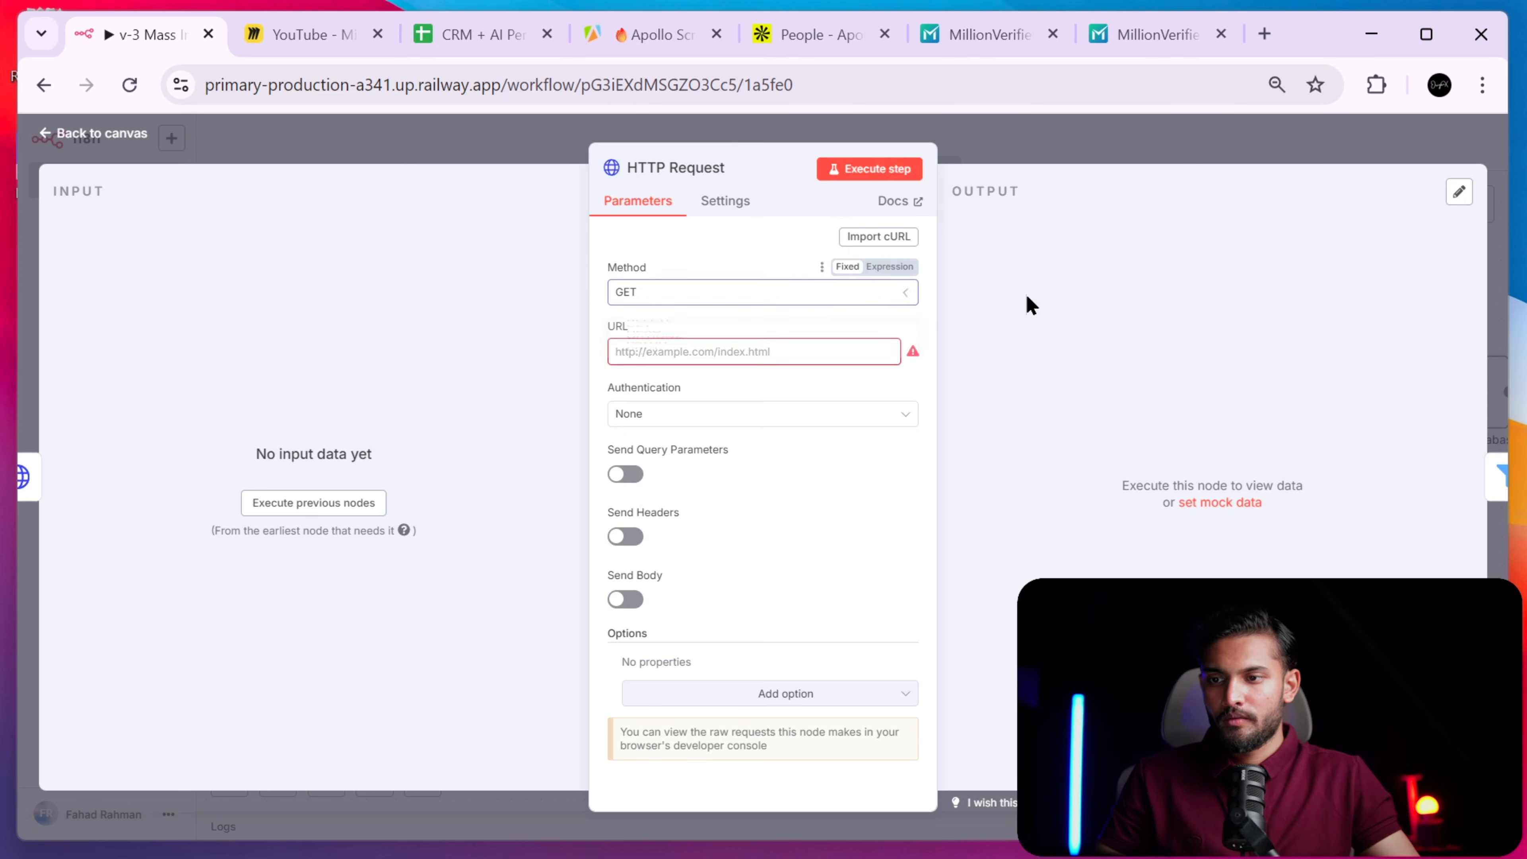
# - Paste the MillionVerifier API URL into the URL field and delete its sample email
pyautogui.click(805, 349)
pyautogui.hotkey('ctrl', 'v')
pyautogui.moveTo(843, 359); pyautogui.dragTo(973, 354)
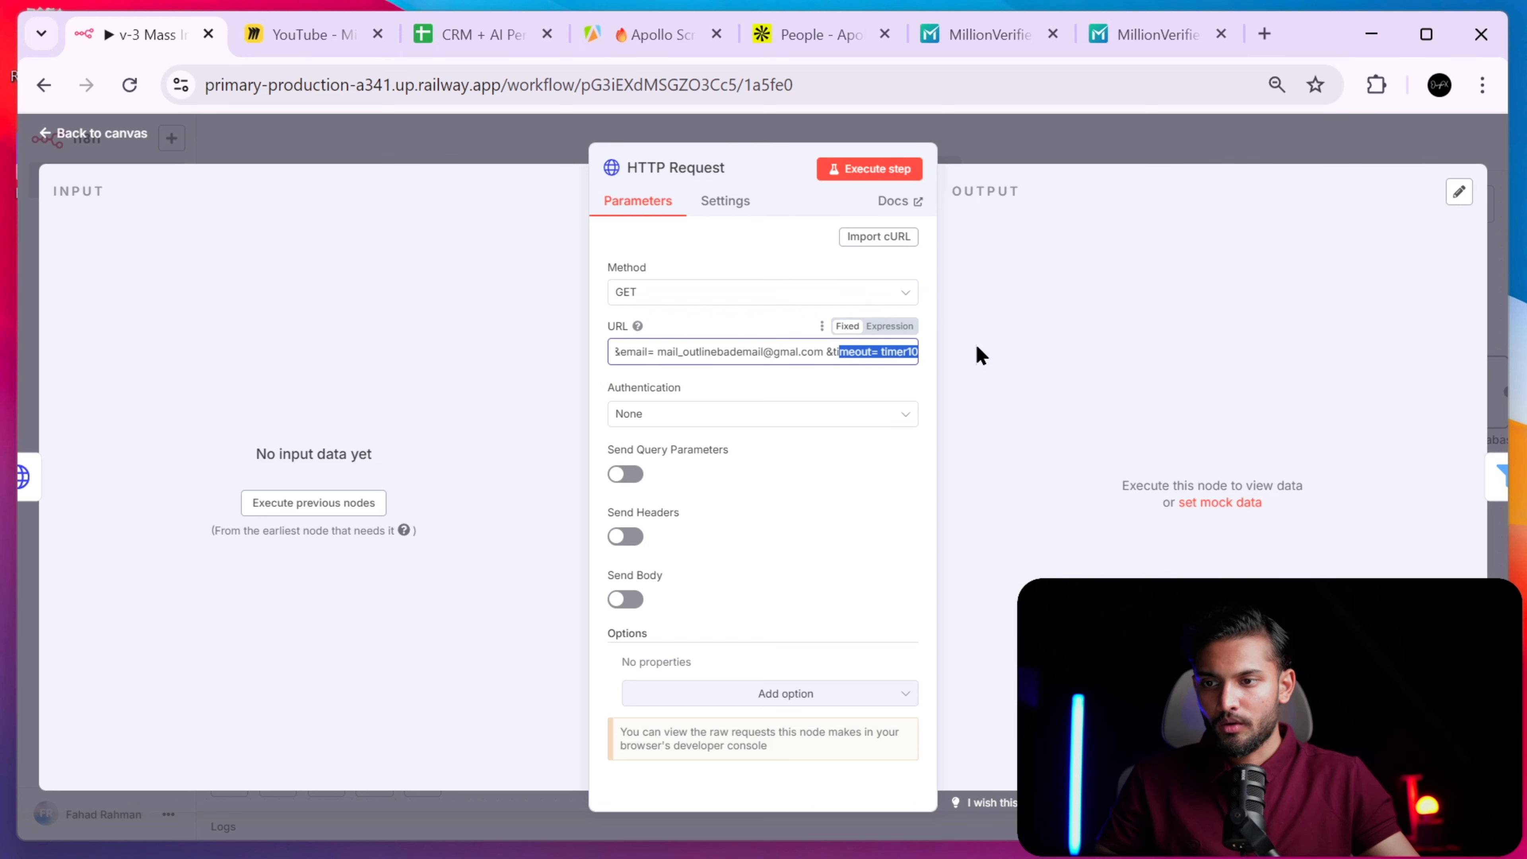
pyautogui.click(741, 351)
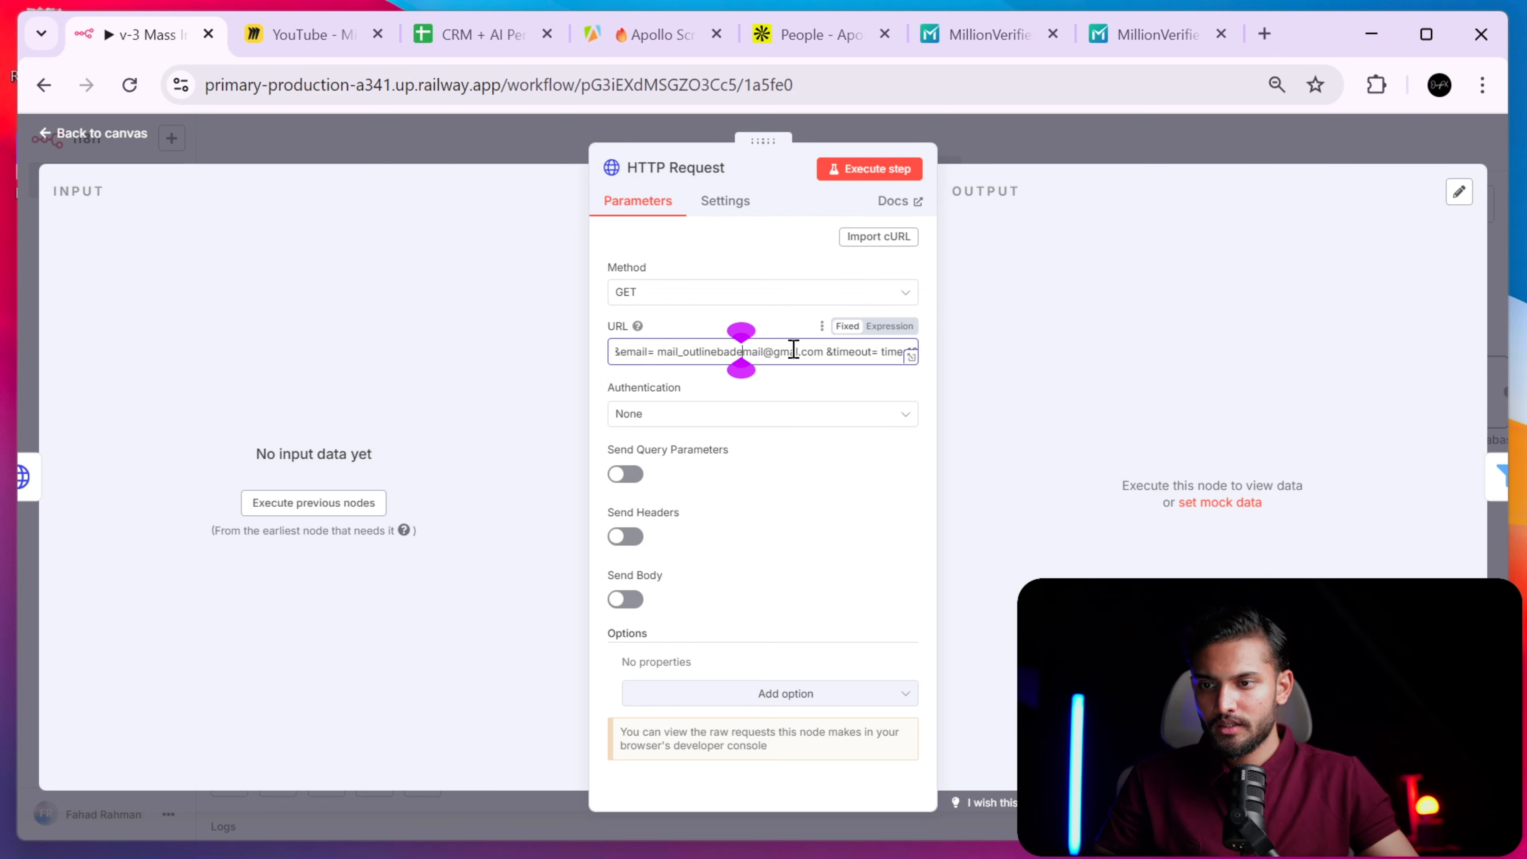
pyautogui.moveTo(657, 352); pyautogui.dragTo(773, 352)
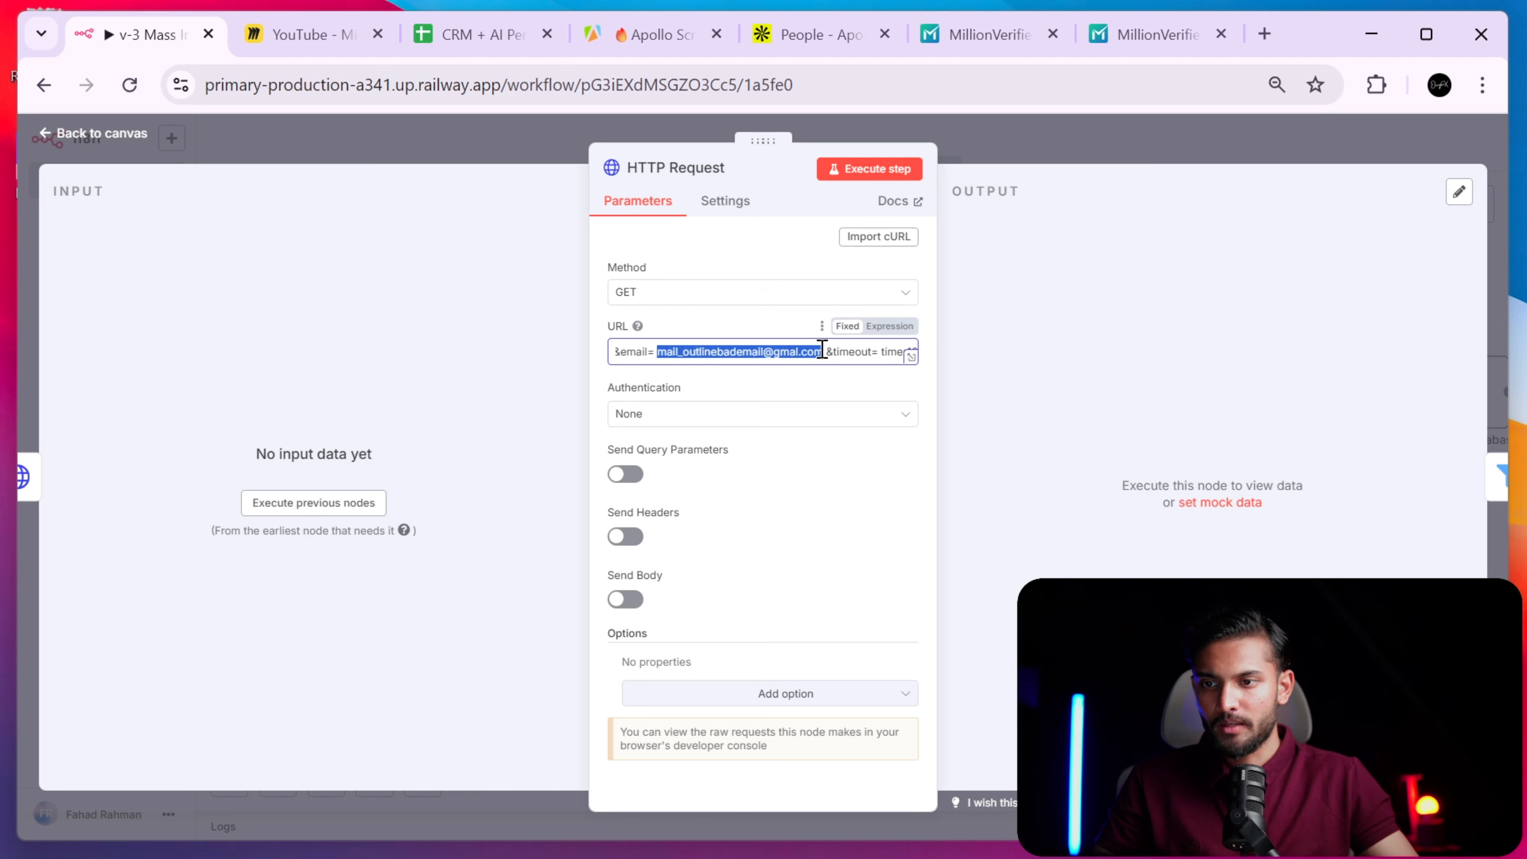
pyautogui.press('BackSpace')
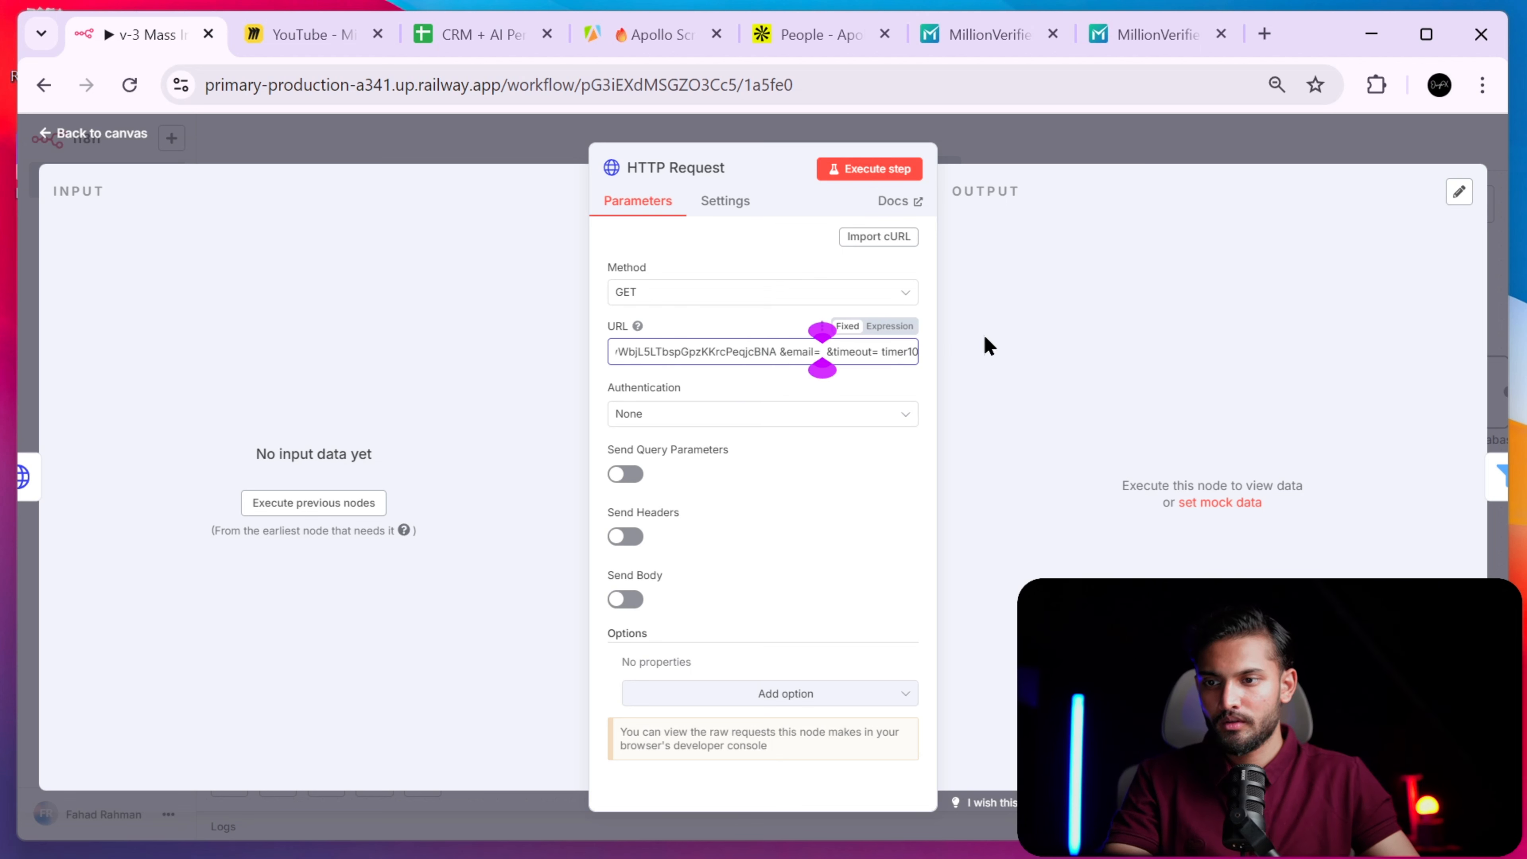
pyautogui.click(1040, 160)
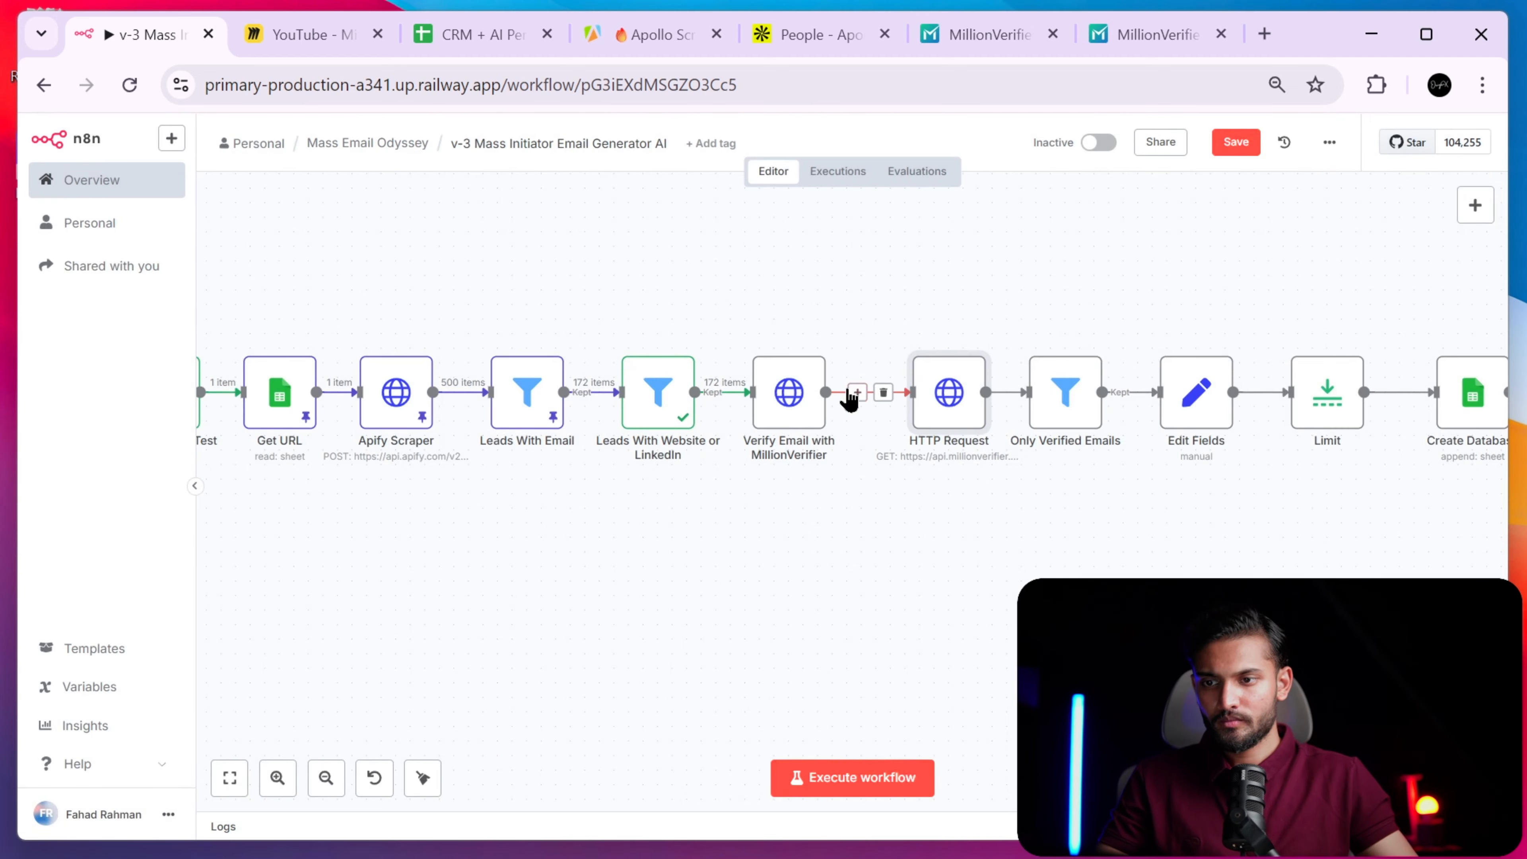
# - Unlink Verify Email from HTTP Request, move it below, and connect Leads With Website or LinkedIn to HTTP Request
pyautogui.click(856, 394)
pyautogui.click(862, 416)
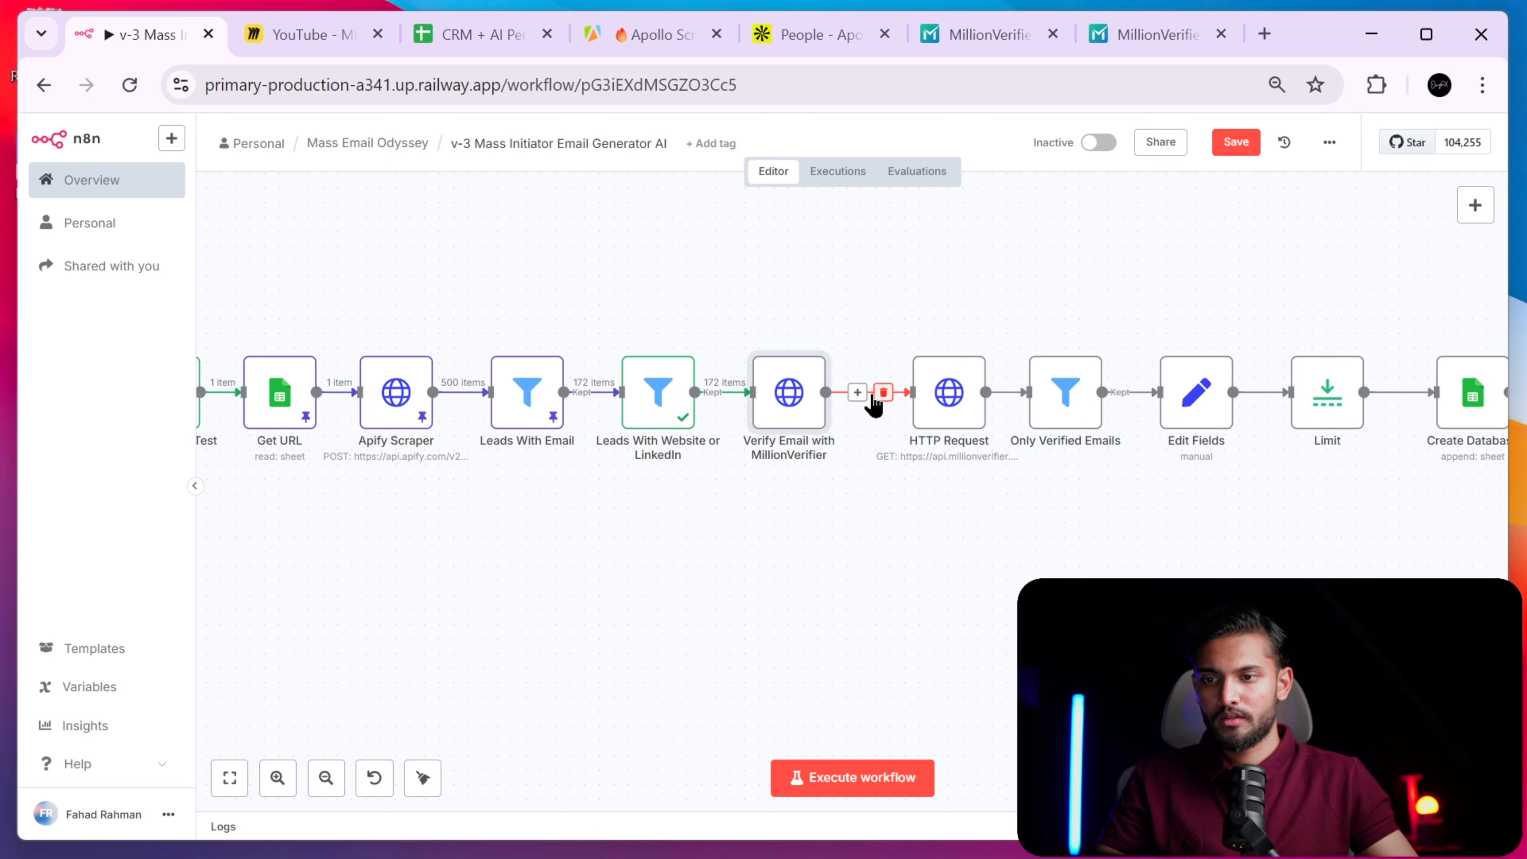
pyautogui.click(883, 393)
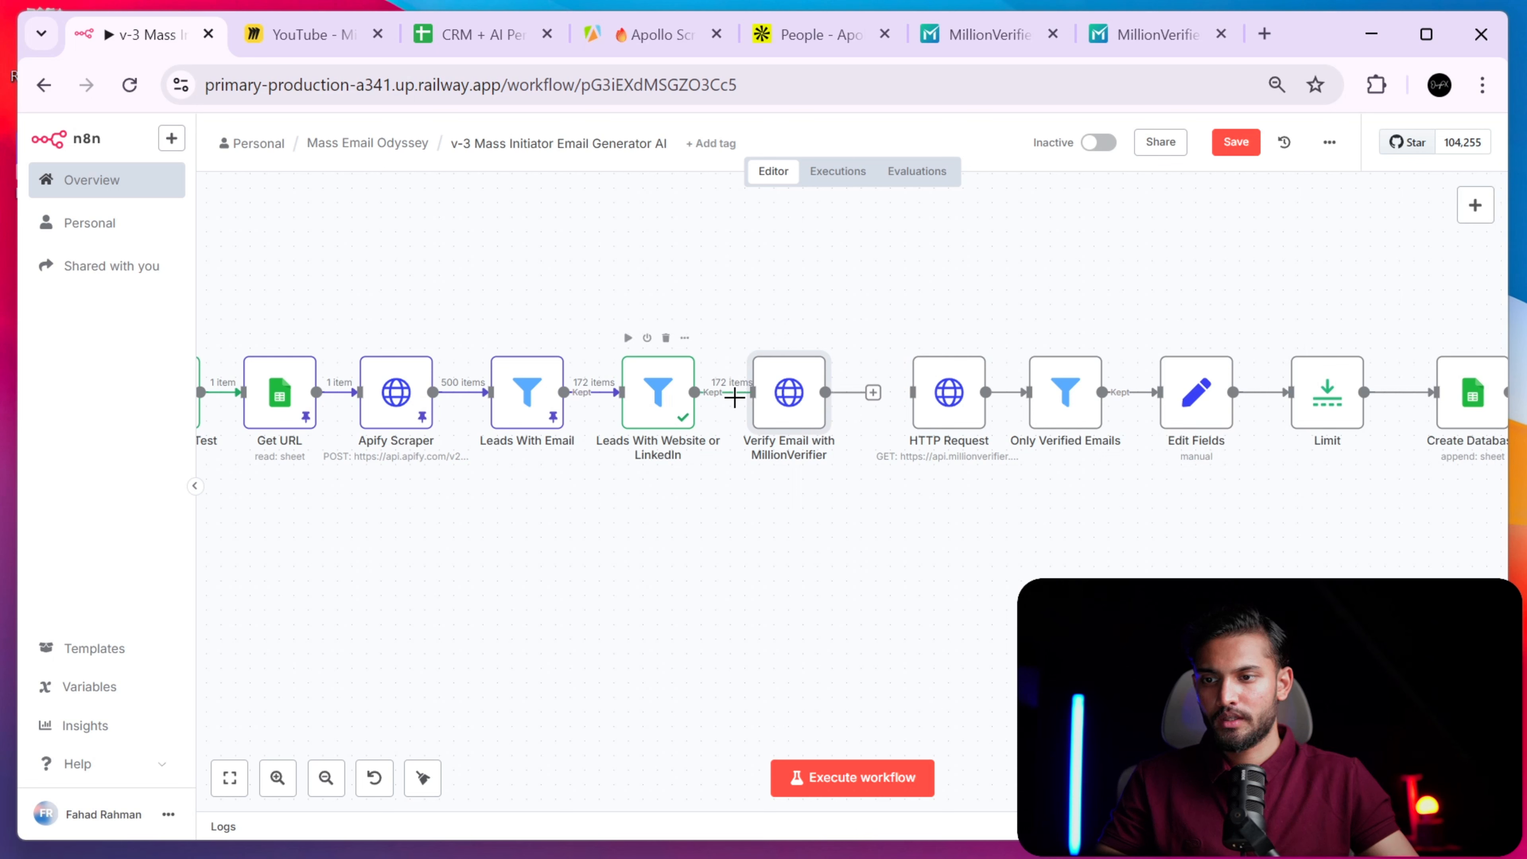
pyautogui.moveTo(787, 402); pyautogui.dragTo(744, 635)
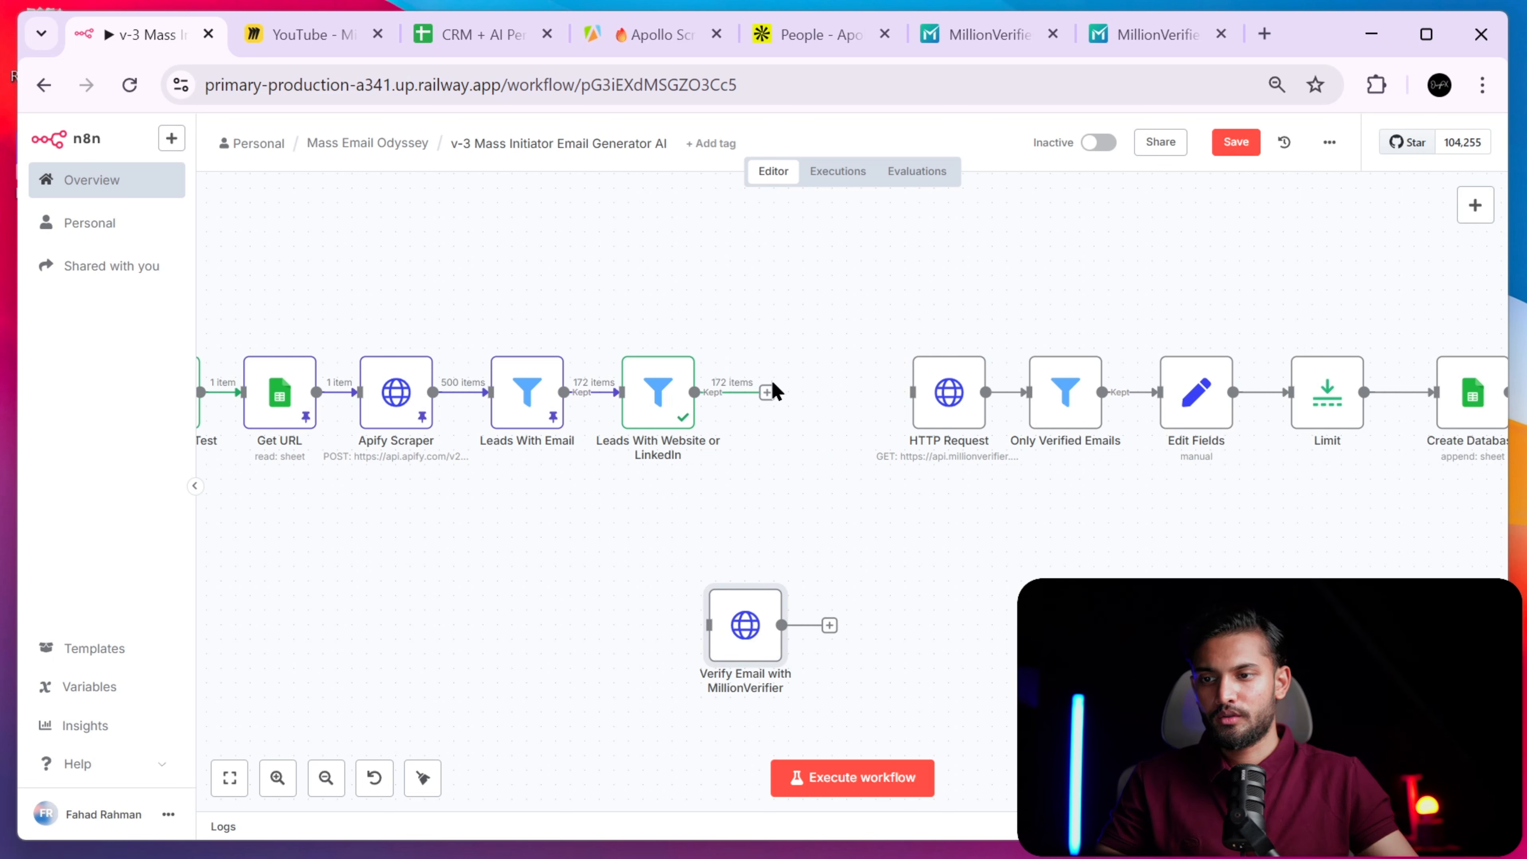
pyautogui.moveTo(768, 392); pyautogui.dragTo(912, 392)
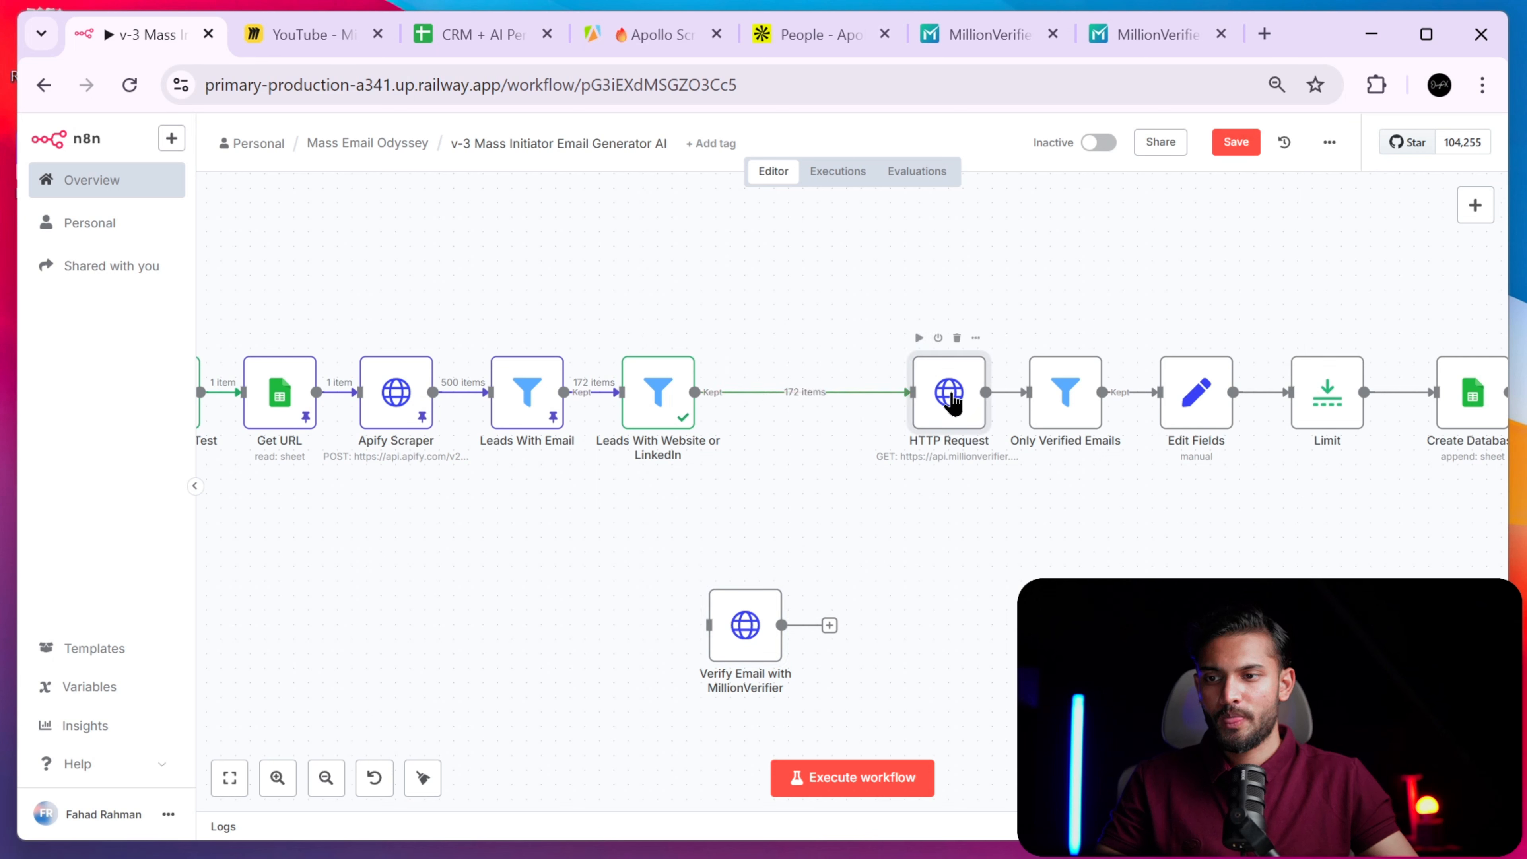
# - Pin the Leads With Website or LinkedIn output data
pyautogui.click(674, 403)
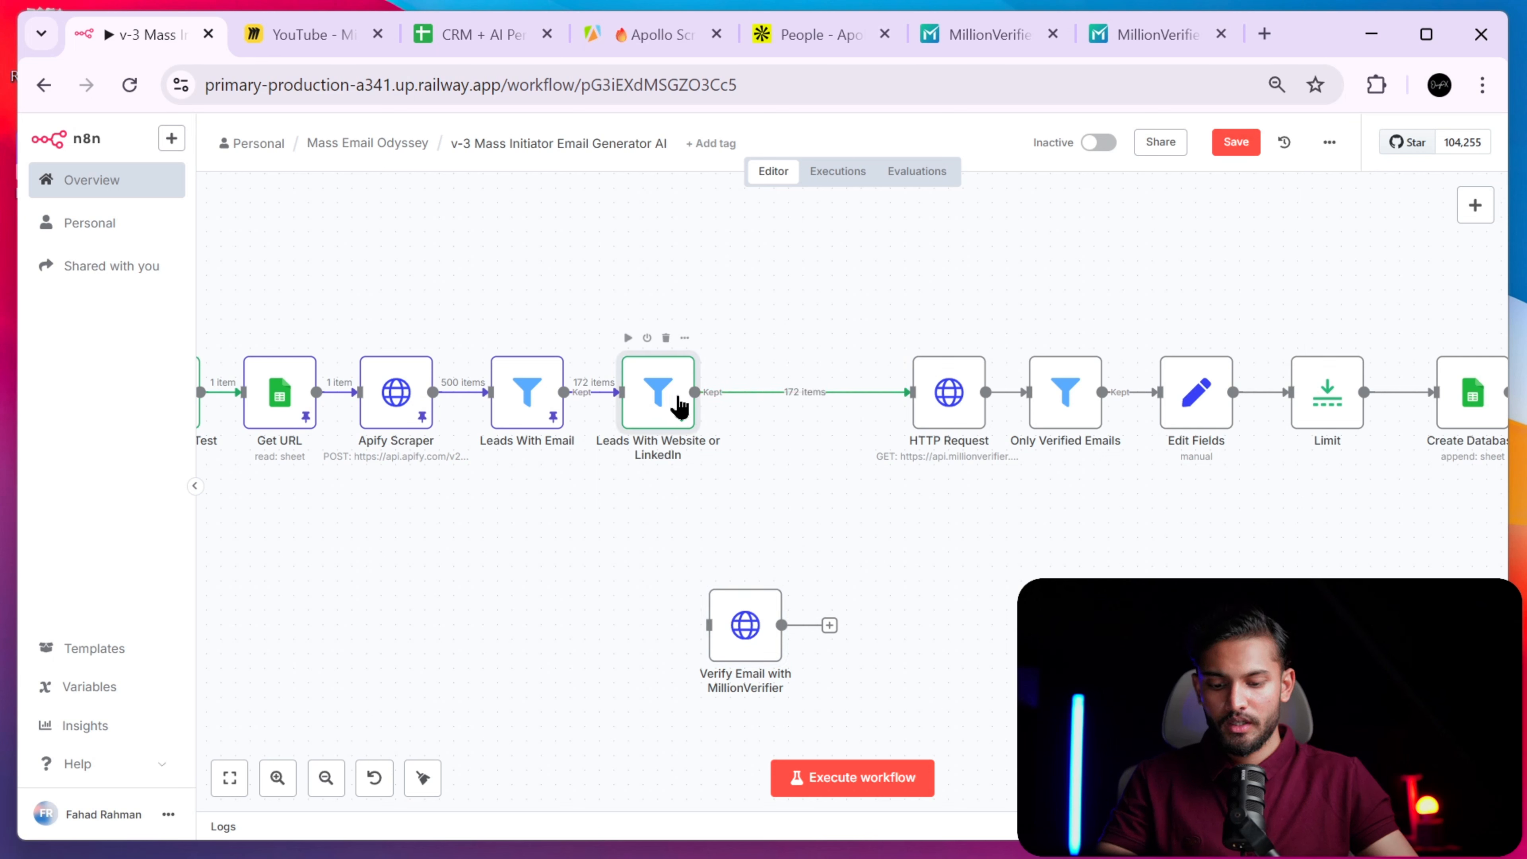
pyautogui.press('p')
pyautogui.click(950, 400)
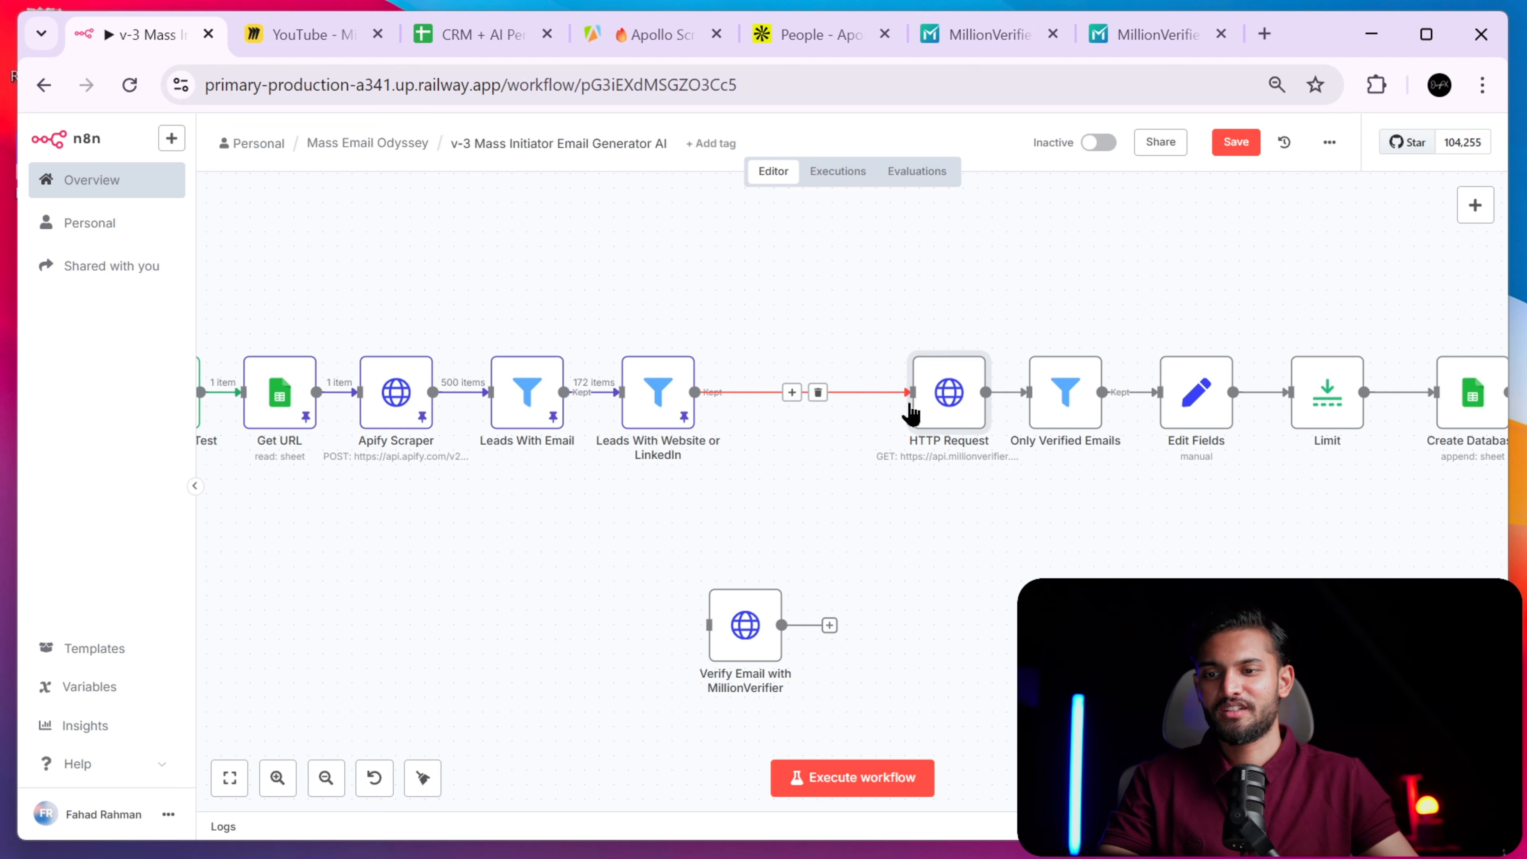
# - In the HTTP Request node, drop the lead's email field into the MillionVerifier URL as a trial
pyautogui.doubleClick(965, 411)
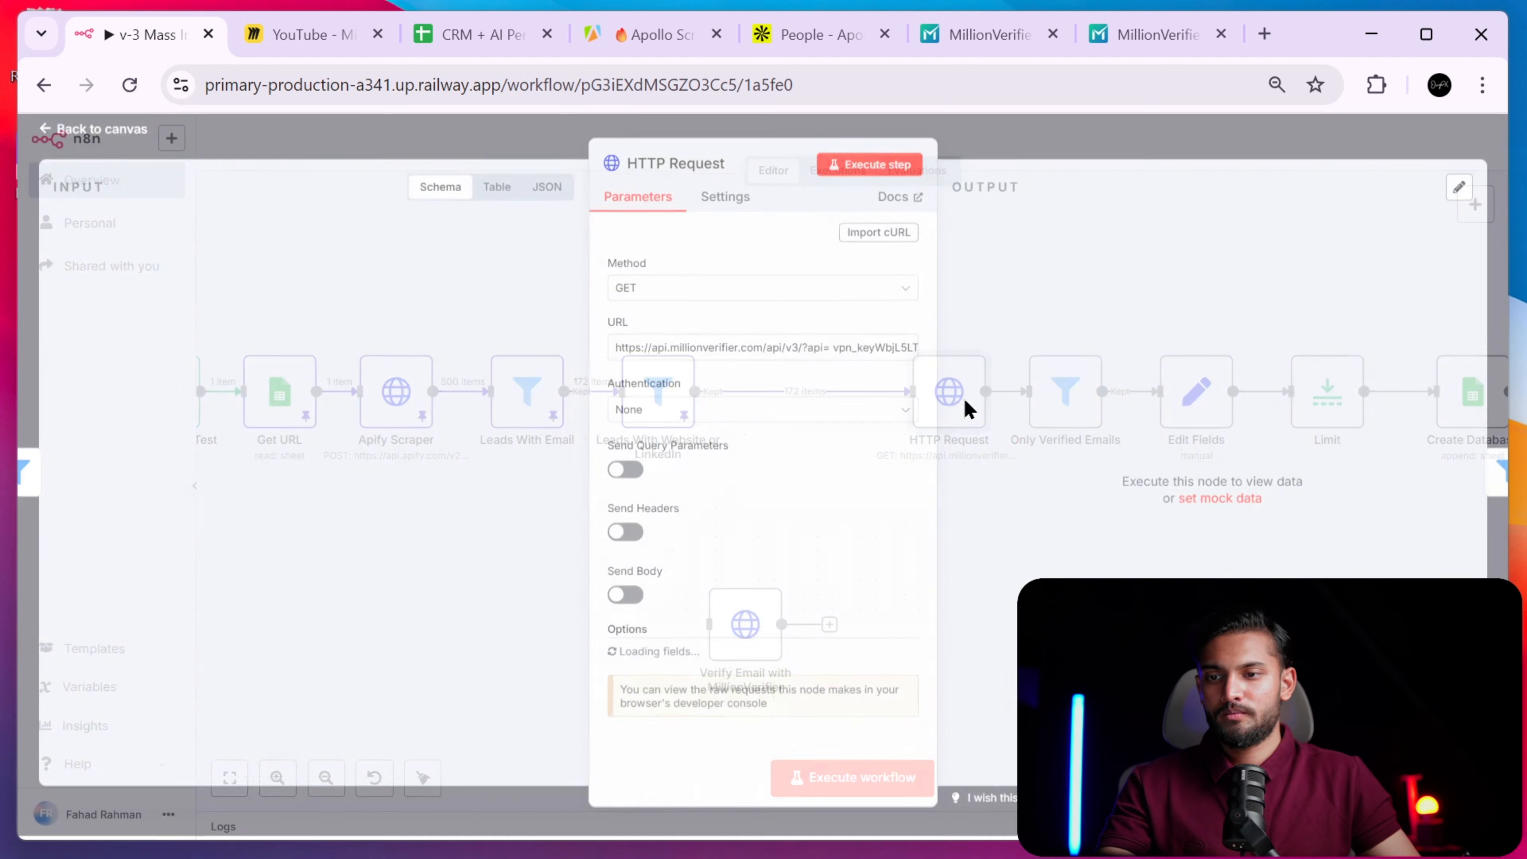
pyautogui.moveTo(737, 348); pyautogui.dragTo(851, 361)
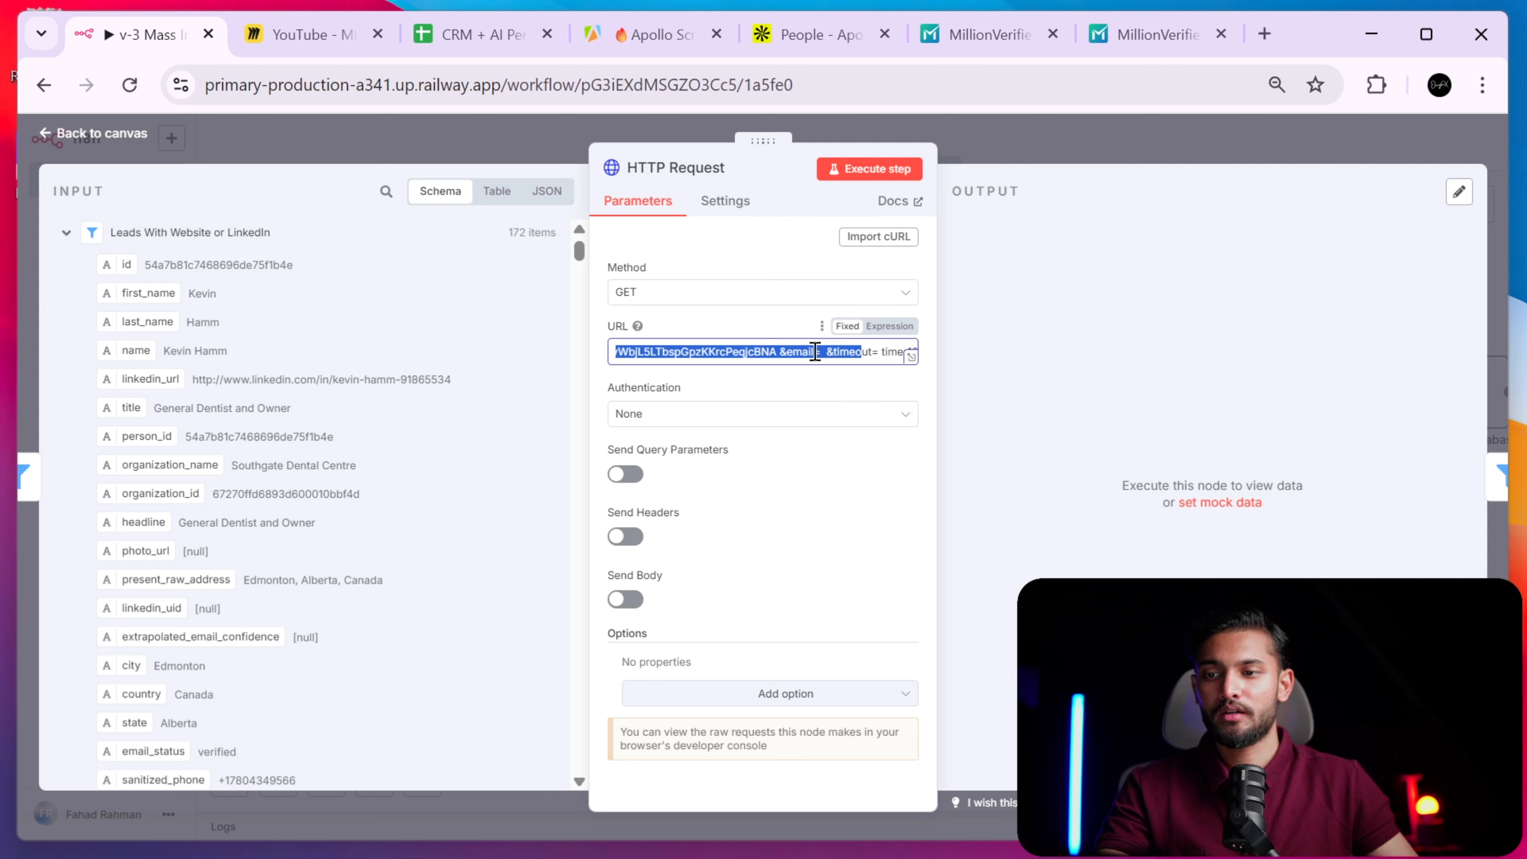
pyautogui.click(830, 354)
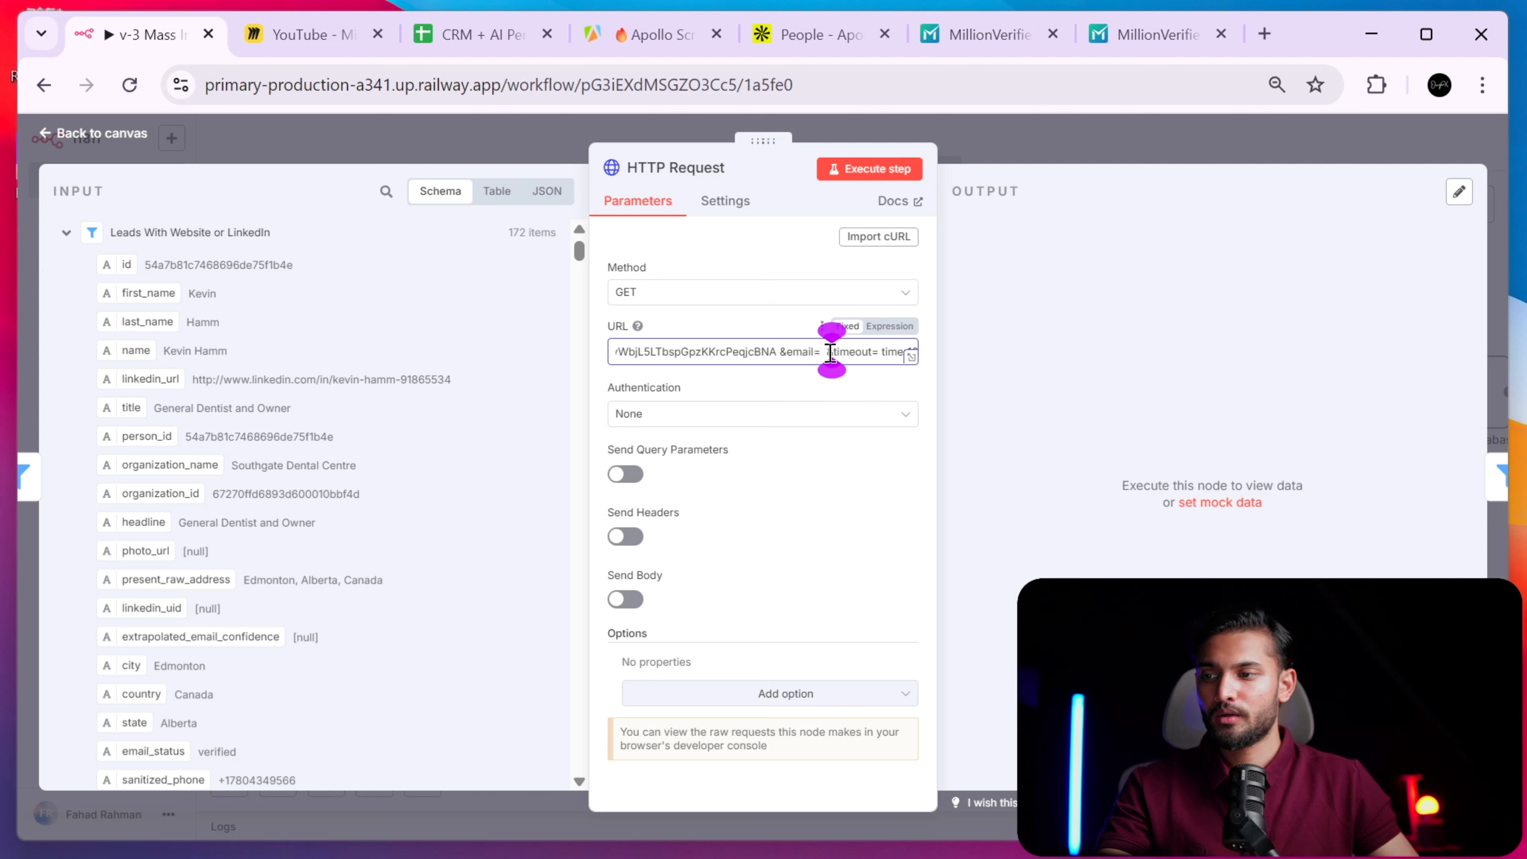
pyautogui.scroll(-3, 228, 504)
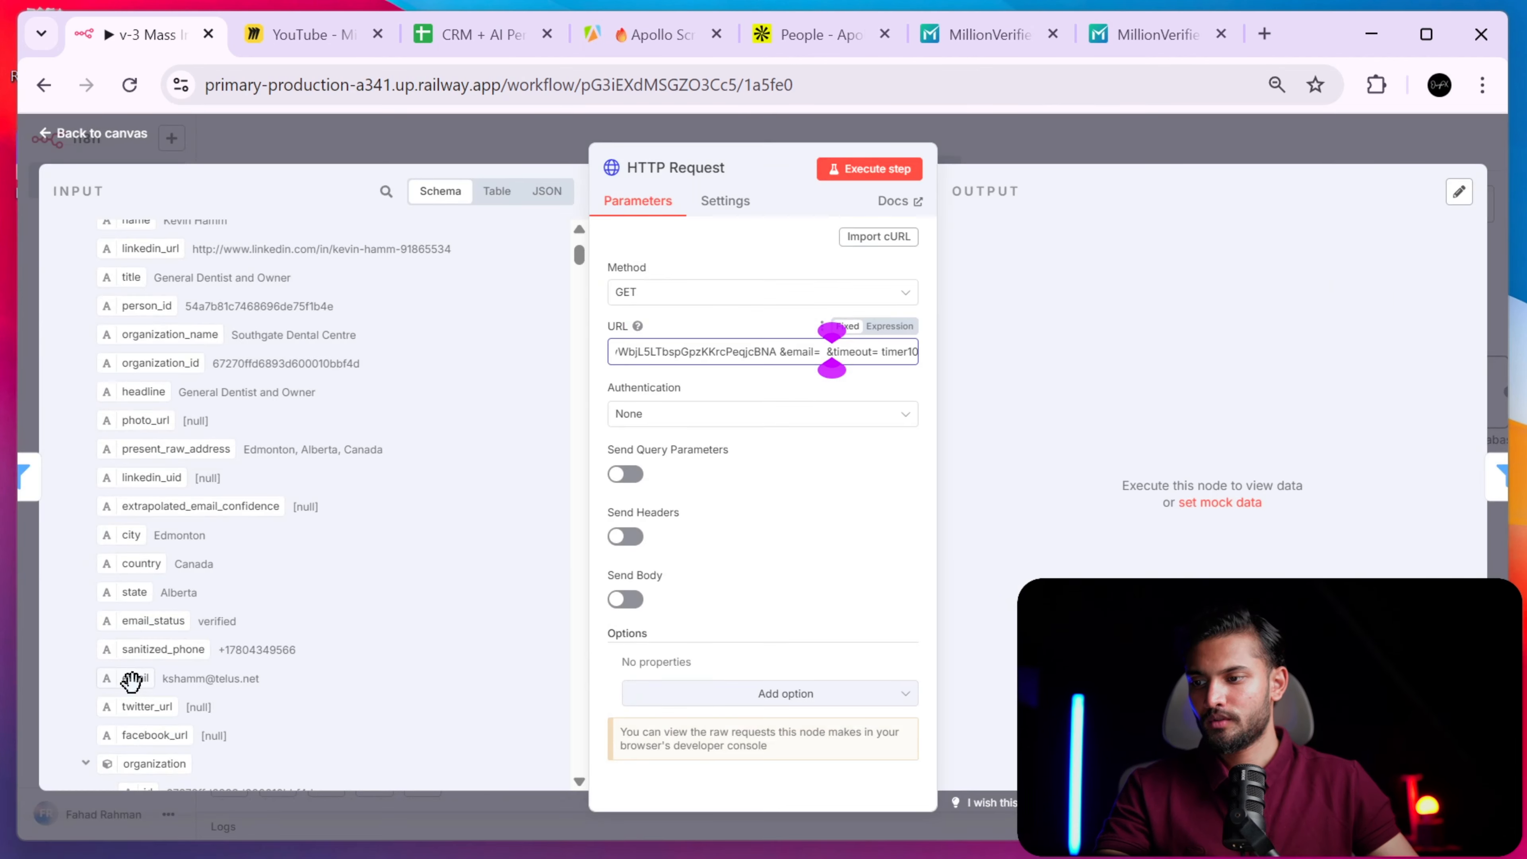
pyautogui.moveTo(137, 674); pyautogui.dragTo(644, 354)
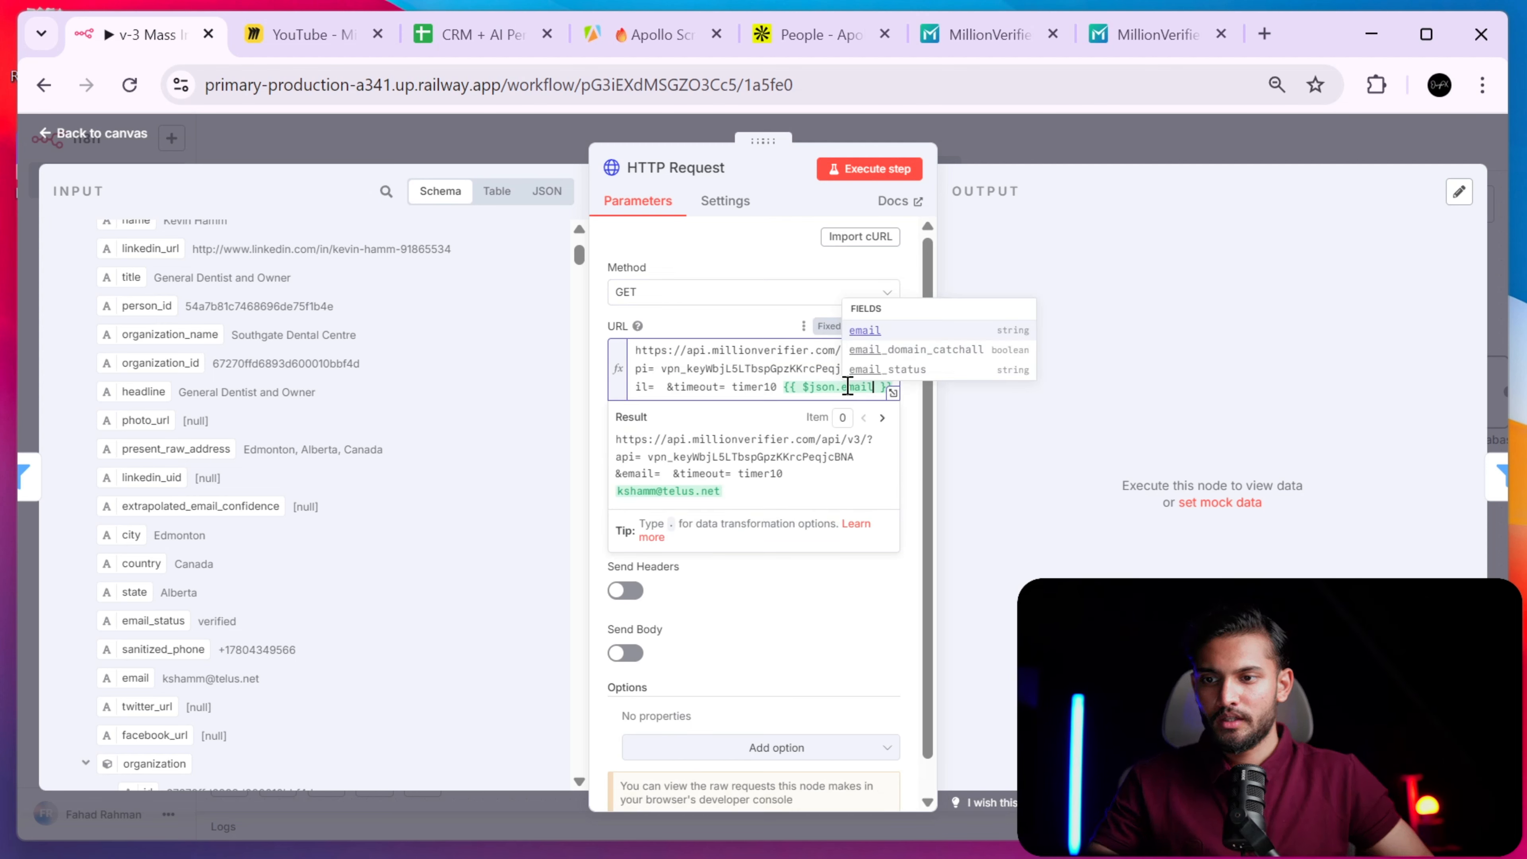
# - Delete the misplaced email expression from the URL end and open the URL in the expression editor
pyautogui.press('Right')
pyautogui.press('Right')
pyautogui.press('Right')
pyautogui.hotkey('shift', 'Left')
pyautogui.hotkey('shift', 'Left')
pyautogui.hotkey('shift', 'Left')
pyautogui.hotkey('shift', 'Left')
pyautogui.hotkey('shift', 'Left')
pyautogui.hotkey('shift', 'Left')
pyautogui.hotkey('shift', 'Left')
pyautogui.hotkey('shift', 'Left')
pyautogui.hotkey('shift', 'Left')
pyautogui.hotkey('shift', 'Left')
pyautogui.hotkey('shift', 'Left')
pyautogui.hotkey('shift', 'Left')
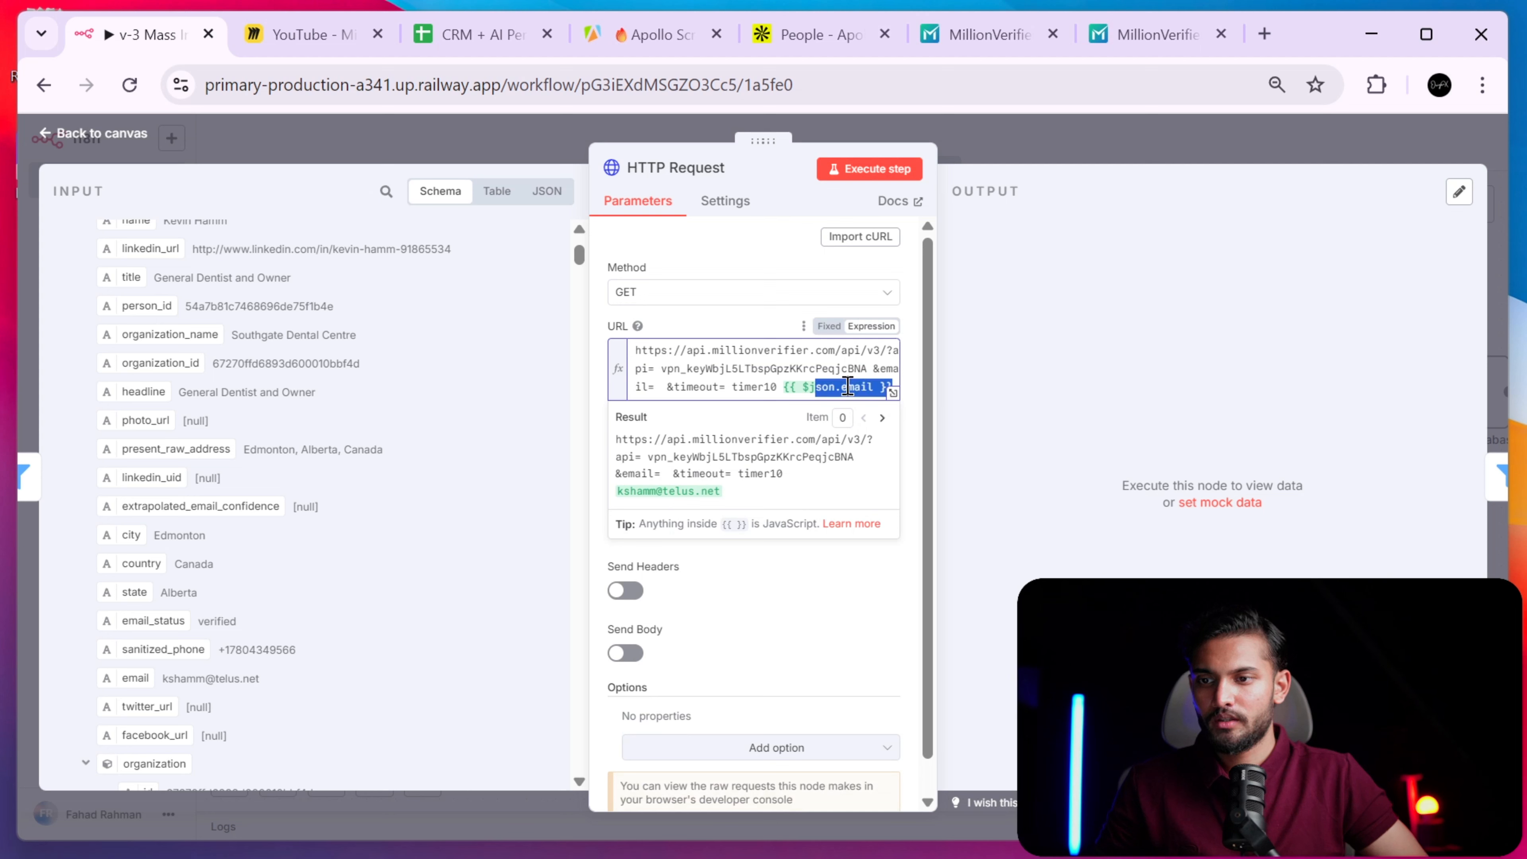
pyautogui.press('BackSpace')
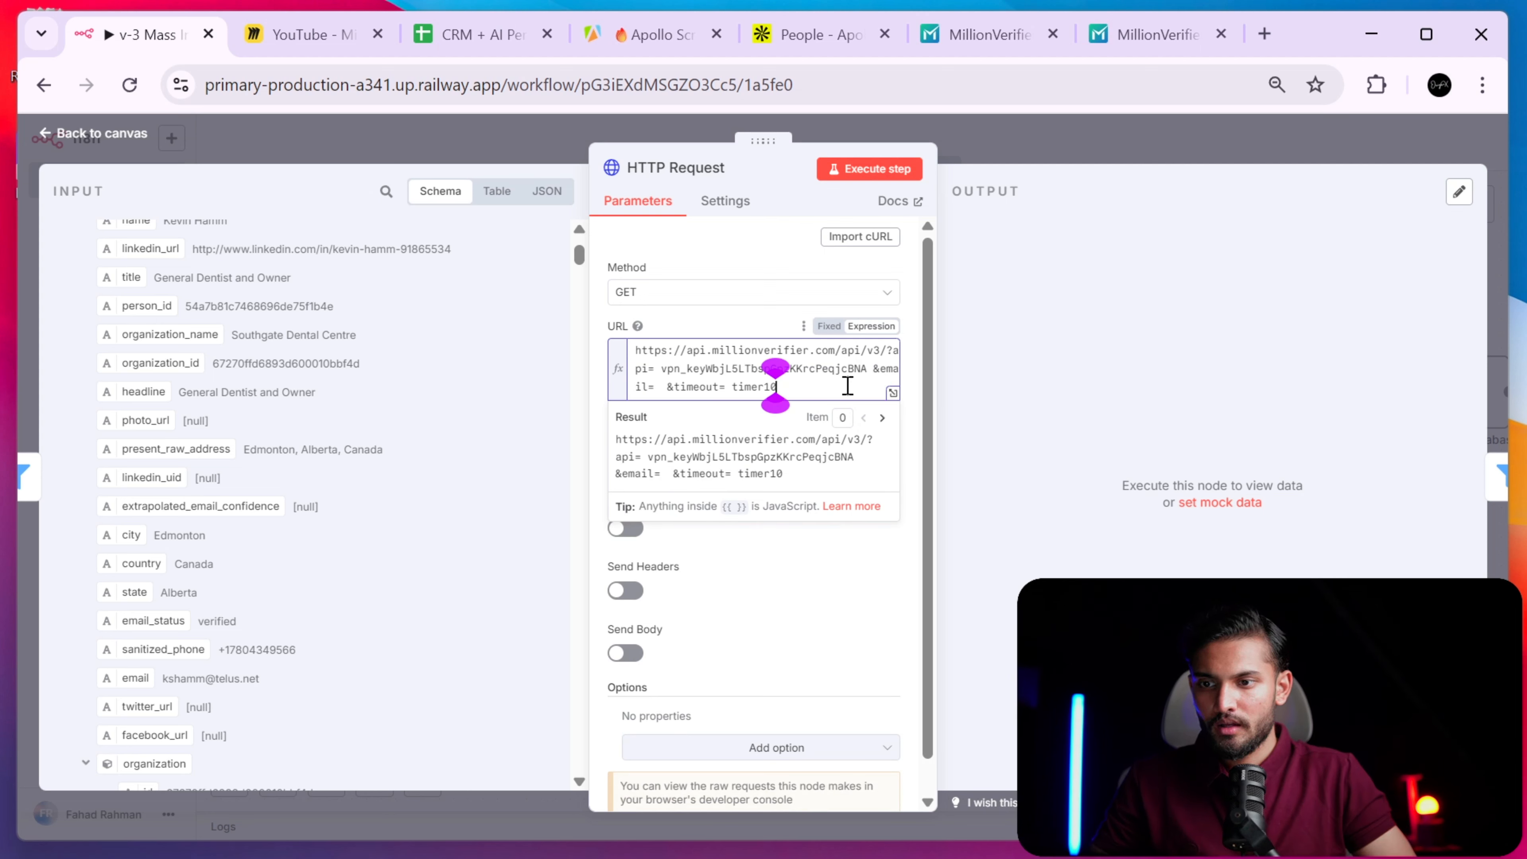
pyautogui.press('Up')
pyautogui.press('Right')
pyautogui.press('Right')
pyautogui.press('Right')
pyautogui.press('Right')
pyautogui.press('Right')
pyautogui.press('Right')
pyautogui.press('Right')
pyautogui.press('Right')
pyautogui.press('Right')
pyautogui.press('Right')
pyautogui.press('Right')
pyautogui.press('Right')
pyautogui.press('Right')
pyautogui.press('Right')
pyautogui.press('Right')
pyautogui.press('Right')
pyautogui.press('Right')
pyautogui.press('Right')
pyautogui.press('Right')
pyautogui.press('Right')
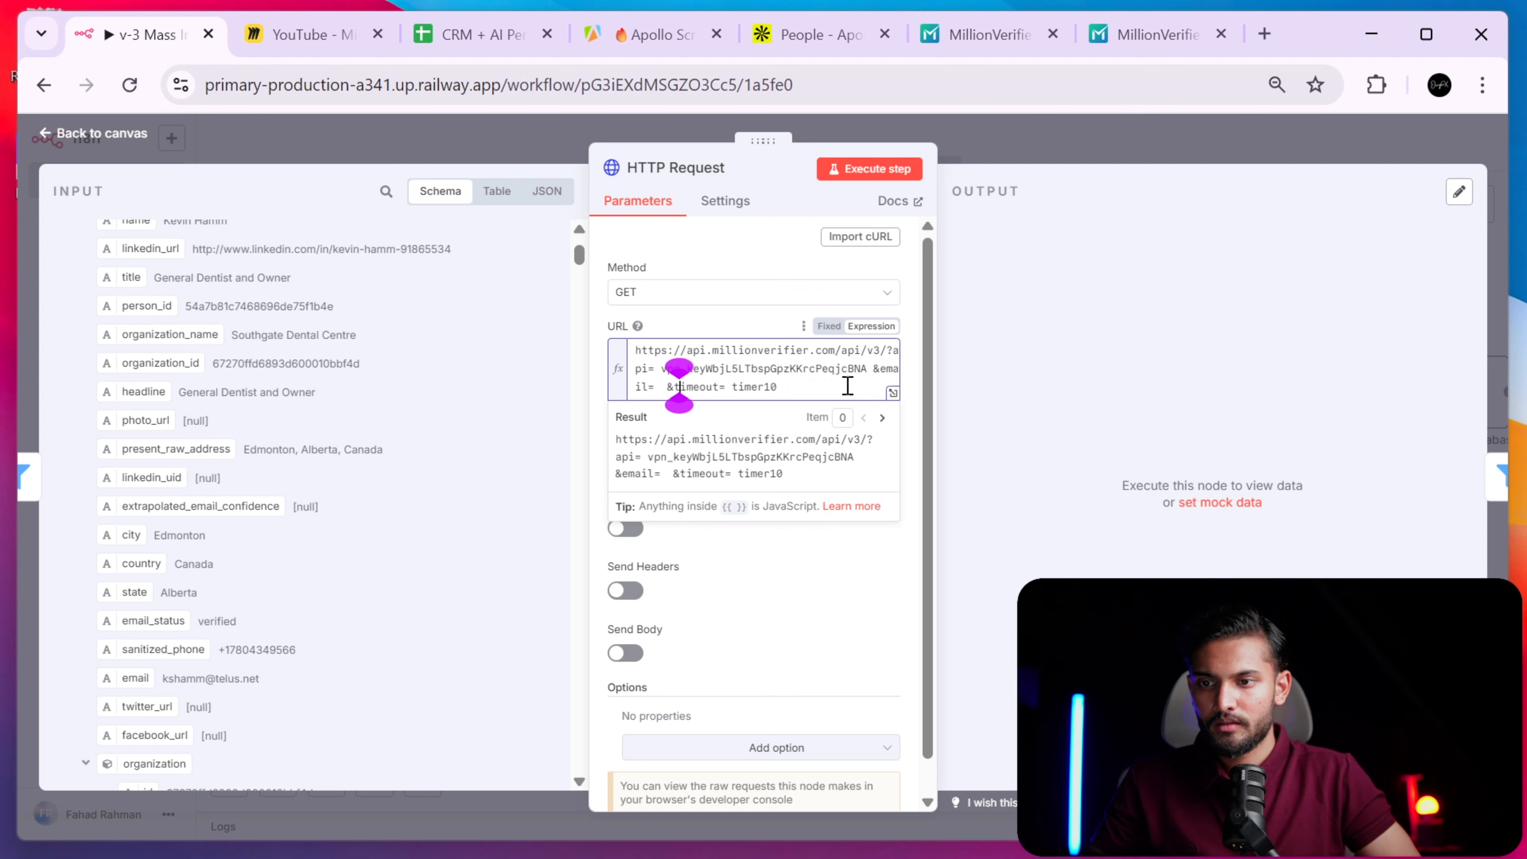
pyautogui.click(893, 393)
pyautogui.moveTo(684, 277); pyautogui.dragTo(721, 257)
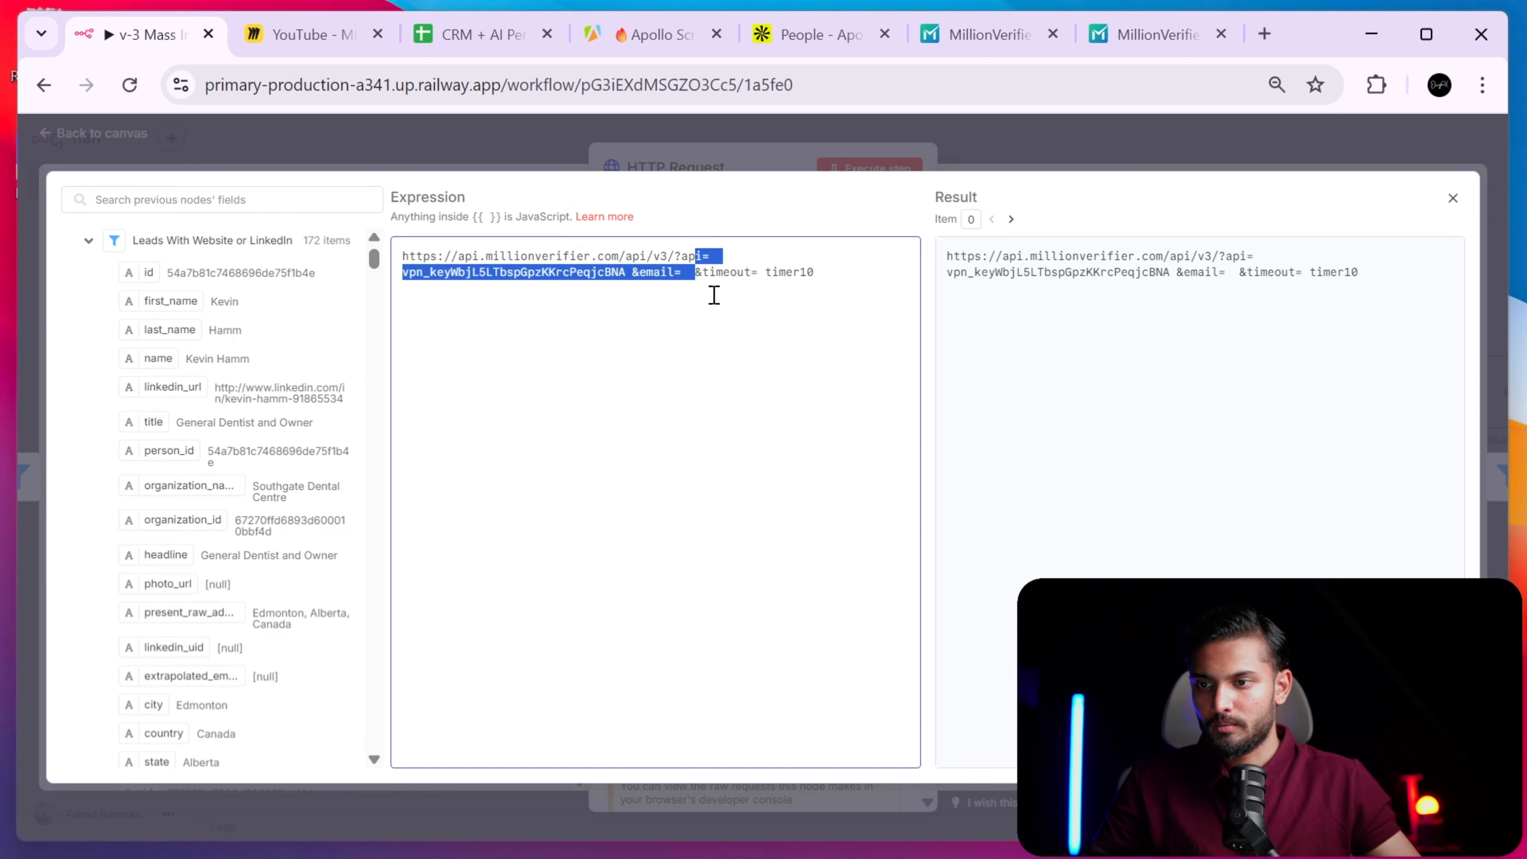
# - Paste the email field after email= and remove the stray space before the expression
pyautogui.click(697, 265)
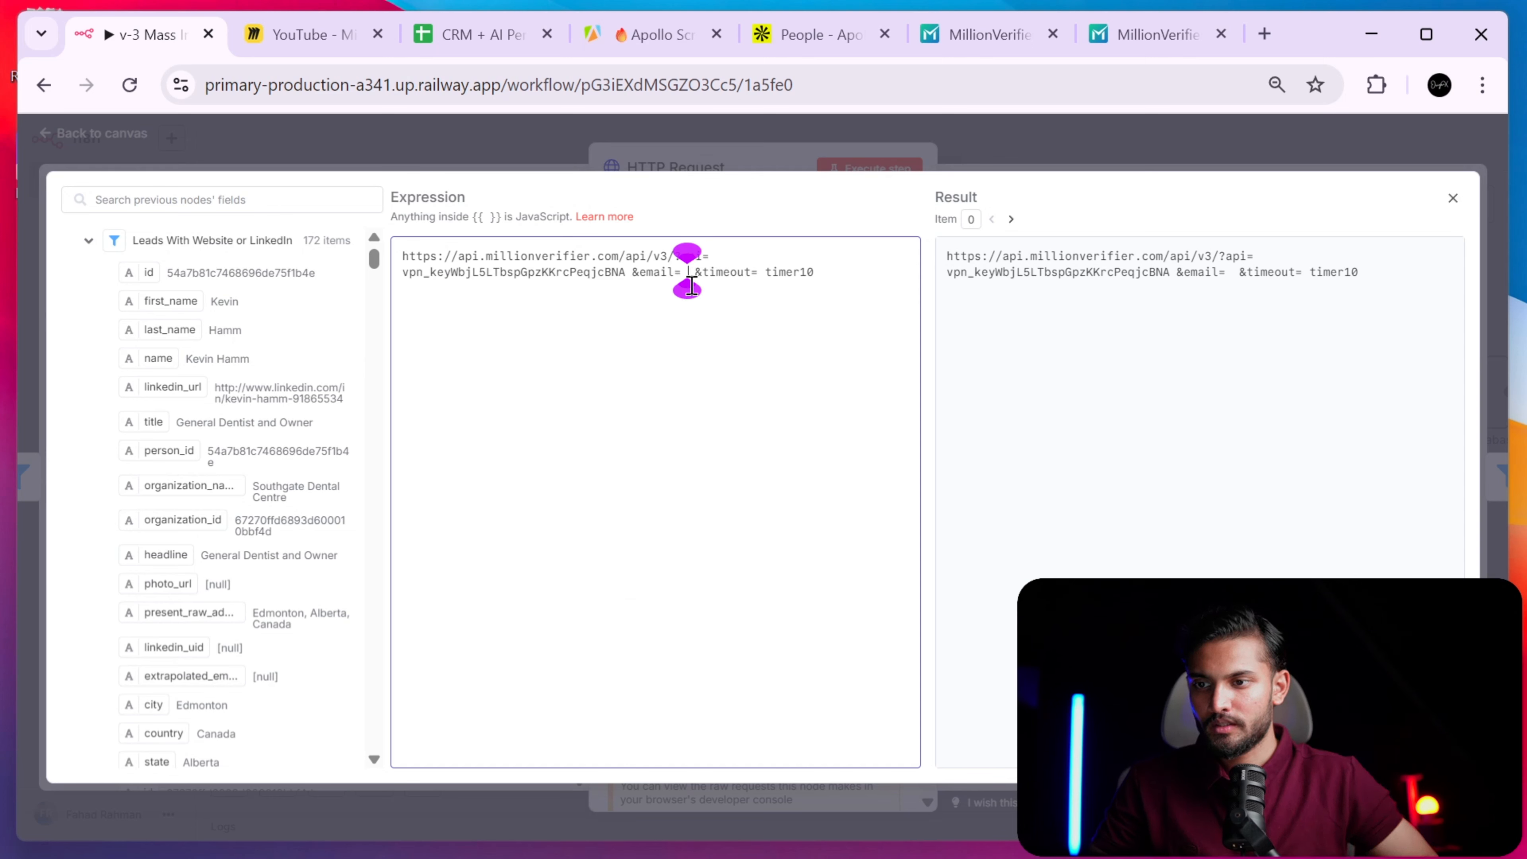
pyautogui.write('{{ $json.email }}')
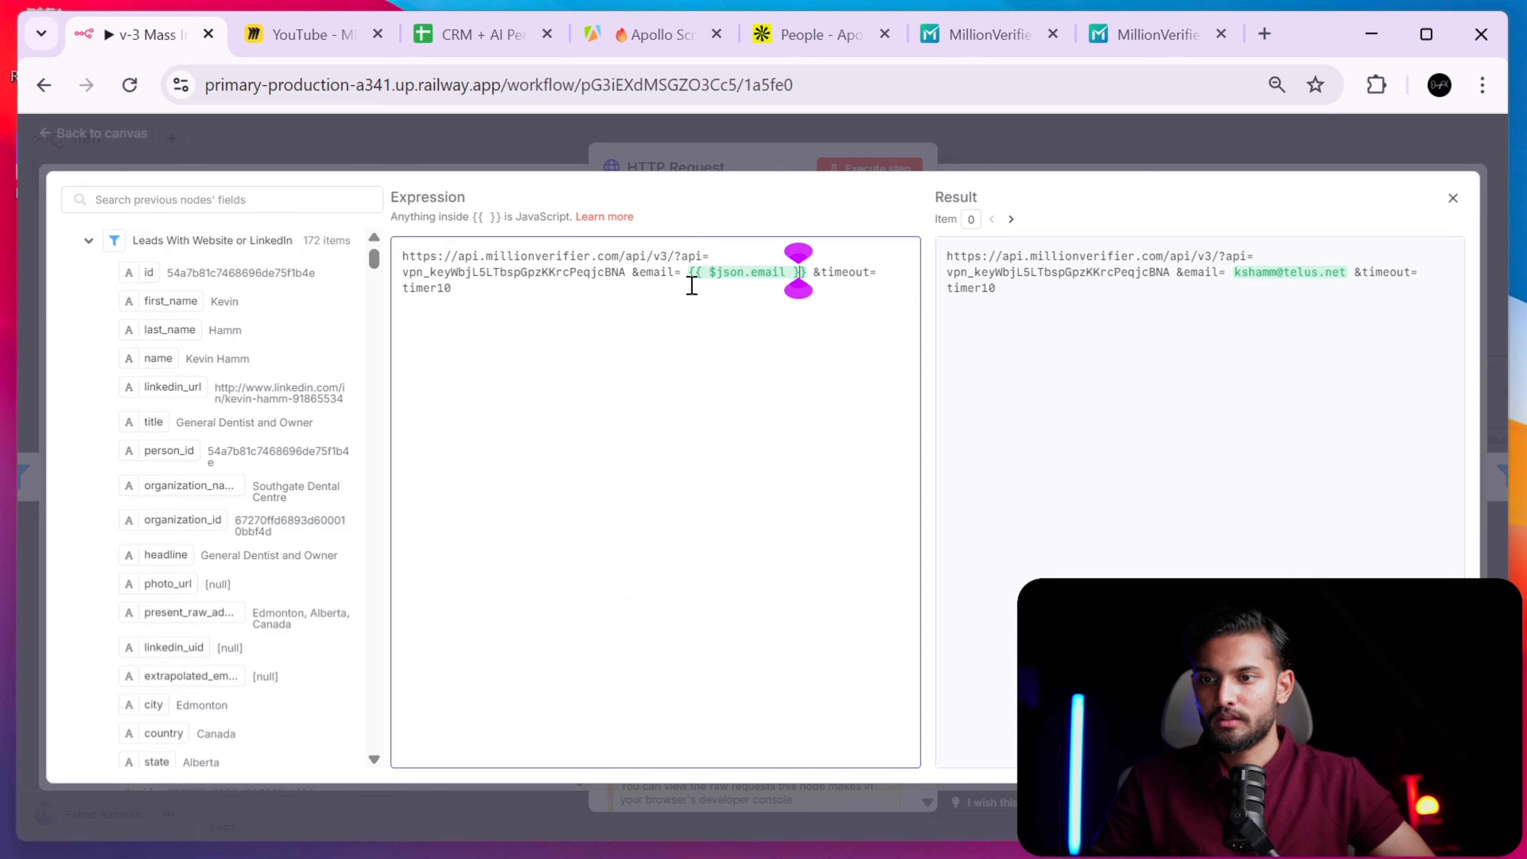
pyautogui.press('BackSpace')
pyautogui.press('Left')
pyautogui.press('Left')
pyautogui.press('Left')
pyautogui.press('Left')
pyautogui.press('Left')
pyautogui.press('Left')
pyautogui.press('Left')
pyautogui.press('Left')
pyautogui.press('Left')
pyautogui.press('Left')
pyautogui.press('Left')
pyautogui.press('Left')
pyautogui.press('Left')
pyautogui.press('Left')
pyautogui.press('Left')
pyautogui.press('Left')
pyautogui.press('Left')
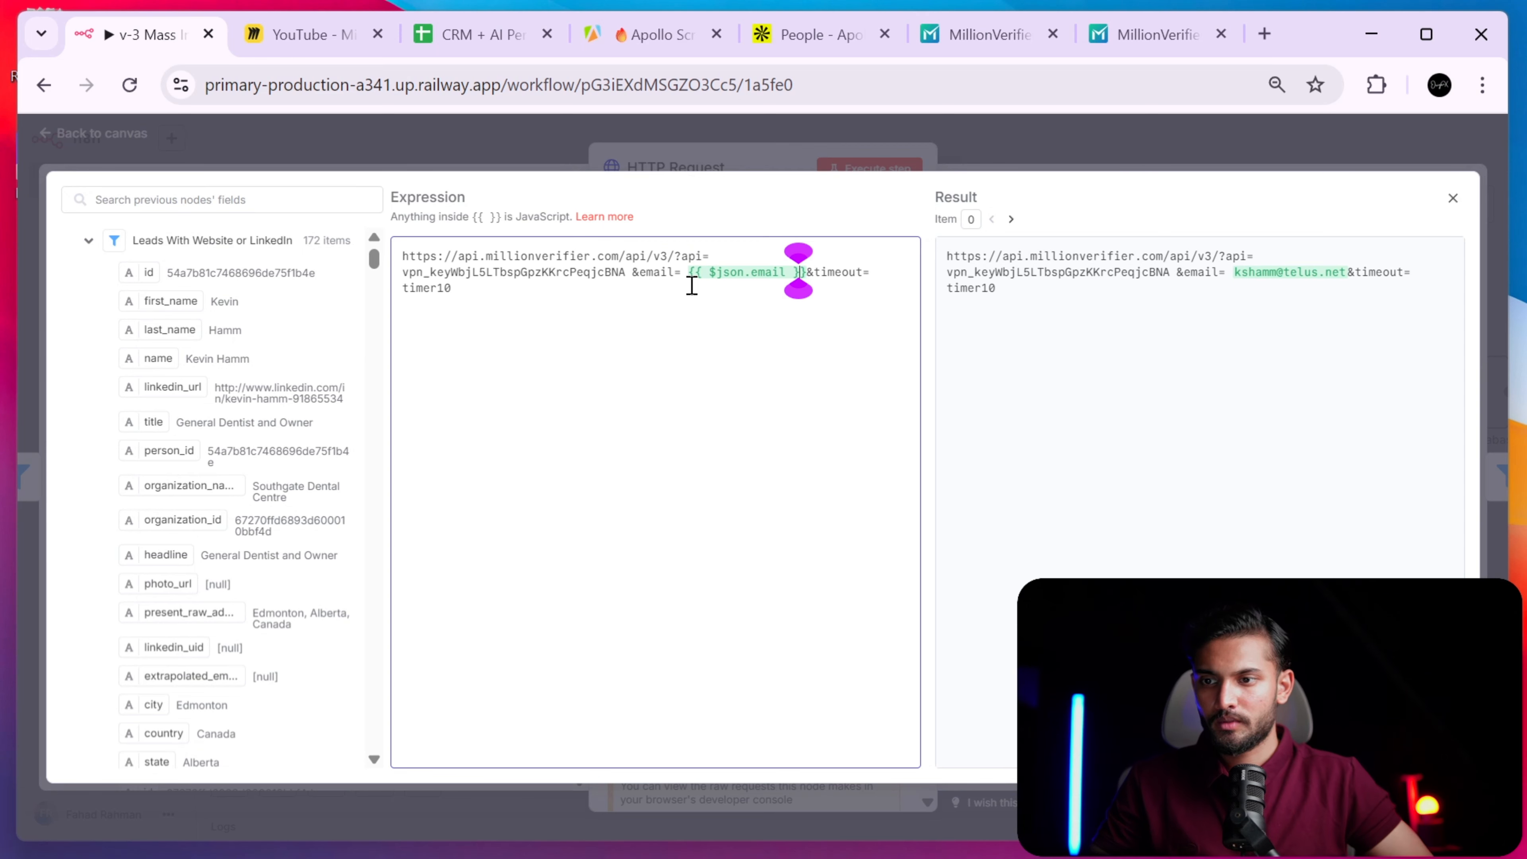
pyautogui.press('BackSpace')
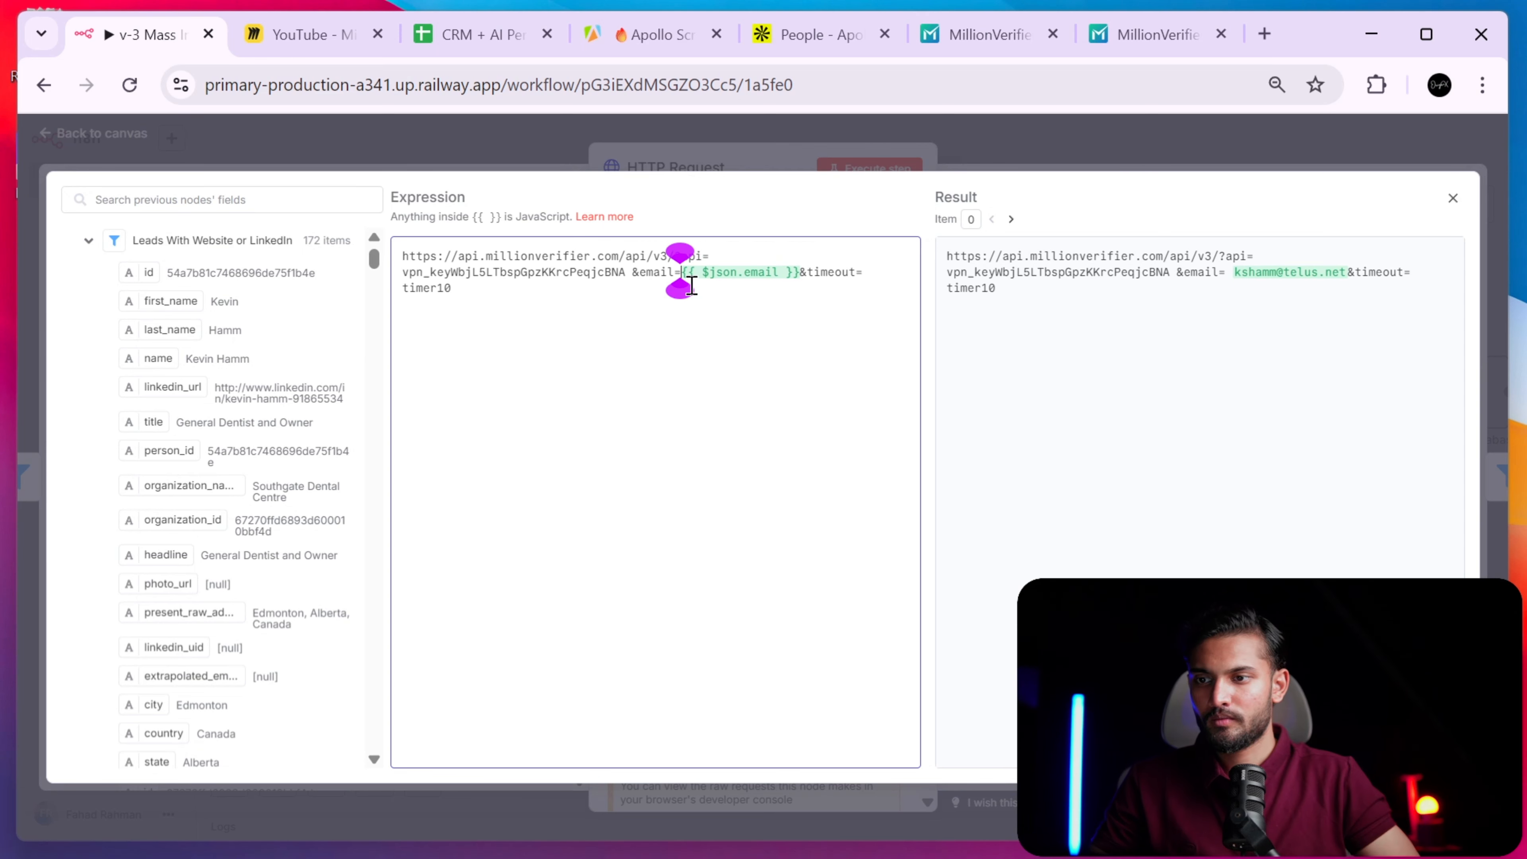
# - Delete the &timeout=timer10 part so the URL ends with {{ $json.email }}, then close the editor
pyautogui.click(656, 304)
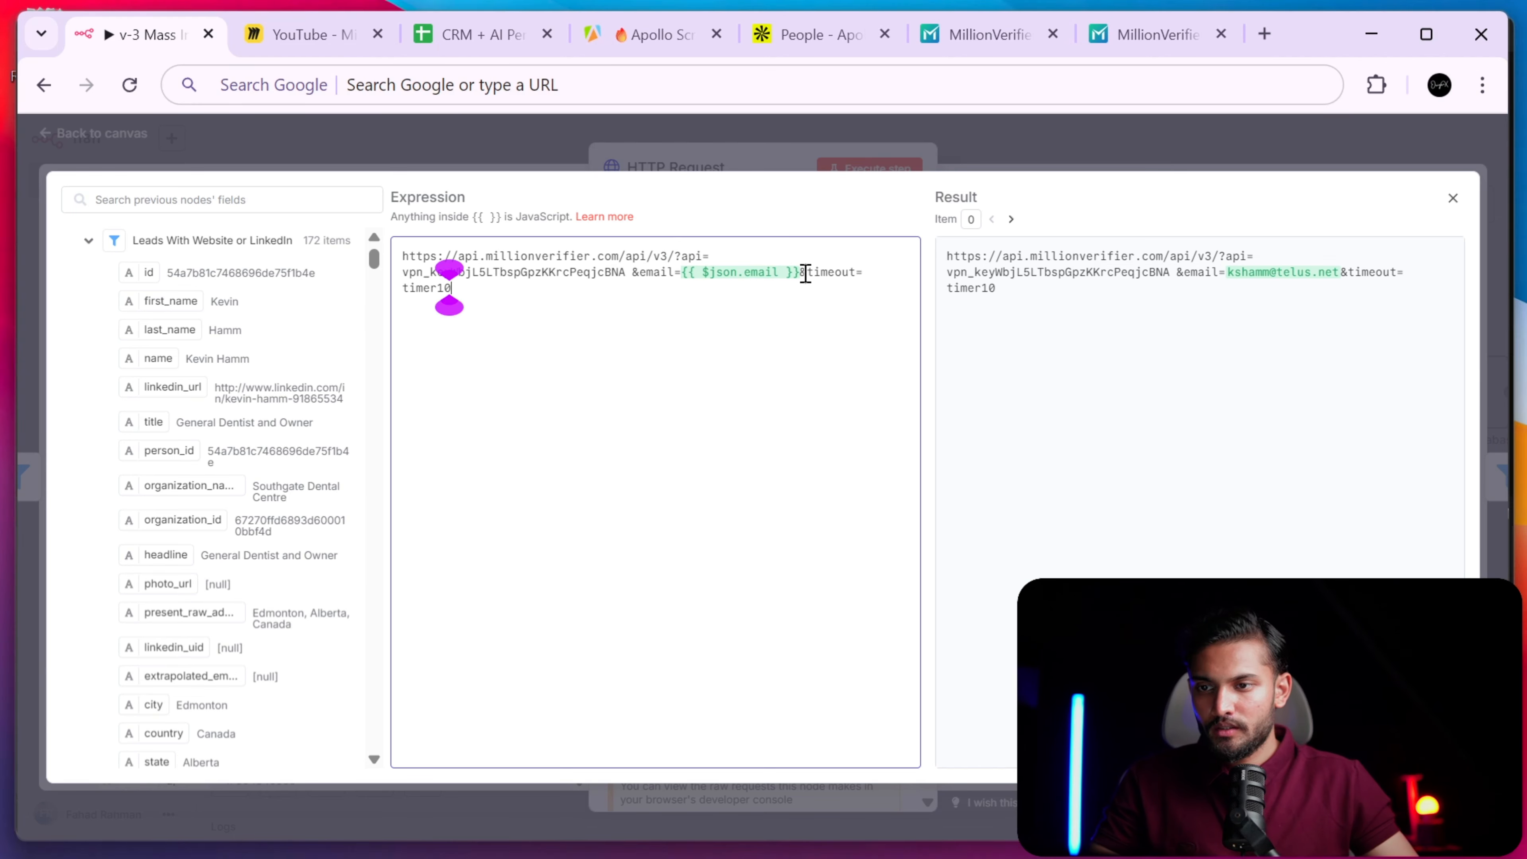
pyautogui.moveTo(806, 272); pyautogui.dragTo(889, 299)
pyautogui.press('BackSpace')
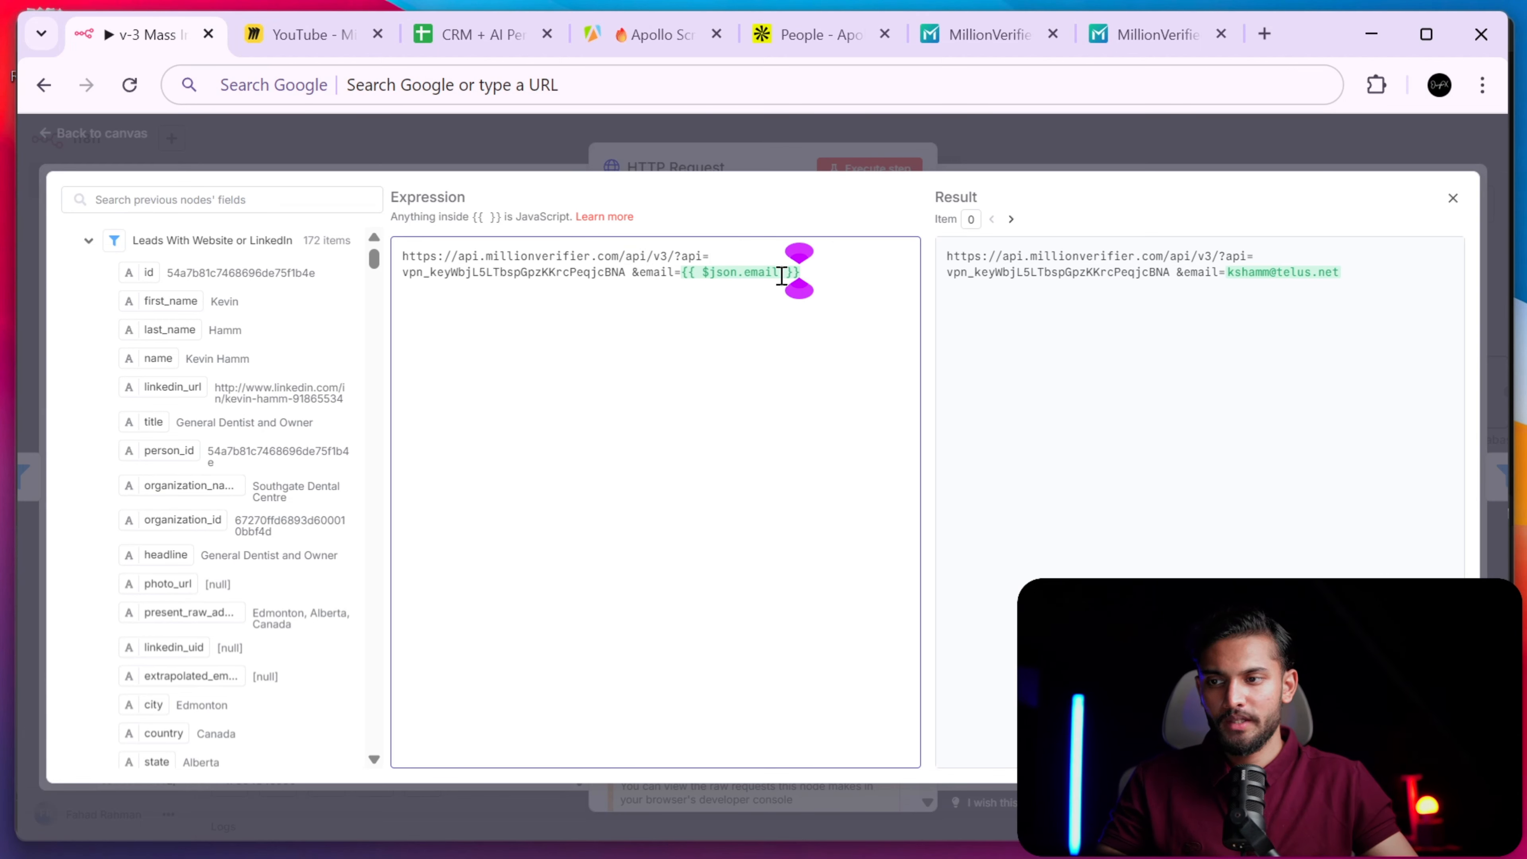
pyautogui.moveTo(554, 251); pyautogui.dragTo(777, 294)
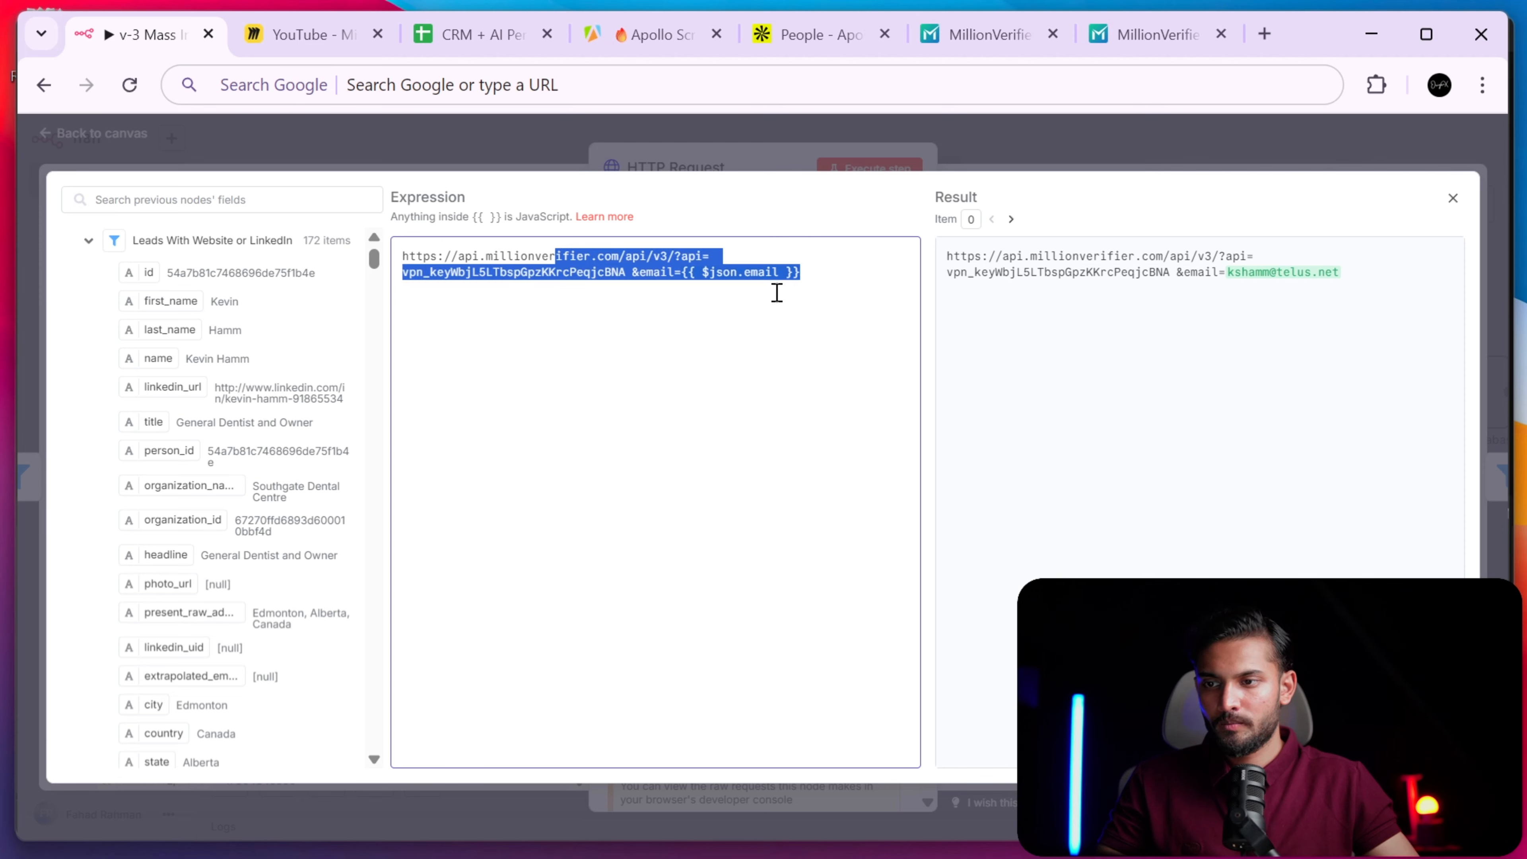
pyautogui.click(782, 160)
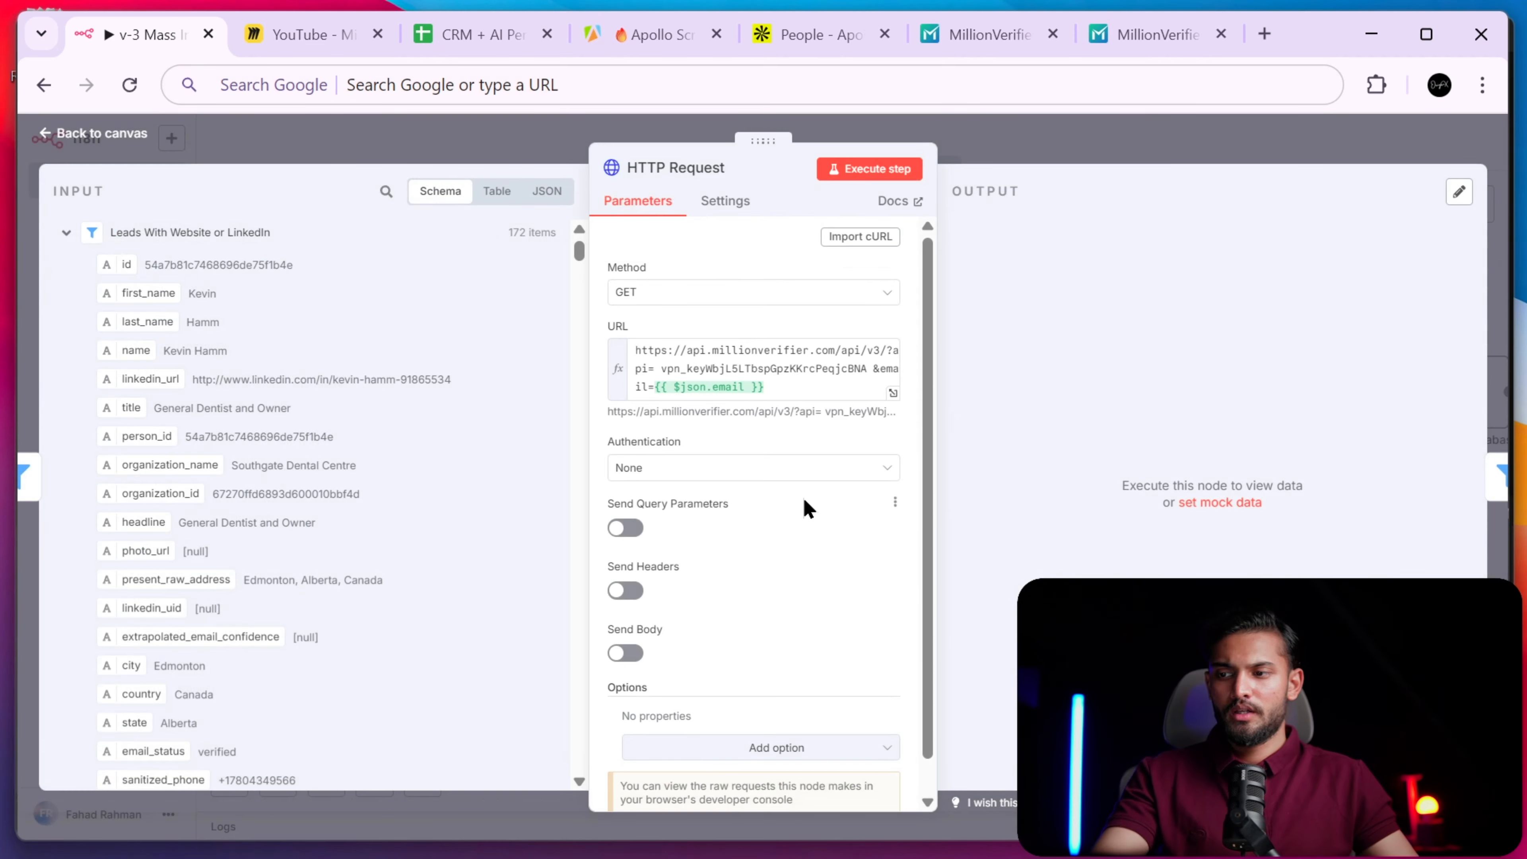
# - Detach the old HTTP Request node and insert Verify Email with MillionVerifier before Only Verified Emails
pyautogui.scroll(-1, 809, 508)
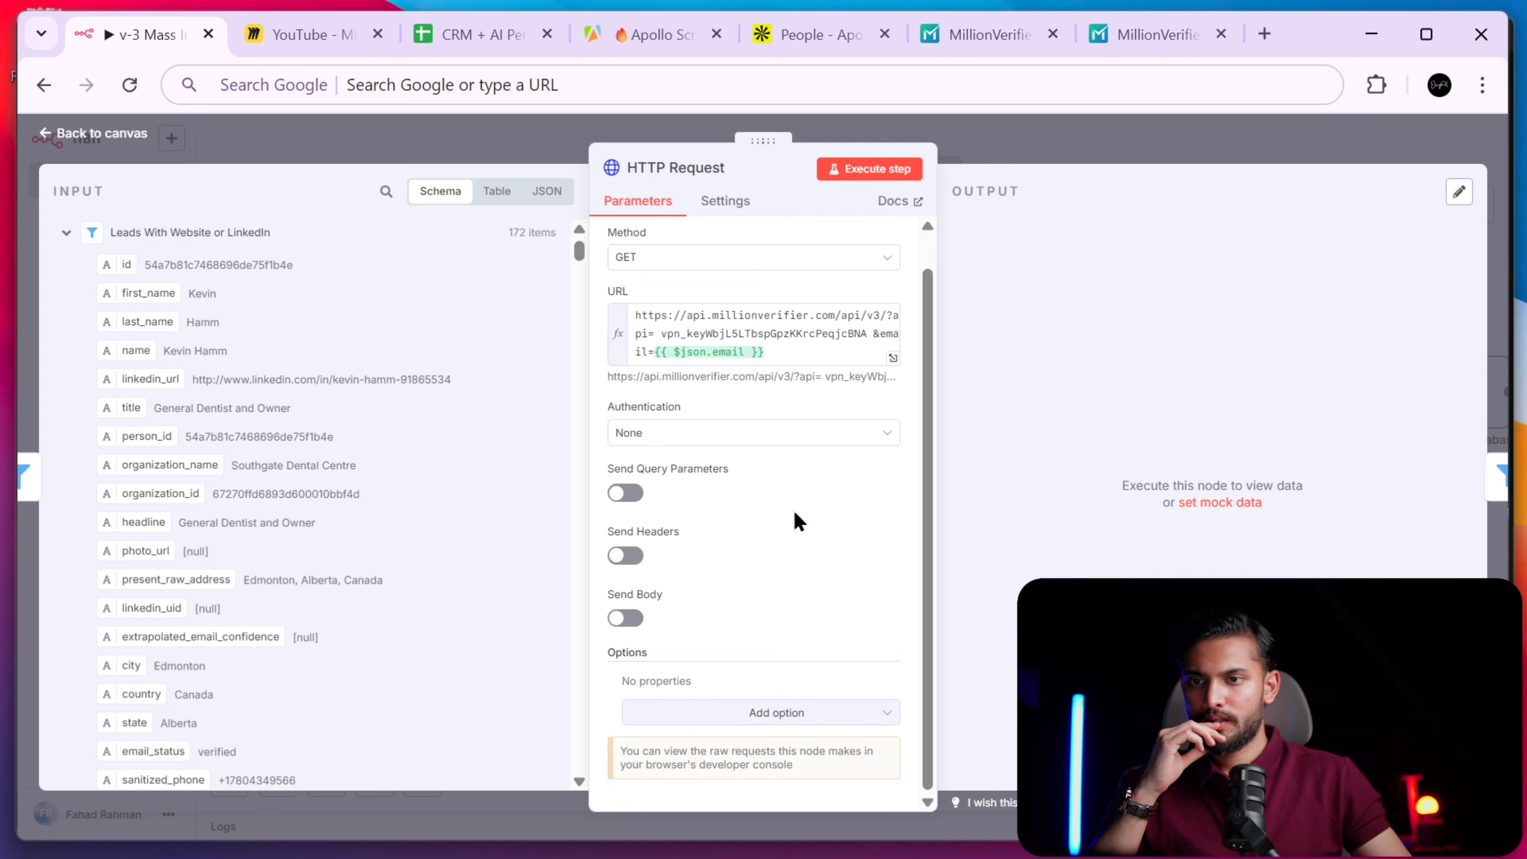
pyautogui.press('Escape')
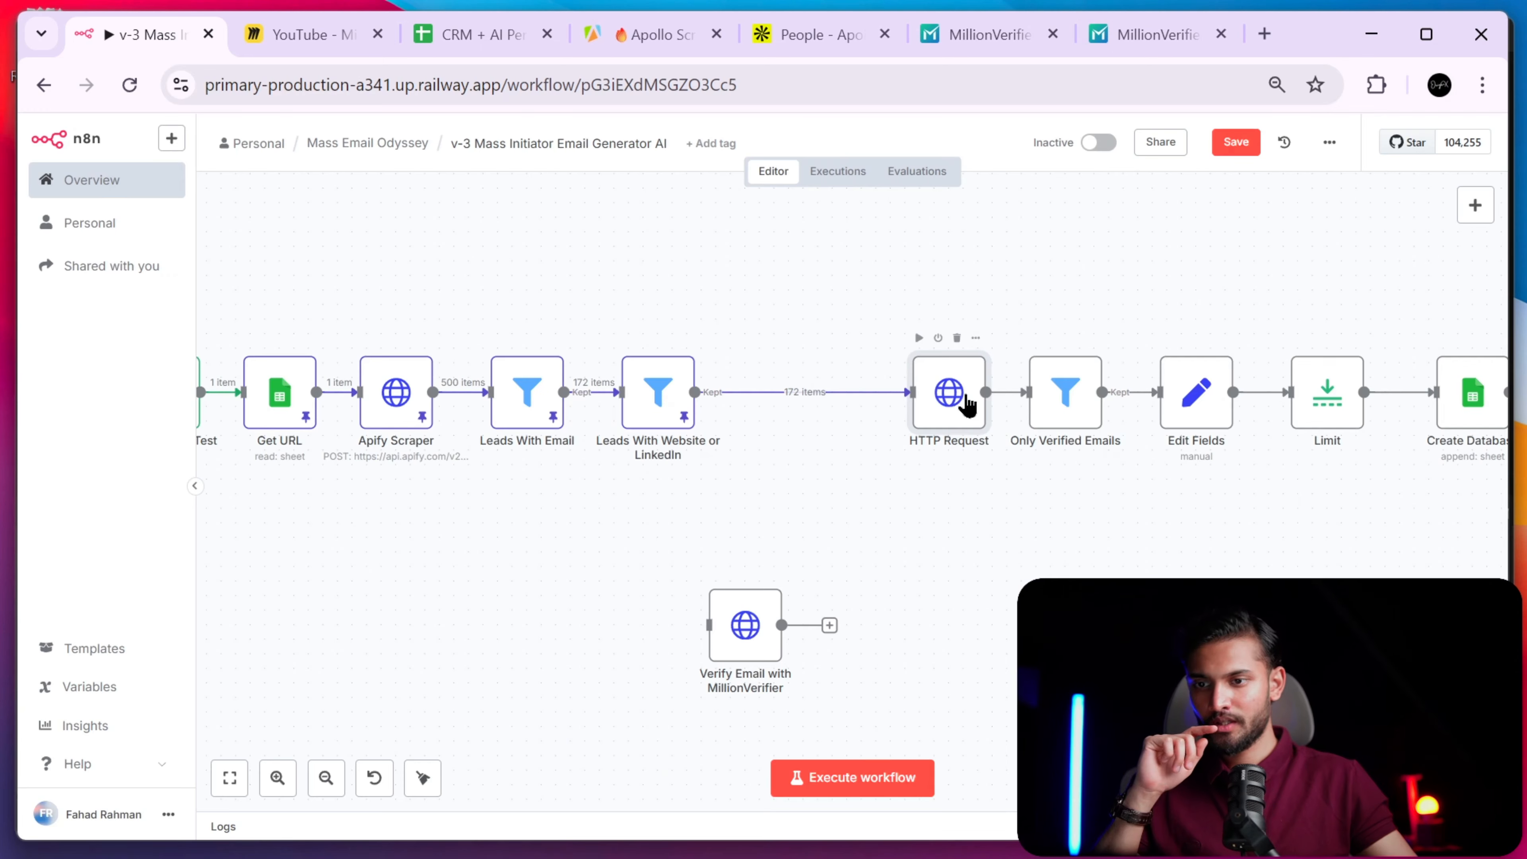
pyautogui.click(819, 393)
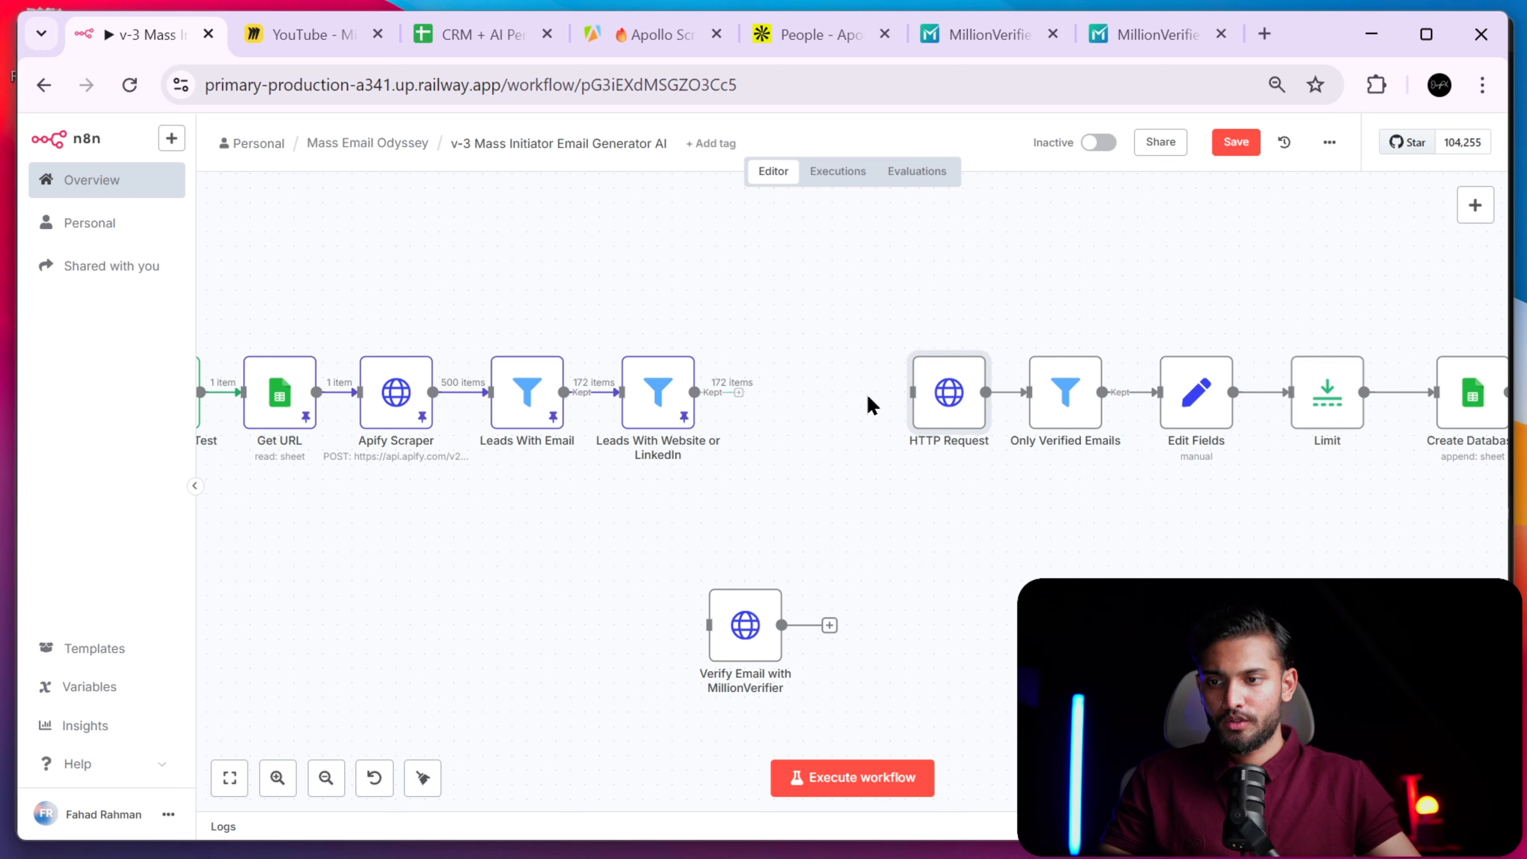
pyautogui.click(1020, 395)
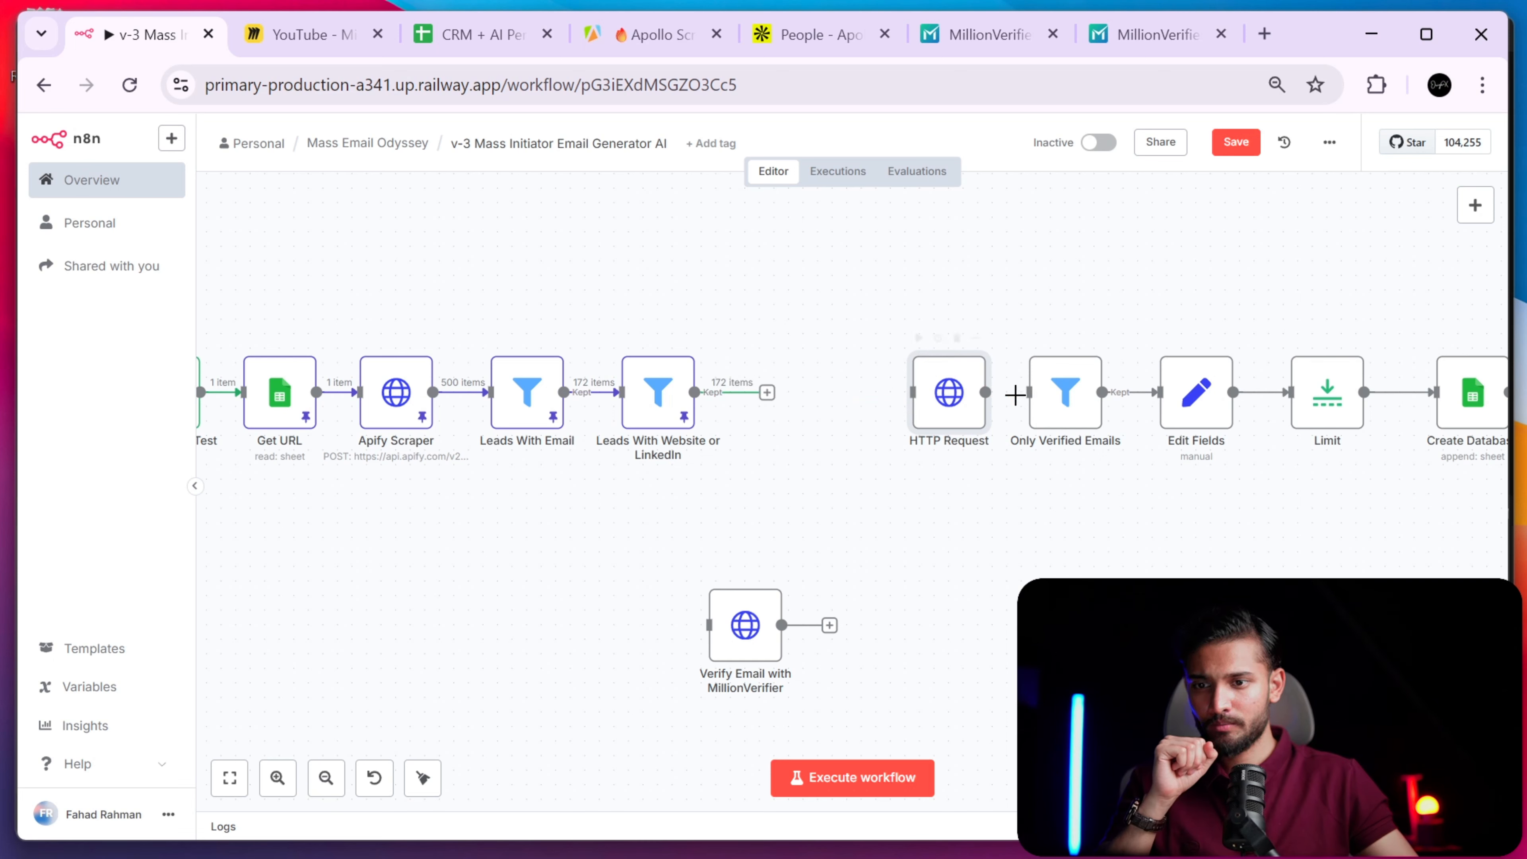
pyautogui.moveTo(947, 399); pyautogui.dragTo(1010, 653)
pyautogui.moveTo(754, 629); pyautogui.dragTo(1026, 397)
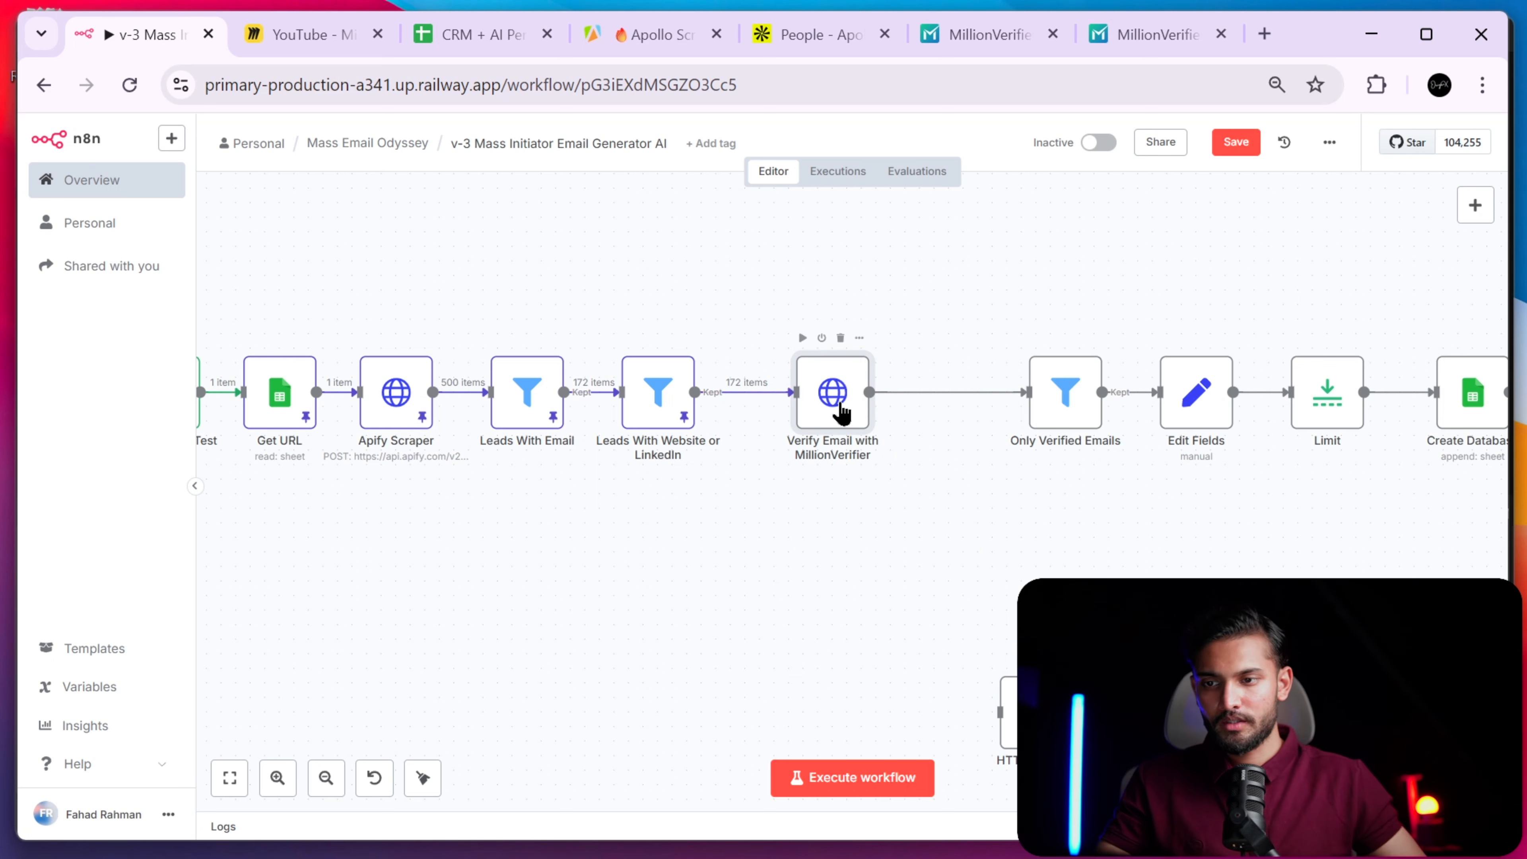
# - Execute the Verify Email with MillionVerifier step on the 172 leads
pyautogui.rightClick(842, 414)
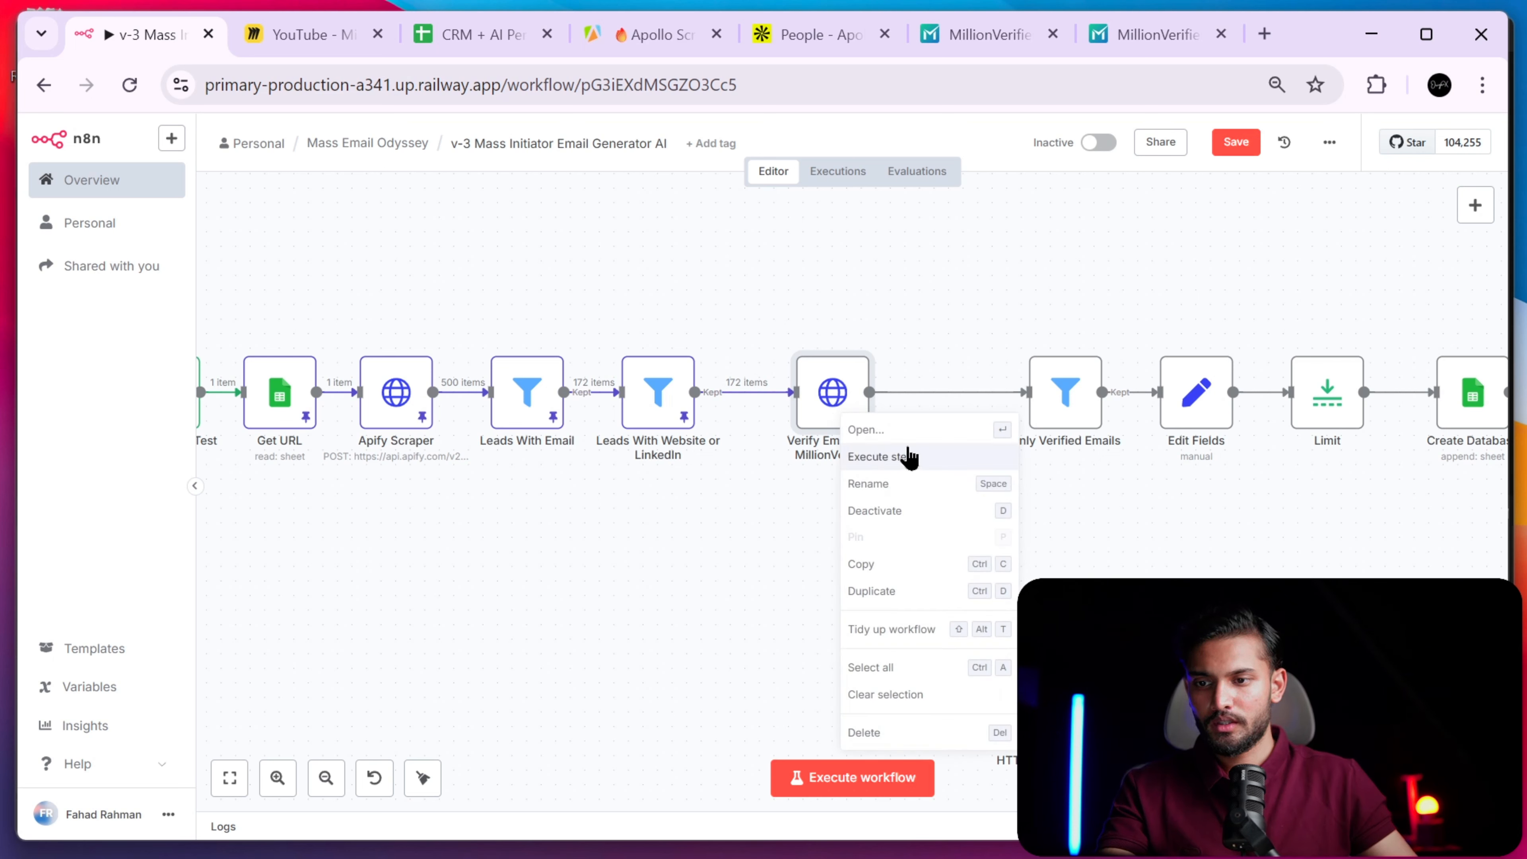
pyautogui.click(909, 459)
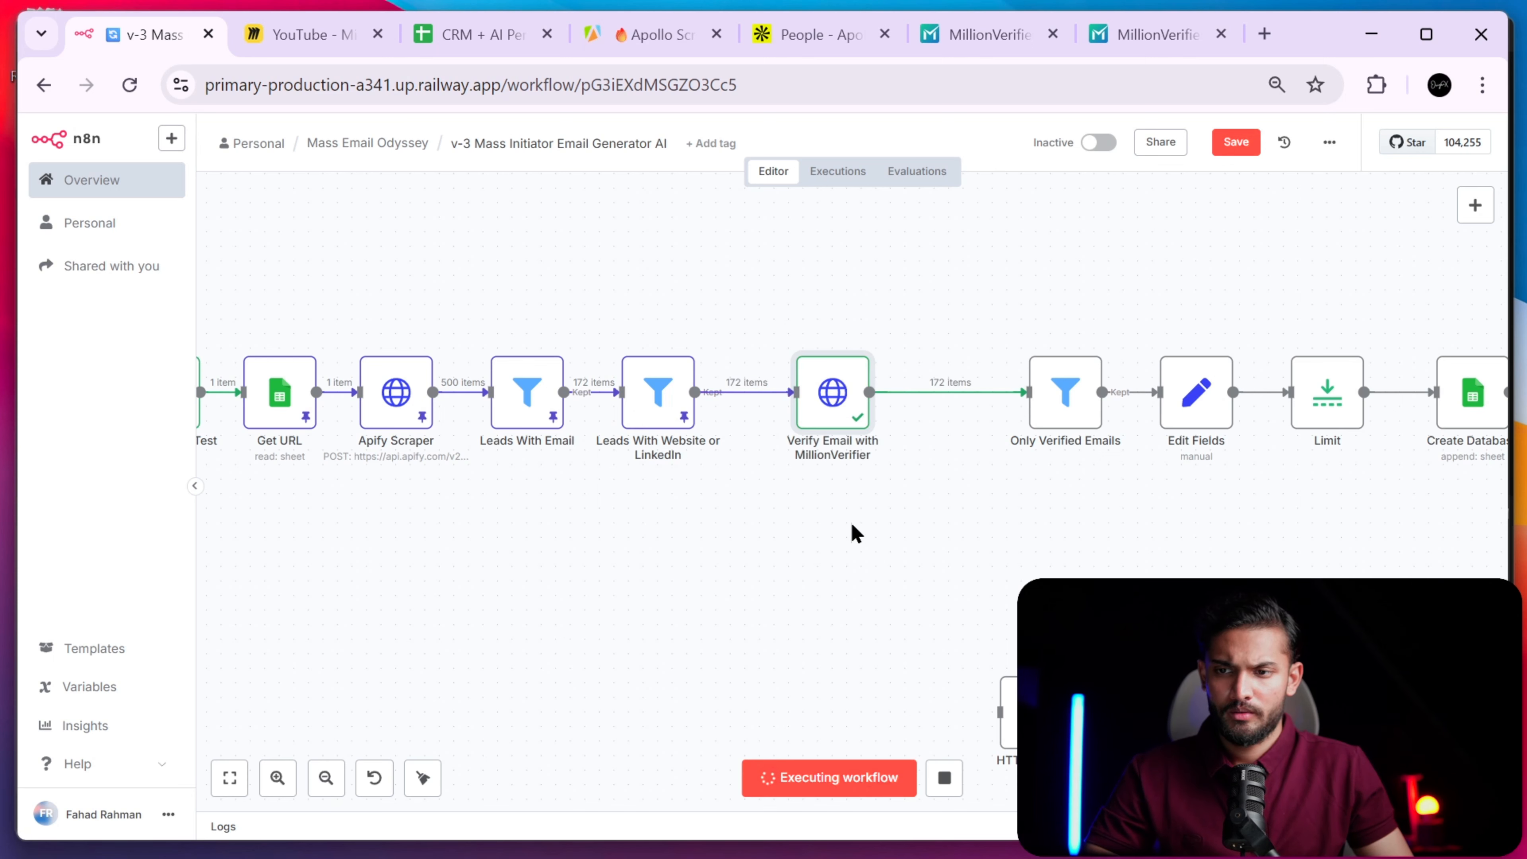
# - Look over the MillionVerifier login and real-time API example pages, then return to n8n
pyautogui.click(991, 47)
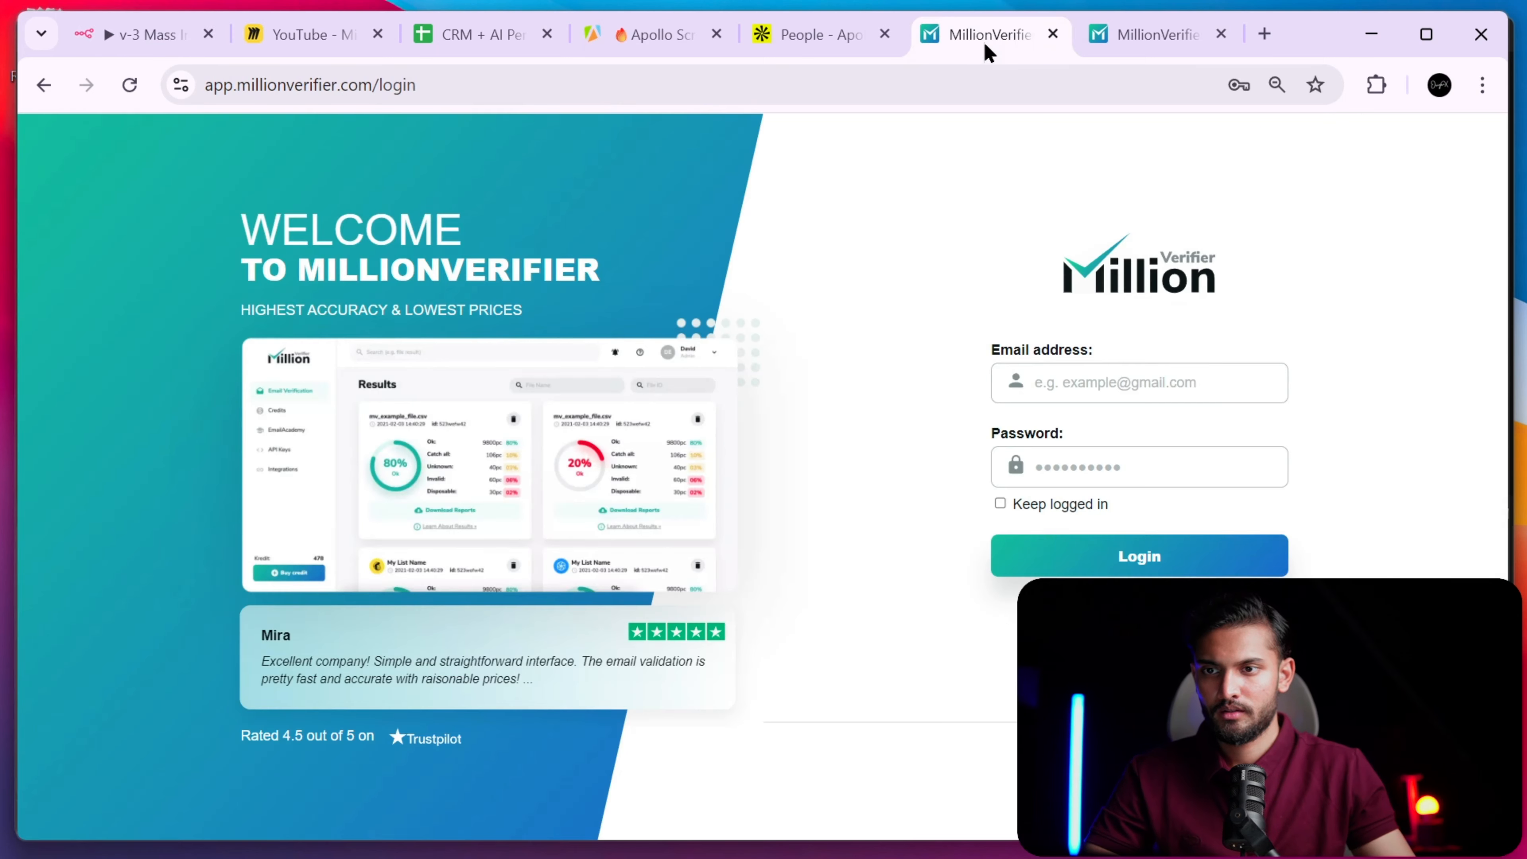
pyautogui.click(1131, 42)
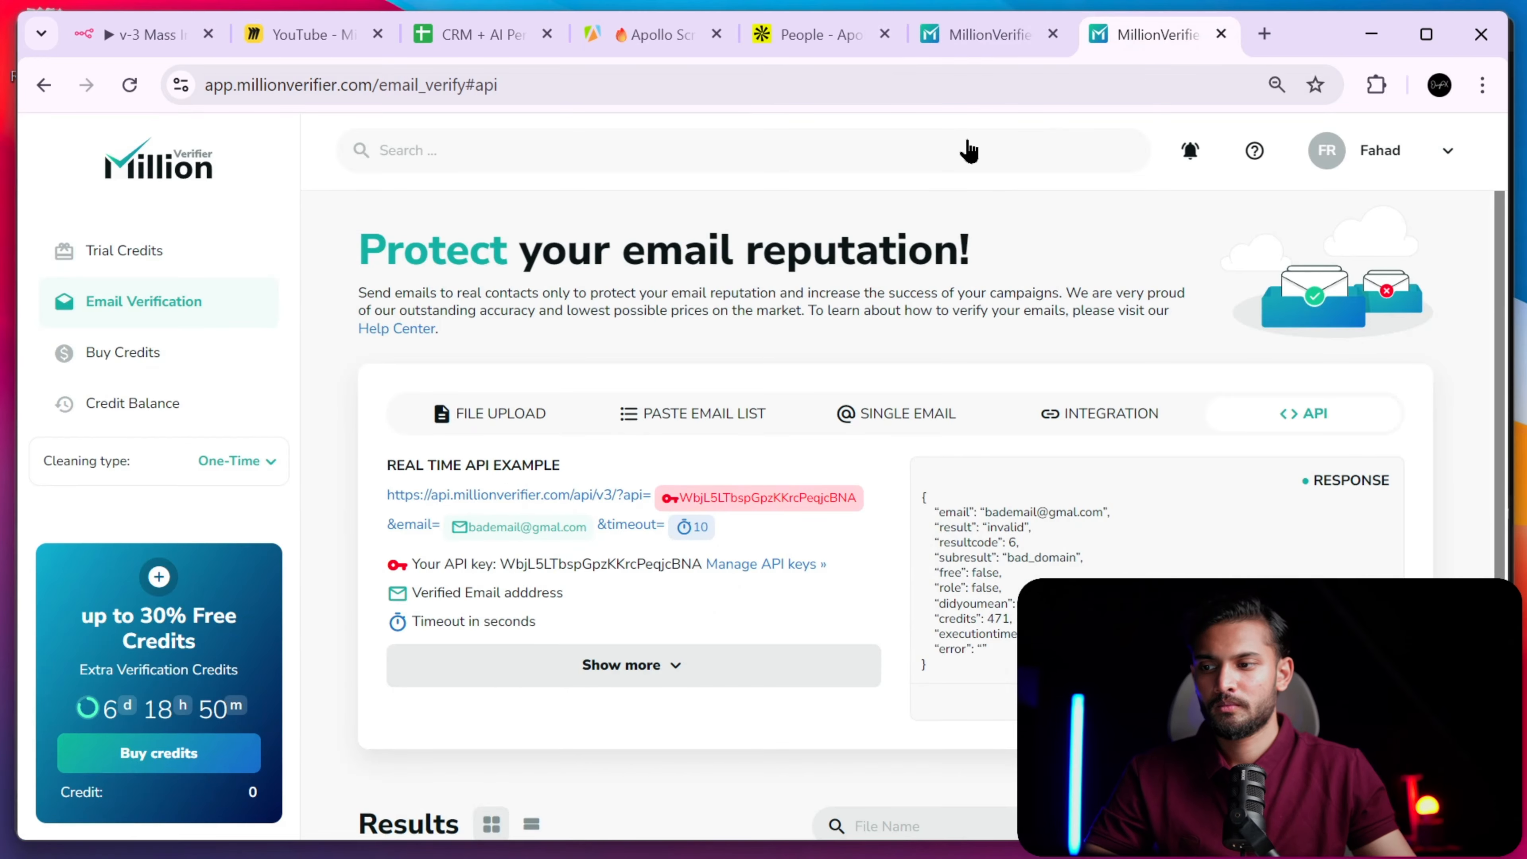
pyautogui.click(975, 48)
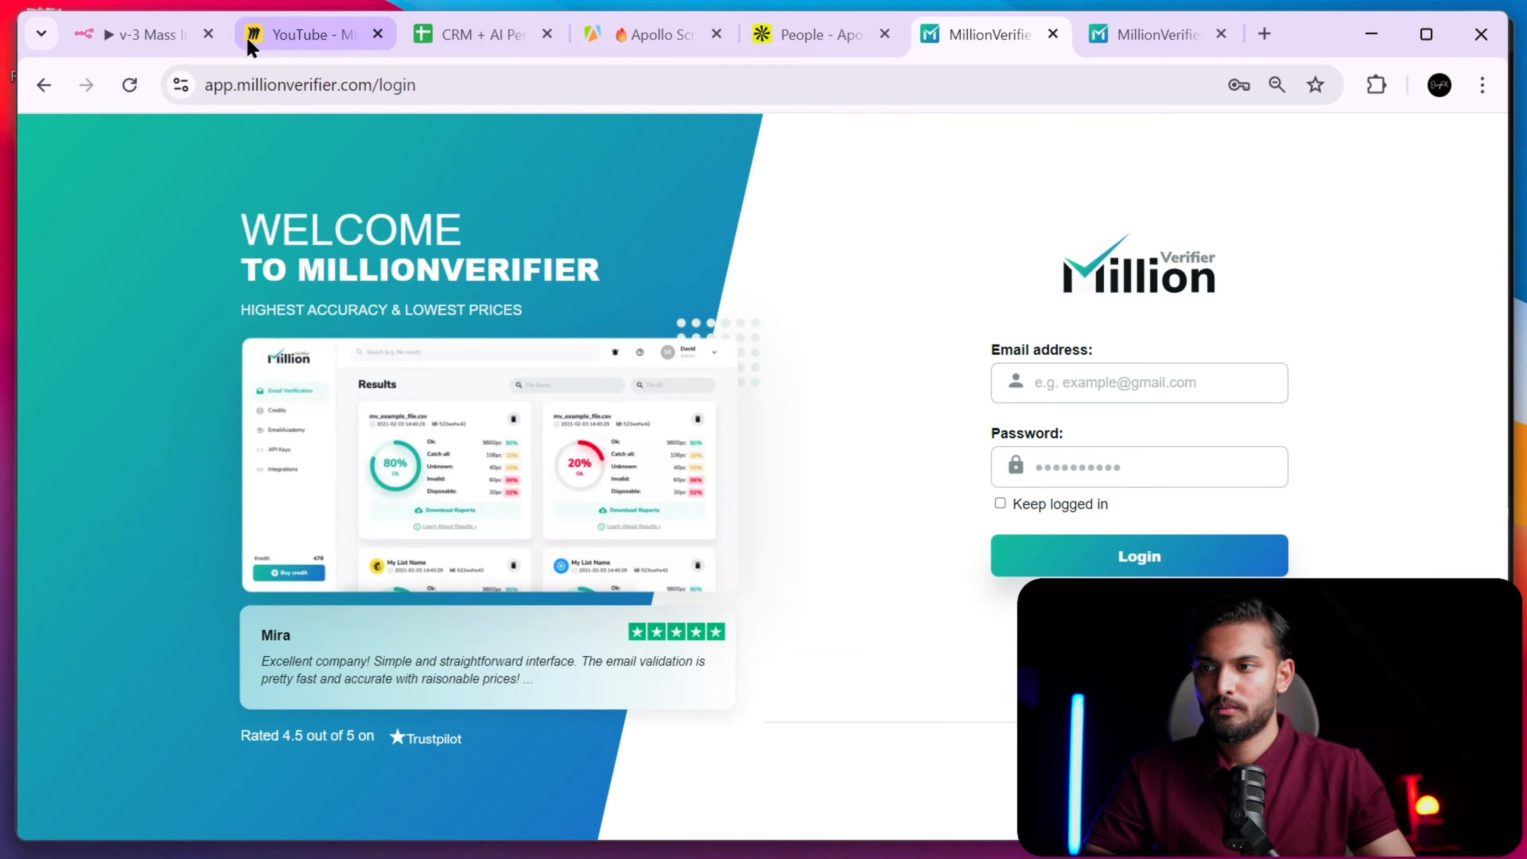
pyautogui.click(159, 53)
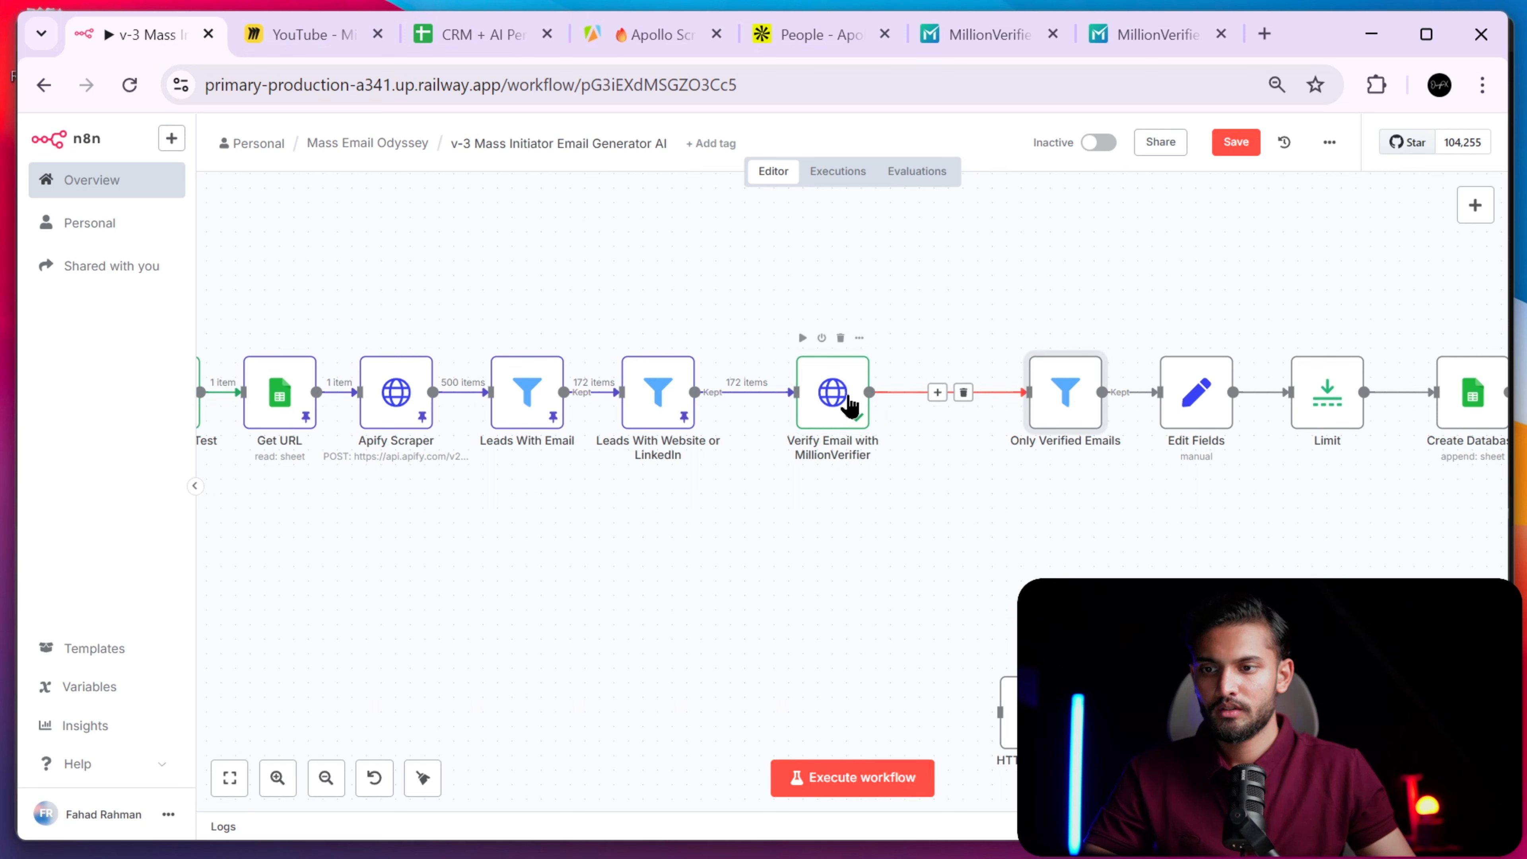
# - Shift Only Verified Emails slightly left, closer to Verify Email with MillionVerifier
pyautogui.click(851, 412)
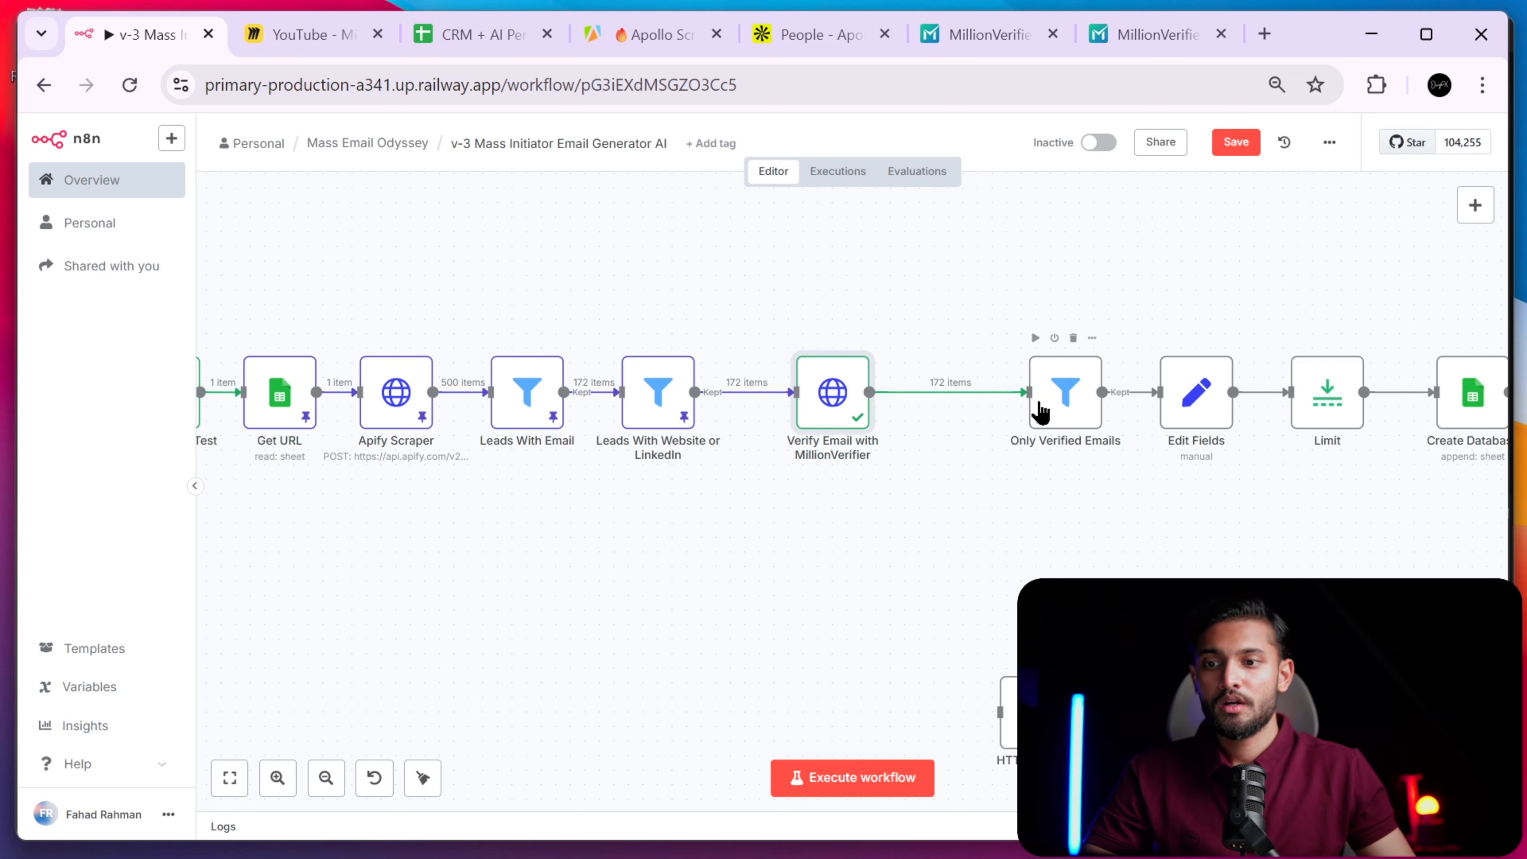
pyautogui.hscroll(3, 964, 475)
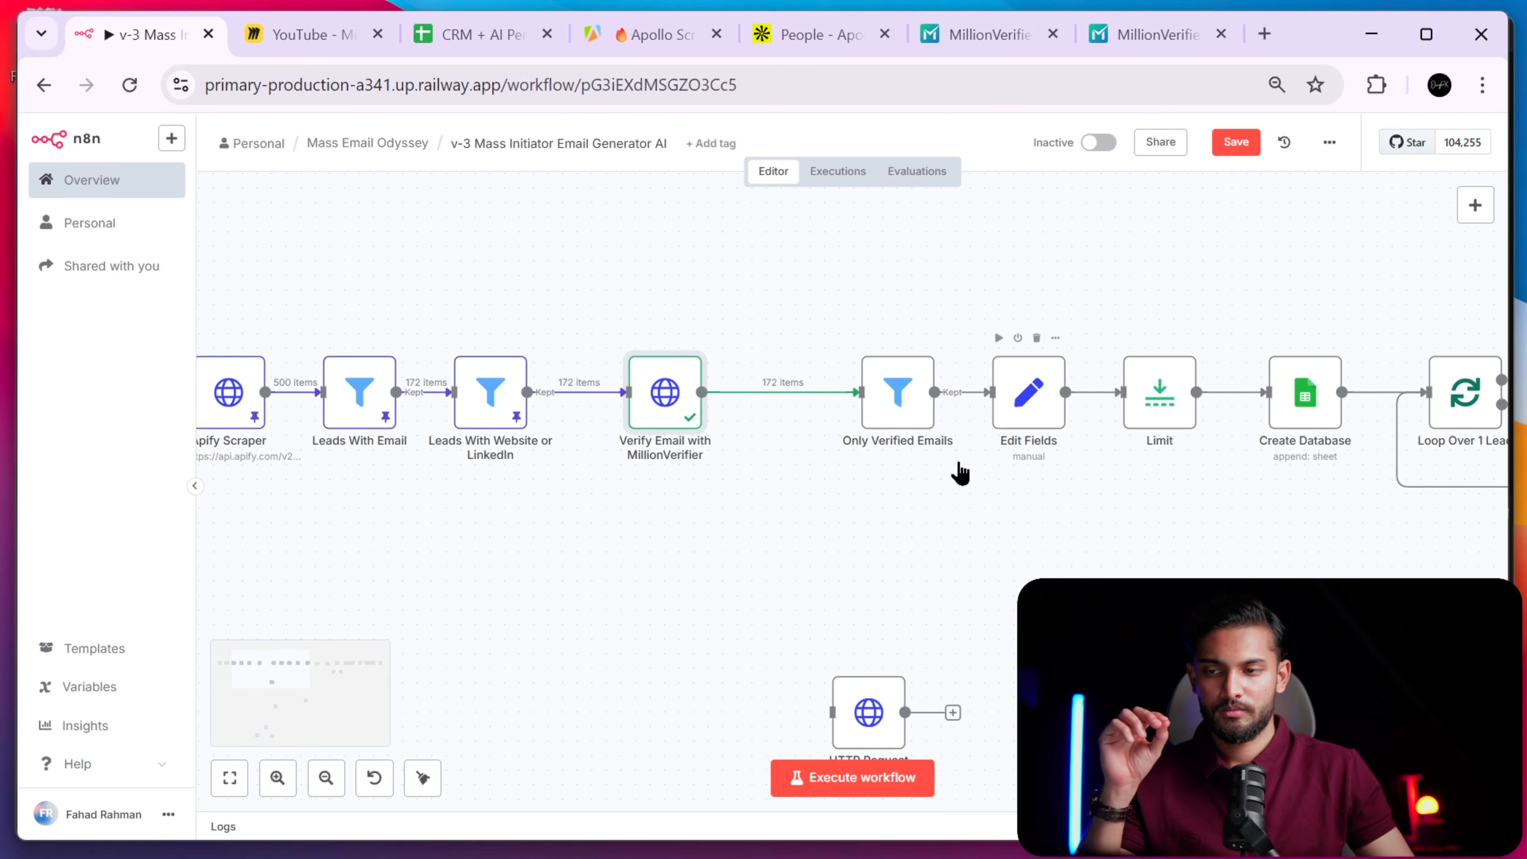
pyautogui.moveTo(902, 416); pyautogui.dragTo(857, 416)
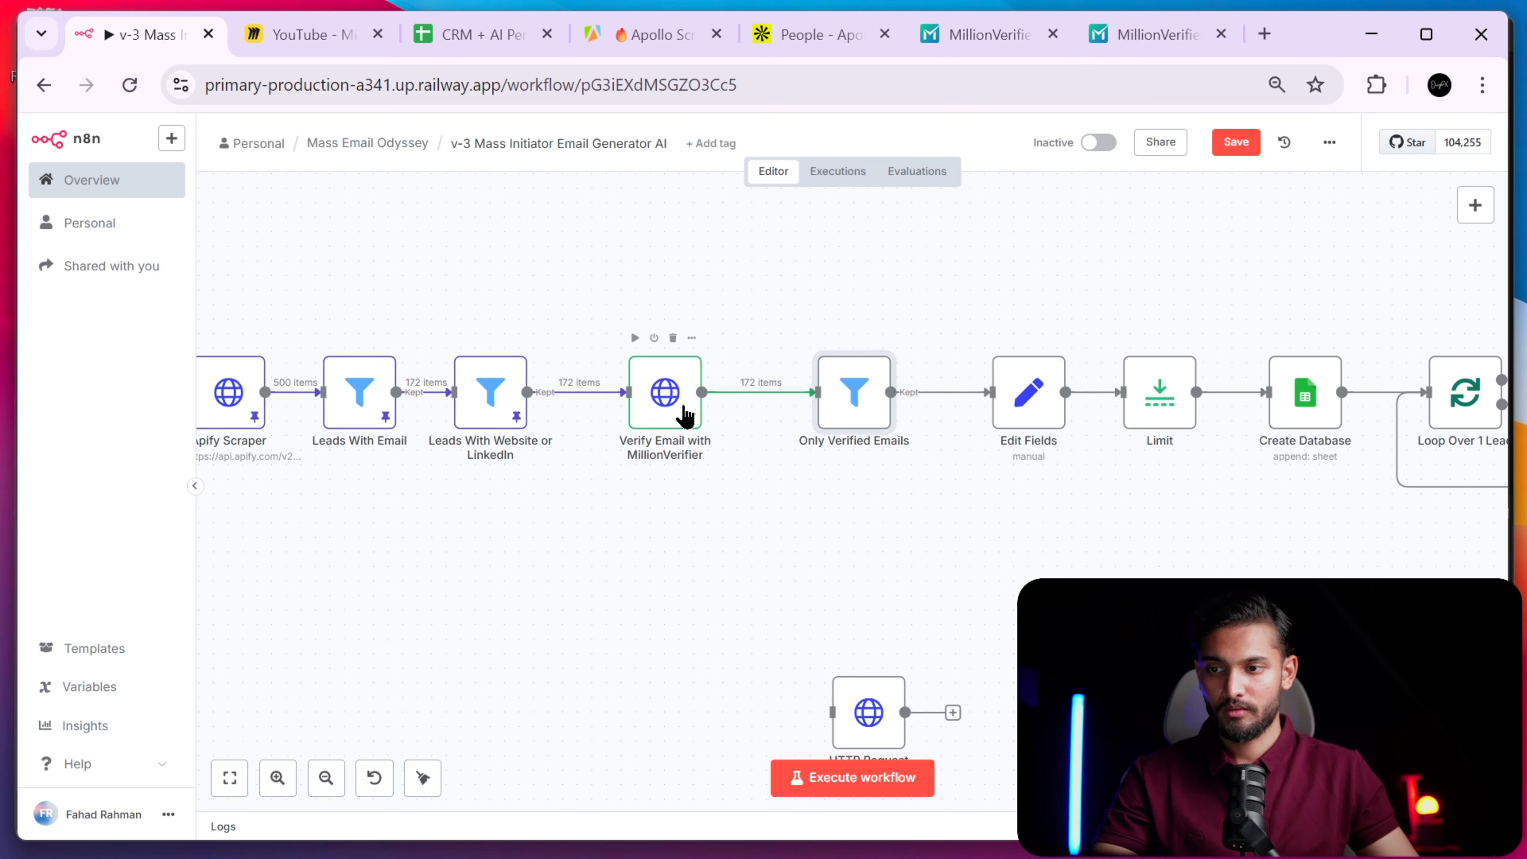
# - Review the Only Verified Emails conditions (email exists, quality equals good) against the input fields, glancing at Apify runs
pyautogui.doubleClick(858, 413)
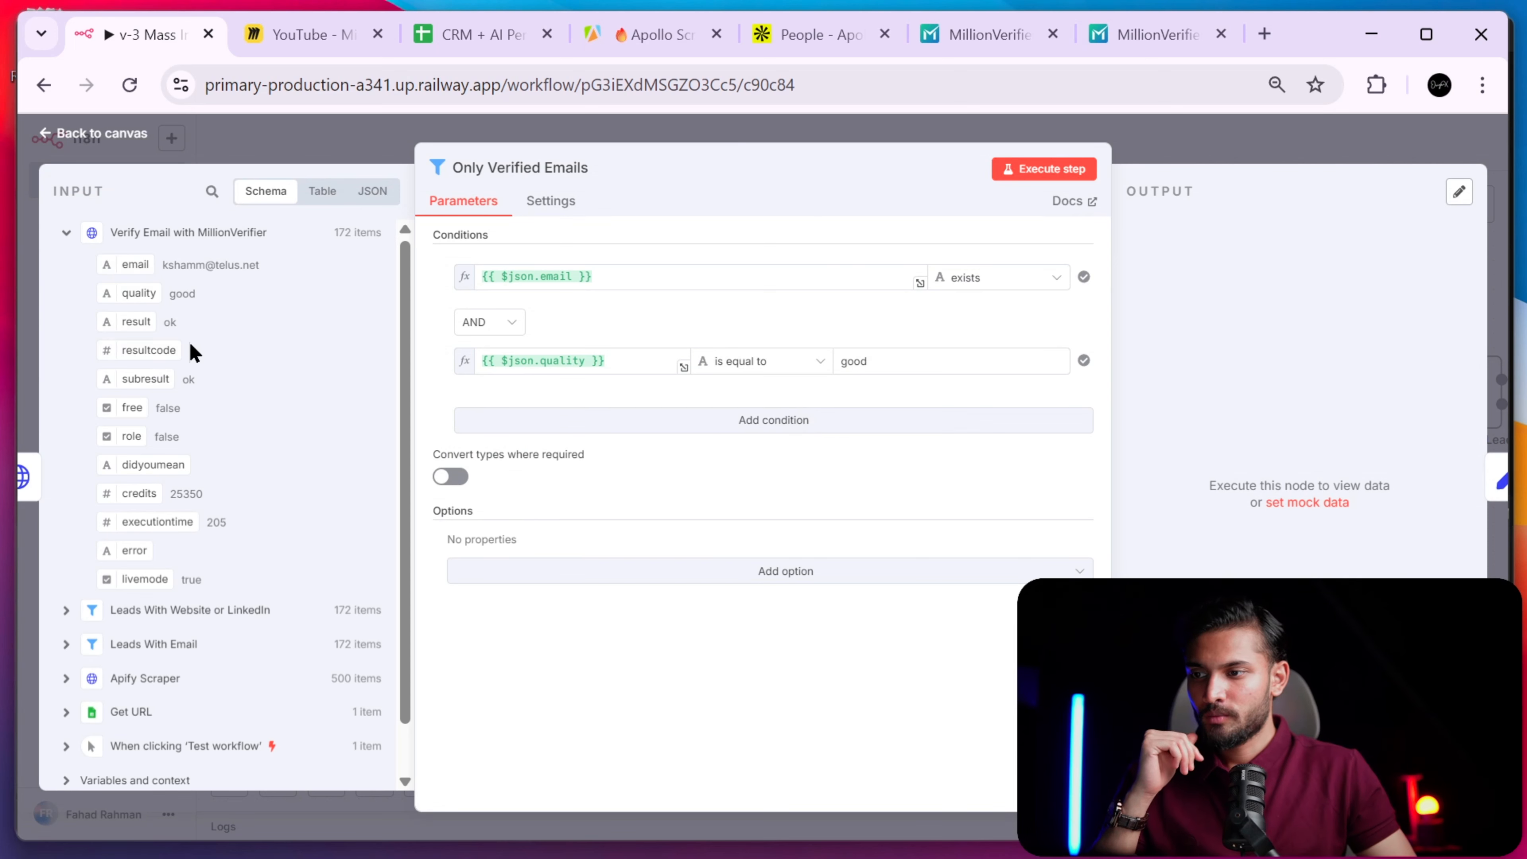
pyautogui.scroll(5, 187, 260)
pyautogui.hscroll(-3, 188, 257)
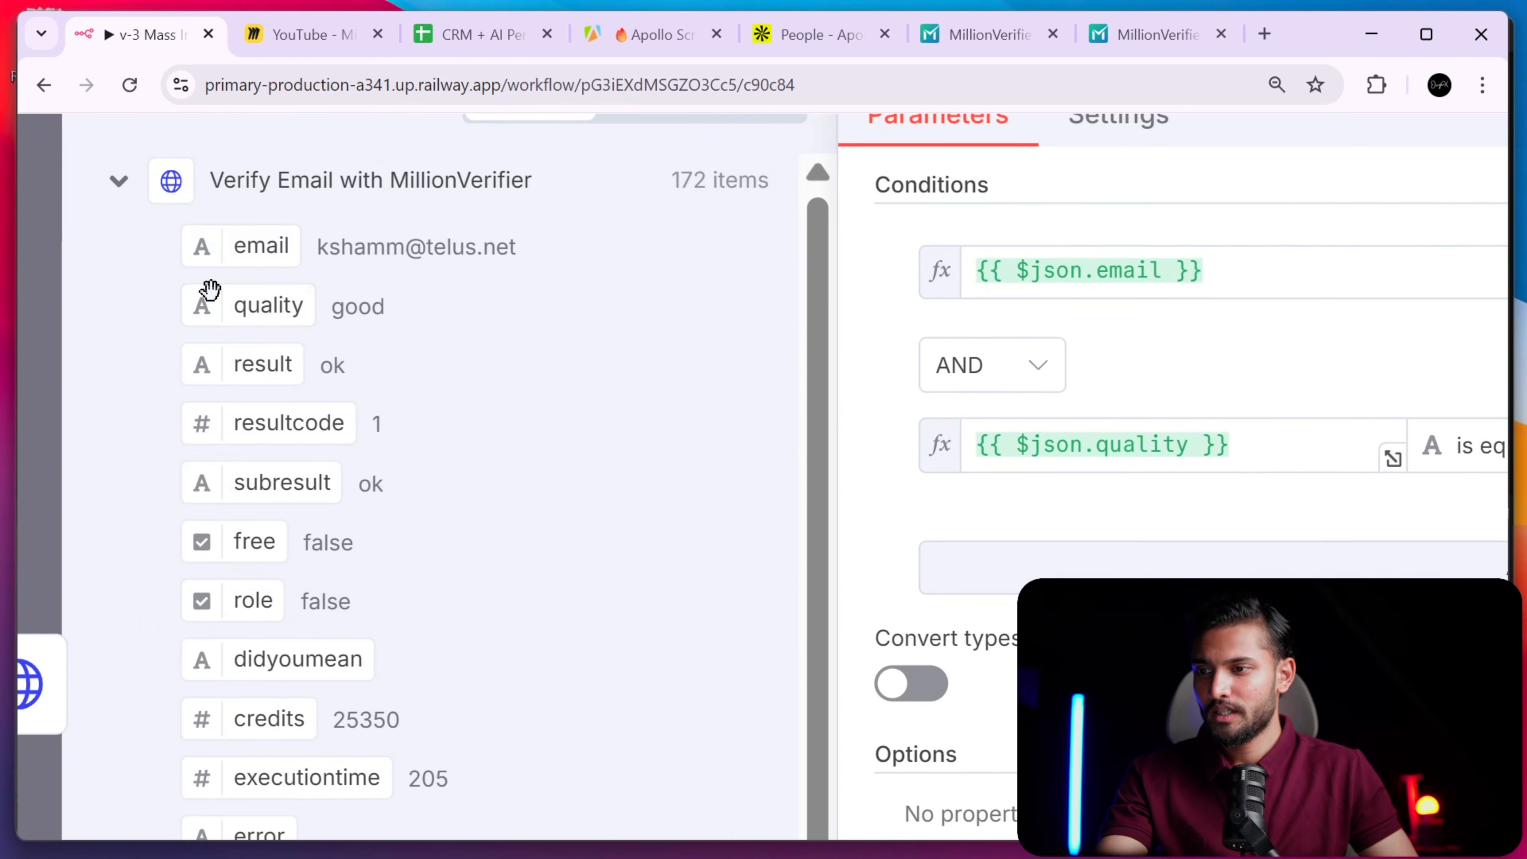
pyautogui.scroll(-2, 324, 340)
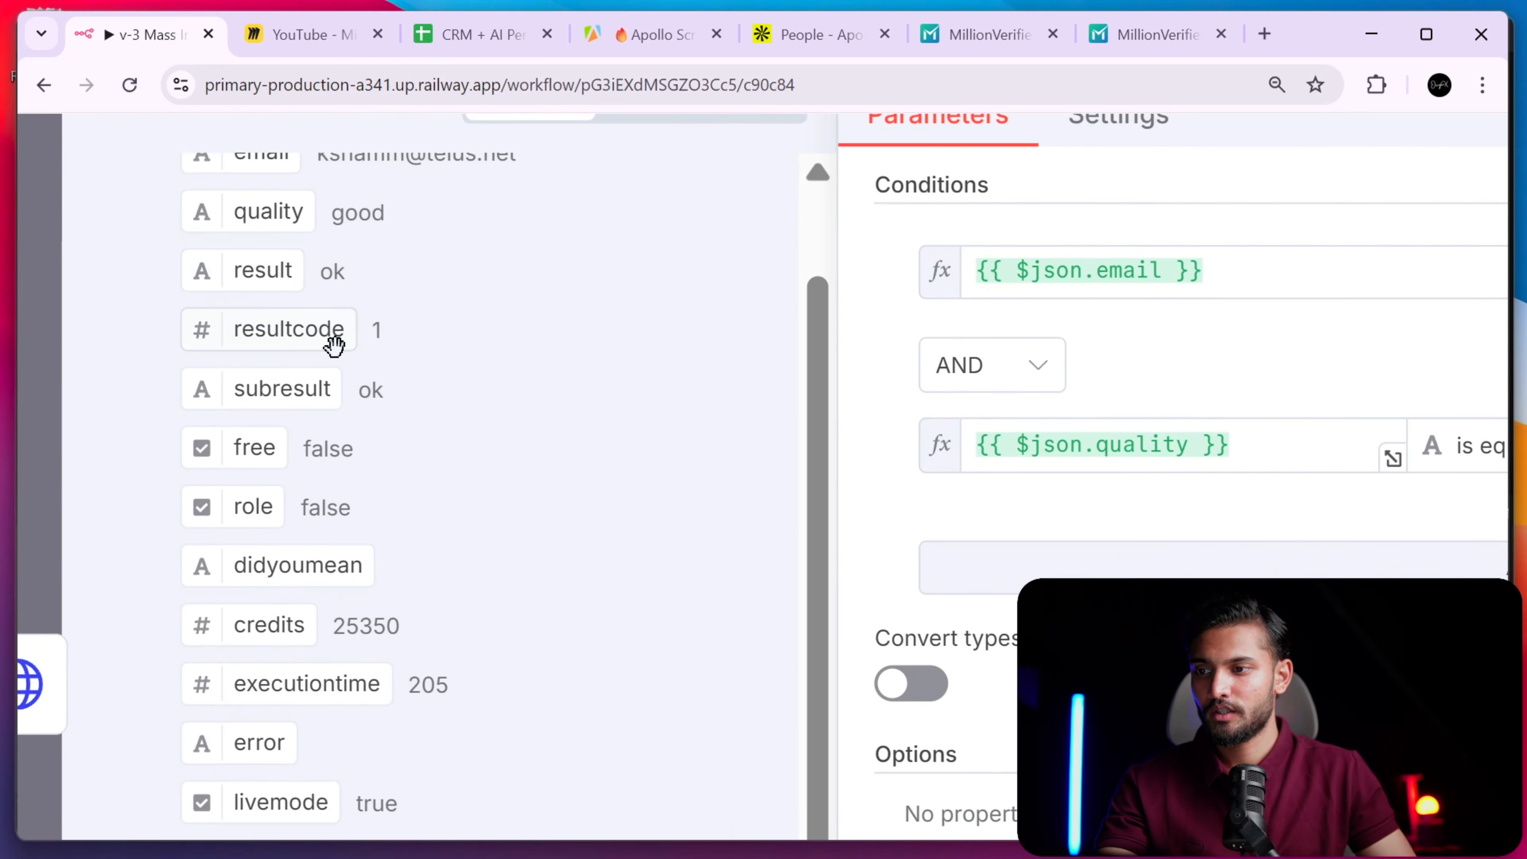
pyautogui.scroll(2, 328, 385)
pyautogui.scroll(1, 282, 282)
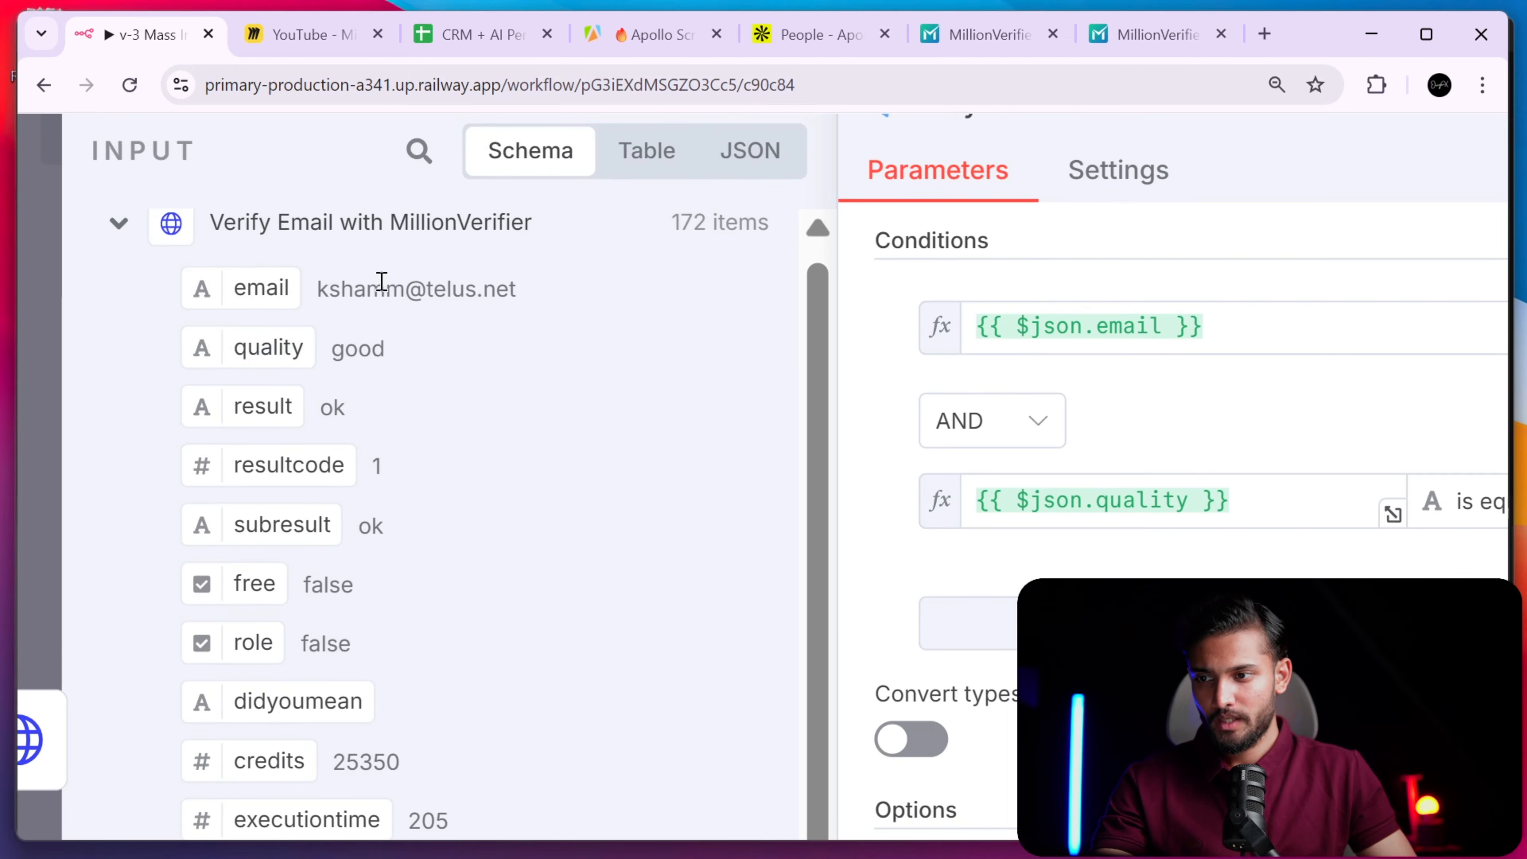
pyautogui.scroll(-5, 552, 303)
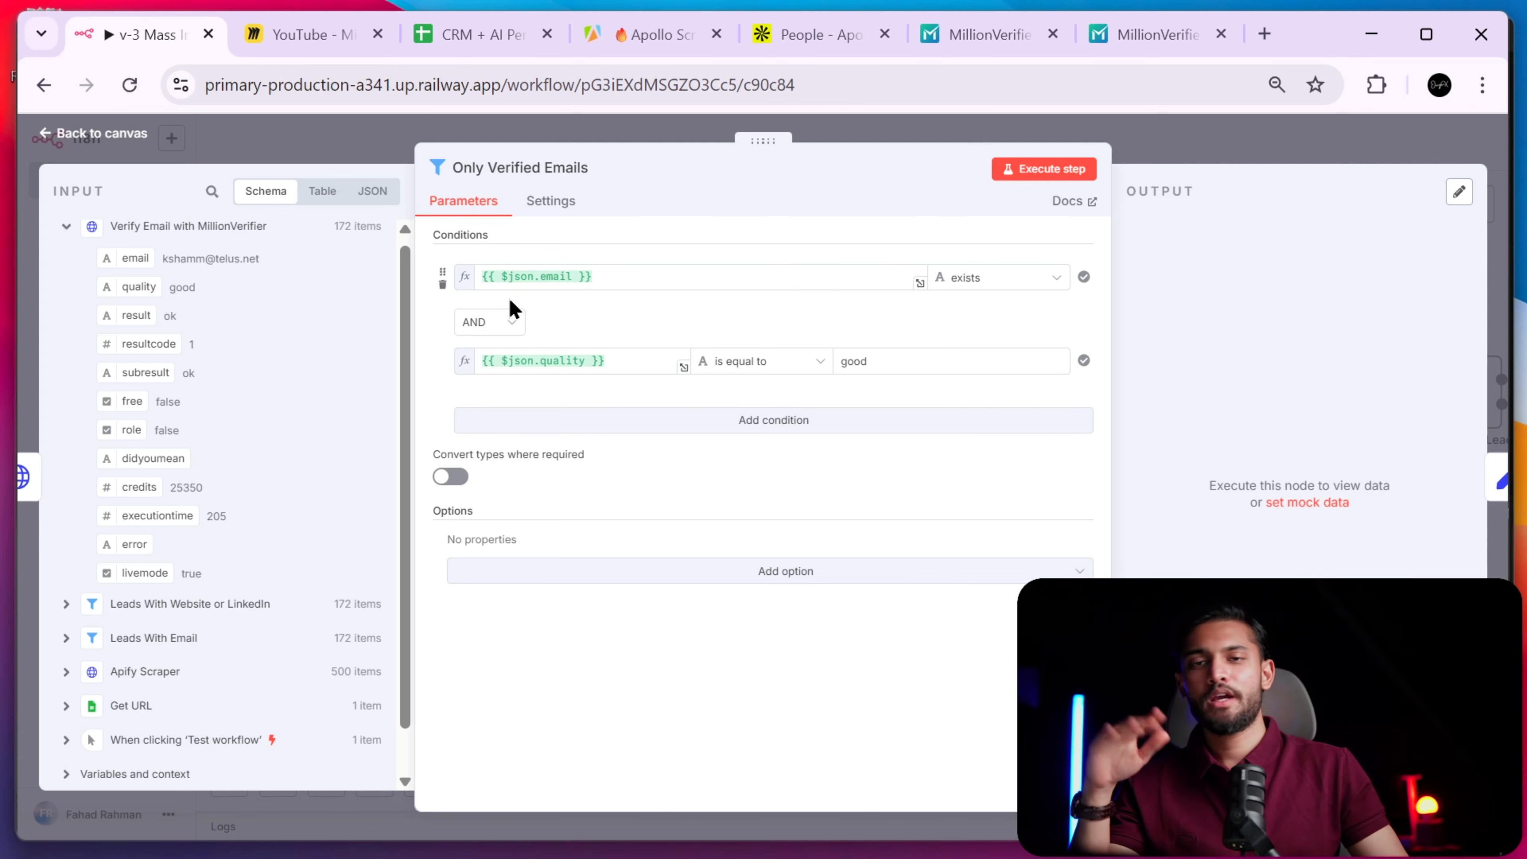
pyautogui.click(646, 34)
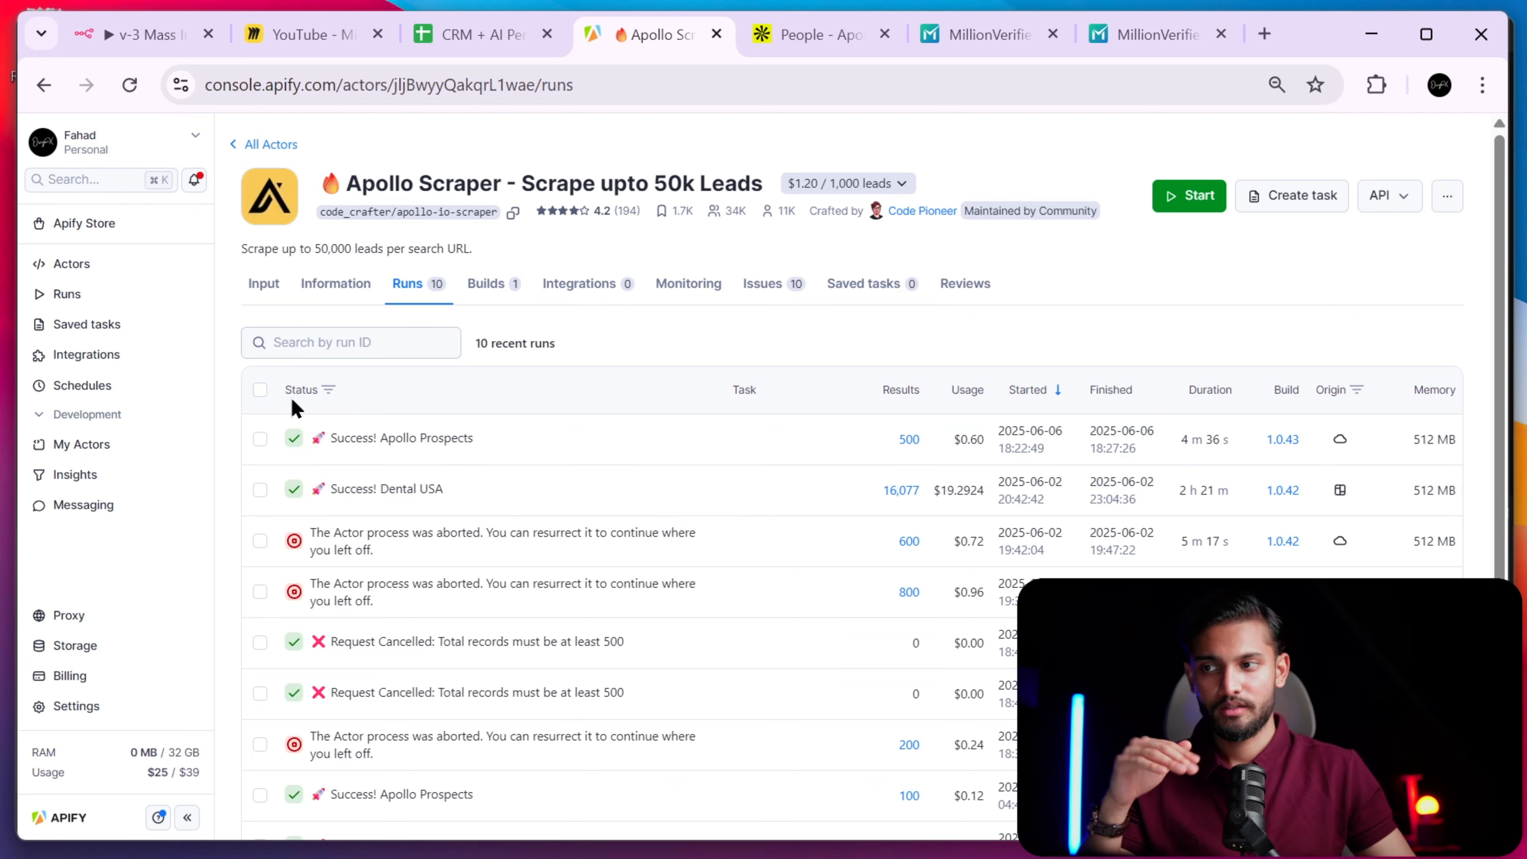
pyautogui.click(106, 39)
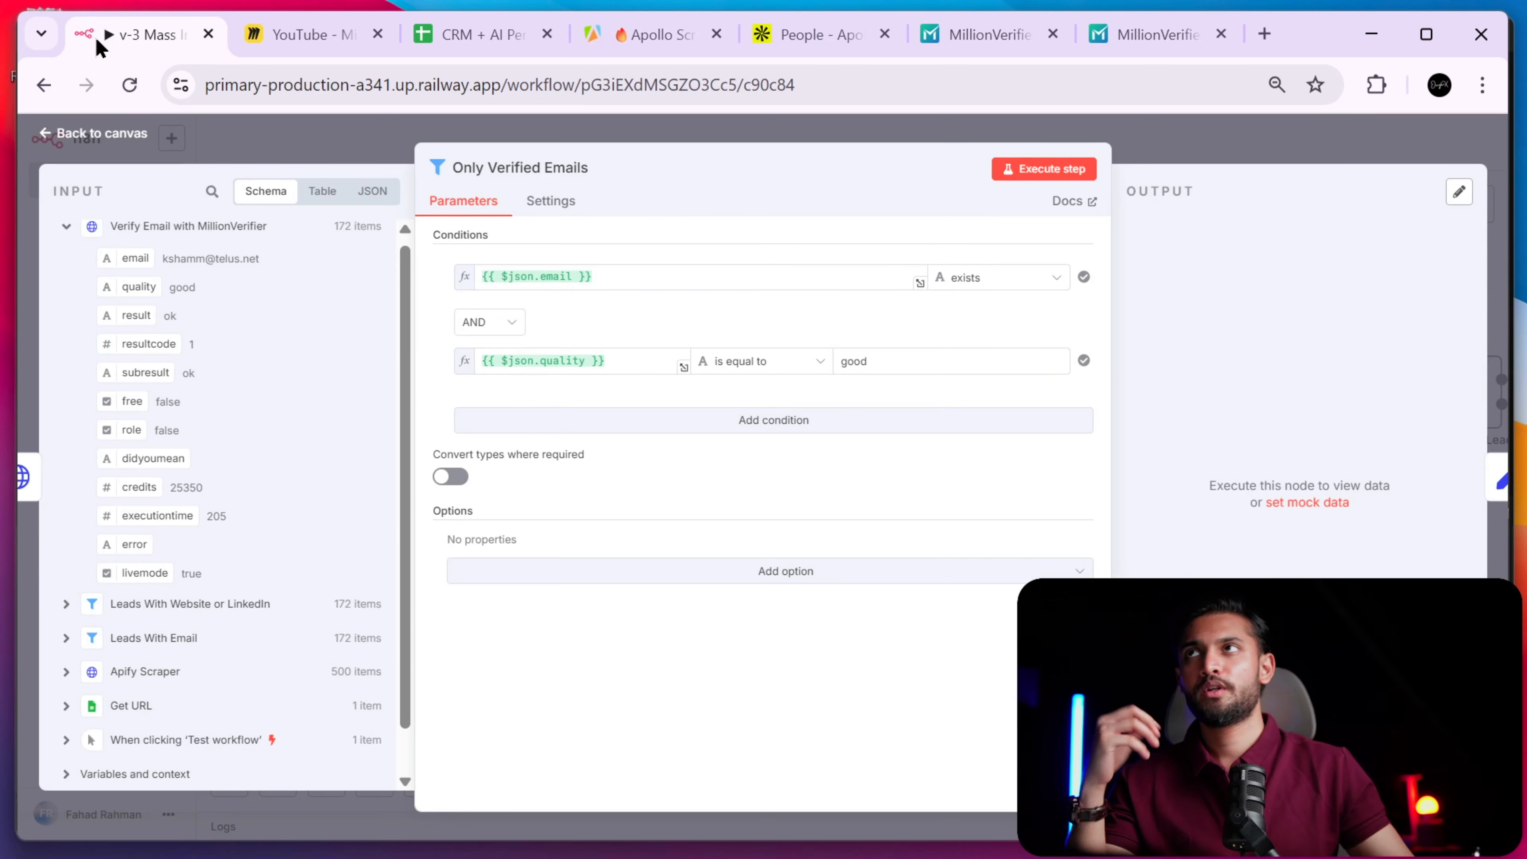
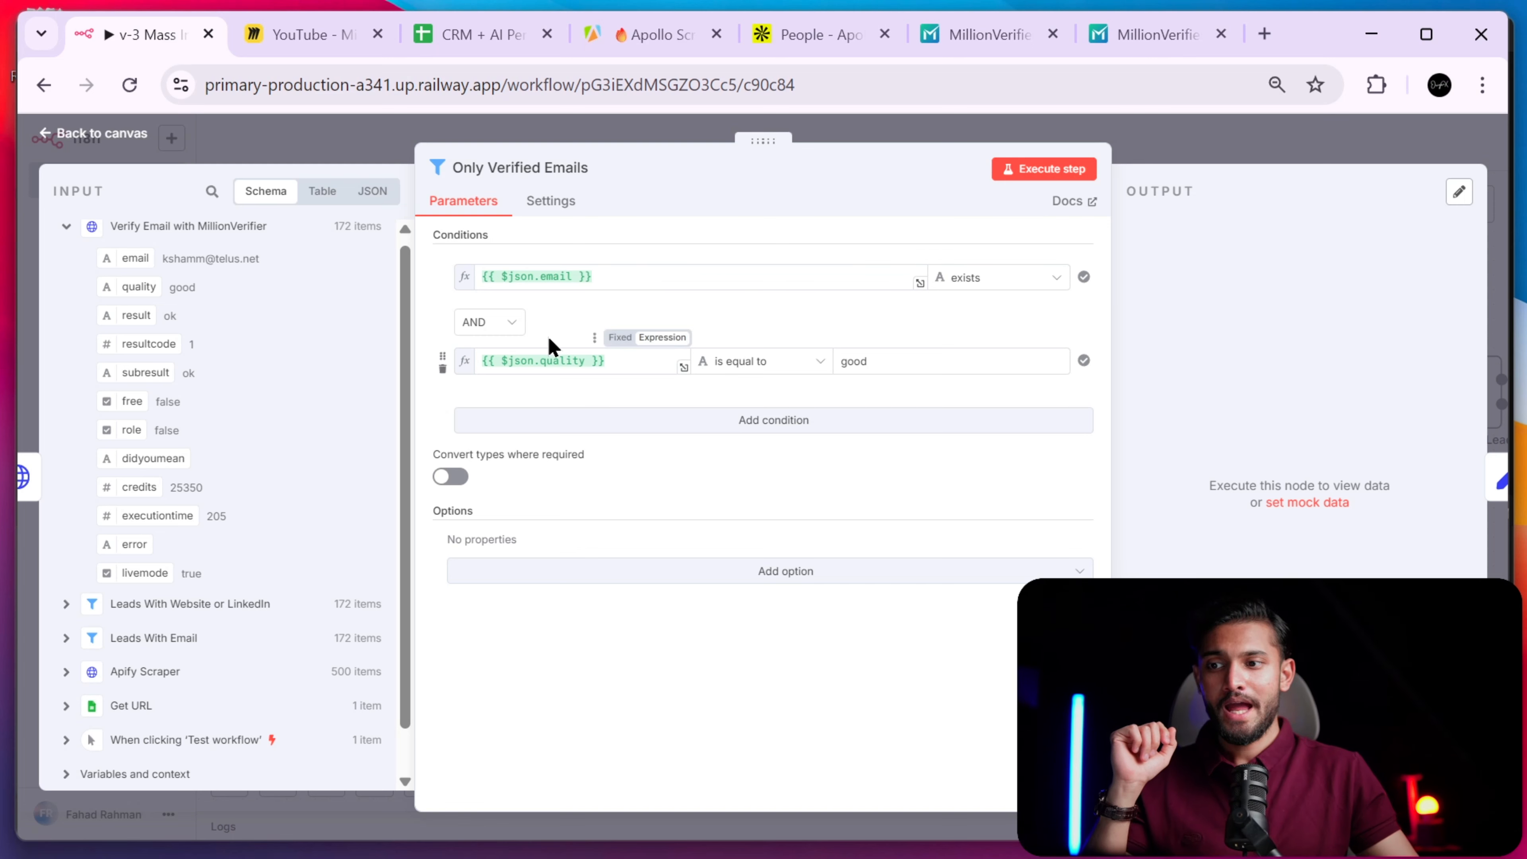
# - Map the quality field into the second condition, keeping the 'equals good' operator
pyautogui.moveTo(620, 360); pyautogui.dragTo(494, 361)
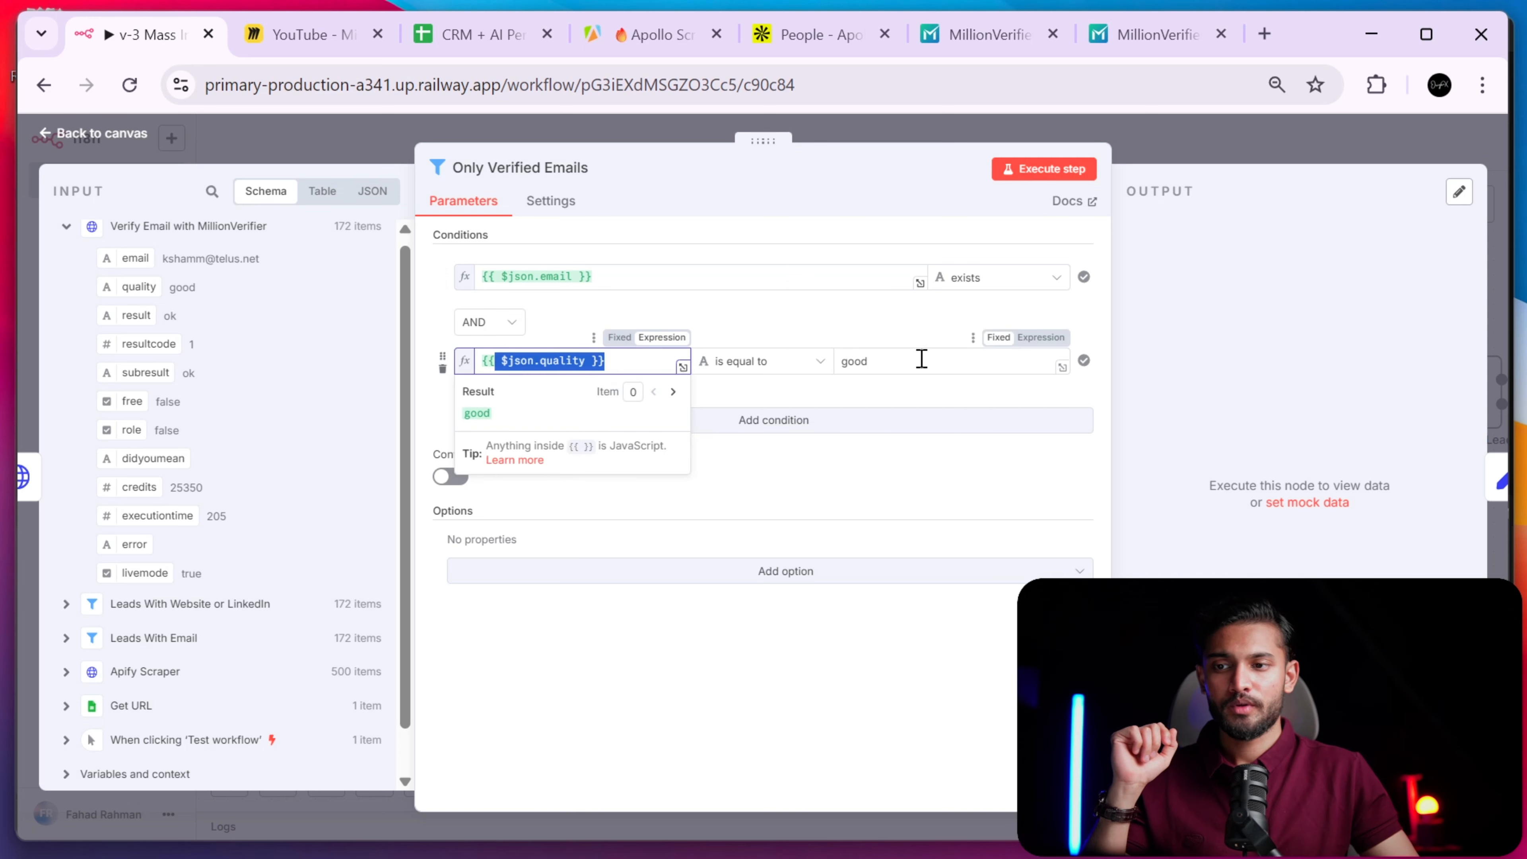
pyautogui.click(804, 368)
pyautogui.moveTo(783, 409)
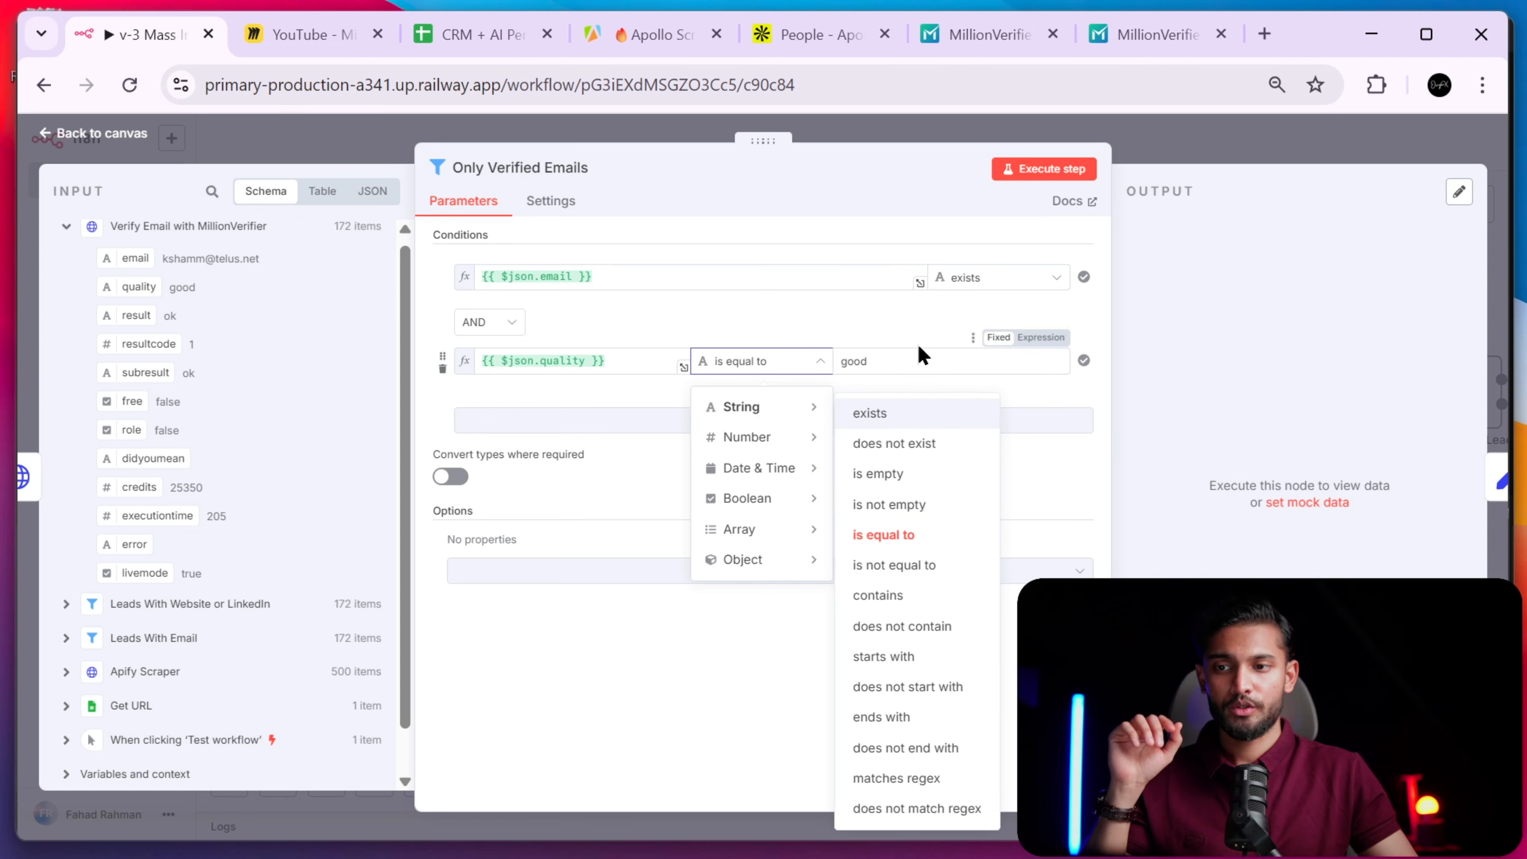
pyautogui.click(920, 325)
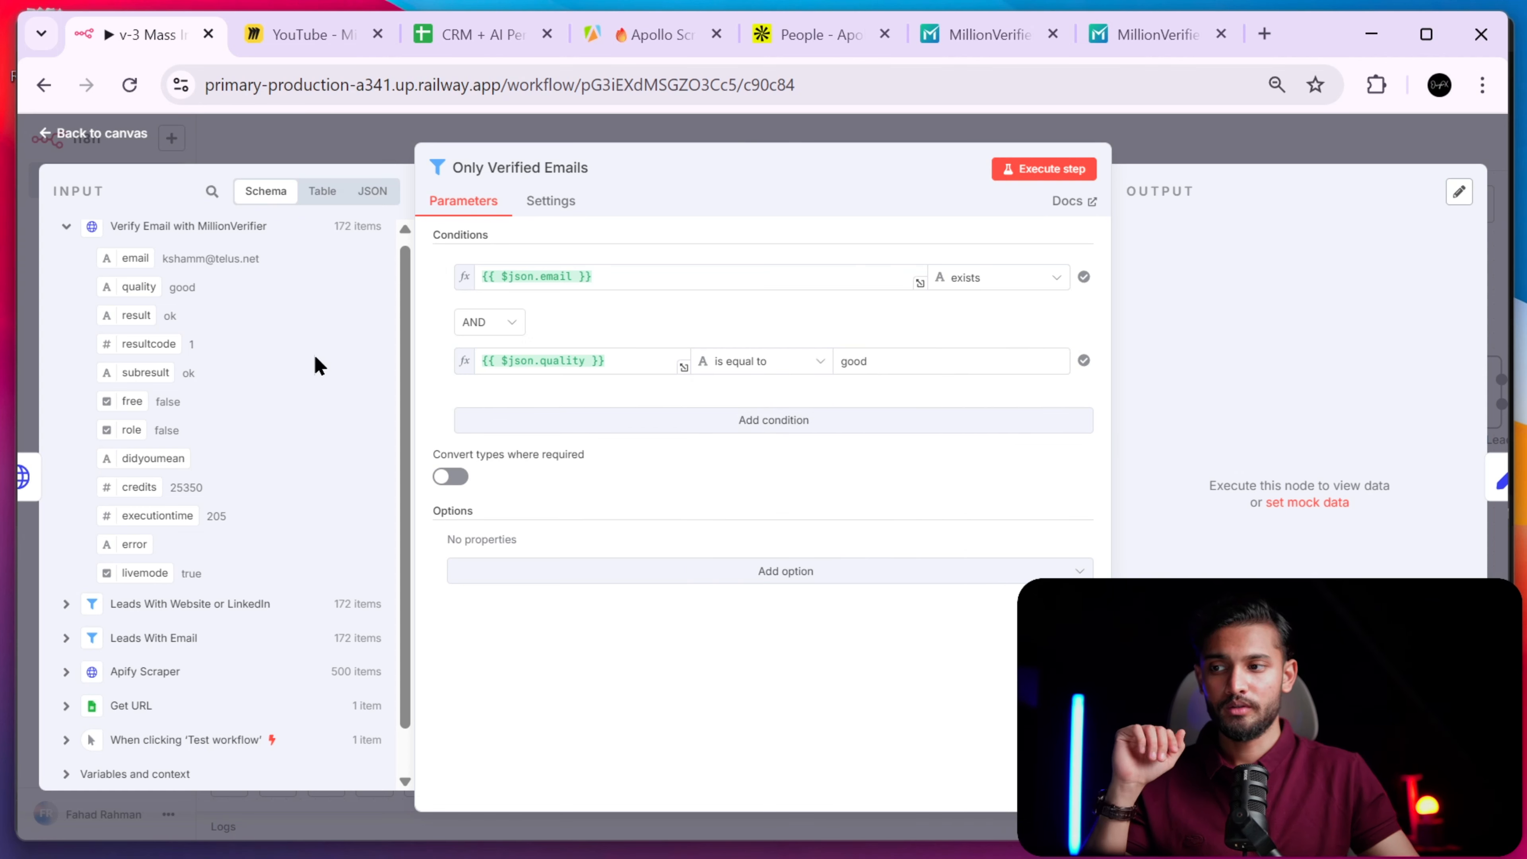
pyautogui.moveTo(144, 288); pyautogui.dragTo(624, 358)
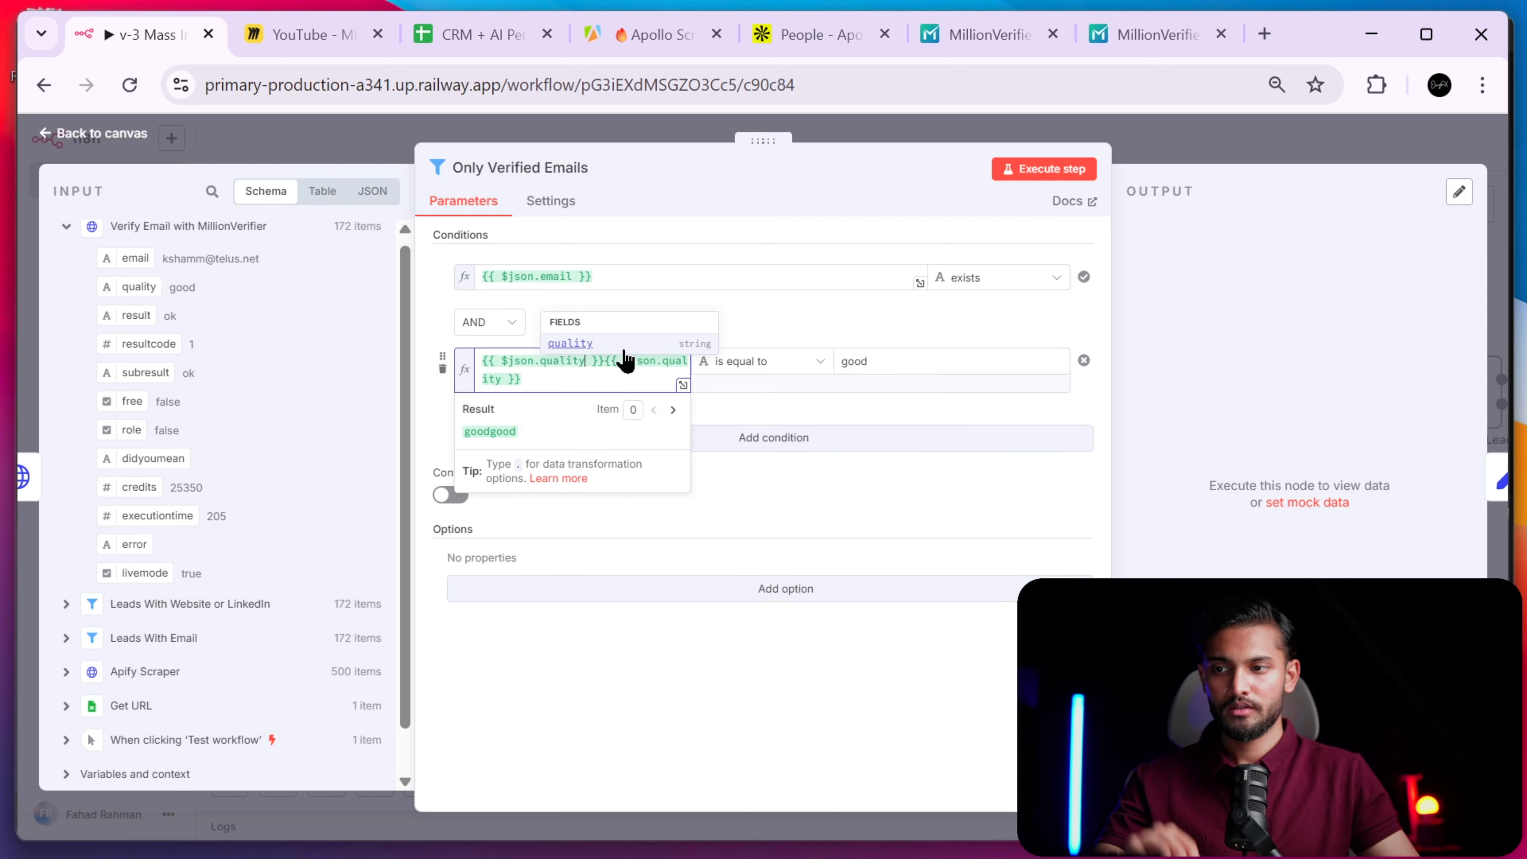
pyautogui.moveTo(521, 379); pyautogui.dragTo(607, 352)
pyautogui.press('BackSpace')
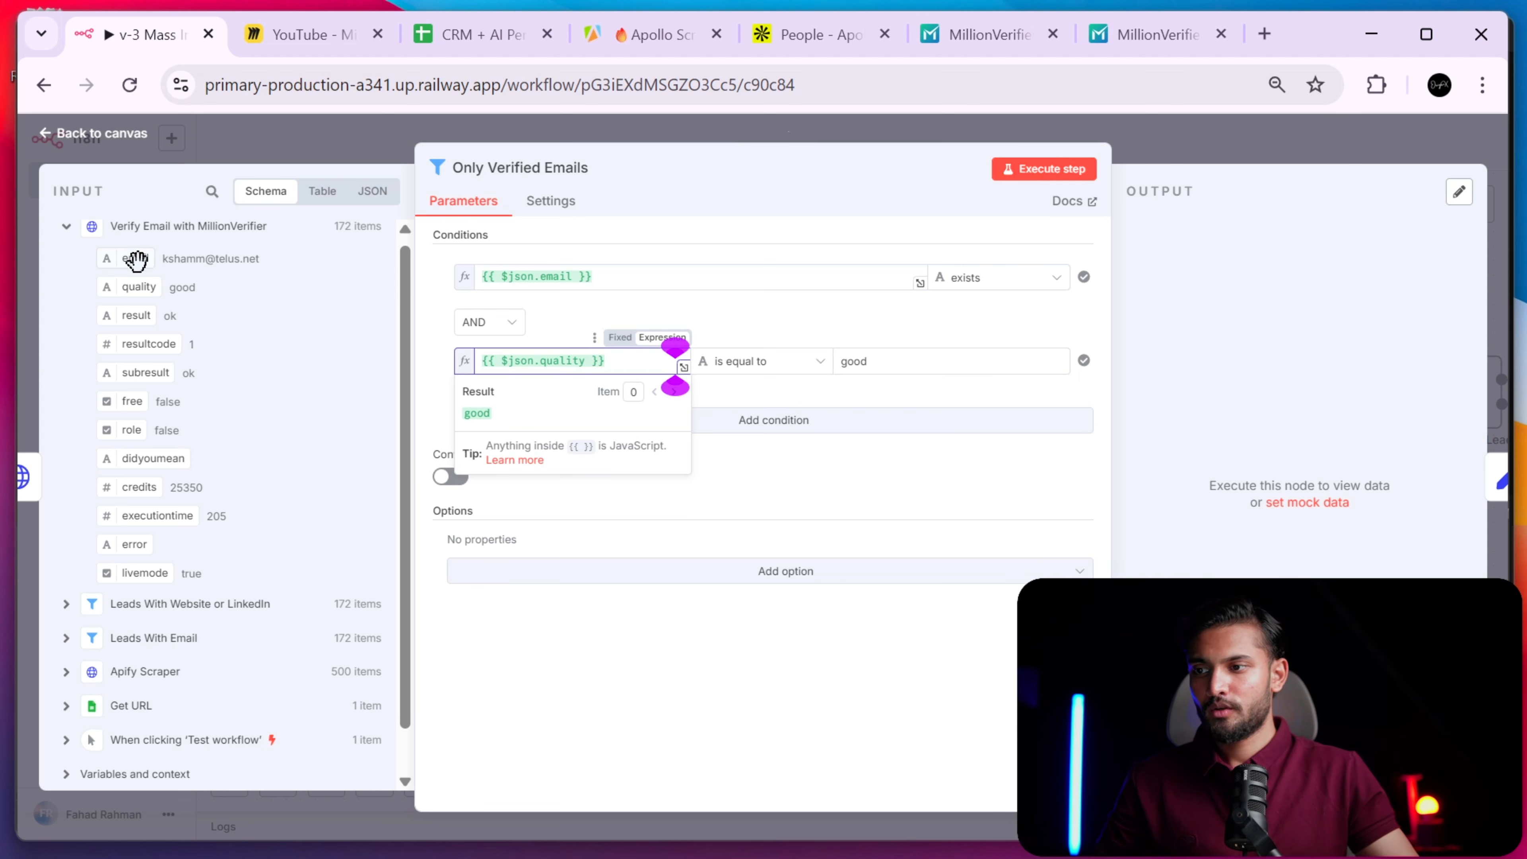
# - Map the email field into the first condition and run the filter, keeping 67 of 172 leads
pyautogui.moveTo(130, 257); pyautogui.dragTo(631, 271)
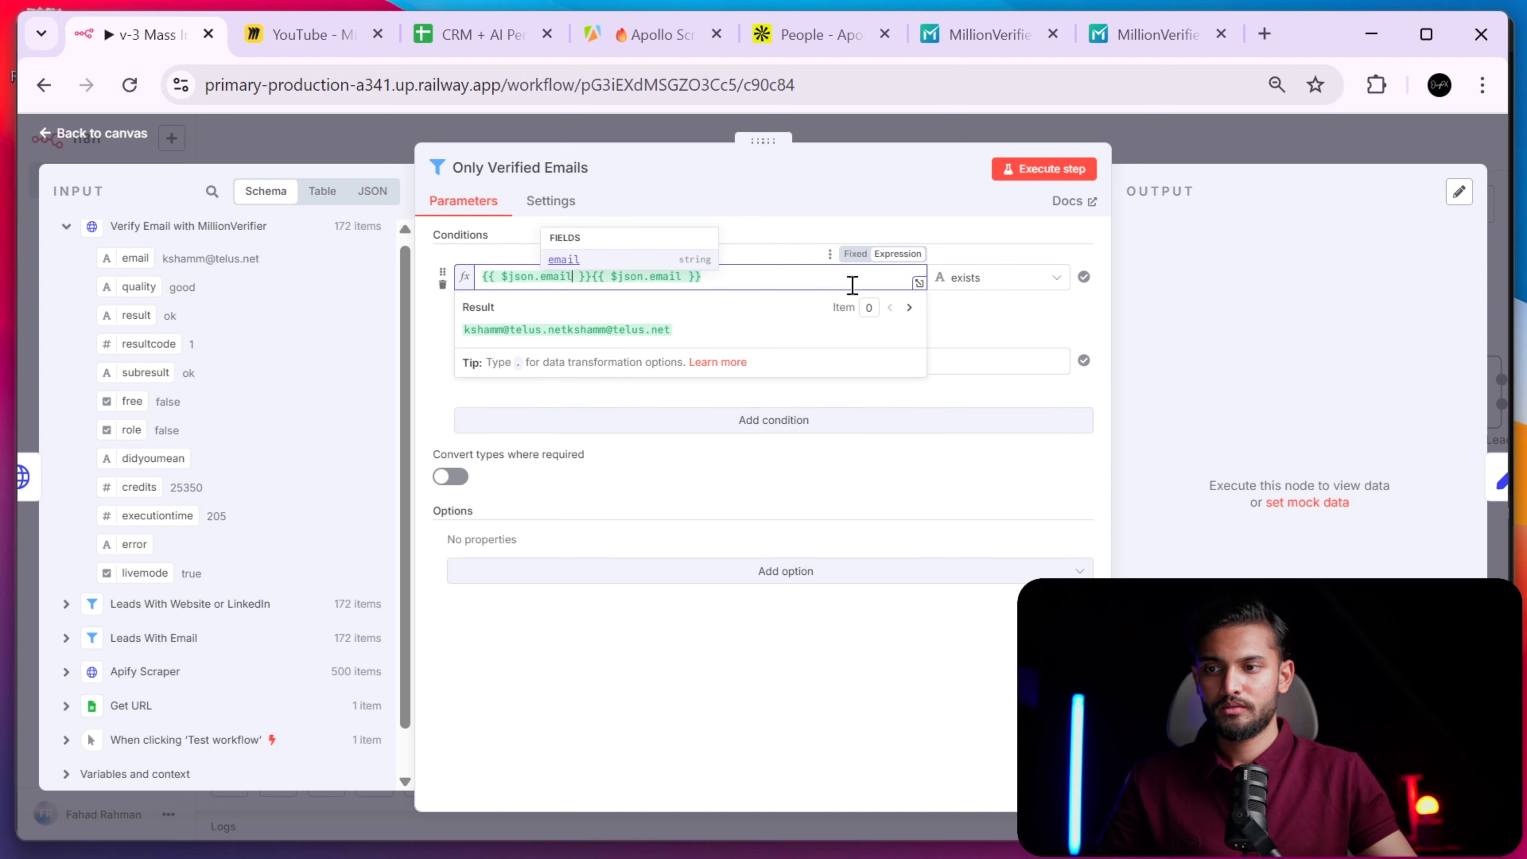
pyautogui.click(794, 280)
pyautogui.press('BackSpace')
pyautogui.press('BackSpace')
pyautogui.press('BackSpace')
pyautogui.press('BackSpace')
pyautogui.press('BackSpace')
pyautogui.press('BackSpace')
pyautogui.press('BackSpace')
pyautogui.press('BackSpace')
pyautogui.press('BackSpace')
pyautogui.press('BackSpace')
pyautogui.press('BackSpace')
pyautogui.press('BackSpace')
pyautogui.press('BackSpace')
pyautogui.press('BackSpace')
pyautogui.press('BackSpace')
pyautogui.press('BackSpace')
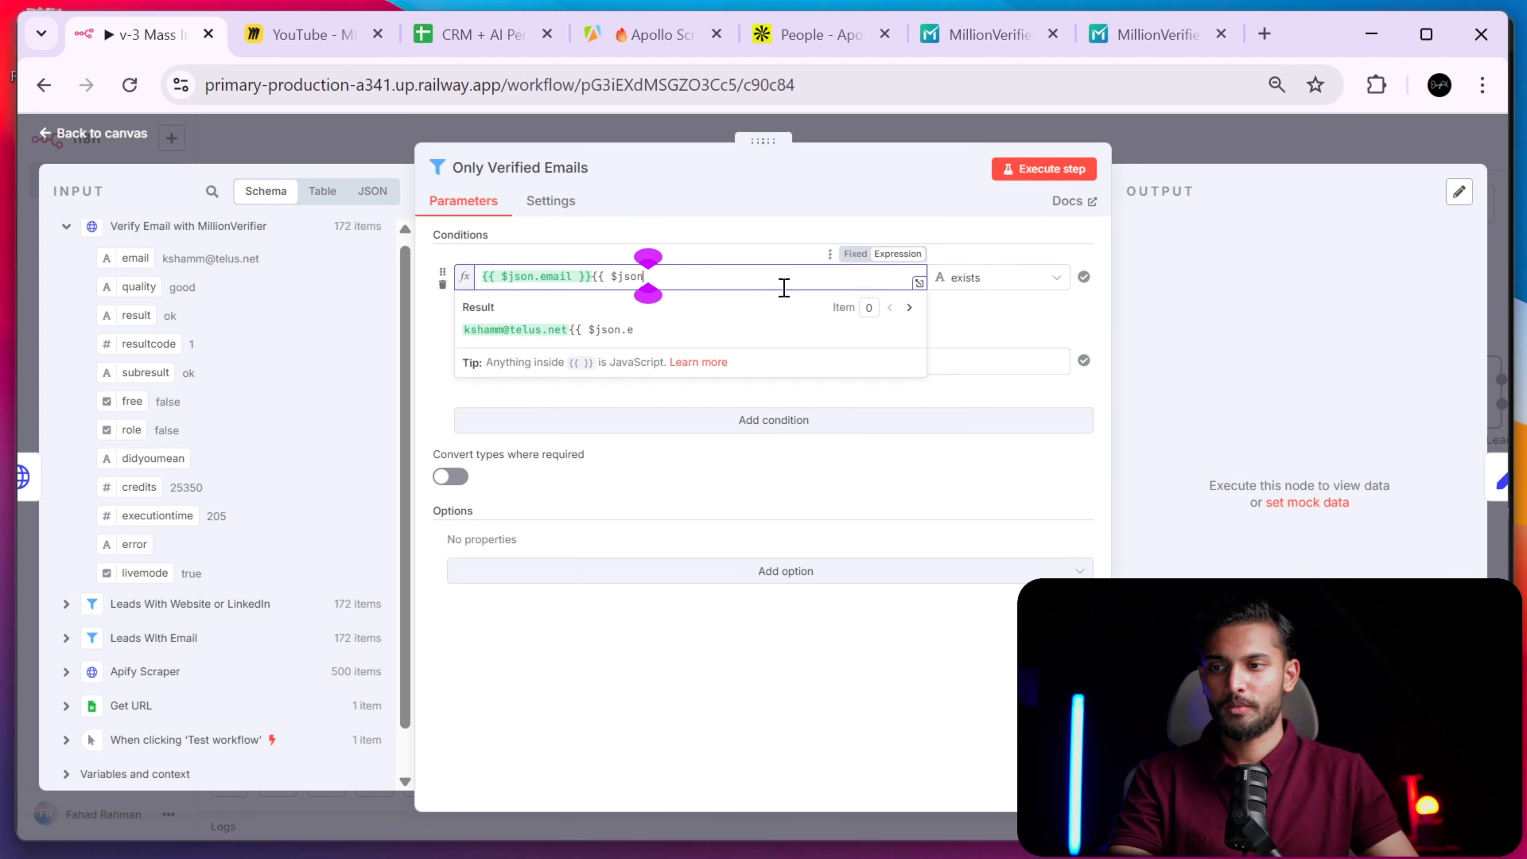
pyautogui.press('BackSpace')
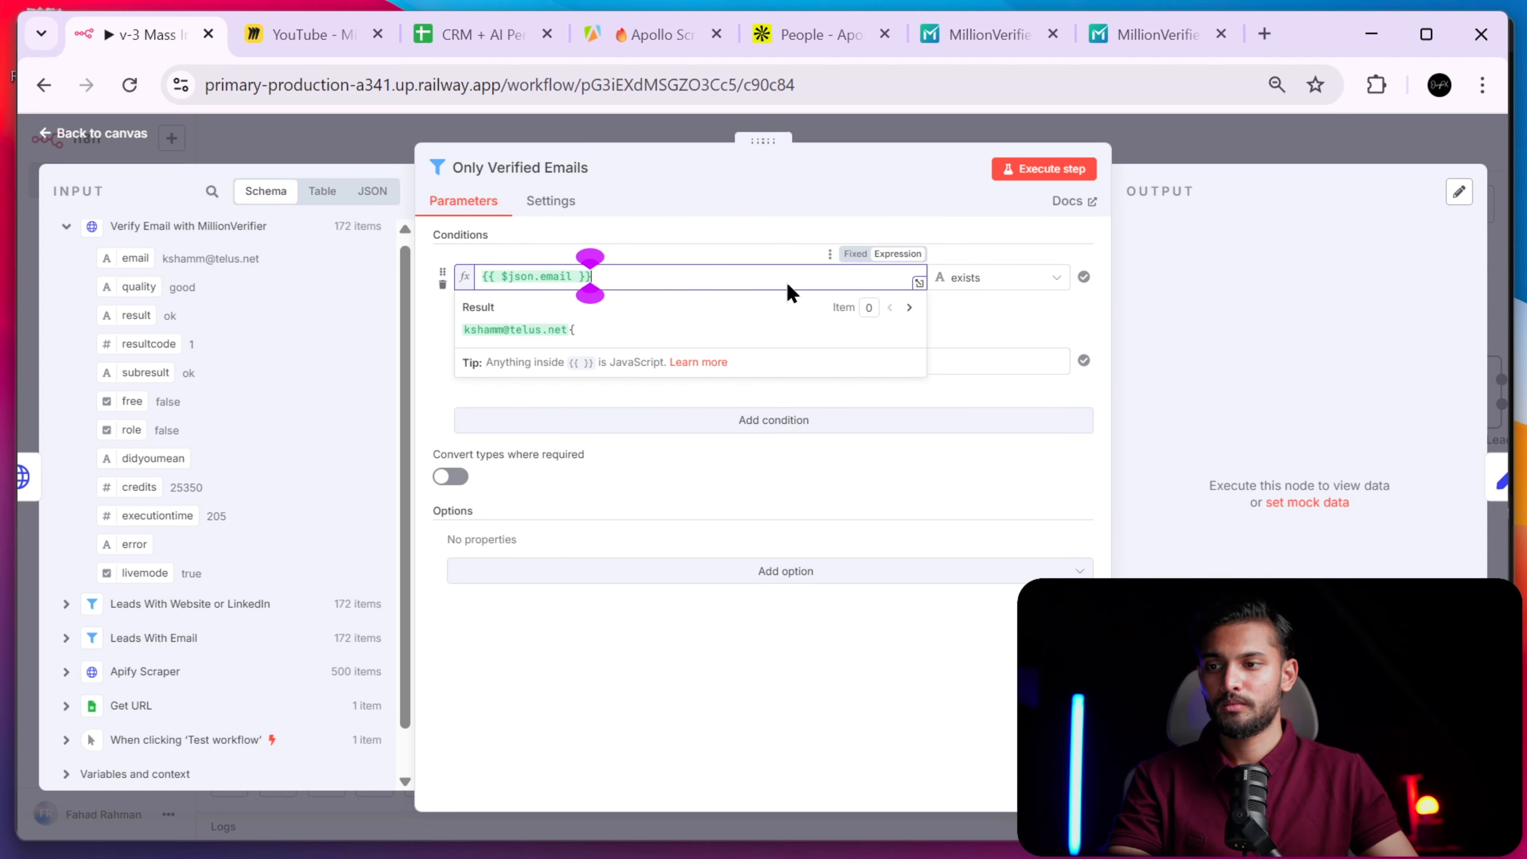
pyautogui.click(1072, 171)
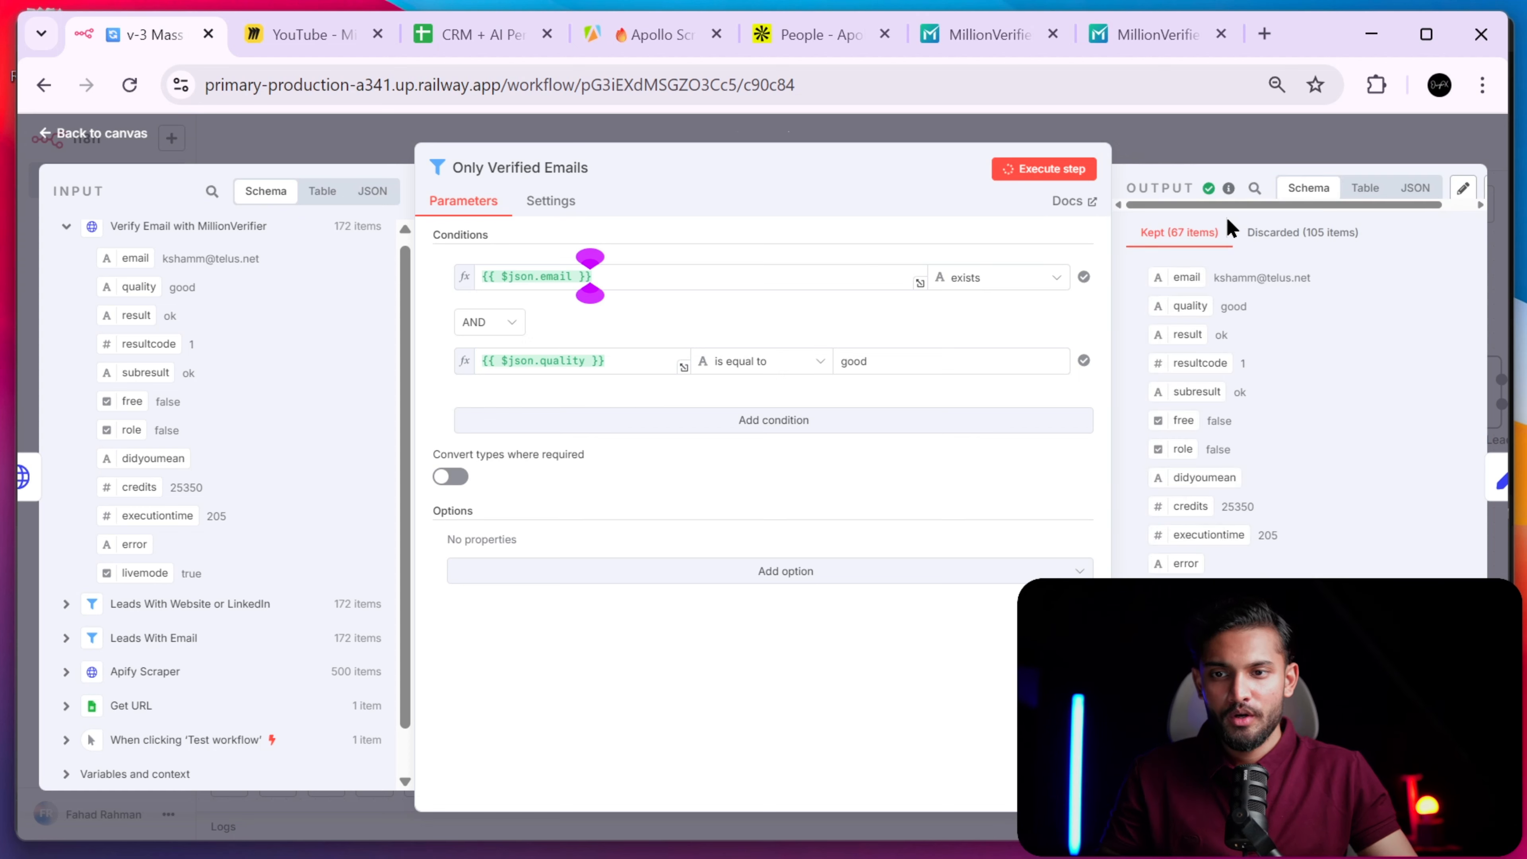
pyautogui.click(1210, 155)
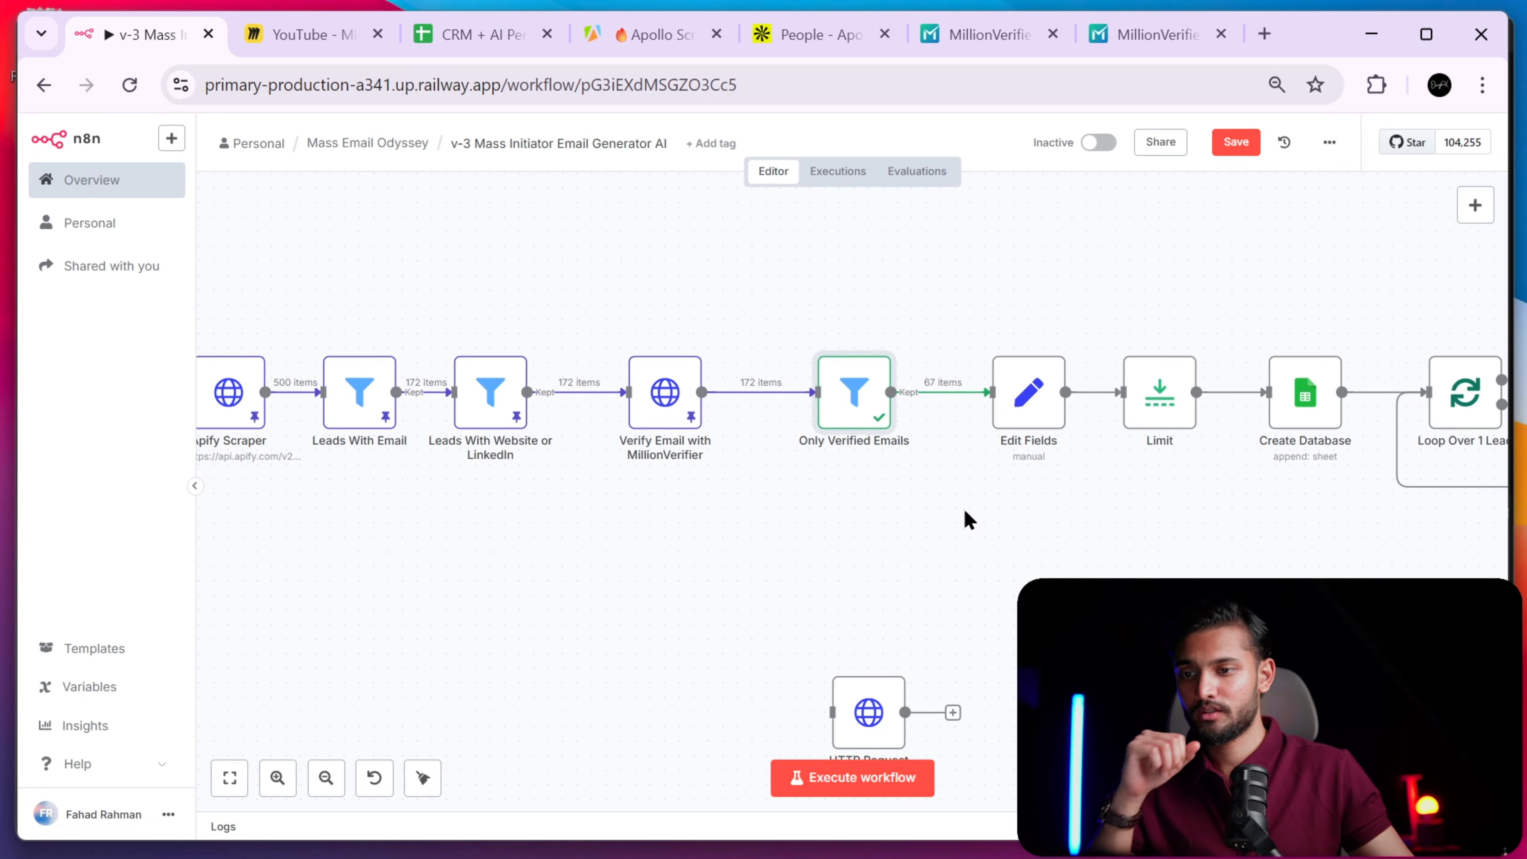
# - Try moving the Limit node, then restore it between Edit Fields and Create Database
pyautogui.hscroll(5, 914, 521)
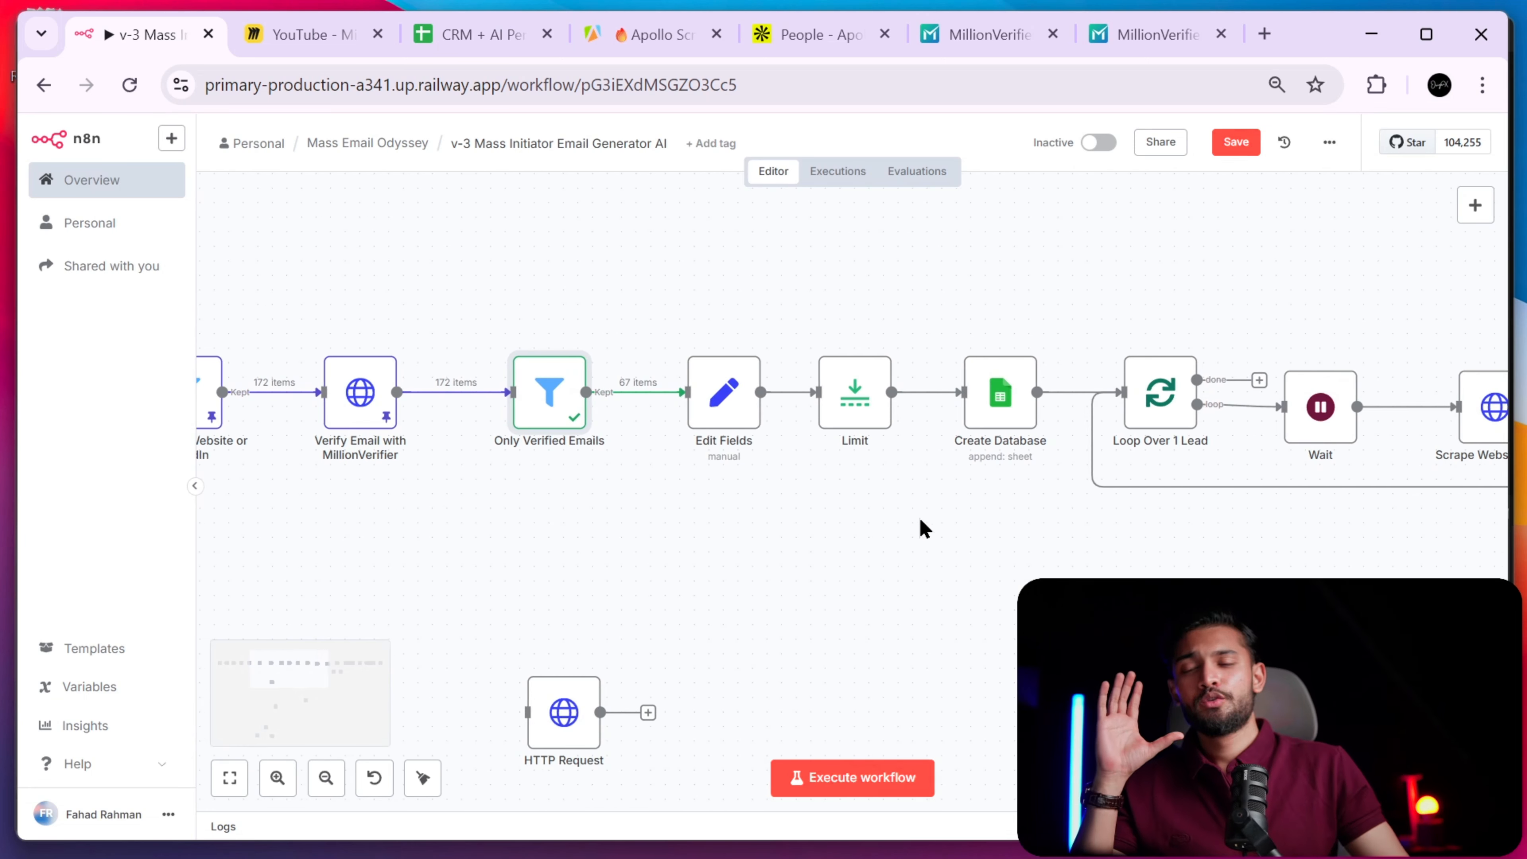
pyautogui.hscroll(-2, 913, 528)
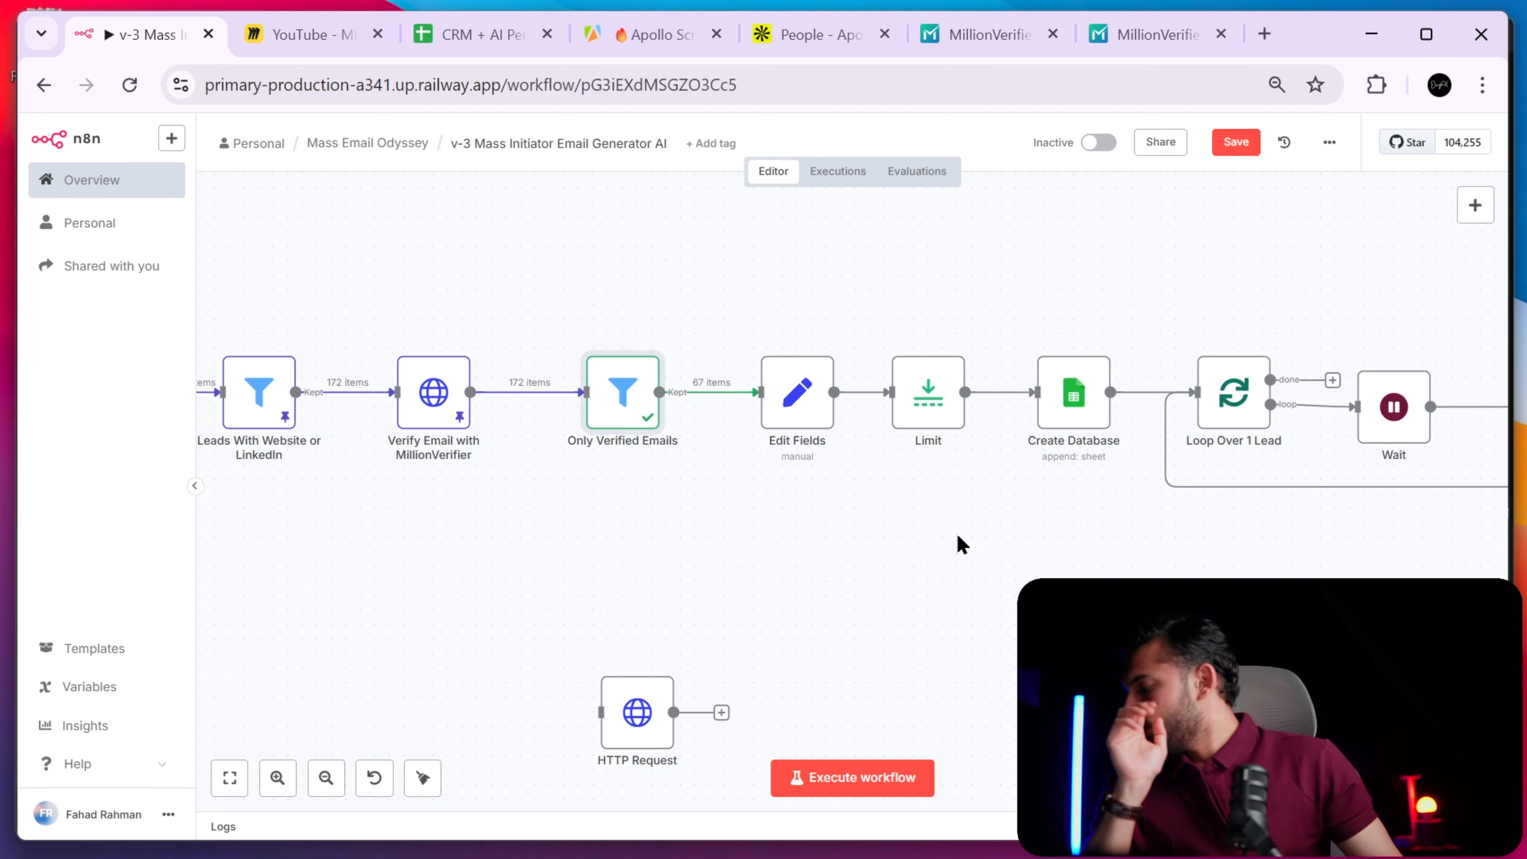
pyautogui.hscroll(2, 907, 517)
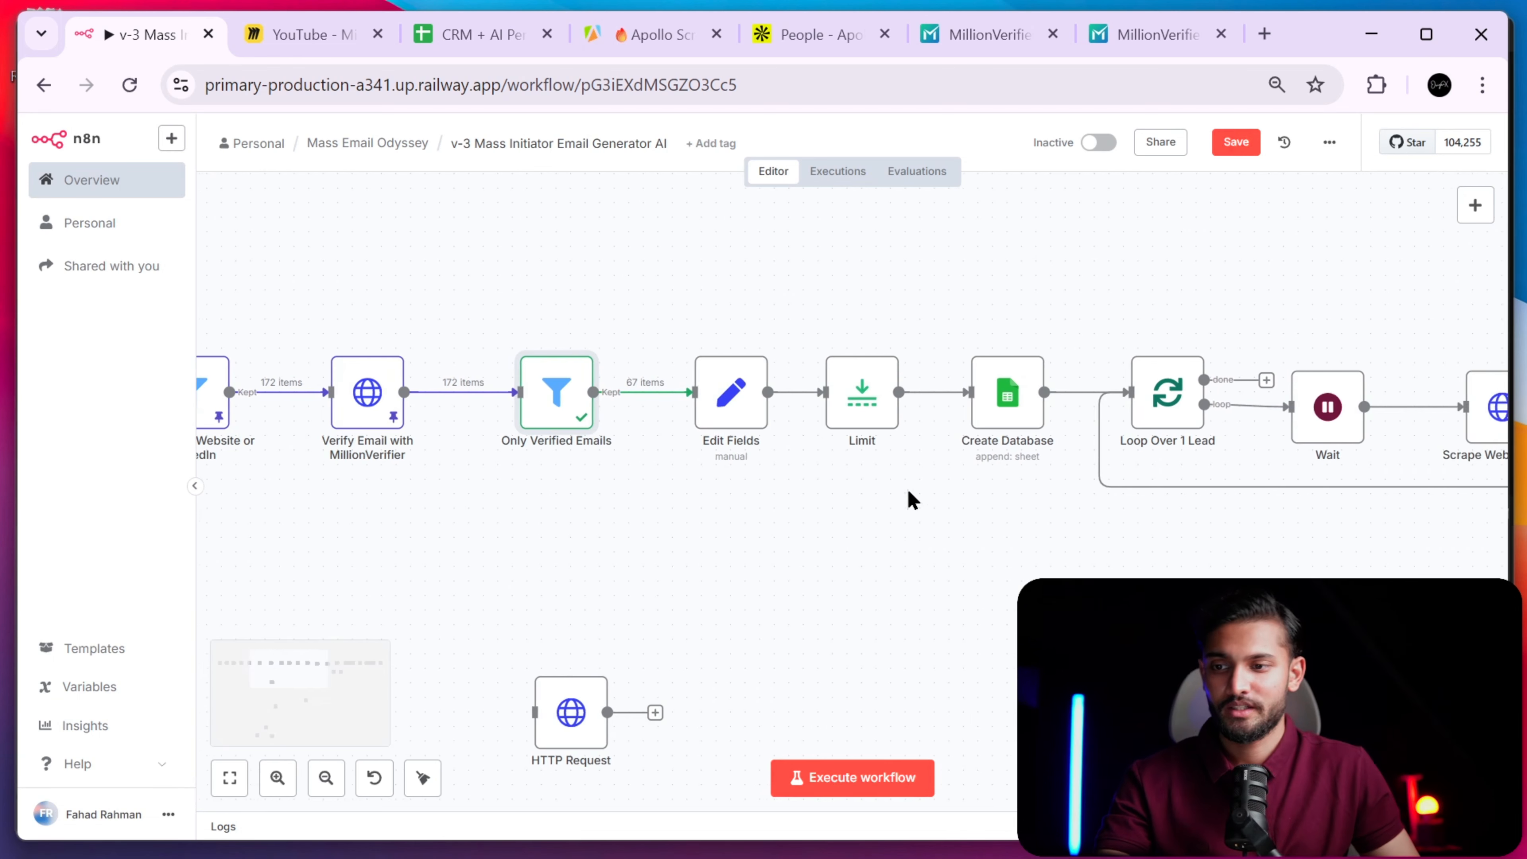
pyautogui.hscroll(-2, 896, 506)
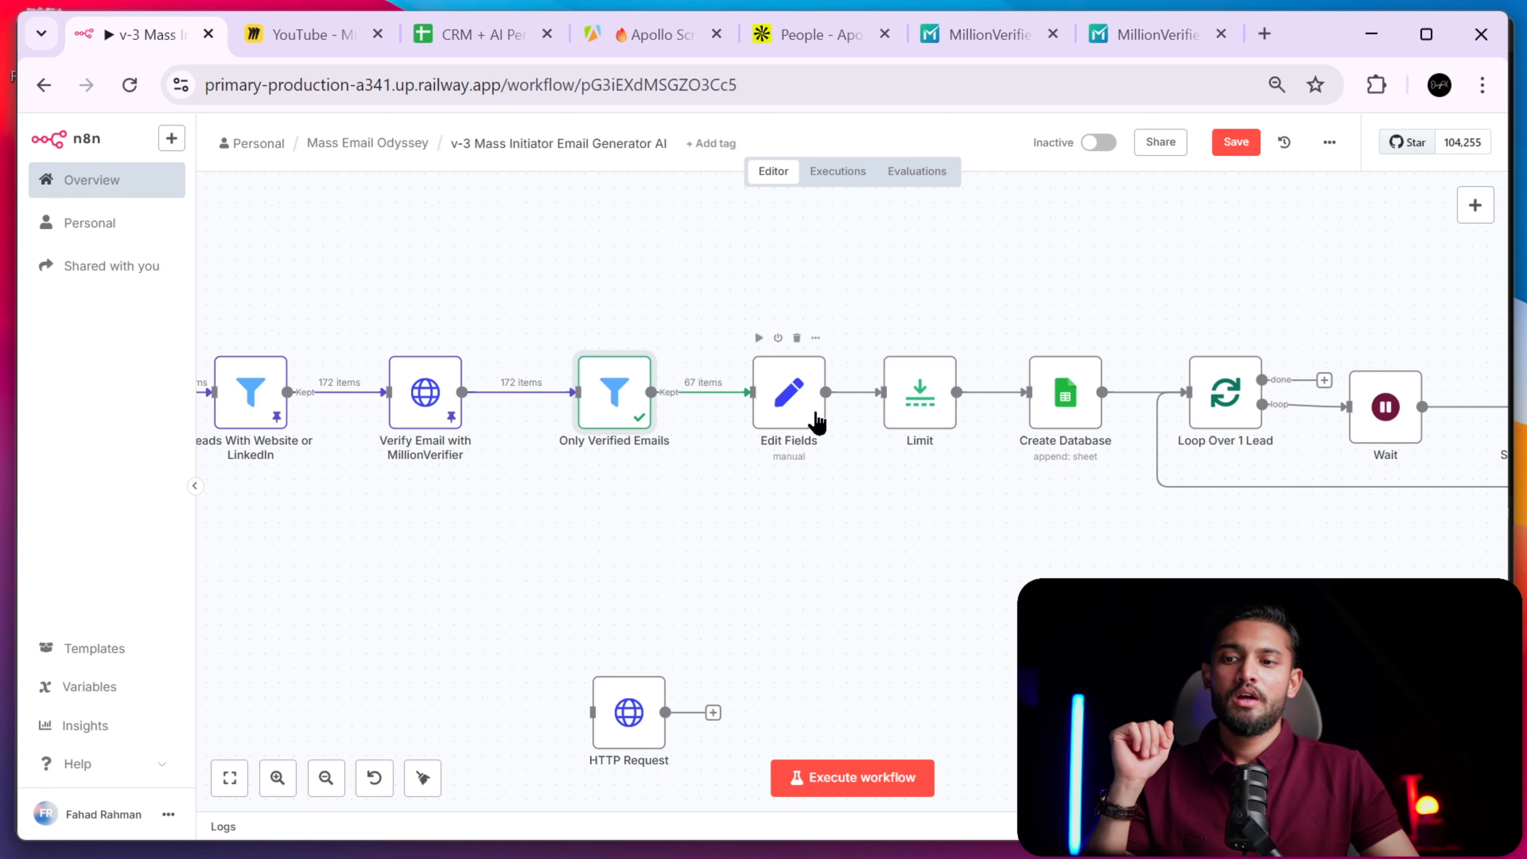
pyautogui.click(925, 402)
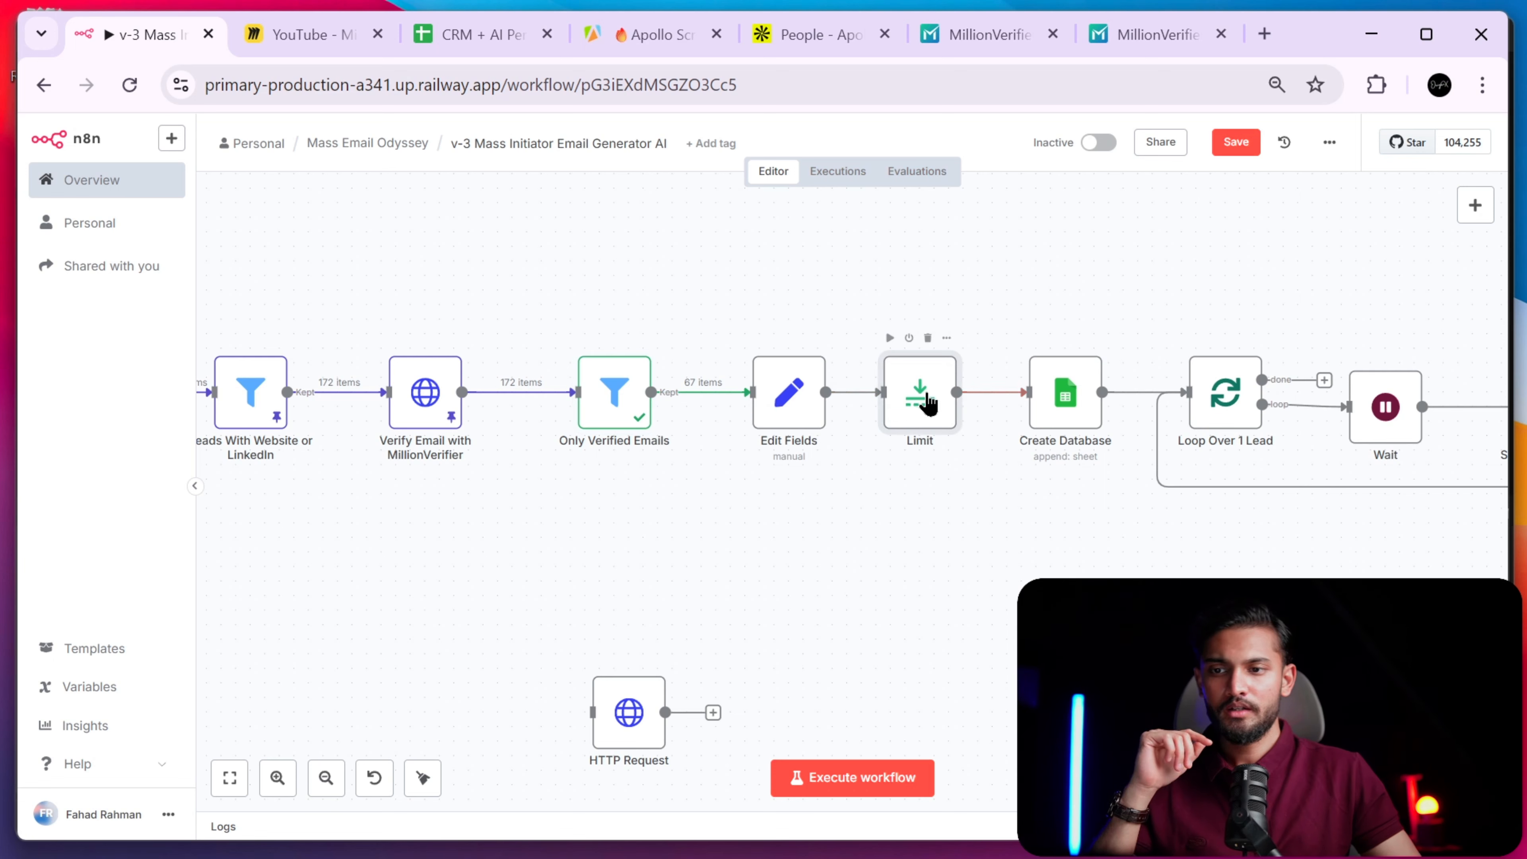
pyautogui.hotkey('ctrl', 'x')
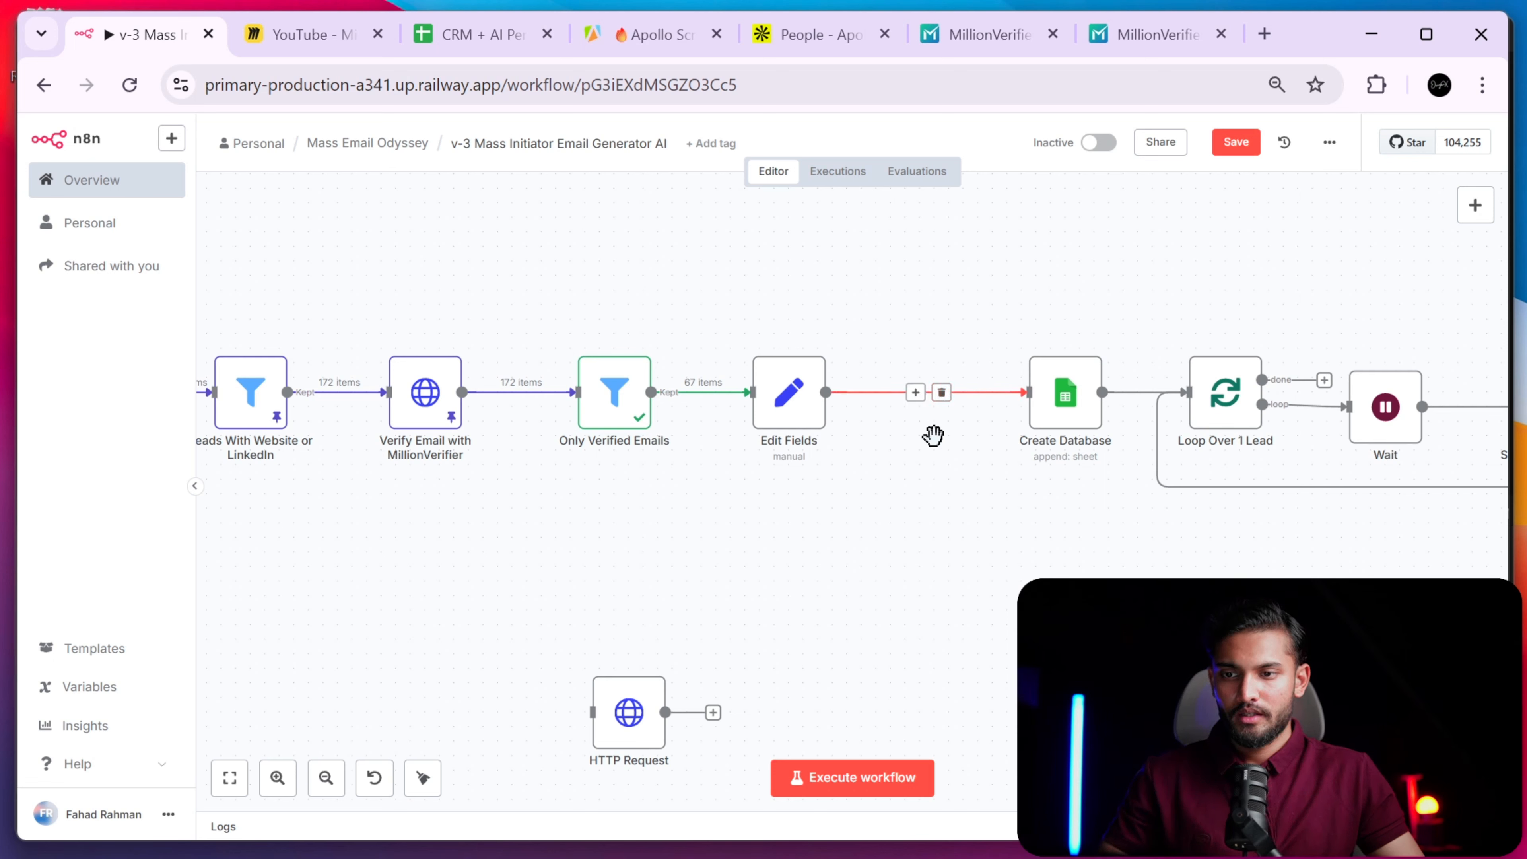
pyautogui.hotkey('ctrl', 'v')
pyautogui.moveTo(698, 549); pyautogui.dragTo(1046, 562)
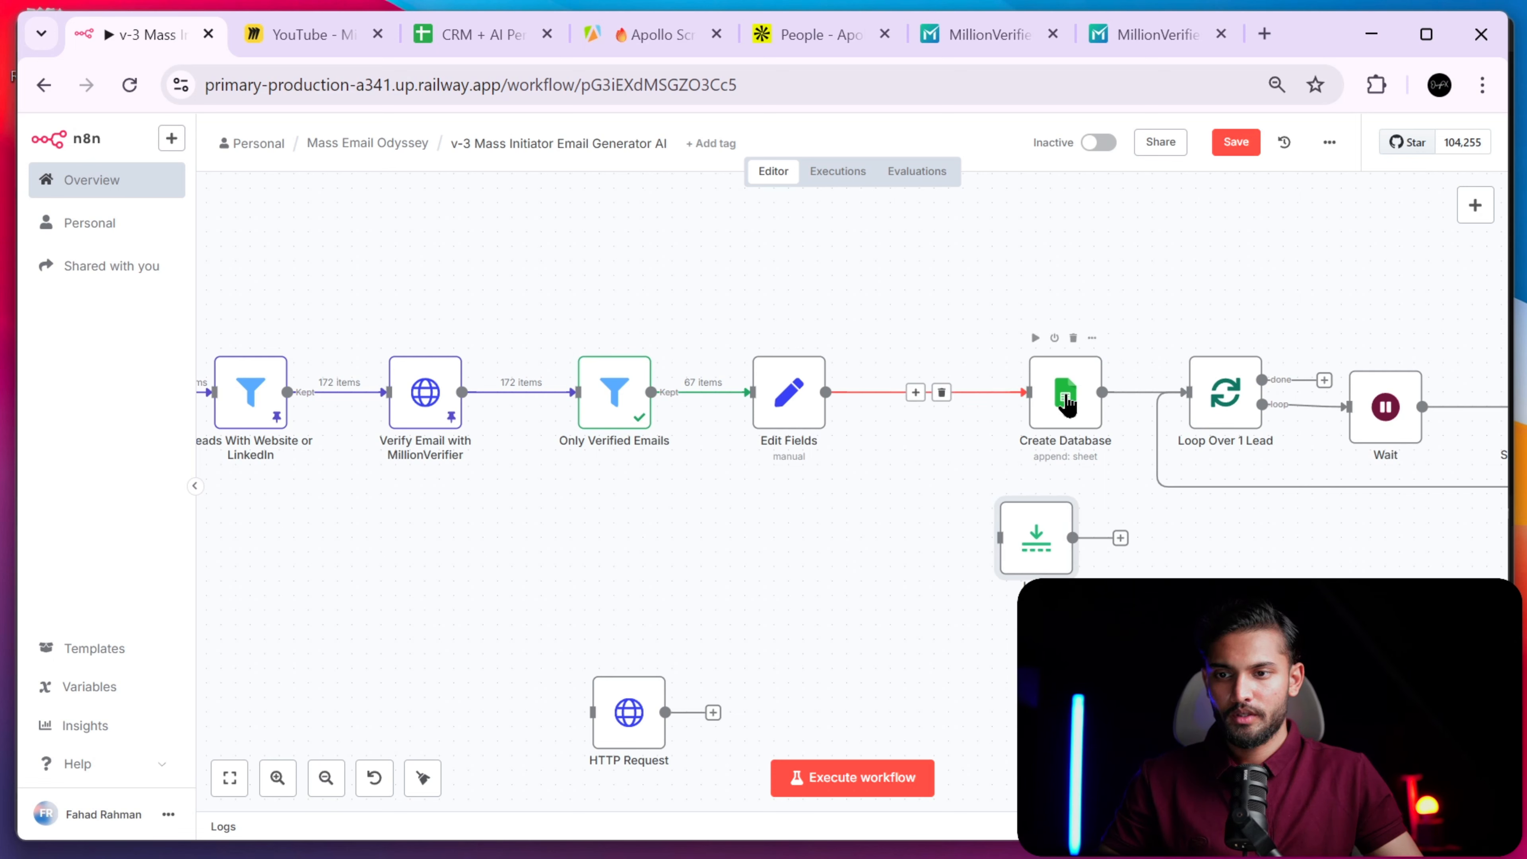
pyautogui.moveTo(1068, 407)
pyautogui.mouseDown()
pyautogui.moveTo(936, 407)
pyautogui.moveTo(1046, 409)
pyautogui.mouseUp()
pyautogui.hotkey('ctrl', 'z')
pyautogui.hotkey('ctrl', 'z')
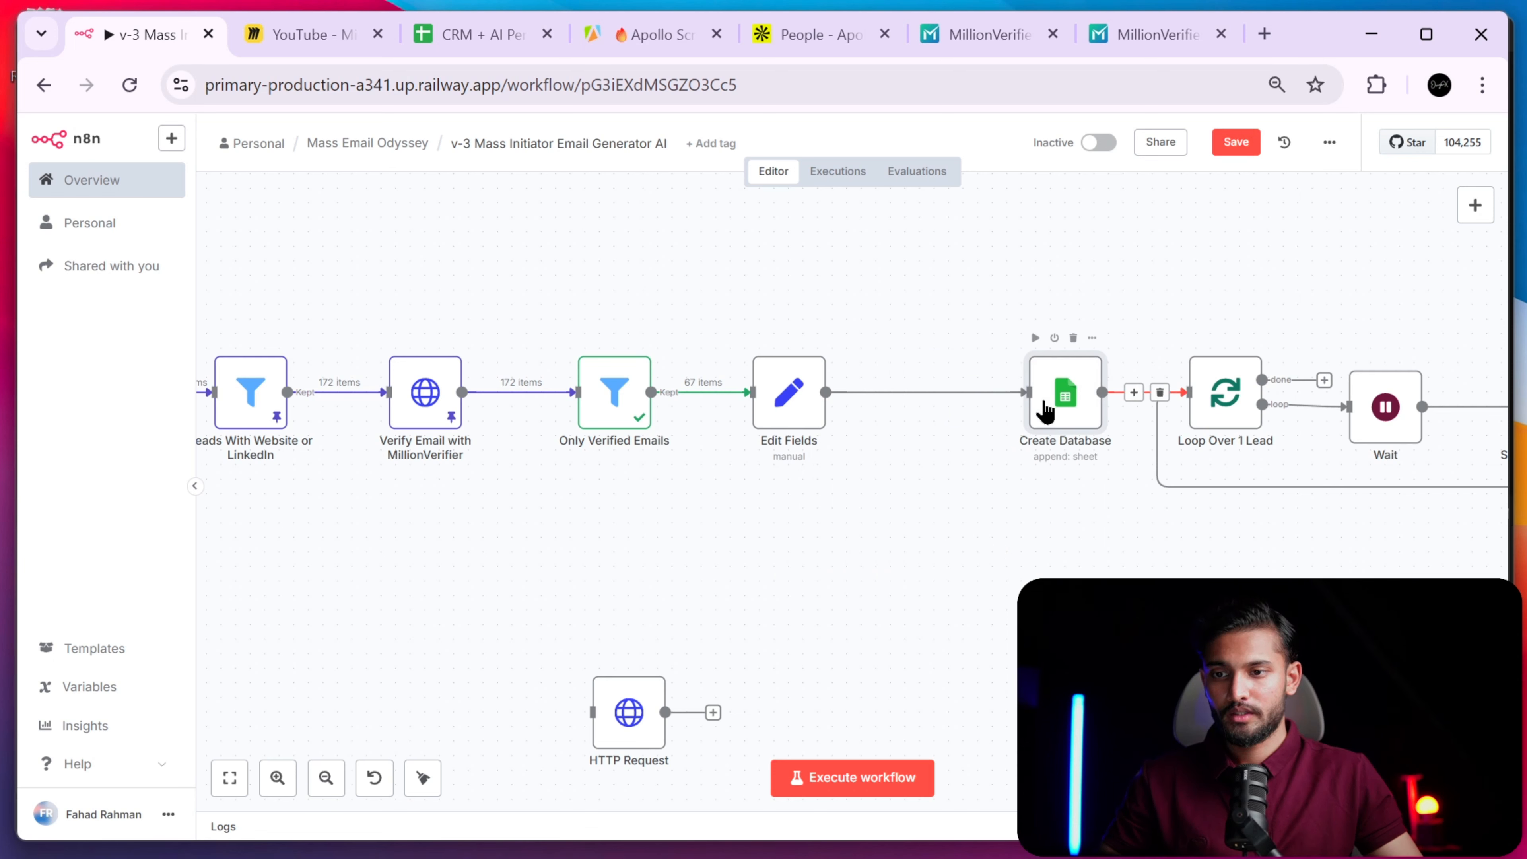
pyautogui.hotkey('ctrl', 'shift', 'z')
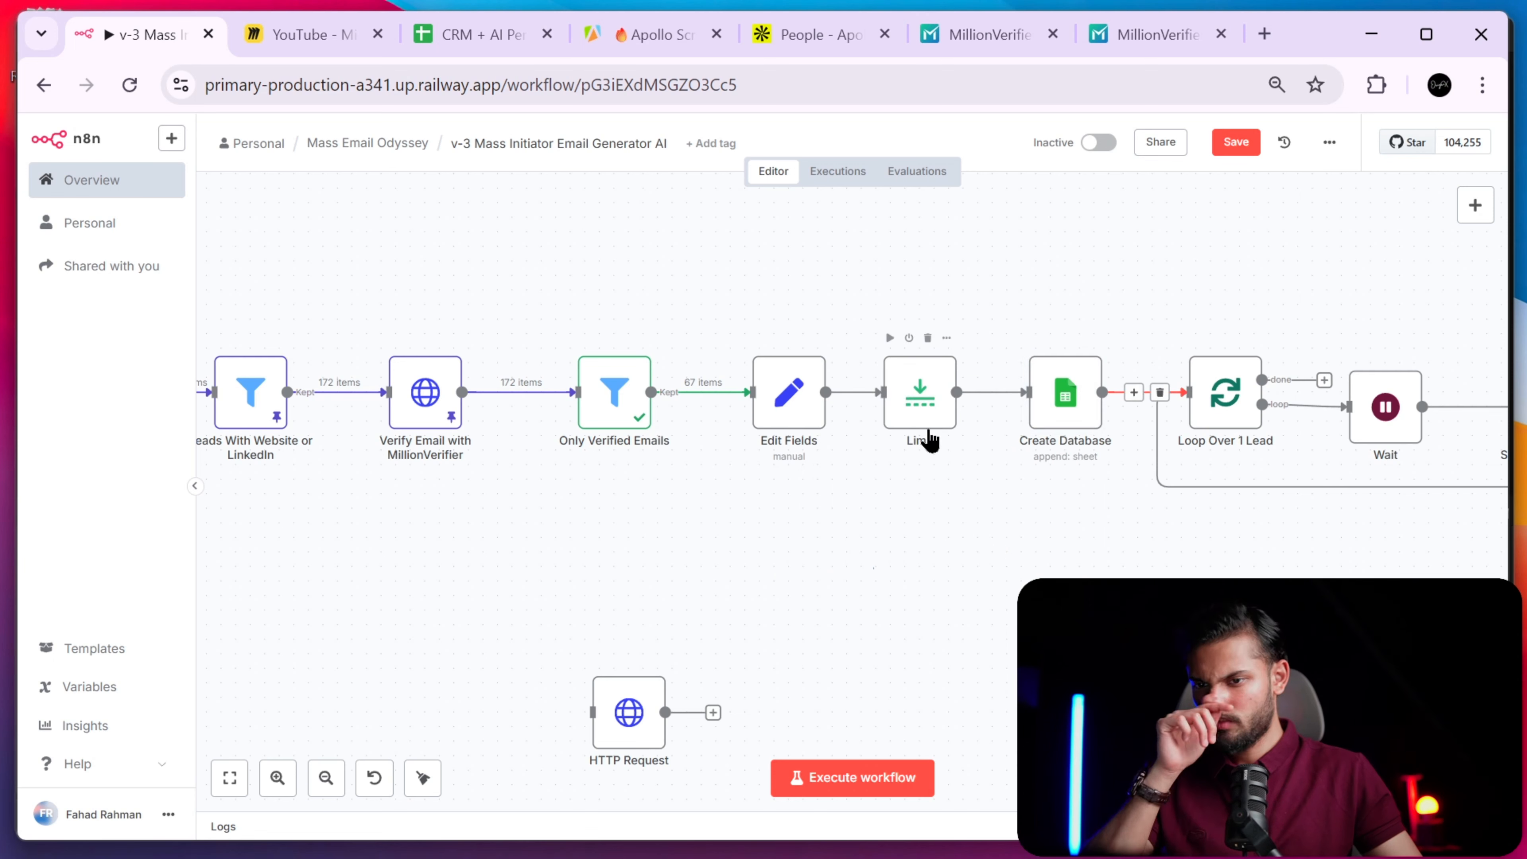
pyautogui.moveTo(926, 415)
pyautogui.mouseDown()
pyautogui.moveTo(921, 460)
pyautogui.moveTo(921, 400)
pyautogui.mouseUp()
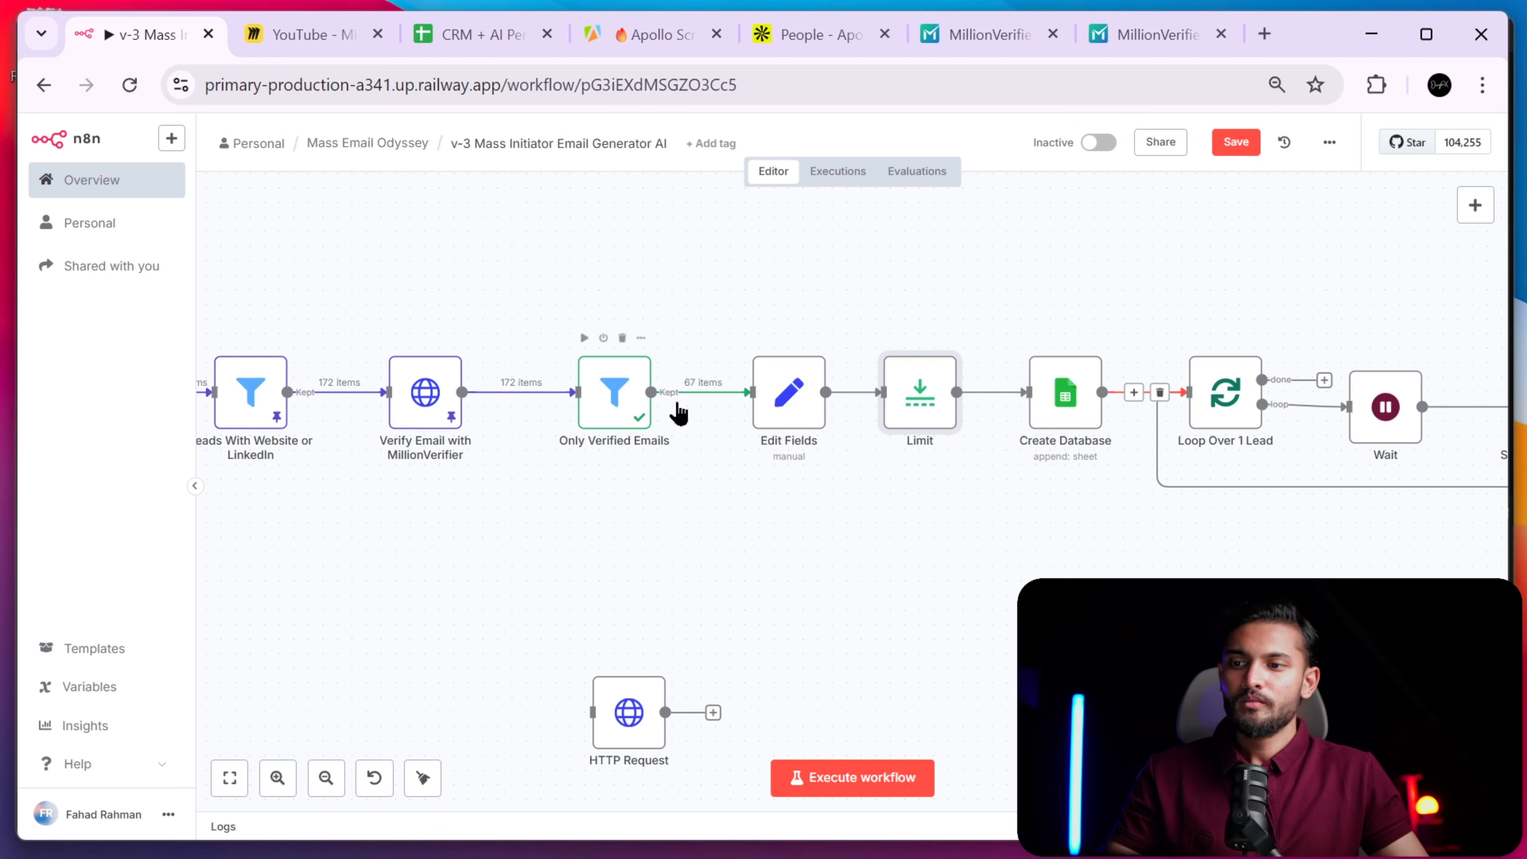
# - Select the Only Verified Emails node, then the Edit Fields node, and pan the canvas
pyautogui.click(627, 400)
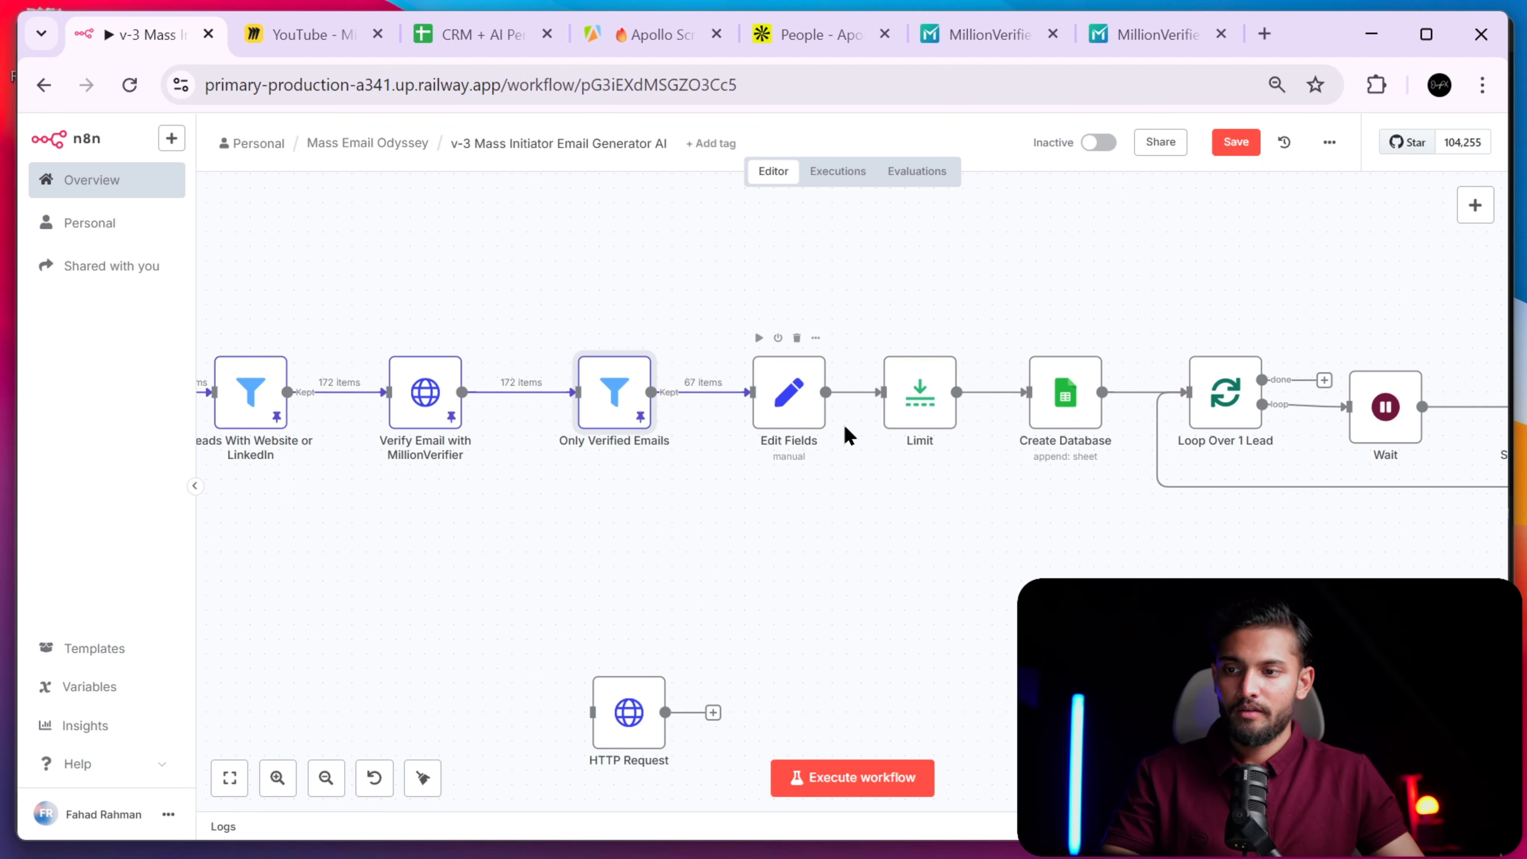
pyautogui.click(795, 414)
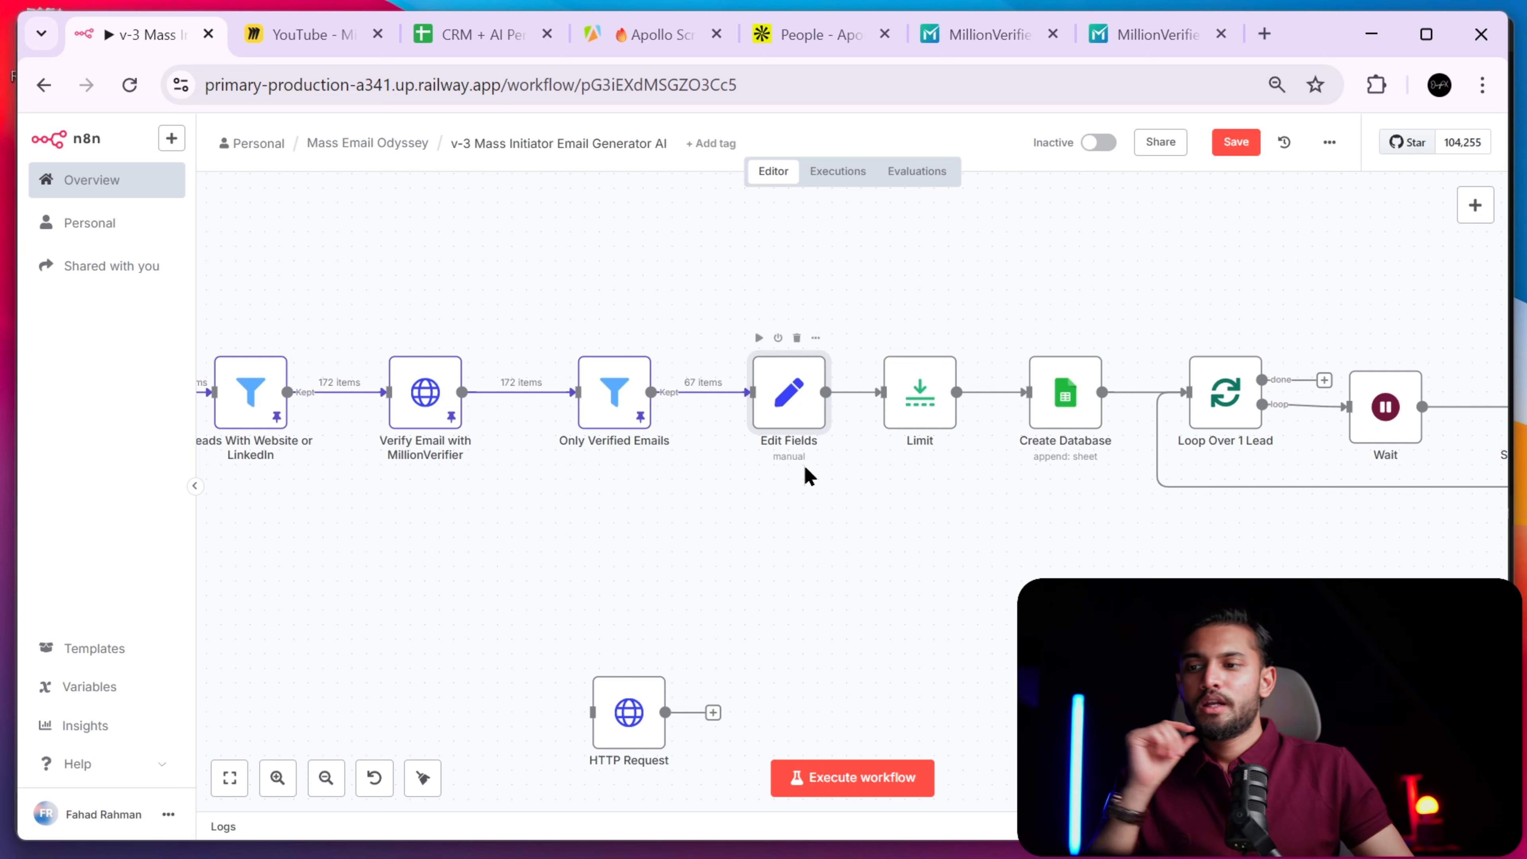
pyautogui.hscroll(-5, 749, 512)
pyautogui.scroll(-1, 785, 511)
pyautogui.hscroll(-5, 788, 494)
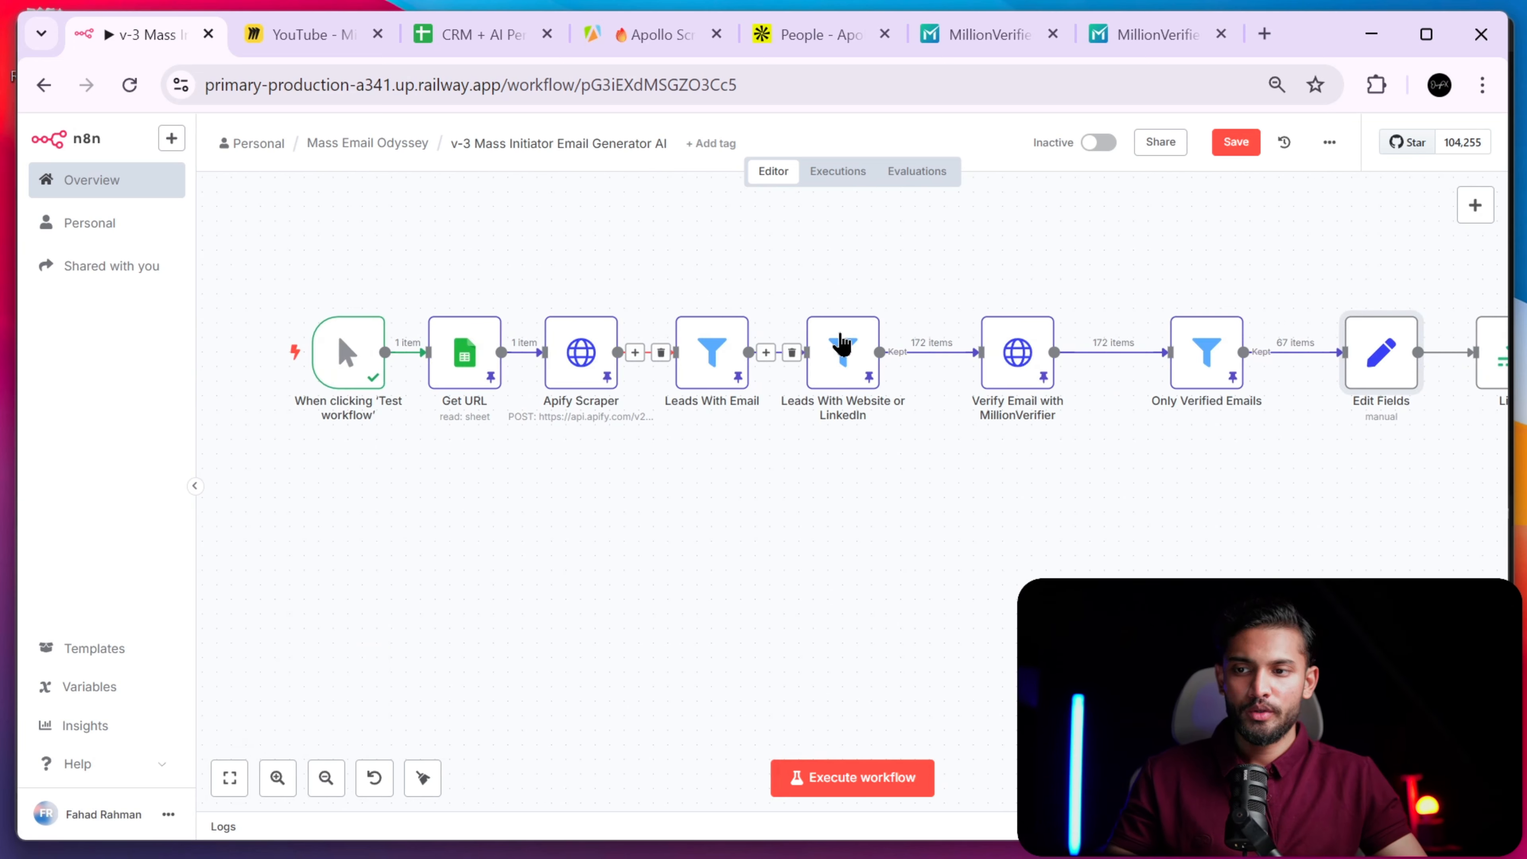
# - Search the node list for 'set', dismiss it, and open the Edit Fields node's mappings
pyautogui.hscroll(5, 1135, 319)
pyautogui.scroll(1, 1135, 319)
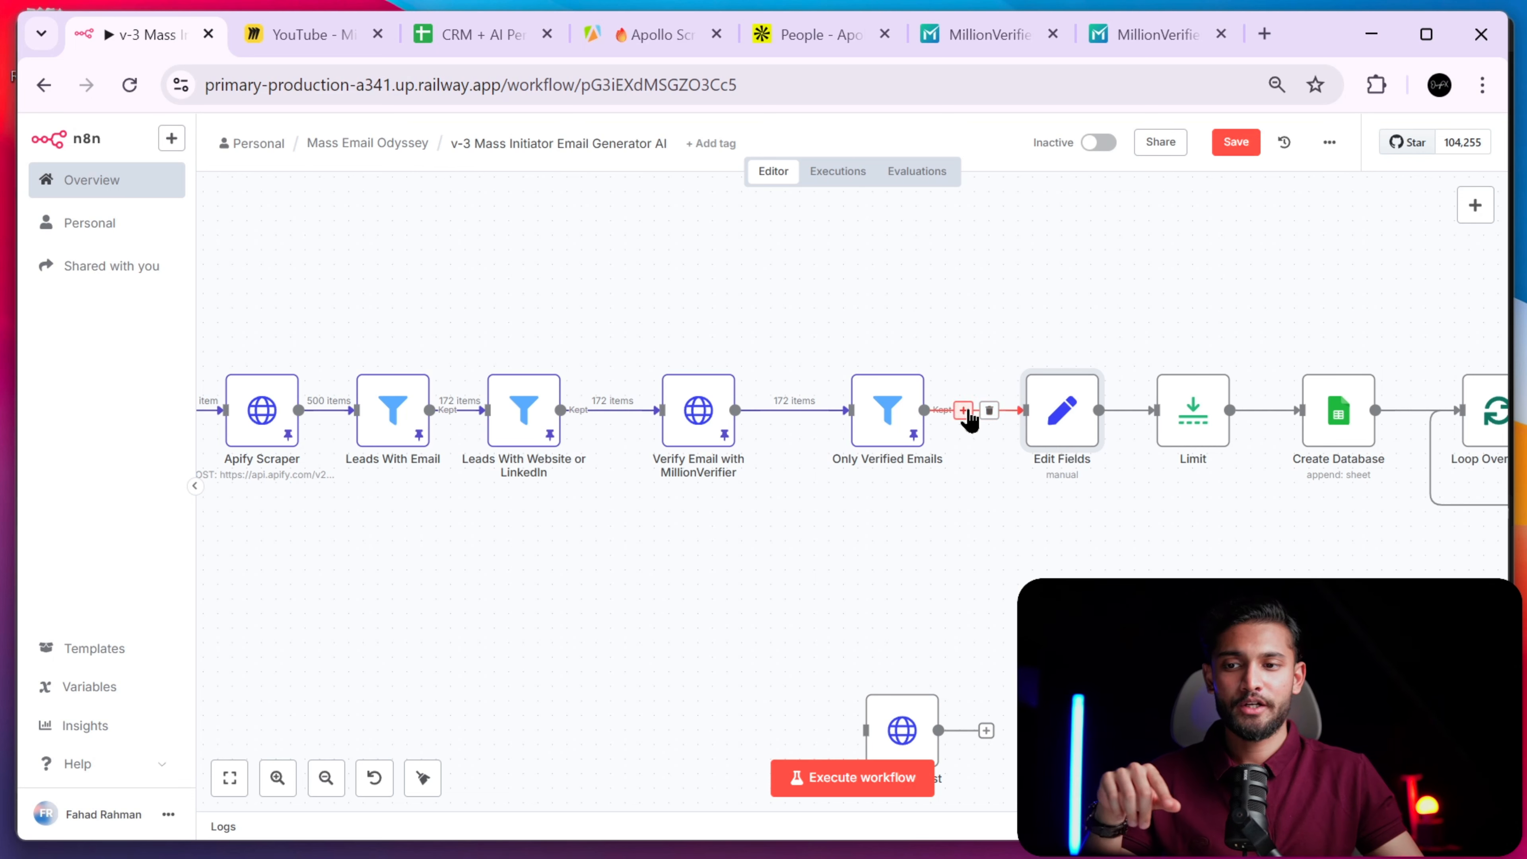
pyautogui.click(967, 411)
pyautogui.write('set')
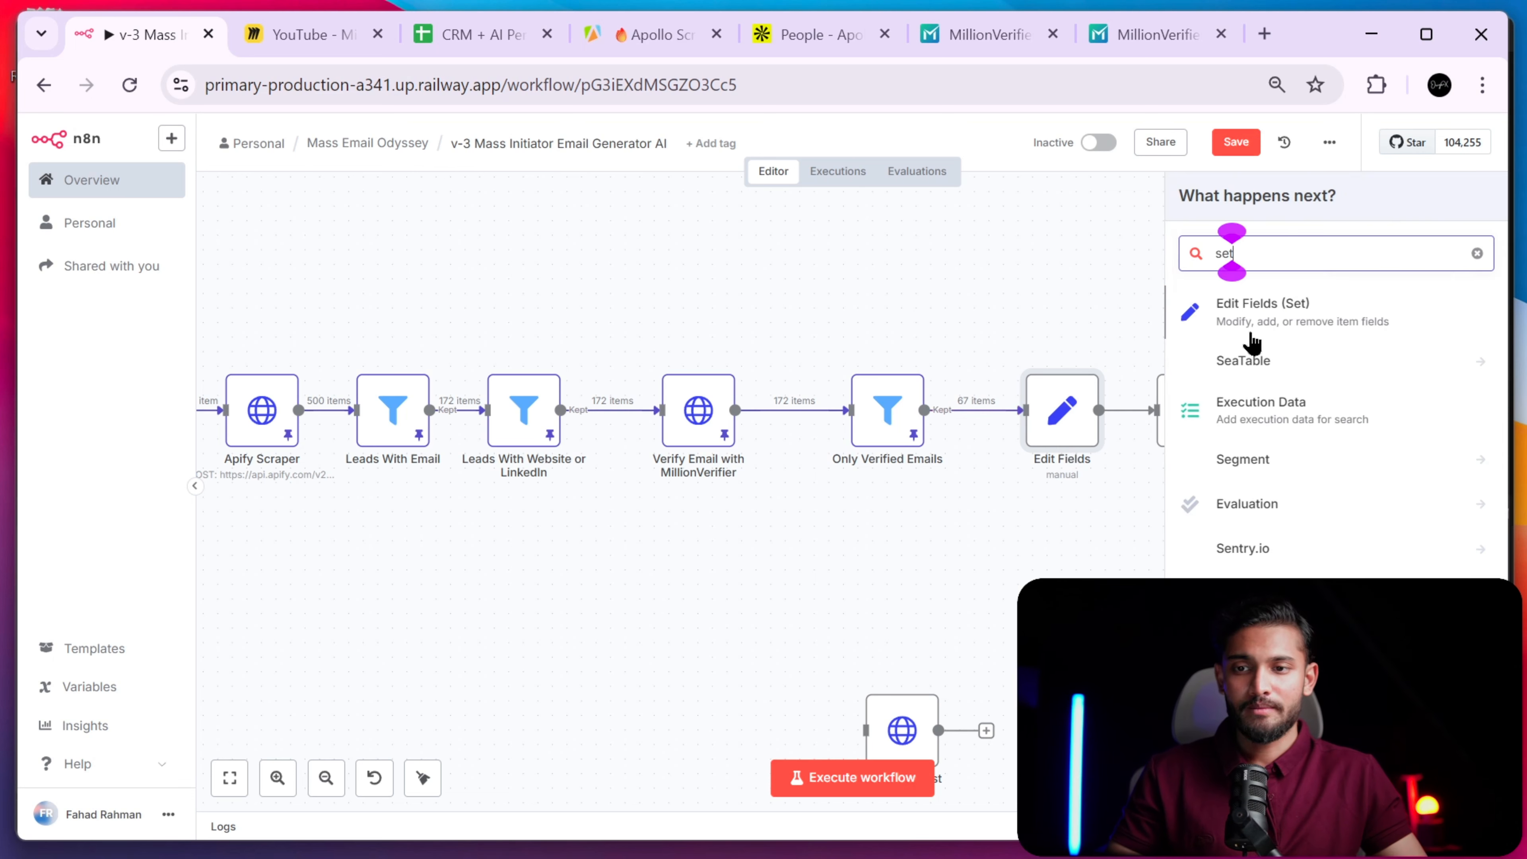
pyautogui.click(1477, 254)
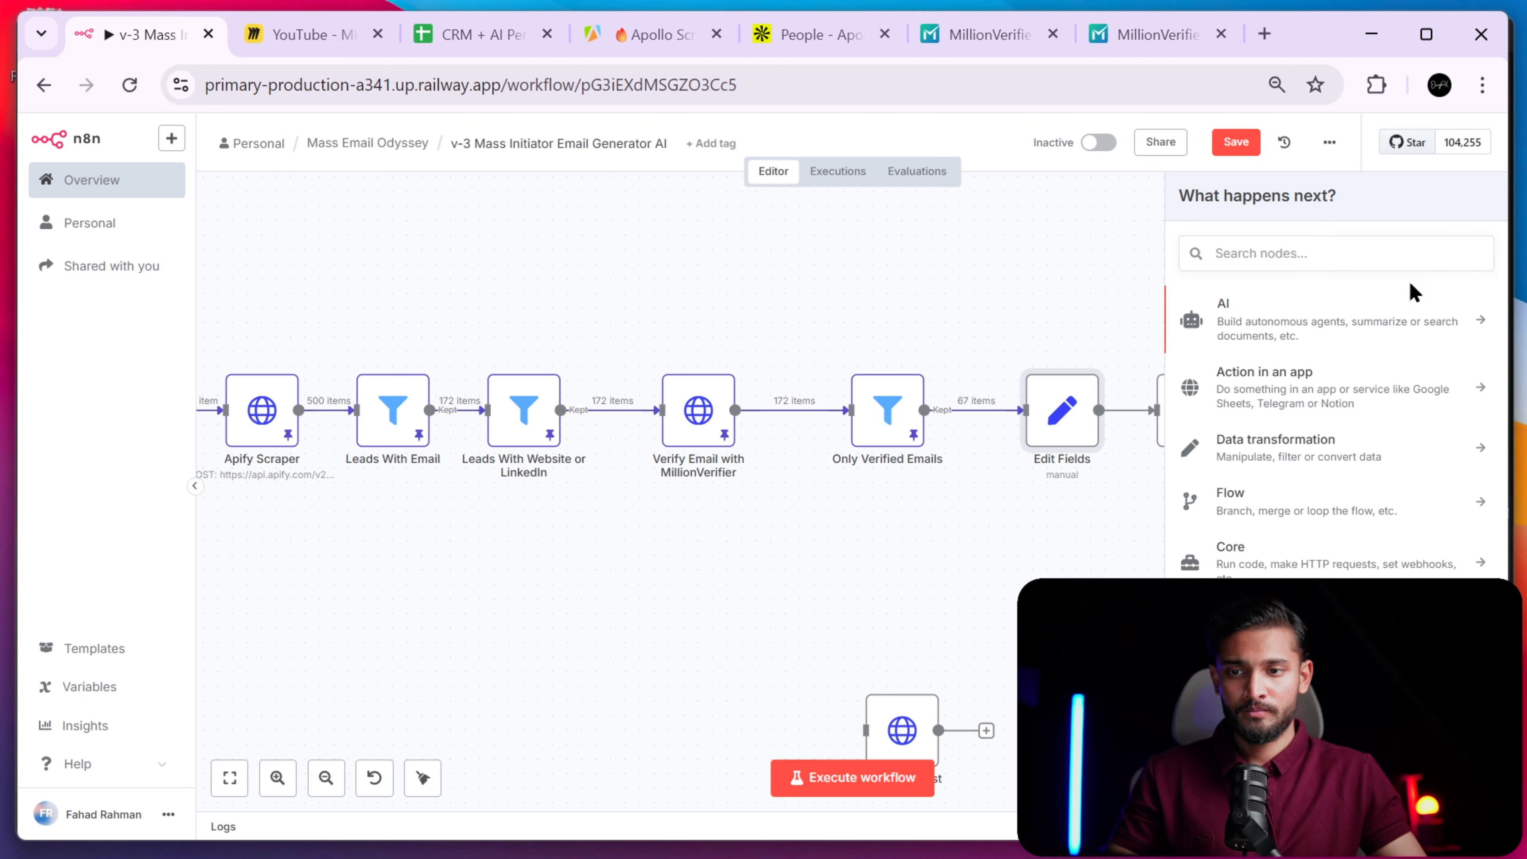
pyautogui.click(1111, 259)
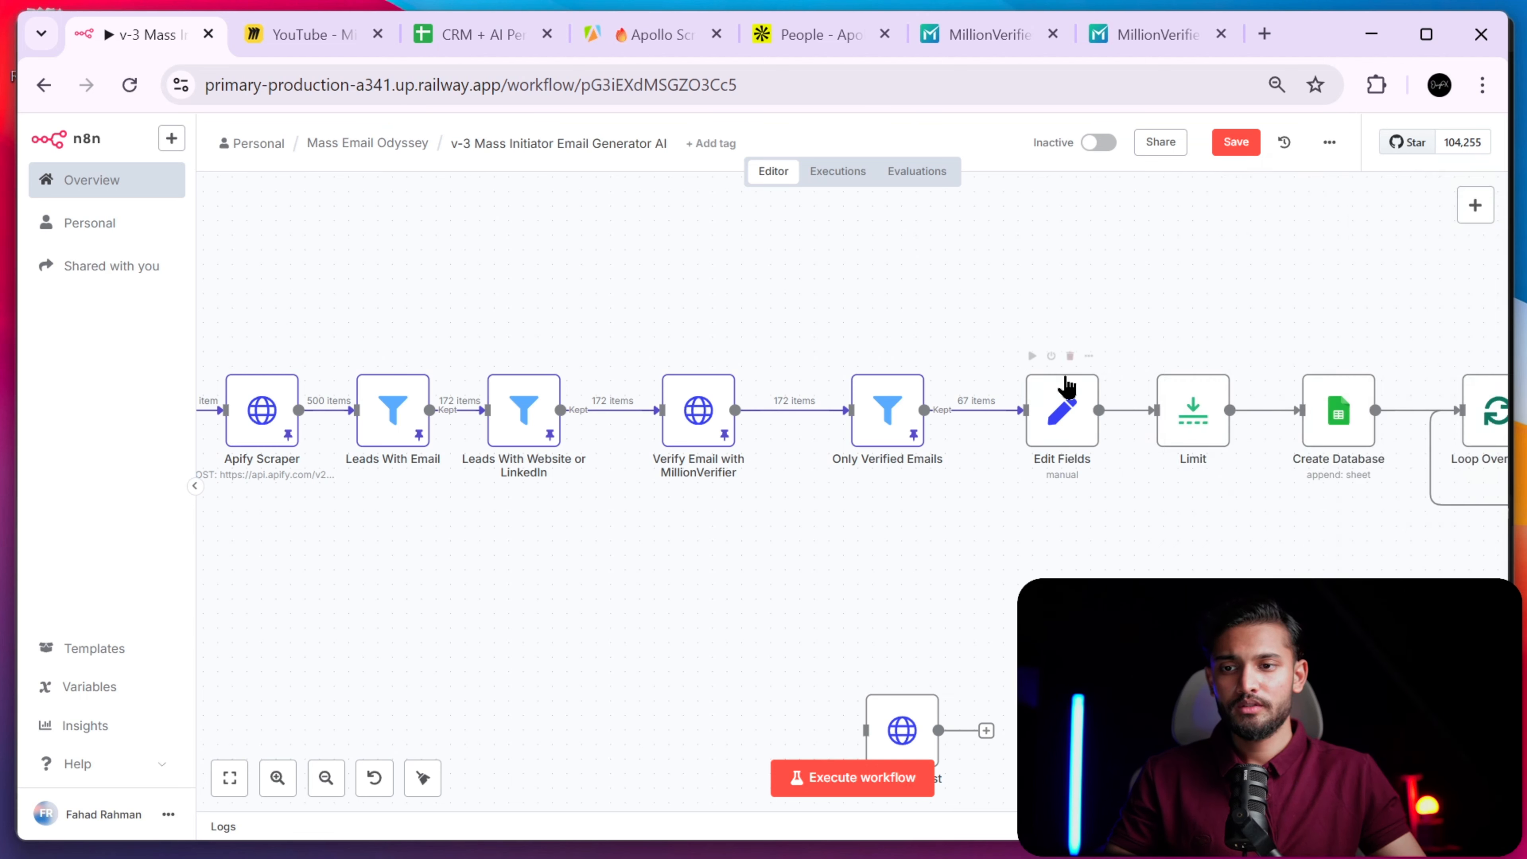
pyautogui.doubleClick(1062, 411)
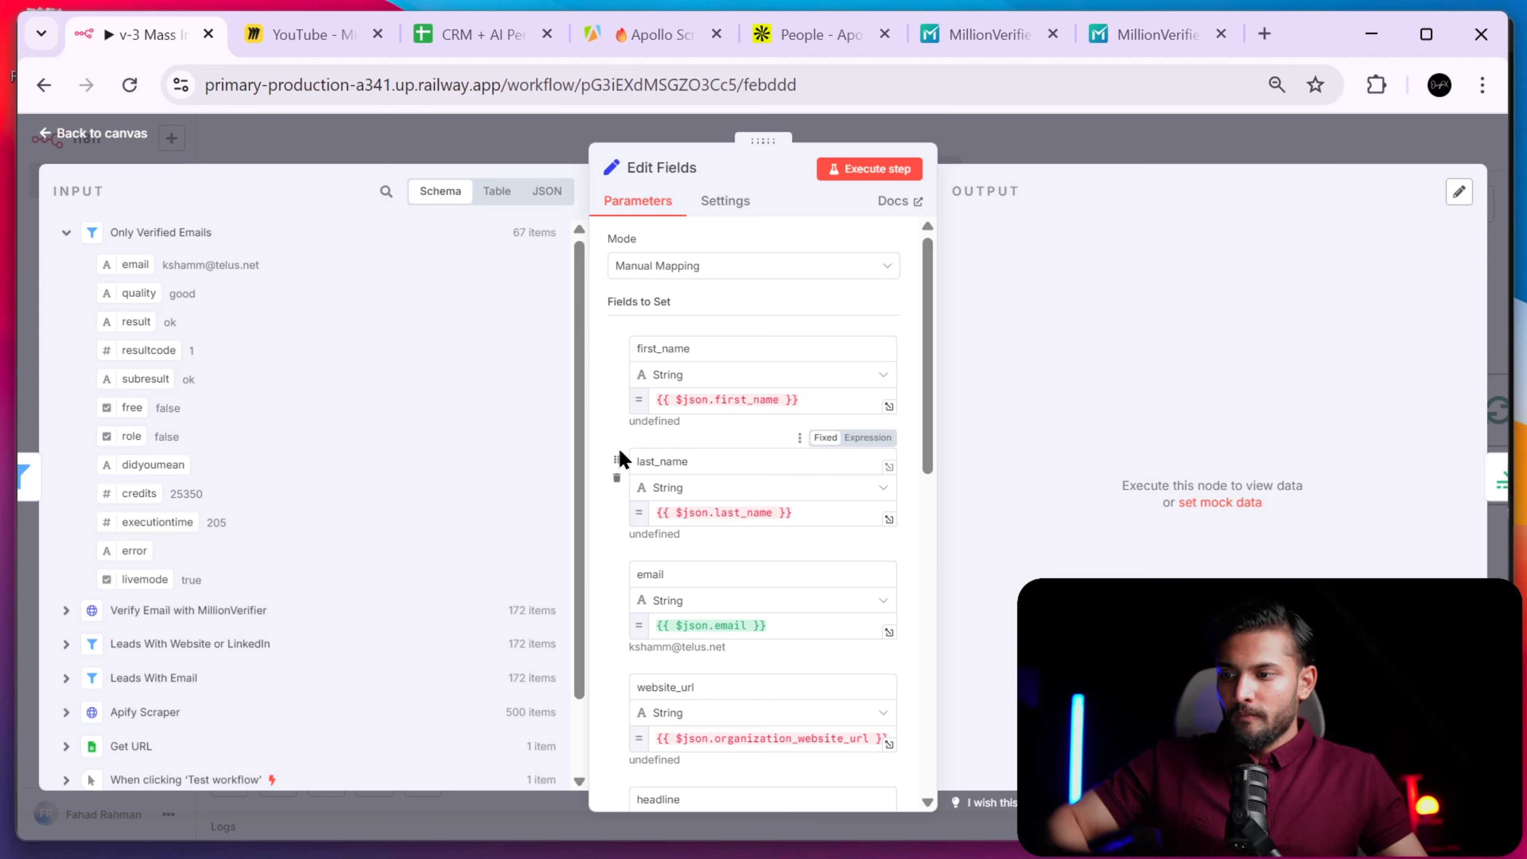
pyautogui.click(91, 608)
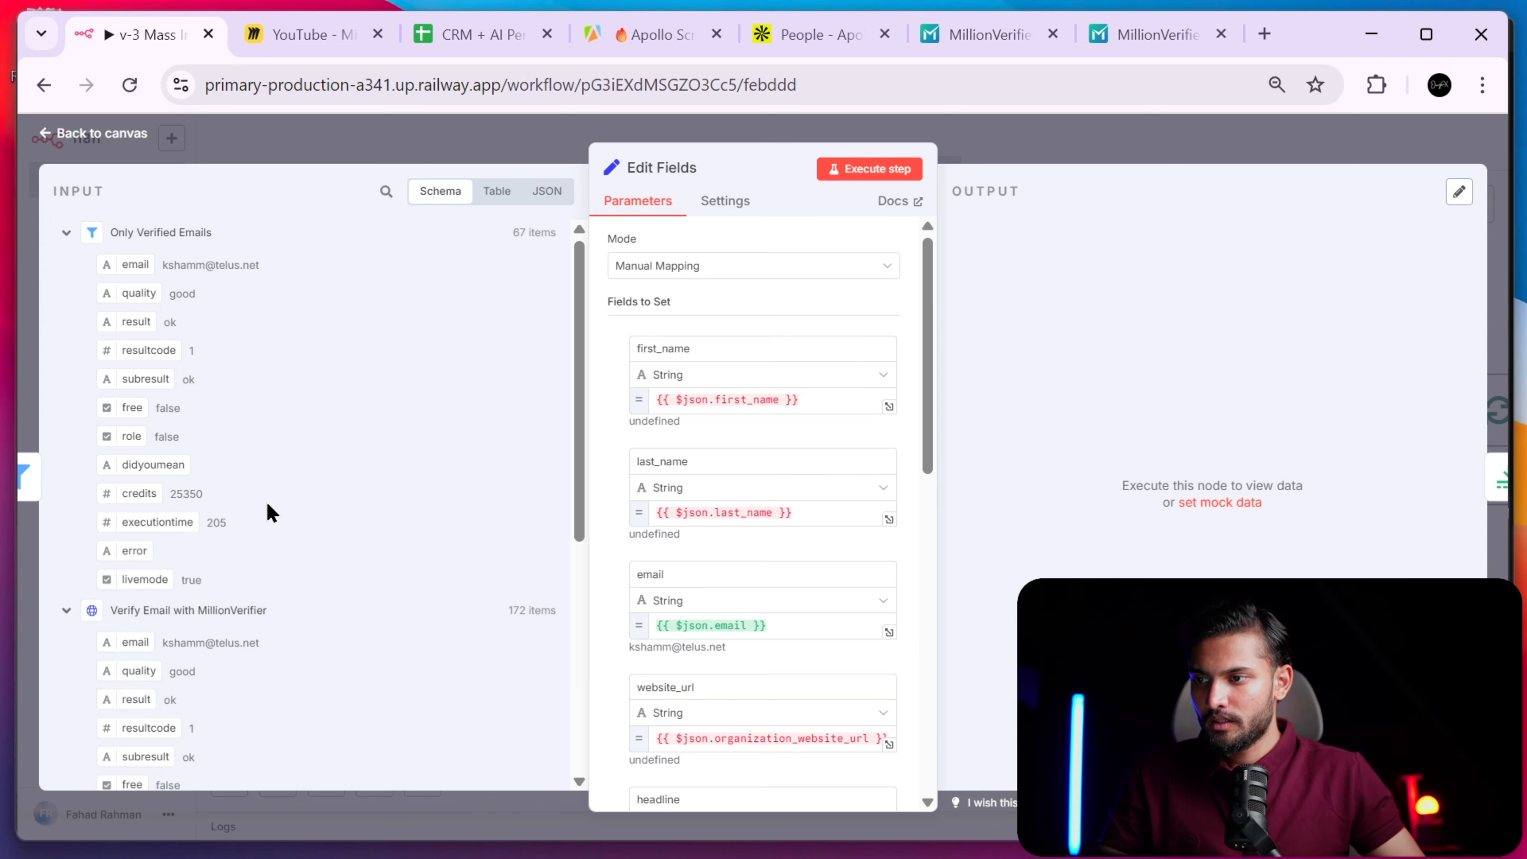
pyautogui.scroll(-5, 268, 512)
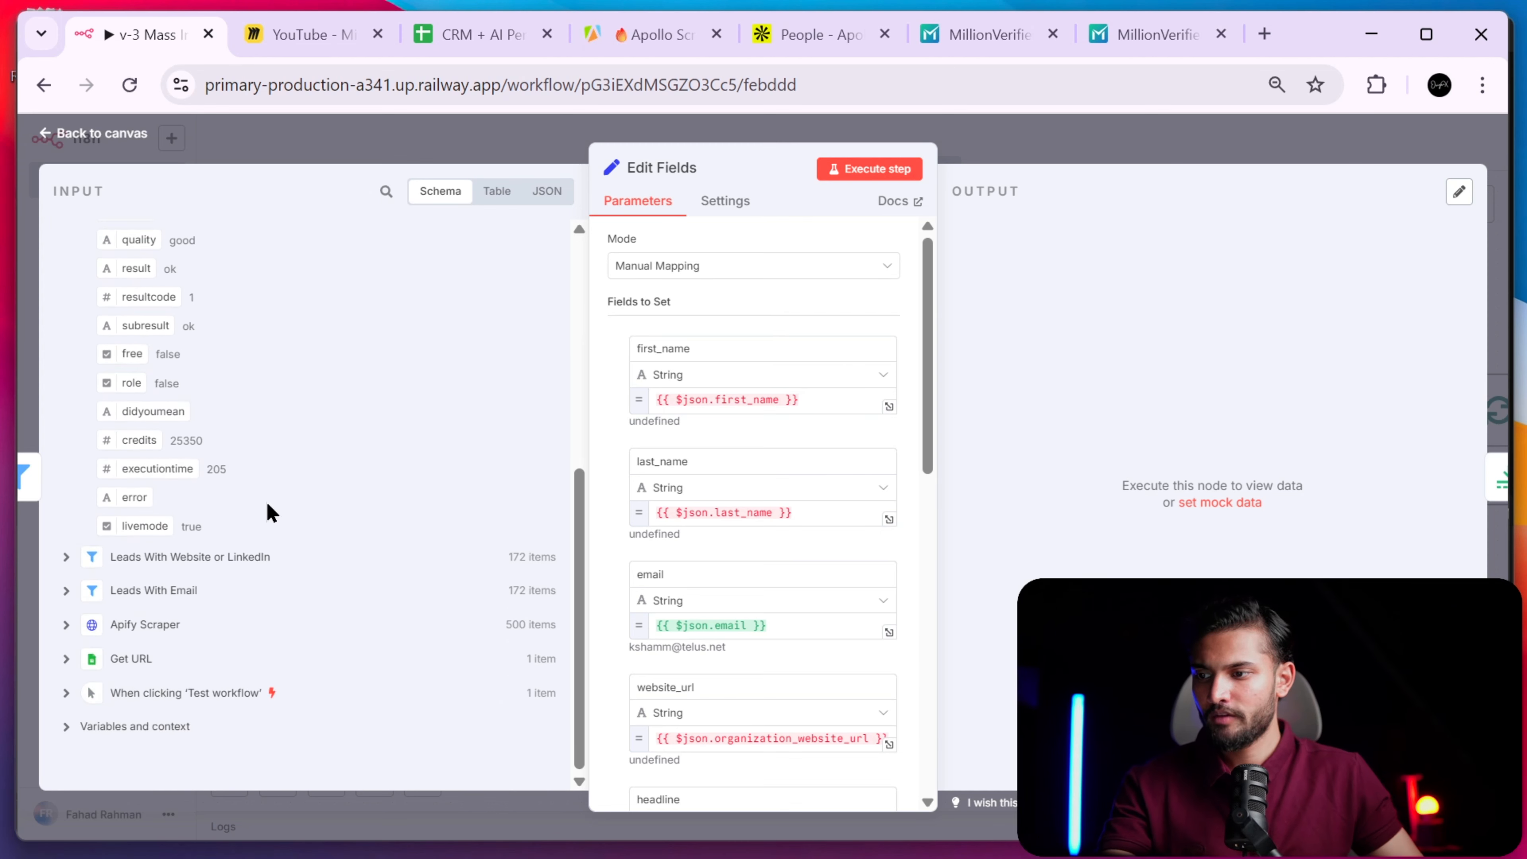
pyautogui.click(67, 557)
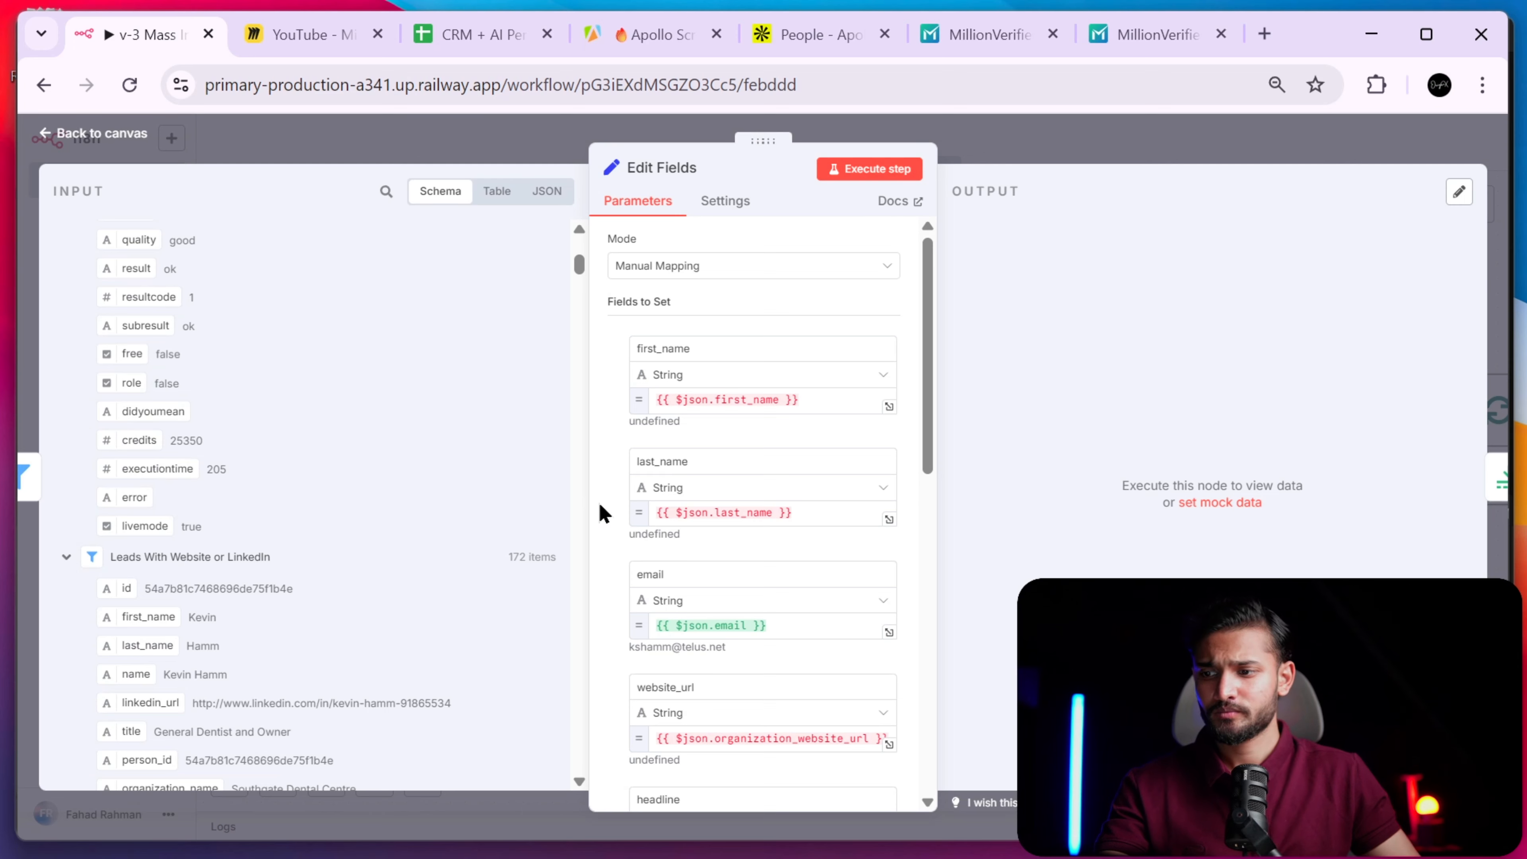
pyautogui.scroll(-3, 600, 512)
pyautogui.scroll(3, 600, 511)
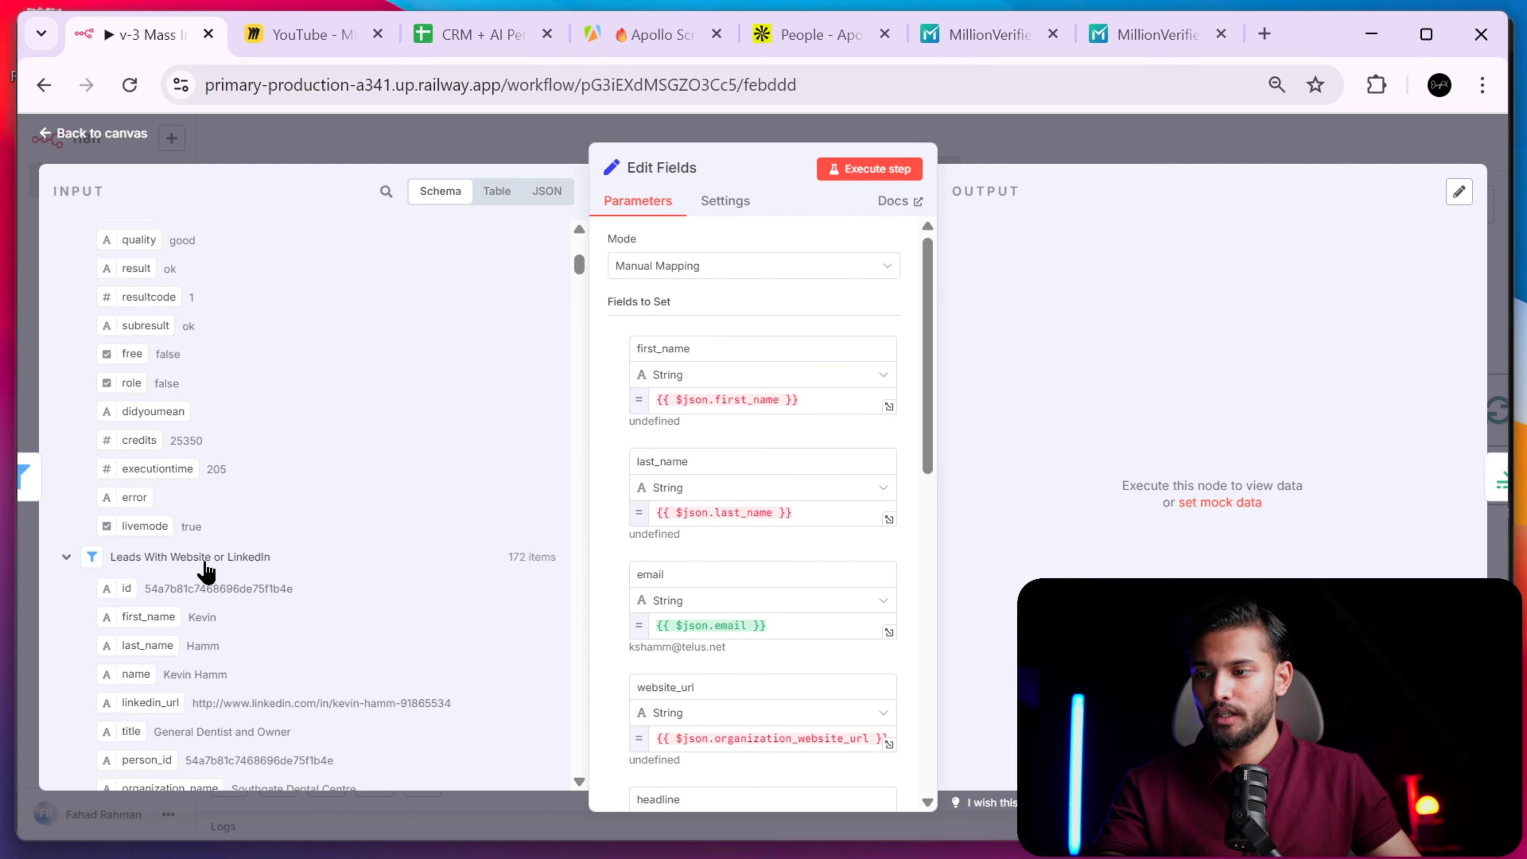
pyautogui.scroll(-2, 337, 562)
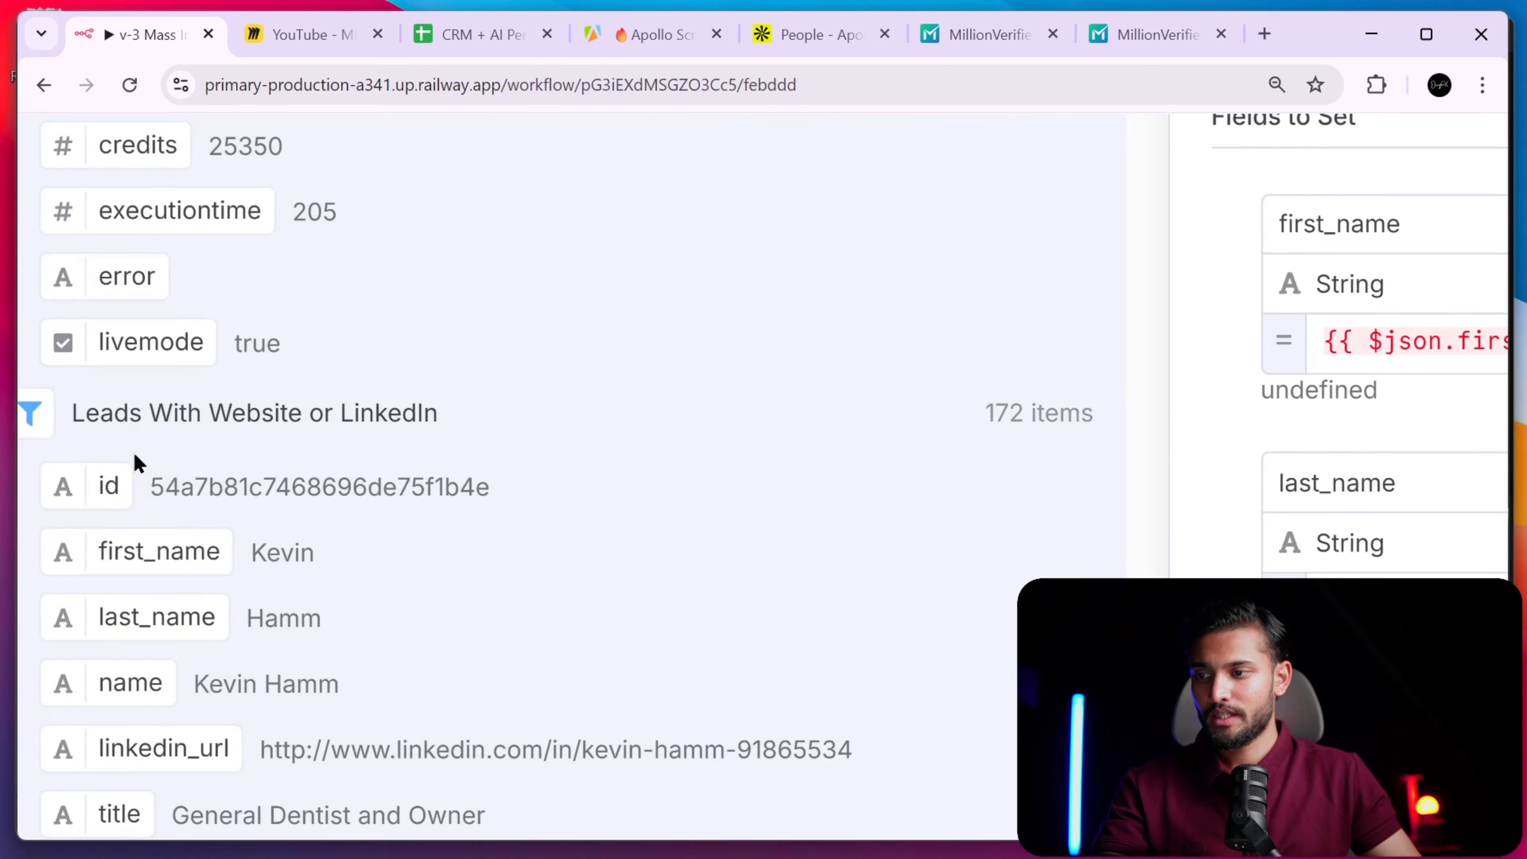
pyautogui.scroll(3, 166, 421)
pyautogui.scroll(3, 165, 421)
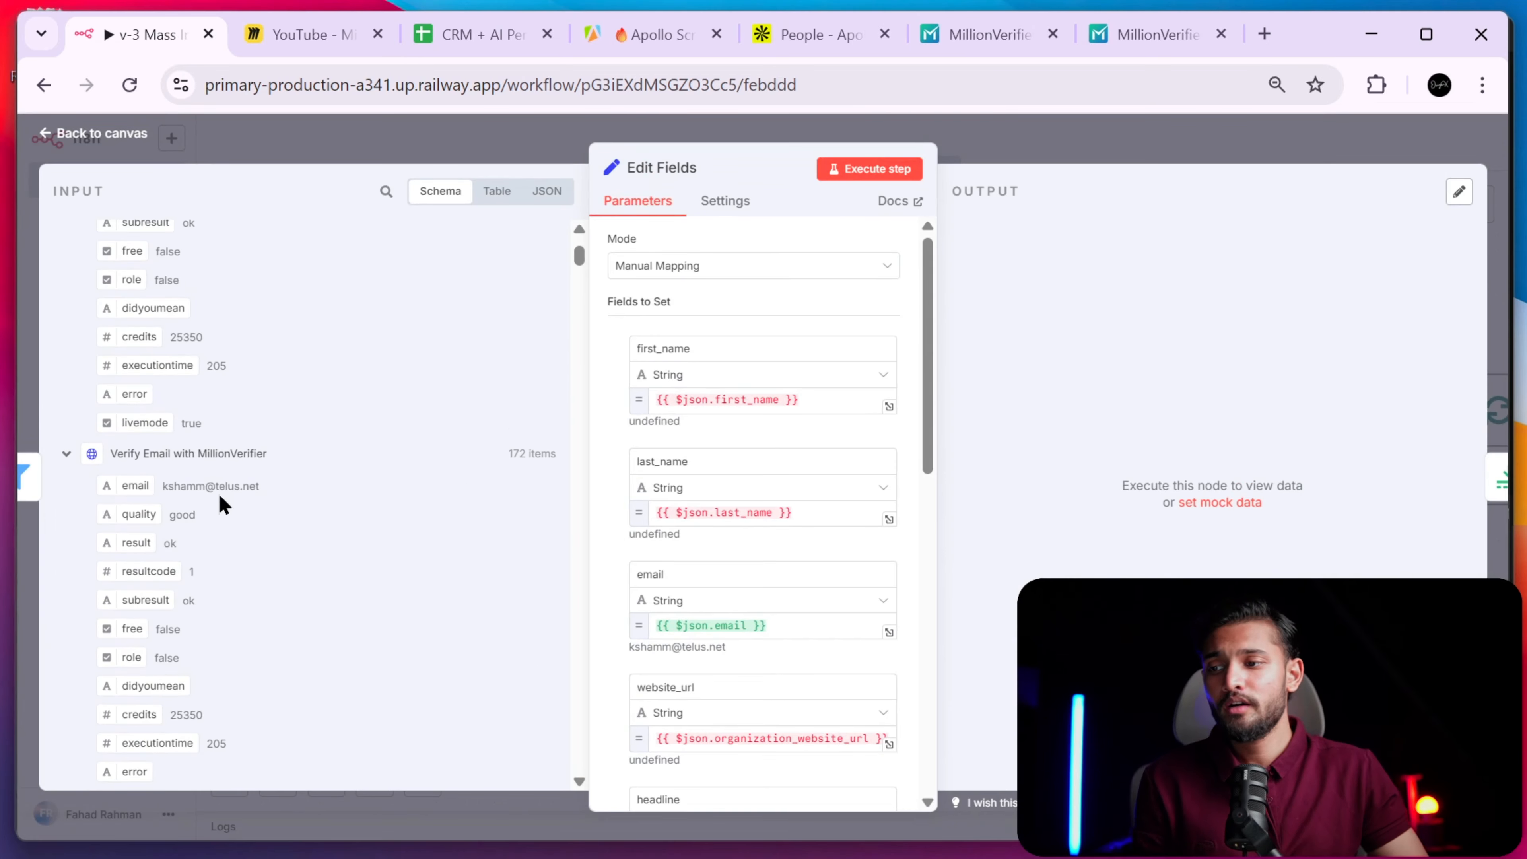
pyautogui.scroll(-1, 256, 509)
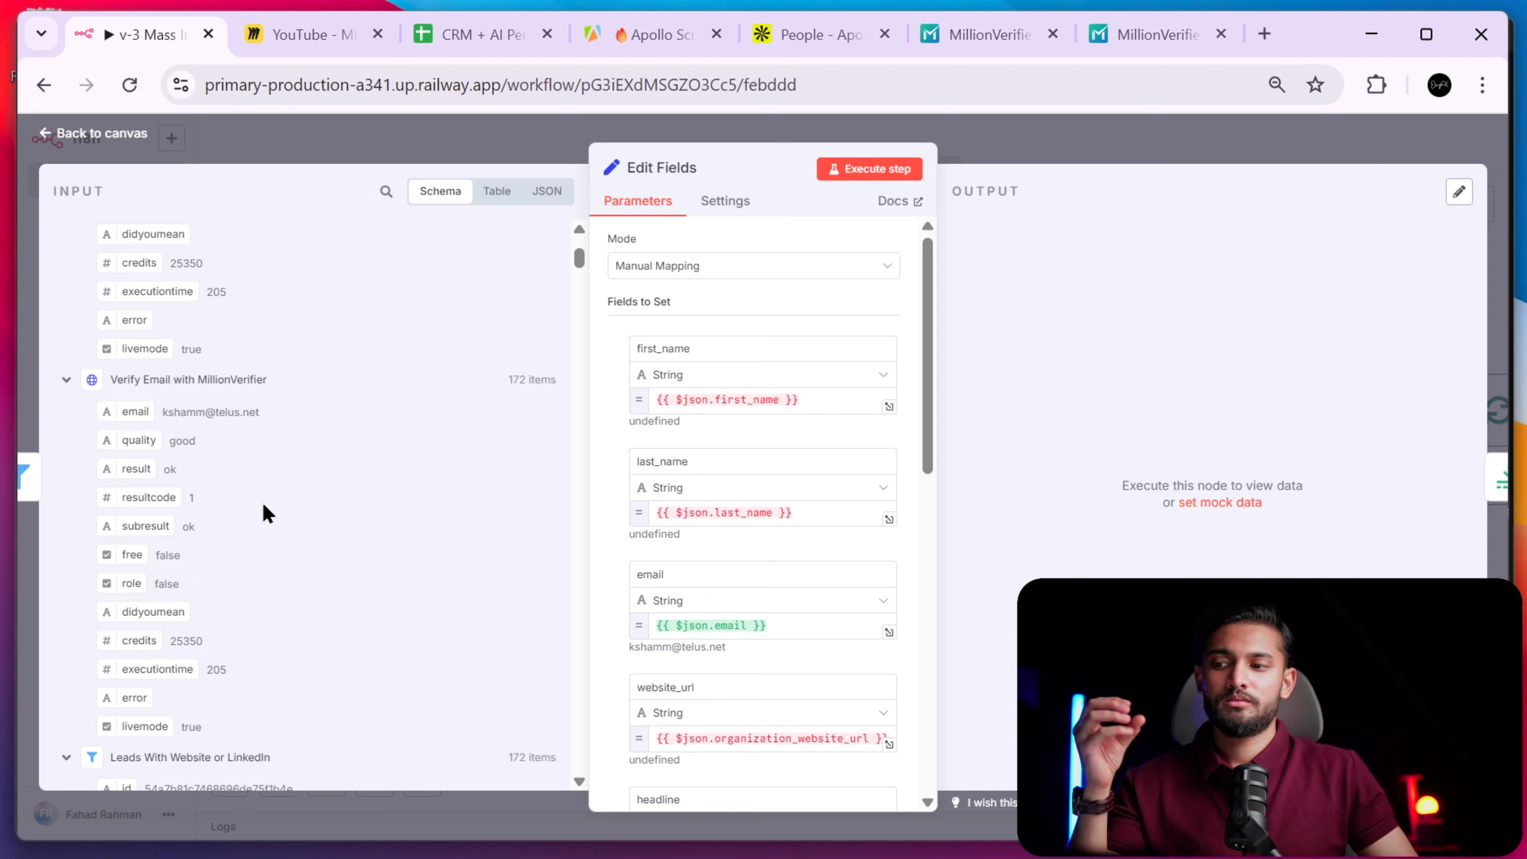
pyautogui.scroll(3, 267, 513)
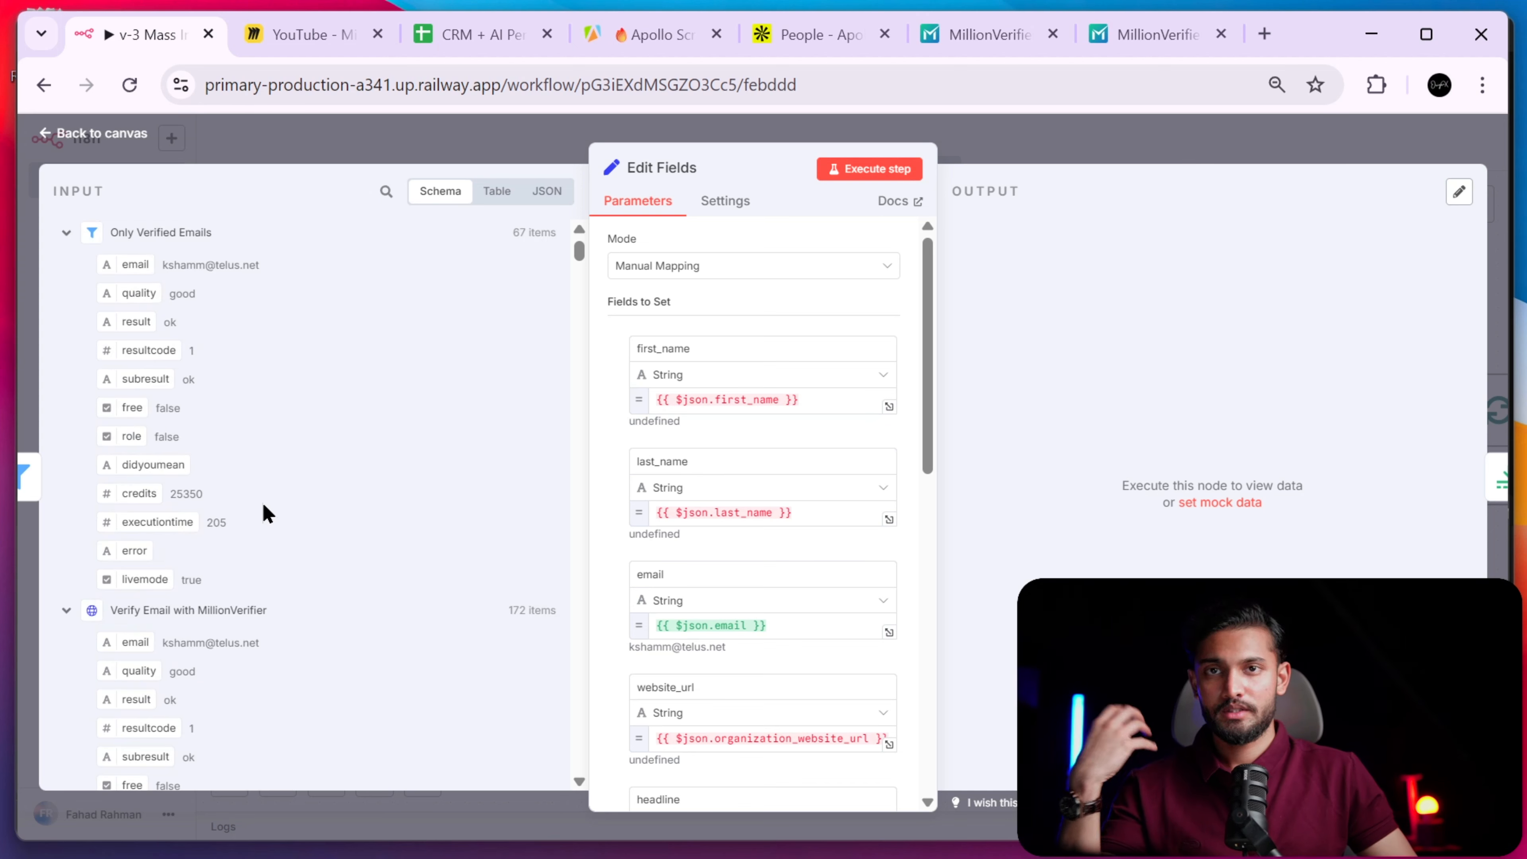
pyautogui.scroll(-8, 265, 511)
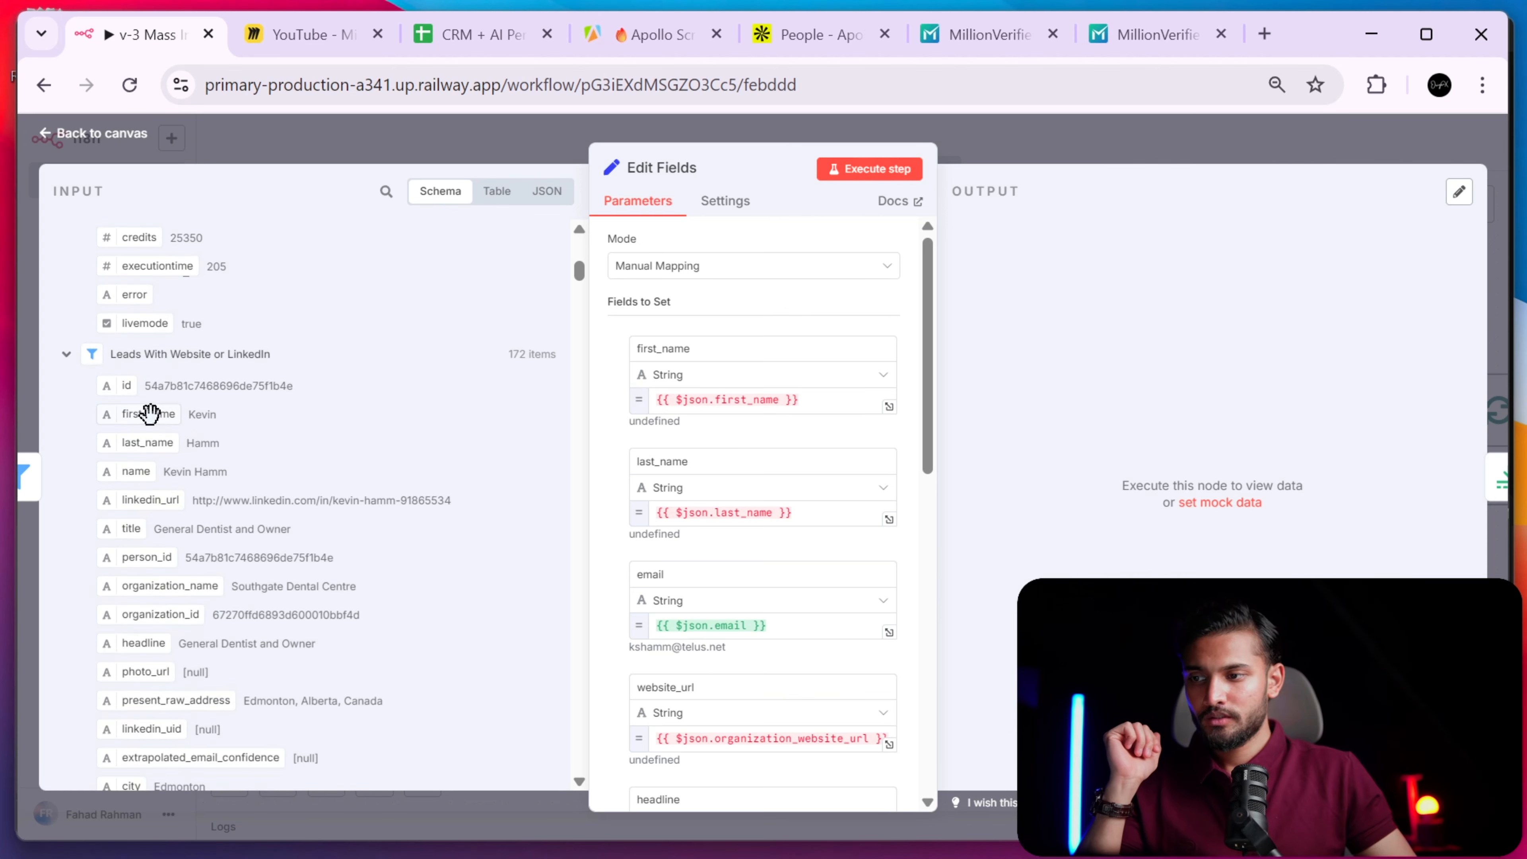
# - Map first_name and last_name from Leads With Website or LinkedIn, removing the old first_name reference
pyautogui.moveTo(151, 414); pyautogui.dragTo(756, 396)
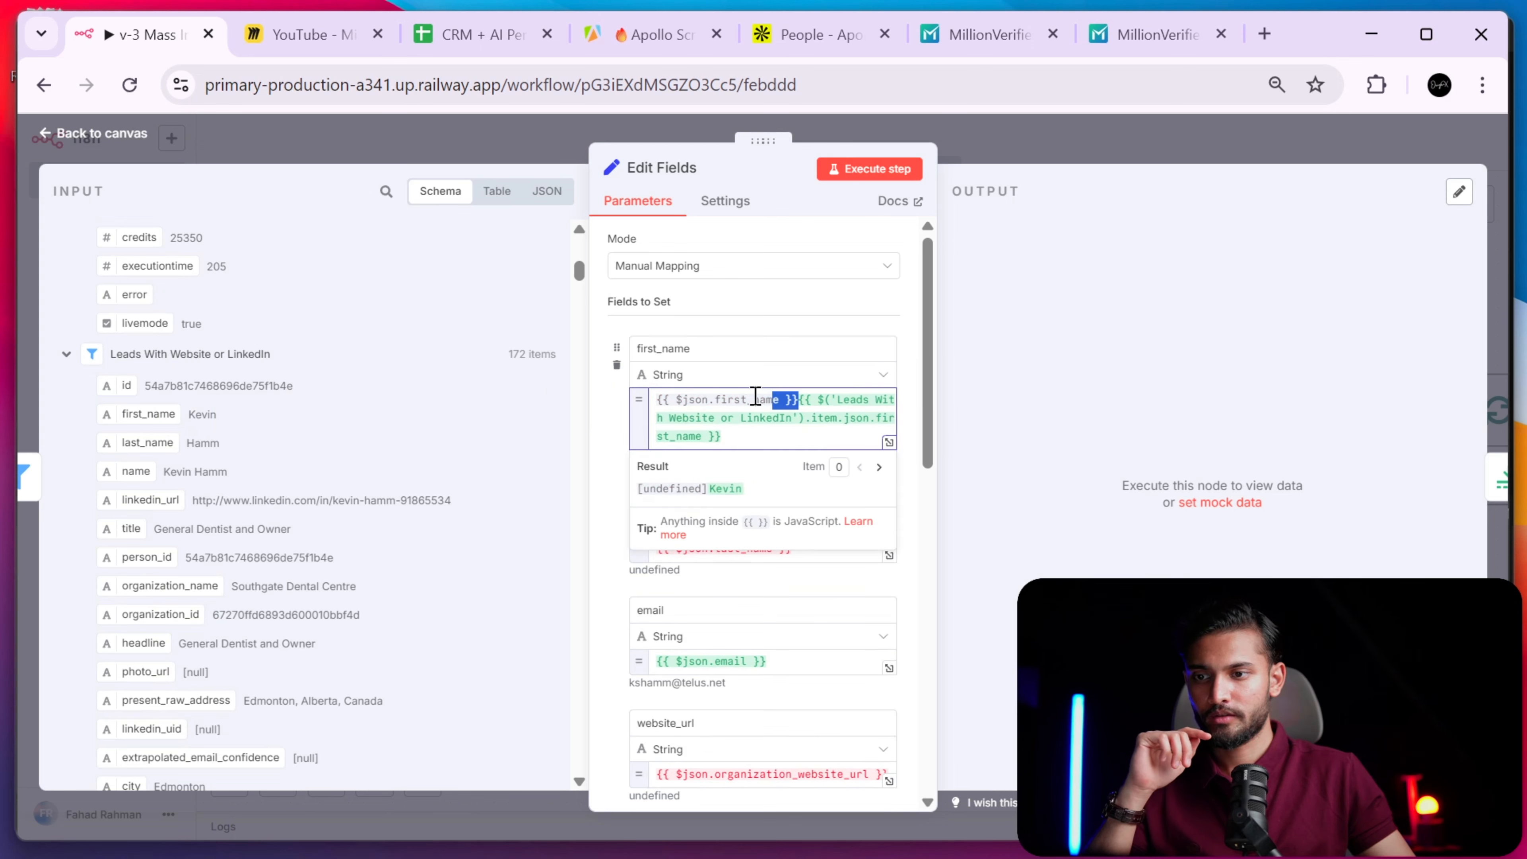
pyautogui.press('BackSpace')
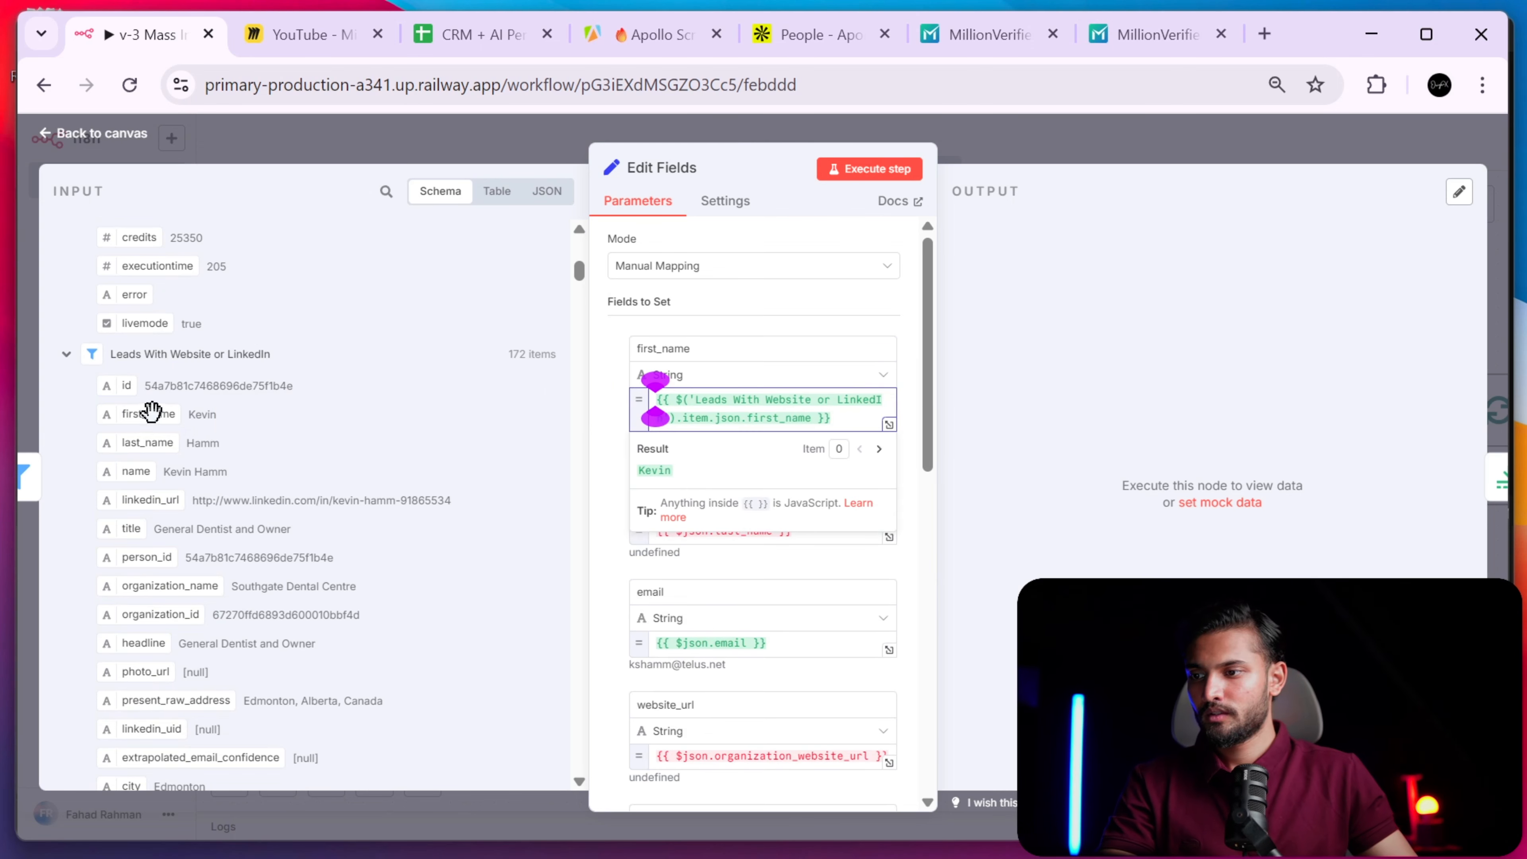
pyautogui.moveTo(147, 443); pyautogui.dragTo(575, 564)
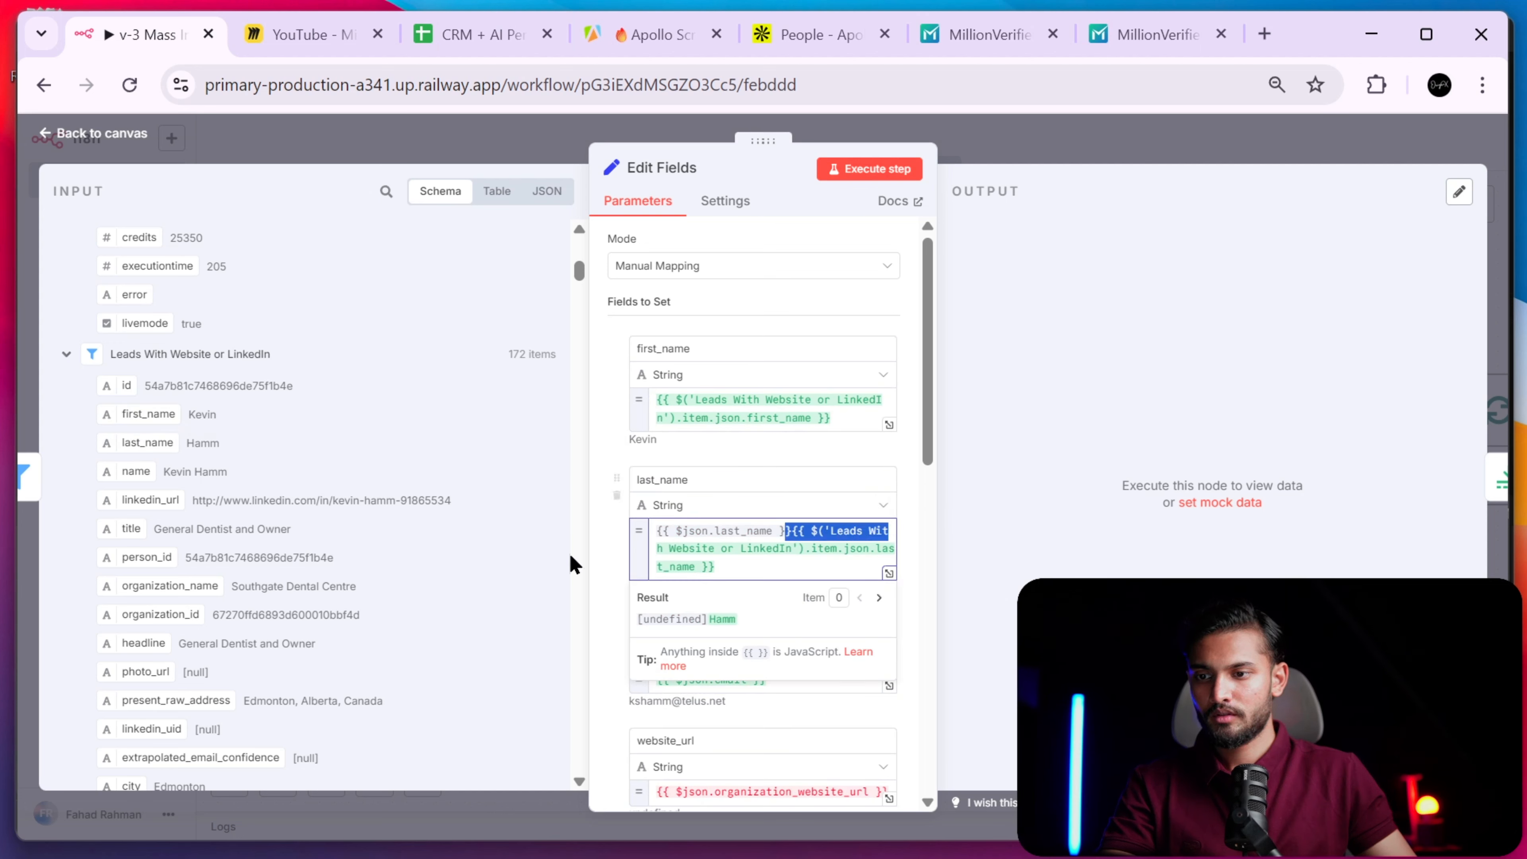
pyautogui.click(710, 508)
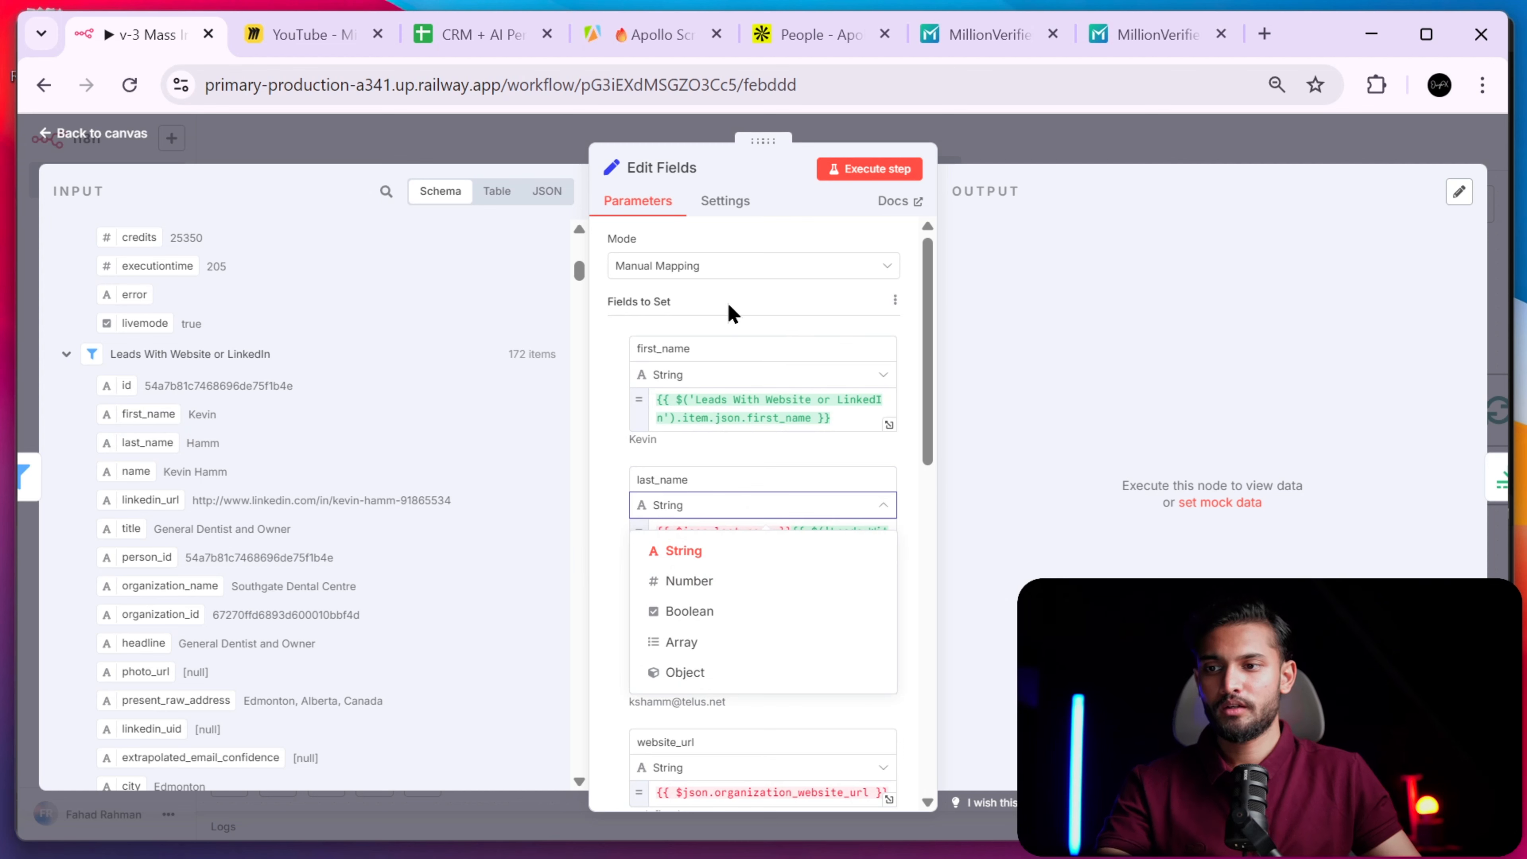
pyautogui.click(785, 267)
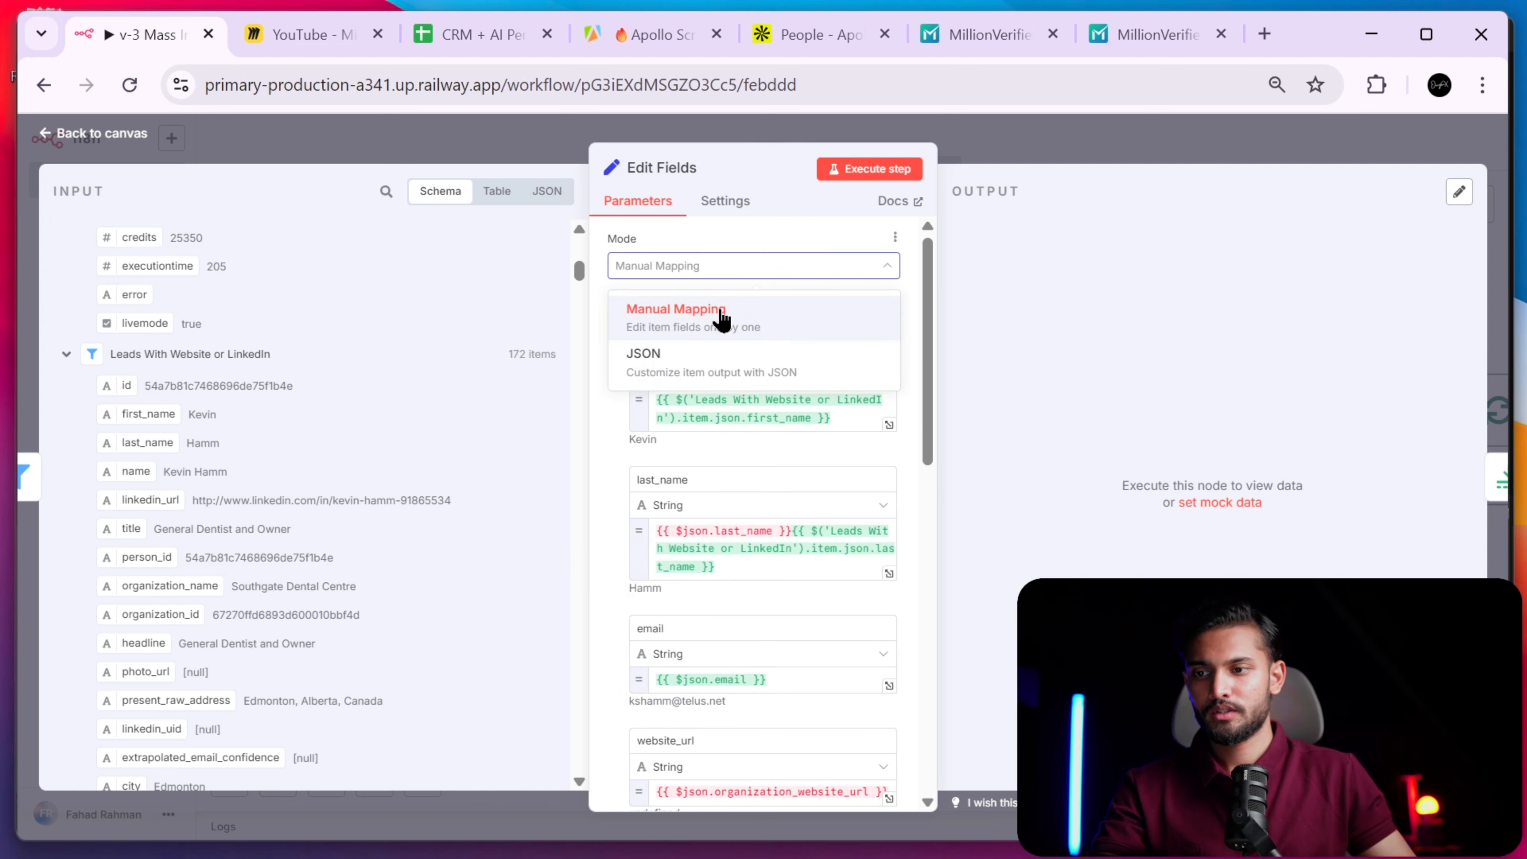
pyautogui.click(785, 245)
pyautogui.scroll(-10, 681, 300)
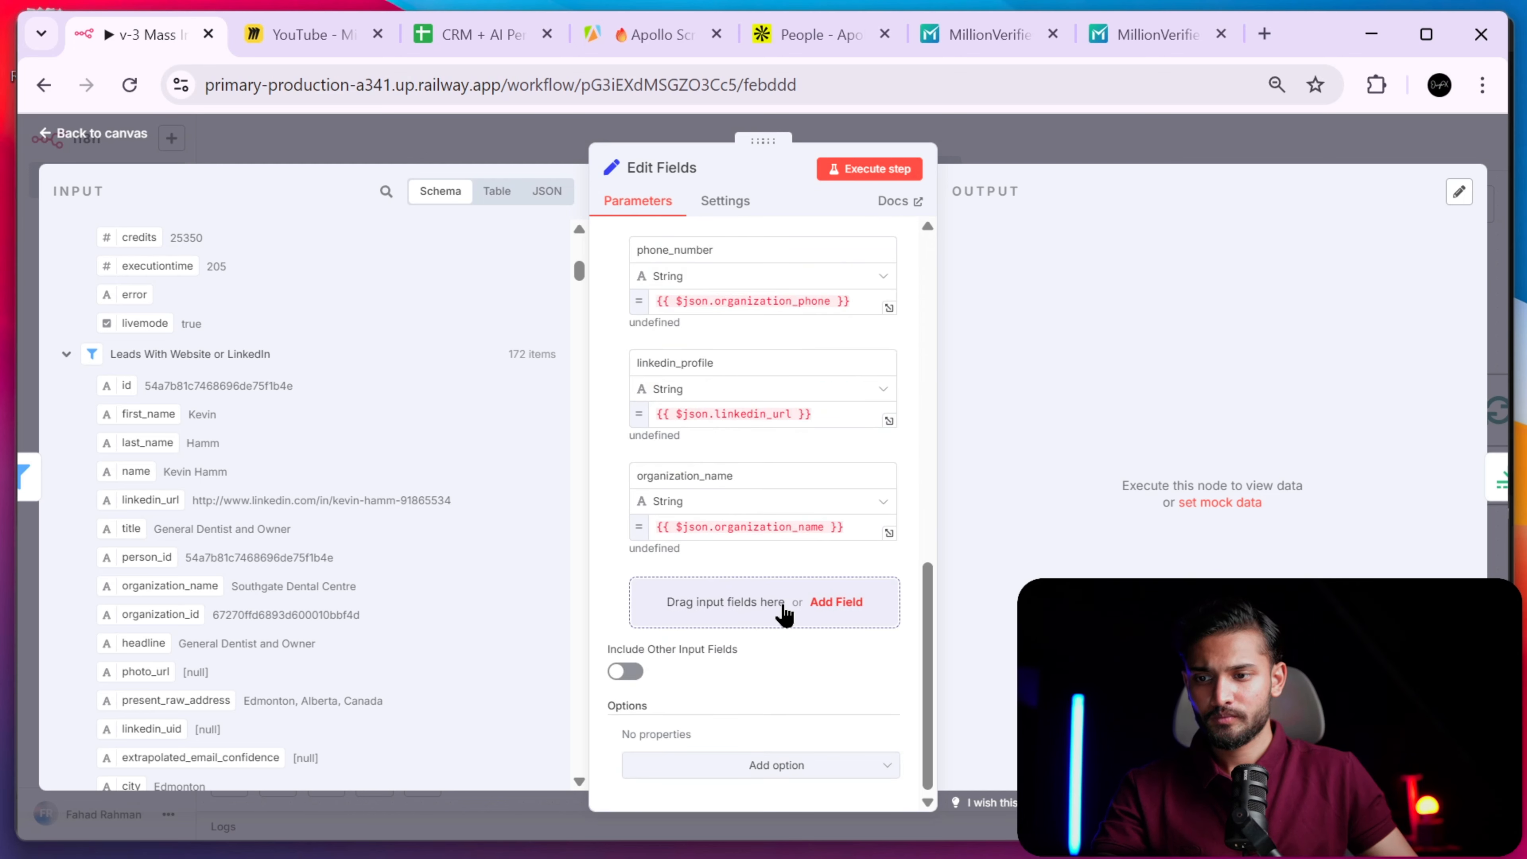
pyautogui.click(785, 610)
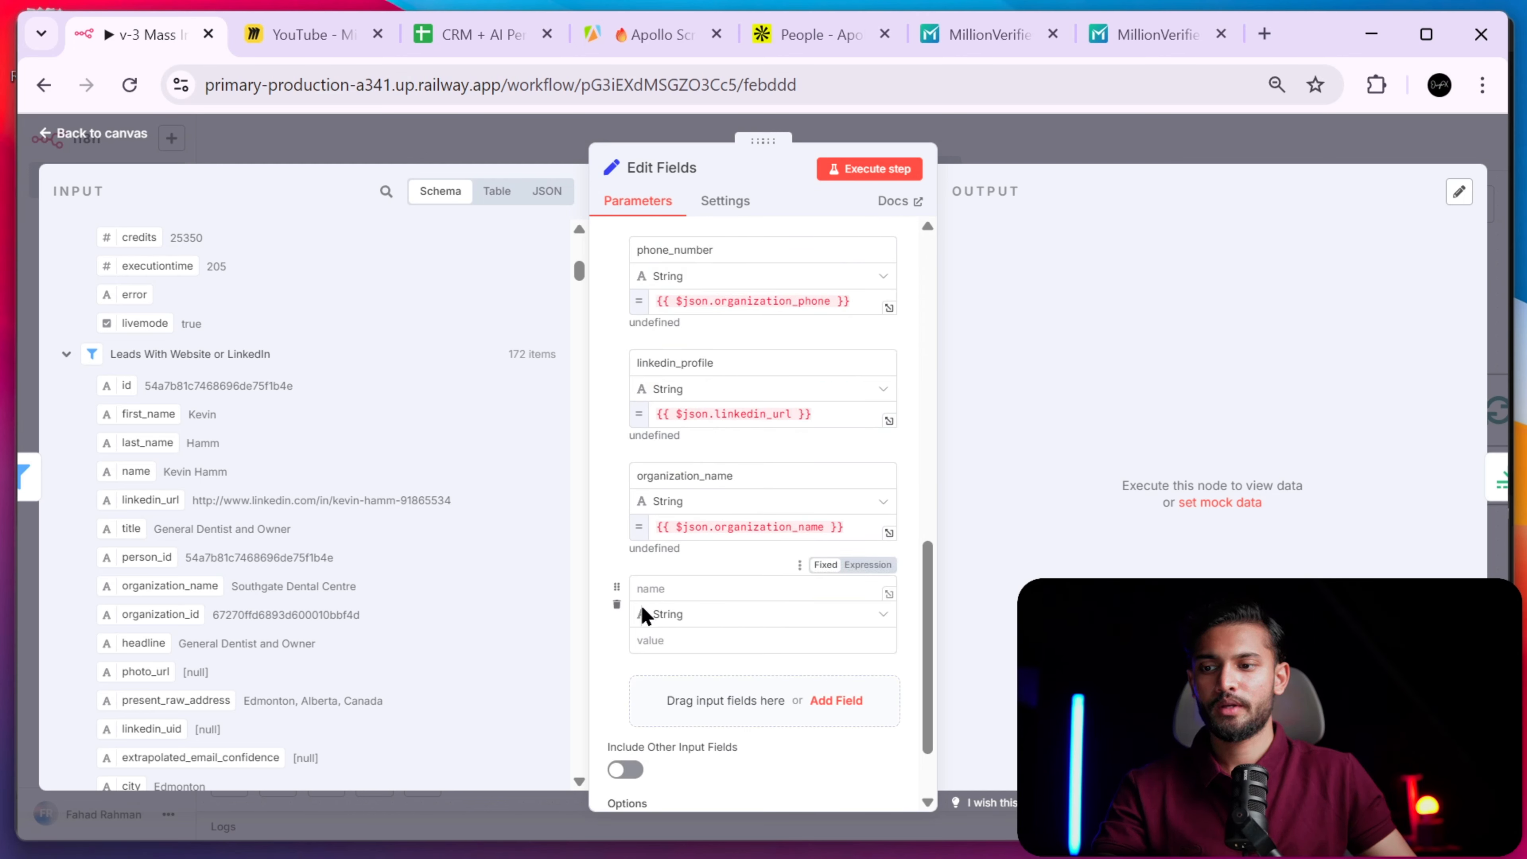
pyautogui.click(616, 603)
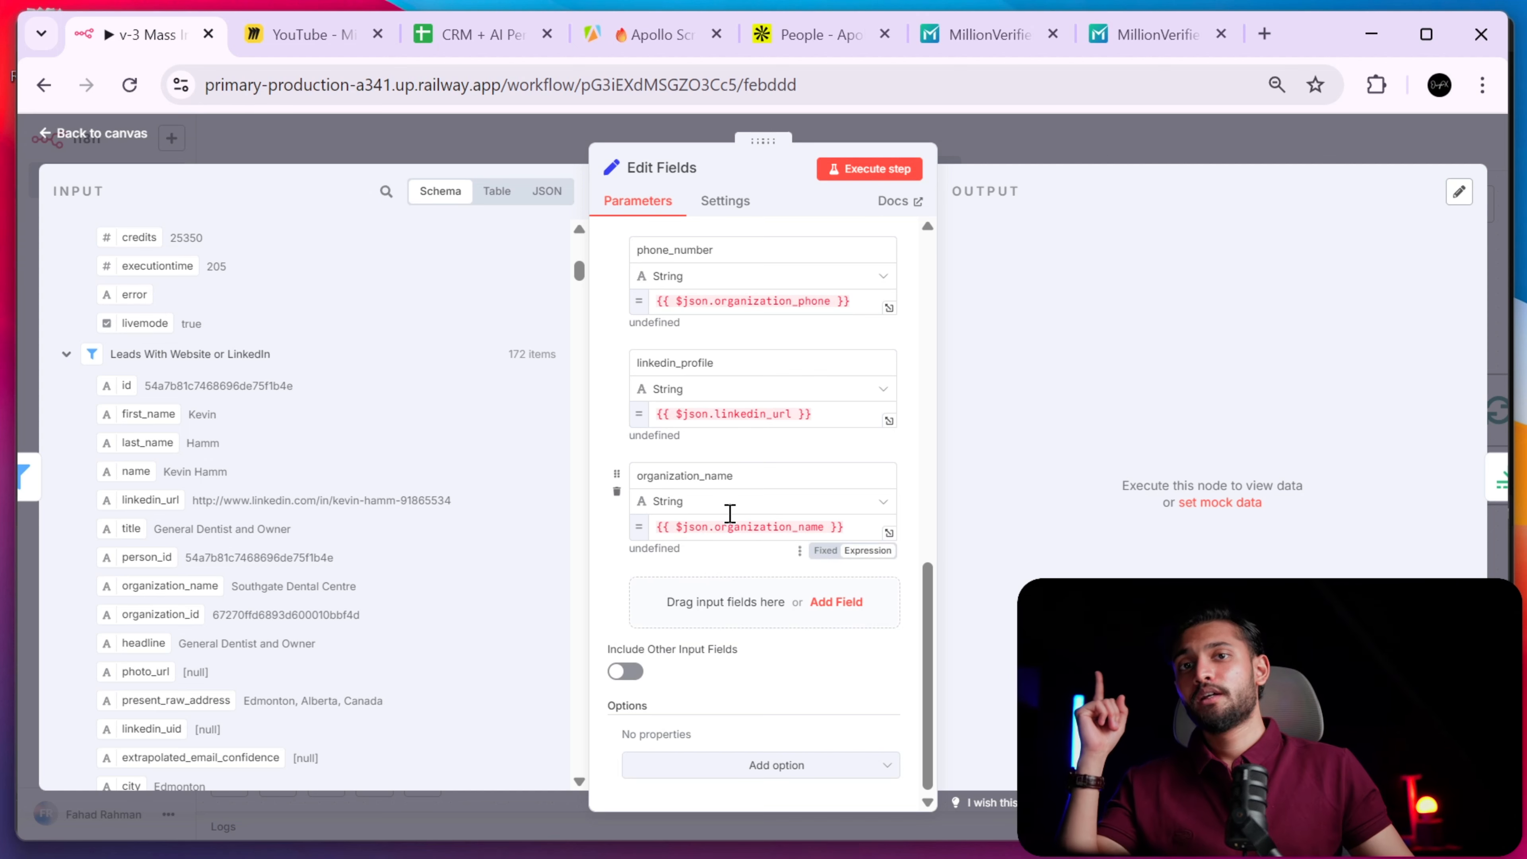
# - Delete the old undefined last_name reference so last_name resolves from the lead data
pyautogui.scroll(-7, 318, 481)
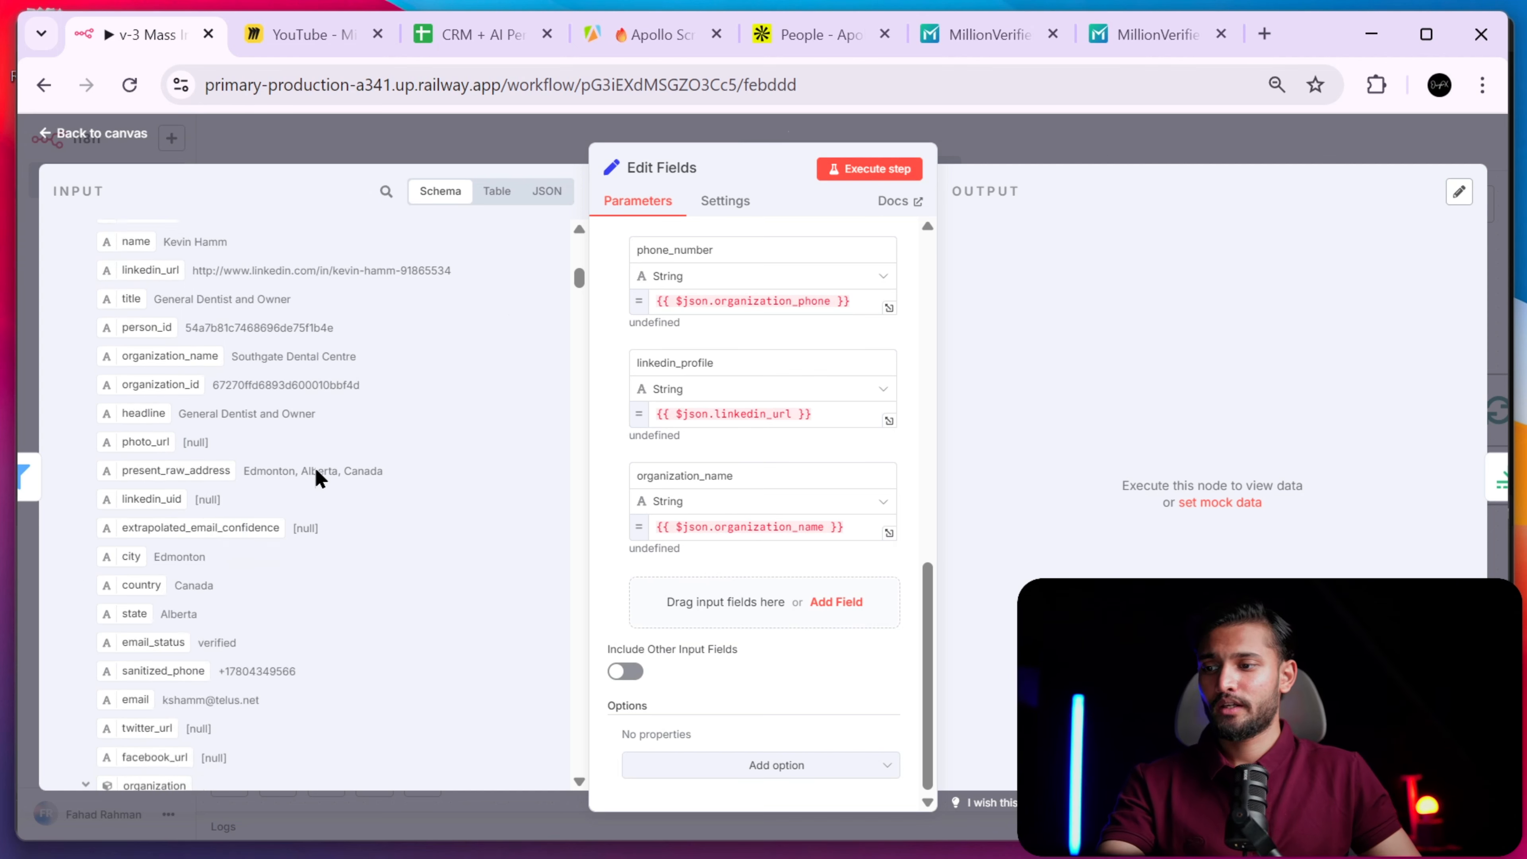
pyautogui.scroll(5, 188, 541)
pyautogui.scroll(-4, 187, 511)
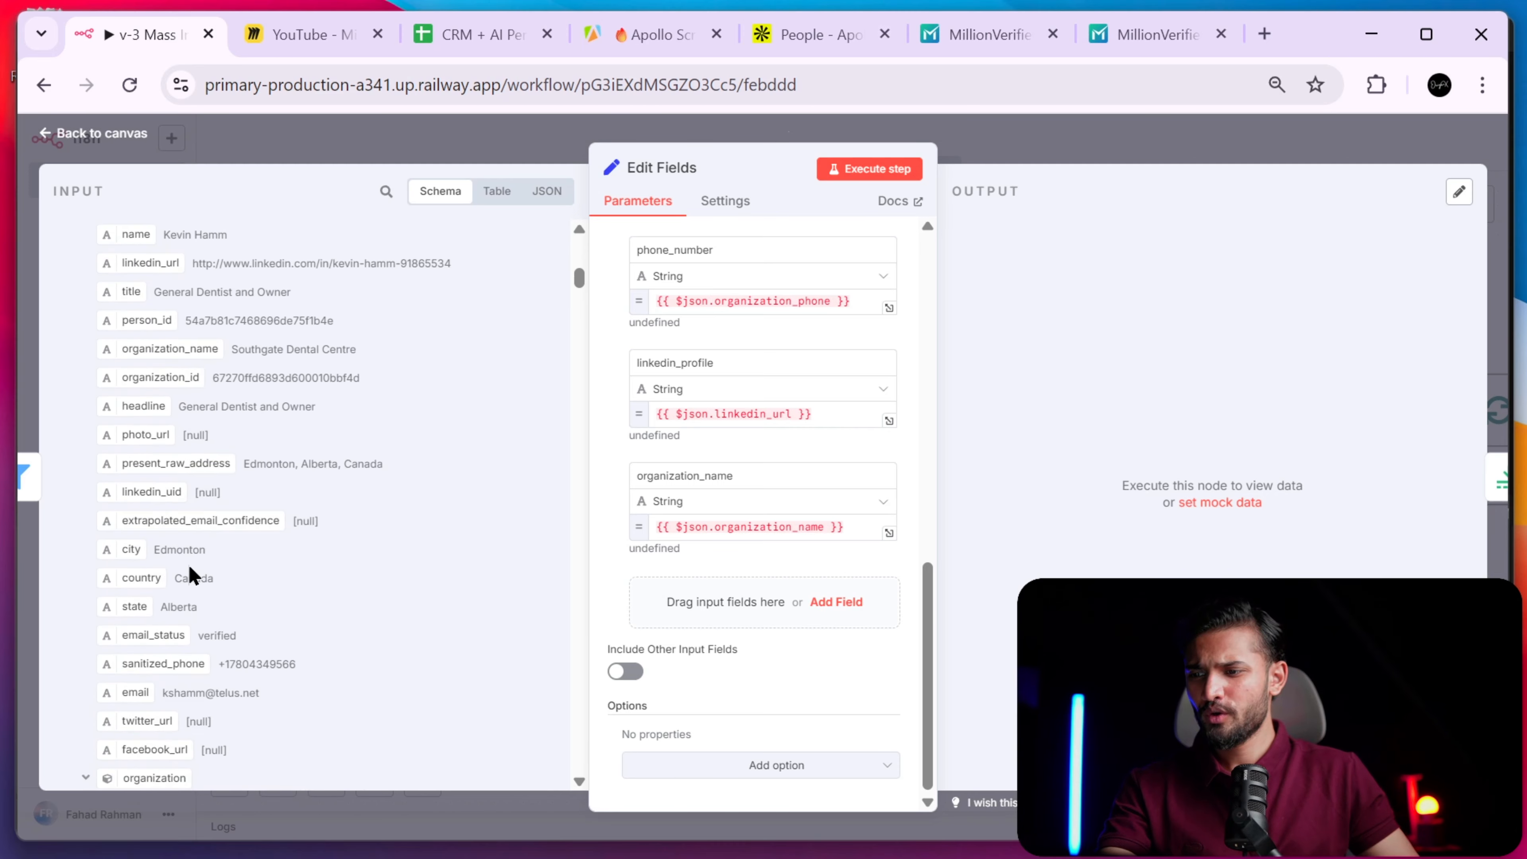
pyautogui.scroll(-15, 199, 508)
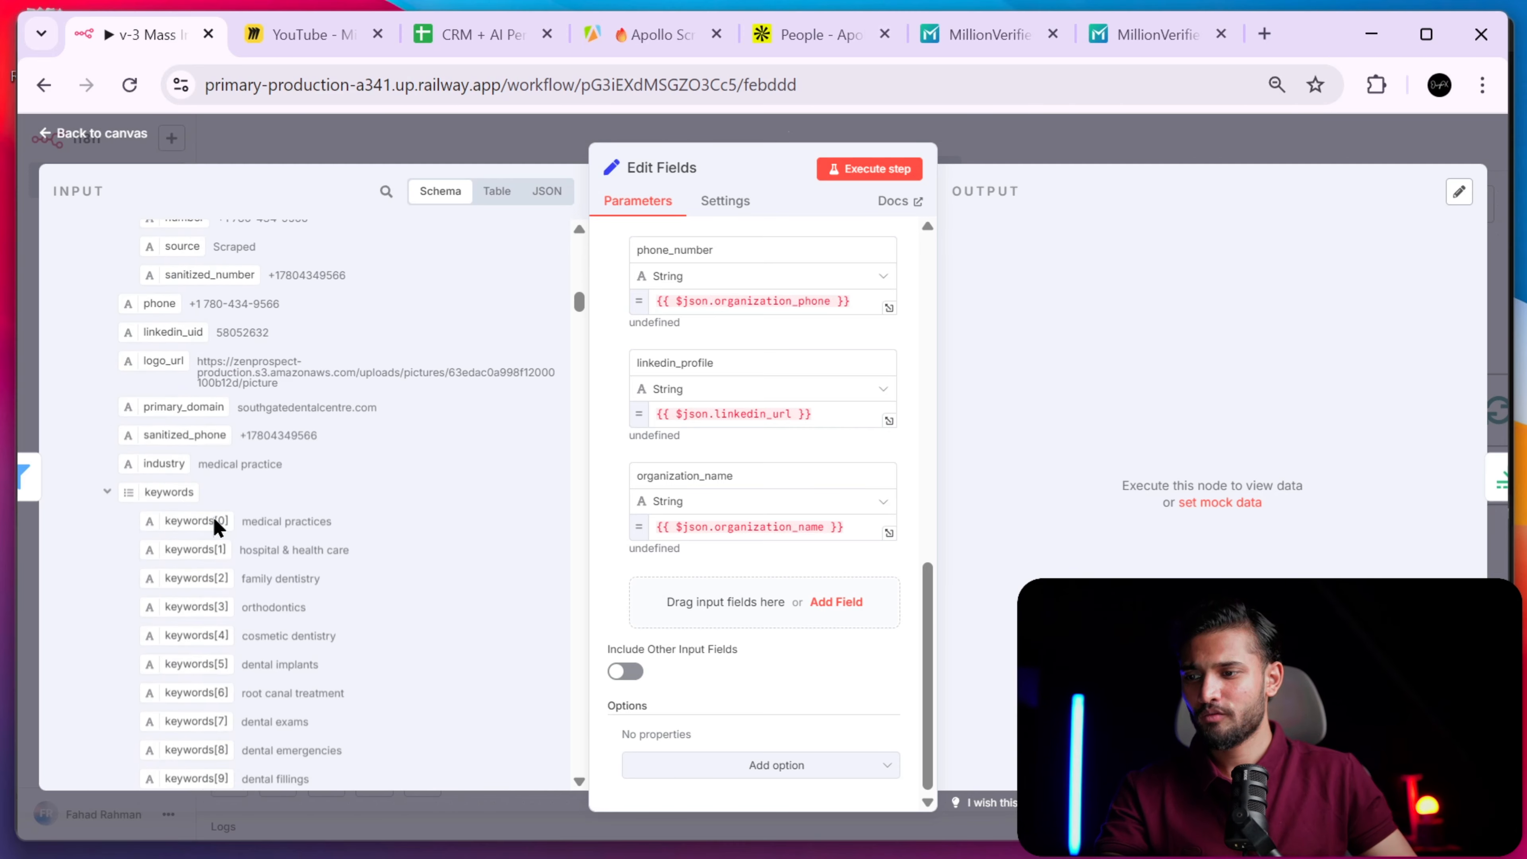
pyautogui.scroll(-8, 250, 524)
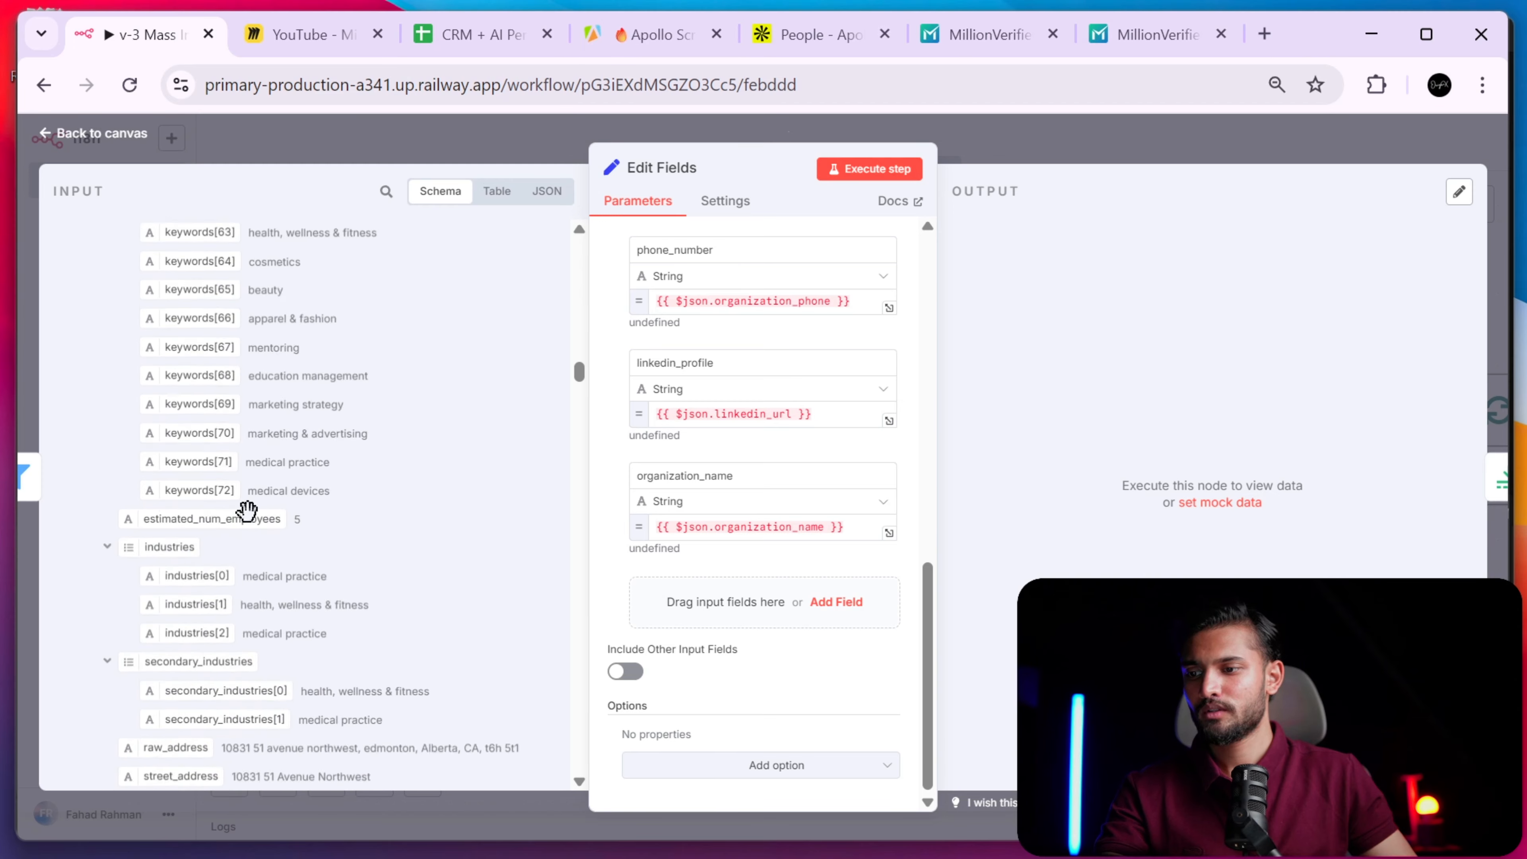
pyautogui.scroll(20, 245, 511)
pyautogui.scroll(10, 250, 523)
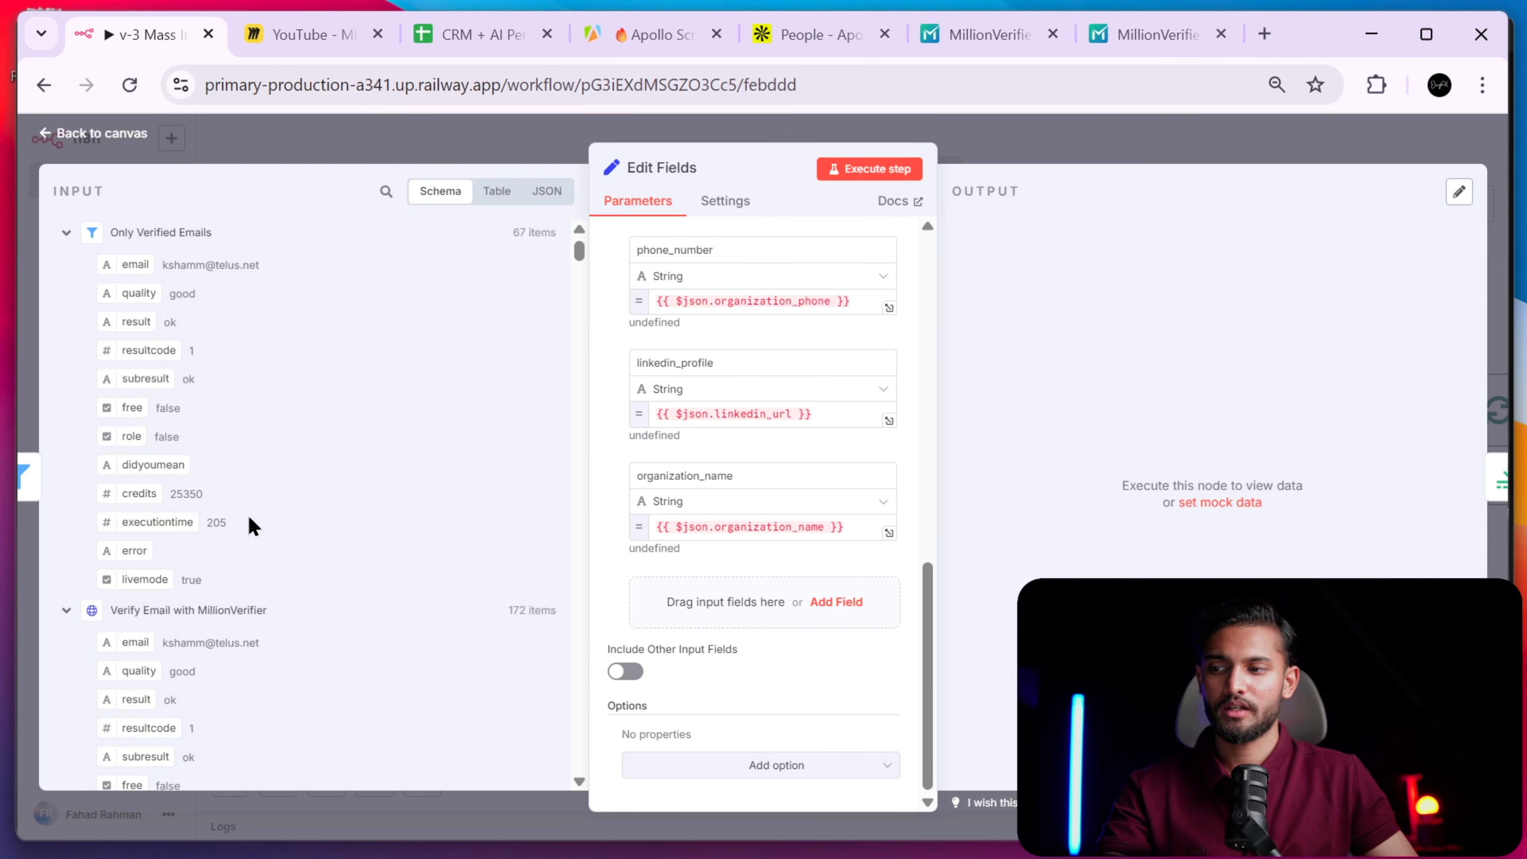
pyautogui.scroll(-8, 249, 522)
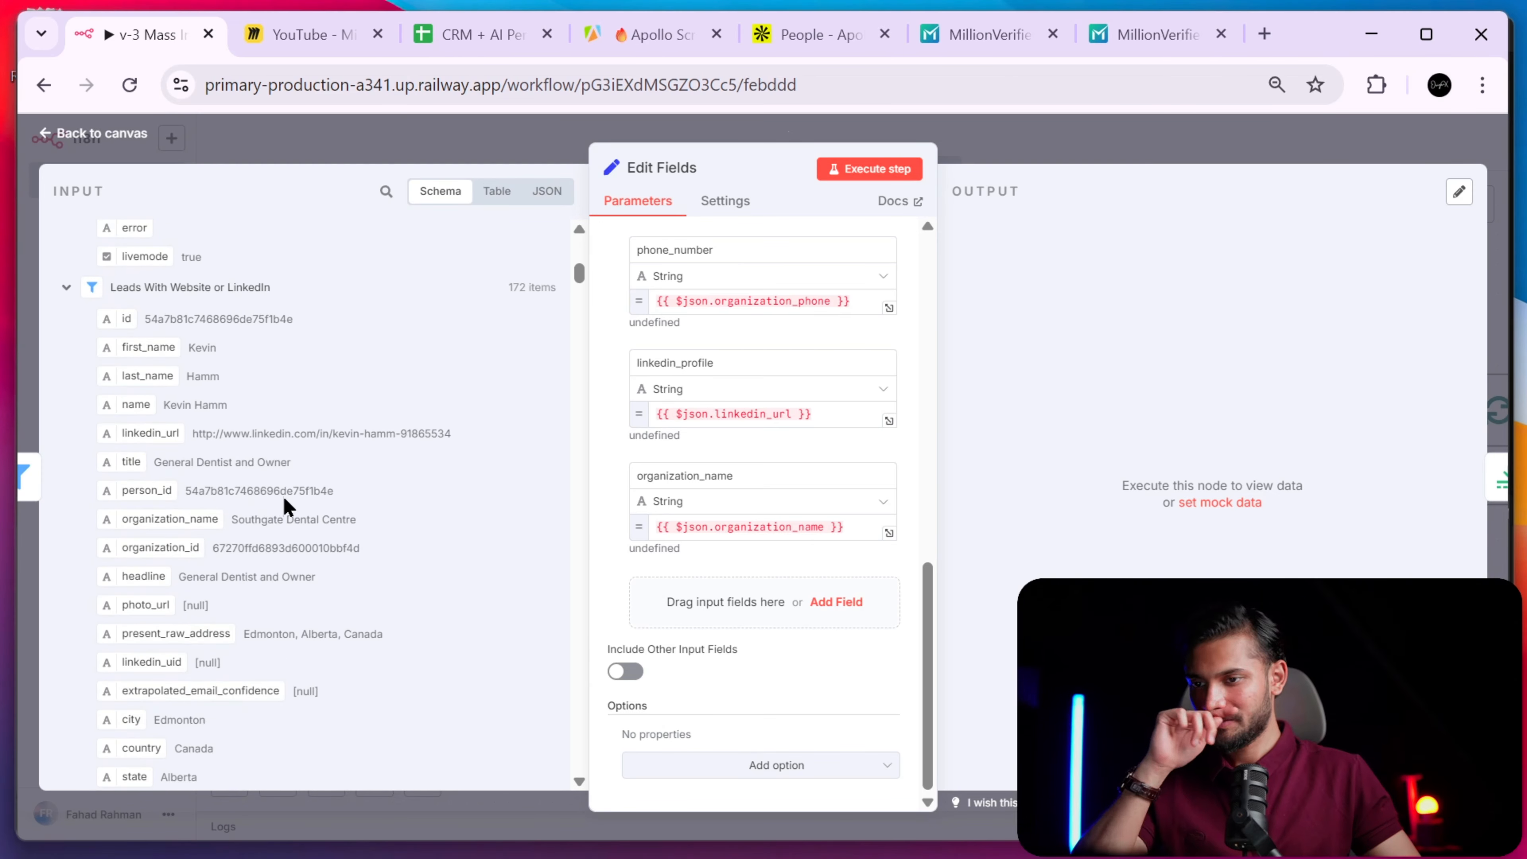
pyautogui.scroll(10, 781, 409)
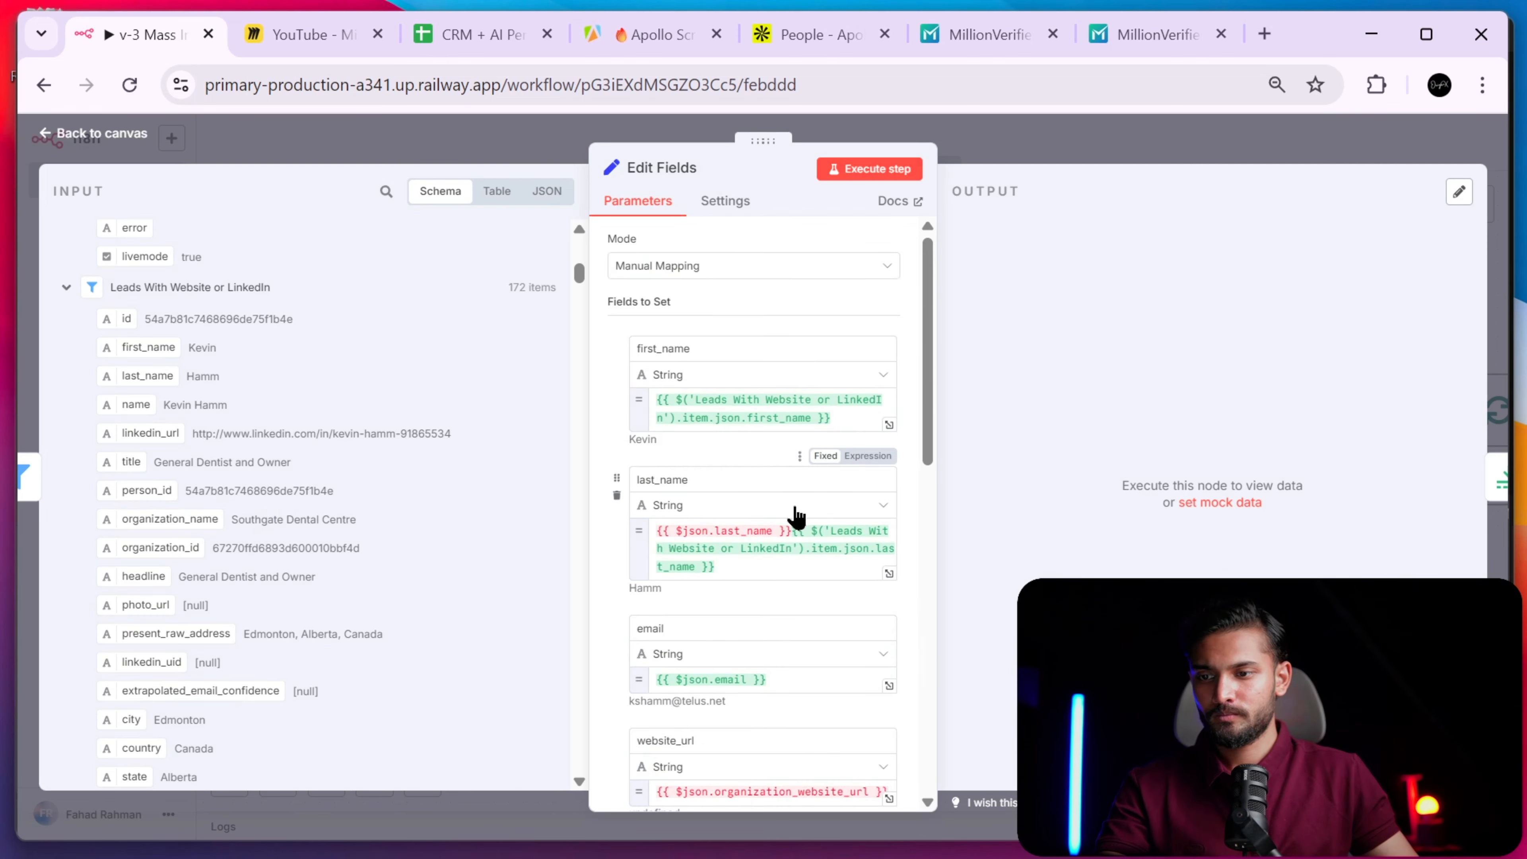
pyautogui.click(791, 529)
pyautogui.moveTo(791, 529); pyautogui.dragTo(637, 529)
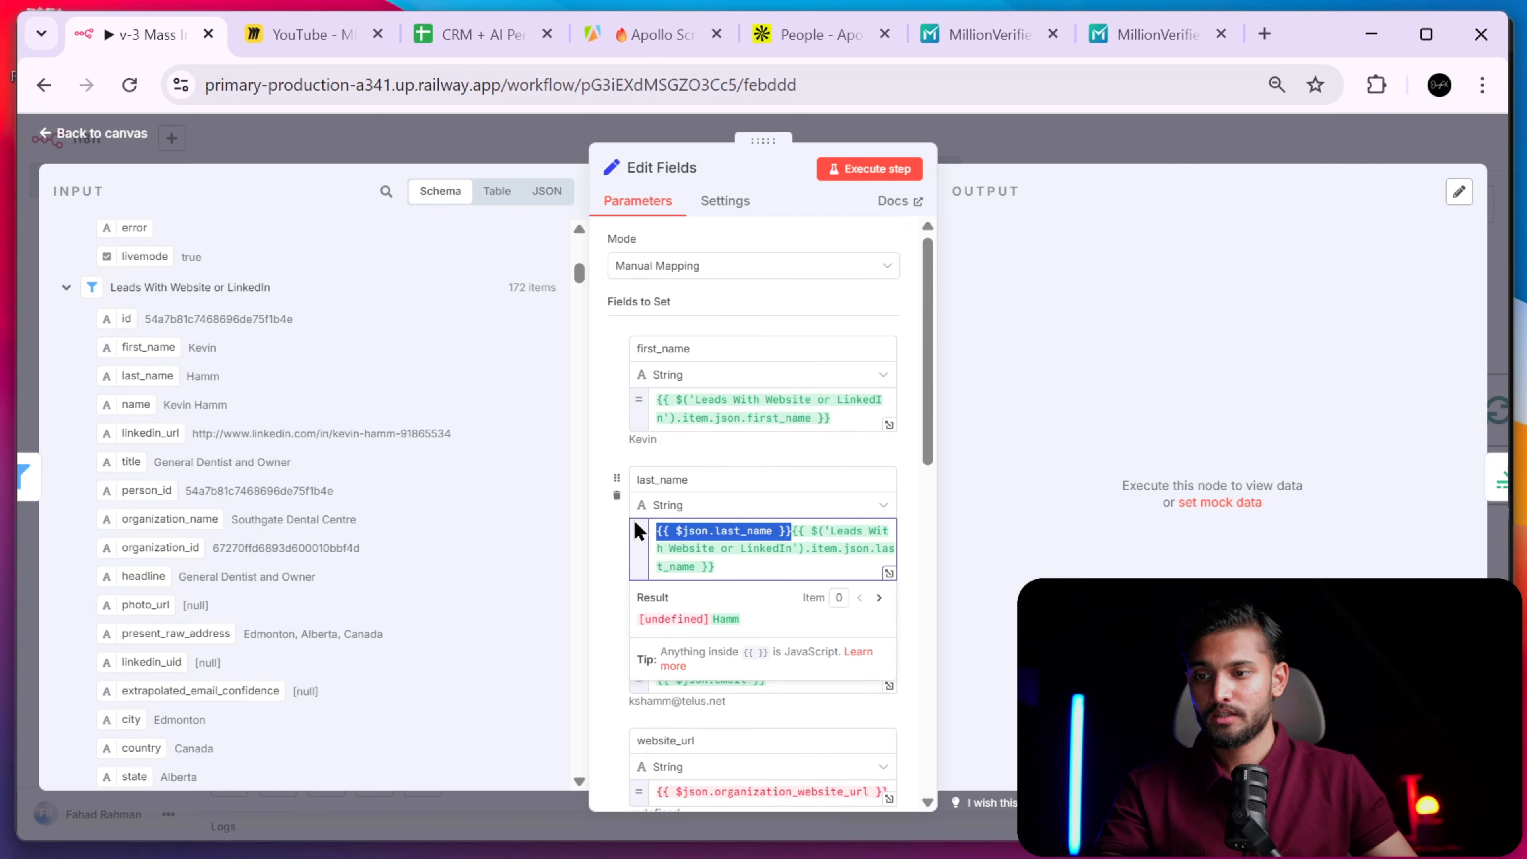
pyautogui.press('BackSpace')
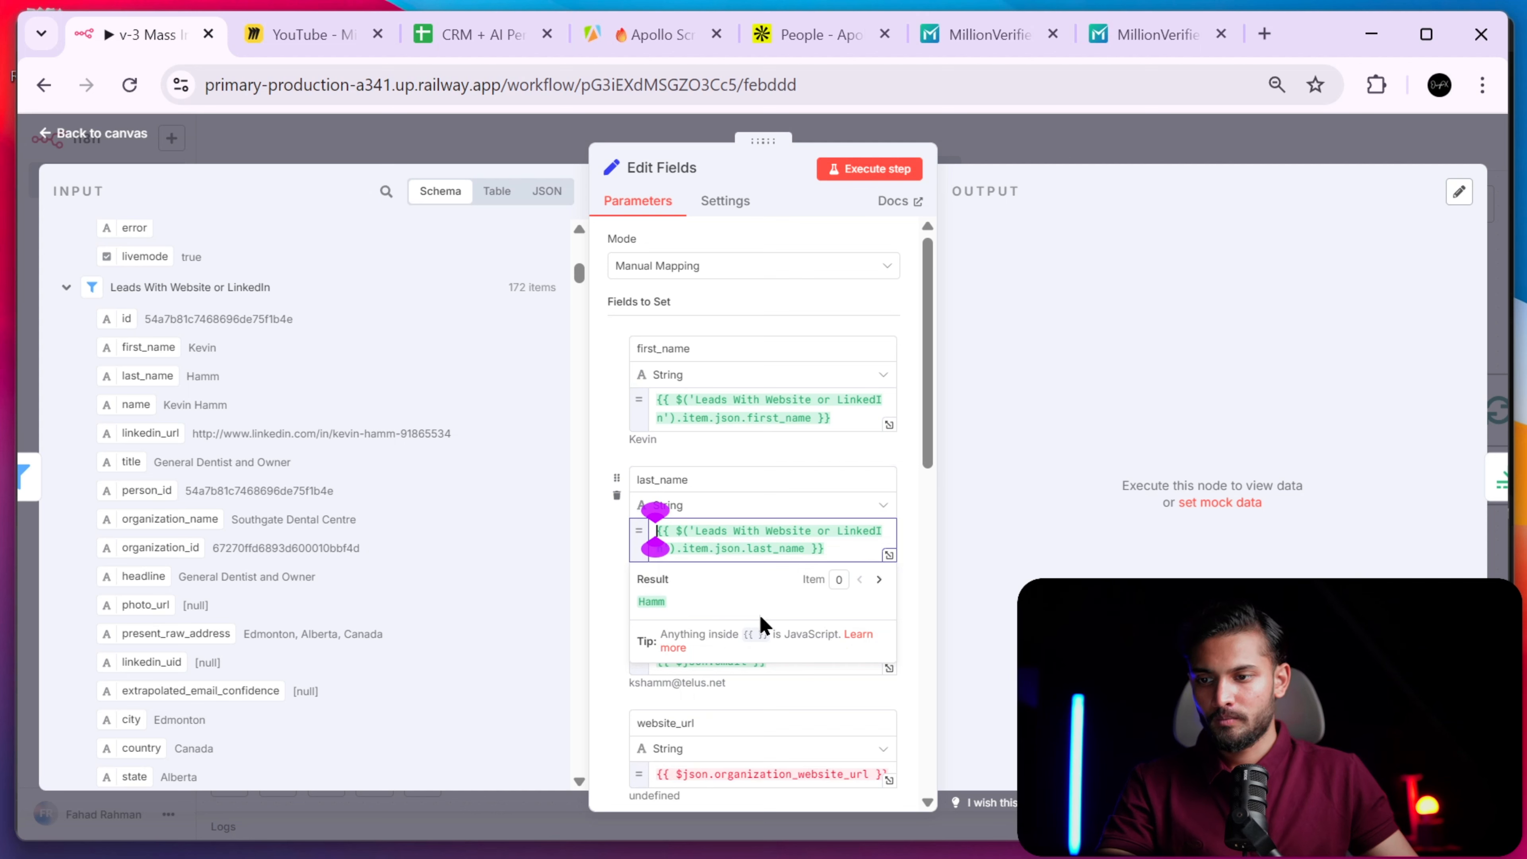
pyautogui.click(762, 467)
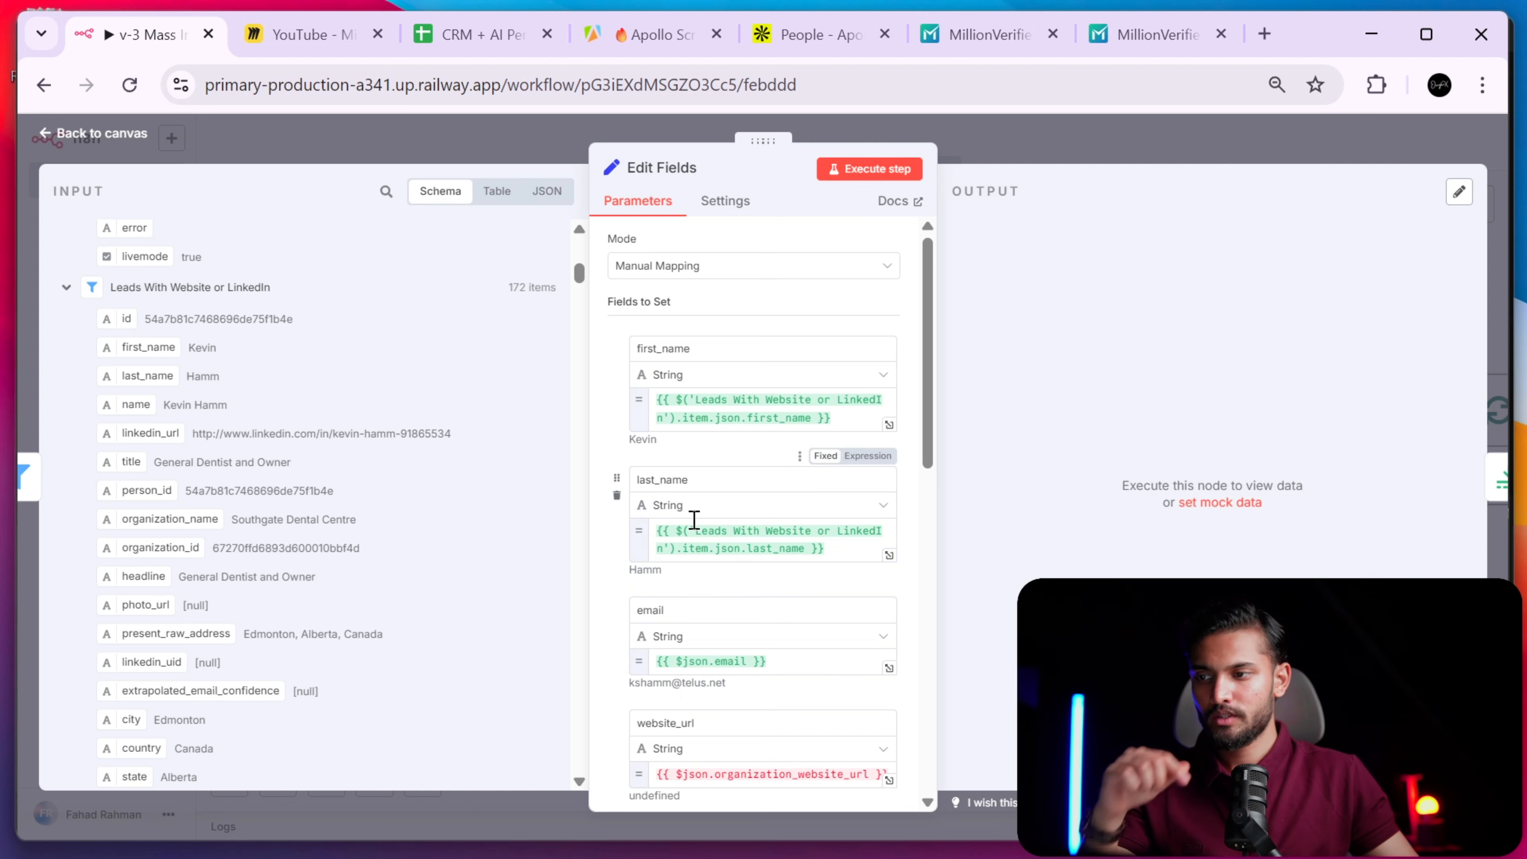
pyautogui.click(705, 531)
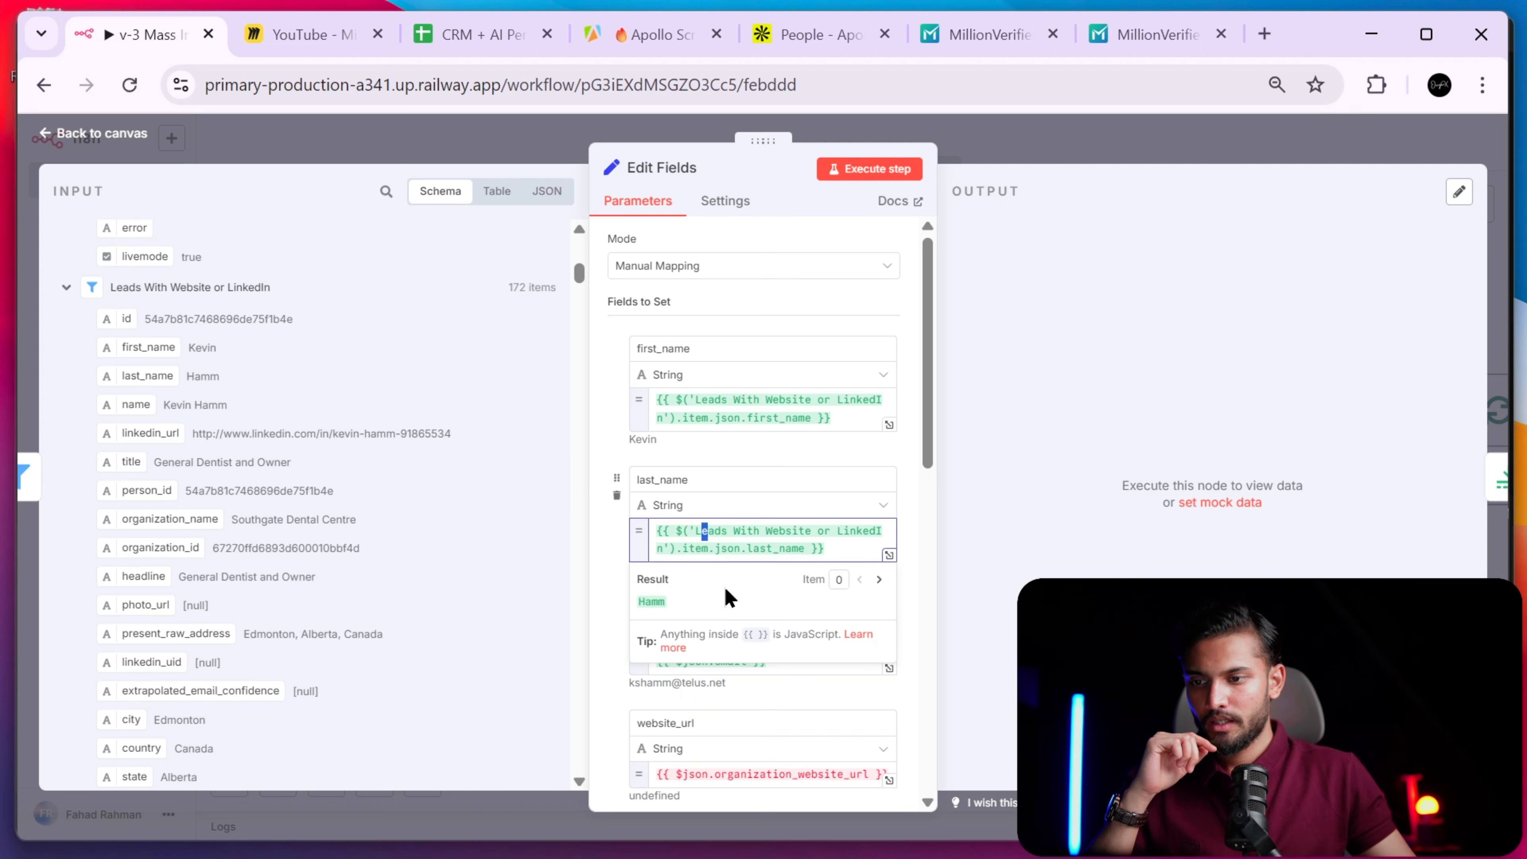
# - Replace the old email expression with email from Leads With Website or LinkedIn
pyautogui.click(609, 595)
pyautogui.moveTo(782, 661); pyautogui.dragTo(624, 672)
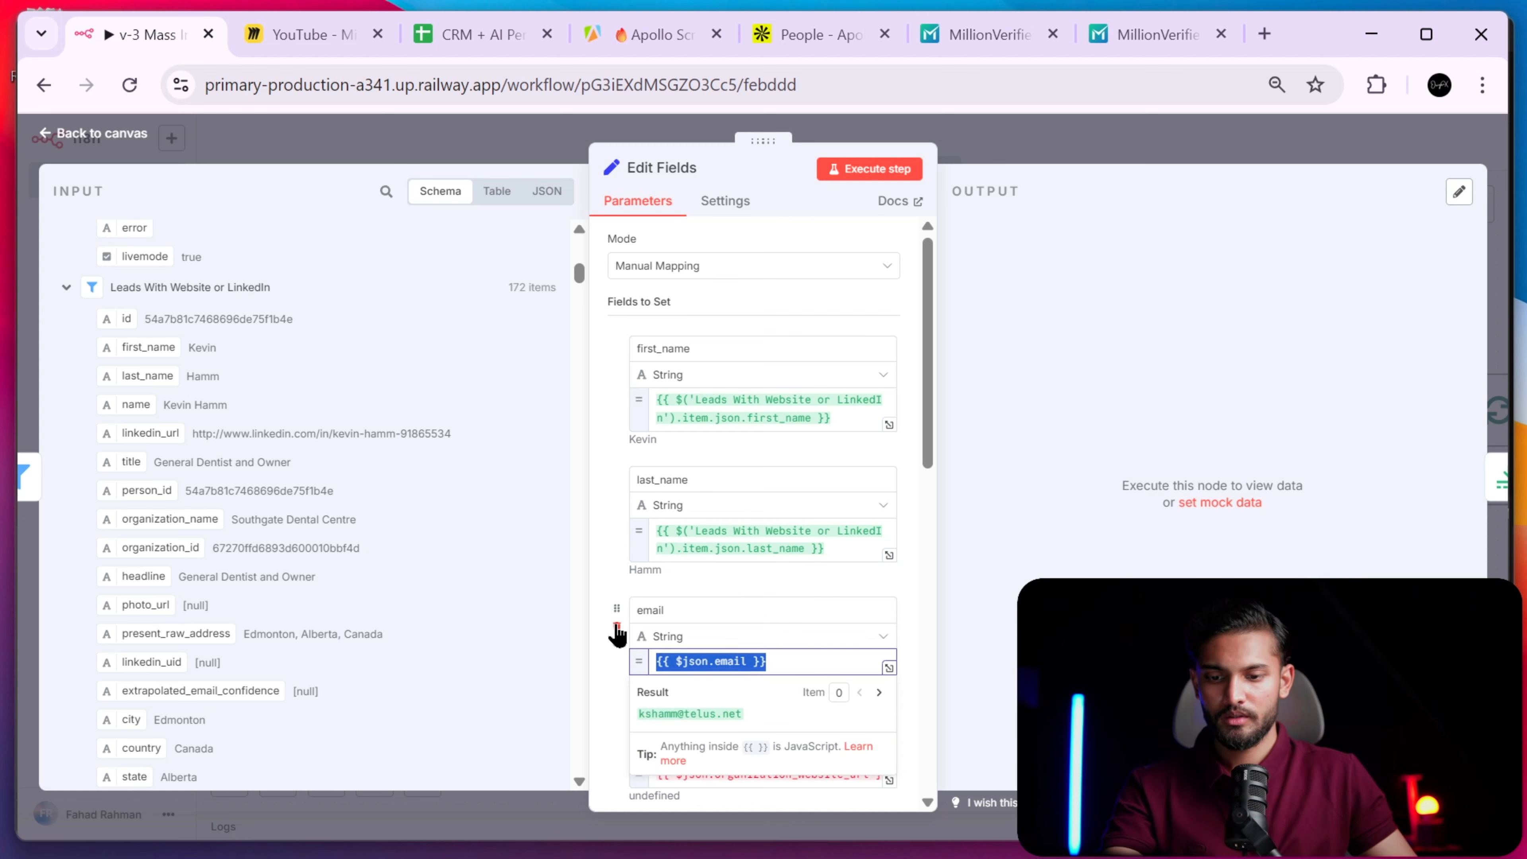
pyautogui.press('BackSpace')
pyautogui.scroll(8, 303, 403)
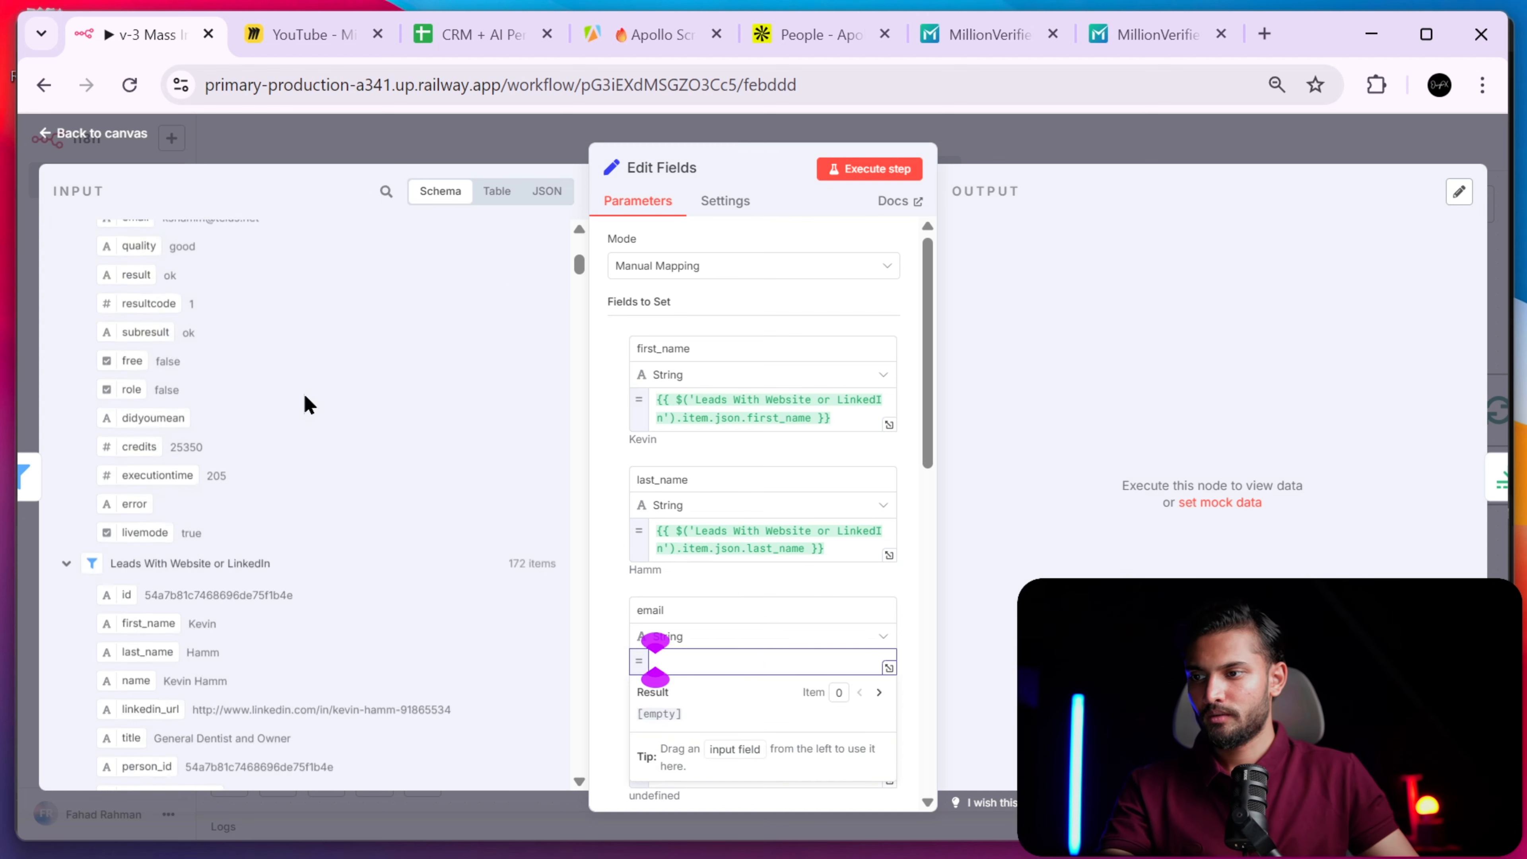
pyautogui.scroll(-8, 304, 403)
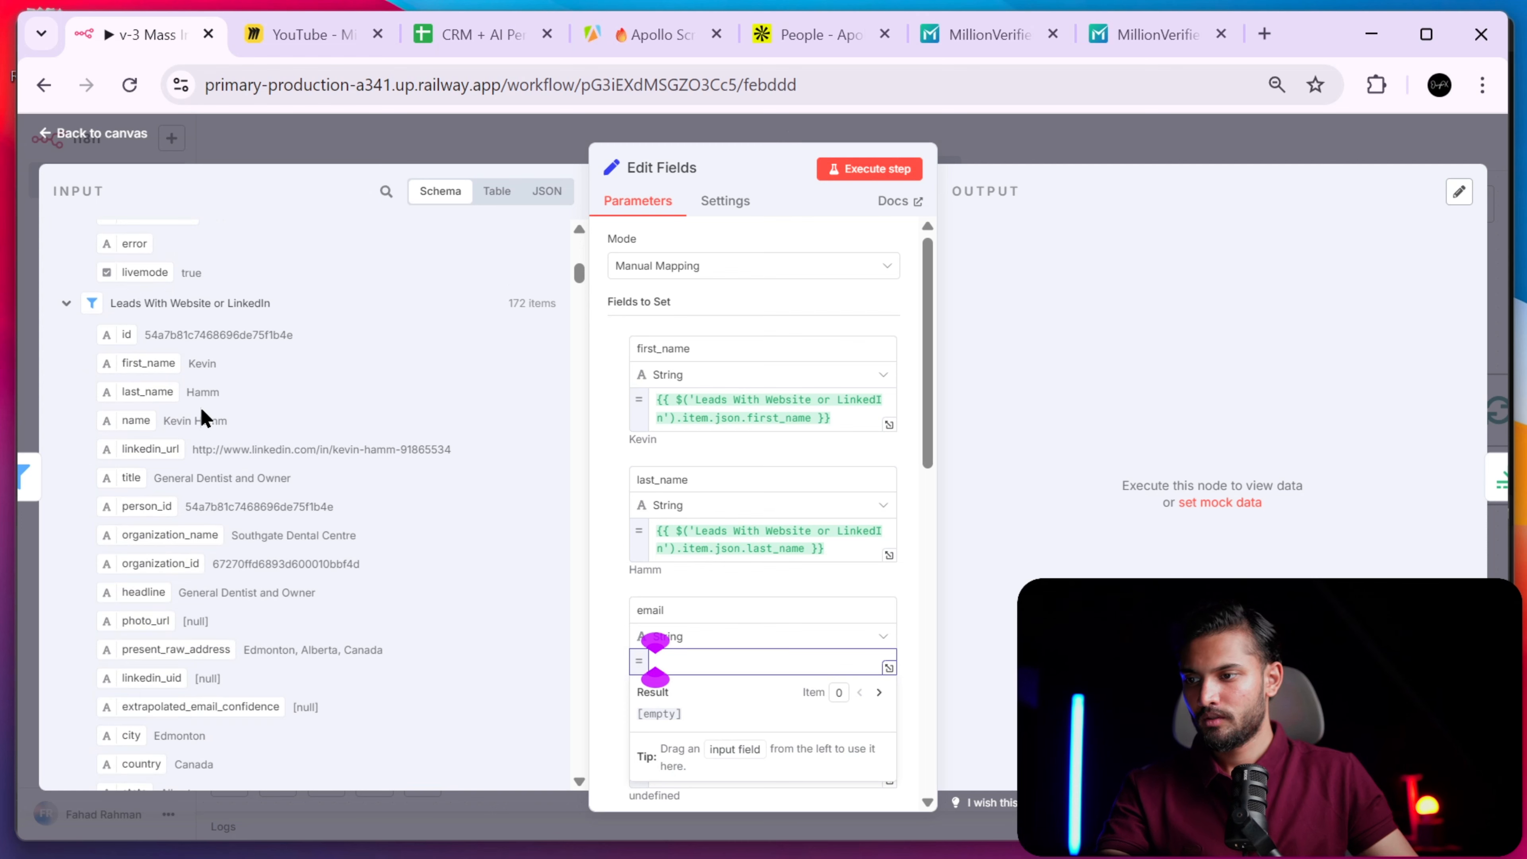
pyautogui.scroll(-6, 218, 560)
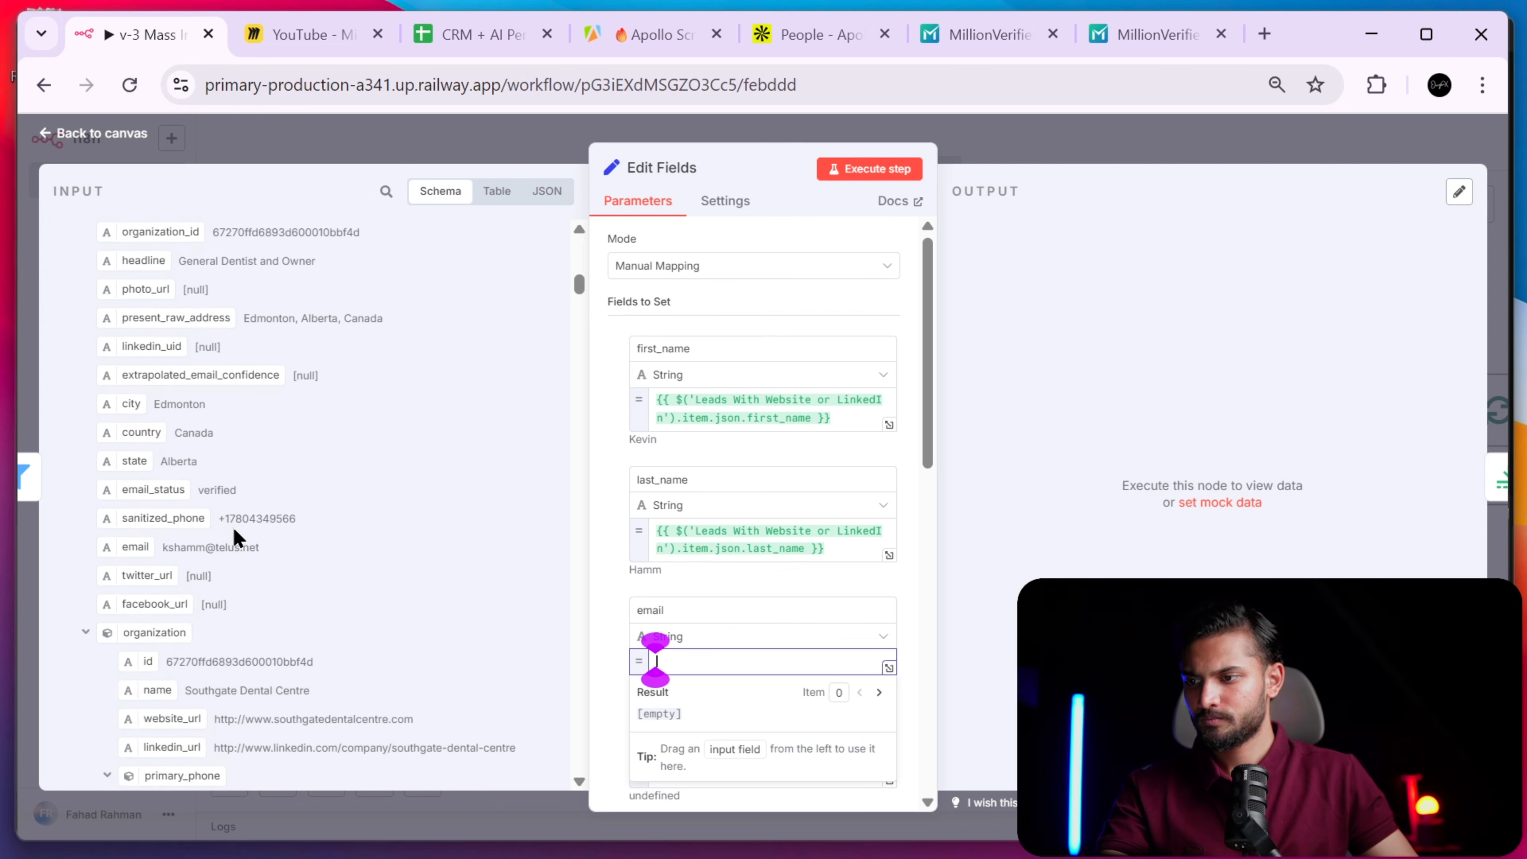
pyautogui.scroll(1, 198, 589)
pyautogui.moveTo(137, 542); pyautogui.dragTo(159, 550)
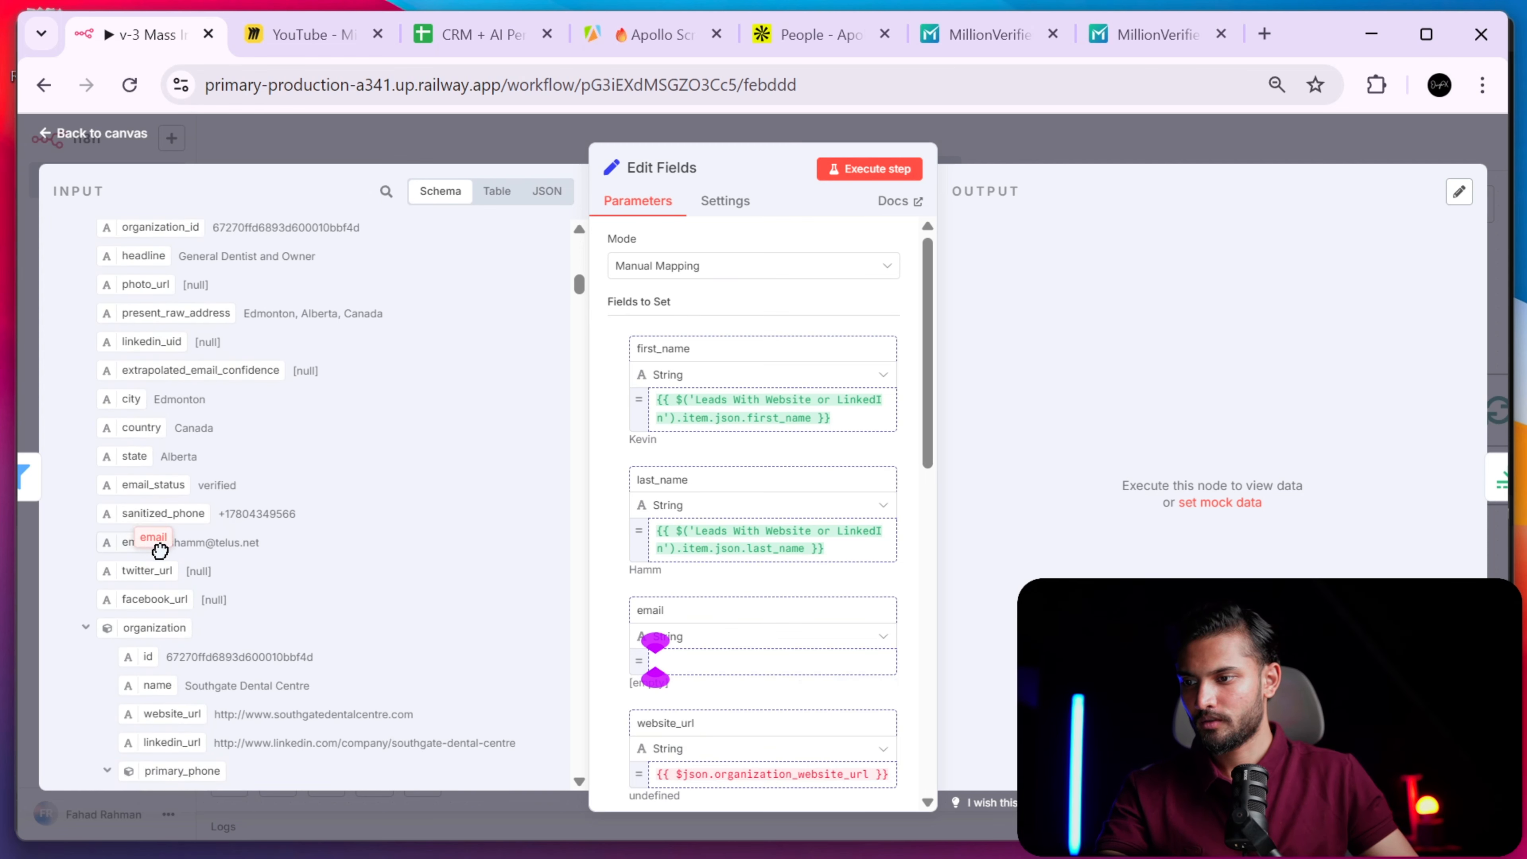
pyautogui.moveTo(501, 583); pyautogui.dragTo(721, 662)
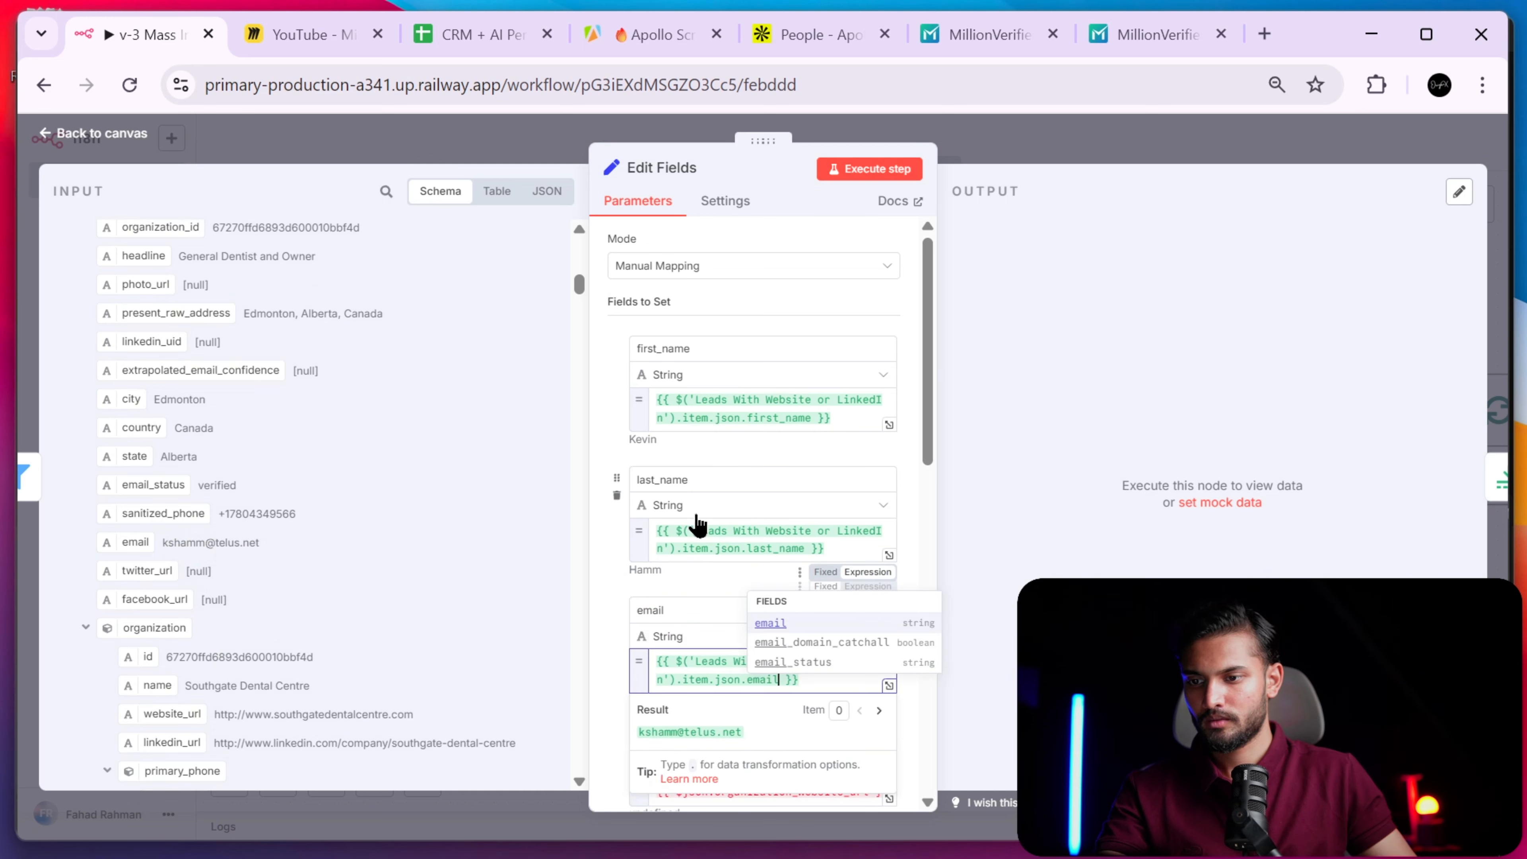
pyautogui.scroll(-1, 686, 575)
# - Replace the website_url expression with the lead's website field from the input schema
pyautogui.scroll(-2, 711, 587)
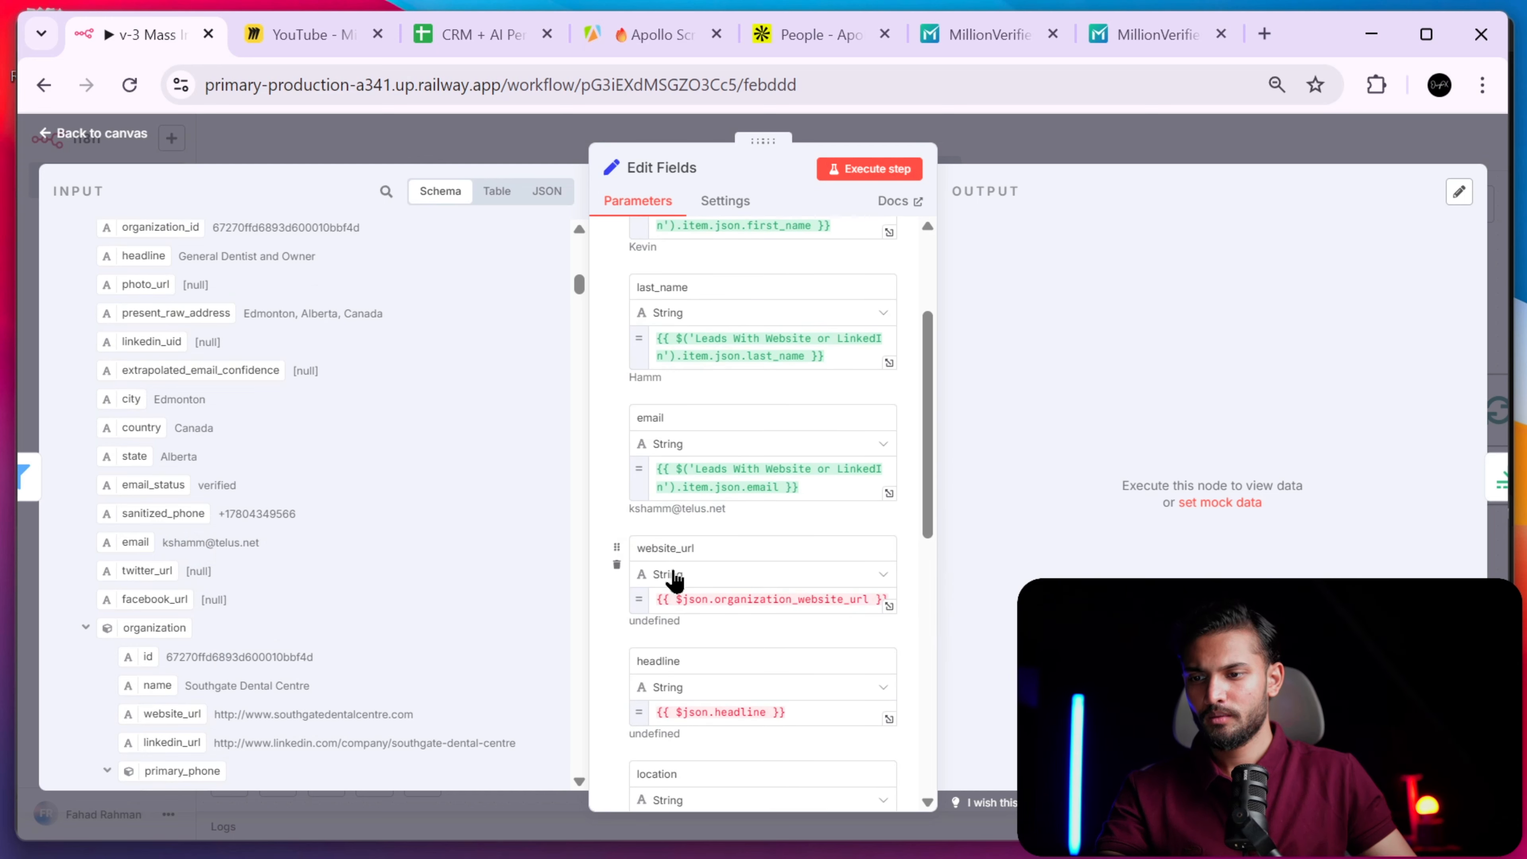
pyautogui.scroll(-1, 710, 586)
pyautogui.click(698, 546)
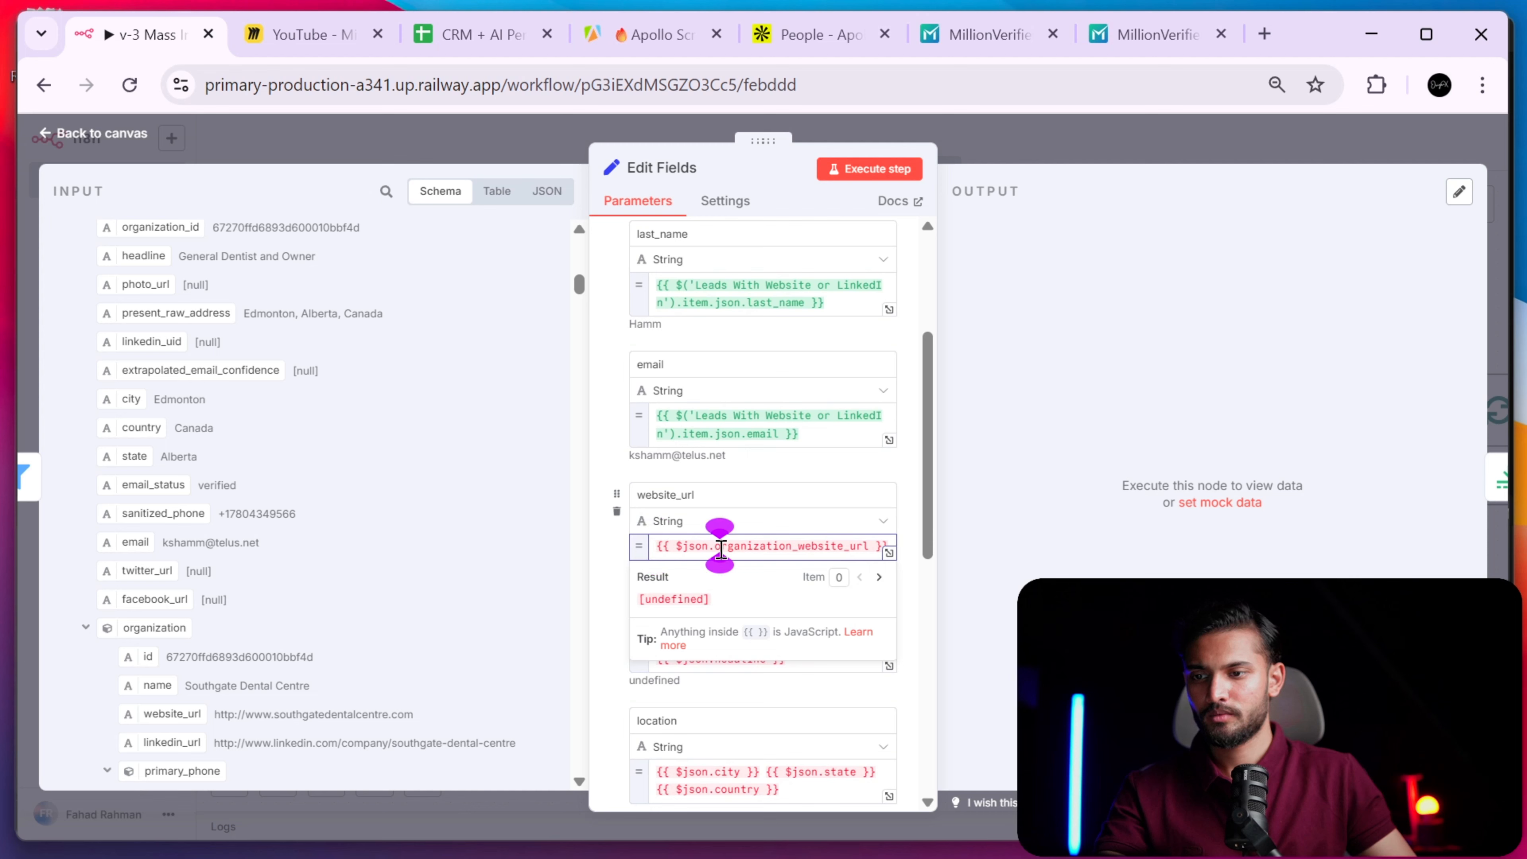
pyautogui.hotkey('ctrl', 'a')
pyautogui.press('BackSpace')
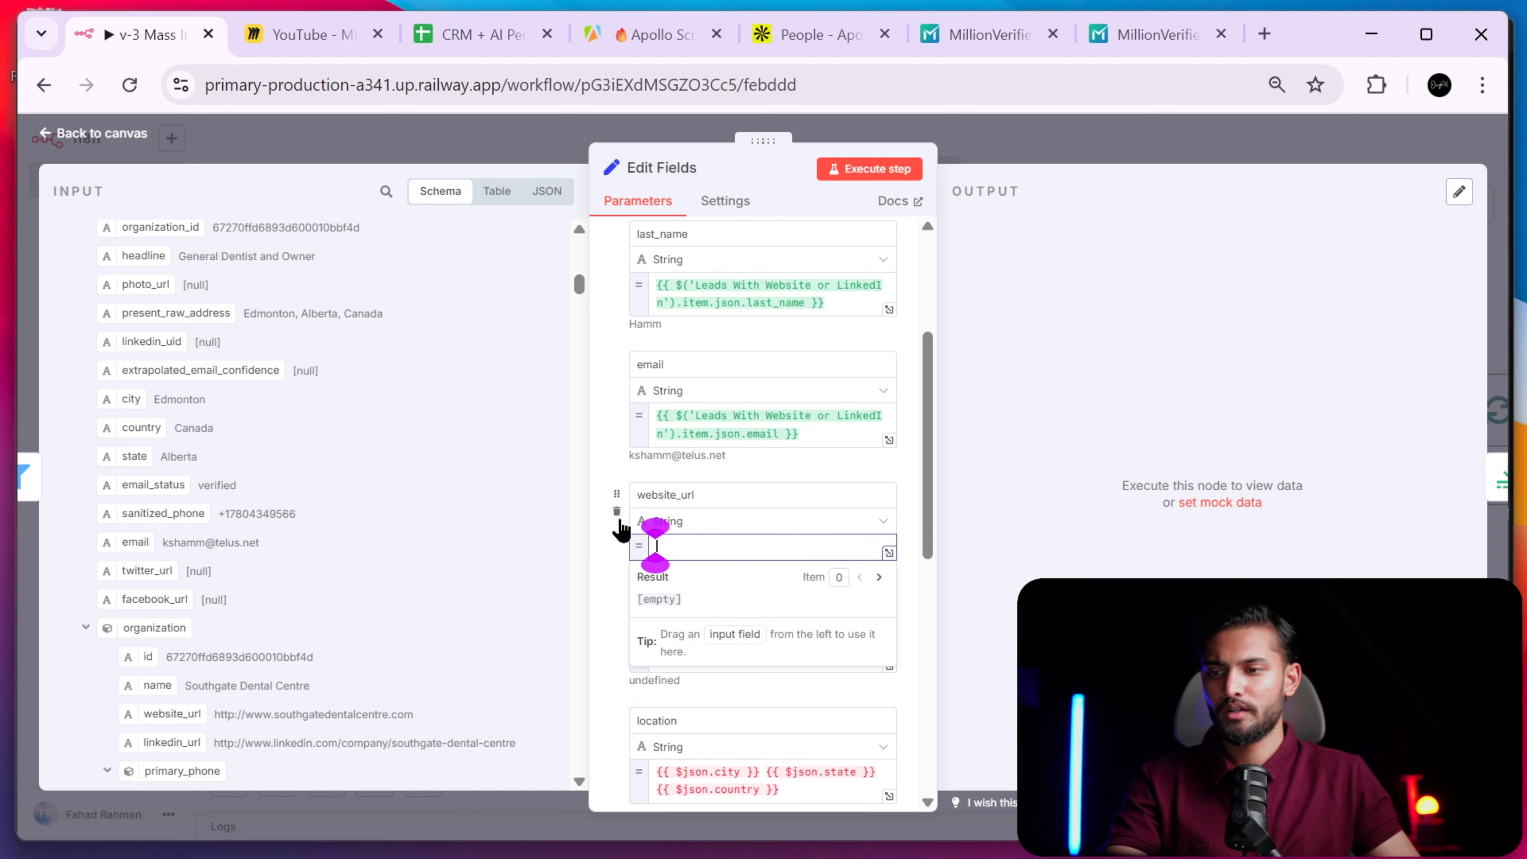
pyautogui.scroll(-1, 300, 504)
pyautogui.moveTo(173, 623); pyautogui.dragTo(692, 532)
pyautogui.click(621, 565)
pyautogui.scroll(-2, 614, 569)
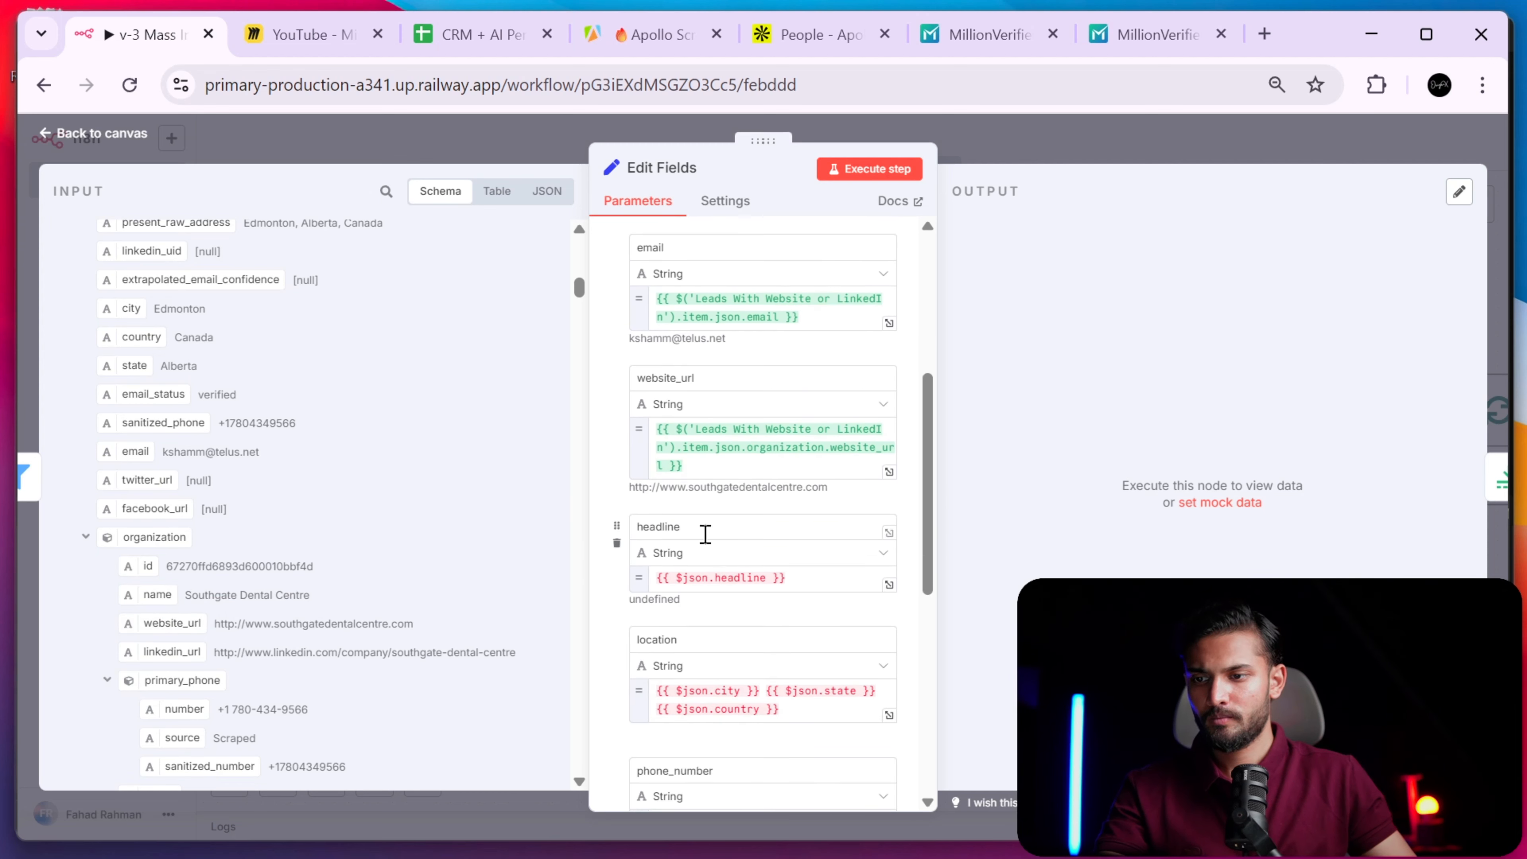
pyautogui.scroll(3, 336, 481)
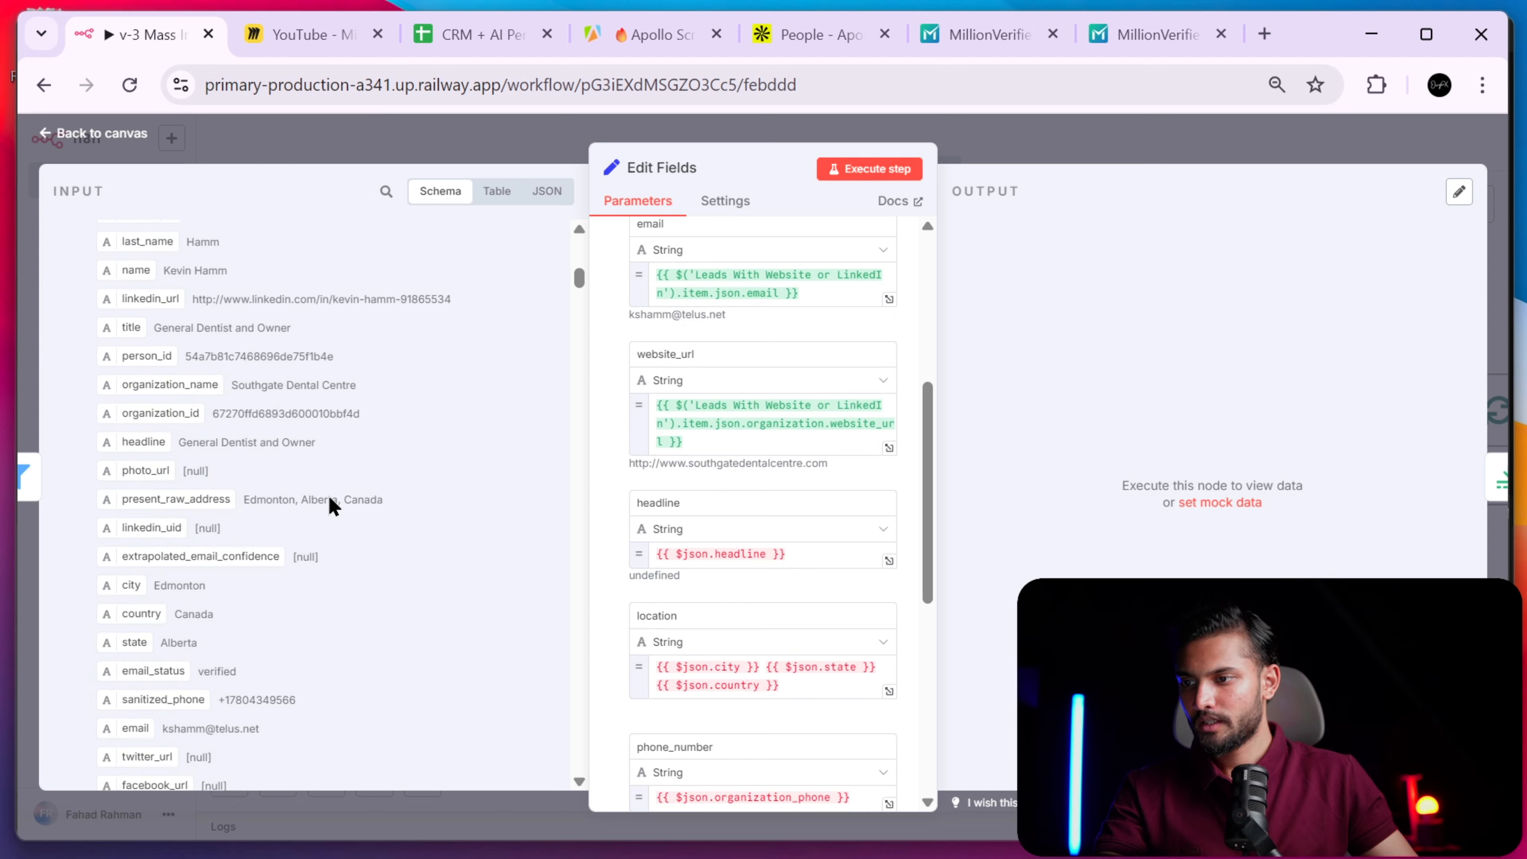
pyautogui.scroll(1, 337, 467)
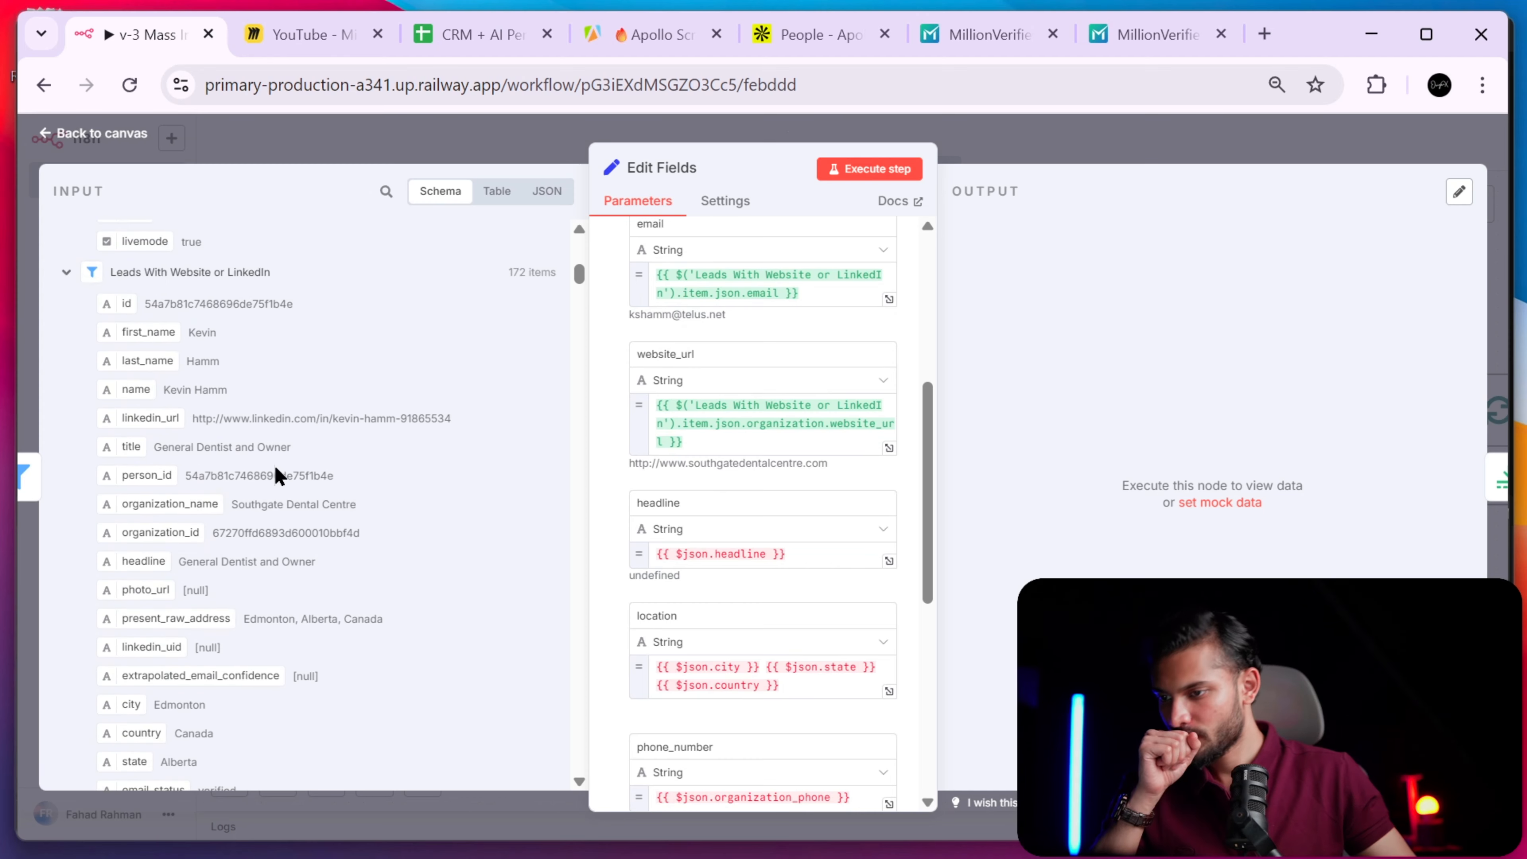
# - Map headline to the lead's headline, removing the old $json.headline expression
pyautogui.moveTo(142, 556); pyautogui.dragTo(609, 566)
pyautogui.press('BackSpace')
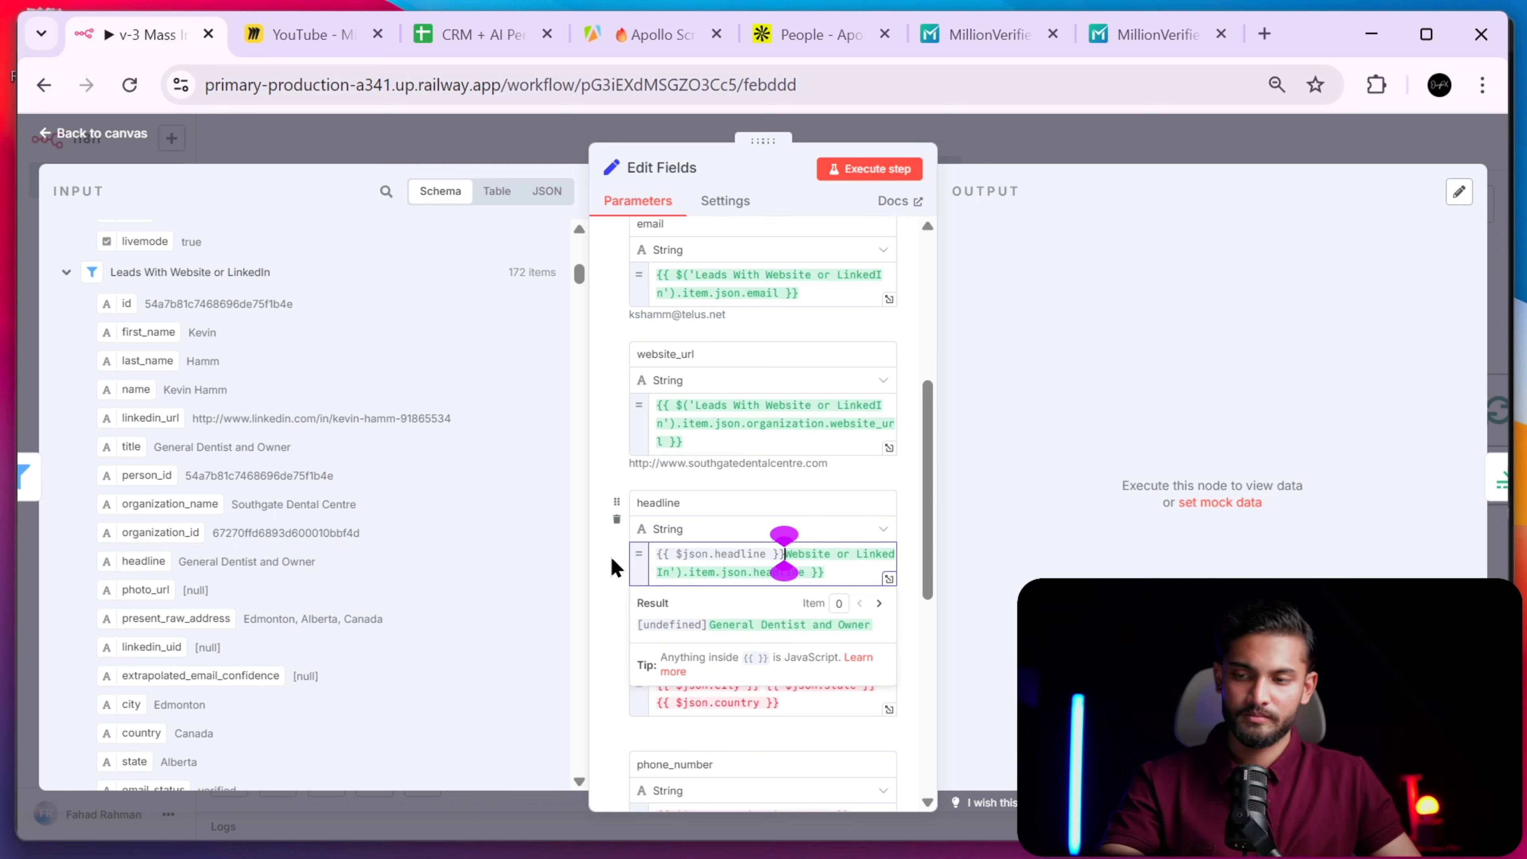
pyautogui.hotkey('ctrl', 'z')
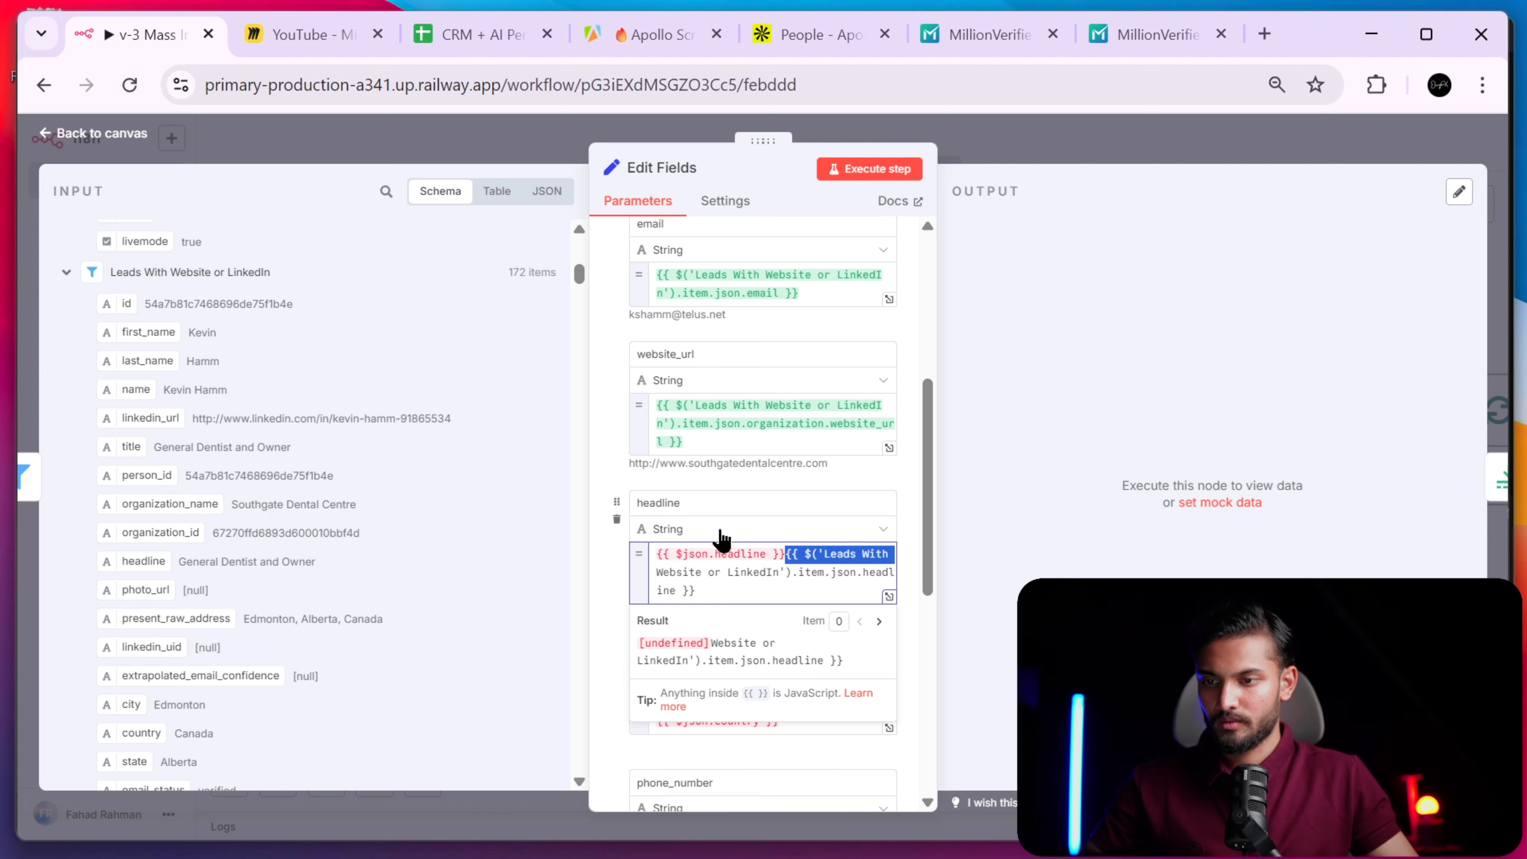
pyautogui.moveTo(786, 550); pyautogui.dragTo(780, 546)
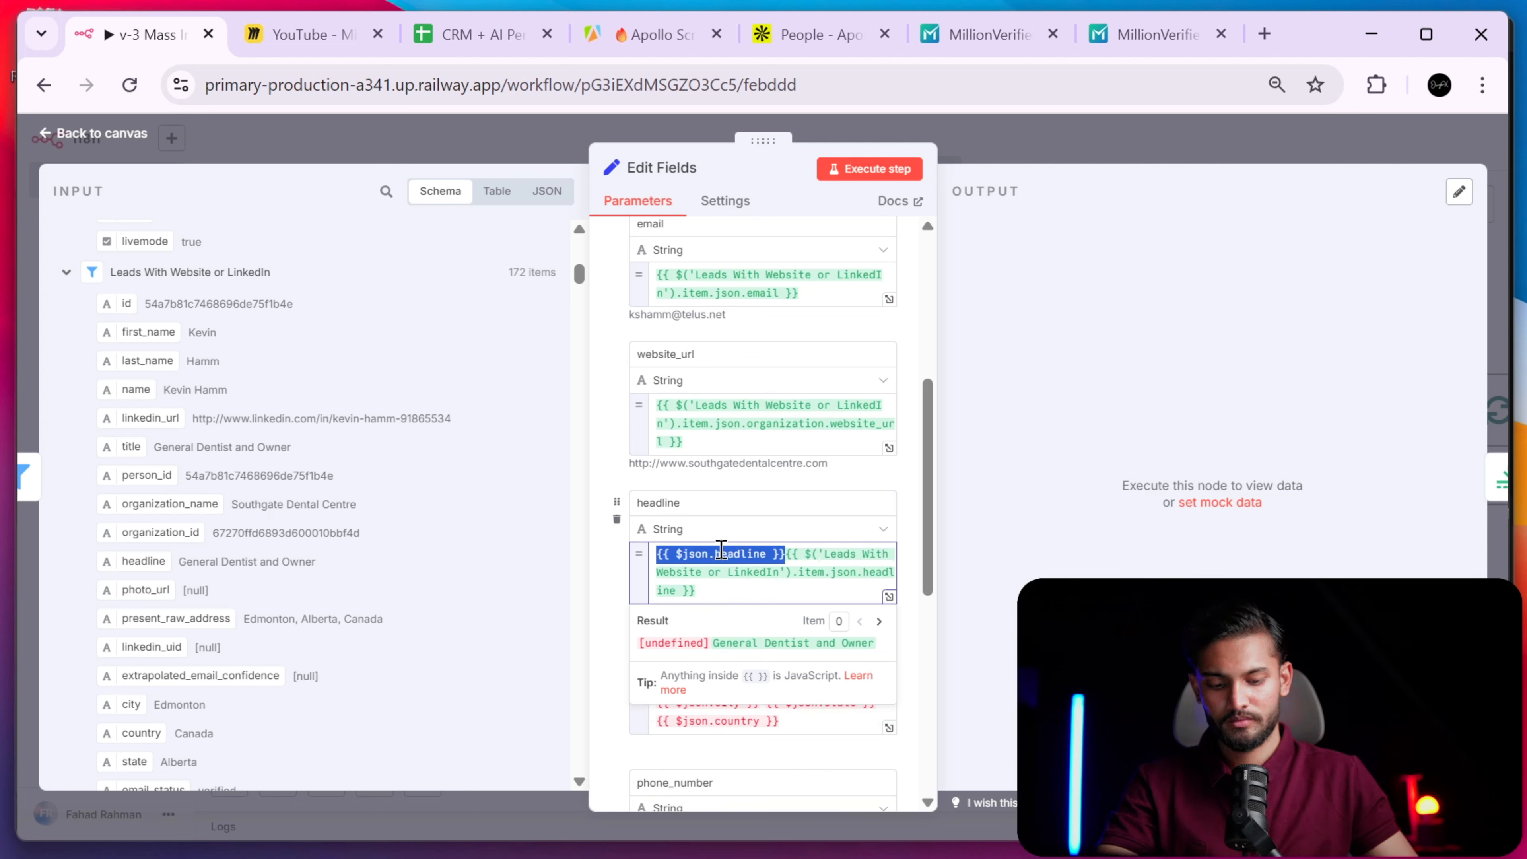
pyautogui.press('BackSpace')
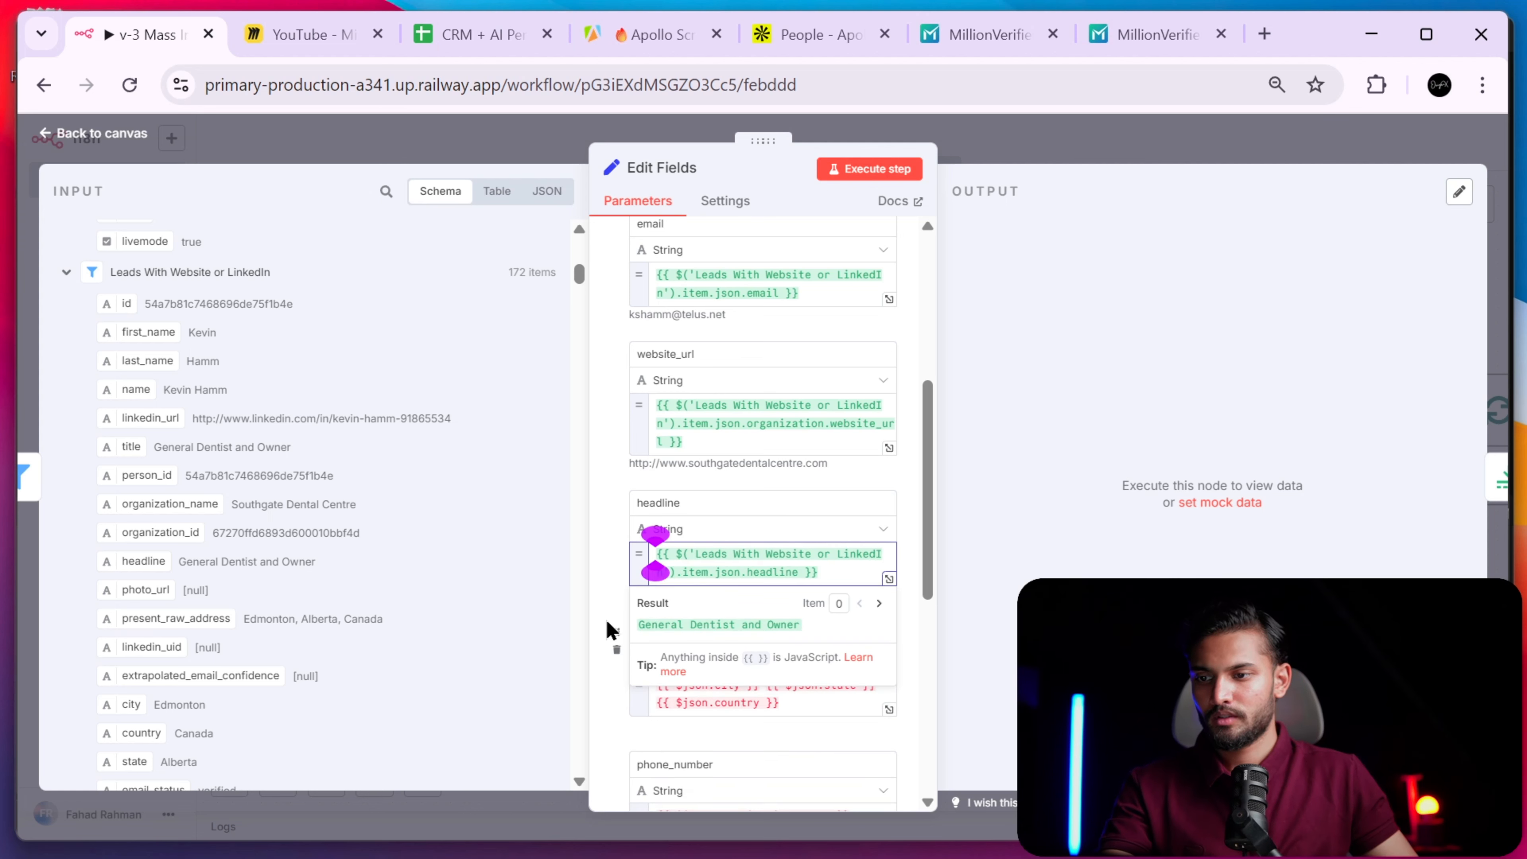
pyautogui.click(610, 629)
pyautogui.scroll(-1, 624, 617)
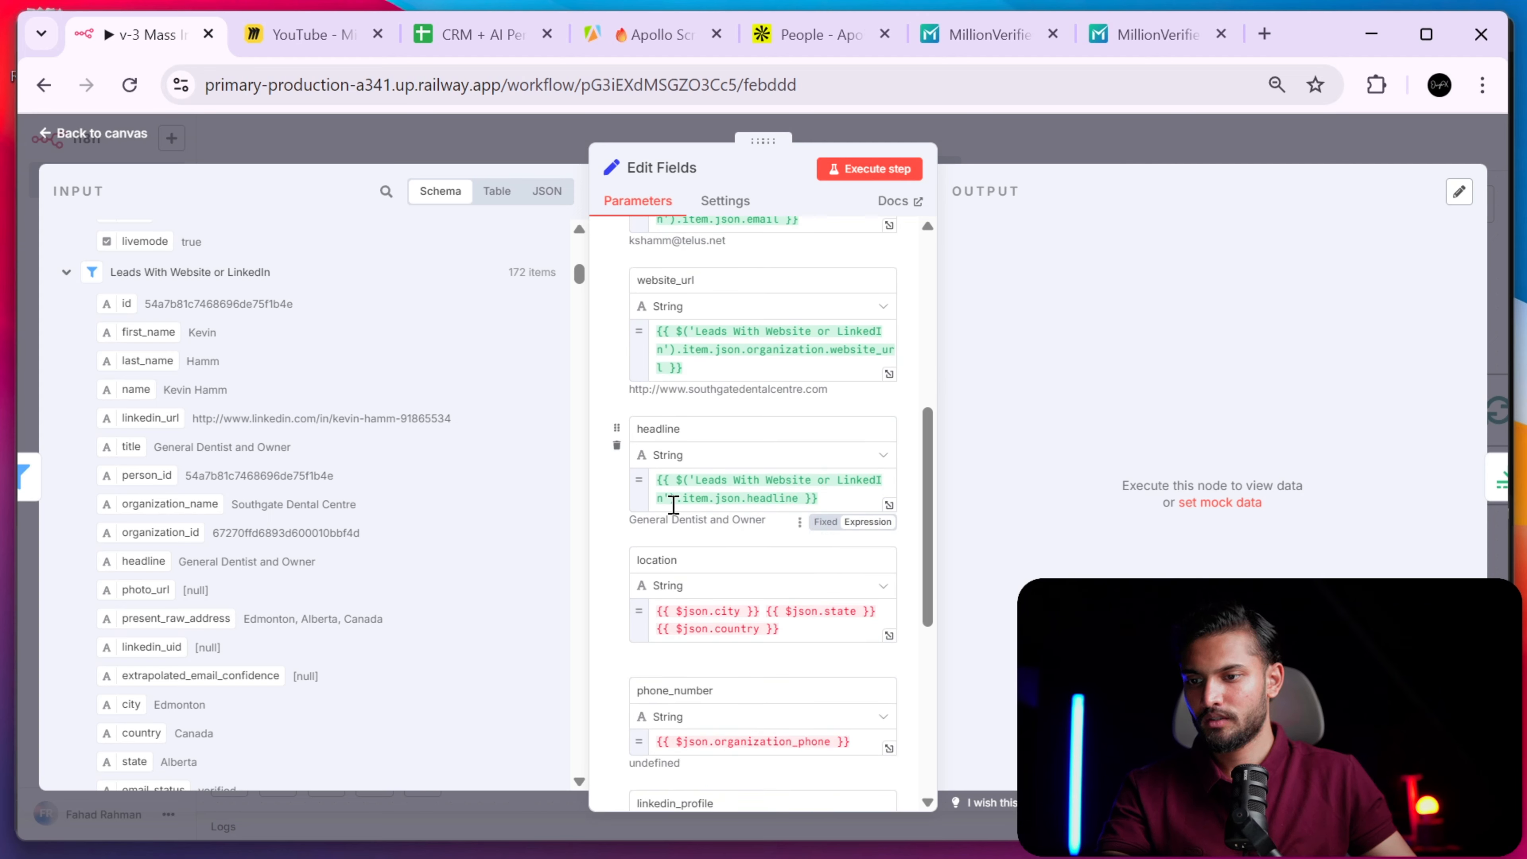
pyautogui.scroll(-1, 721, 538)
# - Build location from the lead's city, state and country, giving Edmonton Alberta Canada
pyautogui.moveTo(783, 600); pyautogui.dragTo(627, 570)
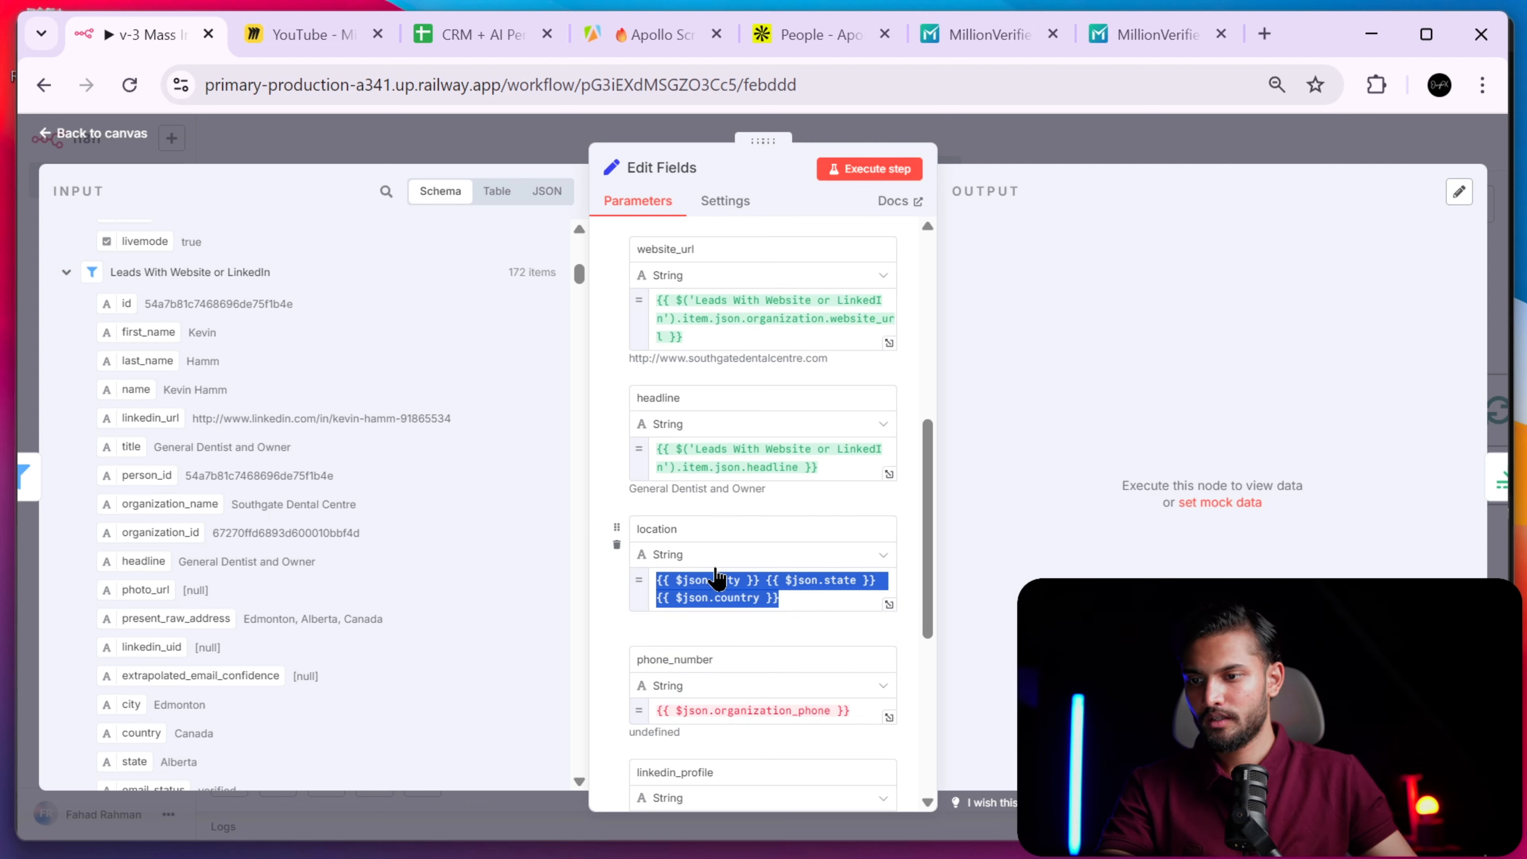
pyautogui.click(746, 598)
pyautogui.moveTo(776, 597); pyautogui.dragTo(627, 575)
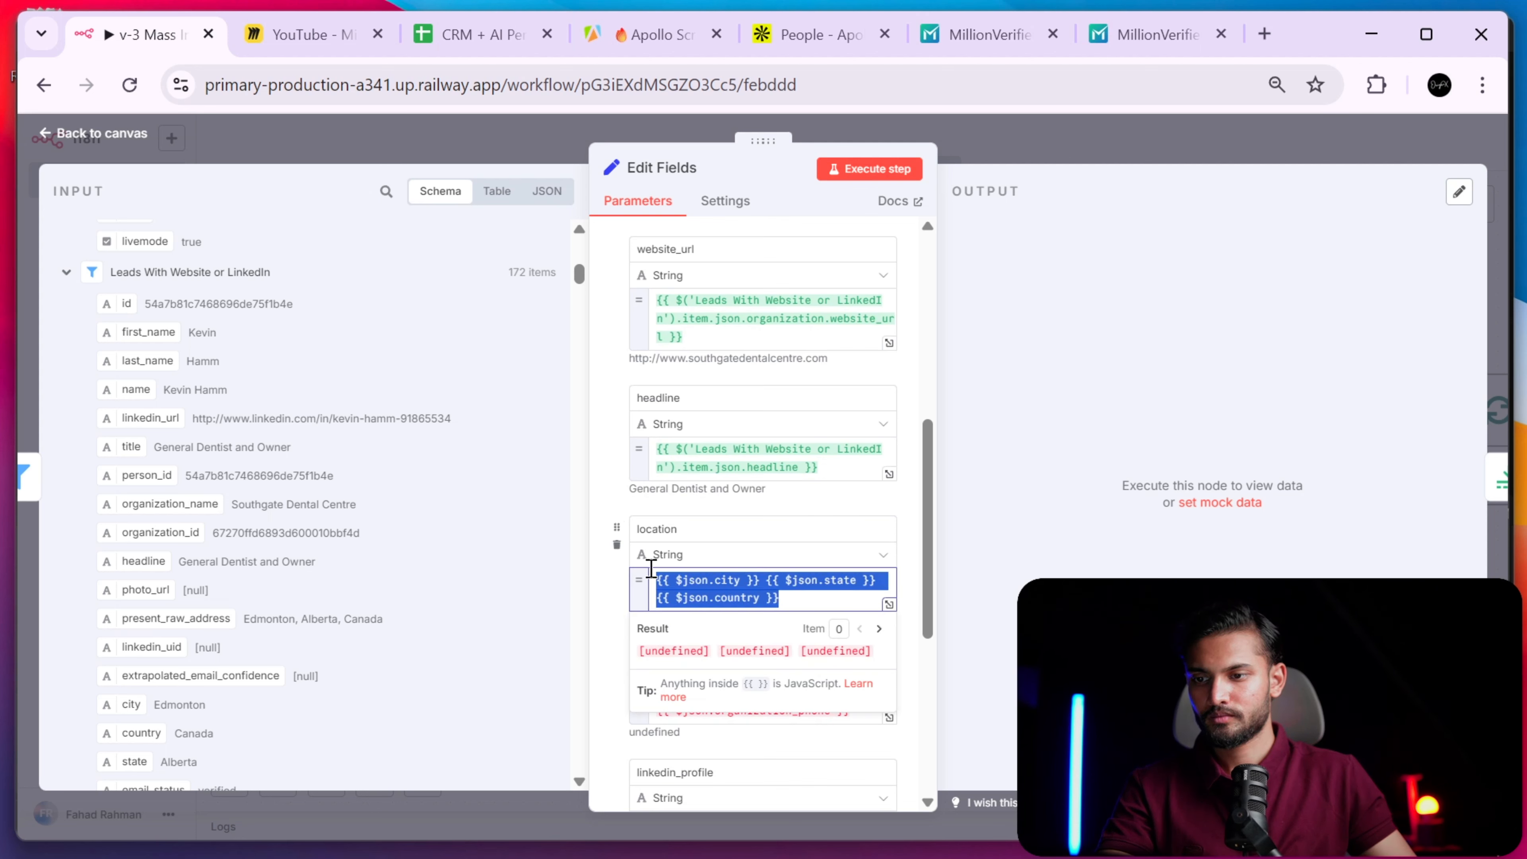
pyautogui.press('BackSpace')
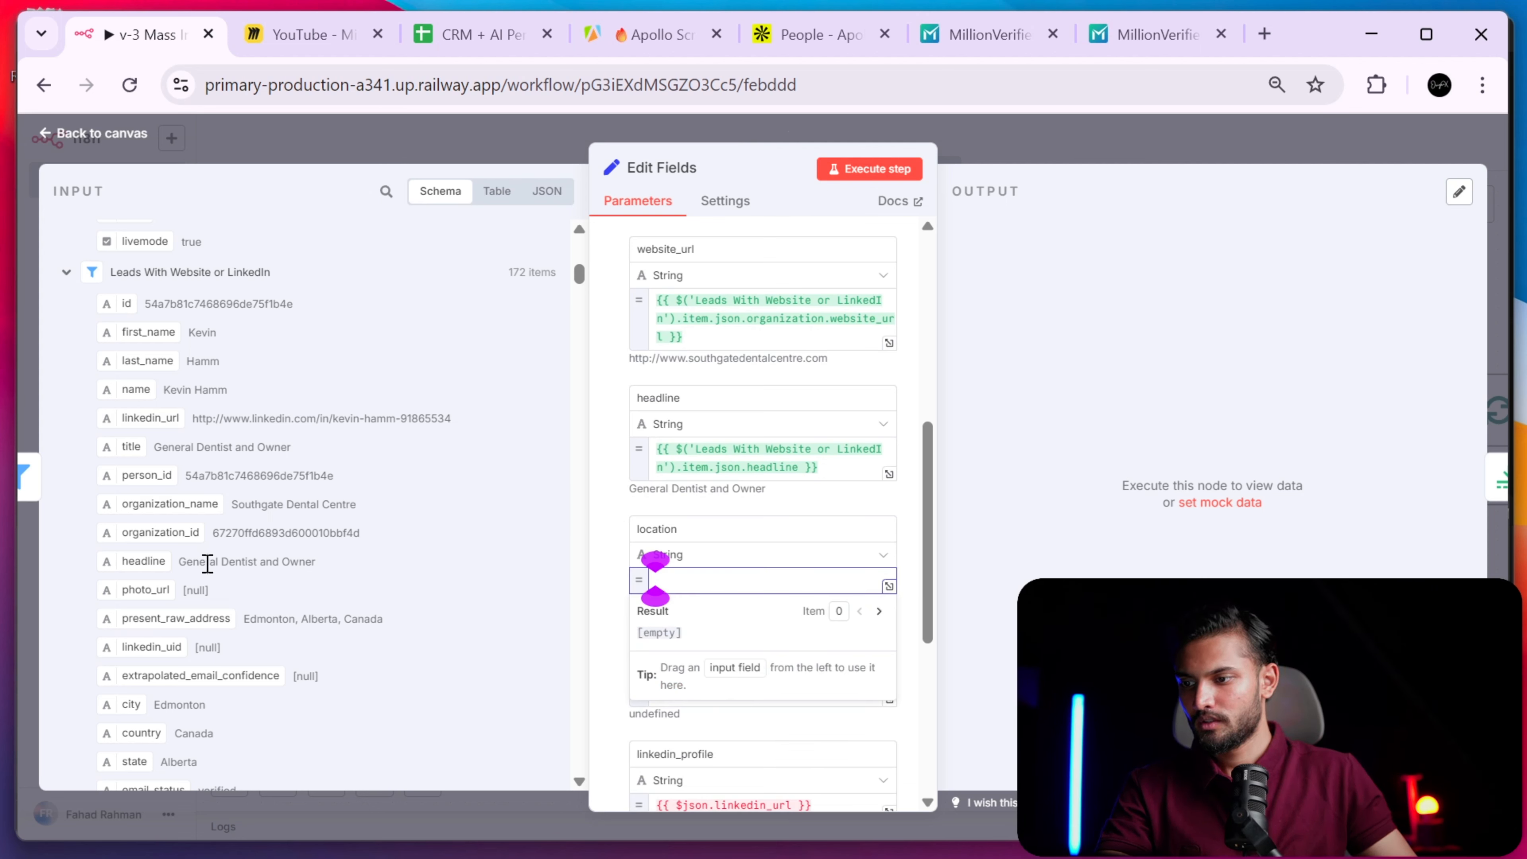
pyautogui.moveTo(132, 708); pyautogui.dragTo(685, 581)
pyautogui.click(790, 597)
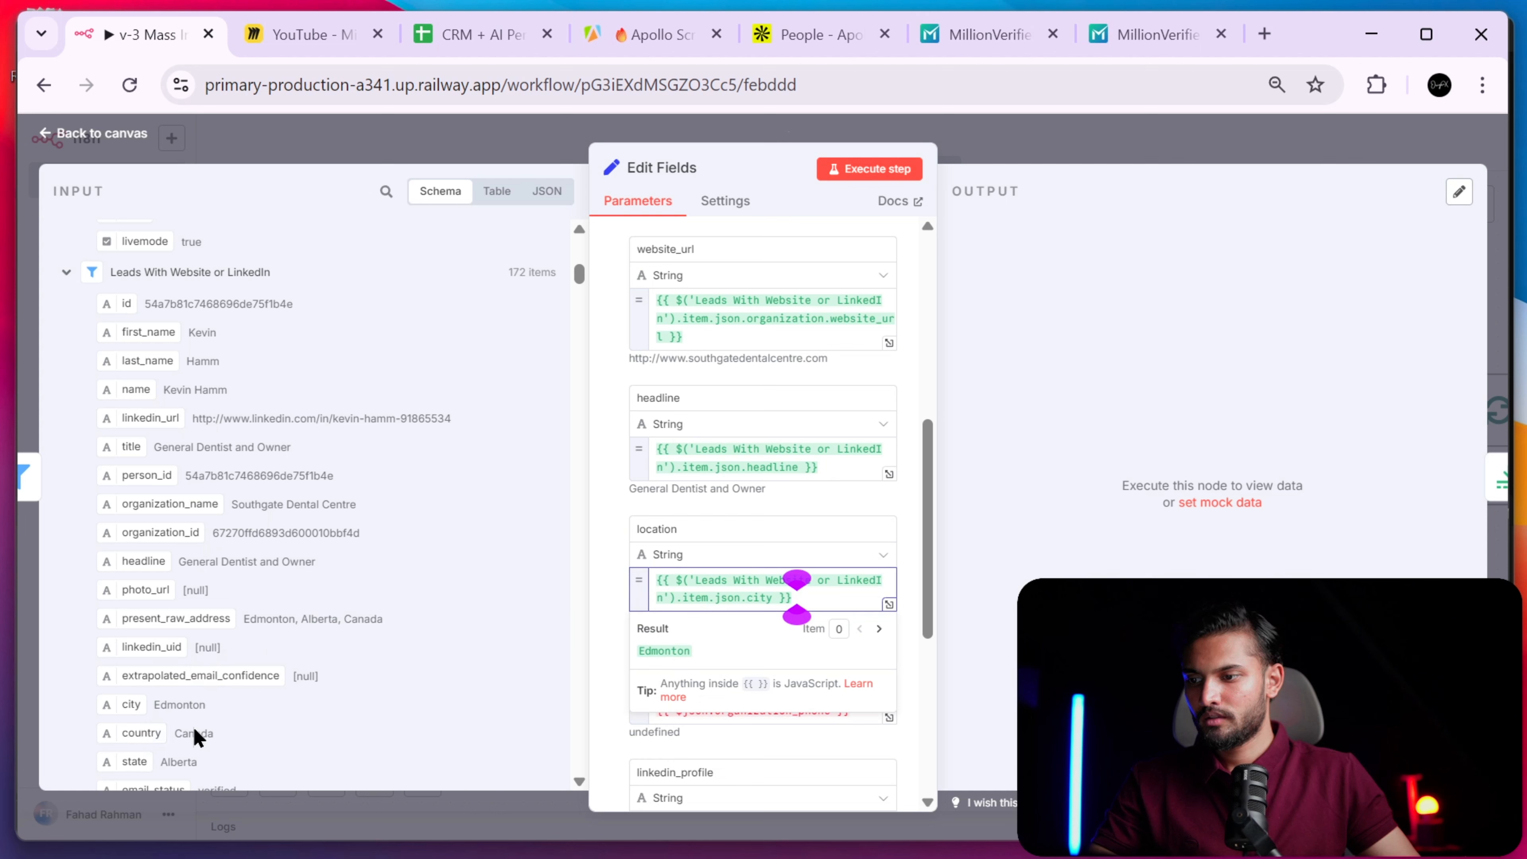
pyautogui.moveTo(135, 764); pyautogui.dragTo(806, 595)
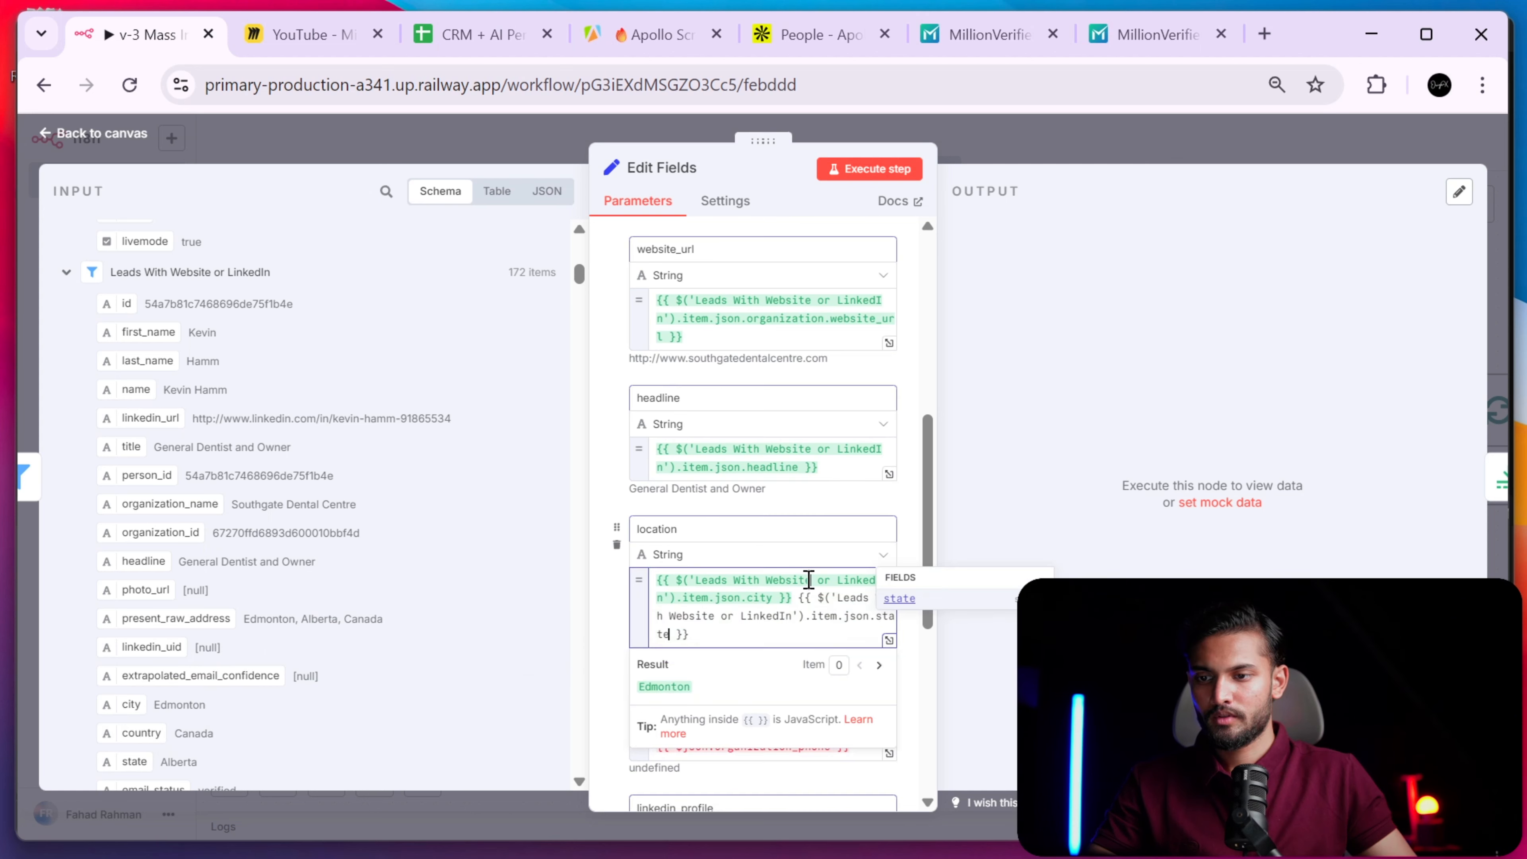
pyautogui.click(691, 634)
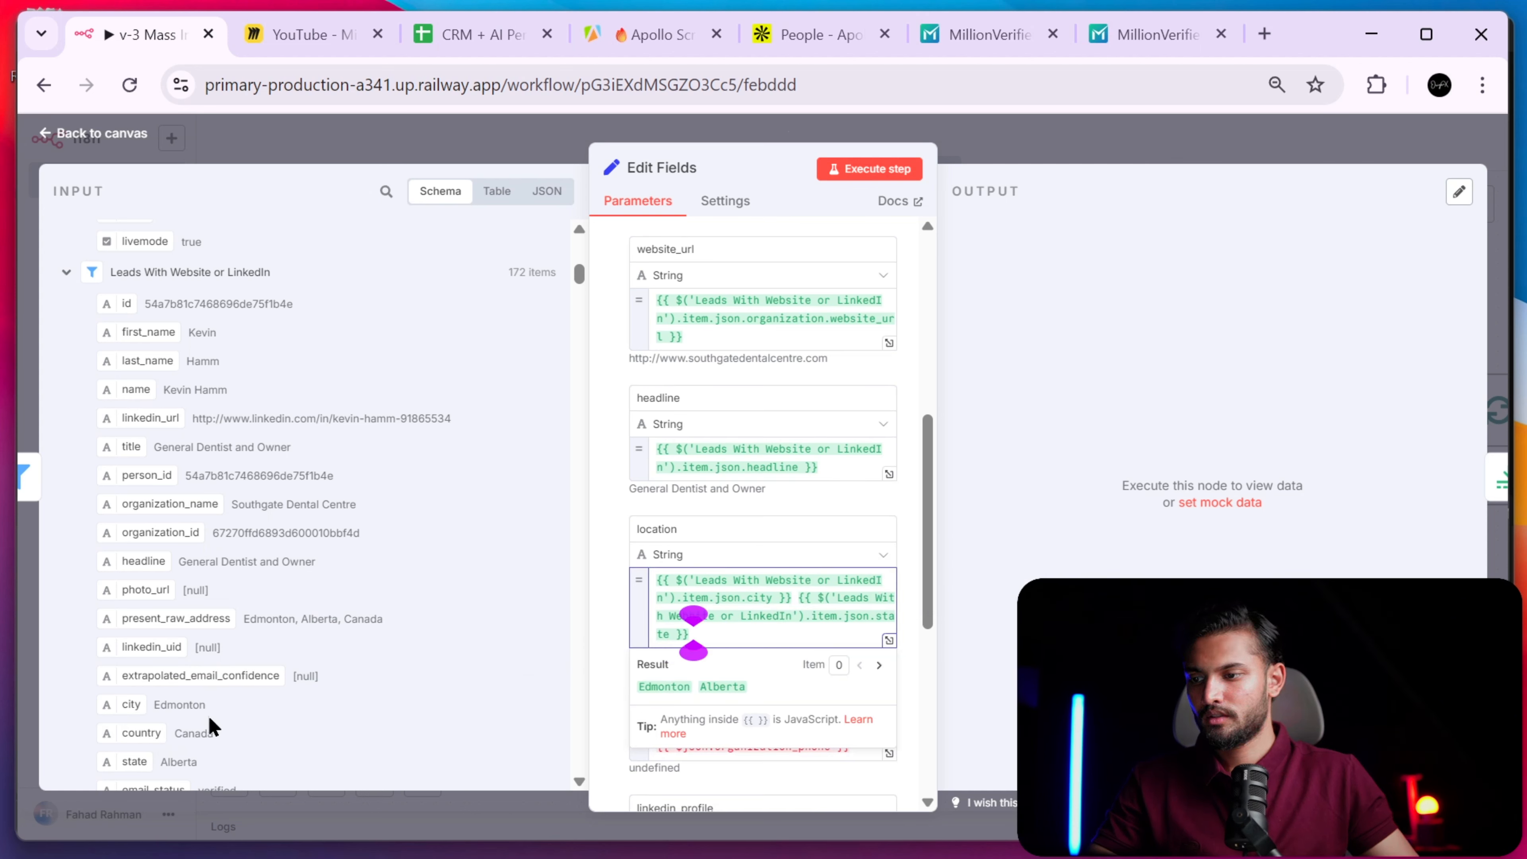
pyautogui.moveTo(151, 731); pyautogui.dragTo(733, 605)
pyautogui.hotkey('ctrl', 'z')
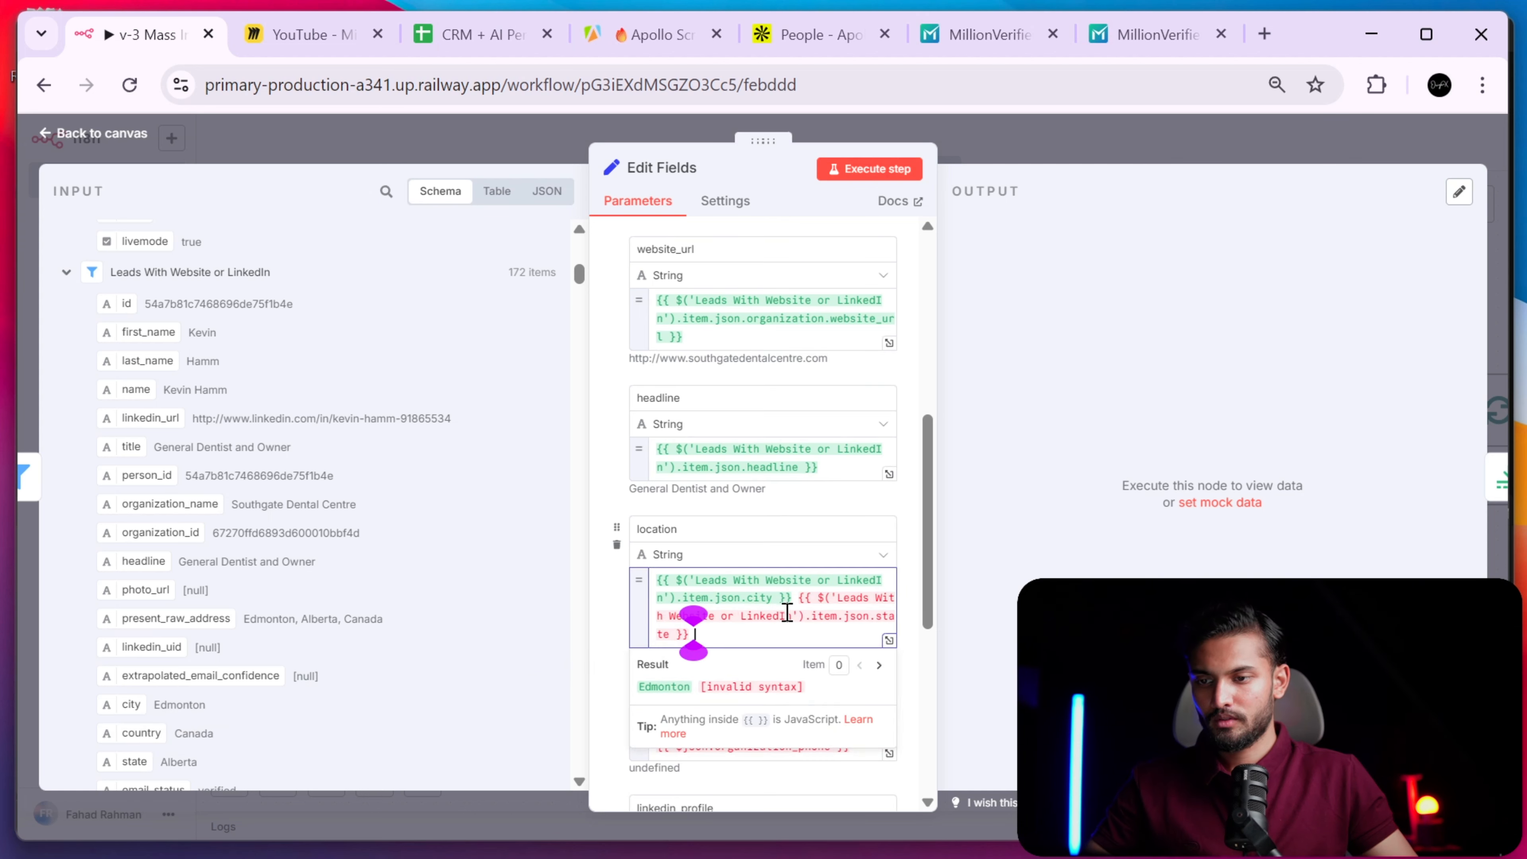
pyautogui.moveTo(147, 731); pyautogui.dragTo(733, 629)
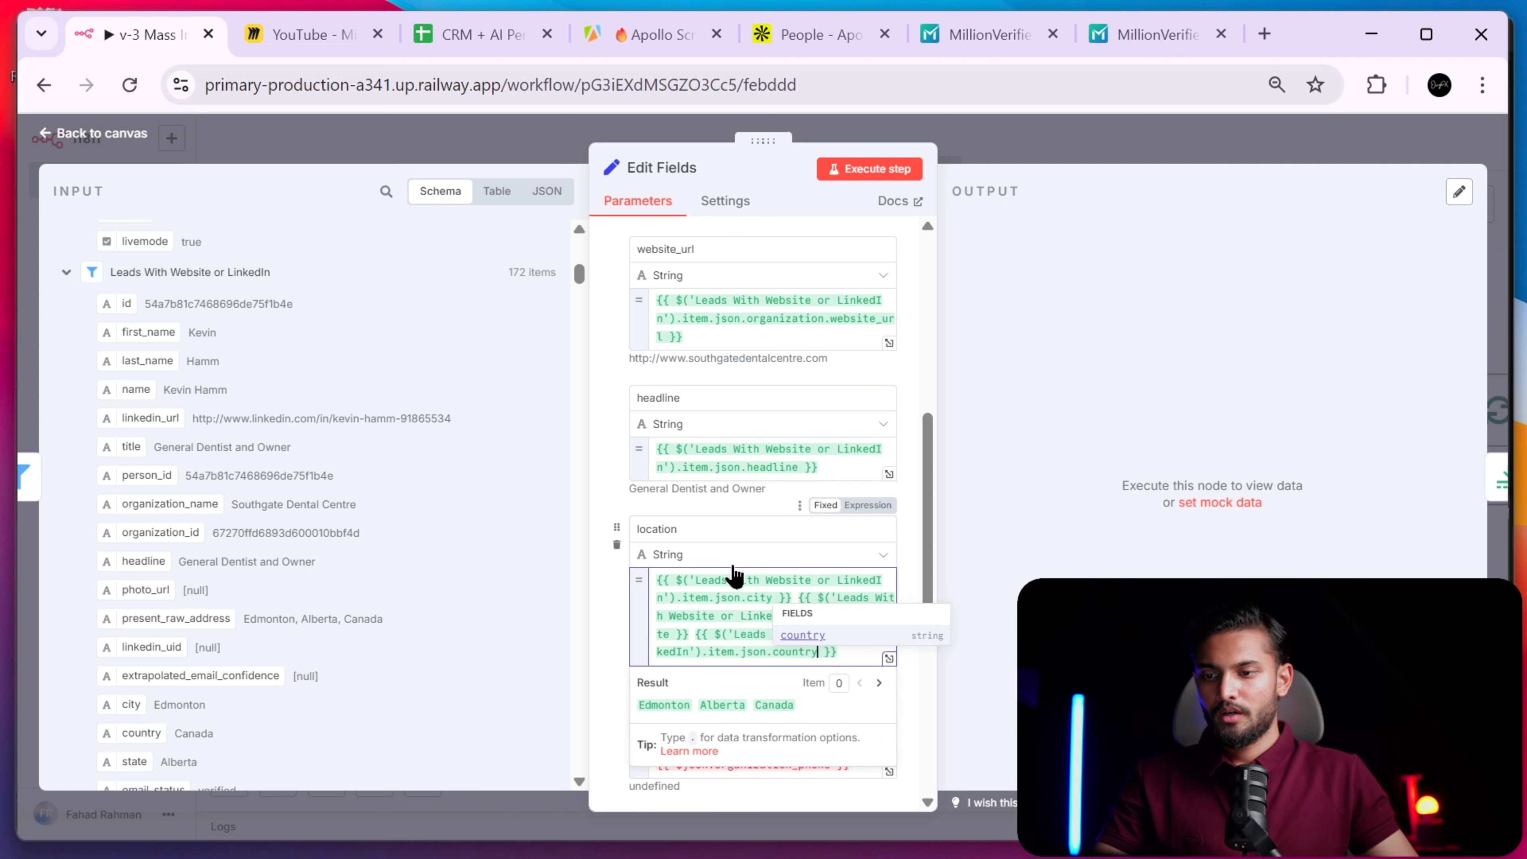
pyautogui.click(614, 579)
pyautogui.scroll(-5, 626, 583)
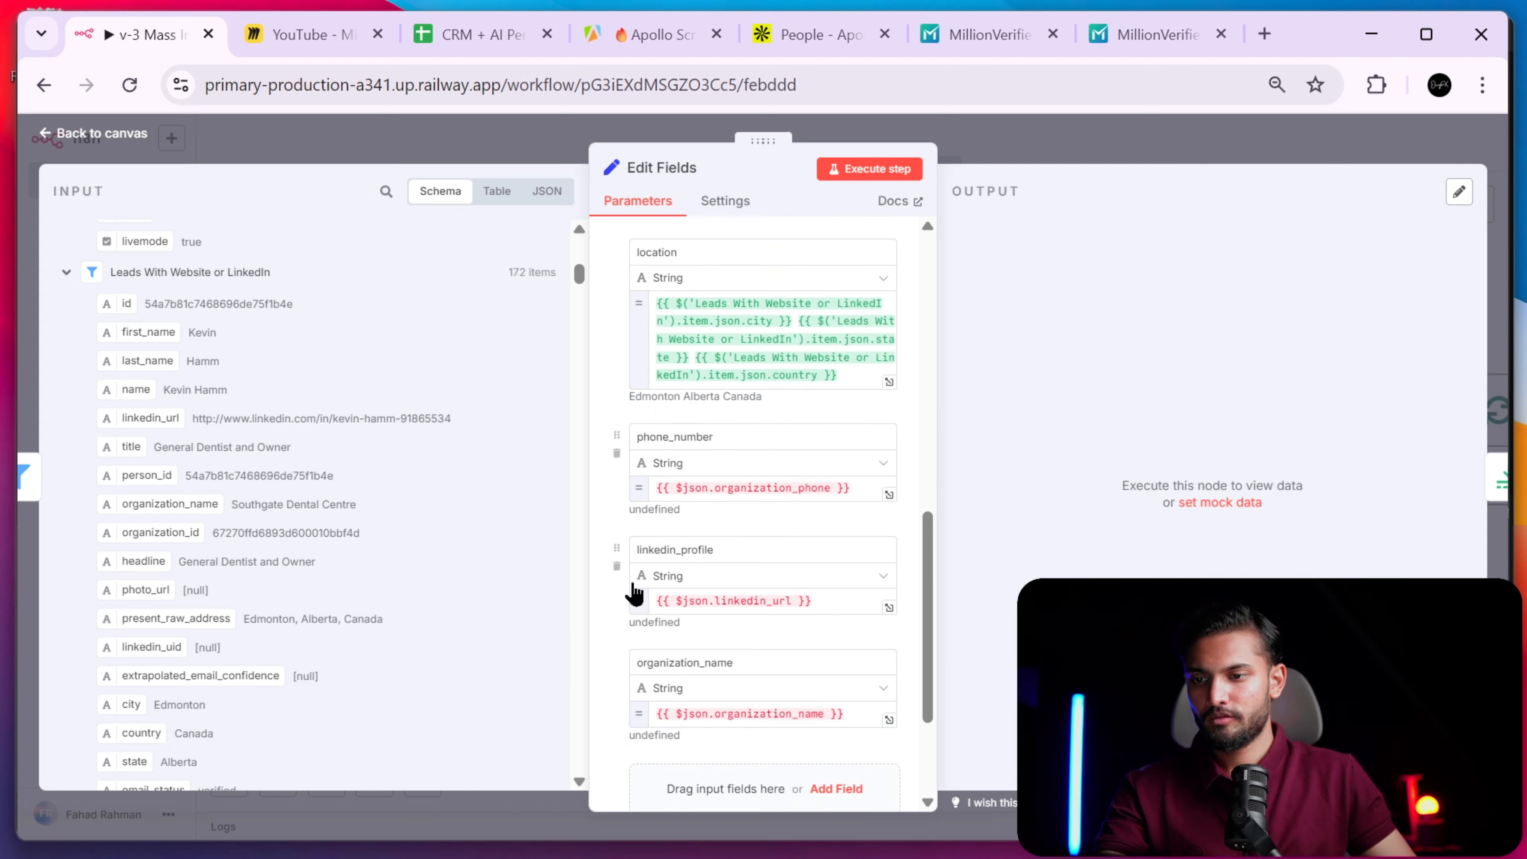
# - Replace the phone_number expression with the lead's sanitized_phone
pyautogui.moveTo(861, 486); pyautogui.dragTo(670, 488)
pyautogui.press('BackSpace')
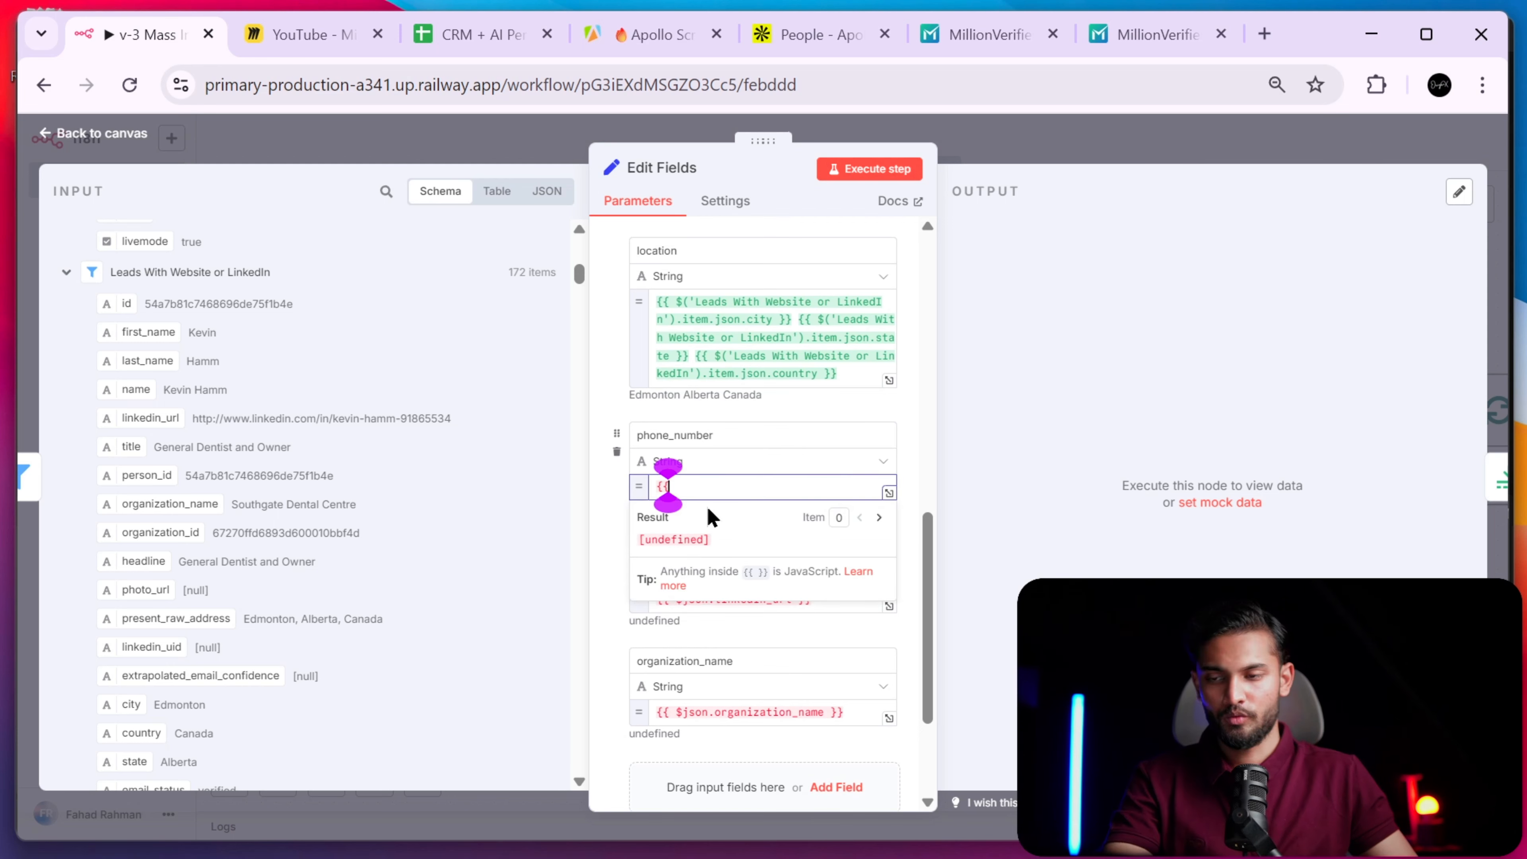
pyautogui.press('BackSpace')
pyautogui.press('BackSpace')
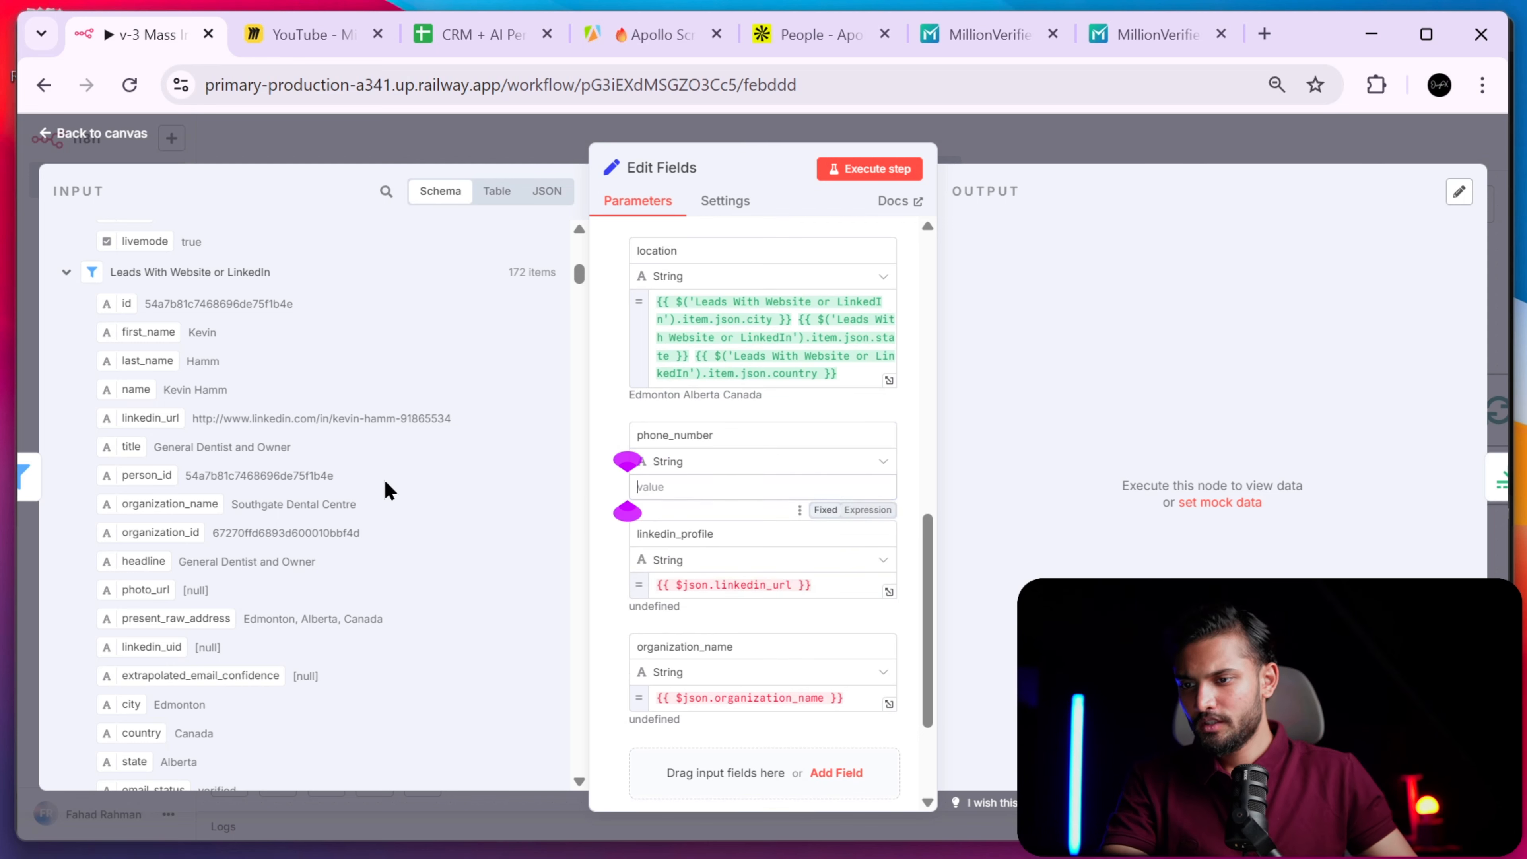
pyautogui.scroll(-5, 314, 595)
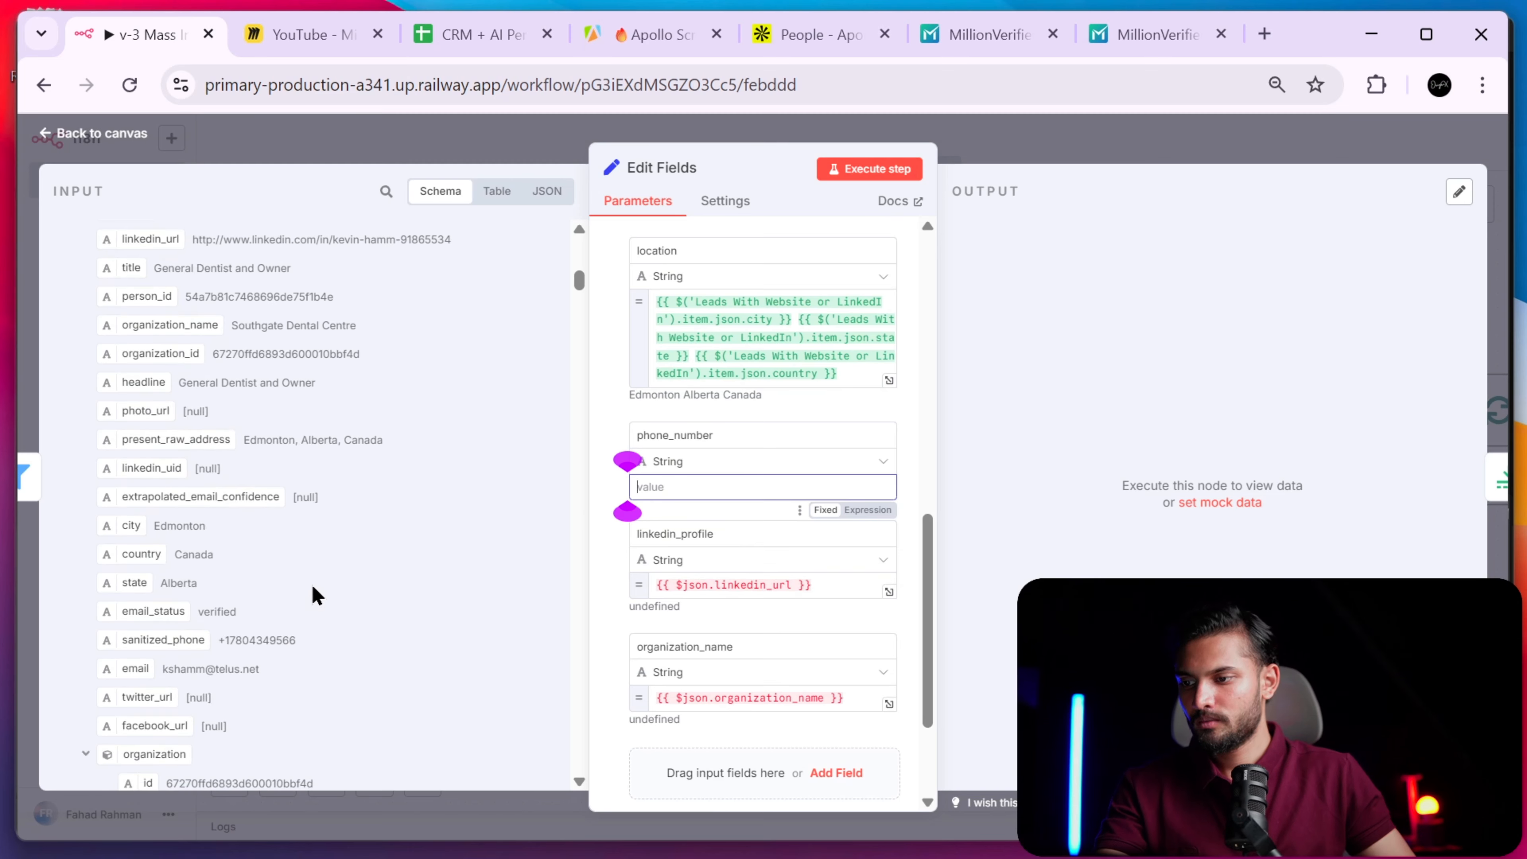
pyautogui.moveTo(174, 501); pyautogui.dragTo(691, 487)
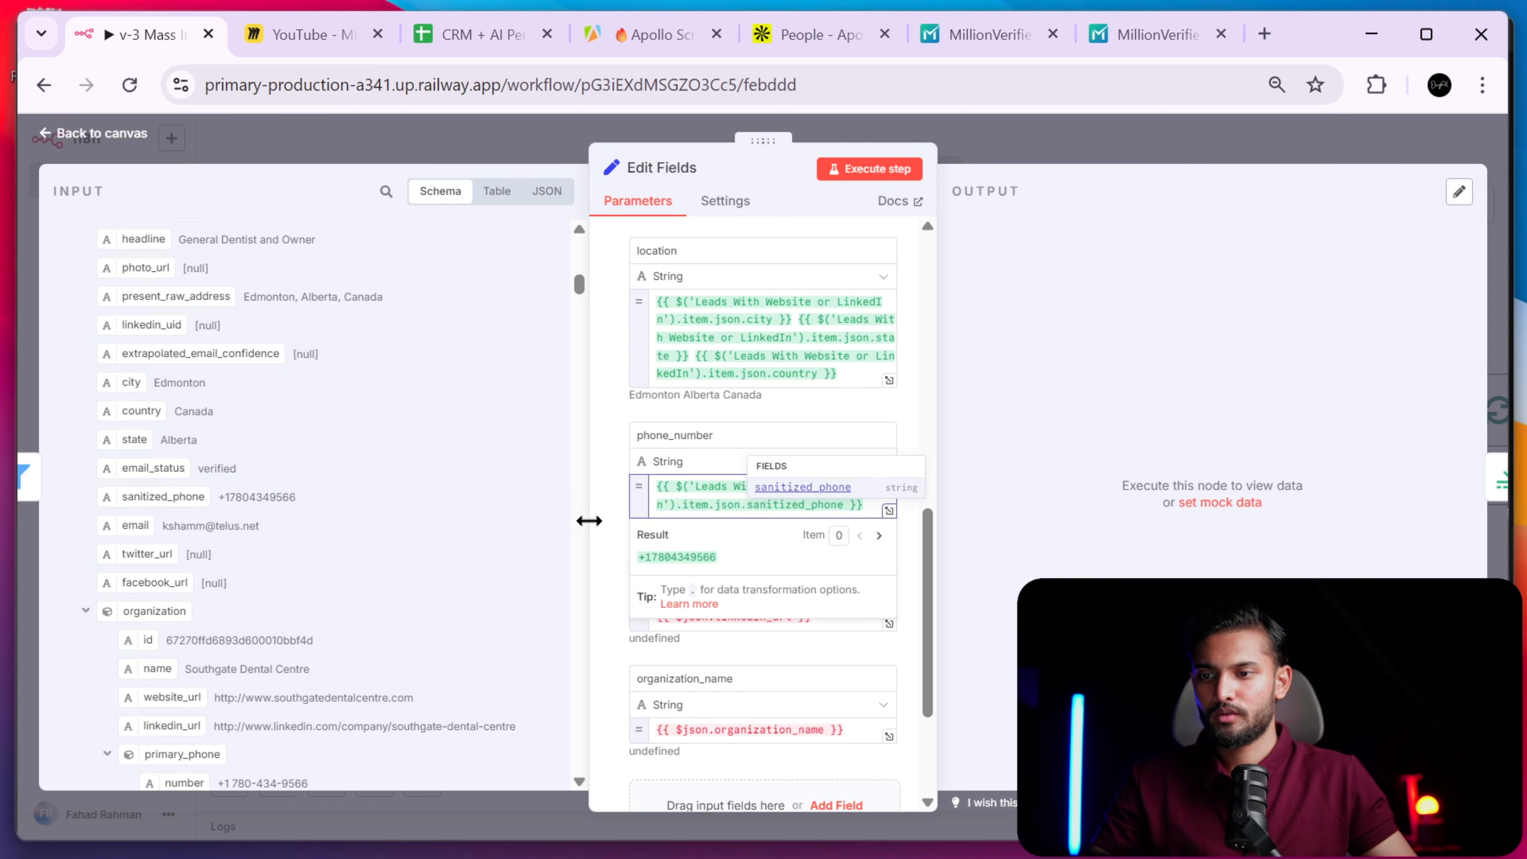
pyautogui.click(605, 533)
# - Replace the linkedin_profile expression with the lead's linkedin_url
pyautogui.scroll(-2, 776, 569)
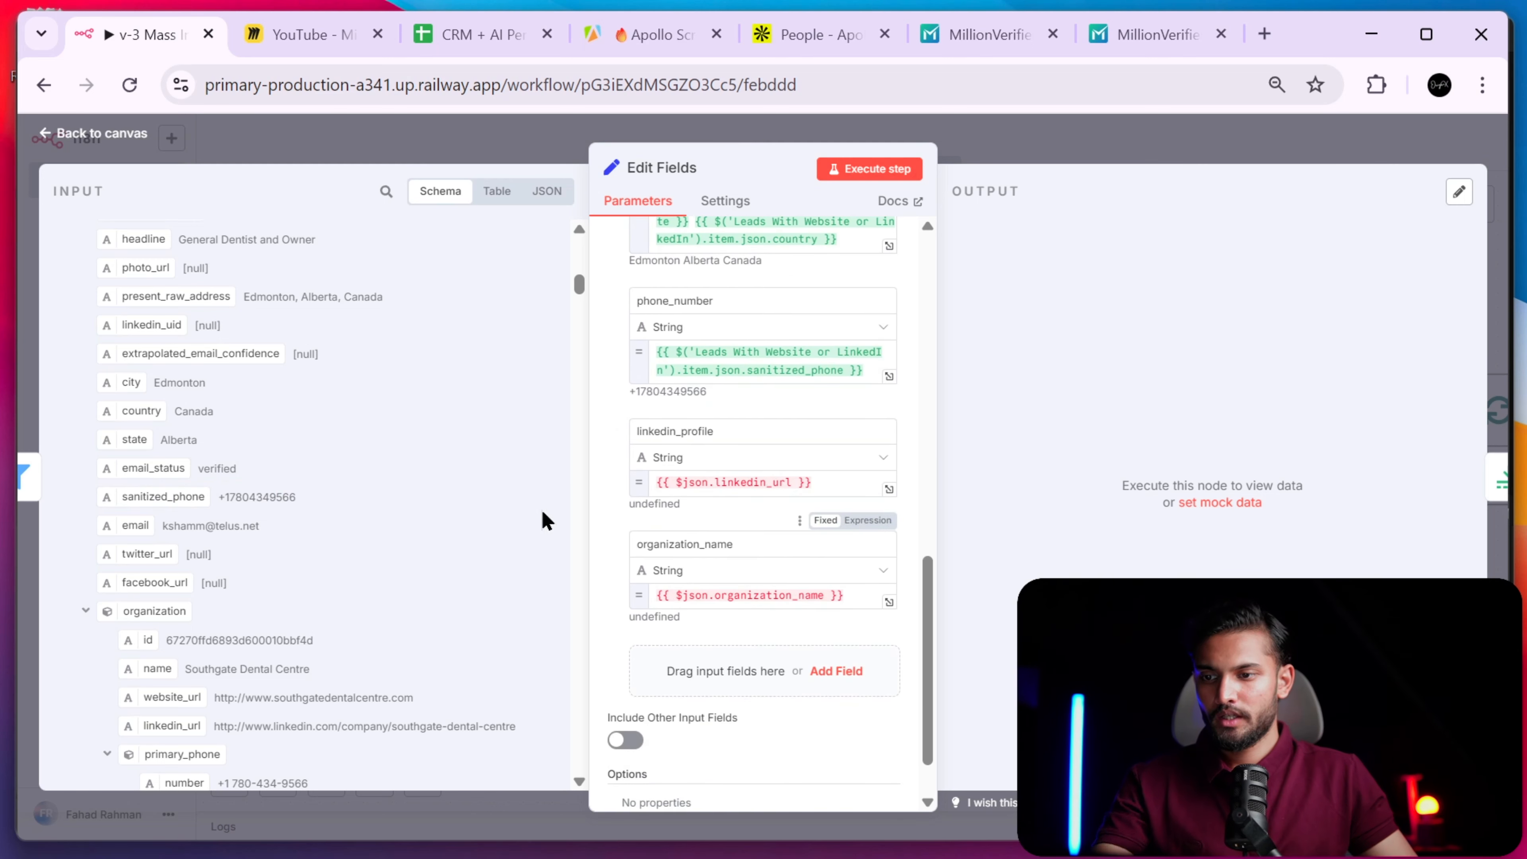
pyautogui.scroll(10, 385, 520)
pyautogui.scroll(-7, 401, 520)
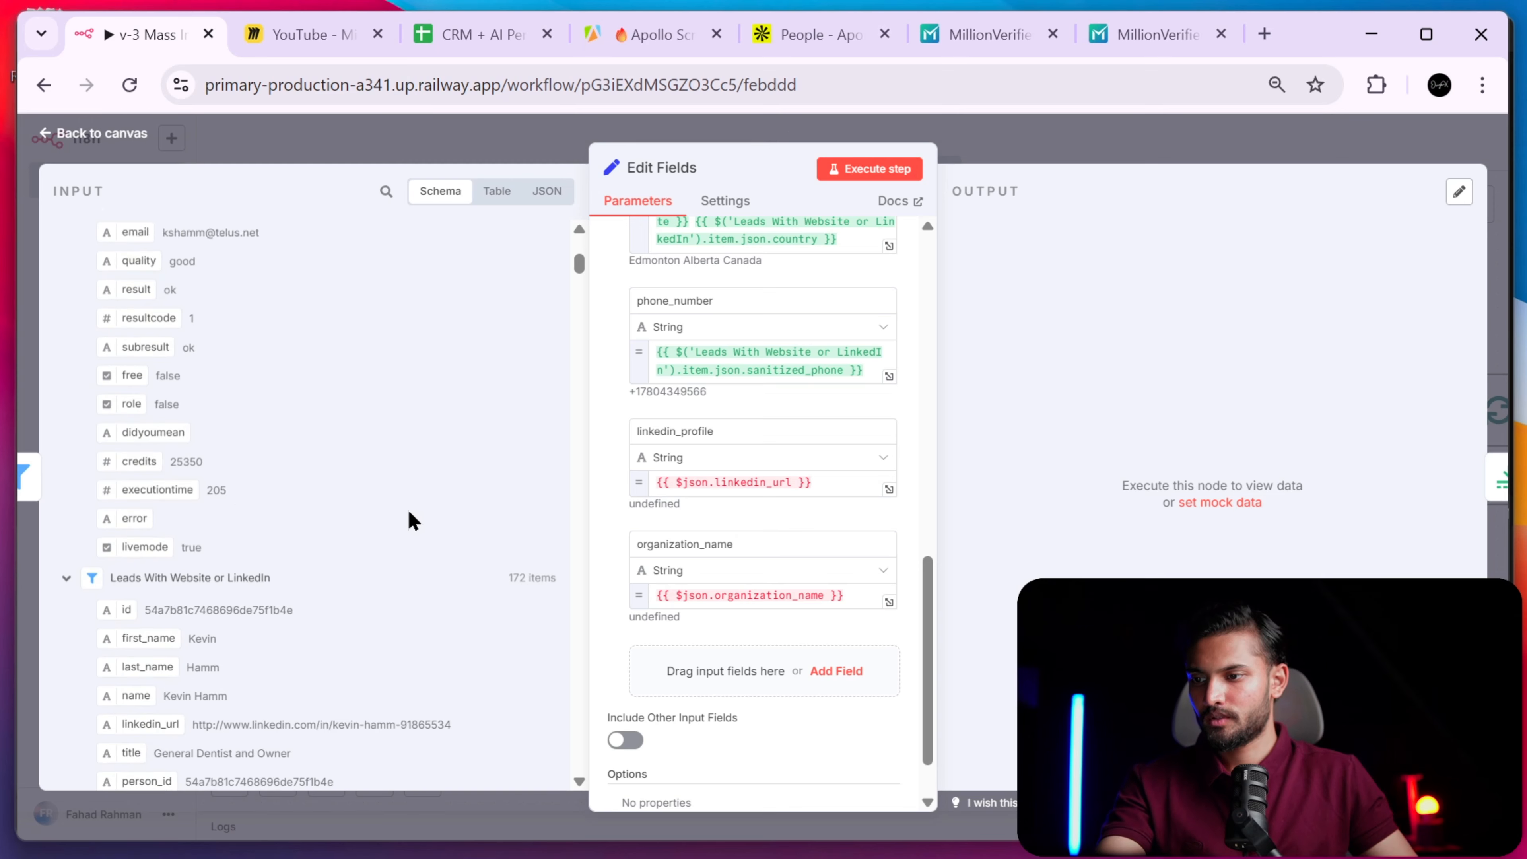
pyautogui.scroll(-1, 397, 511)
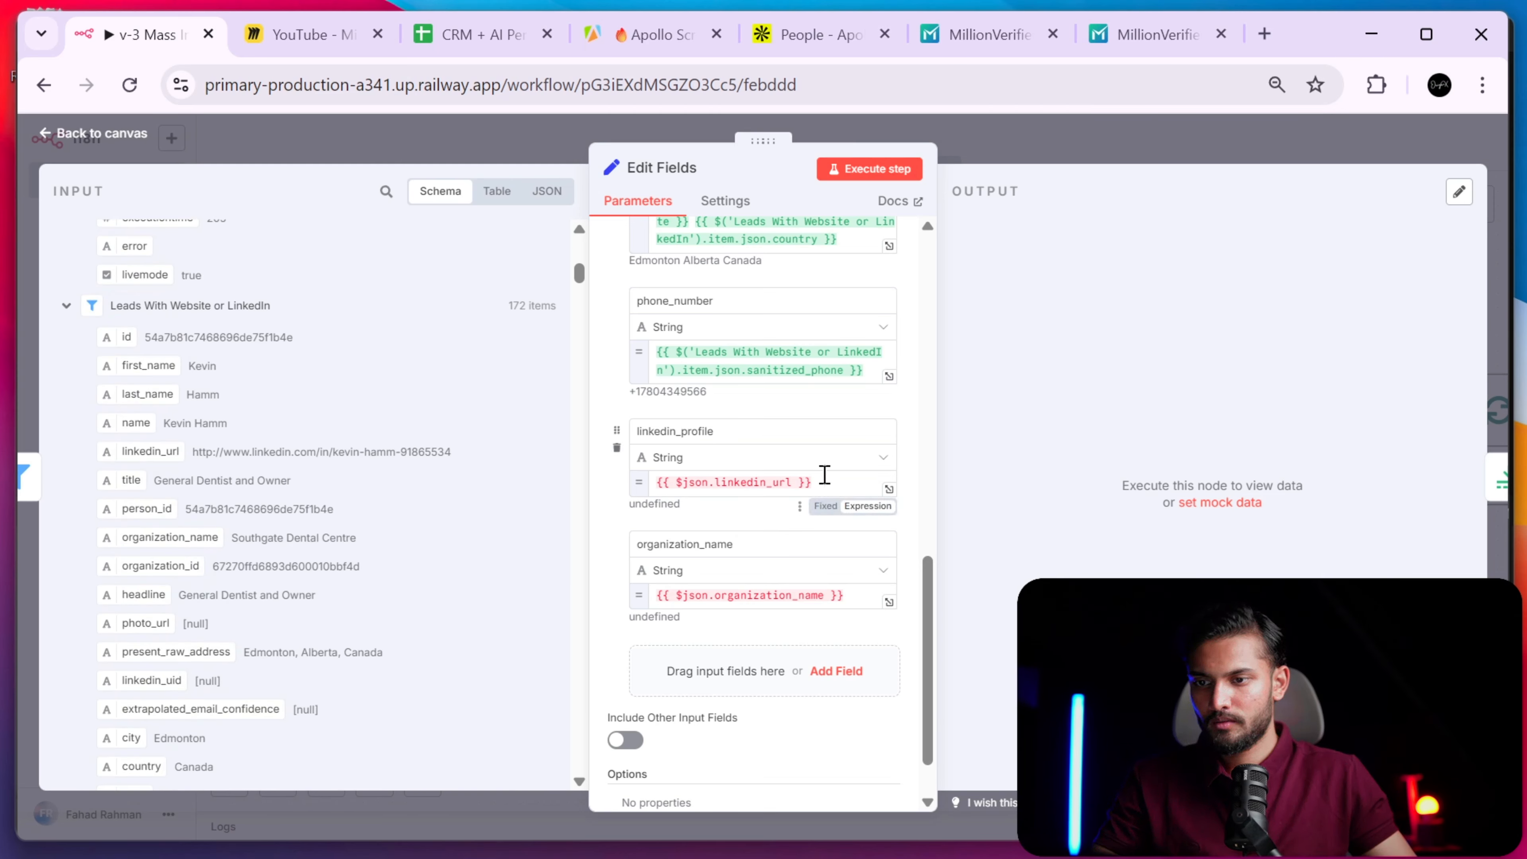
pyautogui.moveTo(821, 482); pyautogui.dragTo(628, 494)
pyautogui.press('BackSpace')
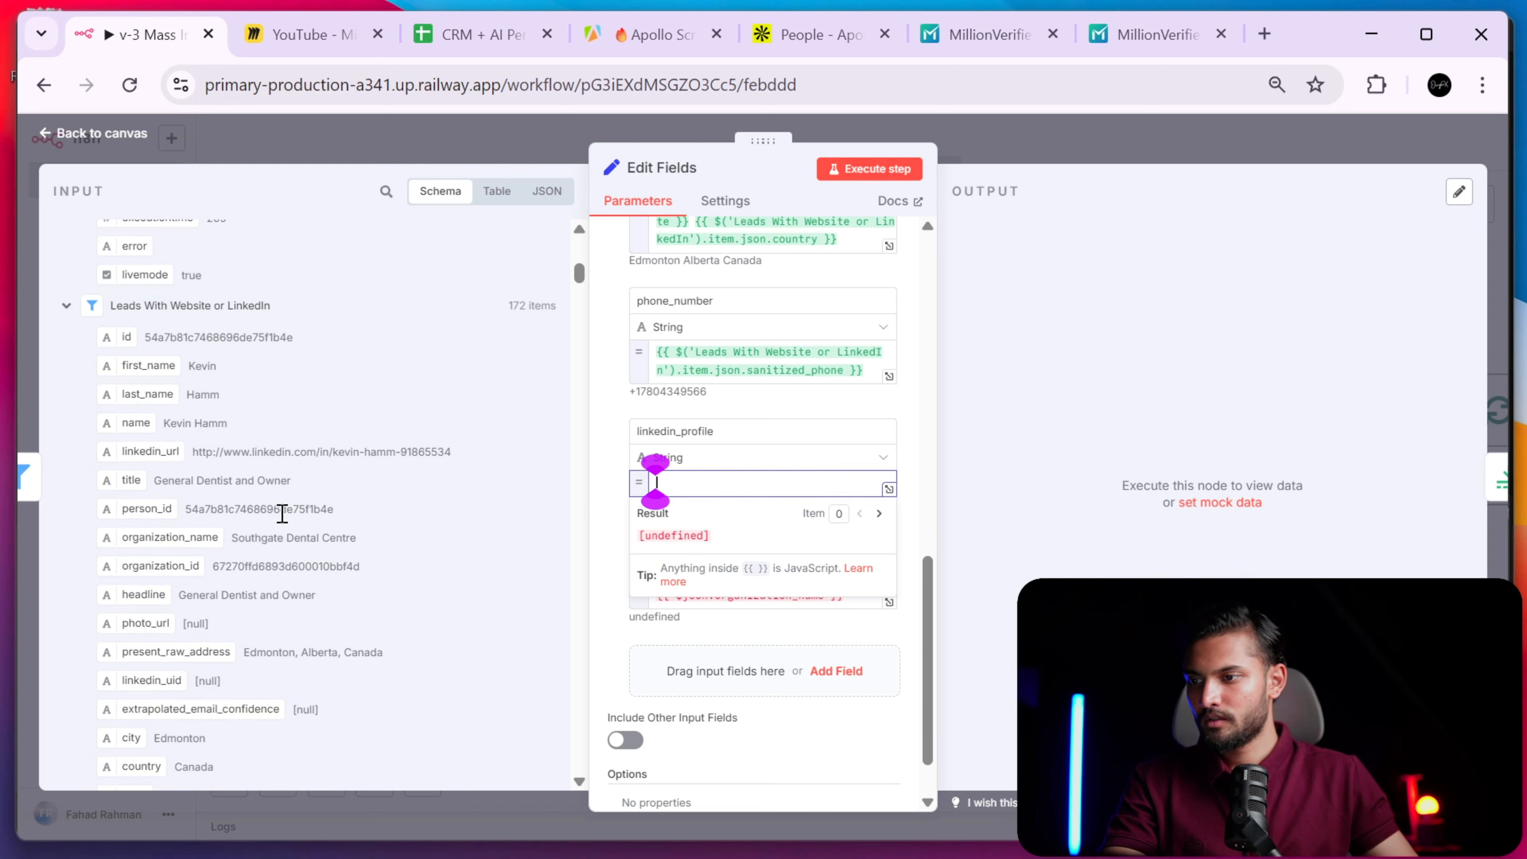
pyautogui.moveTo(157, 452); pyautogui.dragTo(818, 494)
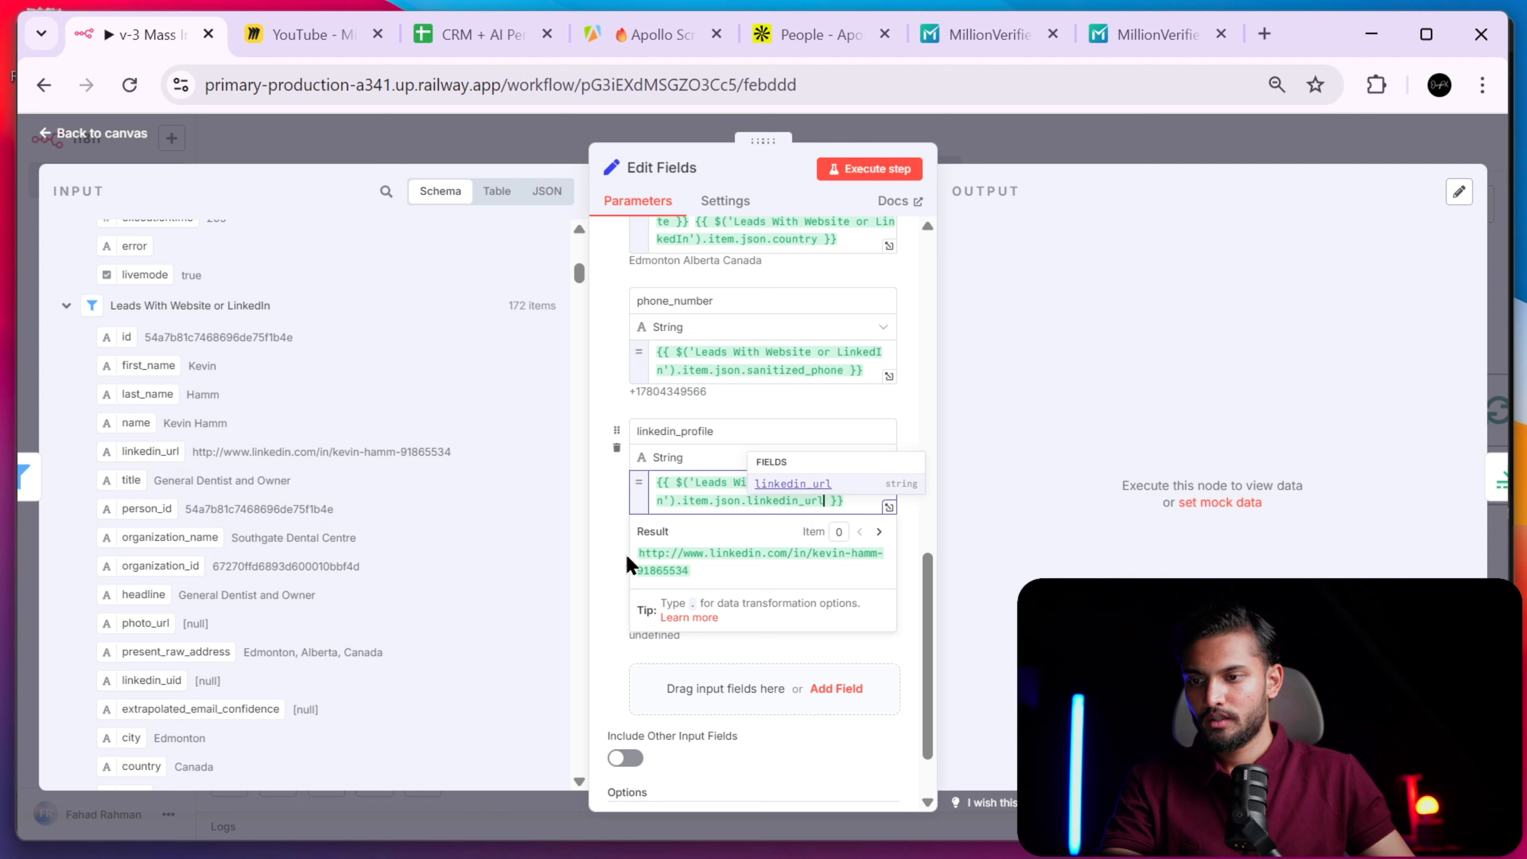
pyautogui.click(618, 563)
# - Map organization_name from the lead data and run Edit Fields on all leads
pyautogui.click(784, 614)
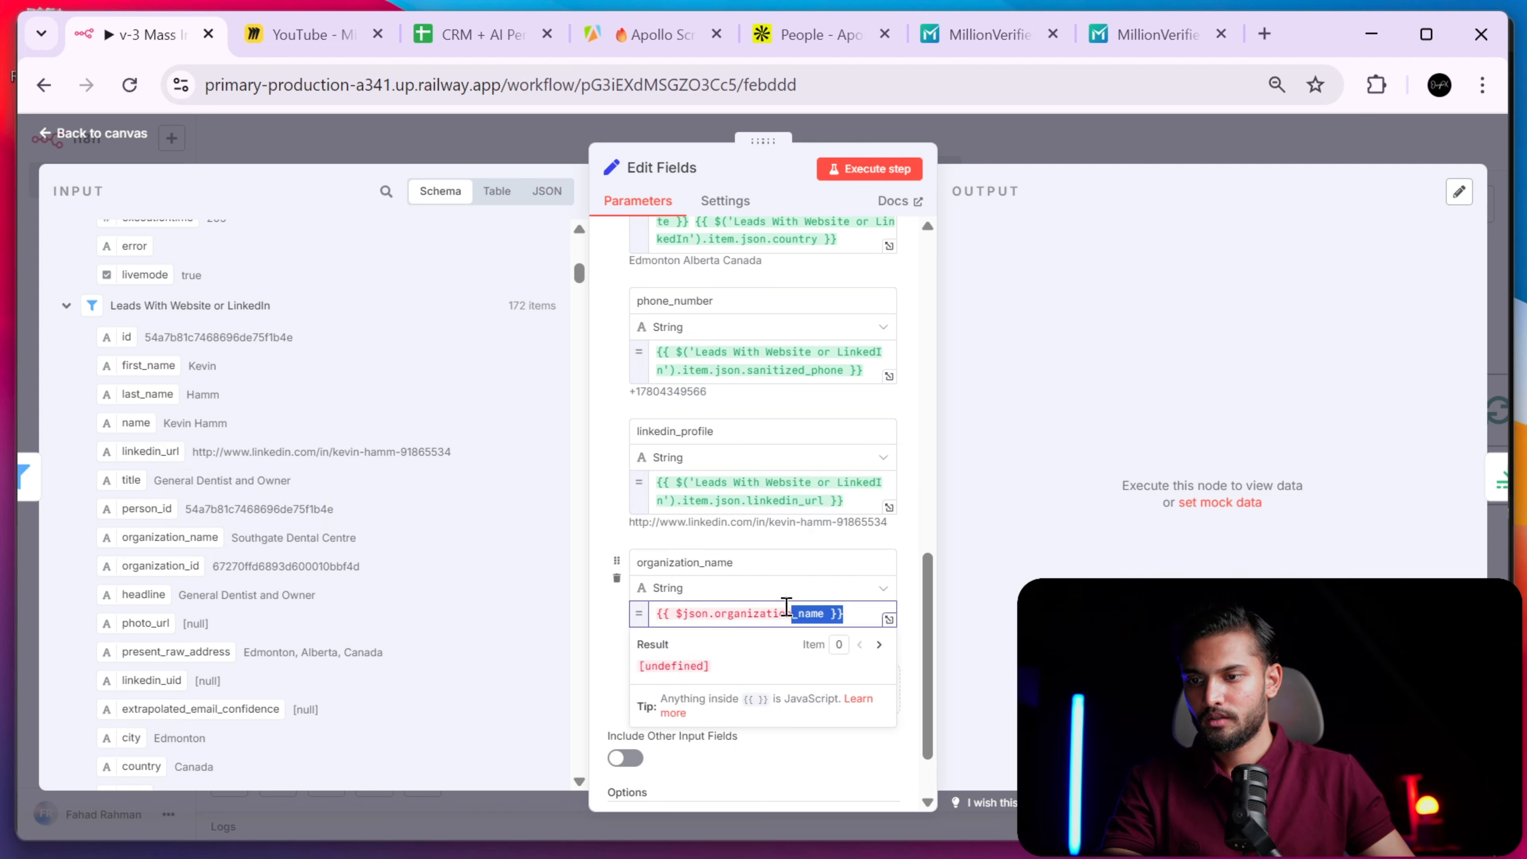
pyautogui.moveTo(784, 614); pyautogui.dragTo(600, 610)
pyautogui.press('BackSpace')
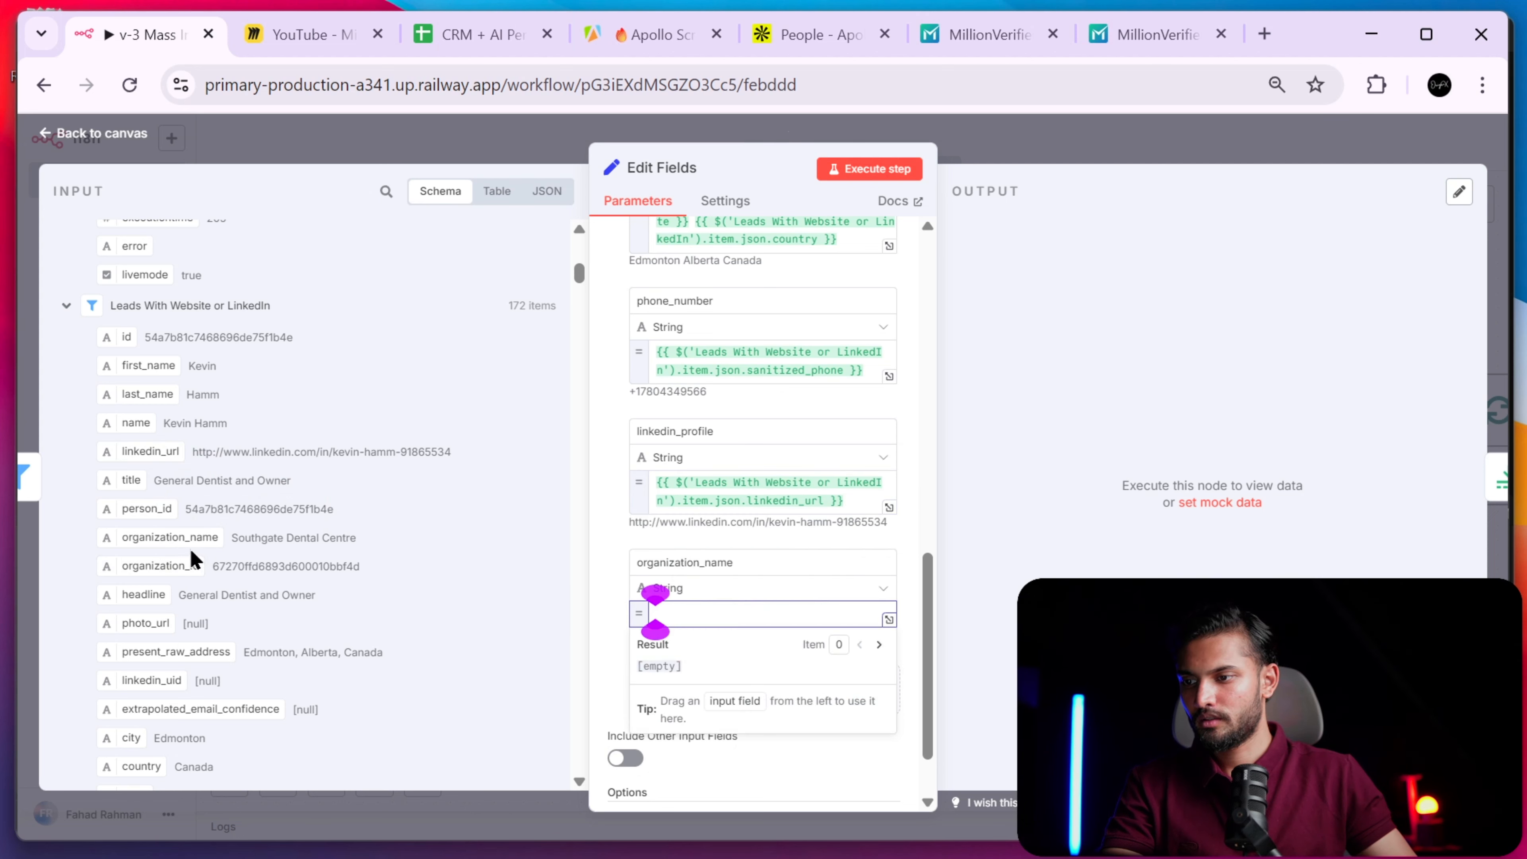
pyautogui.moveTo(170, 538); pyautogui.dragTo(716, 611)
pyautogui.click(582, 511)
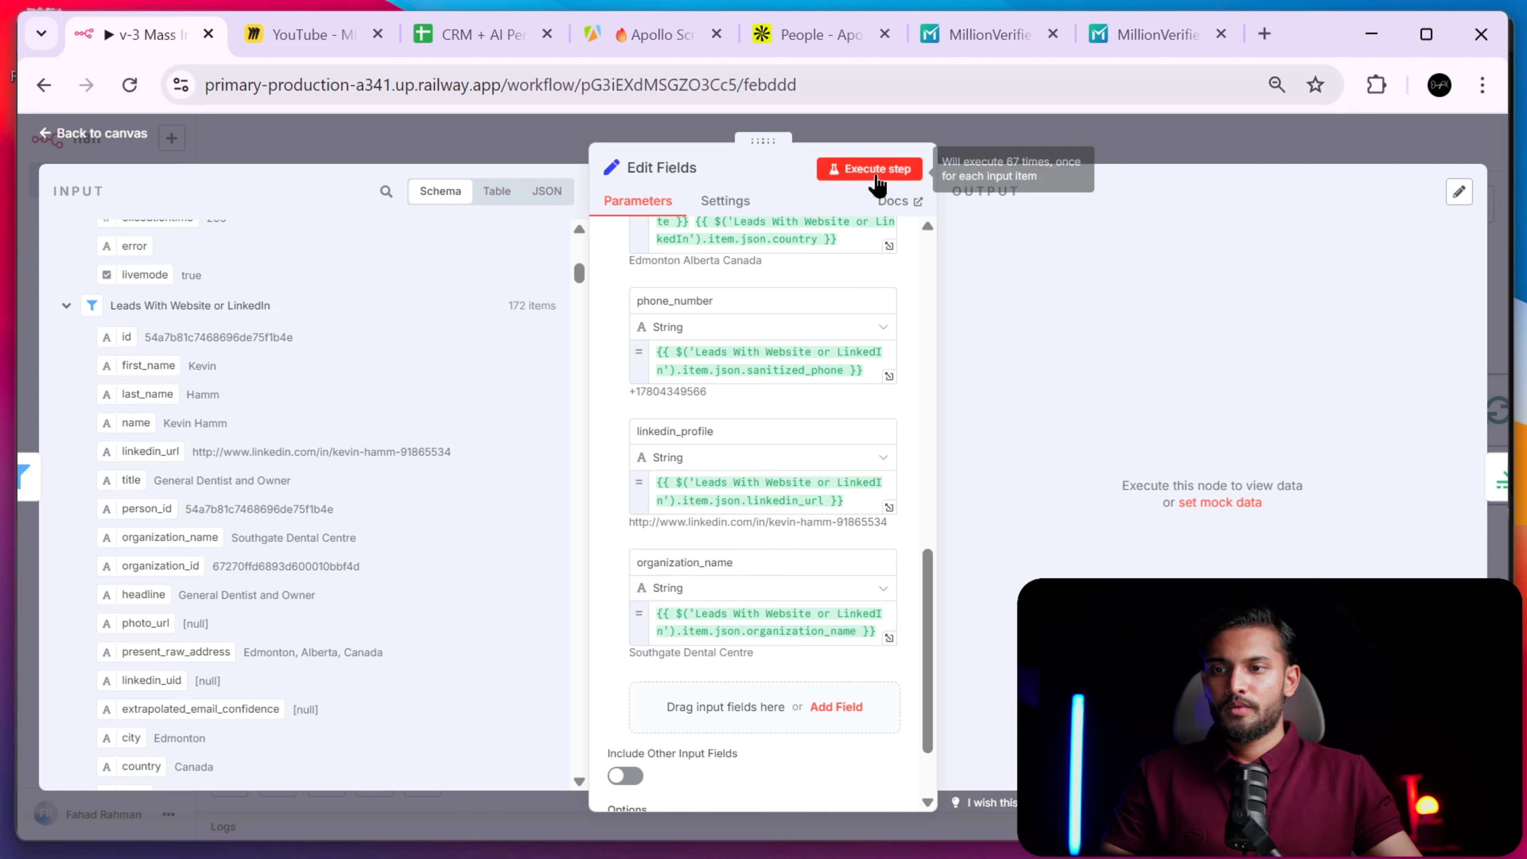
pyautogui.click(878, 180)
pyautogui.click(1025, 153)
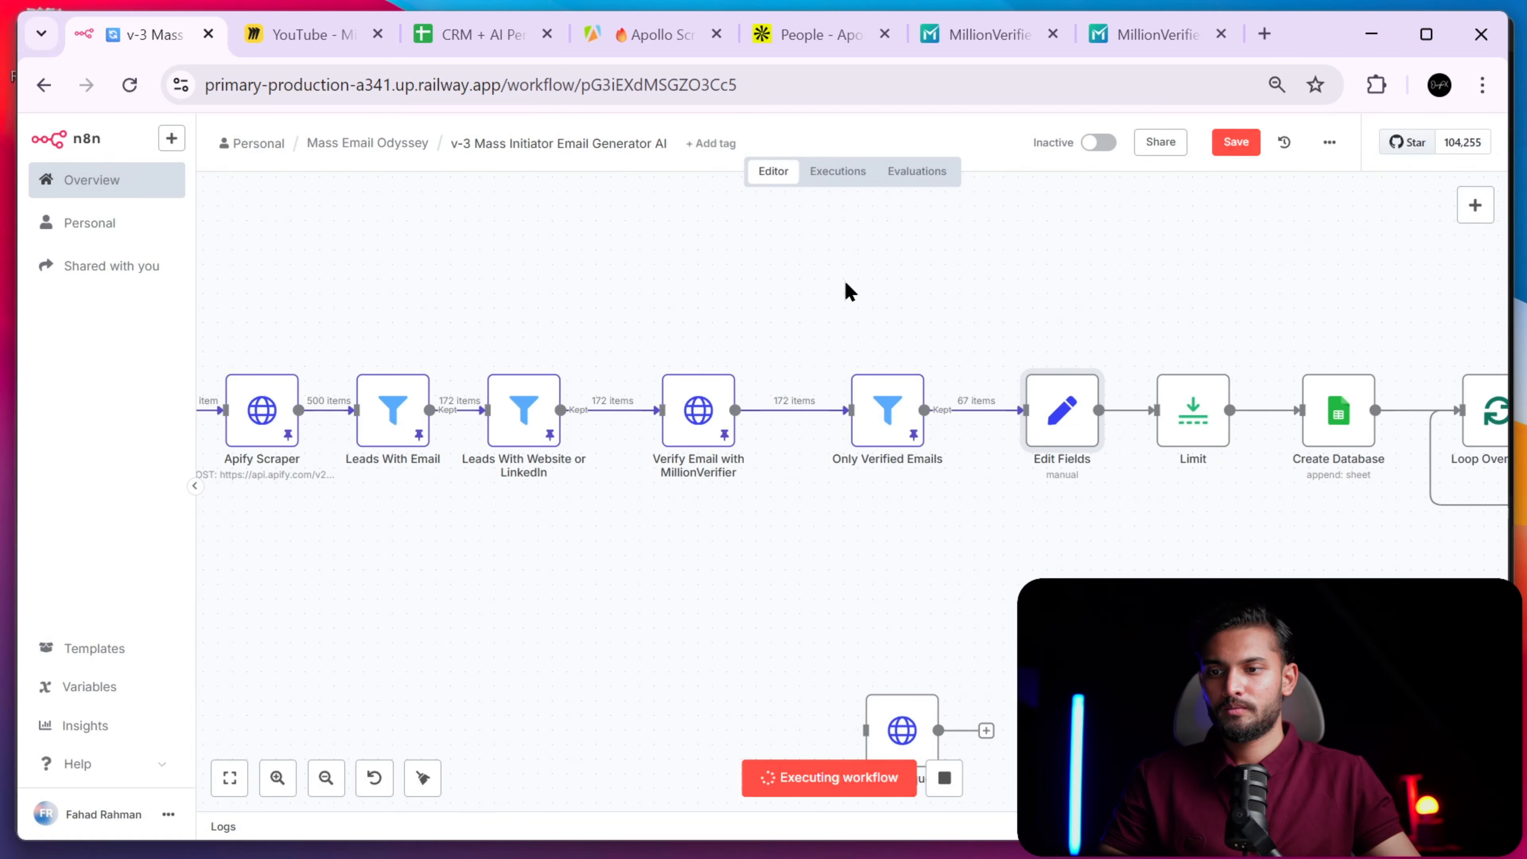
pyautogui.hscroll(10, 1016, 487)
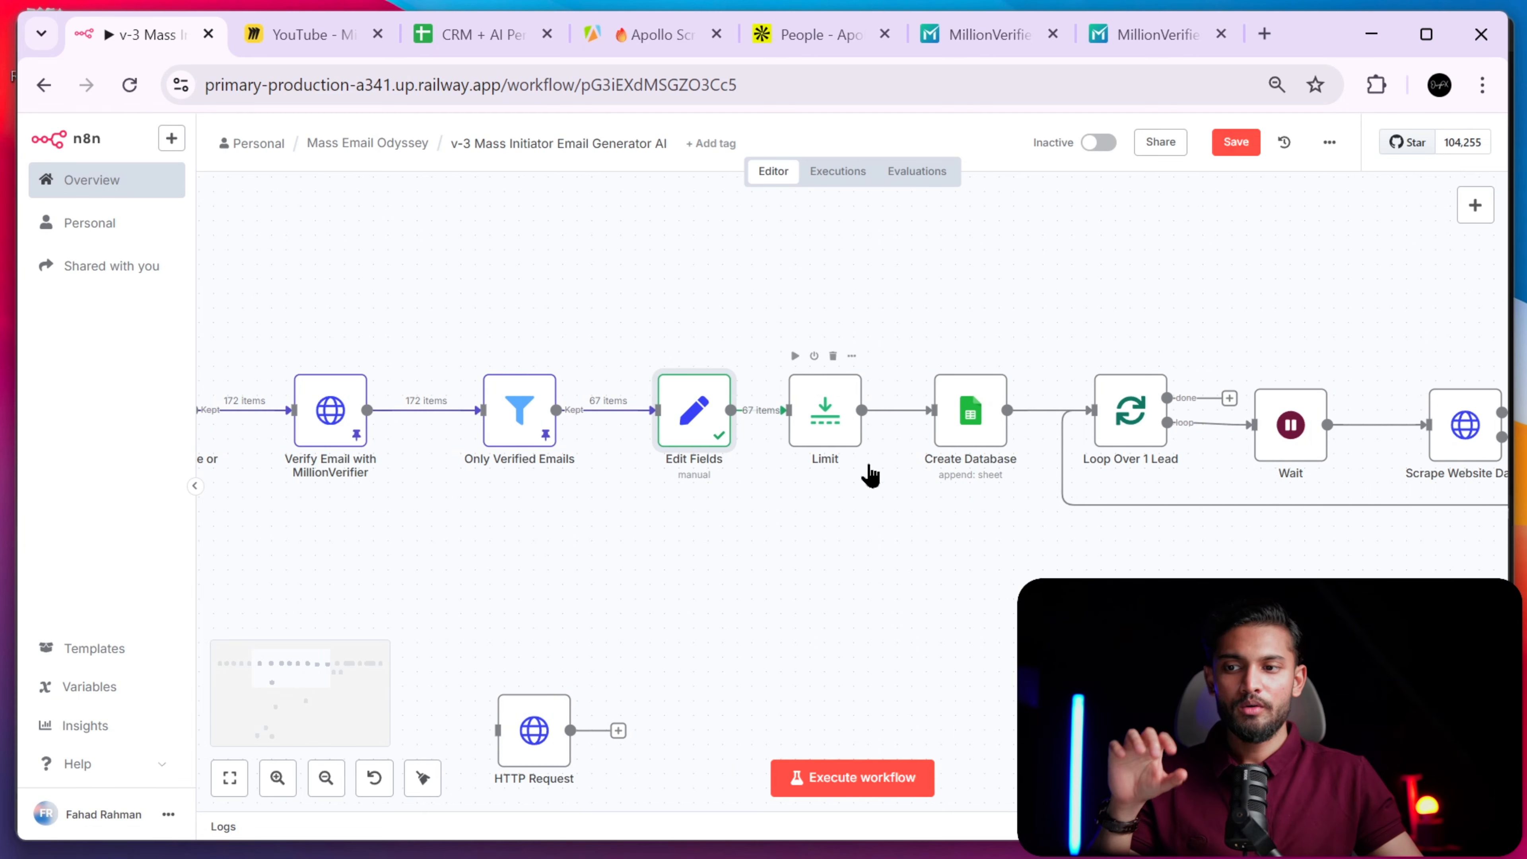
pyautogui.hscroll(6, 971, 487)
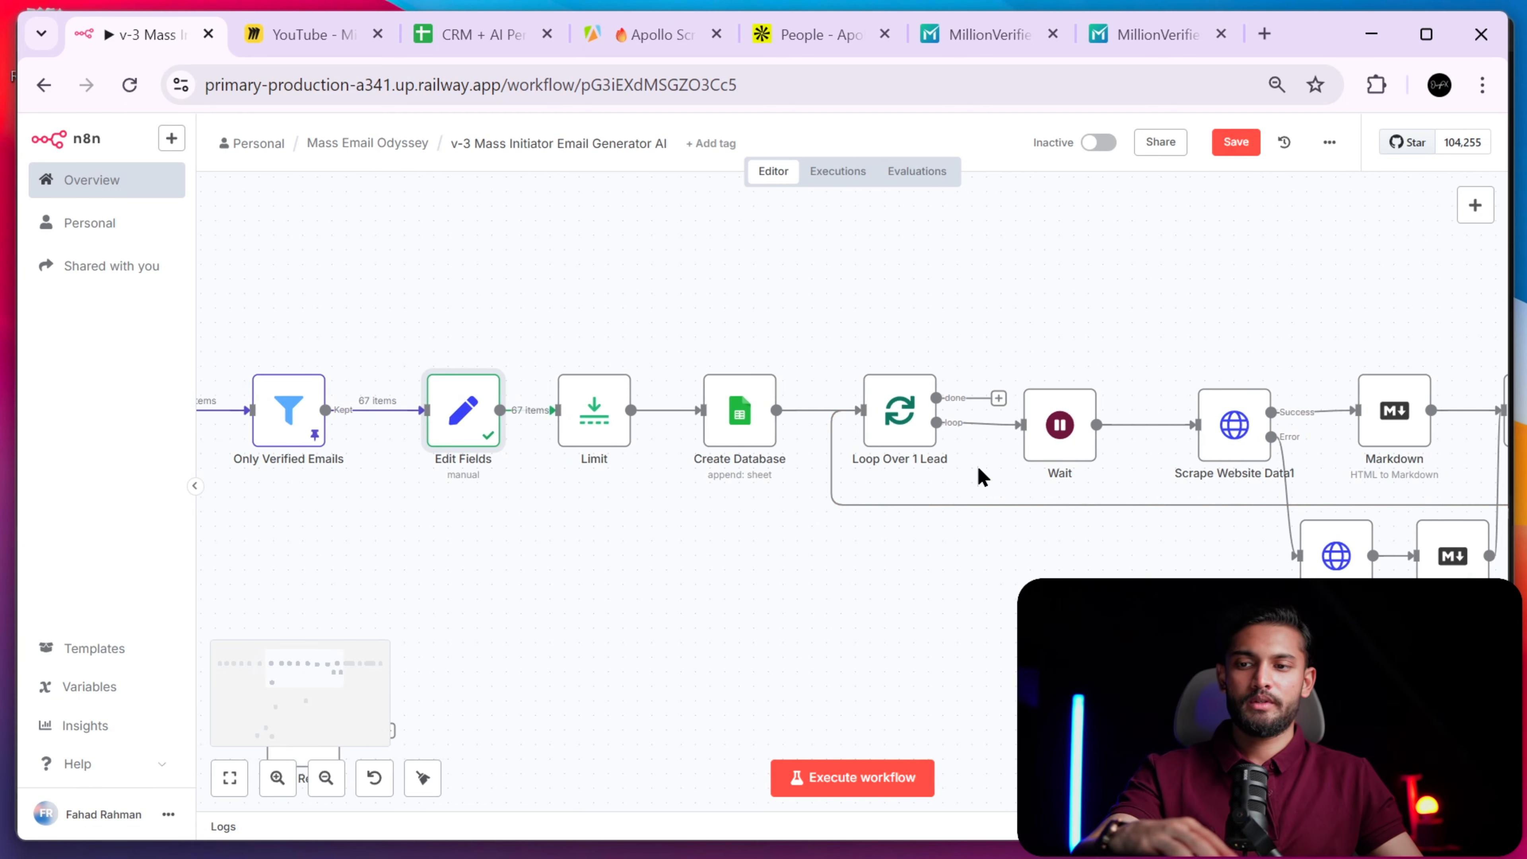
pyautogui.hscroll(6, 982, 477)
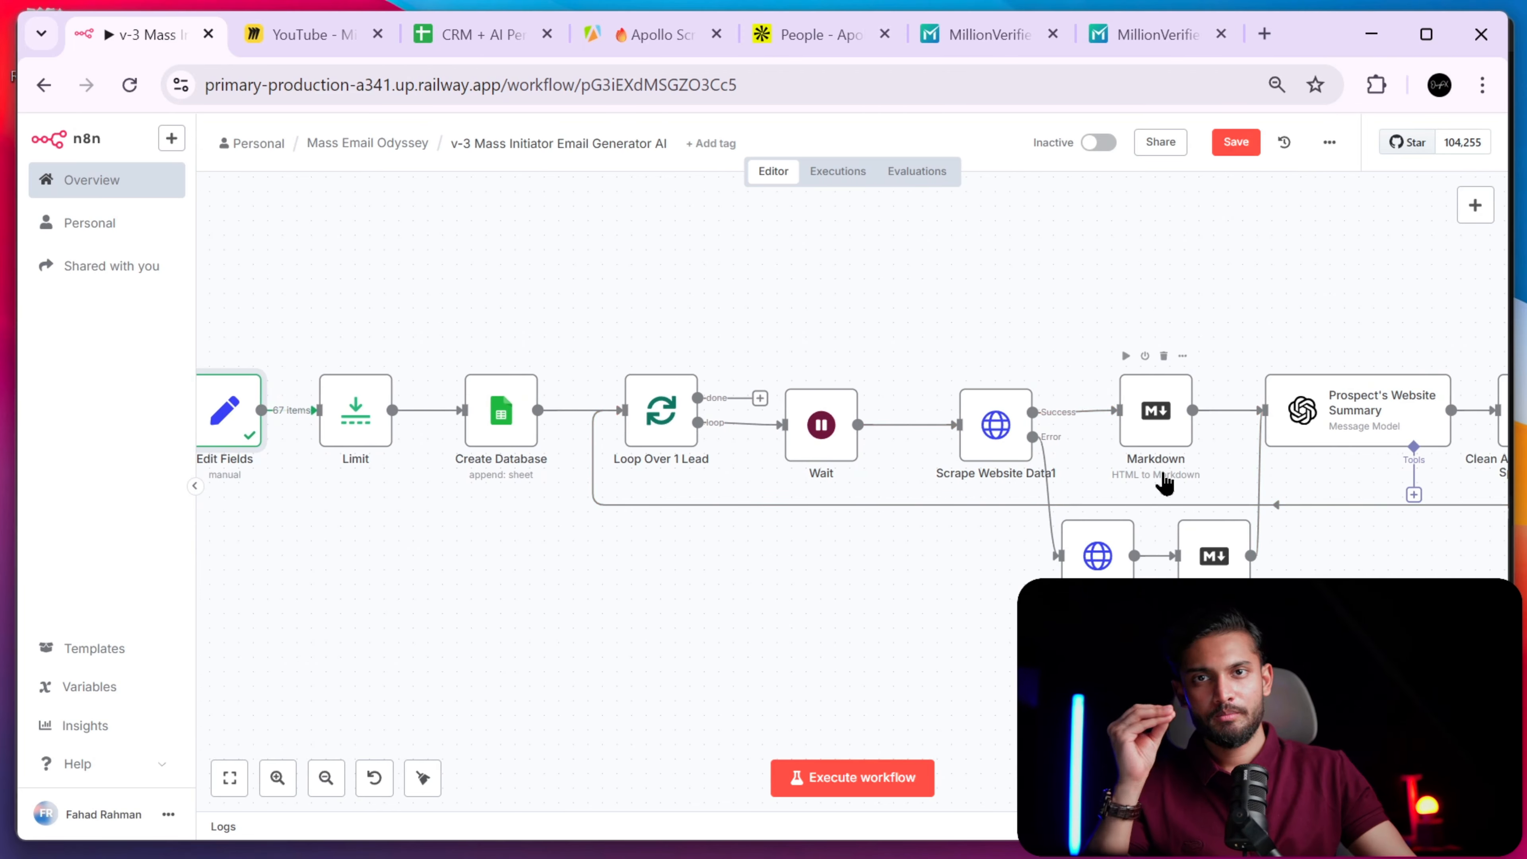
pyautogui.hscroll(-5, 689, 563)
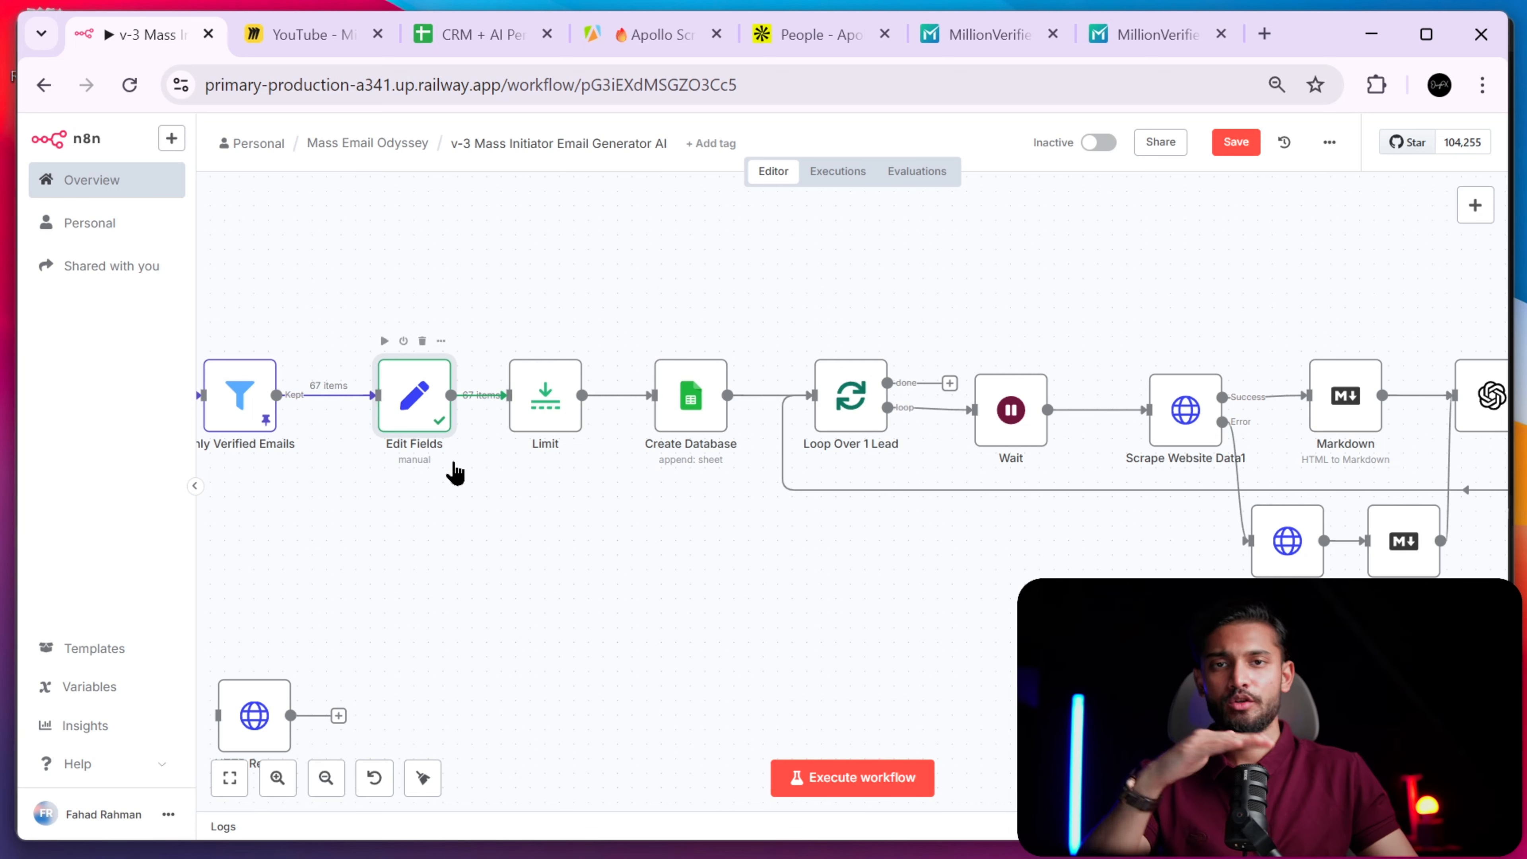
pyautogui.hscroll(2, 662, 448)
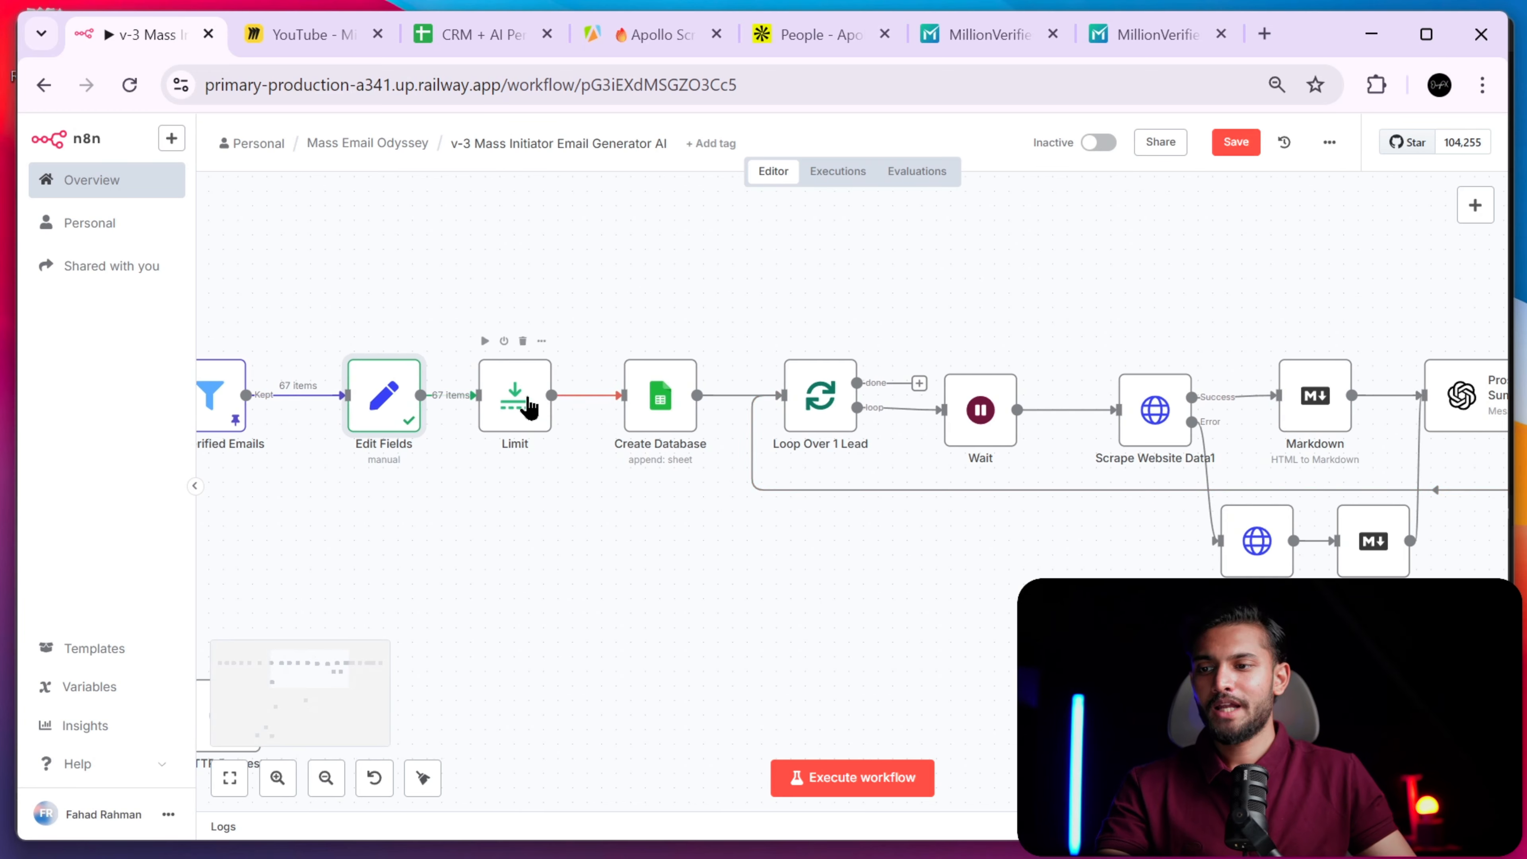
pyautogui.click(527, 414)
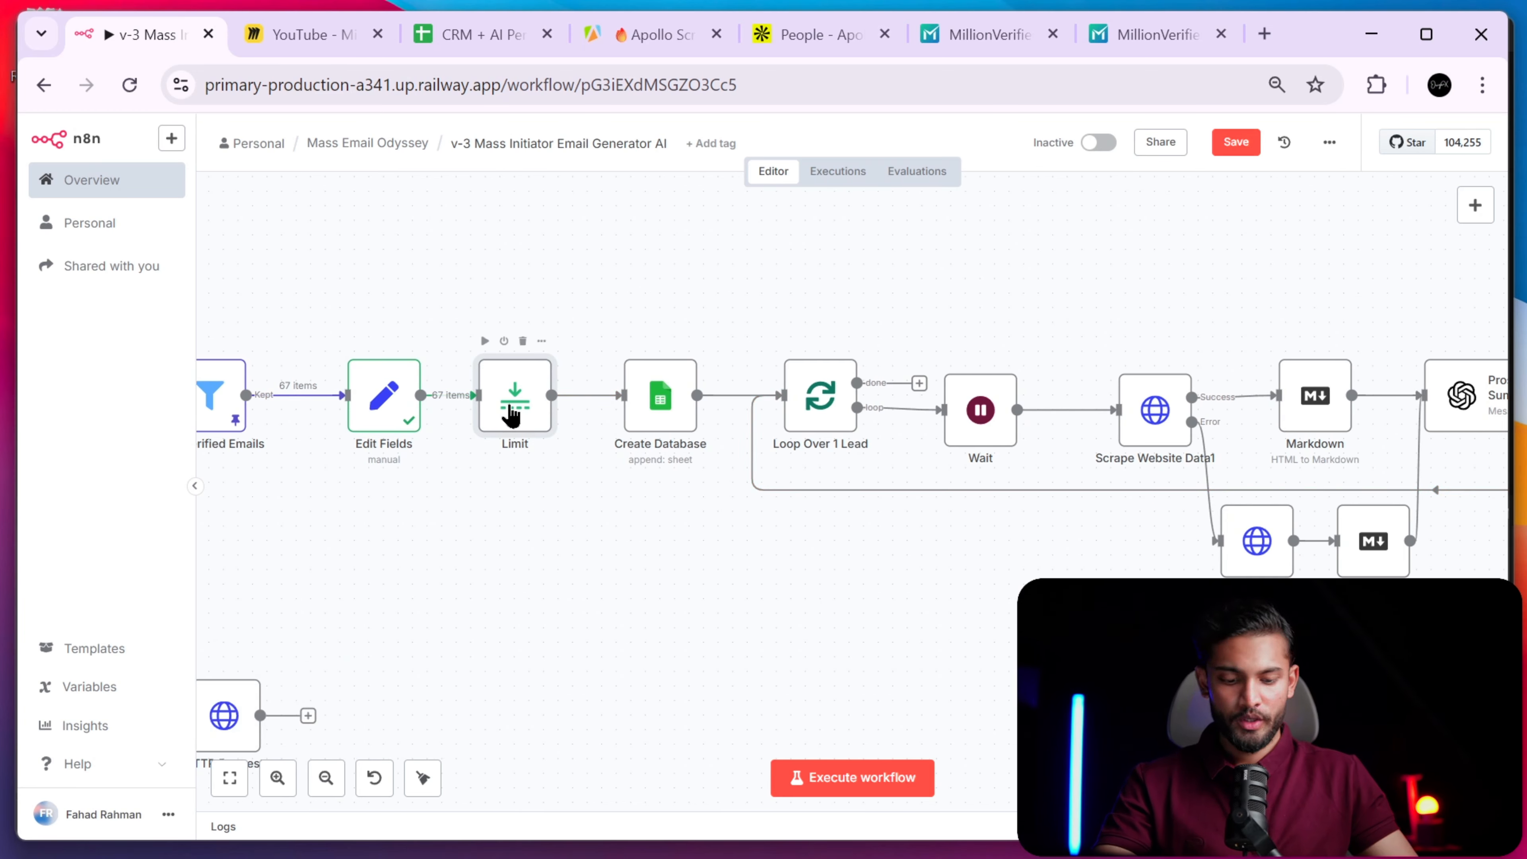
# - Cut the Limit node's Max Items down from 500 to a small test batch
pyautogui.doubleClick(511, 414)
pyautogui.click(665, 271)
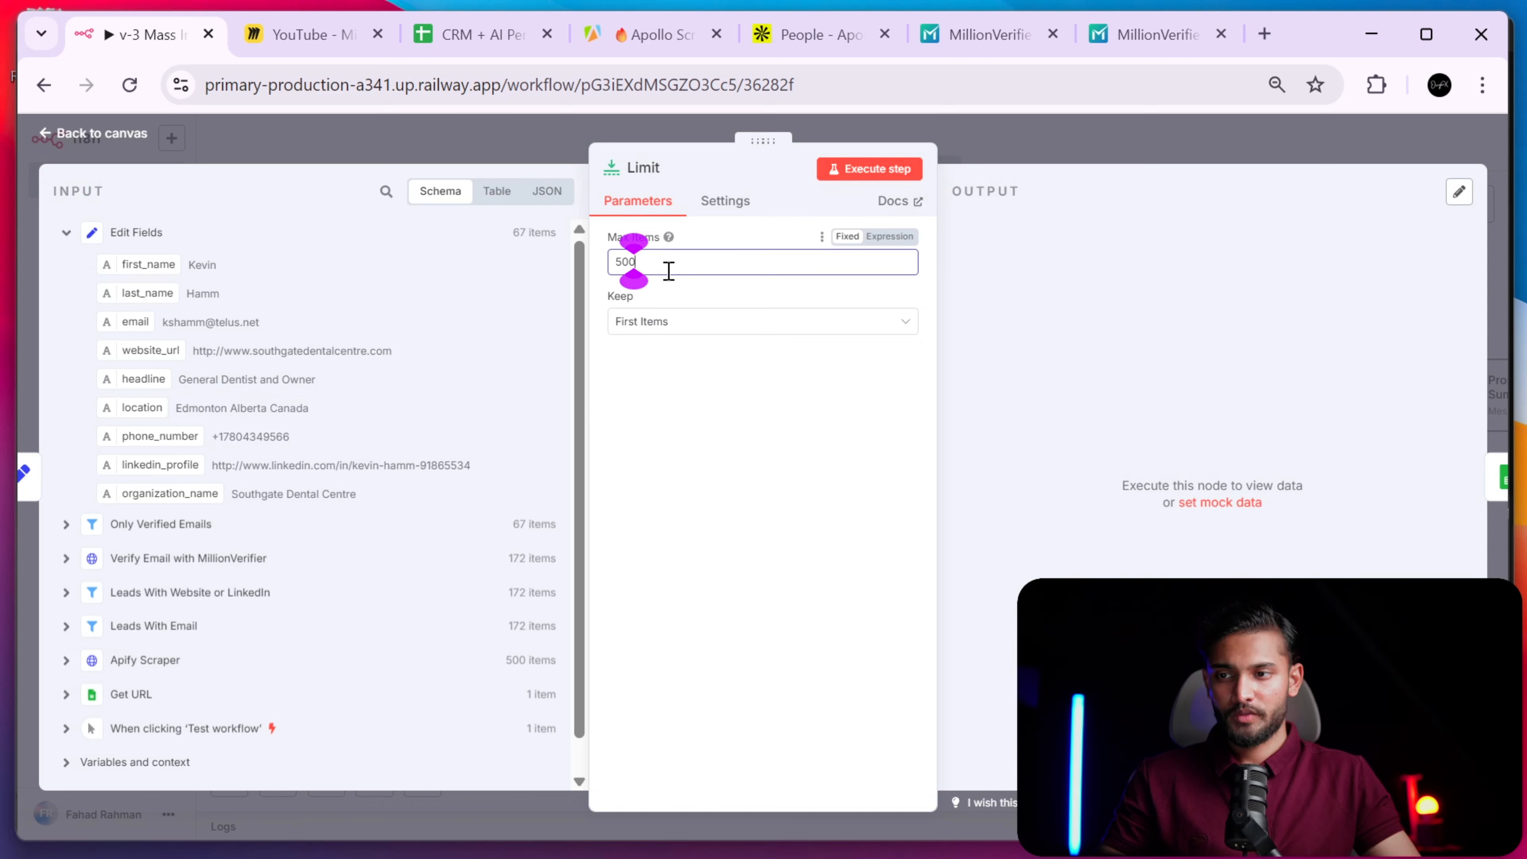
pyautogui.press('BackSpace')
pyautogui.press('BackSpace')
pyautogui.press('BackSpace')
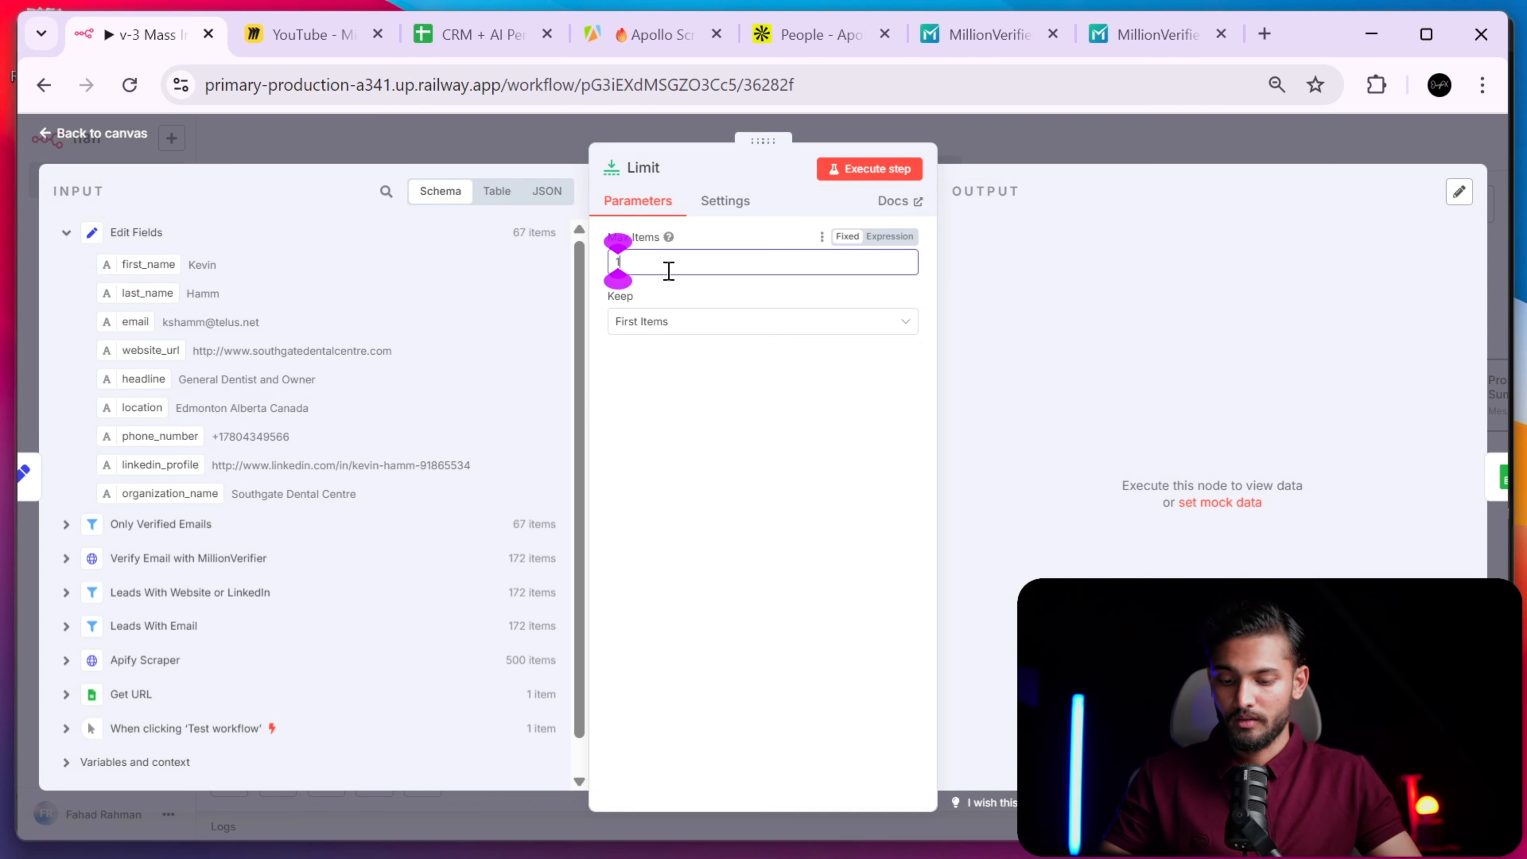
pyautogui.click(1052, 142)
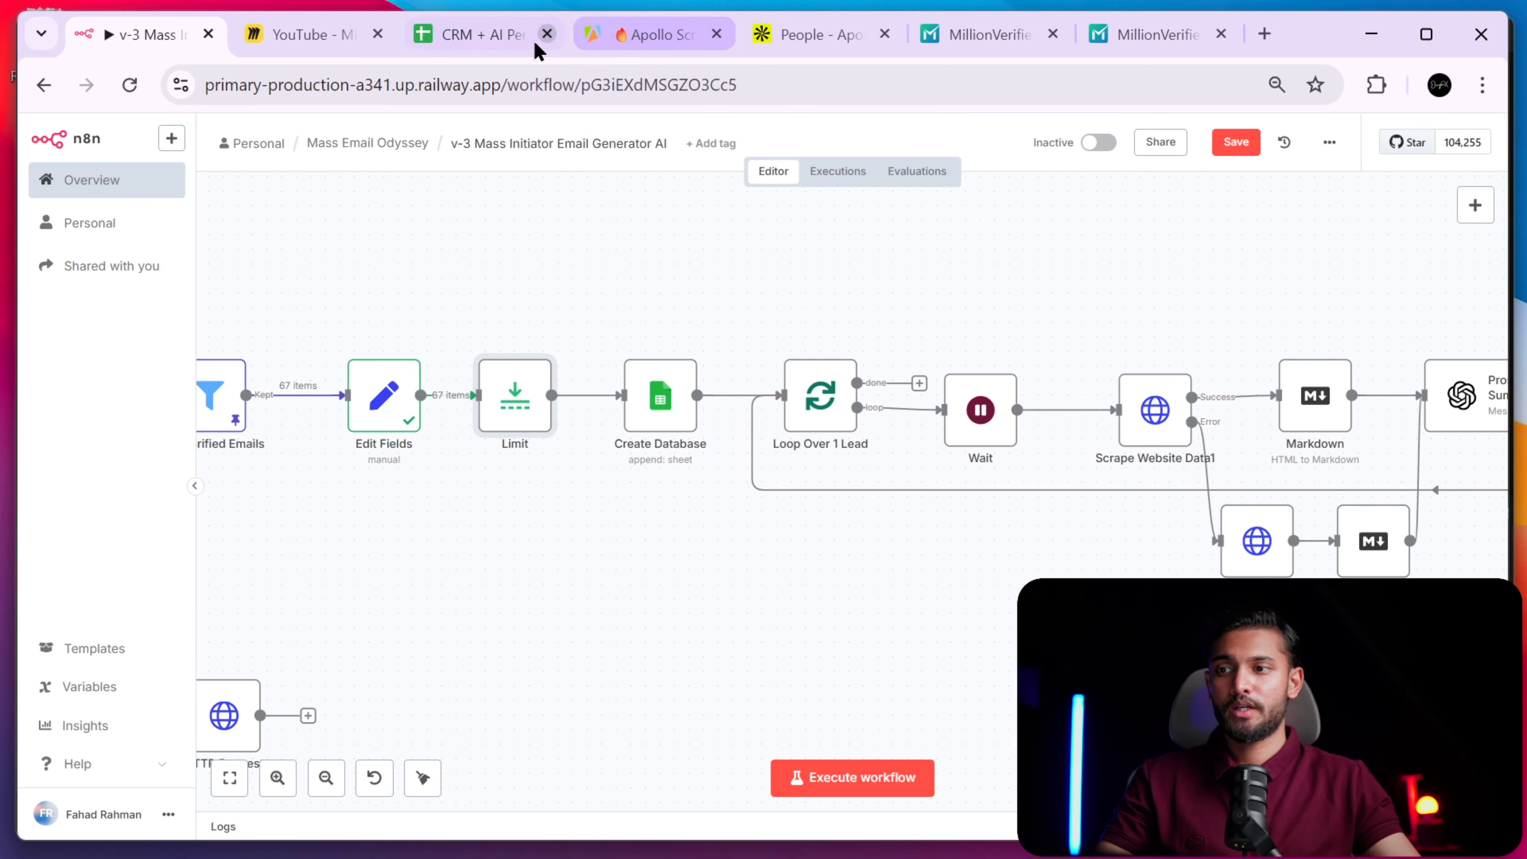
# - Show the June sheet of CRM + AI Personalized Email Generator and scan its lead columns
pyautogui.click(500, 36)
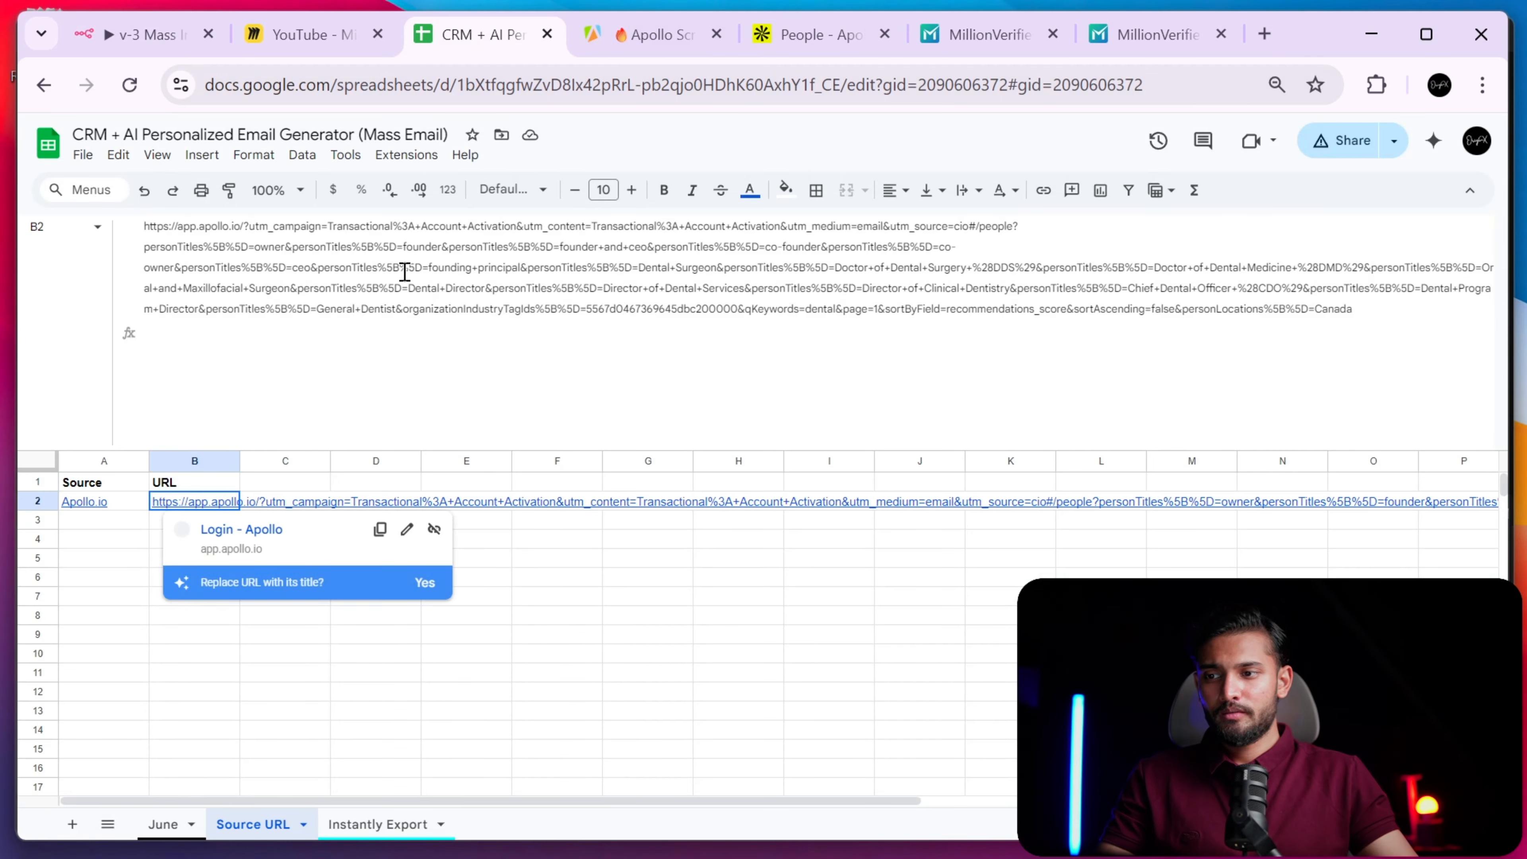
pyautogui.moveTo(433, 448); pyautogui.dragTo(402, 210)
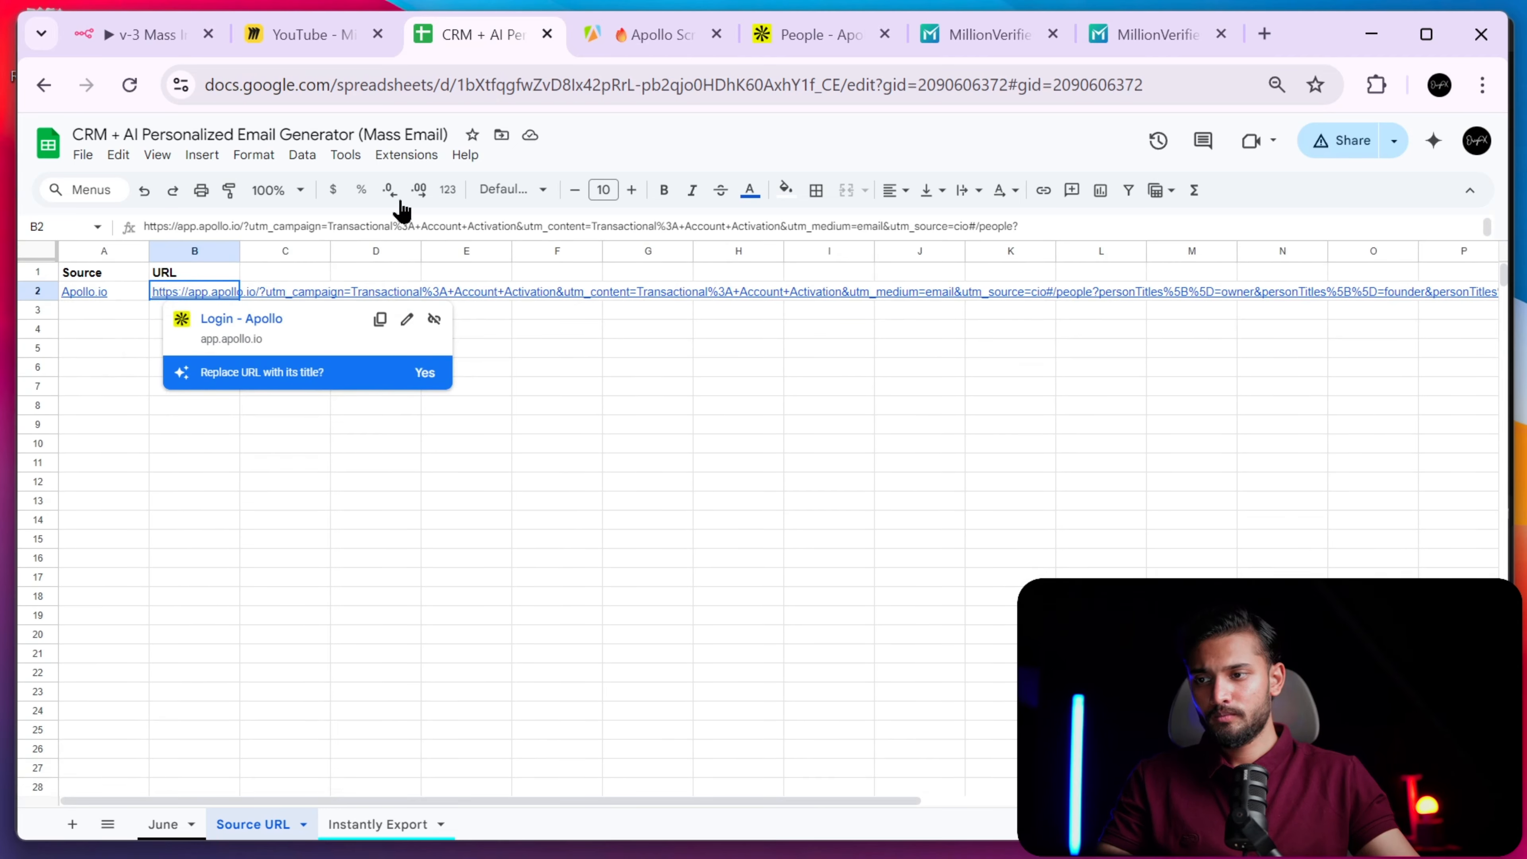
pyautogui.click(166, 823)
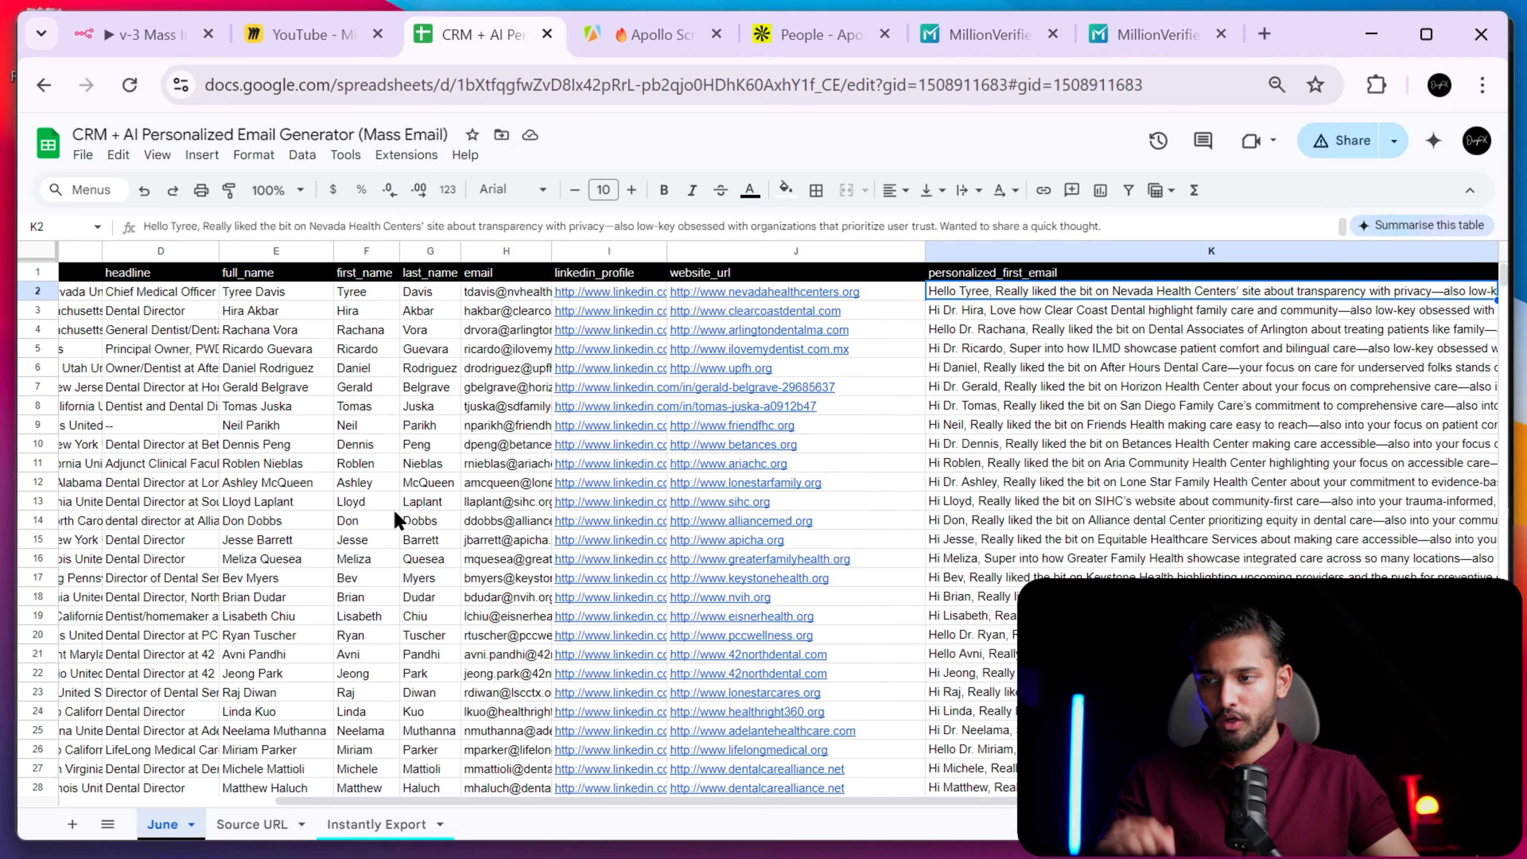
pyautogui.moveTo(429, 801); pyautogui.dragTo(276, 812)
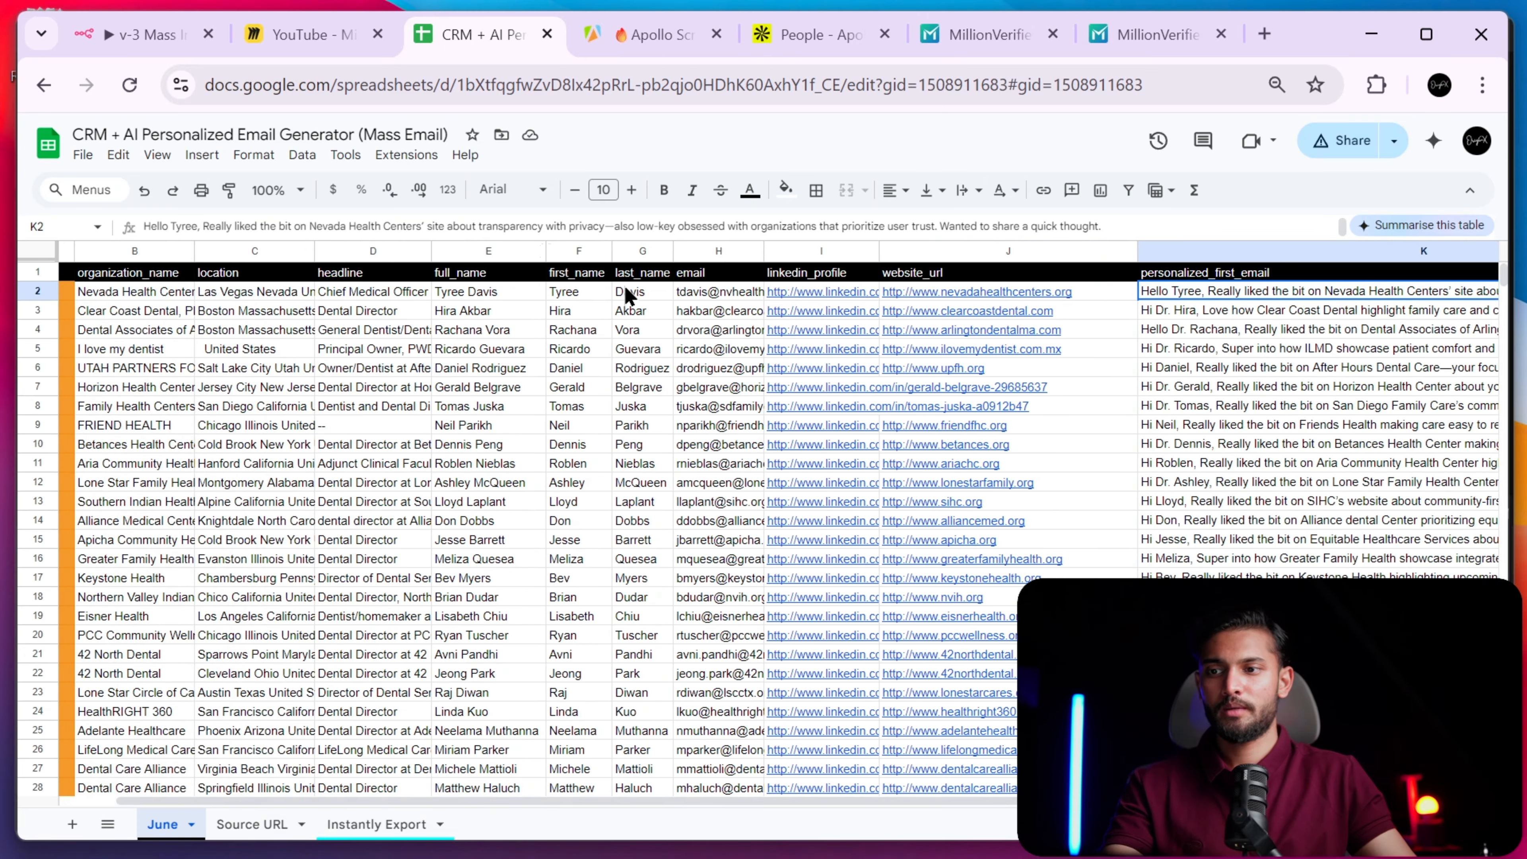
pyautogui.hscroll(6, 671, 283)
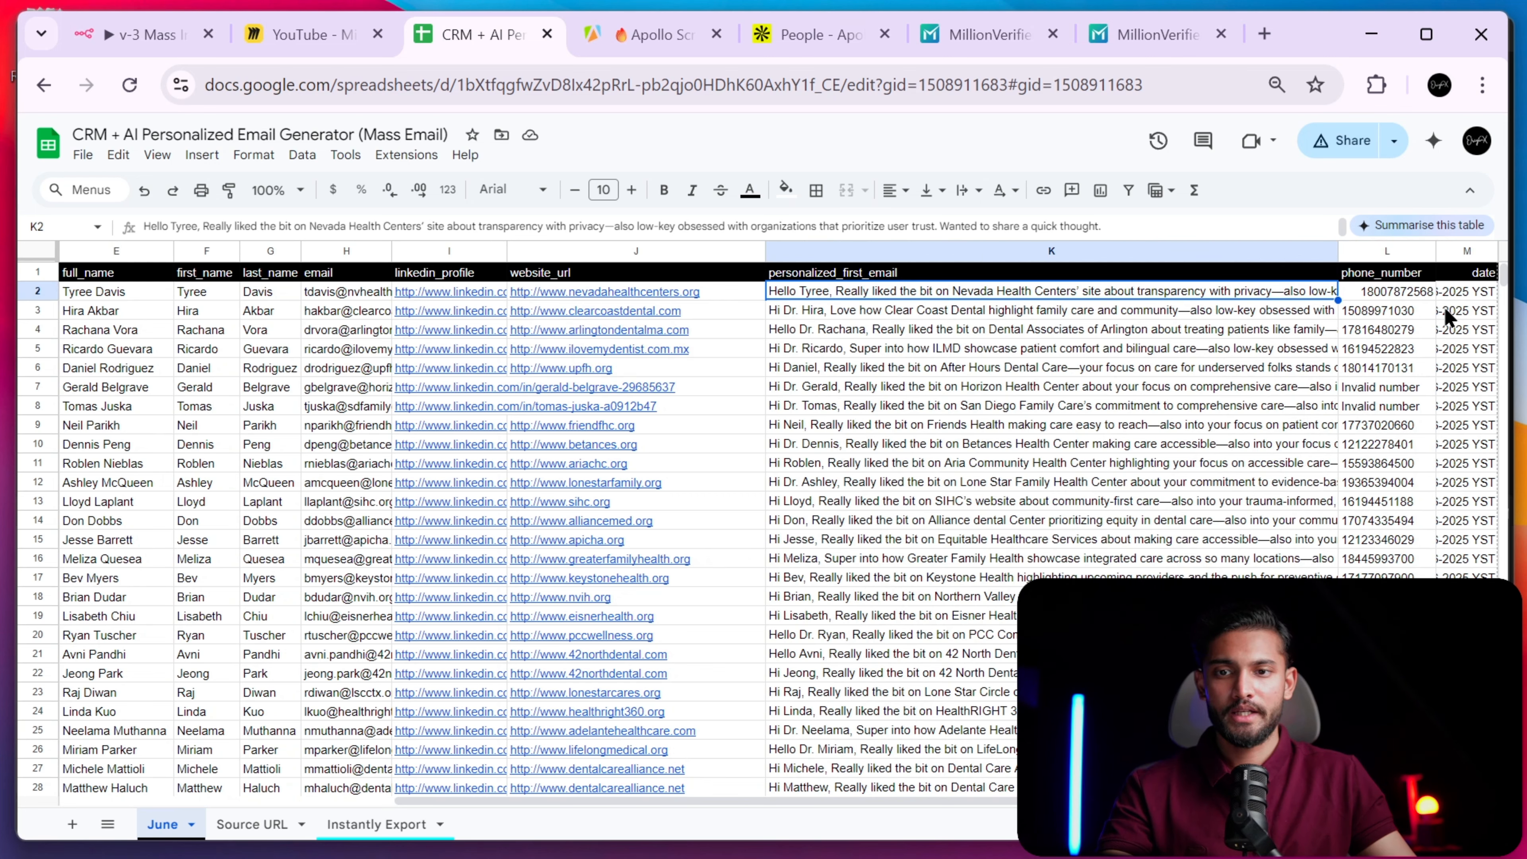
pyautogui.hscroll(-6, 1377, 310)
pyautogui.hscroll(5, 1376, 311)
pyautogui.hscroll(-5, 1377, 315)
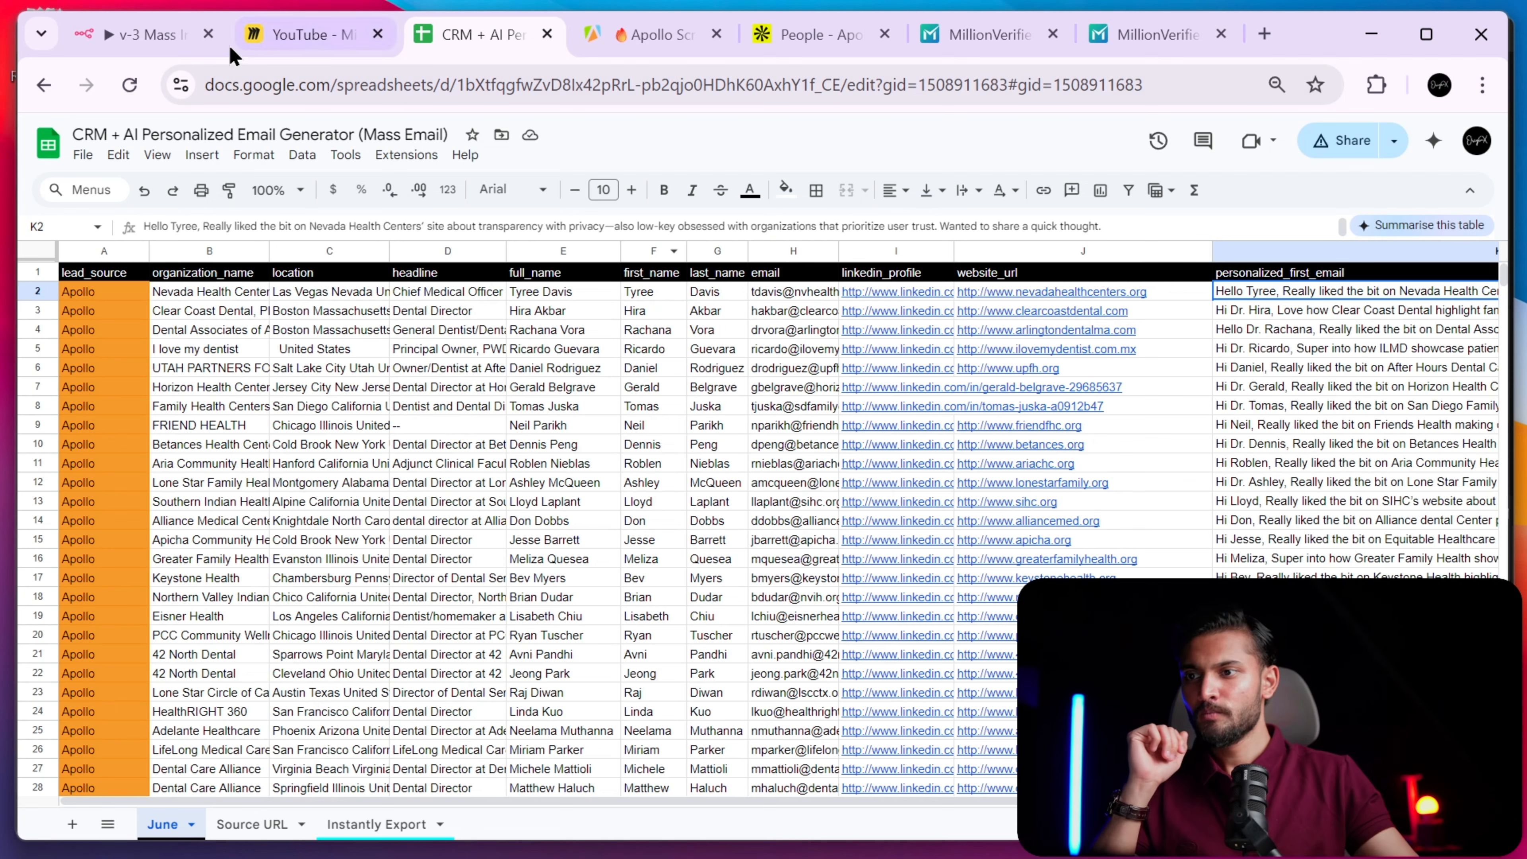
# - Confirm the Create Database node uses Append Row with columns mapped manually
pyautogui.click(145, 34)
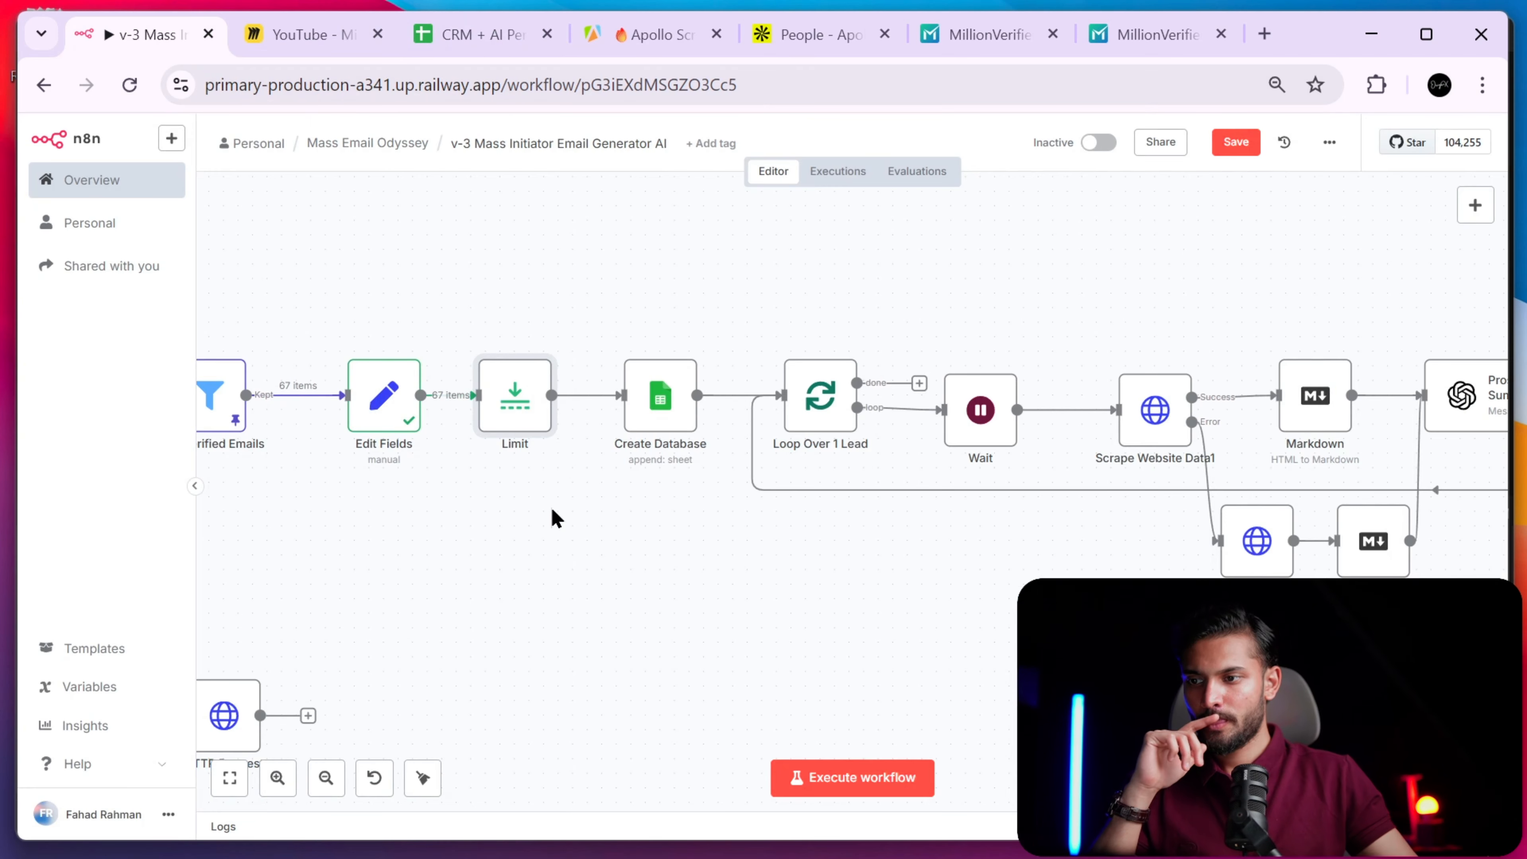
pyautogui.click(659, 411)
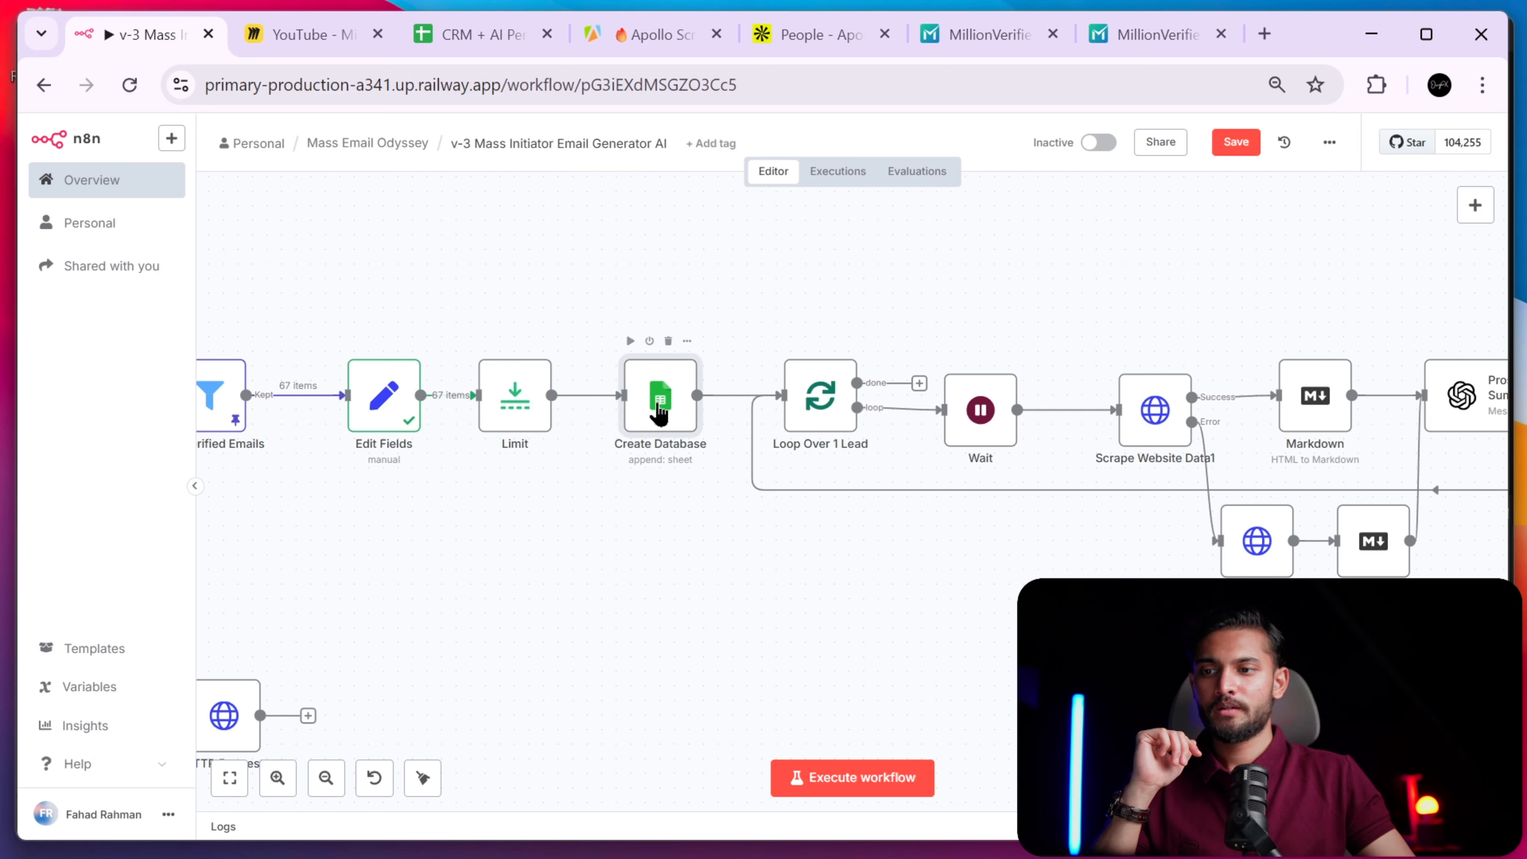
pyautogui.doubleClick(659, 420)
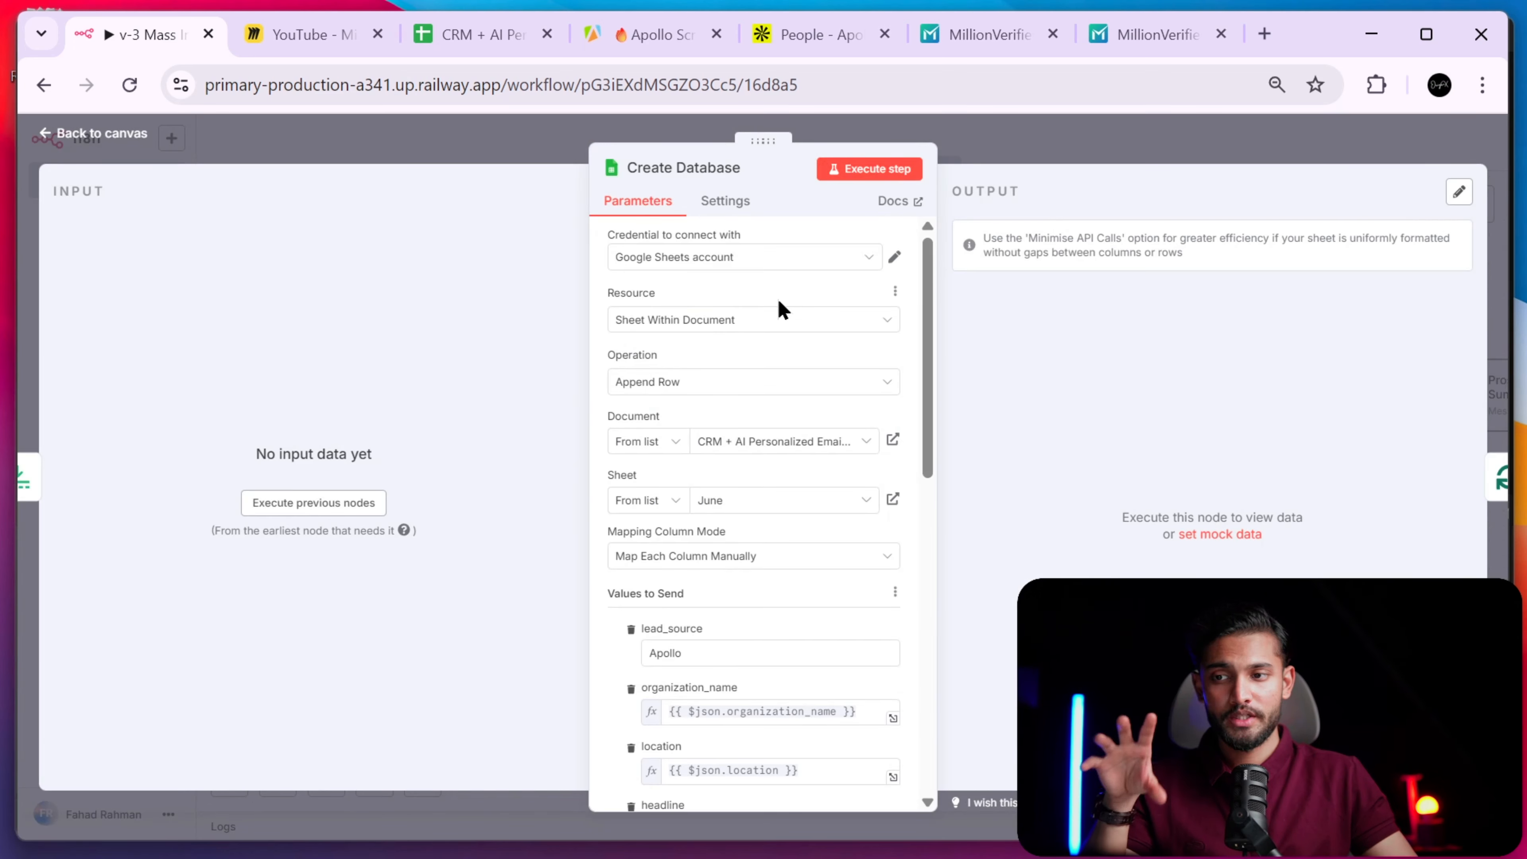
pyautogui.click(733, 382)
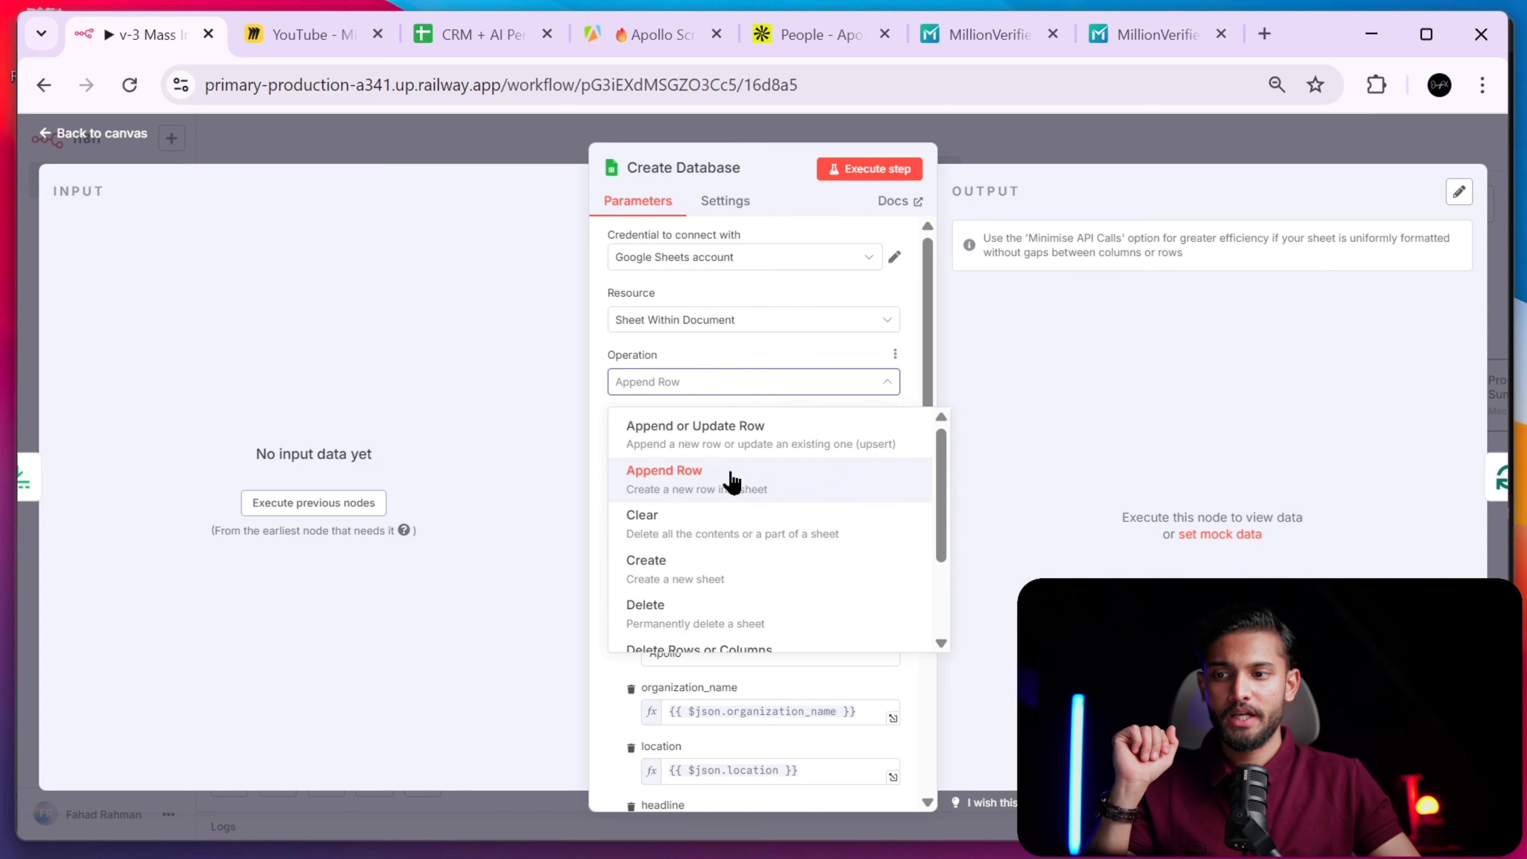
pyautogui.click(807, 356)
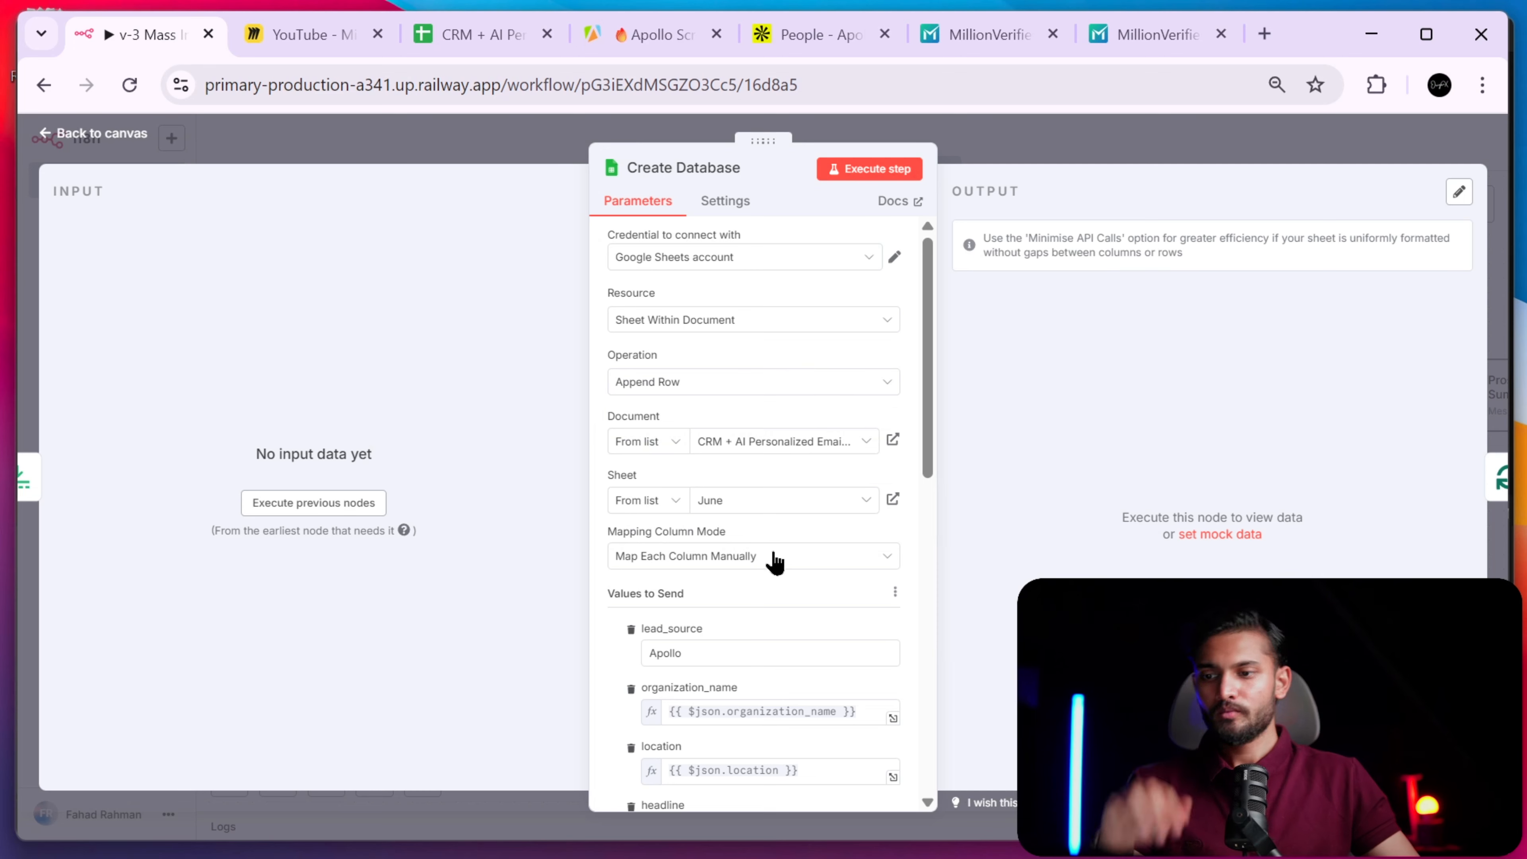
pyautogui.scroll(-2, 753, 463)
pyautogui.scroll(-2, 753, 463)
pyautogui.scroll(4, 752, 445)
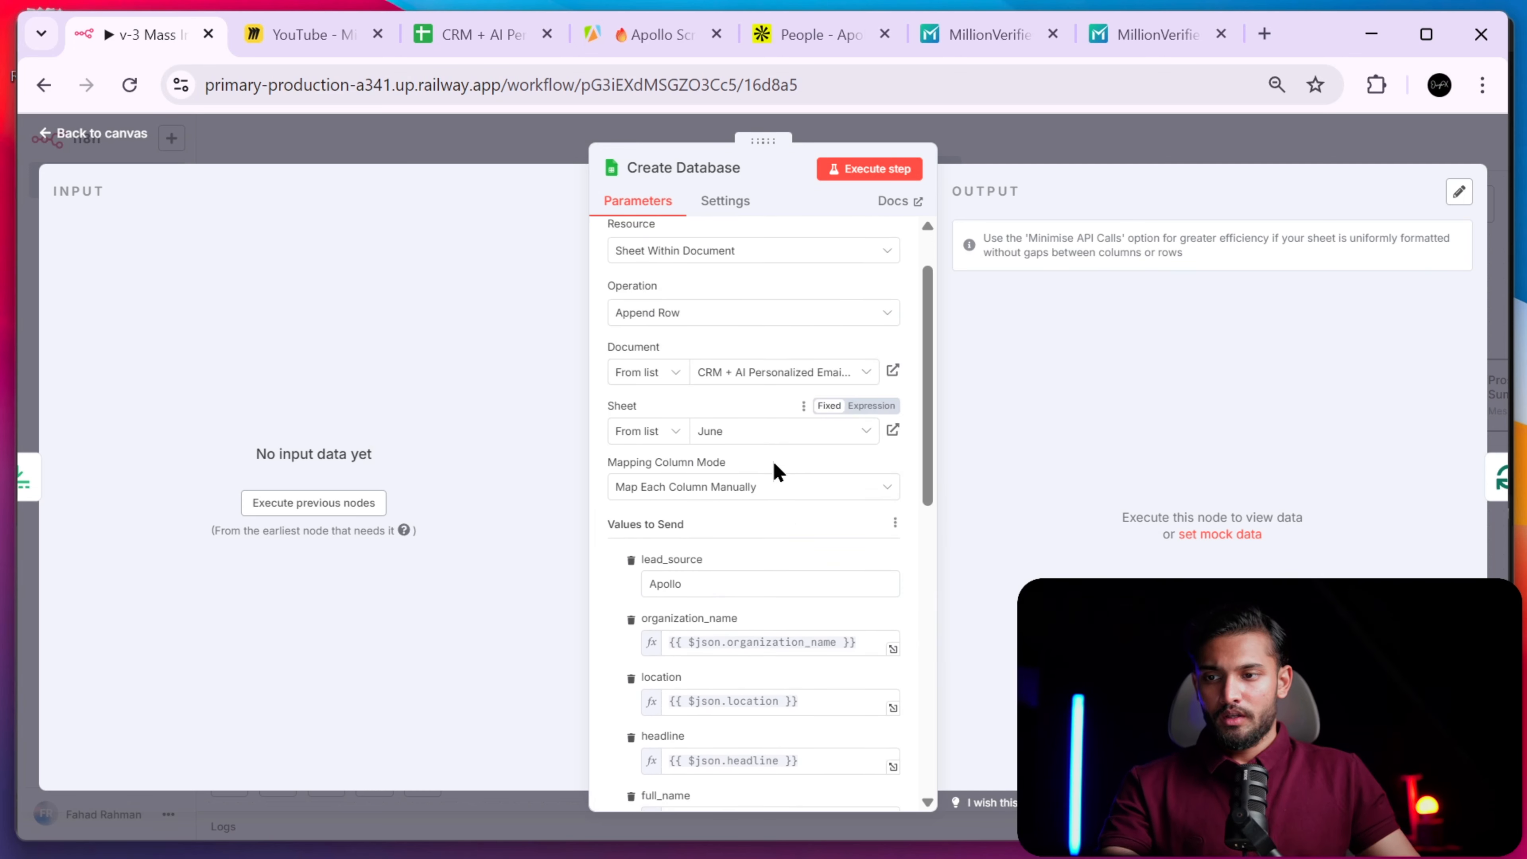
pyautogui.click(779, 489)
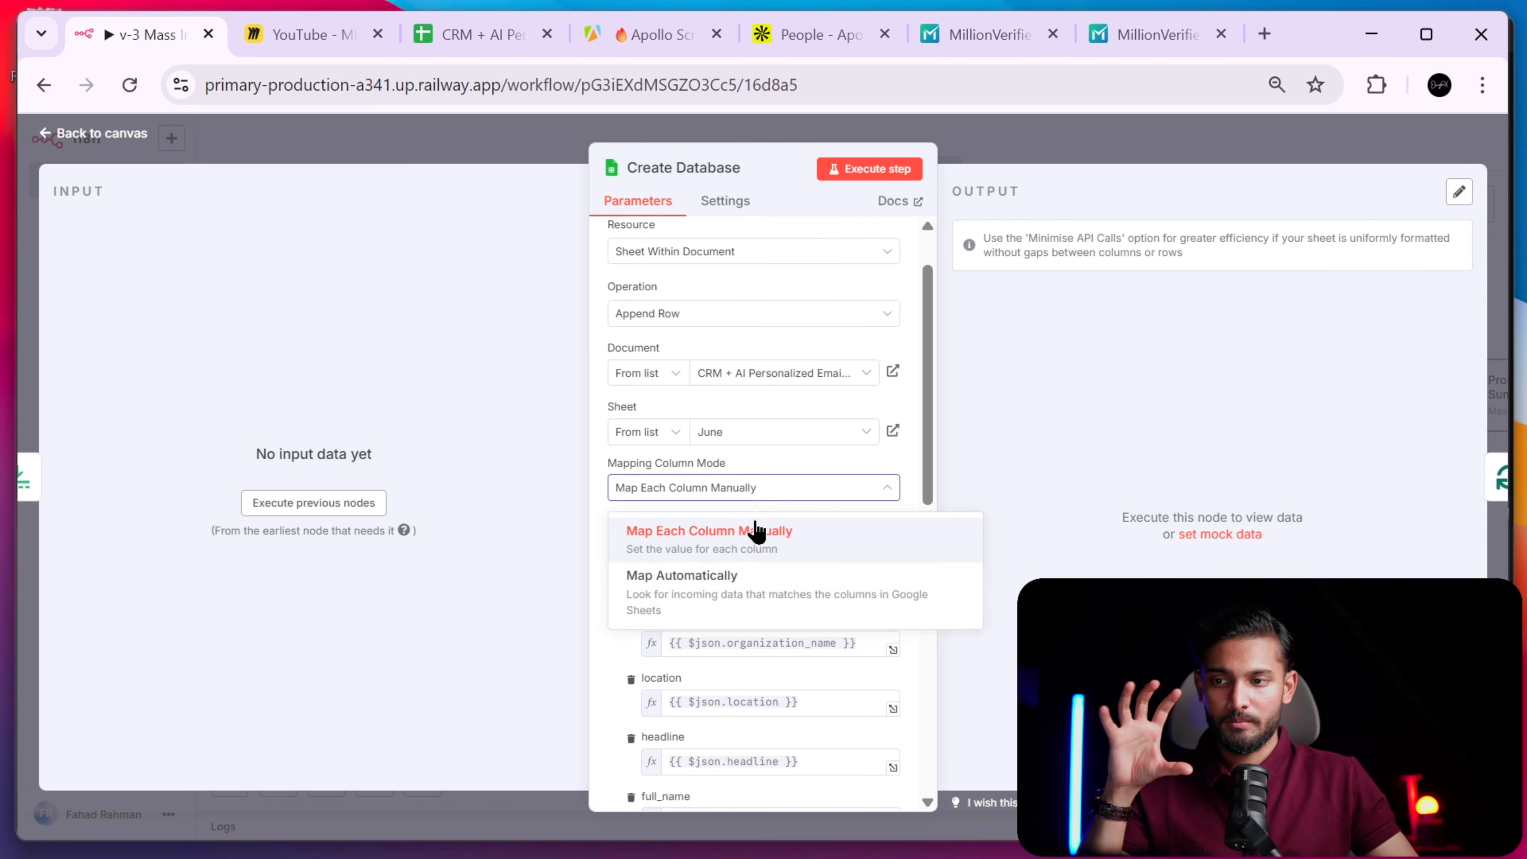
pyautogui.click(798, 470)
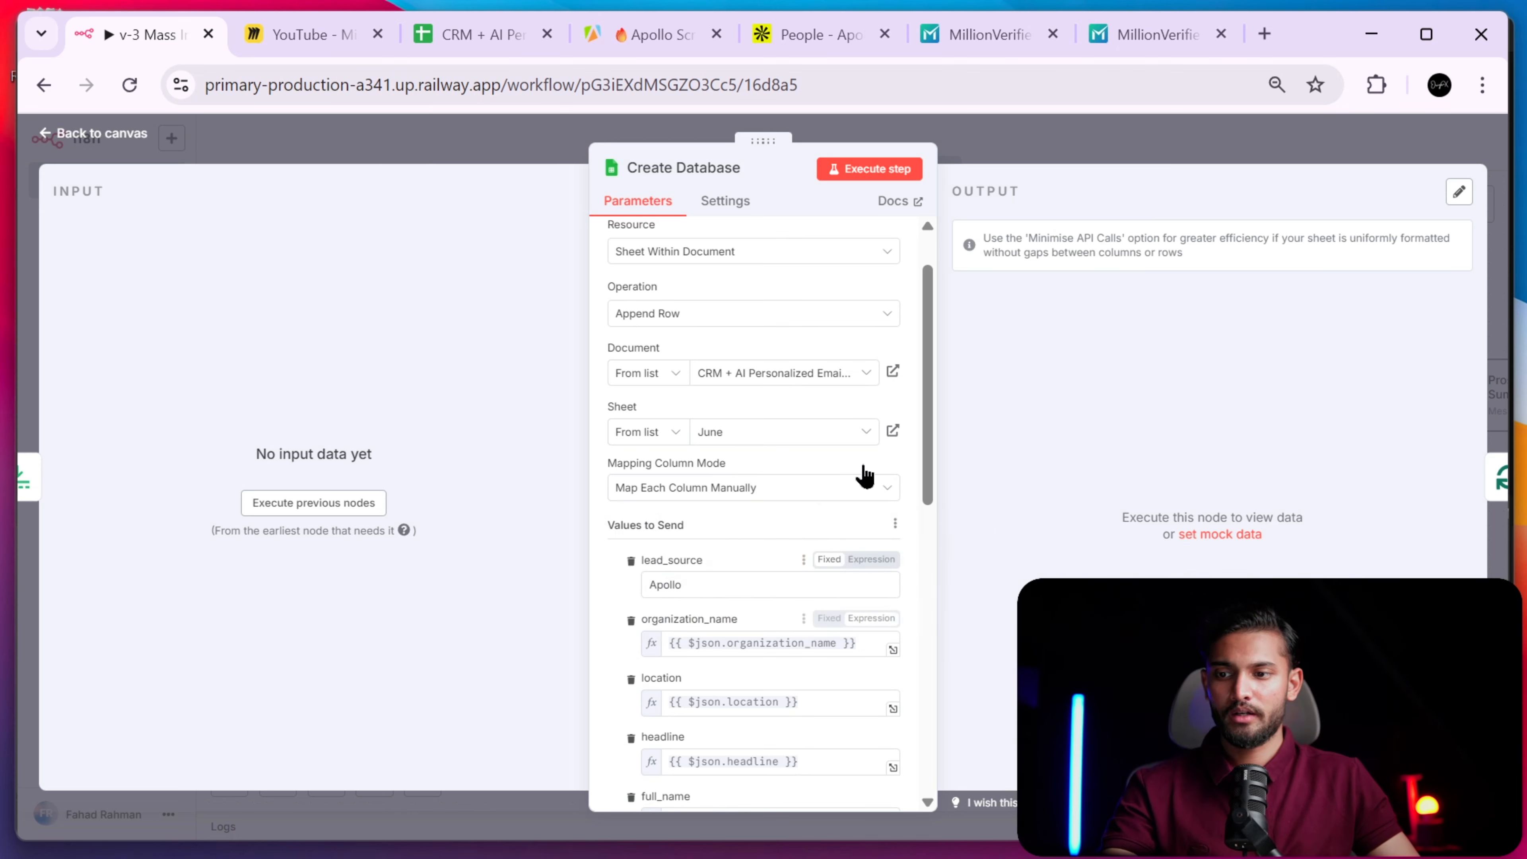
pyautogui.click(989, 151)
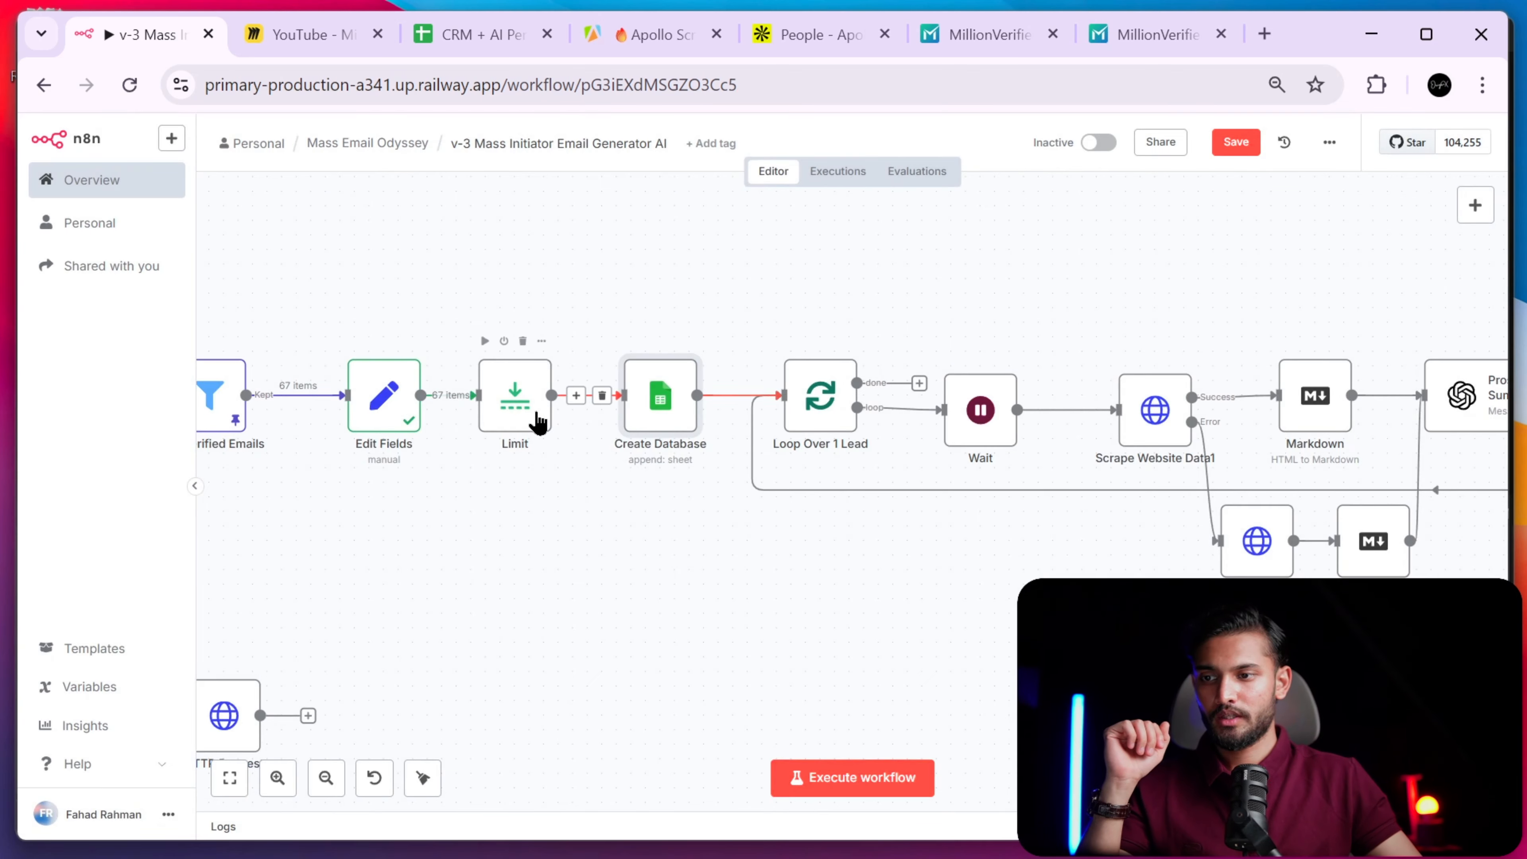
# - Execute the Limit step so the workflow produces the capped 10 leads
pyautogui.click(541, 423)
pyautogui.doubleClick(516, 432)
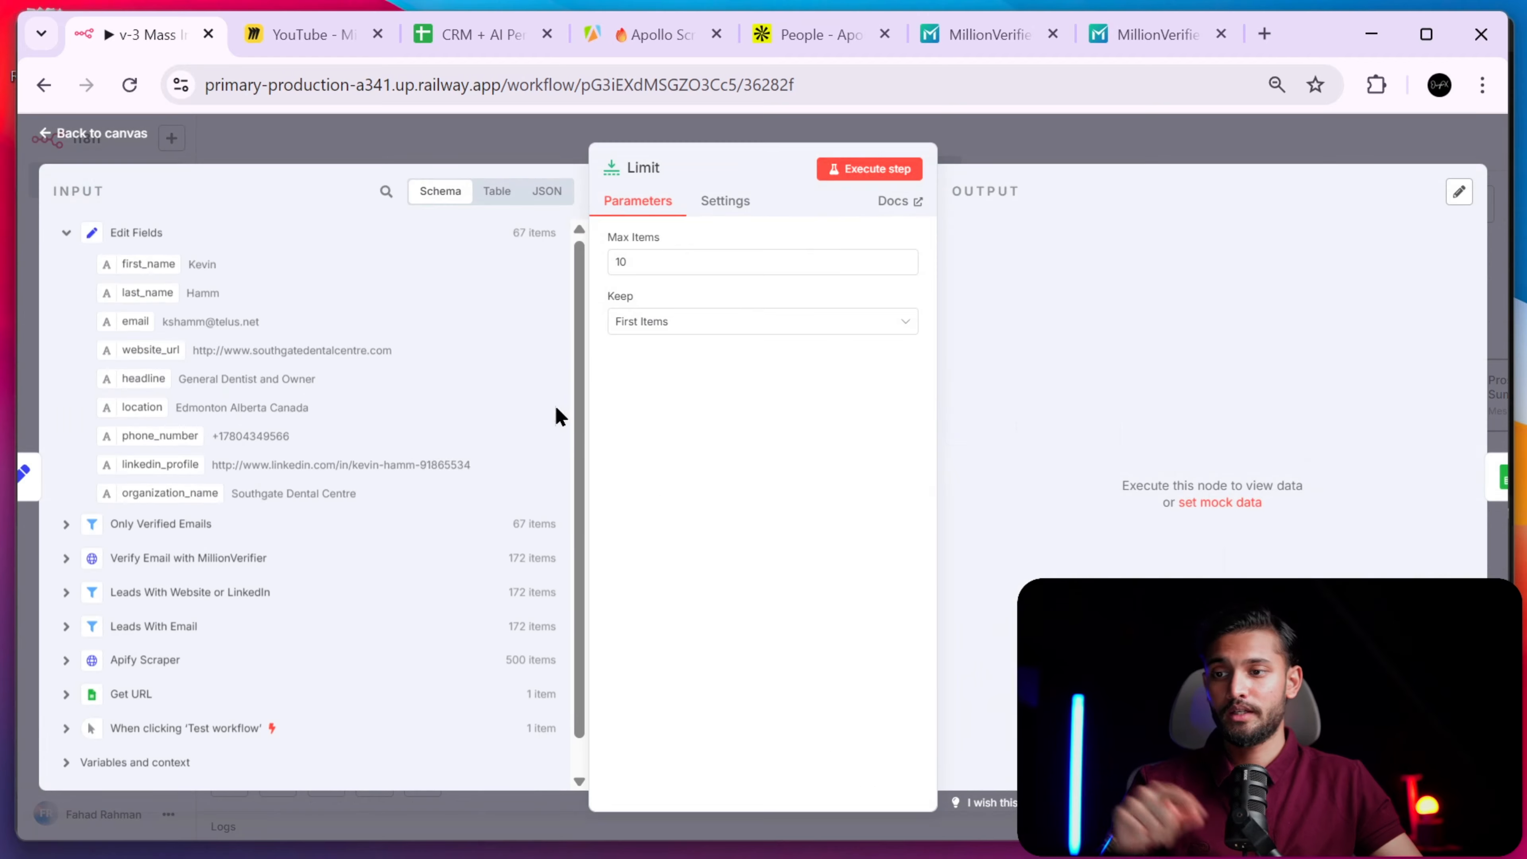
pyautogui.click(866, 169)
pyautogui.click(1045, 146)
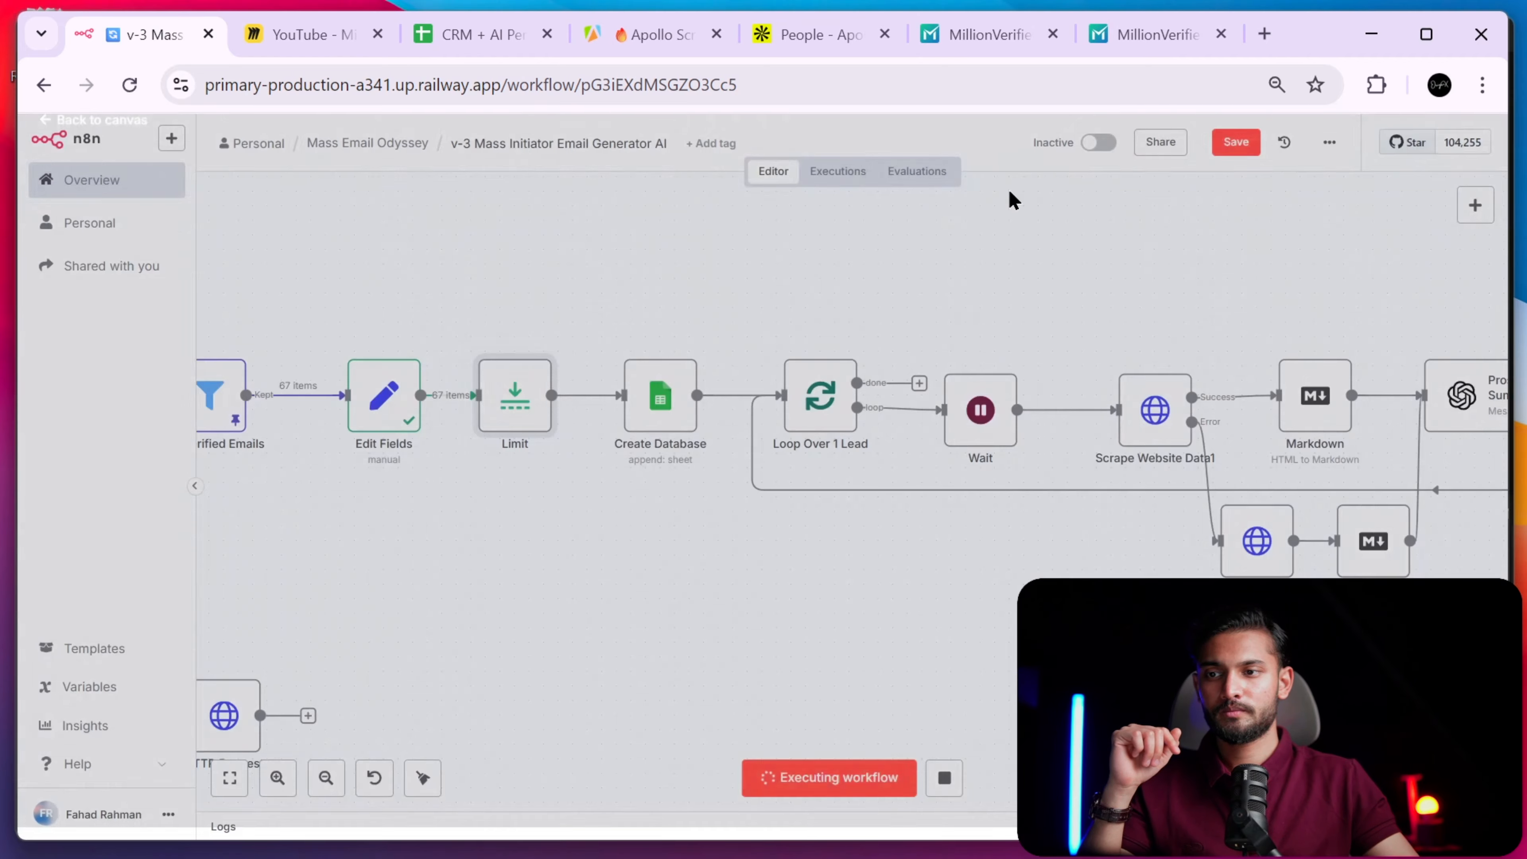
pyautogui.click(669, 418)
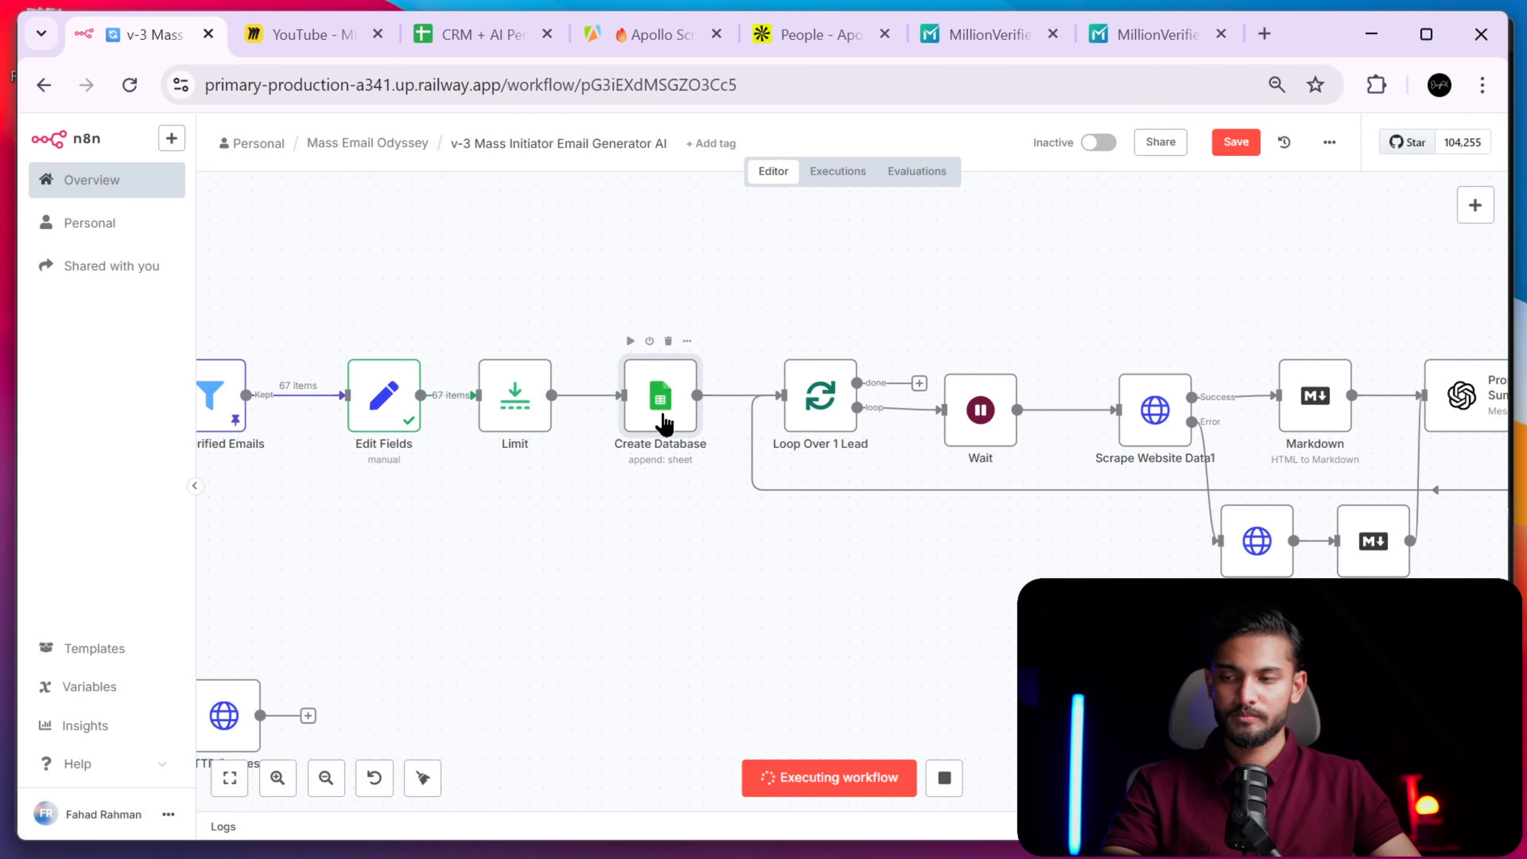
# - Review Create Database's mapped fields, including the fixed Apollo lead_source and the date value
pyautogui.doubleClick(665, 423)
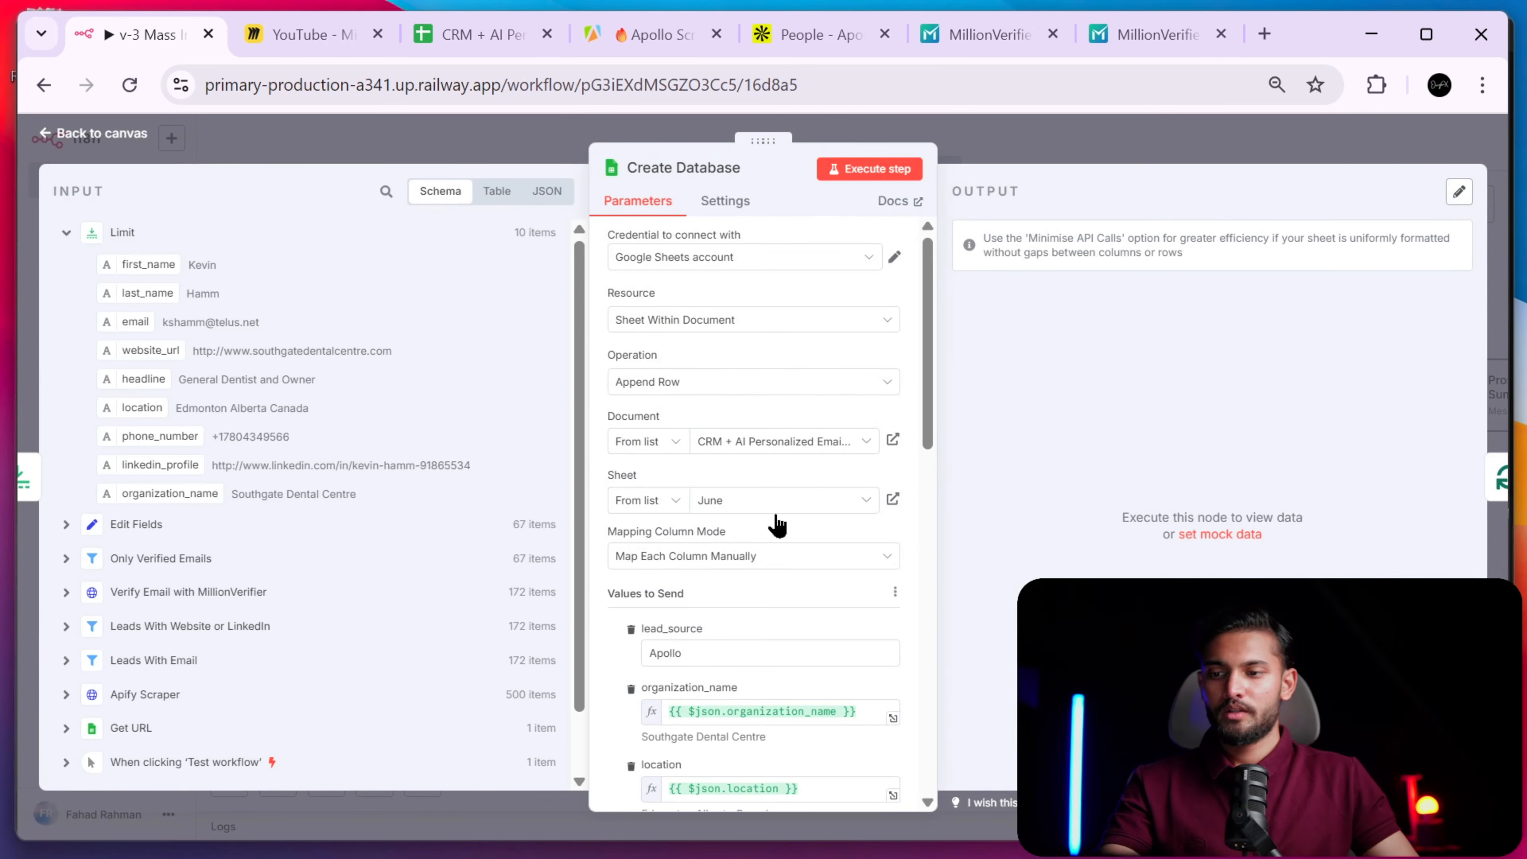
pyautogui.scroll(-5, 778, 519)
pyautogui.scroll(-9, 780, 518)
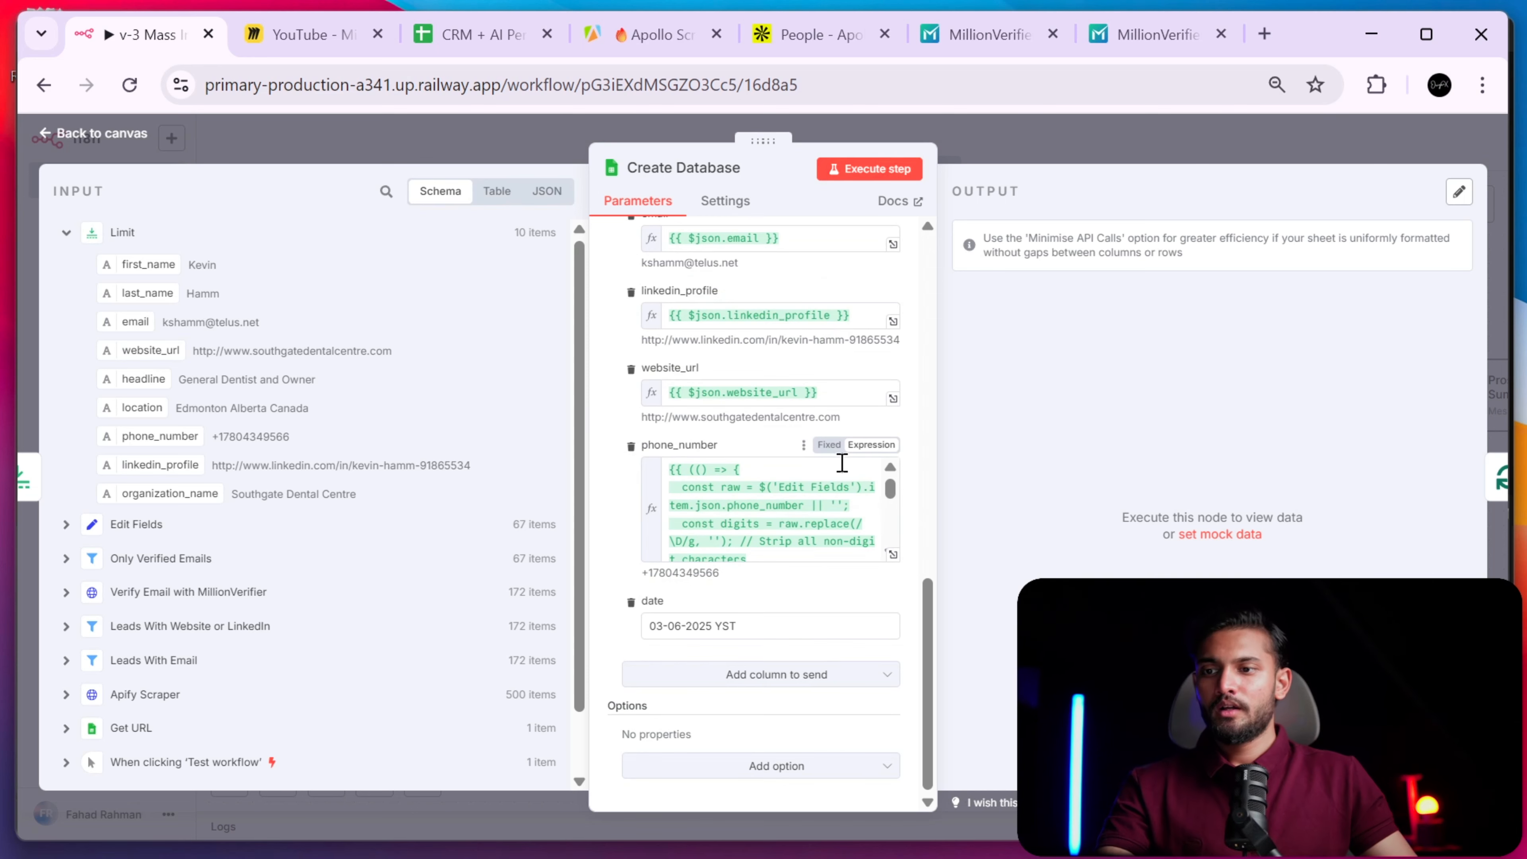
pyautogui.scroll(8, 894, 458)
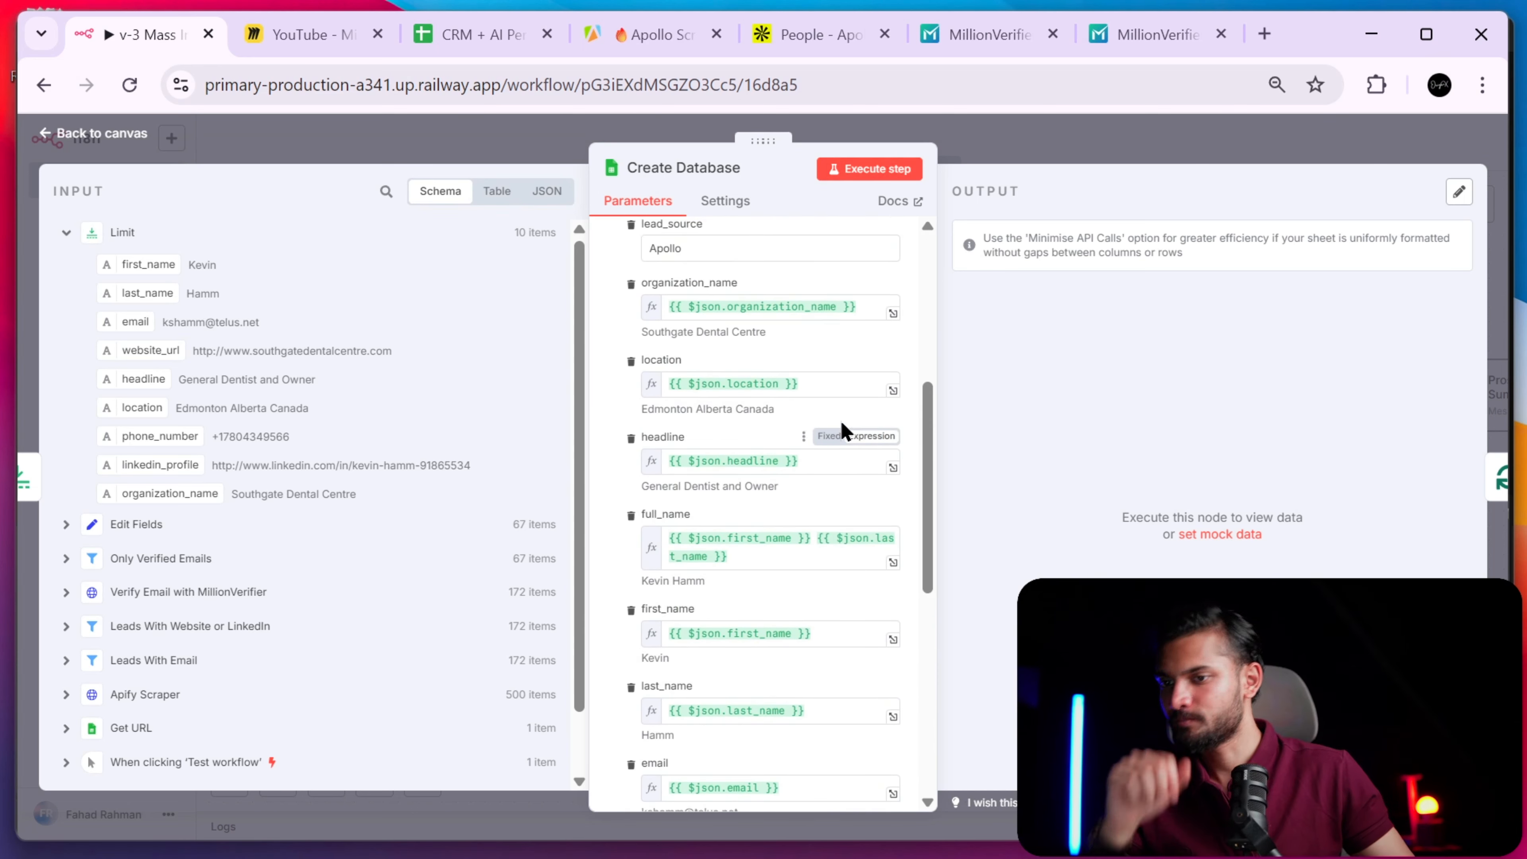
pyautogui.scroll(2, 751, 390)
pyautogui.scroll(-8, 794, 512)
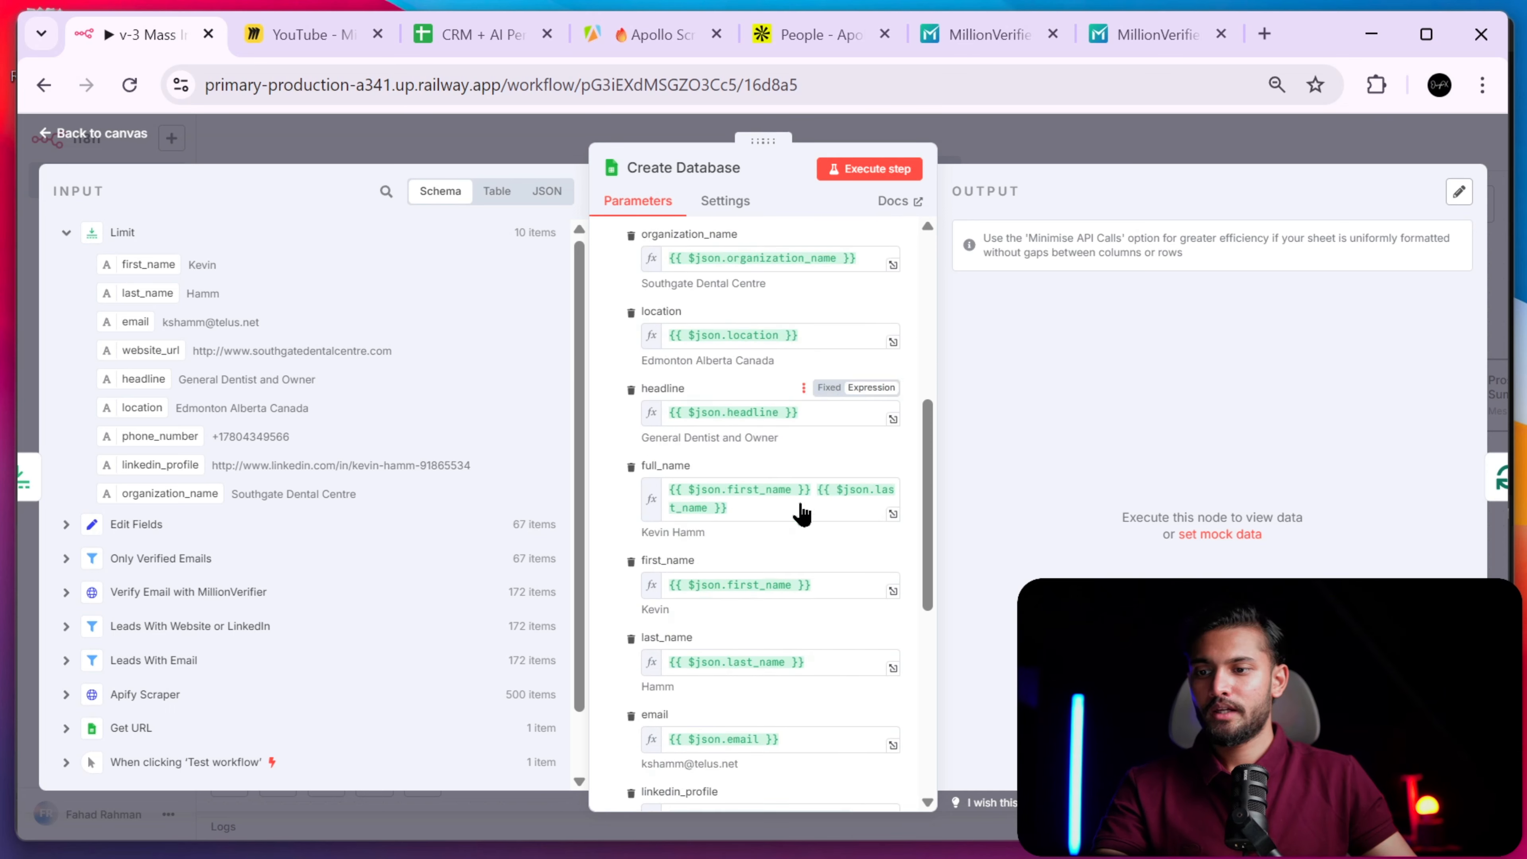
pyautogui.scroll(12, 794, 514)
pyautogui.scroll(-3, 793, 515)
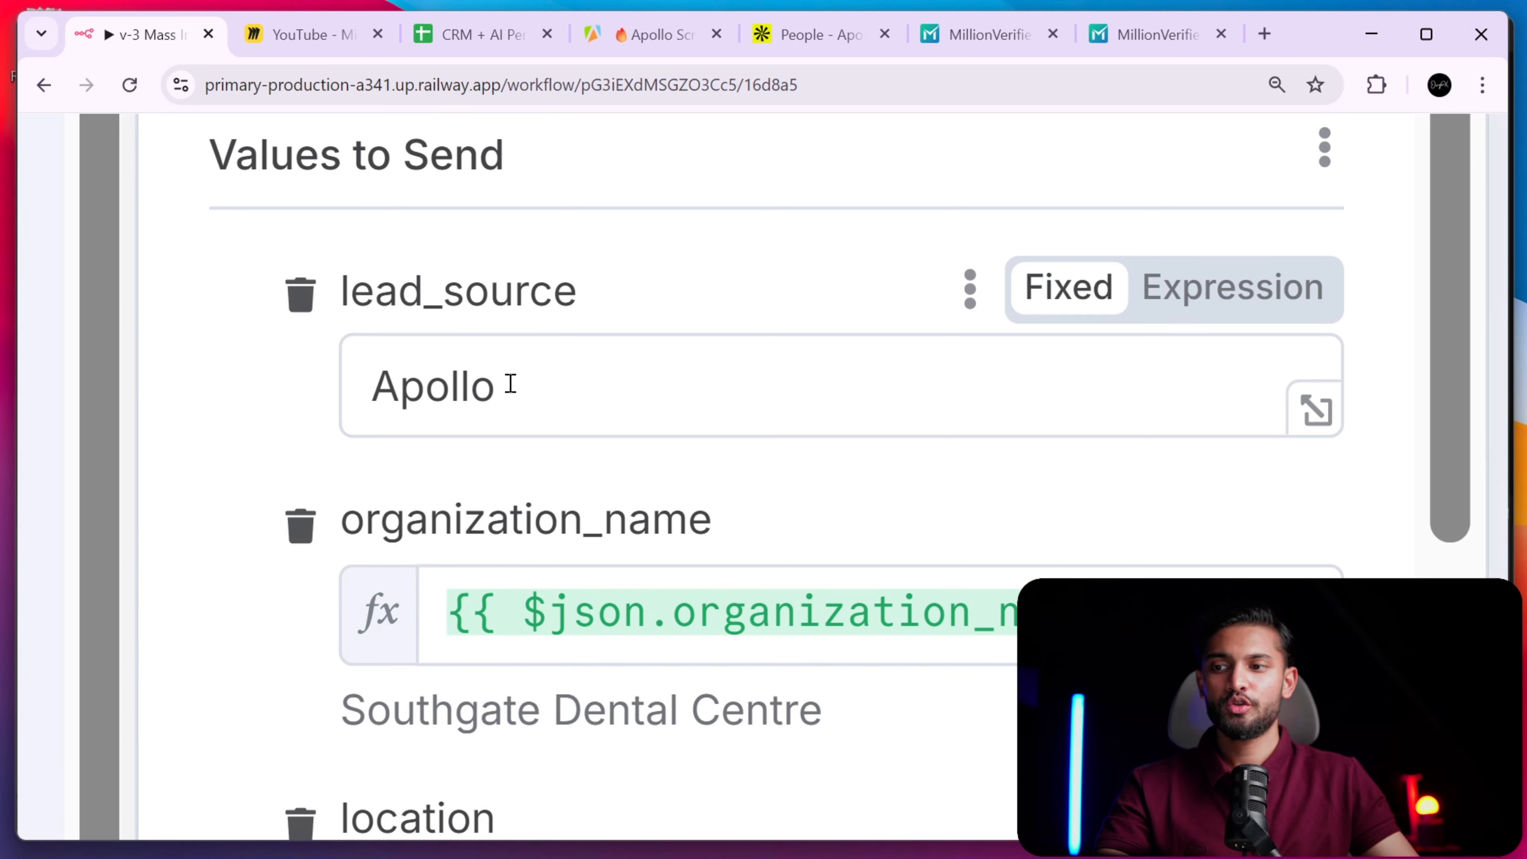
pyautogui.moveTo(510, 384); pyautogui.dragTo(365, 385)
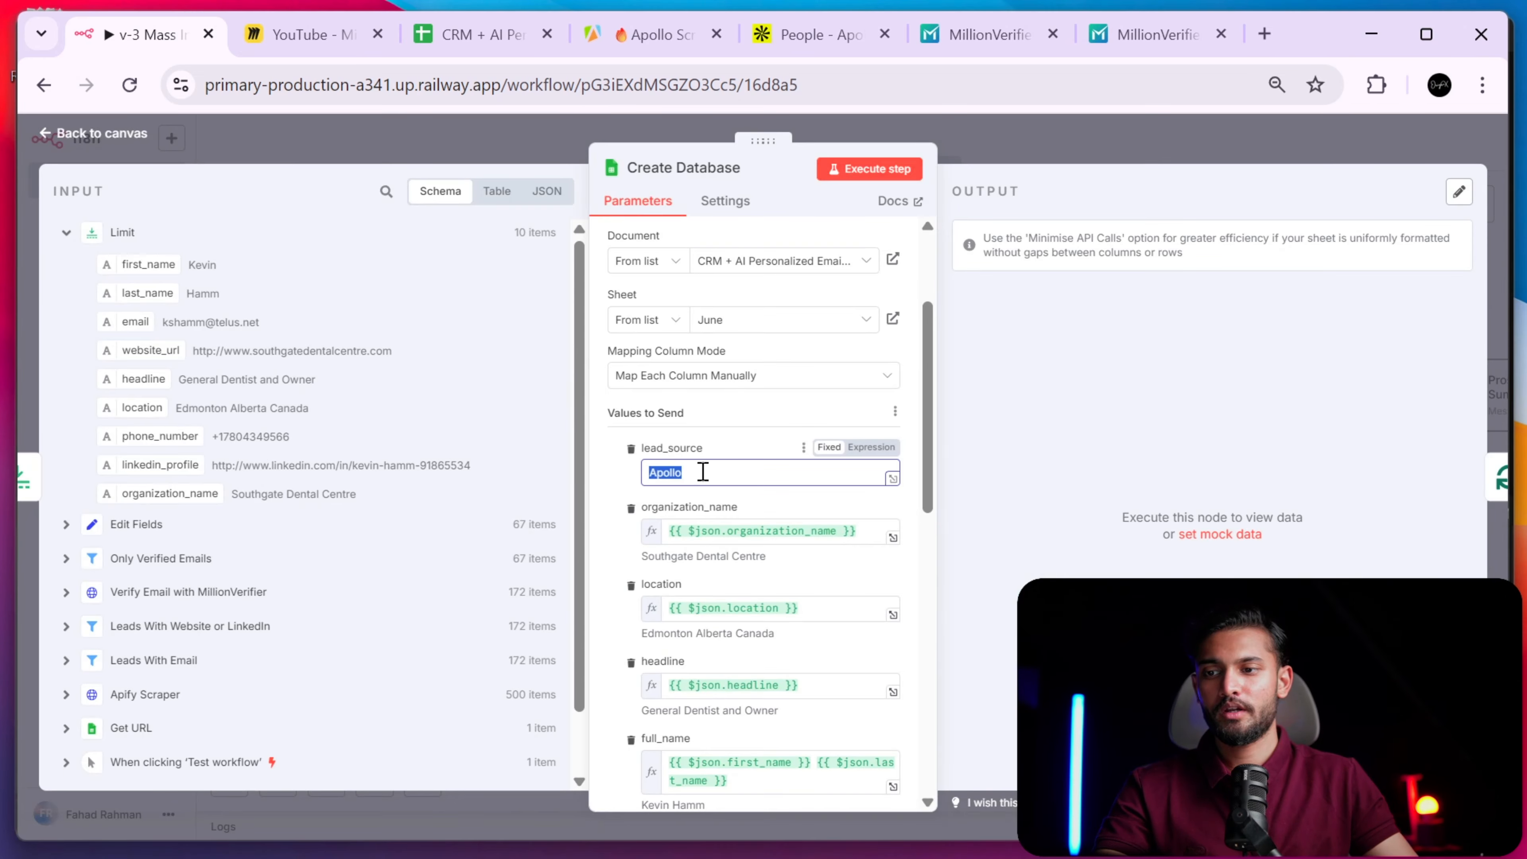
pyautogui.scroll(-10, 715, 517)
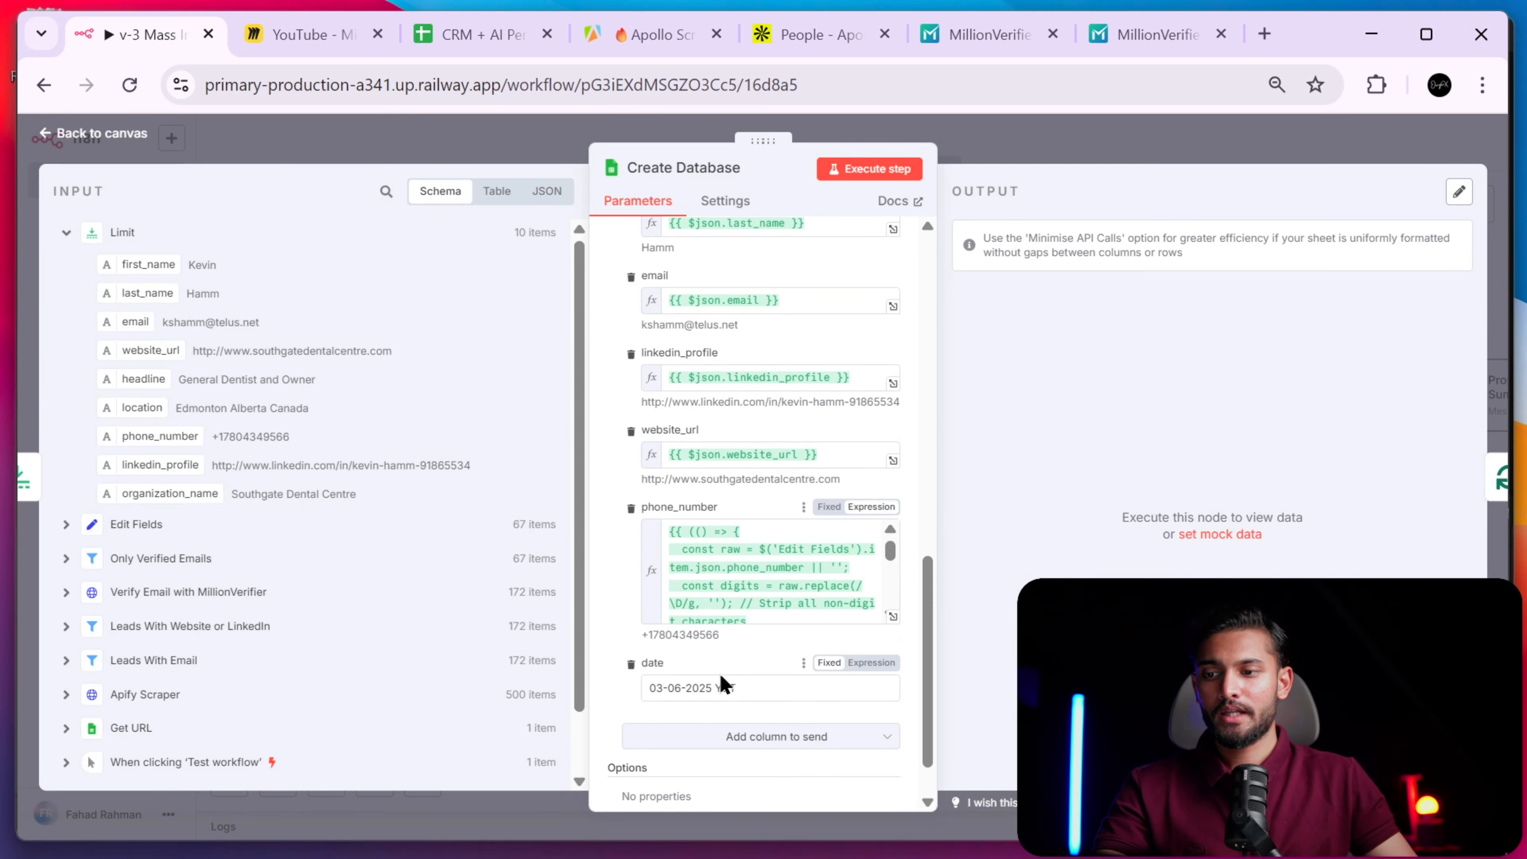
pyautogui.scroll(5, 723, 671)
pyautogui.moveTo(760, 717); pyautogui.dragTo(792, 688)
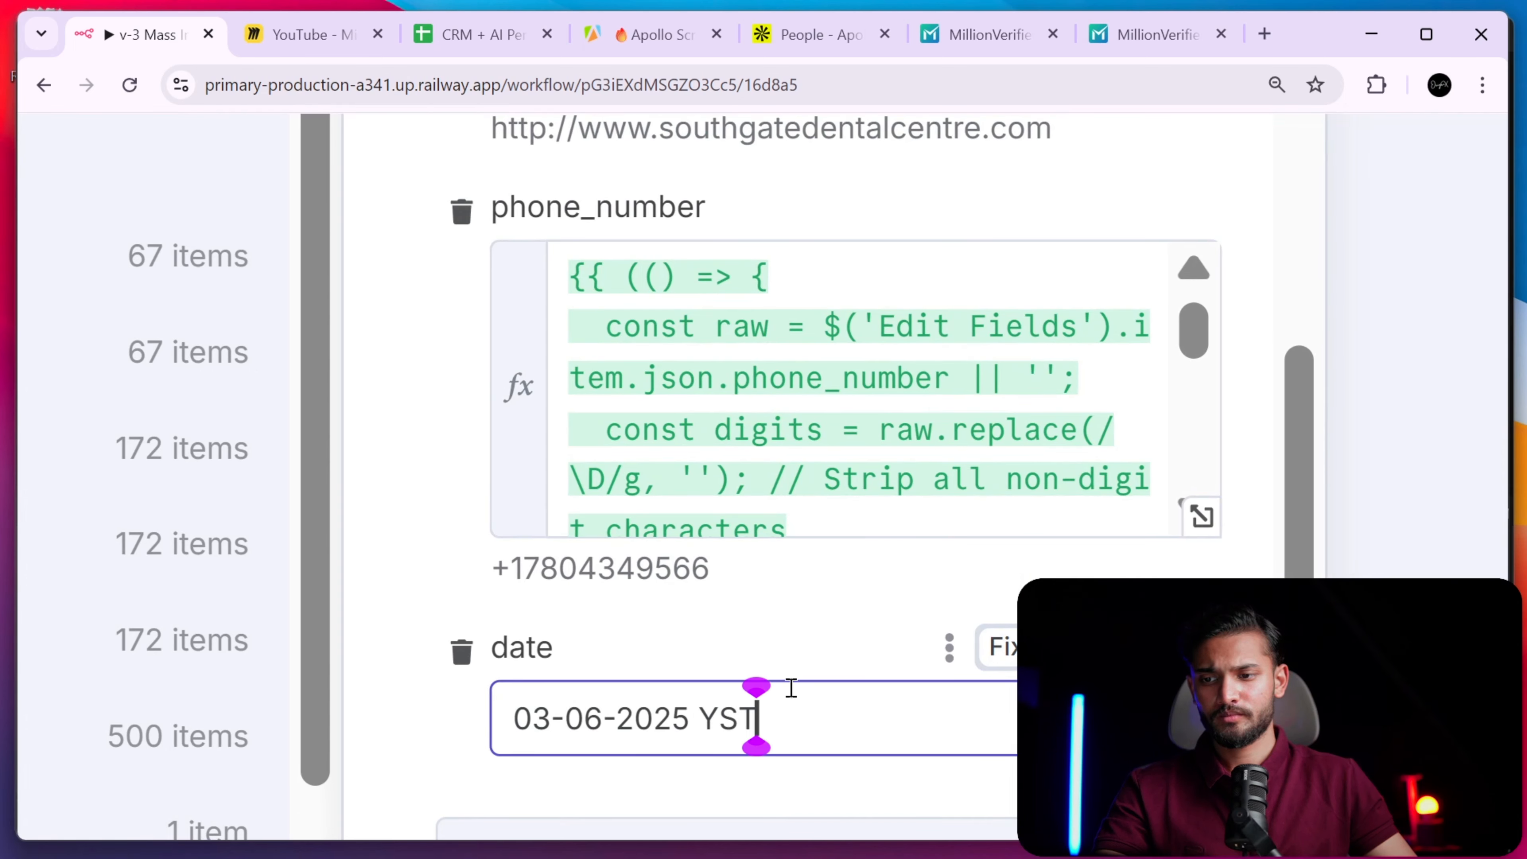
pyautogui.scroll(-5, 713, 620)
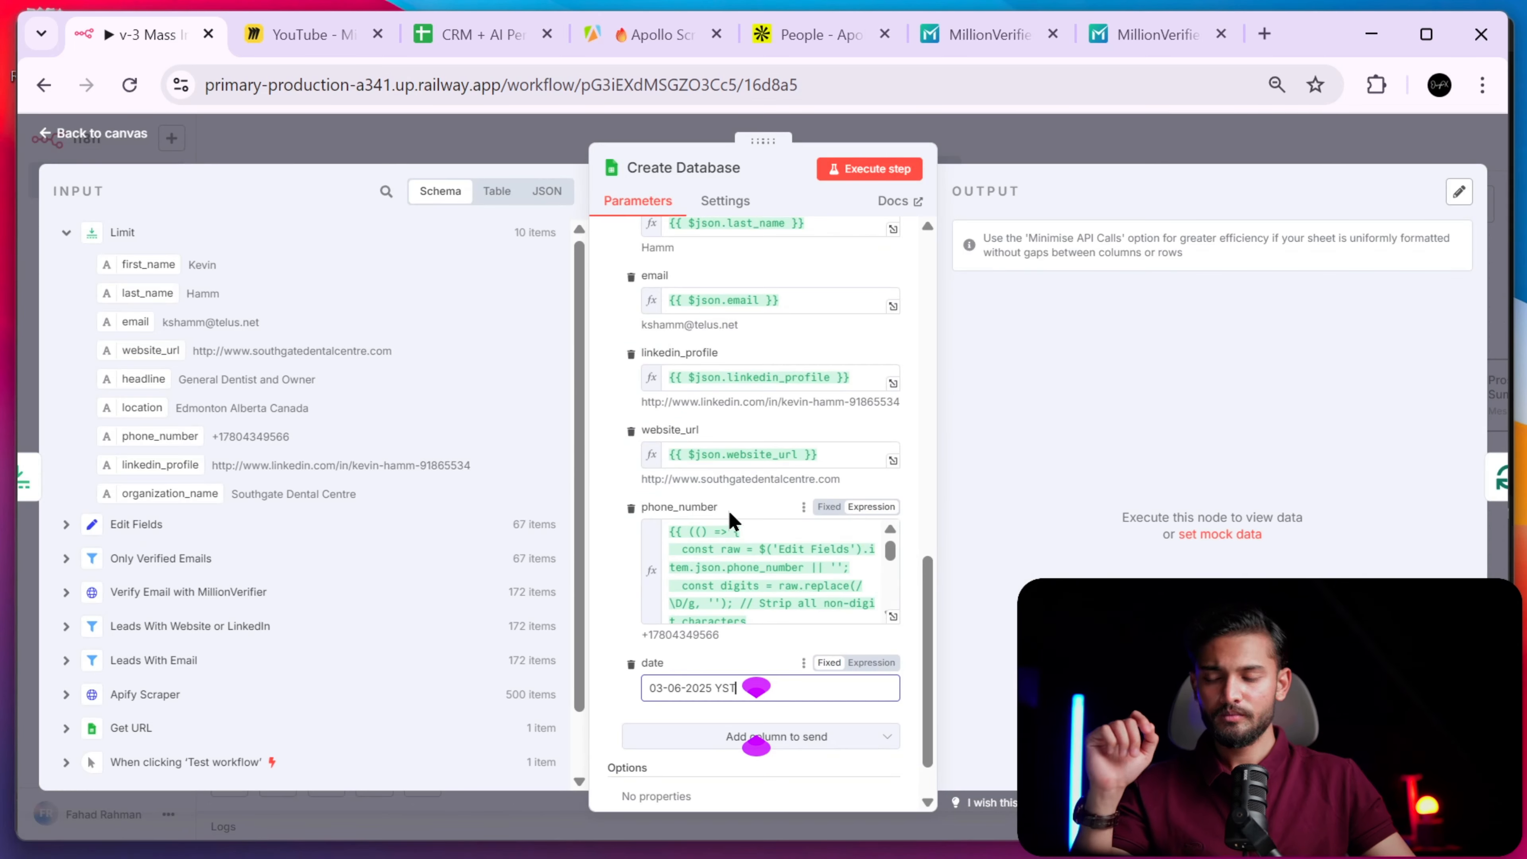
pyautogui.click(616, 560)
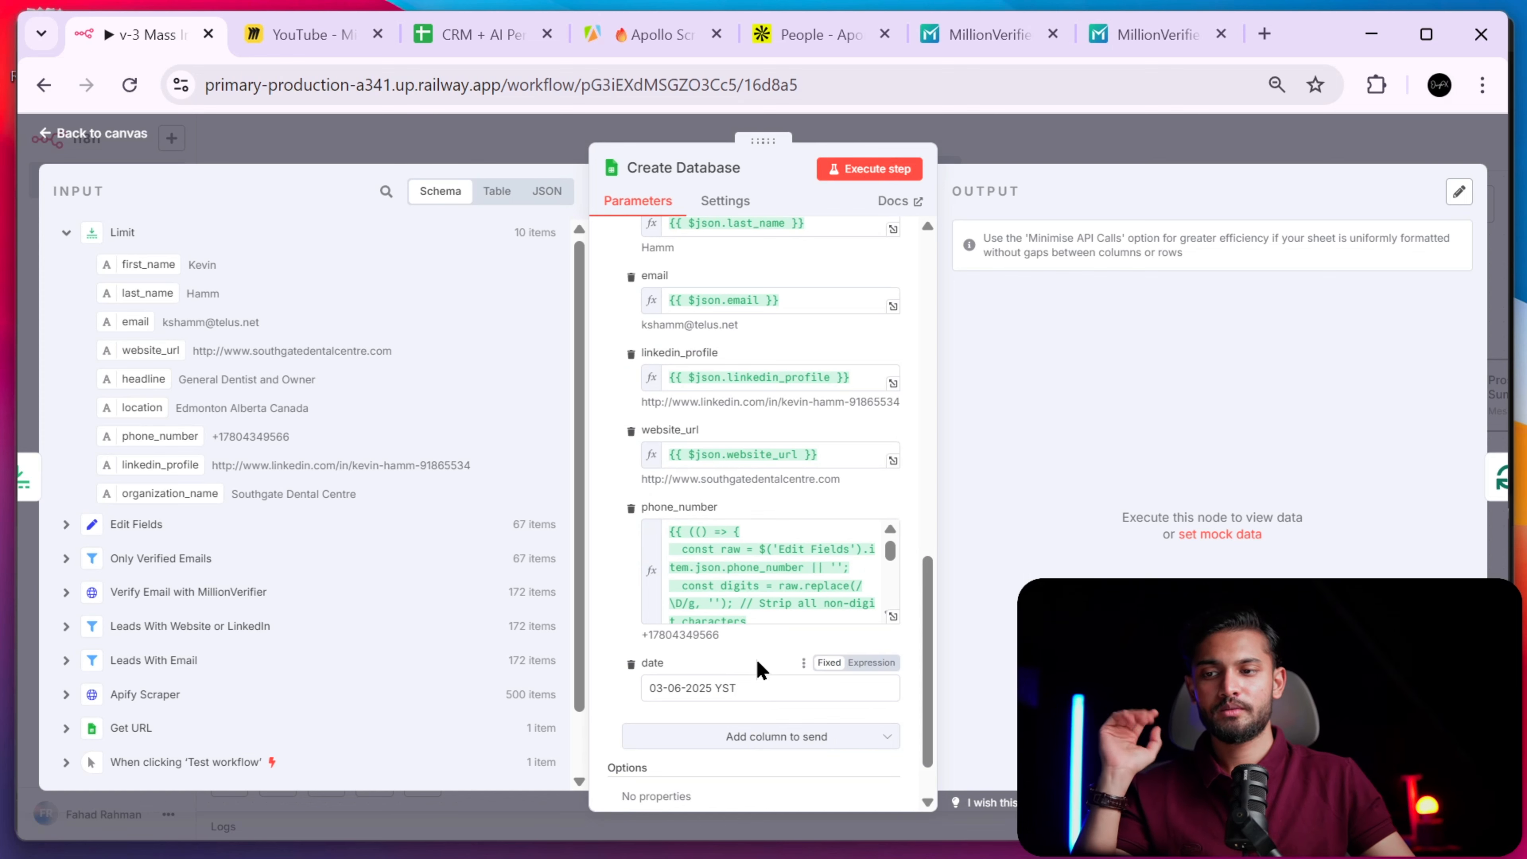
pyautogui.scroll(5, 782, 482)
pyautogui.scroll(7, 788, 470)
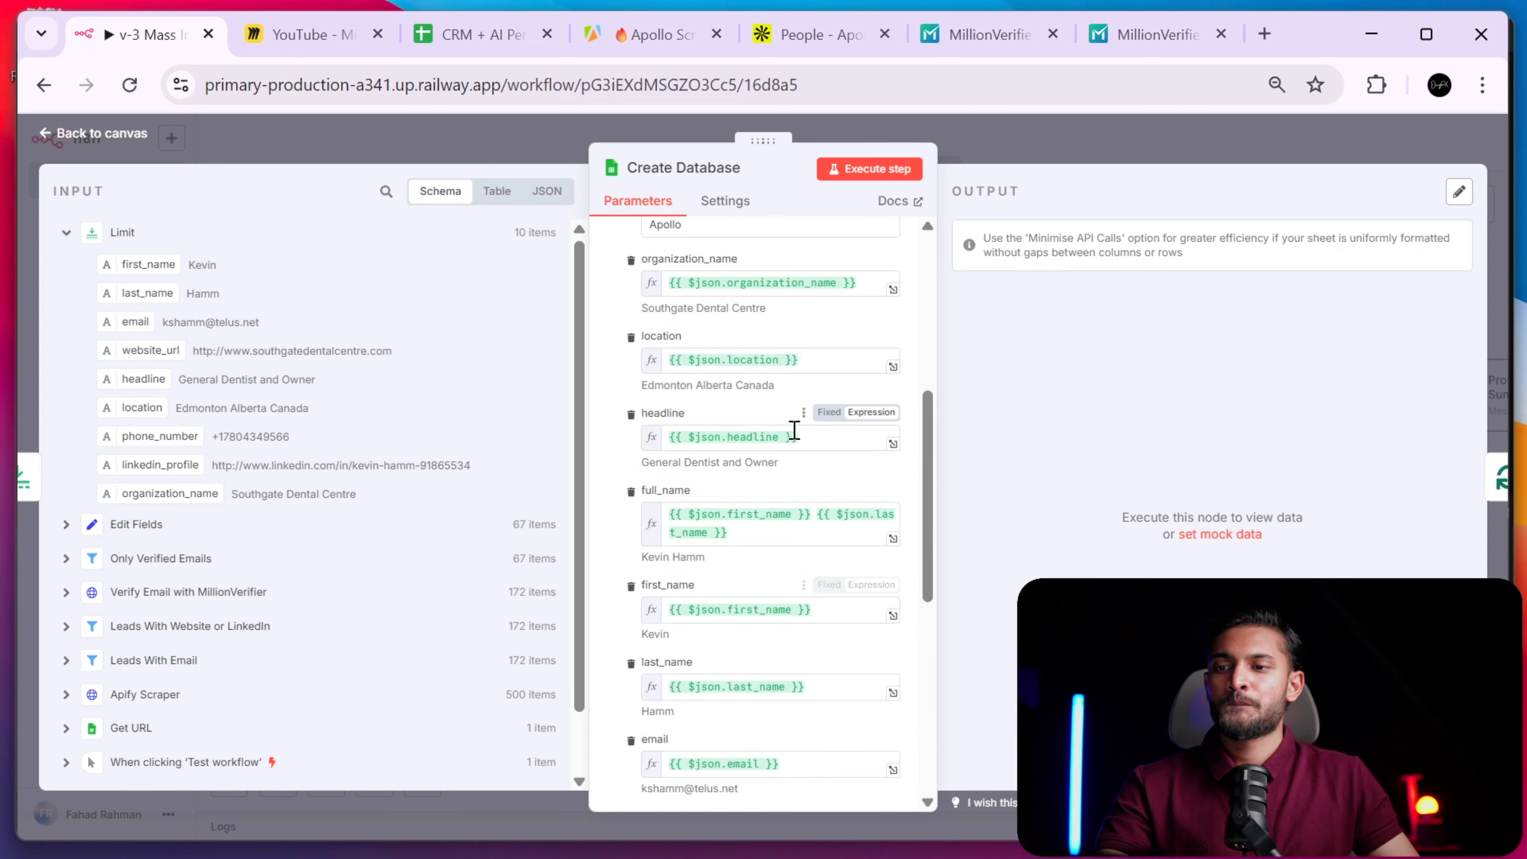
pyautogui.scroll(-2, 764, 457)
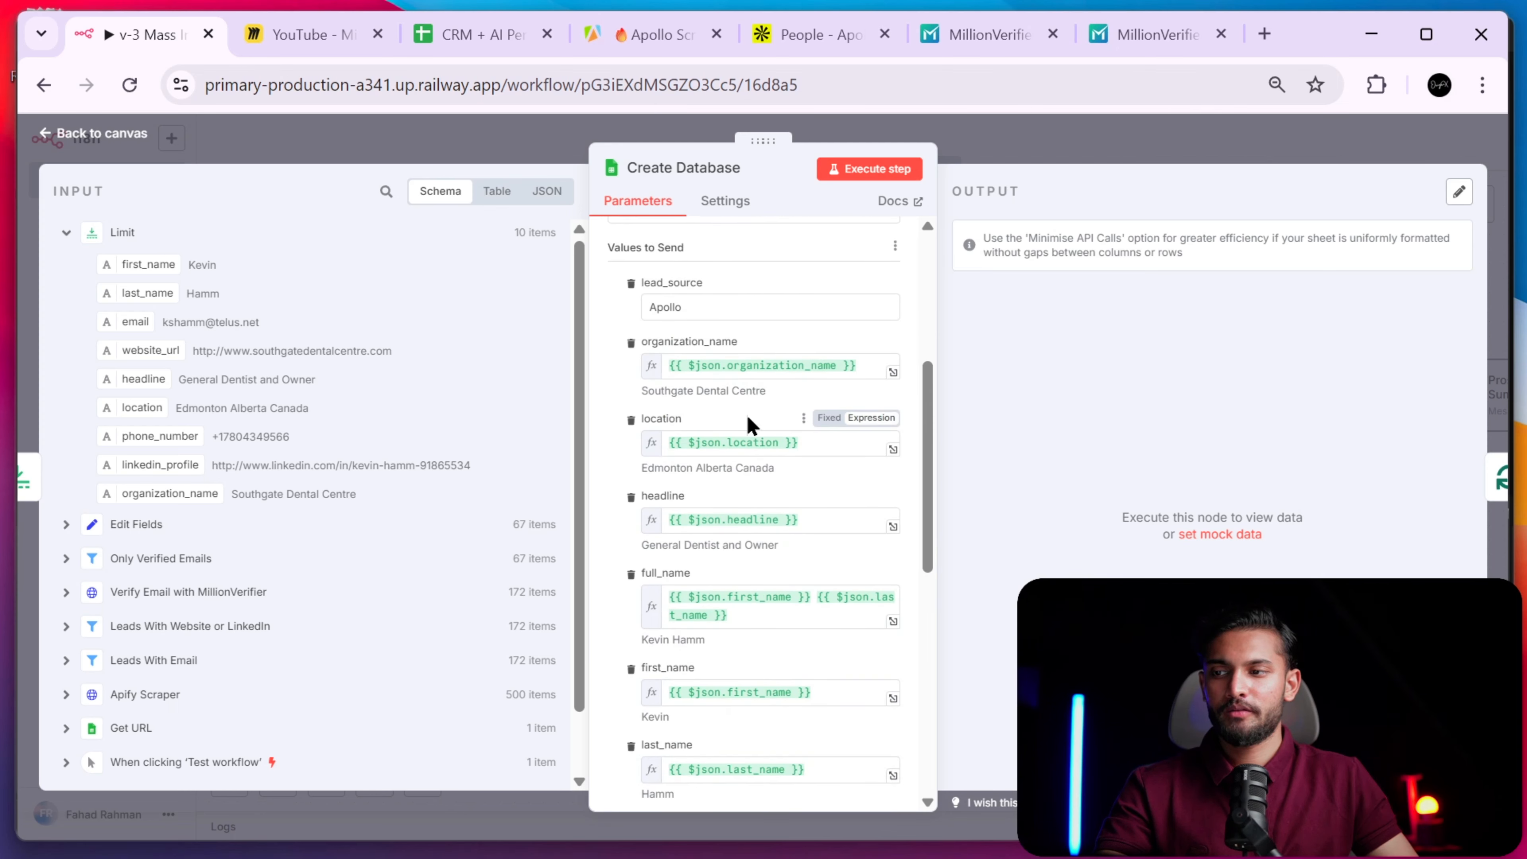
# - Show the Edit Fields input and open the phone_number expression in the full editor
pyautogui.click(66, 233)
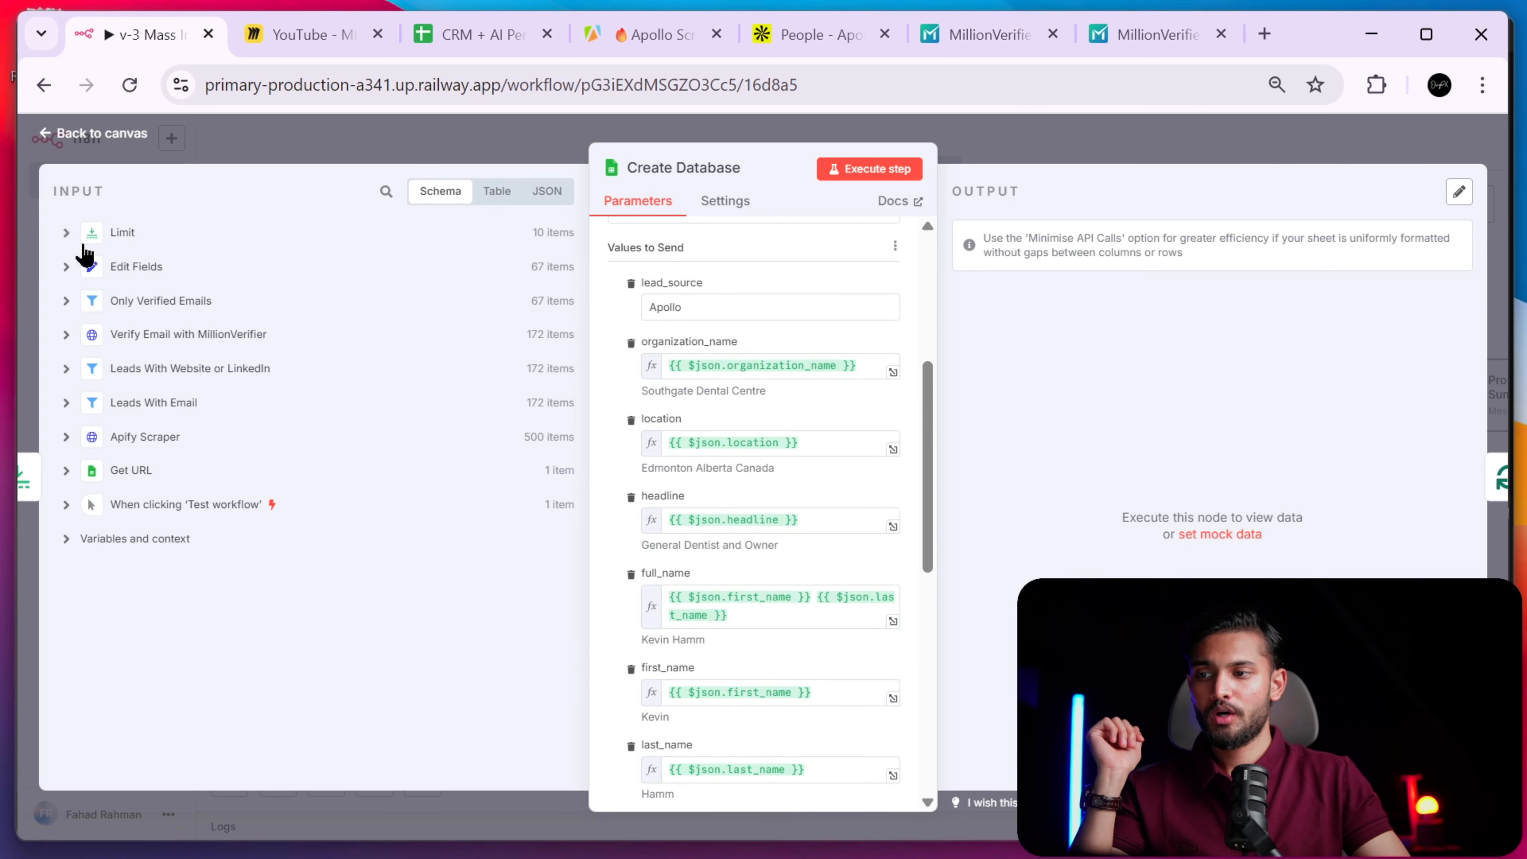
pyautogui.click(66, 266)
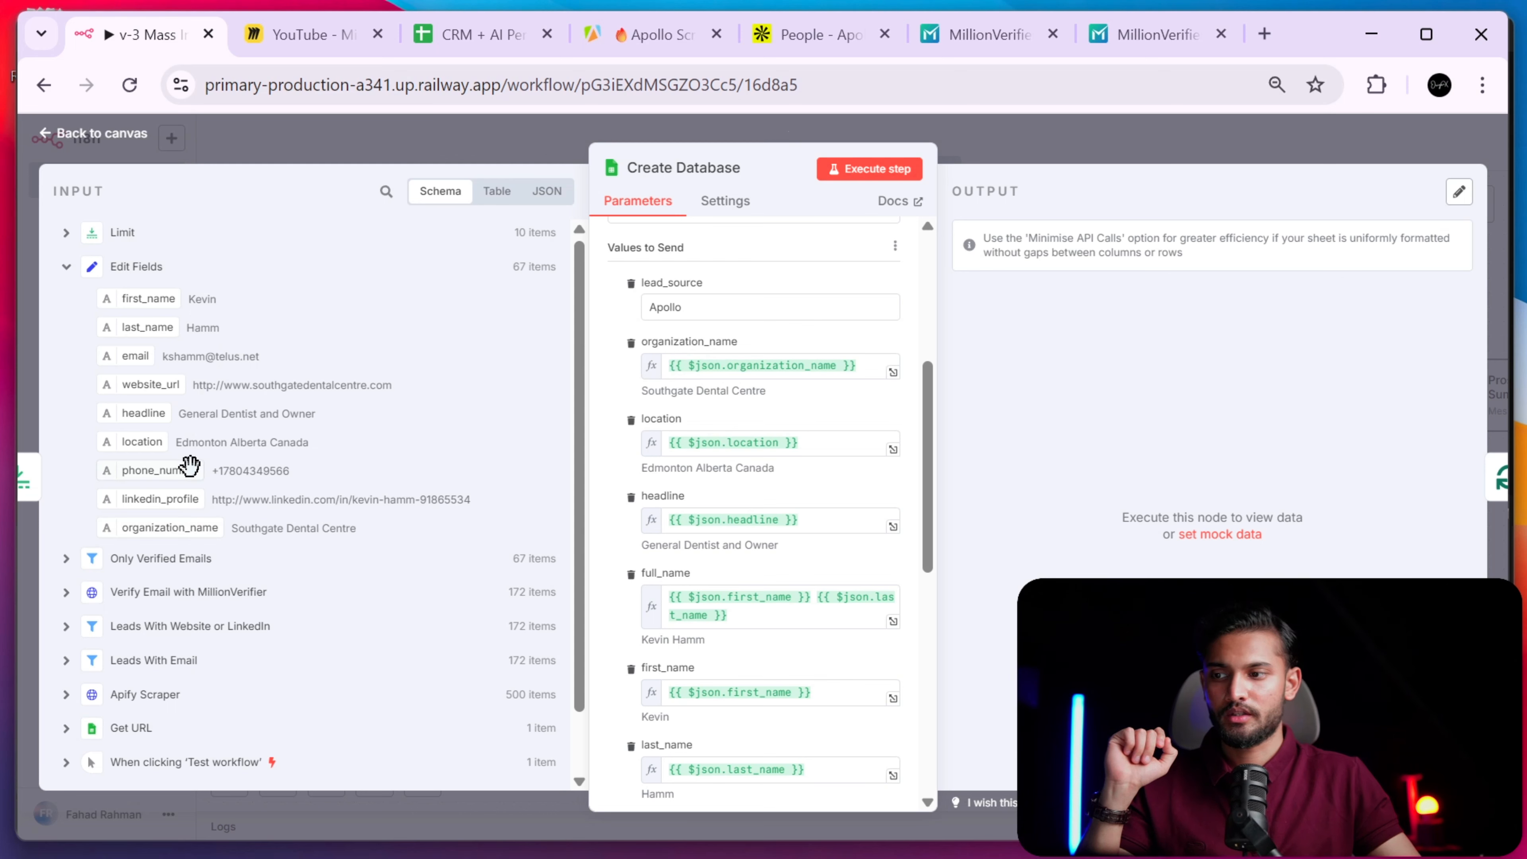
pyautogui.scroll(-10, 647, 542)
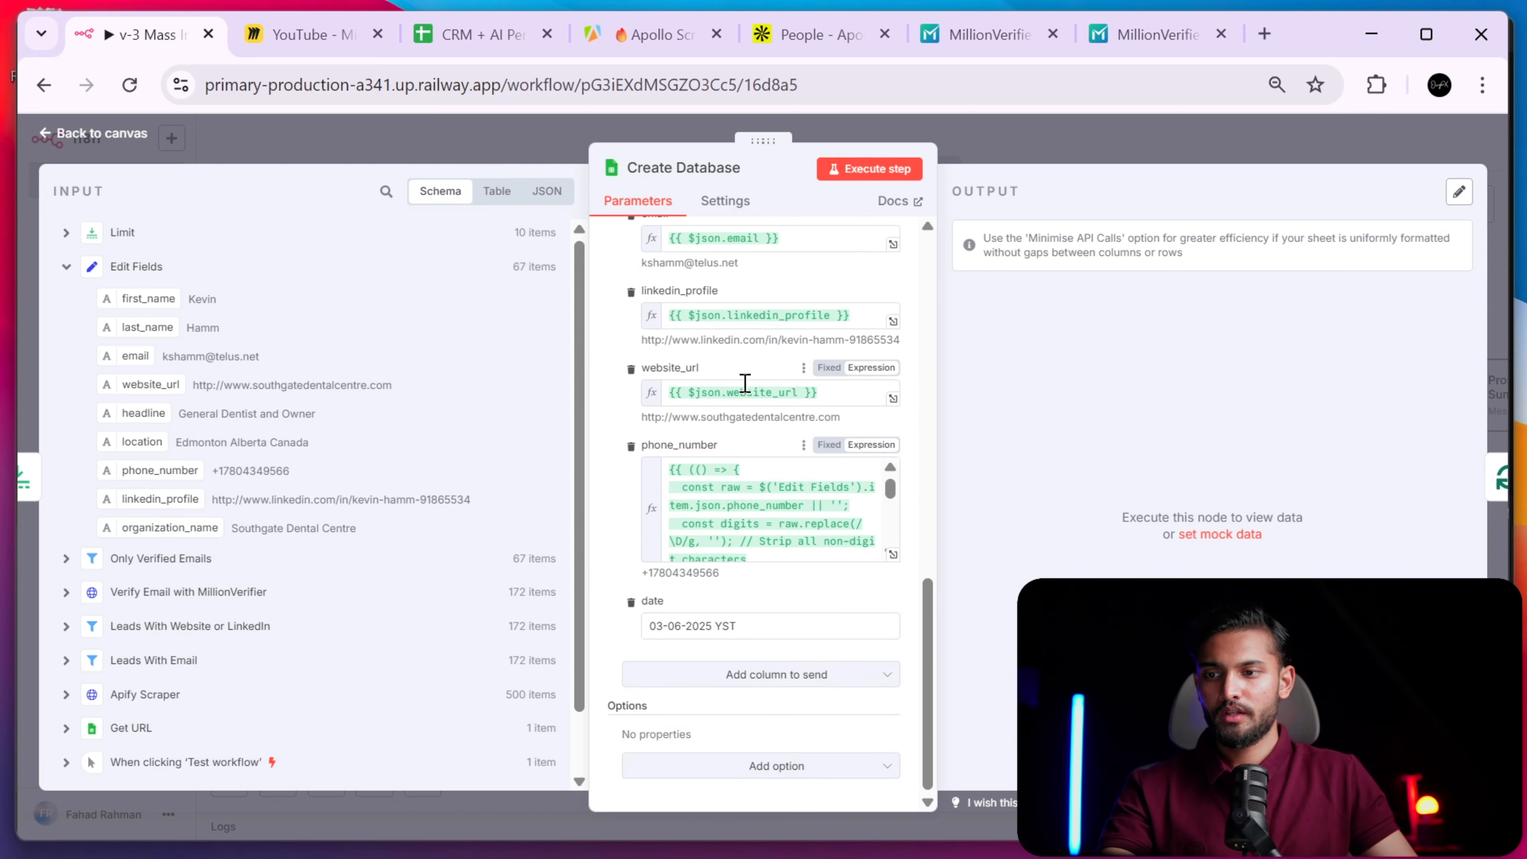
pyautogui.scroll(1, 631, 361)
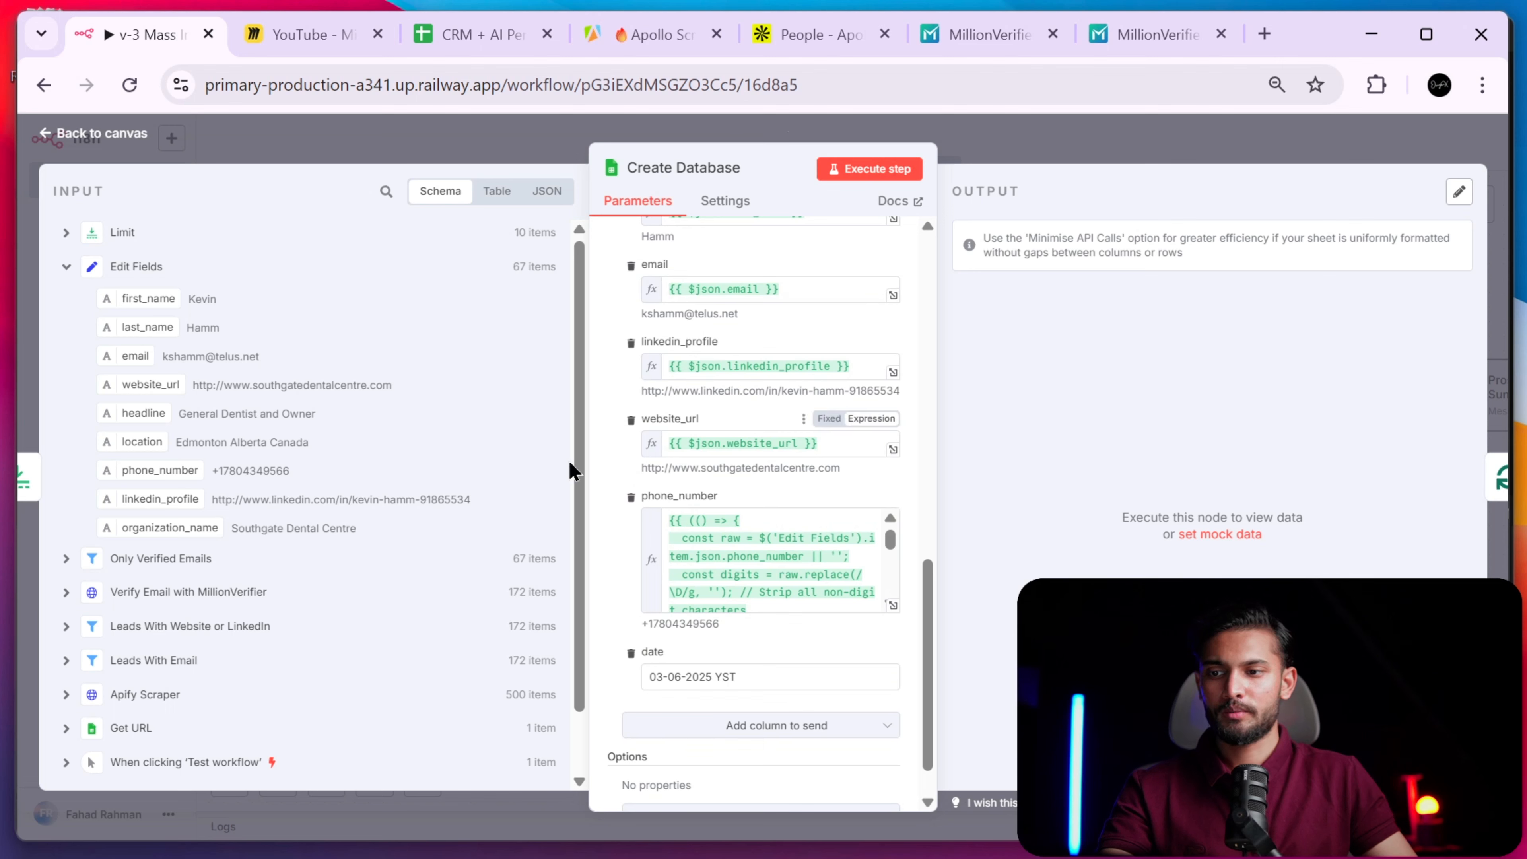
pyautogui.click(892, 604)
pyautogui.moveTo(451, 598); pyautogui.dragTo(402, 289)
pyautogui.moveTo(745, 584); pyautogui.dragTo(736, 607)
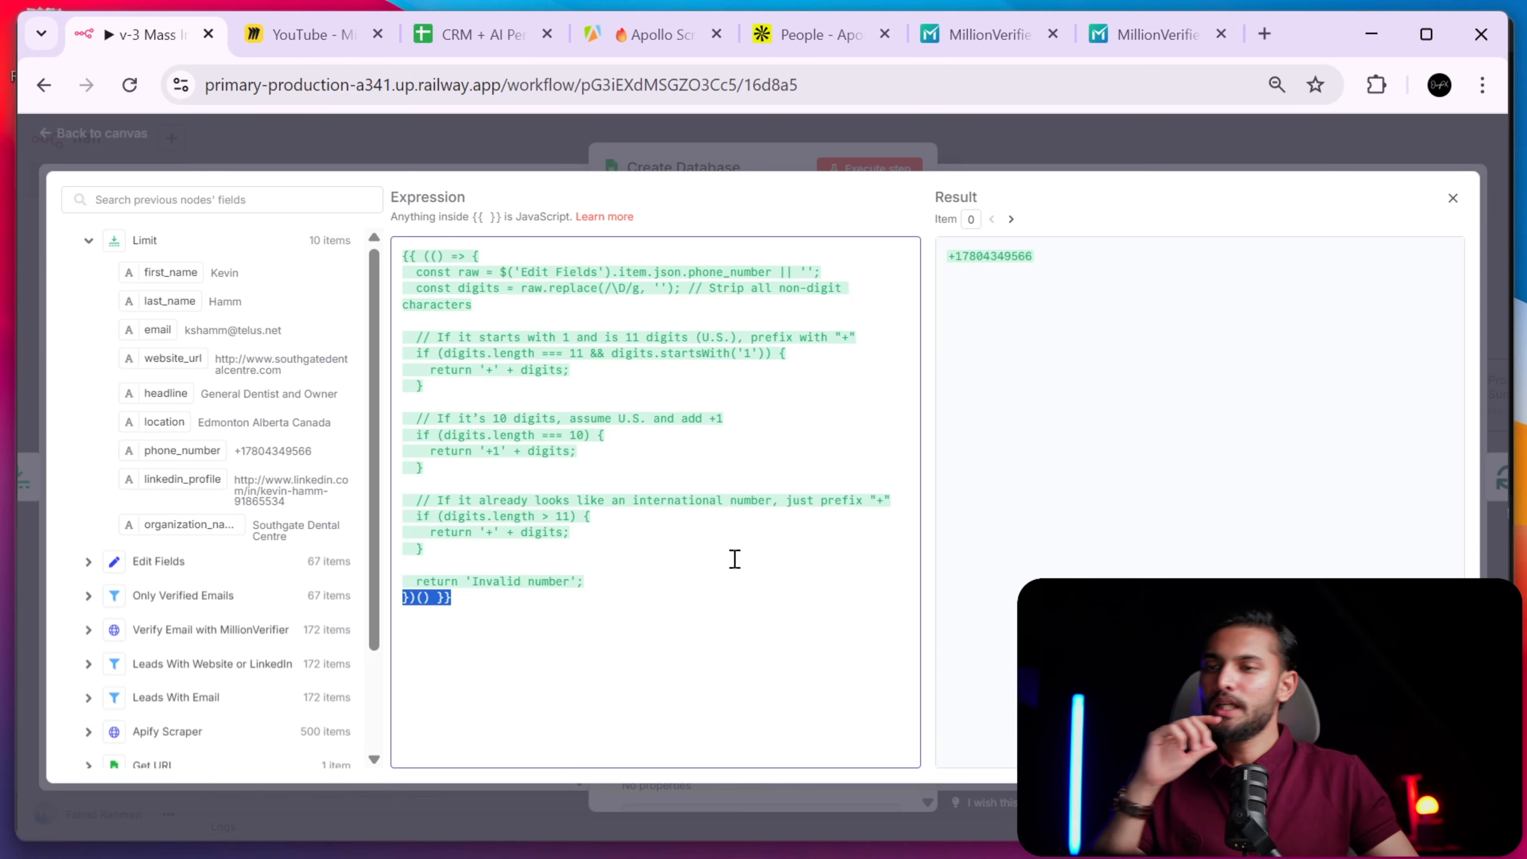
pyautogui.click(475, 40)
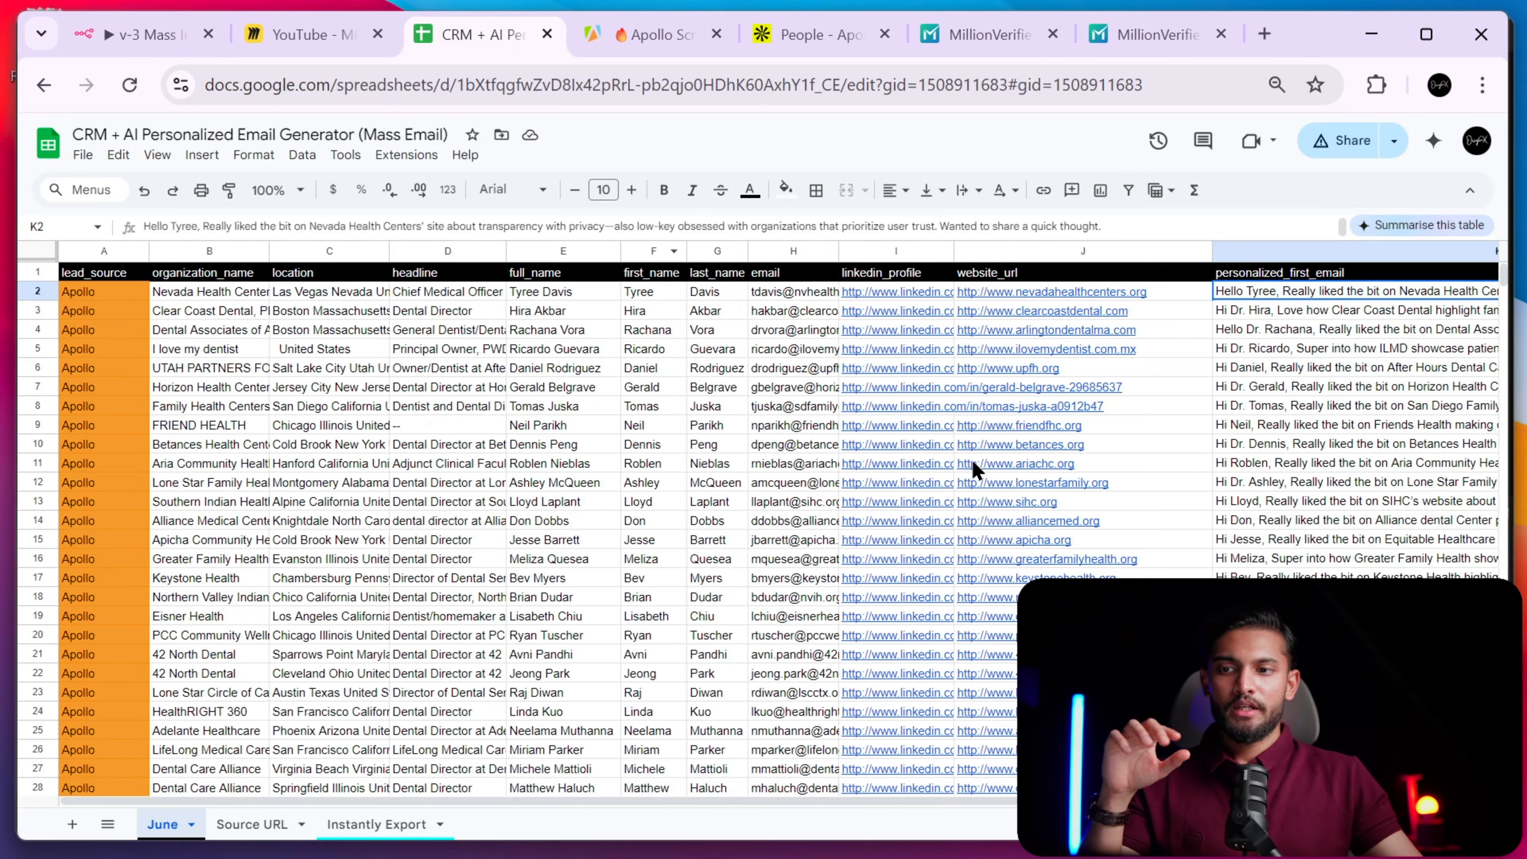
pyautogui.hscroll(4, 971, 445)
pyautogui.click(1375, 290)
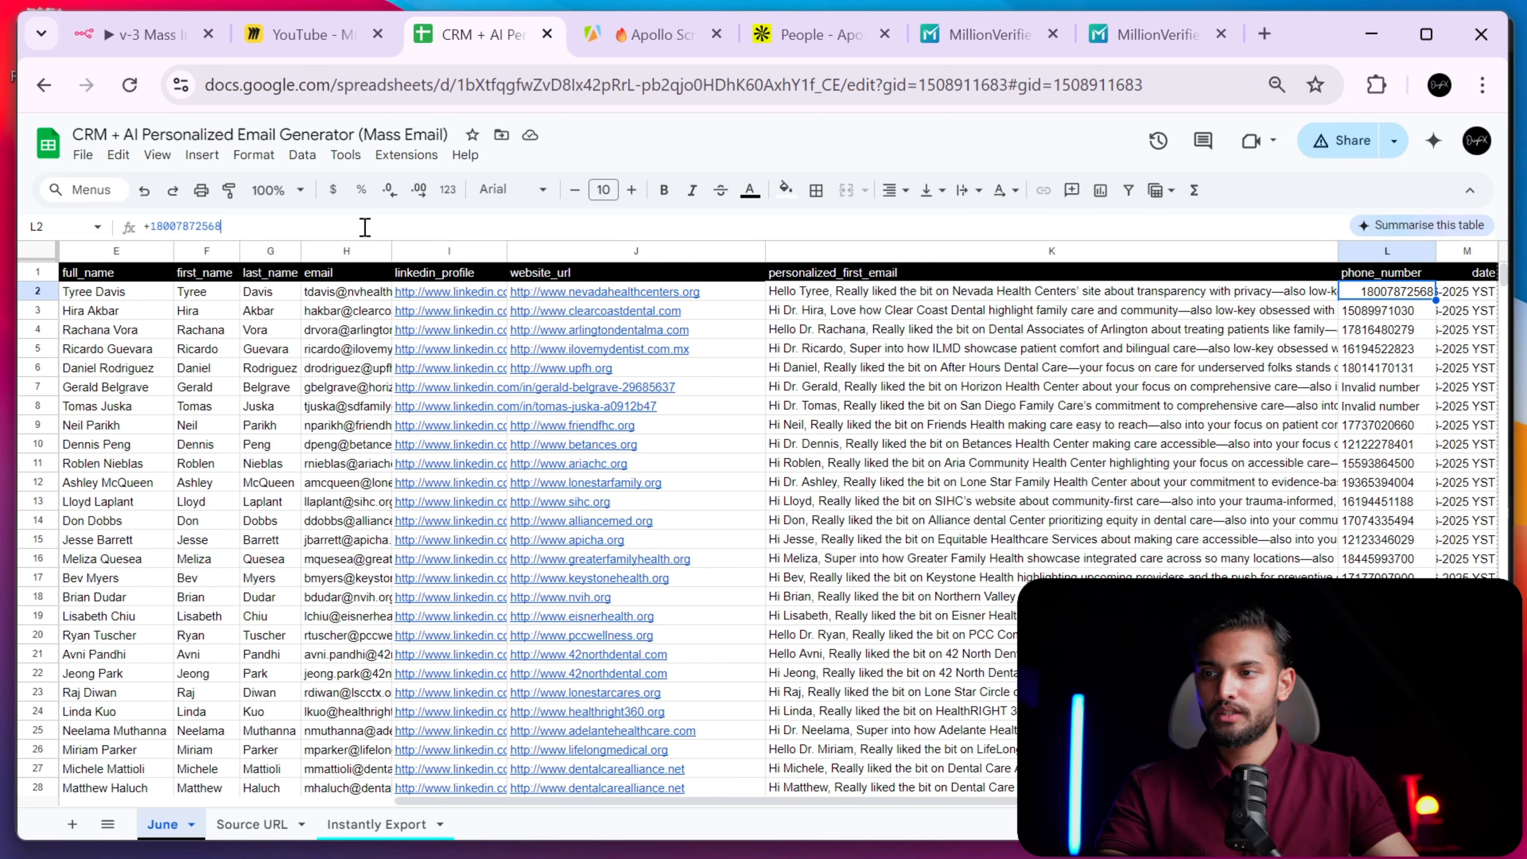
pyautogui.moveTo(221, 226); pyautogui.dragTo(151, 228)
pyautogui.scroll(5, 143, 231)
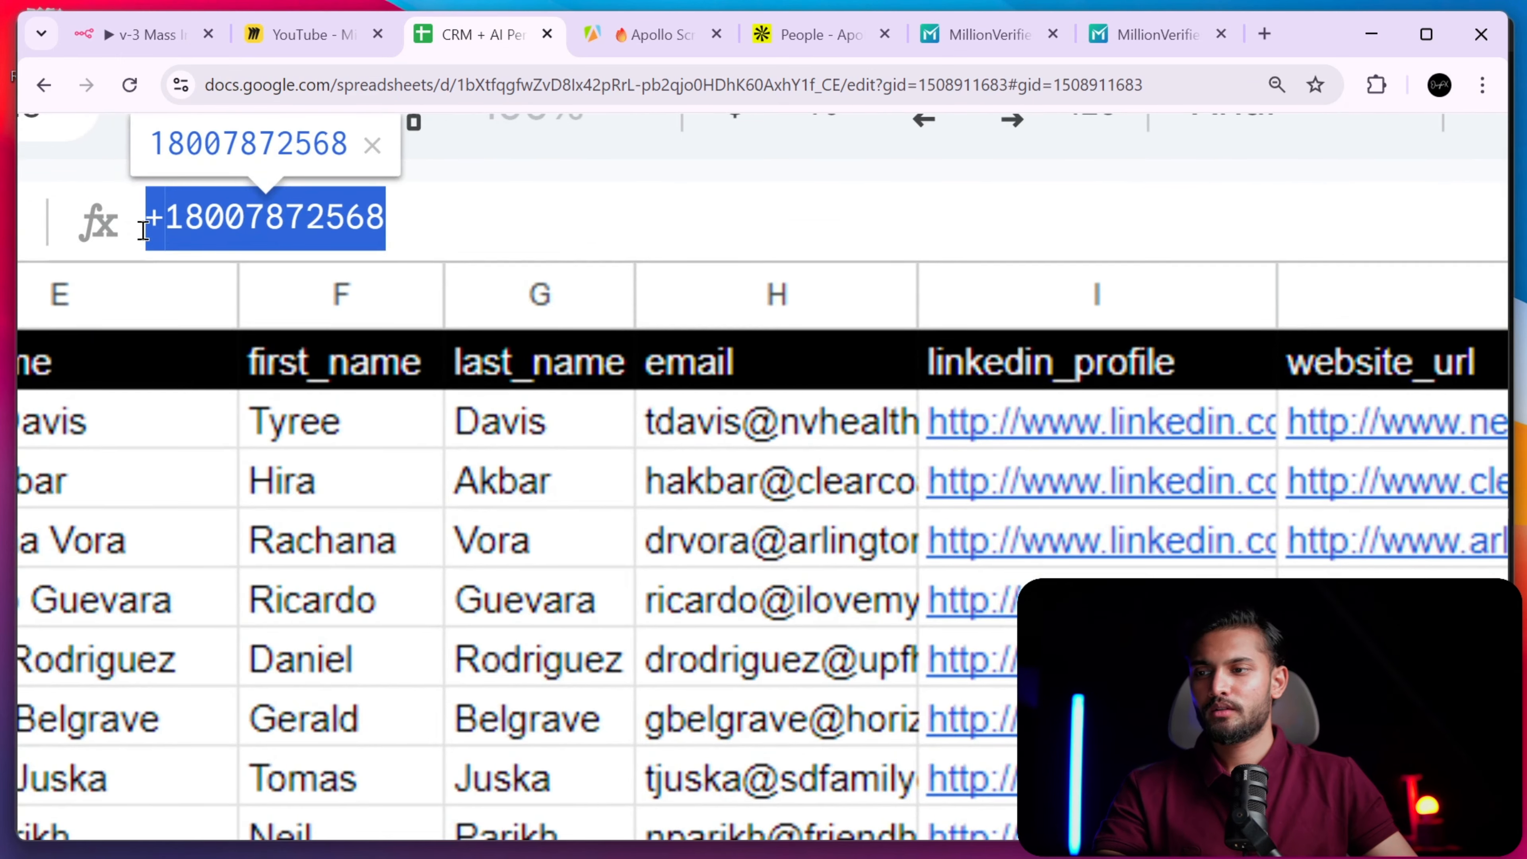
pyautogui.scroll(1, 145, 235)
pyautogui.hscroll(-1, 144, 234)
pyautogui.scroll(-6, 147, 244)
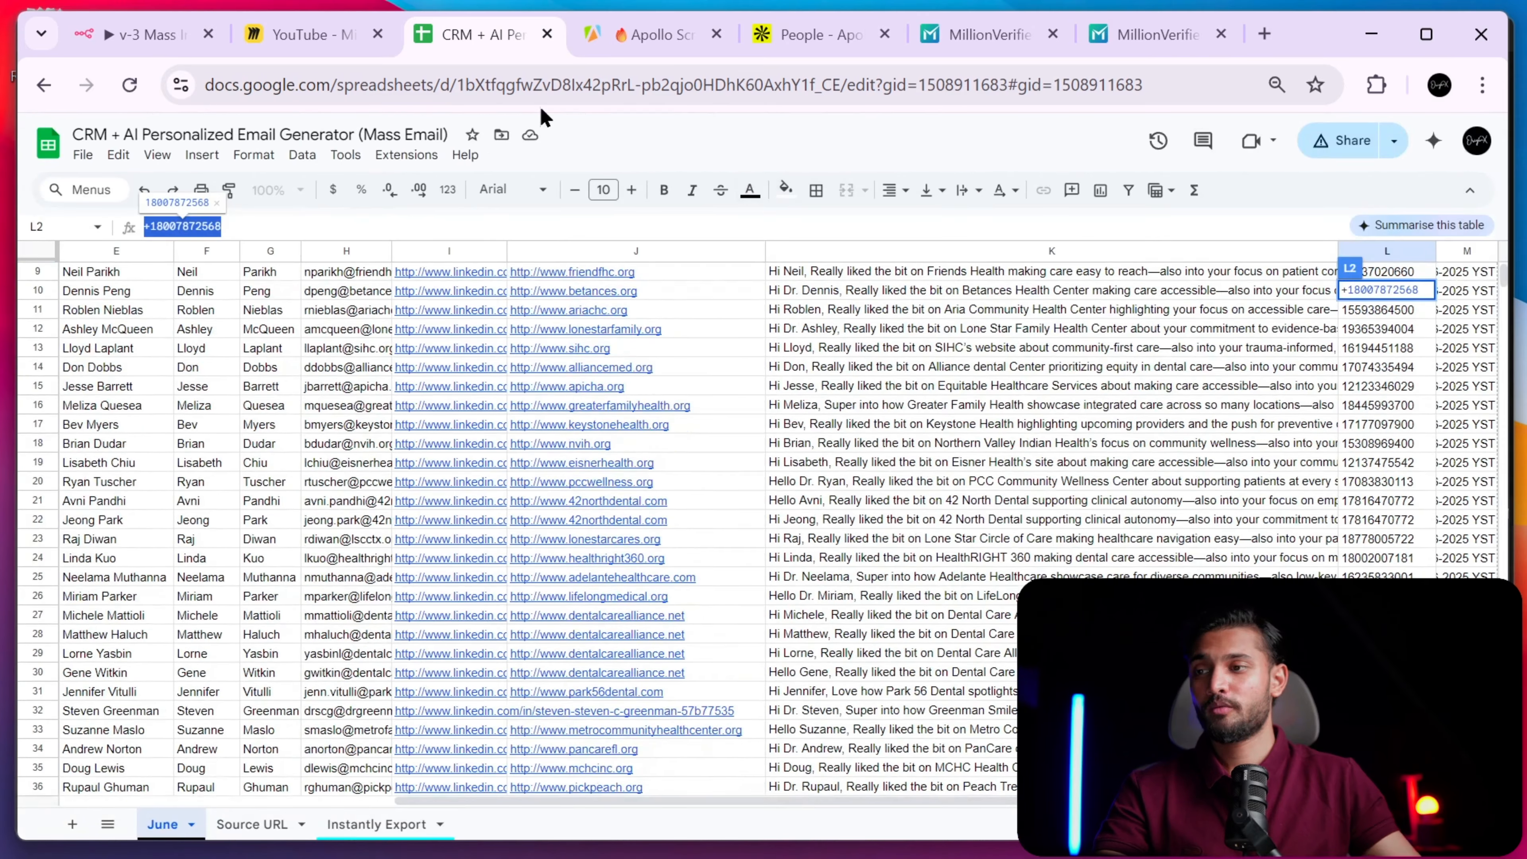
pyautogui.click(172, 38)
pyautogui.click(655, 581)
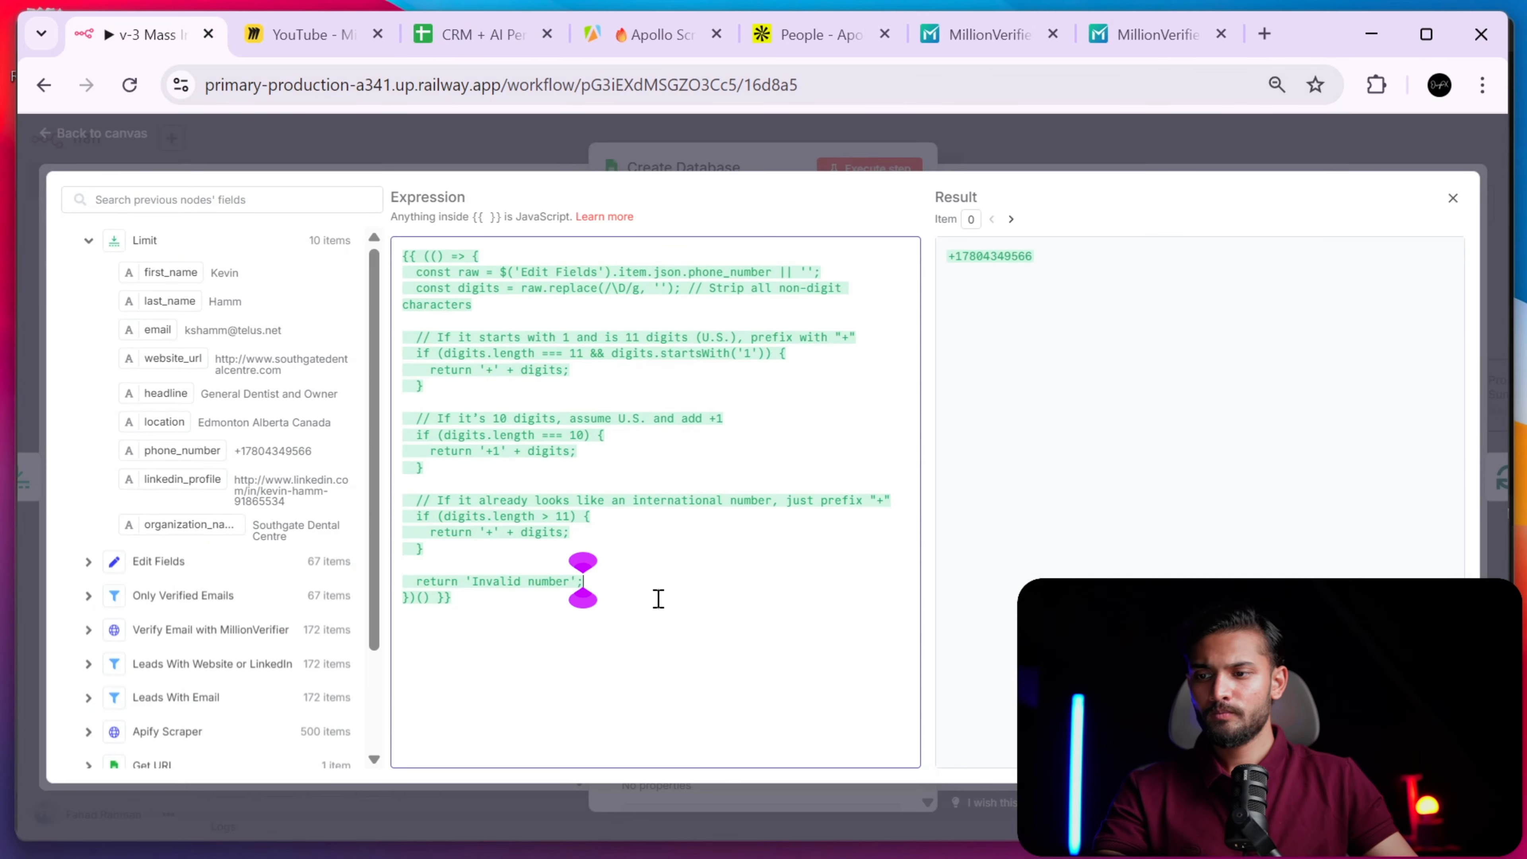
pyautogui.moveTo(586, 602); pyautogui.dragTo(338, 249)
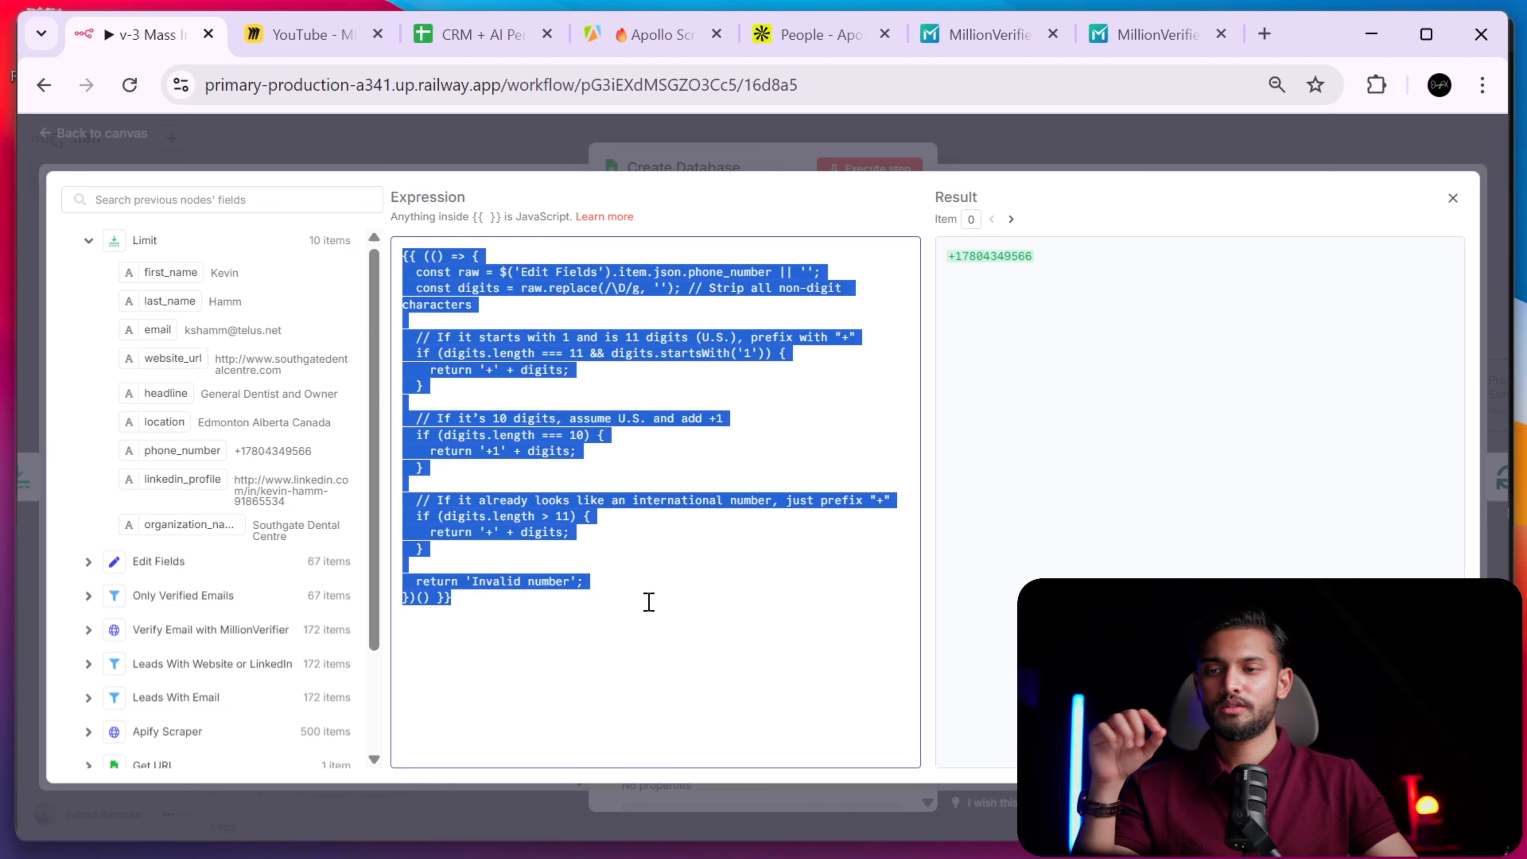
pyautogui.click(648, 599)
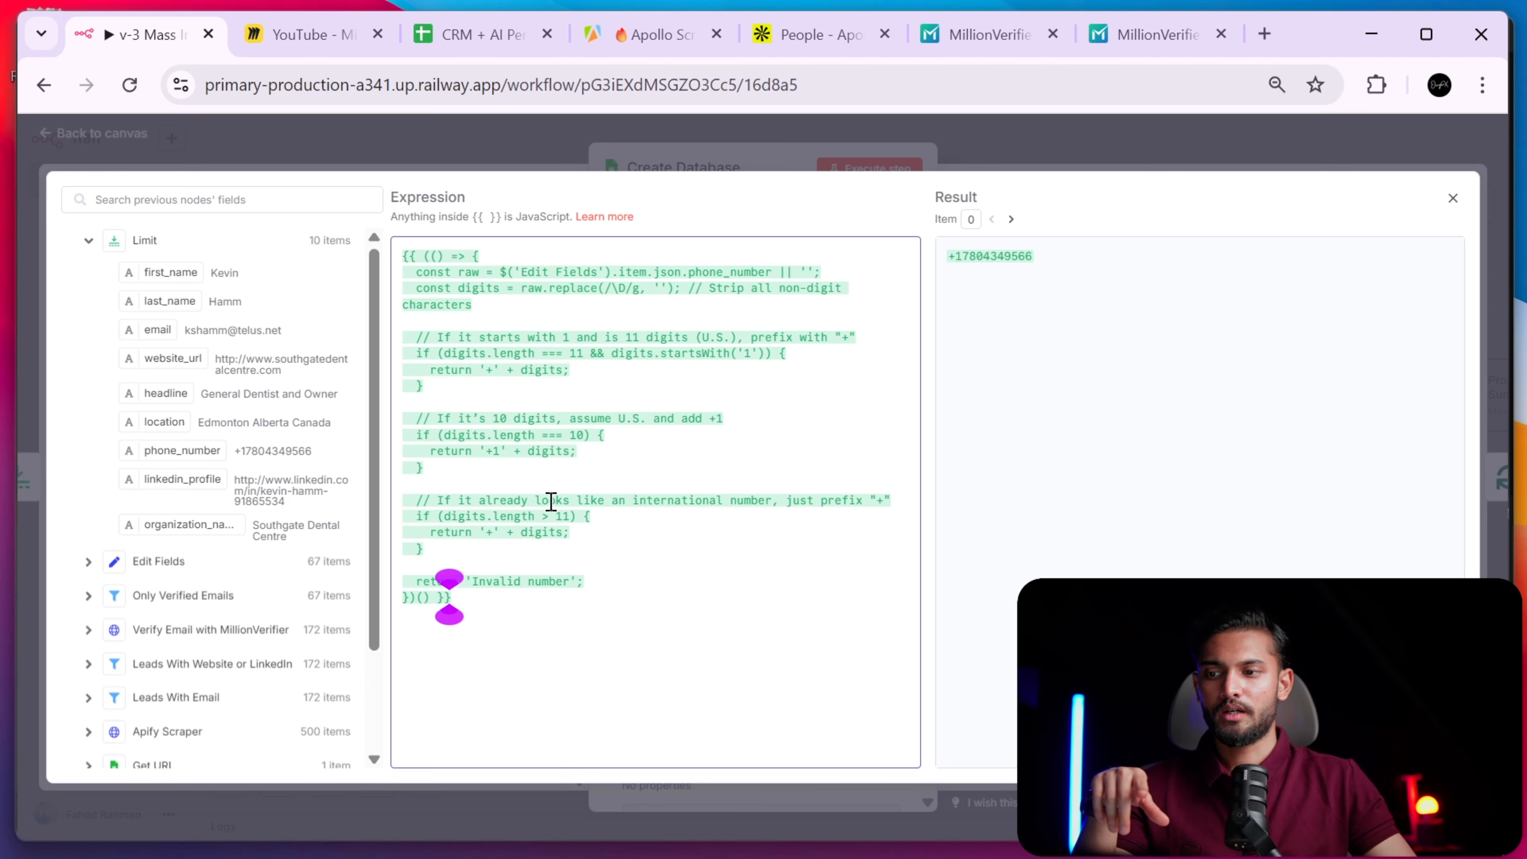
pyautogui.click(551, 468)
pyautogui.scroll(5, 552, 417)
pyautogui.scroll(-2, 558, 410)
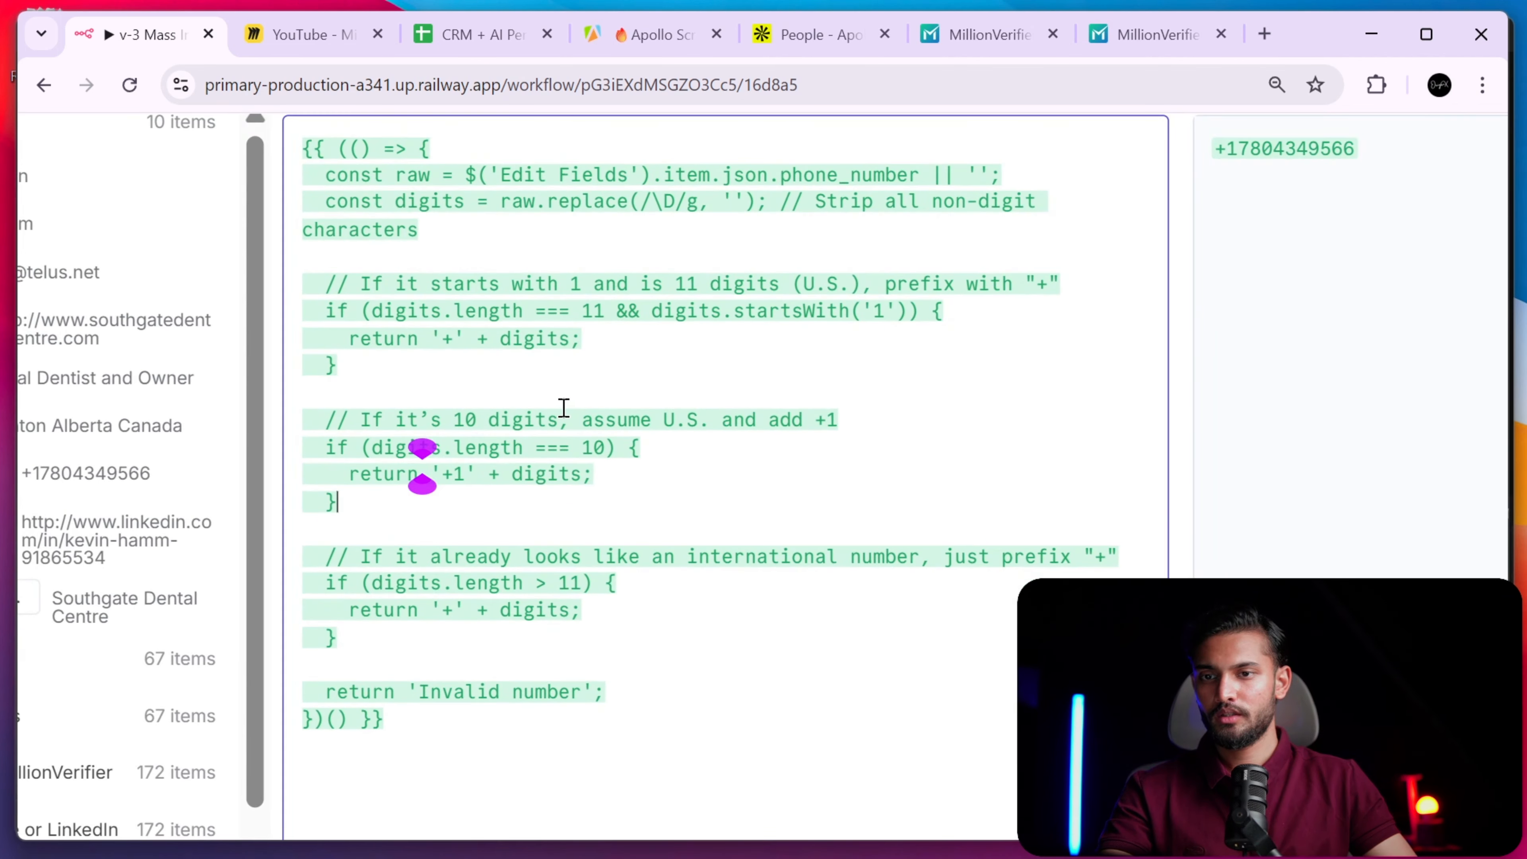
pyautogui.moveTo(508, 185); pyautogui.dragTo(1207, 199)
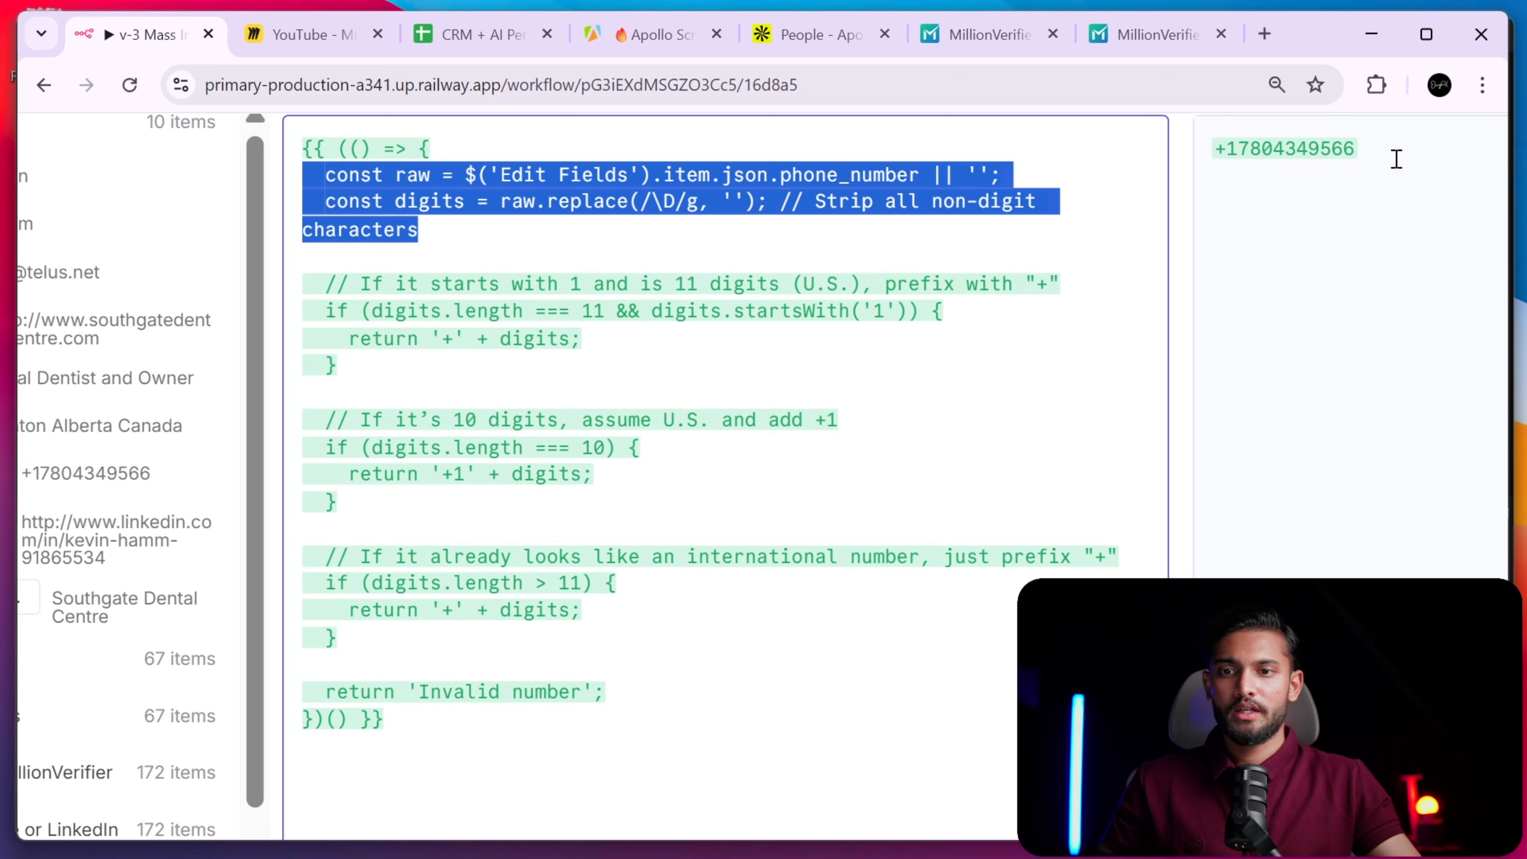
pyautogui.moveTo(1396, 159); pyautogui.dragTo(1224, 133)
# - Compare with cell L11 in the CRM sheet, then close the expression editor and Create Database
pyautogui.click(489, 37)
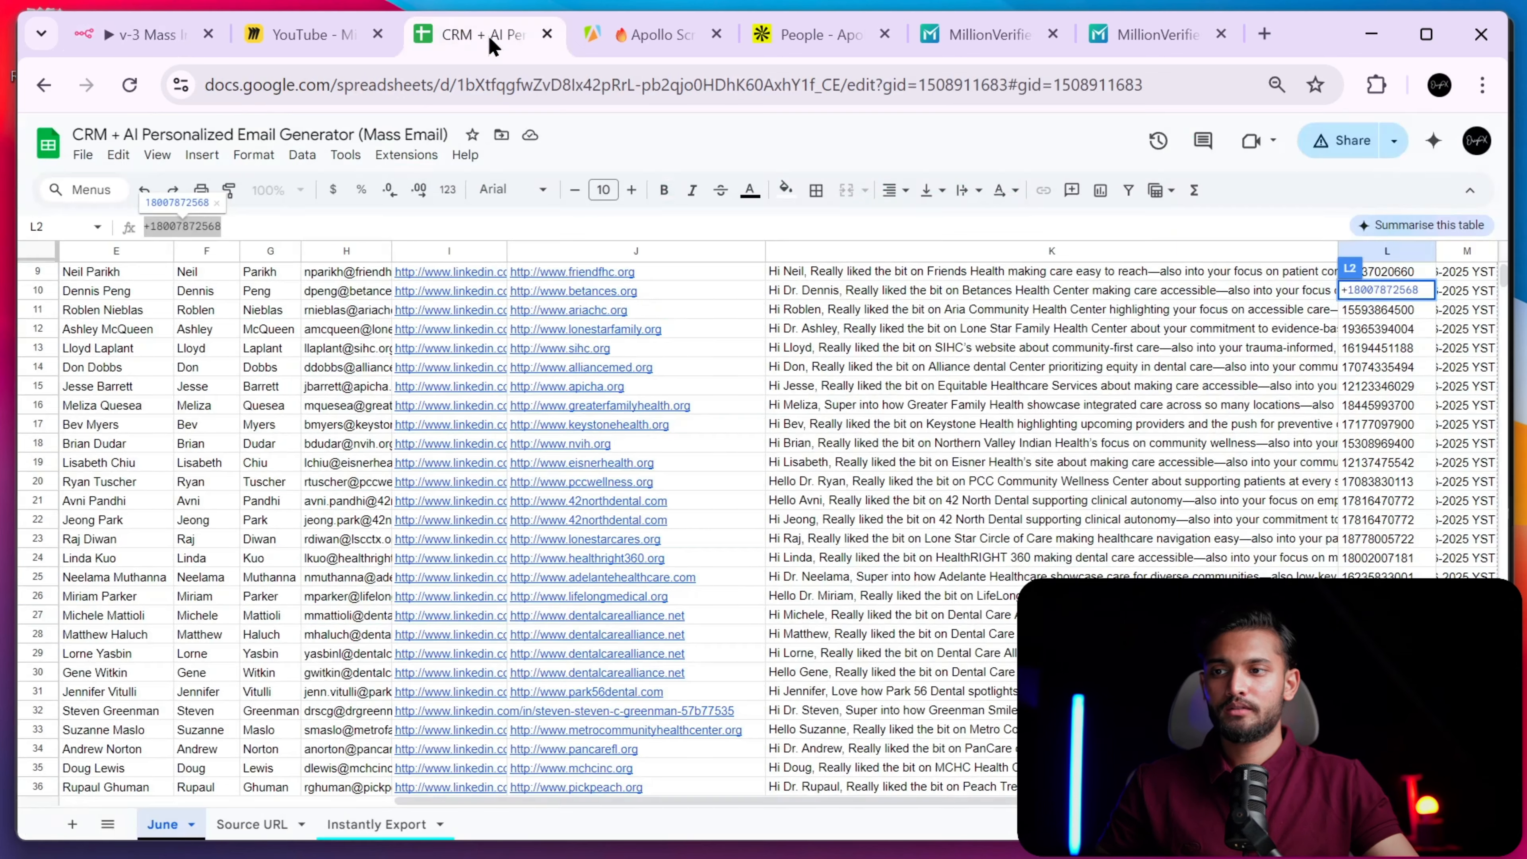
pyautogui.click(1371, 317)
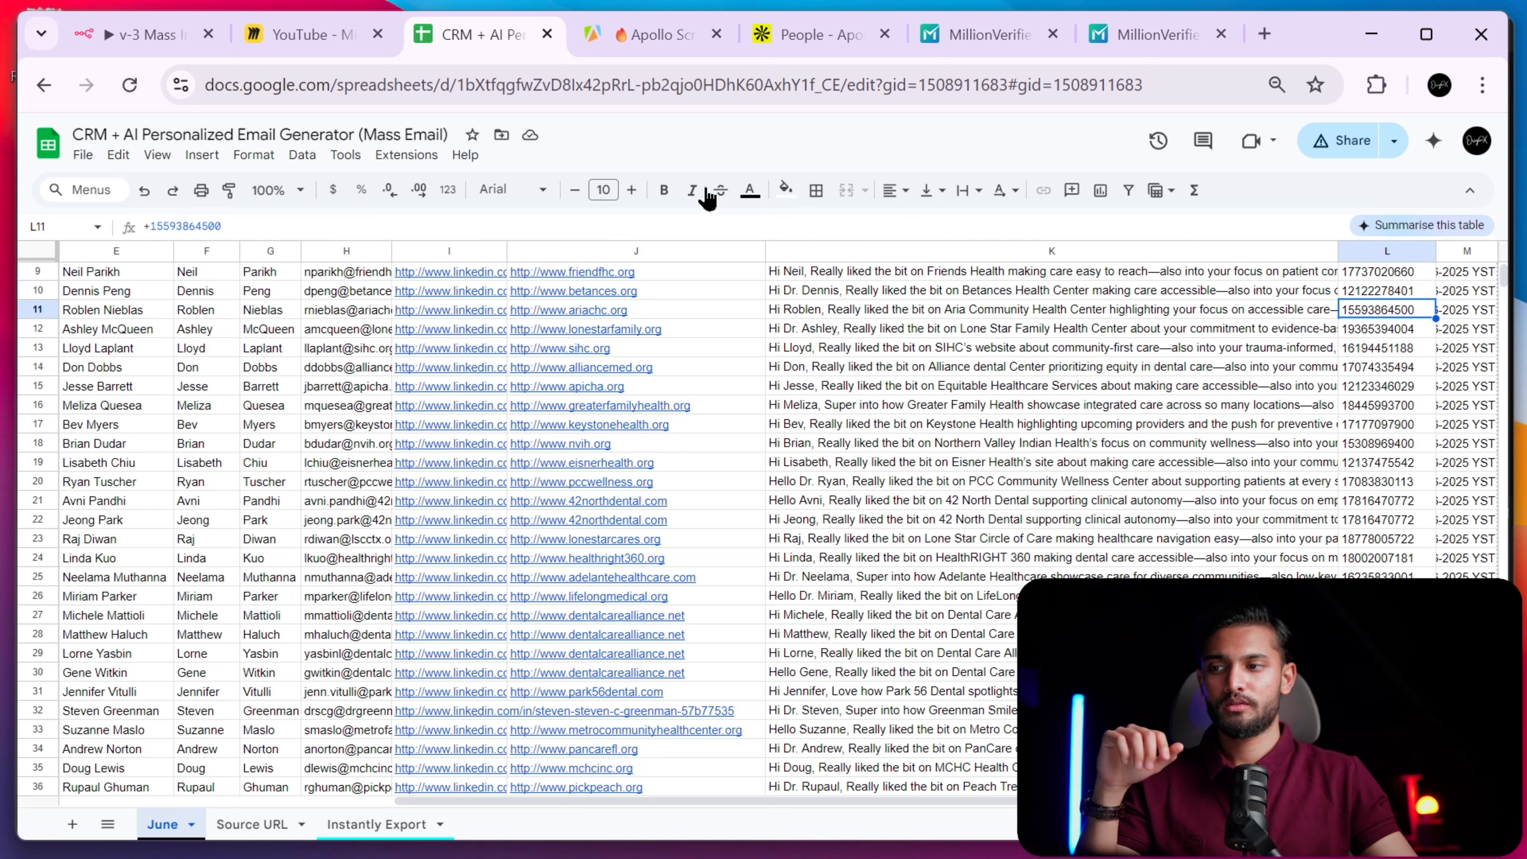
pyautogui.click(144, 35)
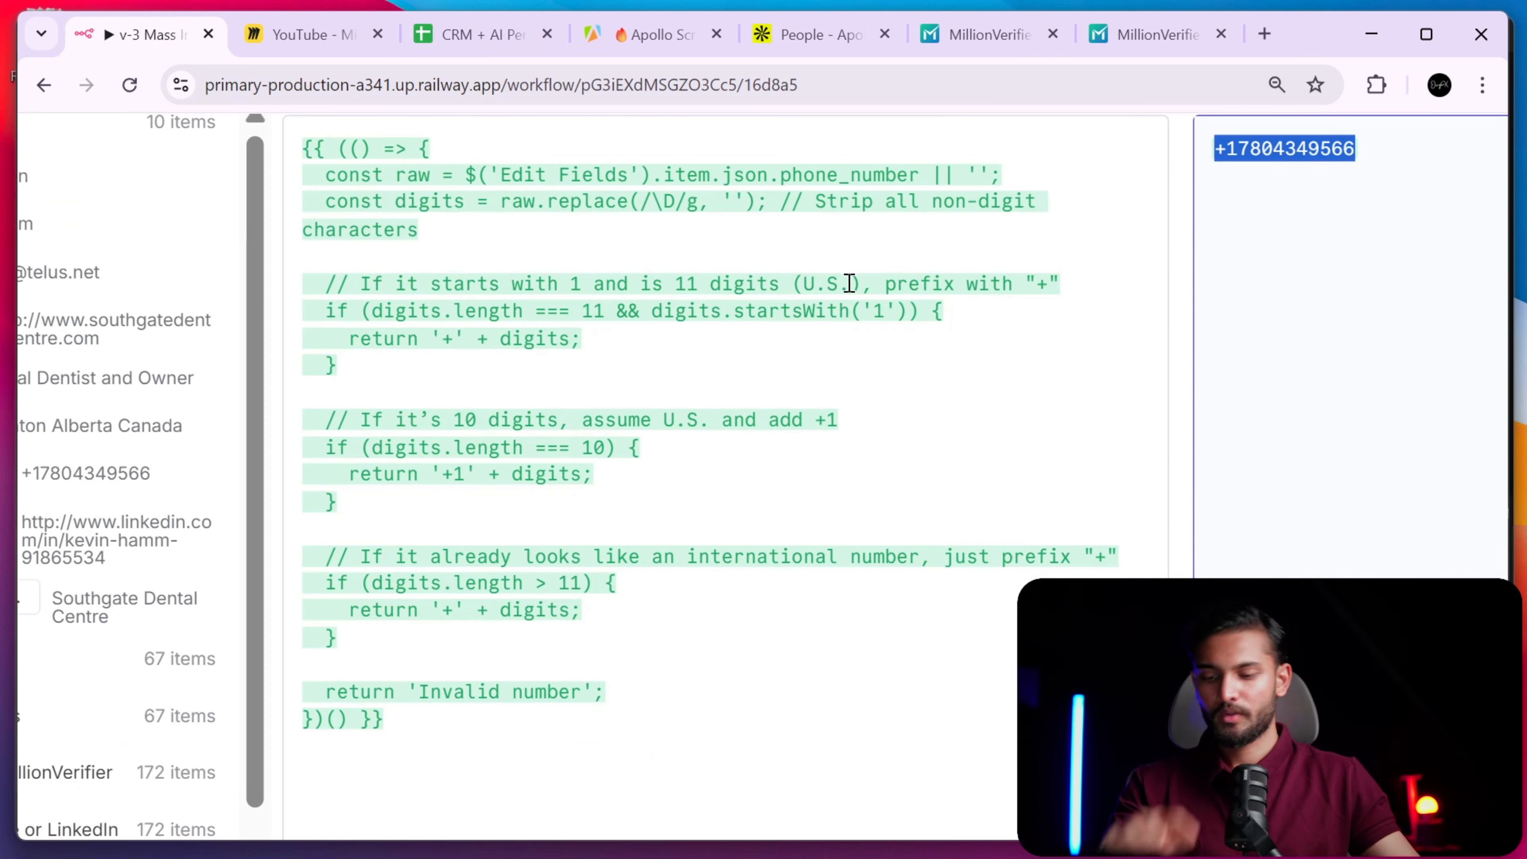
pyautogui.scroll(-5, 849, 283)
pyautogui.click(597, 148)
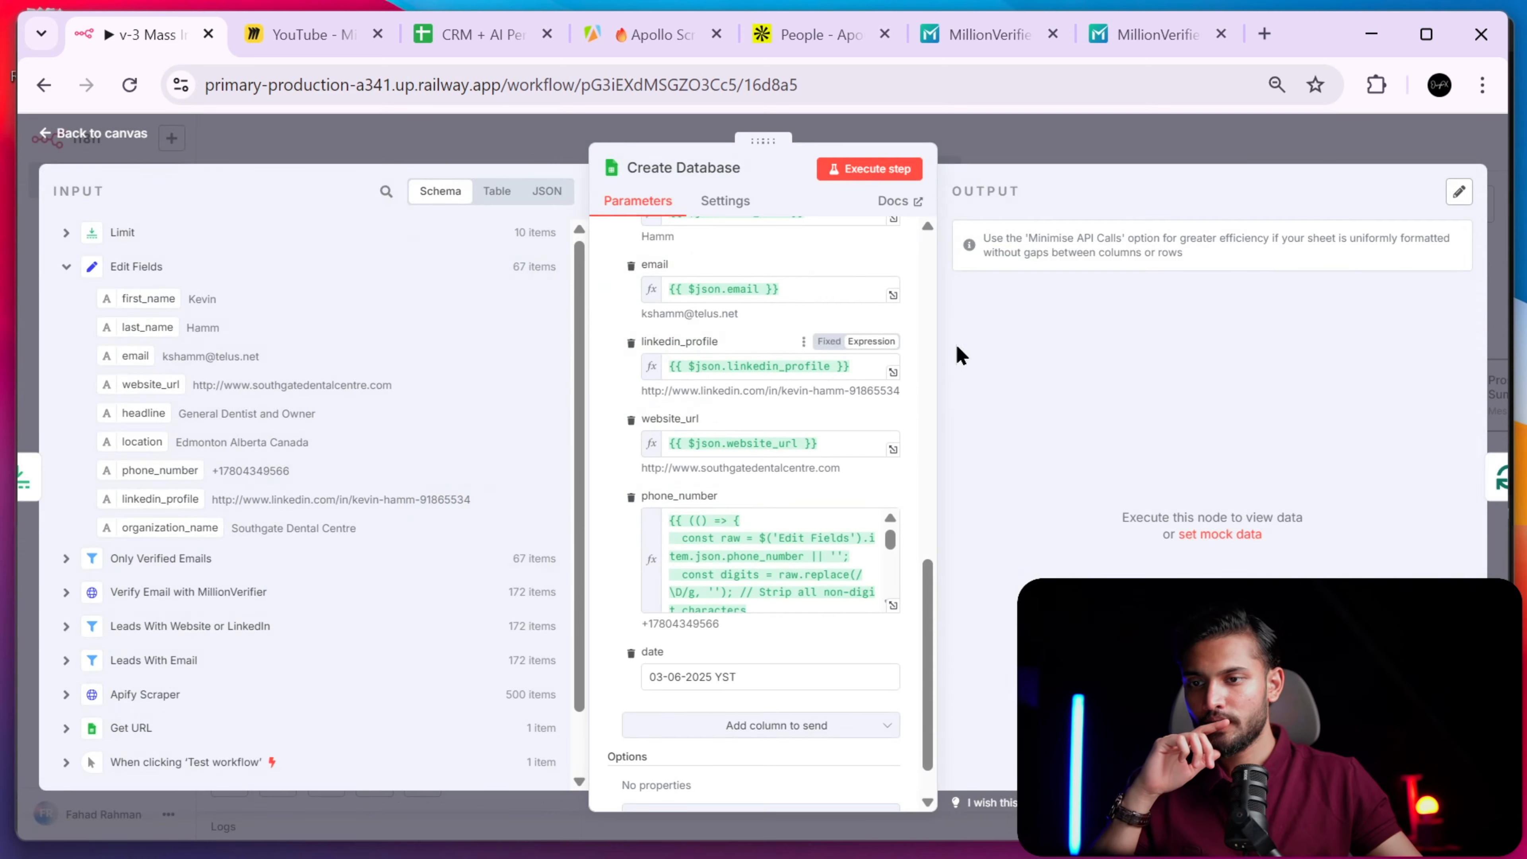
pyautogui.click(1043, 155)
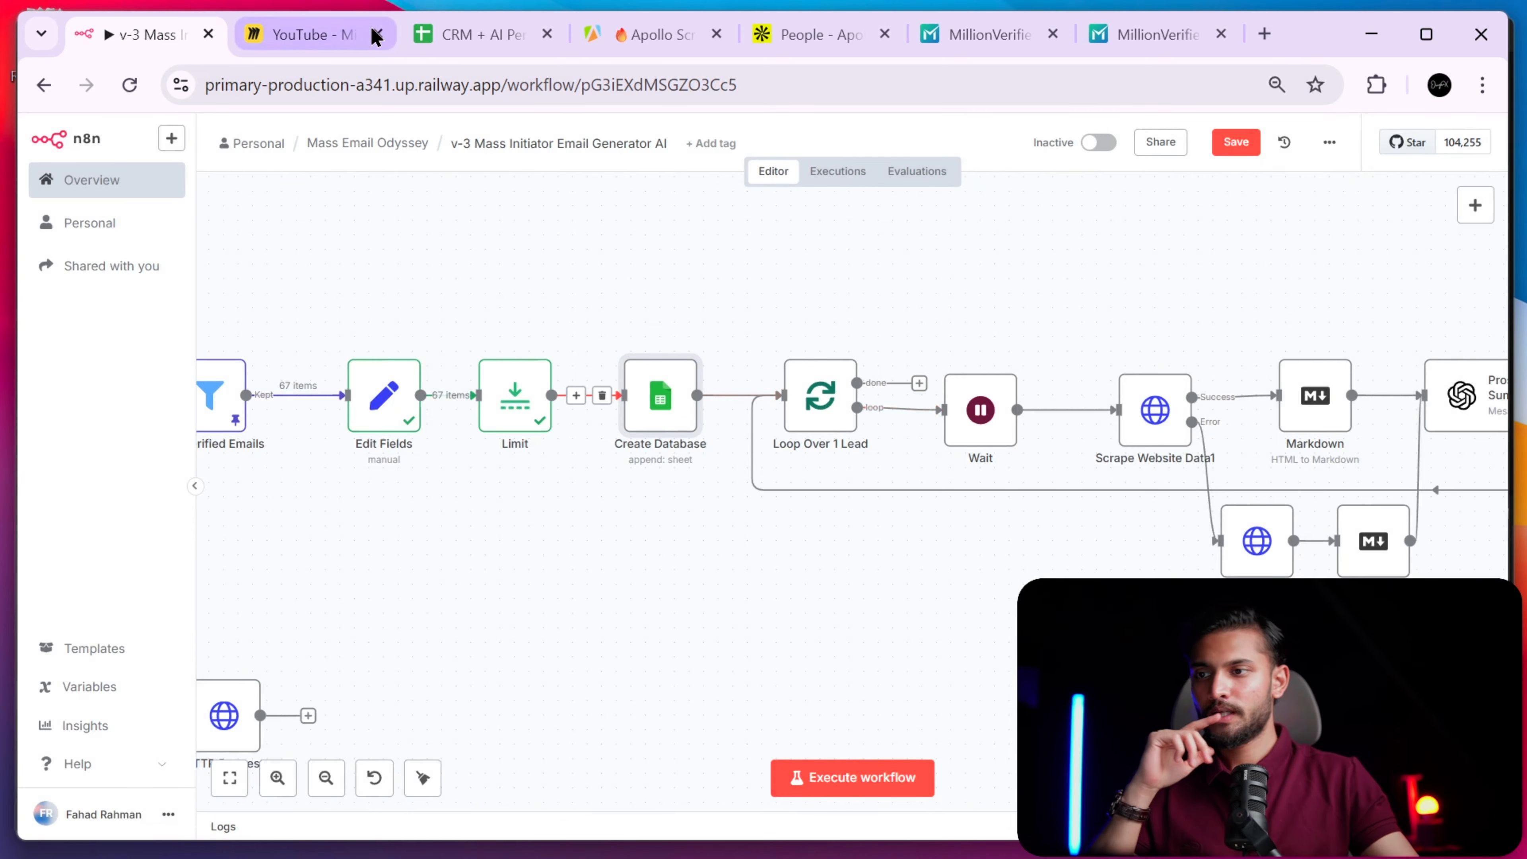
# - Check how far the lead data extends in the CRM sheet's June tab
pyautogui.click(457, 37)
pyautogui.moveTo(970, 271); pyautogui.dragTo(986, 692)
pyautogui.scroll(-10, 975, 560)
pyautogui.scroll(-20, 975, 552)
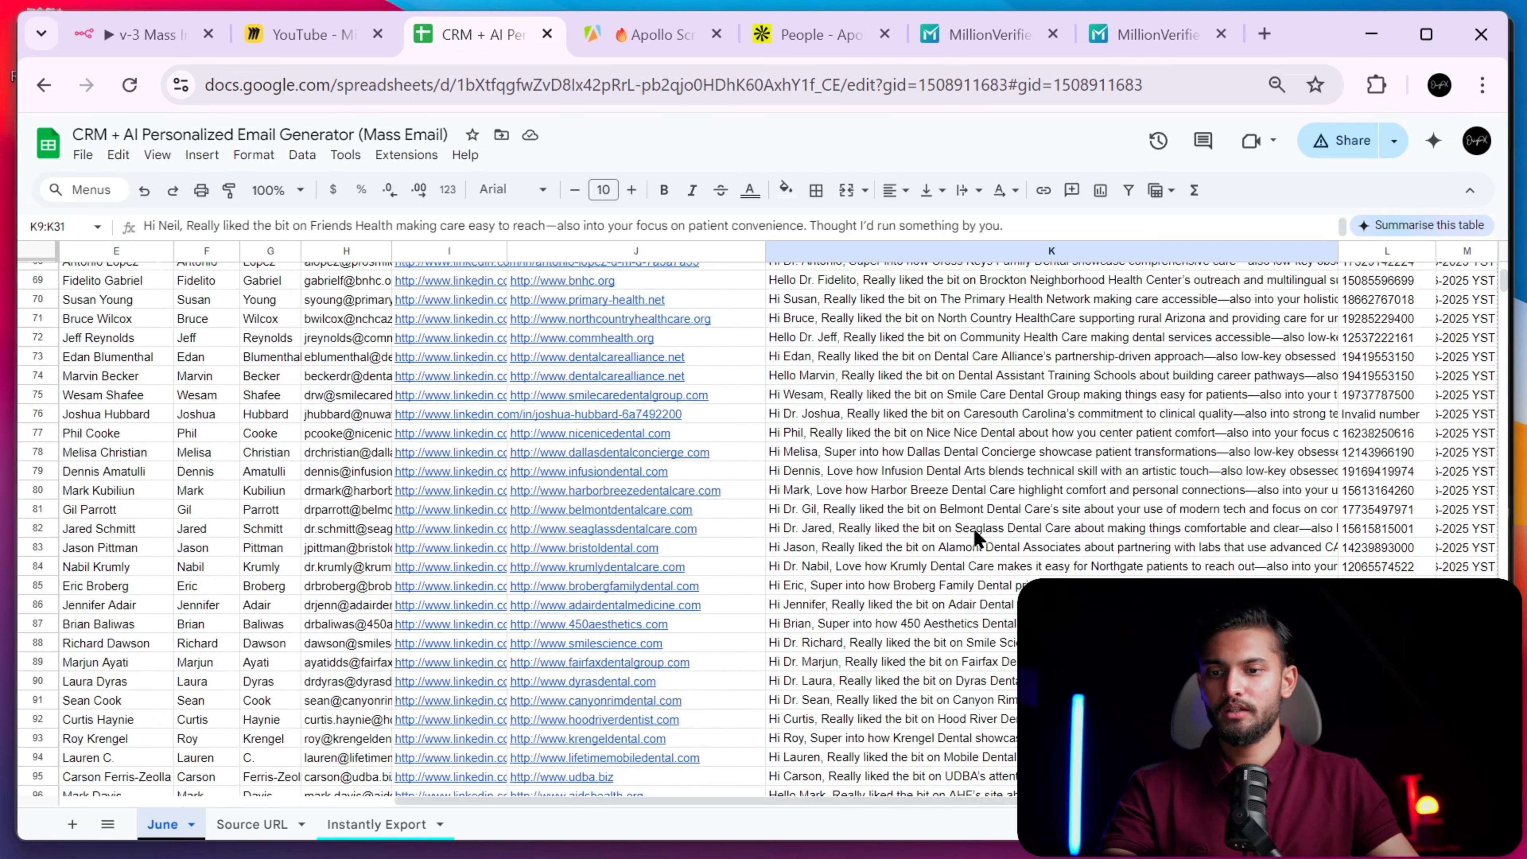
pyautogui.scroll(-20, 973, 530)
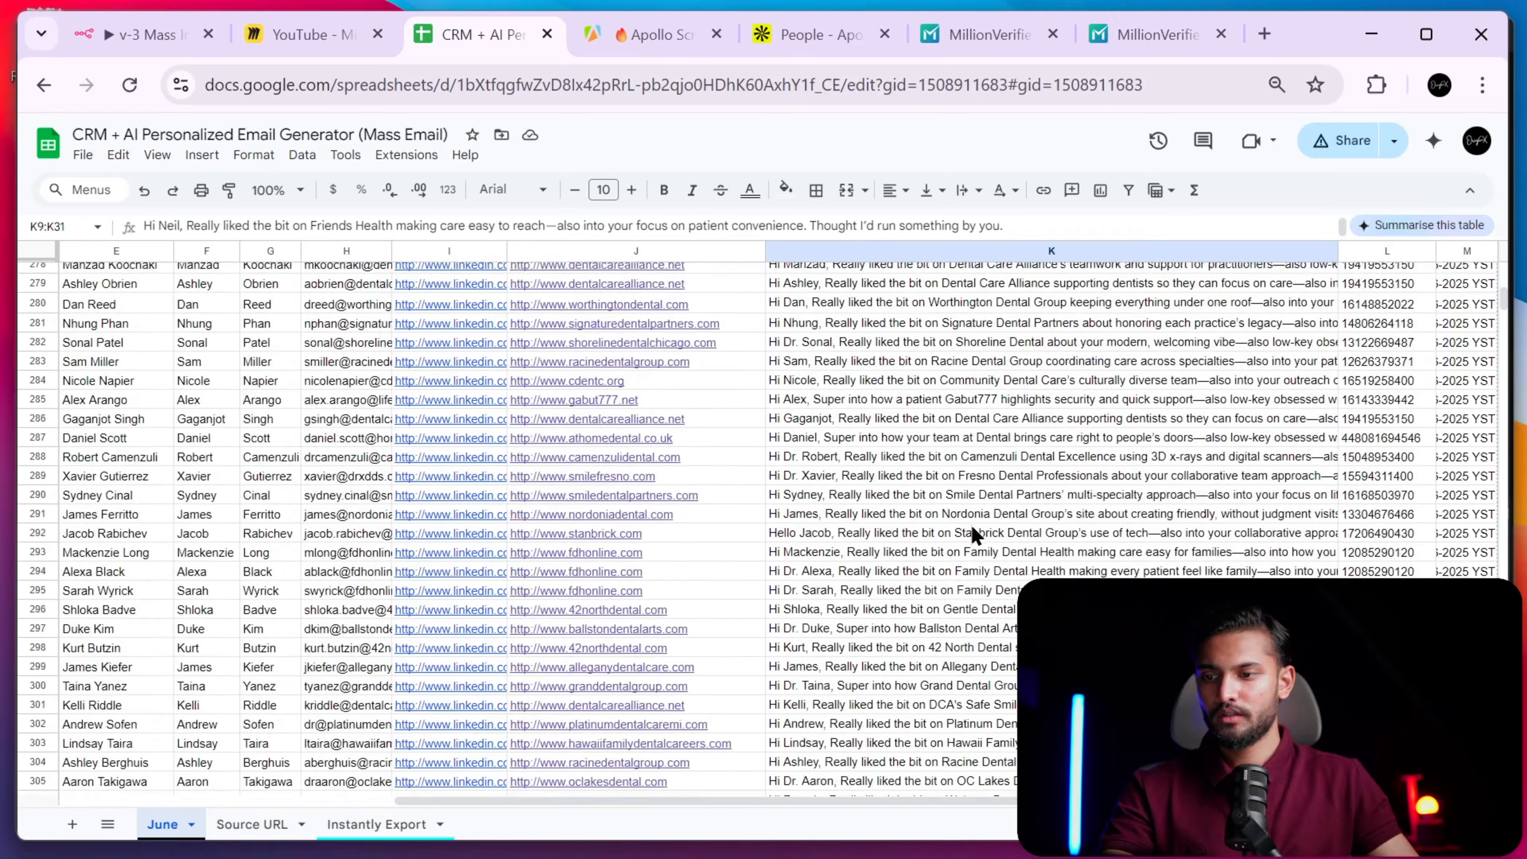
pyautogui.scroll(-20, 970, 522)
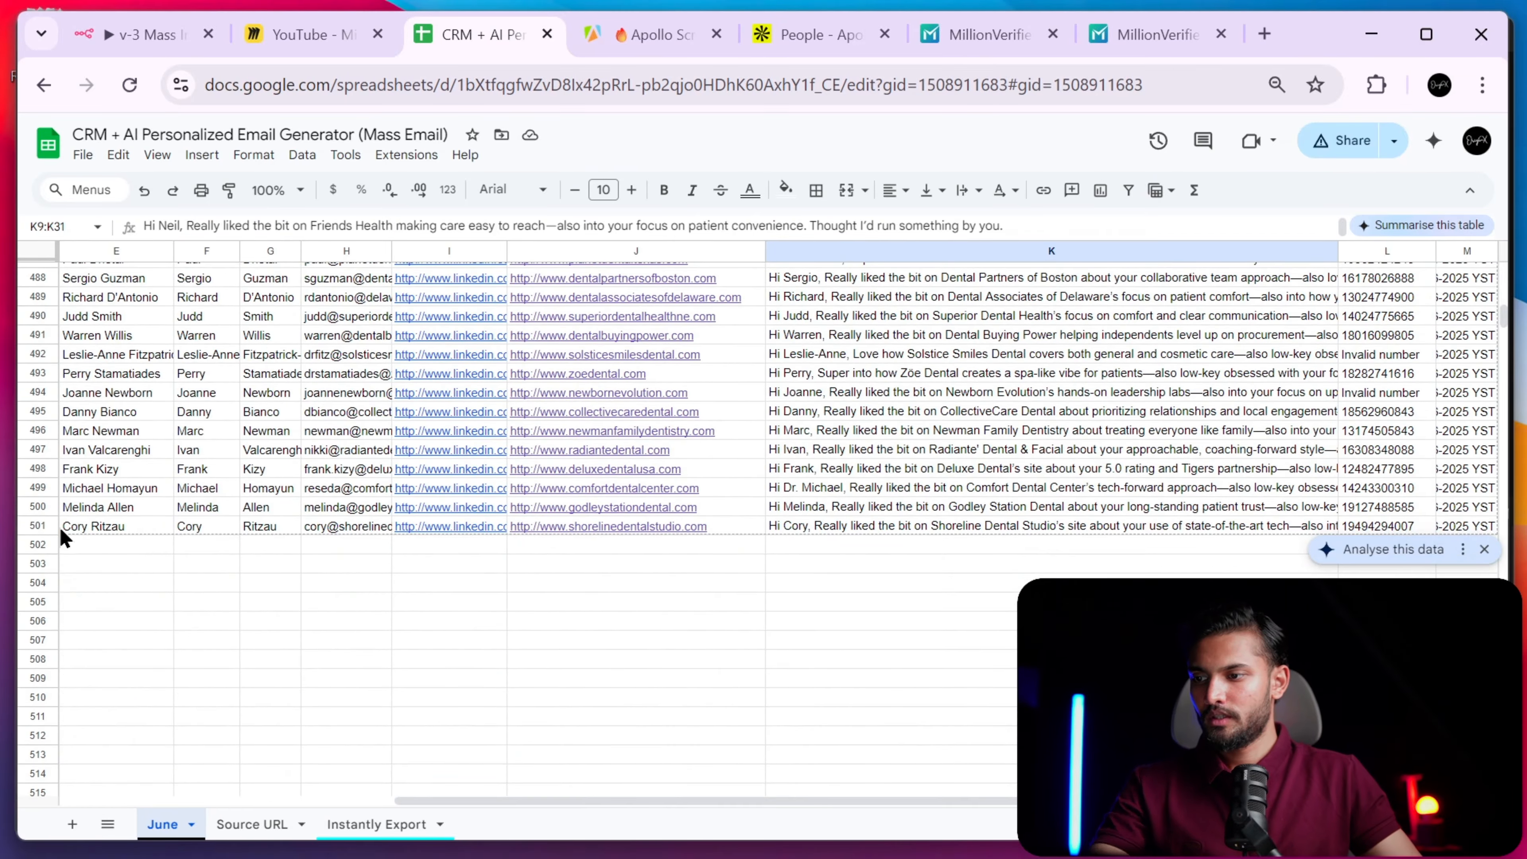
pyautogui.click(36, 522)
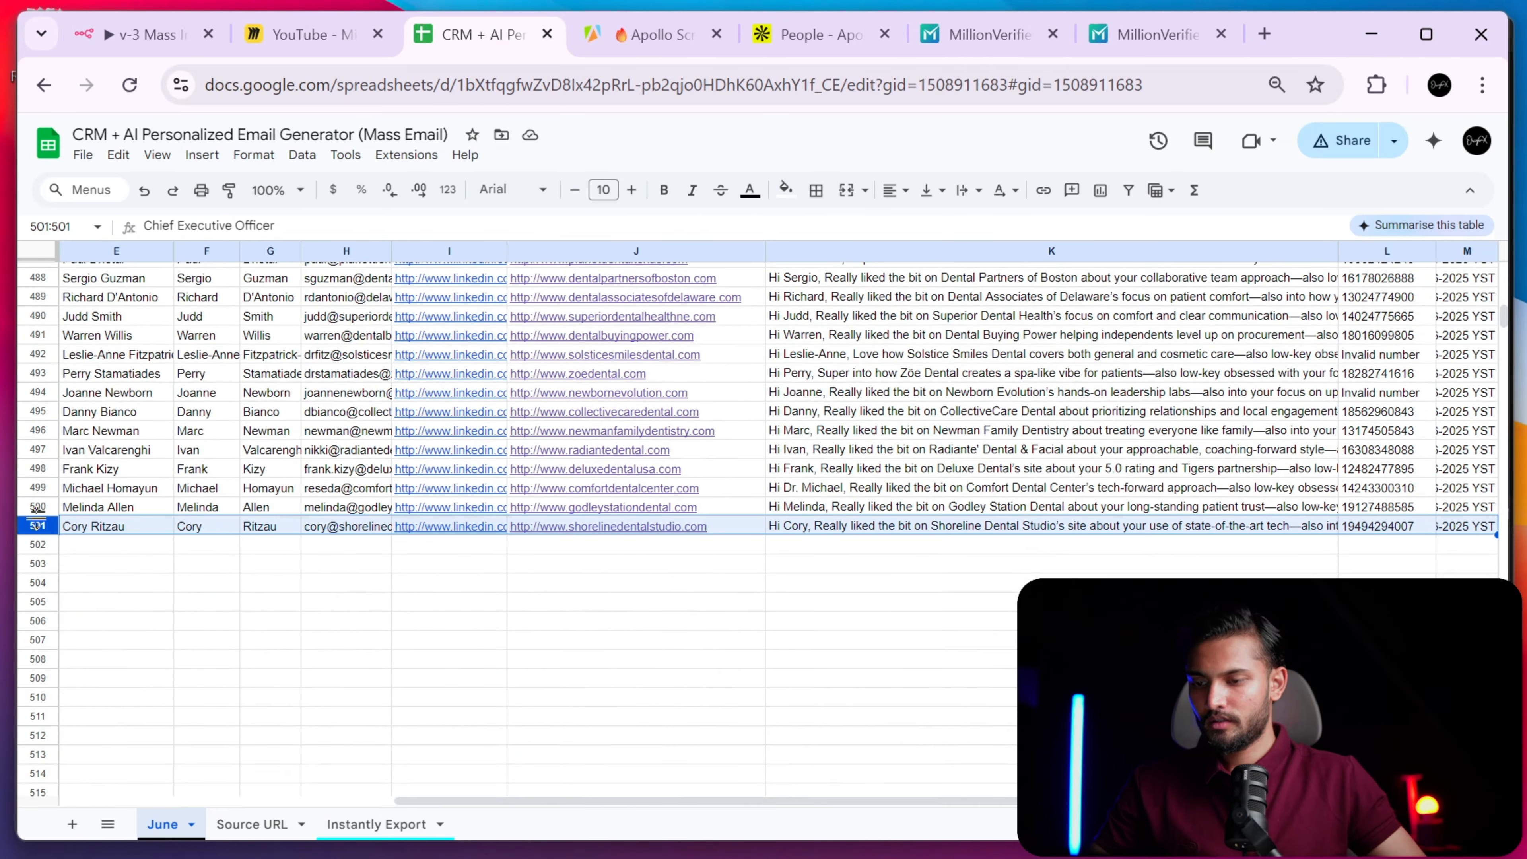
pyautogui.hotkey('ctrl', 'shift', 'Up')
pyautogui.hotkey('ctrl', 'shift', 'Up')
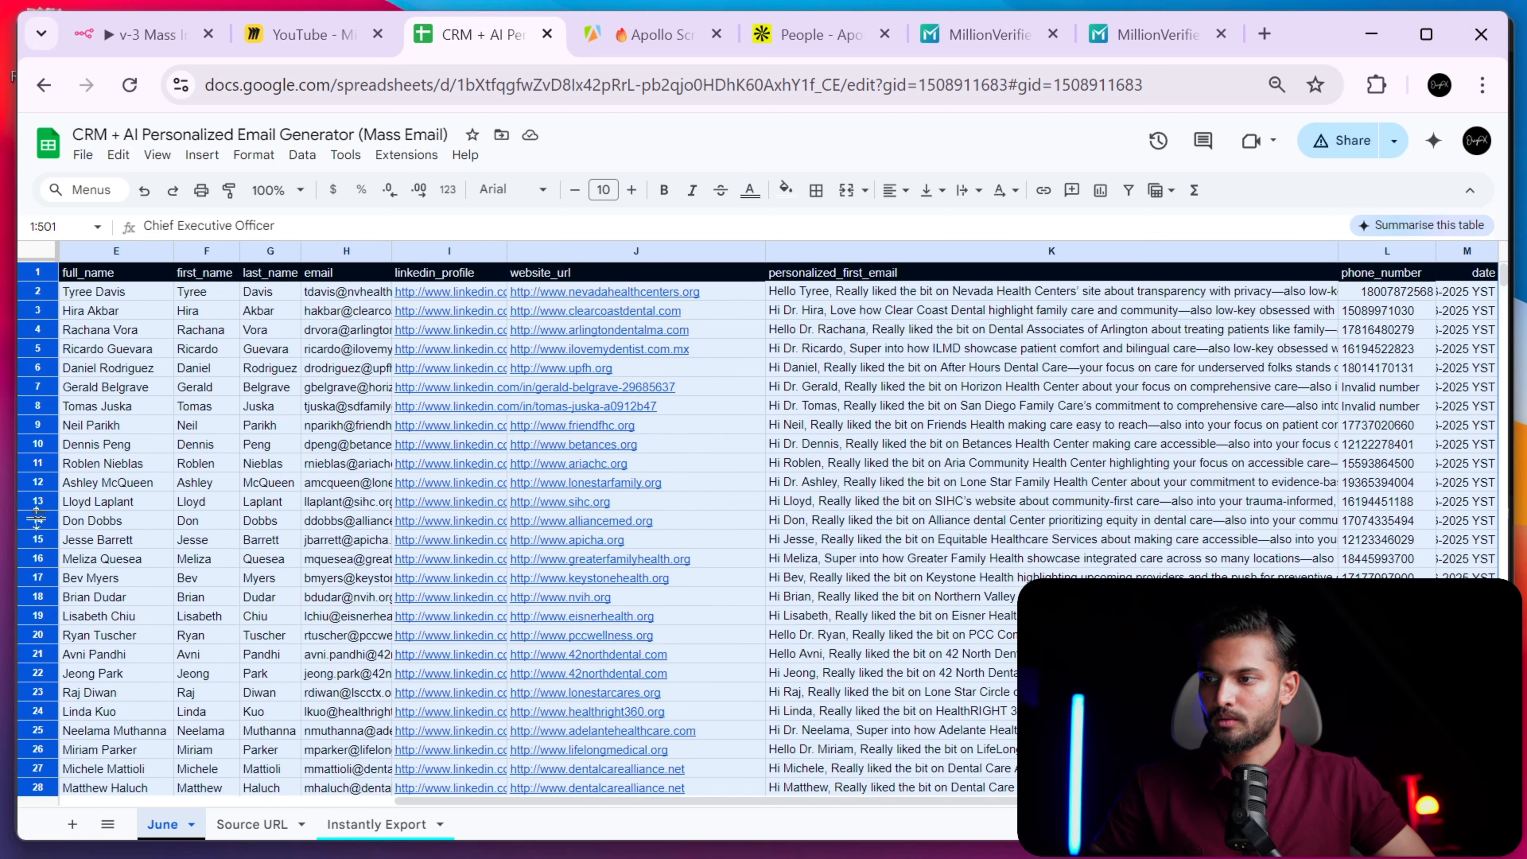
pyautogui.hotkey('ctrl', 'Down')
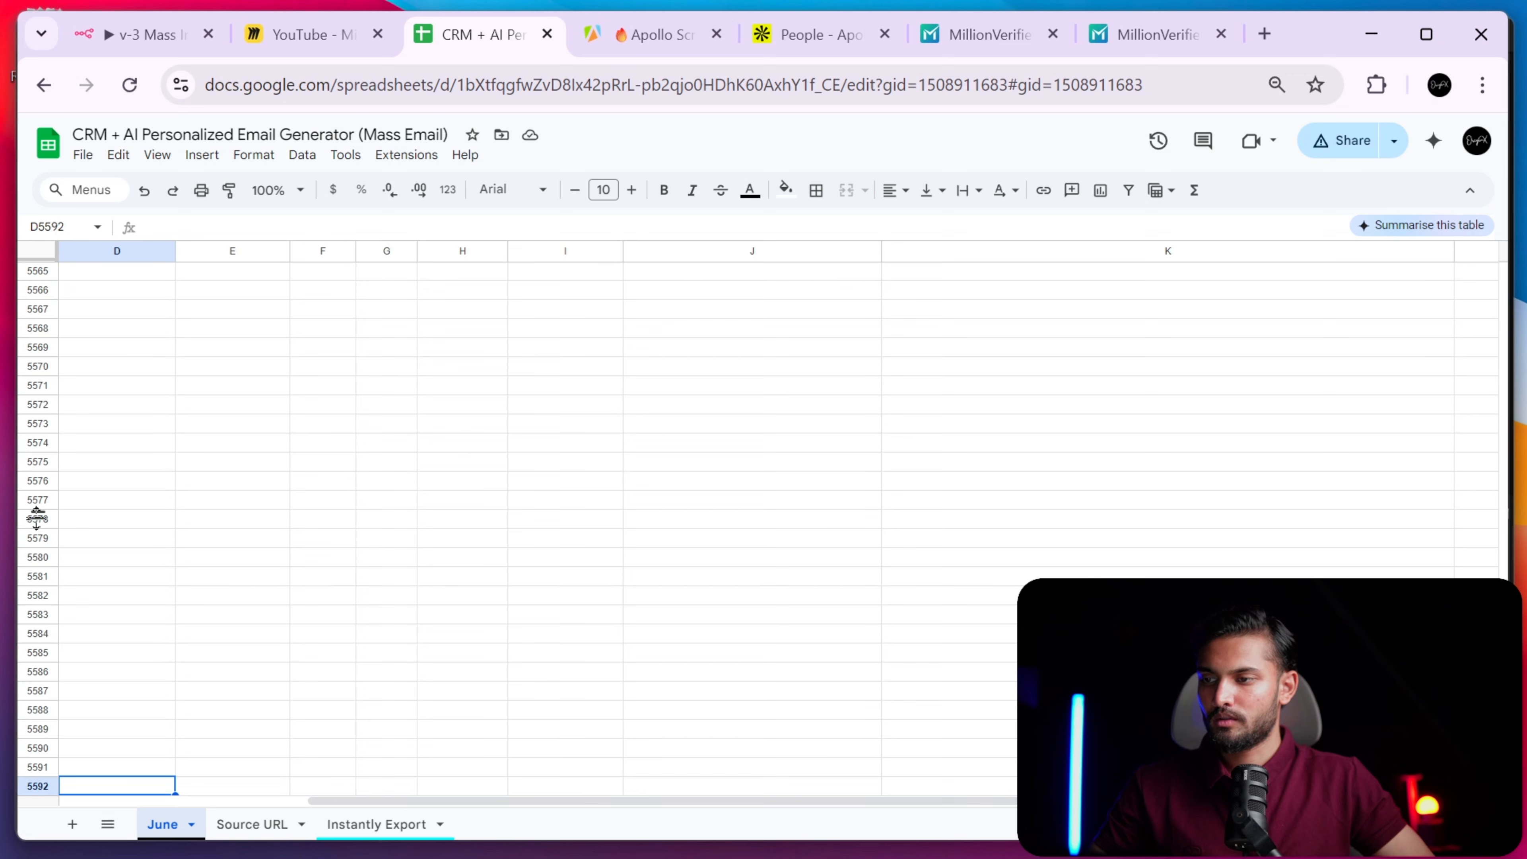
pyautogui.hotkey('ctrl', 'shift', 'Up')
pyautogui.press('Up')
pyautogui.press('Up')
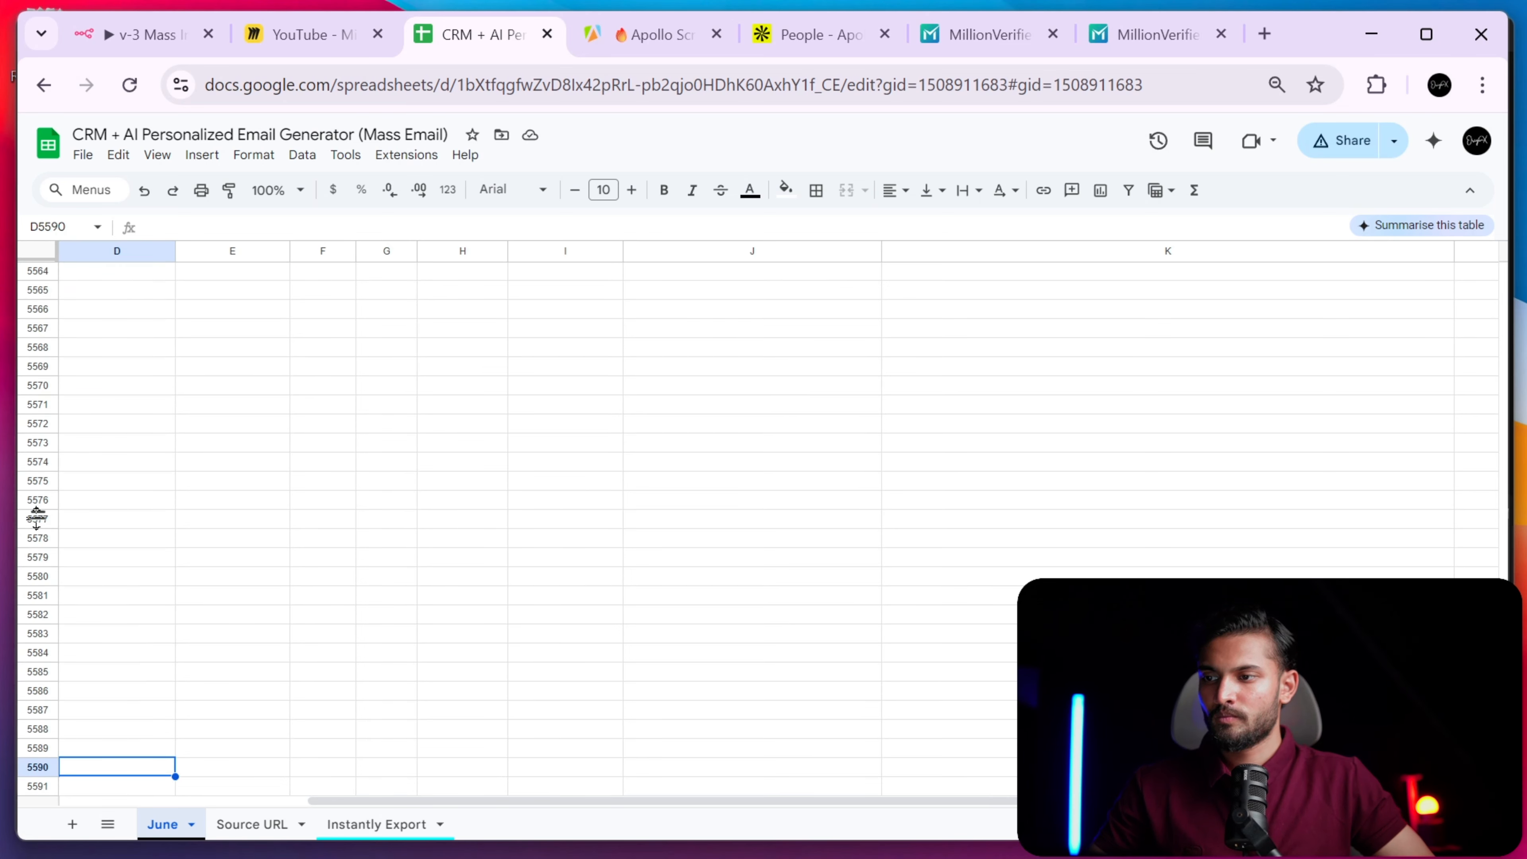
pyautogui.hotkey('ctrl', 'shift', 'Up')
pyautogui.hotkey('ctrl', 'shift', 'Up')
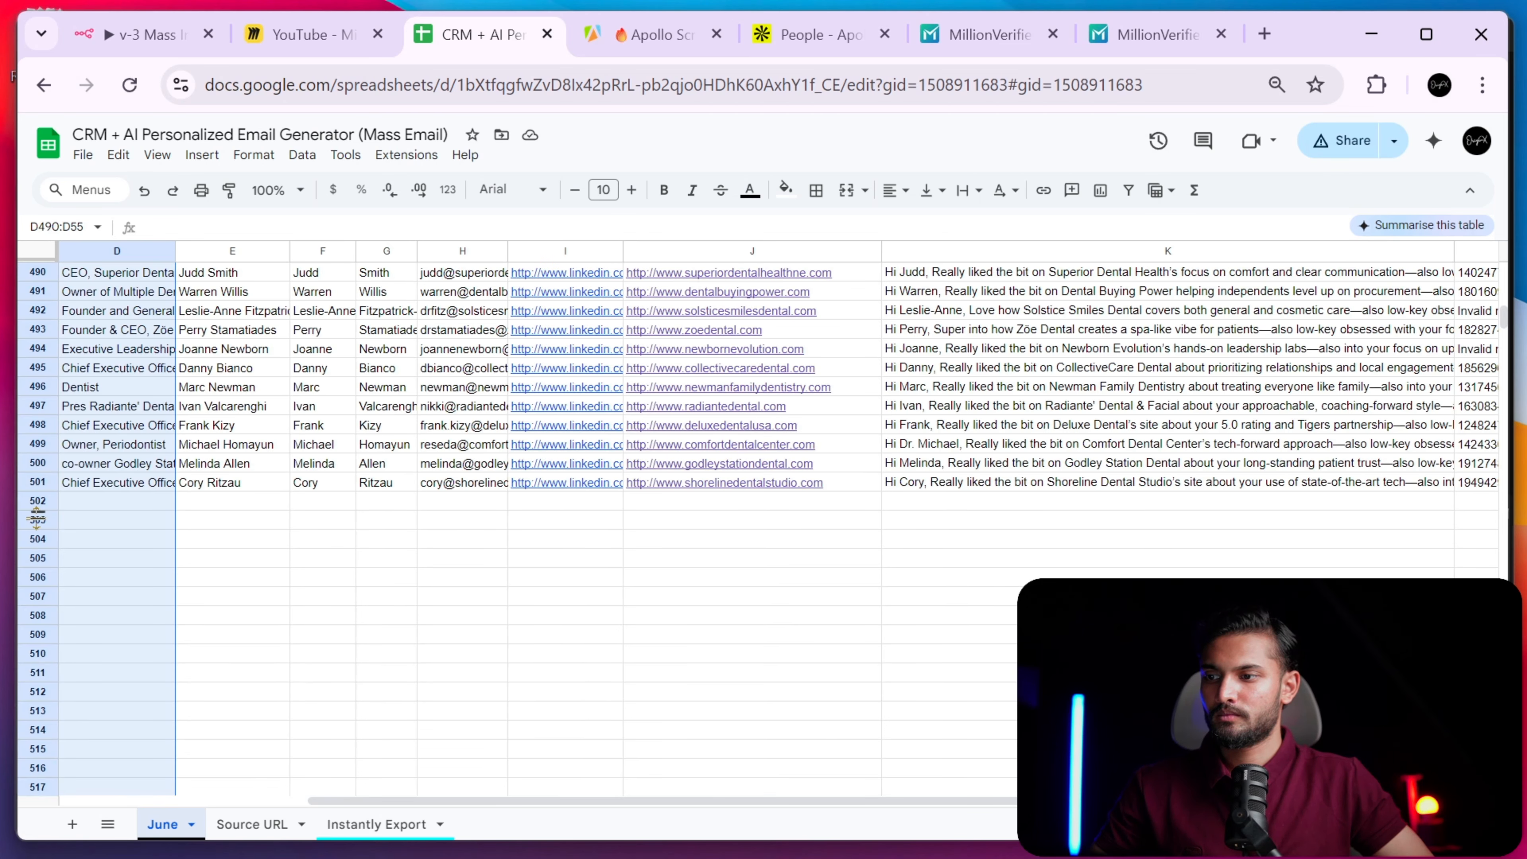
pyautogui.press('Up')
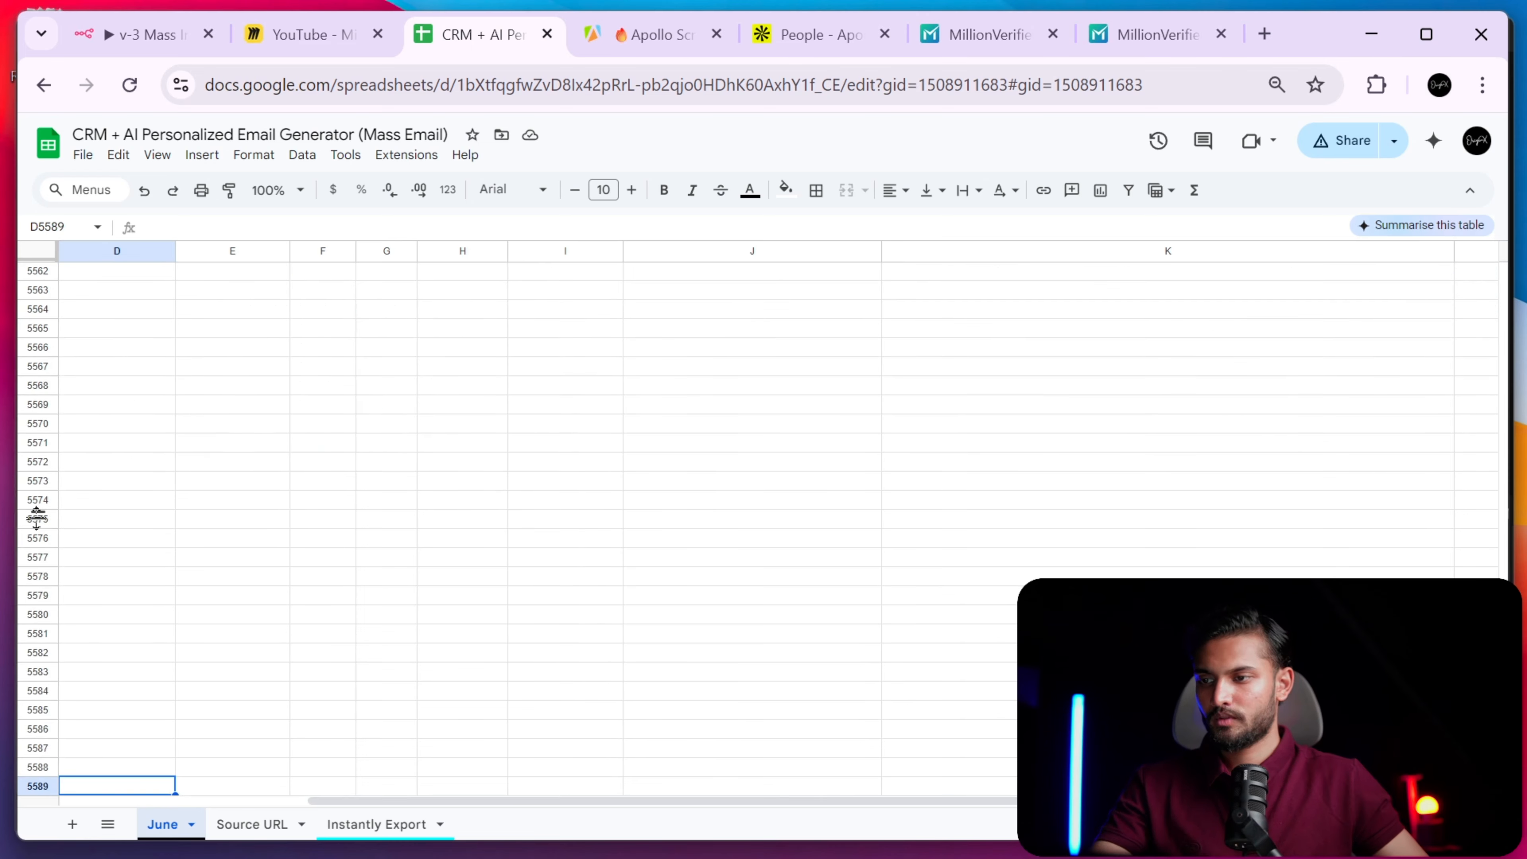
pyautogui.scroll(20, 36, 518)
pyautogui.hscroll(-3, 36, 518)
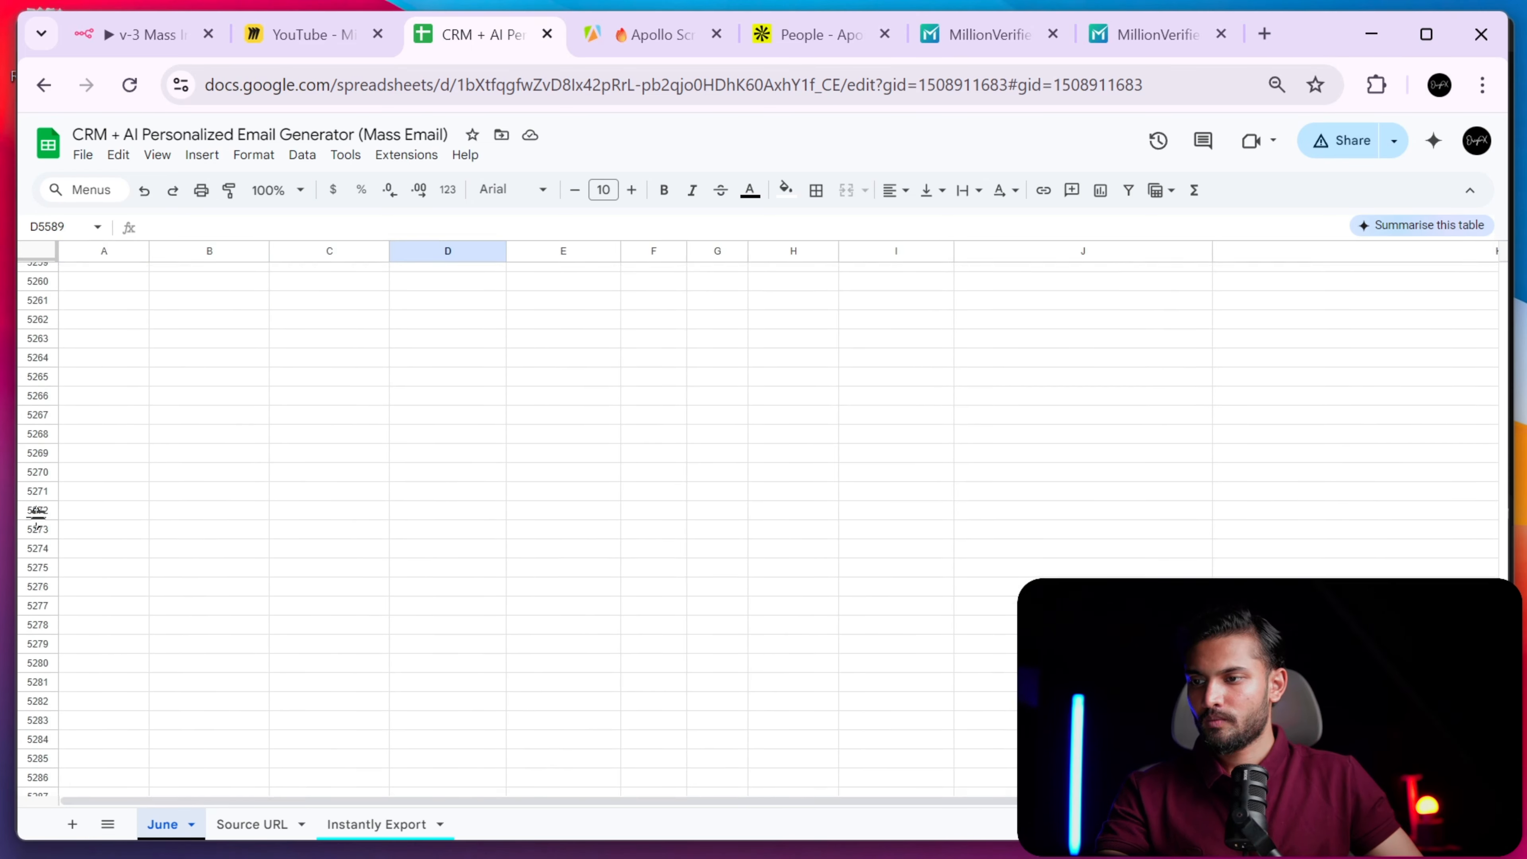
pyautogui.scroll(20, 36, 517)
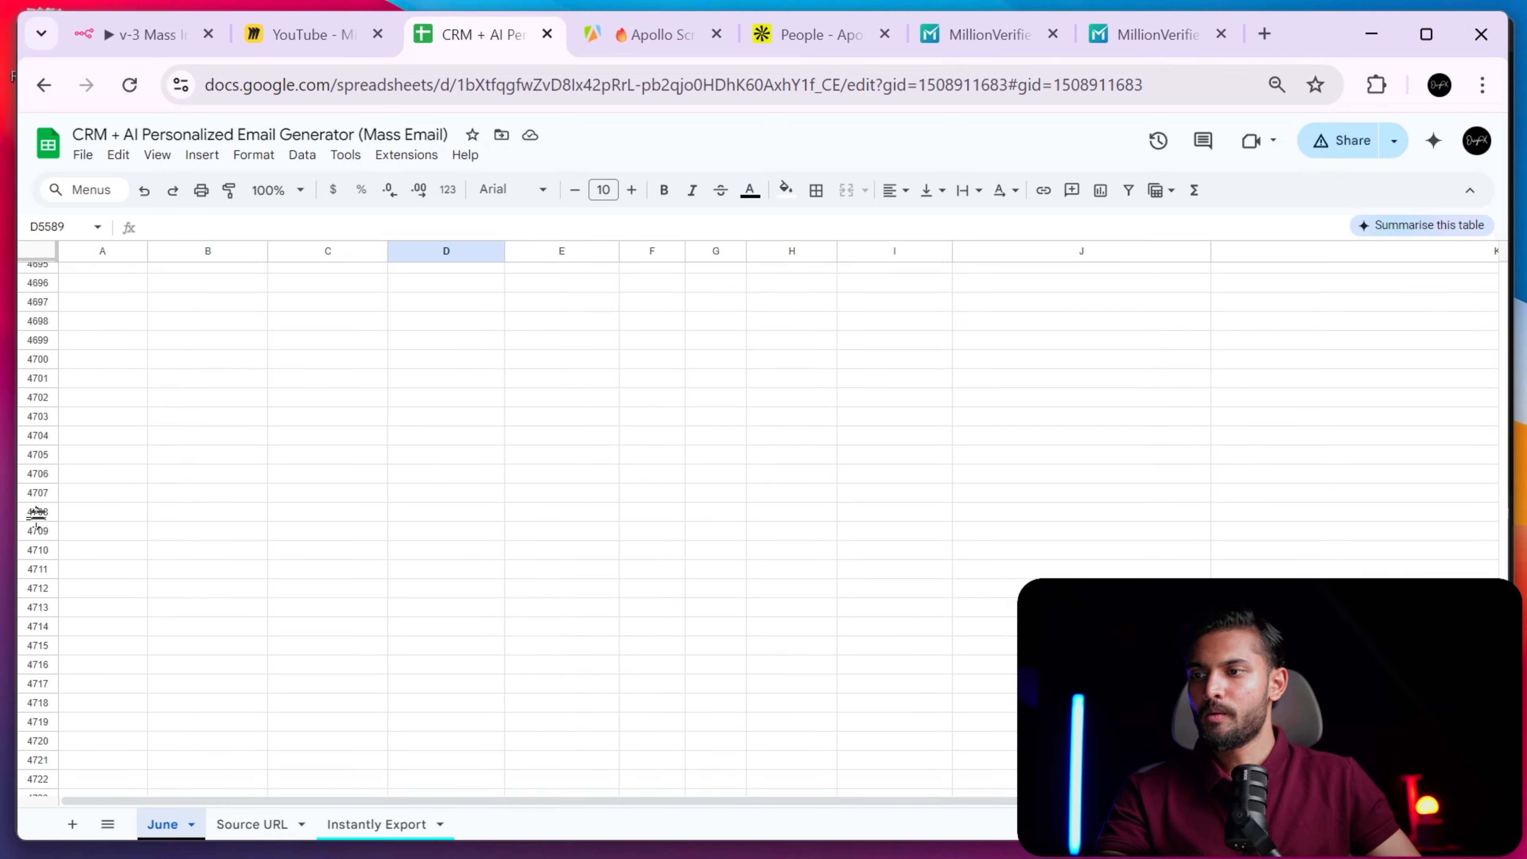
pyautogui.scroll(18, 36, 516)
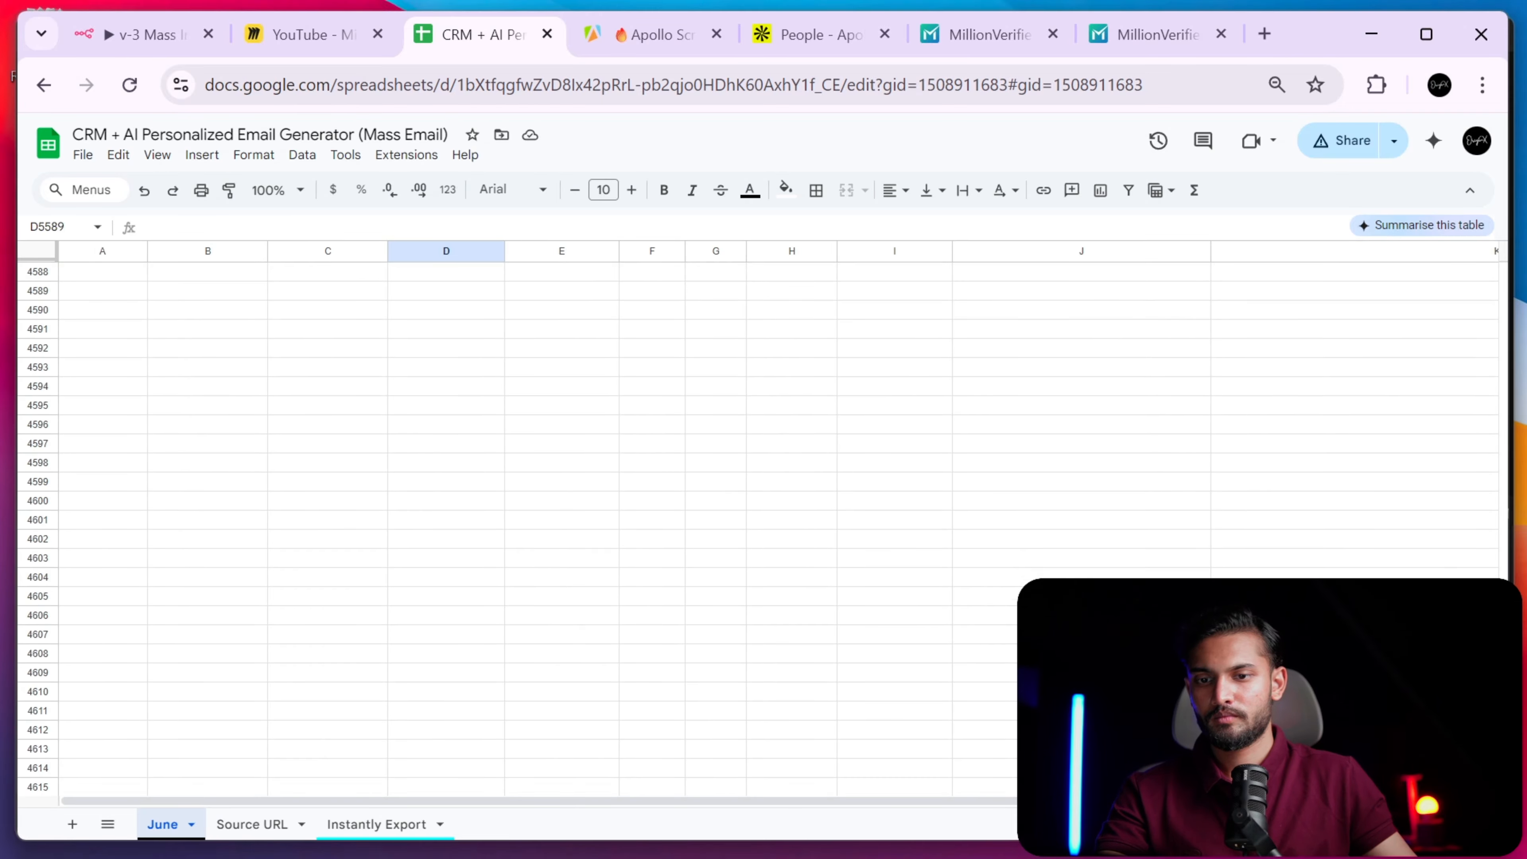
pyautogui.moveTo(1503, 673); pyautogui.dragTo(1497, 253)
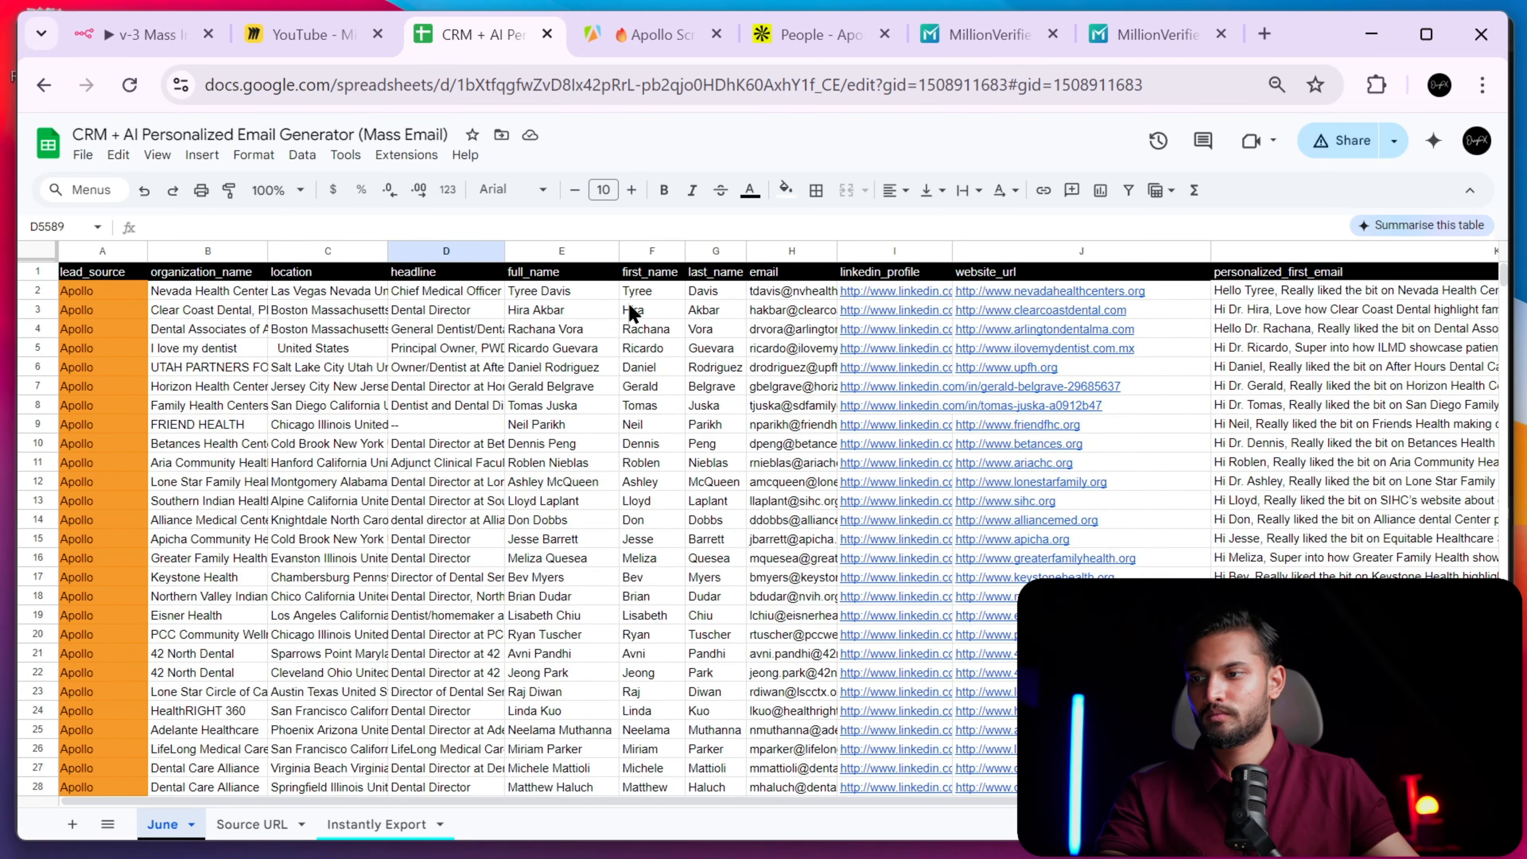
# - Delete all lead rows from row 2 downward, leaving only the header, then return to n8n
pyautogui.click(37, 292)
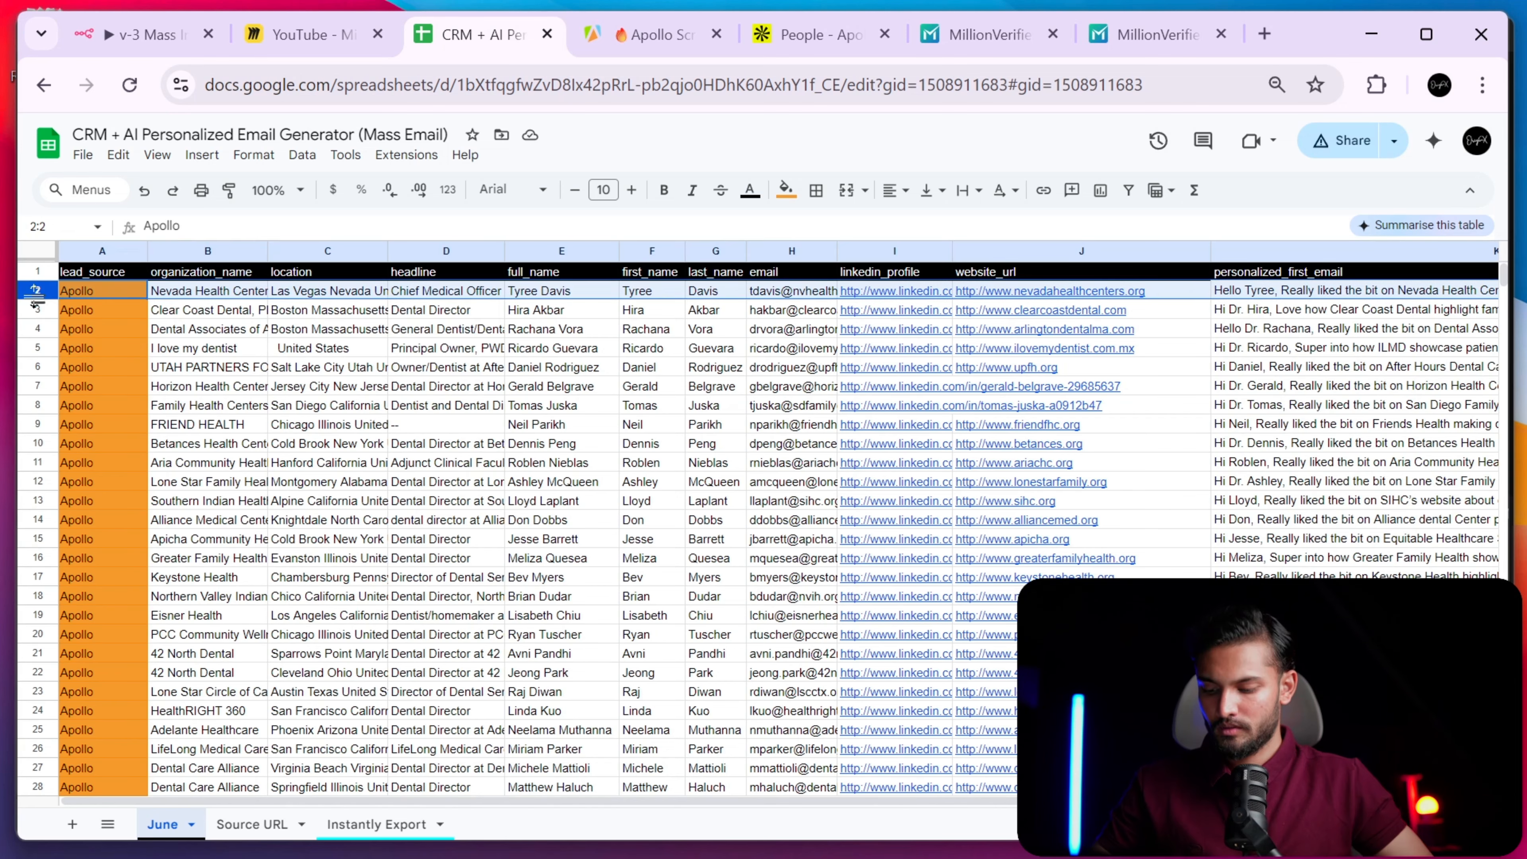
pyautogui.hotkey('ctrl', 'shift', 'Down')
pyautogui.press('Delete')
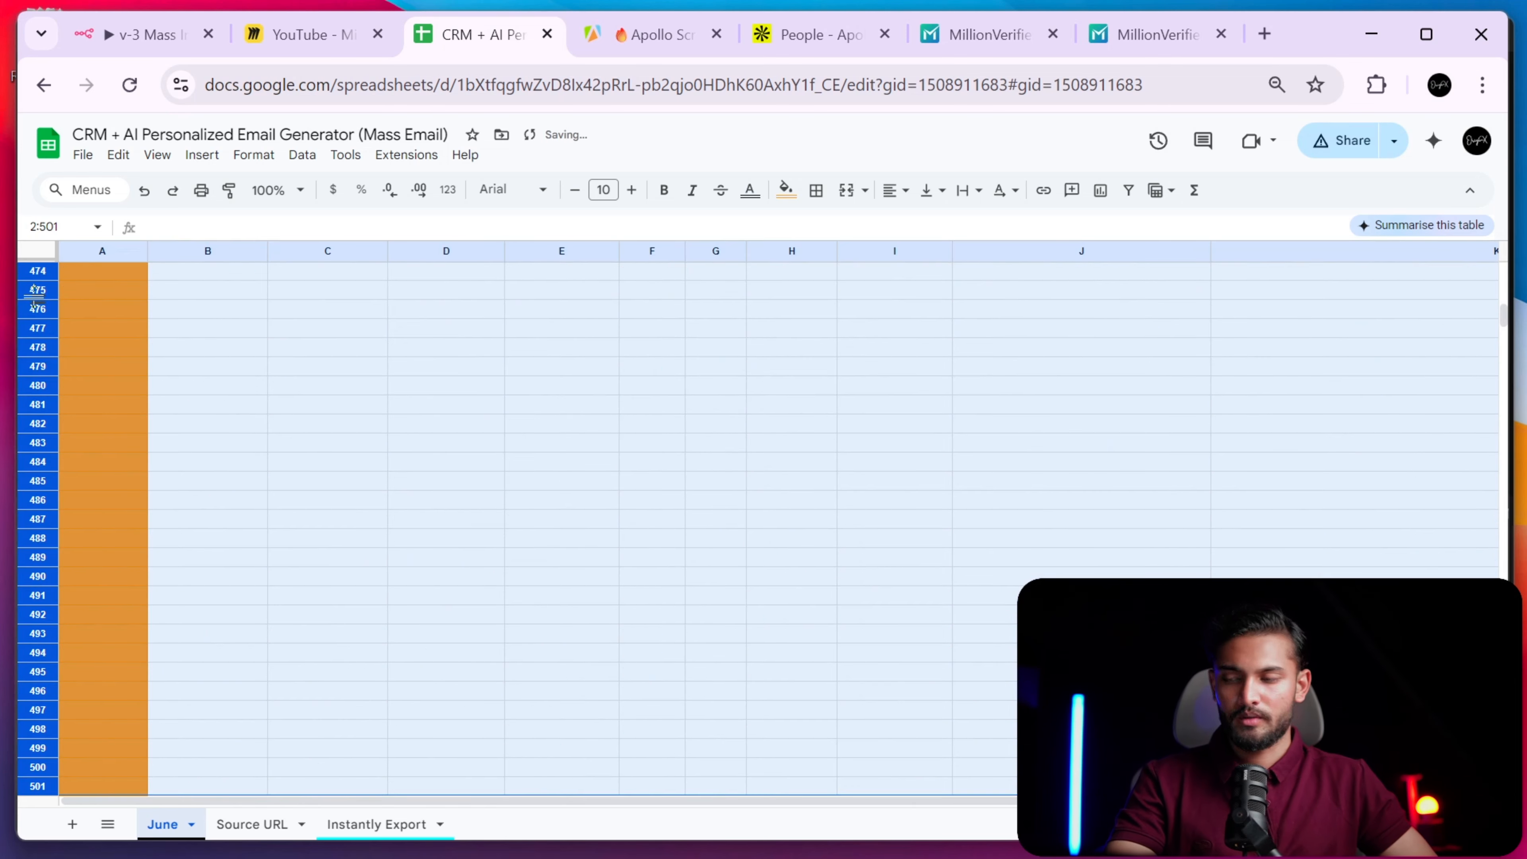
pyautogui.scroll(20, 34, 296)
pyautogui.scroll(20, 34, 296)
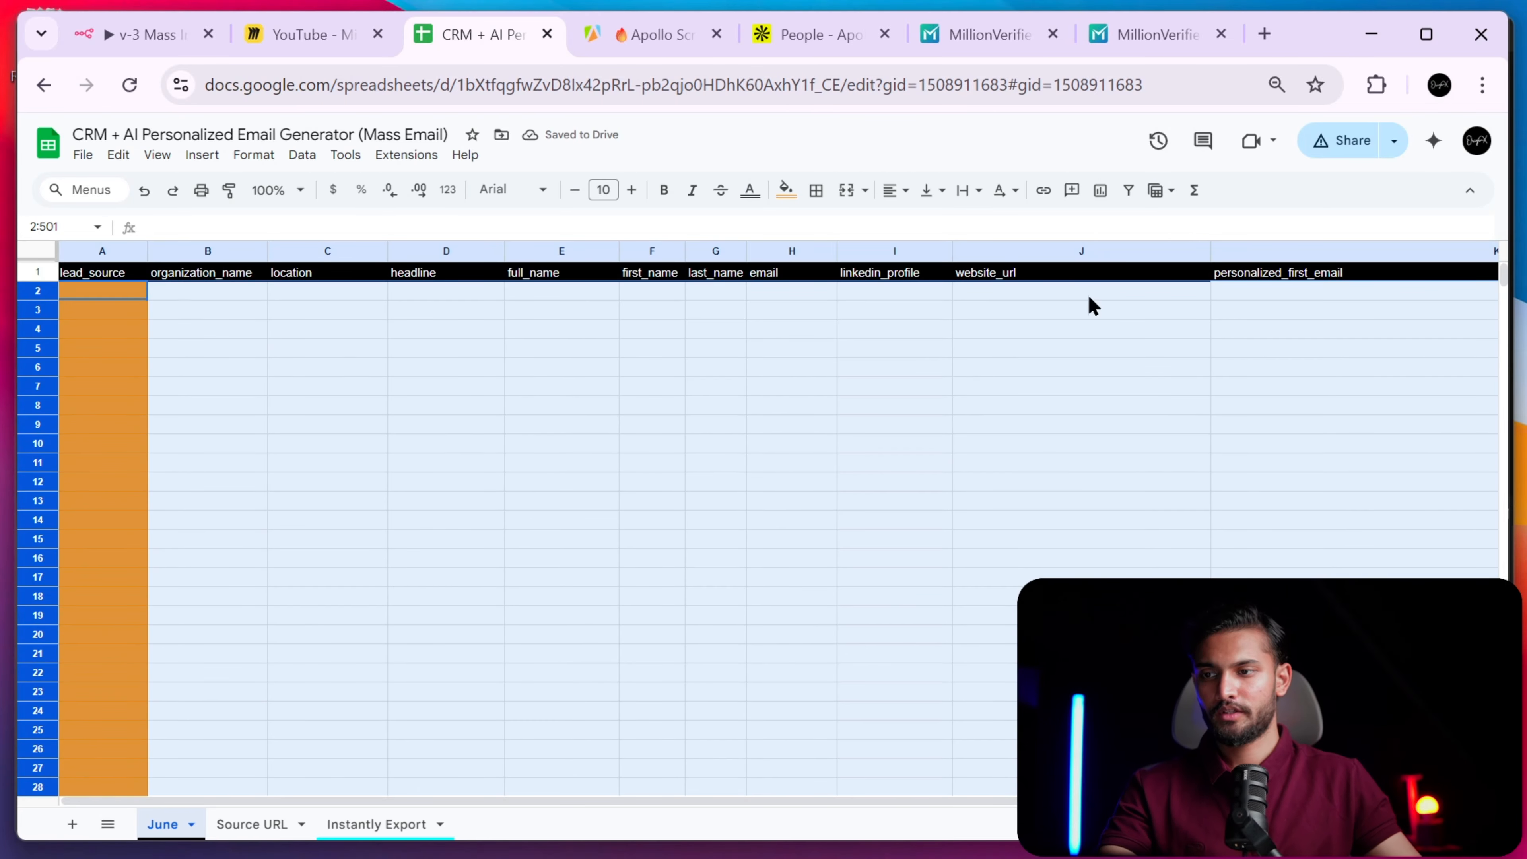
pyautogui.click(150, 34)
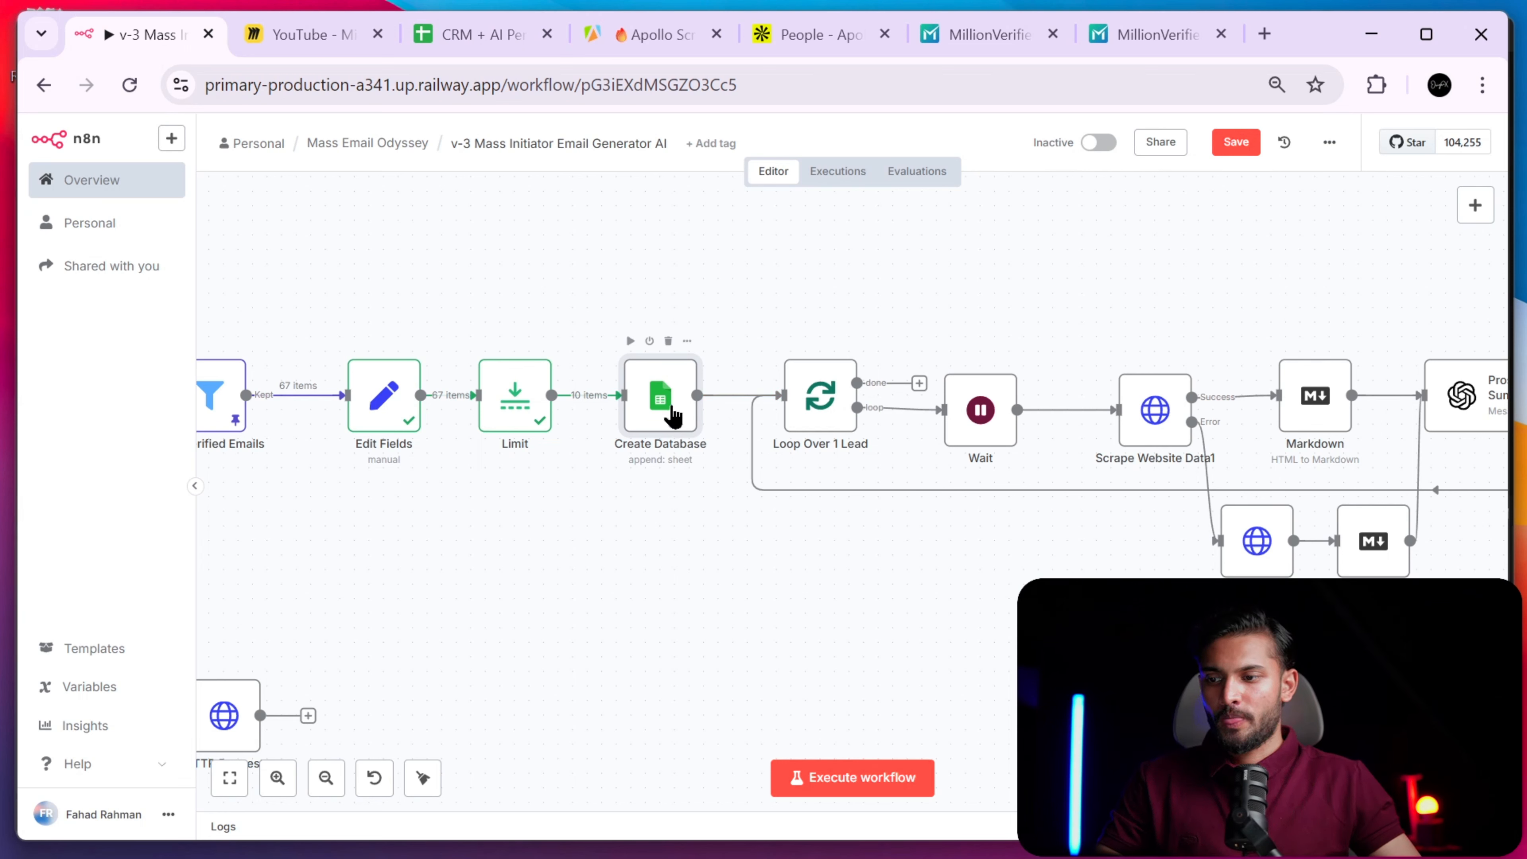
# - Execute Create Database and verify 10 Apollo lead rows appear in the June sheet
pyautogui.doubleClick(670, 418)
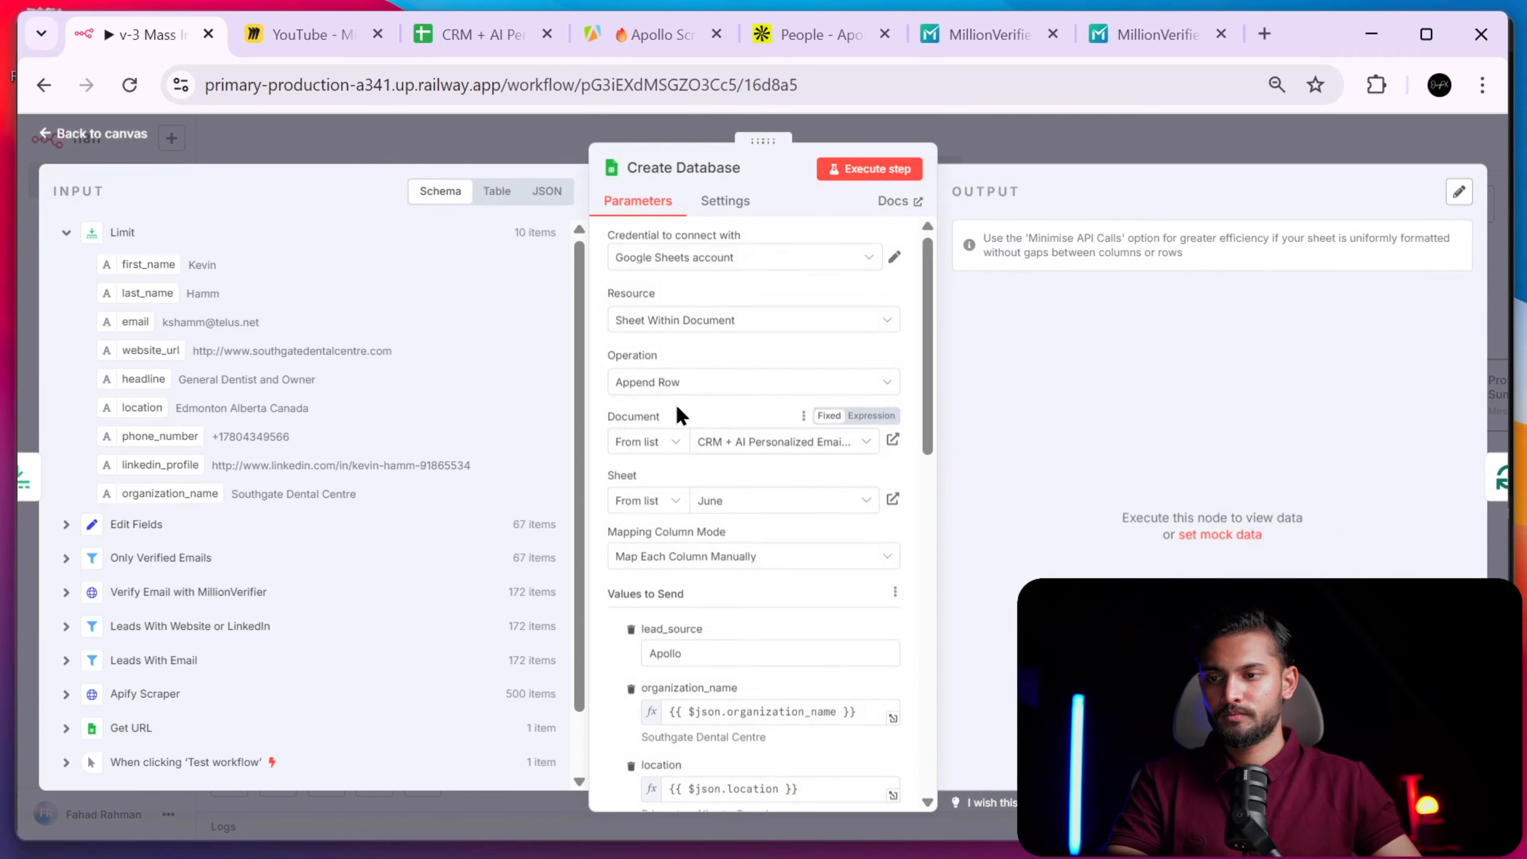
pyautogui.click(842, 171)
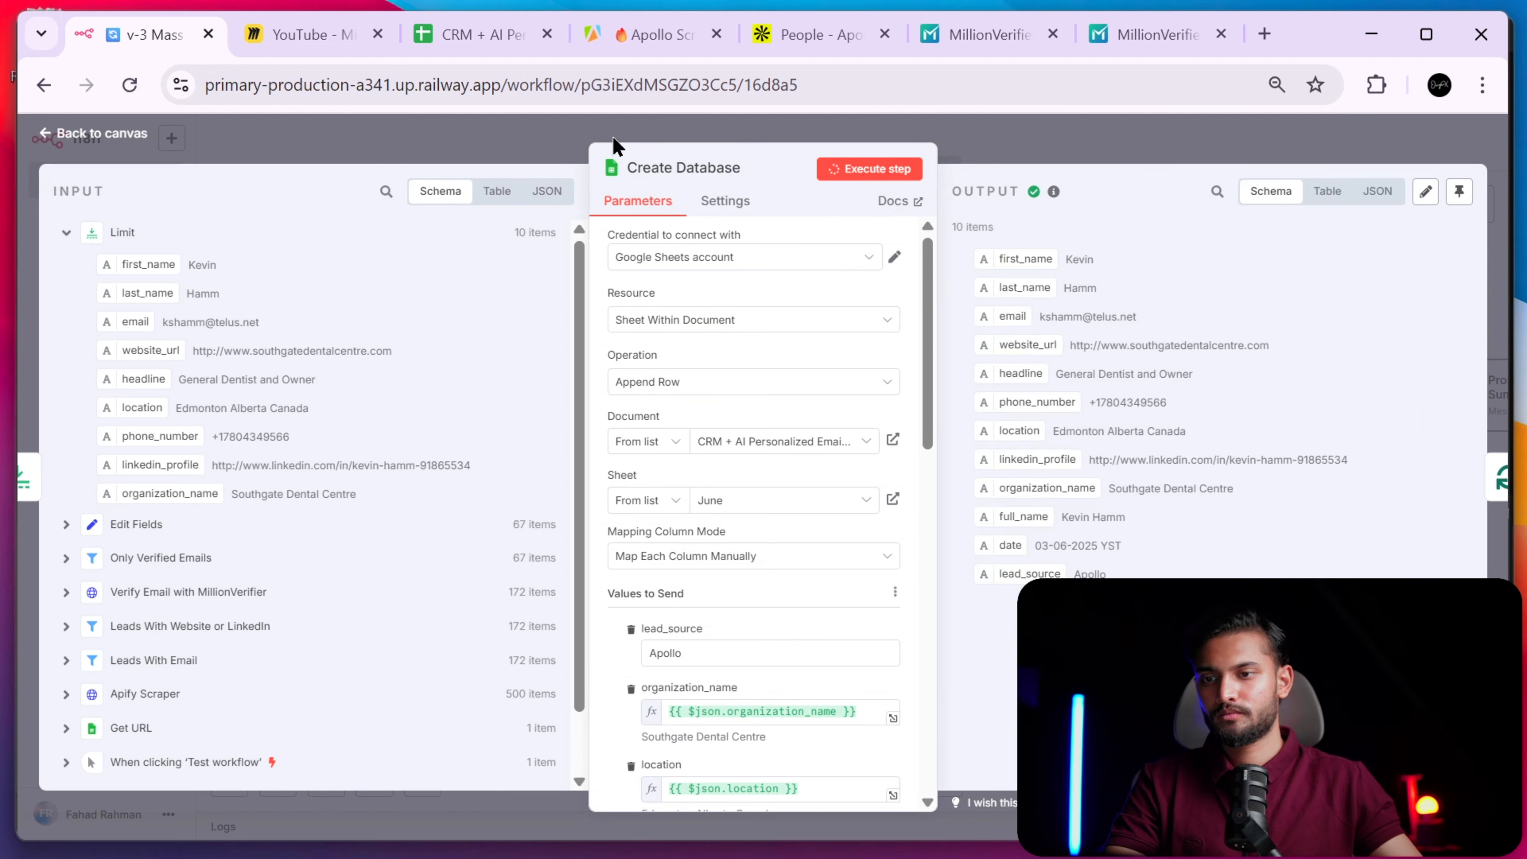
pyautogui.click(462, 33)
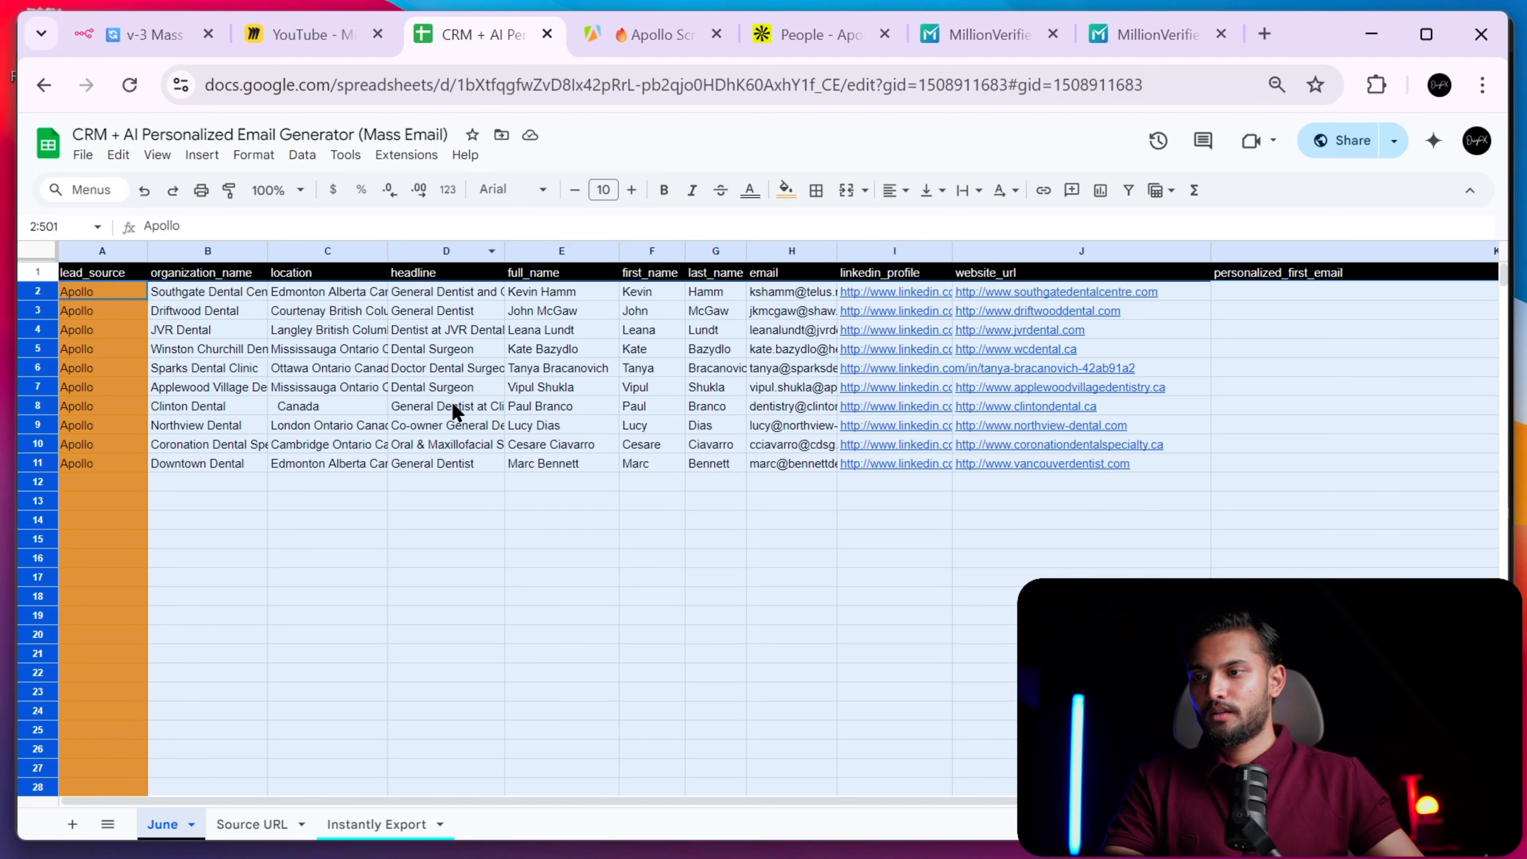
pyautogui.hscroll(5, 1016, 351)
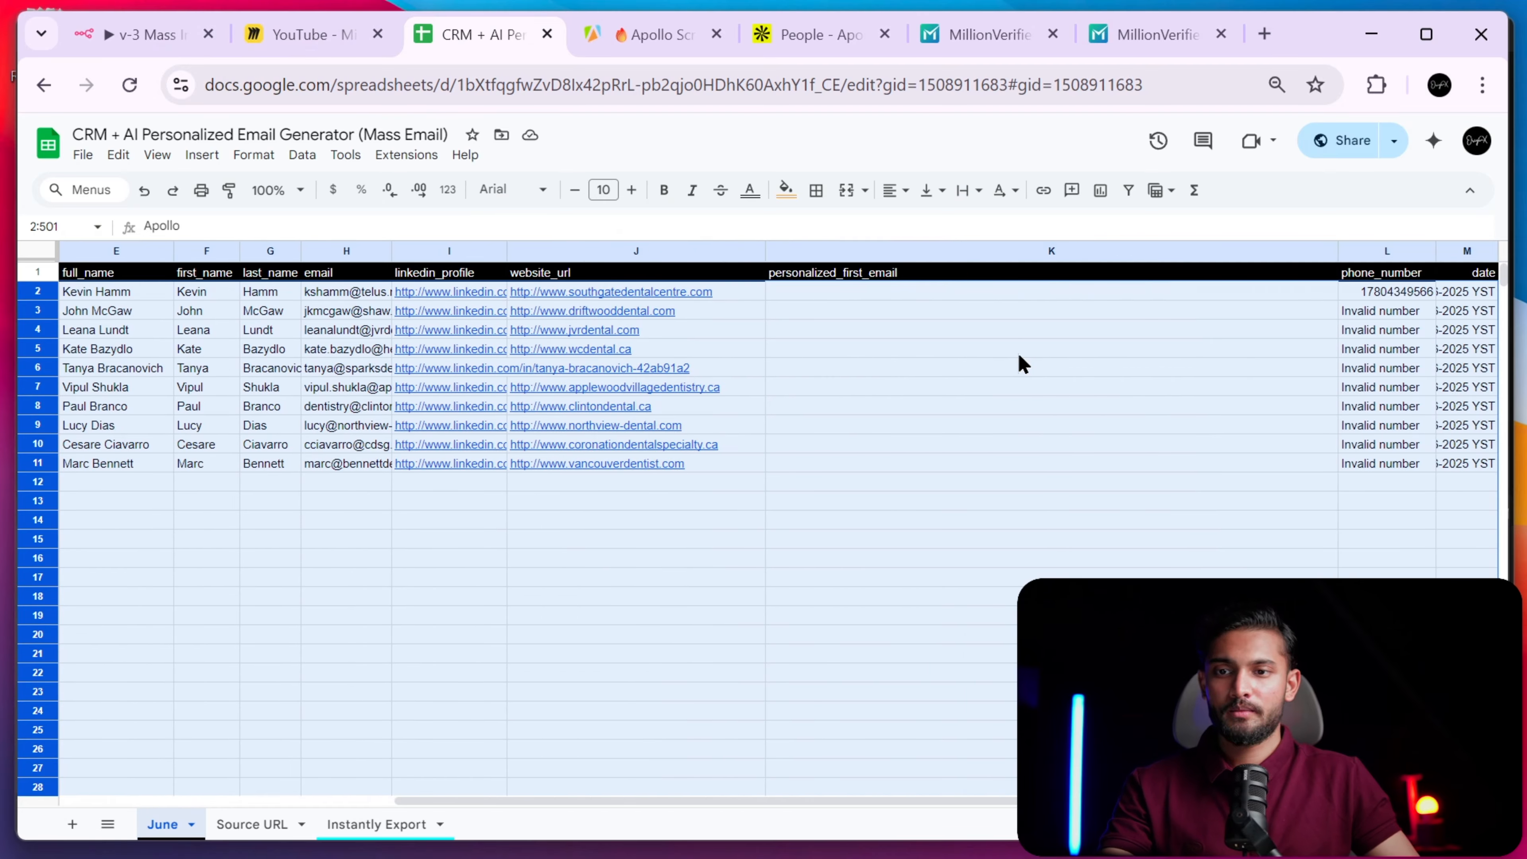
pyautogui.scroll(5, 845, 289)
pyautogui.scroll(-5, 842, 280)
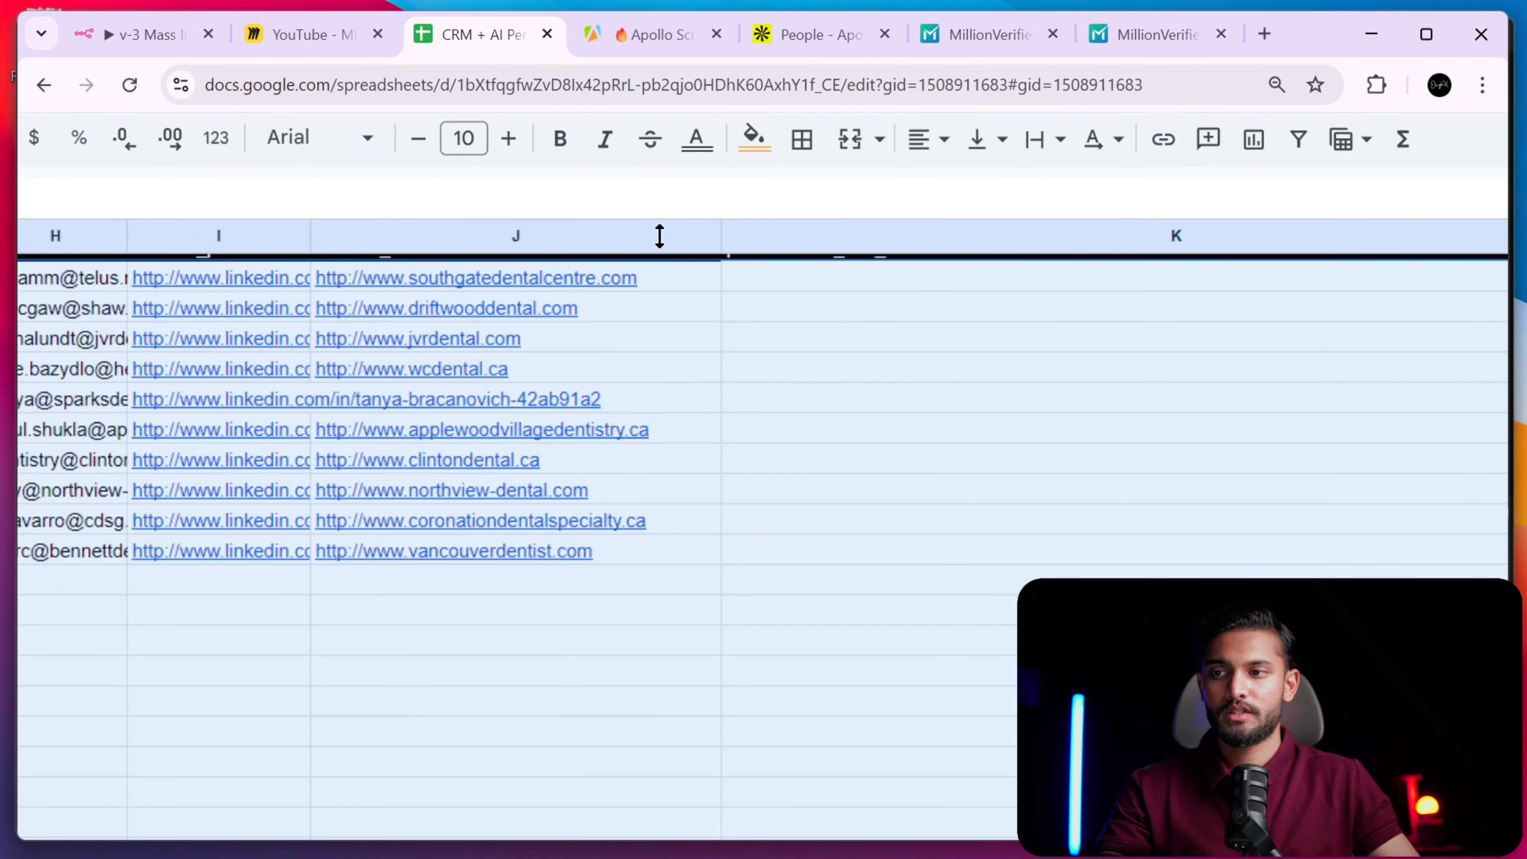
pyautogui.click(142, 52)
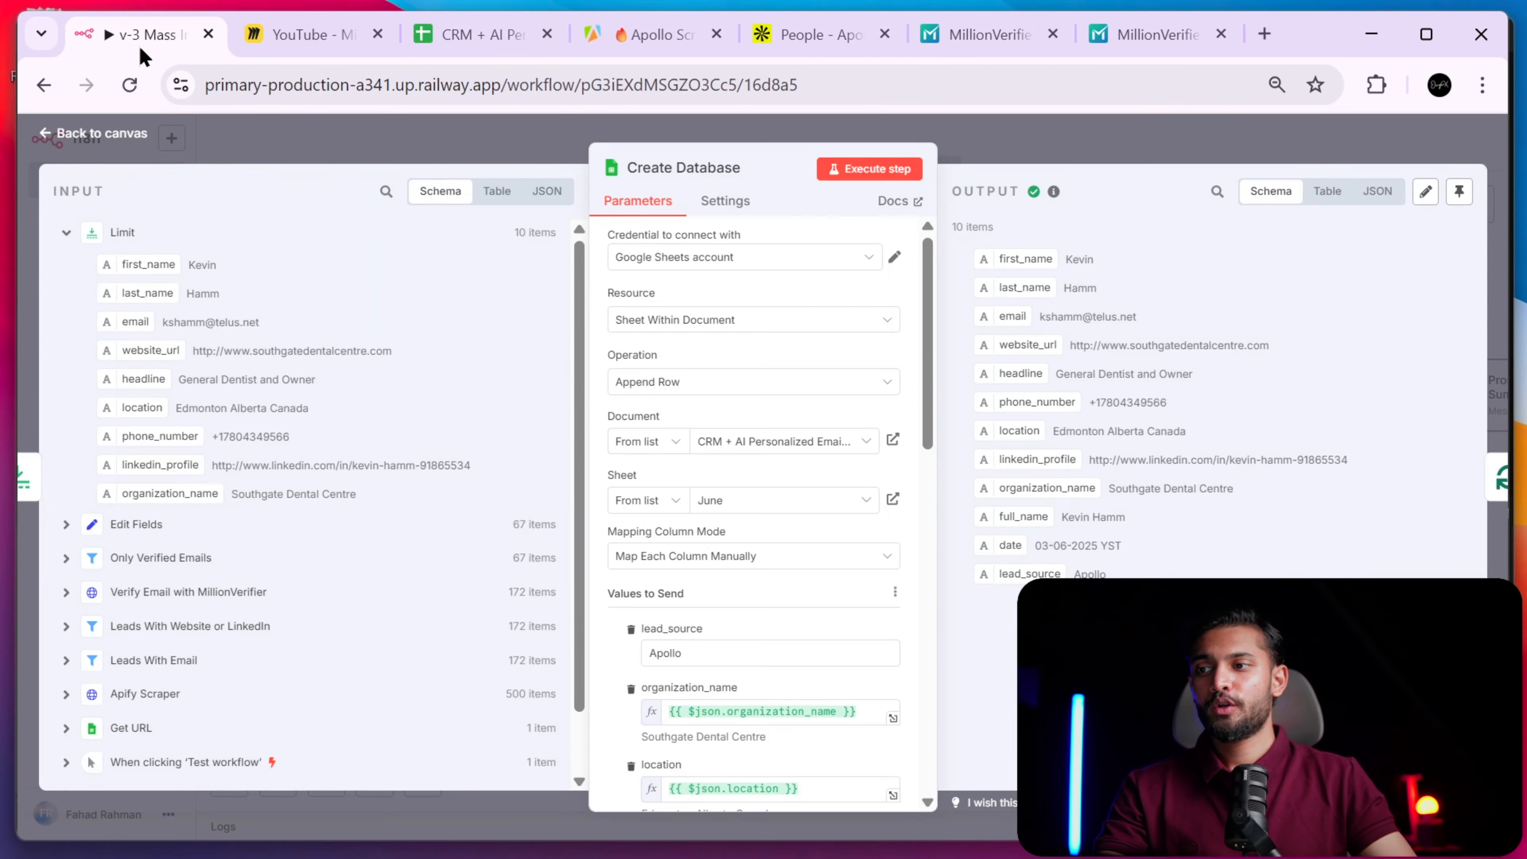
# - Return to the canvas and zoom out twice to view the whole per-lead loop after Create Database
pyautogui.click(1104, 155)
pyautogui.hscroll(15, 1023, 385)
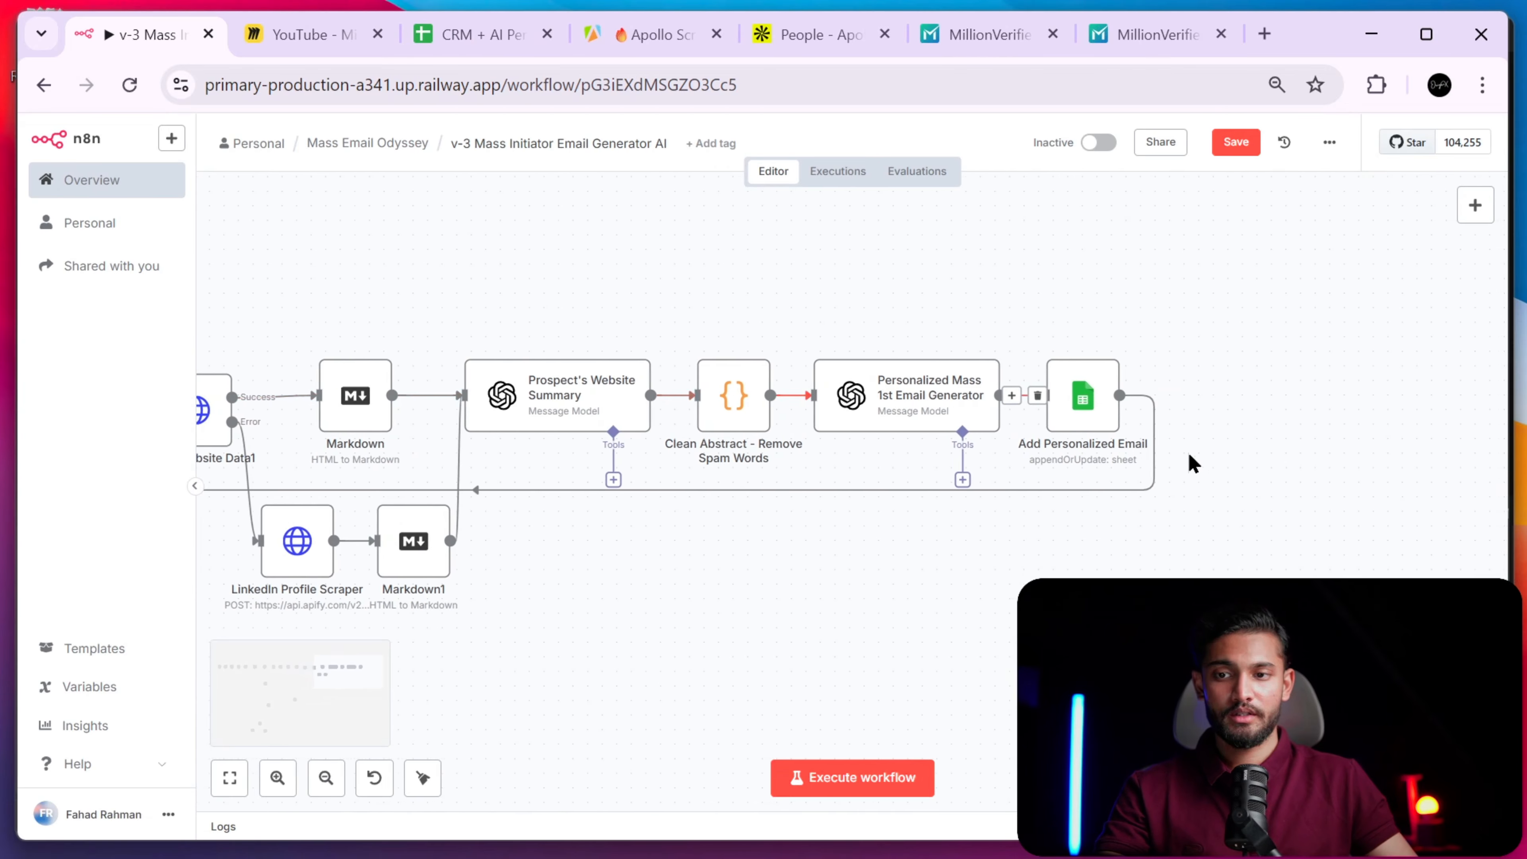
pyautogui.hscroll(3, 1193, 464)
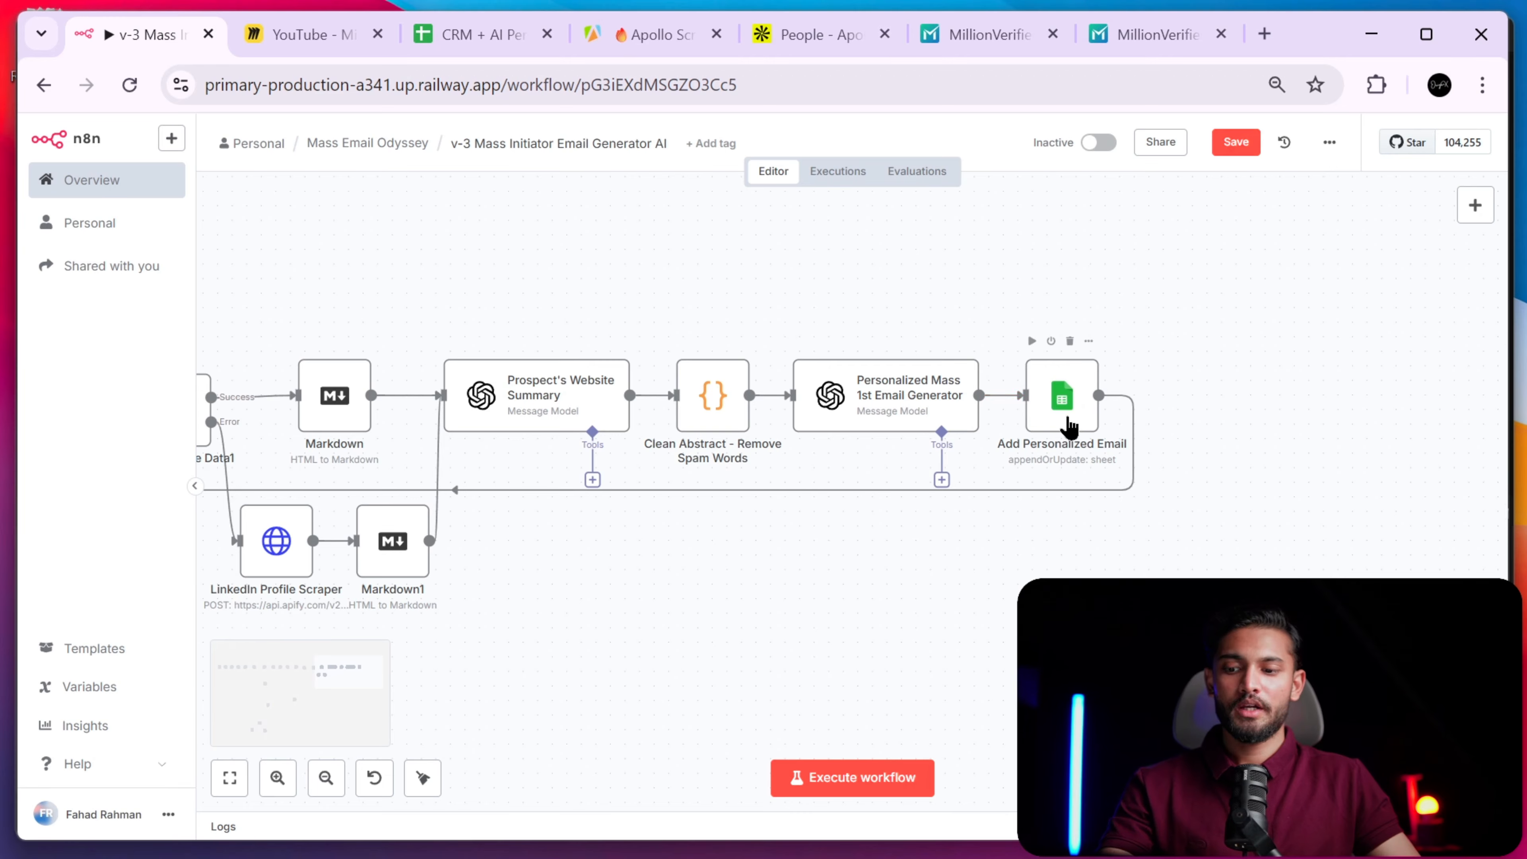
pyautogui.hscroll(-15, 1016, 454)
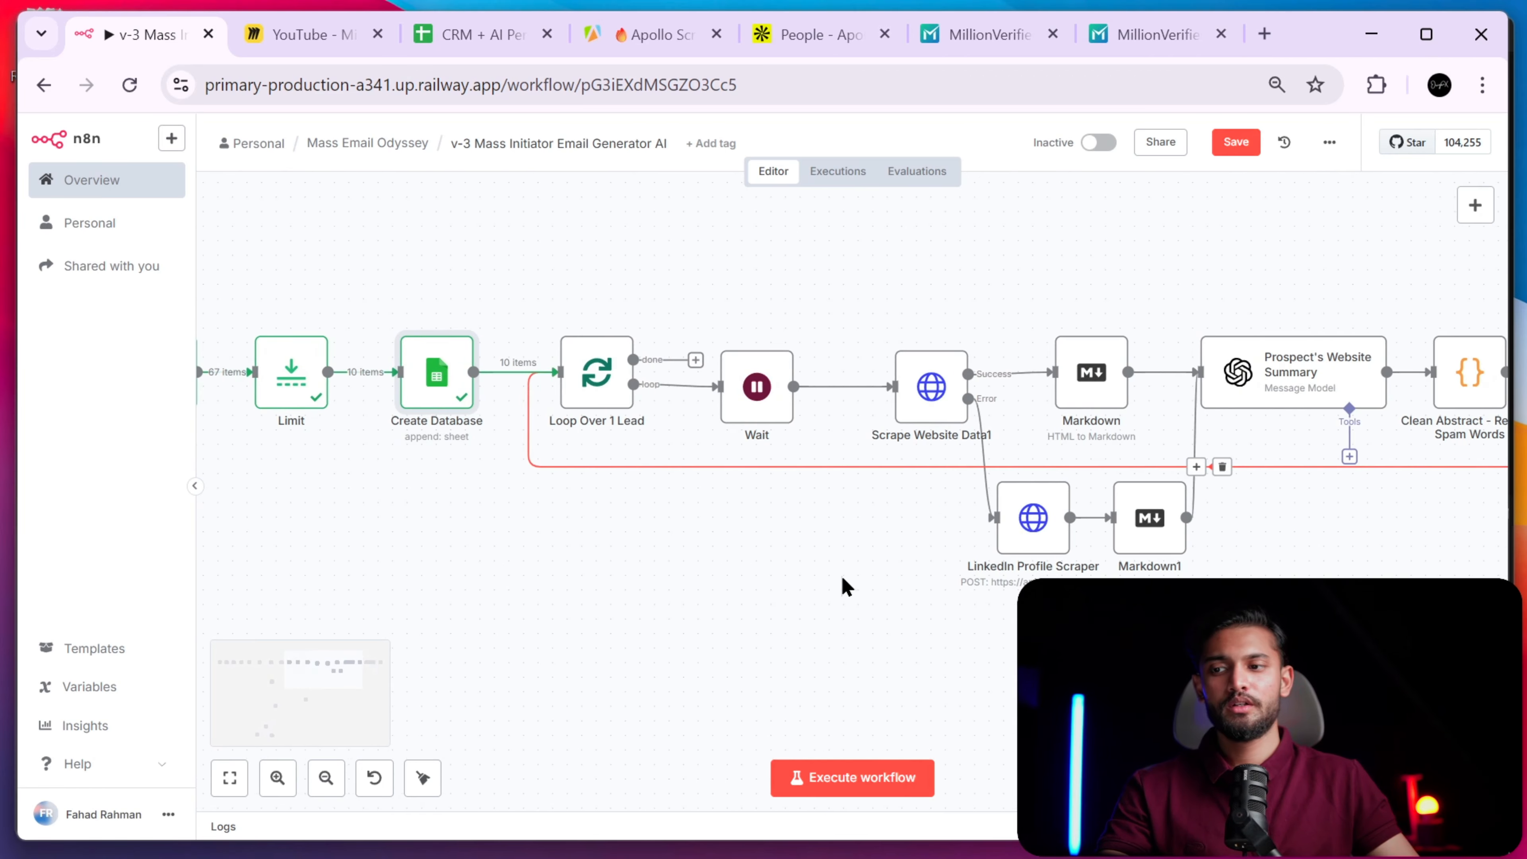
pyautogui.hscroll(2, 861, 576)
pyautogui.hscroll(-3, 890, 554)
pyautogui.scroll(-2, 919, 536)
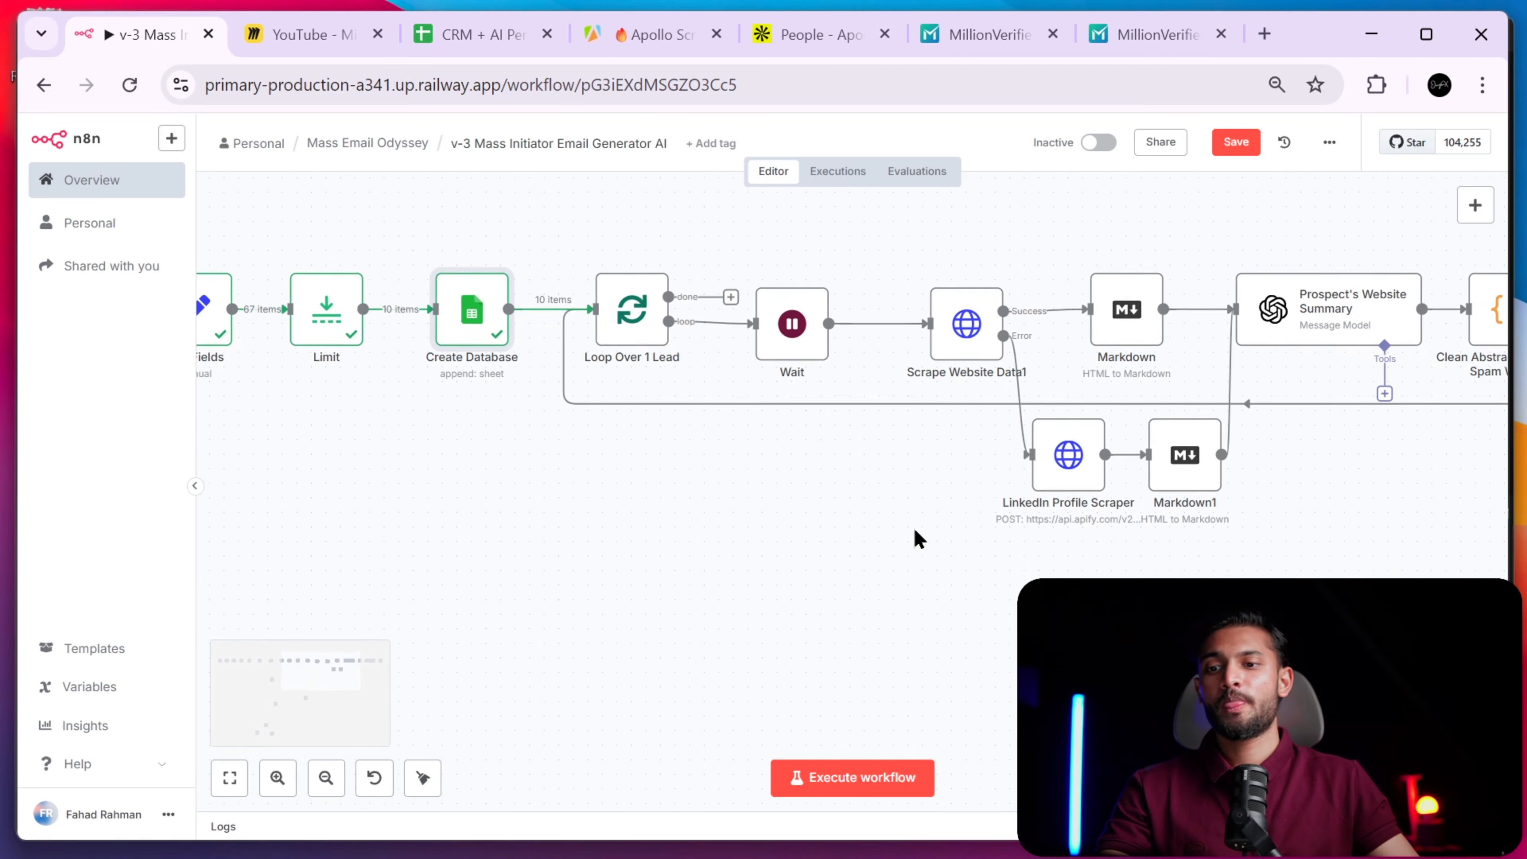
pyautogui.scroll(4, 921, 529)
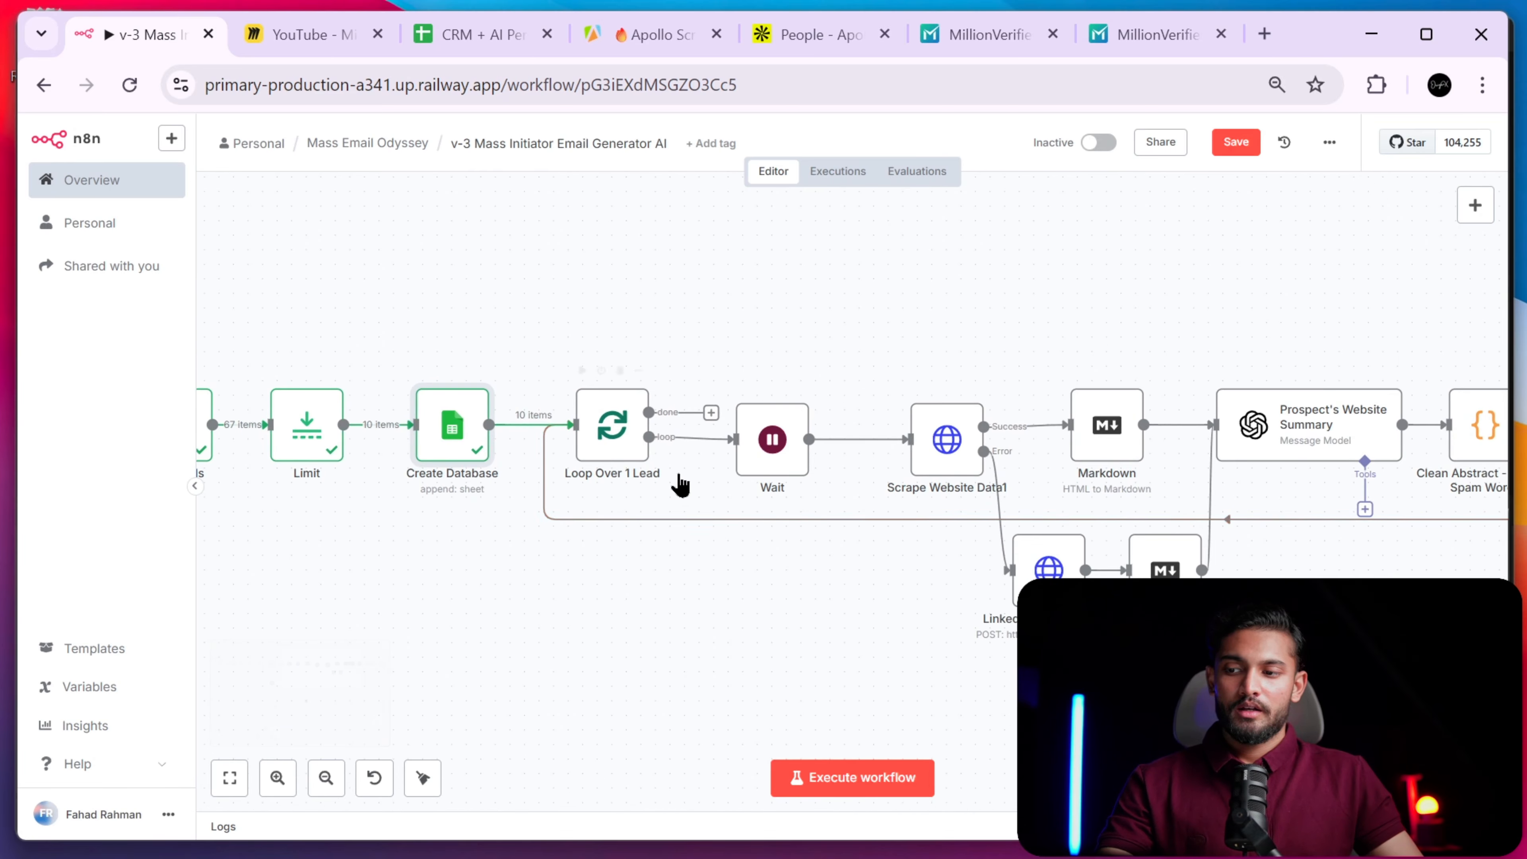
pyautogui.click(326, 778)
pyautogui.click(325, 778)
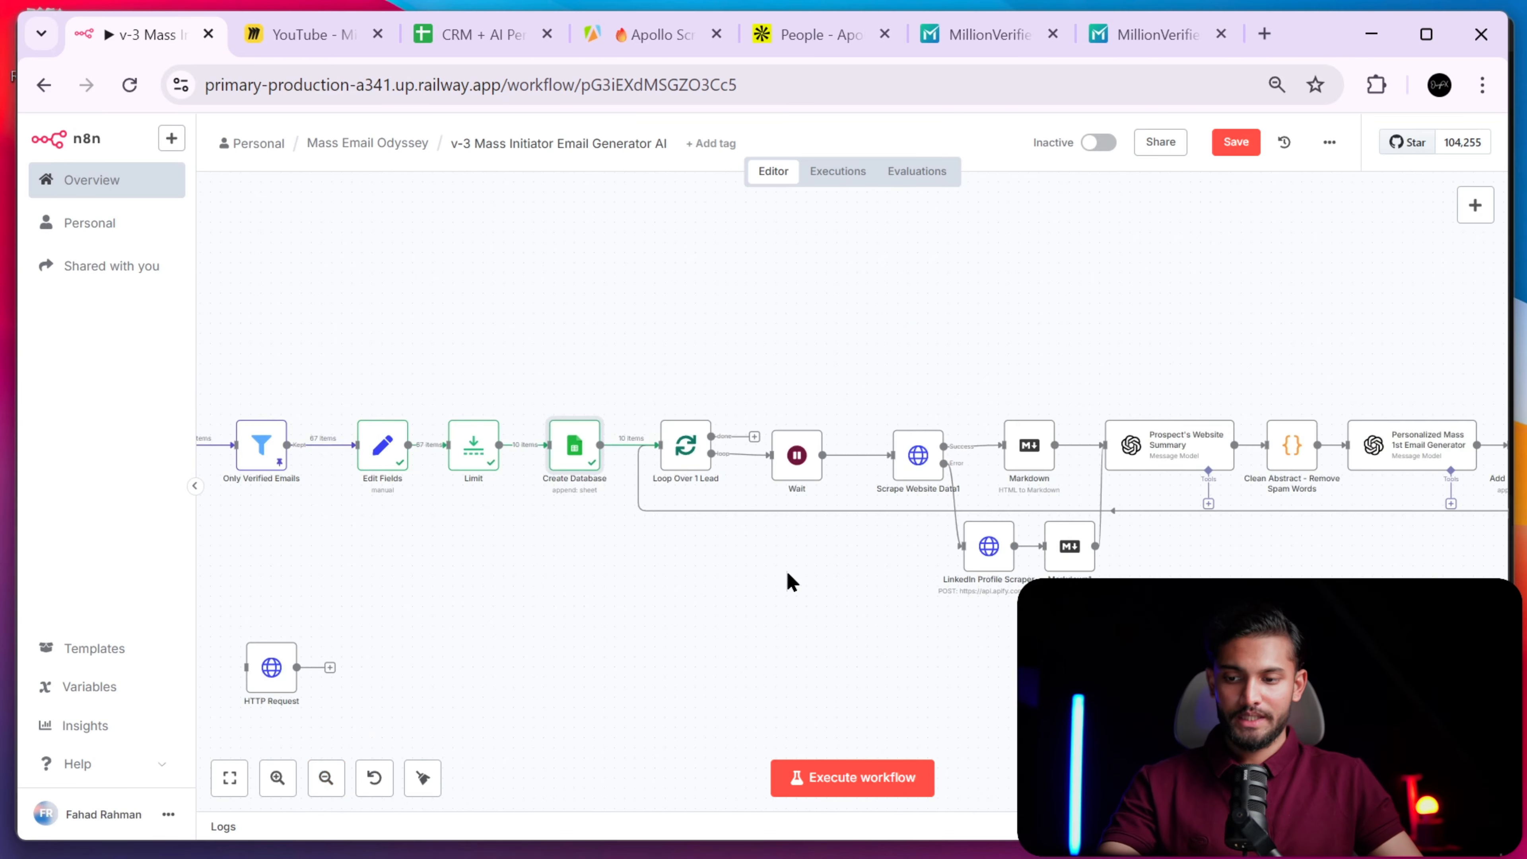
pyautogui.hscroll(4, 961, 365)
pyautogui.hscroll(-2, 938, 505)
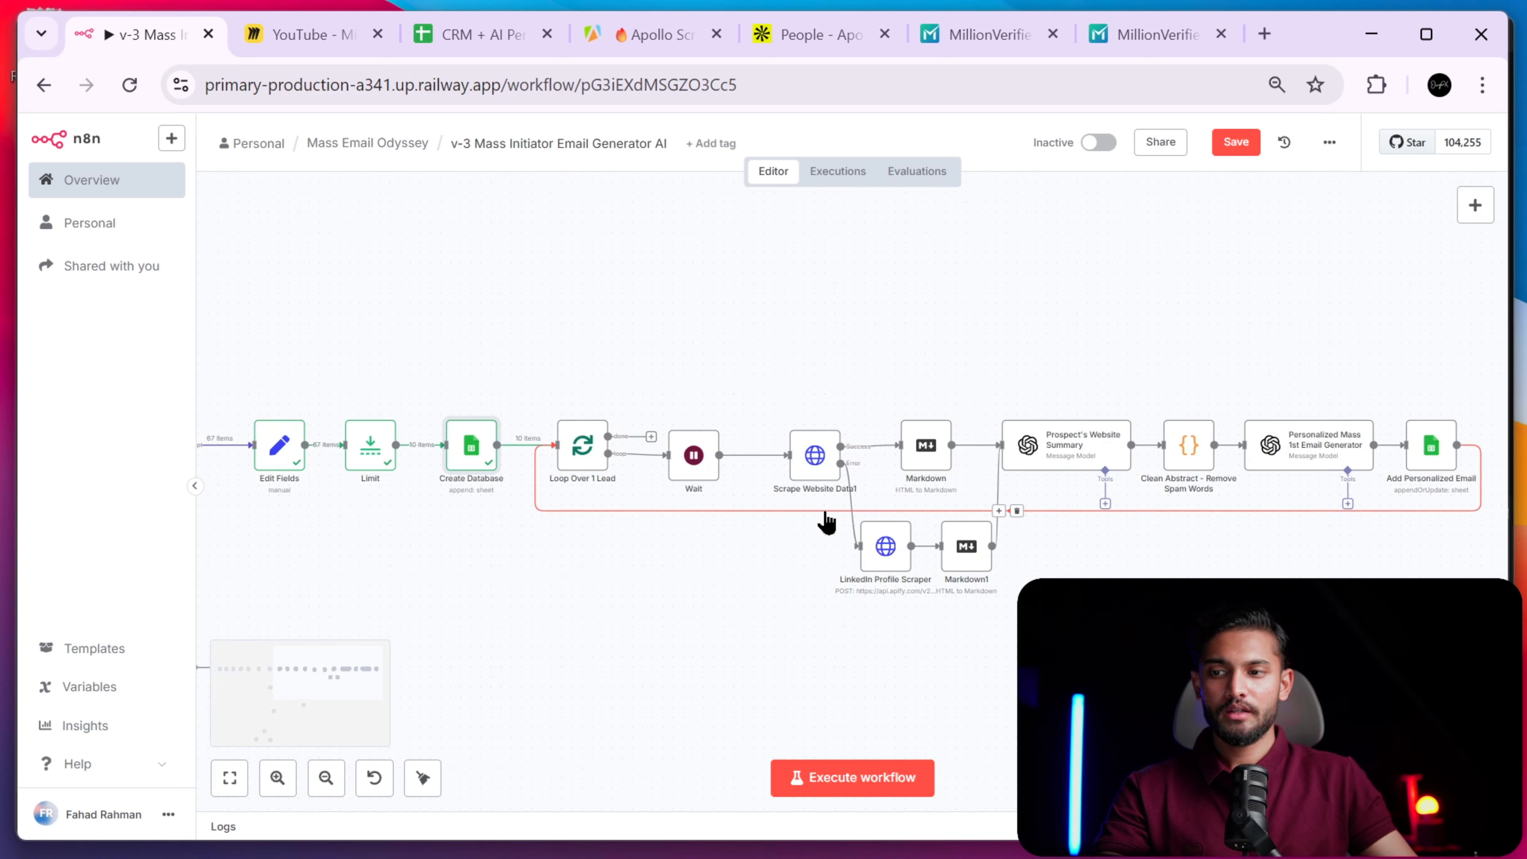
pyautogui.hscroll(-2, 518, 467)
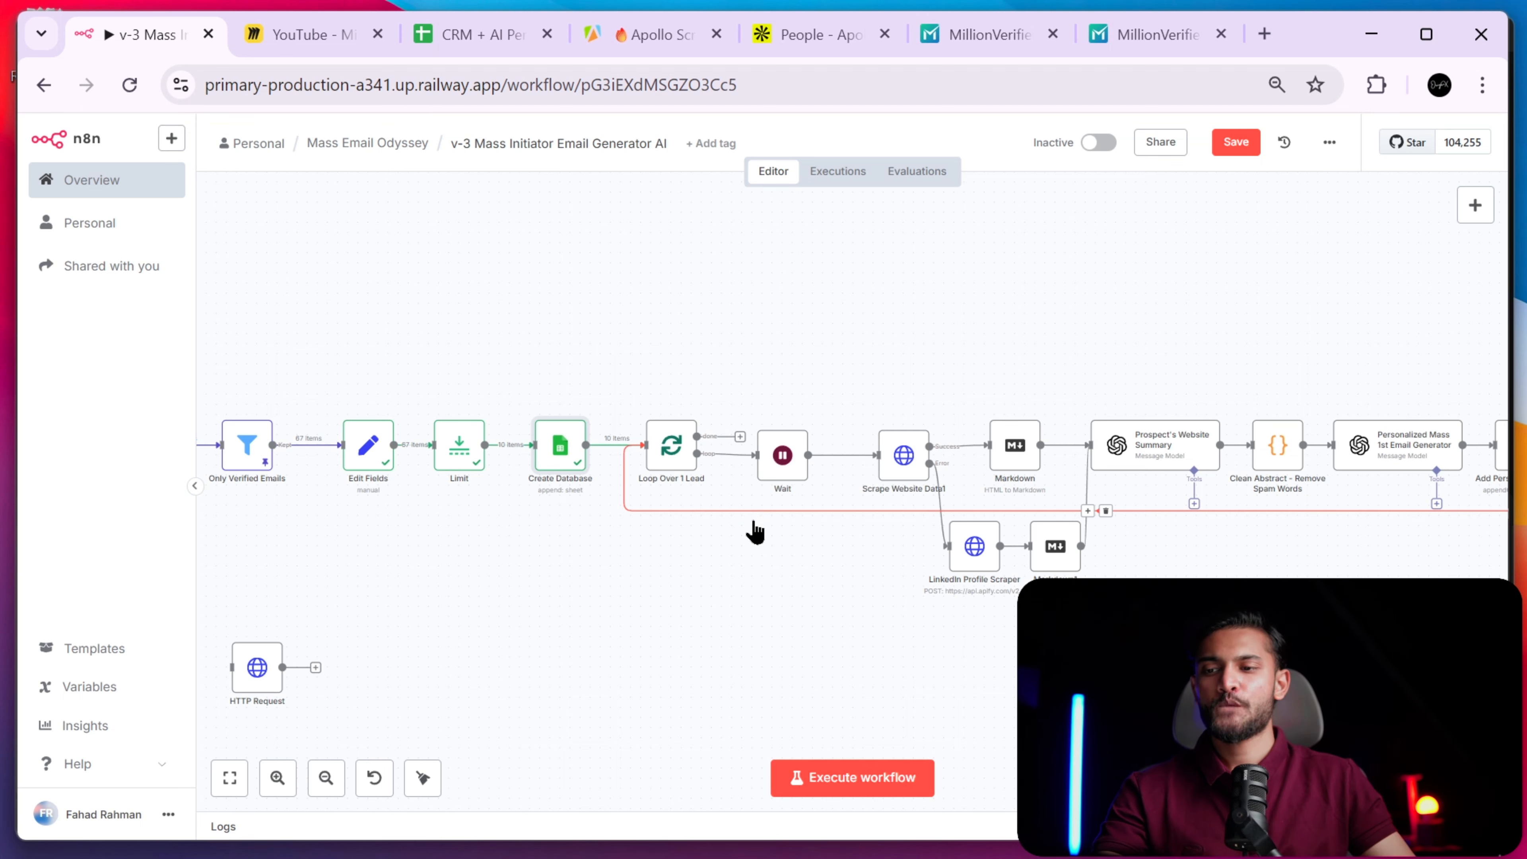
pyautogui.hscroll(-2, 754, 533)
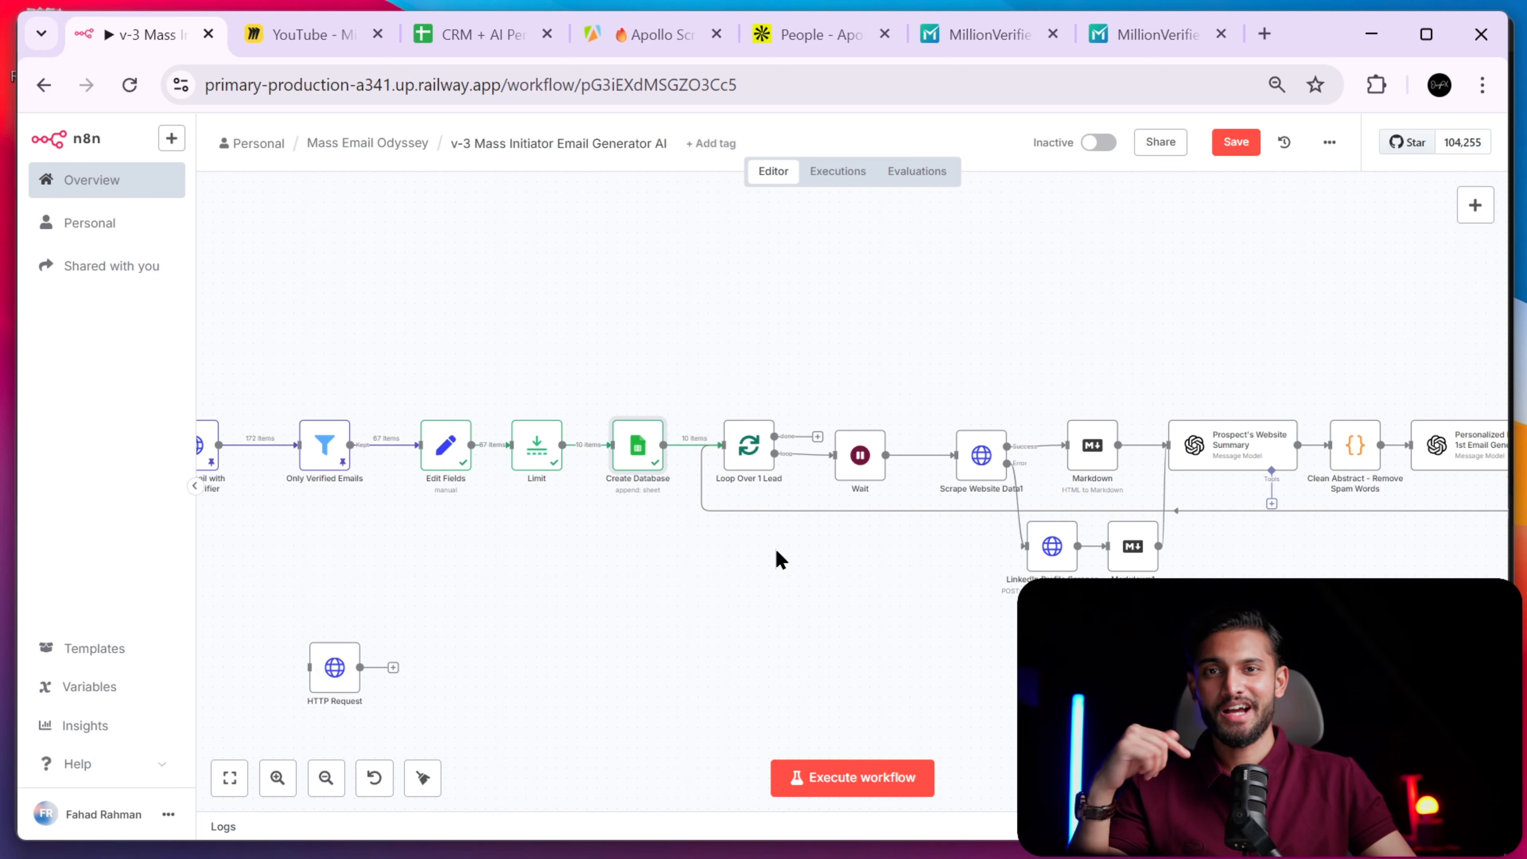
pyautogui.hscroll(3, 780, 561)
pyautogui.hscroll(4, 780, 562)
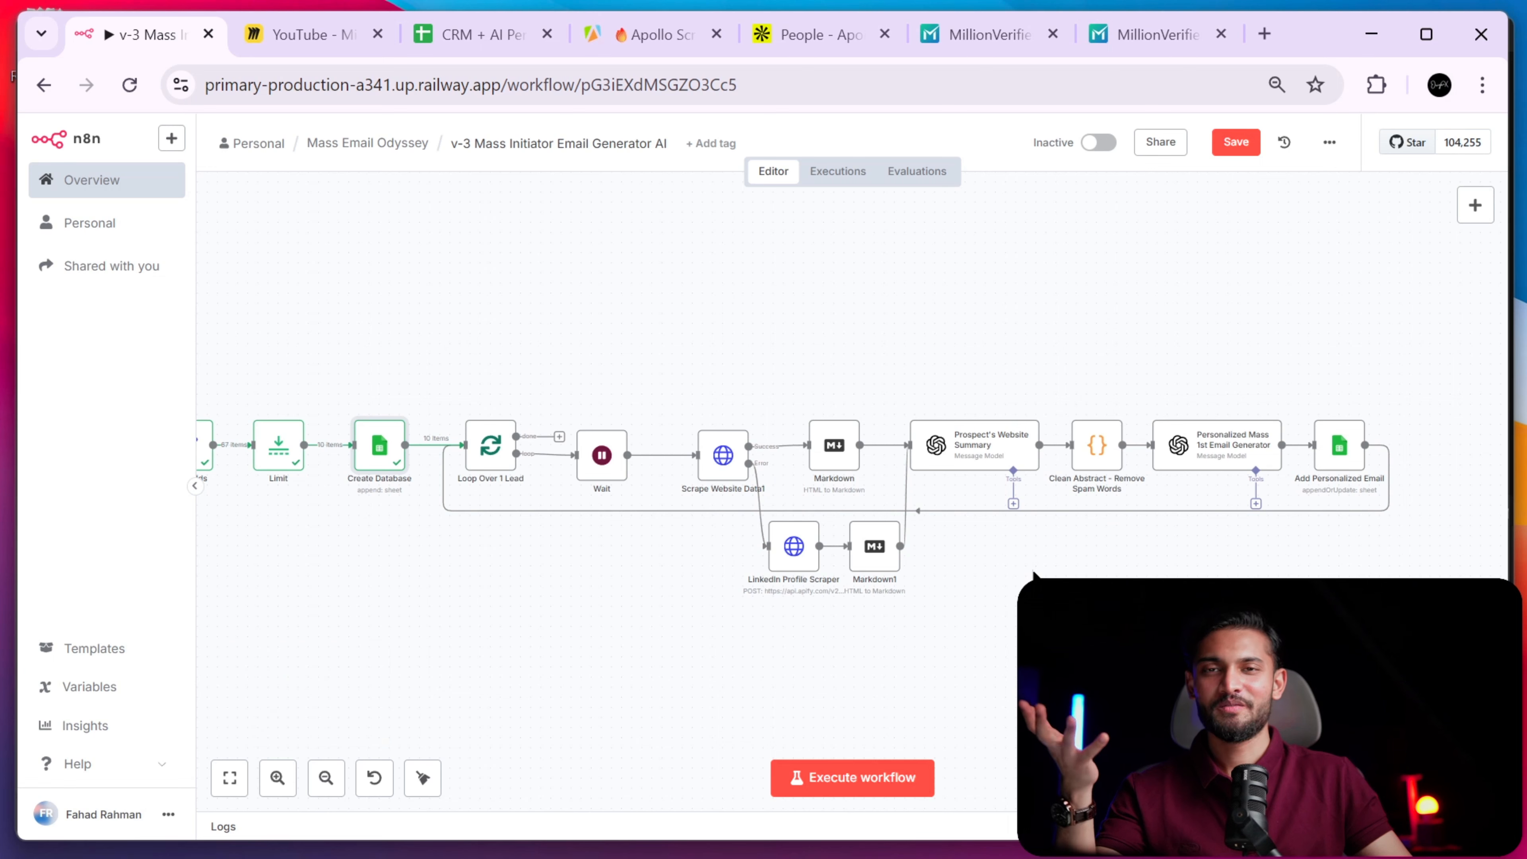
pyautogui.hscroll(-1, 1031, 573)
pyautogui.hscroll(-6, 1031, 574)
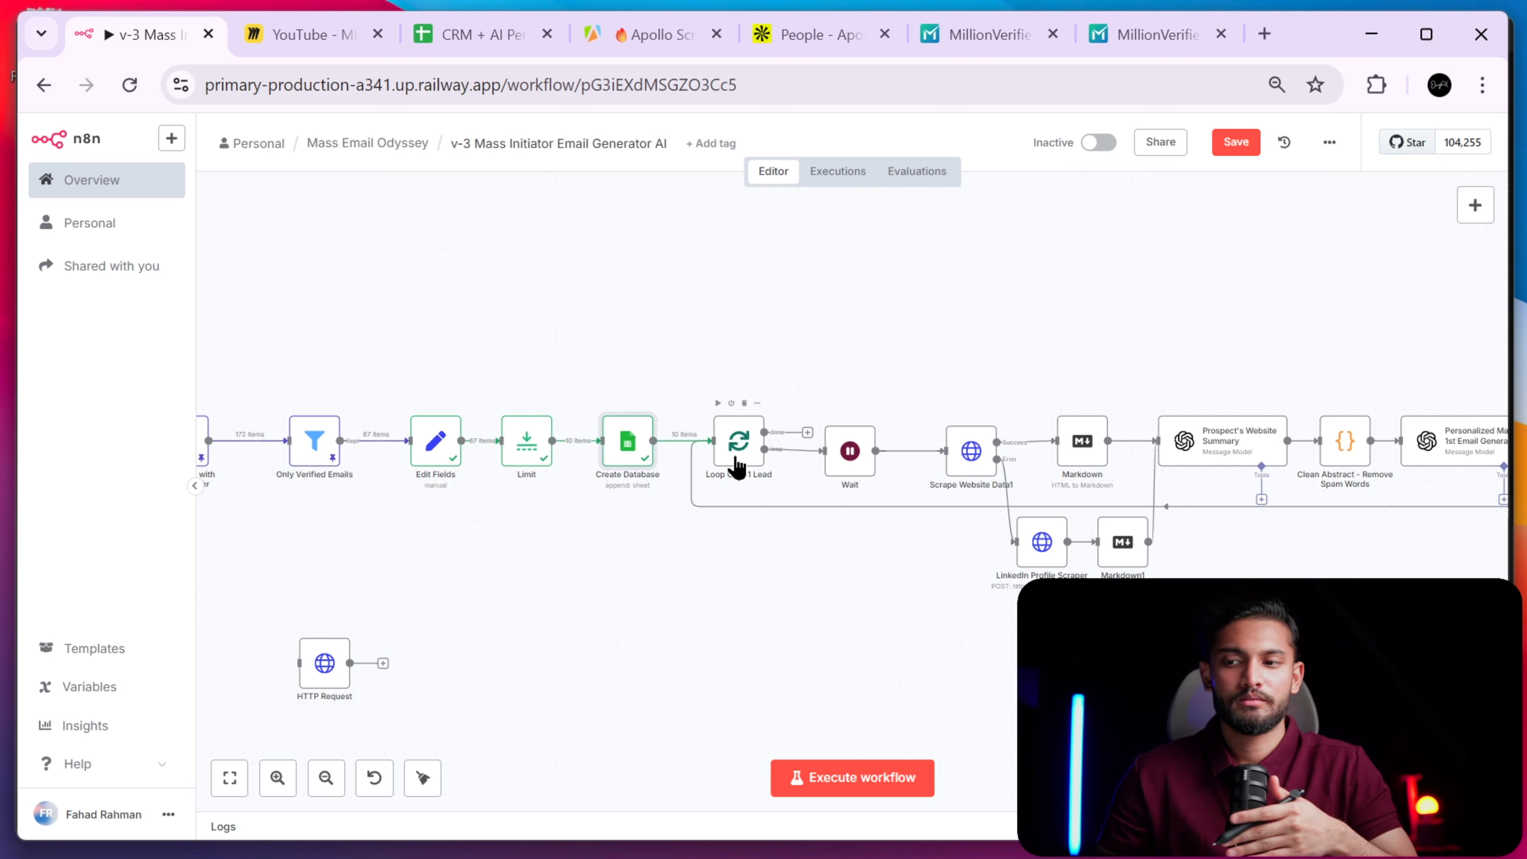
pyautogui.scroll(2, 739, 466)
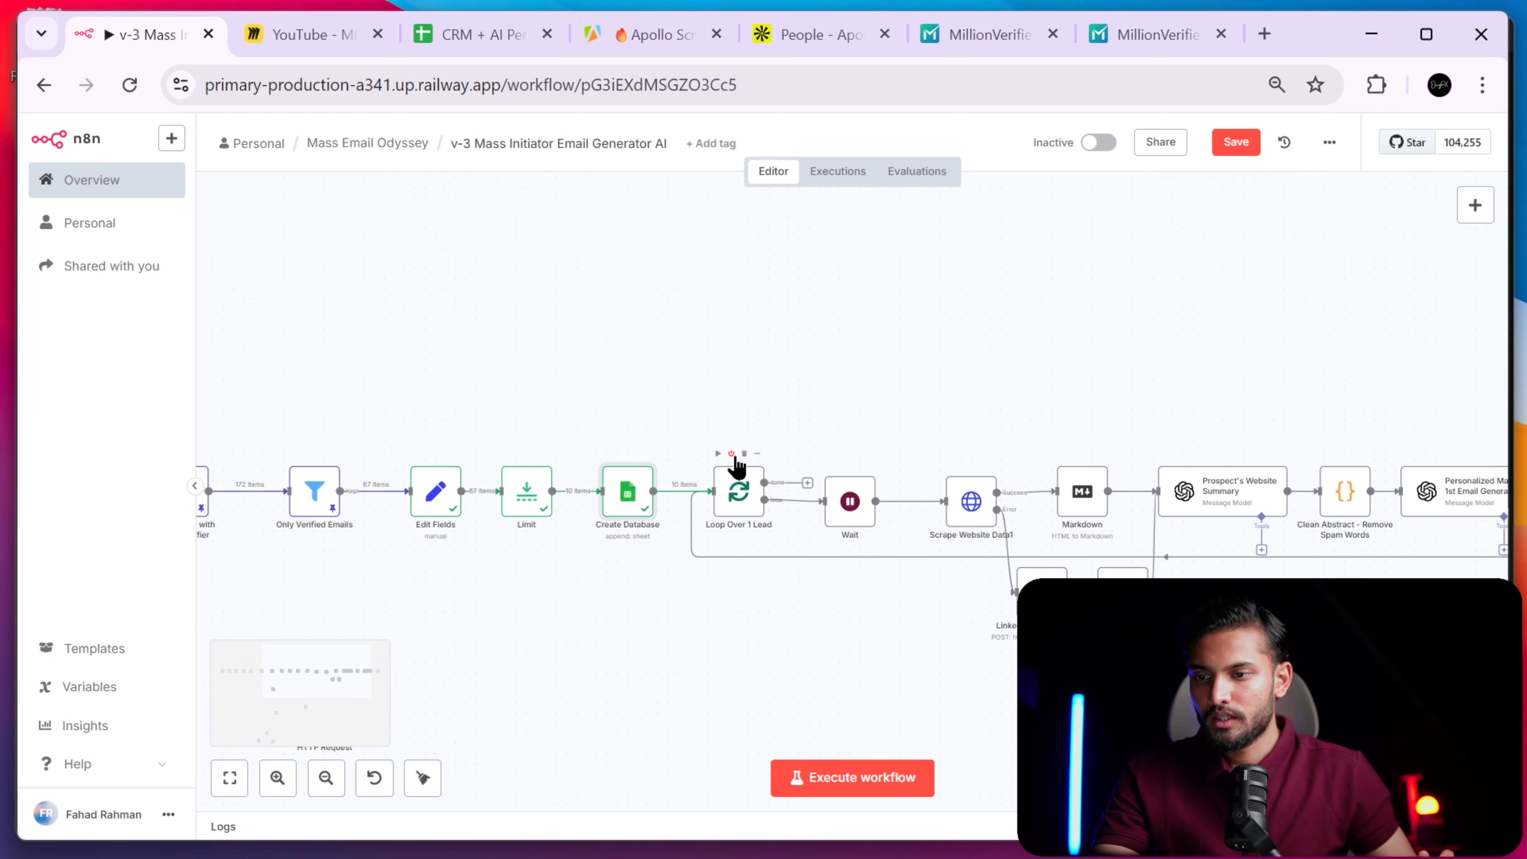
pyautogui.scroll(-2, 738, 468)
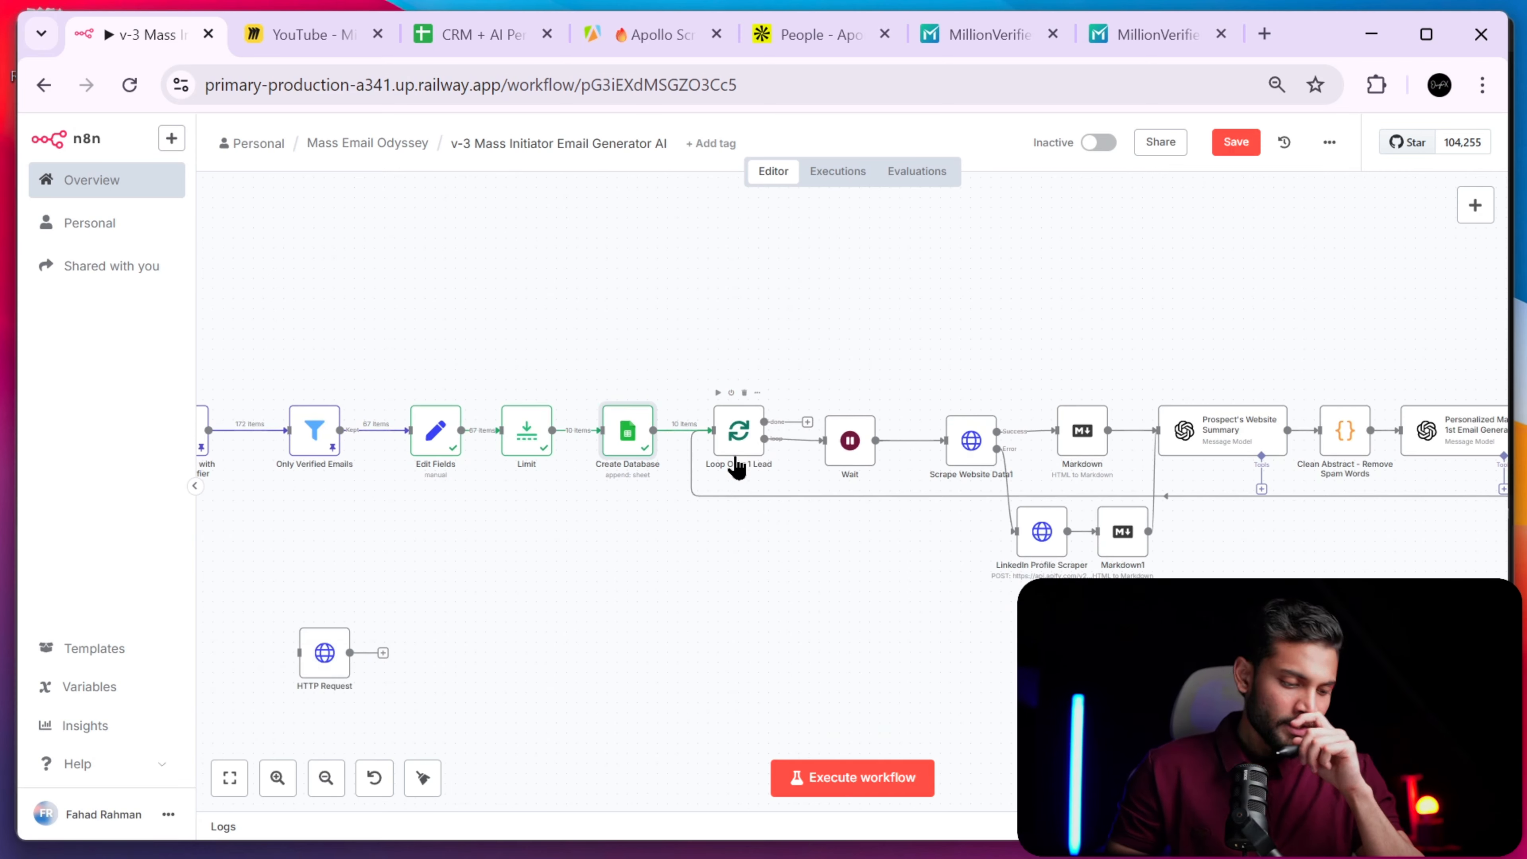
pyautogui.hscroll(5, 735, 465)
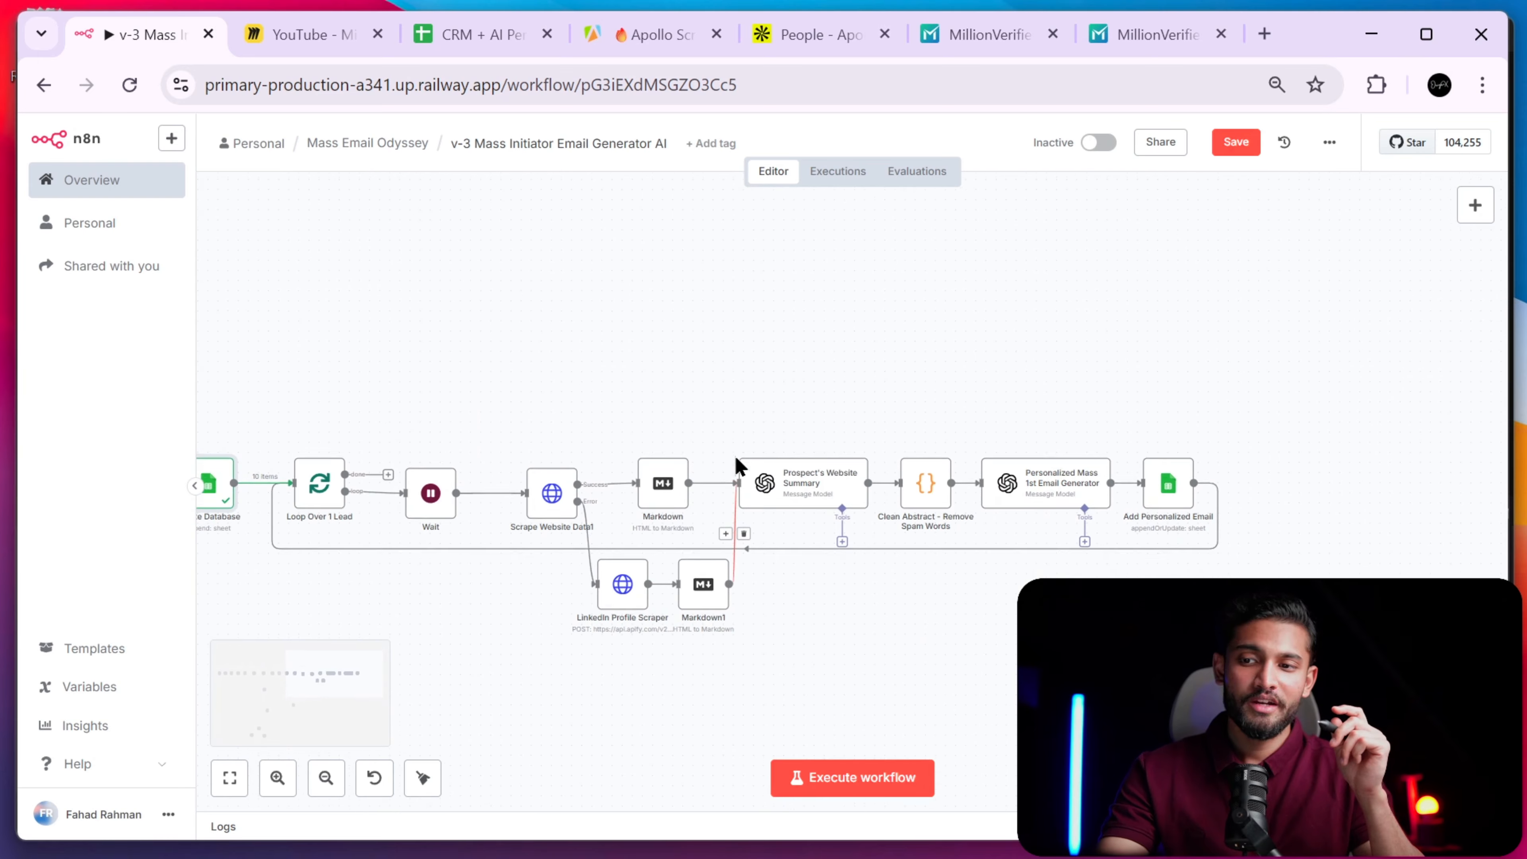
pyautogui.scroll(-2, 735, 457)
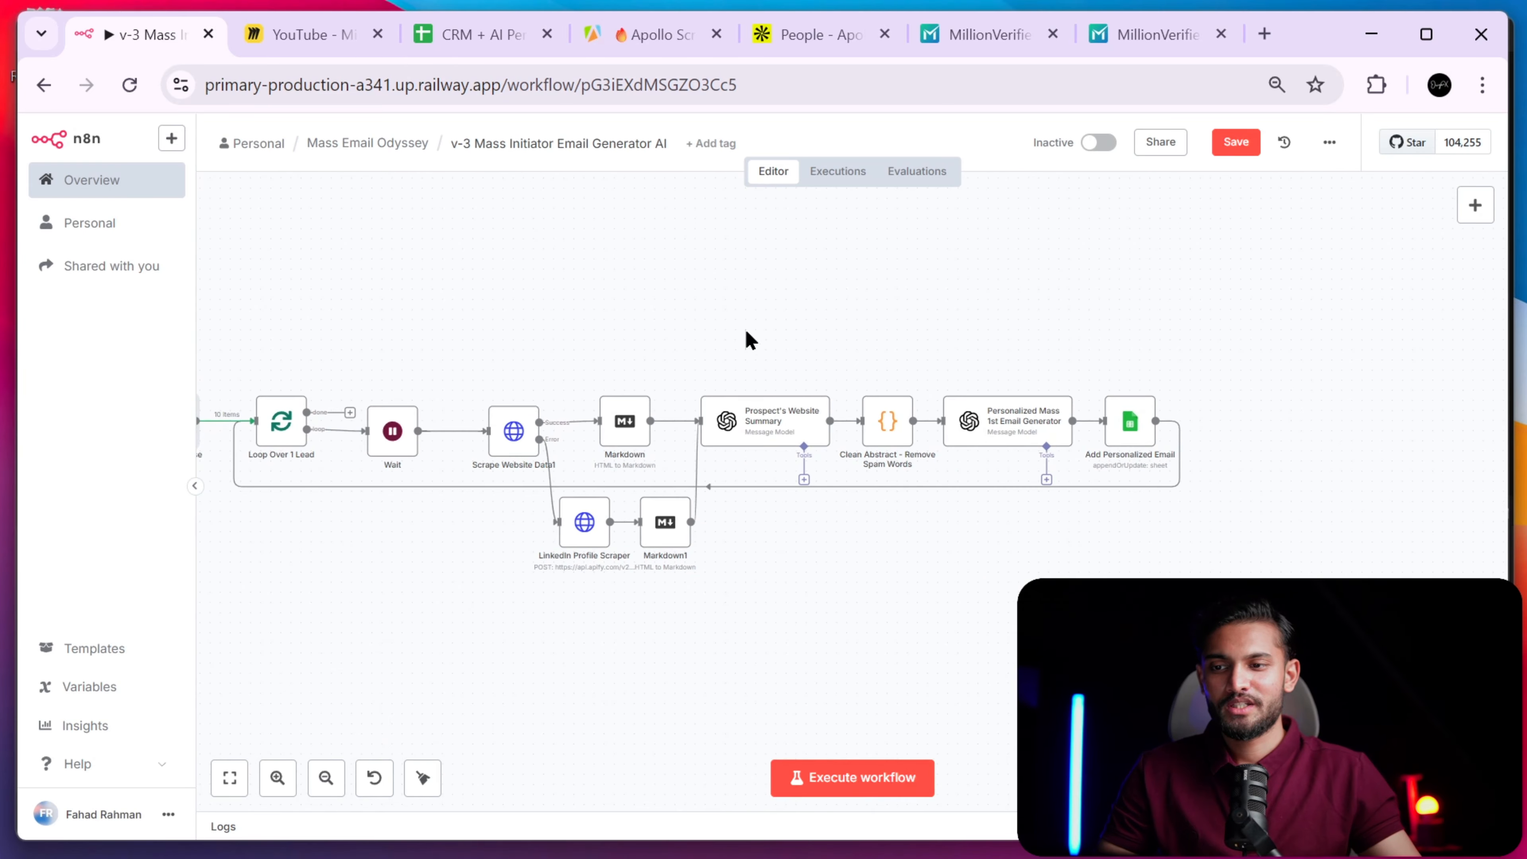
pyautogui.click(277, 778)
pyautogui.click(277, 778)
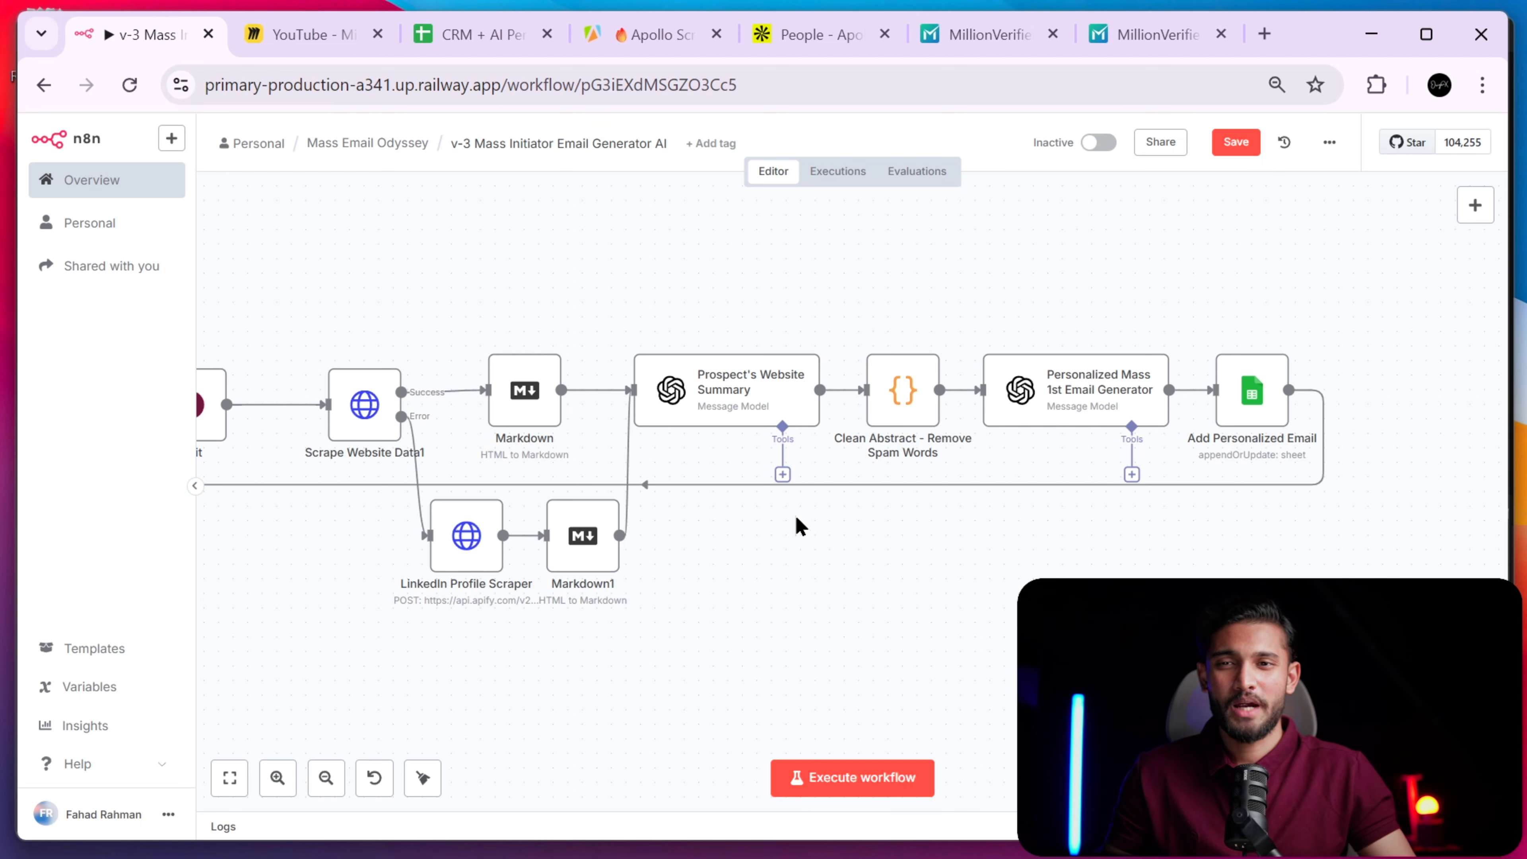
pyautogui.scroll(2, 806, 632)
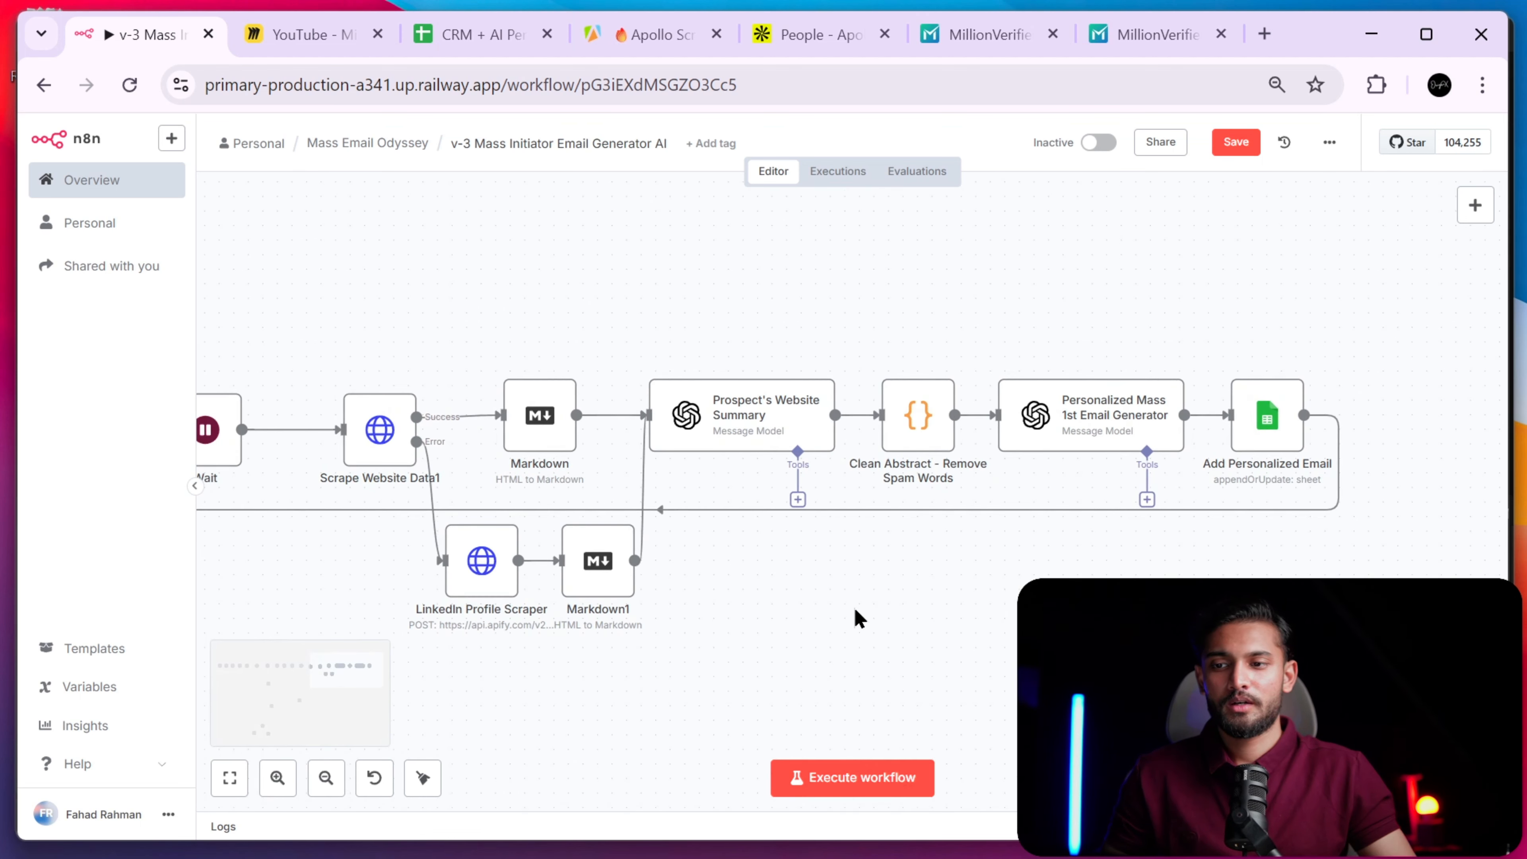
pyautogui.hscroll(-5, 842, 577)
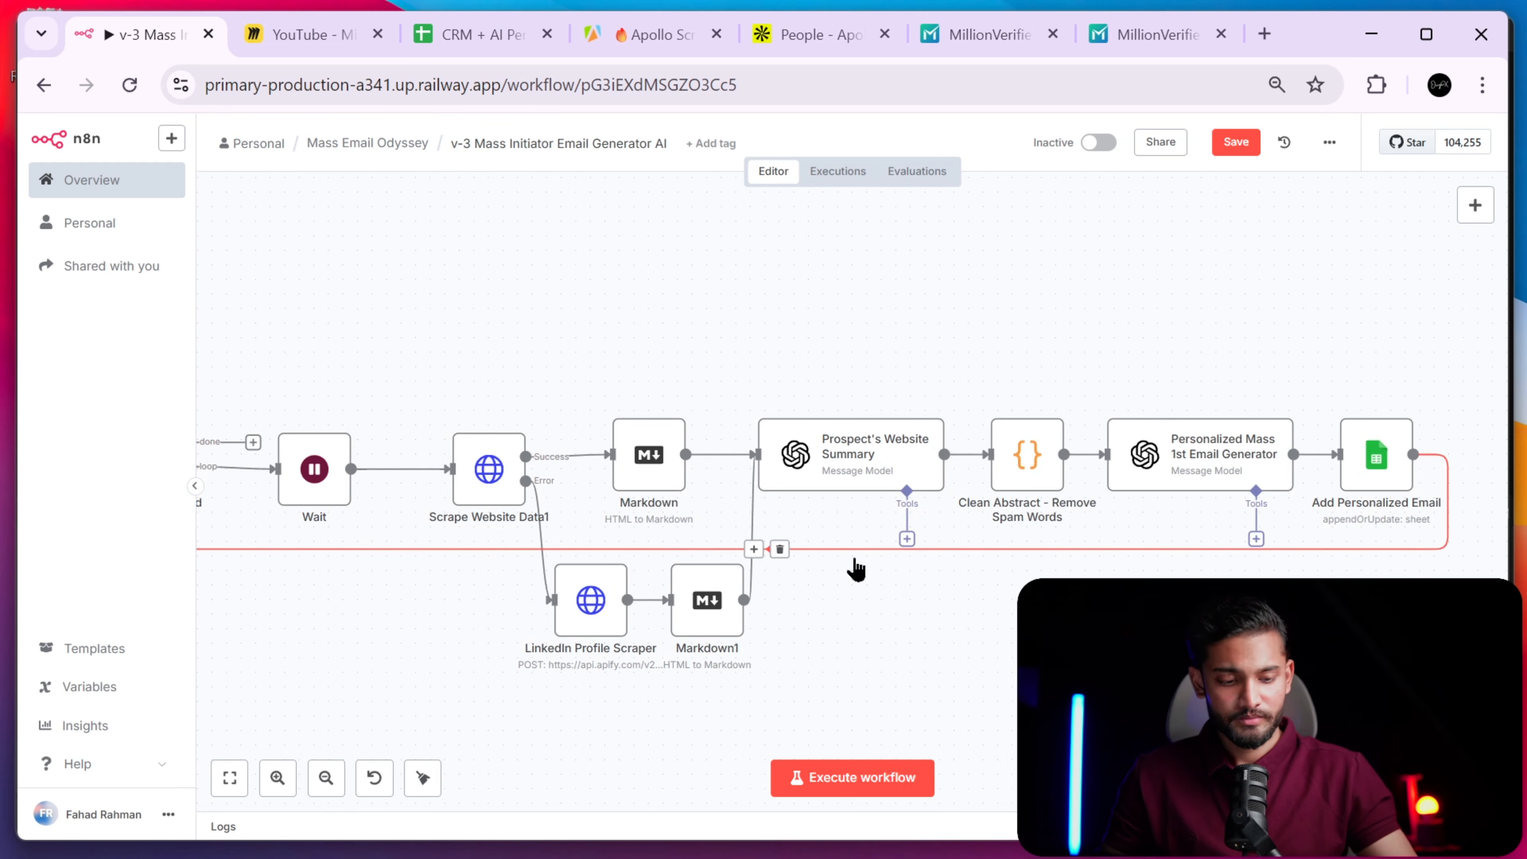
pyautogui.hotkey('ctrl', '-')
pyautogui.hotkey('ctrl', '-')
pyautogui.hotkey('ctrl', '+')
pyautogui.hotkey('ctrl', '+')
pyautogui.hotkey('ctrl', '+')
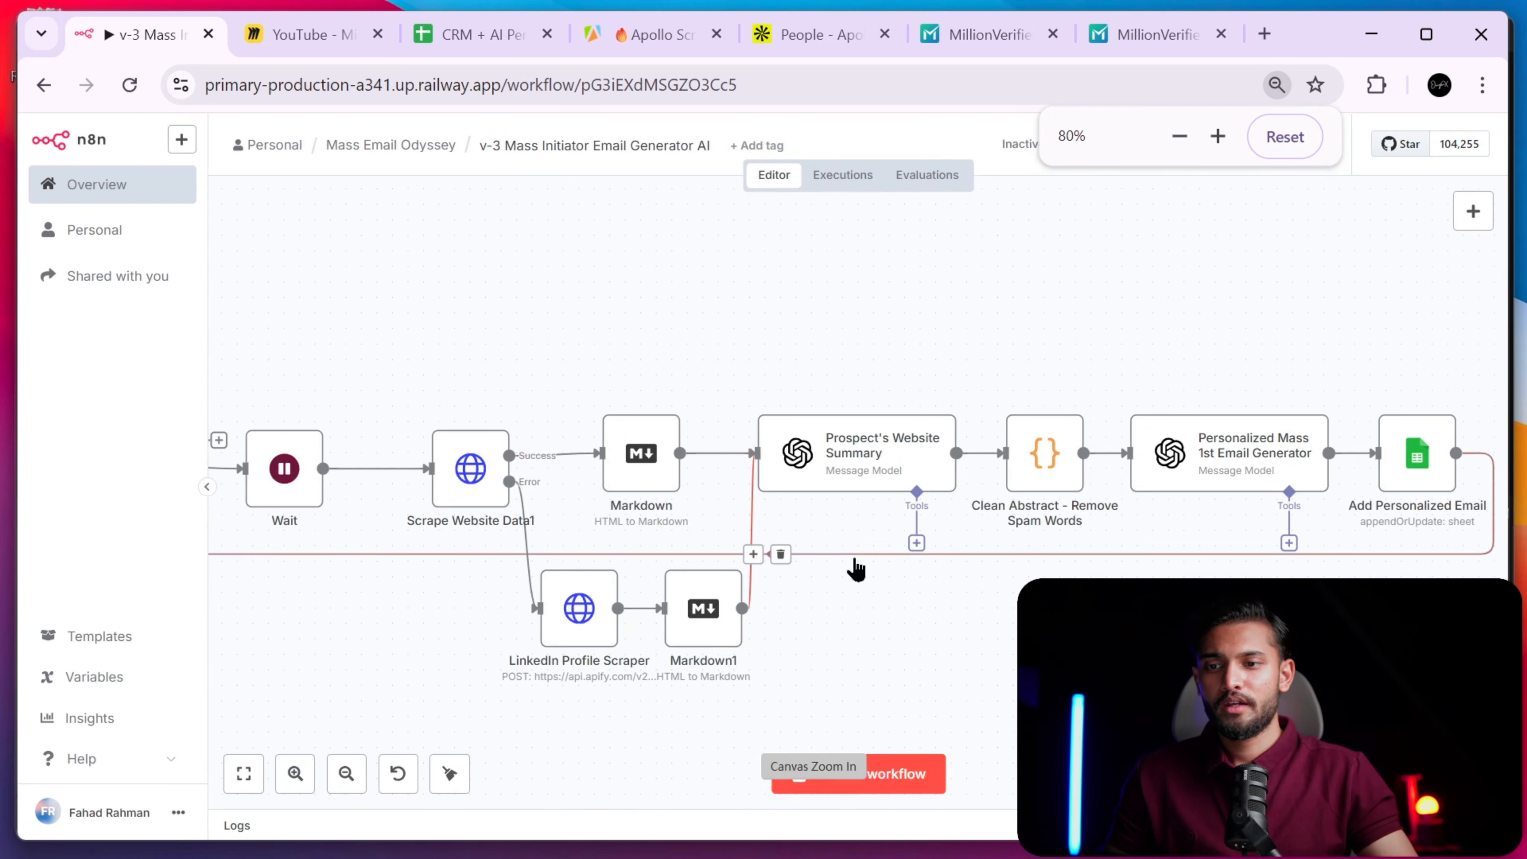
pyautogui.hotkey('ctrl', '-')
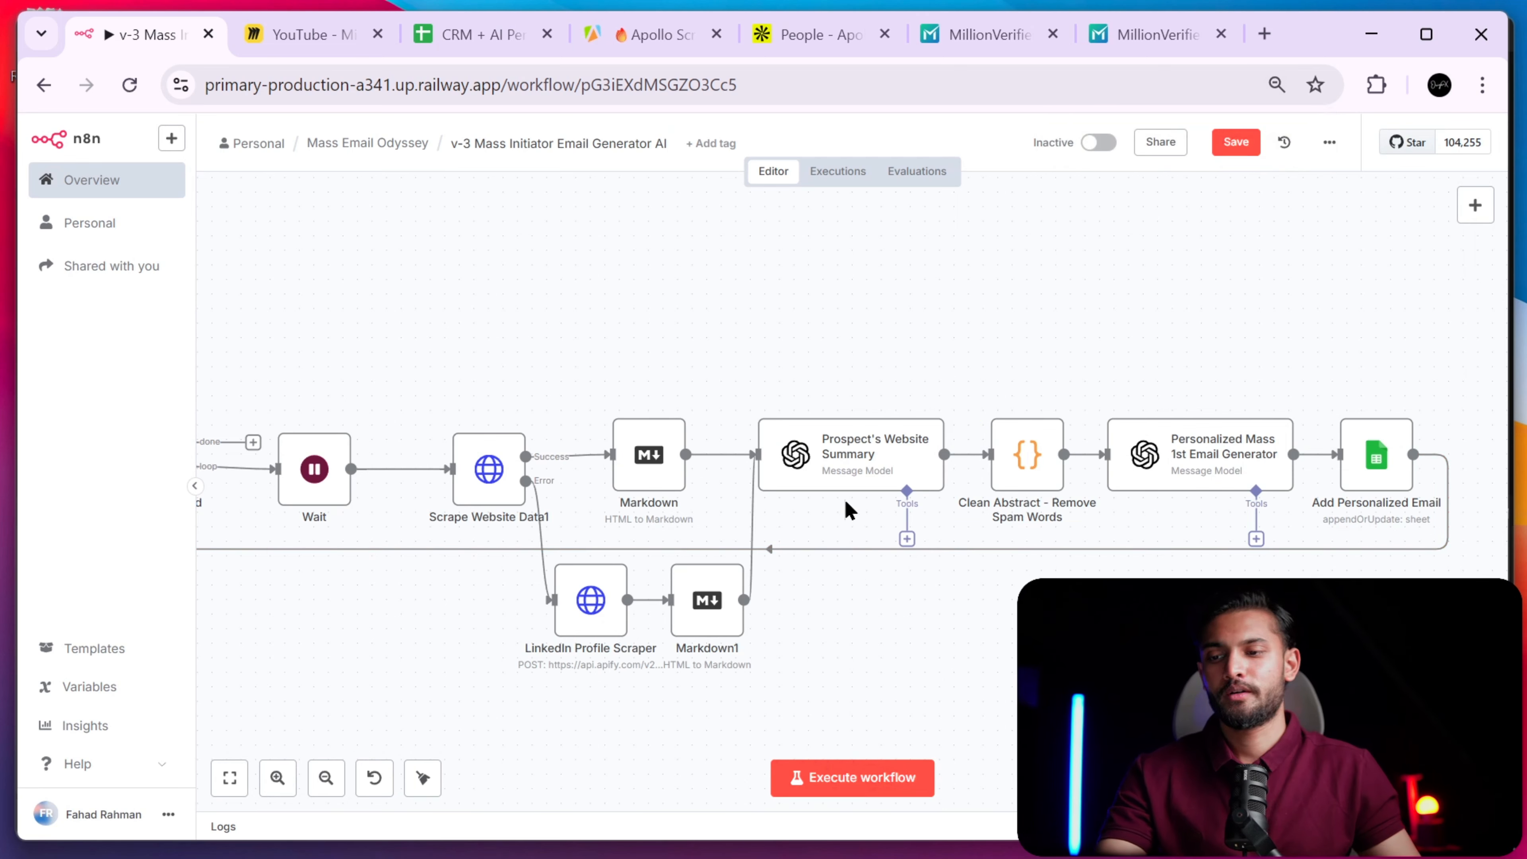
pyautogui.hscroll(-5, 847, 509)
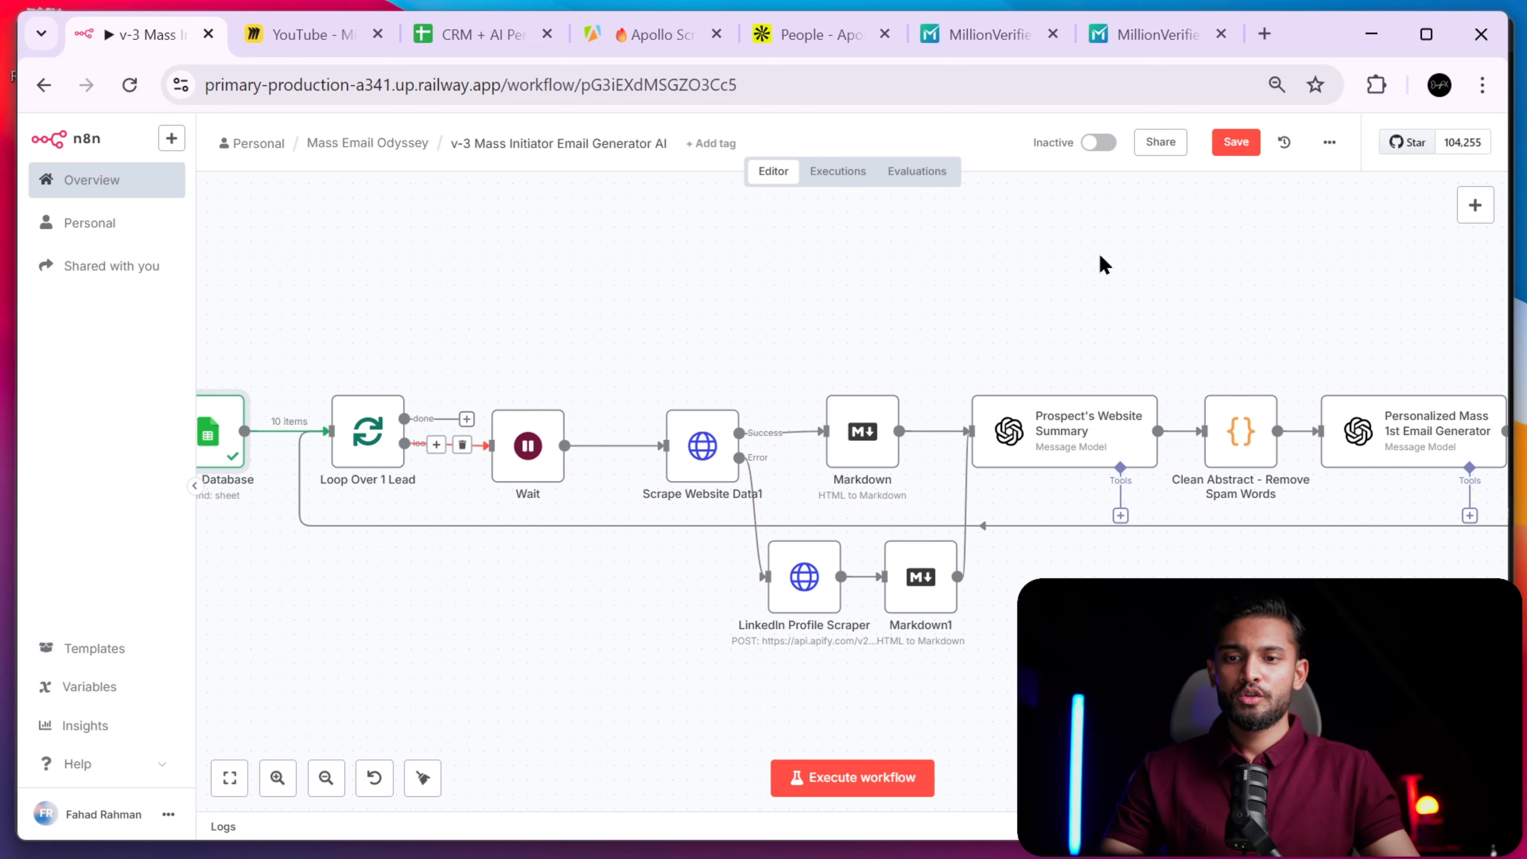
pyautogui.click(1476, 207)
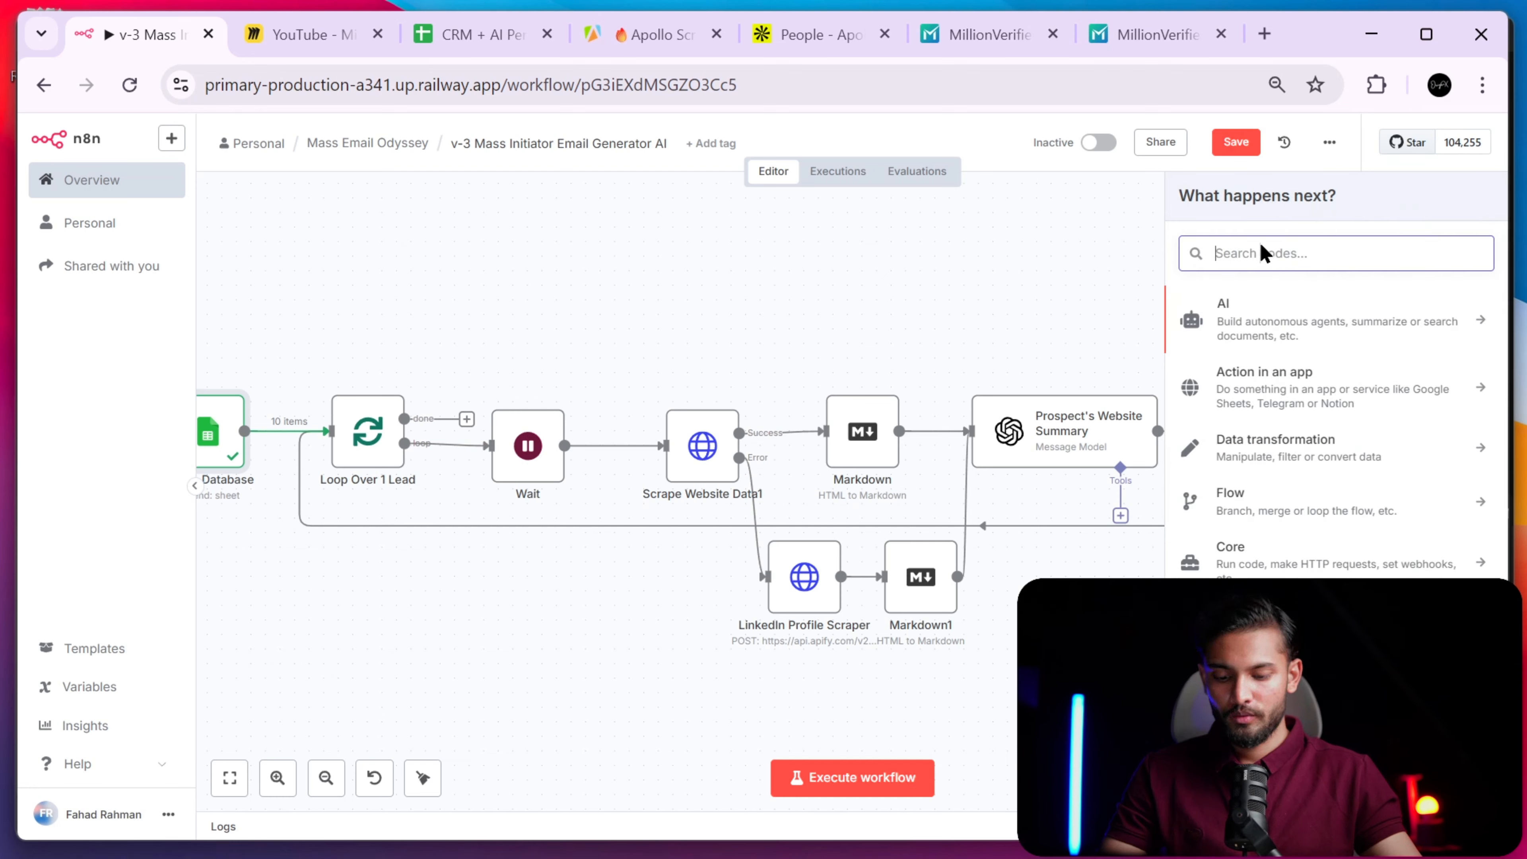
pyautogui.write('loop')
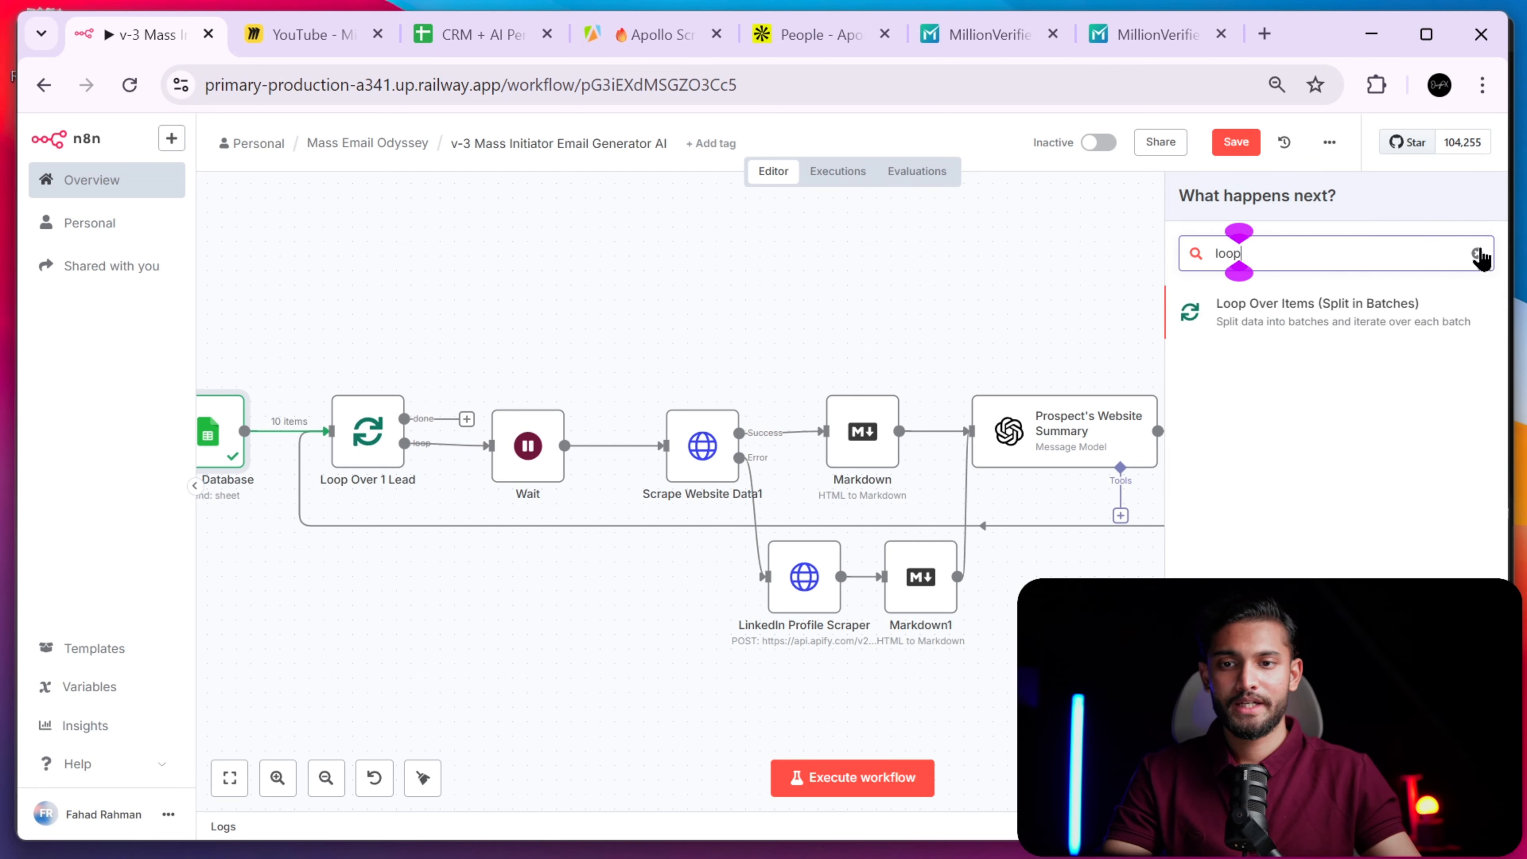
pyautogui.click(1477, 254)
pyautogui.click(1102, 286)
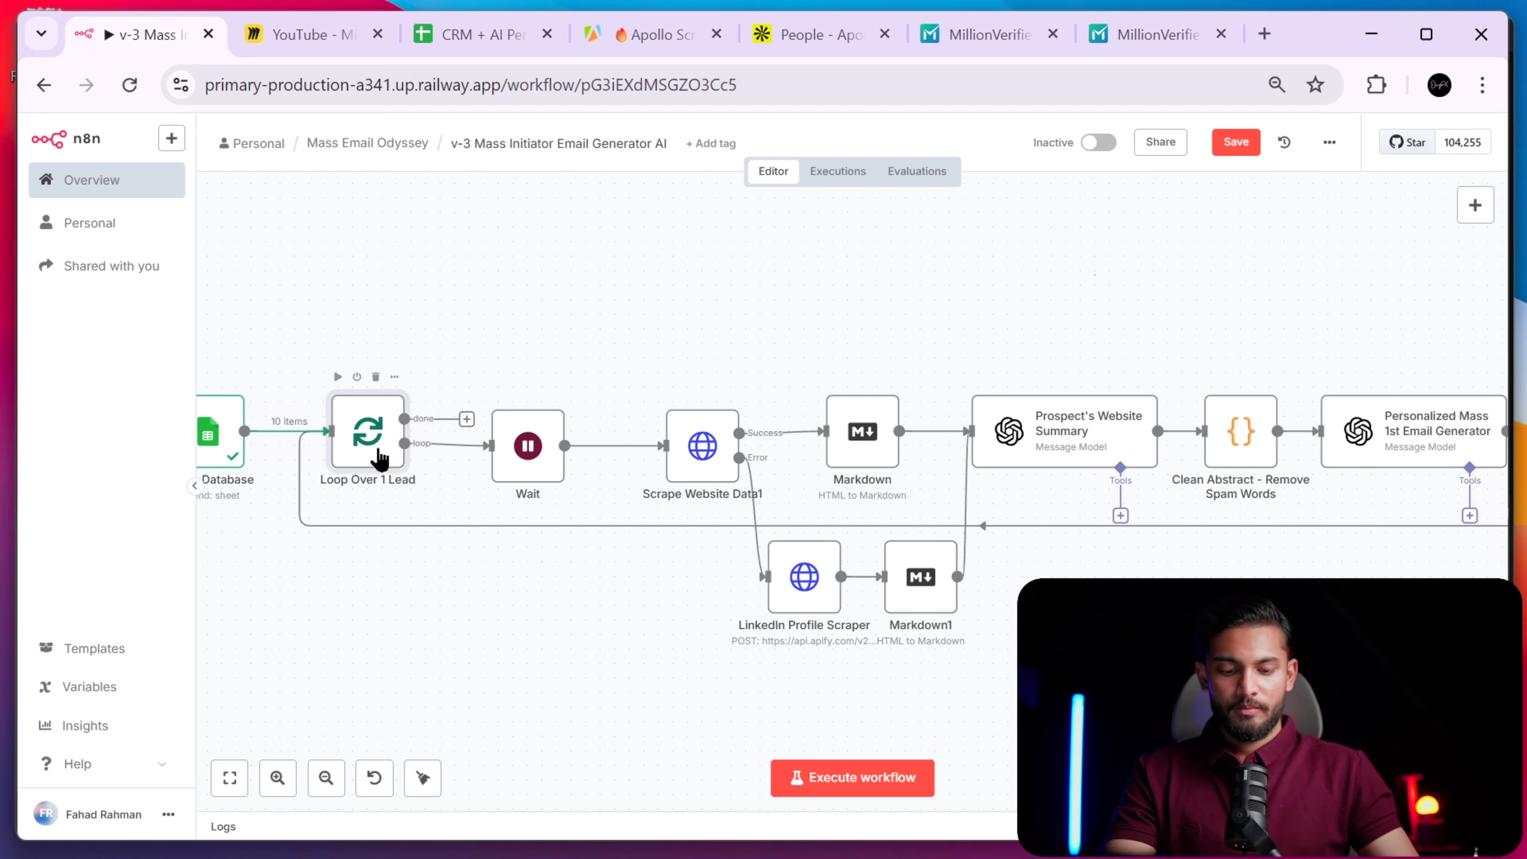
# - Confirm Loop Over 1 Lead has Batch Size 1 and execute it
pyautogui.doubleClick(379, 458)
pyautogui.moveTo(691, 313); pyautogui.dragTo(613, 349)
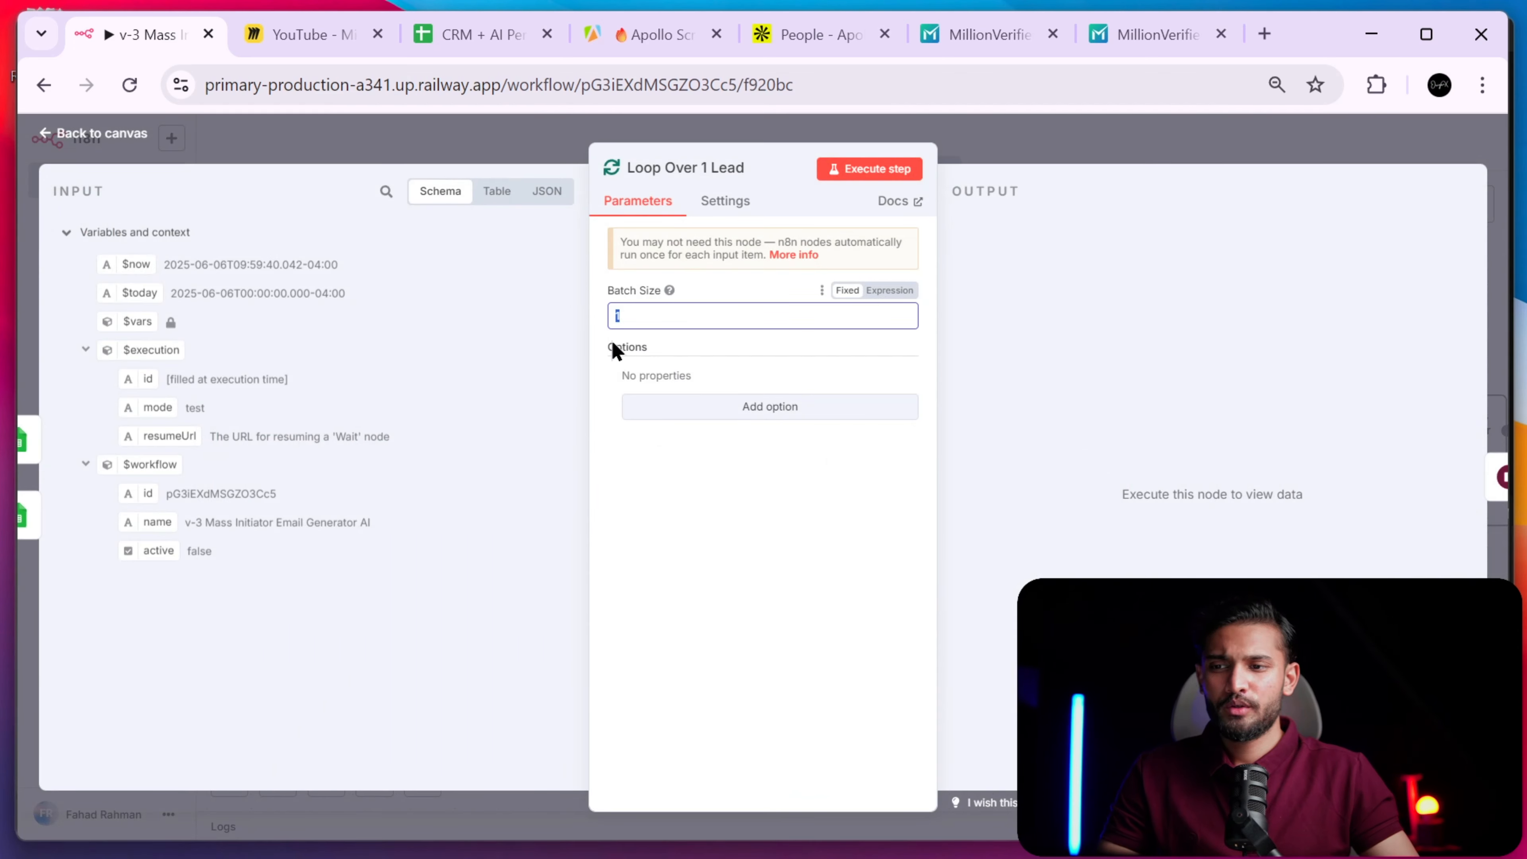
pyautogui.click(958, 155)
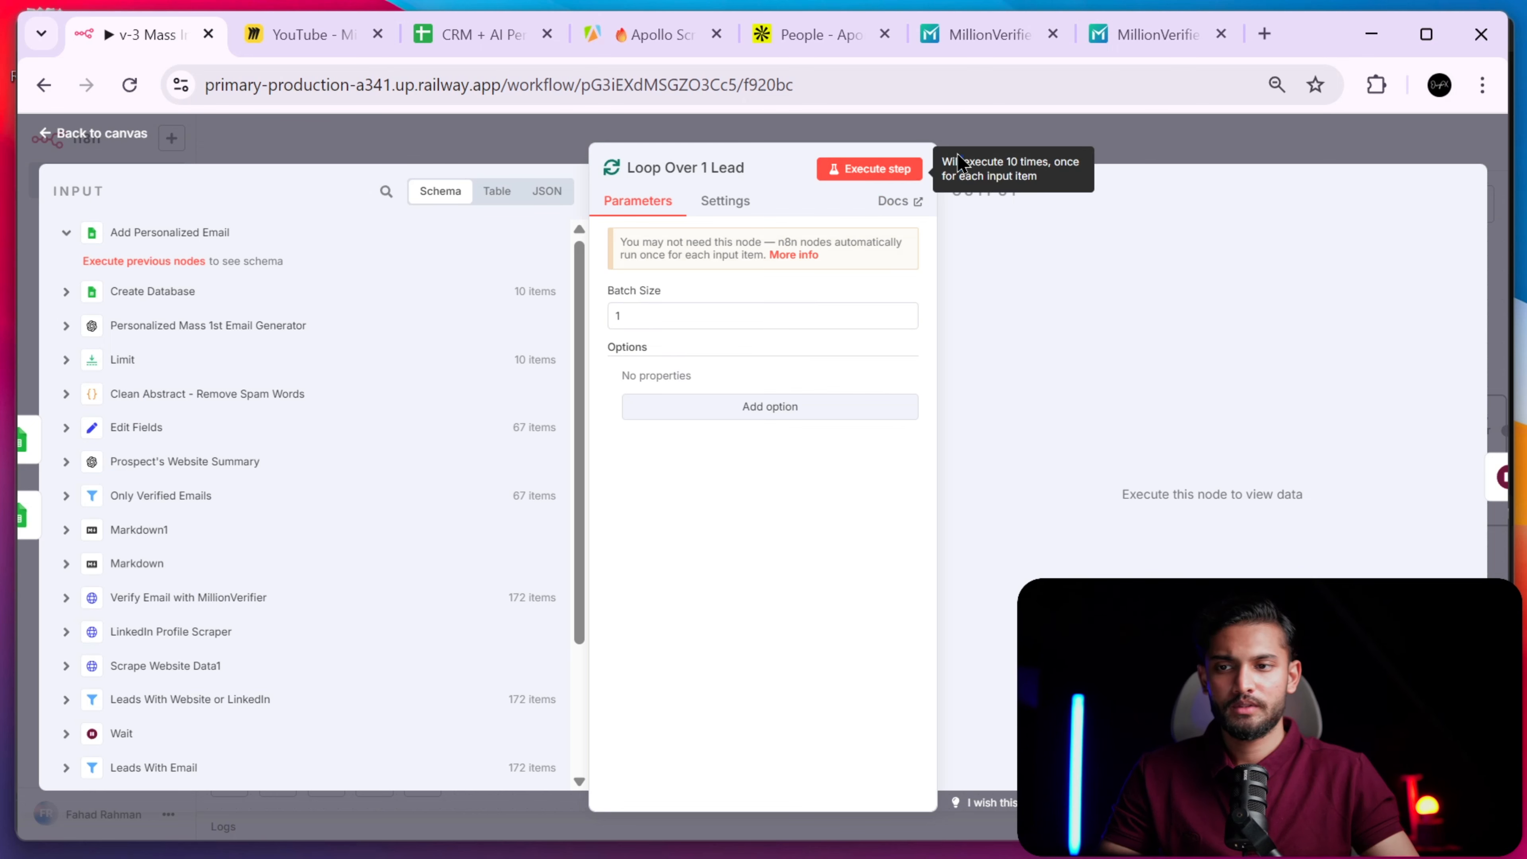
pyautogui.click(1025, 154)
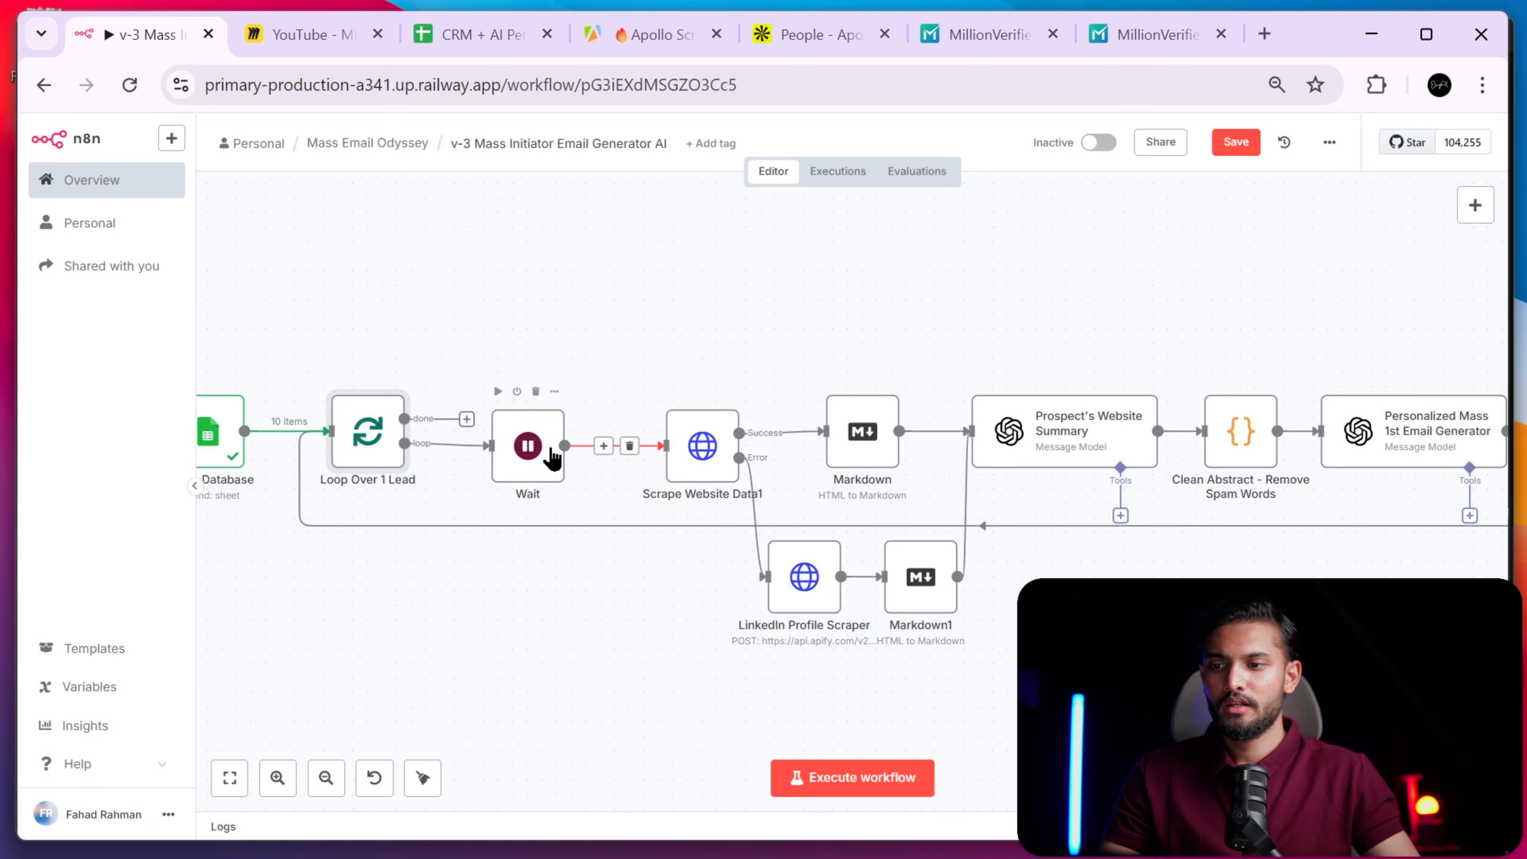
pyautogui.doubleClick(381, 446)
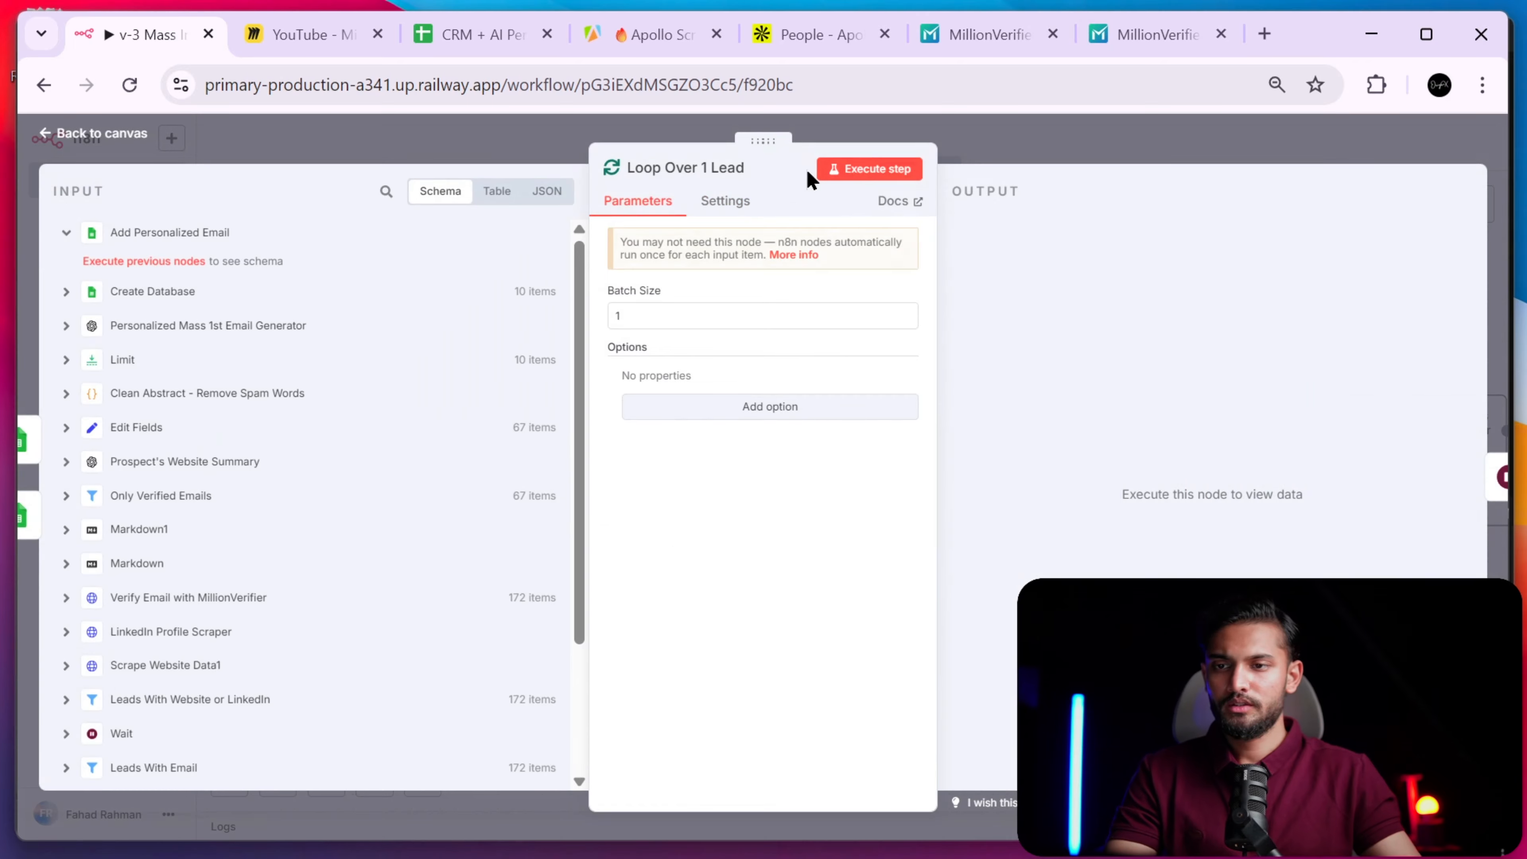
pyautogui.click(889, 175)
pyautogui.click(1091, 153)
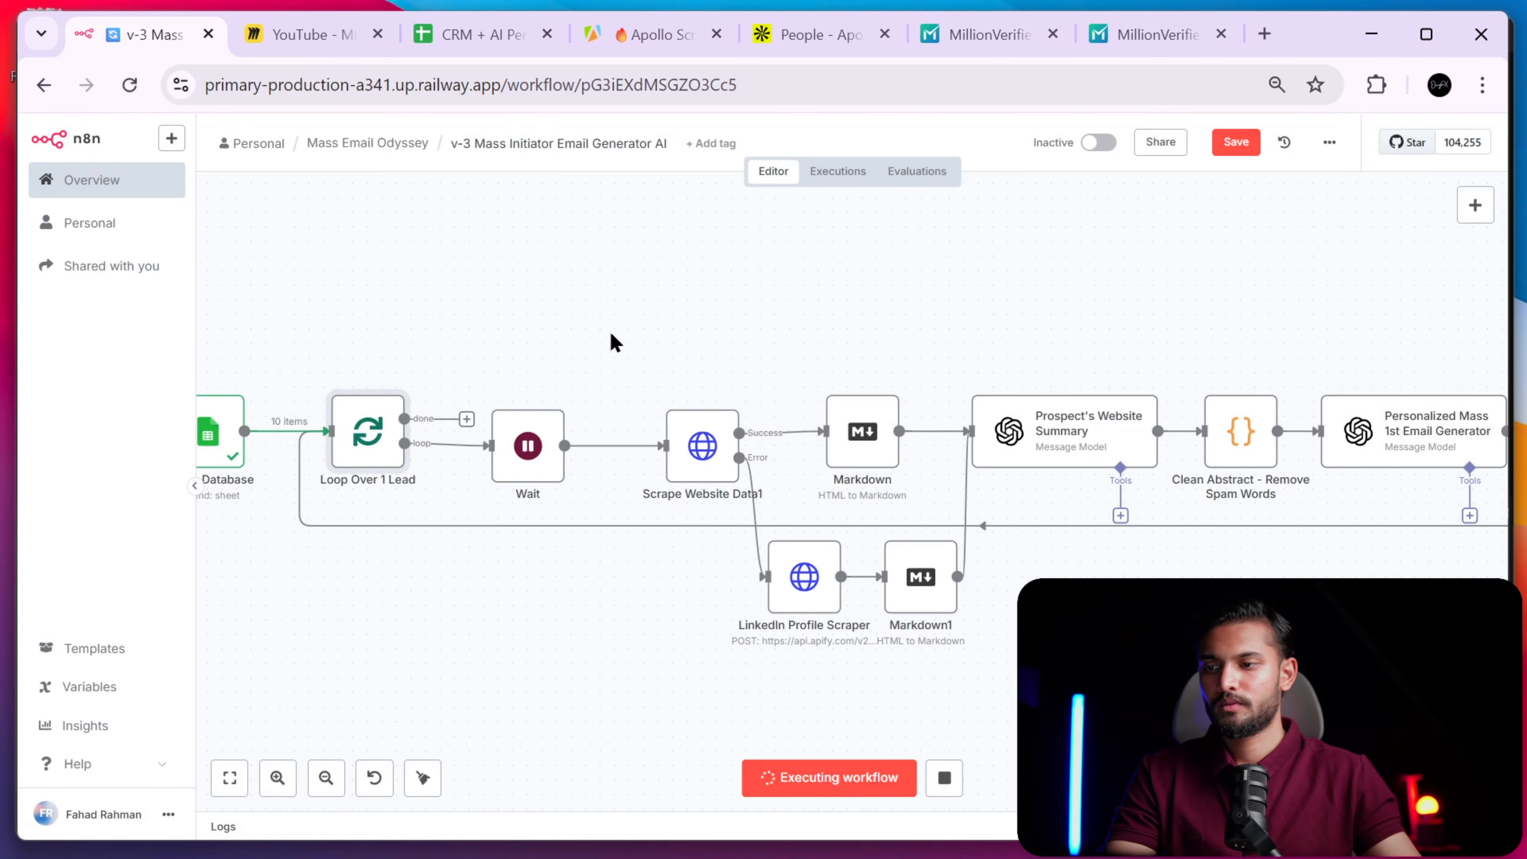
# - Pin the output data of the Edit Fields, Limit and Create Database nodes
pyautogui.hscroll(-5, 445, 547)
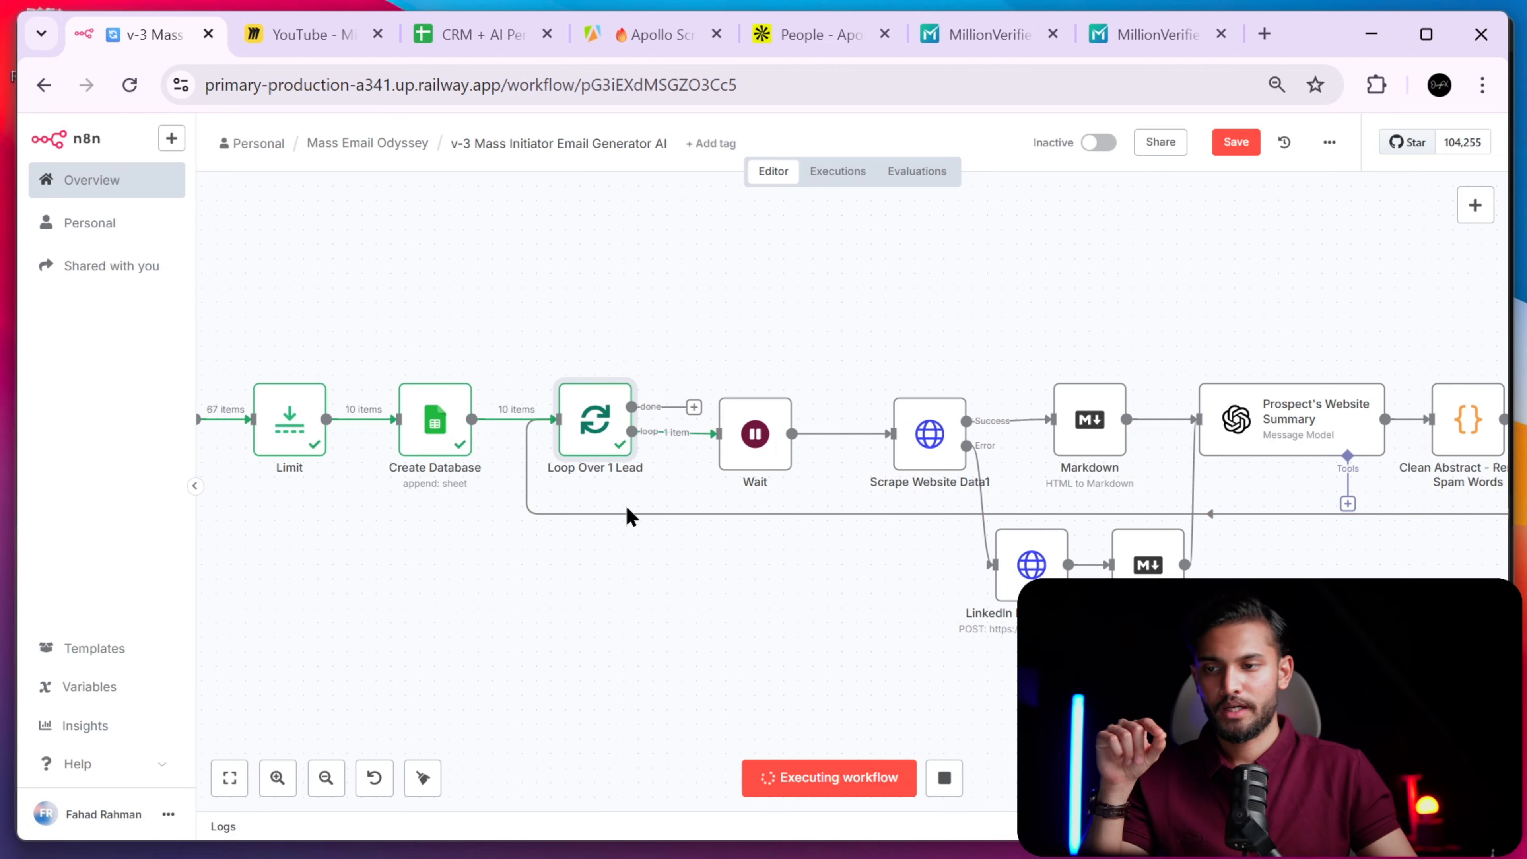
pyautogui.scroll(1, 629, 481)
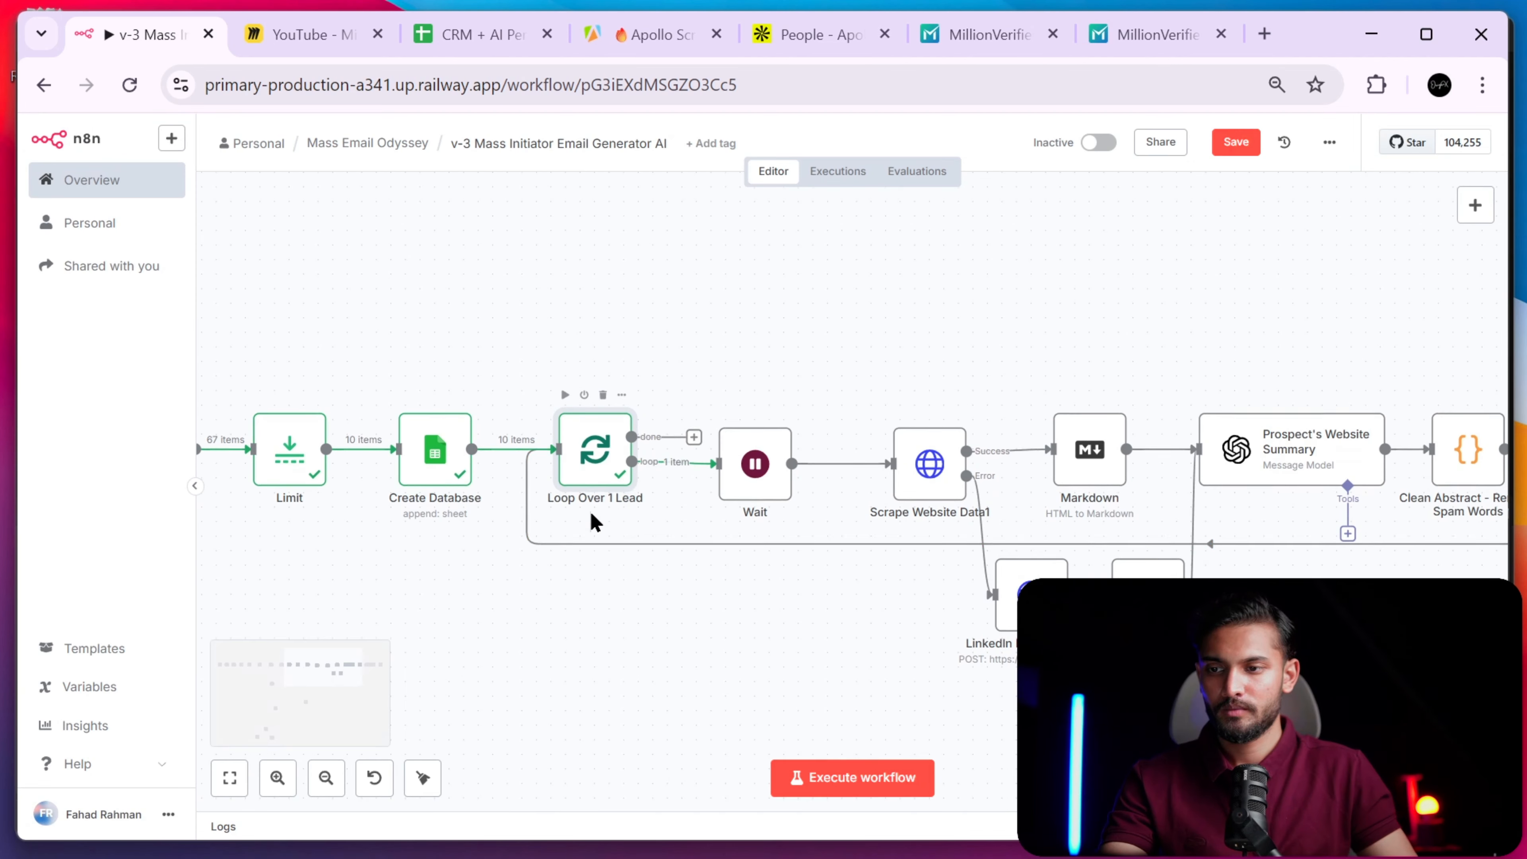
pyautogui.click(281, 780)
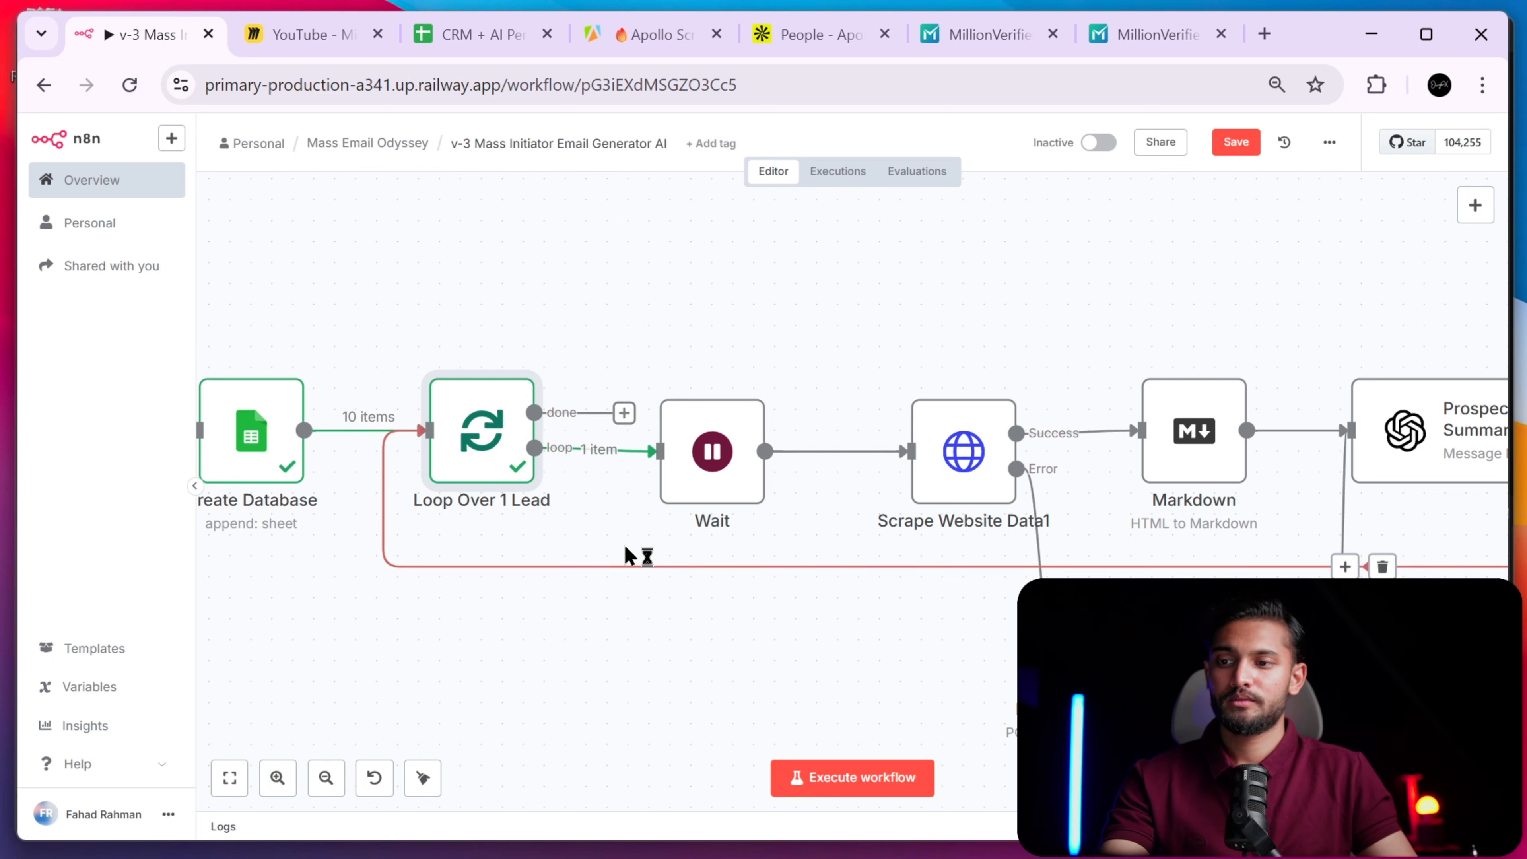
pyautogui.moveTo(586, 465)
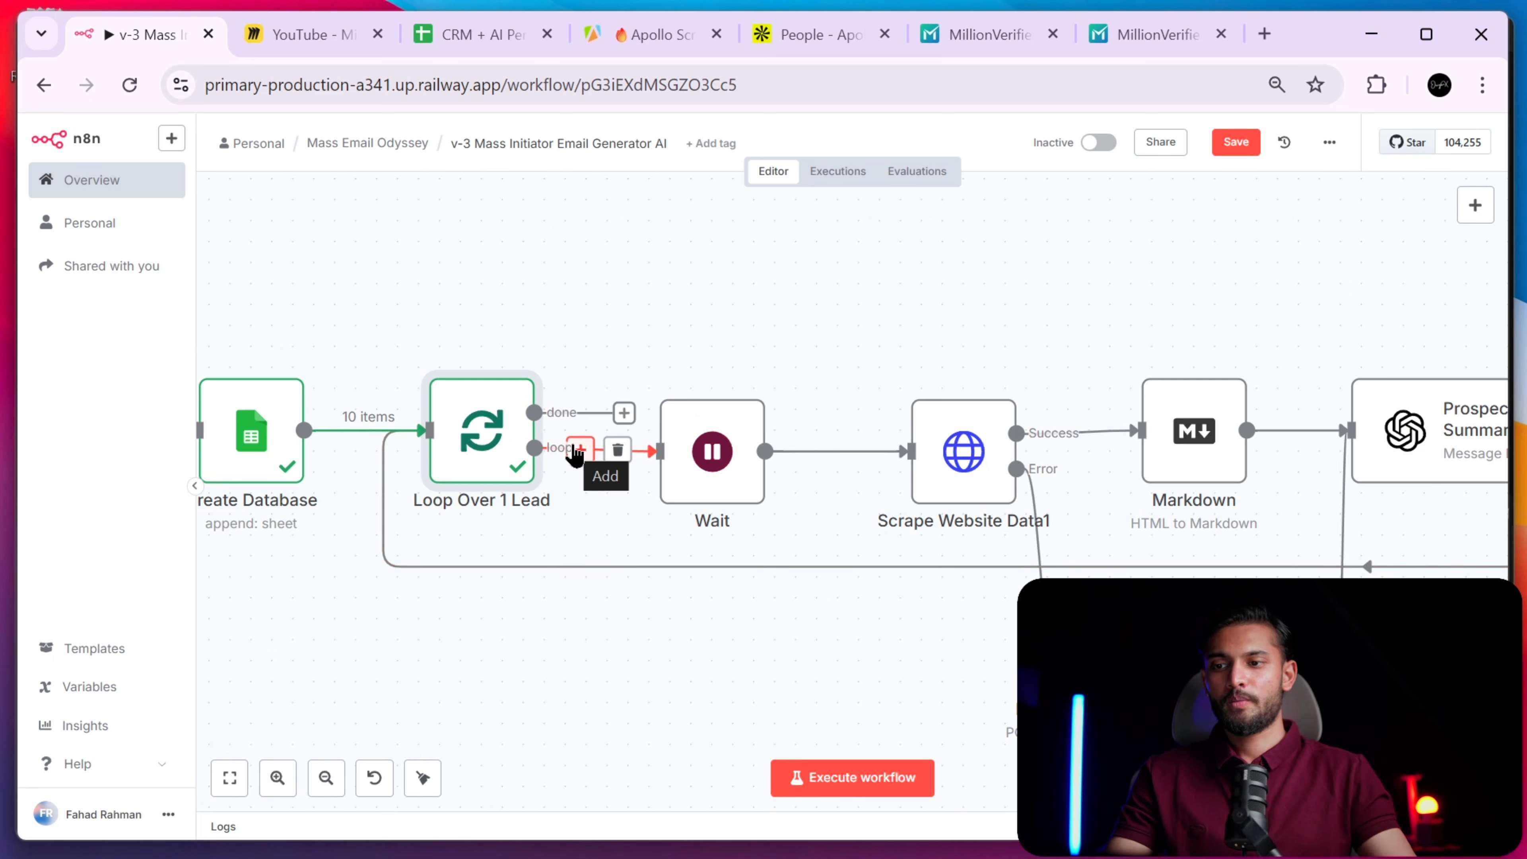
pyautogui.scroll(-2, 436, 701)
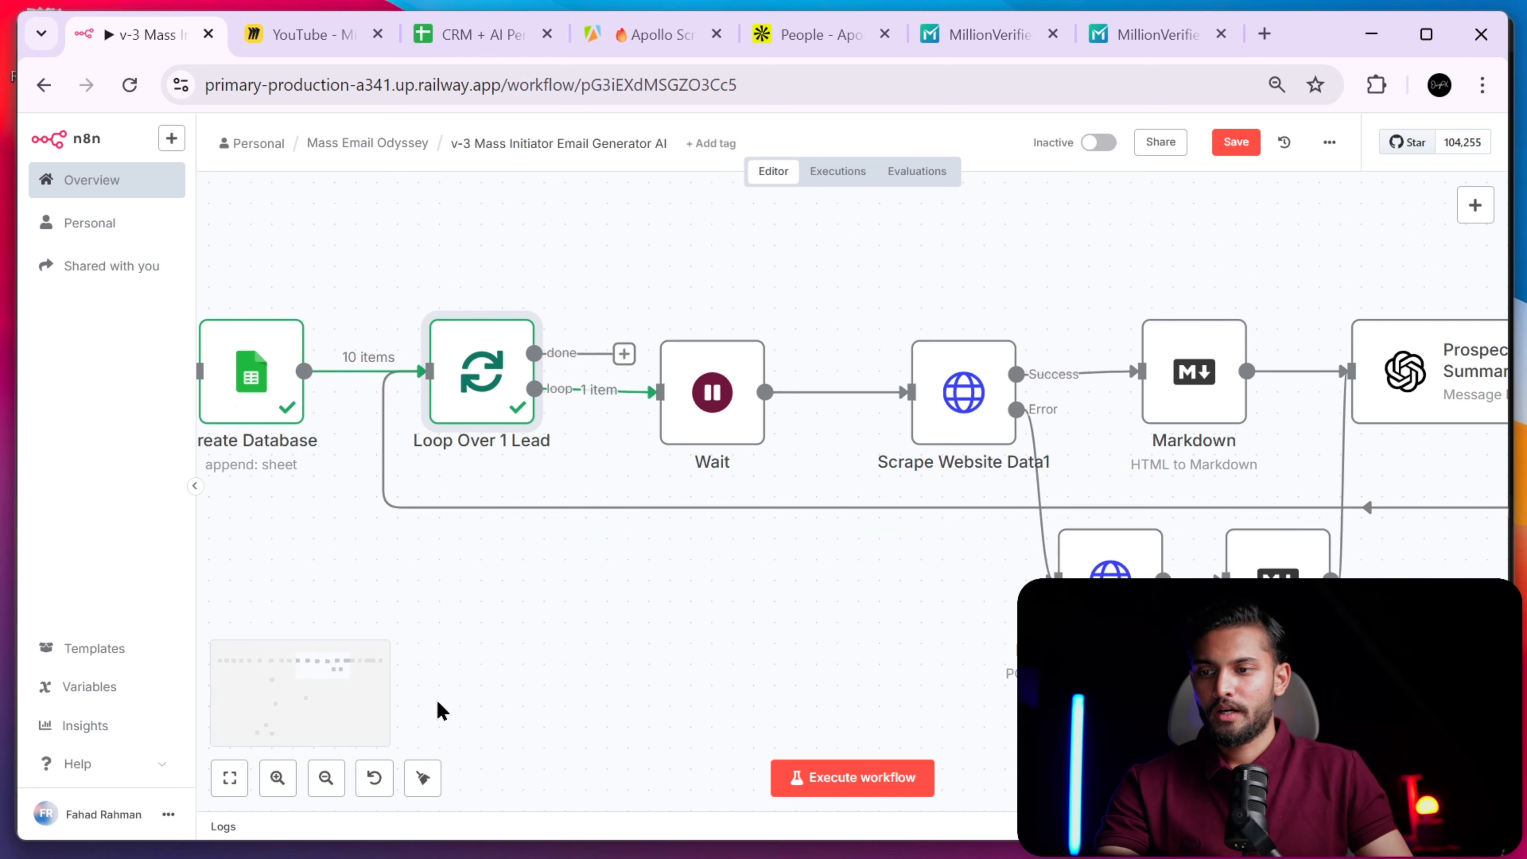
pyautogui.scroll(2, 437, 704)
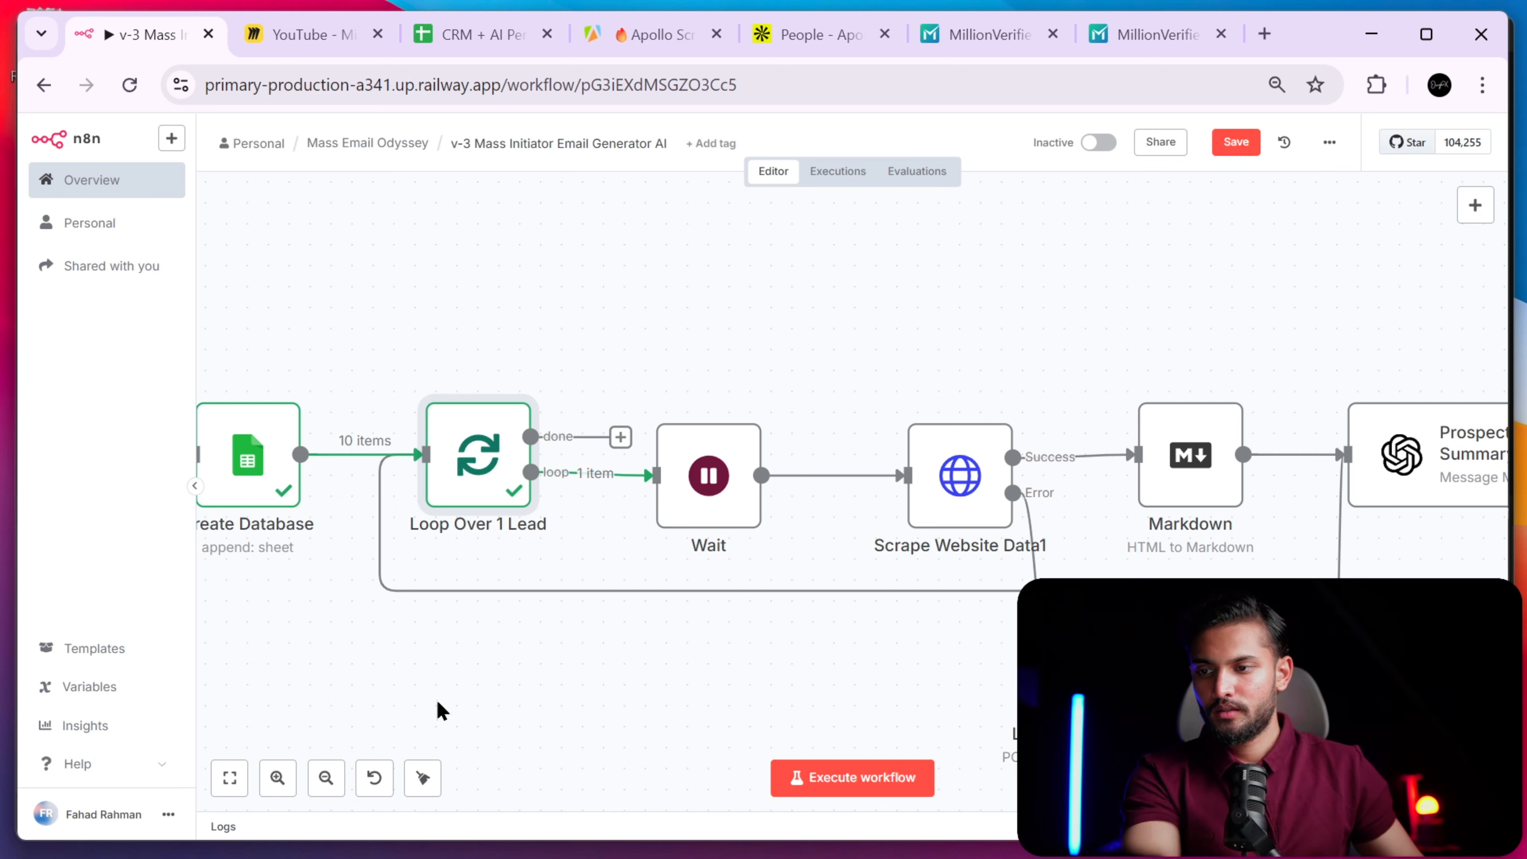
pyautogui.scroll(-3, 559, 412)
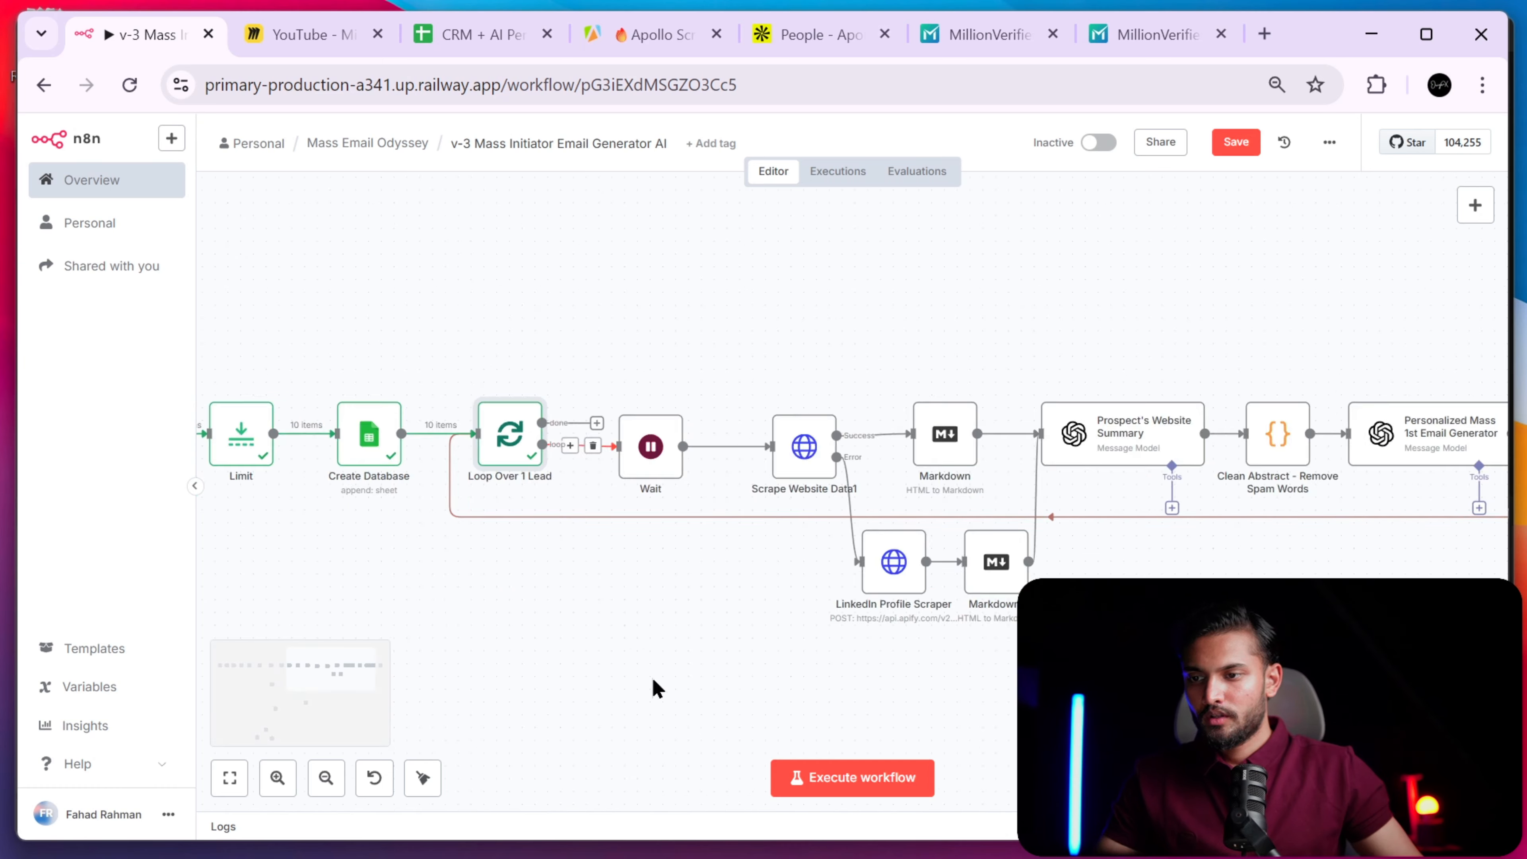
pyautogui.moveTo(519, 458); pyautogui.dragTo(831, 670)
pyautogui.scroll(3, 687, 588)
pyautogui.scroll(-5, 812, 560)
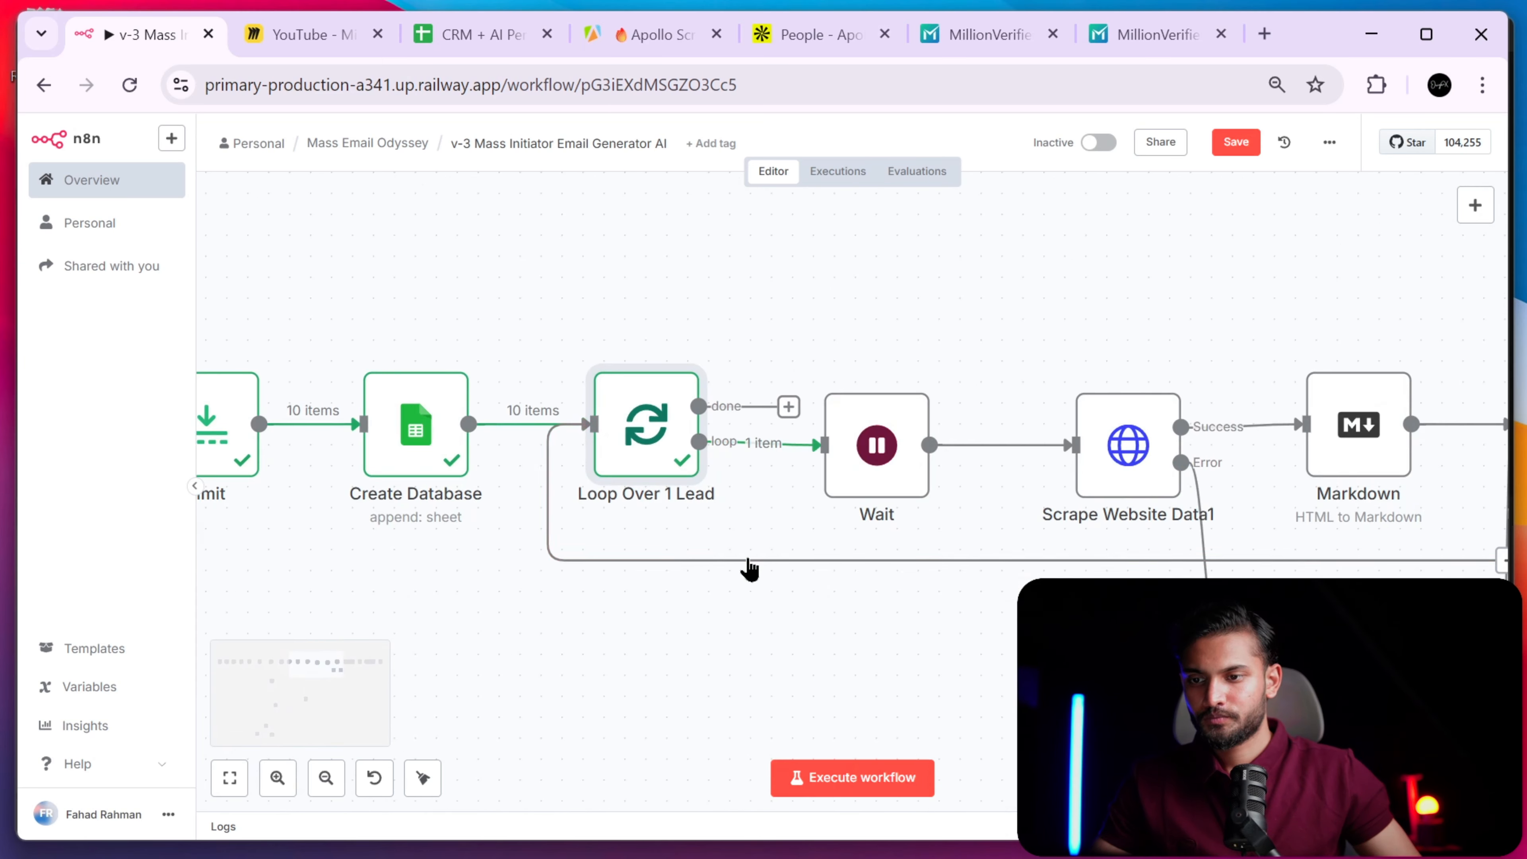
pyautogui.scroll(3, 775, 496)
pyautogui.scroll(-3, 730, 490)
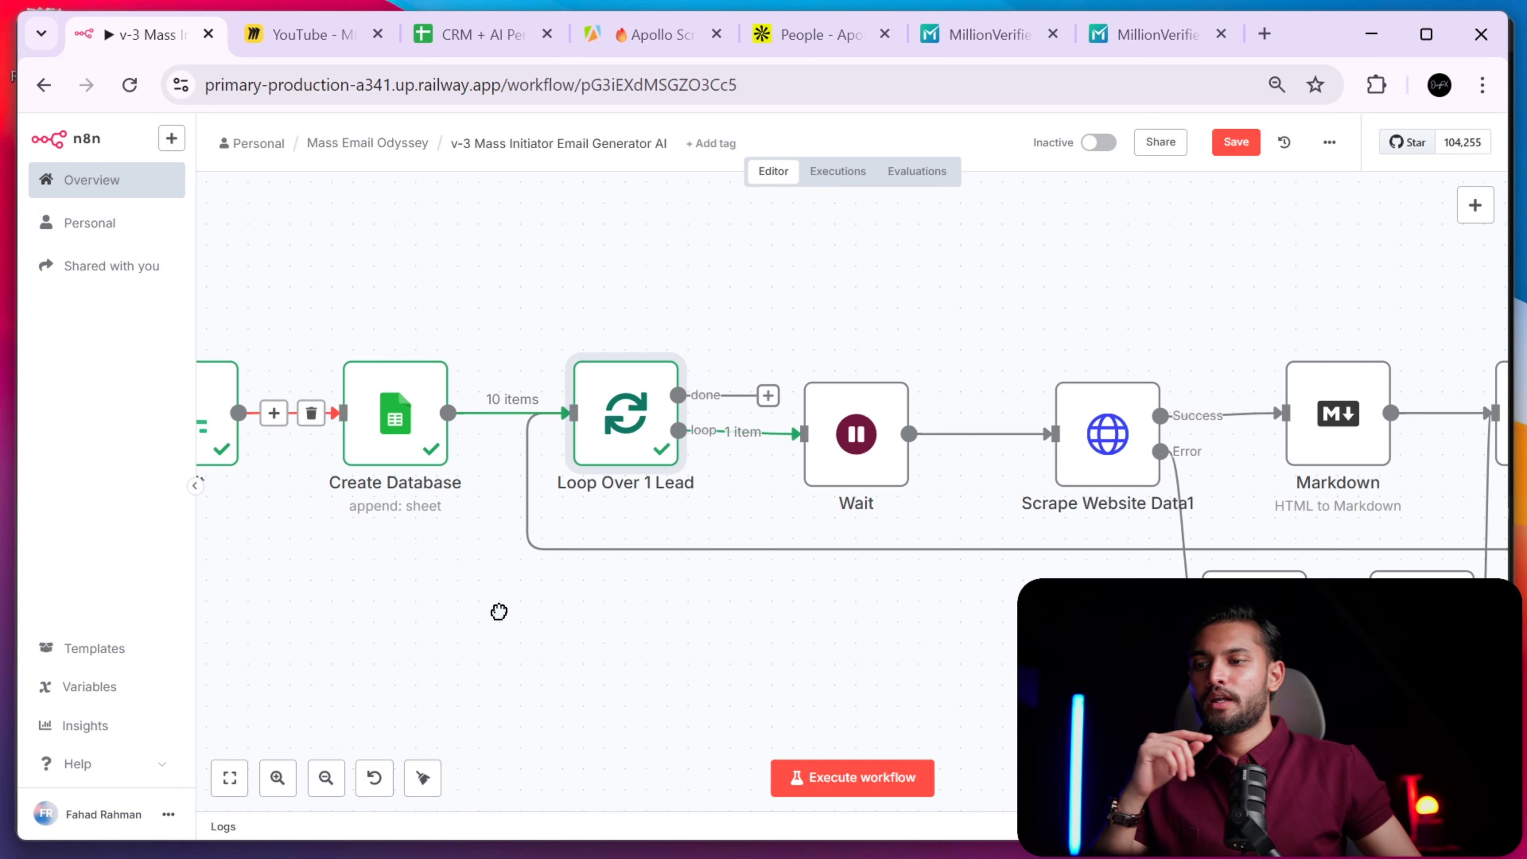
pyautogui.hscroll(-3, 580, 592)
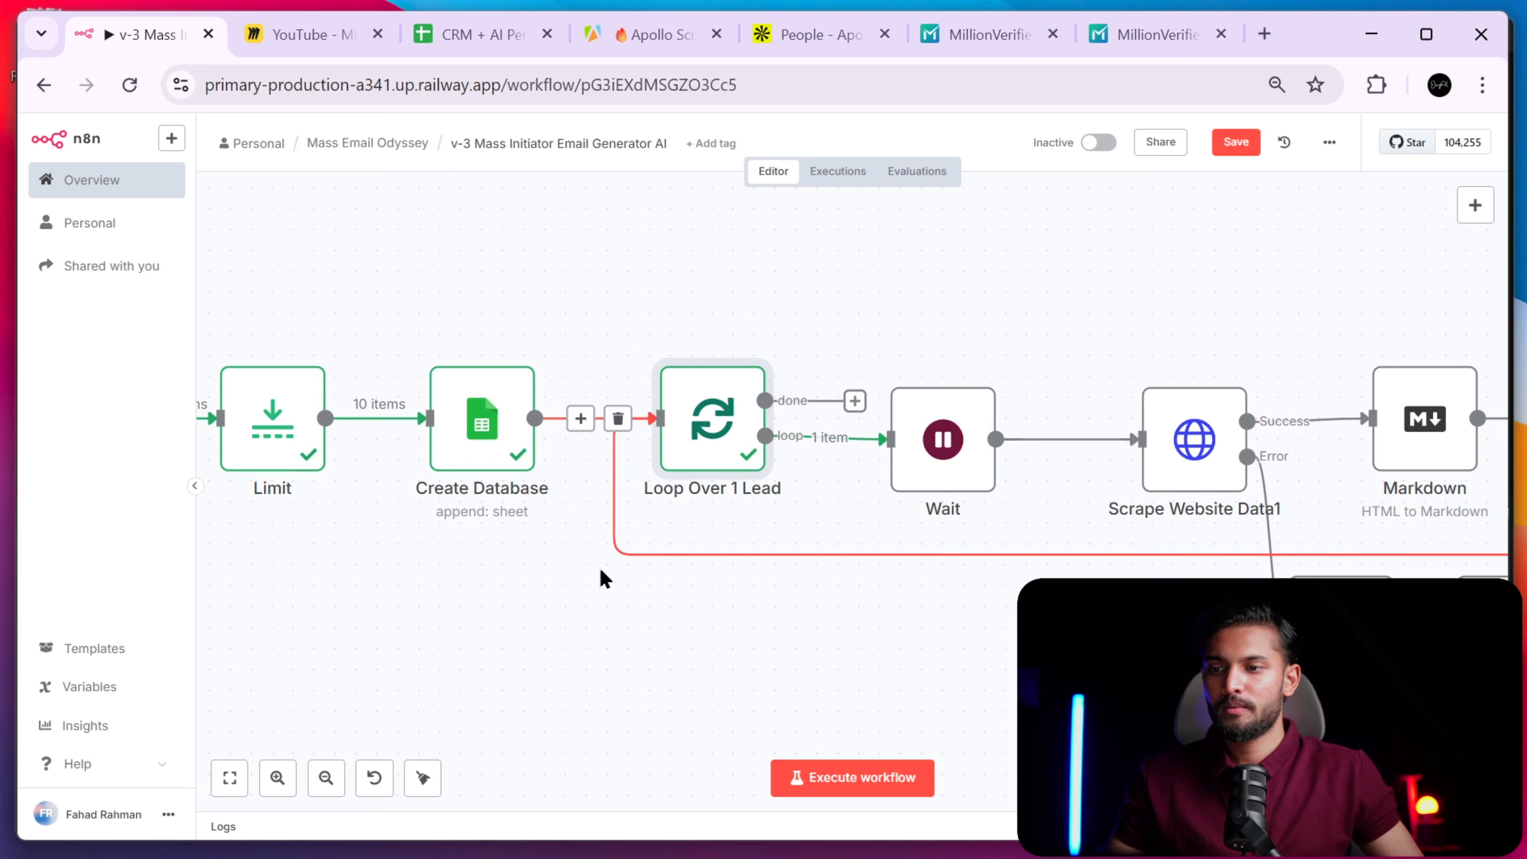
pyautogui.moveTo(604, 579); pyautogui.dragTo(520, 559)
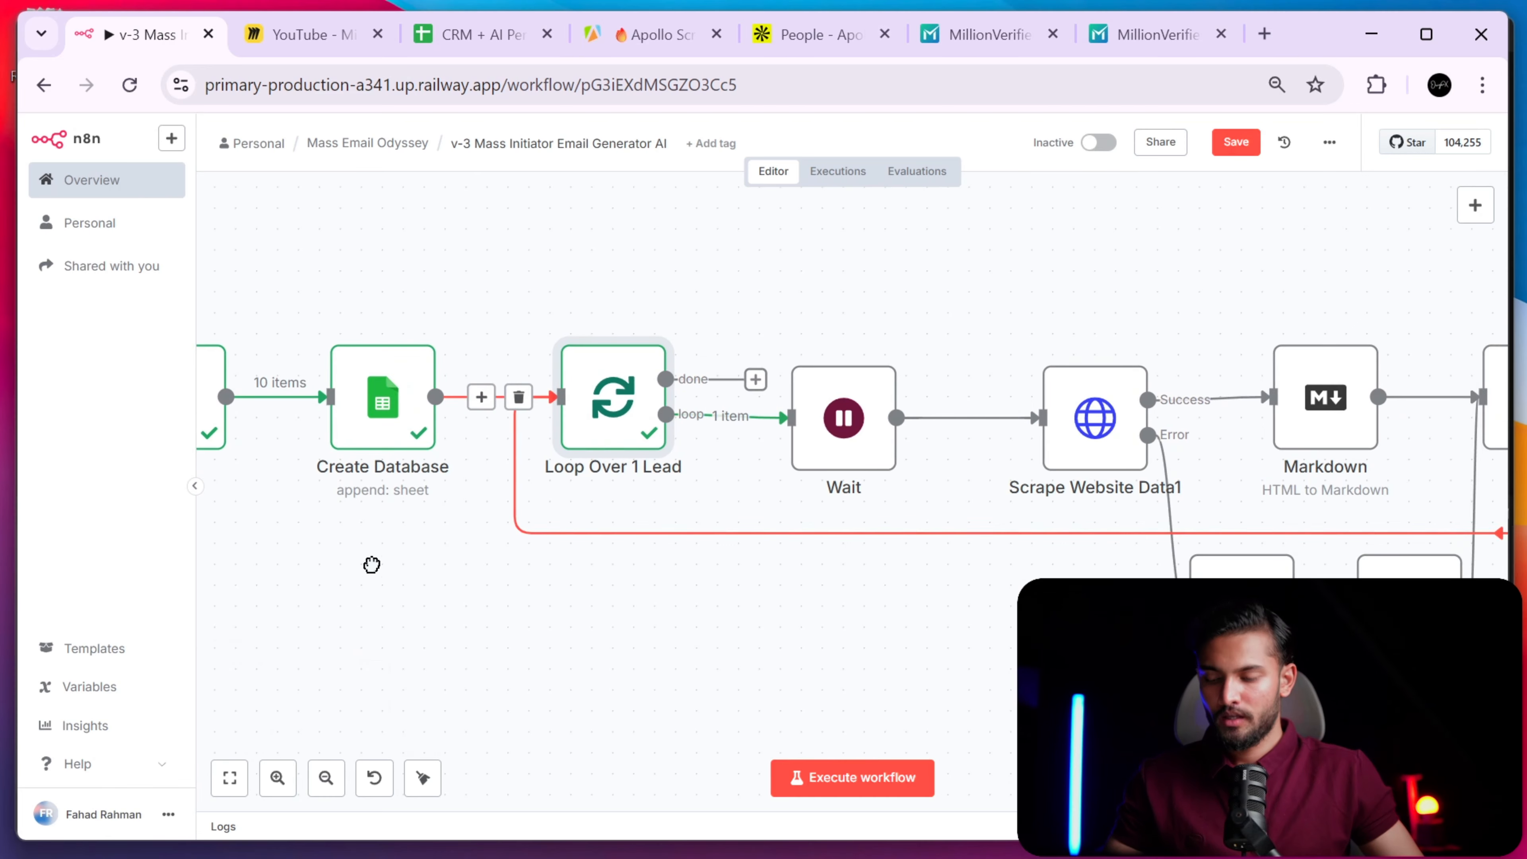
pyautogui.moveTo(352, 562); pyautogui.dragTo(749, 518)
pyautogui.scroll(-3, 749, 517)
pyautogui.moveTo(816, 600); pyautogui.dragTo(382, 307)
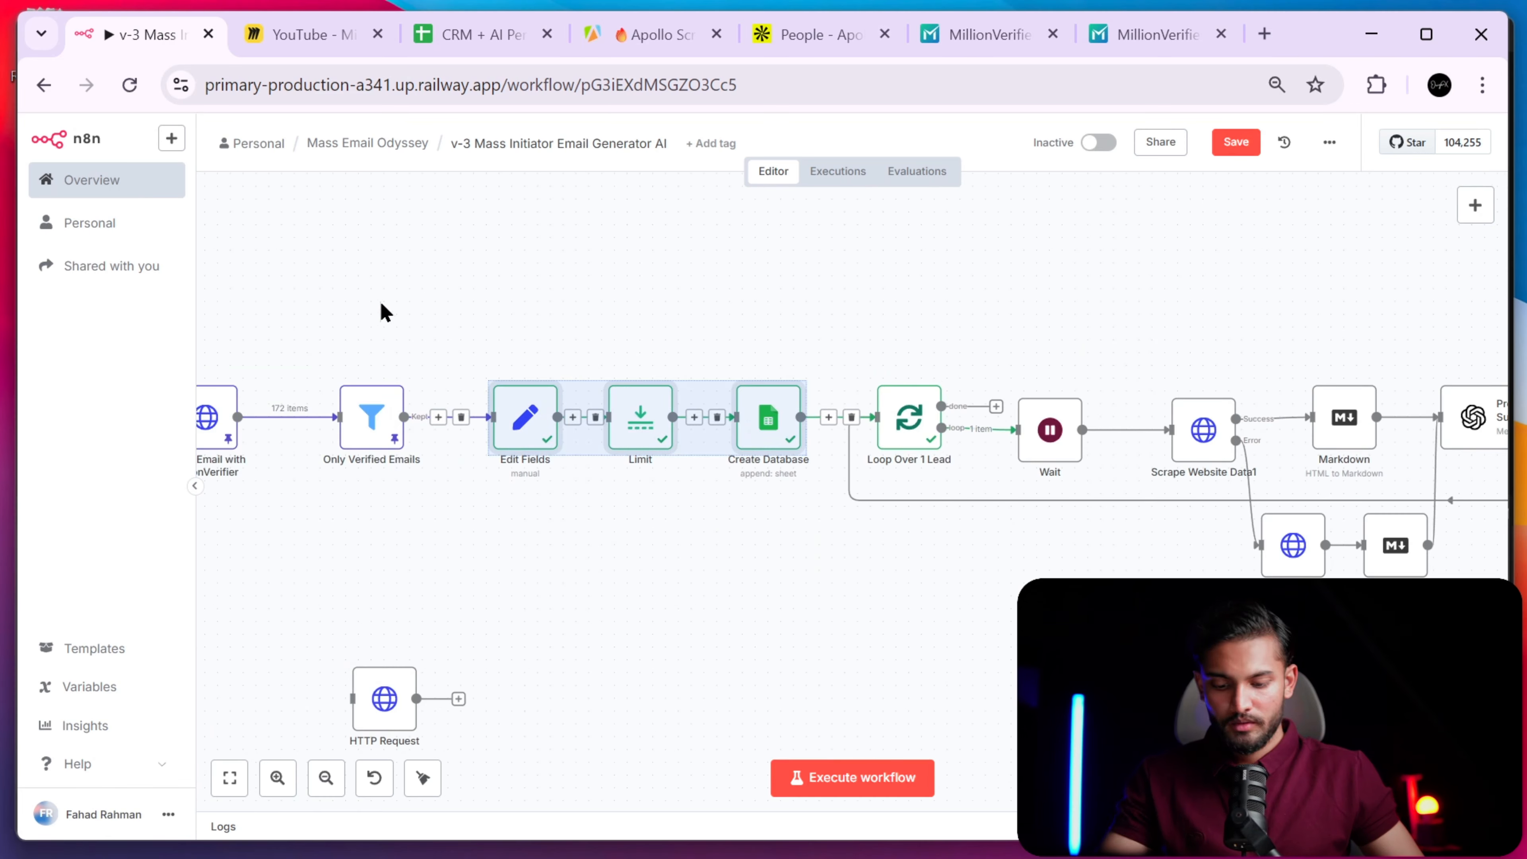
pyautogui.press('p')
# - Move the view to the loop section and nudge the Wait node slightly right
pyautogui.moveTo(884, 587); pyautogui.dragTo(700, 594)
pyautogui.click(710, 448)
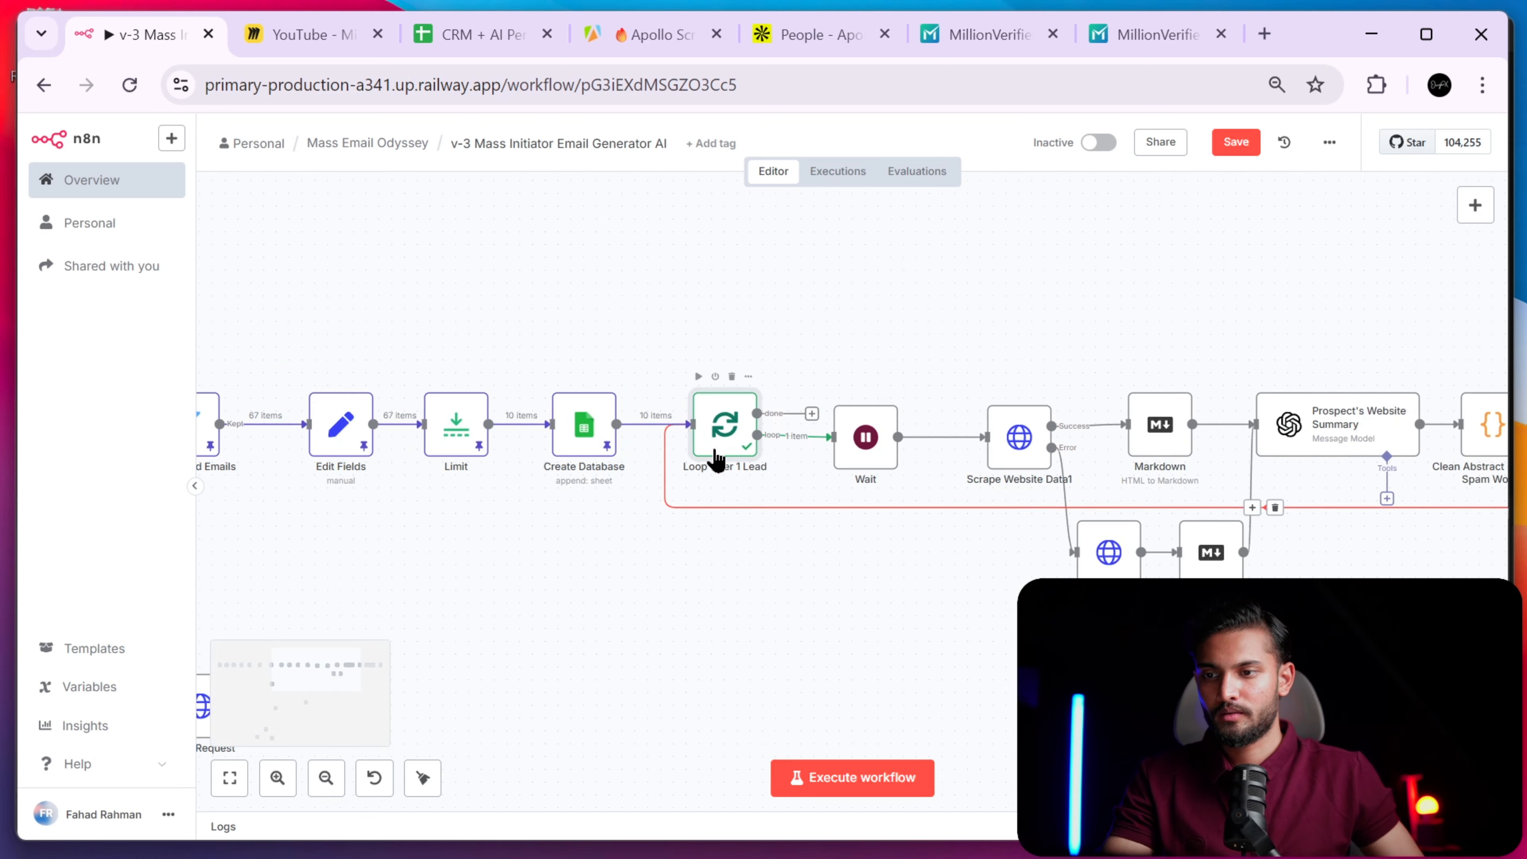
pyautogui.click(703, 623)
pyautogui.hscroll(3, 698, 629)
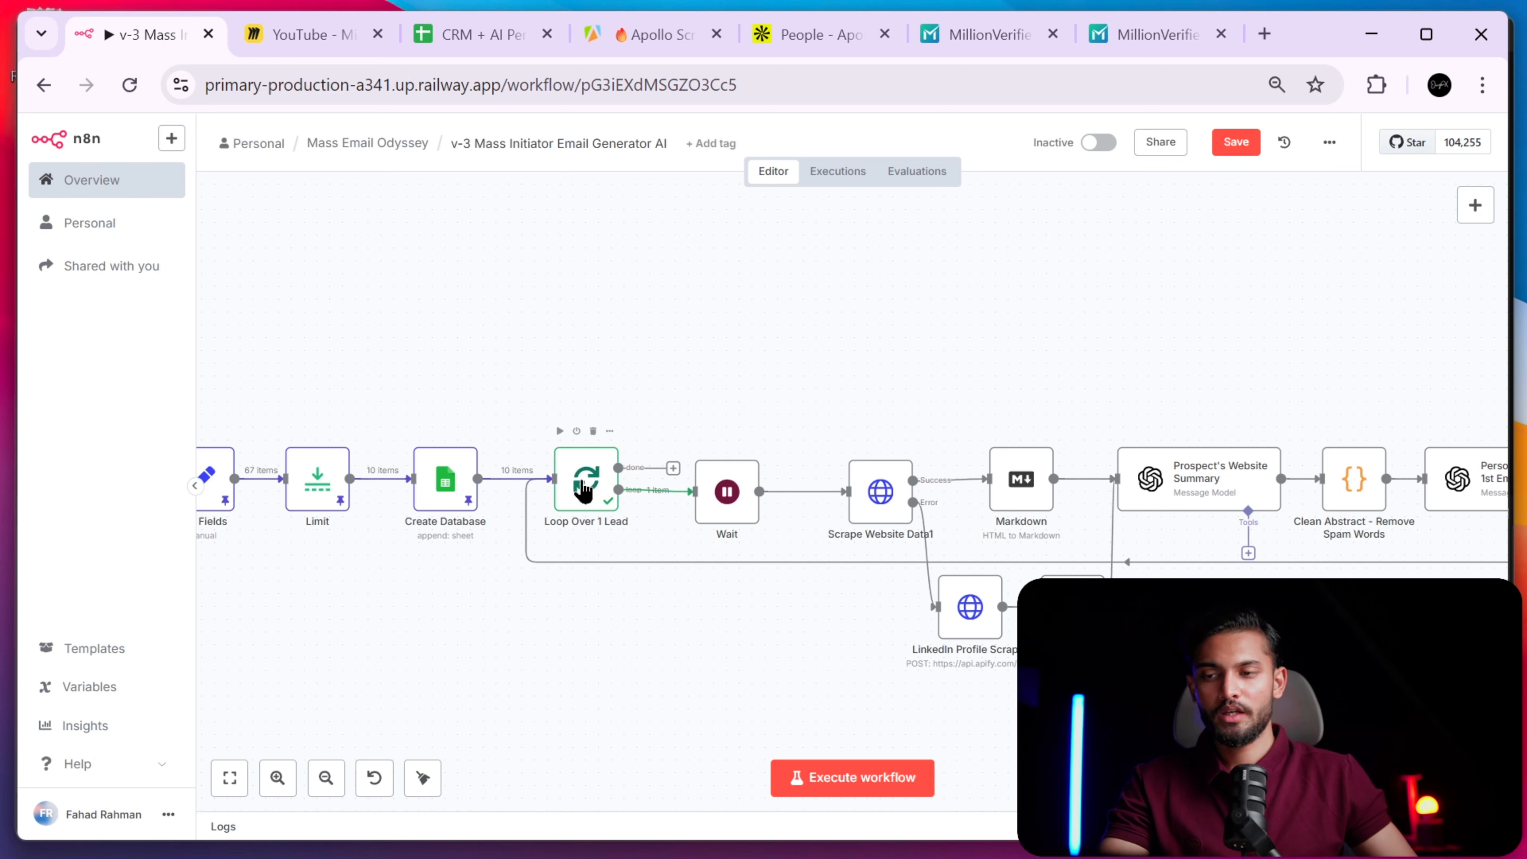
pyautogui.moveTo(745, 502); pyautogui.dragTo(755, 492)
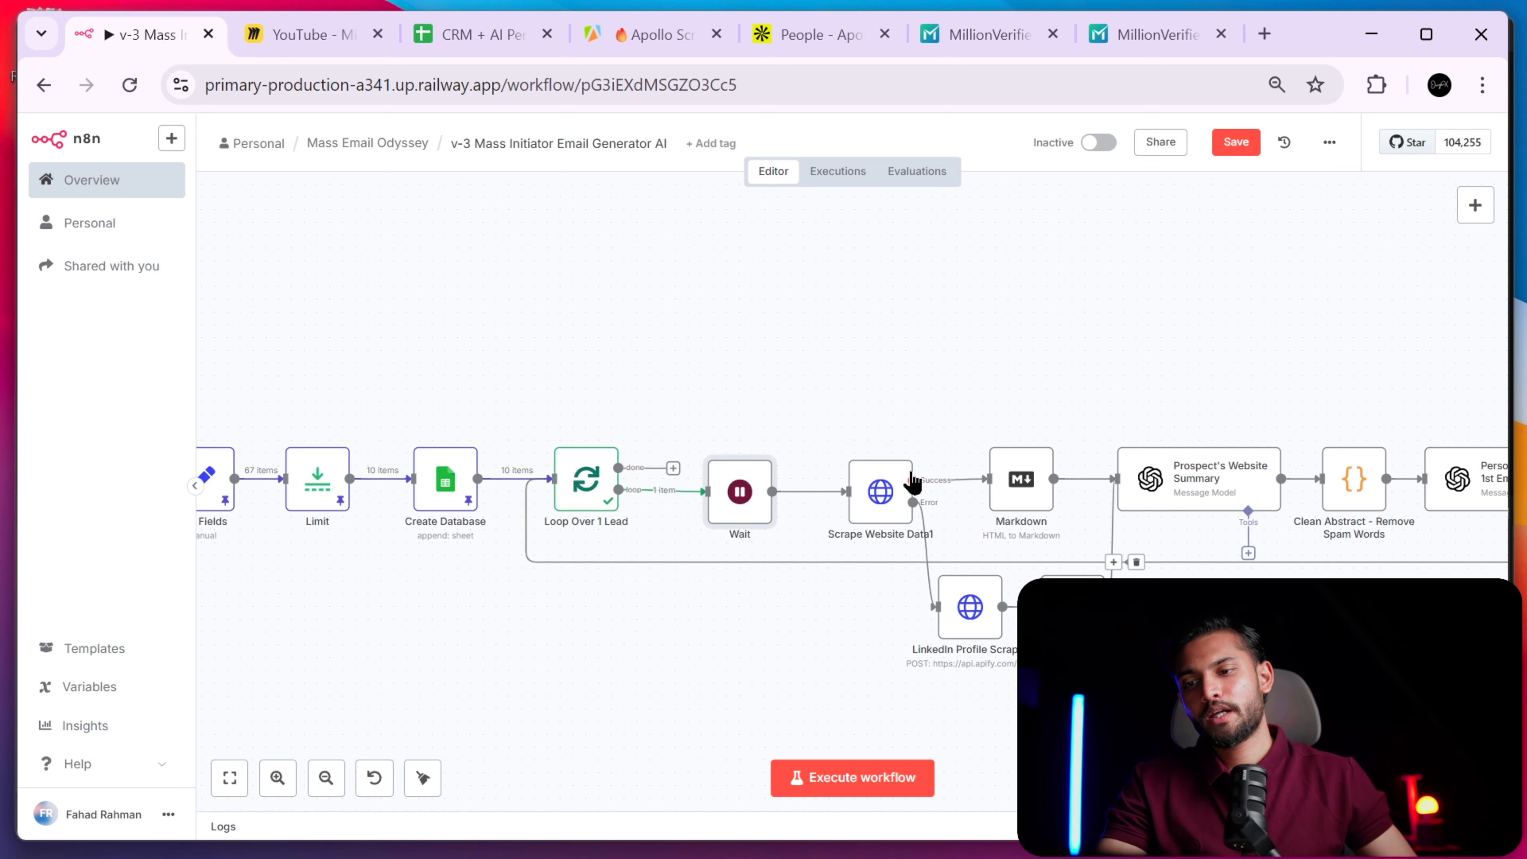
pyautogui.hscroll(5, 928, 644)
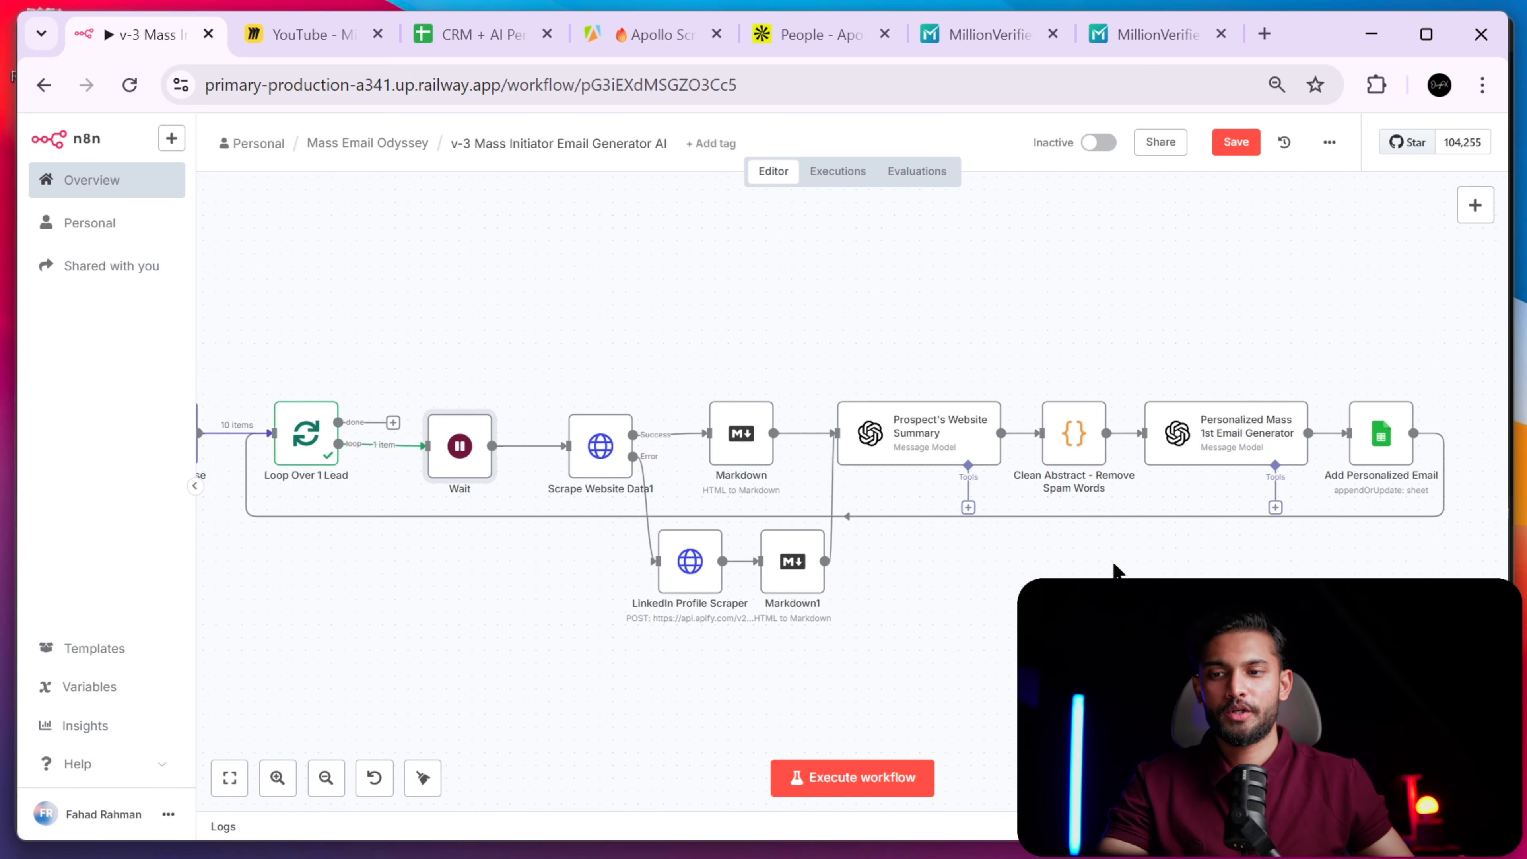
pyautogui.moveTo(964, 402)
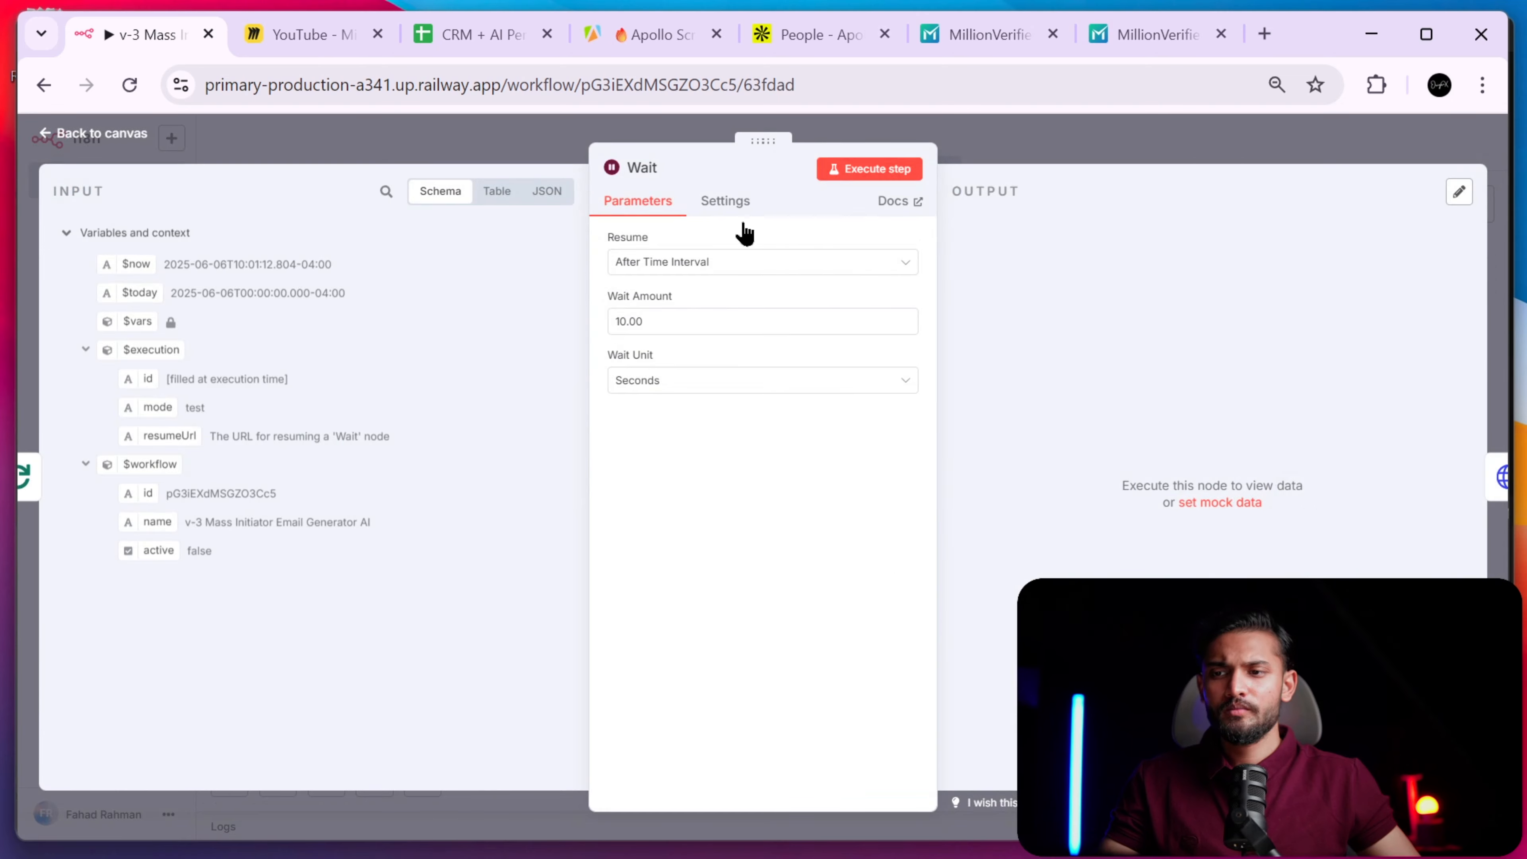
# - Confirm the Wait node's 10-second amount and search the node list for 'wait'
pyautogui.moveTo(750, 321); pyautogui.dragTo(522, 317)
pyautogui.click(1129, 116)
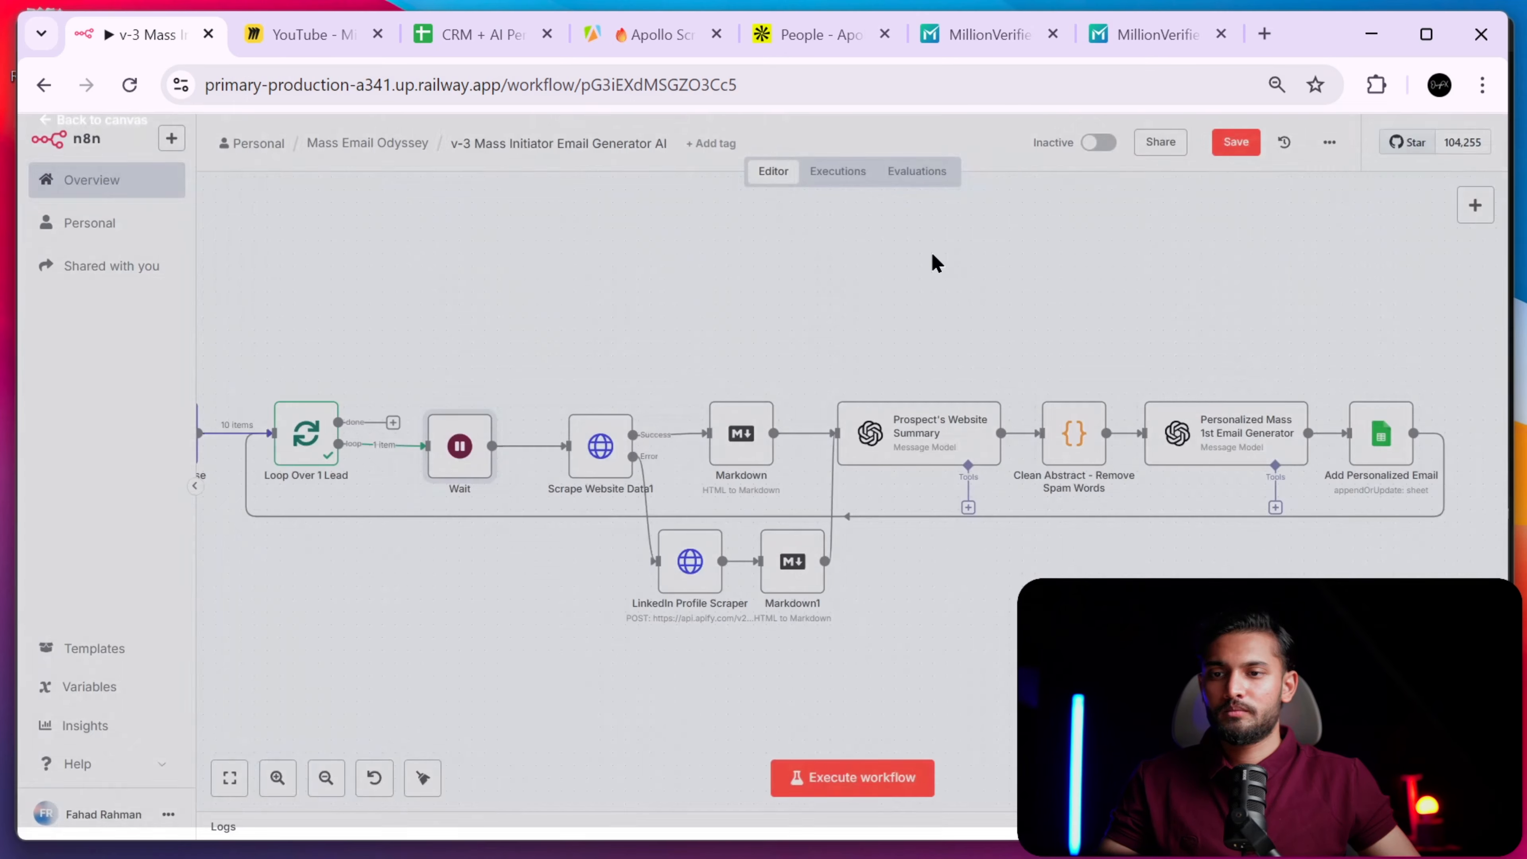
pyautogui.click(373, 445)
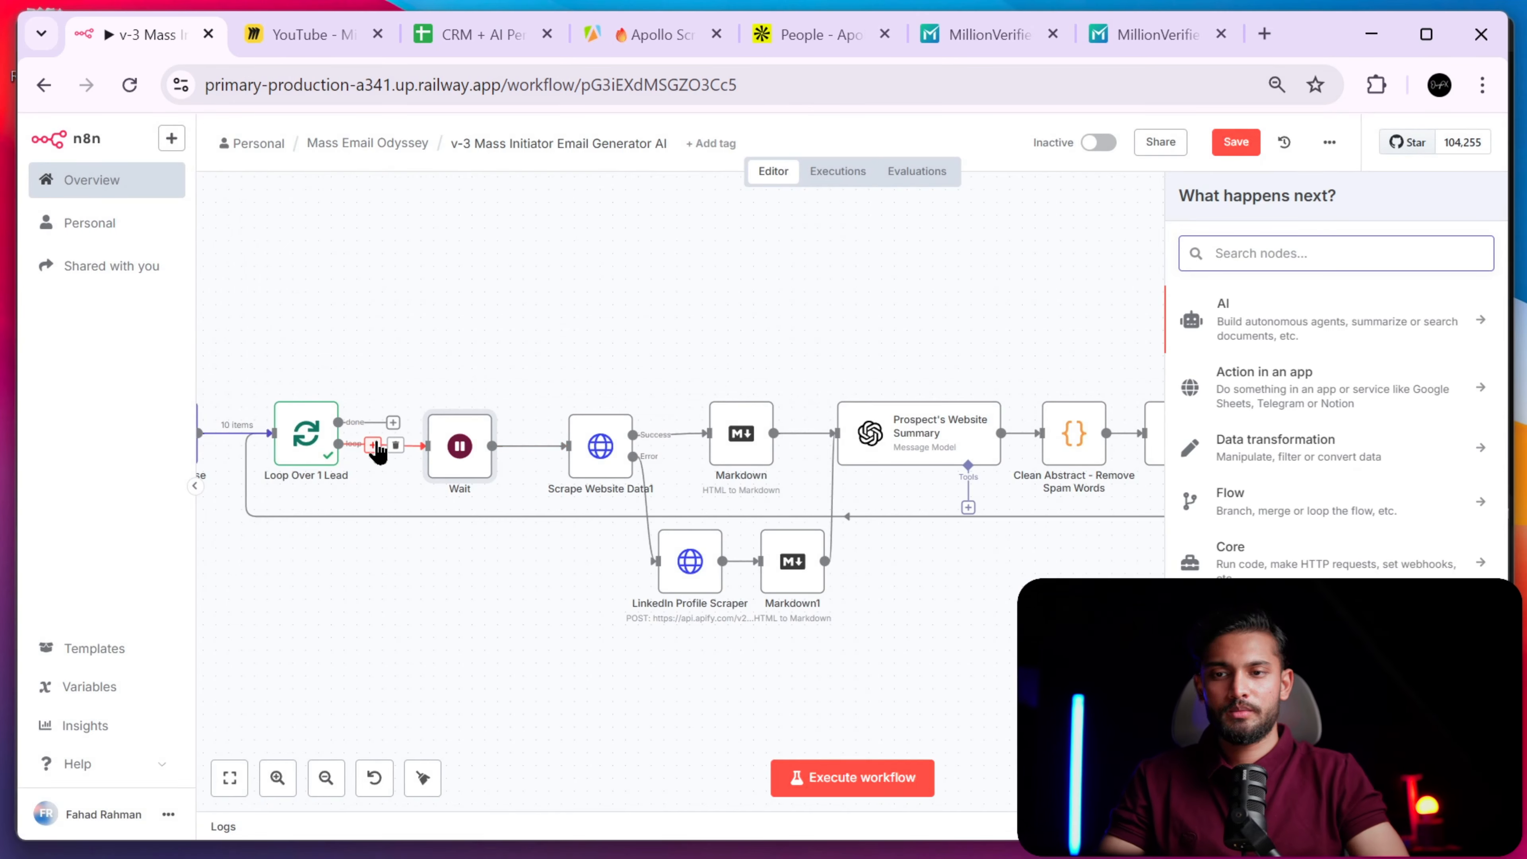
pyautogui.write('wait')
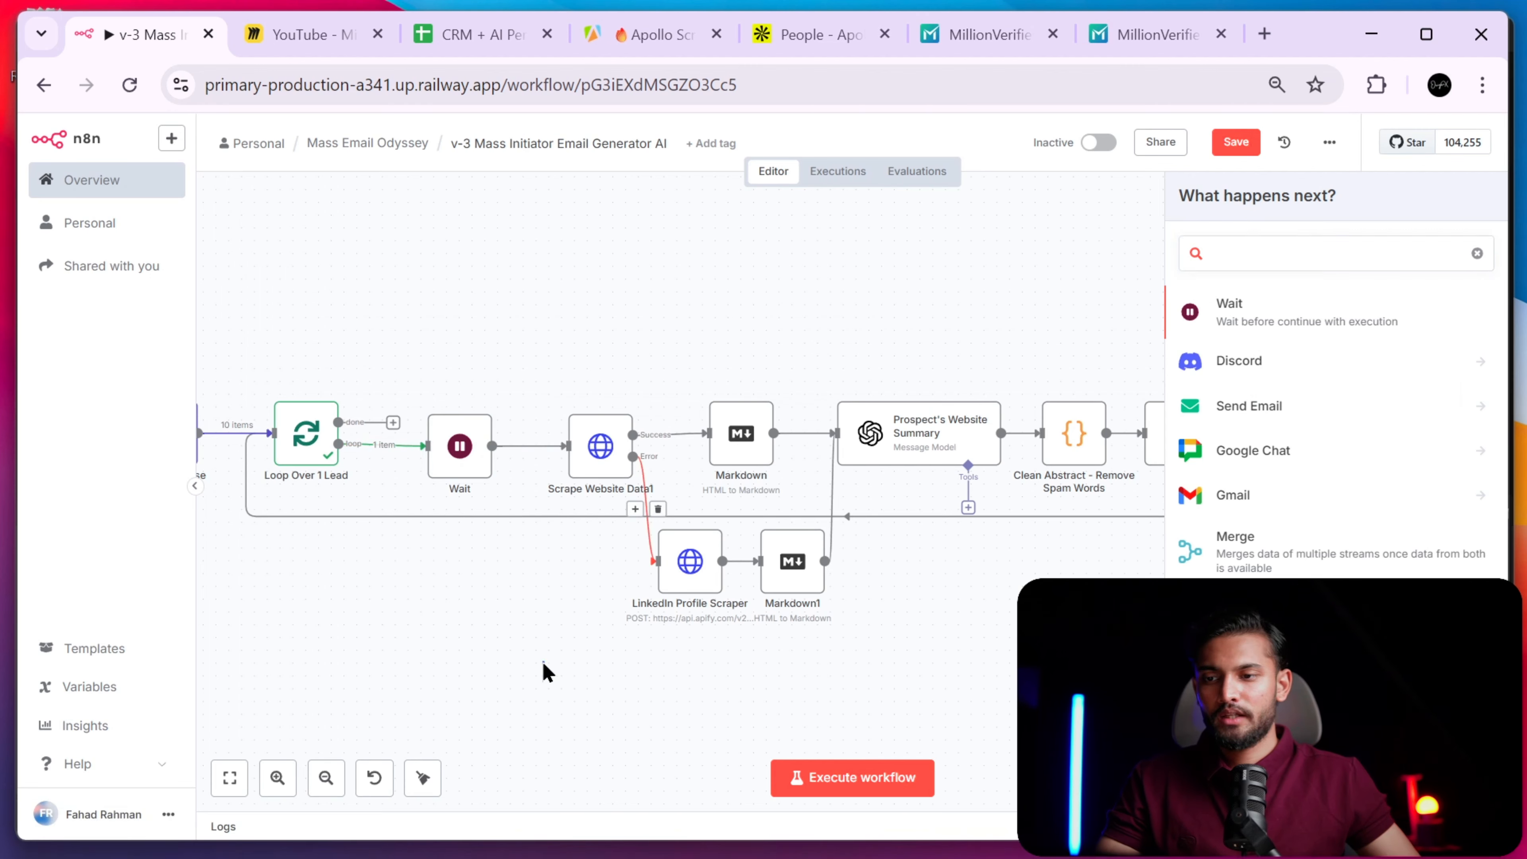
pyautogui.click(542, 672)
# - Recheck the Wait step's 10.00 wait amount and bring up its actions menu
pyautogui.doubleClick(455, 451)
pyautogui.doubleClick(634, 314)
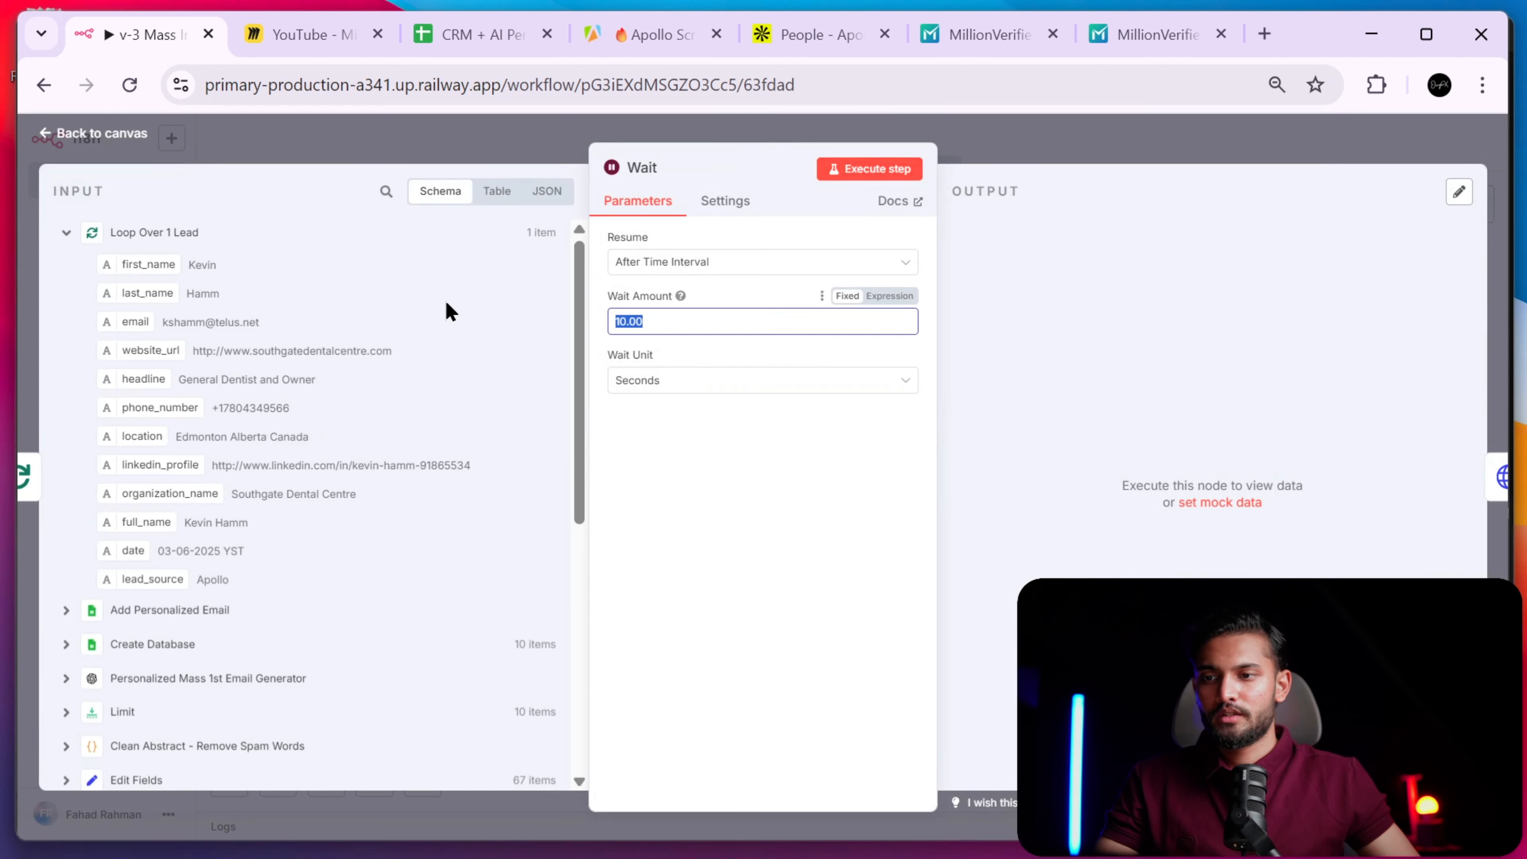
pyautogui.keyDown('ctrl'); pyautogui.scroll(5, 666, 276); pyautogui.keyUp('ctrl')
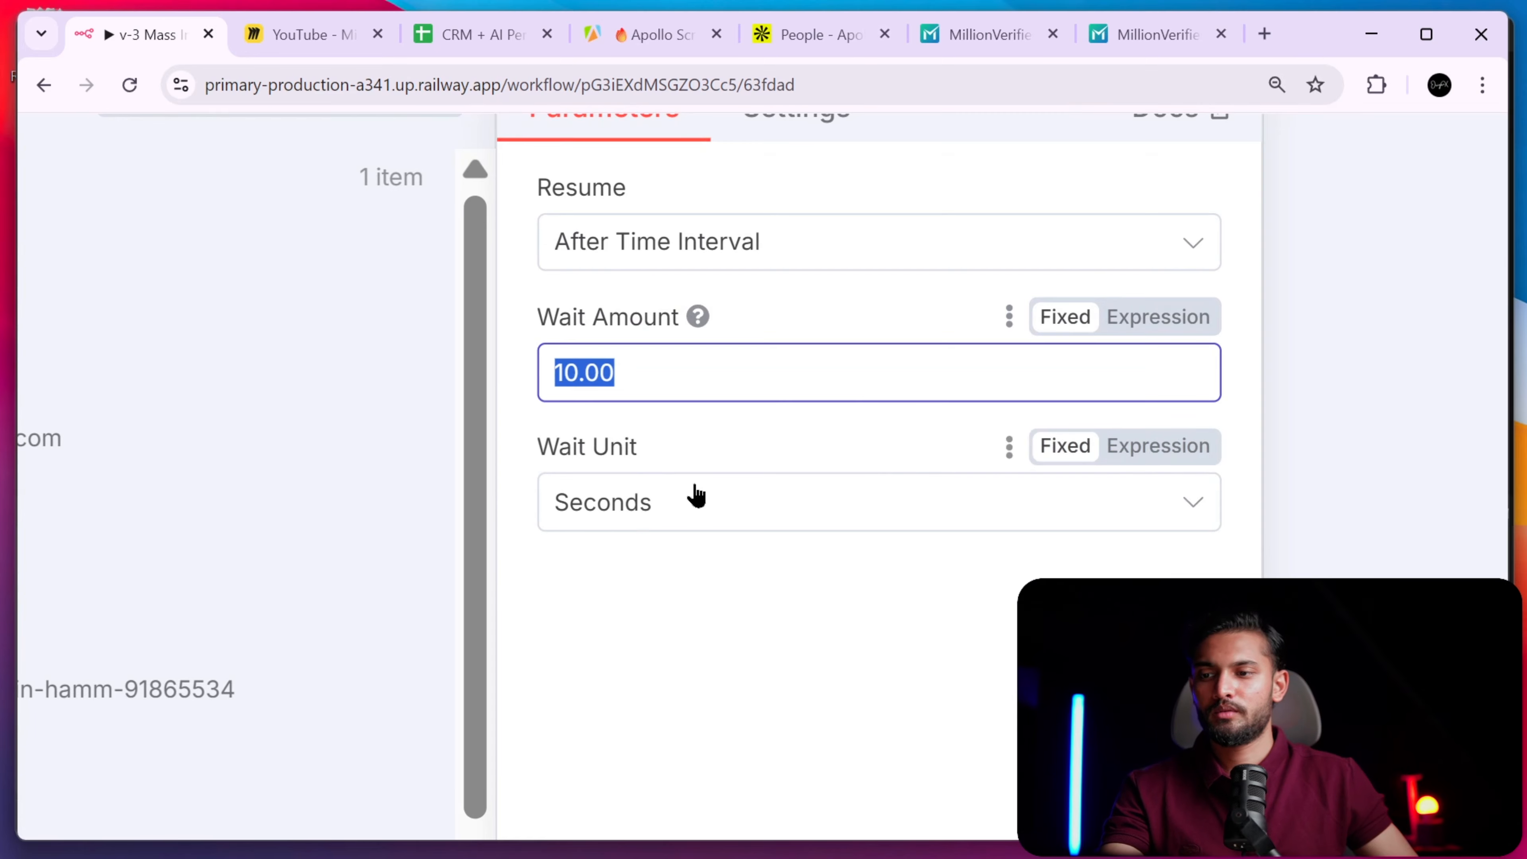
pyautogui.keyDown('ctrl'); pyautogui.scroll(-5, 674, 498); pyautogui.keyUp('ctrl')
pyautogui.click(1108, 129)
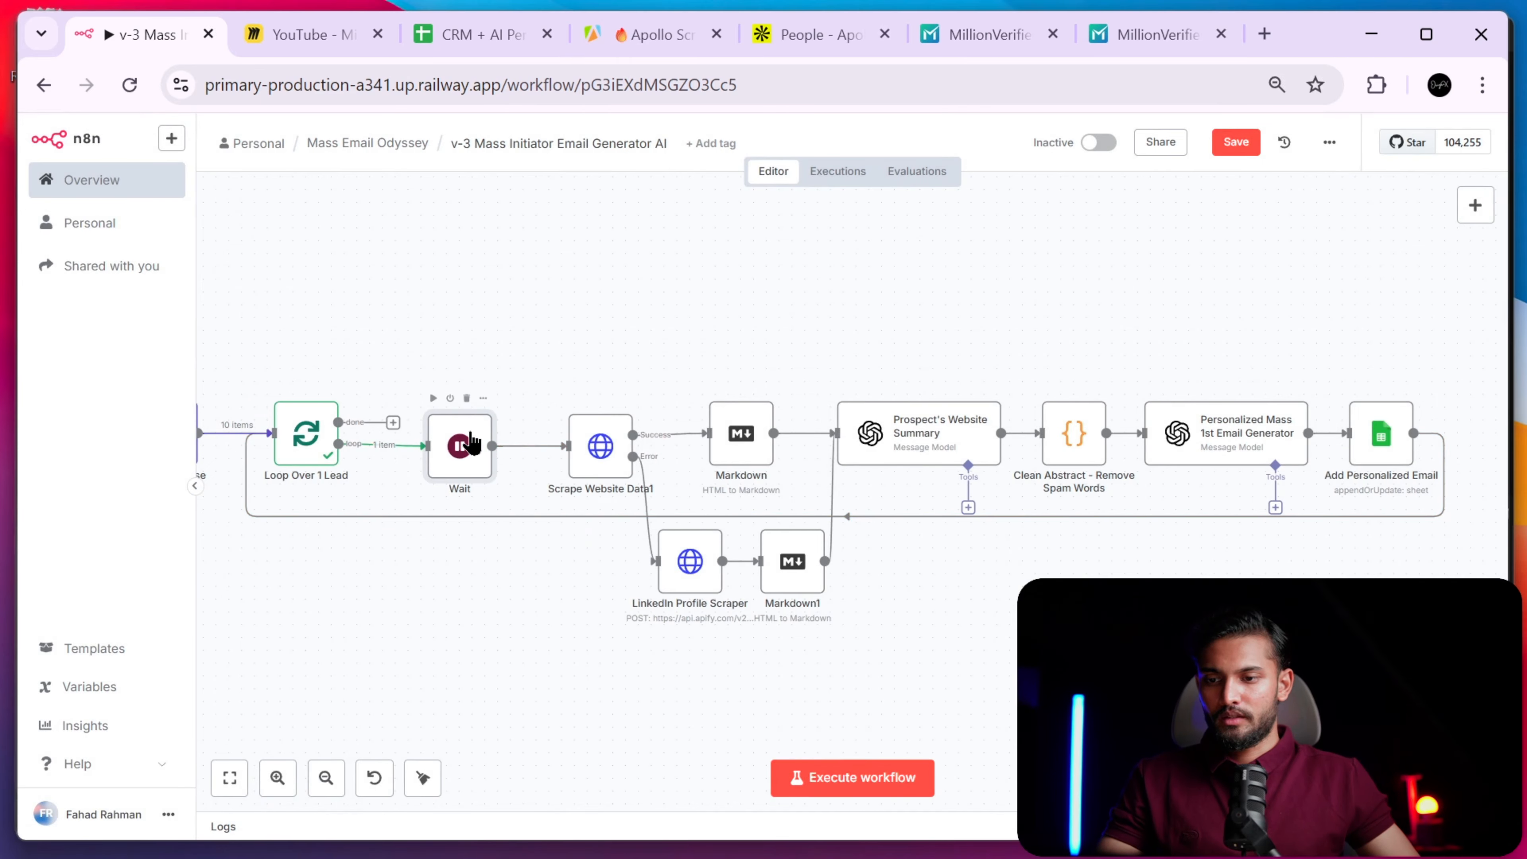
pyautogui.rightClick(457, 445)
# - Execute the workflow up to the Wait step, switch off night light, and centre the loop section
pyautogui.click(508, 494)
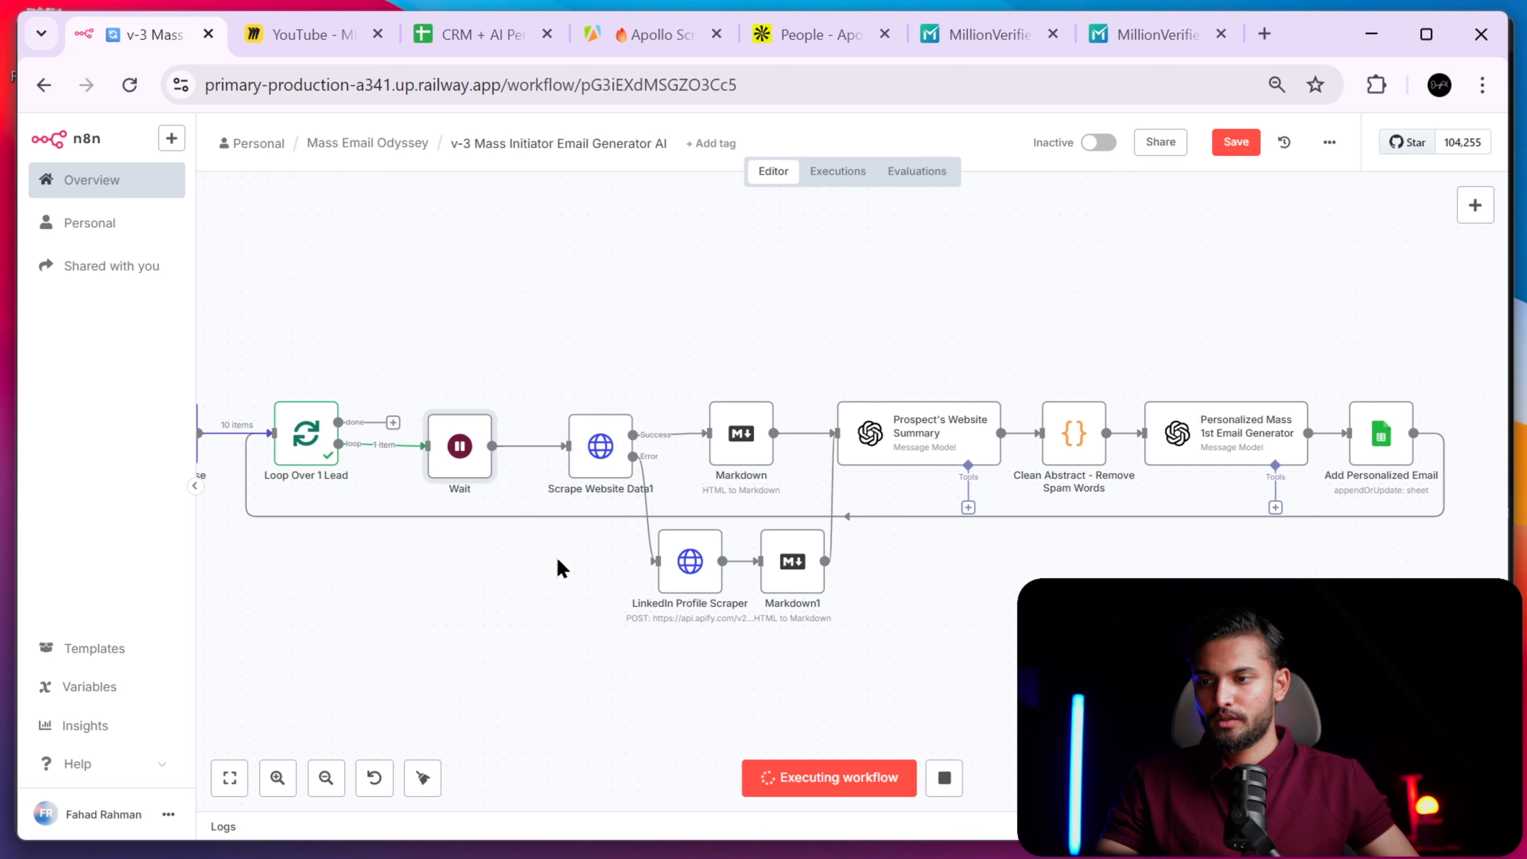
pyautogui.hscroll(2, 555, 535)
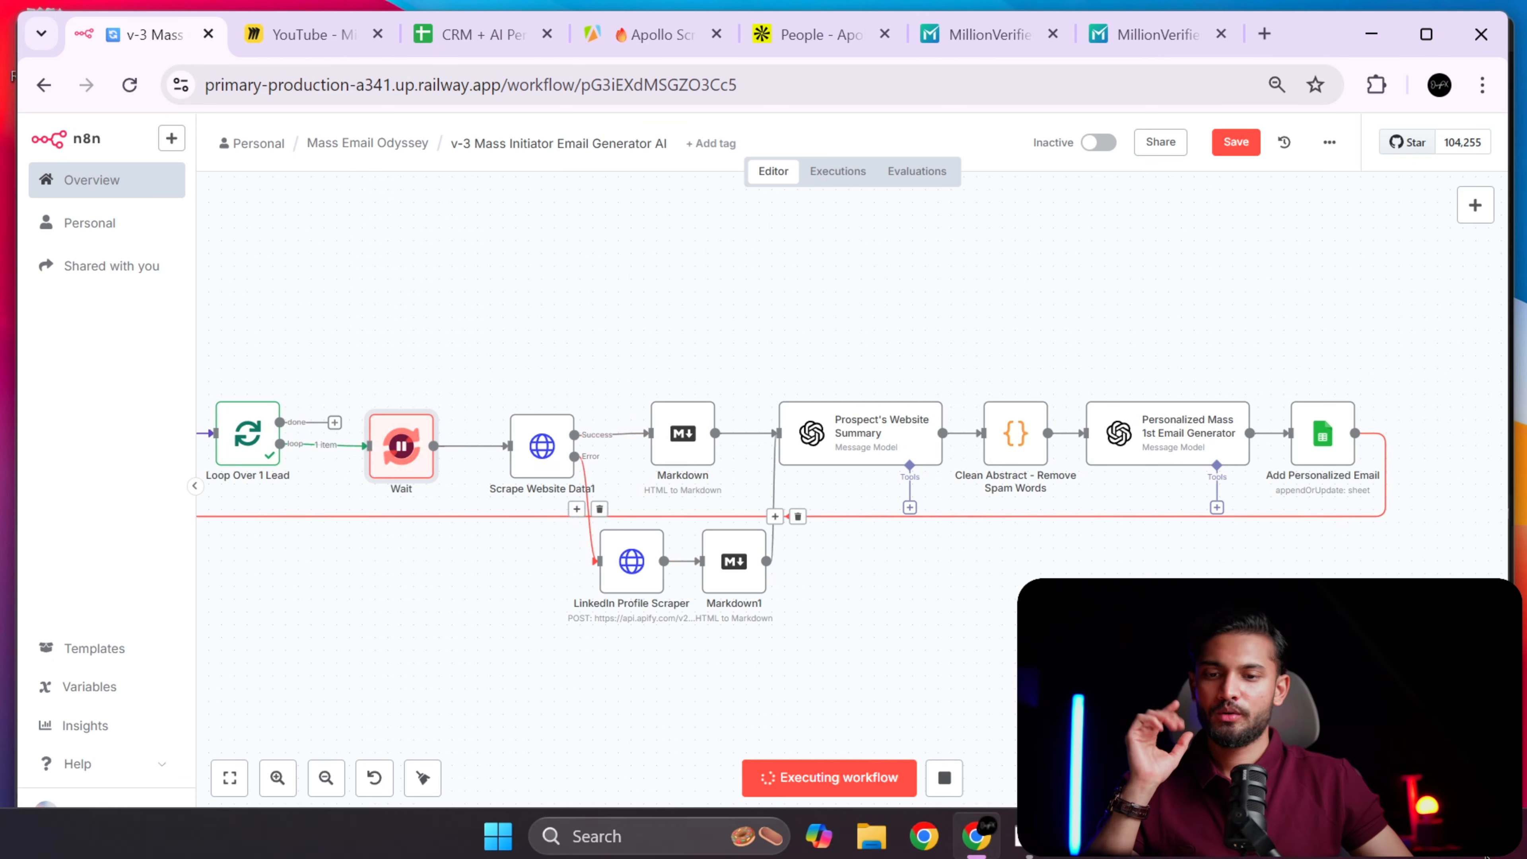
pyautogui.click(1443, 848)
pyautogui.click(1323, 517)
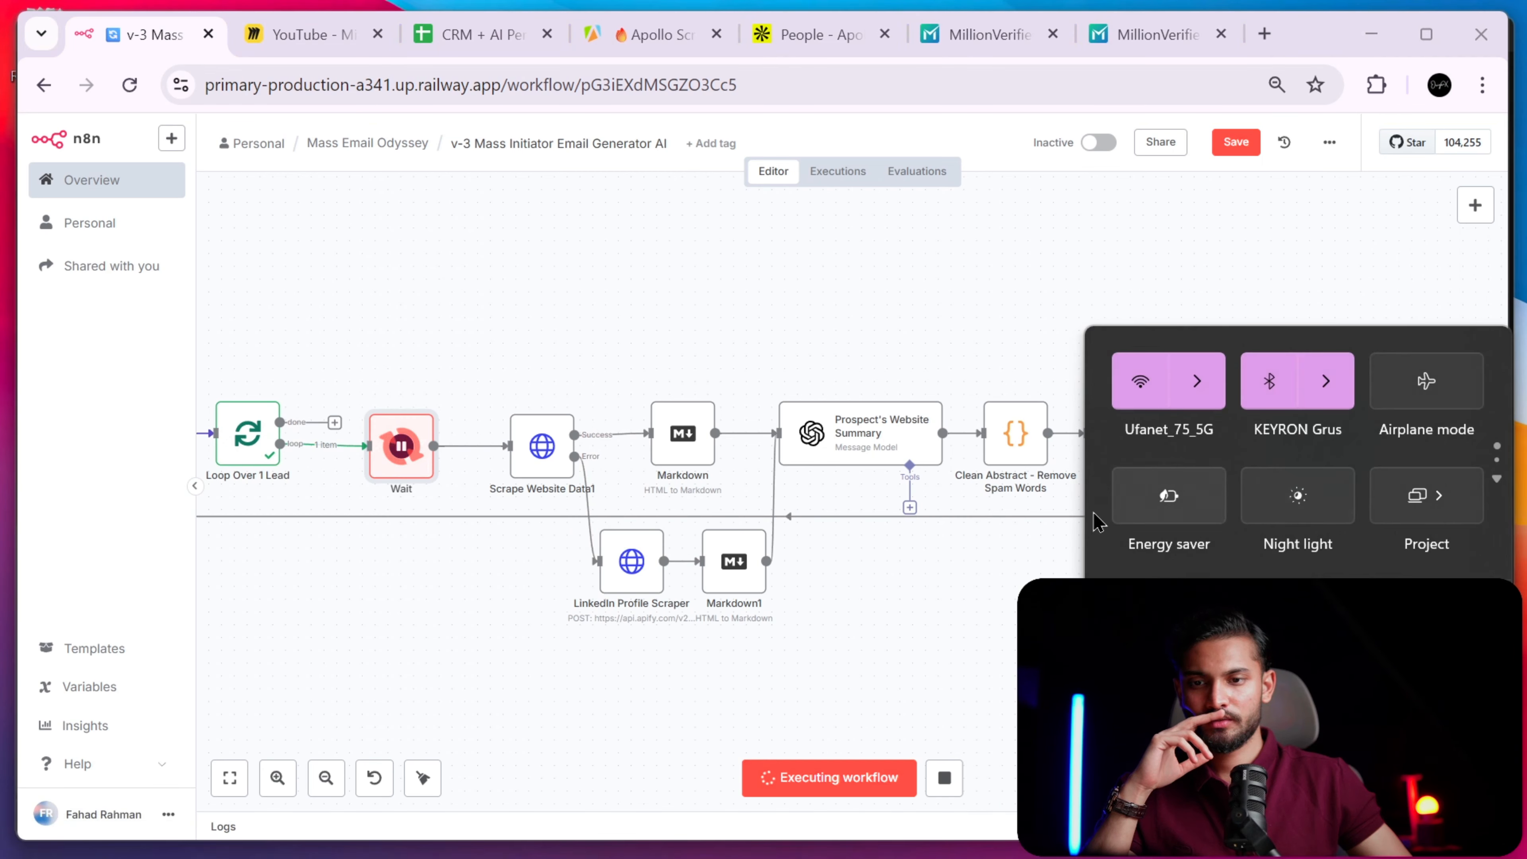
pyautogui.click(852, 648)
pyautogui.moveTo(431, 596); pyautogui.dragTo(540, 619)
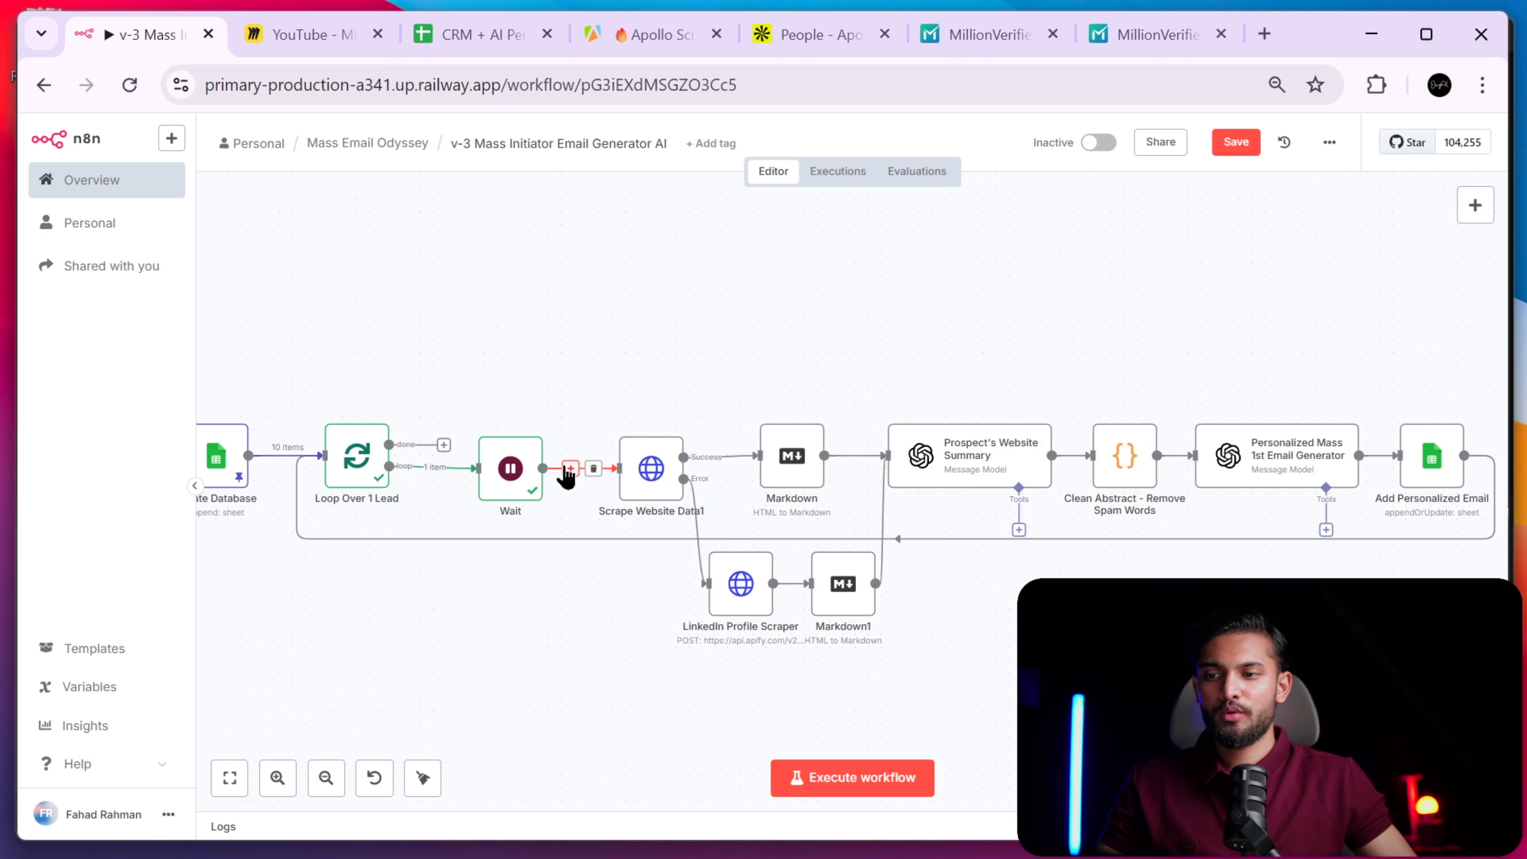
# - Inspect Scrape Website Data1's request method options and its URL expression
pyautogui.doubleClick(662, 482)
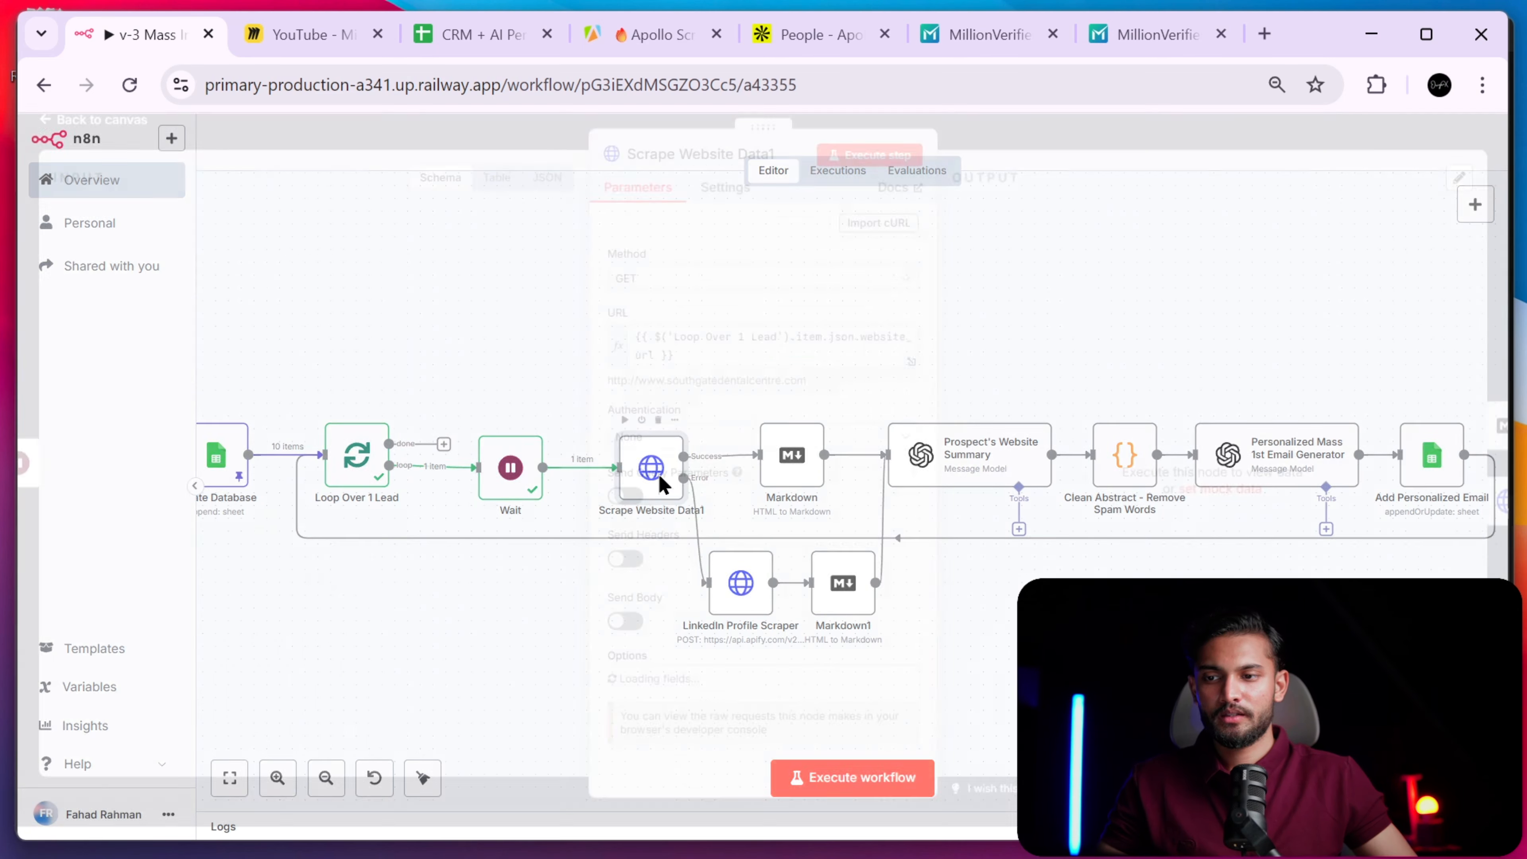
pyautogui.scroll(-4, 865, 344)
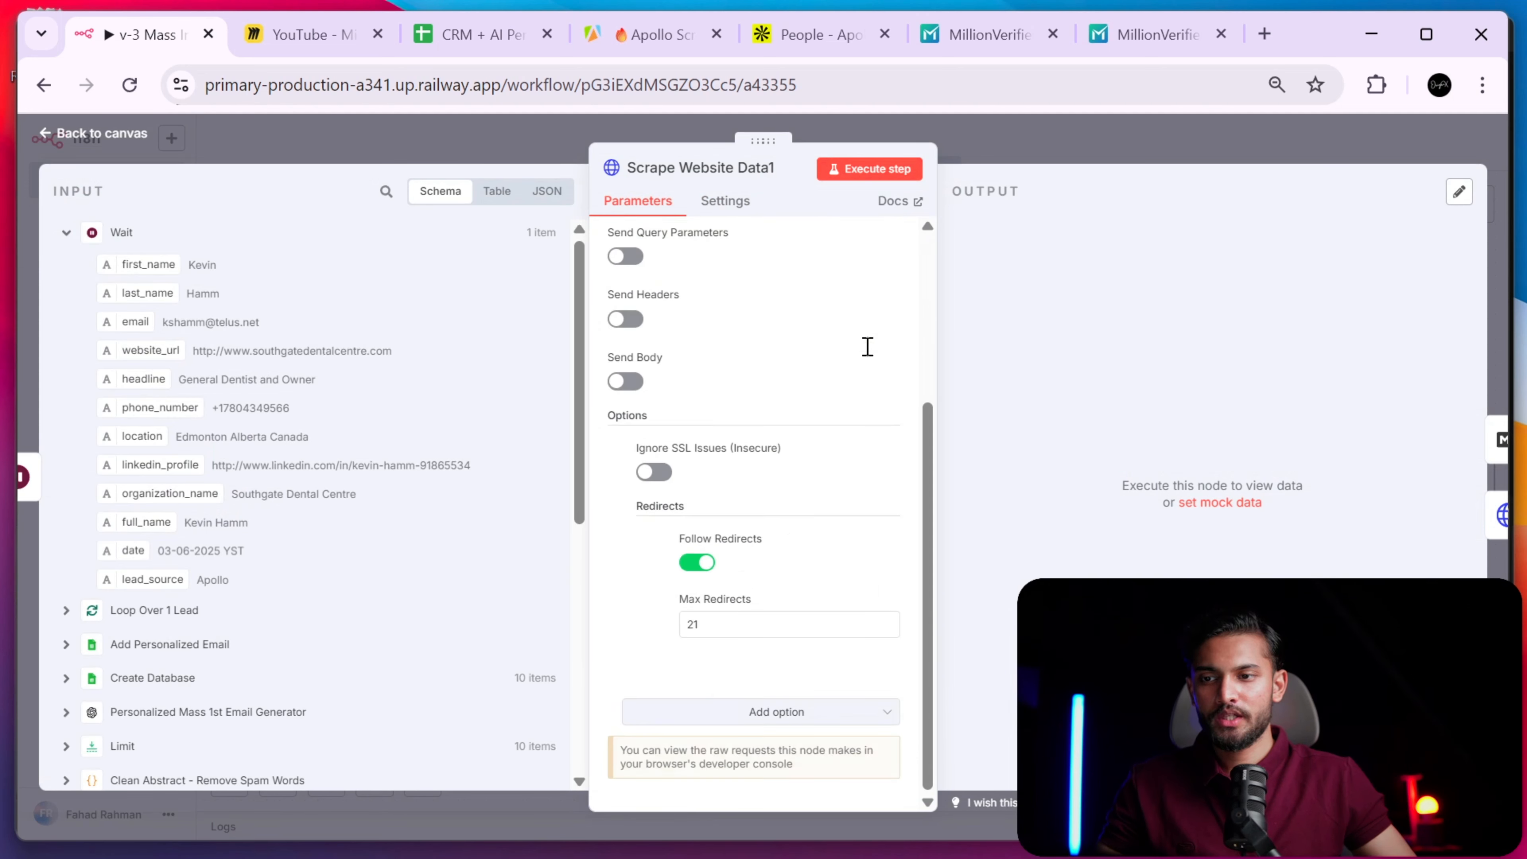
pyautogui.scroll(4, 788, 458)
pyautogui.click(685, 293)
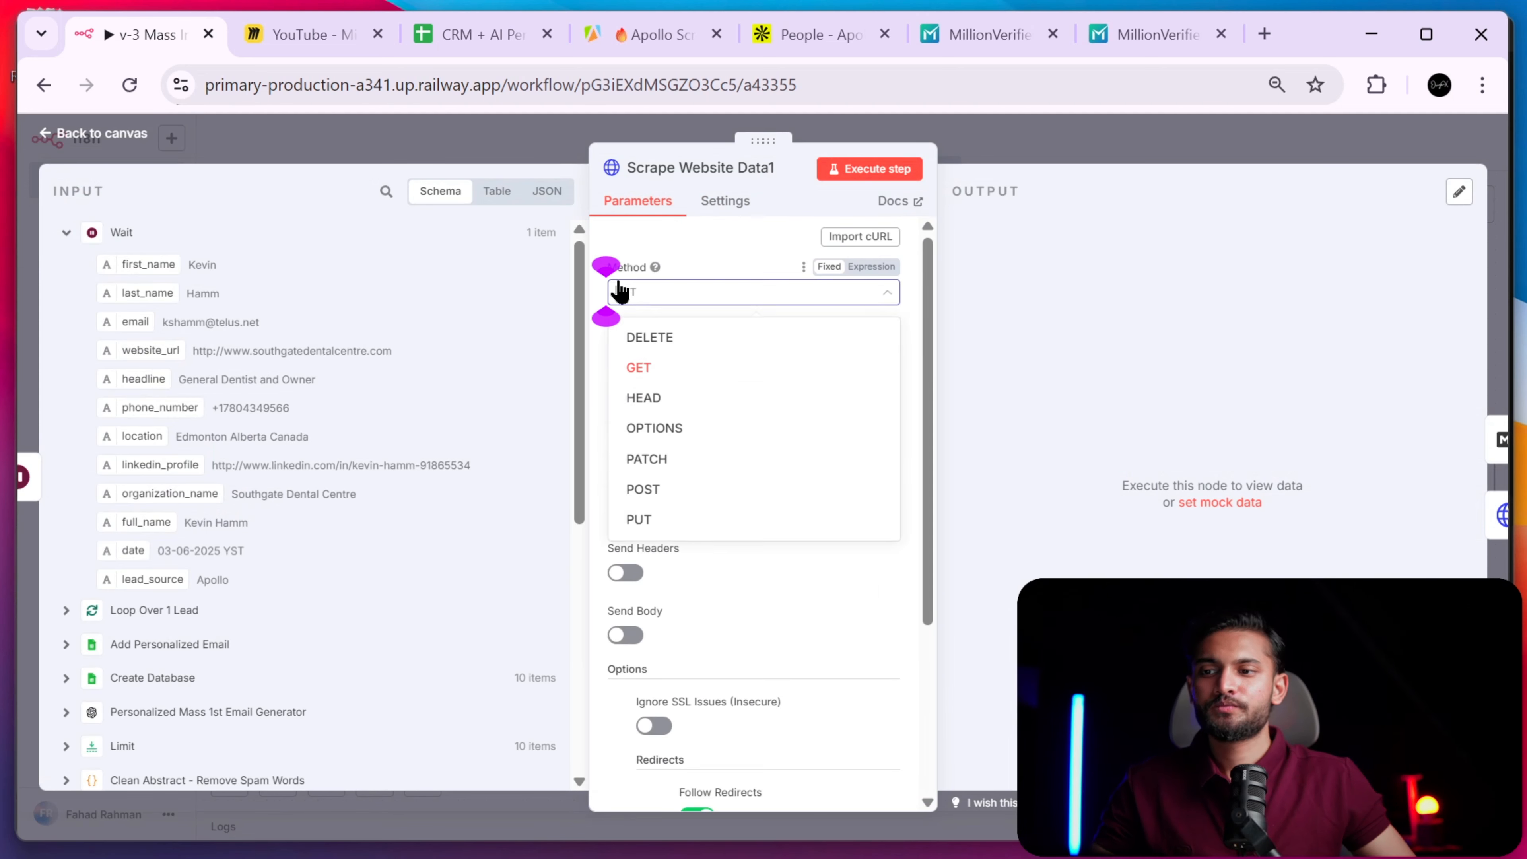
pyautogui.click(715, 265)
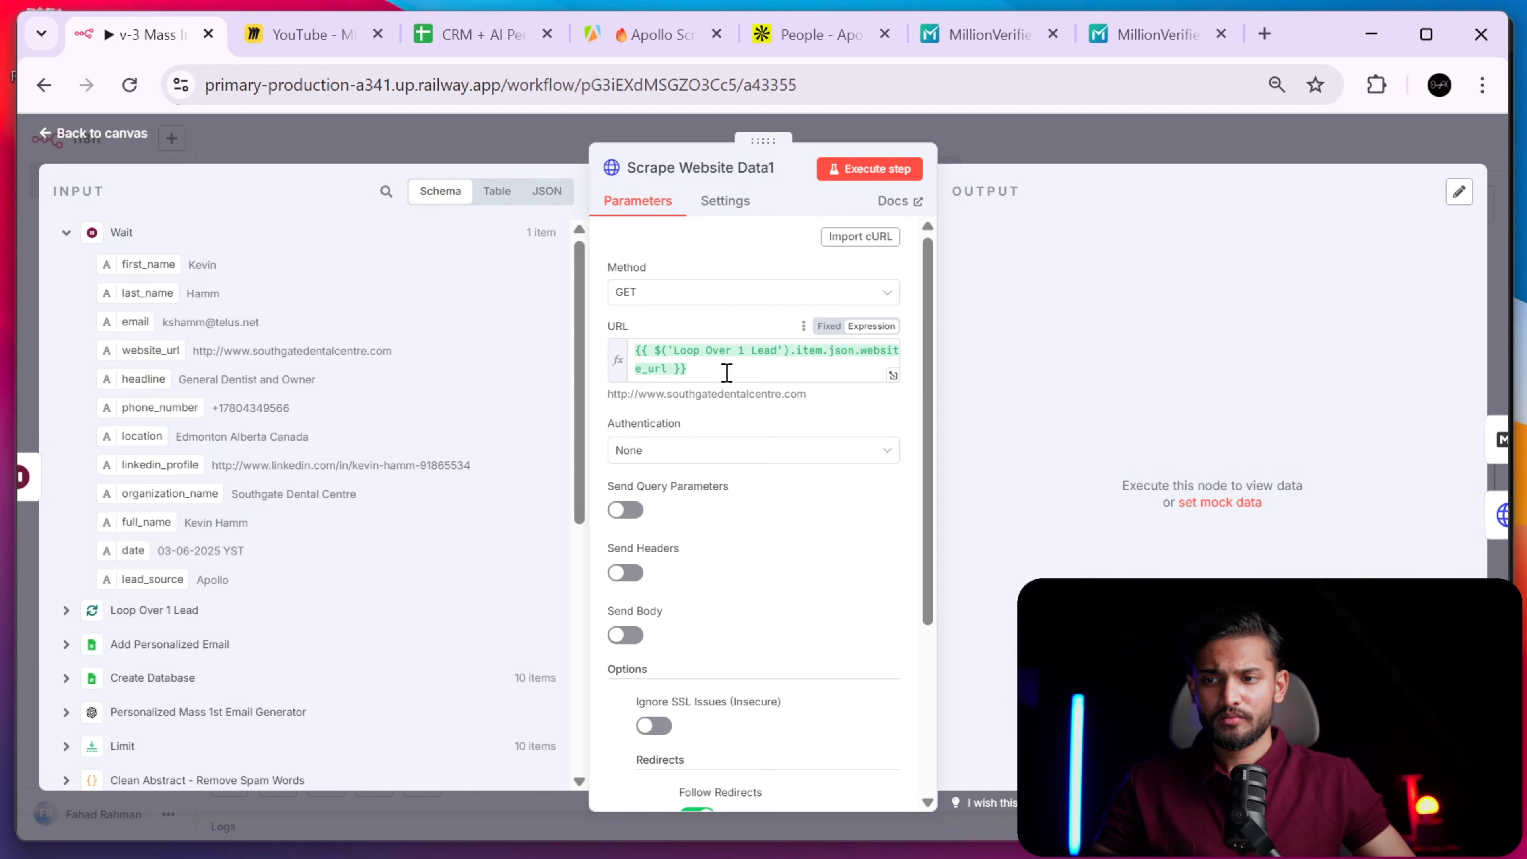
pyautogui.moveTo(725, 371); pyautogui.dragTo(630, 335)
pyautogui.click(703, 326)
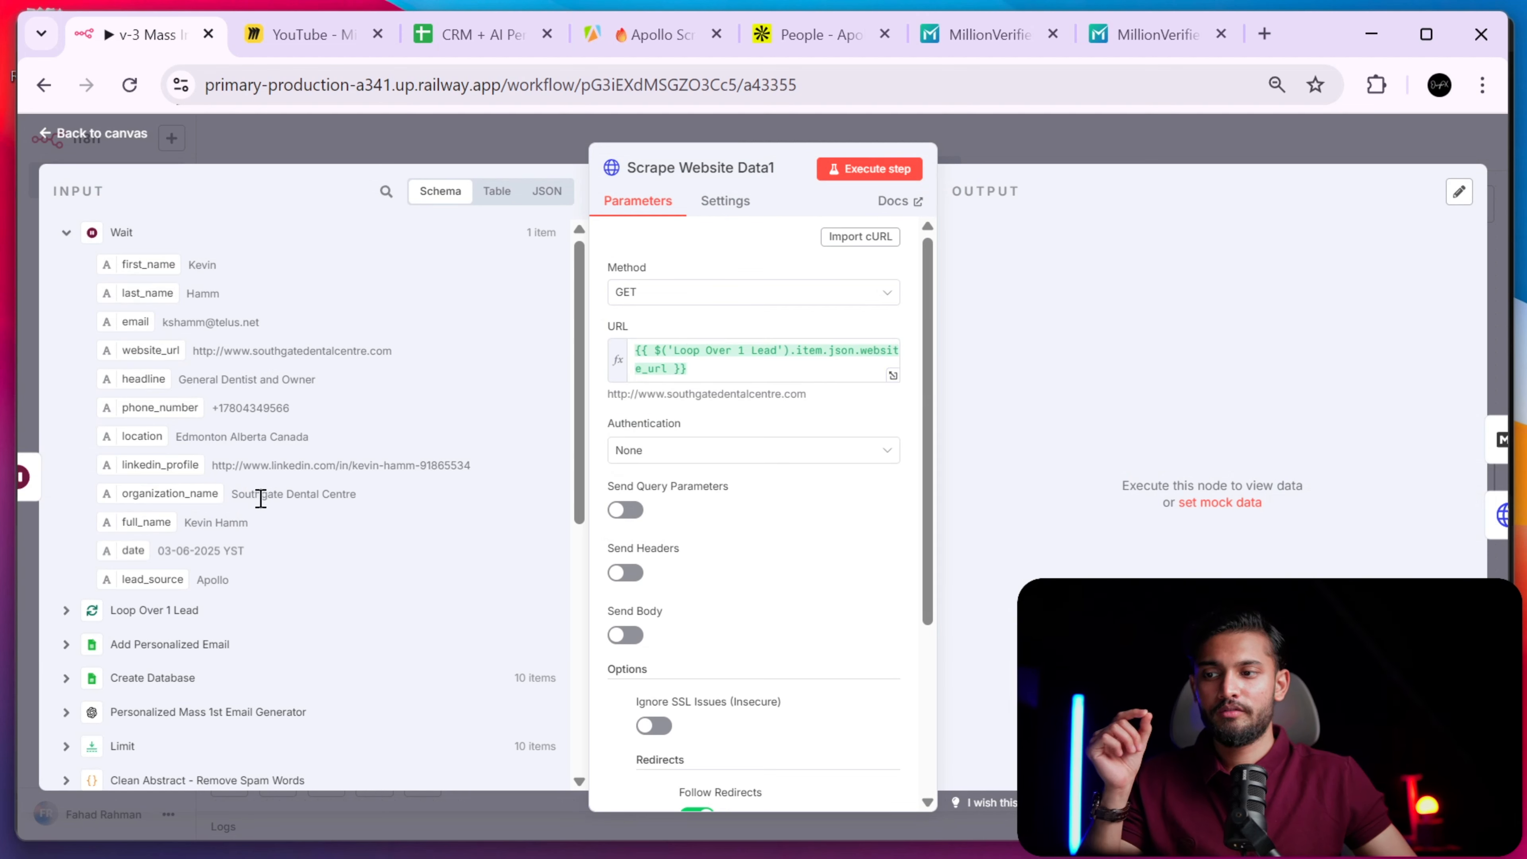
# - Expand the Loop Over 1 Lead input data, then return to the canvas
pyautogui.scroll(-5, 261, 498)
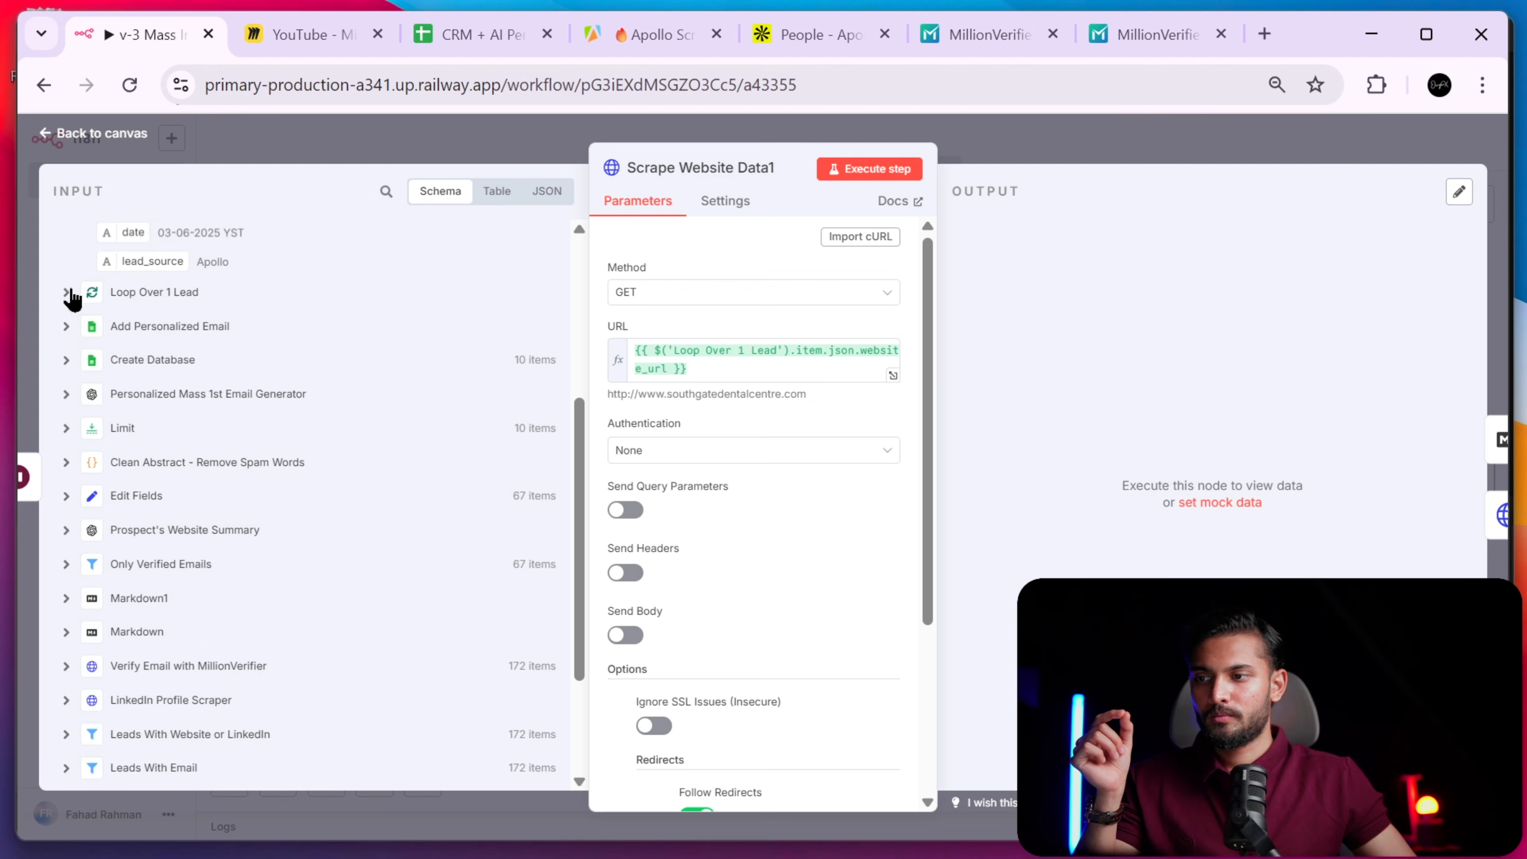
pyautogui.click(66, 293)
pyautogui.scroll(5, 188, 324)
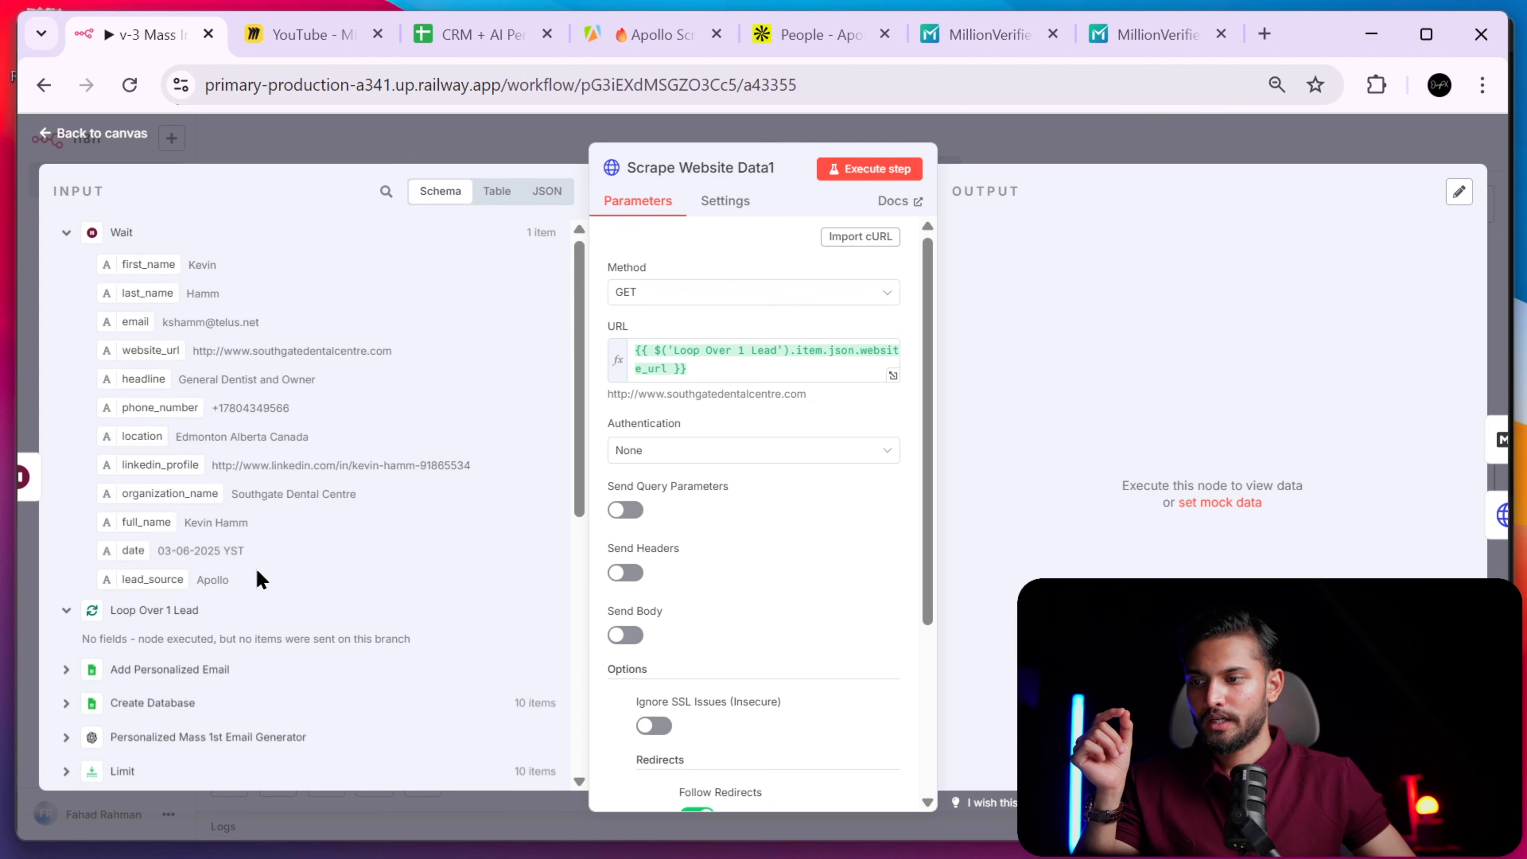
pyautogui.click(1098, 146)
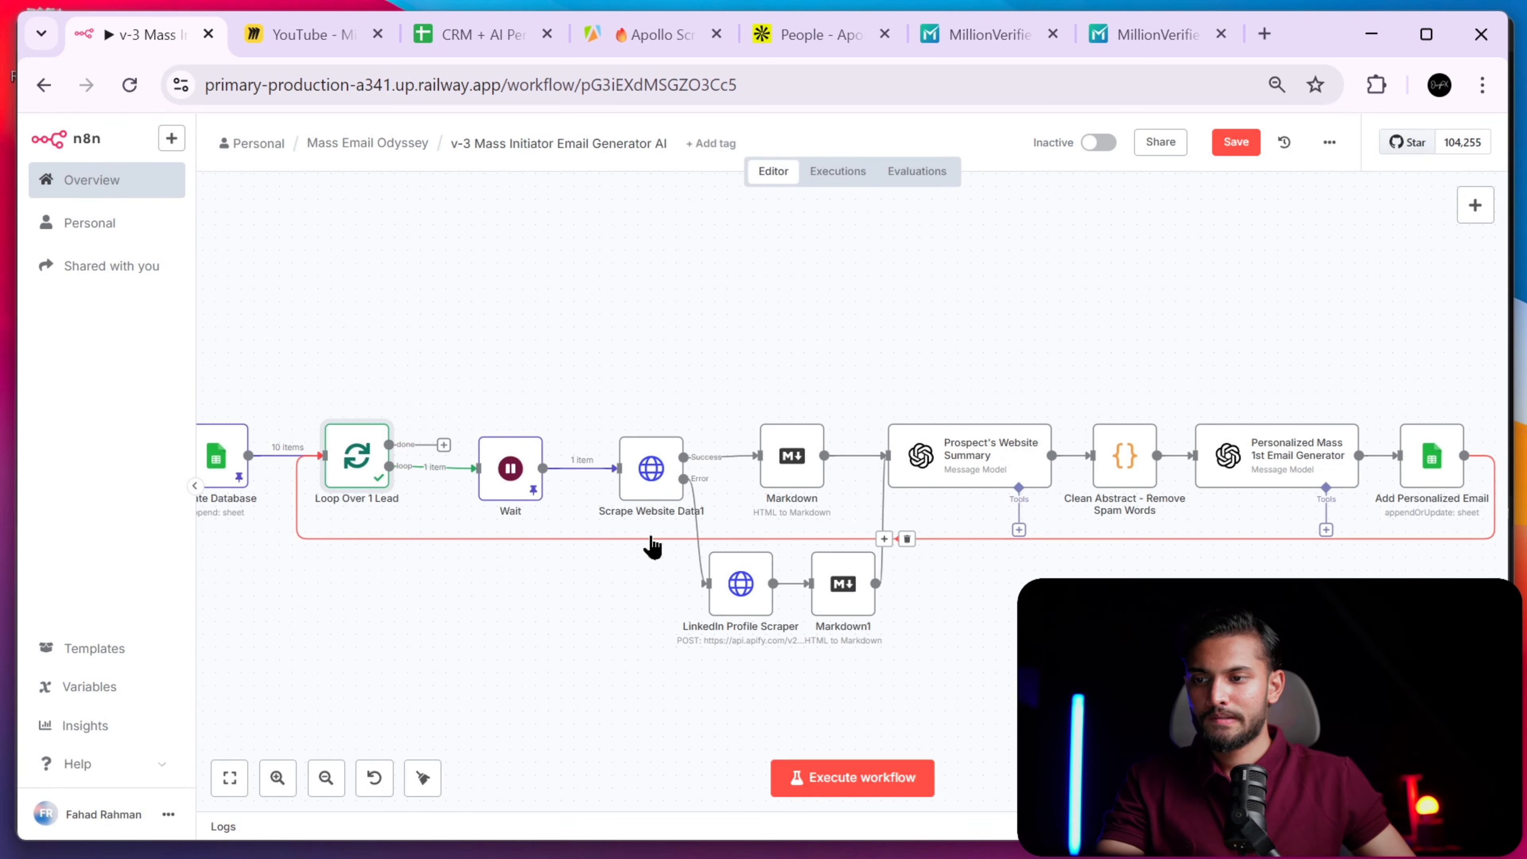
# - Unpin and re-execute the Wait step, then reopen Scrape Website Data1's settings
pyautogui.doubleClick(651, 478)
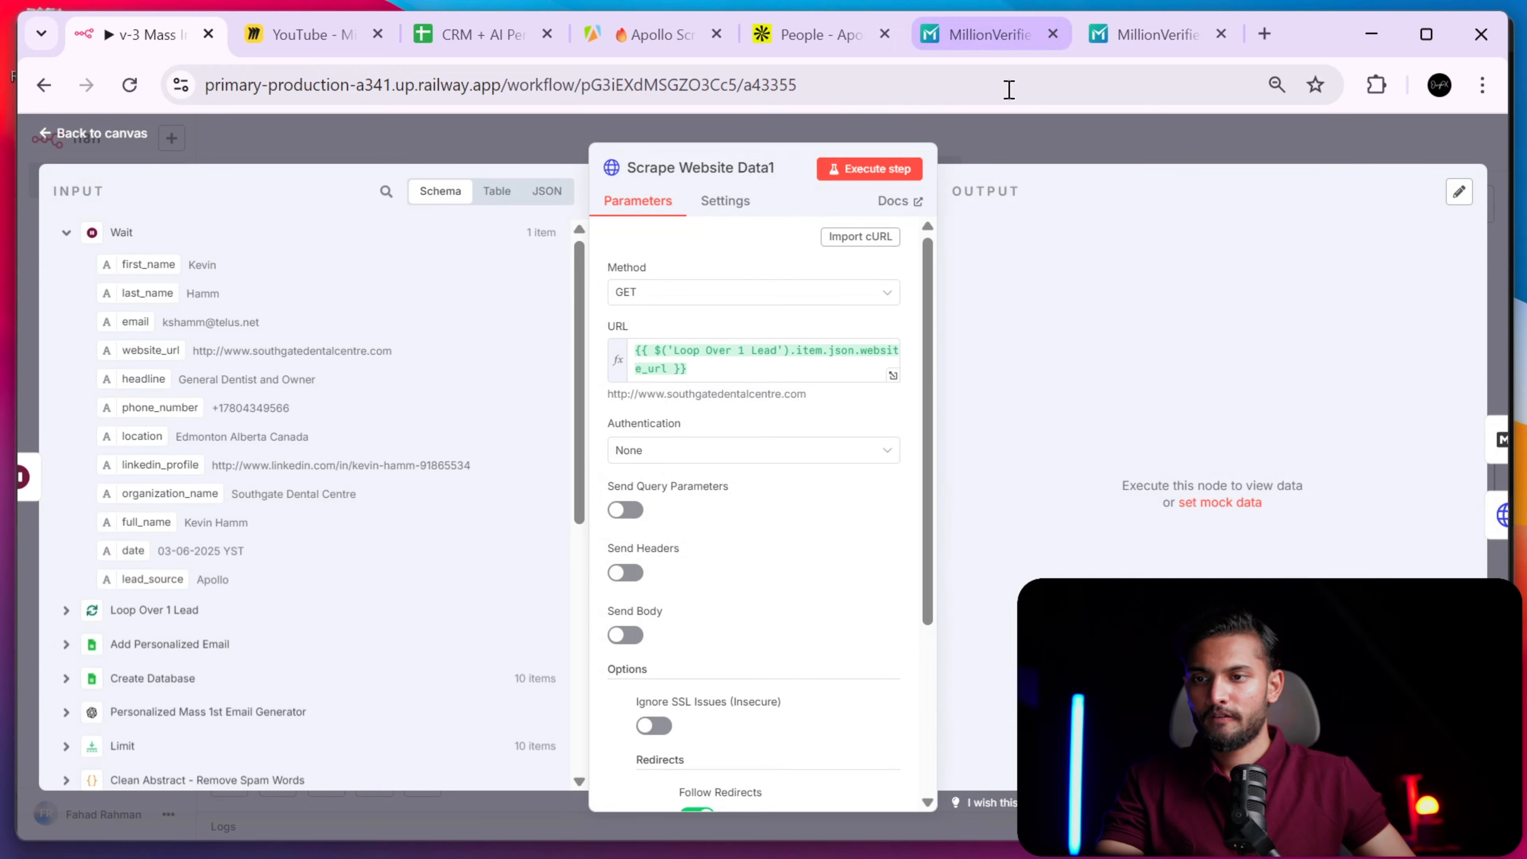
pyautogui.click(1006, 147)
pyautogui.doubleClick(529, 475)
pyautogui.click(879, 176)
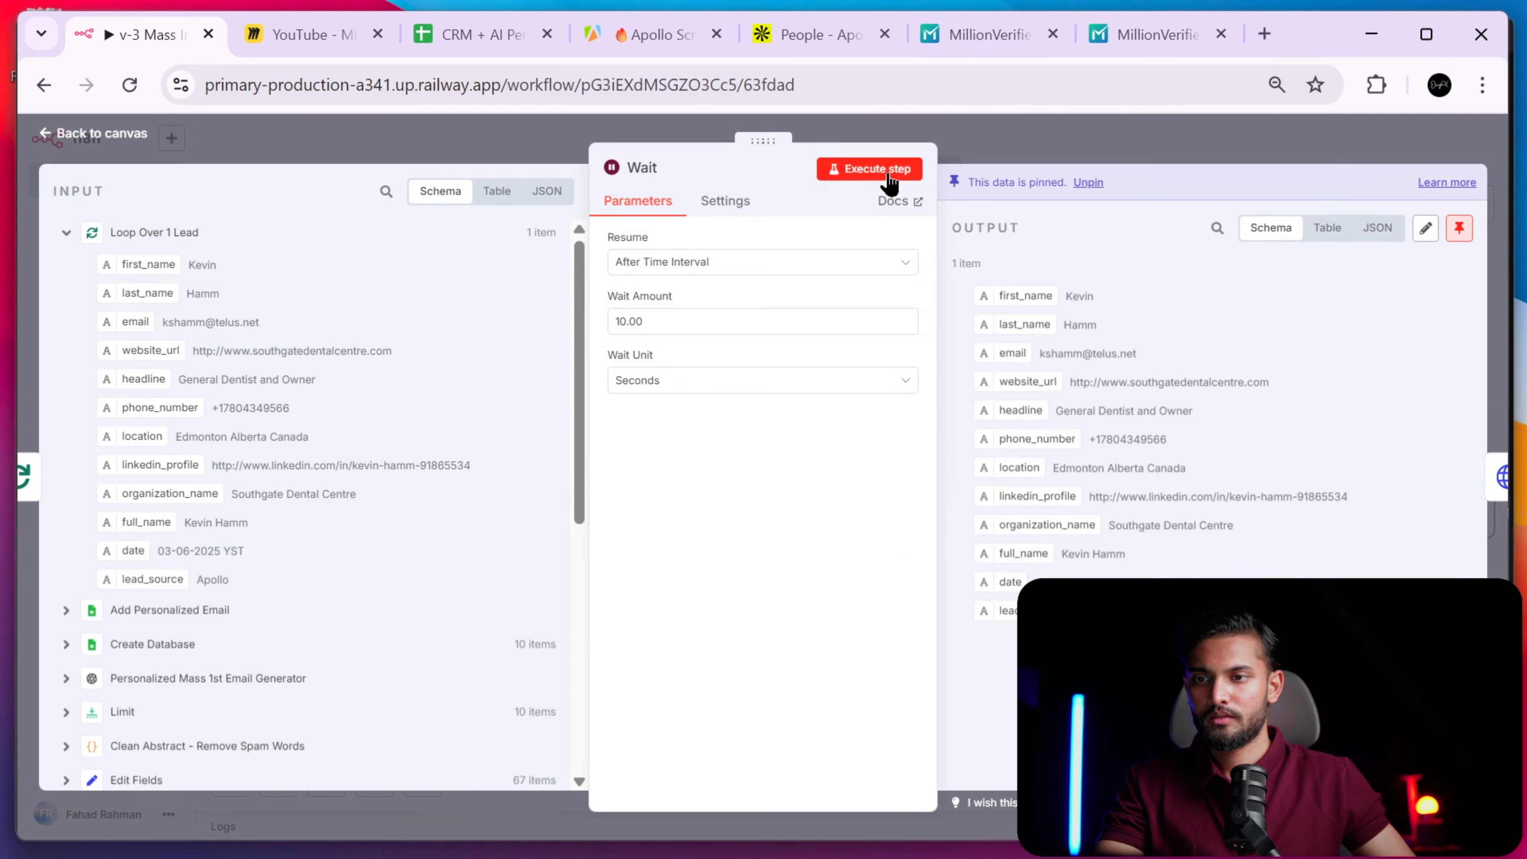
pyautogui.click(911, 514)
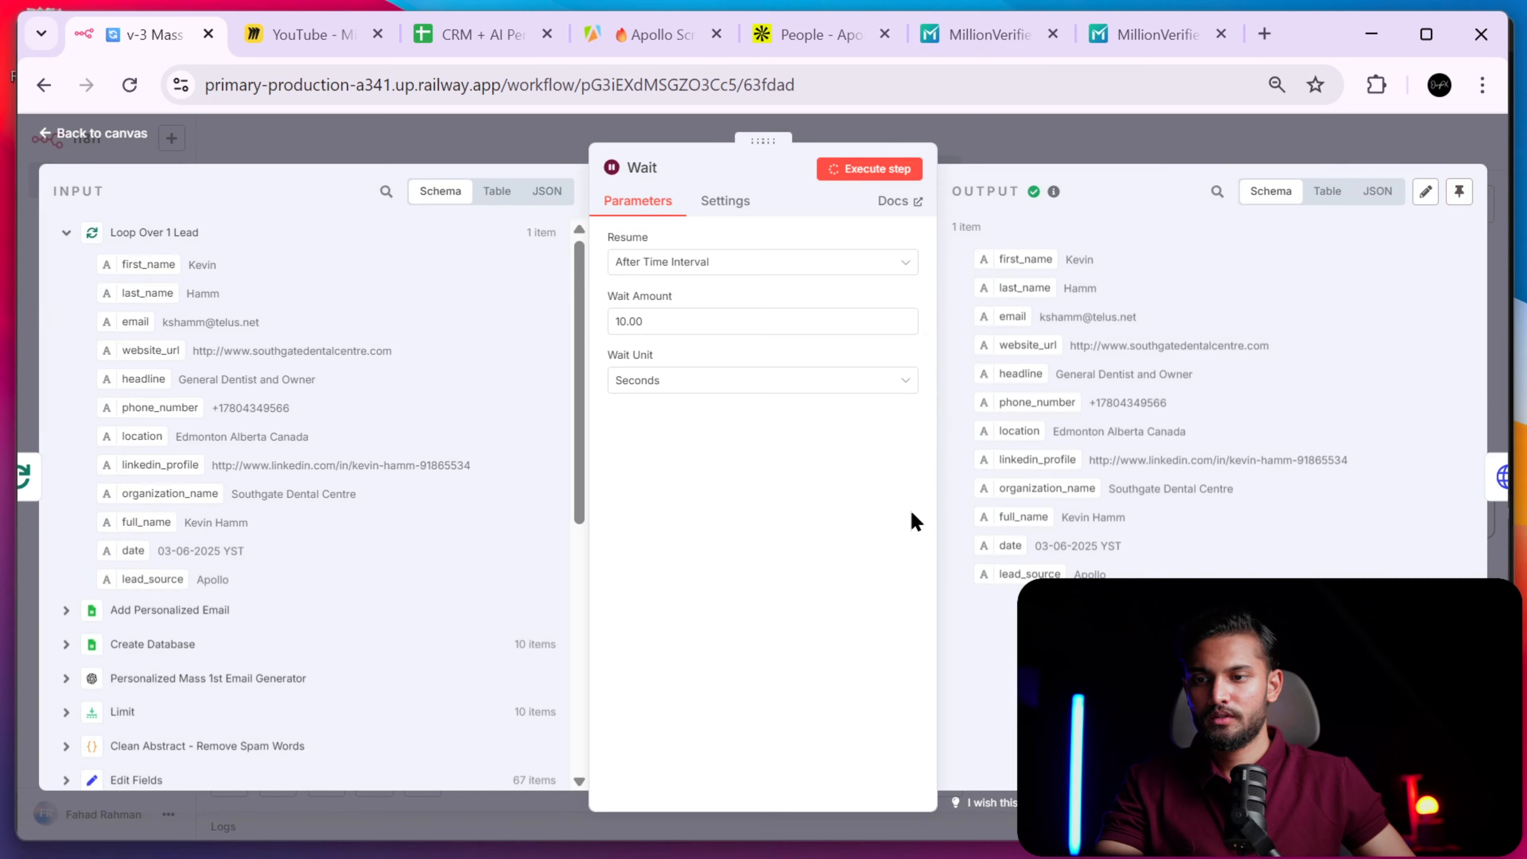
pyautogui.click(1081, 141)
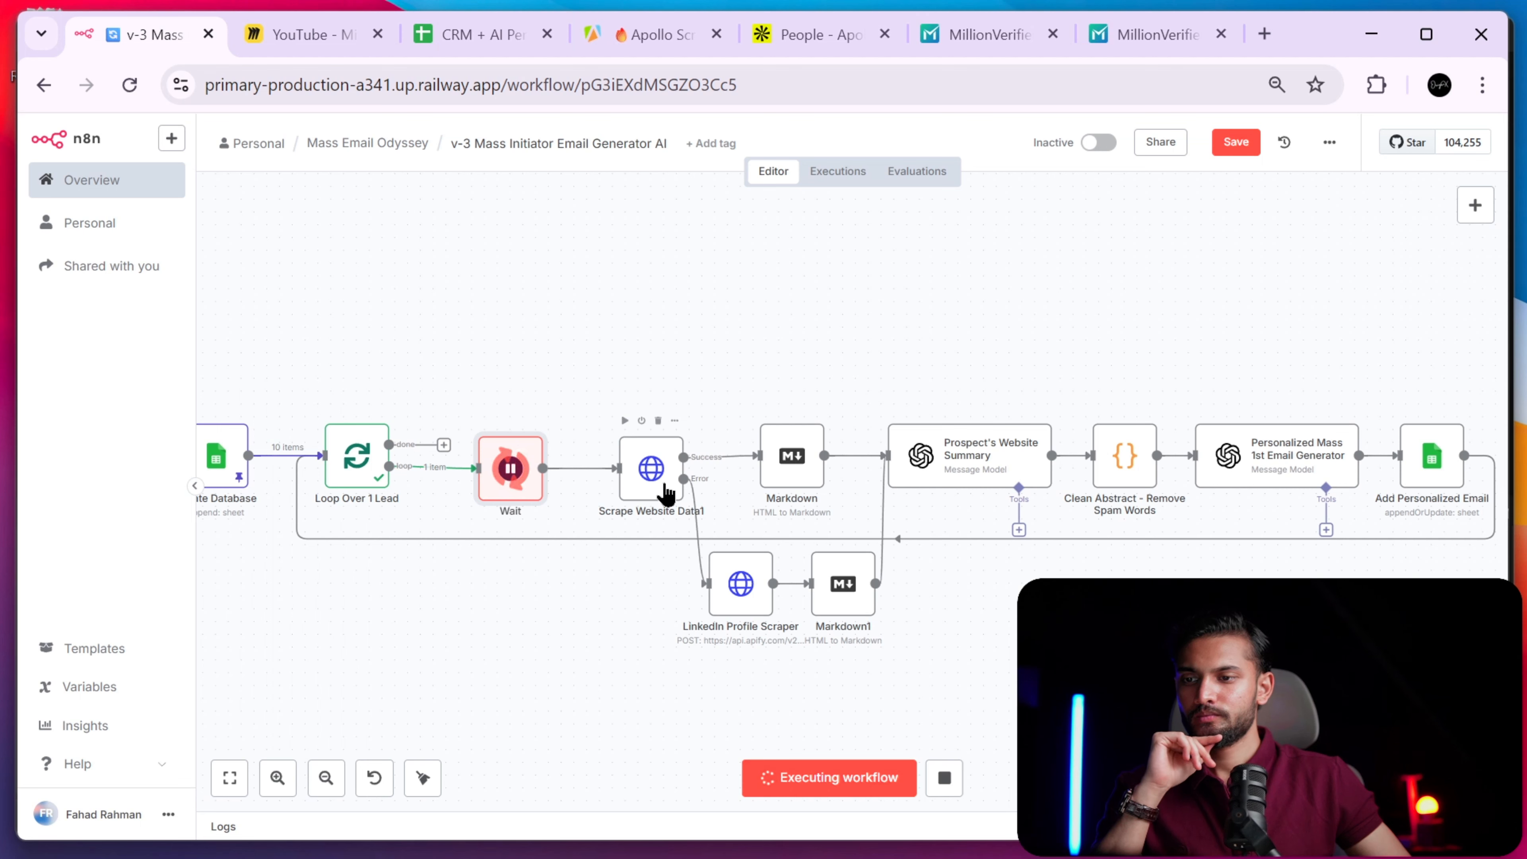
pyautogui.doubleClick(667, 493)
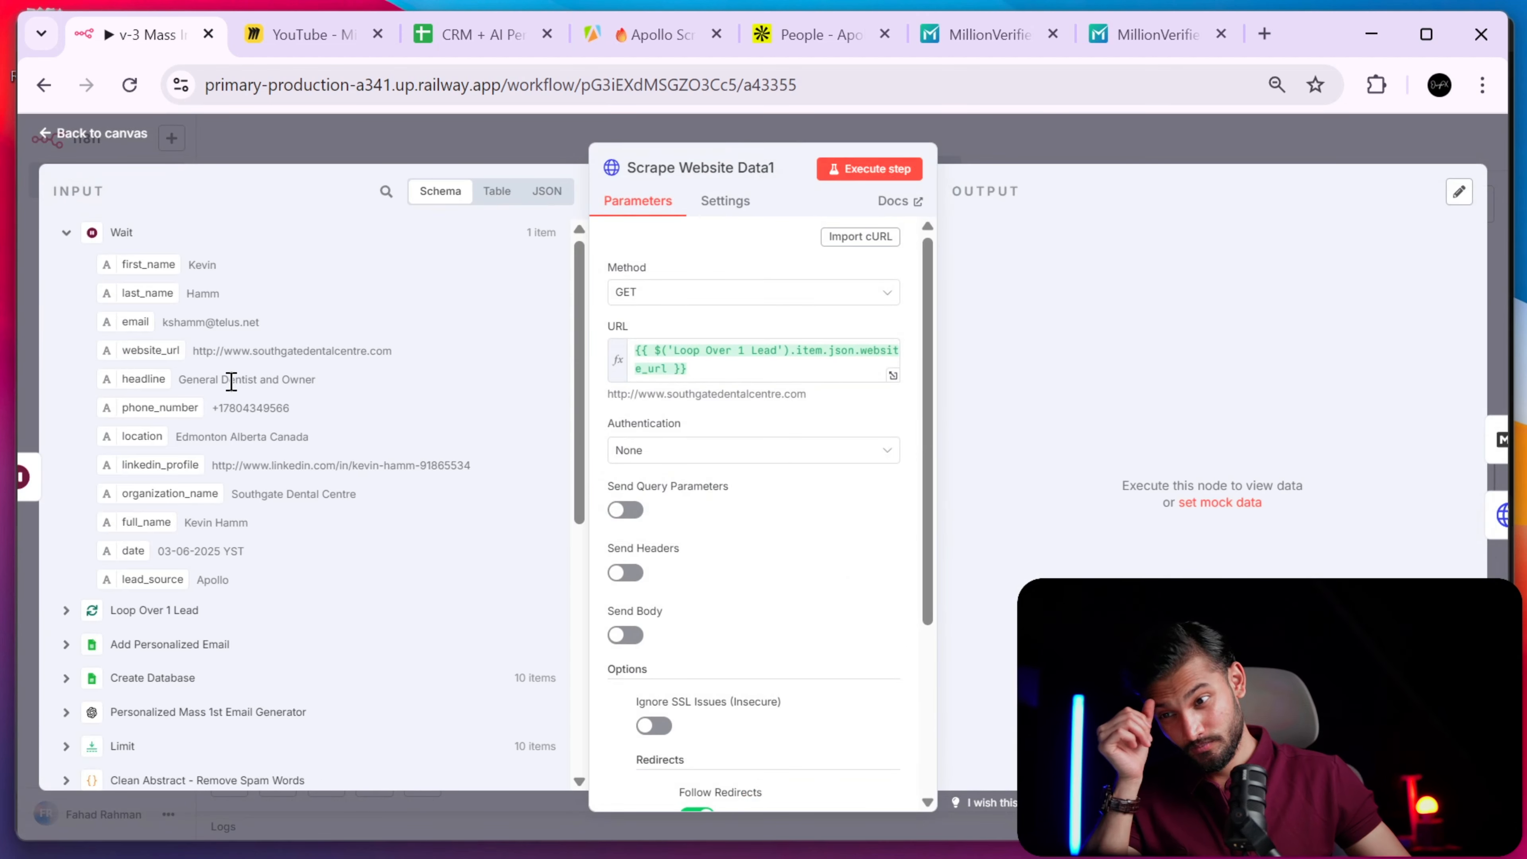
# - Browse the Loop Over 1 Lead, Add Personalized Email and Create Database input data
pyautogui.click(65, 612)
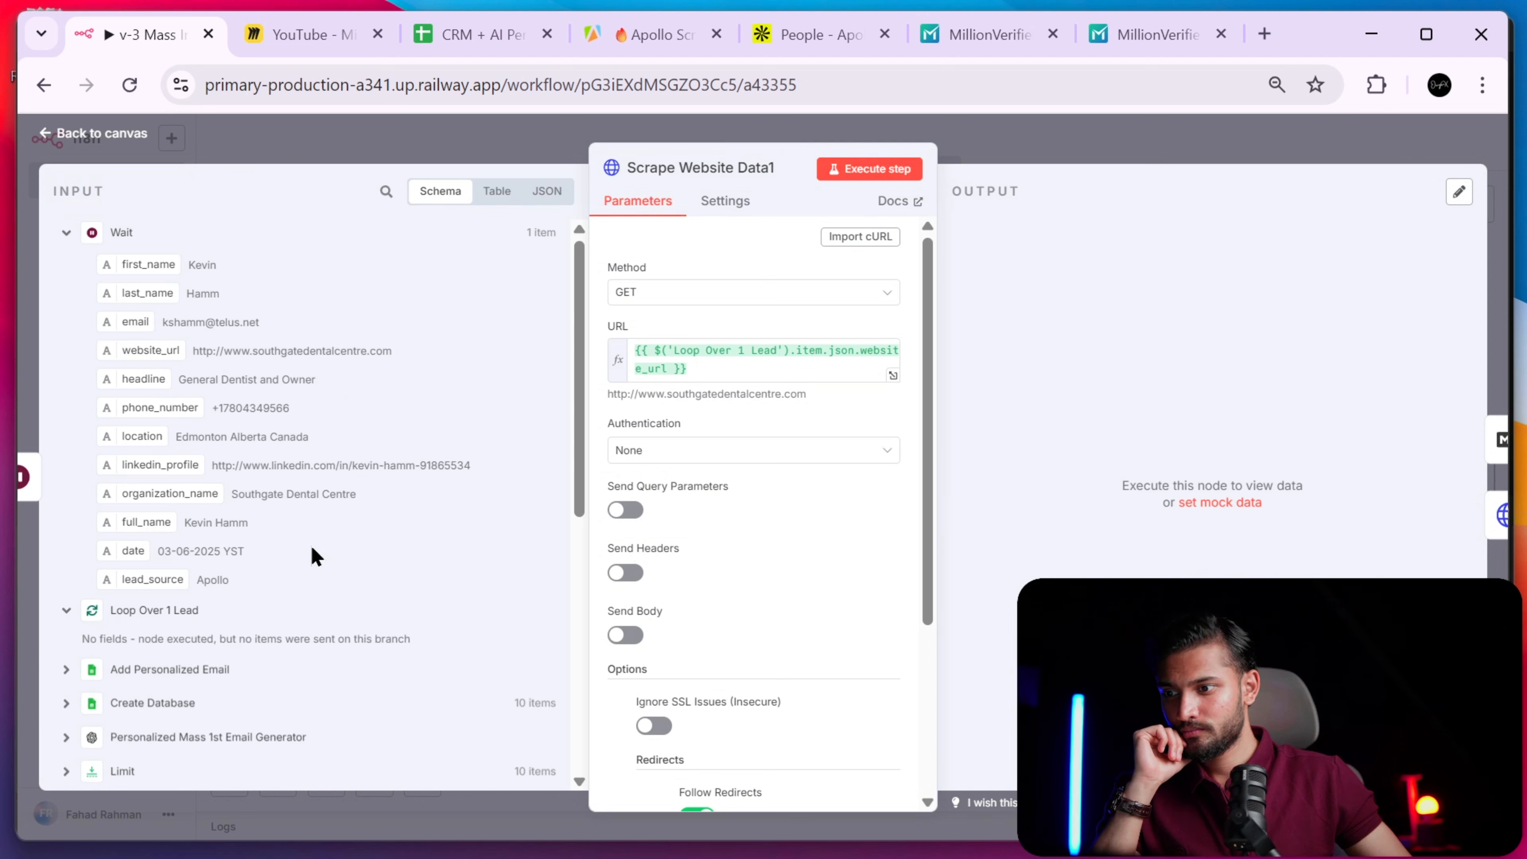
pyautogui.scroll(-5, 329, 593)
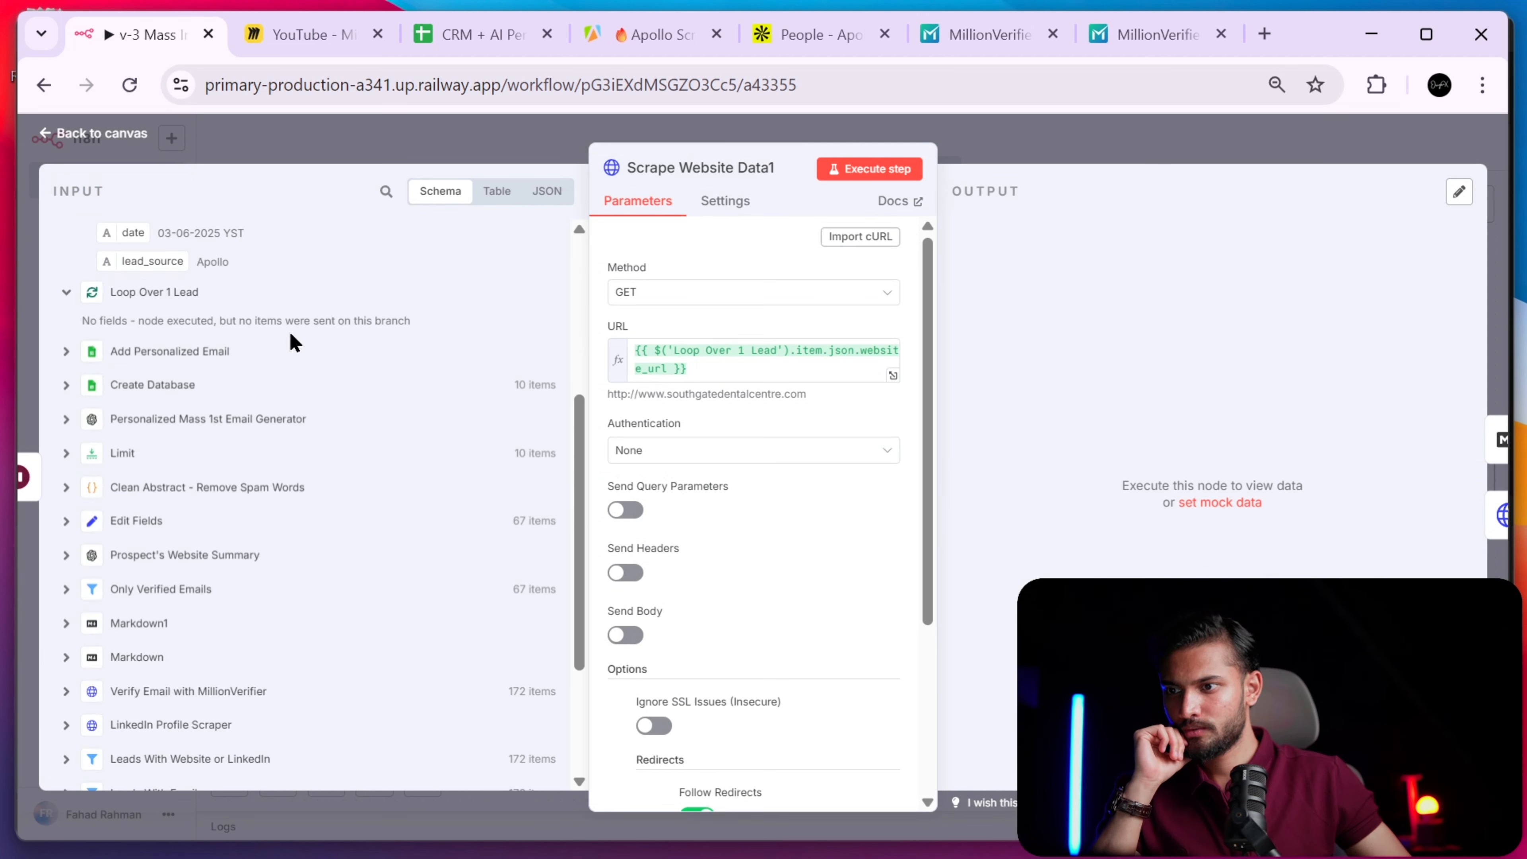
pyautogui.click(64, 351)
pyautogui.click(61, 352)
pyautogui.click(66, 386)
pyautogui.click(66, 386)
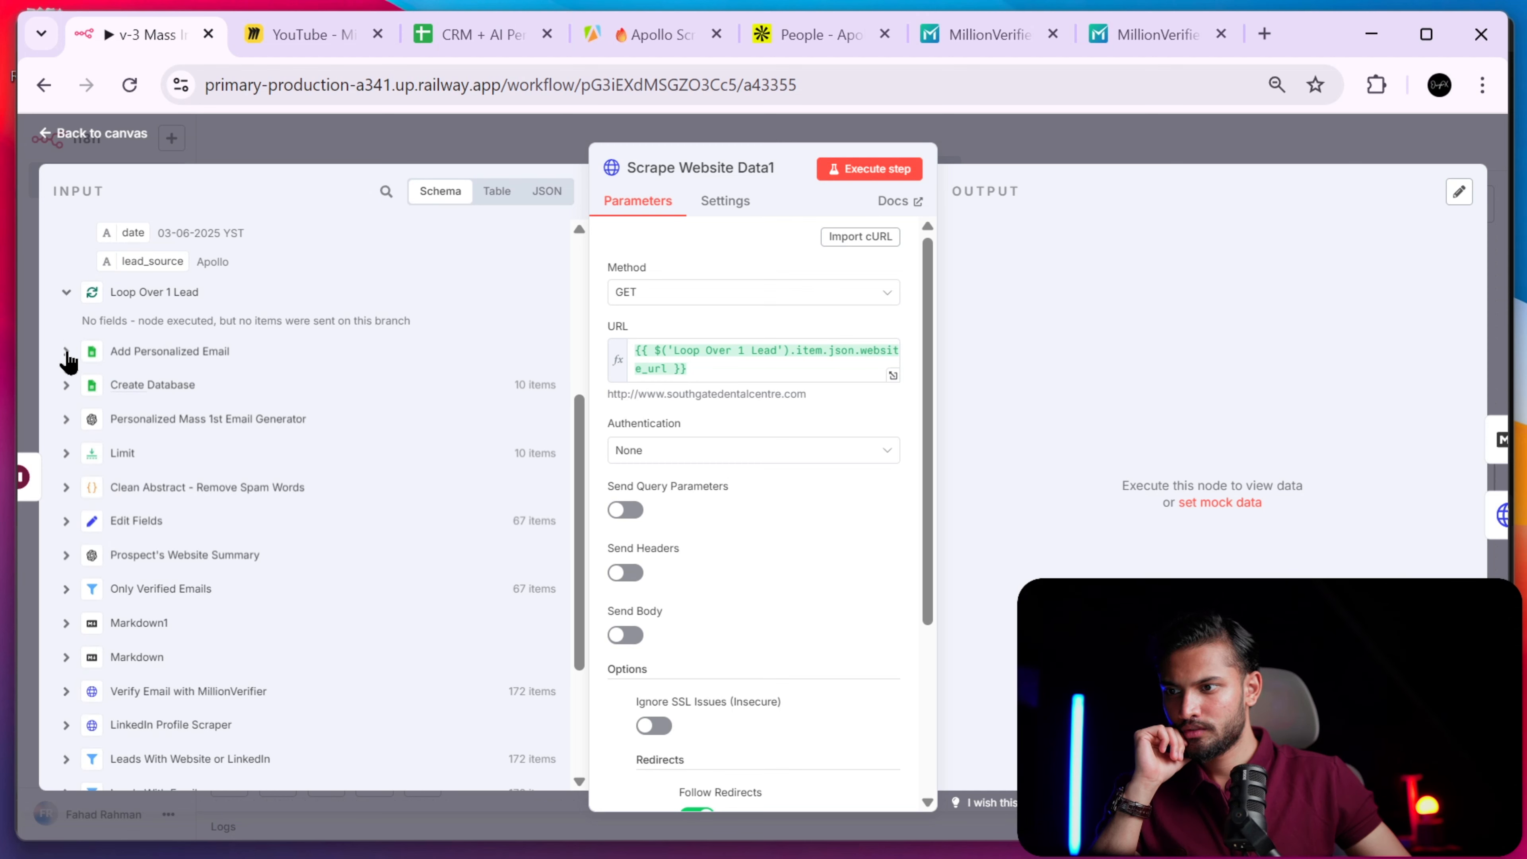
pyautogui.click(66, 351)
pyautogui.click(66, 351)
pyautogui.scroll(5, 409, 346)
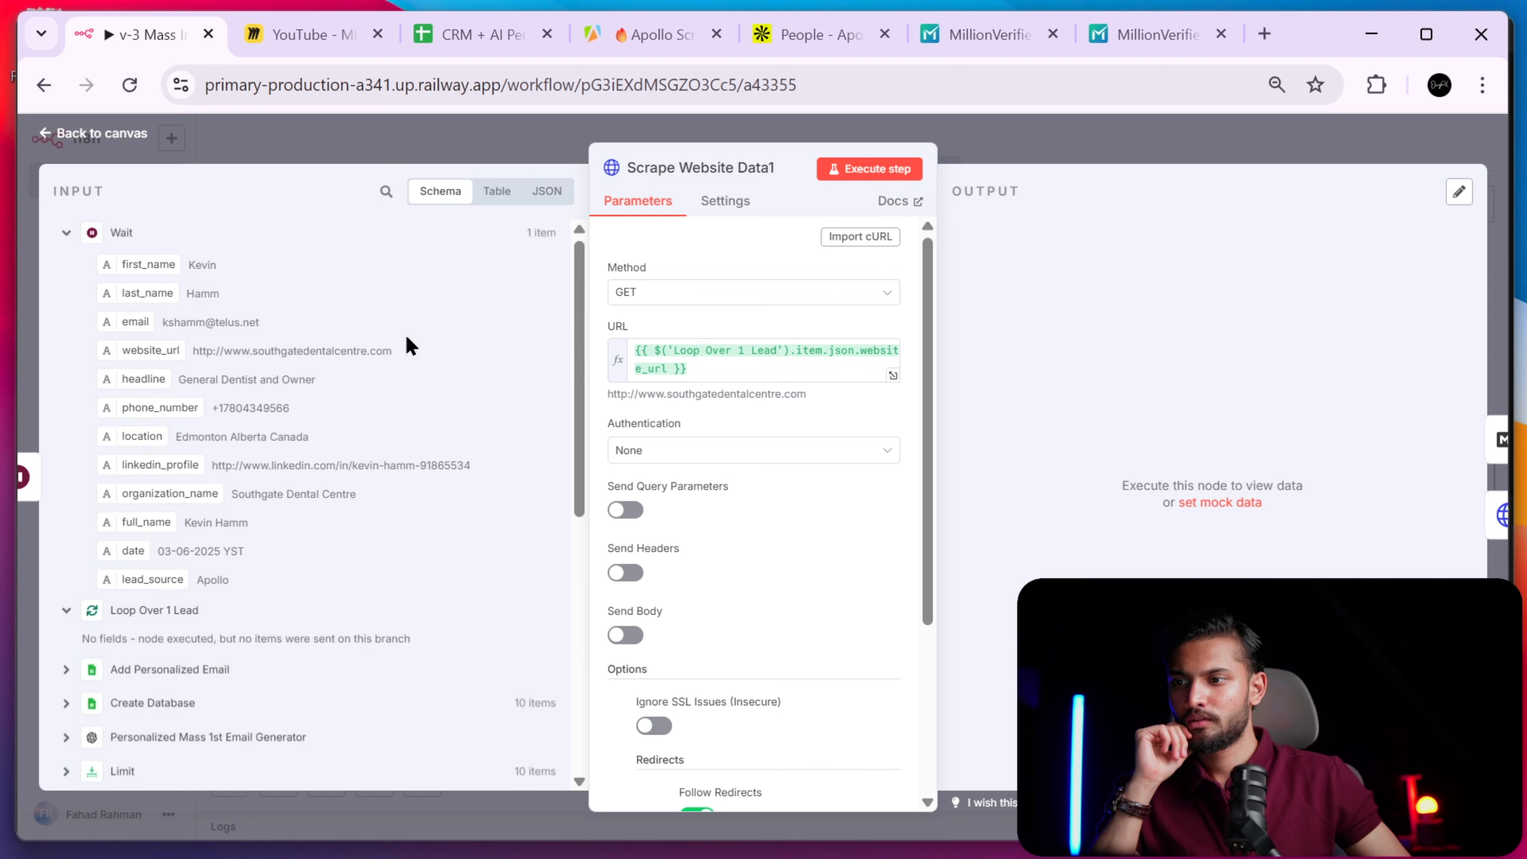
pyautogui.scroll(-10, 387, 355)
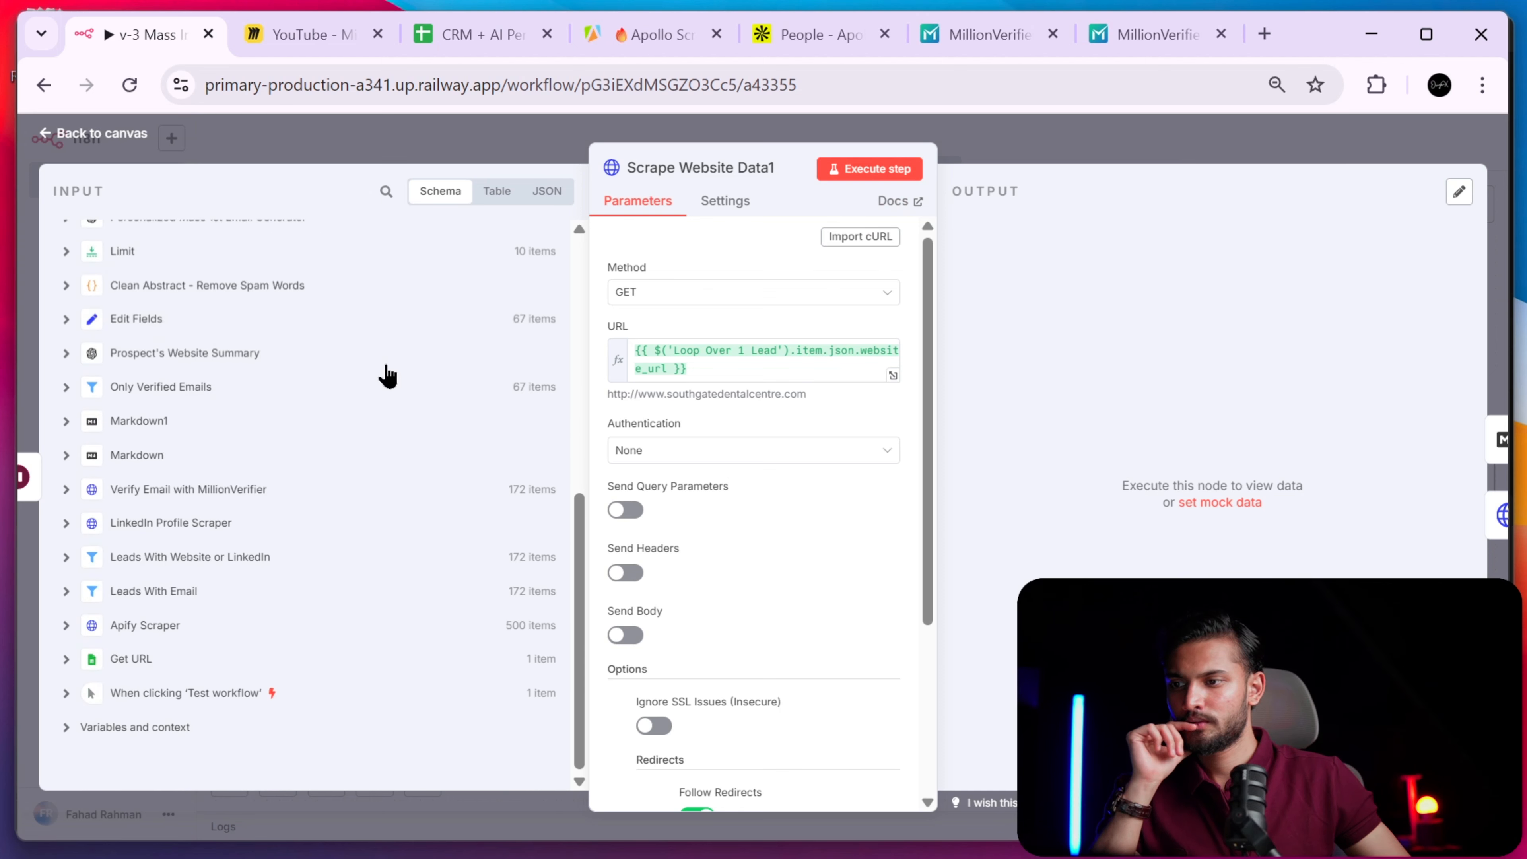
pyautogui.scroll(10, 388, 376)
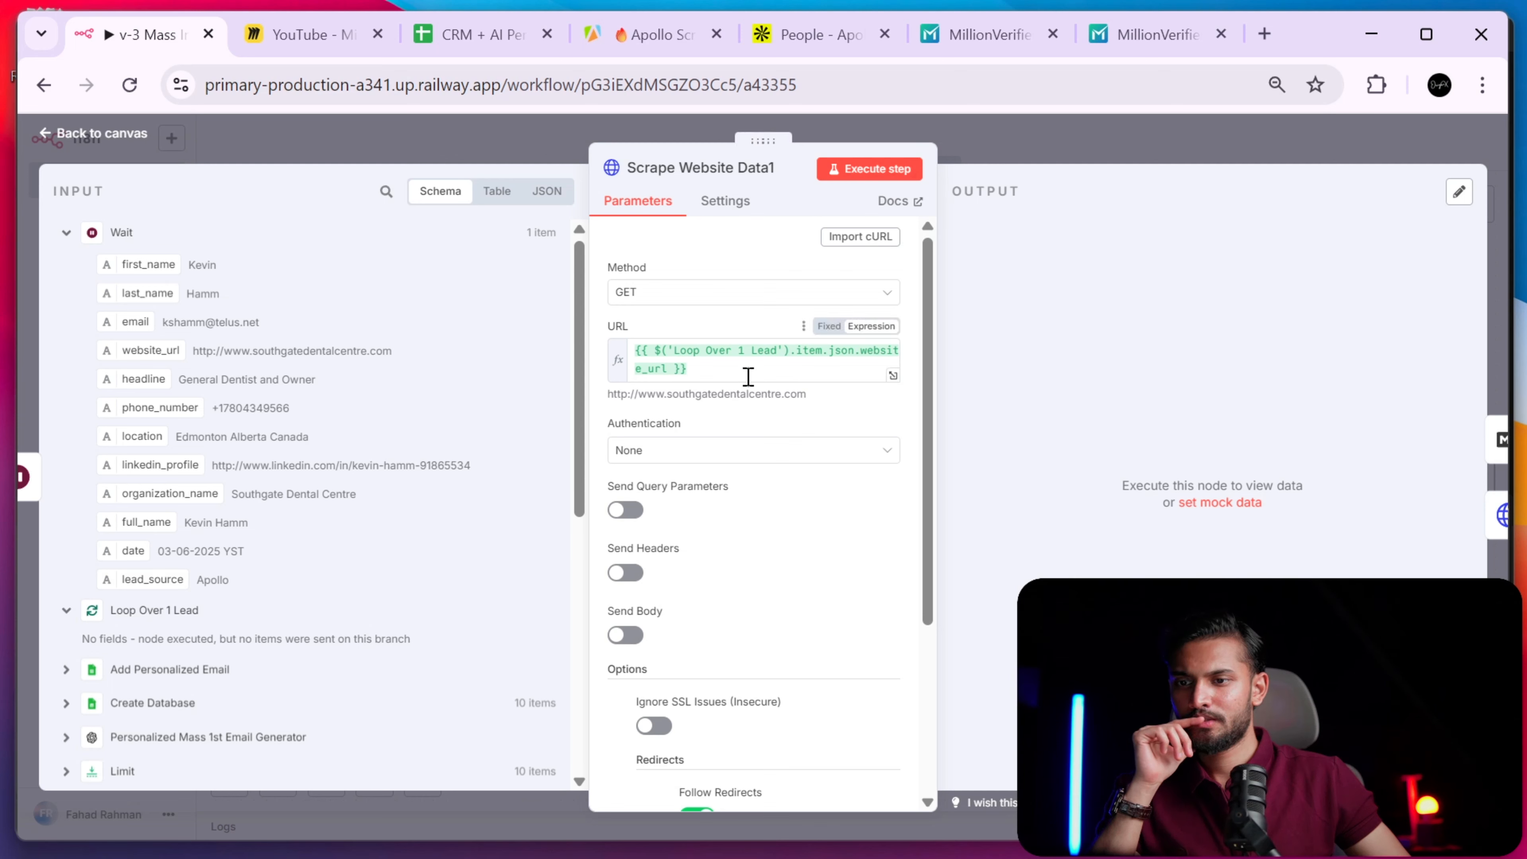
# - Select the Loop Over 1 Lead website_url expression in the URL field and delete it
pyautogui.tripleClick(755, 369)
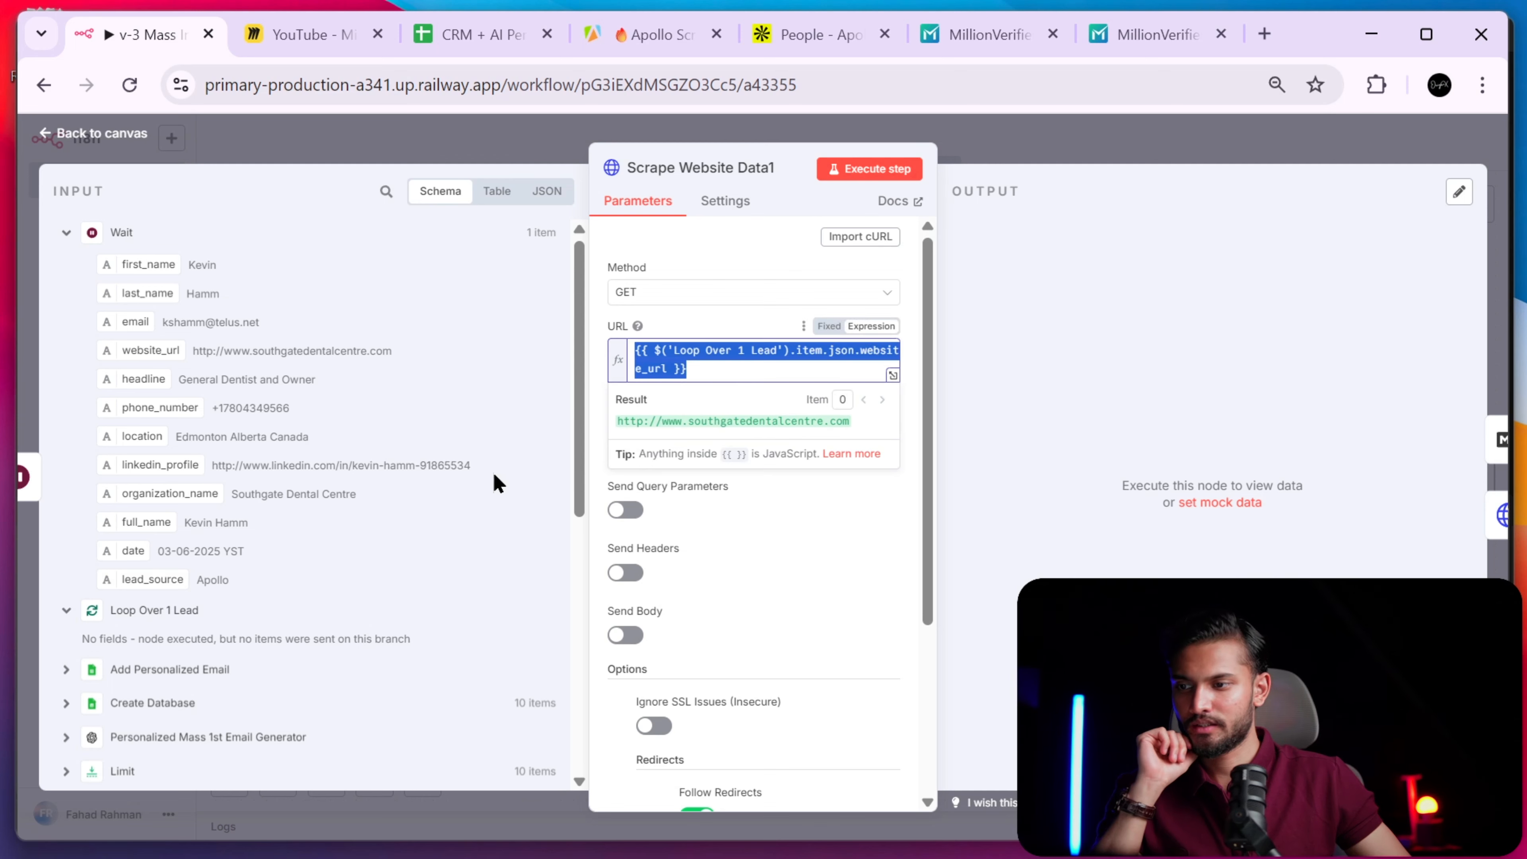
pyautogui.click(735, 375)
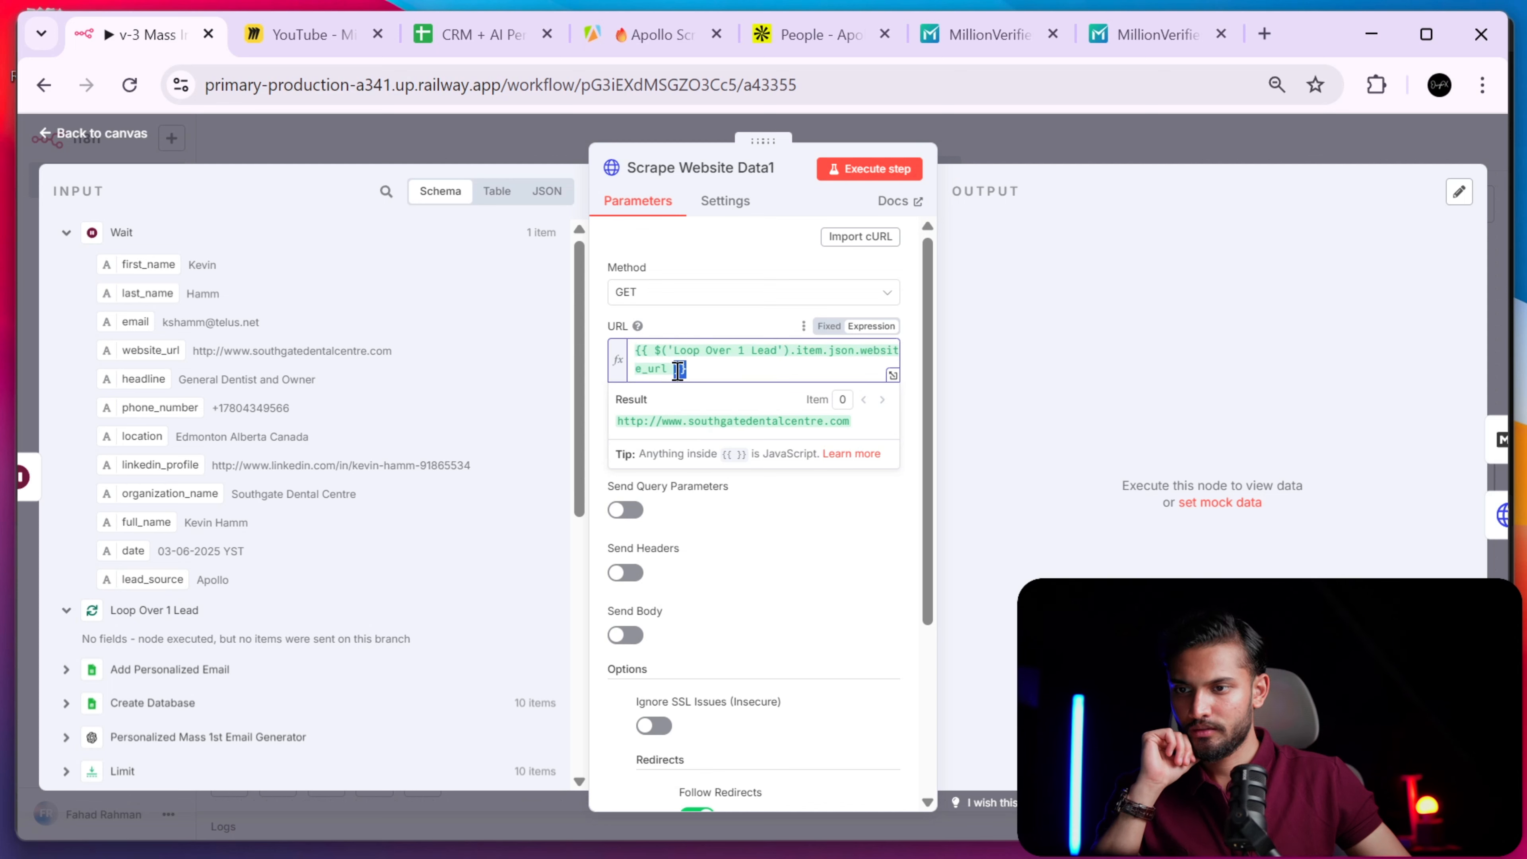
pyautogui.tripleClick(735, 375)
pyautogui.click(156, 616)
pyautogui.click(156, 616)
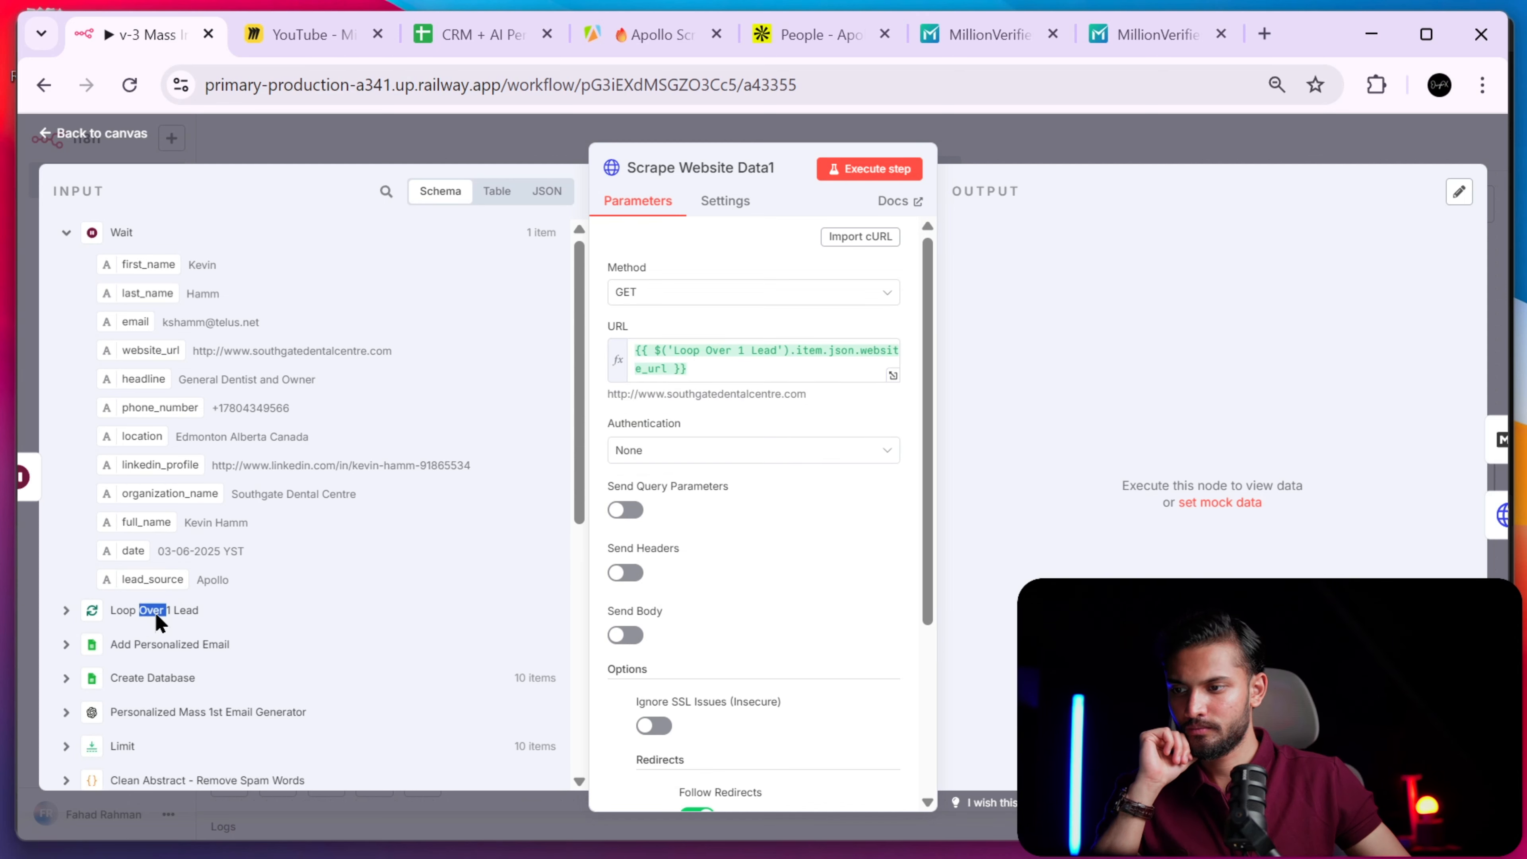
pyautogui.click(106, 237)
pyautogui.tripleClick(695, 365)
pyautogui.hotkey('ctrl', 'c')
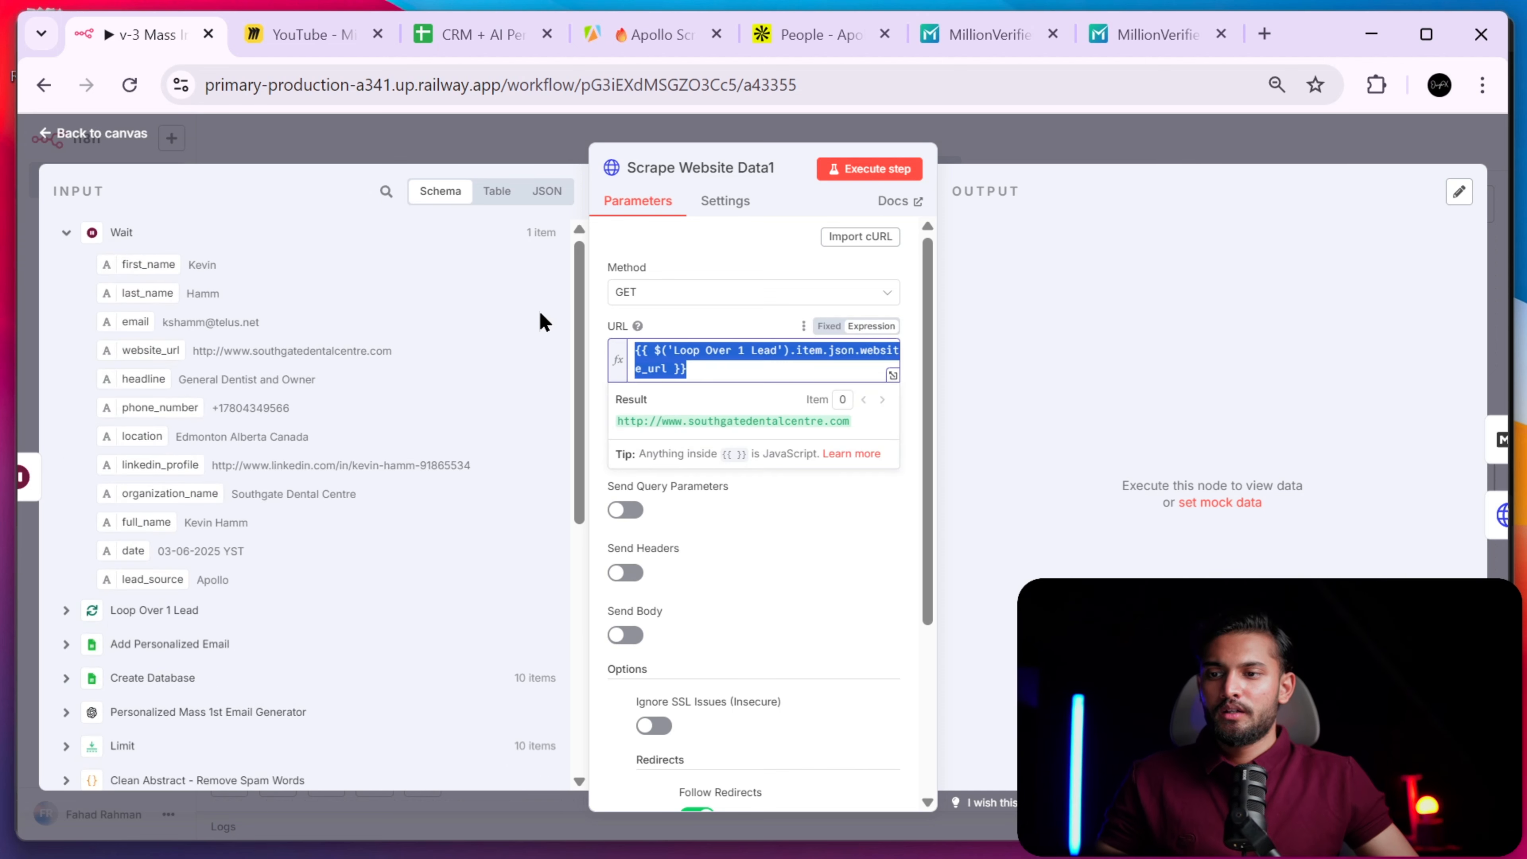
pyautogui.press('BackSpace')
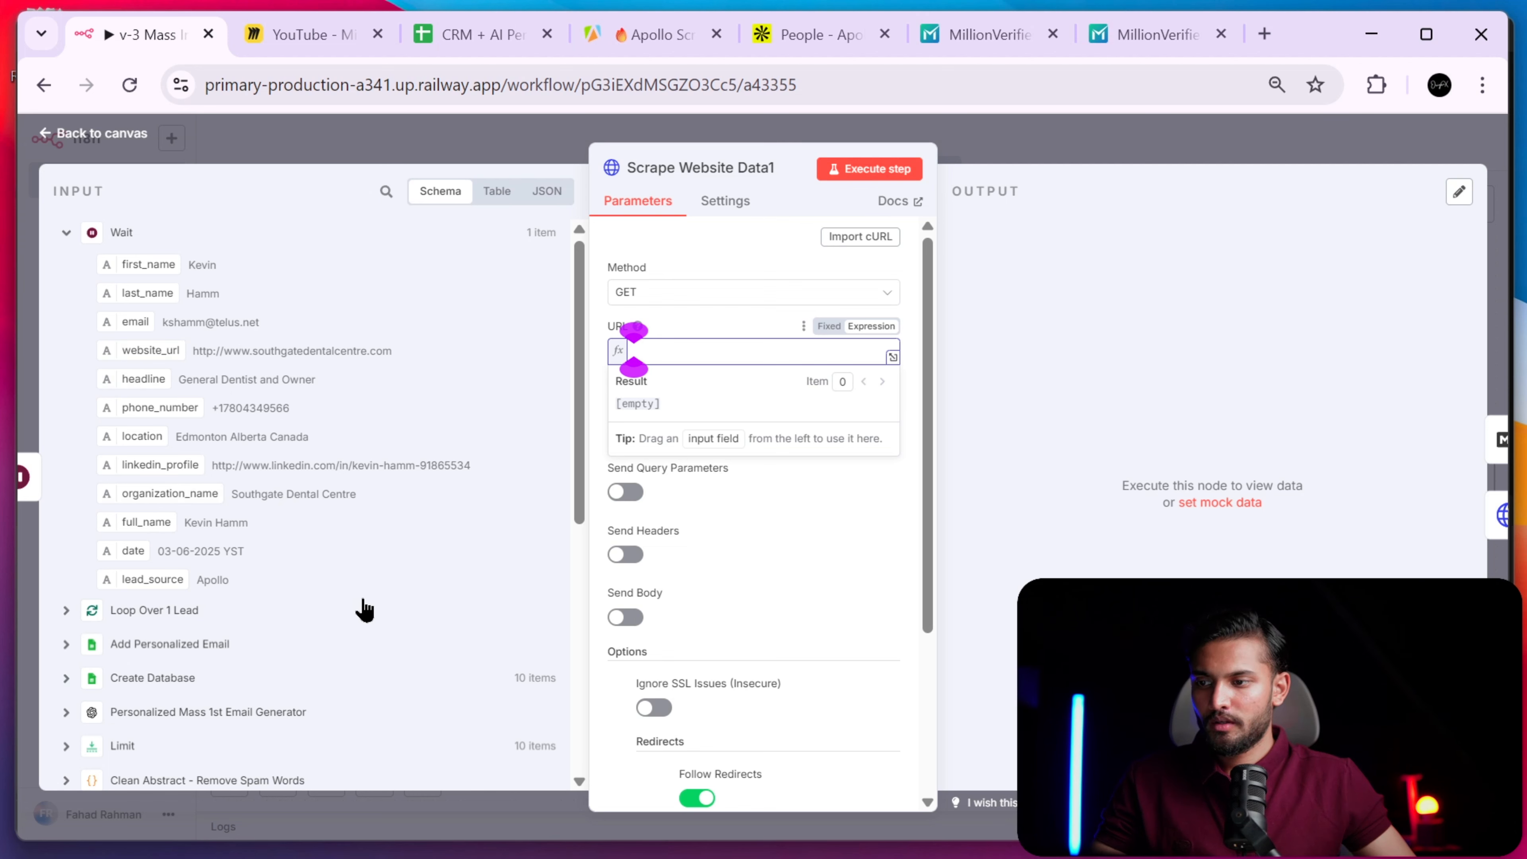
# - Drag the website_url input field into the request URL
pyautogui.moveTo(146, 348); pyautogui.dragTo(698, 352)
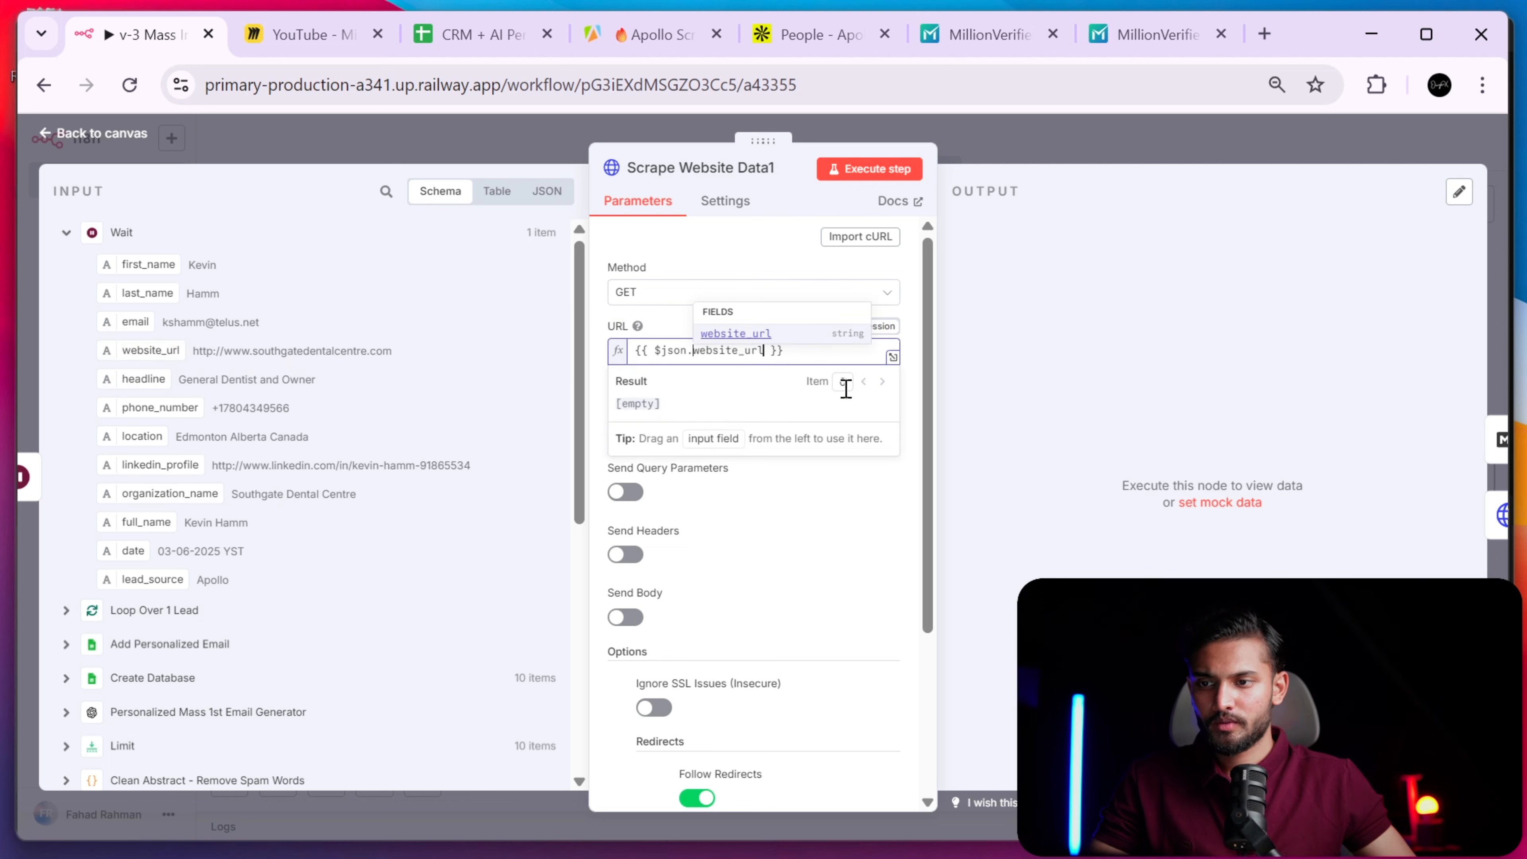
pyautogui.click(793, 348)
pyautogui.click(804, 484)
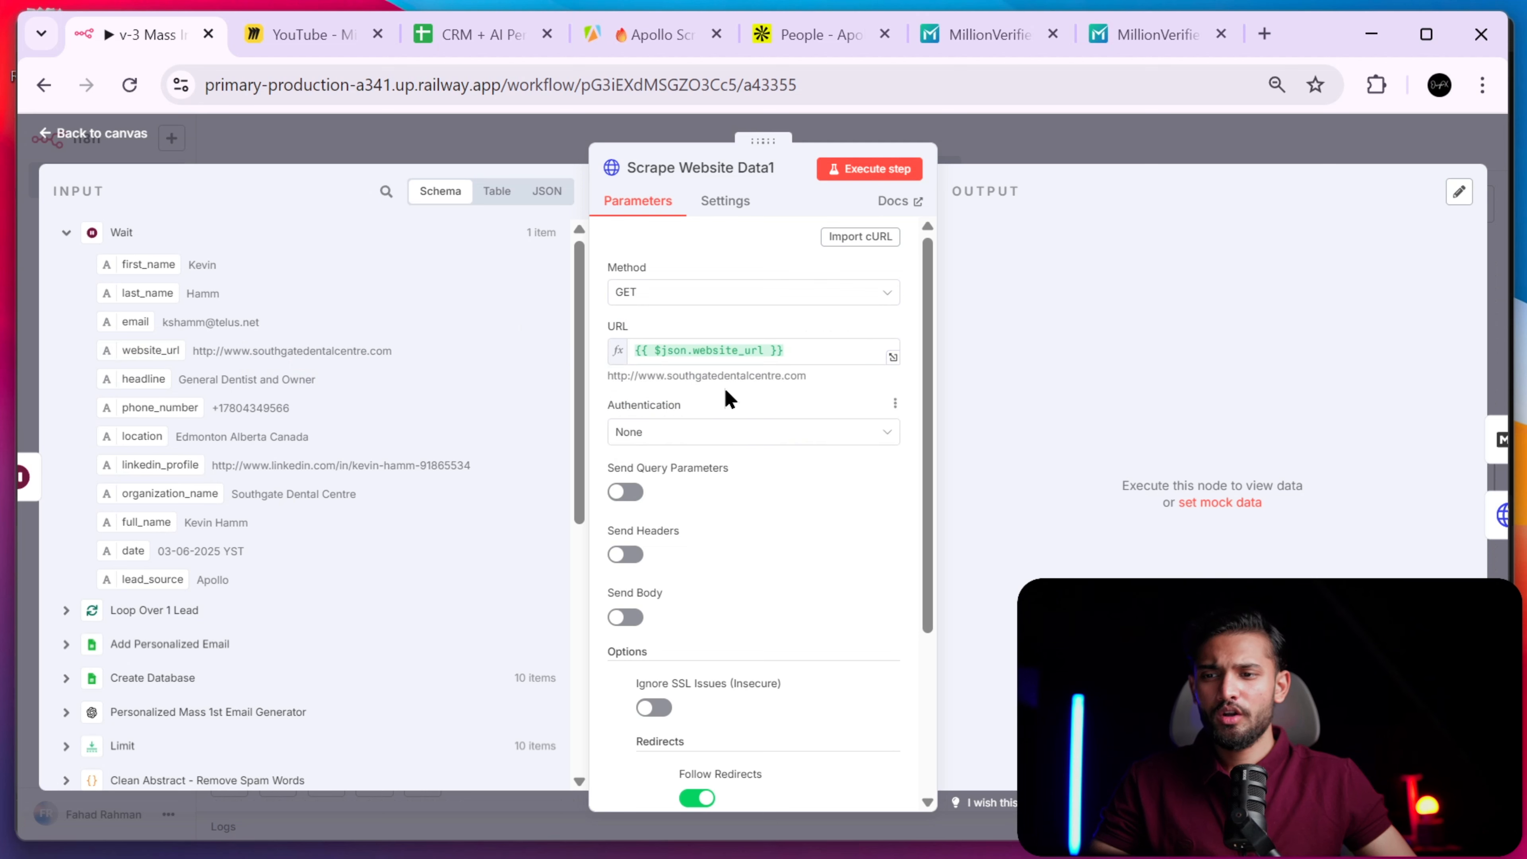
# - Replace the URL with the pasted {{ $('Loop Over 1 Lead').item.json.website_url }} expression and verify it
pyautogui.click(817, 358)
pyautogui.hotkey('ctrl', 'a')
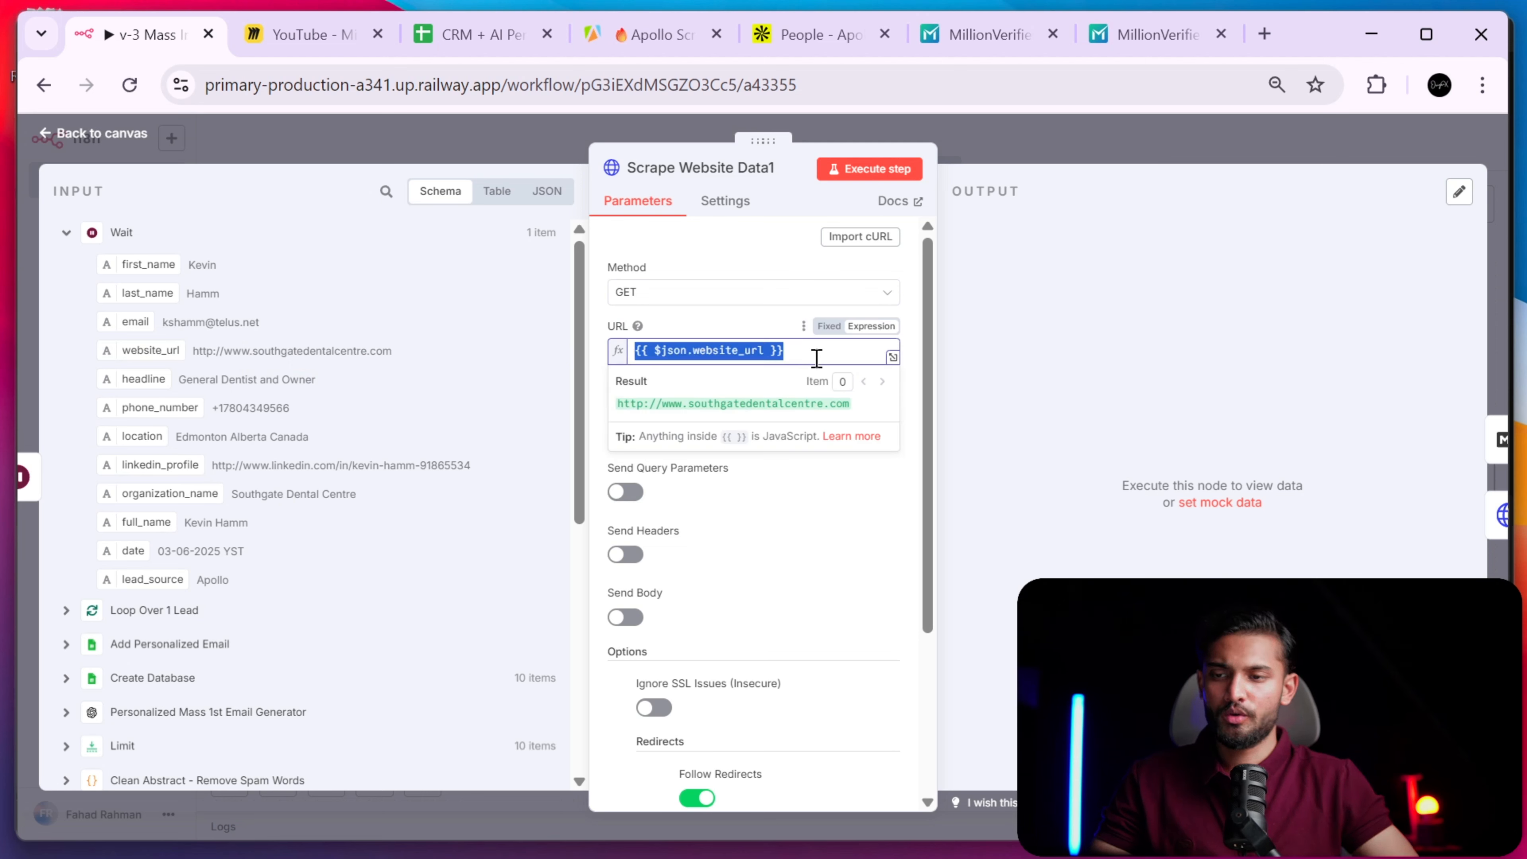
pyautogui.press('BackSpace')
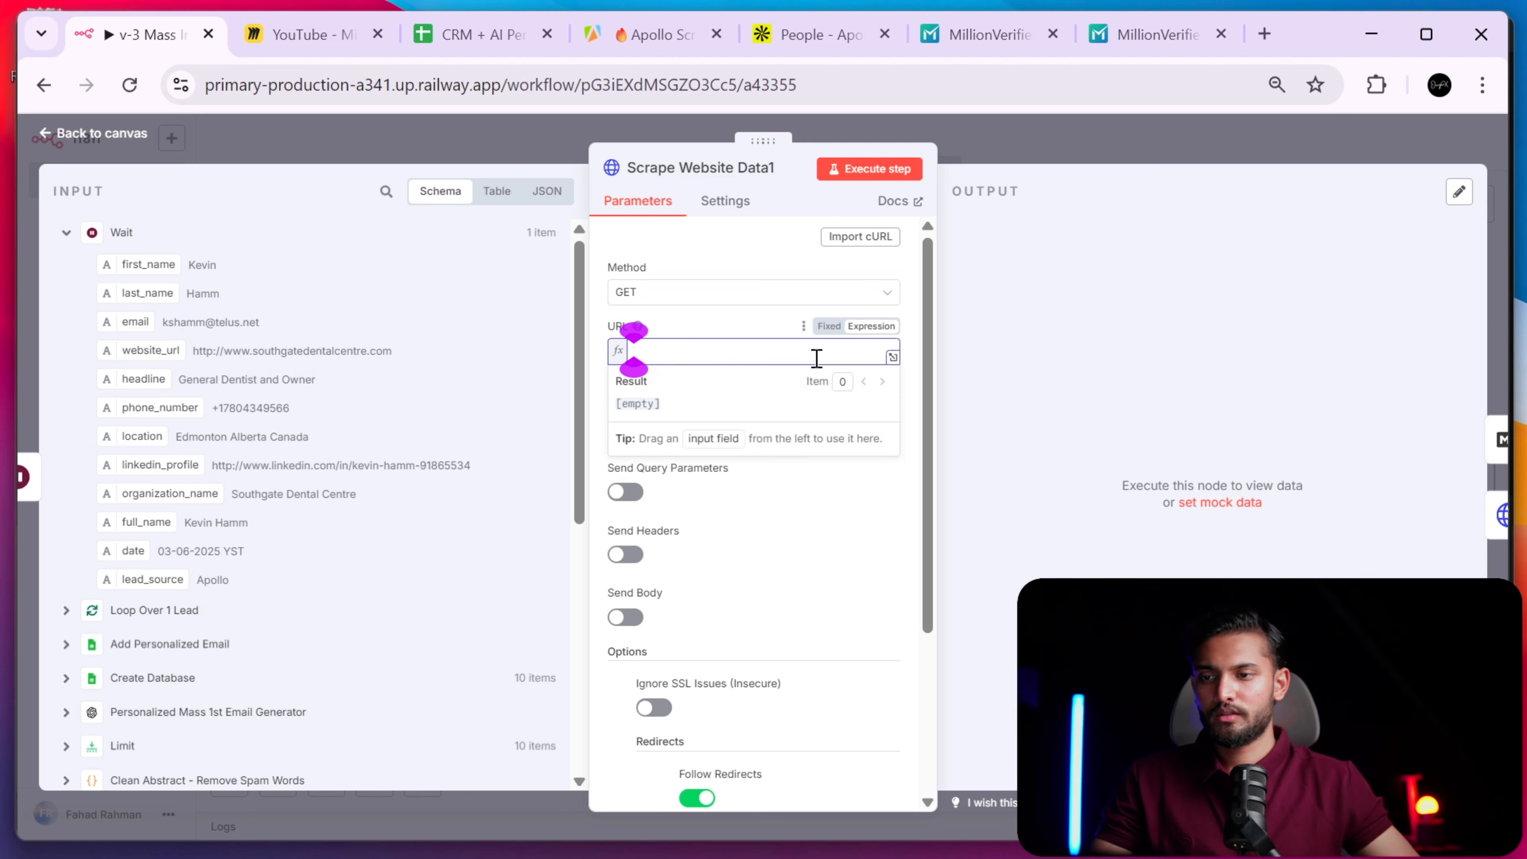
pyautogui.hotkey('ctrl', 'v')
pyautogui.click(839, 539)
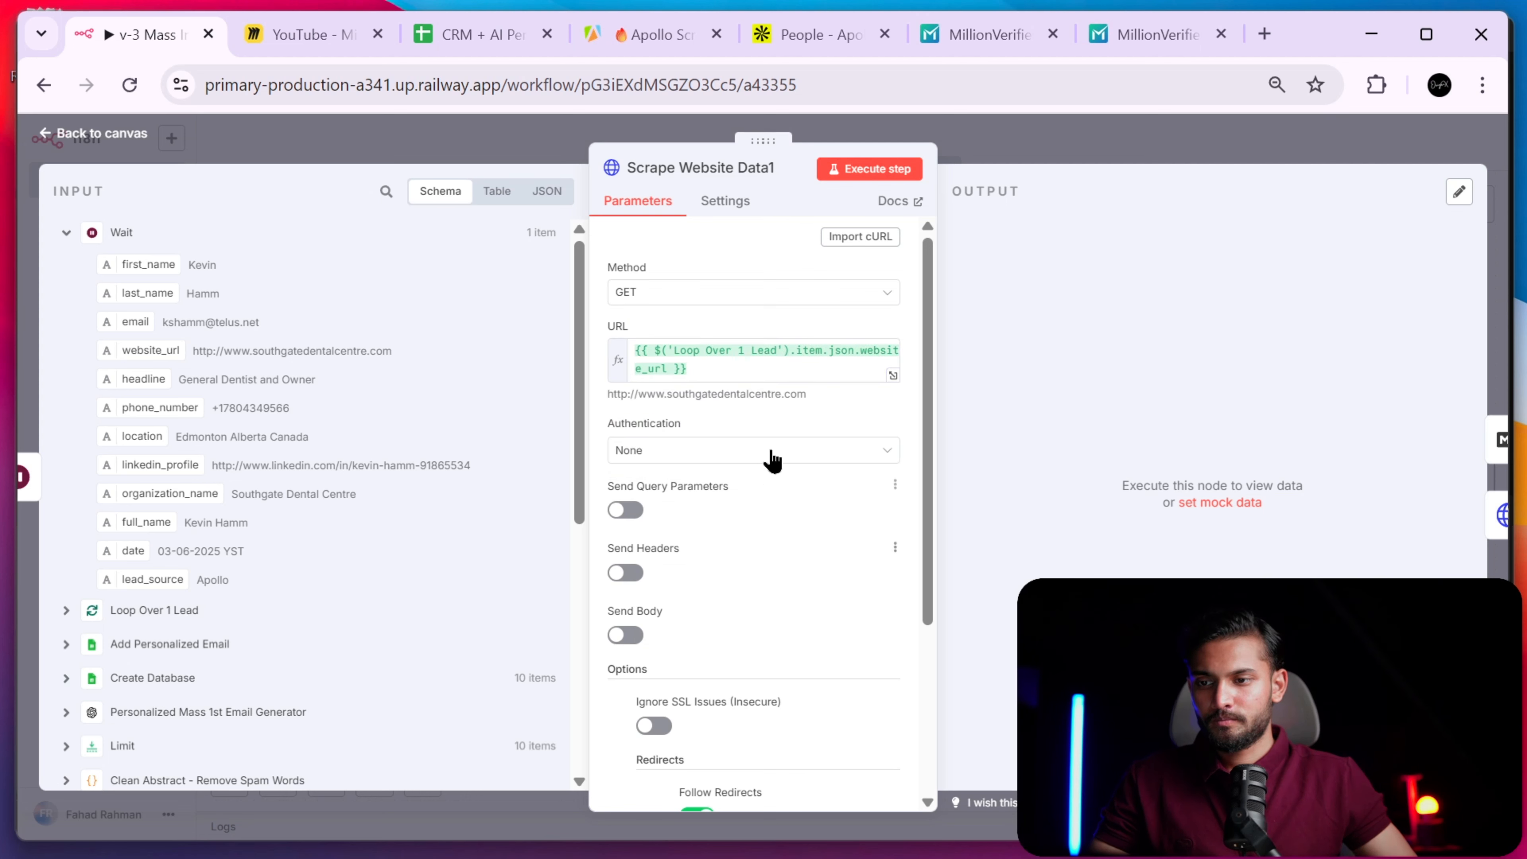
pyautogui.scroll(-2, 775, 421)
pyautogui.scroll(2, 775, 397)
pyautogui.click(723, 358)
pyautogui.hotkey('ctrl', 'a')
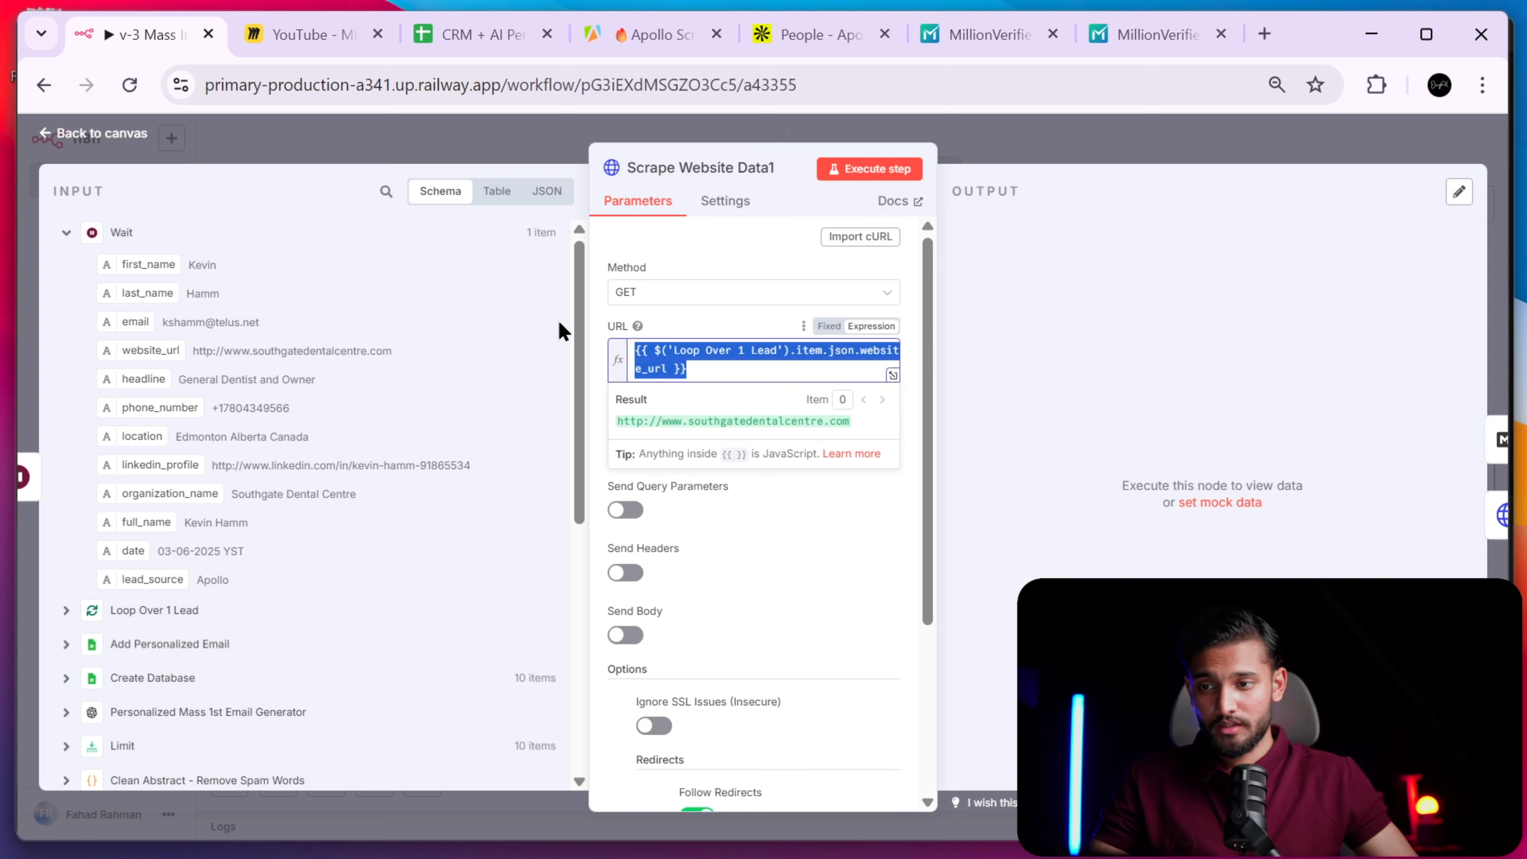
pyautogui.click(774, 575)
pyautogui.scroll(-4, 774, 579)
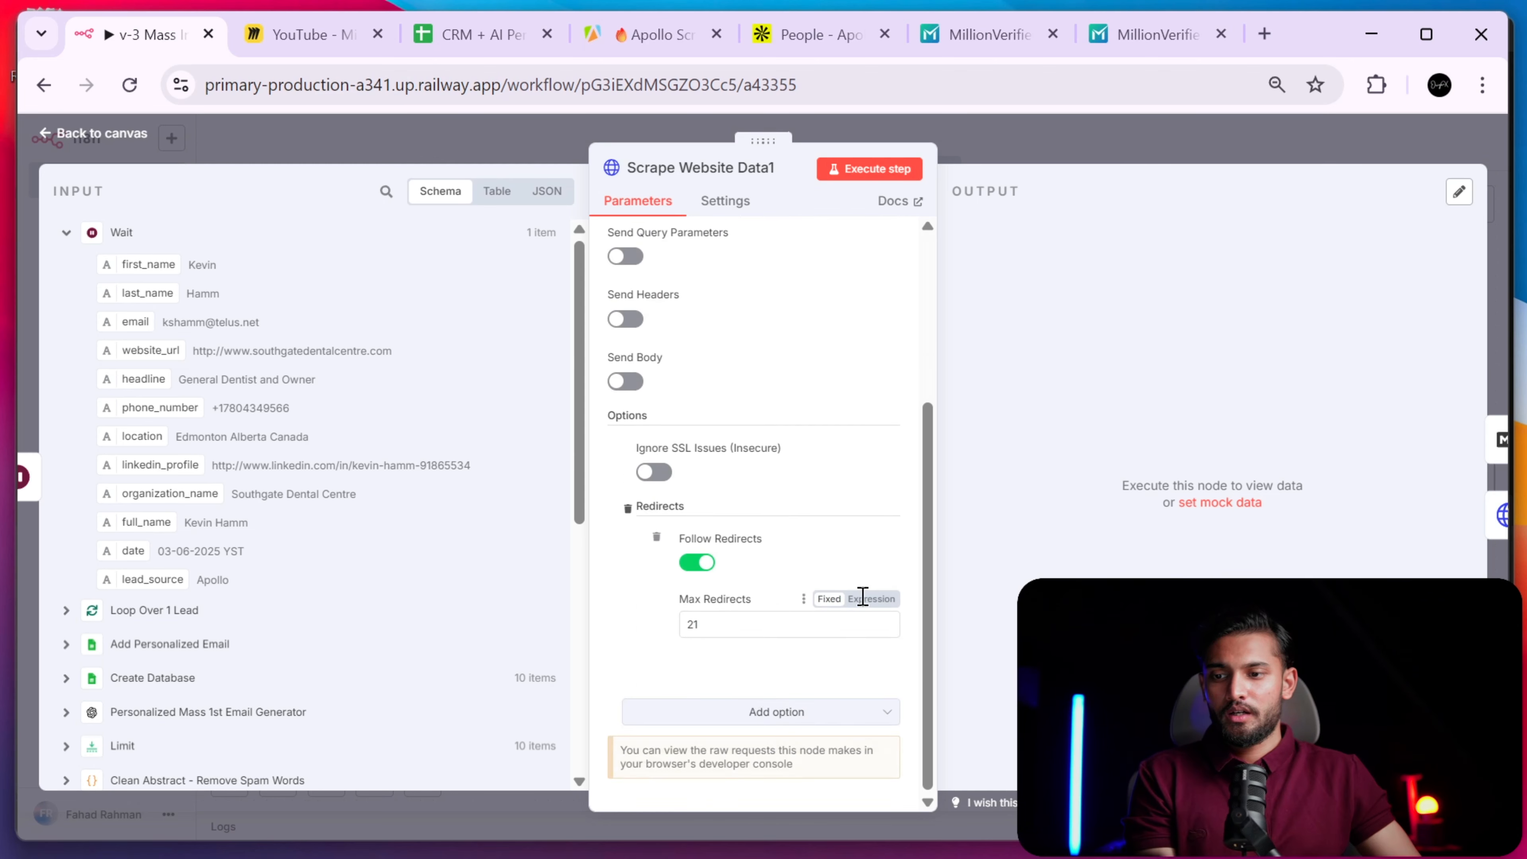
# - Remove the Follow Redirects, Ignore SSL Issues and Redirects options
pyautogui.click(656, 536)
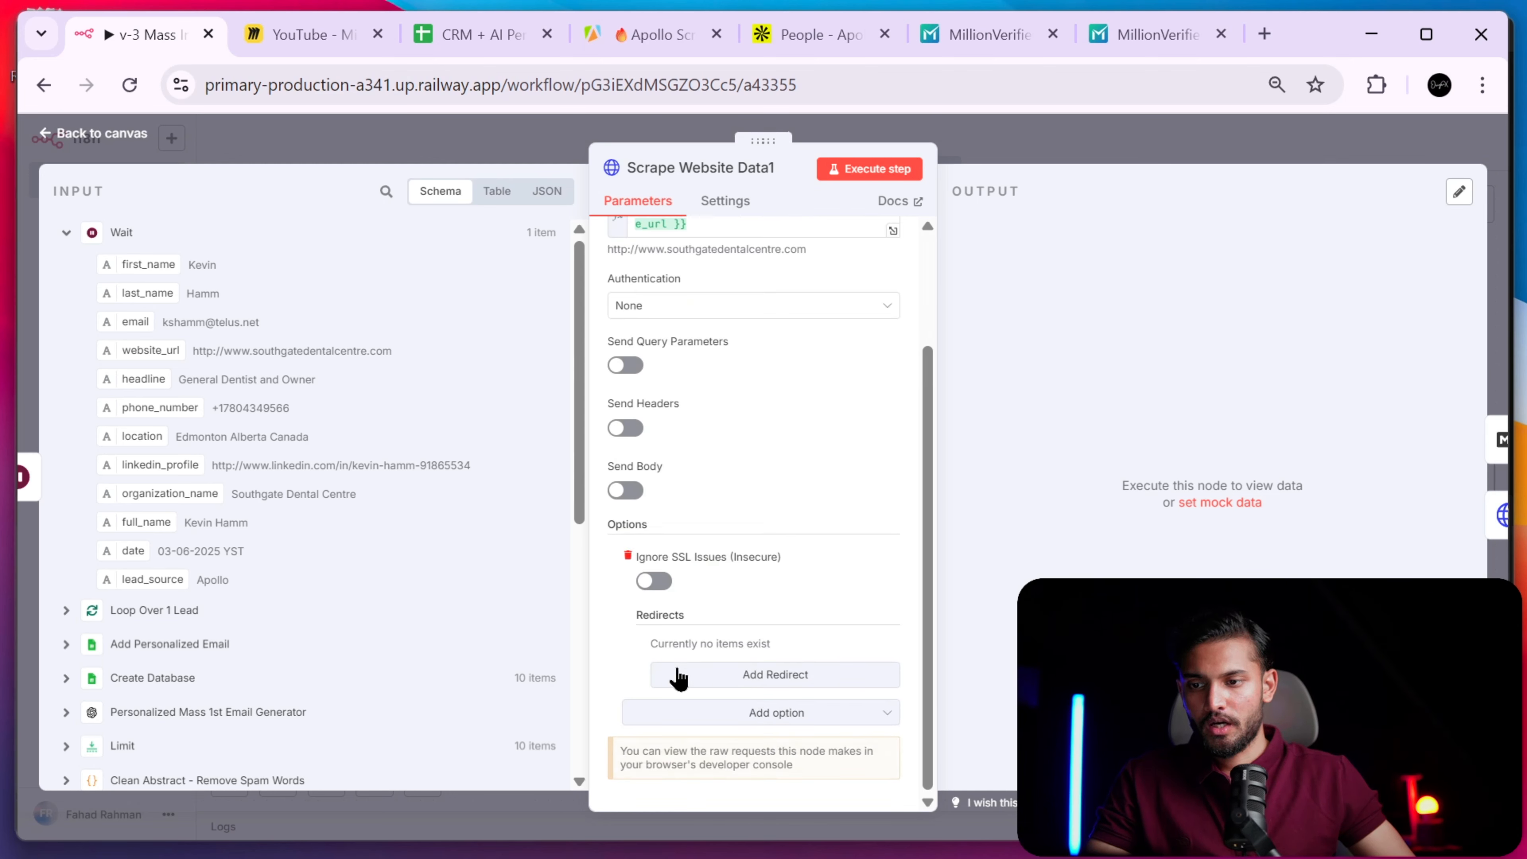
pyautogui.click(627, 555)
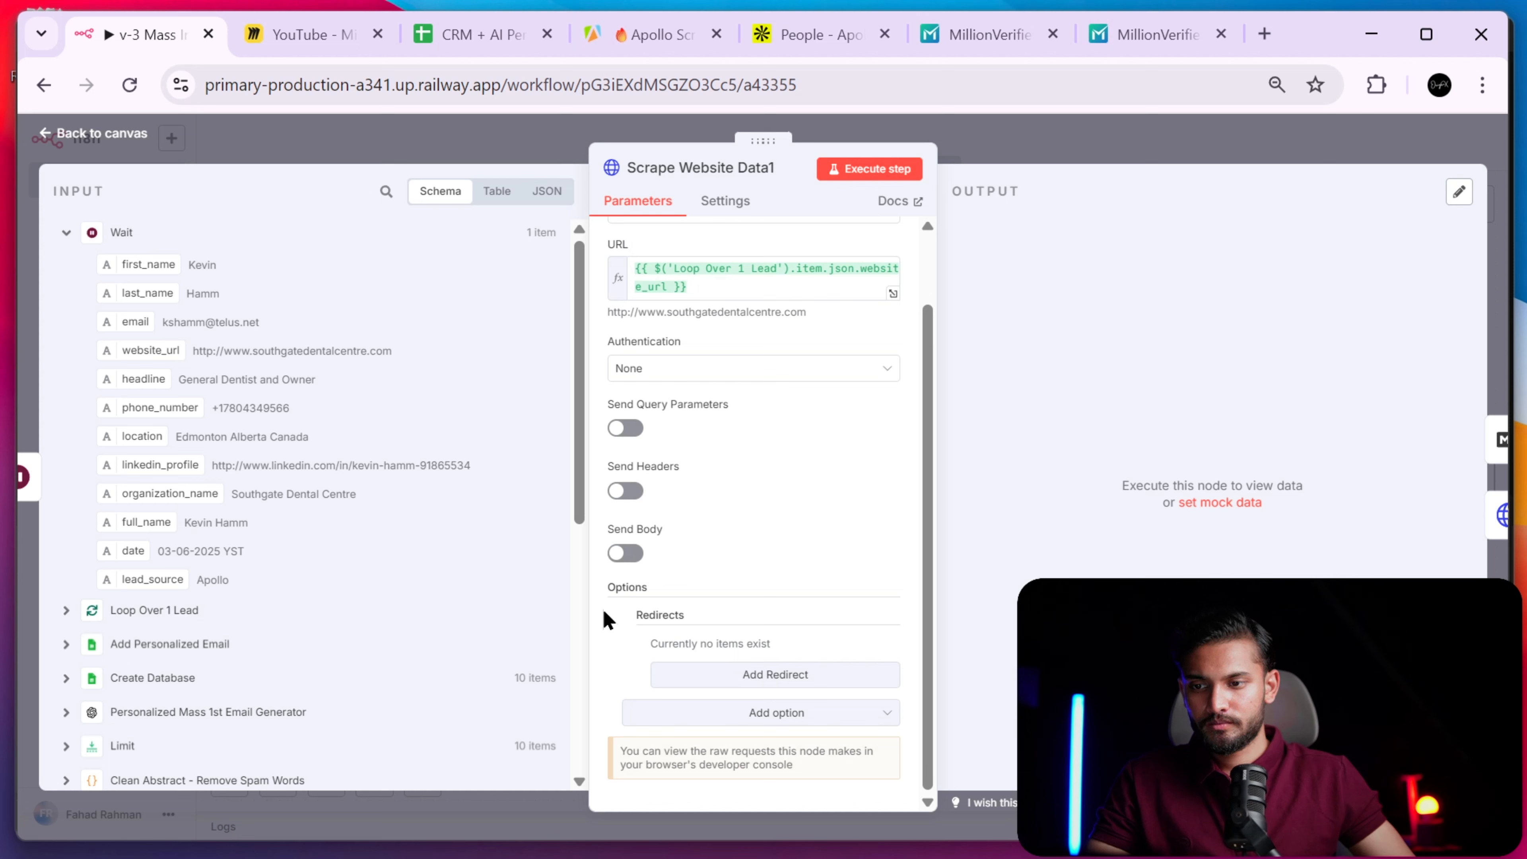
pyautogui.click(625, 619)
# - Re-add the Ignore SSL Issues and Redirects options, then glance at the node's Settings
pyautogui.click(750, 714)
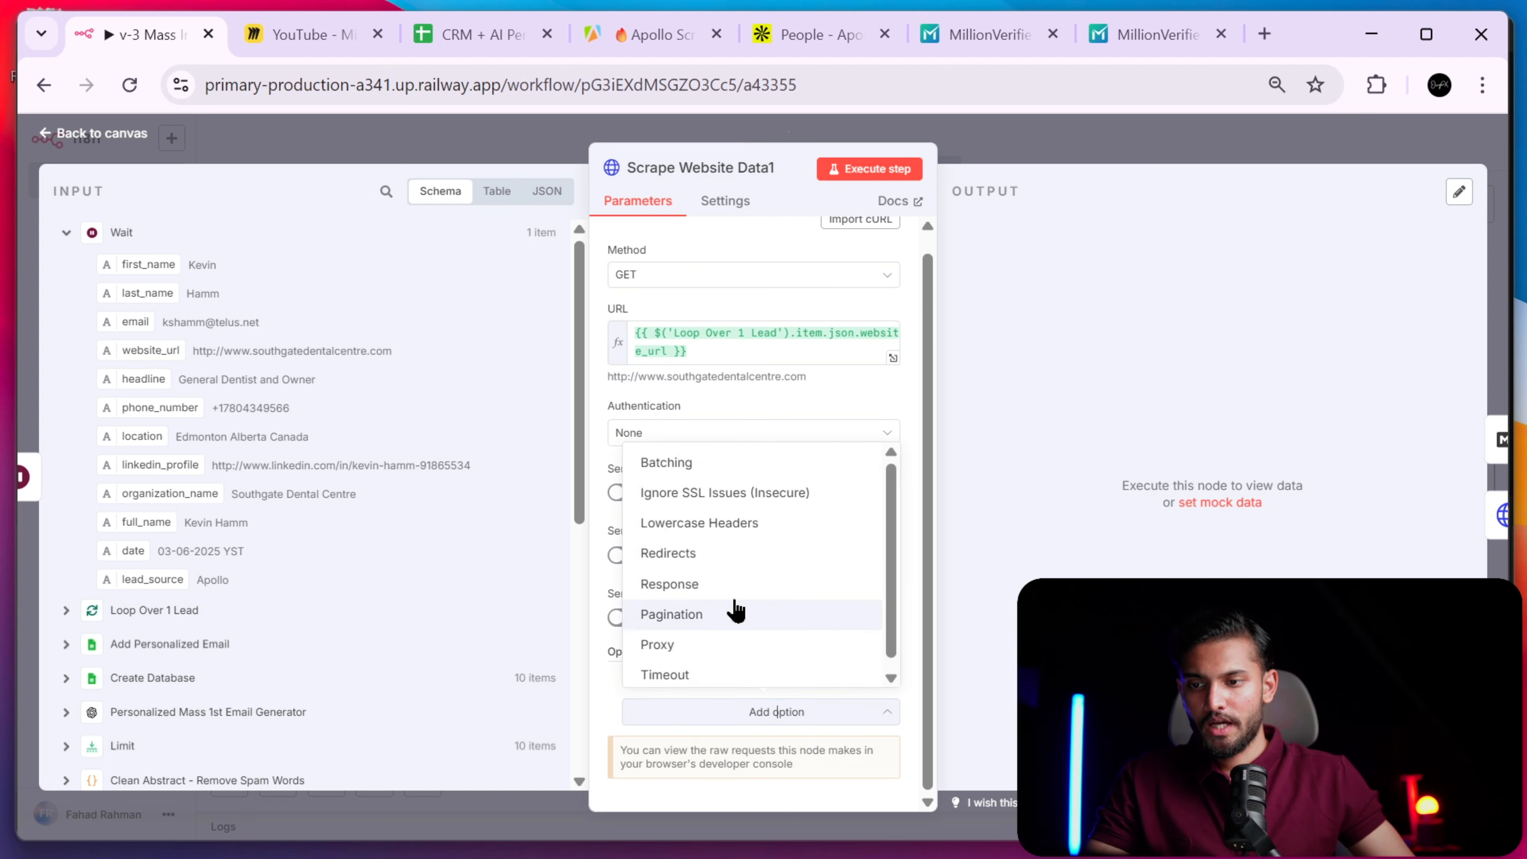
pyautogui.click(732, 508)
pyautogui.scroll(-1, 716, 656)
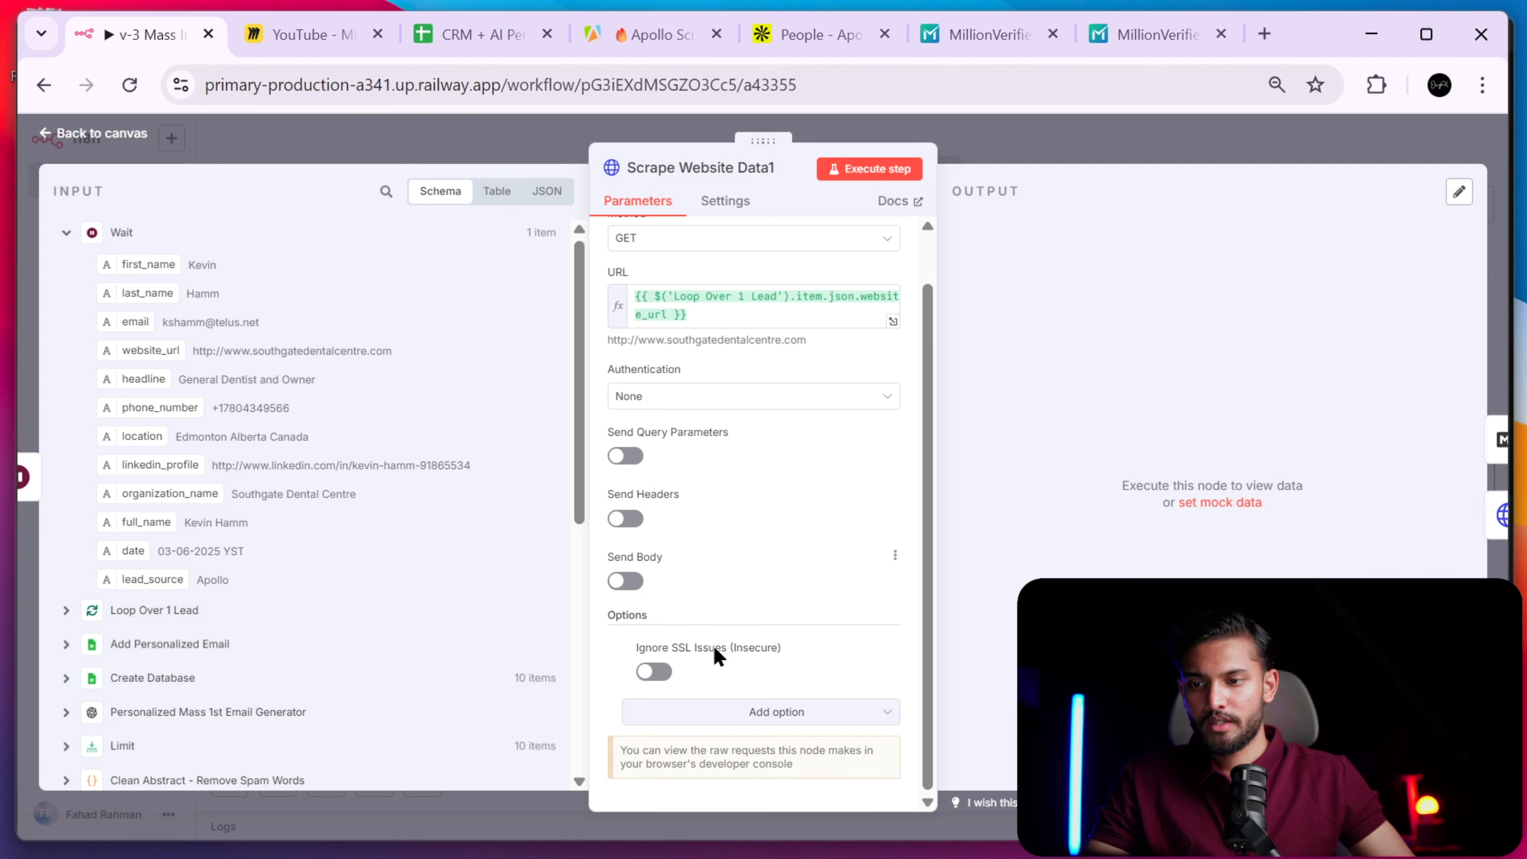
pyautogui.click(732, 716)
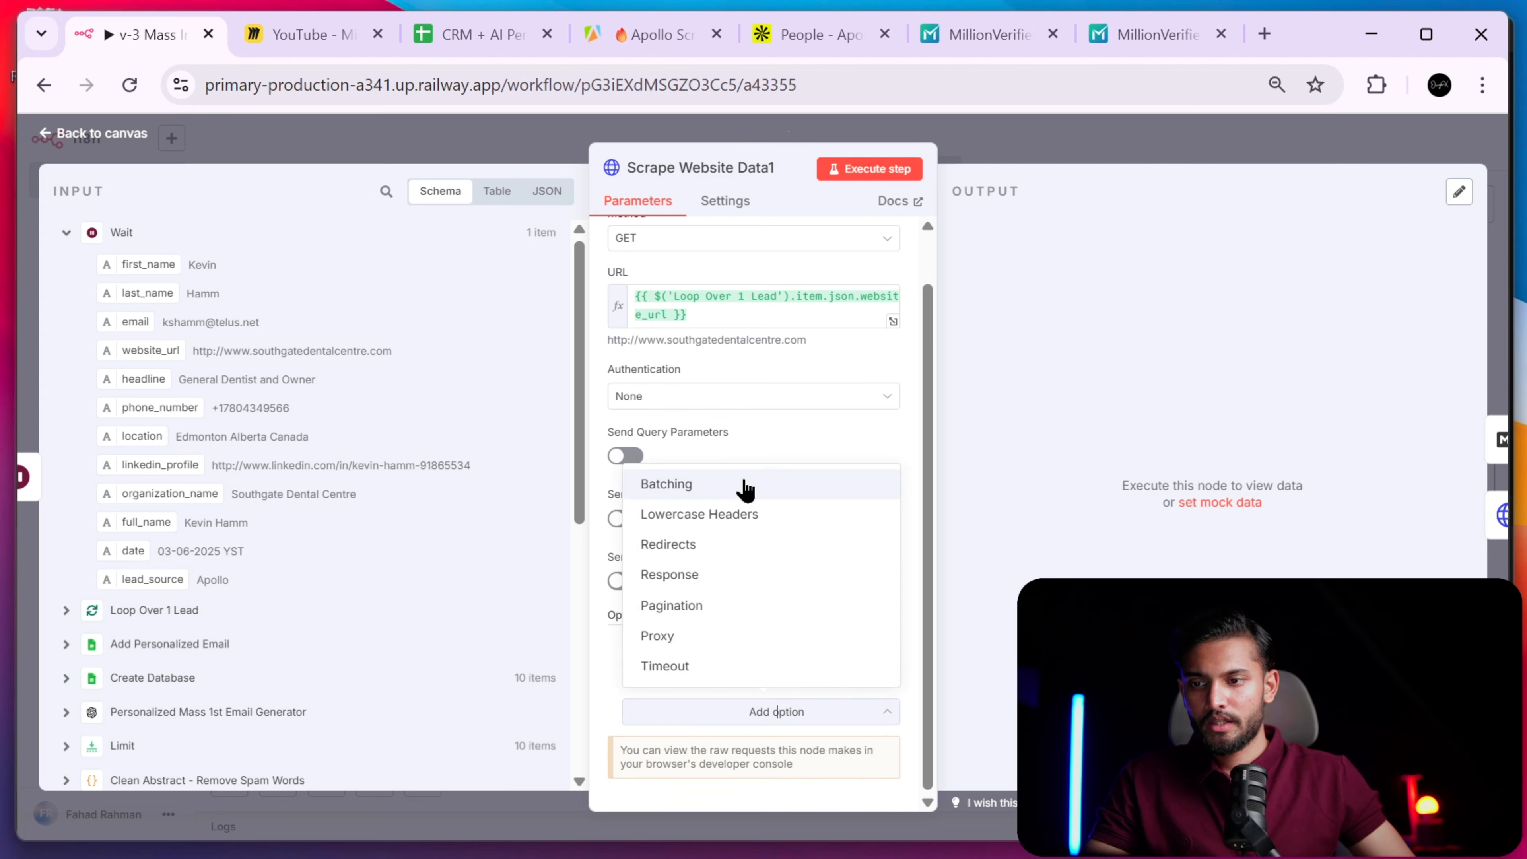
pyautogui.click(709, 545)
pyautogui.scroll(-3, 760, 662)
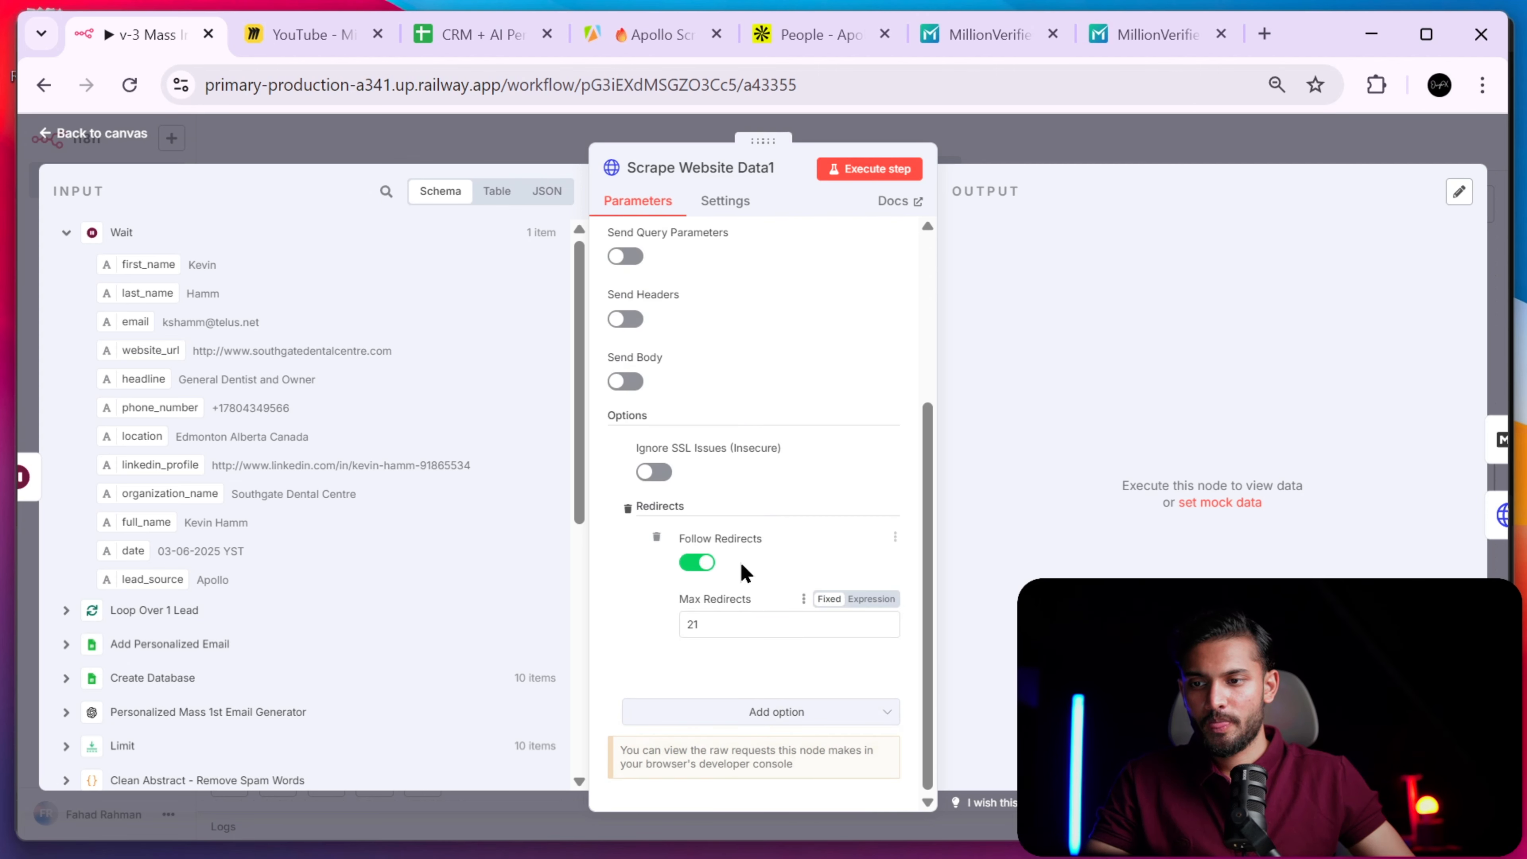
pyautogui.scroll(10, 740, 421)
pyautogui.click(727, 204)
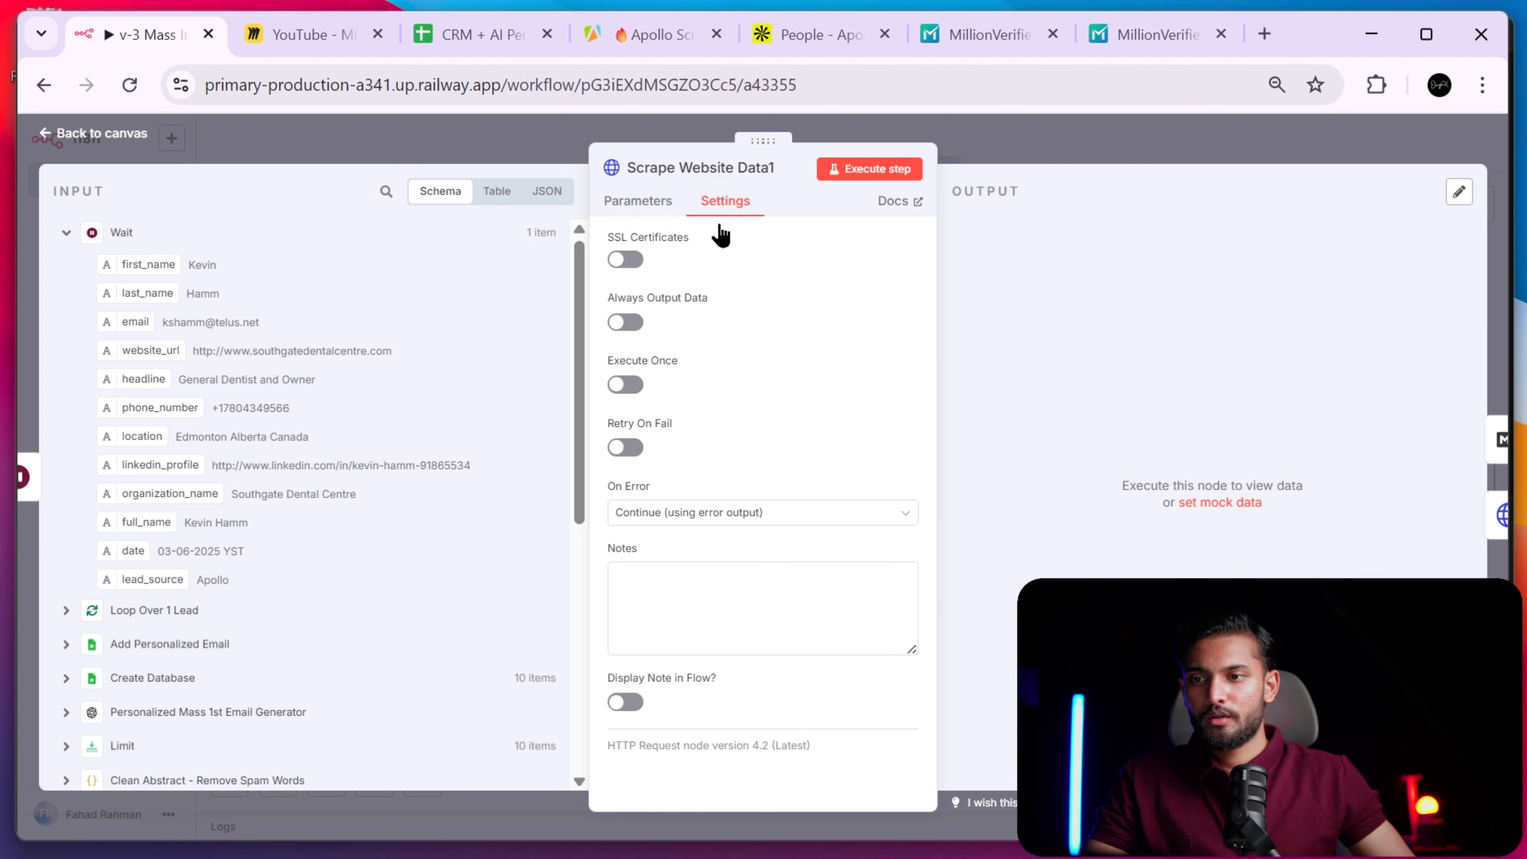
pyautogui.click(634, 205)
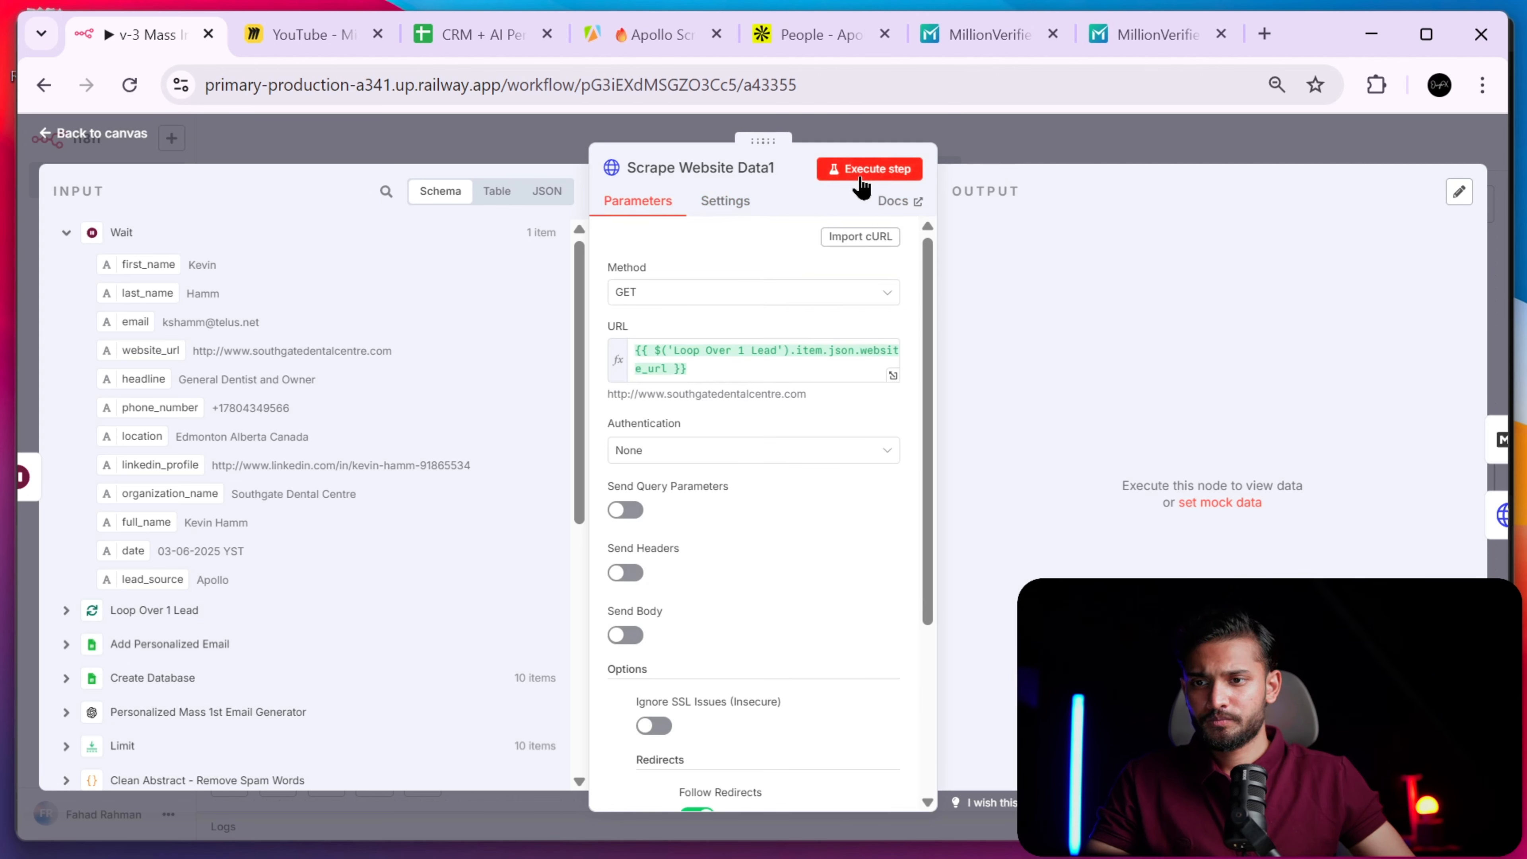
# - Execute Scrape Website Data1 and check the Apollo Scraper runs in Apify
pyautogui.click(878, 173)
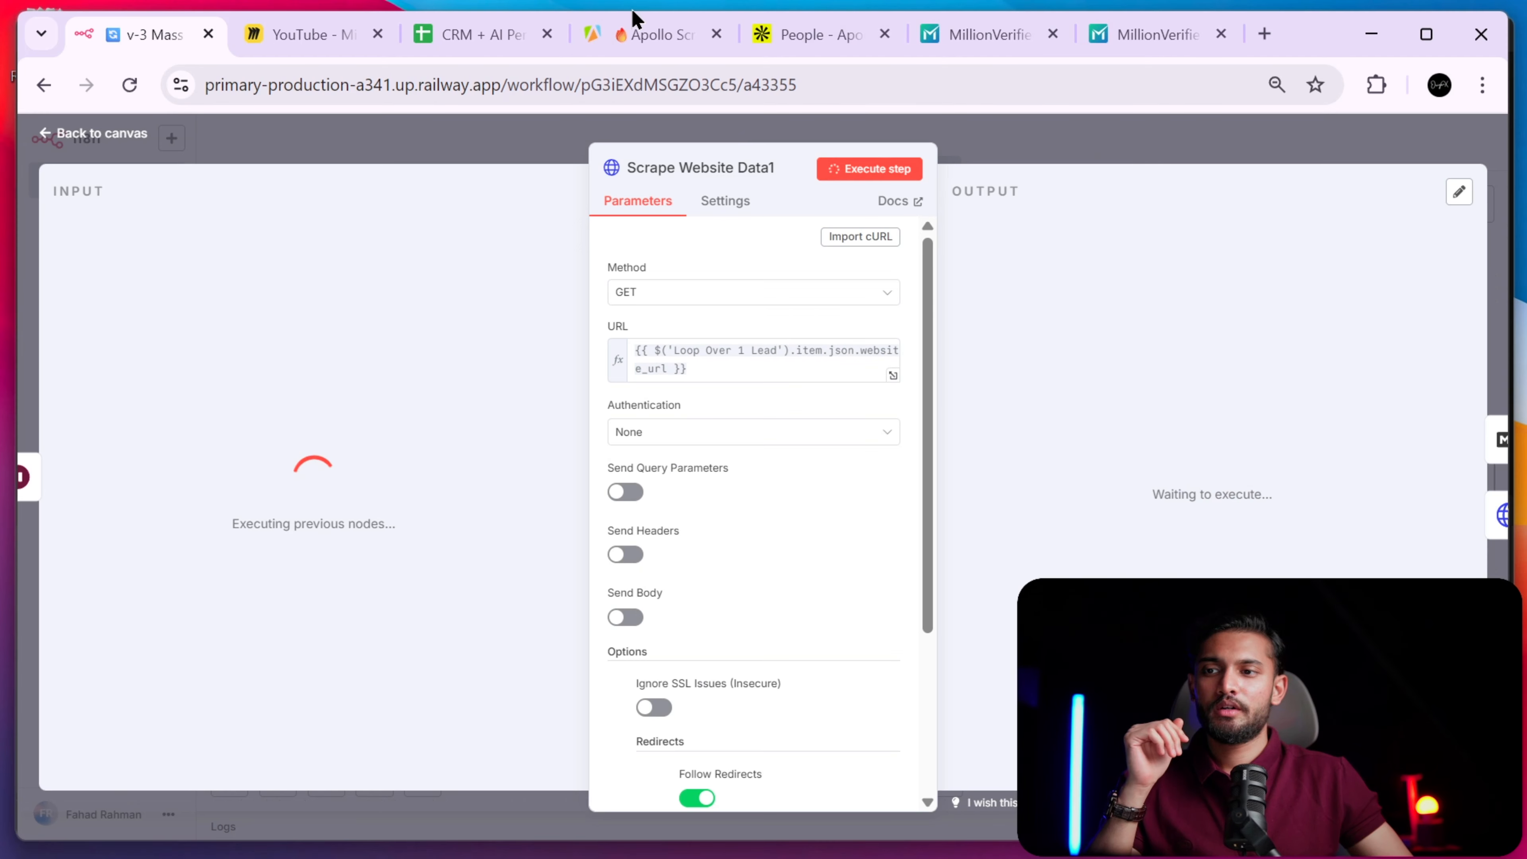
pyautogui.click(639, 30)
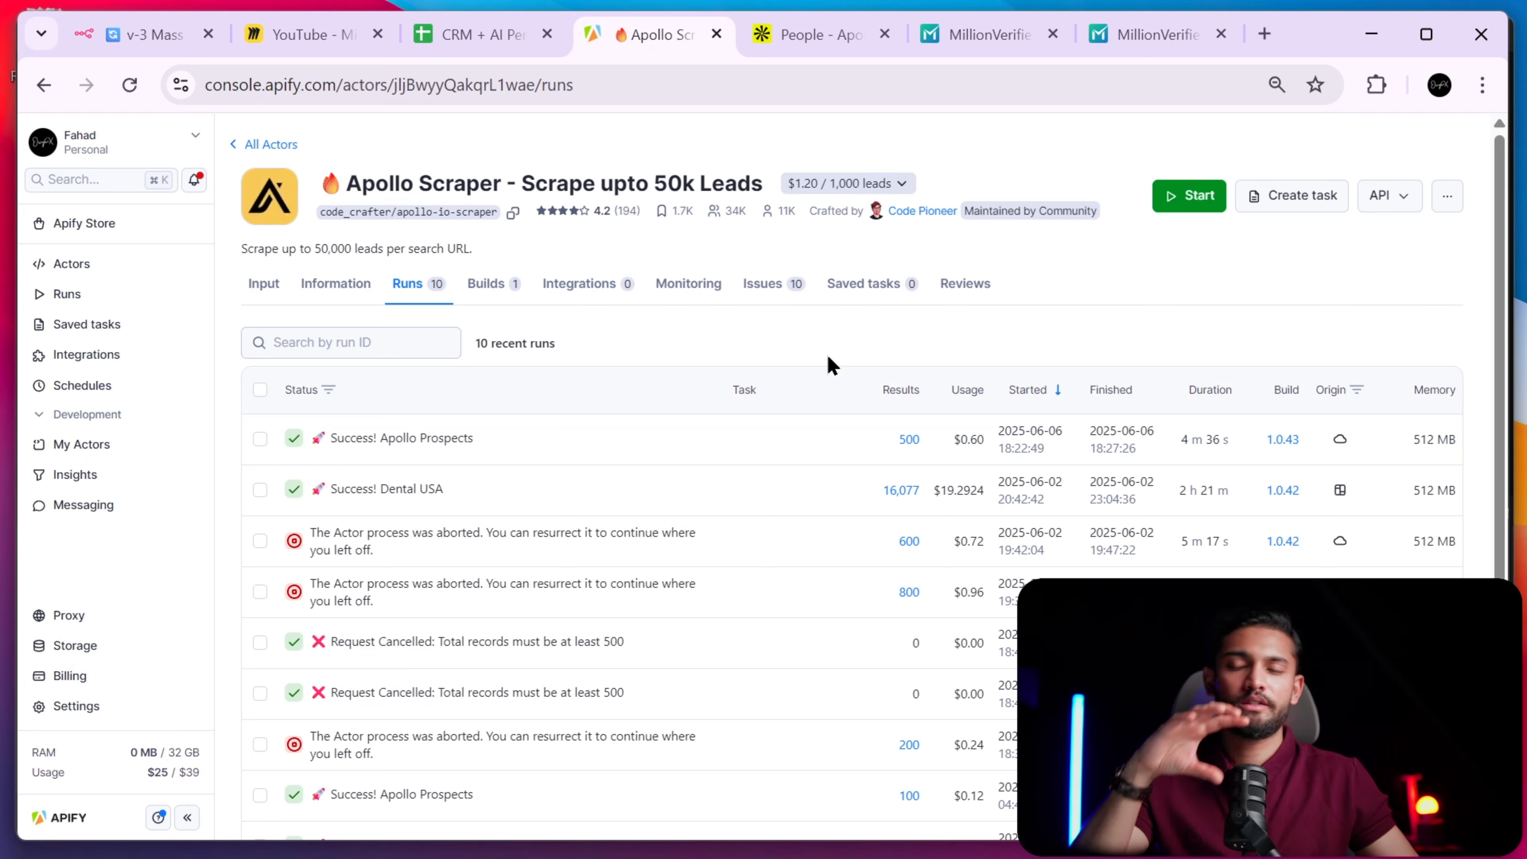
pyautogui.click(180, 37)
# - Close the node panel and pan the canvas toward the Create Database node
pyautogui.press('Escape')
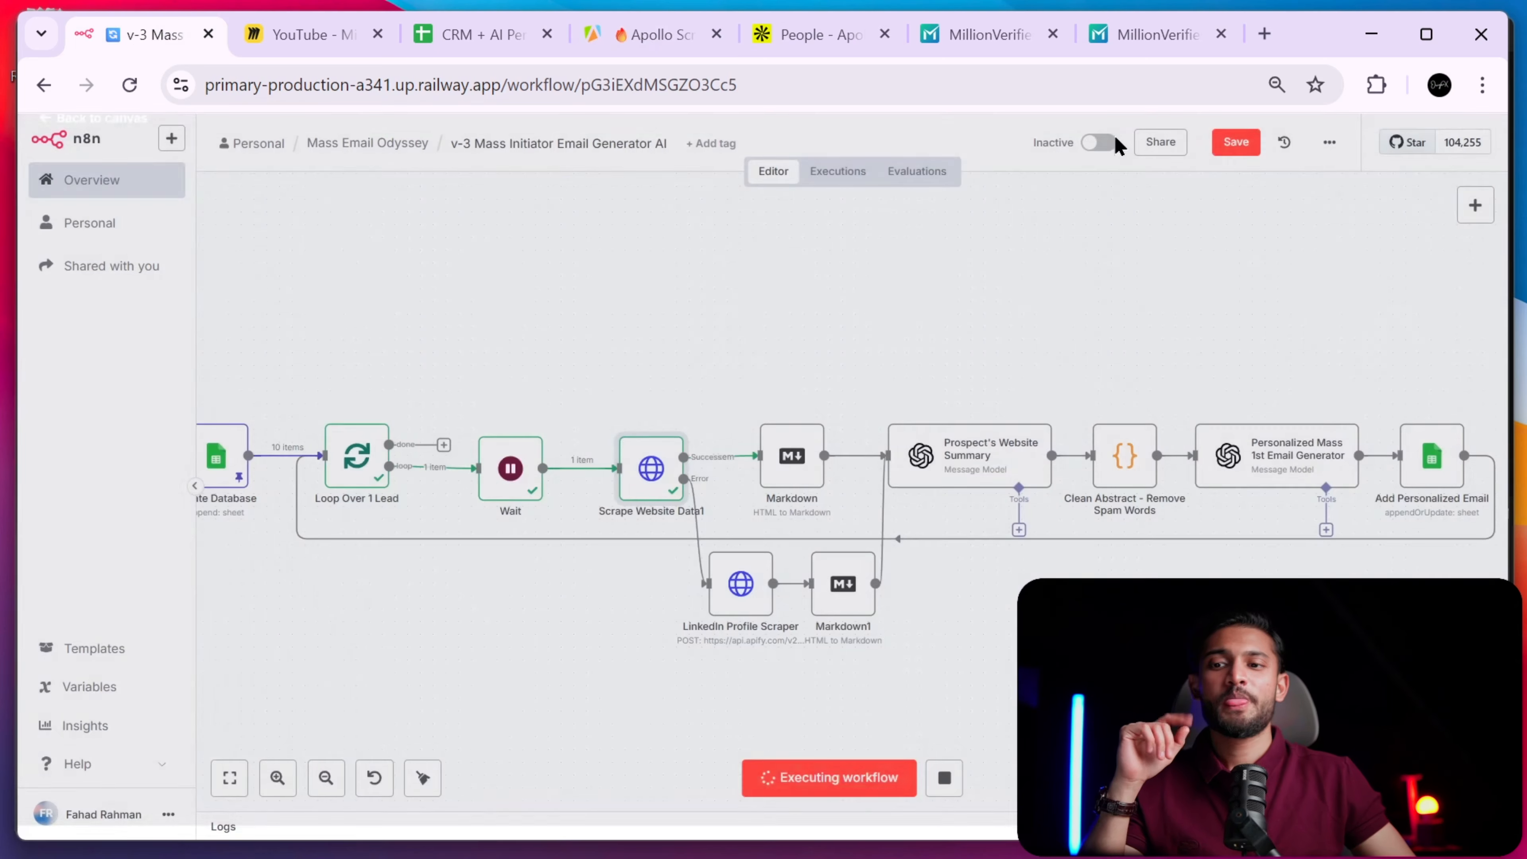
pyautogui.scroll(-3, 995, 529)
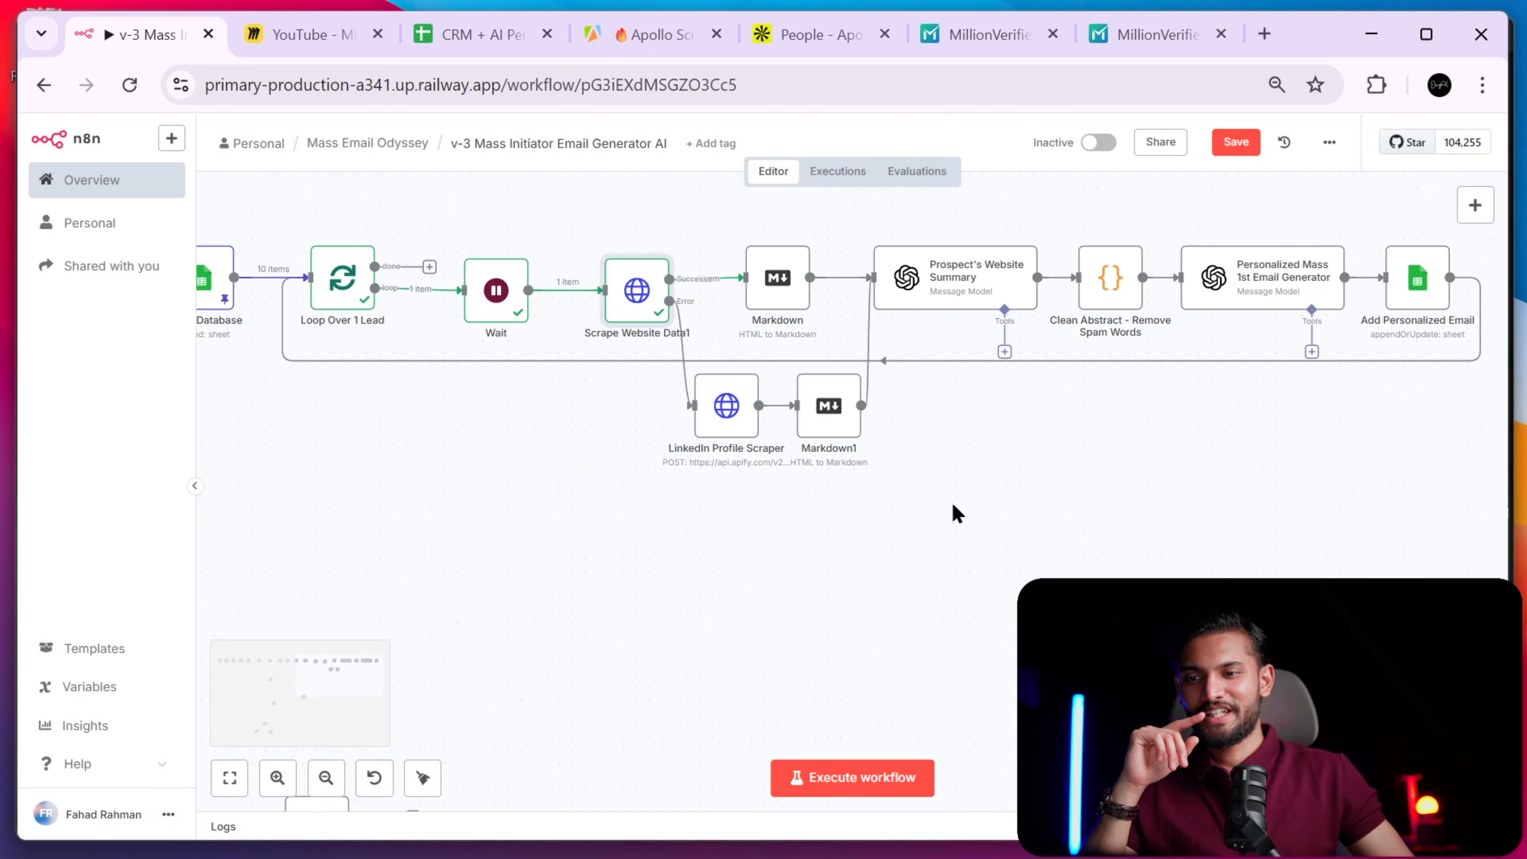
pyautogui.moveTo(953, 506); pyautogui.dragTo(1012, 493)
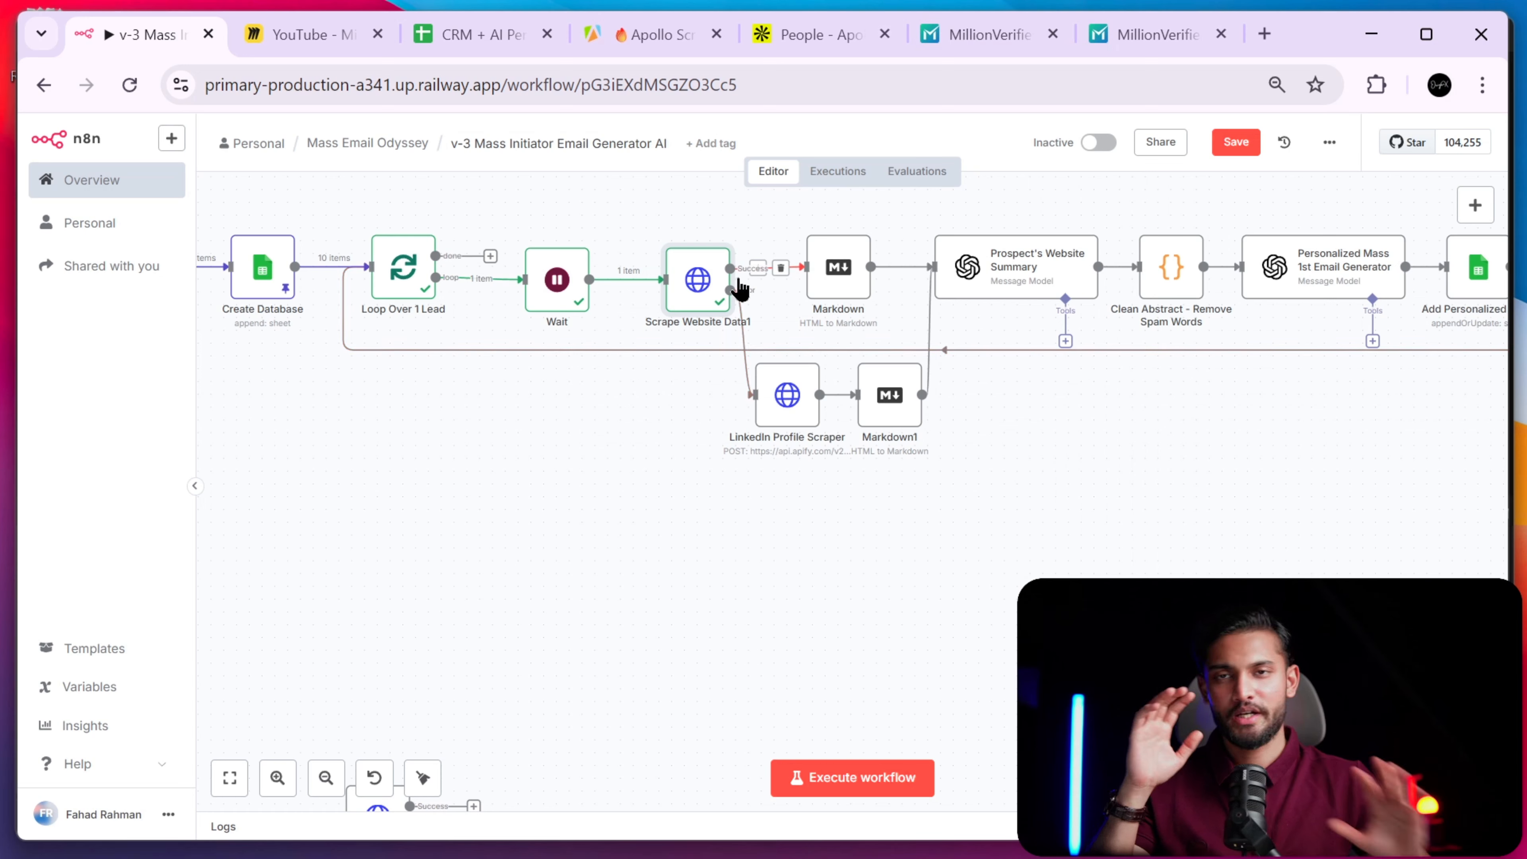
pyautogui.scroll(-3, 712, 526)
pyautogui.scroll(3, 712, 525)
pyautogui.hscroll(-4, 750, 750)
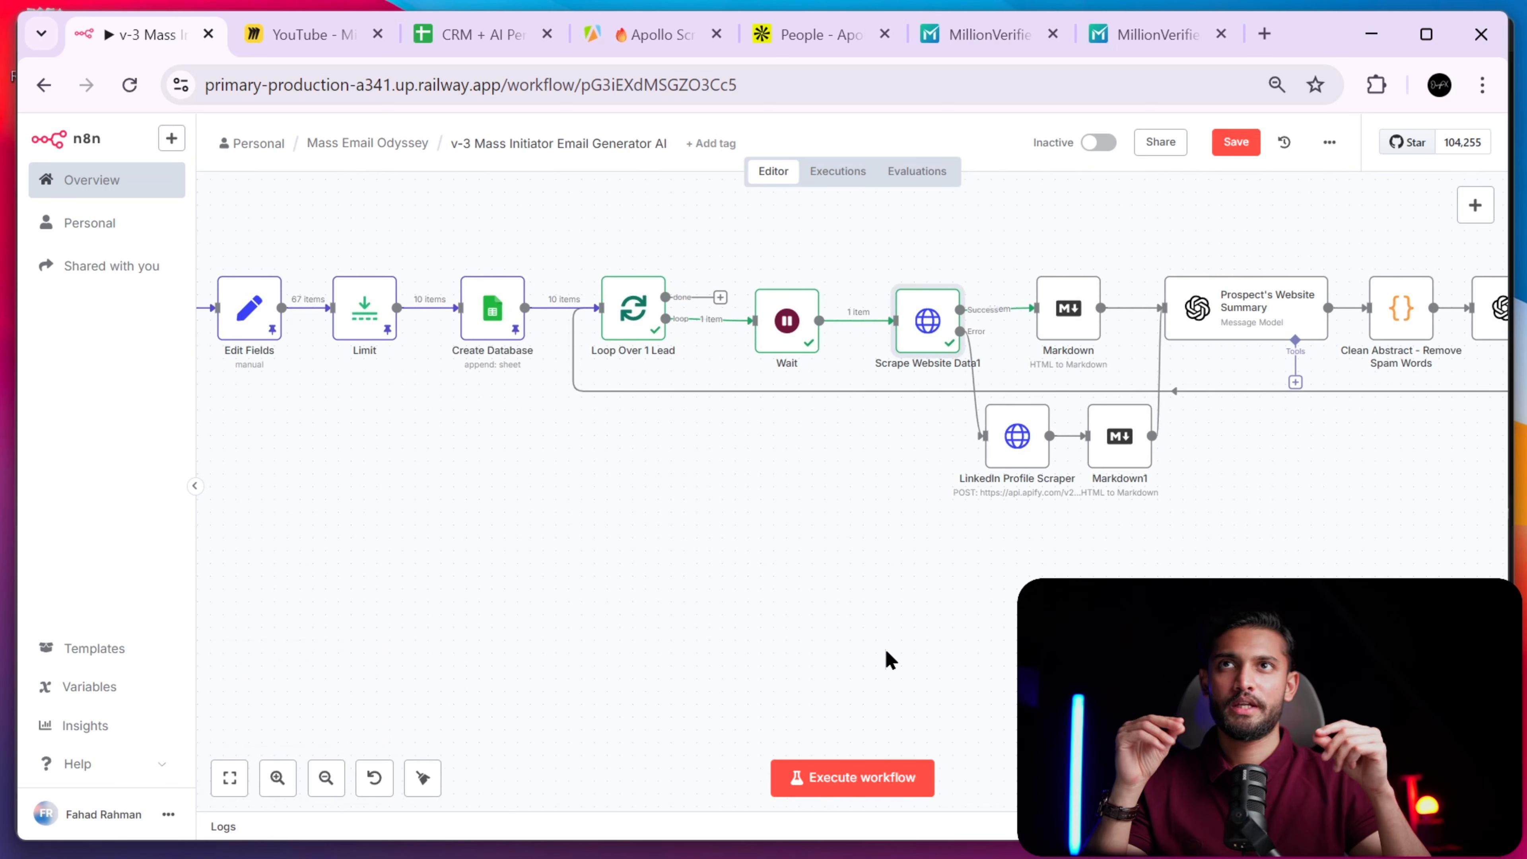
pyautogui.scroll(-8, 865, 542)
# - Open the standalone Scrape Website Data node and review its JSON body and options
pyautogui.hscroll(-2, 805, 440)
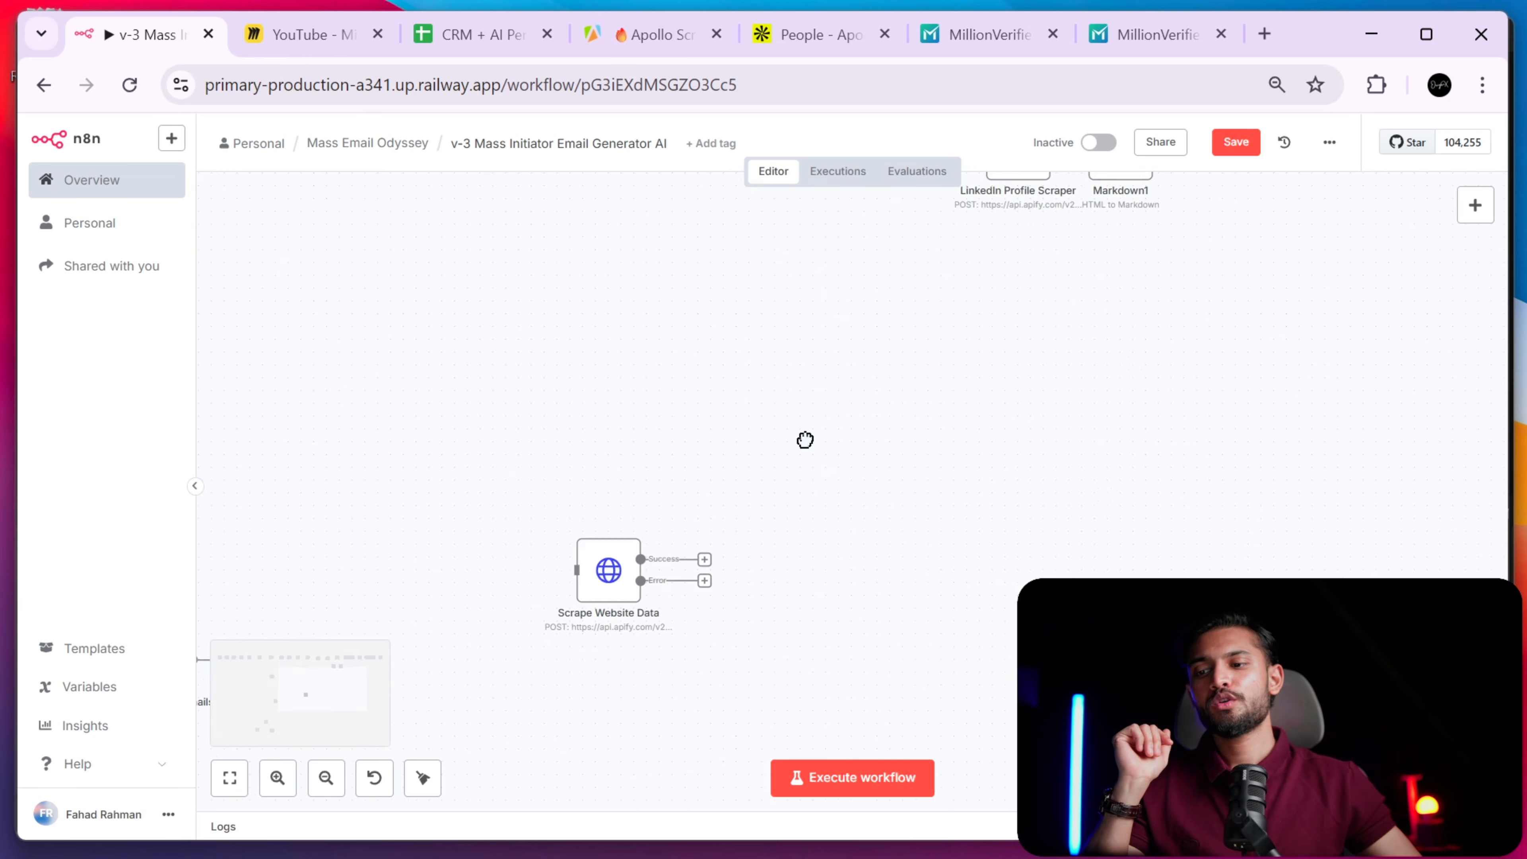
pyautogui.scroll(1, 707, 483)
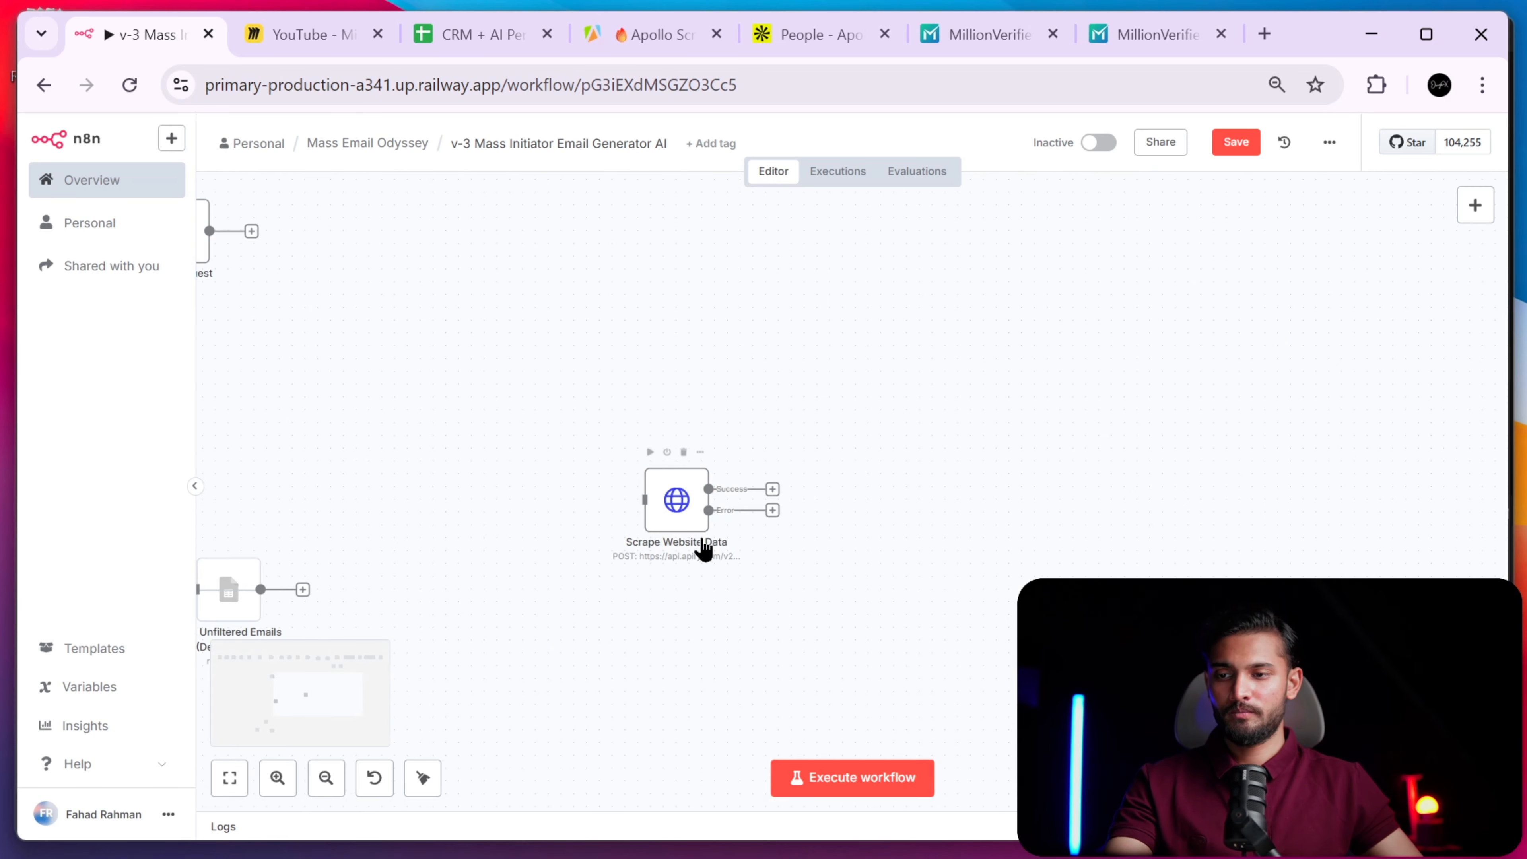
pyautogui.scroll(5, 709, 537)
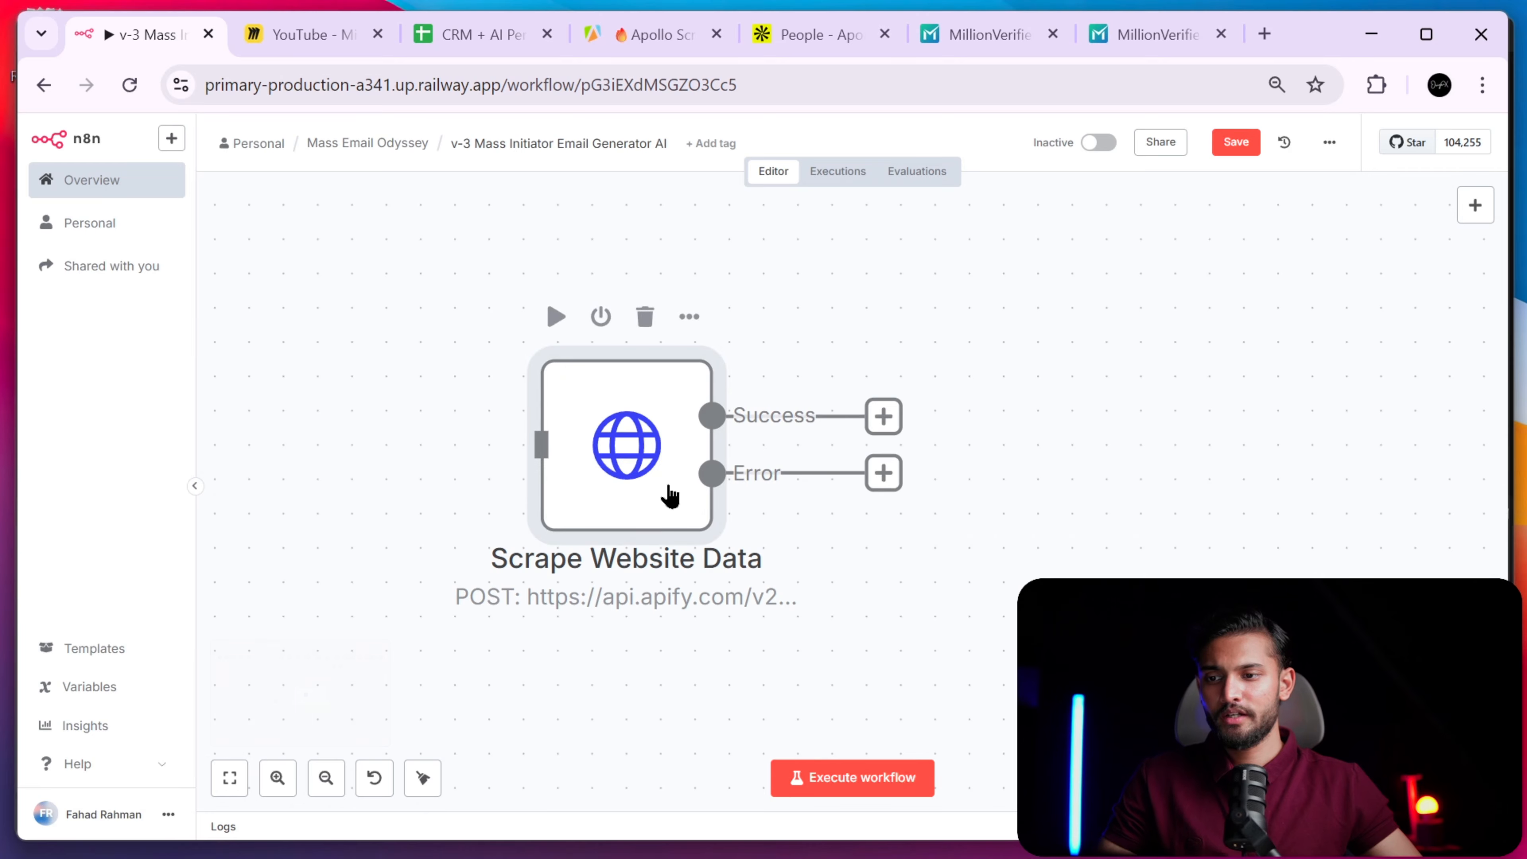
pyautogui.doubleClick(671, 496)
pyautogui.scroll(-5, 794, 448)
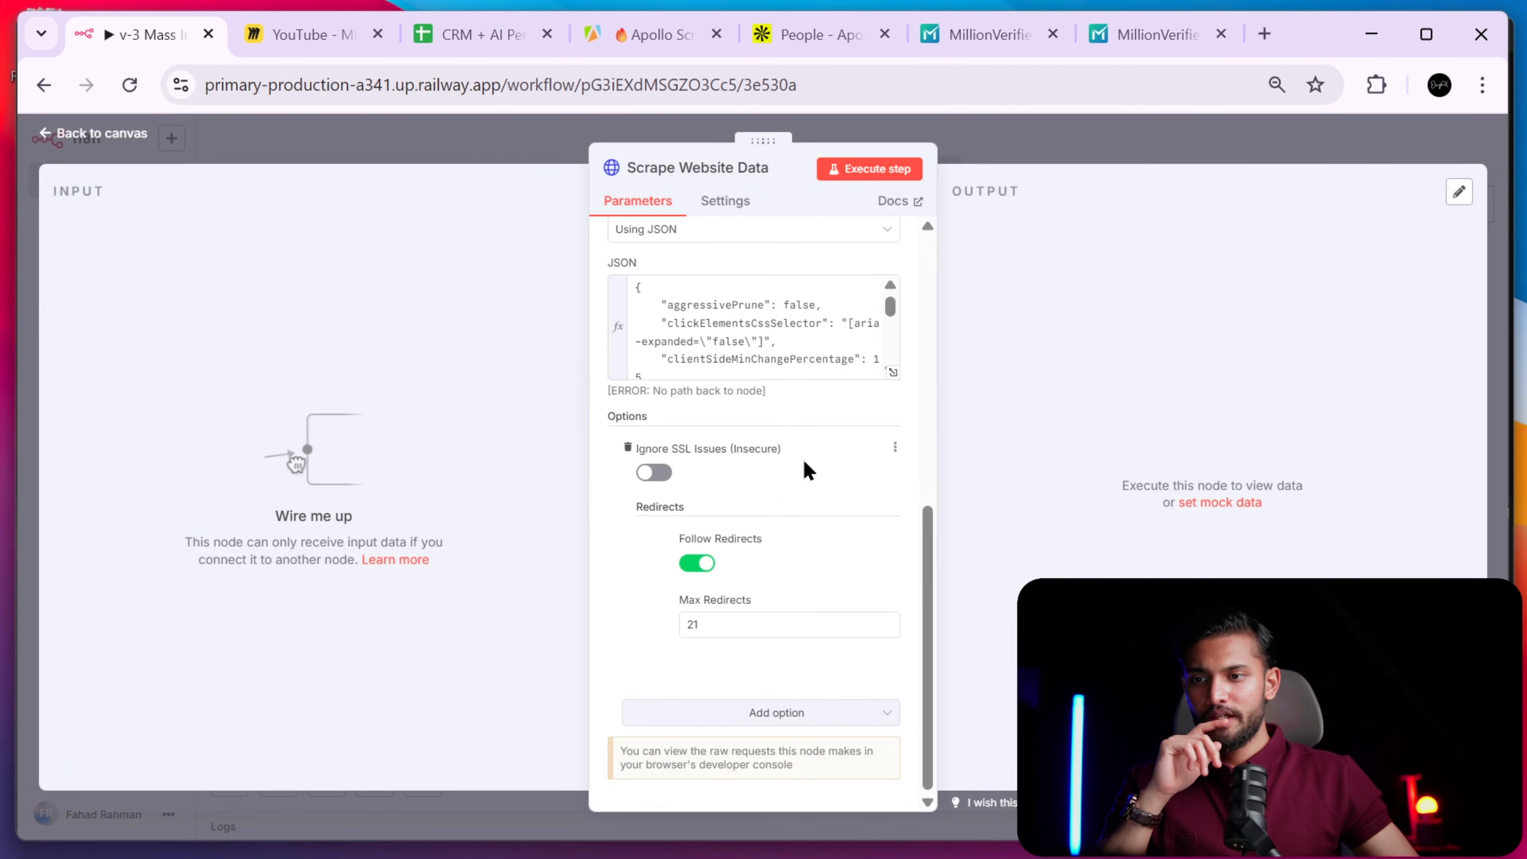
pyautogui.moveTo(929, 623); pyautogui.dragTo(933, 586)
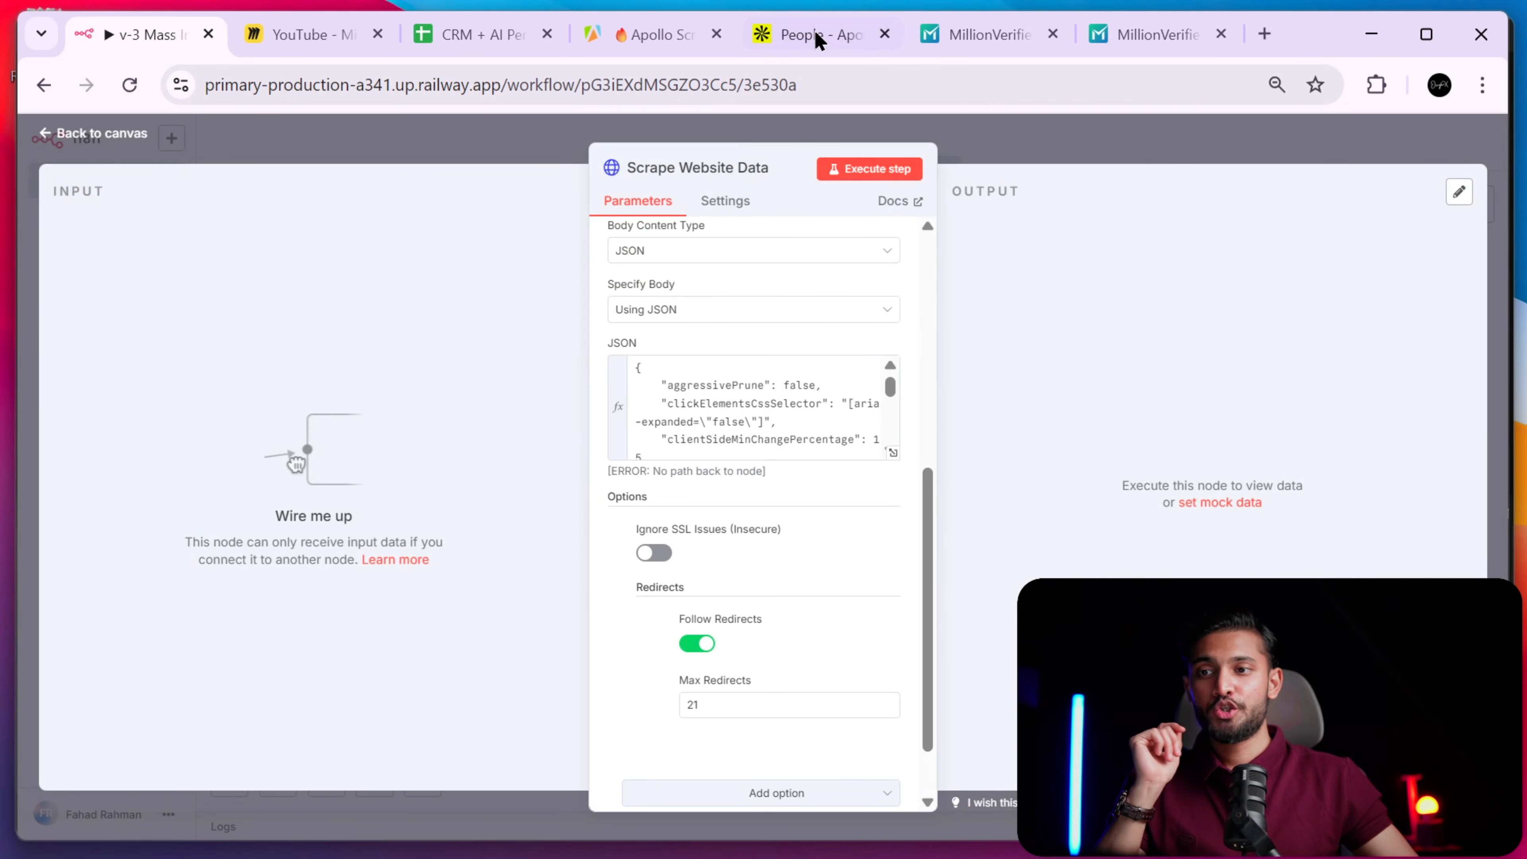
pyautogui.click(632, 35)
pyautogui.click(105, 34)
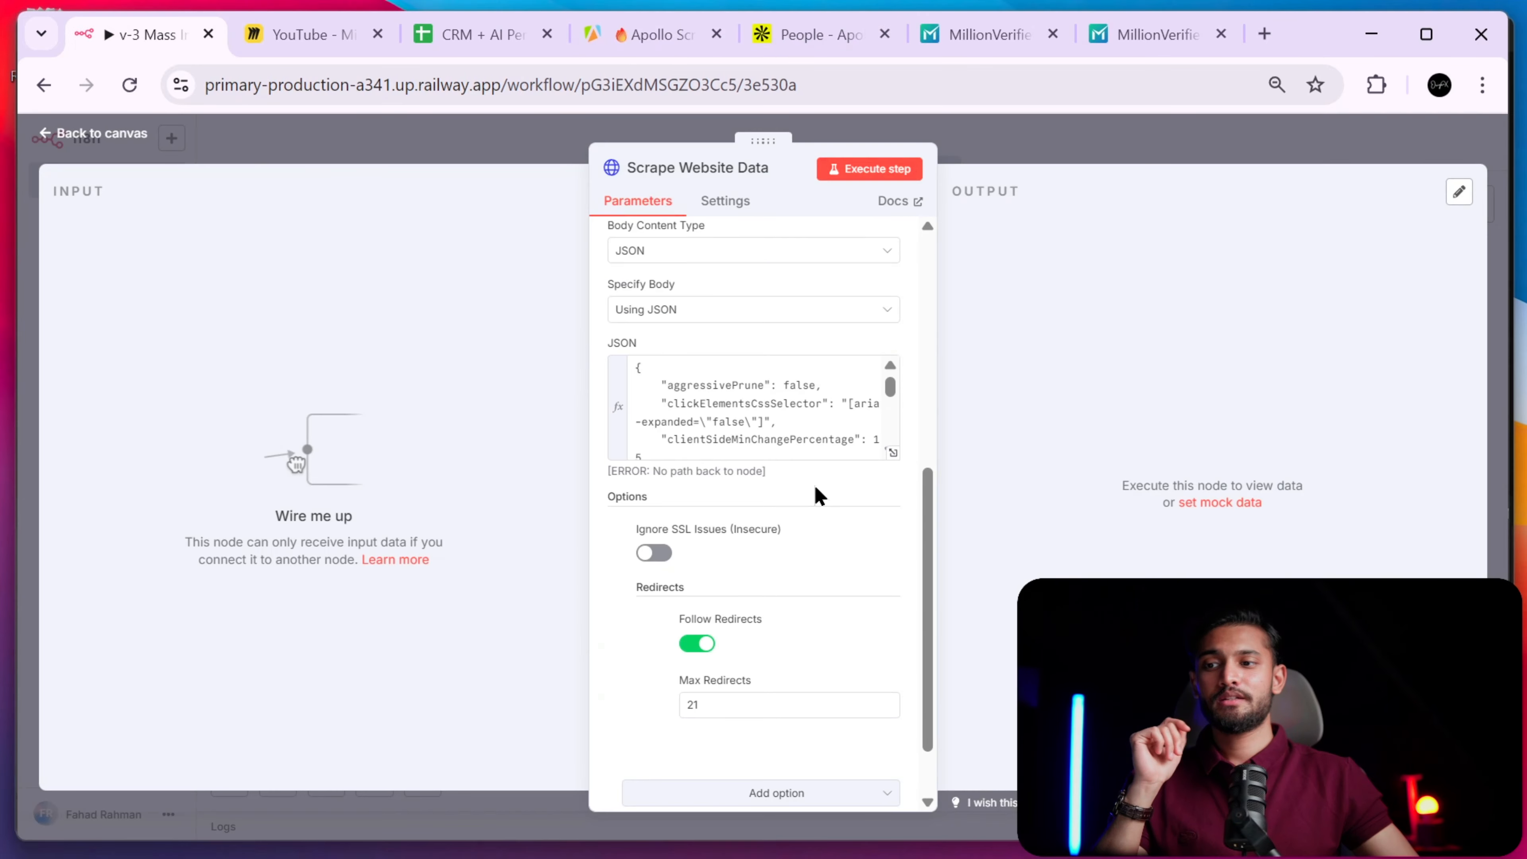
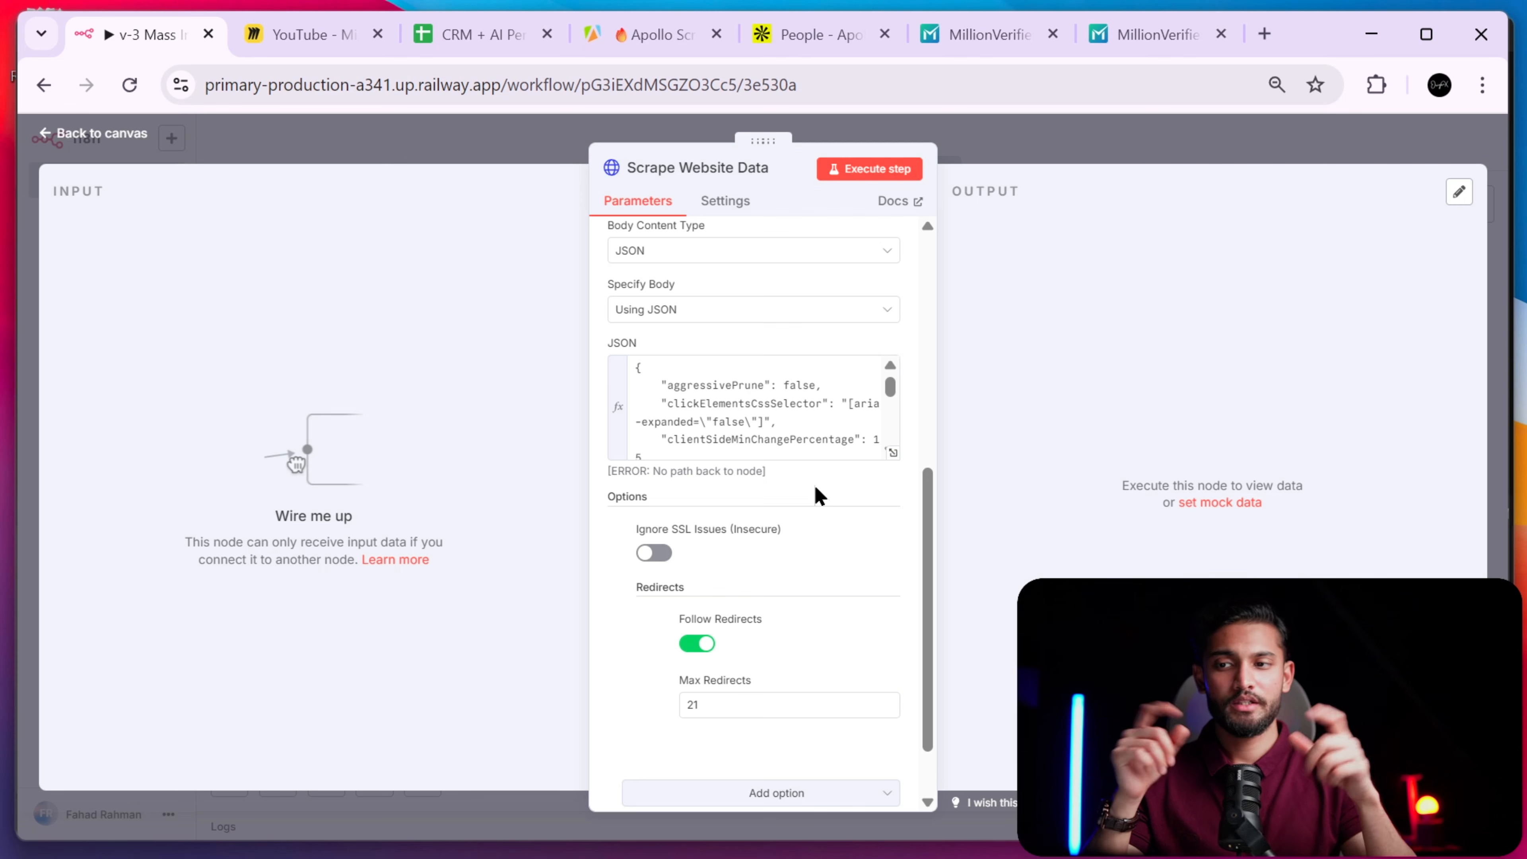
# - Finish checking the Scrape Website Data POST to Apify's content crawler and close its settings
pyautogui.scroll(8, 650, 337)
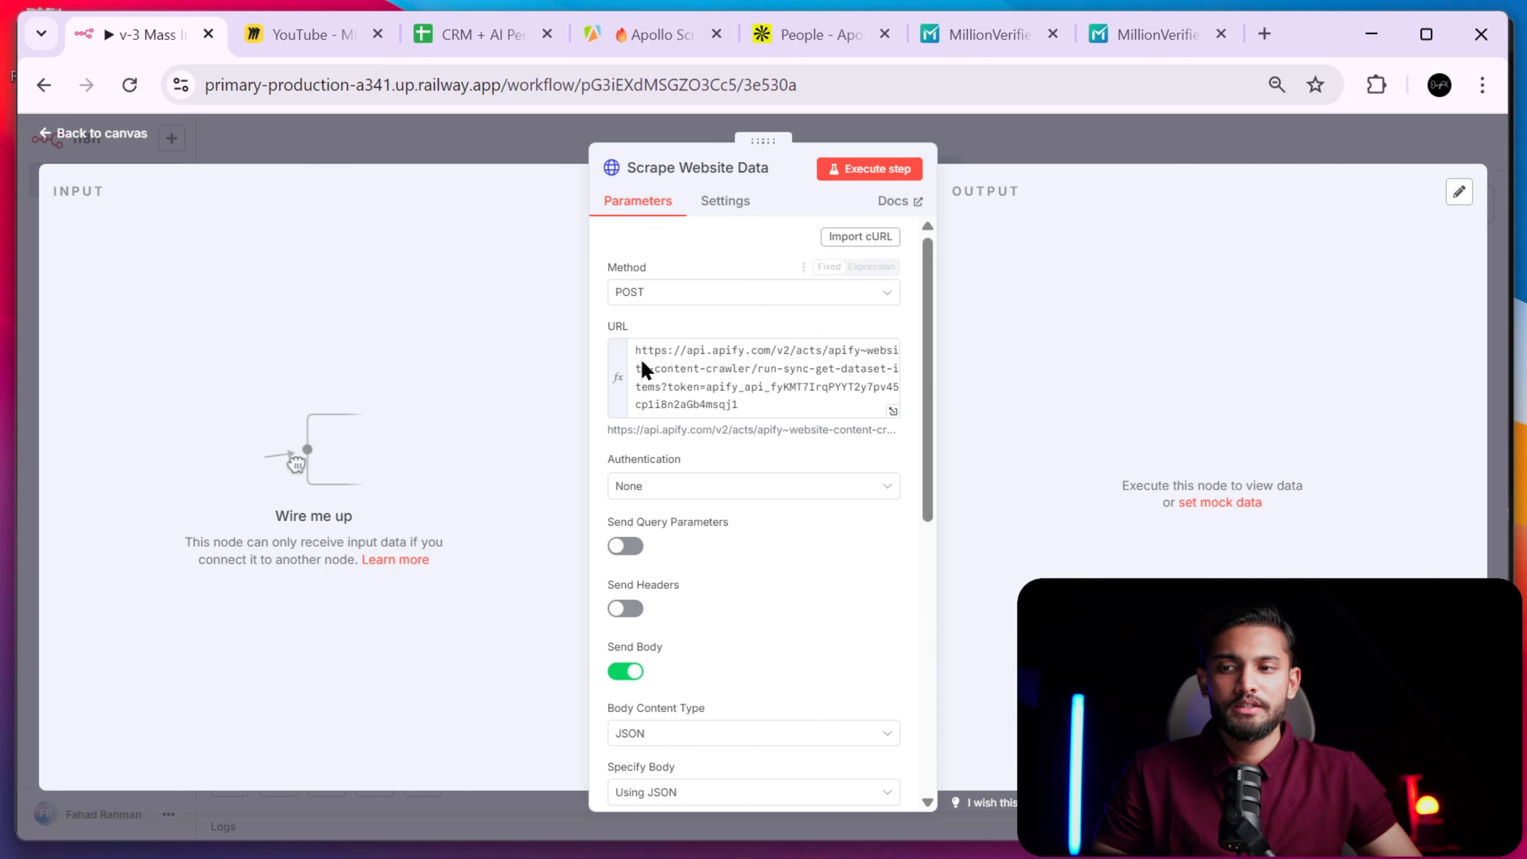
pyautogui.scroll(-9, 752, 397)
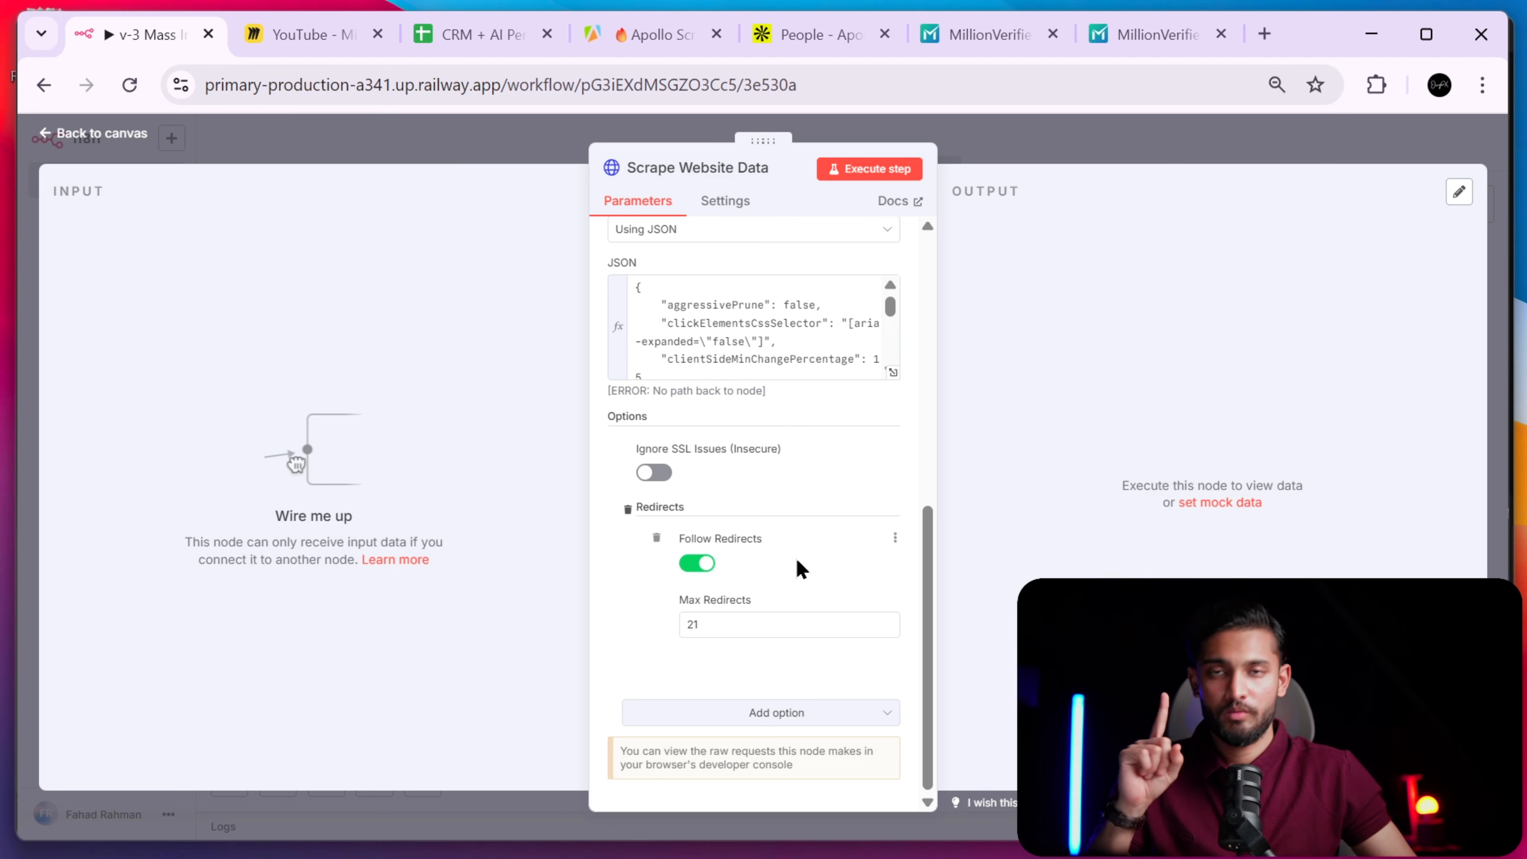
pyautogui.click(1040, 157)
pyautogui.scroll(5, 1019, 372)
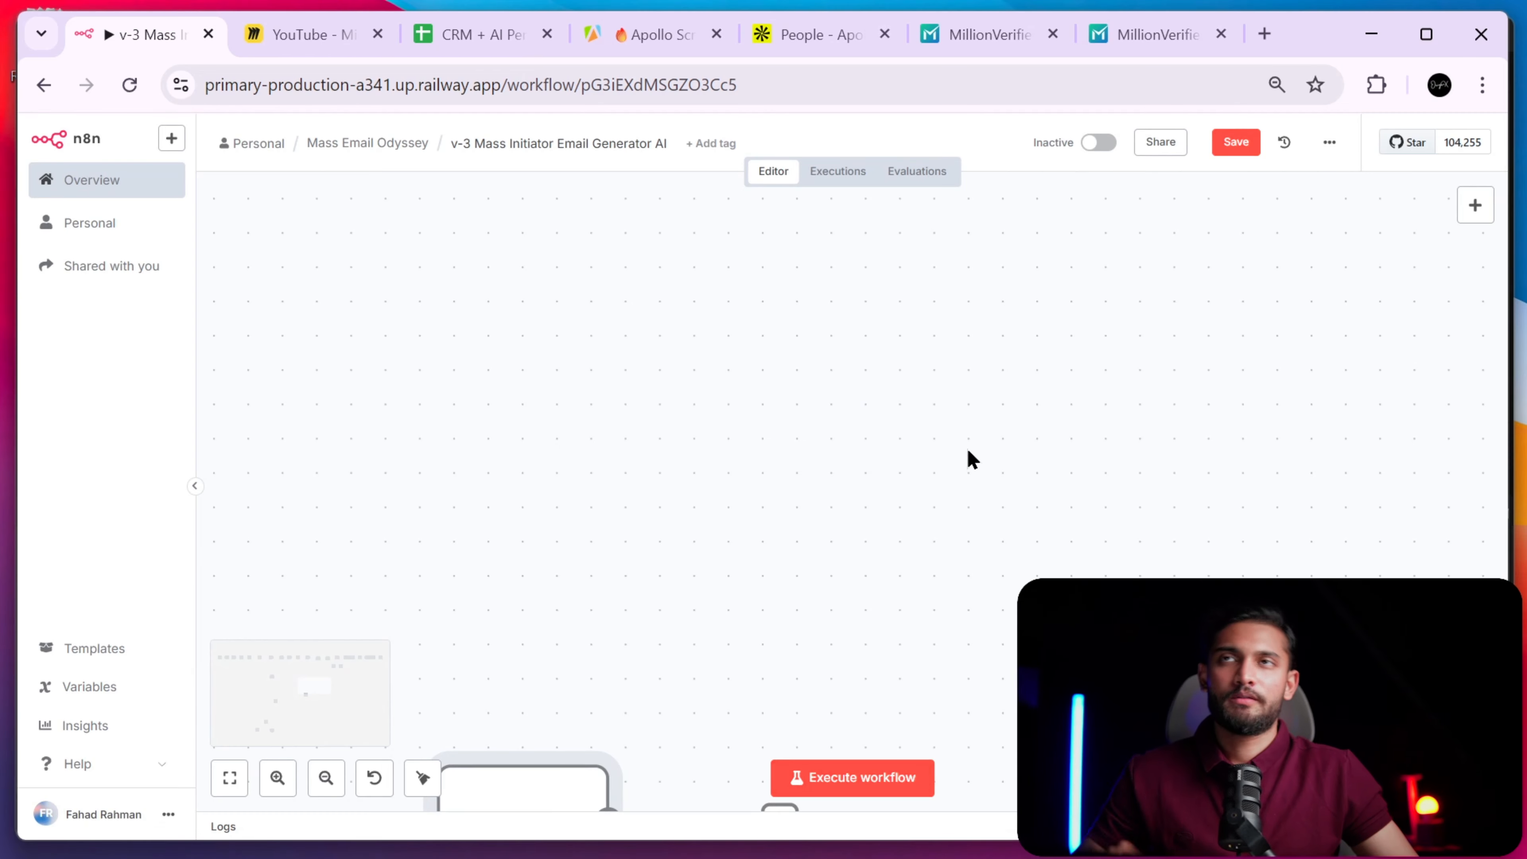
# - Pan to the loop, Wait and scrape nodes and inspect Scrape Website Data1's scraped HTML output
pyautogui.scroll(-10, 947, 417)
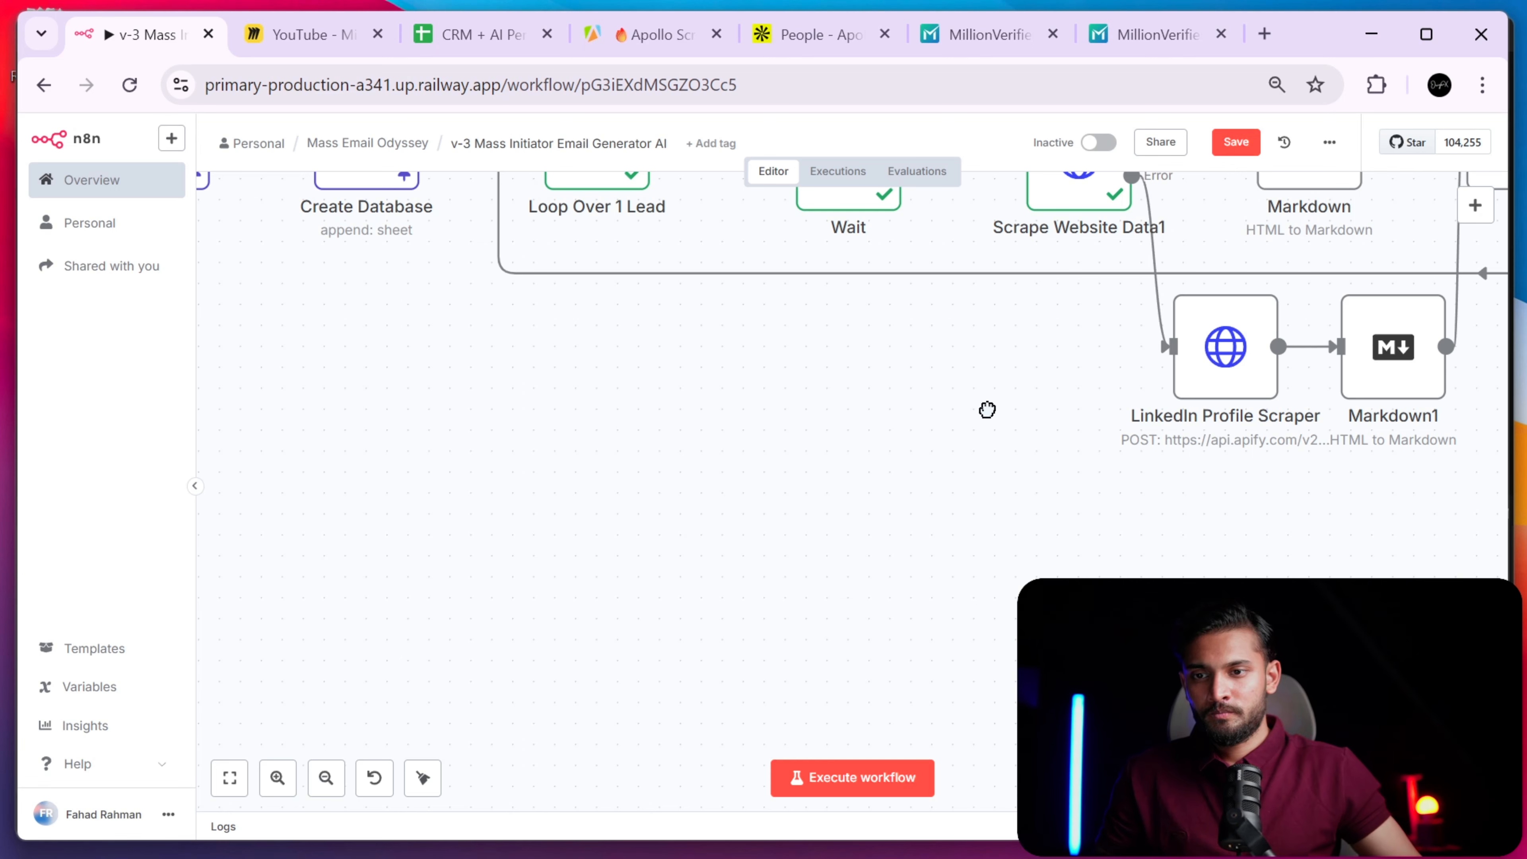
pyautogui.moveTo(988, 411); pyautogui.dragTo(629, 590)
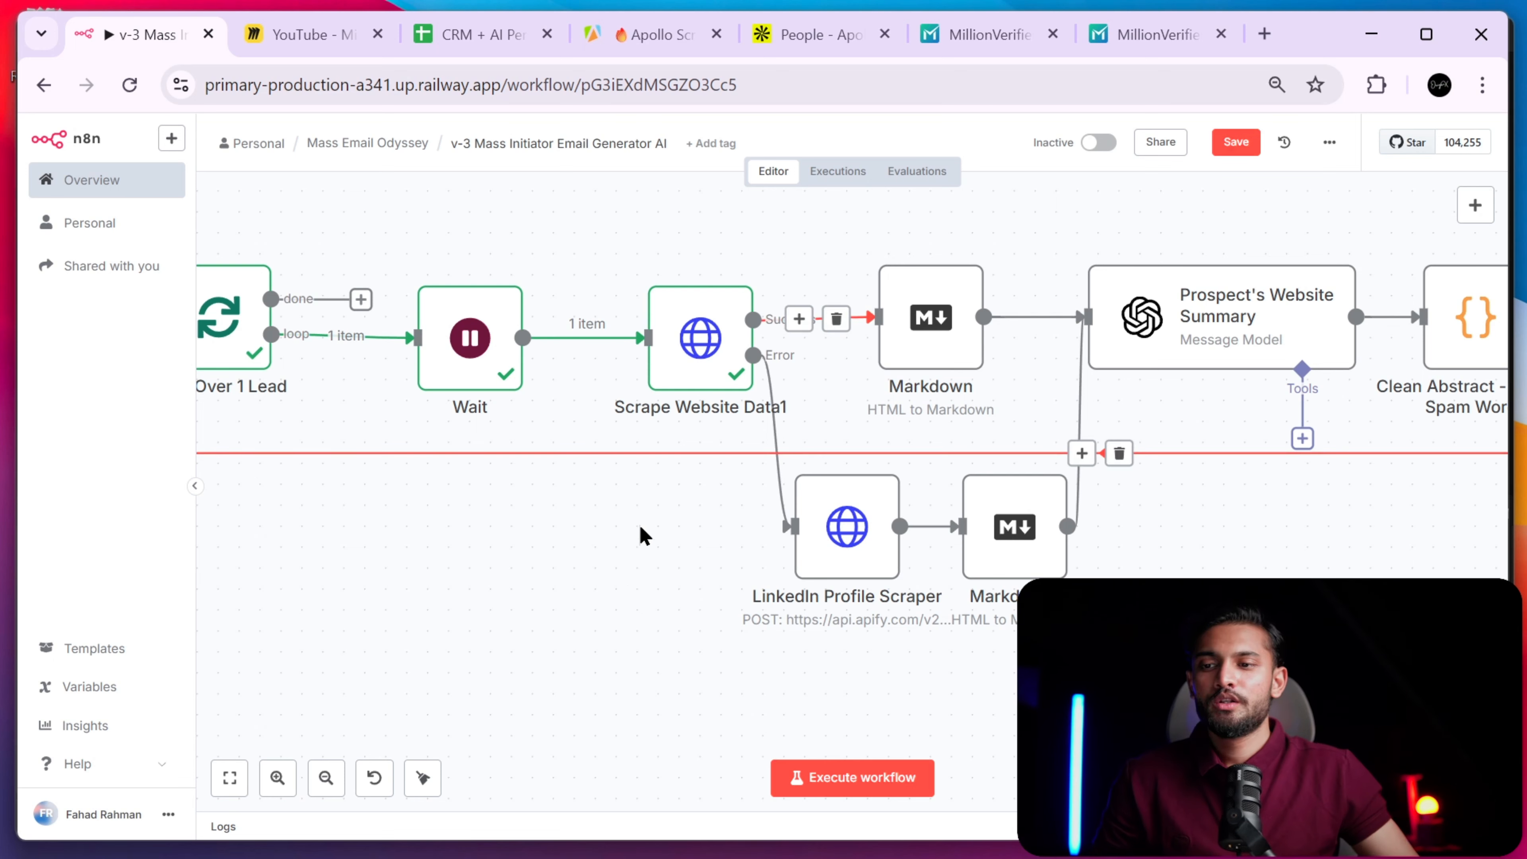
pyautogui.doubleClick(708, 382)
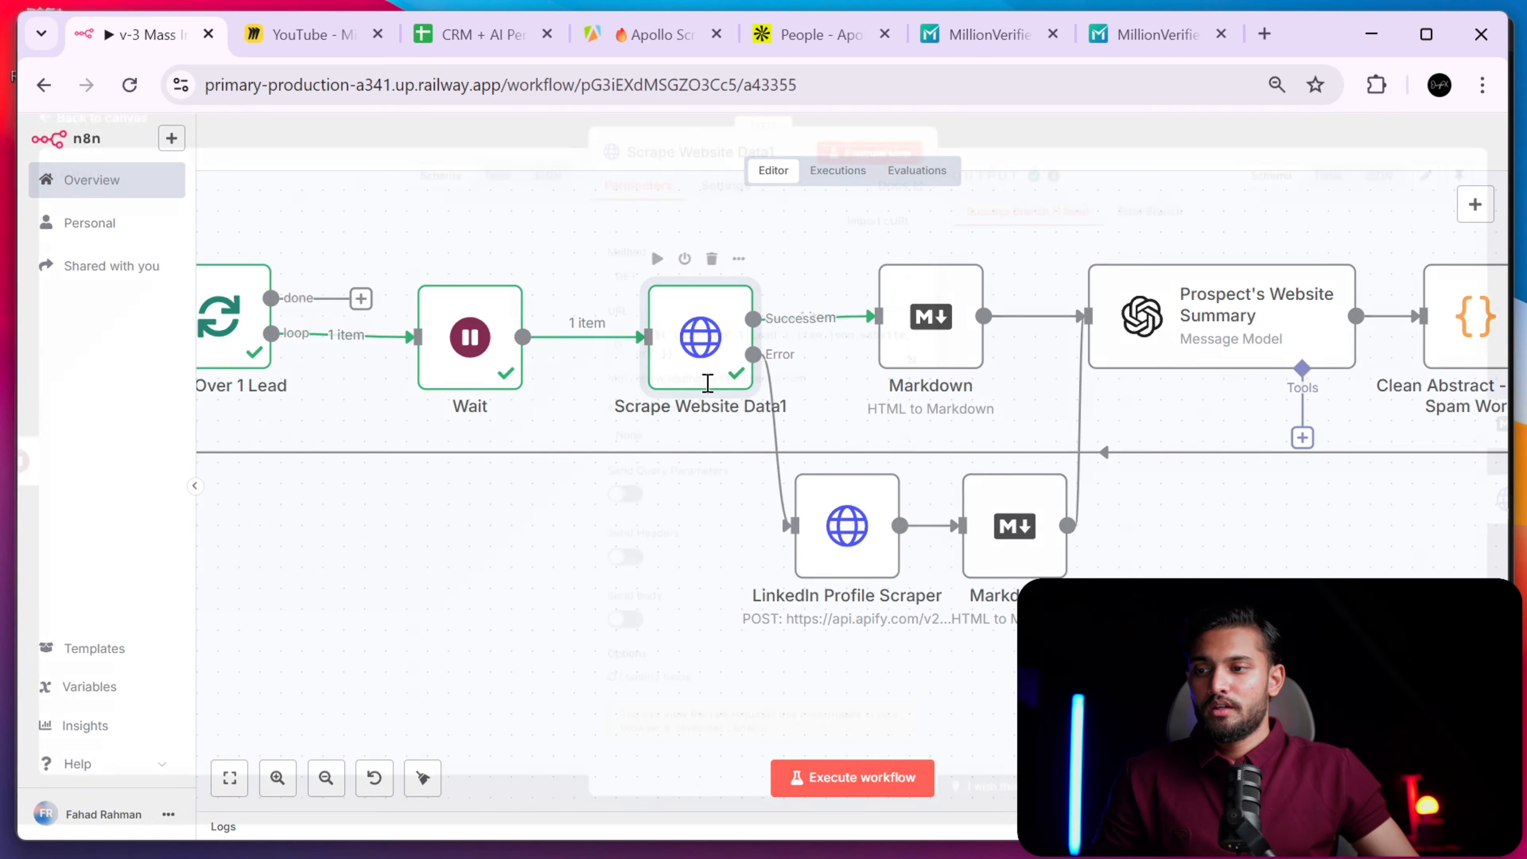
pyautogui.moveTo(1175, 401); pyautogui.dragTo(989, 274)
pyautogui.click(1123, 382)
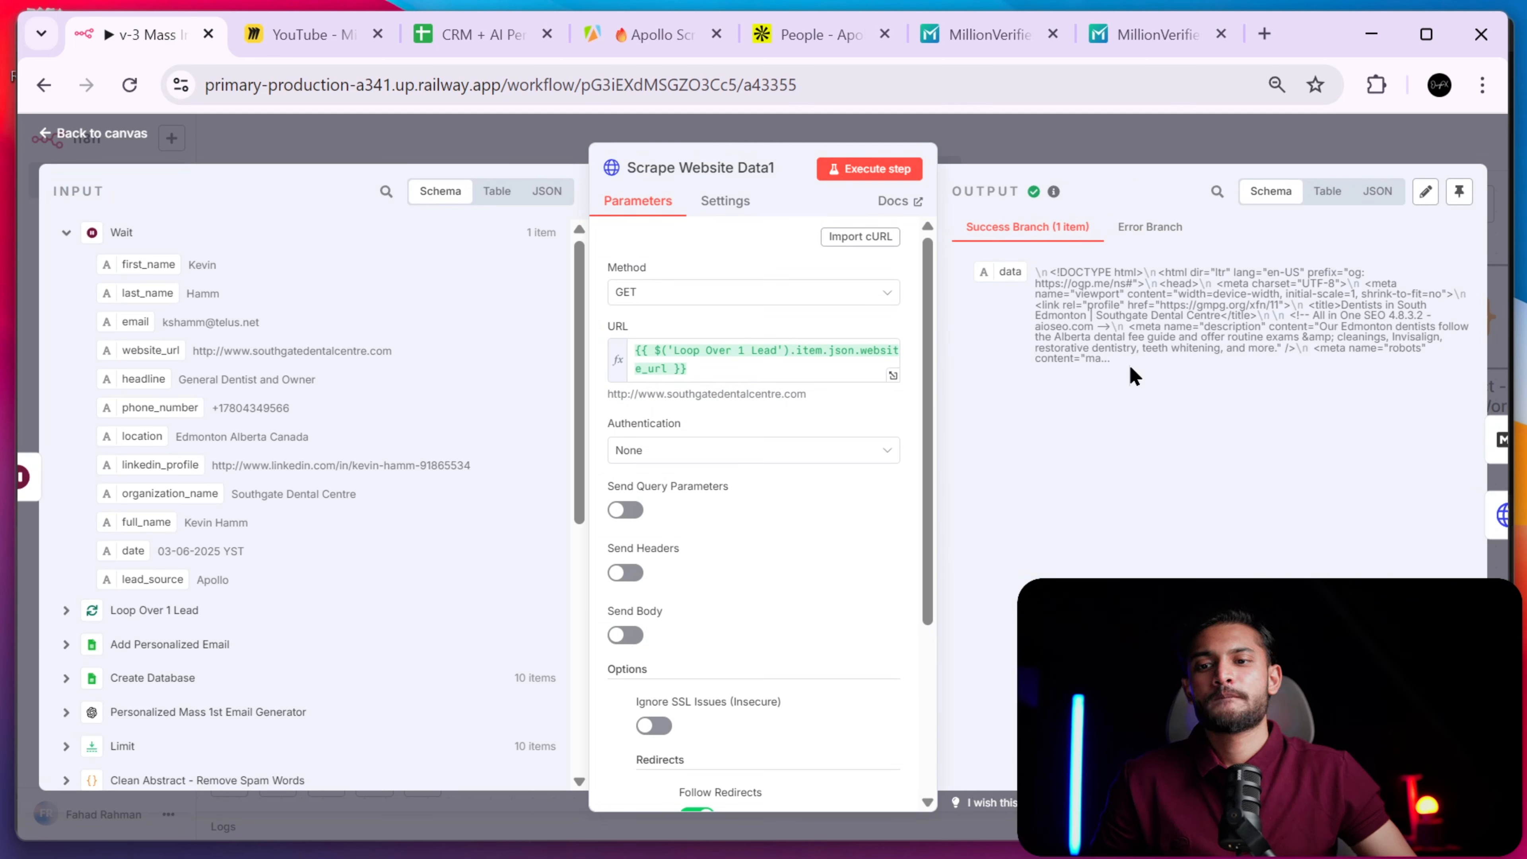
pyautogui.click(1118, 152)
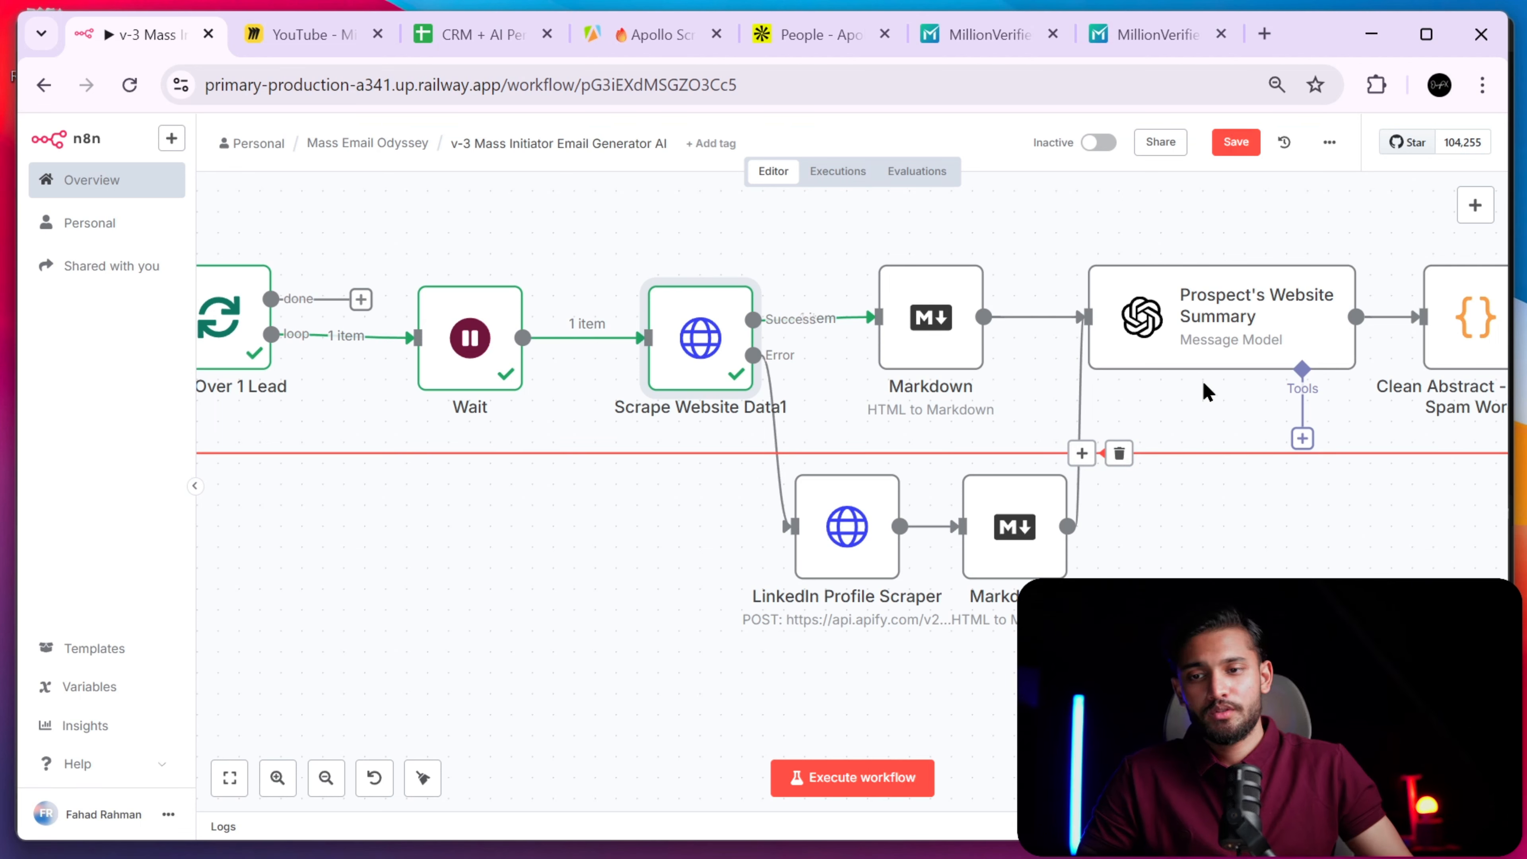
# - Recheck the scraped HTML, then open the Markdown node's settings
pyautogui.doubleClick(698, 361)
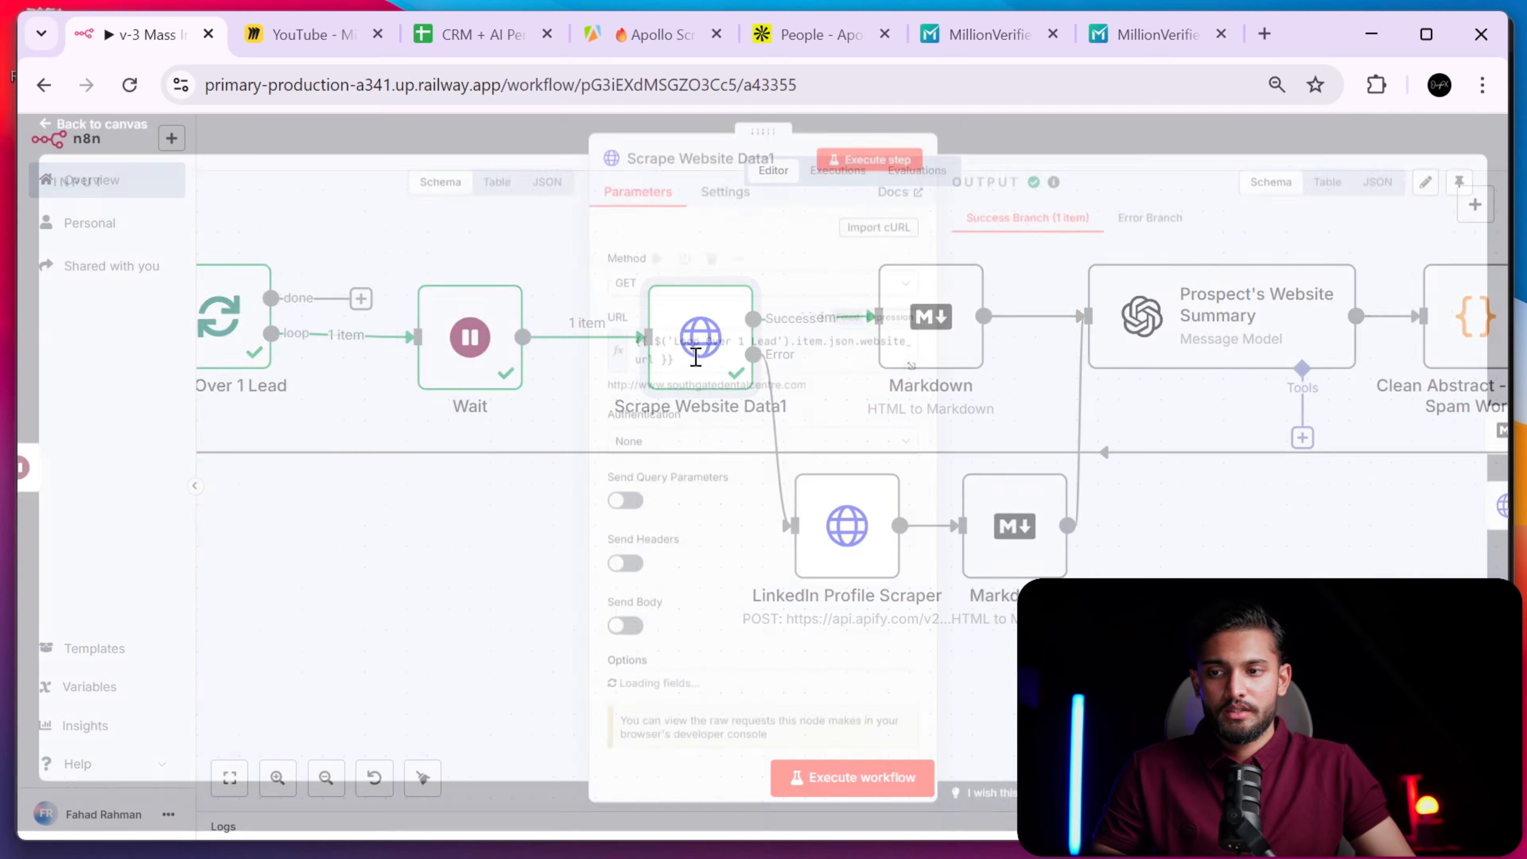
pyautogui.moveTo(1178, 372); pyautogui.dragTo(1011, 268)
pyautogui.click(1115, 154)
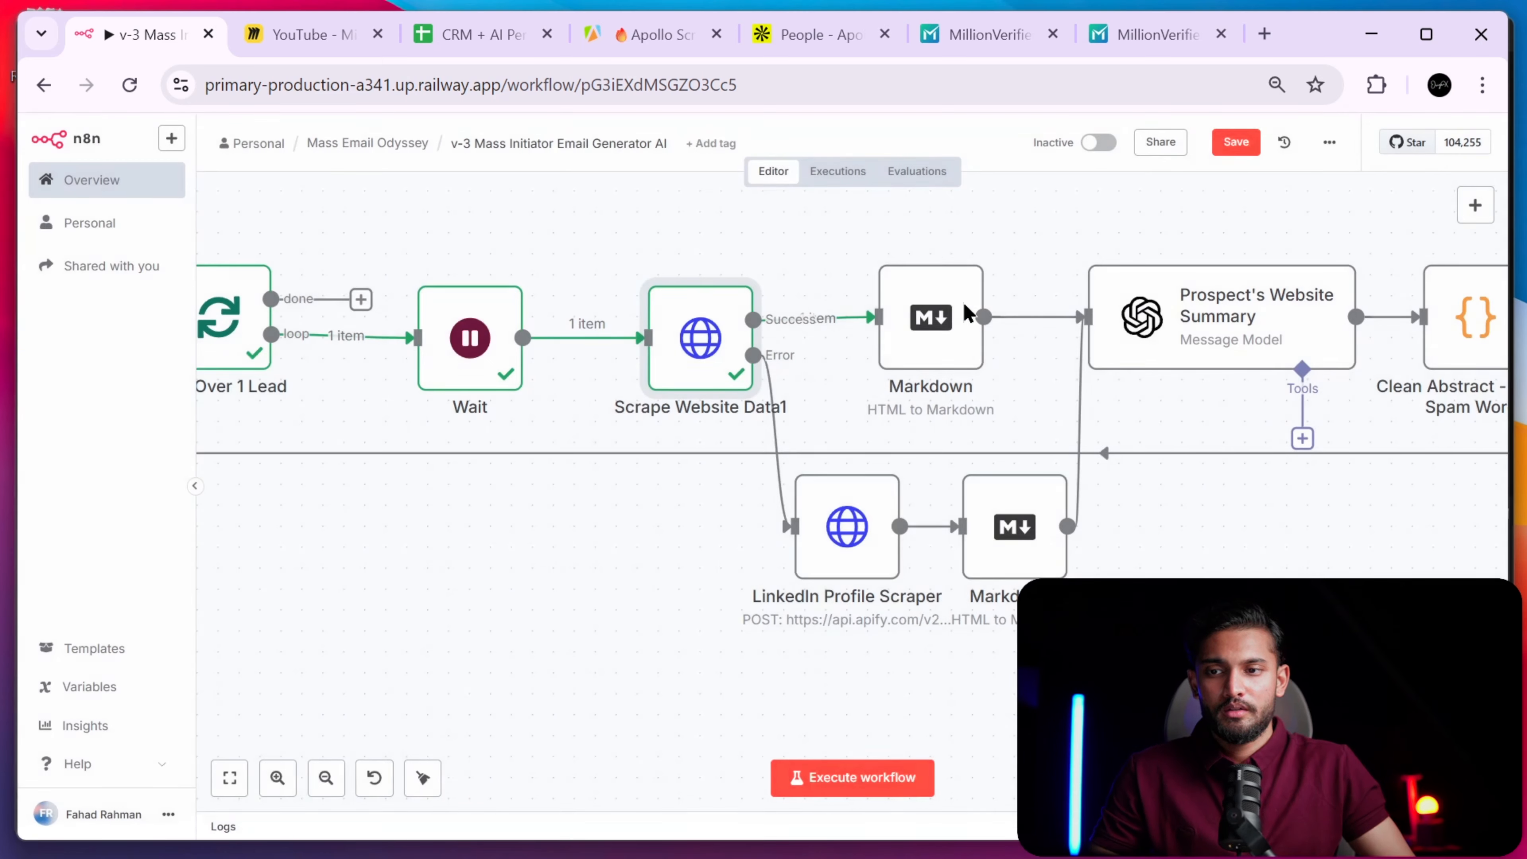
pyautogui.doubleClick(935, 317)
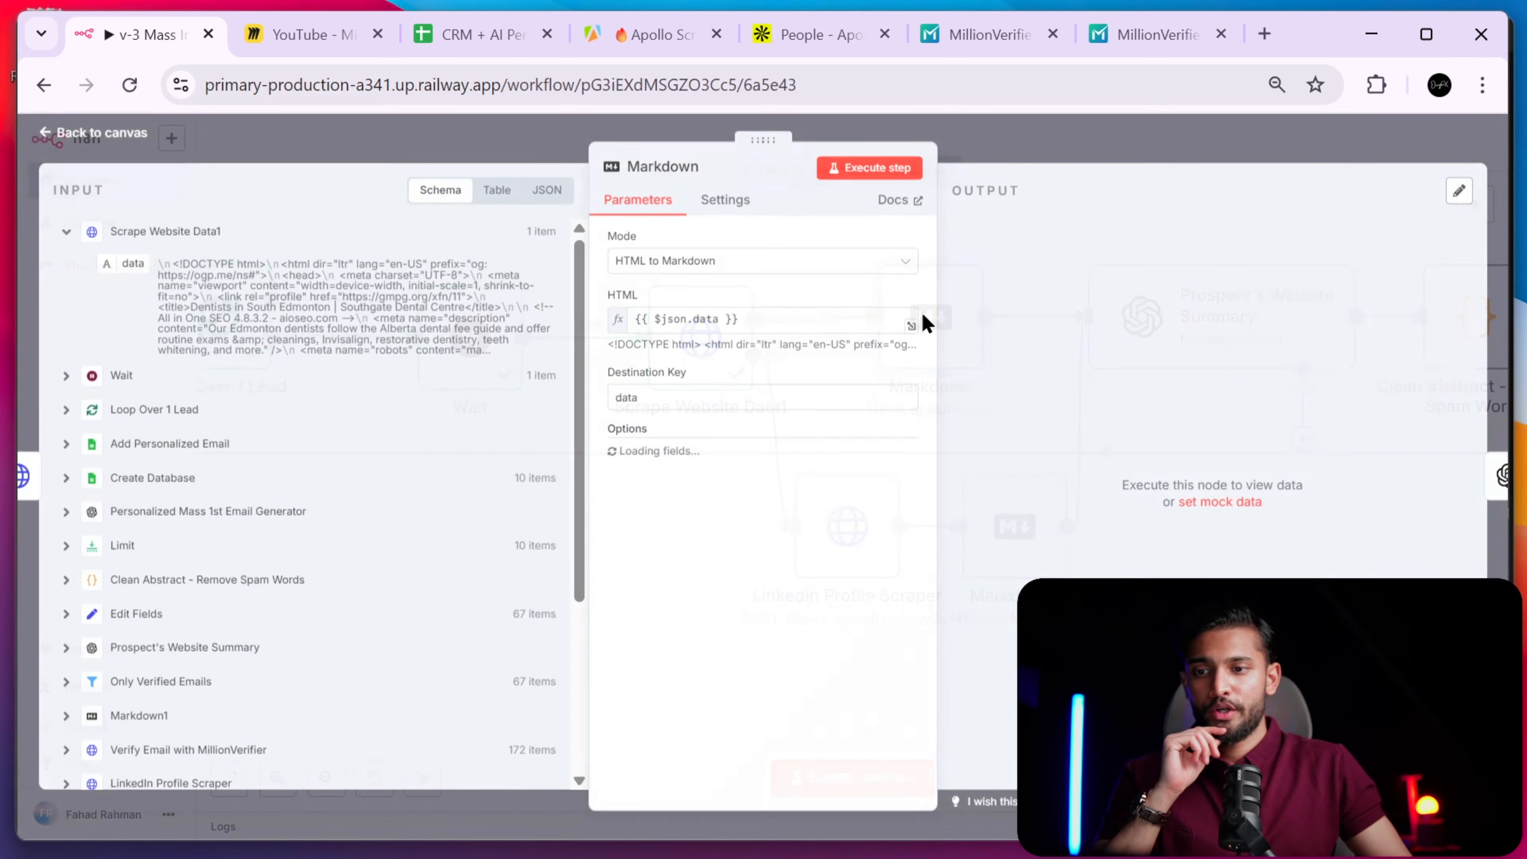
# - Search 'mark' in the add-node list to find the Markdown node, then dismiss it unused
pyautogui.click(1069, 170)
pyautogui.scroll(2, 988, 373)
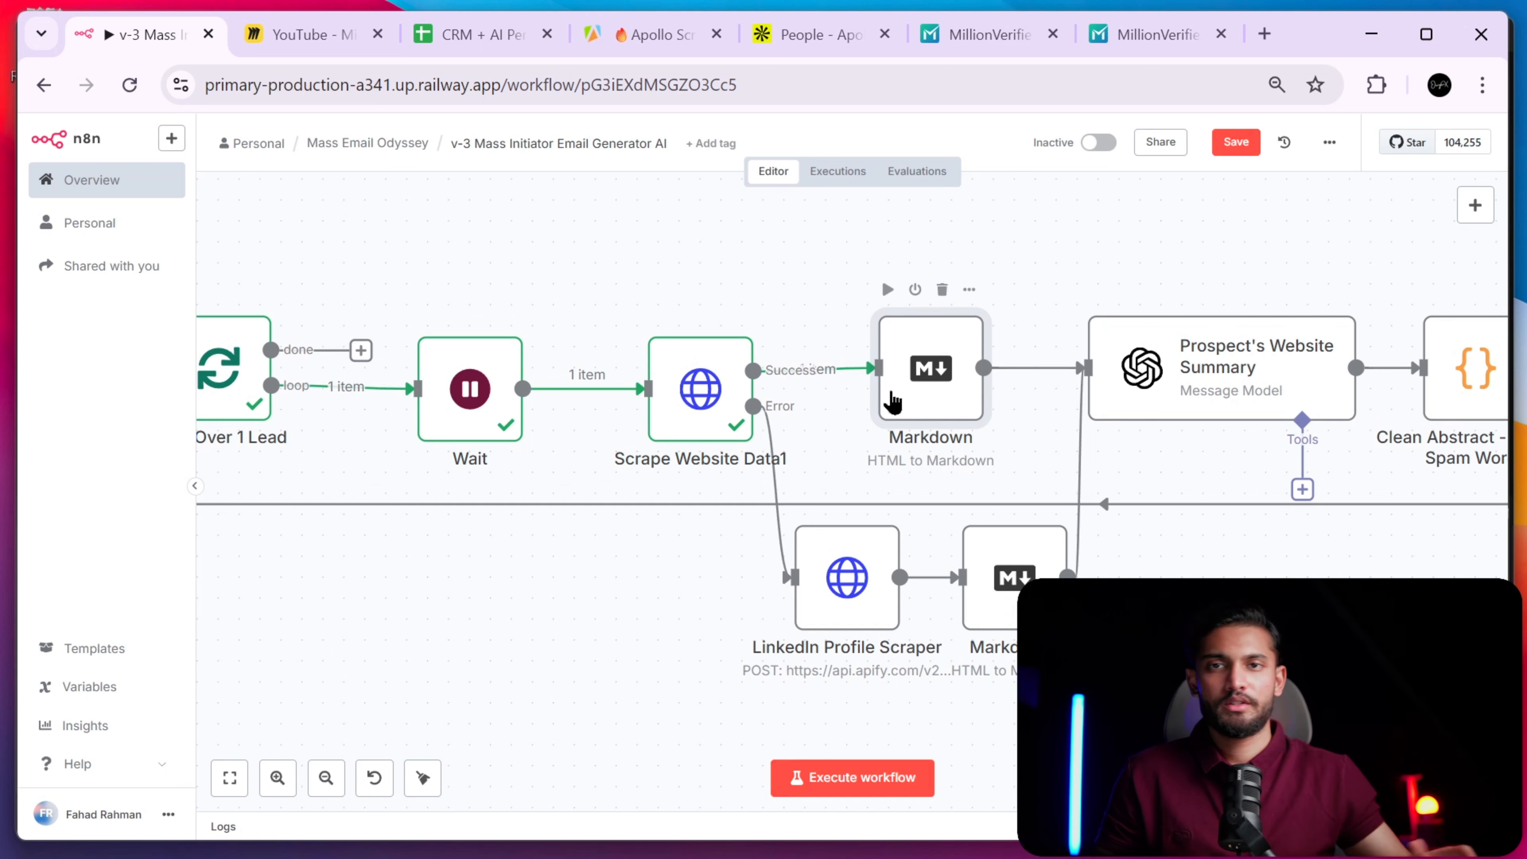
pyautogui.click(1474, 205)
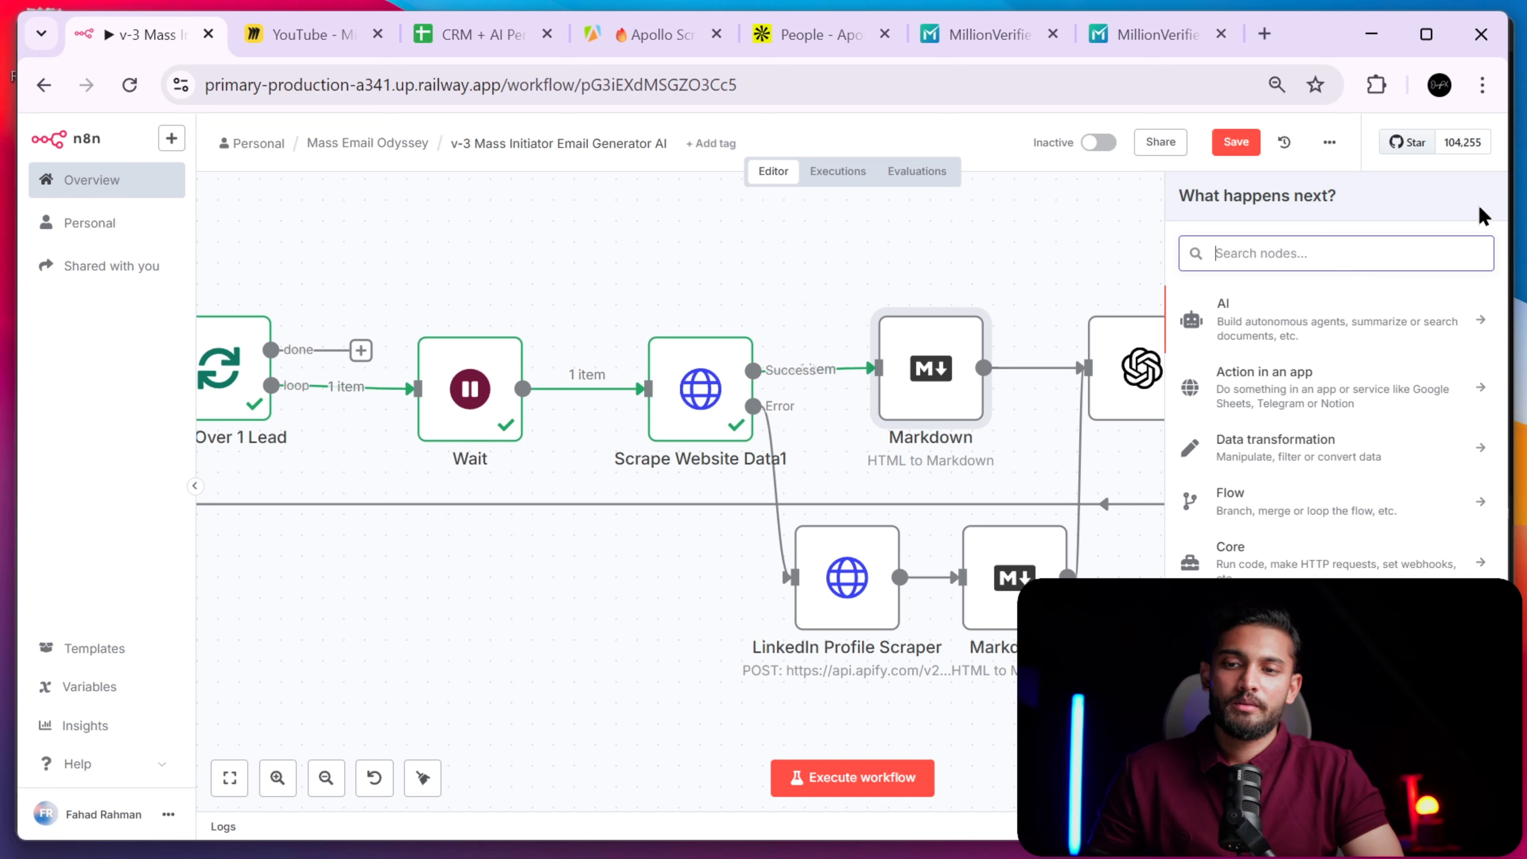
pyautogui.write('mark')
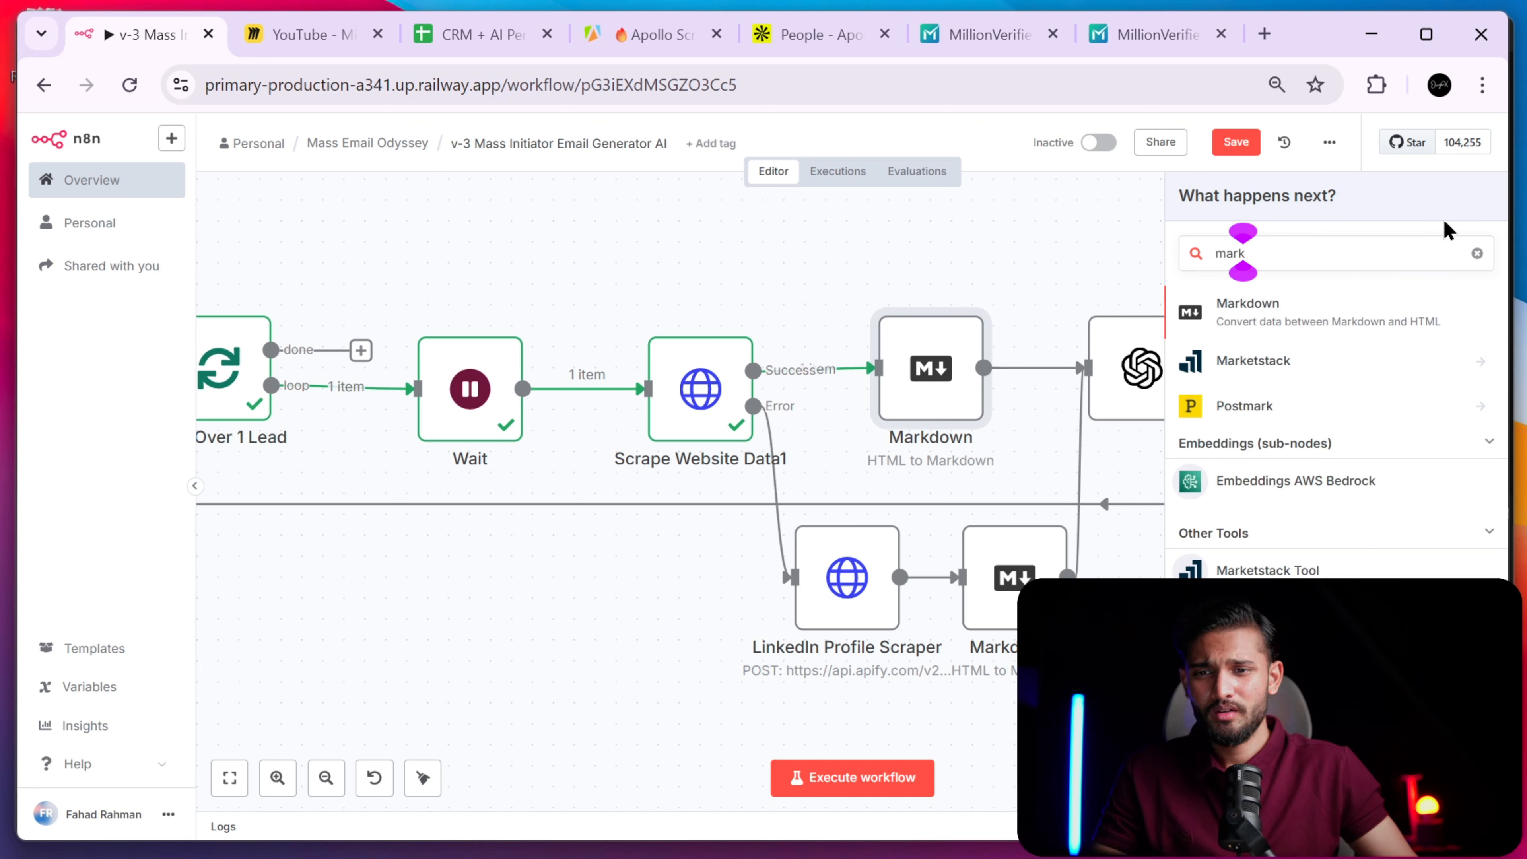
pyautogui.click(1478, 255)
pyautogui.press('Escape')
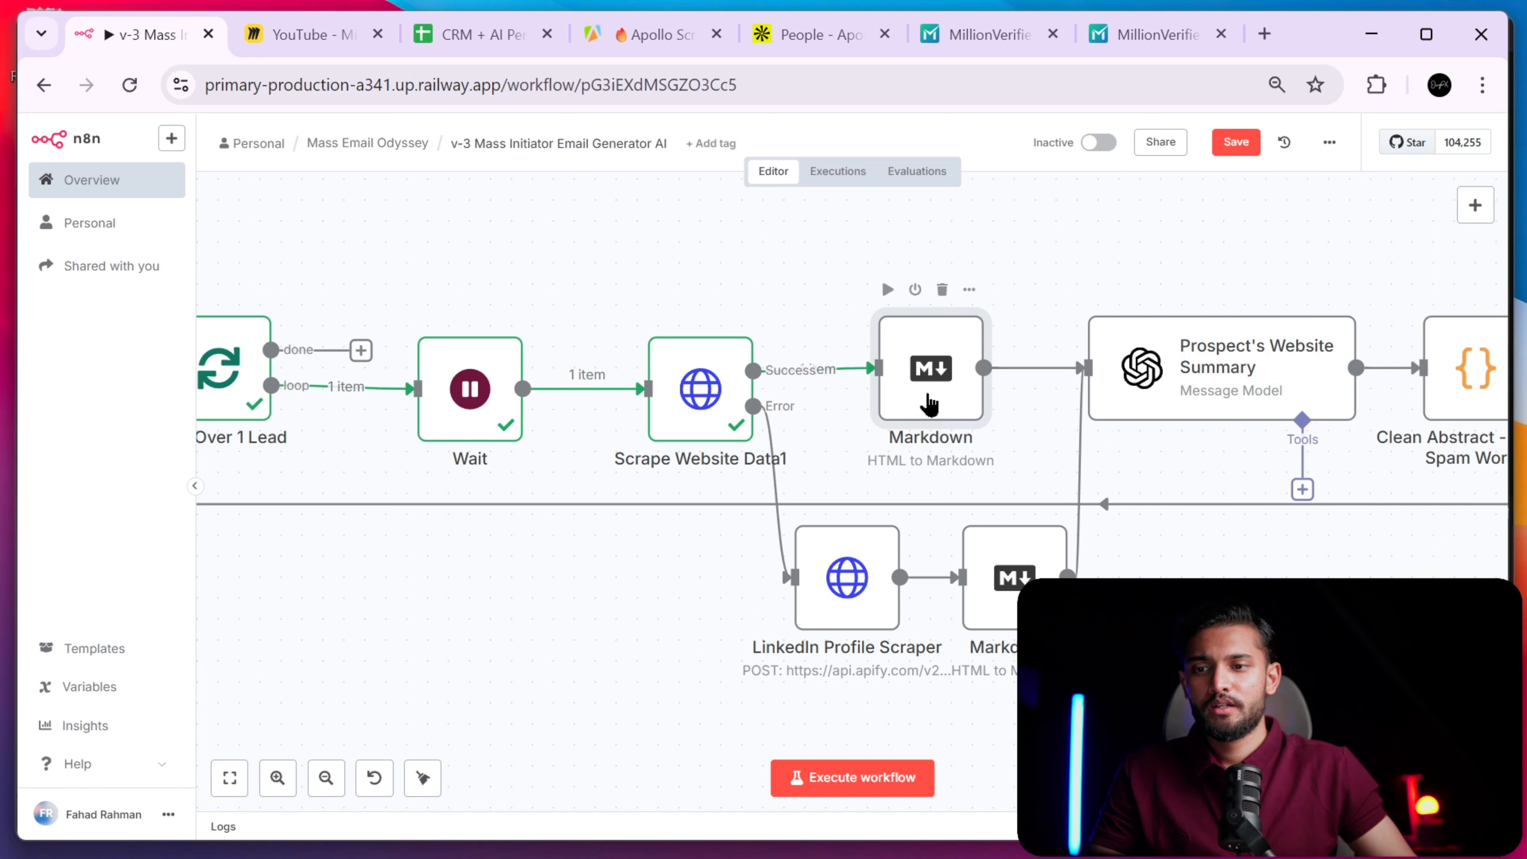
# - Review the Markdown node: HTML to Markdown mode, {{ $json.data }} input, destination key data
pyautogui.doubleClick(929, 413)
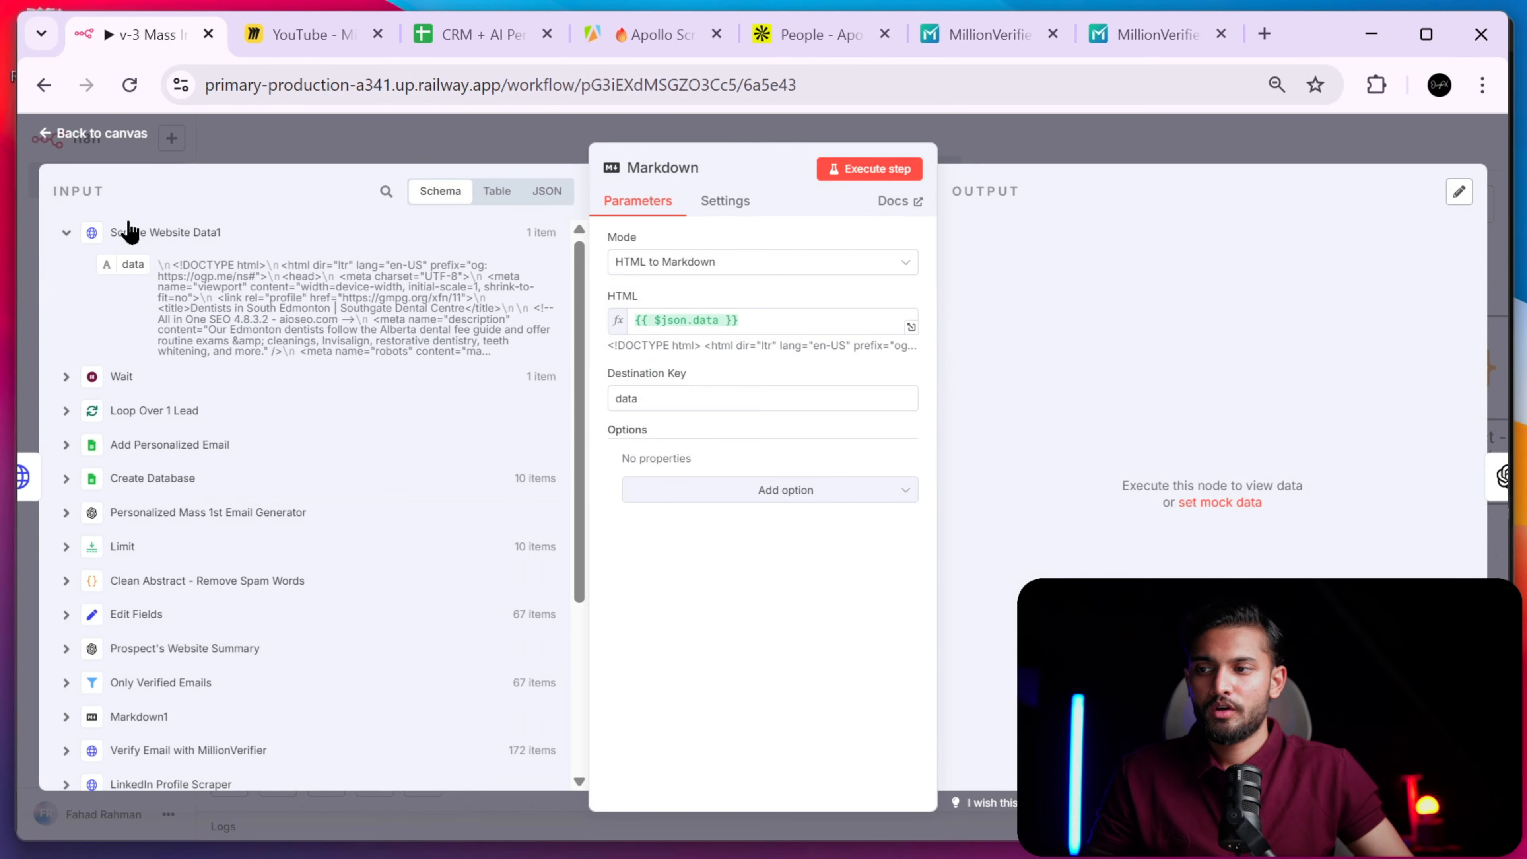
pyautogui.click(238, 240)
pyautogui.click(141, 302)
pyautogui.click(99, 240)
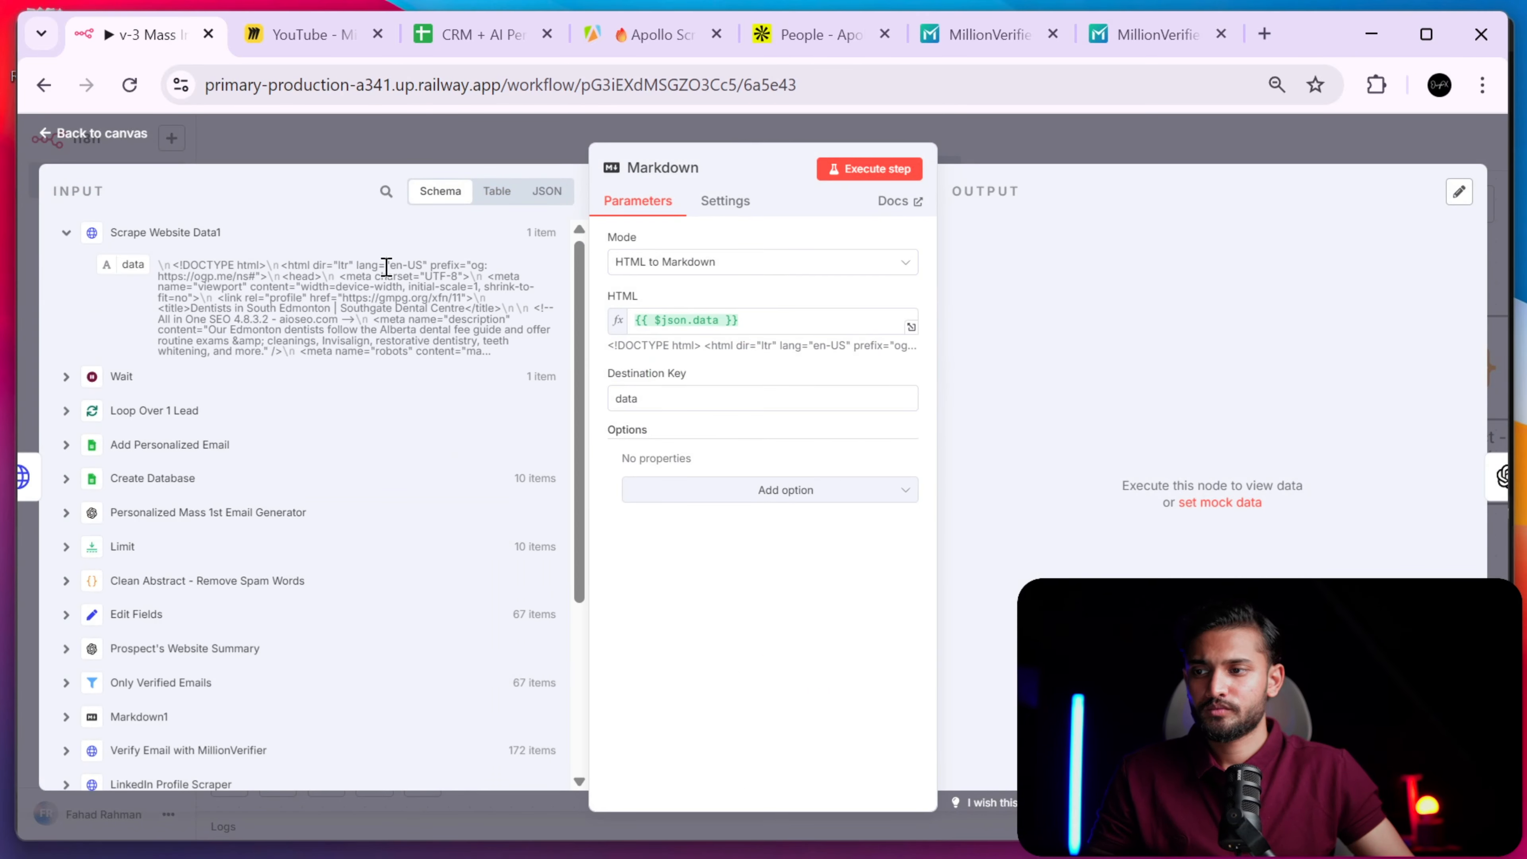
pyautogui.click(678, 266)
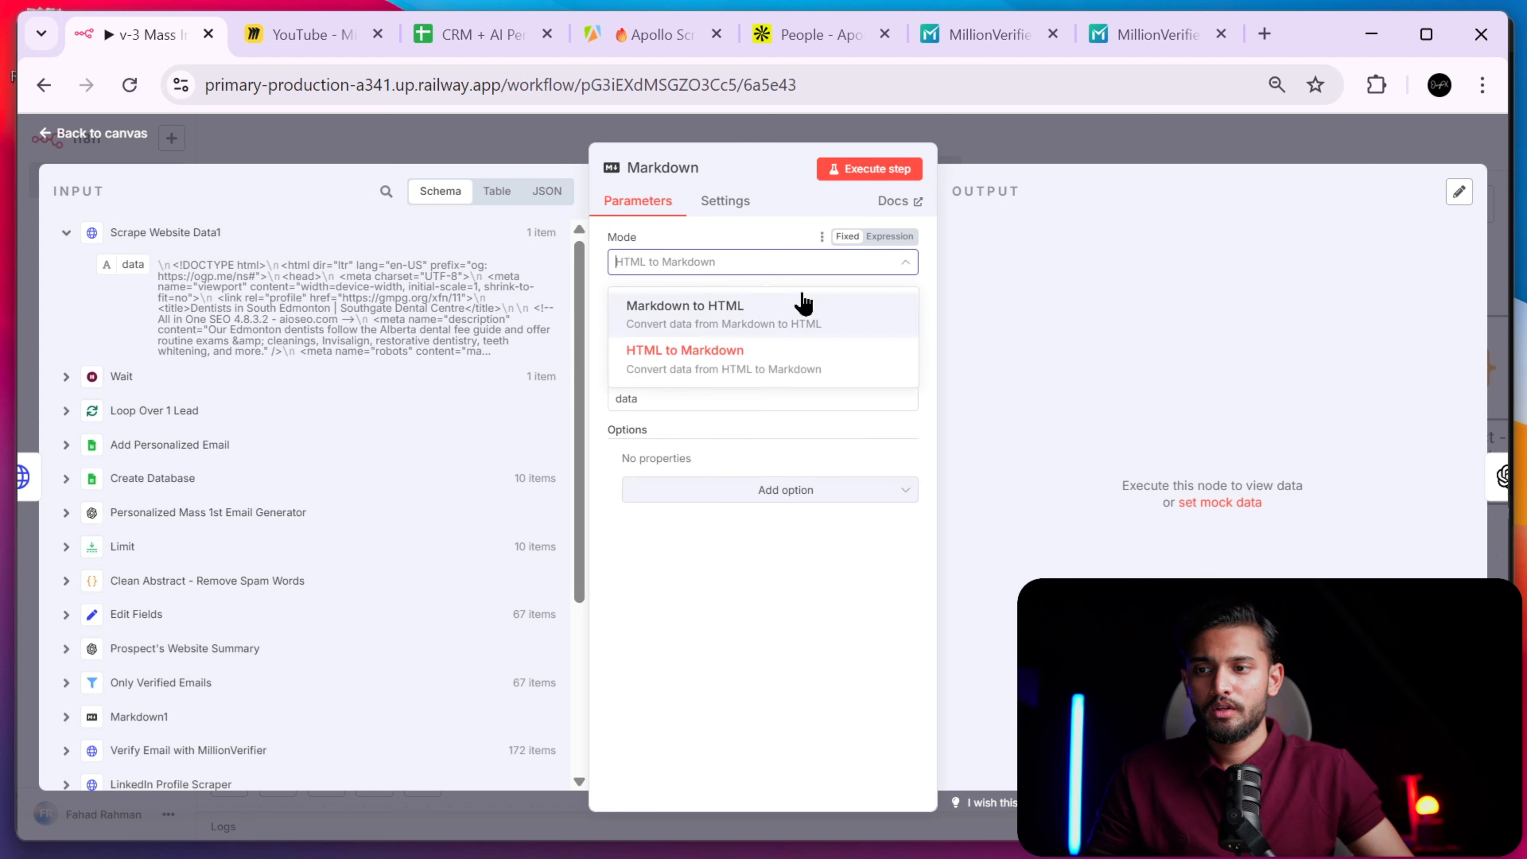
pyautogui.click(730, 610)
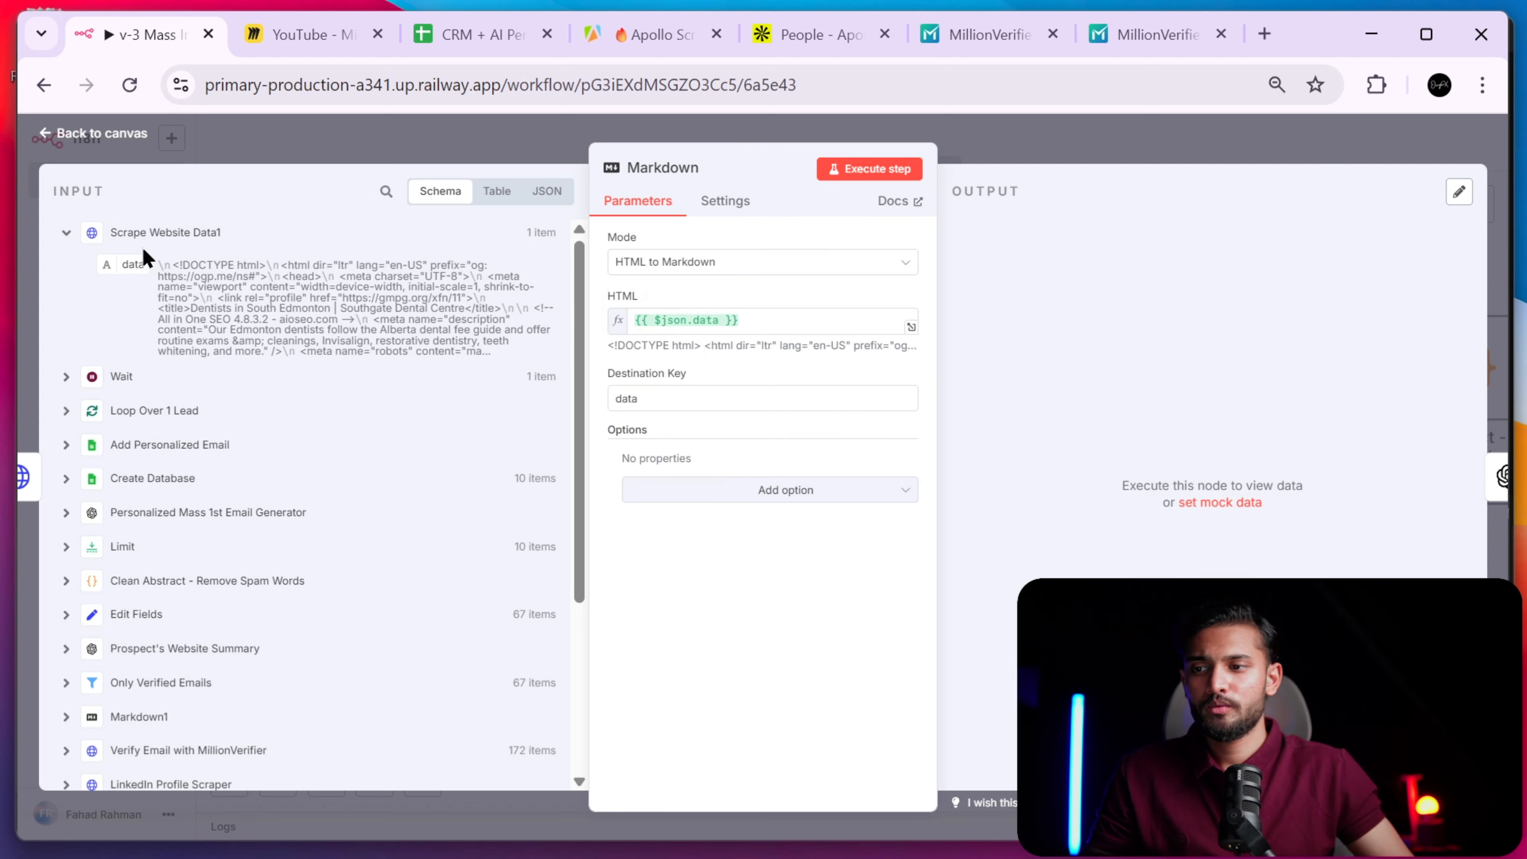
pyautogui.click(749, 321)
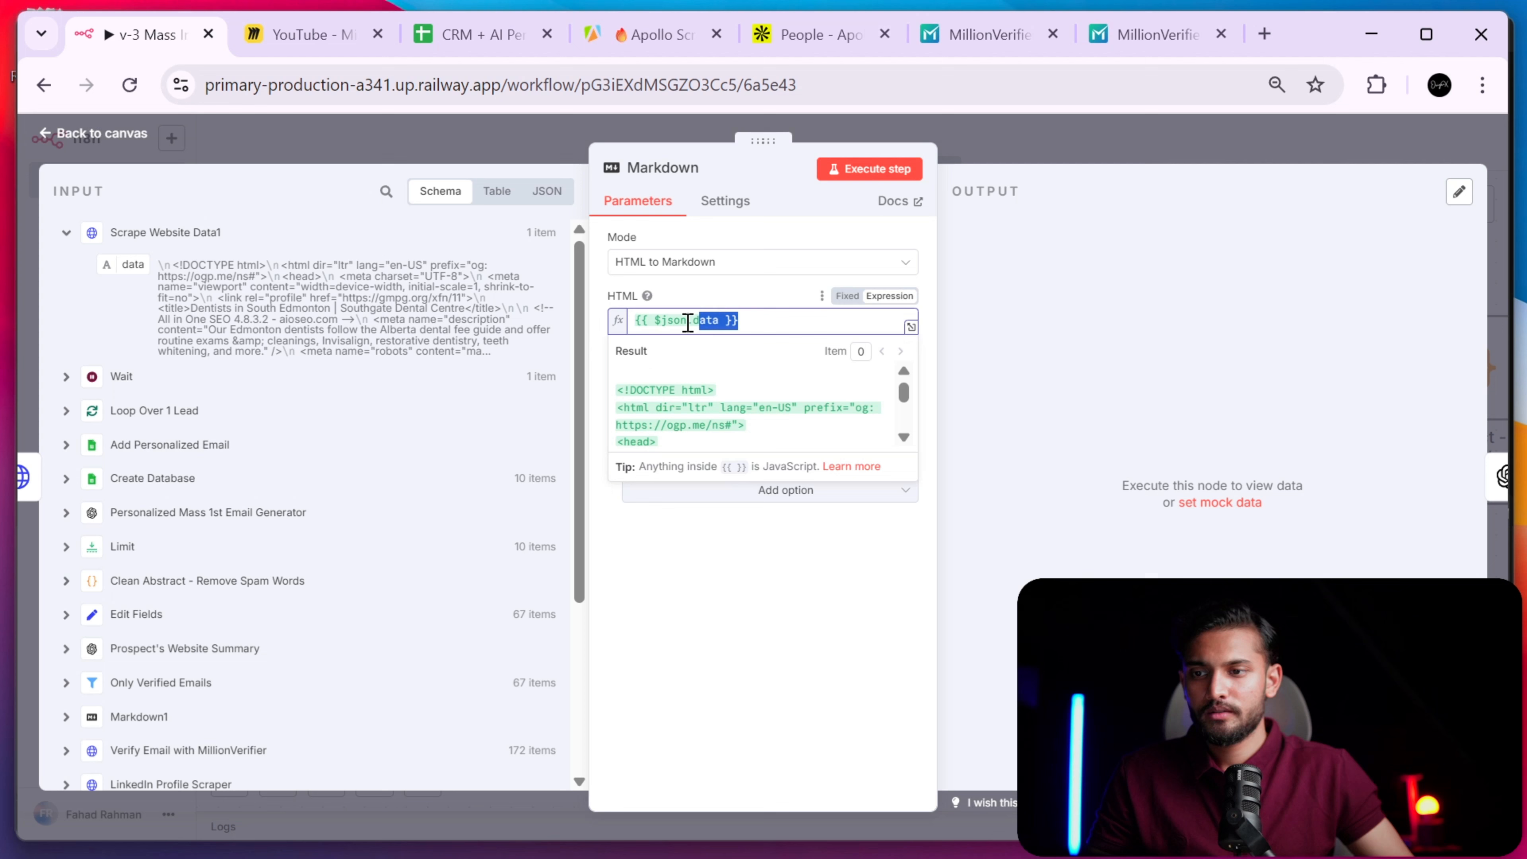
pyautogui.click(791, 691)
pyautogui.click(635, 398)
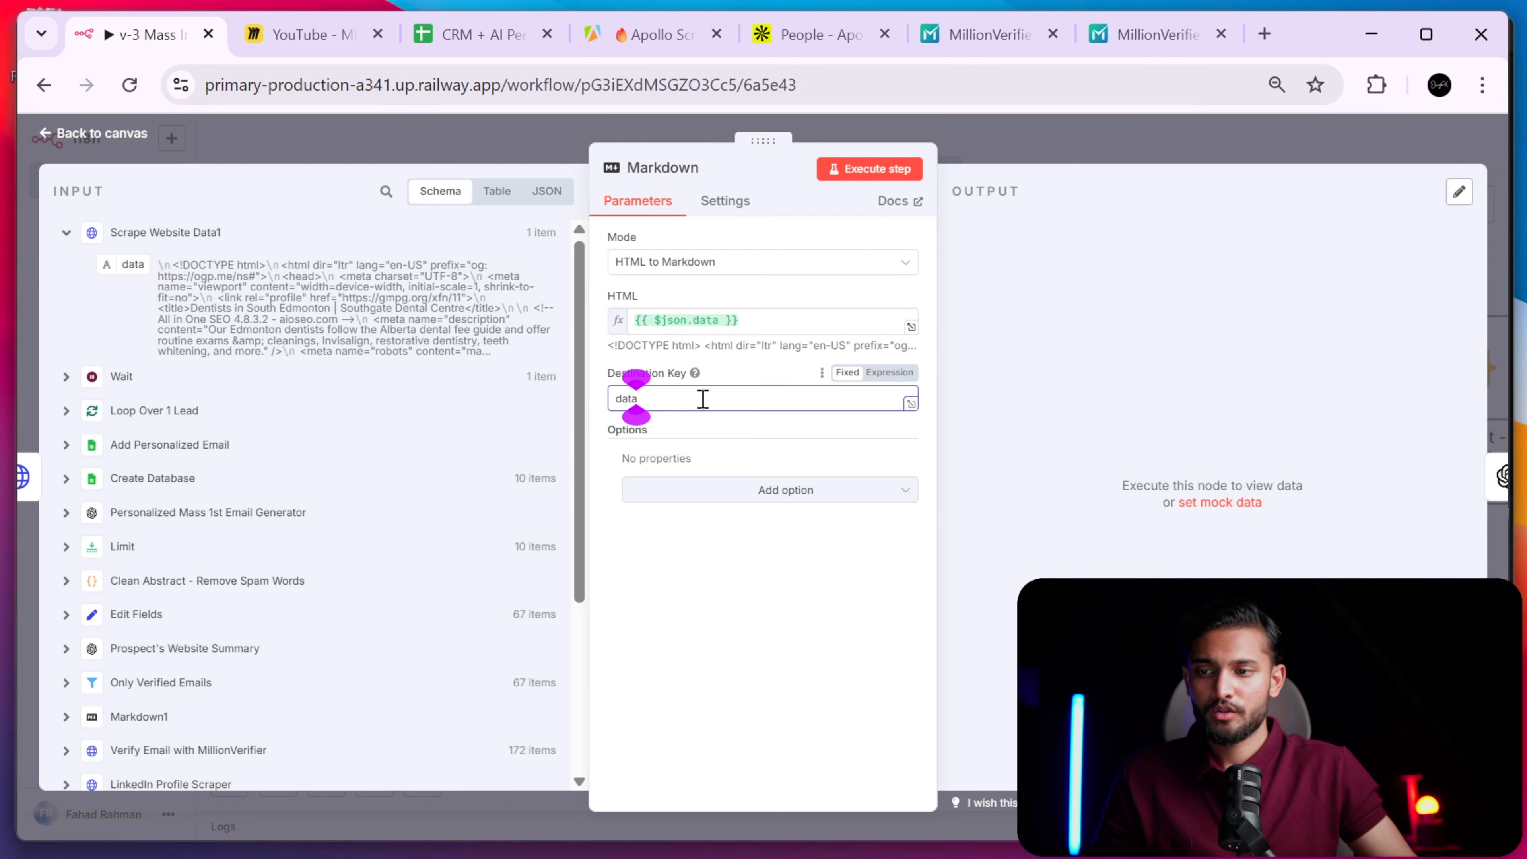
pyautogui.doubleClick(702, 399)
pyautogui.click(1132, 148)
pyautogui.moveTo(1126, 583); pyautogui.dragTo(835, 553)
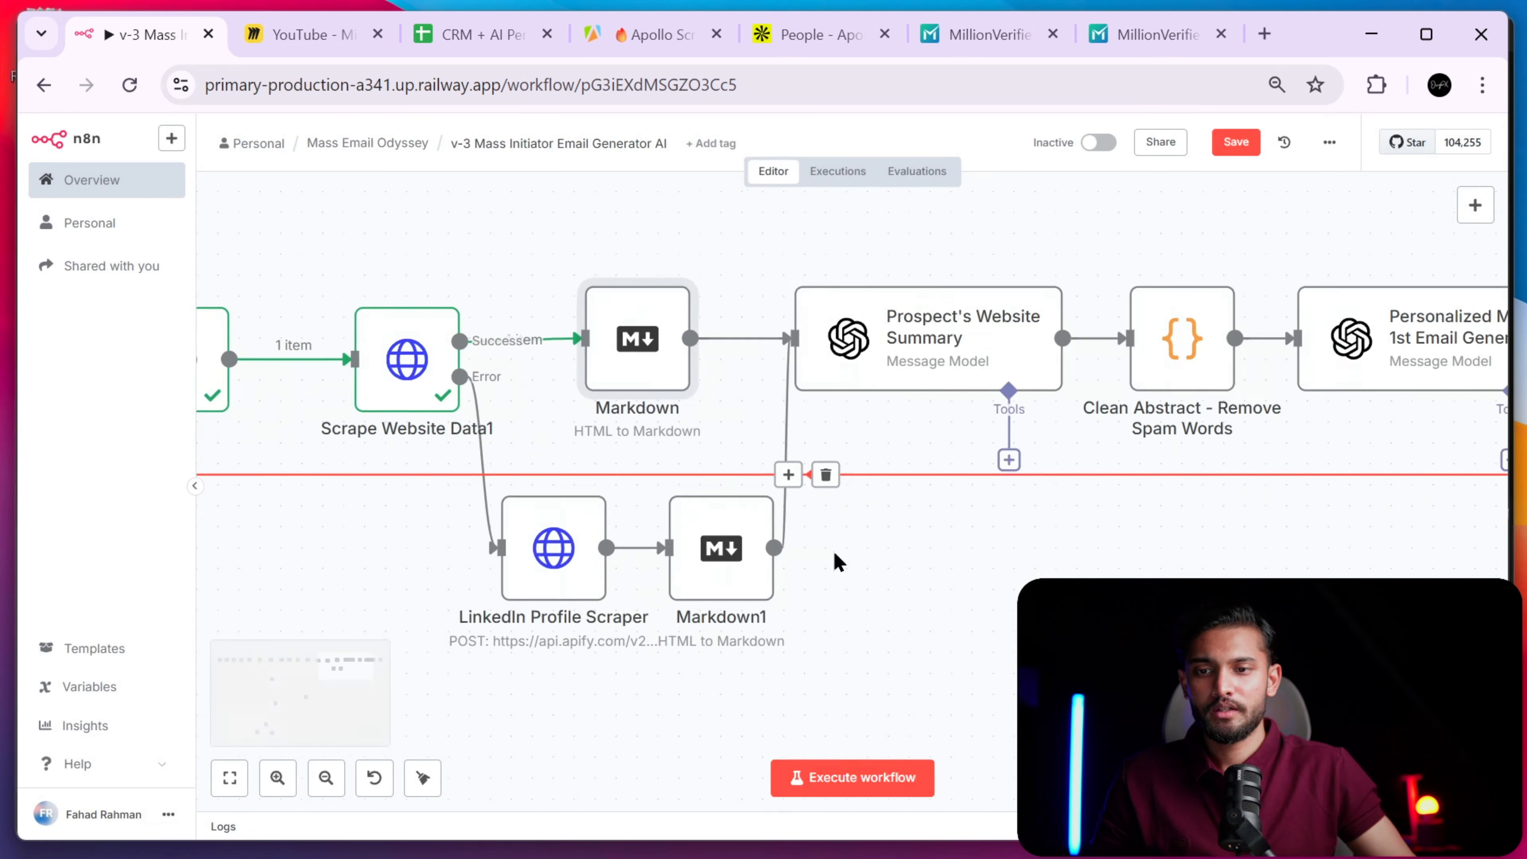
pyautogui.scroll(-2, 938, 634)
pyautogui.hscroll(-2, 938, 635)
pyautogui.moveTo(919, 662); pyautogui.dragTo(410, 448)
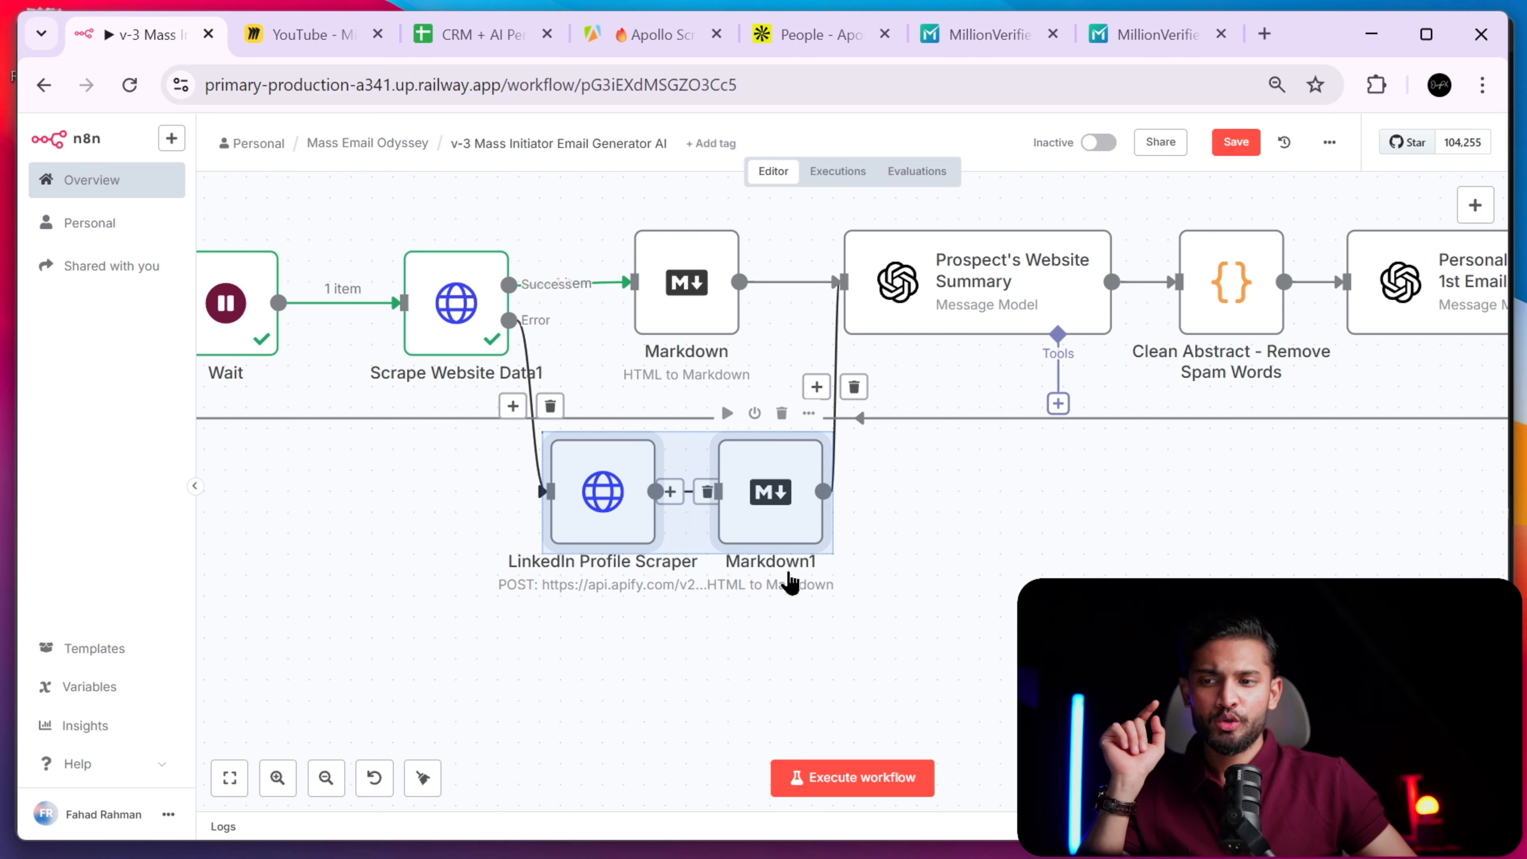
pyautogui.hscroll(5, 1015, 513)
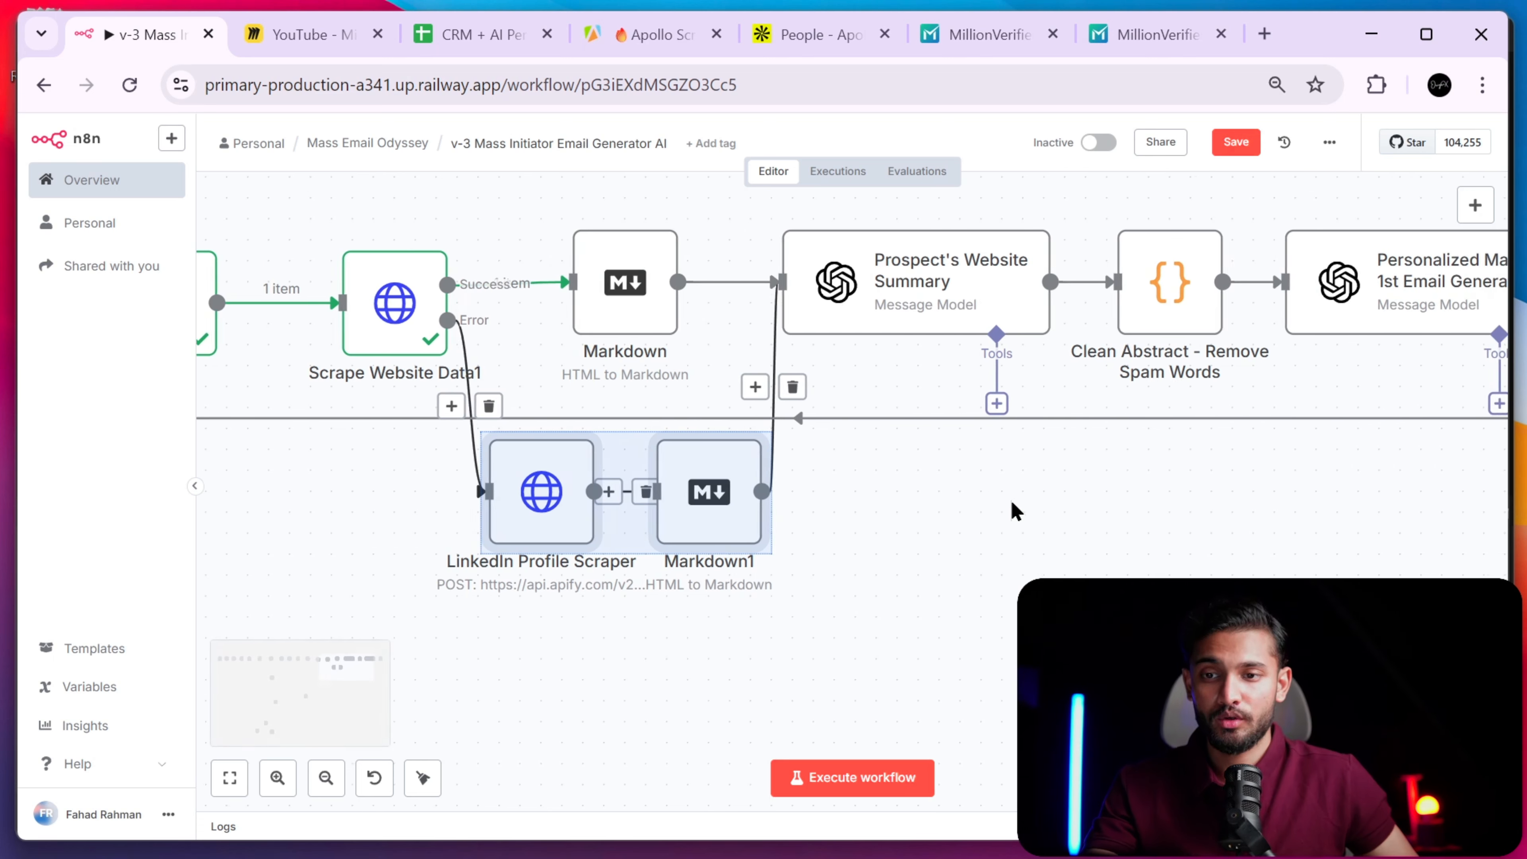
pyautogui.hscroll(-3, 1013, 513)
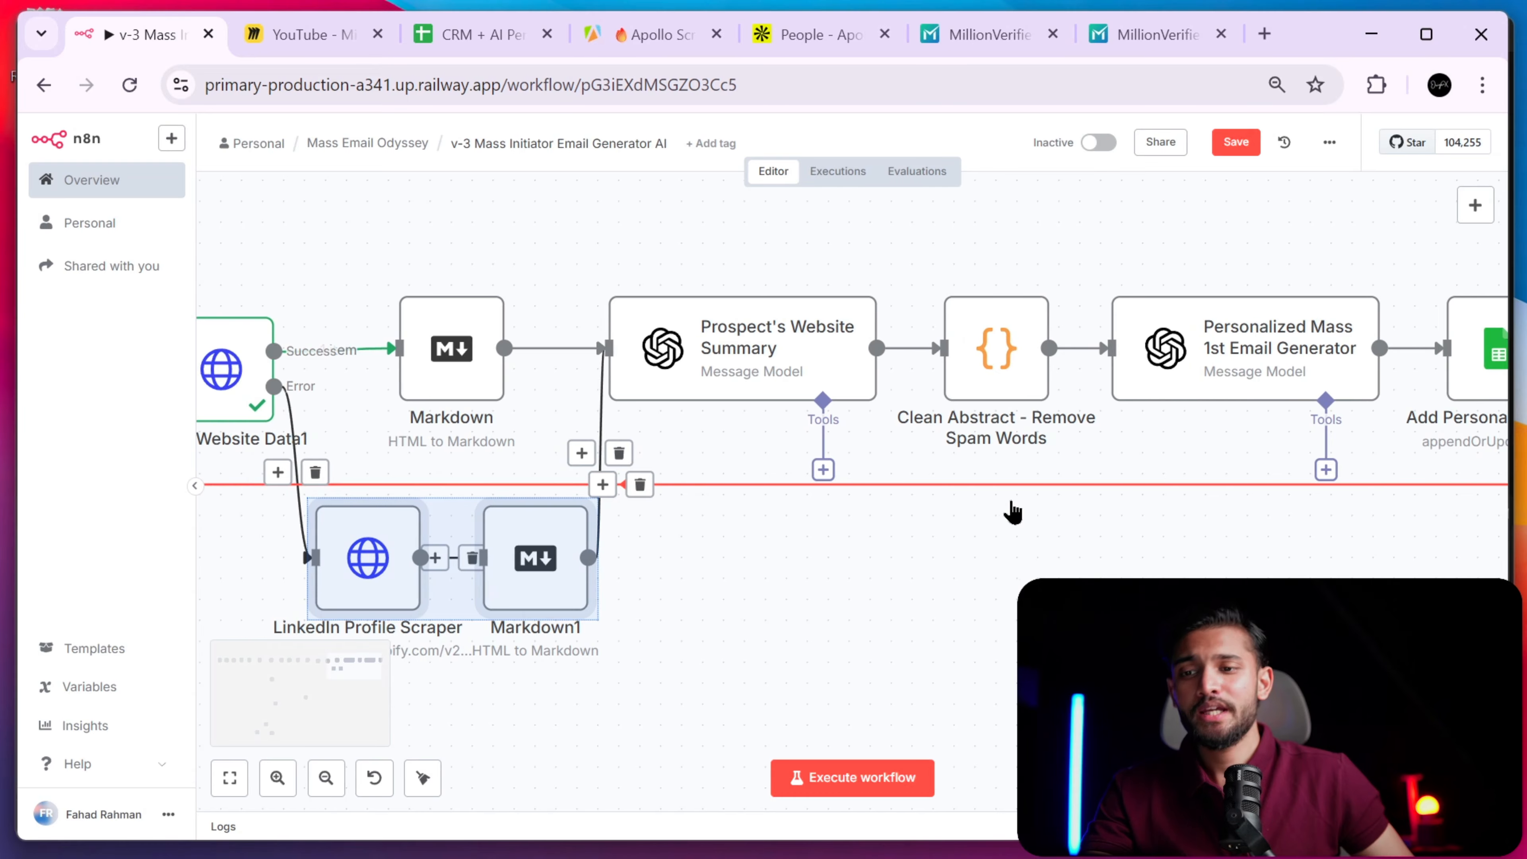
pyautogui.hscroll(-4, 1015, 513)
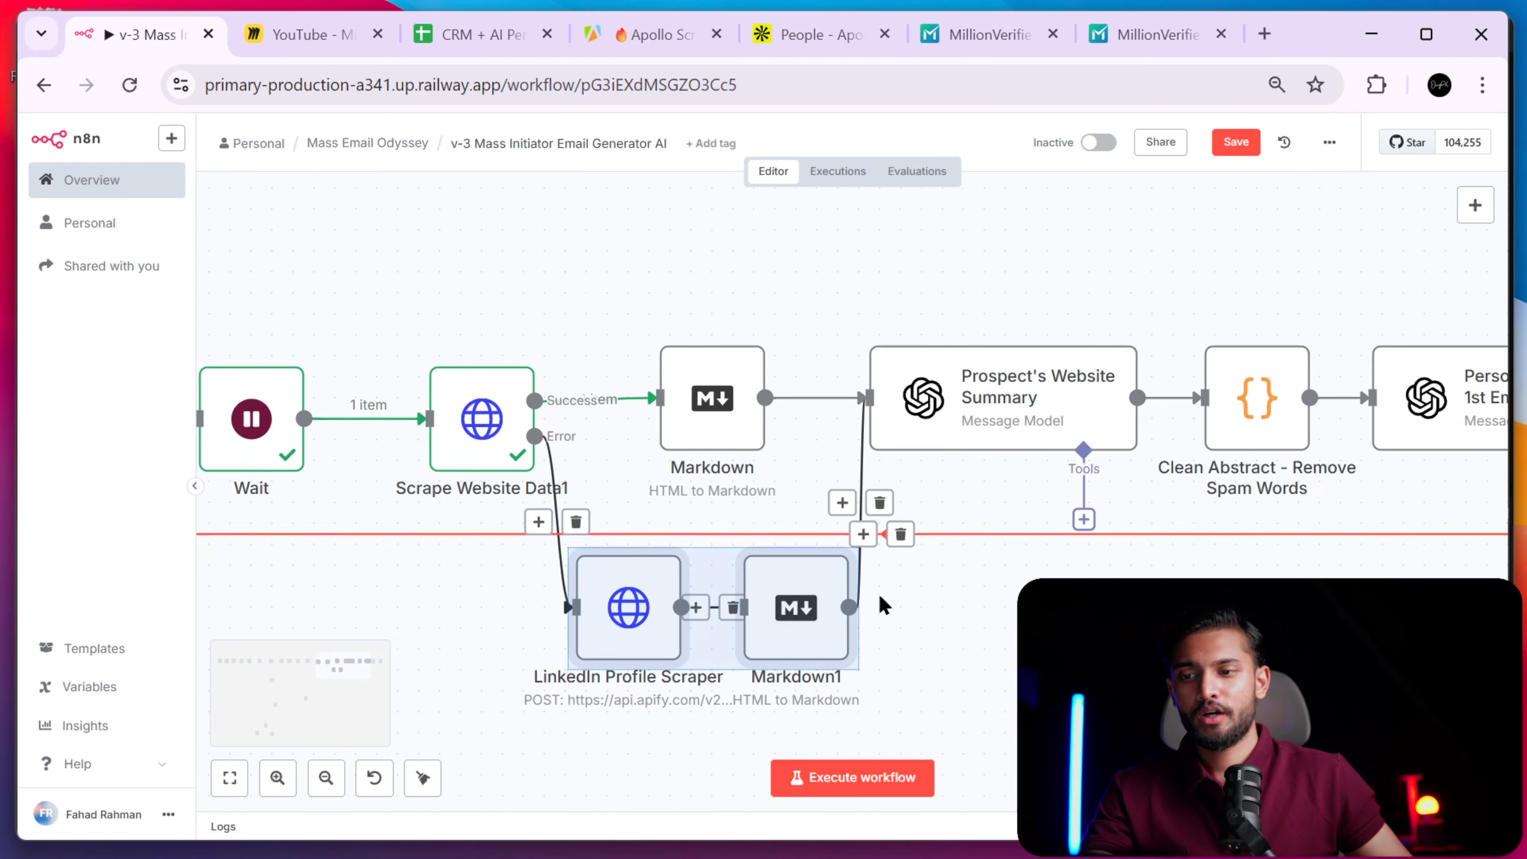
pyautogui.hscroll(3, 624, 613)
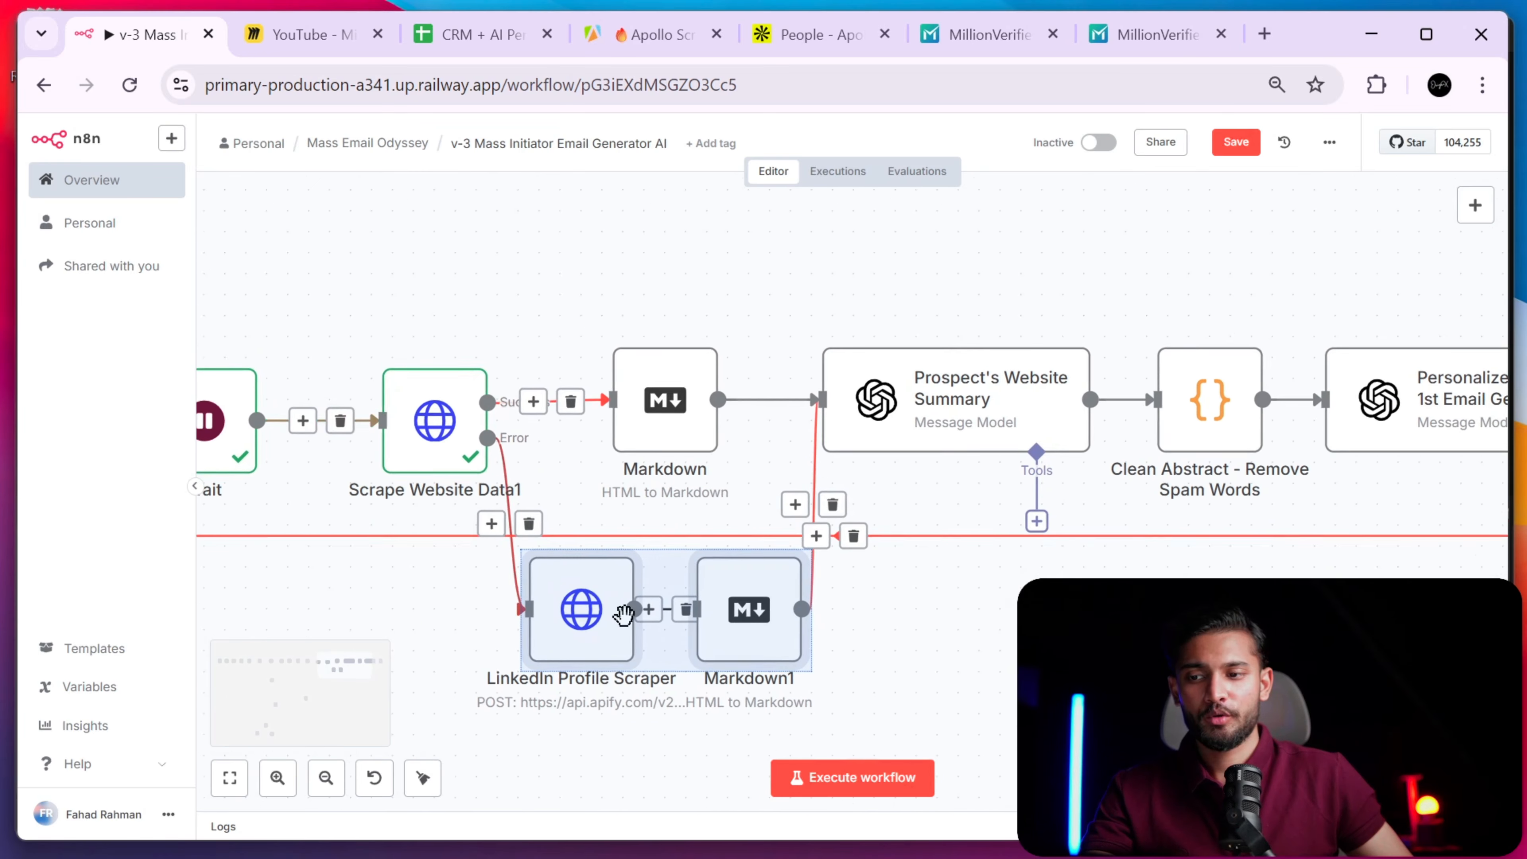
pyautogui.click(537, 734)
pyautogui.hscroll(-3, 531, 733)
pyautogui.scroll(-2, 531, 733)
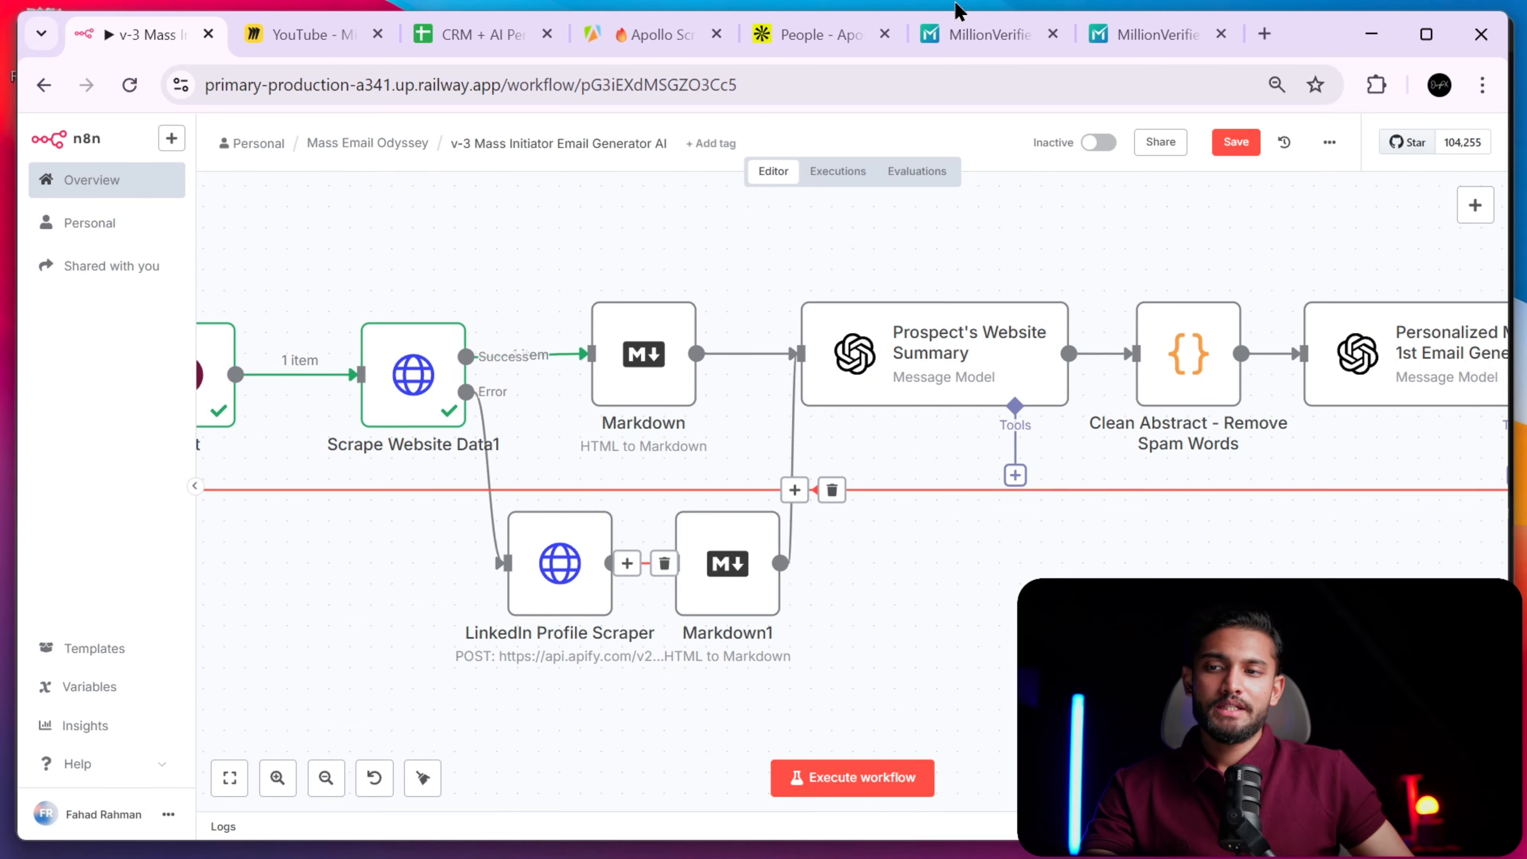
pyautogui.click(662, 34)
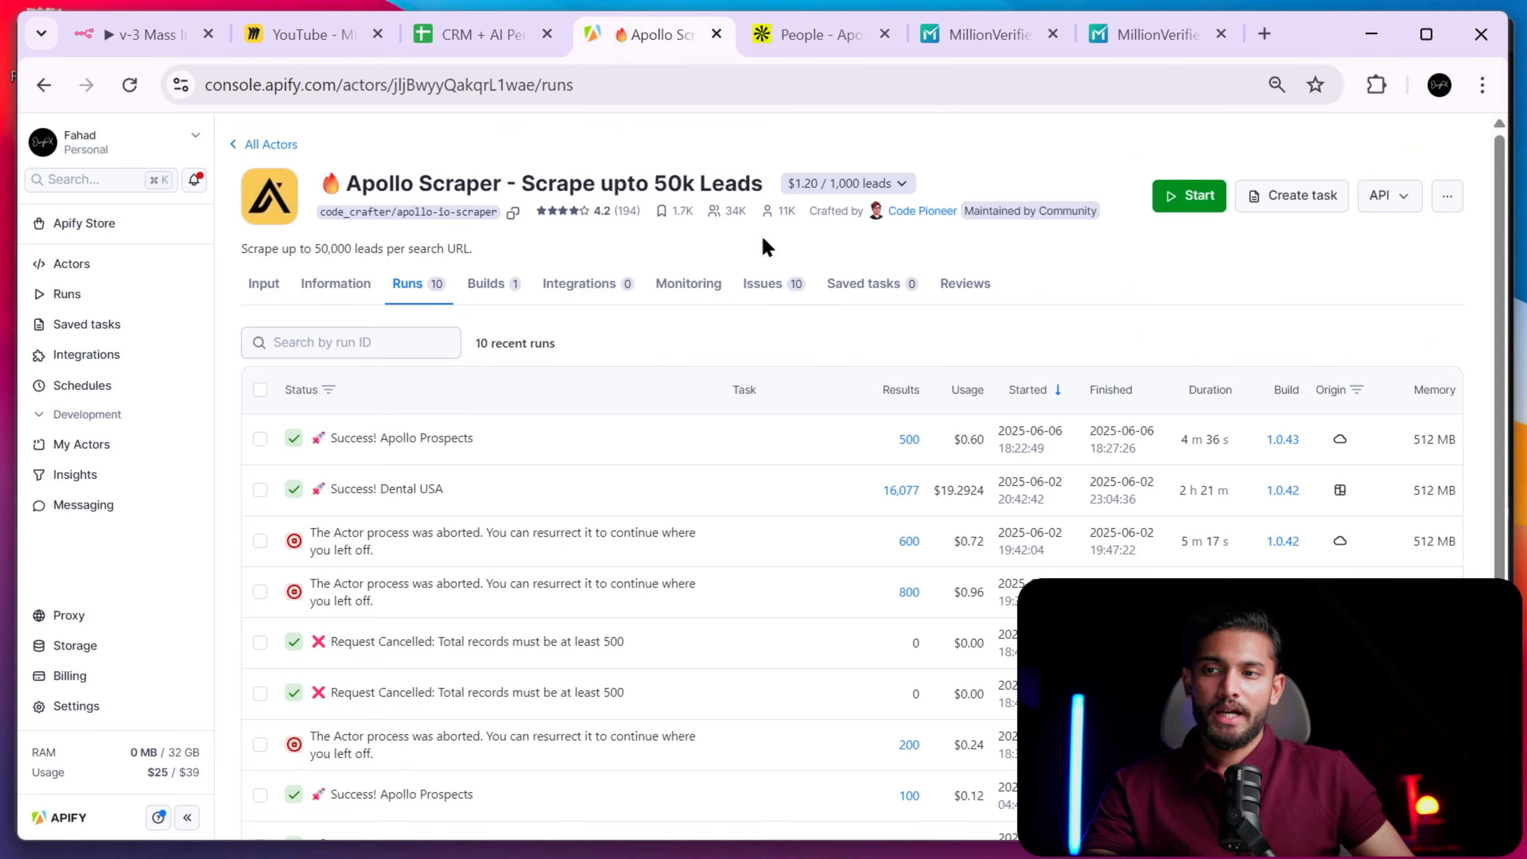
pyautogui.click(137, 36)
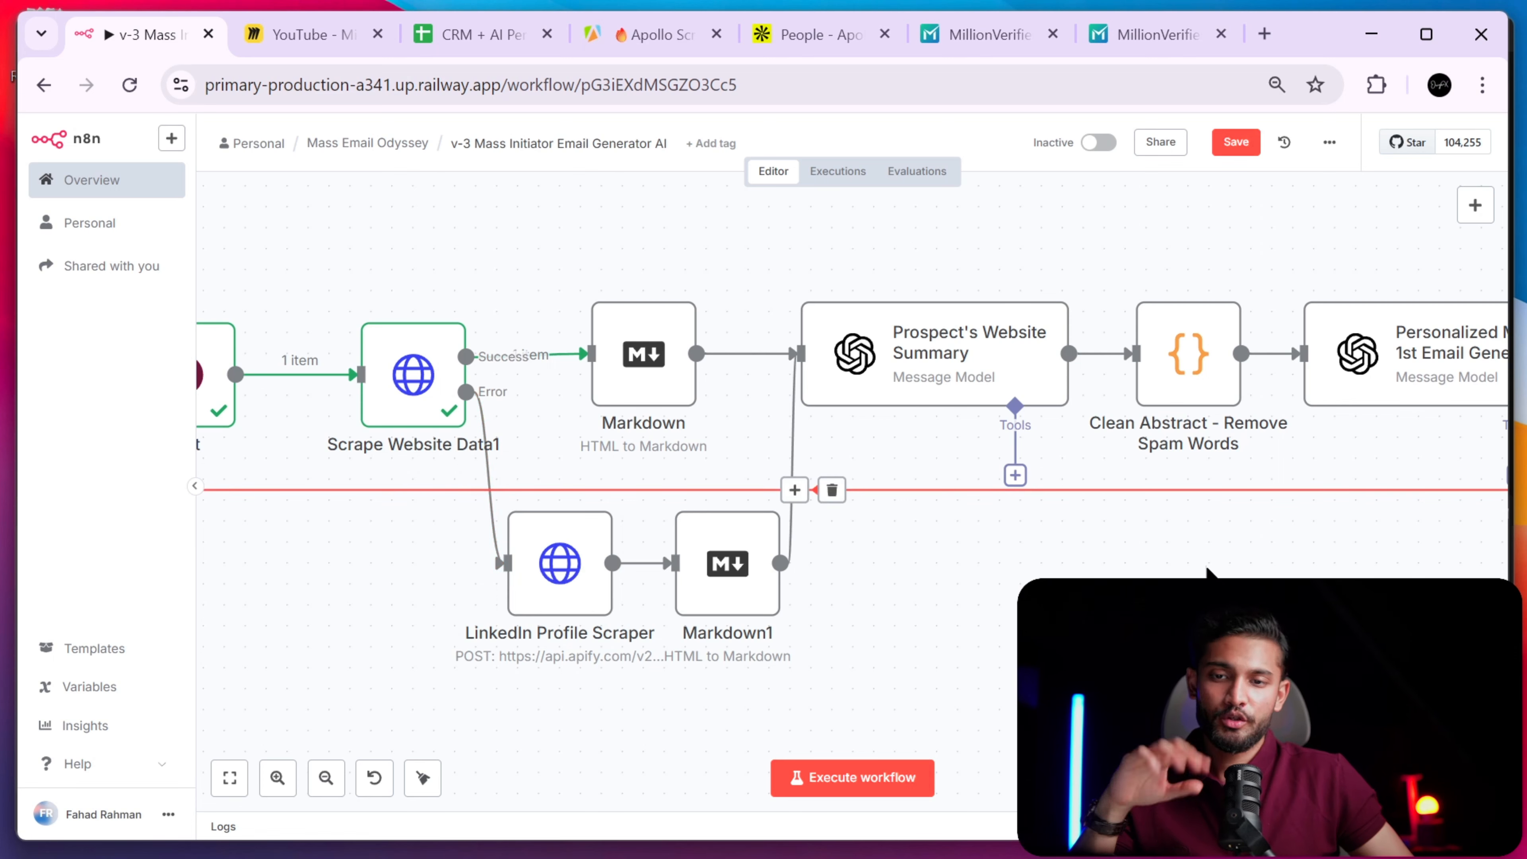
pyautogui.hscroll(-4, 822, 597)
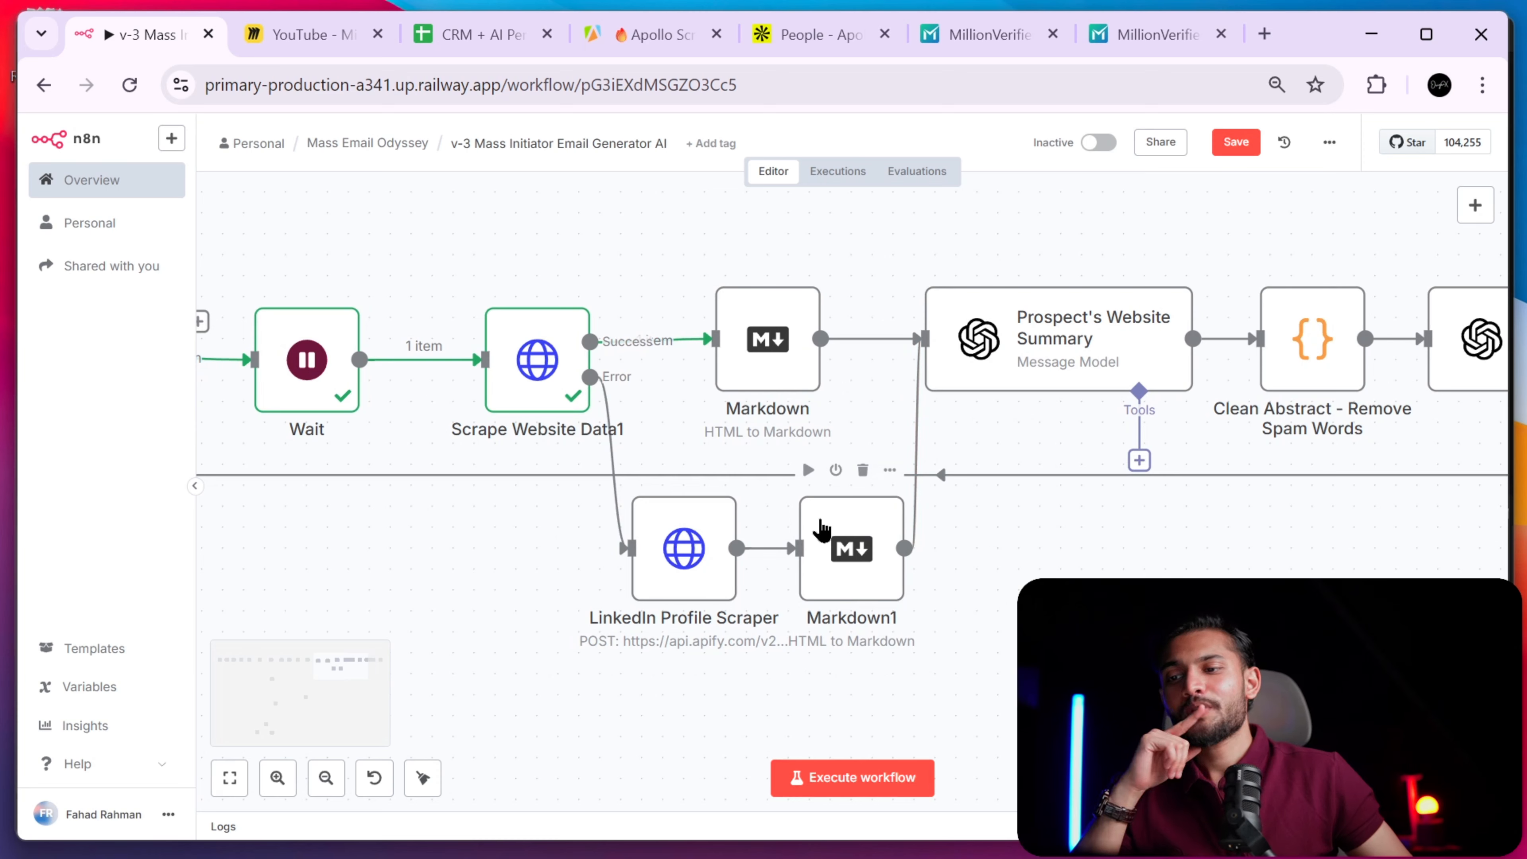
pyautogui.hscroll(-10, 385, 379)
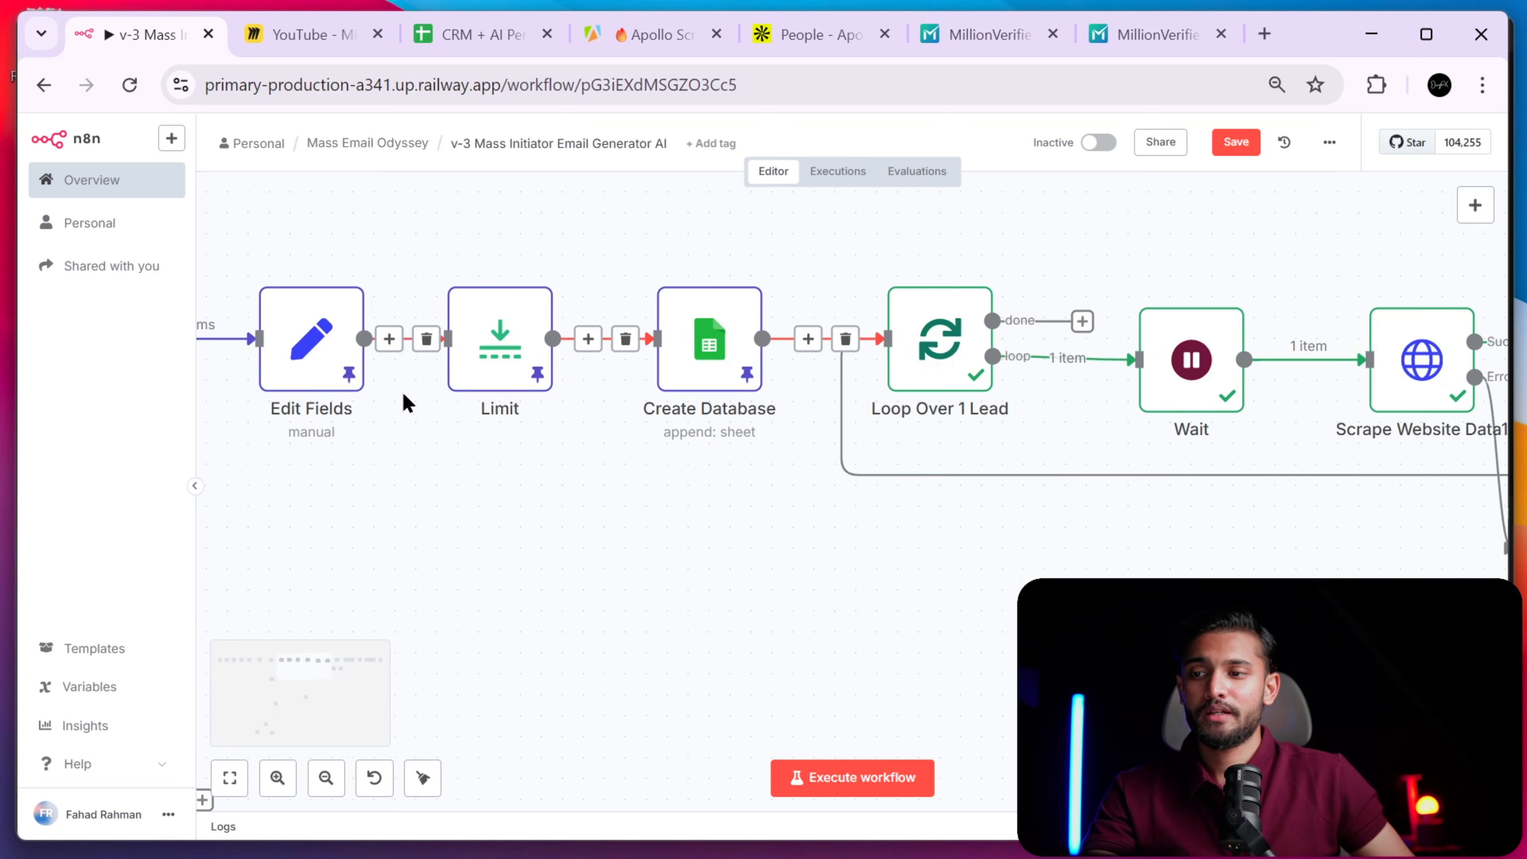
pyautogui.hscroll(-8, 405, 402)
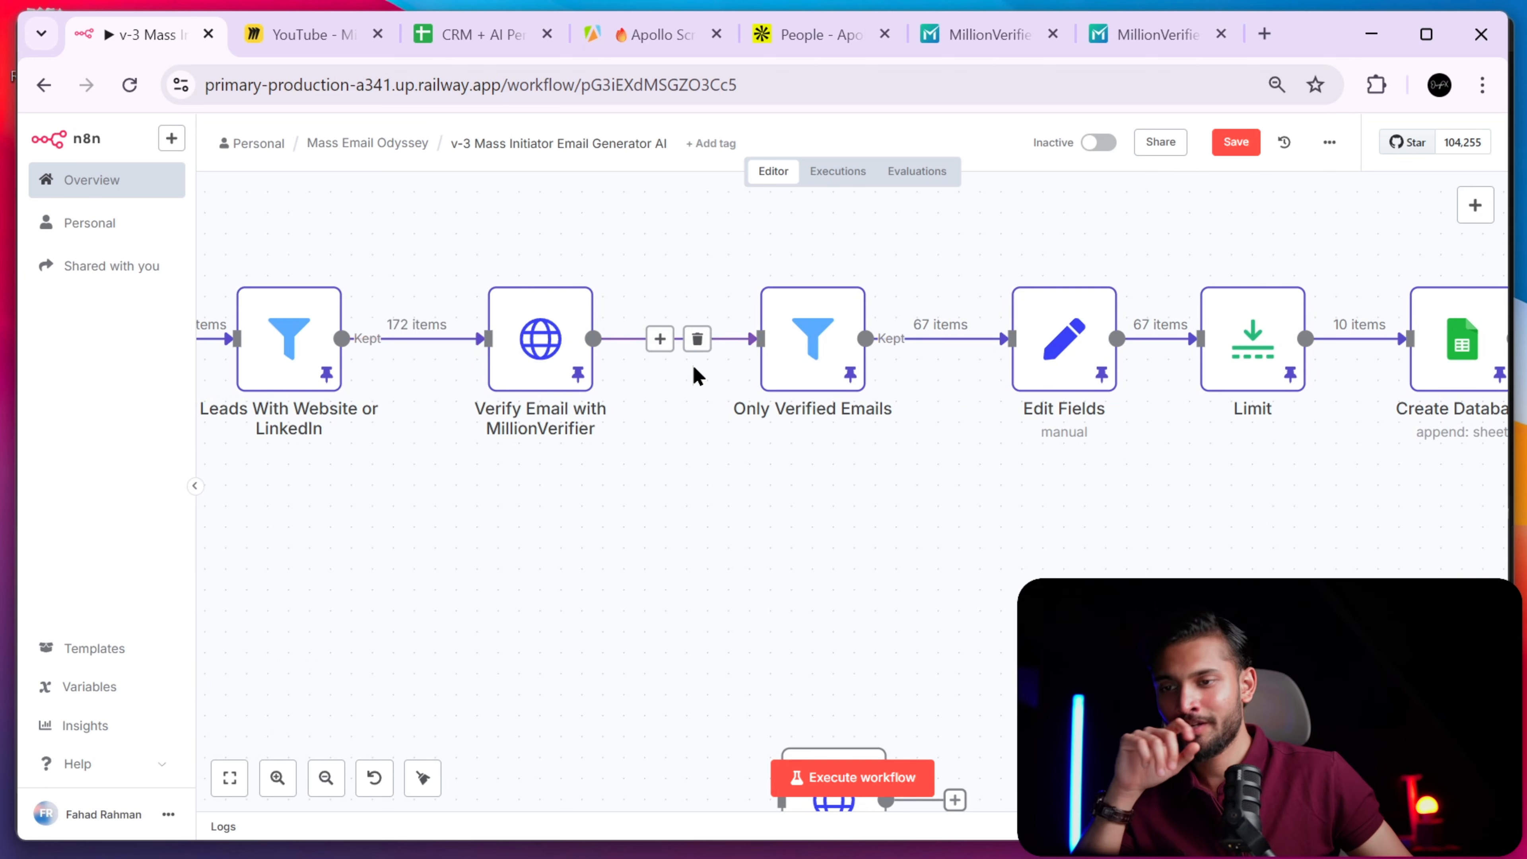
pyautogui.hscroll(17, 931, 420)
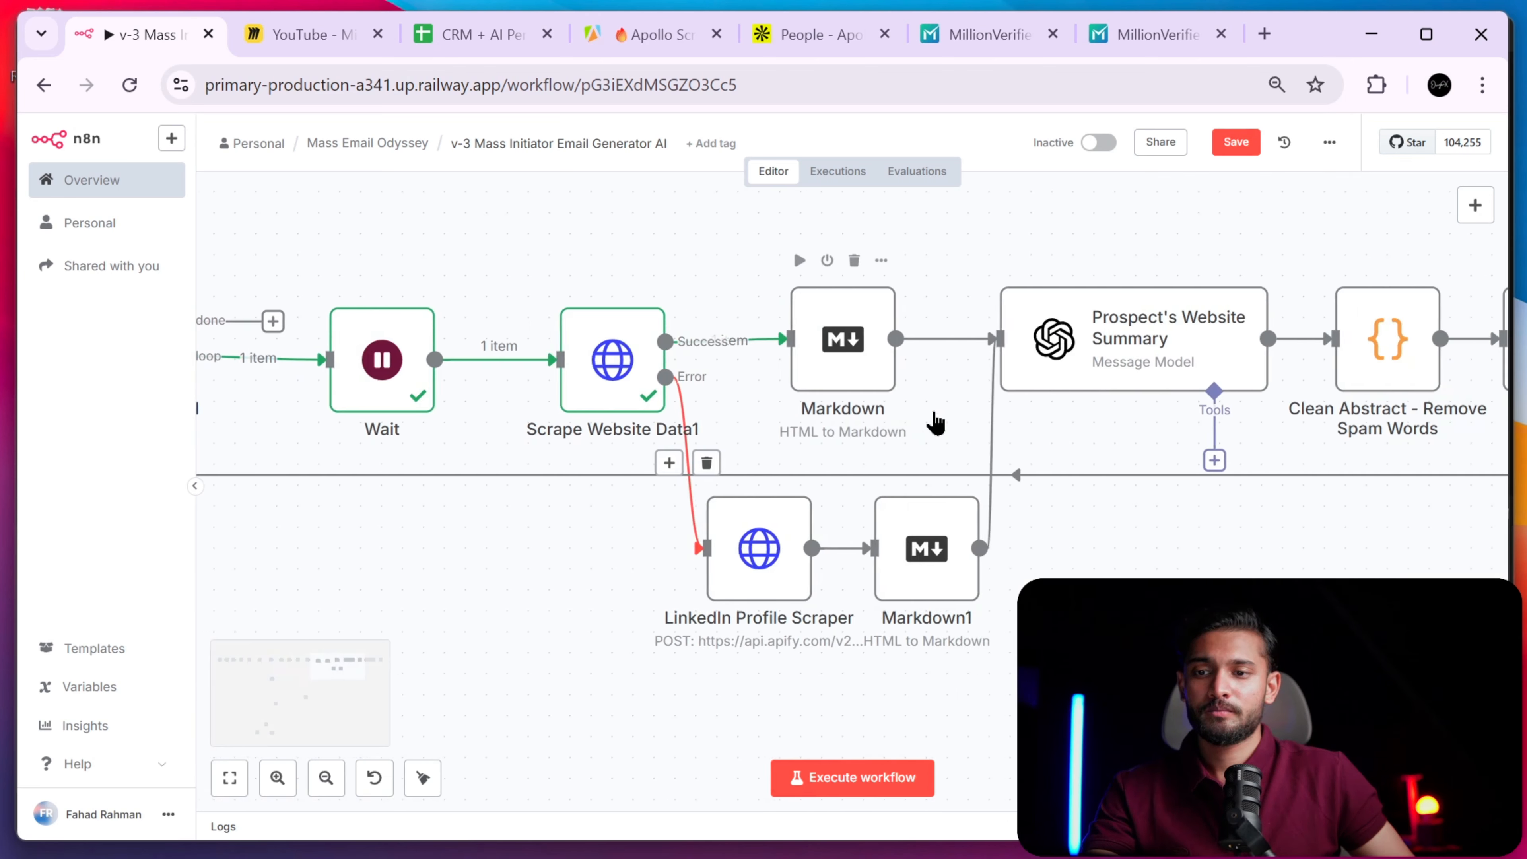
pyautogui.hscroll(3, 936, 423)
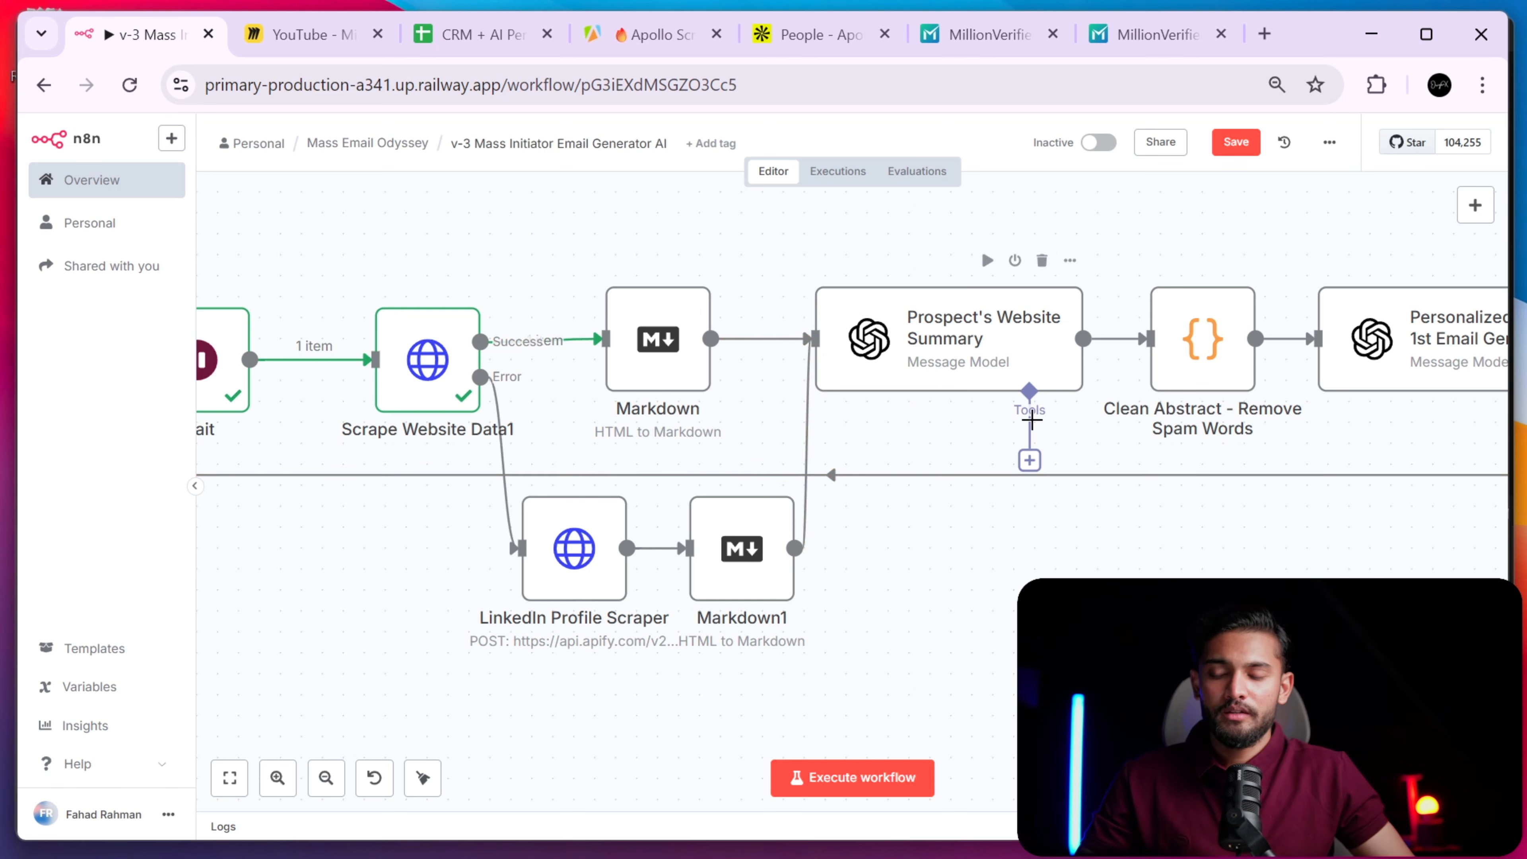
pyautogui.hscroll(3, 1032, 419)
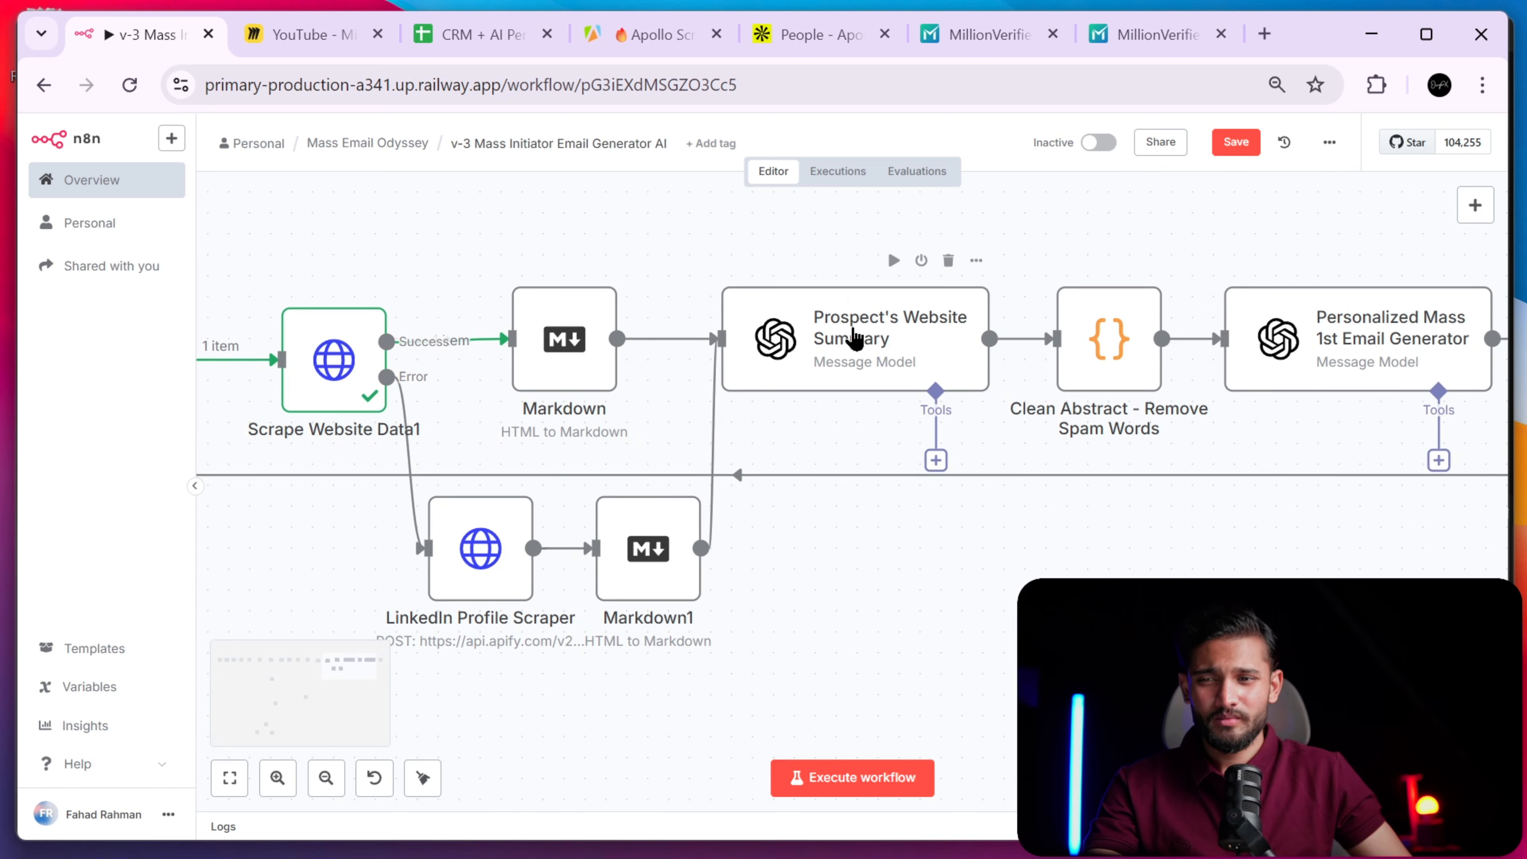
pyautogui.hscroll(3, 842, 339)
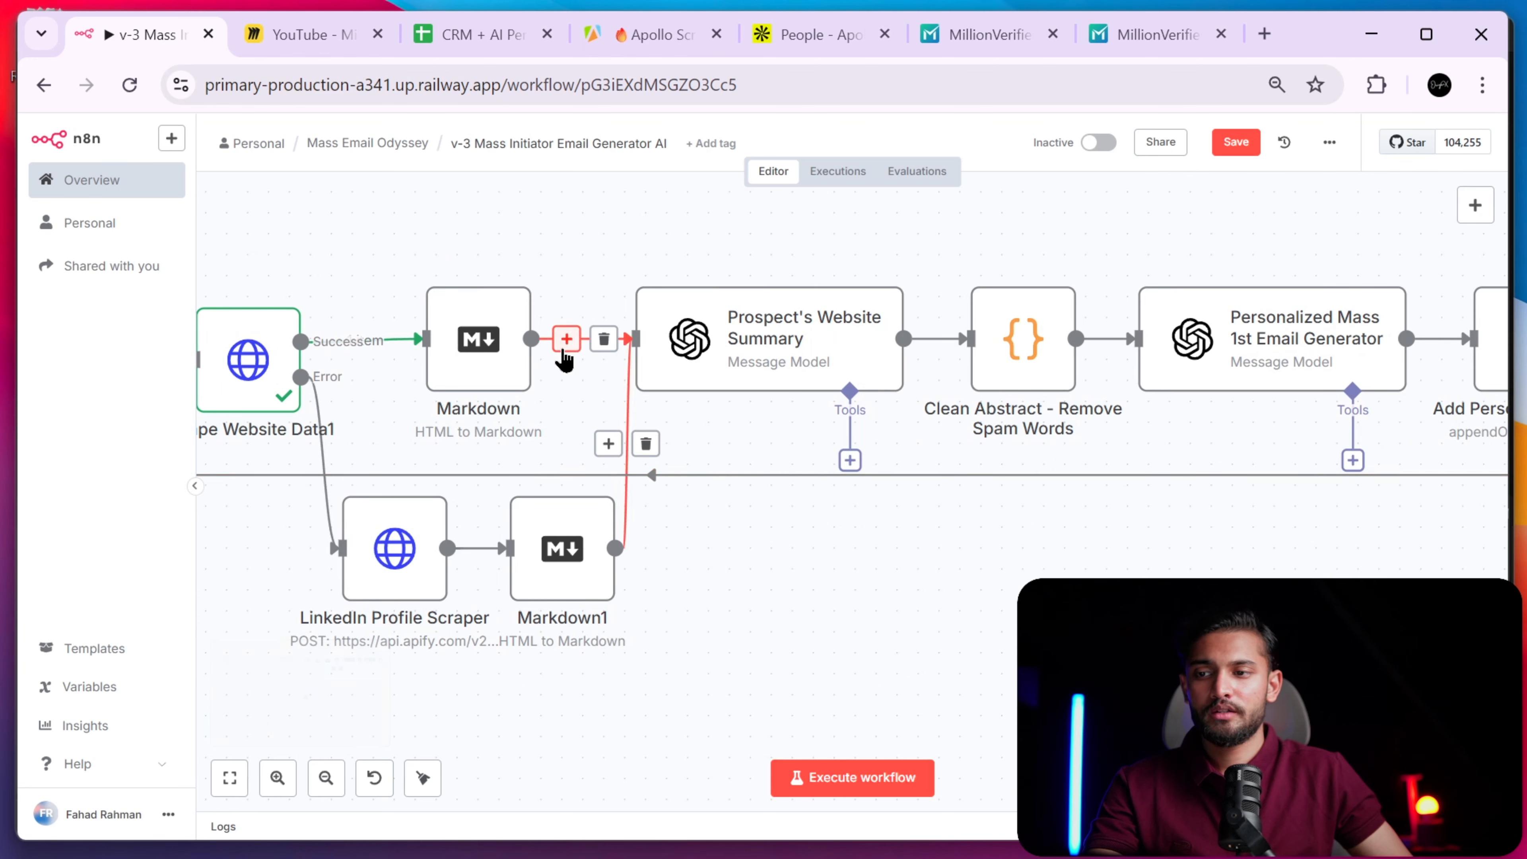
pyautogui.click(566, 339)
pyautogui.write('open')
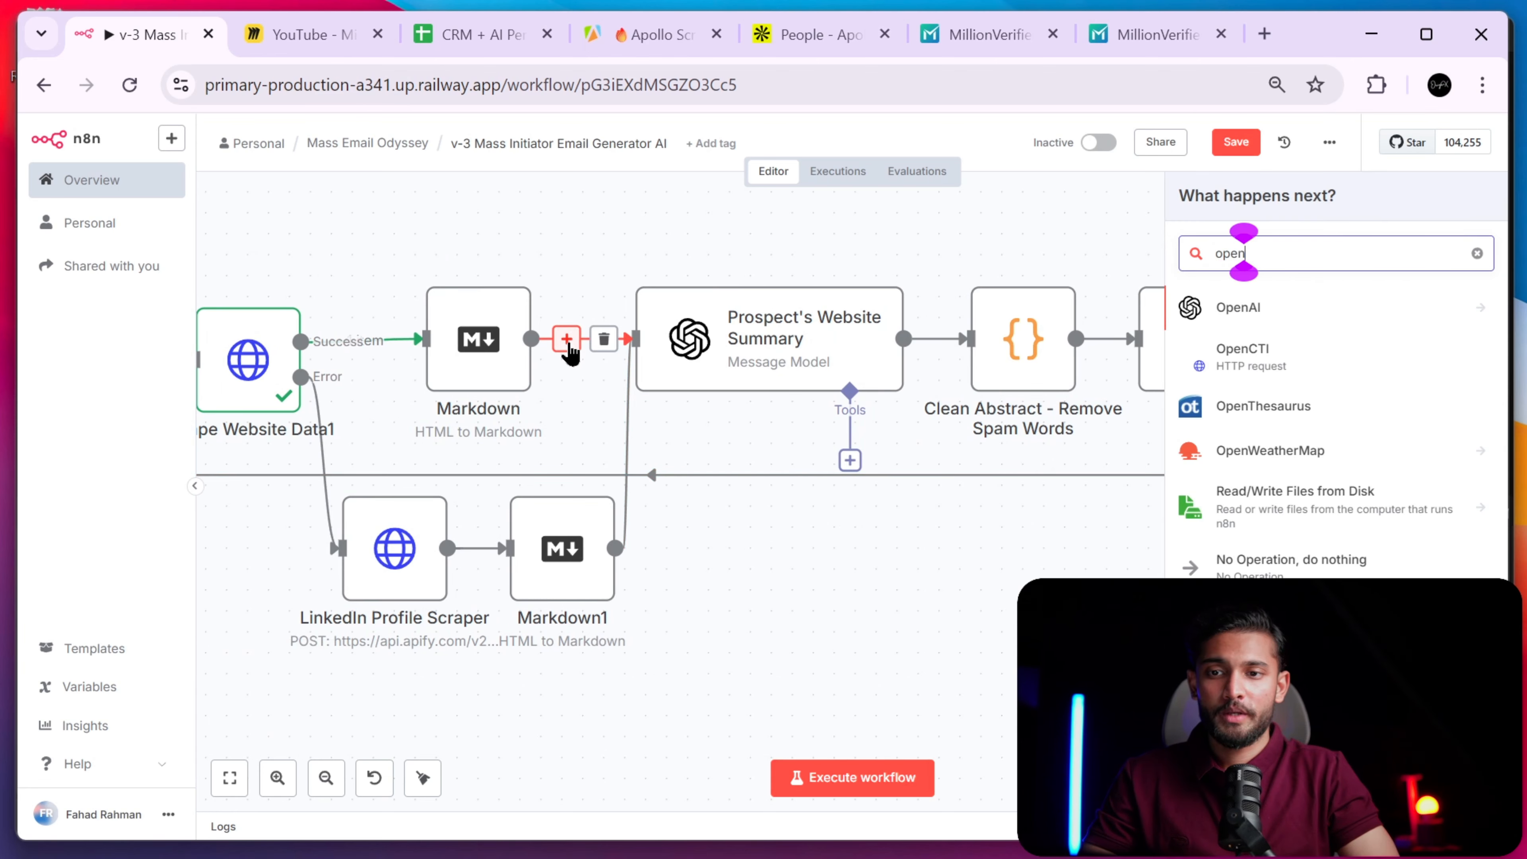
pyautogui.click(1292, 307)
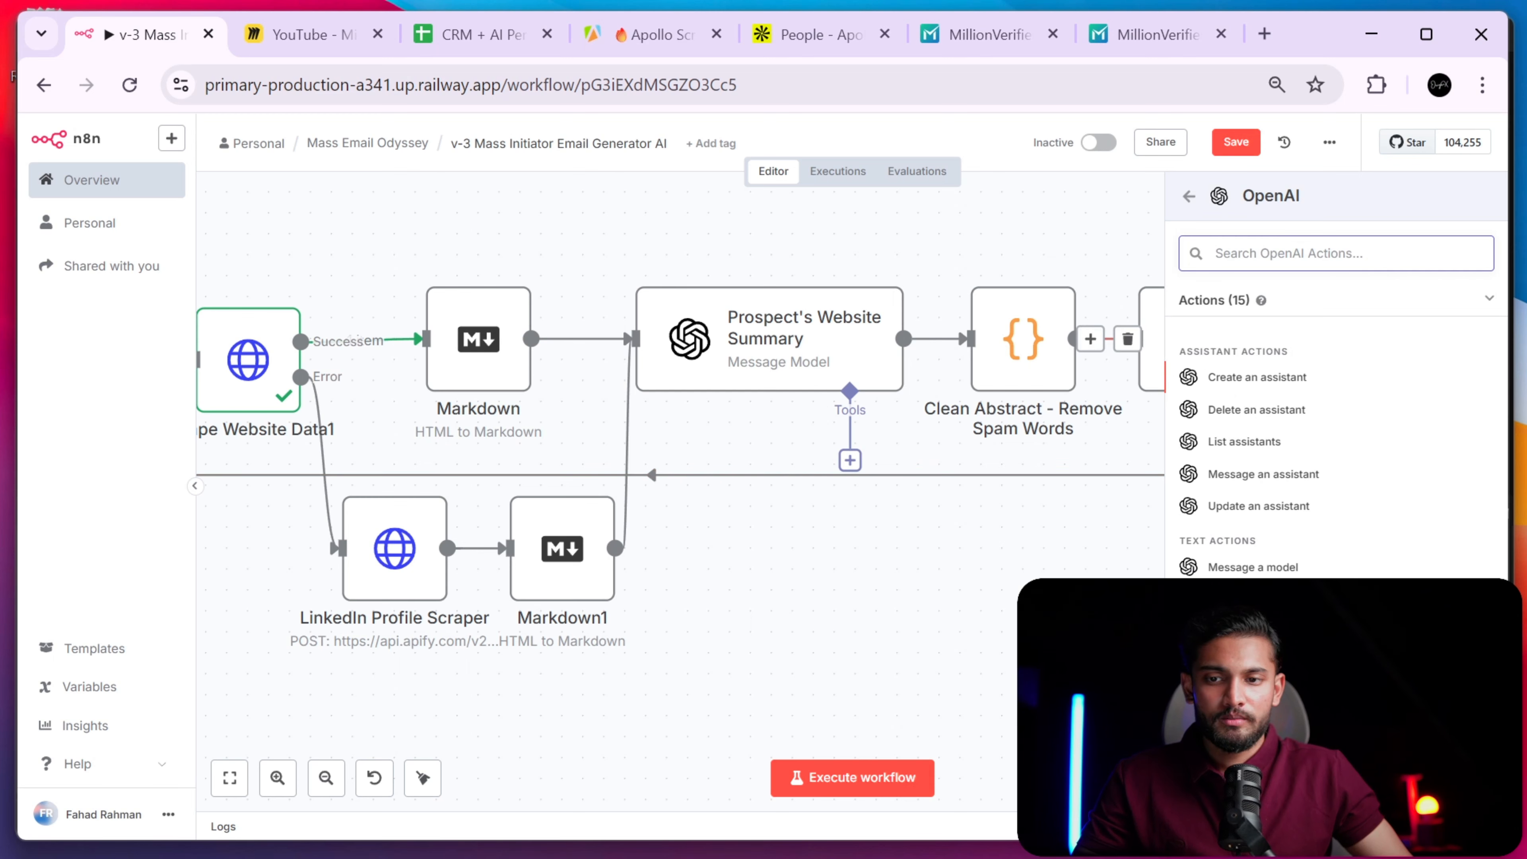
pyautogui.click(868, 529)
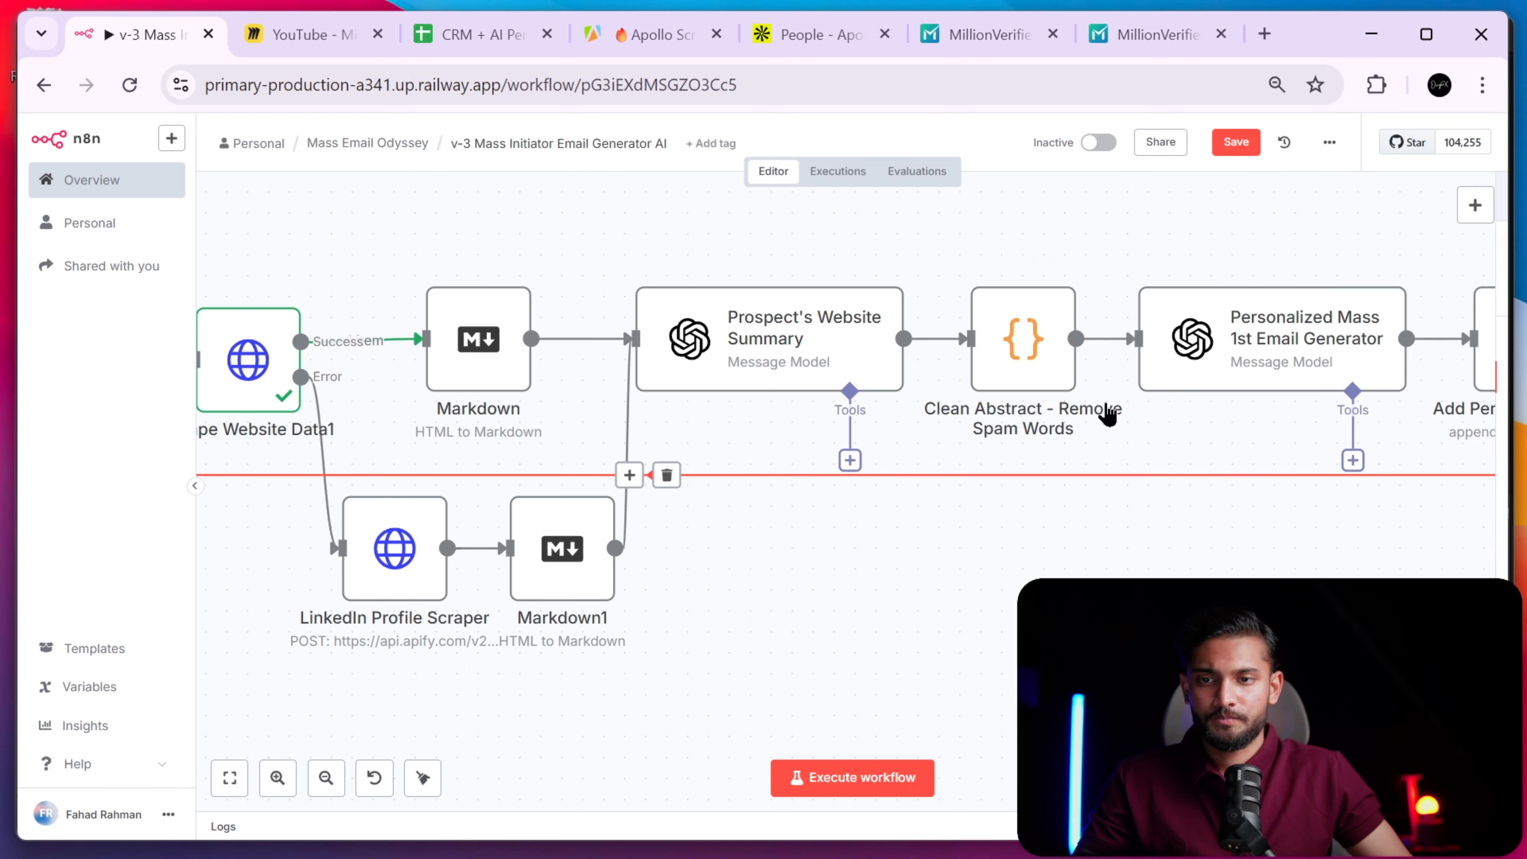
pyautogui.doubleClick(768, 352)
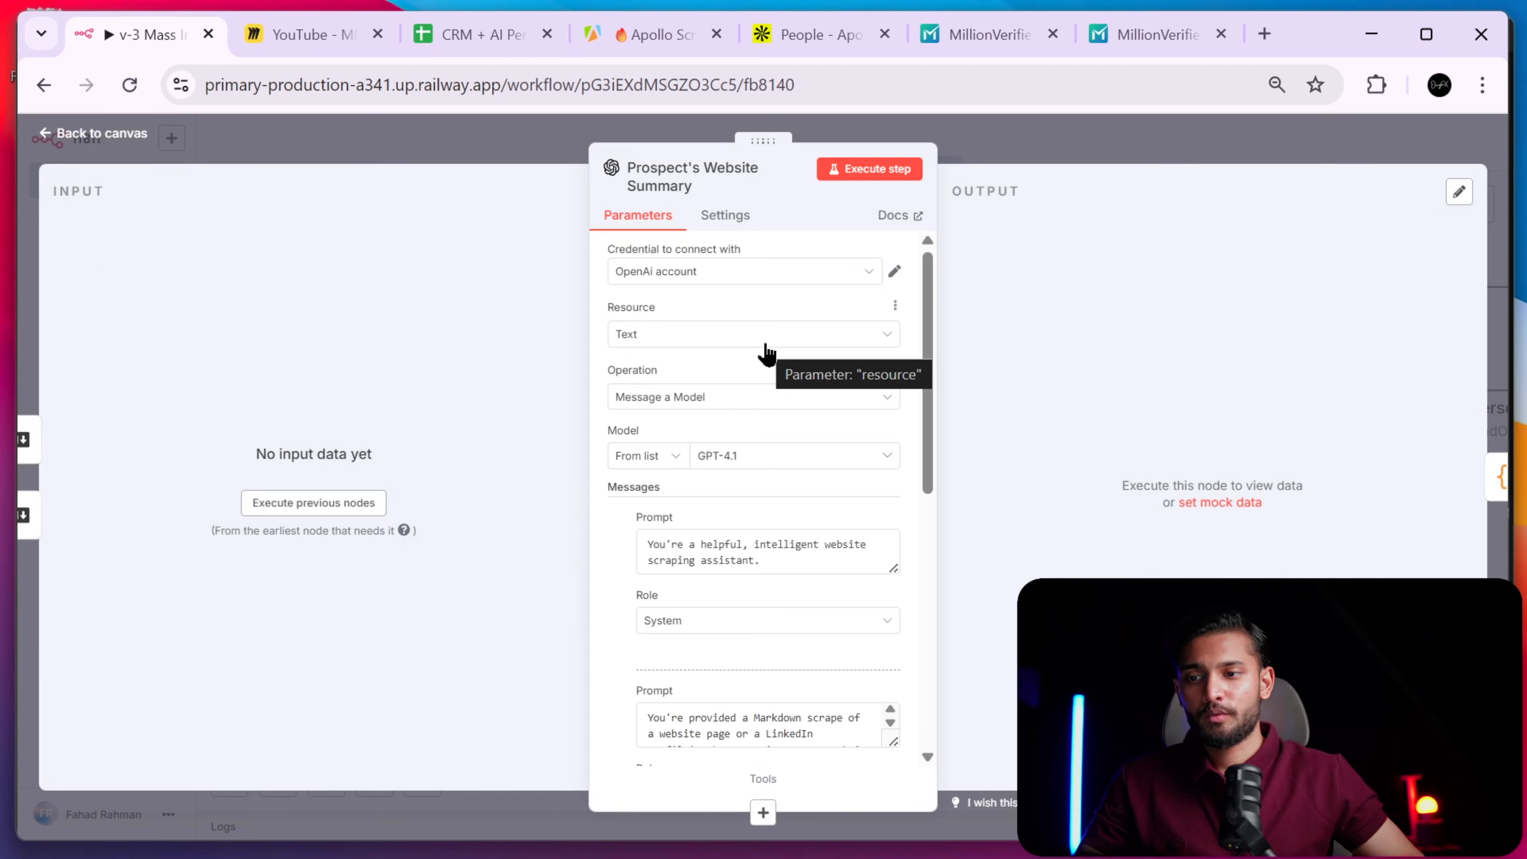
pyautogui.click(1049, 137)
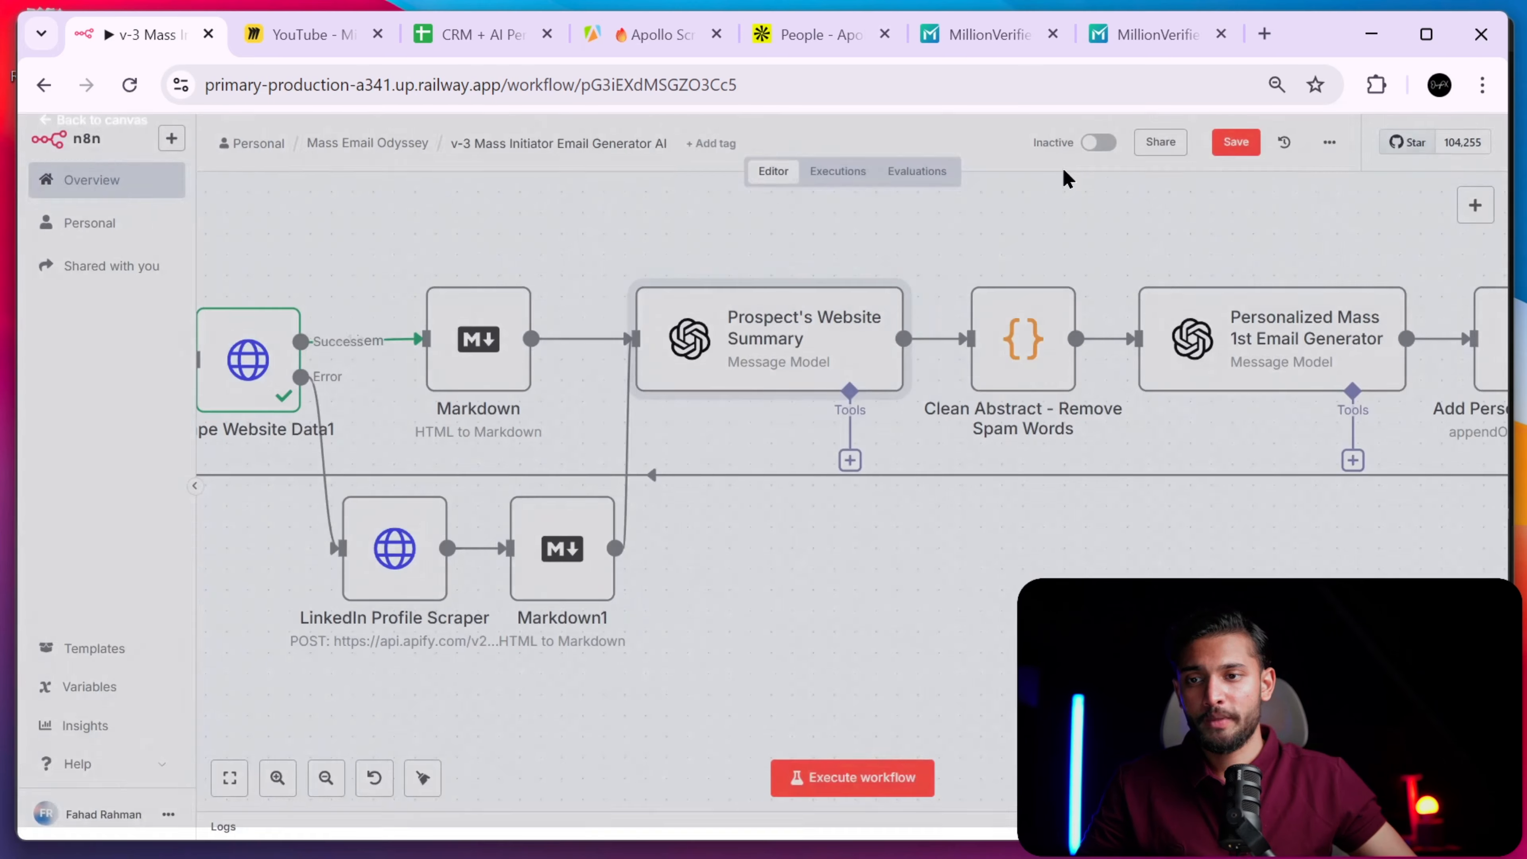
pyautogui.moveTo(696, 535); pyautogui.dragTo(965, 535)
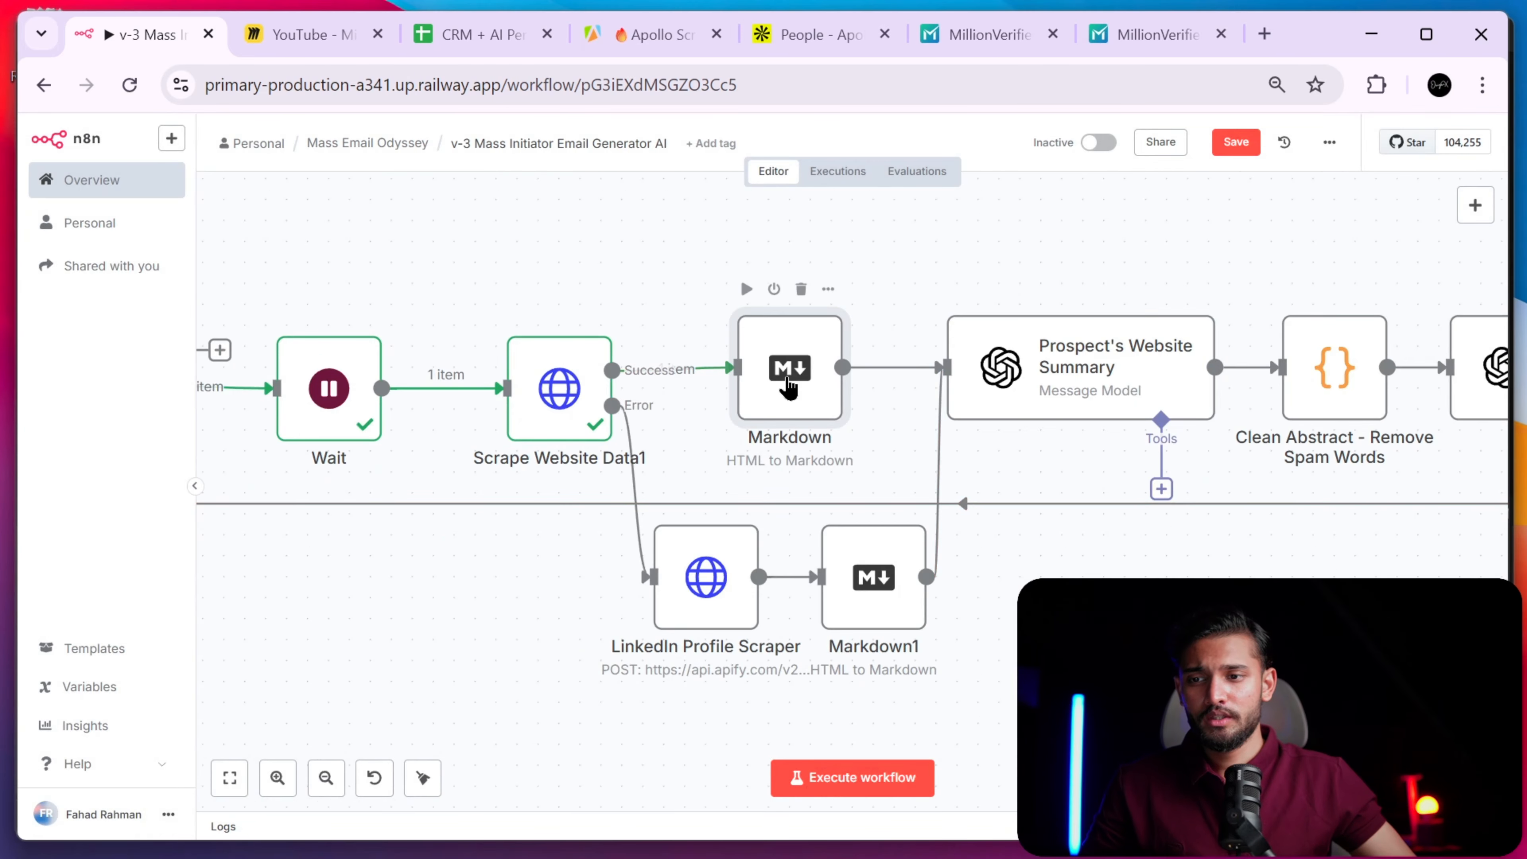
# - Execute the Markdown step and watch Loop Over 1 Lead complete and Wait start running
pyautogui.doubleClick(788, 385)
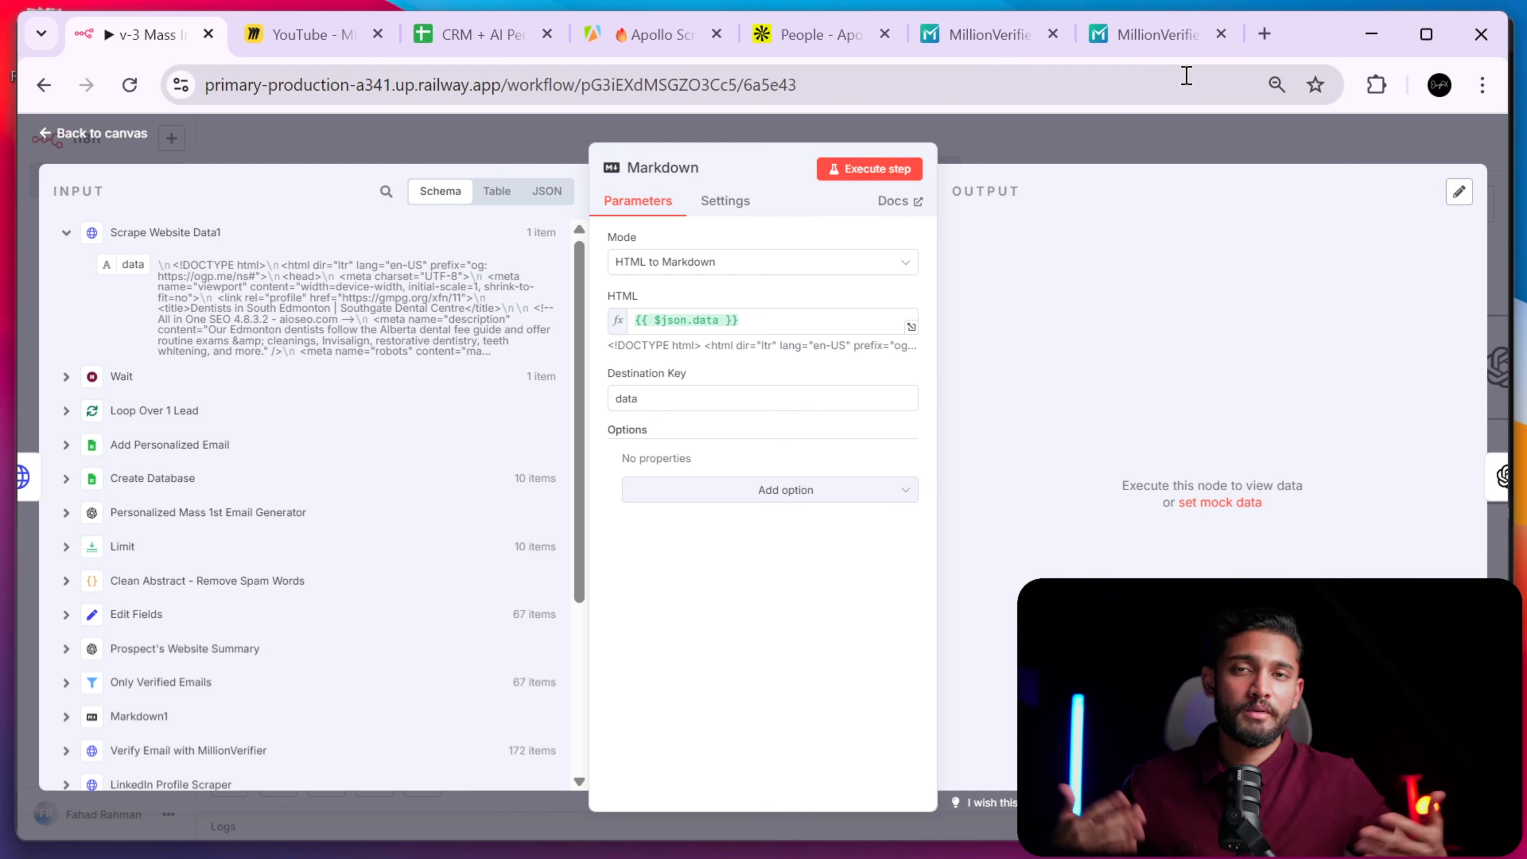
pyautogui.click(1108, 130)
pyautogui.doubleClick(804, 393)
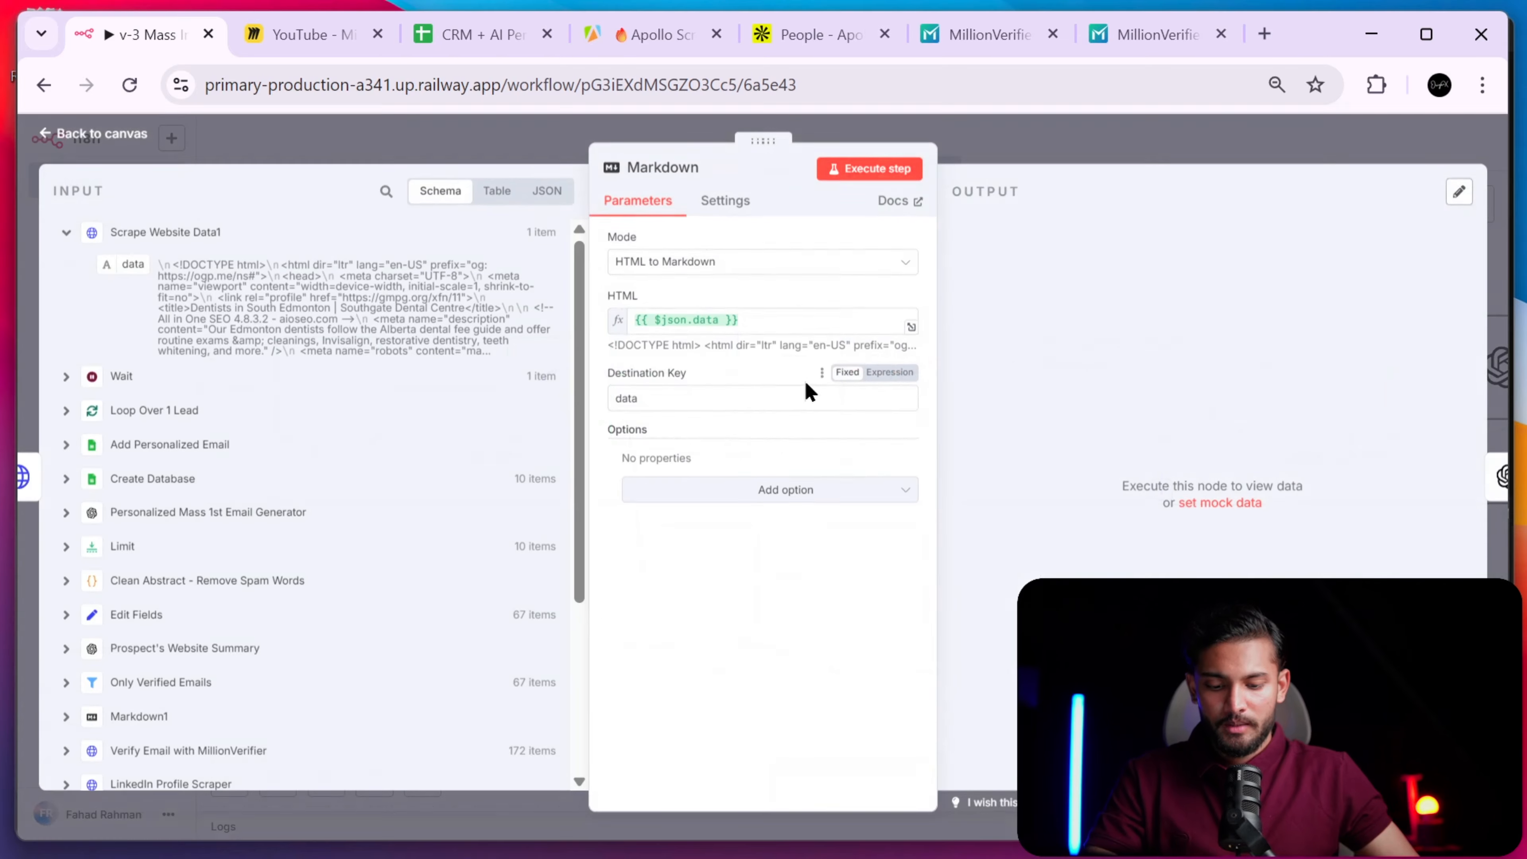
pyautogui.click(903, 171)
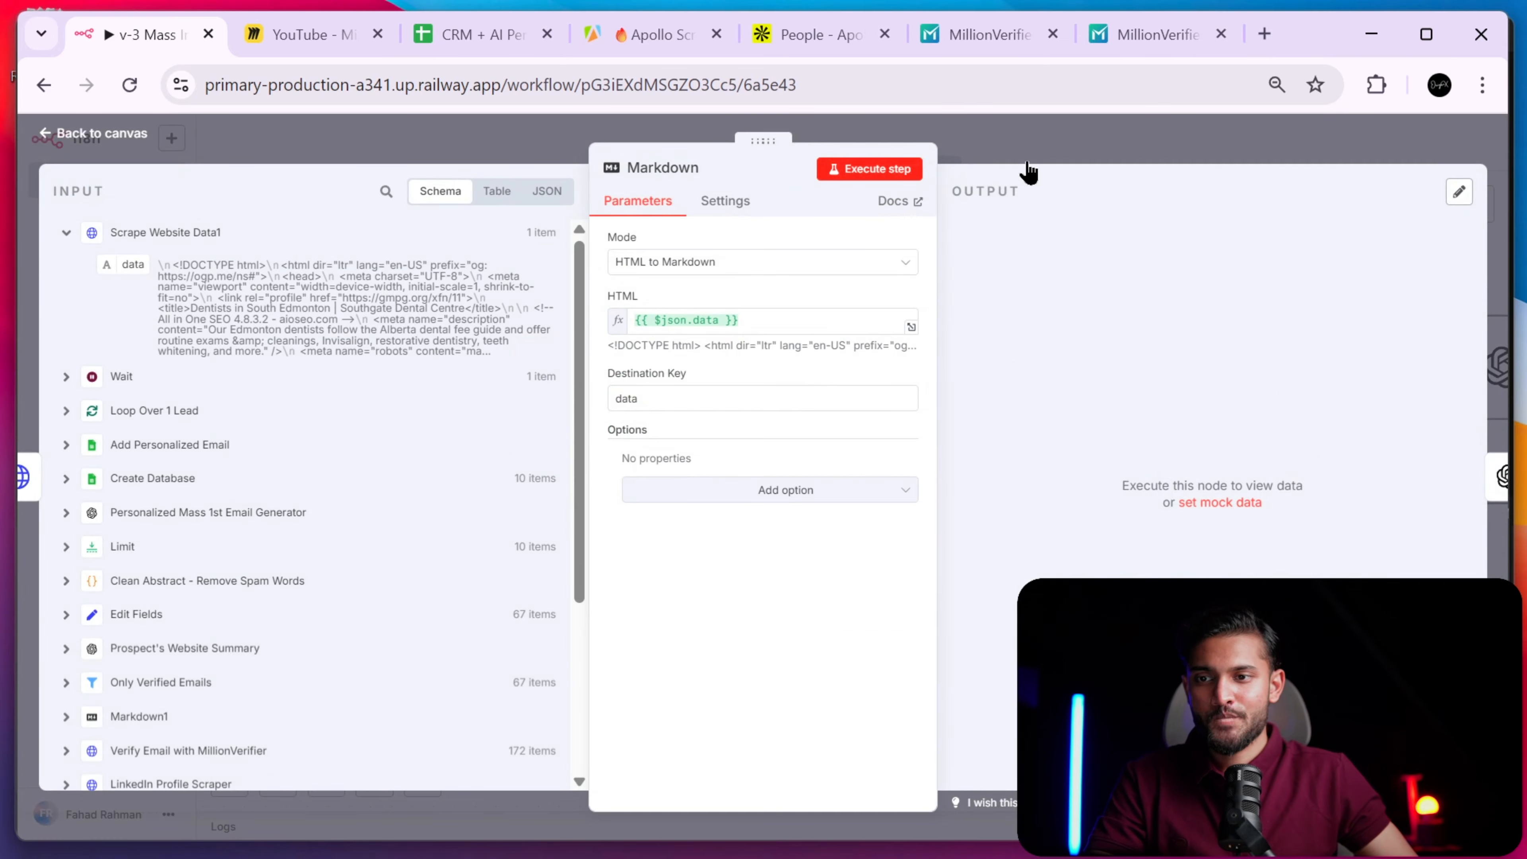
pyautogui.click(1068, 144)
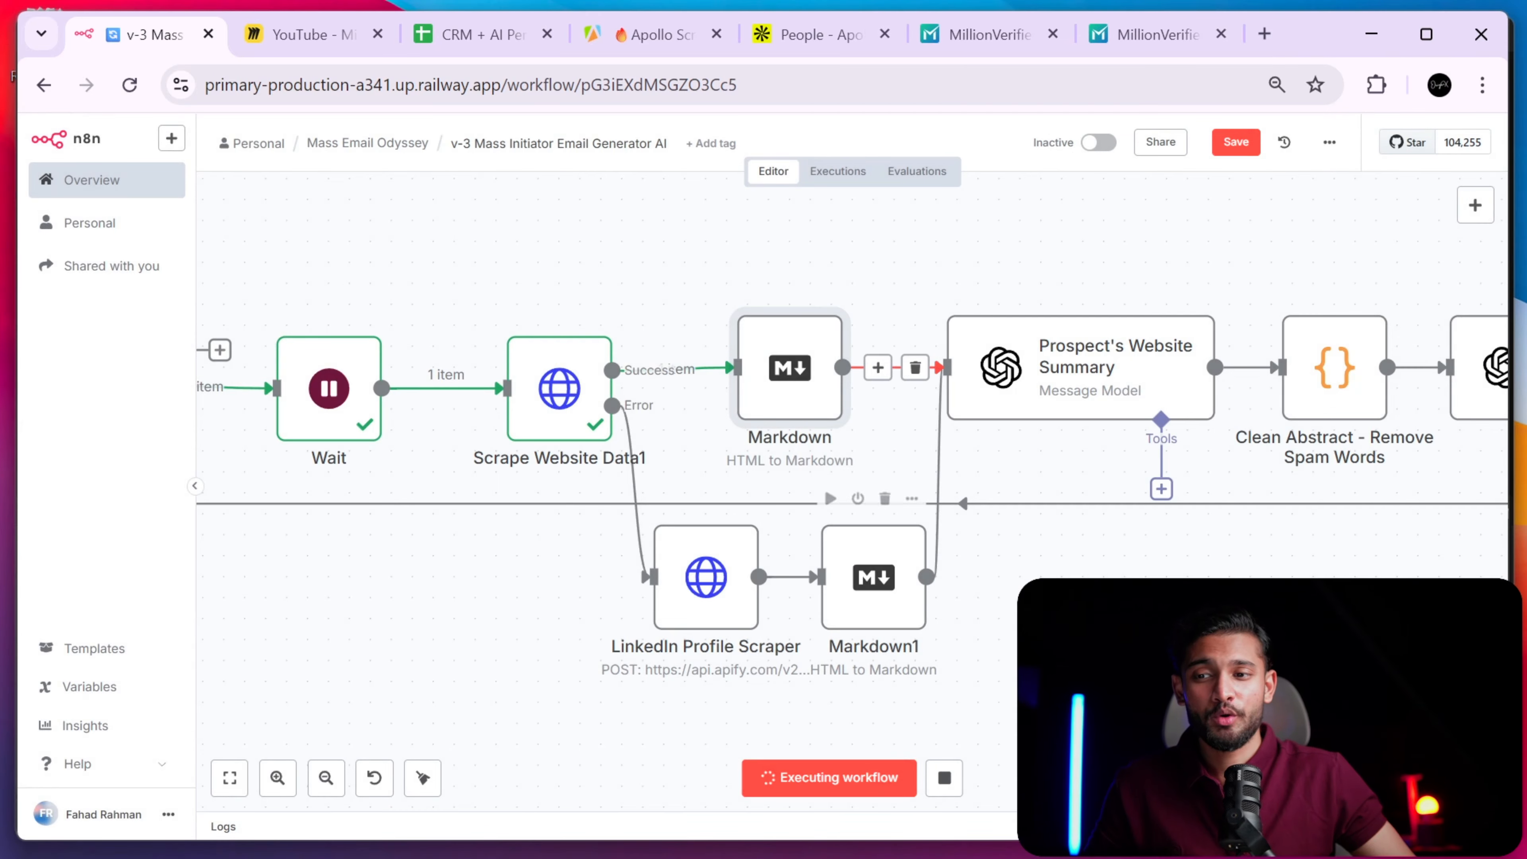
pyautogui.moveTo(471, 615); pyautogui.dragTo(918, 617)
# - Follow the run through Wait, Scrape Website Data1 and Markdown until 1 item reaches the summary
pyautogui.moveTo(854, 564); pyautogui.dragTo(543, 542)
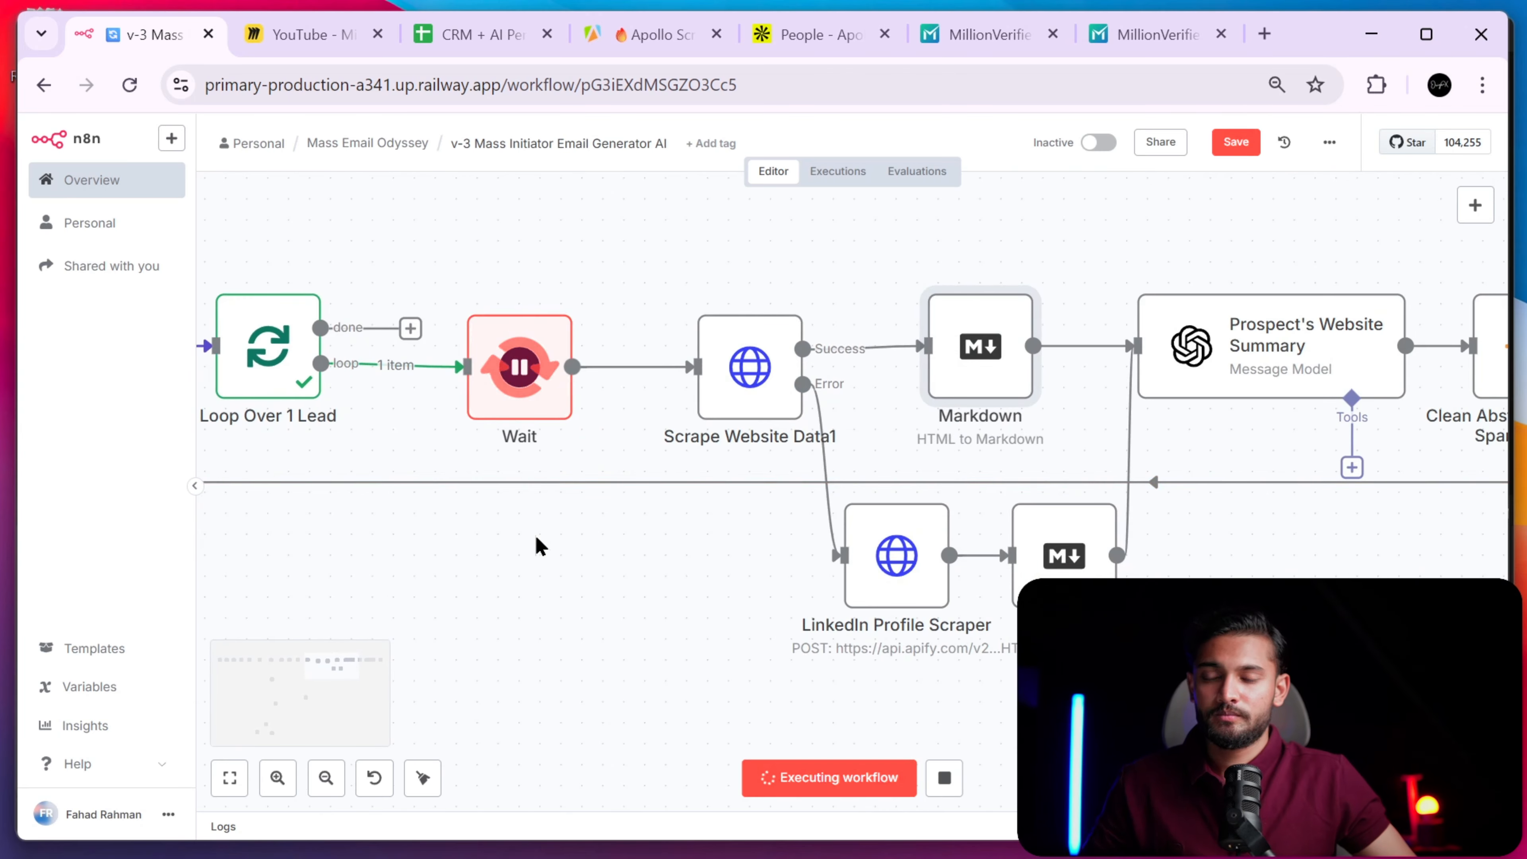
pyautogui.moveTo(524, 423)
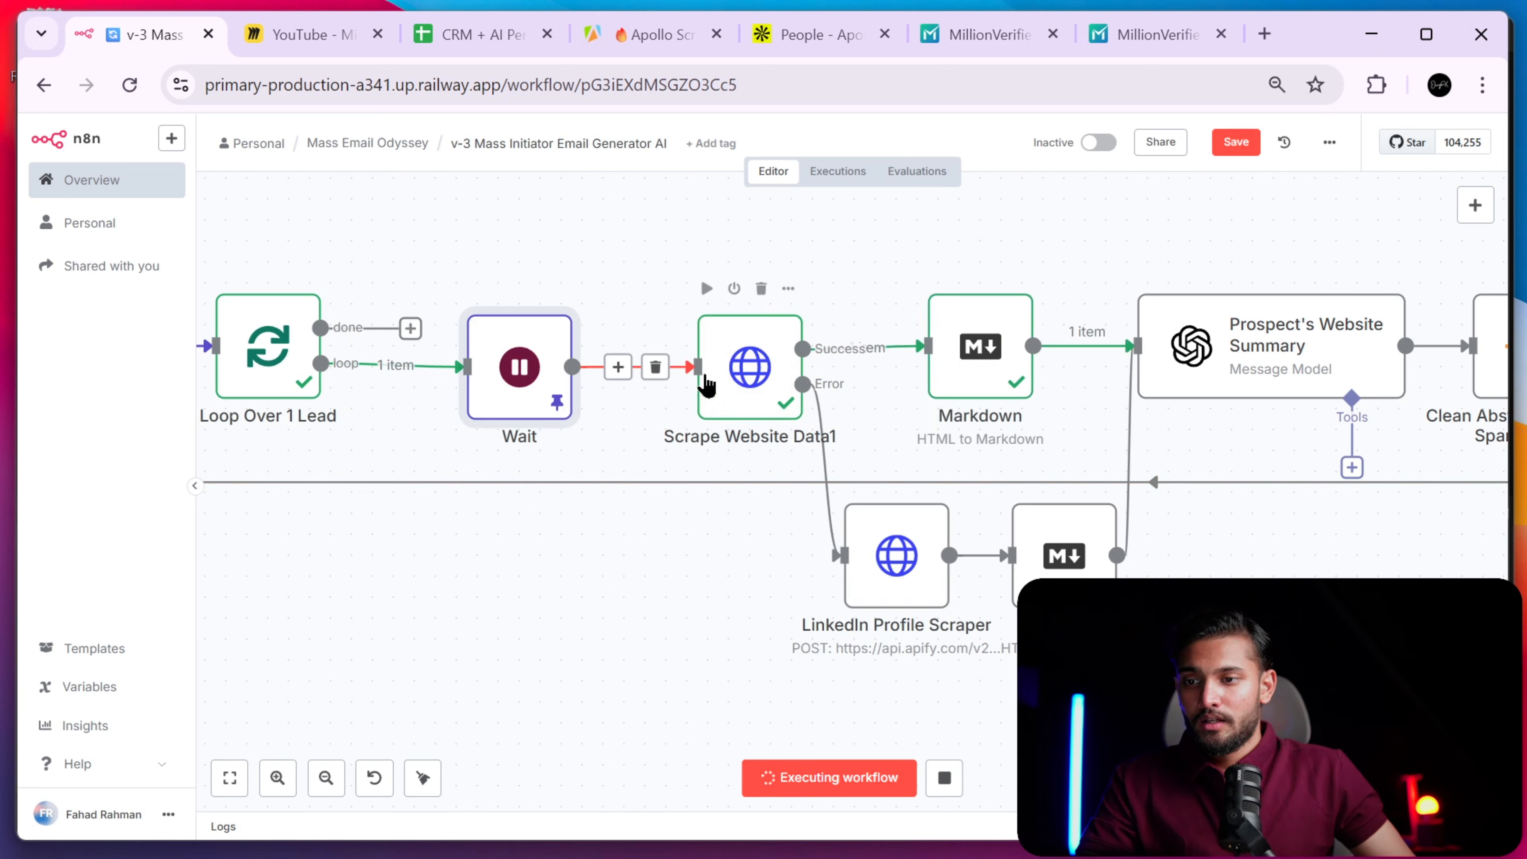
pyautogui.moveTo(1013, 386)
pyautogui.hscroll(8, 935, 641)
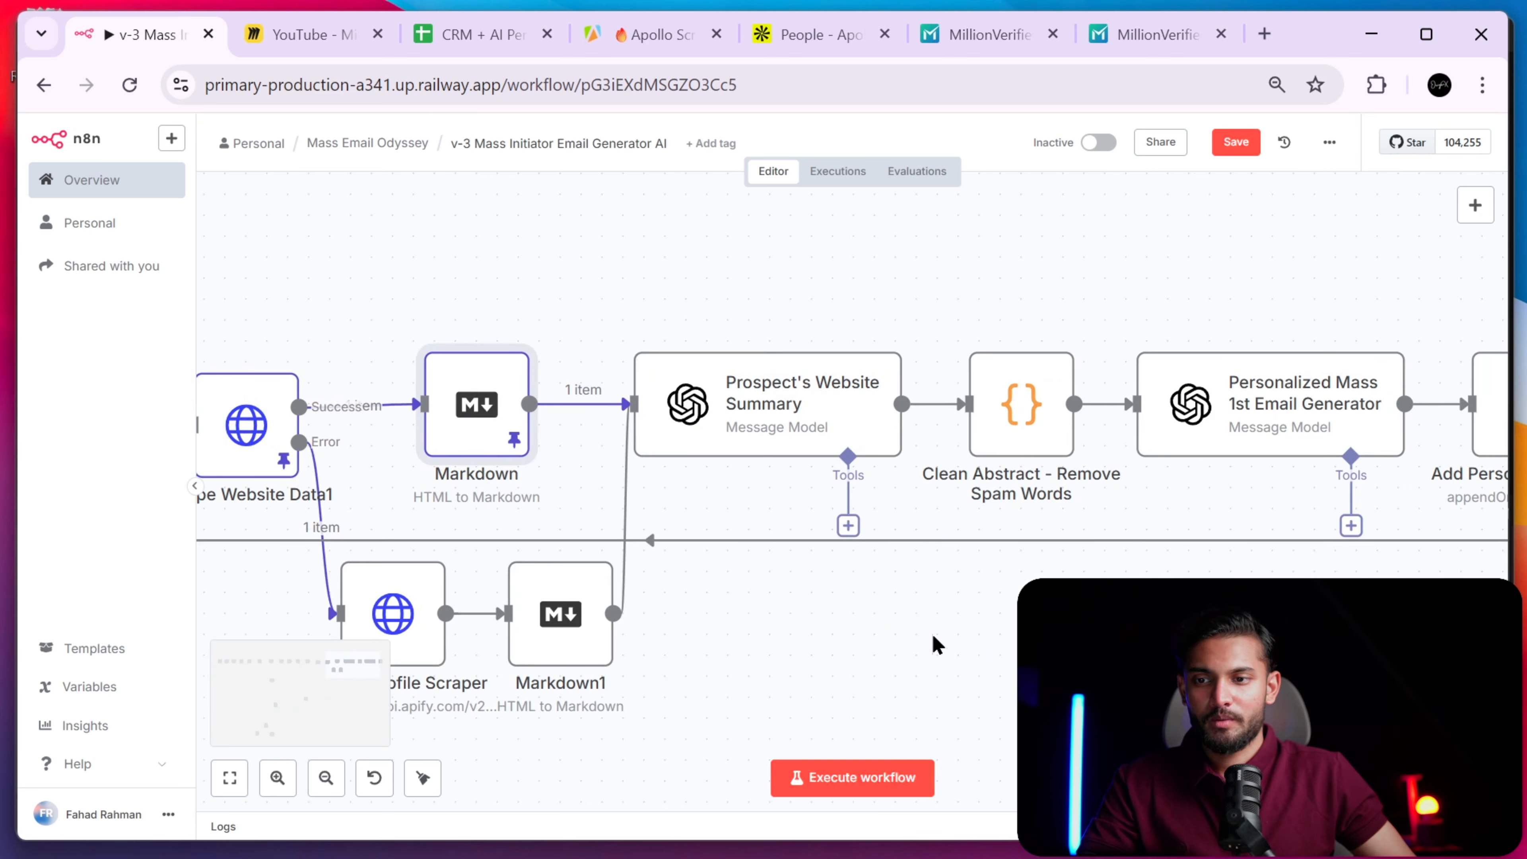
# - Check Prospect's Website Summary uses resource Text, operation Message a Model, and model GPT-4.1
pyautogui.doubleClick(844, 411)
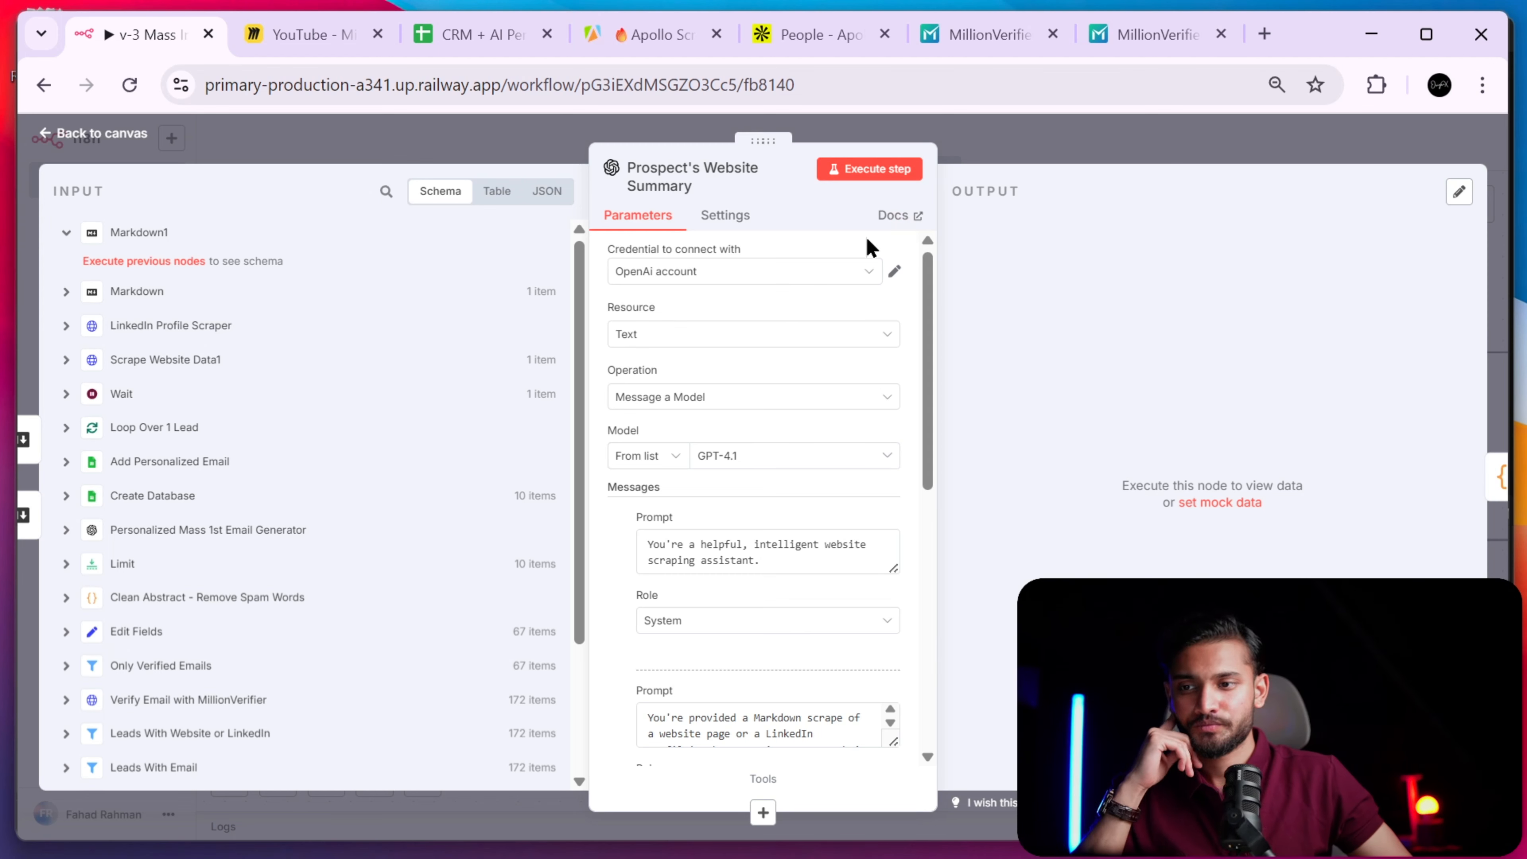
pyautogui.click(783, 336)
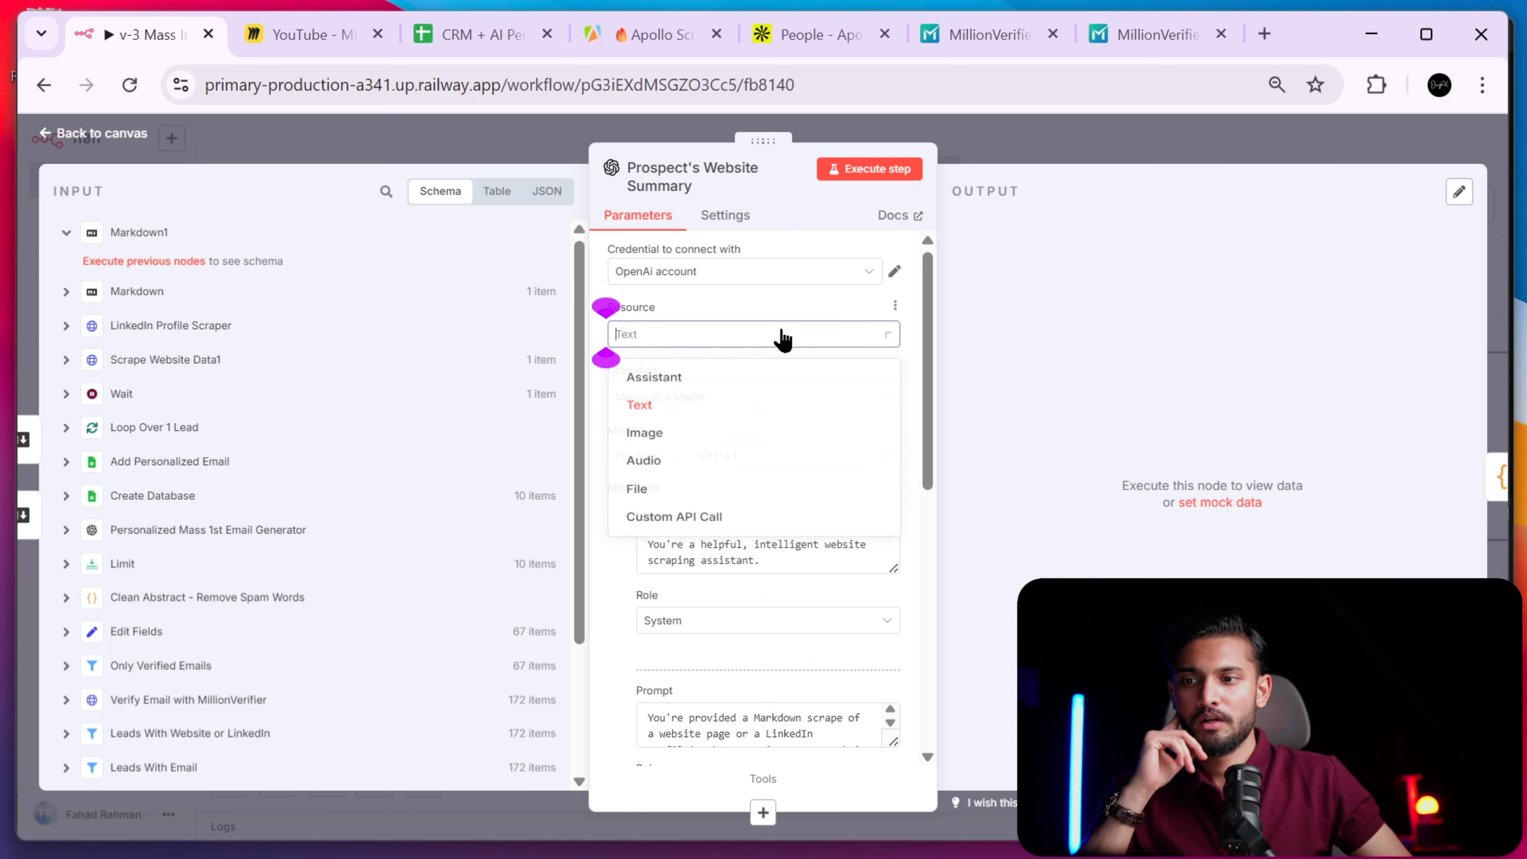
pyautogui.click(781, 306)
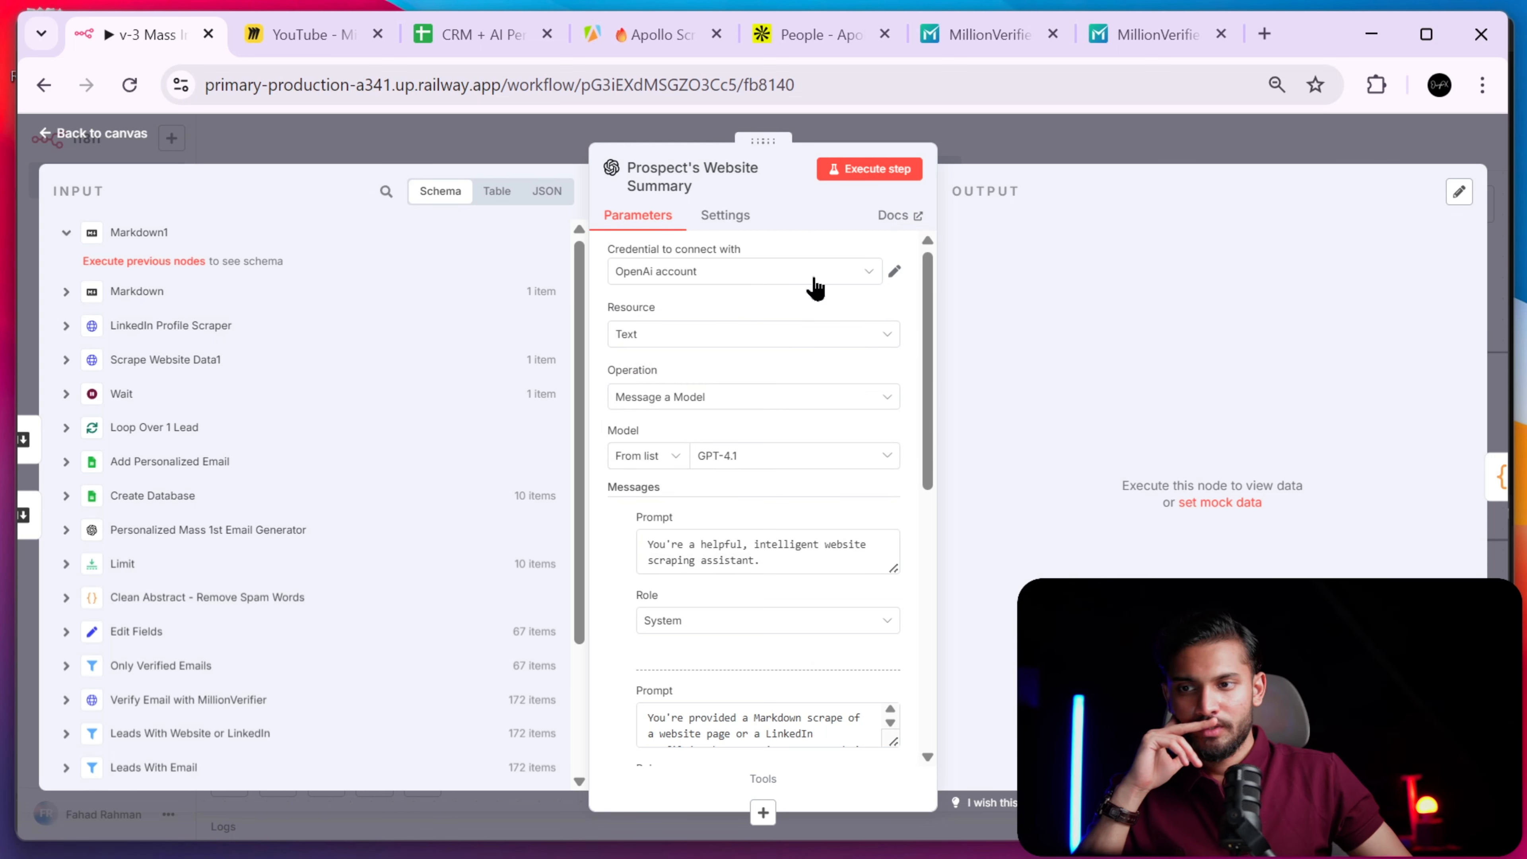
pyautogui.click(679, 336)
pyautogui.click(719, 409)
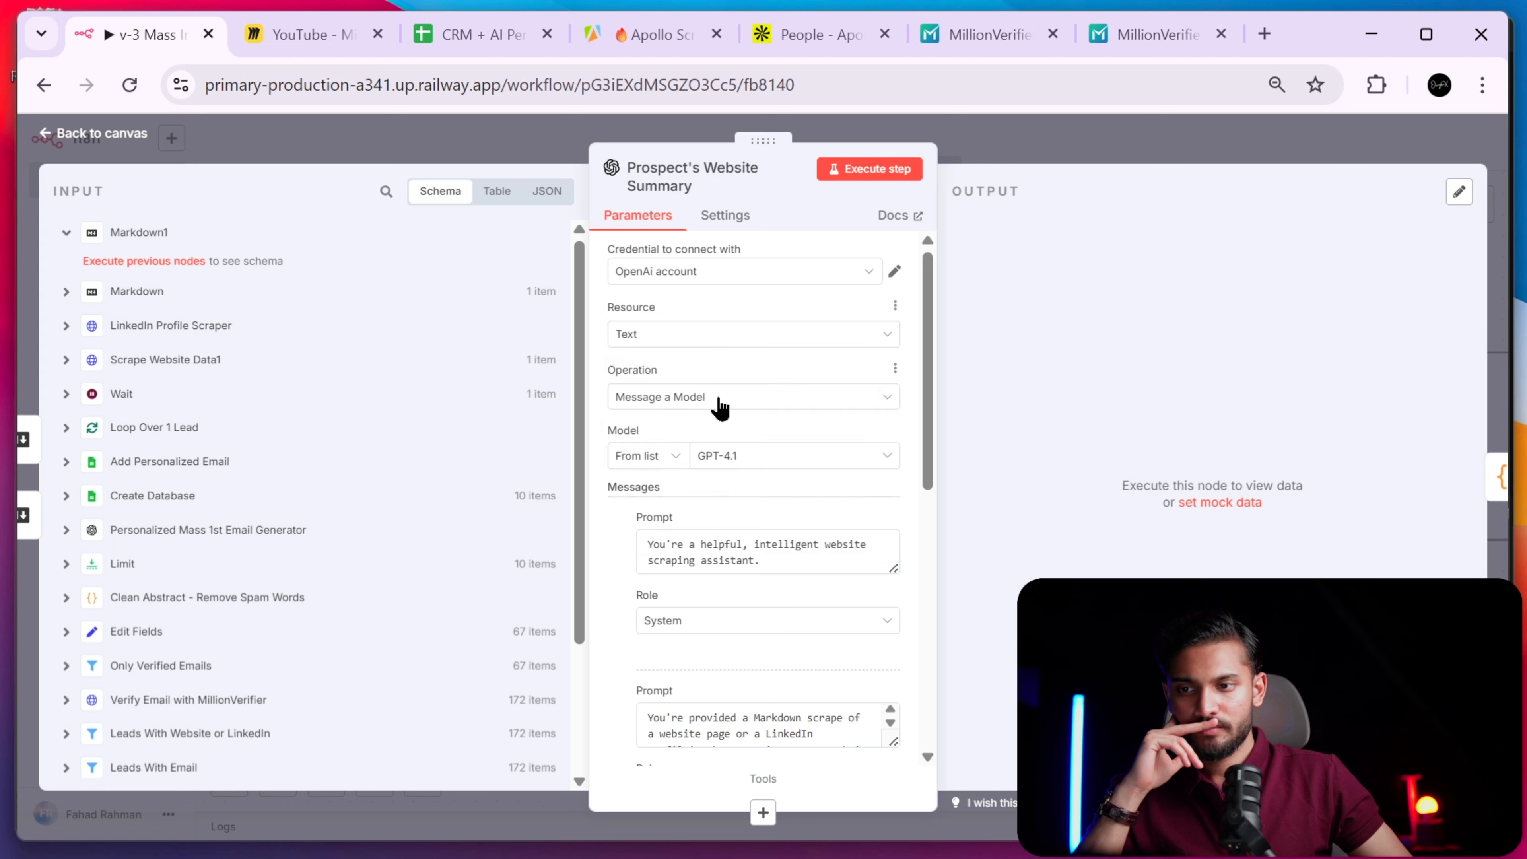
pyautogui.click(737, 400)
pyautogui.click(768, 389)
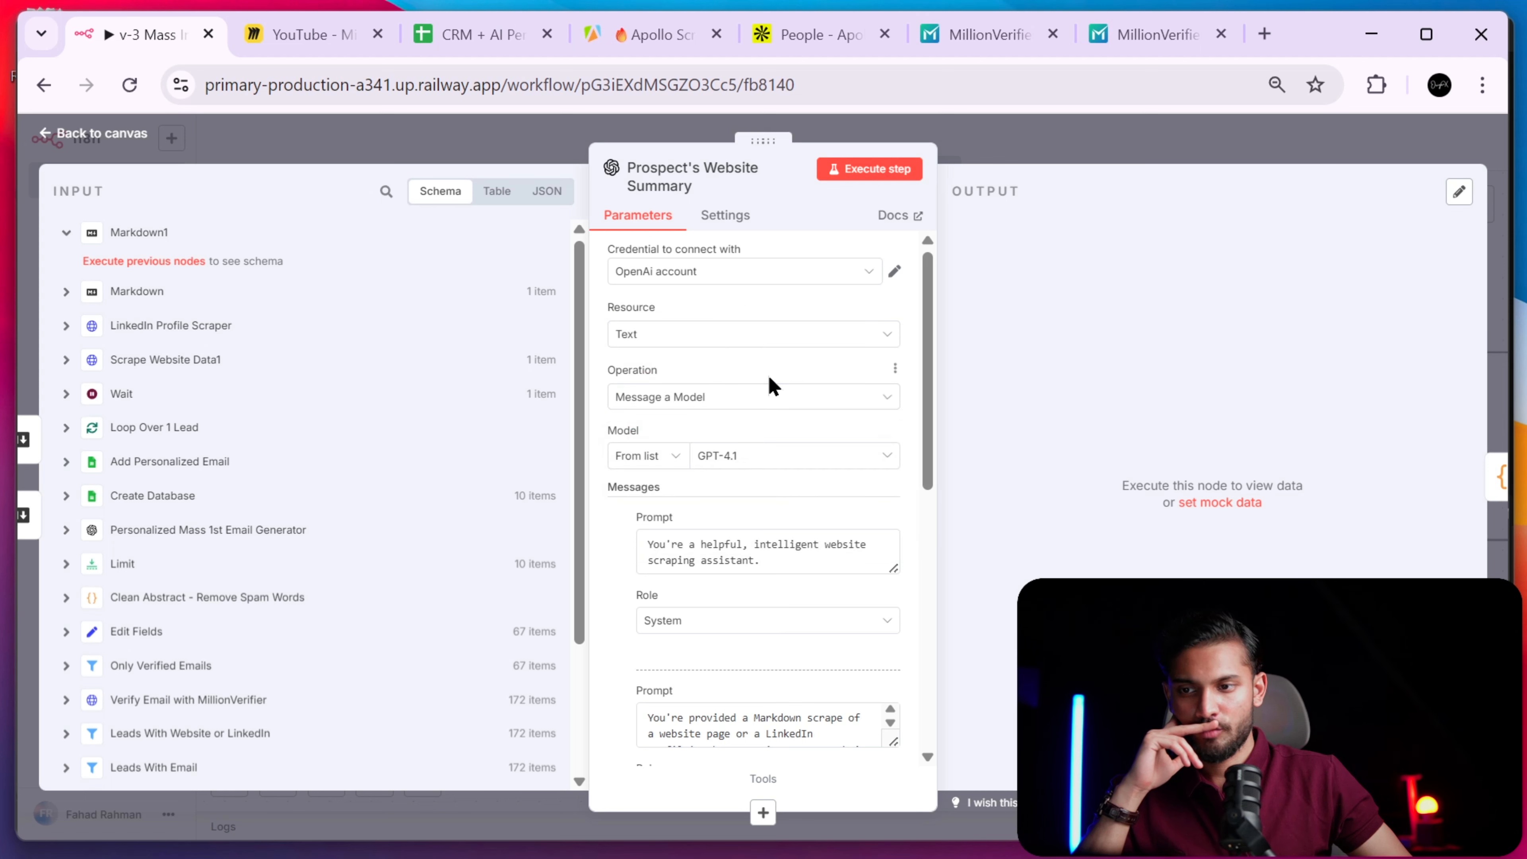
pyautogui.click(779, 448)
pyautogui.click(770, 431)
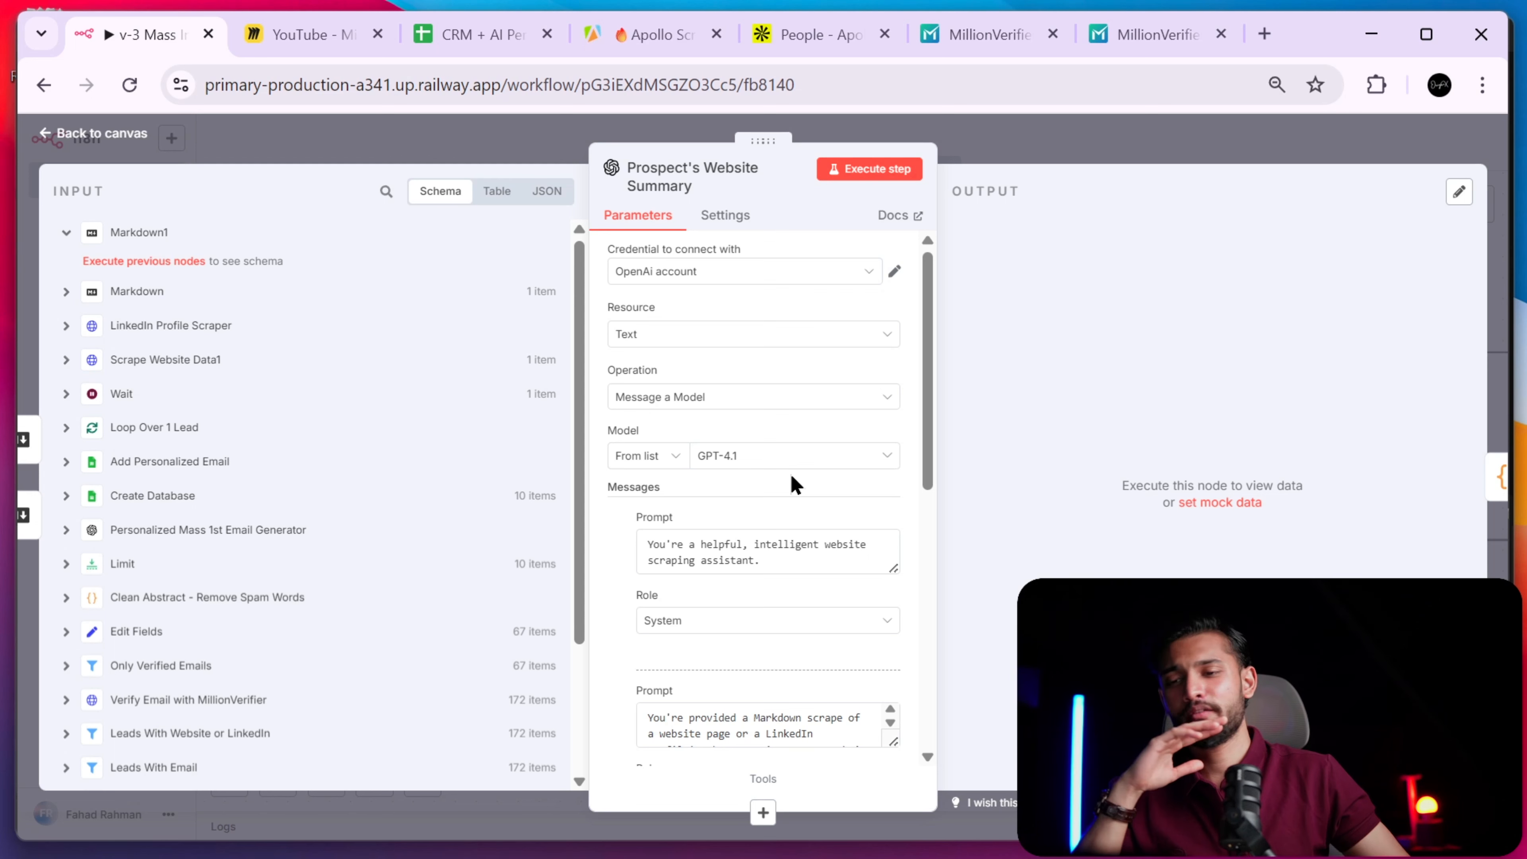
# - Review the system prompt "You're a helpful, intelligent website scraping assistant."
pyautogui.scroll(-5, 767, 410)
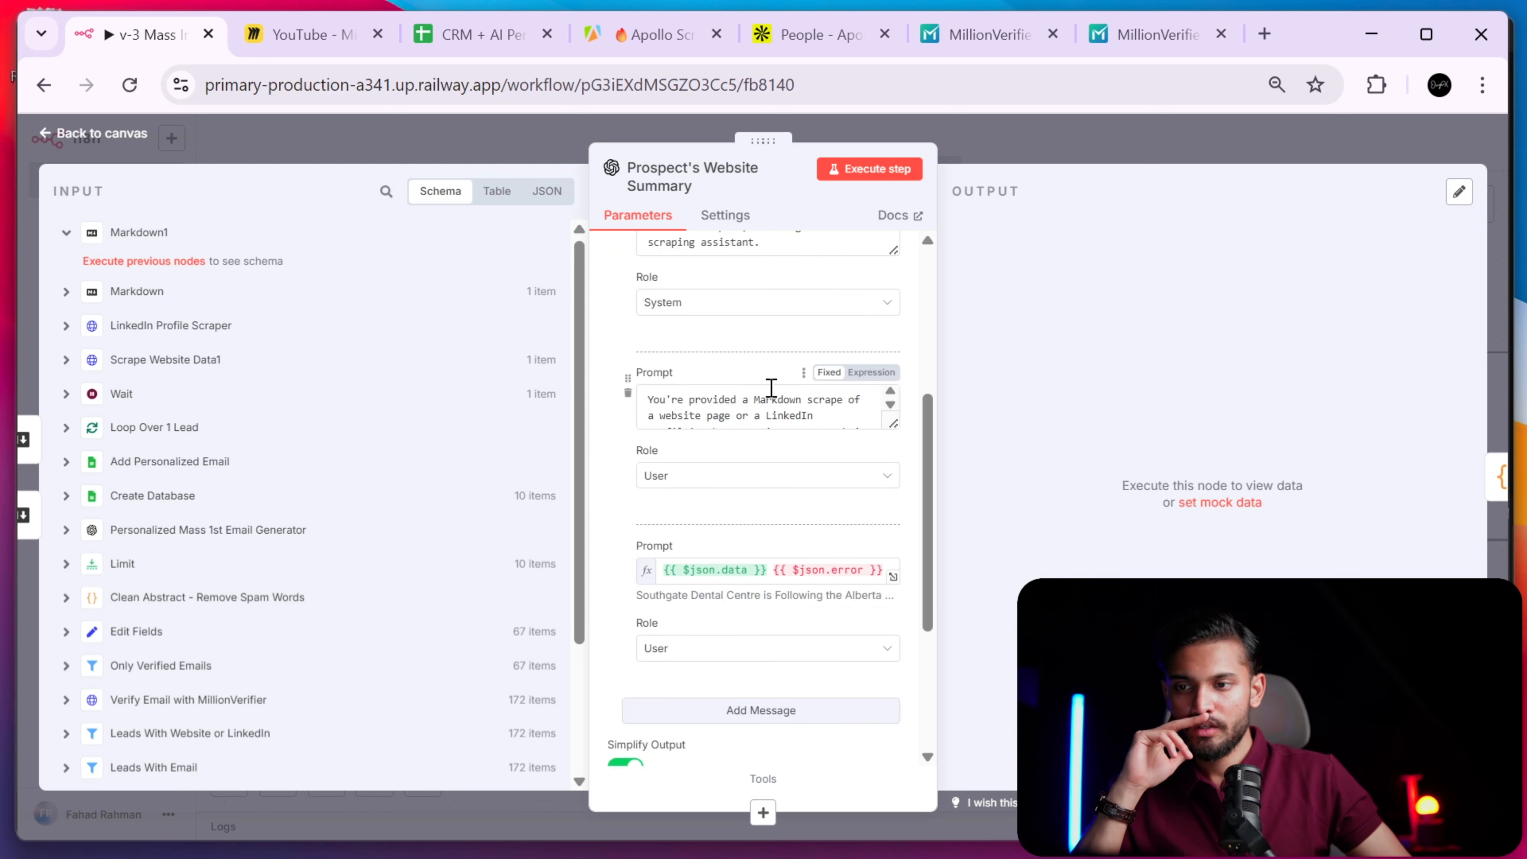
pyautogui.scroll(5, 757, 384)
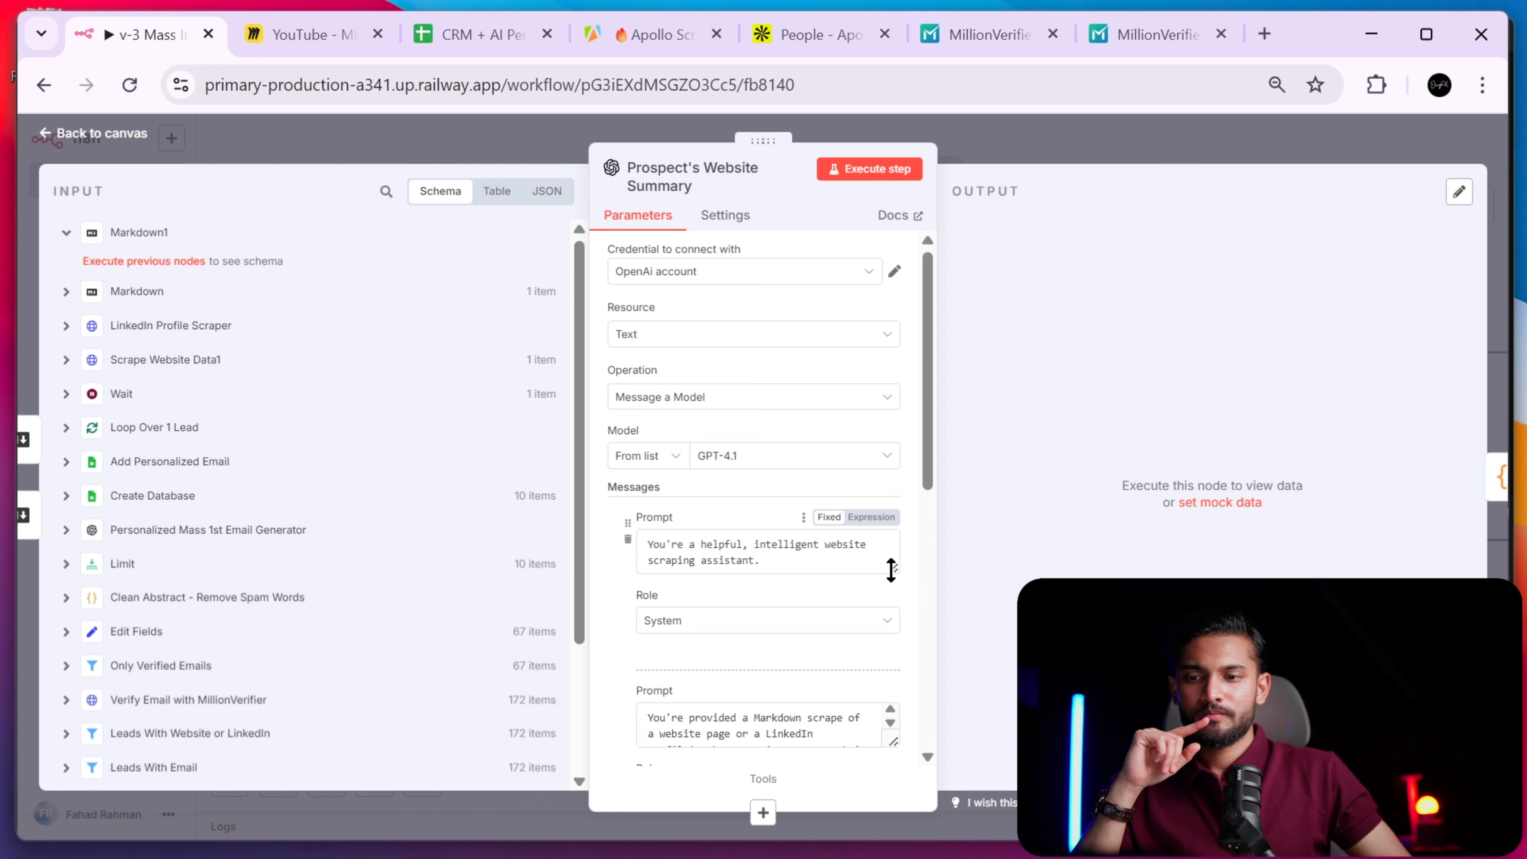
pyautogui.moveTo(891, 570); pyautogui.dragTo(893, 699)
pyautogui.scroll(-3, 815, 468)
pyautogui.scroll(3, 811, 518)
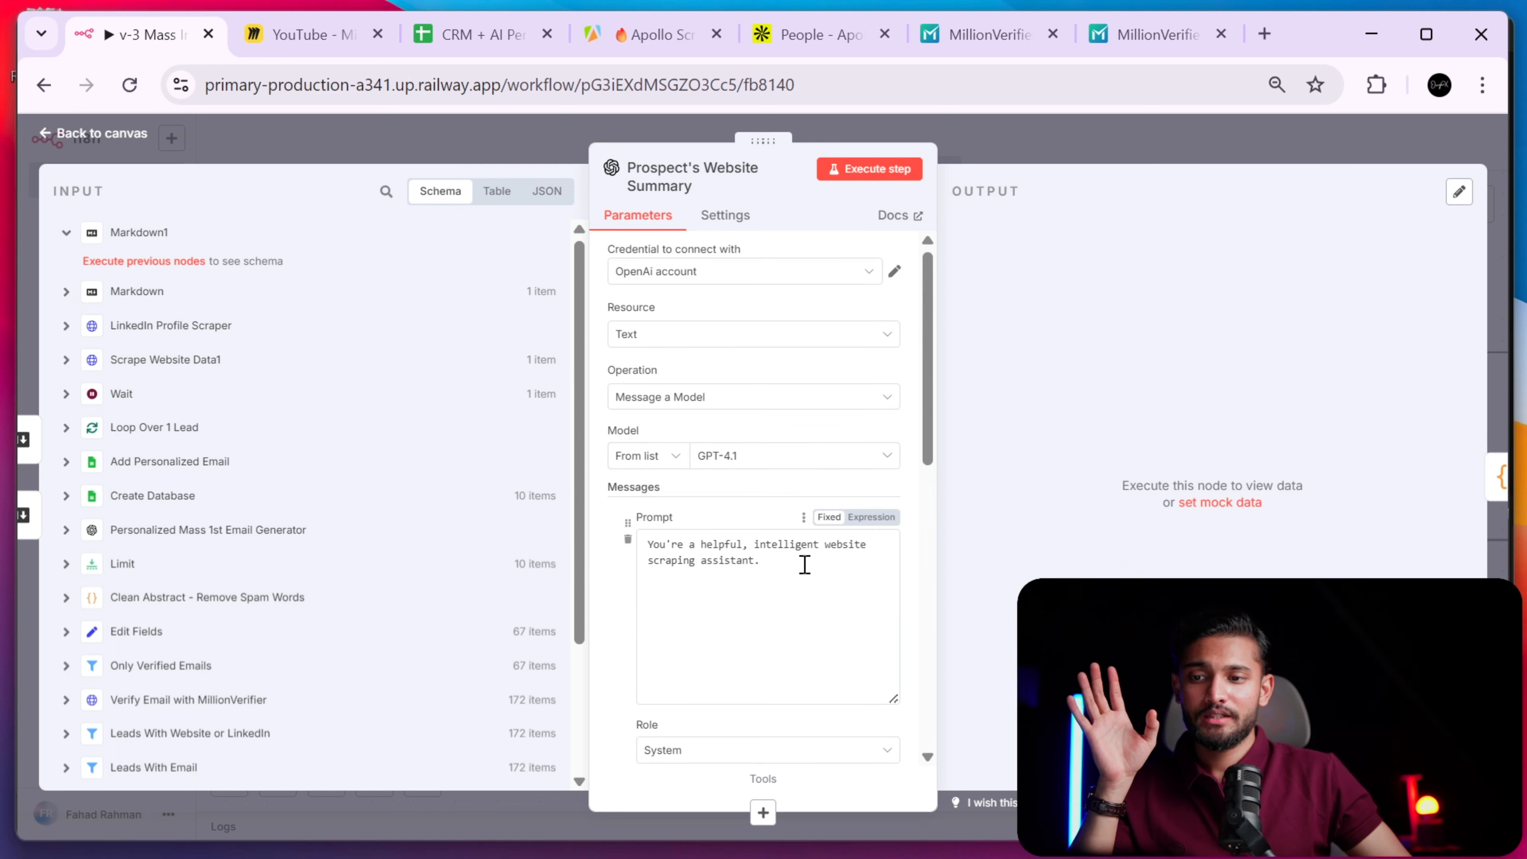
pyautogui.moveTo(804, 564); pyautogui.dragTo(645, 529)
pyautogui.click(725, 546)
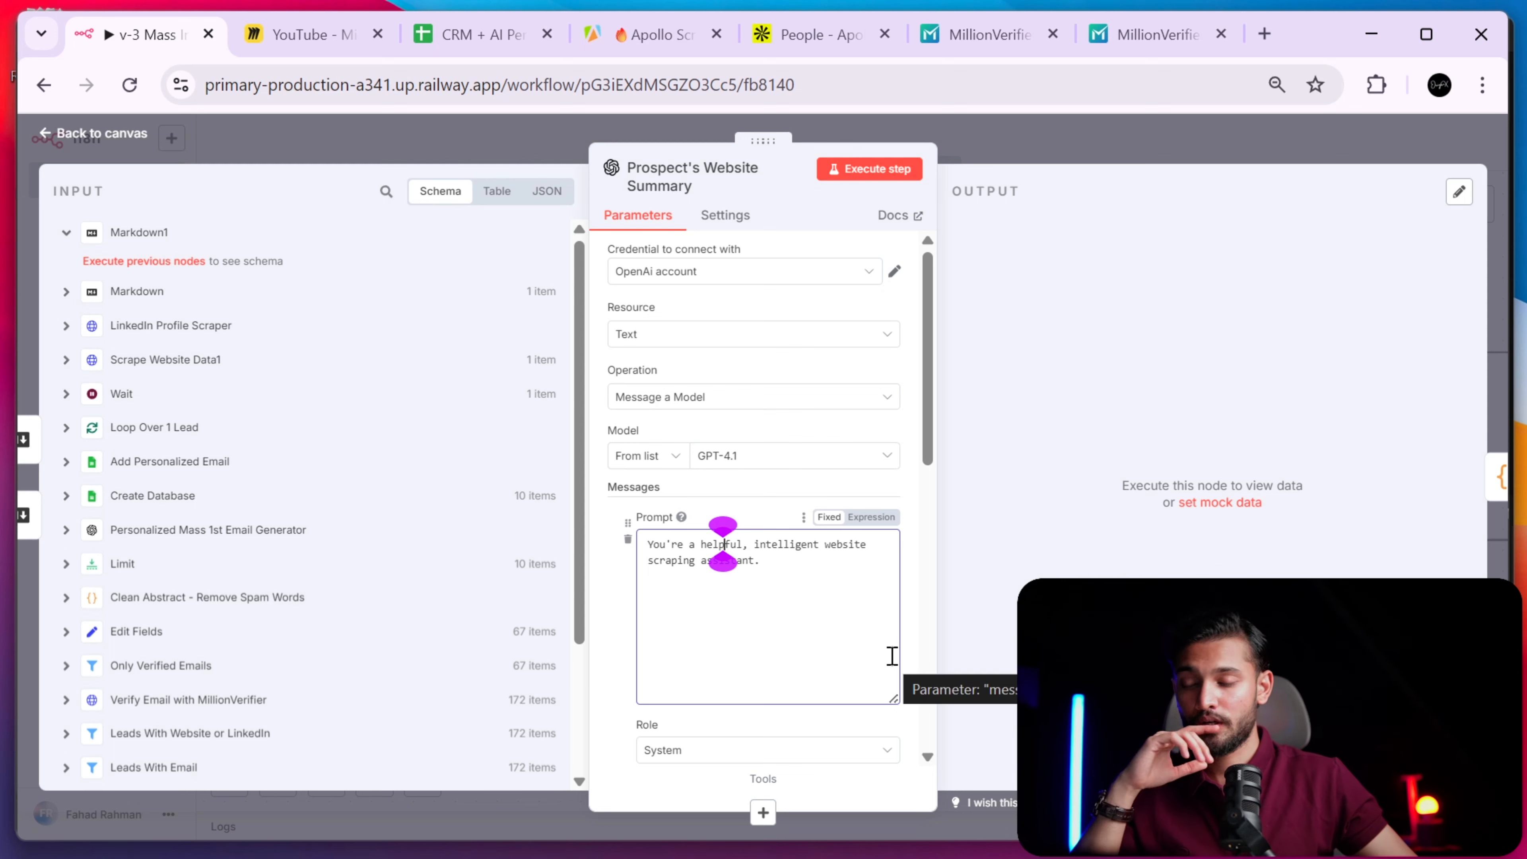
# - Review the system prompt and enlarge the user prompt box to show its full text
pyautogui.scroll(5, 780, 456)
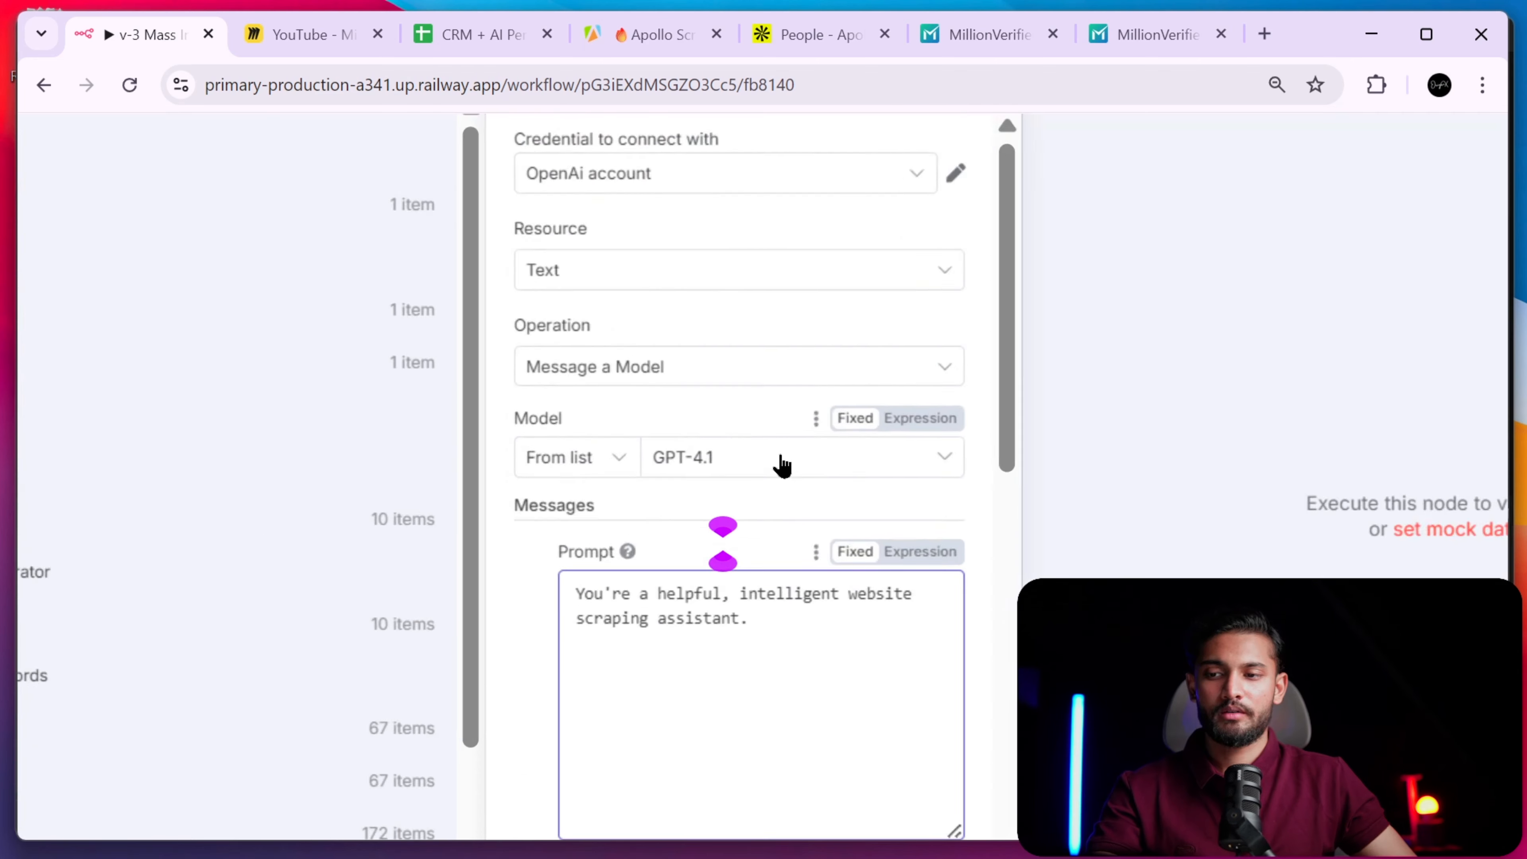
pyautogui.scroll(-2, 780, 456)
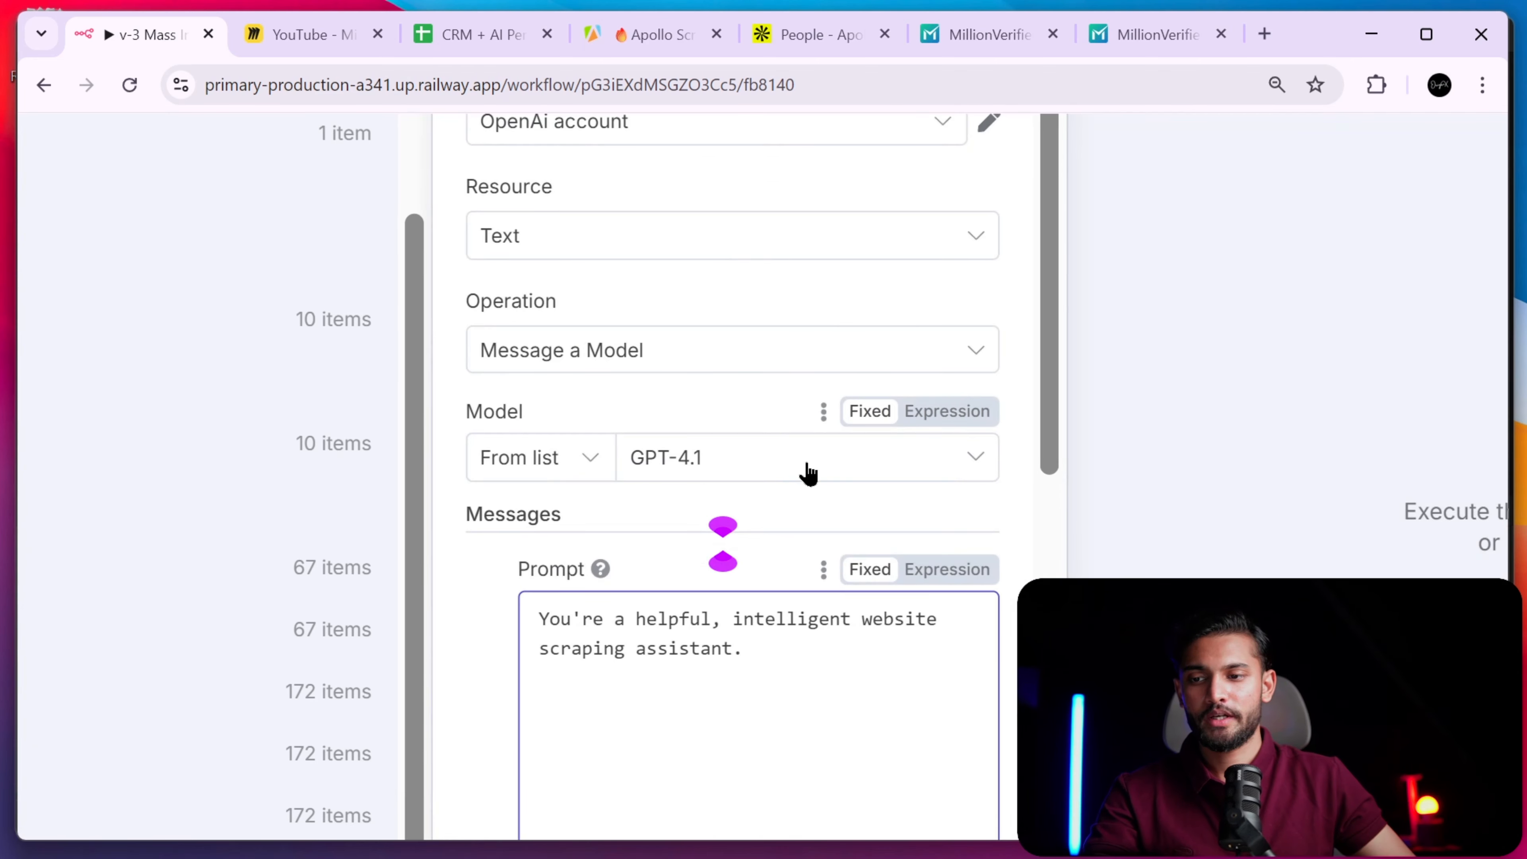
pyautogui.scroll(-4, 879, 454)
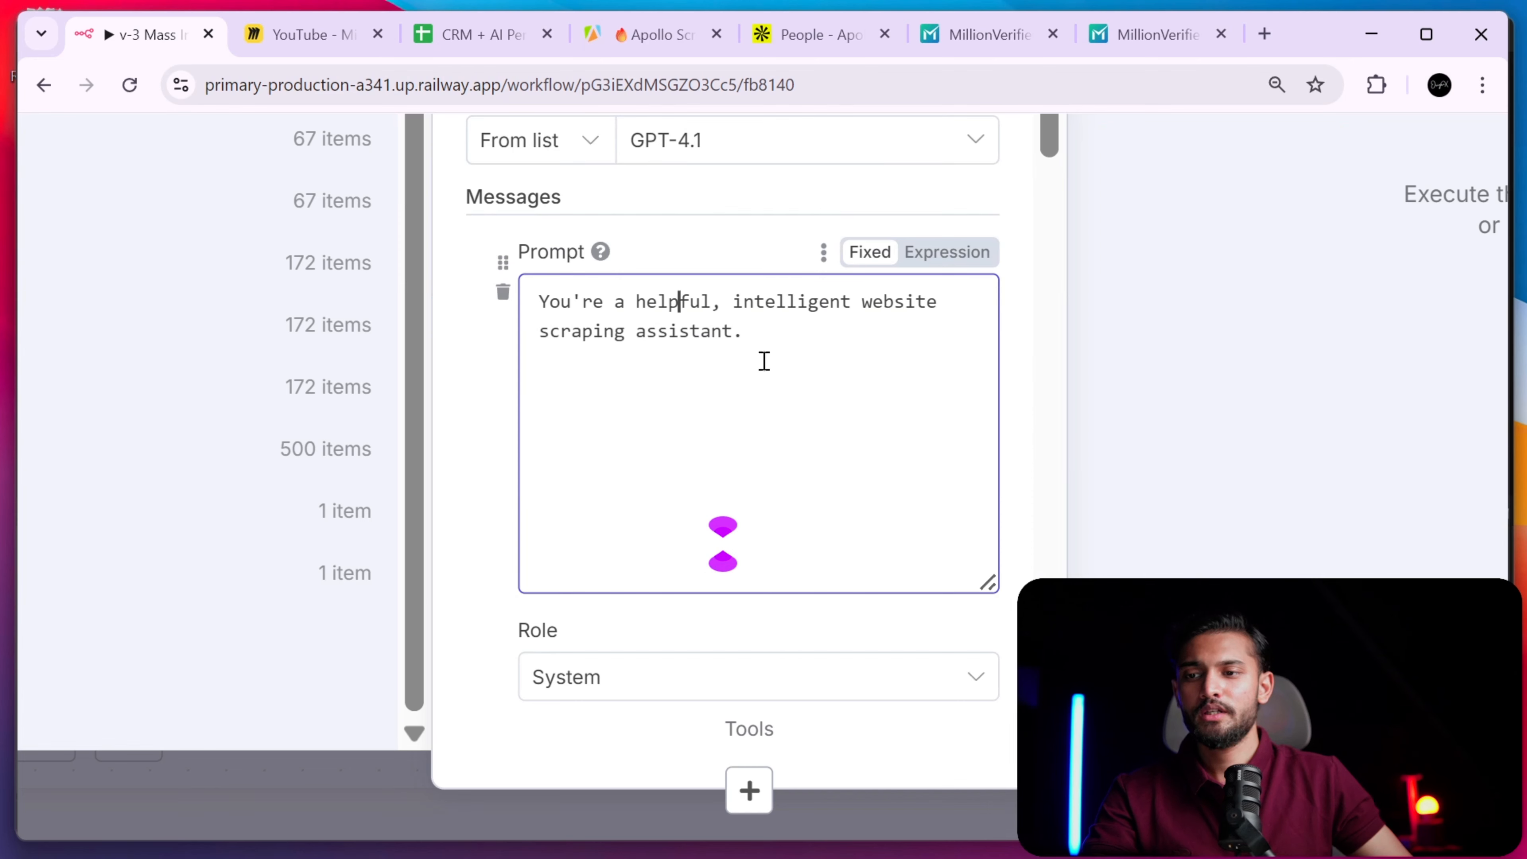
pyautogui.scroll(4, 924, 351)
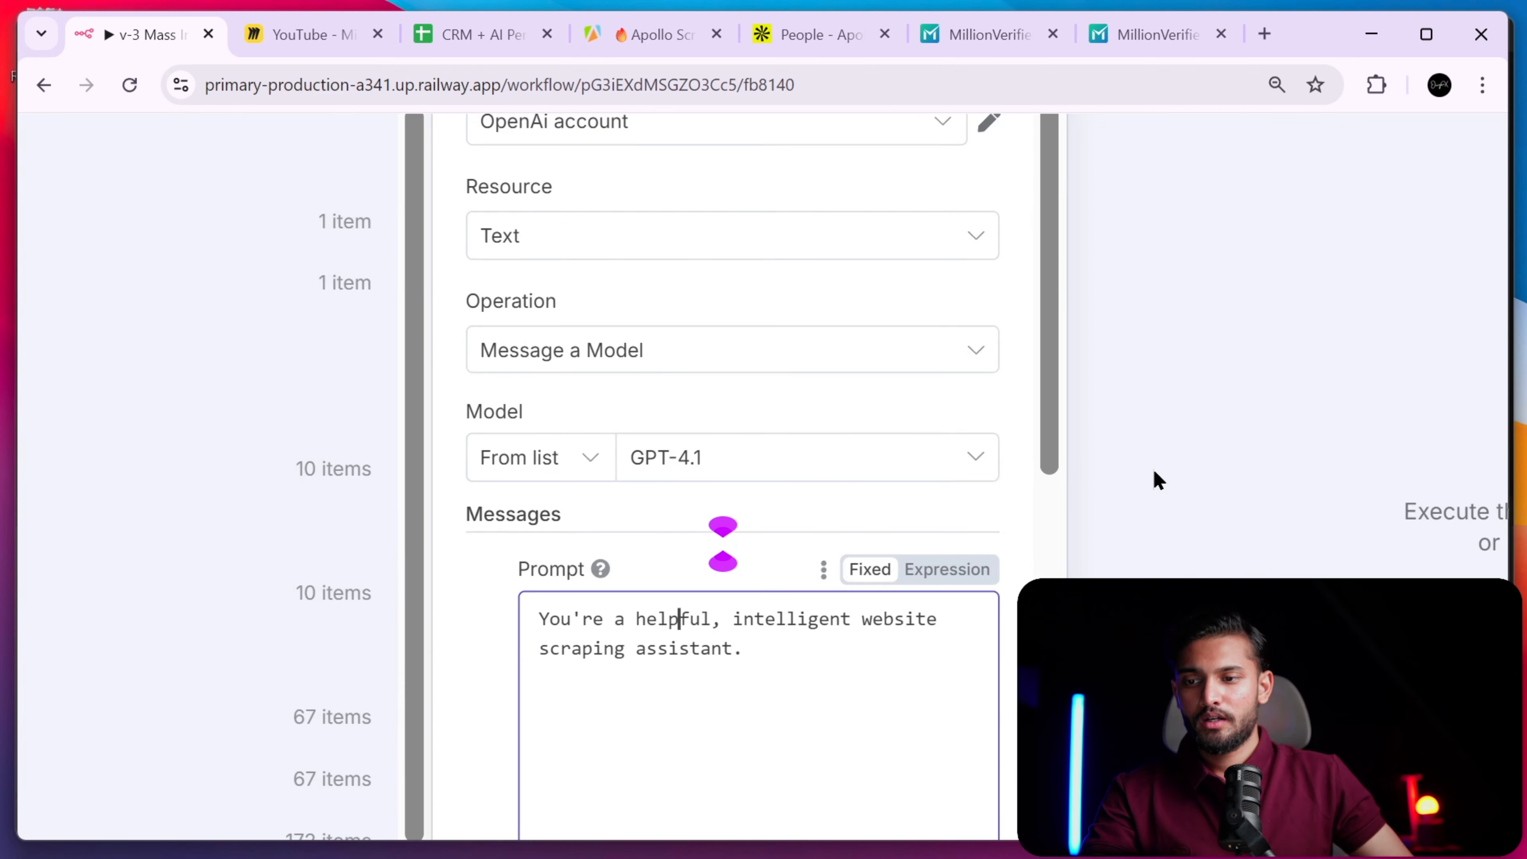
pyautogui.scroll(-4, 1136, 472)
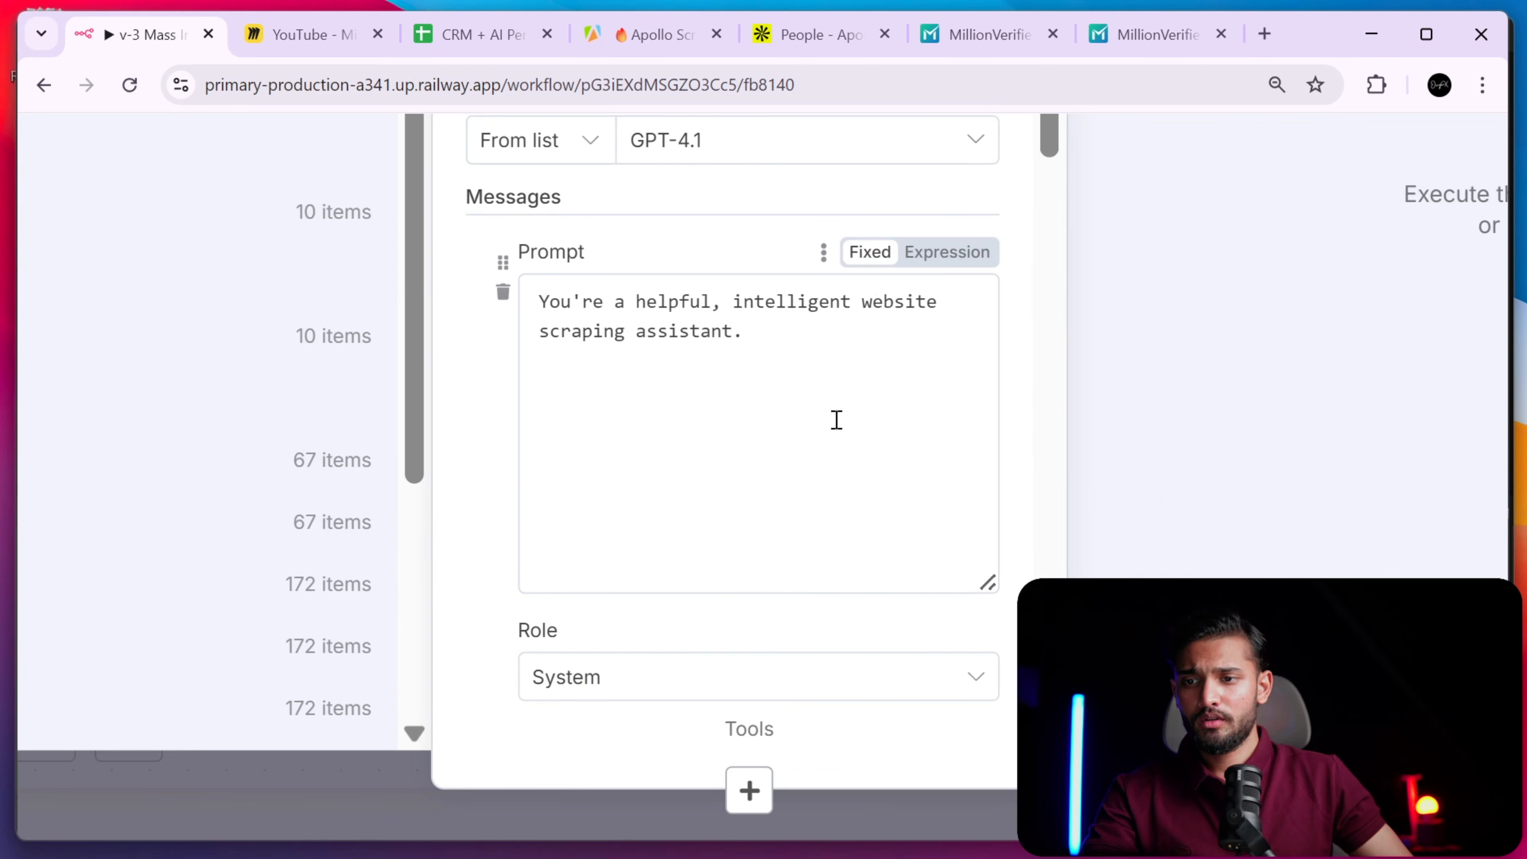
pyautogui.moveTo(852, 362); pyautogui.dragTo(536, 286)
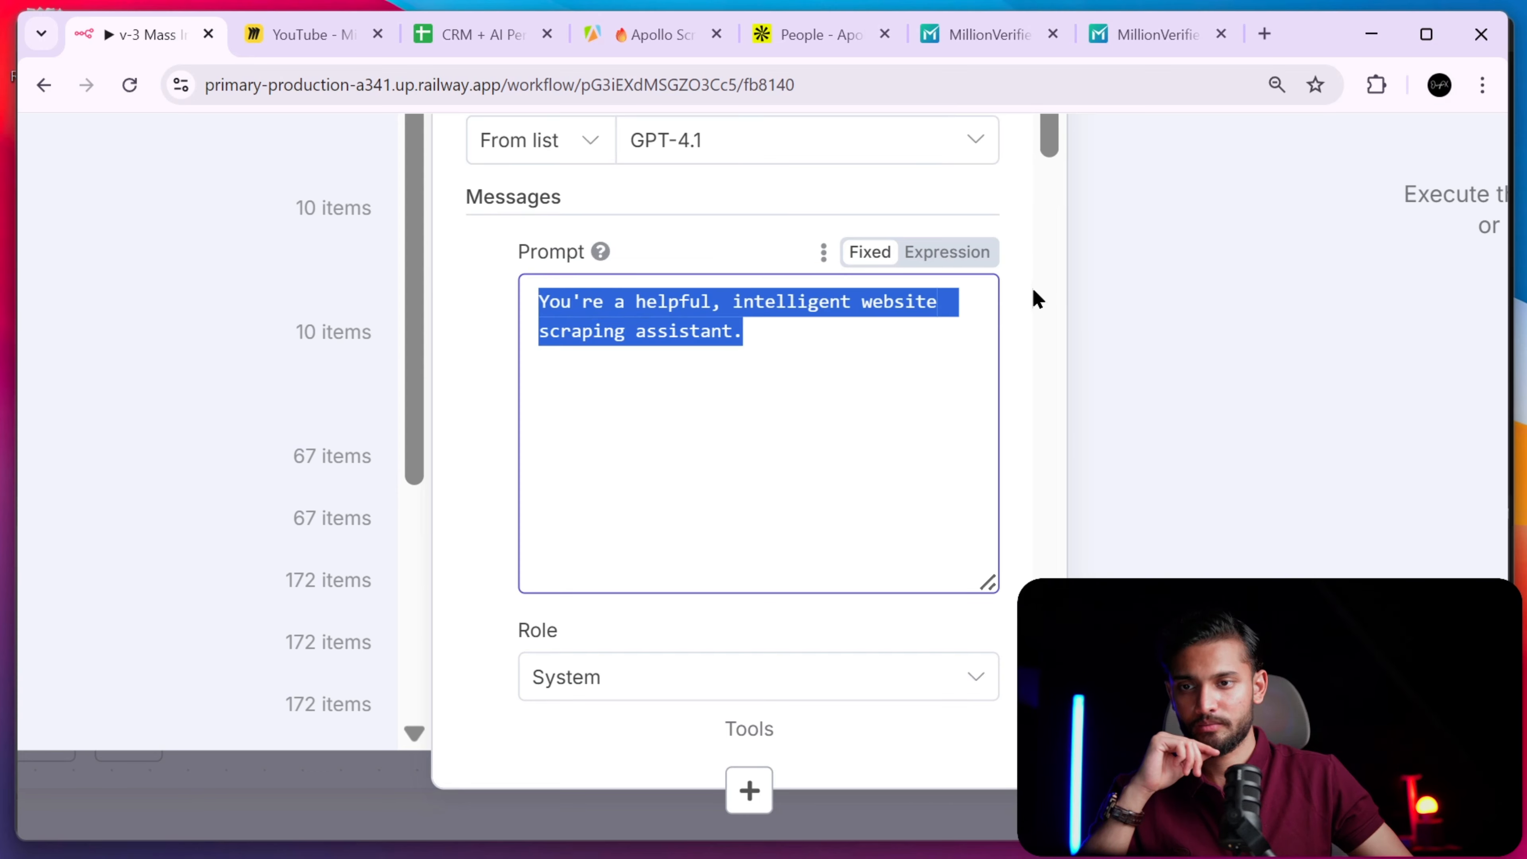
pyautogui.scroll(-5, 854, 469)
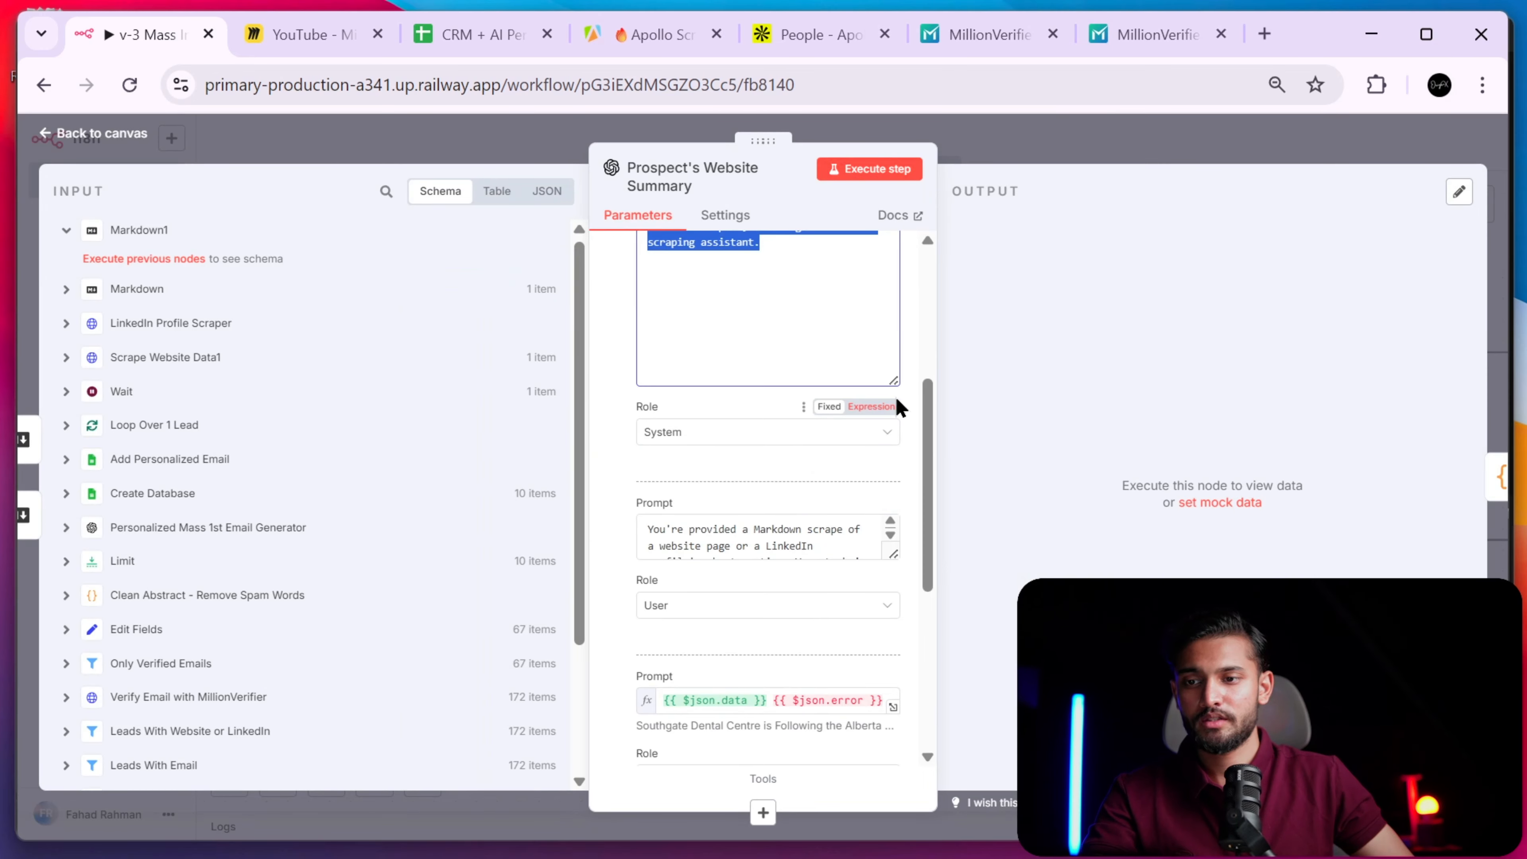
pyautogui.scroll(-3, 893, 378)
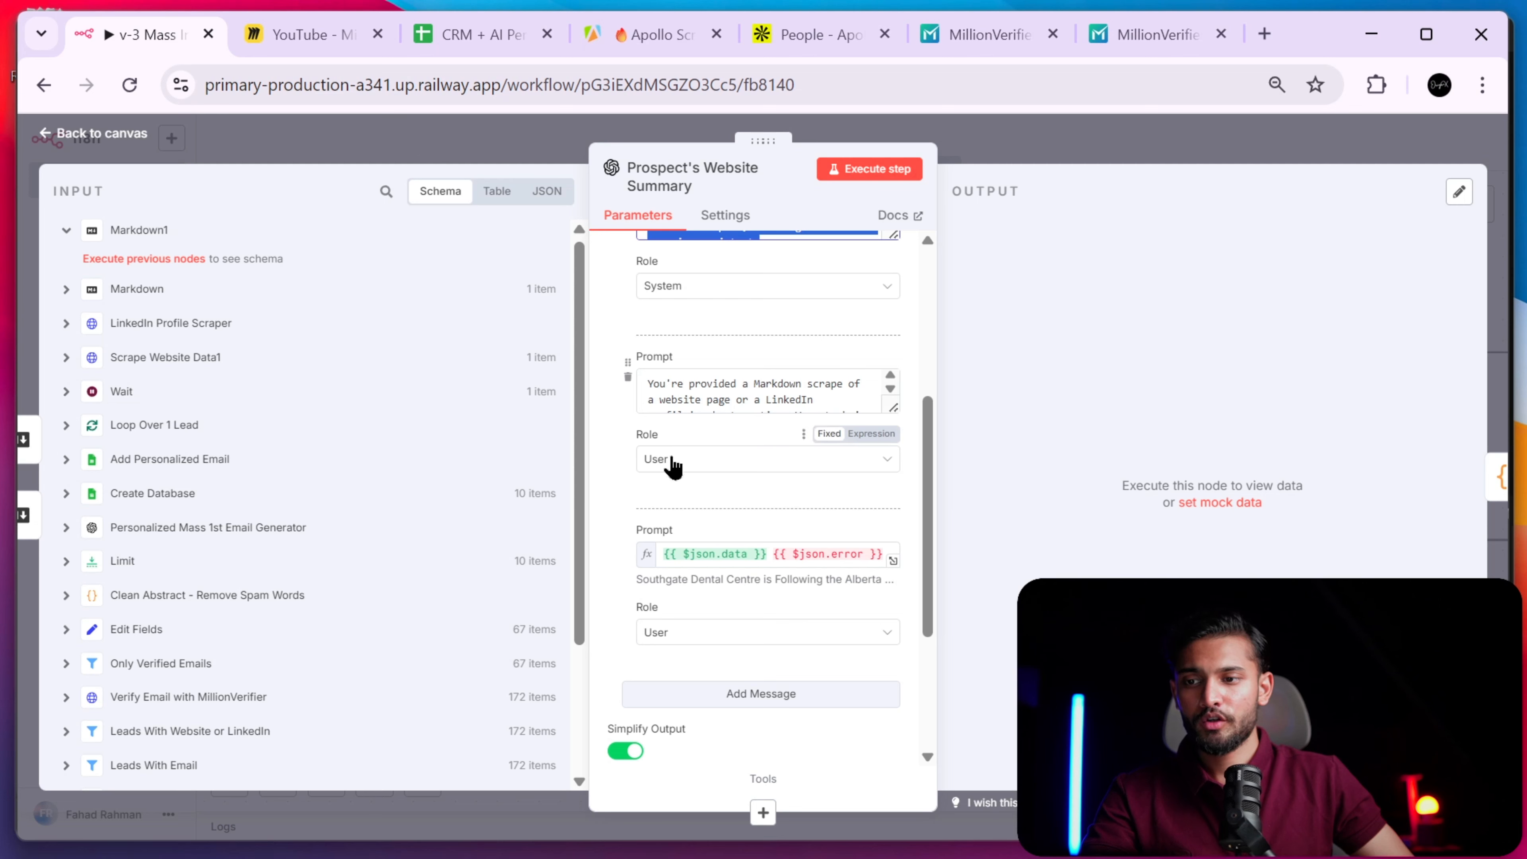
pyautogui.moveTo(895, 401); pyautogui.dragTo(882, 707)
pyautogui.scroll(5, 800, 462)
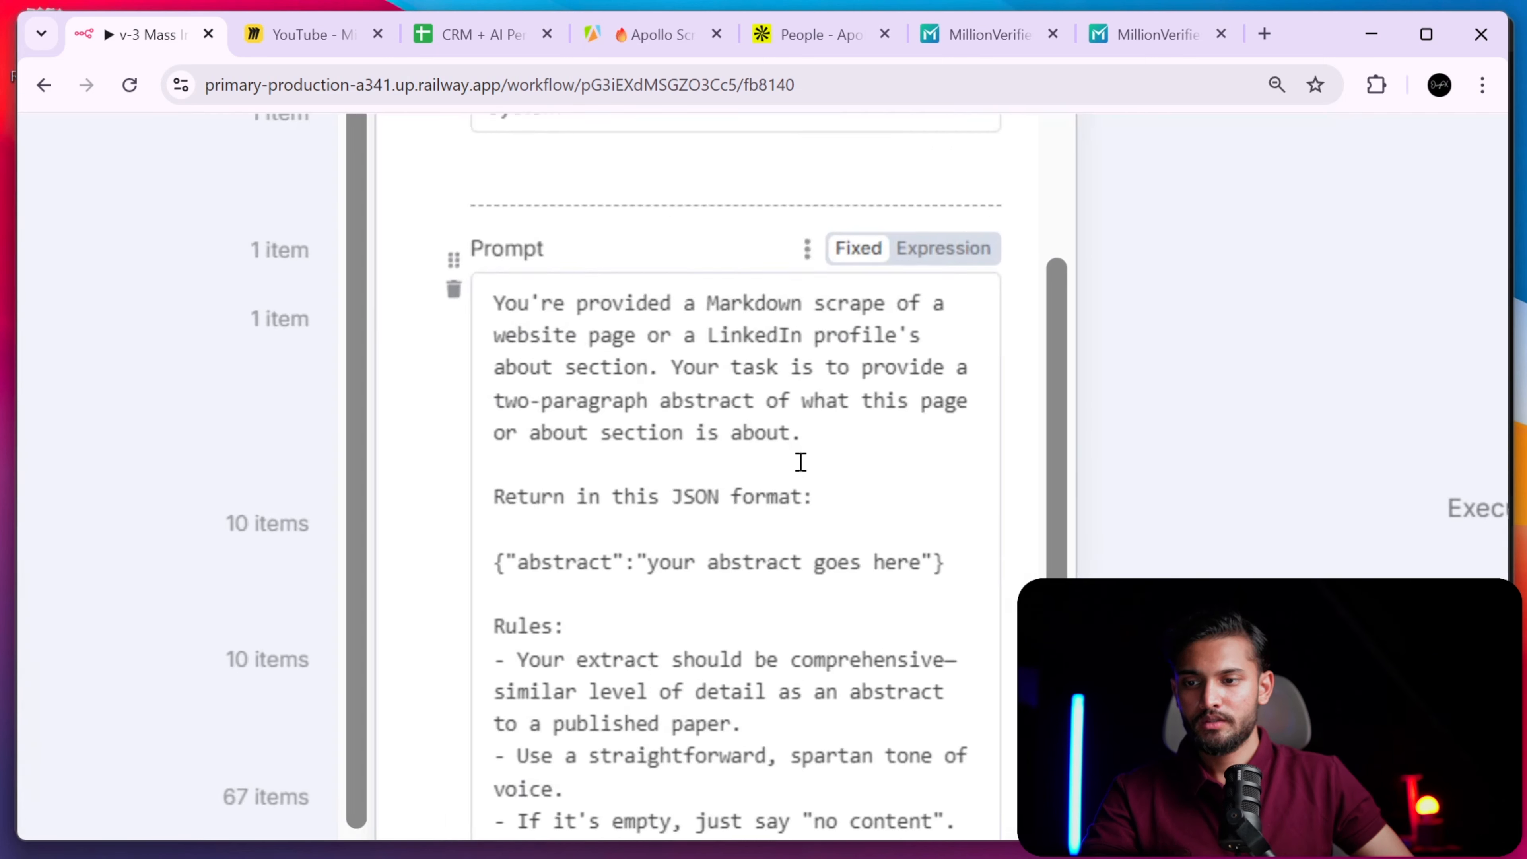
pyautogui.rightClick(1062, 450)
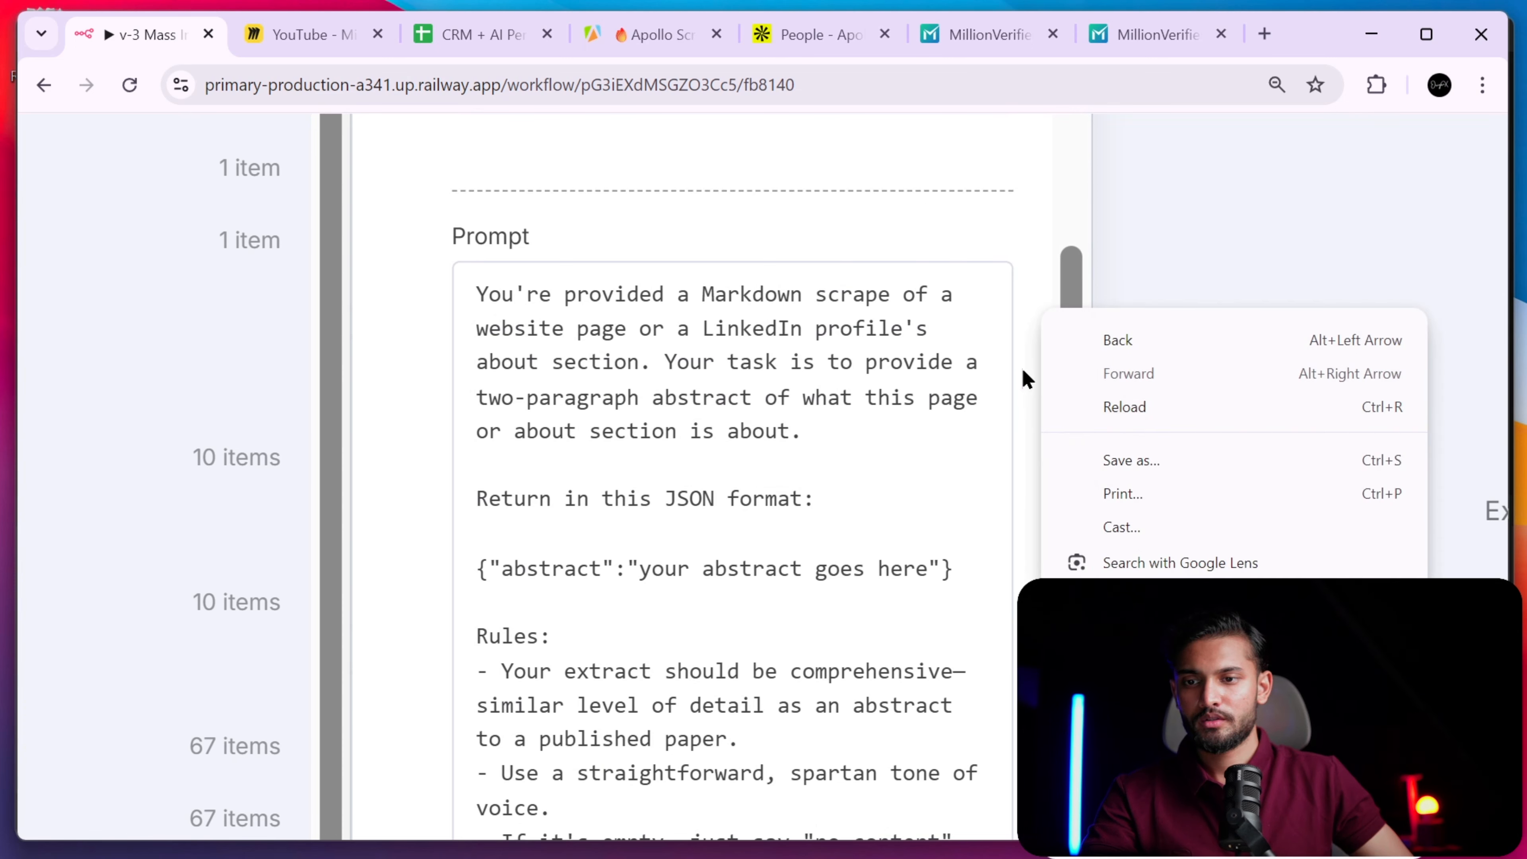
pyautogui.click(1023, 365)
pyautogui.moveTo(1065, 306); pyautogui.dragTo(1092, 332)
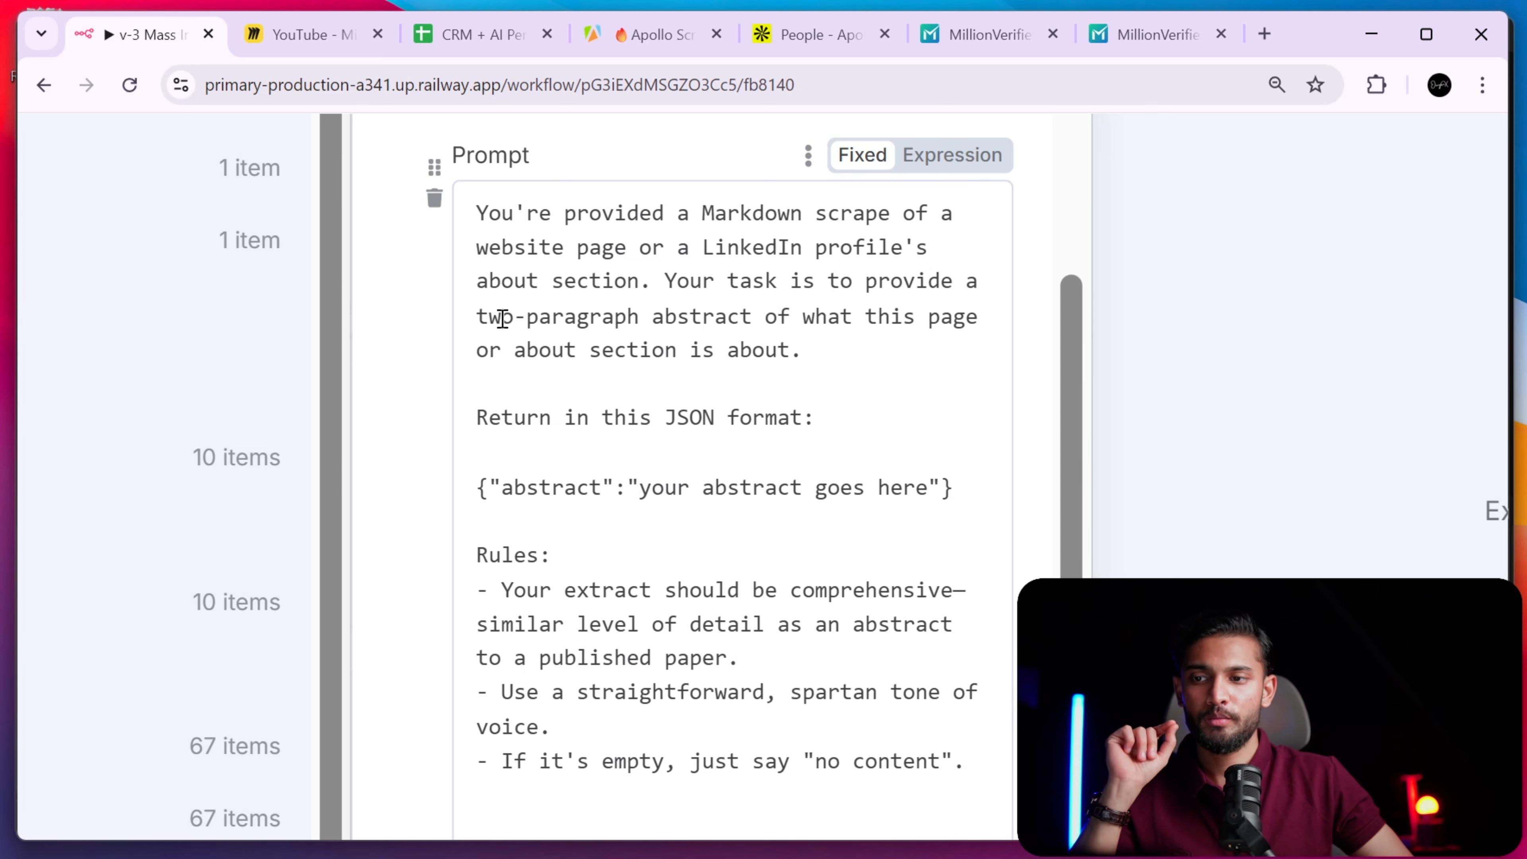
# - Insert "LinkedIn profile's" before 'about section' in the abstract instruction, then review the Rules list
pyautogui.moveTo(502, 319); pyautogui.dragTo(897, 331)
pyautogui.click(841, 356)
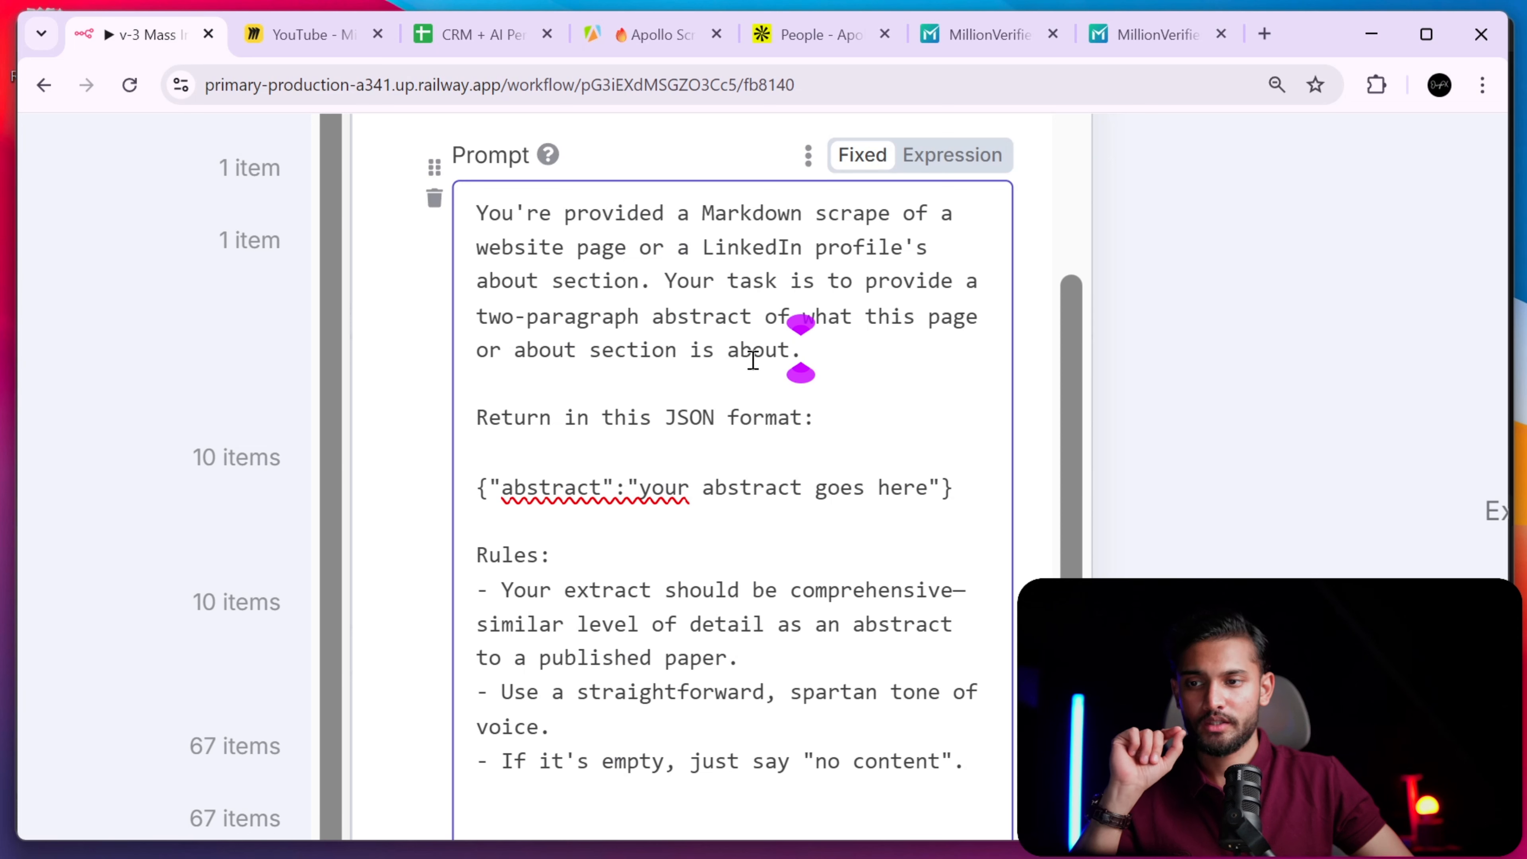
pyautogui.click(517, 358)
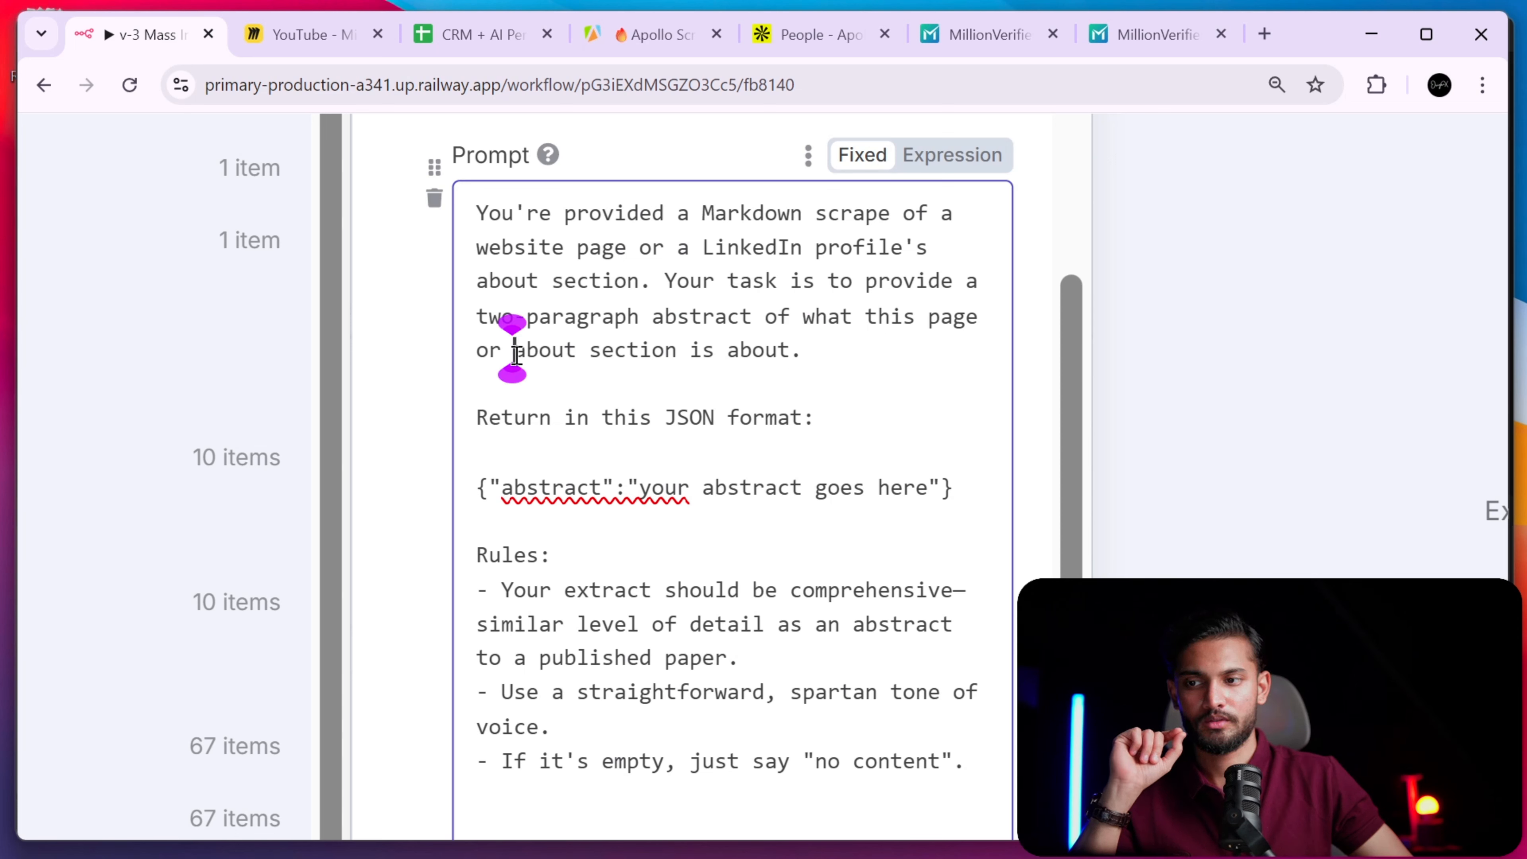
pyautogui.write('Lin')
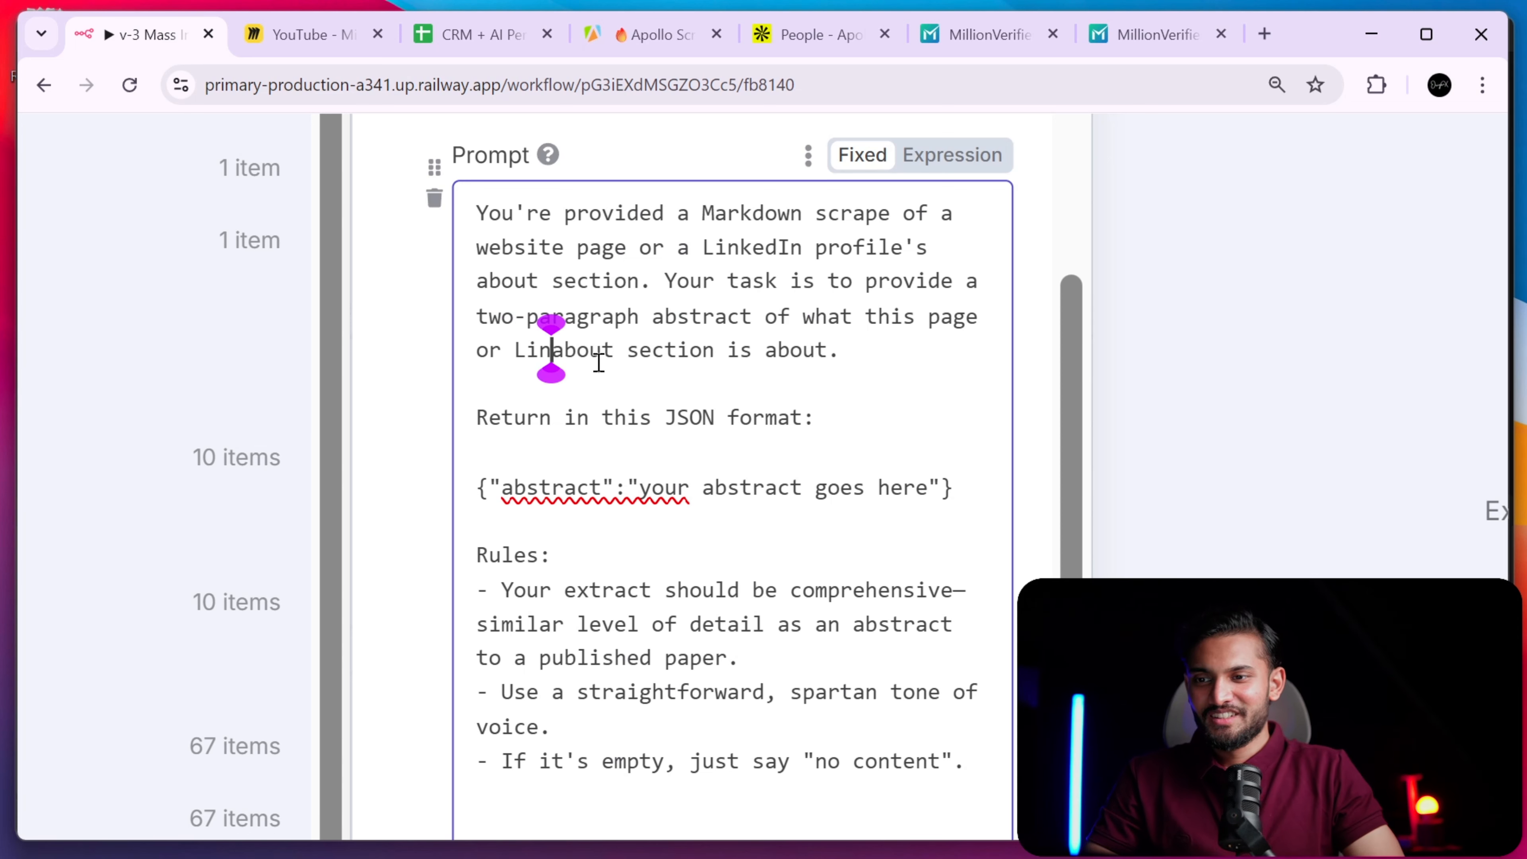
pyautogui.write('ked ')
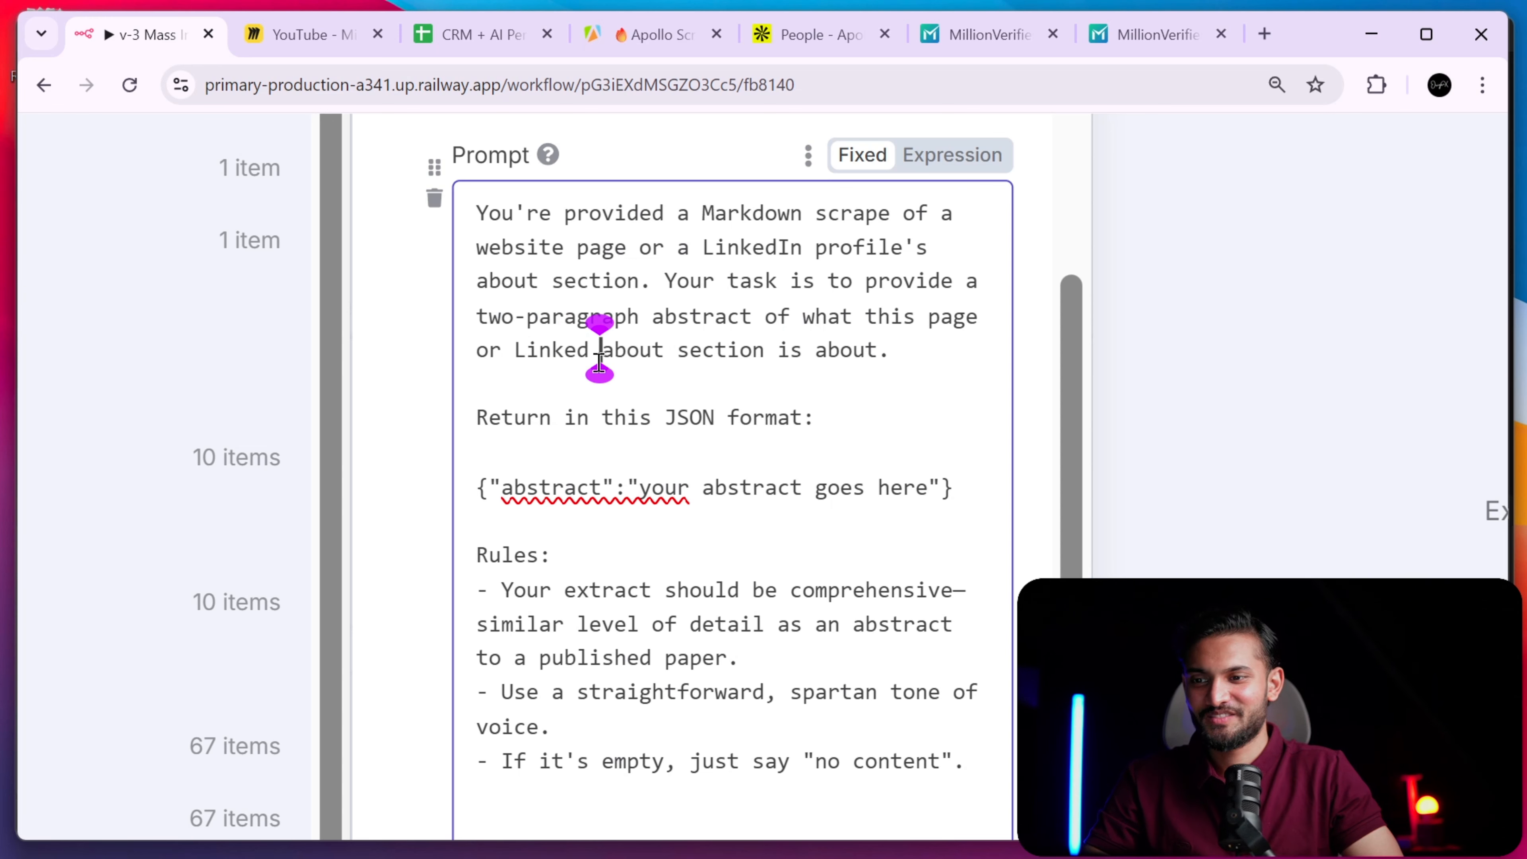
pyautogui.write('In profi')
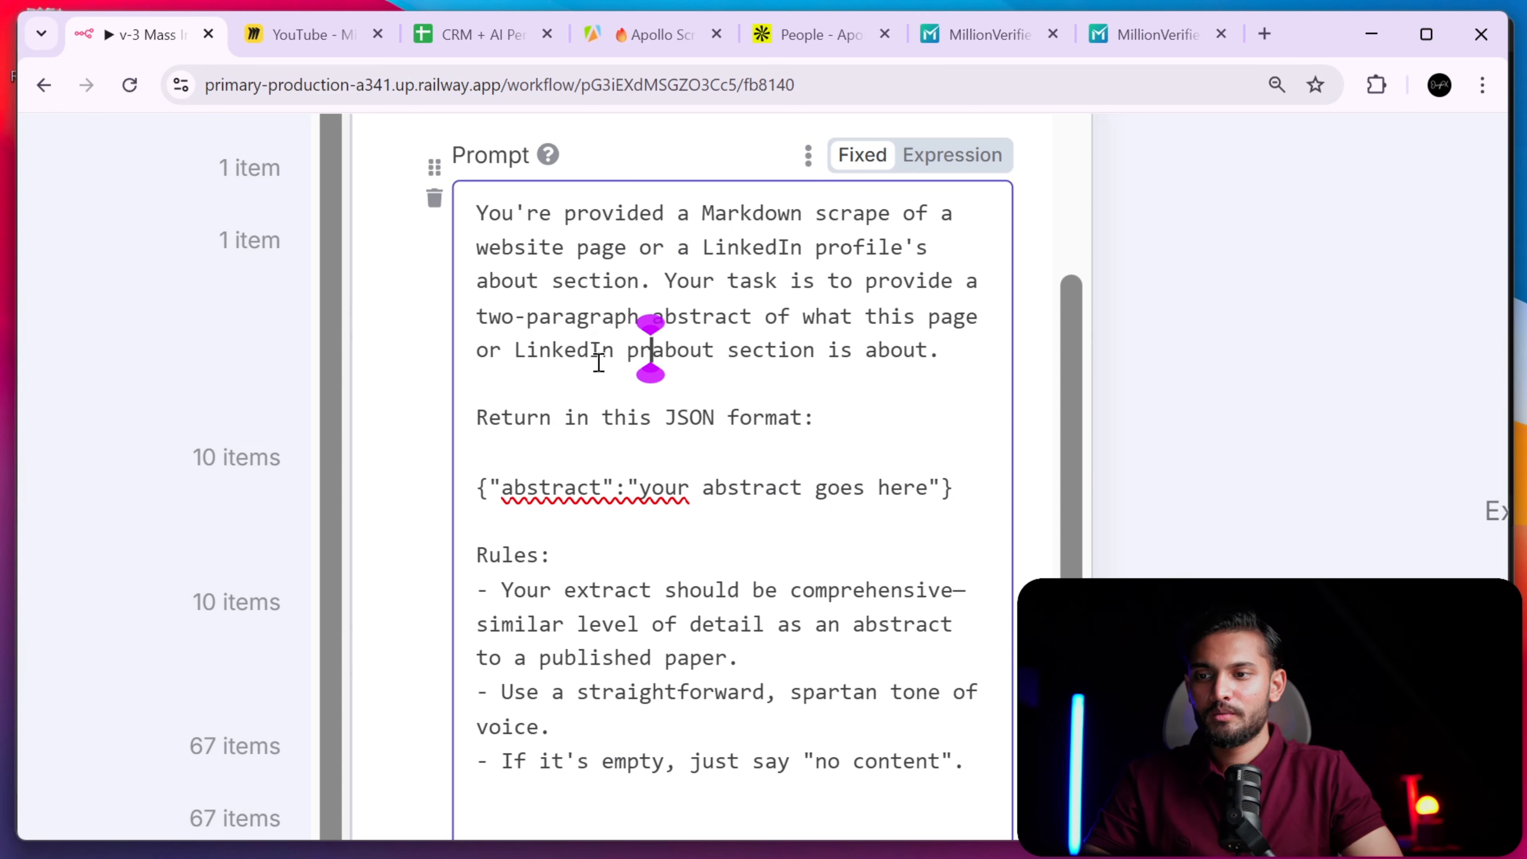
pyautogui.write("le's")
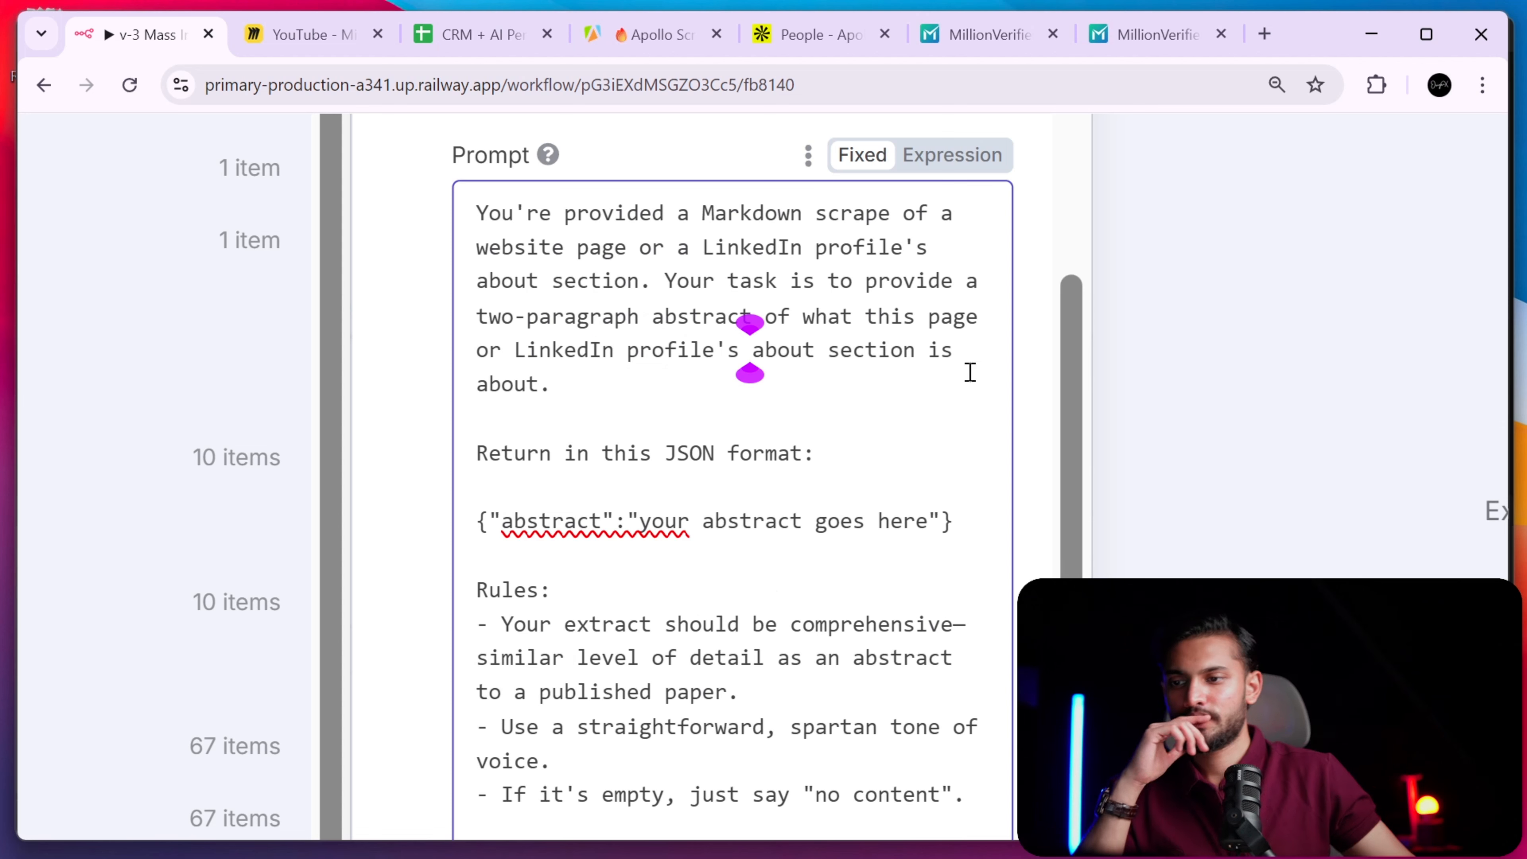
pyautogui.moveTo(1075, 452); pyautogui.dragTo(1094, 532)
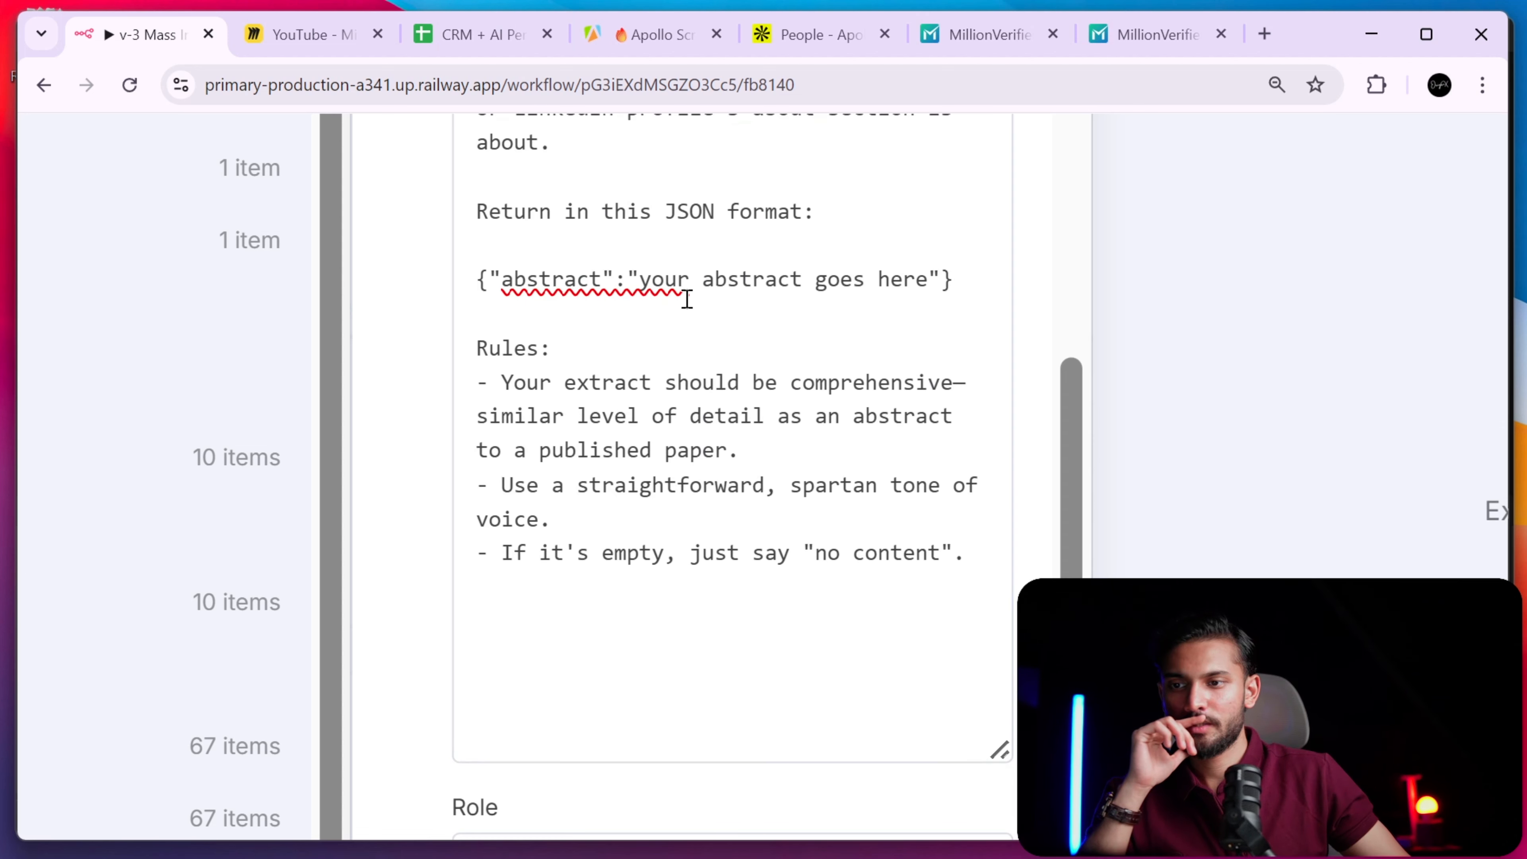
pyautogui.moveTo(640, 279); pyautogui.dragTo(896, 323)
pyautogui.moveTo(513, 383); pyautogui.dragTo(953, 560)
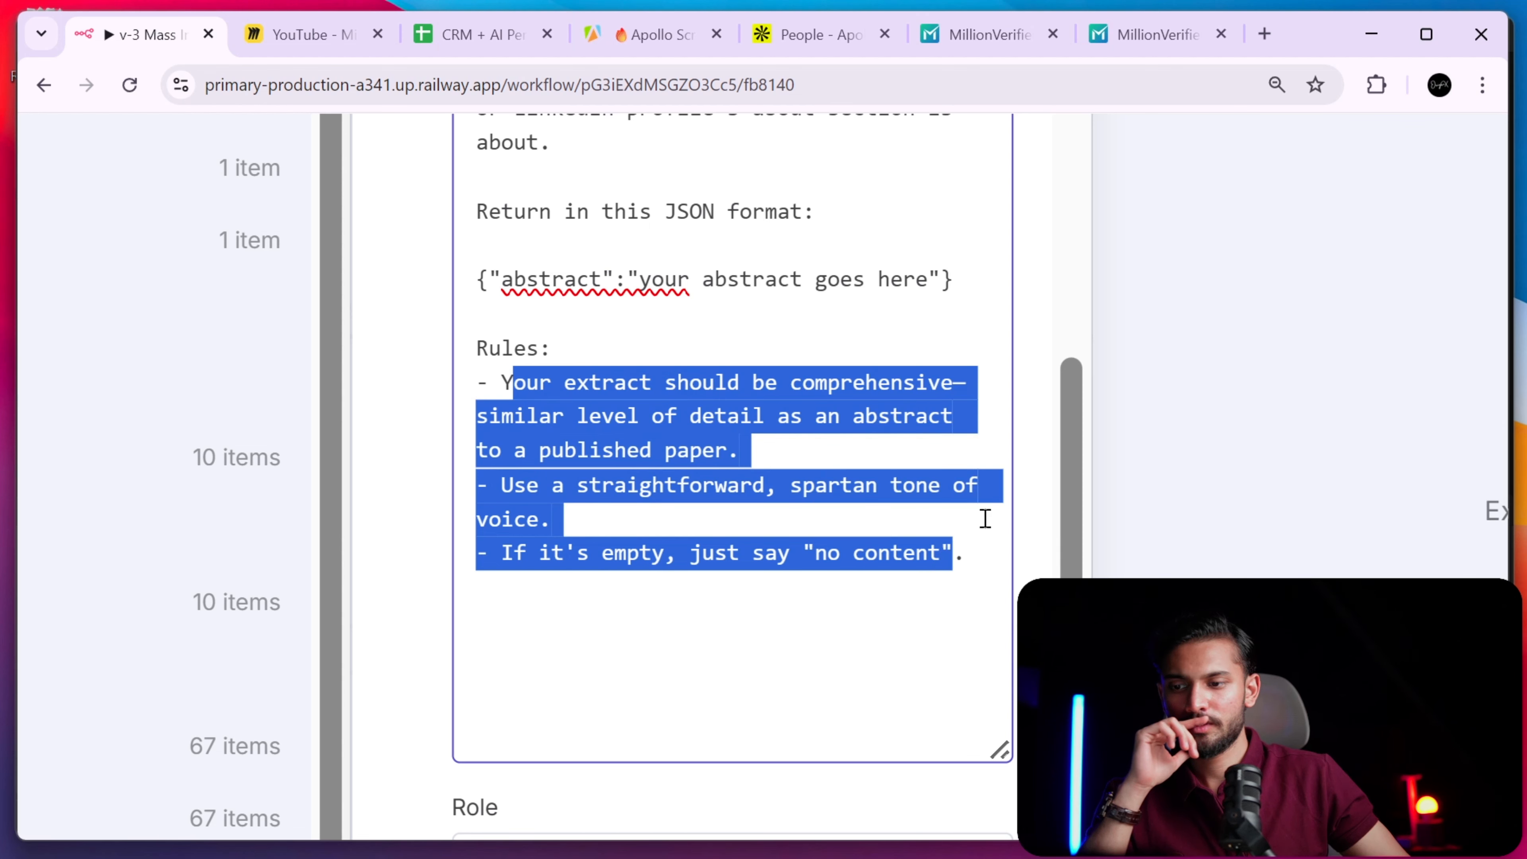
pyautogui.scroll(-5, 933, 486)
pyautogui.scroll(-5, 746, 484)
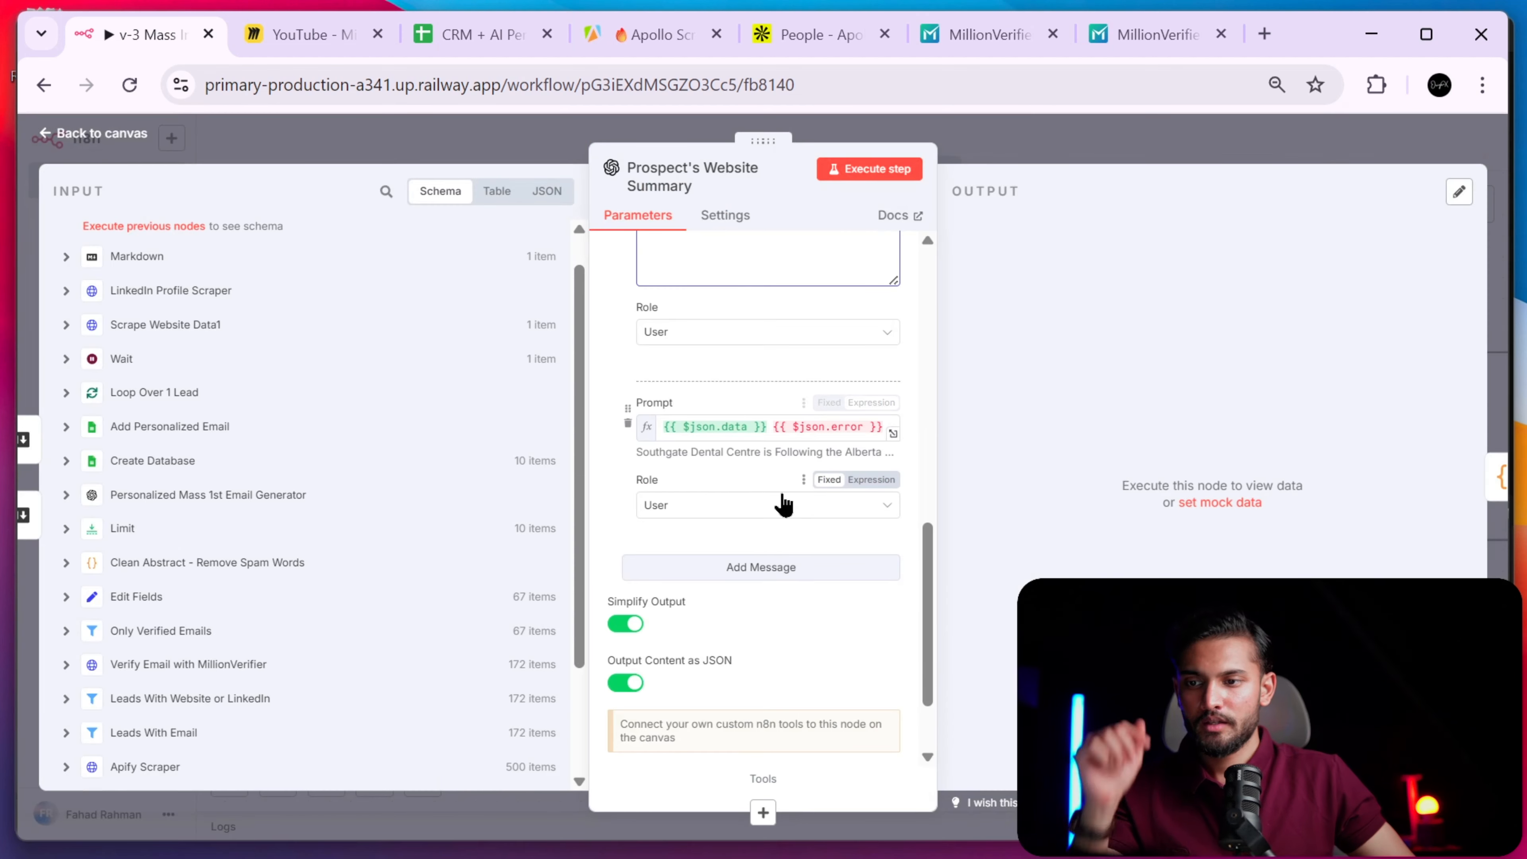
# - Confirm the second prompt's User role and {{ $json.data }} input, check Markdown data and Settings, then close
pyautogui.click(744, 499)
pyautogui.click(716, 479)
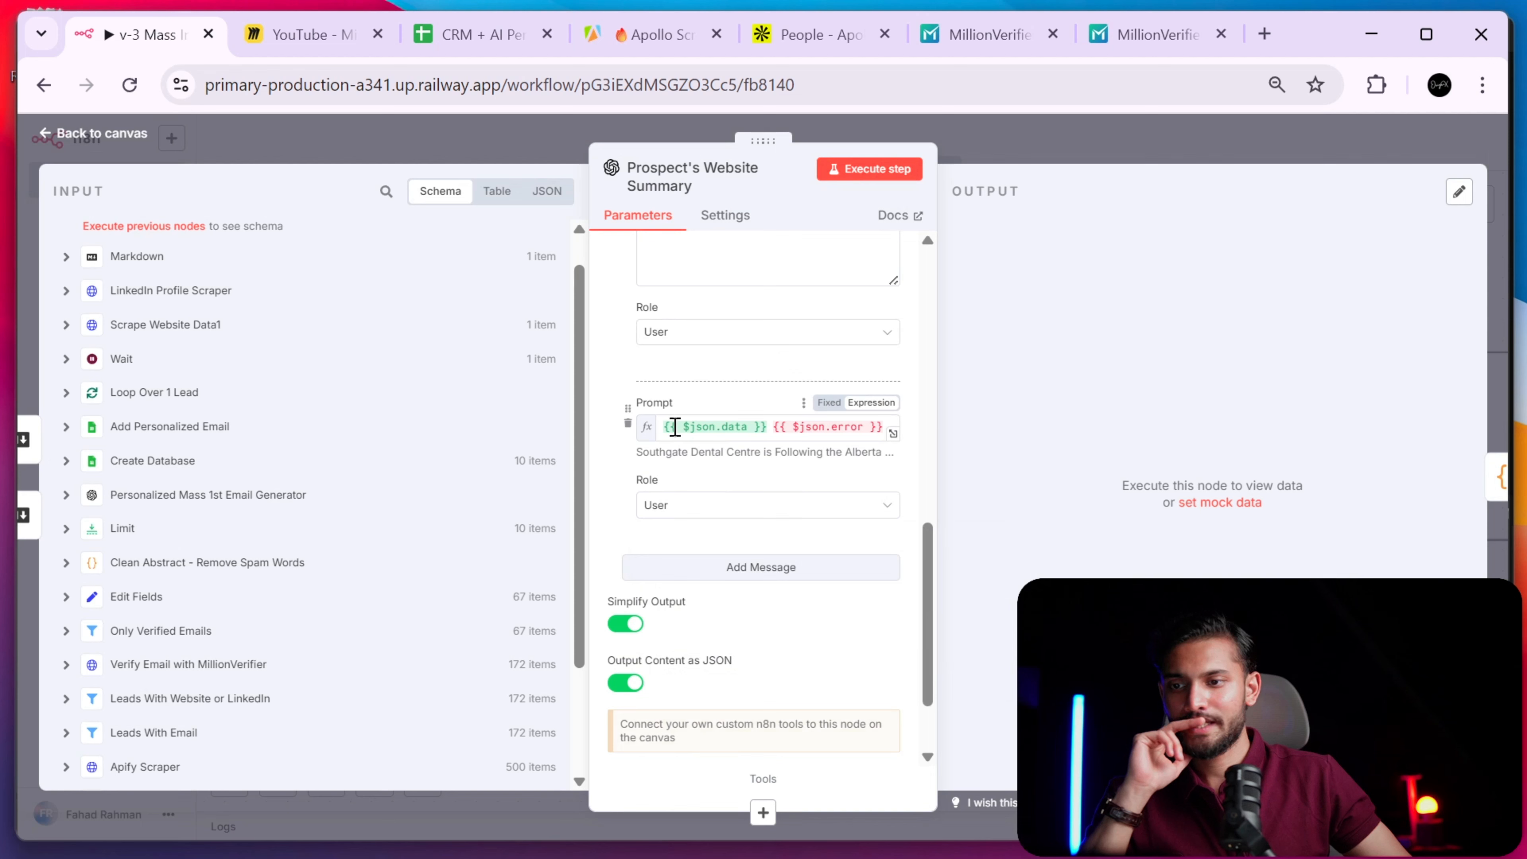
pyautogui.moveTo(675, 428); pyautogui.dragTo(757, 428)
pyautogui.click(759, 427)
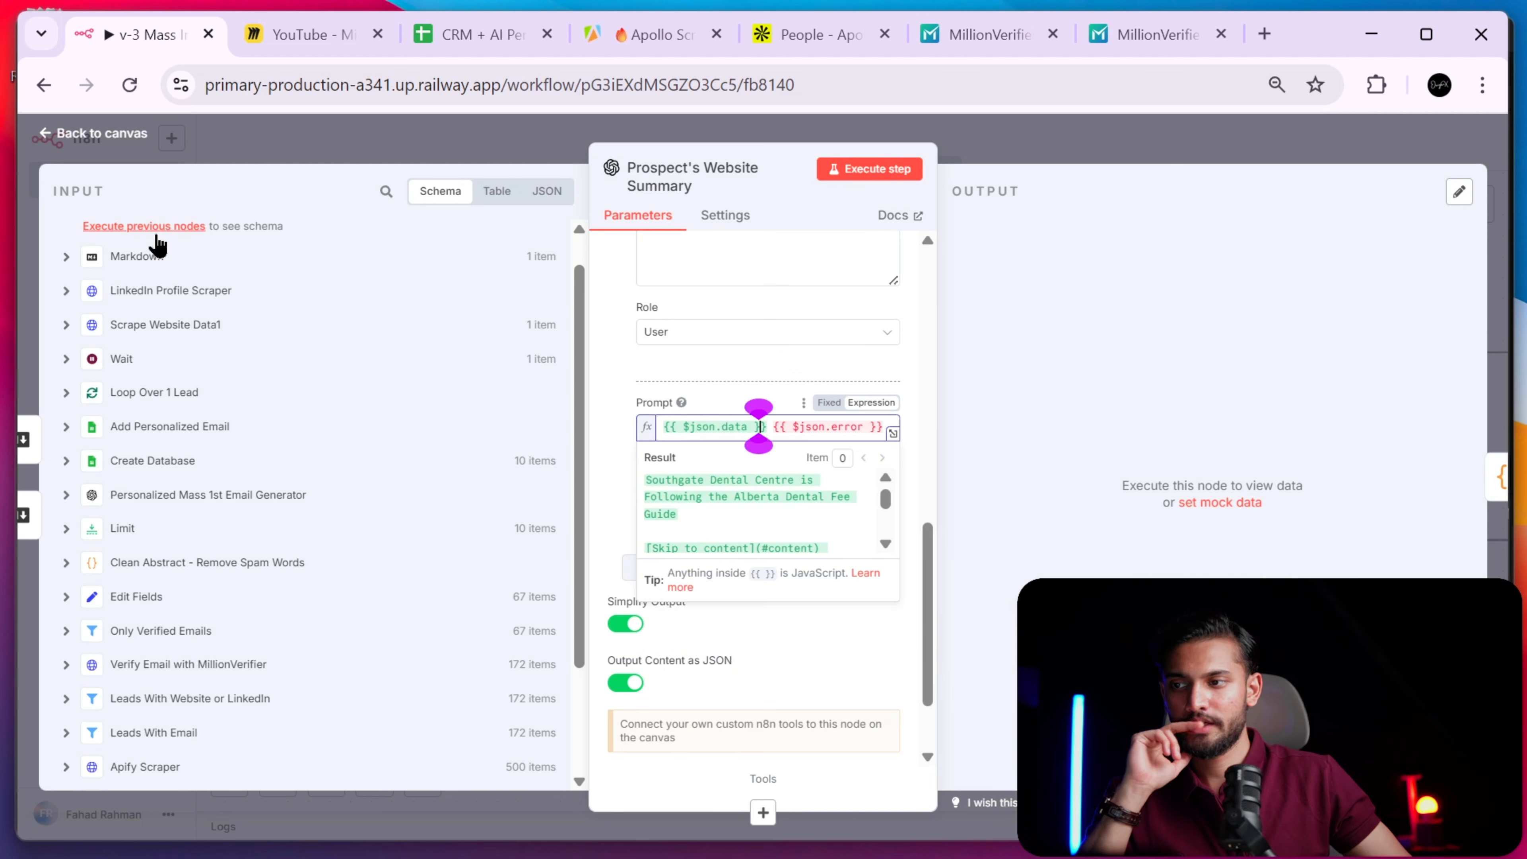
pyautogui.click(68, 256)
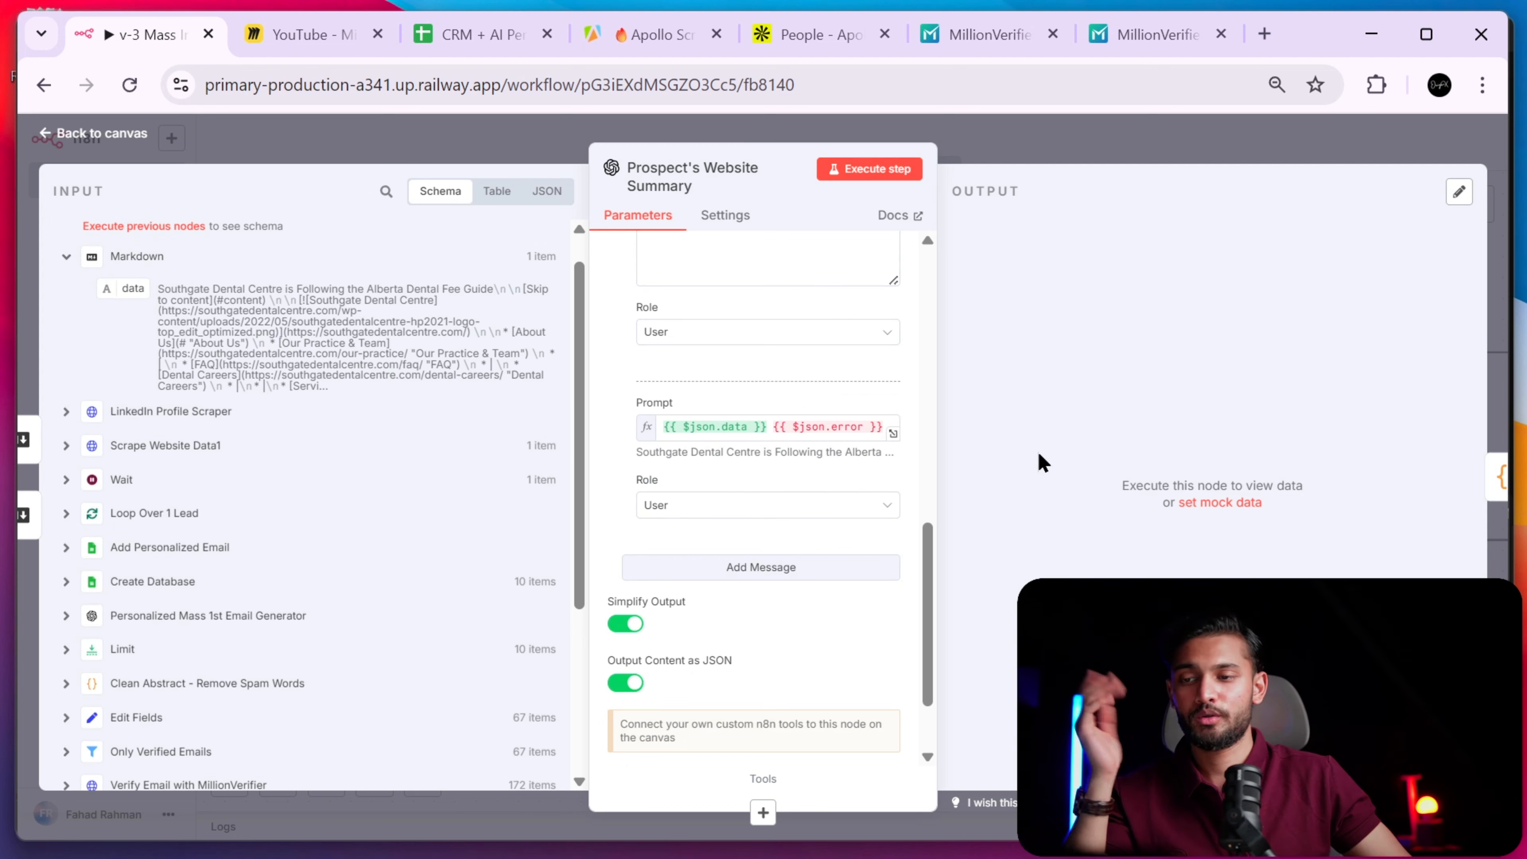
pyautogui.scroll(-2, 769, 348)
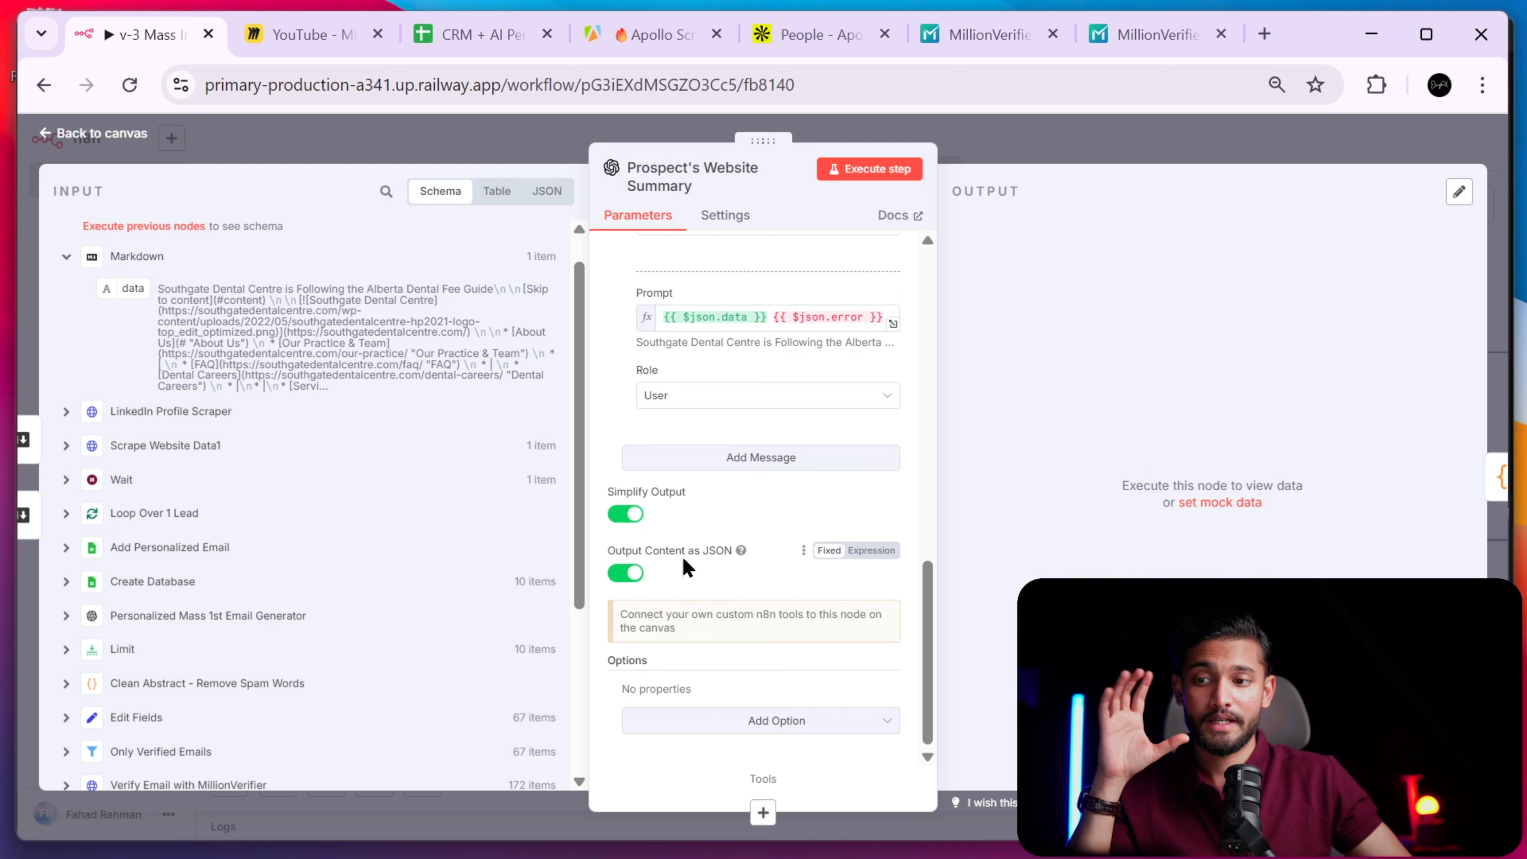
pyautogui.click(726, 218)
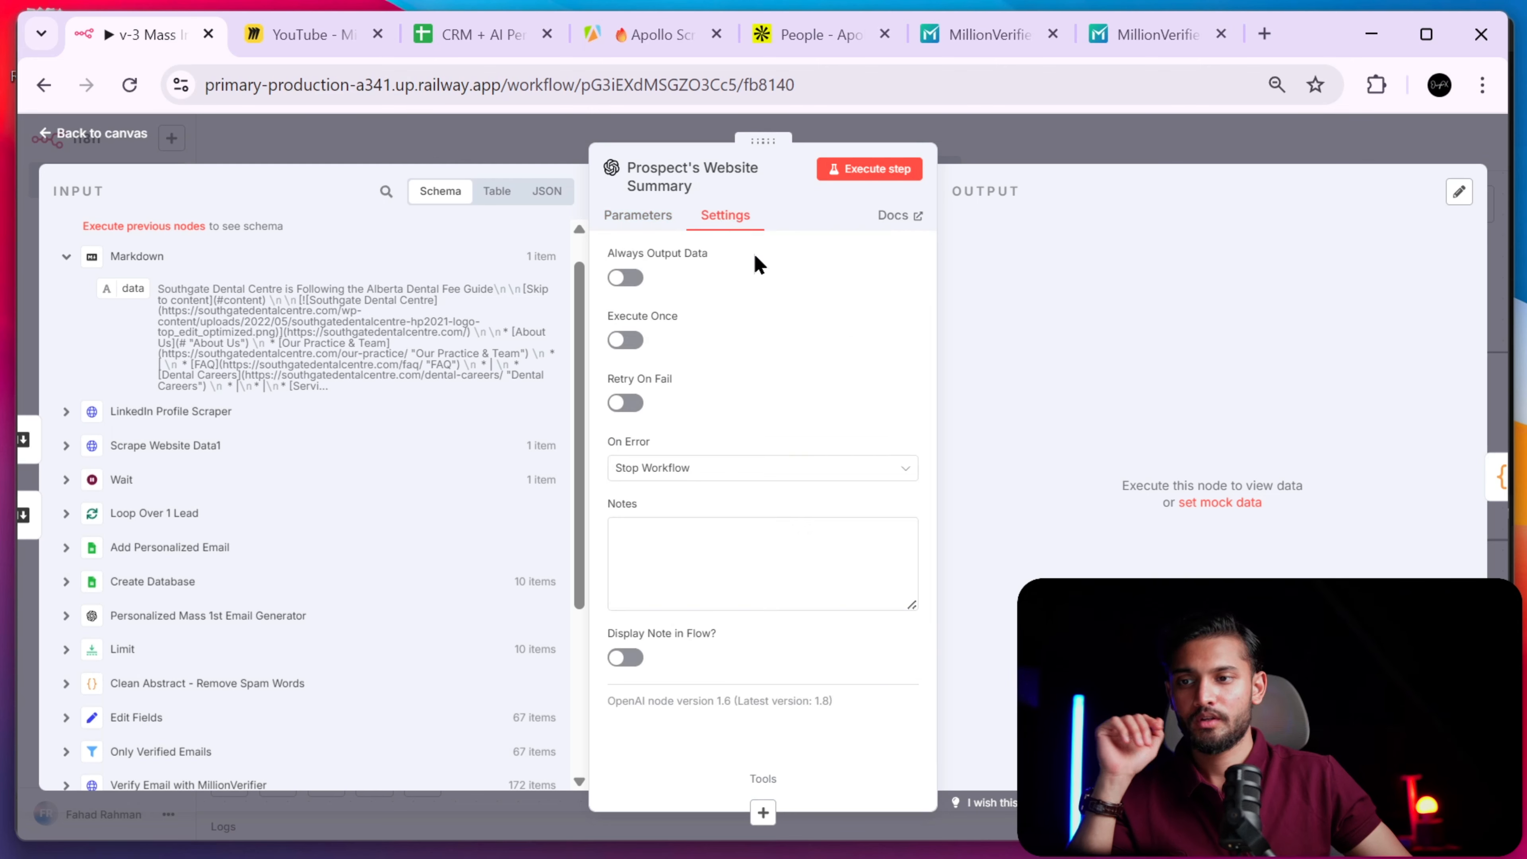
pyautogui.click(1143, 160)
pyautogui.moveTo(1159, 588); pyautogui.dragTo(862, 494)
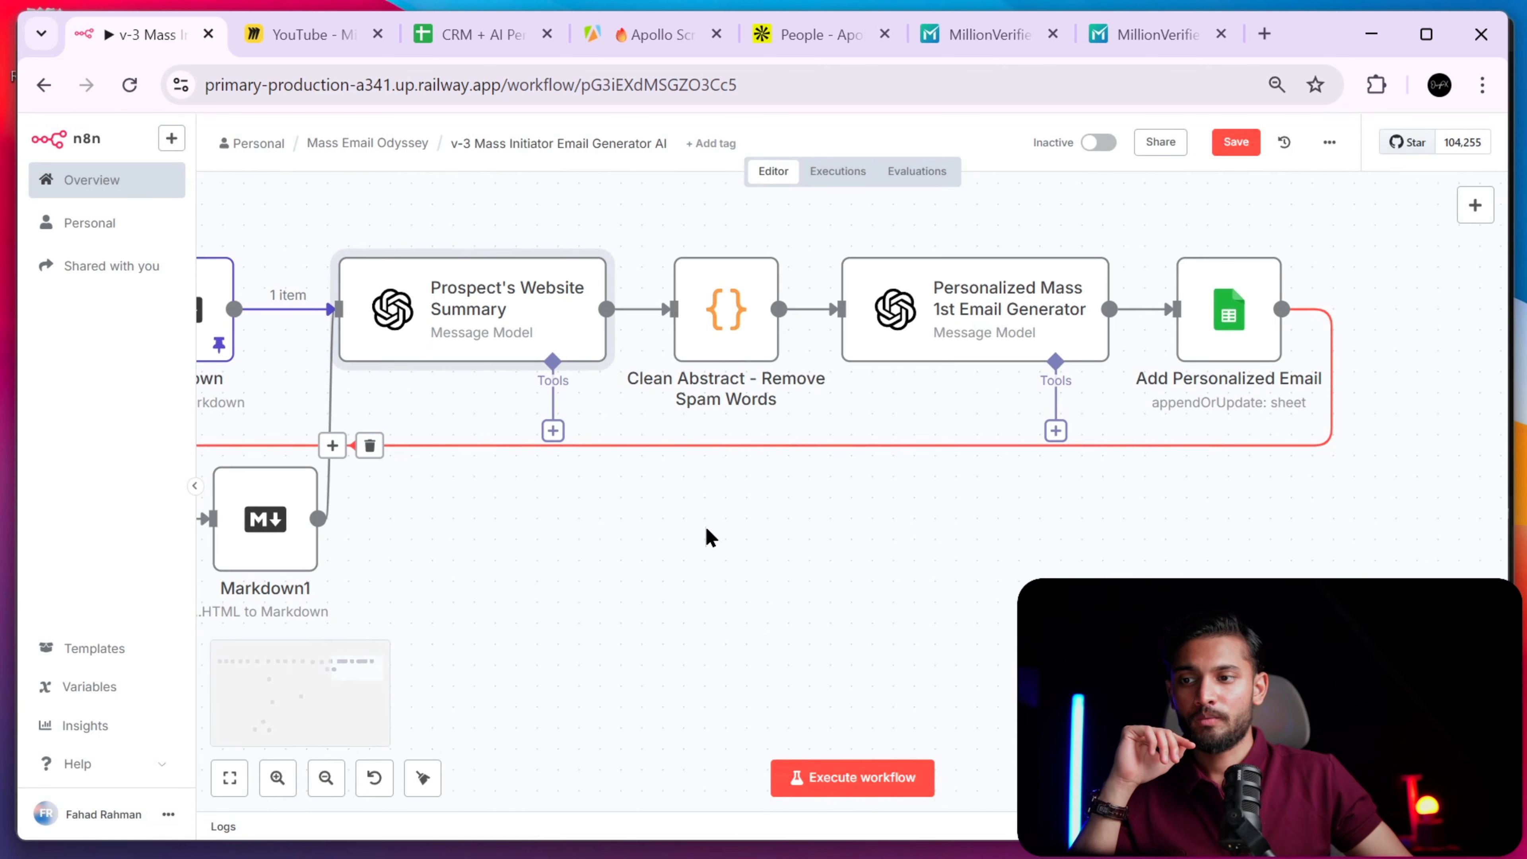
# - Pan back to the summary nodes and open the Clean Abstract - Remove Spam Words Code node
pyautogui.moveTo(681, 493); pyautogui.dragTo(937, 546)
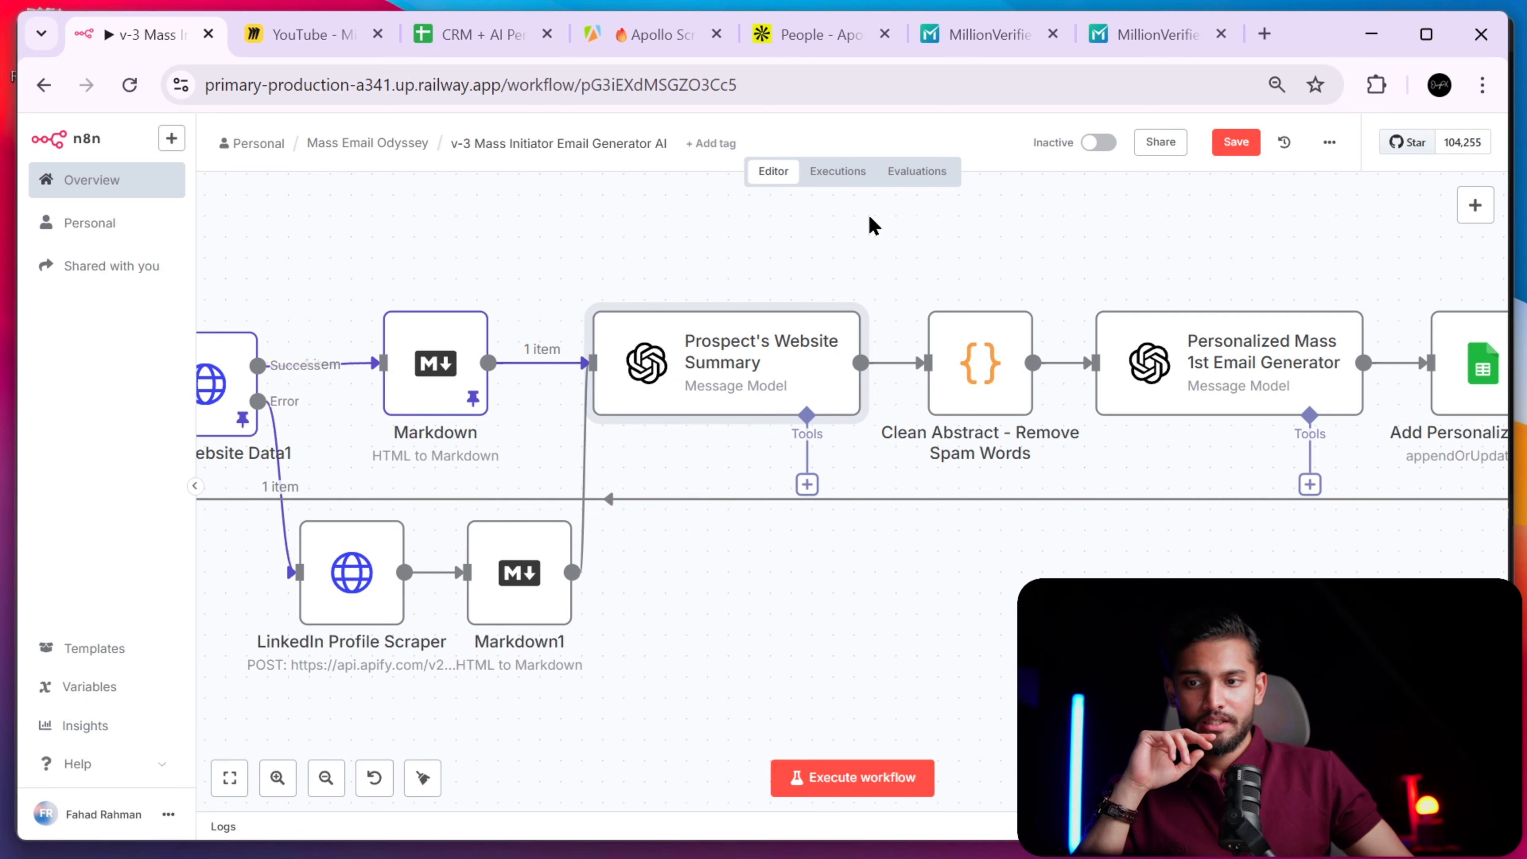
pyautogui.moveTo(869, 217); pyautogui.dragTo(1115, 701)
pyautogui.click(1115, 701)
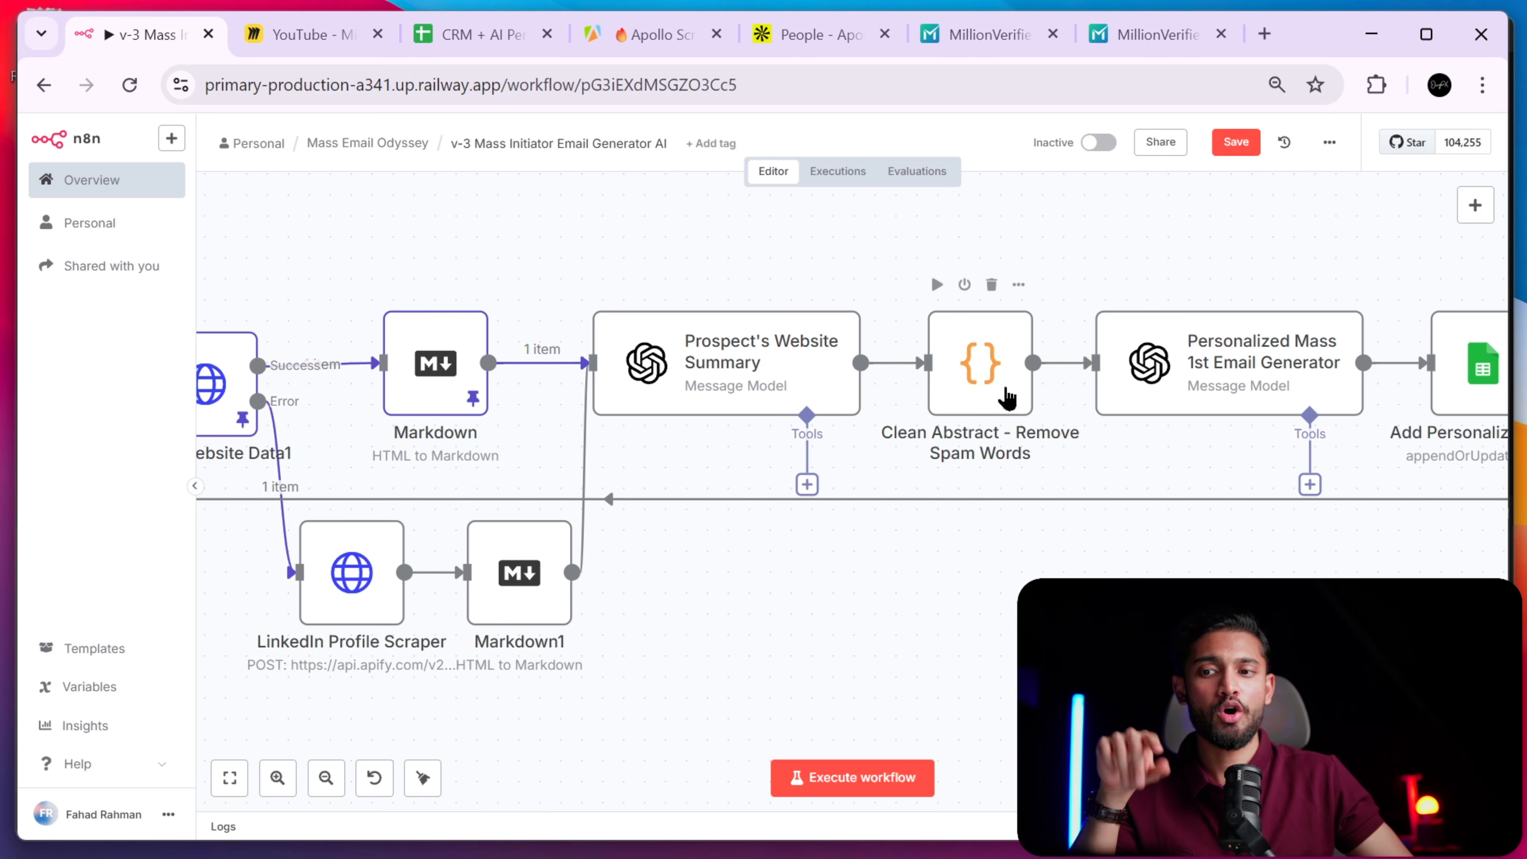
pyautogui.doubleClick(991, 398)
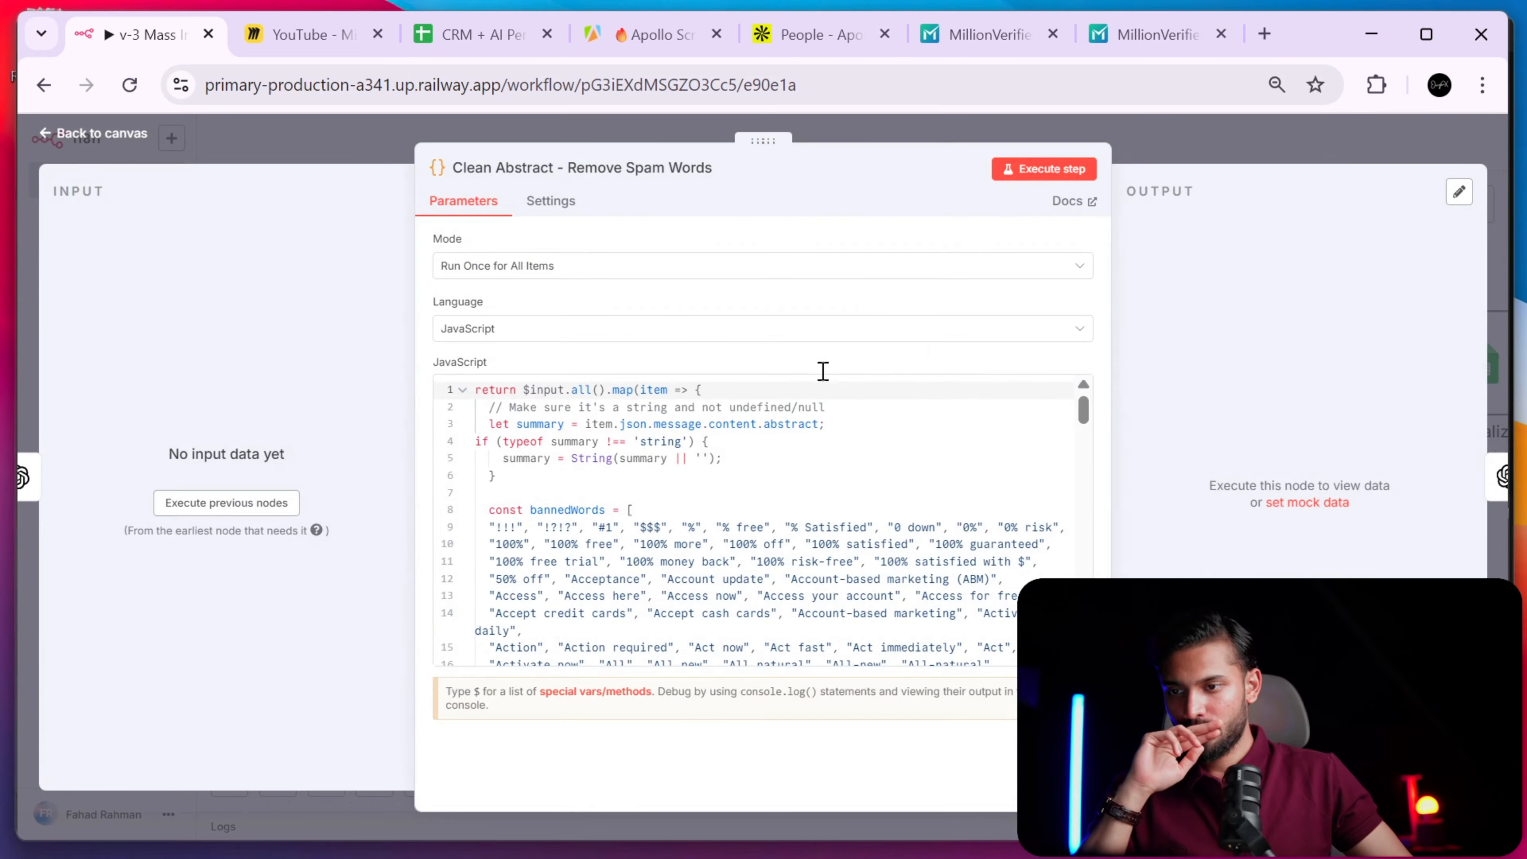
# - Read the bannedWords JavaScript in the full-size editor, zooming out to see the whole script
pyautogui.scroll(-1, 754, 520)
pyautogui.click(1083, 657)
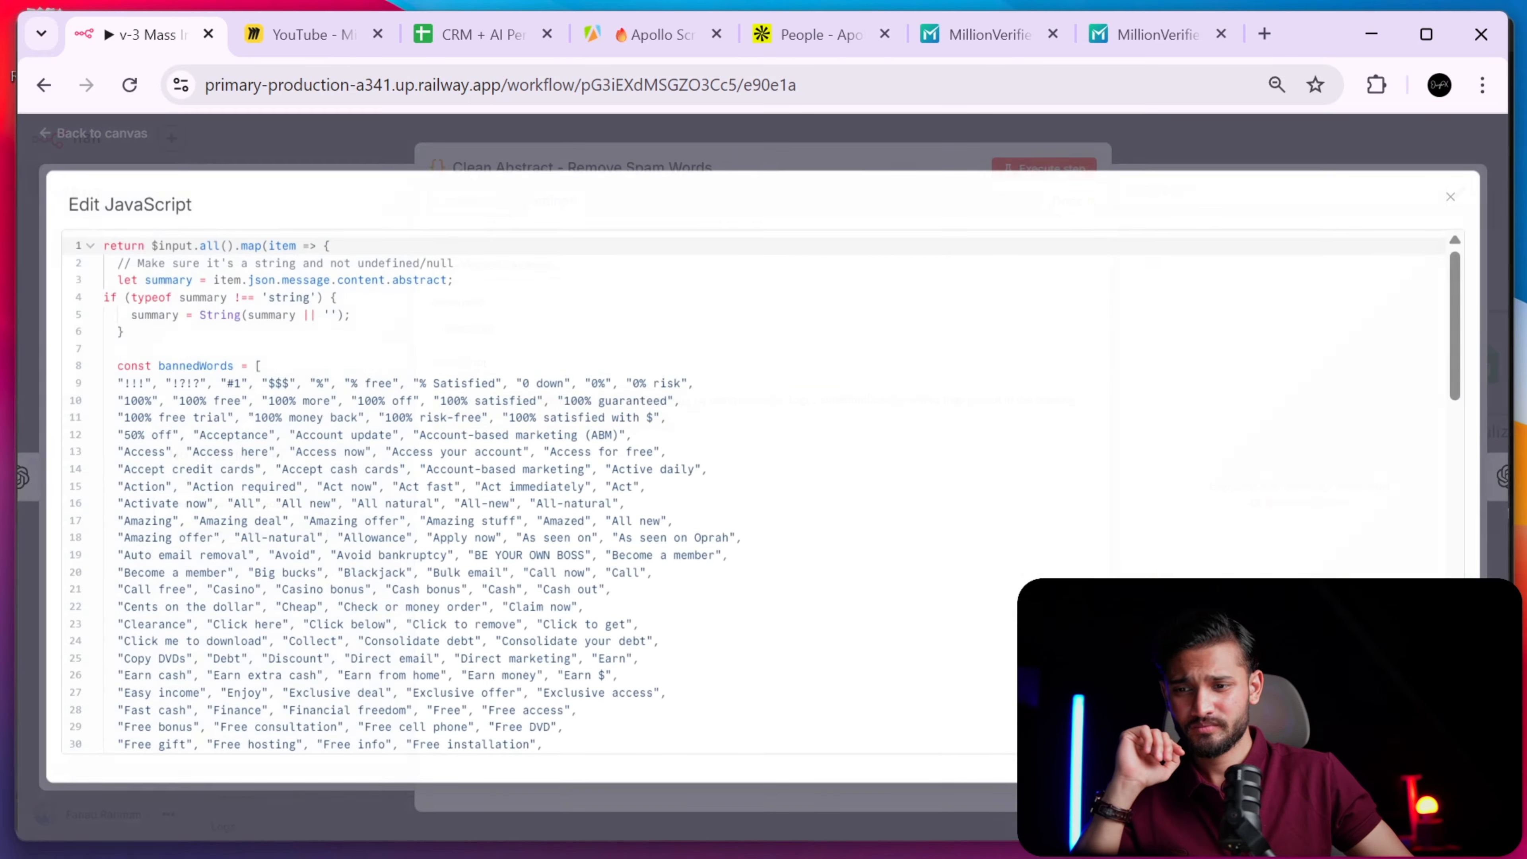
pyautogui.scroll(-15, 608, 397)
pyautogui.scroll(15, 609, 402)
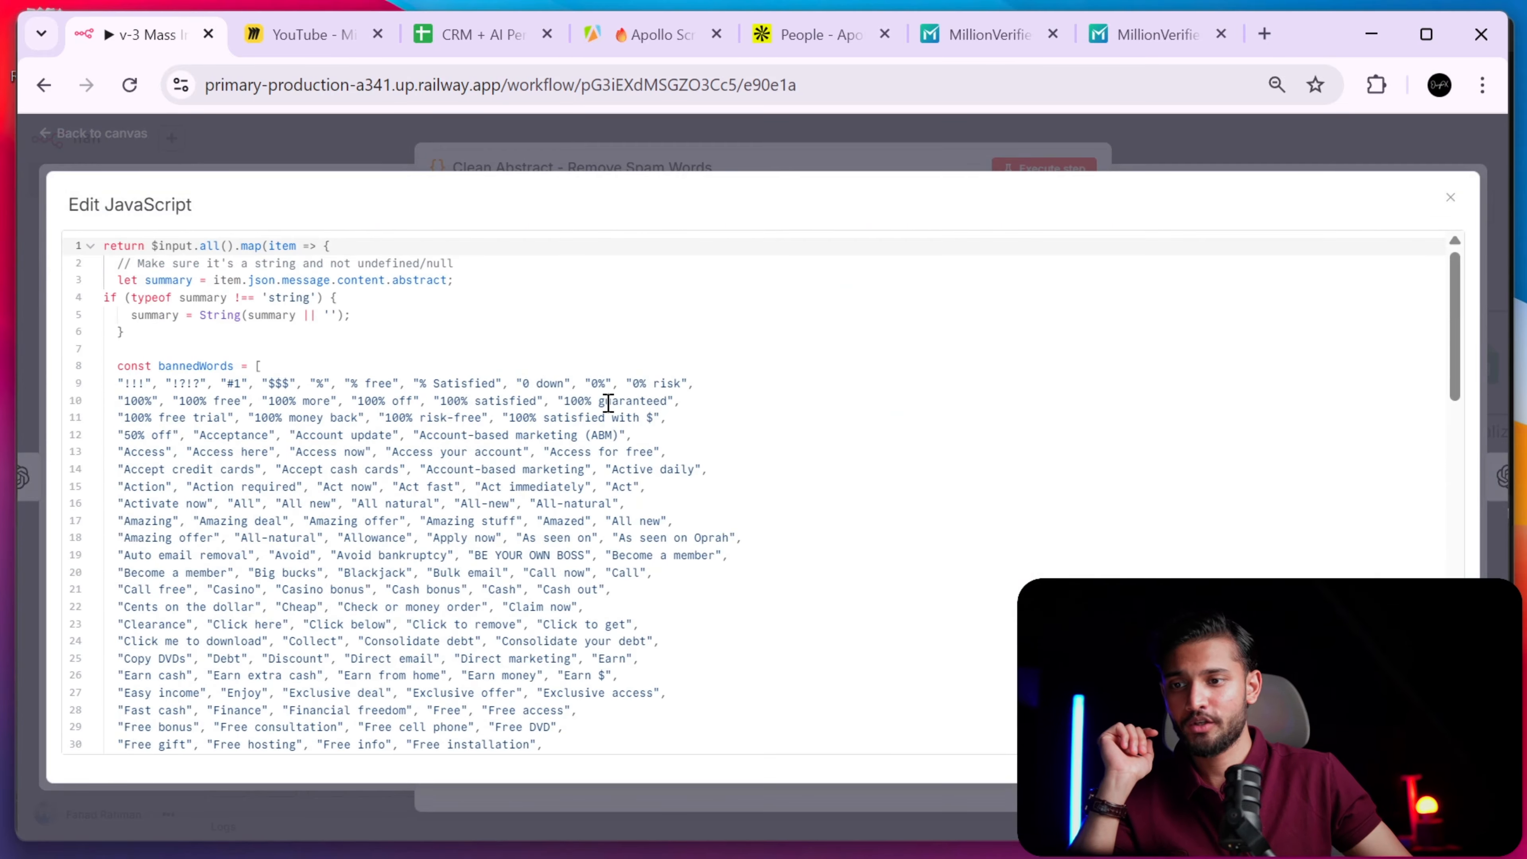
pyautogui.scroll(-5, 636, 399)
pyautogui.scroll(-10, 636, 399)
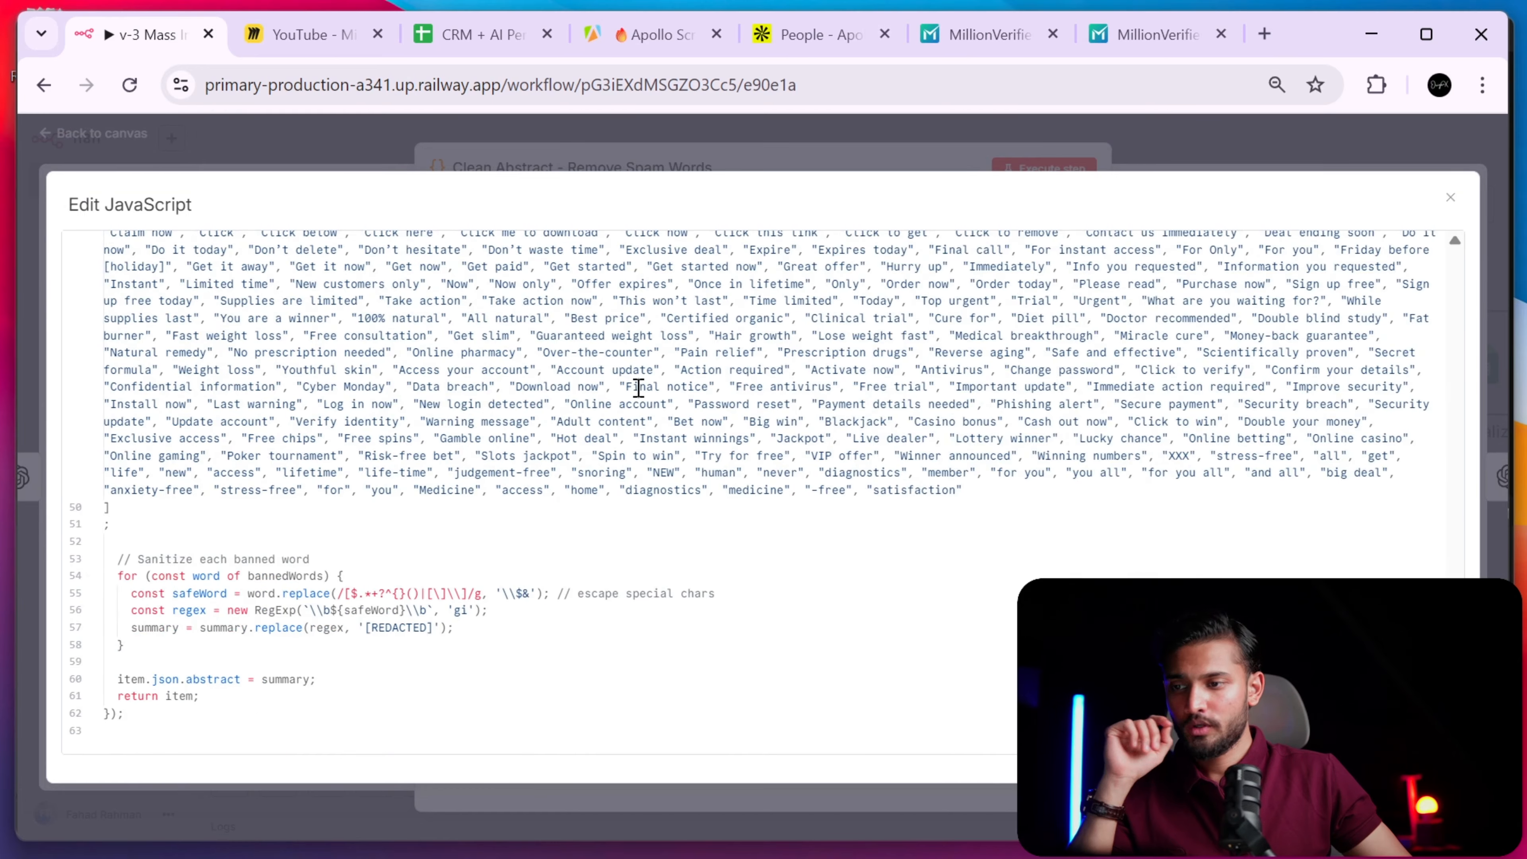
pyautogui.scroll(15, 639, 387)
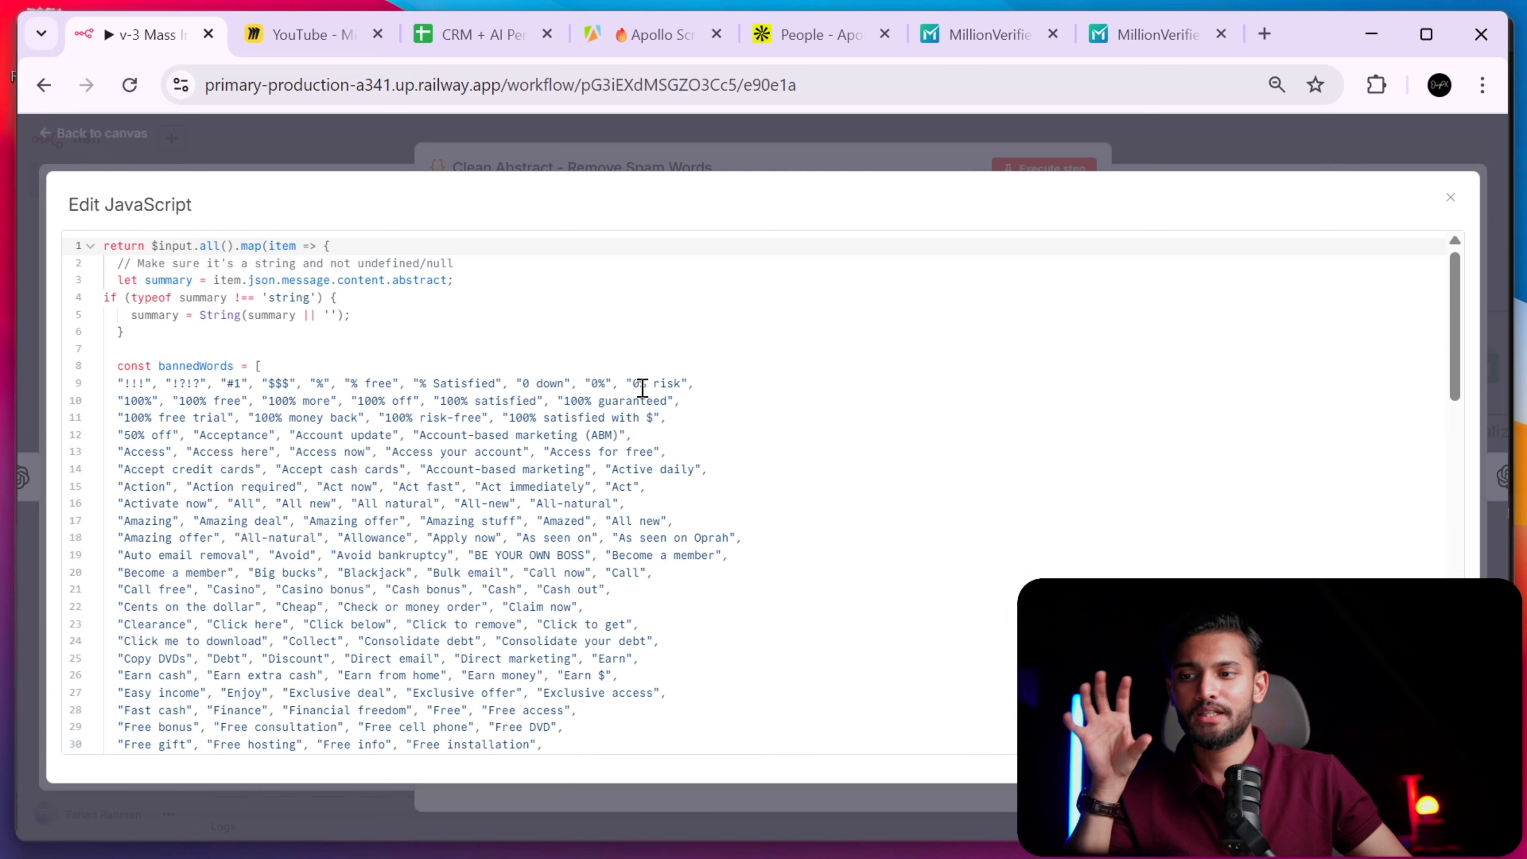
pyautogui.hotkey('ctrl', '-')
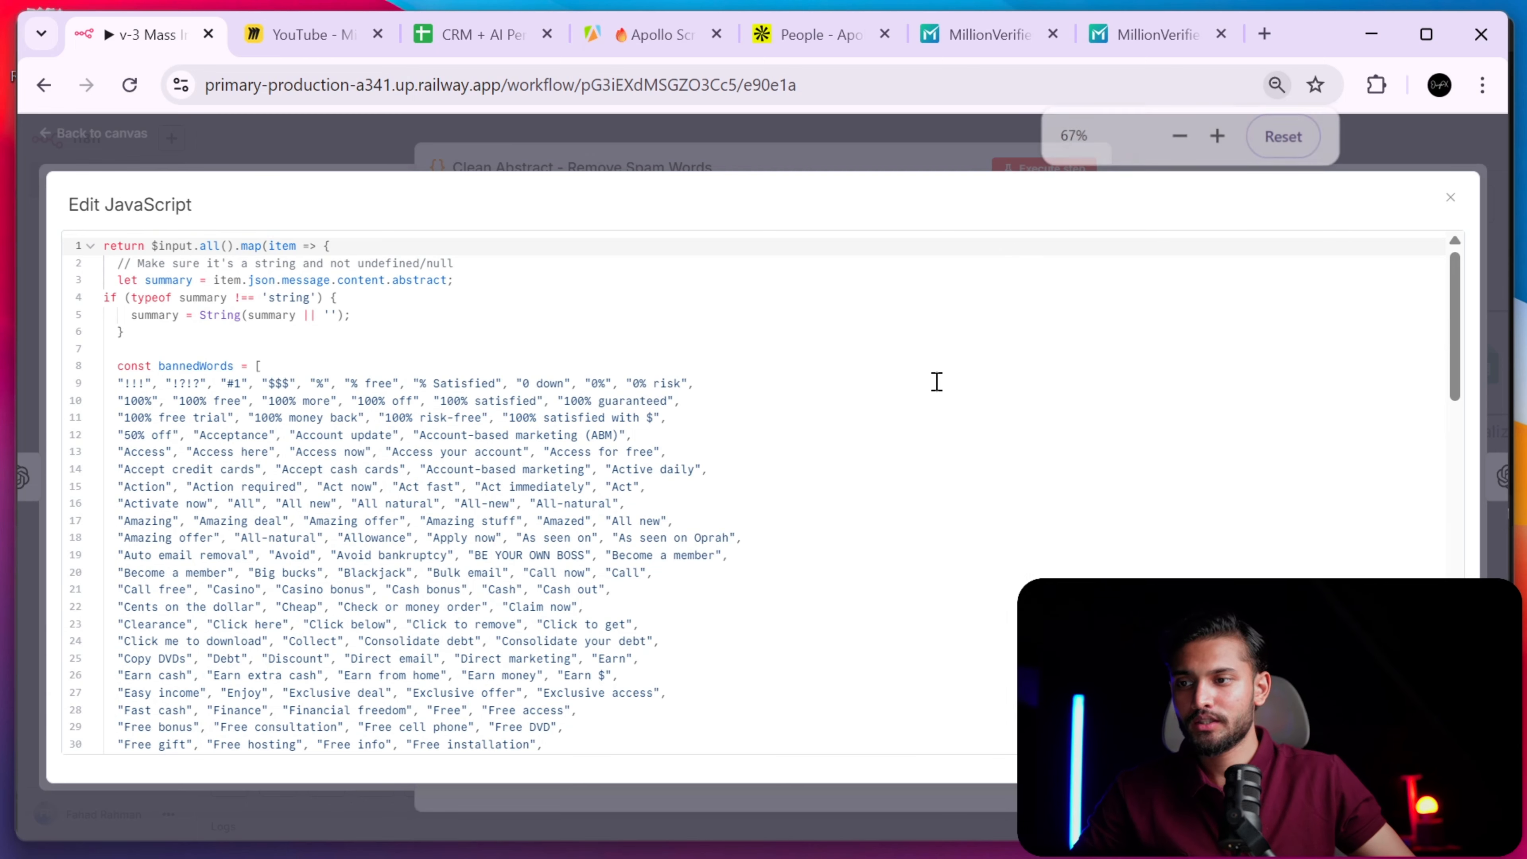
pyautogui.hotkey('ctrl', '-')
pyautogui.hotkey('ctrl', '+')
pyautogui.hotkey('ctrl', '+')
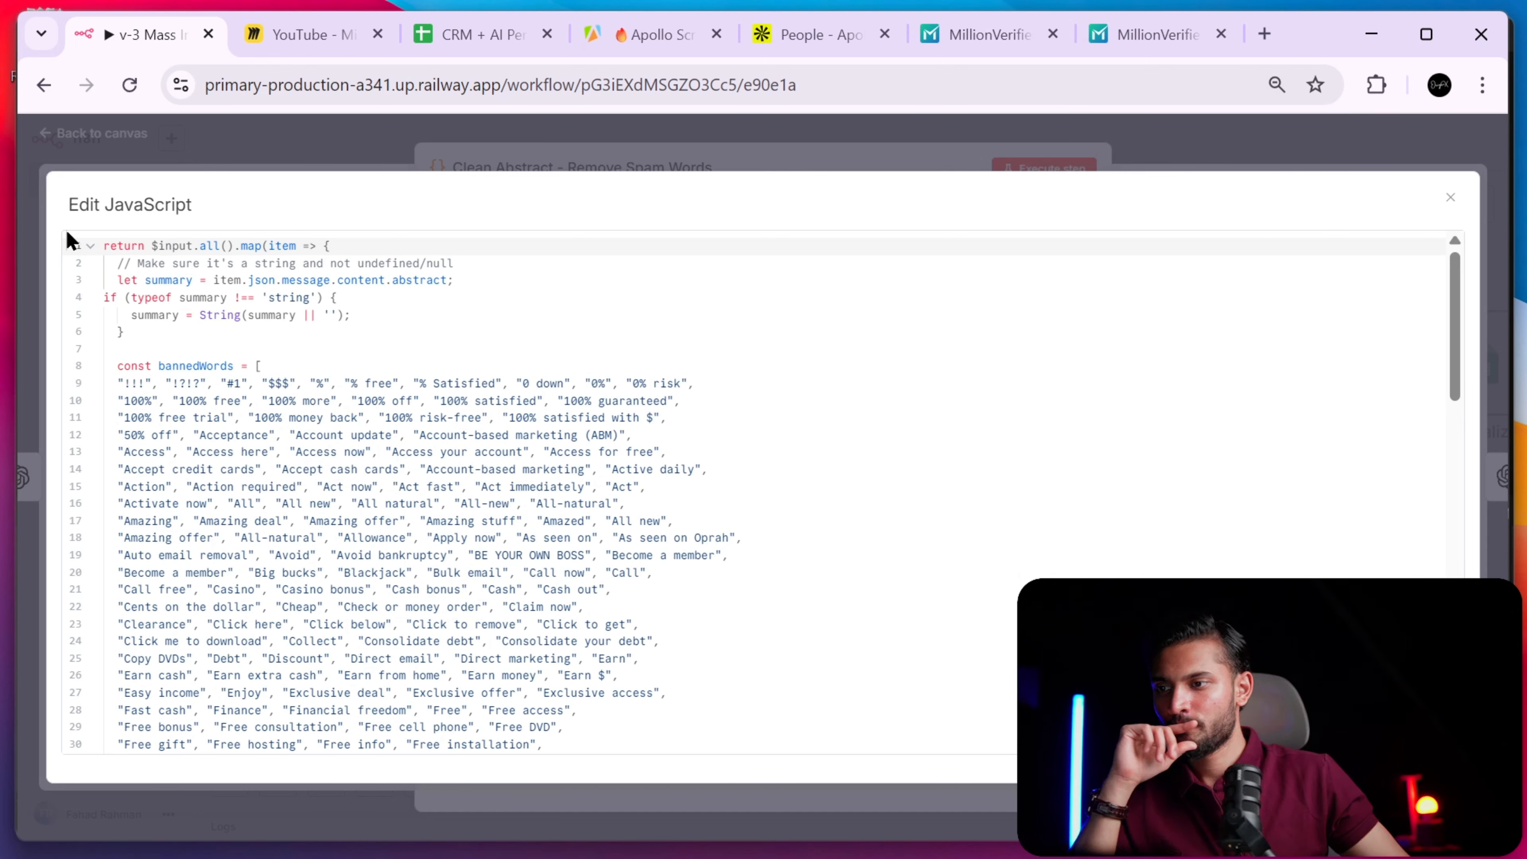
pyautogui.moveTo(102, 241); pyautogui.dragTo(431, 749)
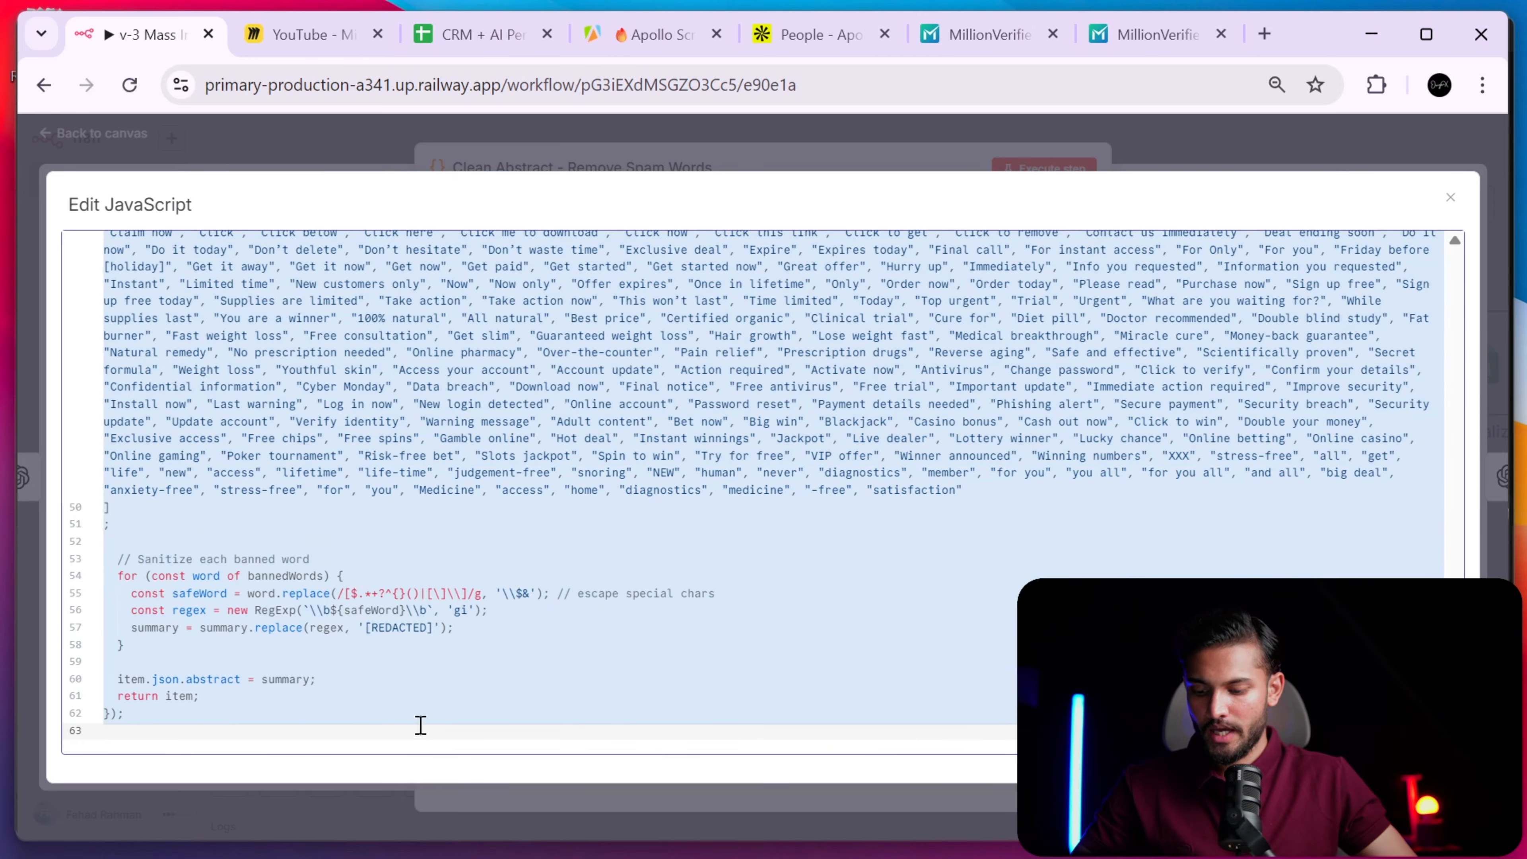
pyautogui.scroll(5, 466, 560)
pyautogui.press('Escape')
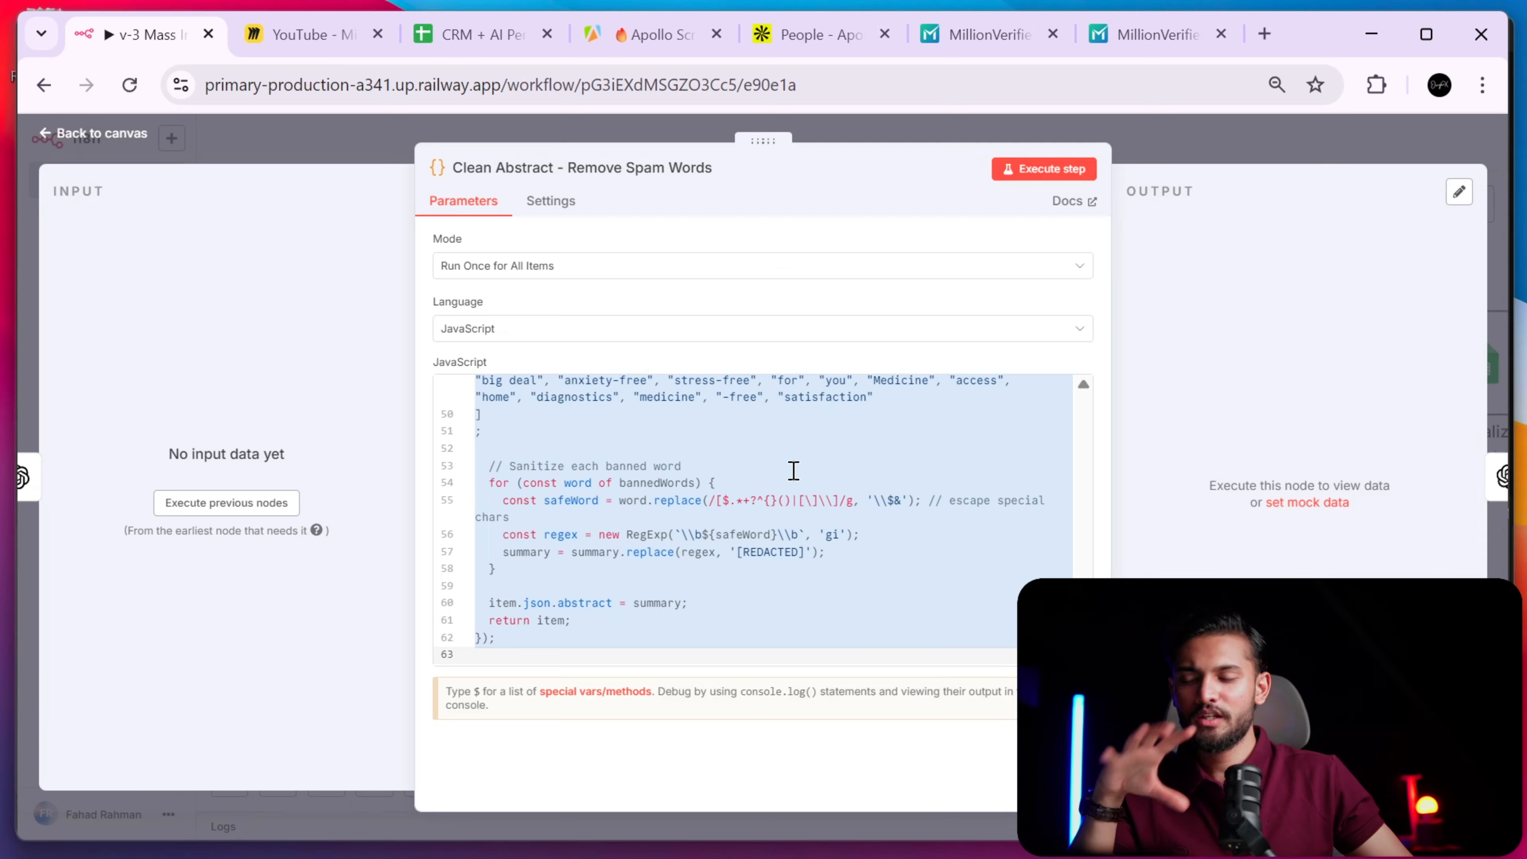
# - Recheck the code's [REDACTED] replacement in the full-size editor, then close the node
pyautogui.scroll(15, 670, 564)
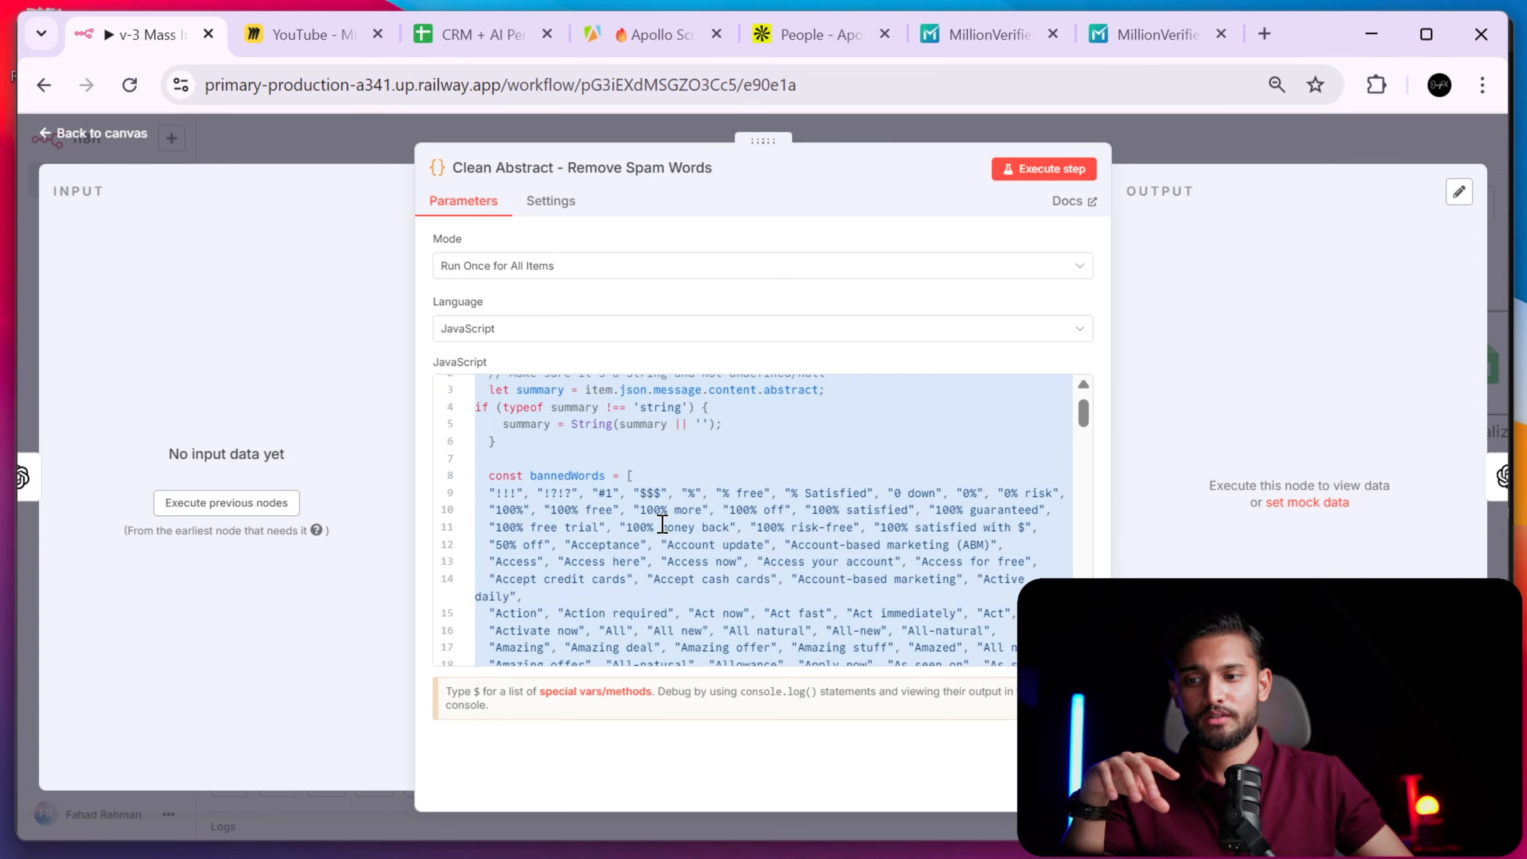
pyautogui.click(1084, 658)
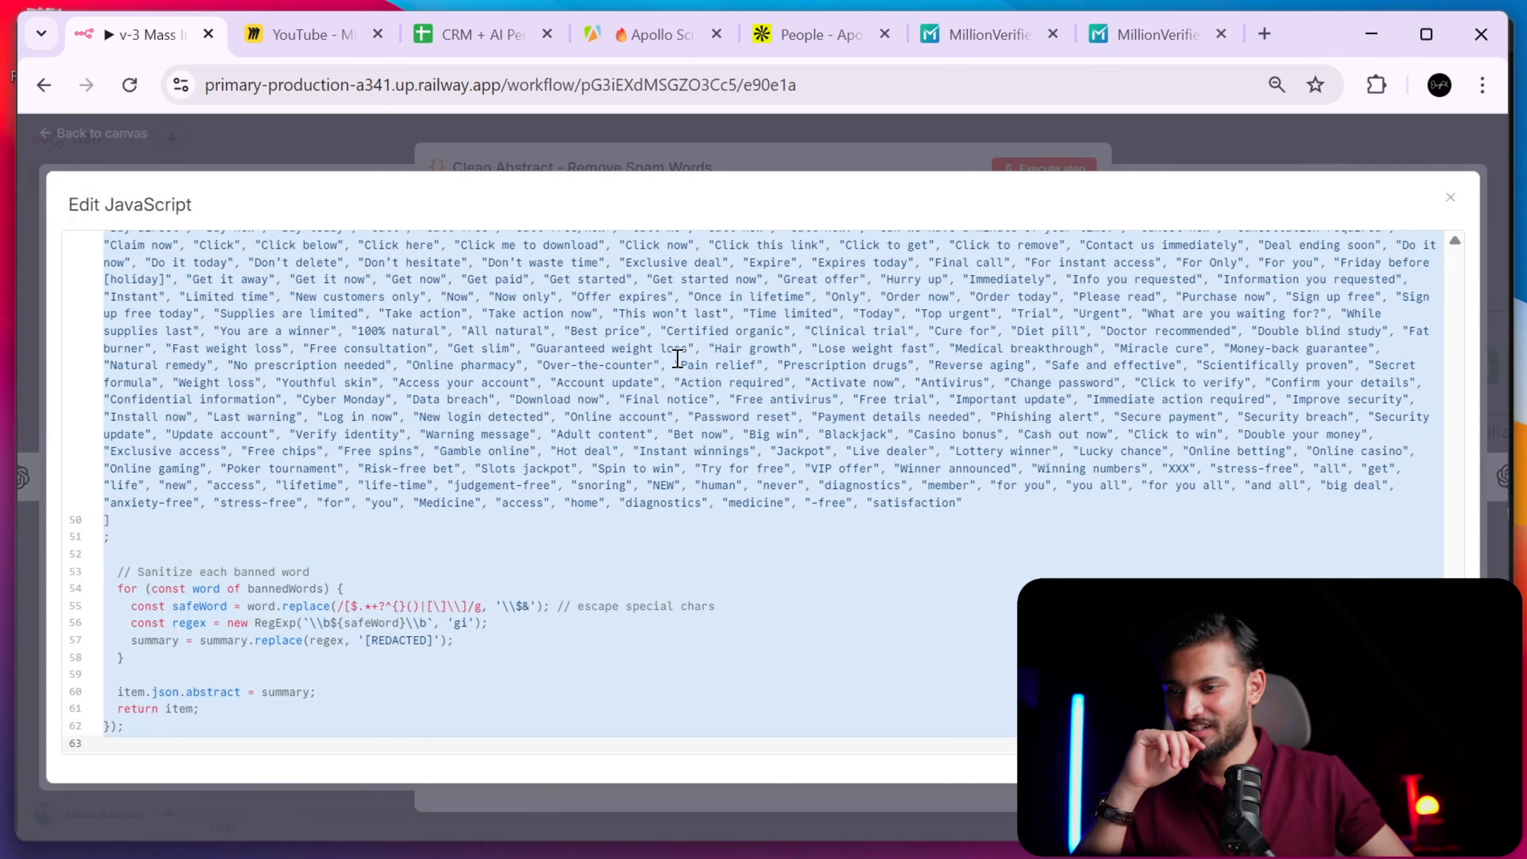
pyautogui.scroll(15, 660, 379)
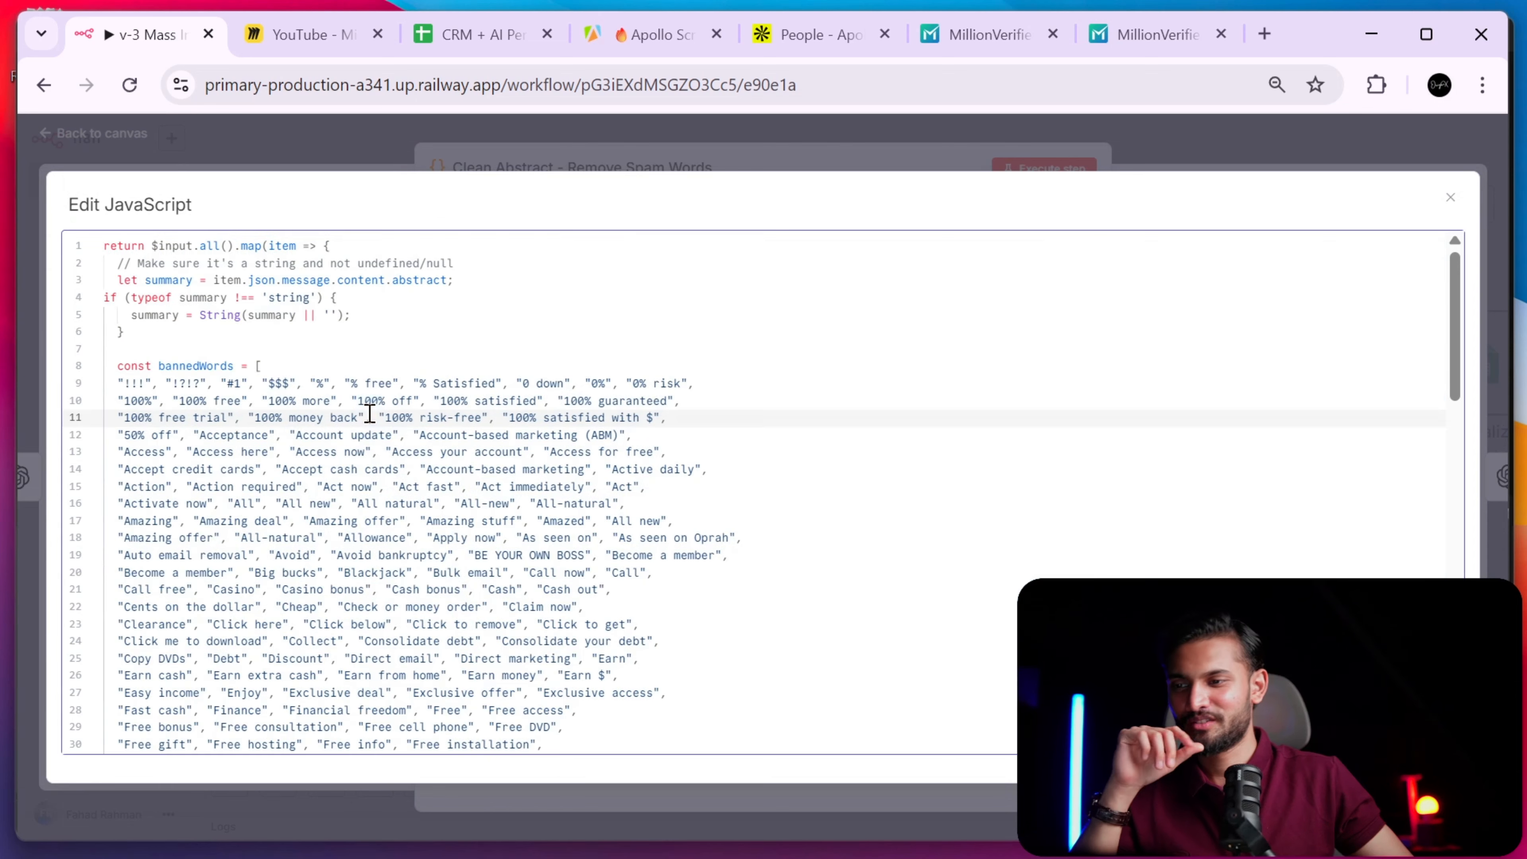
pyautogui.click(371, 417)
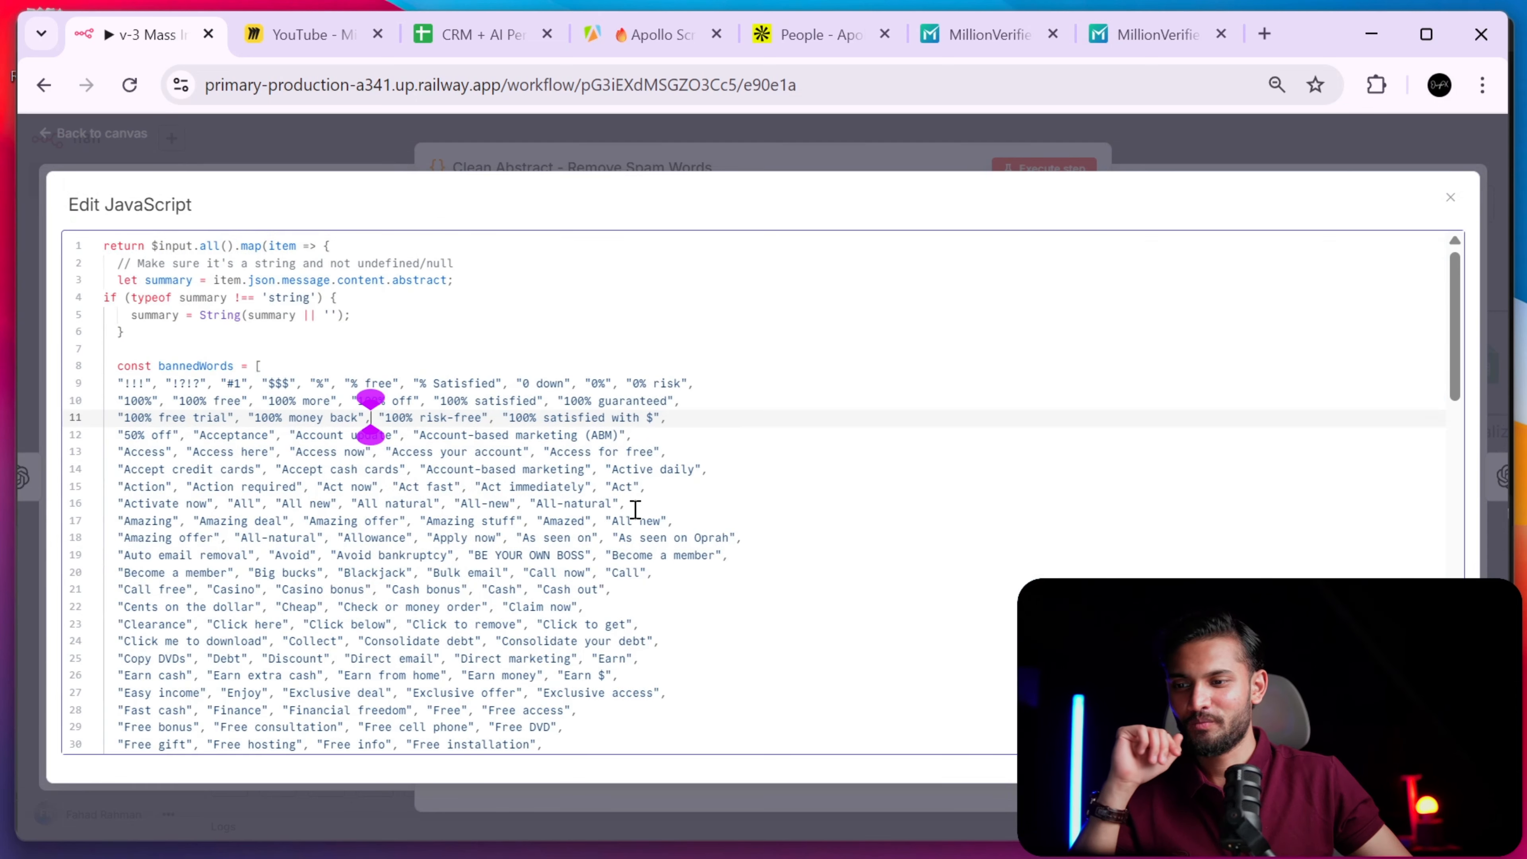
pyautogui.scroll(-15, 333, 447)
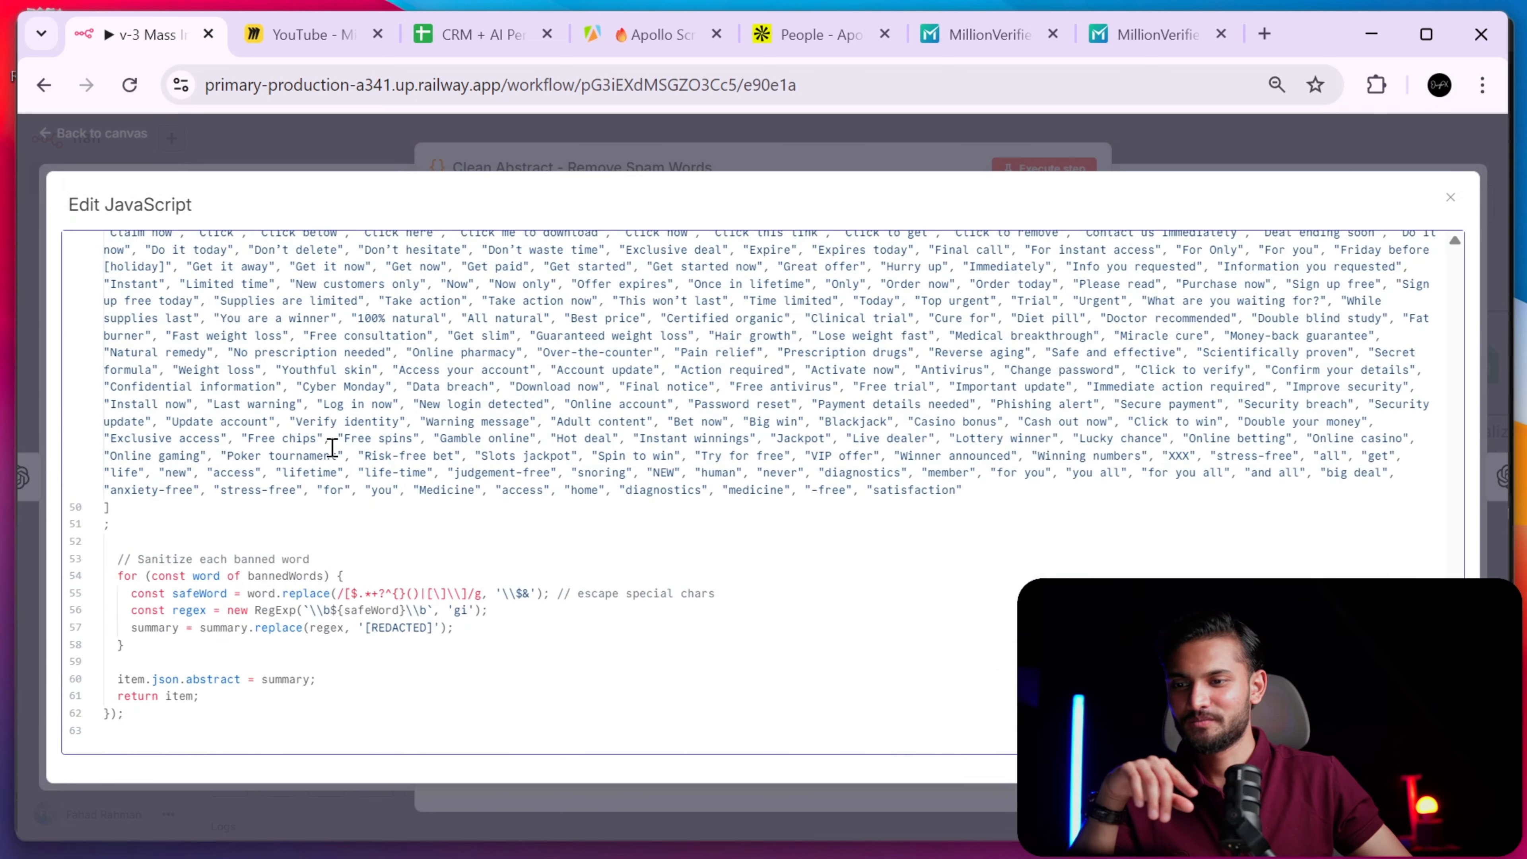
pyautogui.click(964, 167)
pyautogui.click(1125, 546)
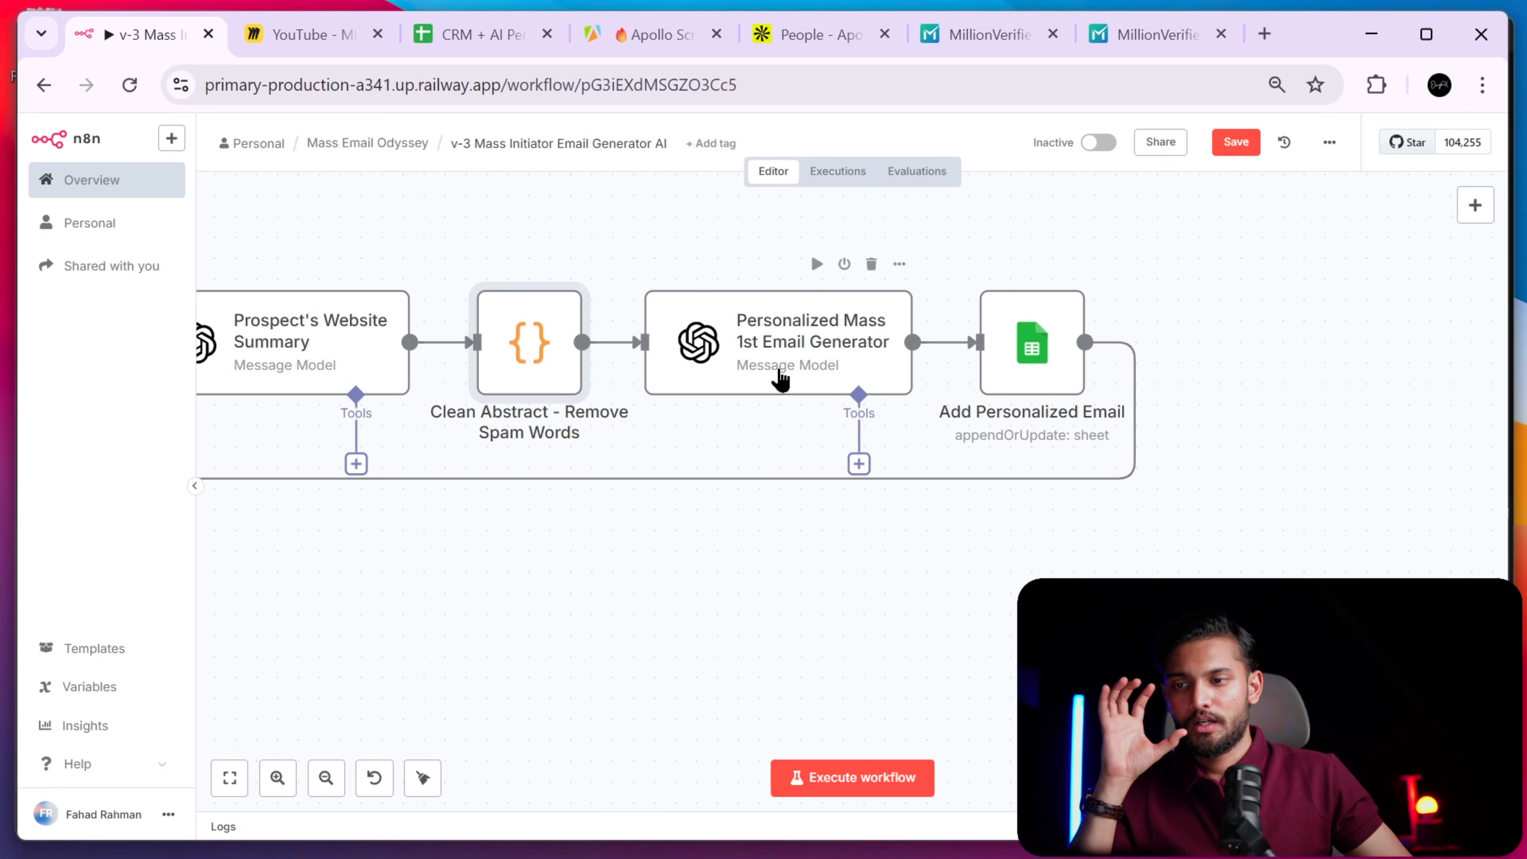
# - Select the Personalized Mass 1st Email Generator node on the canvas
pyautogui.click(789, 384)
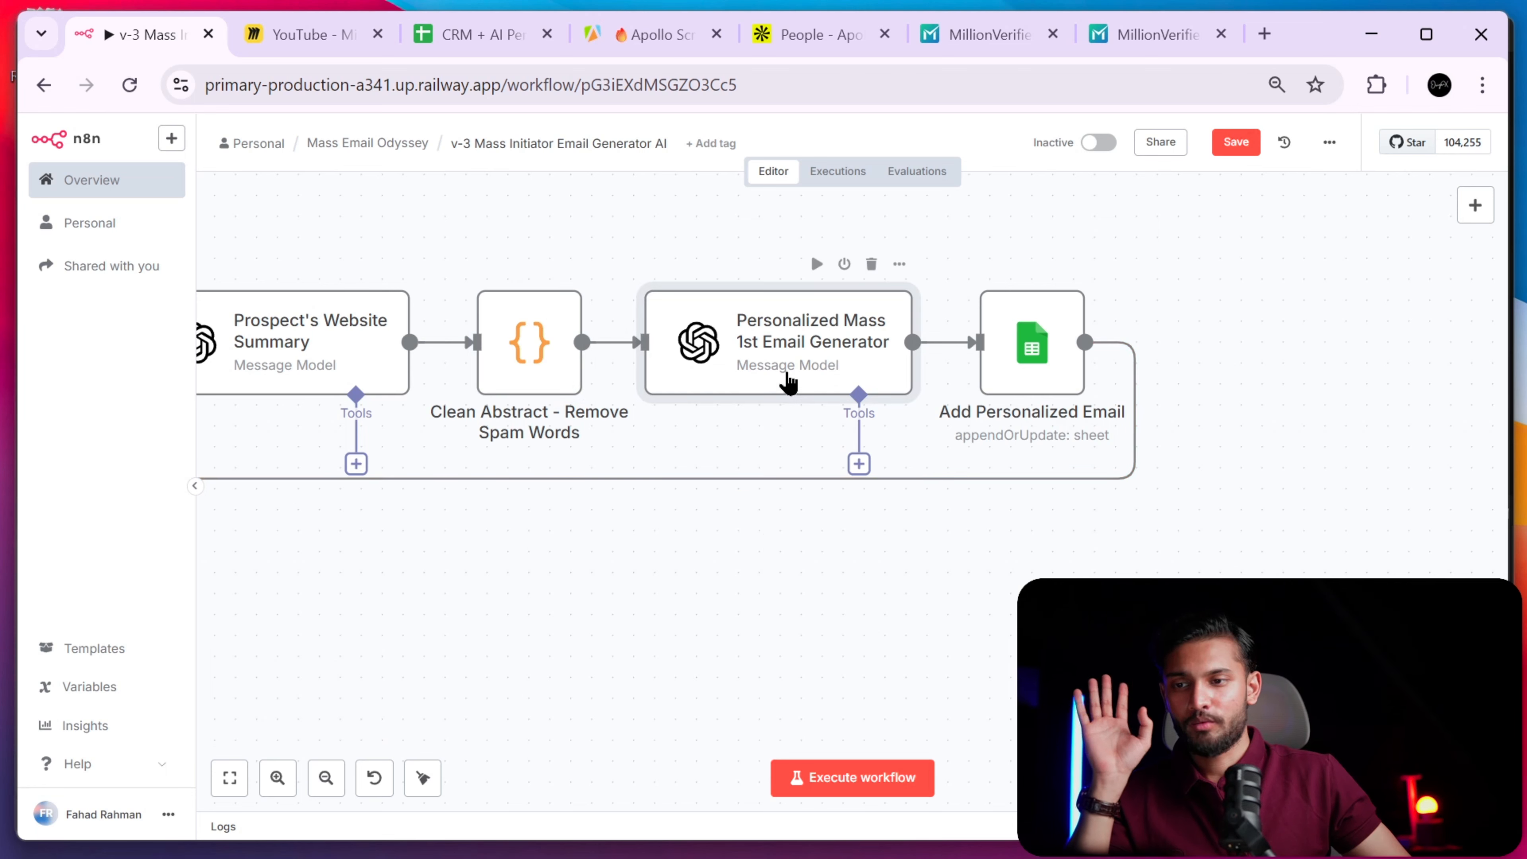
pyautogui.moveTo(582, 177); pyautogui.dragTo(930, 594)
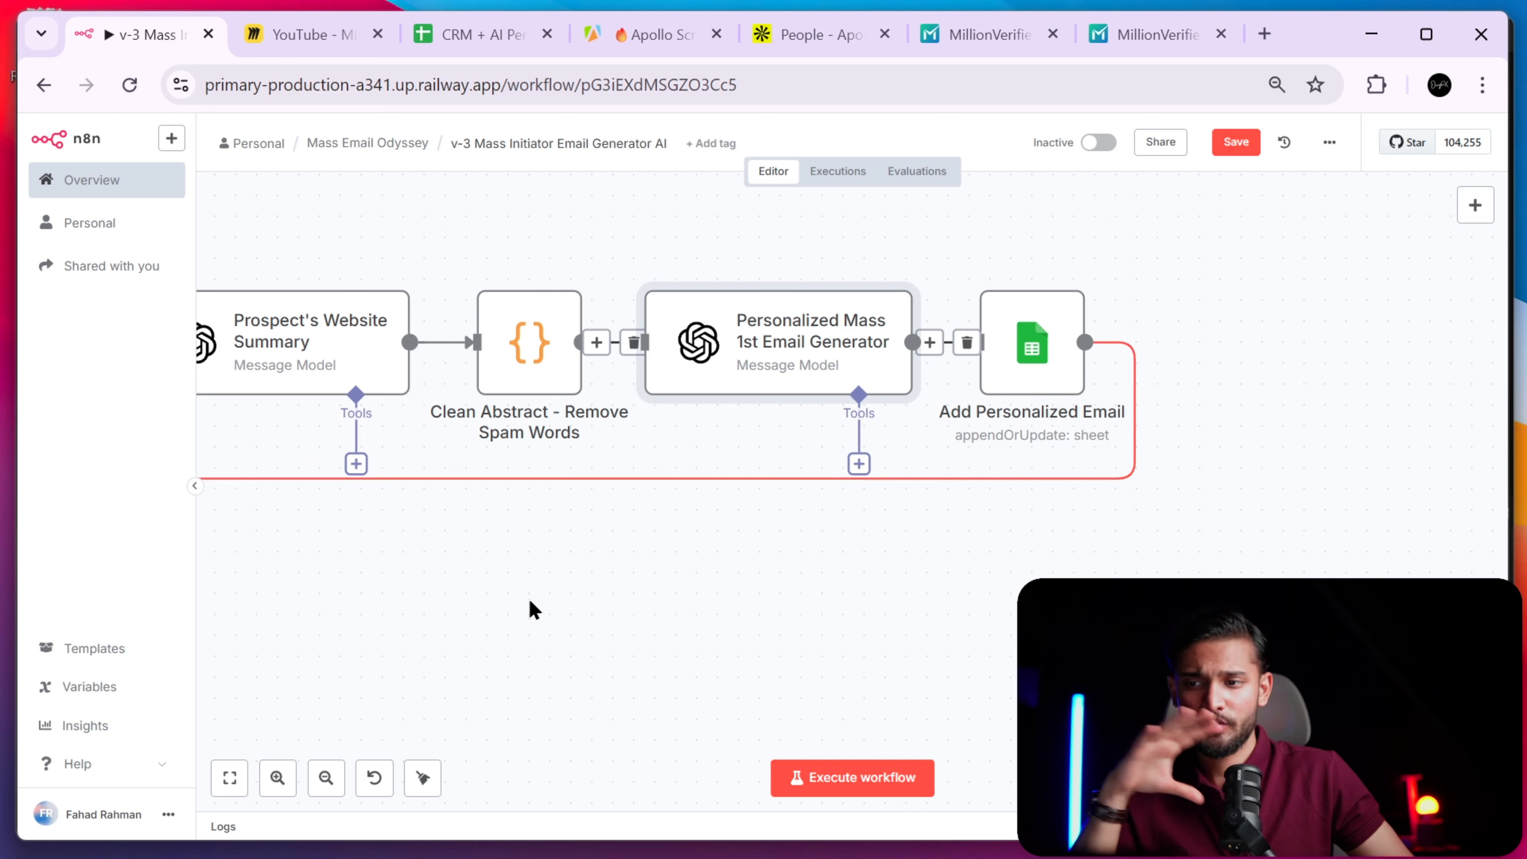
# - Open the Personalized Mass 1st Email Generator and scroll through its prompts
pyautogui.doubleClick(785, 346)
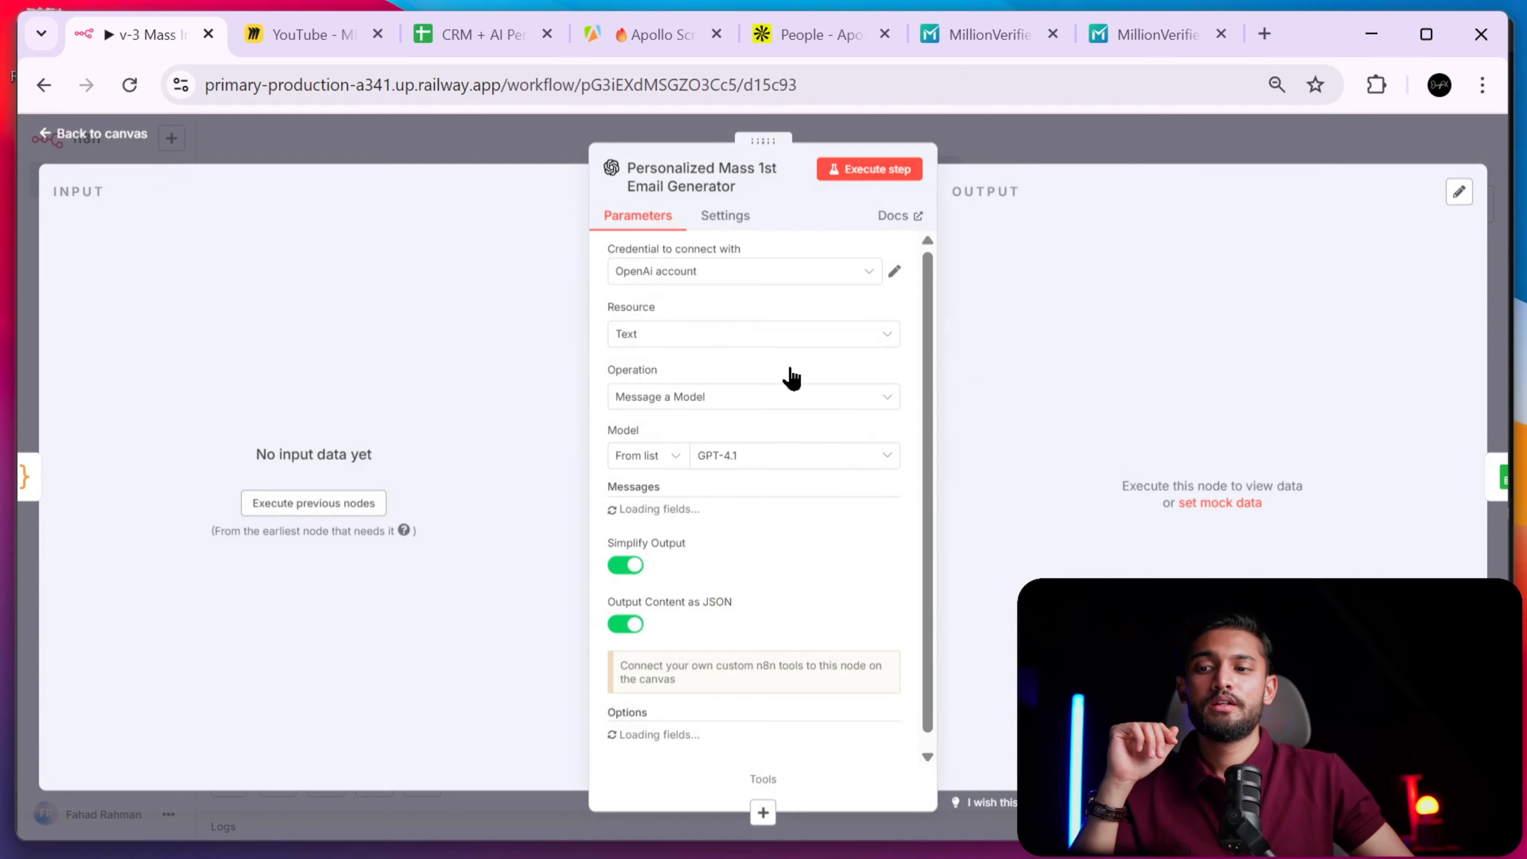
pyautogui.scroll(-3, 844, 499)
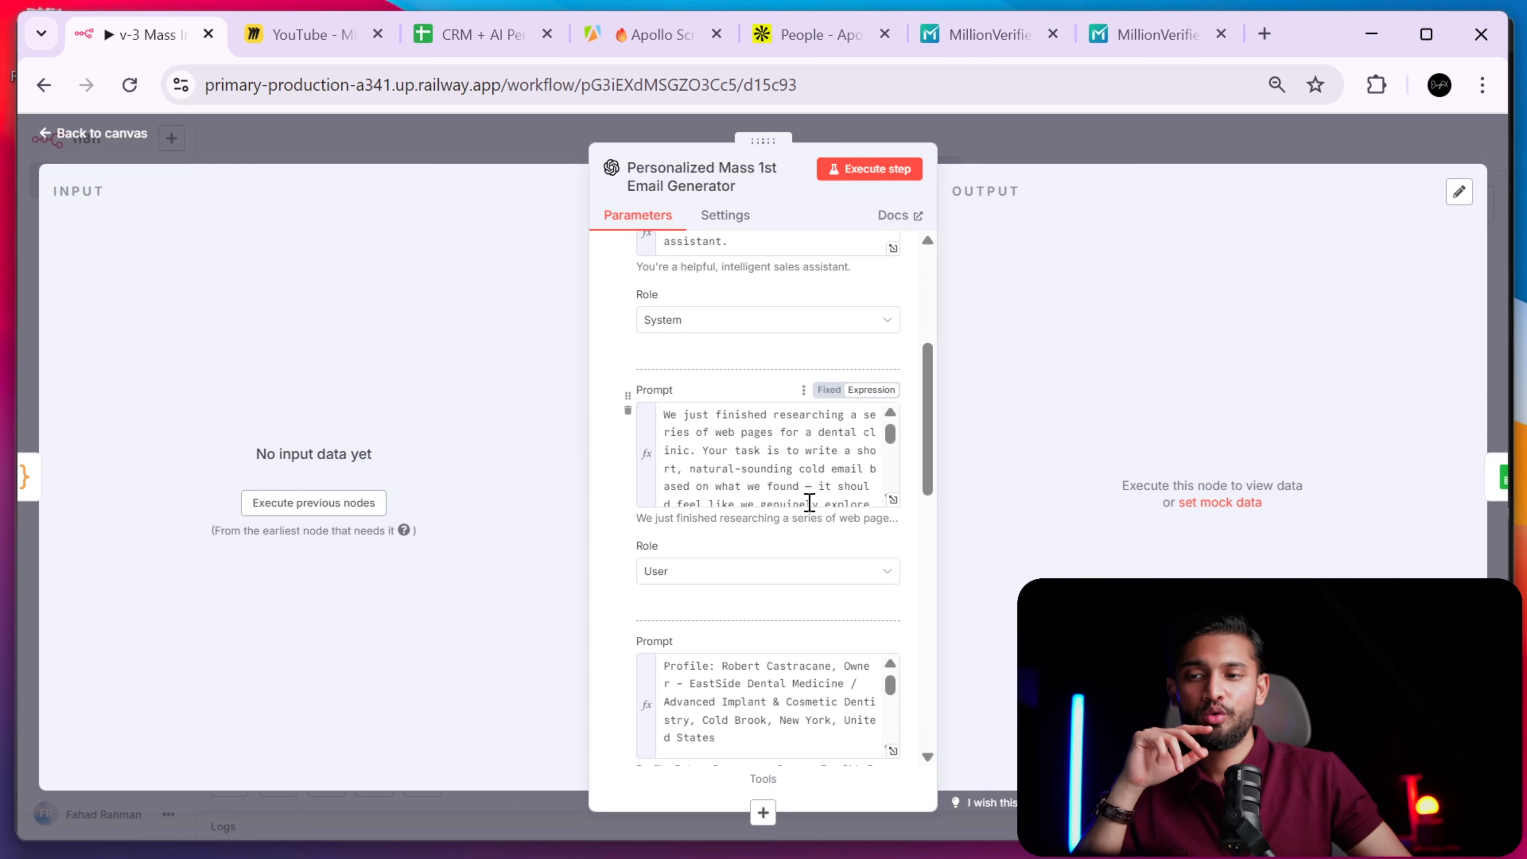
pyautogui.scroll(5, 809, 503)
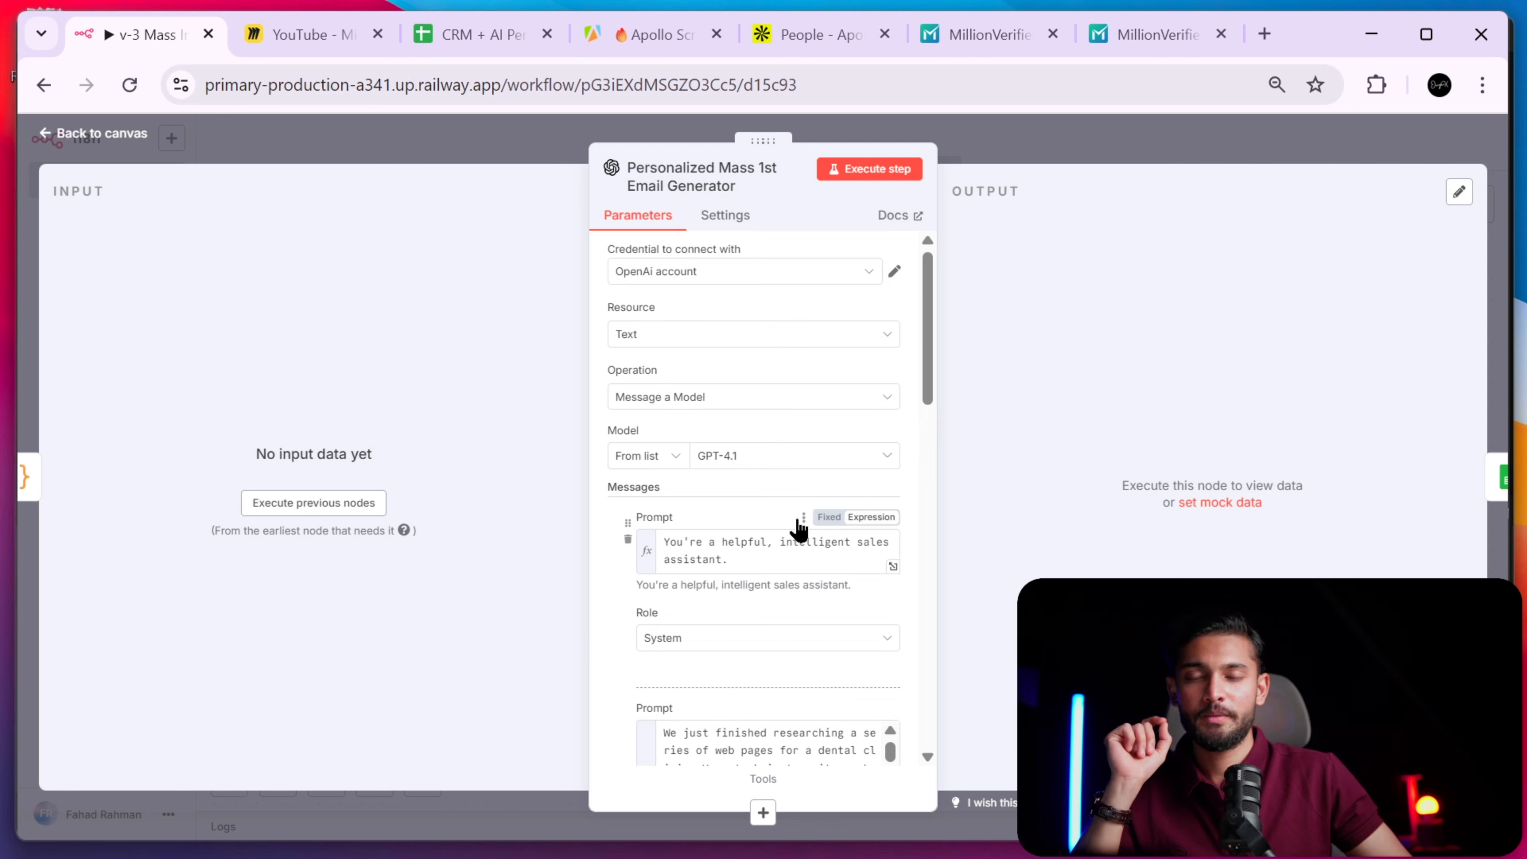
pyautogui.scroll(-5, 792, 546)
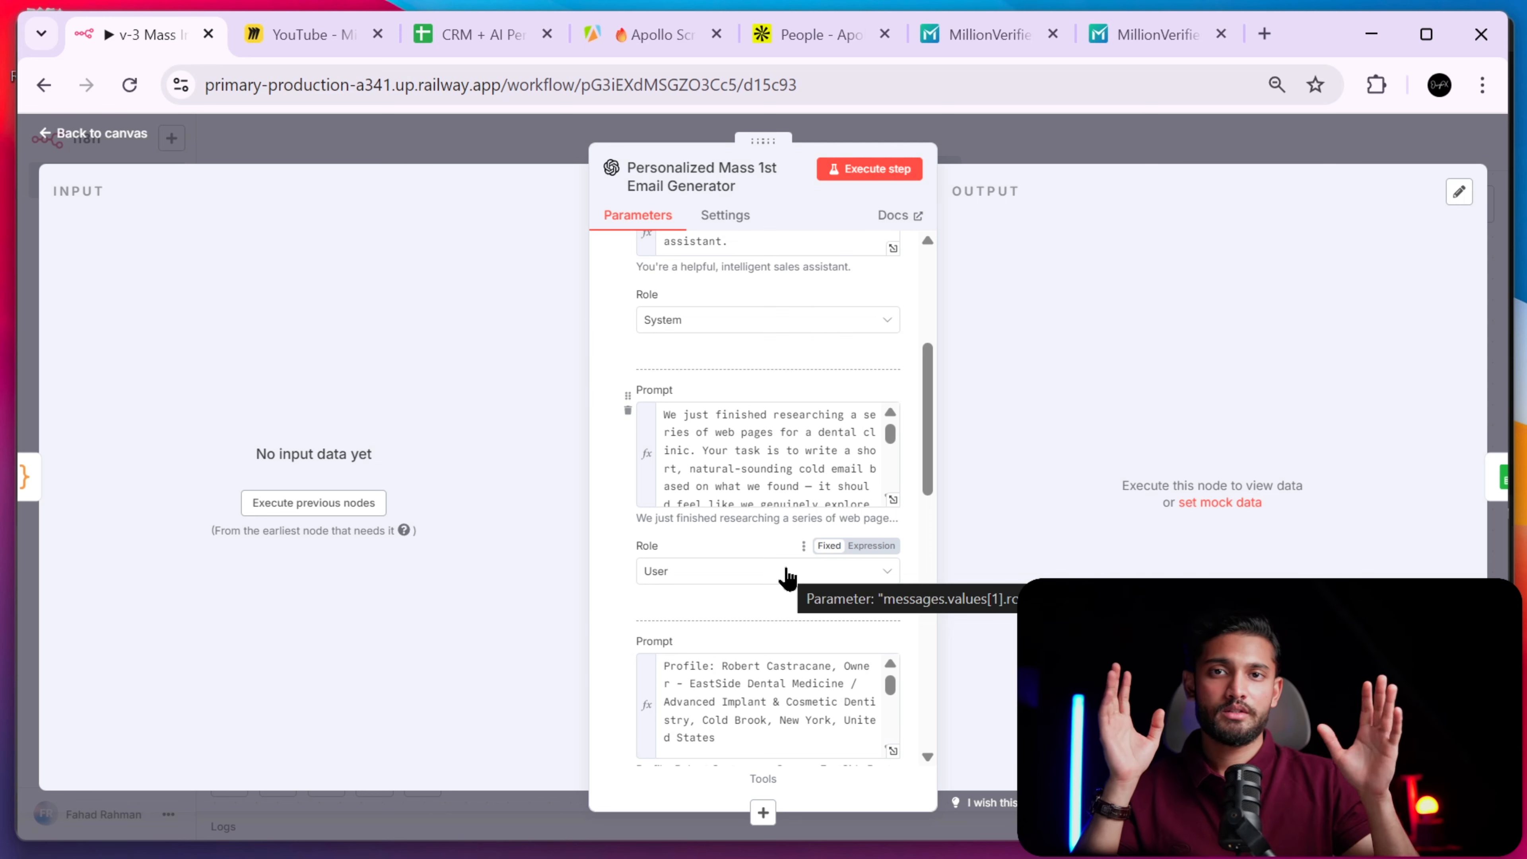
pyautogui.scroll(5, 809, 550)
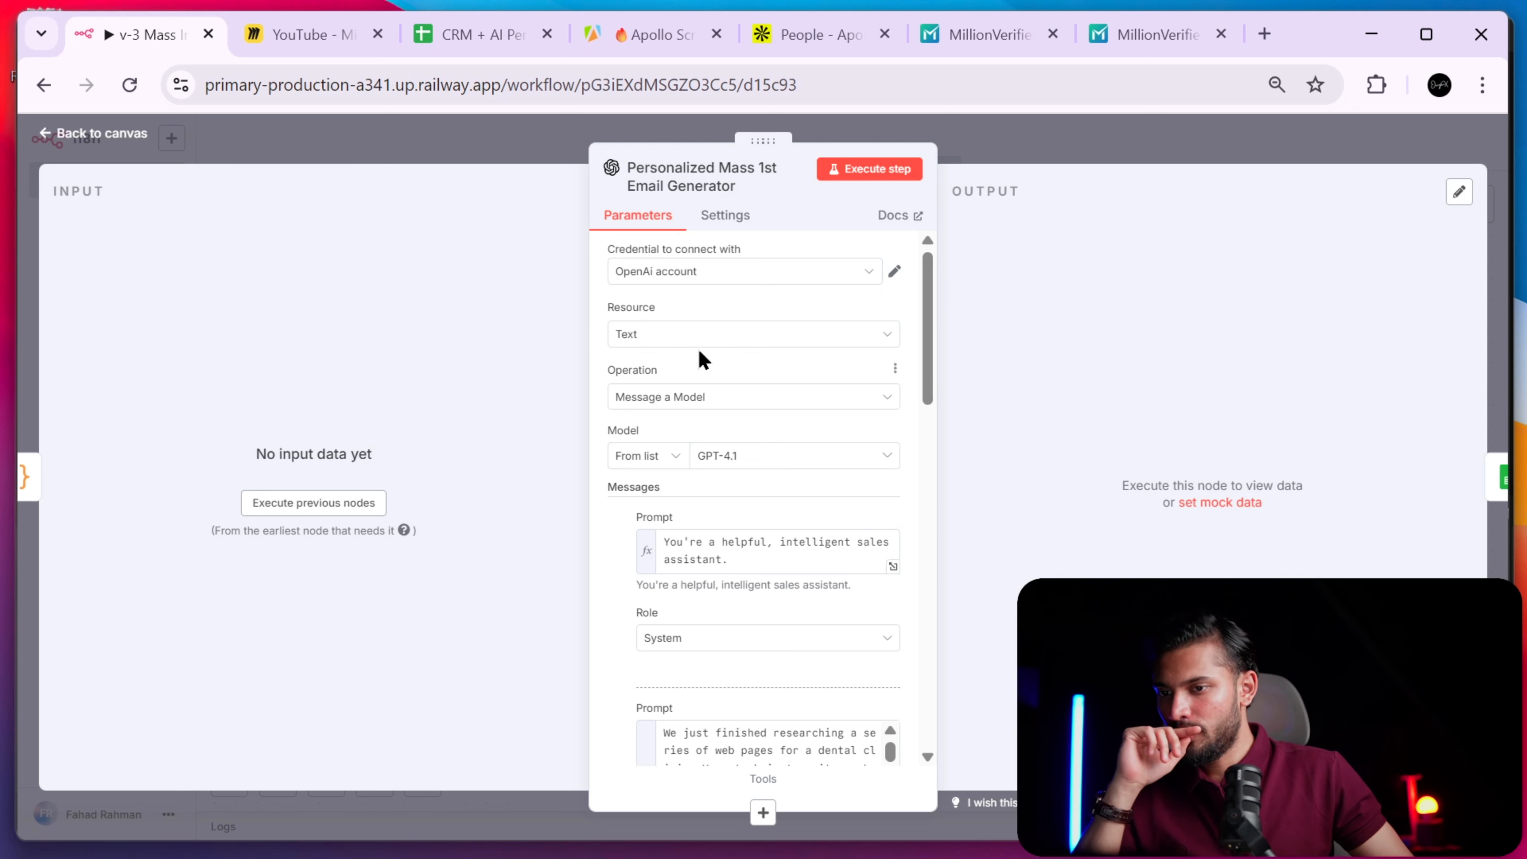
# - Change its model from GPT-4.1 to GPT-4.5-PREVIEW-2025-02-27 and go back to the canvas
pyautogui.click(829, 468)
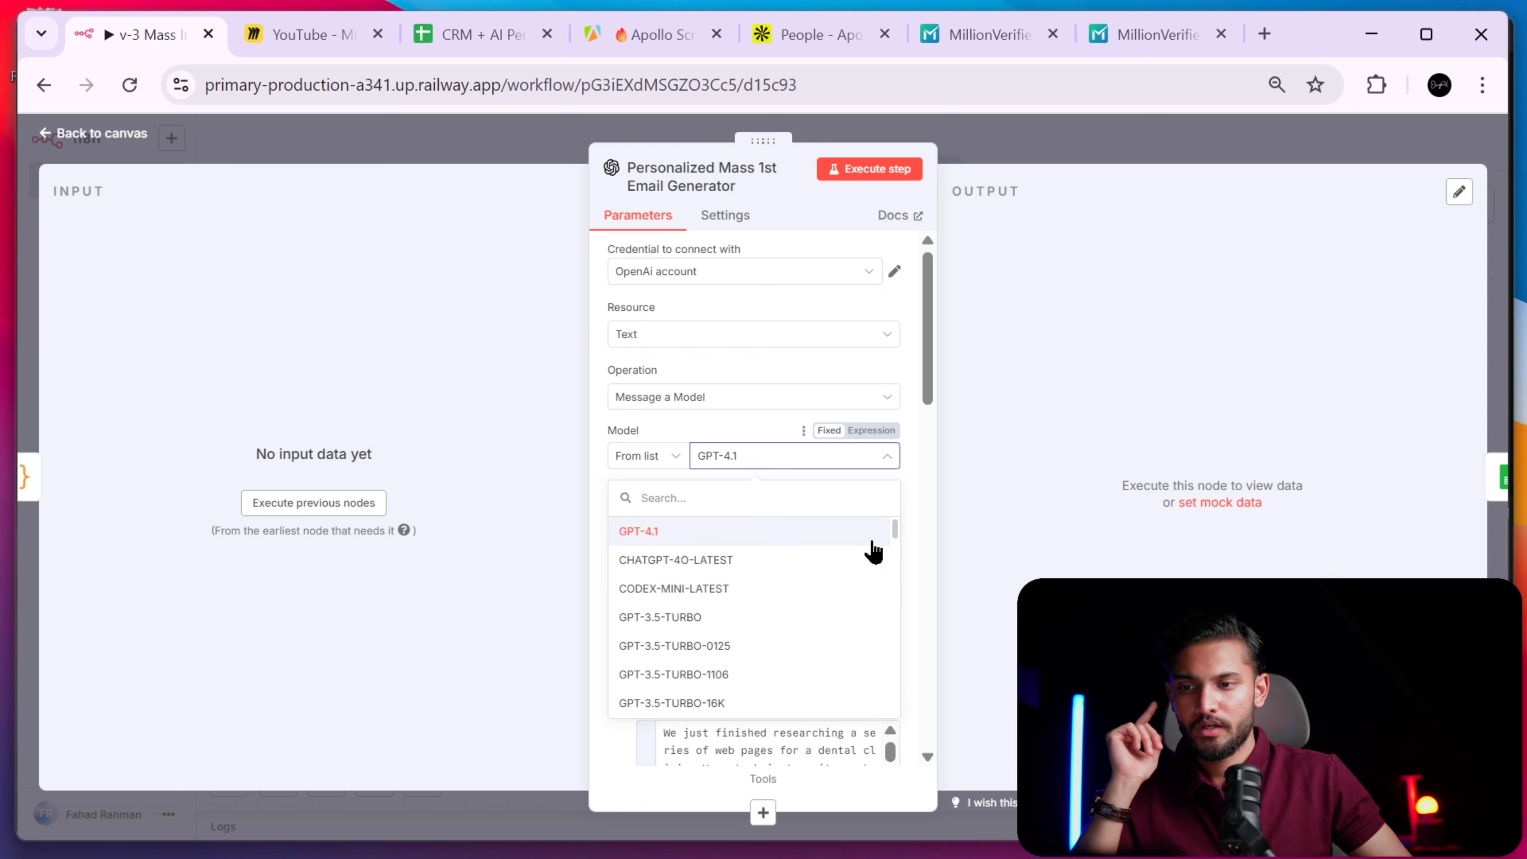
pyautogui.moveTo(893, 535); pyautogui.dragTo(888, 594)
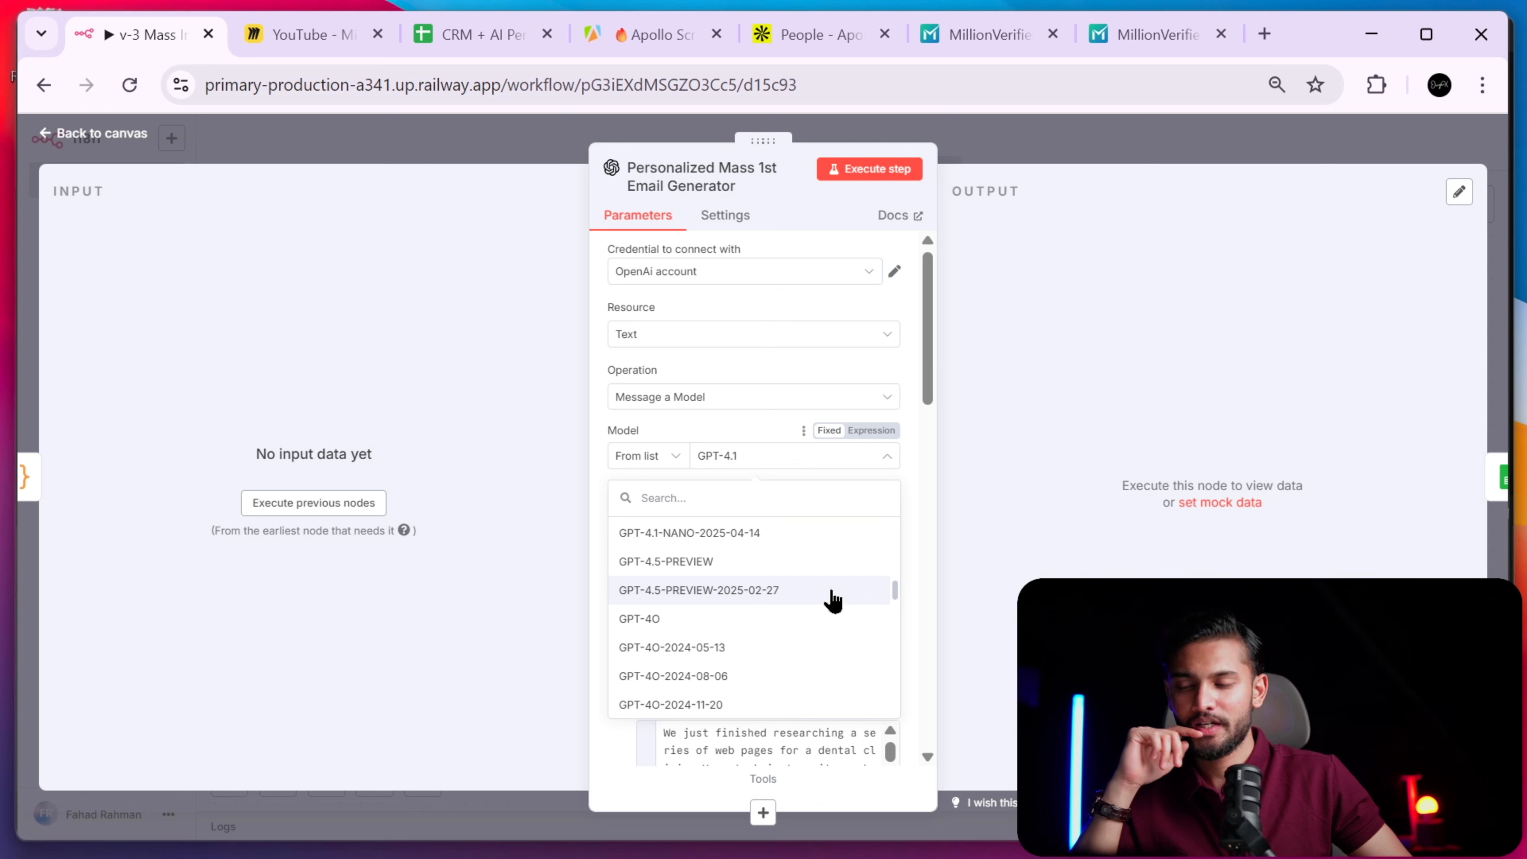
pyautogui.click(801, 593)
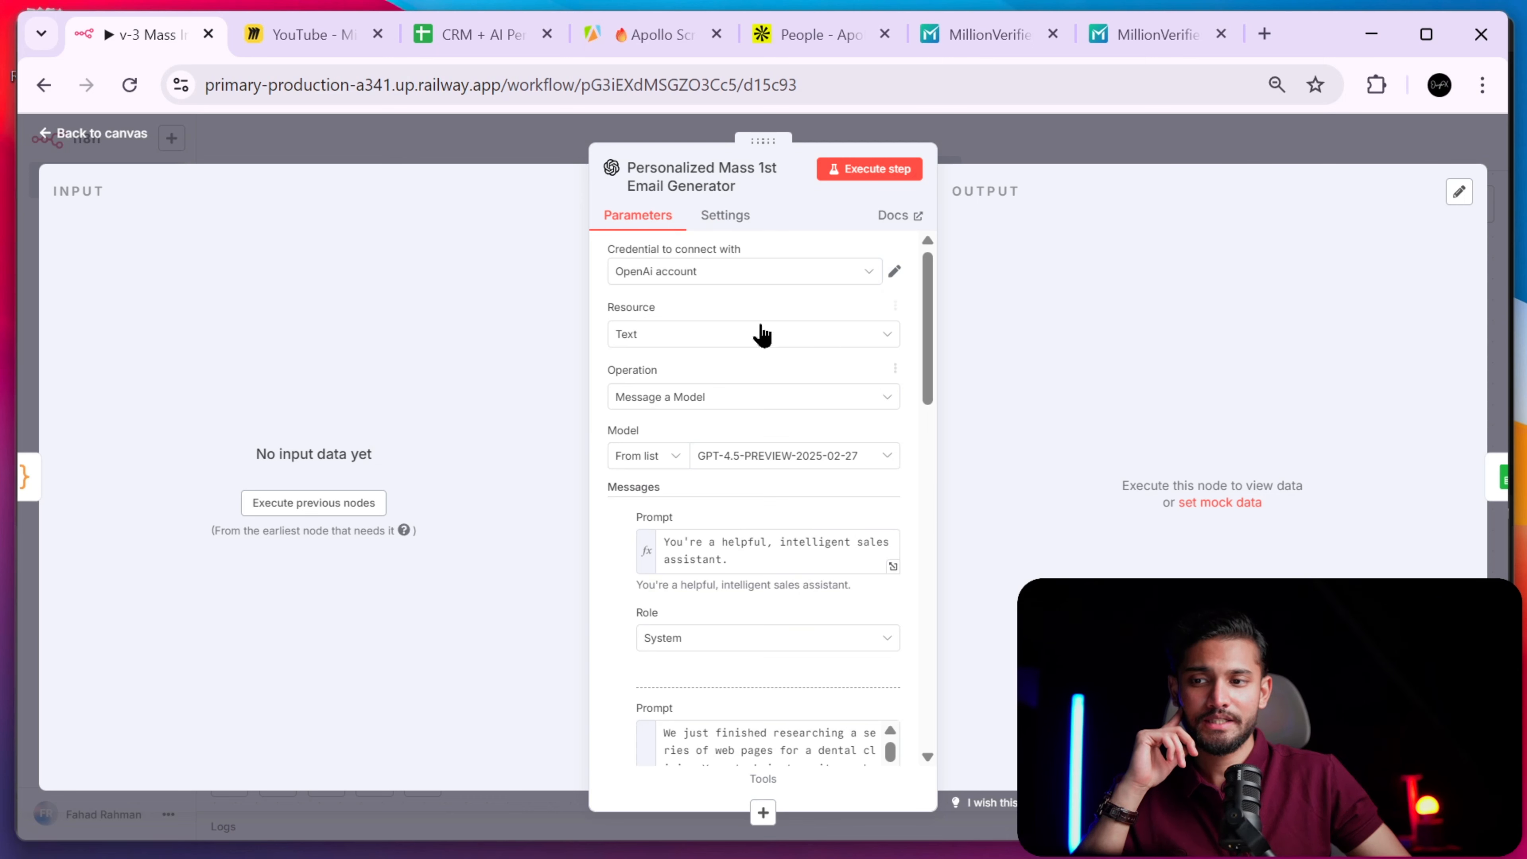
pyautogui.click(1089, 127)
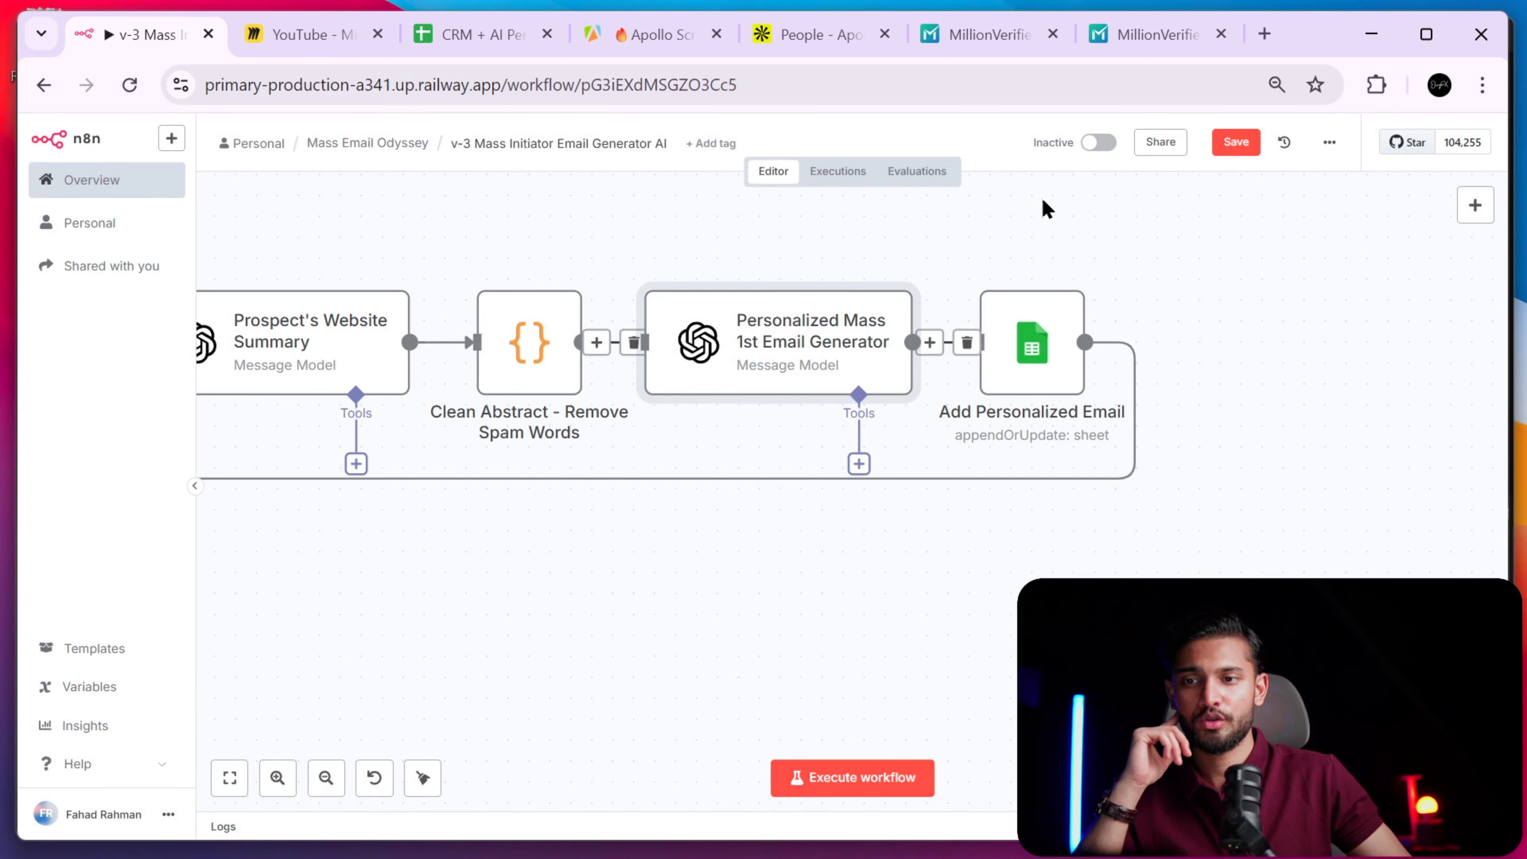
# - Copy and paste the Prospect's Website Summary node, then delete the pasted duplicate
pyautogui.hscroll(-5, 678, 446)
pyautogui.rightClick(625, 381)
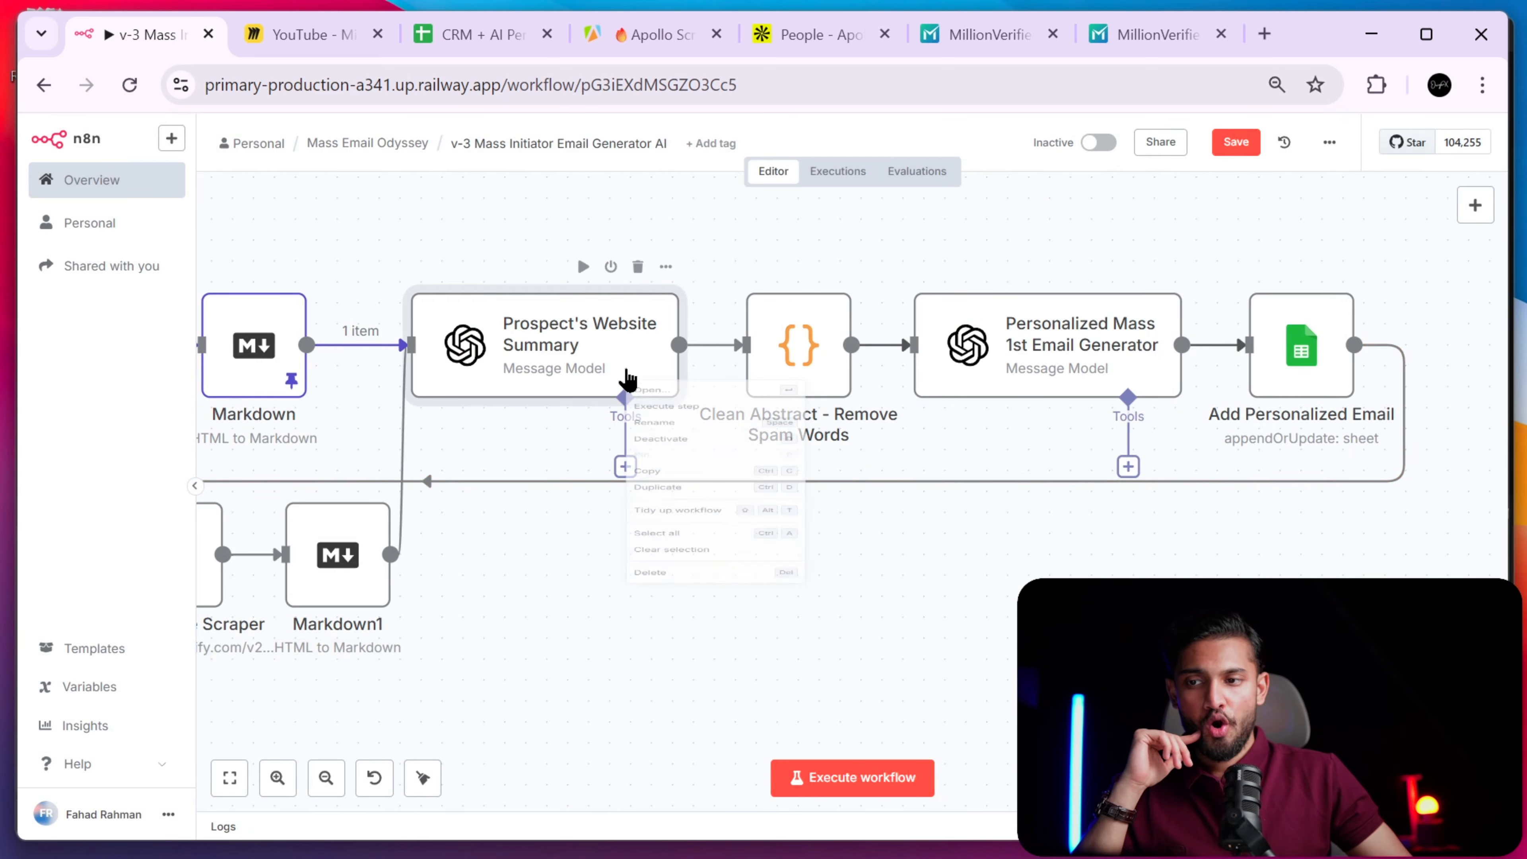
pyautogui.click(710, 540)
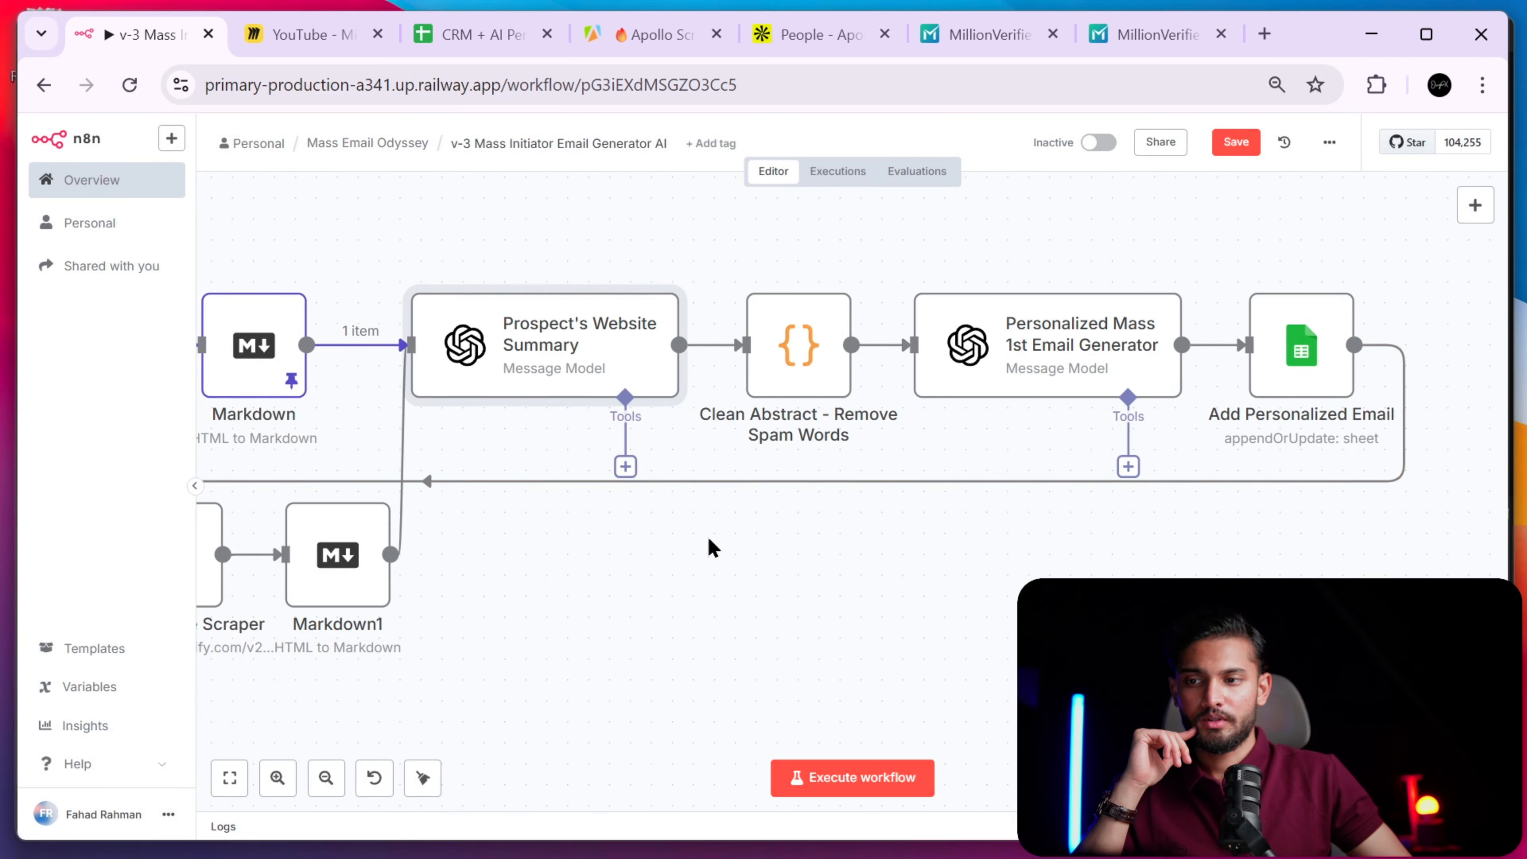
pyautogui.click(718, 562)
pyautogui.hotkey('ctrl', 'v')
pyautogui.moveTo(889, 610); pyautogui.dragTo(979, 574)
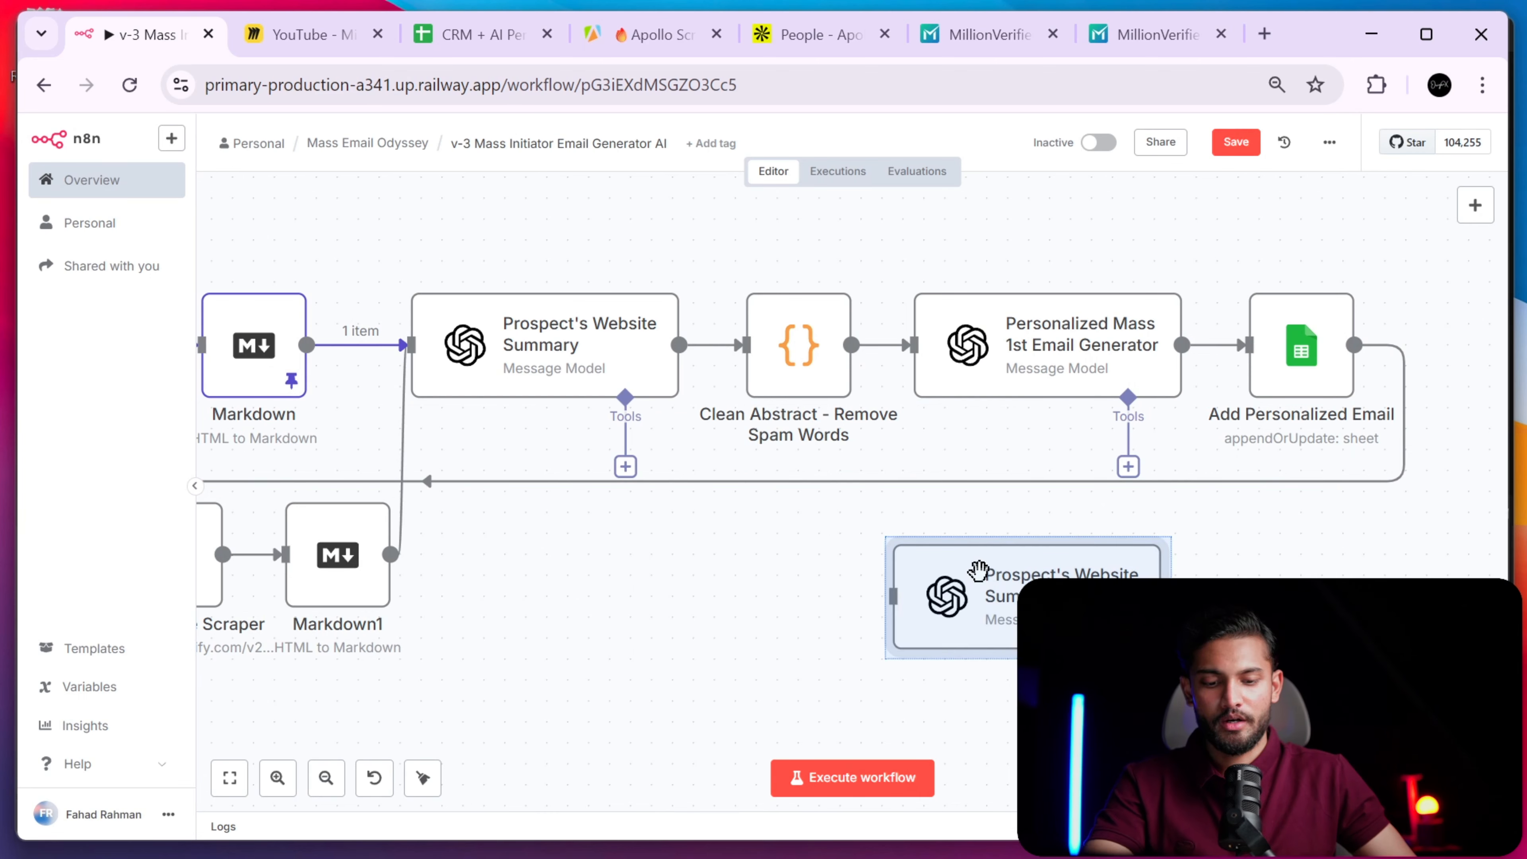
pyautogui.press('Delete')
# - Reopen the email generator and expand its second Prompt field in the Expression editor
pyautogui.doubleClick(1063, 356)
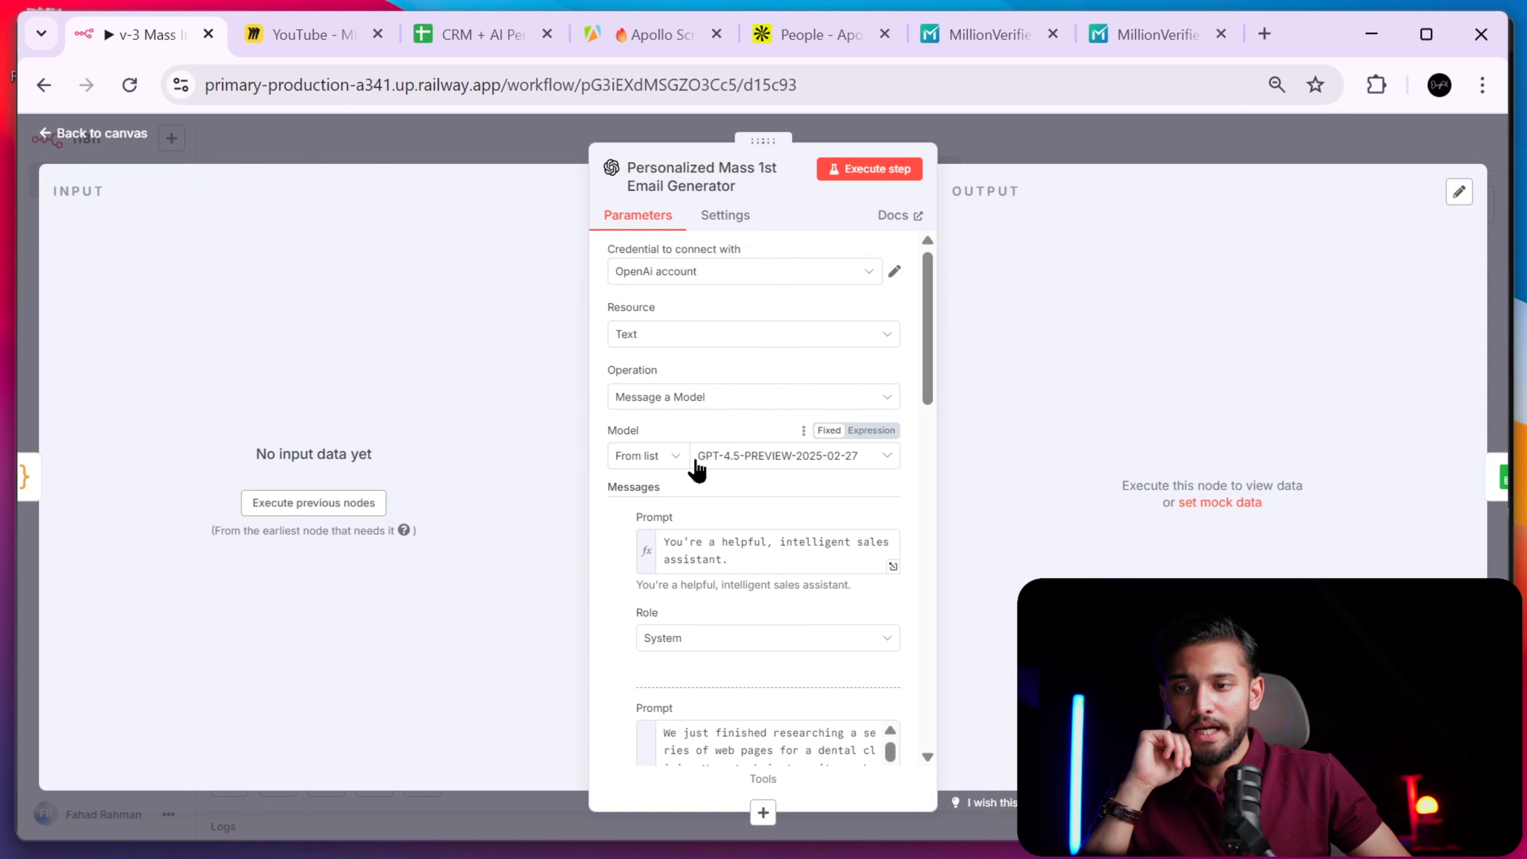
pyautogui.scroll(-5, 781, 458)
pyautogui.scroll(5, 902, 469)
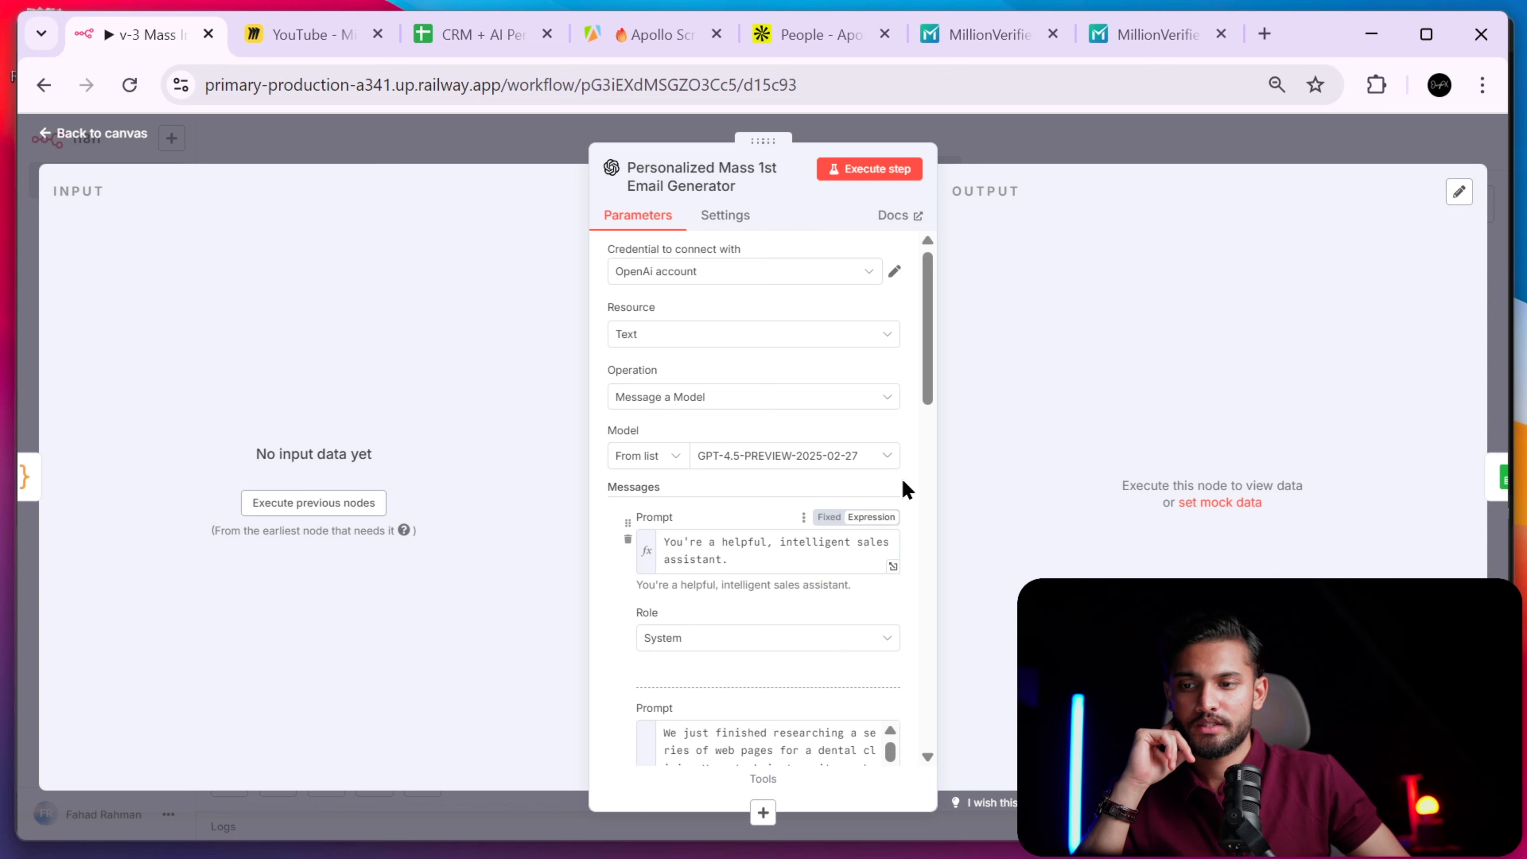
pyautogui.scroll(-3, 925, 403)
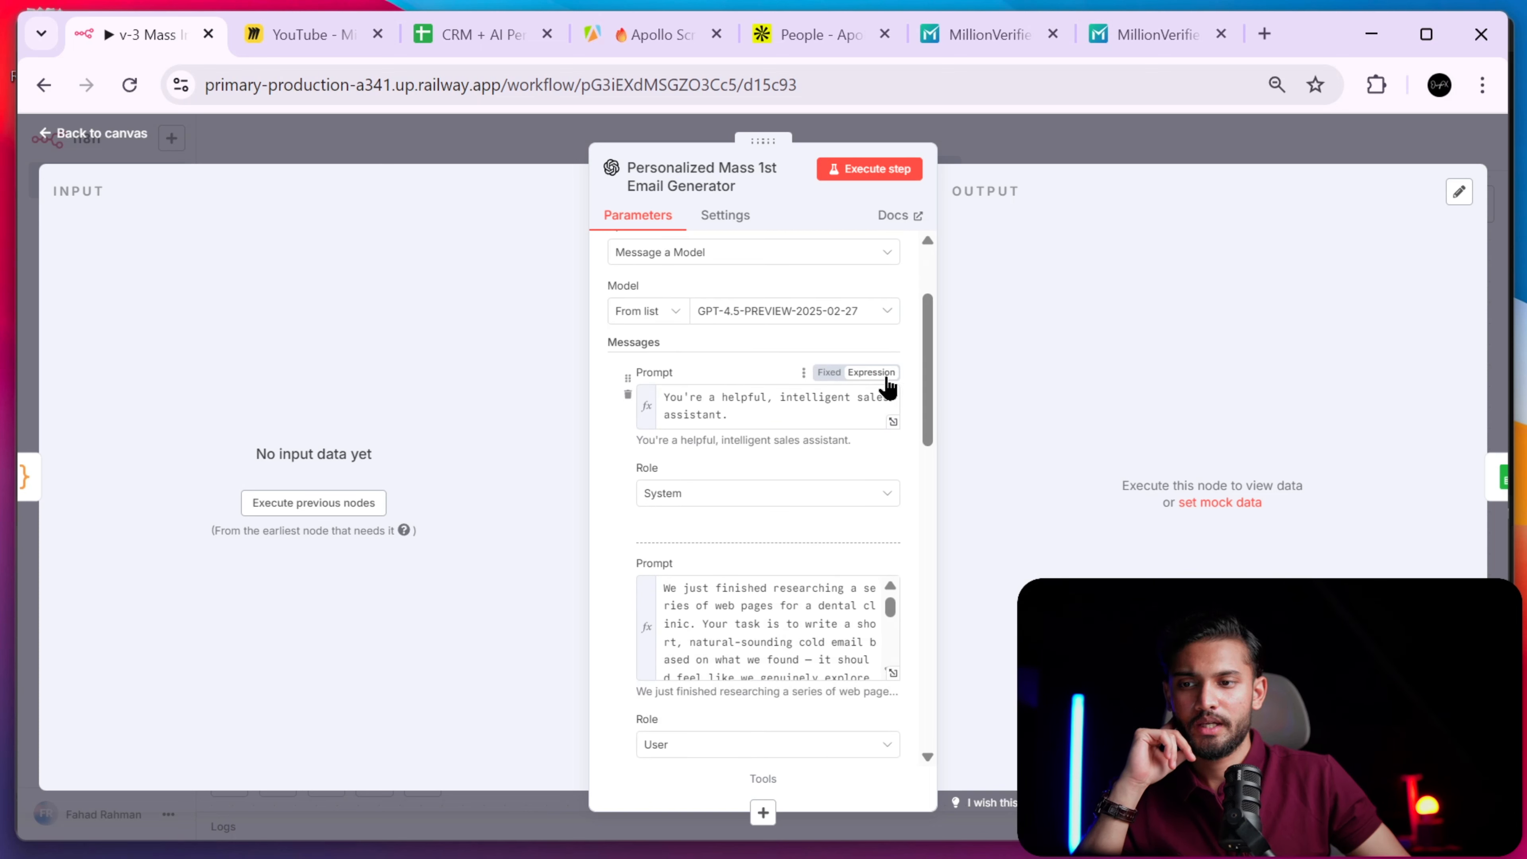
pyautogui.moveTo(927, 430); pyautogui.dragTo(927, 498)
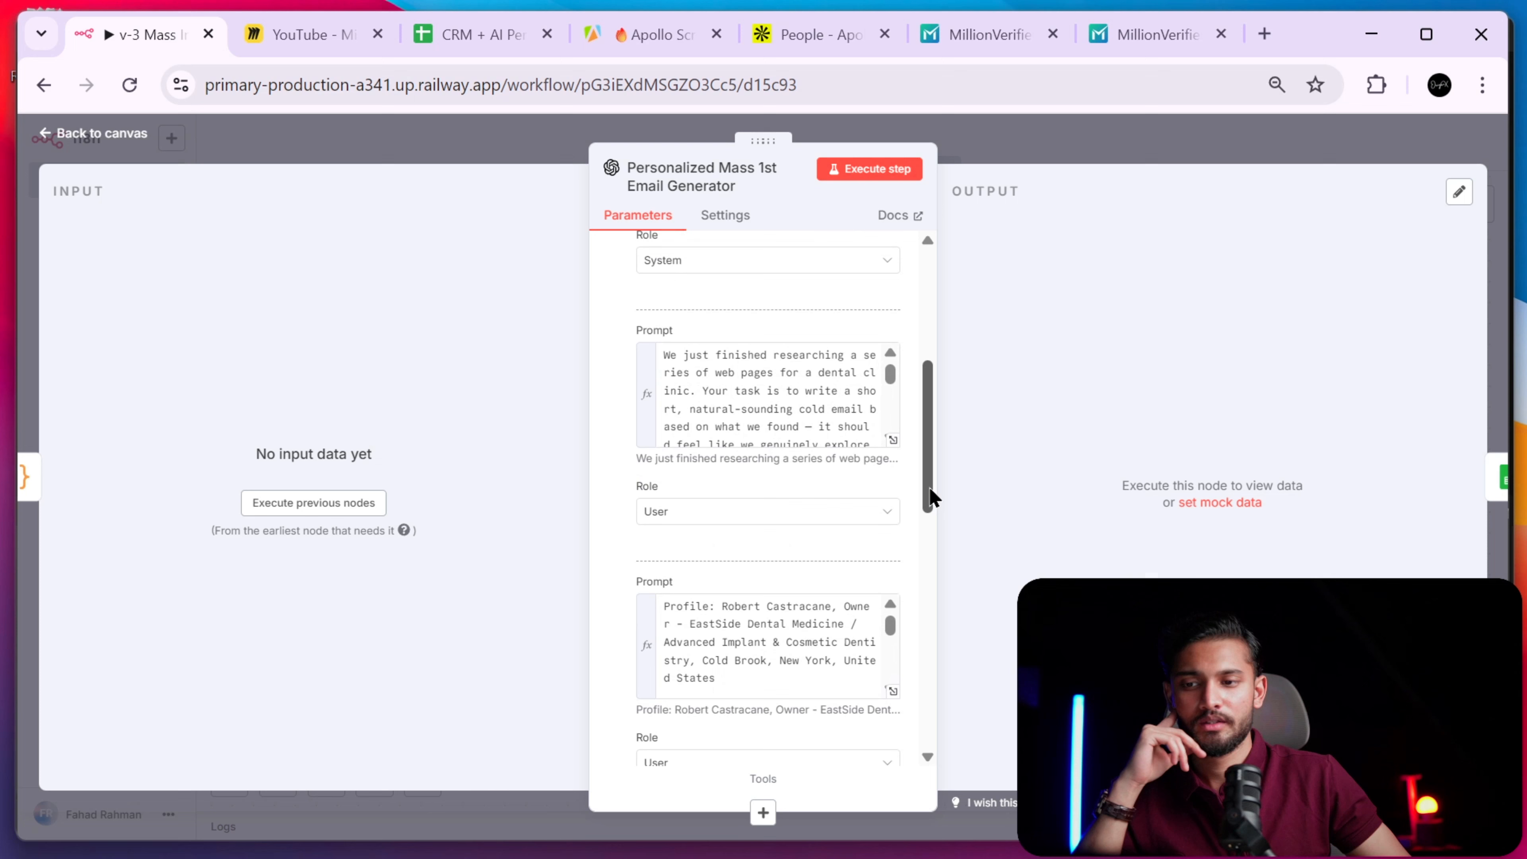
pyautogui.click(892, 443)
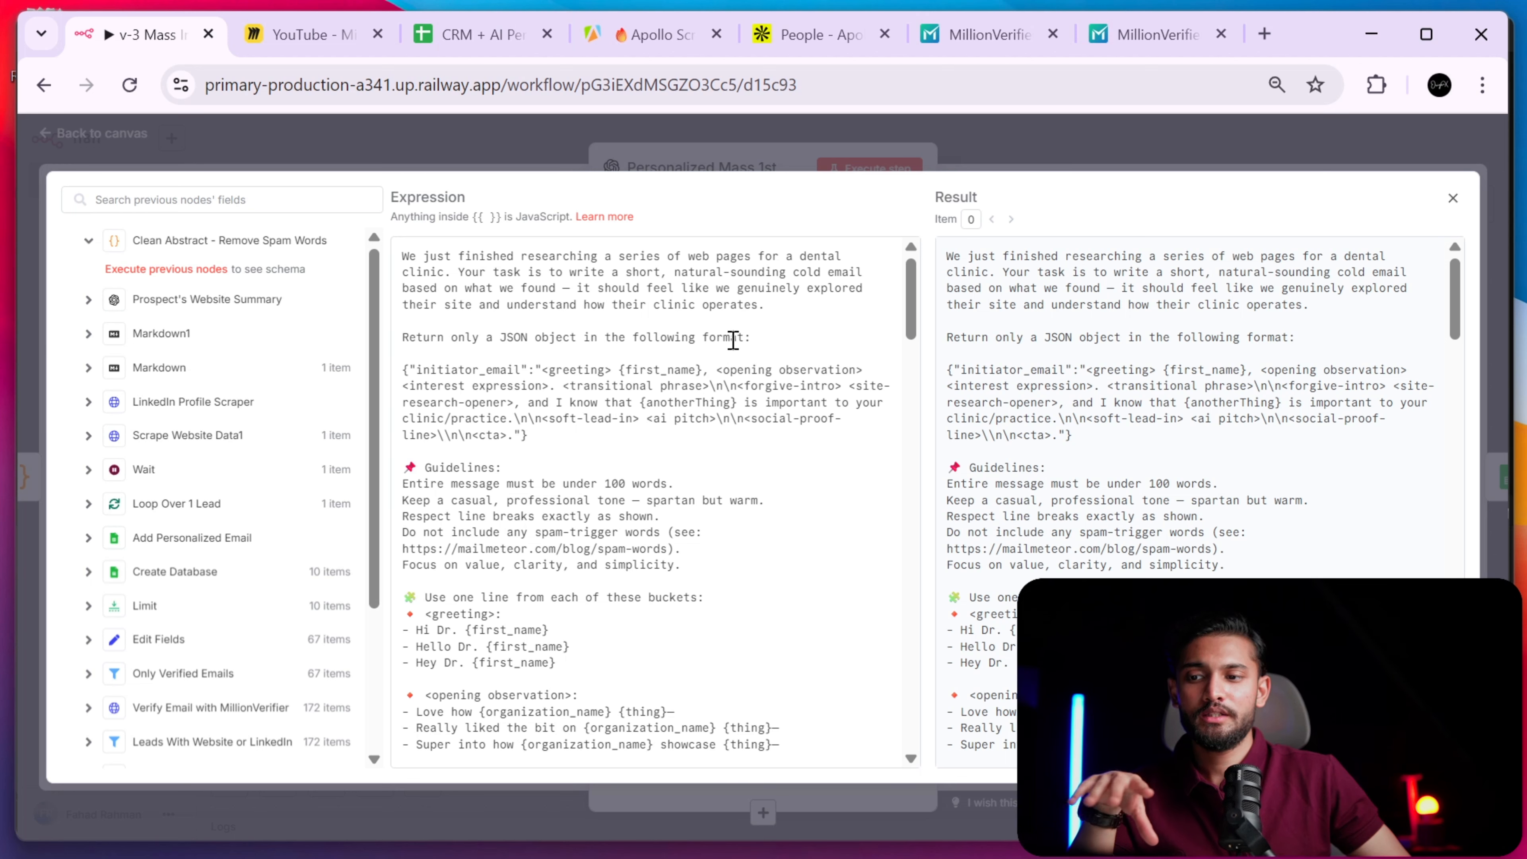
# - Replace 'series of web pages for' with 'website of' in the prompt's first sentence
pyautogui.scroll(-20, 683, 445)
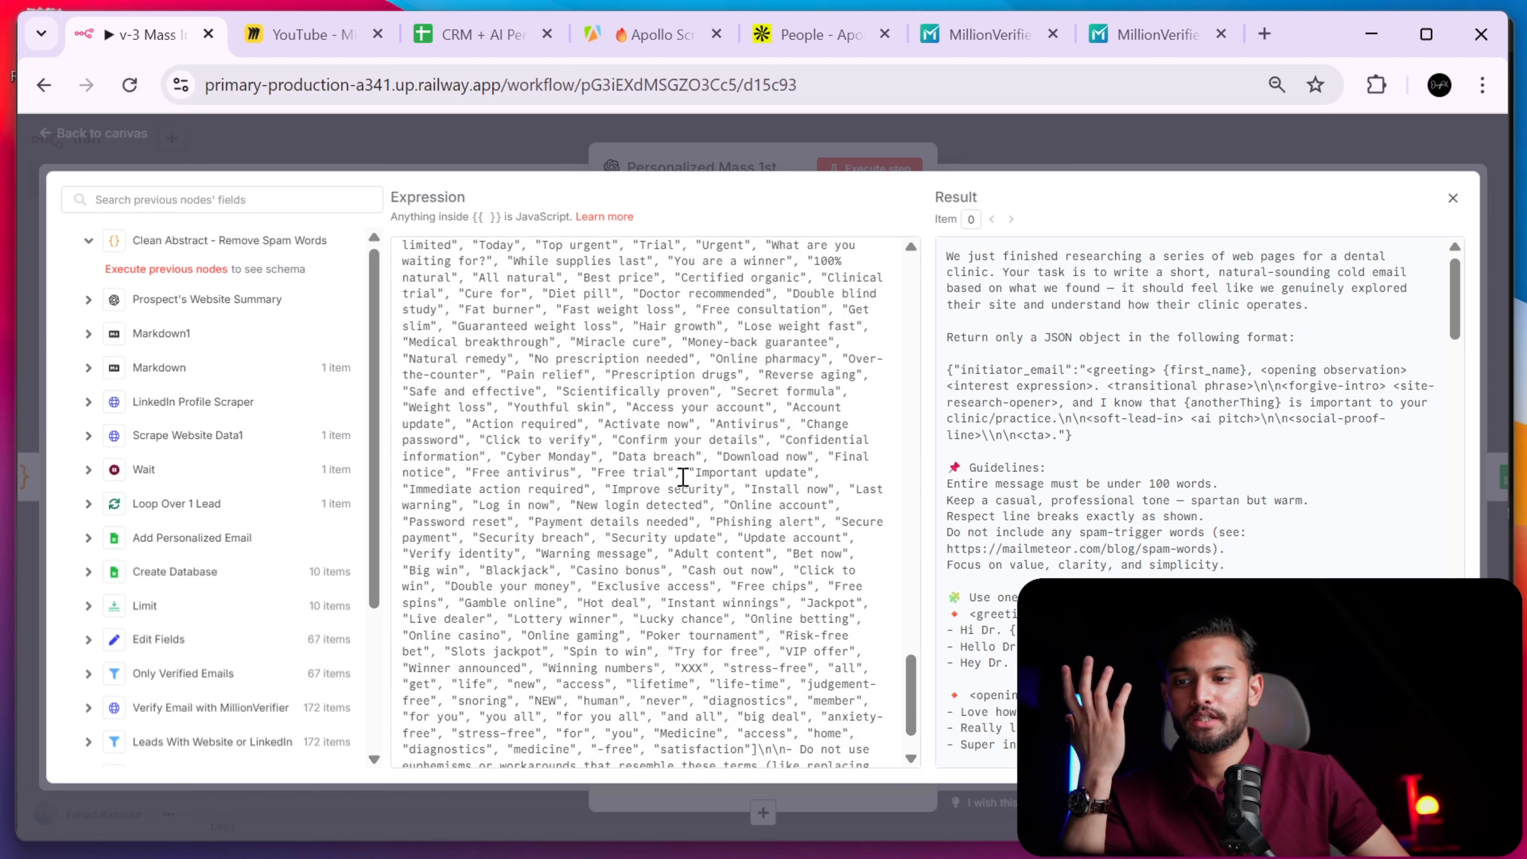
pyautogui.scroll(-2, 684, 477)
pyautogui.scroll(20, 681, 477)
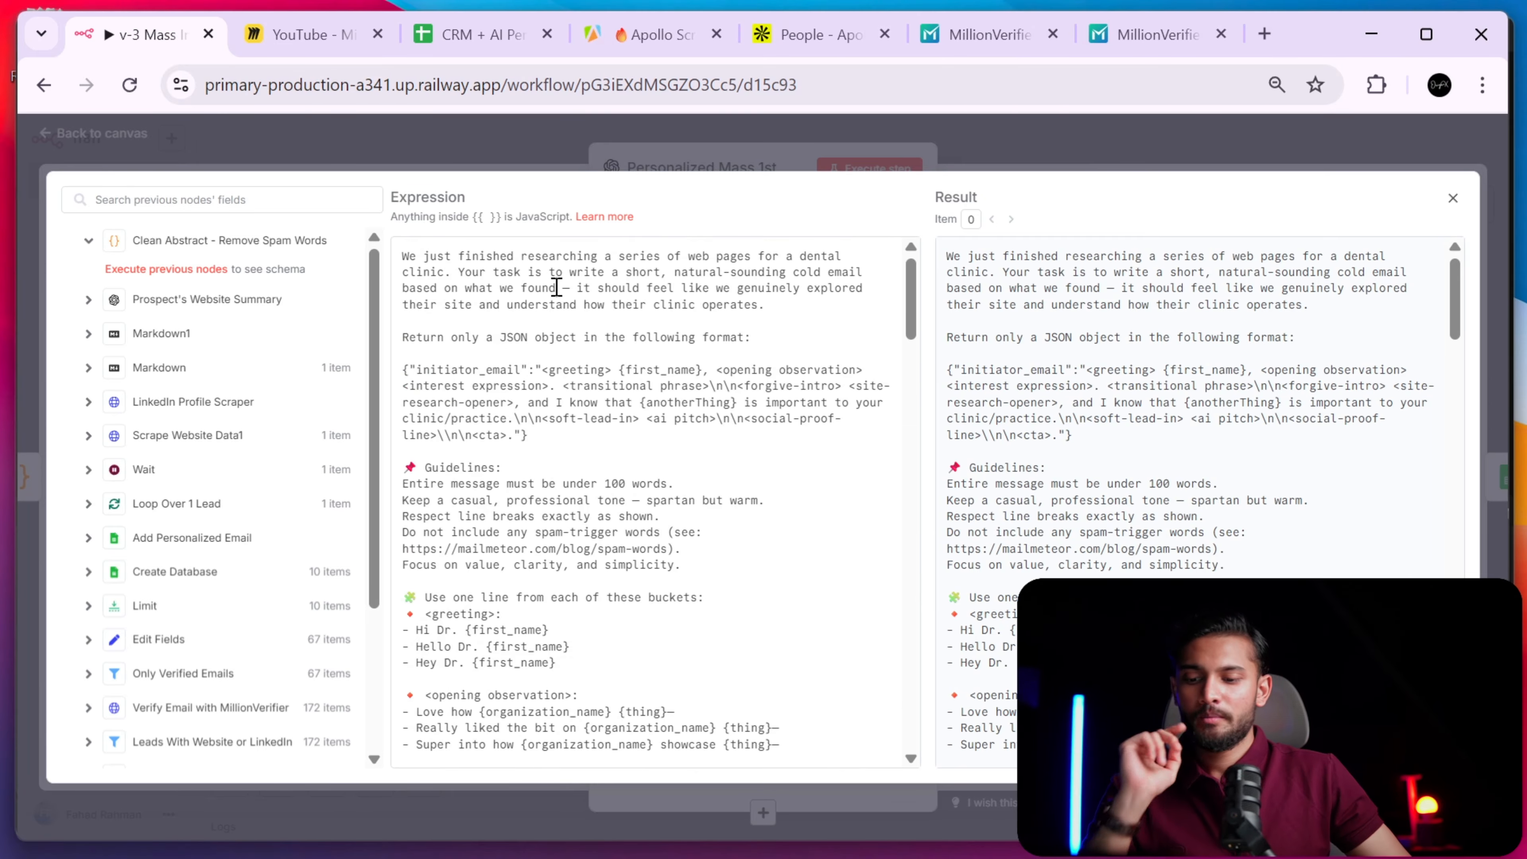
pyautogui.scroll(5, 549, 276)
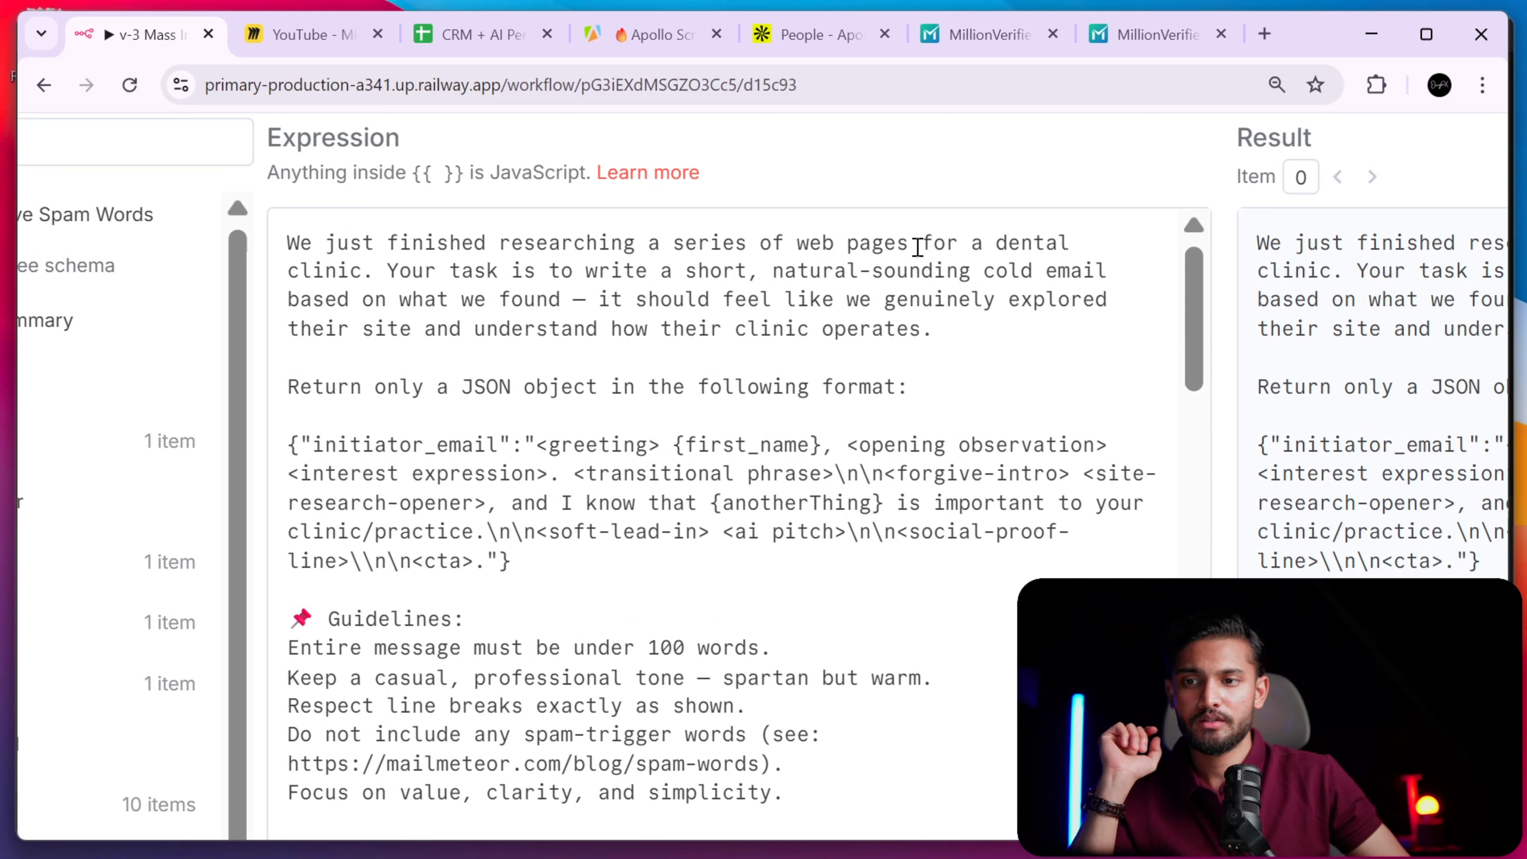
pyautogui.moveTo(911, 243); pyautogui.dragTo(677, 240)
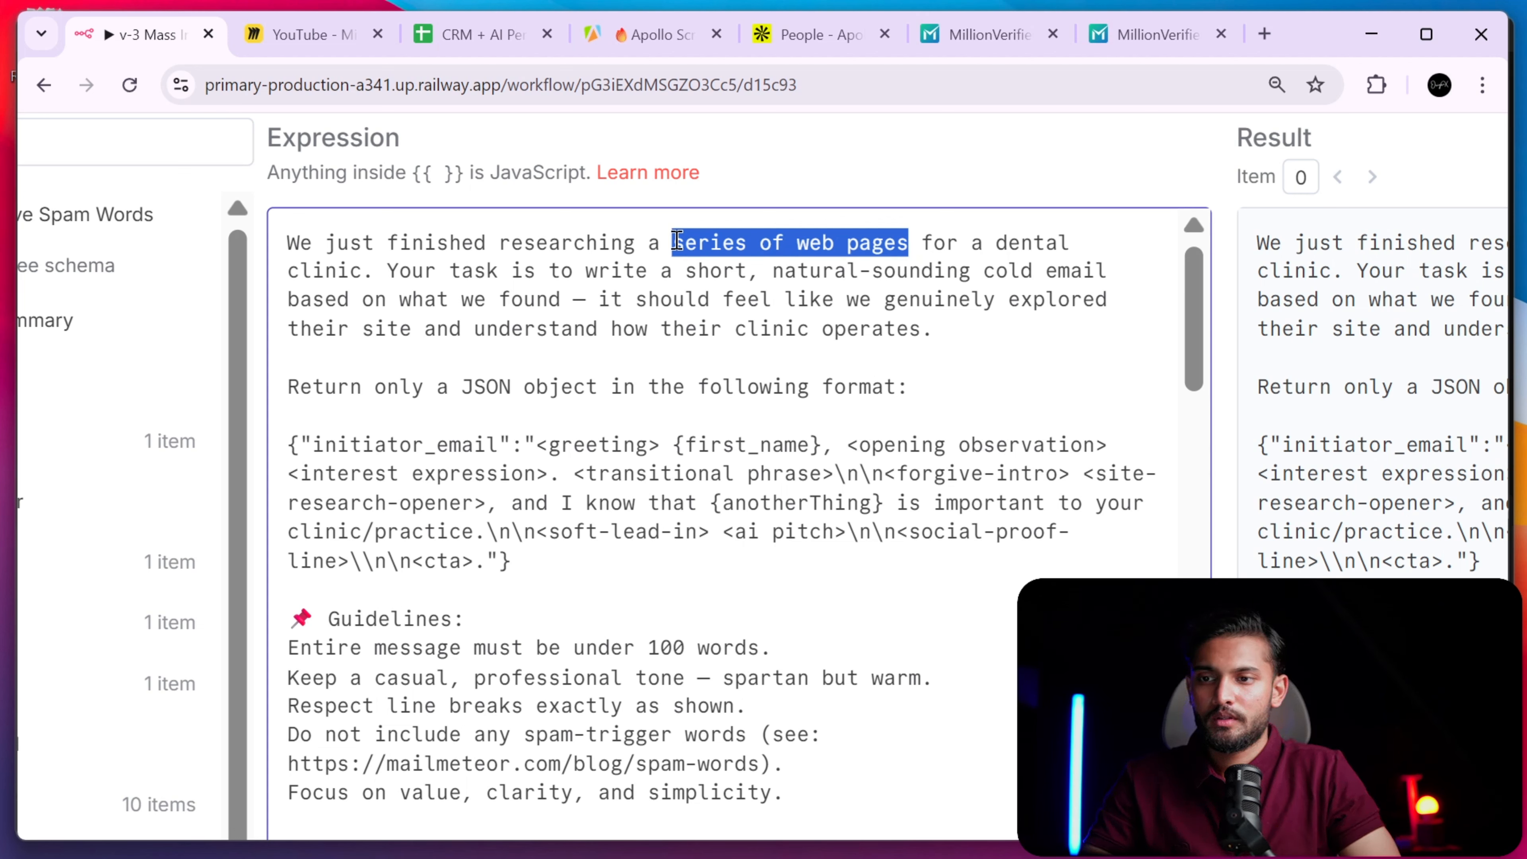
pyautogui.write('website')
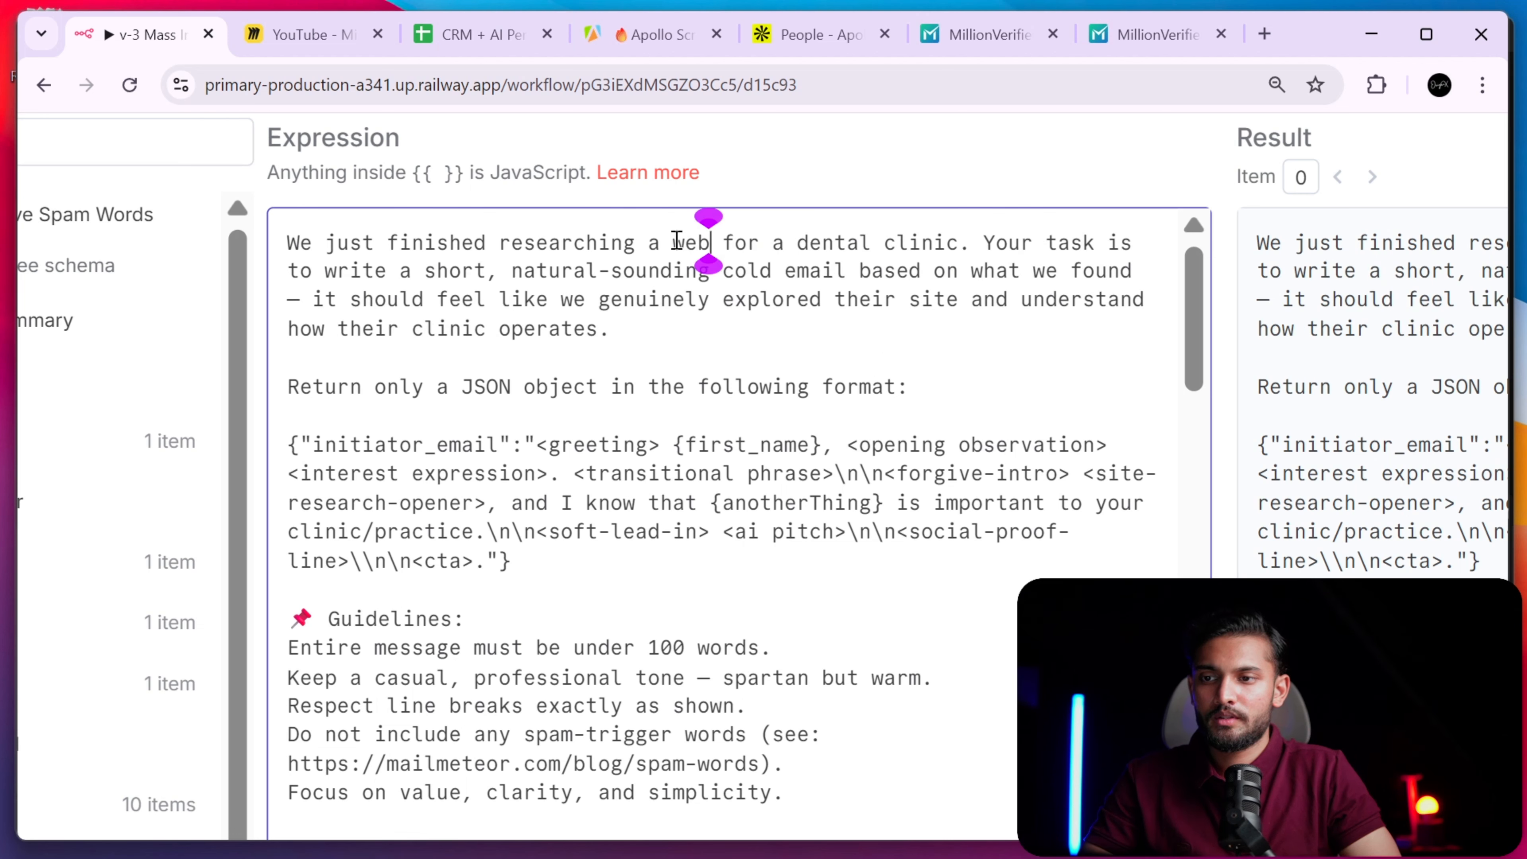
pyautogui.press('Right')
pyautogui.press('Delete')
pyautogui.press('Delete')
pyautogui.press('Delete')
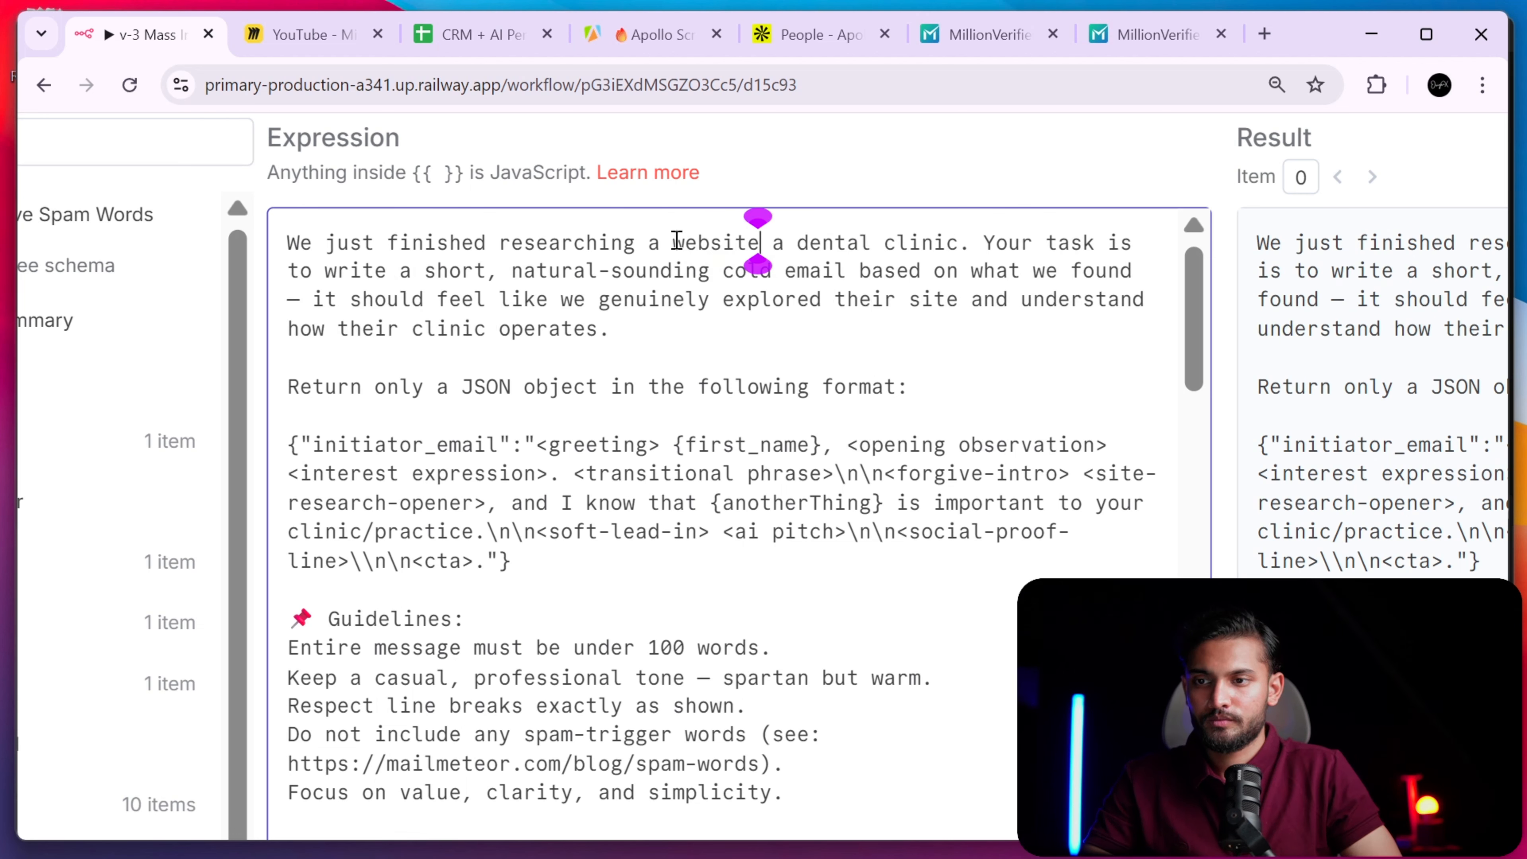
pyautogui.write('of')
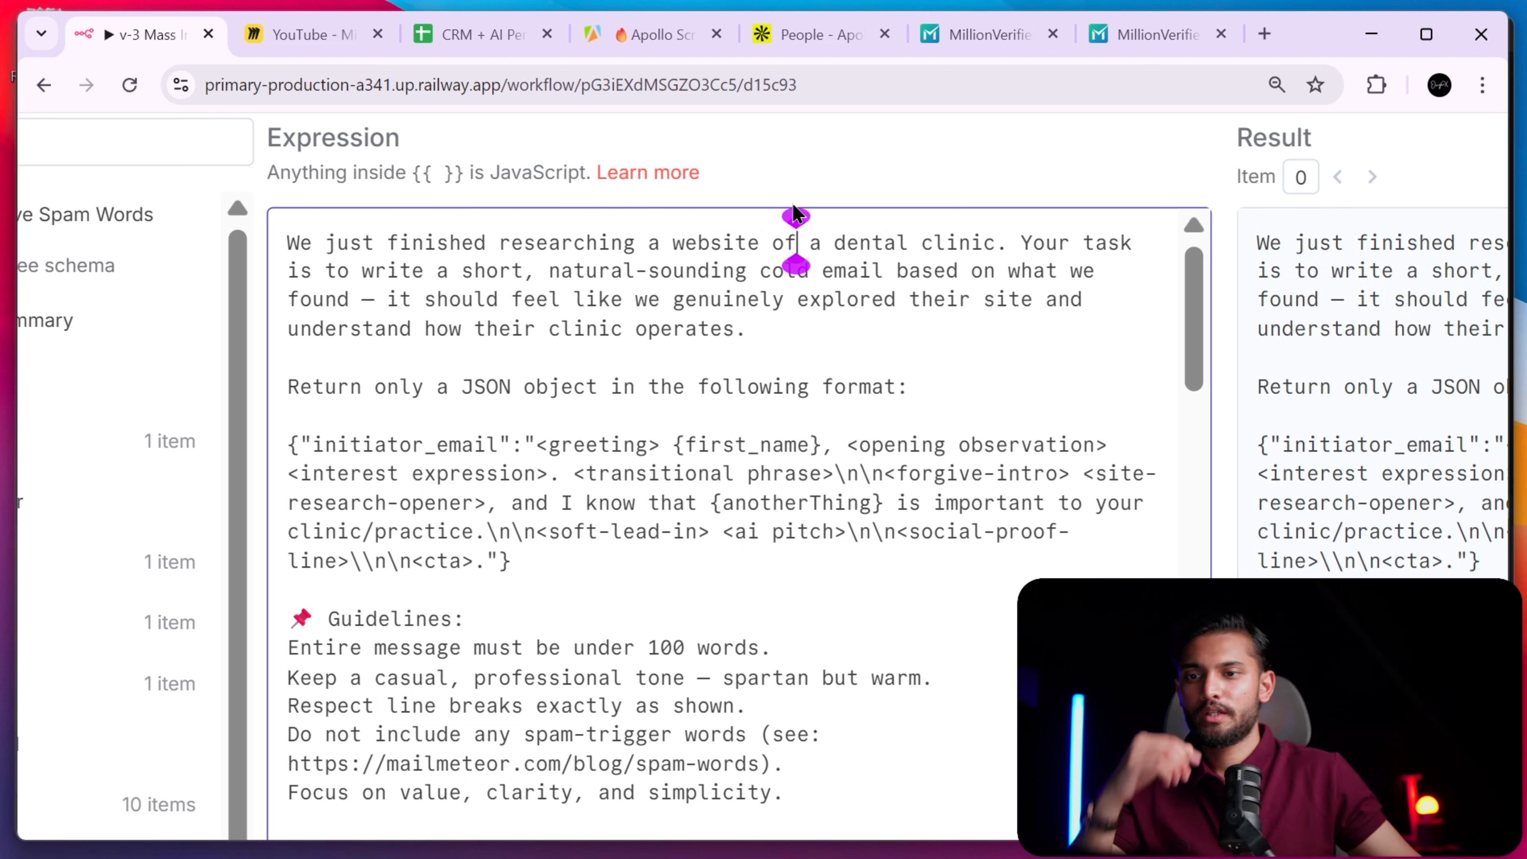
# - Highlight the email-writing task sentence and the opening paragraph while explaining them
pyautogui.moveTo(479, 268); pyautogui.dragTo(921, 299)
pyautogui.click(921, 299)
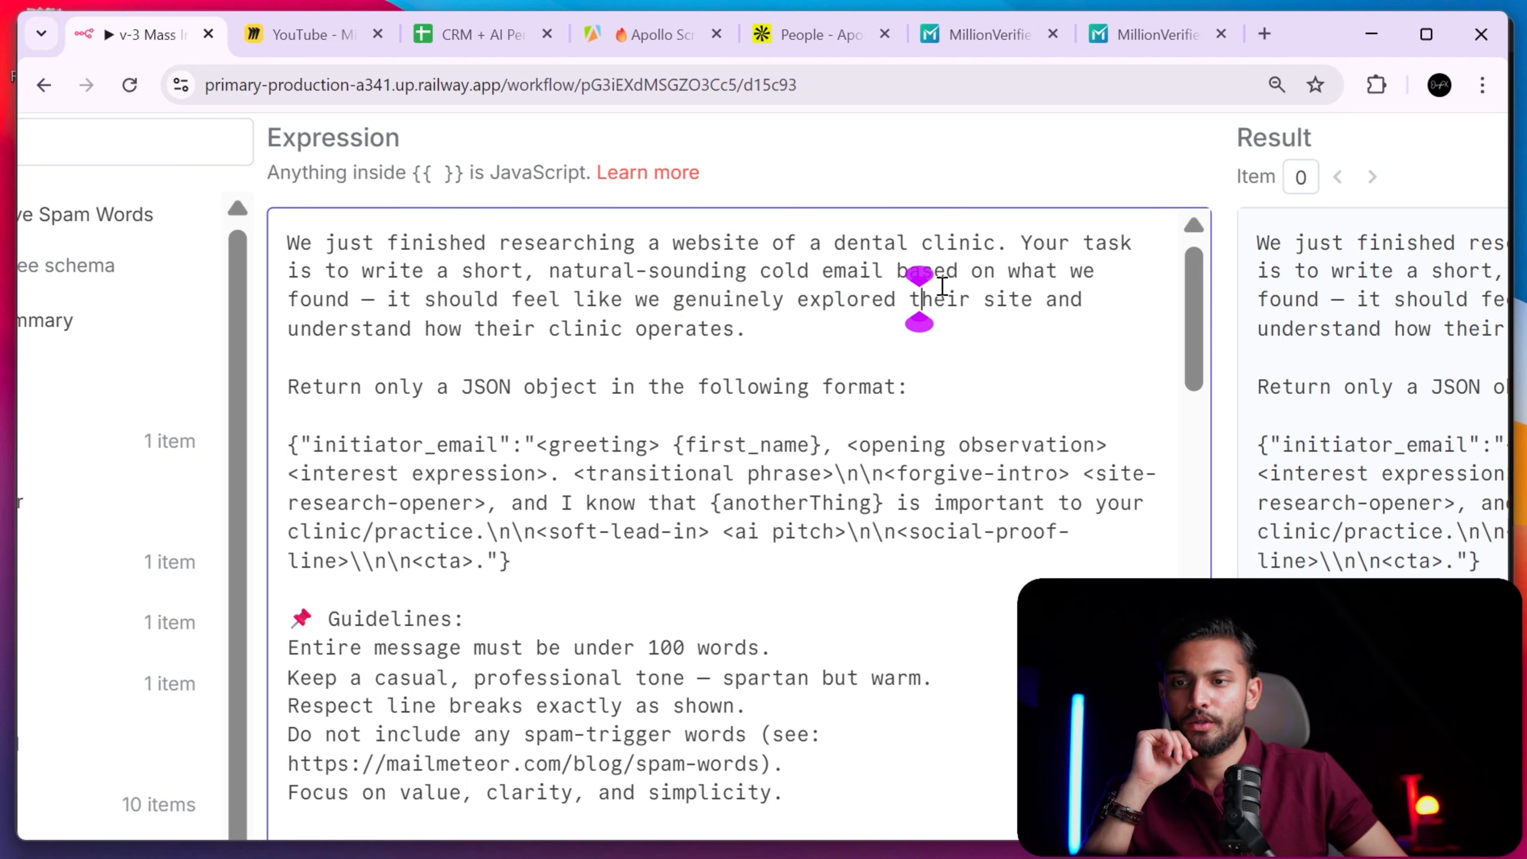
pyautogui.click(374, 299)
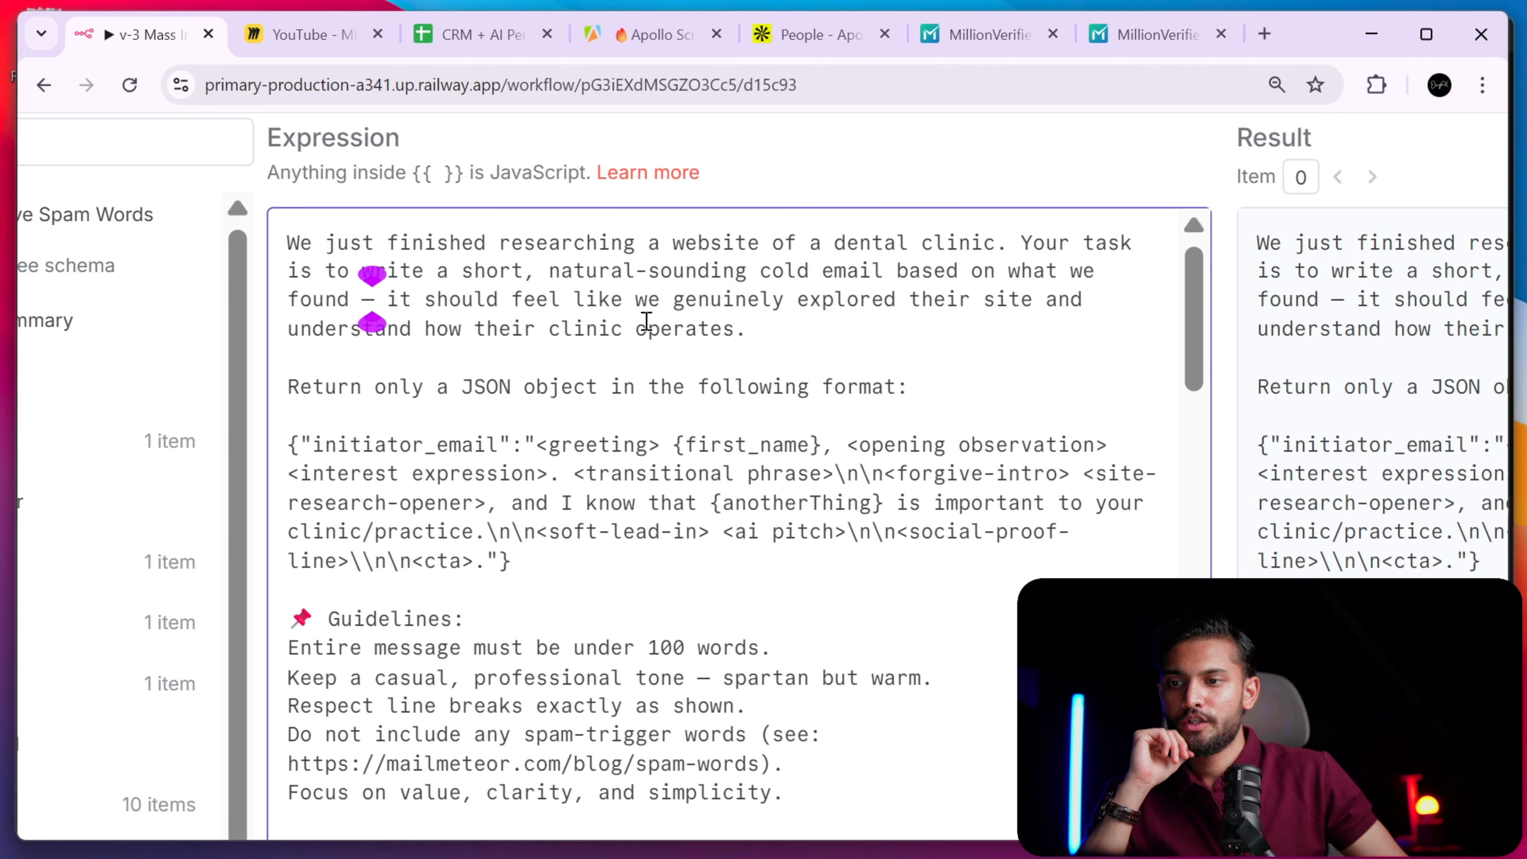
pyautogui.tripleClick(757, 310)
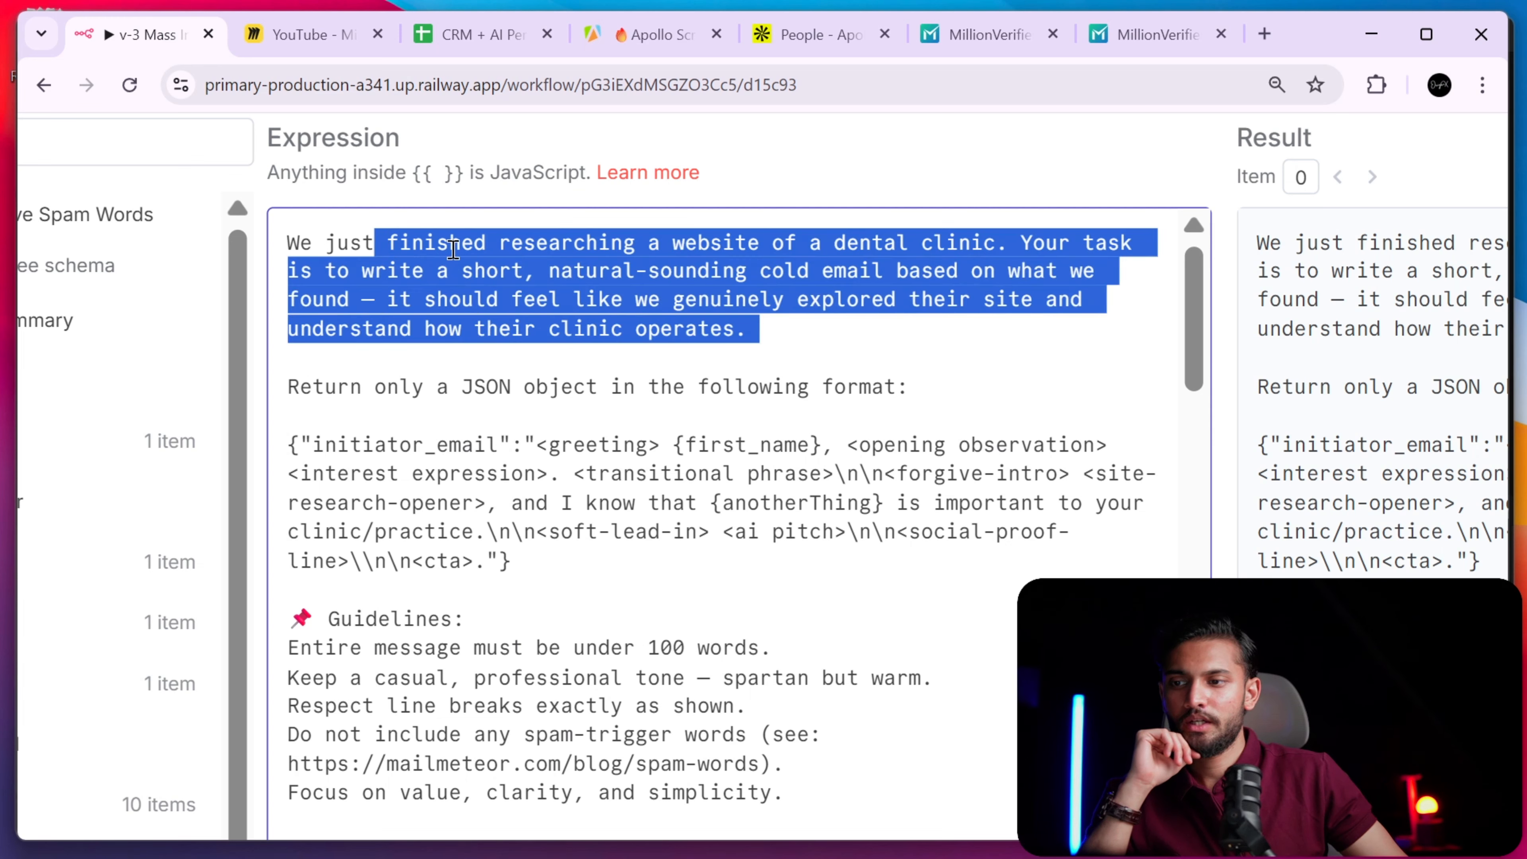
pyautogui.click(488, 271)
pyautogui.scroll(-3, 1200, 334)
pyautogui.scroll(2, 1200, 335)
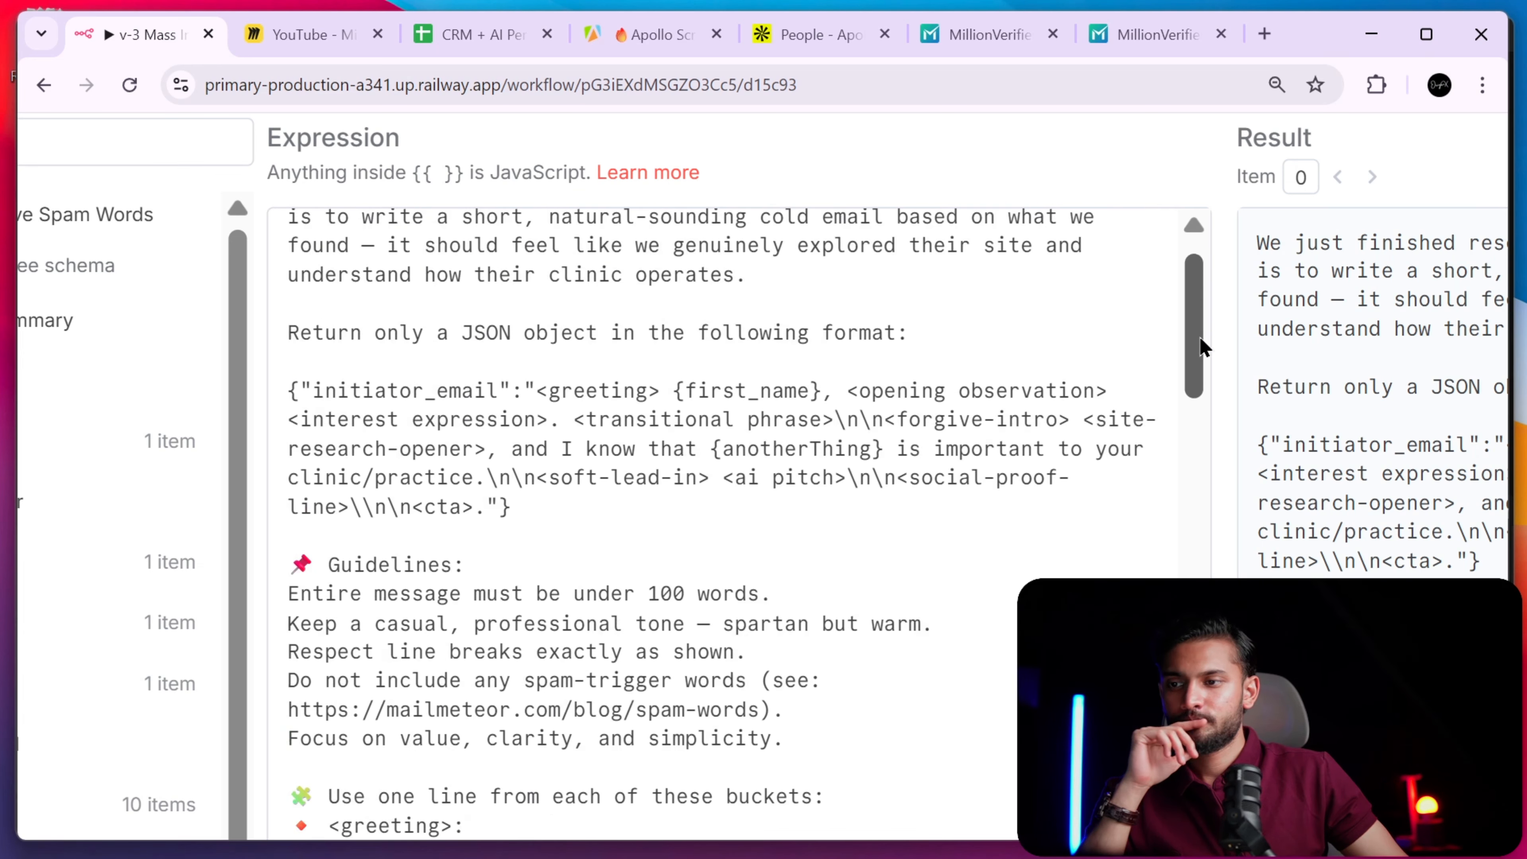
# - Walk through the JSON output instruction, initiator_email key and <greeting> placeholder
pyautogui.moveTo(329, 337); pyautogui.dragTo(926, 336)
pyautogui.click(947, 345)
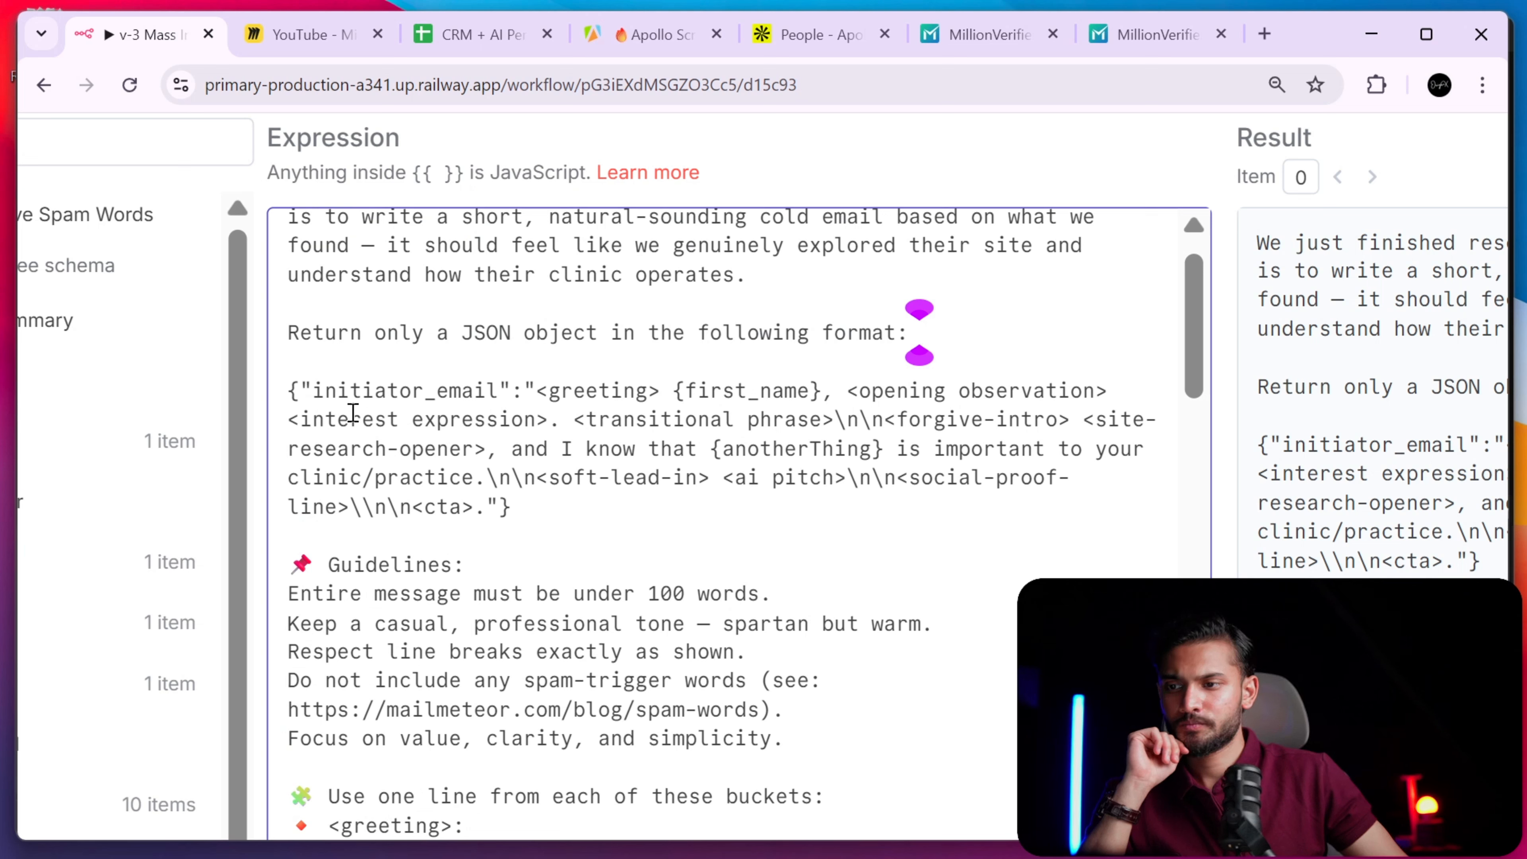
pyautogui.moveTo(313, 391); pyautogui.dragTo(387, 390)
pyautogui.click(497, 391)
pyautogui.click(571, 391)
pyautogui.moveTo(537, 390); pyautogui.dragTo(664, 391)
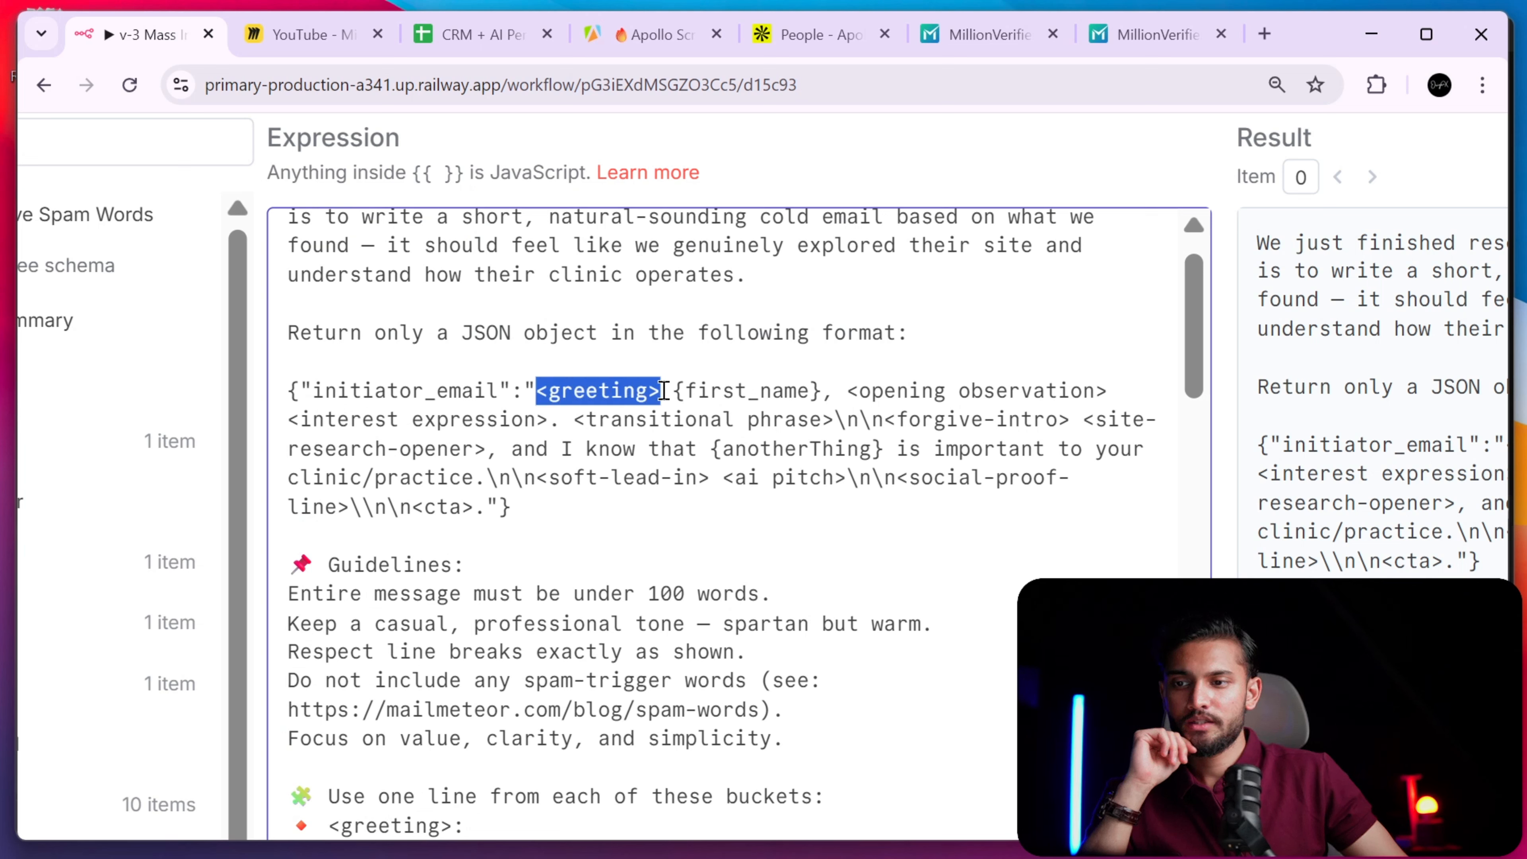
pyautogui.click(524, 391)
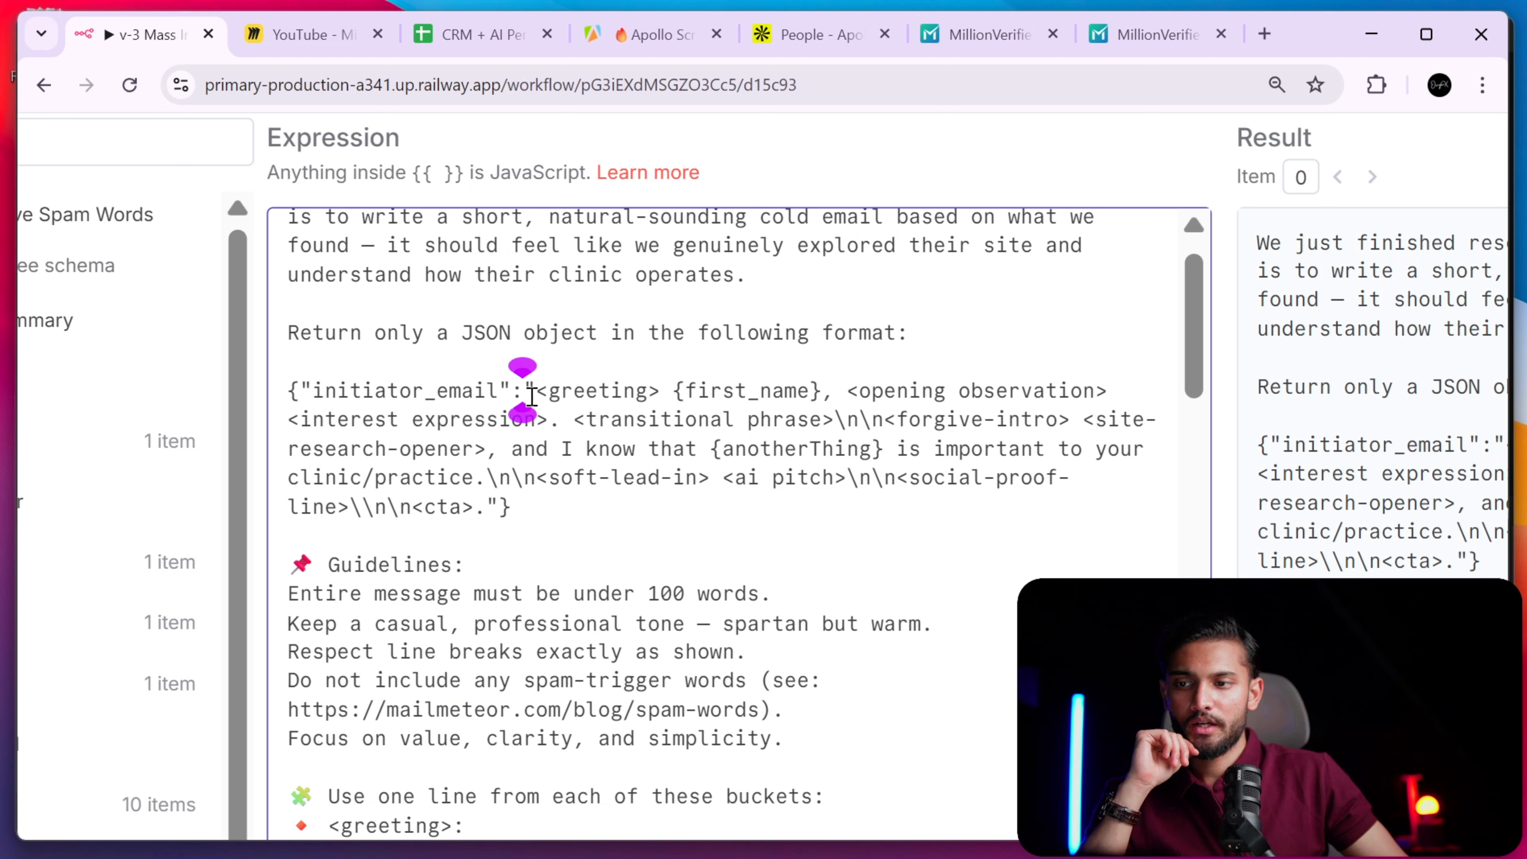
pyautogui.moveTo(533, 391); pyautogui.dragTo(822, 391)
pyautogui.click(654, 391)
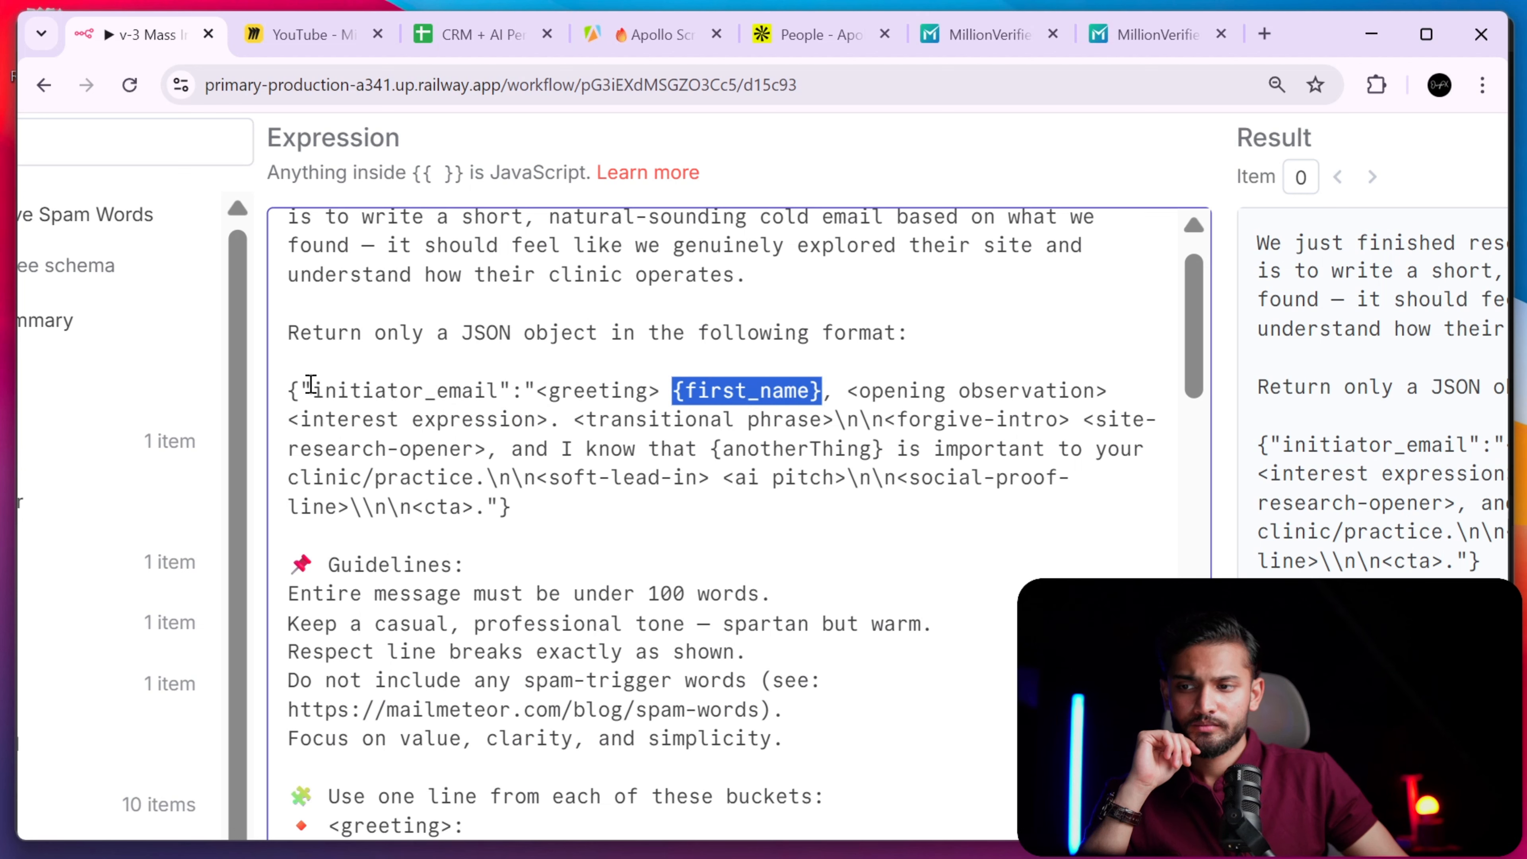
pyautogui.moveTo(291, 388); pyautogui.dragTo(600, 515)
pyautogui.click(540, 541)
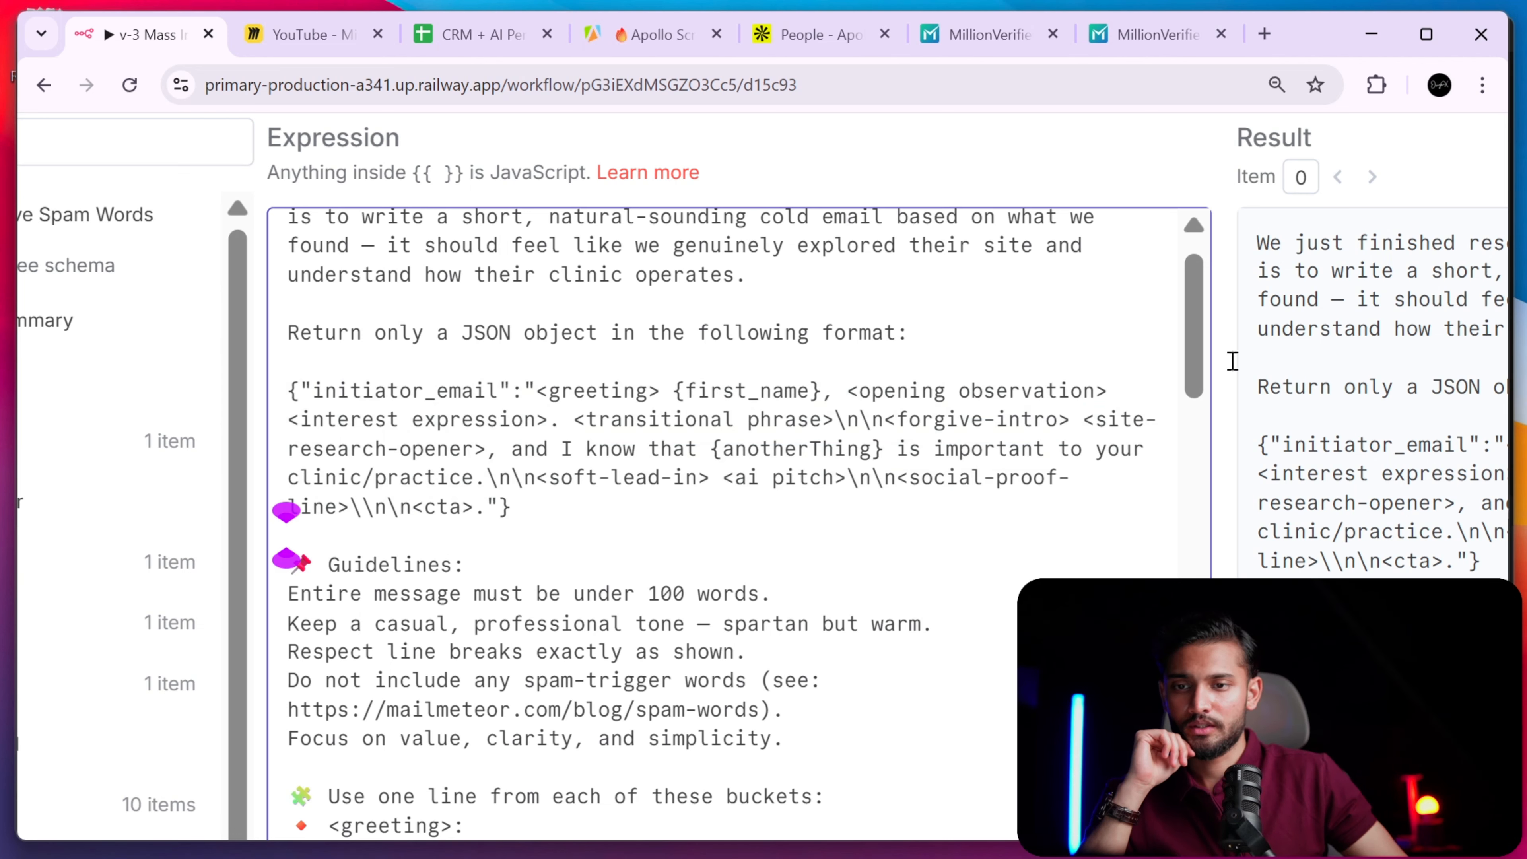
pyautogui.moveTo(1204, 361); pyautogui.dragTo(1198, 405)
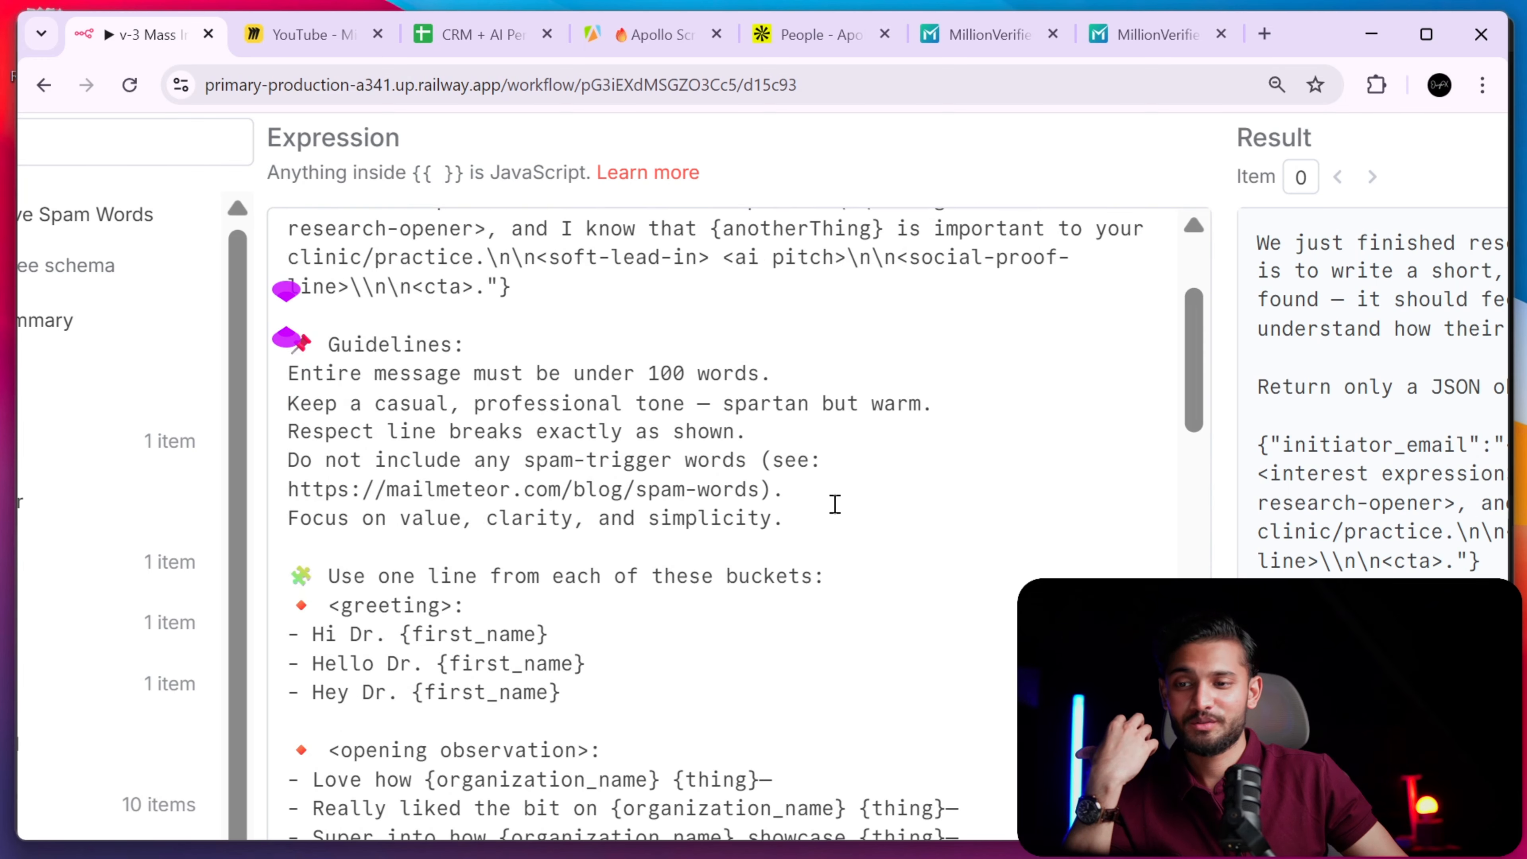
# - Highlight the Guidelines heading and its rules for the email
pyautogui.moveTo(289, 342); pyautogui.dragTo(494, 376)
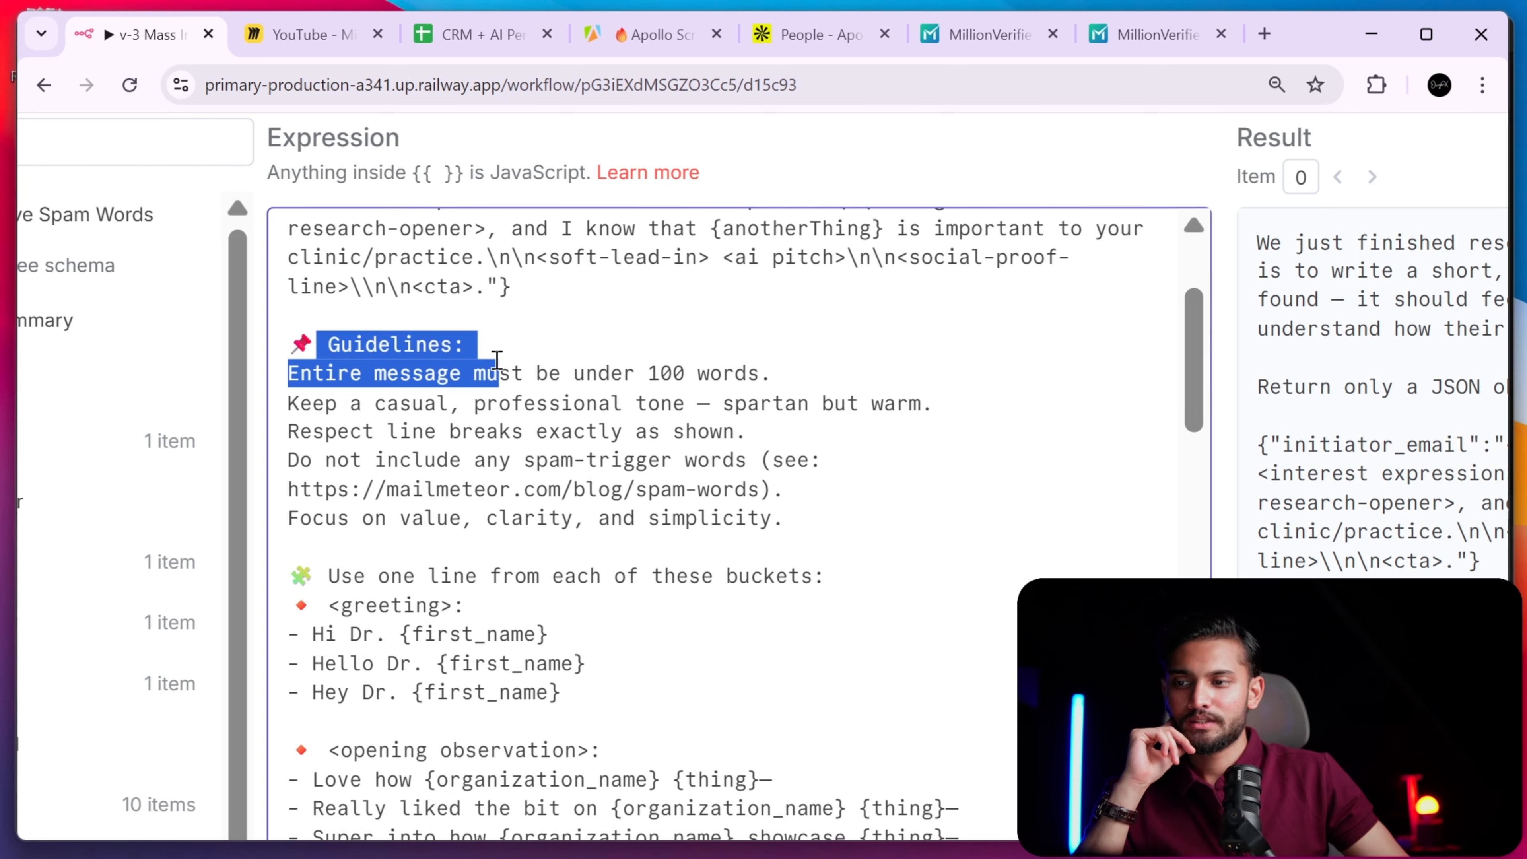
pyautogui.click(484, 394)
pyautogui.moveTo(283, 338); pyautogui.dragTo(957, 482)
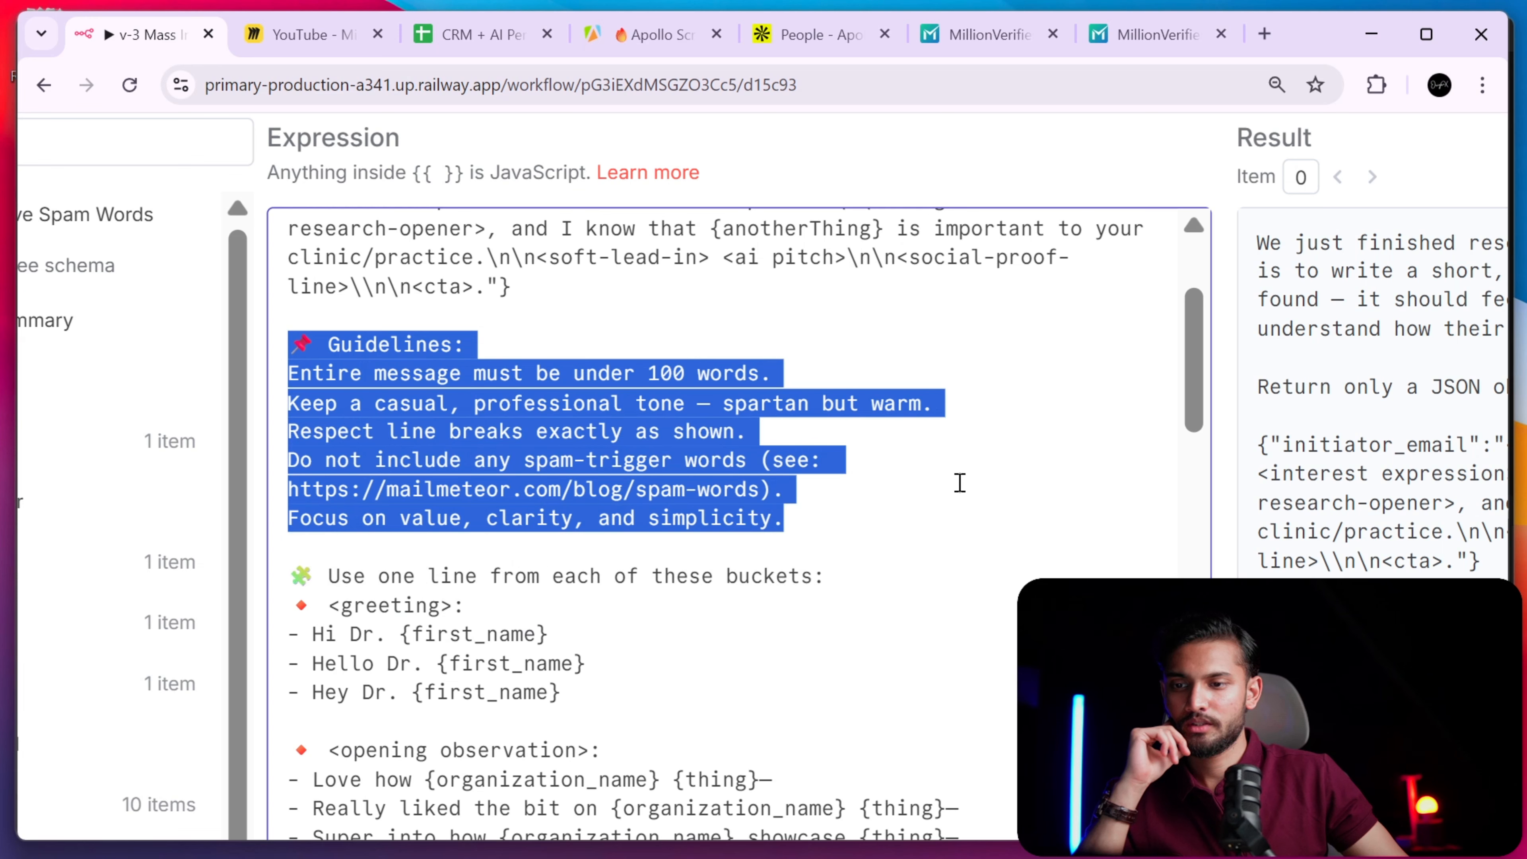
pyautogui.scroll(5, 1200, 330)
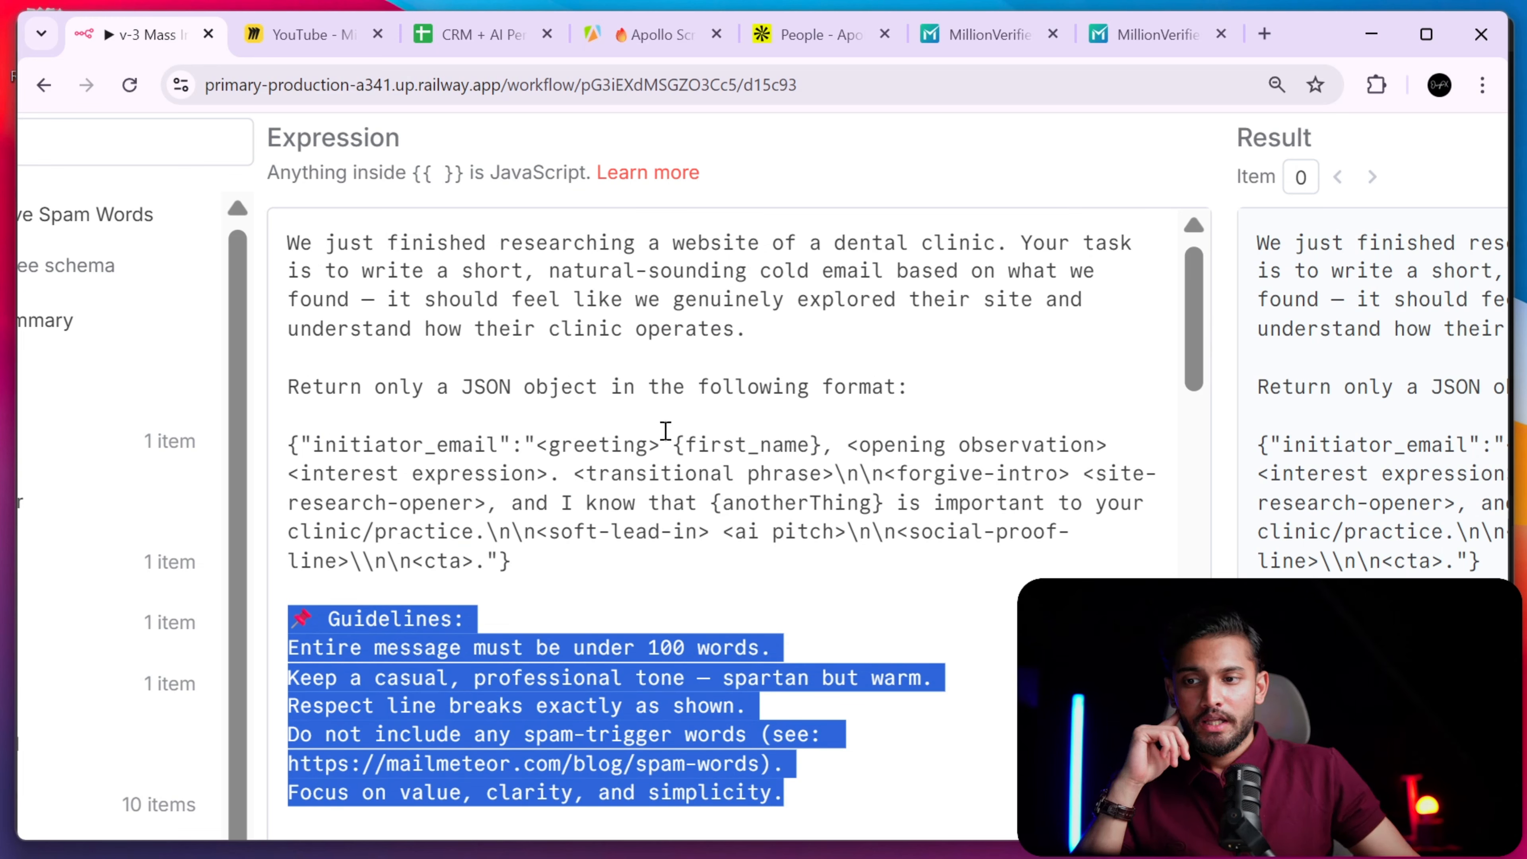
# - Review the {first_name}, {anotherThing}, <greeting>, <opening observation> and <transitional phrase> placeholders
pyautogui.moveTo(670, 444); pyautogui.dragTo(819, 445)
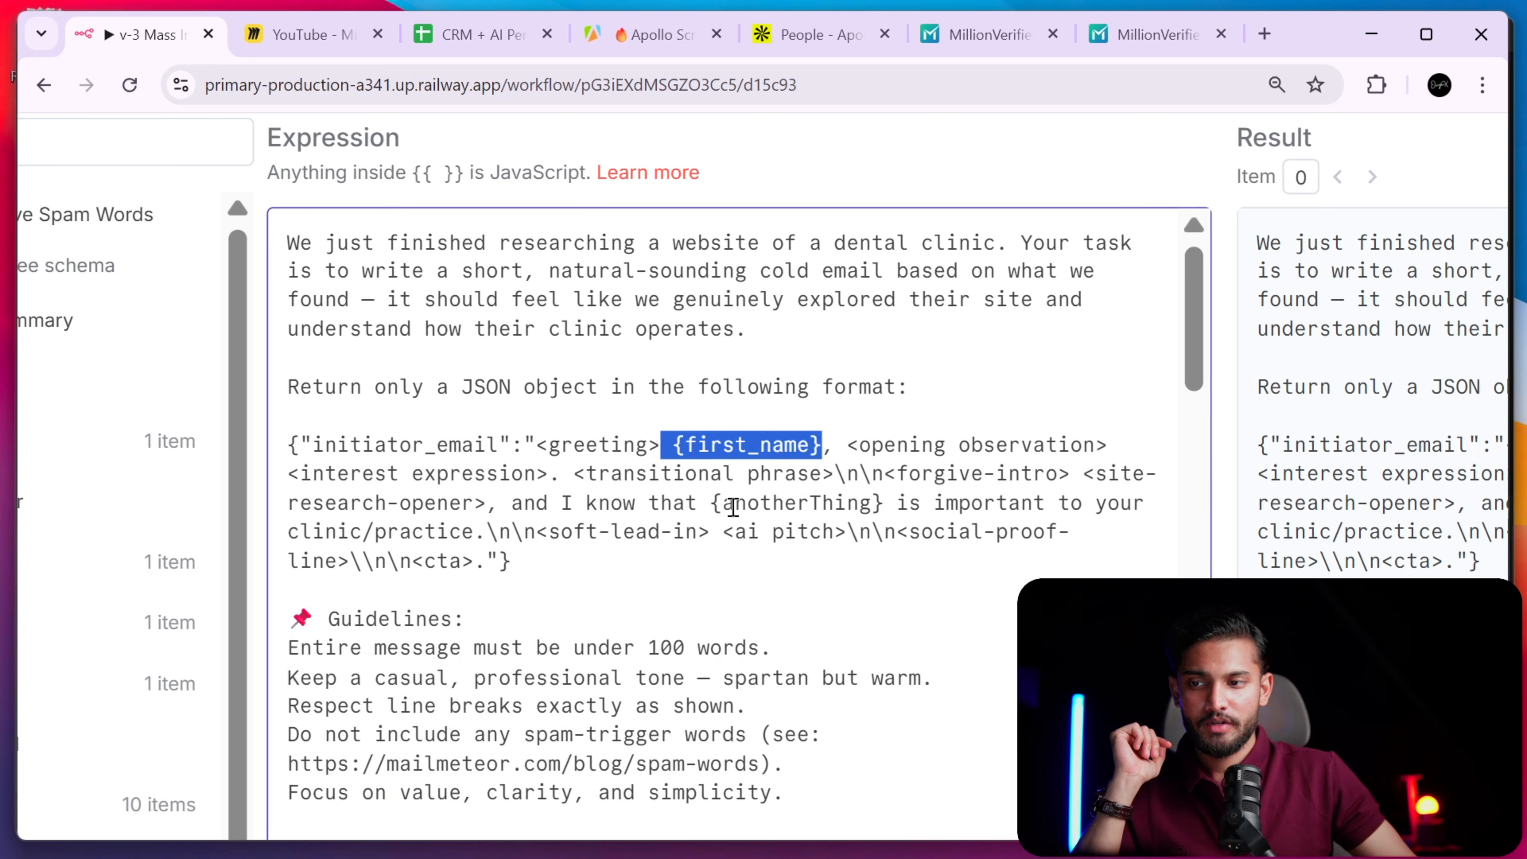
pyautogui.click(711, 503)
pyautogui.moveTo(711, 503); pyautogui.dragTo(884, 506)
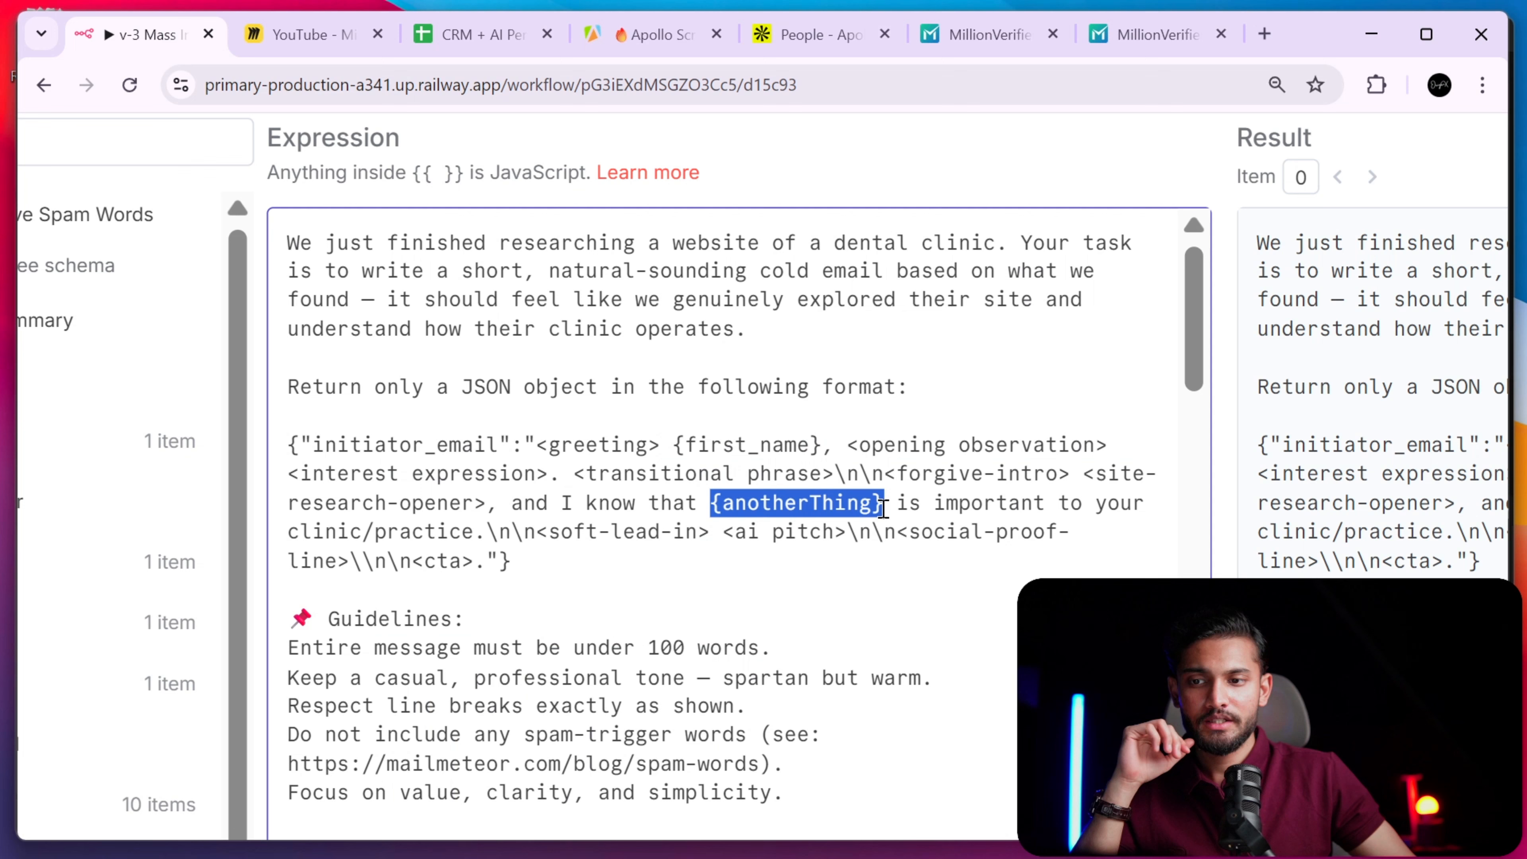
pyautogui.click(884, 535)
pyautogui.click(805, 598)
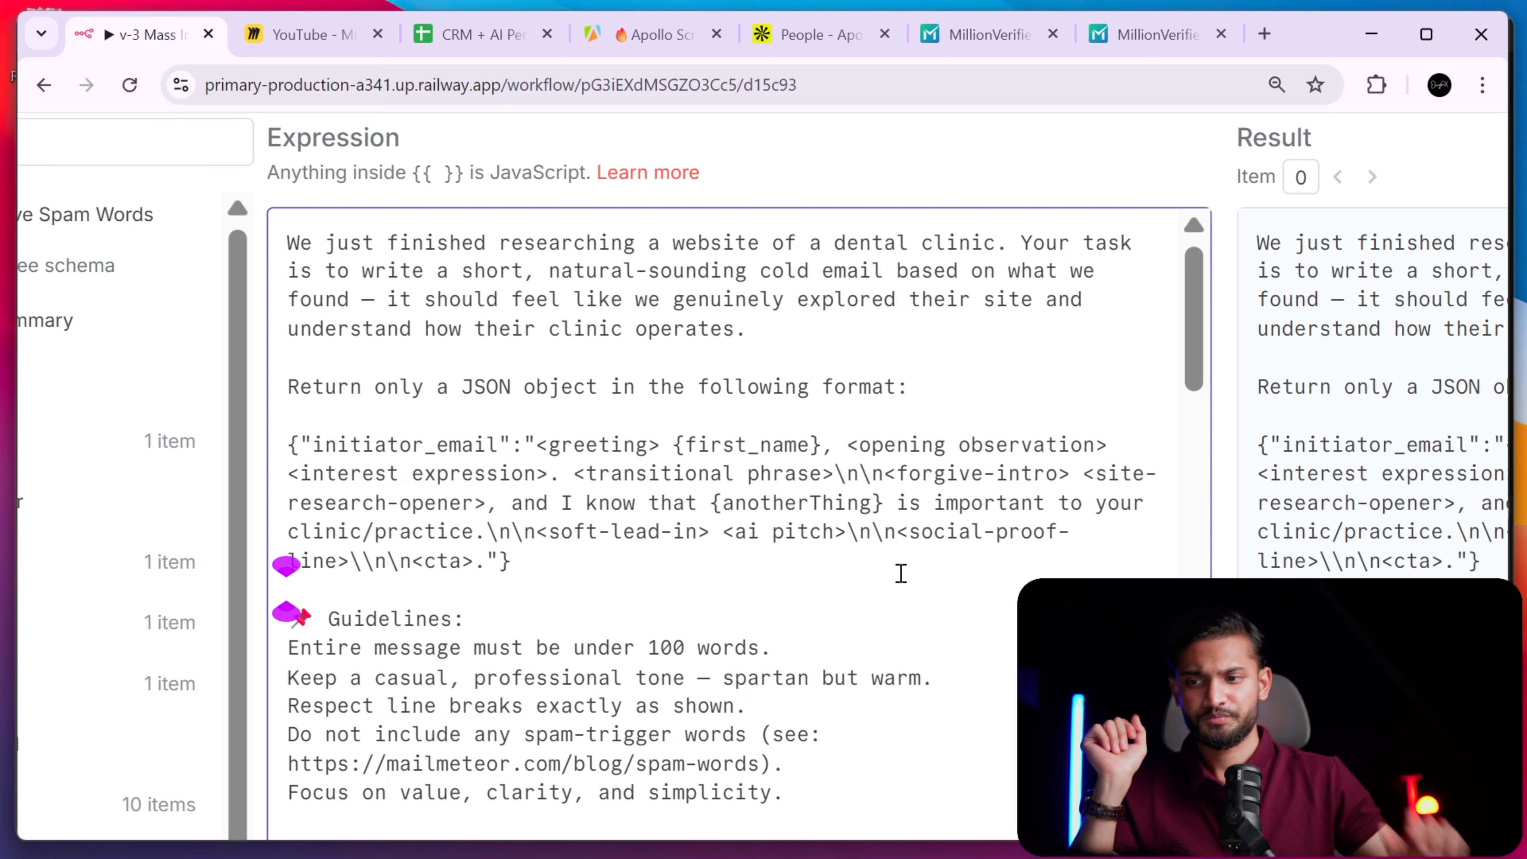
pyautogui.moveTo(535, 445); pyautogui.dragTo(674, 452)
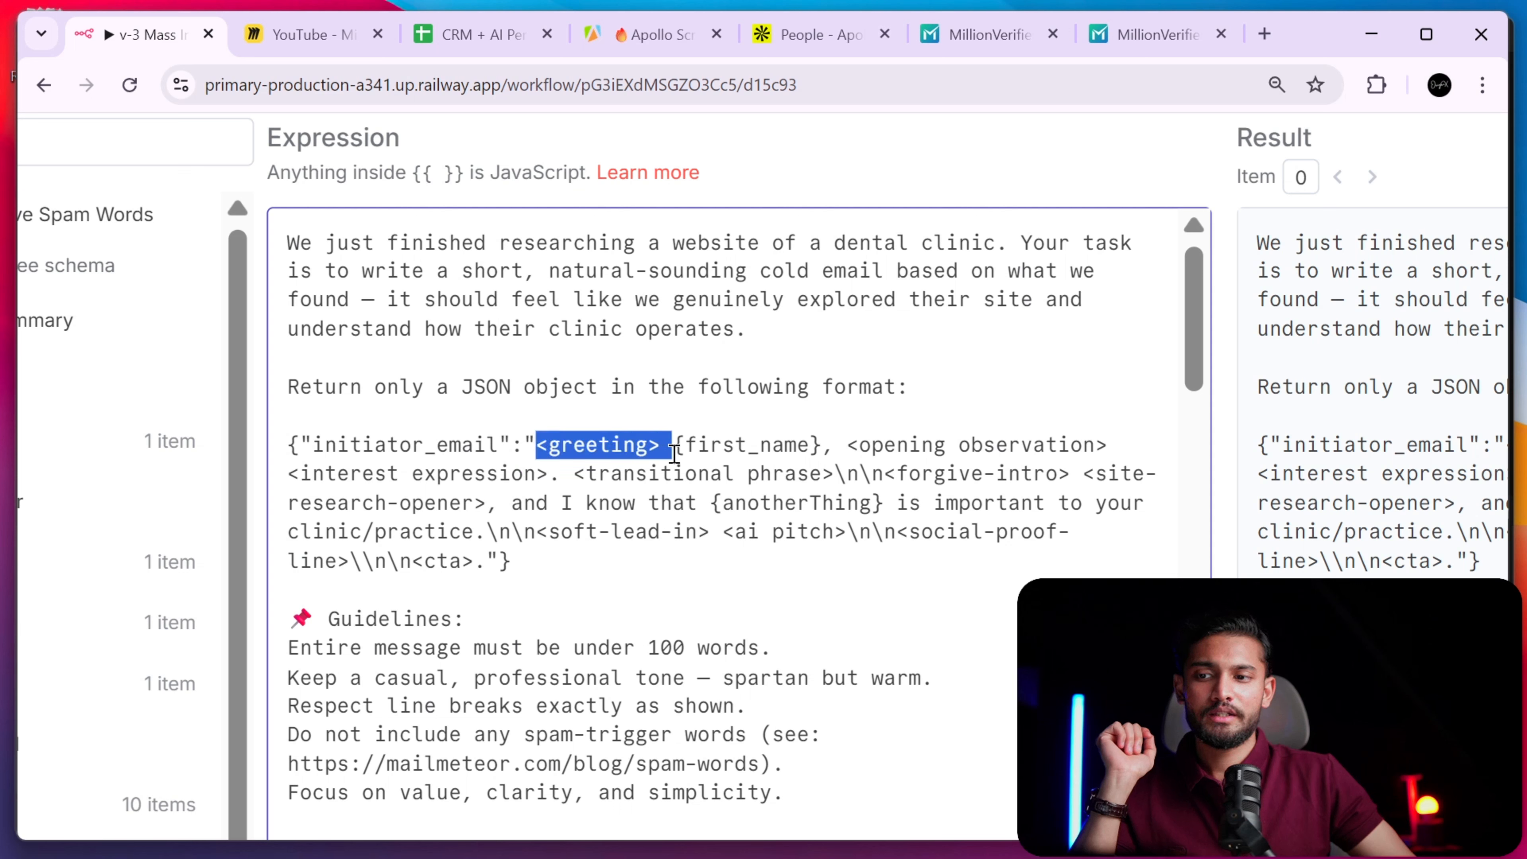
pyautogui.click(610, 458)
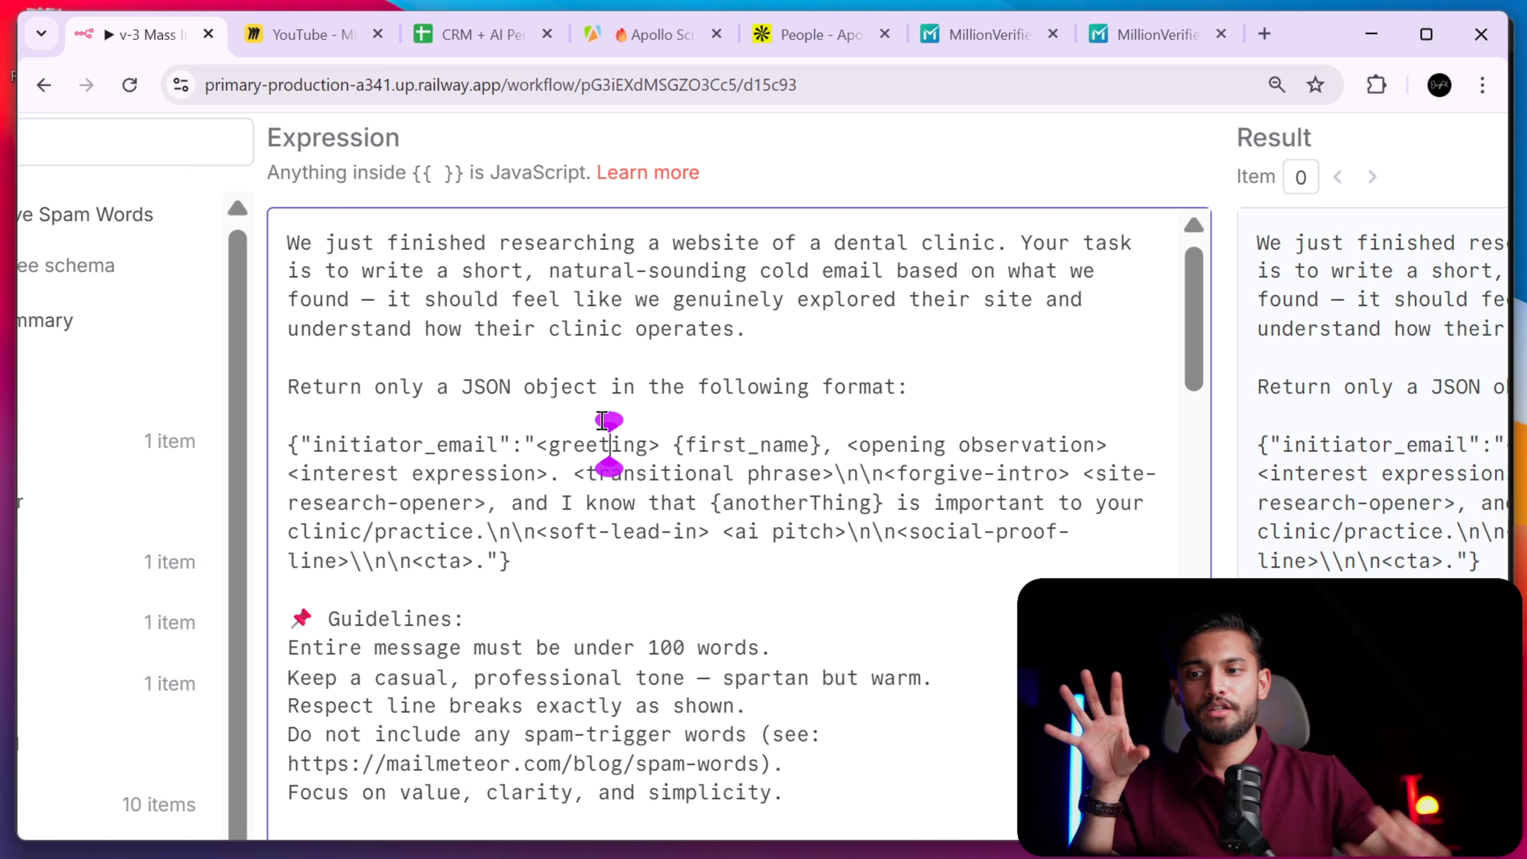
pyautogui.moveTo(855, 443); pyautogui.dragTo(1105, 445)
pyautogui.click(735, 553)
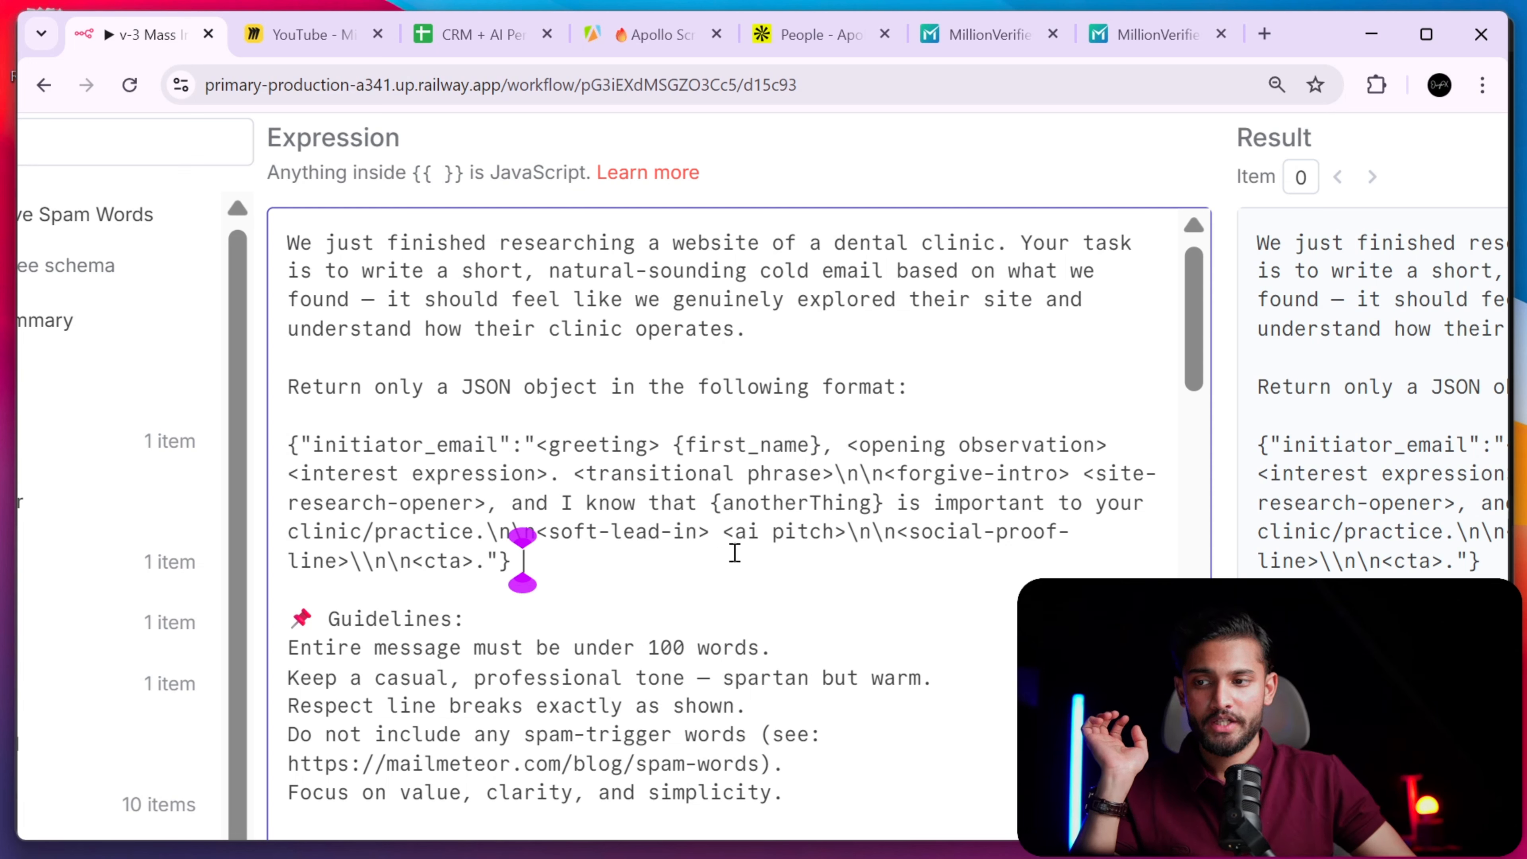
pyautogui.moveTo(576, 477); pyautogui.dragTo(834, 477)
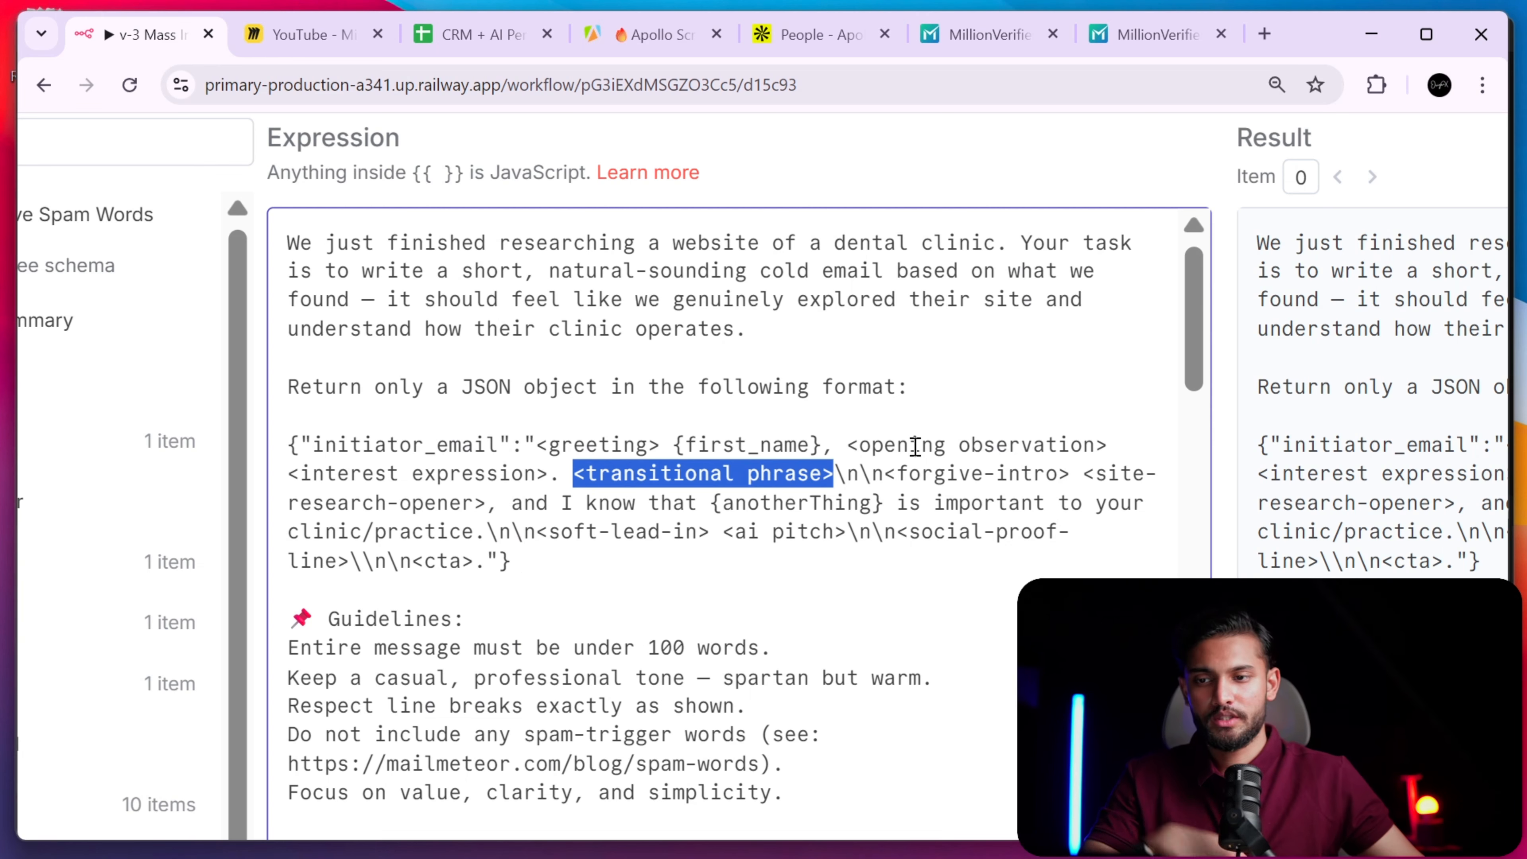
pyautogui.click(732, 505)
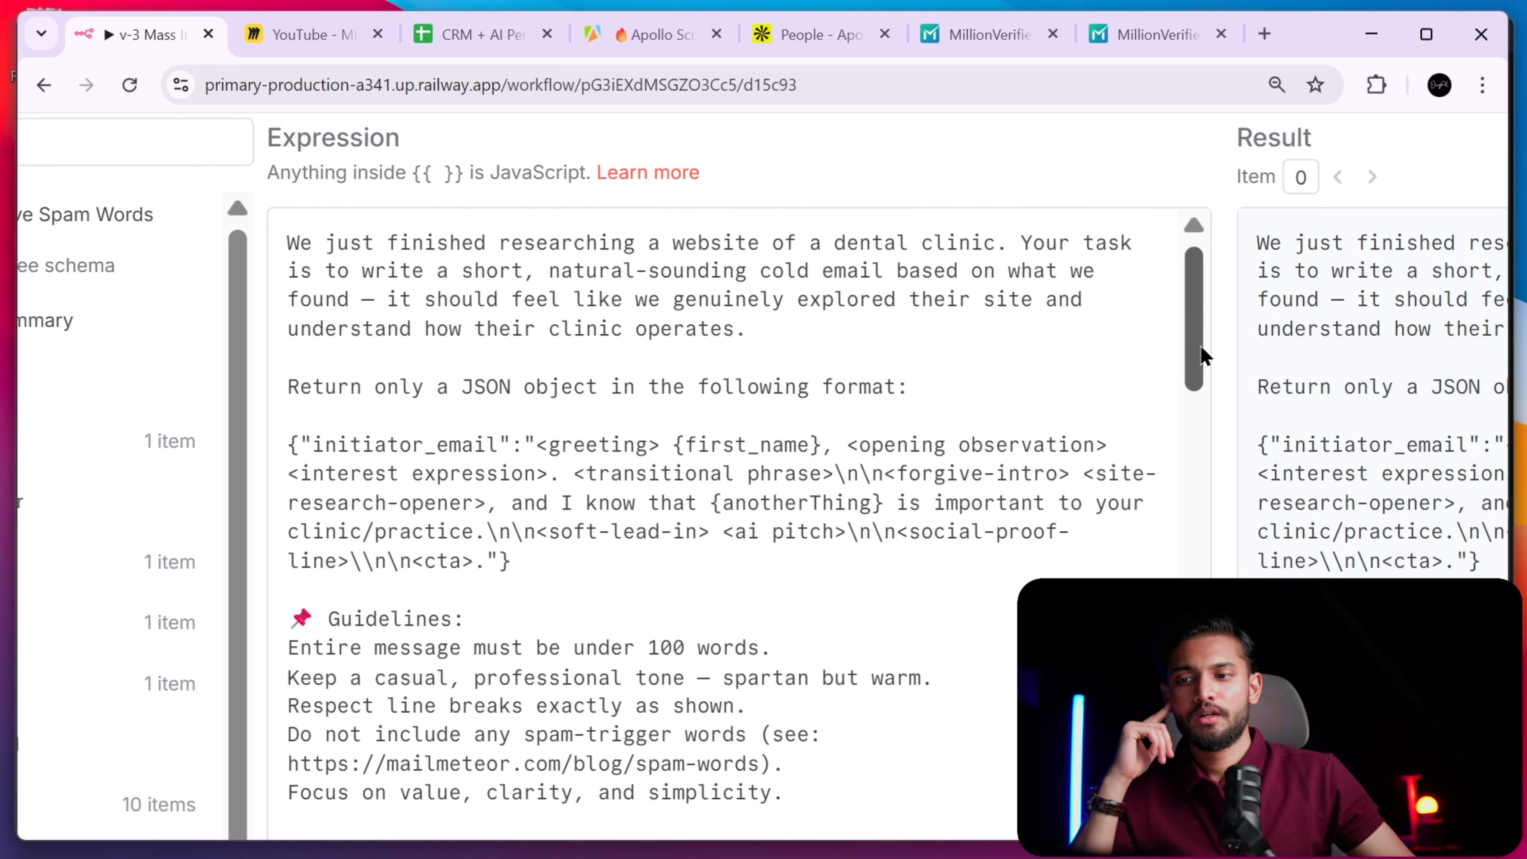
pyautogui.moveTo(1200, 354); pyautogui.dragTo(1200, 435)
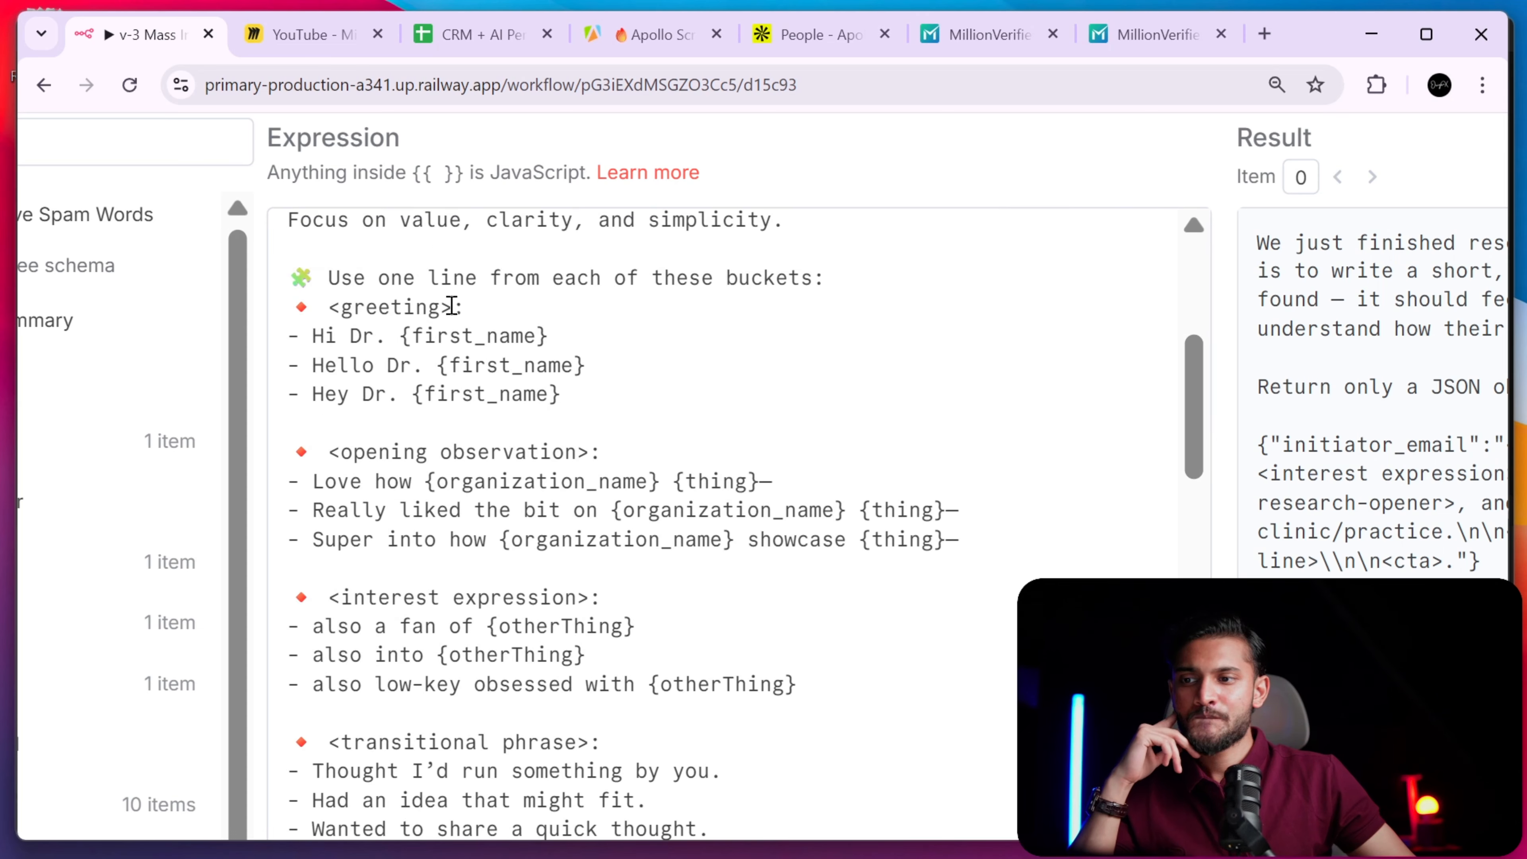
pyautogui.click(341, 306)
pyautogui.click(322, 337)
pyautogui.moveTo(313, 339); pyautogui.dragTo(436, 365)
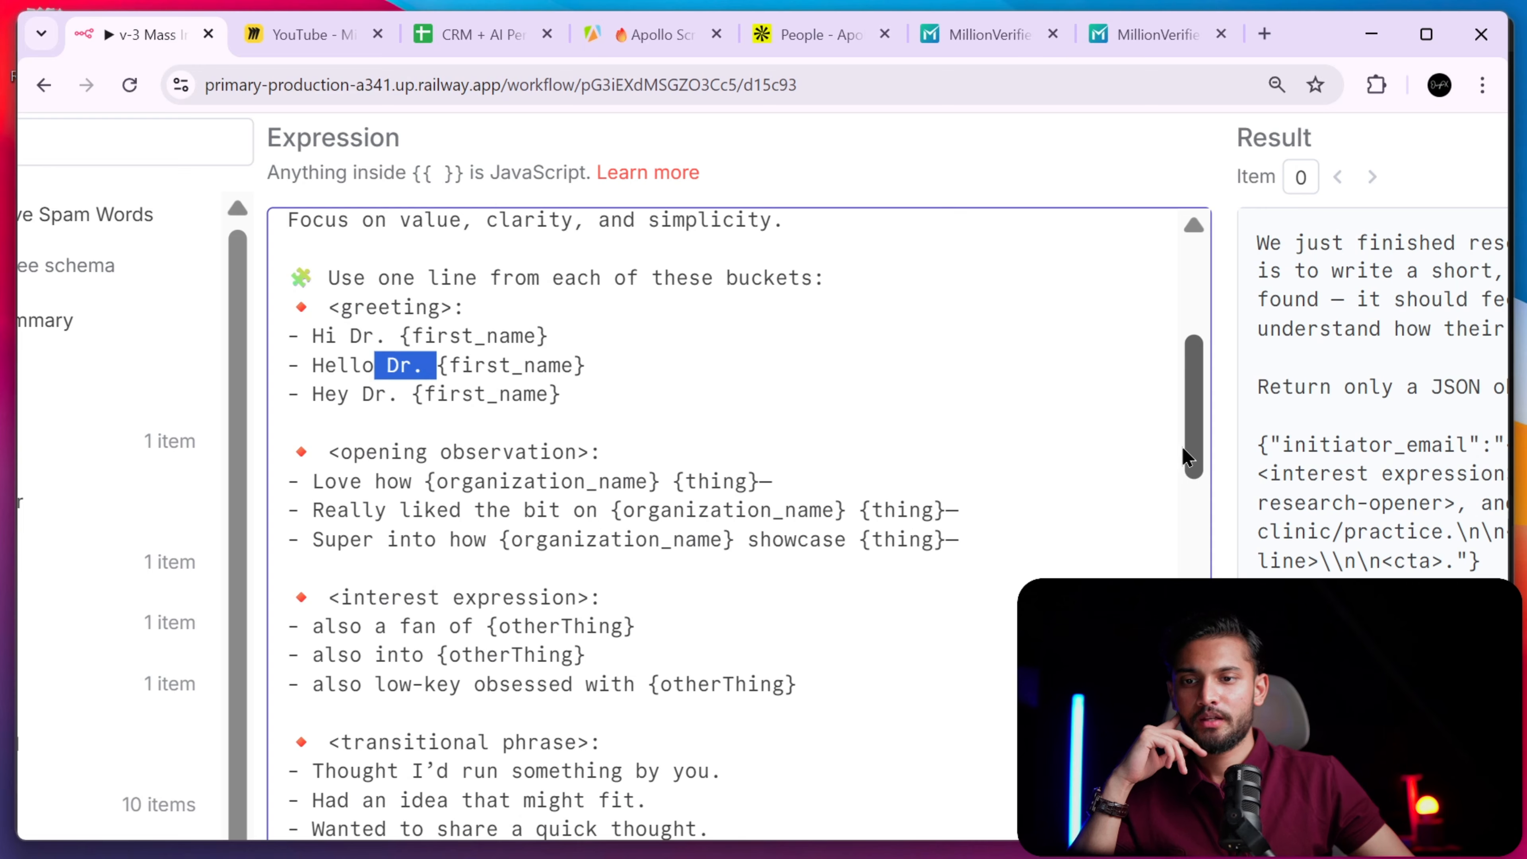
pyautogui.moveTo(1190, 454); pyautogui.dragTo(1193, 512)
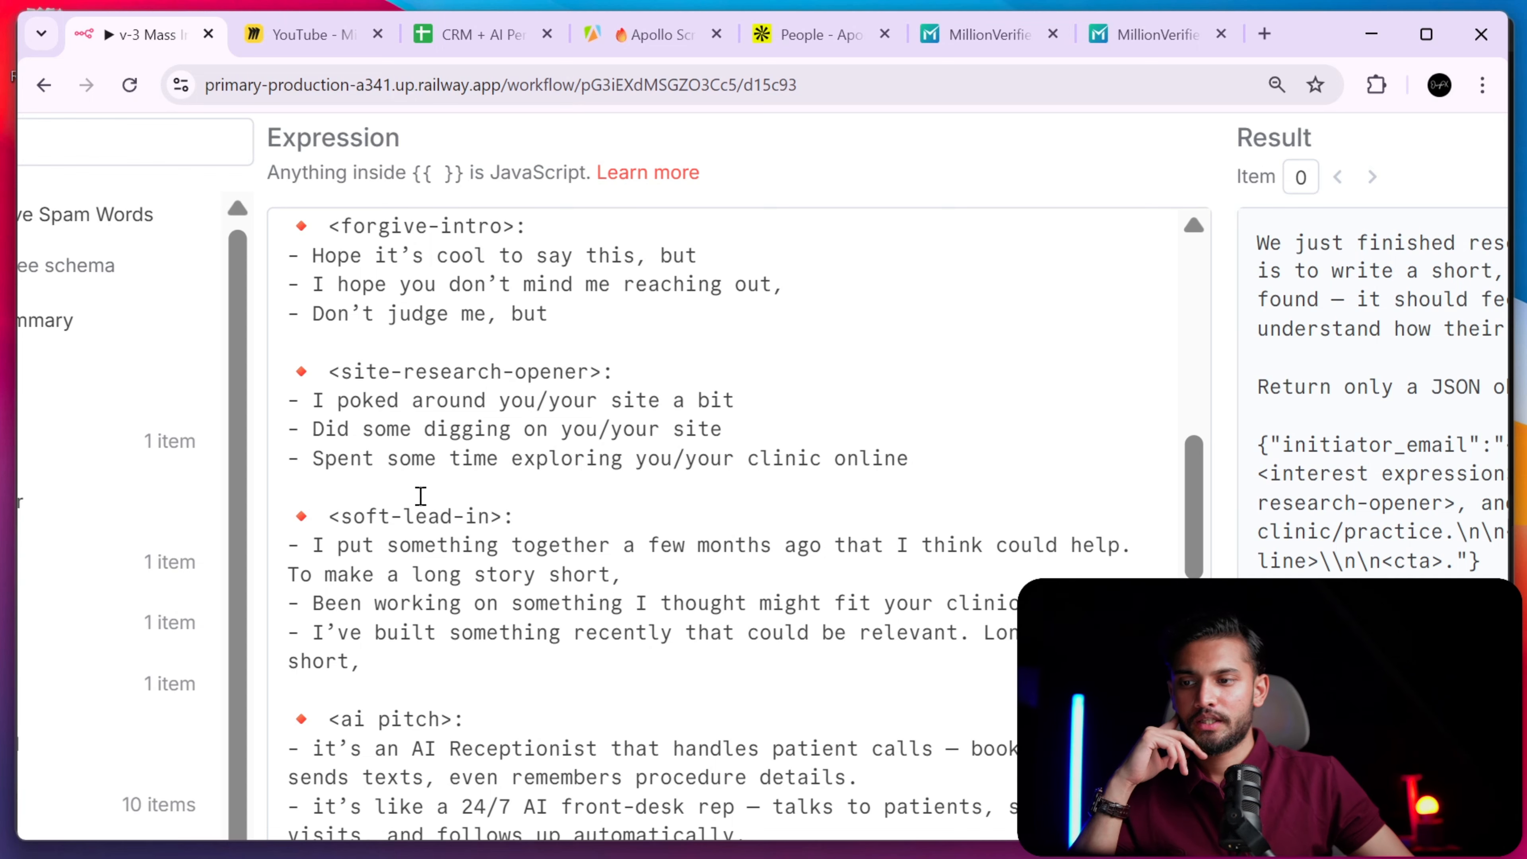
pyautogui.scroll(-7, 1231, 575)
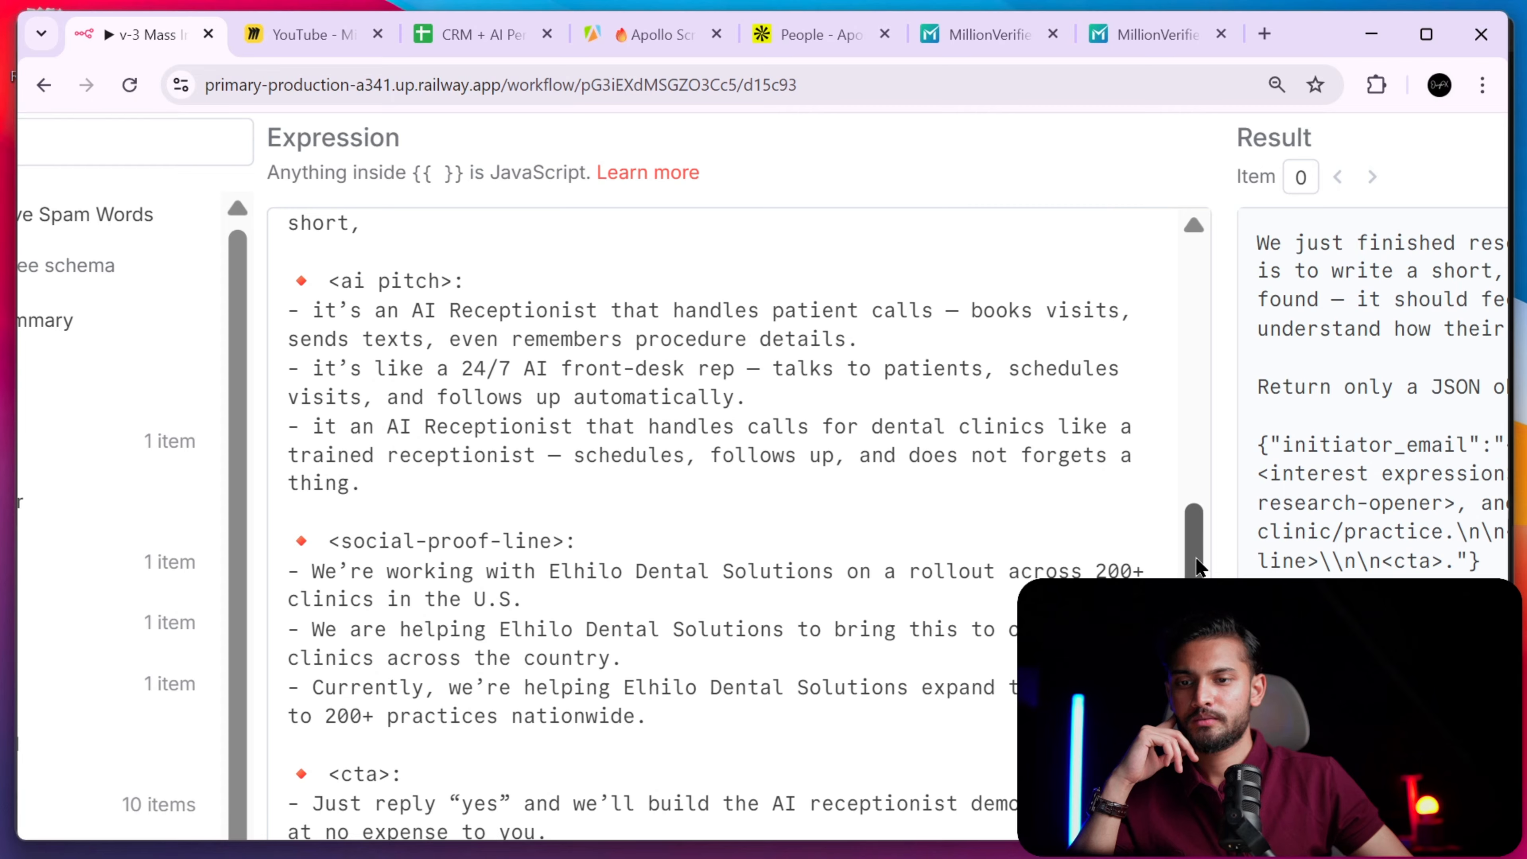
pyautogui.scroll(-6, 1179, 572)
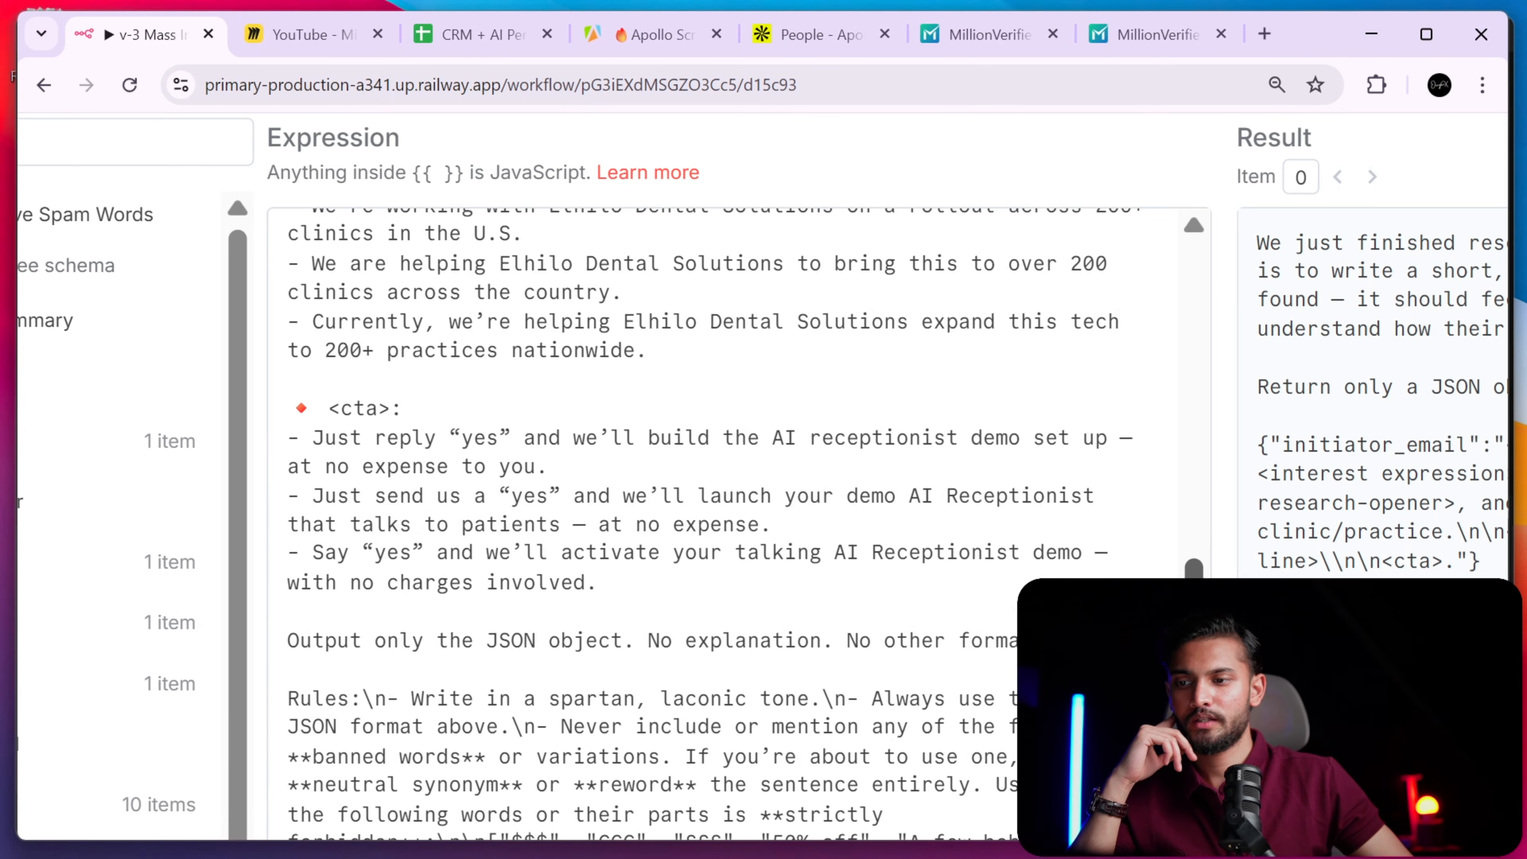
pyautogui.moveTo(1194, 593); pyautogui.dragTo(1194, 595)
pyautogui.moveTo(318, 629); pyautogui.dragTo(1058, 623)
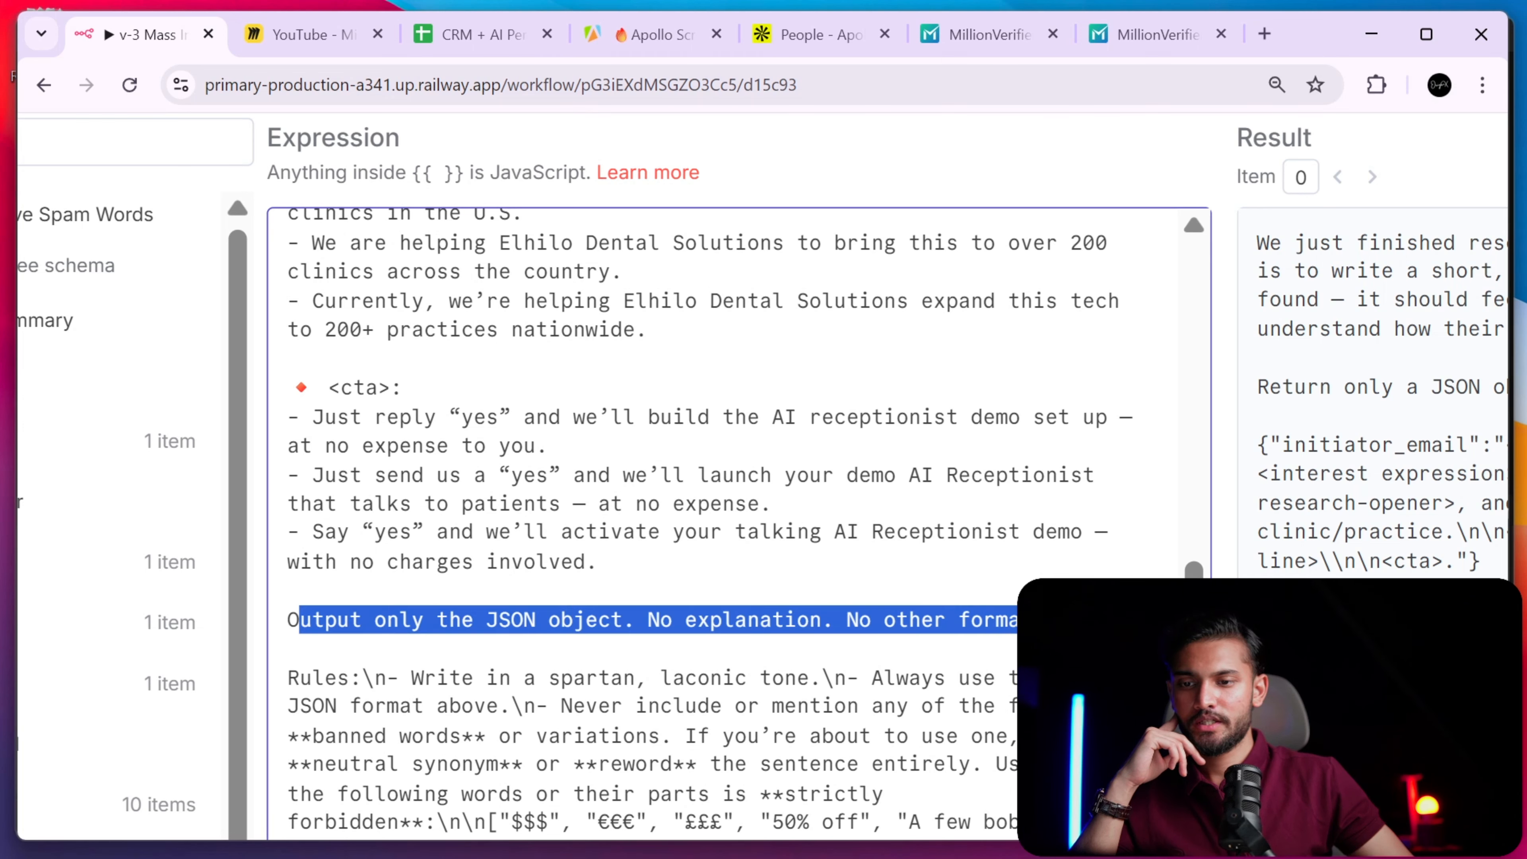
pyautogui.scroll(-5, 1057, 623)
pyautogui.scroll(-1, 721, 523)
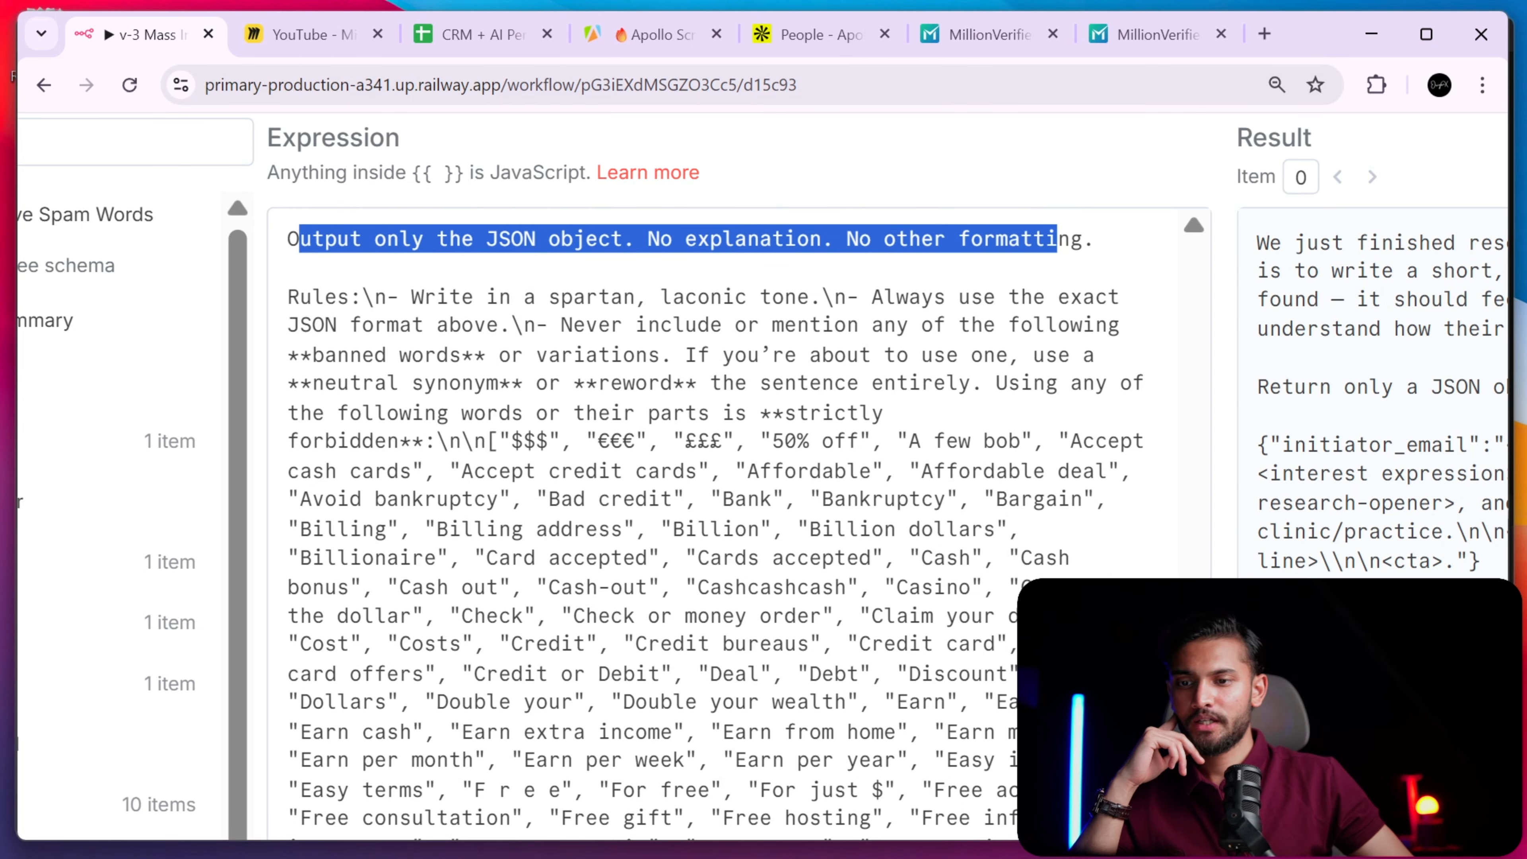
pyautogui.click(497, 296)
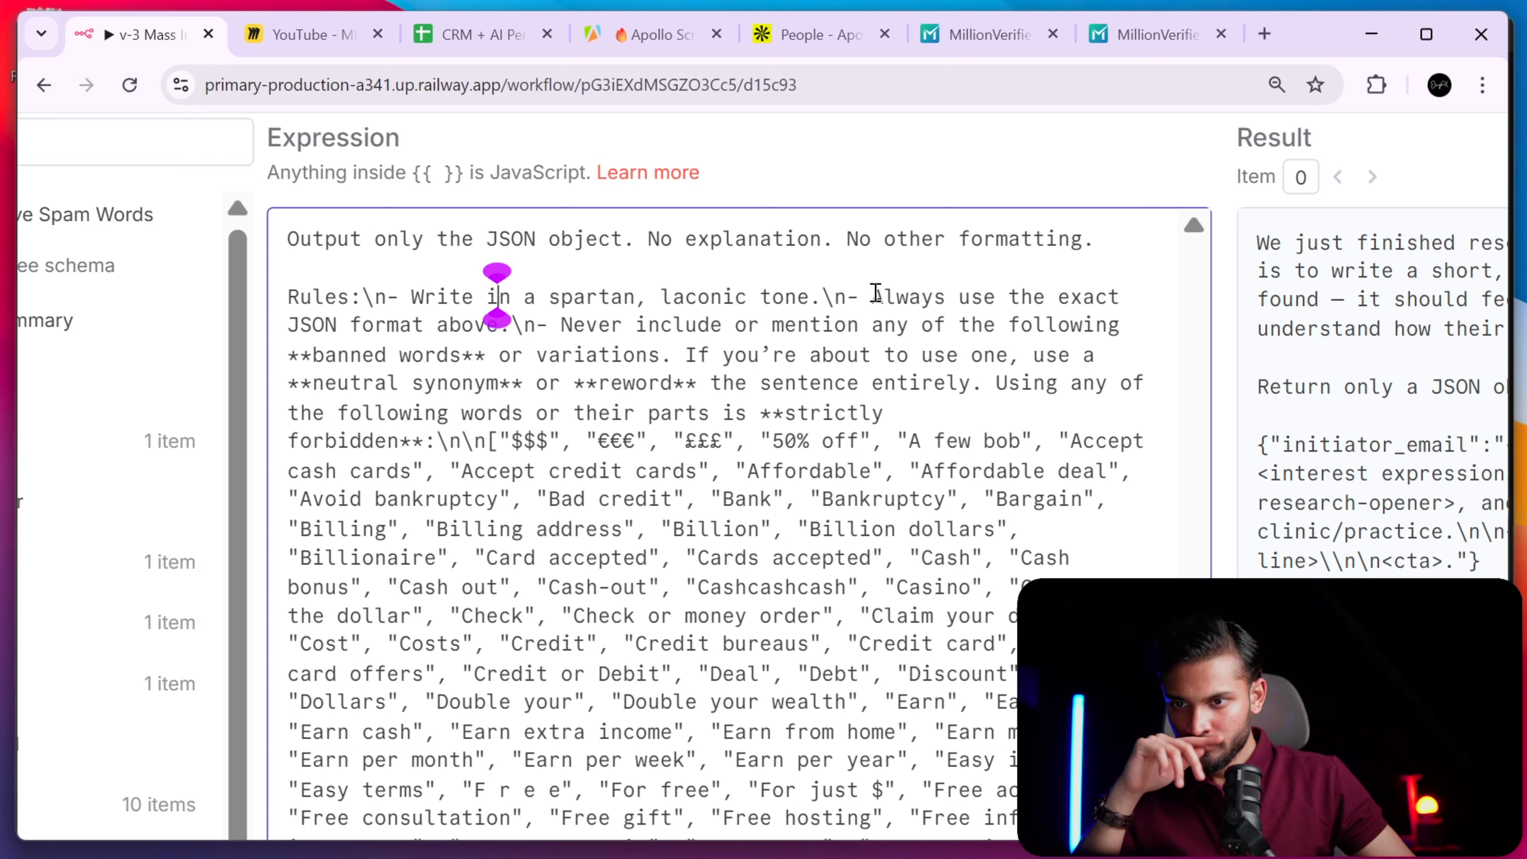
pyautogui.click(957, 325)
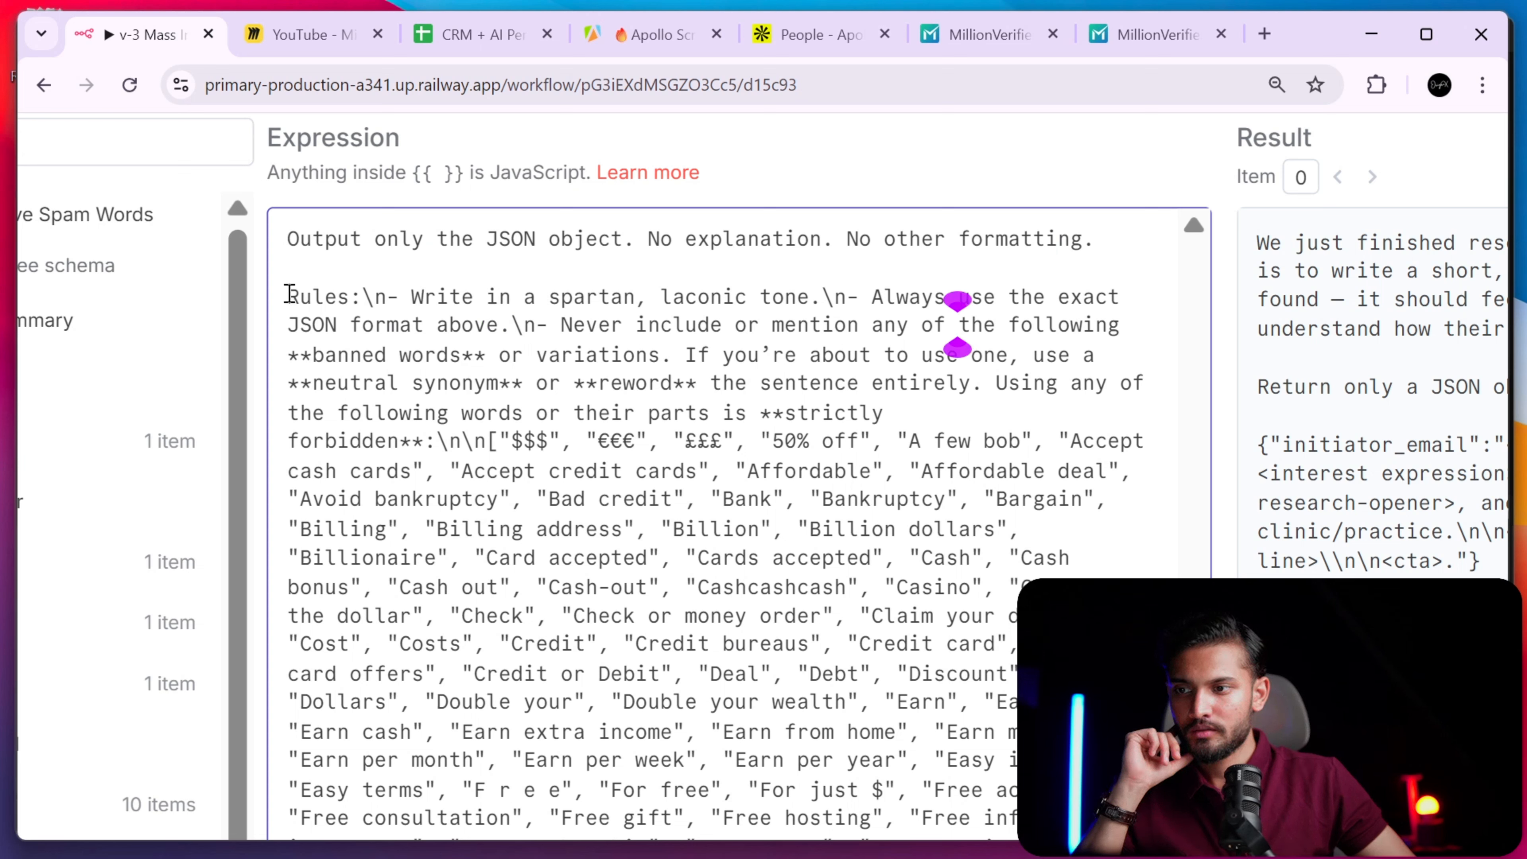
pyautogui.moveTo(289, 296); pyautogui.dragTo(414, 445)
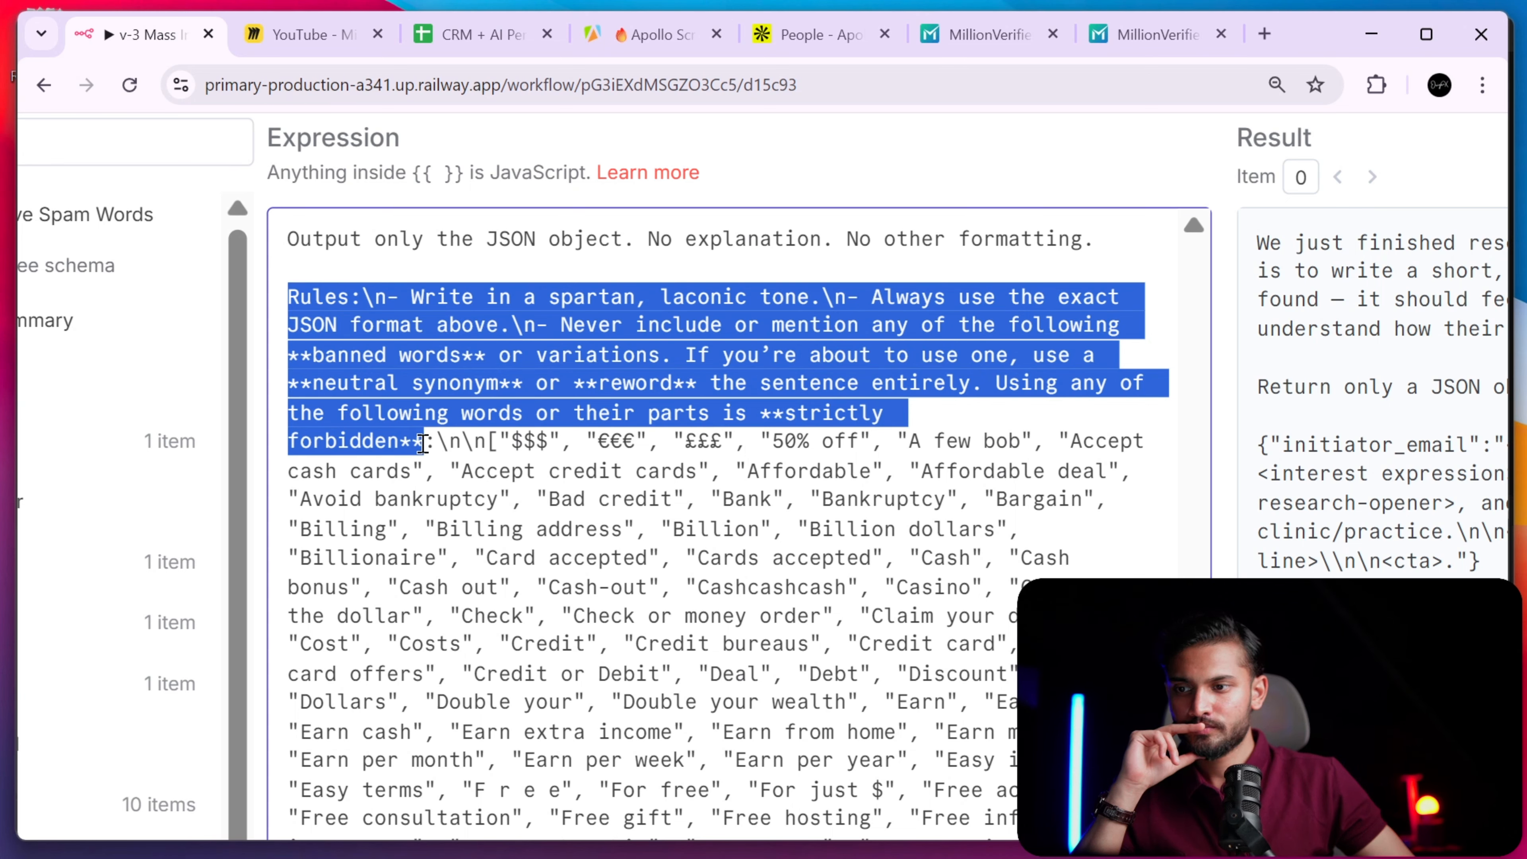
pyautogui.click(437, 444)
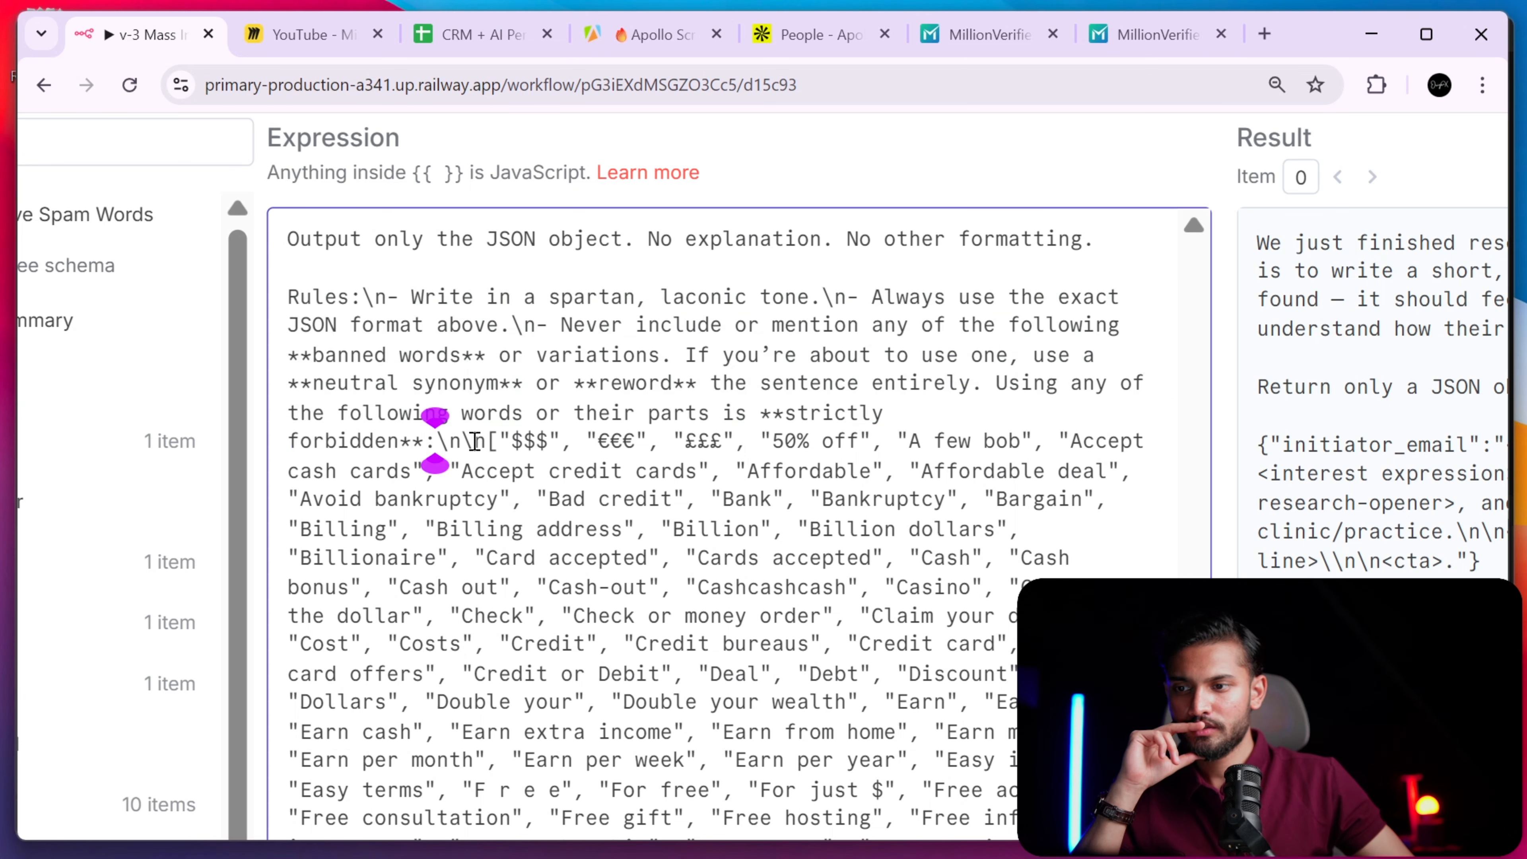
pyautogui.moveTo(490, 441); pyautogui.dragTo(277, 280)
pyautogui.click(375, 362)
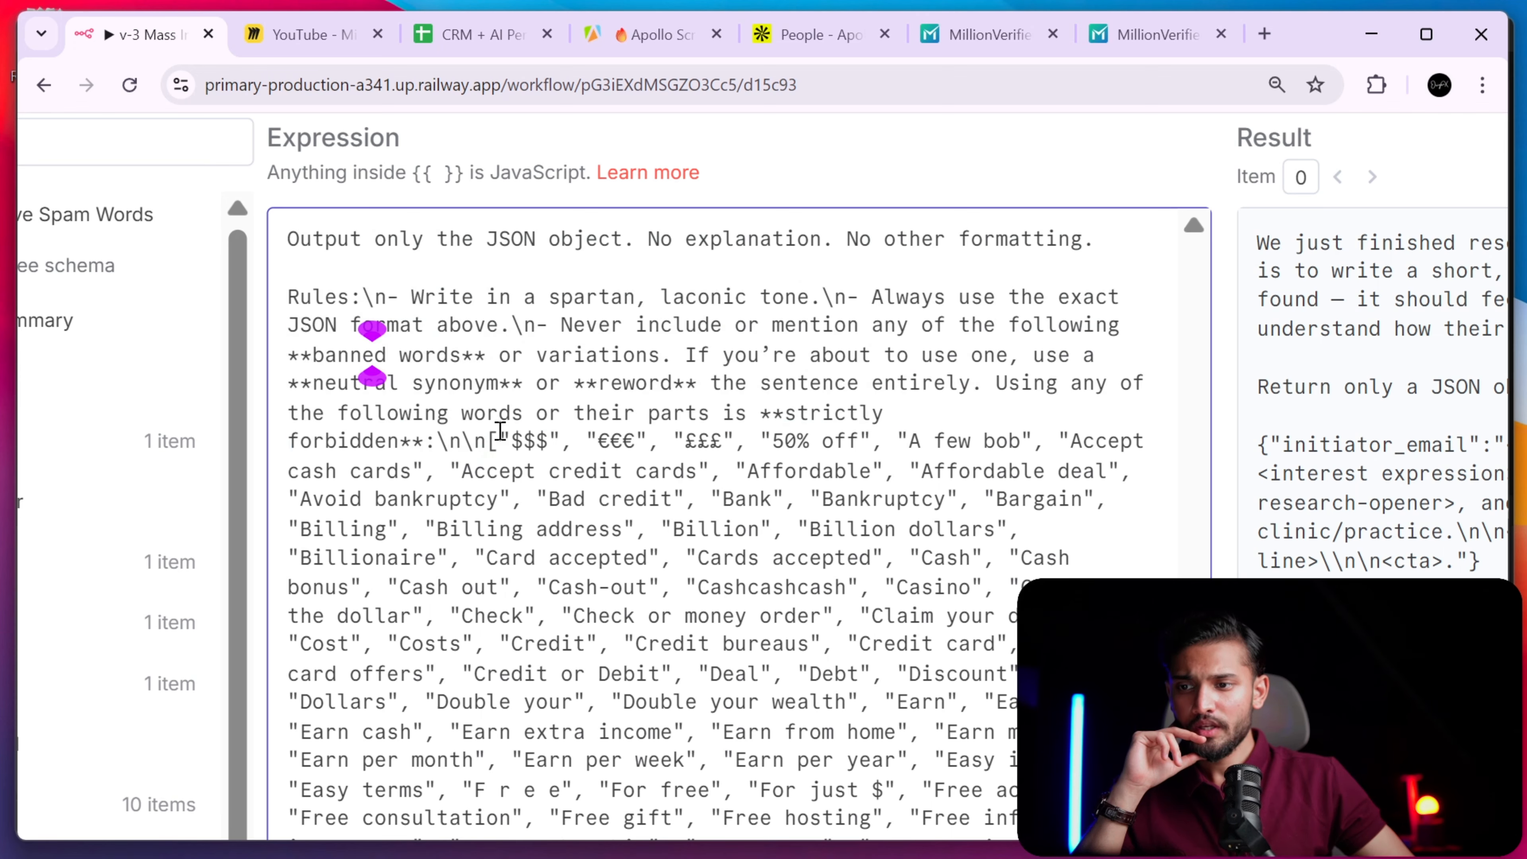
pyautogui.moveTo(501, 430); pyautogui.dragTo(928, 666)
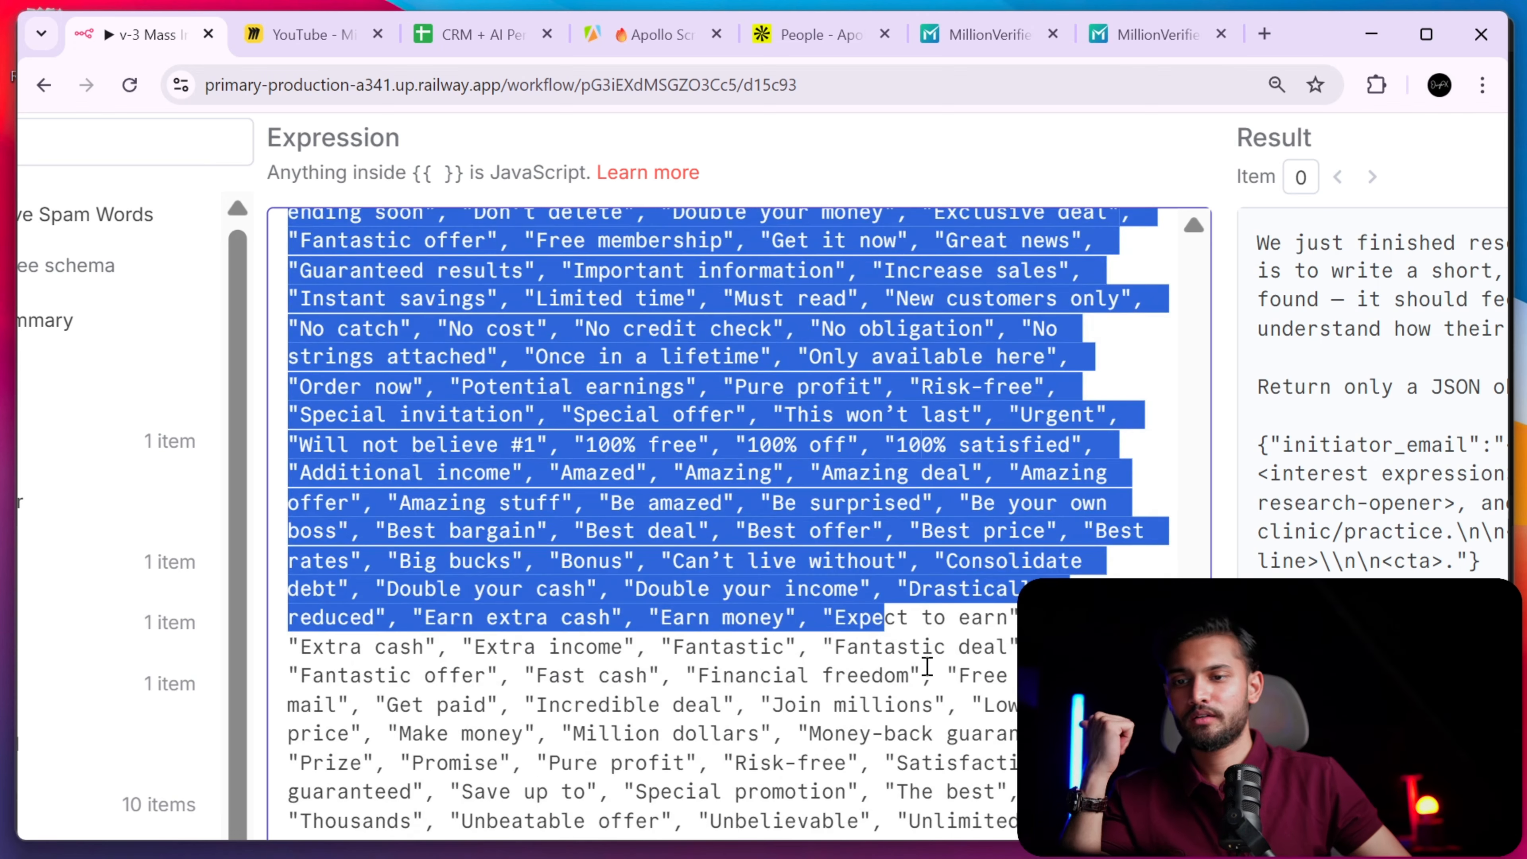
pyautogui.click(927, 666)
pyautogui.scroll(-10, 782, 421)
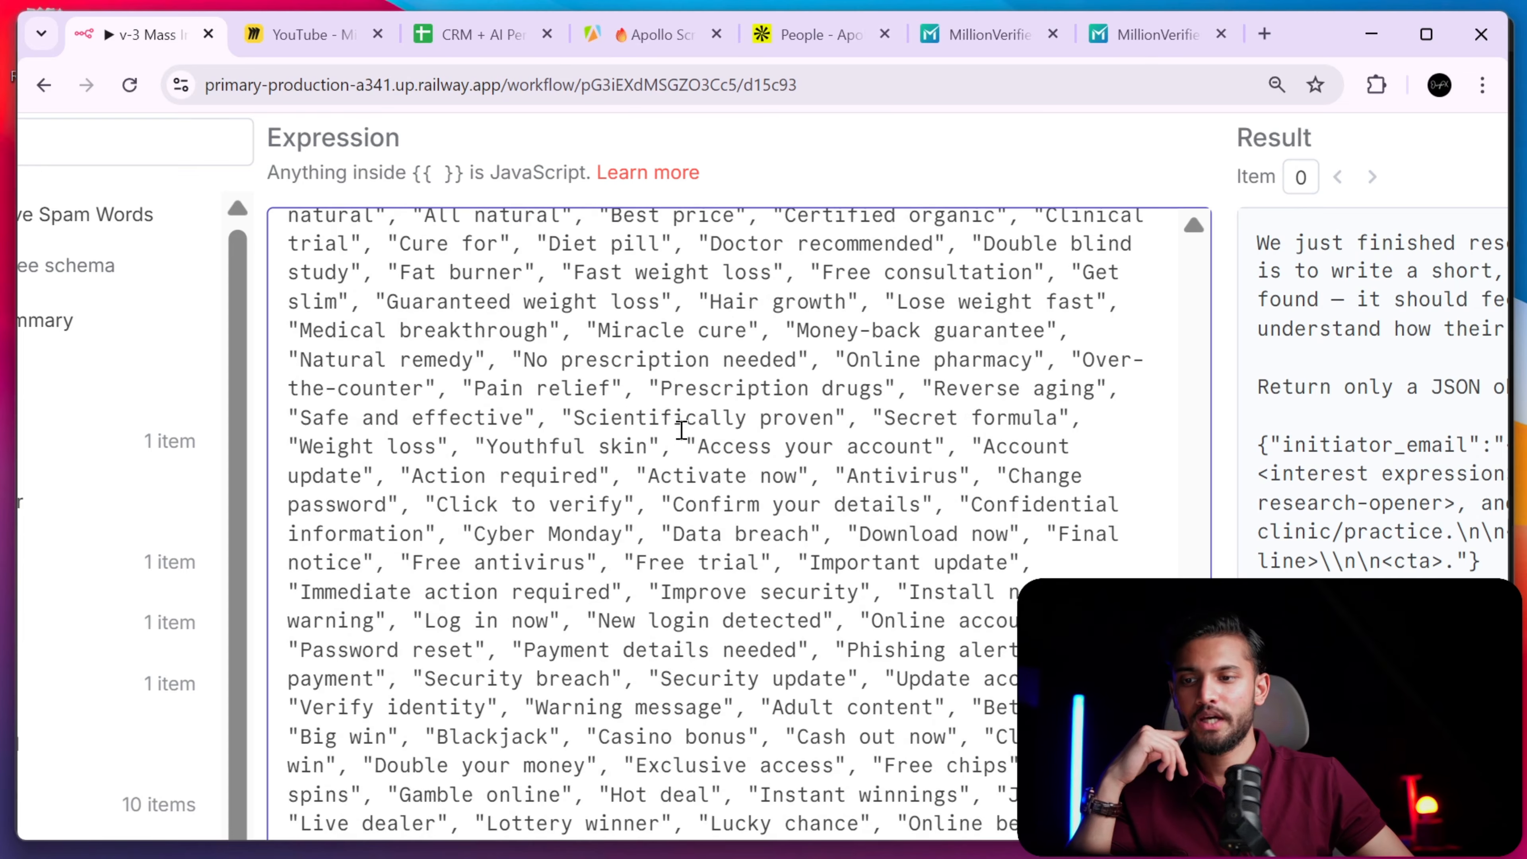
pyautogui.scroll(-8, 681, 430)
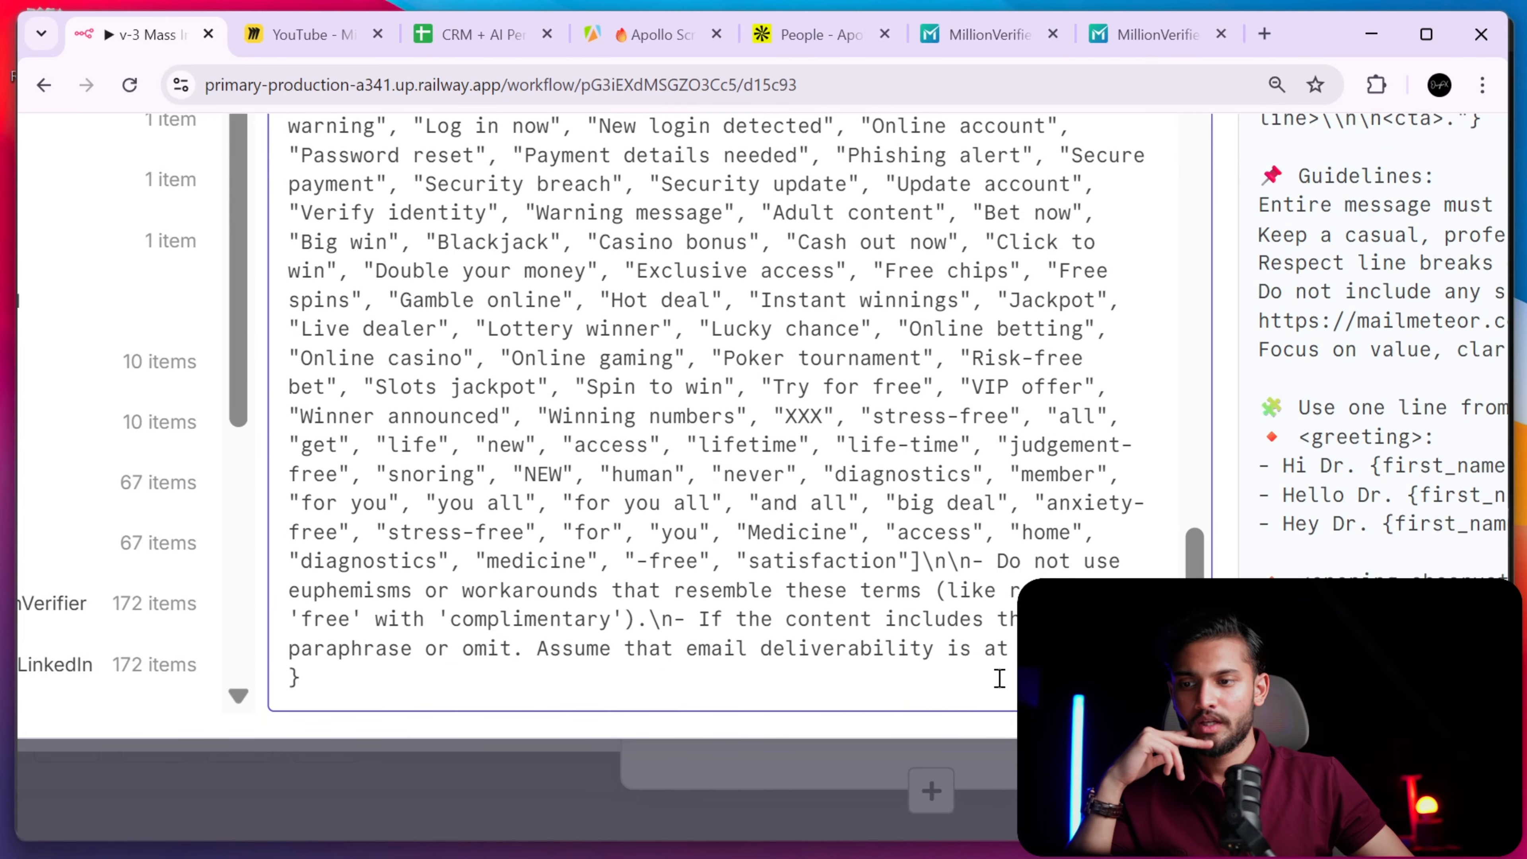
pyautogui.moveTo(1022, 649); pyautogui.dragTo(746, 649)
pyautogui.click(670, 644)
pyautogui.click(725, 645)
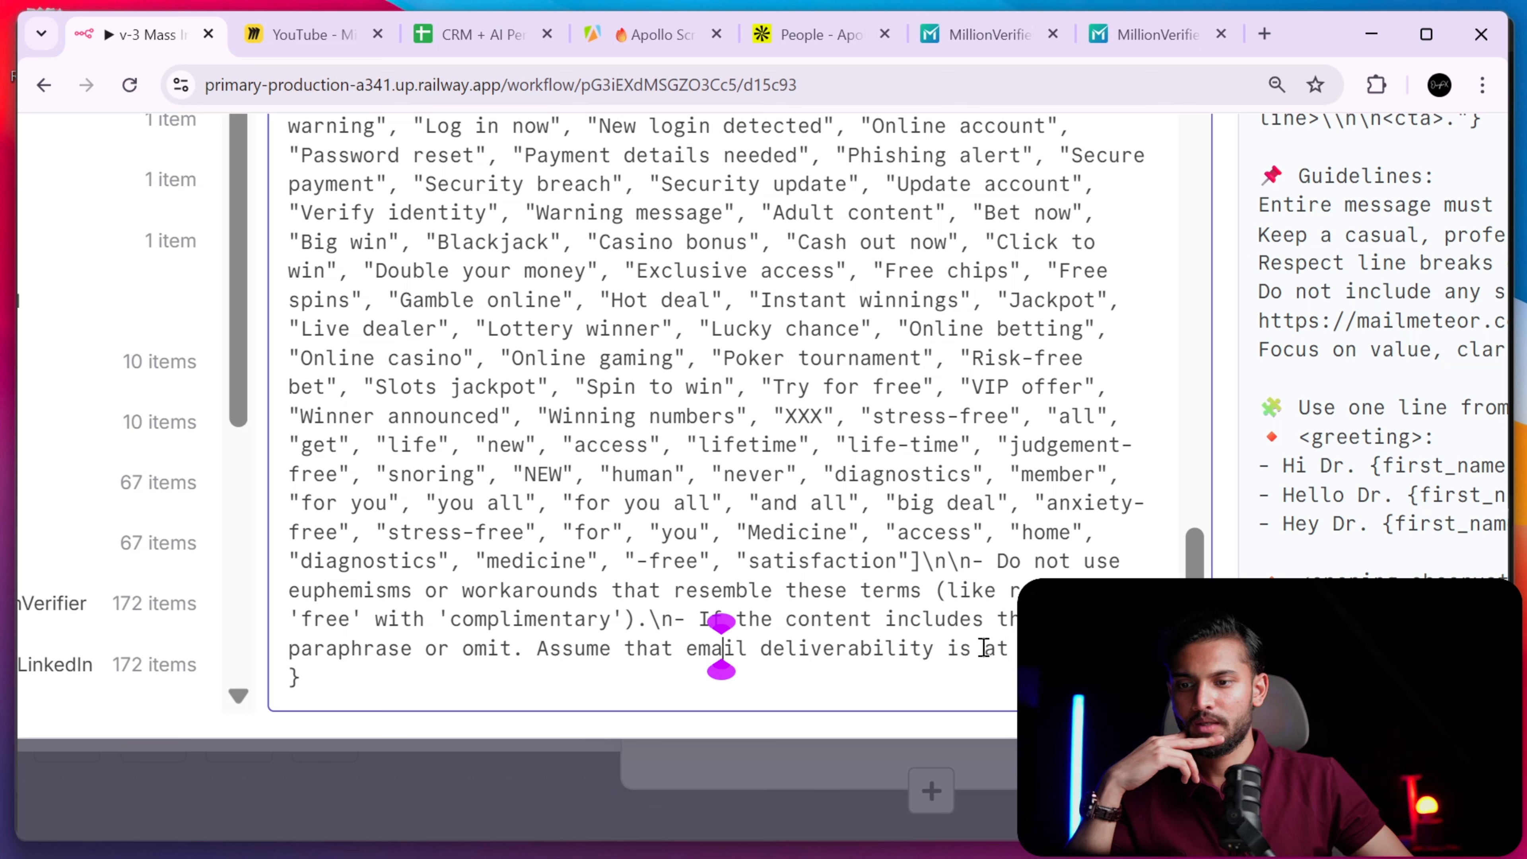
pyautogui.click(1195, 647)
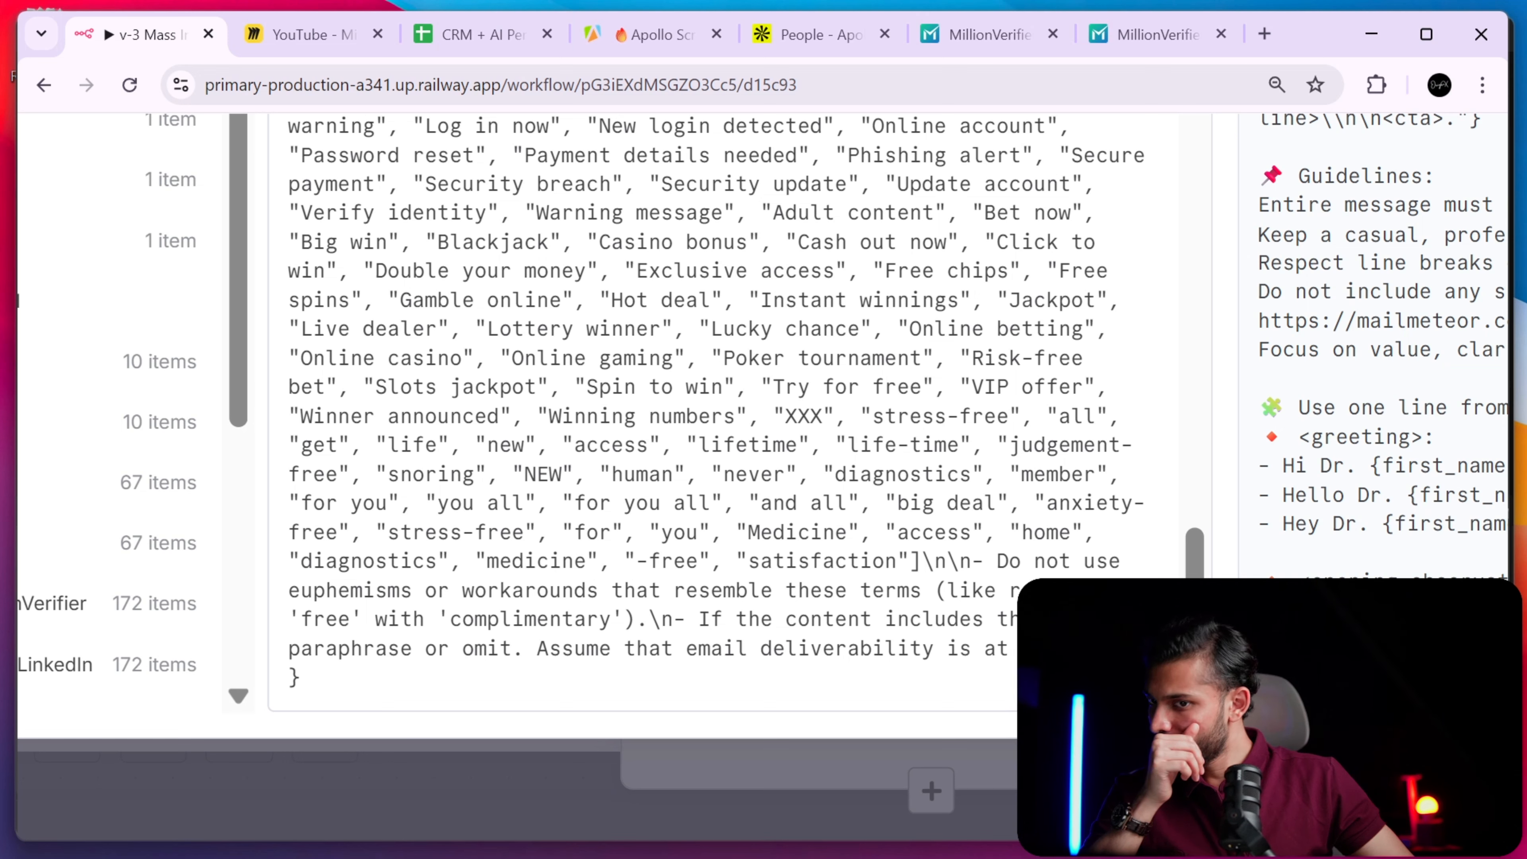
pyautogui.scroll(5, 722, 421)
pyautogui.moveTo(960, 430); pyautogui.dragTo(1175, 562)
pyautogui.click(1012, 523)
pyautogui.scroll(10, 1197, 523)
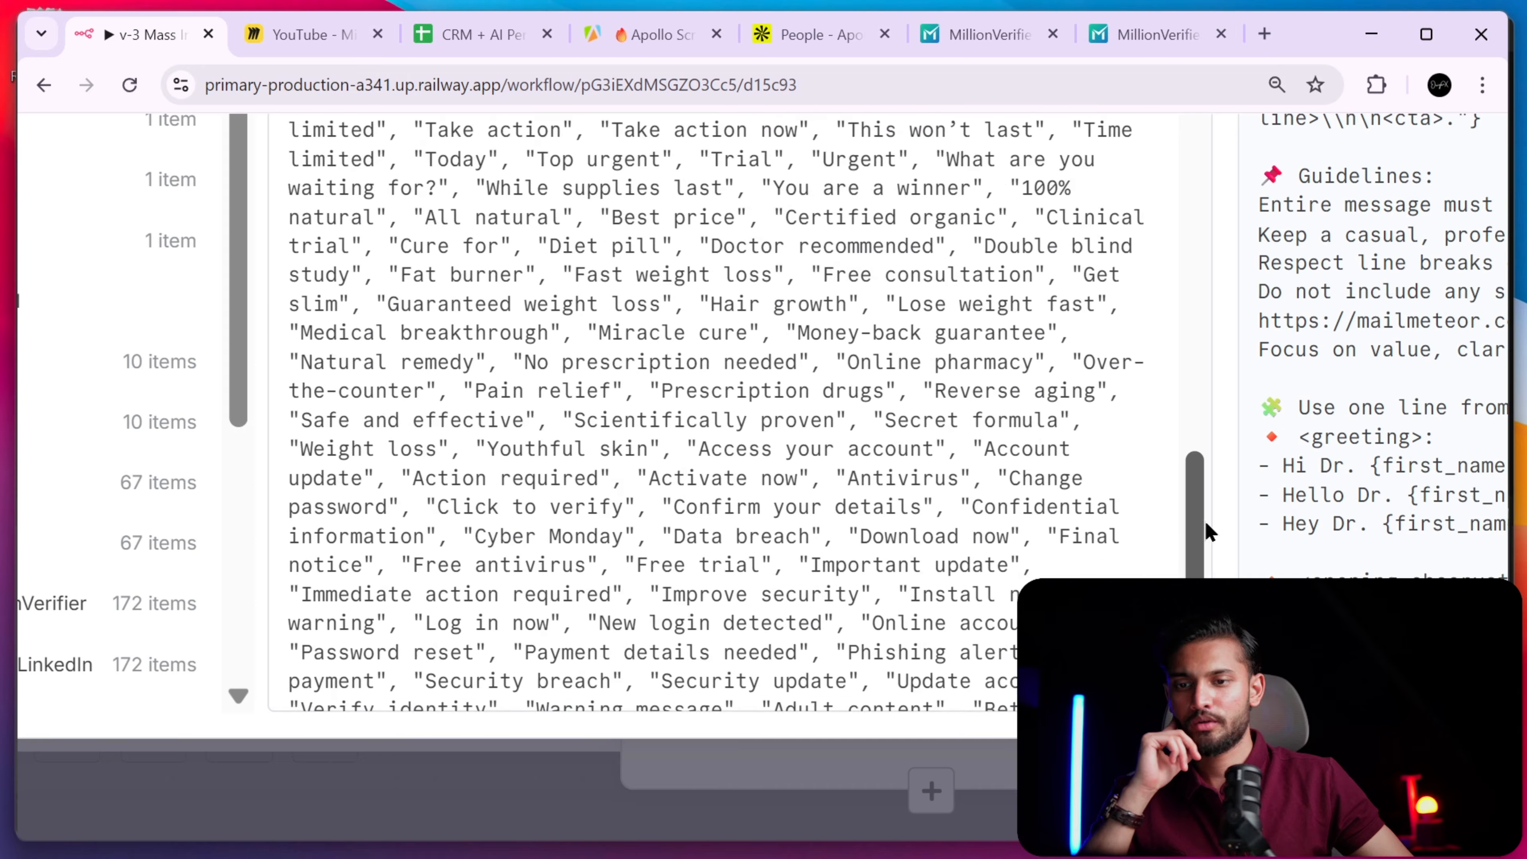
pyautogui.moveTo(1189, 325); pyautogui.dragTo(1243, 71)
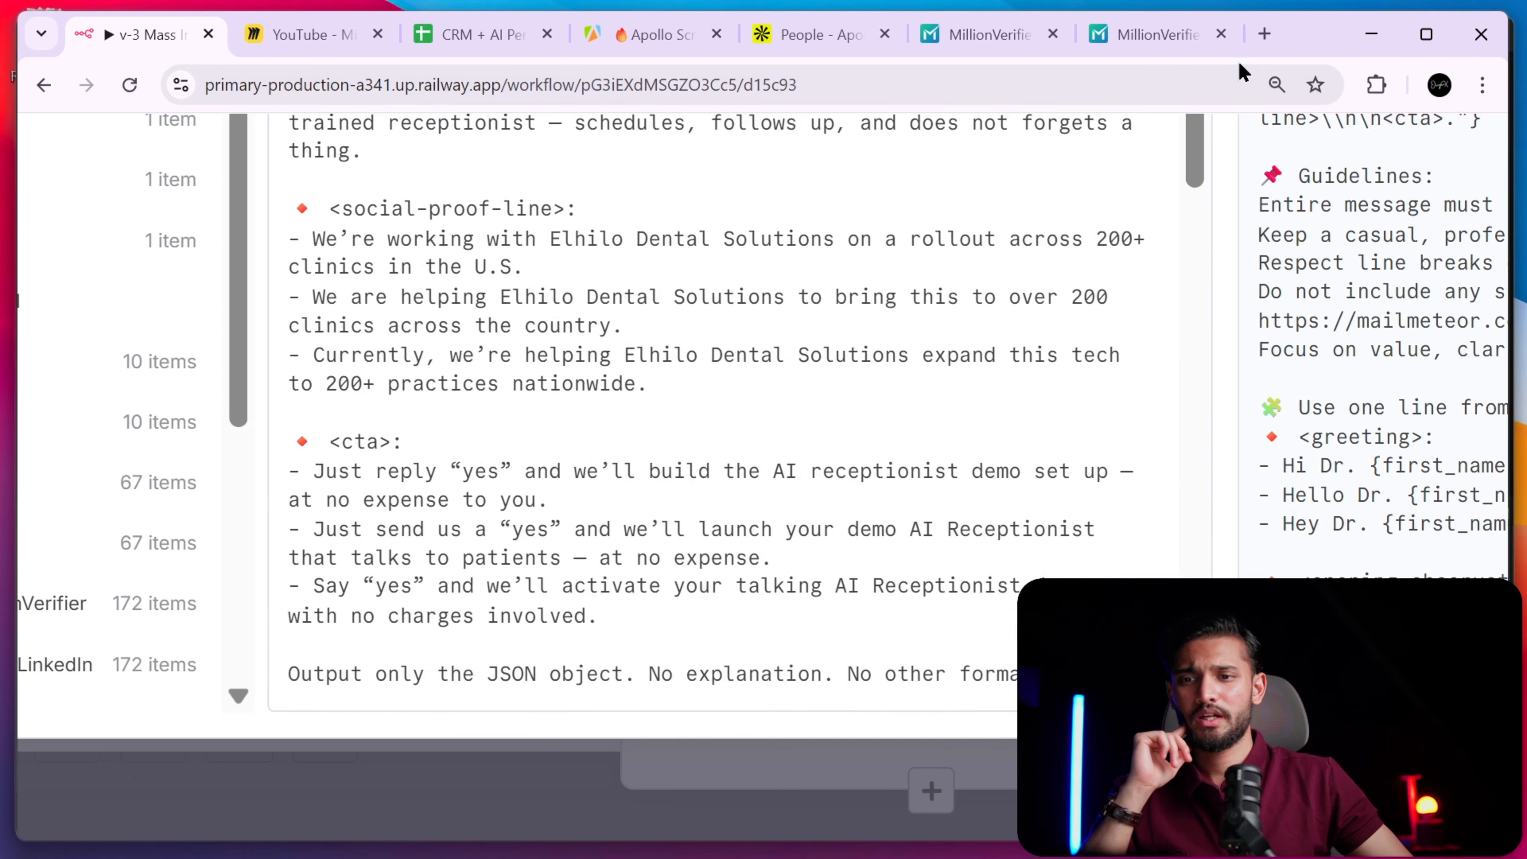
# - Close the prompt expression editor and the node settings
pyautogui.scroll(-5, 1003, 274)
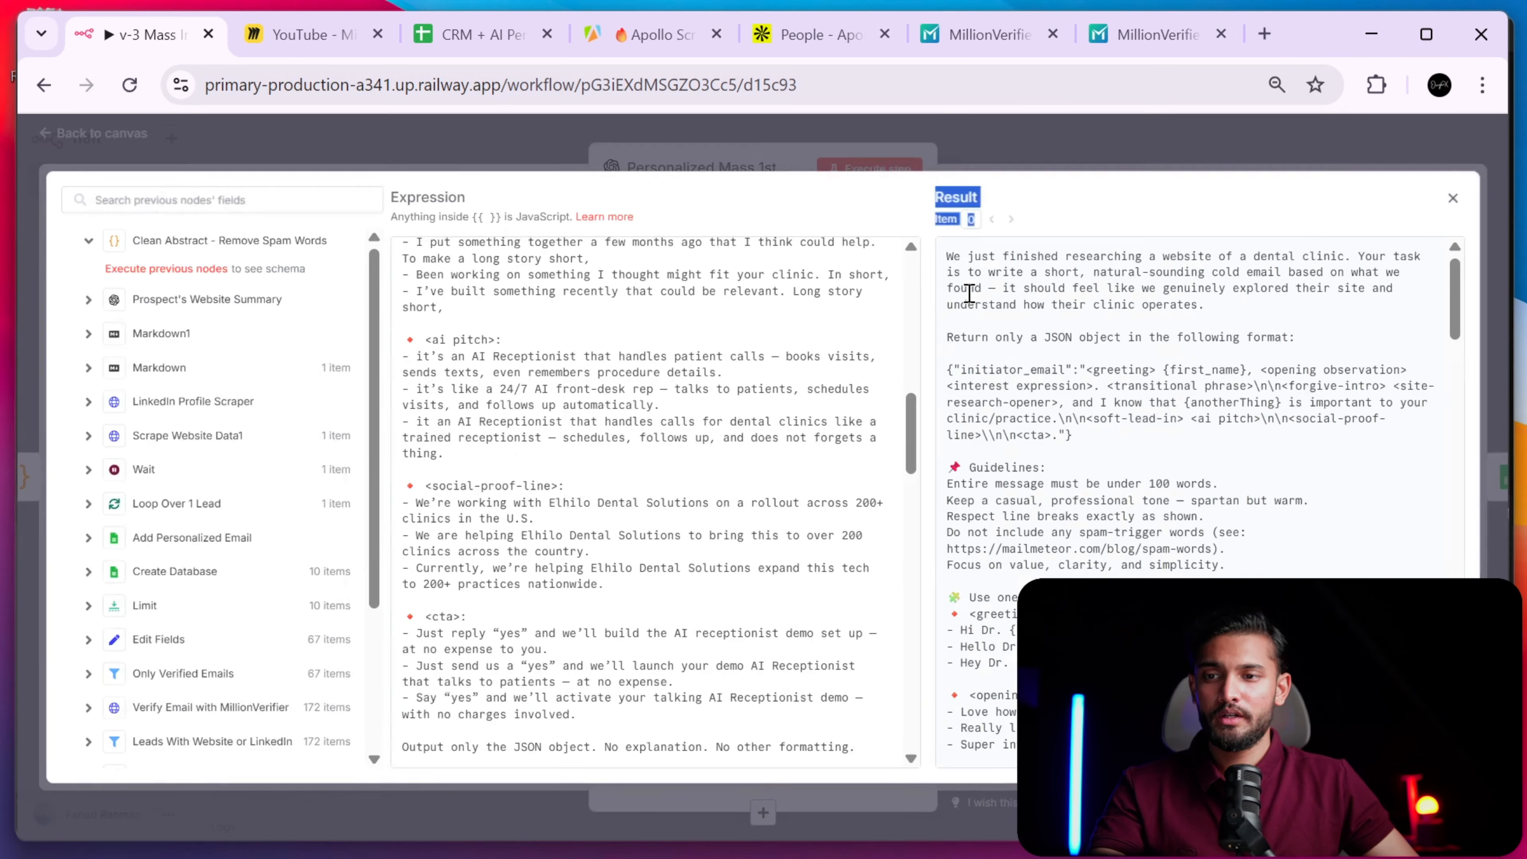
pyautogui.click(1350, 150)
pyautogui.click(1272, 125)
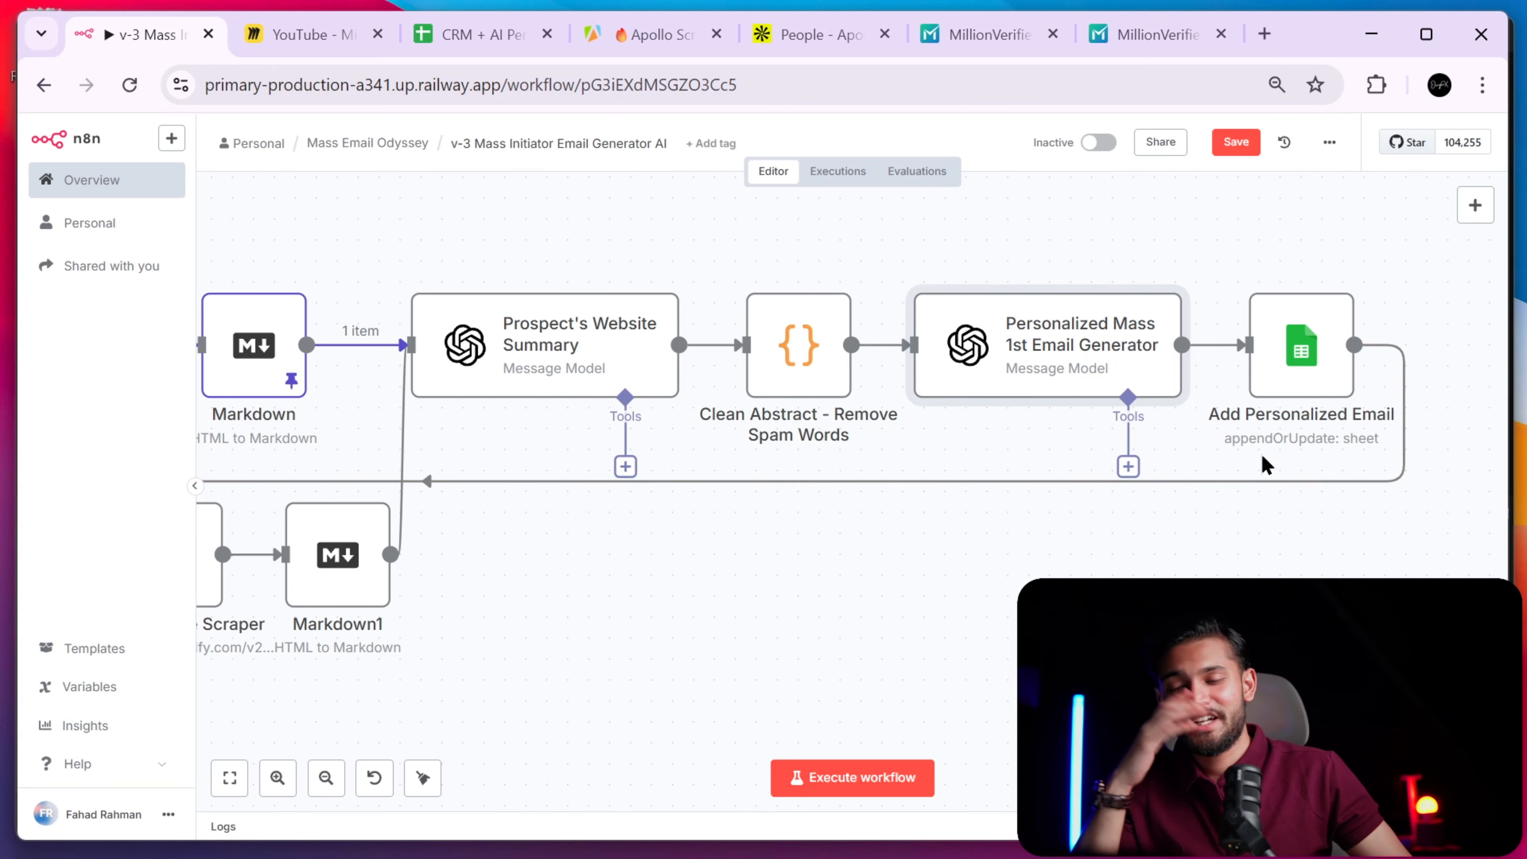
# - Inspect Prospect's Website Summary and find its OpenAI insufficient-quota error
pyautogui.doubleClick(580, 360)
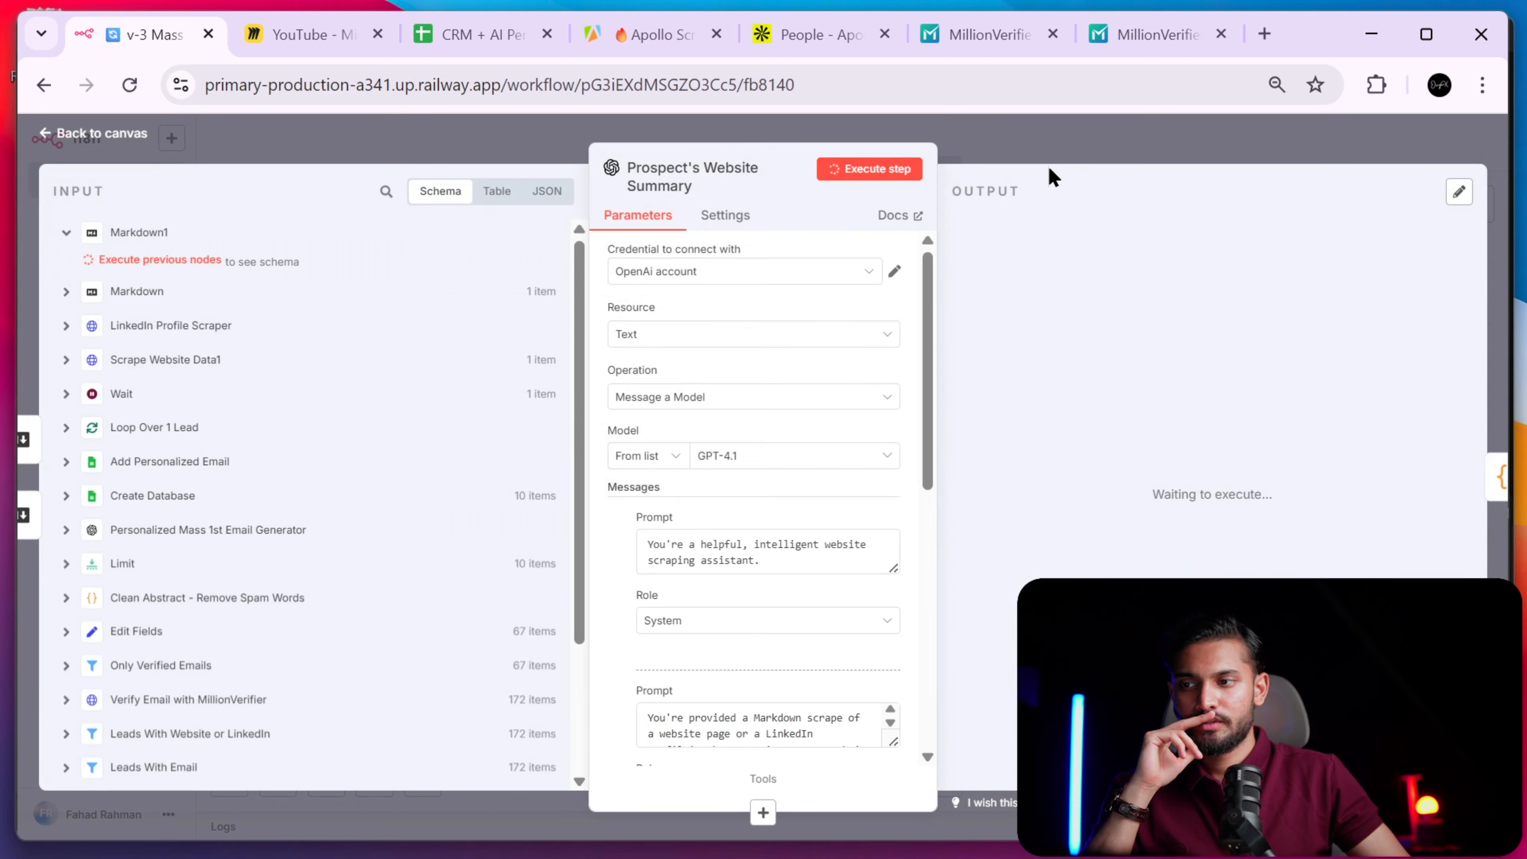
pyautogui.click(1110, 156)
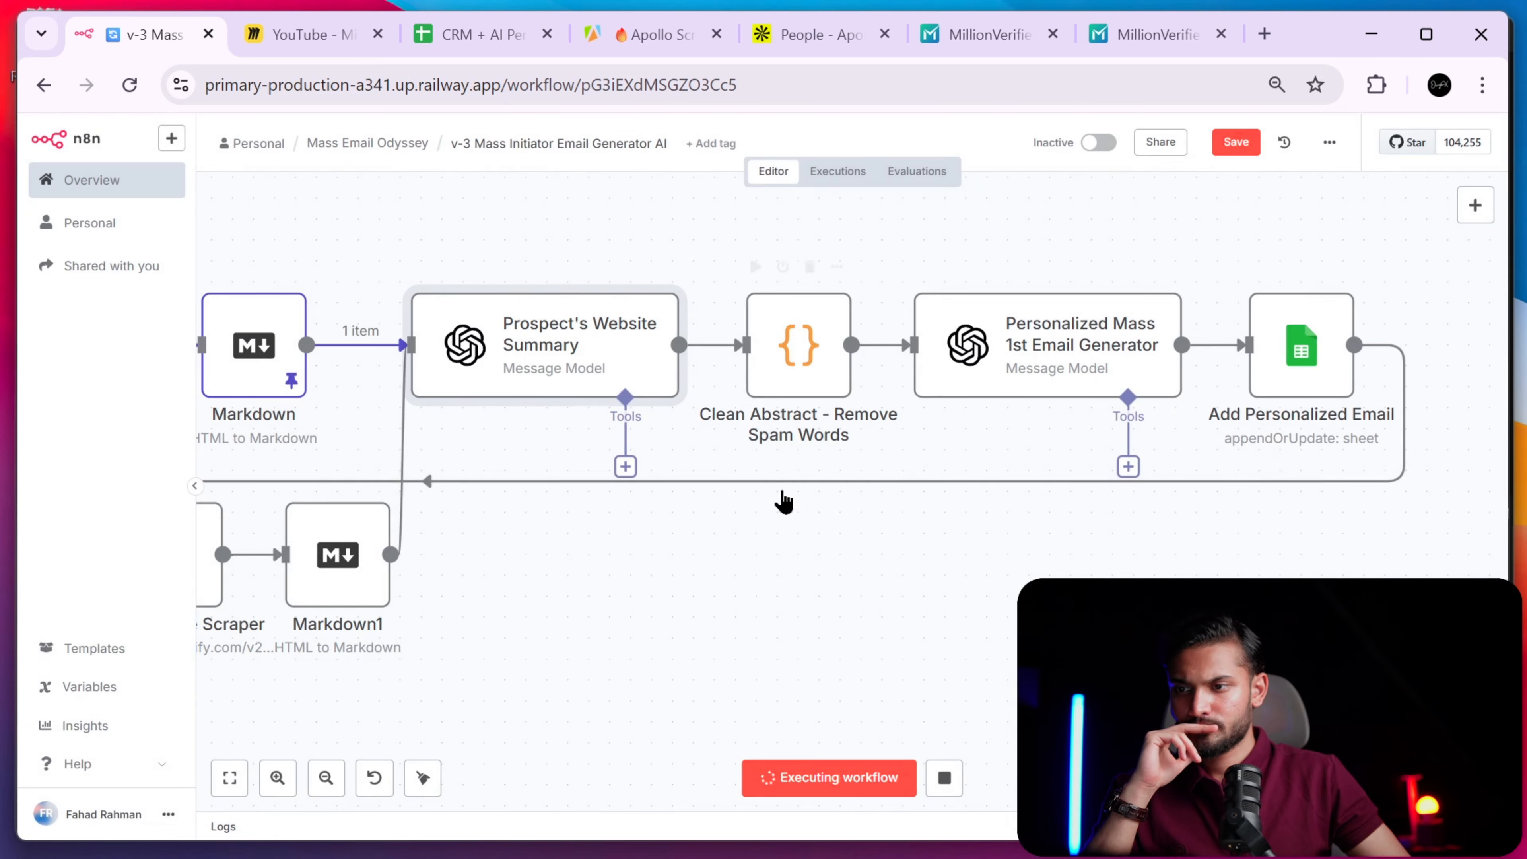
pyautogui.moveTo(778, 501); pyautogui.dragTo(958, 515)
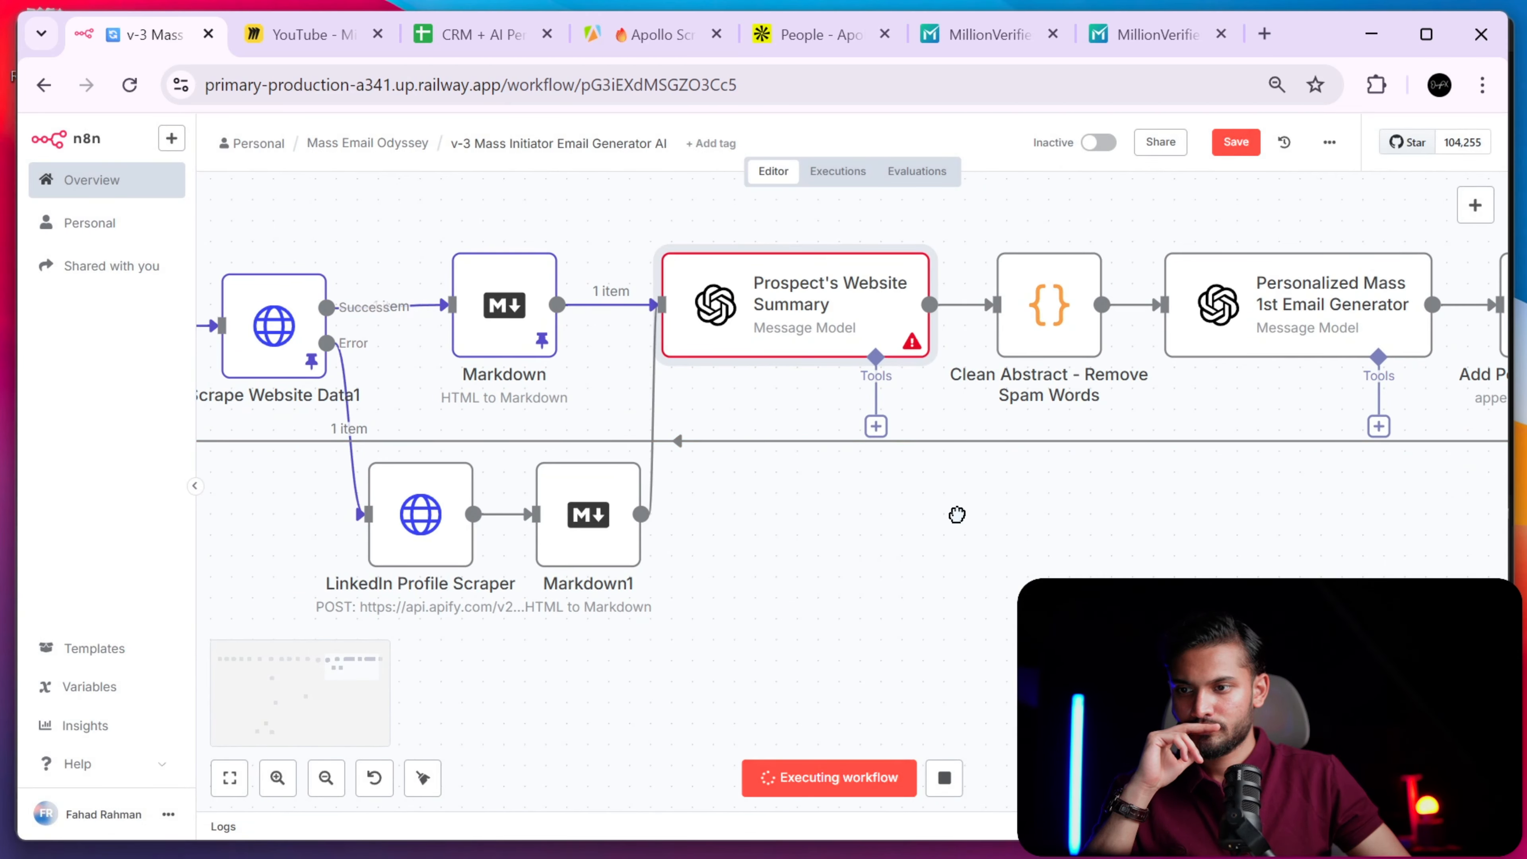
pyautogui.doubleClick(859, 349)
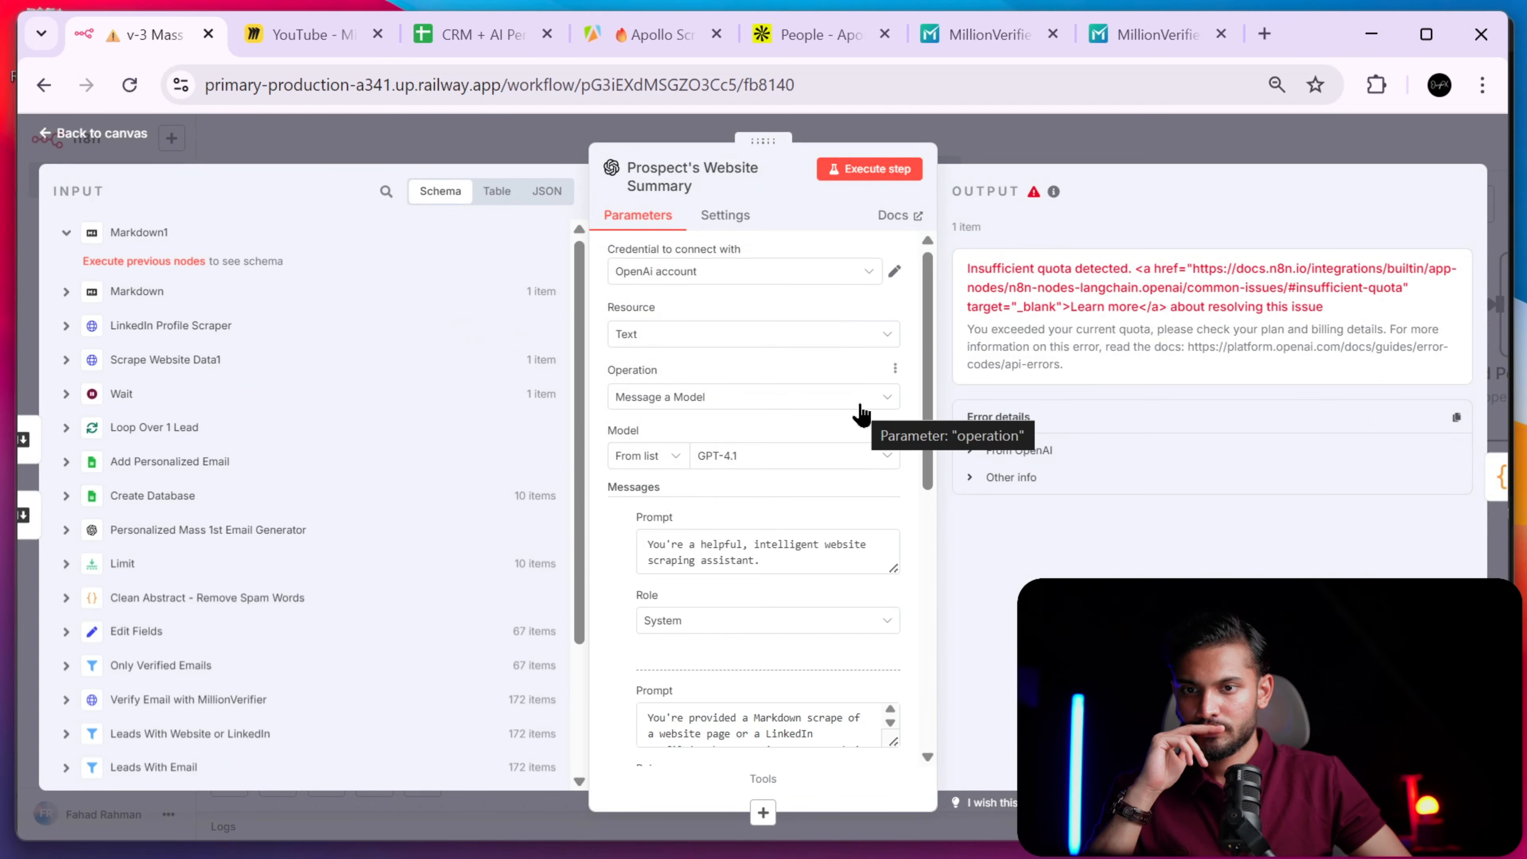
pyautogui.click(1063, 158)
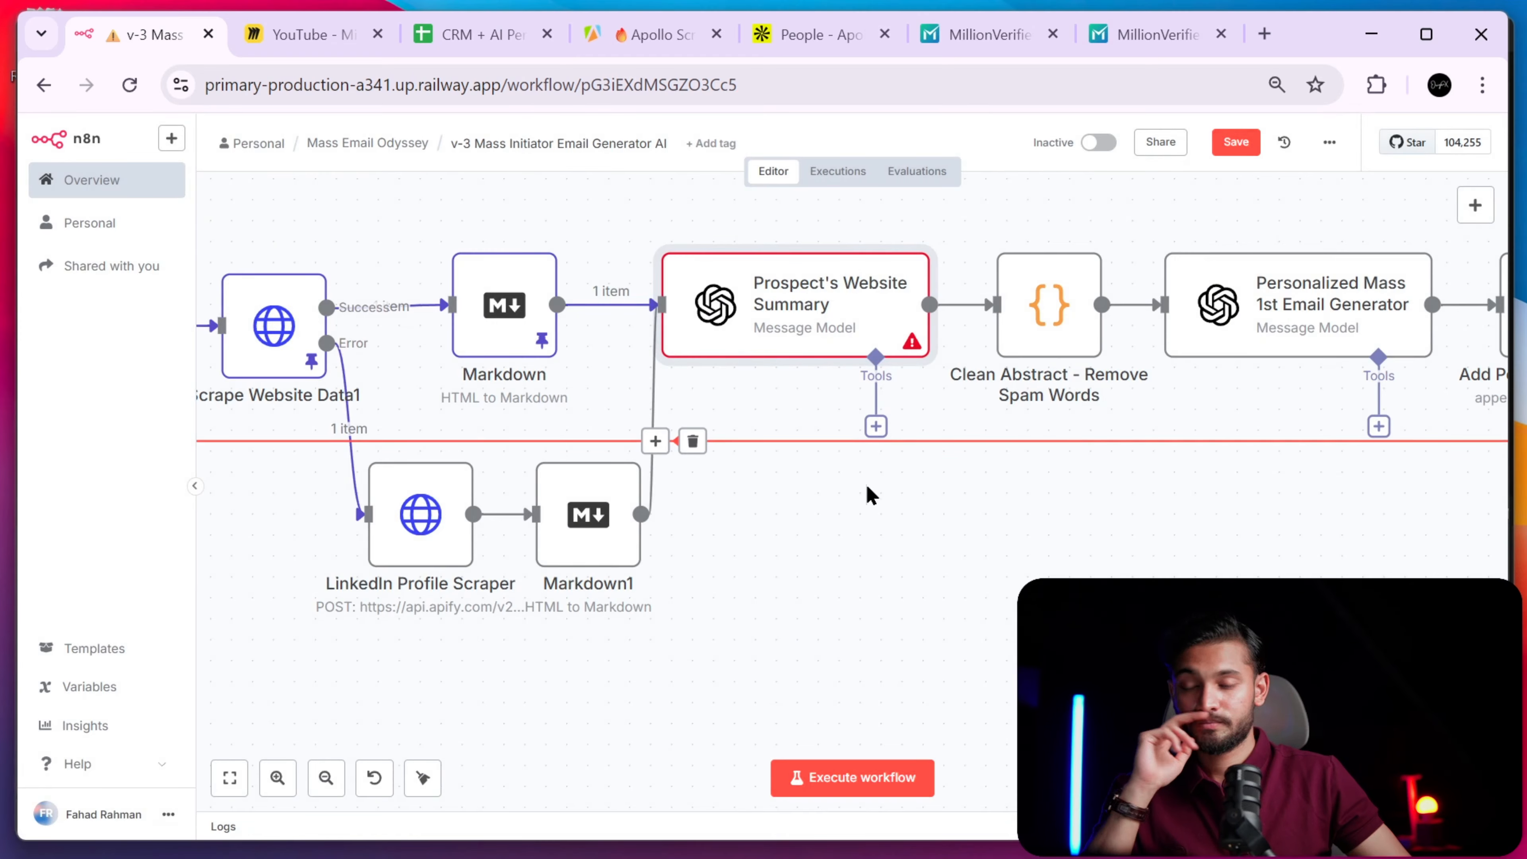
# - Reopen Prospect's Website Summary and rerun its step after the quota error
pyautogui.hotkey('ctrl', 'k')
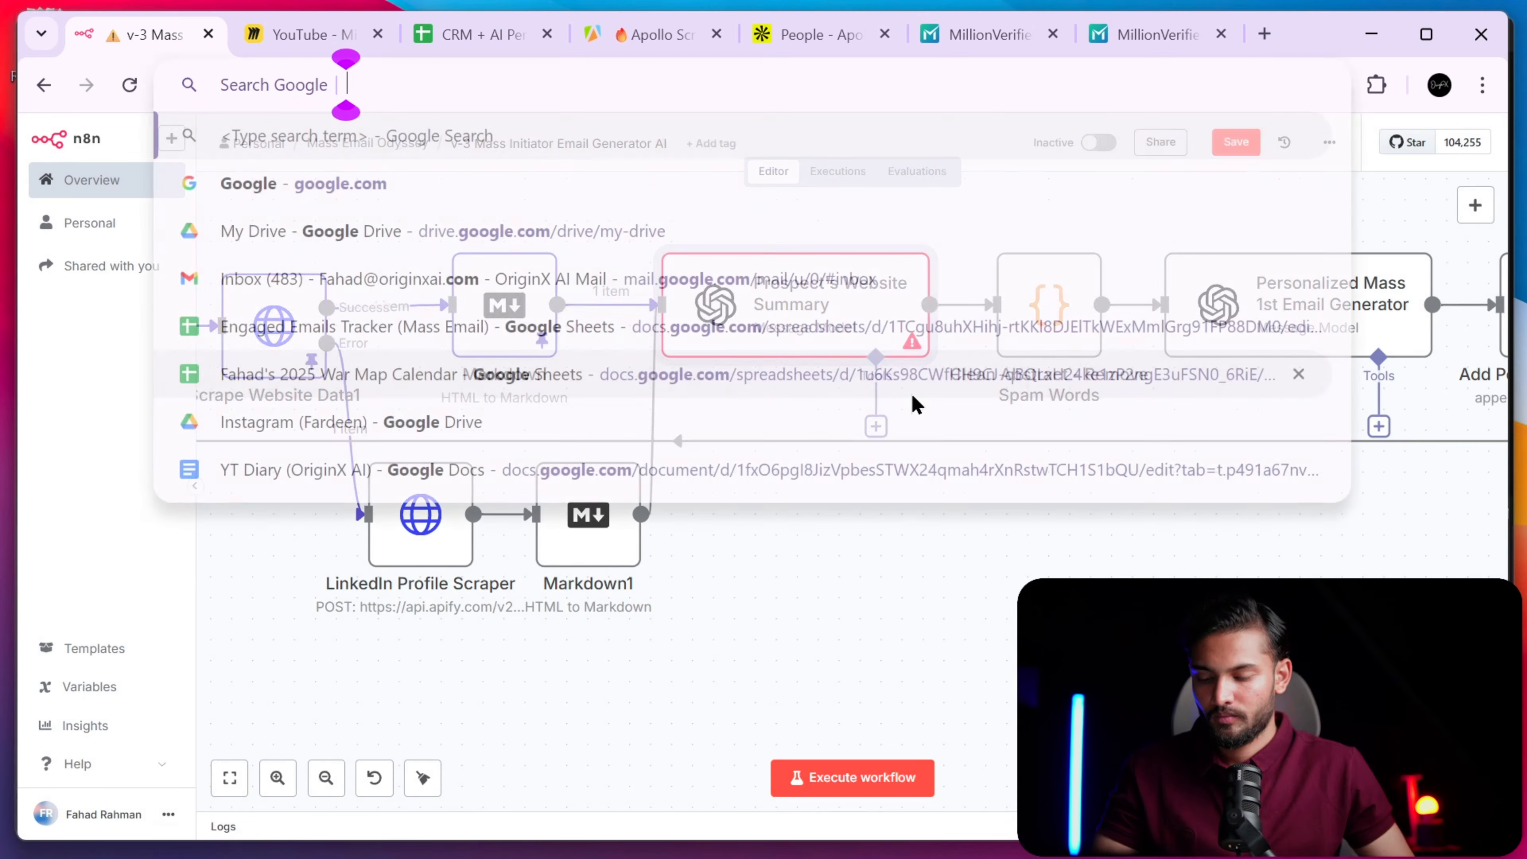
pyautogui.click(950, 577)
pyautogui.hotkey('alt', 'Tab')
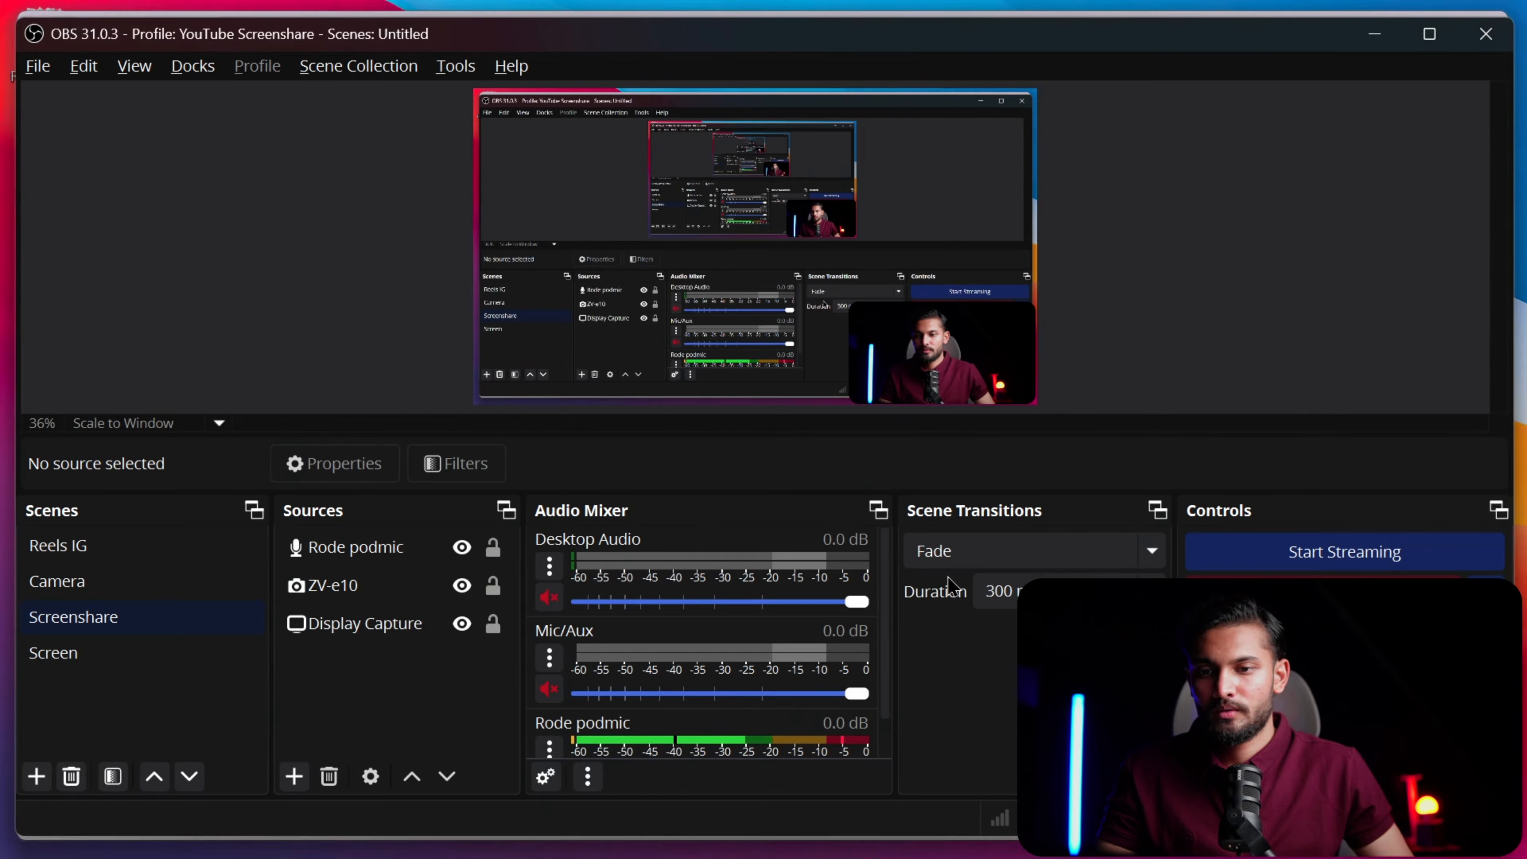
pyautogui.hotkey('alt', 'Tab')
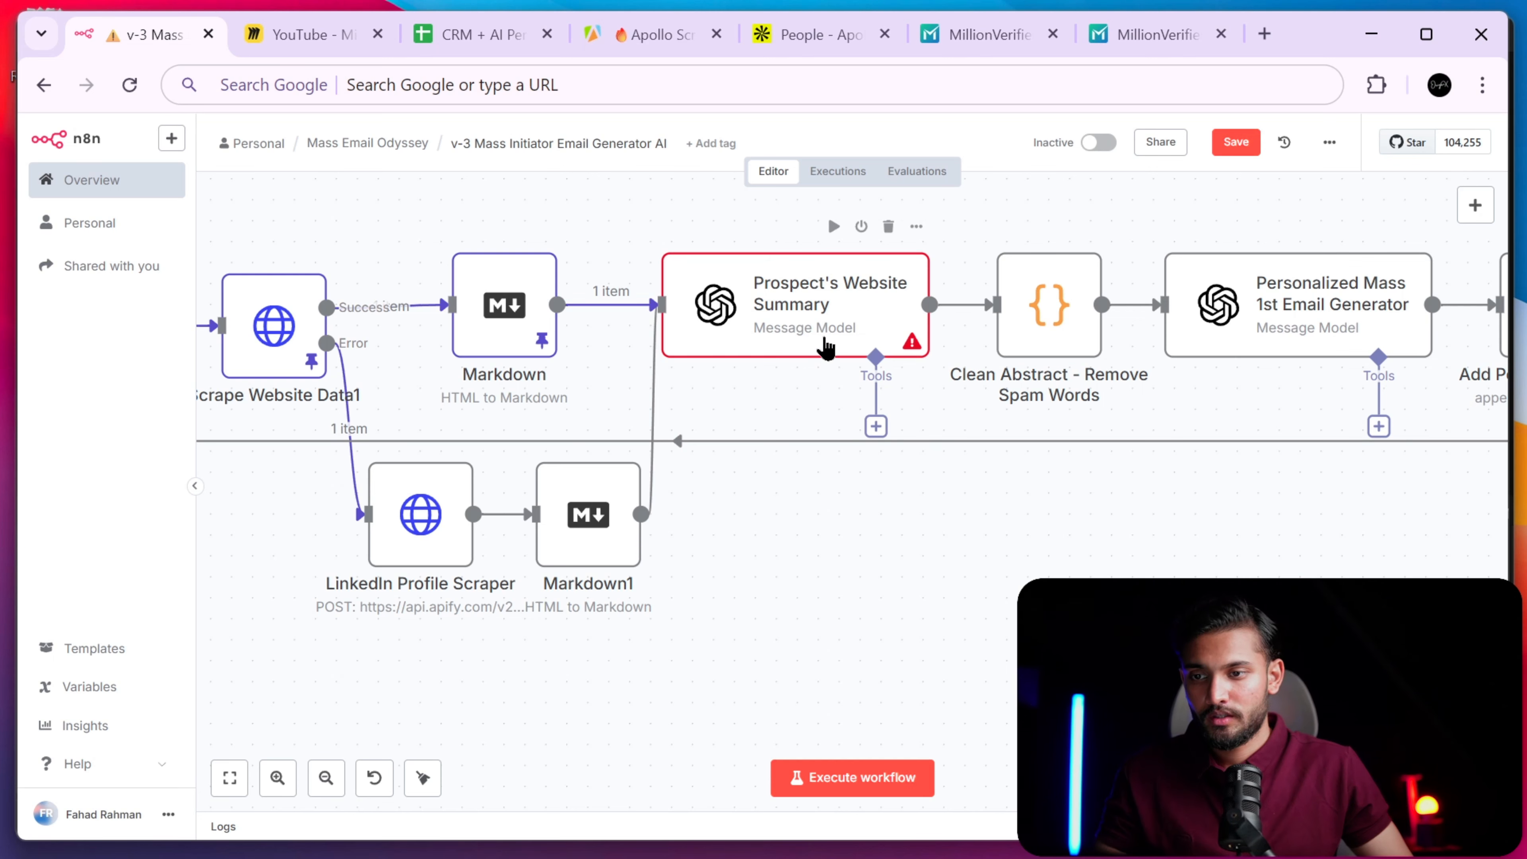
pyautogui.doubleClick(825, 346)
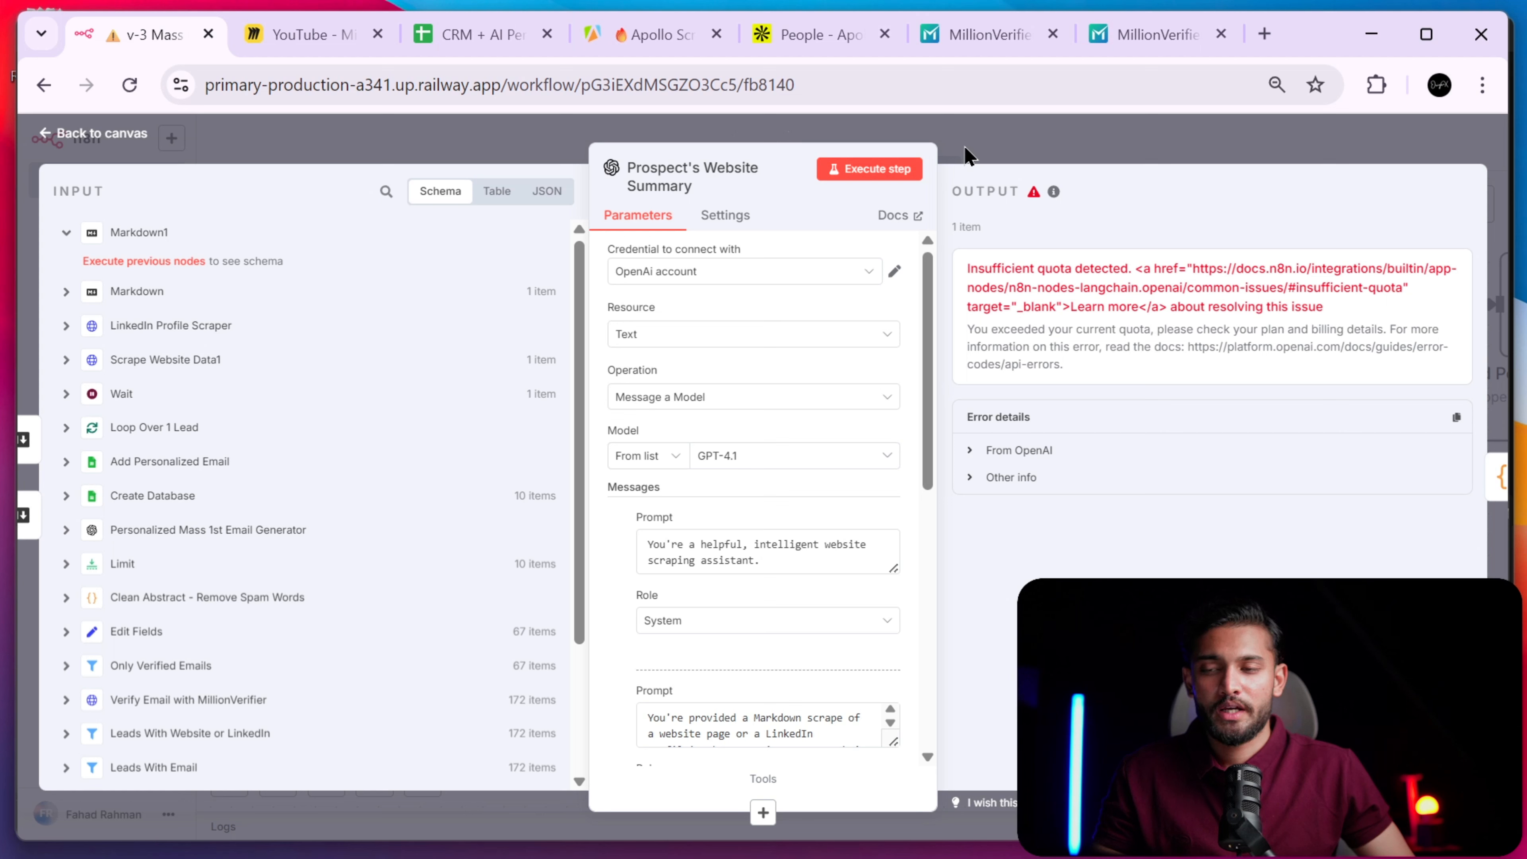
pyautogui.click(898, 171)
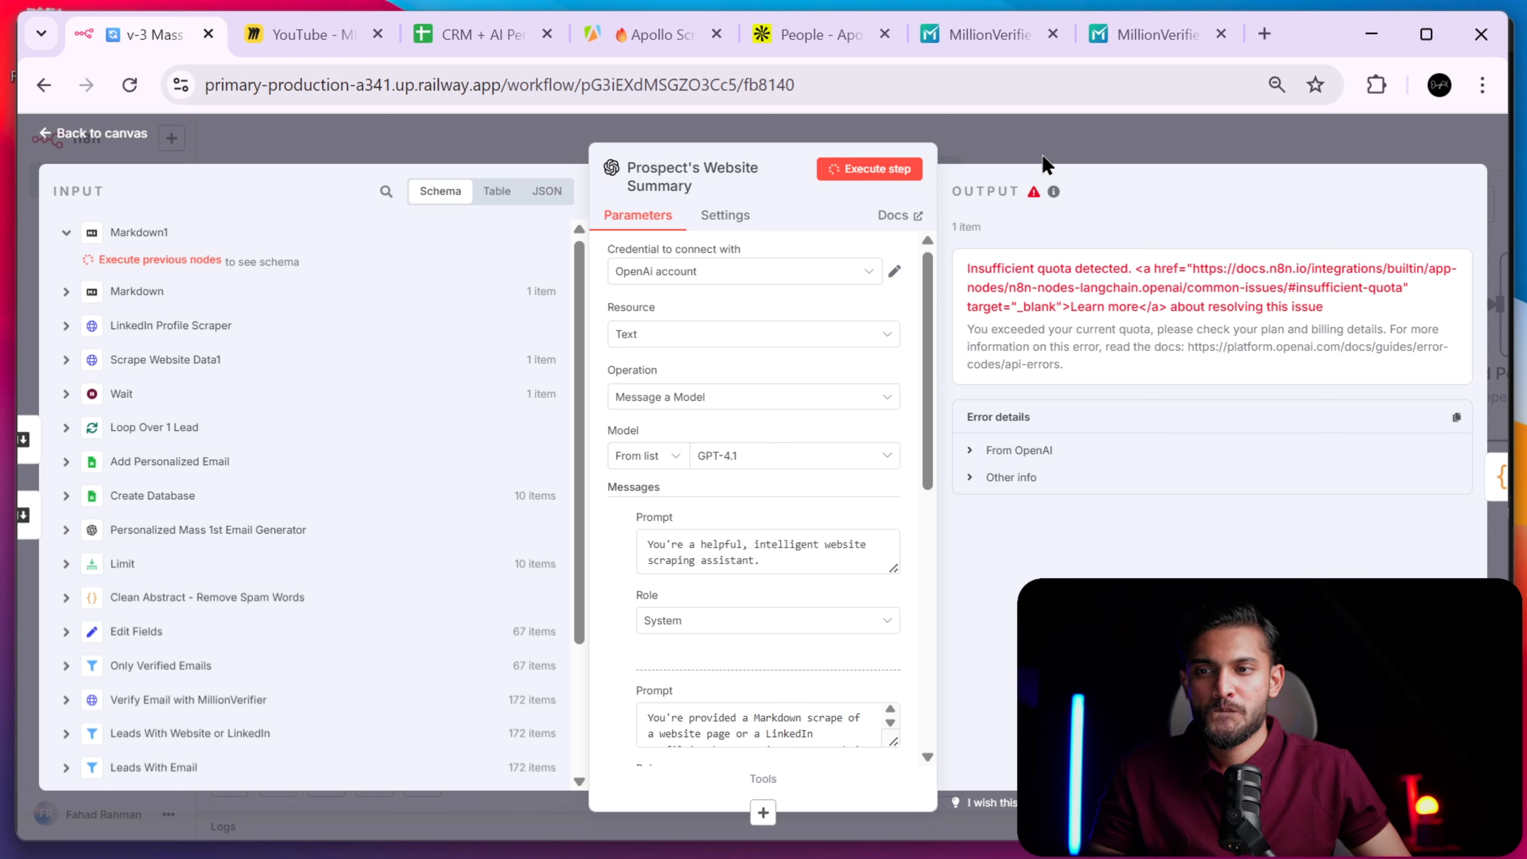
# - Check the generated site abstract in Prospect's Website Summary and pin its output
pyautogui.click(1013, 151)
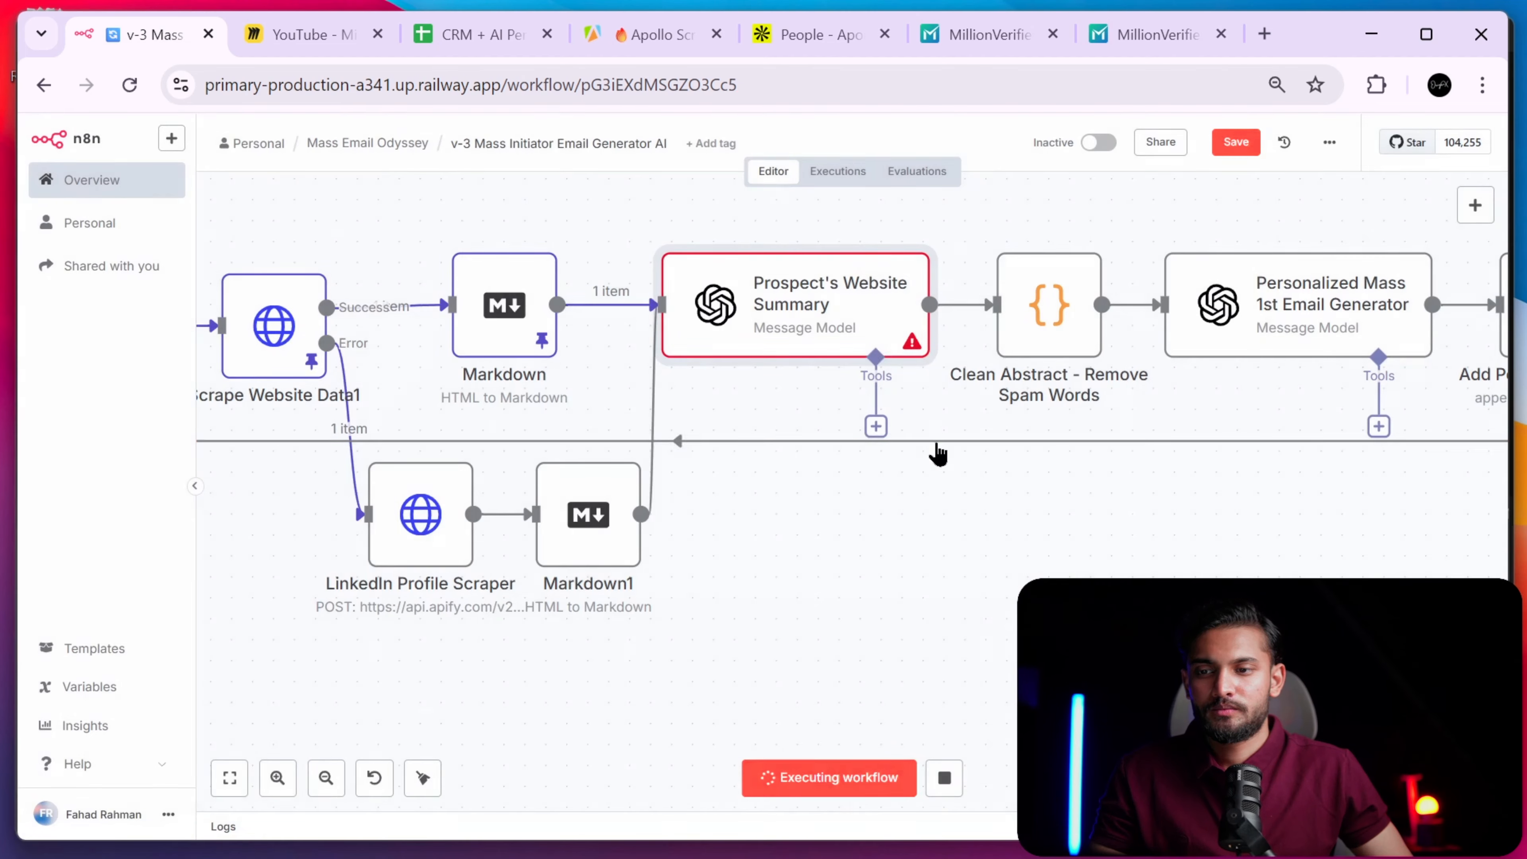
pyautogui.doubleClick(848, 316)
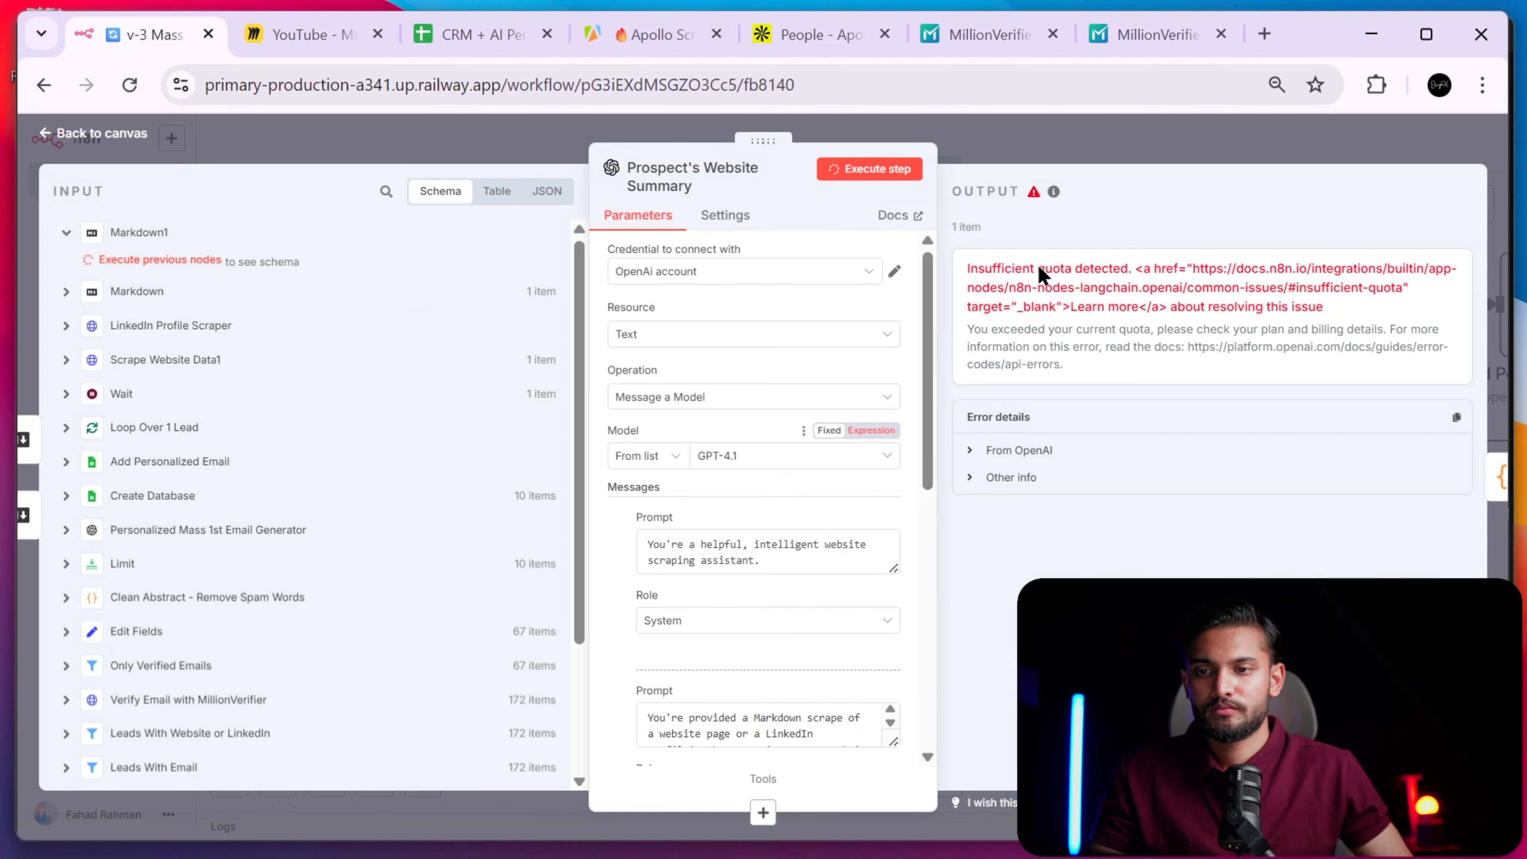
pyautogui.moveTo(1102, 379); pyautogui.dragTo(1315, 500)
pyautogui.click(1222, 347)
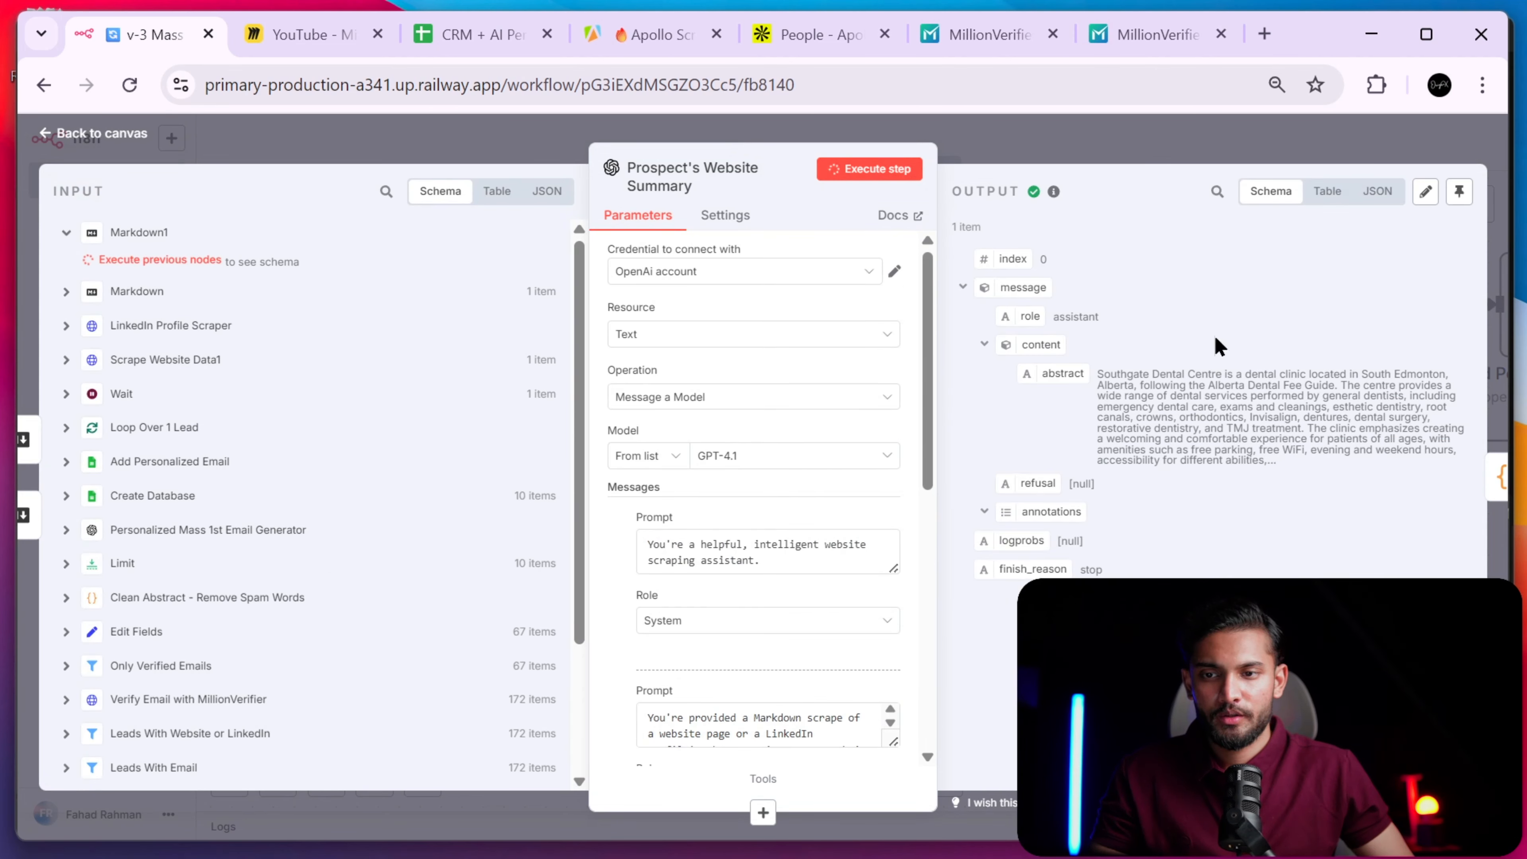
pyautogui.click(1273, 150)
pyautogui.moveTo(1147, 516); pyautogui.dragTo(854, 567)
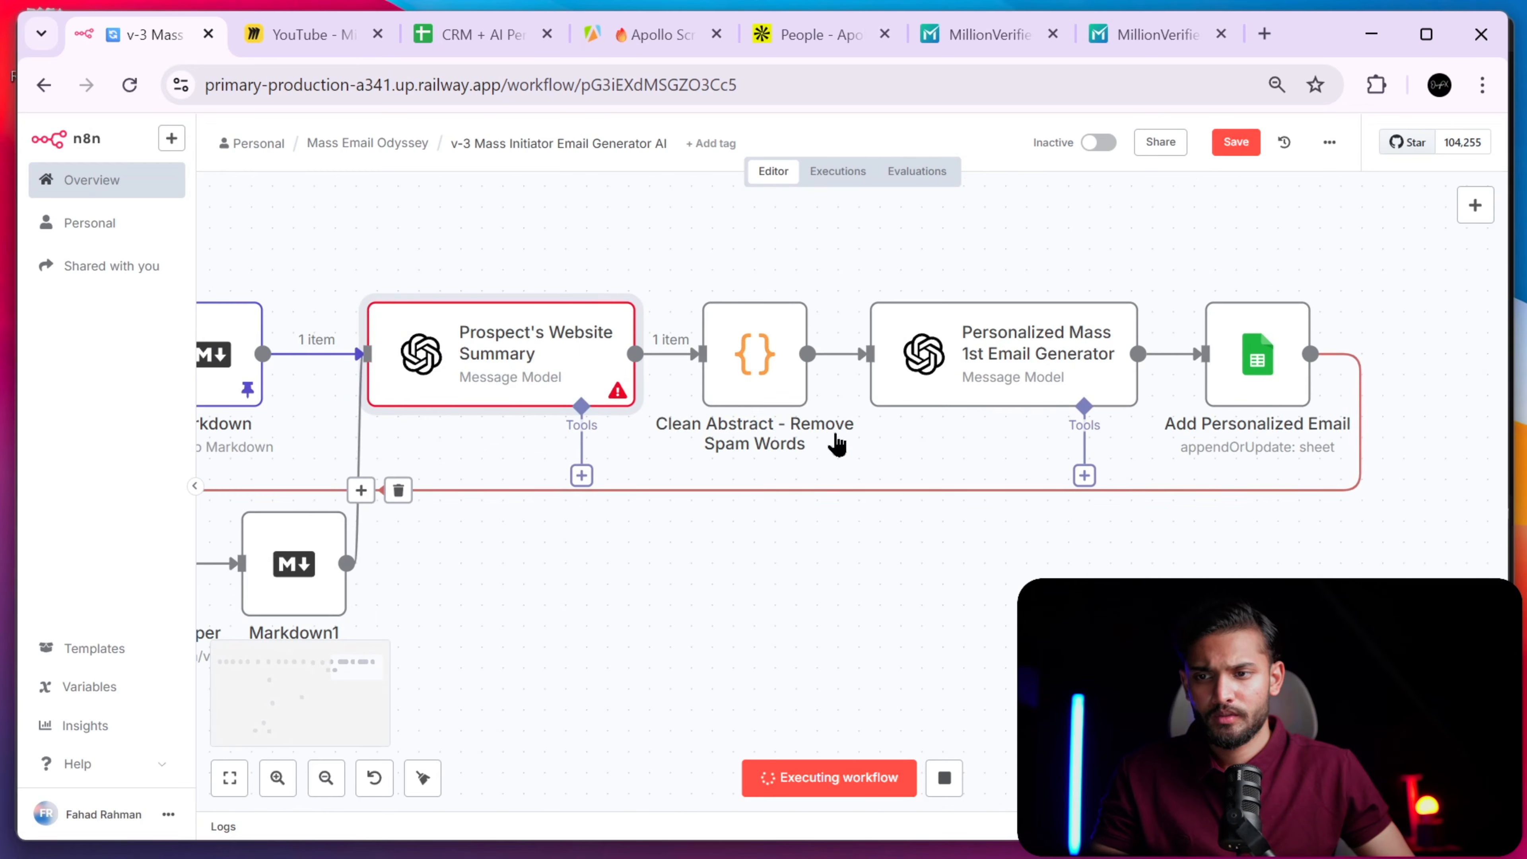
pyautogui.doubleClick(601, 356)
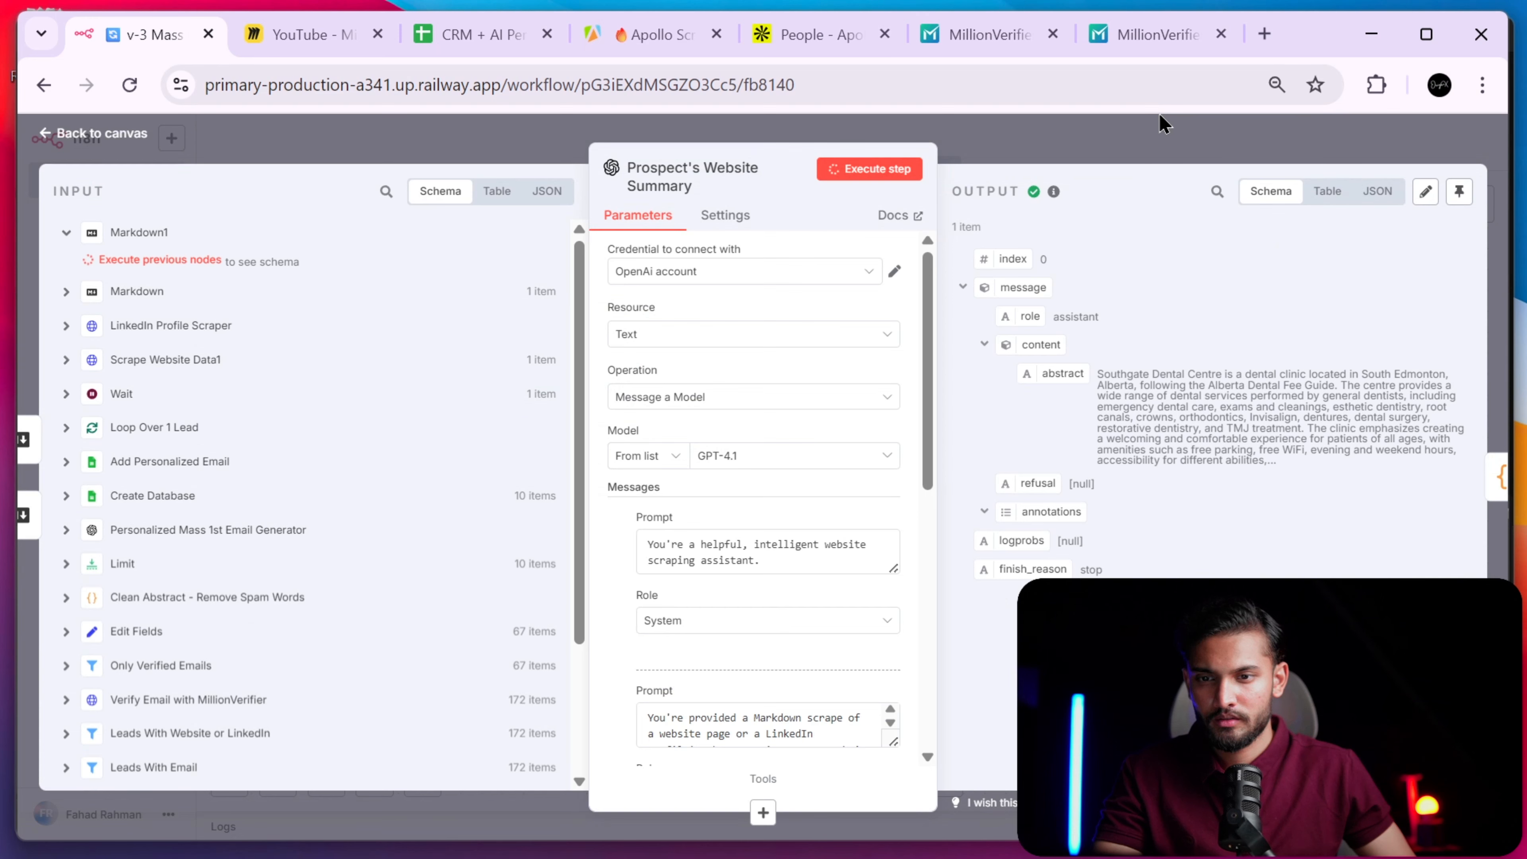
pyautogui.click(1115, 143)
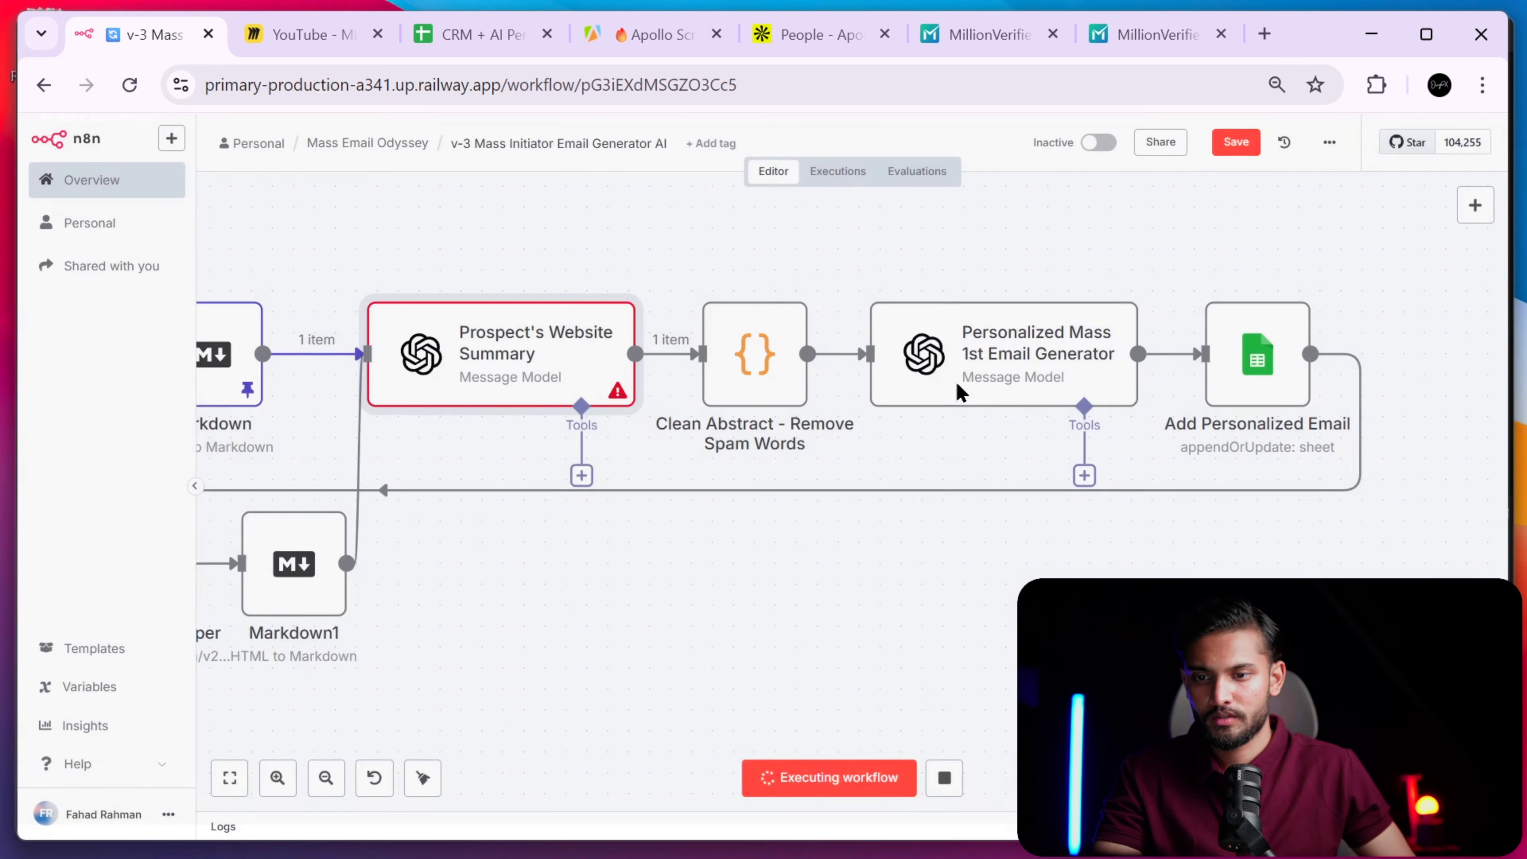
pyautogui.moveTo(893, 612); pyautogui.dragTo(1166, 556)
pyautogui.moveTo(954, 537); pyautogui.dragTo(632, 506)
pyautogui.press('p')
pyautogui.click(842, 615)
# - Look at the Clean Abstract - Remove Spam Words code node, then execute its step
pyautogui.doubleClick(723, 345)
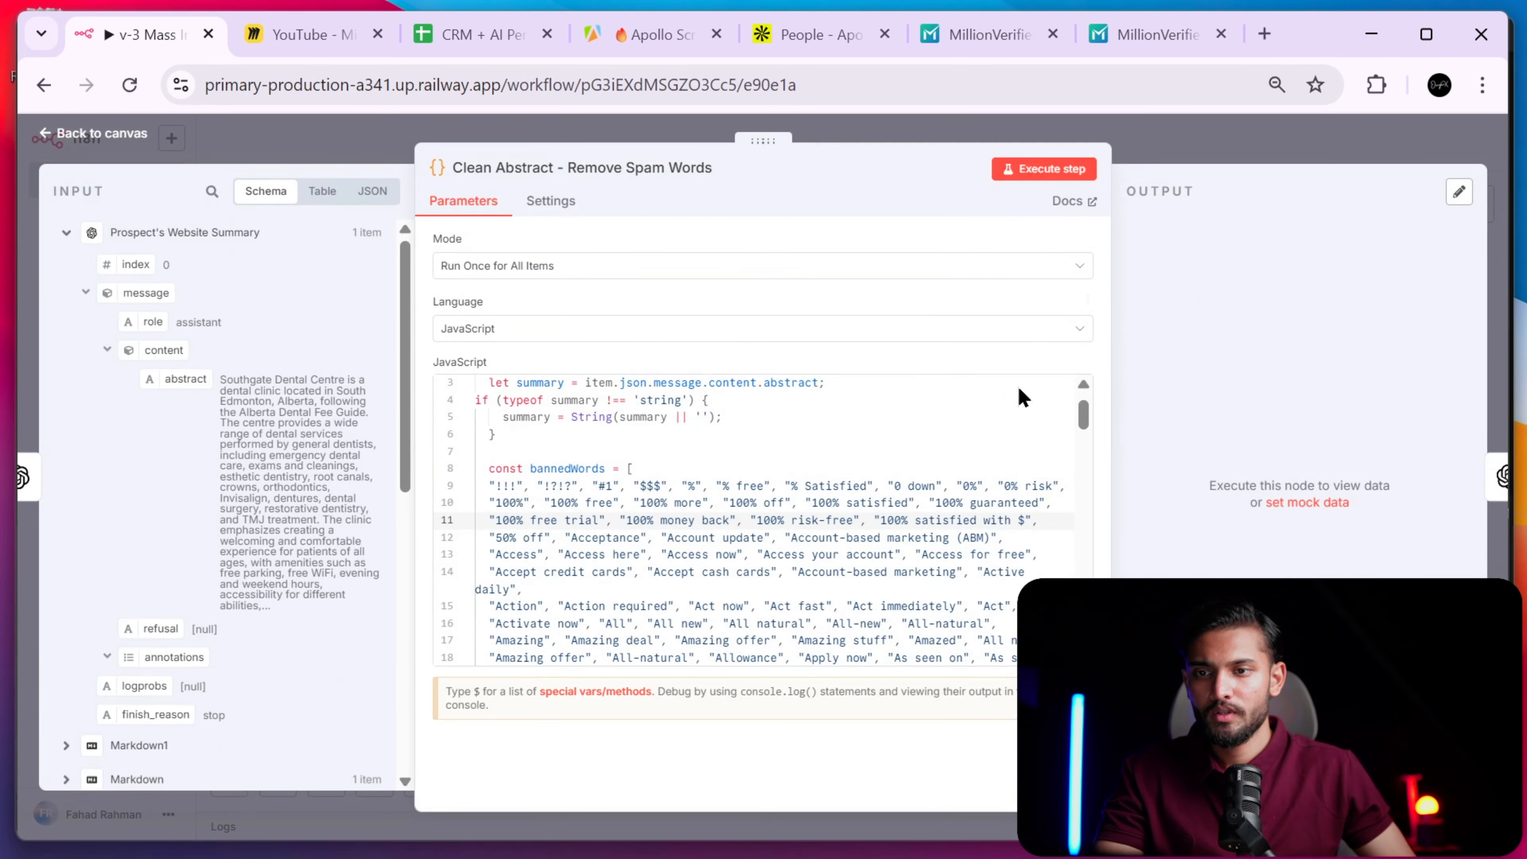
pyautogui.scroll(3, 1022, 397)
pyautogui.click(1219, 162)
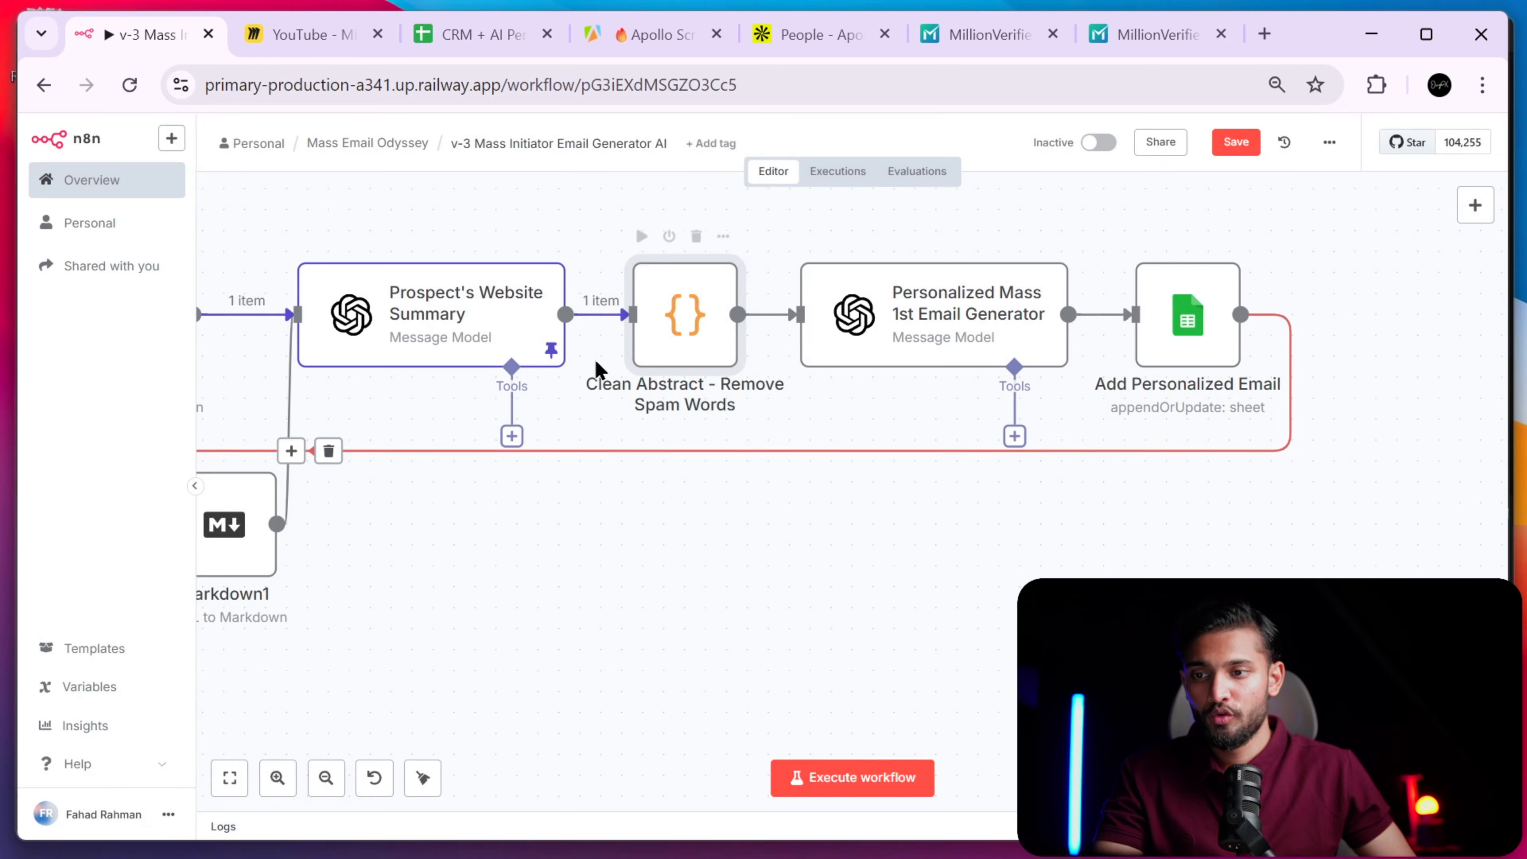
pyautogui.rightClick(682, 340)
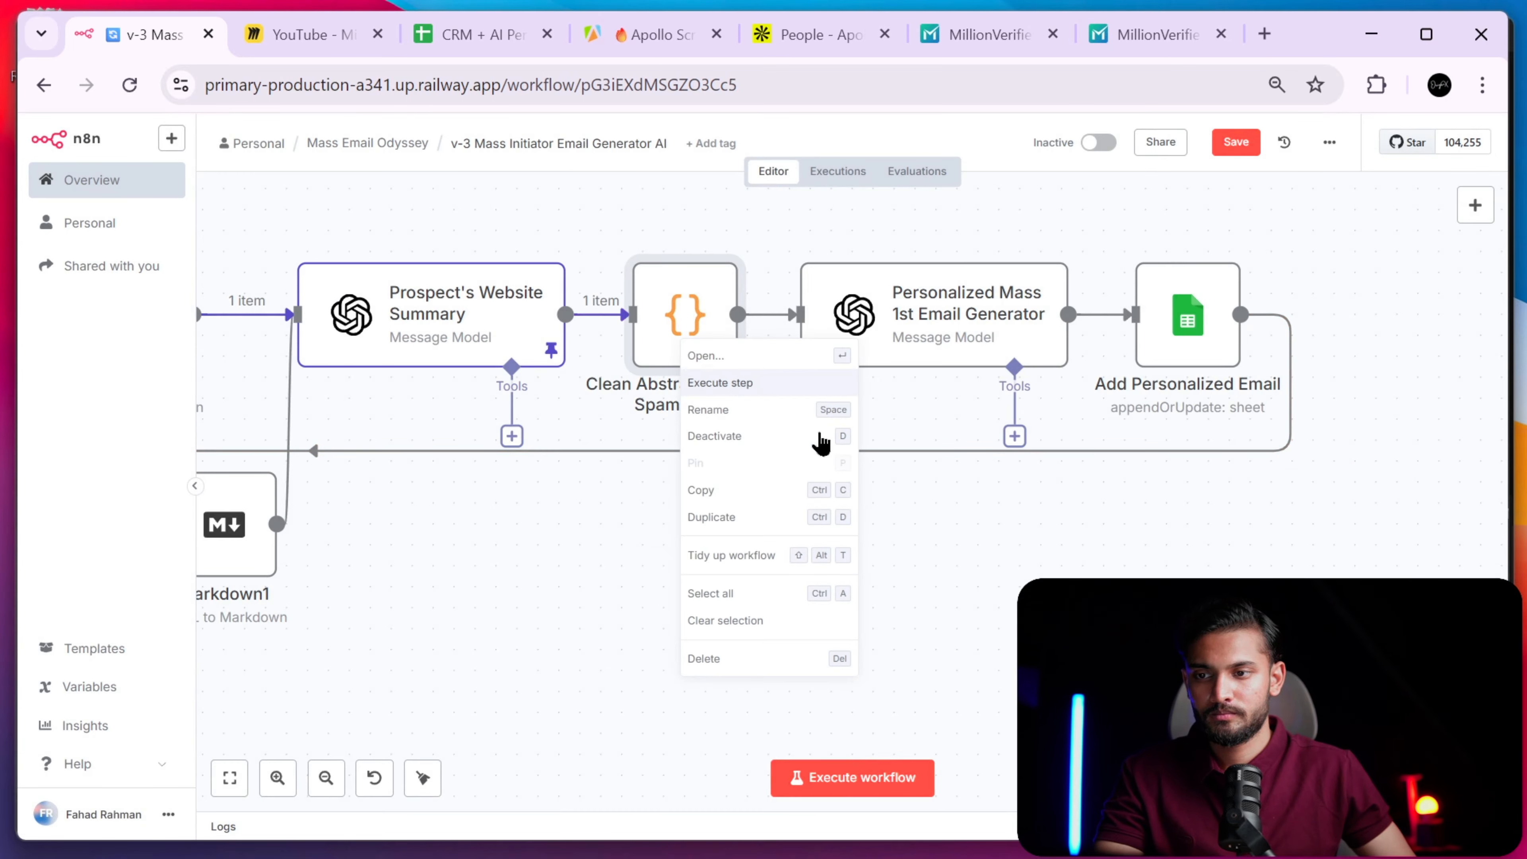
pyautogui.click(752, 382)
pyautogui.moveTo(880, 515); pyautogui.dragTo(904, 535)
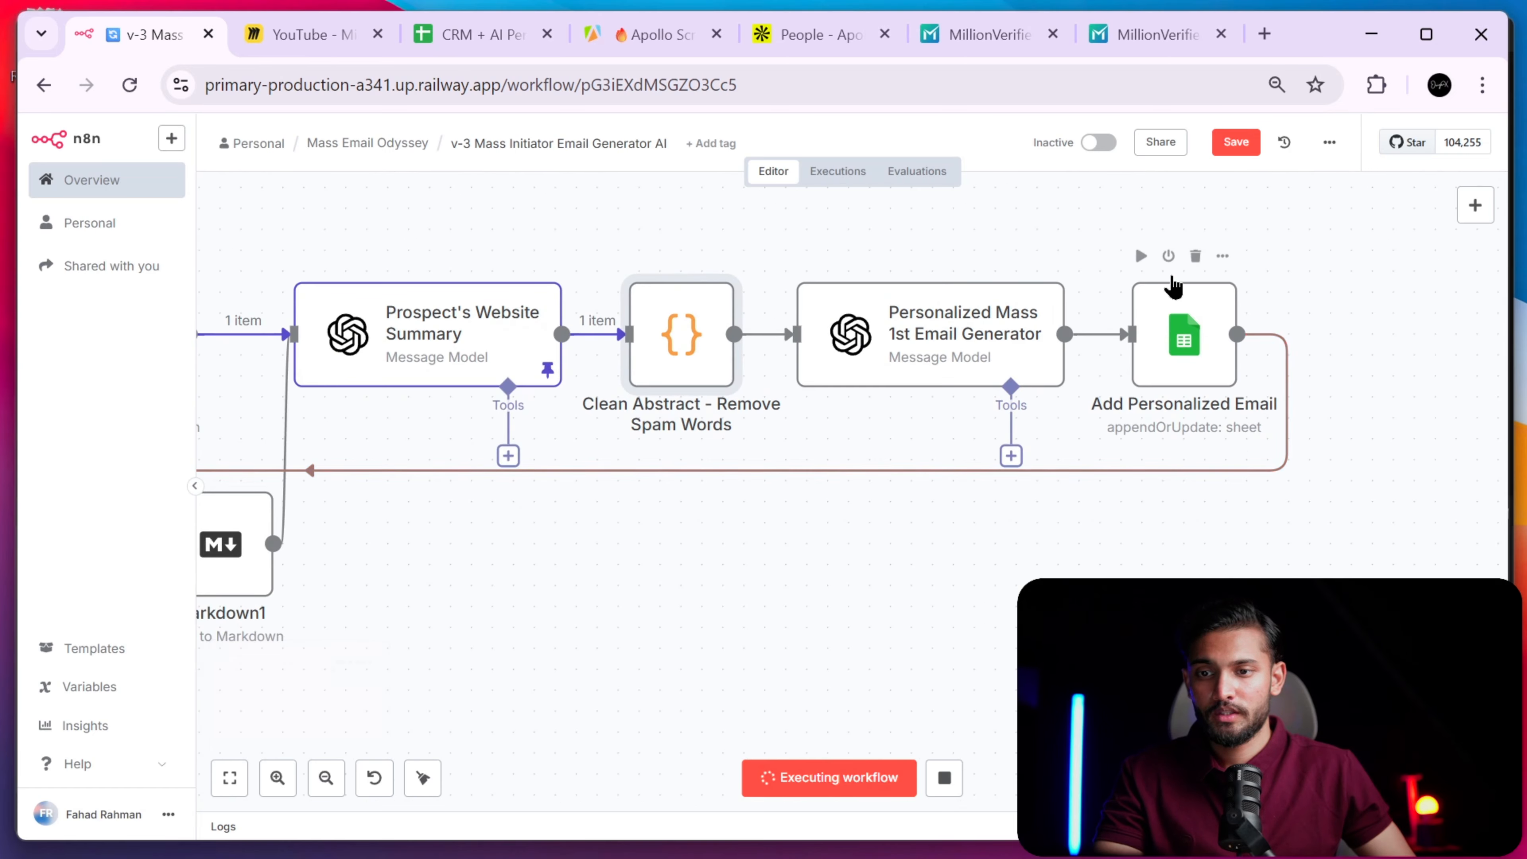
# - Review the Add Personalized Email node's sheet mapping, then switch to the CRM spreadsheet
pyautogui.click(481, 34)
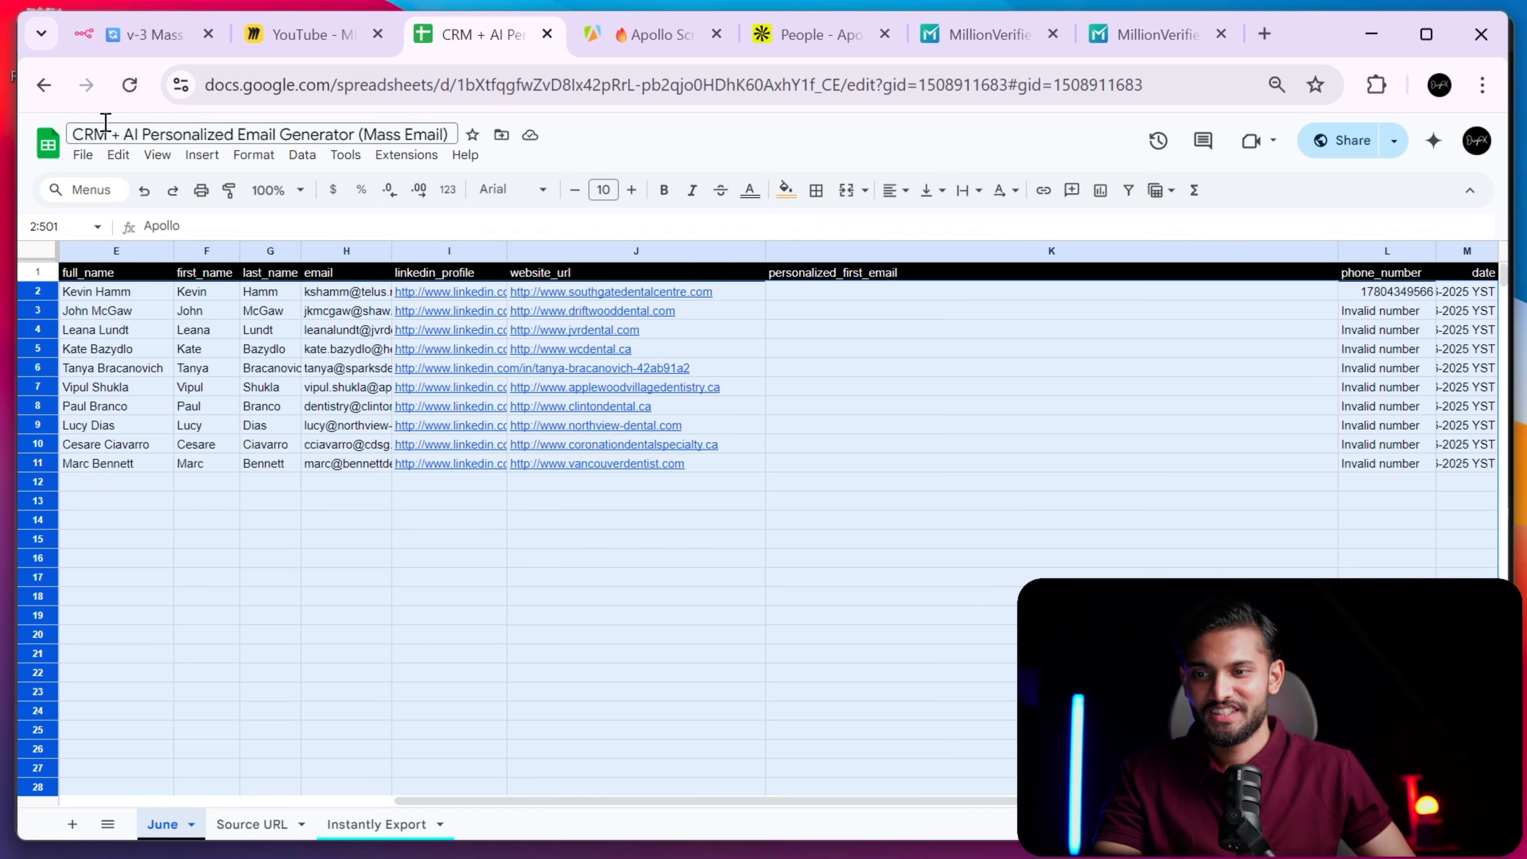
pyautogui.click(151, 34)
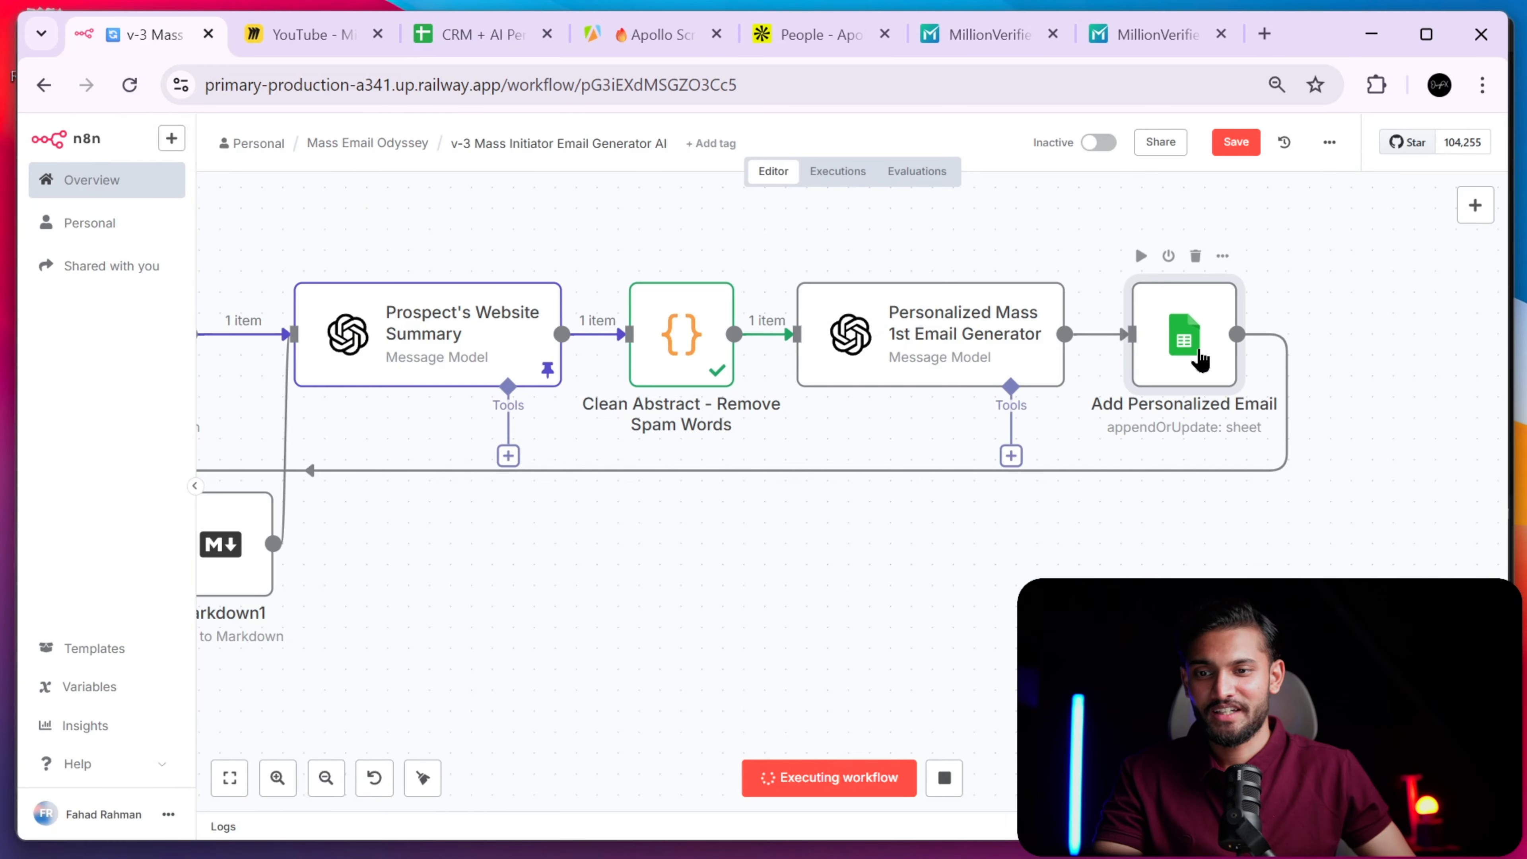
pyautogui.doubleClick(1197, 350)
pyautogui.scroll(-5, 818, 545)
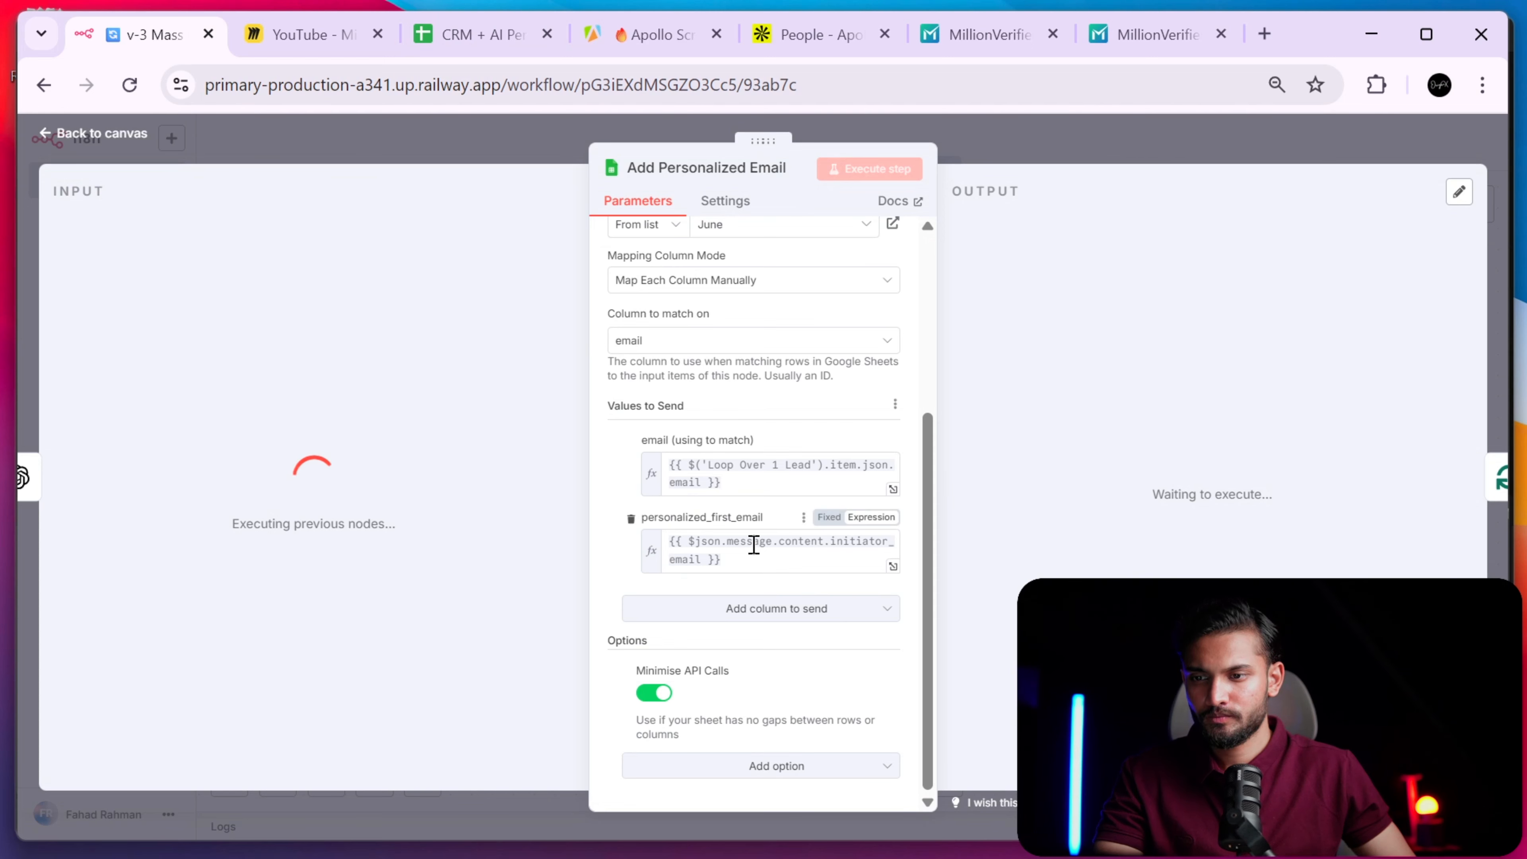
pyautogui.scroll(5, 775, 560)
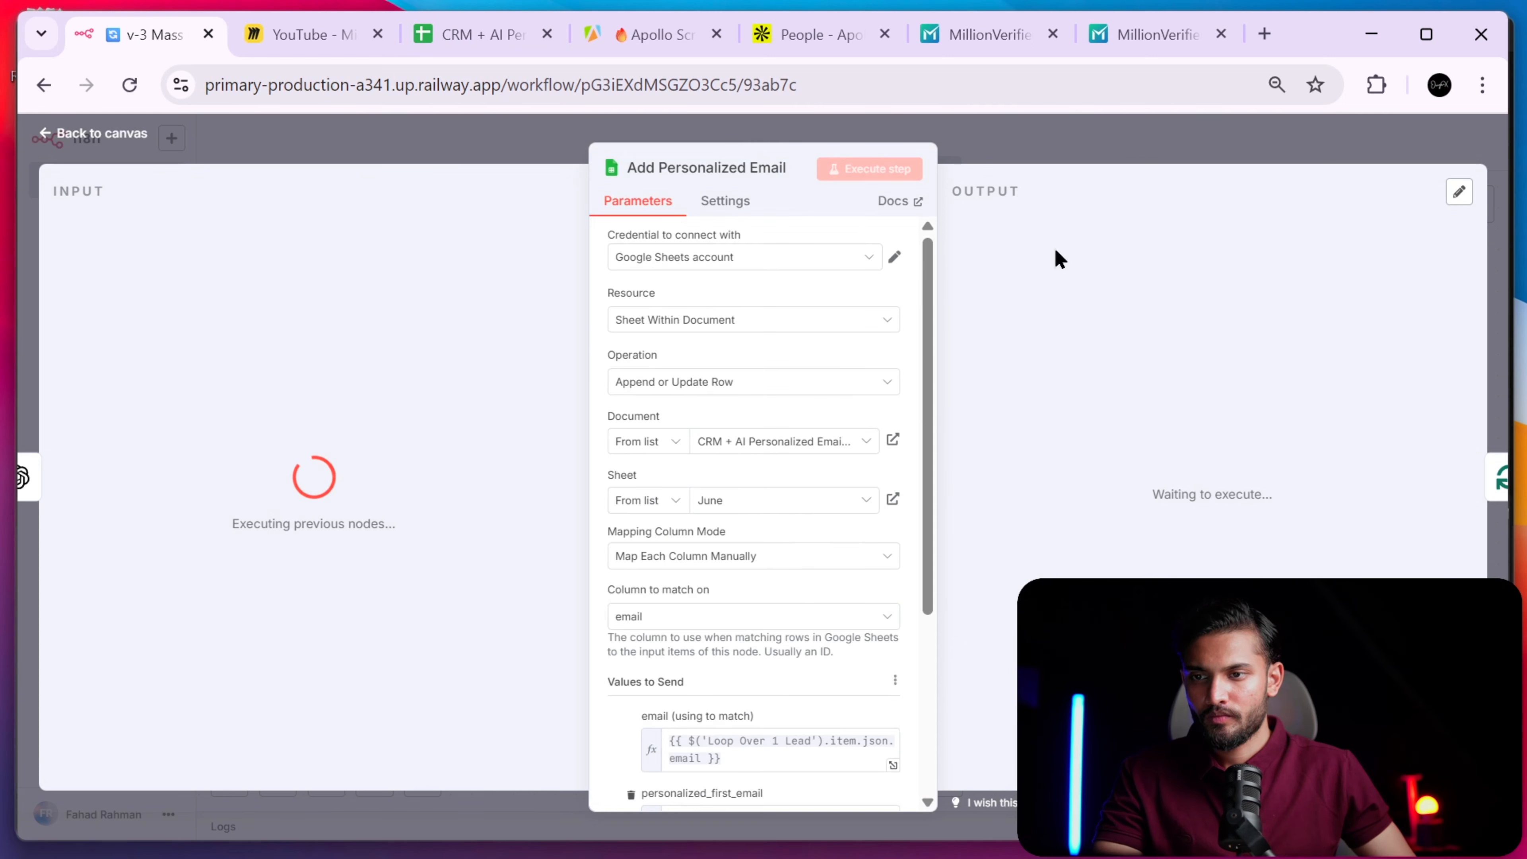
pyautogui.click(1130, 159)
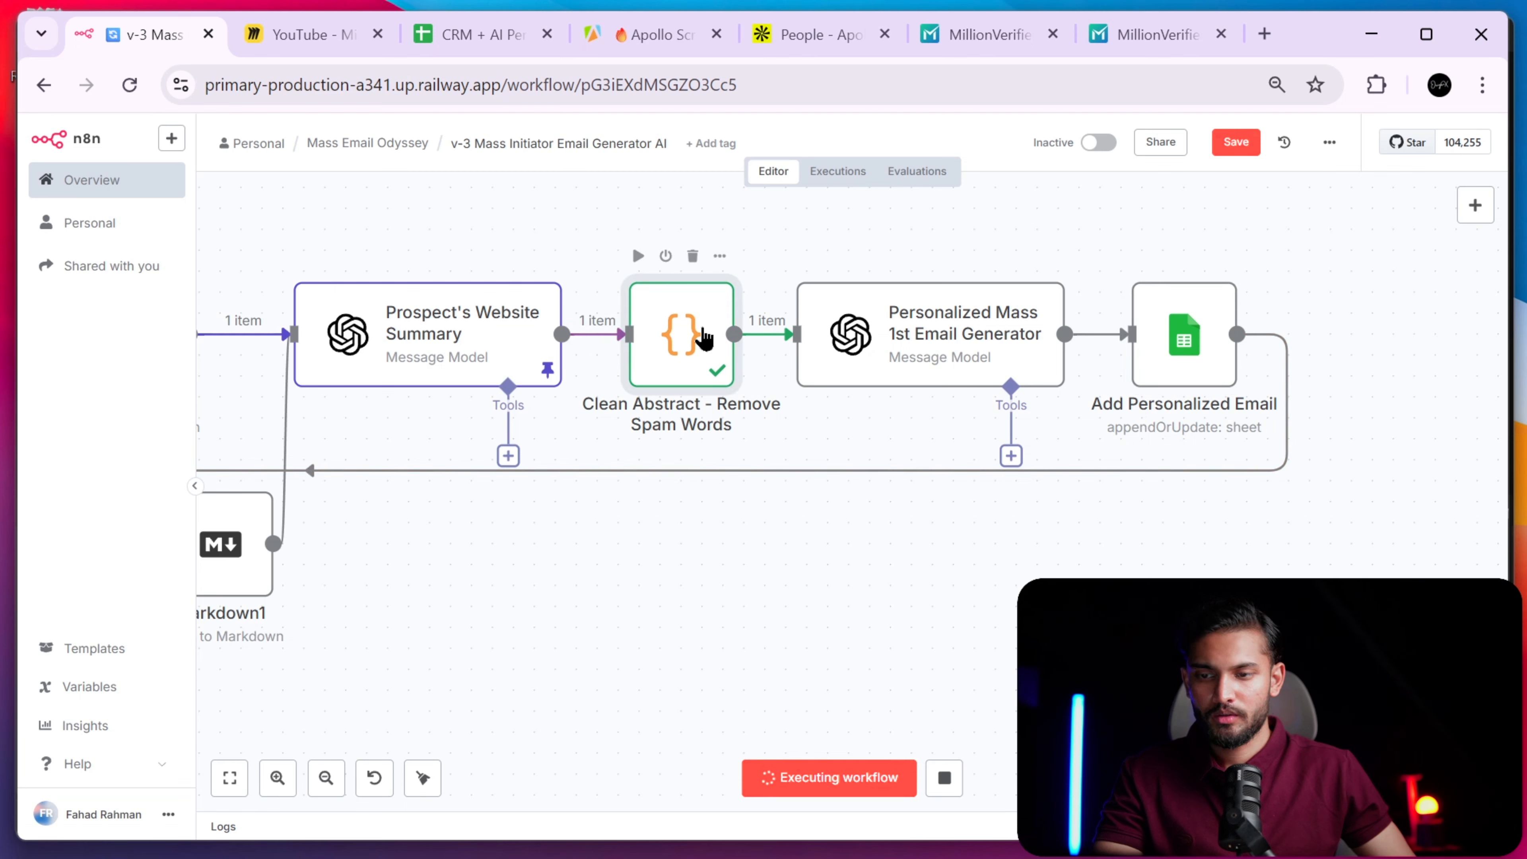
pyautogui.hscroll(3, 830, 523)
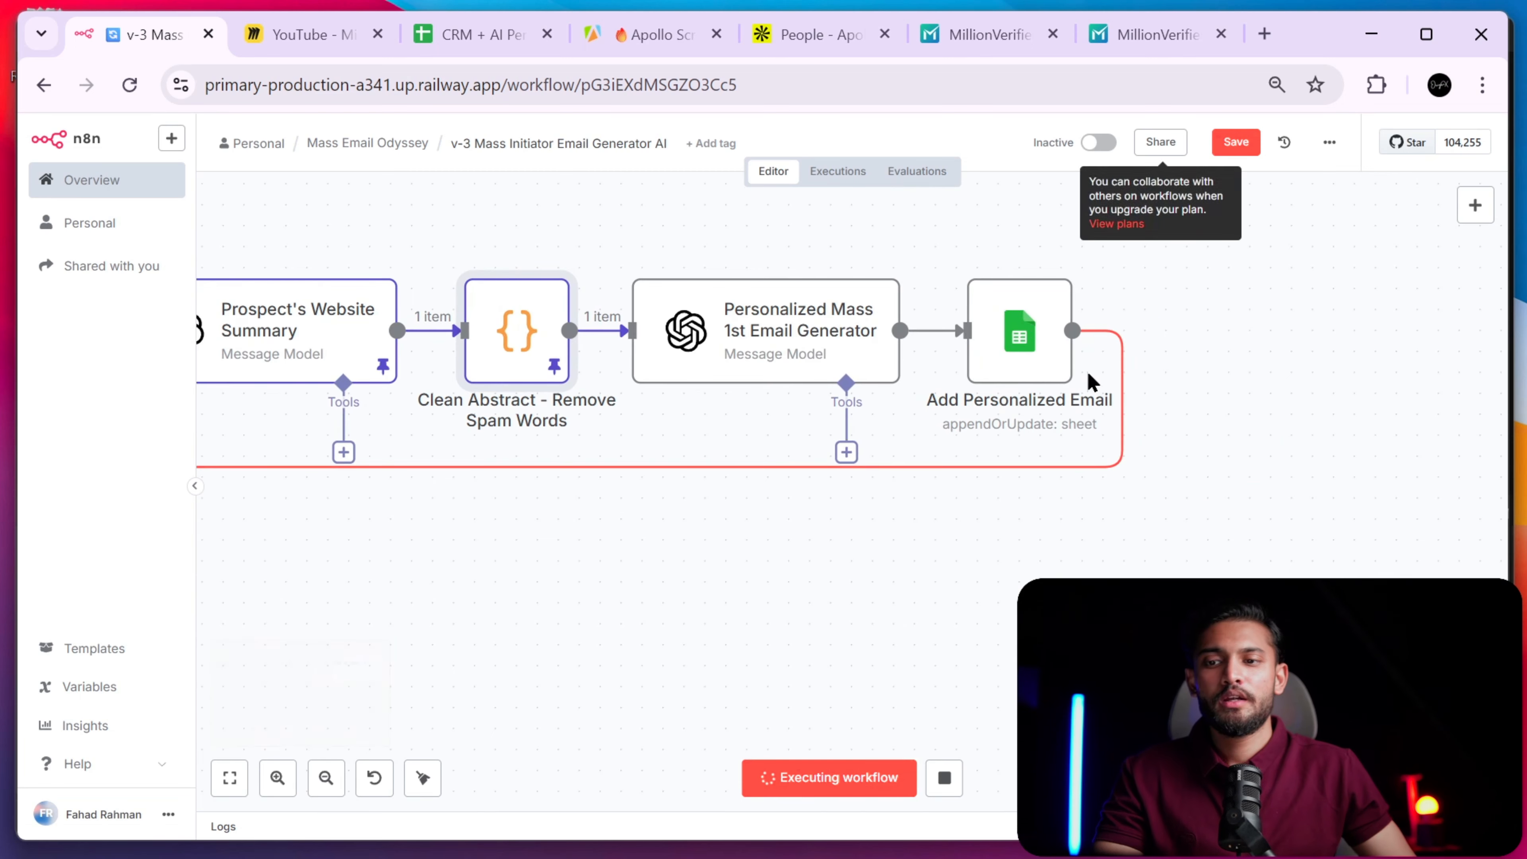
pyautogui.click(1012, 363)
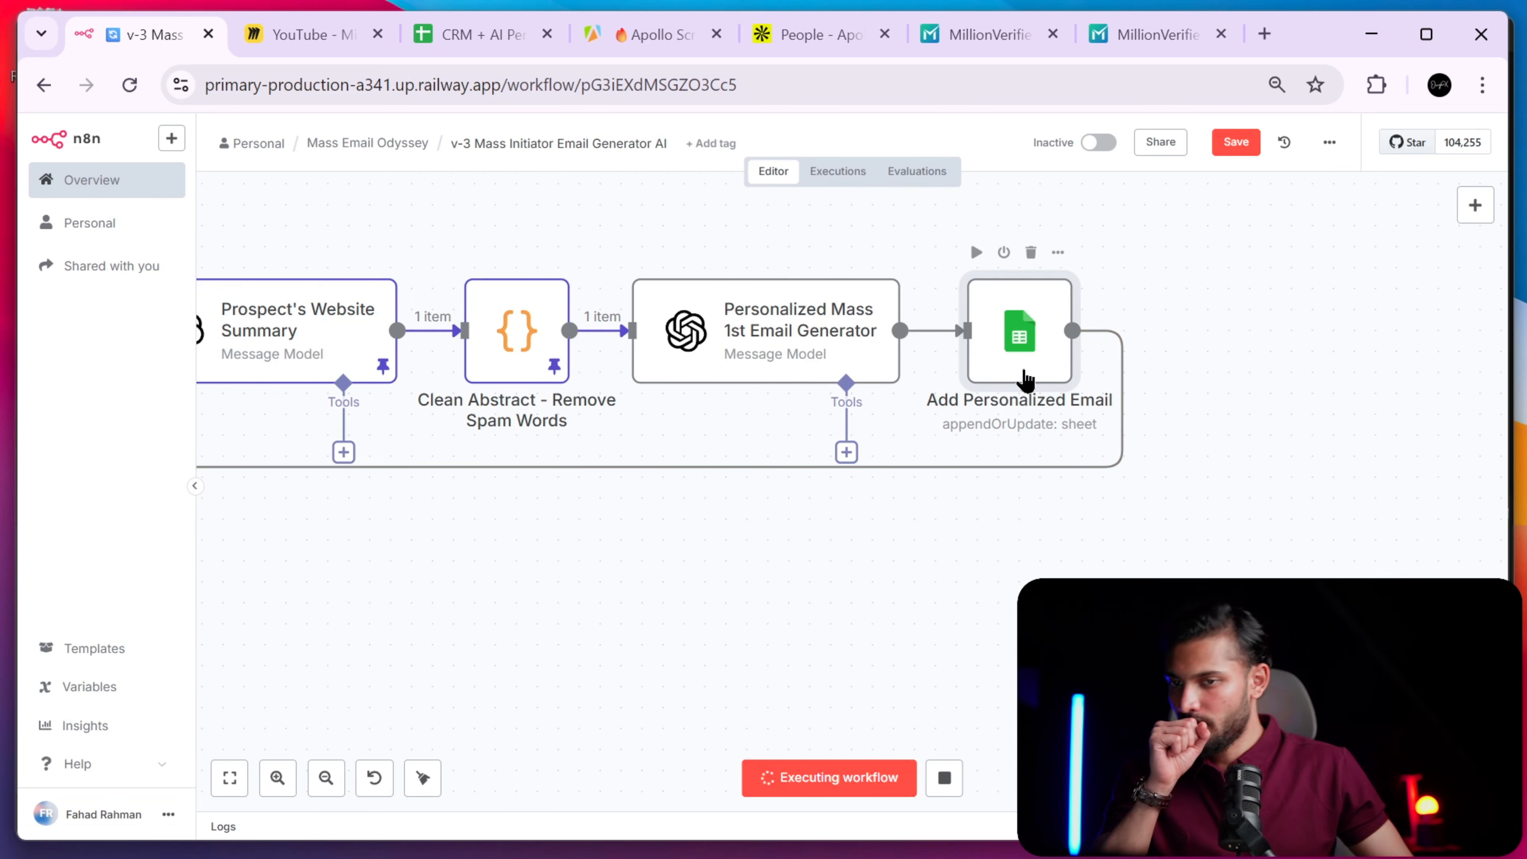
pyautogui.doubleClick(1016, 339)
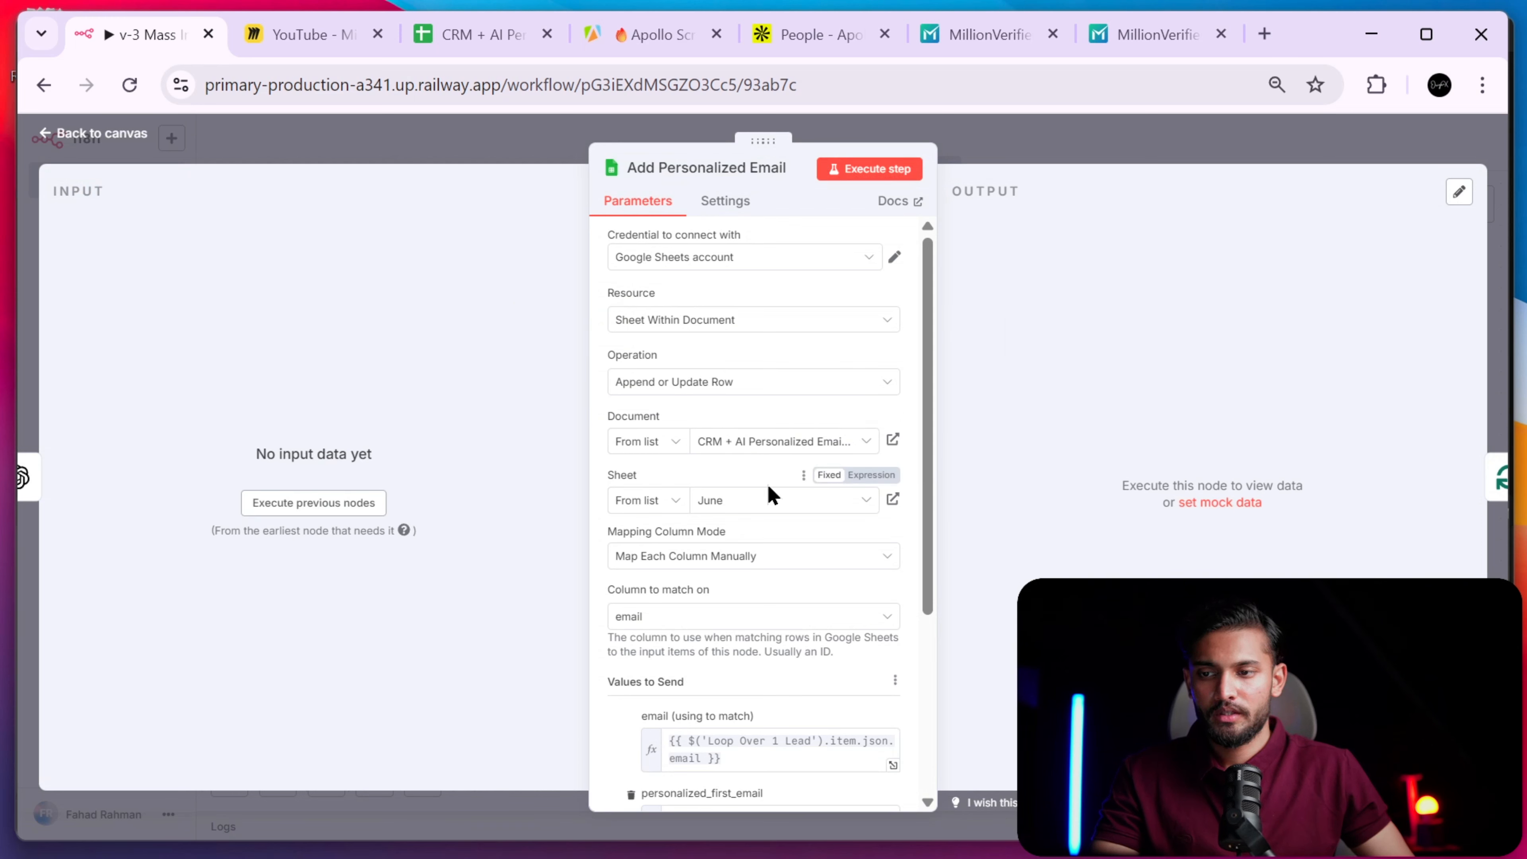
pyautogui.click(475, 34)
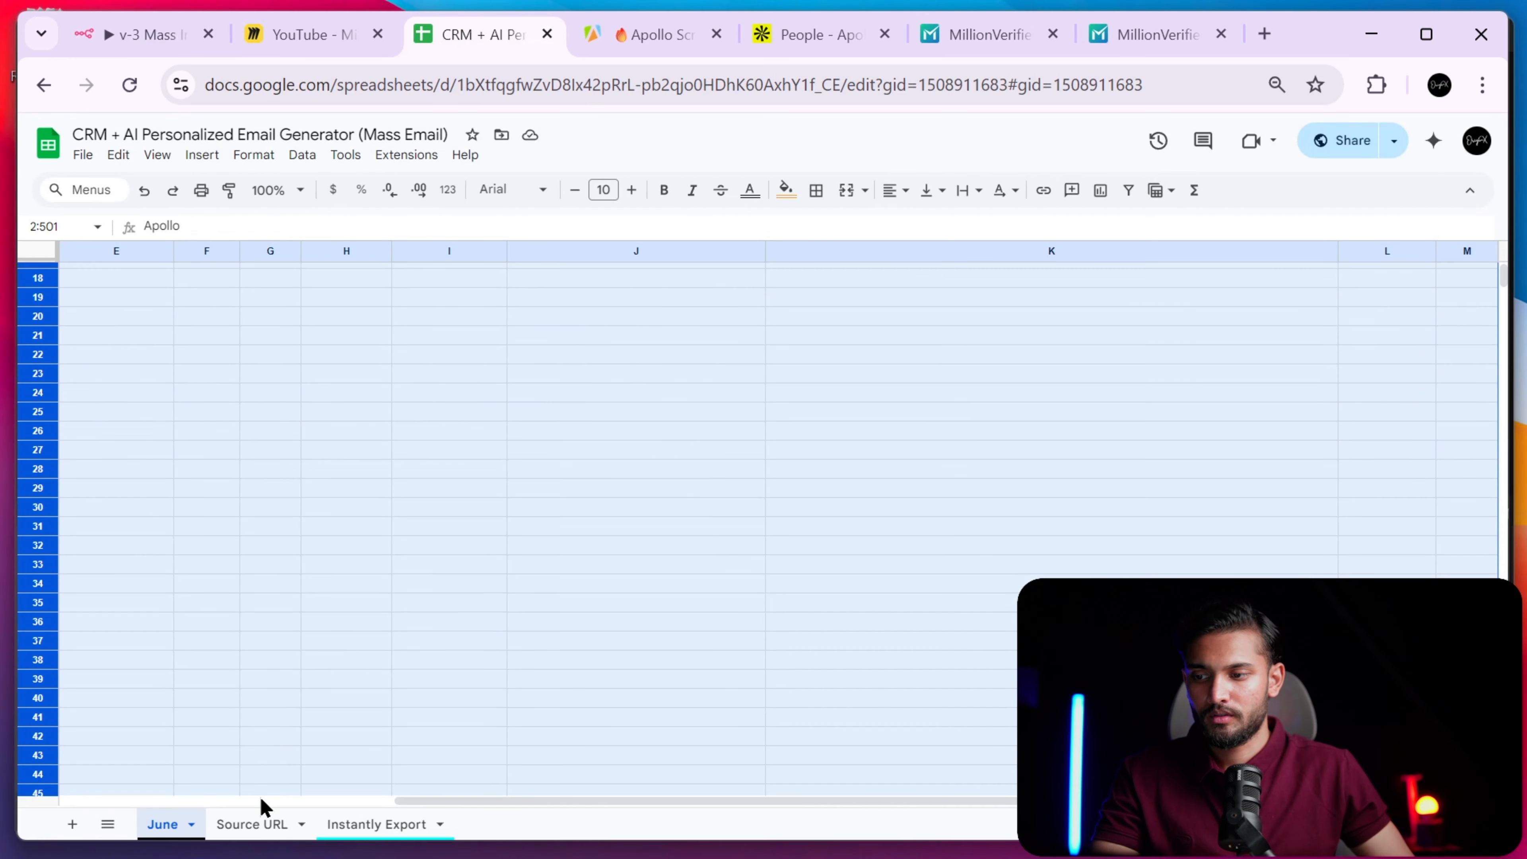
# - Check the Source URL and June sheets, then close the Miro board tab
pyautogui.click(231, 823)
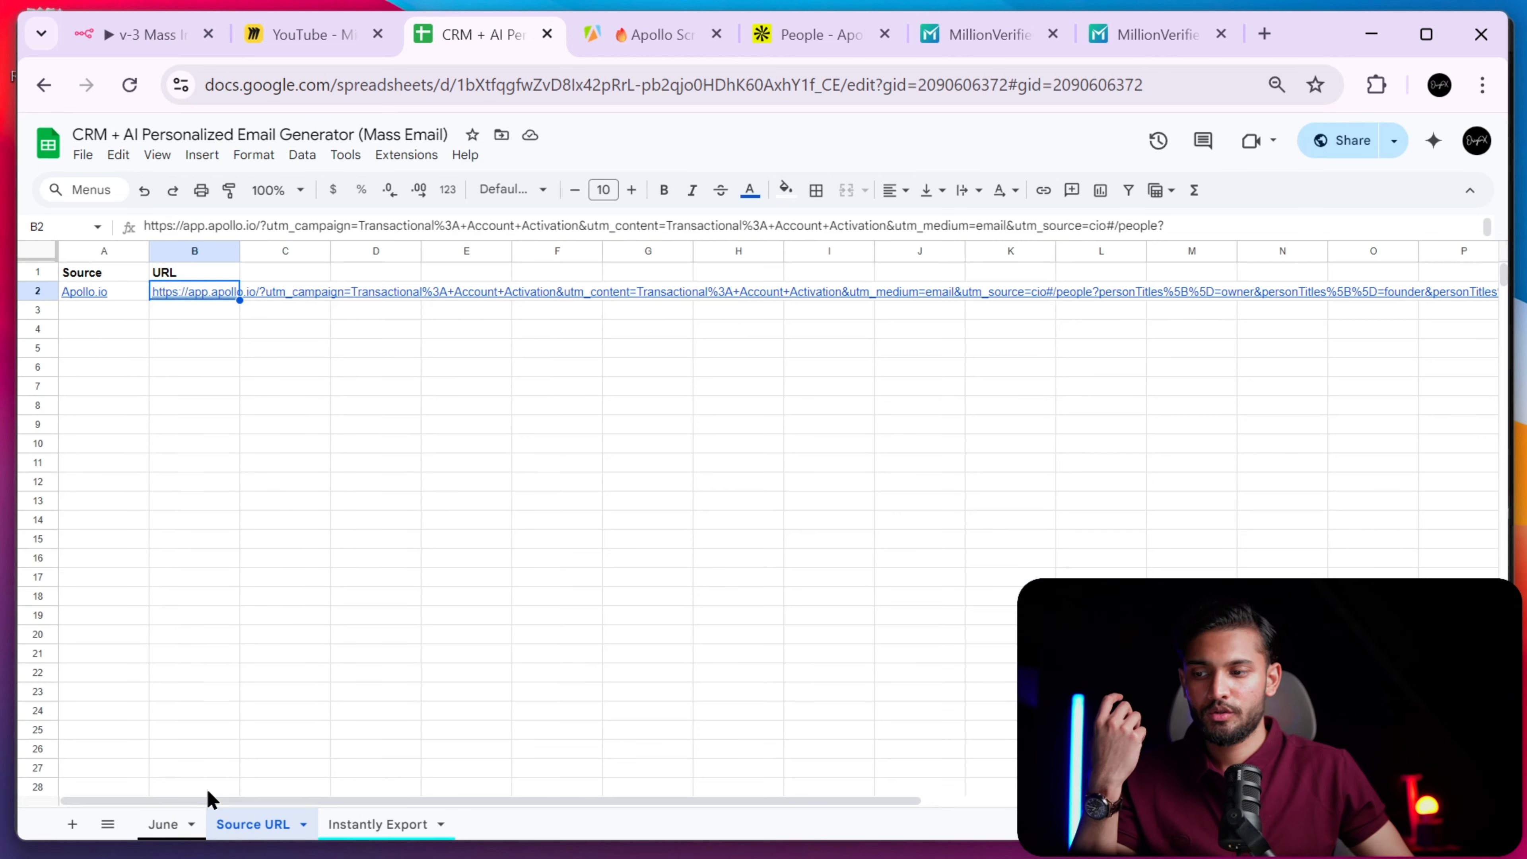
pyautogui.click(163, 824)
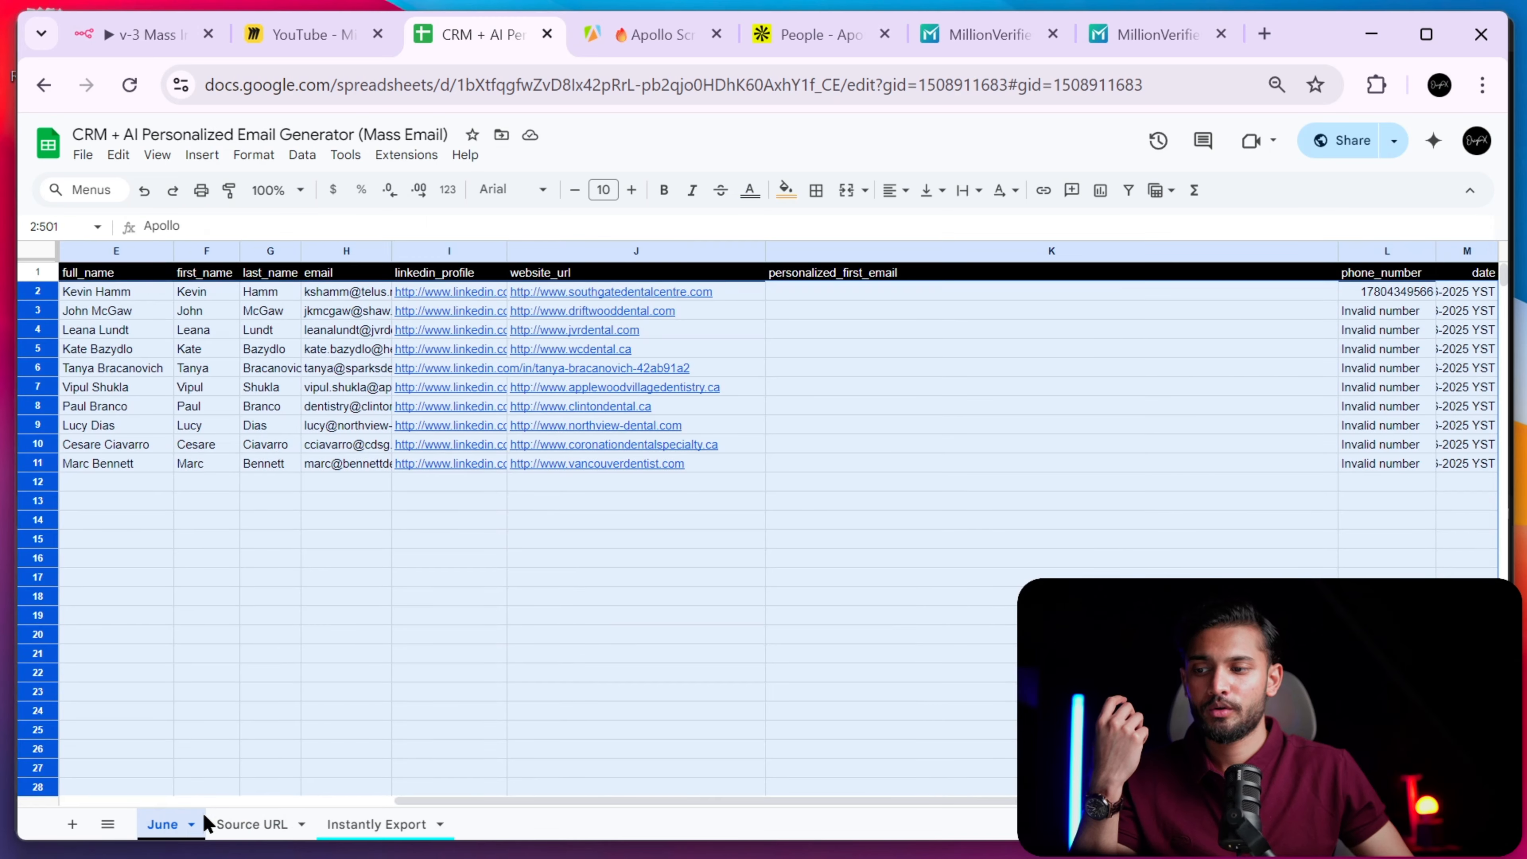
pyautogui.click(304, 34)
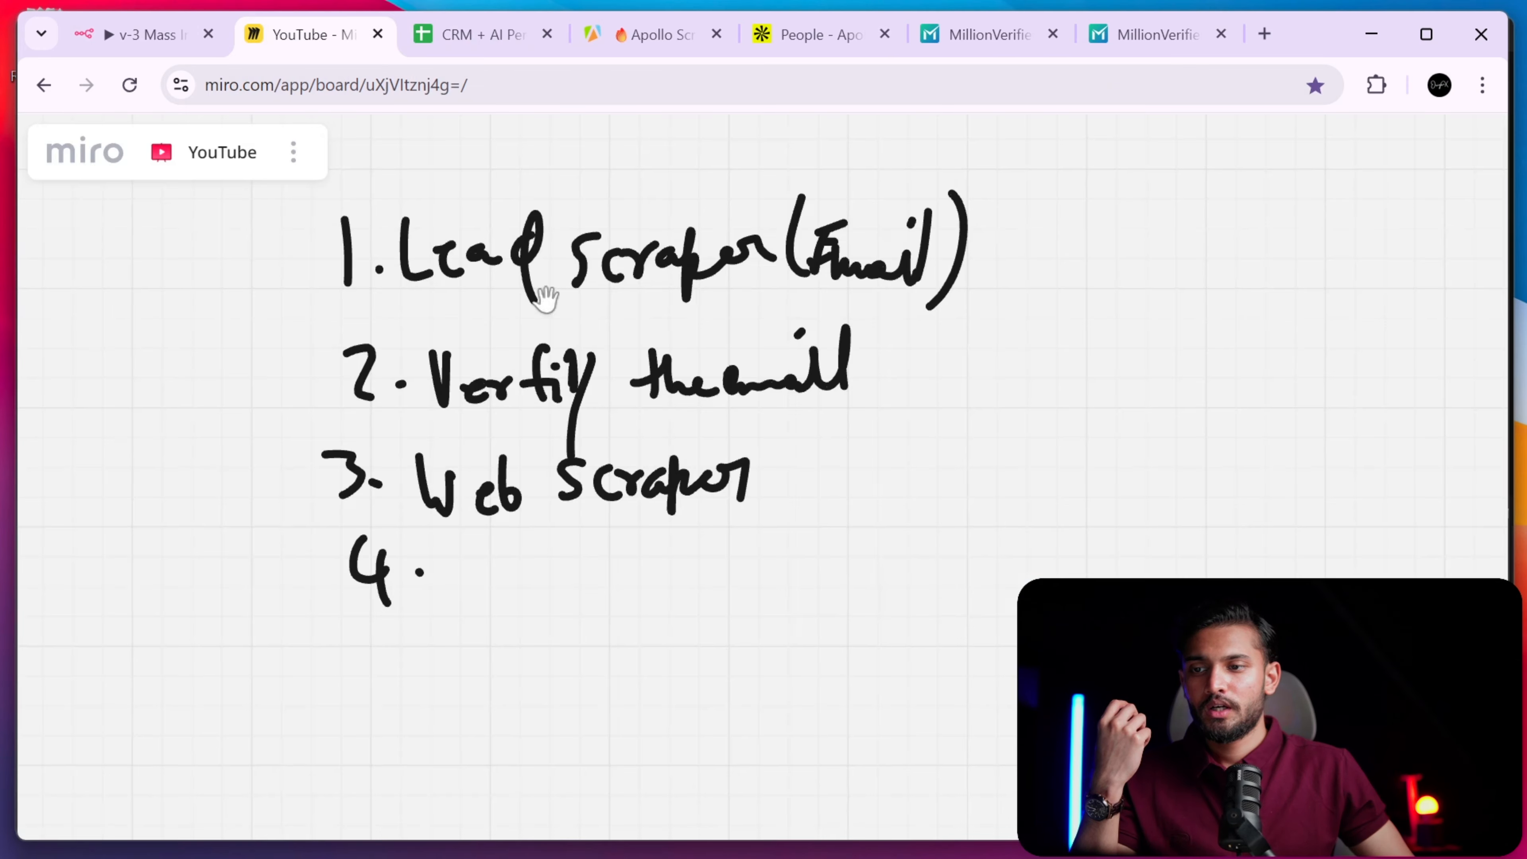
pyautogui.moveTo(150, 36); pyautogui.dragTo(272, 42)
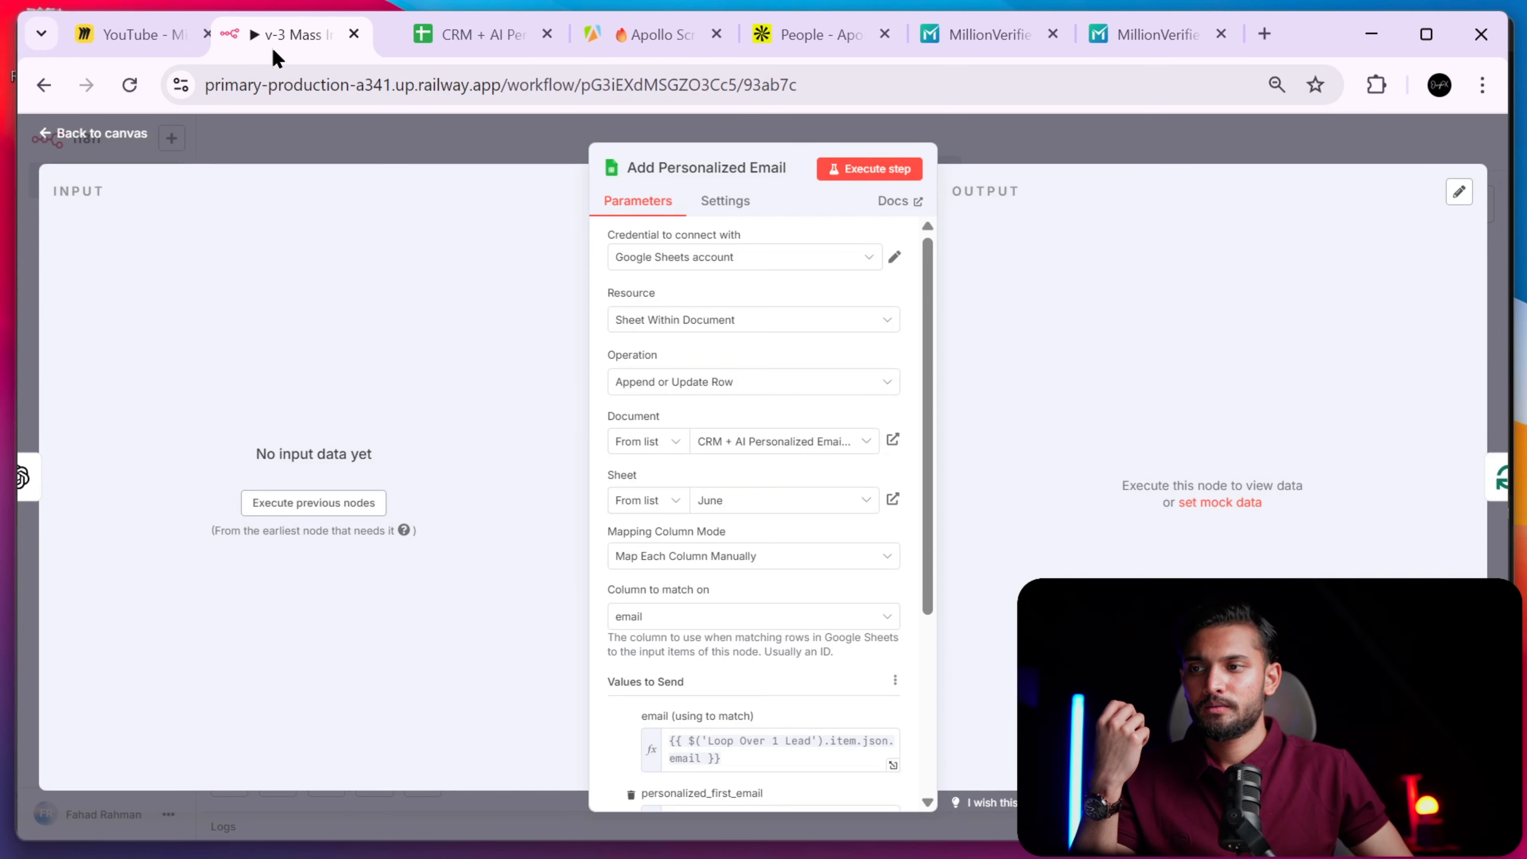
pyautogui.click(208, 34)
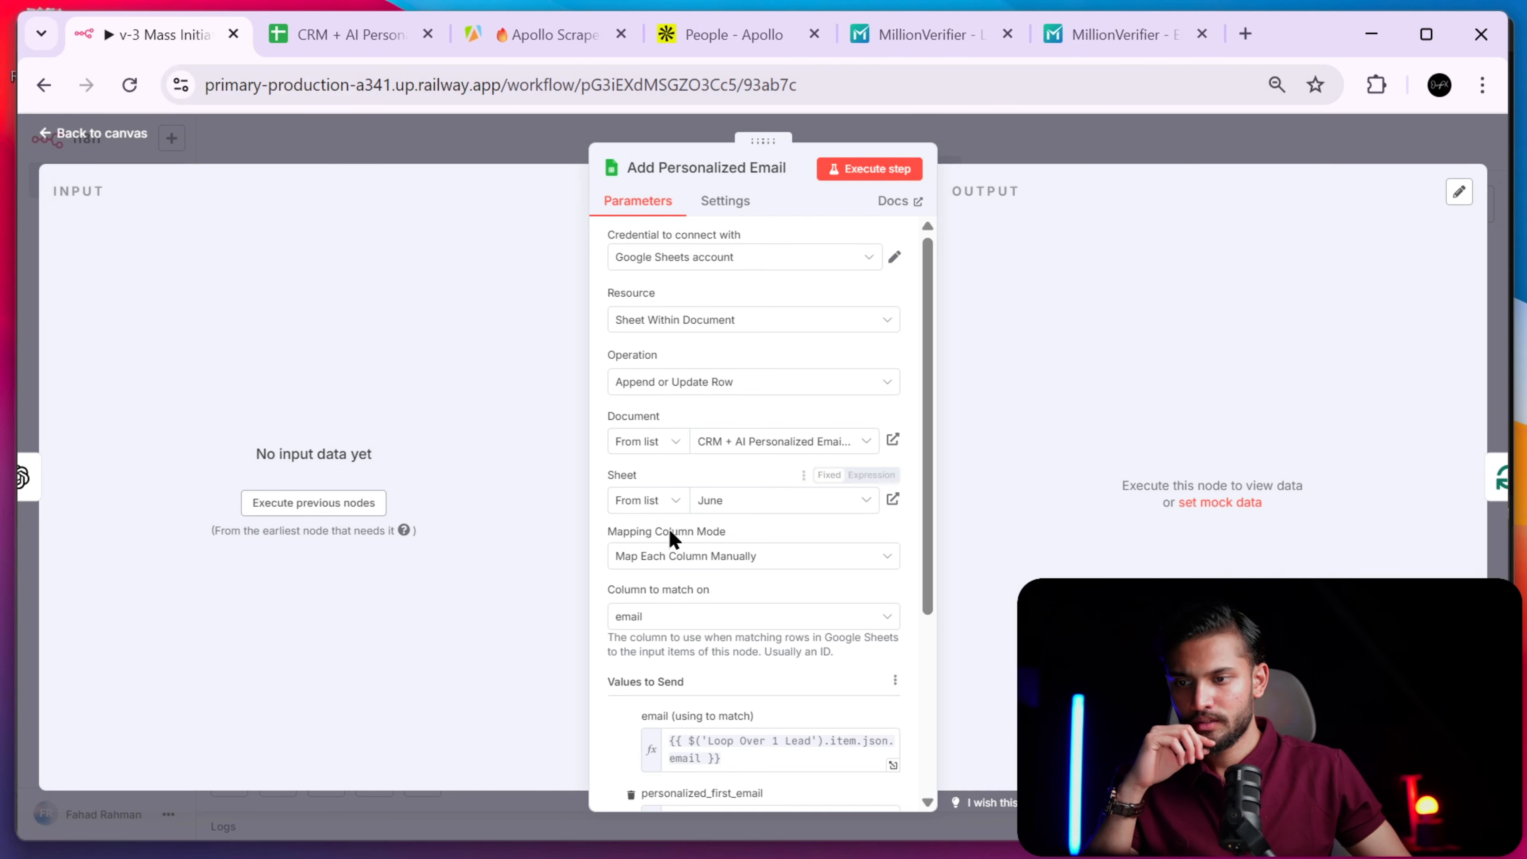
# - Keep email as the Google Sheets column to match on and close the node
pyautogui.scroll(-5, 804, 580)
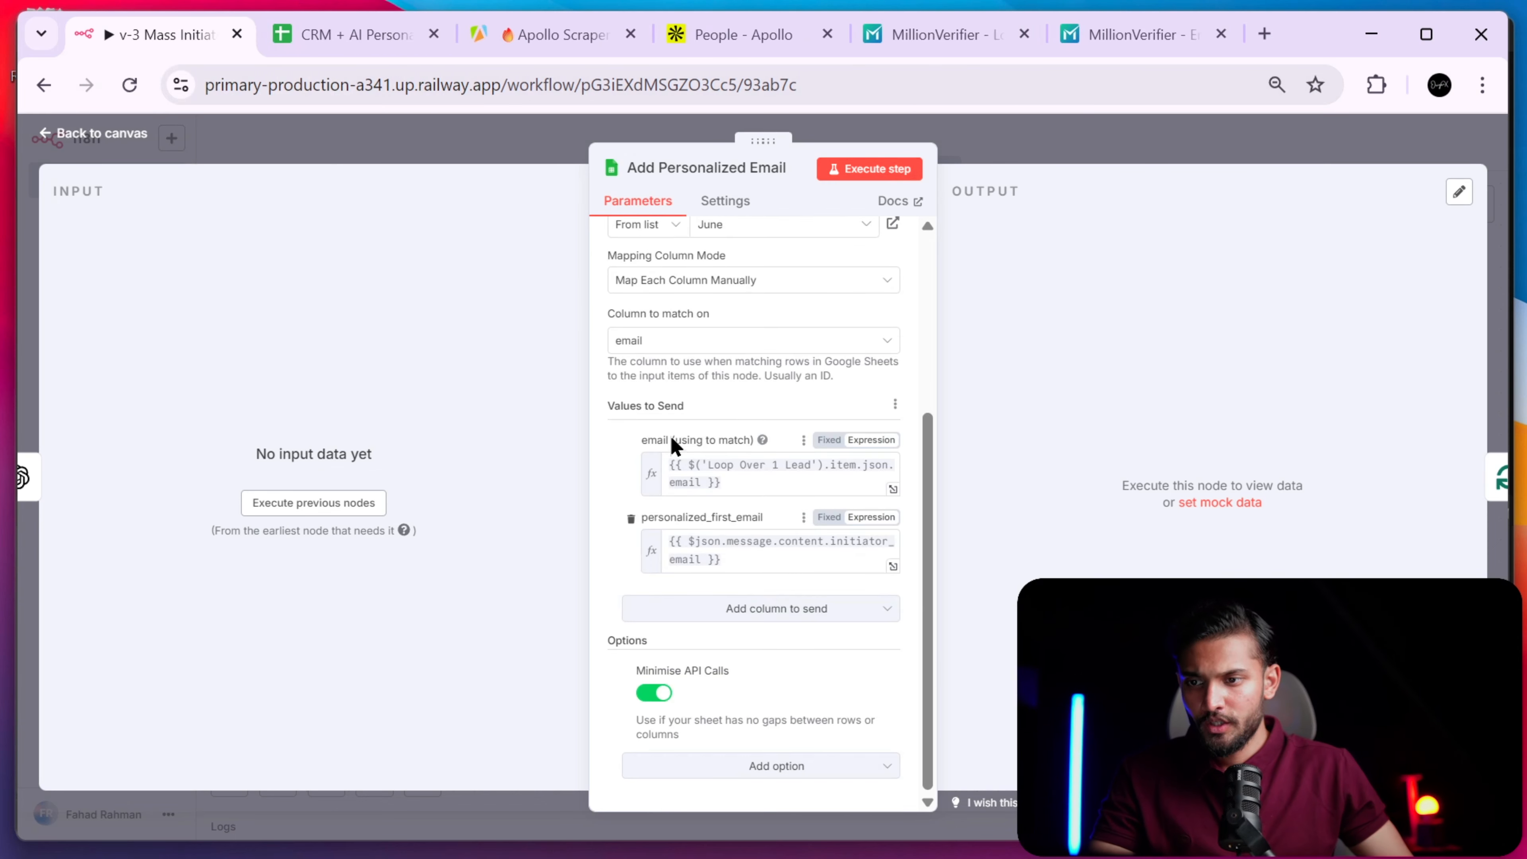
pyautogui.click(715, 349)
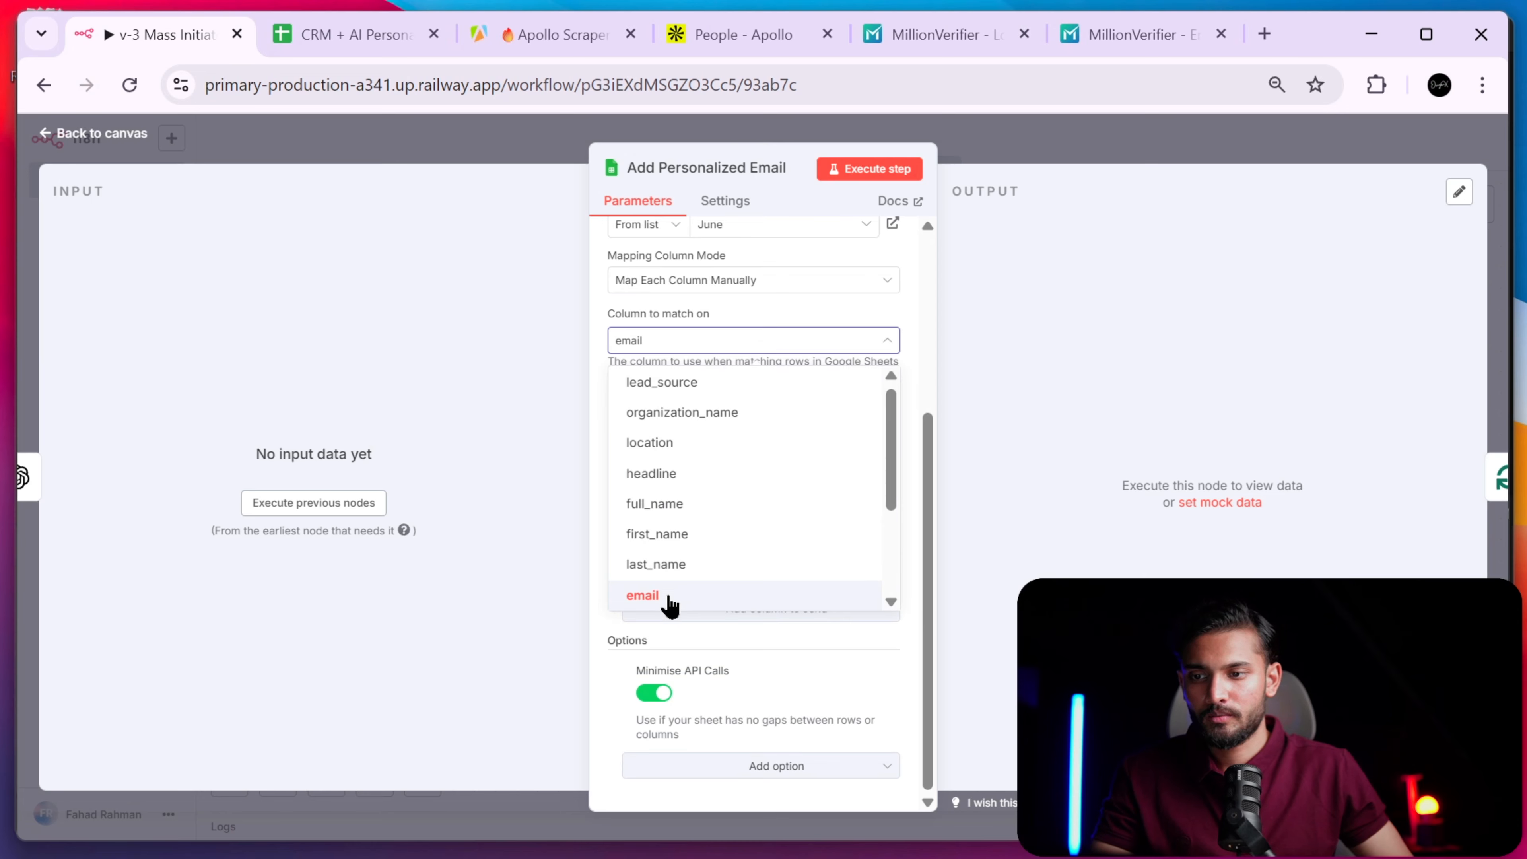
pyautogui.click(918, 307)
pyautogui.moveTo(771, 480); pyautogui.dragTo(646, 461)
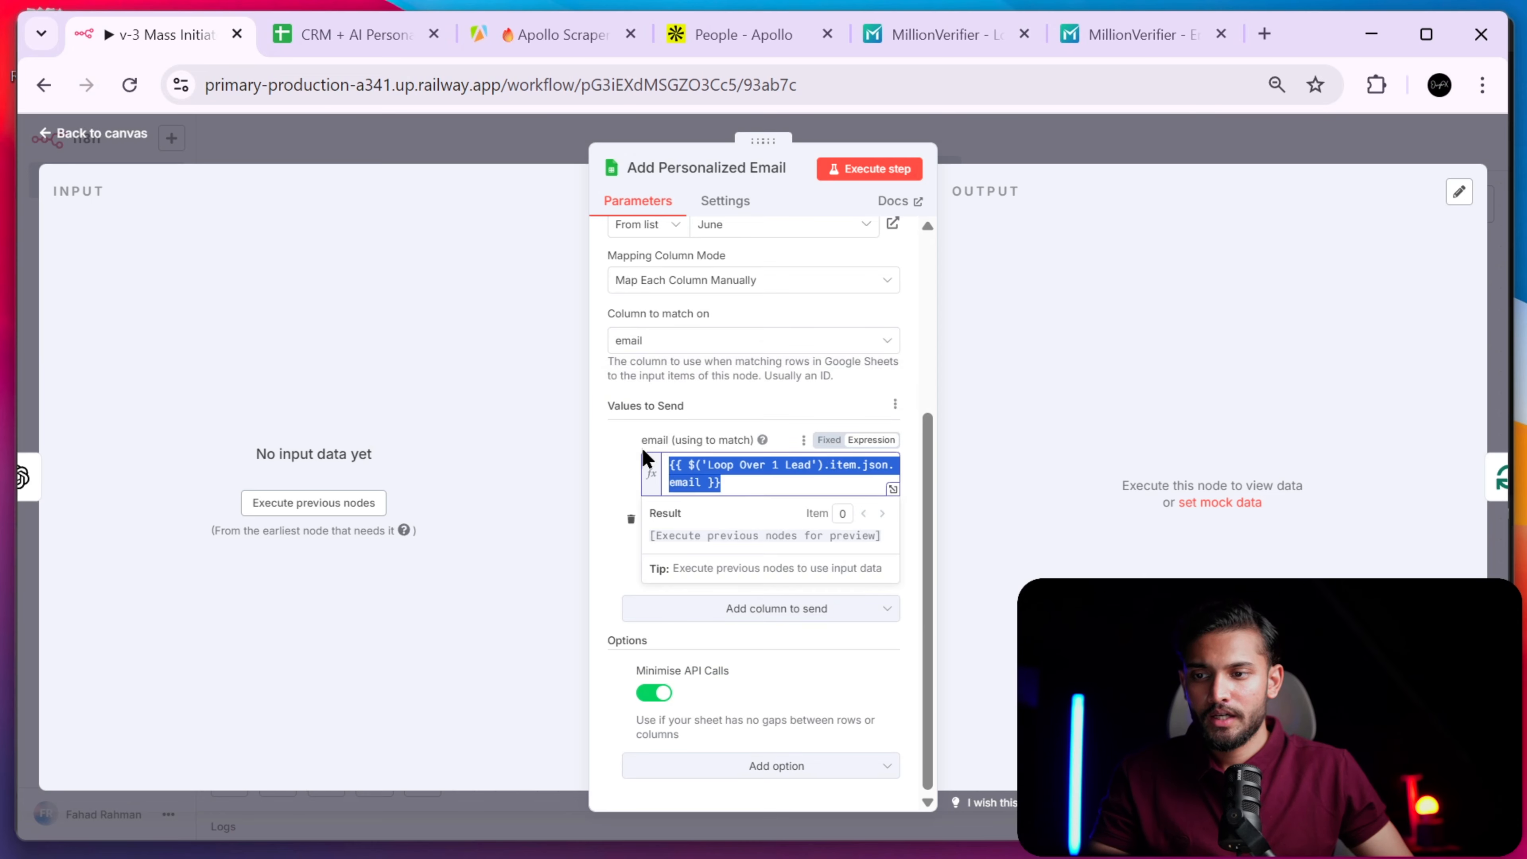
pyautogui.press('Escape')
# - Run the Personalized Mass 1st Email Generator step
pyautogui.doubleClick(812, 361)
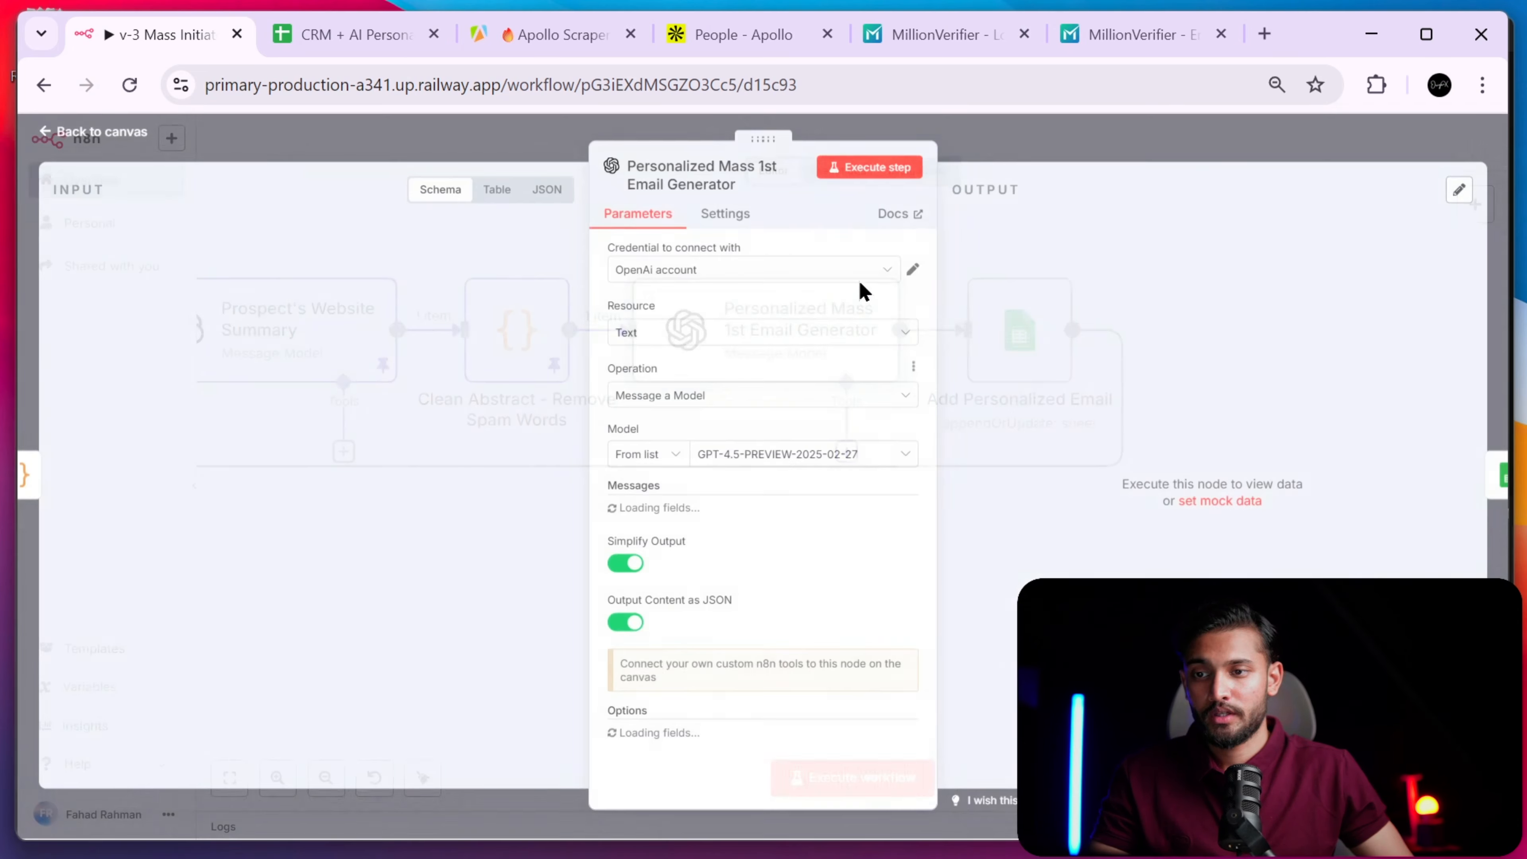
pyautogui.click(894, 175)
pyautogui.click(1034, 135)
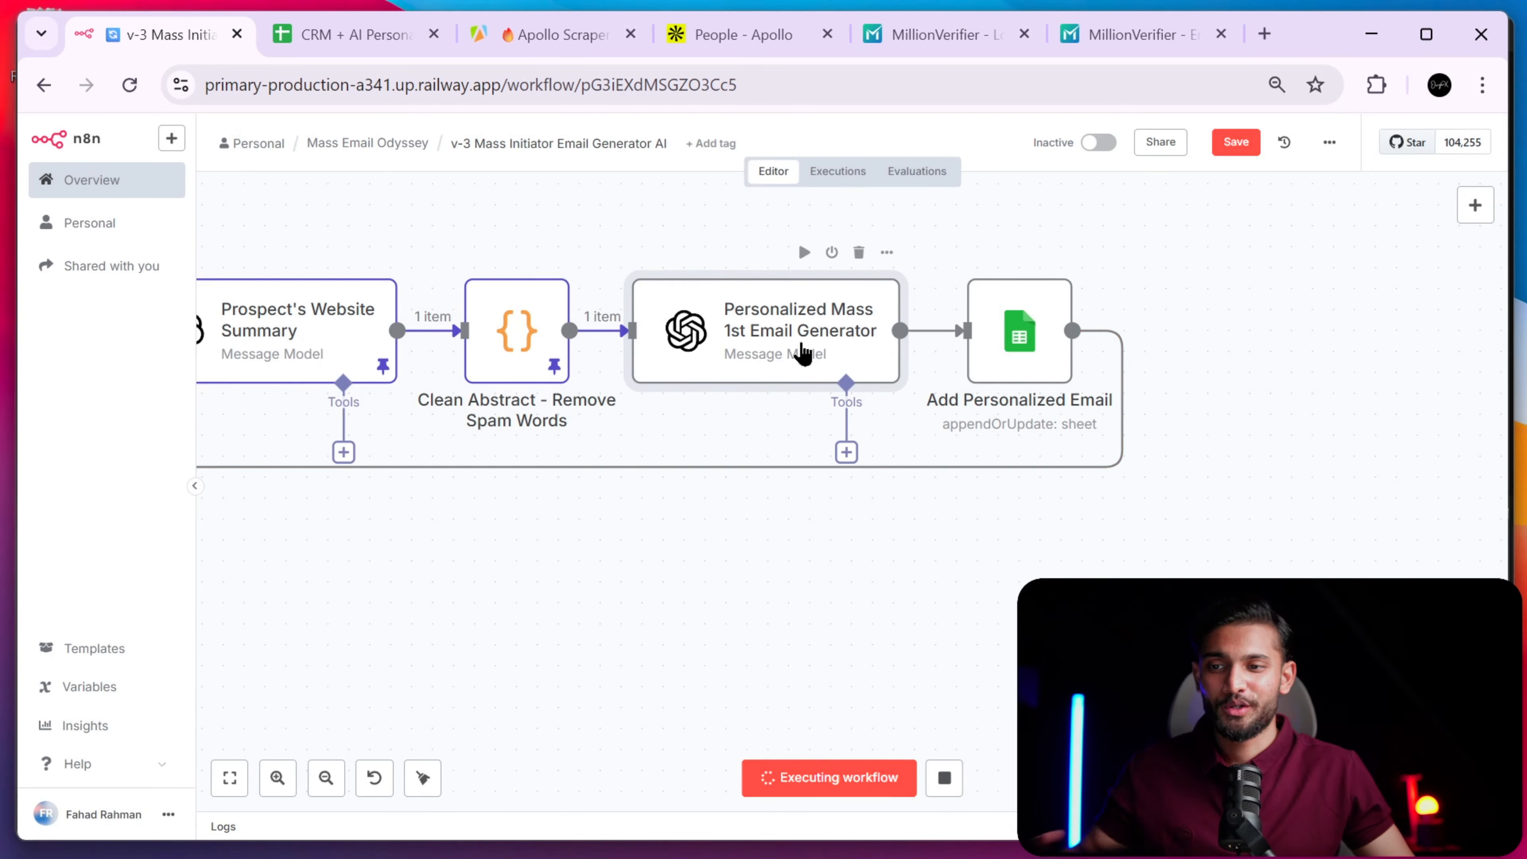
# - Close the MillionVerifier, Apollo people search and Apollo Scraper tabs and return to n8n
pyautogui.click(1022, 35)
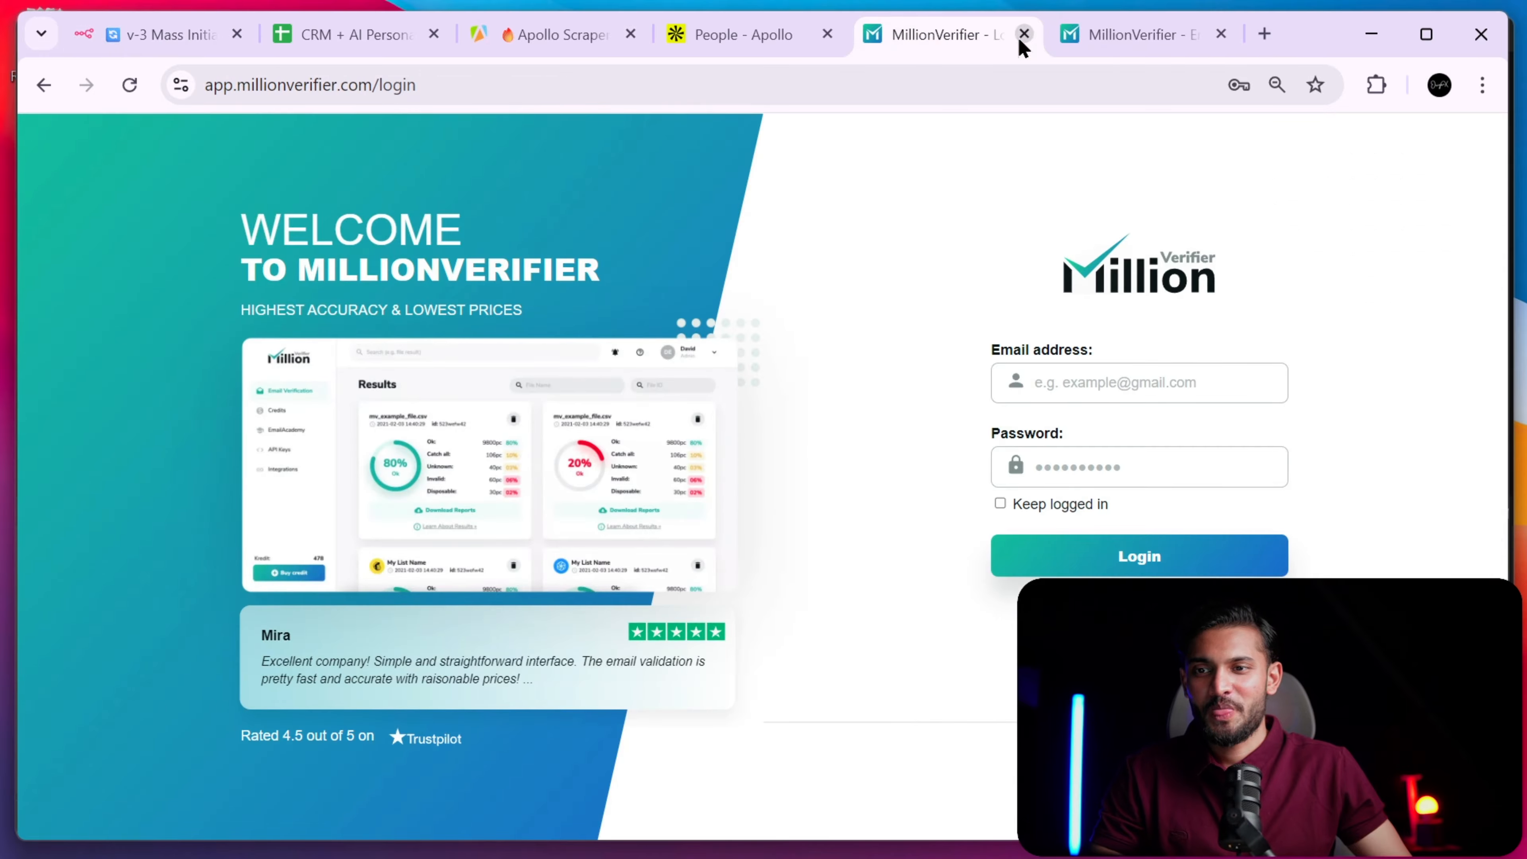
pyautogui.click(1021, 34)
pyautogui.click(1020, 34)
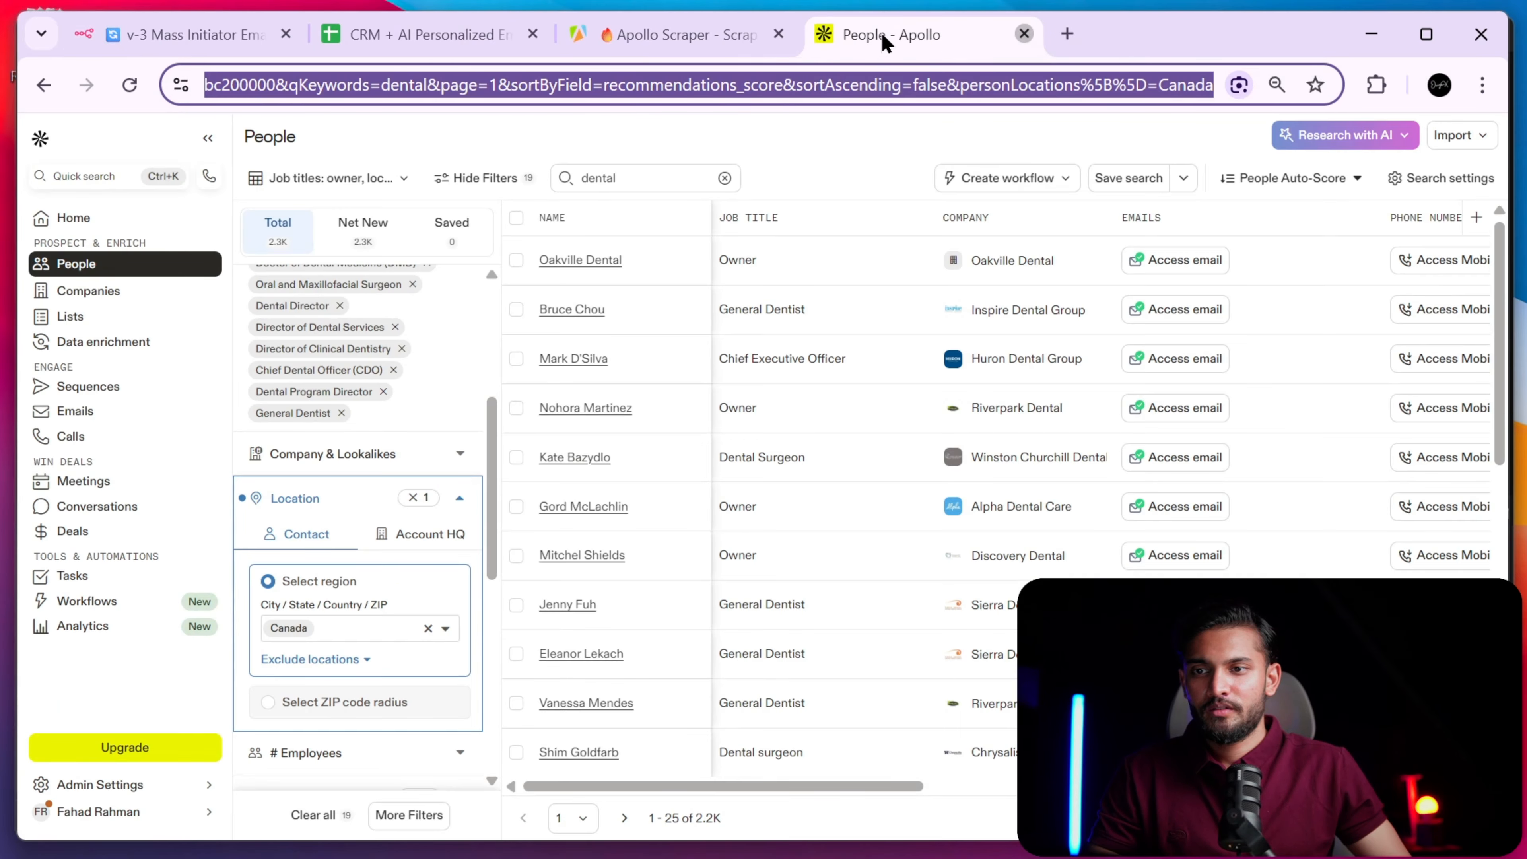
pyautogui.click(1022, 34)
pyautogui.click(886, 35)
pyautogui.click(250, 39)
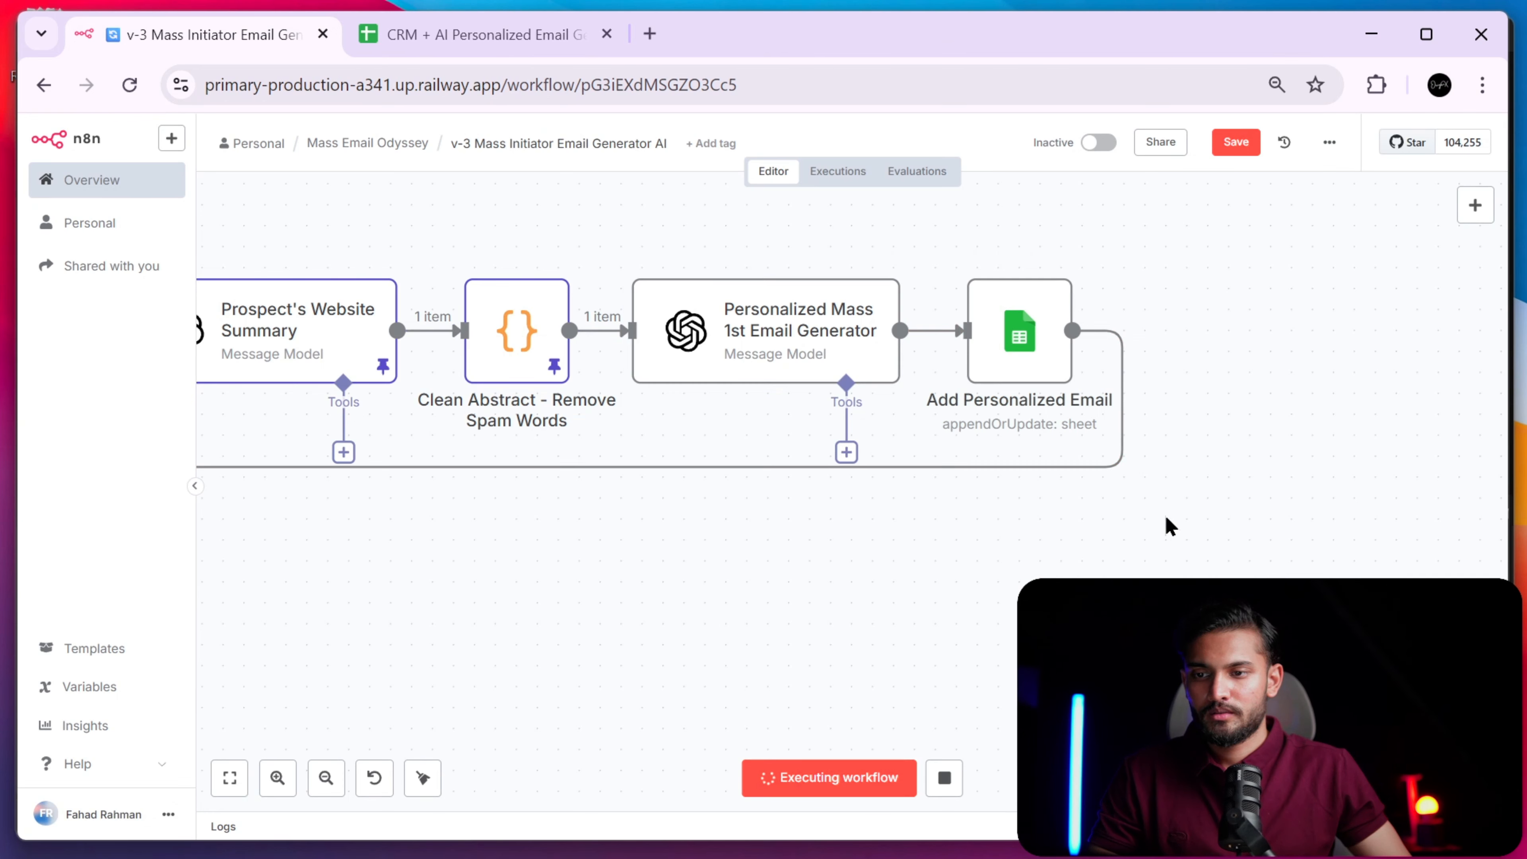
pyautogui.doubleClick(1022, 340)
pyautogui.scroll(-5, 780, 656)
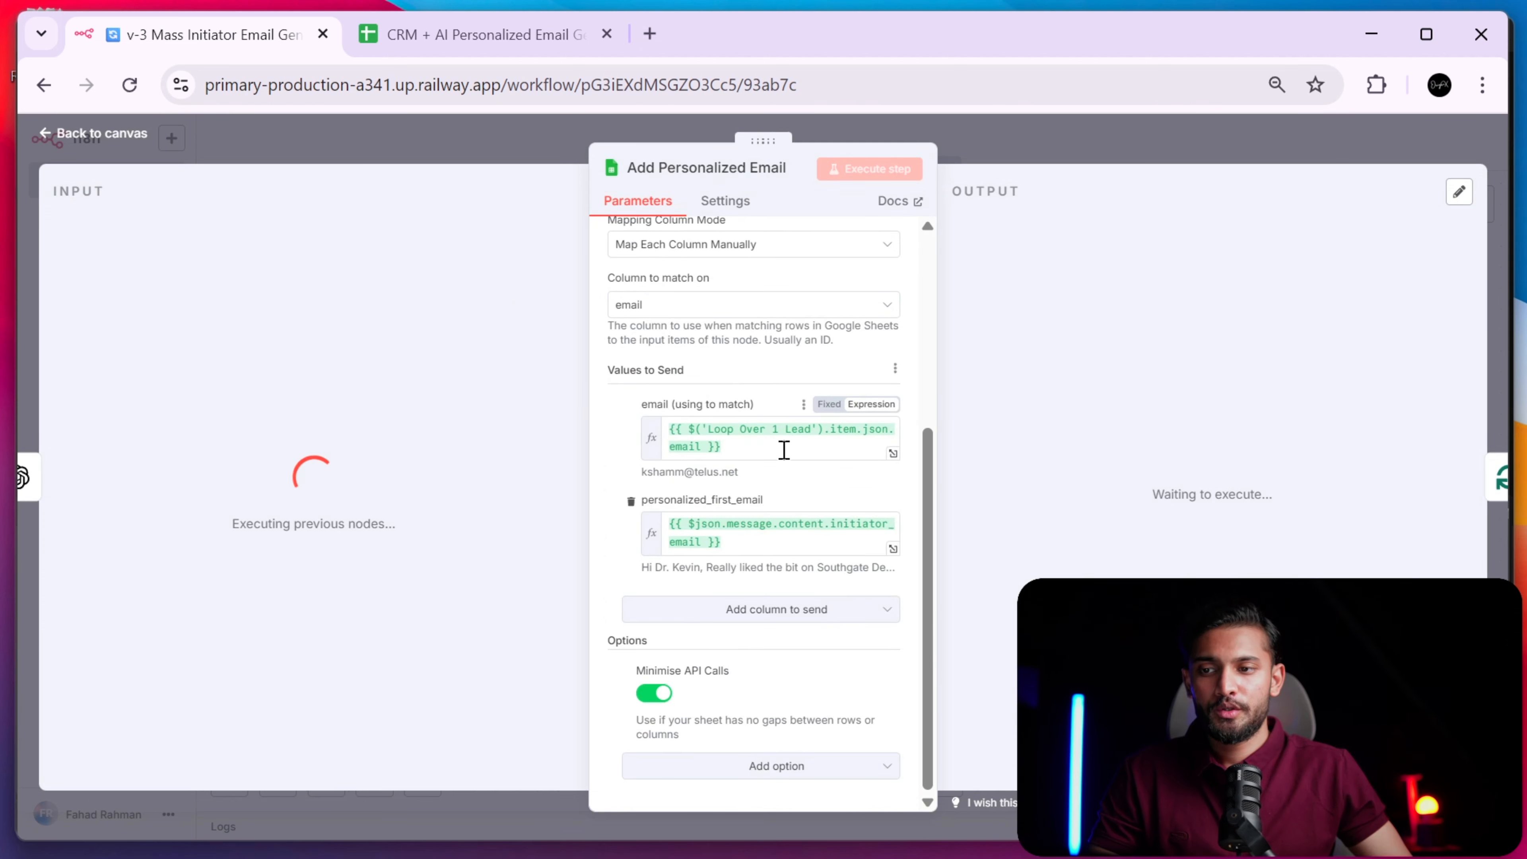
pyautogui.moveTo(784, 450); pyautogui.dragTo(684, 429)
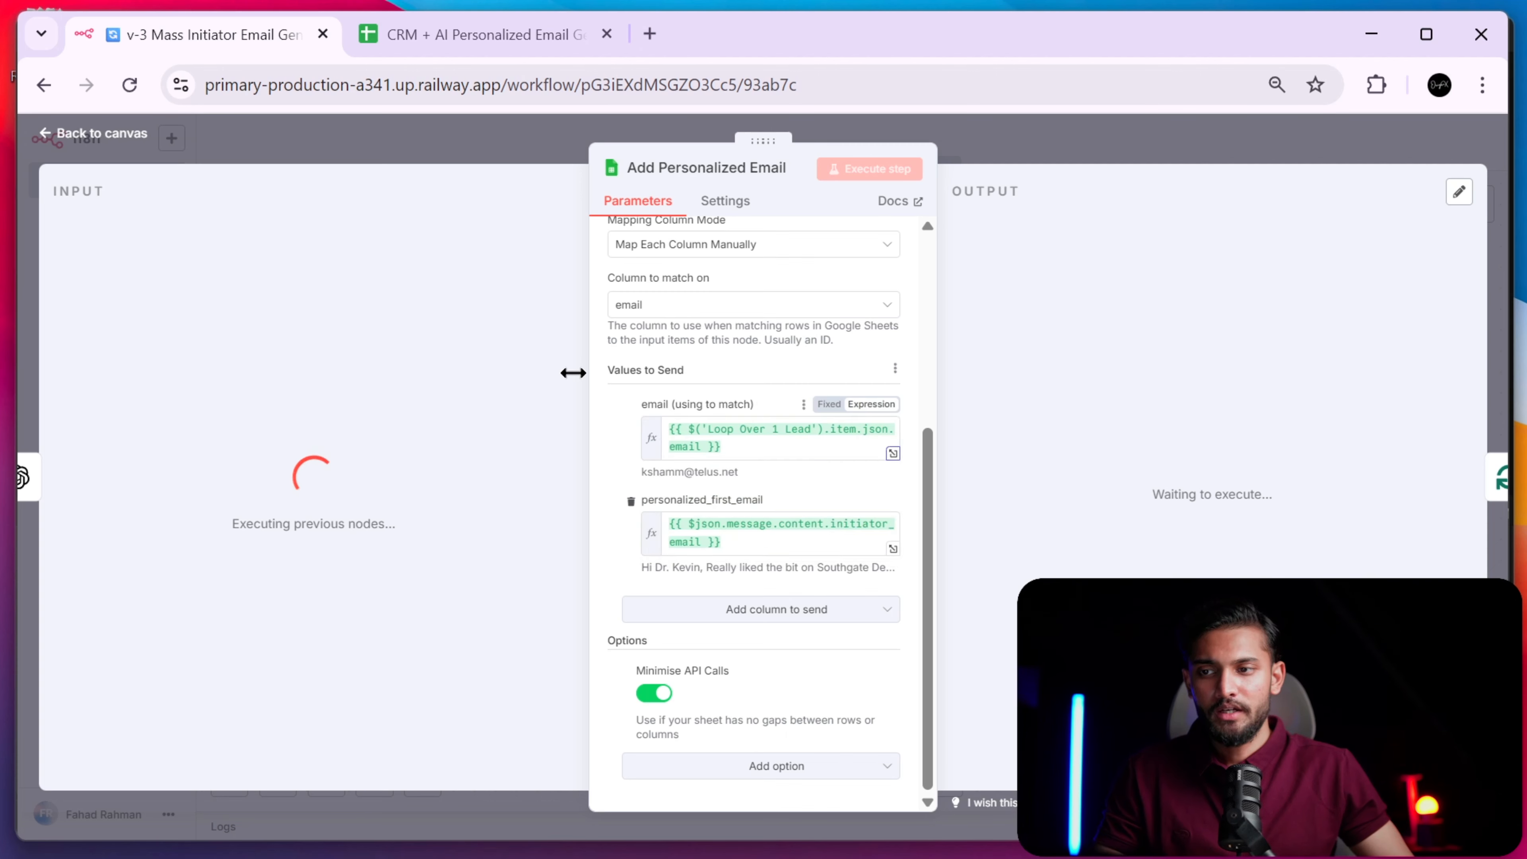
pyautogui.click(443, 33)
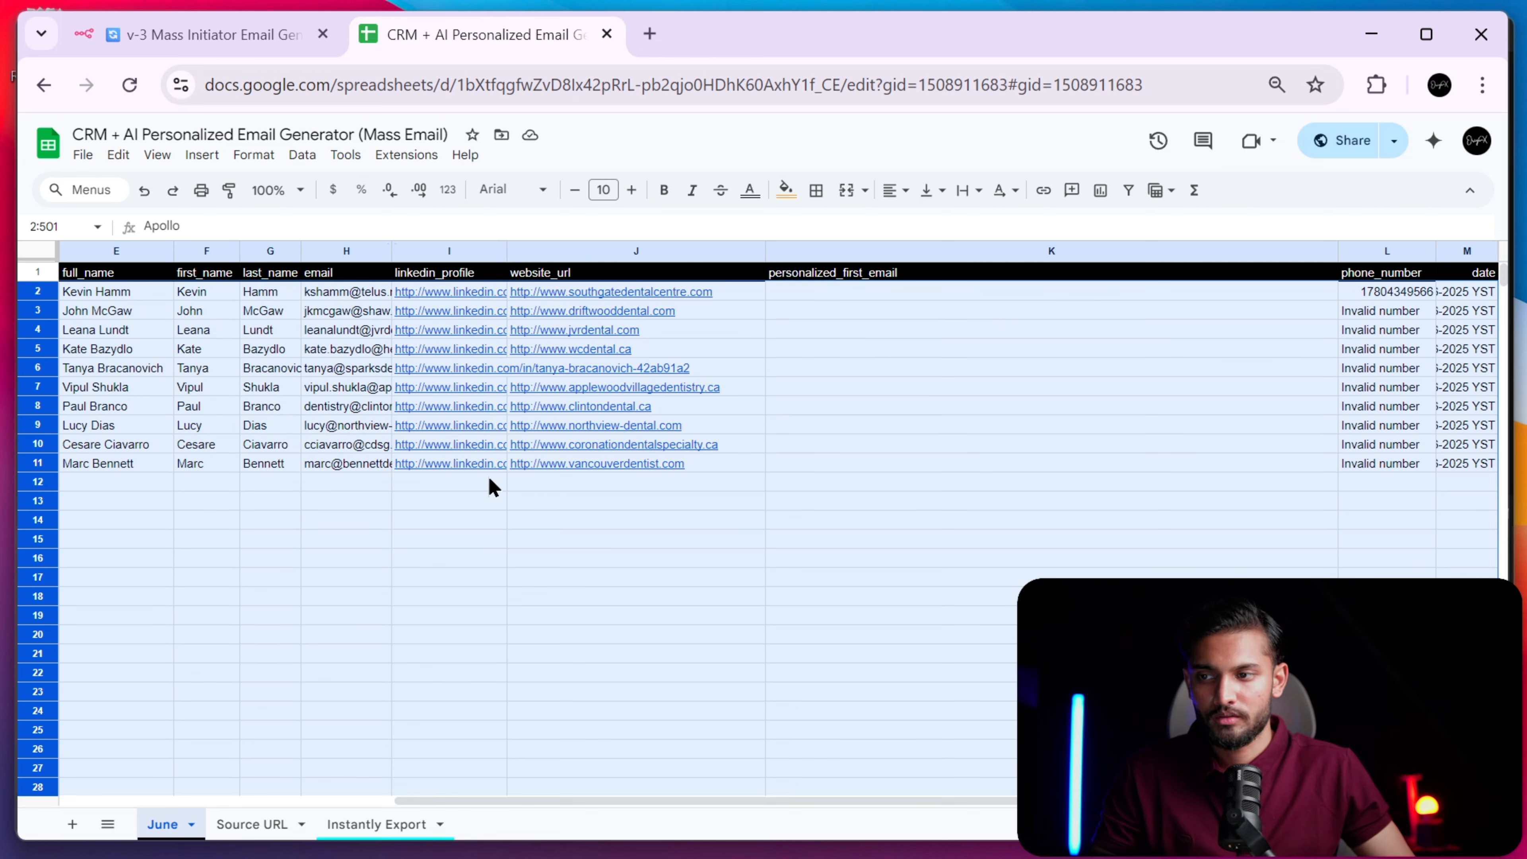
pyautogui.click(236, 35)
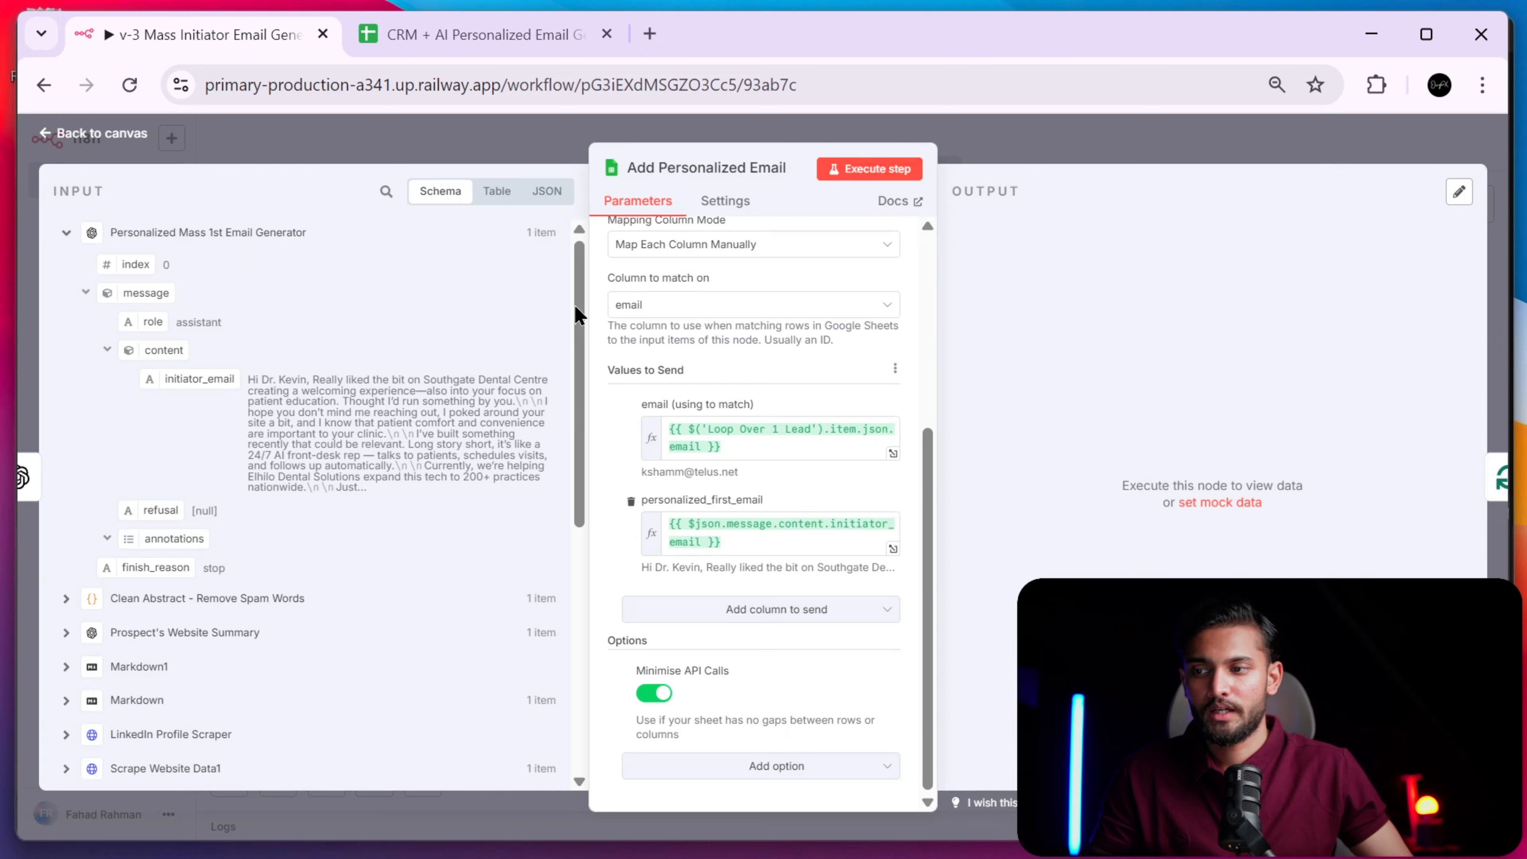
pyautogui.moveTo(763, 546); pyautogui.dragTo(673, 521)
pyautogui.click(613, 475)
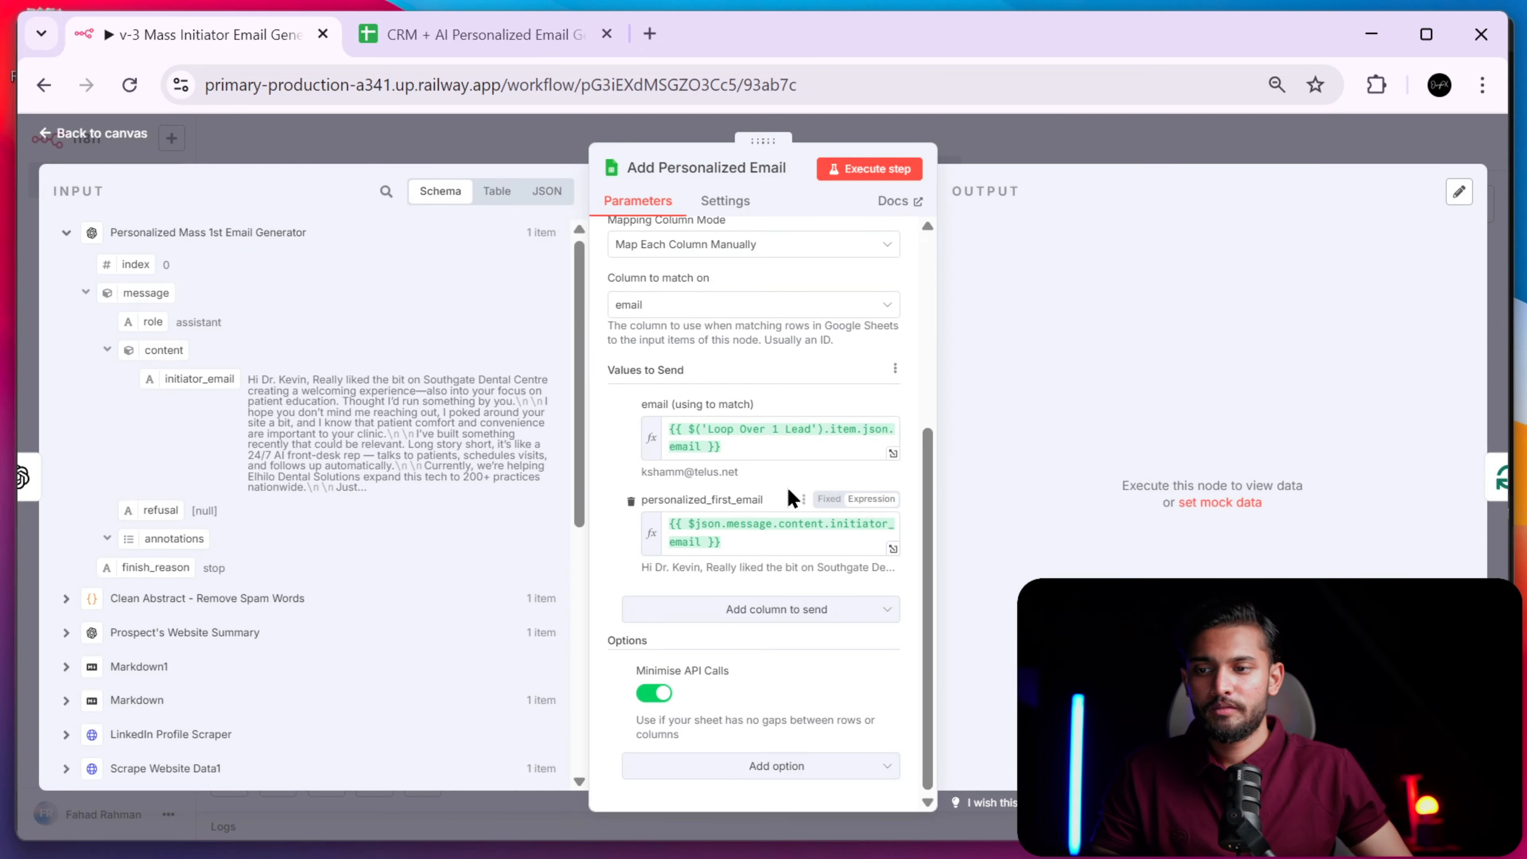
pyautogui.scroll(5, 752, 517)
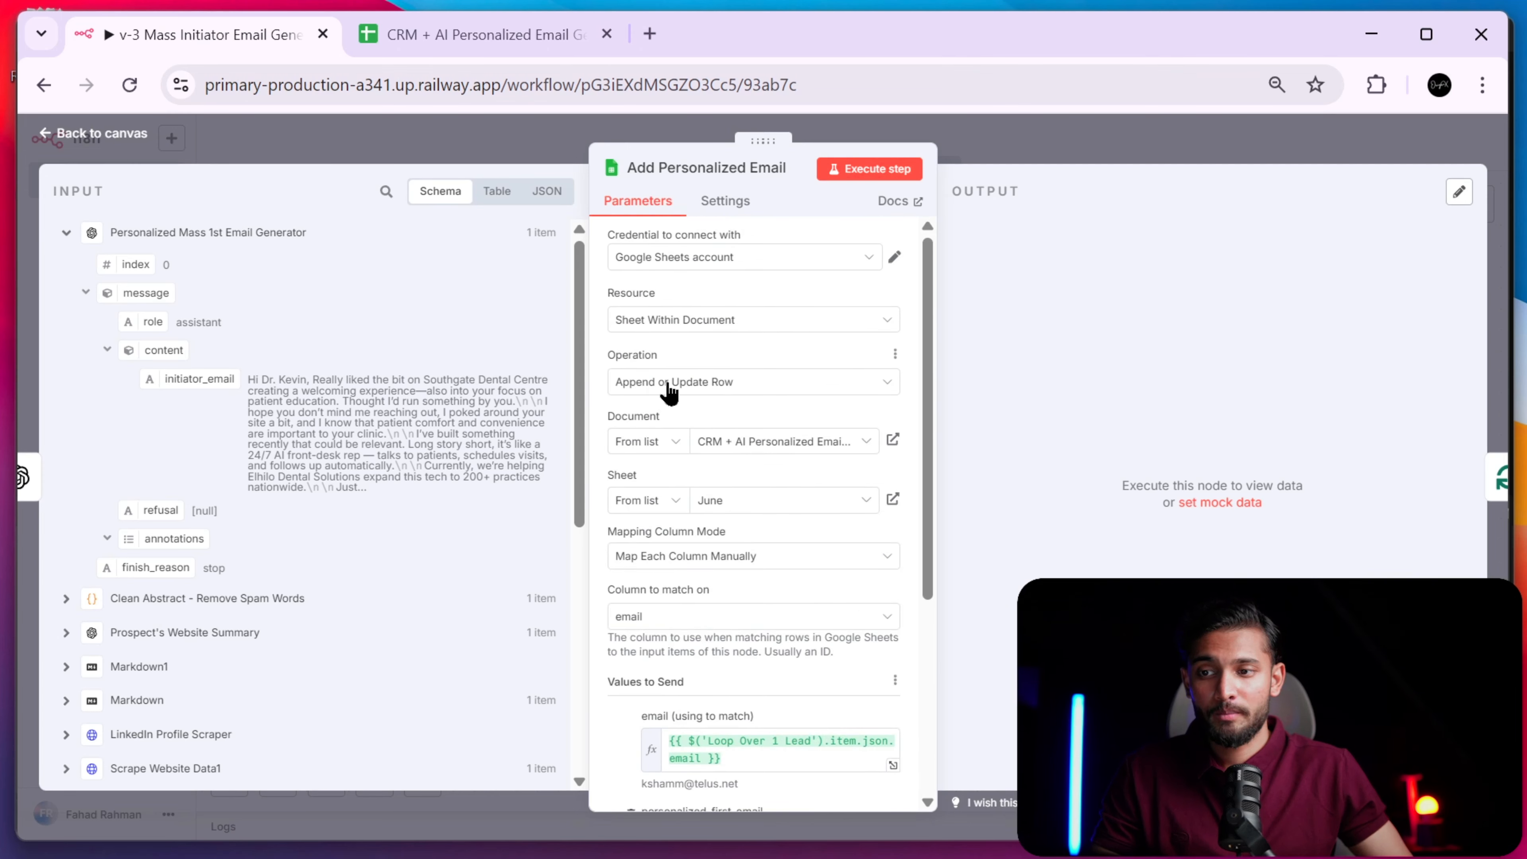
pyautogui.scroll(-5, 691, 400)
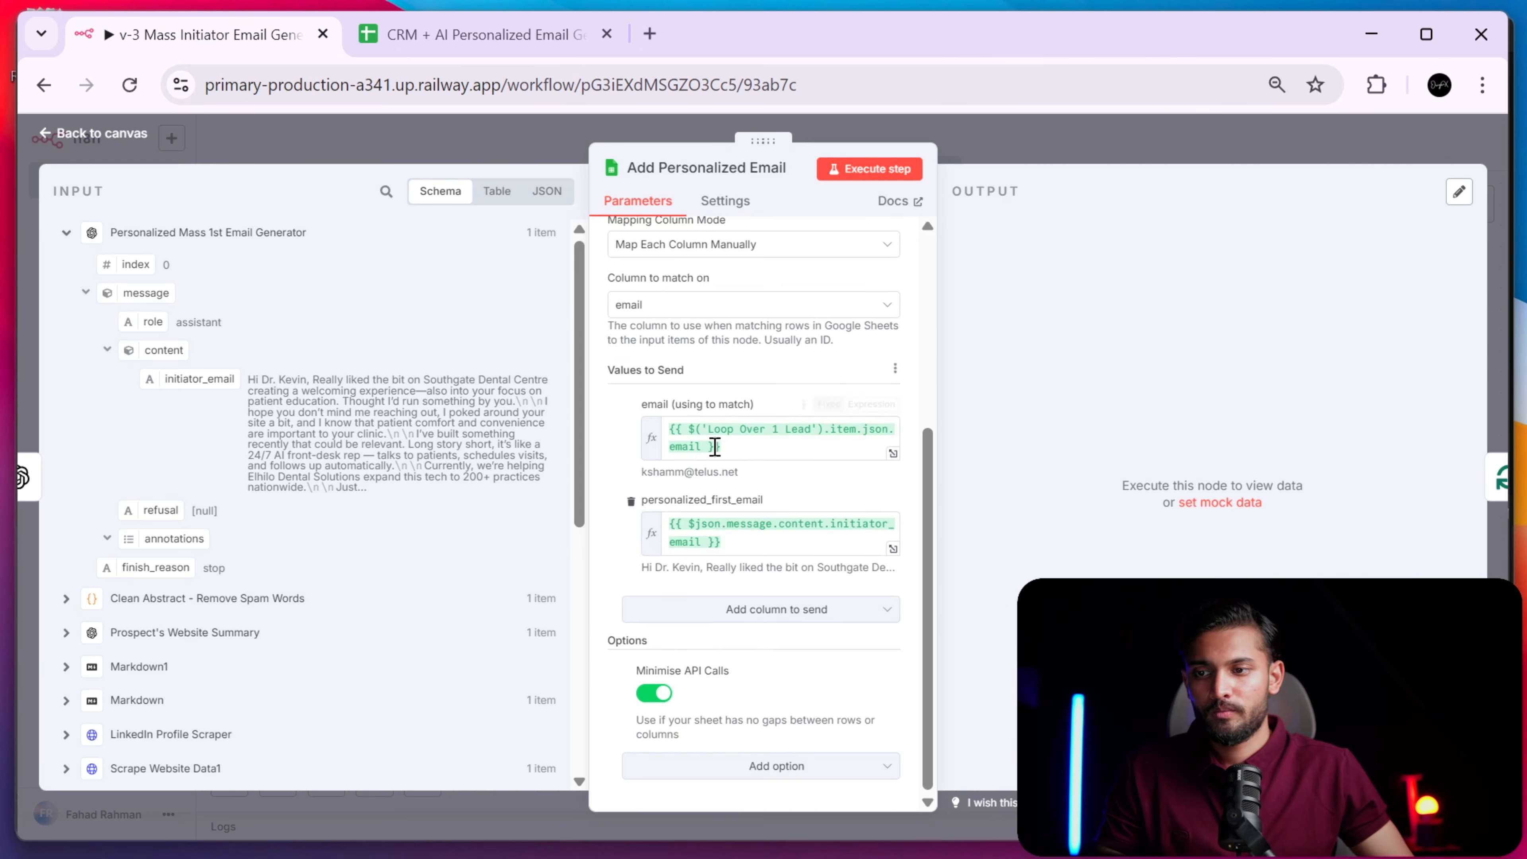
pyautogui.scroll(5, 697, 433)
pyautogui.scroll(-5, 698, 443)
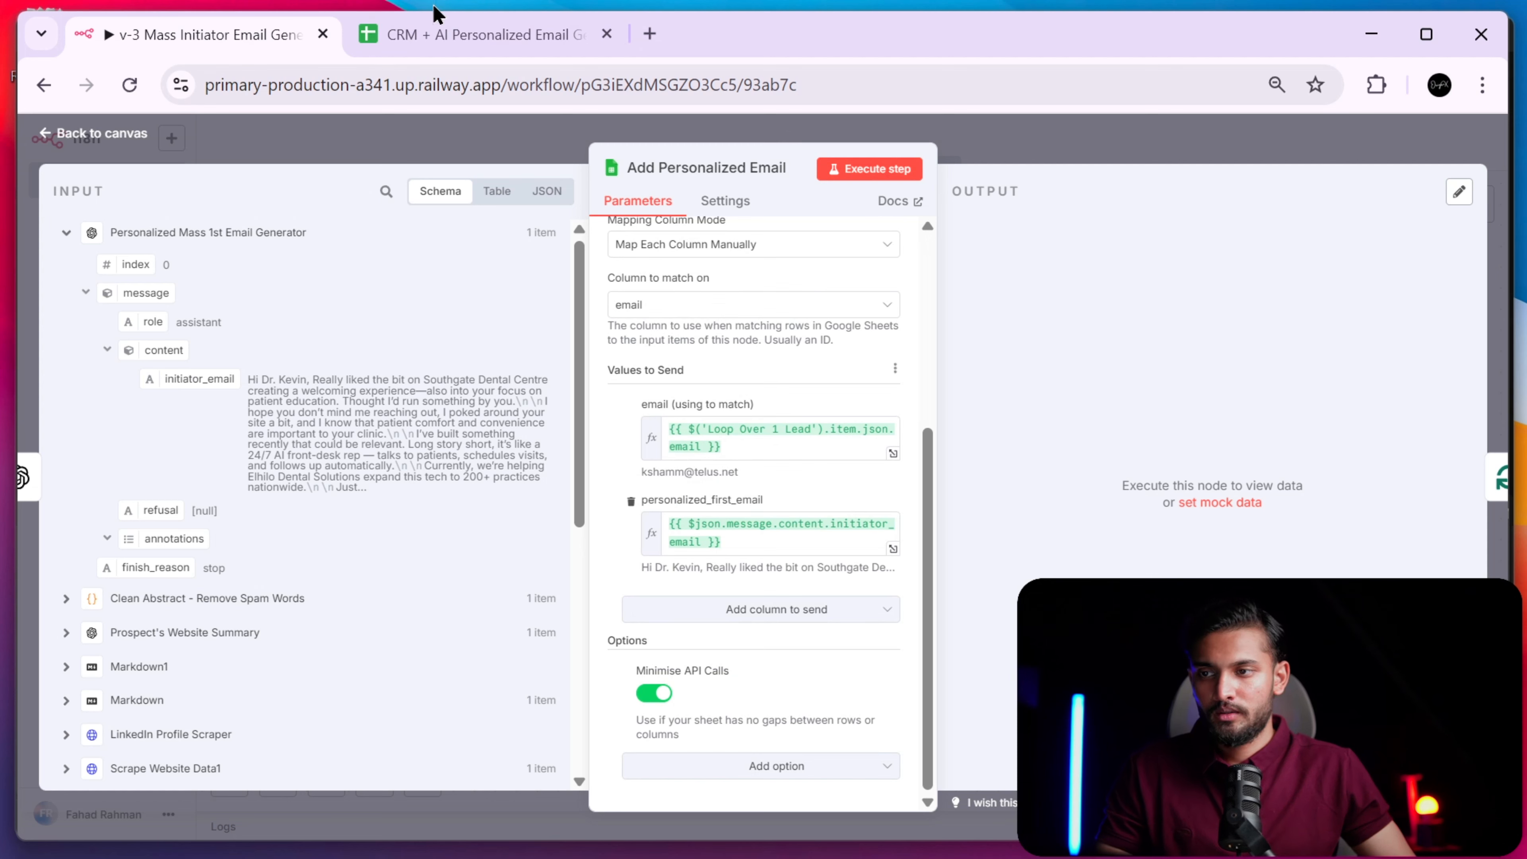
pyautogui.scroll(-6, 311, 416)
pyautogui.scroll(6, 317, 426)
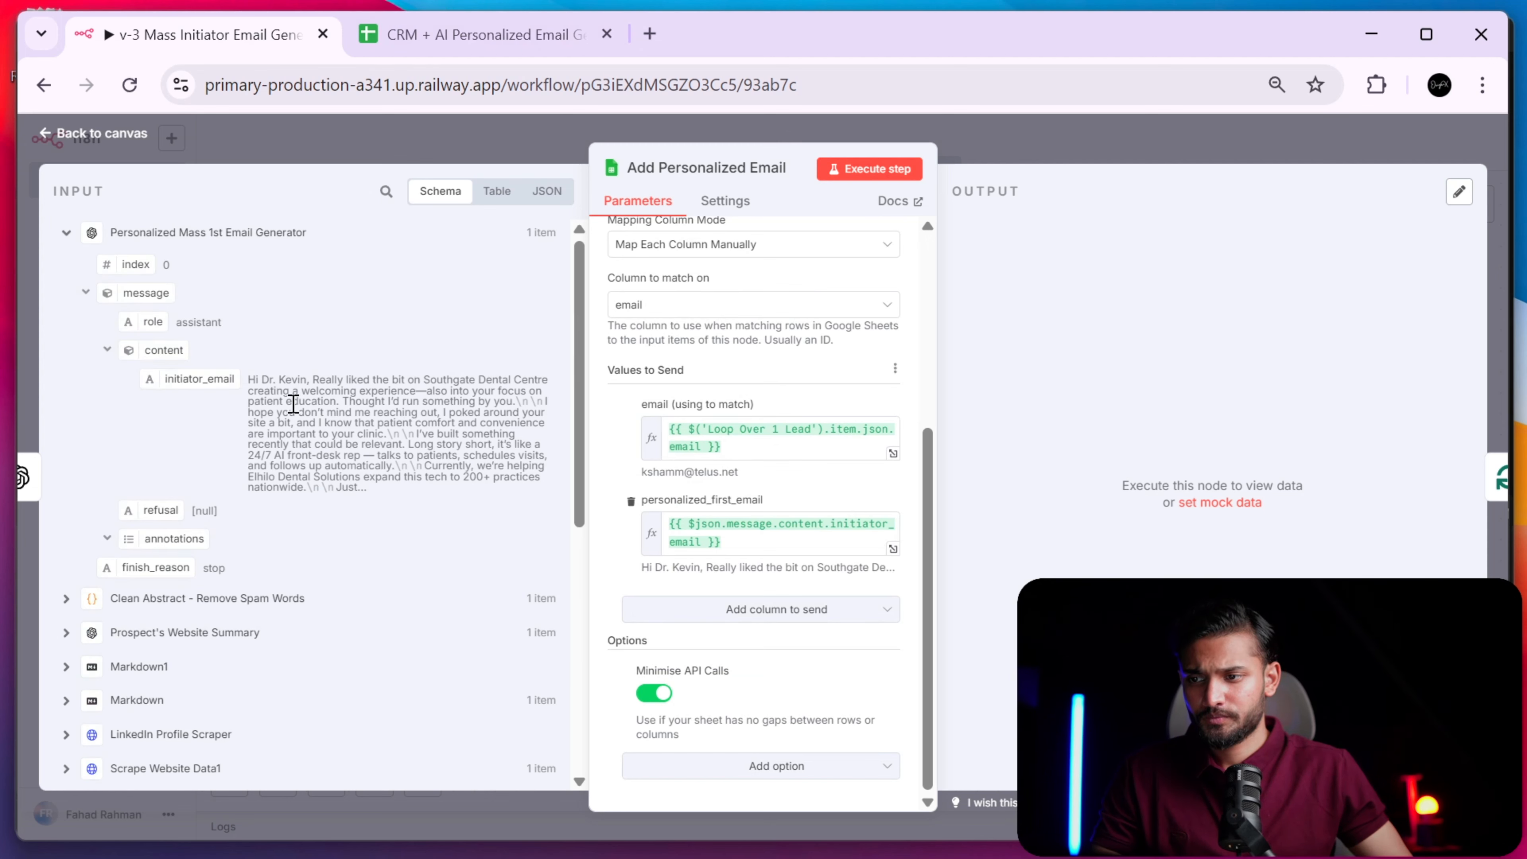
pyautogui.moveTo(249, 379); pyautogui.dragTo(394, 486)
pyautogui.click(402, 486)
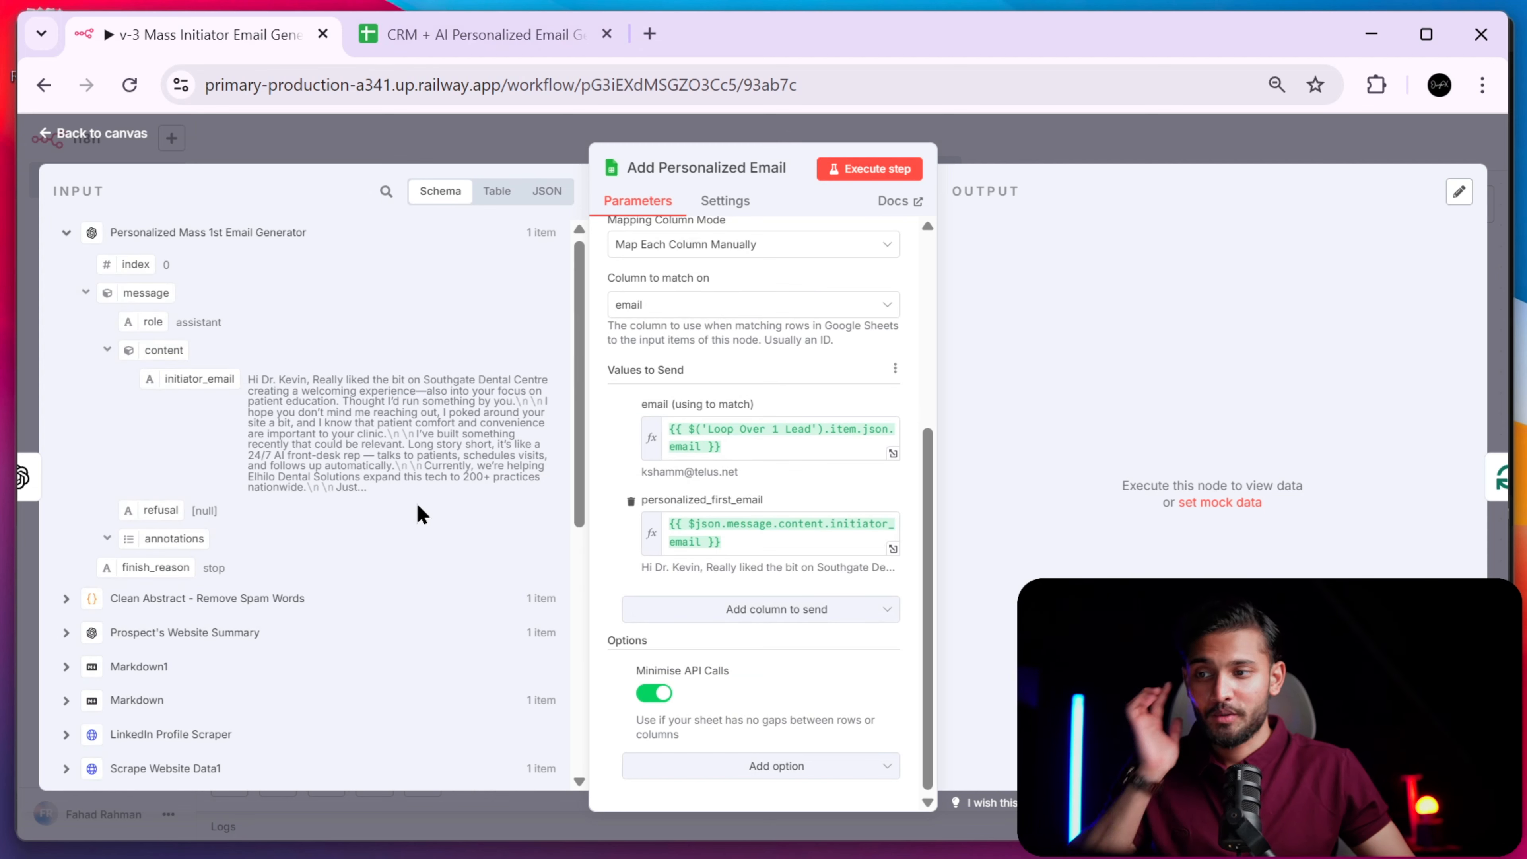
pyautogui.scroll(-1, 371, 423)
pyautogui.scroll(1, 371, 423)
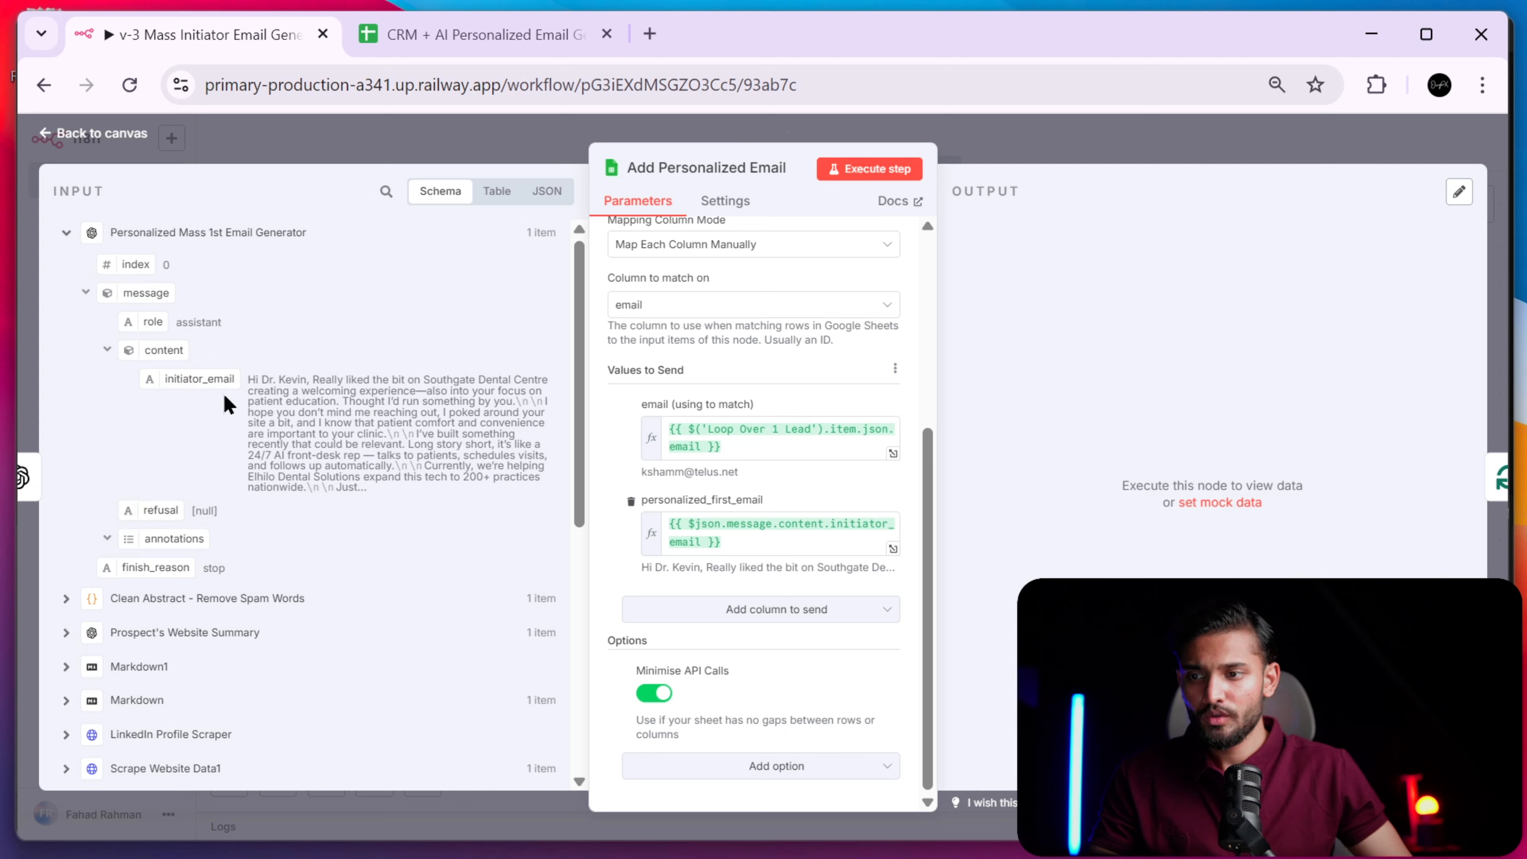
pyautogui.moveTo(198, 378); pyautogui.dragTo(753, 532)
pyautogui.moveTo(581, 486); pyautogui.dragTo(202, 379)
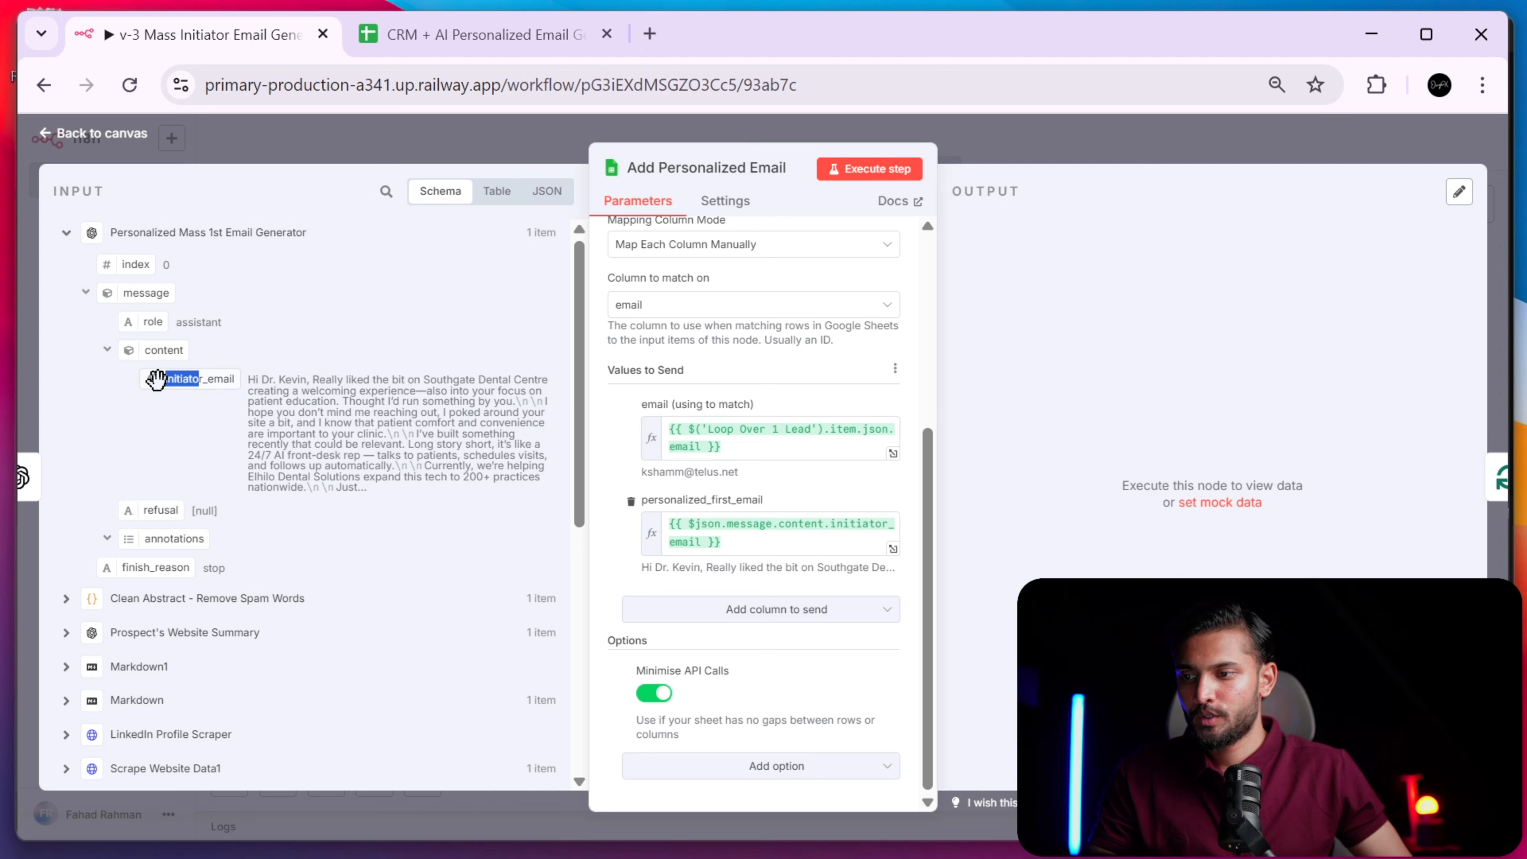
pyautogui.click(66, 233)
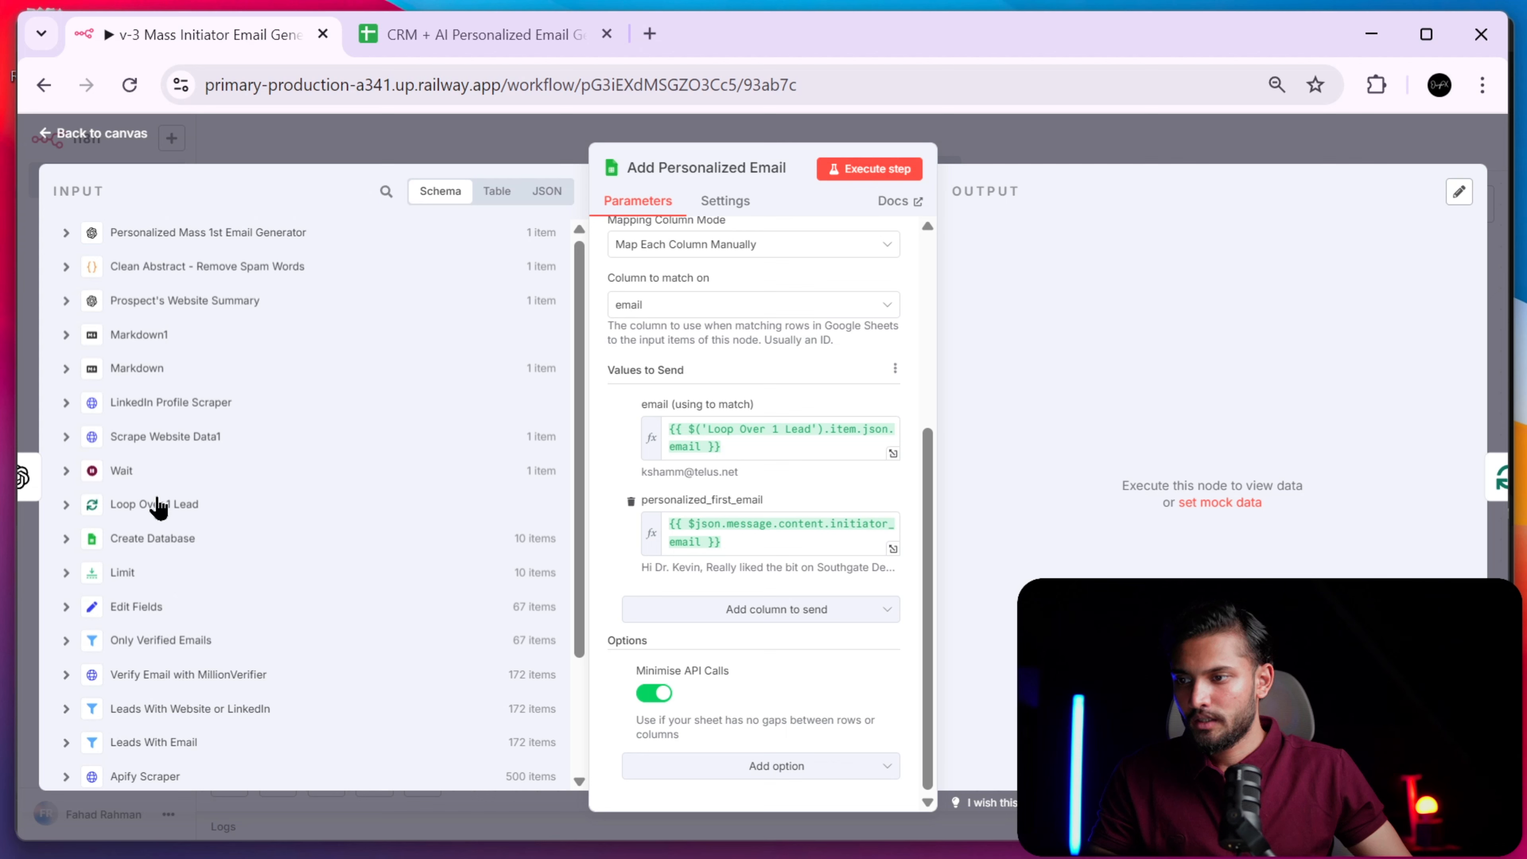
pyautogui.click(67, 507)
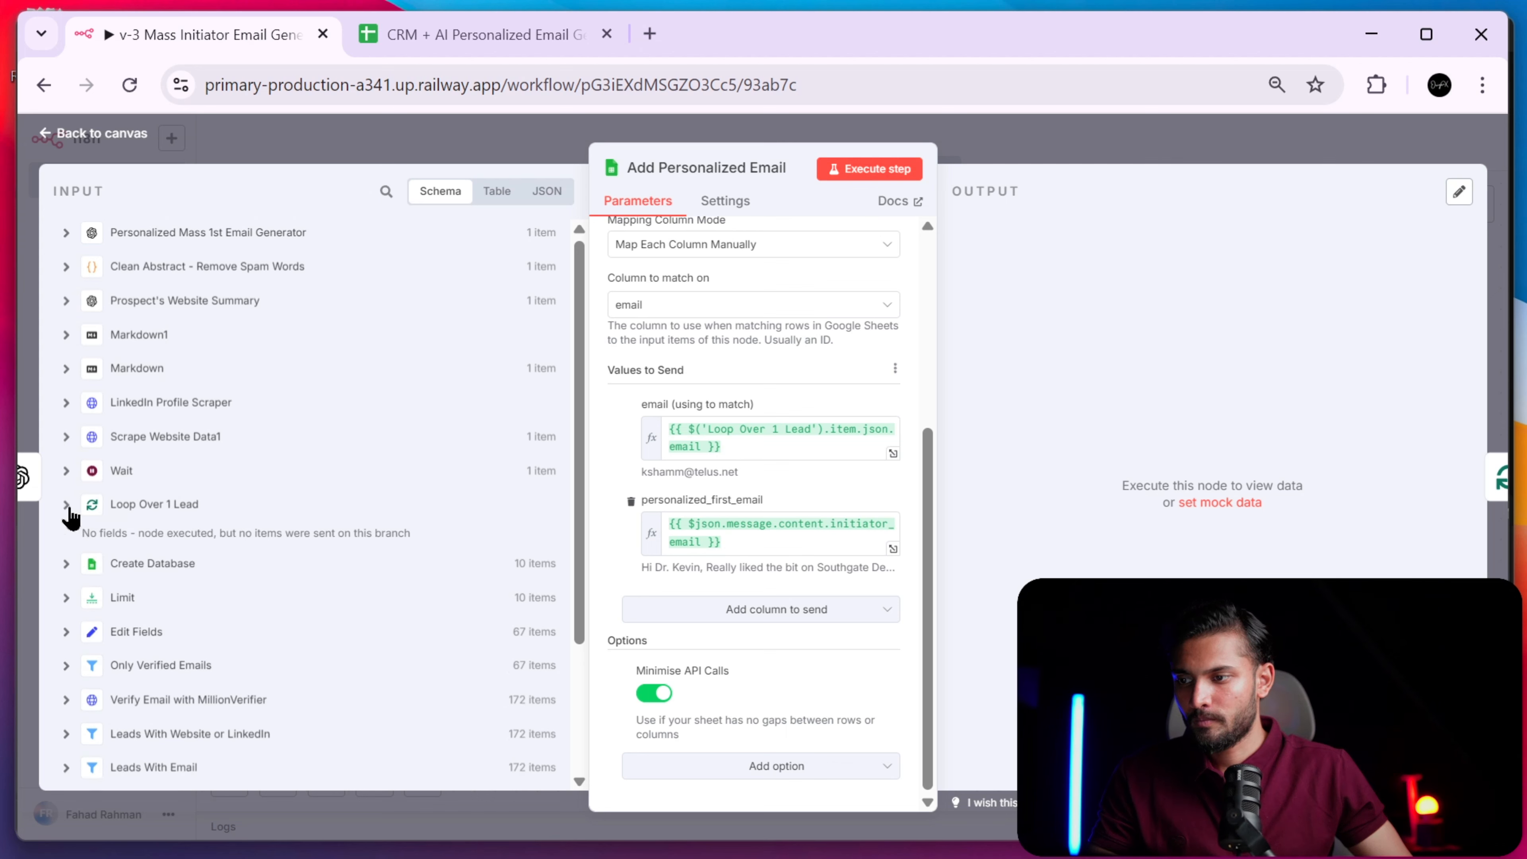
pyautogui.click(69, 508)
pyautogui.click(67, 473)
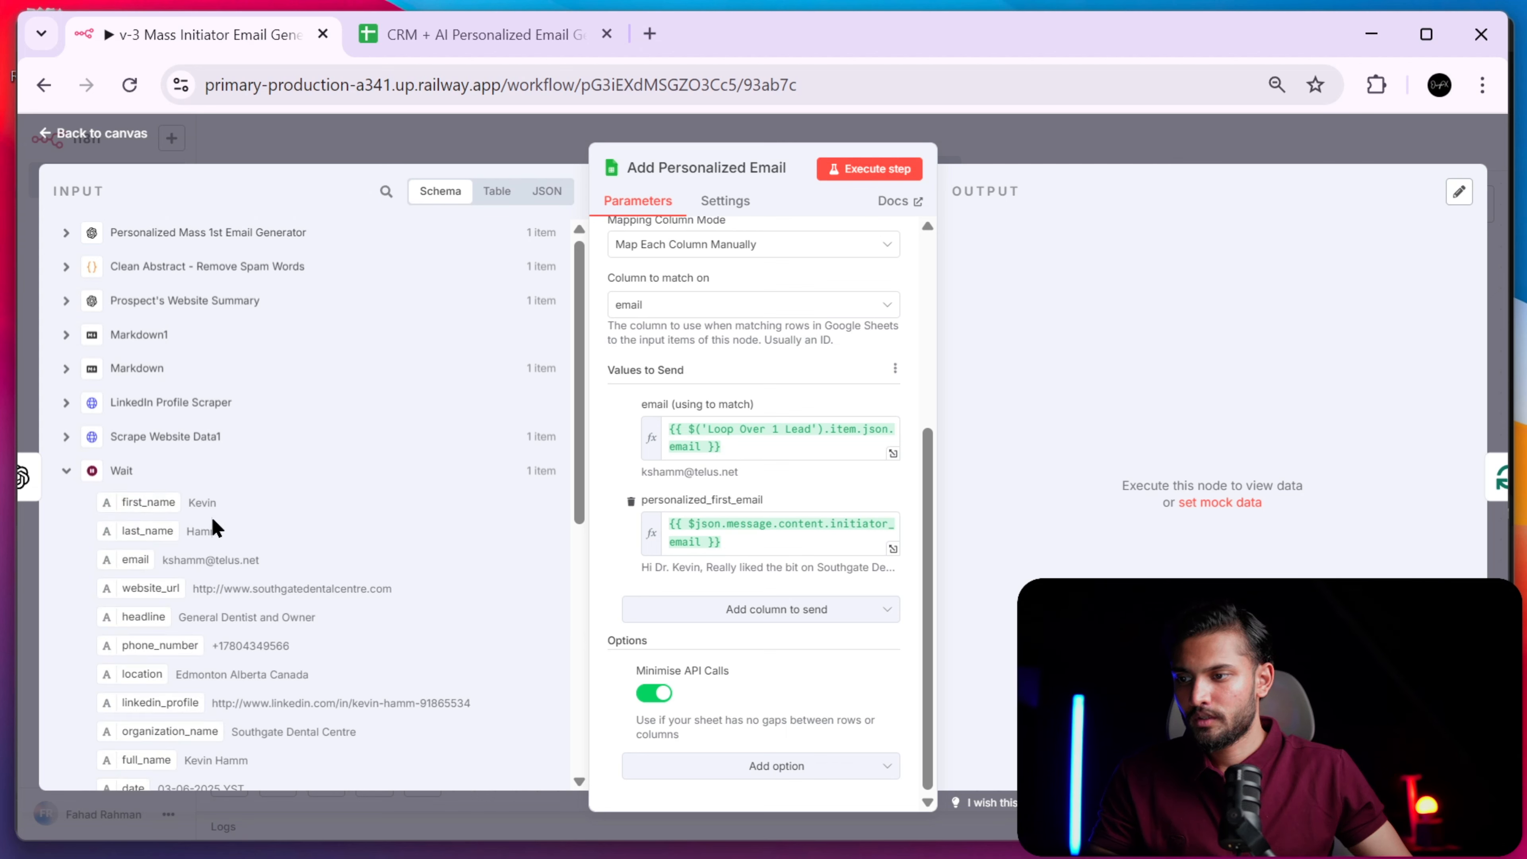
pyautogui.scroll(-5, 212, 493)
pyautogui.scroll(5, 235, 589)
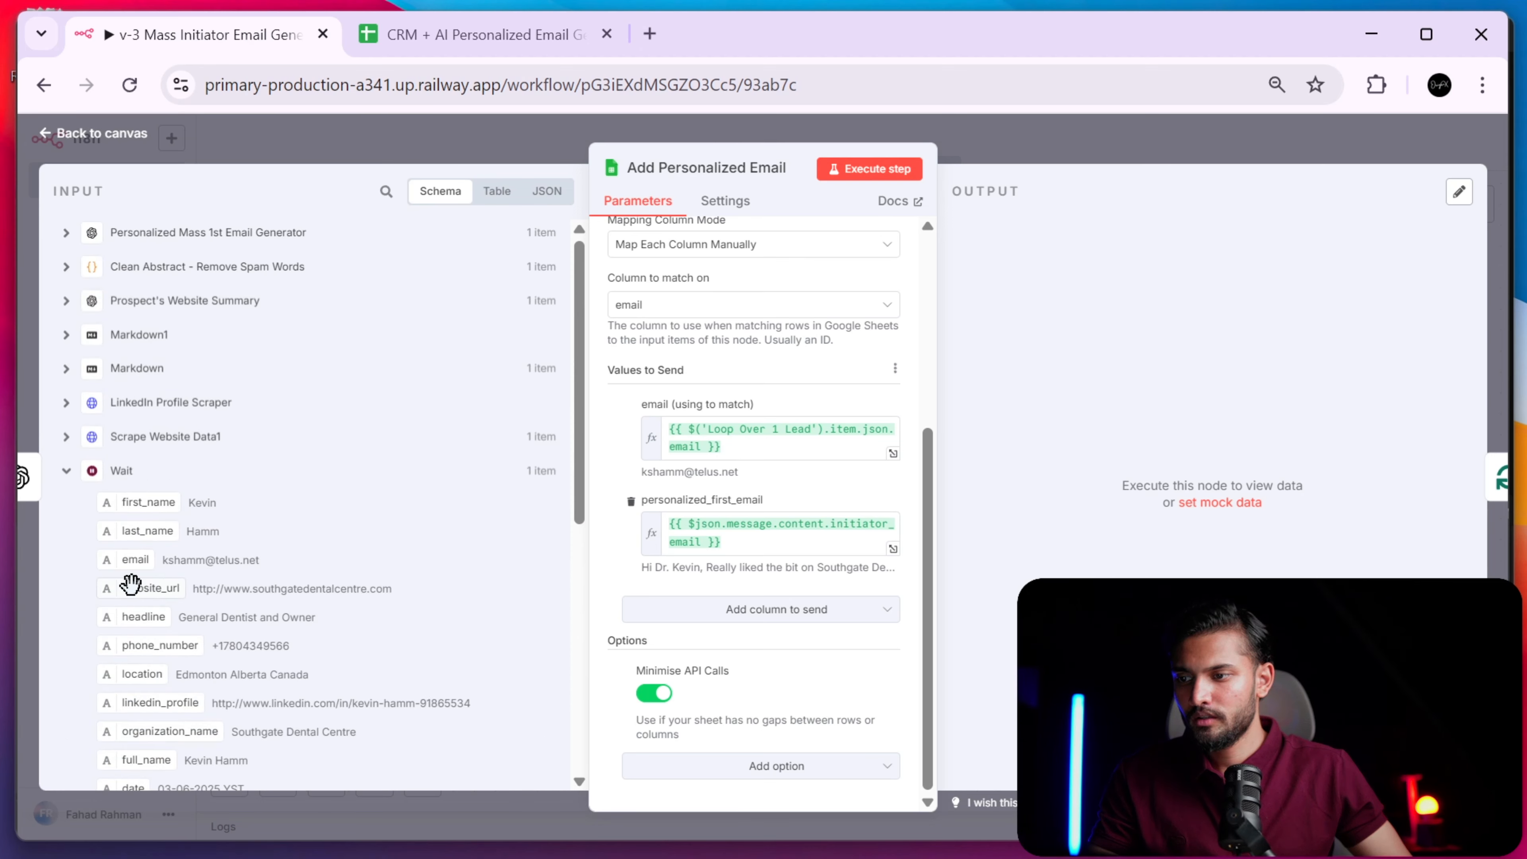
pyautogui.moveTo(129, 564); pyautogui.dragTo(252, 540)
# - Reopen the email generator and scroll its Prompt fields, expanding one in the large editor
pyautogui.click(1054, 129)
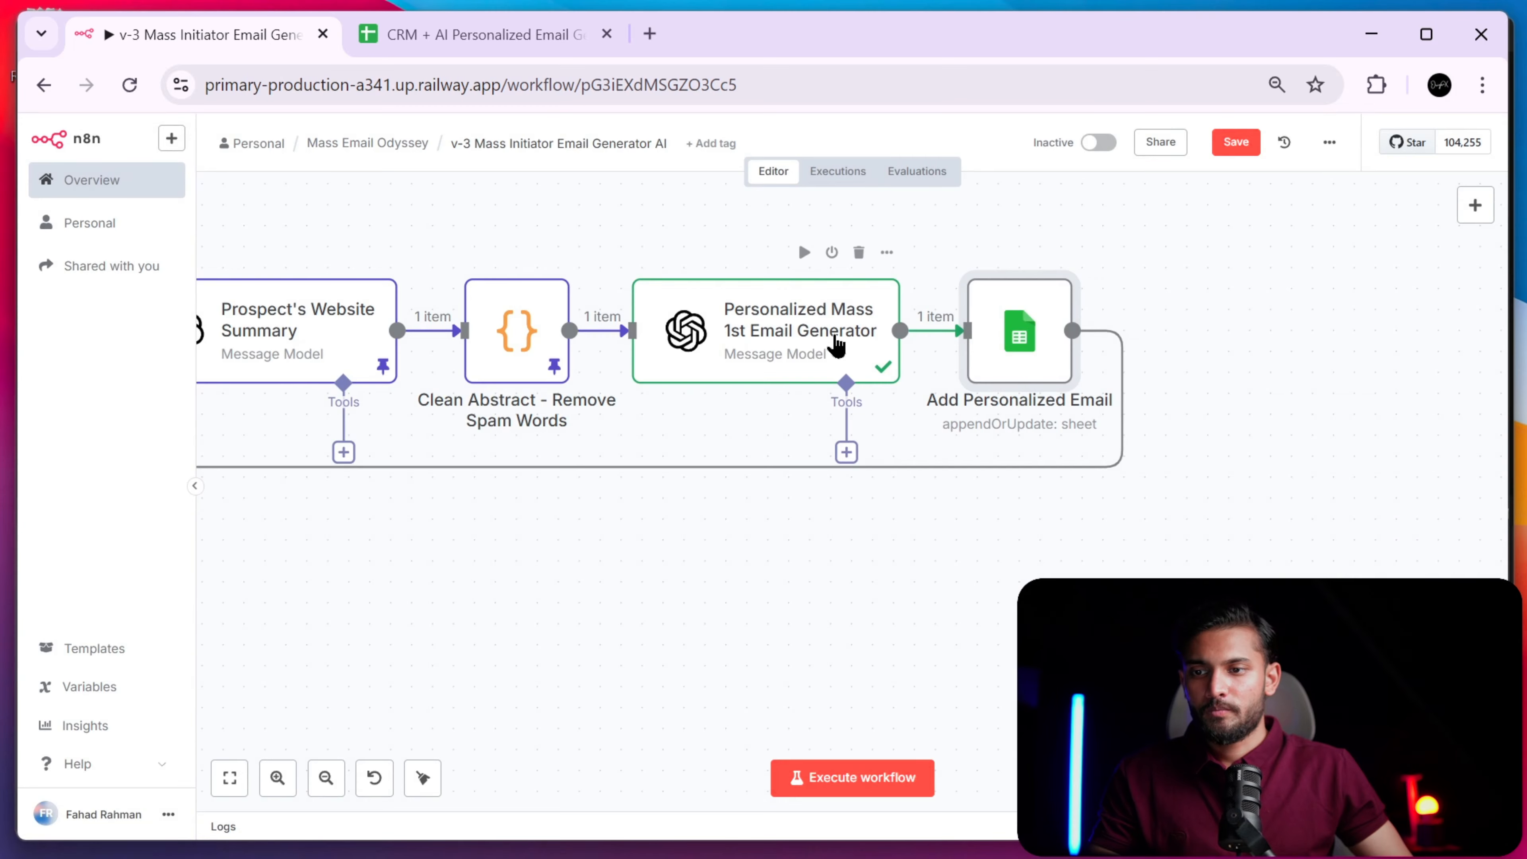
pyautogui.doubleClick(839, 345)
pyautogui.scroll(-5, 822, 437)
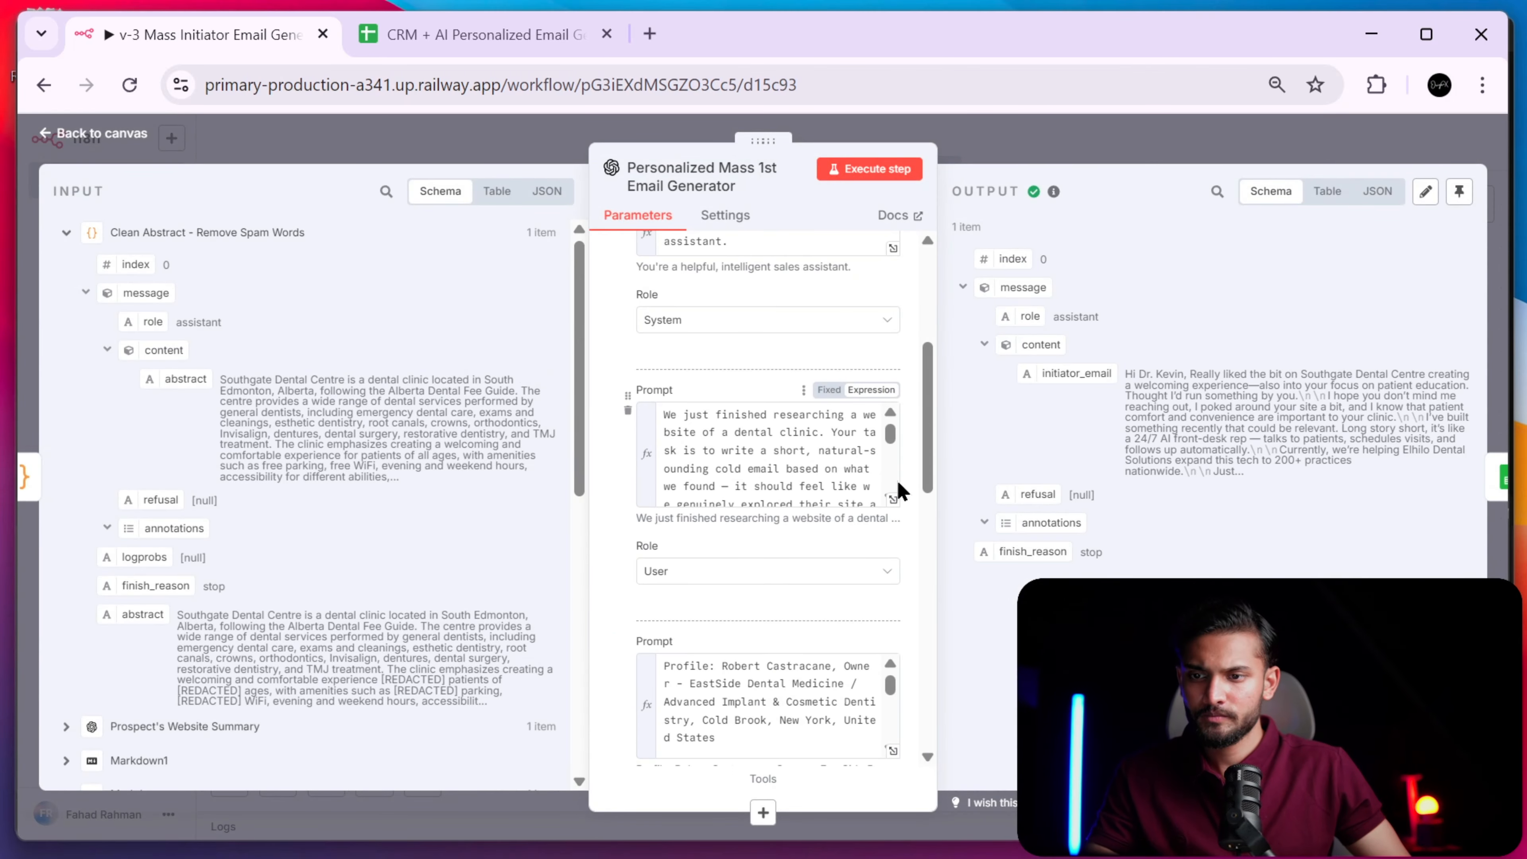
pyautogui.scroll(-2, 890, 490)
pyautogui.scroll(-2, 890, 509)
pyautogui.click(774, 475)
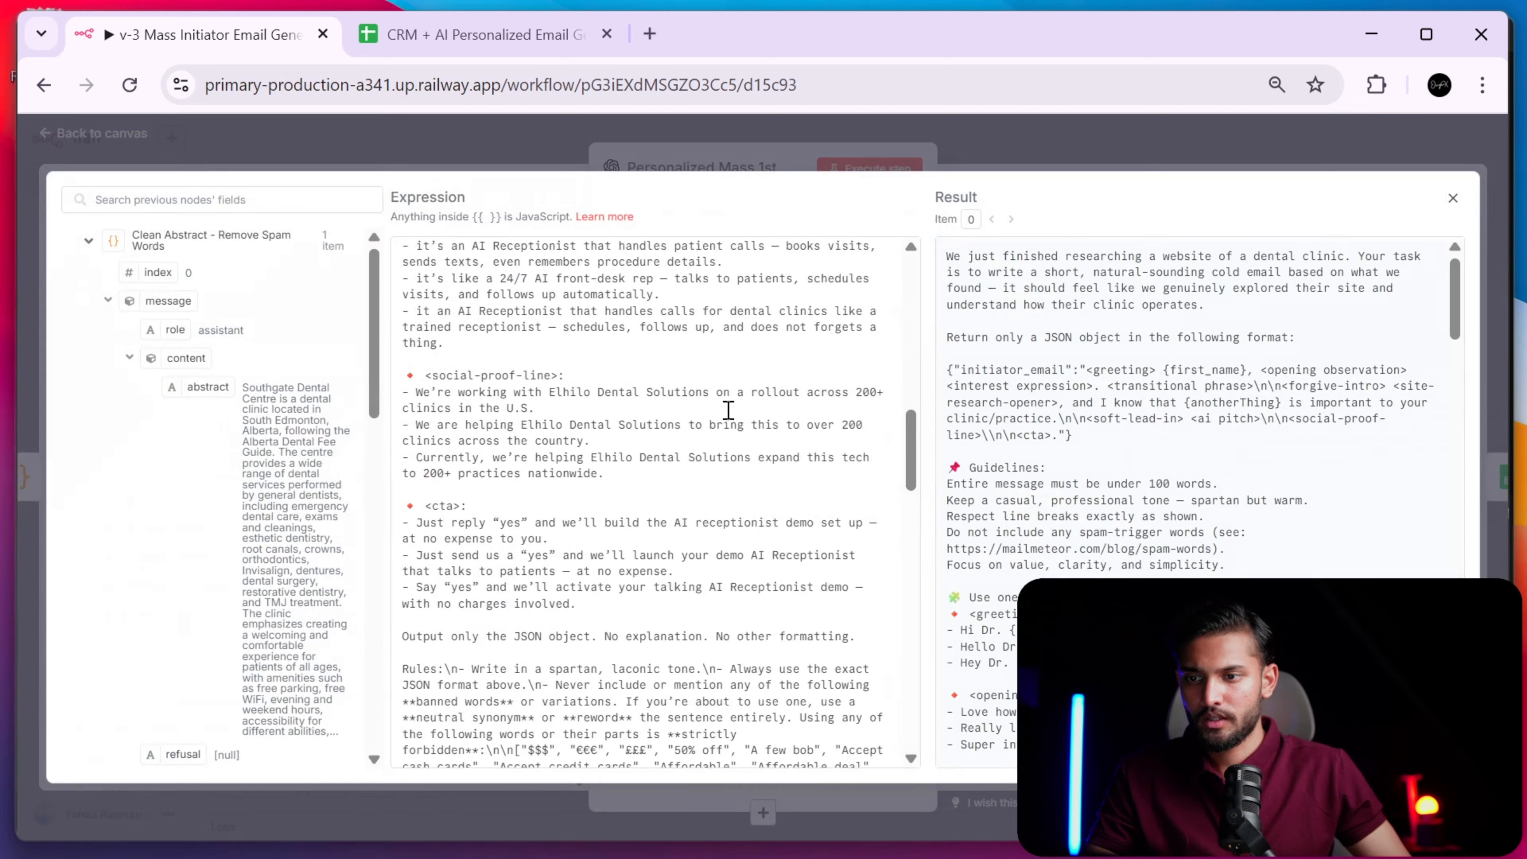
pyautogui.scroll(-10, 653, 463)
pyautogui.click(1094, 157)
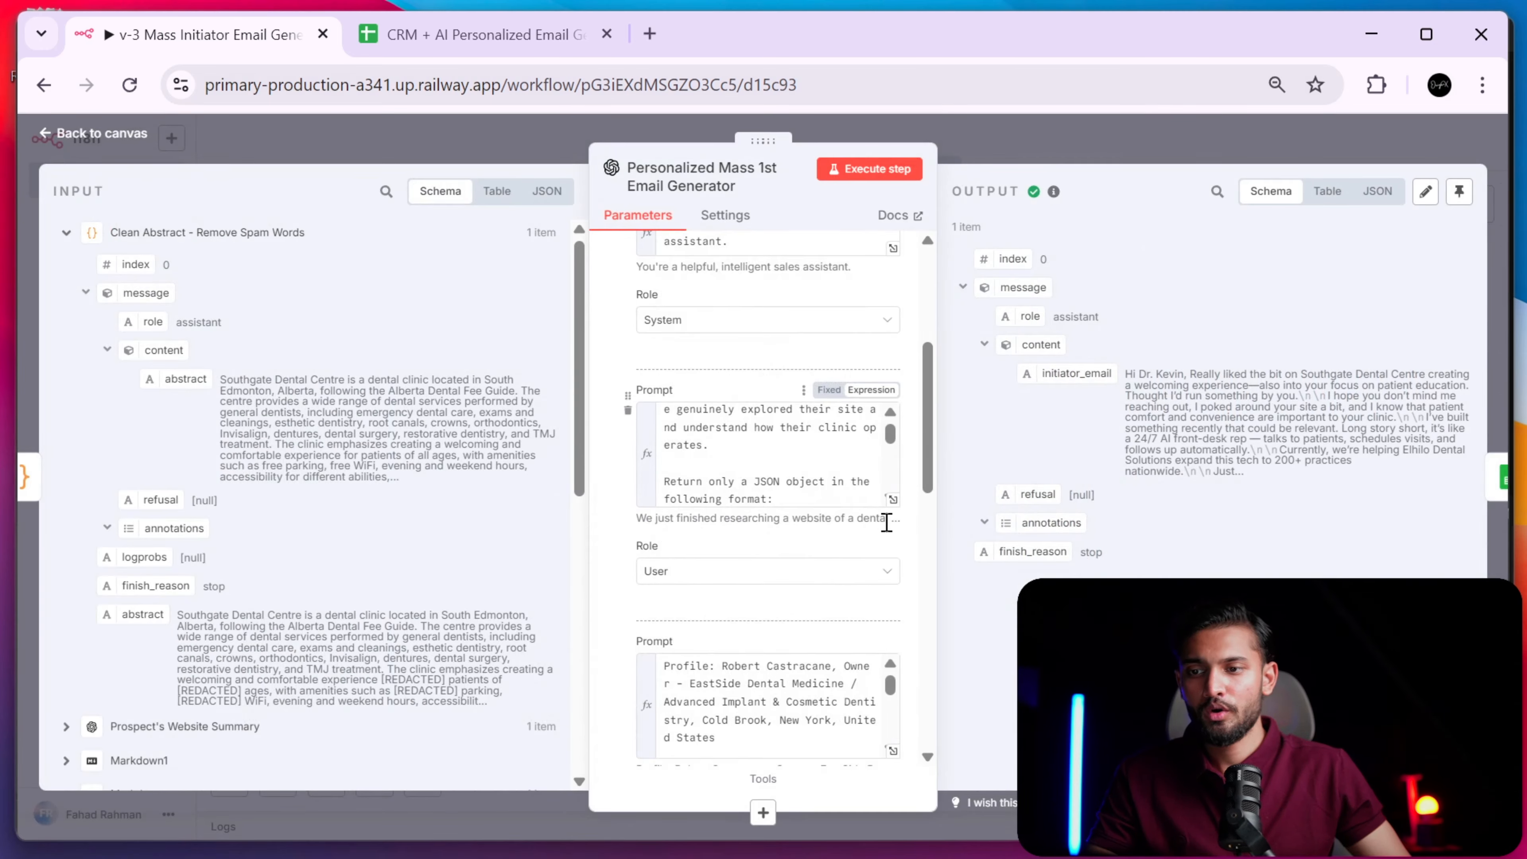
pyautogui.scroll(-5, 894, 518)
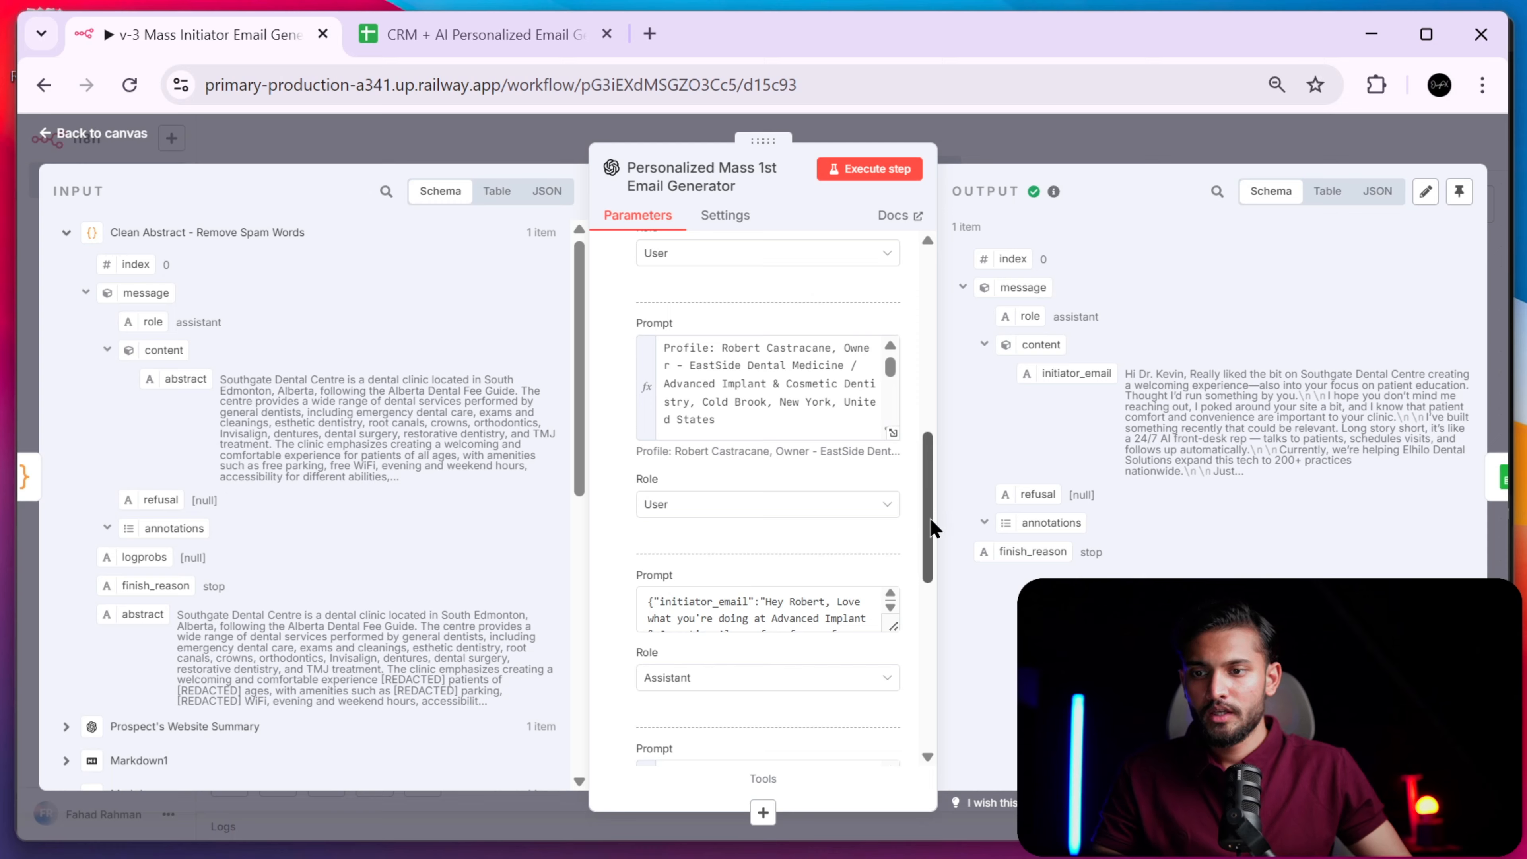
pyautogui.scroll(-5, 932, 527)
pyautogui.scroll(5, 908, 482)
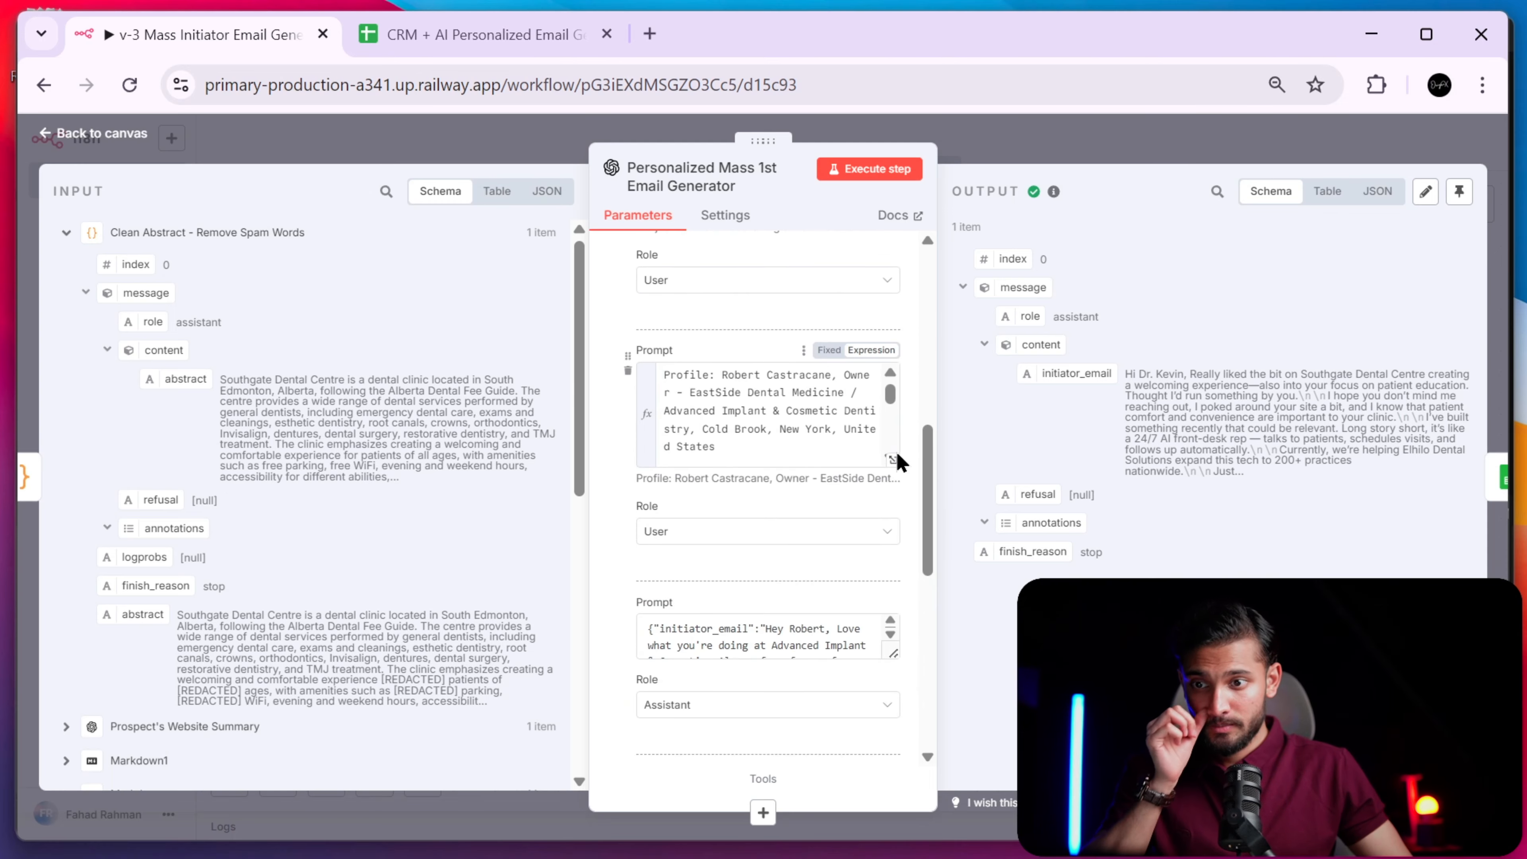
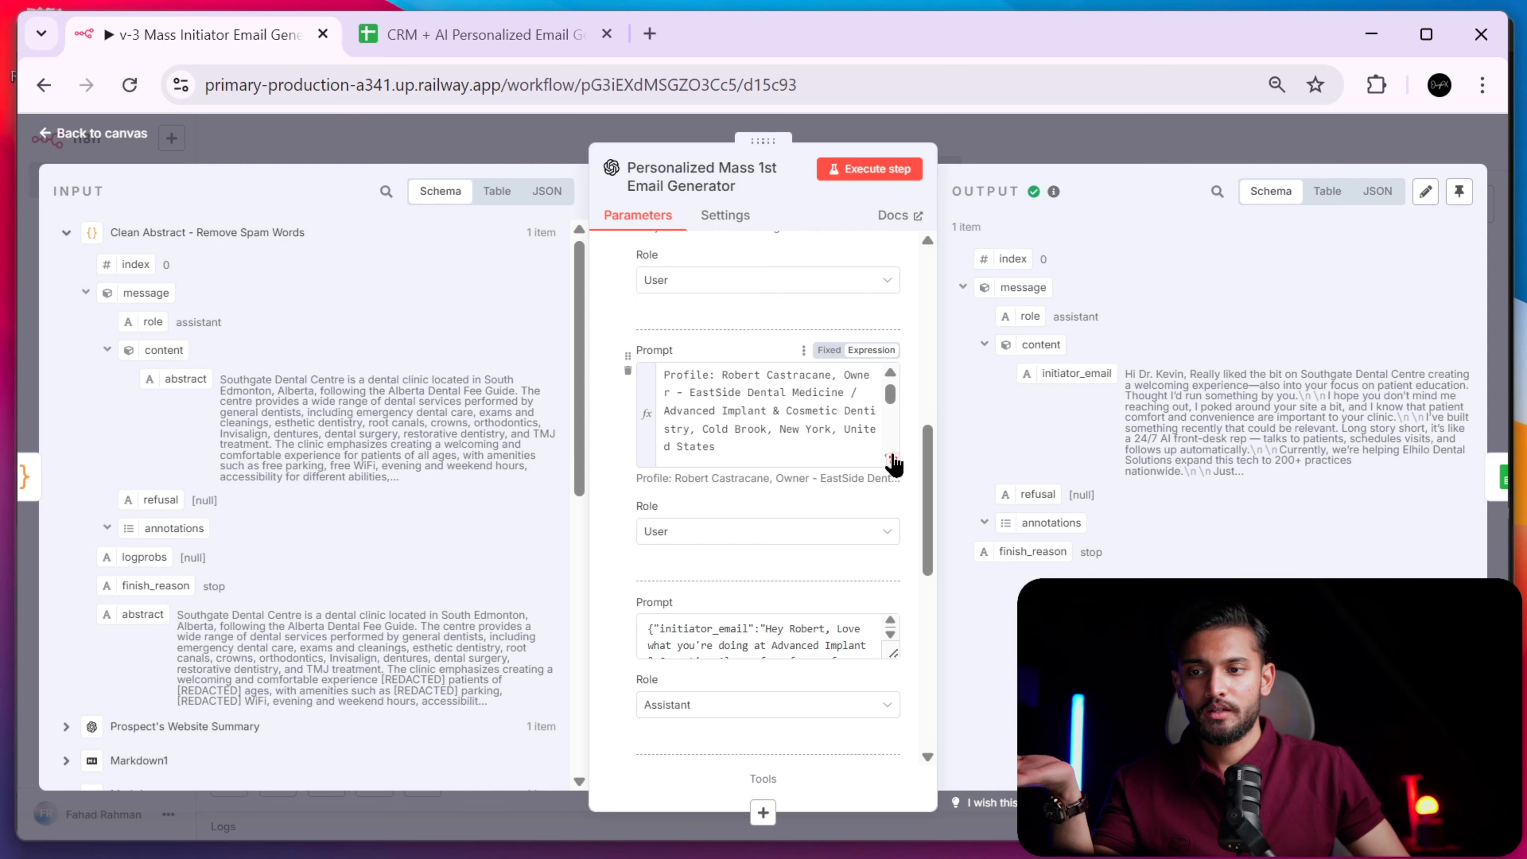
# - Review the website summary and abstract text of the prompt in the full expression editor
pyautogui.click(894, 465)
pyautogui.scroll(-5, 749, 417)
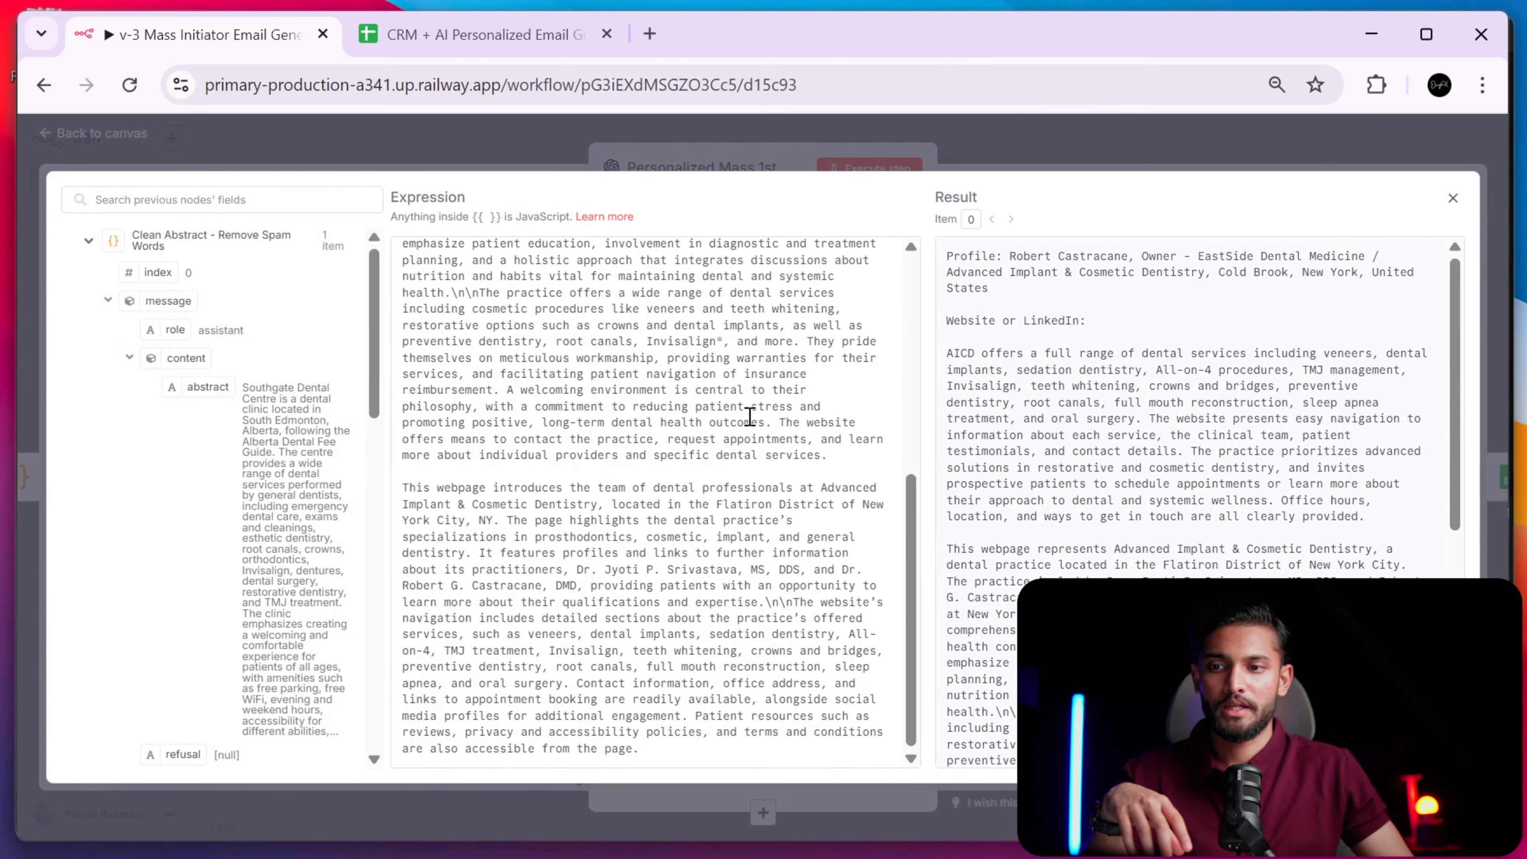
pyautogui.scroll(5, 750, 416)
pyautogui.moveTo(409, 353); pyautogui.dragTo(979, 681)
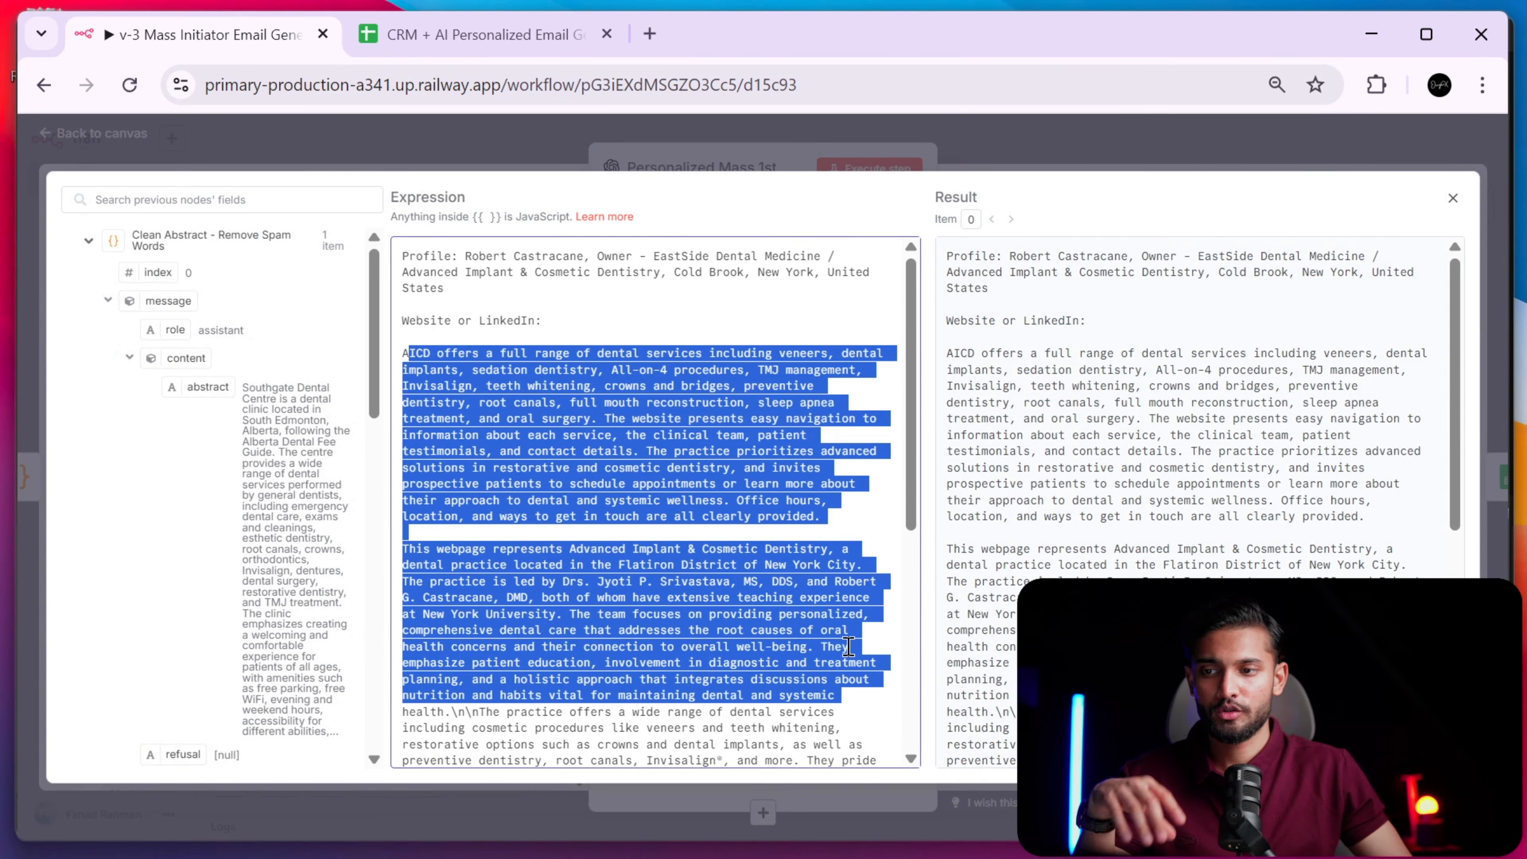
pyautogui.click(848, 647)
pyautogui.scroll(-5, 607, 416)
pyautogui.scroll(5, 453, 426)
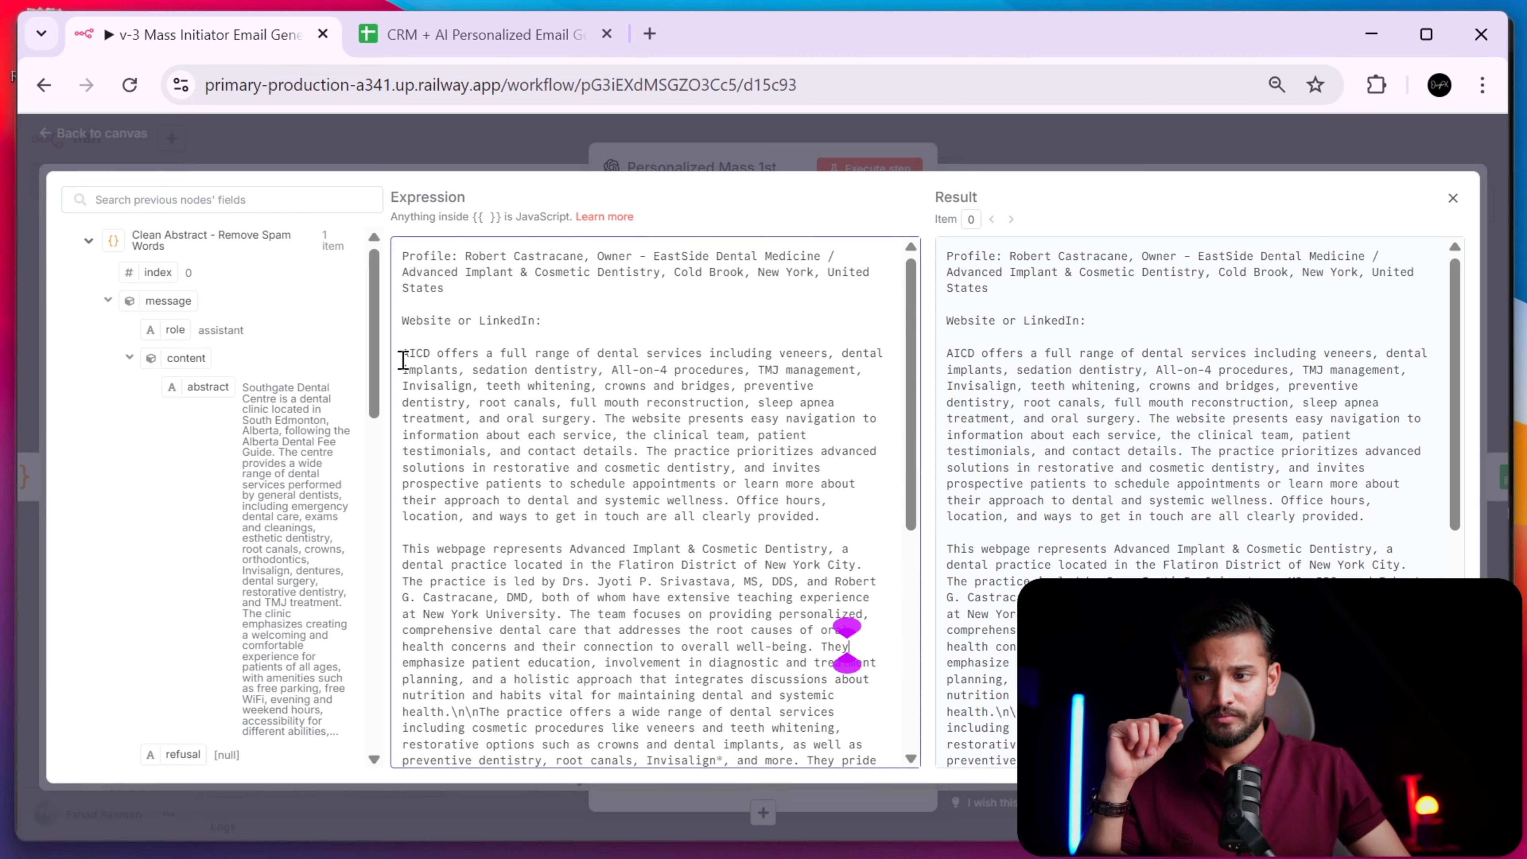
pyautogui.moveTo(401, 355); pyautogui.dragTo(723, 744)
pyautogui.scroll(10, 727, 527)
pyautogui.click(518, 388)
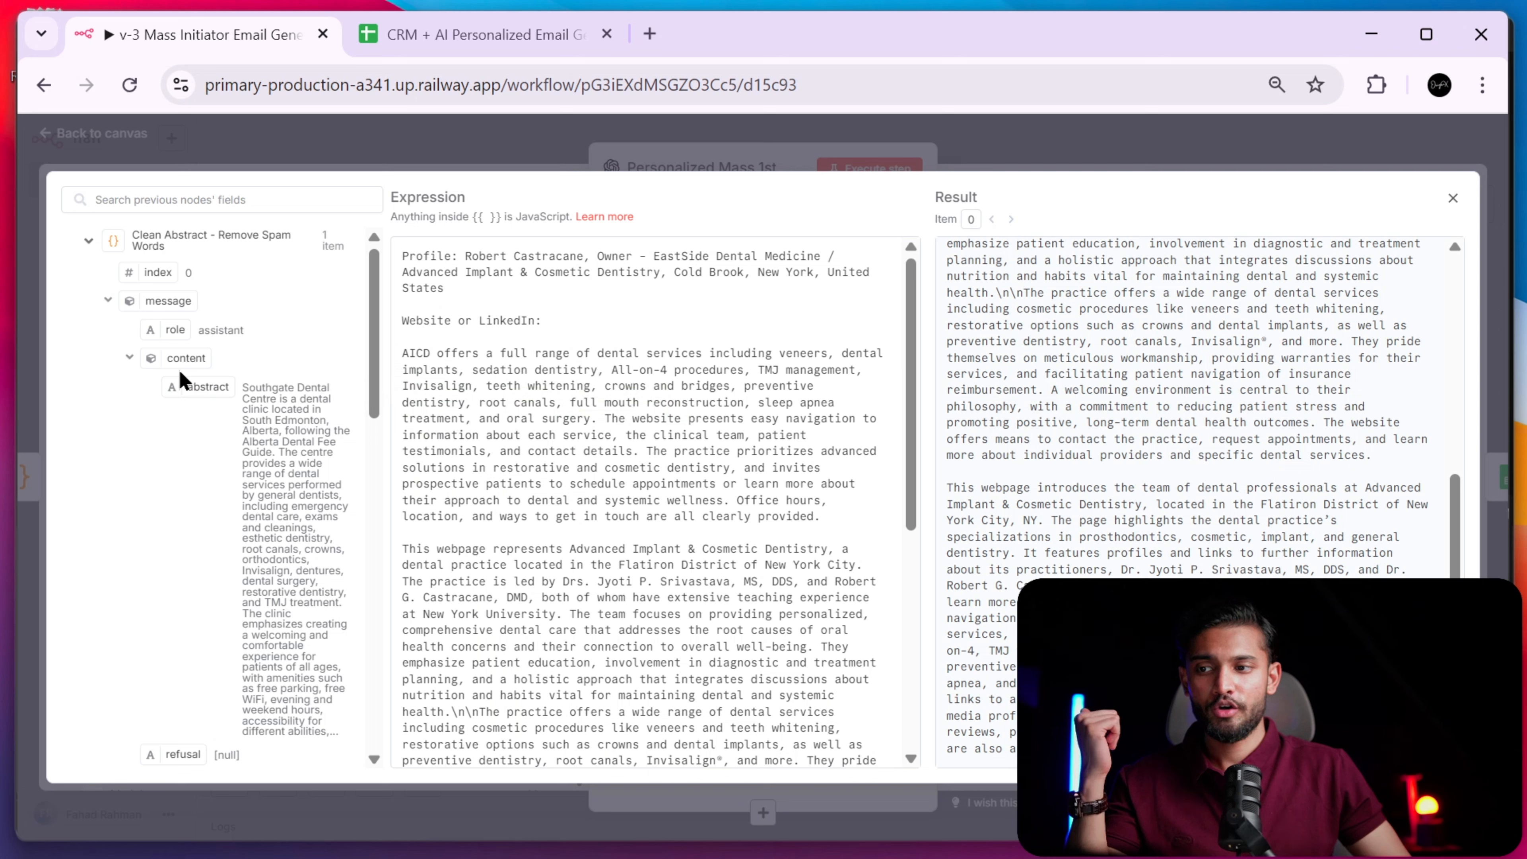
pyautogui.moveTo(259, 391); pyautogui.dragTo(324, 739)
pyautogui.click(464, 579)
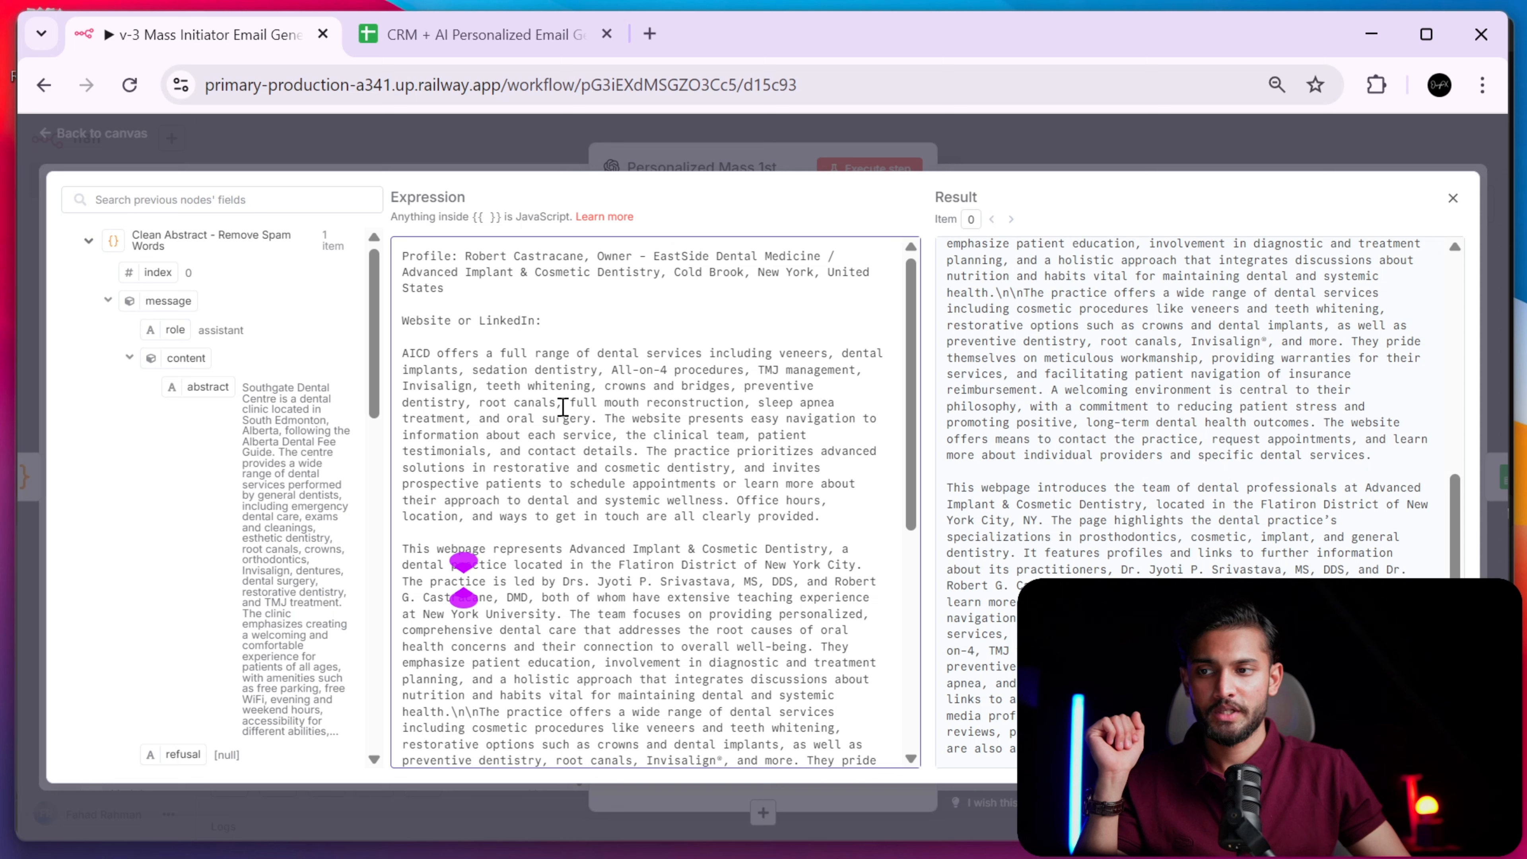
# - Highlight the prospect profile lines and title, widen the panes, then close the editor
pyautogui.moveTo(458, 256); pyautogui.dragTo(784, 286)
pyautogui.click(694, 313)
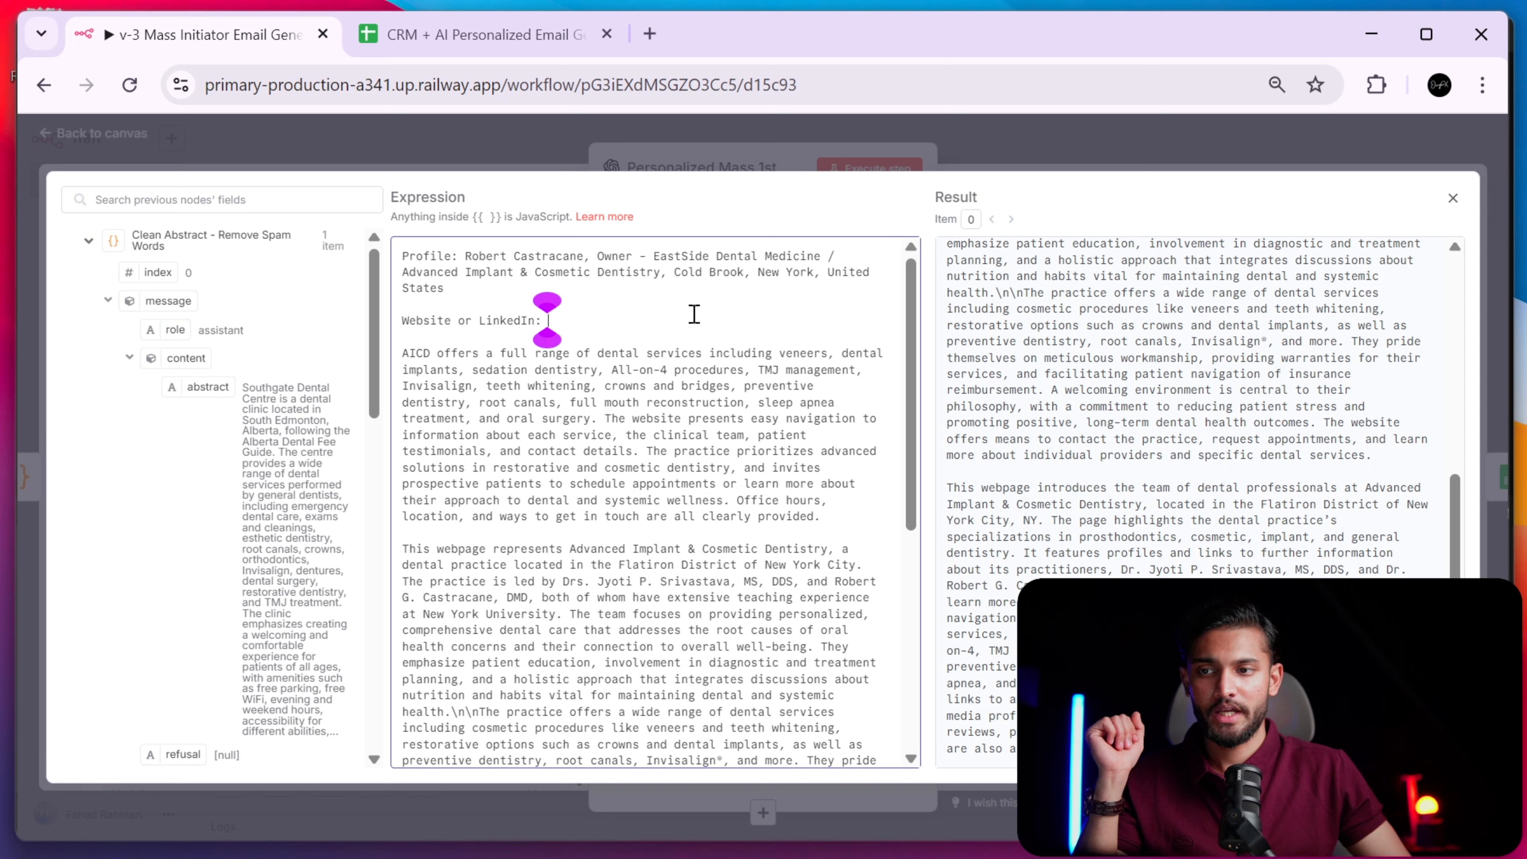
pyautogui.moveTo(603, 253); pyautogui.dragTo(660, 269)
pyautogui.click(655, 305)
pyautogui.moveTo(451, 274); pyautogui.dragTo(692, 294)
pyautogui.click(716, 324)
pyautogui.moveTo(386, 409); pyautogui.dragTo(439, 449)
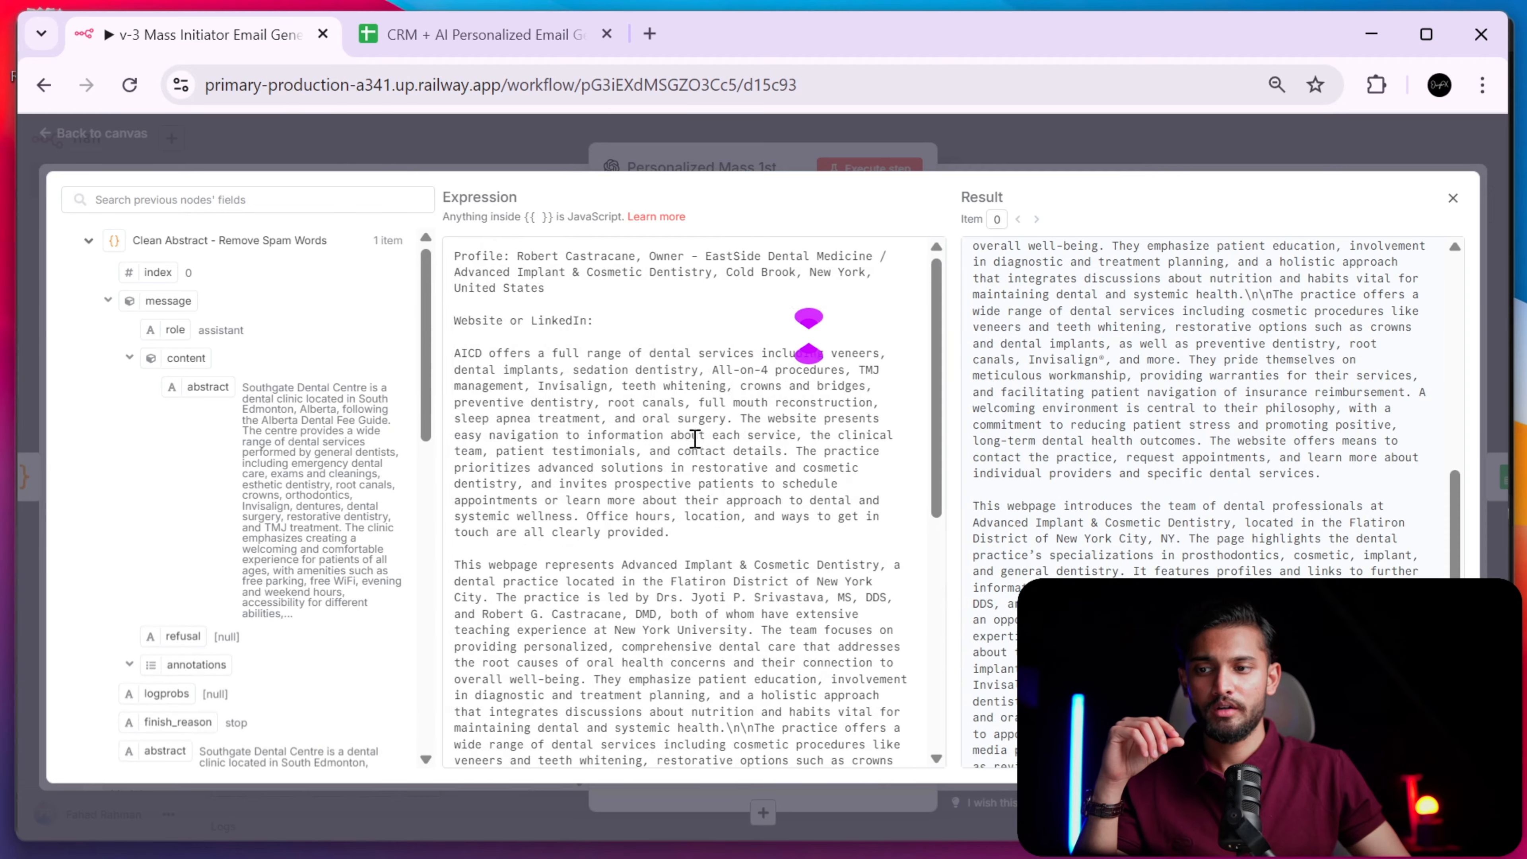
pyautogui.scroll(-5, 692, 442)
pyautogui.click(879, 149)
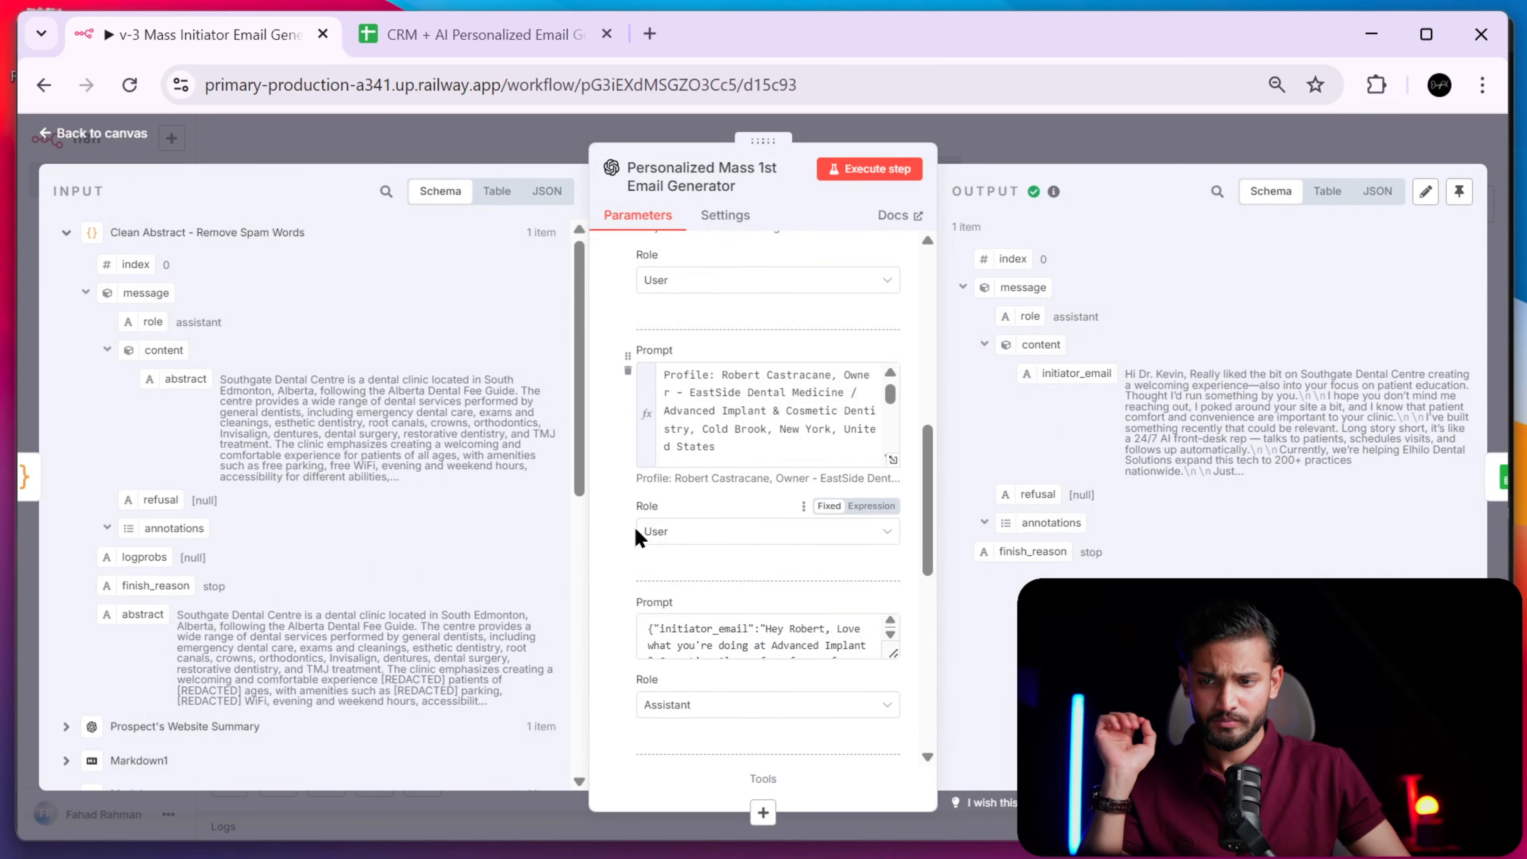
# - Stretch the assistant sample-email prompt box tall and read through the example initiator email
pyautogui.scroll(-5, 639, 538)
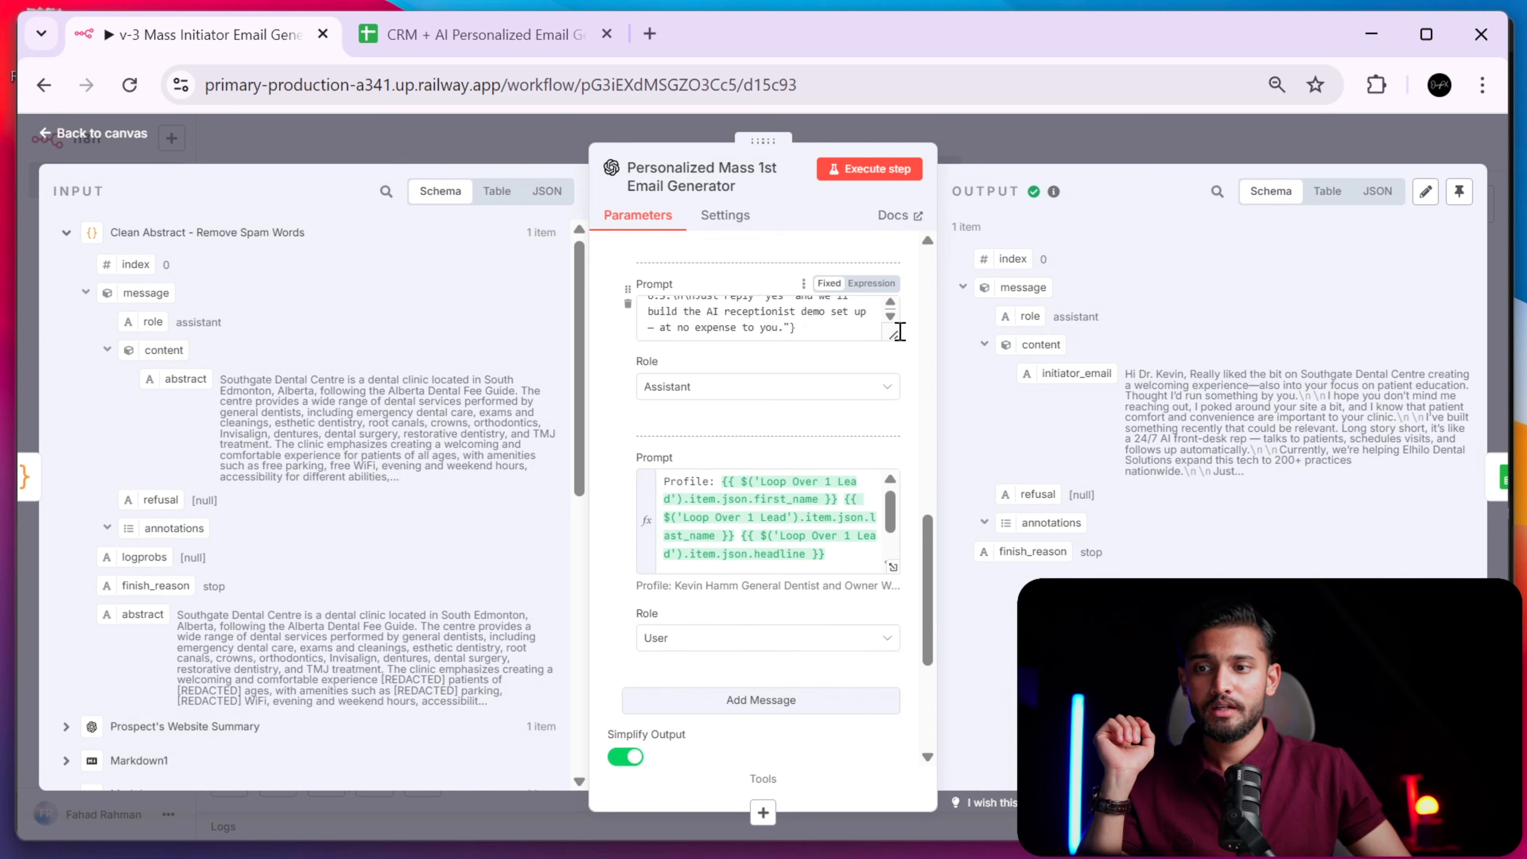
pyautogui.moveTo(899, 331); pyautogui.dragTo(898, 703)
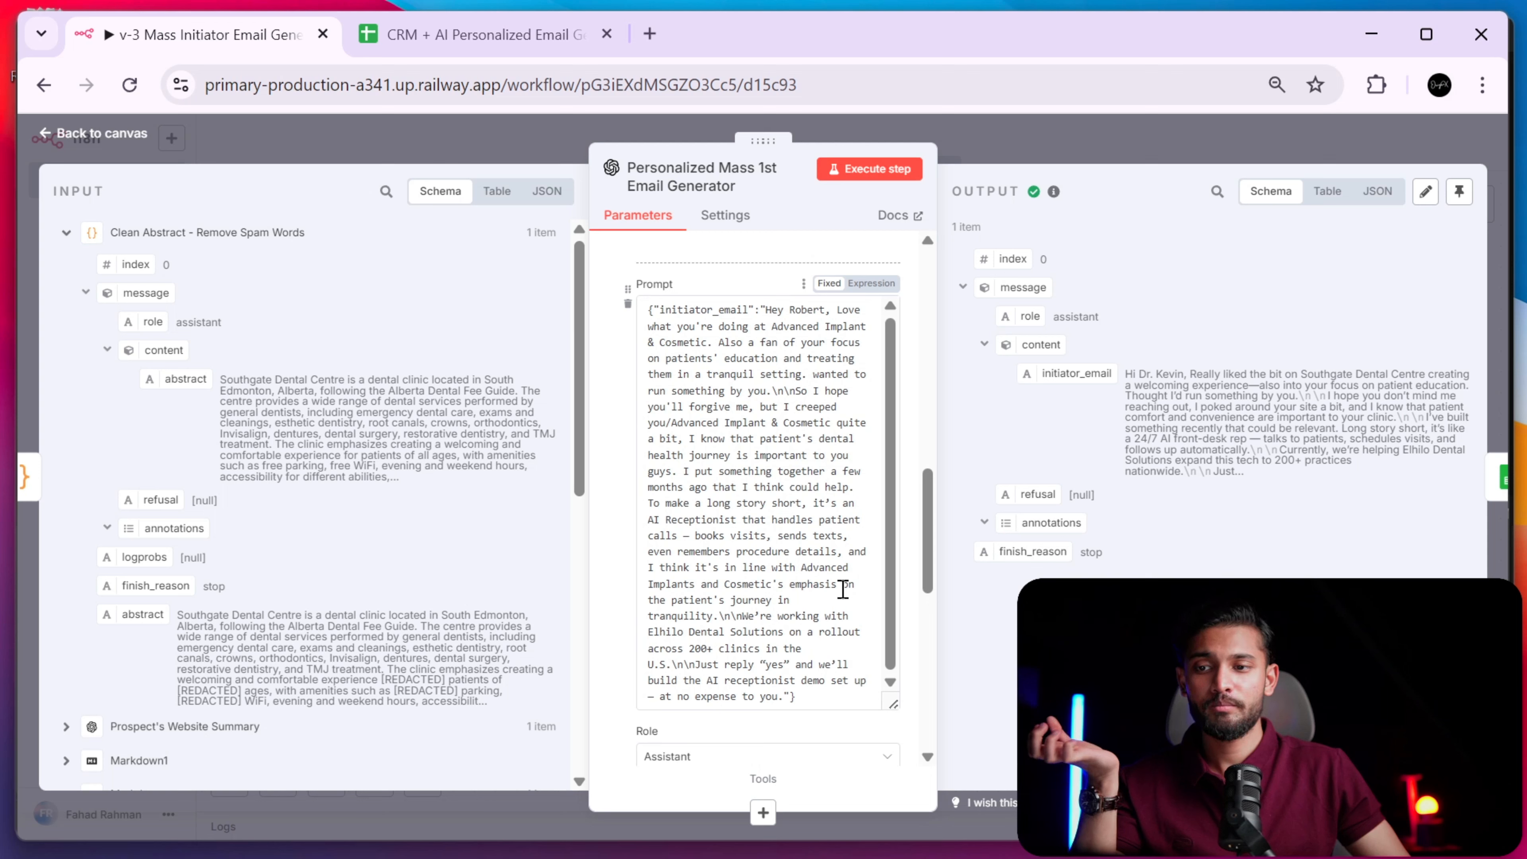
pyautogui.moveTo(647, 313); pyautogui.dragTo(796, 375)
pyautogui.click(796, 376)
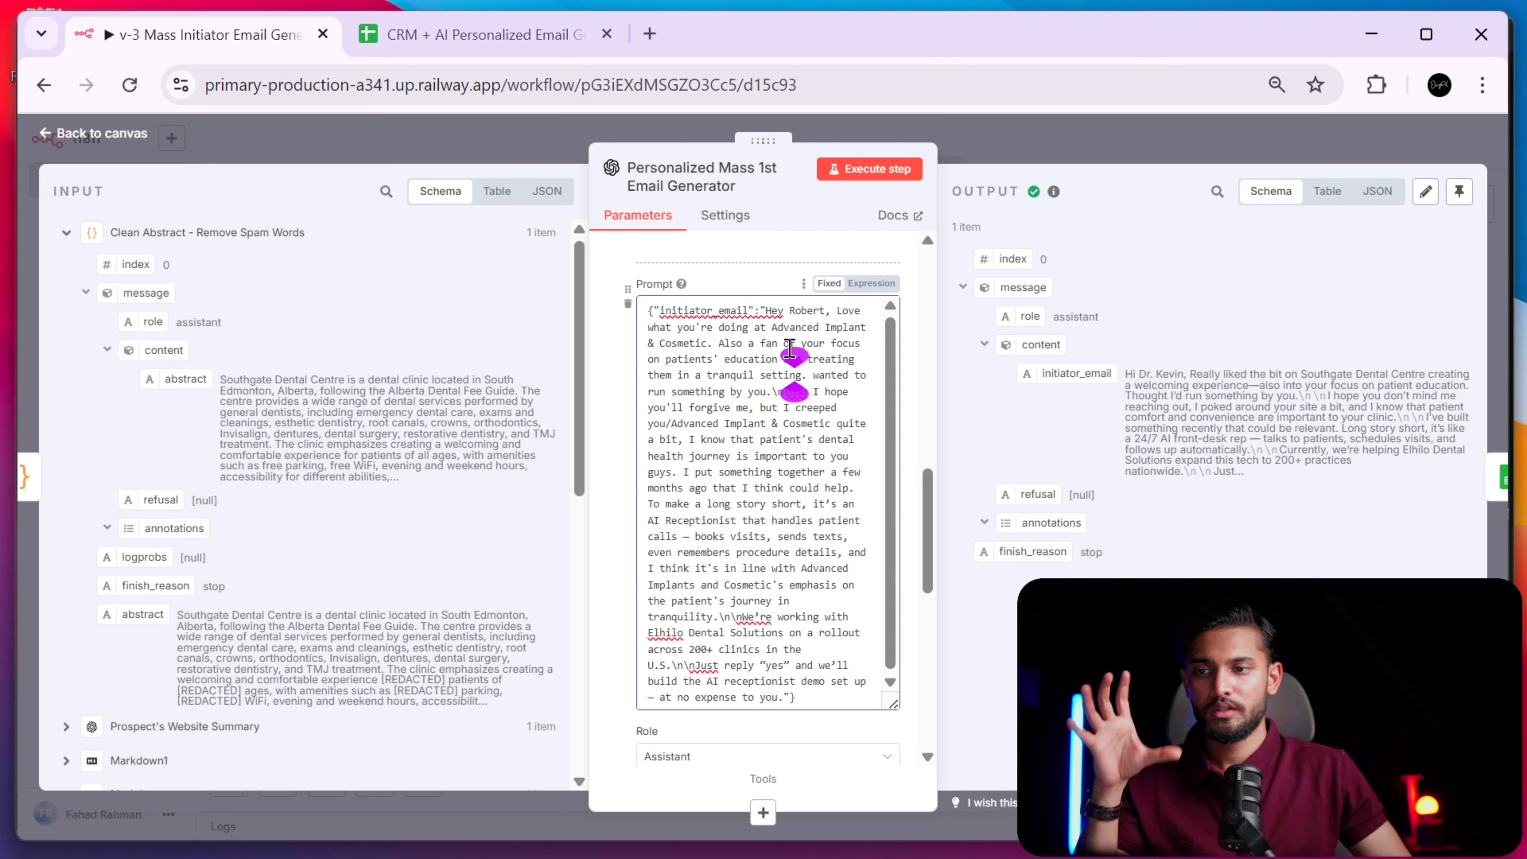
pyautogui.moveTo(648, 310)
pyautogui.mouseDown()
pyautogui.moveTo(785, 322)
pyautogui.moveTo(781, 729)
pyautogui.moveTo(644, 402)
pyautogui.moveTo(631, 290)
pyautogui.mouseUp()
pyautogui.click(800, 697)
pyautogui.click(706, 310)
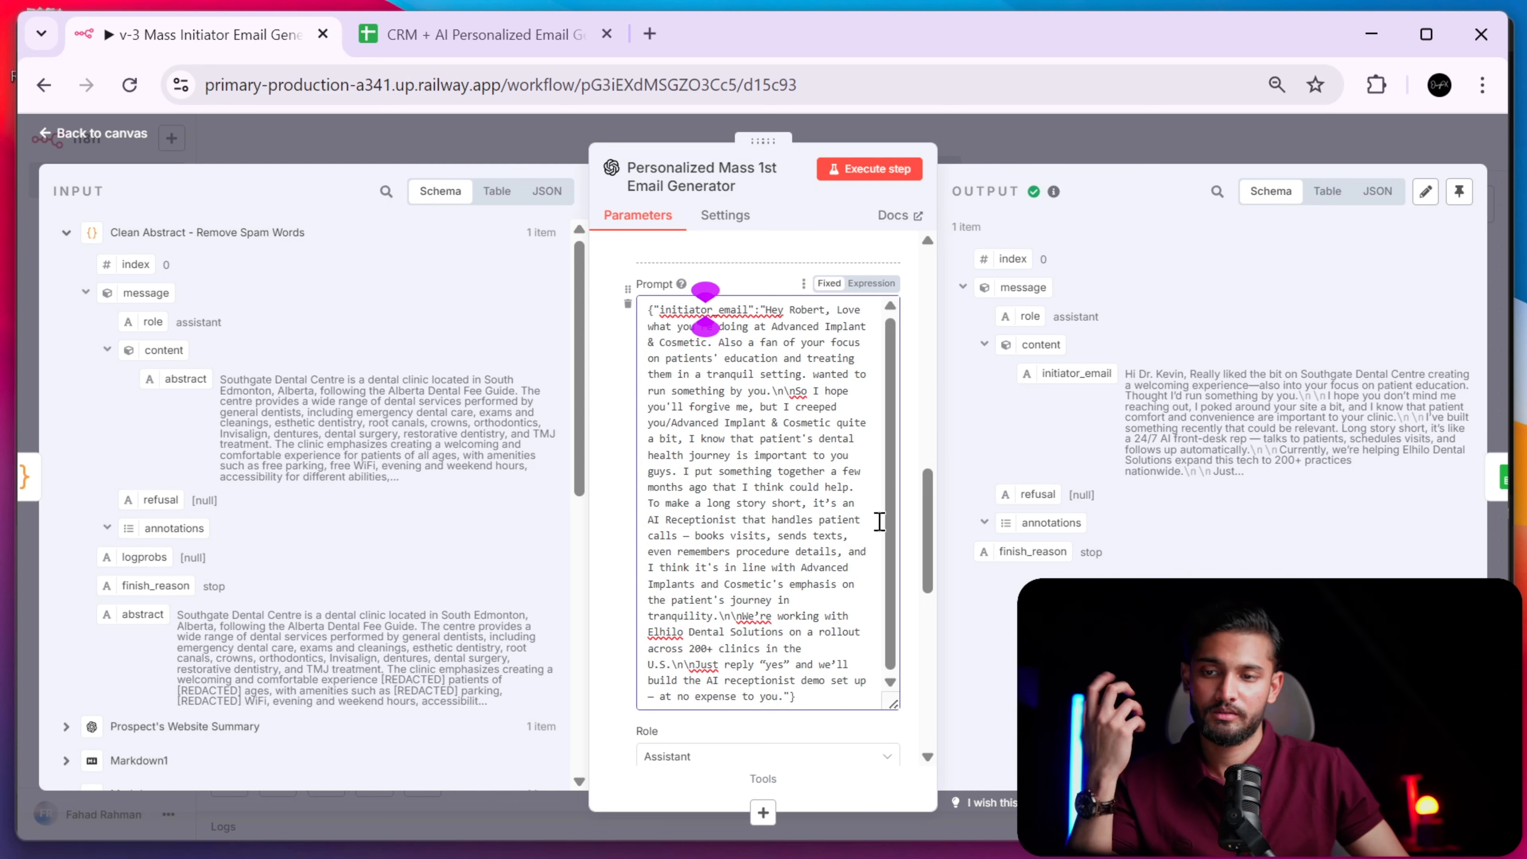
pyautogui.moveTo(926, 481); pyautogui.dragTo(945, 604)
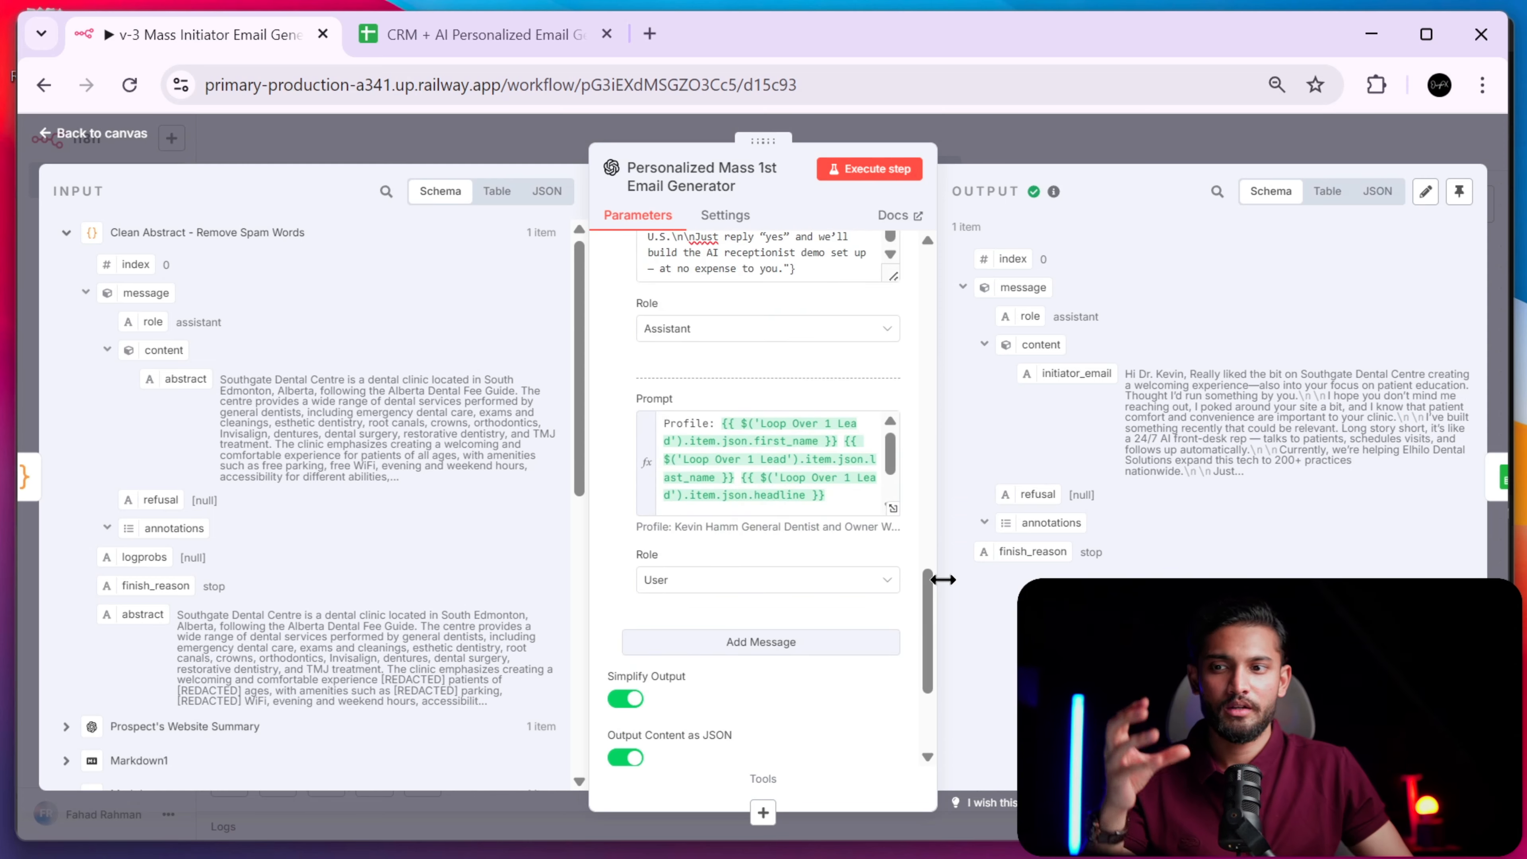
pyautogui.scroll(5, 838, 523)
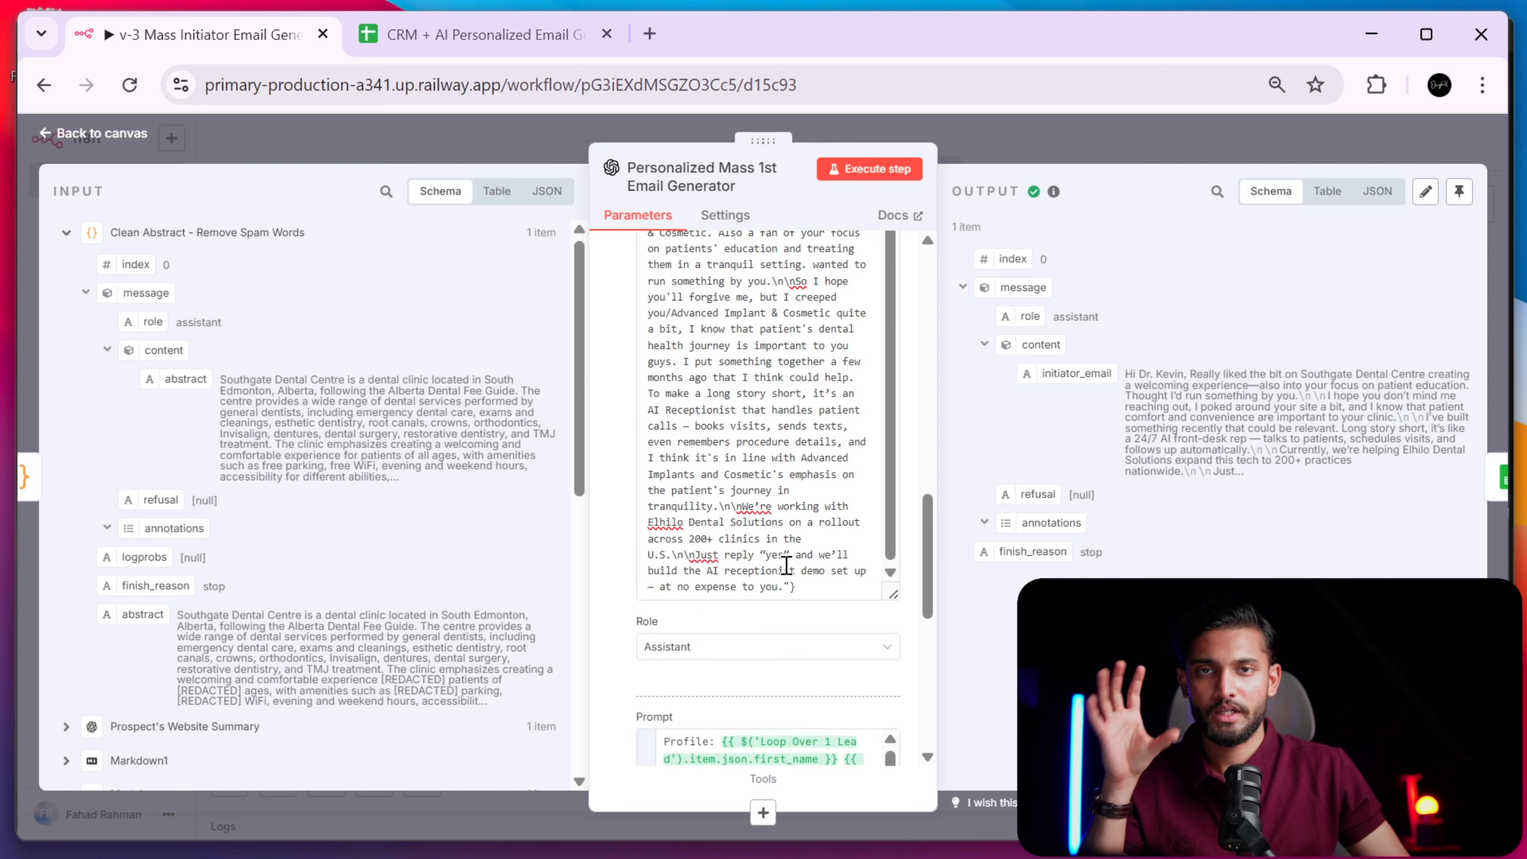
pyautogui.scroll(-5, 786, 566)
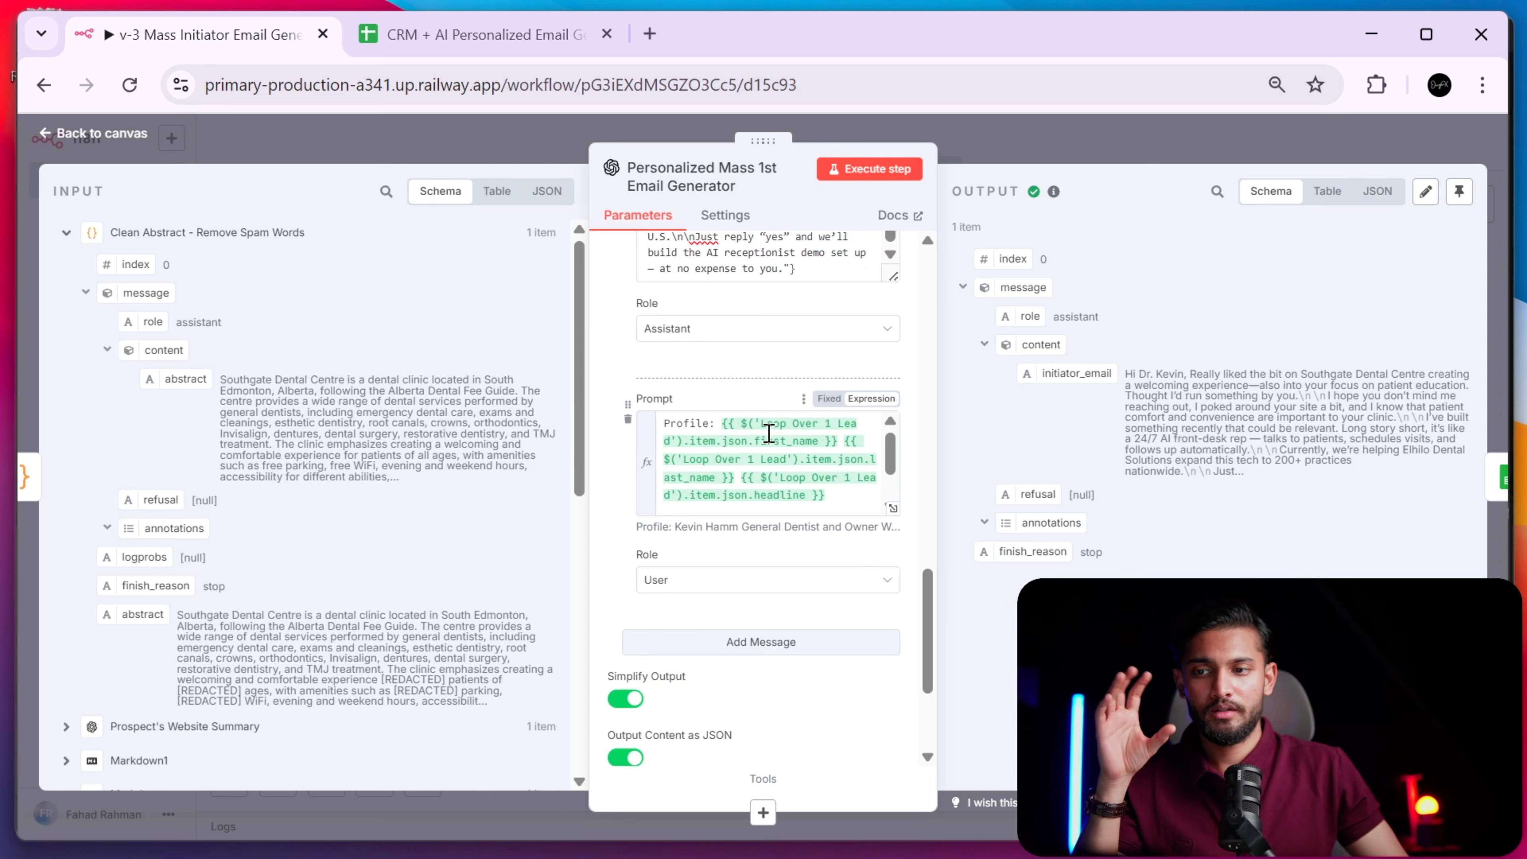
pyautogui.click(891, 507)
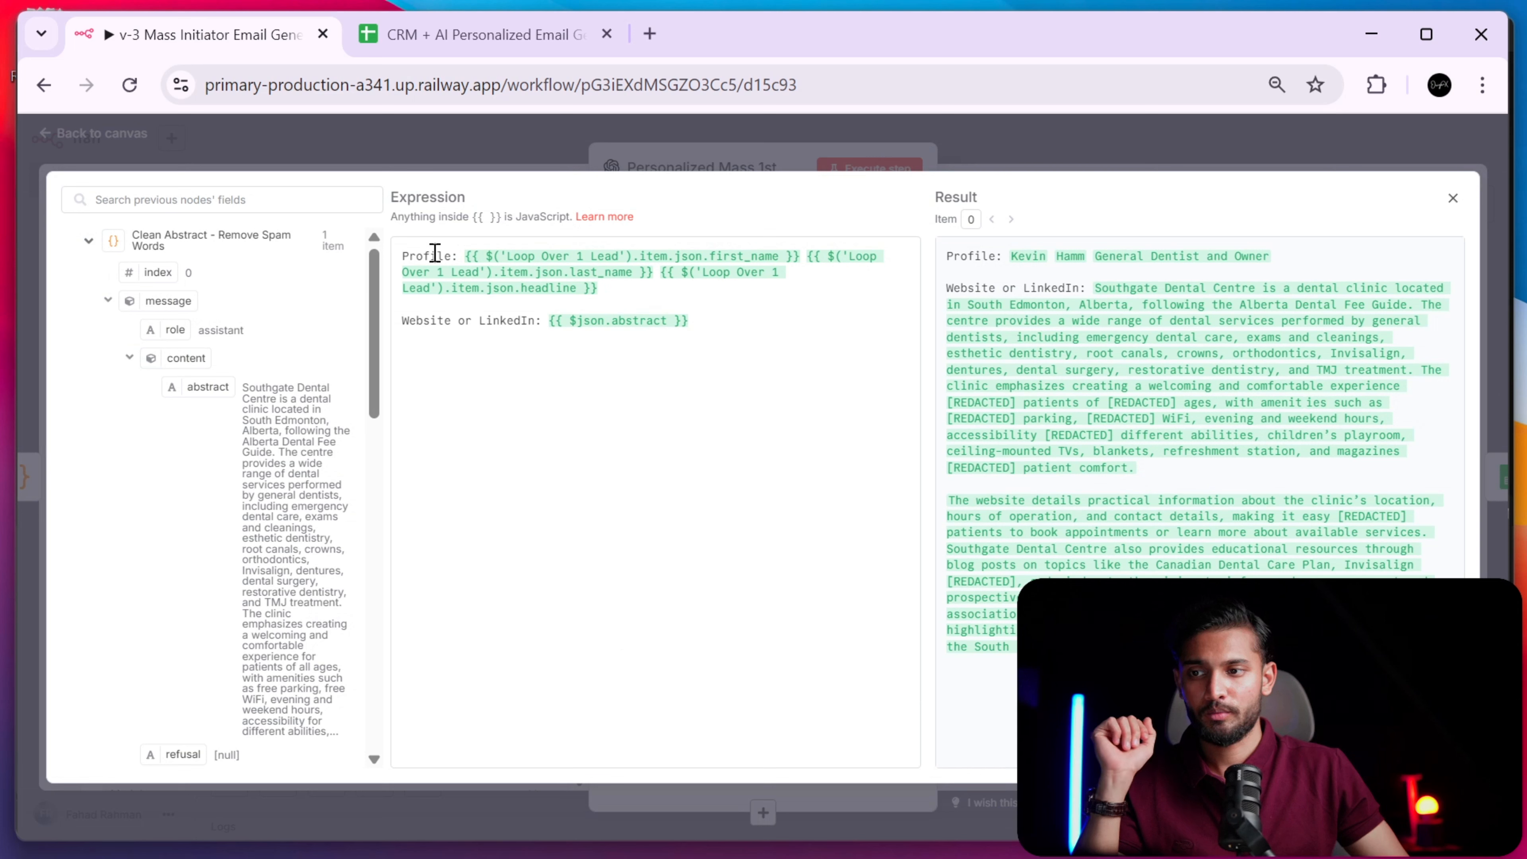
pyautogui.moveTo(465, 258); pyautogui.dragTo(796, 260)
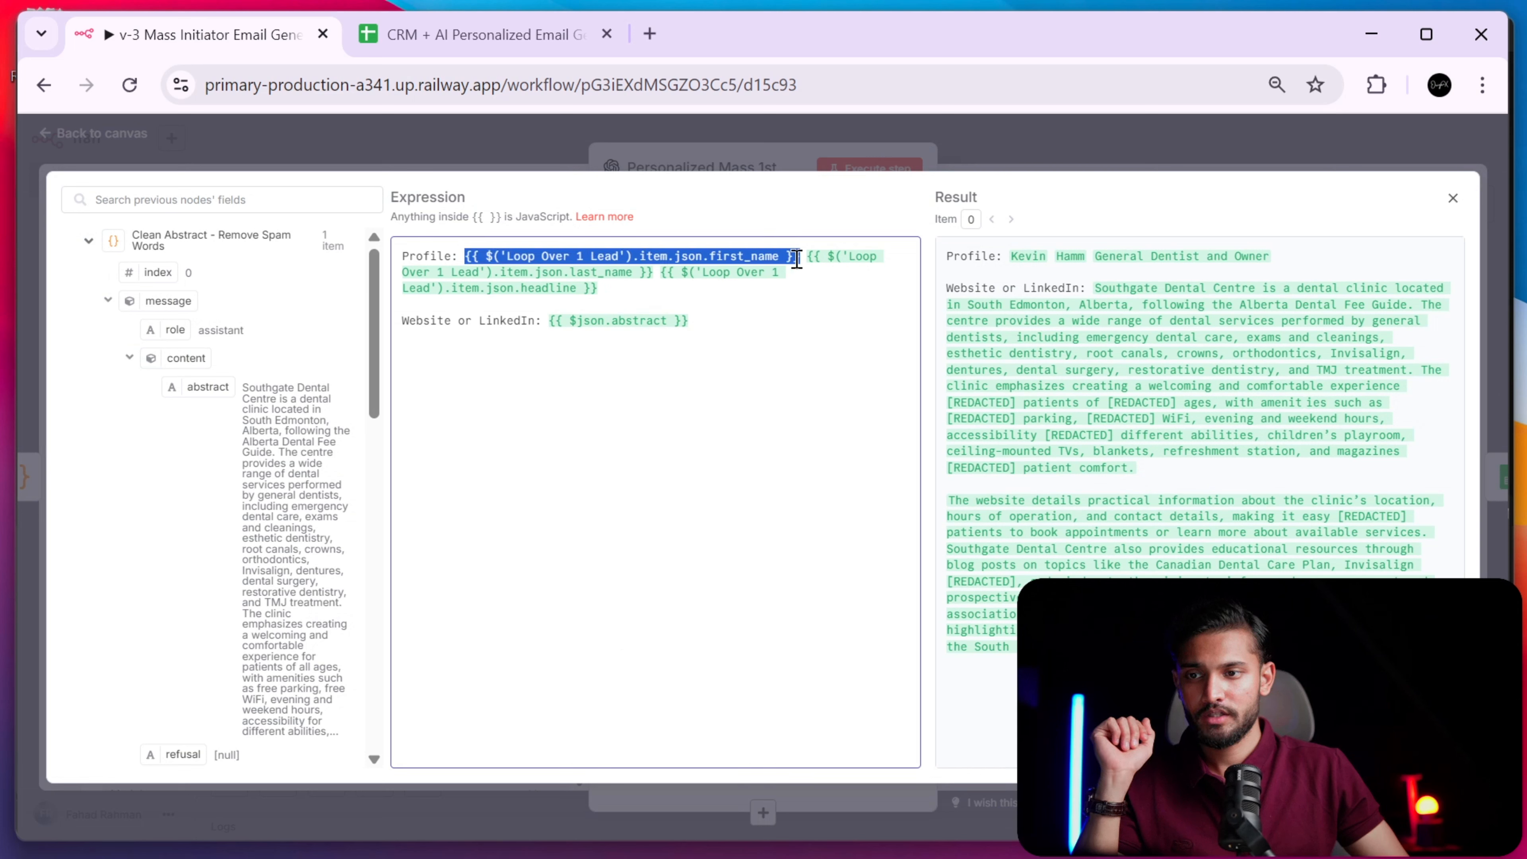
pyautogui.click(88, 242)
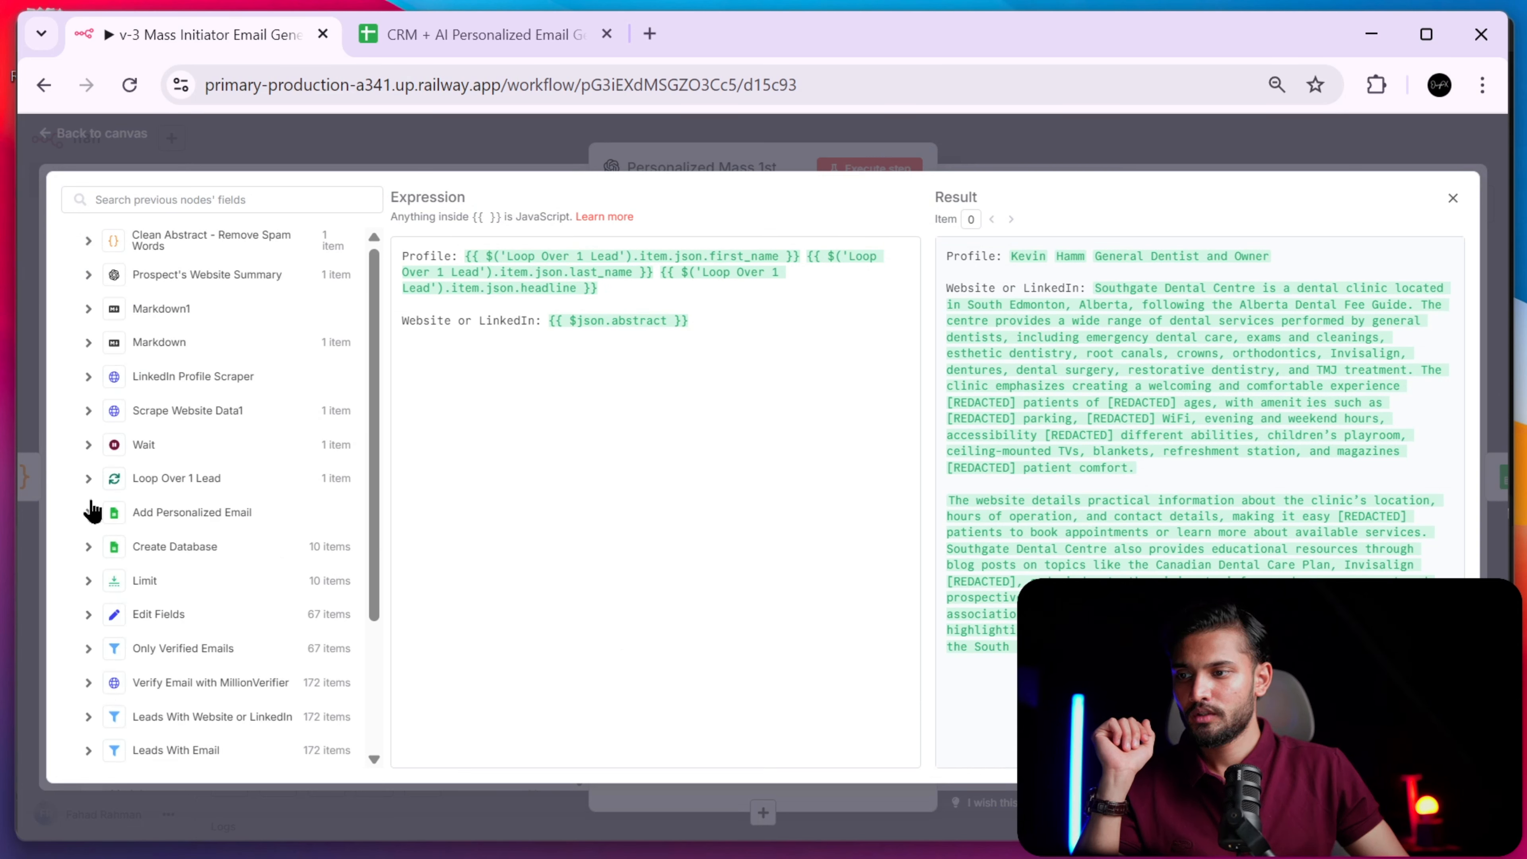
pyautogui.click(88, 446)
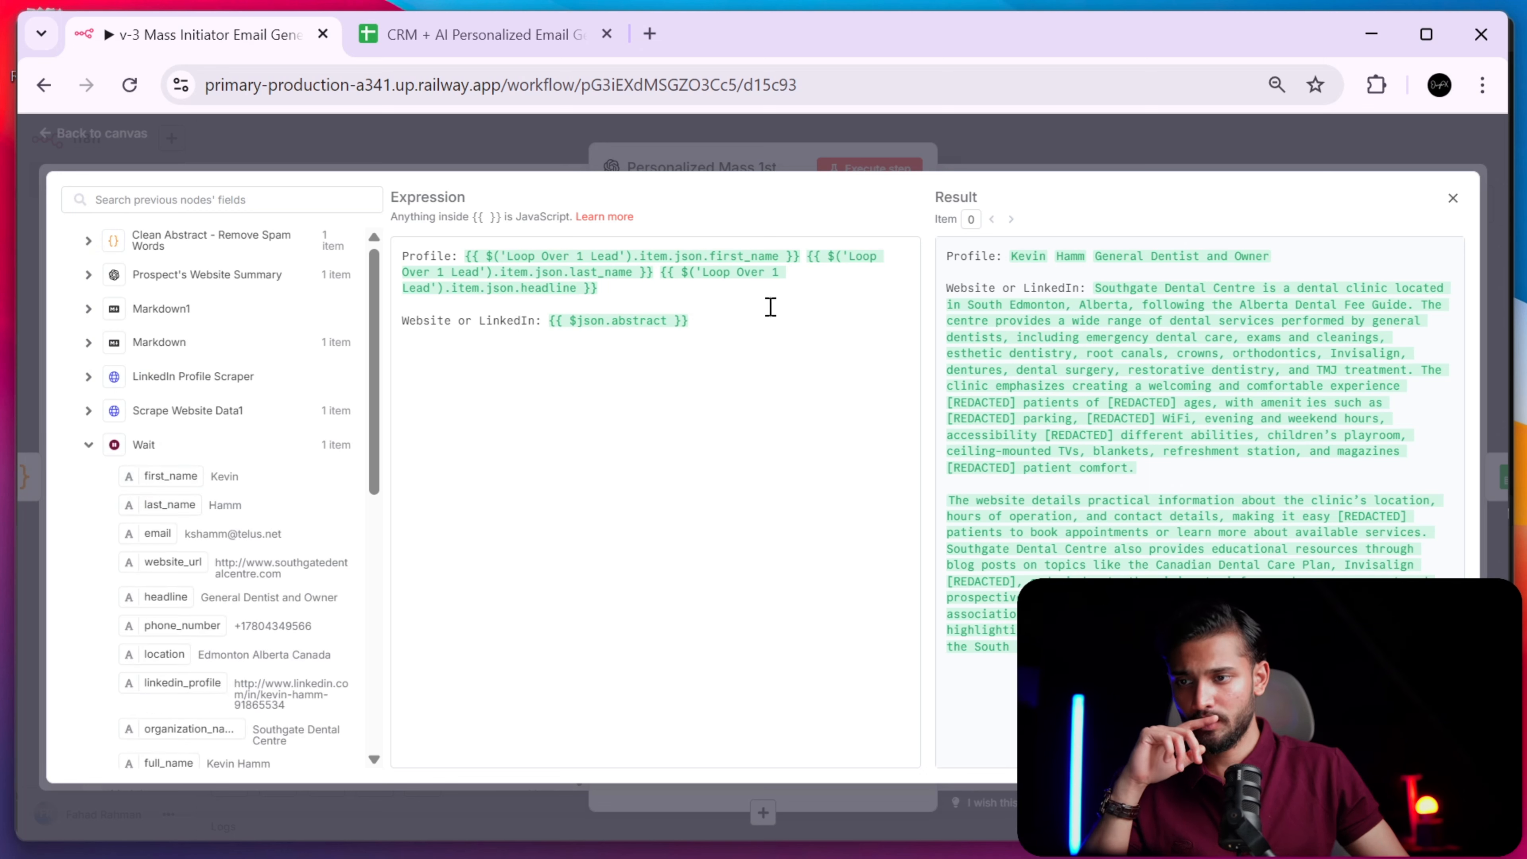
pyautogui.moveTo(608, 290); pyautogui.dragTo(665, 269)
pyautogui.click(721, 301)
pyautogui.click(457, 321)
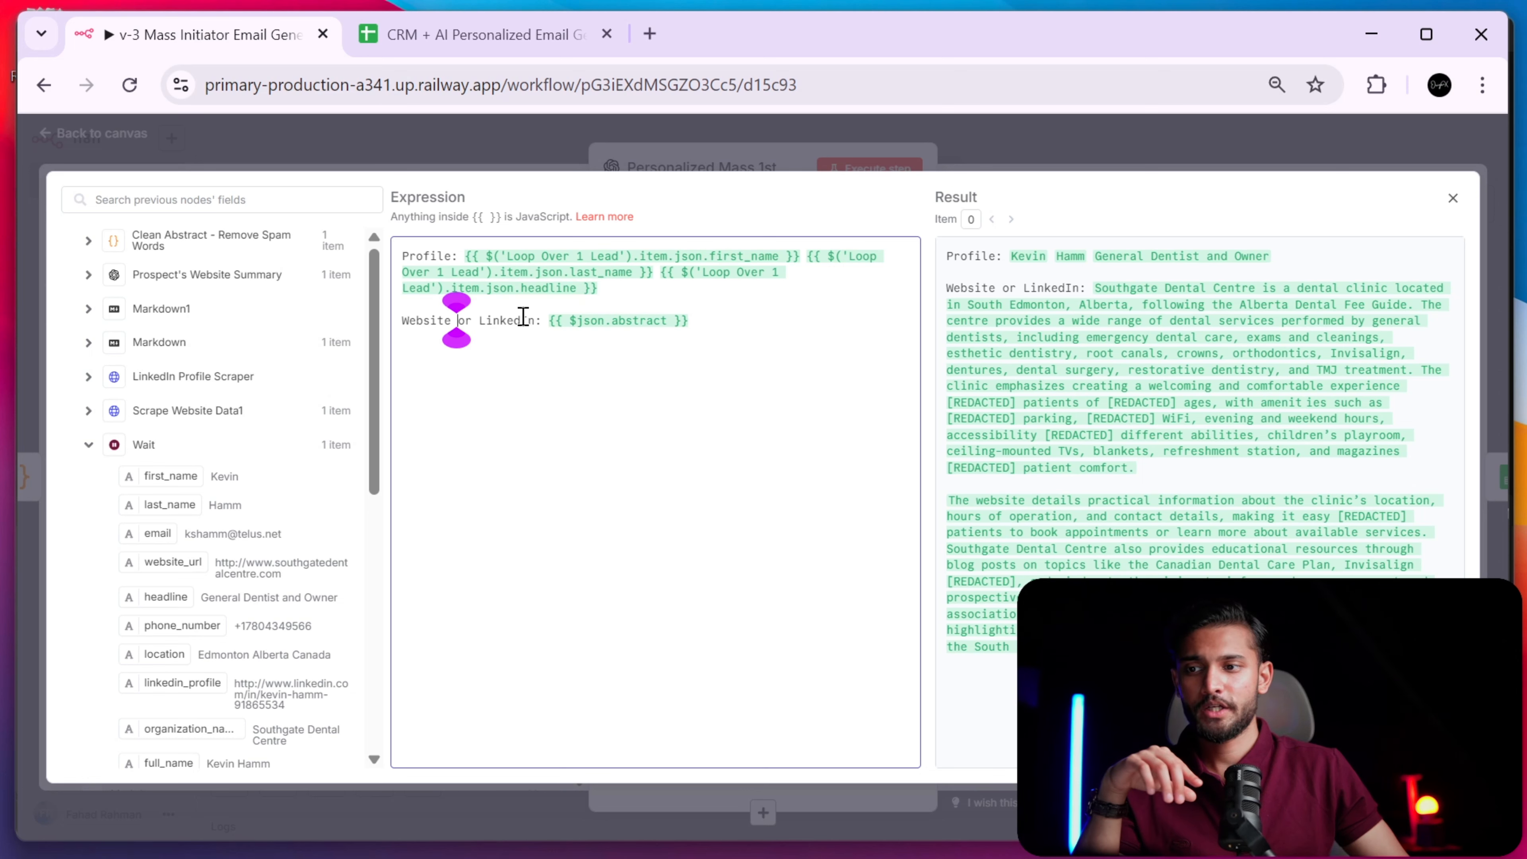
pyautogui.moveTo(546, 320); pyautogui.dragTo(723, 325)
pyautogui.click(745, 326)
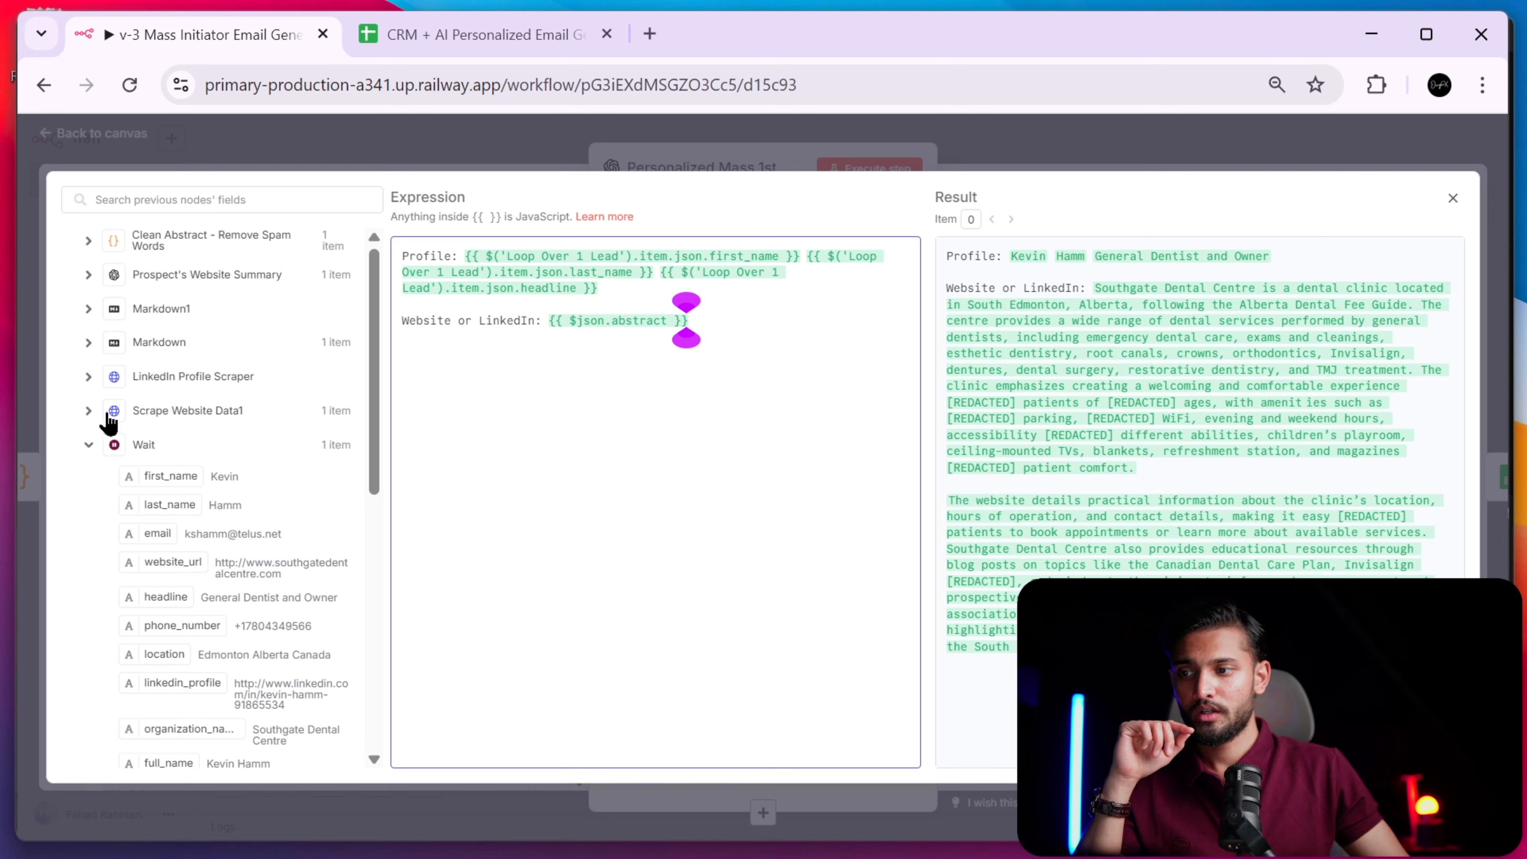
pyautogui.click(102, 444)
pyautogui.click(90, 242)
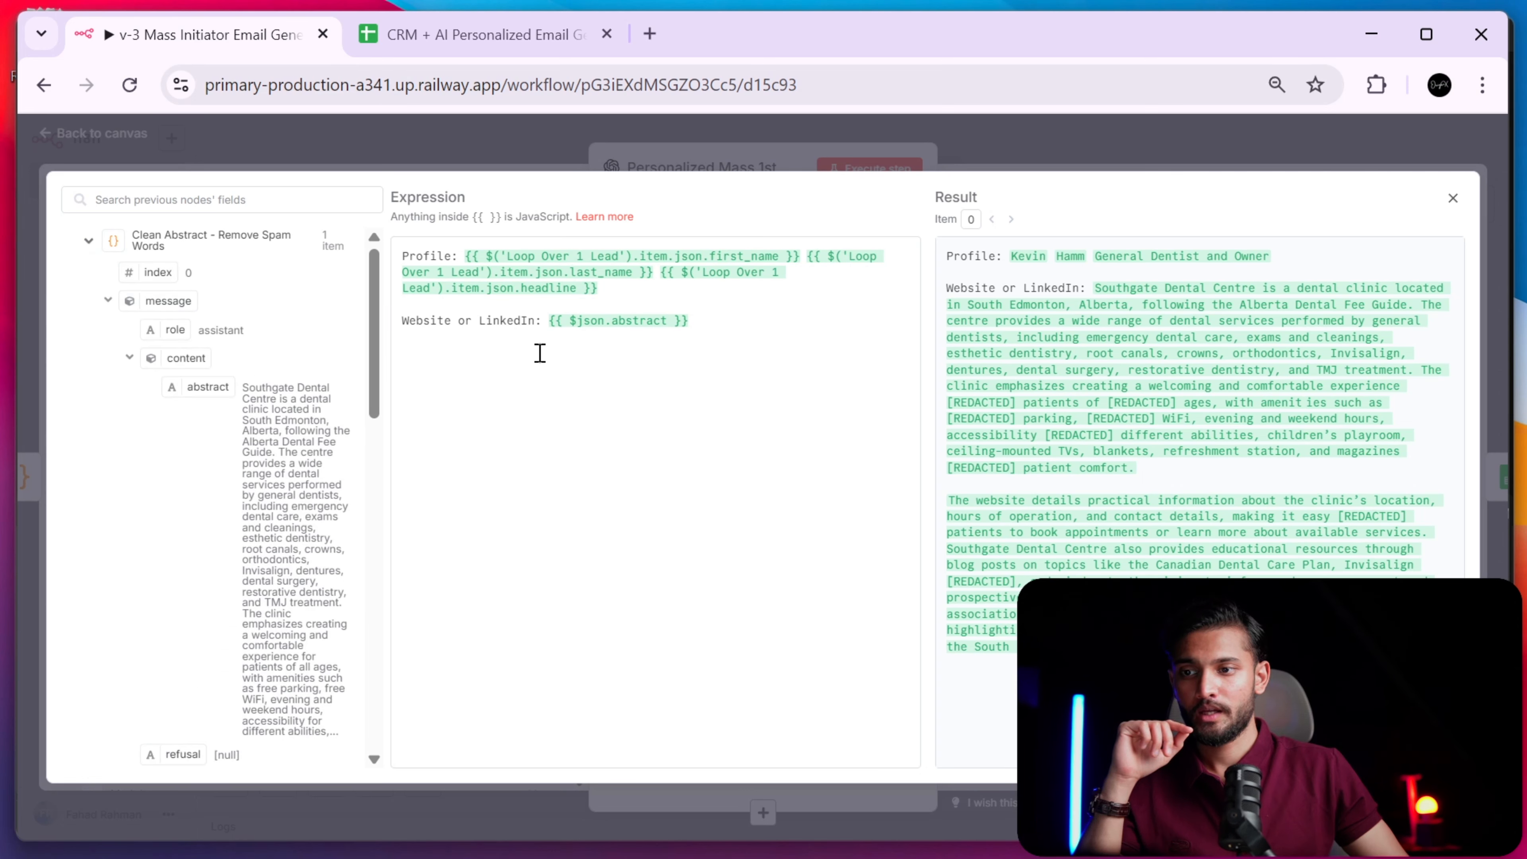
pyautogui.click(90, 243)
pyautogui.click(90, 277)
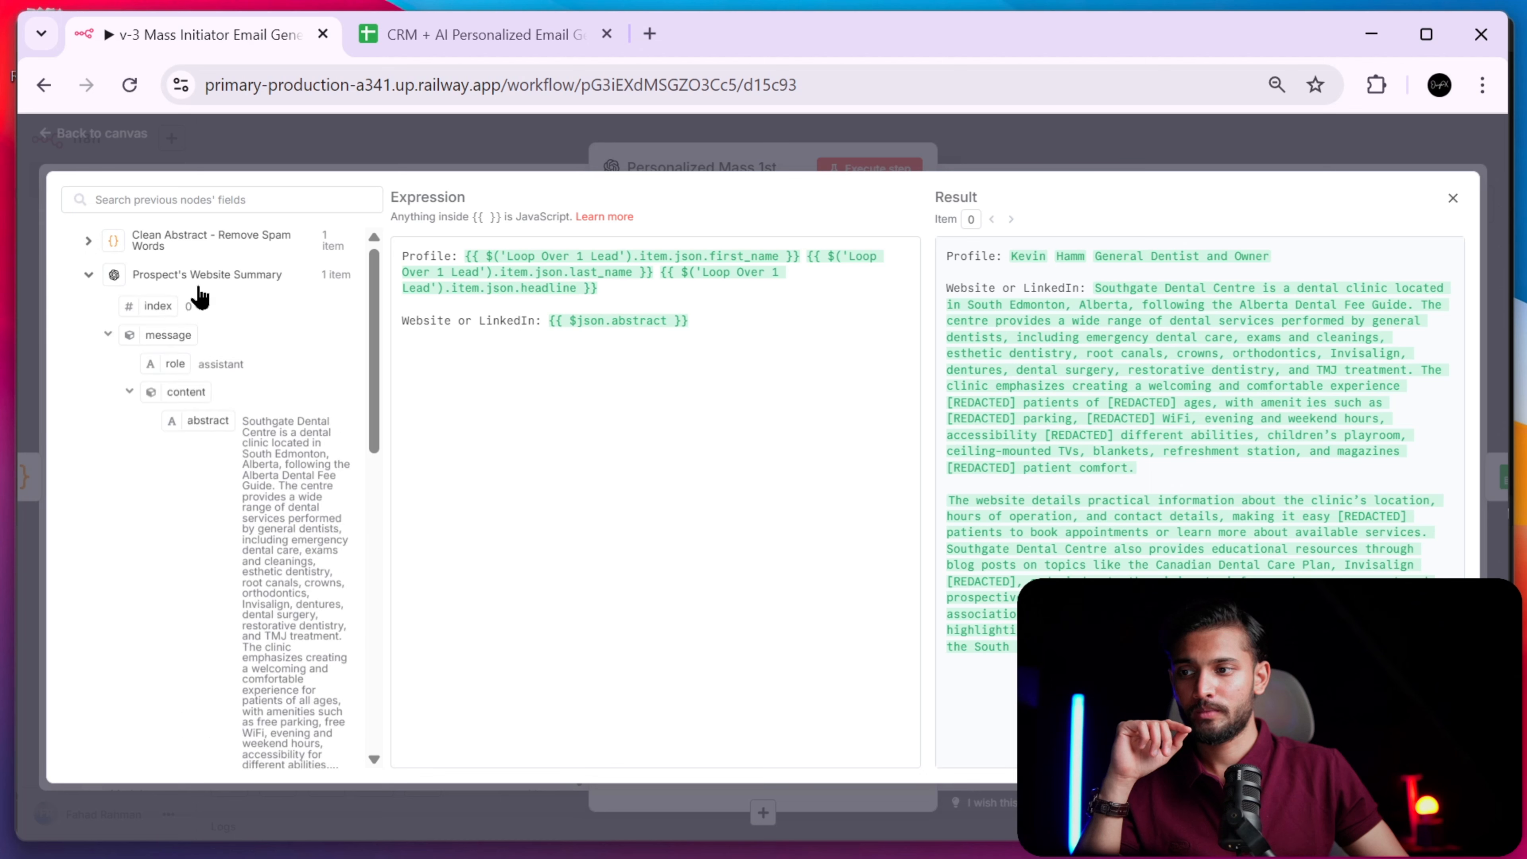
pyautogui.scroll(8, 195, 293)
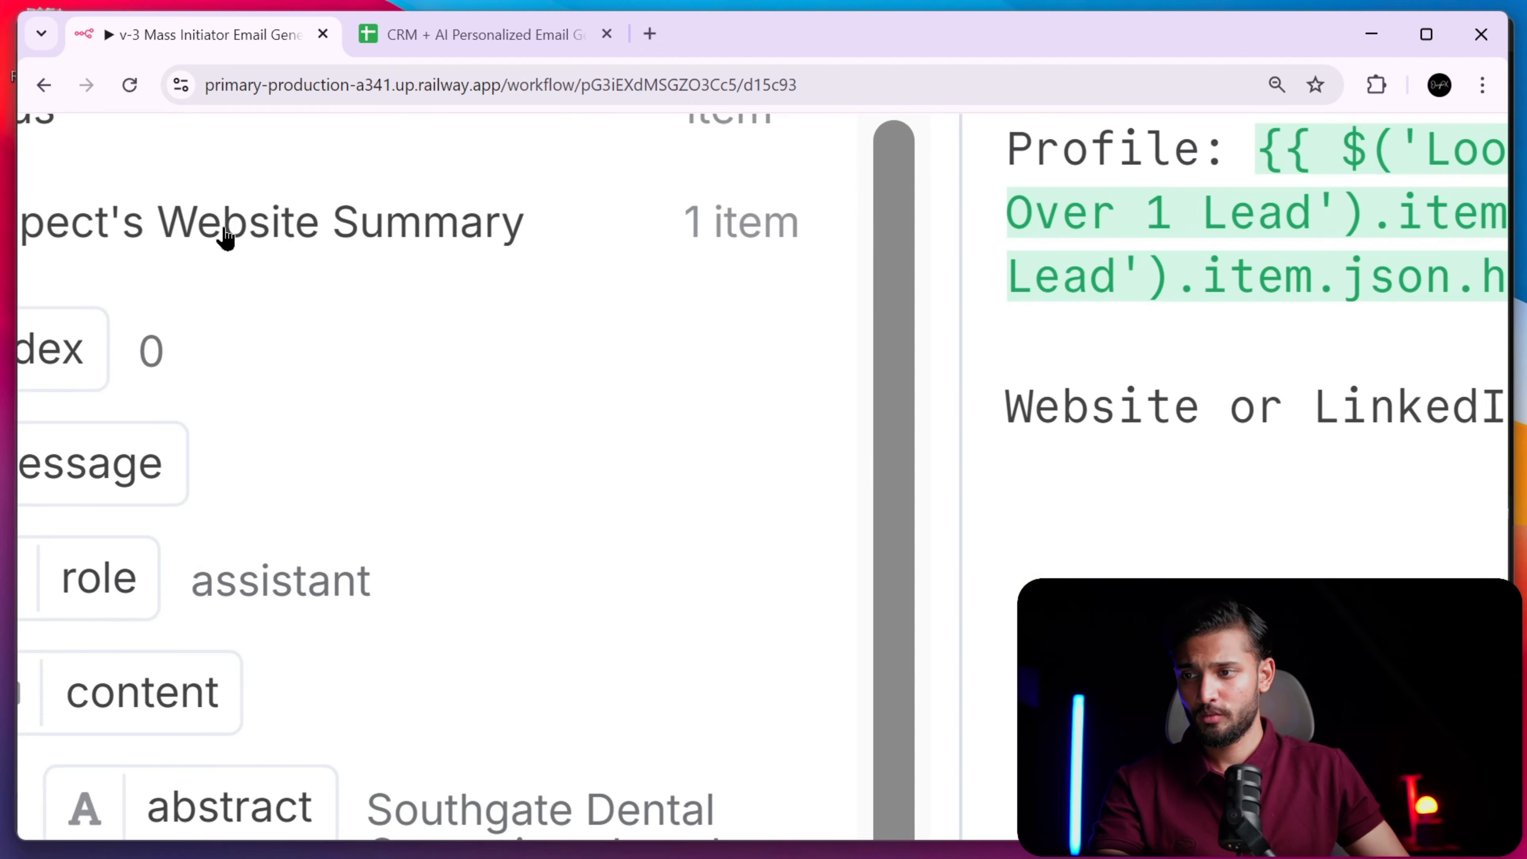
pyautogui.scroll(3, 216, 212)
pyautogui.hscroll(-6, 214, 205)
pyautogui.scroll(-8, 218, 215)
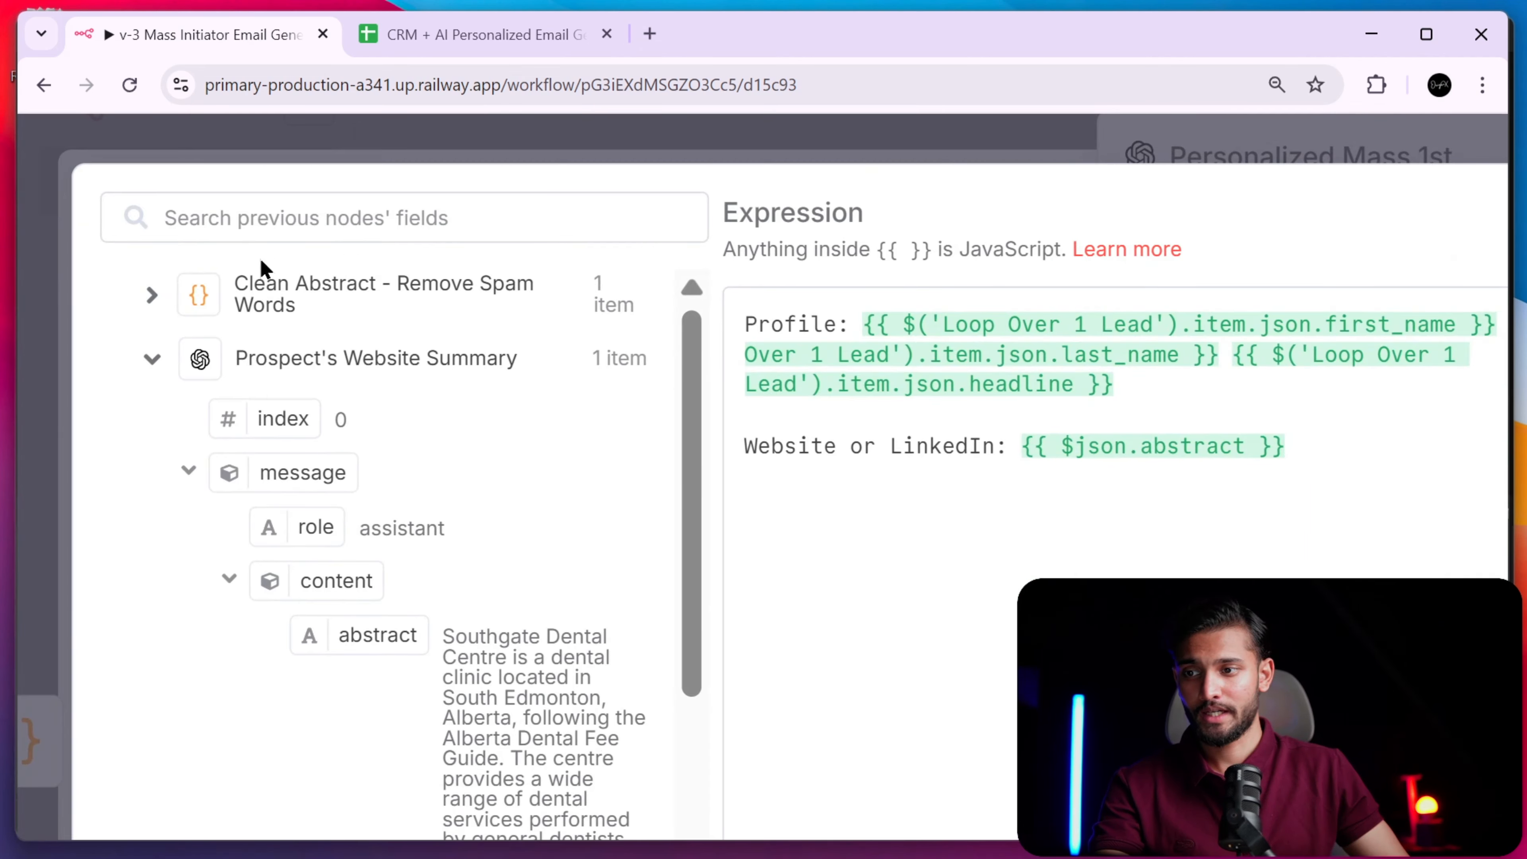
pyautogui.click(153, 292)
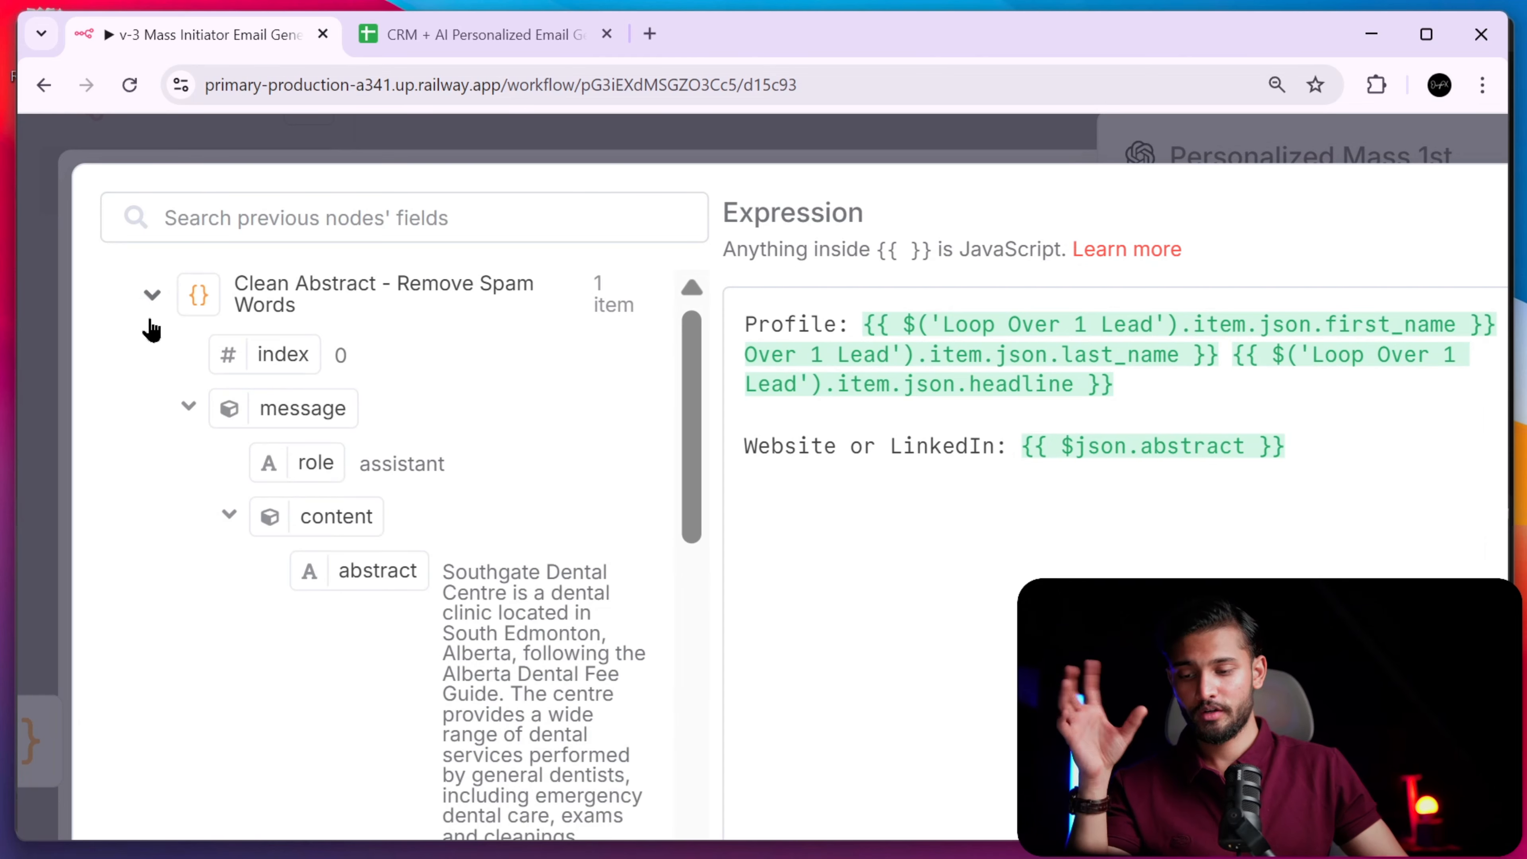
pyautogui.scroll(-8, 581, 522)
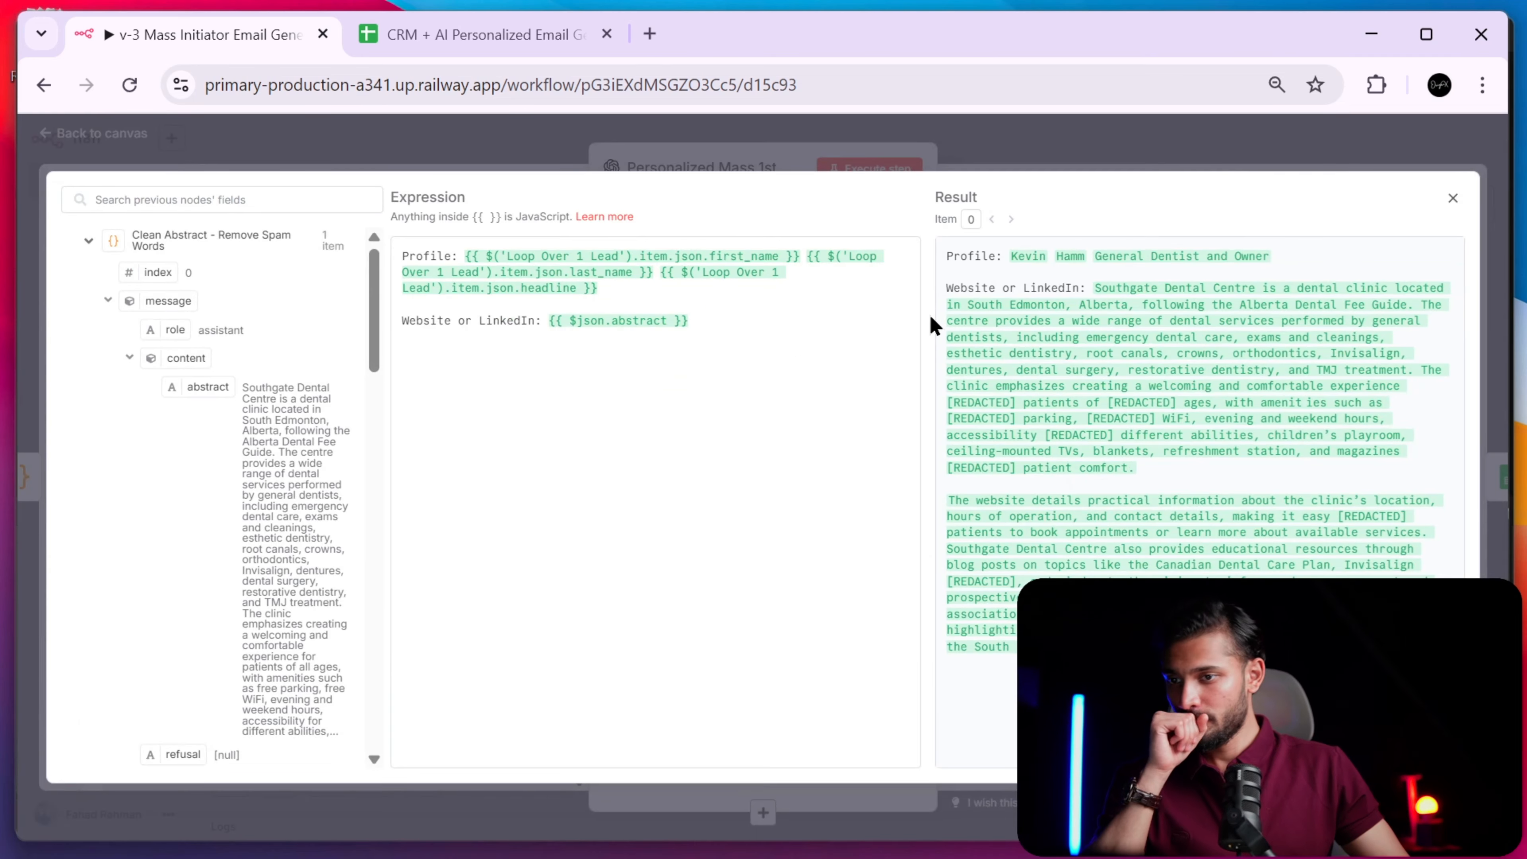
pyautogui.press('Escape')
pyautogui.scroll(-5, 808, 546)
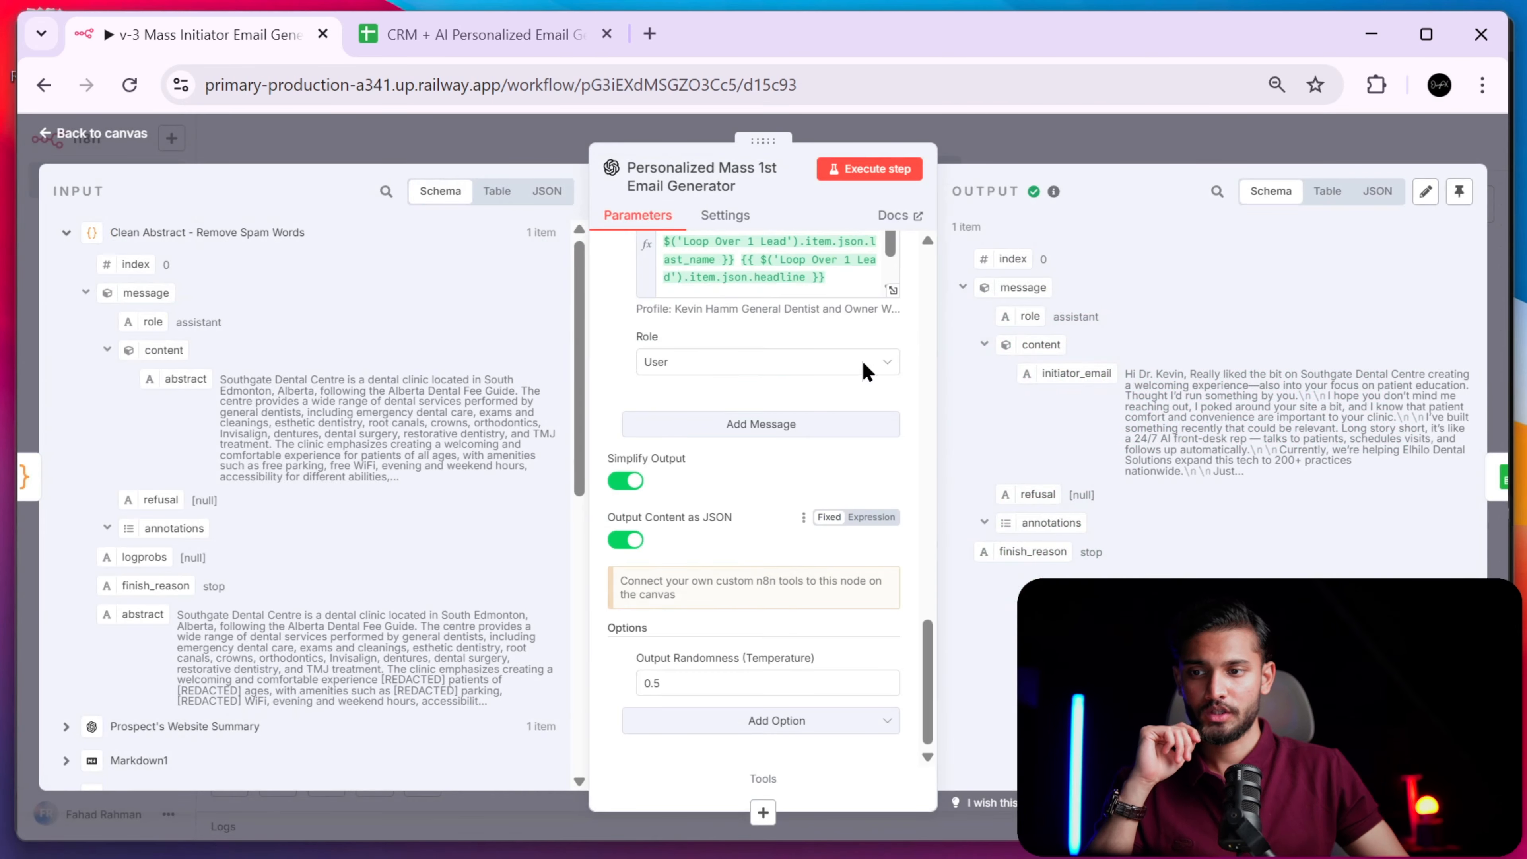
# - Open Add Personalized Email and select the full generated email in personalized_first_email's expanded view
pyautogui.click(1145, 161)
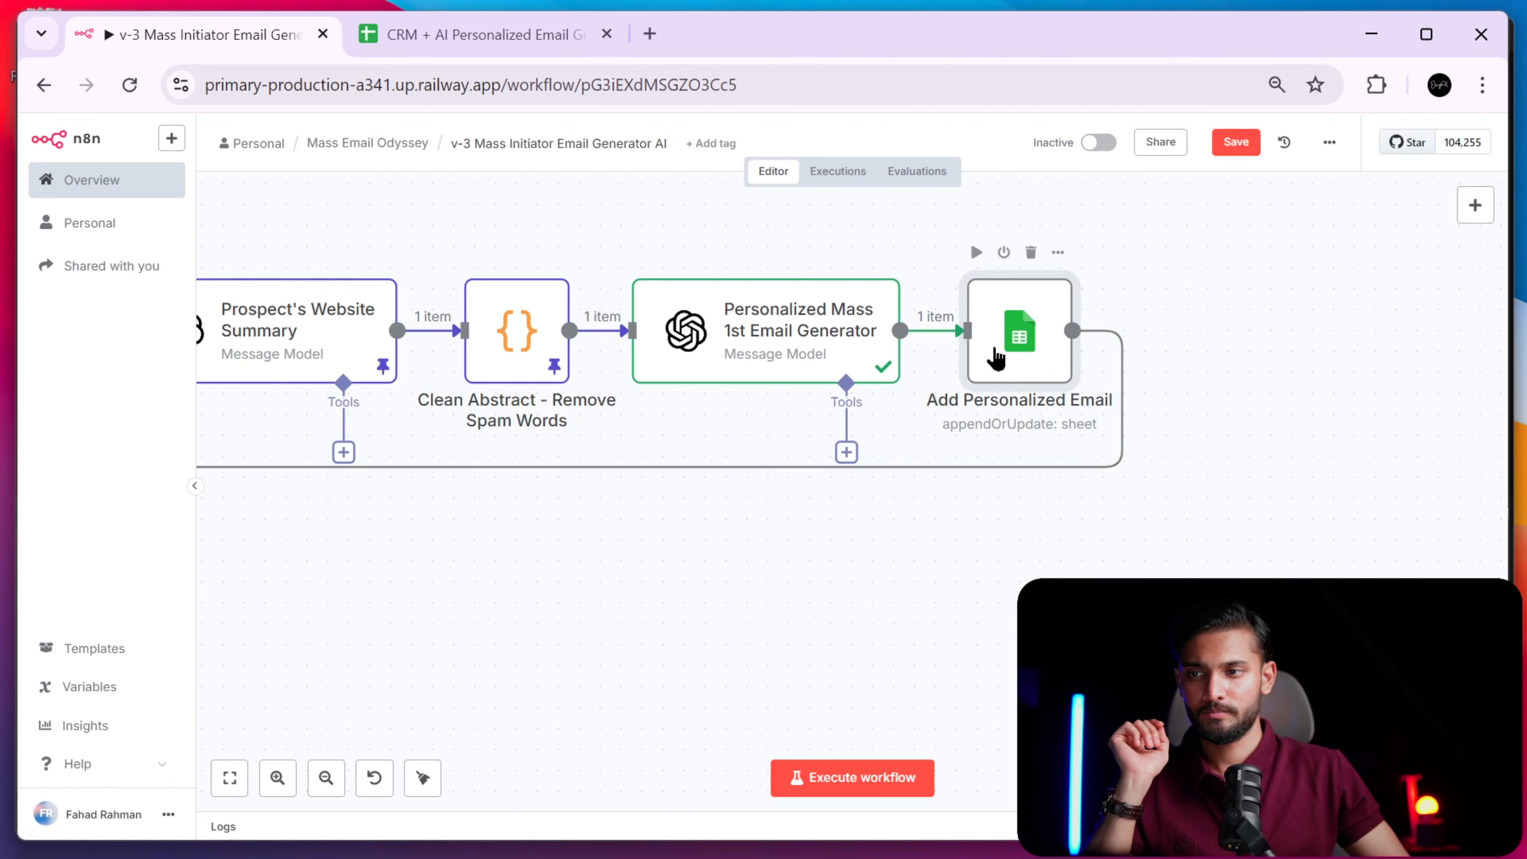
pyautogui.doubleClick(995, 358)
pyautogui.scroll(-5, 767, 572)
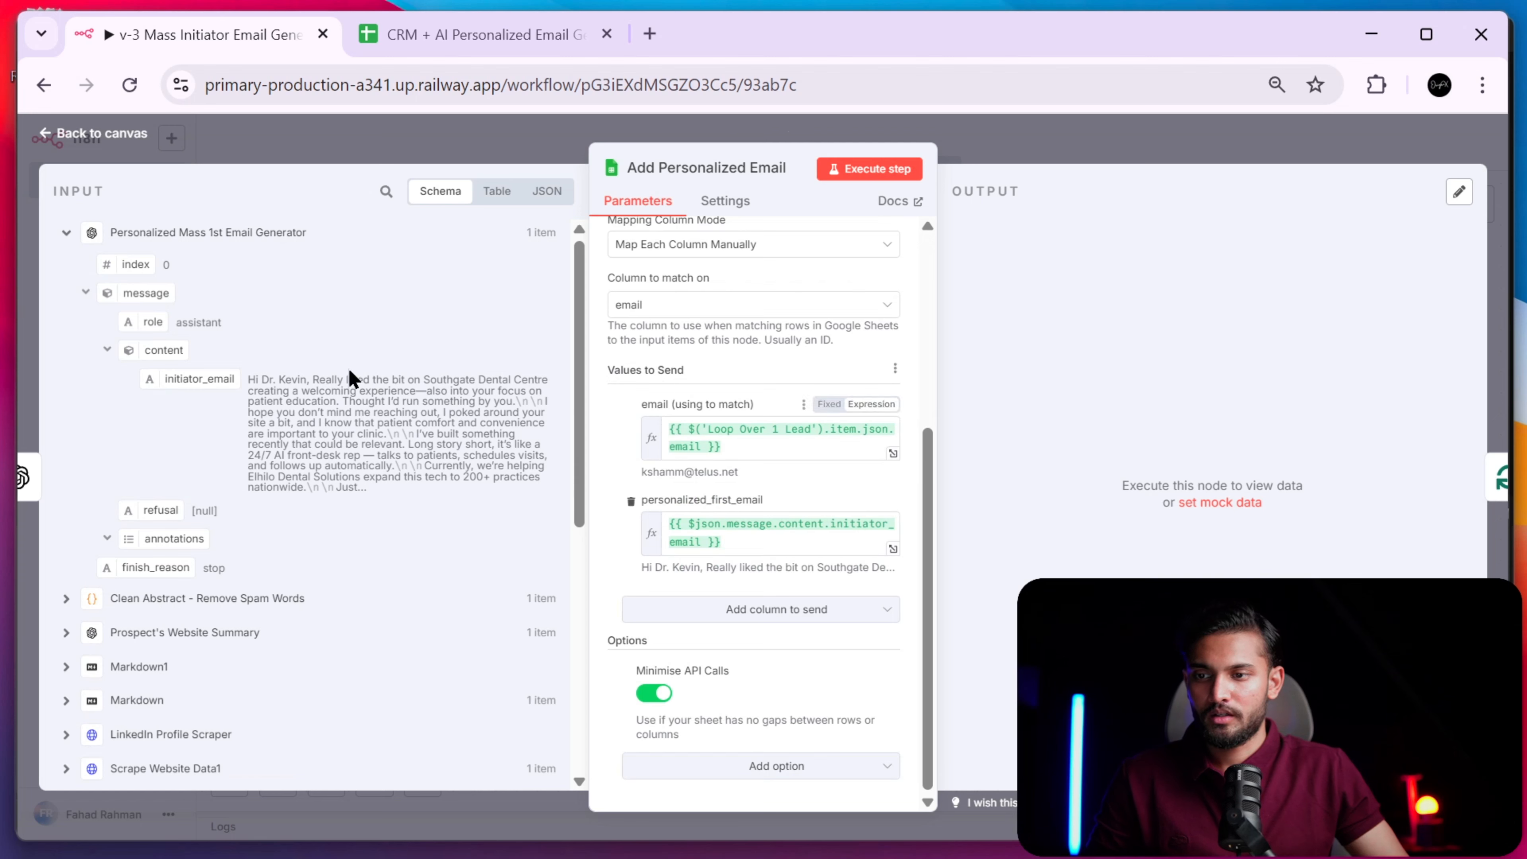
pyautogui.click(787, 538)
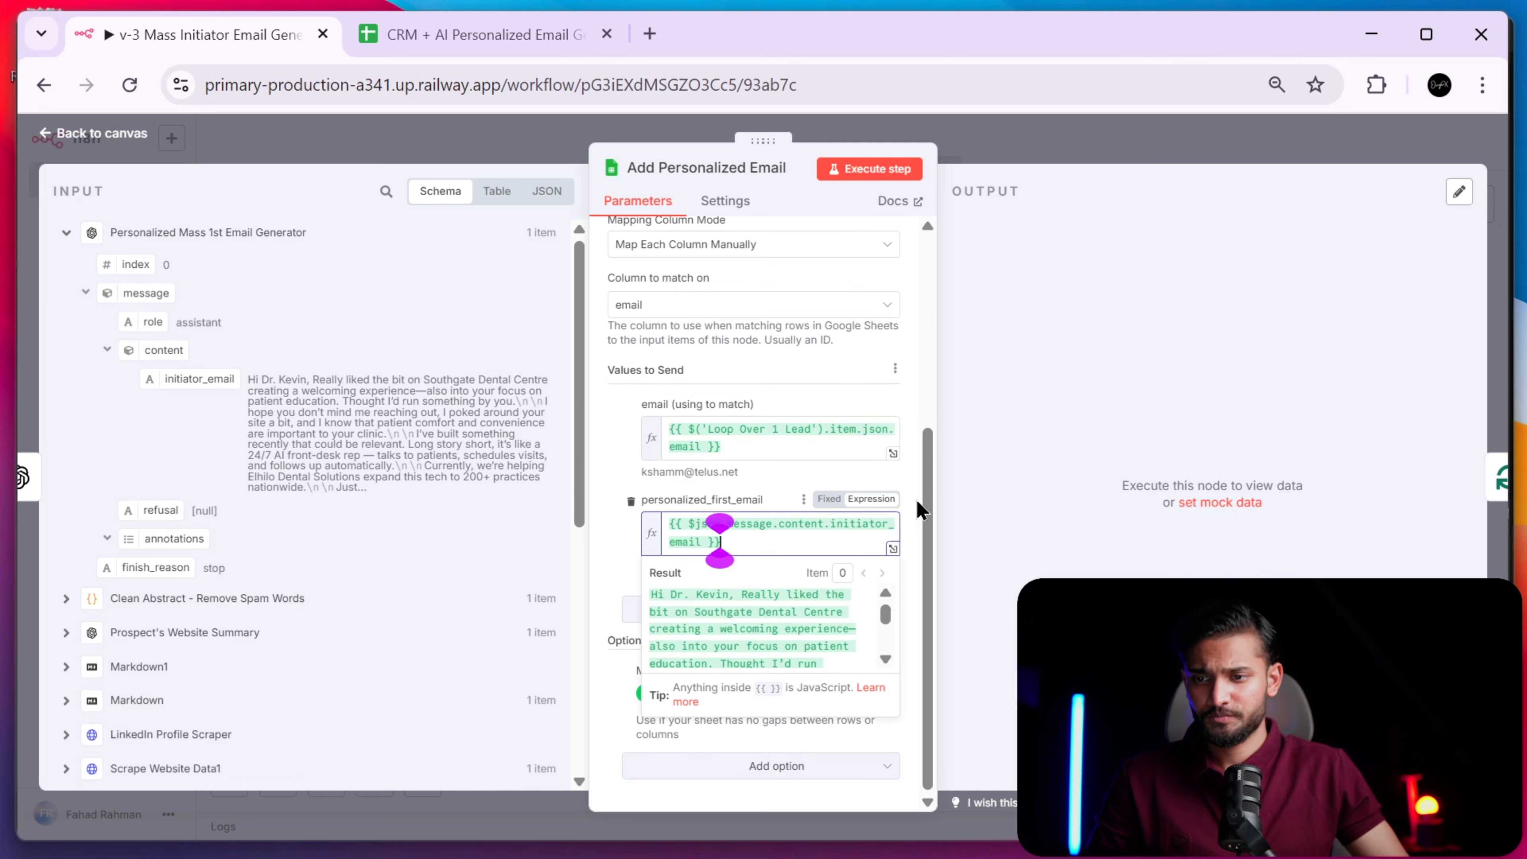
pyautogui.click(893, 550)
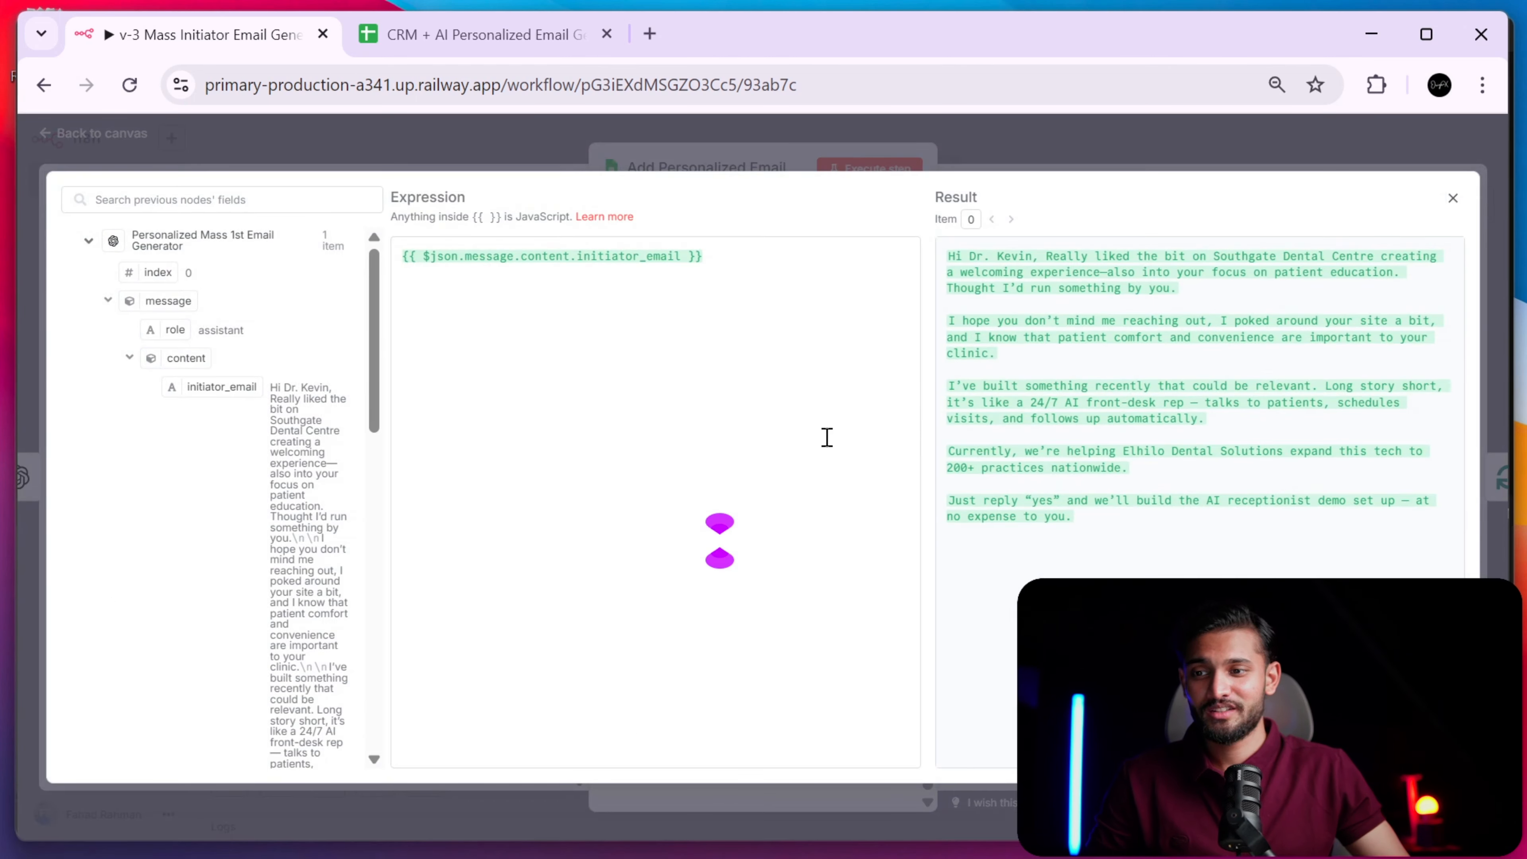
pyautogui.moveTo(1177, 529); pyautogui.dragTo(942, 243)
pyautogui.hotkey('ctrl', 'c')
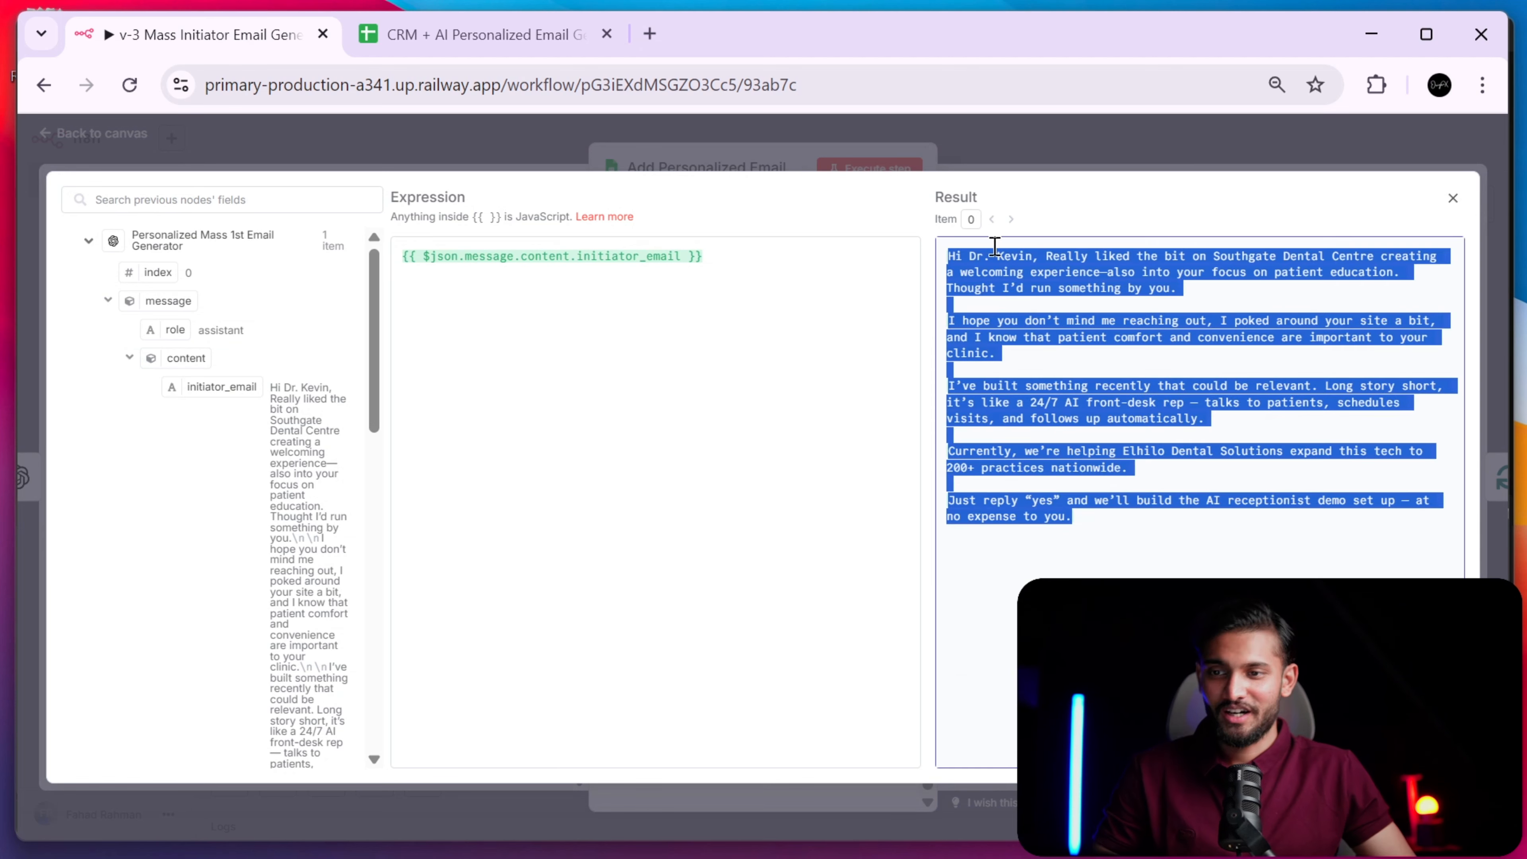
# - Paste the generated email into Mailmeteor Spam Checker, replacing the sample, and review its Great, 113-word score
pyautogui.click(649, 33)
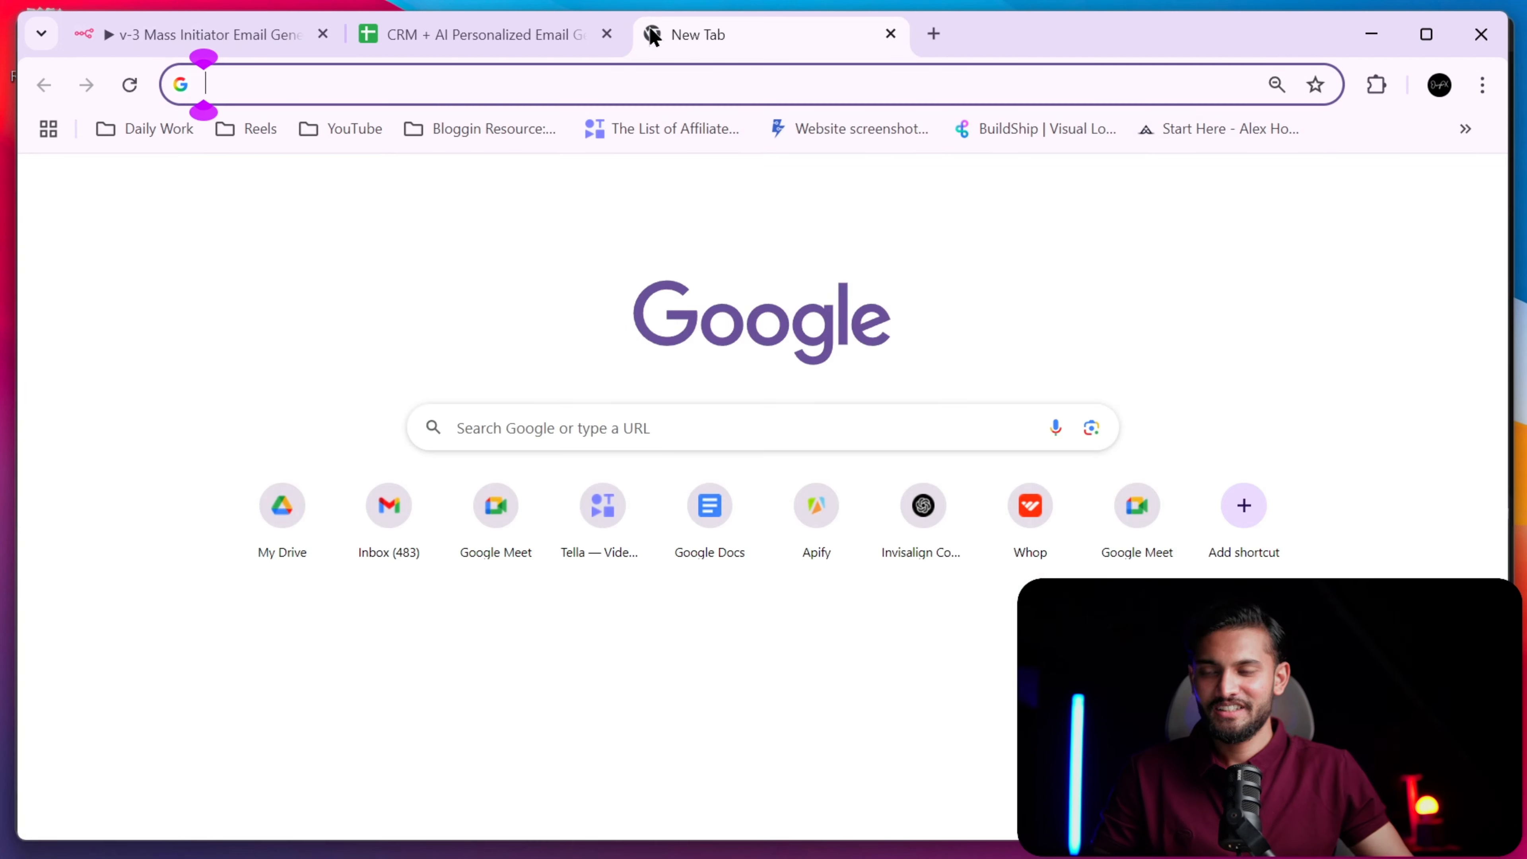
pyautogui.write('spa')
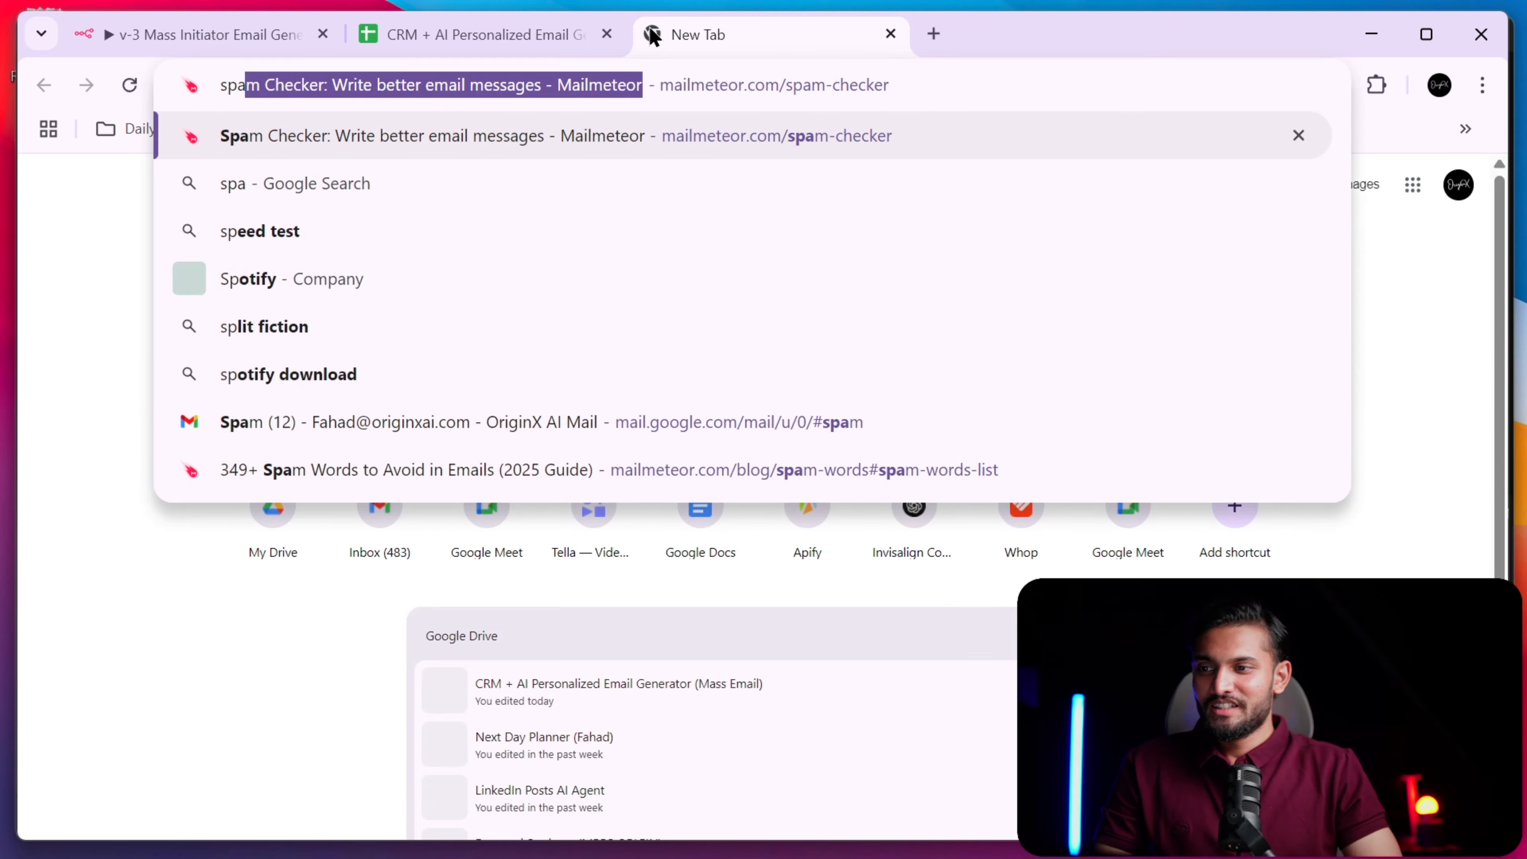
pyautogui.press('Return')
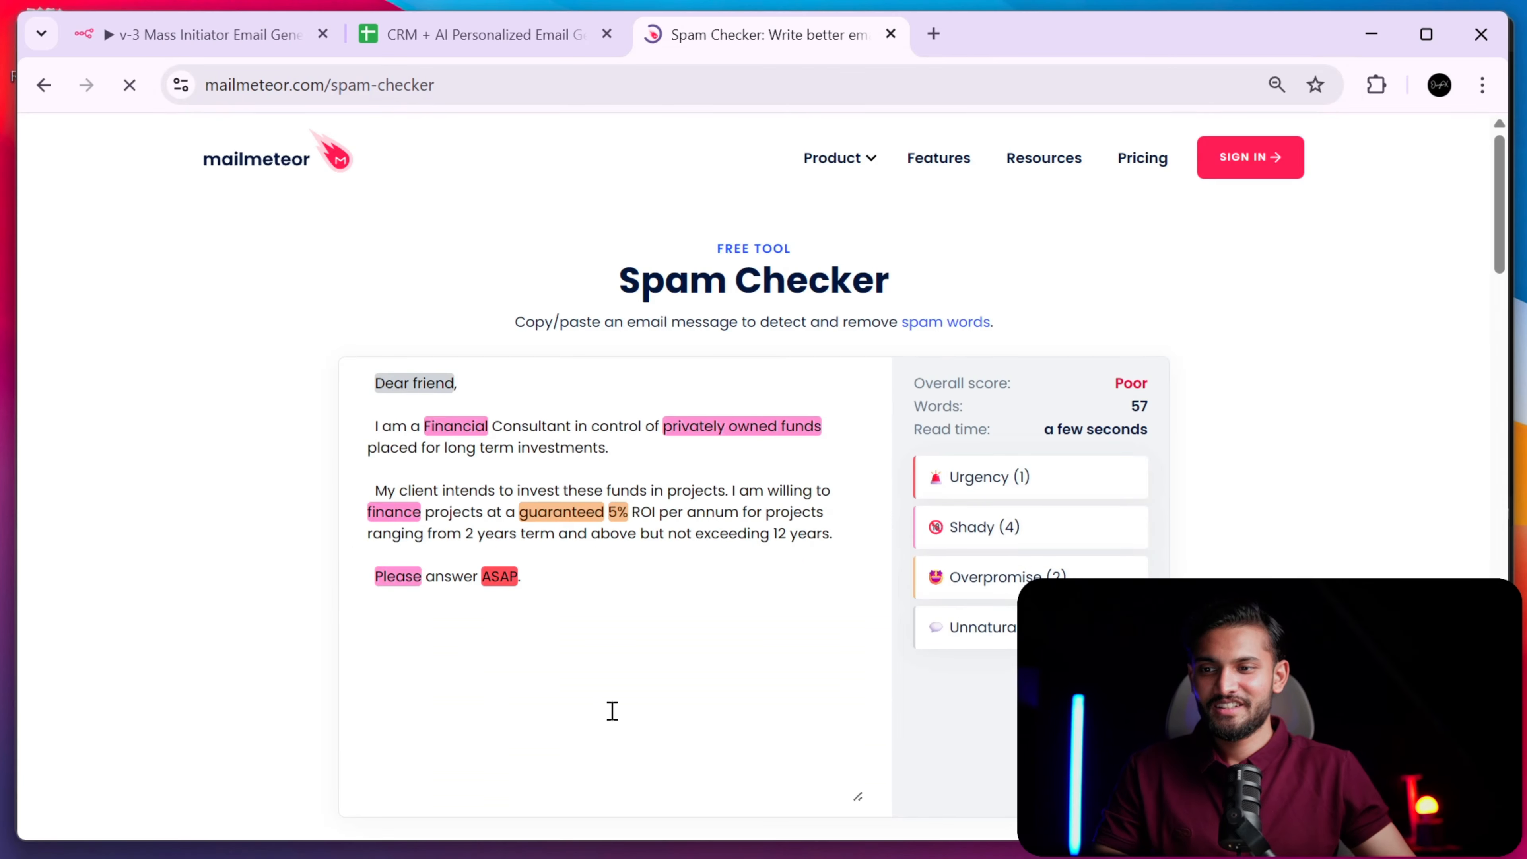
pyautogui.click(663, 639)
pyautogui.hotkey('ctrl', 'a')
pyautogui.press('BackSpace')
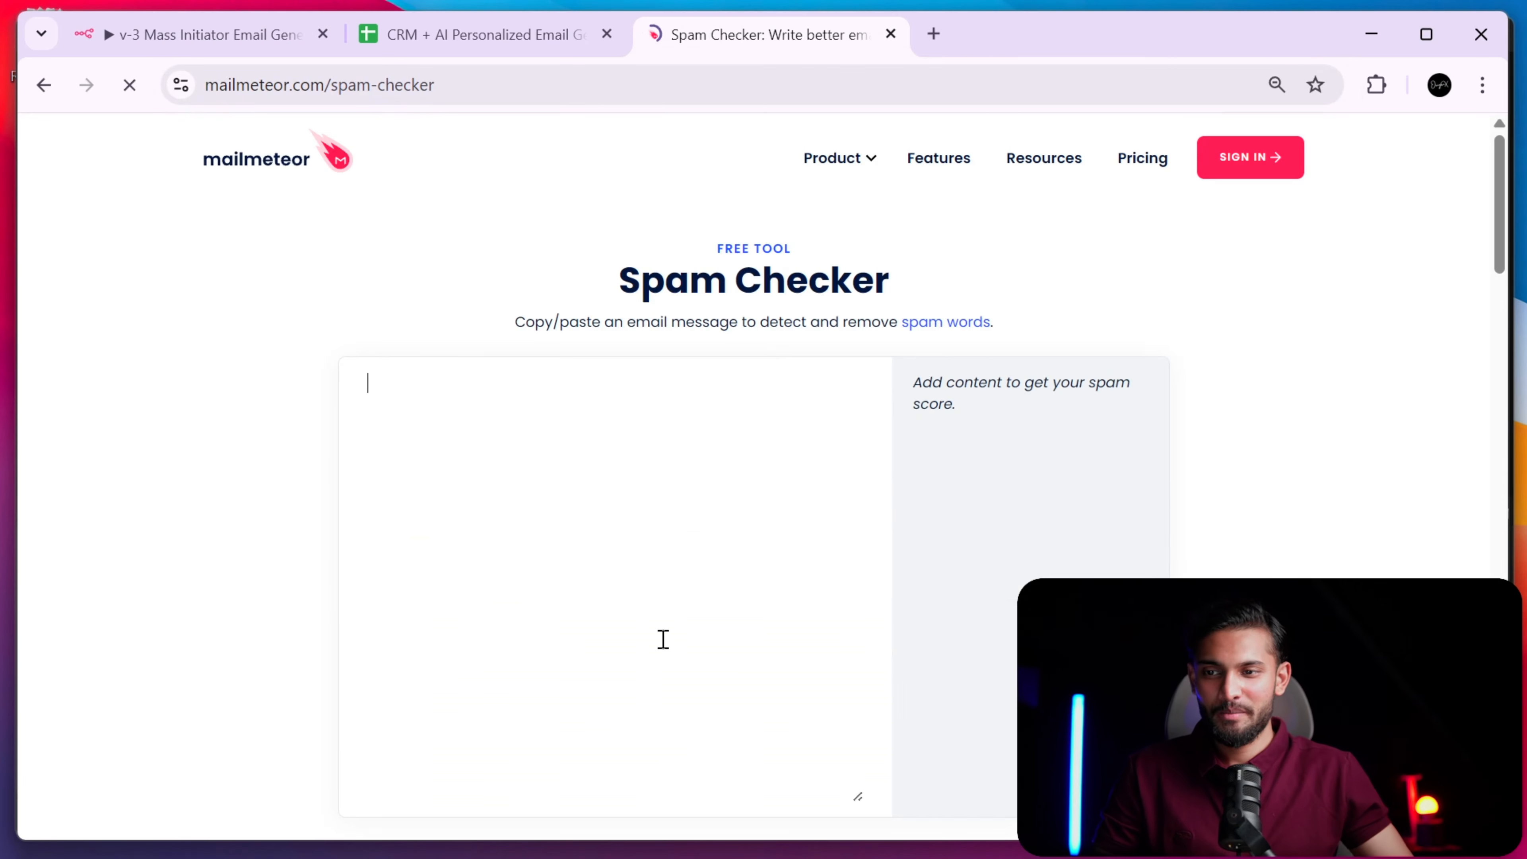
pyautogui.hotkey('ctrl', 'v')
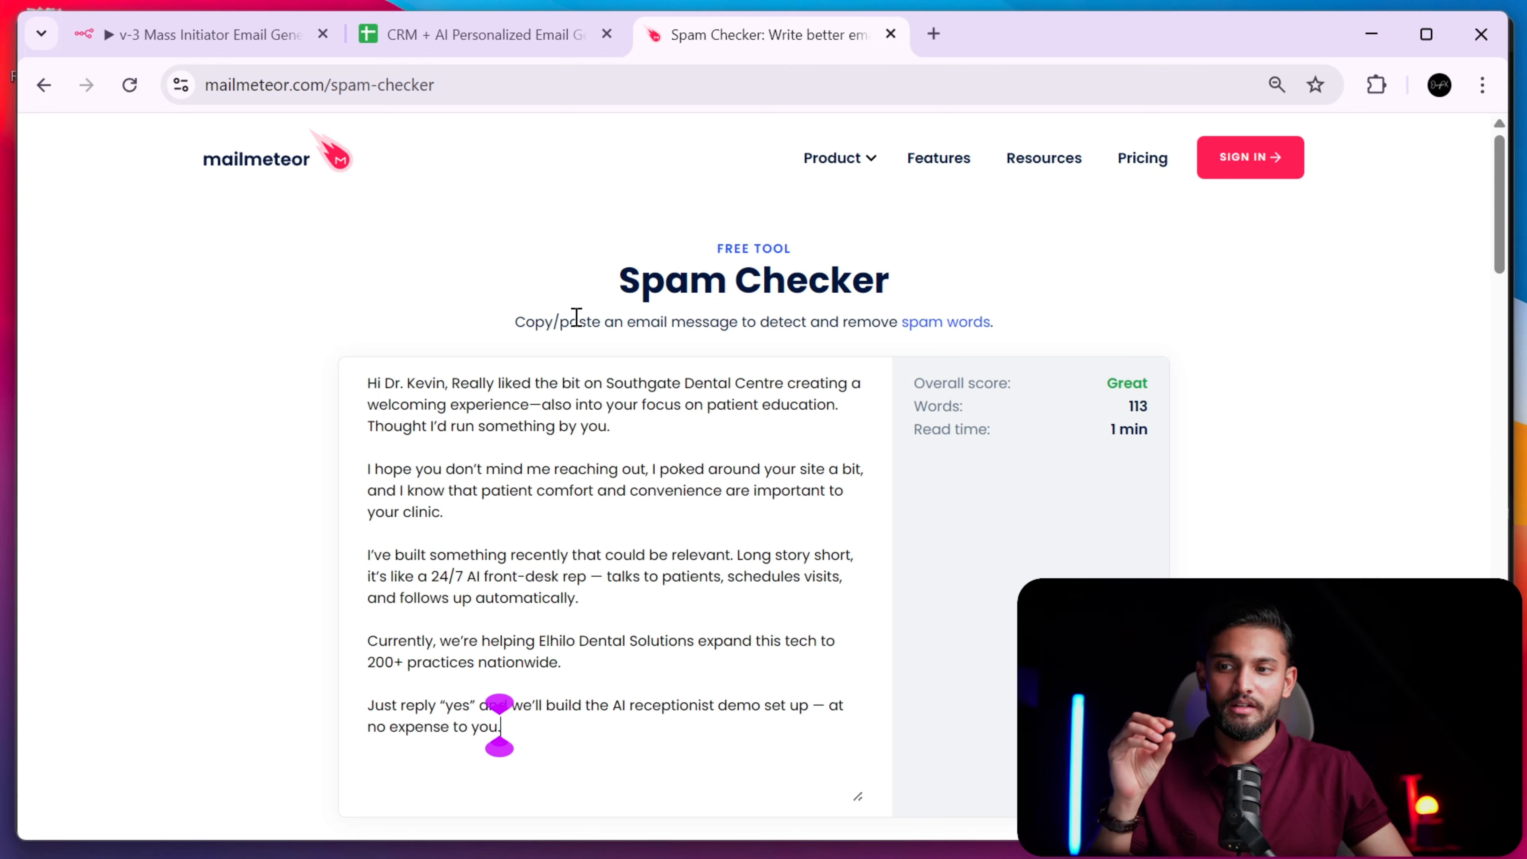
pyautogui.click(360, 394)
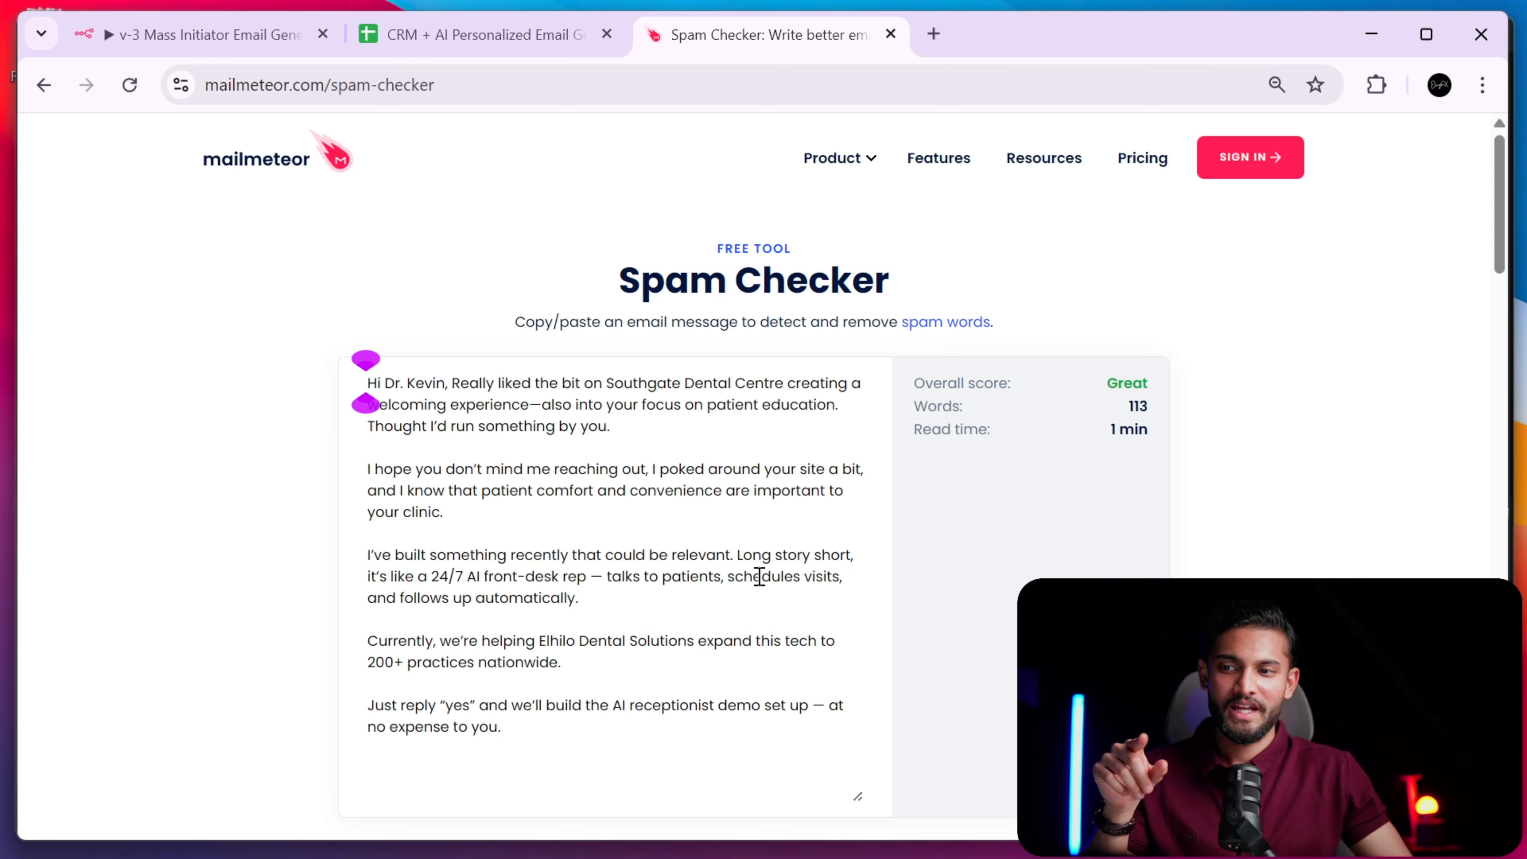
pyautogui.moveTo(803, 556); pyautogui.dragTo(810, 553)
pyautogui.moveTo(1104, 385); pyautogui.dragTo(1182, 376)
pyautogui.click(729, 539)
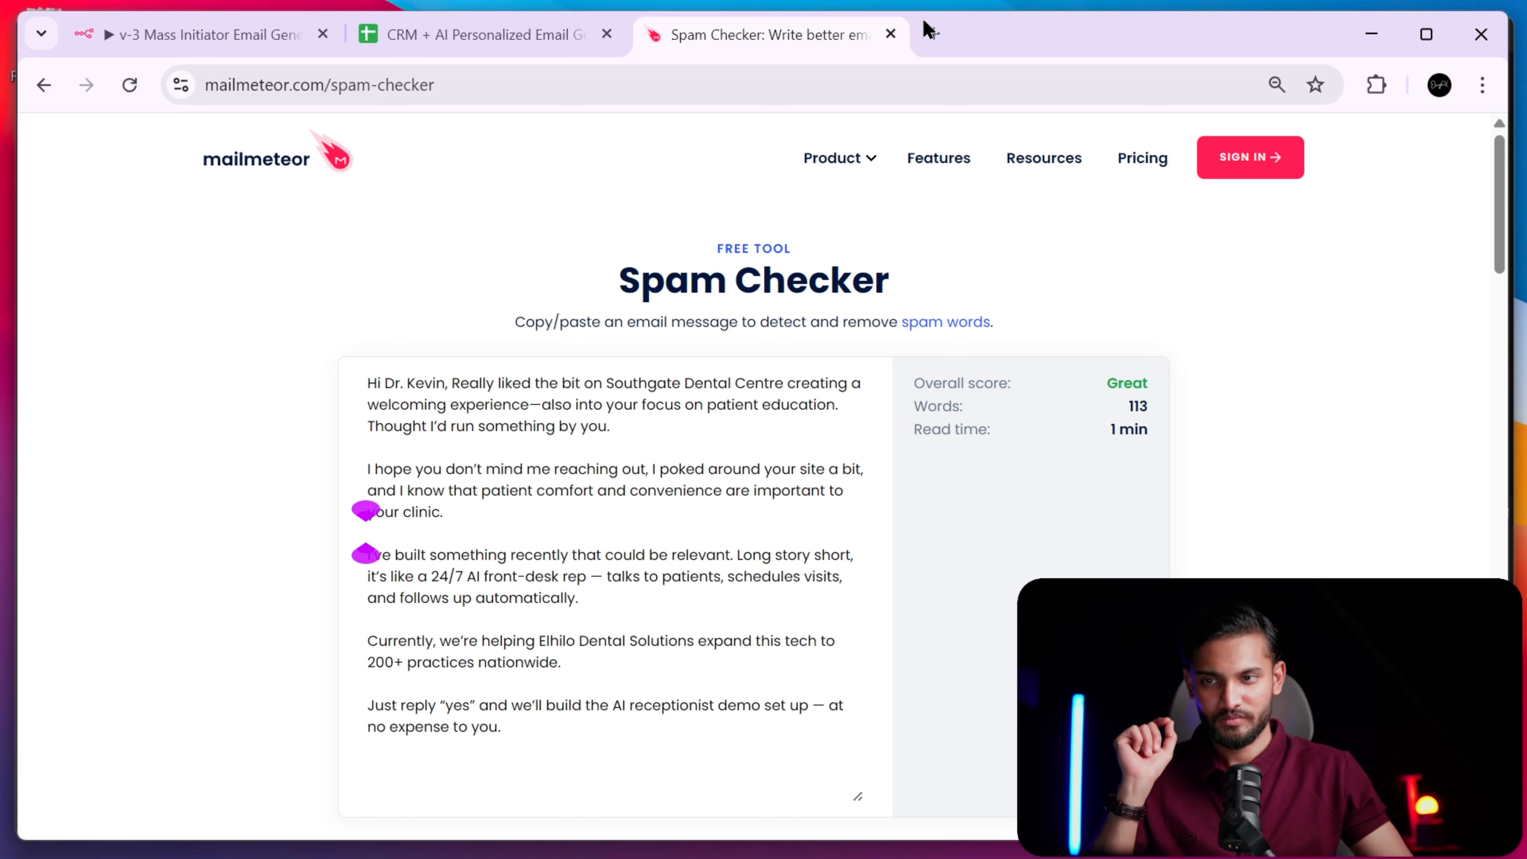
# - Paste the email into Grammarly AI Detector, run the check, and confirm 0% AI-generated
pyautogui.click(929, 33)
pyautogui.write('ai')
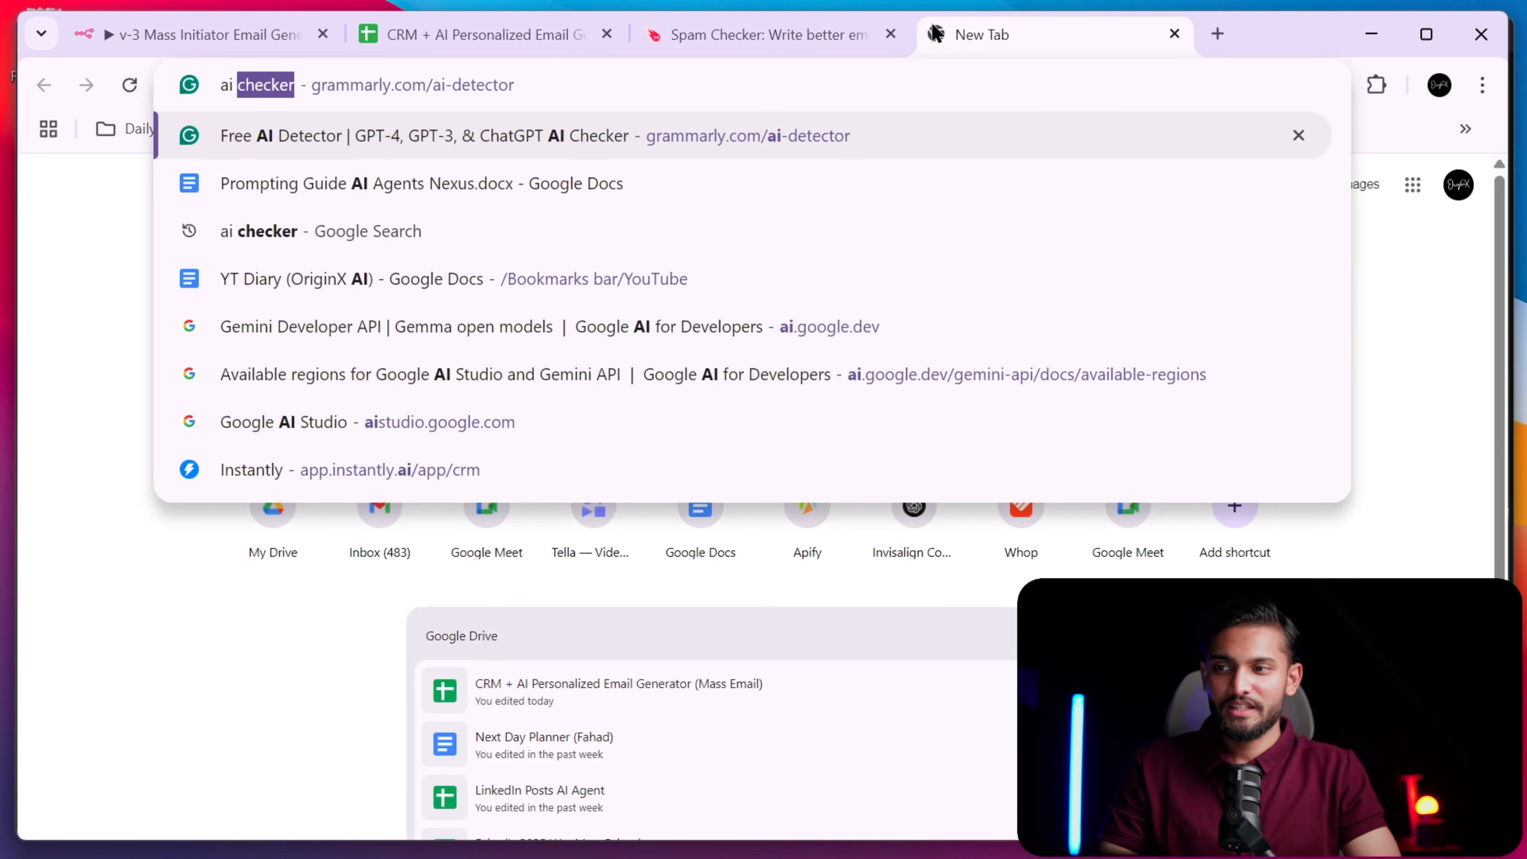
pyautogui.press('Return')
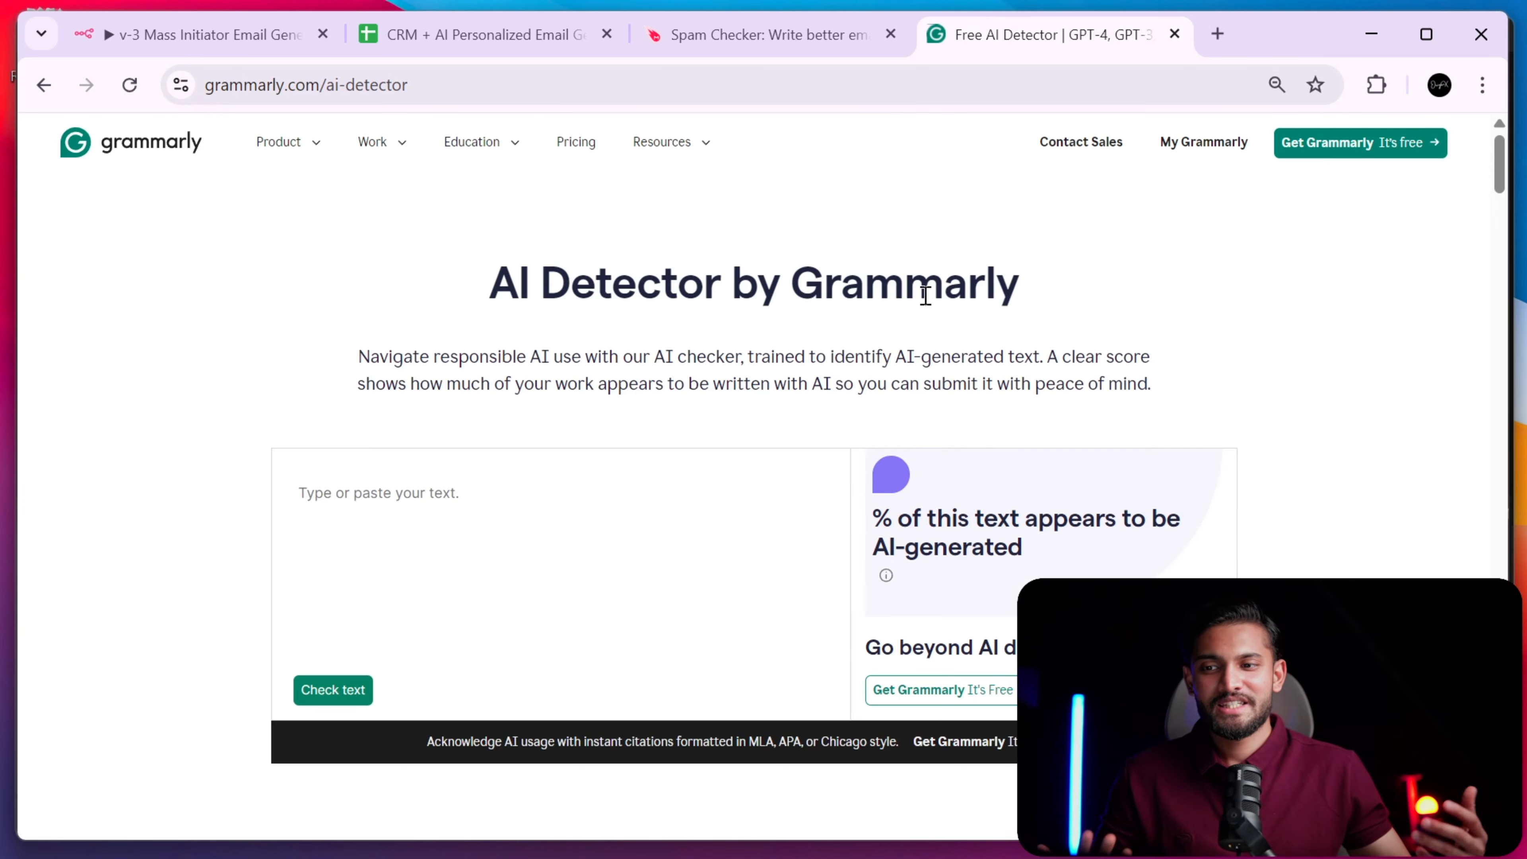
pyautogui.click(545, 471)
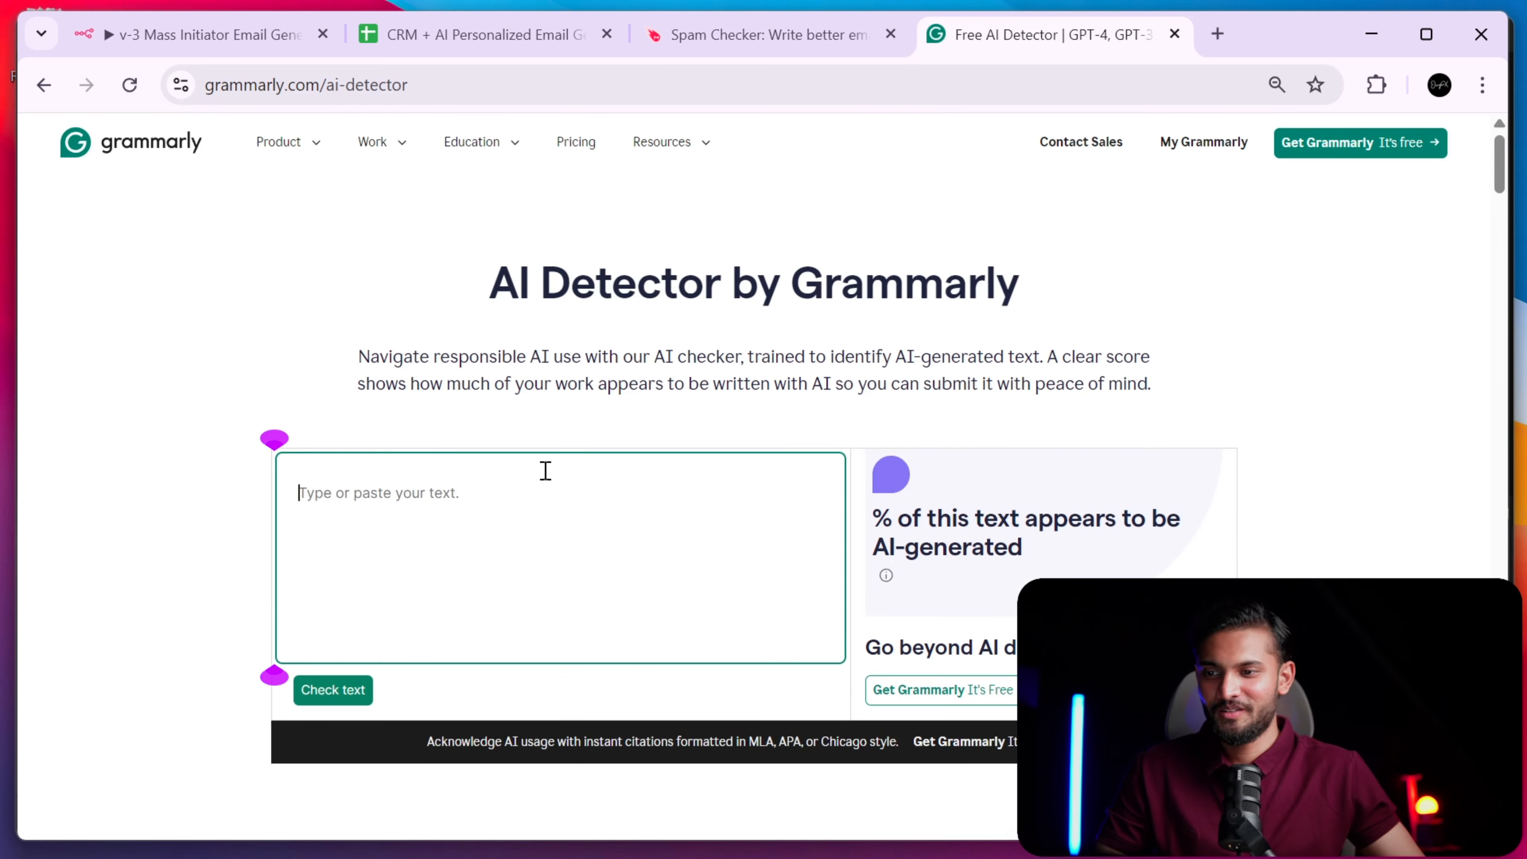
pyautogui.hotkey('ctrl', 'v')
pyautogui.click(337, 687)
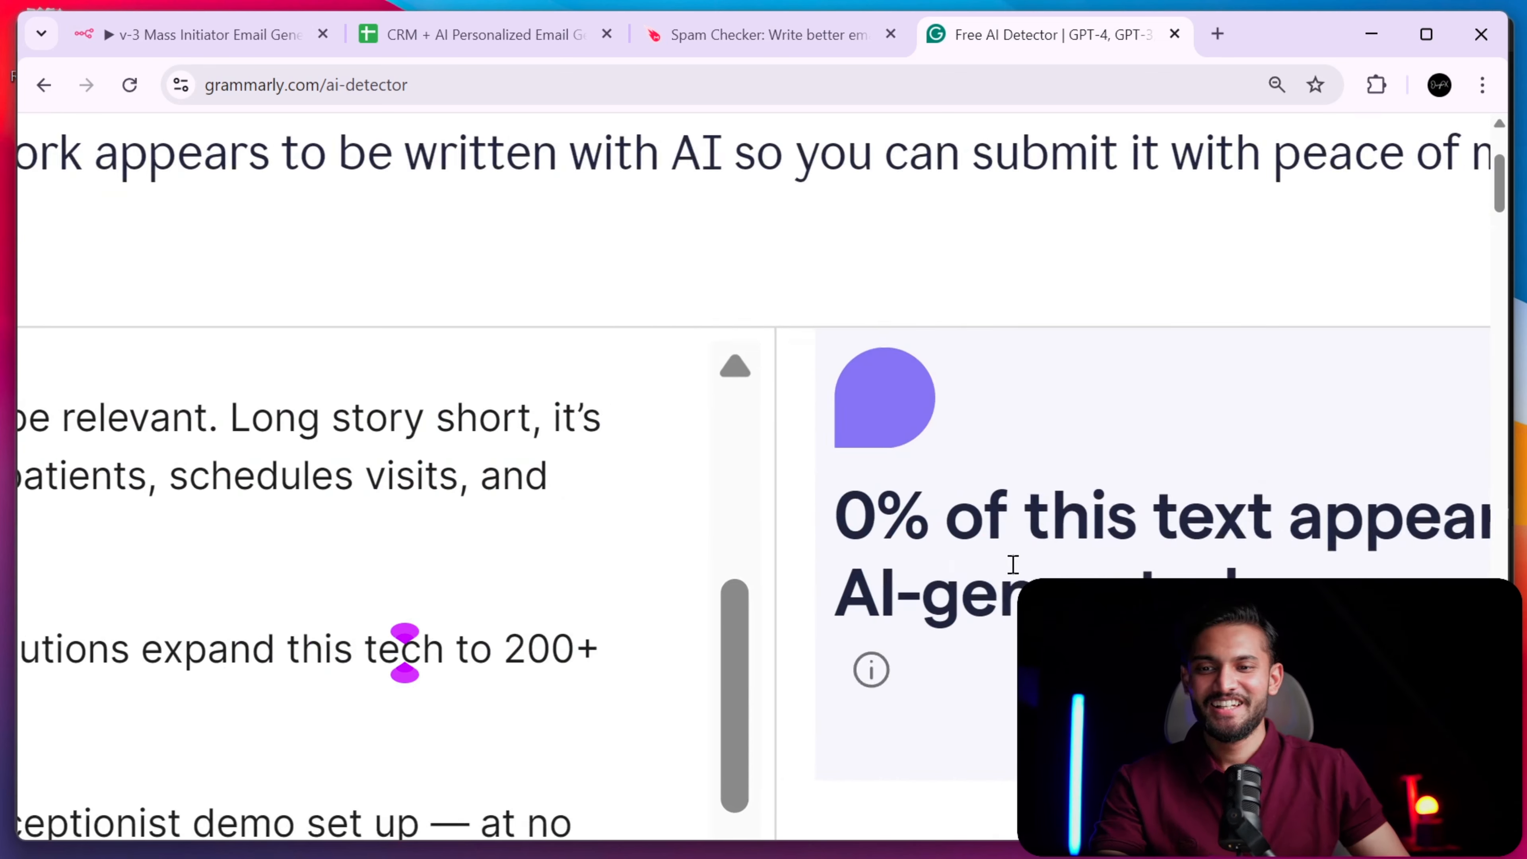
pyautogui.scroll(-5, 1013, 565)
pyautogui.moveTo(590, 522); pyautogui.dragTo(844, 522)
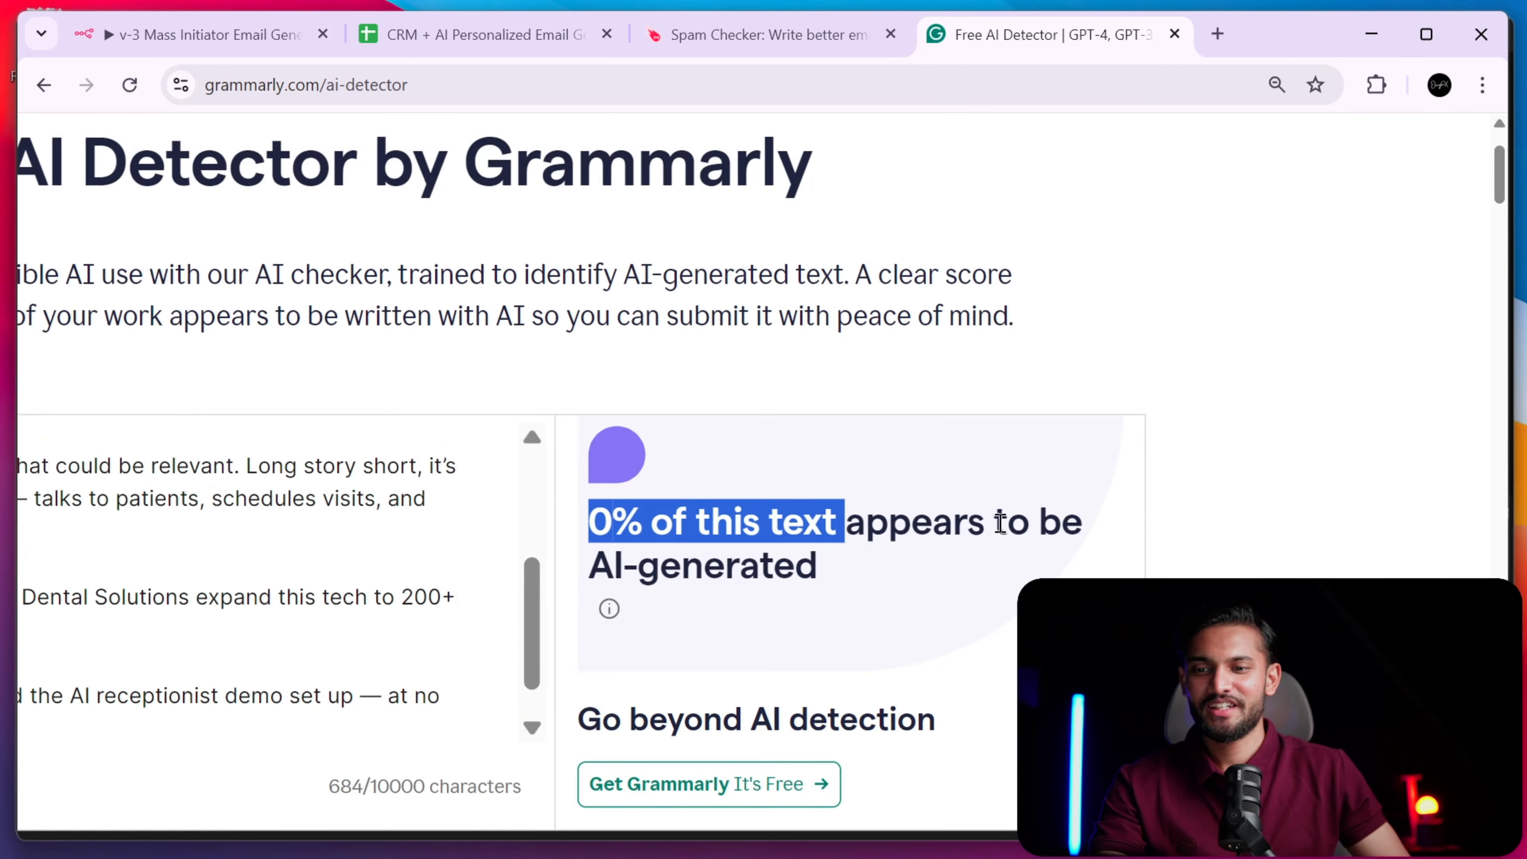
# - Close the expression view and node settings to return to the workflow canvas
pyautogui.click(165, 53)
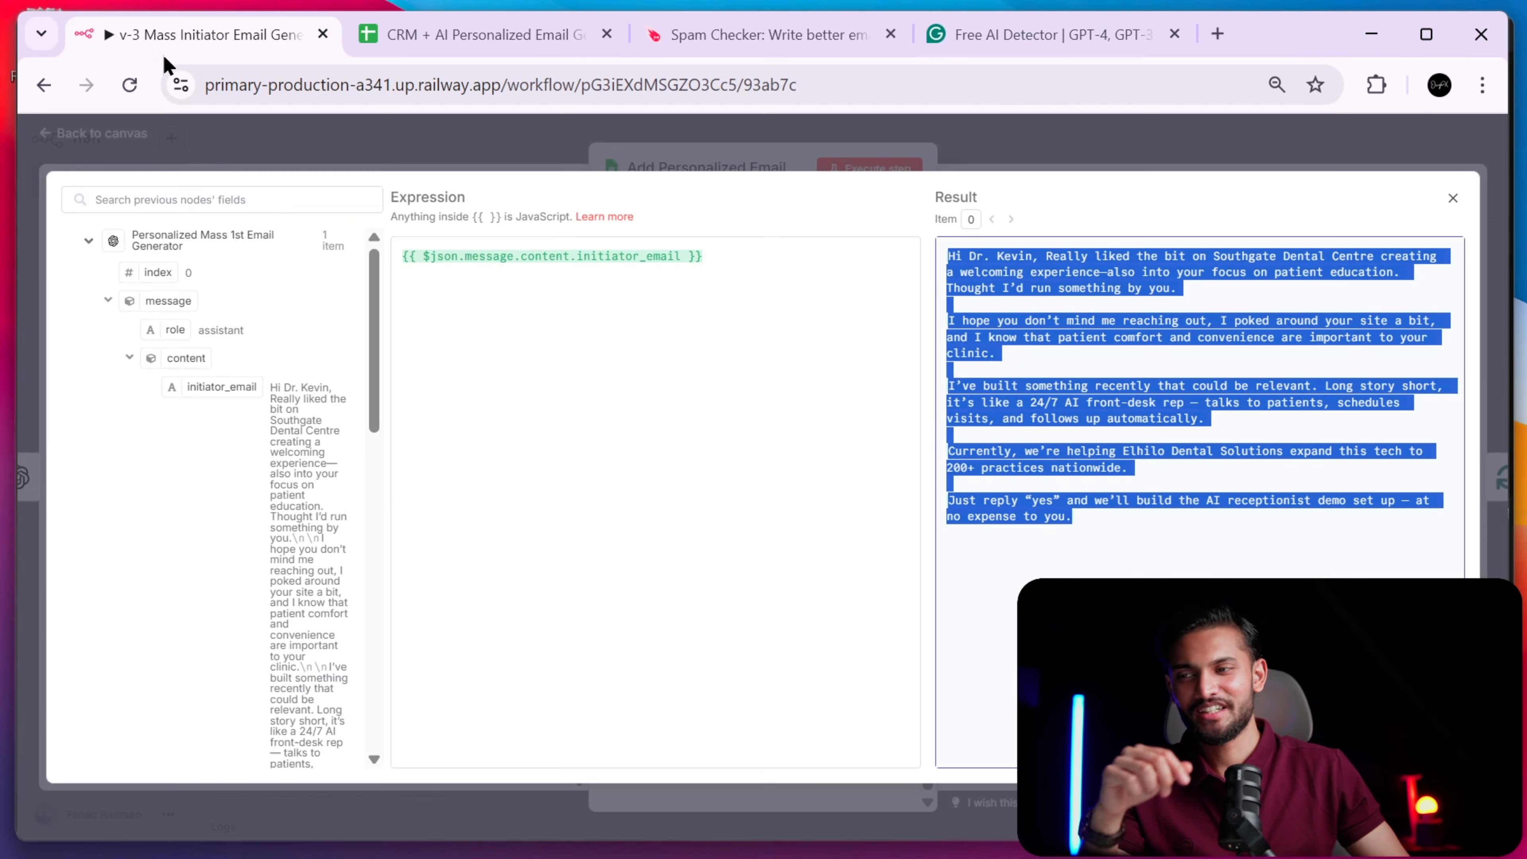
pyautogui.click(974, 171)
pyautogui.press('Escape')
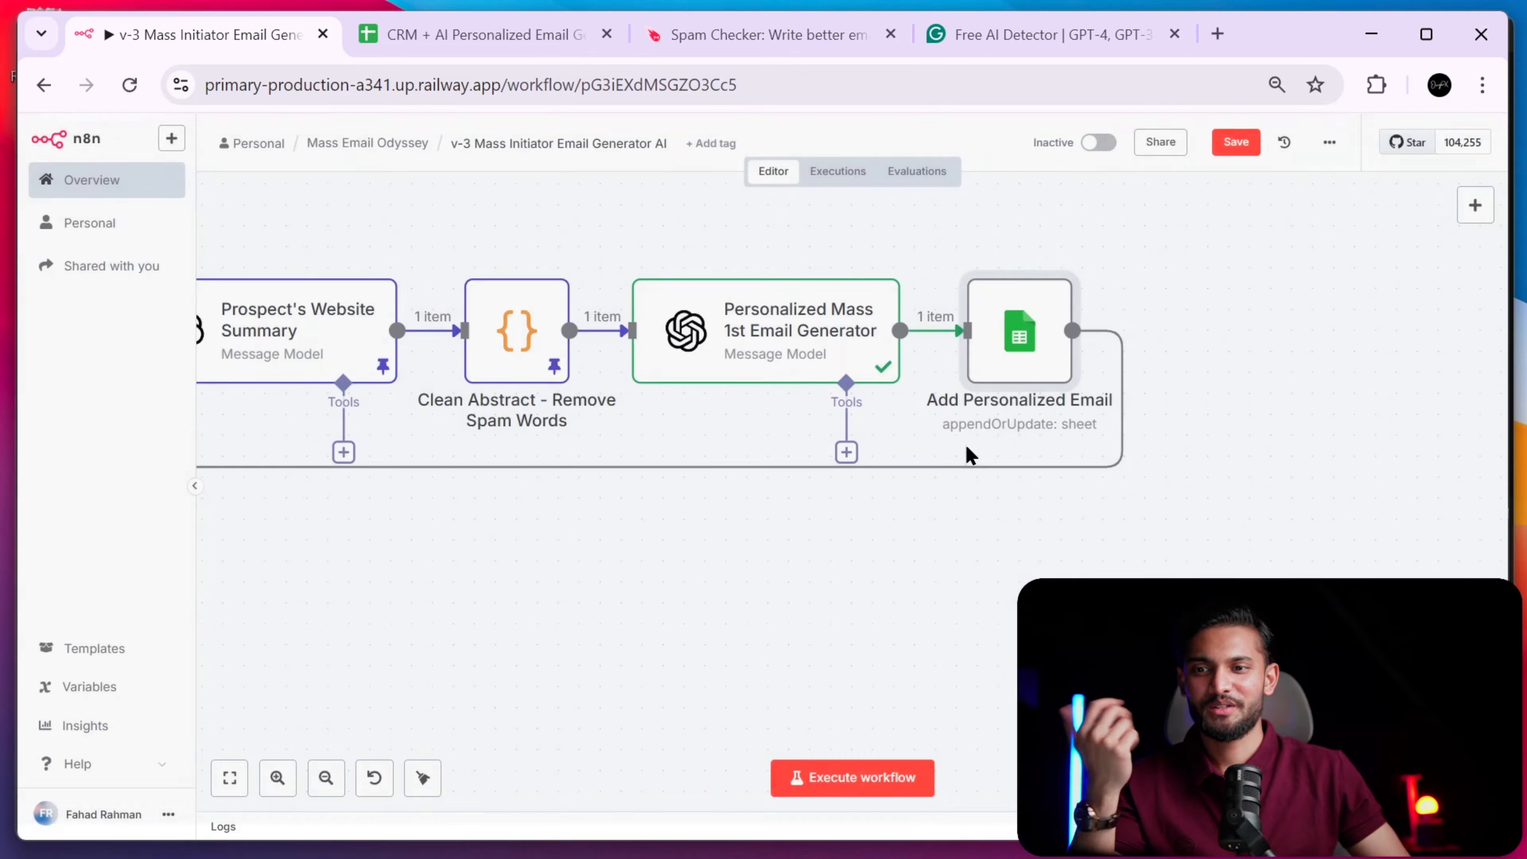
pyautogui.hscroll(-1, 875, 722)
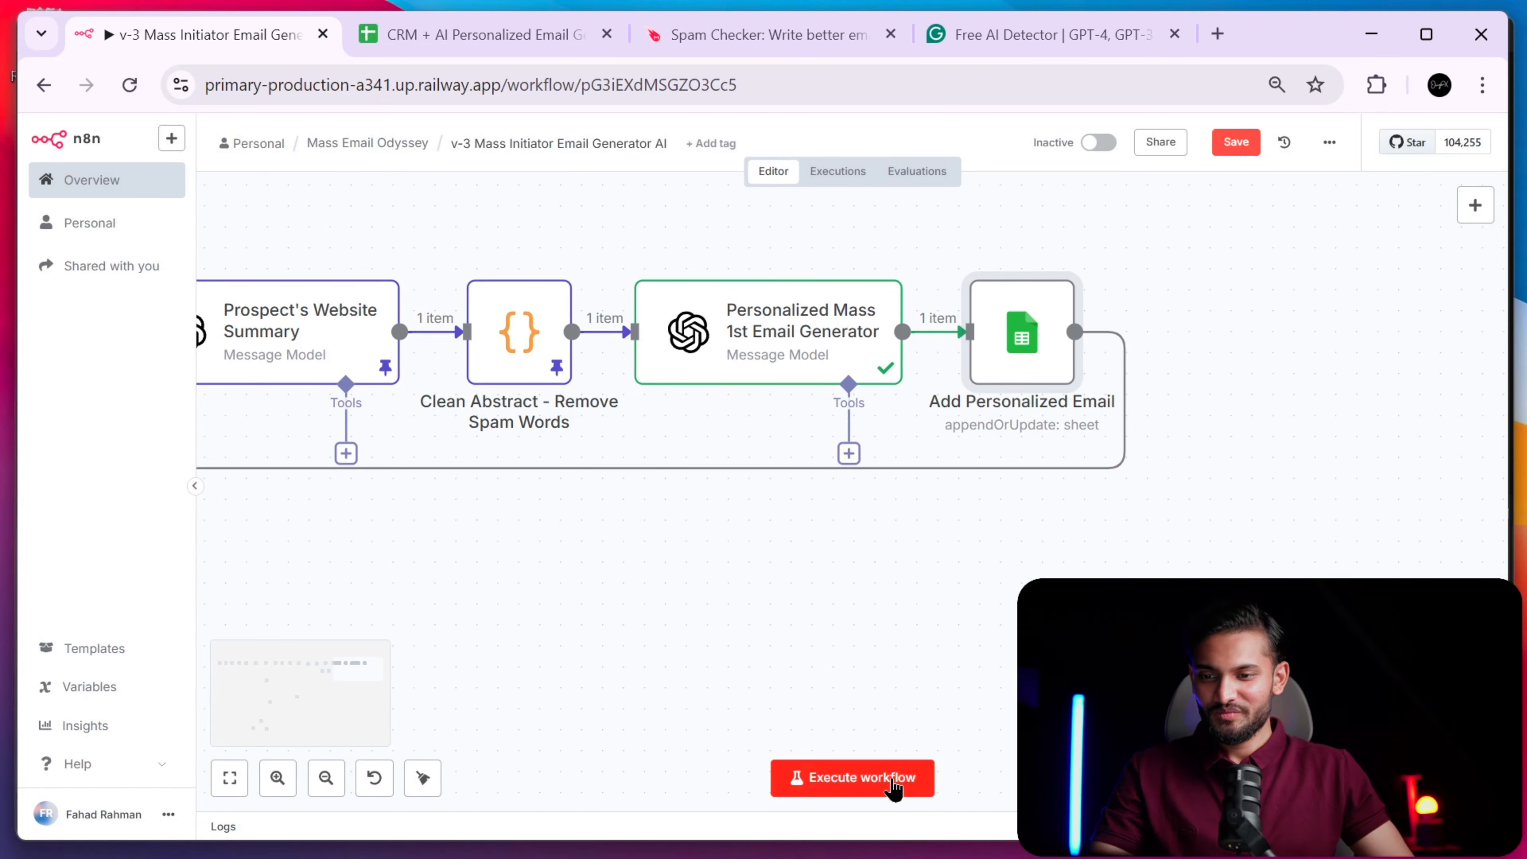
pyautogui.scroll(-2, 740, 569)
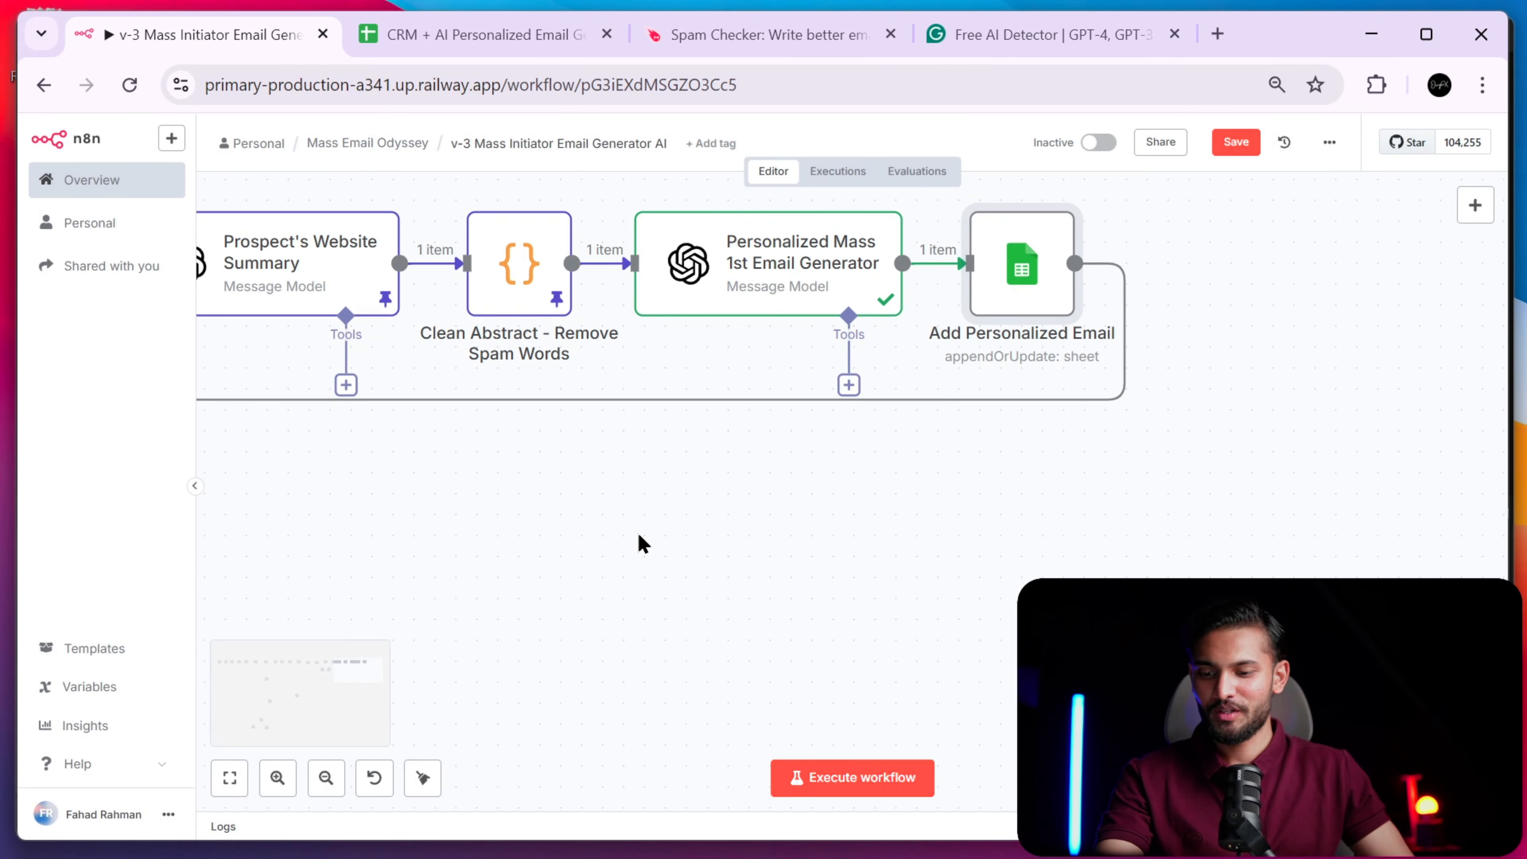
pyautogui.scroll(-6, 712, 463)
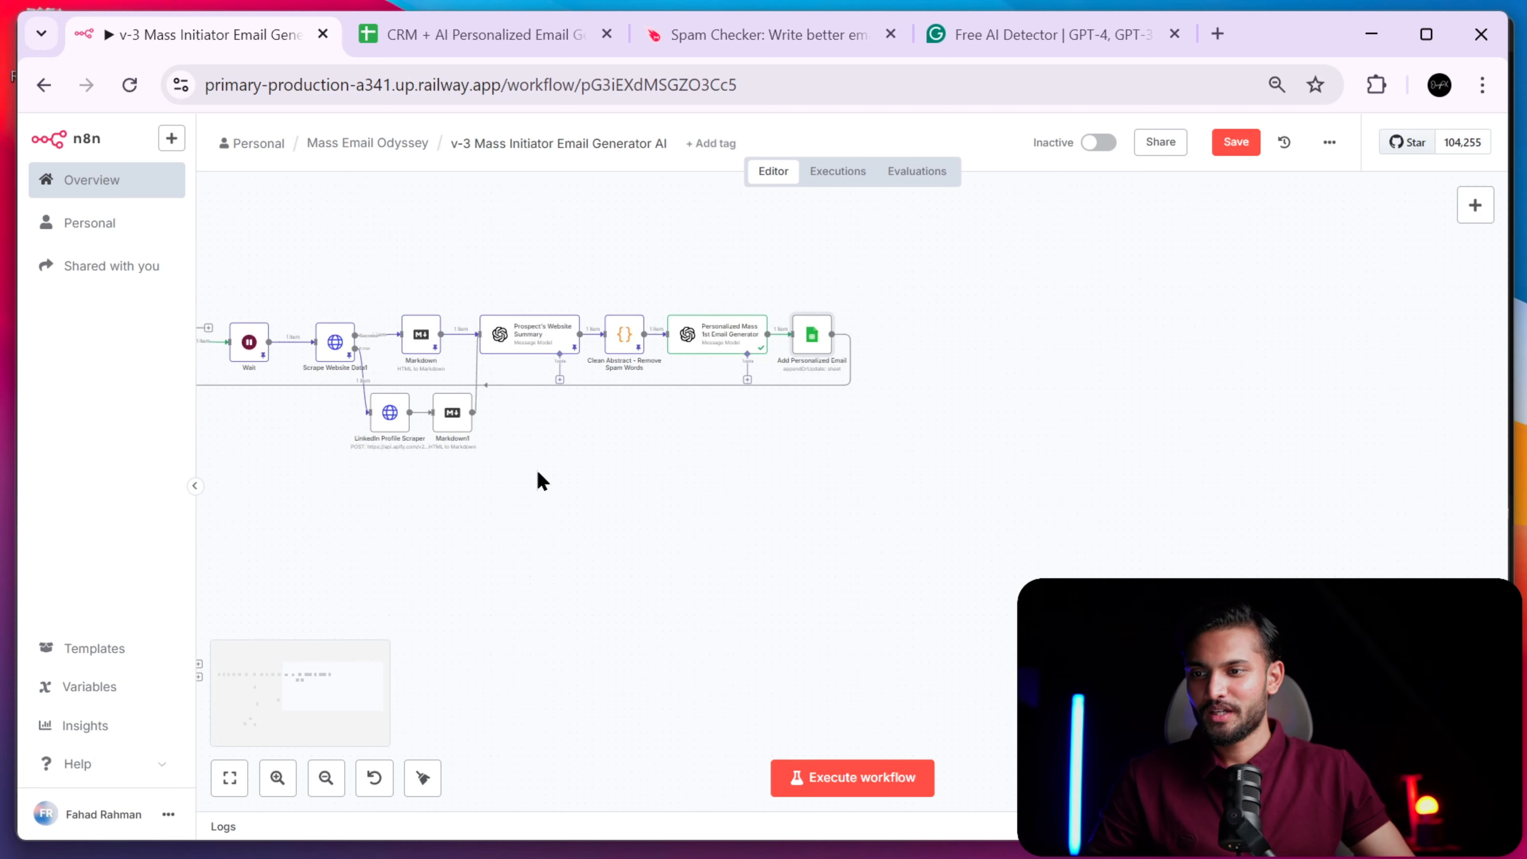
pyautogui.scroll(2, 761, 536)
pyautogui.scroll(3, 761, 529)
pyautogui.scroll(-3, 860, 516)
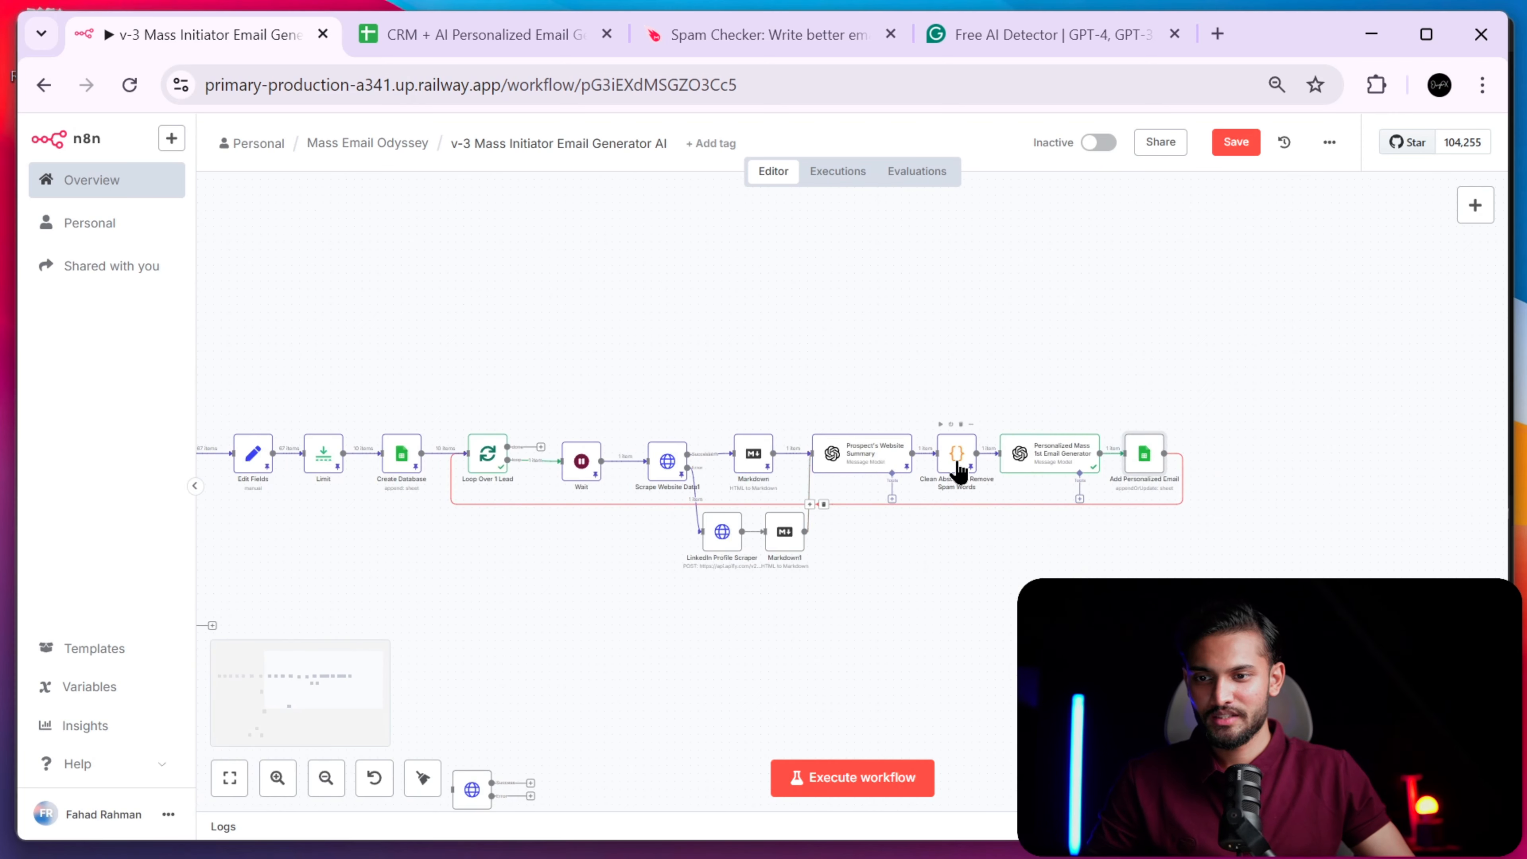
# - Execute the Add Personalized Email step and switch to the CRM spreadsheet
pyautogui.doubleClick(1144, 462)
pyautogui.click(872, 166)
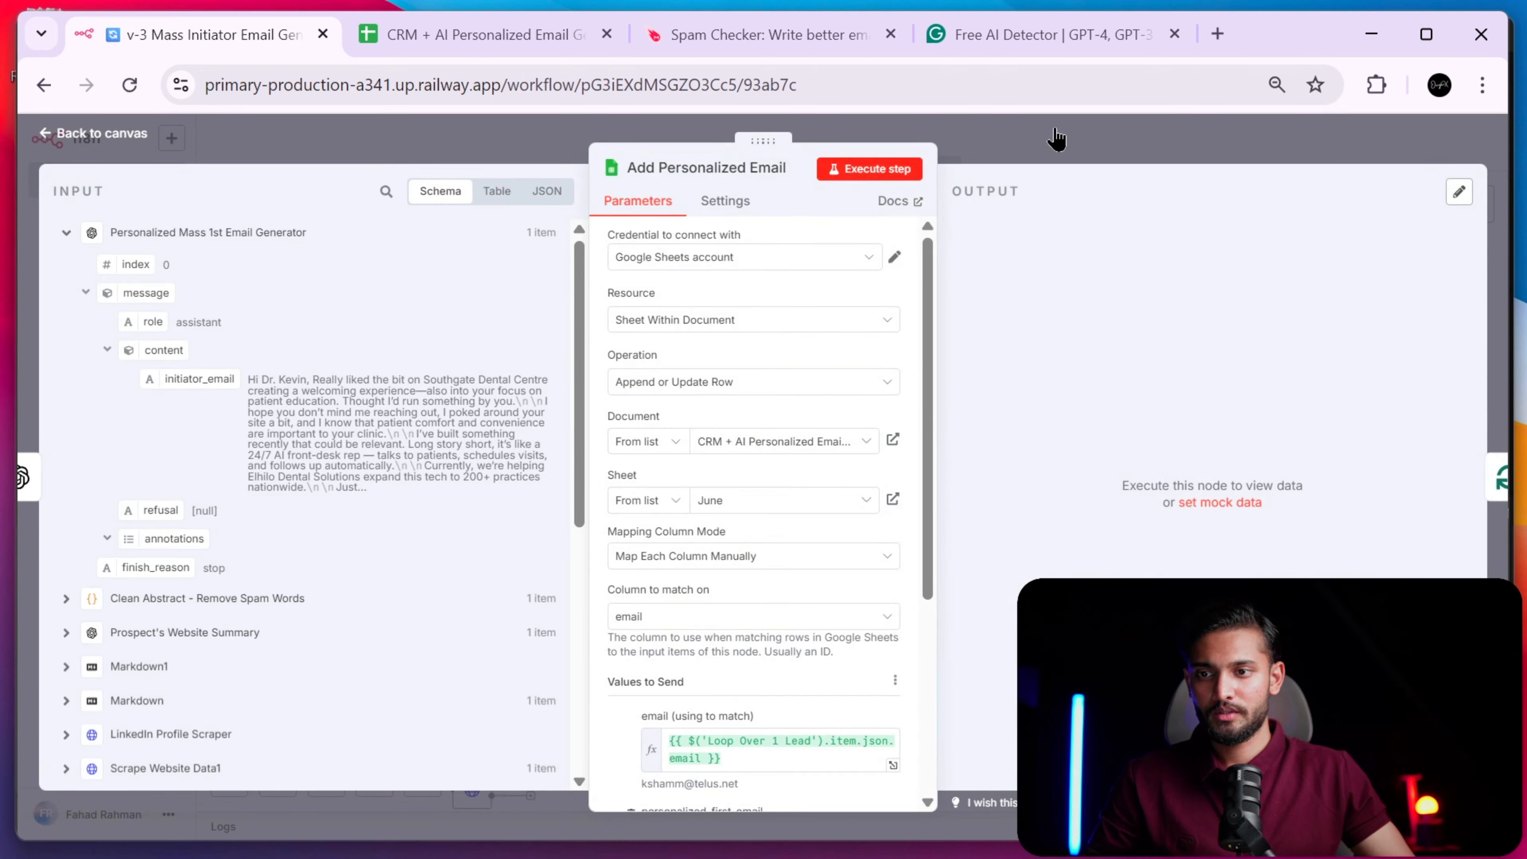
pyautogui.click(1108, 137)
pyautogui.click(511, 37)
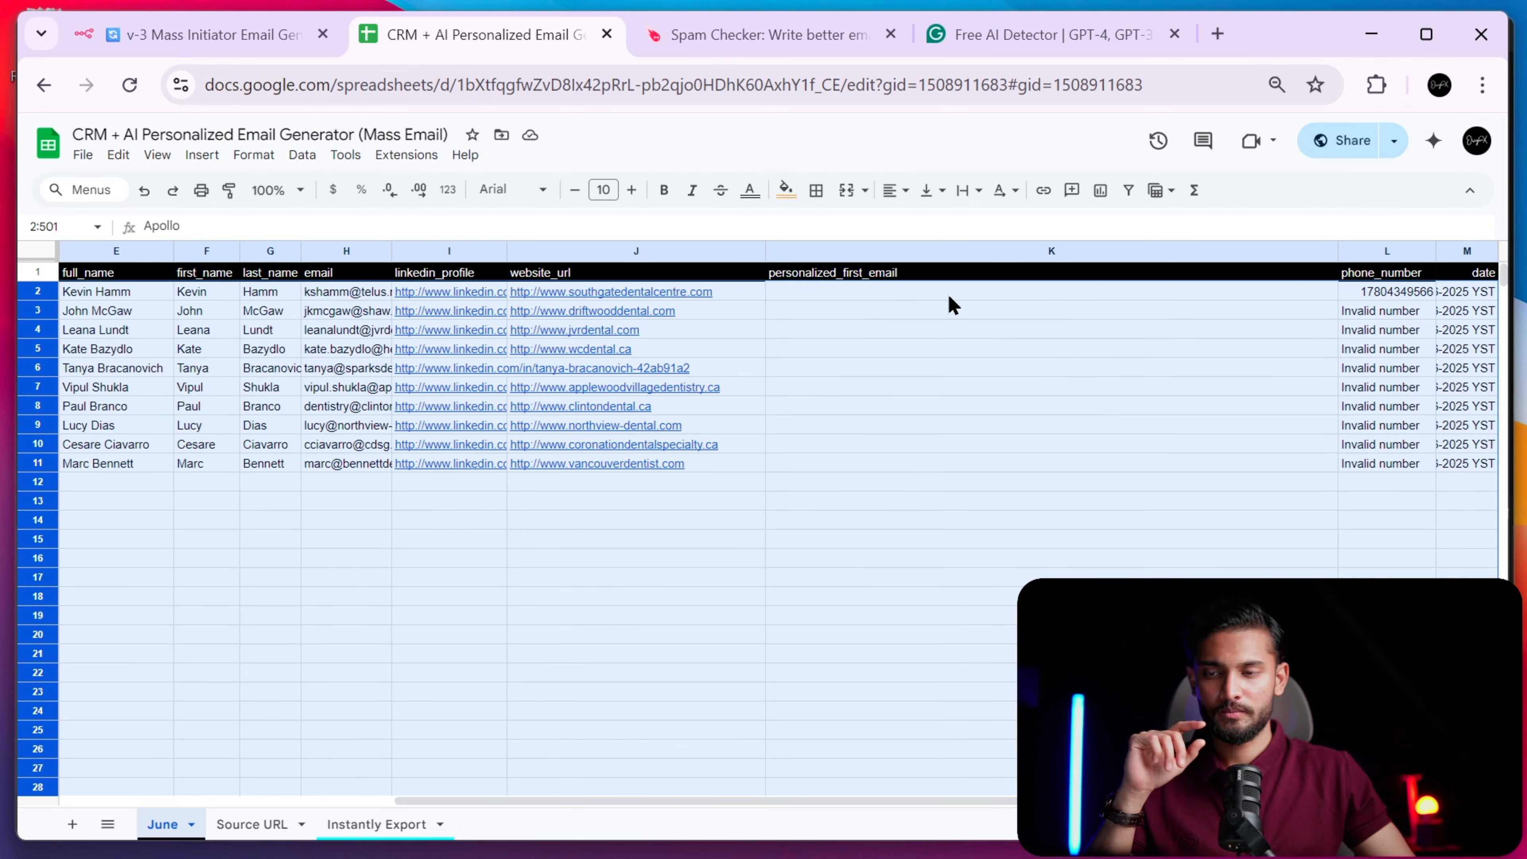
# - Check the newly generated email in cell K2 of the CRM sheet
pyautogui.click(208, 39)
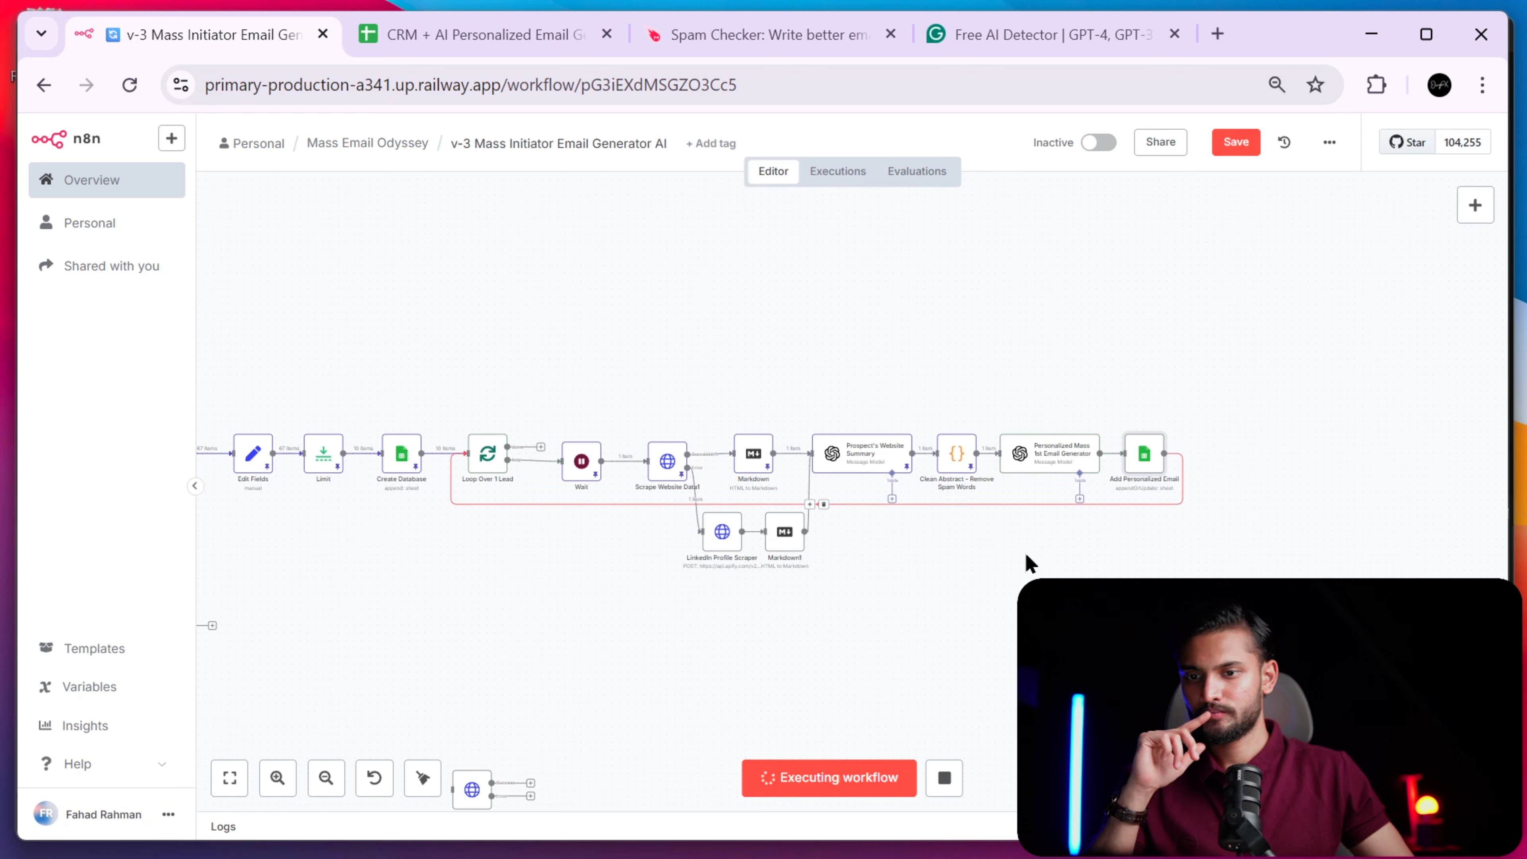
pyautogui.click(517, 47)
pyautogui.click(870, 295)
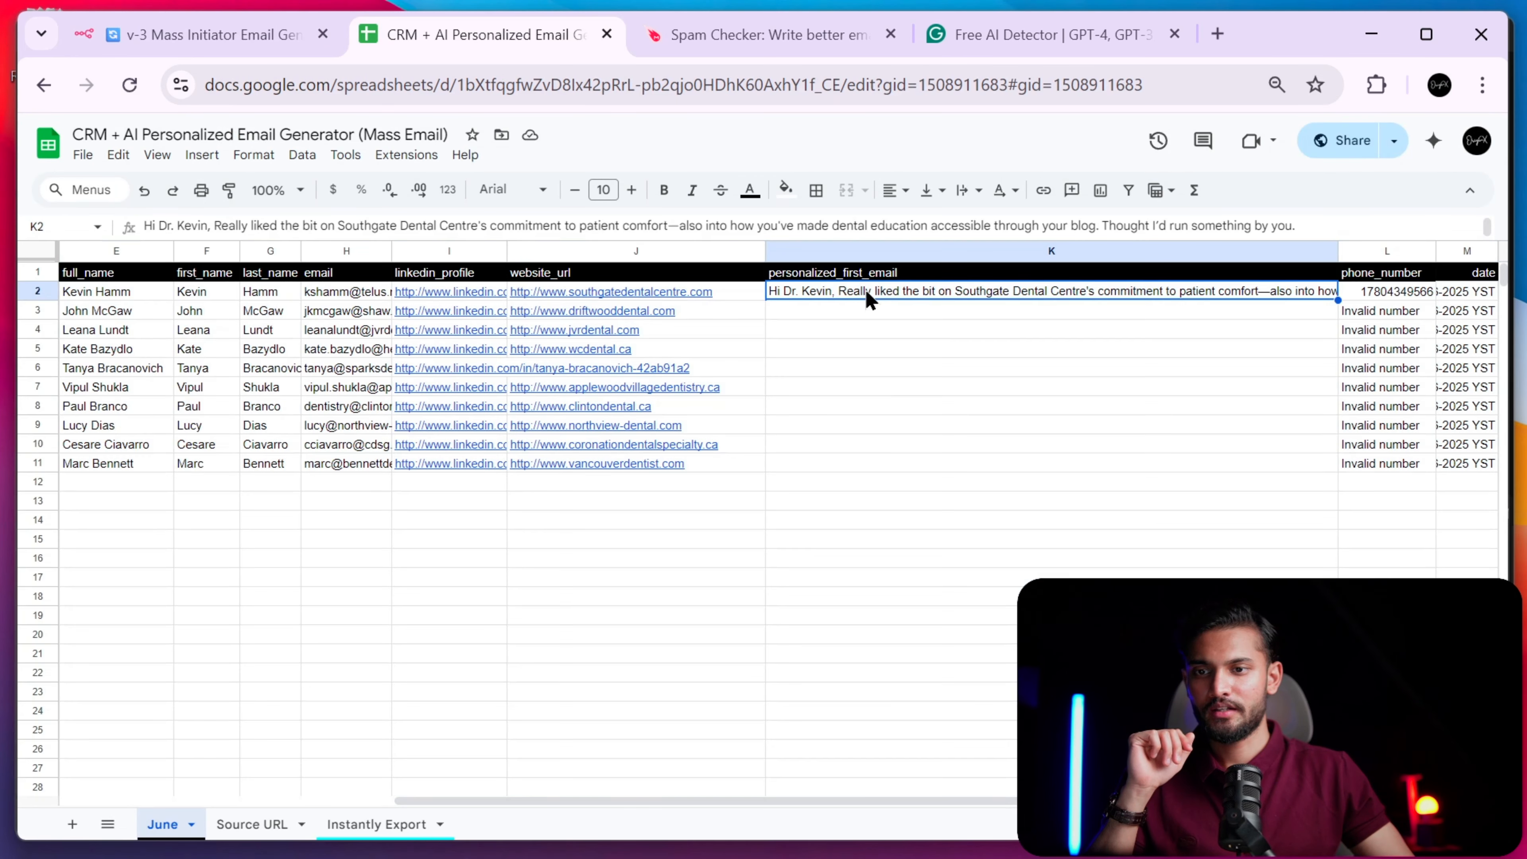
pyautogui.click(199, 33)
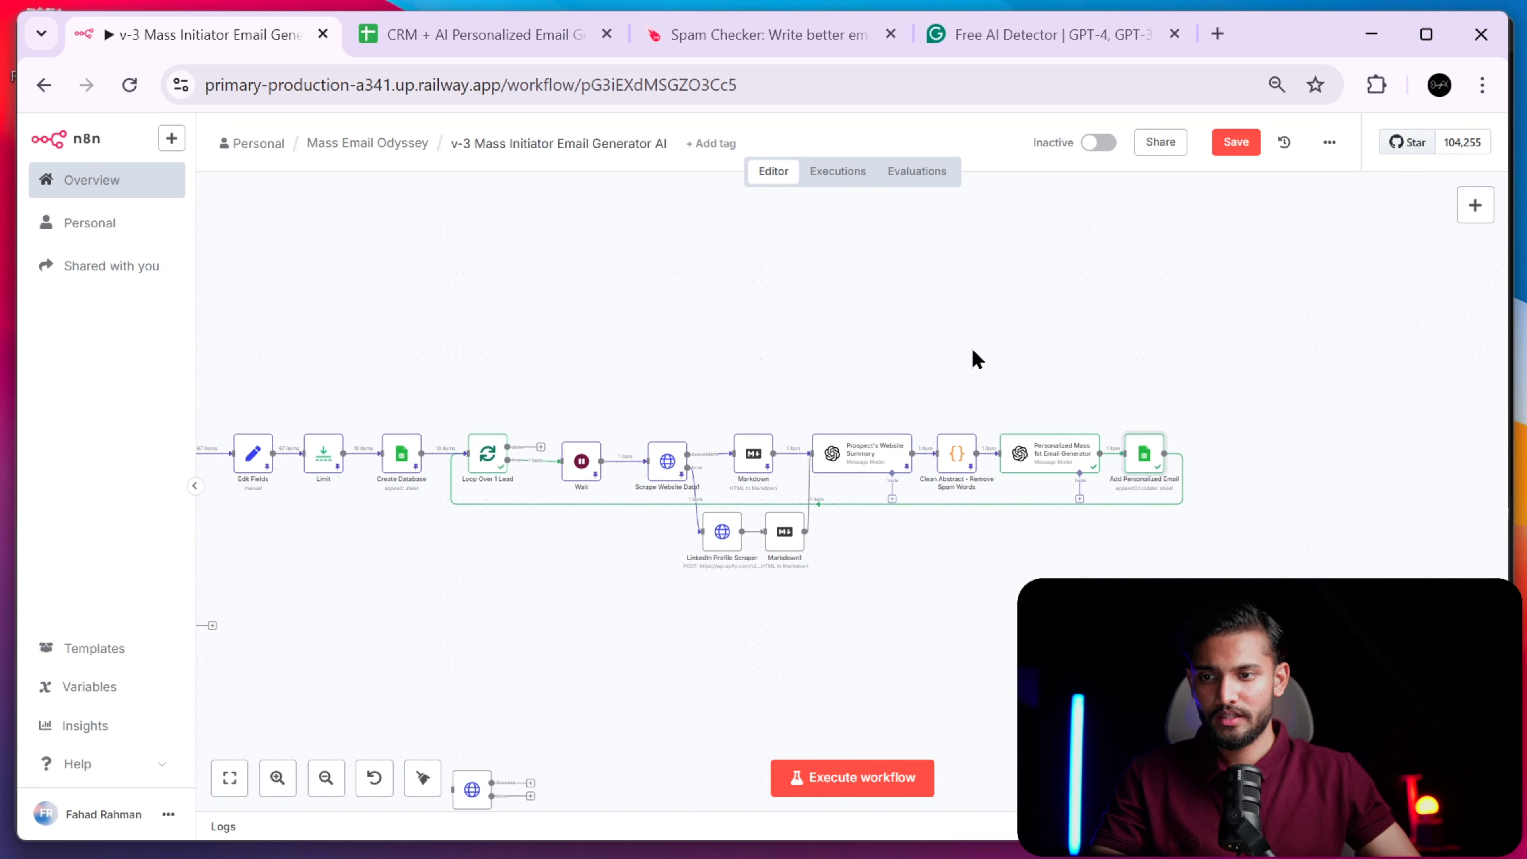
# - Unpin data on the Wait through Website Summary and Clean Abstract nodes, and clear execution results
pyautogui.moveTo(972, 348); pyautogui.dragTo(540, 497)
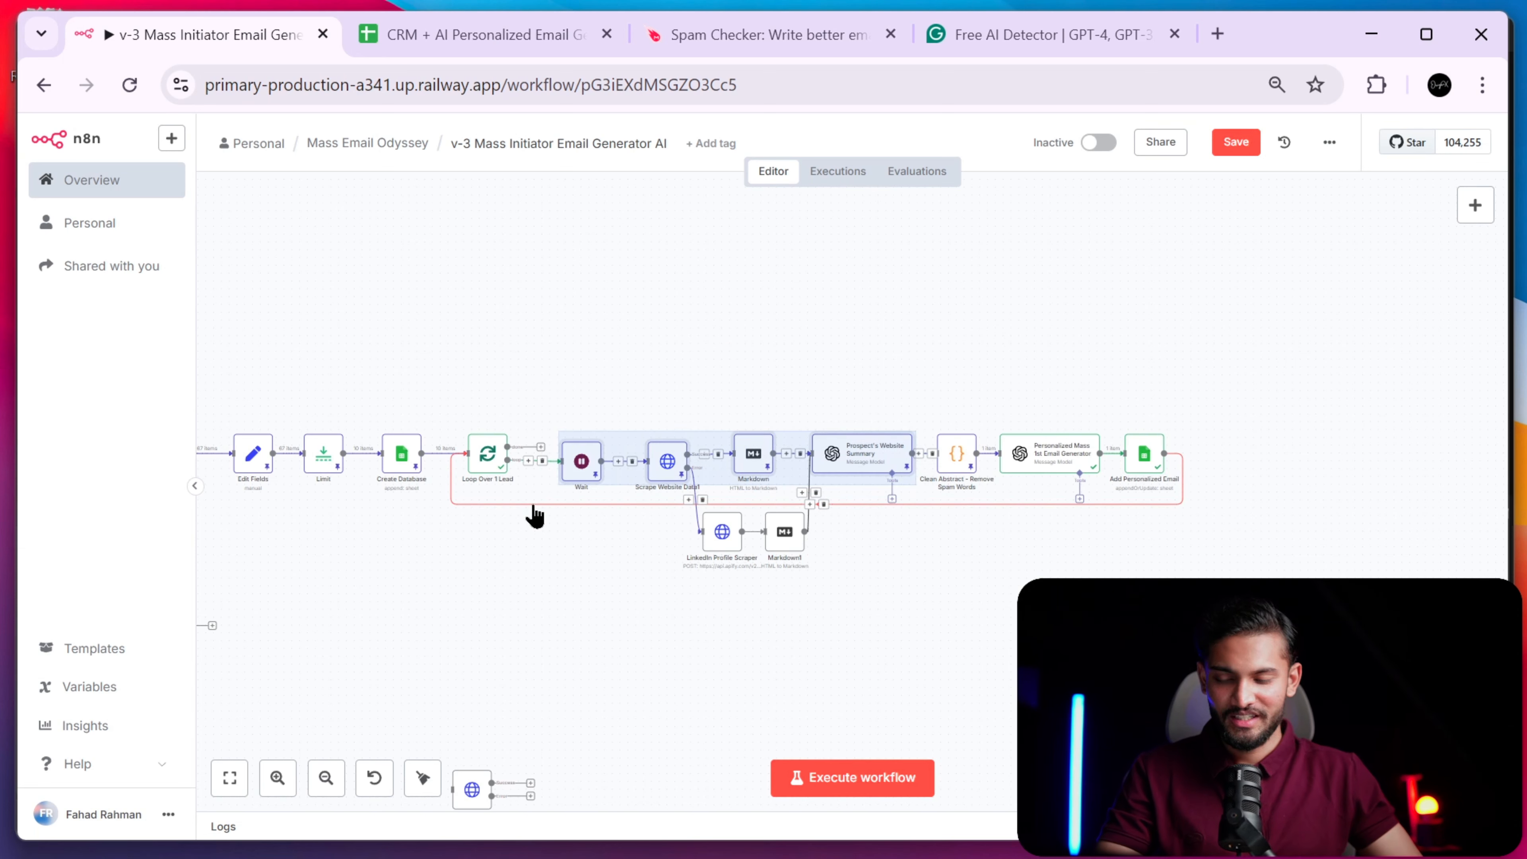
pyautogui.press('p')
pyautogui.click(954, 419)
pyautogui.click(960, 458)
pyautogui.press('p')
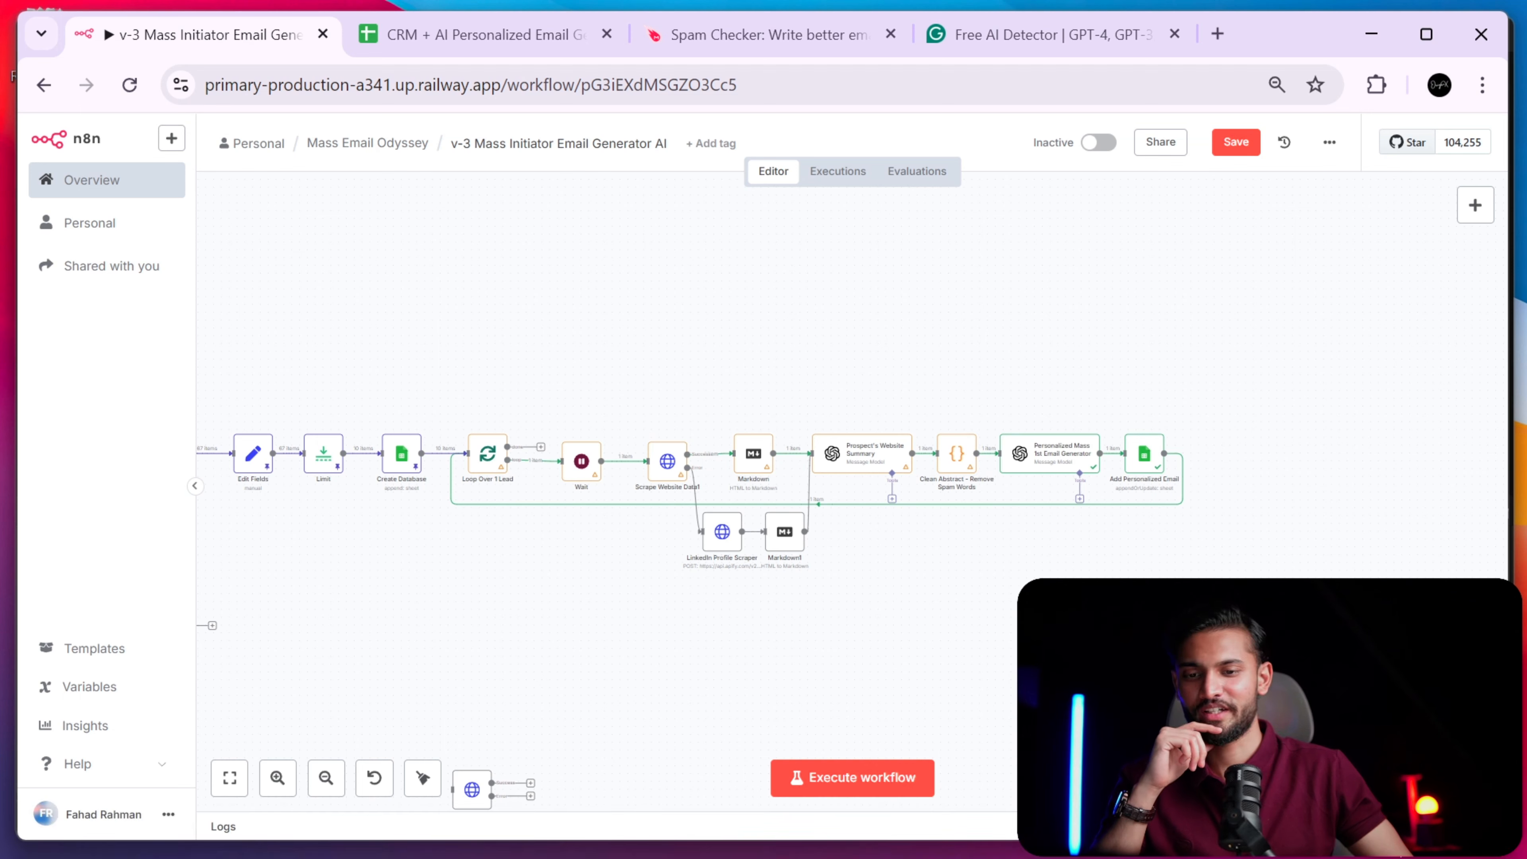
pyautogui.click(1403, 826)
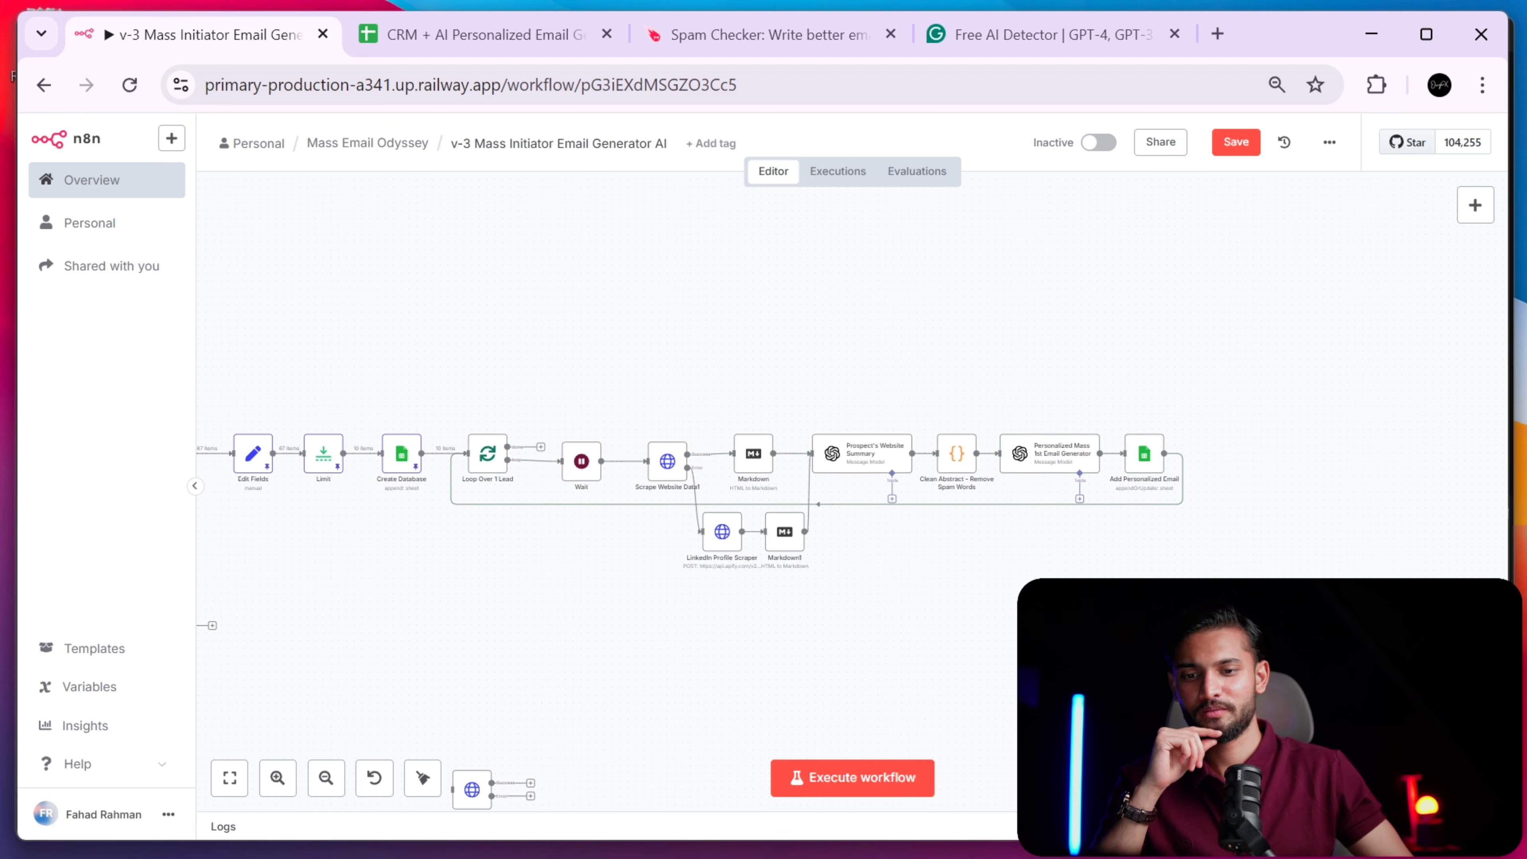
# - Delete the old personalized email from K2 and return to the workflow
pyautogui.click(556, 41)
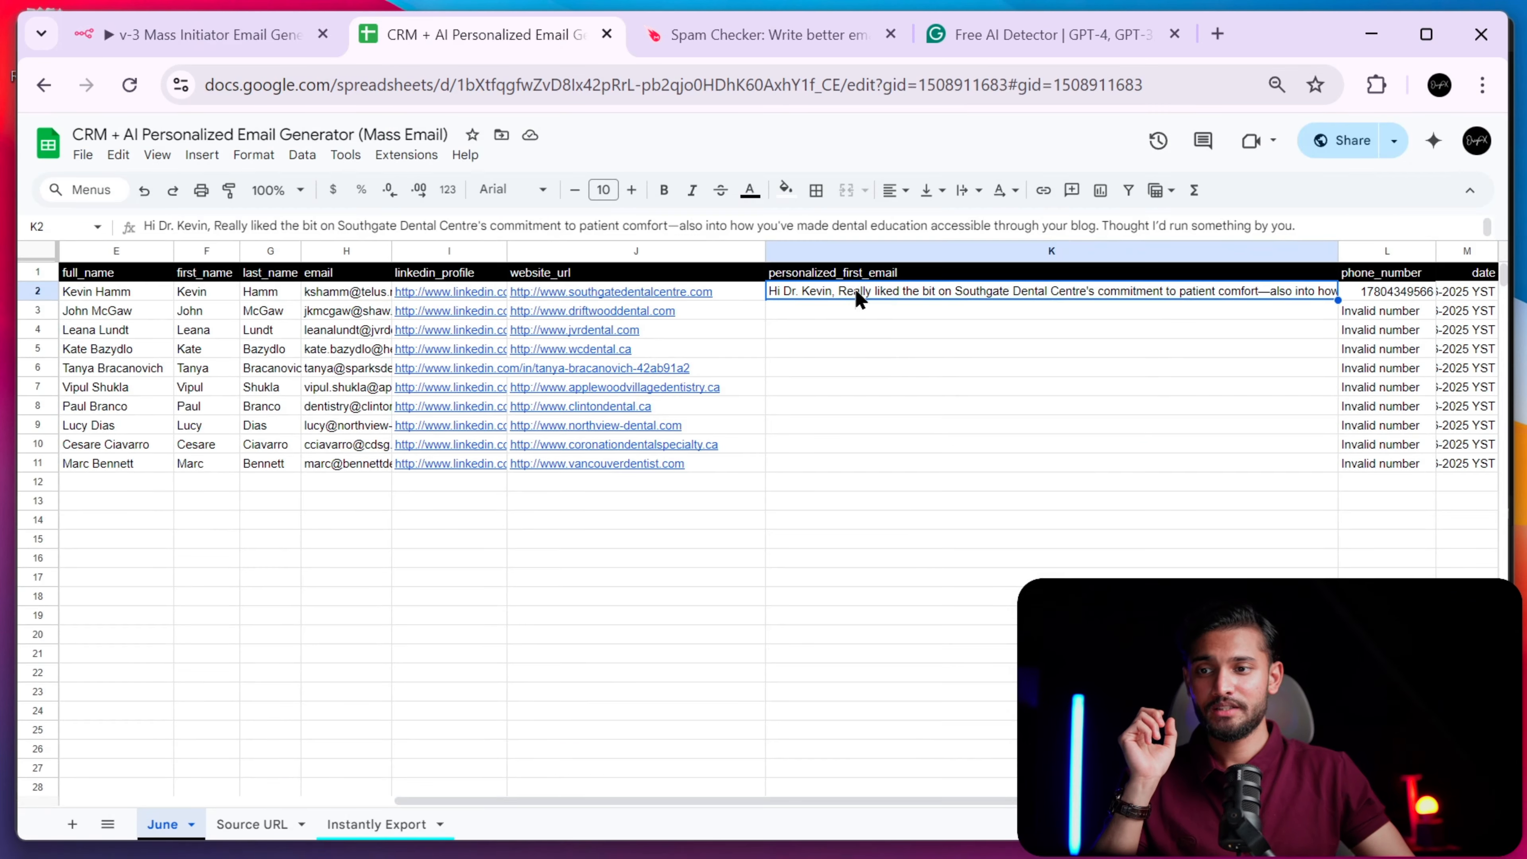
pyautogui.press('Delete')
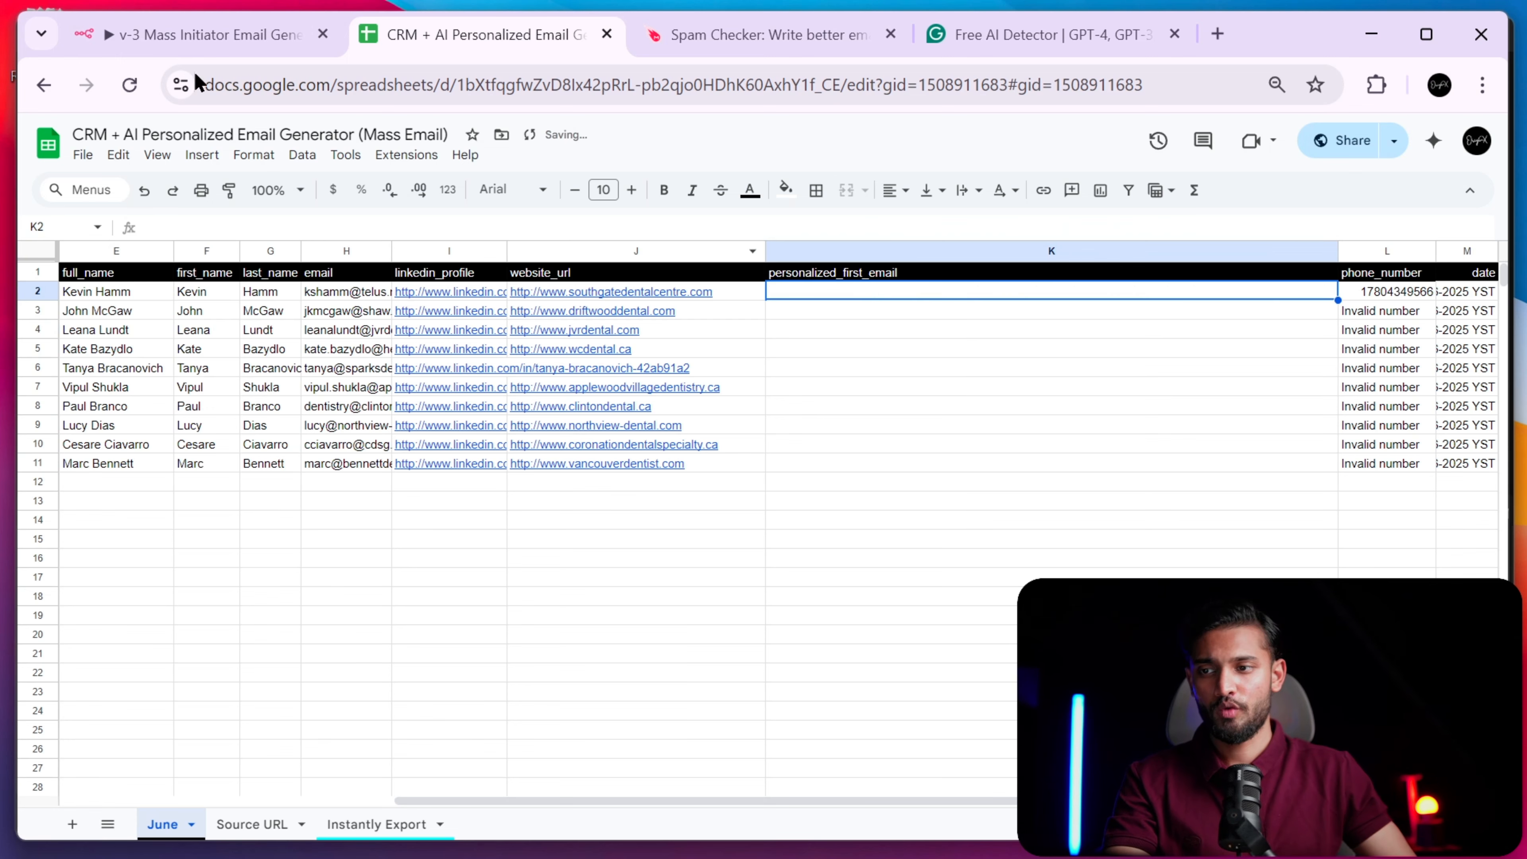
pyautogui.click(189, 27)
# - Review the workflow on the canvas and start a full Execute workflow run
pyautogui.scroll(-3, 605, 598)
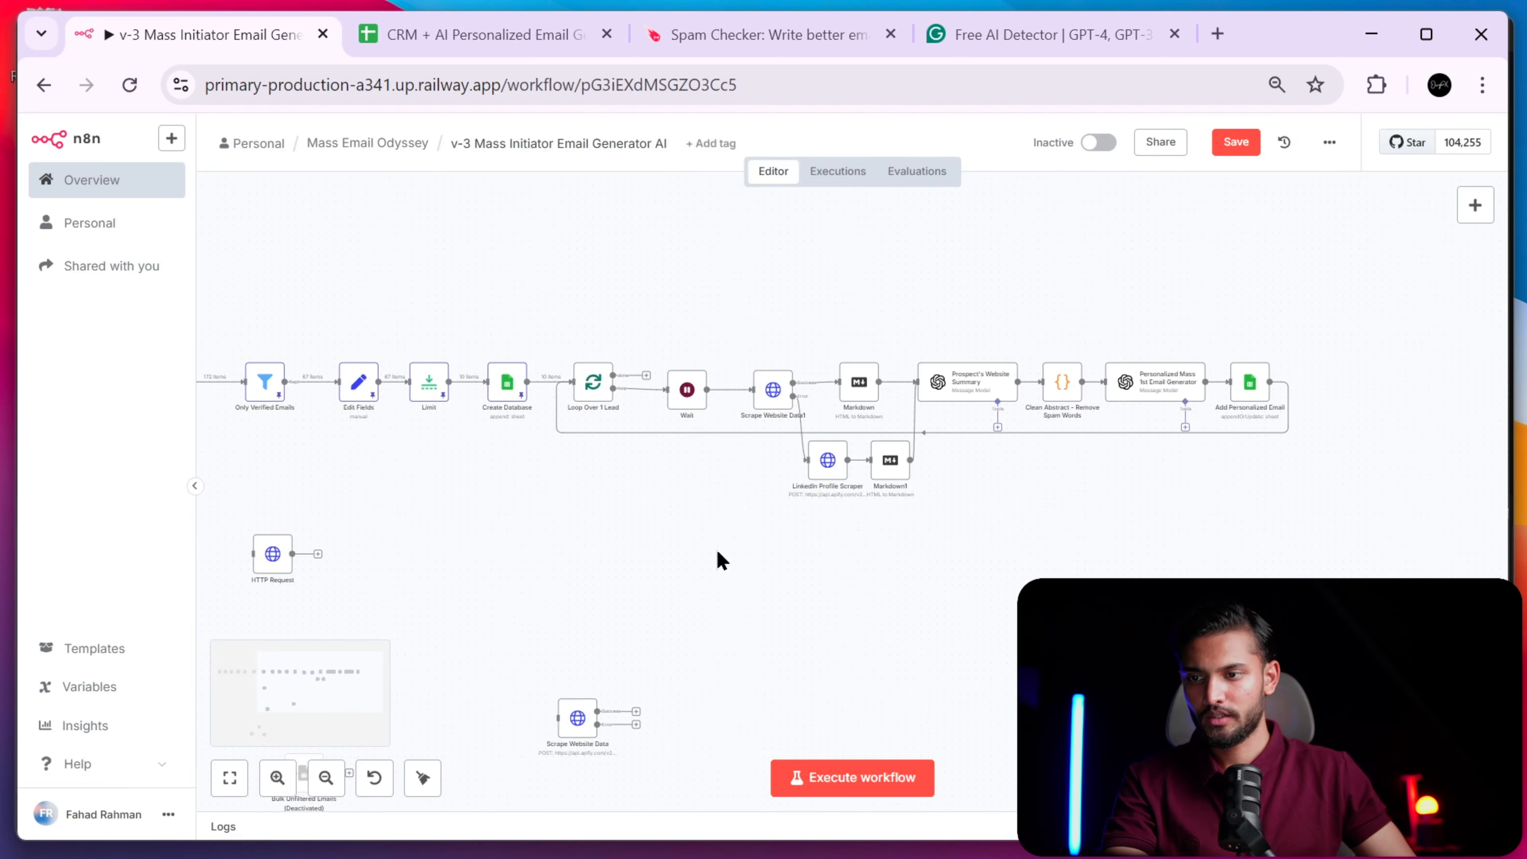
pyautogui.scroll(-3, 757, 607)
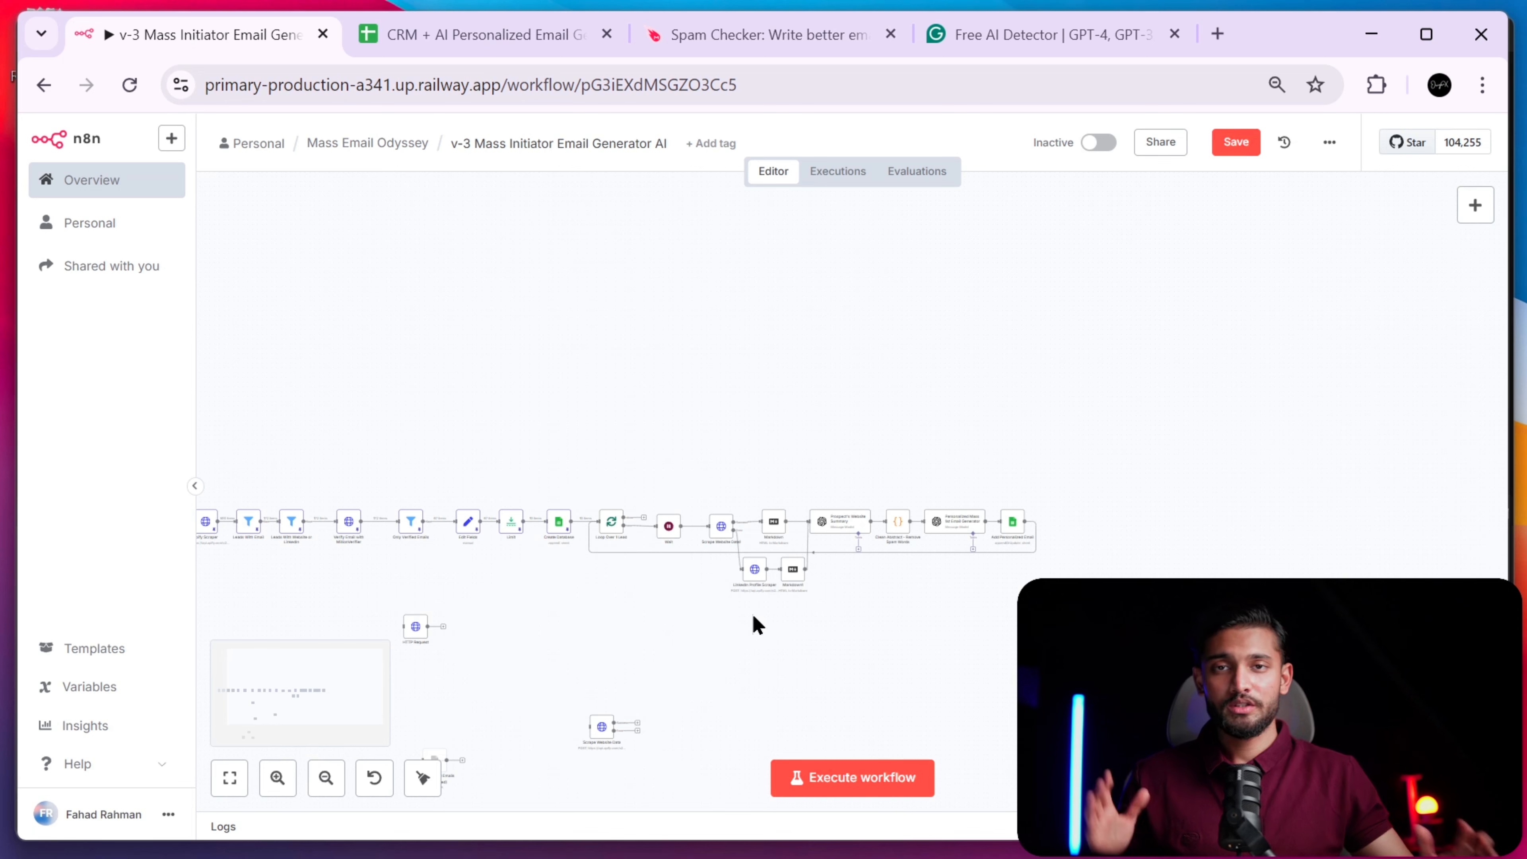
pyautogui.moveTo(753, 624); pyautogui.dragTo(862, 610)
pyautogui.scroll(3, 819, 644)
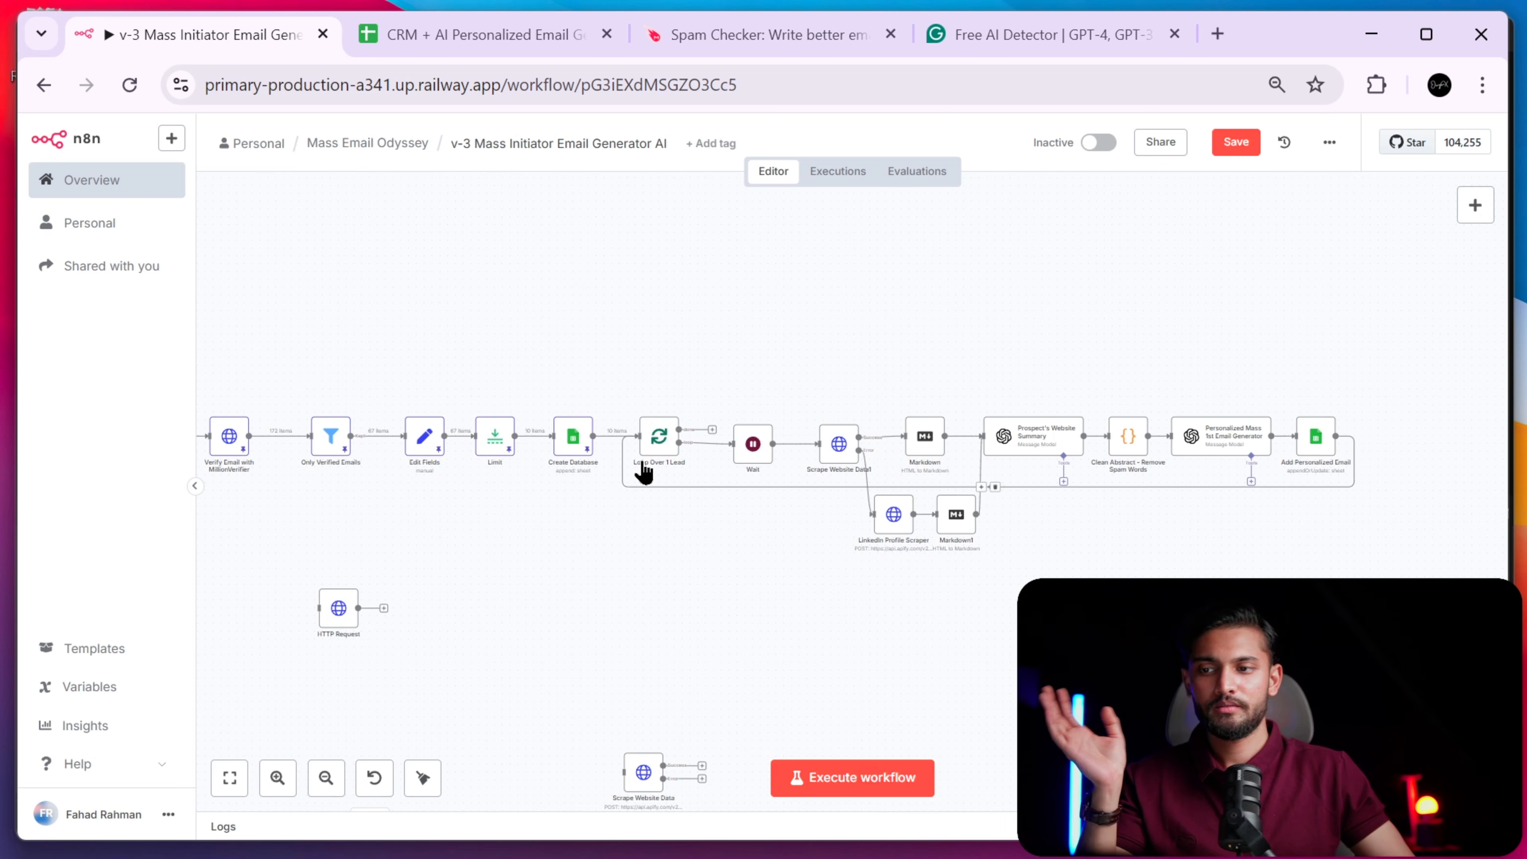
pyautogui.scroll(1, 672, 445)
pyautogui.scroll(-1, 673, 445)
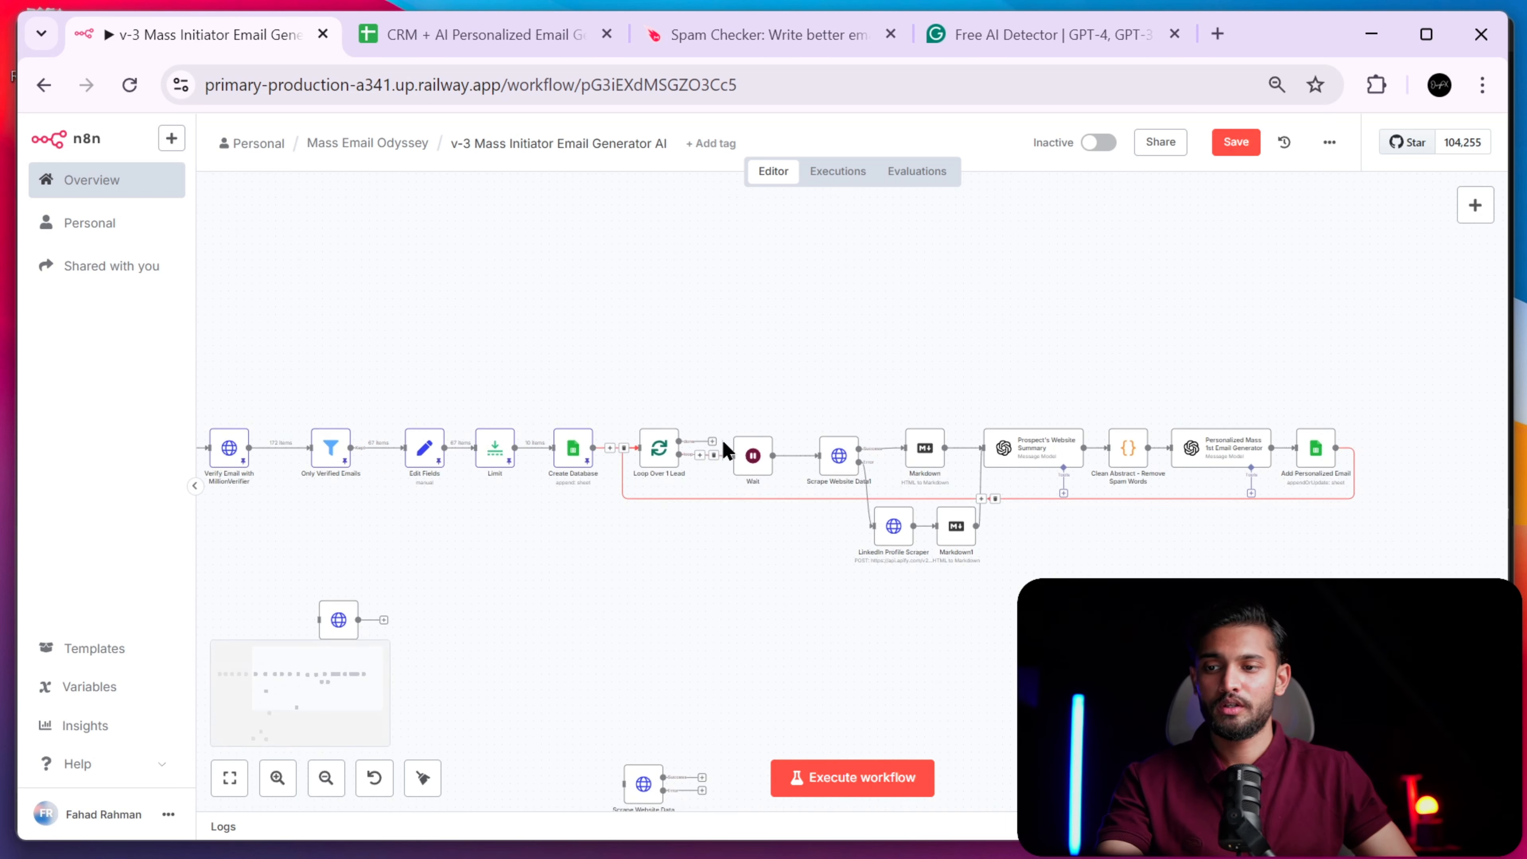
pyautogui.click(852, 777)
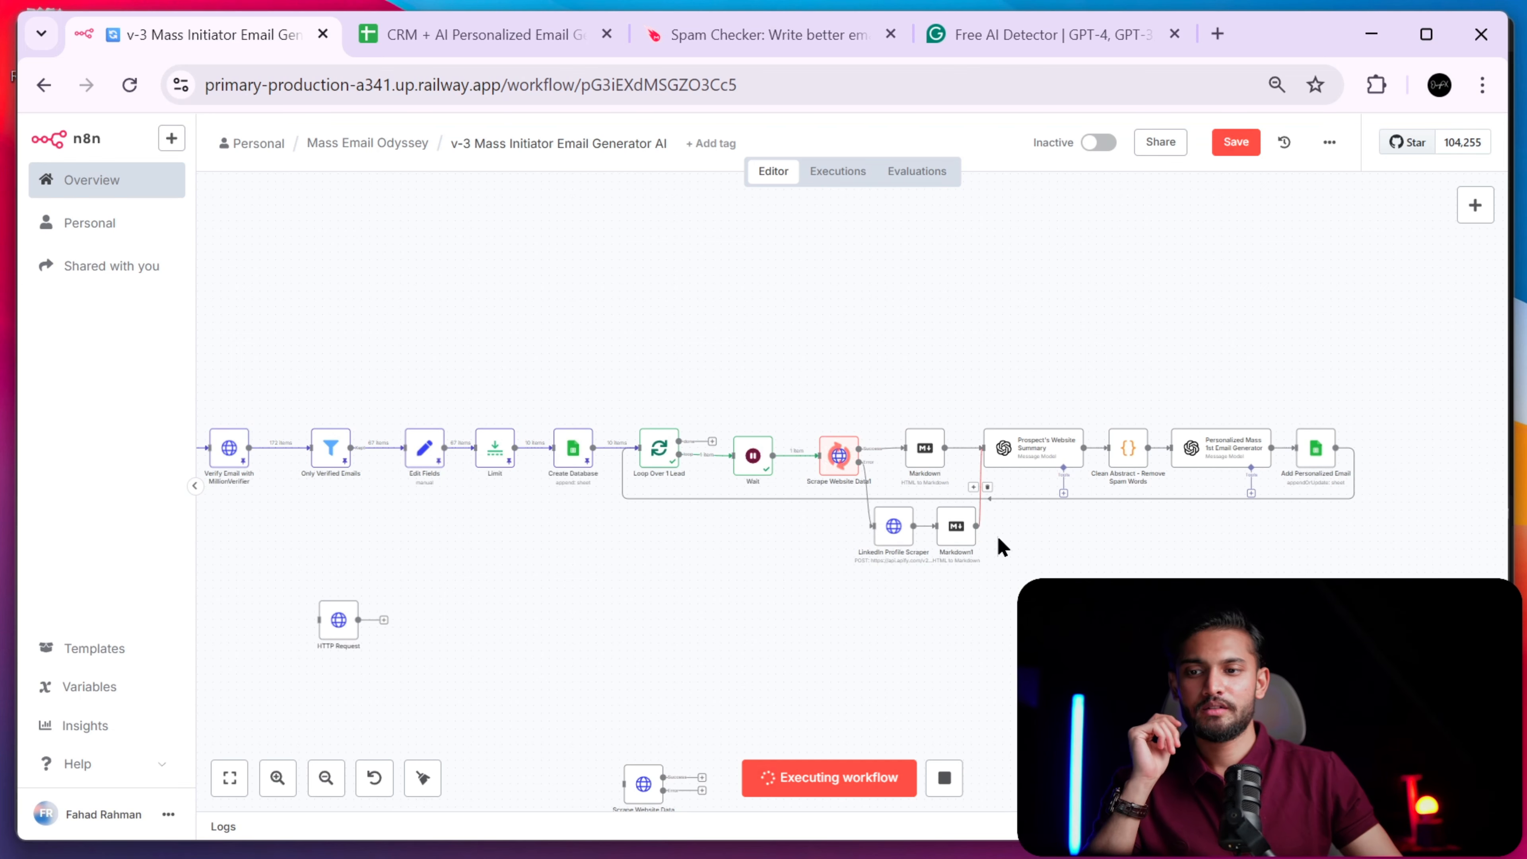
# - Pan and zoom the canvas to follow the first lead through the Loop Over 1 Lead nodes
pyautogui.scroll(1, 998, 544)
pyautogui.scroll(-1, 999, 545)
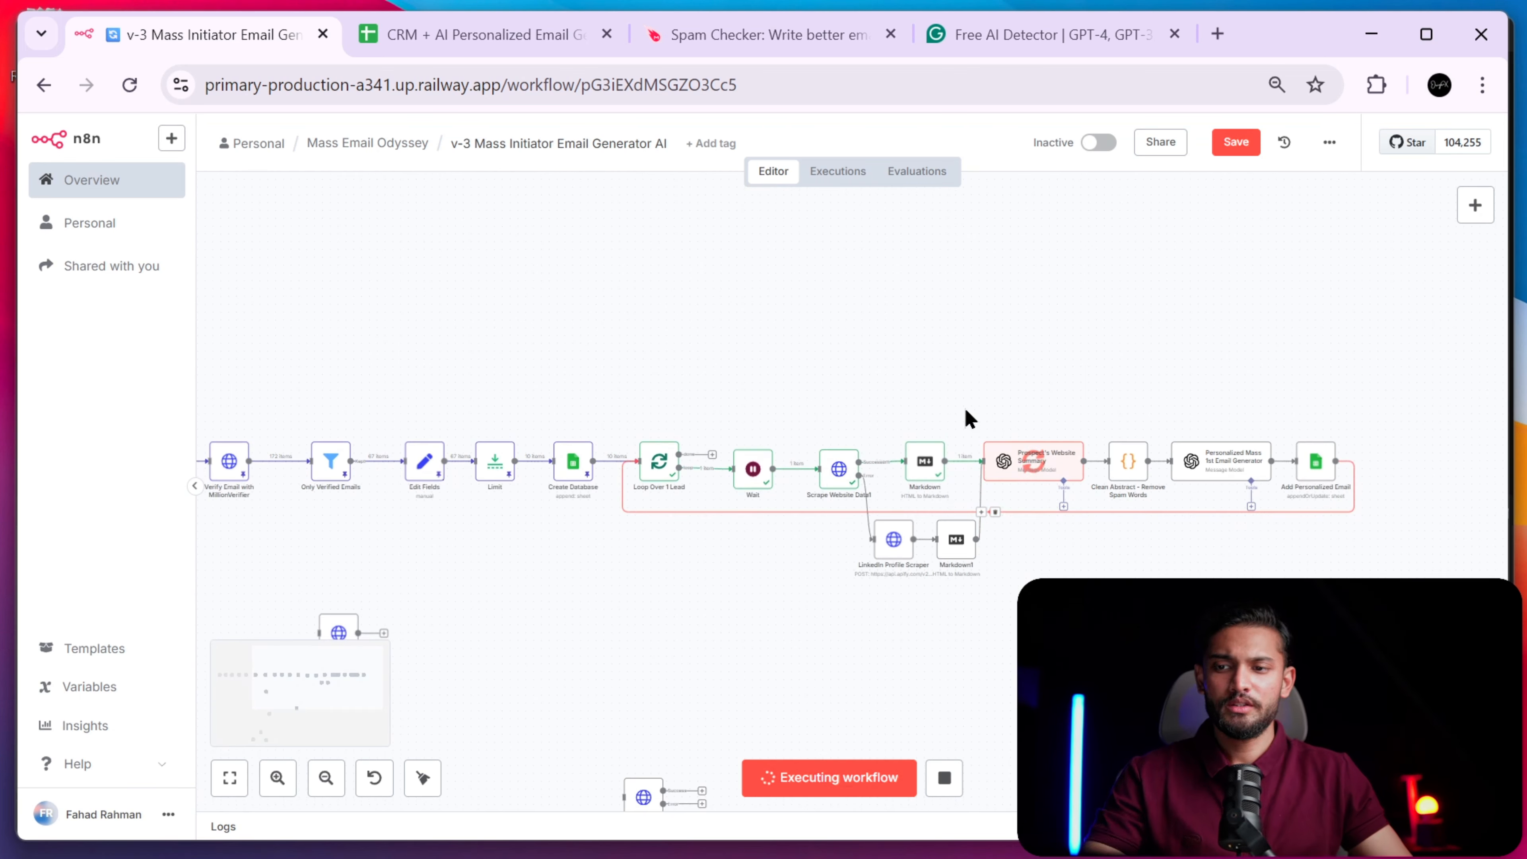
pyautogui.scroll(-4, 803, 576)
pyautogui.moveTo(554, 587); pyautogui.dragTo(788, 749)
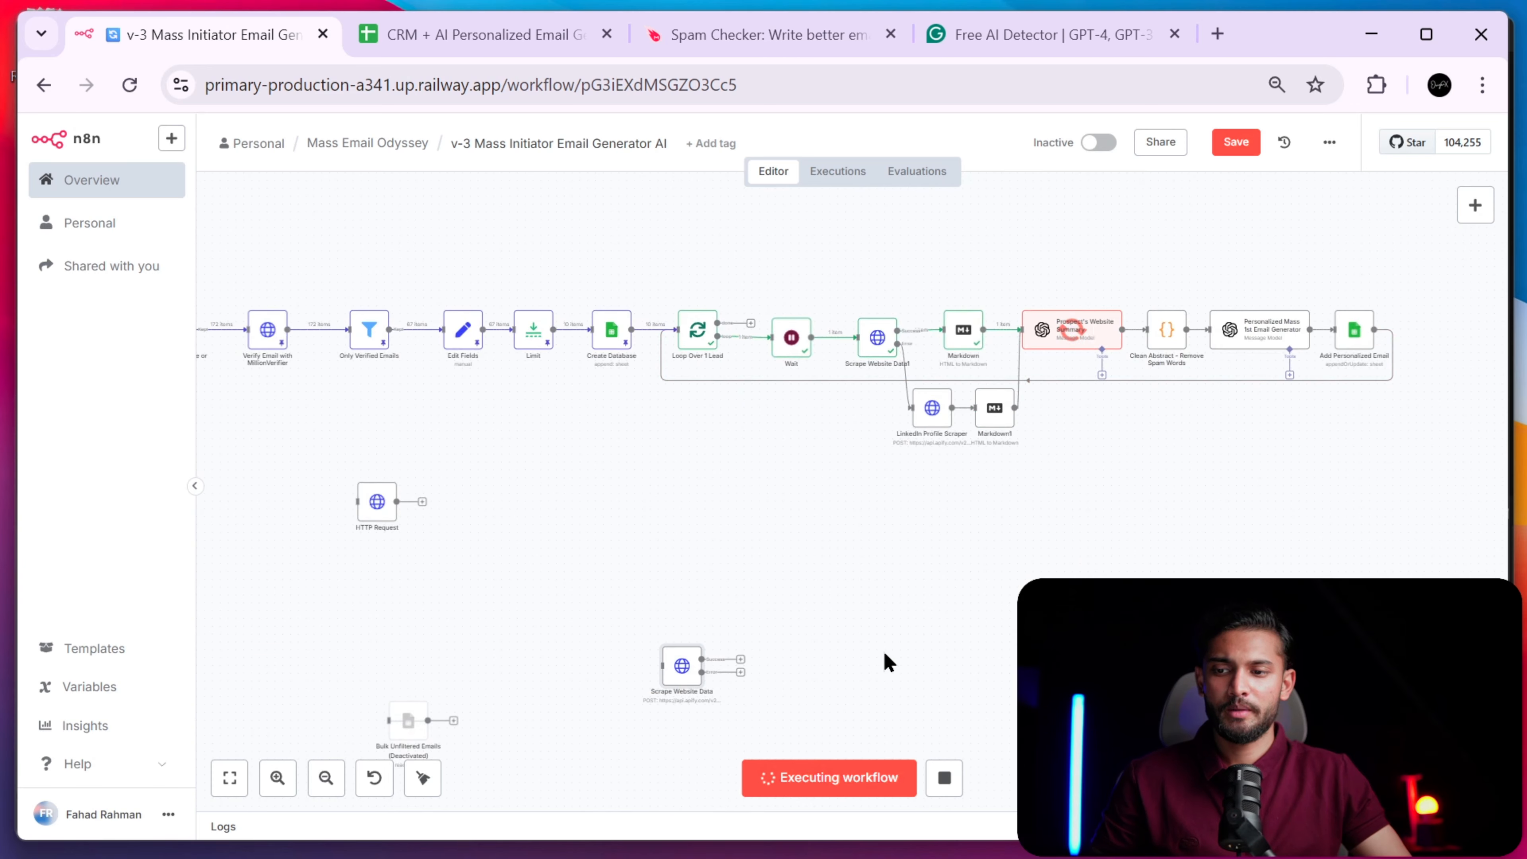
pyautogui.scroll(3, 758, 672)
pyautogui.hscroll(-3, 817, 541)
pyautogui.scroll(-2, 815, 481)
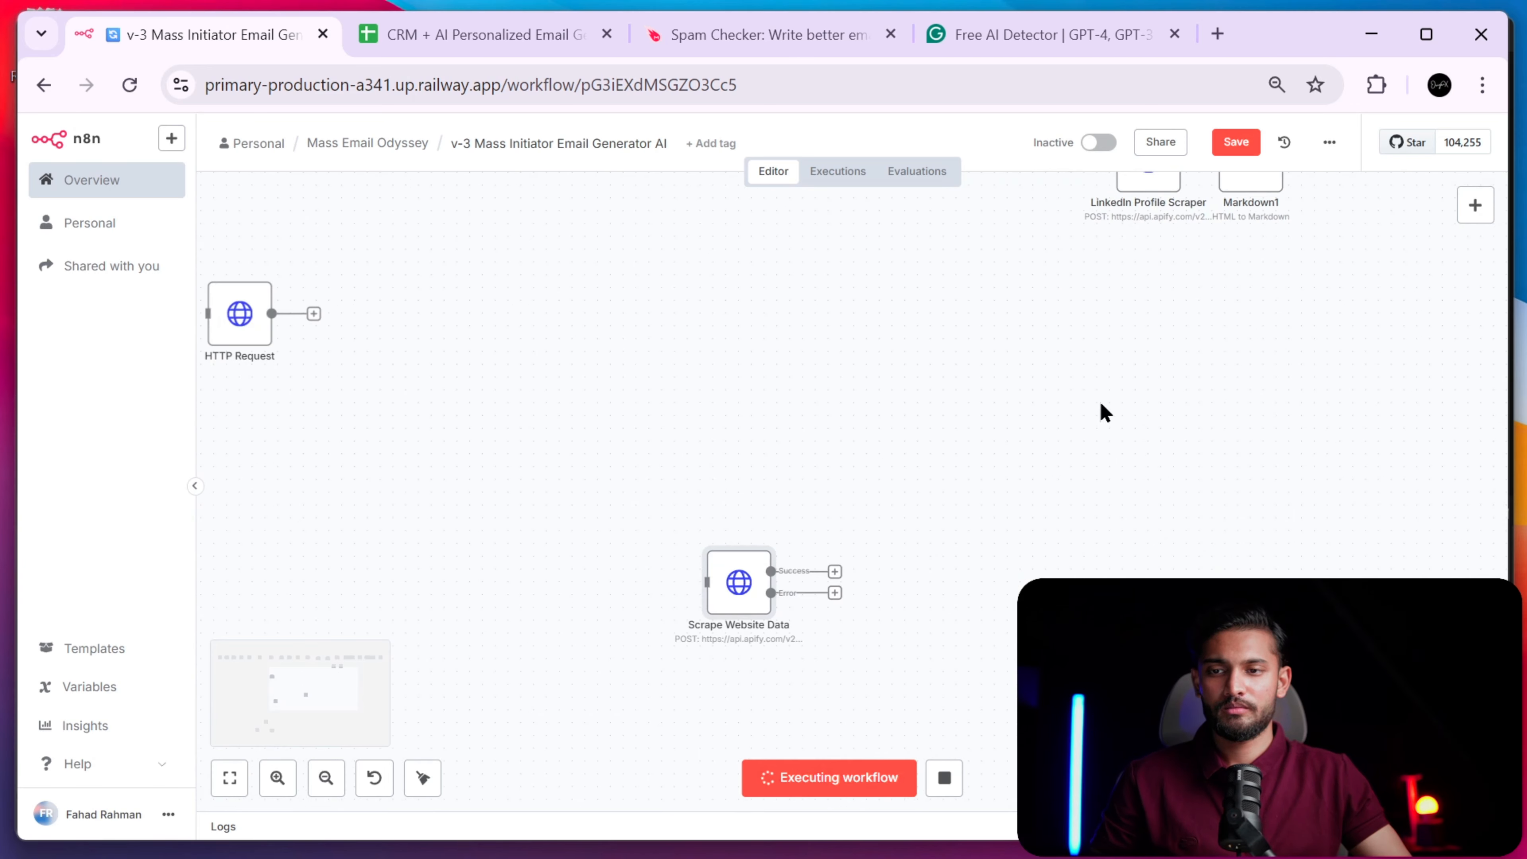
pyautogui.moveTo(838, 656); pyautogui.dragTo(825, 668)
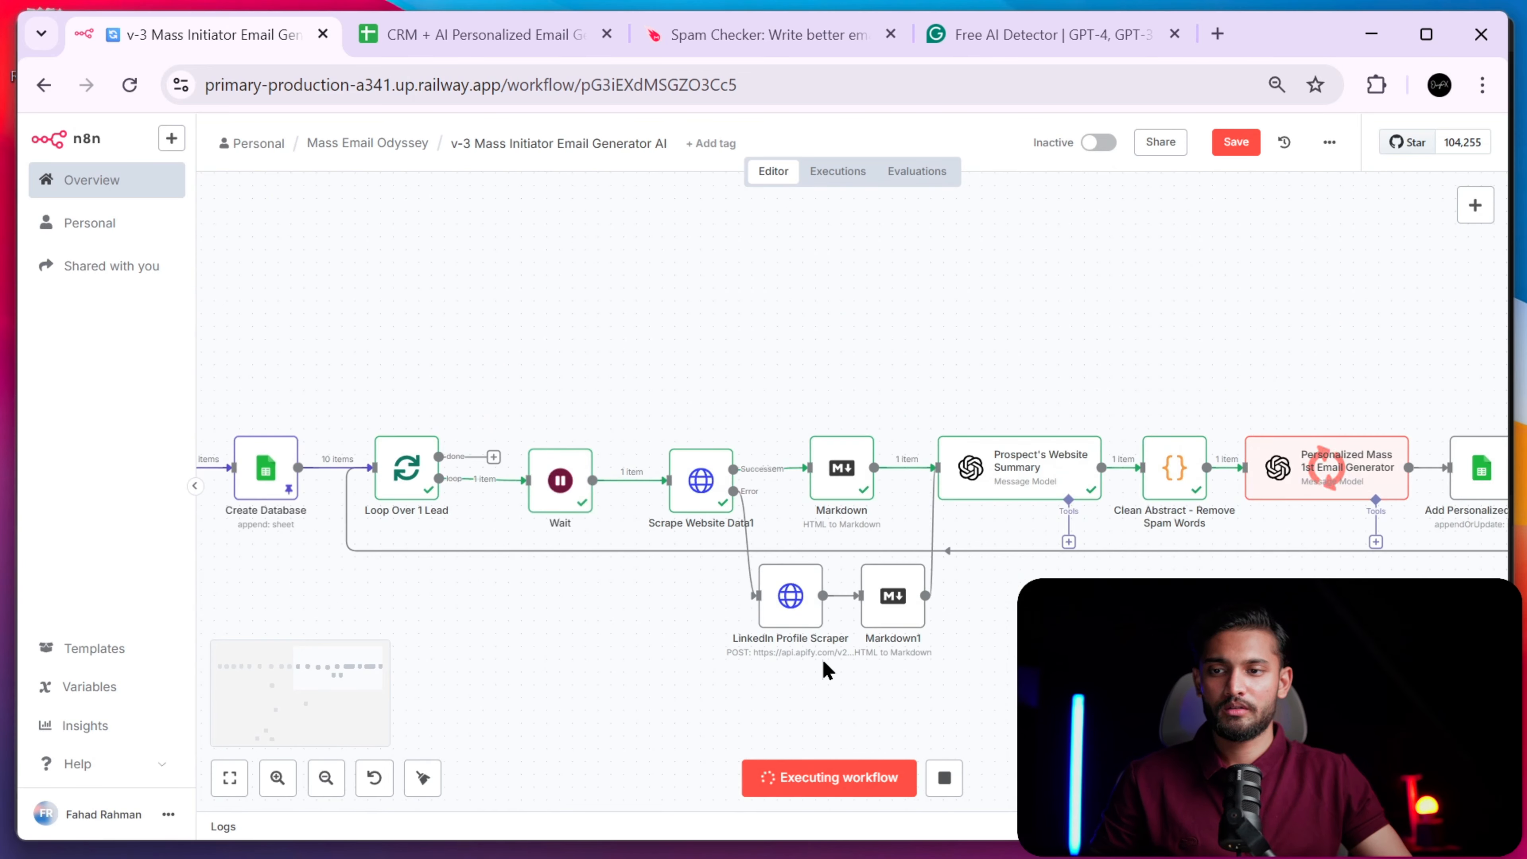
pyautogui.scroll(-3, 849, 643)
pyautogui.moveTo(957, 642); pyautogui.dragTo(1015, 600)
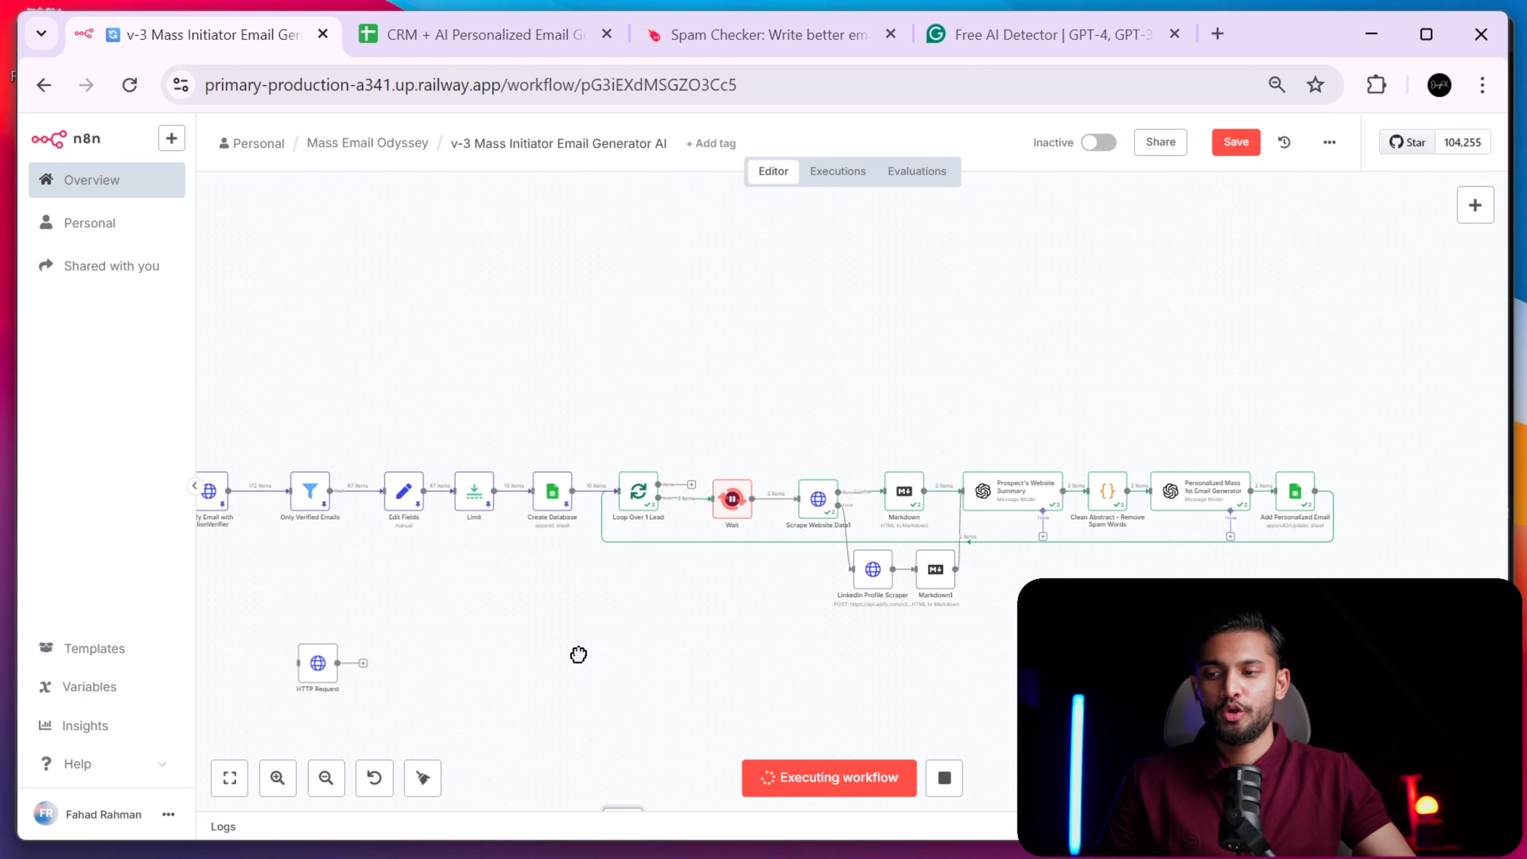
# - Pan along the running workflow, trying selections of the early nodes and Verify Email with MillionVerifier
pyautogui.moveTo(542, 588); pyautogui.dragTo(833, 603)
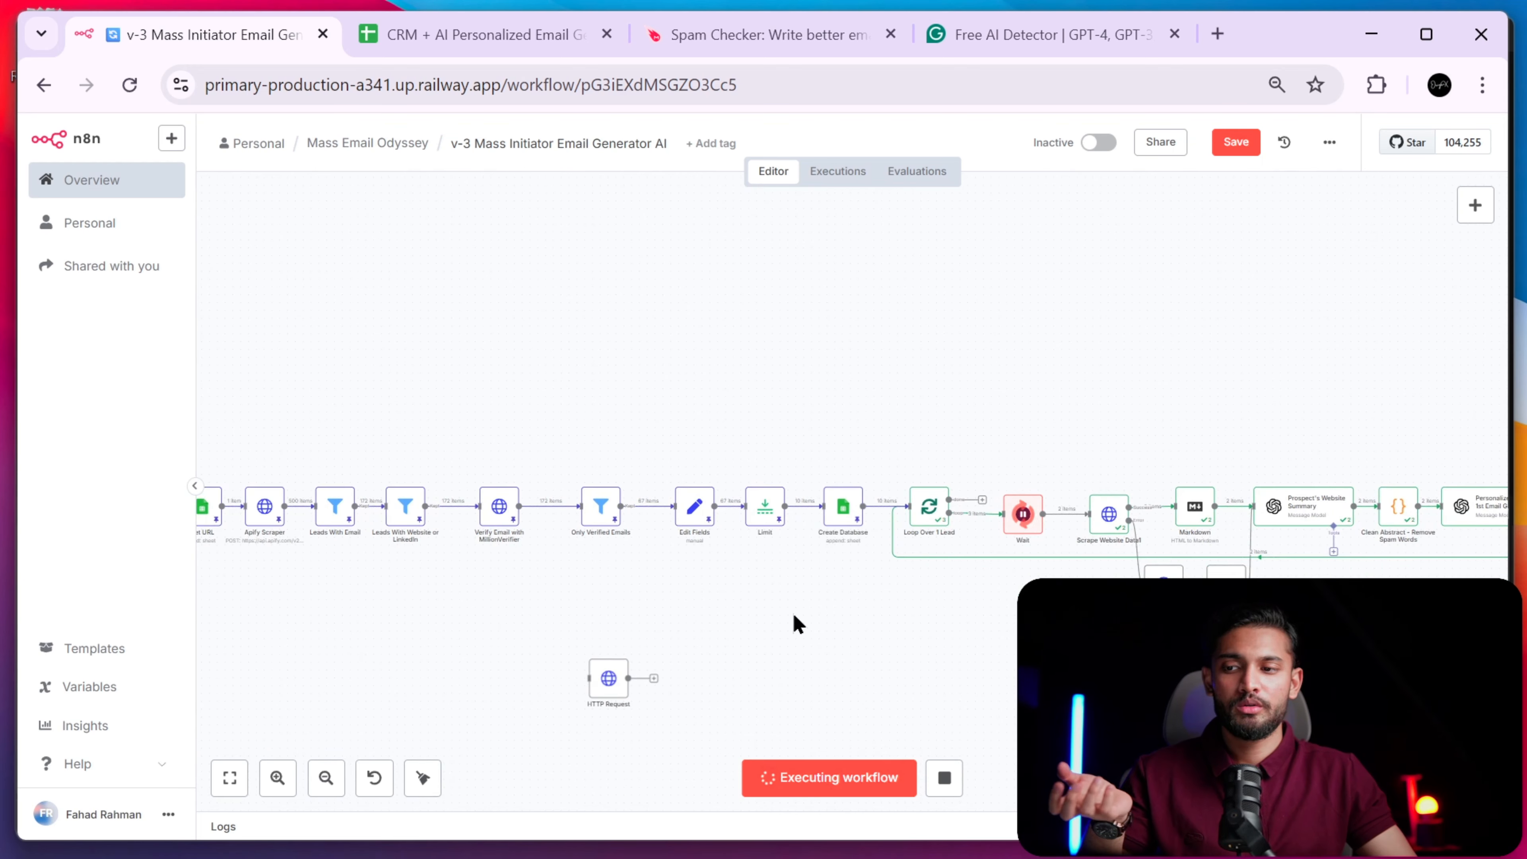
pyautogui.moveTo(780, 612); pyautogui.dragTo(470, 587)
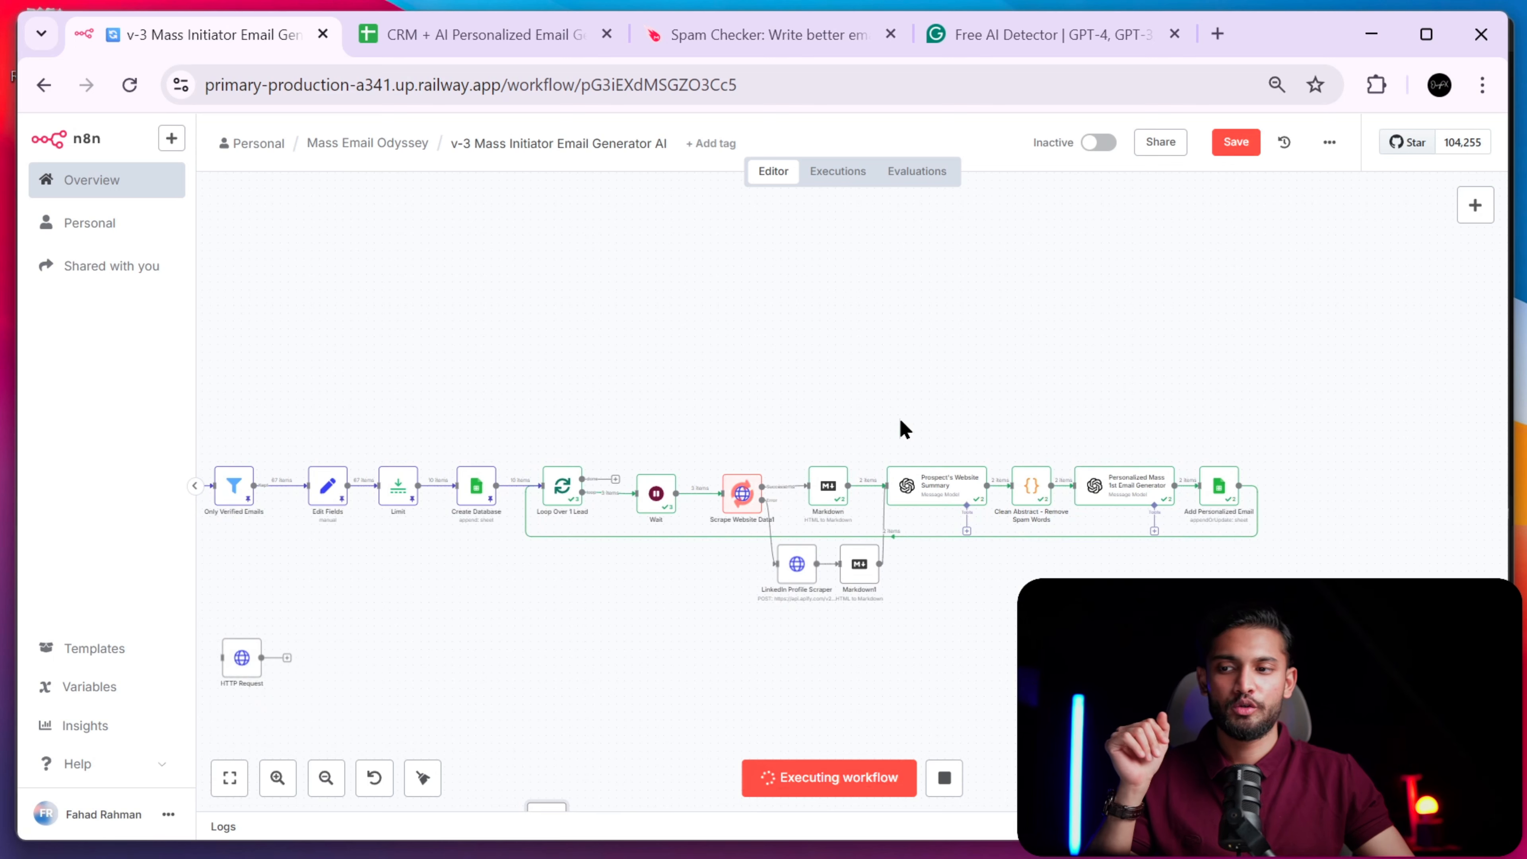
pyautogui.hscroll(-10, 842, 603)
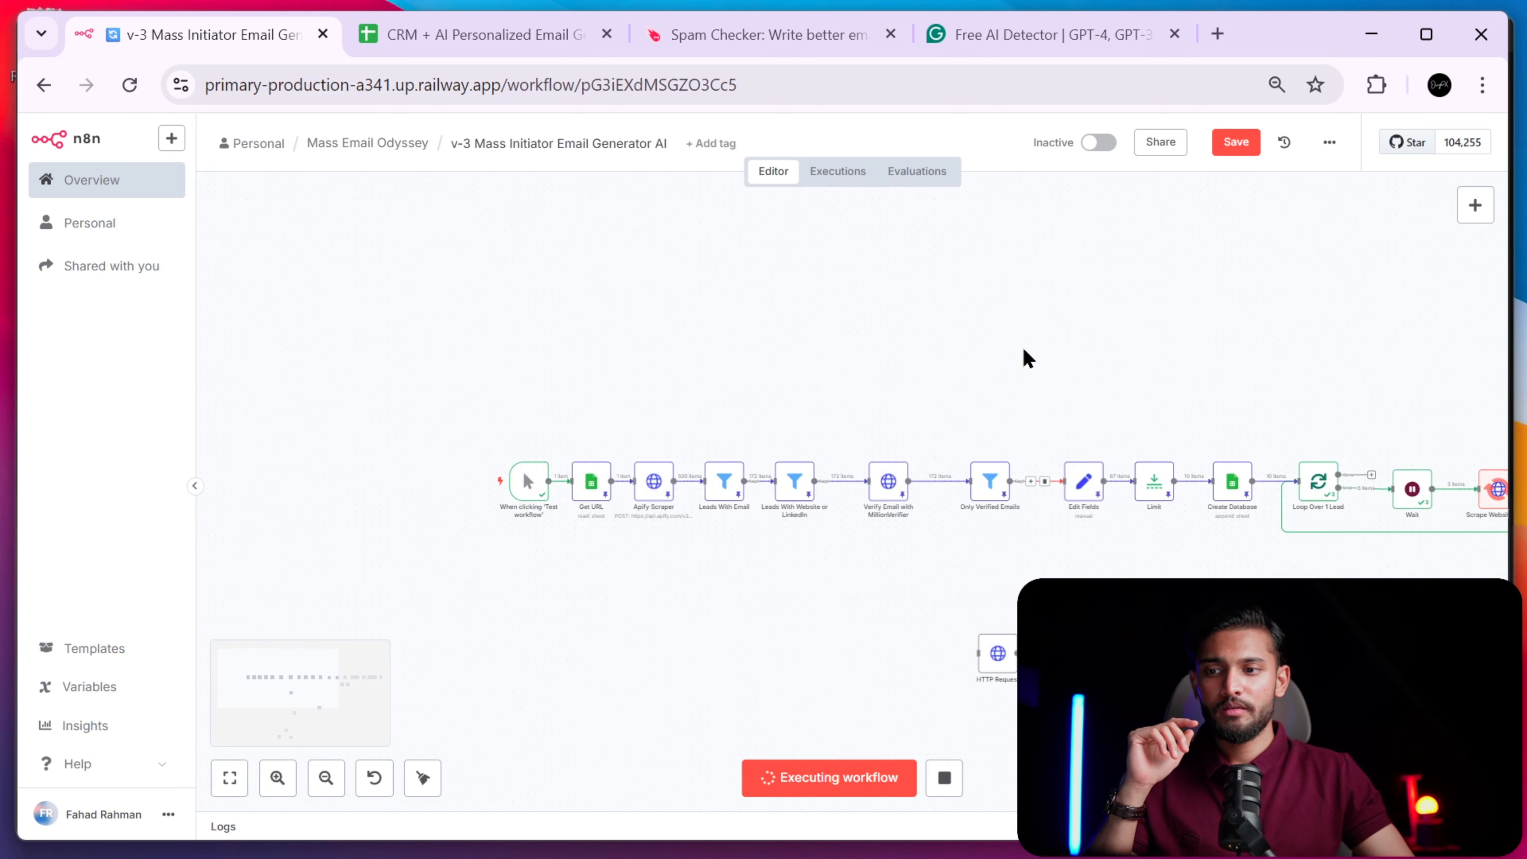
pyautogui.moveTo(1024, 349); pyautogui.dragTo(640, 596)
pyautogui.click(687, 584)
pyautogui.moveTo(1149, 592); pyautogui.dragTo(746, 571)
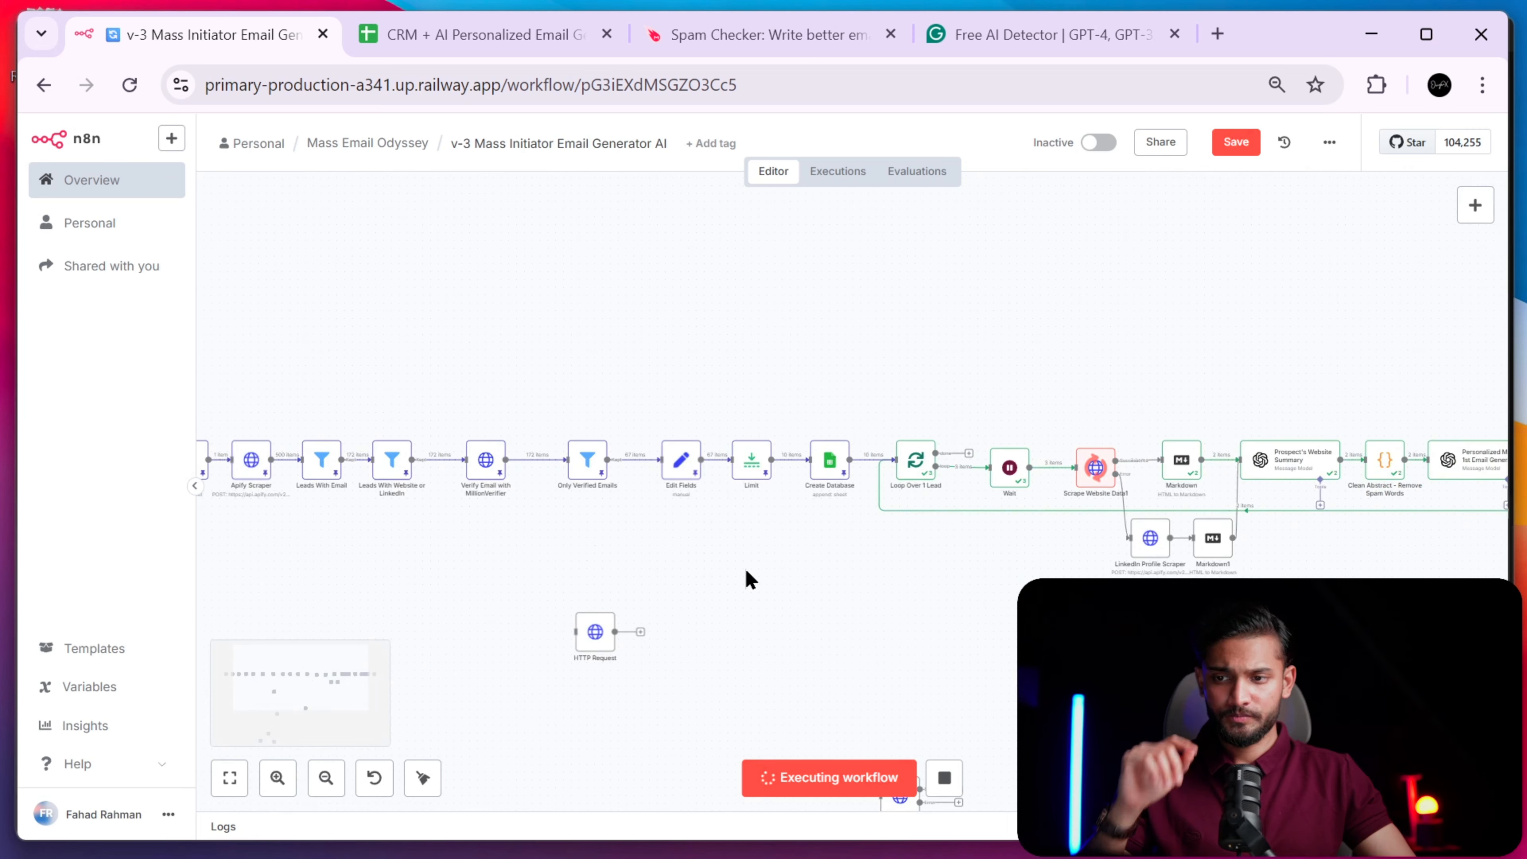
pyautogui.hscroll(5, 749, 578)
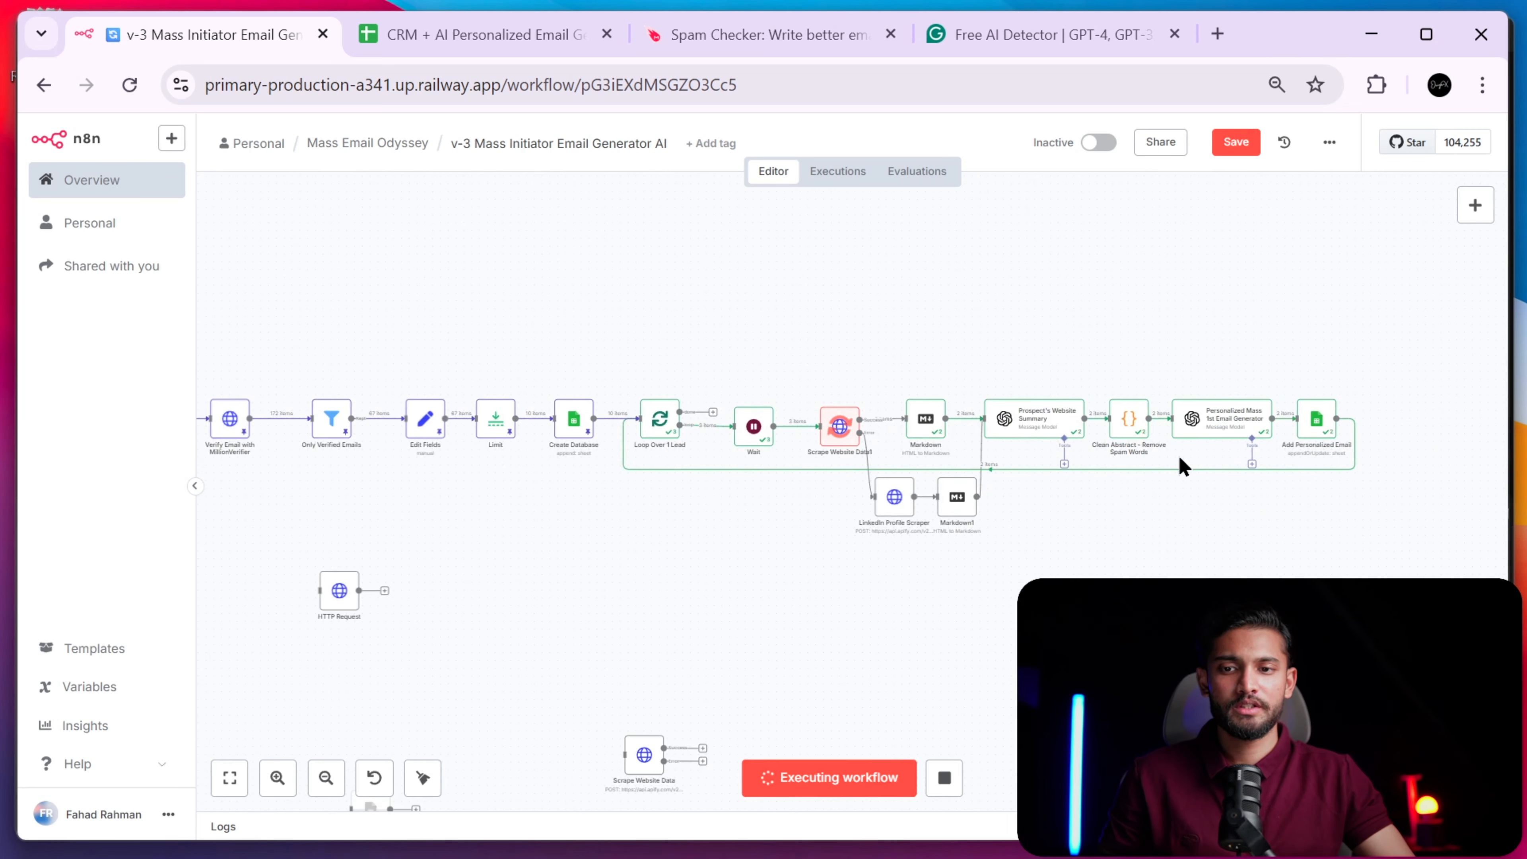
pyautogui.hscroll(-10, 1181, 466)
pyautogui.moveTo(513, 489); pyautogui.dragTo(259, 375)
pyautogui.click(845, 562)
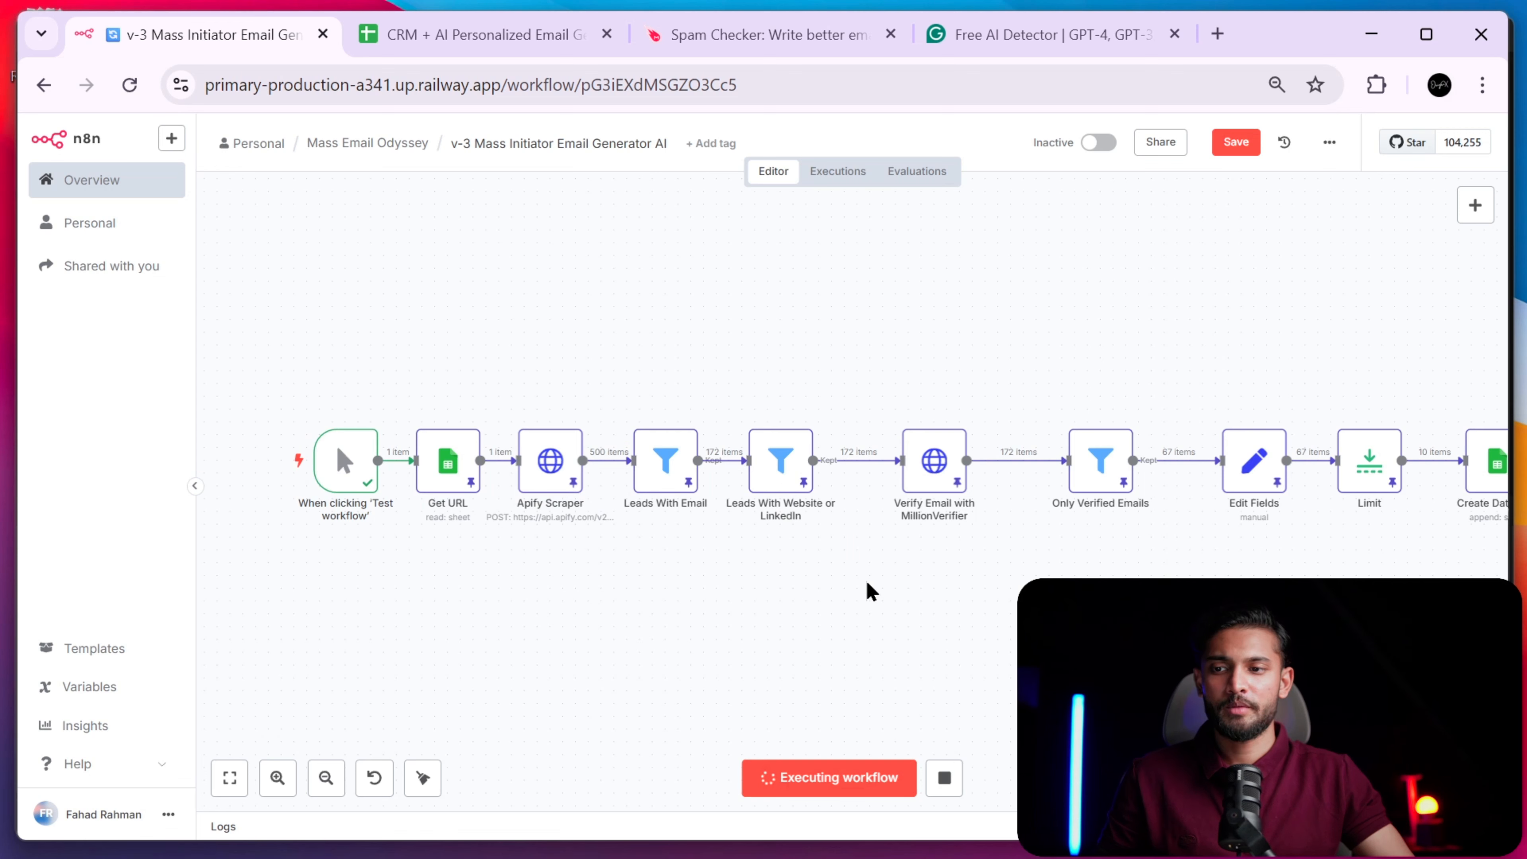
pyautogui.moveTo(870, 591); pyautogui.dragTo(549, 318)
pyautogui.moveTo(1076, 609); pyautogui.dragTo(825, 345)
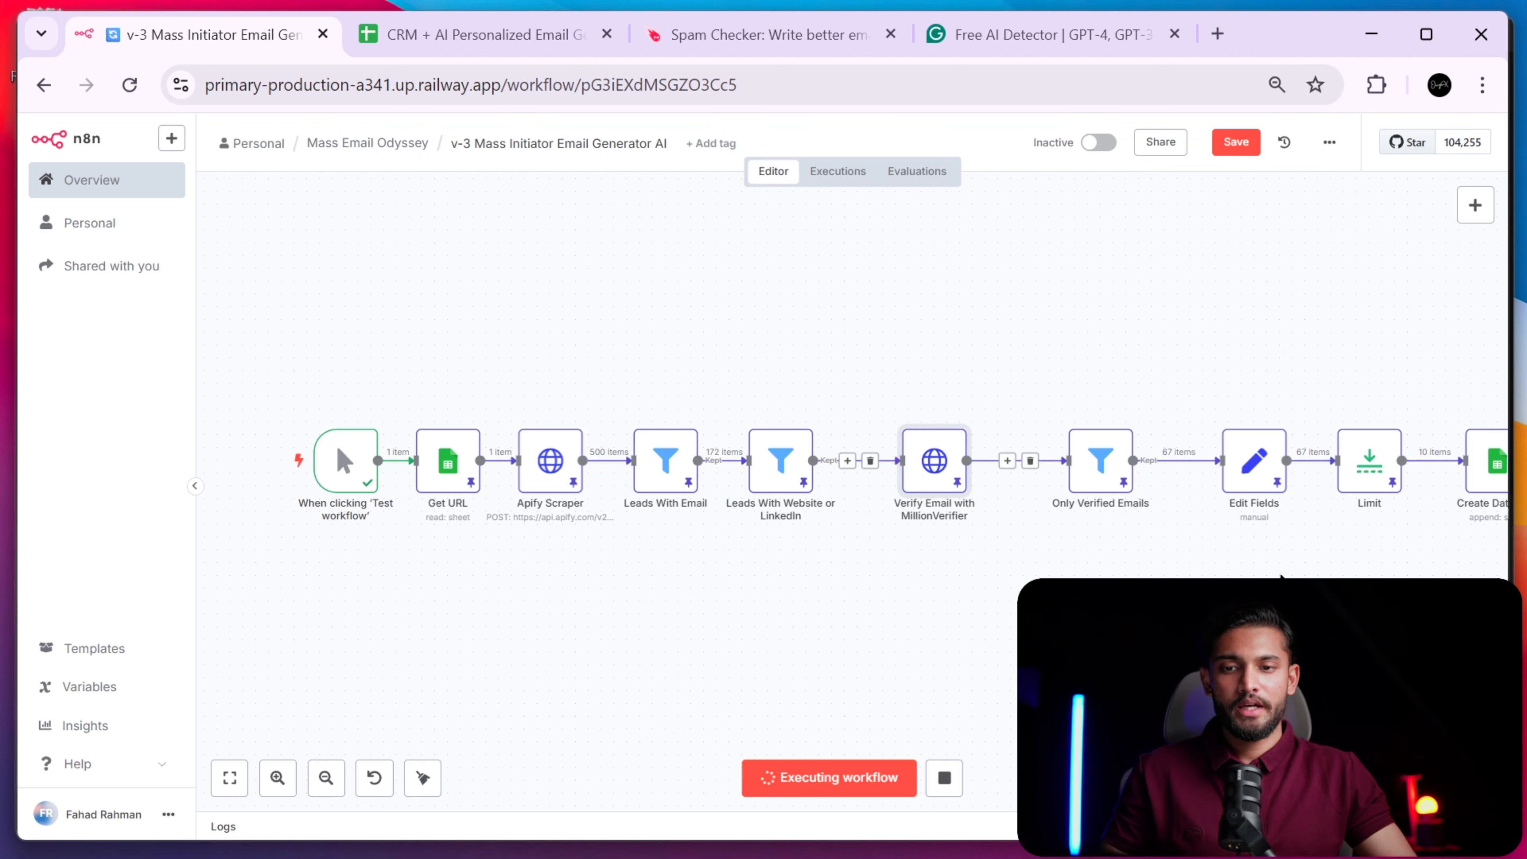
pyautogui.hscroll(5, 904, 575)
pyautogui.moveTo(784, 546); pyautogui.dragTo(1034, 575)
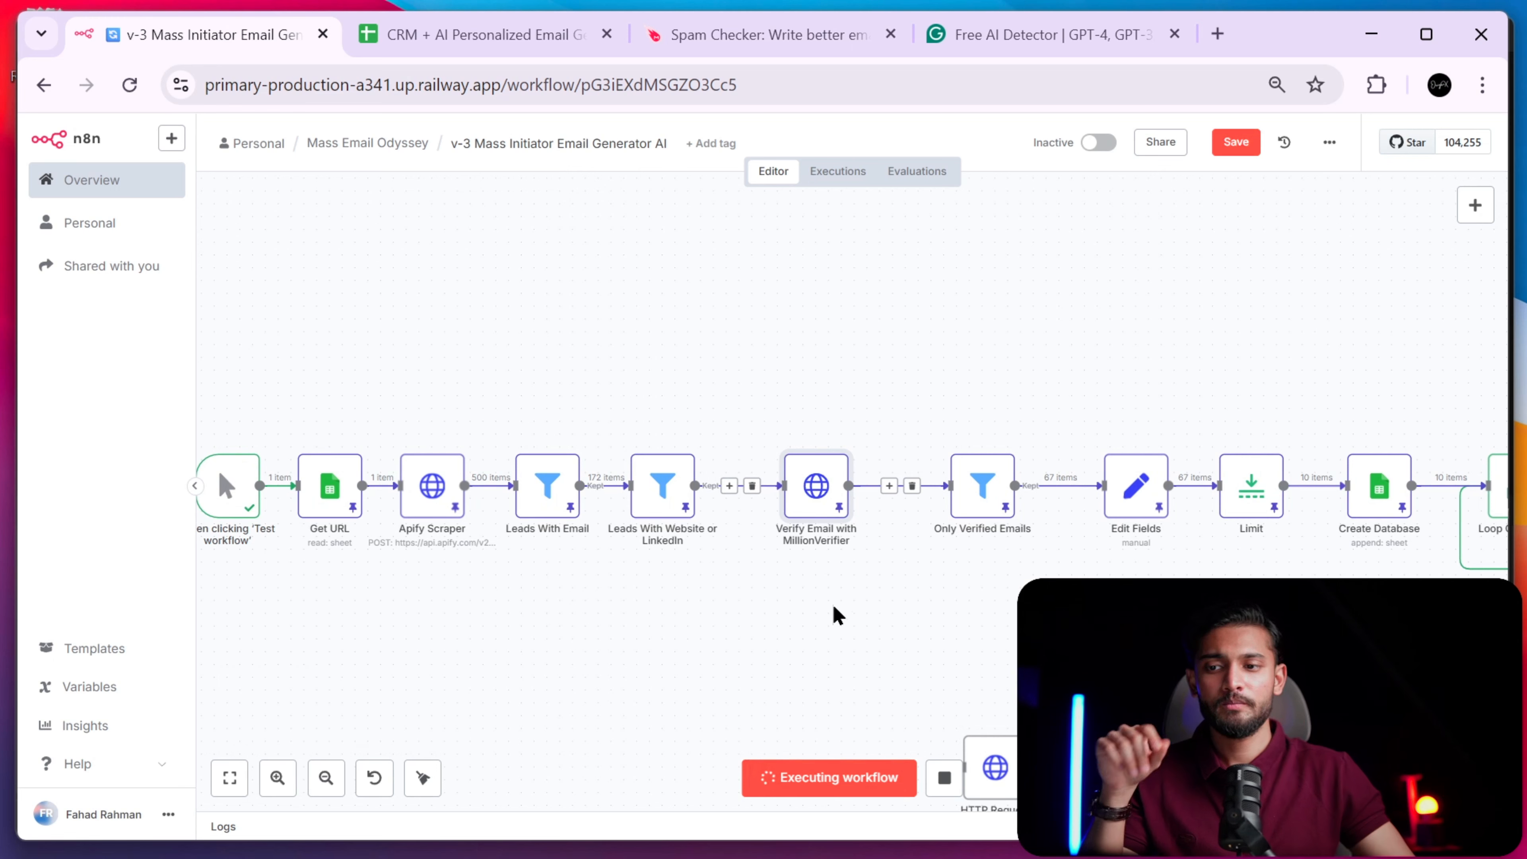
# - Move the Get URL through Leads With Website nodes left, then pan back toward the start
pyautogui.moveTo(732, 575); pyautogui.dragTo(256, 367)
pyautogui.moveTo(634, 467); pyautogui.dragTo(532, 467)
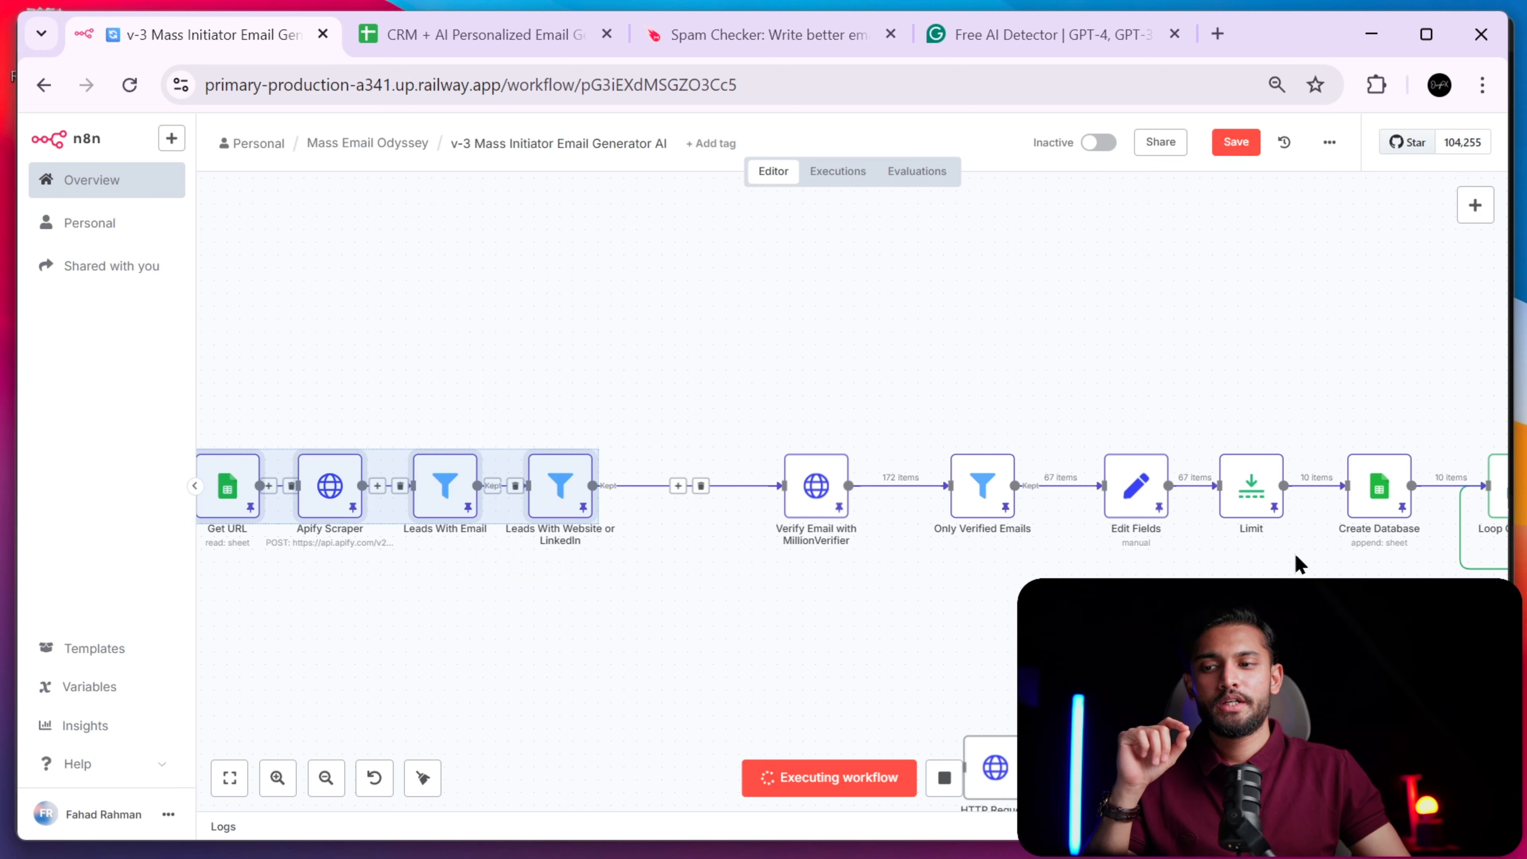
pyautogui.click(447, 595)
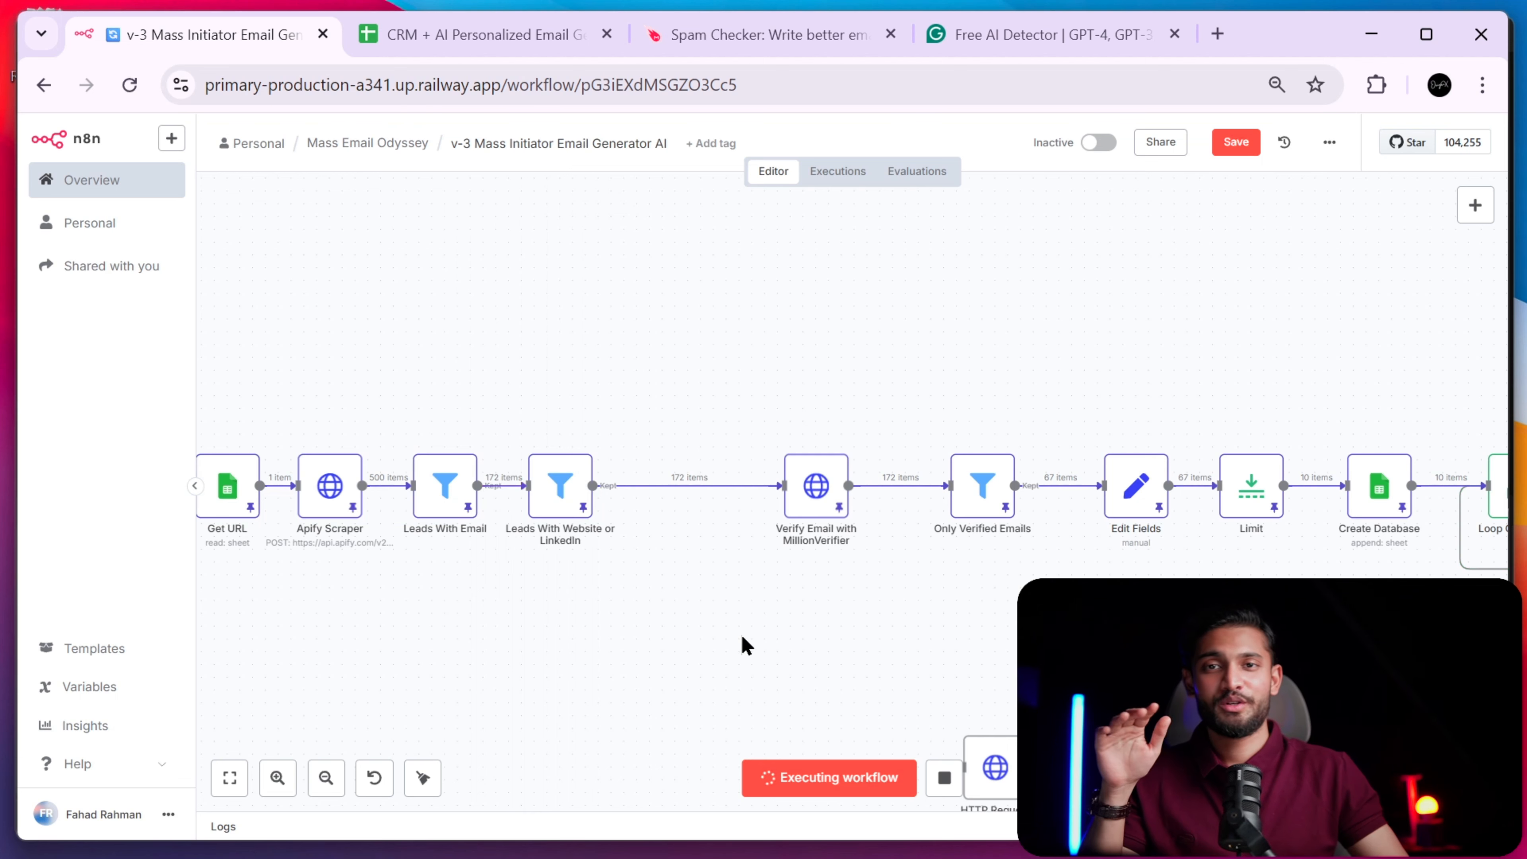
pyautogui.moveTo(797, 598); pyautogui.dragTo(734, 578)
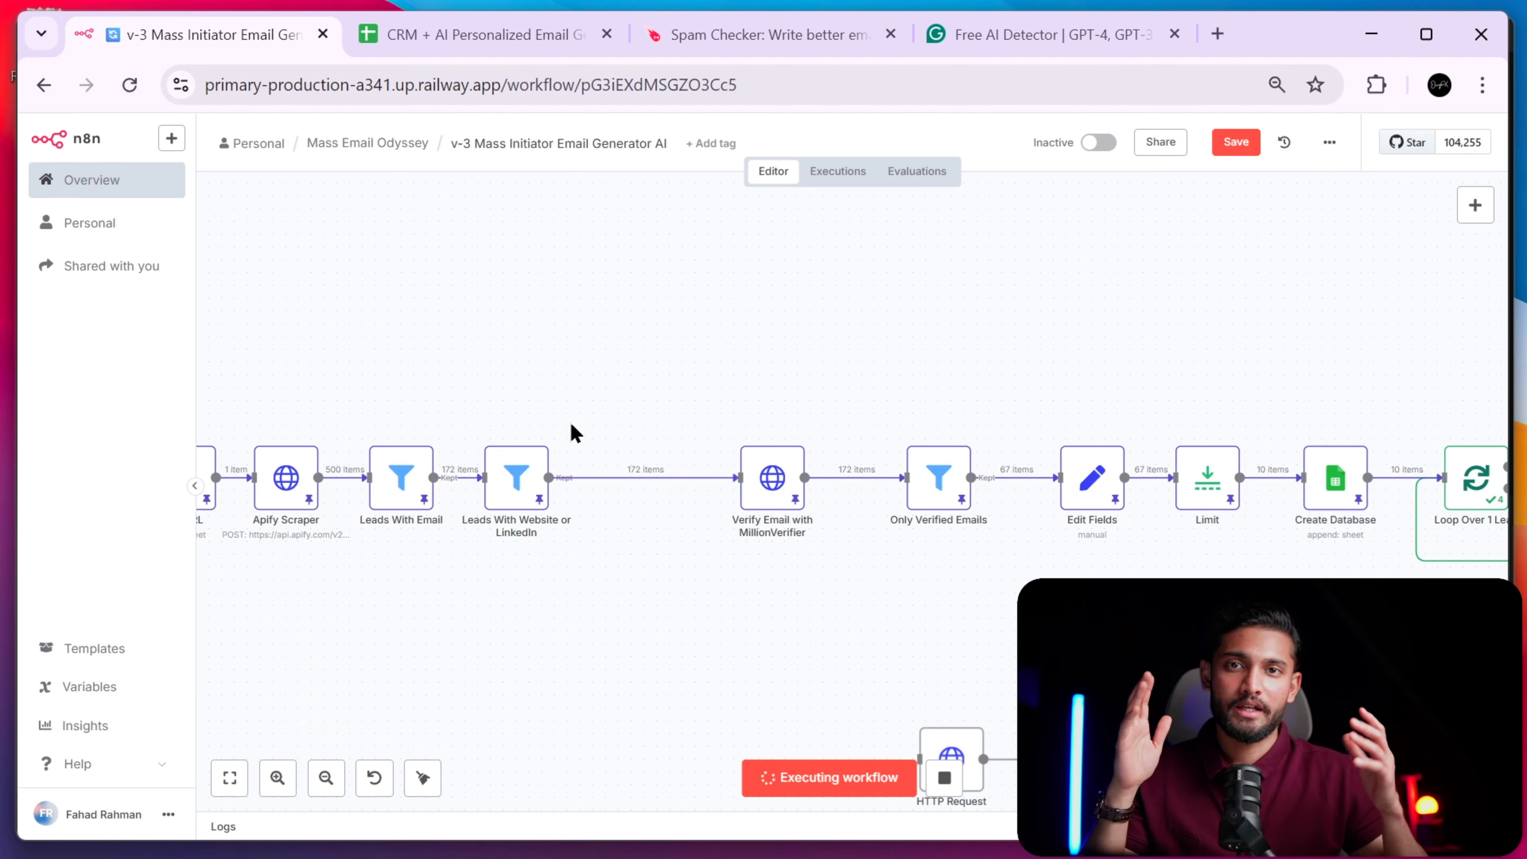
pyautogui.scroll(-3, 811, 560)
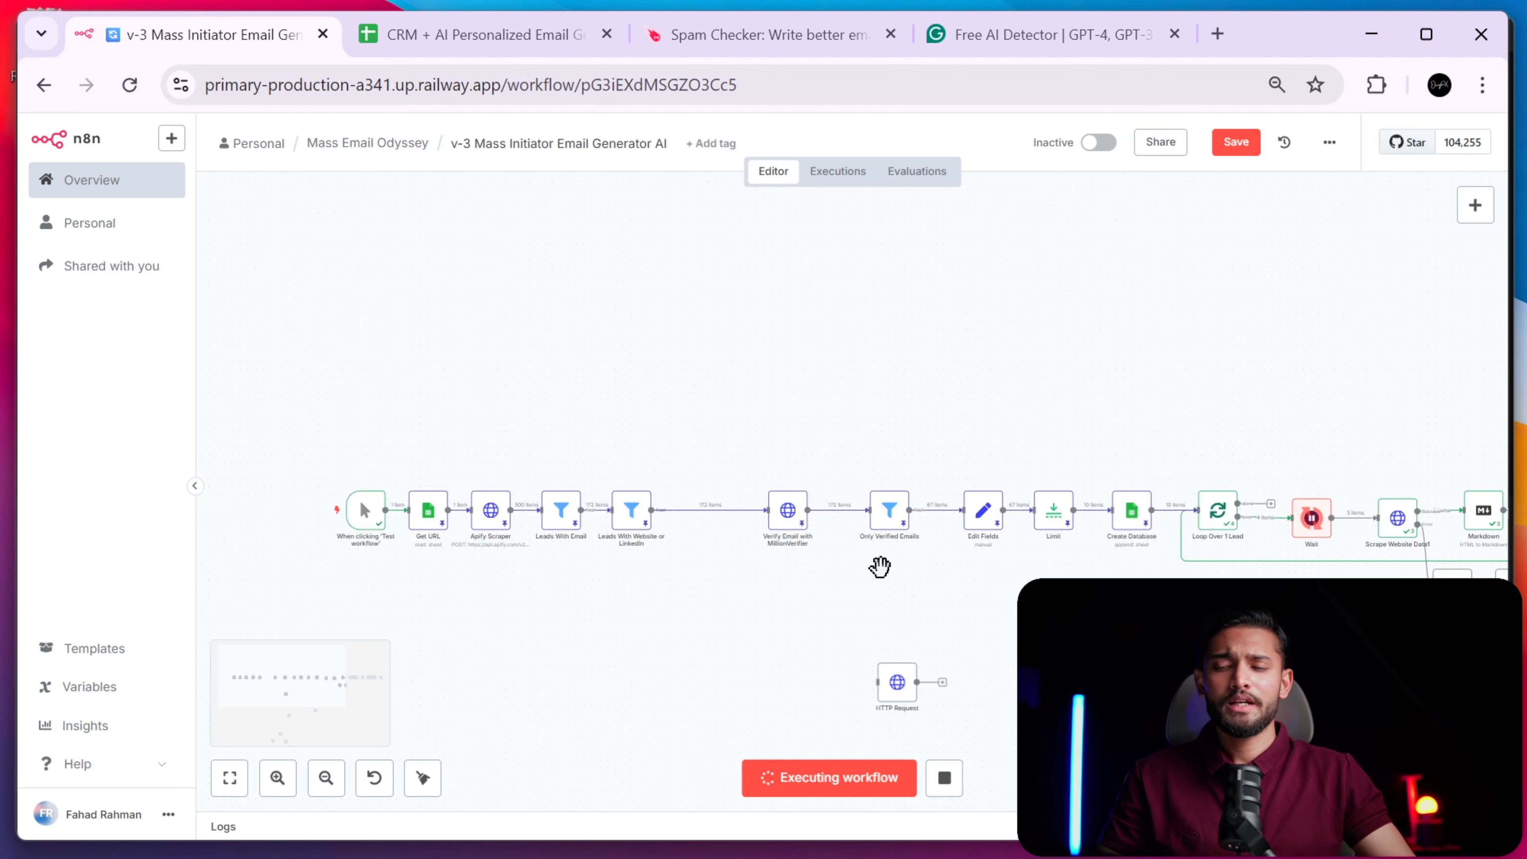
pyautogui.scroll(3, 910, 569)
pyautogui.moveTo(1046, 583); pyautogui.dragTo(277, 496)
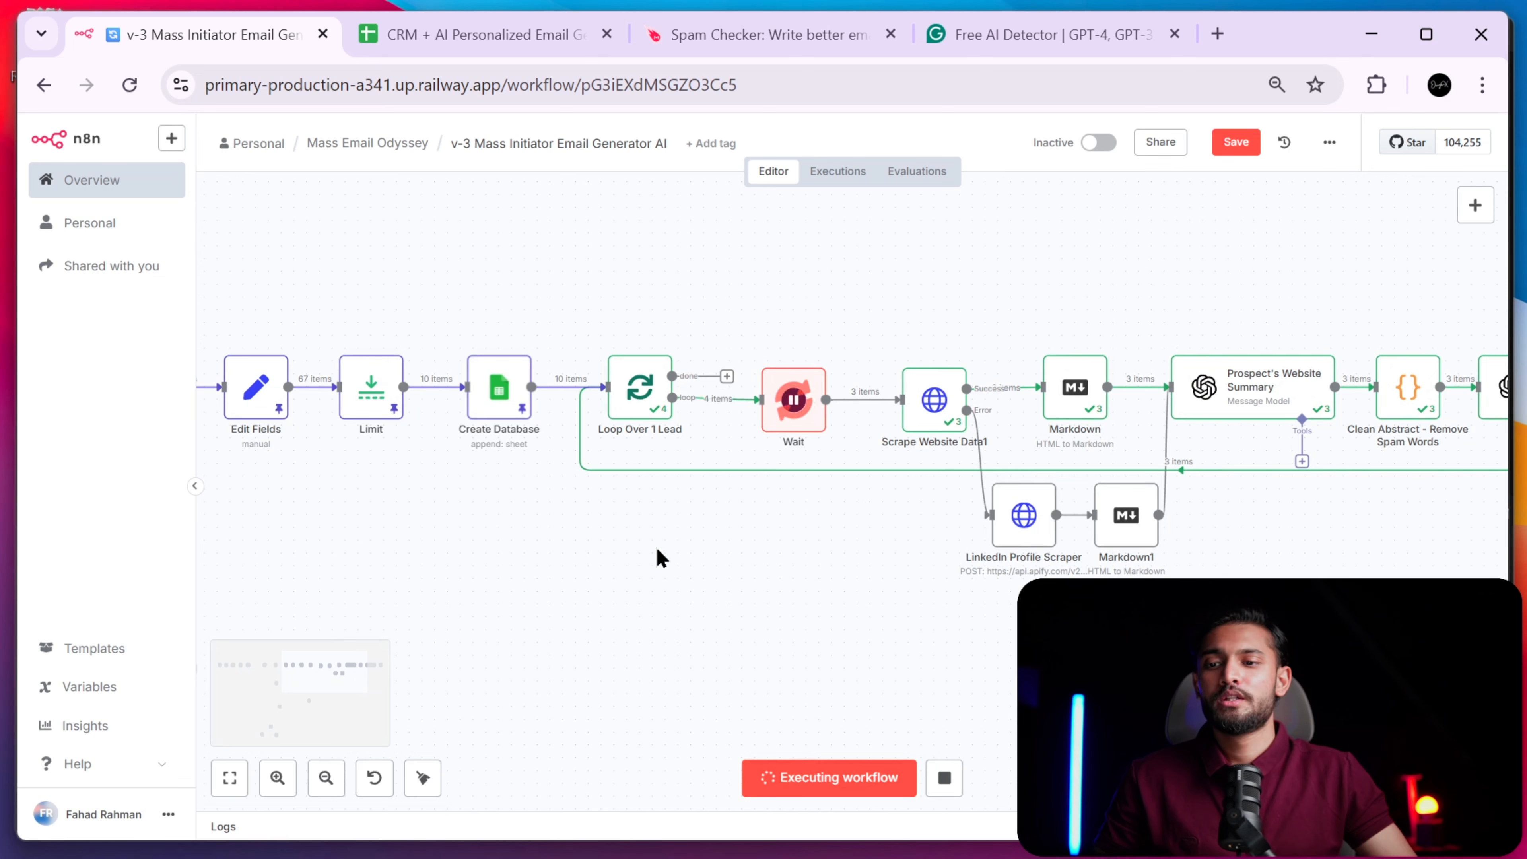
pyautogui.moveTo(778, 546); pyautogui.dragTo(541, 556)
pyautogui.hscroll(-15, 910, 591)
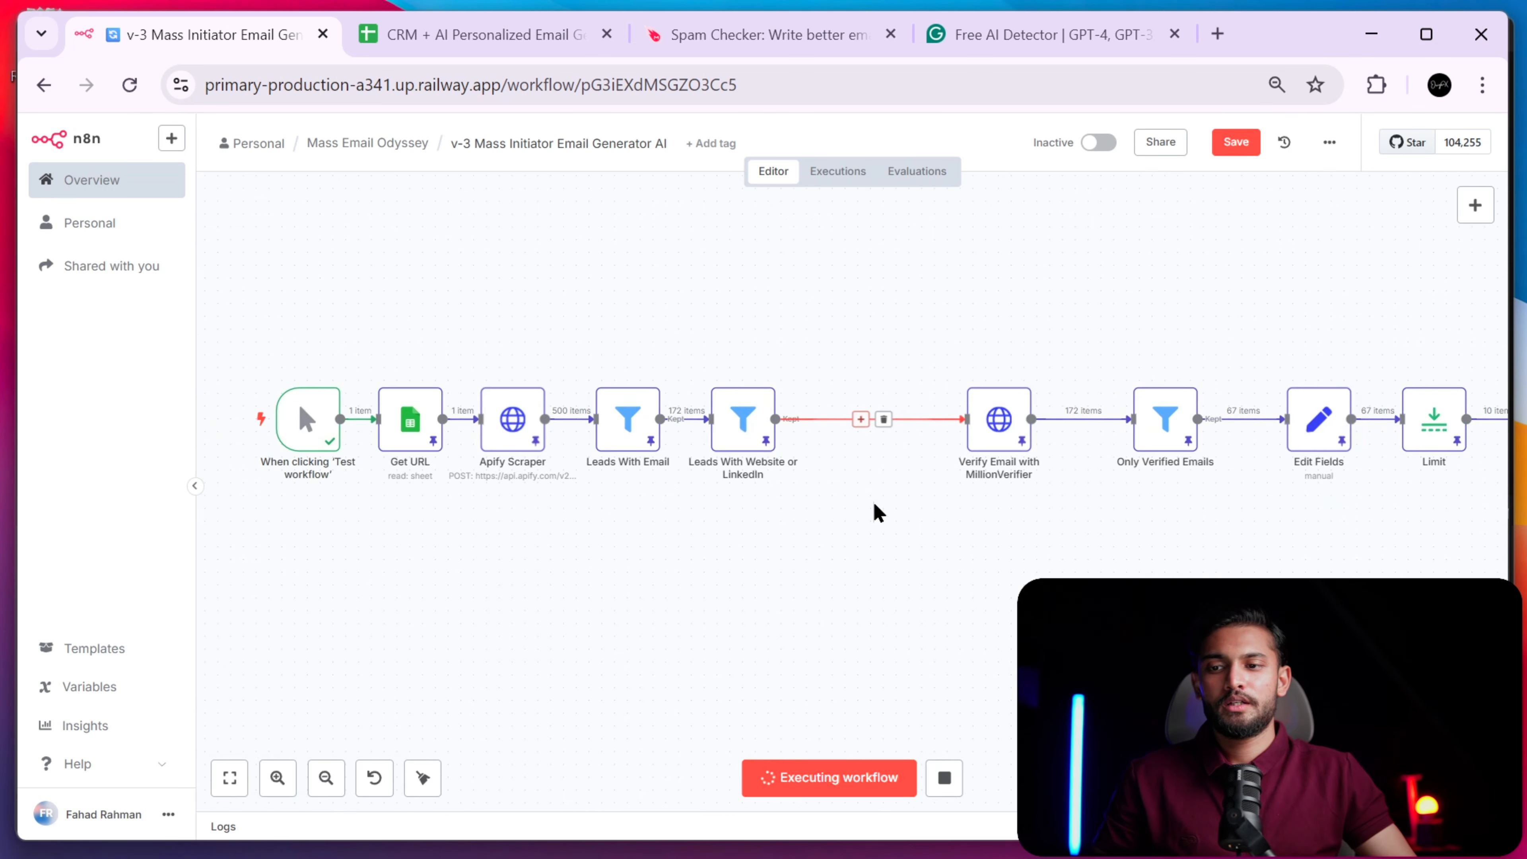
pyautogui.moveTo(709, 447); pyautogui.dragTo(228, 118)
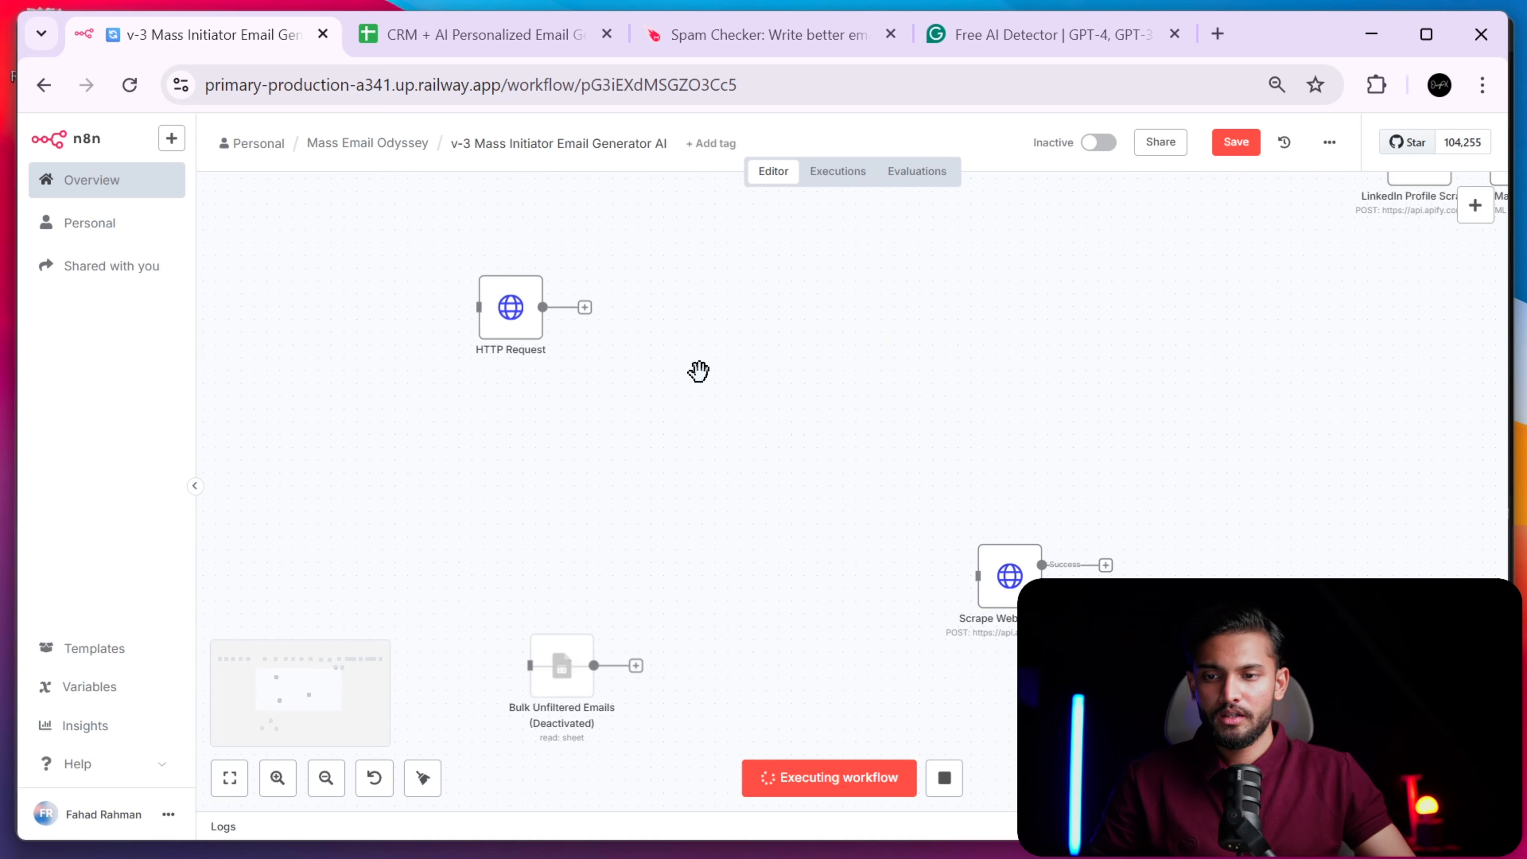
pyautogui.scroll(-3, 740, 400)
pyautogui.moveTo(786, 571); pyautogui.dragTo(1015, 393)
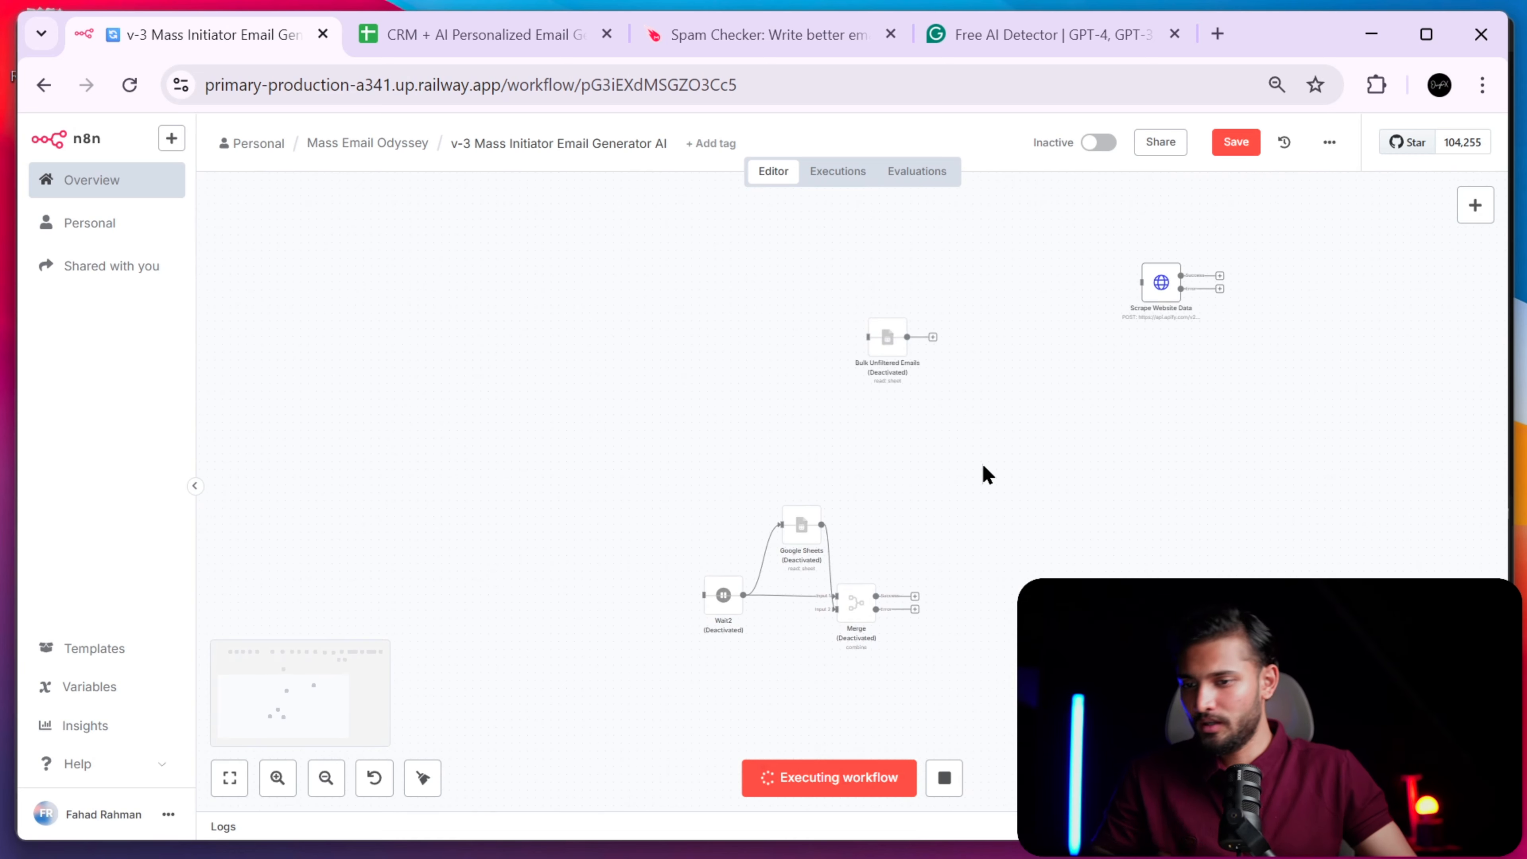
pyautogui.scroll(3, 812, 586)
pyautogui.moveTo(860, 650); pyautogui.dragTo(874, 250)
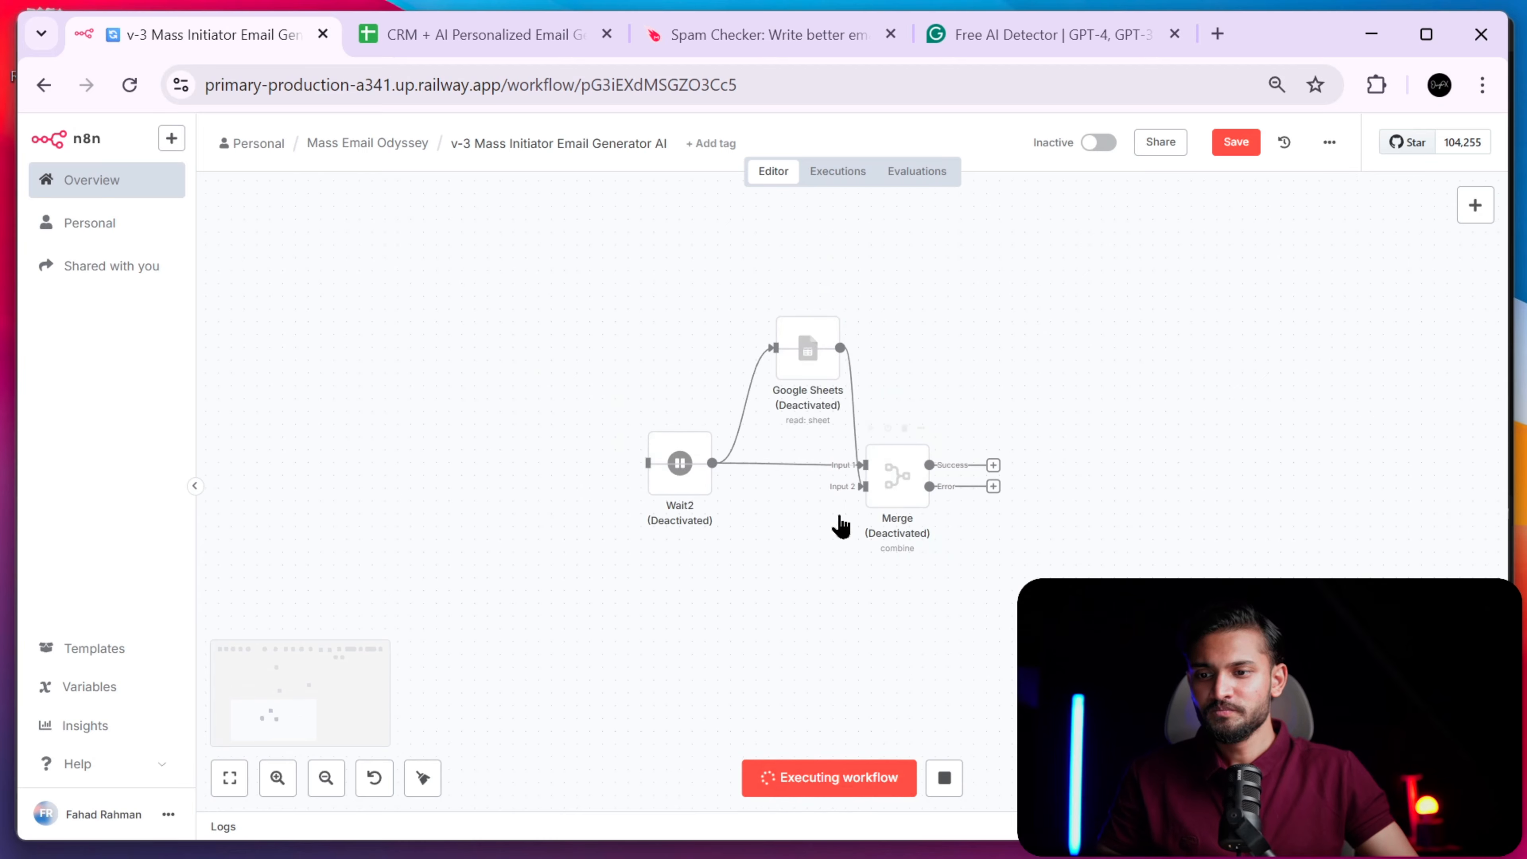
pyautogui.scroll(3, 823, 516)
pyautogui.moveTo(971, 360); pyautogui.dragTo(930, 469)
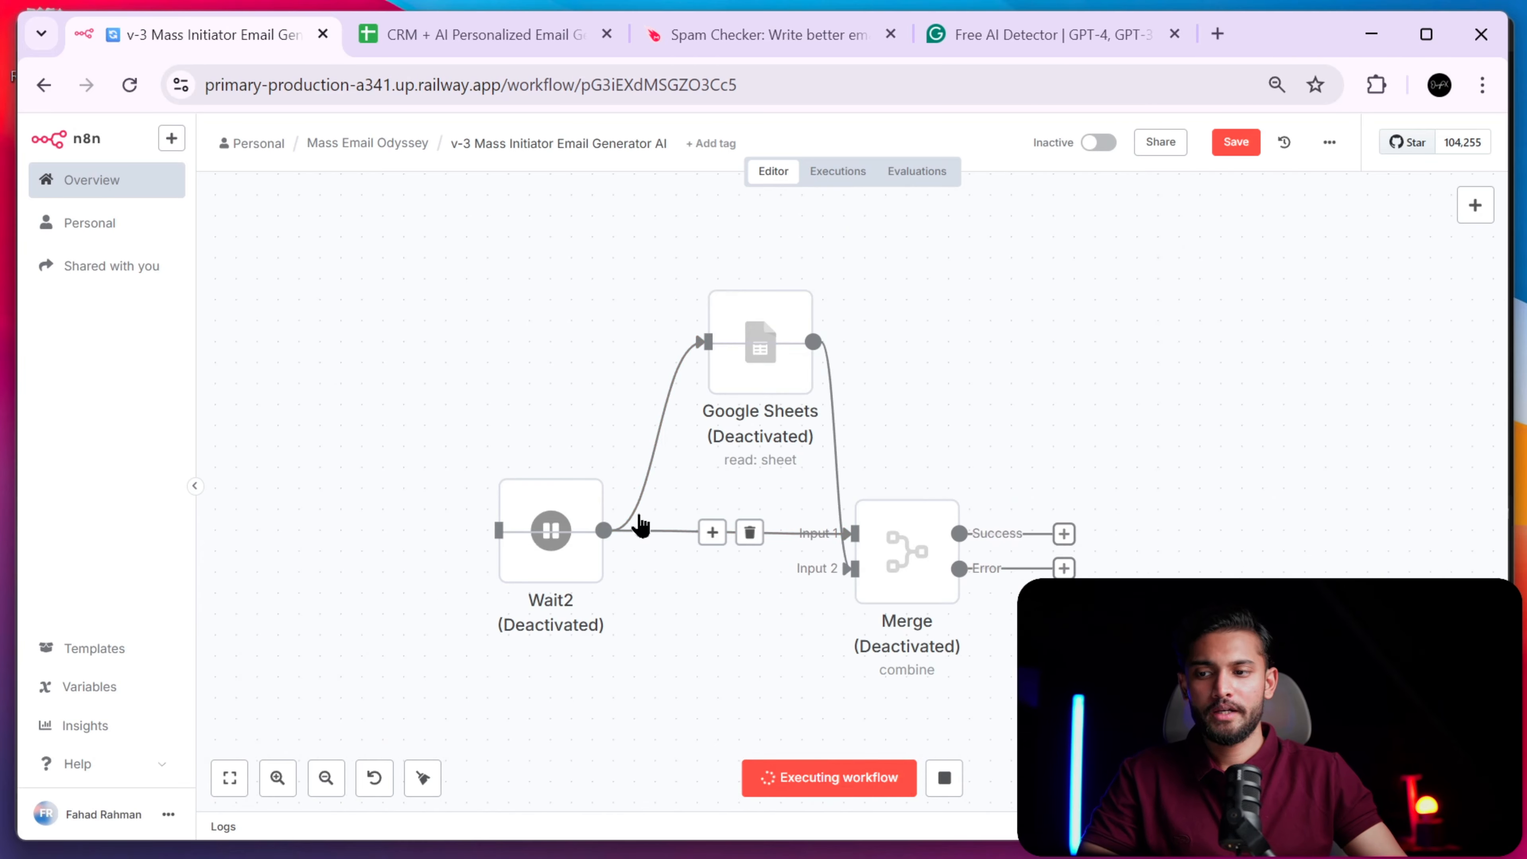
pyautogui.moveTo(583, 467)
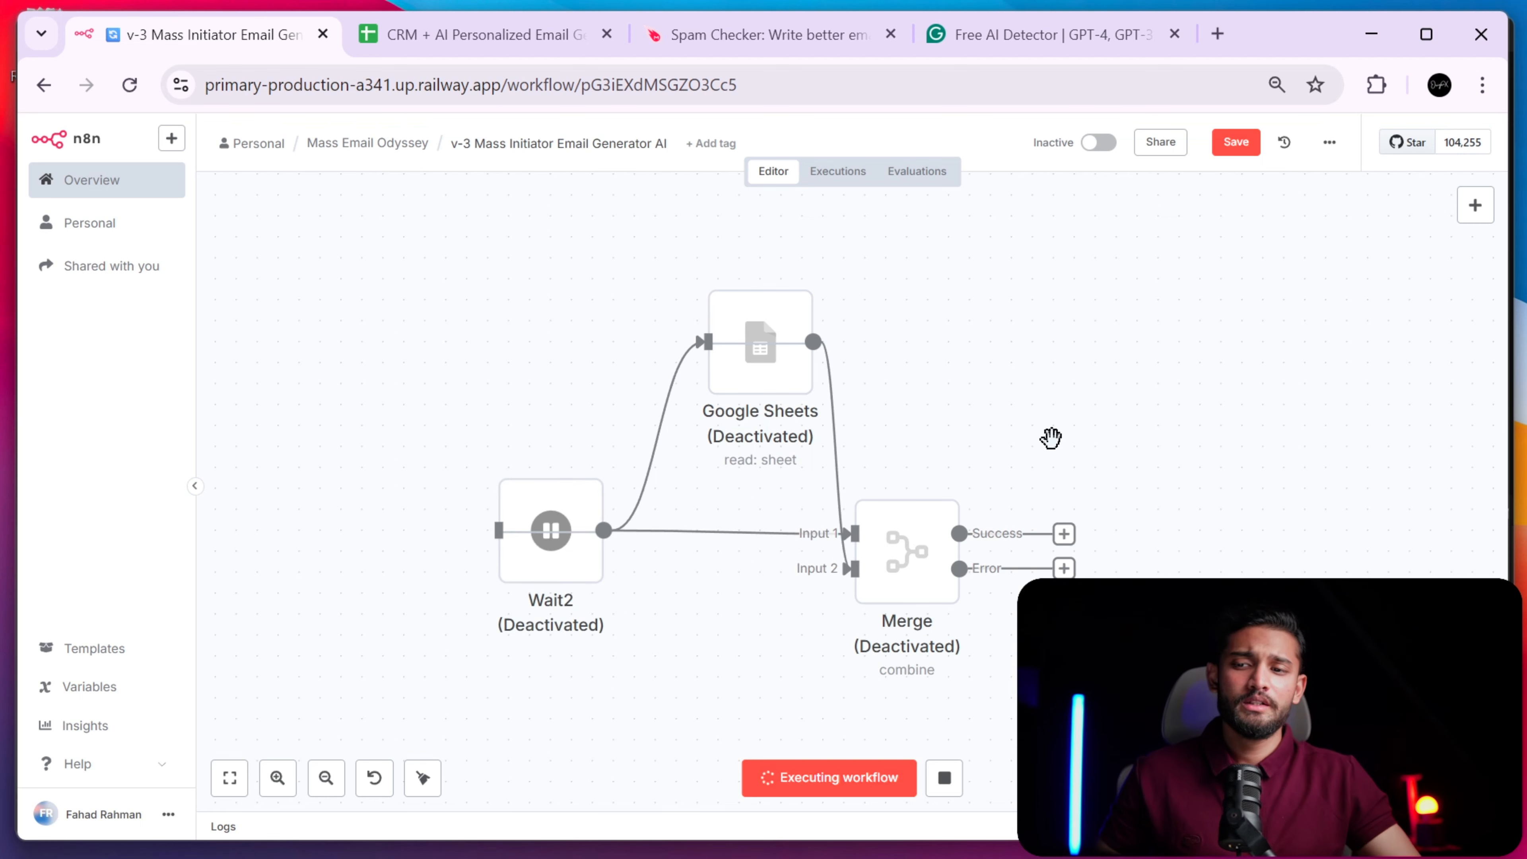
pyautogui.scroll(-3, 1051, 440)
pyautogui.moveTo(1051, 439); pyautogui.dragTo(925, 524)
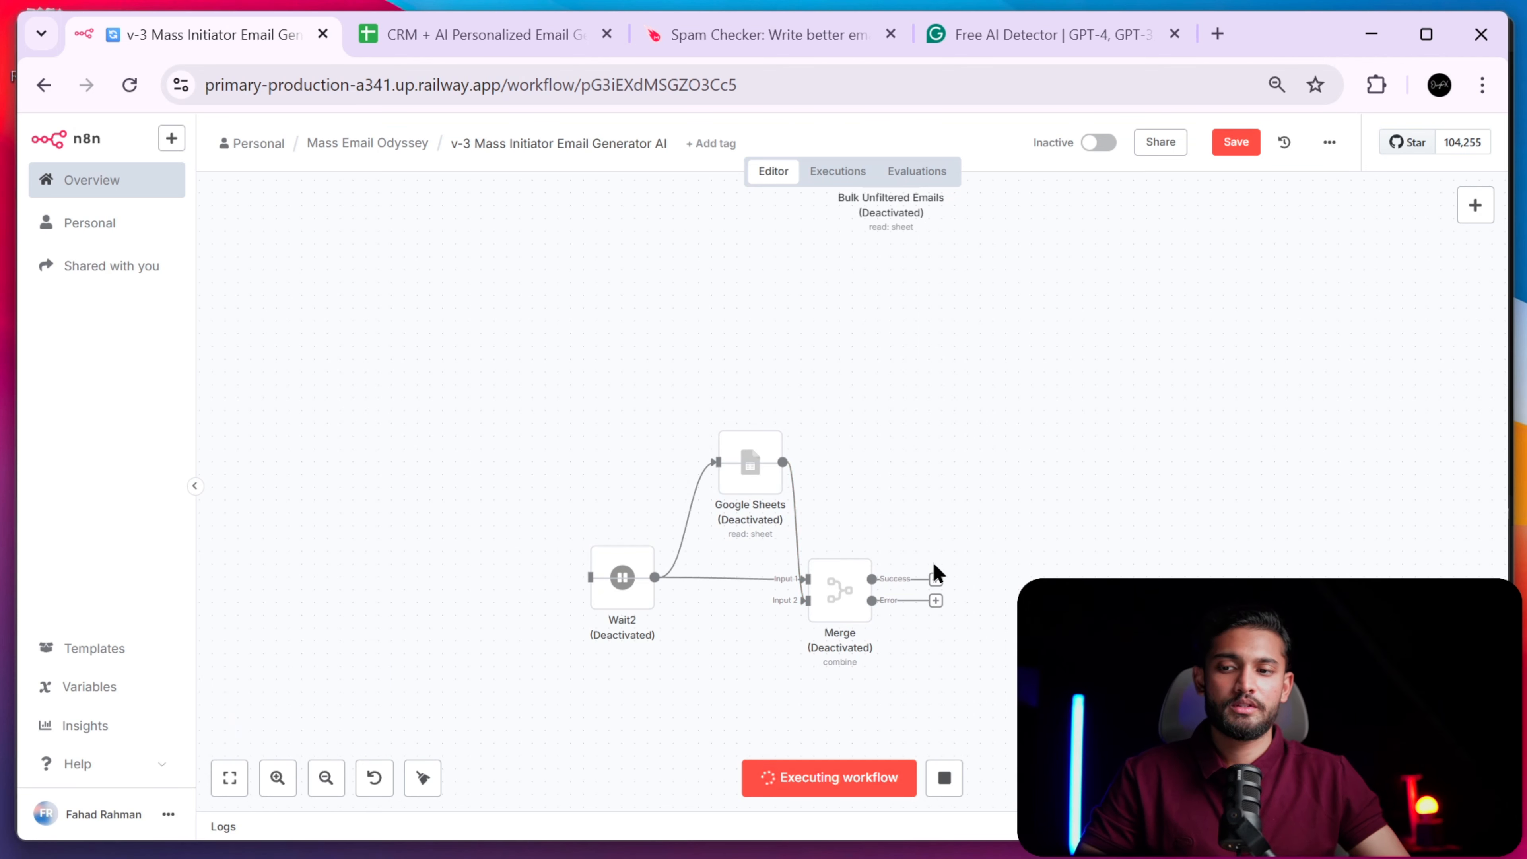
pyautogui.moveTo(951, 437); pyautogui.dragTo(927, 645)
pyautogui.scroll(-3, 958, 399)
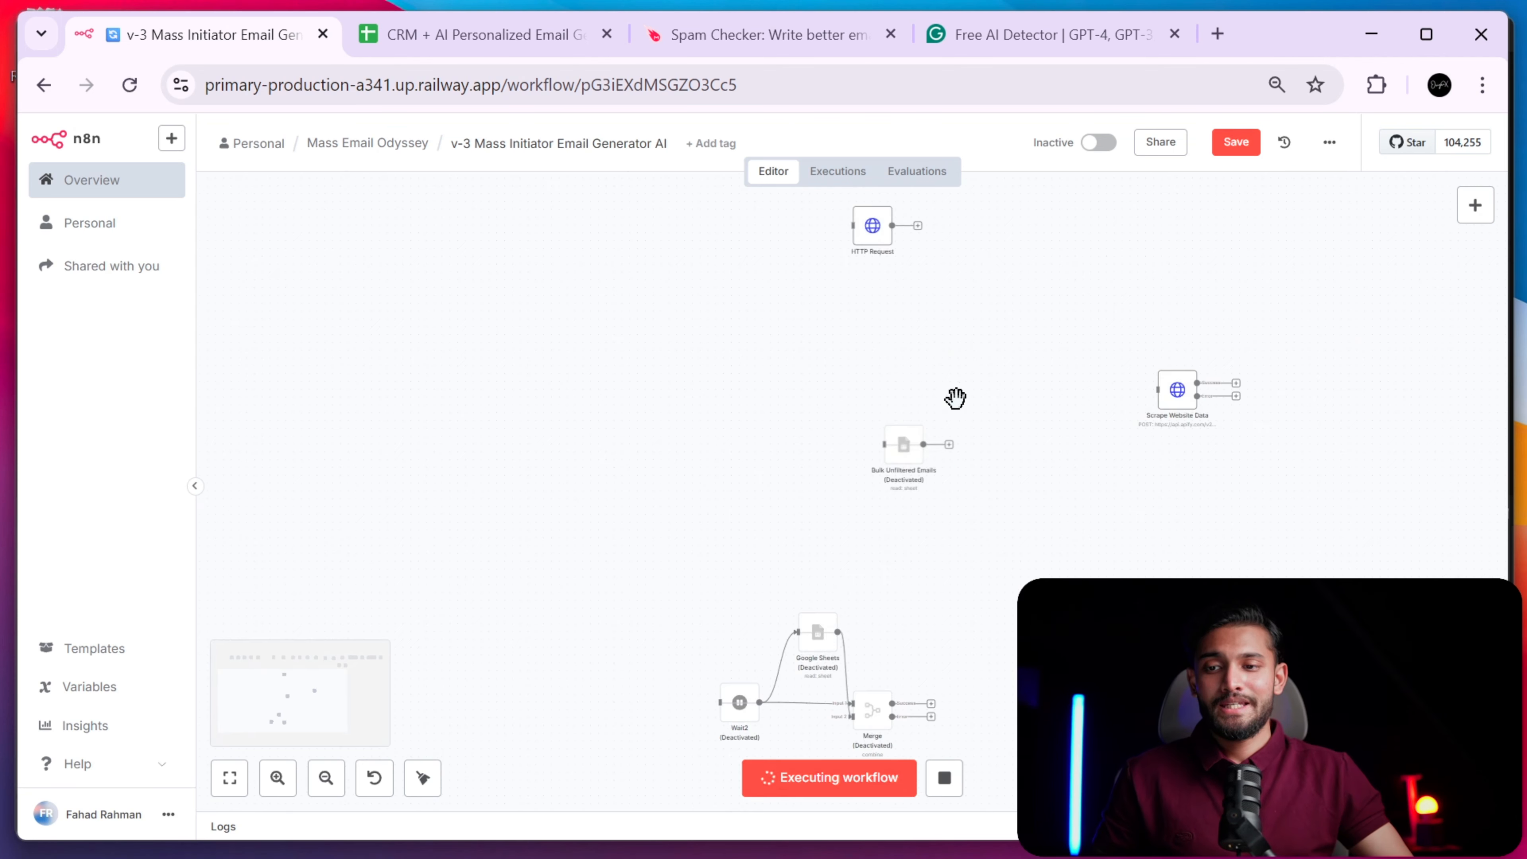
pyautogui.moveTo(958, 399); pyautogui.dragTo(955, 674)
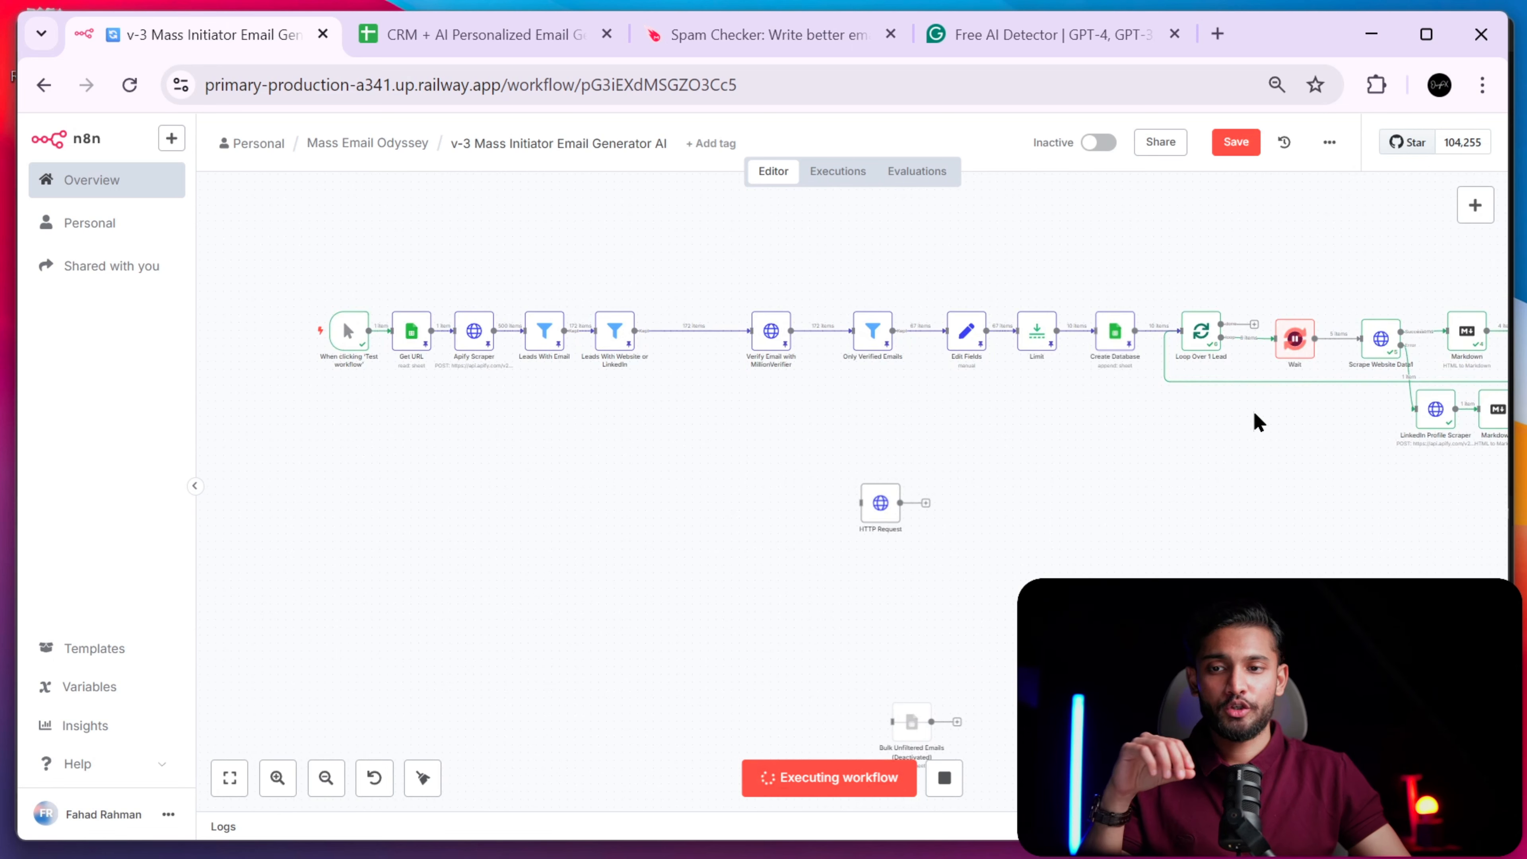
# - Follow the run to the Add Personalized Email node, then switch to the lead spreadsheet
pyautogui.scroll(-3, 1096, 564)
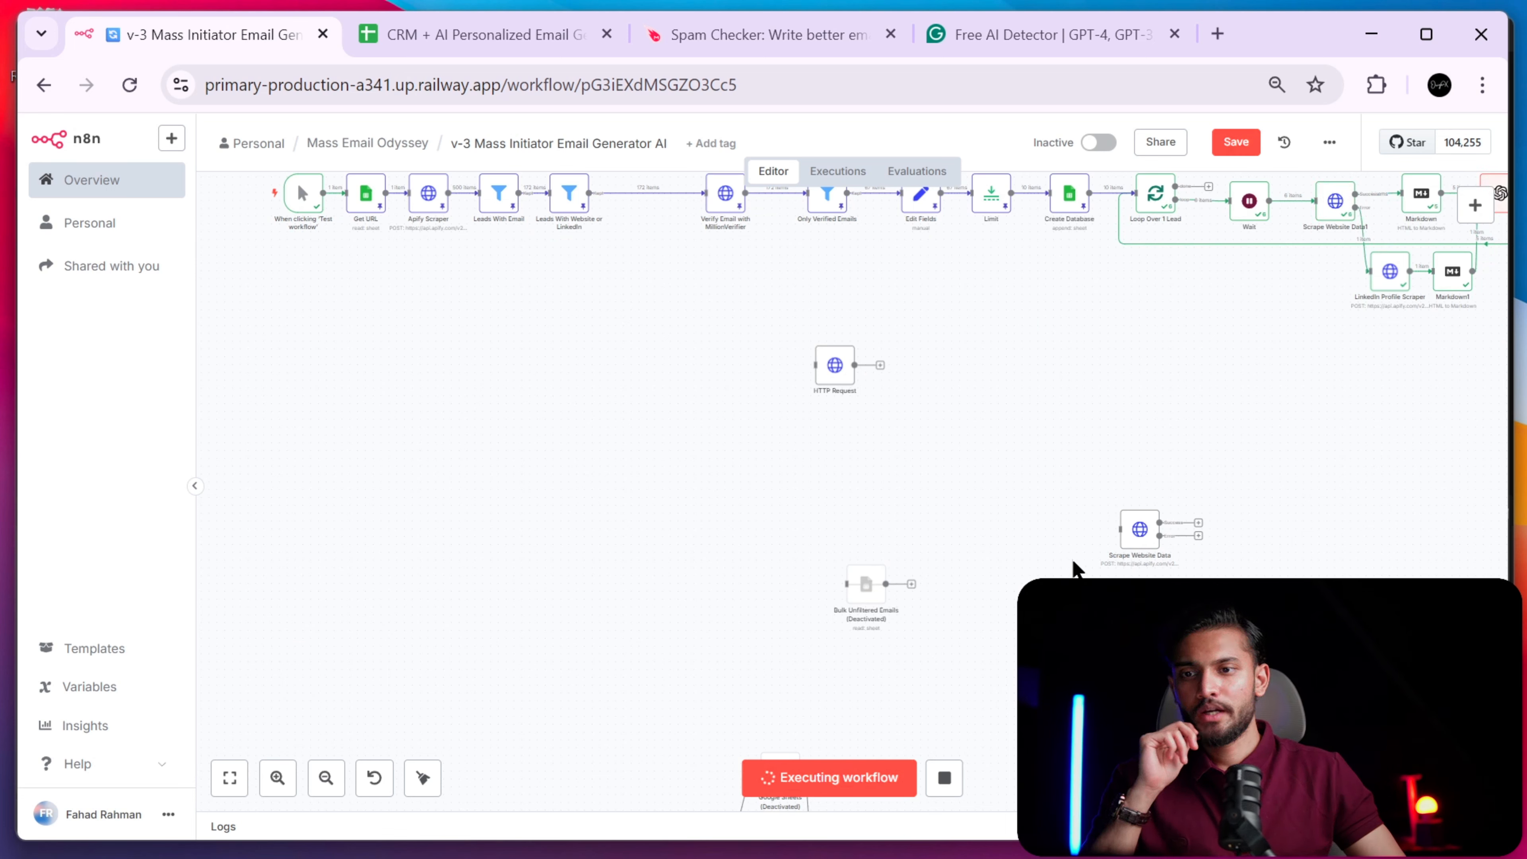
pyautogui.moveTo(1091, 446); pyautogui.dragTo(893, 559)
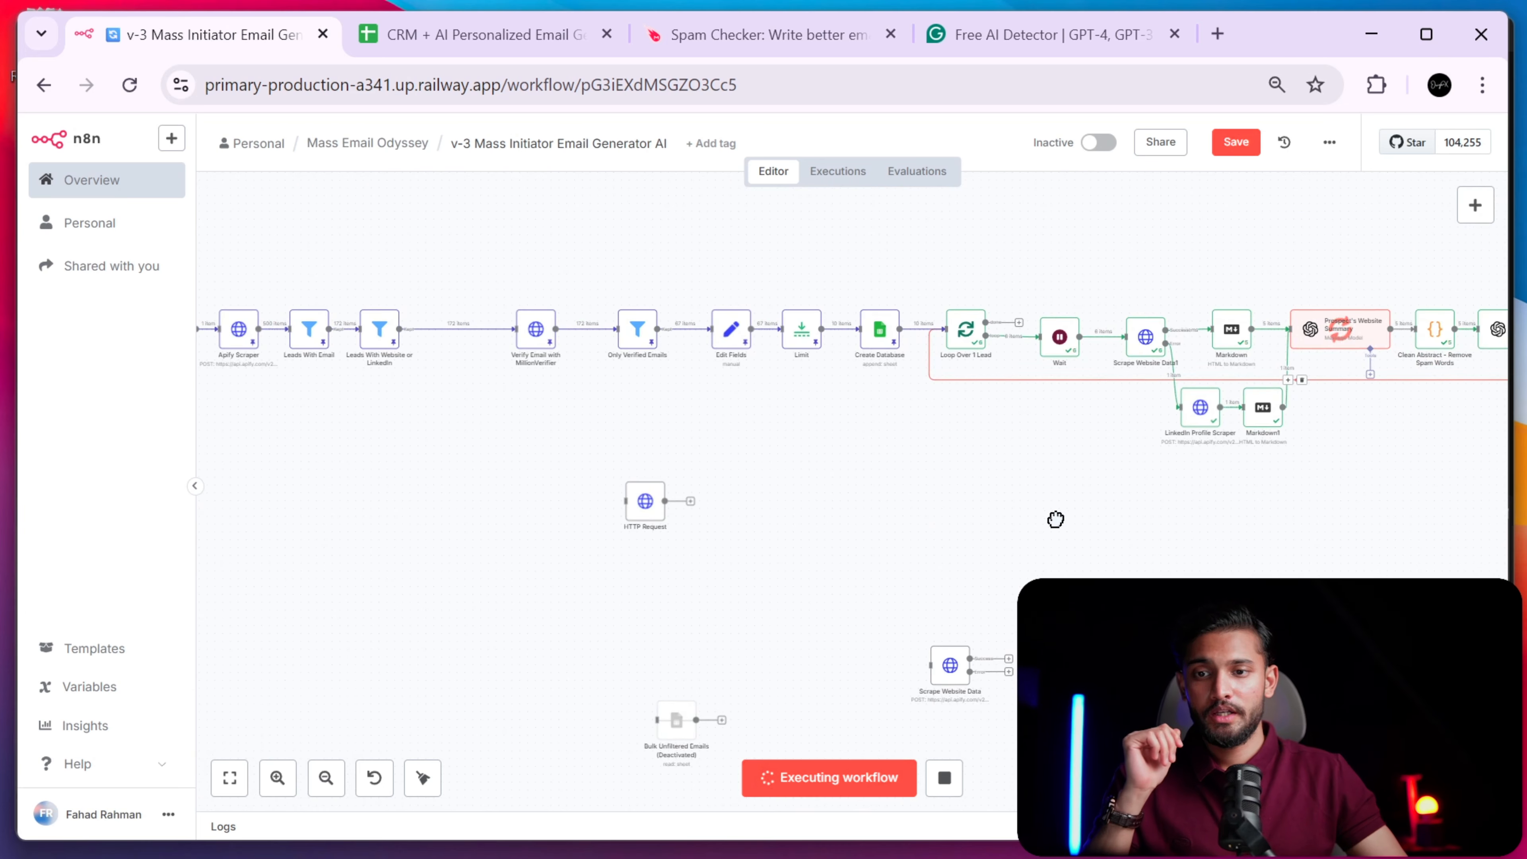
pyautogui.hscroll(5, 1057, 518)
pyautogui.scroll(4, 1032, 472)
pyautogui.moveTo(1050, 440); pyautogui.dragTo(923, 564)
pyautogui.scroll(-4, 900, 573)
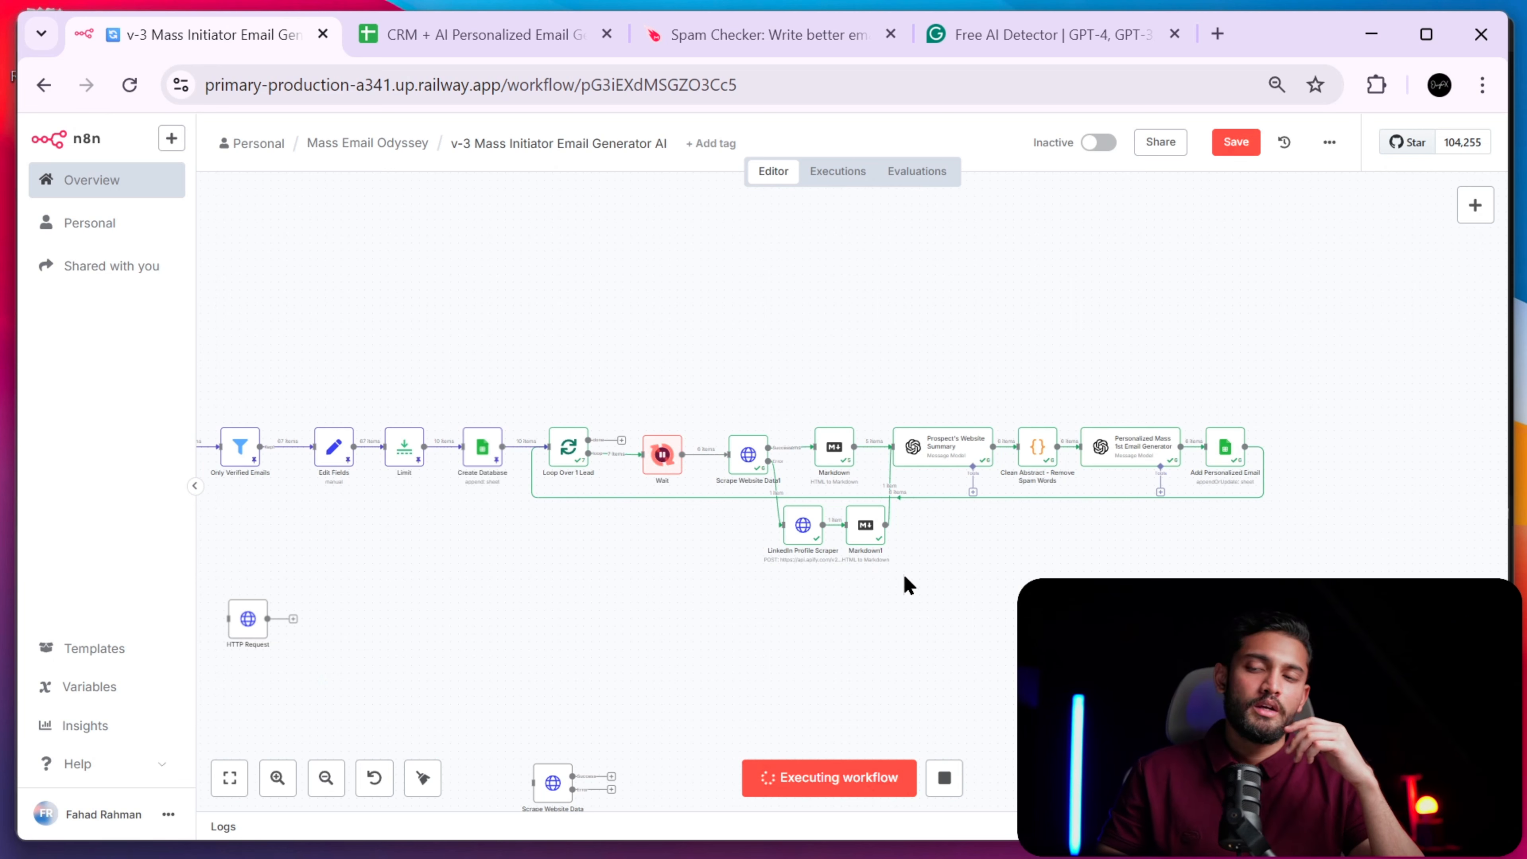
pyautogui.scroll(5, 802, 522)
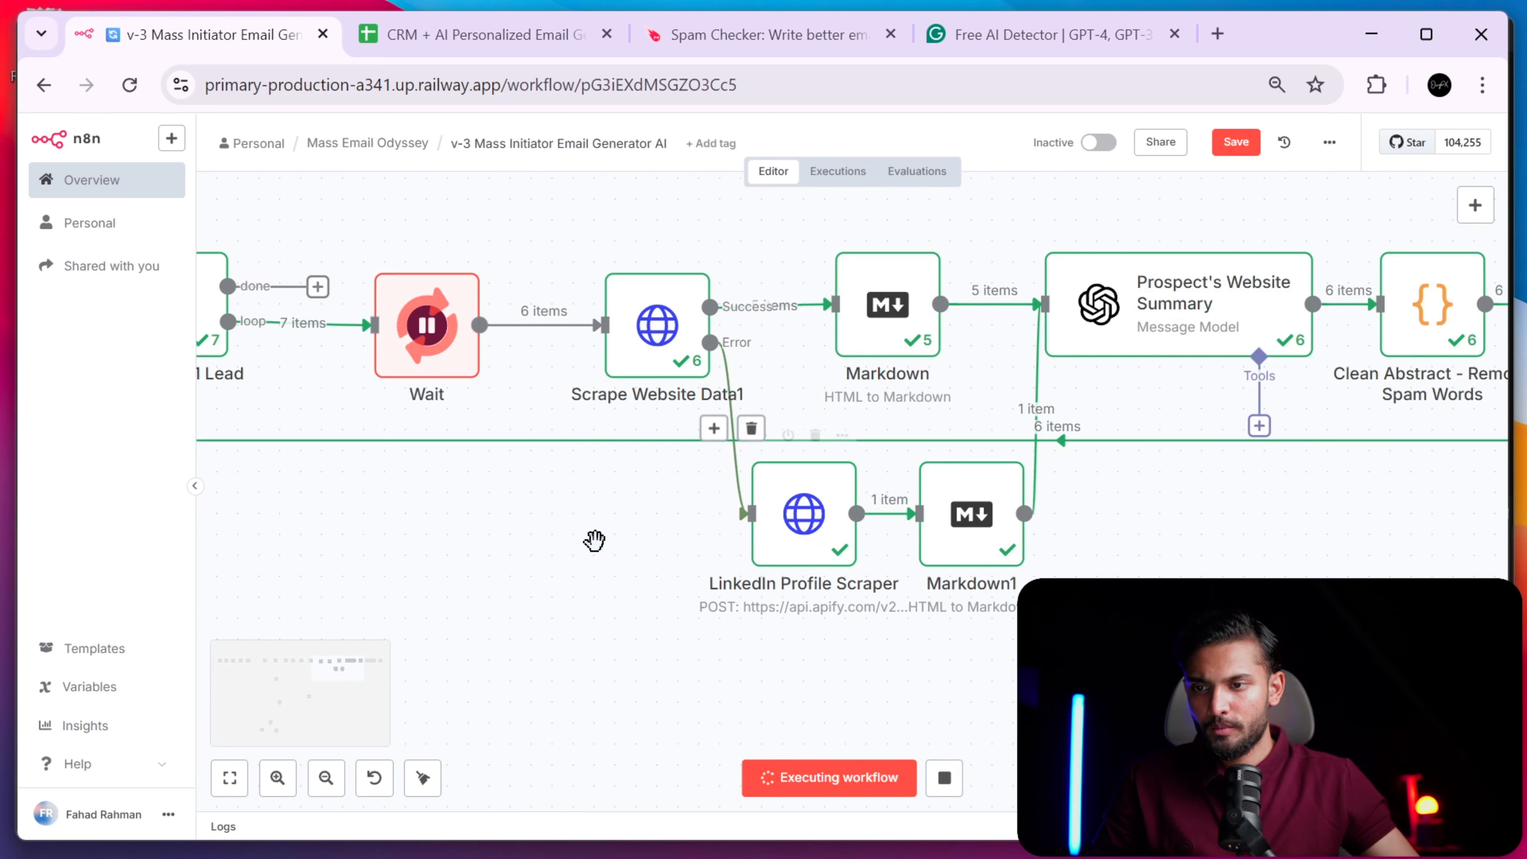
pyautogui.scroll(-3, 557, 532)
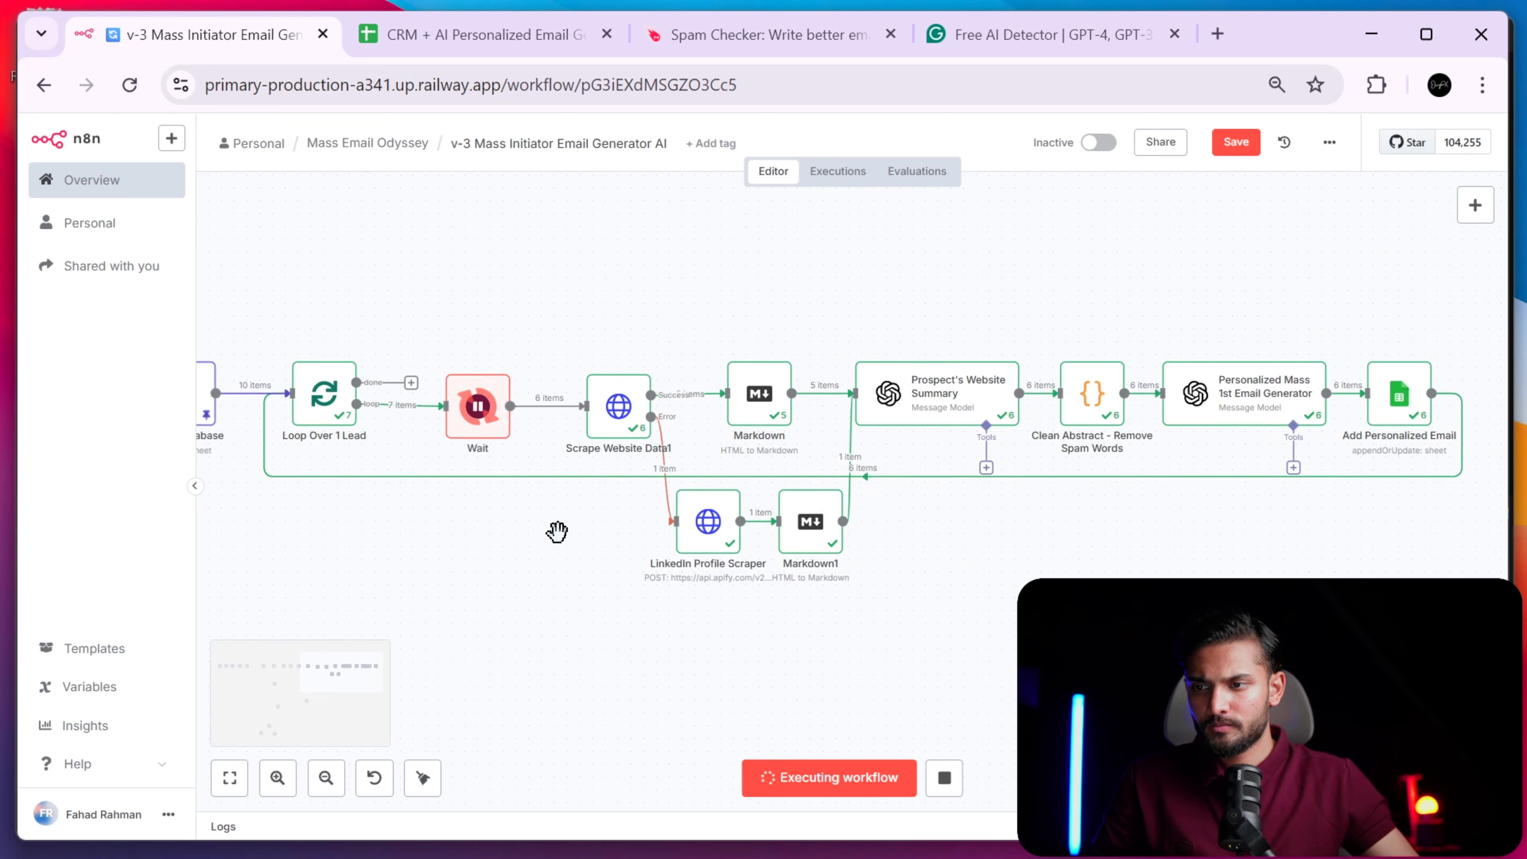
pyautogui.click(481, 48)
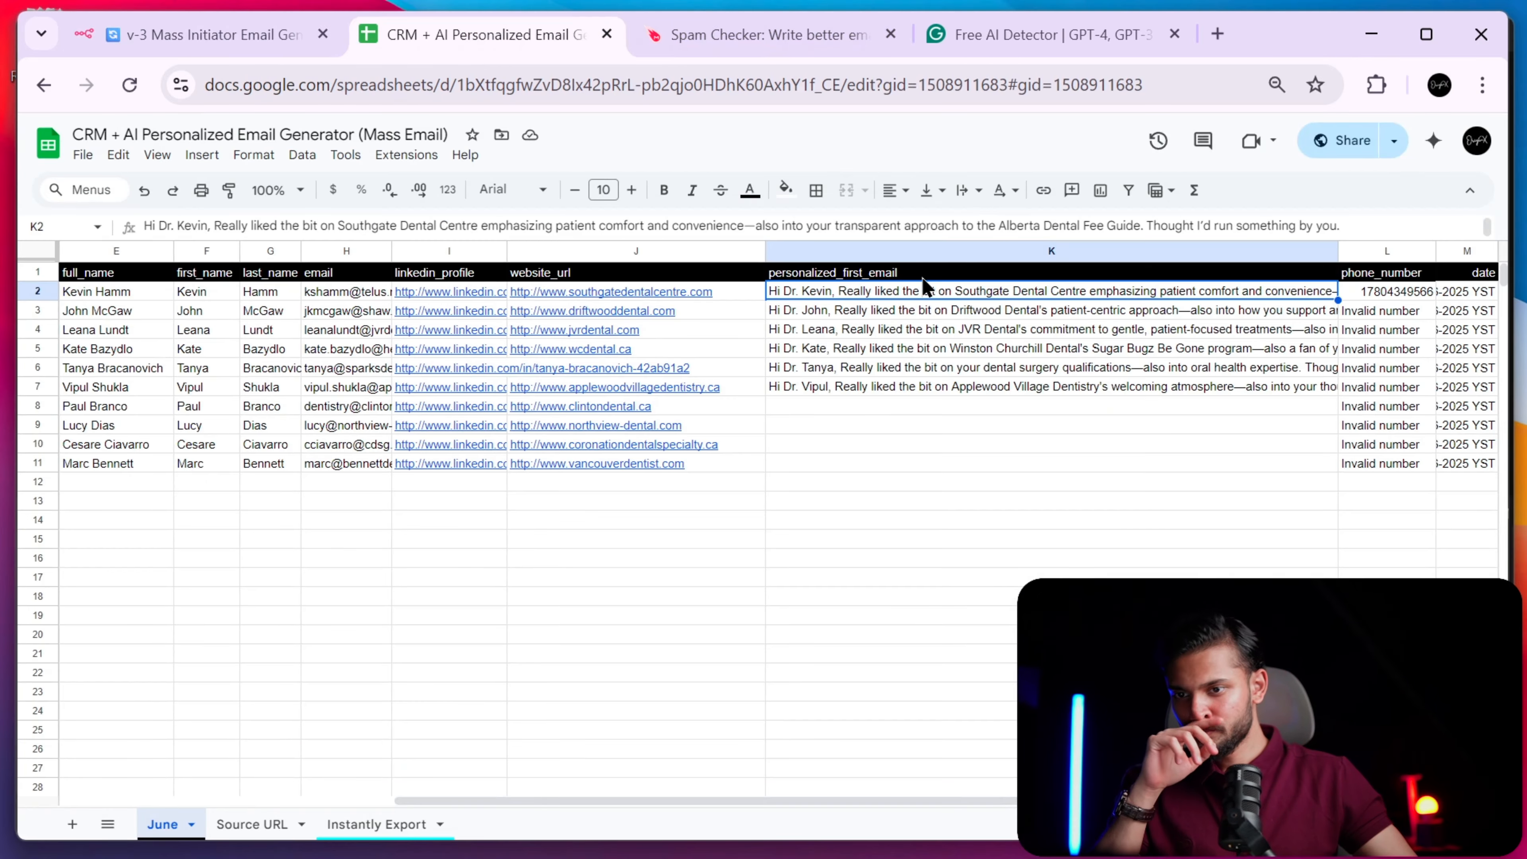
# - Expand the formula bar to show K2's full personalized email and zoom the sheet out
pyautogui.moveTo(689, 240); pyautogui.dragTo(697, 539)
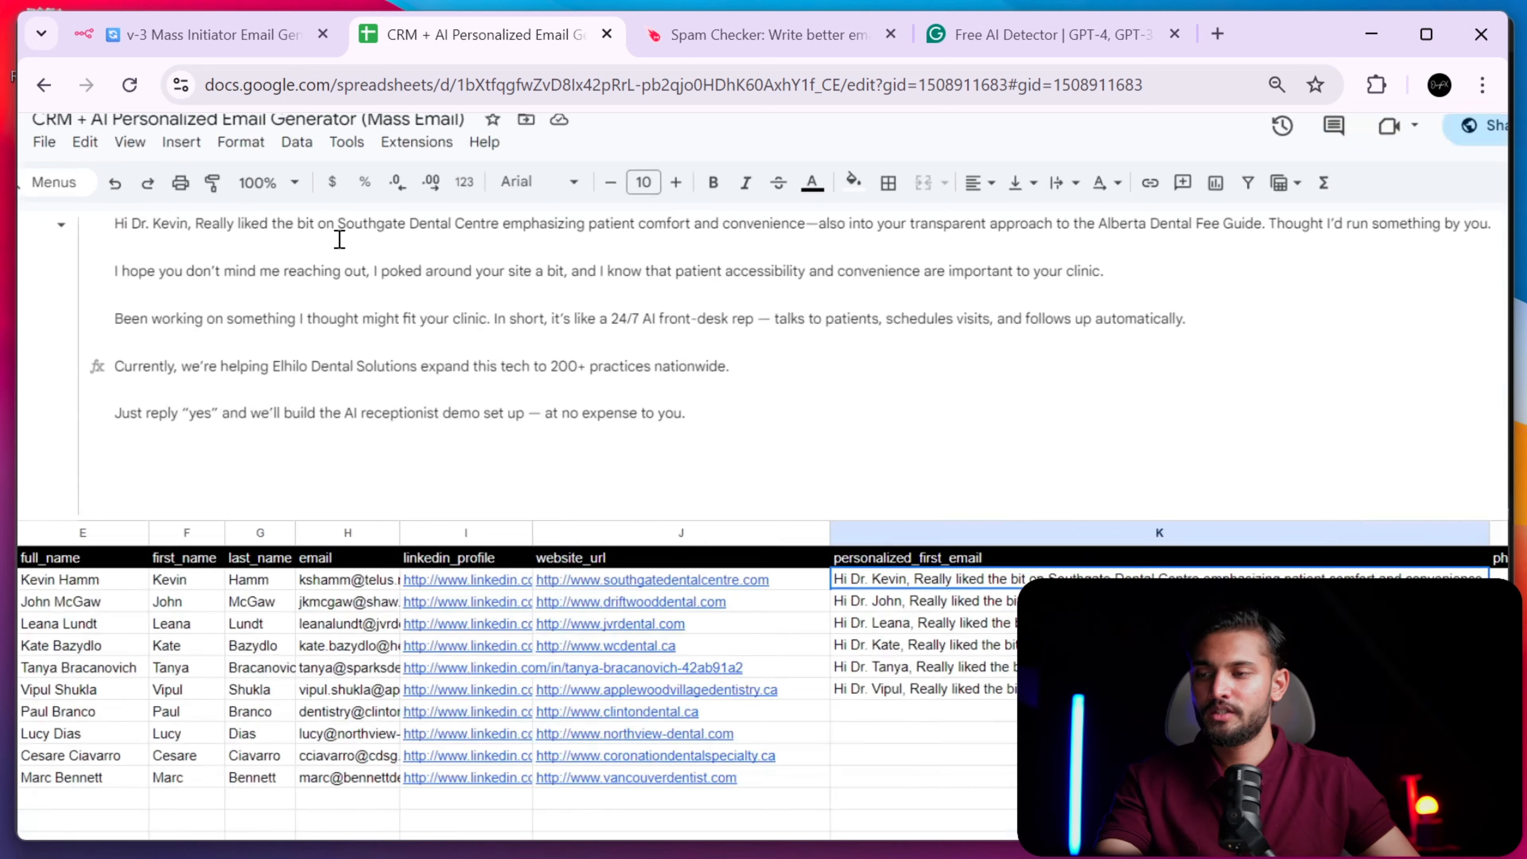
pyautogui.hscroll(-5, 361, 258)
pyautogui.hotkey('ctrl', '-')
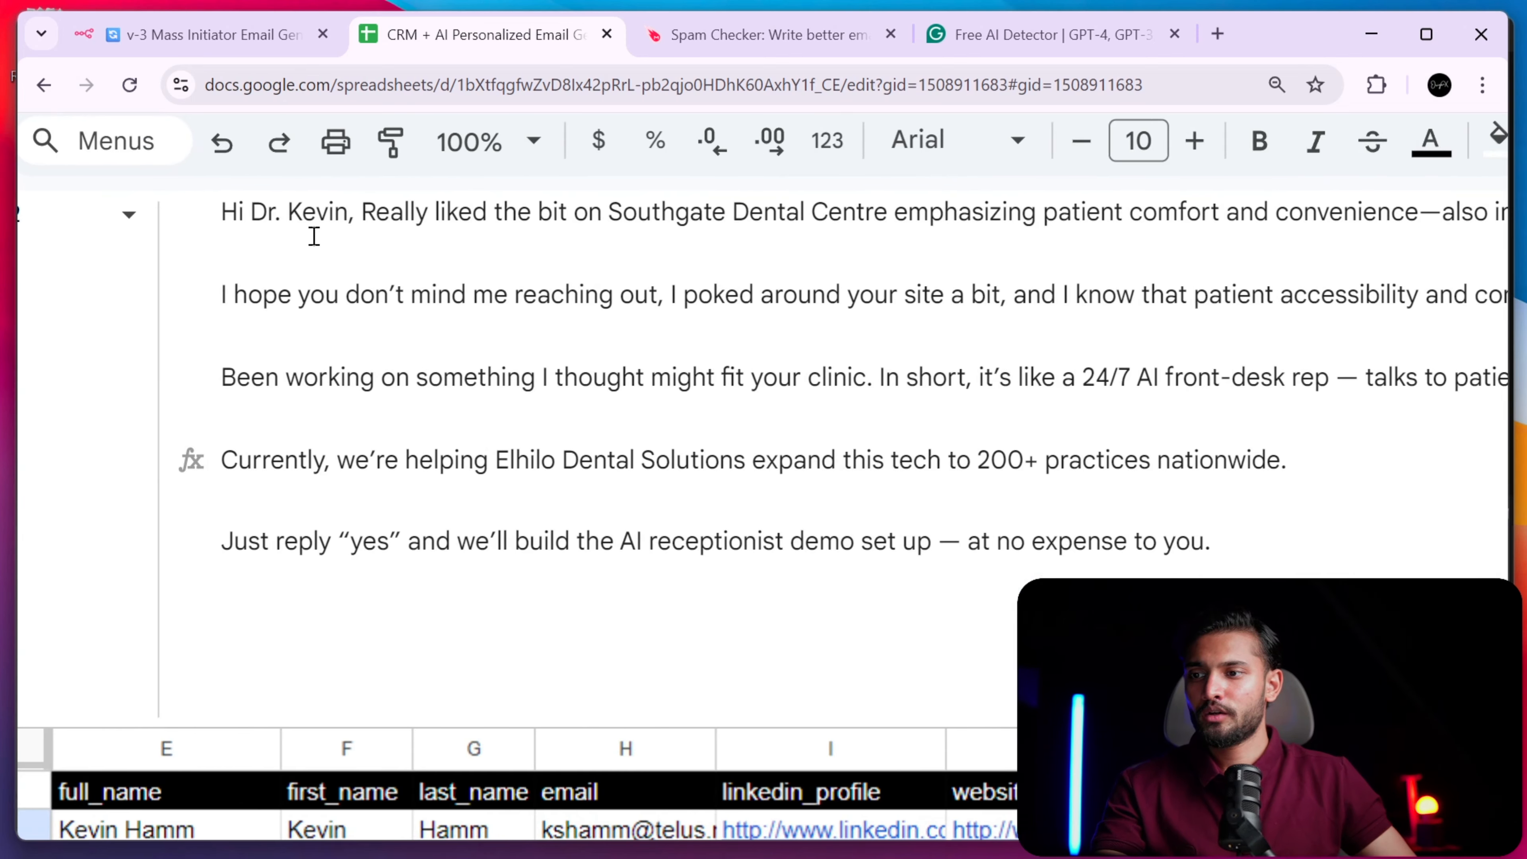
pyautogui.hotkey('ctrl', '-')
# - Highlight the 'liked the bit on' phrase and website detail in K2's email, then show row 7's email
pyautogui.moveTo(331, 224); pyautogui.dragTo(434, 233)
pyautogui.hotkey('ctrl', '-')
pyautogui.hotkey('ctrl', '-')
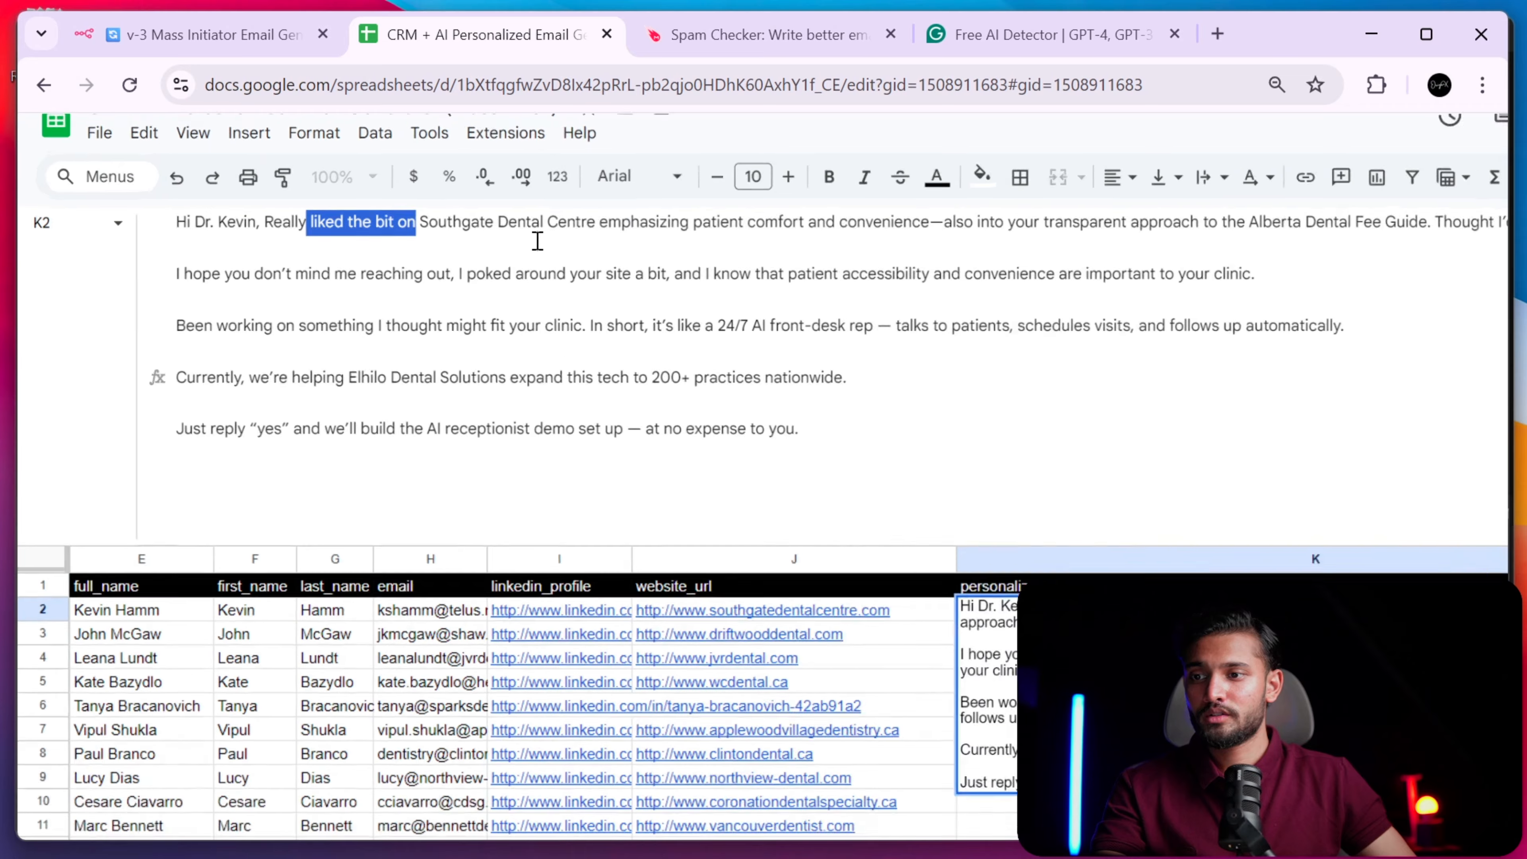
pyautogui.click(490, 222)
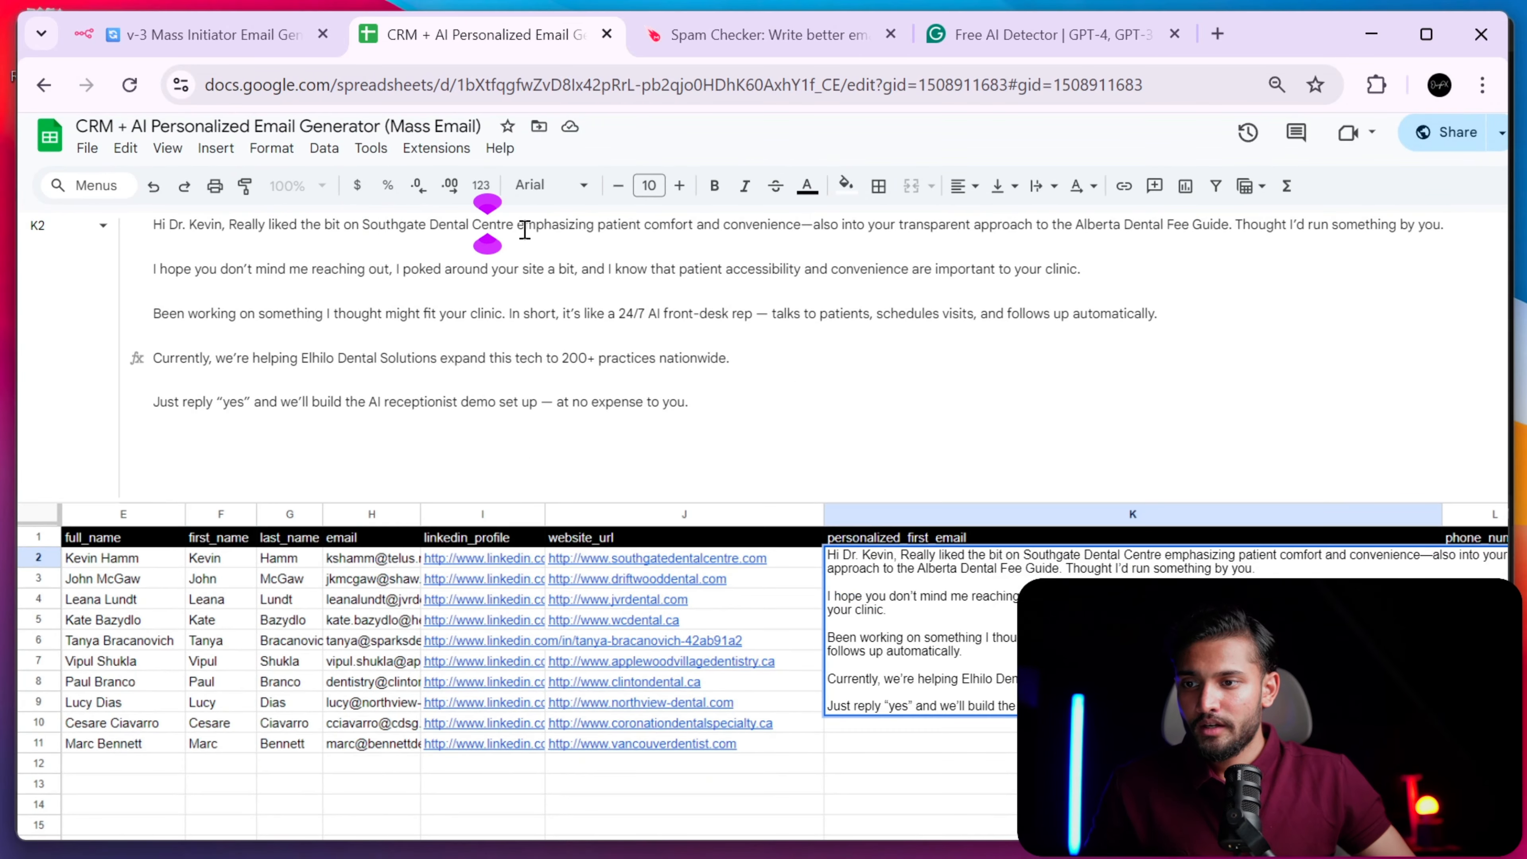
pyautogui.moveTo(524, 226); pyautogui.dragTo(800, 227)
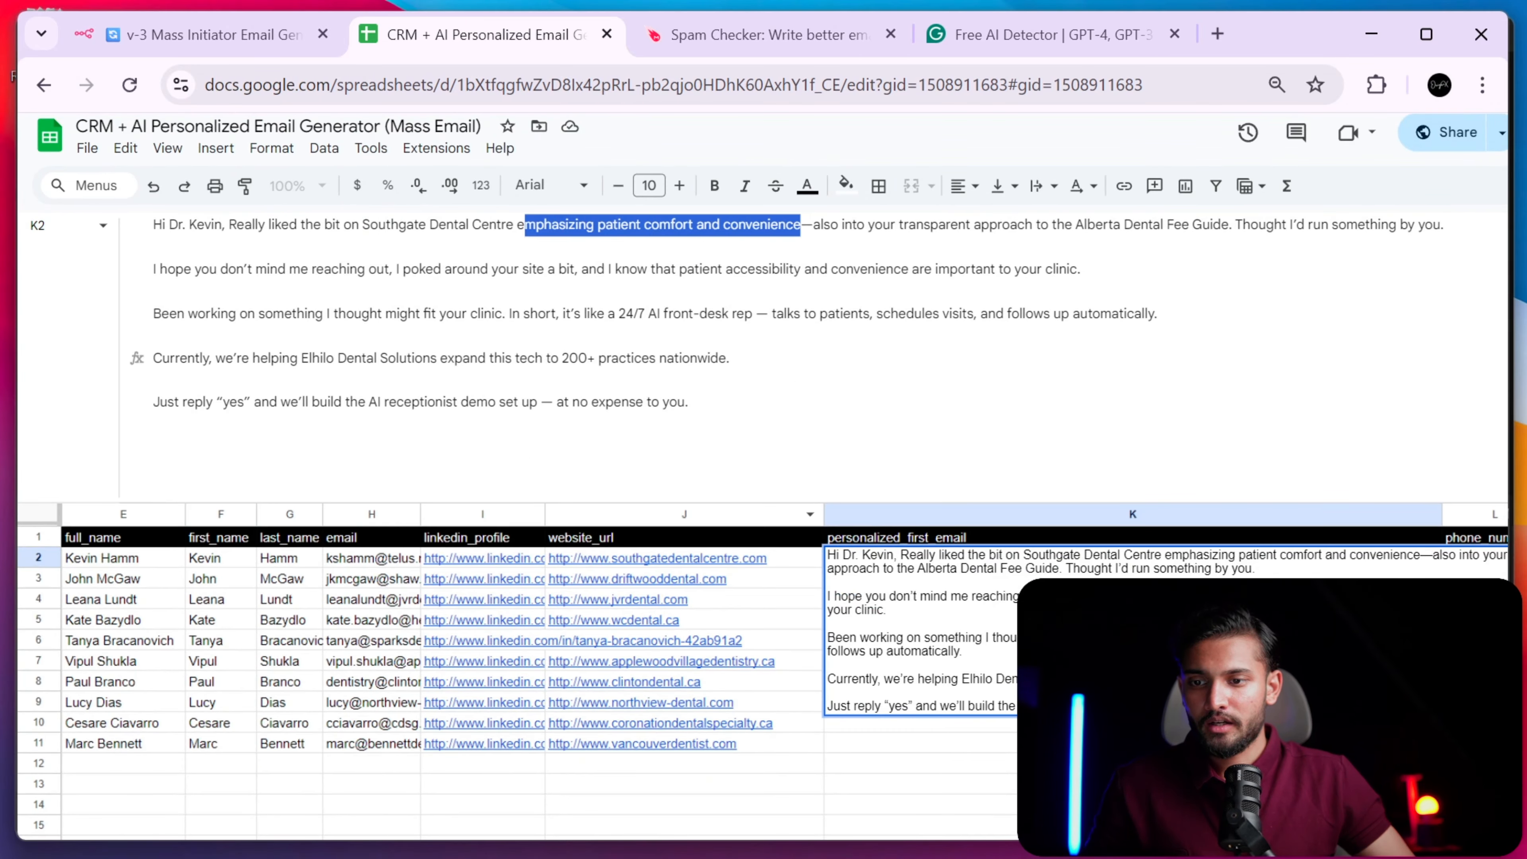
pyautogui.click(817, 712)
pyautogui.click(938, 671)
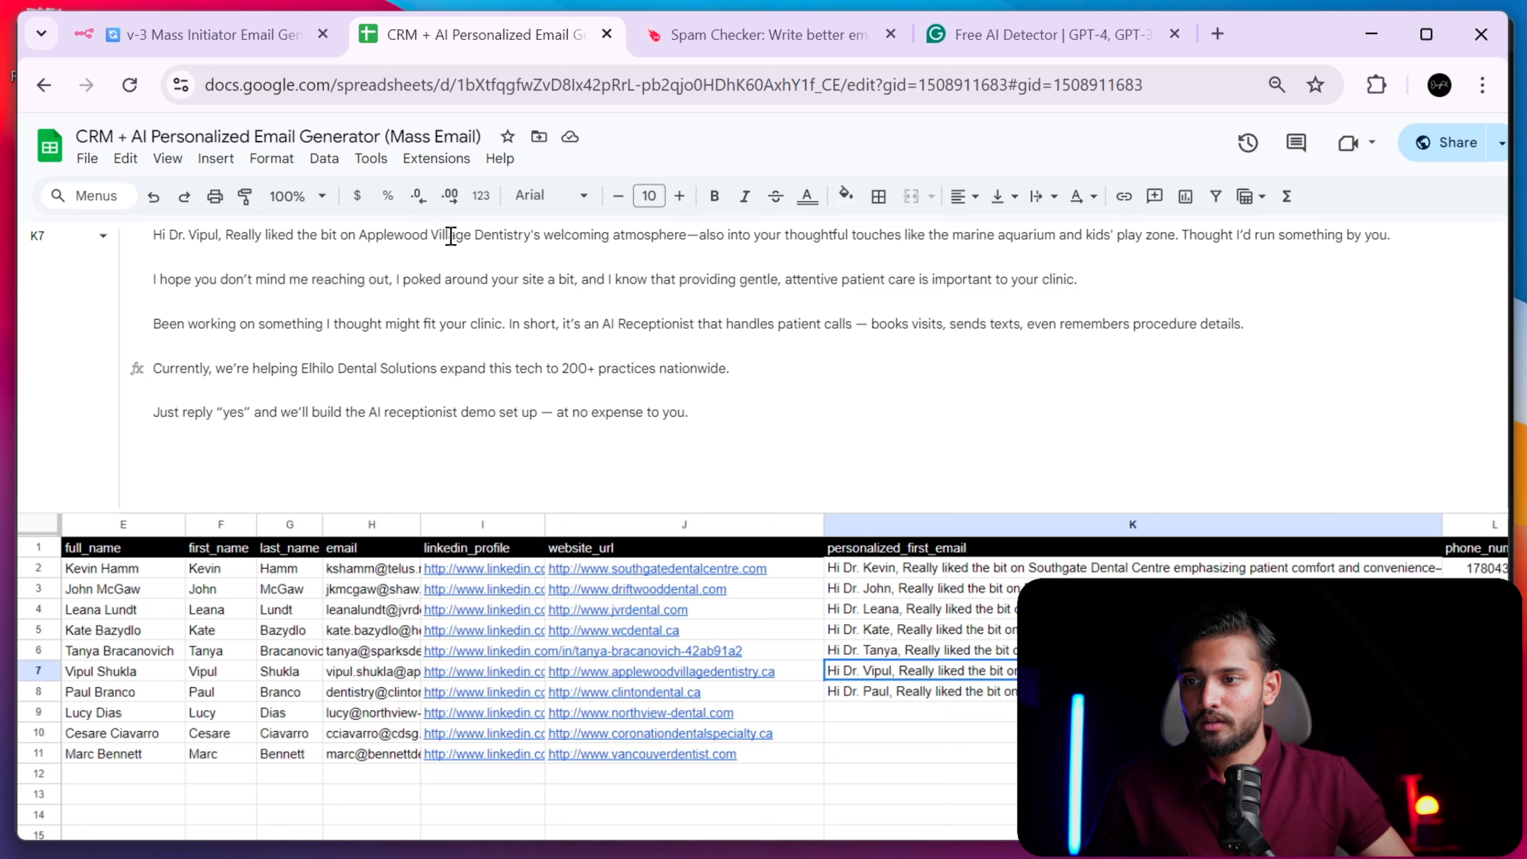
# - Open row 7's email for editing and highlight its welcoming atmosphere detail
pyautogui.doubleClick(485, 236)
pyautogui.click(582, 235)
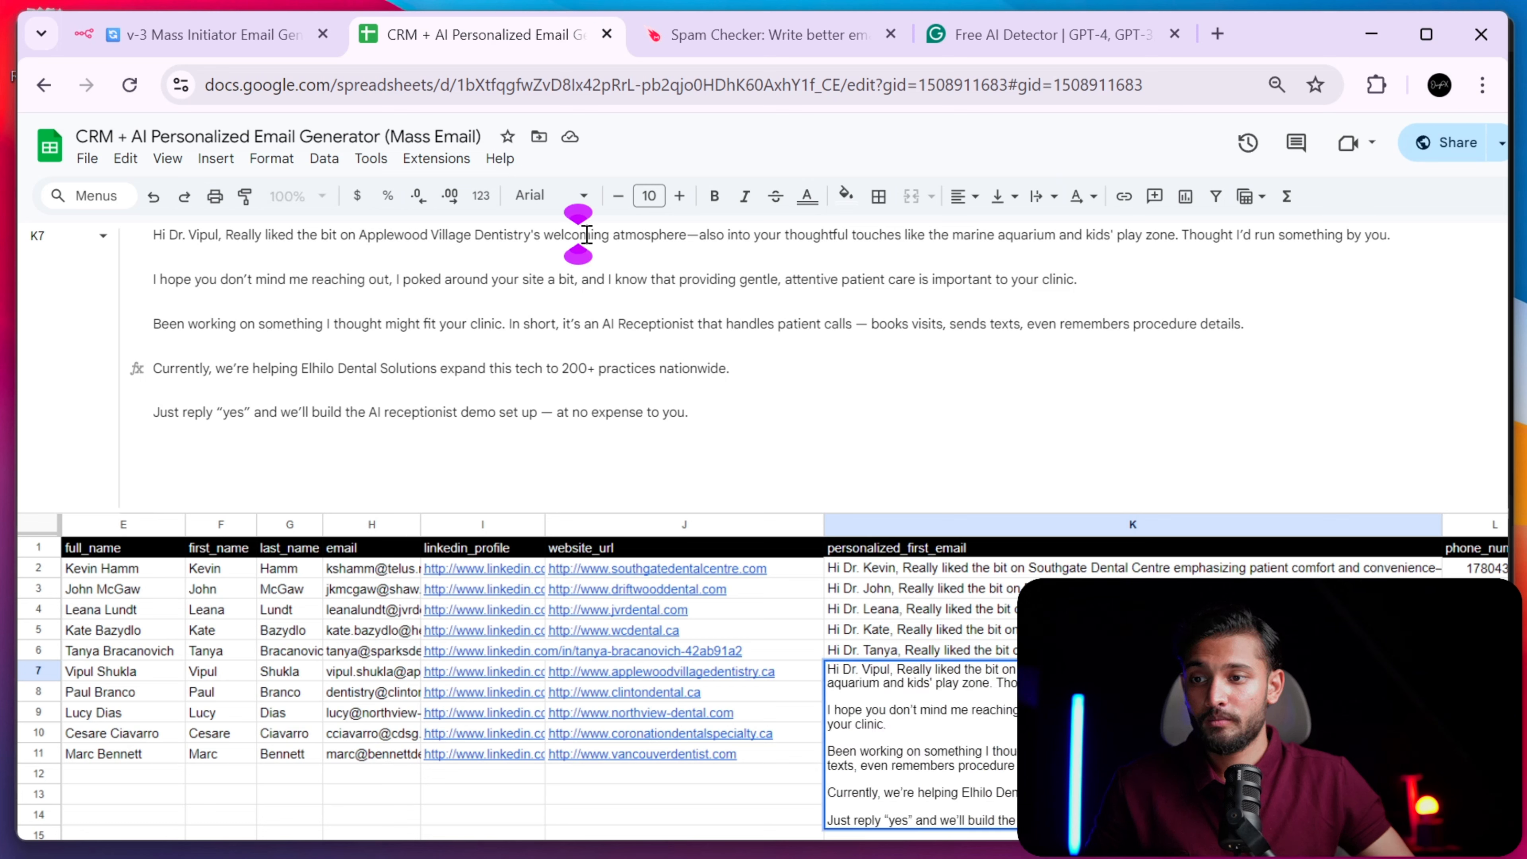
pyautogui.moveTo(586, 235); pyautogui.dragTo(671, 236)
pyautogui.click(723, 231)
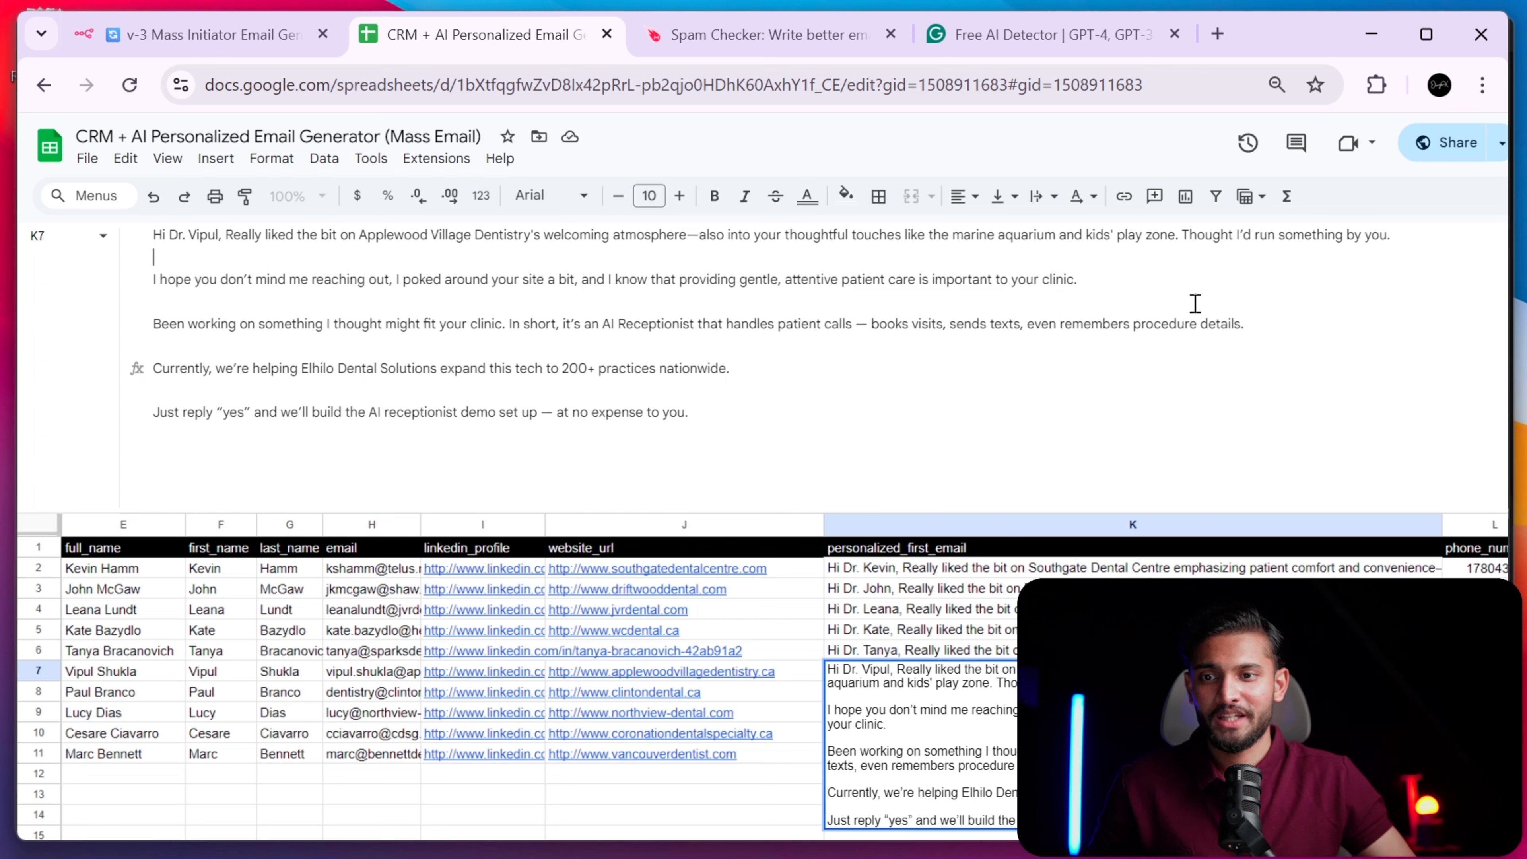
# - Read the generated emails in rows 2, 4, 5, 7, 8 and 9, recheck row 5, then return to n8n
pyautogui.click(1024, 567)
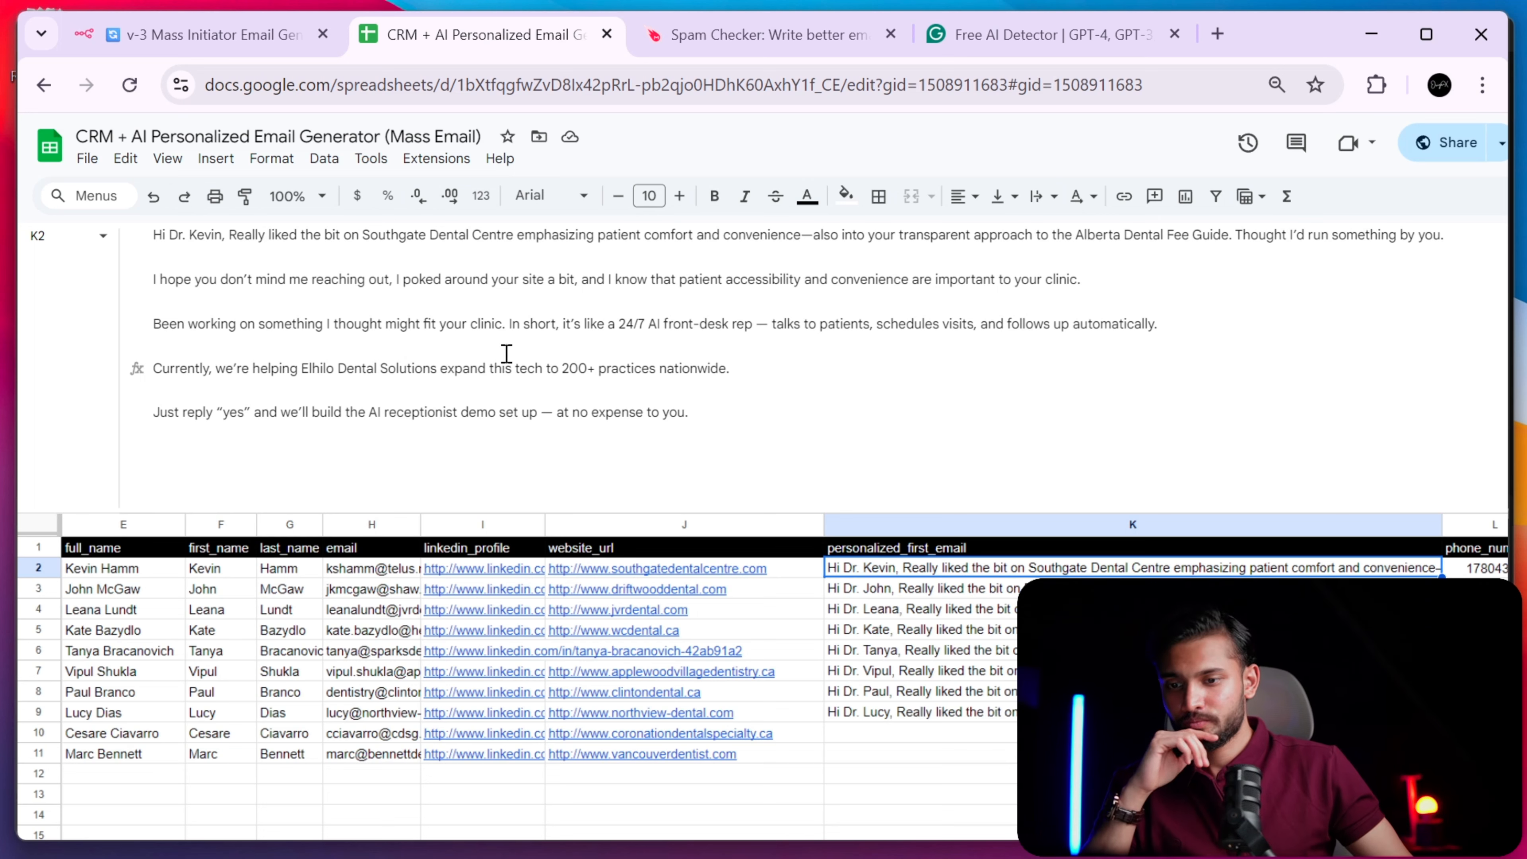
pyautogui.click(940, 617)
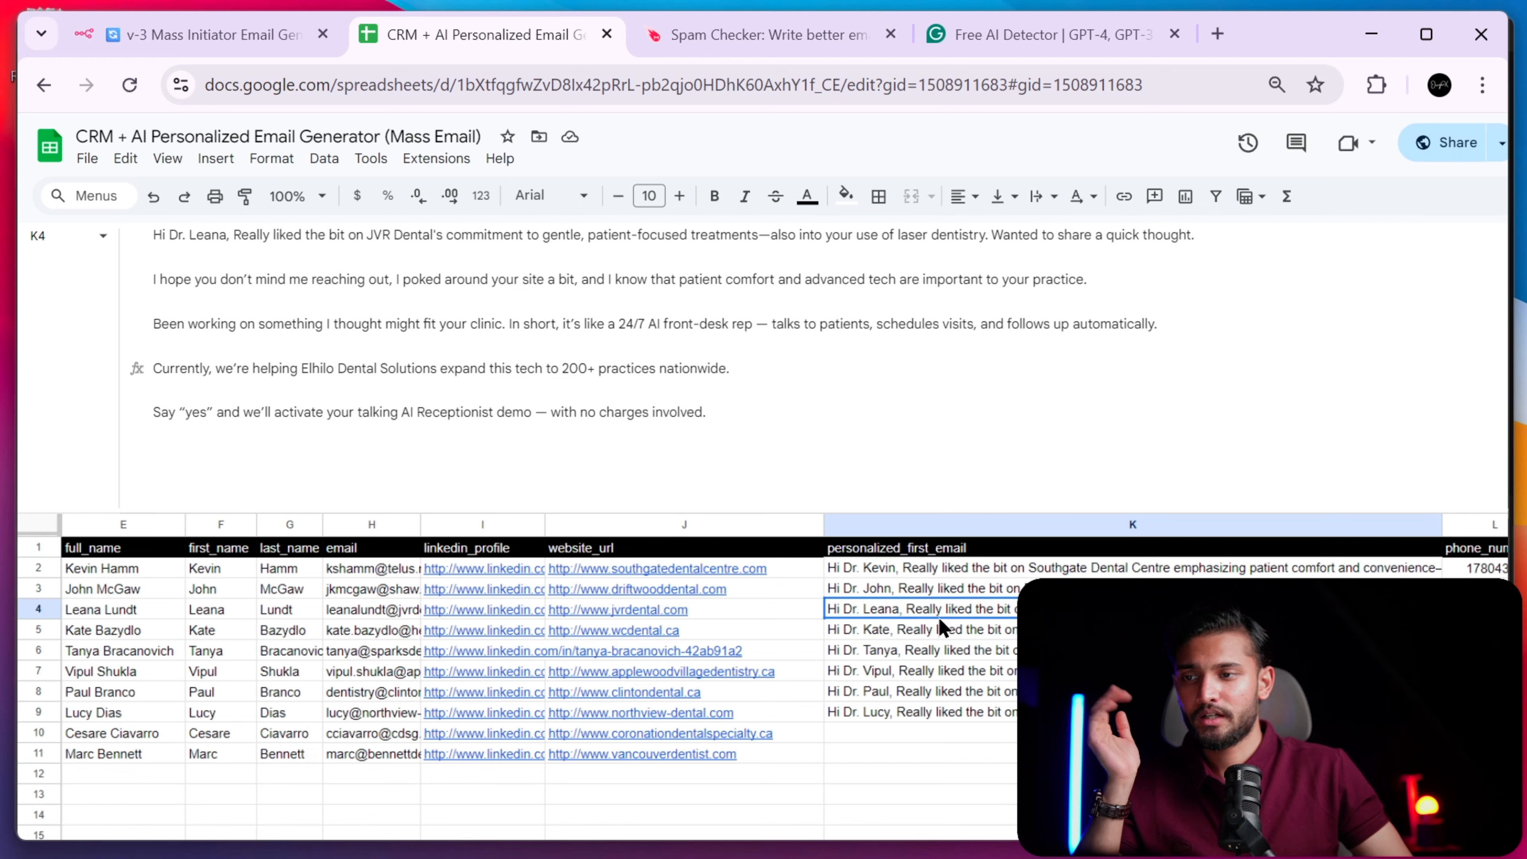
pyautogui.click(949, 633)
pyautogui.click(953, 673)
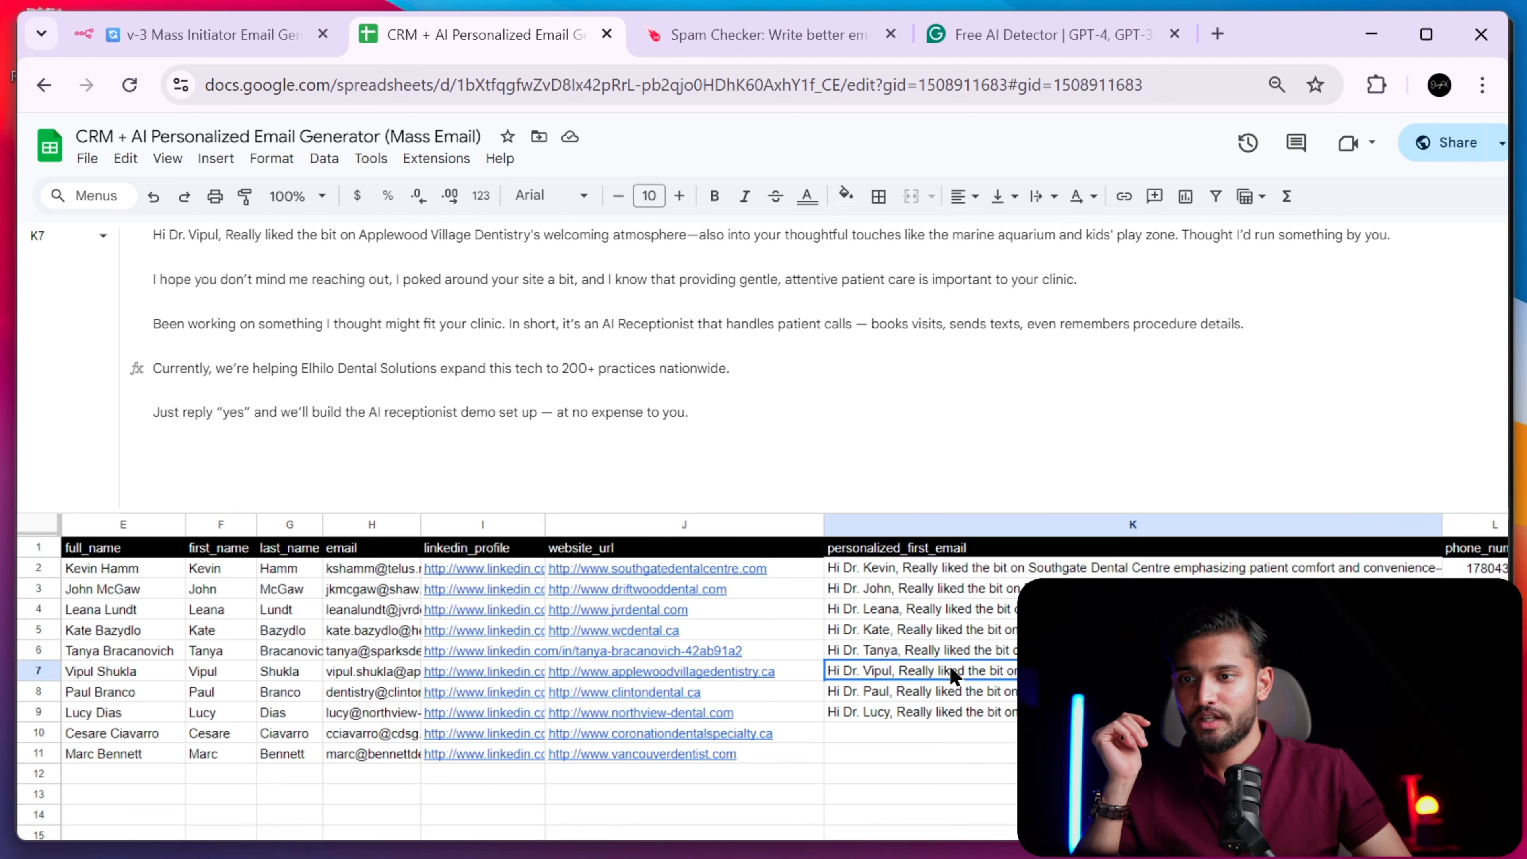
pyautogui.click(949, 692)
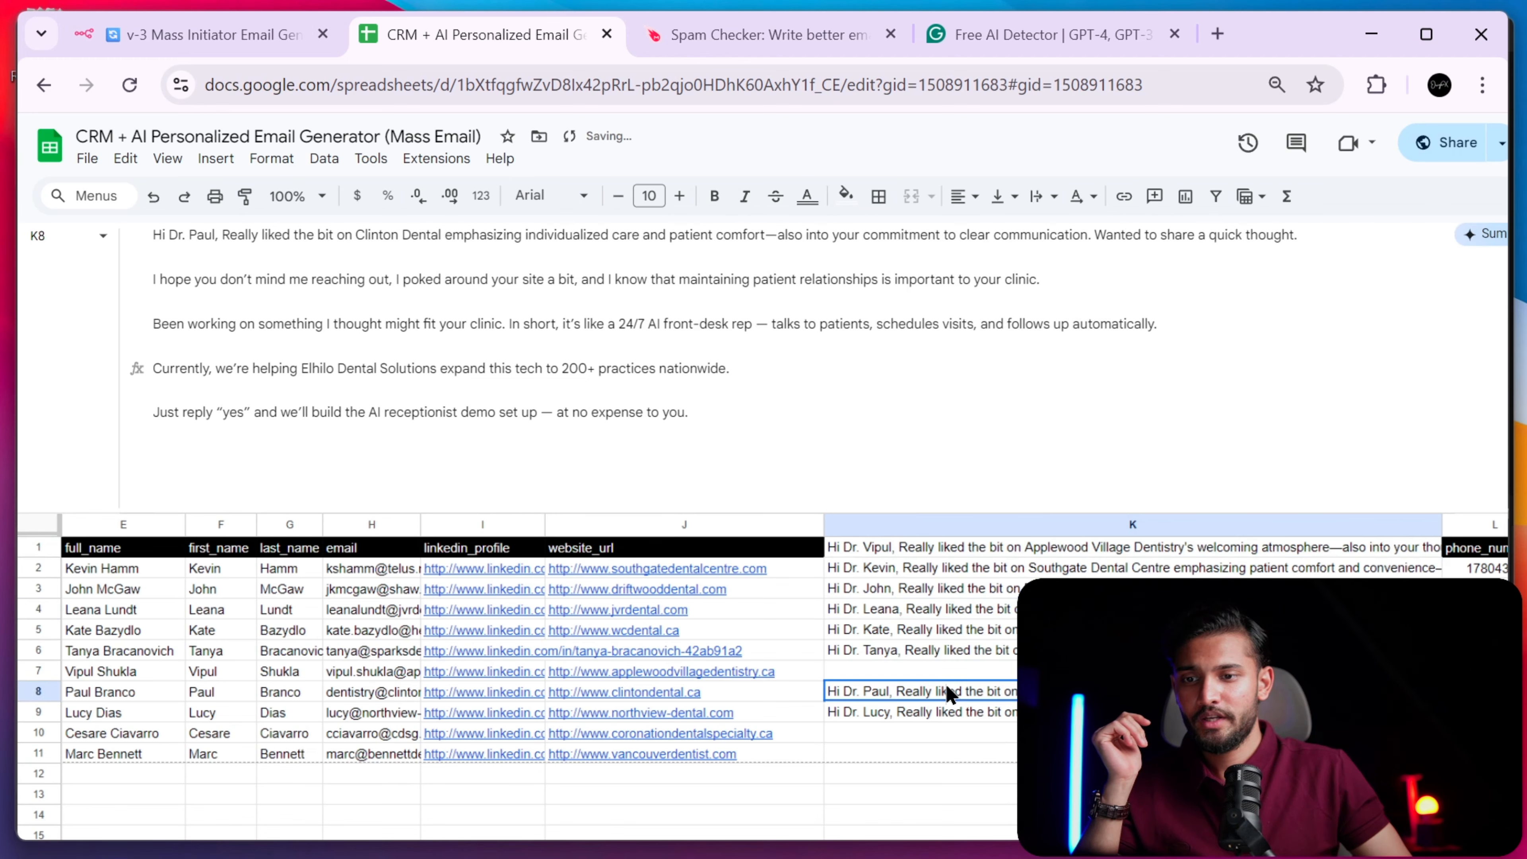
pyautogui.click(946, 714)
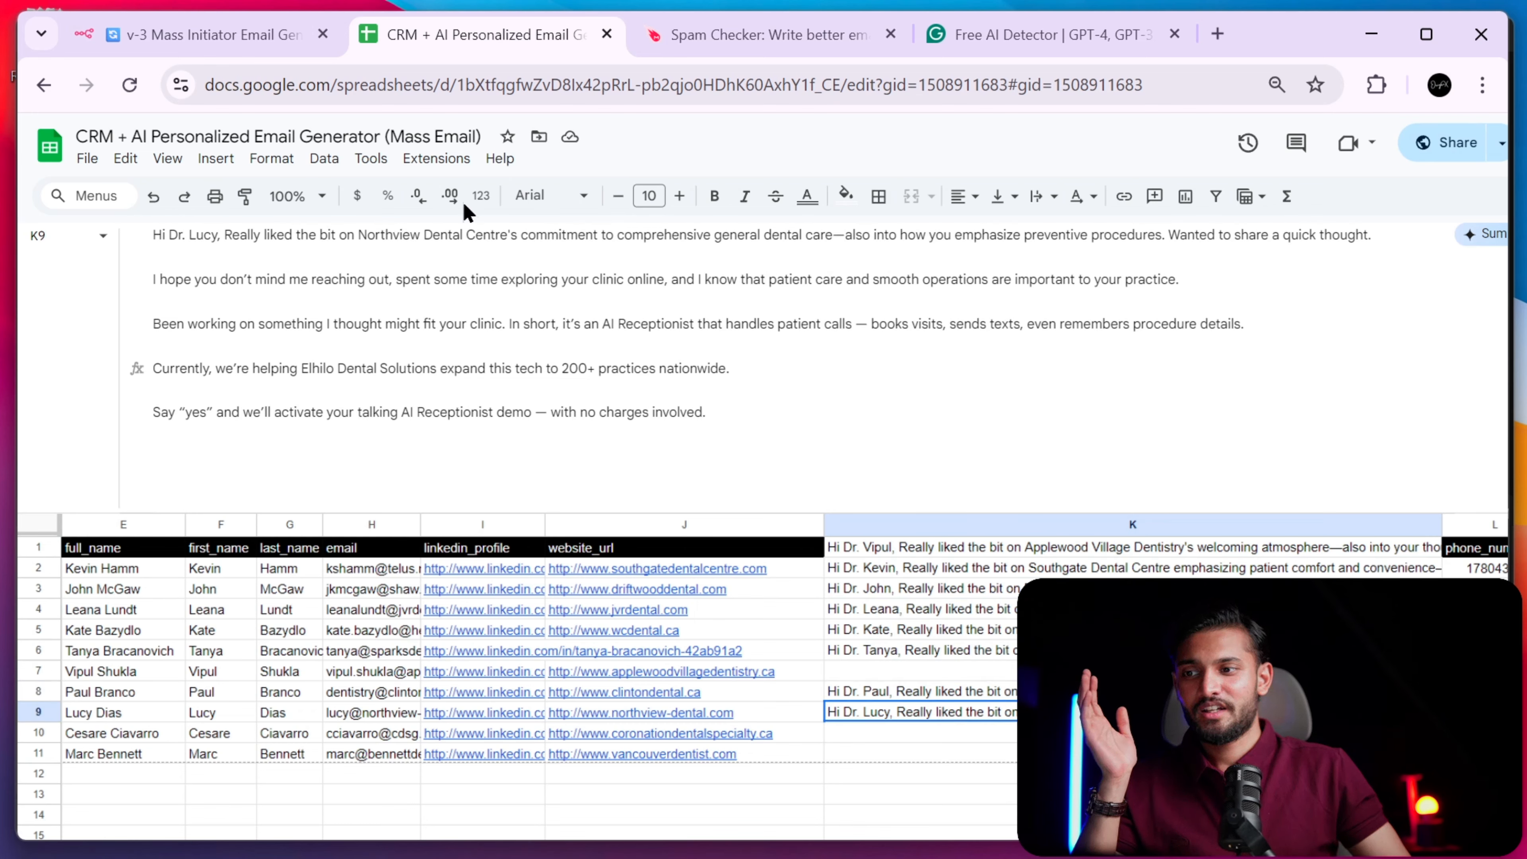
pyautogui.click(1005, 632)
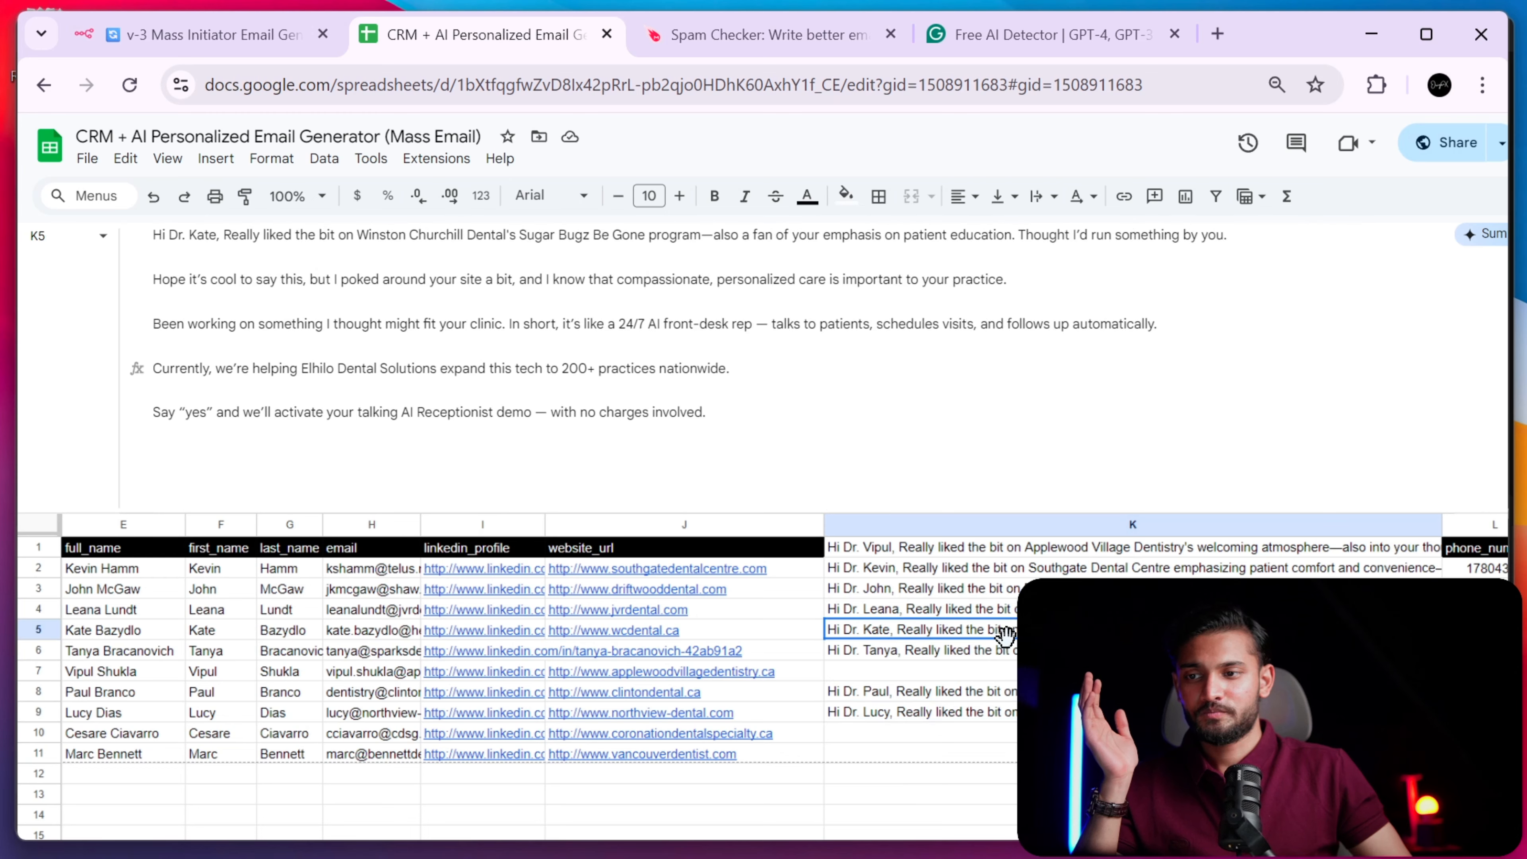
pyautogui.click(1048, 462)
pyautogui.click(998, 328)
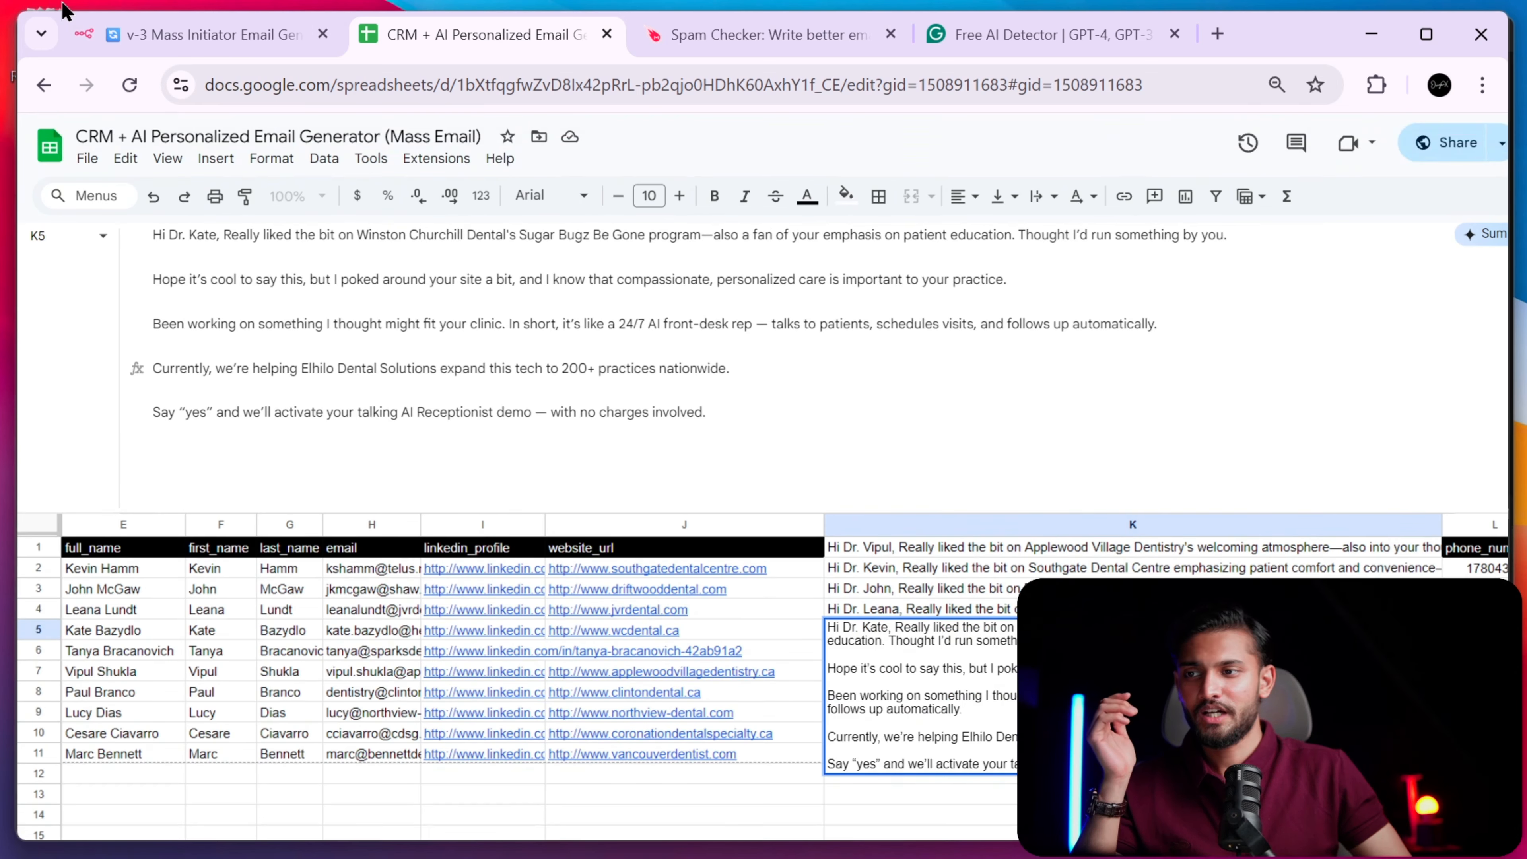
pyautogui.click(156, 32)
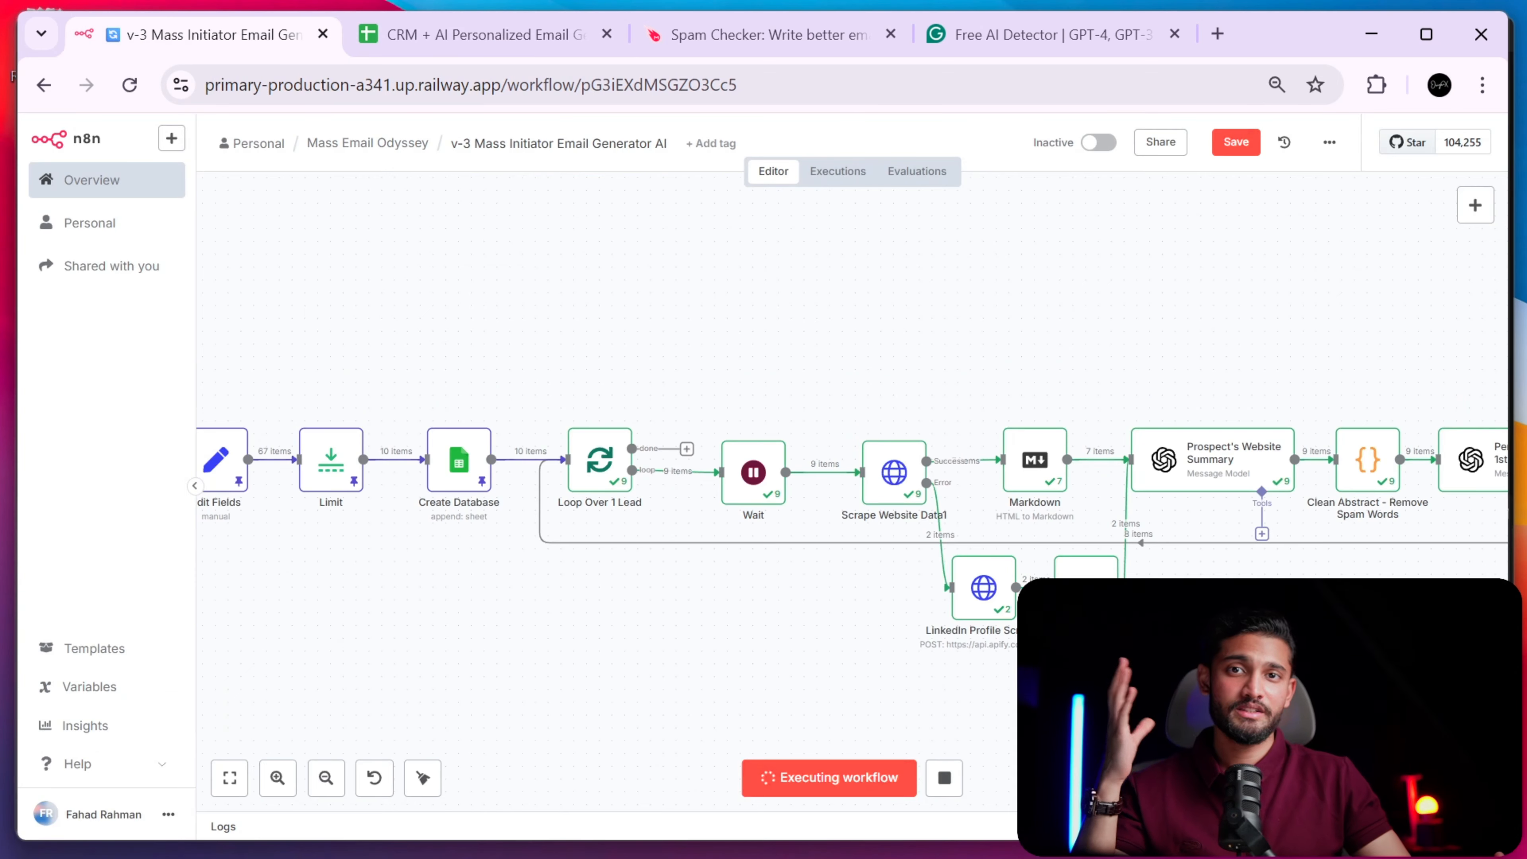